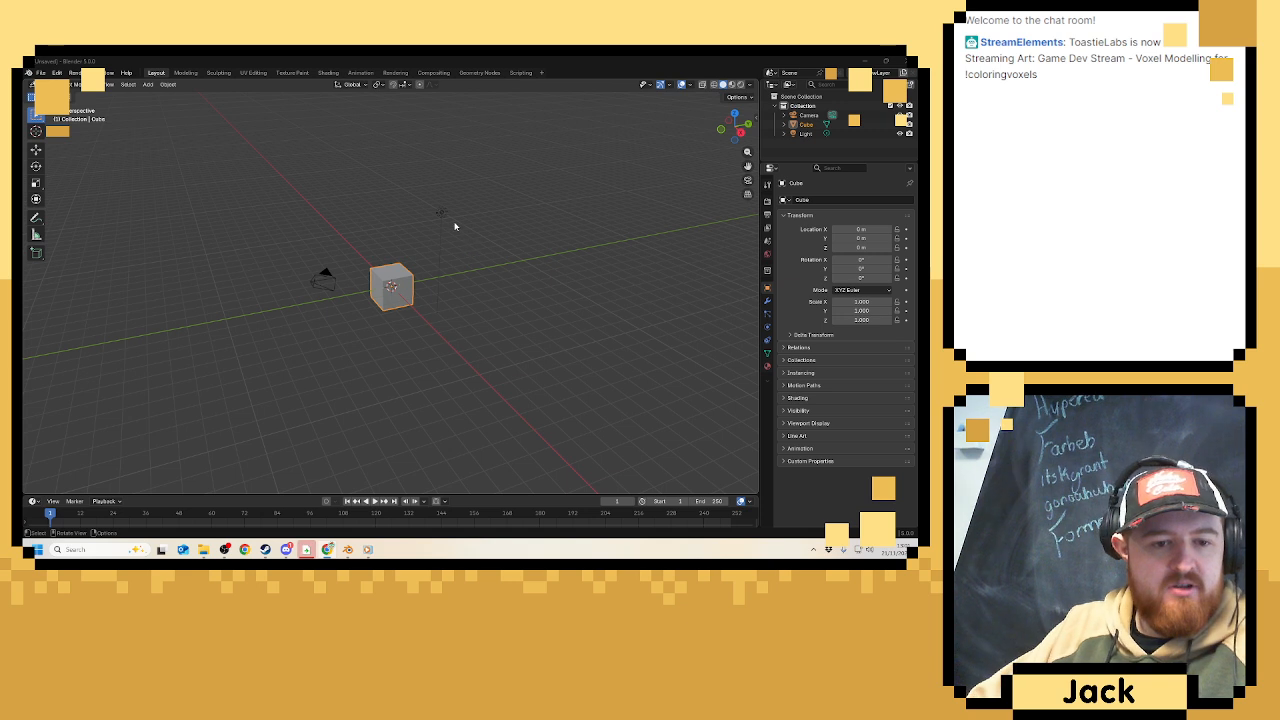
# Delete the default camera, cube and light from the scene.
pyautogui.moveTo(280, 180); pyautogui.dragTo(420, 313)
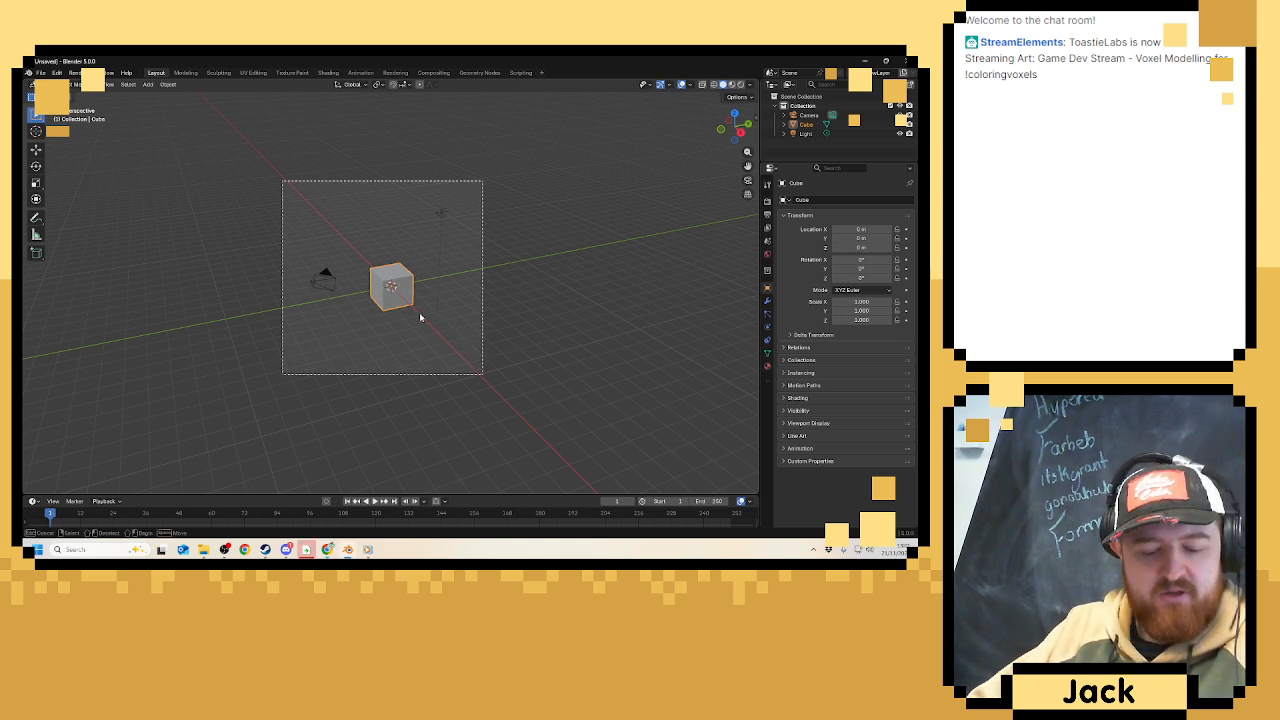
pyautogui.press('x')
pyautogui.click(404, 311)
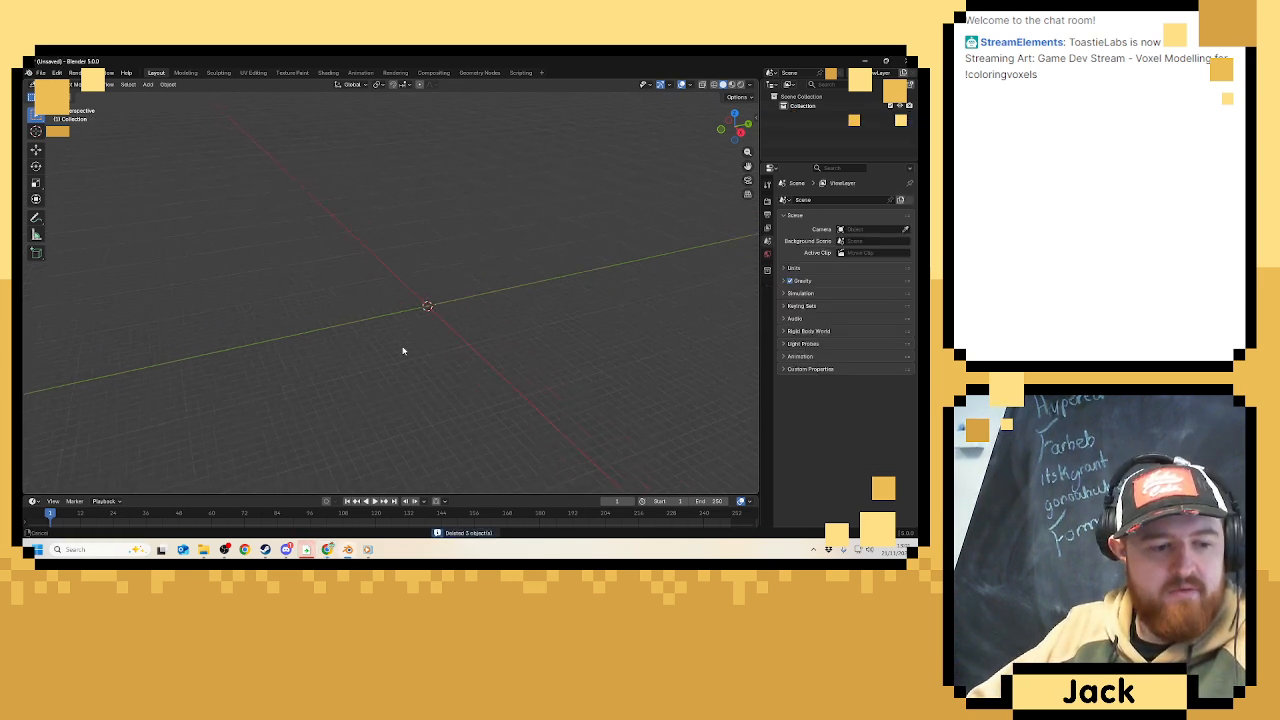
# Add a UV sphere at the scene origin.
pyautogui.moveTo(404, 331); pyautogui.dragTo(443, 335, button='middle')
pyautogui.hotkey('shift', 'a')
pyautogui.moveTo(445, 342)
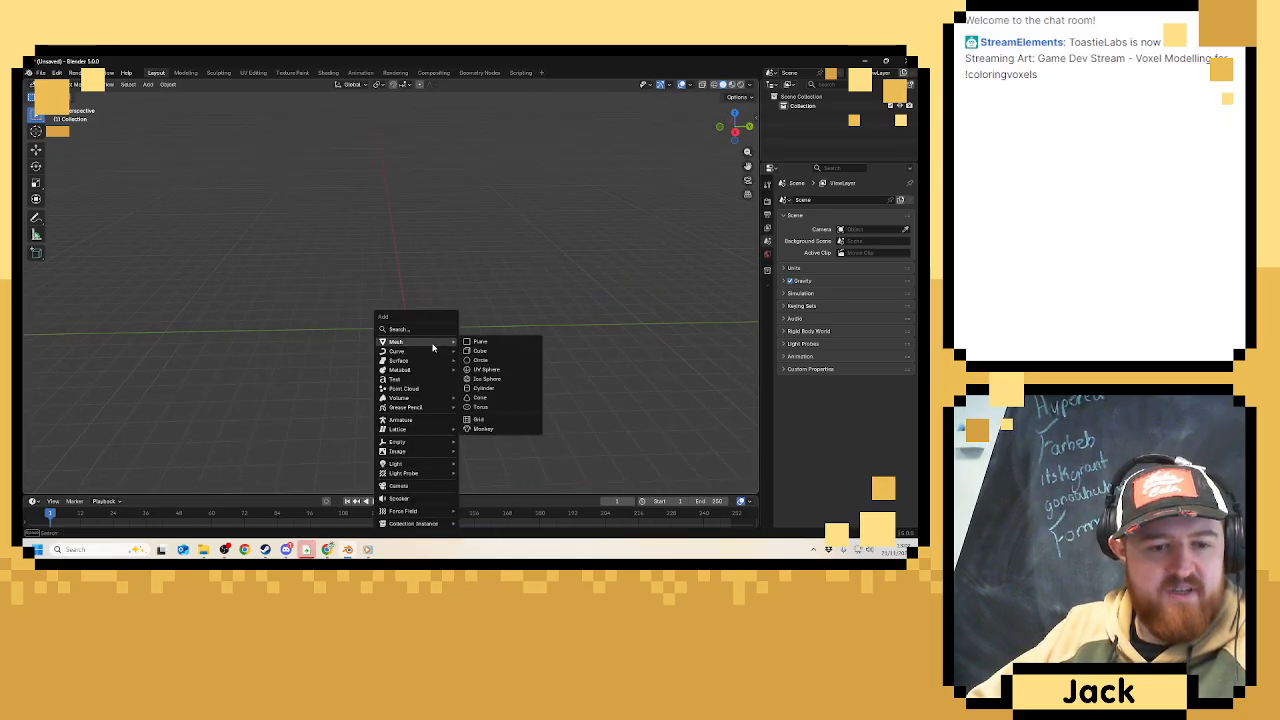
pyautogui.click(486, 369)
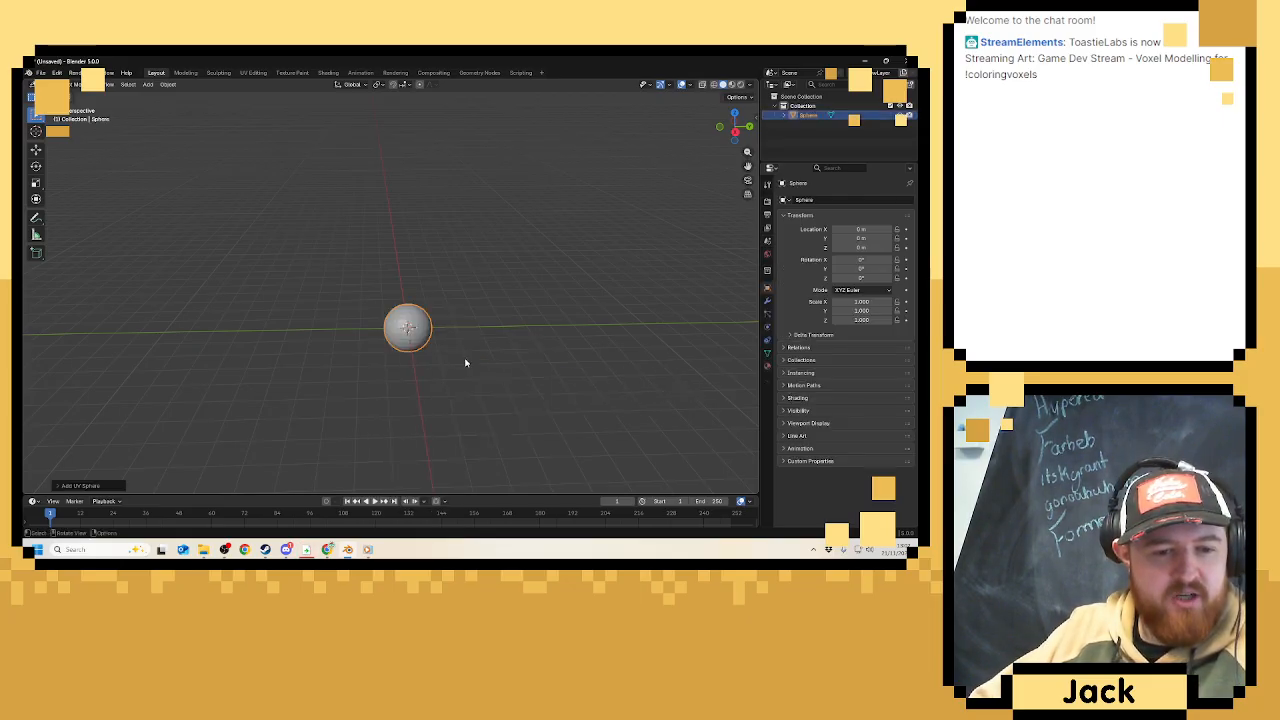
pyautogui.scroll(3, 465, 363)
# Reduce the new UV sphere to 11 segments and 6 rings for a low-poly mesh.
pyautogui.click(80, 485)
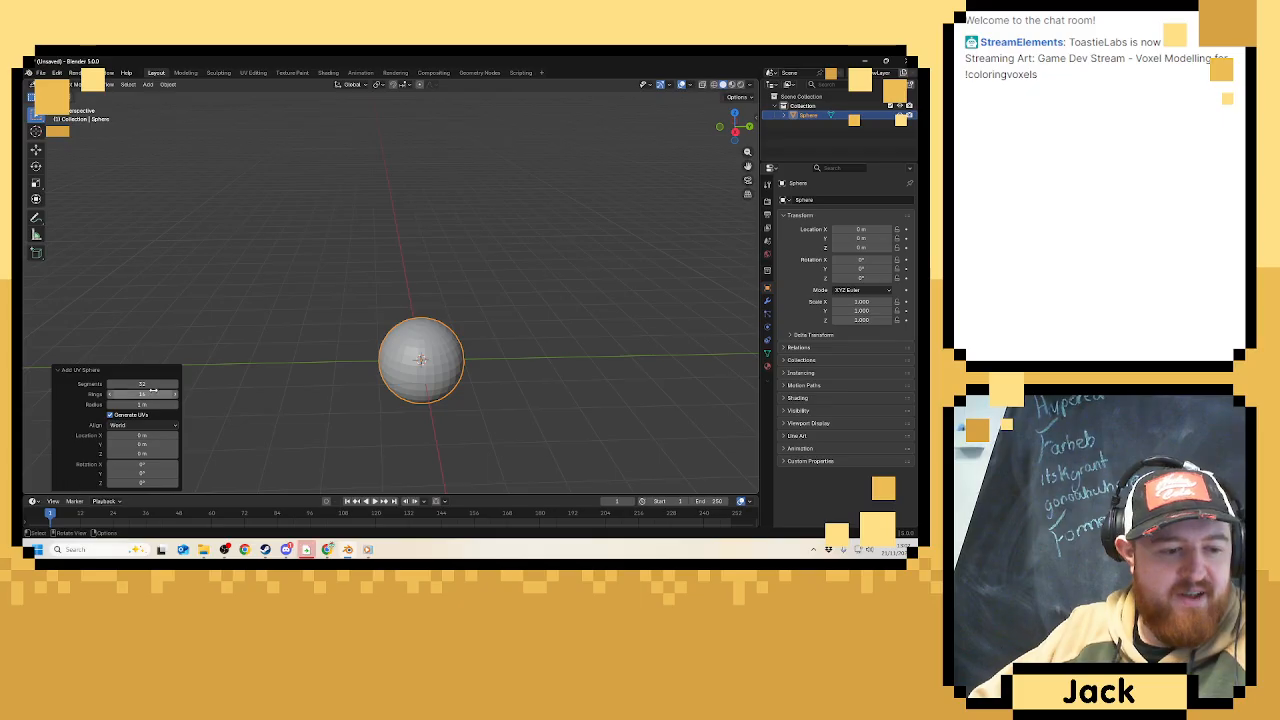
pyautogui.moveTo(160, 384)
pyautogui.mouseDown()
pyautogui.moveTo(125, 384)
pyautogui.moveTo(160, 384)
pyautogui.mouseUp()
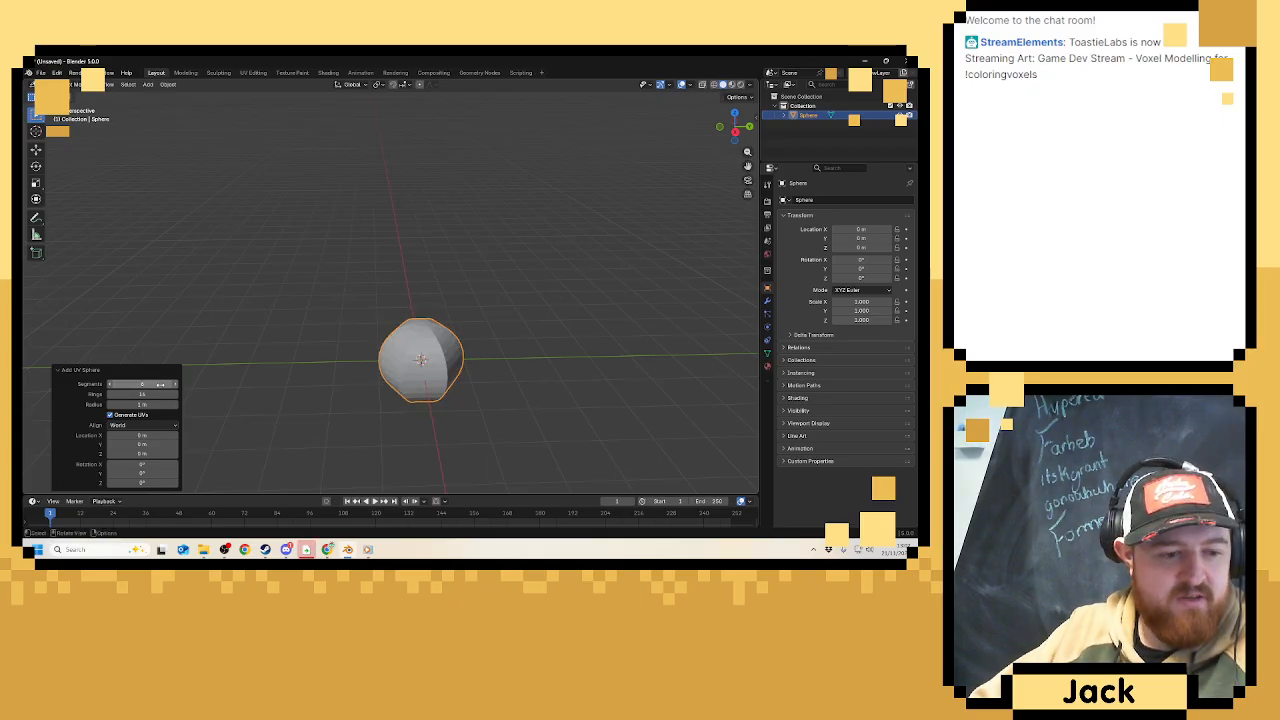
pyautogui.click(176, 385)
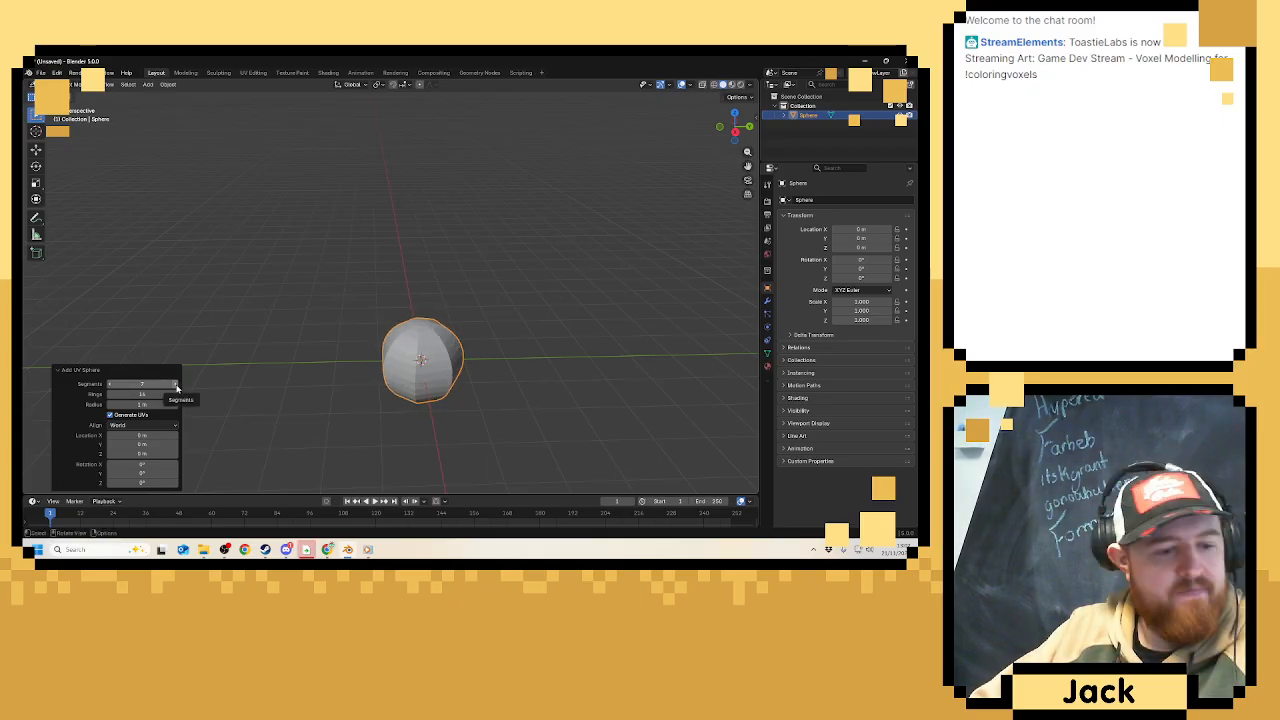
pyautogui.click(176, 385)
pyautogui.click(176, 385)
pyautogui.click(176, 394)
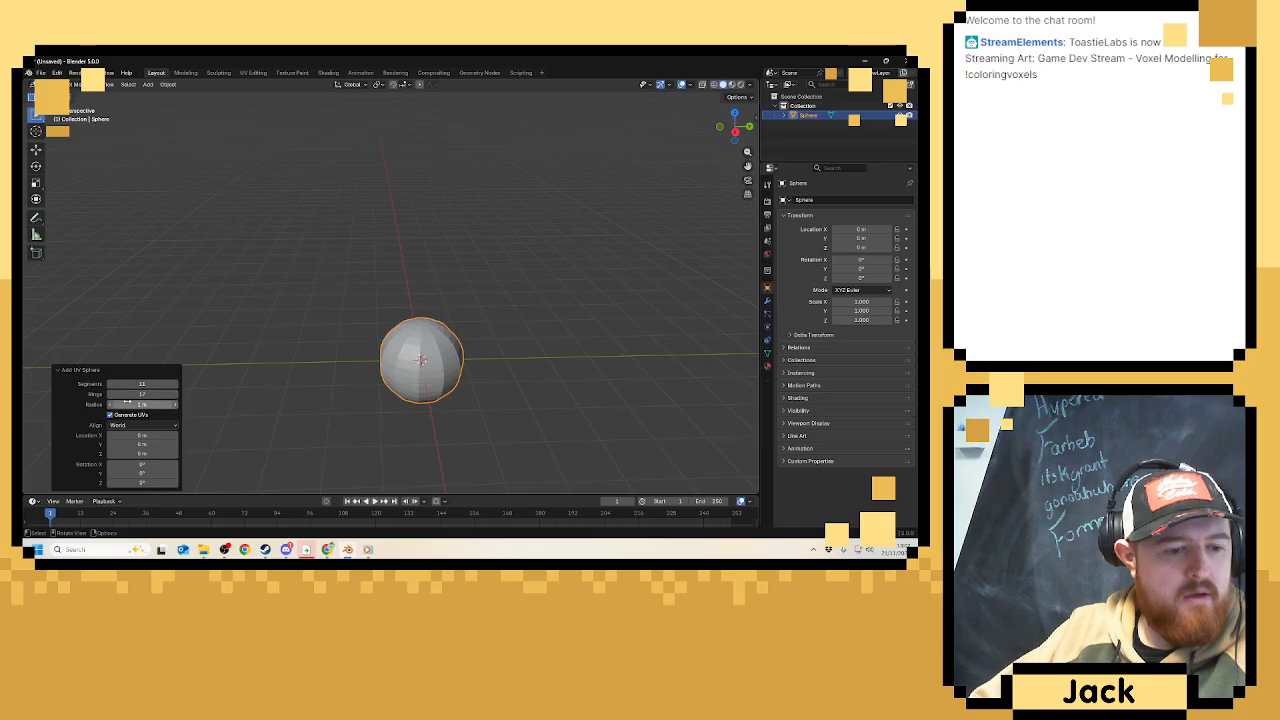
pyautogui.click(109, 397)
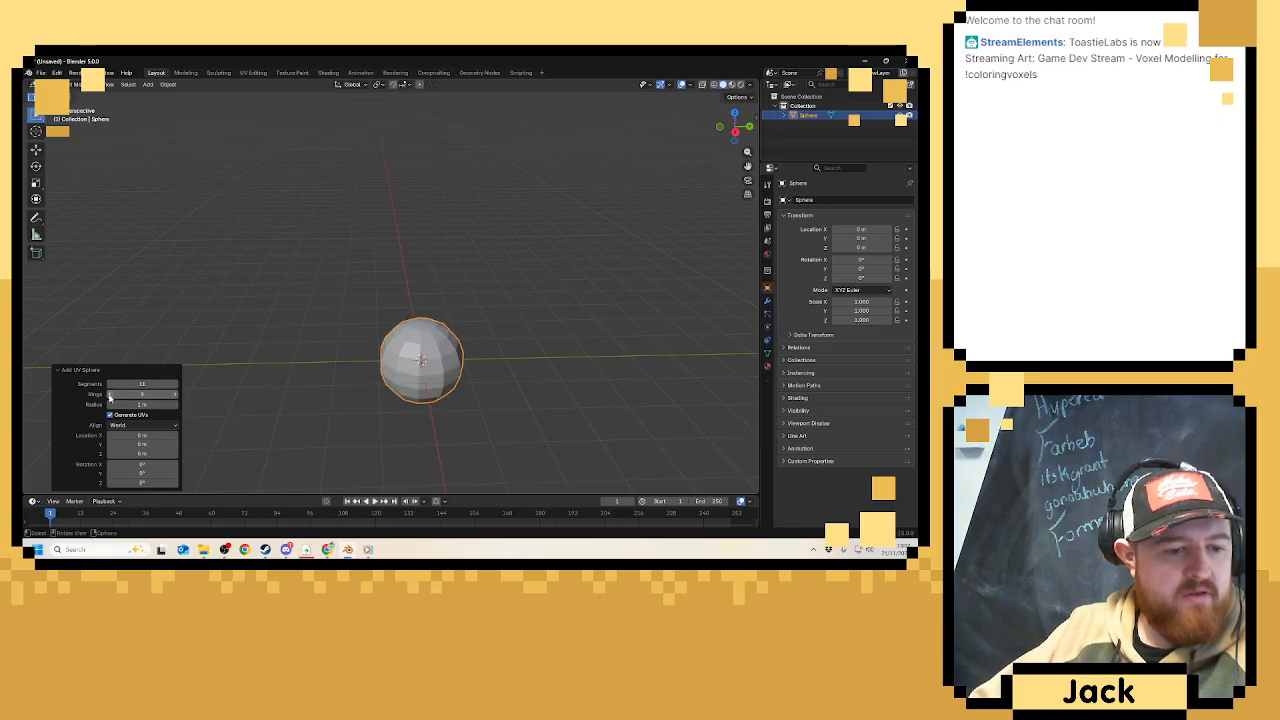
pyautogui.click(109, 397)
pyautogui.click(109, 397)
pyautogui.click(109, 397)
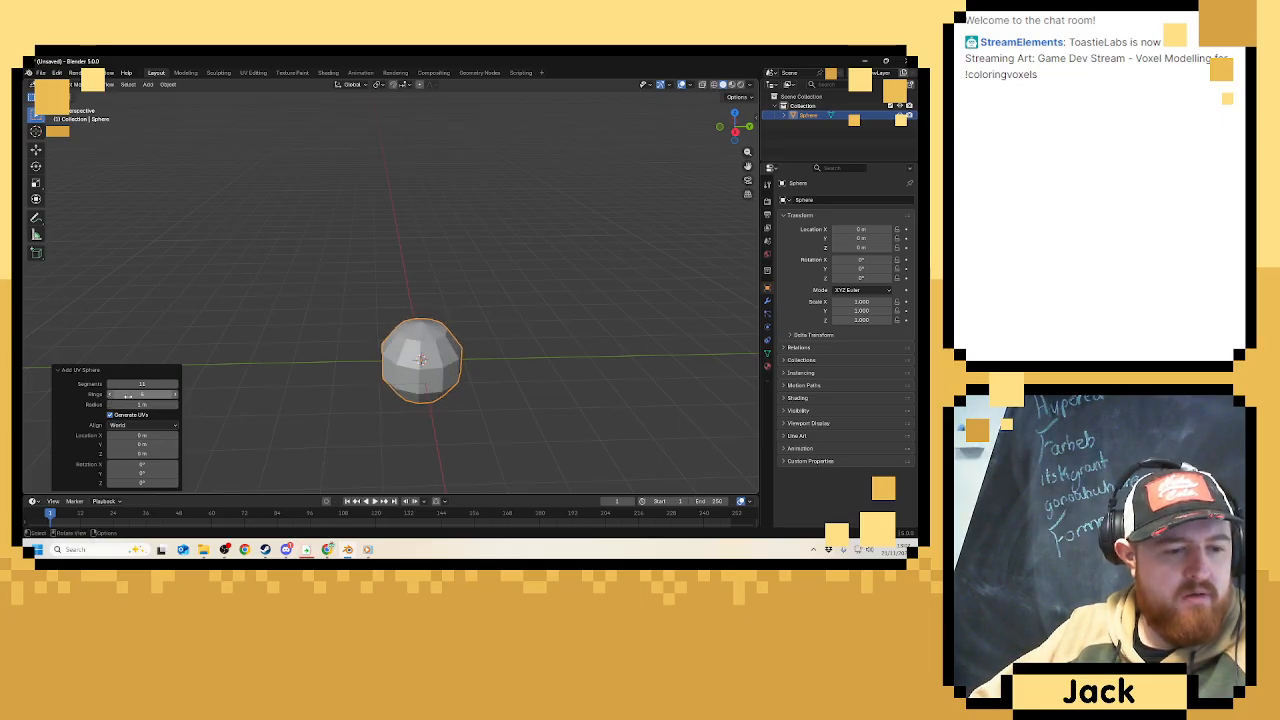
pyautogui.click(176, 394)
# Try the sphere with 12 segments, and lower the count to 8 segments.
pyautogui.click(176, 385)
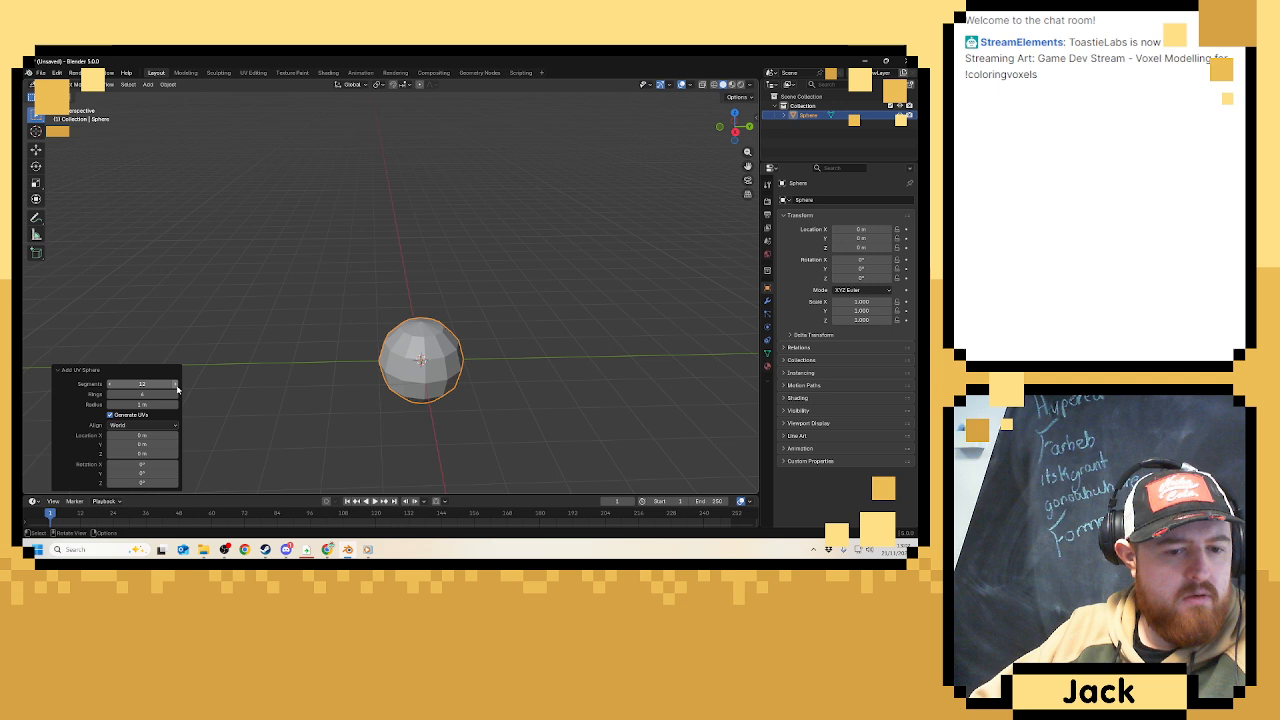
pyautogui.click(111, 386)
pyautogui.click(110, 386)
pyautogui.click(110, 386)
pyautogui.click(110, 386)
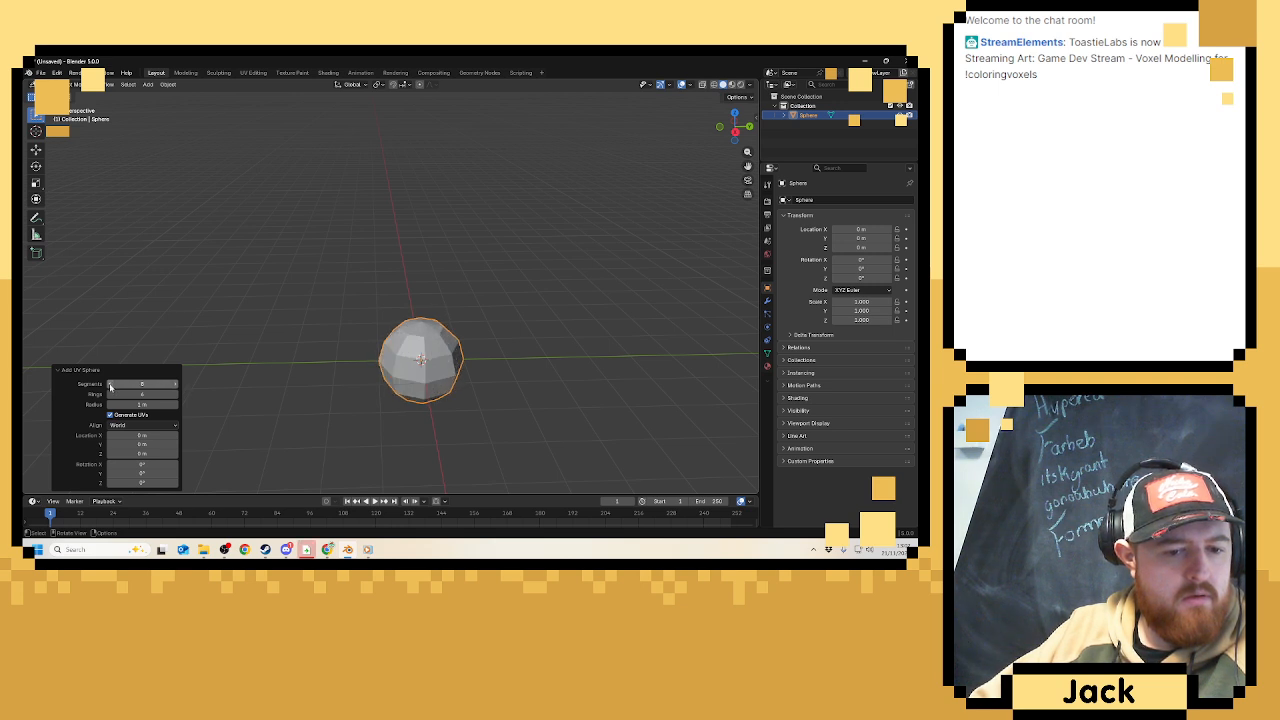
# Try 8 rings on the sphere, raise its segments to 10, and return the rings to 6.
pyautogui.moveTo(394, 421); pyautogui.dragTo(382, 390, button='middle')
pyautogui.scroll(3, 382, 390)
pyautogui.click(175, 394)
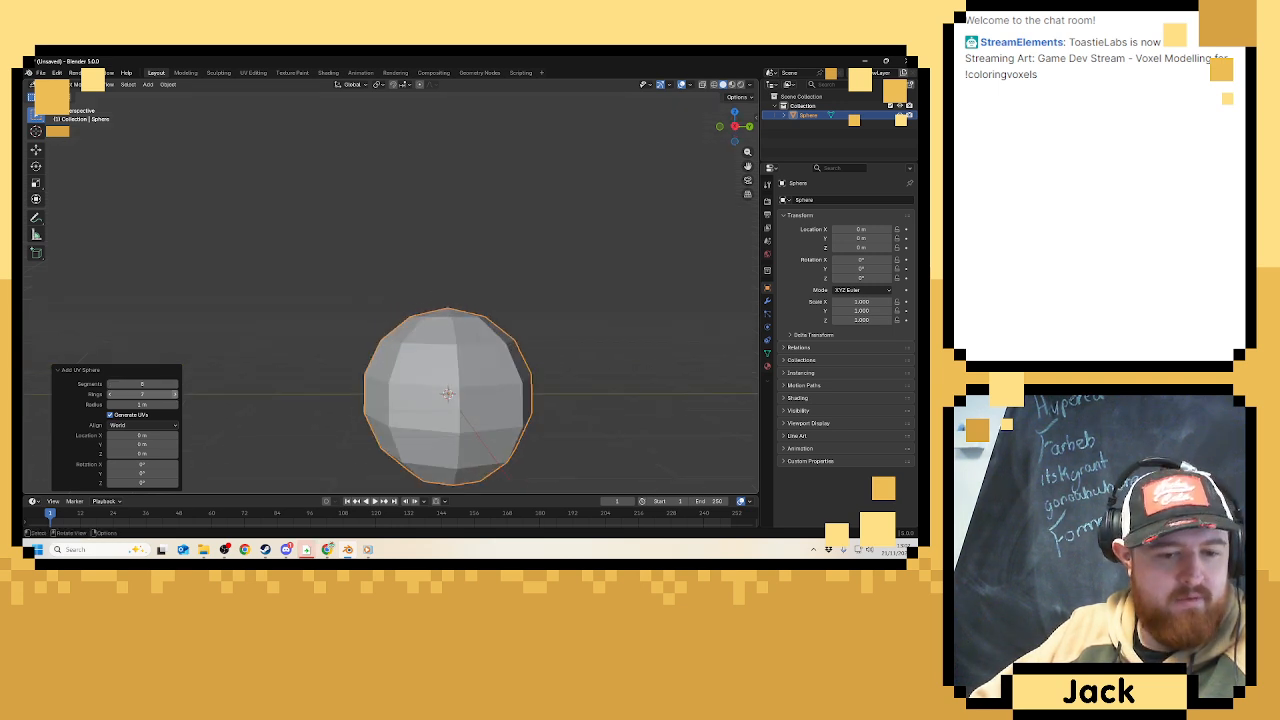
pyautogui.click(175, 394)
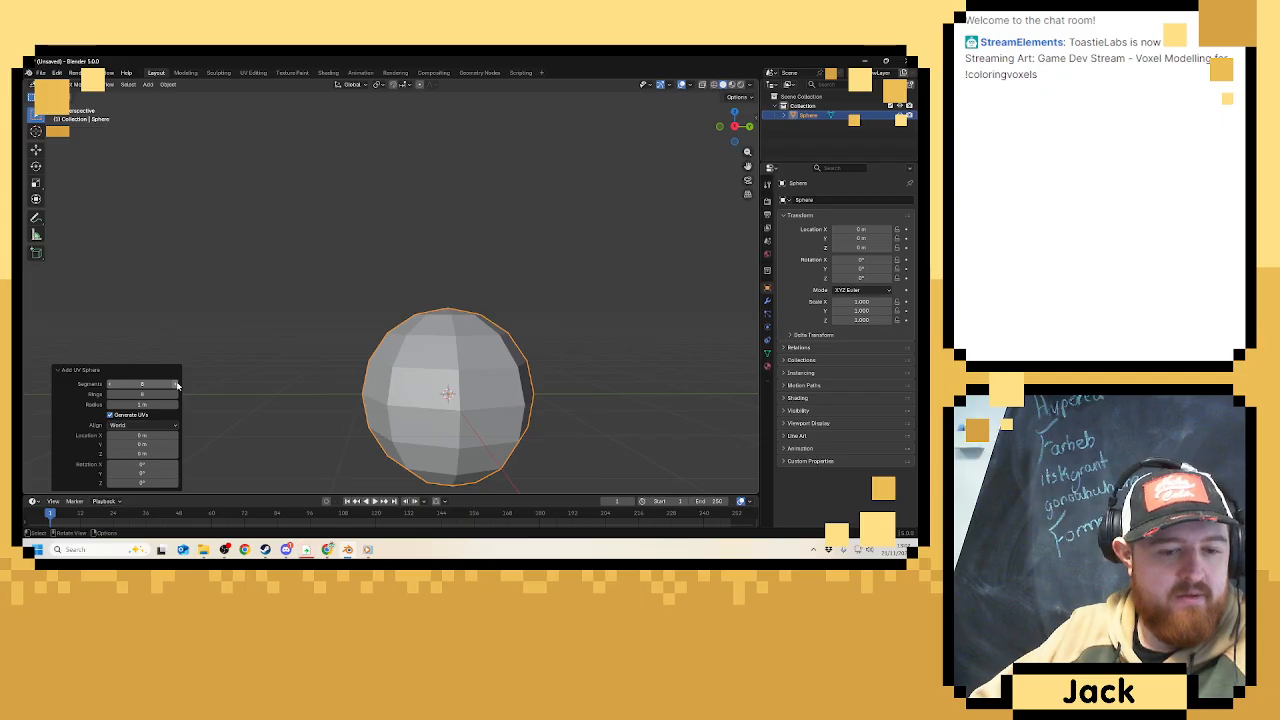
pyautogui.click(176, 384)
pyautogui.click(176, 384)
pyautogui.click(110, 394)
pyautogui.click(110, 394)
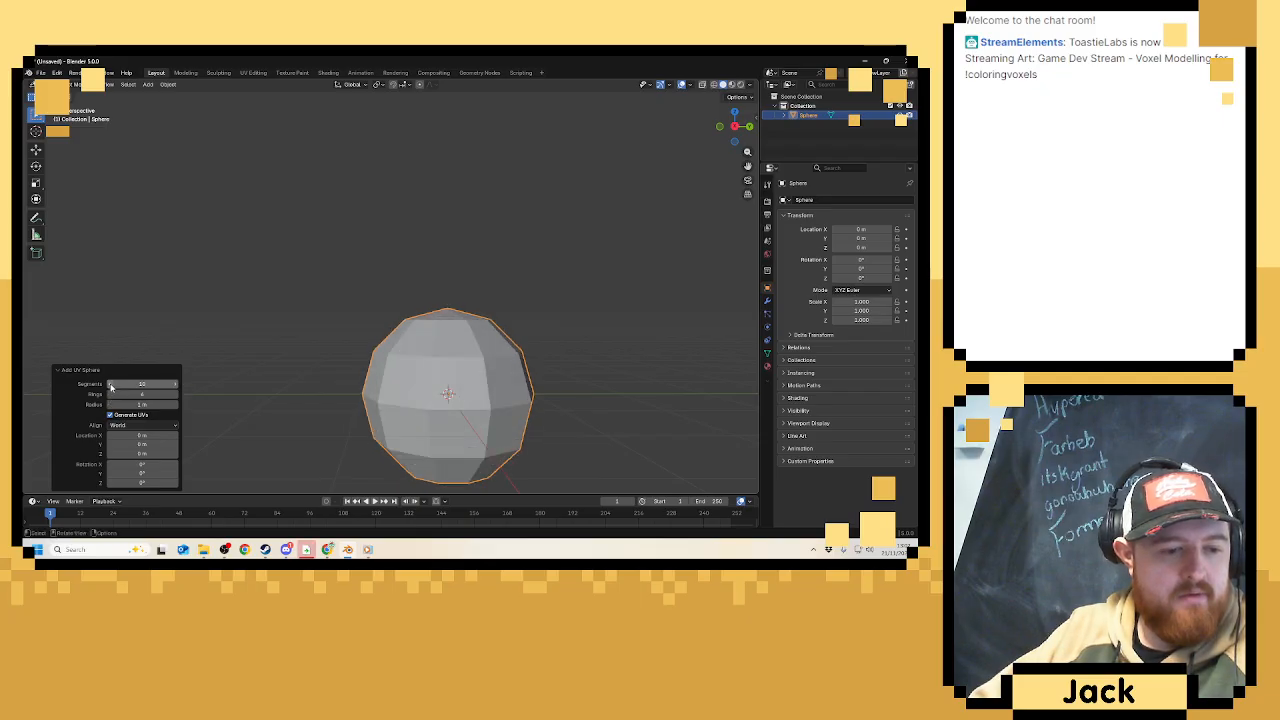
# Compare the sphere at 8 and 9 segments, and restore 10 segments.
pyautogui.click(110, 384)
pyautogui.click(110, 384)
pyautogui.click(177, 384)
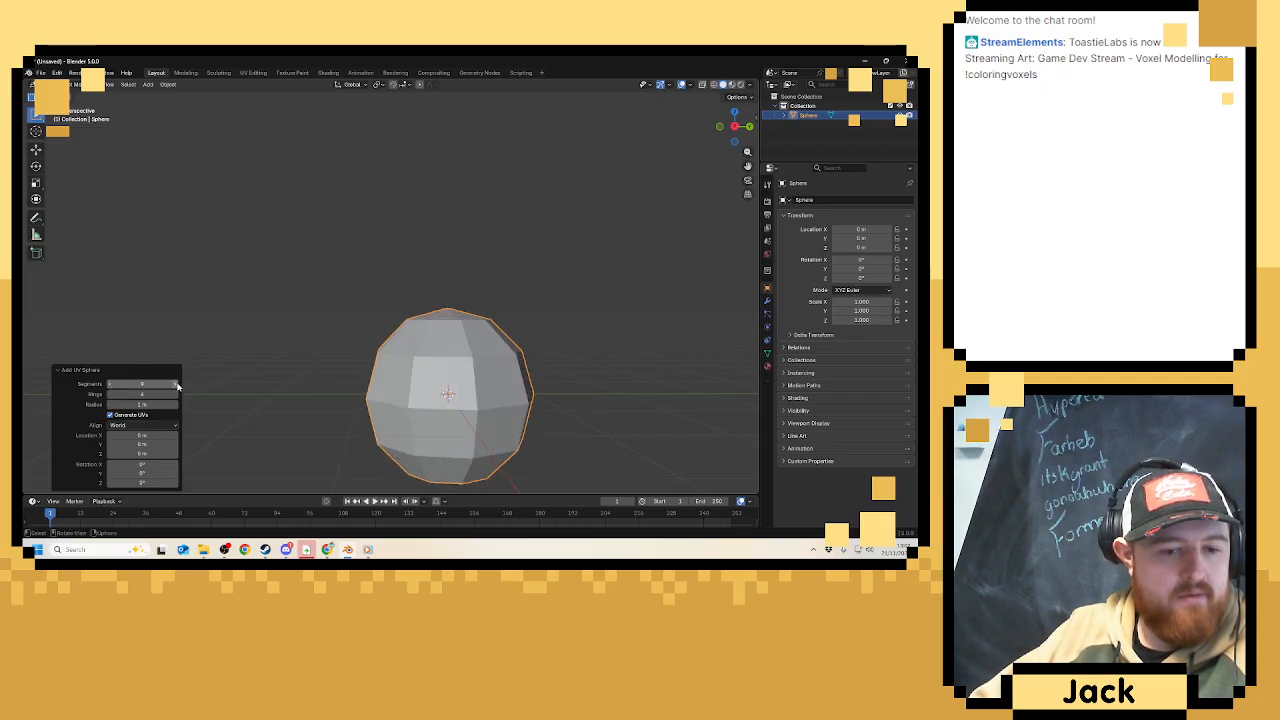
pyautogui.click(177, 384)
pyautogui.scroll(-4, 466, 360)
pyautogui.moveTo(466, 360)
pyautogui.mouseDown(button='middle')
pyautogui.moveTo(526, 389)
pyautogui.moveTo(604, 362)
pyautogui.moveTo(523, 369)
pyautogui.moveTo(549, 371)
pyautogui.moveTo(491, 355)
pyautogui.mouseUp(button='middle')
pyautogui.scroll(5, 506, 371)
pyautogui.press('Tab')
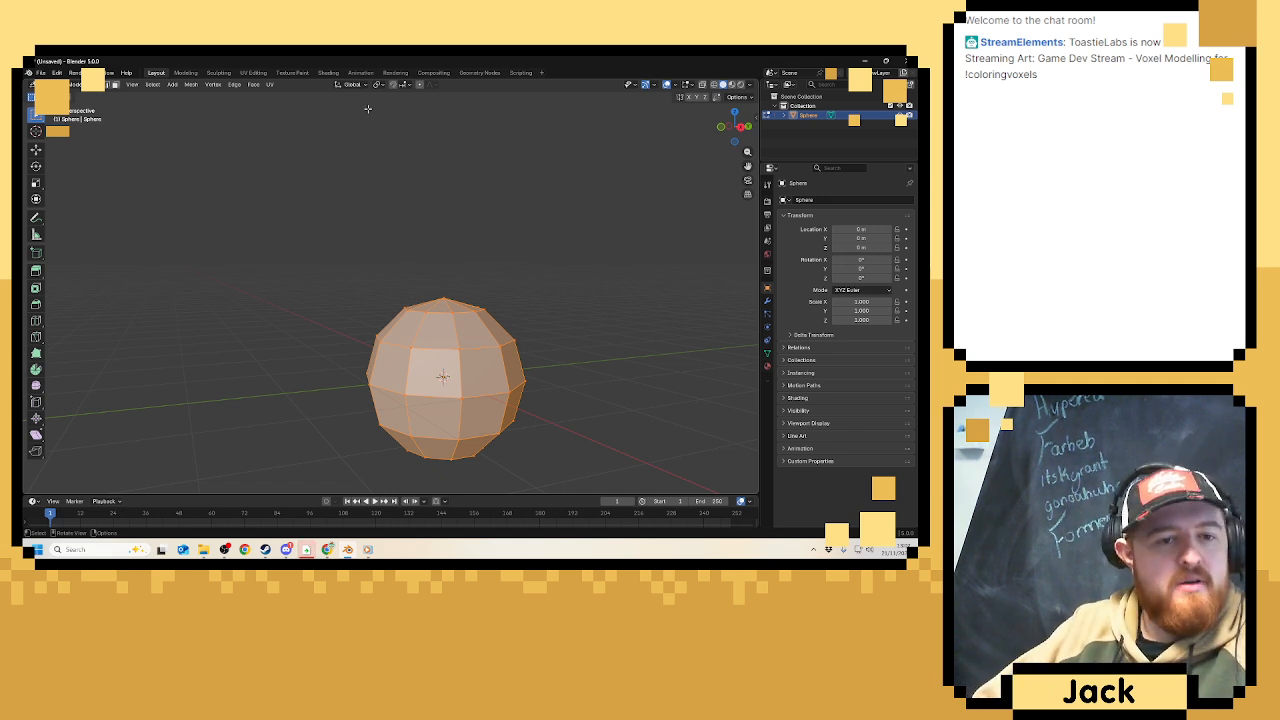
pyautogui.scroll(-2, 431, 275)
pyautogui.press('Tab')
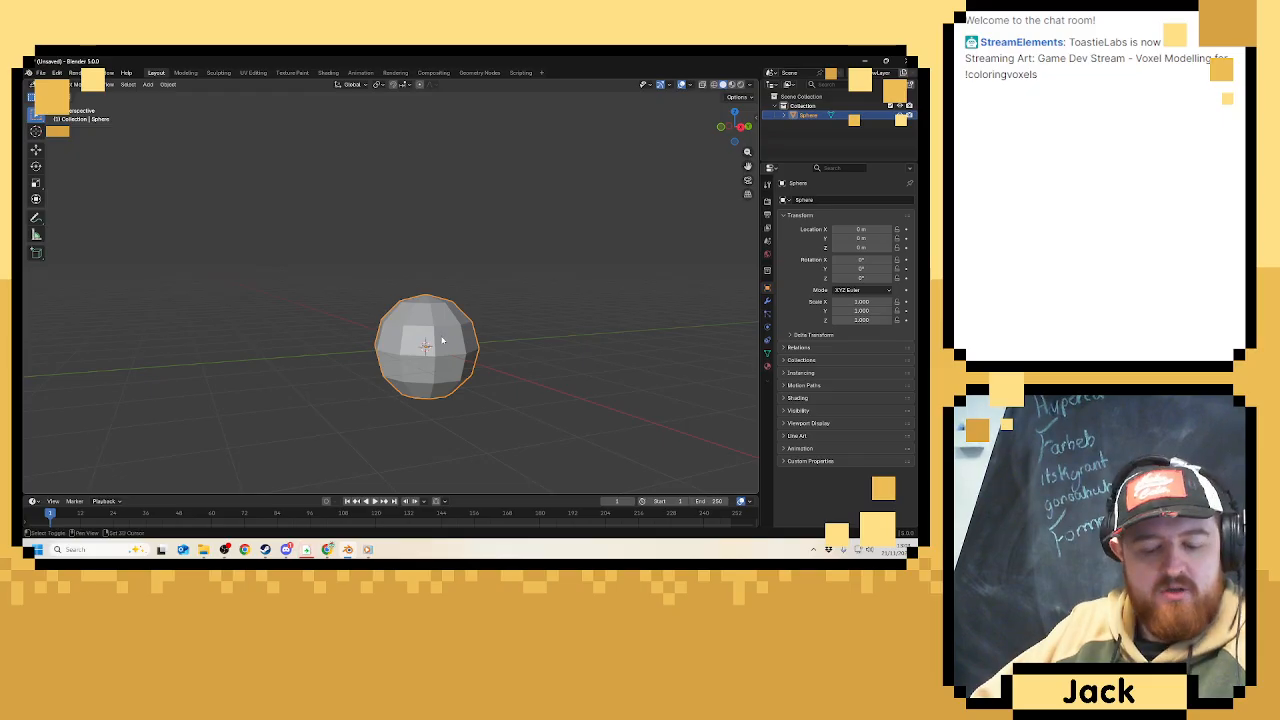
# Duplicate the sphere straight up along Z, placing the copy about 2.4 m above the original.
pyautogui.hotkey('shift', 'd')
pyautogui.press('z')
pyautogui.click(443, 218)
# Flatten the top of the lower sphere by moving its top vertex down about 0.11 m with proportional editing.
pyautogui.click(450, 340)
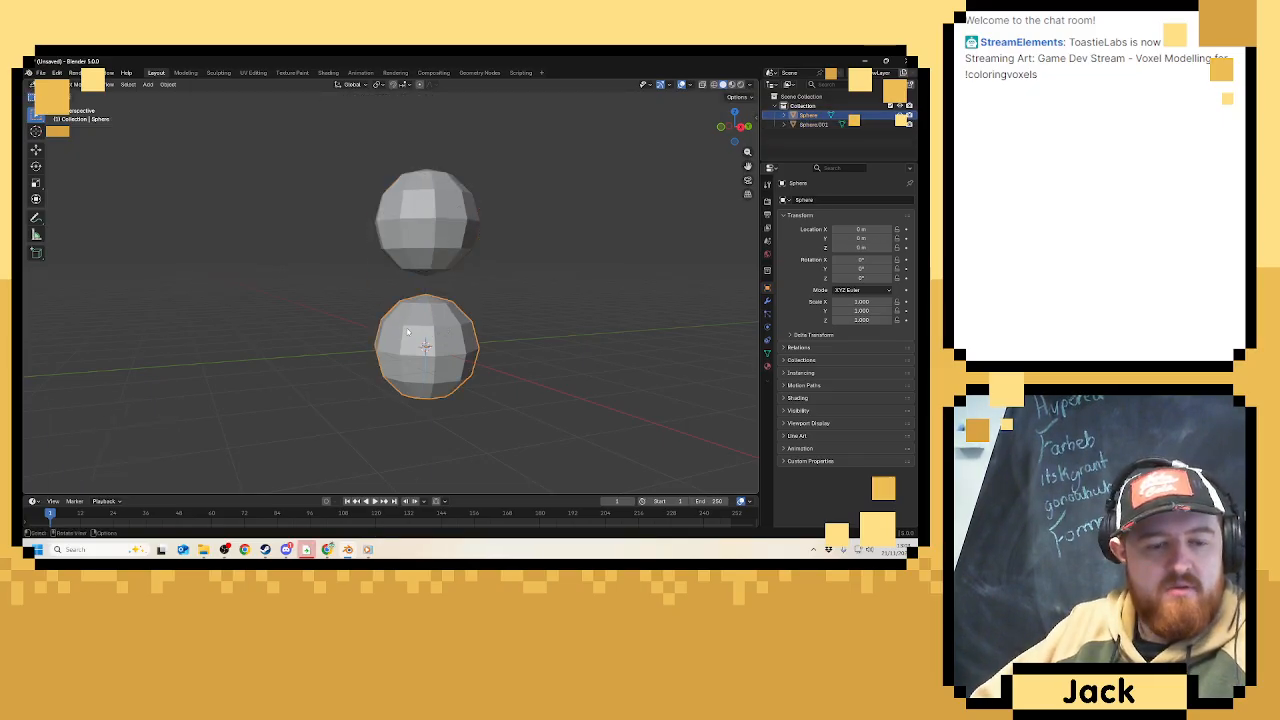
pyautogui.scroll(2, 453, 342)
pyautogui.press('Tab')
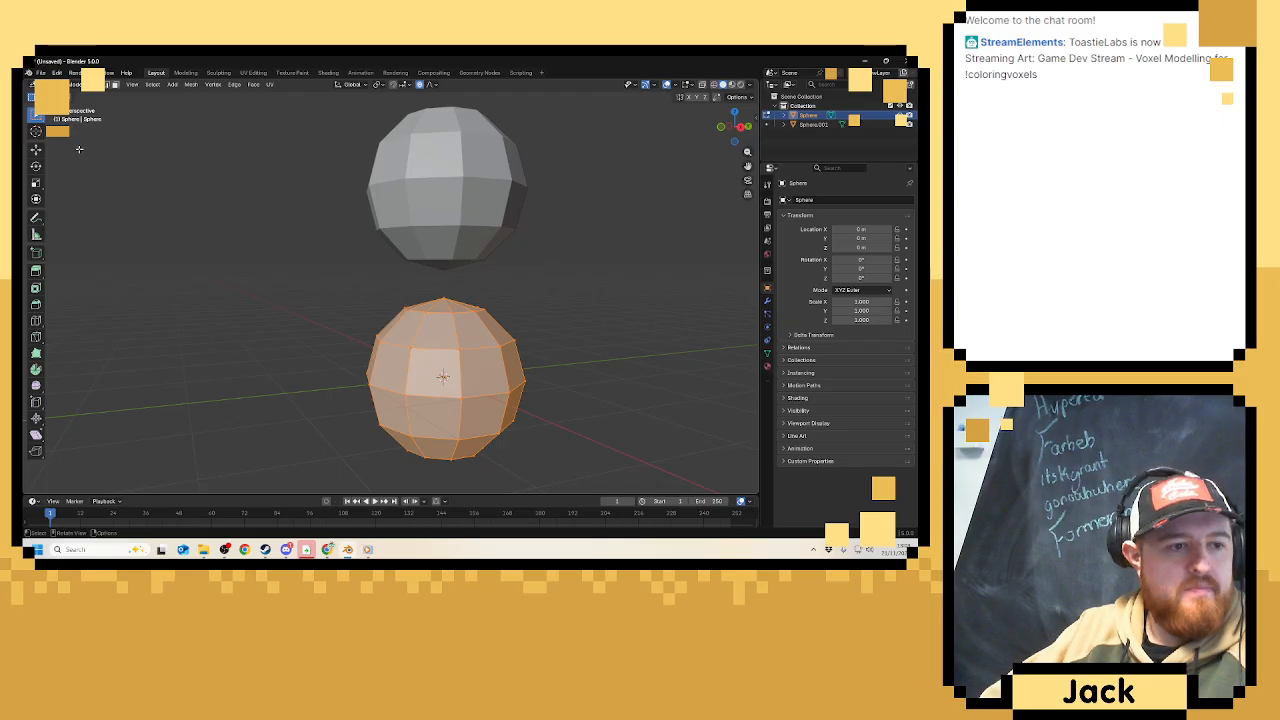
pyautogui.click(36, 150)
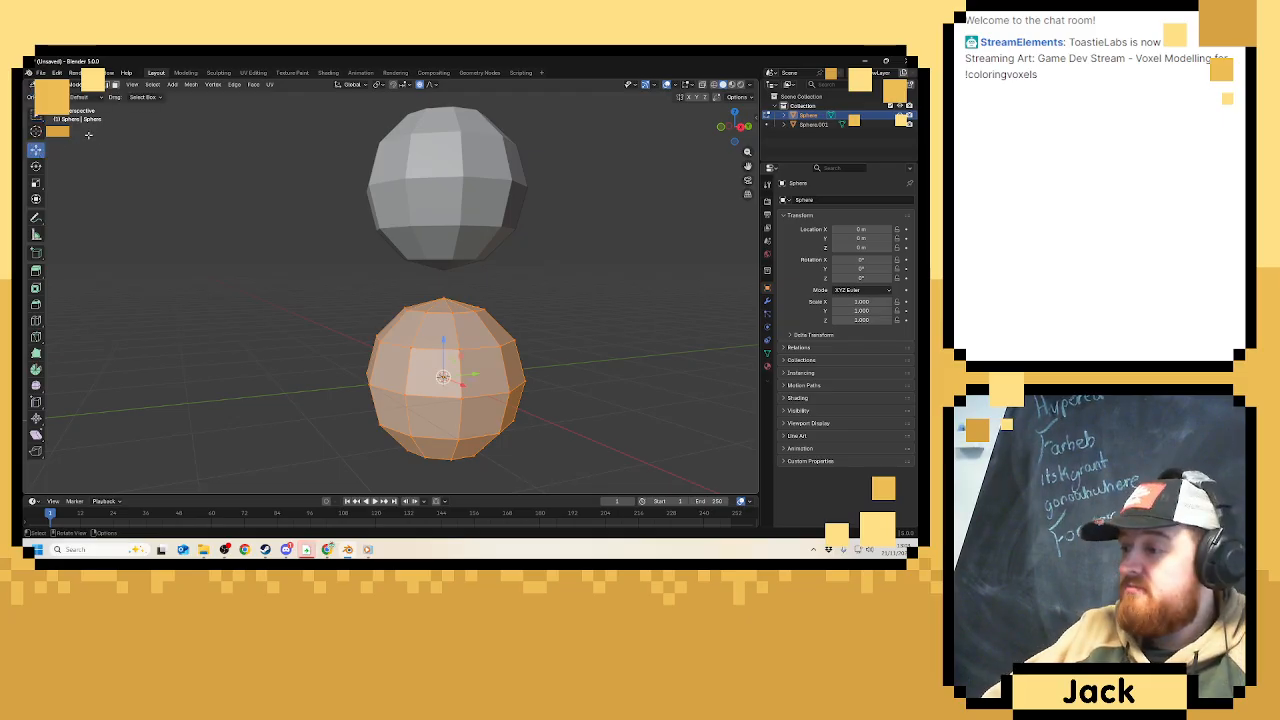
pyautogui.click(443, 298)
pyautogui.moveTo(449, 256); pyautogui.dragTo(446, 271)
# Flatten the underside of the lower sphere by moving its bottom vertex slightly up, and return to Object Mode.
pyautogui.moveTo(447, 451); pyautogui.dragTo(434, 423, button='middle')
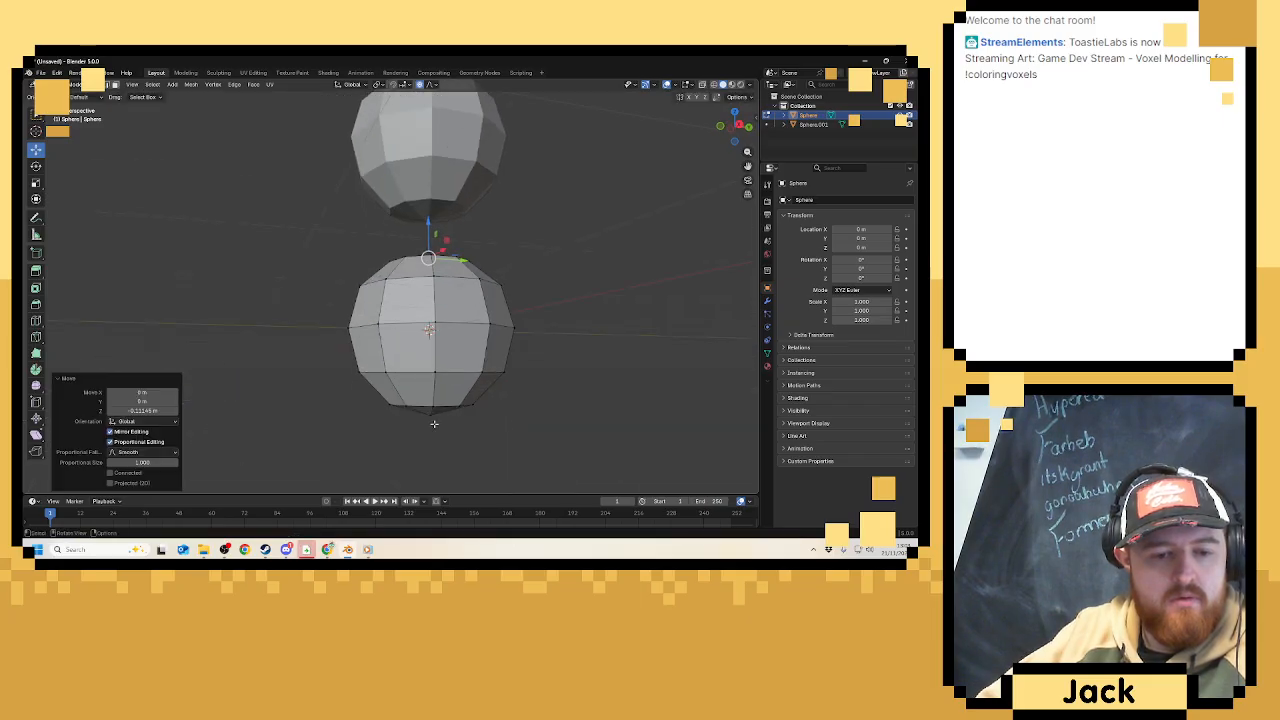
pyautogui.click(430, 410)
pyautogui.moveTo(431, 384); pyautogui.dragTo(432, 374)
pyautogui.scroll(-3, 432, 376)
pyautogui.scroll(-4, 432, 376)
pyautogui.press('Tab')
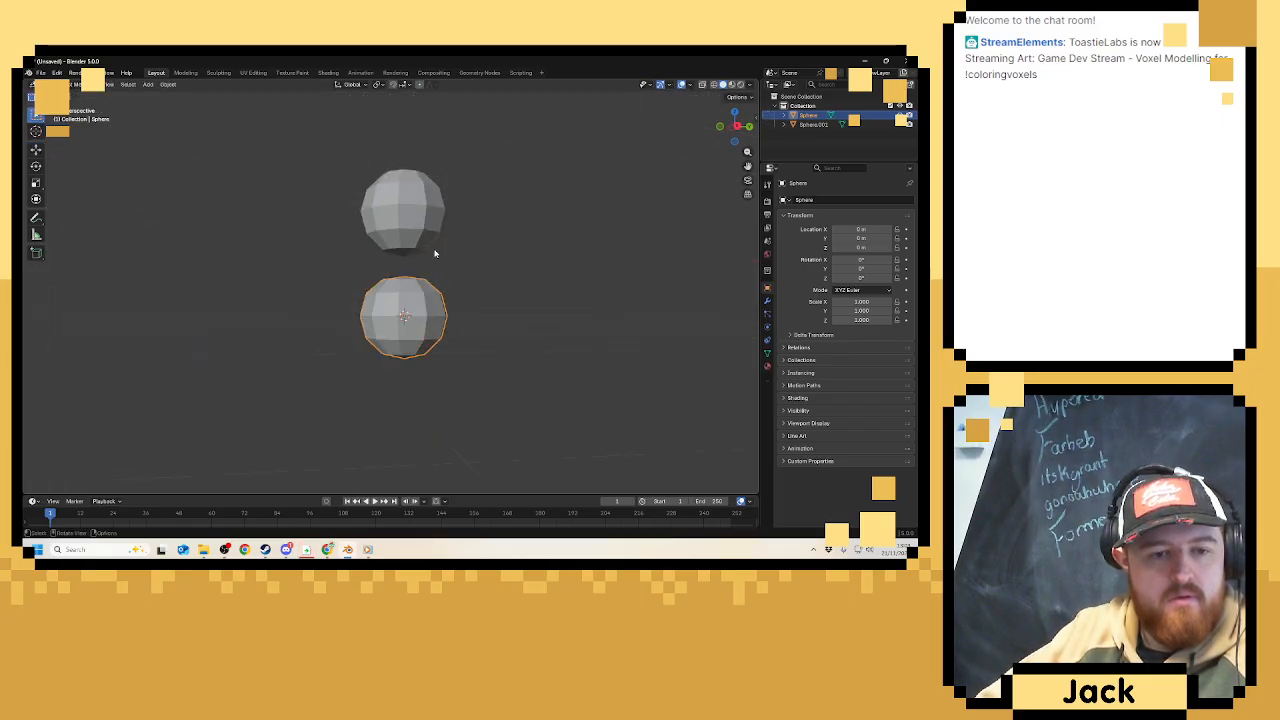
# Apply Shade Smooth to the lower sphere.
pyautogui.rightClick(376, 320)
pyautogui.click(376, 320)
pyautogui.scroll(5, 411, 349)
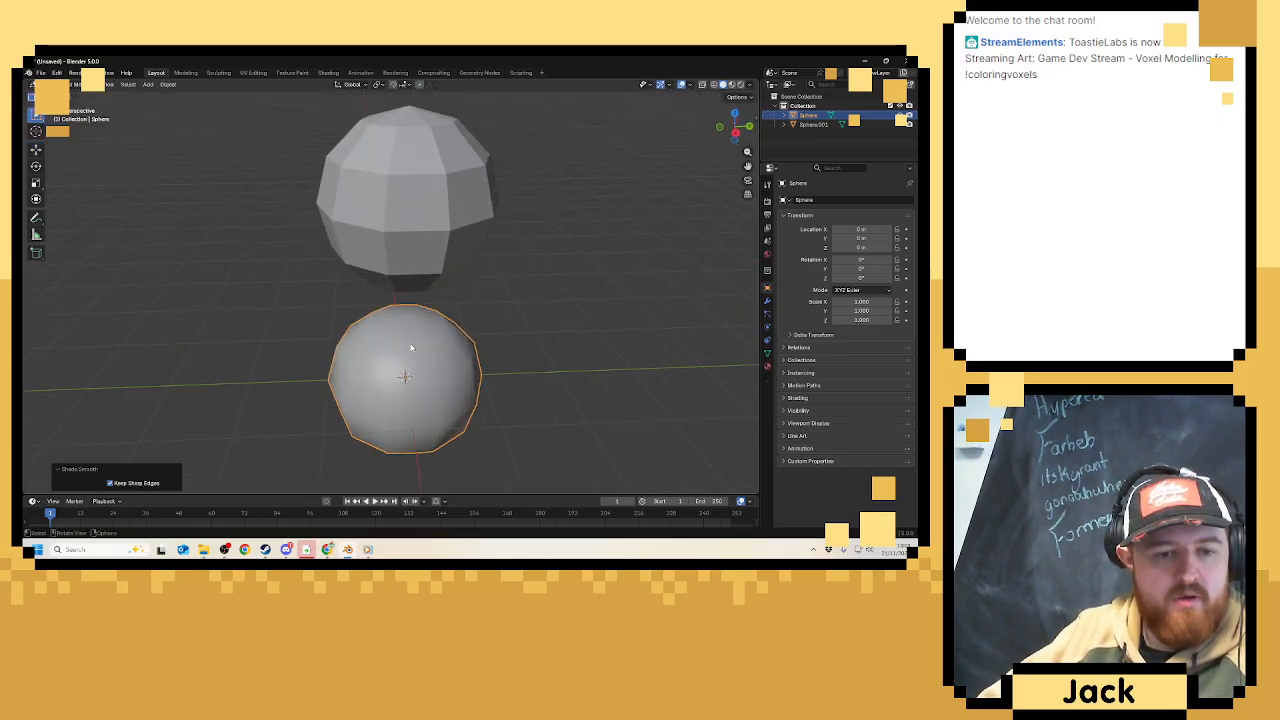
pyautogui.scroll(2, 440, 340)
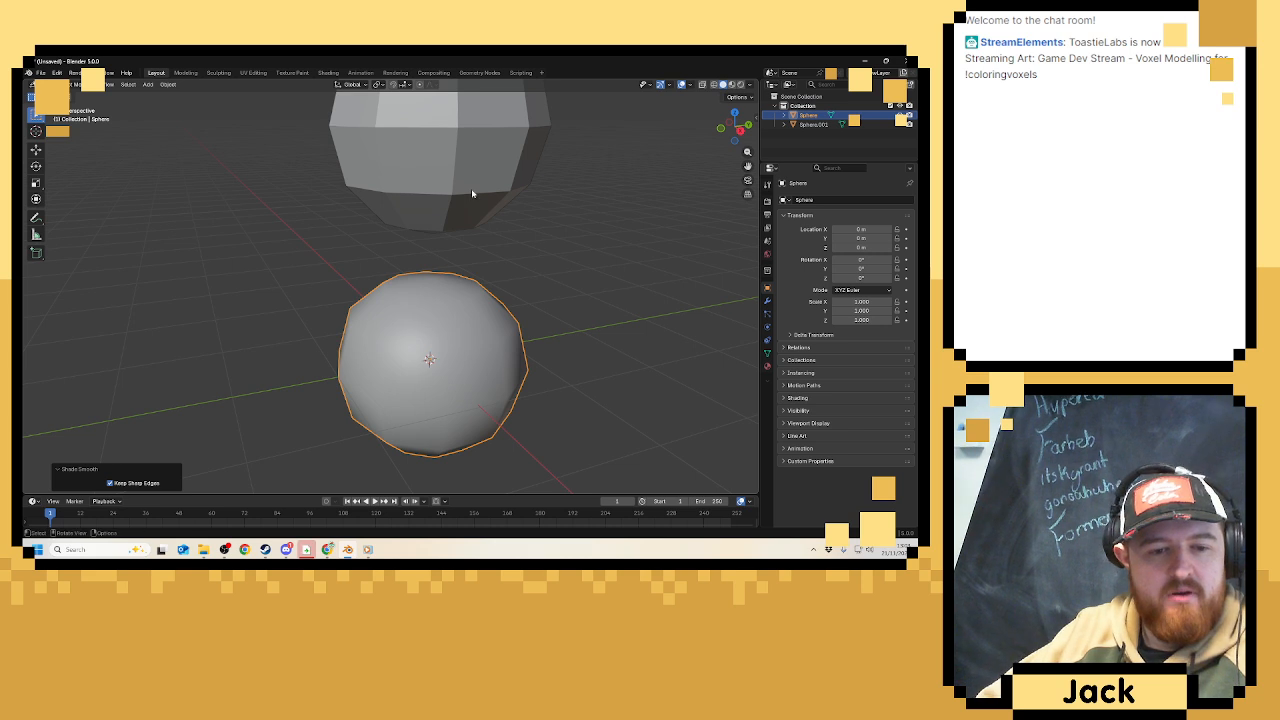
# Scale the upper sphere down uniformly to about 0.807 and apply Shade Smooth to it.
pyautogui.scroll(-4, 465, 192)
pyautogui.click(440, 215)
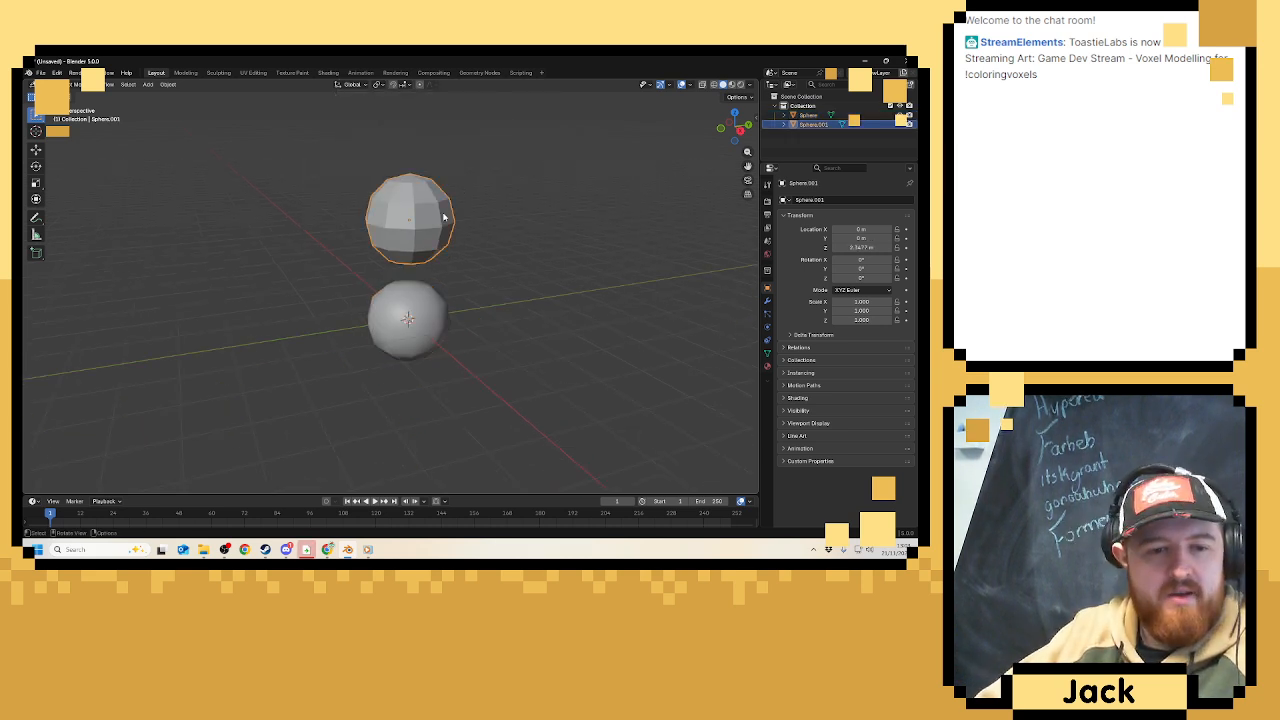
pyautogui.scroll(4, 438, 274)
pyautogui.press('s')
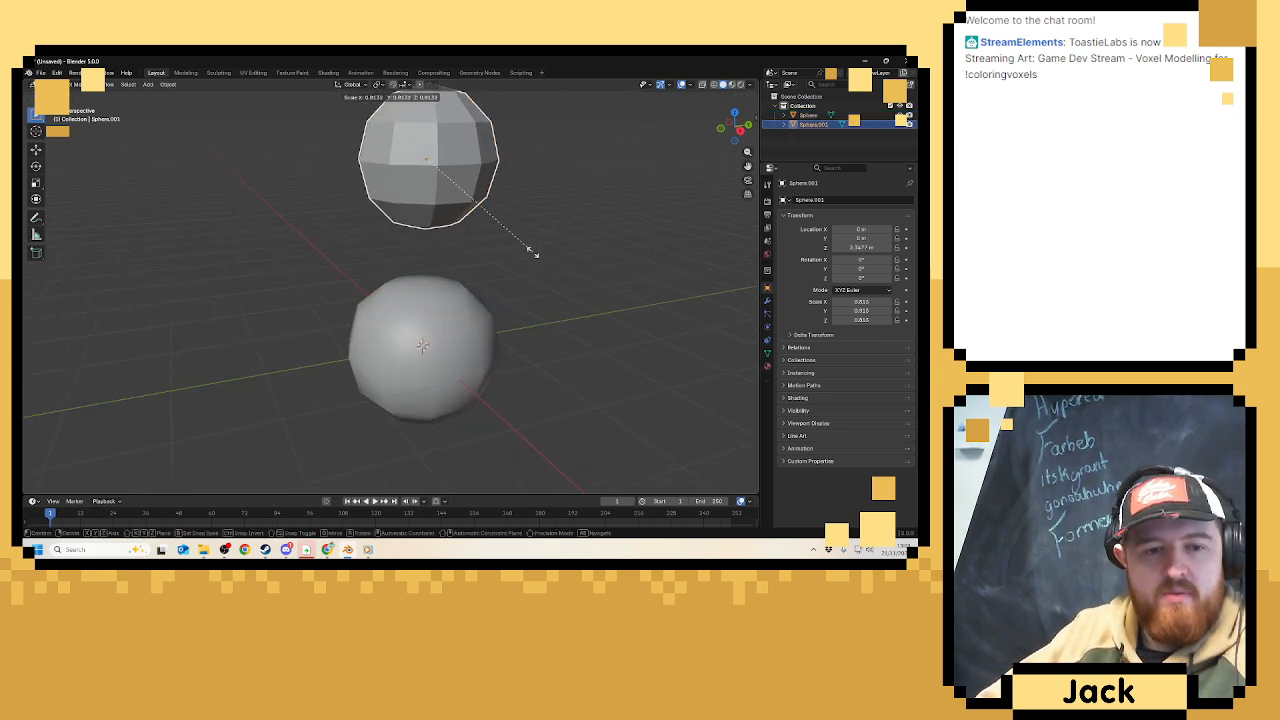
pyautogui.click(529, 251)
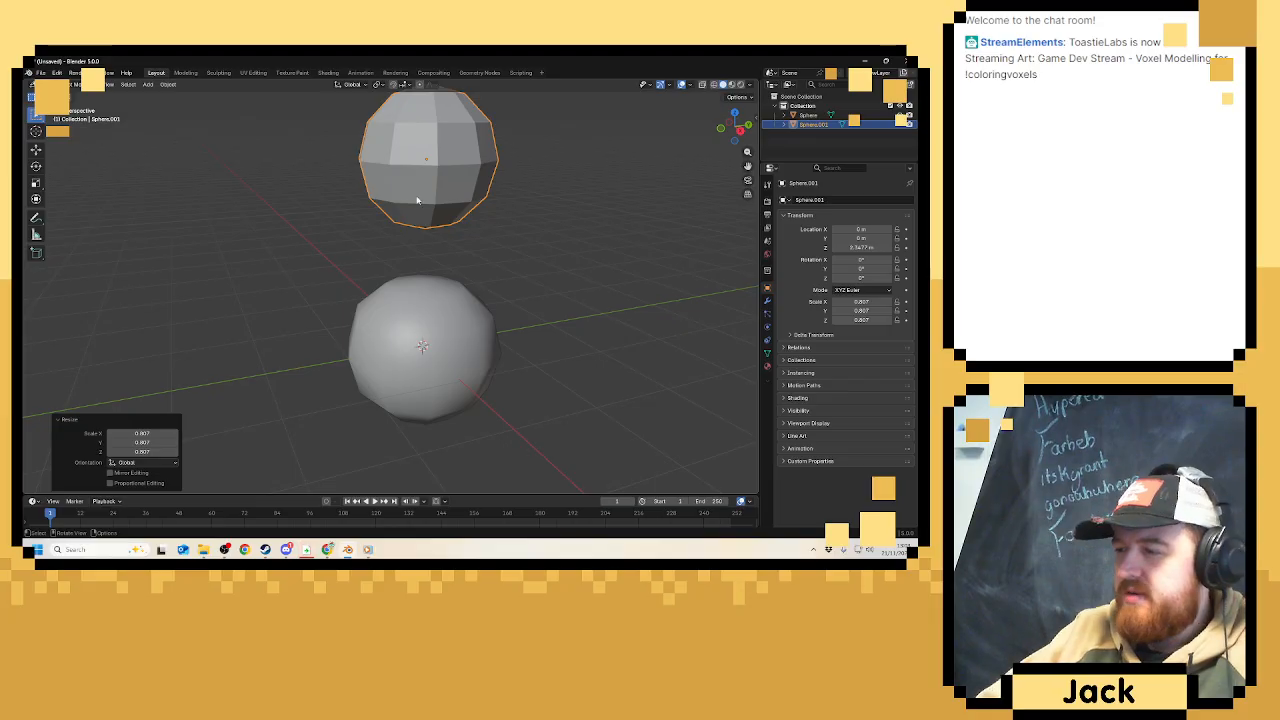
pyautogui.rightClick(418, 200)
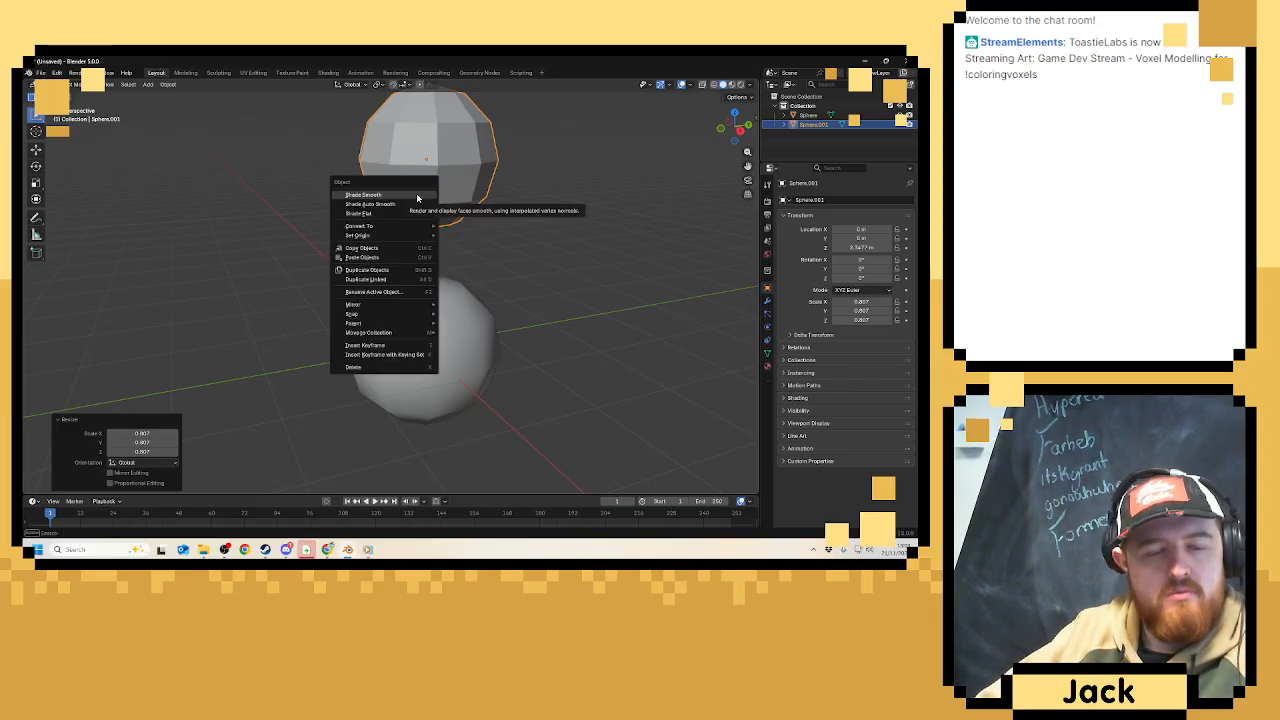
pyautogui.click(415, 197)
# Flatten the top of the upper sphere by moving its top vertex slightly down in Edit Mode.
pyautogui.moveTo(447, 218); pyautogui.dragTo(413, 208, button='middle')
pyautogui.press('Tab')
pyautogui.click(412, 214)
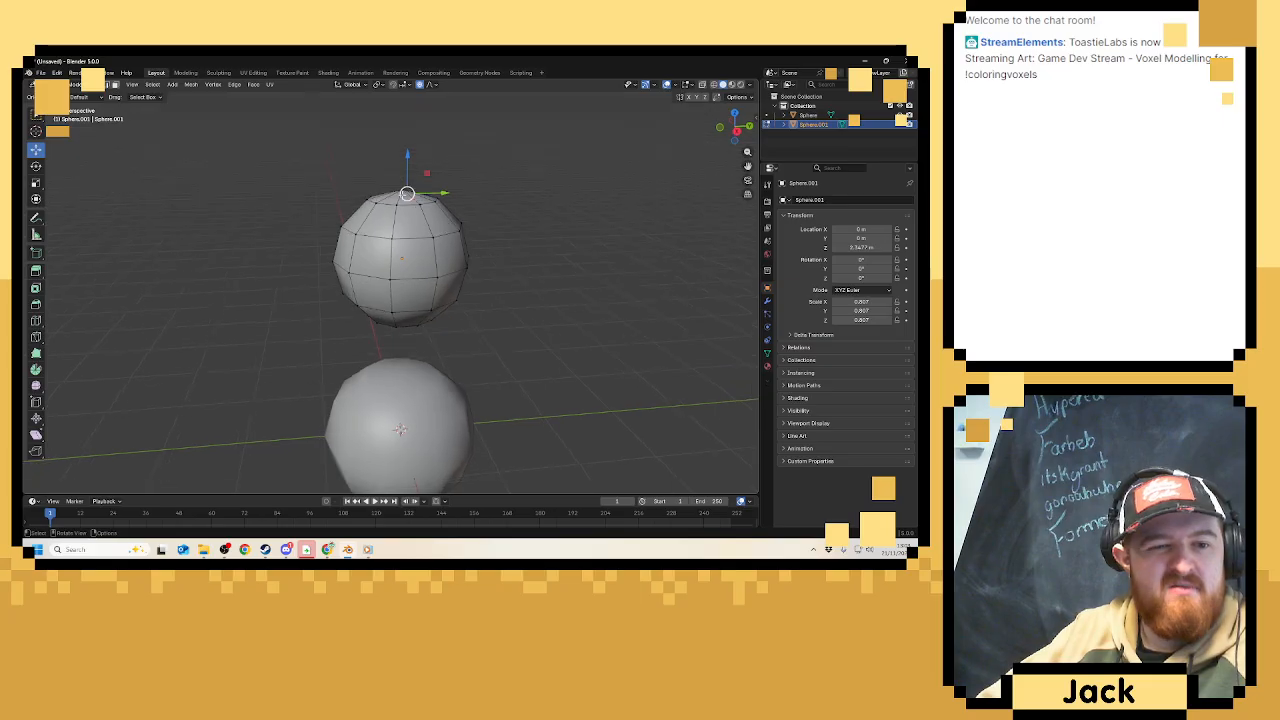
pyautogui.moveTo(410, 157); pyautogui.dragTo(410, 165)
pyautogui.press('Tab')
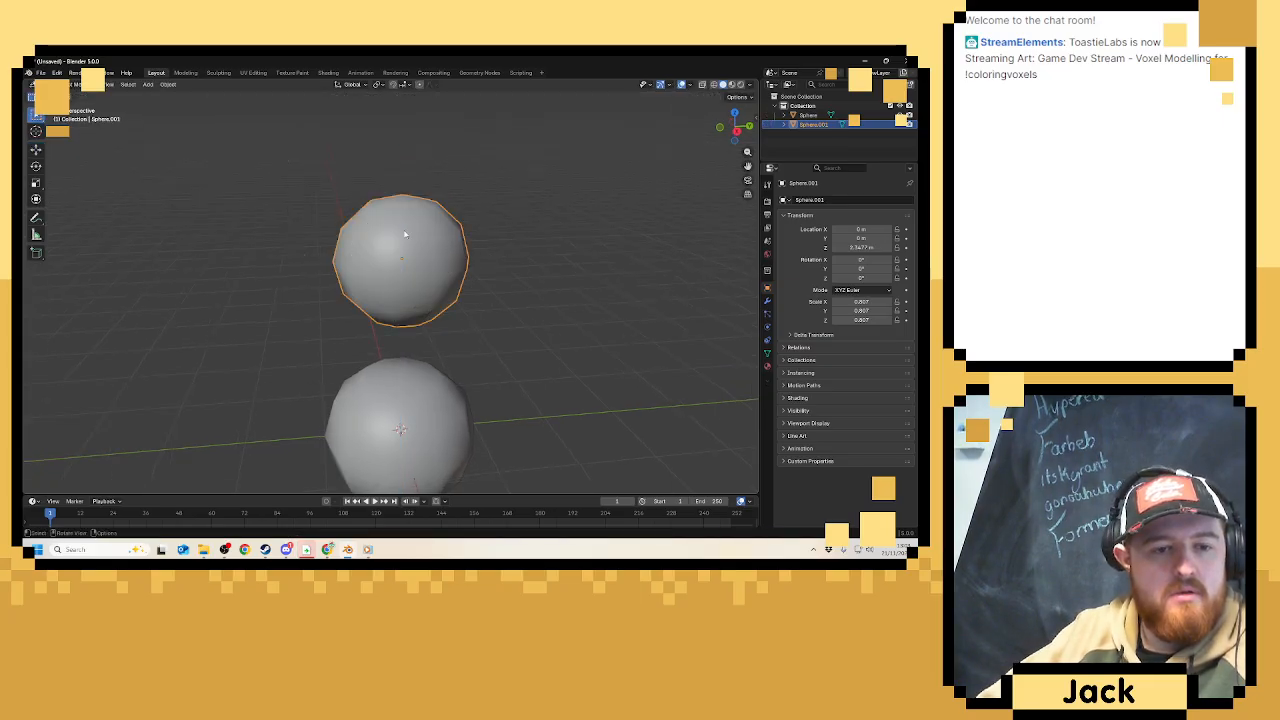
# Flatten the underside of the upper sphere by moving its bottom vertex slightly up, and return to Object Mode.
pyautogui.press('Tab')
pyautogui.moveTo(413, 294); pyautogui.dragTo(416, 266, button='middle')
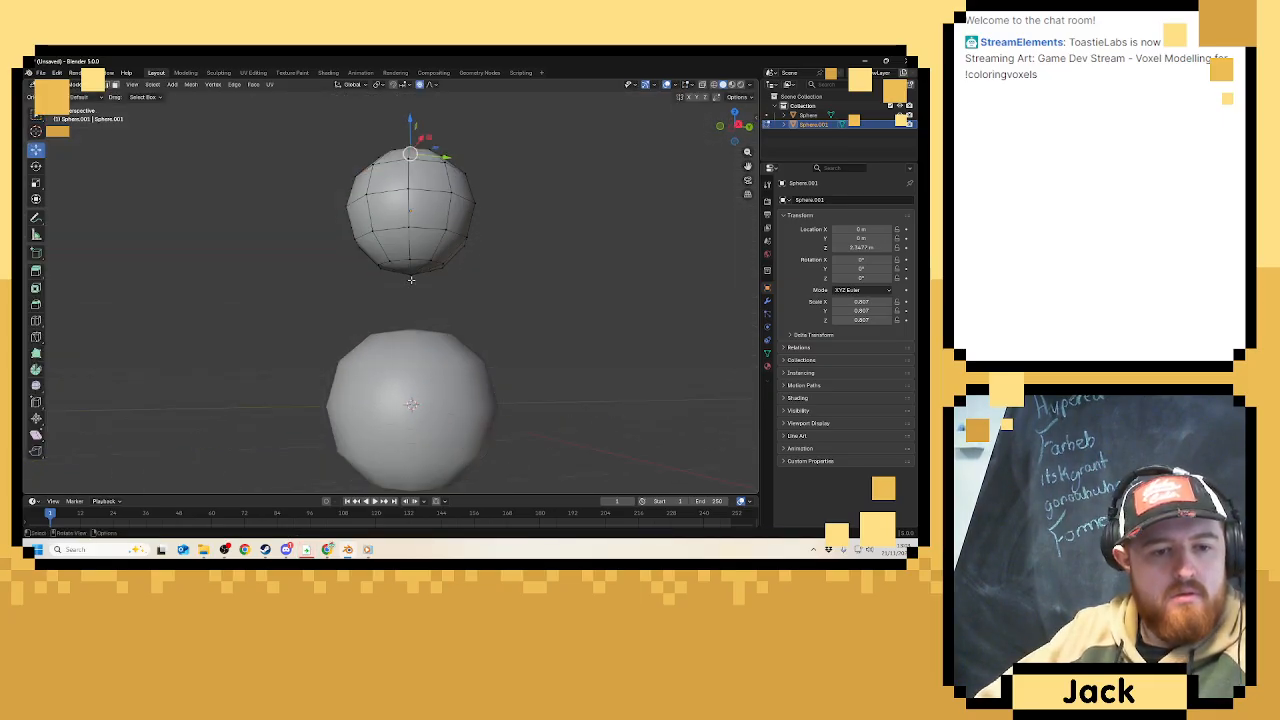
pyautogui.click(412, 272)
pyautogui.moveTo(411, 246)
pyautogui.mouseDown()
pyautogui.moveTo(432, 241)
pyautogui.moveTo(414, 238)
pyautogui.mouseUp()
pyautogui.scroll(6, 432, 241)
pyautogui.press('Tab')
# Lower the upper sphere along Z to about 1.3 m so it sinks slightly into the lower sphere.
pyautogui.click(36, 149)
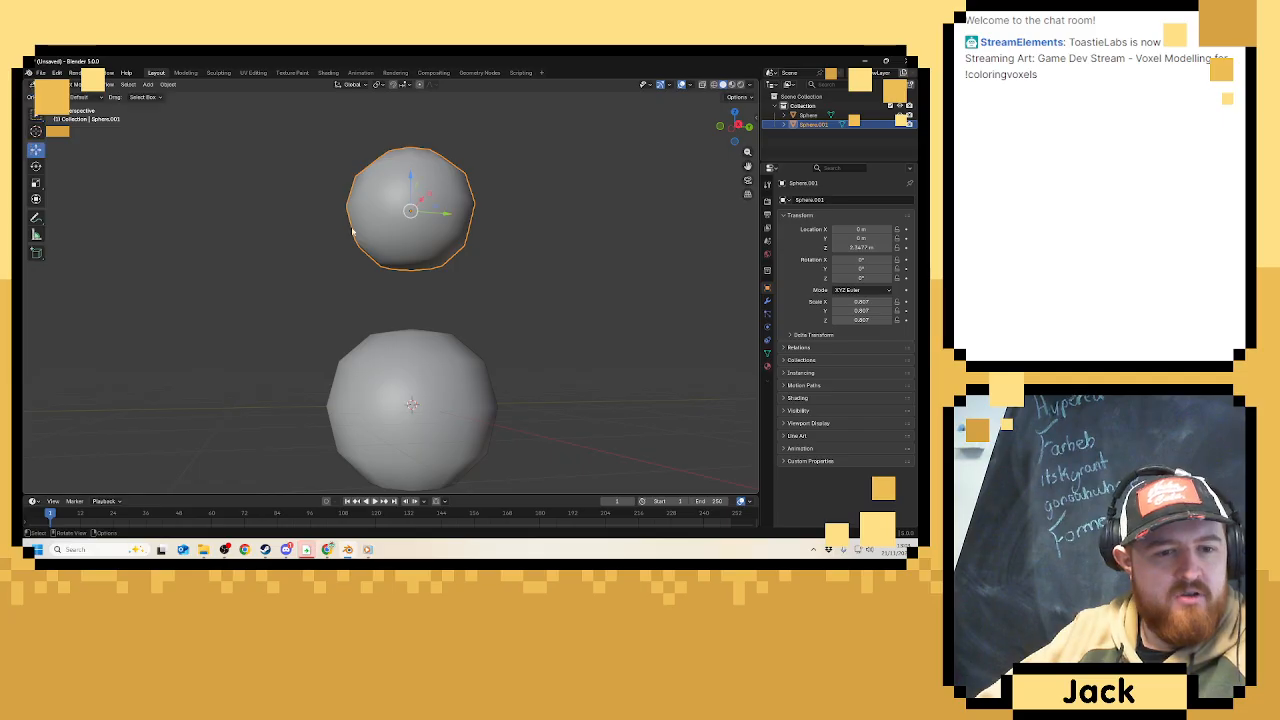
pyautogui.moveTo(424, 216); pyautogui.dragTo(408, 226, button='middle')
pyautogui.moveTo(401, 207); pyautogui.dragTo(402, 277)
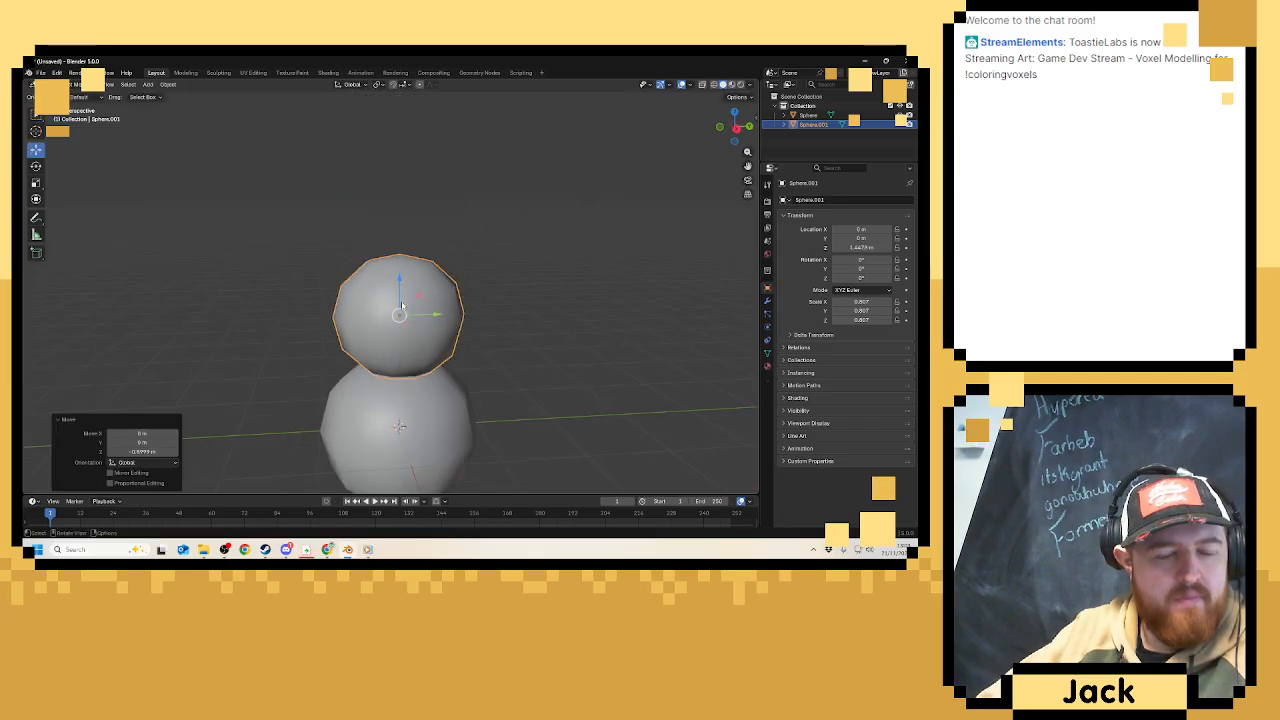
pyautogui.moveTo(402, 277); pyautogui.dragTo(434, 287, button='middle')
pyautogui.moveTo(415, 254); pyautogui.dragTo(415, 265)
pyautogui.click(560, 276)
pyautogui.scroll(-2, 560, 276)
pyautogui.moveTo(552, 283)
pyautogui.mouseDown(button='middle')
pyautogui.moveTo(477, 285)
pyautogui.moveTo(546, 290)
pyautogui.mouseUp(button='middle')
pyautogui.scroll(1, 407, 313)
pyautogui.click(407, 313)
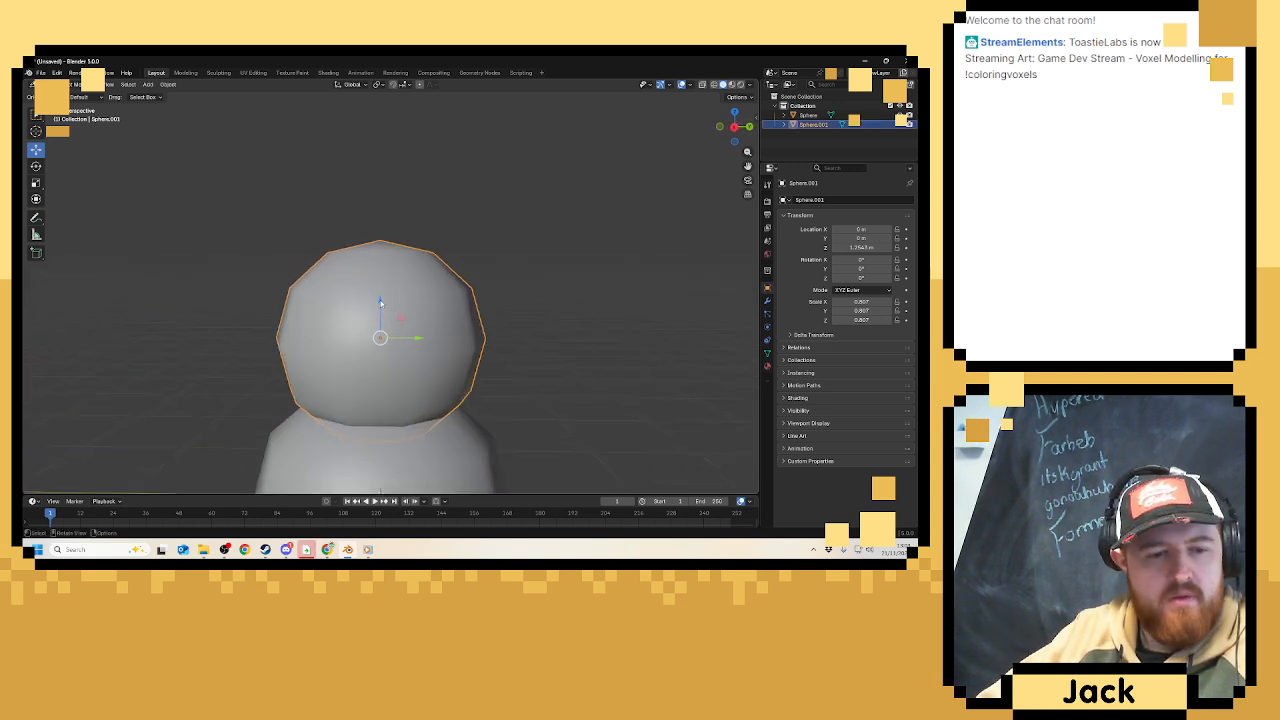
# Raise the upper sphere slightly along Z to about 1.29 m.
pyautogui.moveTo(380, 302); pyautogui.dragTo(383, 297)
pyautogui.press('Tab')
pyautogui.moveTo(417, 307); pyautogui.dragTo(435, 291, button='middle')
pyautogui.press('Tab')
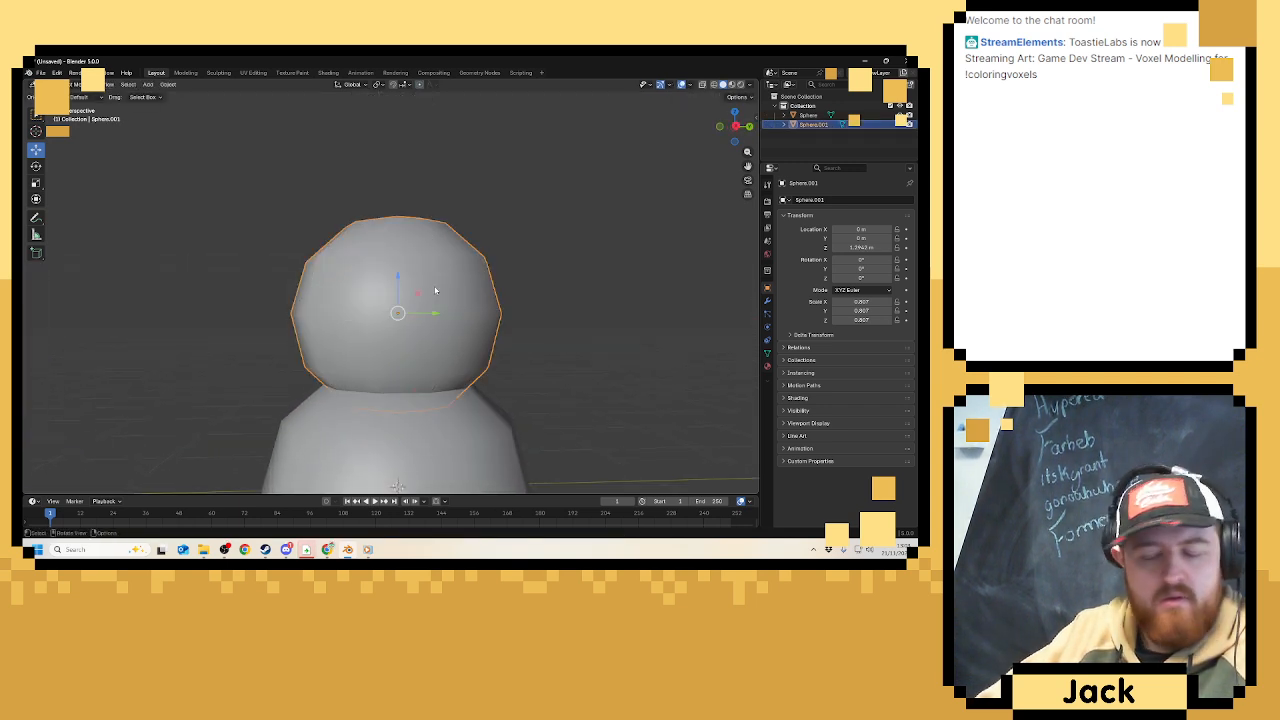
# Isolate the upper sphere in Local View, delete the faces around its bottom vertex in Edit Mode, and return to the full scene.
pyautogui.press('KP_Divide')
pyautogui.press('Tab')
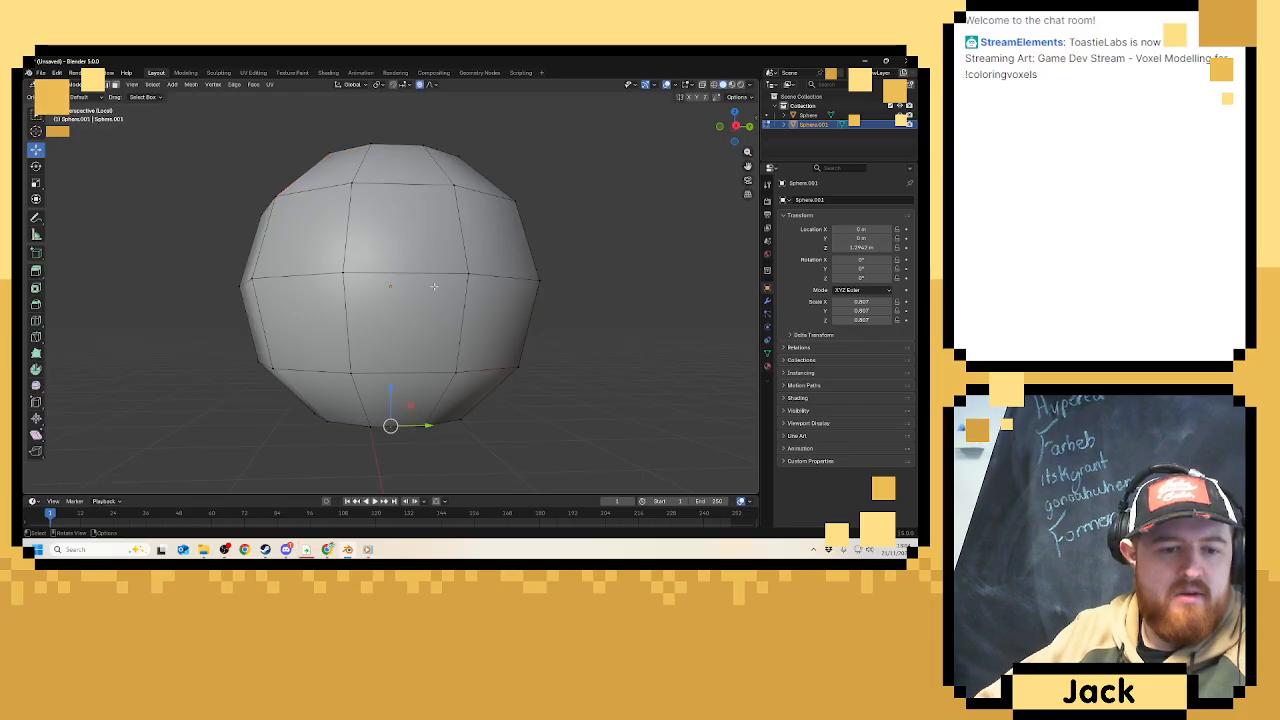
pyautogui.moveTo(423, 327); pyautogui.dragTo(347, 288, button='middle')
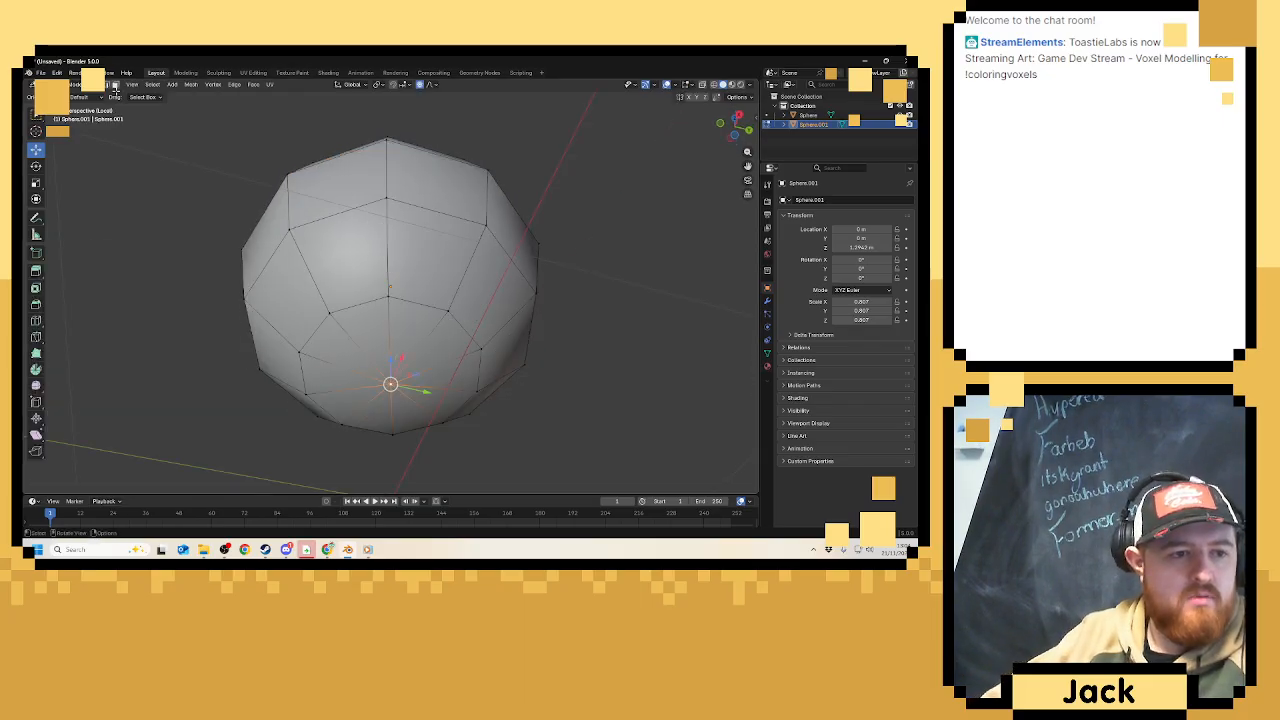
pyautogui.click(364, 330)
pyautogui.keyDown('shift'); pyautogui.click(342, 398); pyautogui.keyUp('shift')
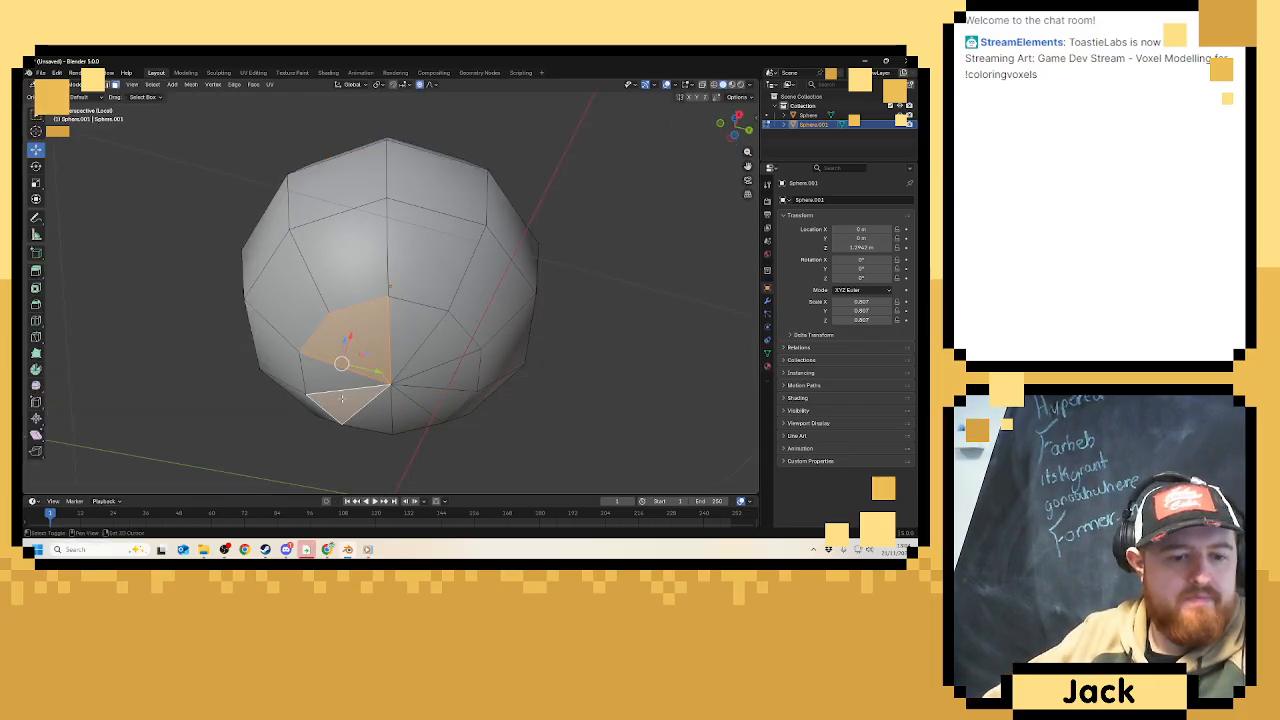
pyautogui.keyDown('shift'); pyautogui.click(341, 386); pyautogui.keyUp('shift')
pyautogui.keyDown('shift'); pyautogui.click(376, 420); pyautogui.keyUp('shift')
pyautogui.keyDown('shift'); pyautogui.click(410, 418); pyautogui.keyUp('shift')
pyautogui.keyDown('shift'); pyautogui.click(438, 404); pyautogui.keyUp('shift')
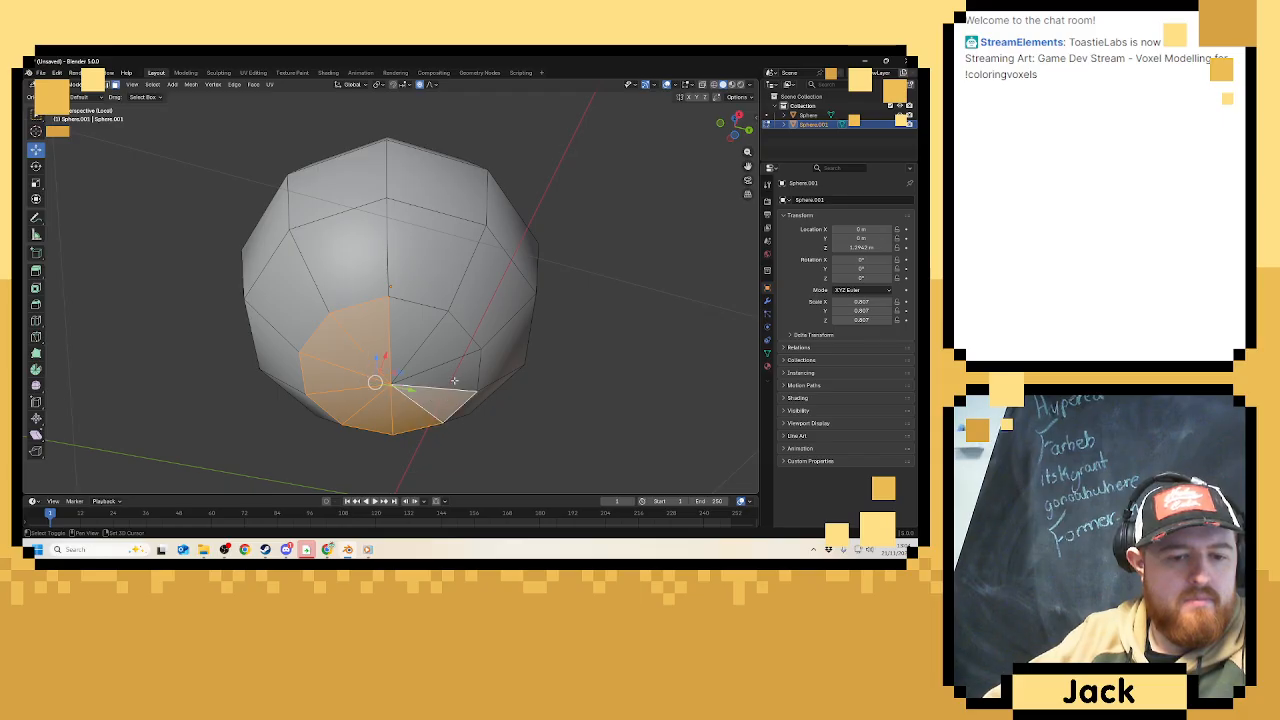
pyautogui.keyDown('shift'); pyautogui.click(454, 378); pyautogui.keyUp('shift')
pyautogui.keyDown('shift'); pyautogui.click(443, 348); pyautogui.keyUp('shift')
pyautogui.keyDown('shift'); pyautogui.click(418, 330); pyautogui.keyUp('shift')
pyautogui.press('x')
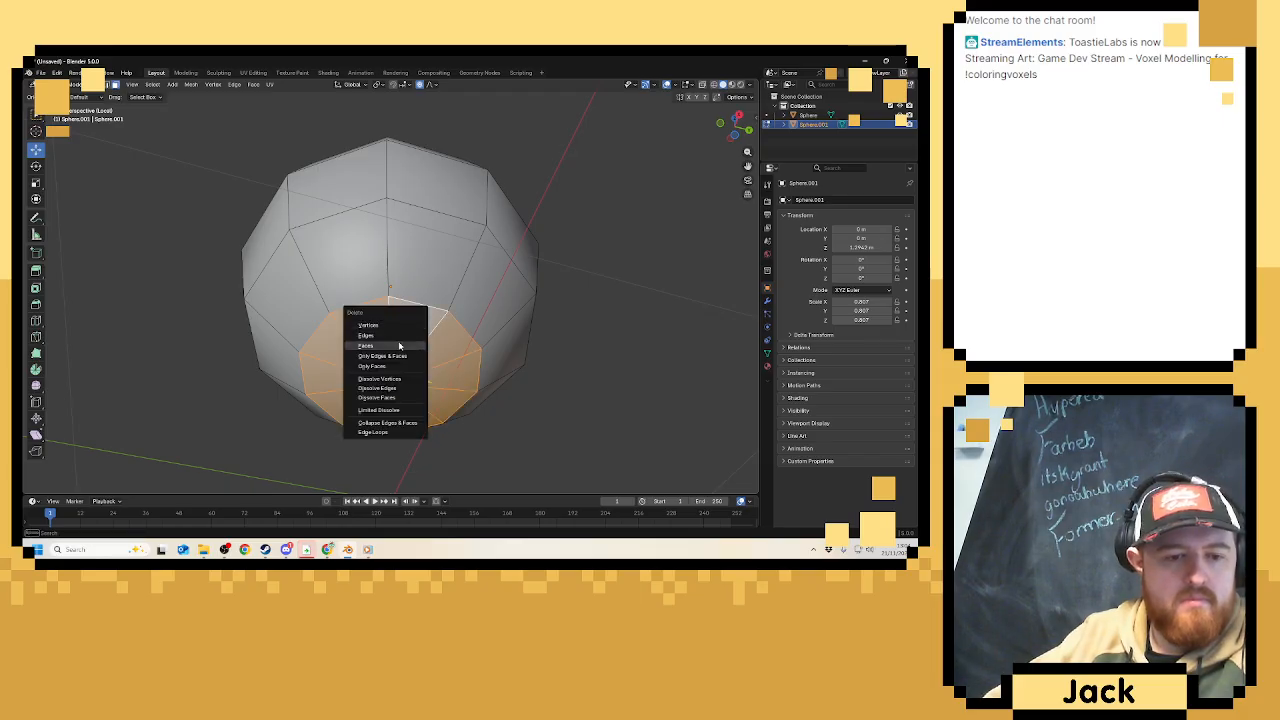
pyautogui.click(408, 345)
pyautogui.press('Tab')
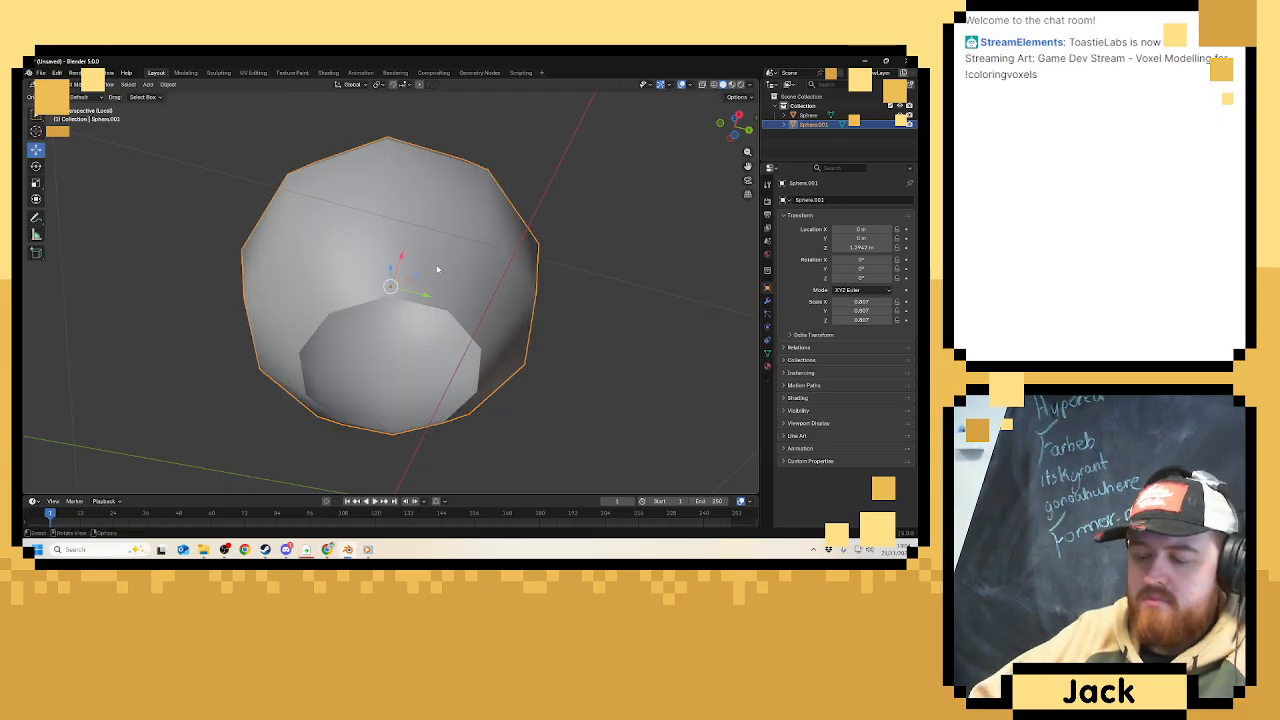
pyautogui.press('/')
# Duplicate the upper sphere and move the copy about 1.05 m up along Z to form the head.
pyautogui.scroll(-6, 437, 269)
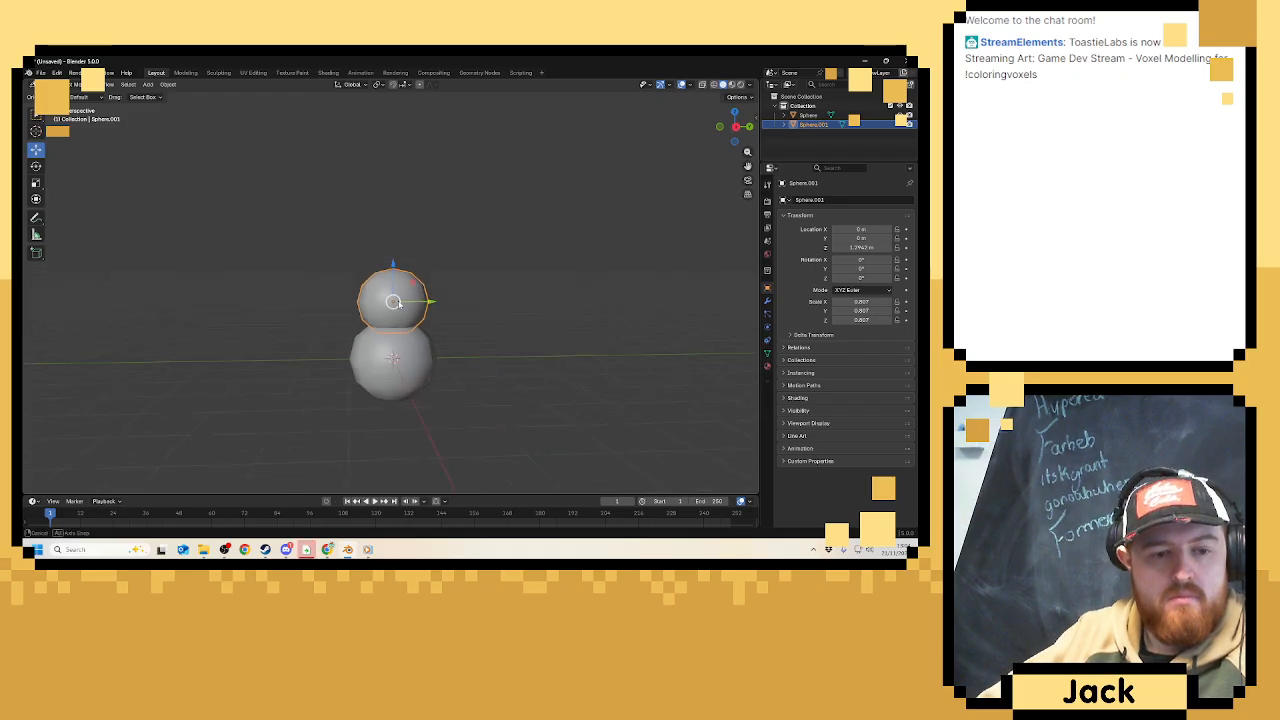
pyautogui.moveTo(408, 289); pyautogui.dragTo(398, 314, button='middle')
pyautogui.scroll(4, 398, 314)
pyautogui.hotkey('shift', 'd')
pyautogui.press('z')
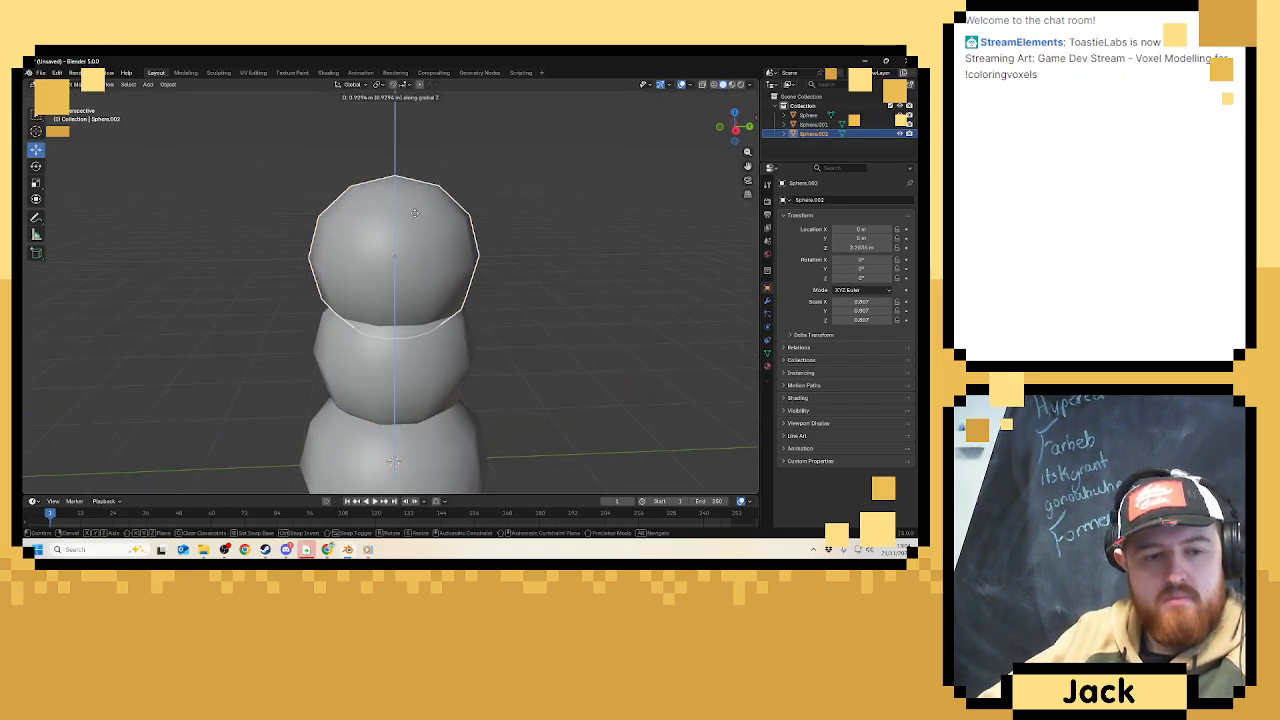
pyautogui.click(417, 209)
# Scale the head sphere down uniformly to about 0.58.
pyautogui.press('s')
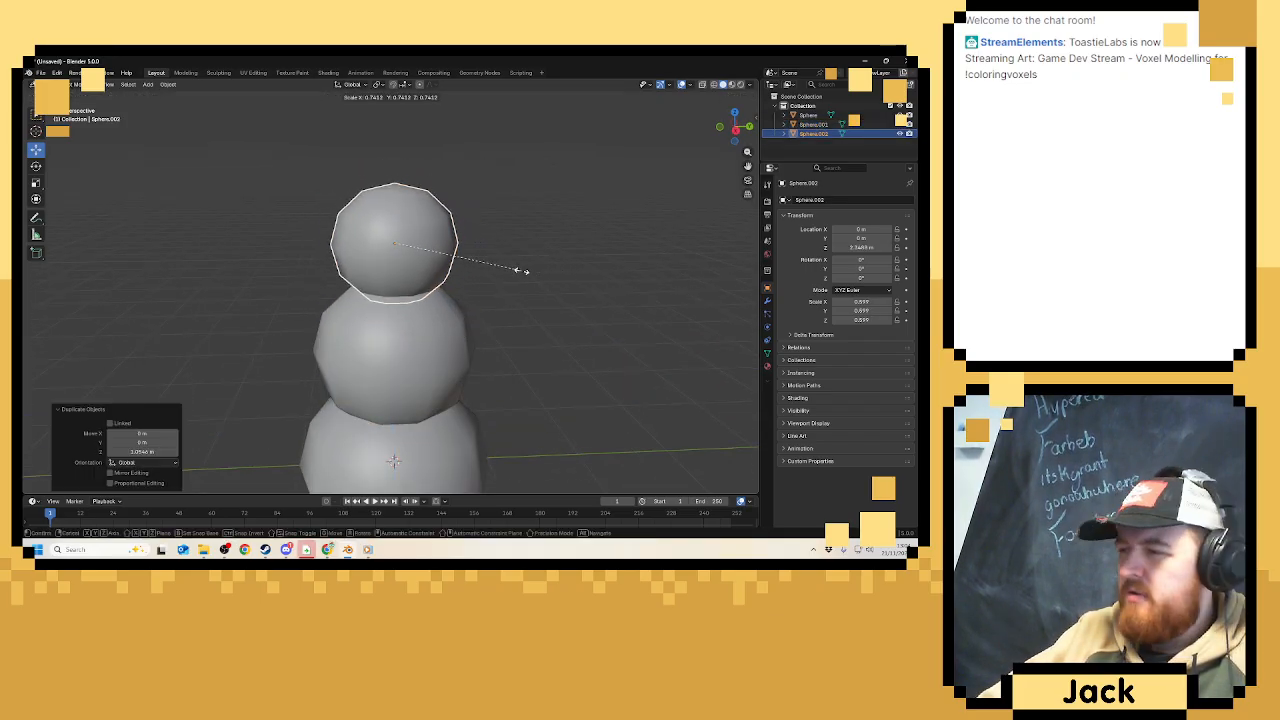
pyautogui.click(519, 271)
pyautogui.scroll(-4, 506, 271)
pyautogui.moveTo(506, 271); pyautogui.dragTo(453, 263, button='middle')
pyautogui.scroll(5, 453, 263)
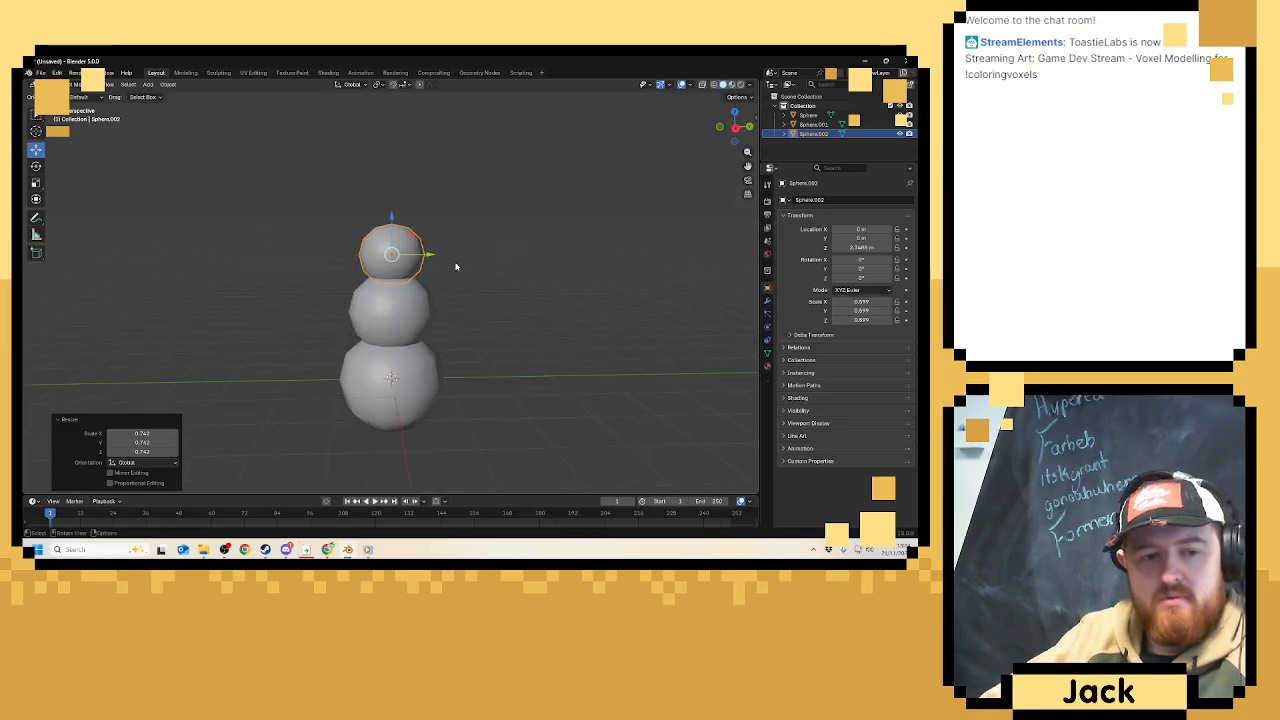
pyautogui.press('s')
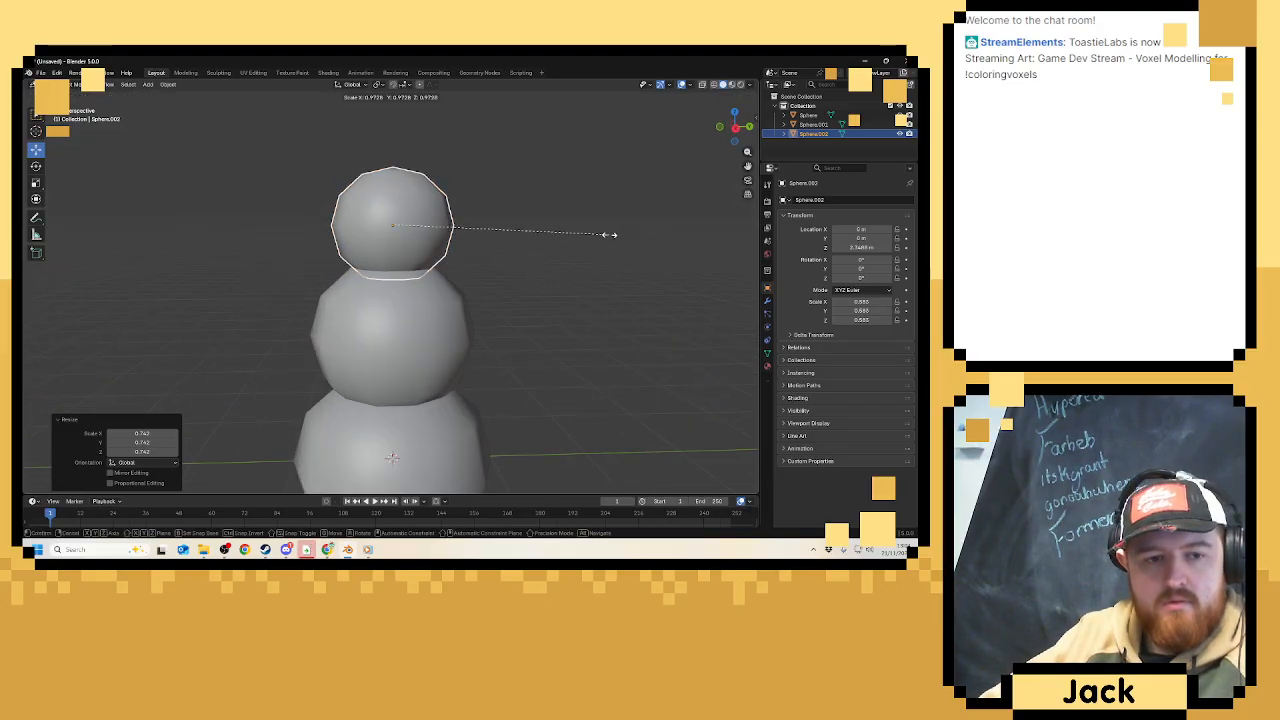
pyautogui.click(610, 238)
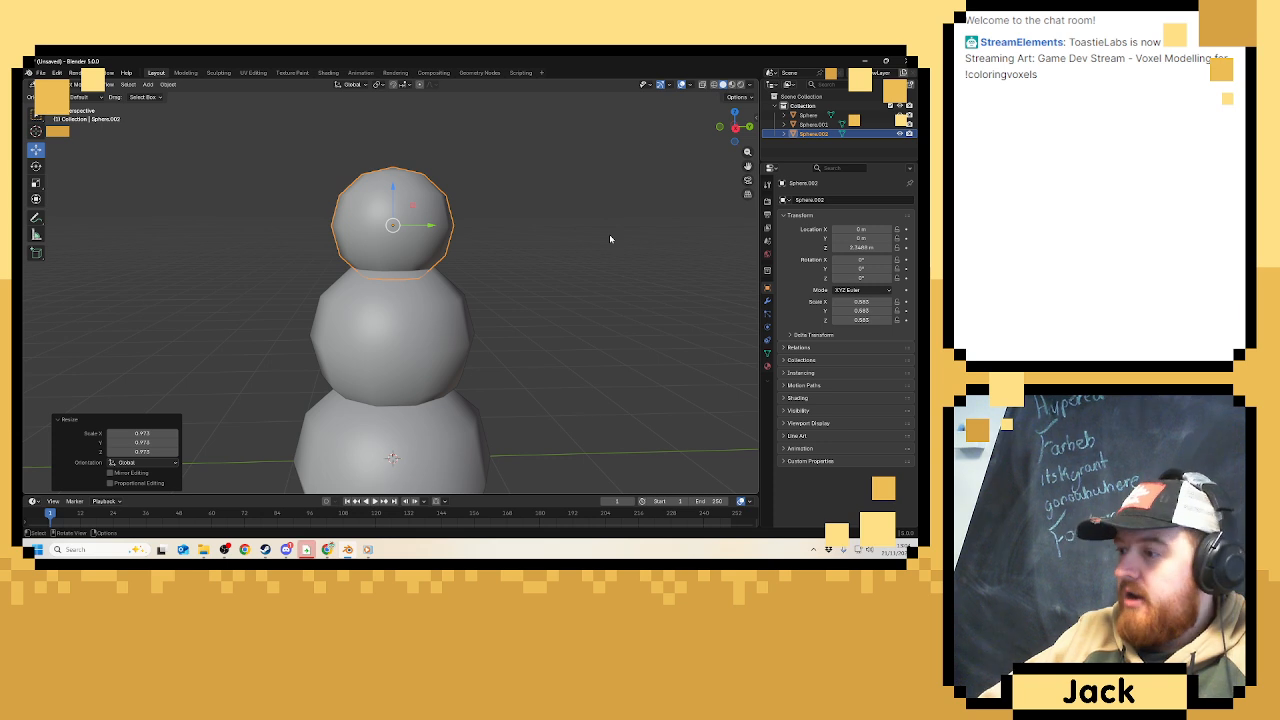
pyautogui.moveTo(598, 238); pyautogui.dragTo(471, 379, button='middle')
pyautogui.scroll(-3, 575, 270)
pyautogui.scroll(2, 472, 263)
pyautogui.scroll(-2, 463, 226)
pyautogui.click(470, 379)
pyautogui.hotkey('shift', 'a')
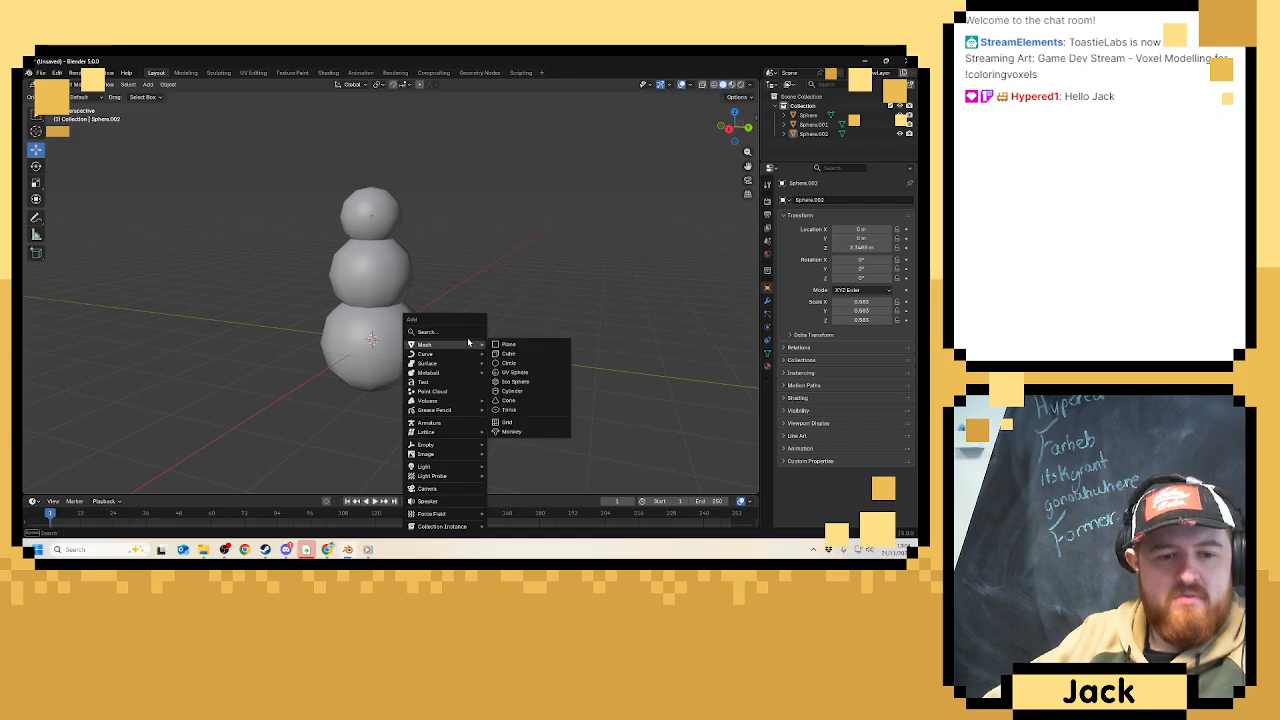
# Try to rotate and shift the middle sphere in front view, and undo both changes.
pyautogui.click(403, 271)
pyautogui.moveTo(403, 271); pyautogui.dragTo(414, 277, button='middle')
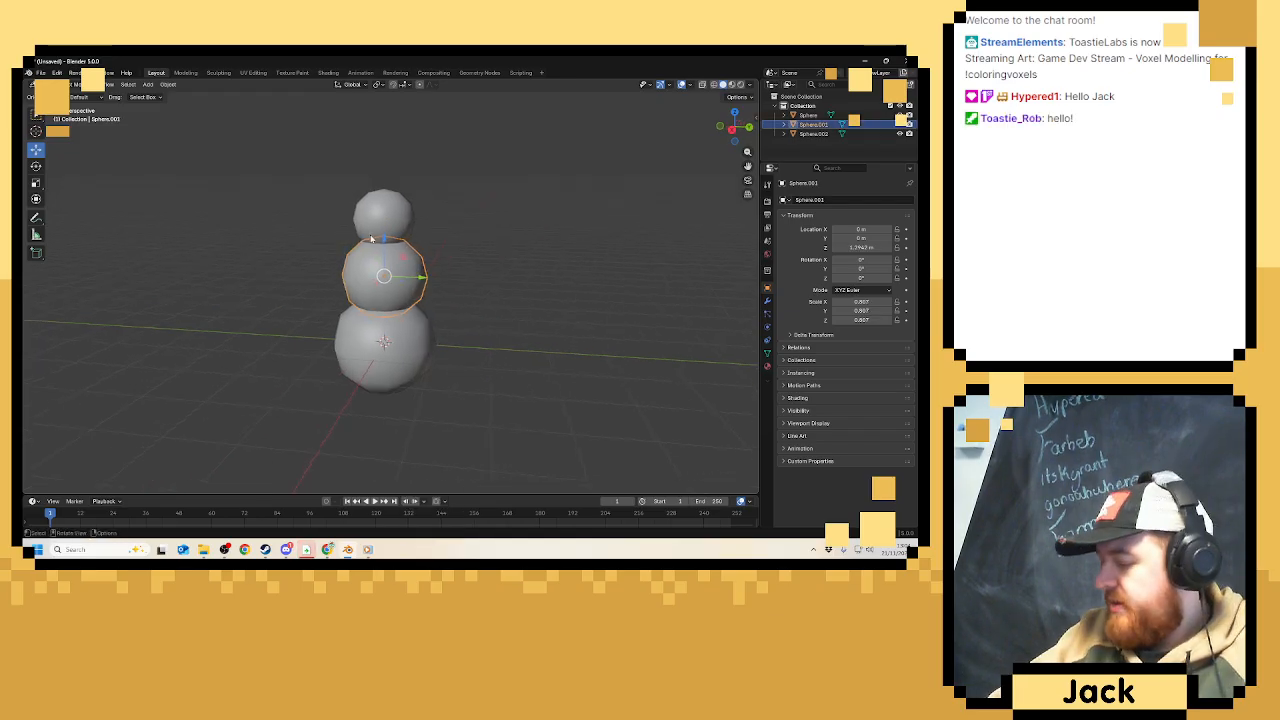
pyautogui.press('KP_1')
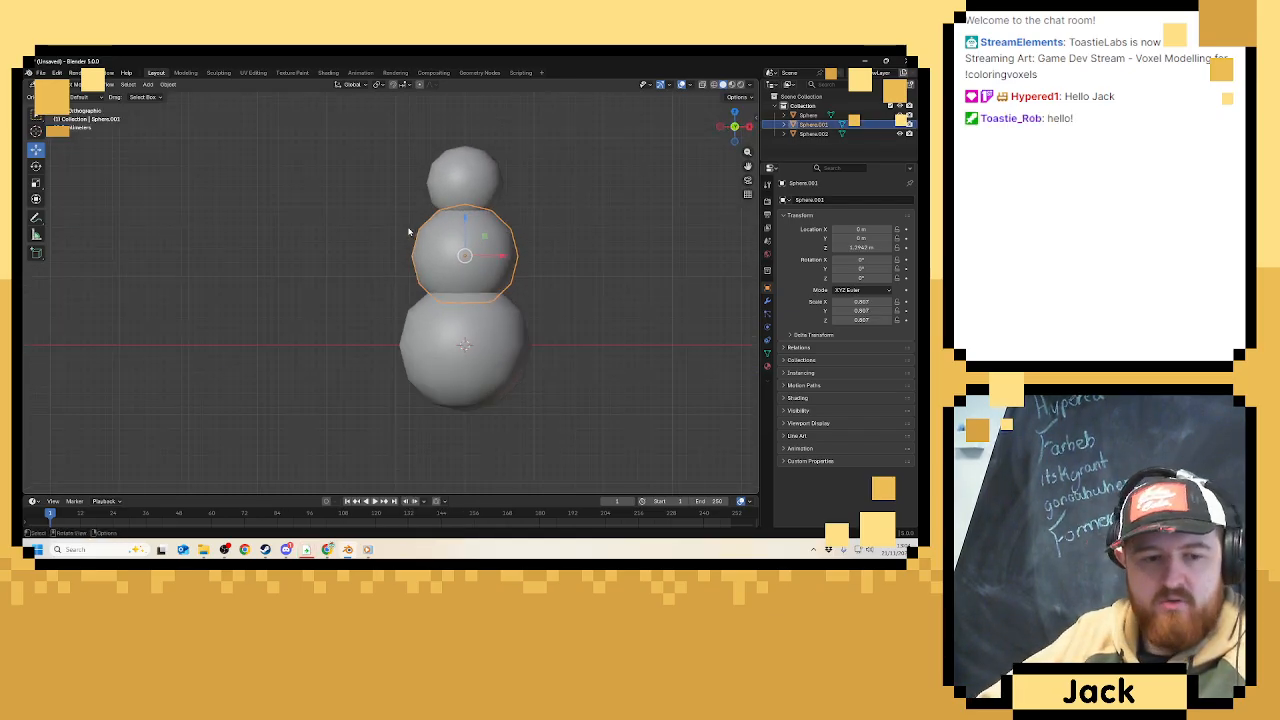
pyautogui.moveTo(436, 232); pyautogui.dragTo(462, 236, button='middle')
pyautogui.scroll(2, 466, 245)
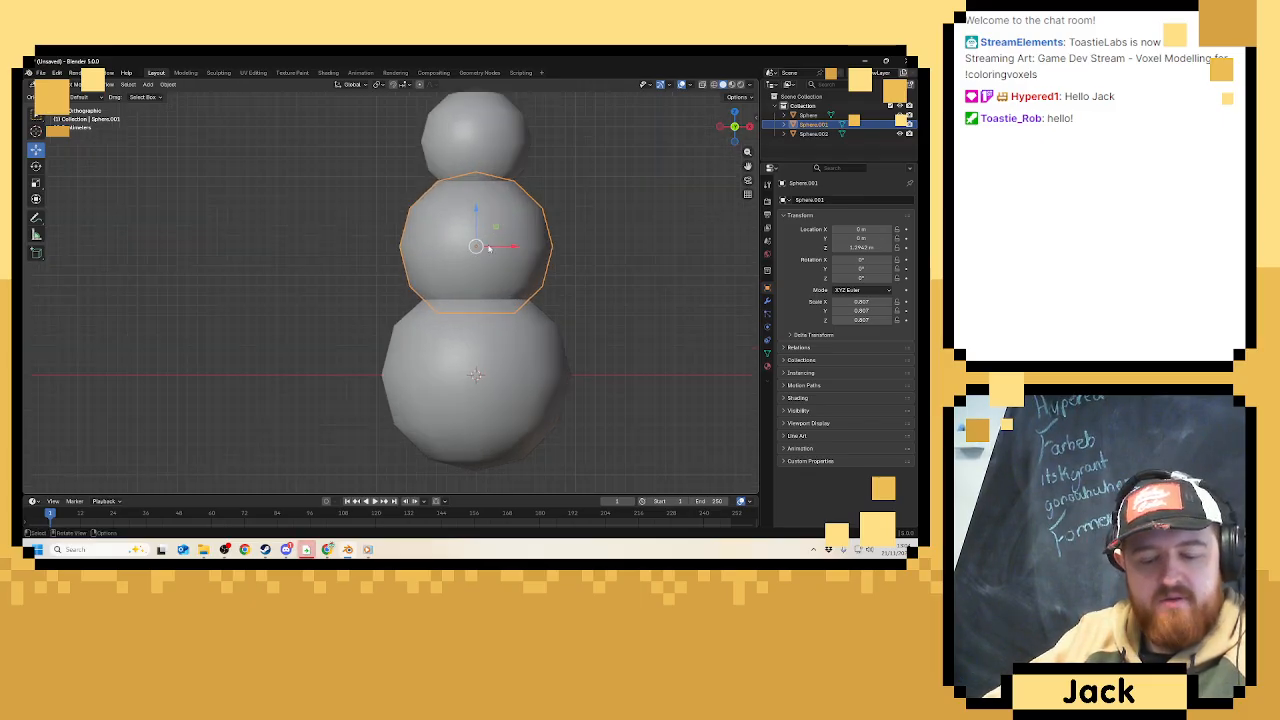
pyautogui.press('r')
pyautogui.click(497, 247)
pyautogui.hotkey('ctrl', 'z')
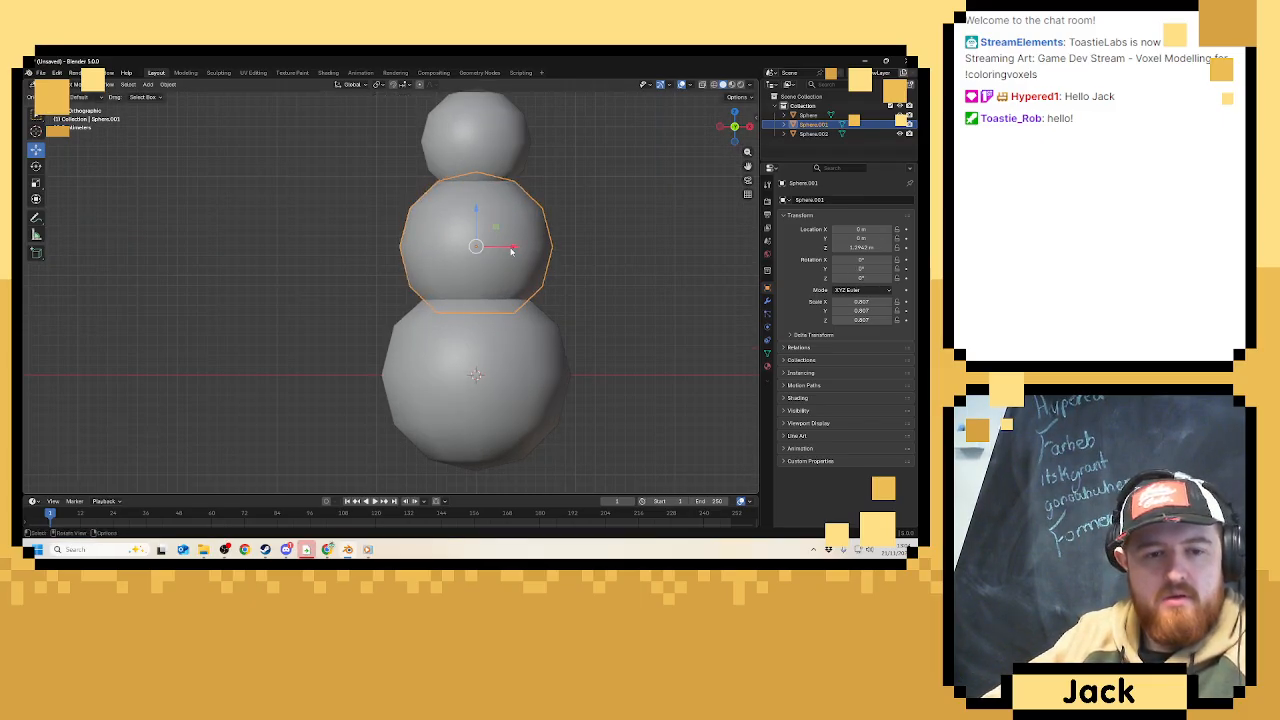
pyautogui.moveTo(512, 249); pyautogui.dragTo(514, 249)
pyautogui.hotkey('ctrl', 'z')
pyautogui.scroll(-3, 516, 246)
pyautogui.moveTo(517, 244)
pyautogui.mouseDown(button='middle')
pyautogui.moveTo(531, 238)
pyautogui.moveTo(522, 250)
pyautogui.mouseUp(button='middle')
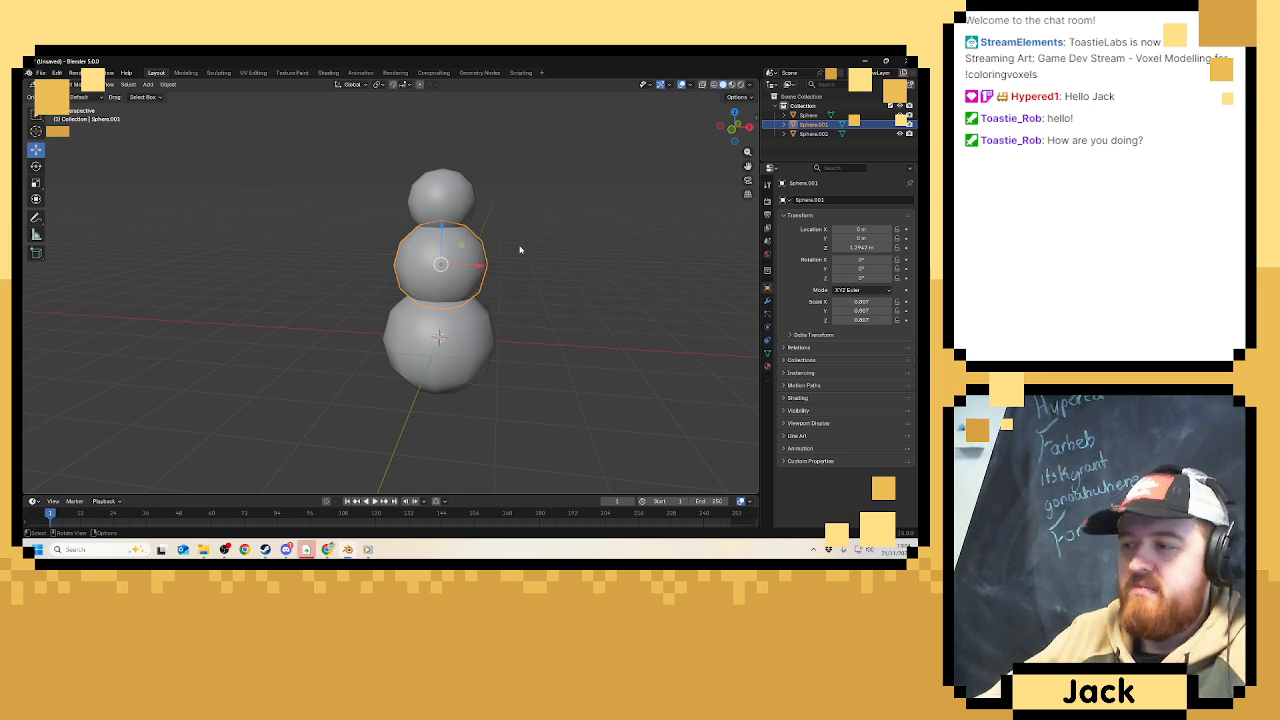
# Add a cylinder mesh with 11 vertices for the hat brim.
pyautogui.moveTo(549, 297); pyautogui.dragTo(427, 291, button='middle')
pyautogui.click(474, 354)
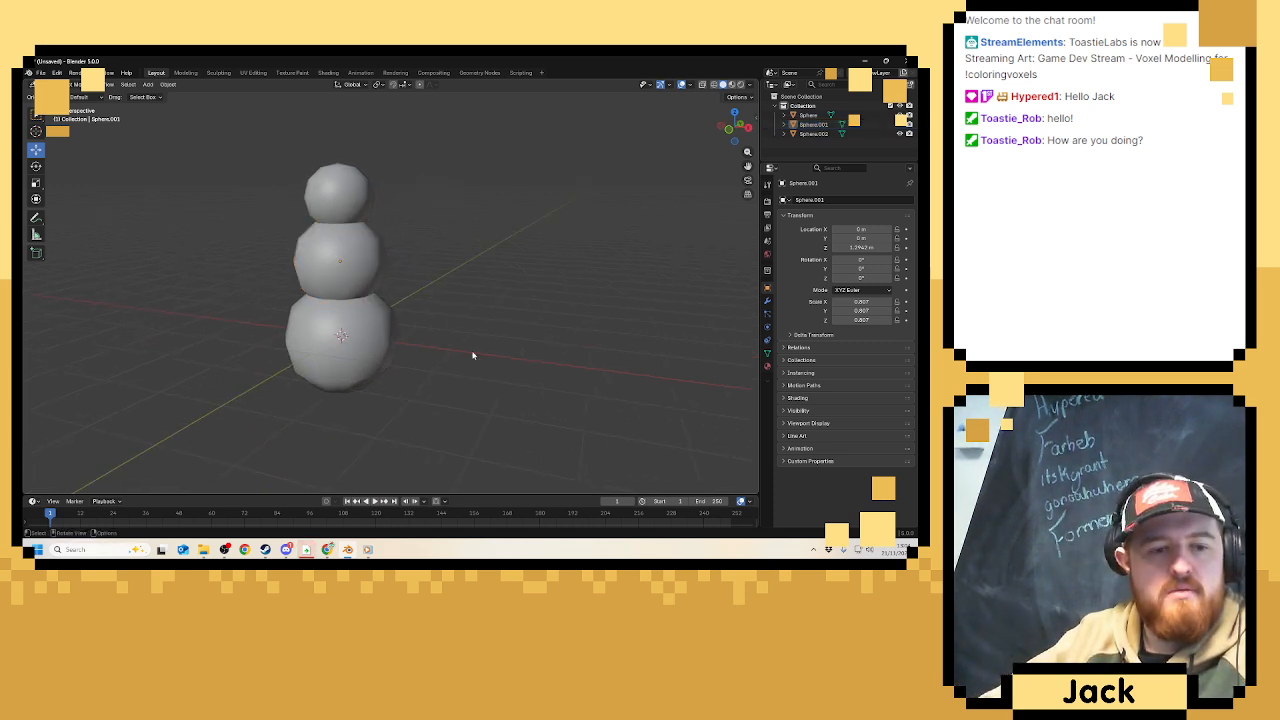
pyautogui.scroll(-1, 454, 360)
pyautogui.hotkey('shift', 'a')
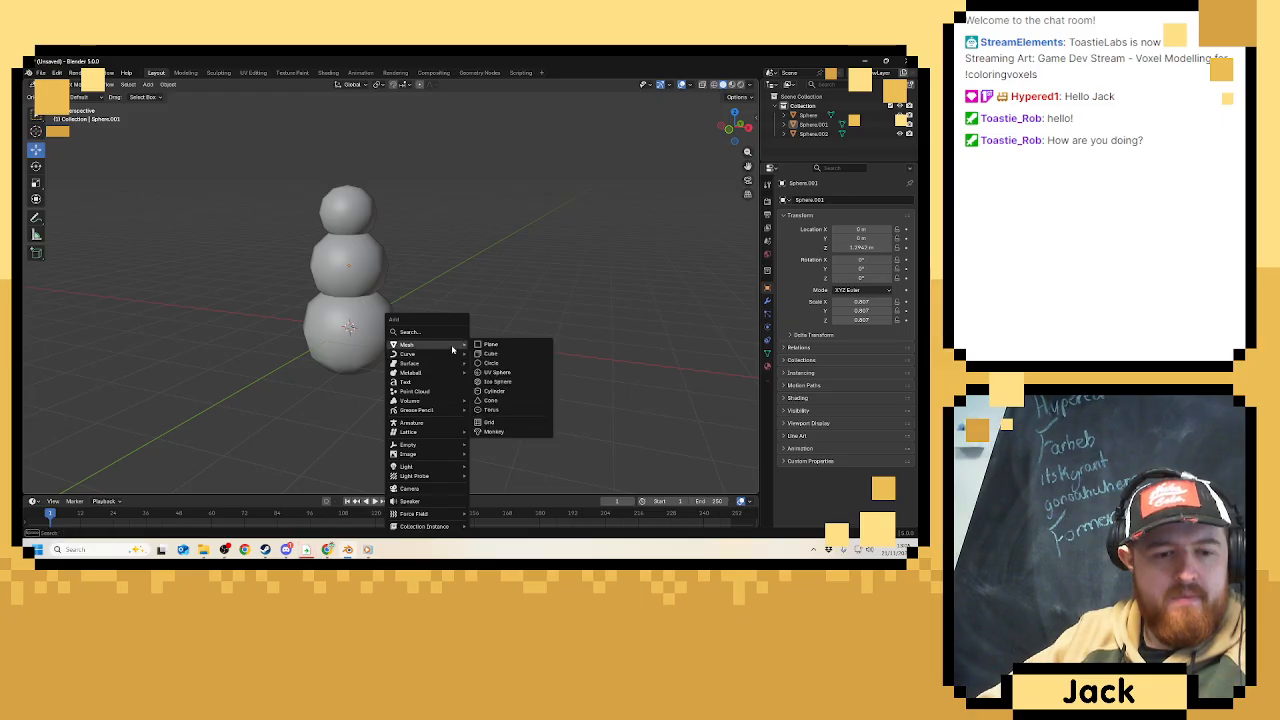
pyautogui.moveTo(455, 345)
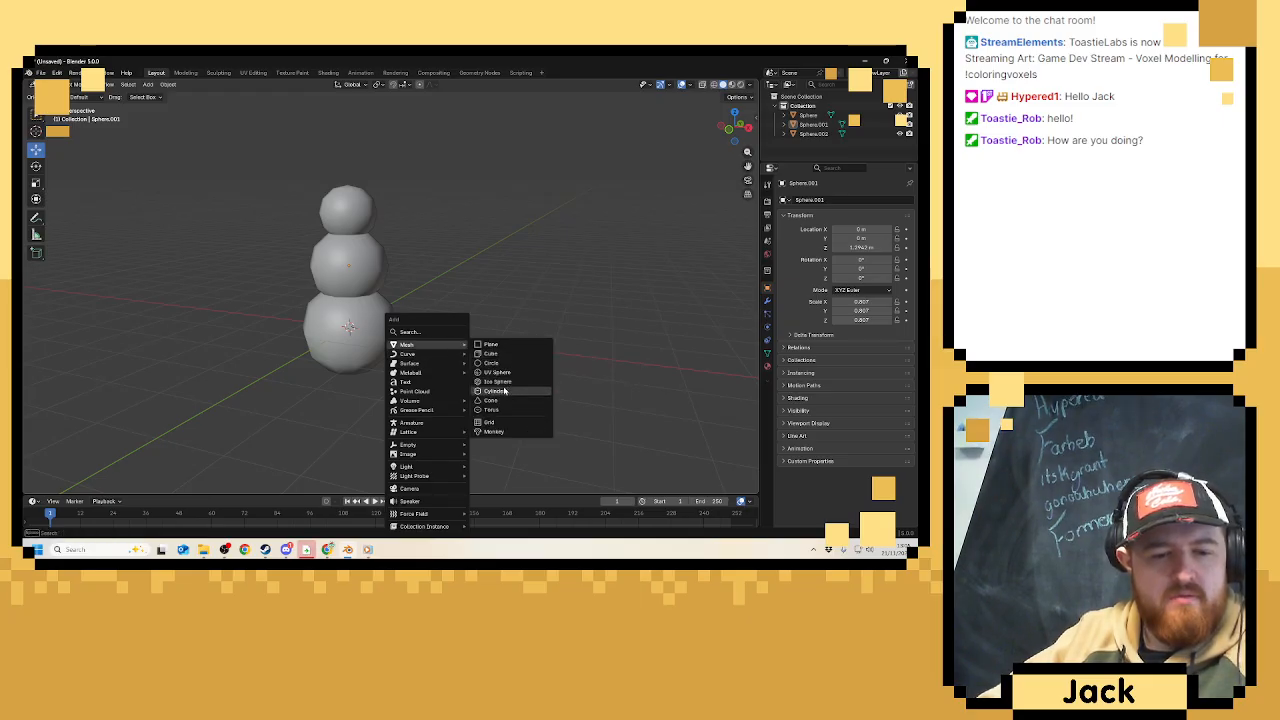
pyautogui.click(495, 390)
pyautogui.click(141, 373)
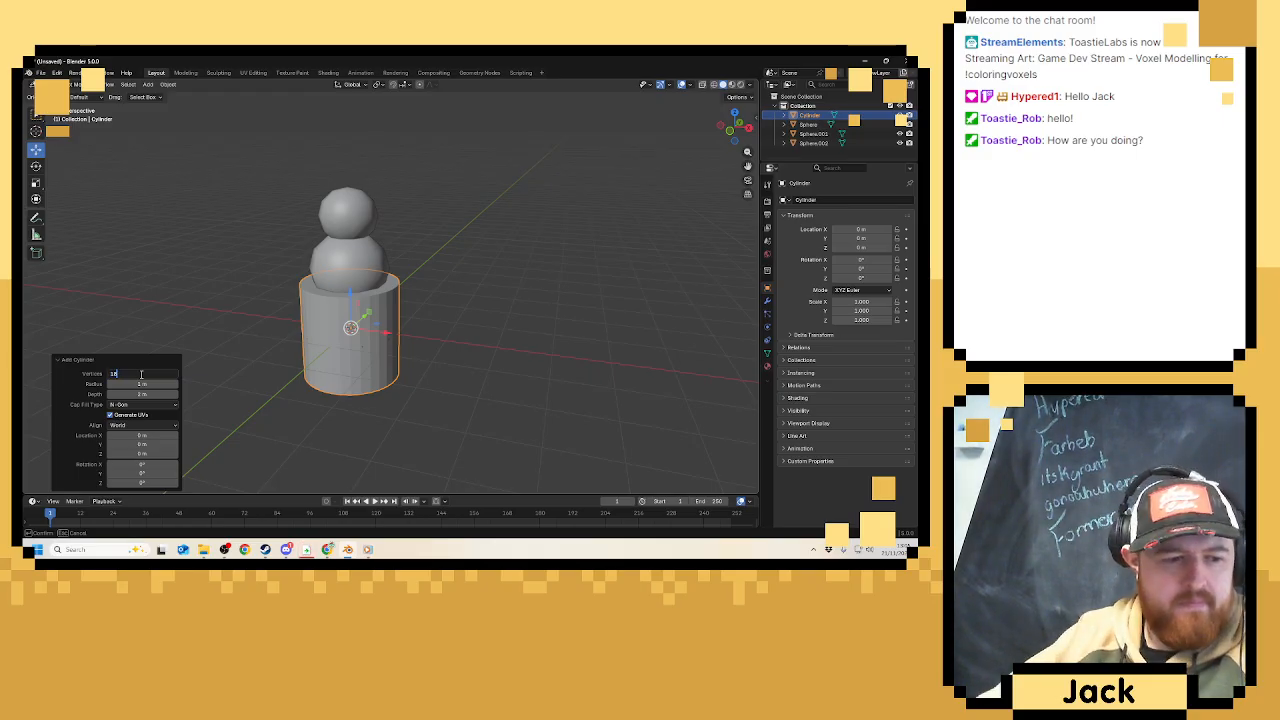
pyautogui.write('8')
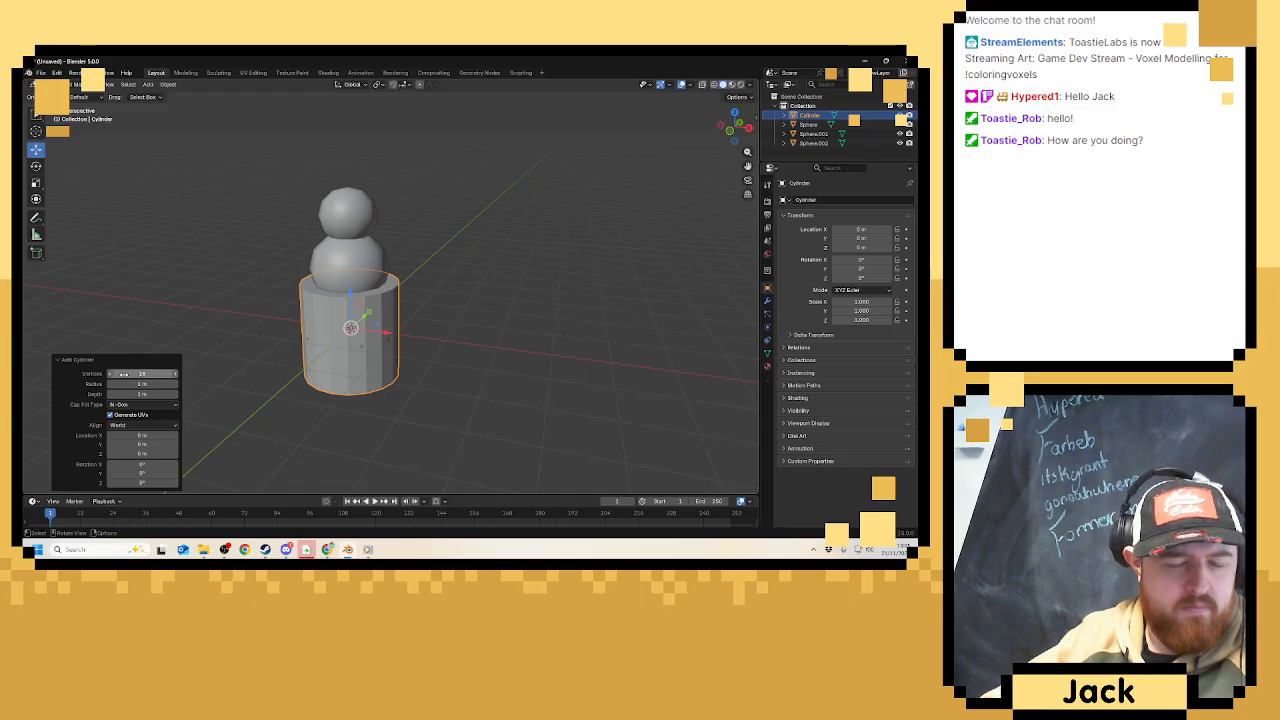
pyautogui.press('Return')
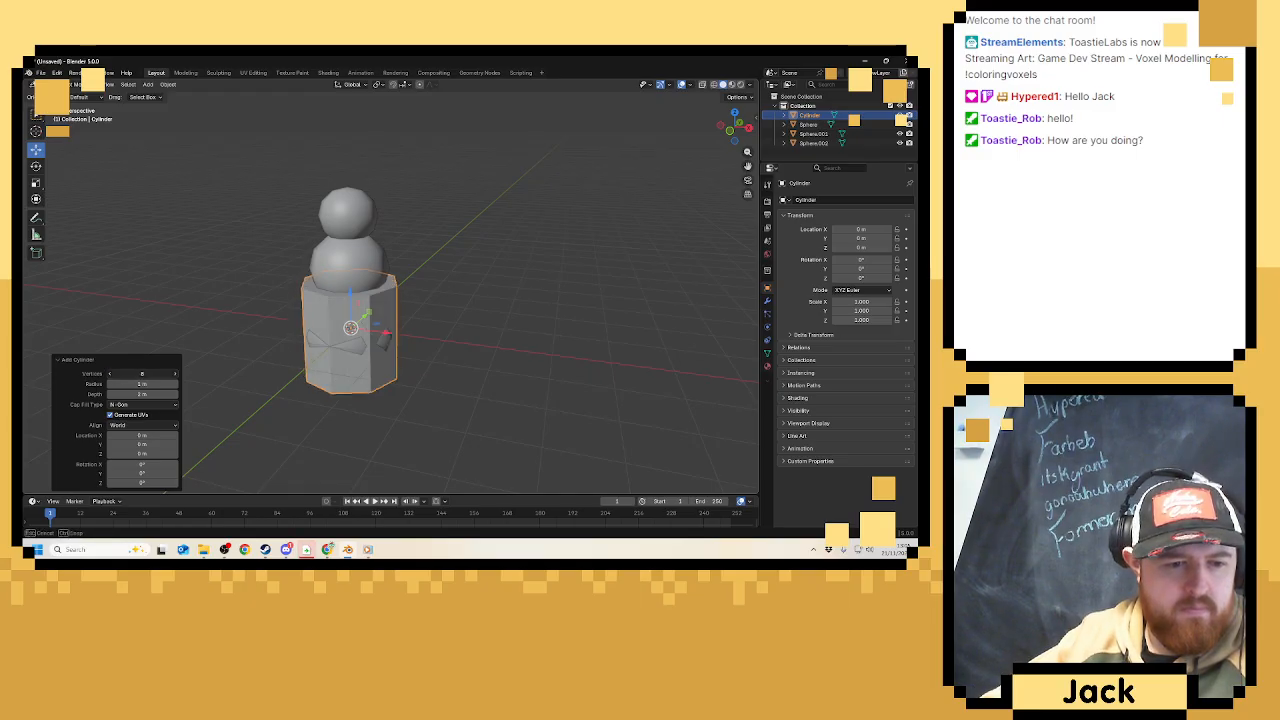
pyautogui.click(175, 373)
pyautogui.click(175, 373)
pyautogui.click(175, 373)
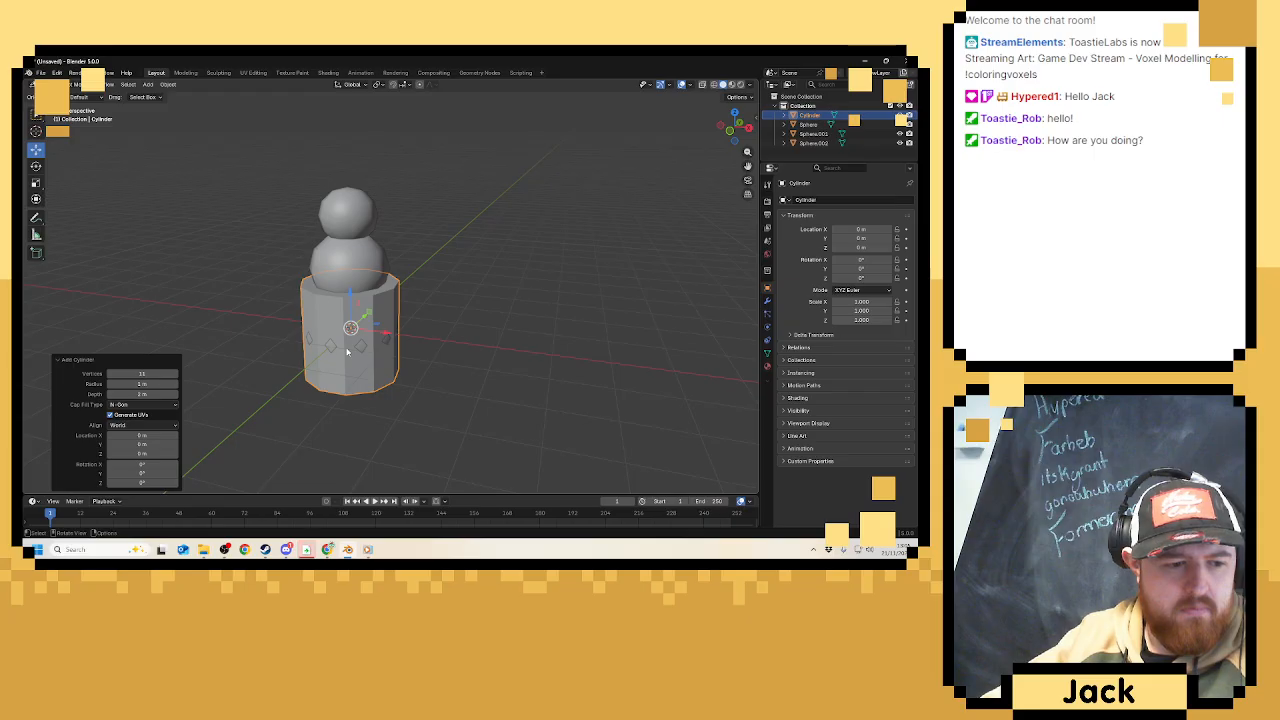
# Flatten the cylinder into a thin disc by scaling it along Z to about 0.12 in front view.
pyautogui.press('Tab')
pyautogui.press('KP_1')
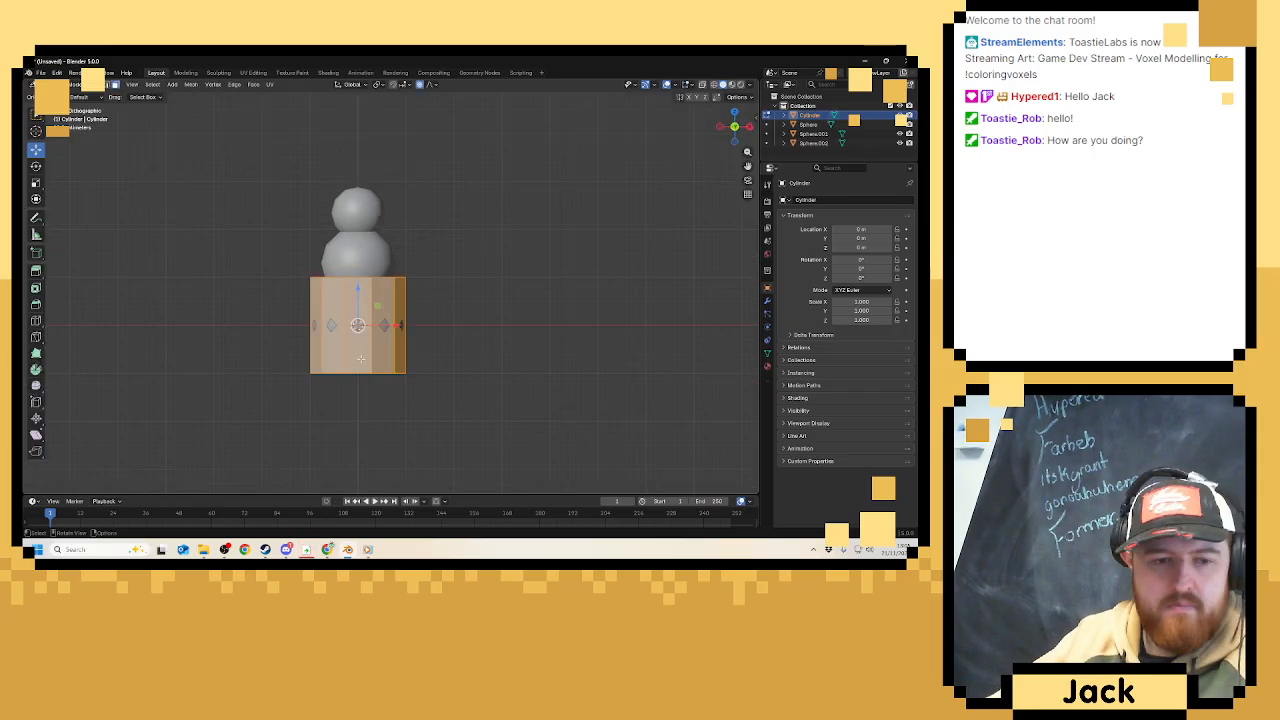
pyautogui.press('Tab')
pyautogui.press('s')
pyautogui.press('z')
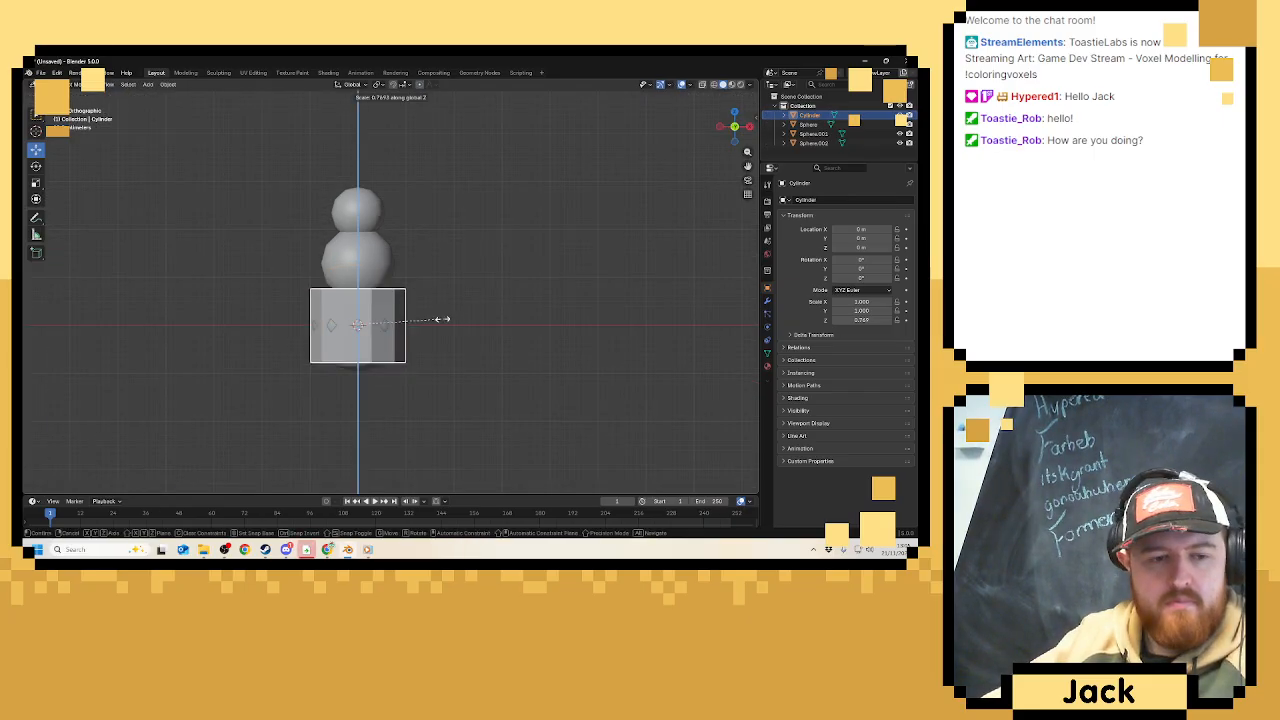
pyautogui.click(370, 327)
# Move the disc up along Z to about 2.88 m, on top of the head sphere.
pyautogui.press('g')
pyautogui.press('z')
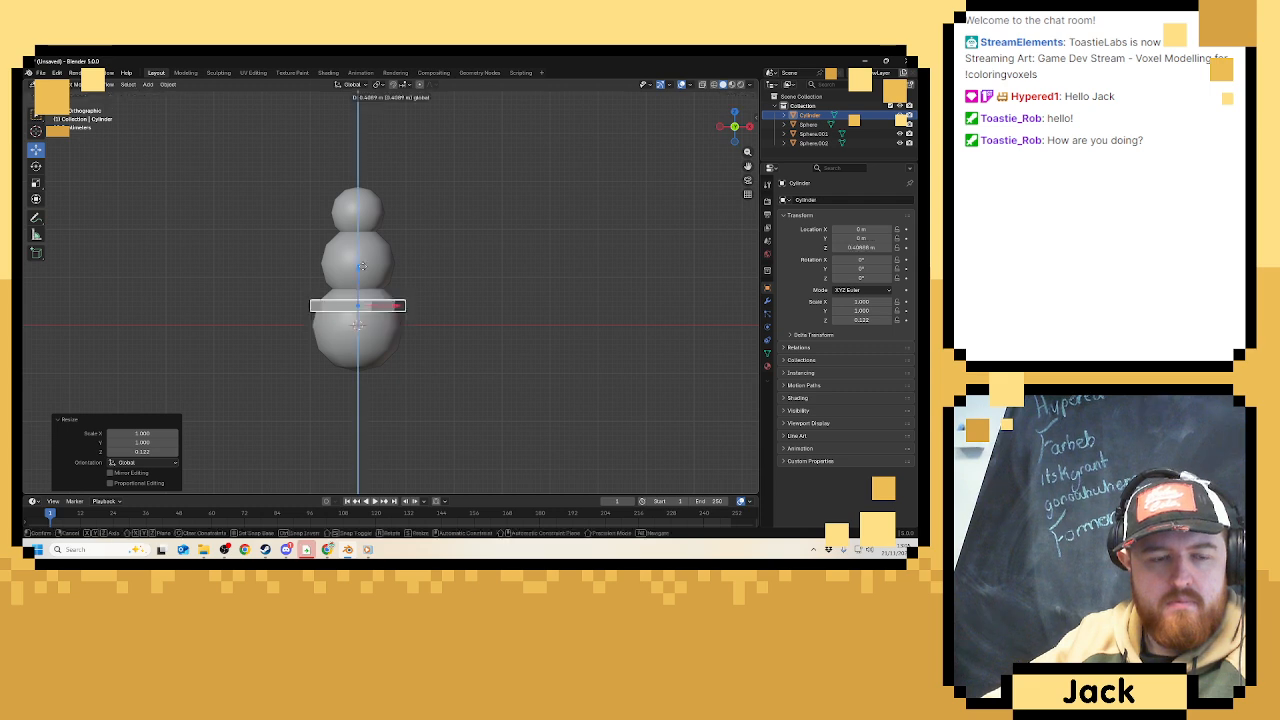
pyautogui.click(376, 186)
# Scale the disc down uniformly to about 0.51 in X and Y, roughly matching the head's width.
pyautogui.scroll(5, 409, 209)
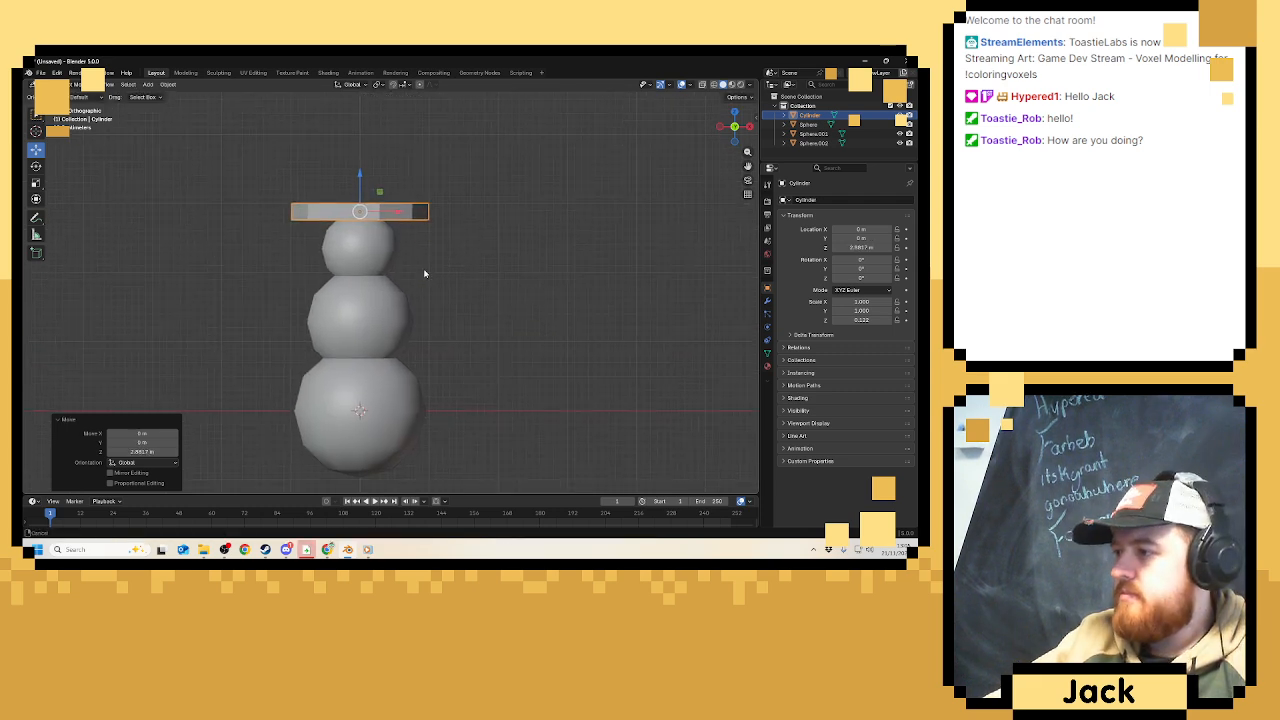
pyautogui.press('s')
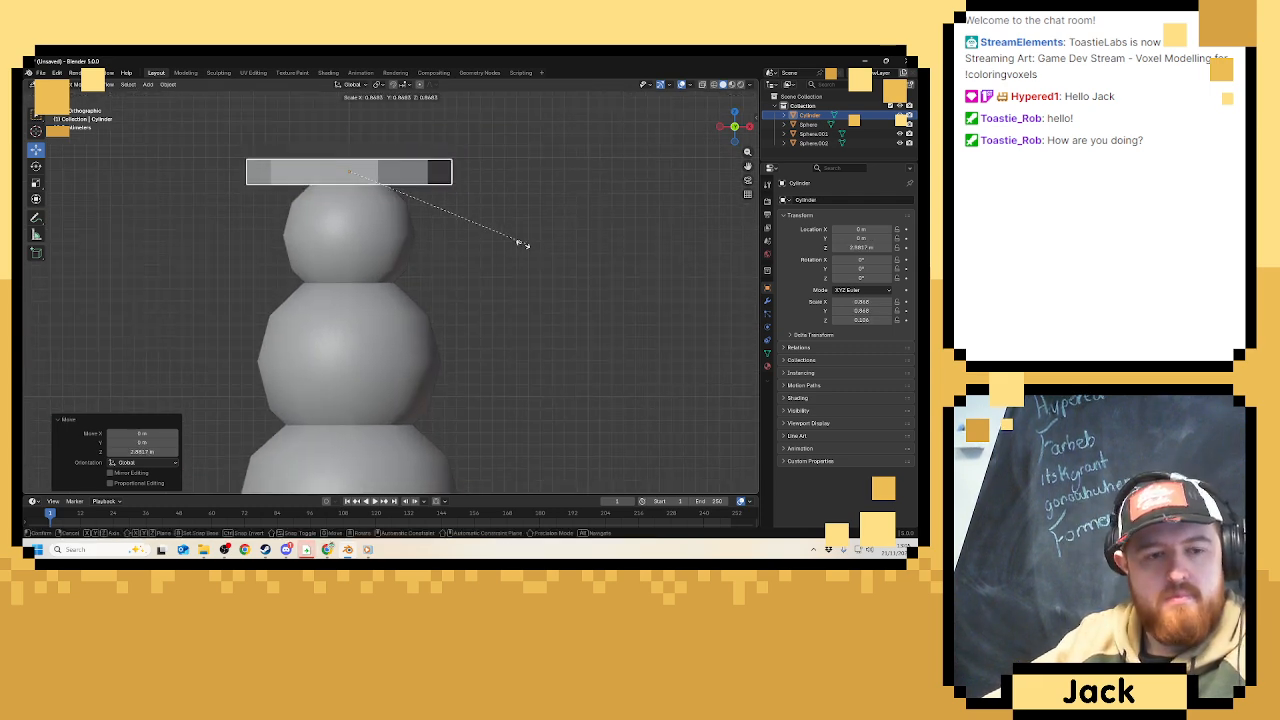
pyautogui.click(436, 238)
pyautogui.press('s')
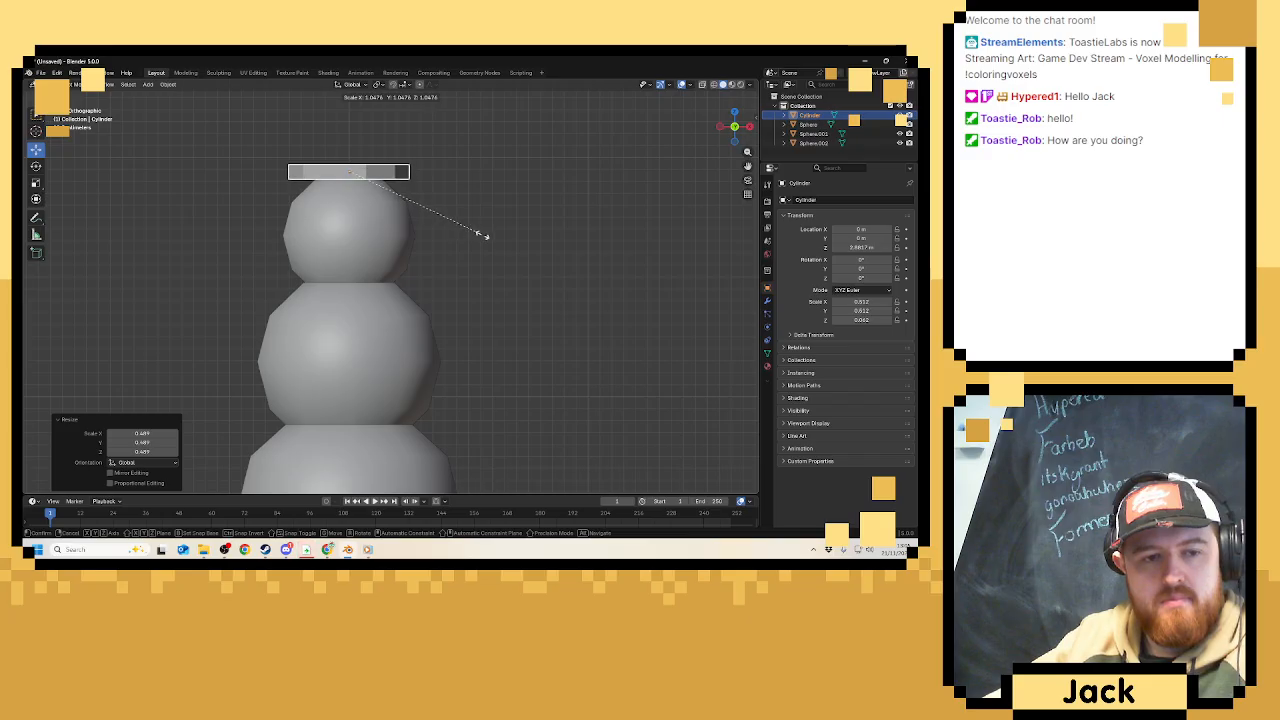
pyautogui.click(486, 234)
# Enlarge the disc uniformly to about 0.68 in X and Y, and lower it along Z to about 2.75 m onto the head.
pyautogui.moveTo(486, 234); pyautogui.dragTo(427, 209, button='middle')
pyautogui.scroll(4, 431, 249)
pyautogui.press('Tab')
pyautogui.press('Tab')
pyautogui.scroll(-4, 411, 235)
pyautogui.scroll(3, 427, 209)
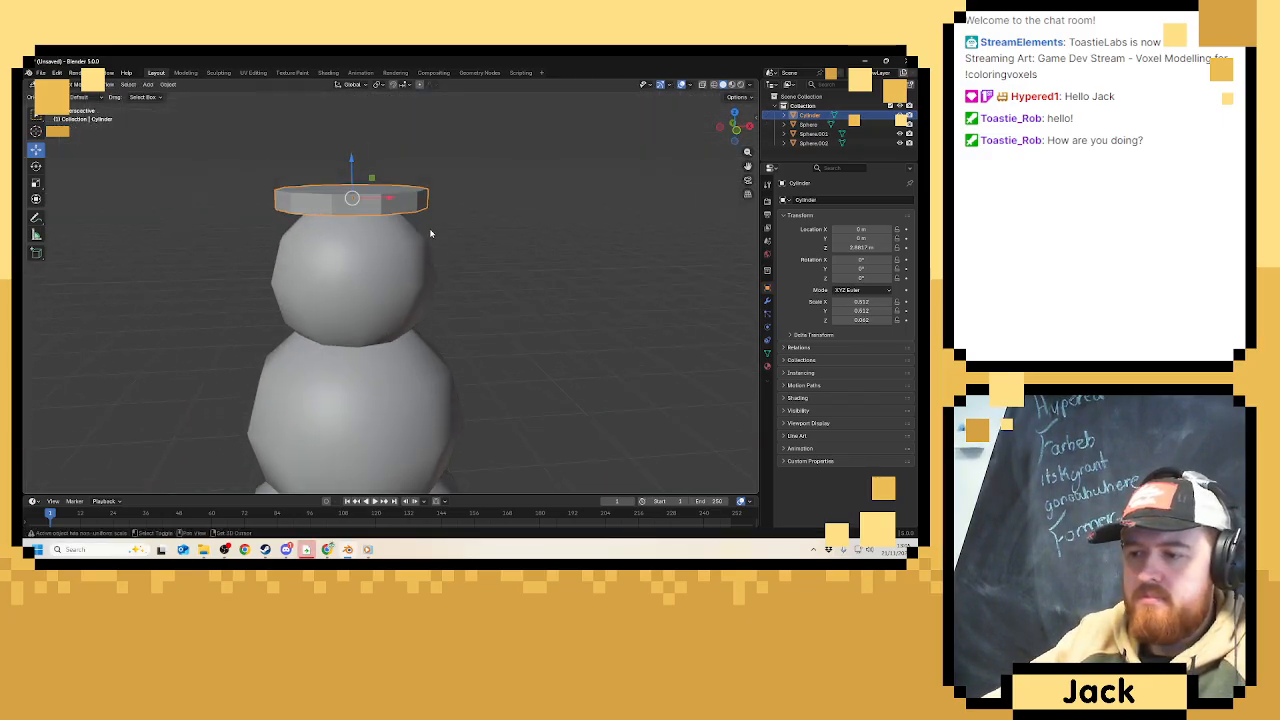
pyautogui.press('s')
pyautogui.click(508, 223)
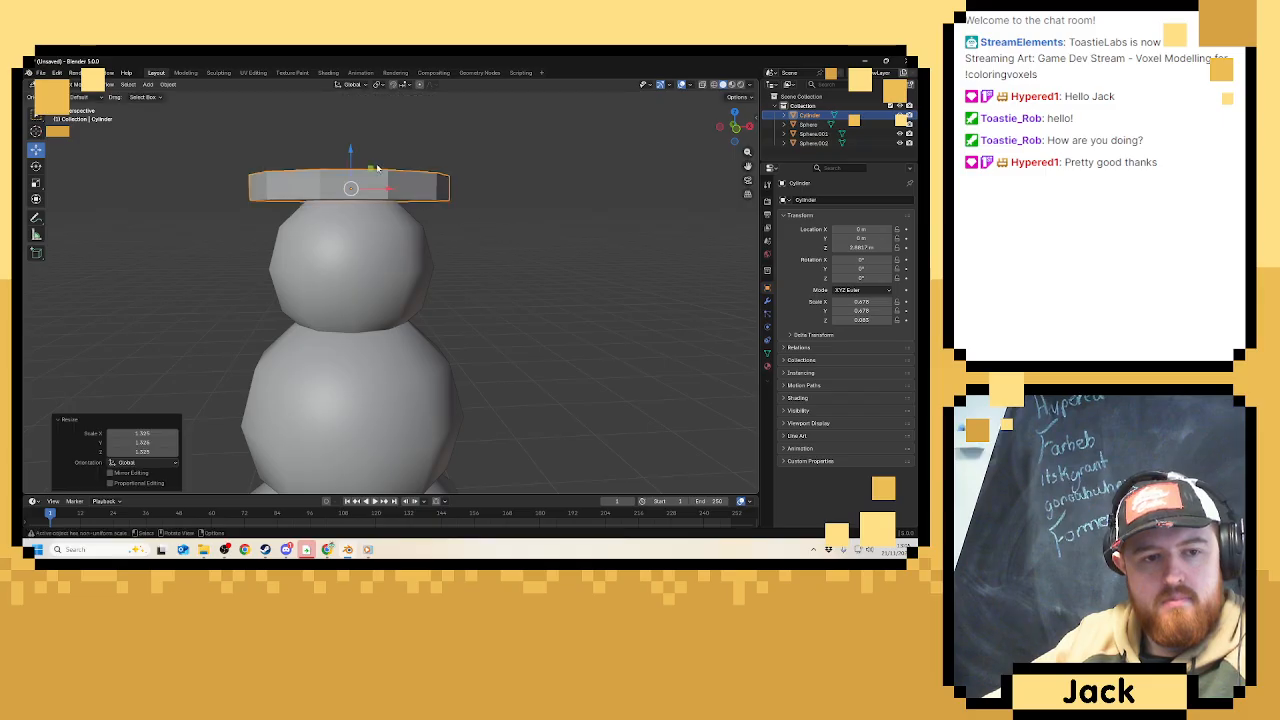
pyautogui.moveTo(355, 155); pyautogui.dragTo(357, 176)
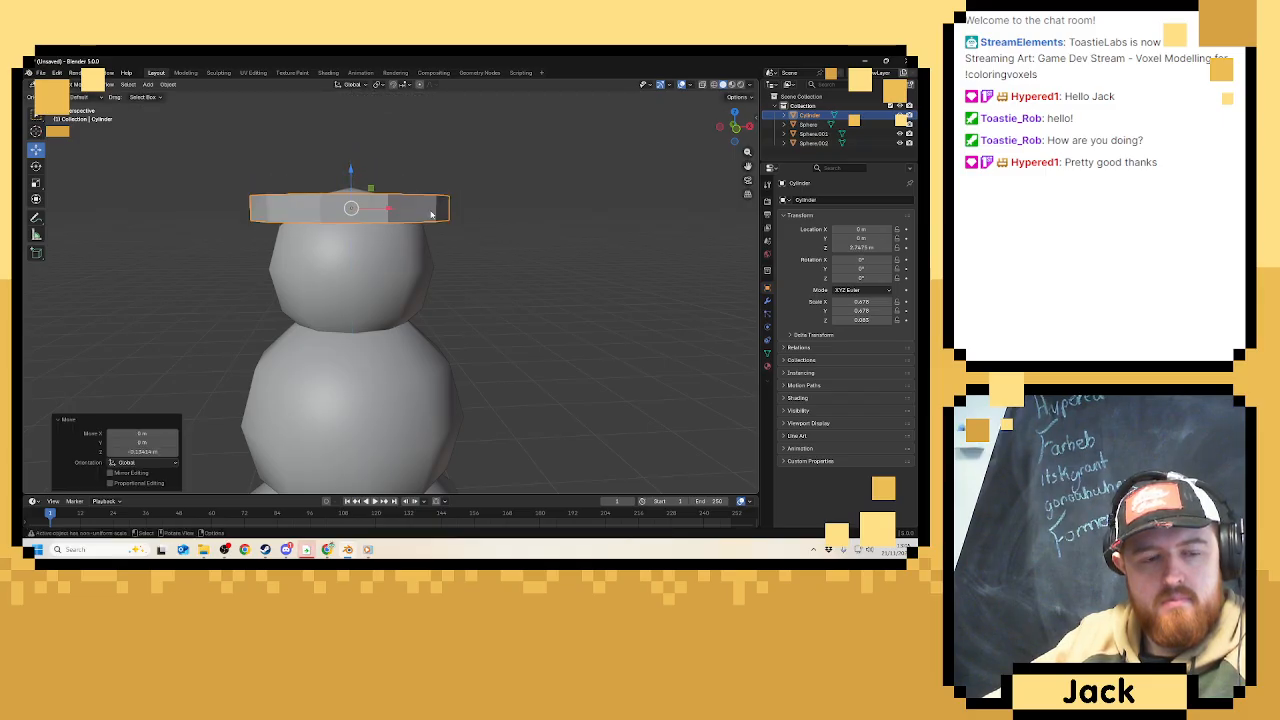
# Thin the hat disc along Z to a scale of about 0.05, keeping its width.
pyautogui.scroll(-3, 413, 232)
pyautogui.moveTo(413, 232); pyautogui.dragTo(408, 231, button='middle')
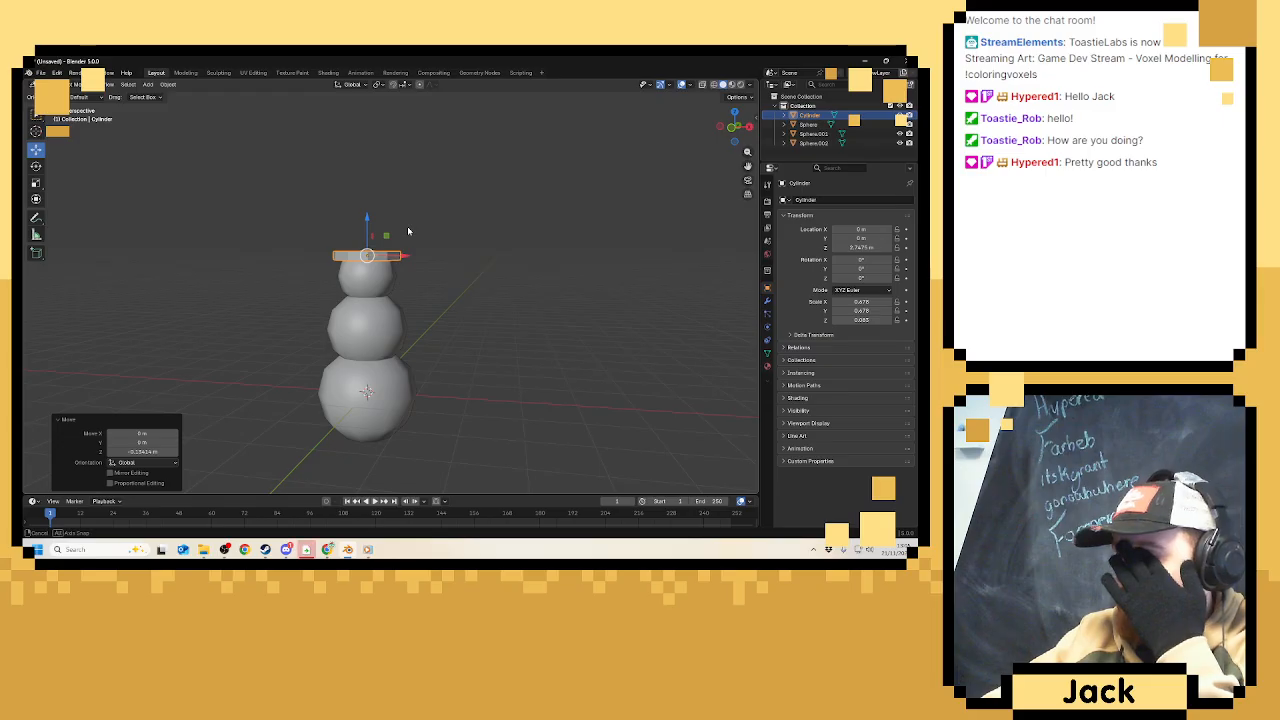
pyautogui.moveTo(408, 227); pyautogui.dragTo(433, 244, button='middle')
pyautogui.scroll(2, 377, 223)
pyautogui.scroll(2, 441, 267)
pyautogui.scroll(3, 441, 267)
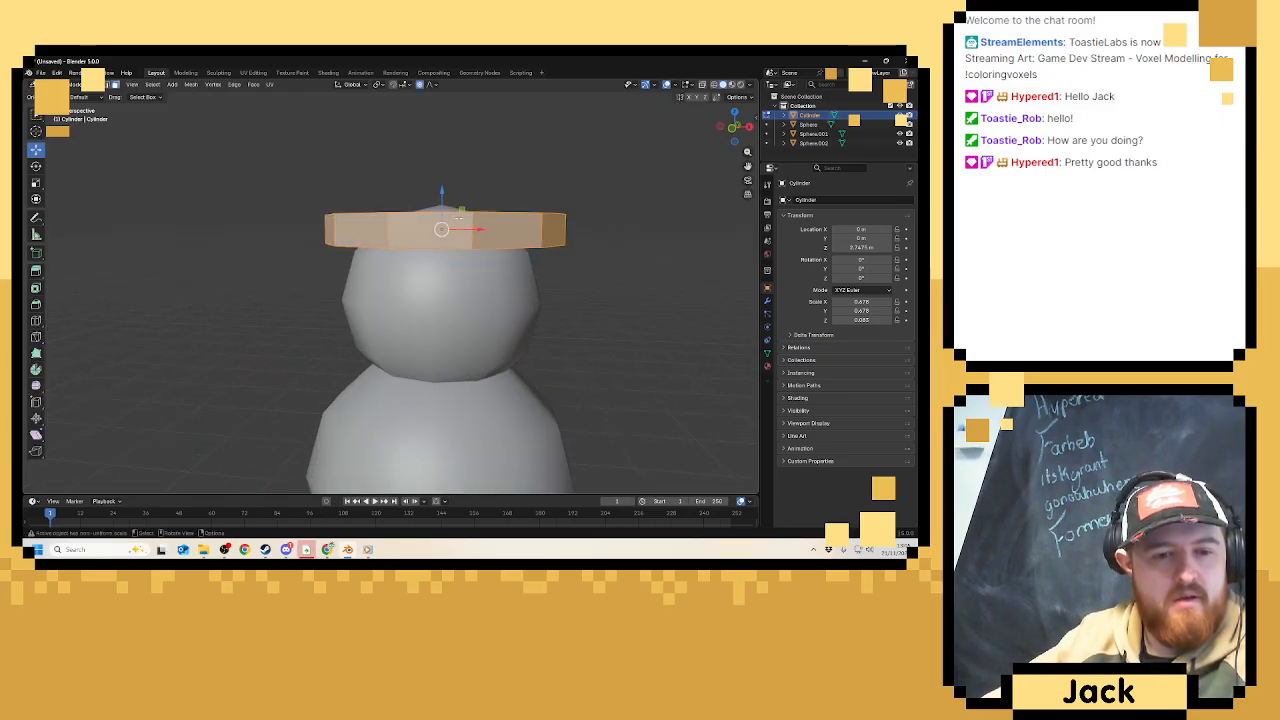
pyautogui.press('s')
pyautogui.press('z')
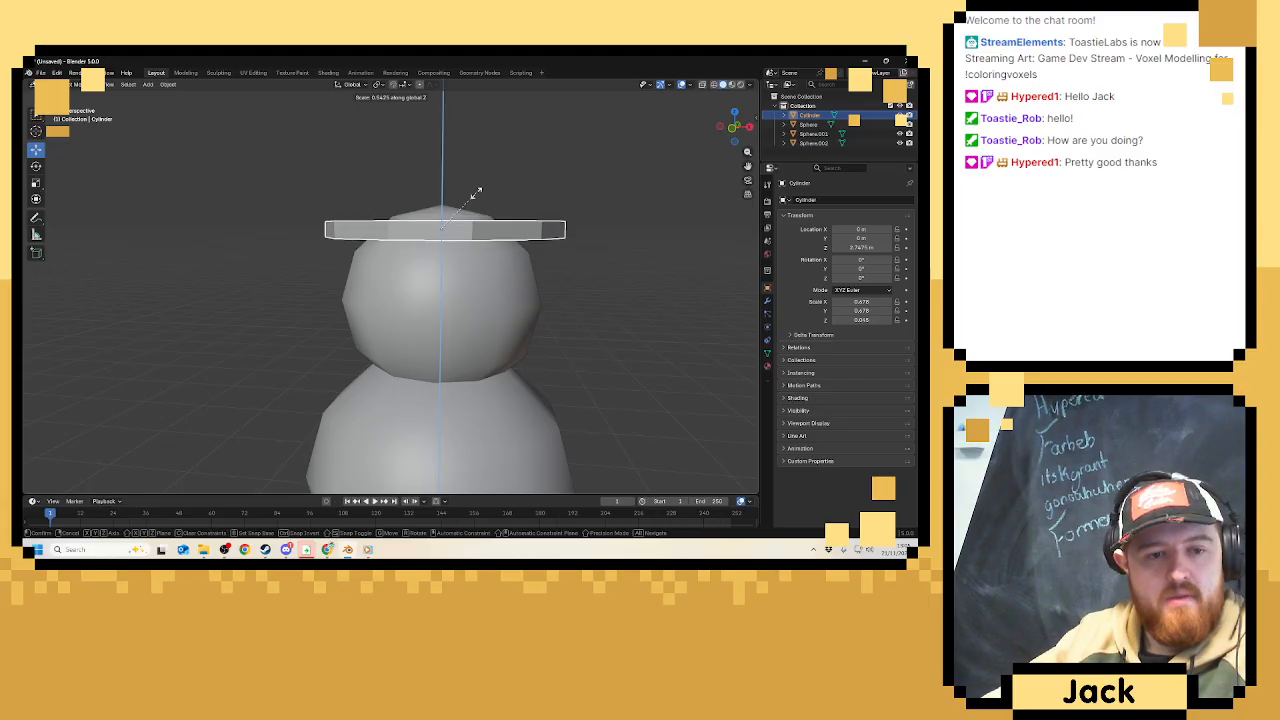
pyautogui.click(485, 220)
# Inset the disc's top face by about 0.25 m and delete the inner face to open a hole.
pyautogui.press('Tab')
pyautogui.scroll(-4, 476, 218)
pyautogui.moveTo(474, 217); pyautogui.dragTo(425, 259, button='middle')
pyautogui.scroll(4, 511, 254)
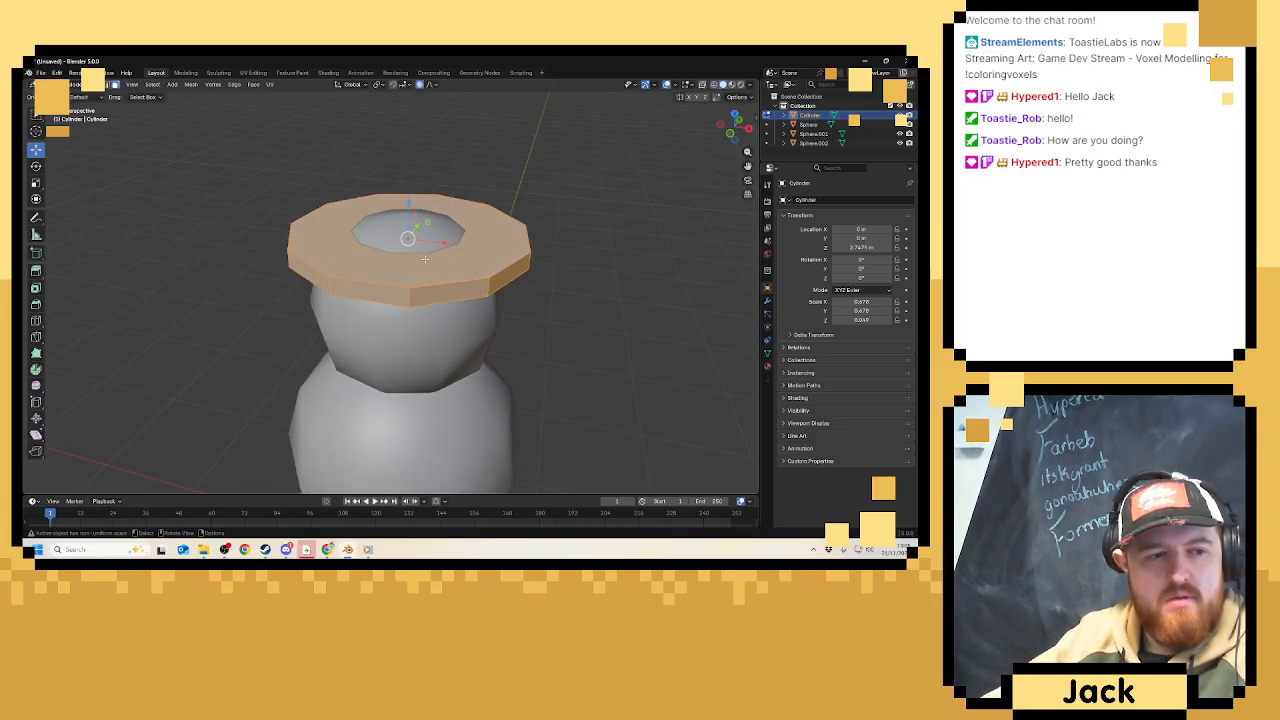
pyautogui.click(204, 291)
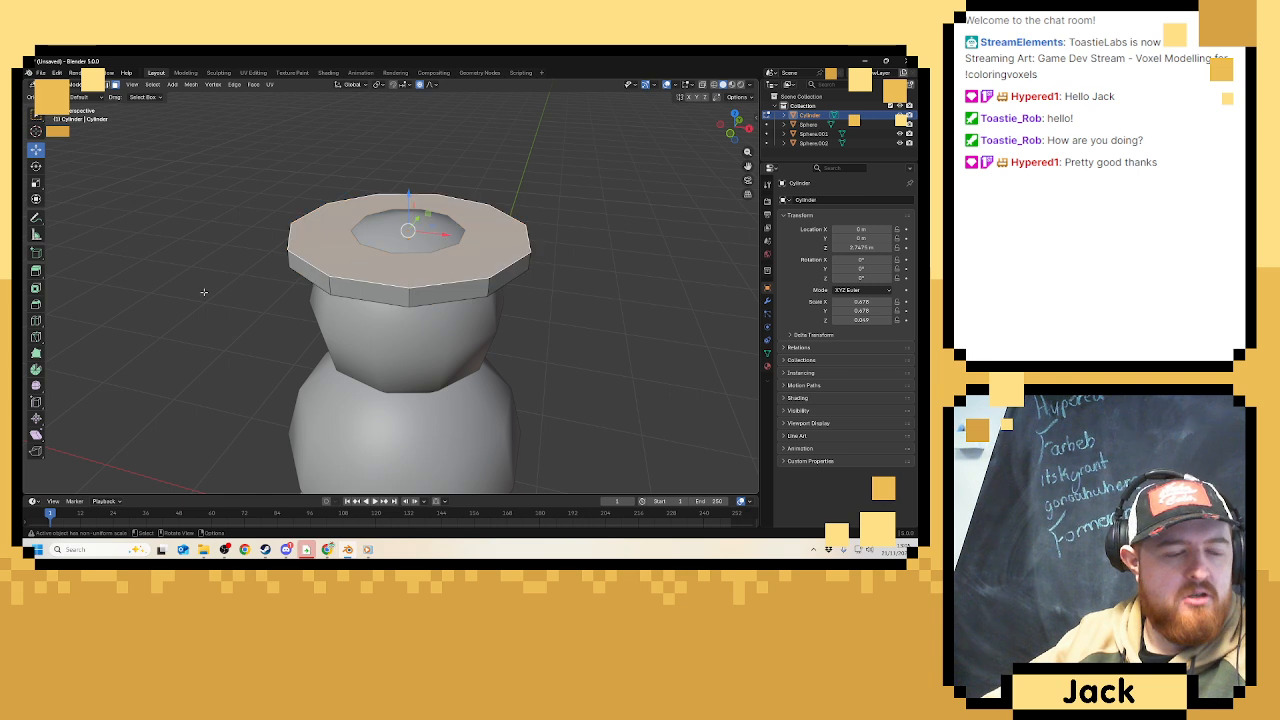
pyautogui.press('i')
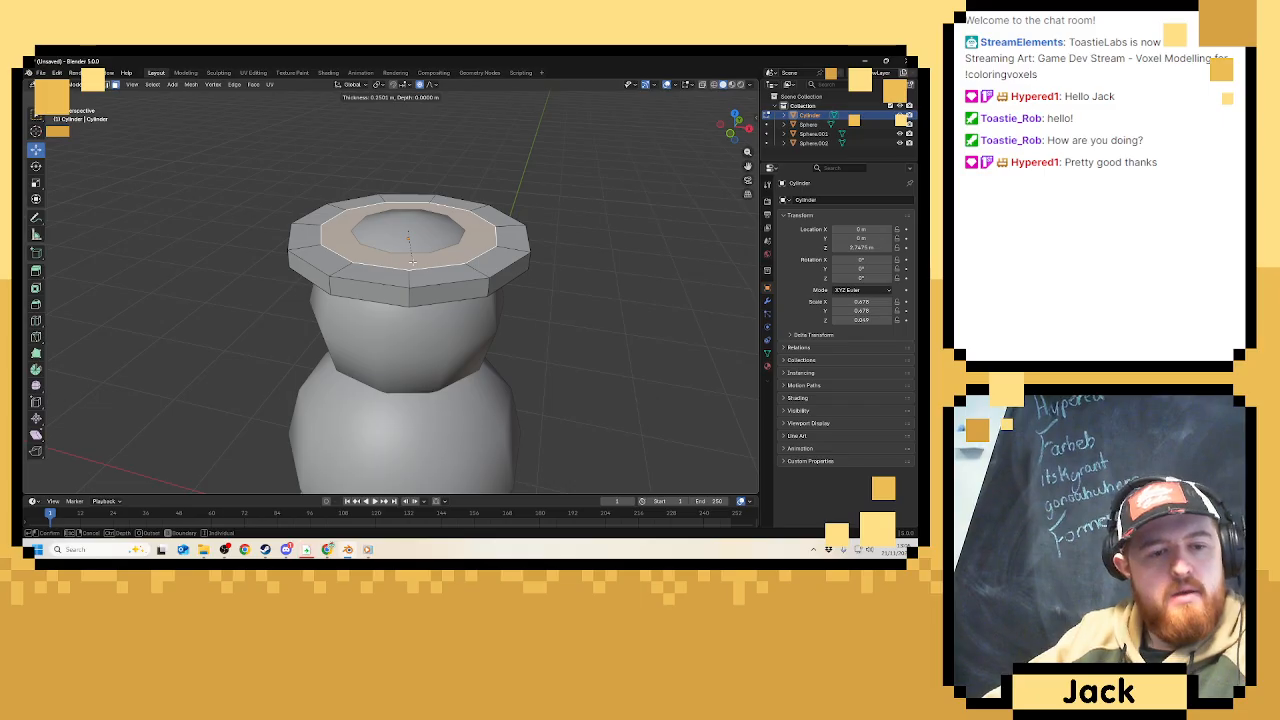
pyautogui.click(412, 262)
pyautogui.press('x')
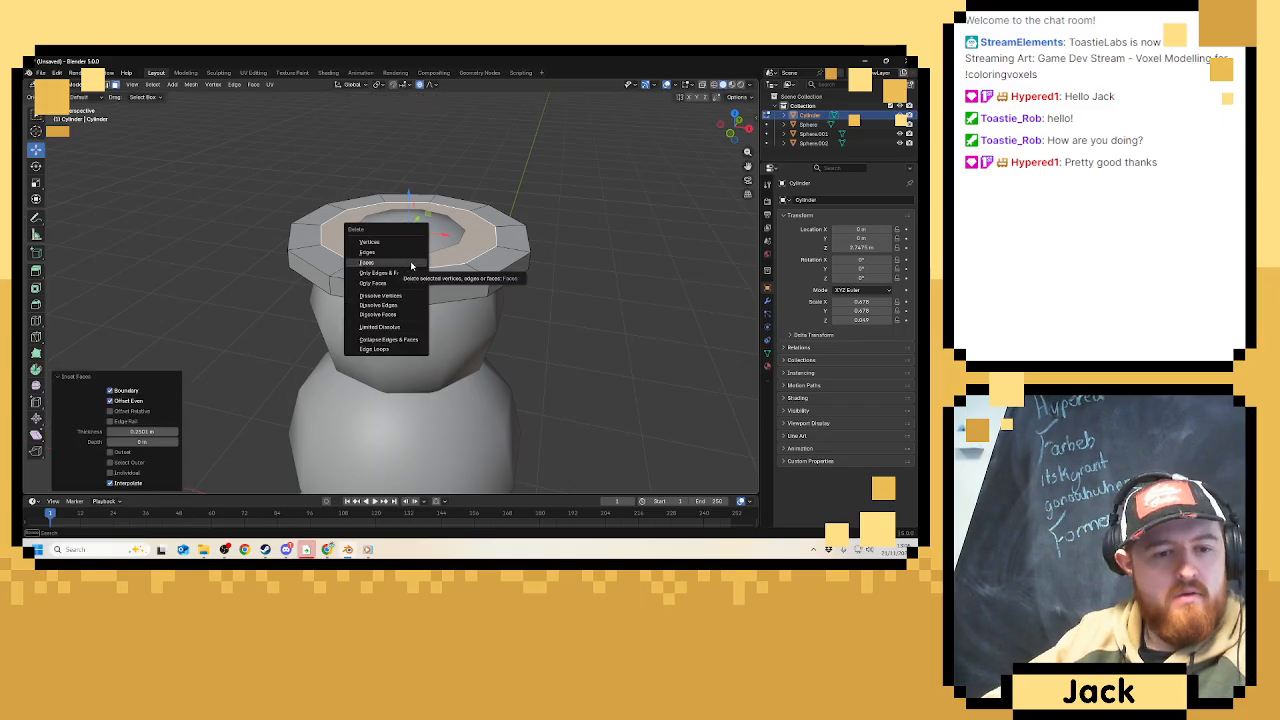
pyautogui.click(411, 263)
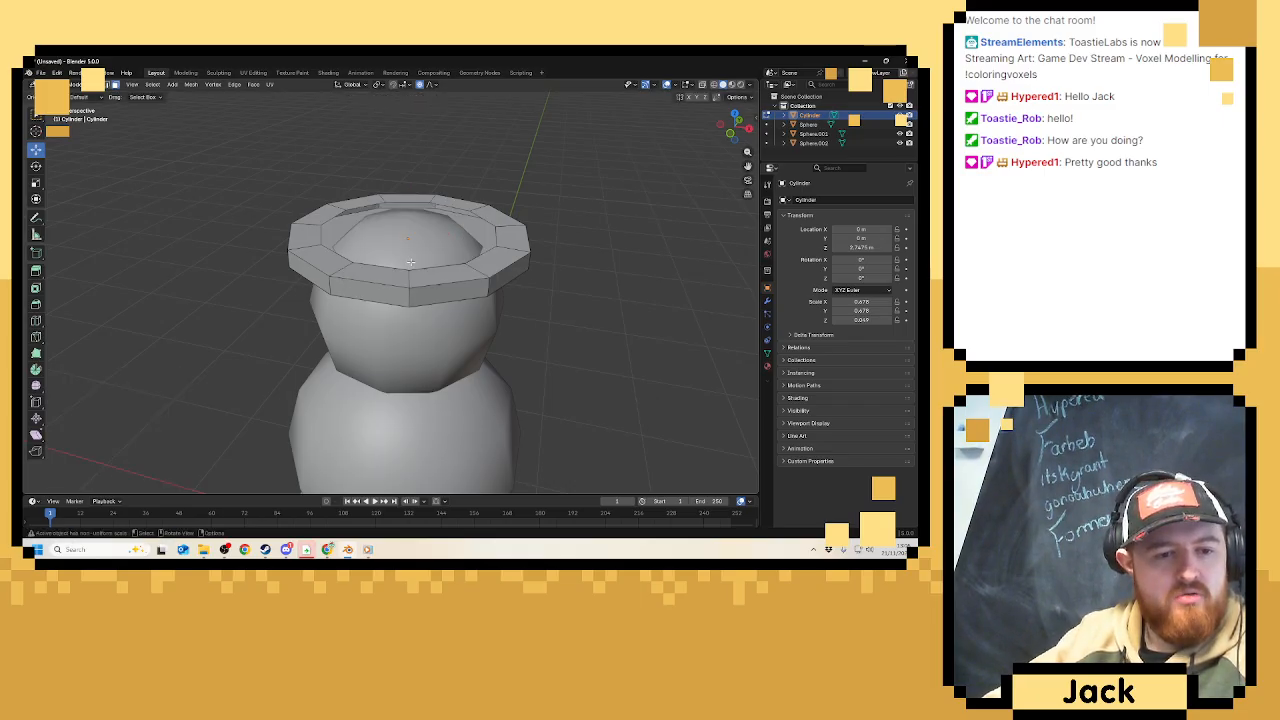
# Extrude the brim's inner edge loop upward along Z by about 0.42 m as the crown, and lower its rim slightly.
pyautogui.click(108, 85)
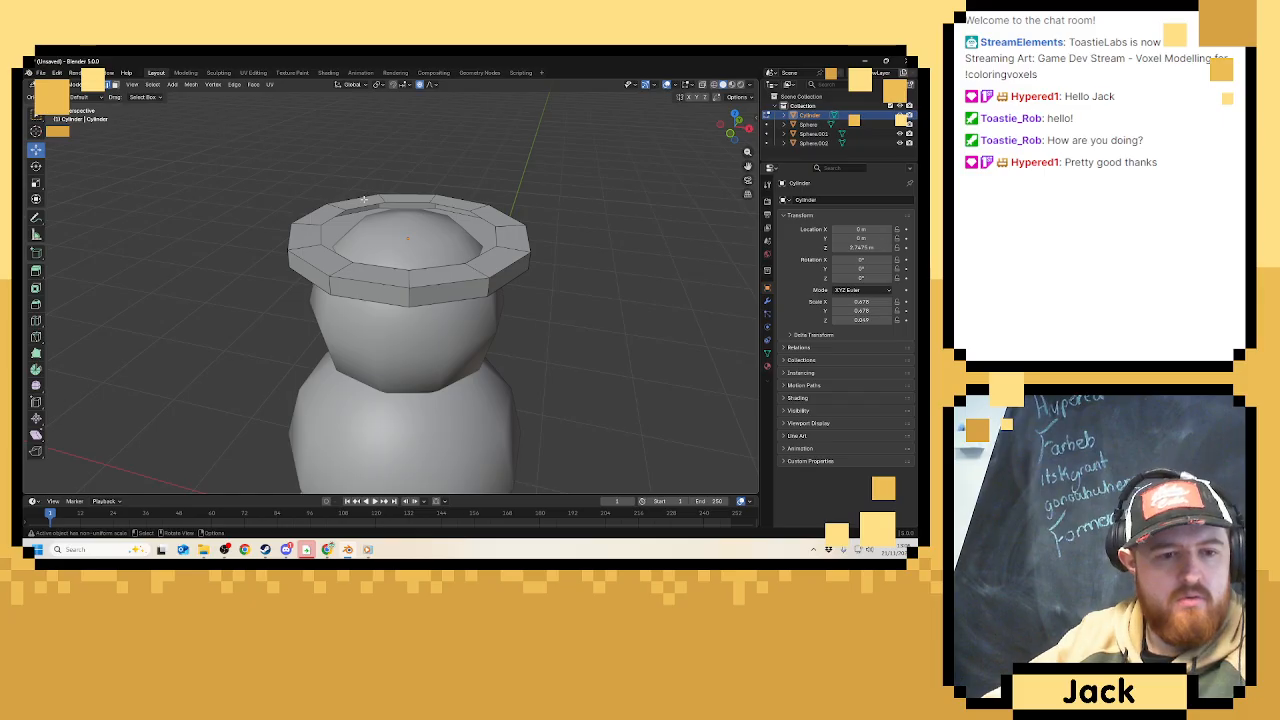
pyautogui.click(410, 203)
pyautogui.keyDown('alt'); pyautogui.click(410, 203); pyautogui.keyUp('alt')
pyautogui.scroll(-5, 438, 227)
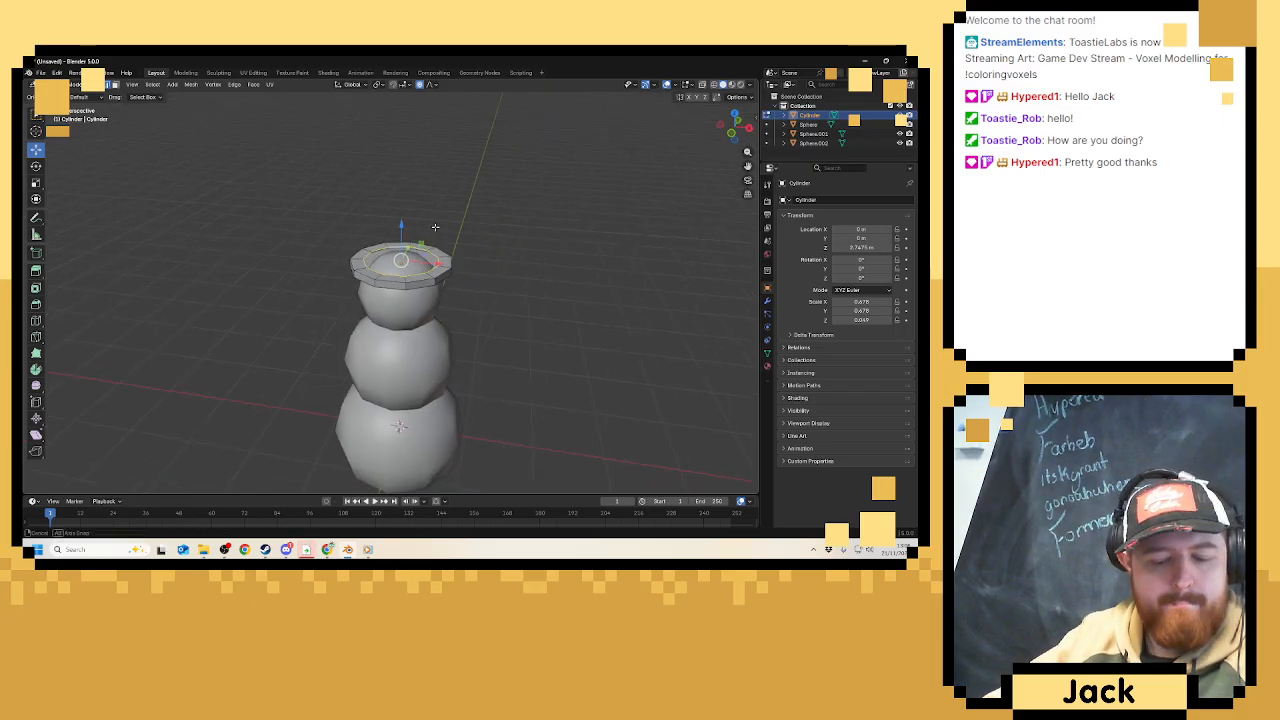
pyautogui.press('e')
pyautogui.press('z')
pyautogui.click(437, 198)
pyautogui.scroll(-2, 437, 200)
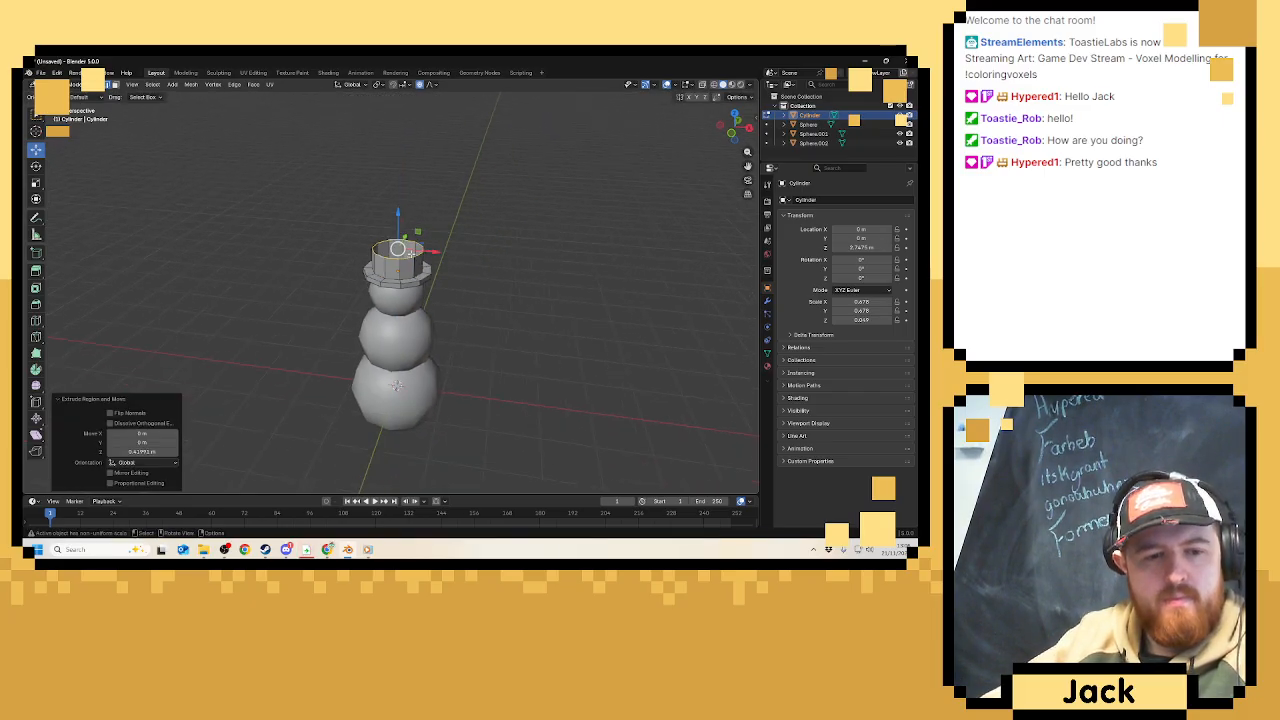
pyautogui.moveTo(411, 254); pyautogui.dragTo(437, 233, button='middle')
pyautogui.scroll(4, 437, 233)
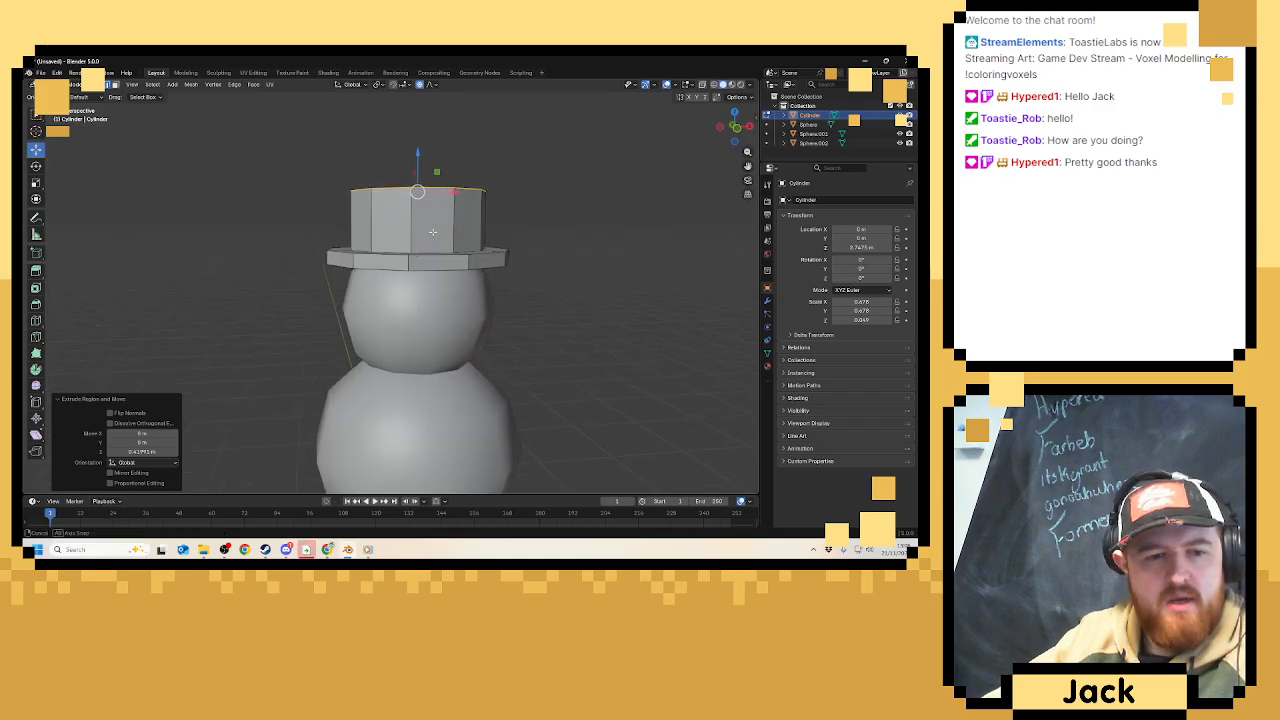
pyautogui.moveTo(416, 156); pyautogui.dragTo(416, 169)
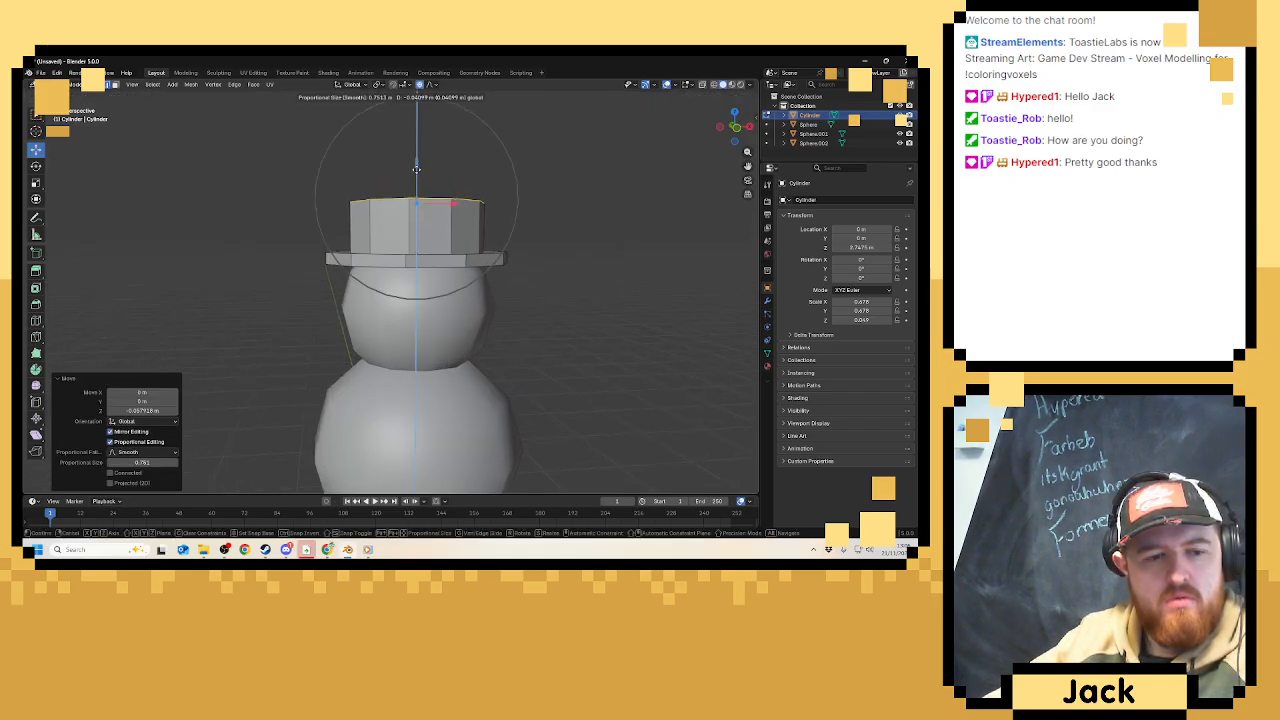
# Extrude the crown's upper edge loop another 0.42 m or so along Z to form a second tier.
pyautogui.moveTo(416, 169); pyautogui.dragTo(416, 185, button='middle')
pyautogui.press('g')
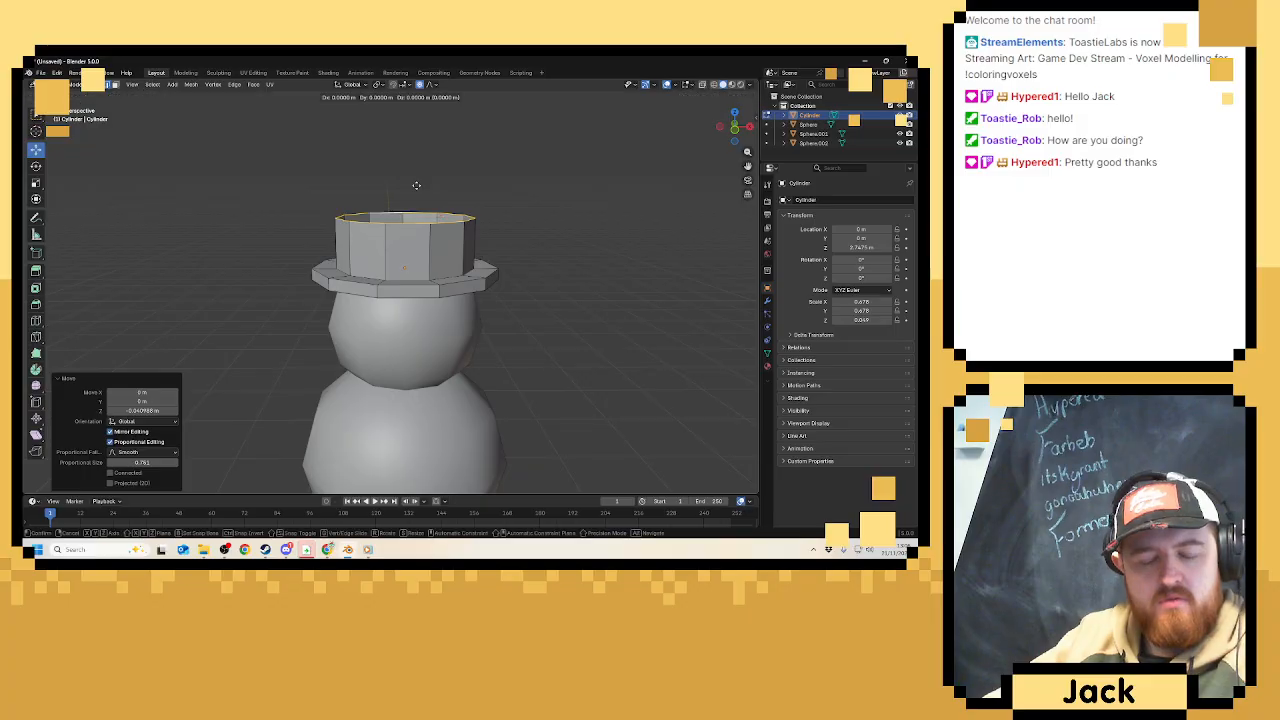
pyautogui.press('z')
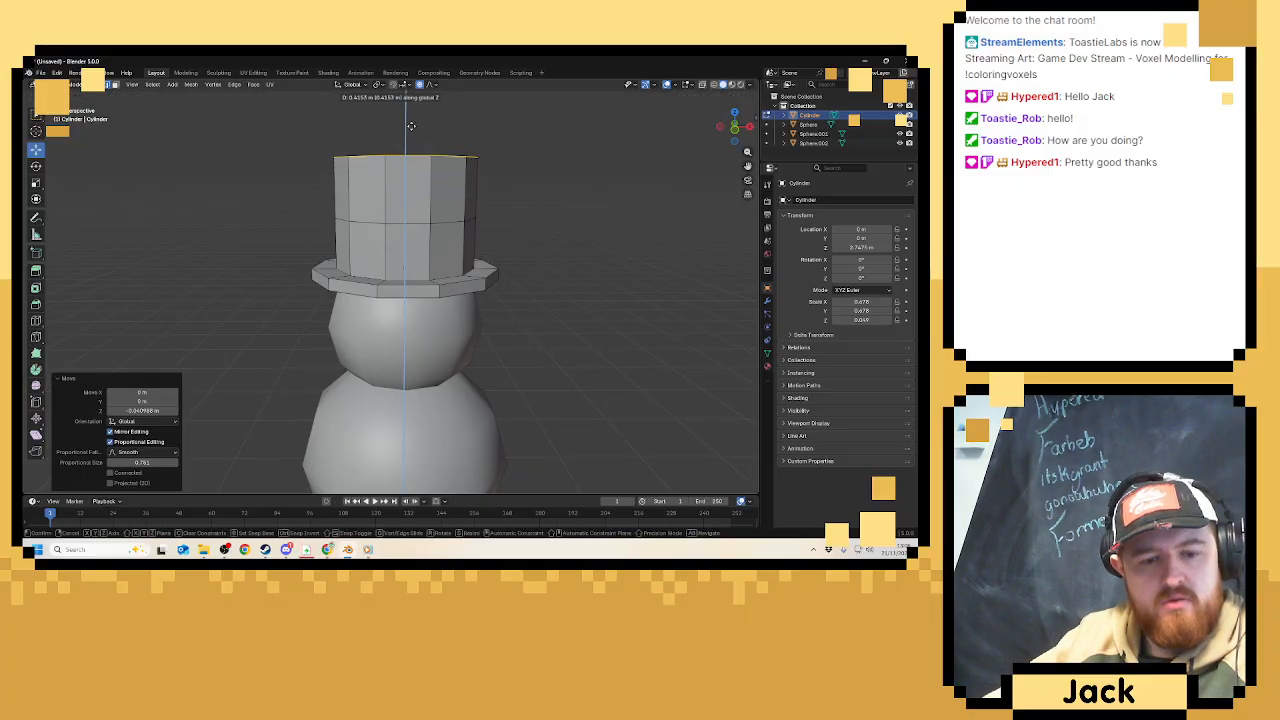
pyautogui.click(410, 125)
# Flare the crown's top rim by scaling it uniformly to 1.172, and shrink it back slightly.
pyautogui.press('s')
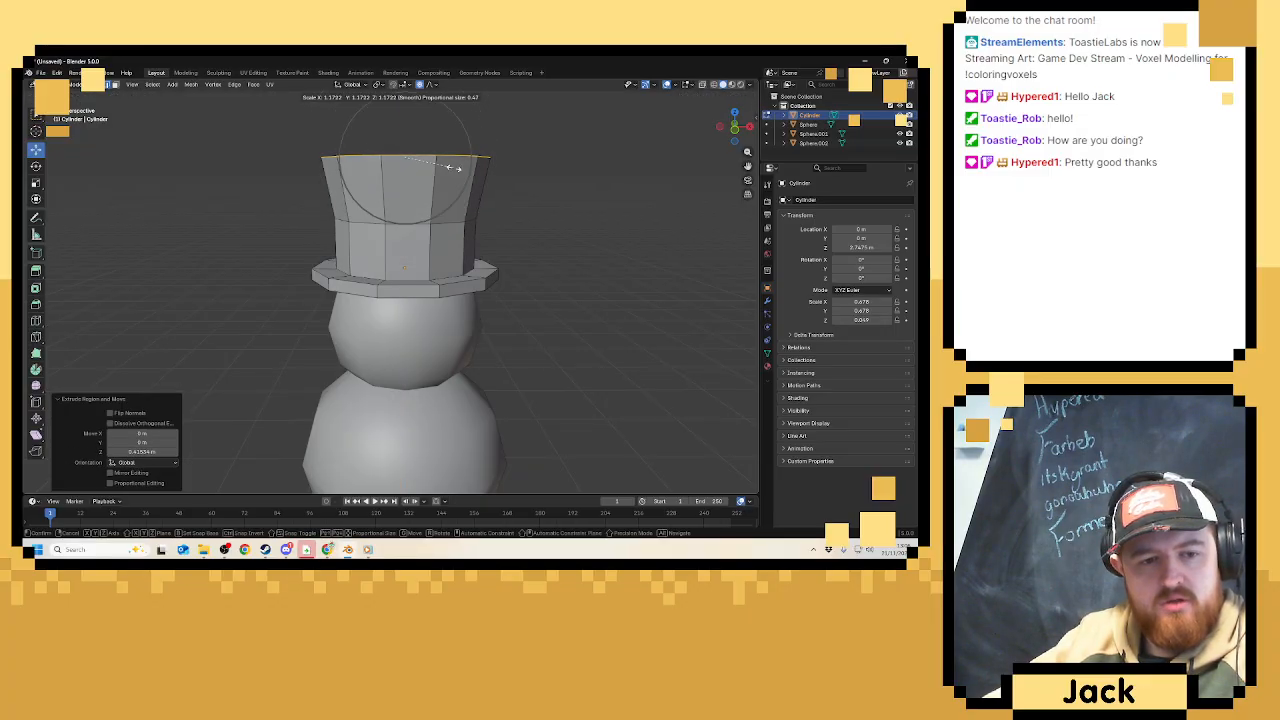
pyautogui.click(455, 167)
pyautogui.scroll(-6, 529, 217)
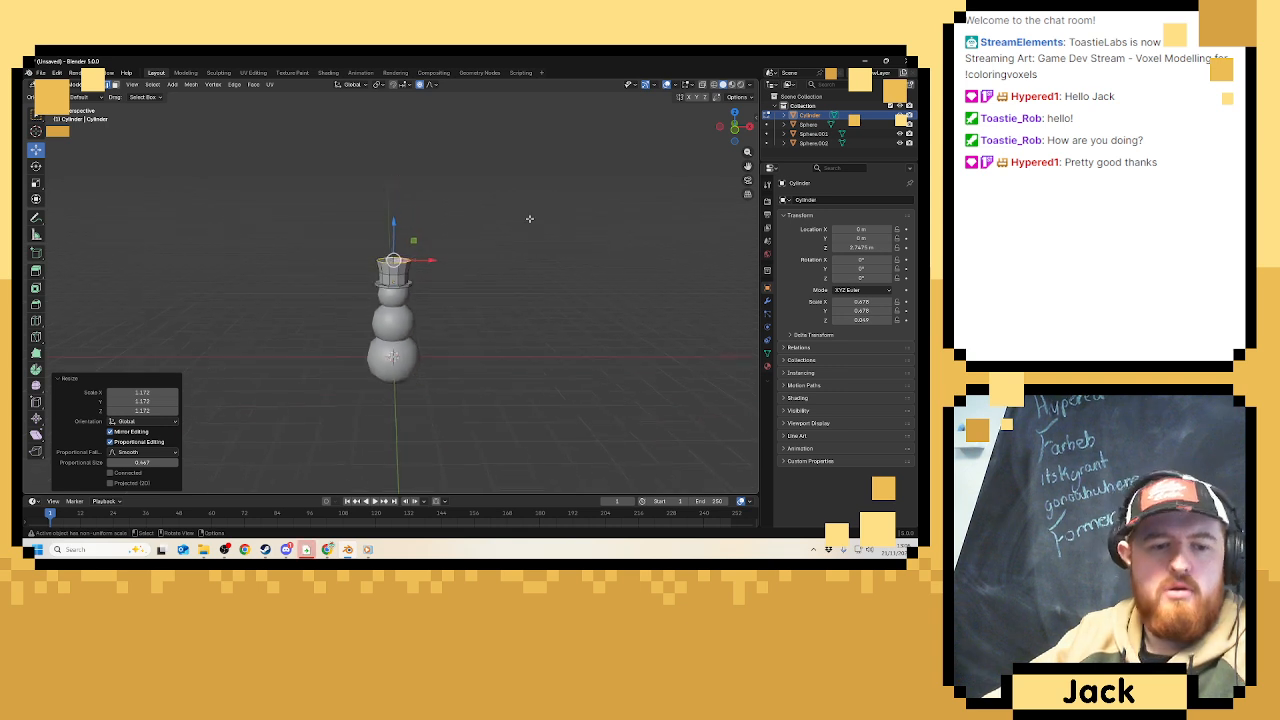
pyautogui.scroll(5, 512, 208)
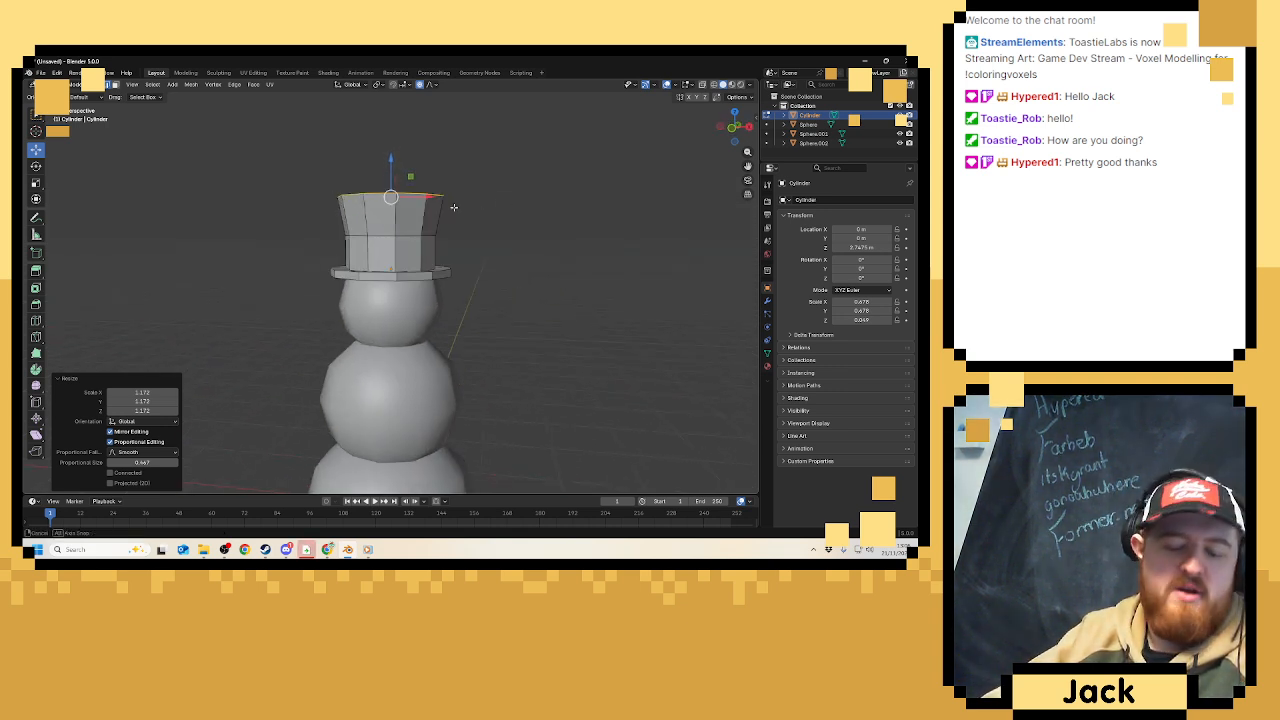
pyautogui.press('s')
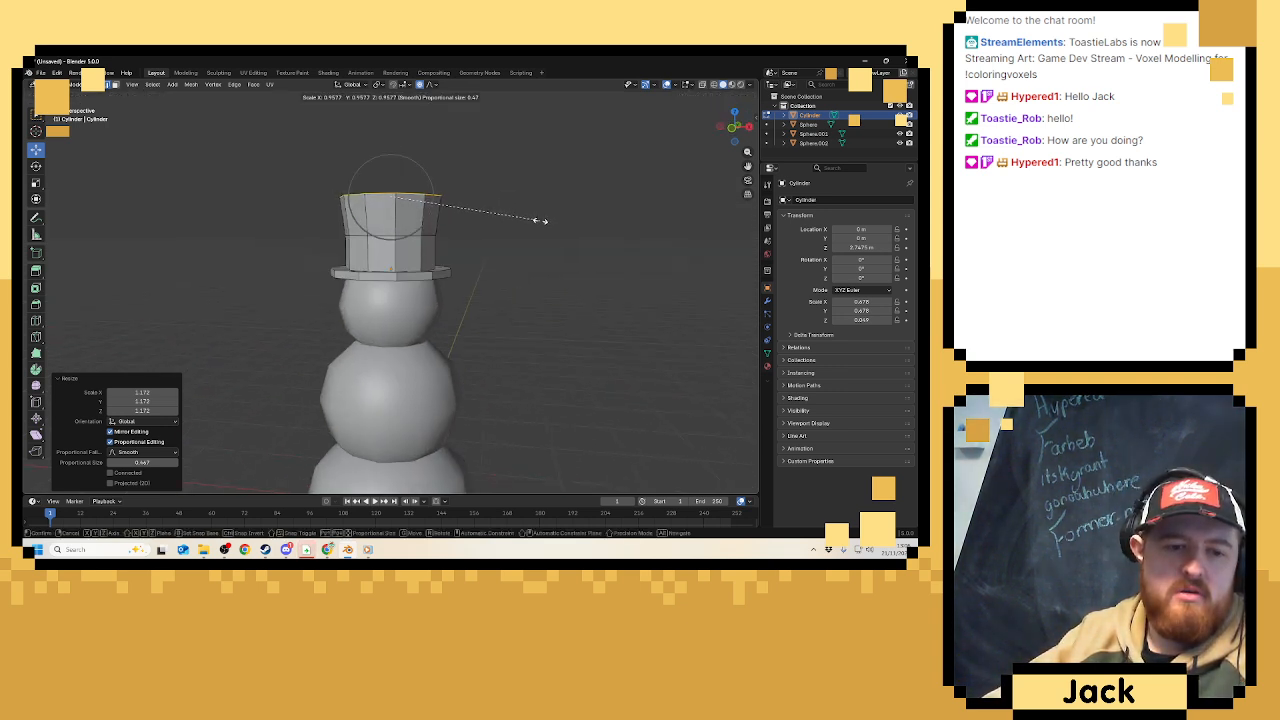
pyautogui.click(525, 222)
pyautogui.press('Tab')
# Fill the hat's open top with a face and inset that face by about 0.17 m.
pyautogui.scroll(-3, 490, 240)
pyautogui.scroll(2, 520, 250)
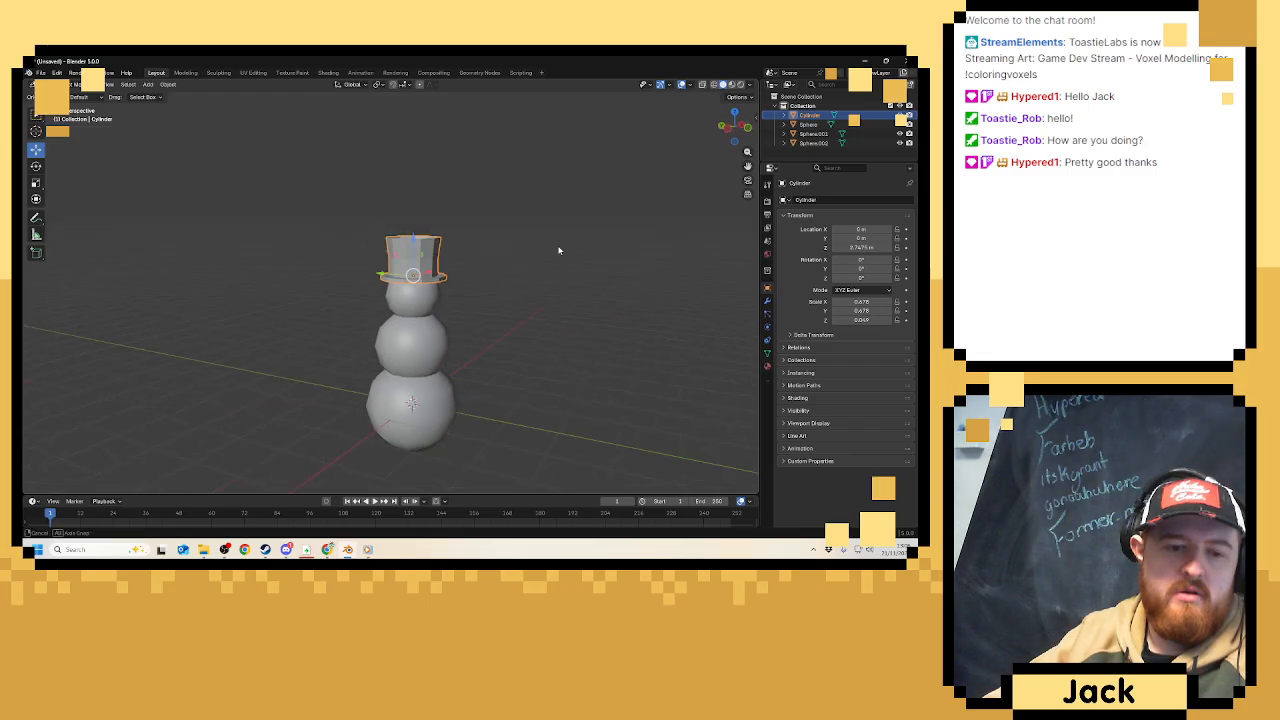
pyautogui.scroll(2, 463, 261)
pyautogui.moveTo(463, 261); pyautogui.dragTo(439, 287, button='middle')
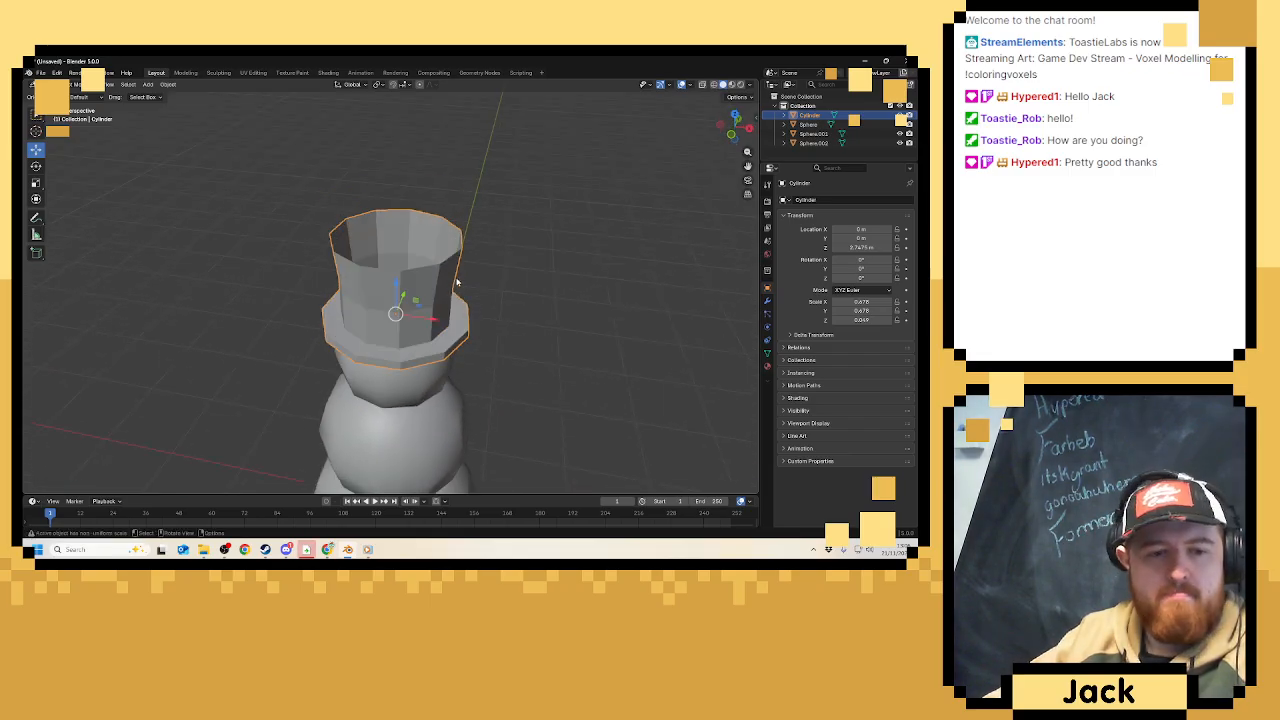
pyautogui.scroll(3, 439, 287)
pyautogui.press('Tab')
pyautogui.press('f')
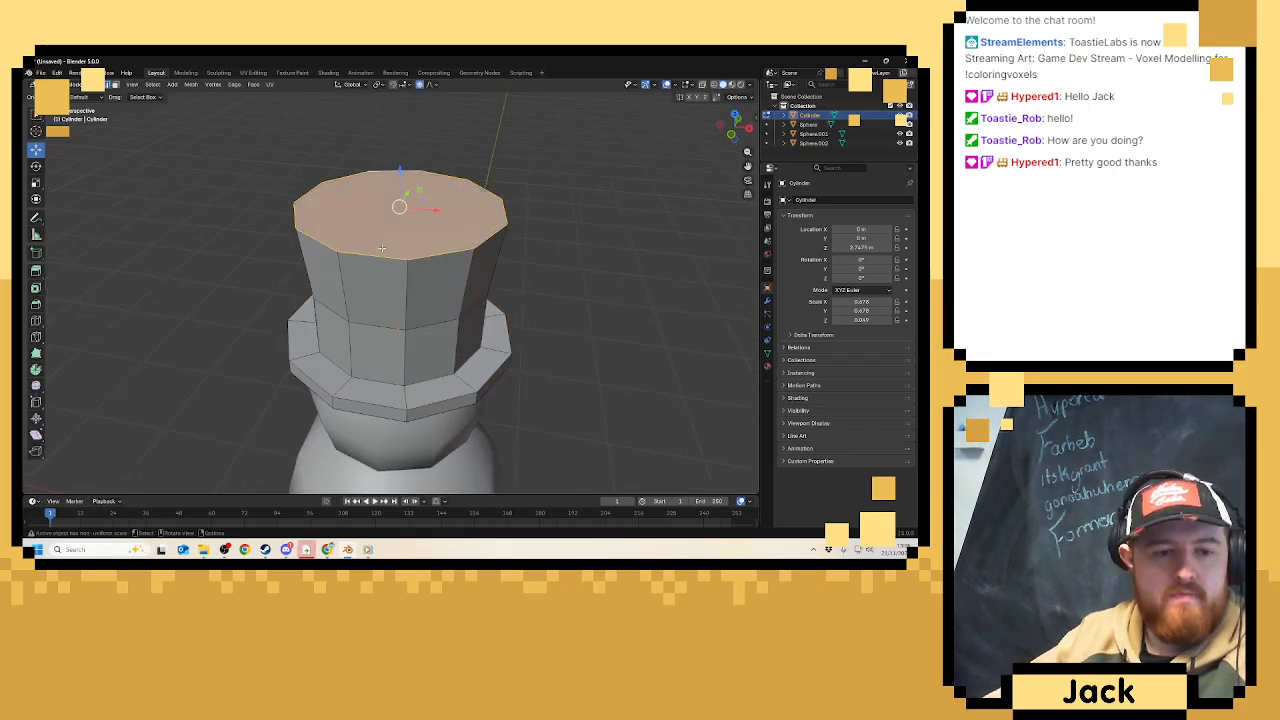
pyautogui.press('i')
pyautogui.click(430, 206)
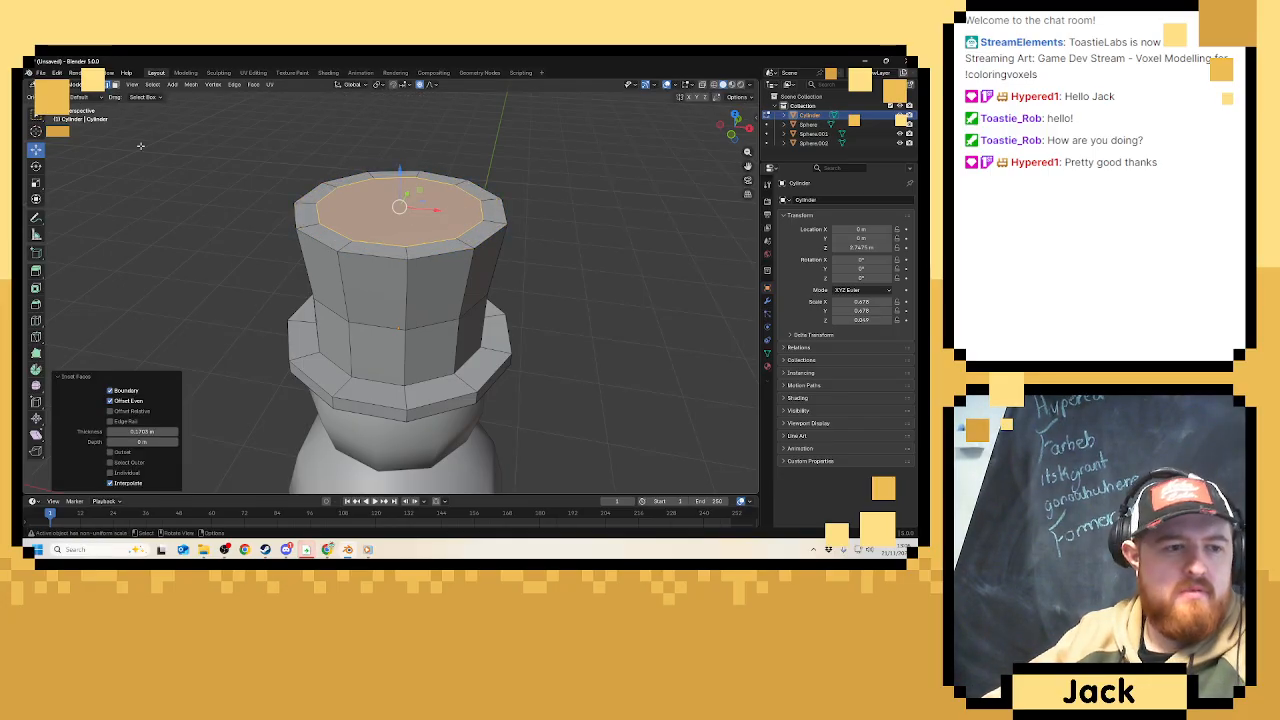
# Select the outer edge loop around the top of the hat.
pyautogui.press('Tab')
pyautogui.press('Tab')
pyautogui.click(348, 254)
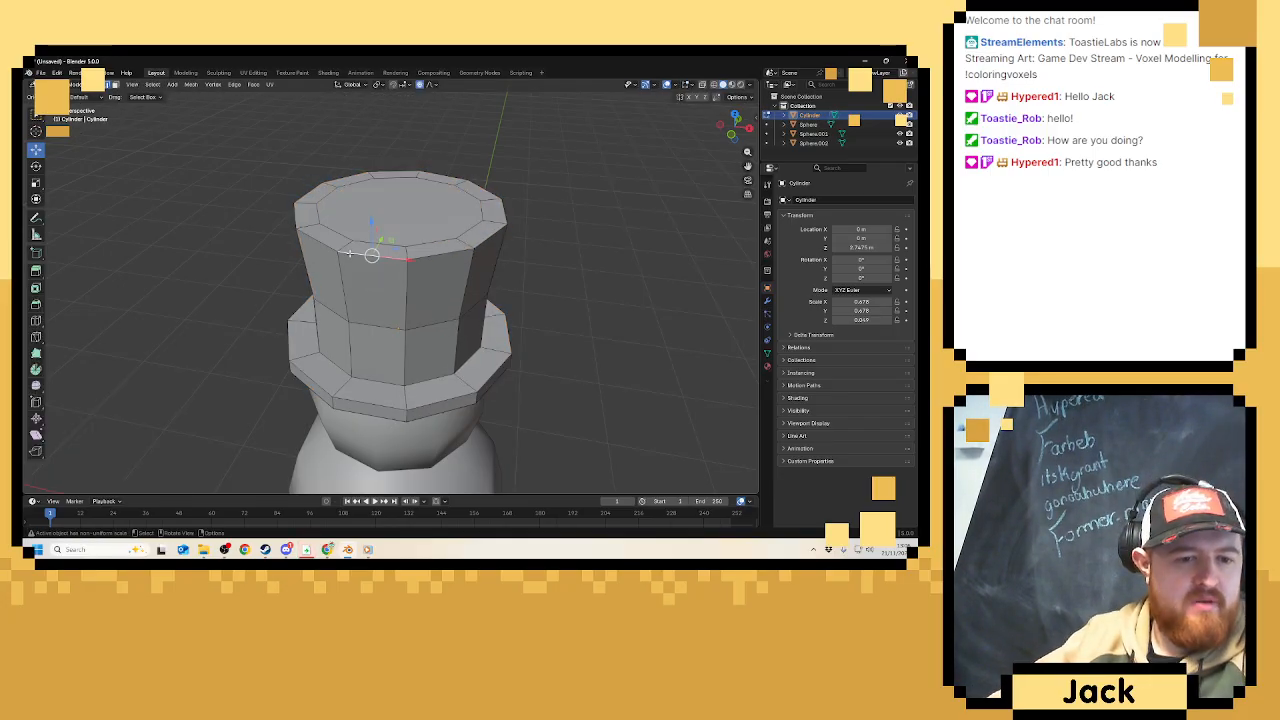
pyautogui.keyDown('alt'); pyautogui.click(348, 254); pyautogui.keyUp('alt')
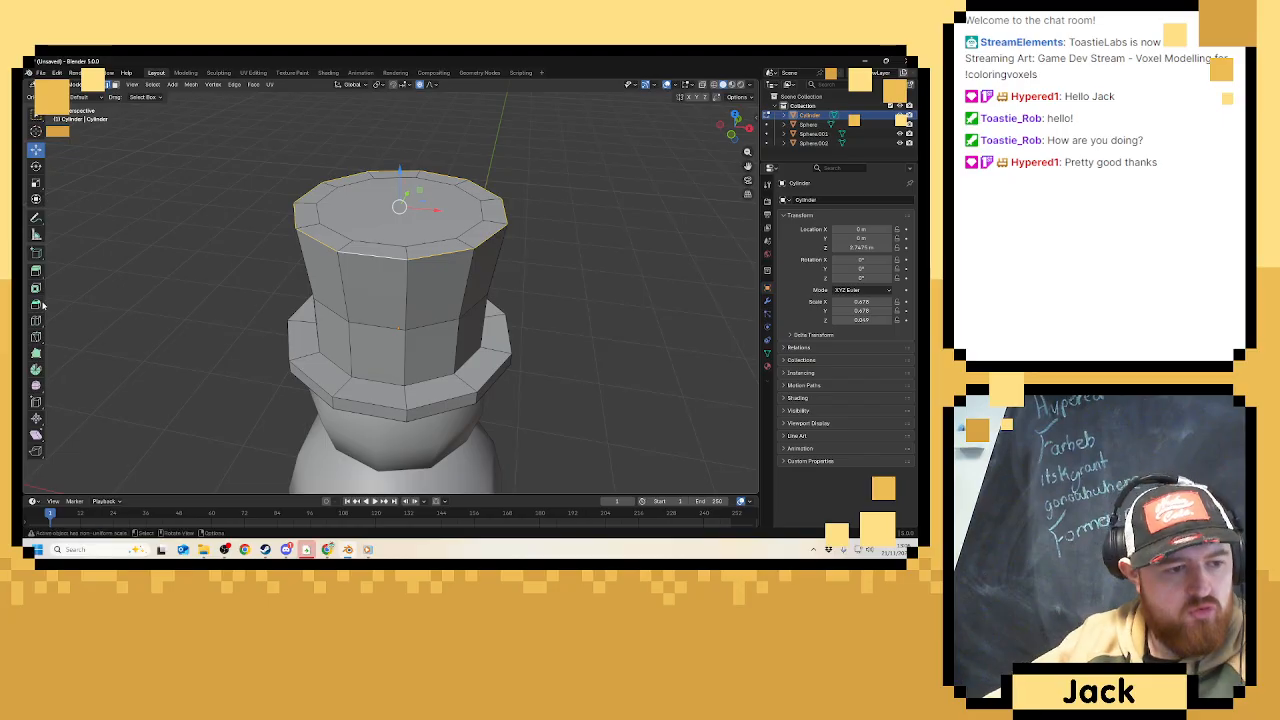
# Try beveling the hat's top outer edge loop with the Bevel tool, and undo the bevel.
pyautogui.click(36, 303)
pyautogui.moveTo(405, 155)
pyautogui.mouseDown()
pyautogui.moveTo(406, 138)
pyautogui.moveTo(403, 157)
pyautogui.mouseUp()
pyautogui.hotkey('ctrl', 'z')
# Apply all transforms (location, rotation and scale) to the hat object.
pyautogui.press('Tab')
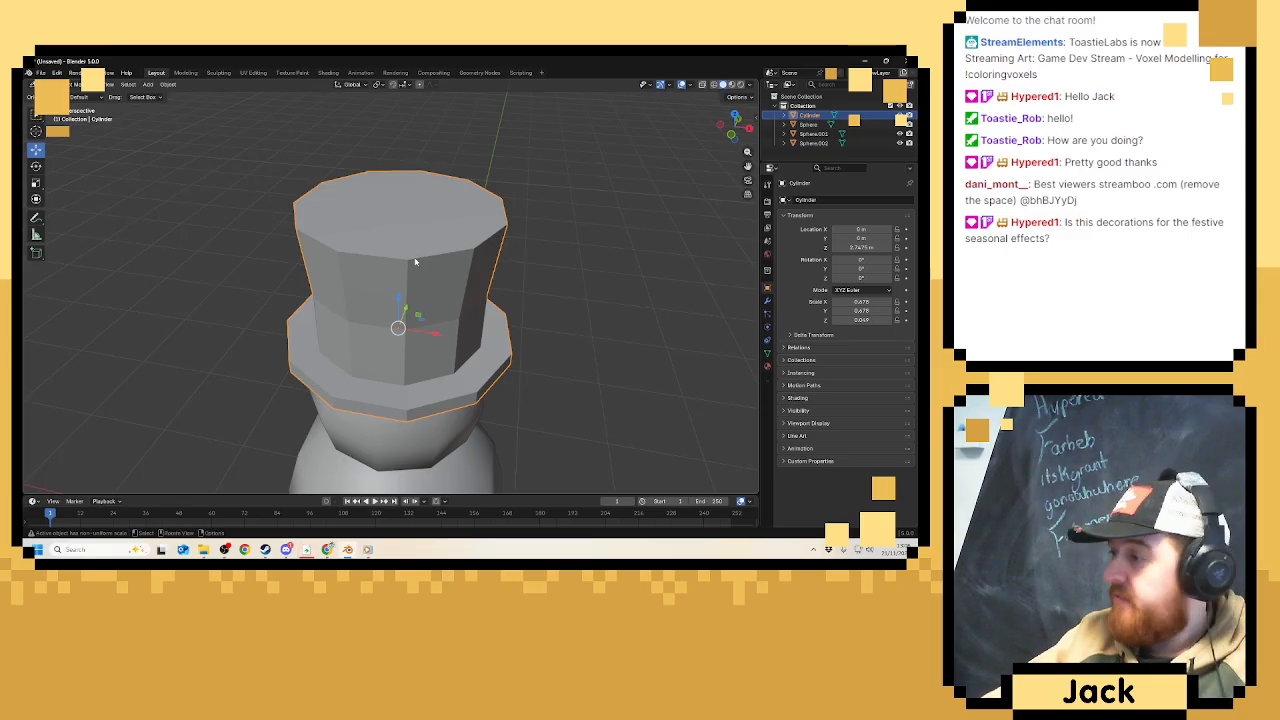
pyautogui.hotkey('ctrl', 'a')
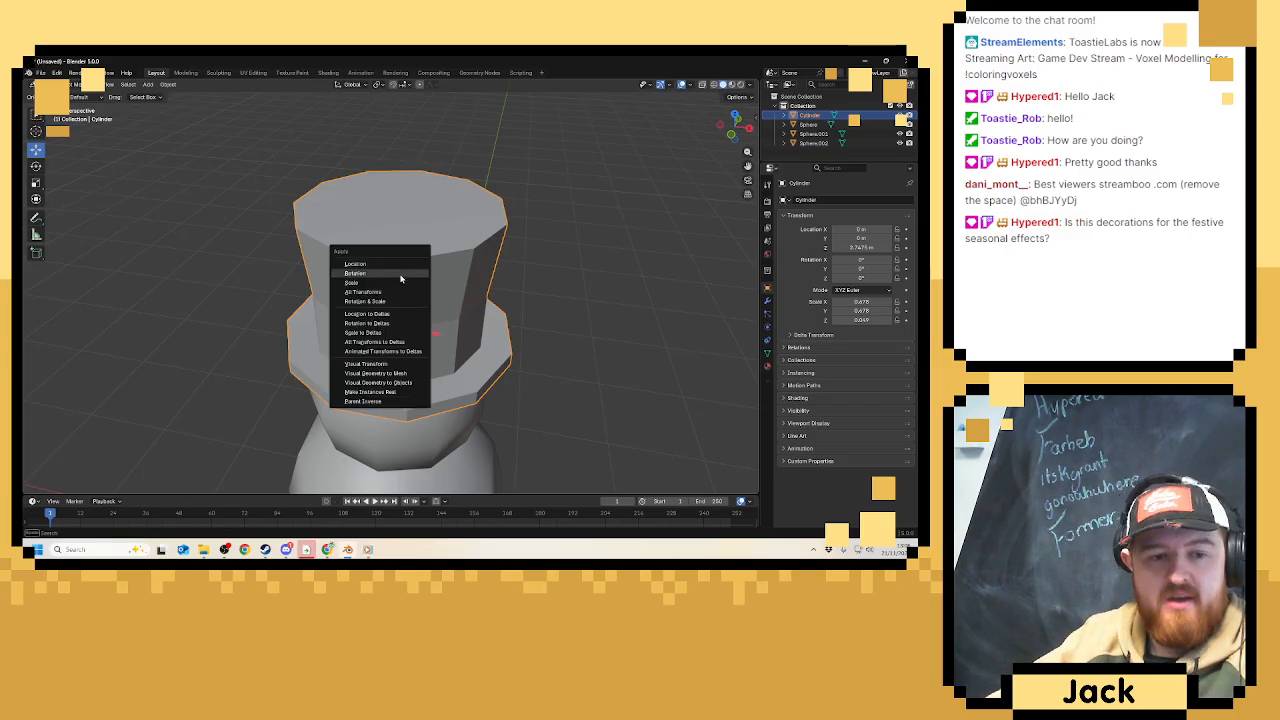
pyautogui.click(401, 291)
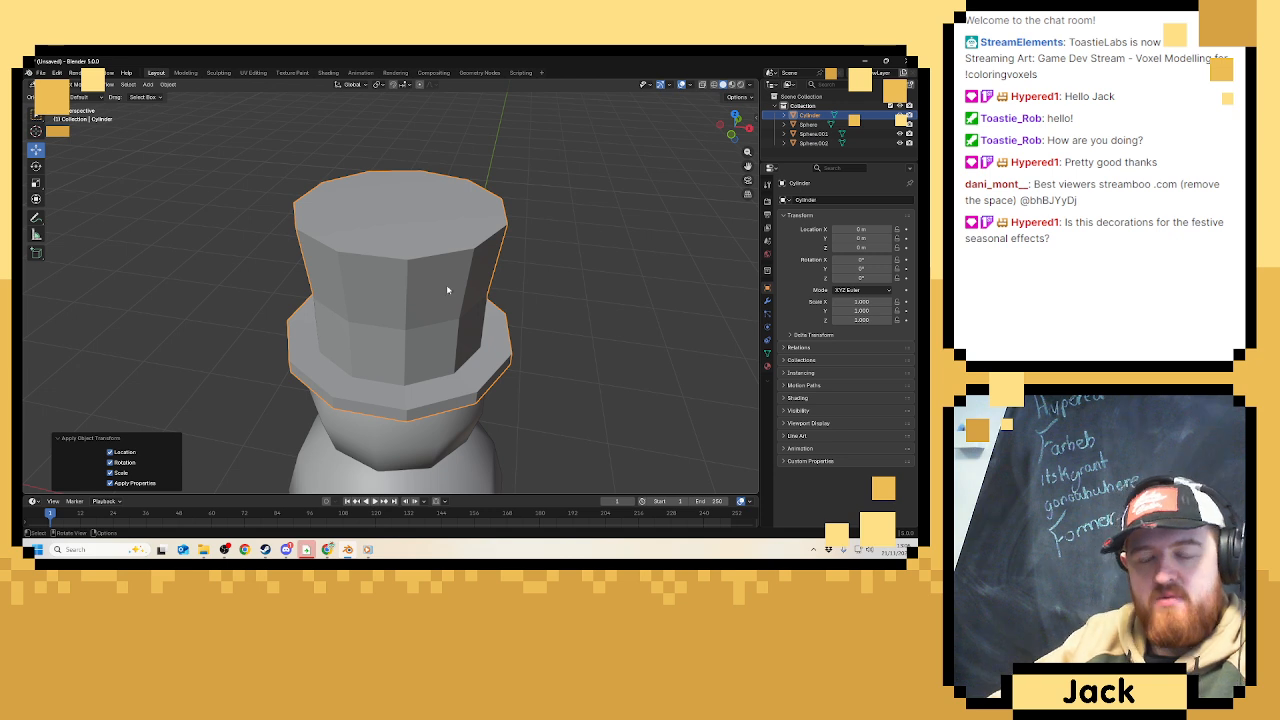
# Bevel the hat's top outer edge loop with a small one-segment bevel and return to Object Mode.
pyautogui.scroll(-5, 447, 290)
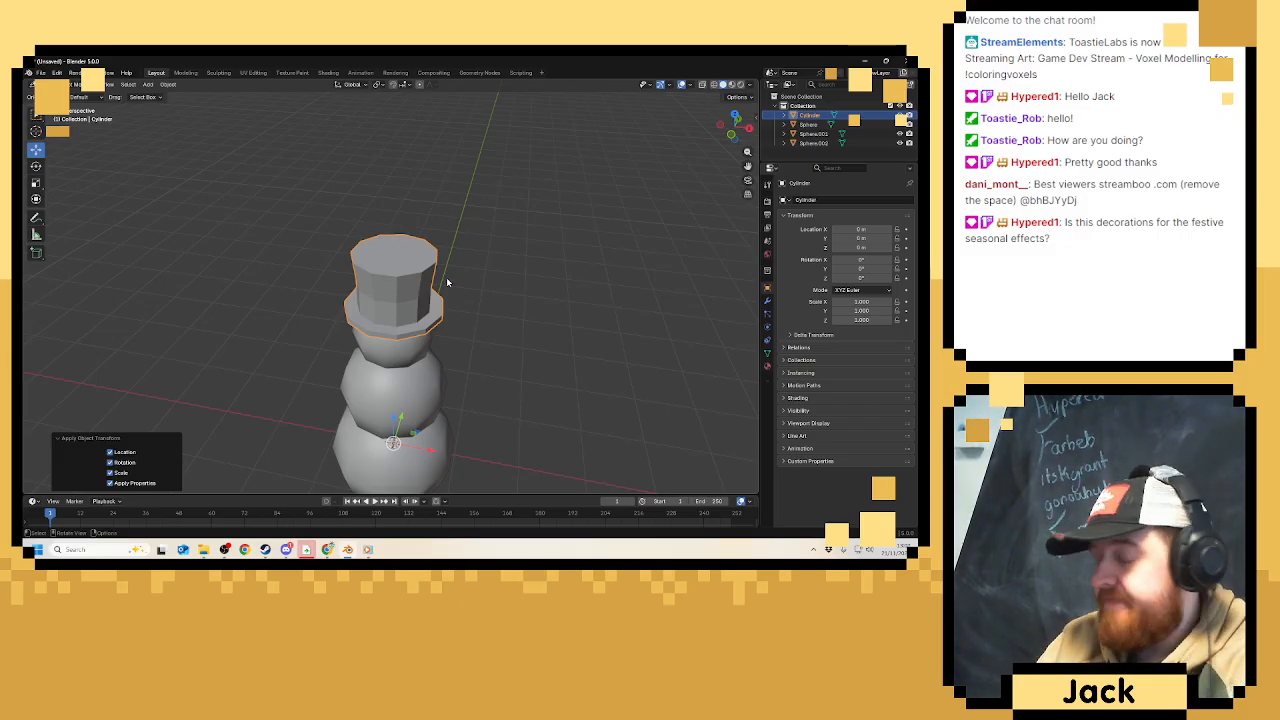
pyautogui.scroll(3, 473, 169)
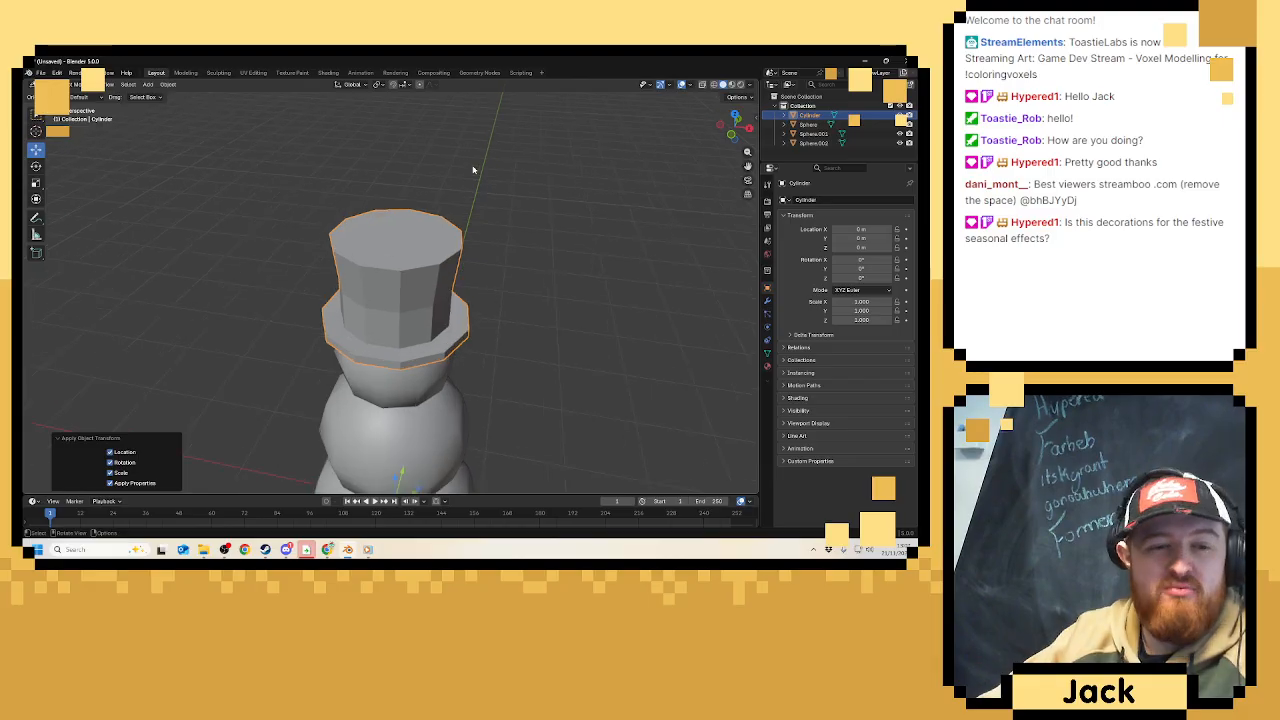
pyautogui.scroll(3, 473, 166)
pyautogui.press('Tab')
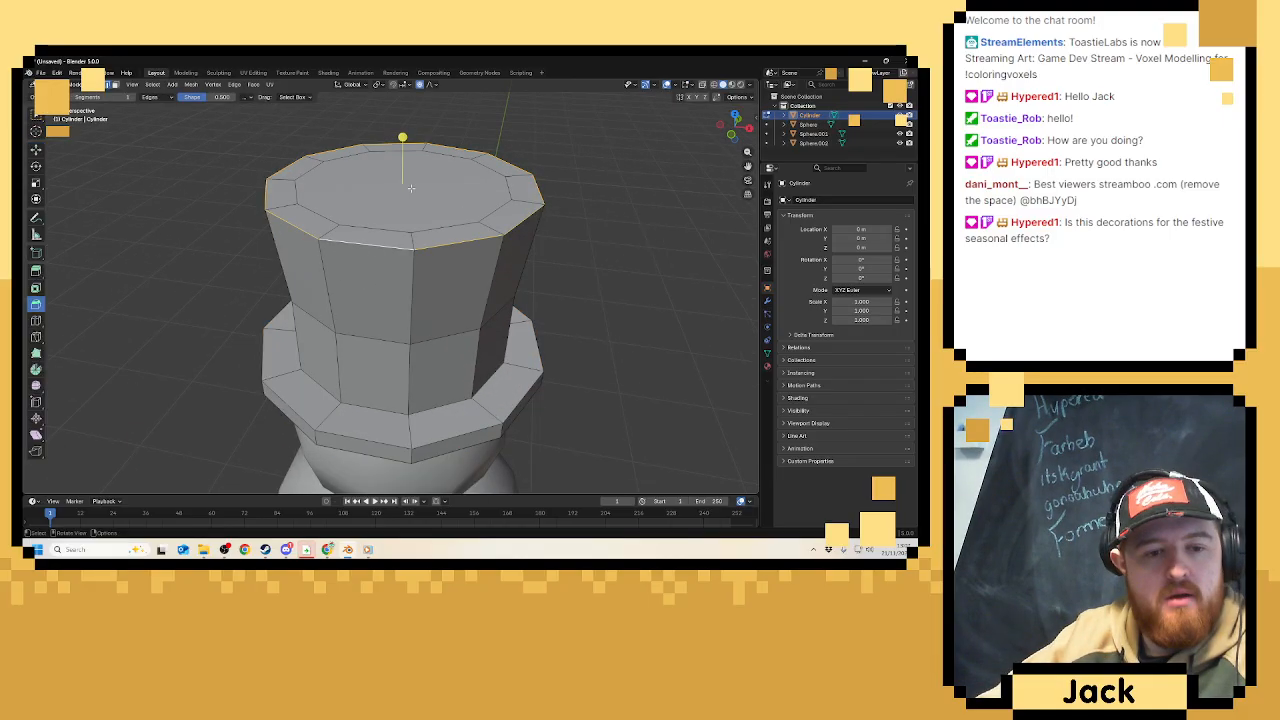
pyautogui.hotkey('ctrl', 'b')
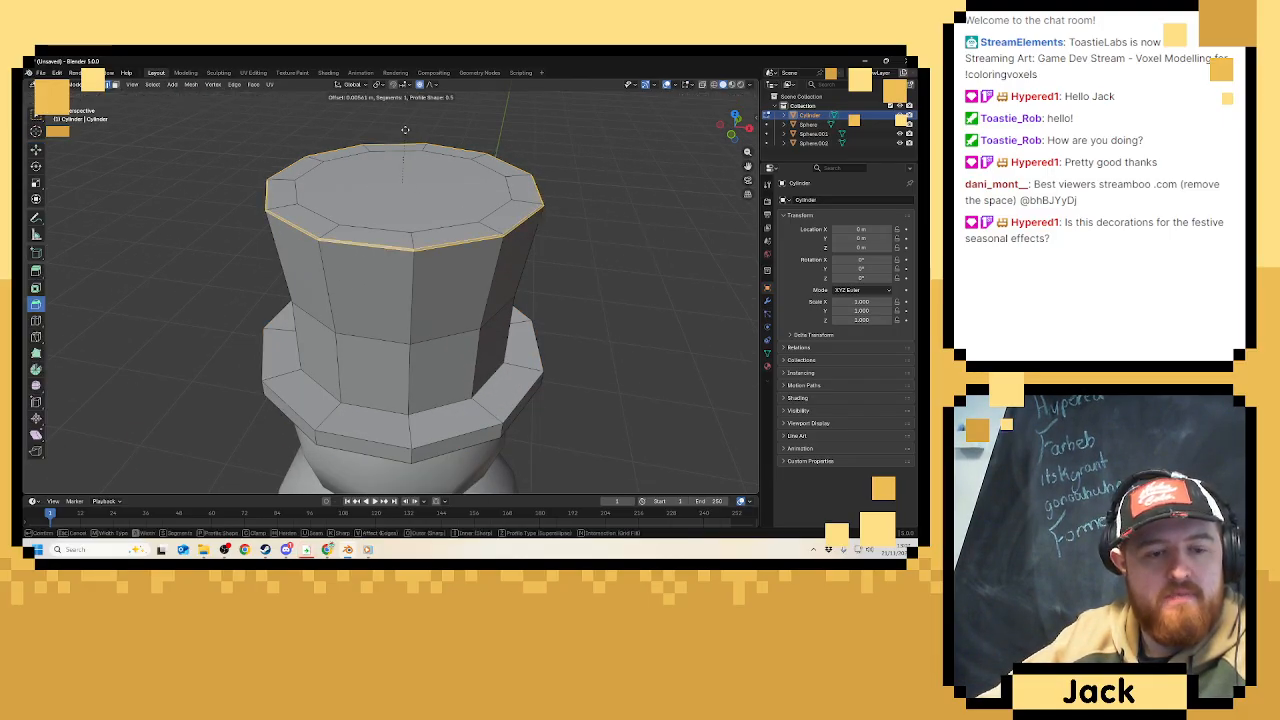
pyautogui.click(405, 114)
pyautogui.press('Tab')
pyautogui.scroll(-5, 458, 198)
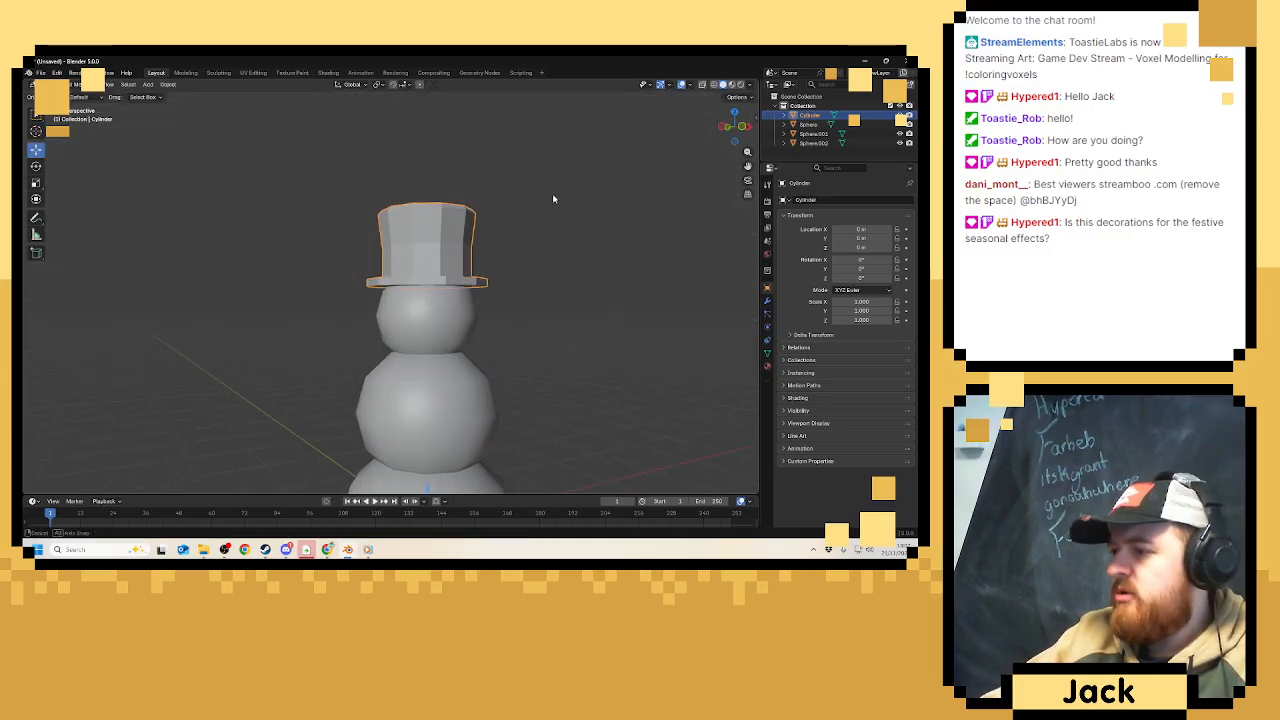
pyautogui.scroll(4, 545, 198)
pyautogui.scroll(-5, 493, 195)
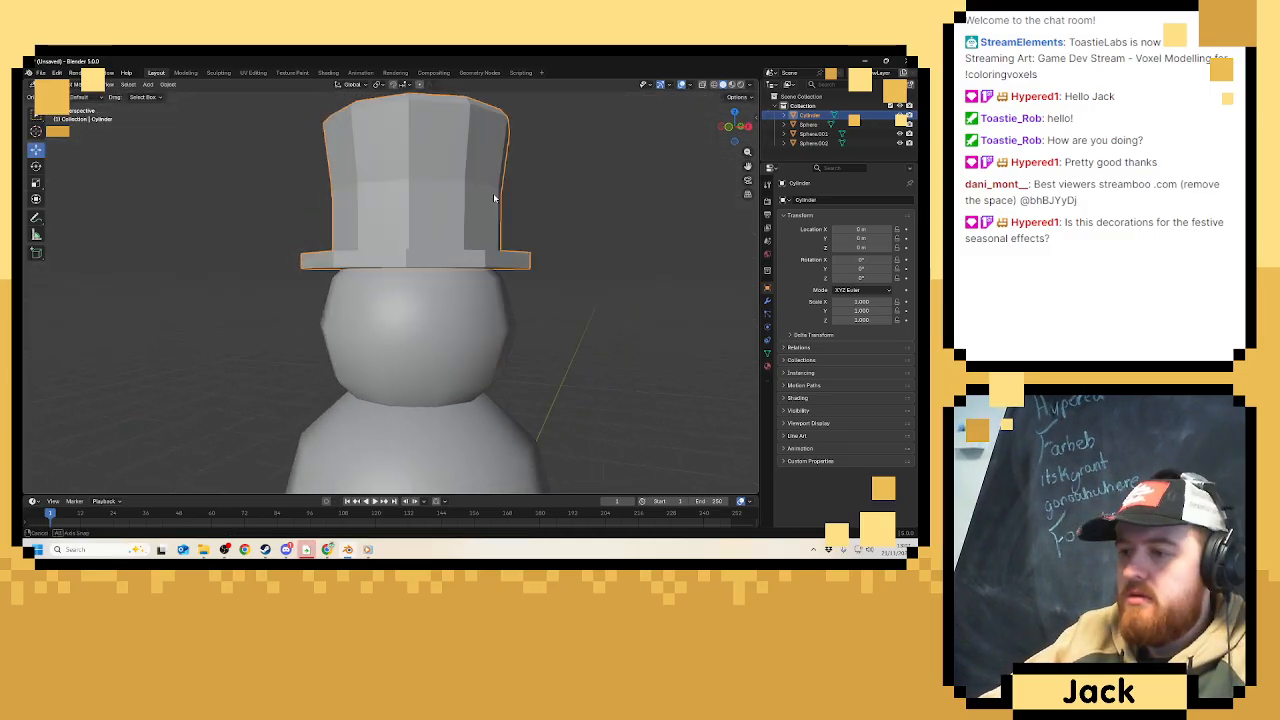
pyautogui.scroll(2, 469, 182)
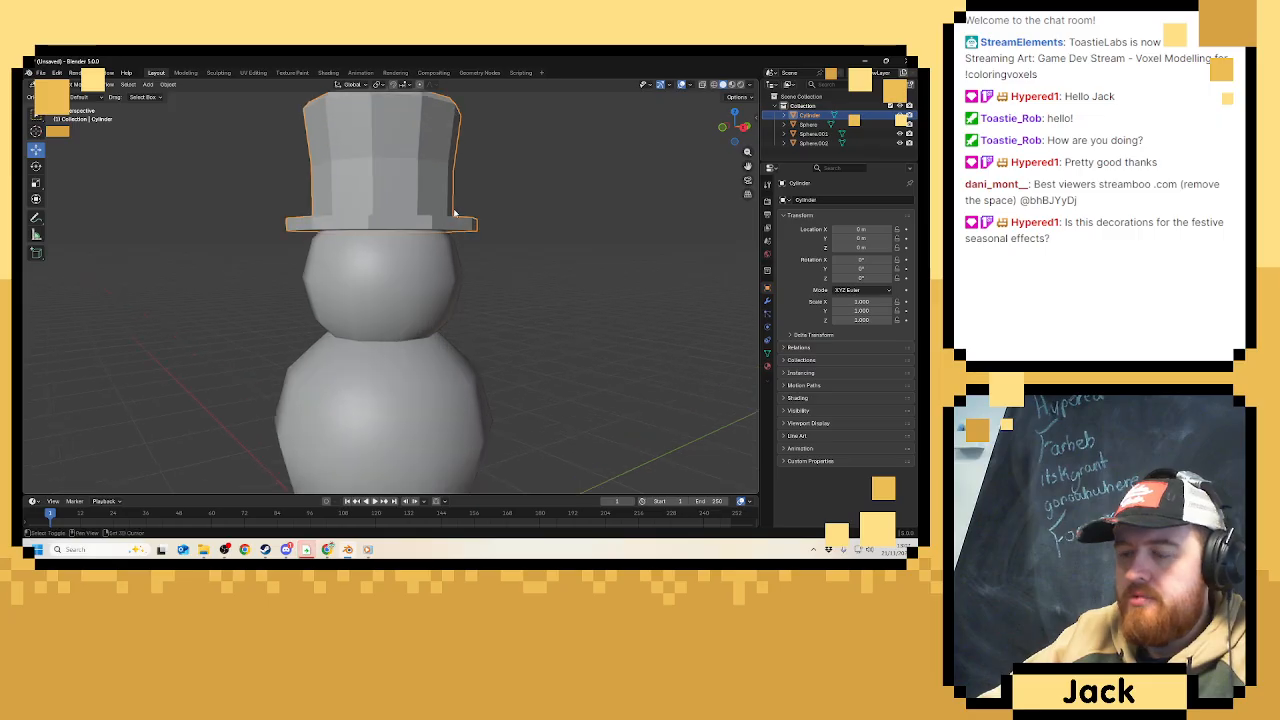
# Cut two edge loops around the lower part of the hat's crown, one a little above the brim and one just above it.
pyautogui.keyDown('shift'); pyautogui.moveTo(460, 217); pyautogui.dragTo(475, 195, button='middle'); pyautogui.keyUp('shift')
pyautogui.press('Tab')
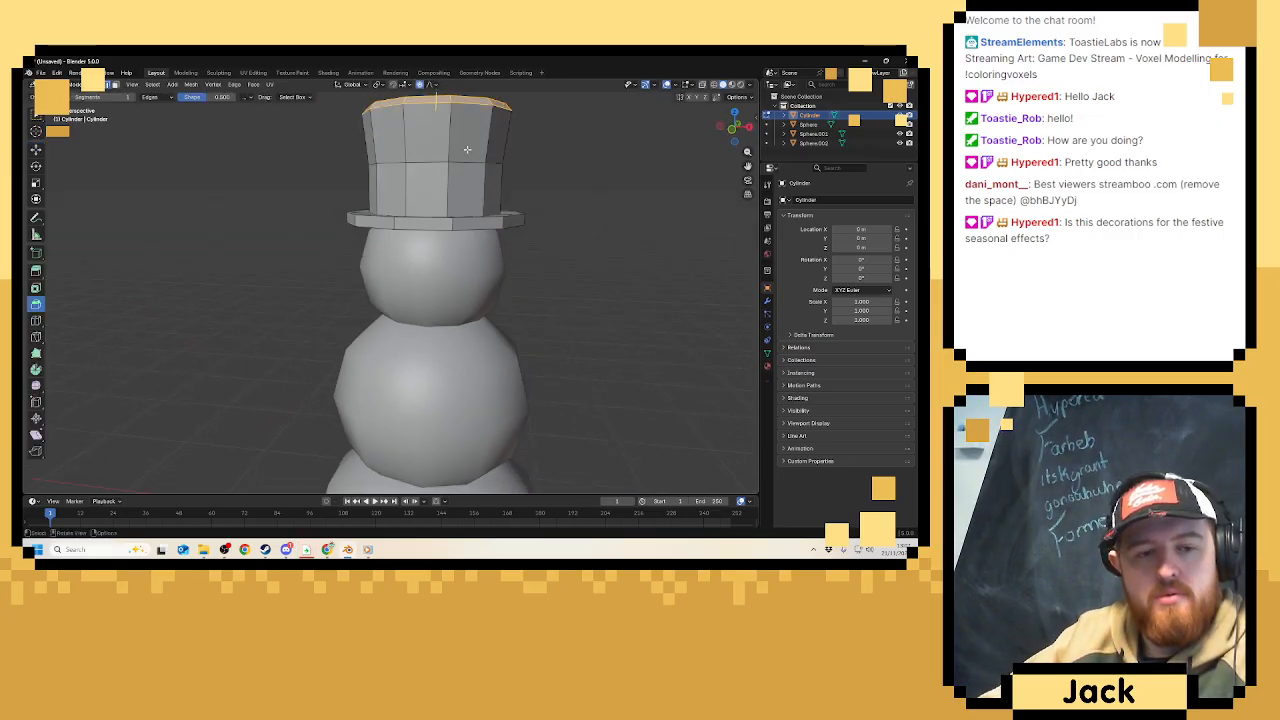
pyautogui.scroll(3, 475, 198)
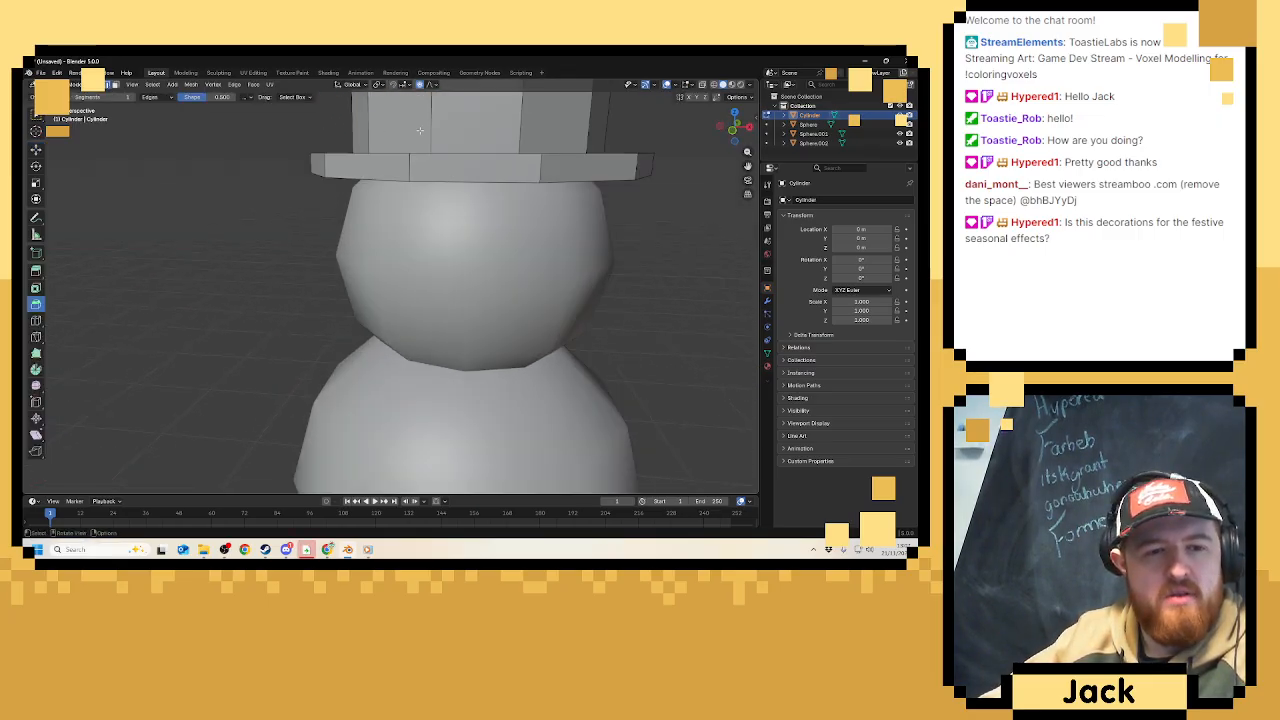
pyautogui.keyDown('shift'); pyautogui.moveTo(420, 130); pyautogui.dragTo(366, 241, button='middle'); pyautogui.keyUp('shift')
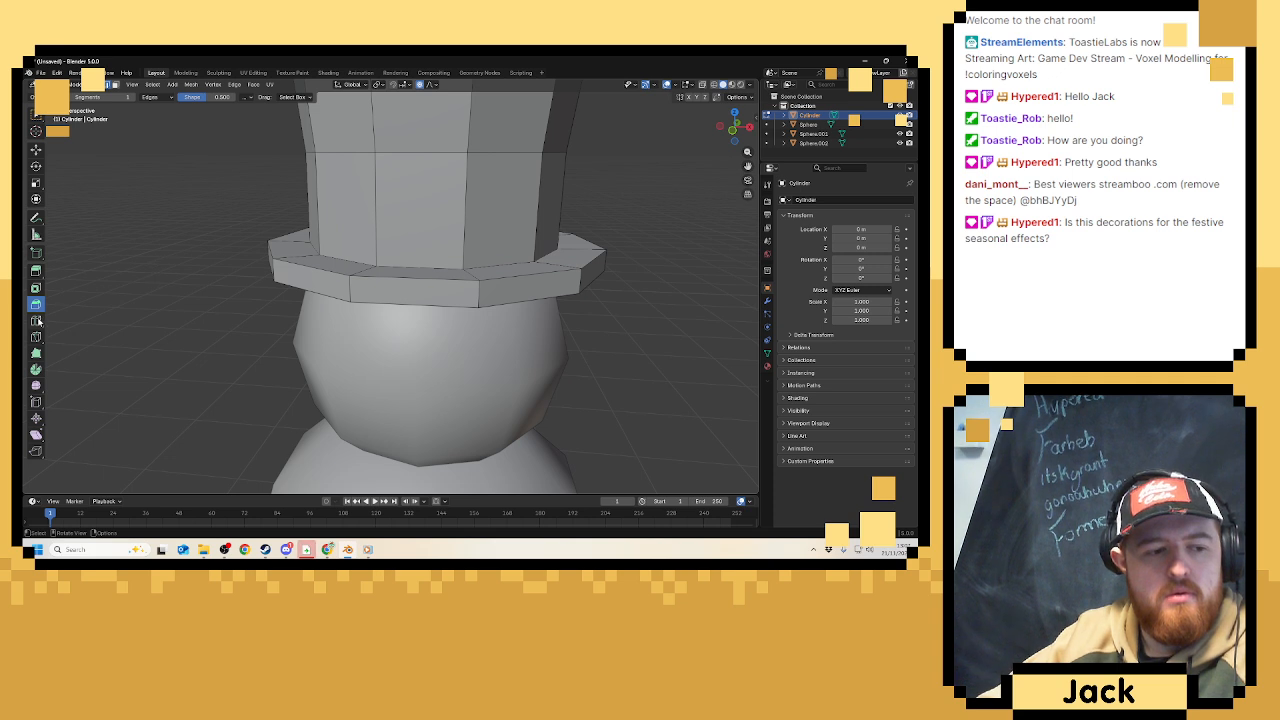
pyautogui.click(36, 320)
pyautogui.moveTo(391, 216); pyautogui.dragTo(393, 221)
pyautogui.click(116, 85)
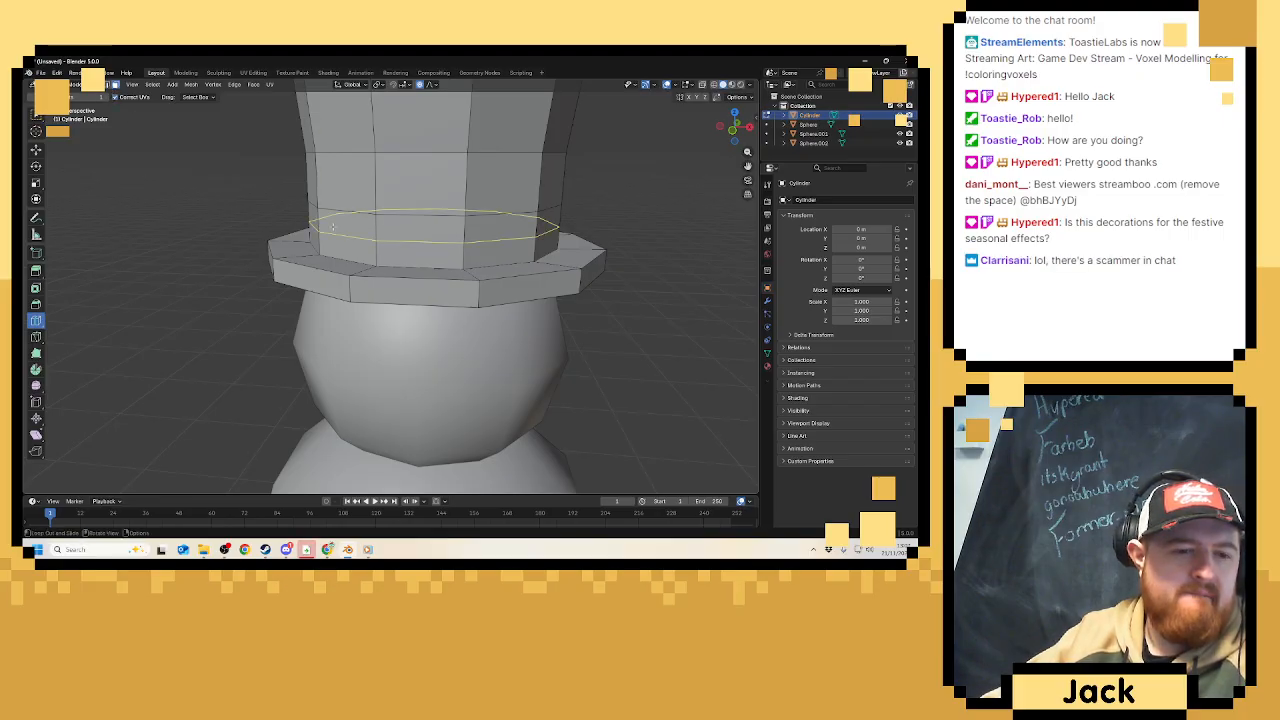
pyautogui.moveTo(366, 238); pyautogui.dragTo(370, 256)
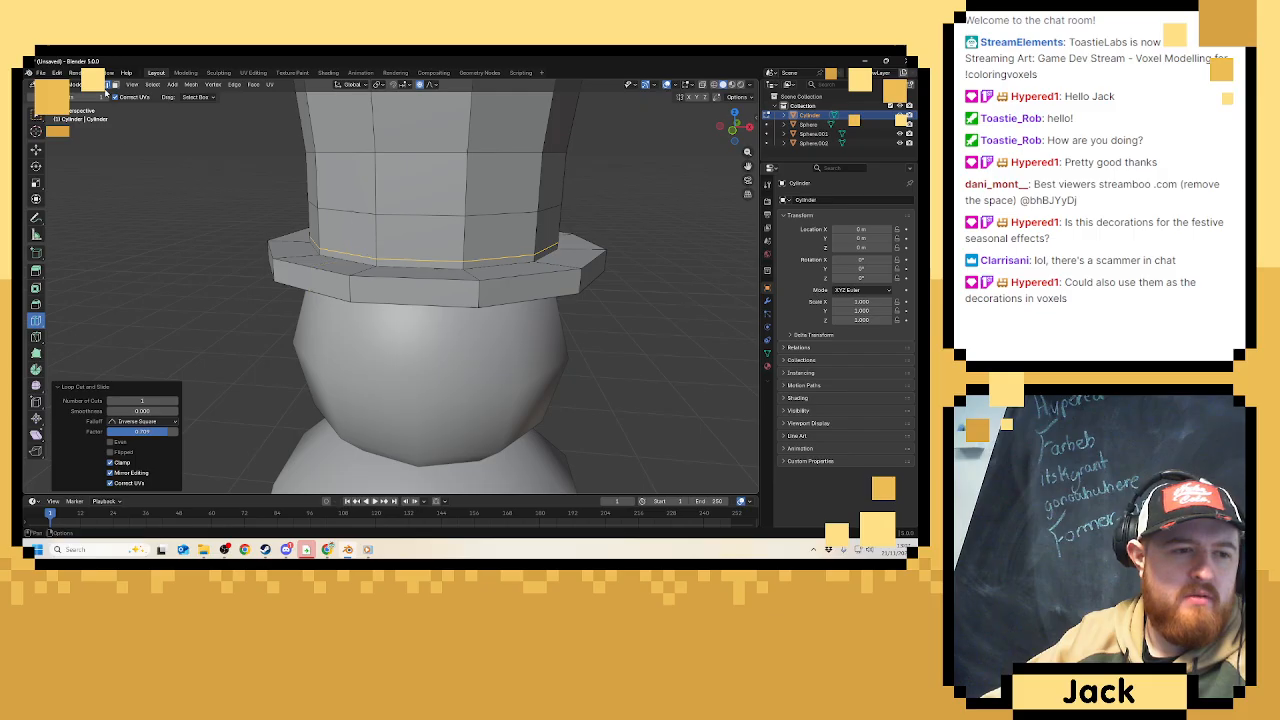
# Select the ring of faces between the two new edge loops on the hat.
pyautogui.click(115, 85)
pyautogui.click(36, 150)
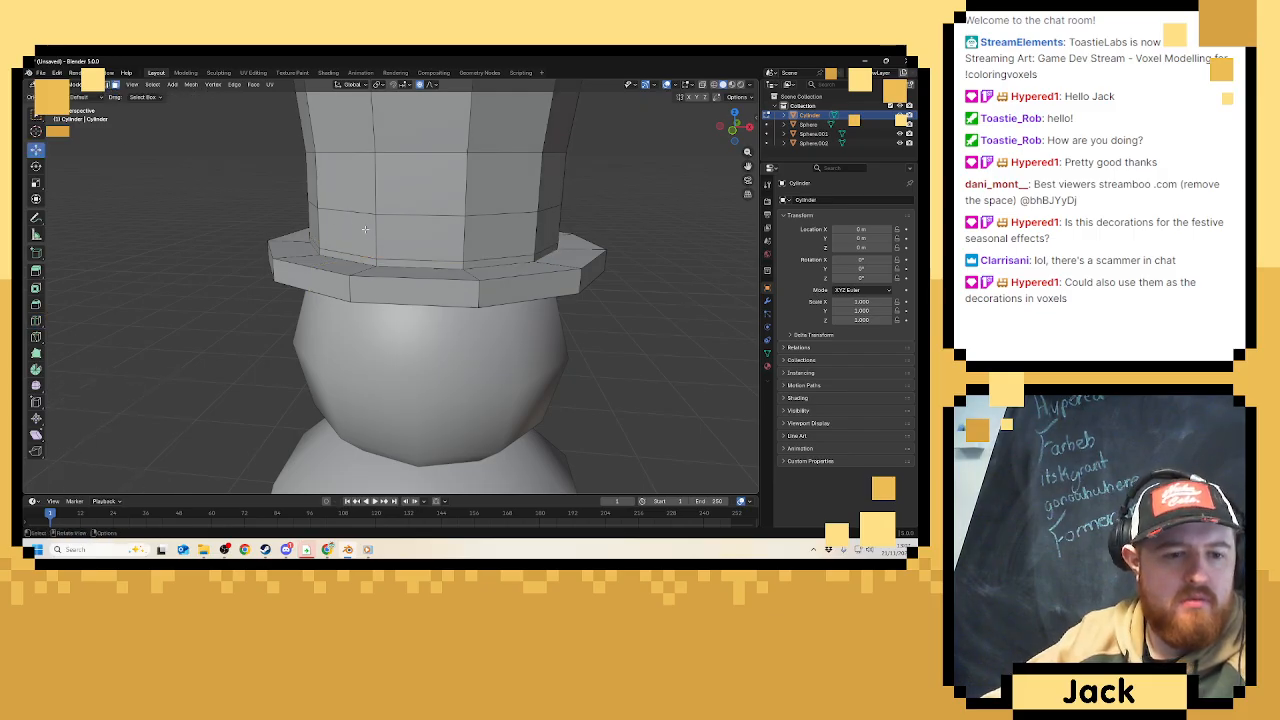
pyautogui.click(395, 235)
pyautogui.keyDown('alt'); pyautogui.click(407, 224); pyautogui.keyUp('alt')
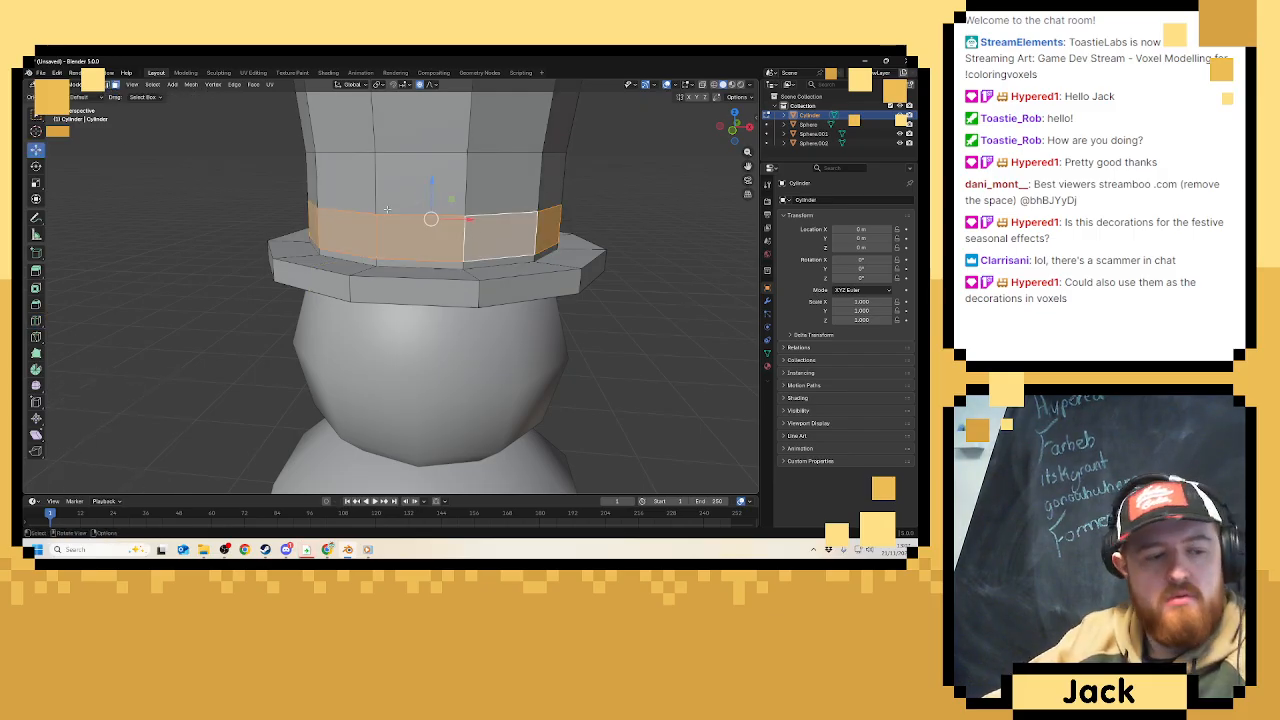
# Try extruding the selected hat band faces, and undo the extrusion.
pyautogui.moveTo(387, 209); pyautogui.dragTo(360, 240, button='middle')
pyautogui.press('e')
pyautogui.click(351, 249)
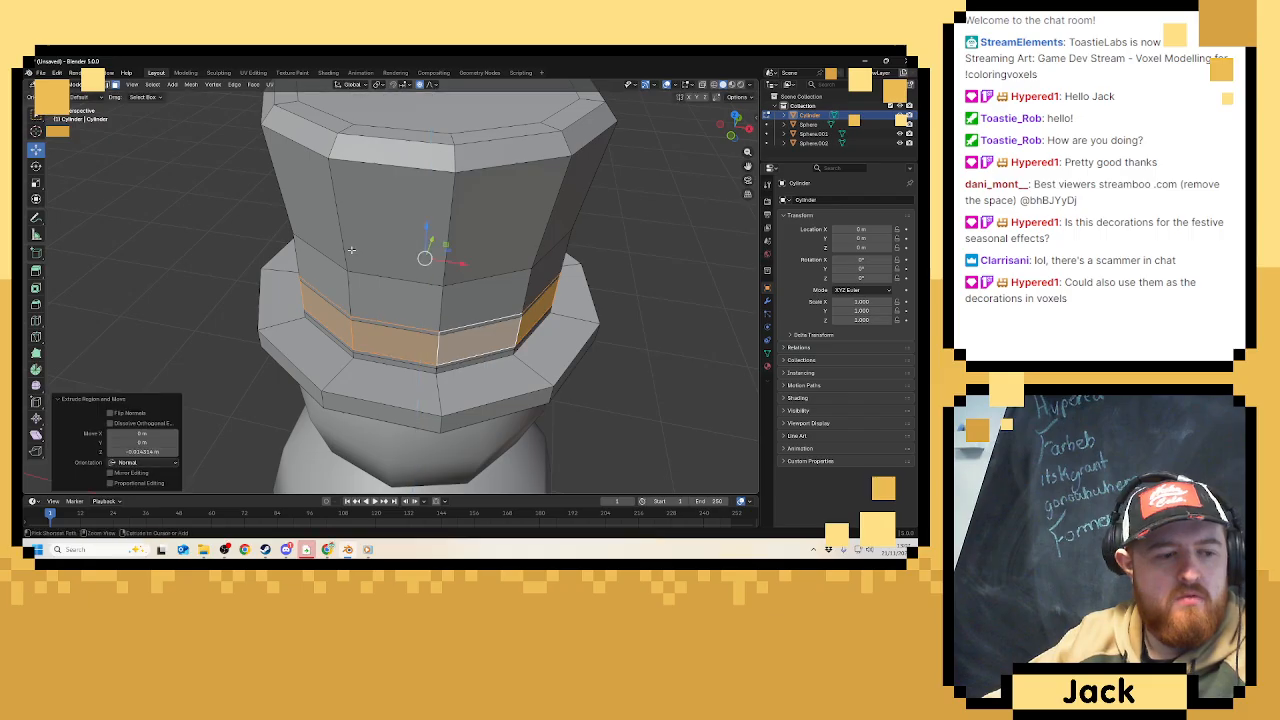
pyautogui.hotkey('ctrl', 'z')
# Try extruding the hat band faces slightly with a different Extrude tool variant, inspect the hat in Object Mode, and undo it.
pyautogui.moveTo(36, 271); pyautogui.dragTo(94, 300)
pyautogui.moveTo(421, 297); pyautogui.dragTo(494, 345)
pyautogui.press('Tab')
pyautogui.scroll(-8, 488, 290)
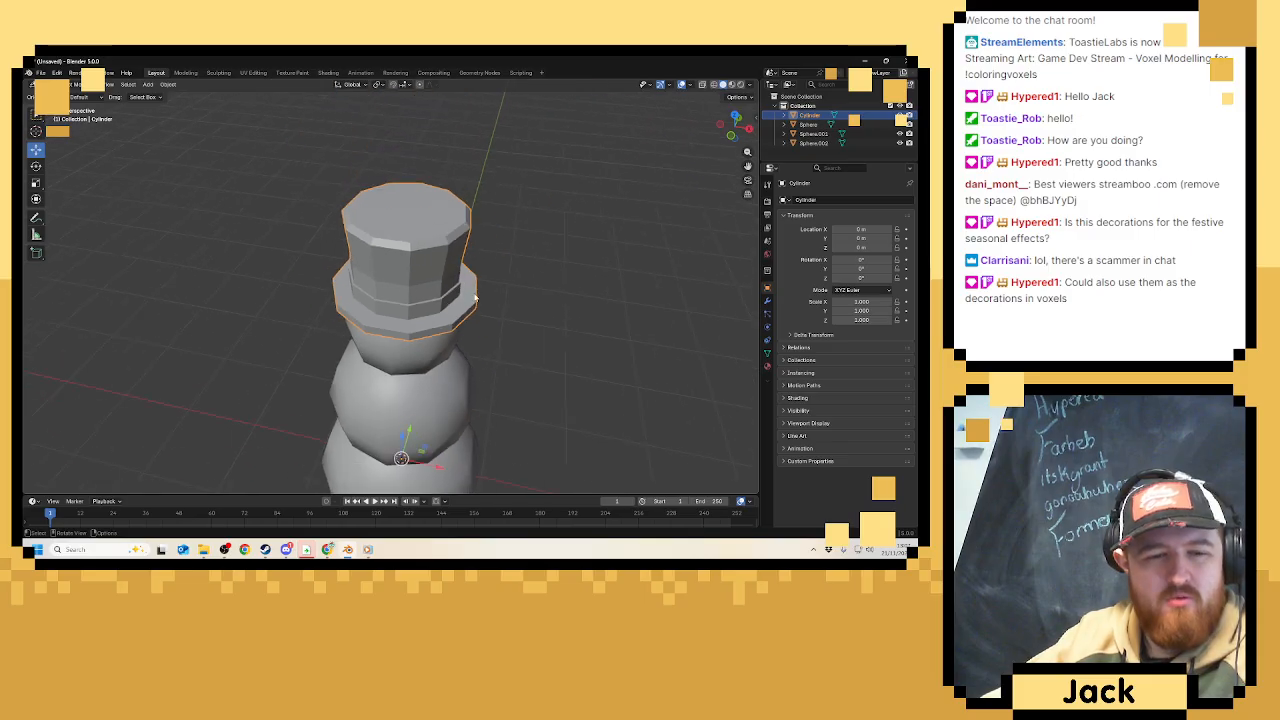
pyautogui.scroll(8, 493, 263)
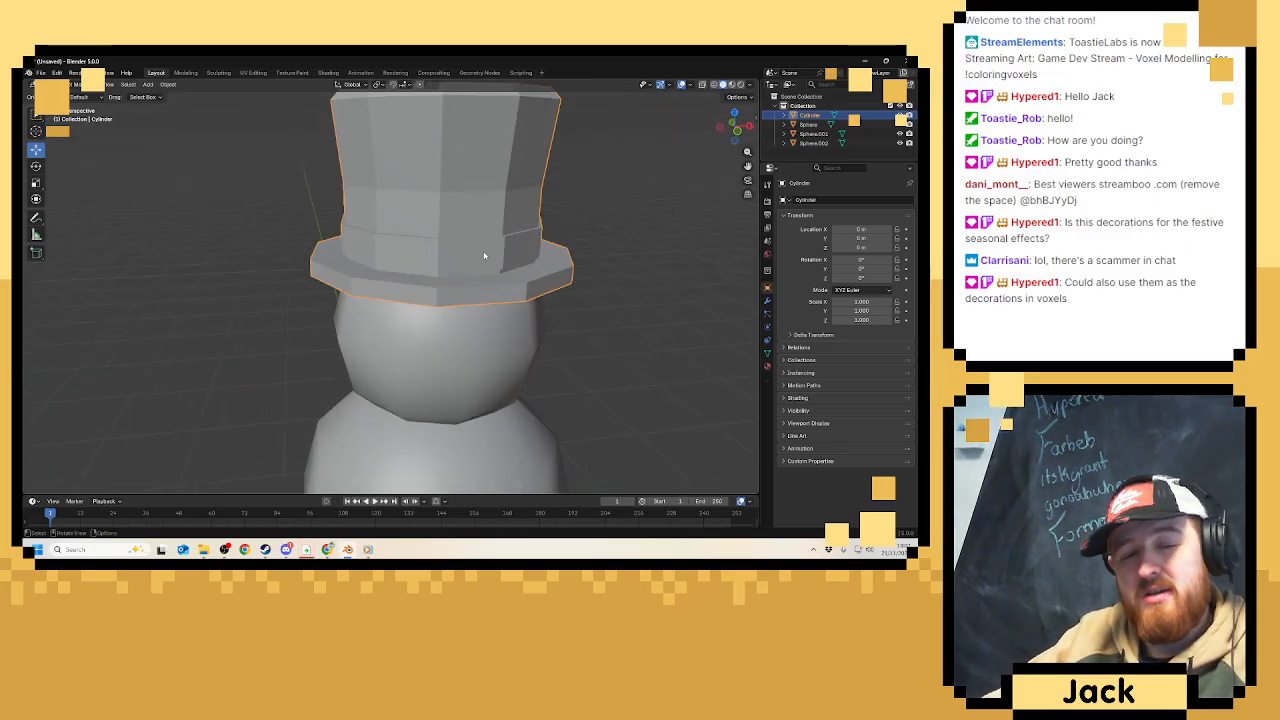
pyautogui.press('Tab')
pyautogui.hotkey('ctrl', 'z')
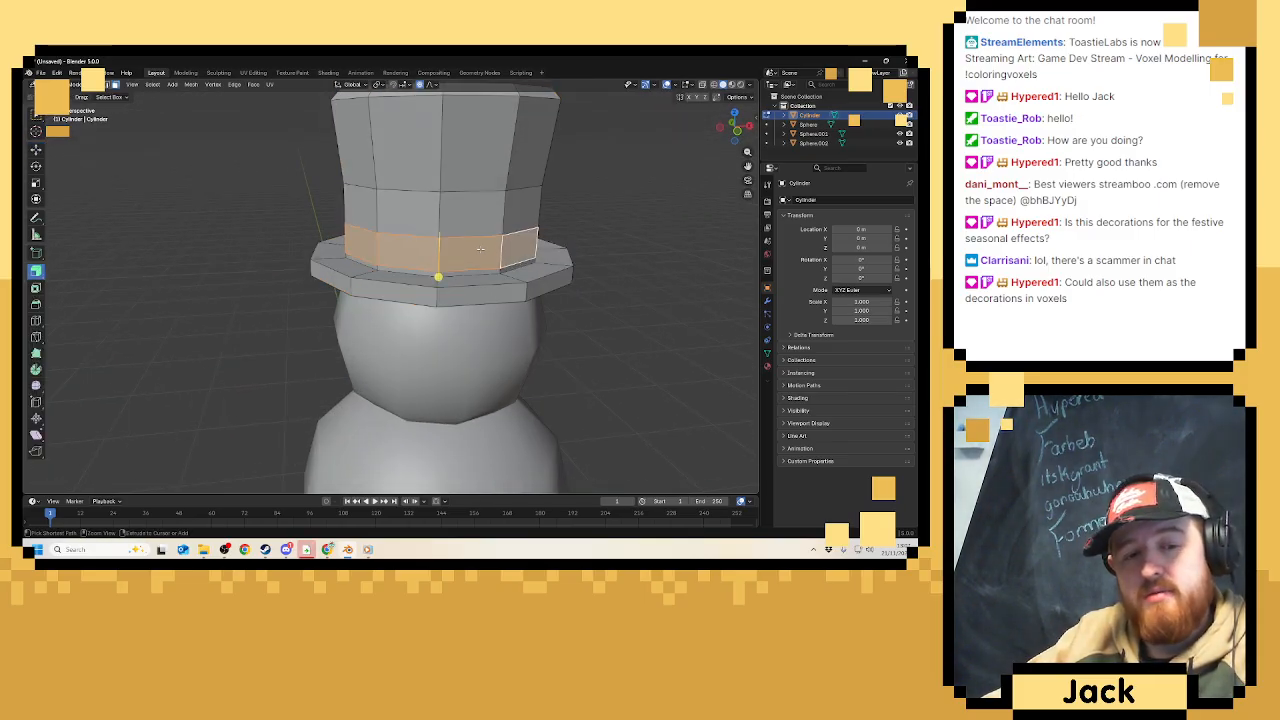
# Select the edge loops along the upper and lower borders of the hat band and mark them as seams.
pyautogui.scroll(-4, 480, 249)
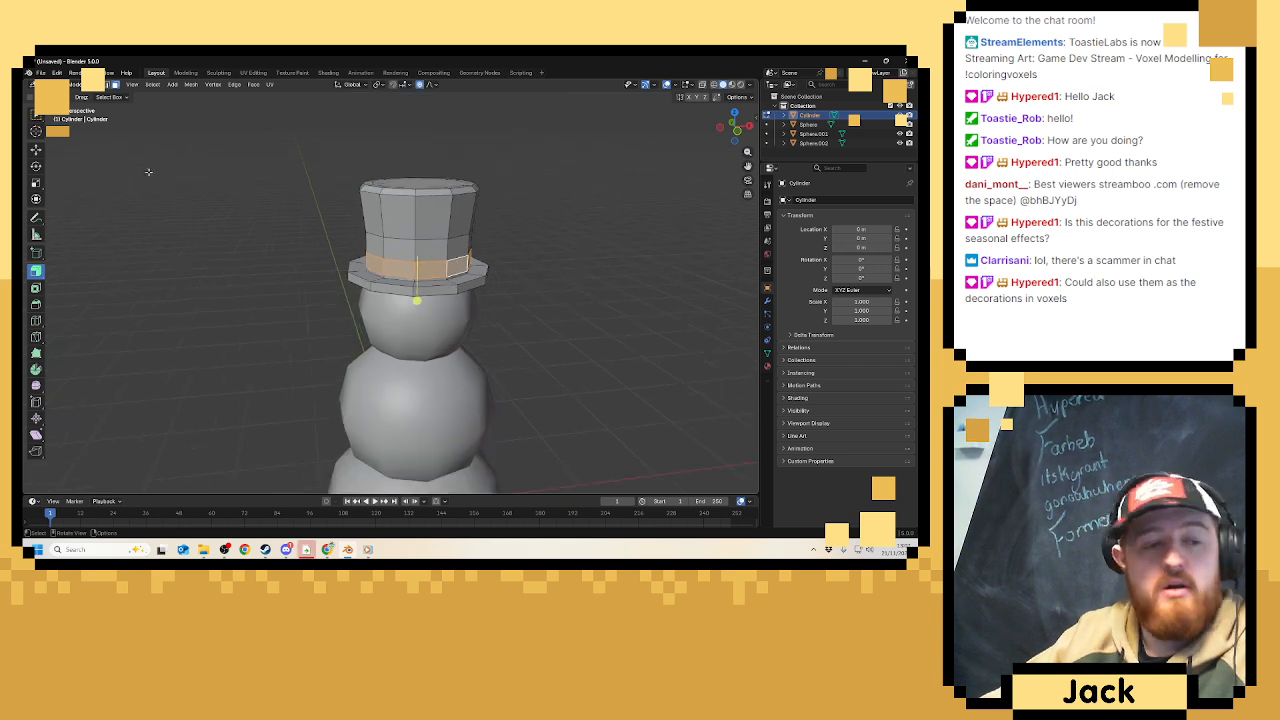
pyautogui.scroll(3, 149, 171)
pyautogui.scroll(3, 440, 270)
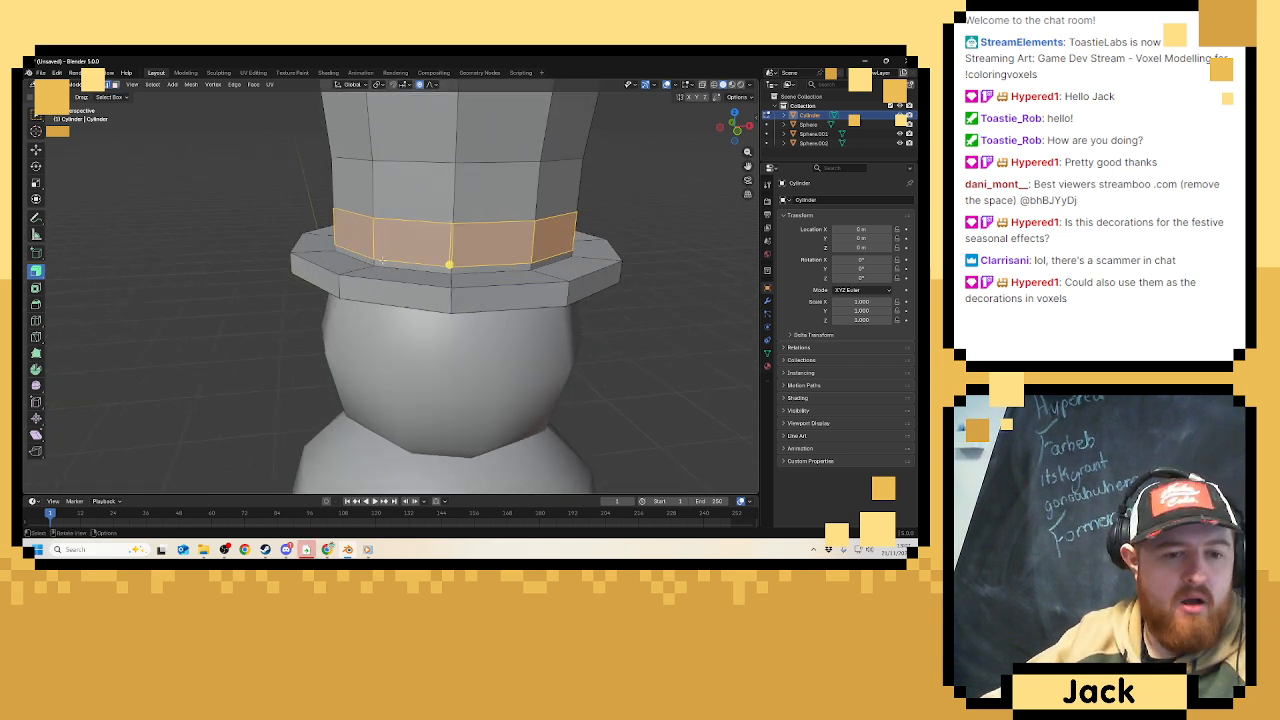
pyautogui.click(394, 229)
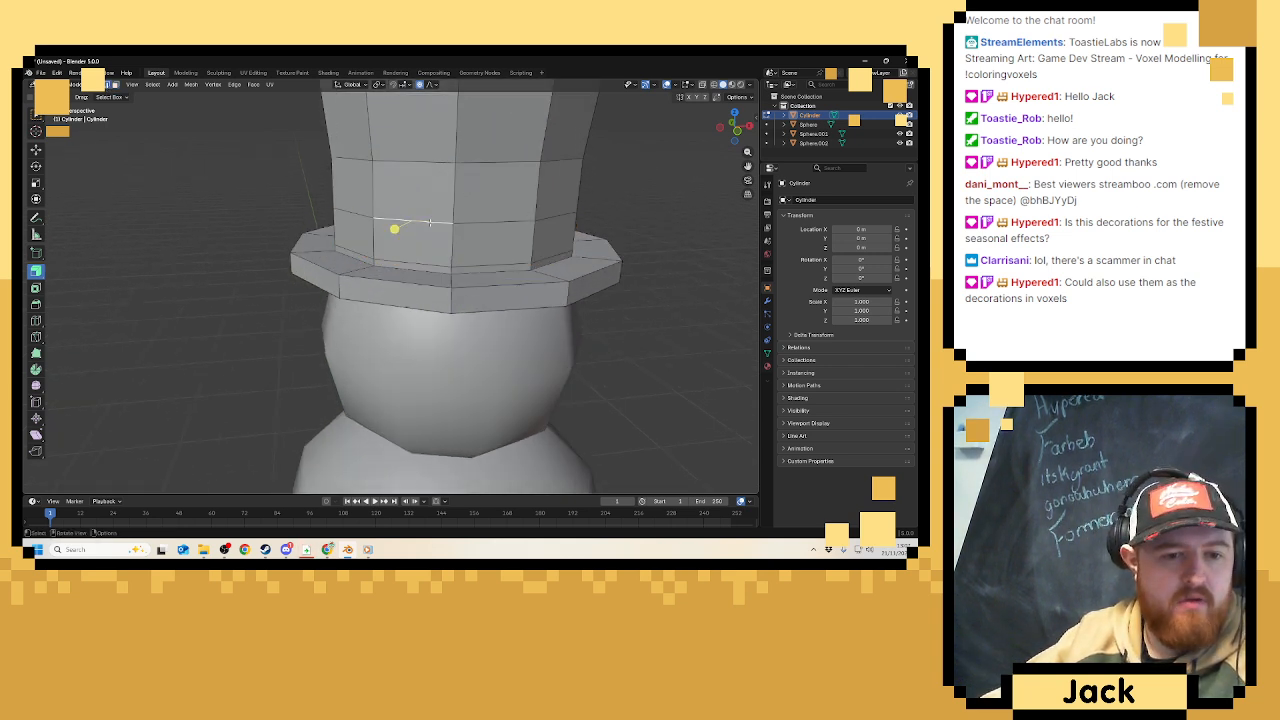
pyautogui.keyDown('alt'); pyautogui.keyDown('shift'); pyautogui.click(487, 229); pyautogui.keyUp('shift'); pyautogui.keyUp('alt')
pyautogui.keyDown('alt'); pyautogui.keyDown('shift'); pyautogui.click(487, 229); pyautogui.keyUp('shift'); pyautogui.keyUp('alt')
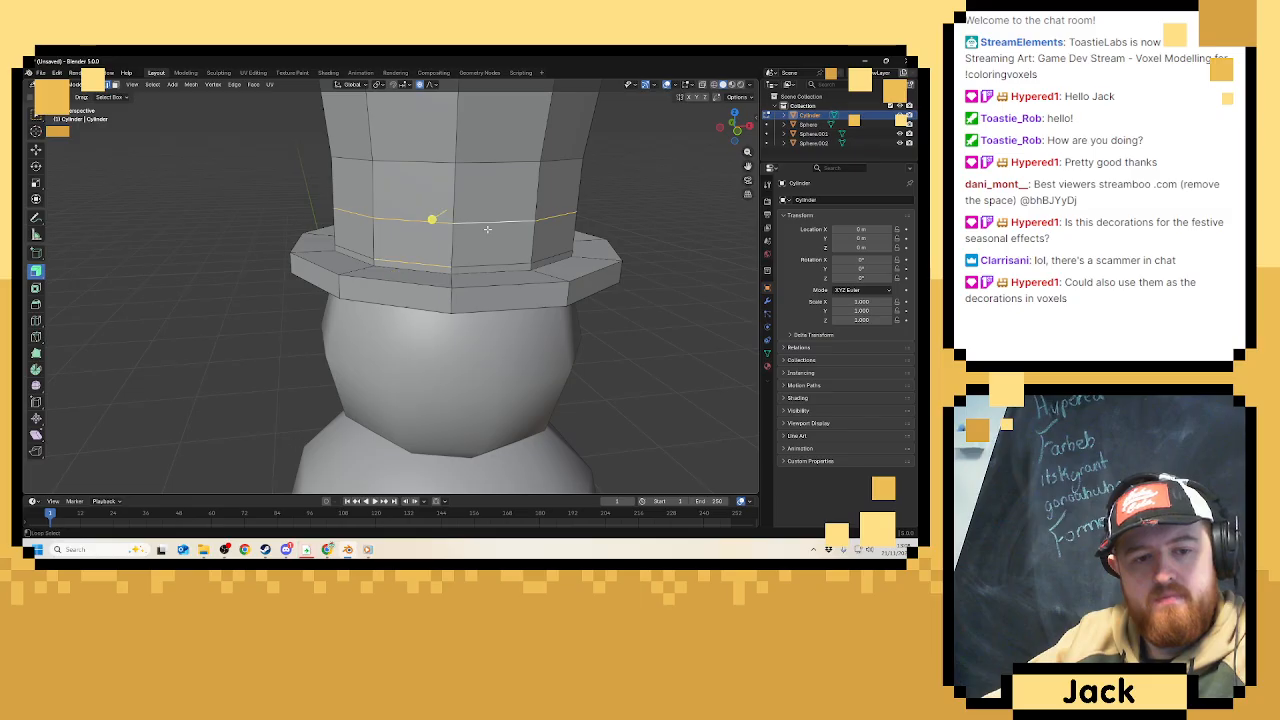
pyautogui.keyDown('alt'); pyautogui.keyDown('shift'); pyautogui.click(489, 256); pyautogui.keyUp('shift'); pyautogui.keyUp('alt')
pyautogui.click(489, 263)
pyautogui.keyDown('alt'); pyautogui.keyDown('shift'); pyautogui.click(489, 263); pyautogui.keyUp('shift'); pyautogui.keyUp('alt')
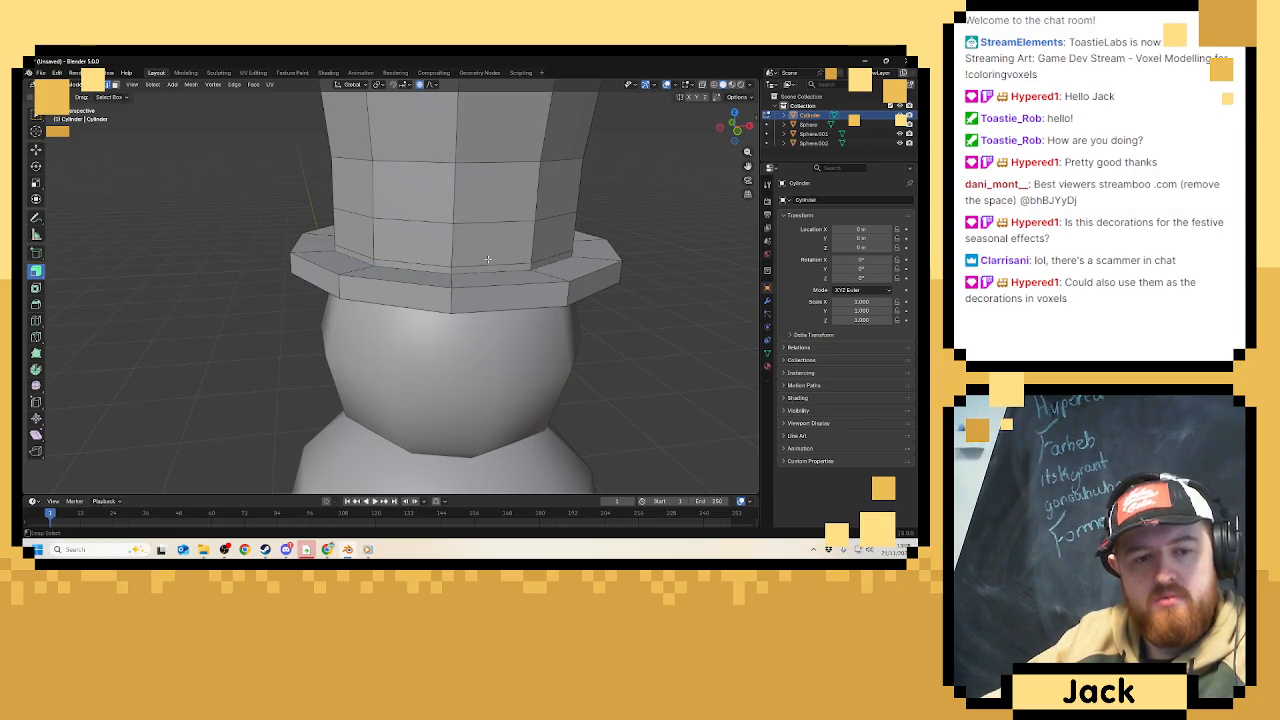
pyautogui.keyDown('alt'); pyautogui.keyDown('shift'); pyautogui.click(489, 263); pyautogui.keyUp('shift'); pyautogui.keyUp('alt')
pyautogui.keyDown('alt'); pyautogui.keyDown('shift'); pyautogui.click(483, 222); pyautogui.keyUp('shift'); pyautogui.keyUp('alt')
pyautogui.hotkey('ctrl', 'e')
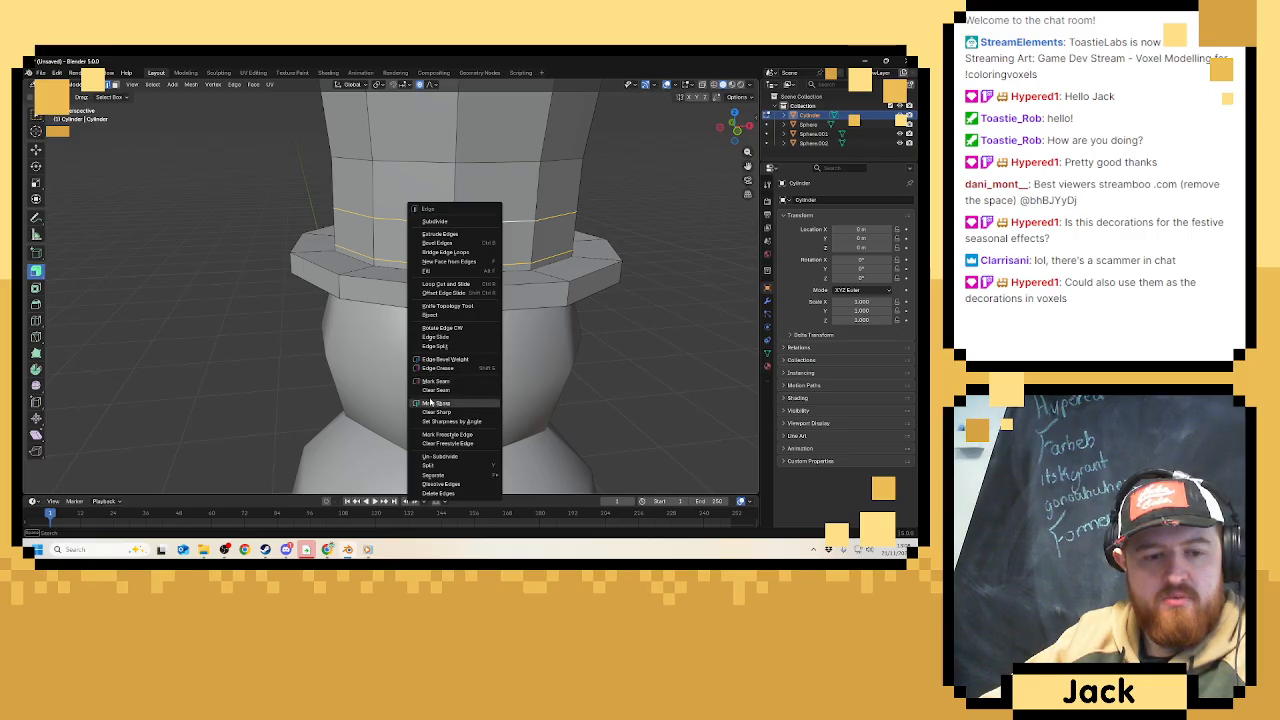
pyautogui.click(433, 382)
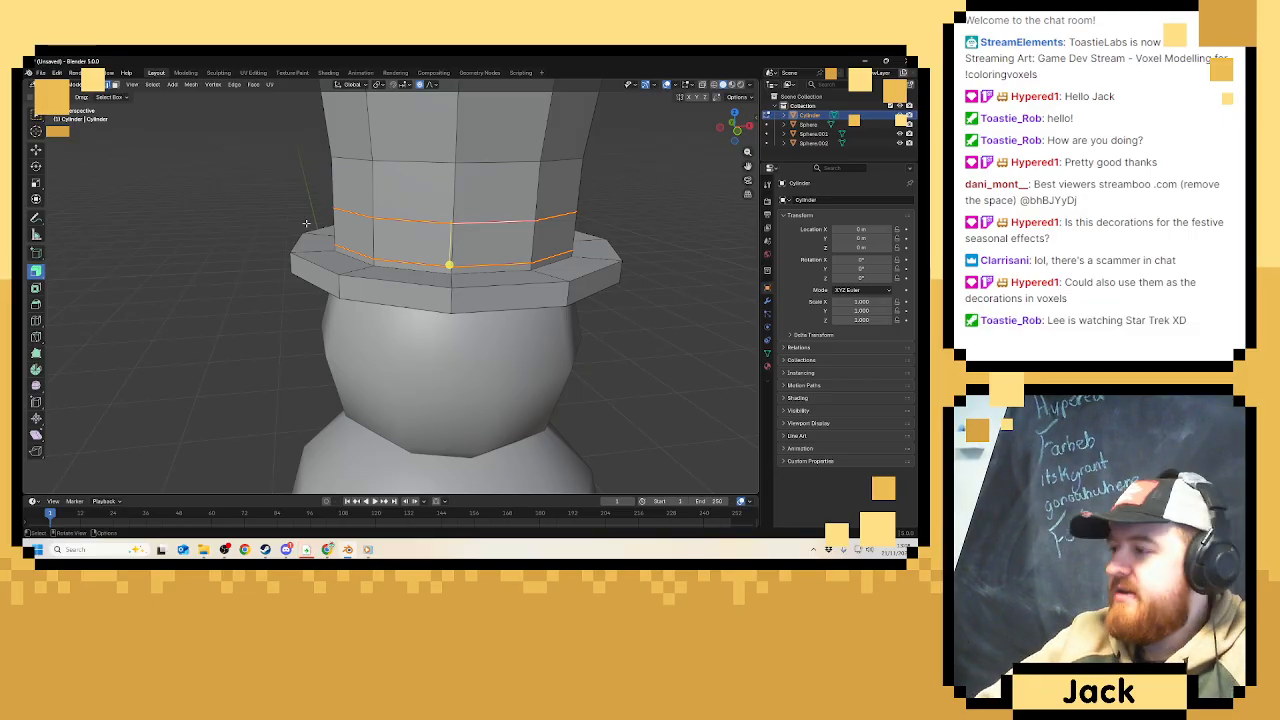
# Minimize the browser developer tools window covering the viewport.
pyautogui.scroll(-4, 315, 223)
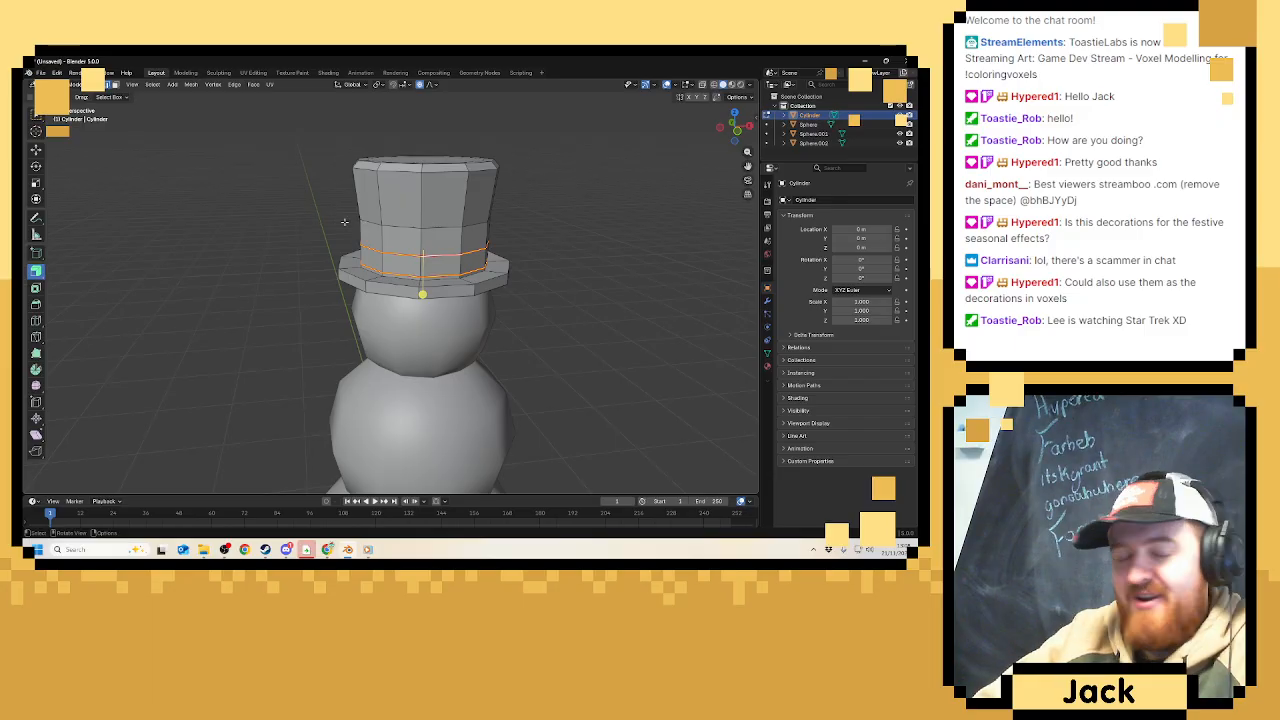
pyautogui.moveTo(388, 235); pyautogui.dragTo(374, 236, button='middle')
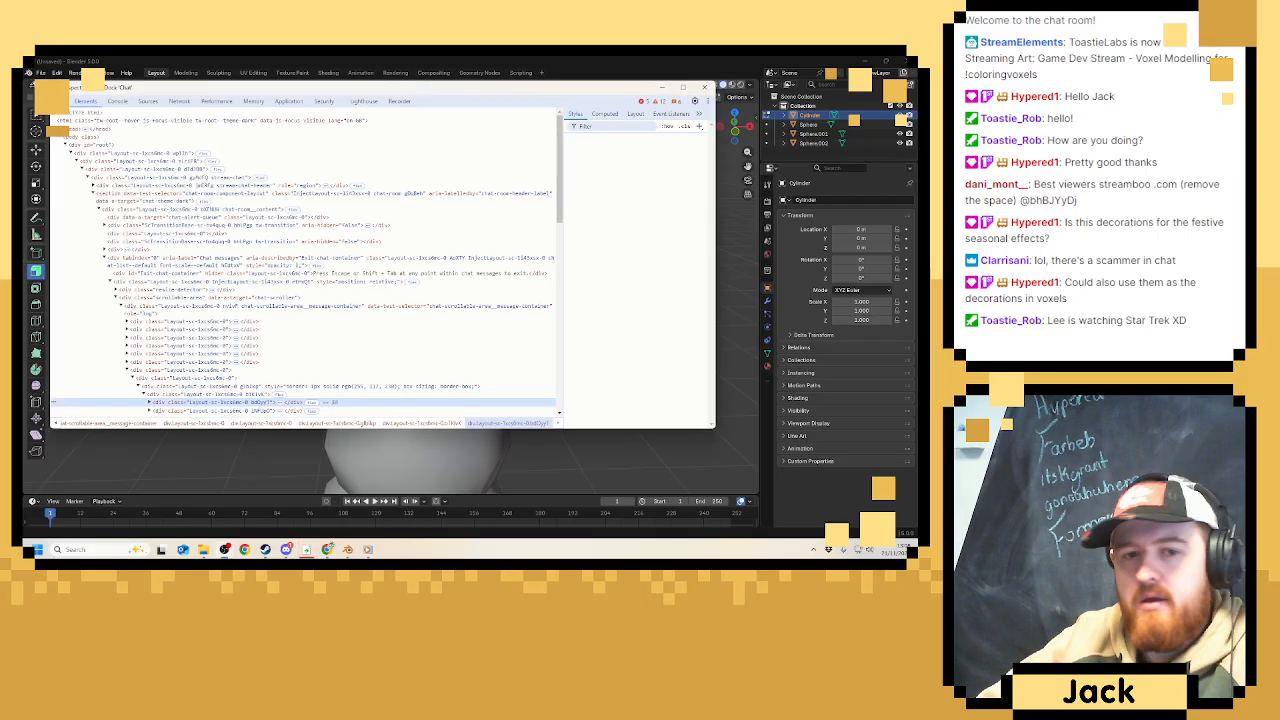
pyautogui.click(662, 87)
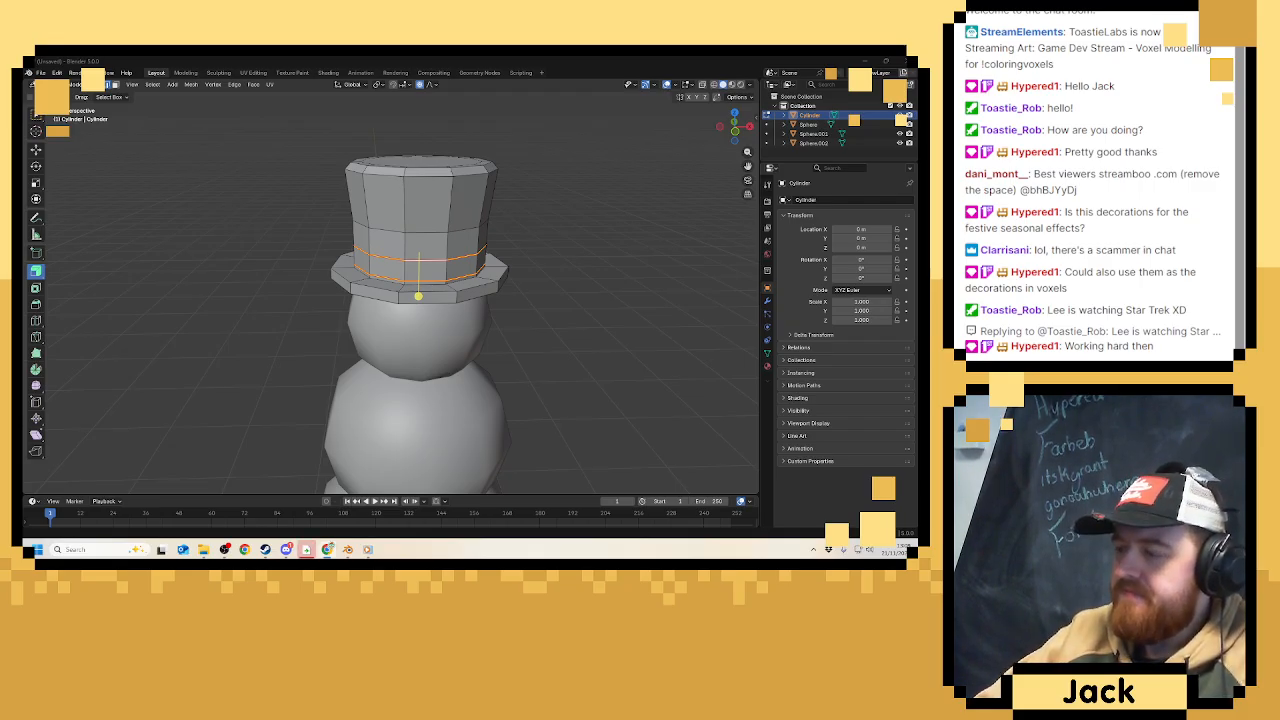
# Return the hat to Object Mode and deselect it.
pyautogui.scroll(-6, 421, 259)
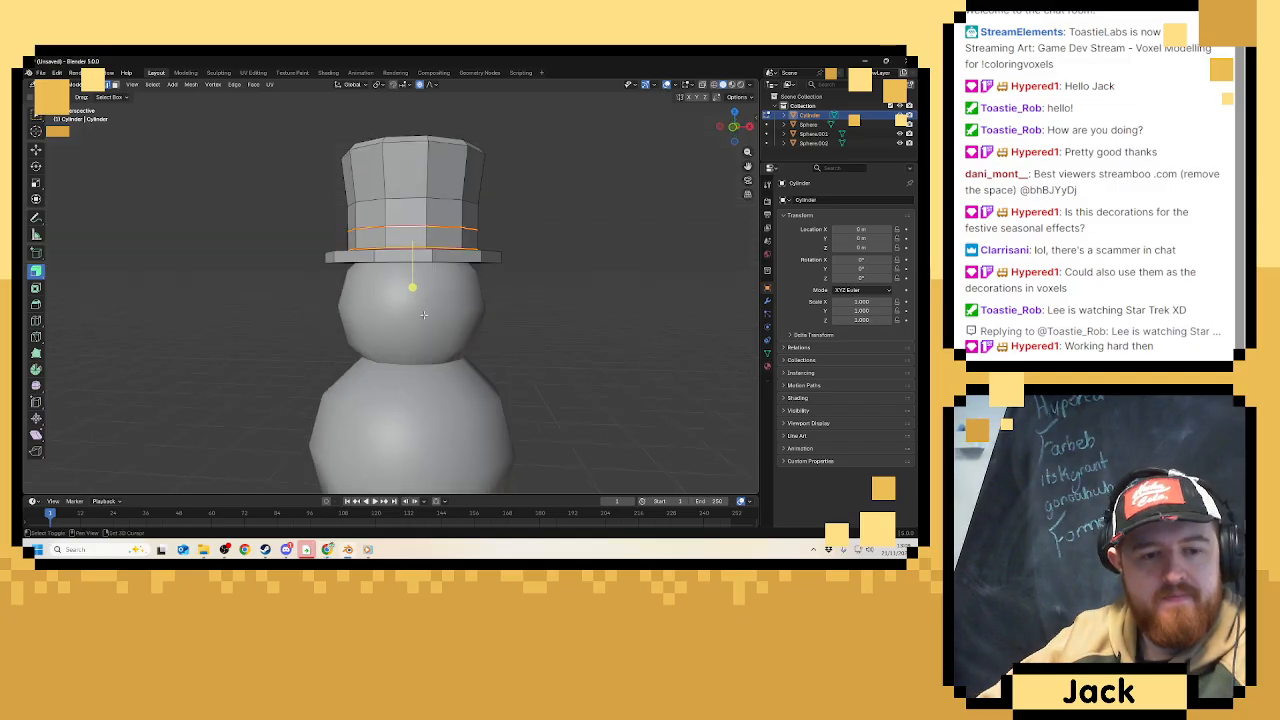
pyautogui.moveTo(422, 259); pyautogui.dragTo(388, 265, button='middle')
pyautogui.scroll(2, 428, 260)
pyautogui.press('Tab')
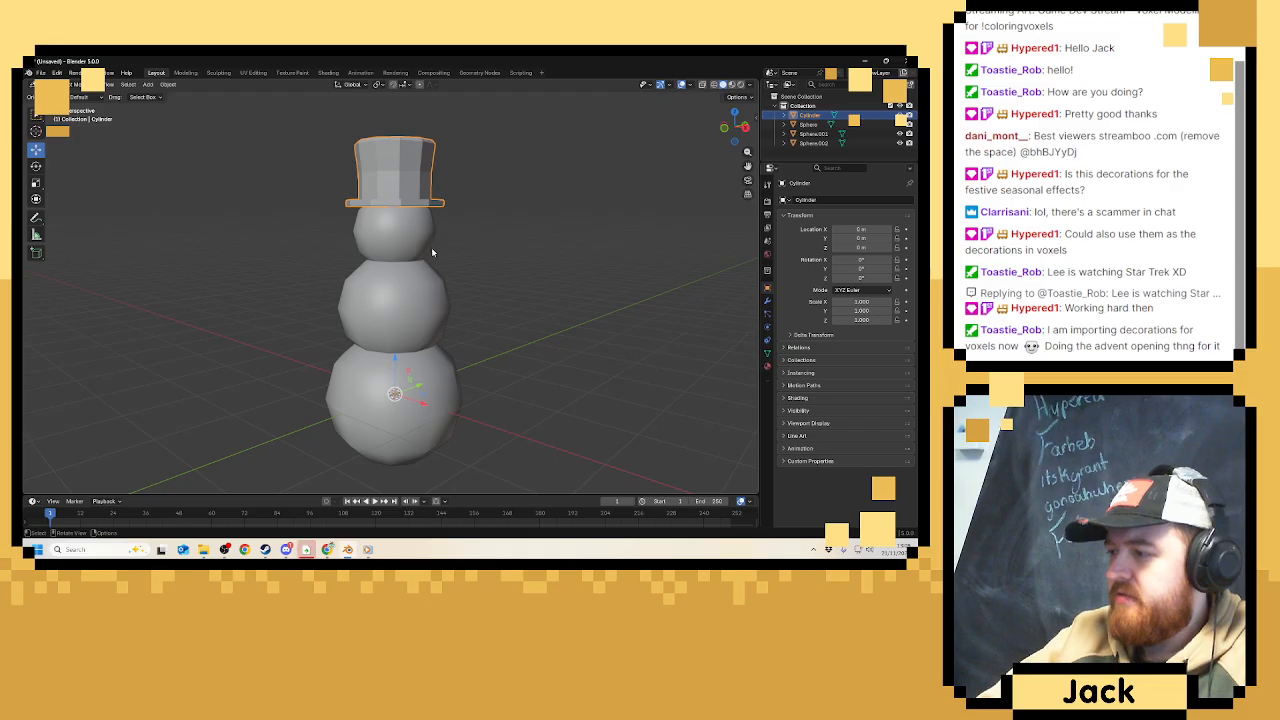
pyautogui.scroll(1, 429, 249)
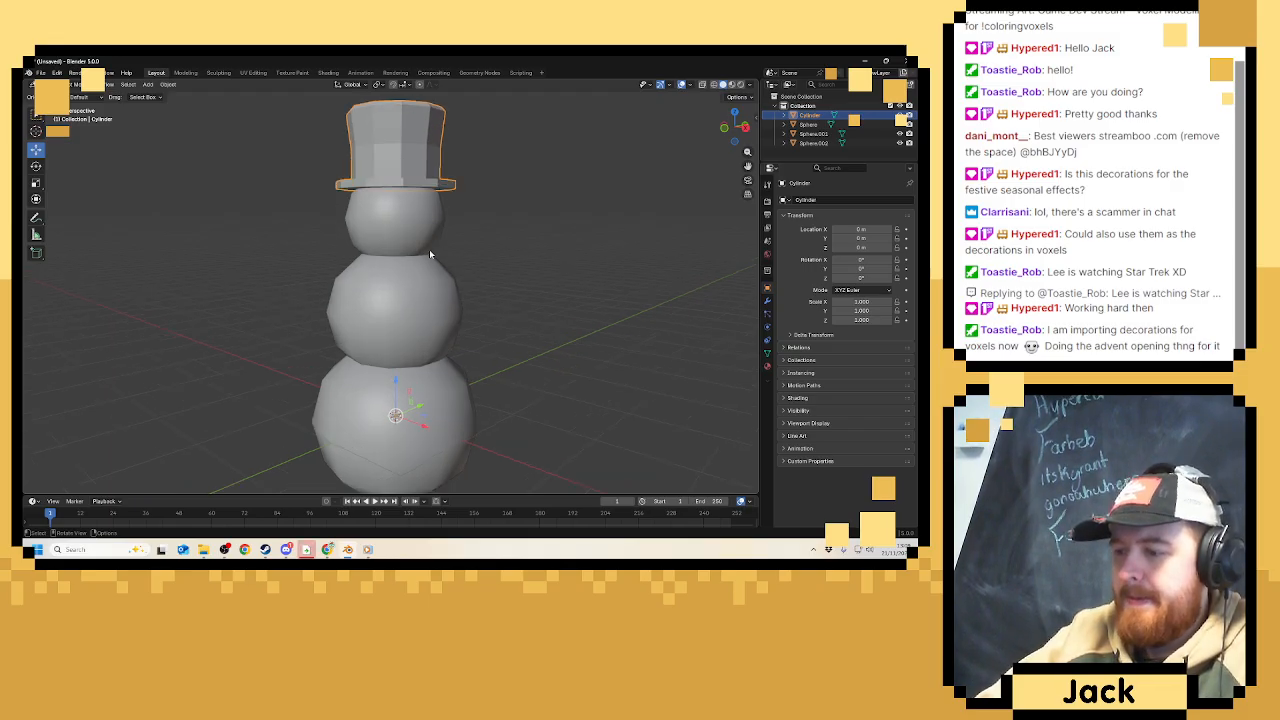
pyautogui.click(501, 280)
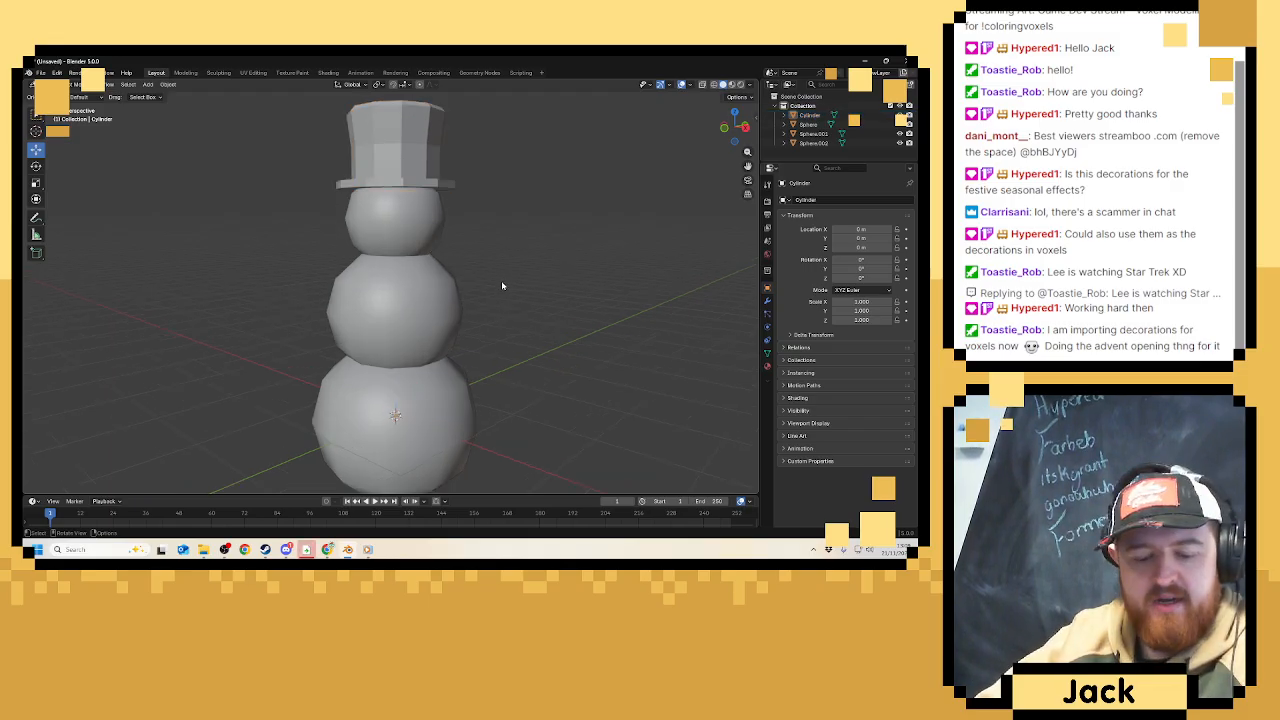
# Add a UV sphere with 6 segments and 6 rings.
pyautogui.hotkey('shift', 'a')
pyautogui.moveTo(501, 282)
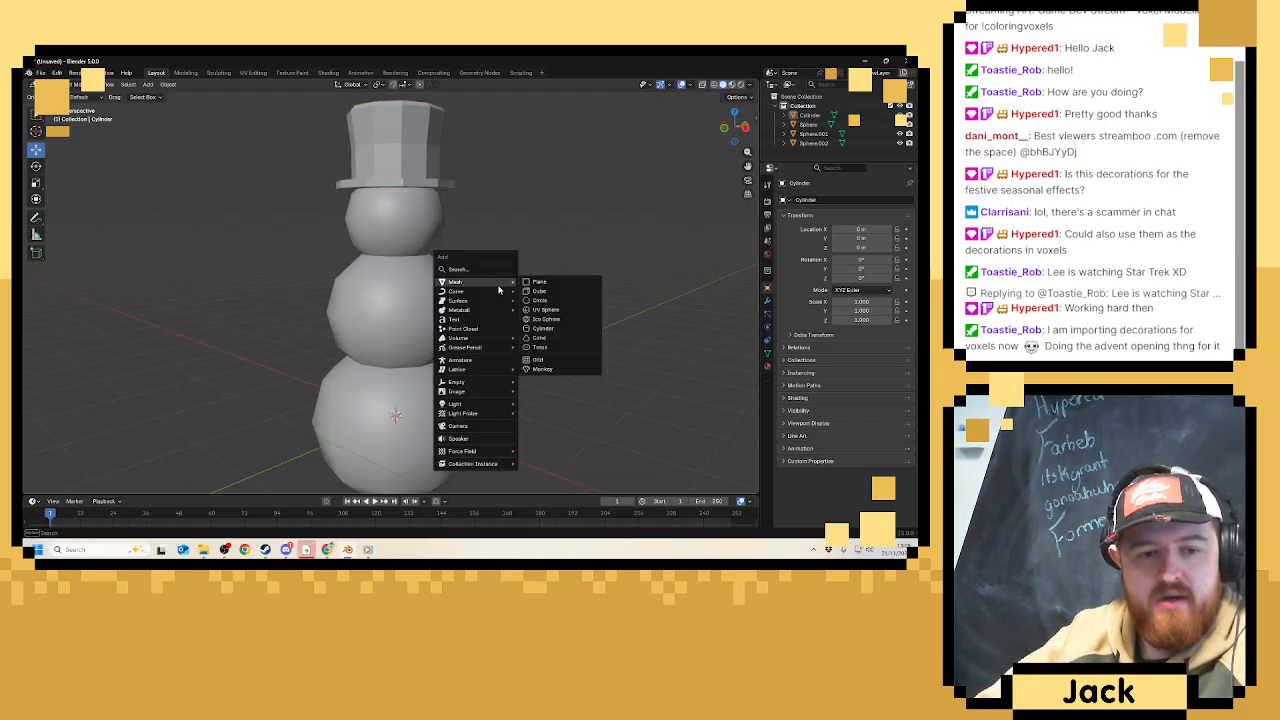
pyautogui.click(558, 310)
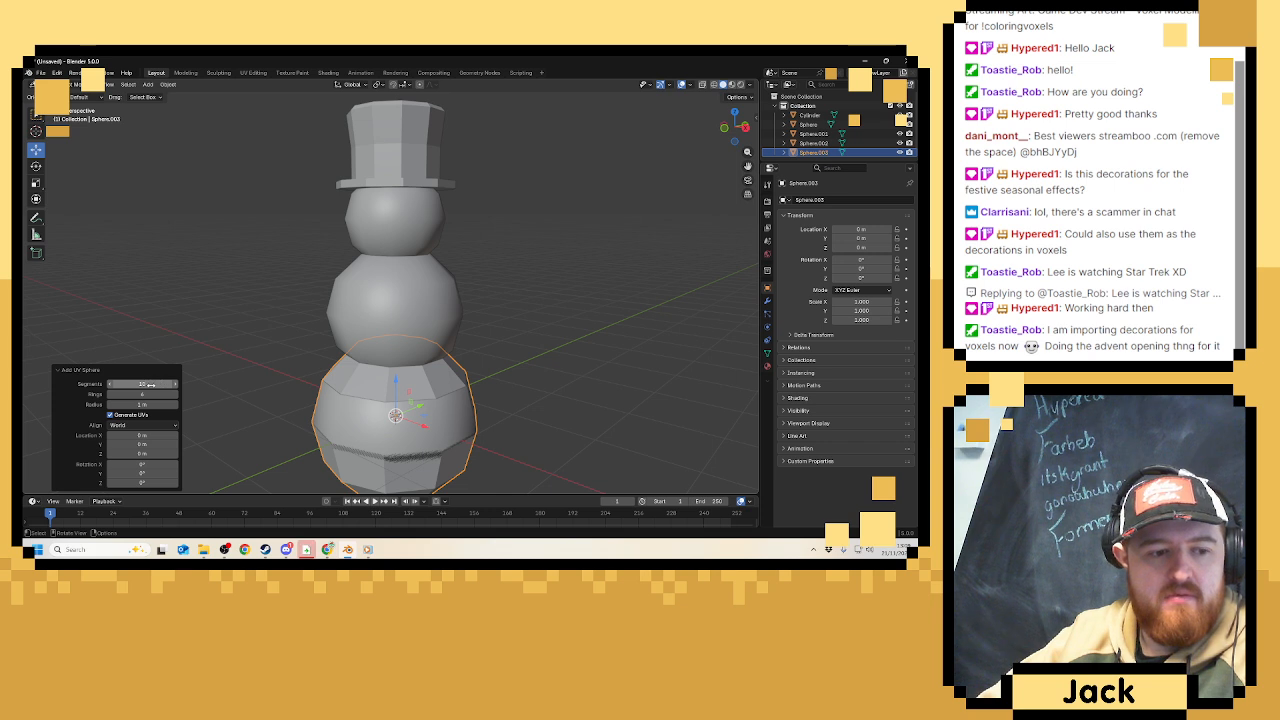
pyautogui.moveTo(140, 384); pyautogui.dragTo(110, 390)
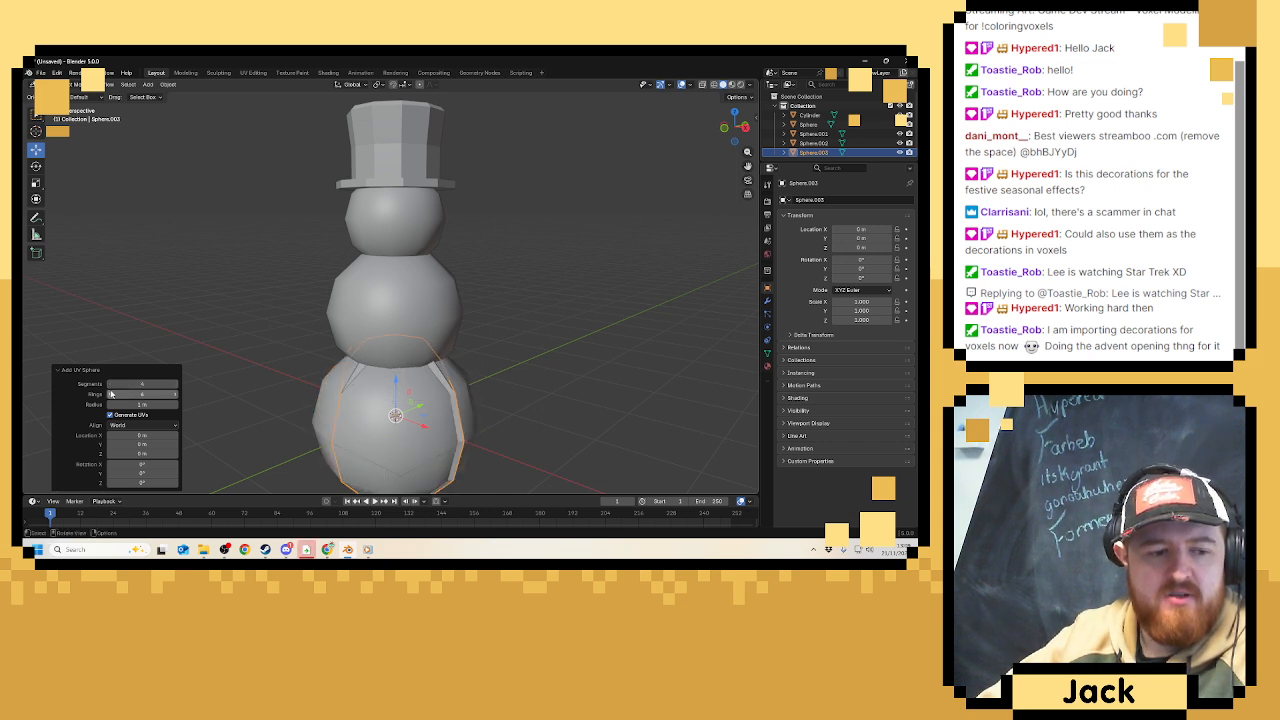
pyautogui.click(176, 384)
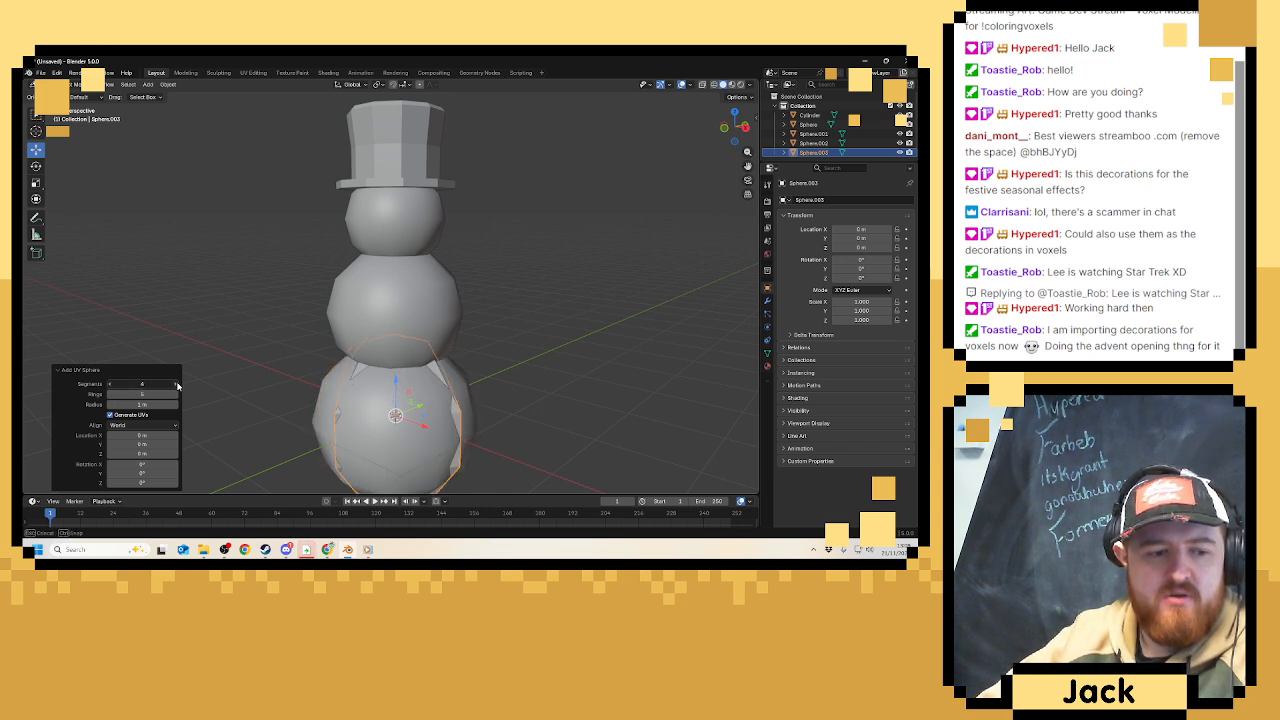
pyautogui.click(175, 394)
# Raise the new sphere along Z to the snowman's head height and move it along Y in front of the head.
pyautogui.press('g')
pyautogui.press('z')
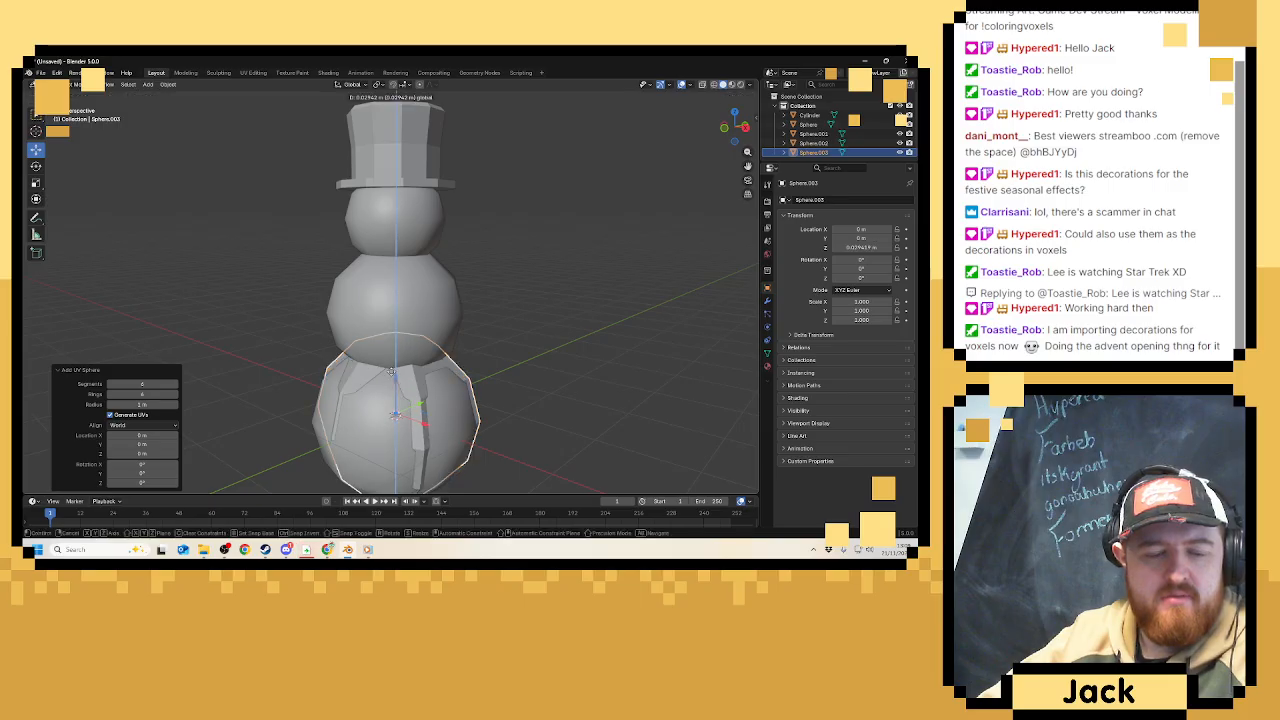
pyautogui.click(355, 247)
pyautogui.moveTo(355, 247); pyautogui.dragTo(388, 258, button='middle')
pyautogui.moveTo(430, 251); pyautogui.dragTo(310, 262)
pyautogui.moveTo(321, 263); pyautogui.dragTo(331, 373, button='middle')
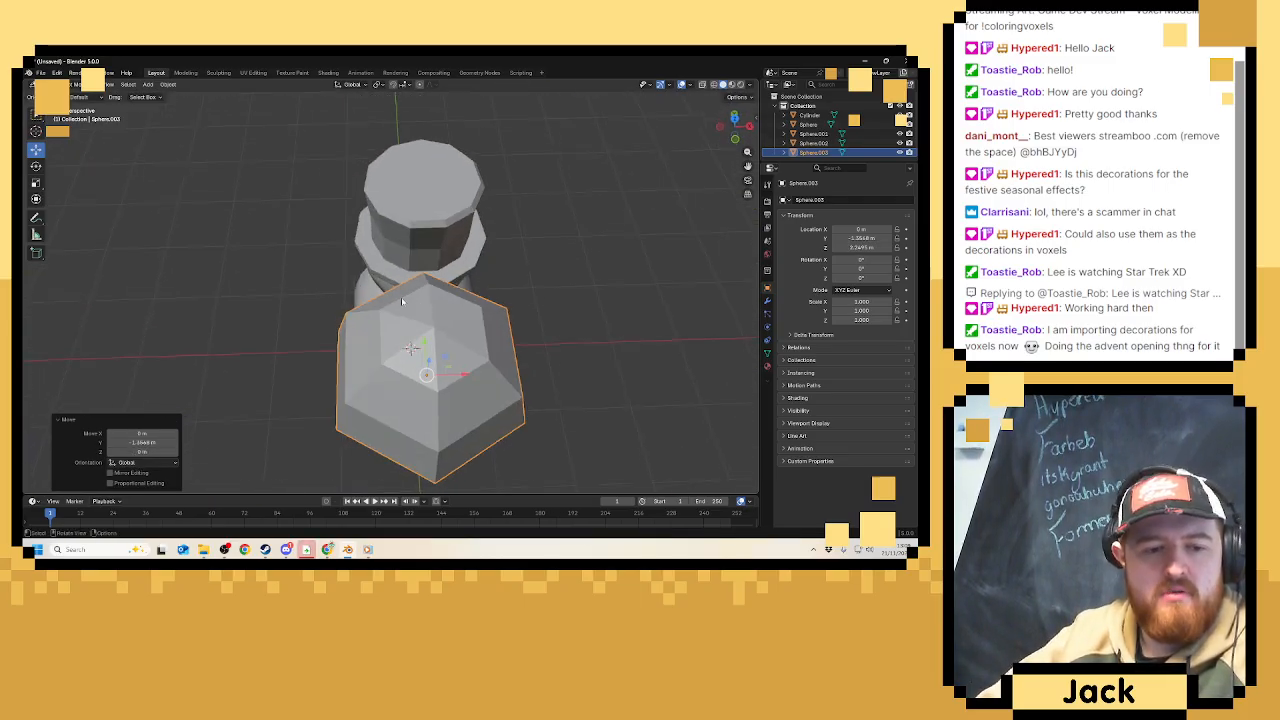
# Rotate the new sphere about its vertical axis, setting its Z rotation to 90°.
pyautogui.hotkey('shift', 'space')
pyautogui.press('r')
pyautogui.moveTo(452, 410); pyautogui.dragTo(553, 337)
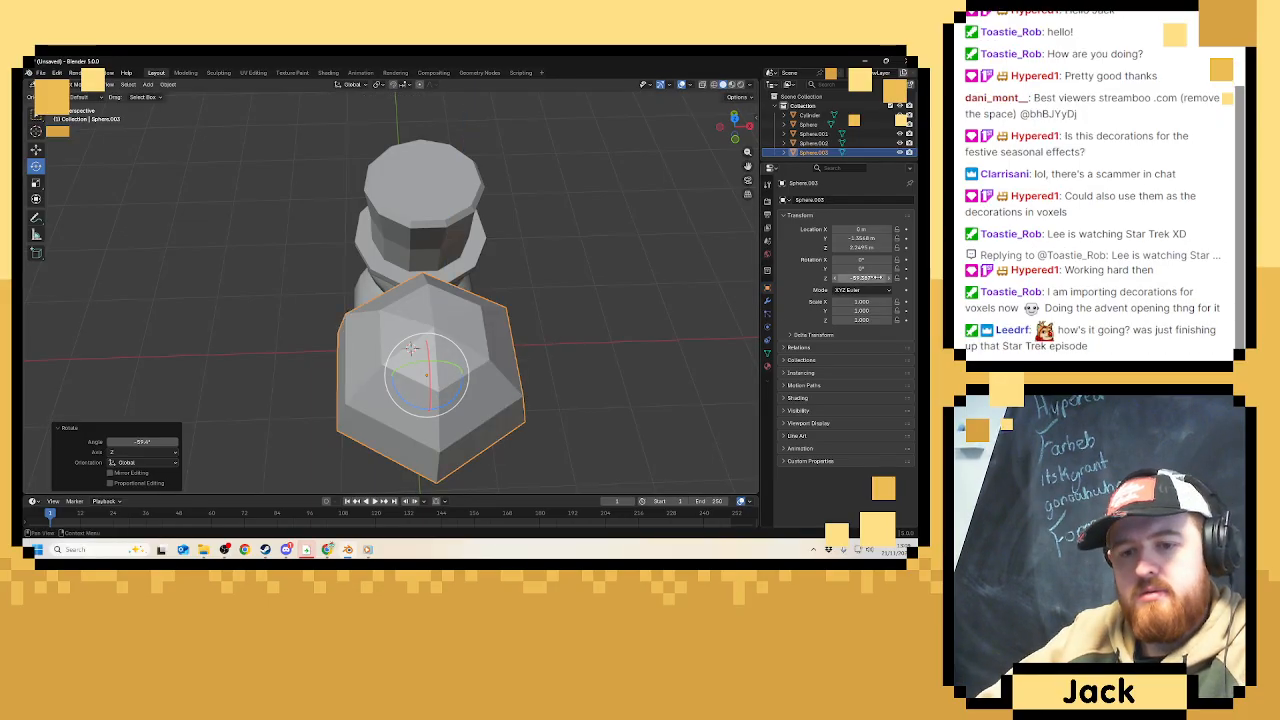
pyautogui.click(874, 278)
pyautogui.write('90')
pyautogui.press('Return')
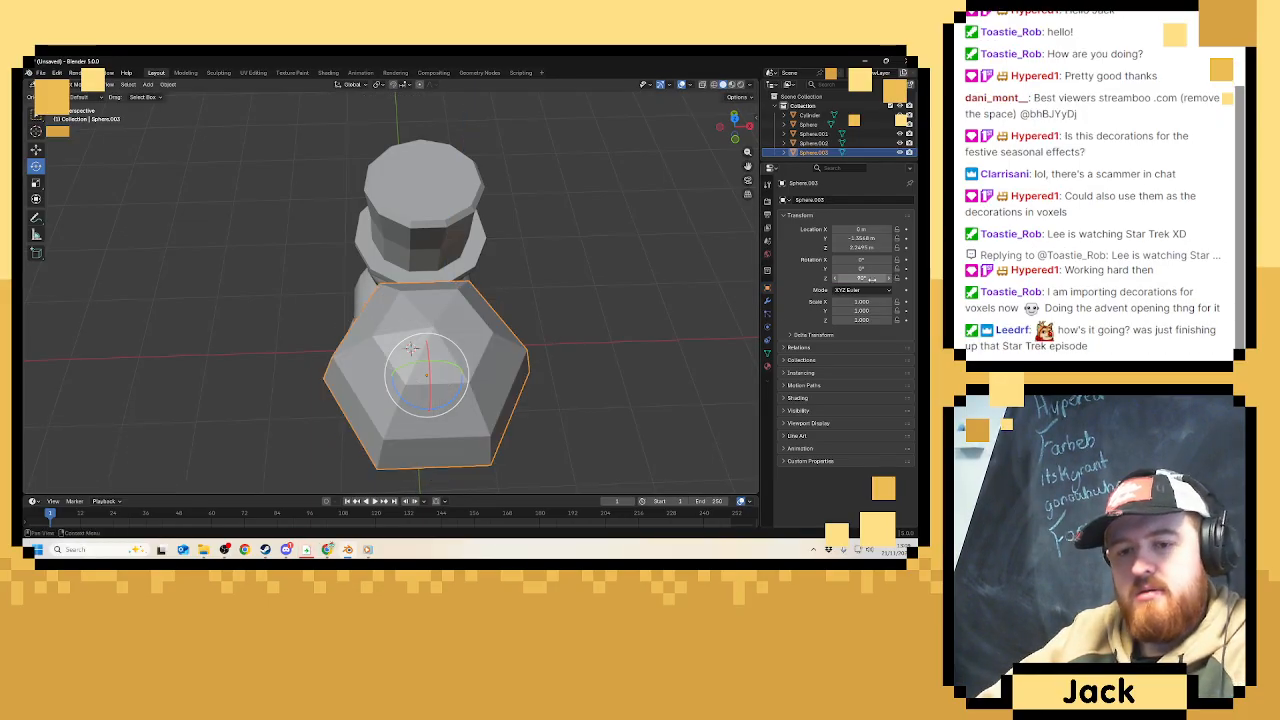
# In Edit Mode with see-through wireframe display, delete the half of the new sphere's faces facing the snowman and return to Object Mode.
pyautogui.moveTo(439, 307); pyautogui.dragTo(352, 311, button='middle')
pyautogui.press('KP_3')
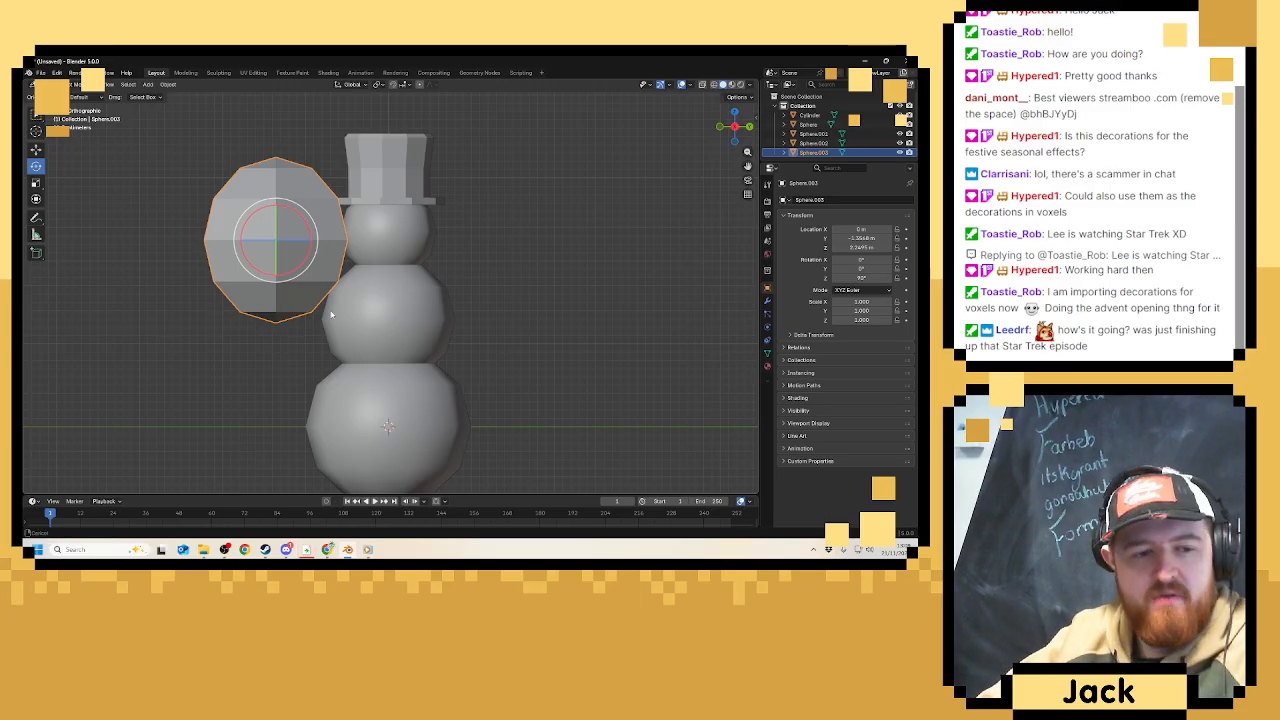
pyautogui.scroll(3, 165, 245)
pyautogui.press('Tab')
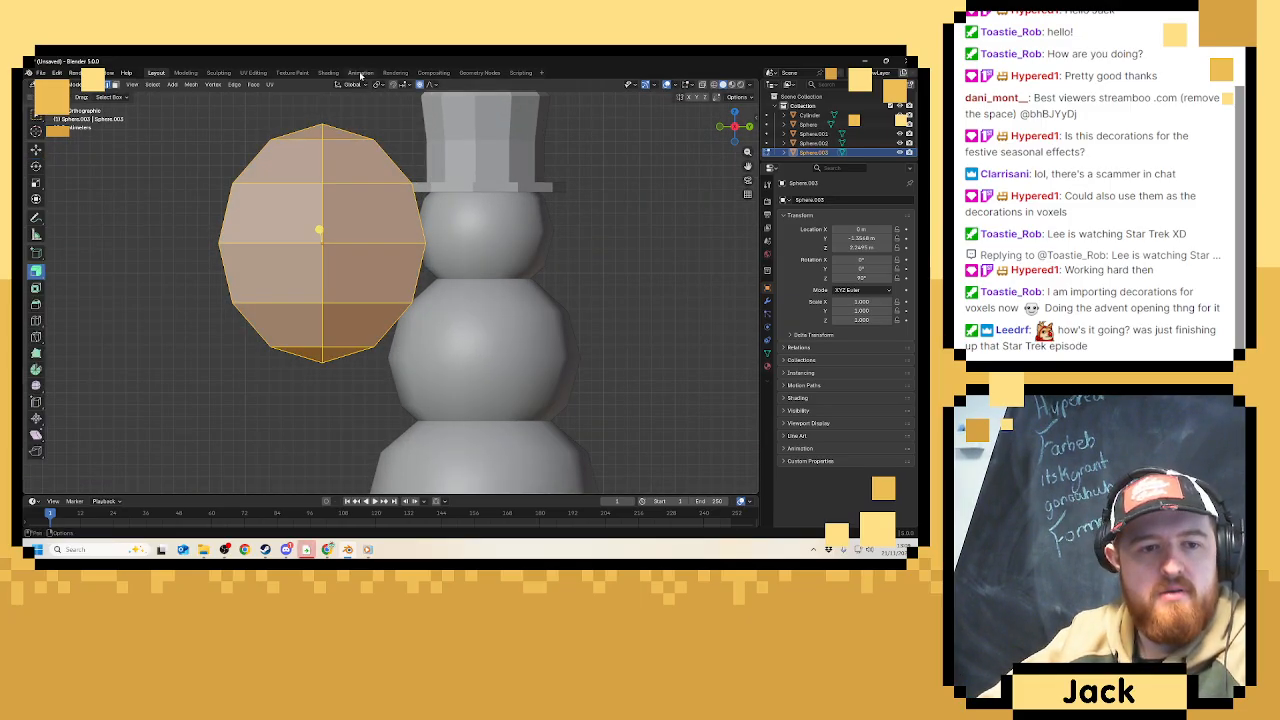
pyautogui.click(703, 85)
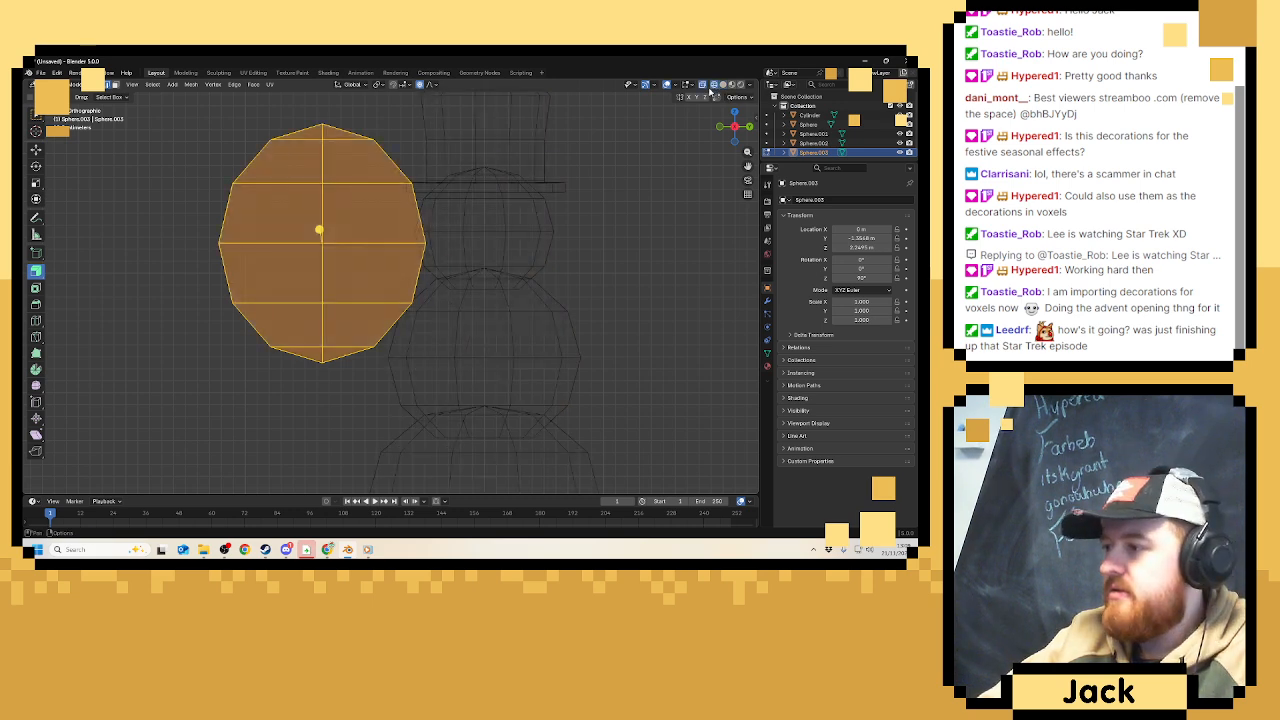
pyautogui.click(116, 85)
pyautogui.click(36, 149)
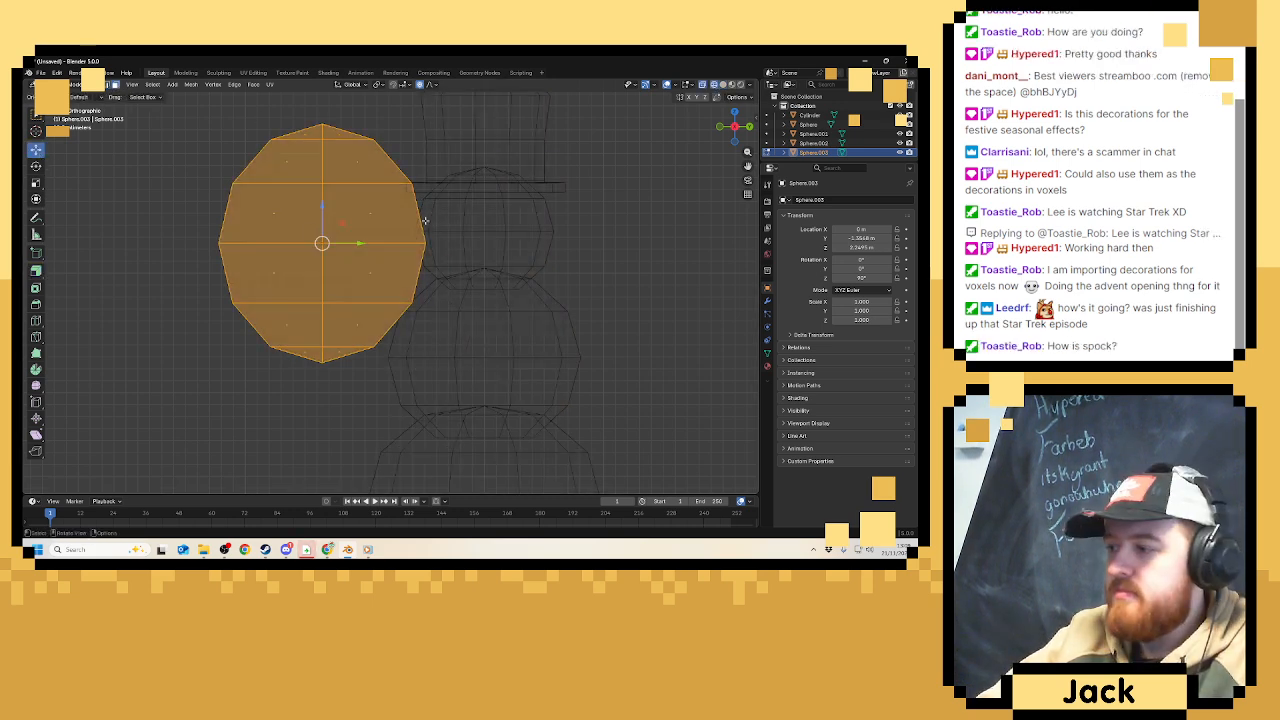
pyautogui.scroll(-3, 454, 245)
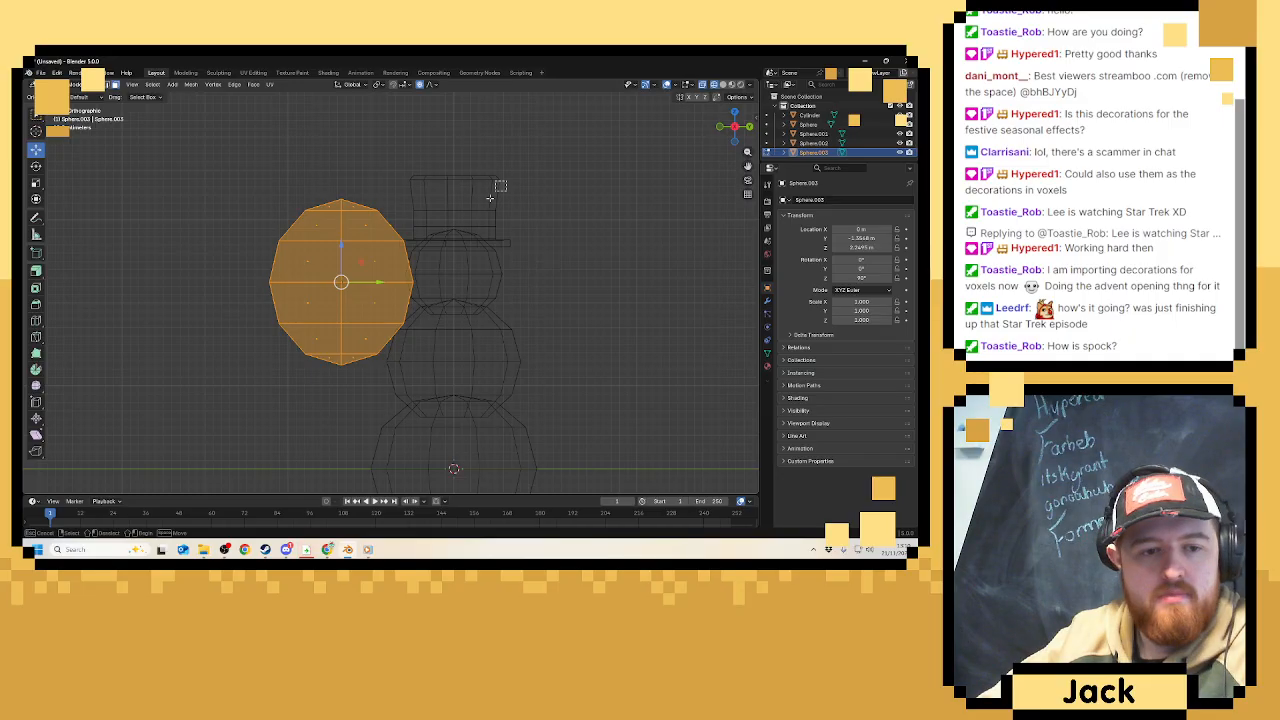
pyautogui.moveTo(508, 180); pyautogui.dragTo(346, 414)
pyautogui.press('x')
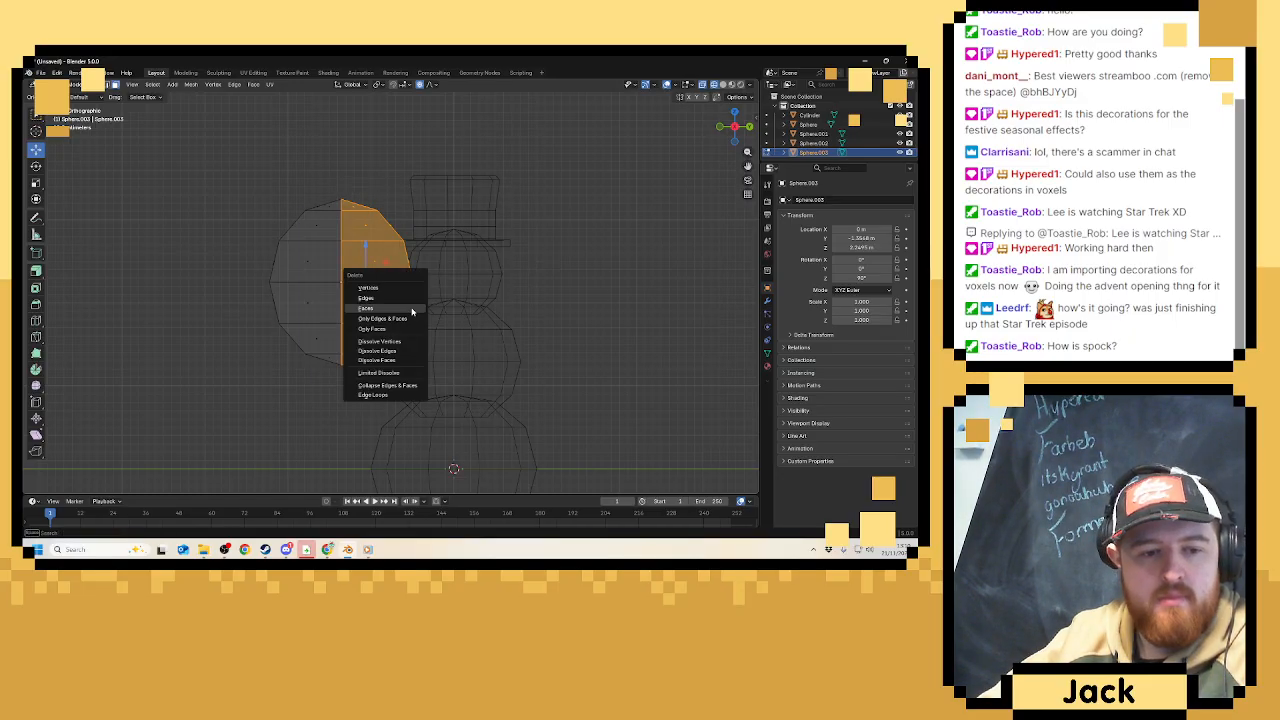
pyautogui.click(405, 308)
pyautogui.press('Tab')
# Scale the half sphere down to about 0.129 so it is eye-sized in front of the head.
pyautogui.press('KP_1')
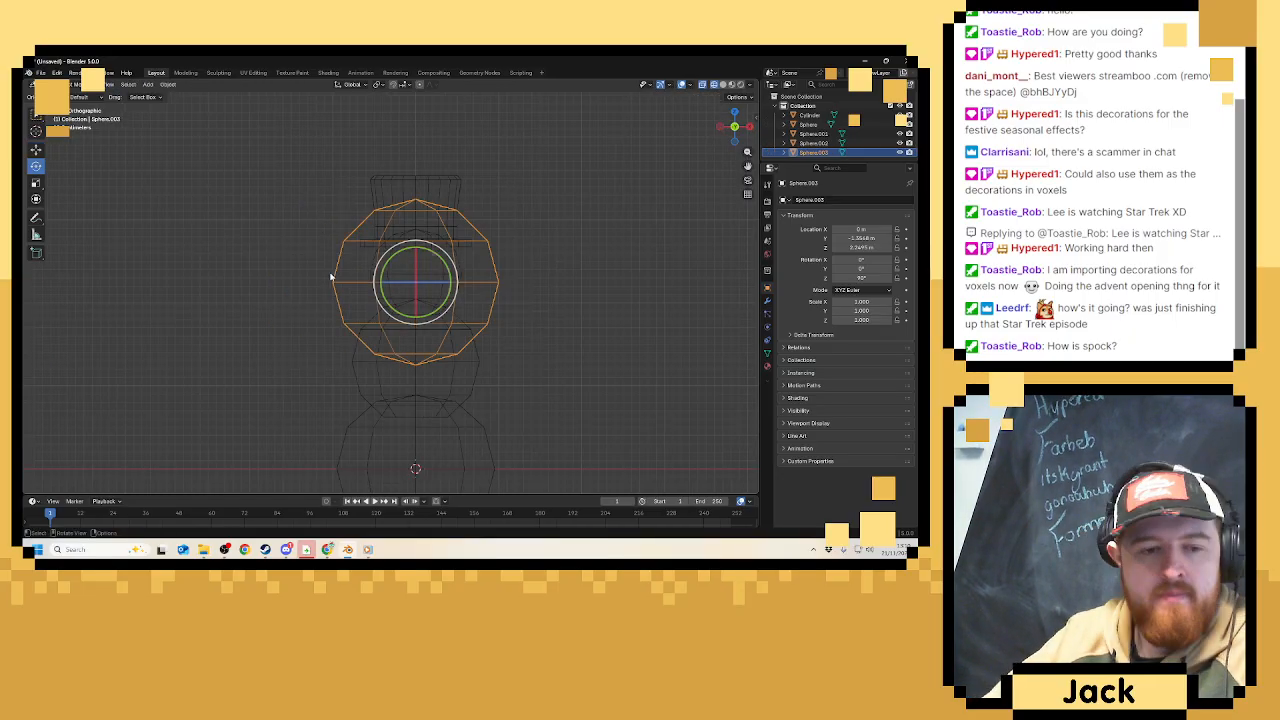
pyautogui.scroll(2, 321, 279)
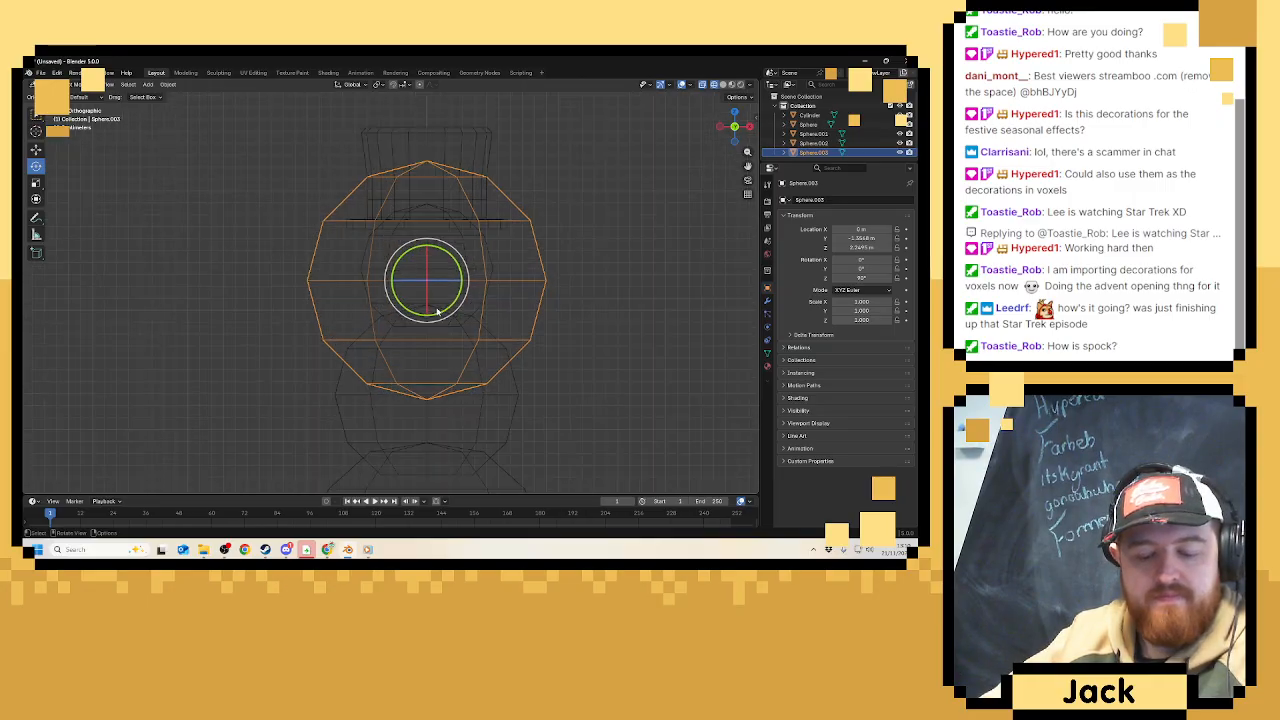
pyautogui.press('s')
pyautogui.click(447, 289)
pyautogui.scroll(2, 420, 270)
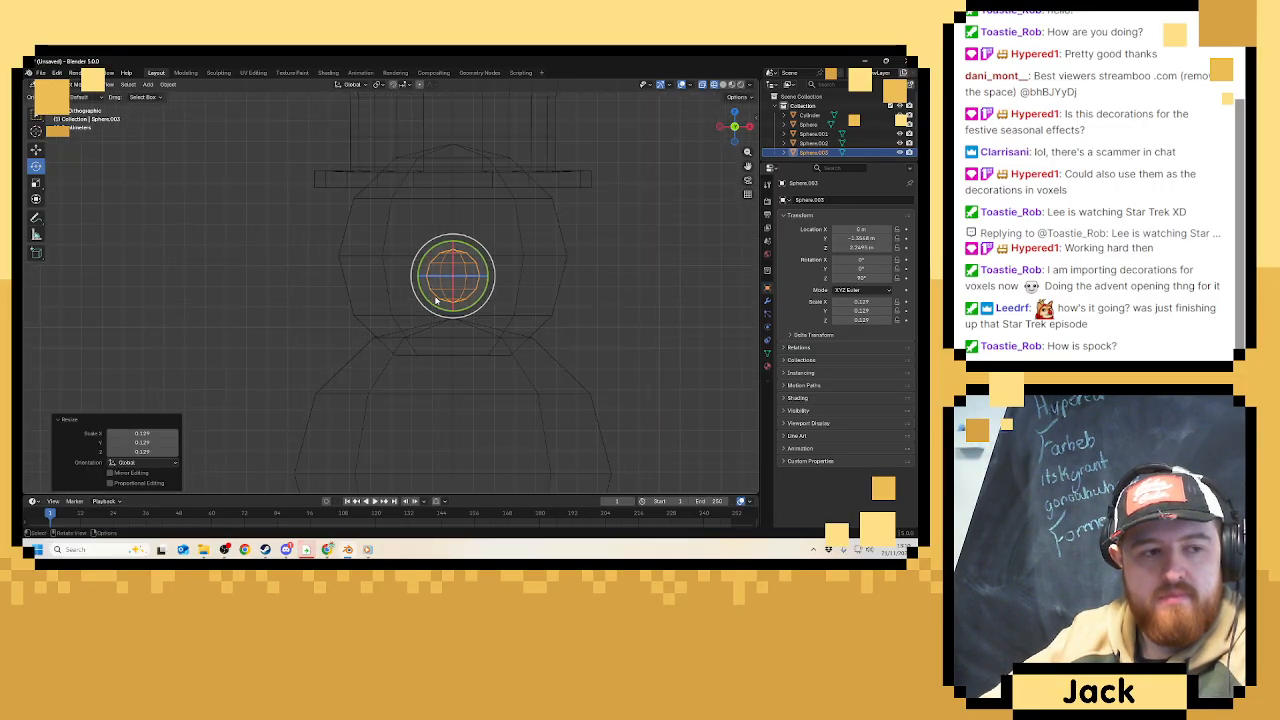
# Raise the half sphere to eye height along Z and offset it about 0.18 m along X.
pyautogui.click(36, 150)
pyautogui.moveTo(451, 240); pyautogui.dragTo(451, 203)
pyautogui.moveTo(493, 240); pyautogui.dragTo(530, 246)
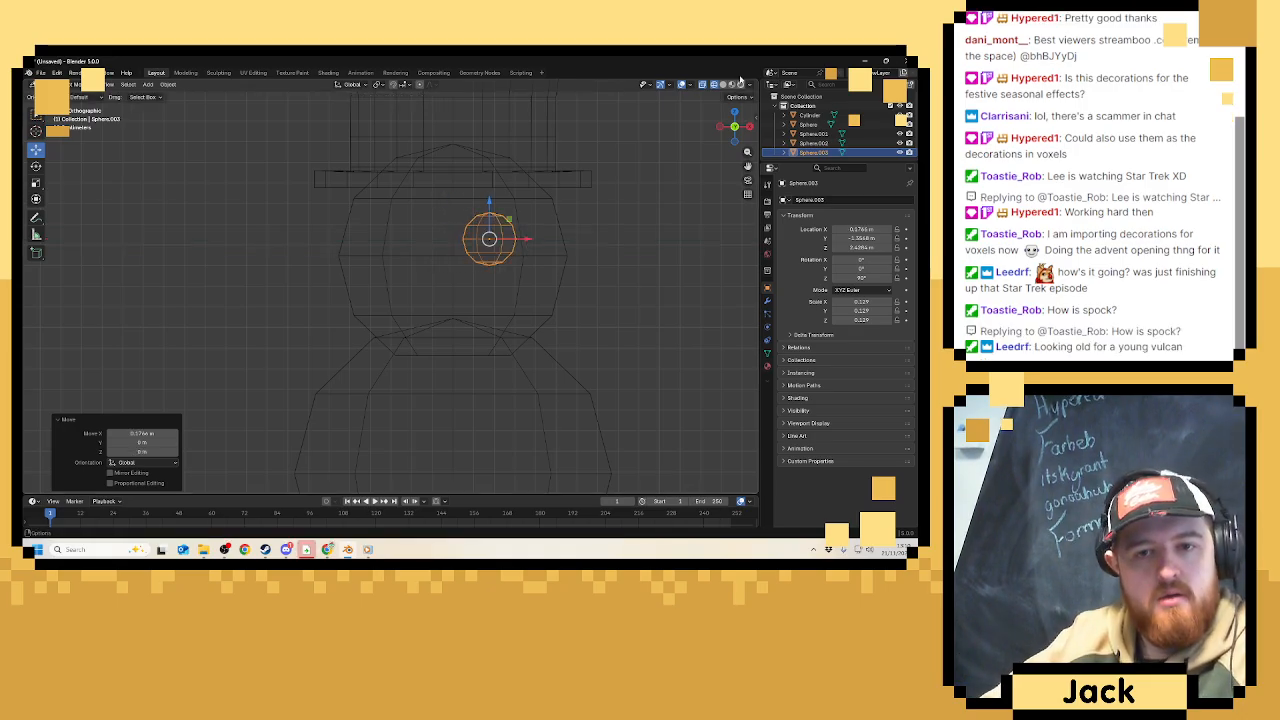
# Switch back to solid shading and move the half sphere along Y until it sits against the front of the head.
pyautogui.click(726, 84)
pyautogui.moveTo(660, 130); pyautogui.dragTo(488, 206, button='middle')
pyautogui.press('g')
pyautogui.press('y')
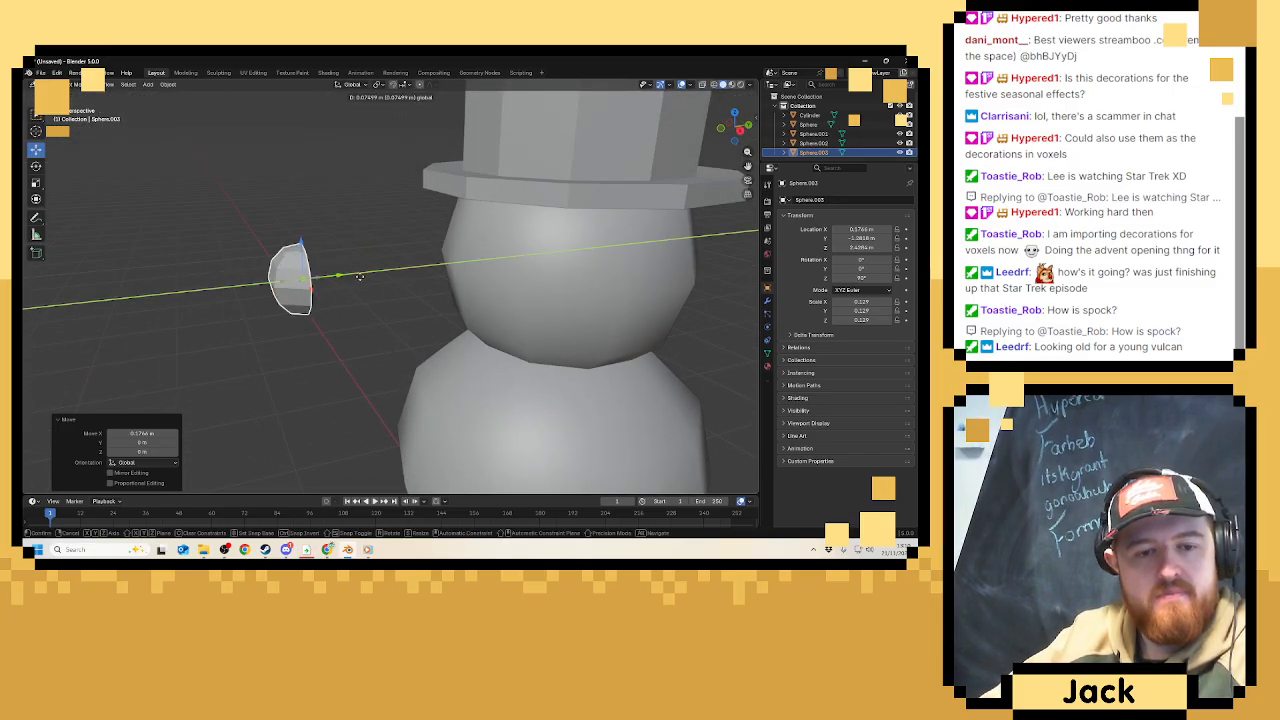
pyautogui.click(551, 267)
pyautogui.moveTo(480, 270); pyautogui.dragTo(500, 250, button='middle')
pyautogui.scroll(-3, 548, 258)
pyautogui.scroll(6, 520, 267)
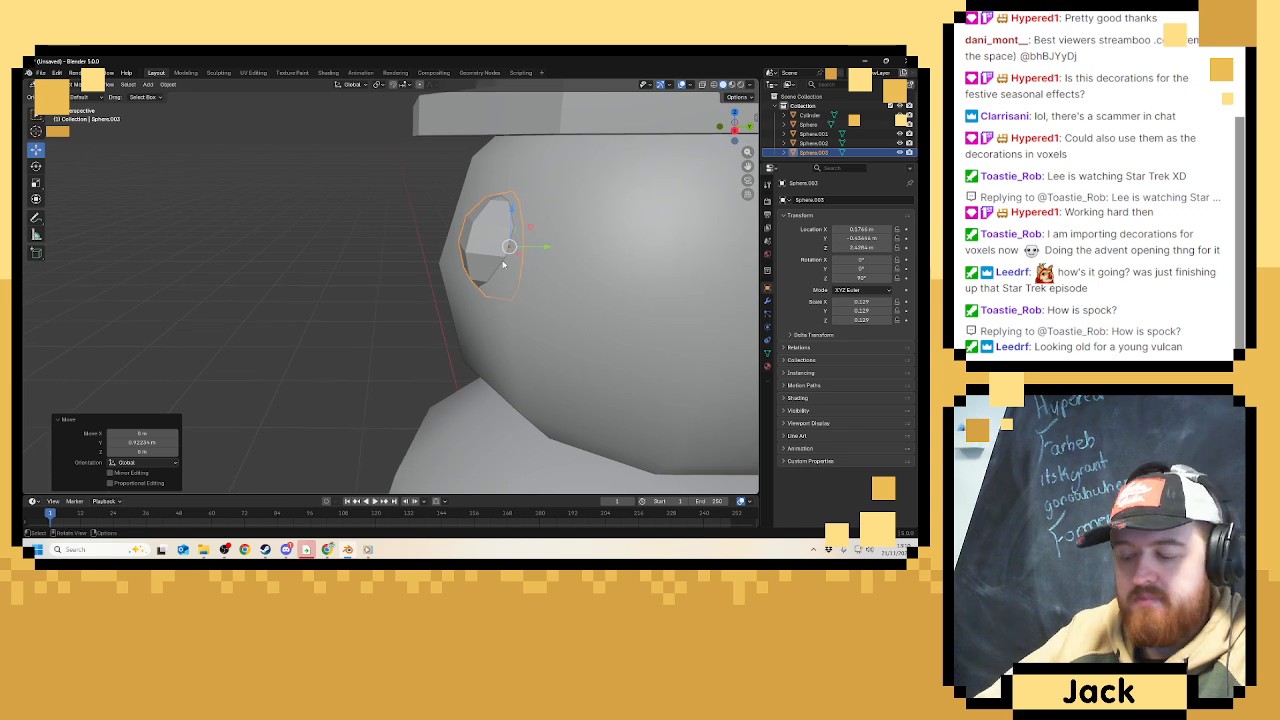
pyautogui.press('KP_3')
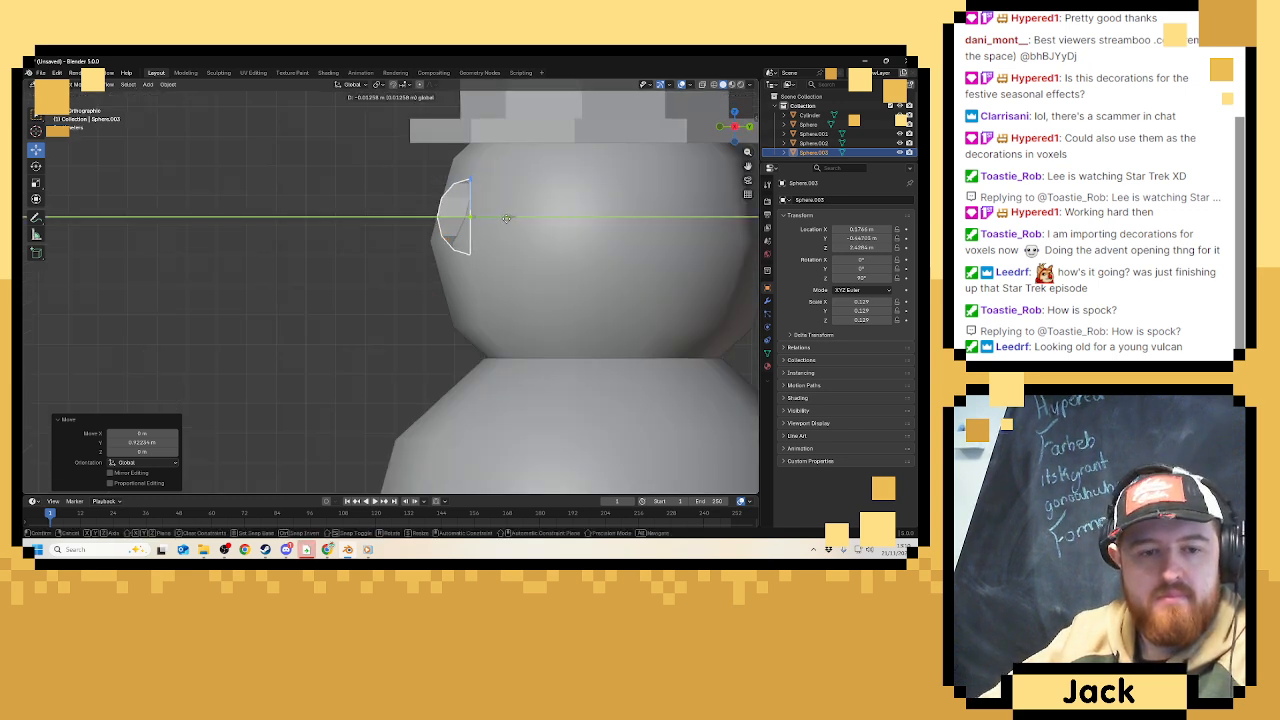
pyautogui.moveTo(513, 222); pyautogui.dragTo(457, 222, button='middle')
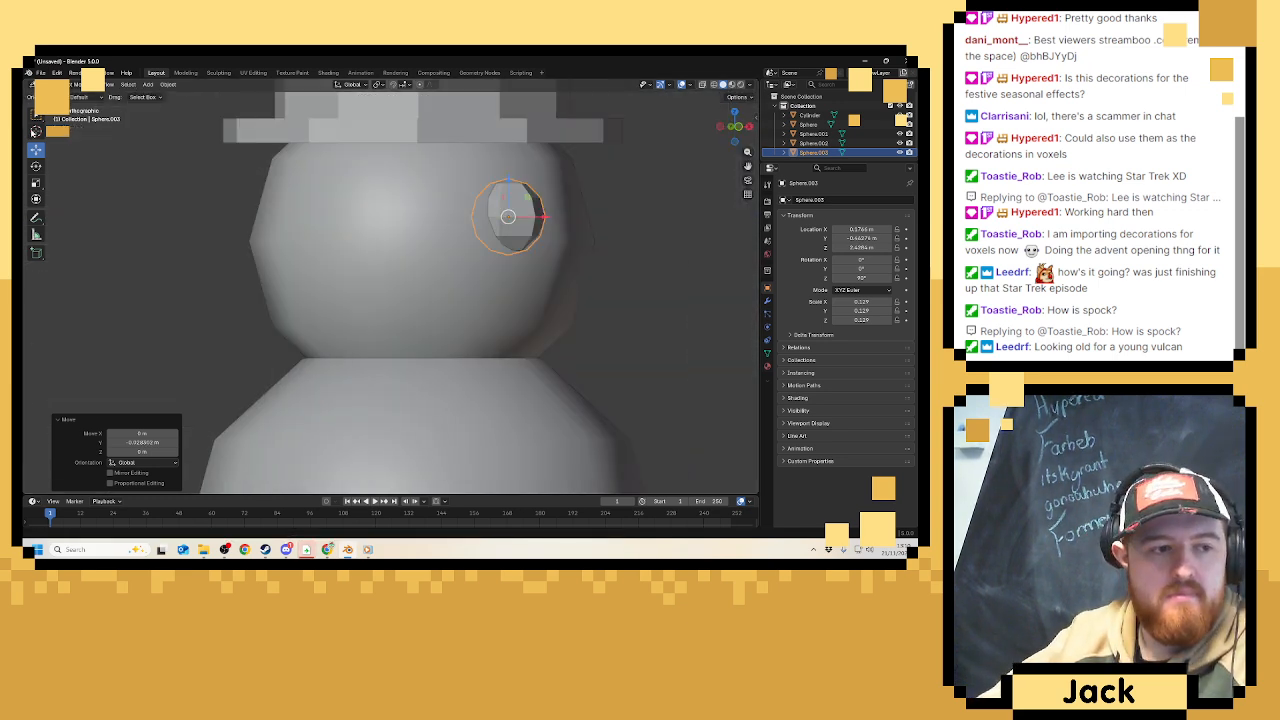
# Rotate the eye about 23° around Z and tilt it freely to follow the curve of the head.
pyautogui.click(36, 166)
pyautogui.moveTo(527, 220); pyautogui.dragTo(540, 229)
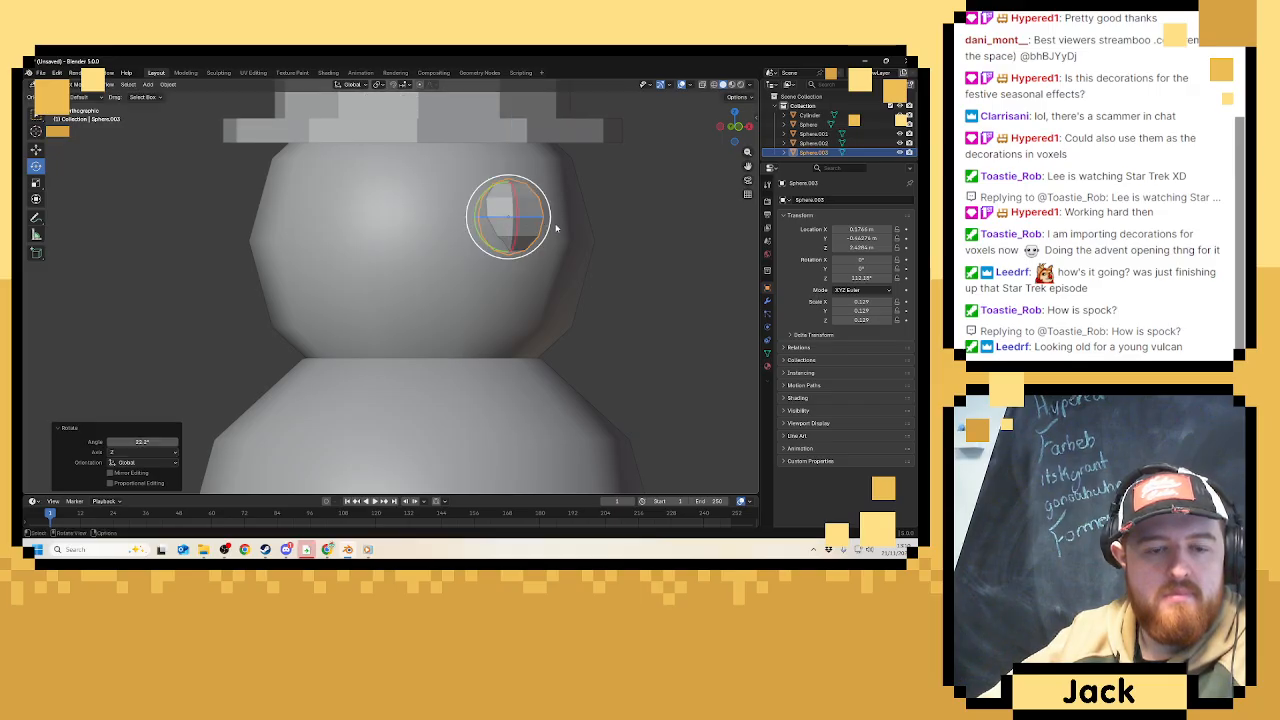
pyautogui.moveTo(546, 233)
pyautogui.mouseDown(button='middle')
pyautogui.moveTo(474, 234)
pyautogui.moveTo(551, 223)
pyautogui.mouseUp(button='middle')
pyautogui.moveTo(572, 213); pyautogui.dragTo(567, 205)
pyautogui.scroll(-6, 540, 219)
pyautogui.moveTo(421, 238); pyautogui.dragTo(558, 232, button='middle')
pyautogui.scroll(6, 605, 165)
pyautogui.moveTo(601, 166); pyautogui.dragTo(711, 118, button='middle')
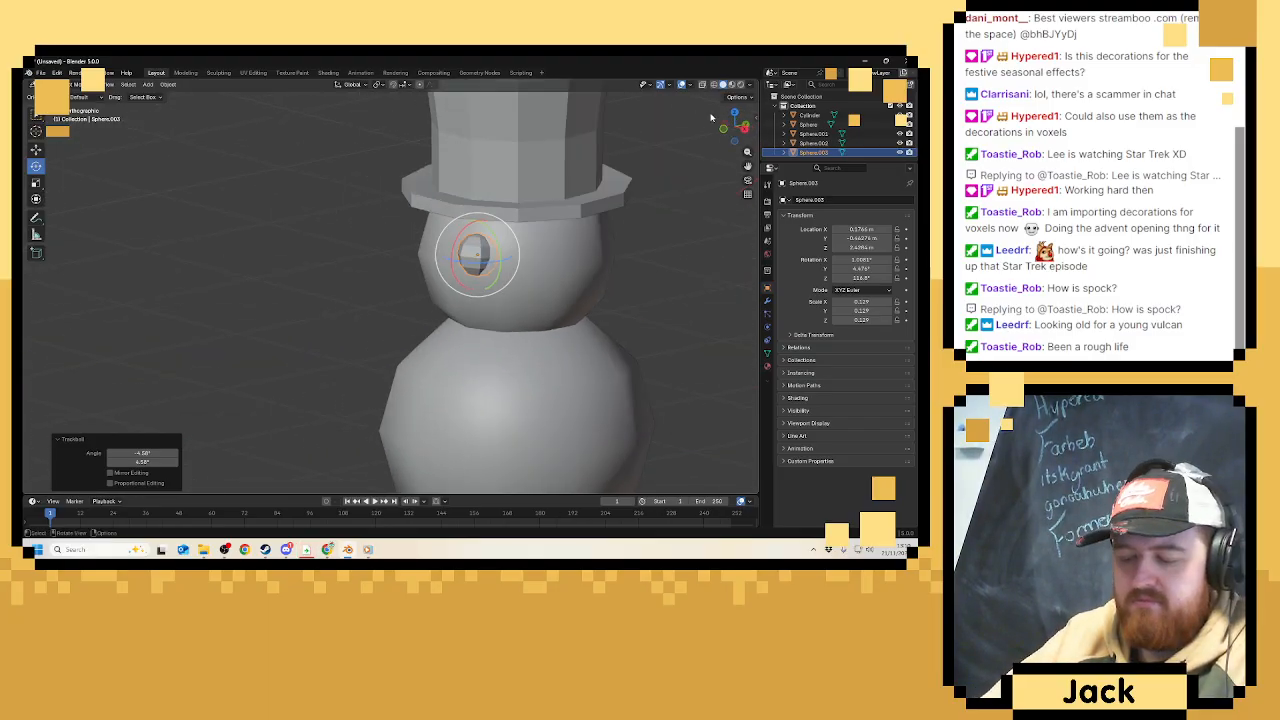
# Turn the eye further around its vertical axis to align its flat side with the head's surface.
pyautogui.press('KP_1')
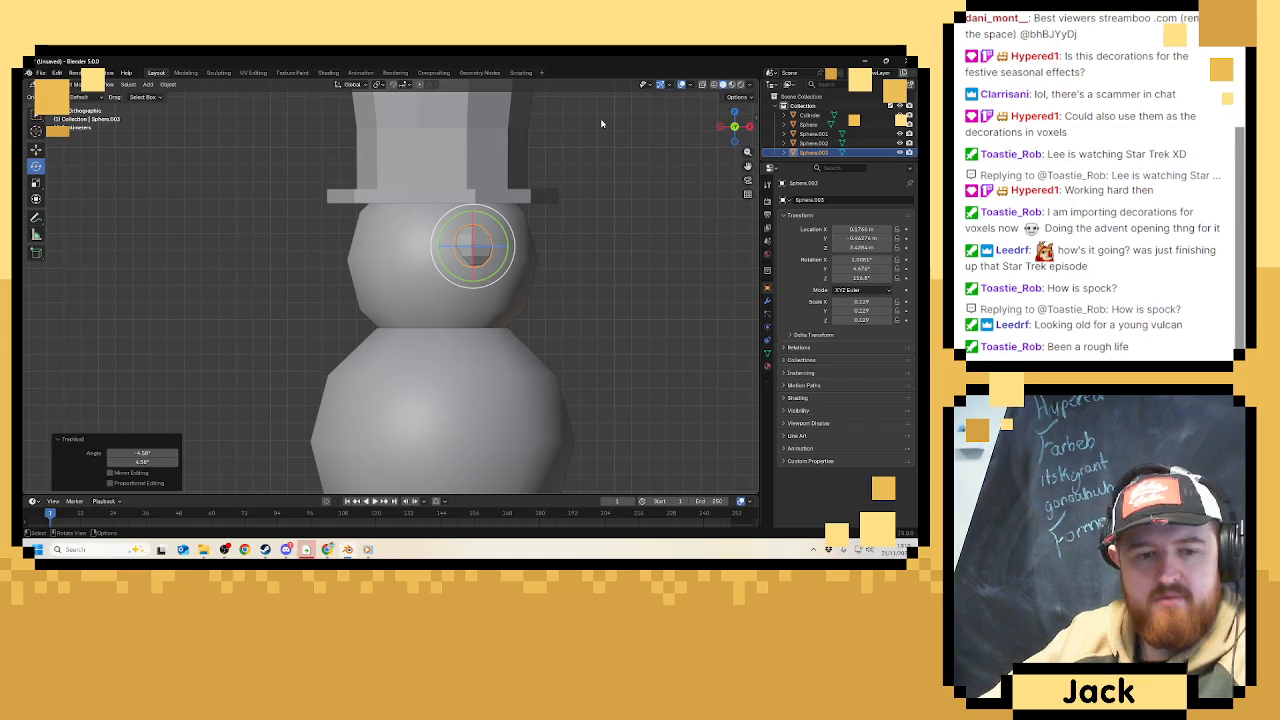
pyautogui.moveTo(562, 188)
pyautogui.mouseDown(button='middle')
pyautogui.moveTo(474, 206)
pyautogui.moveTo(554, 203)
pyautogui.mouseUp(button='middle')
pyautogui.scroll(-8, 471, 204)
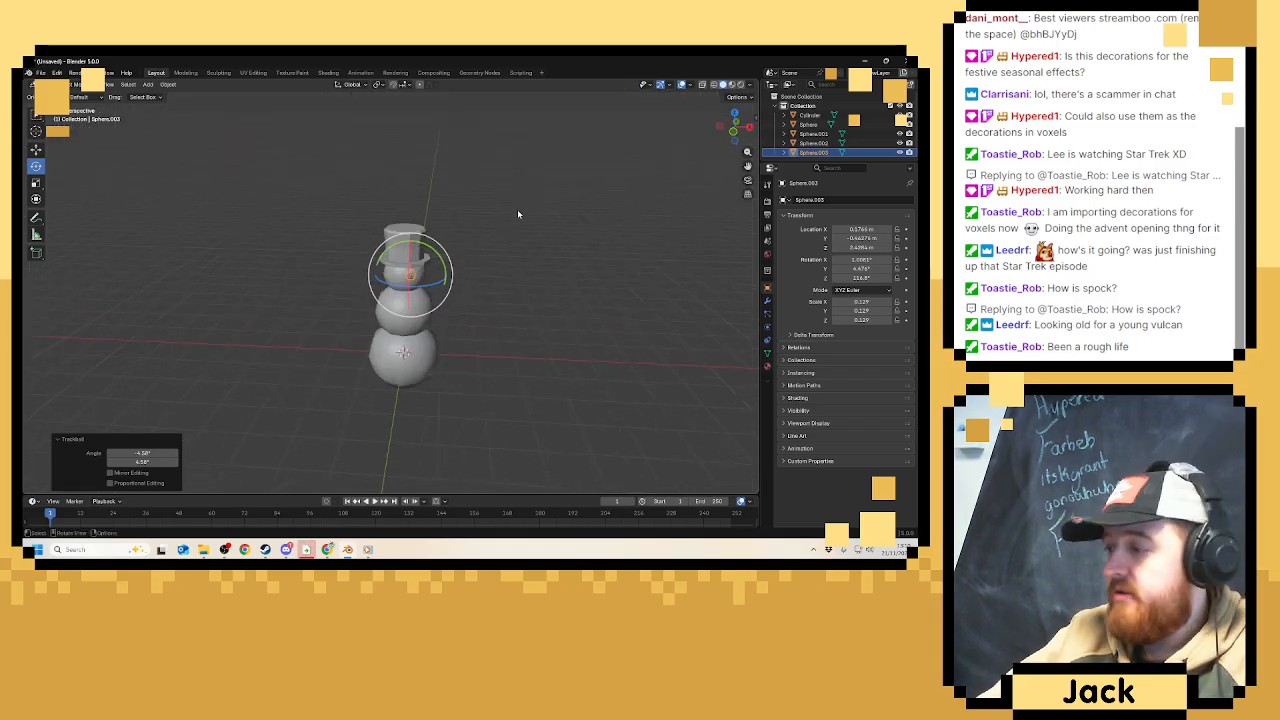
pyautogui.scroll(2, 517, 214)
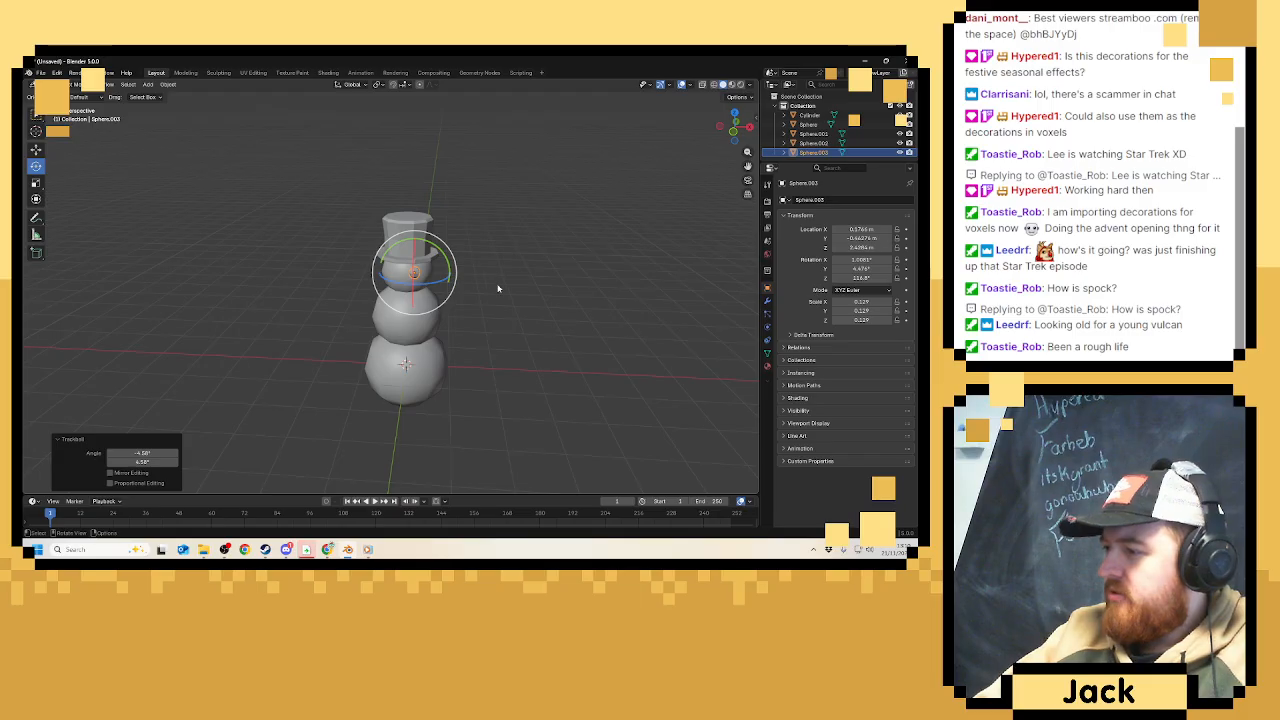
pyautogui.scroll(10, 505, 272)
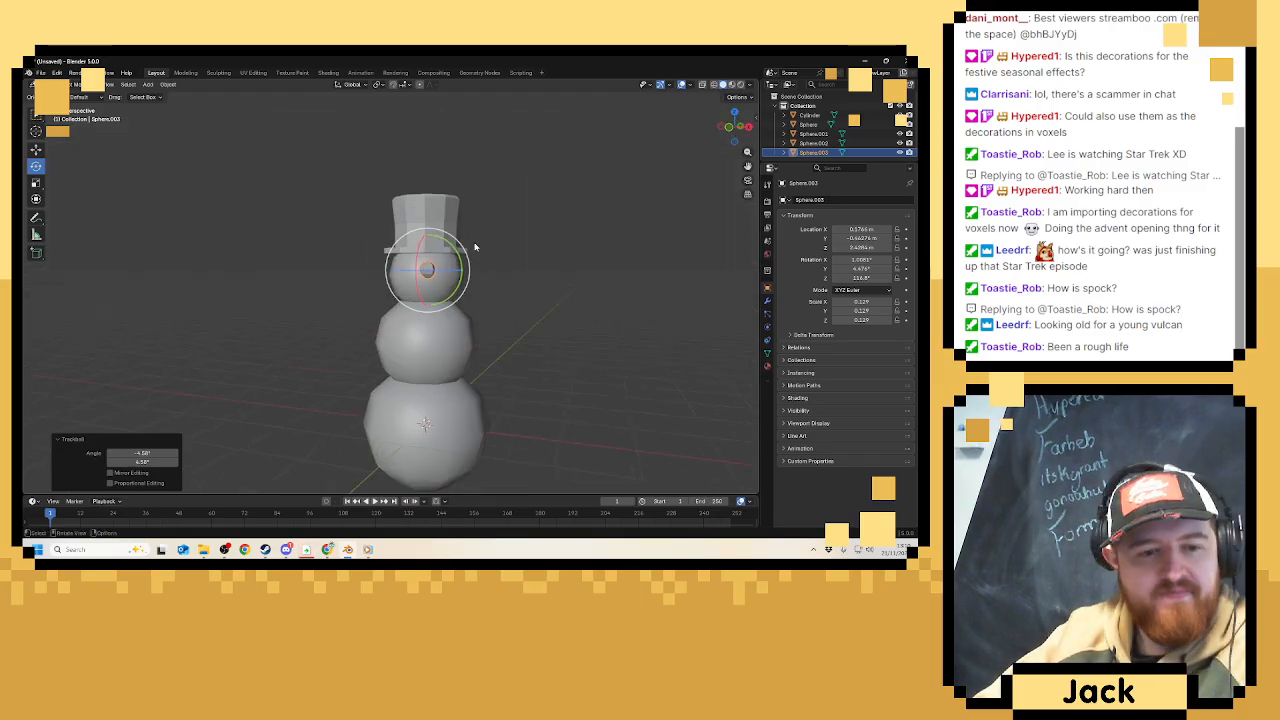
pyautogui.scroll(4, 461, 246)
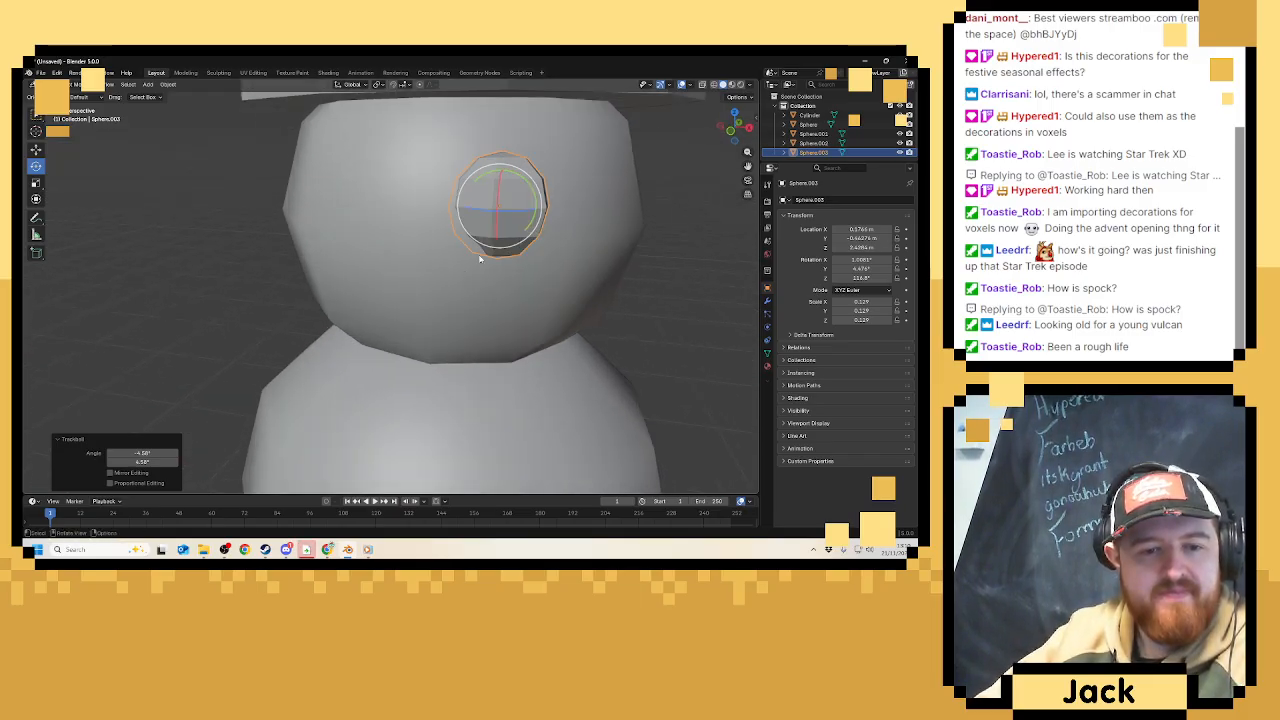
pyautogui.moveTo(521, 216); pyautogui.dragTo(533, 211)
pyautogui.moveTo(533, 211); pyautogui.dragTo(431, 230, button='middle')
pyautogui.moveTo(421, 228); pyautogui.dragTo(405, 226)
pyautogui.moveTo(405, 226); pyautogui.dragTo(318, 238, button='middle')
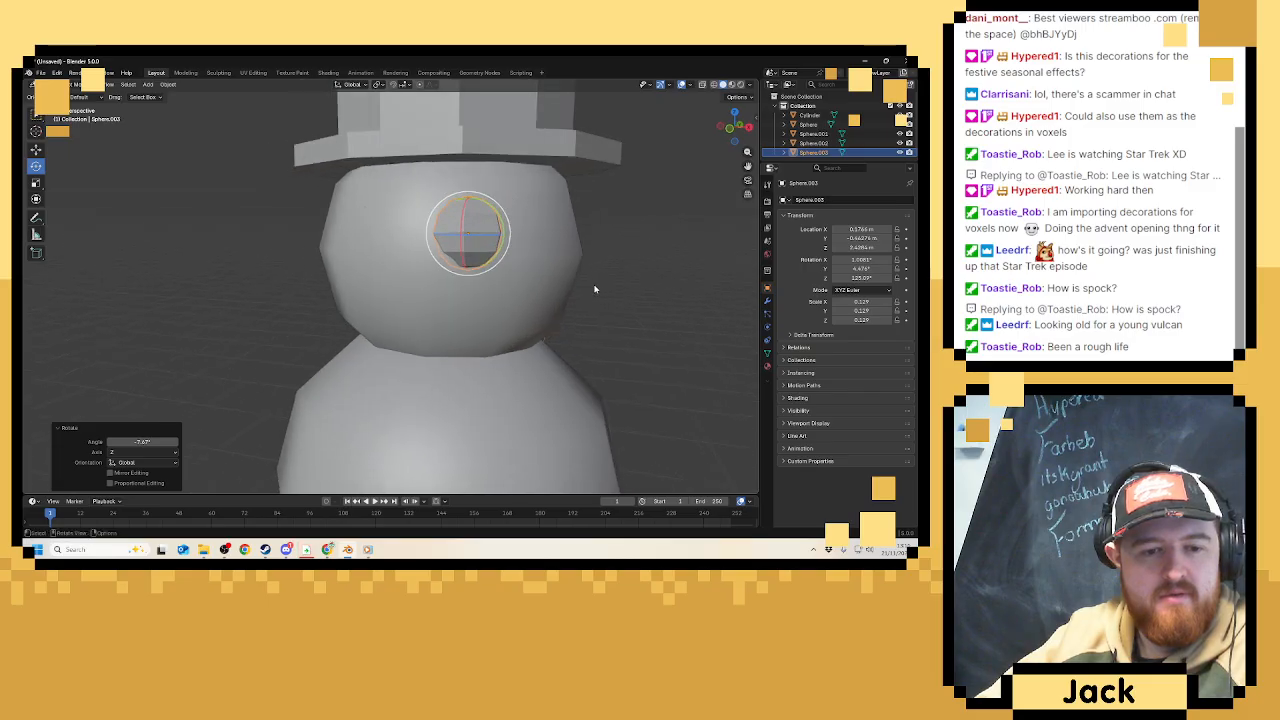
# Scale the eye down by a factor of about 0.8 and tilt it slightly more with a free rotation.
pyautogui.click(596, 288)
pyautogui.click(502, 252)
pyautogui.press('s')
pyautogui.click(594, 258)
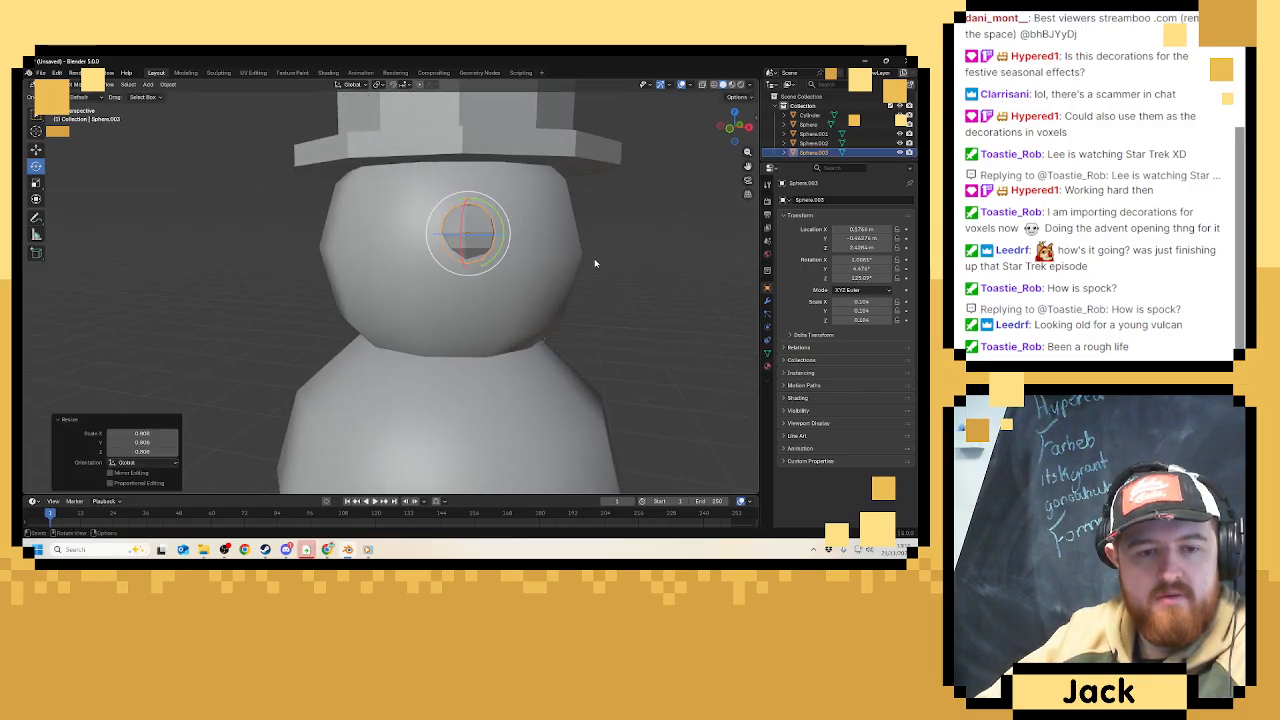
pyautogui.moveTo(480, 226); pyautogui.dragTo(487, 216)
# Apply smooth shading to the eye and deselect it.
pyautogui.rightClick(472, 234)
pyautogui.click(472, 234)
pyautogui.click(630, 278)
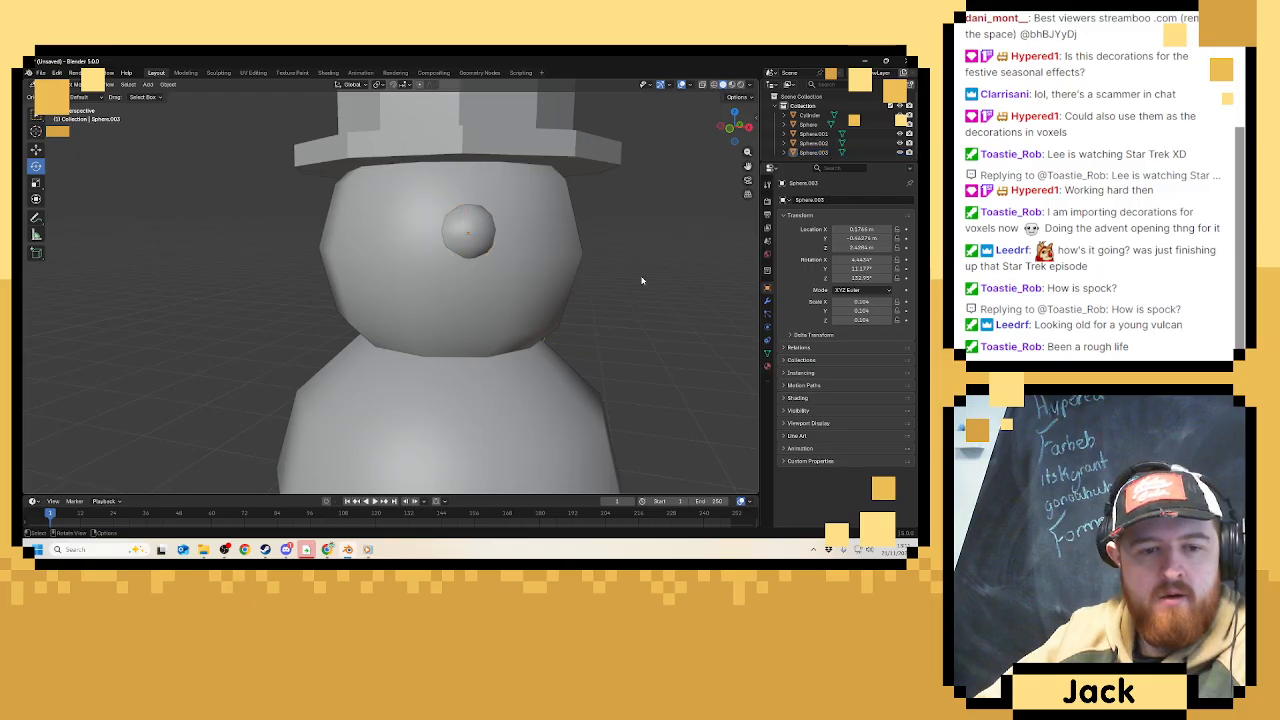
# Enlarge the eye slightly to a scale of about 0.110 and shift it outward along X to about 0.195 m.
pyautogui.scroll(-6, 600, 281)
pyautogui.moveTo(584, 281); pyautogui.dragTo(648, 278, button='middle')
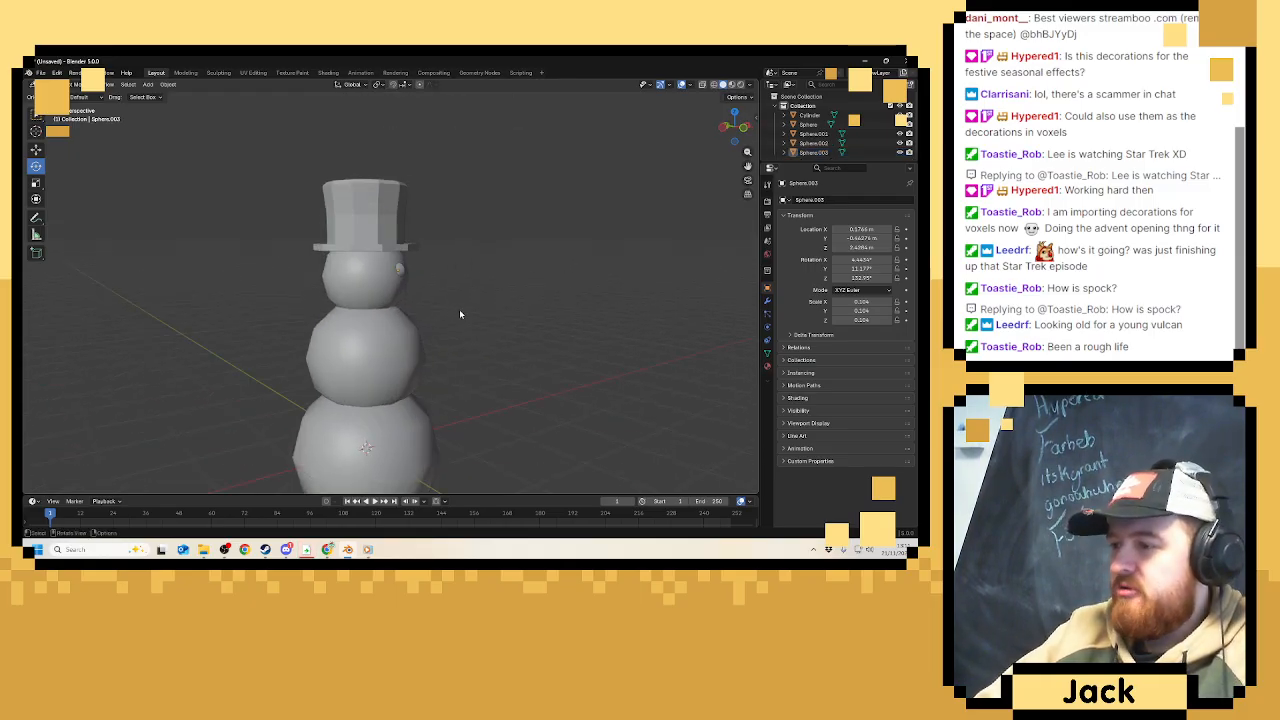
pyautogui.scroll(8, 460, 310)
pyautogui.click(474, 238)
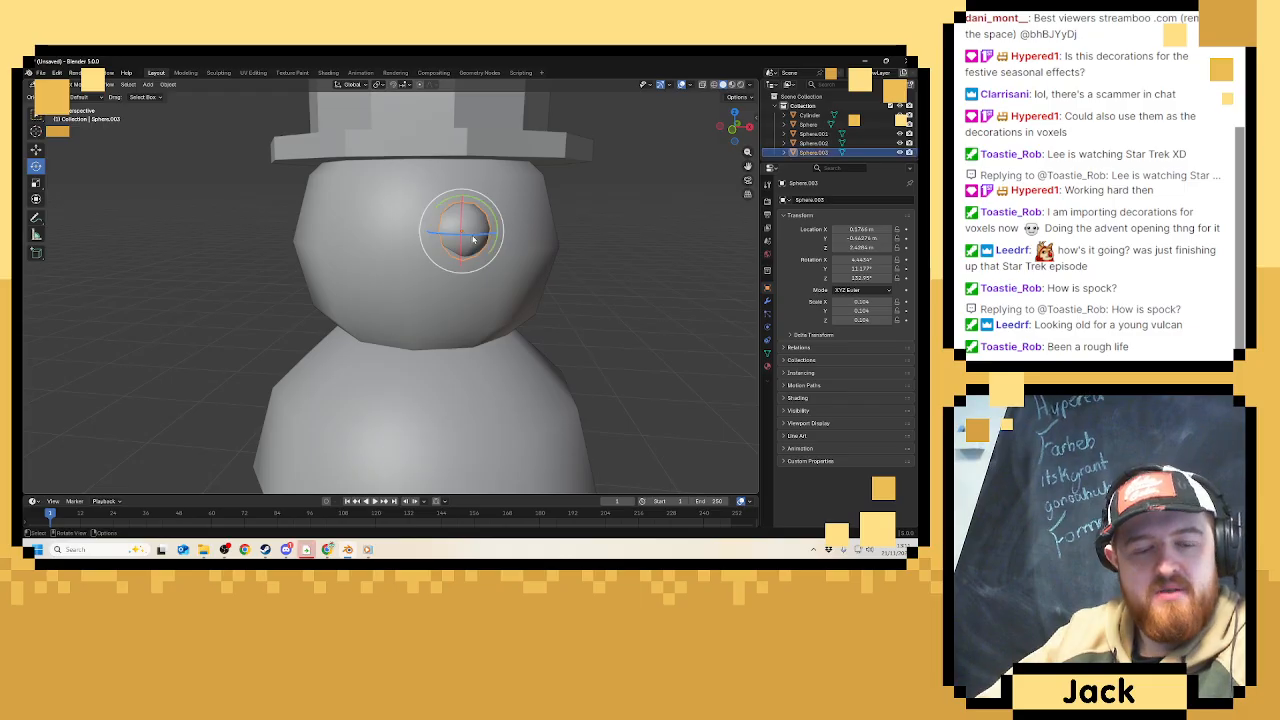
pyautogui.press('s')
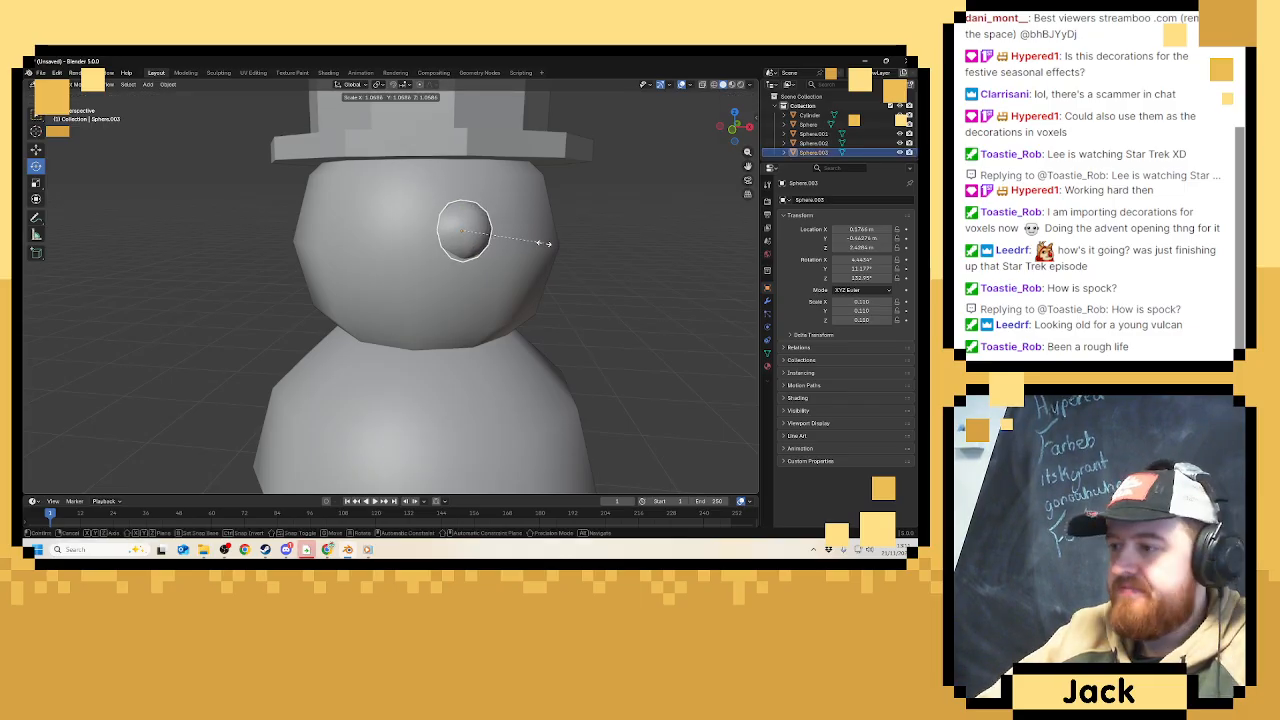
pyautogui.click(545, 245)
pyautogui.click(36, 149)
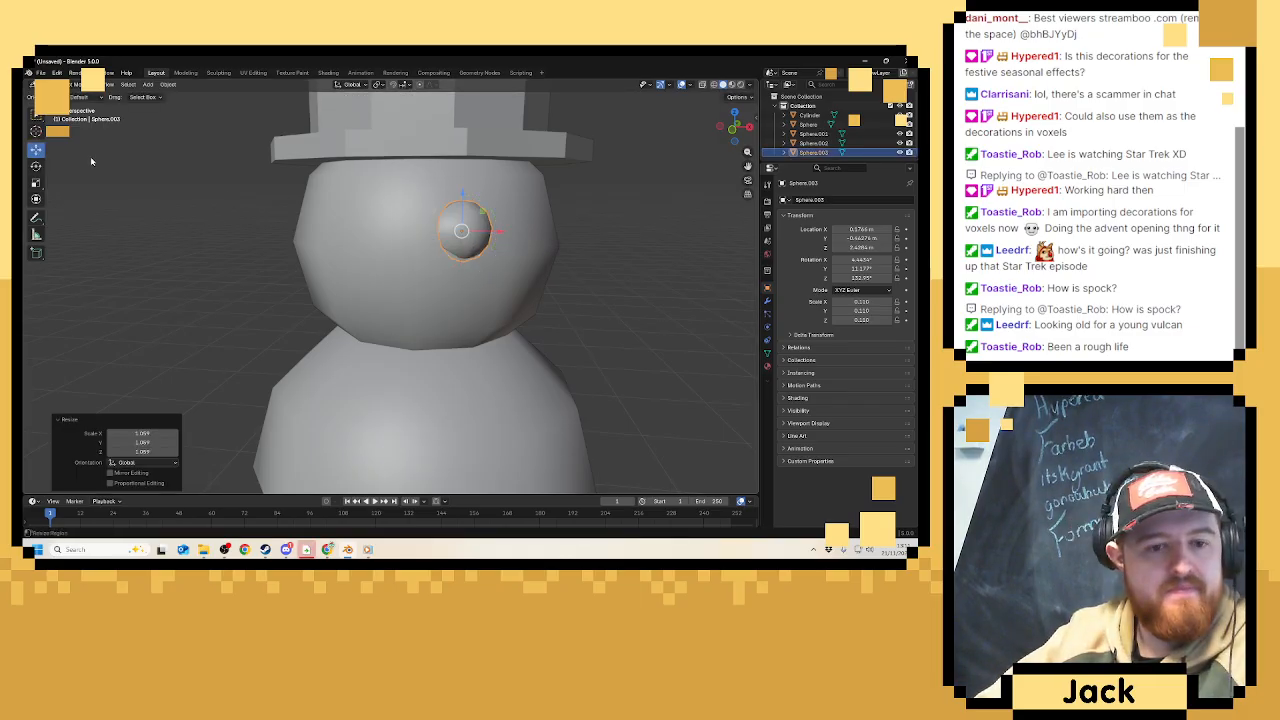
pyautogui.moveTo(502, 237); pyautogui.dragTo(507, 237)
pyautogui.click(634, 251)
# Rotate the eye freely so its open back edge sits closer to the side of the head, then deselect it.
pyautogui.scroll(-3, 634, 252)
pyautogui.moveTo(560, 255)
pyautogui.mouseDown(button='middle')
pyautogui.moveTo(604, 258)
pyautogui.moveTo(561, 263)
pyautogui.mouseUp(button='middle')
pyautogui.scroll(5, 561, 263)
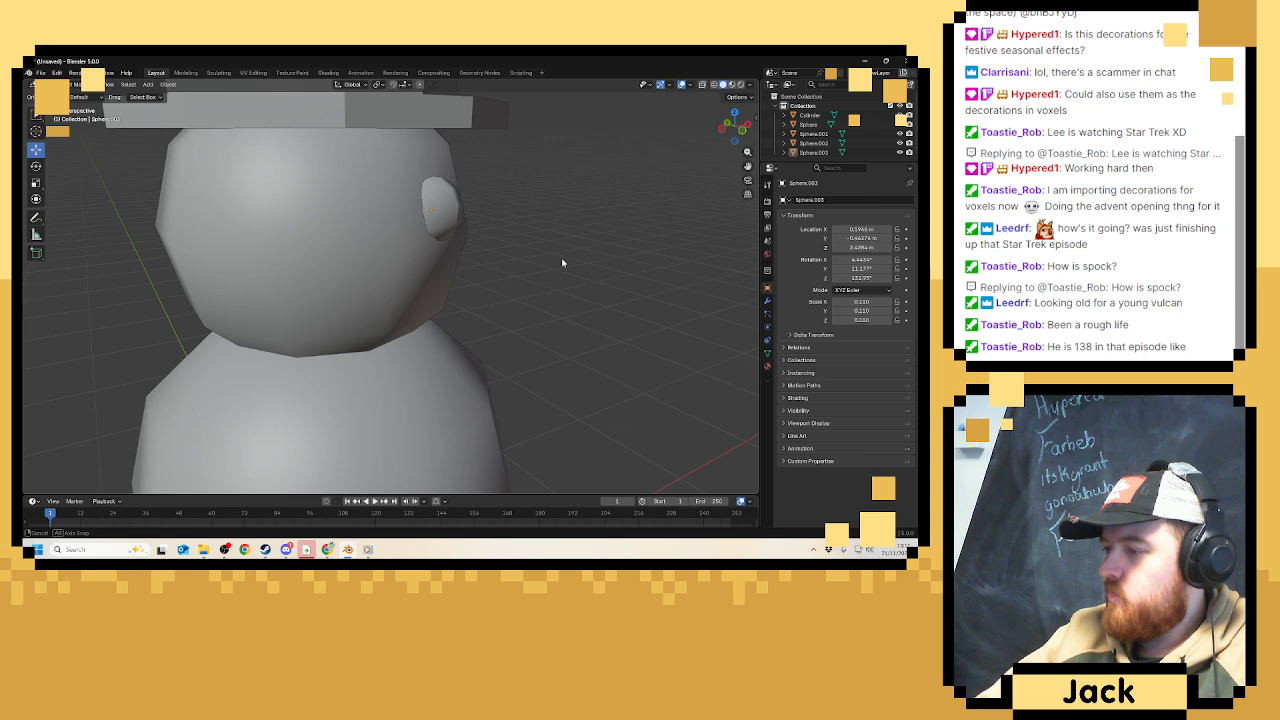
pyautogui.moveTo(562, 262); pyautogui.dragTo(117, 148, button='middle')
pyautogui.click(368, 205)
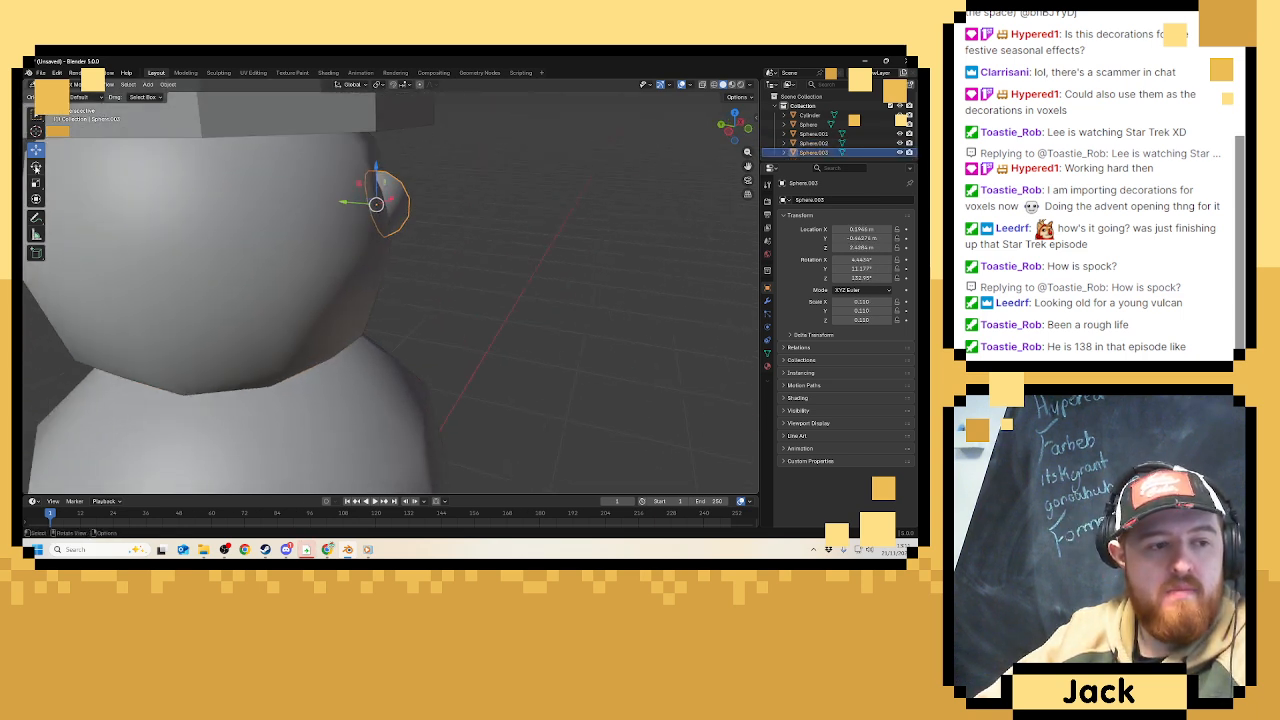
pyautogui.click(36, 167)
pyautogui.moveTo(394, 222); pyautogui.dragTo(378, 231)
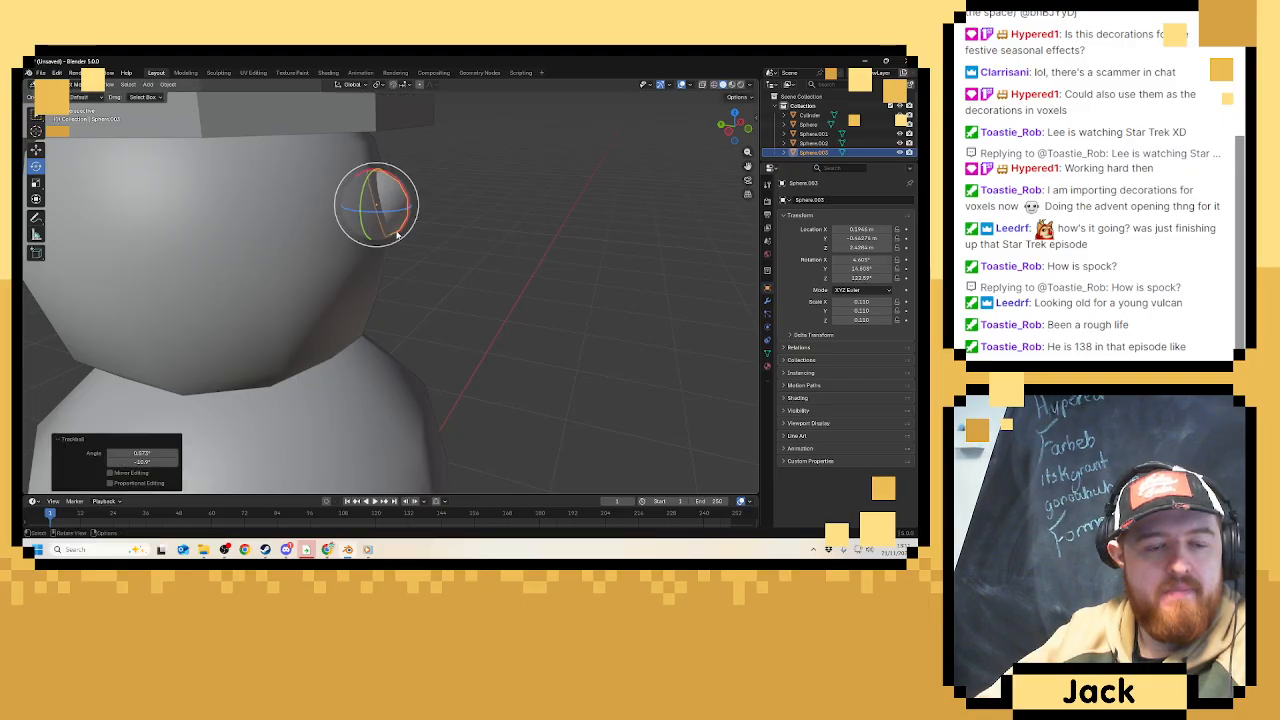
pyautogui.moveTo(450, 225)
pyautogui.mouseDown(button='middle')
pyautogui.moveTo(286, 216)
pyautogui.moveTo(457, 240)
pyautogui.mouseUp(button='middle')
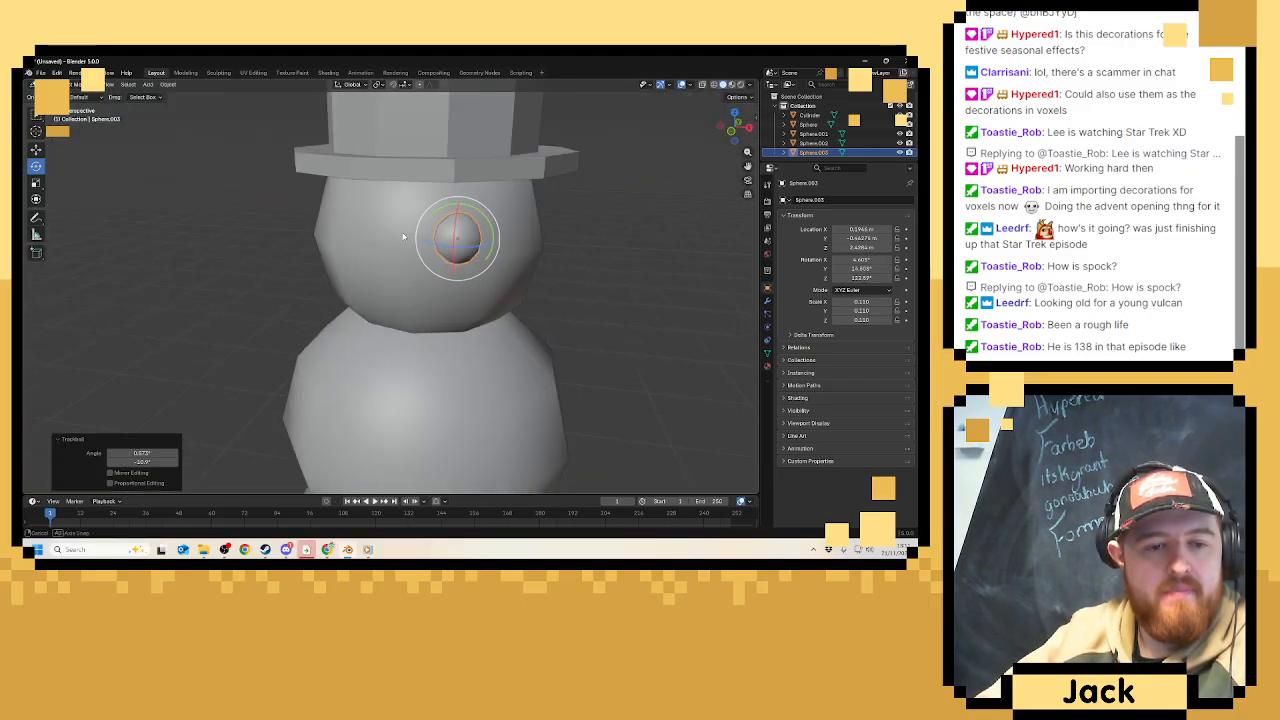
pyautogui.scroll(-5, 494, 266)
pyautogui.press('Tab')
pyautogui.press('Tab')
pyautogui.scroll(-2, 568, 266)
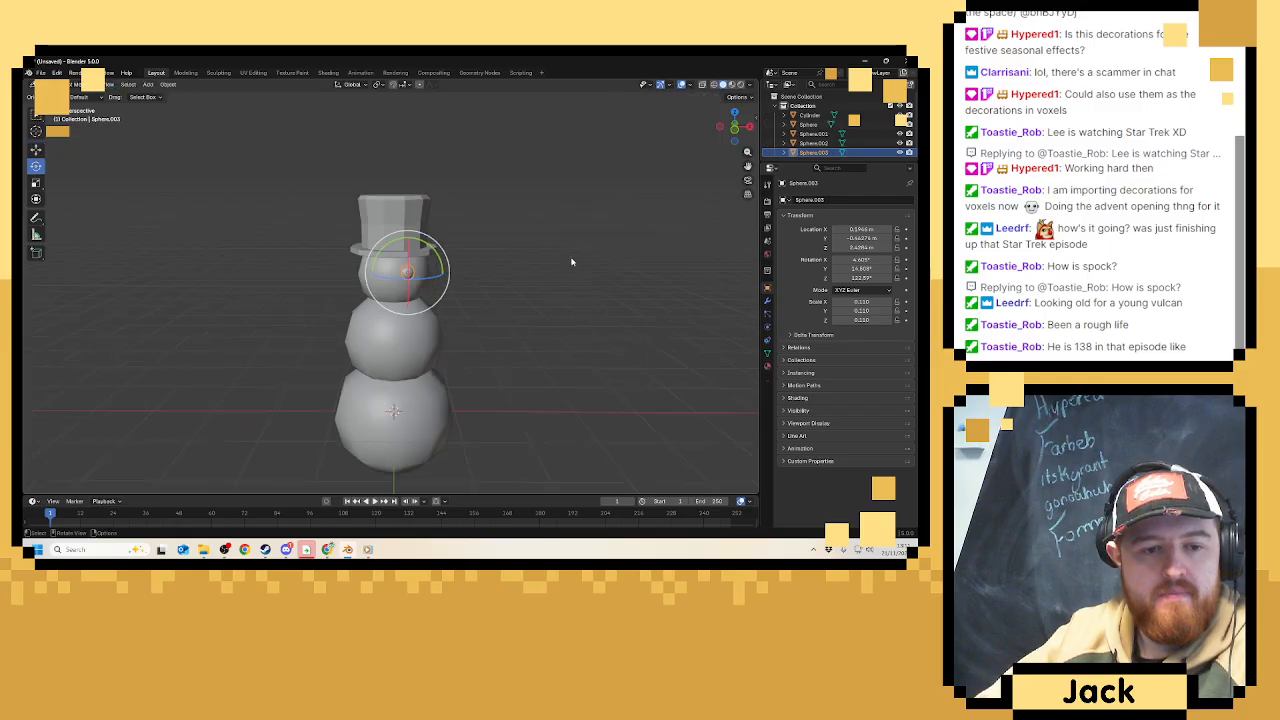
pyautogui.click(571, 261)
# Add a cone mesh and reduce it to 8 vertices.
pyautogui.moveTo(571, 261); pyautogui.dragTo(540, 320, button='middle')
pyautogui.hotkey('shift', 'a')
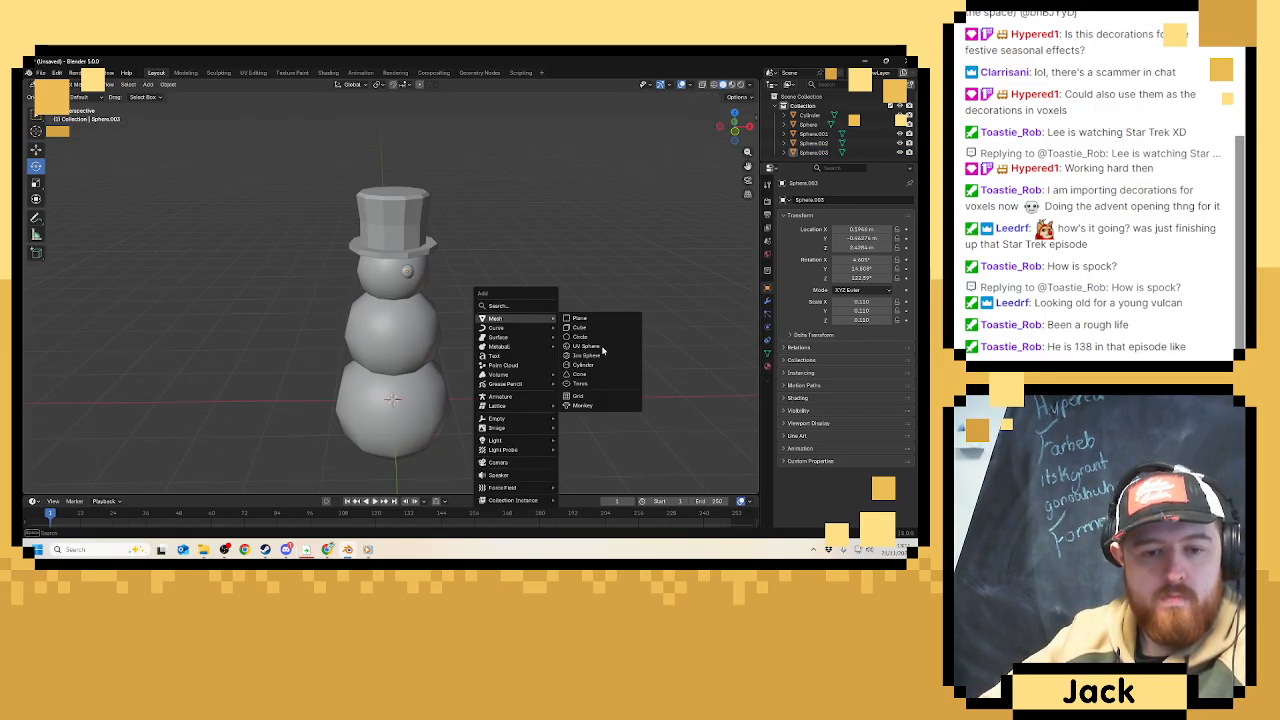
pyautogui.click(603, 374)
pyautogui.moveTo(603, 374); pyautogui.dragTo(596, 430, button='middle')
pyautogui.click(166, 364)
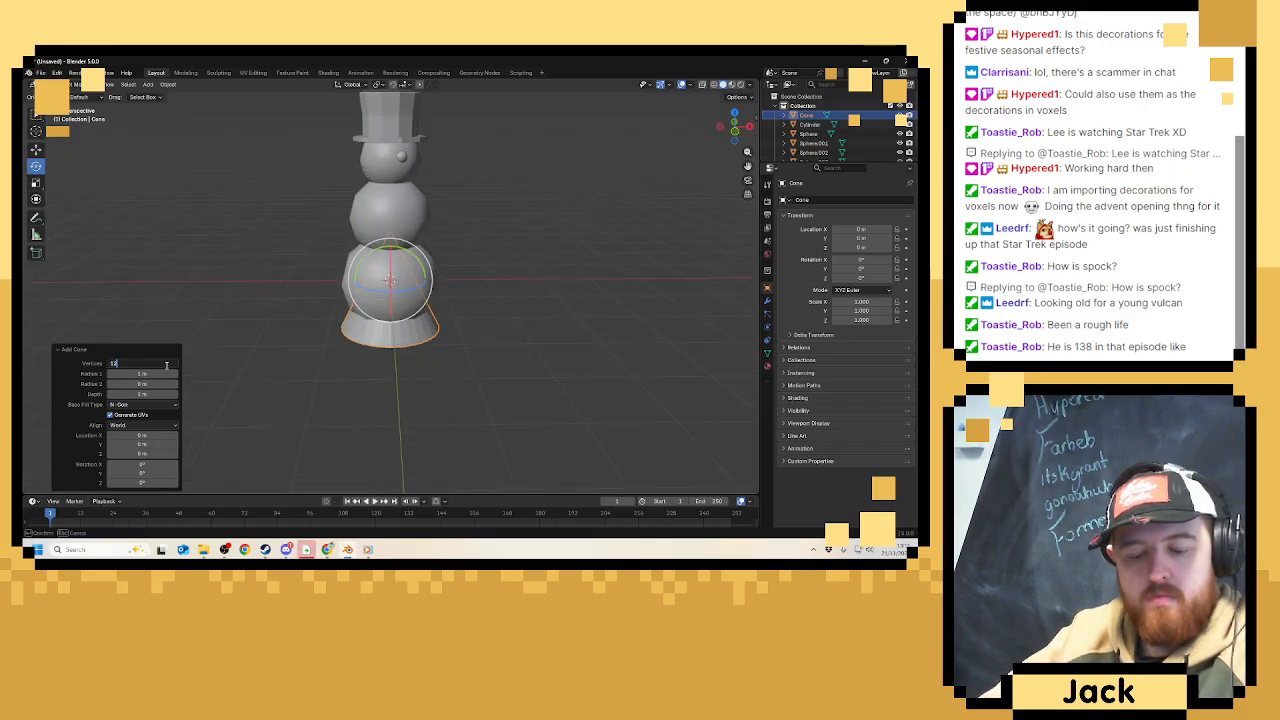
pyautogui.write('12')
pyautogui.press('Return')
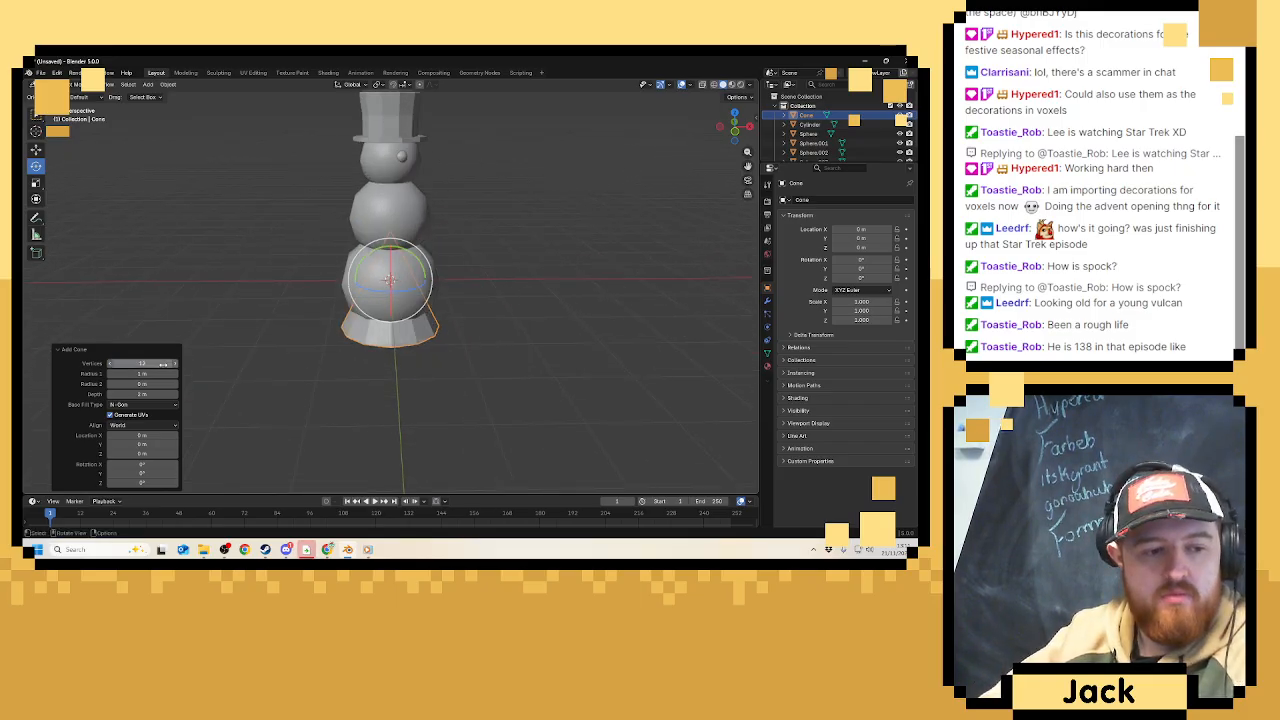
pyautogui.click(112, 366)
pyautogui.click(112, 366)
pyautogui.click(112, 366)
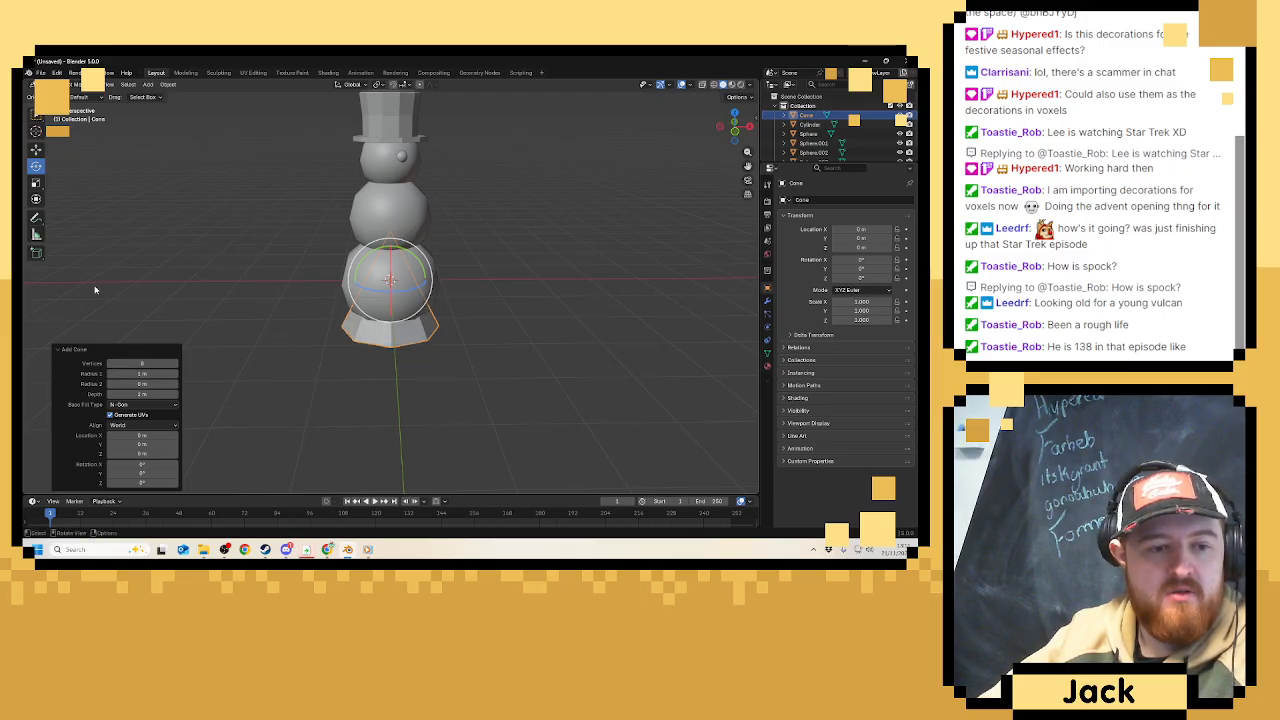
# Raise the cone to about 2.26 m along Z and move it in front of the snowman to about -2.22 m along Y.
pyautogui.click(36, 149)
pyautogui.moveTo(391, 247); pyautogui.dragTo(391, 139)
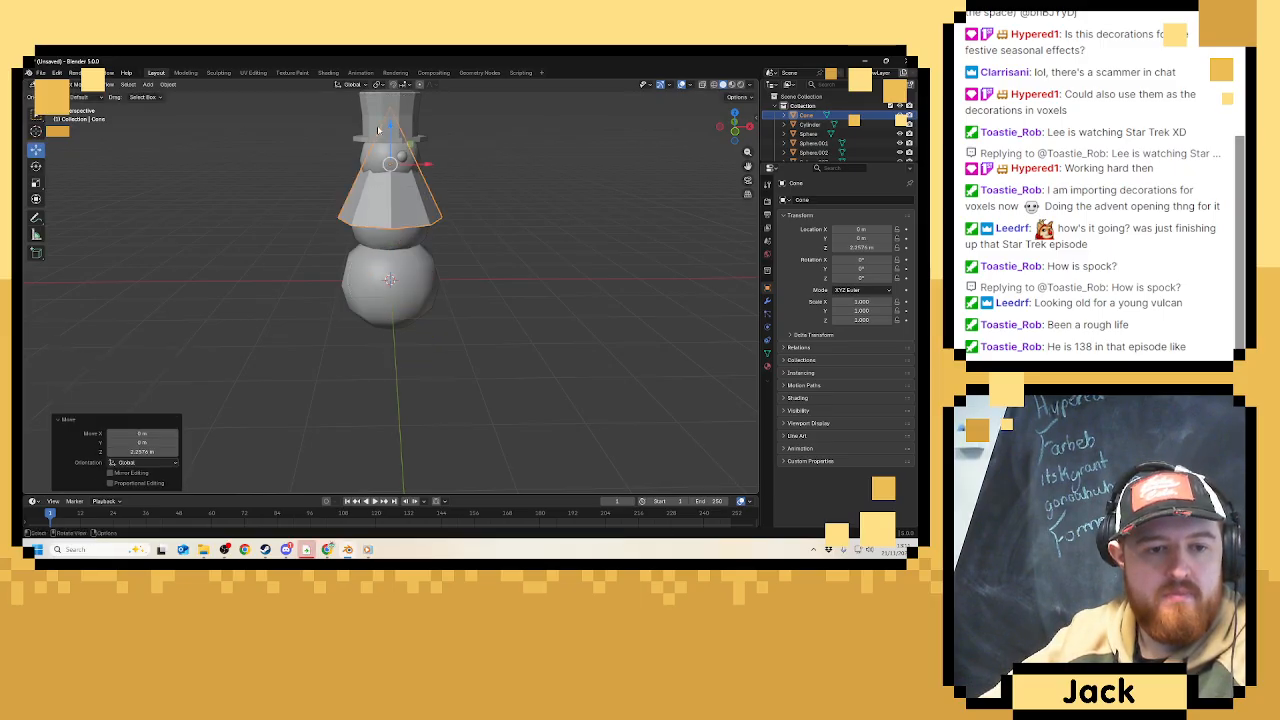
pyautogui.keyDown('shift'); pyautogui.moveTo(391, 139); pyautogui.dragTo(391, 240, button='middle'); pyautogui.keyUp('shift')
pyautogui.moveTo(391, 240); pyautogui.dragTo(448, 272, button='middle')
pyautogui.scroll(3, 448, 272)
pyautogui.moveTo(301, 271); pyautogui.dragTo(485, 268)
pyautogui.moveTo(485, 268); pyautogui.dragTo(437, 270, button='middle')
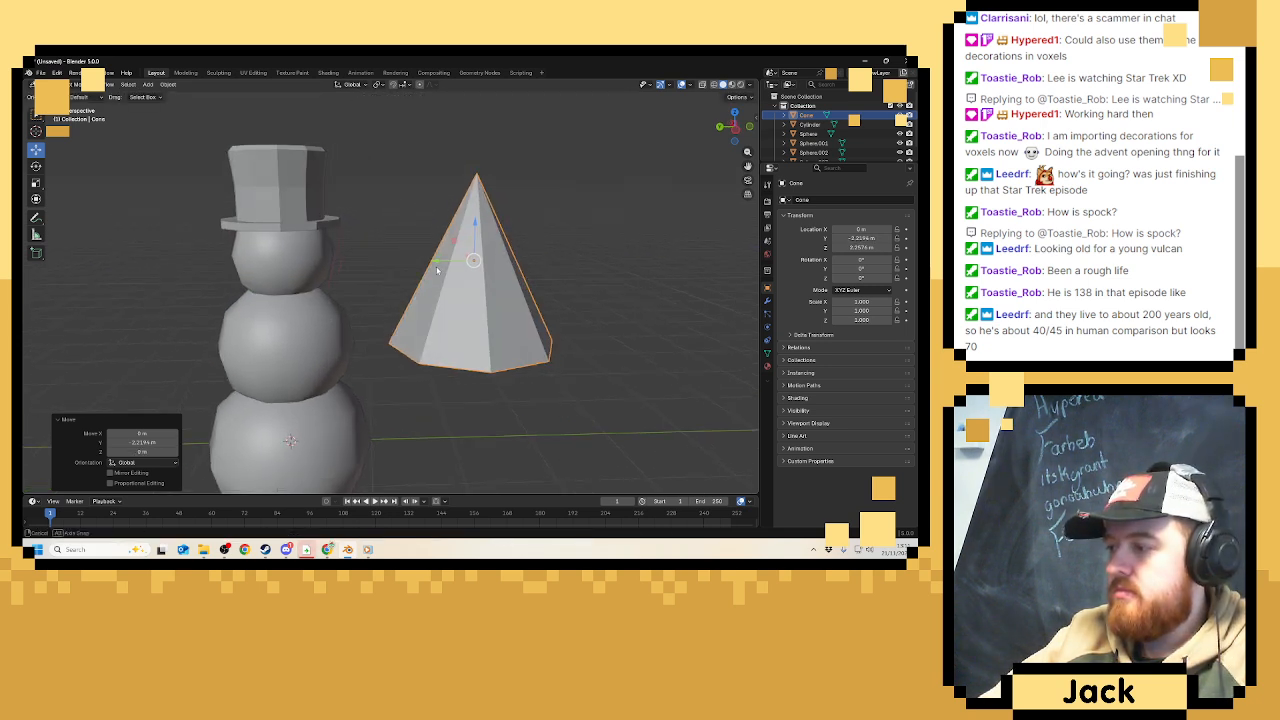
# Rotate the cone by 90° in the side view so its tip points away from the snowman.
pyautogui.keyDown('shift'); pyautogui.moveTo(421, 270); pyautogui.dragTo(429, 267, button='middle'); pyautogui.keyUp('shift')
pyautogui.press('KP_3')
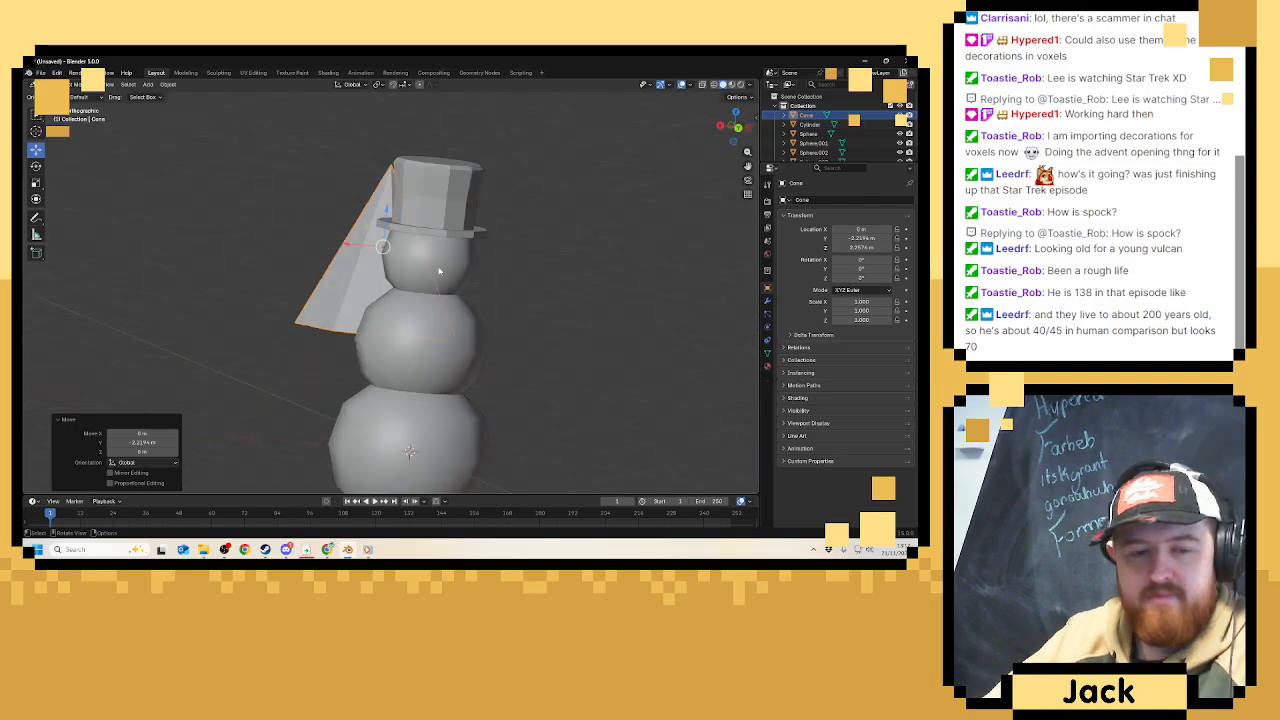
pyautogui.press('KP_5')
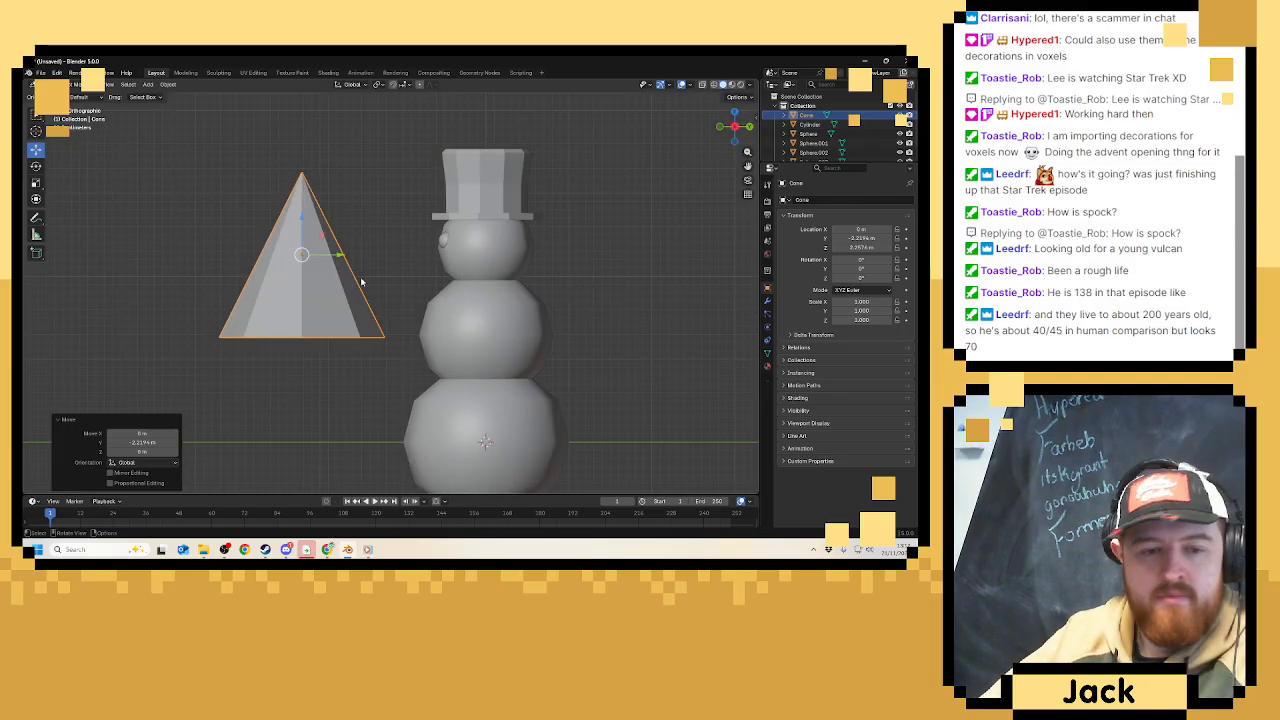
pyautogui.press('r')
pyautogui.click(596, 316)
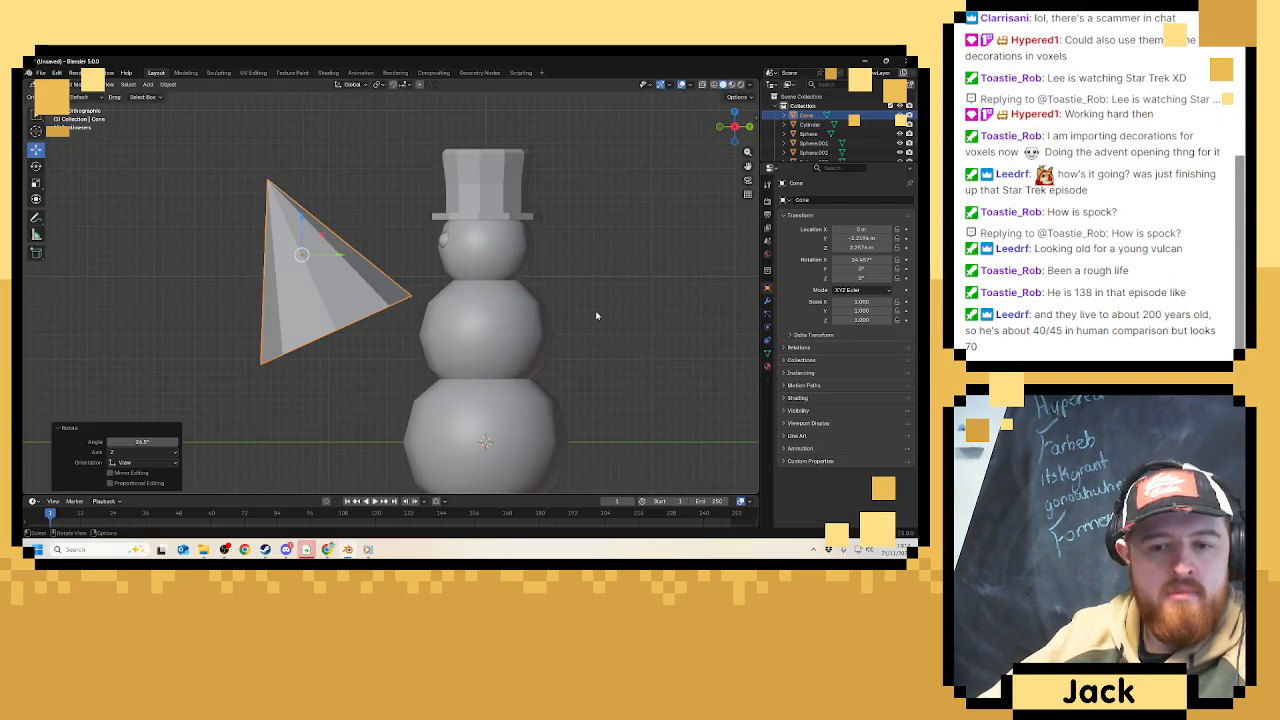
pyautogui.click(140, 441)
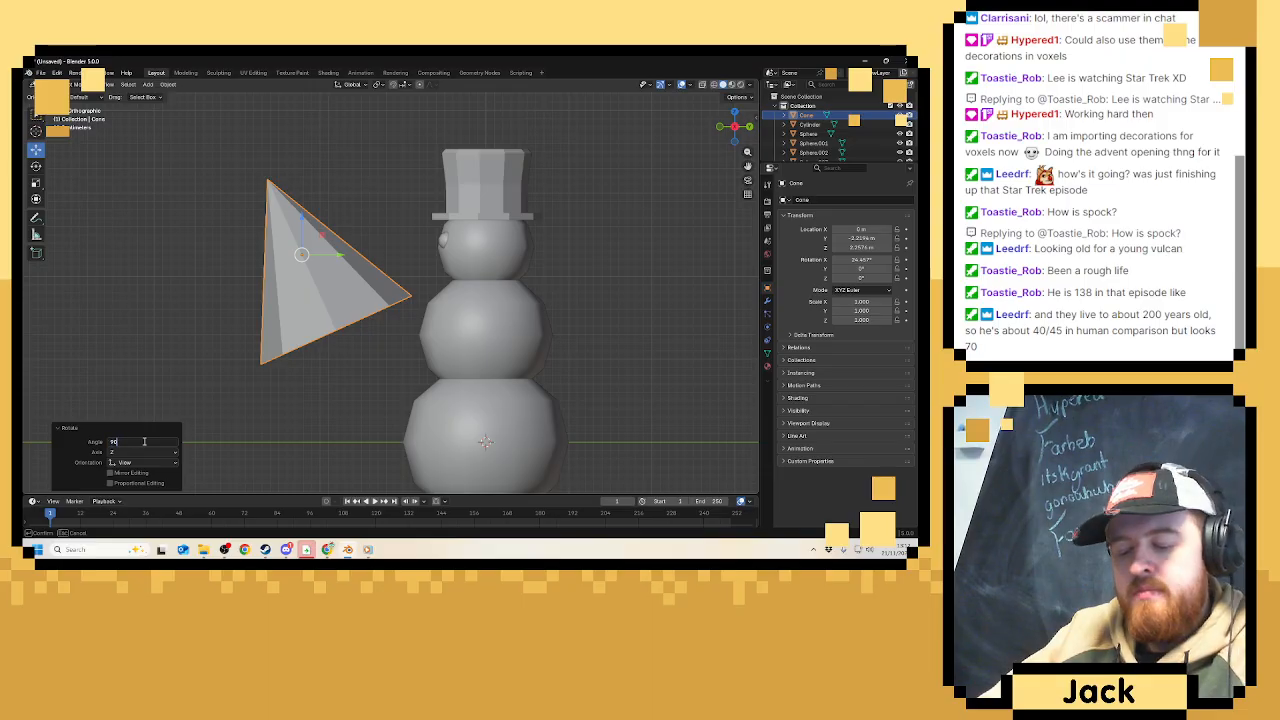
pyautogui.write('90')
pyautogui.press('Return')
# Stretch the cone along Y by a factor of about 1.63, then scale it down uniformly to about 0.6.
pyautogui.press('s')
pyautogui.press('z')
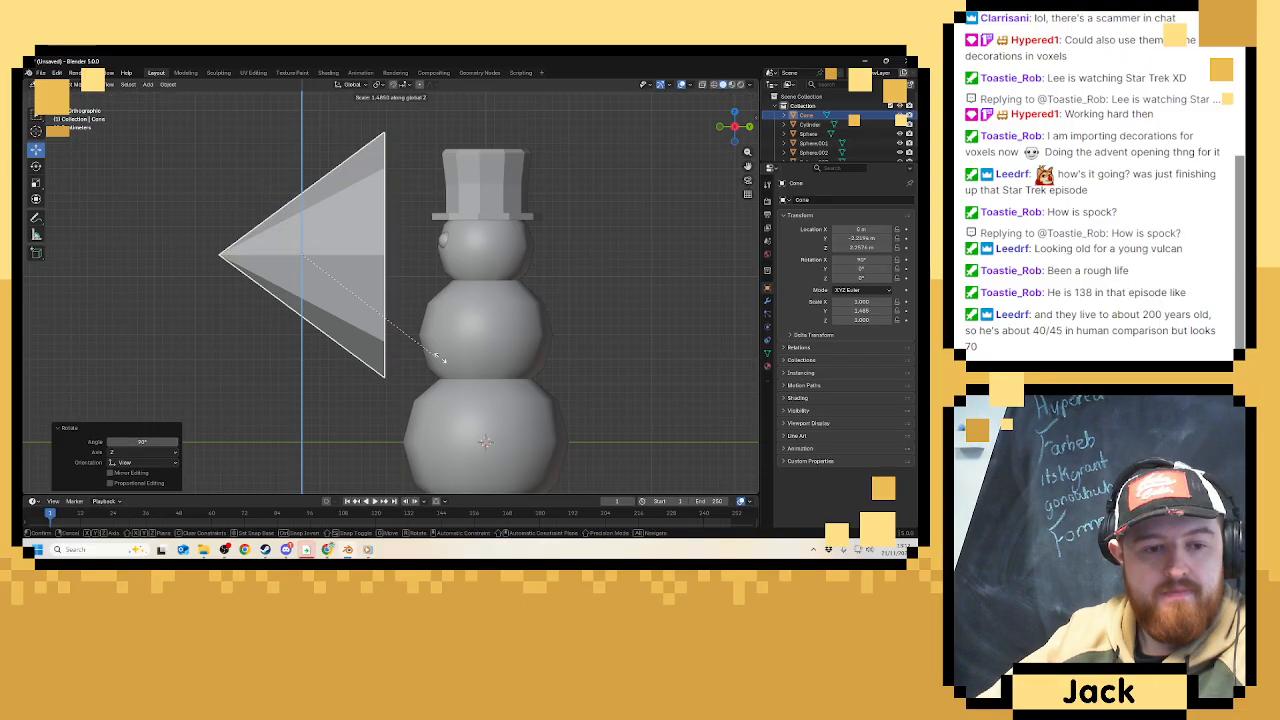
pyautogui.press('y')
pyautogui.click(465, 356)
pyautogui.press('s')
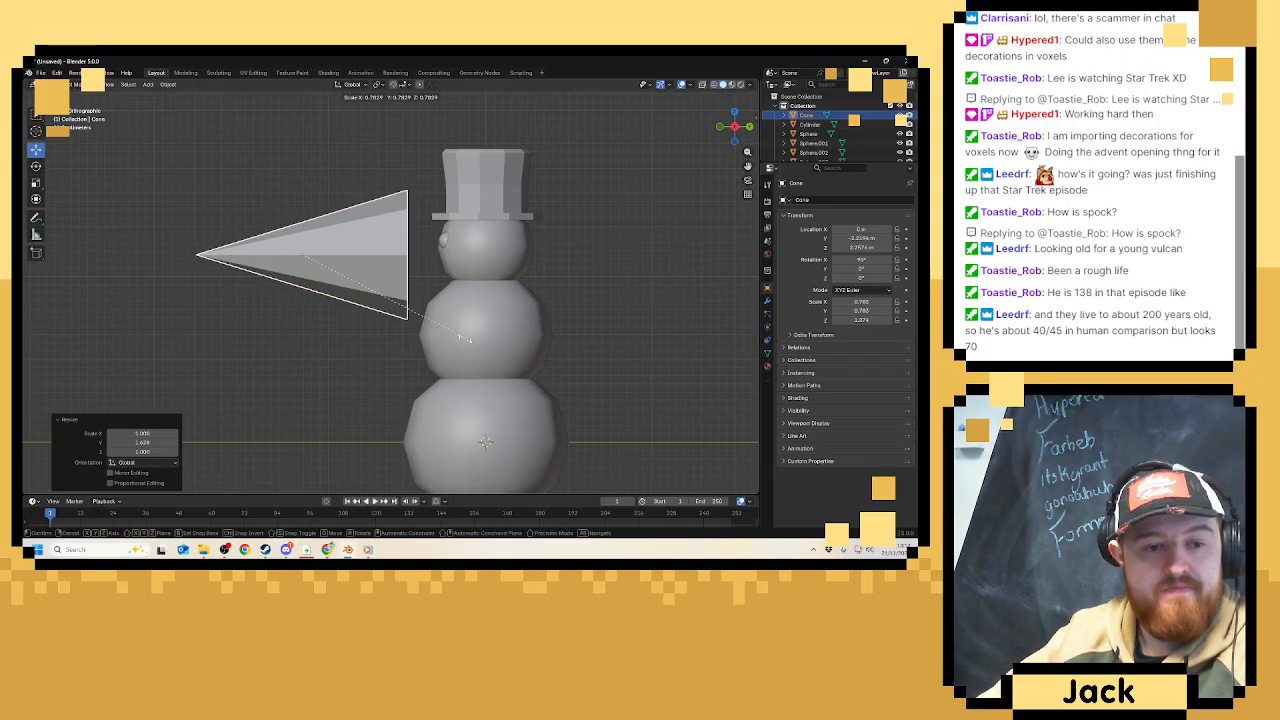
pyautogui.click(409, 336)
# Try to place a loop cut across the stretched cone in Edit Mode.
pyautogui.moveTo(409, 336); pyautogui.dragTo(300, 414, button='middle')
pyautogui.scroll(3, 285, 441)
pyautogui.press('Tab')
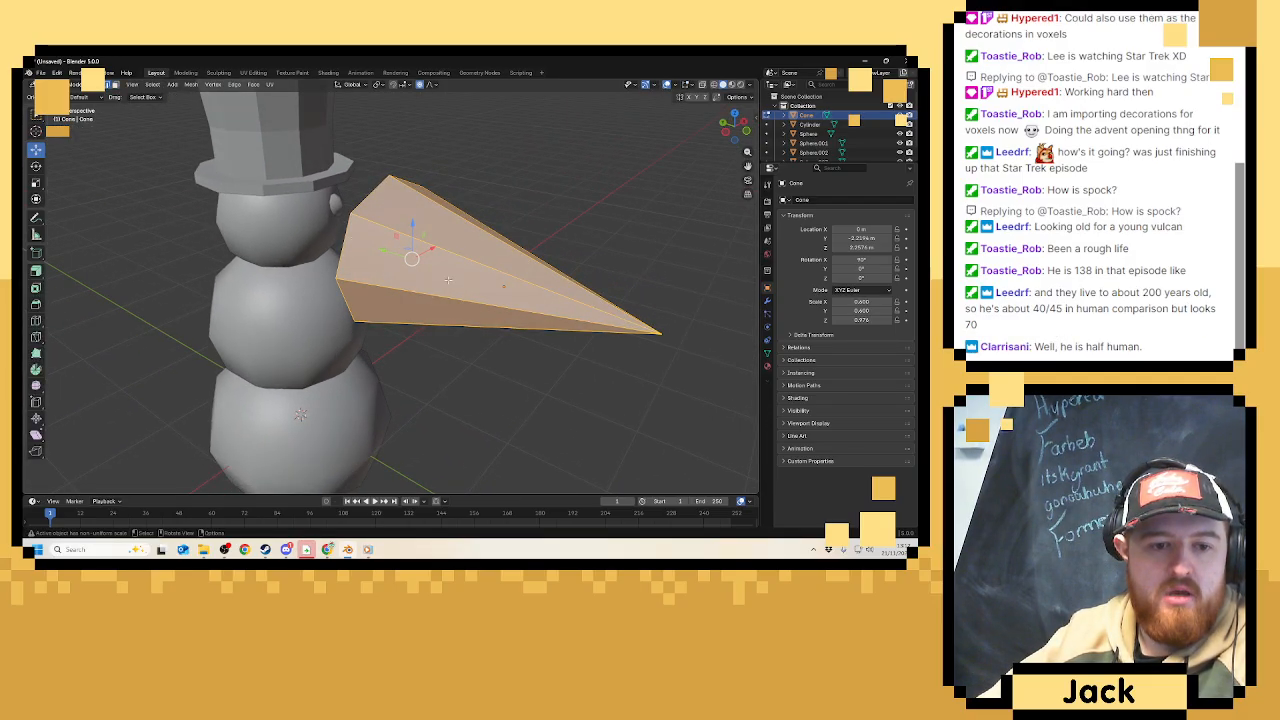
pyautogui.moveTo(297, 196); pyautogui.dragTo(160, 250, button='middle')
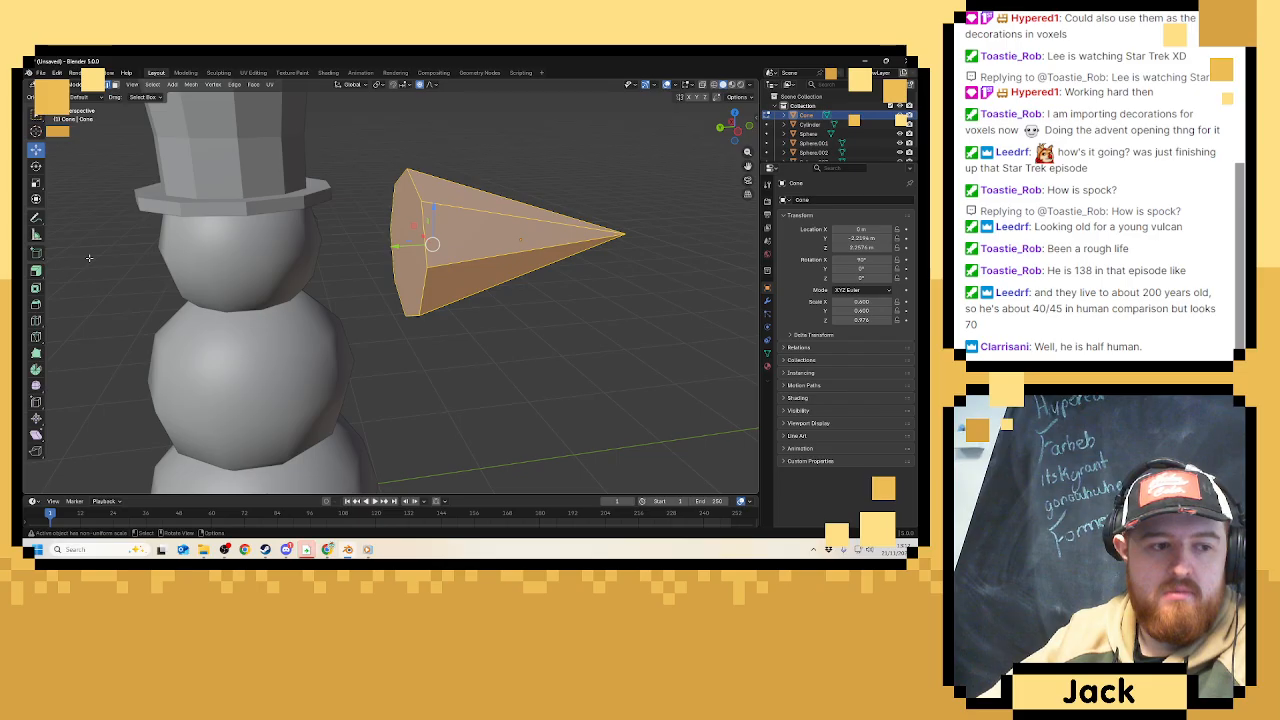
pyautogui.click(36, 320)
pyautogui.moveTo(516, 221); pyautogui.dragTo(484, 232, button='middle')
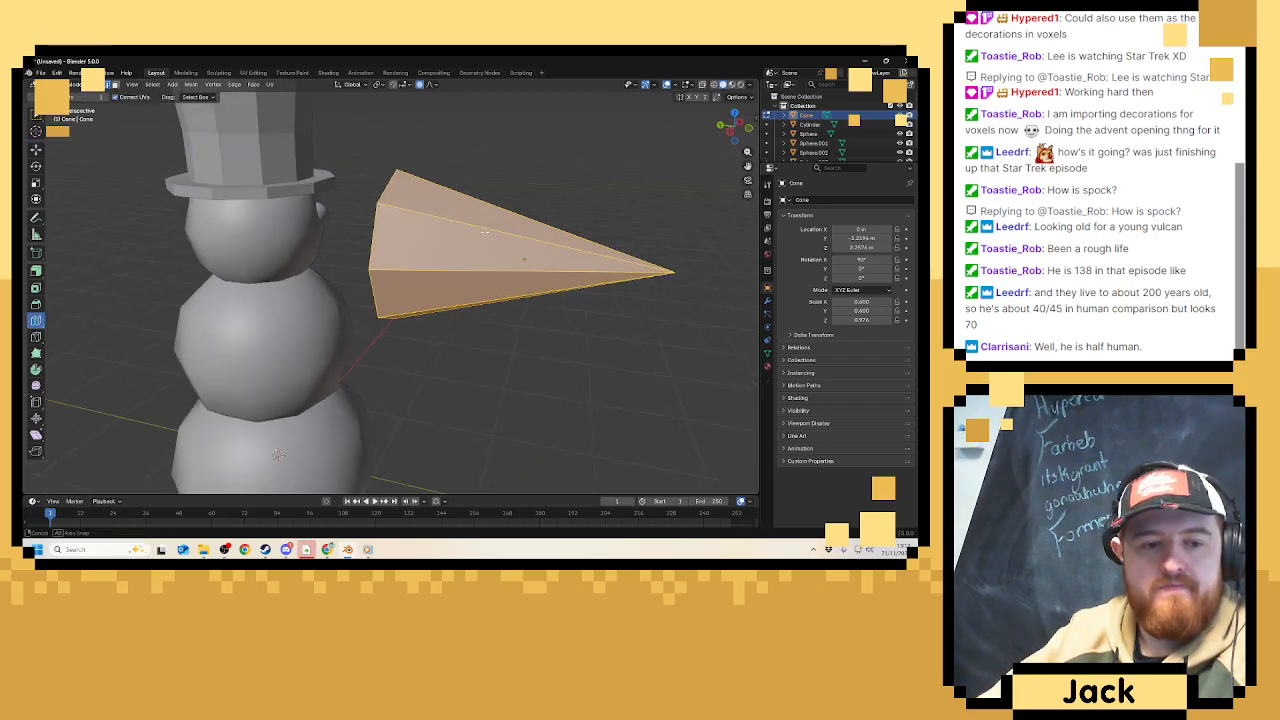
pyautogui.scroll(-5, 482, 226)
pyautogui.press('Tab')
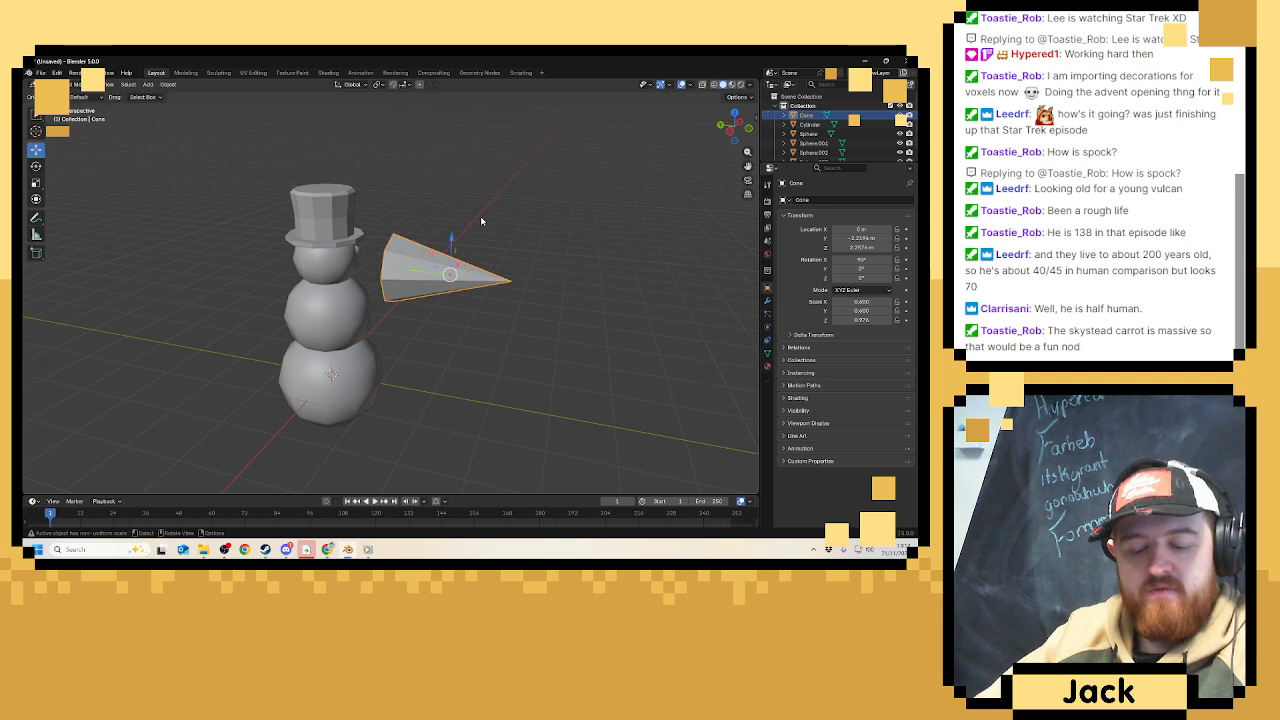
# Delete the stretched cone from the scene.
pyautogui.press('x')
pyautogui.click(478, 221)
pyautogui.hotkey('ctrl', 'a')
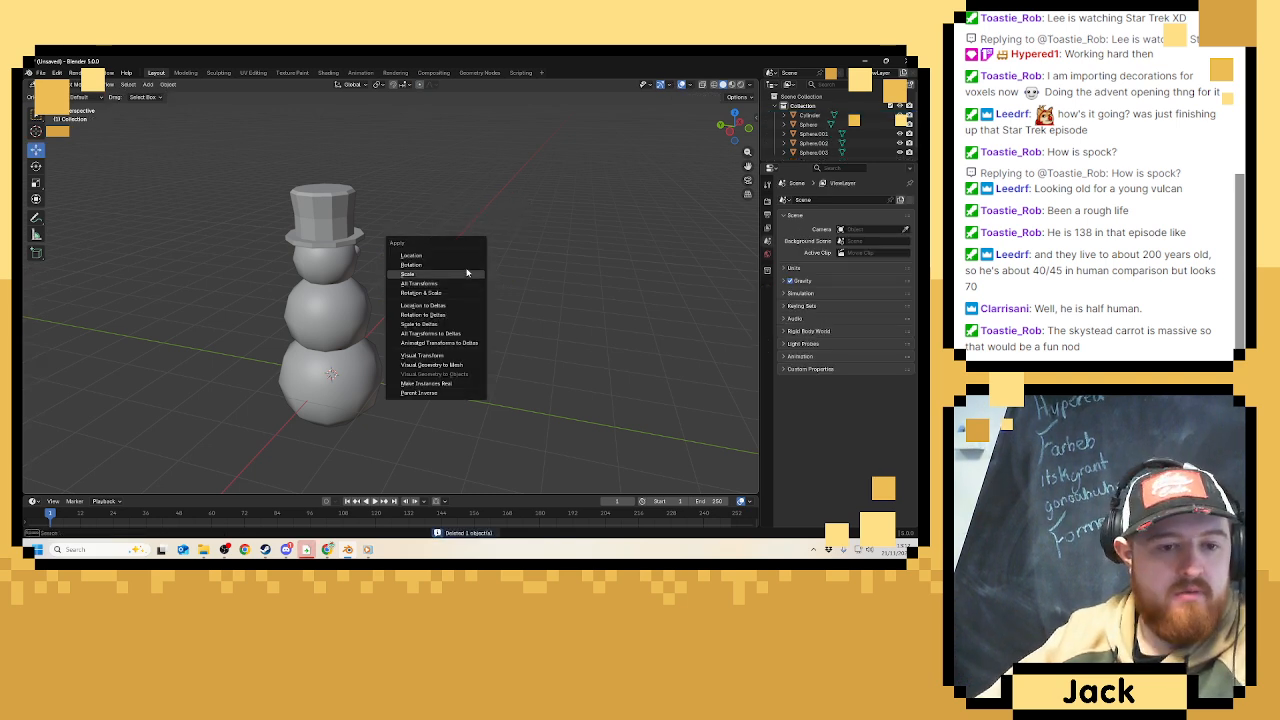
# Add a new 8-vertex cone and raise its Radius 2 slightly to give it a small blunt tip.
pyautogui.hotkey('shift', 'a')
pyautogui.moveTo(230, 219)
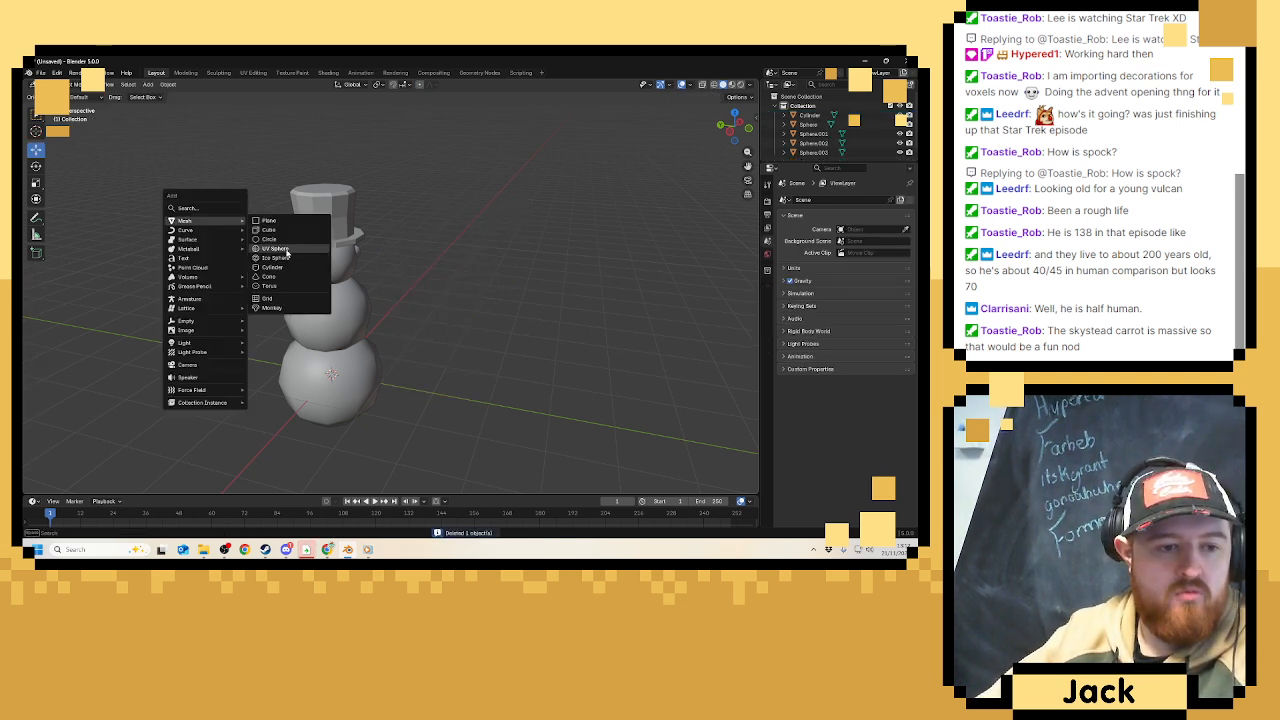
pyautogui.click(270, 276)
pyautogui.scroll(2, 270, 383)
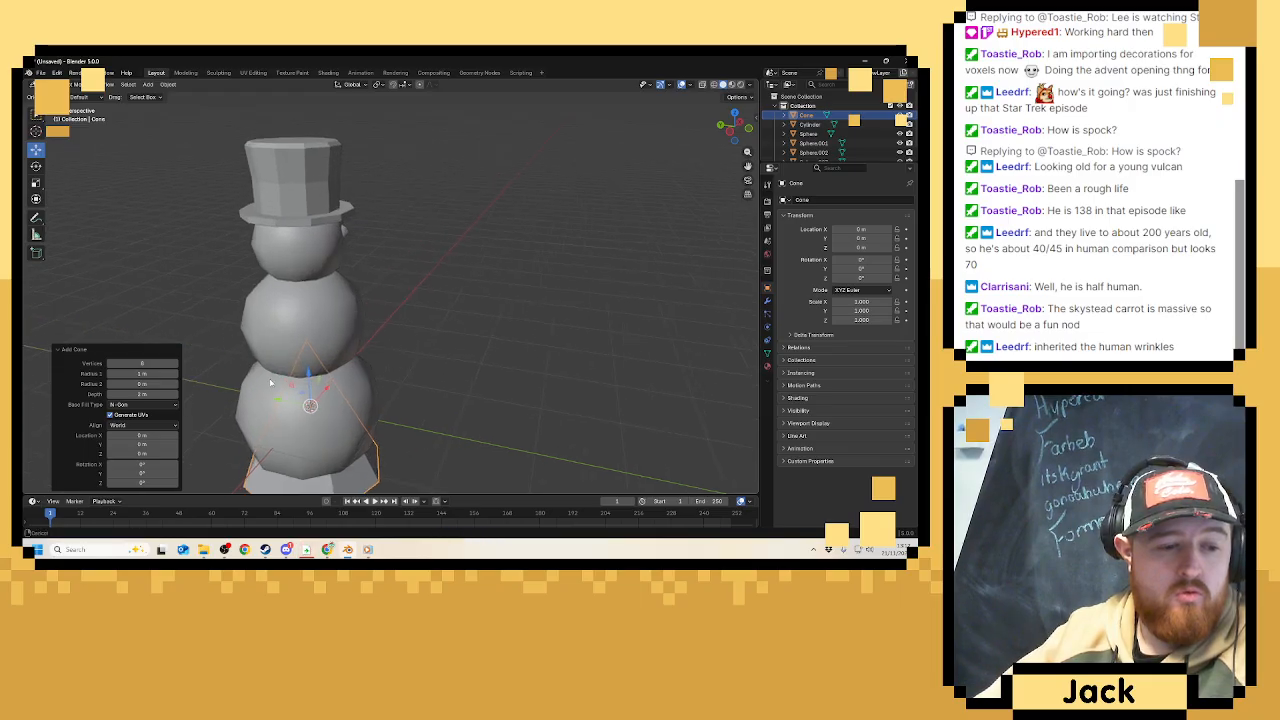
pyautogui.moveTo(270, 383); pyautogui.dragTo(230, 365, button='middle')
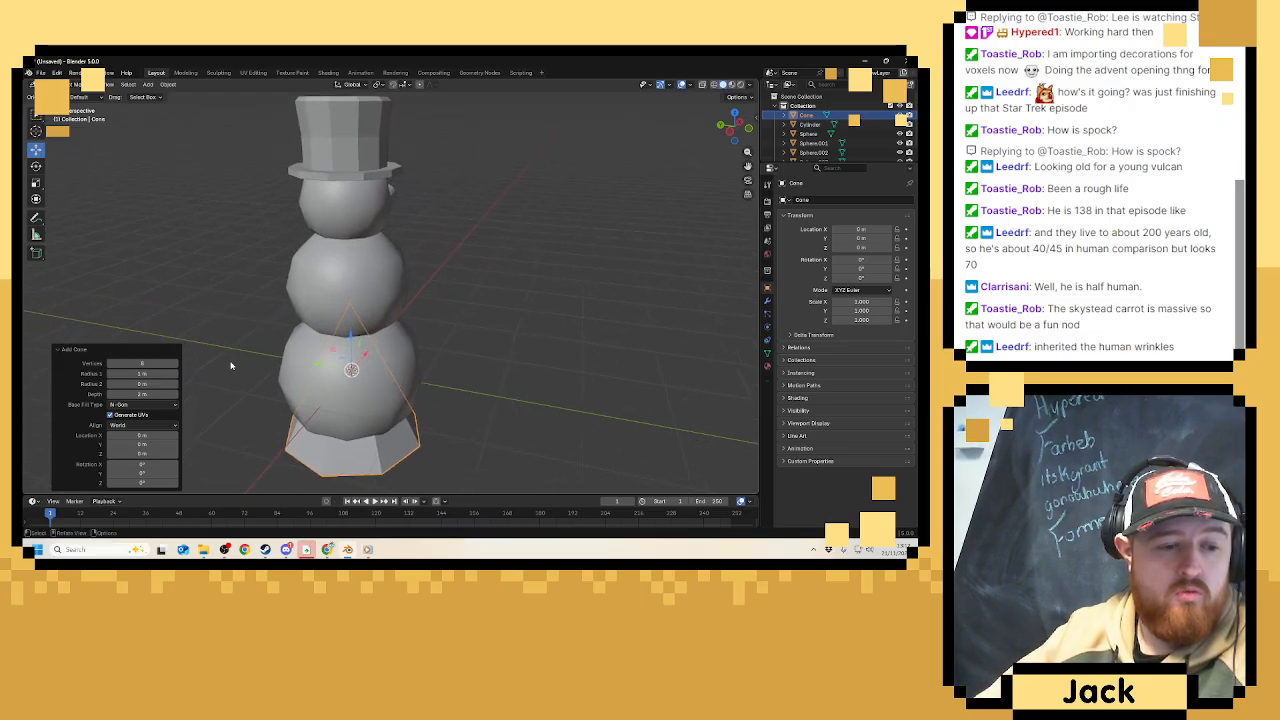
pyautogui.click(175, 394)
pyautogui.click(175, 394)
pyautogui.moveTo(372, 422); pyautogui.dragTo(377, 390, button='middle')
pyautogui.moveTo(176, 385); pyautogui.dragTo(182, 385)
pyautogui.moveTo(303, 383); pyautogui.dragTo(387, 431, button='middle')
# Move the new cone about 3.01 m along Y, clear of the snowman.
pyautogui.press('Tab')
pyautogui.scroll(-4, 388, 432)
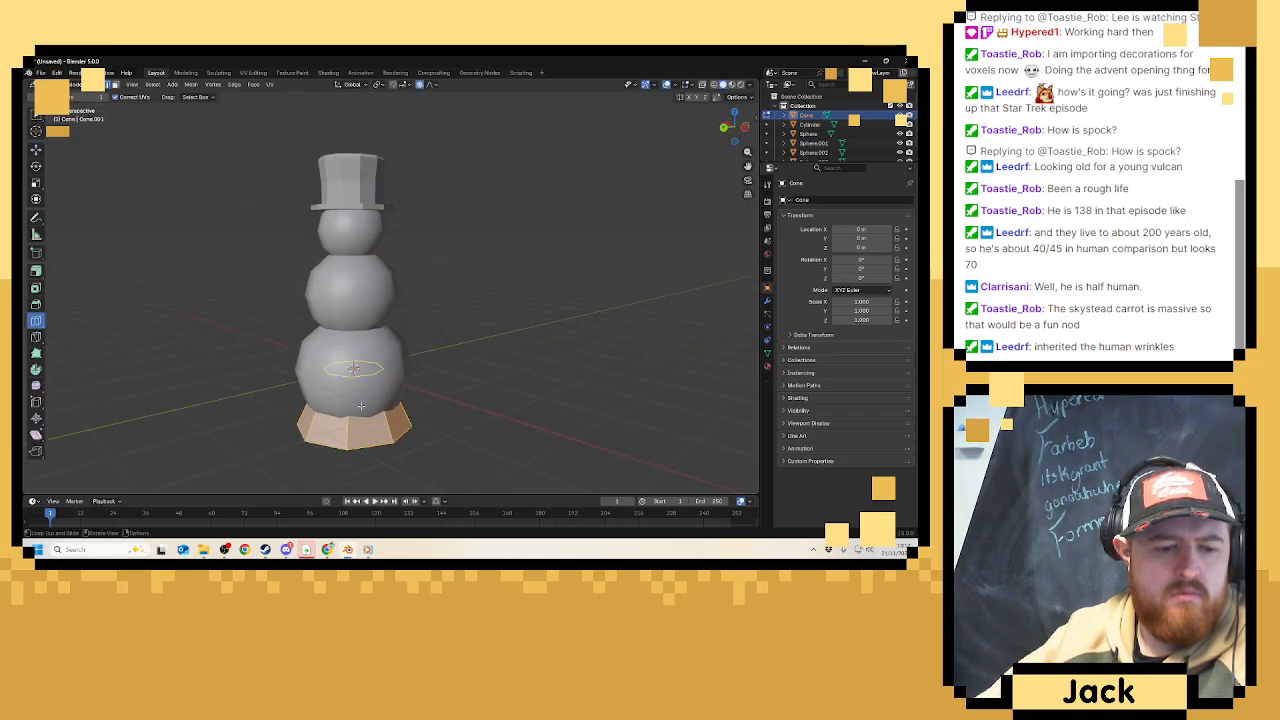
pyautogui.click(367, 388)
pyautogui.press('Tab')
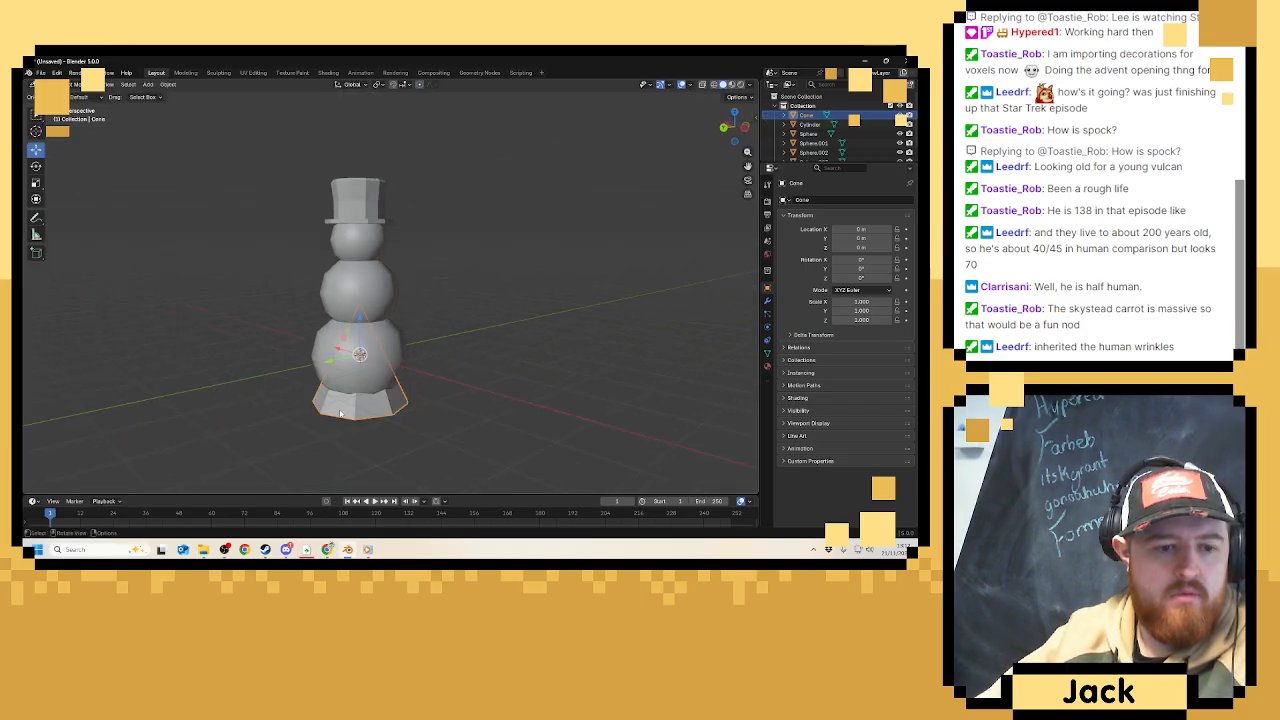
pyautogui.moveTo(328, 362); pyautogui.dragTo(181, 392)
# Add a single loop cut around the cone's sides, then return to Object Mode.
pyautogui.press('Tab')
pyautogui.click(226, 410)
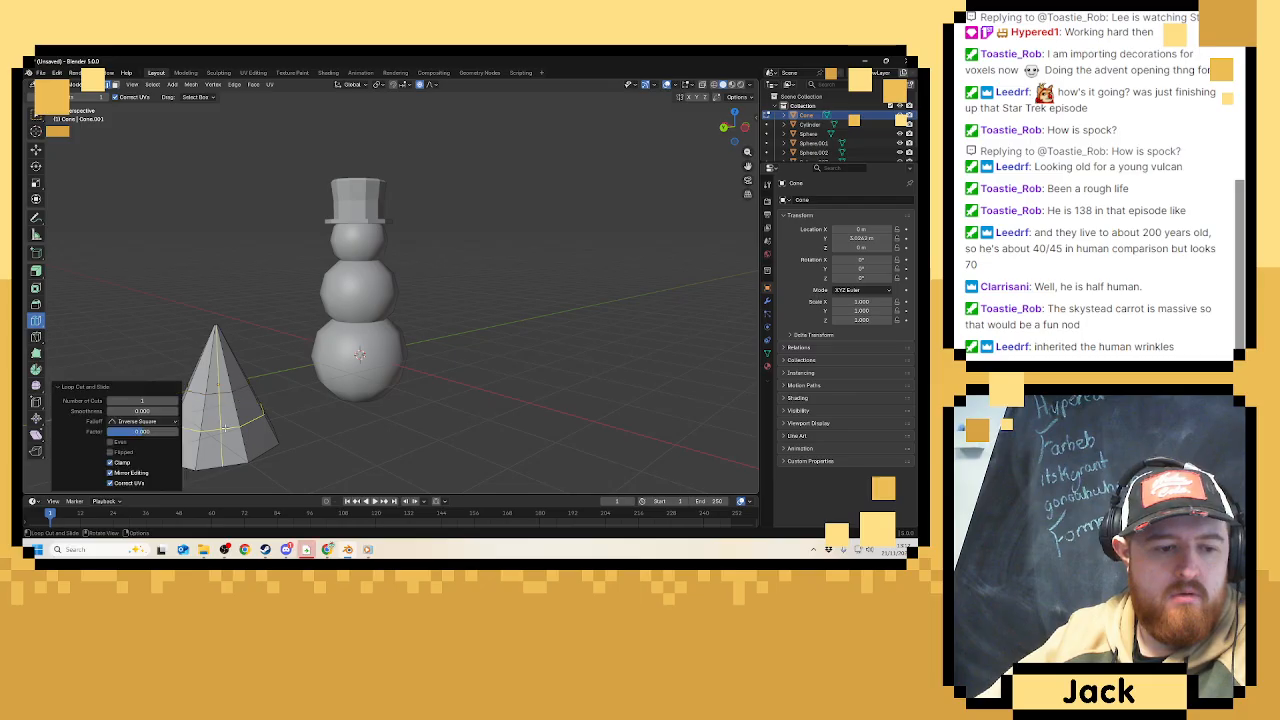
pyautogui.moveTo(305, 413); pyautogui.dragTo(273, 383, button='middle')
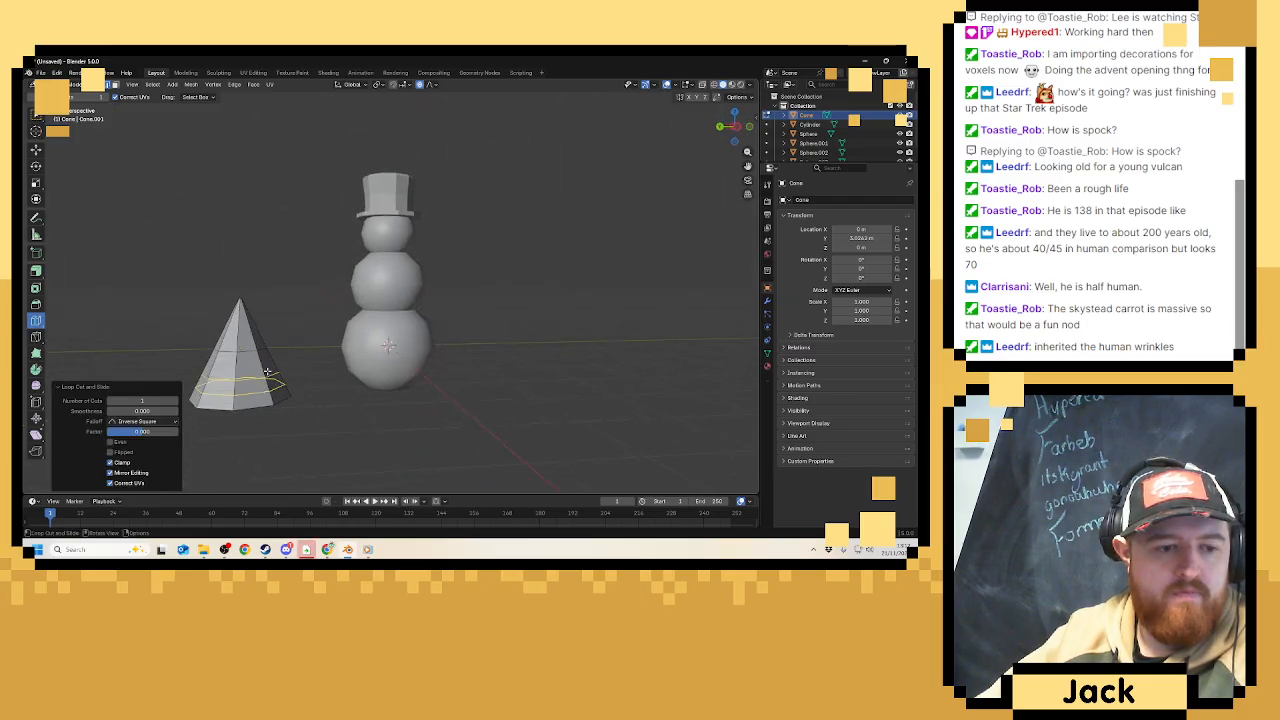
pyautogui.press('Tab')
# Rotate the cone by exactly 90° in the side view so its blunt tip points along negative Y.
pyautogui.press('KP_3')
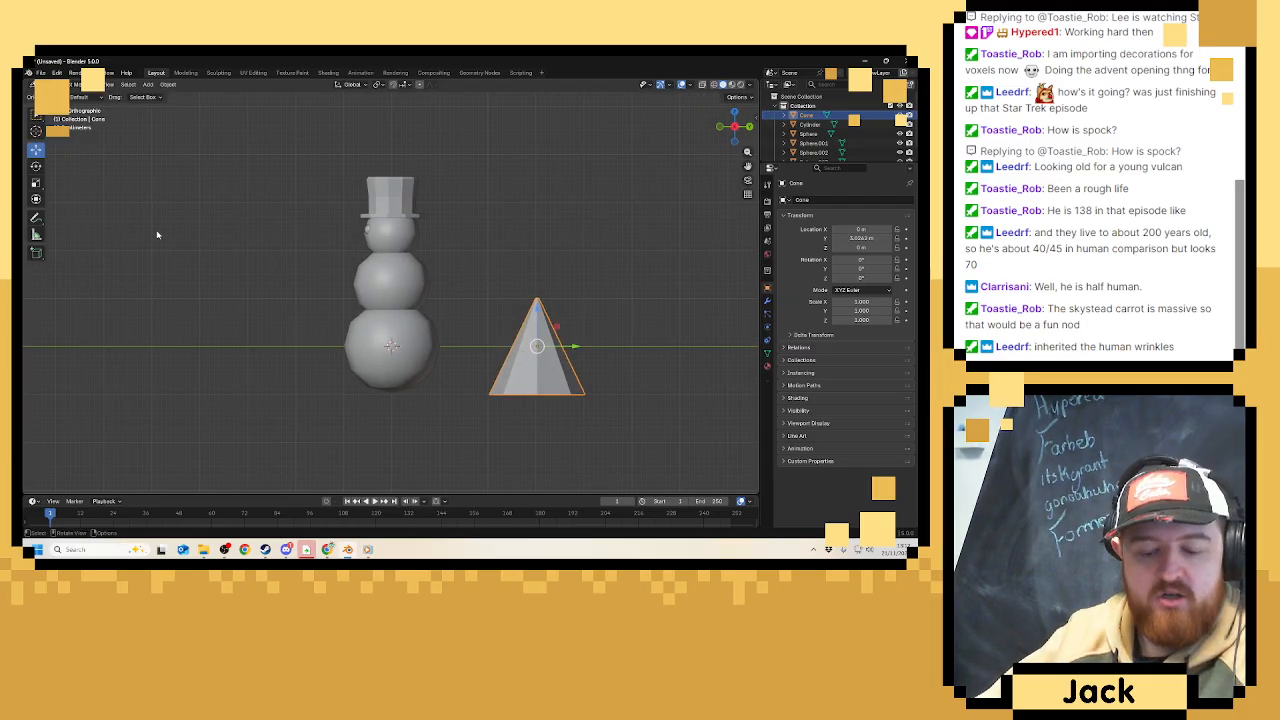
pyautogui.press('r')
pyautogui.click(575, 375)
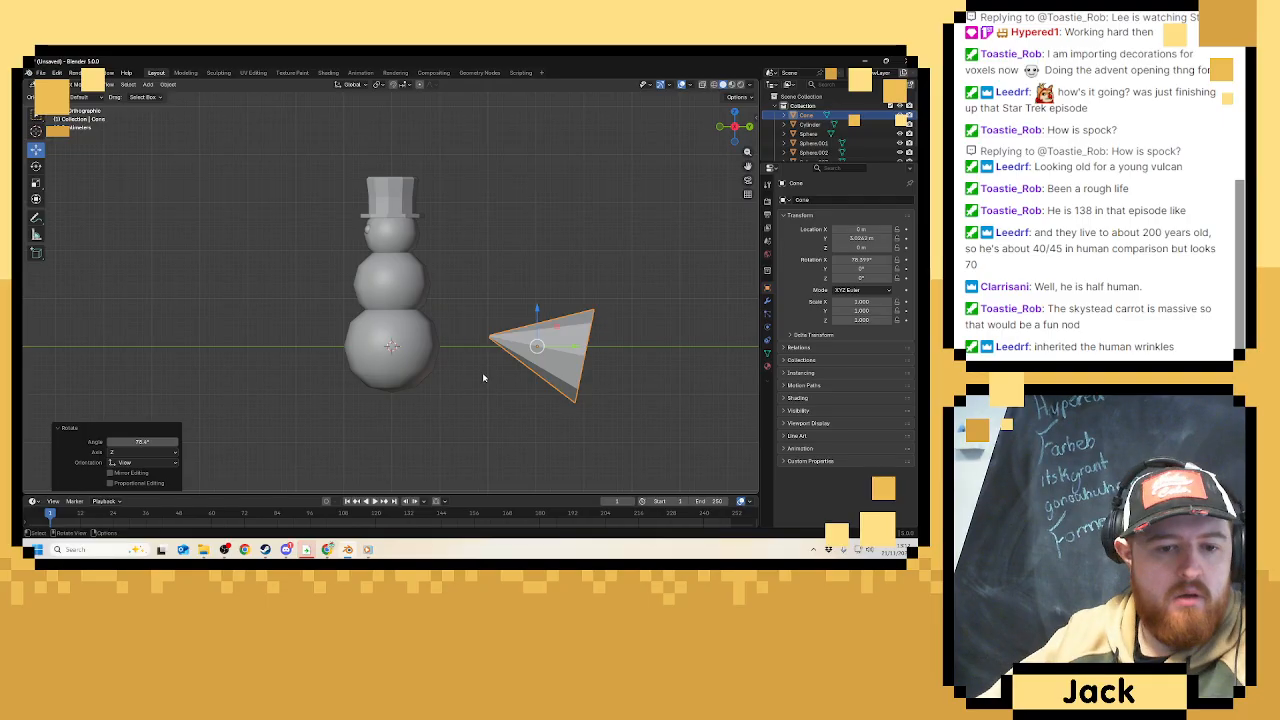
pyautogui.moveTo(575, 378); pyautogui.dragTo(538, 382, button='middle')
pyautogui.scroll(6, 517, 260)
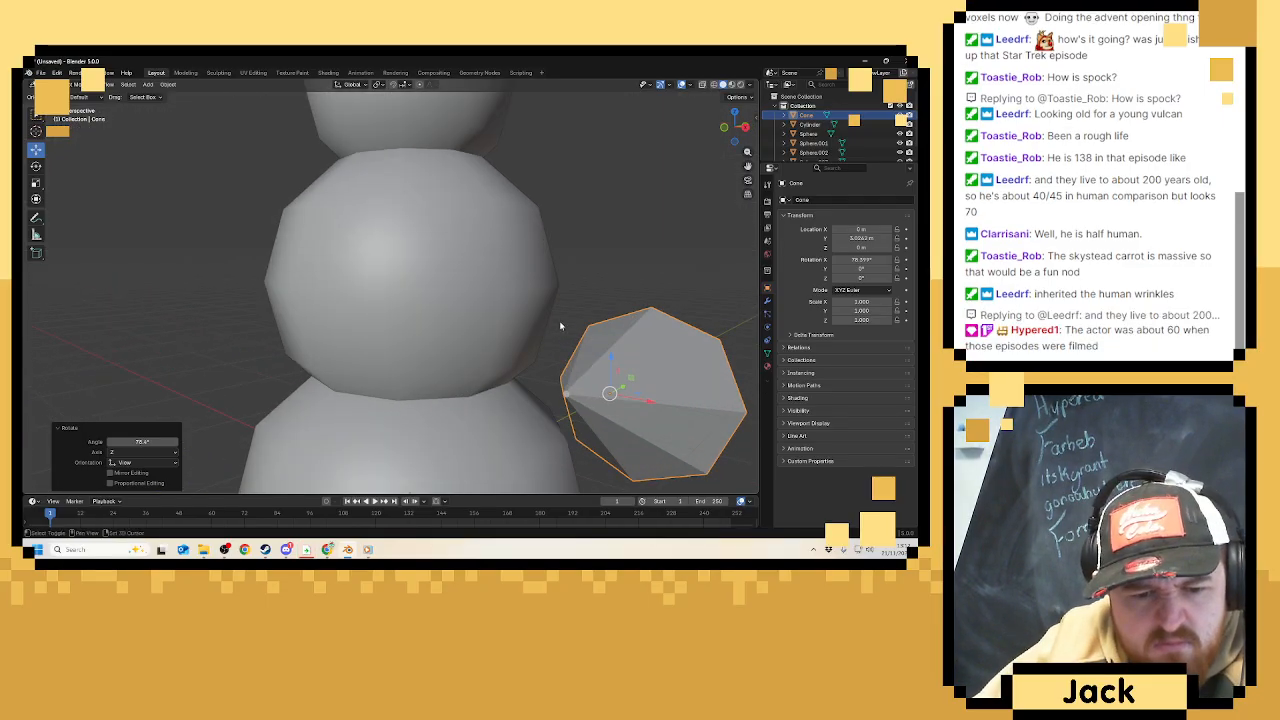
pyautogui.moveTo(561, 326); pyautogui.dragTo(443, 360, button='middle')
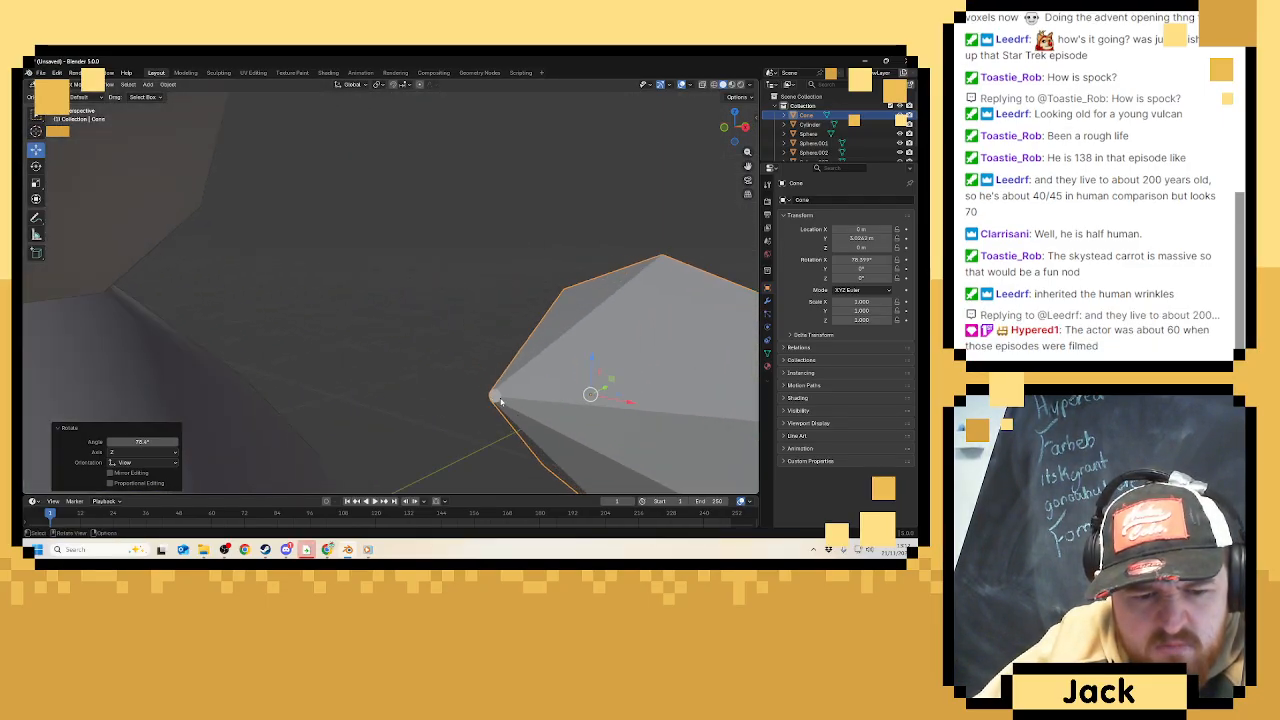
pyautogui.scroll(-5, 488, 380)
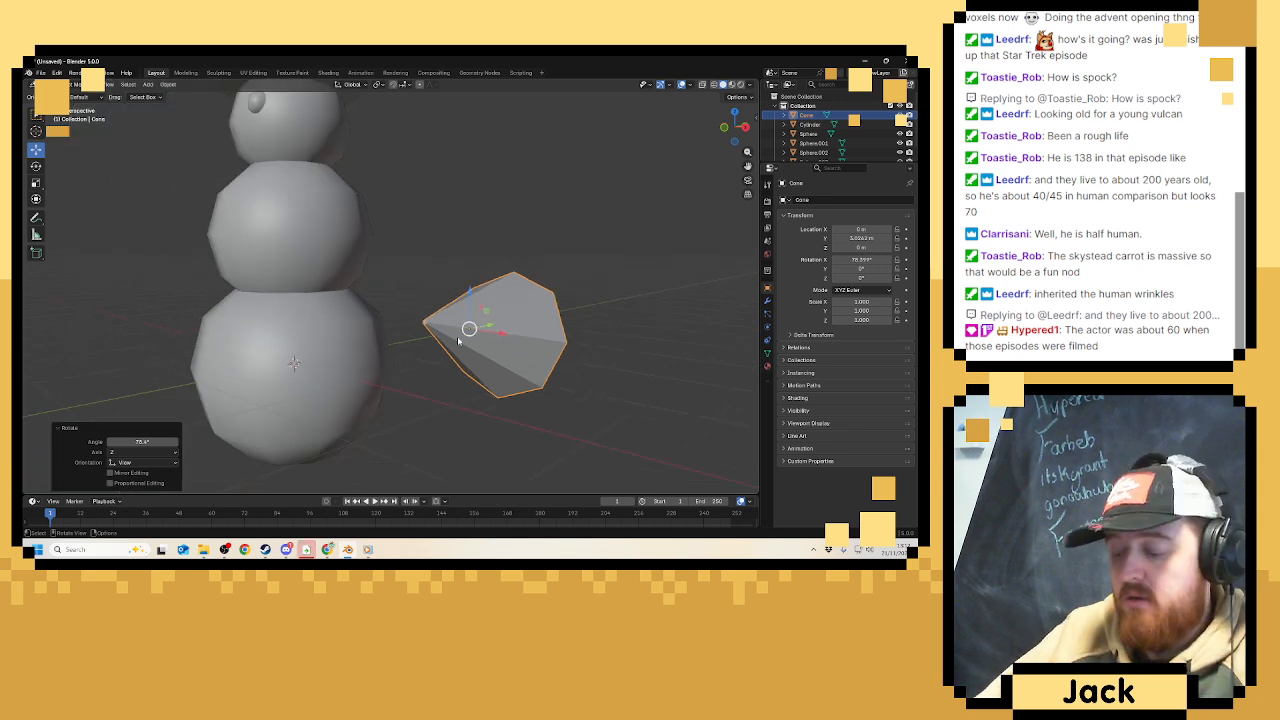
pyautogui.press('KP_3')
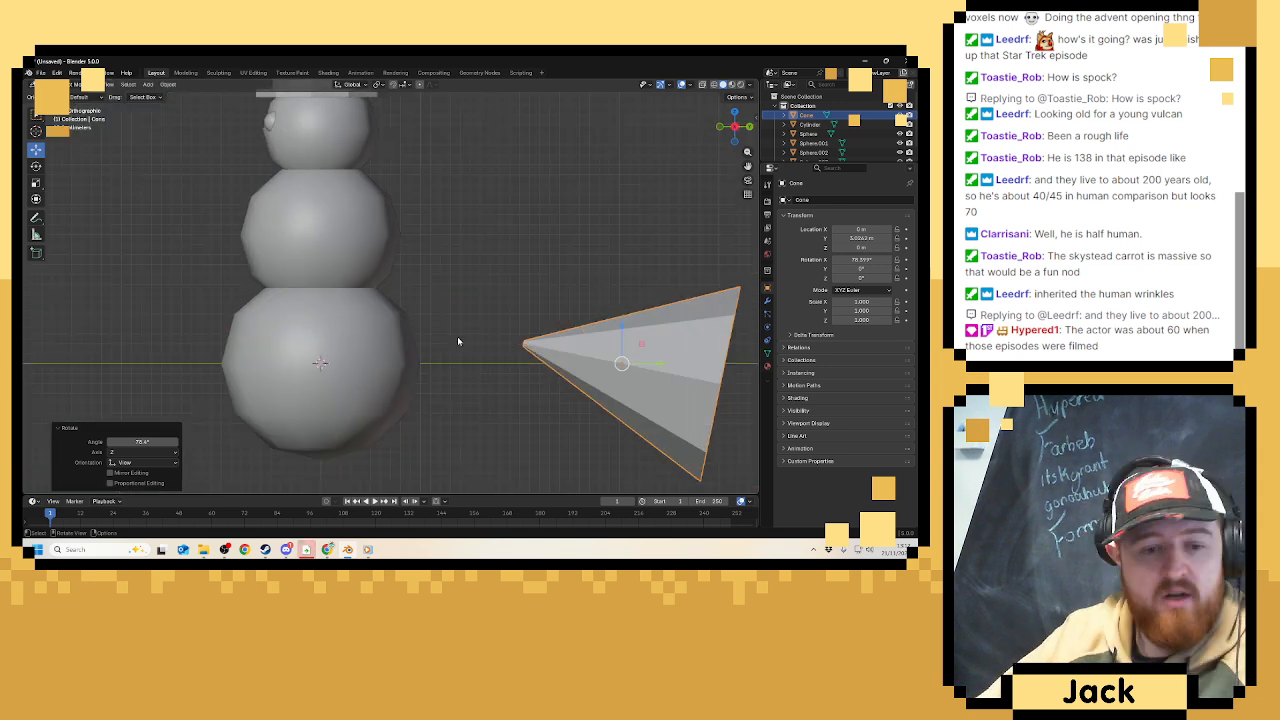
pyautogui.click(137, 442)
pyautogui.press('Return')
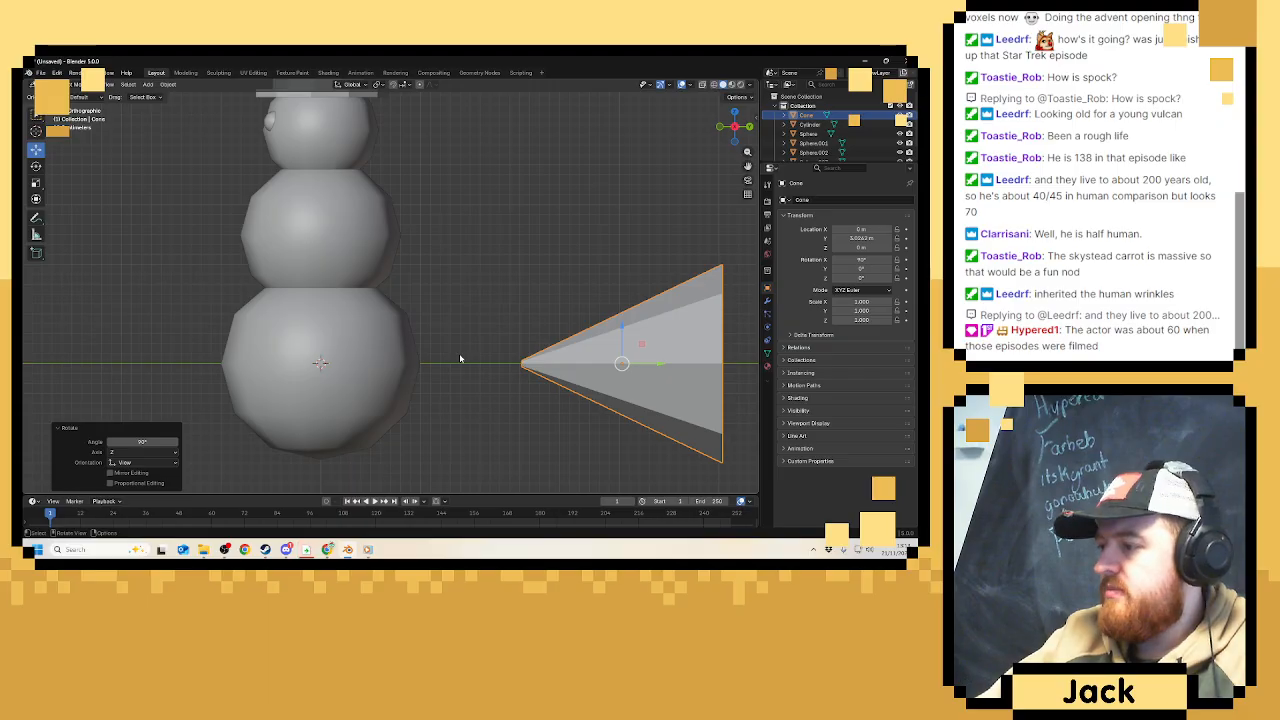
# Move the cone to about -1.56 m along Y and raise it to about 1.96 m along Z.
pyautogui.scroll(-4, 667, 367)
pyautogui.press('g')
pyautogui.press('y')
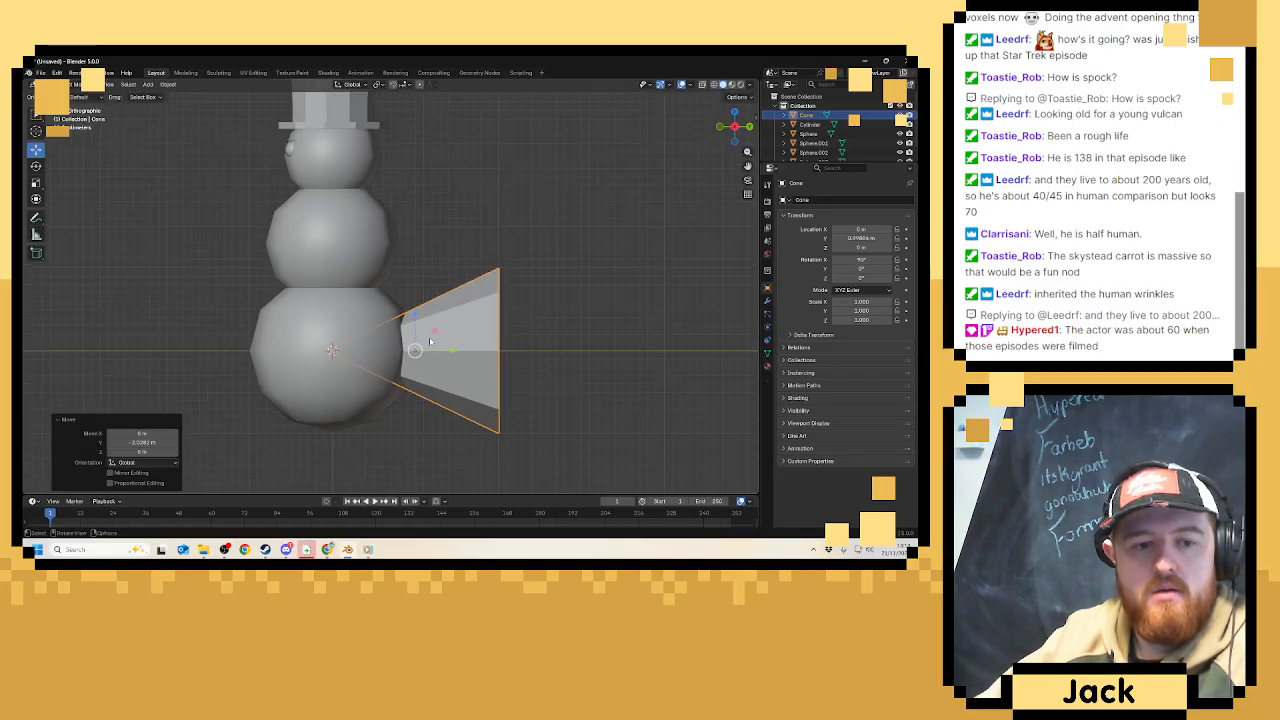
pyautogui.click(478, 371)
pyautogui.press('g')
pyautogui.press('y')
pyautogui.click(352, 313)
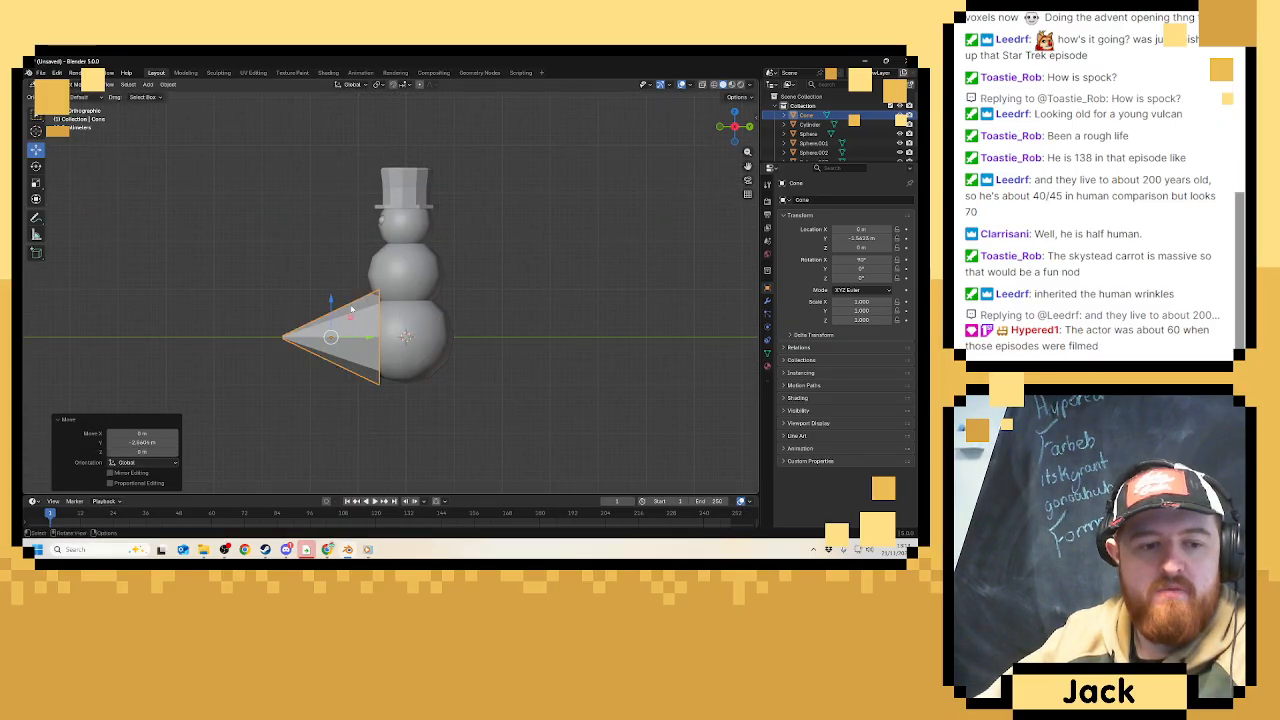
pyautogui.moveTo(334, 303); pyautogui.dragTo(334, 211)
# Stretch the cone along Y by a factor of about 1.6, then scale it uniformly by about 0.345.
pyautogui.scroll(6, 343, 194)
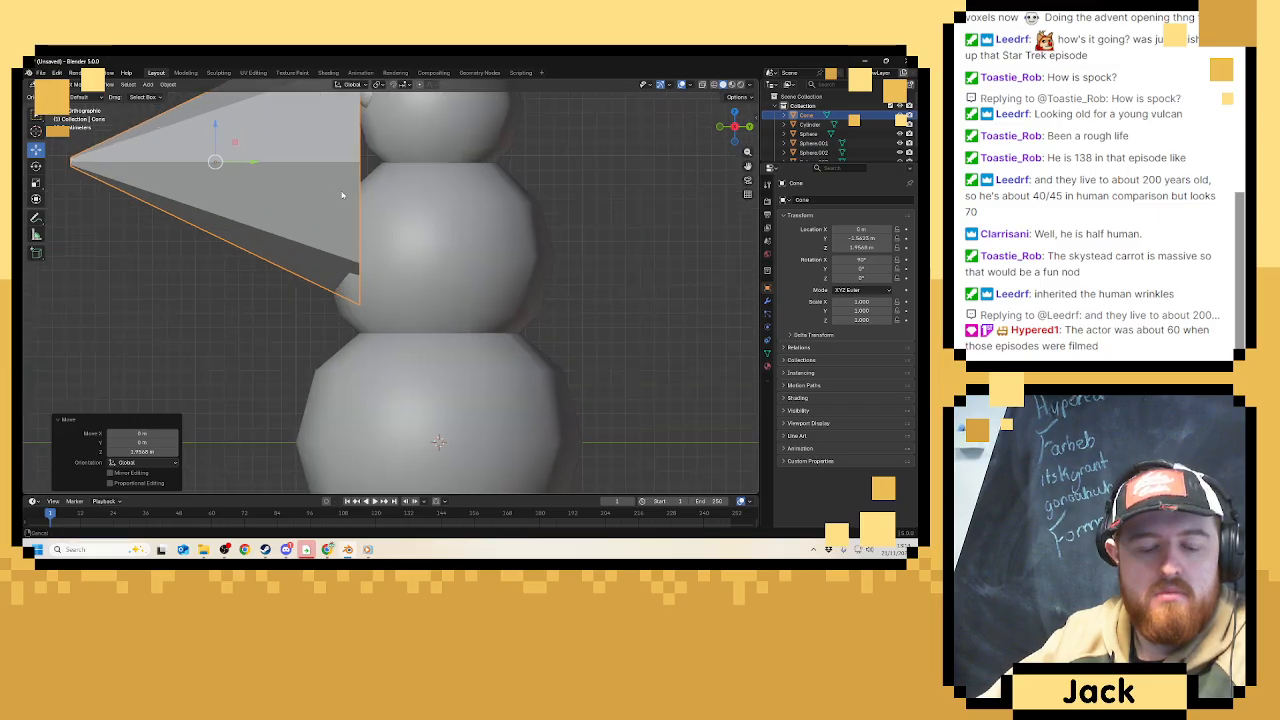
pyautogui.keyDown('shift'); pyautogui.moveTo(443, 191); pyautogui.dragTo(497, 238, button='middle'); pyautogui.keyUp('shift')
pyautogui.press('s')
pyautogui.press('y')
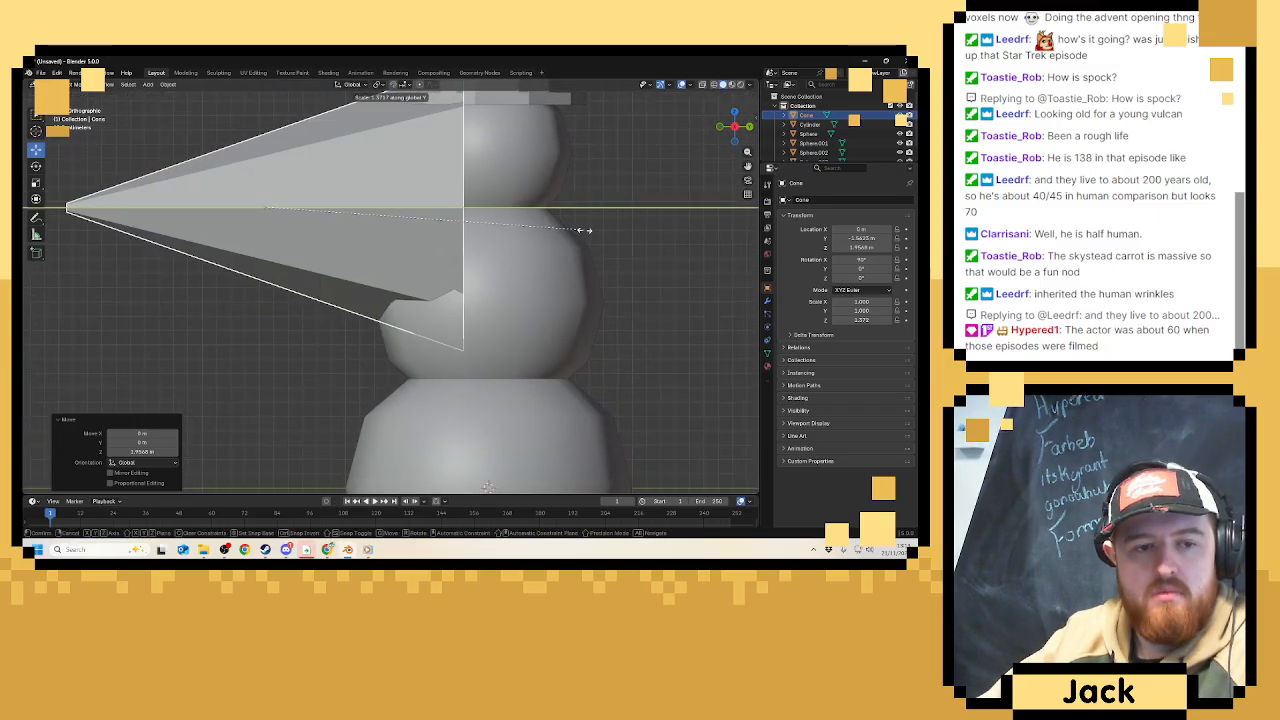
pyautogui.click(637, 227)
pyautogui.press('s')
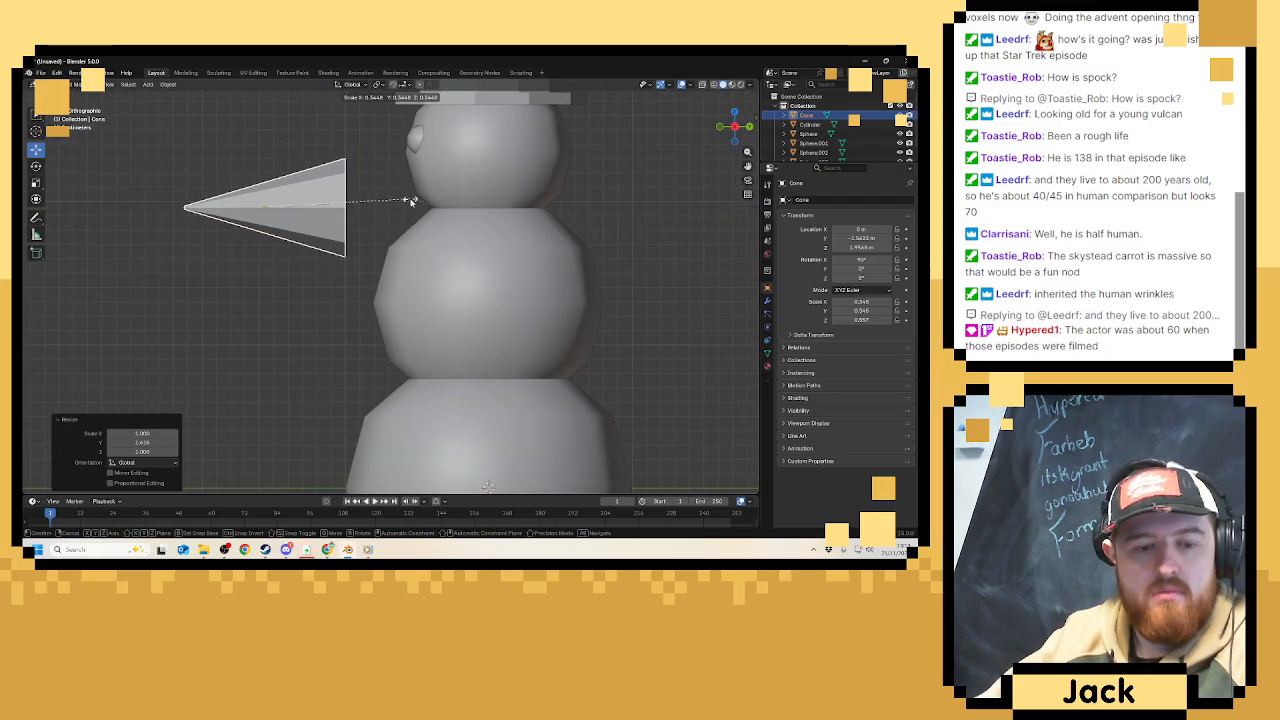
pyautogui.click(400, 198)
# Enter Edit Mode on the cone and select its flat base face with the Move tool active.
pyautogui.keyDown('shift'); pyautogui.moveTo(398, 195); pyautogui.dragTo(505, 222, button='middle'); pyautogui.keyUp('shift')
pyautogui.scroll(2, 489, 223)
pyautogui.press('Tab')
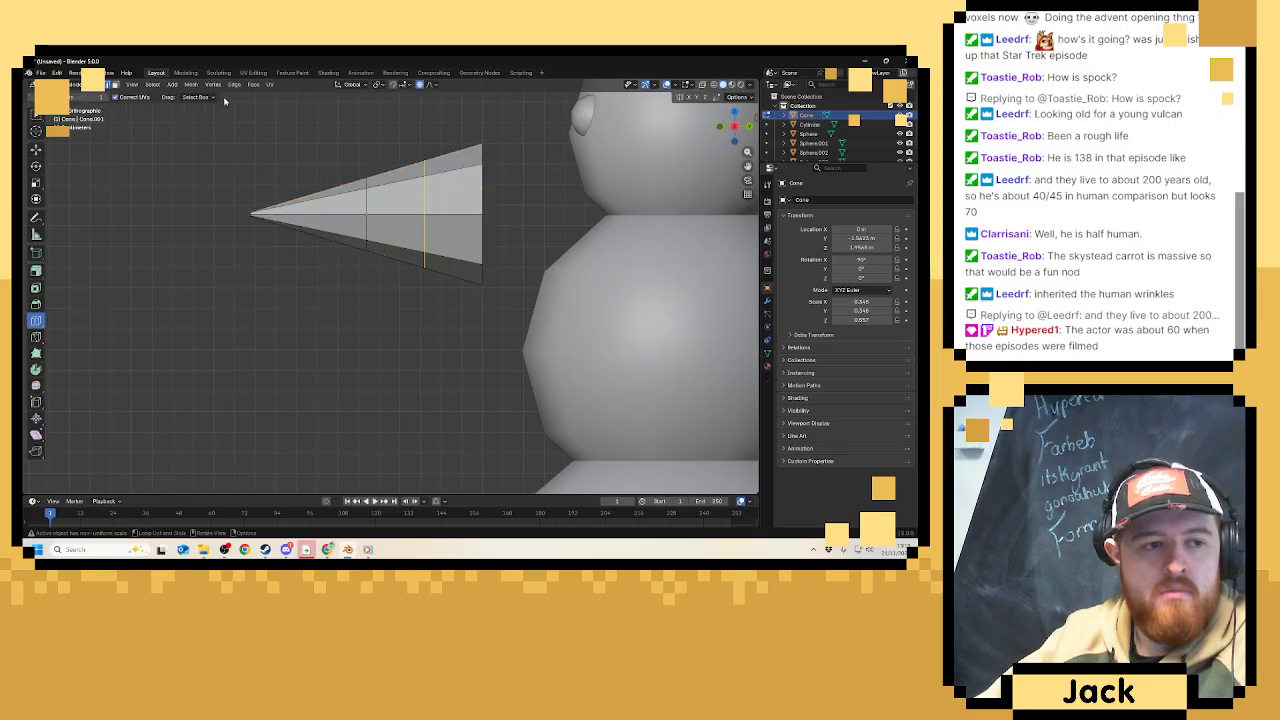
pyautogui.moveTo(397, 178); pyautogui.dragTo(294, 183, button='middle')
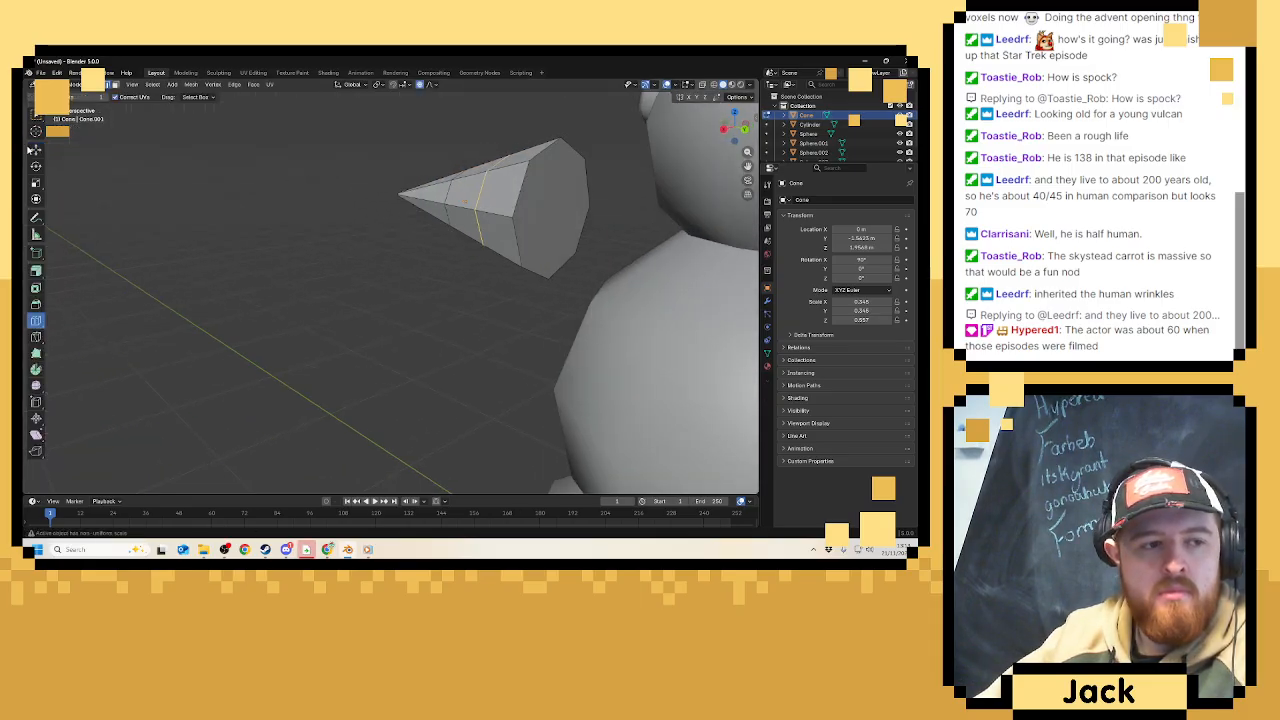
pyautogui.click(36, 149)
pyautogui.click(550, 210)
pyautogui.moveTo(550, 210); pyautogui.dragTo(505, 205, button='middle')
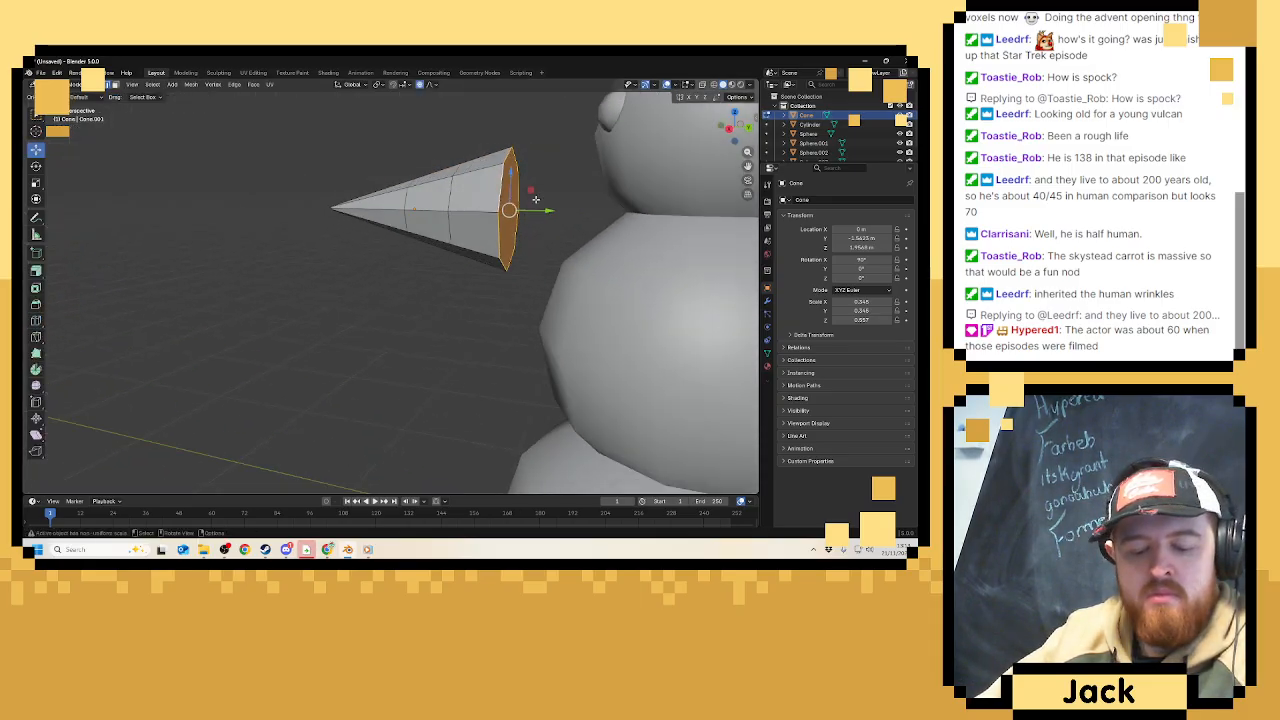
# Try scaling the cone's base face along Z by about 0.67 with proportional editing.
pyautogui.press('s')
pyautogui.press('z')
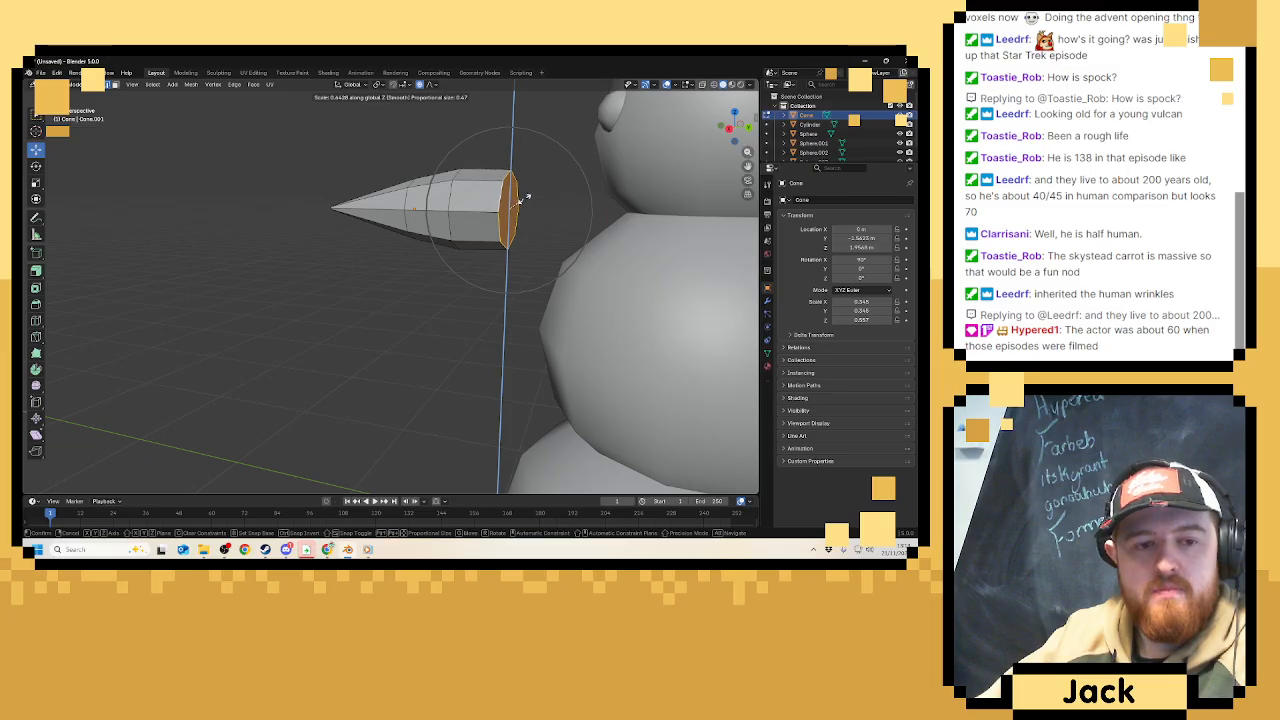
pyautogui.click(520, 200)
pyautogui.moveTo(518, 204); pyautogui.dragTo(510, 212, button='middle')
pyautogui.scroll(3, 510, 212)
# Delete the cone's base face so its wide end is open.
pyautogui.press('x')
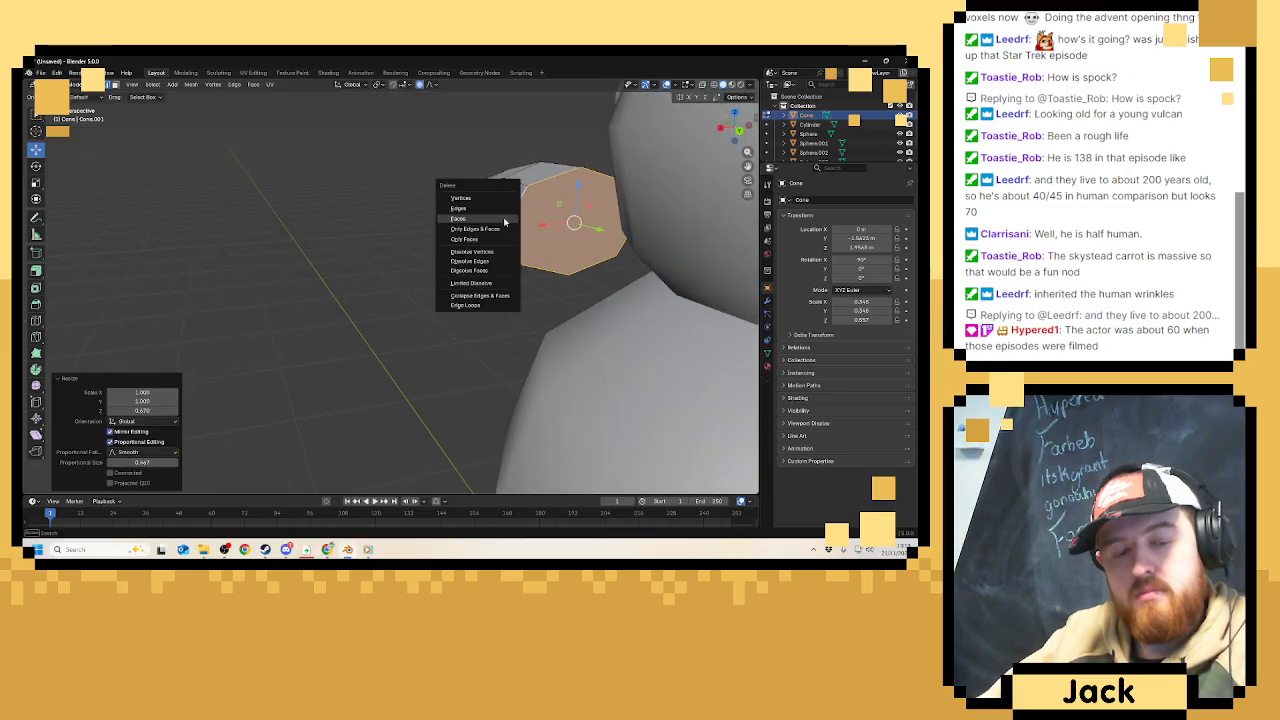
pyautogui.click(505, 221)
pyautogui.scroll(-5, 490, 225)
pyautogui.moveTo(490, 225); pyautogui.dragTo(362, 204, button='middle')
pyautogui.scroll(2, 450, 230)
pyautogui.press('Tab')
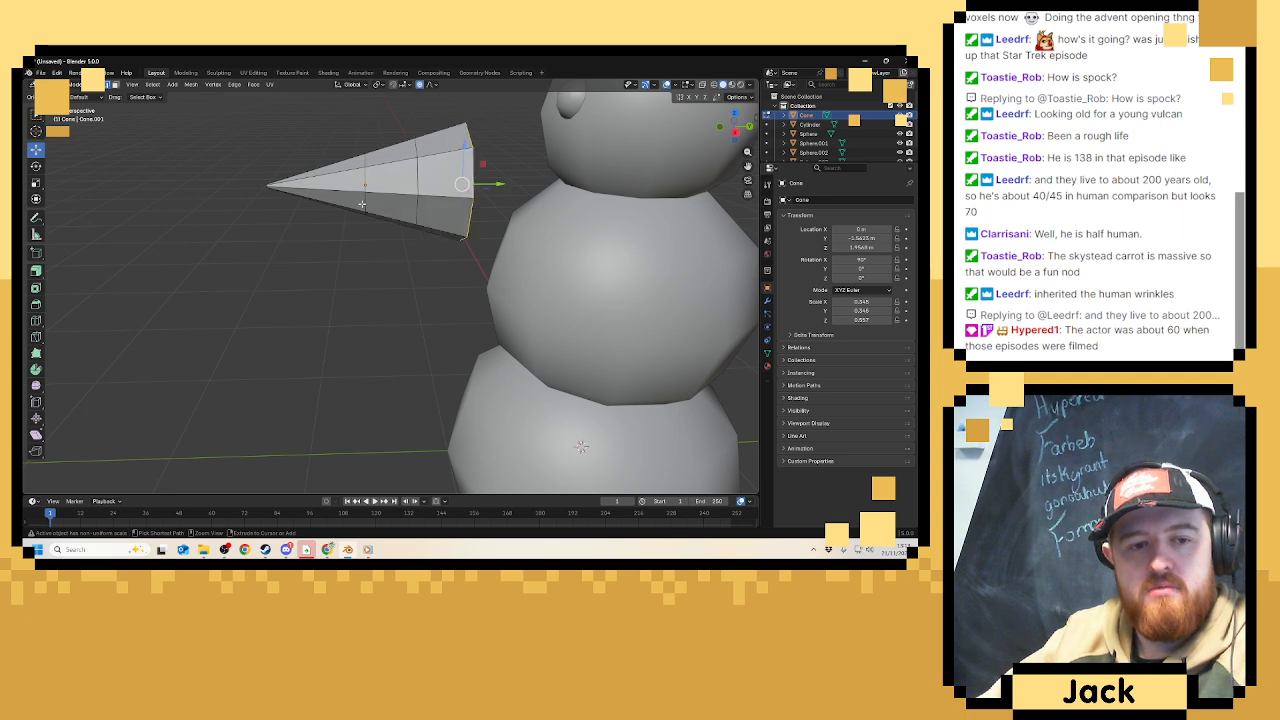
pyautogui.press('Tab')
pyautogui.press('Tab')
pyautogui.moveTo(470, 188); pyautogui.dragTo(412, 181, button='middle')
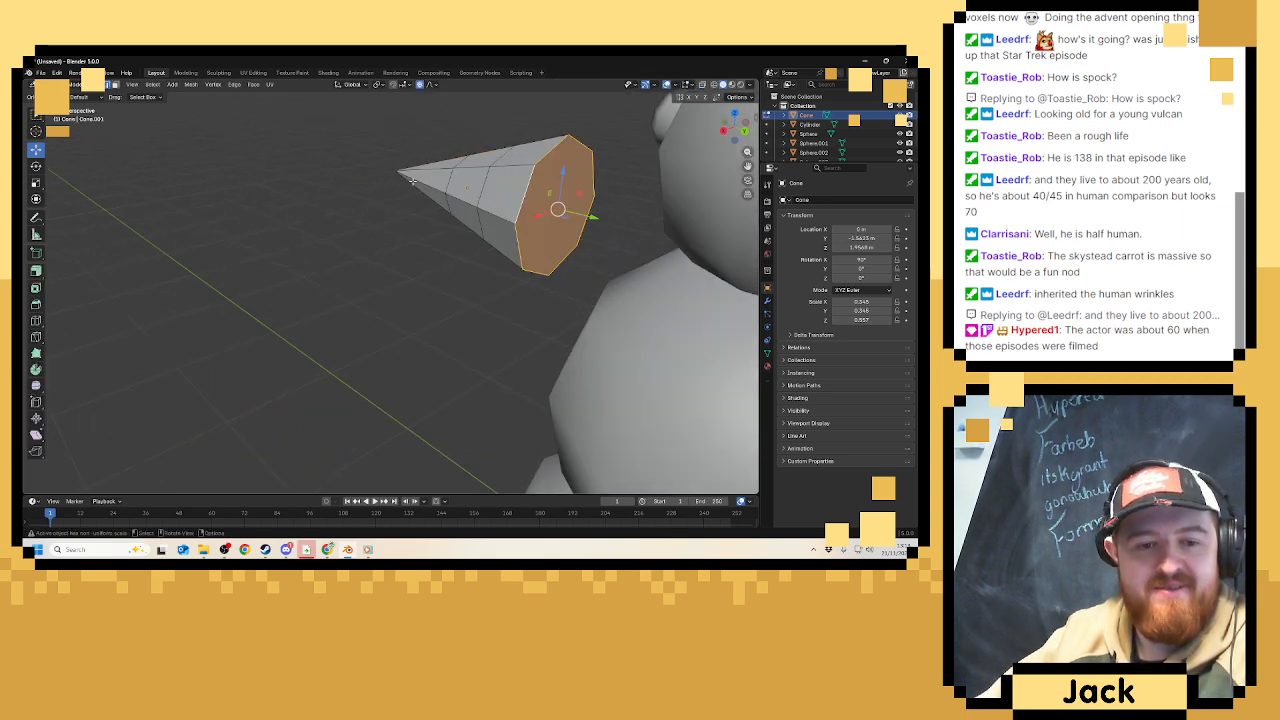
pyautogui.press('x')
pyautogui.click(505, 210)
pyautogui.moveTo(505, 210); pyautogui.dragTo(608, 440, button='middle')
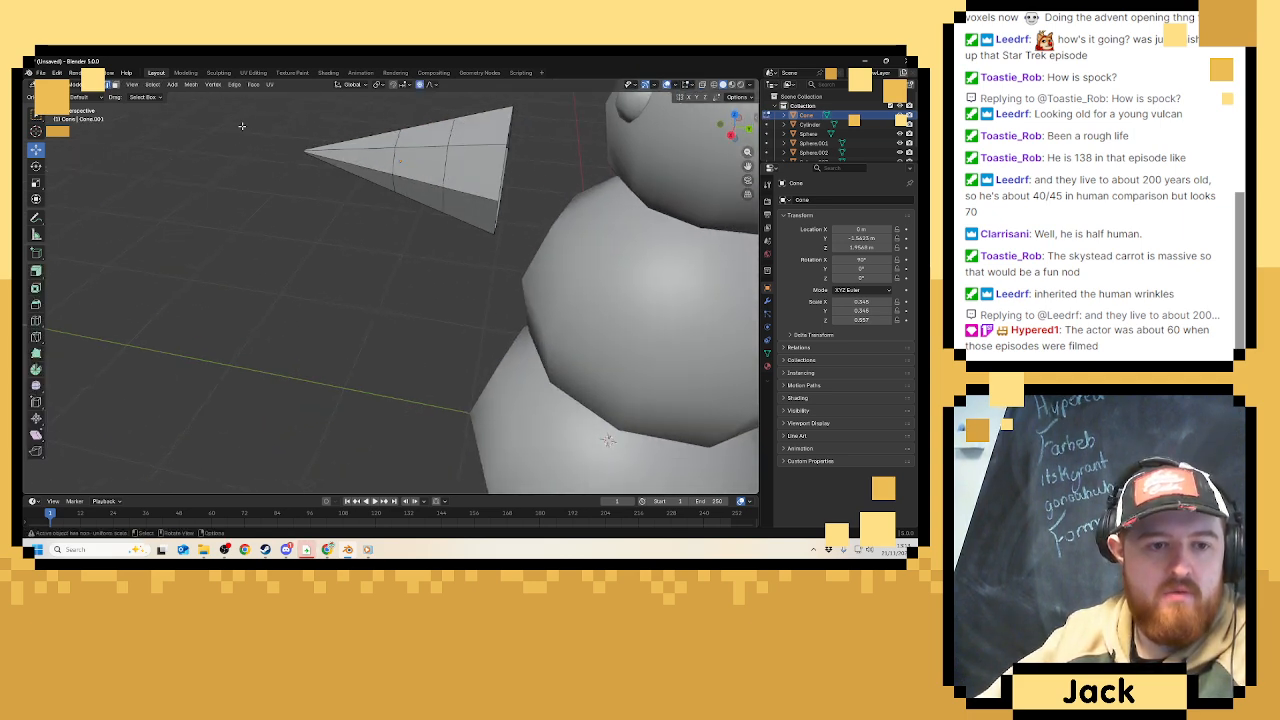
# Show the model as wireframe and merge all of the cone's tip vertices into one point at their center.
pyautogui.scroll(-3, 258, 133)
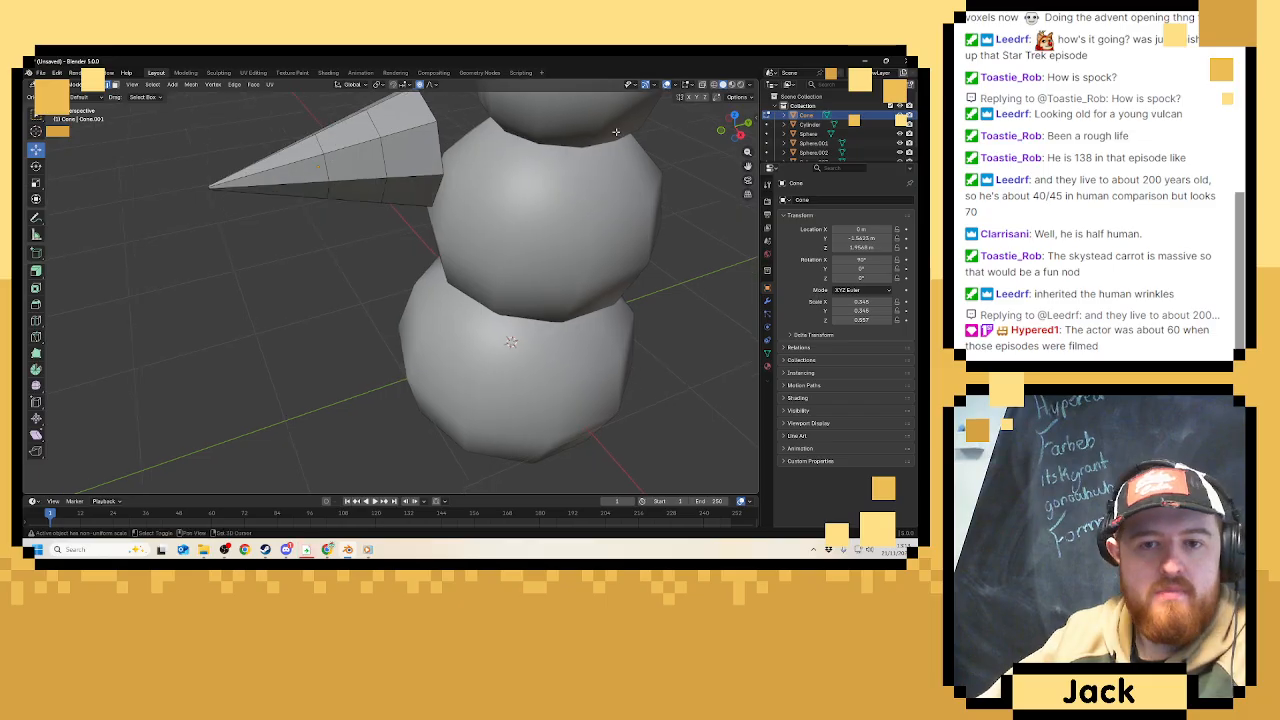
pyautogui.hotkey('shift', 'z')
pyautogui.moveTo(430, 170); pyautogui.dragTo(453, 224, button='middle')
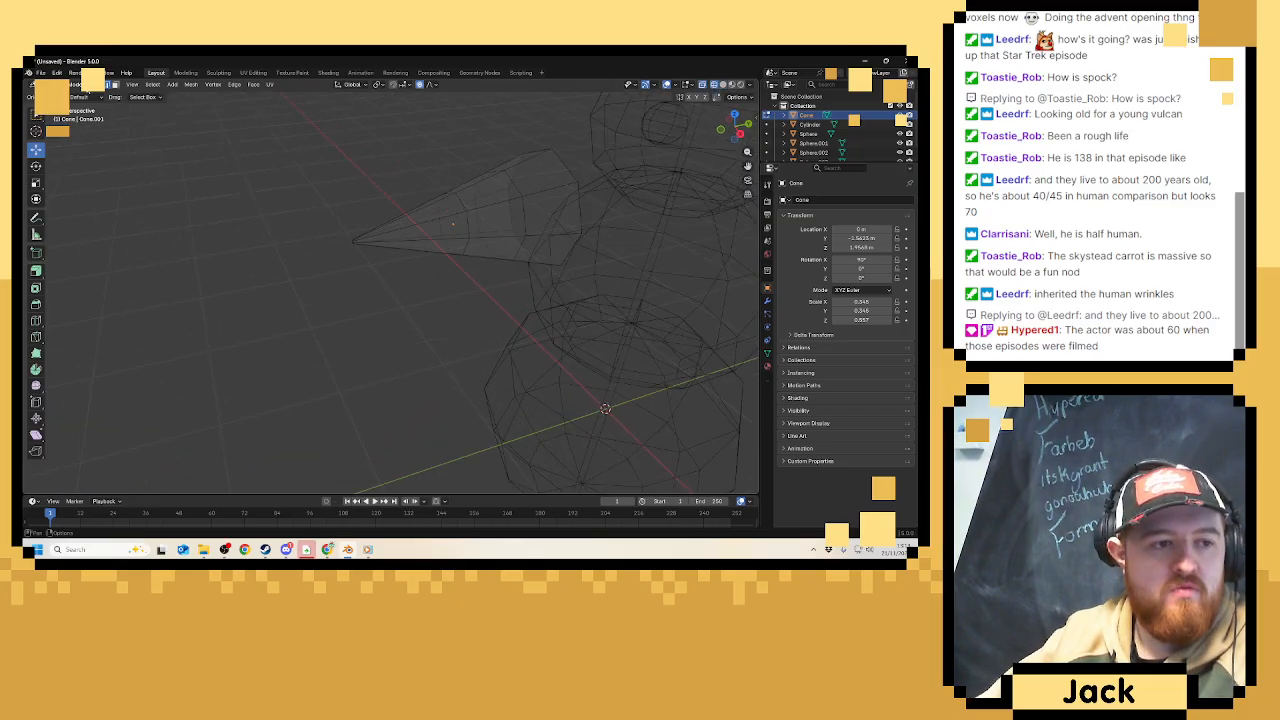
pyautogui.moveTo(287, 191); pyautogui.dragTo(386, 295)
pyautogui.press('m')
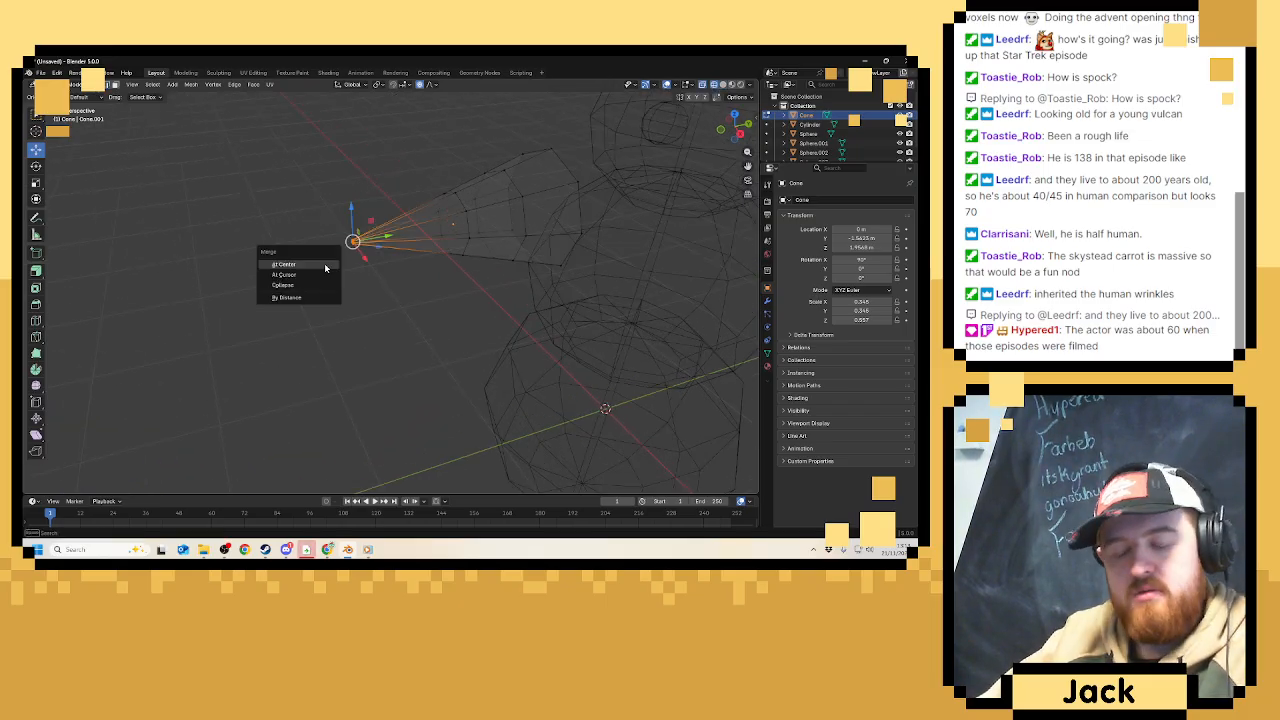
pyautogui.click(325, 265)
pyautogui.press('Tab')
pyautogui.press('Tab')
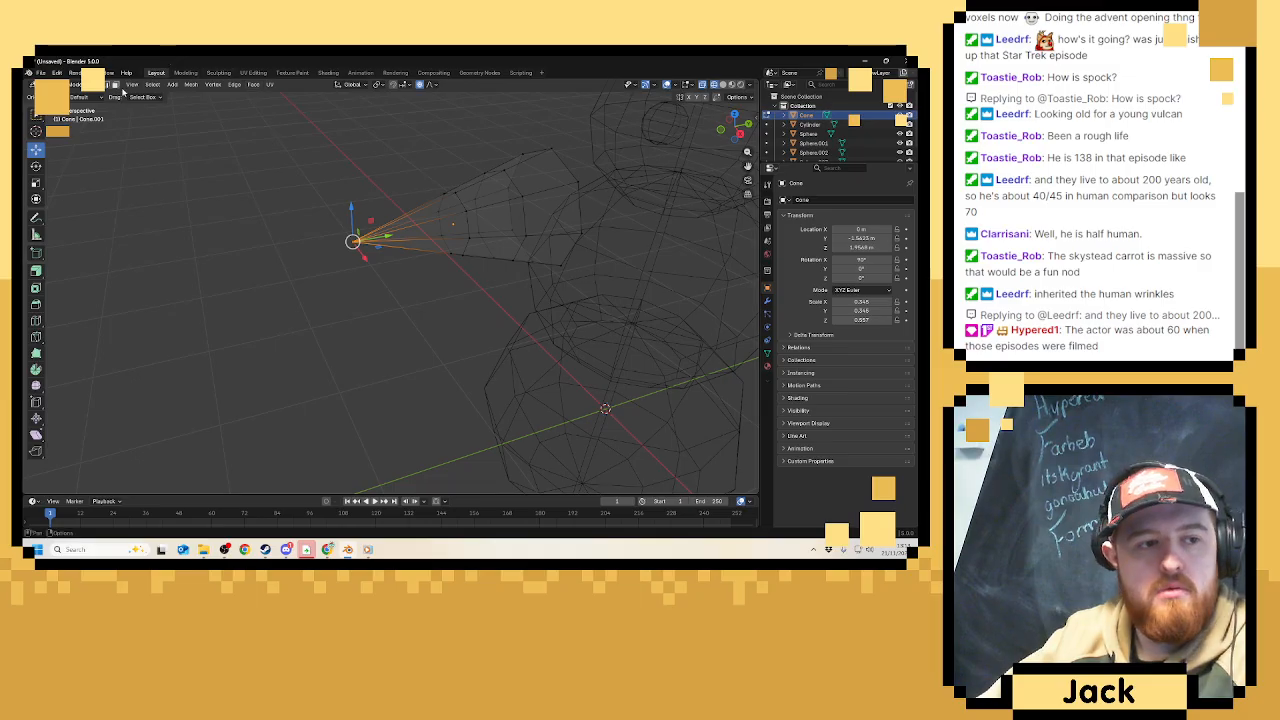
# Restore solid shading and shift the edge loop nearer the cone's tip about -0.03 m along X with proportional editing.
pyautogui.click(114, 84)
pyautogui.press('space')
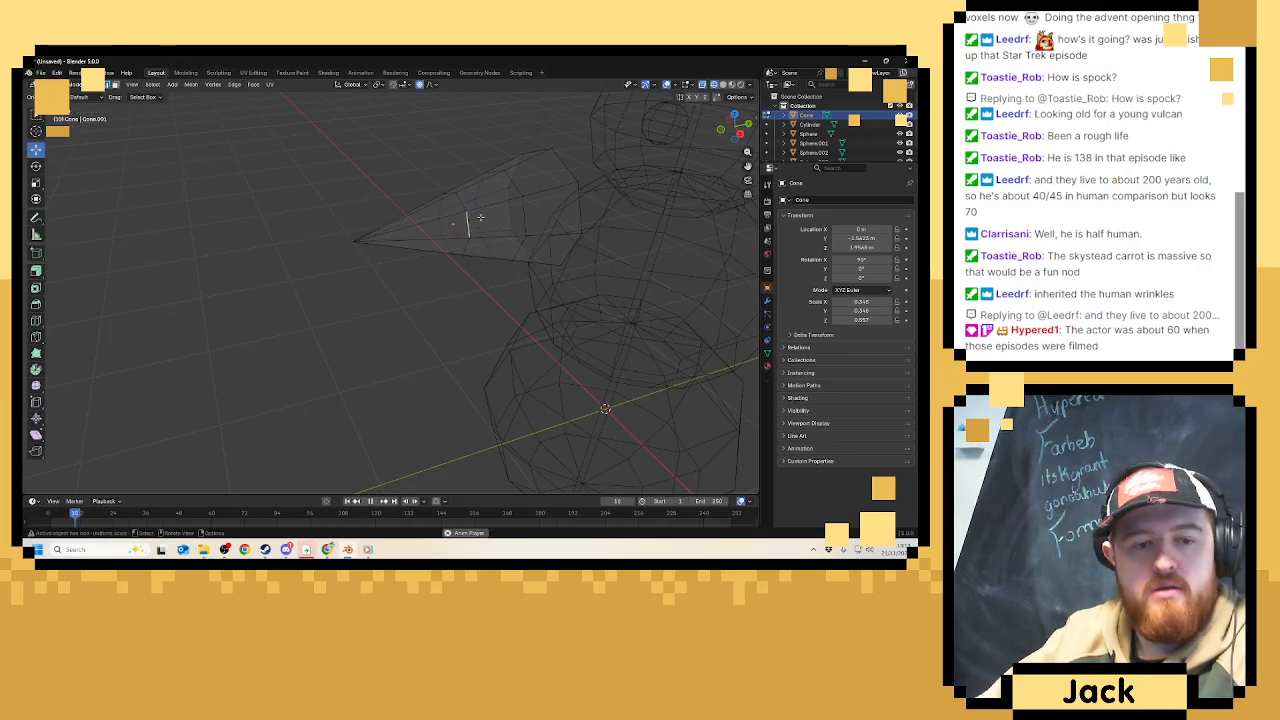
pyautogui.keyDown('alt'); pyautogui.click(476, 220); pyautogui.keyUp('alt')
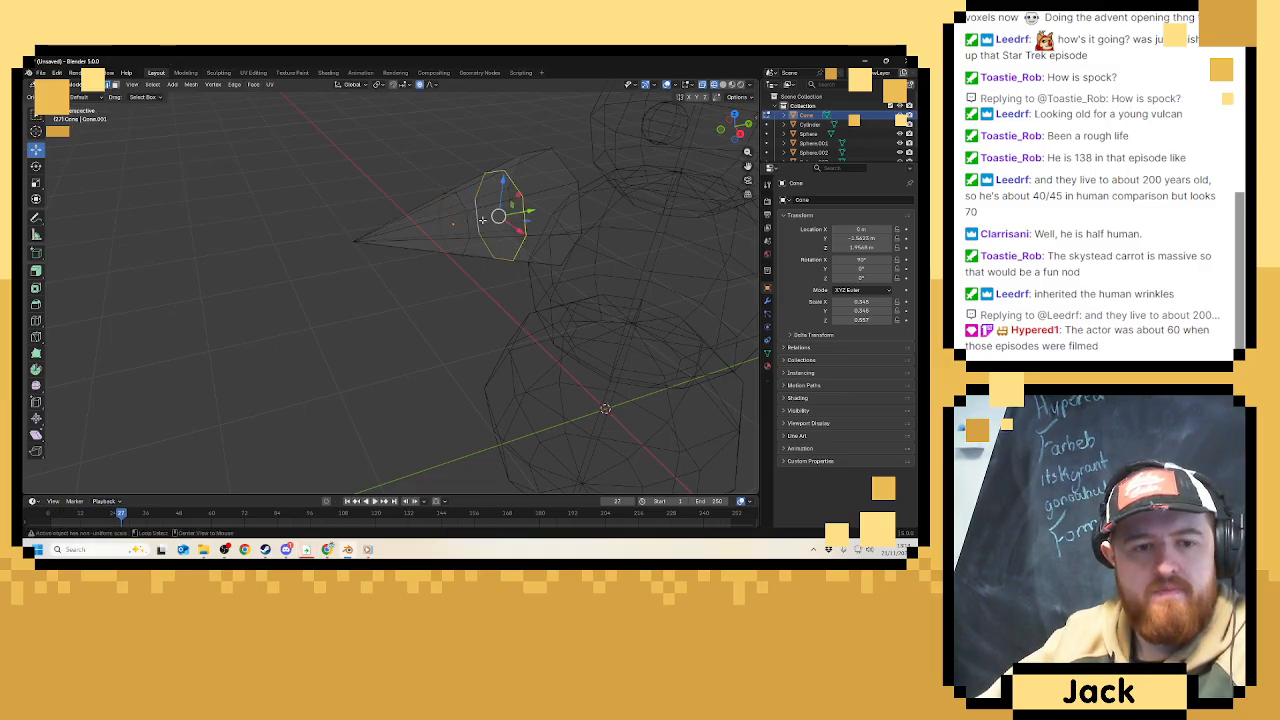
pyautogui.keyDown('alt'); pyautogui.click(466, 228); pyautogui.keyUp('alt')
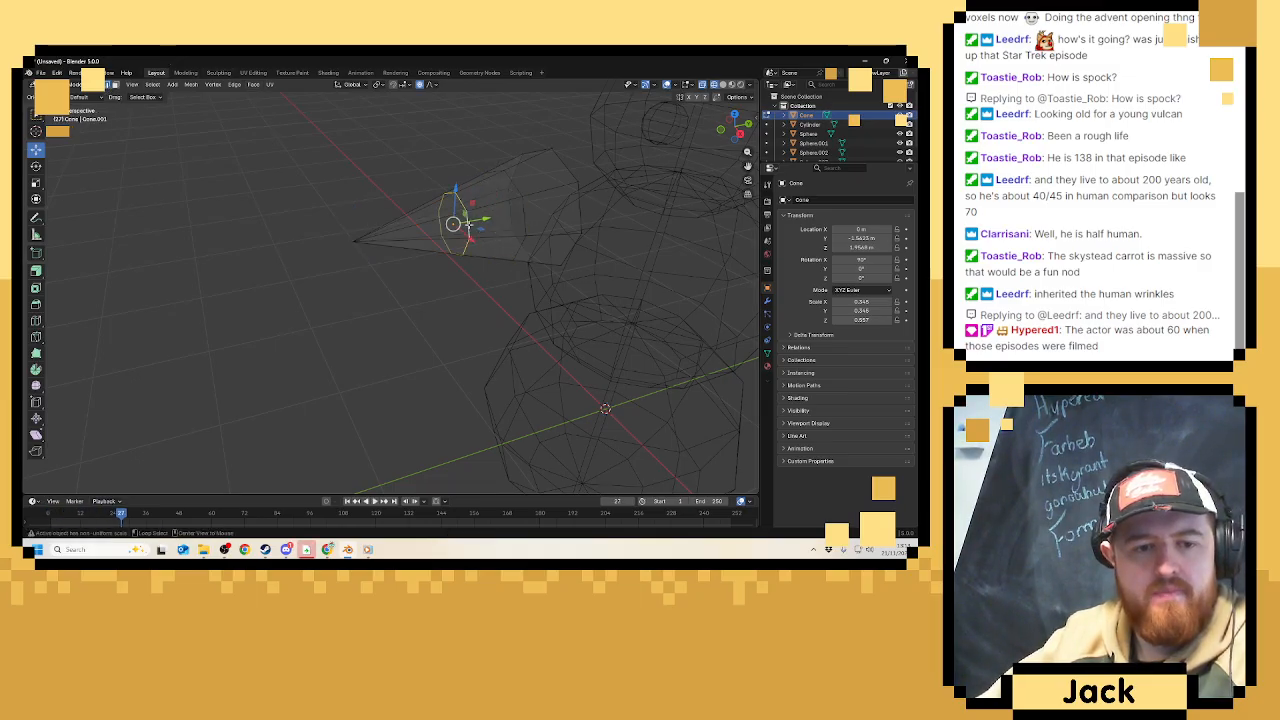
pyautogui.click(724, 84)
pyautogui.moveTo(520, 280); pyautogui.dragTo(557, 290, button='middle')
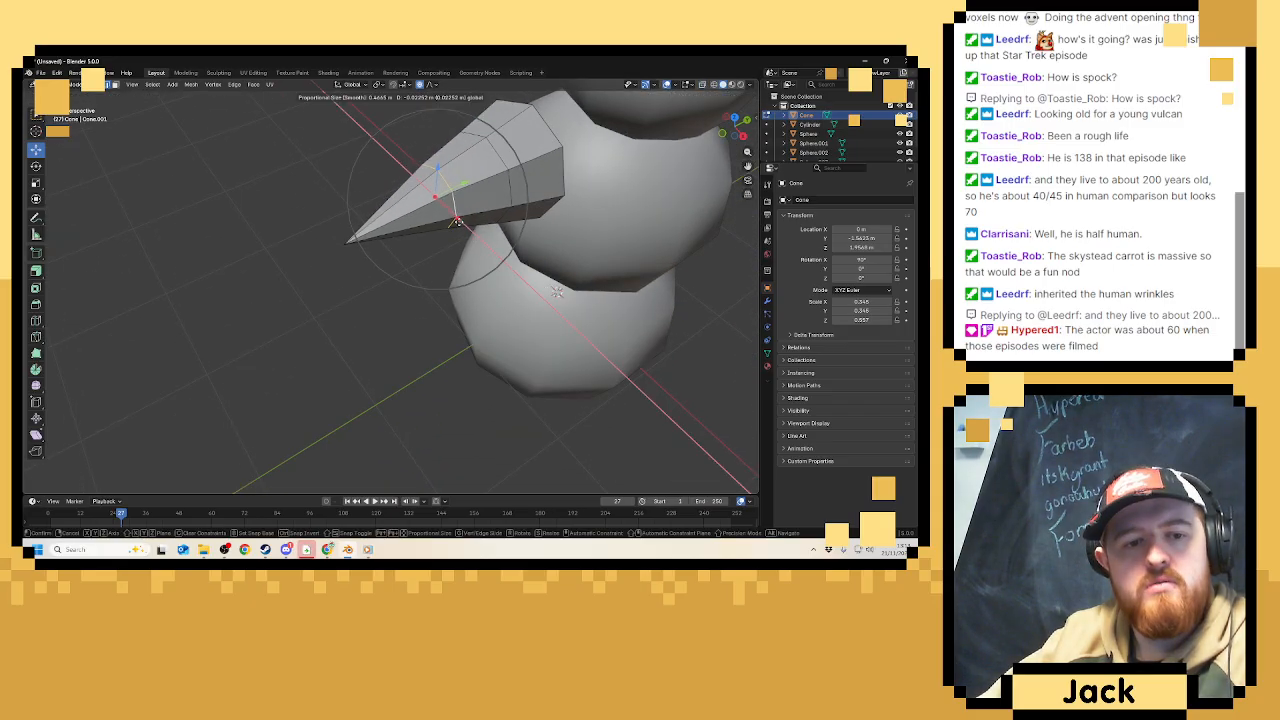
# Shift the edge loop nearer the cone's open end about 0.034 m along X, then return to Object Mode.
pyautogui.keyDown('alt'); pyautogui.click(505, 195); pyautogui.keyUp('alt')
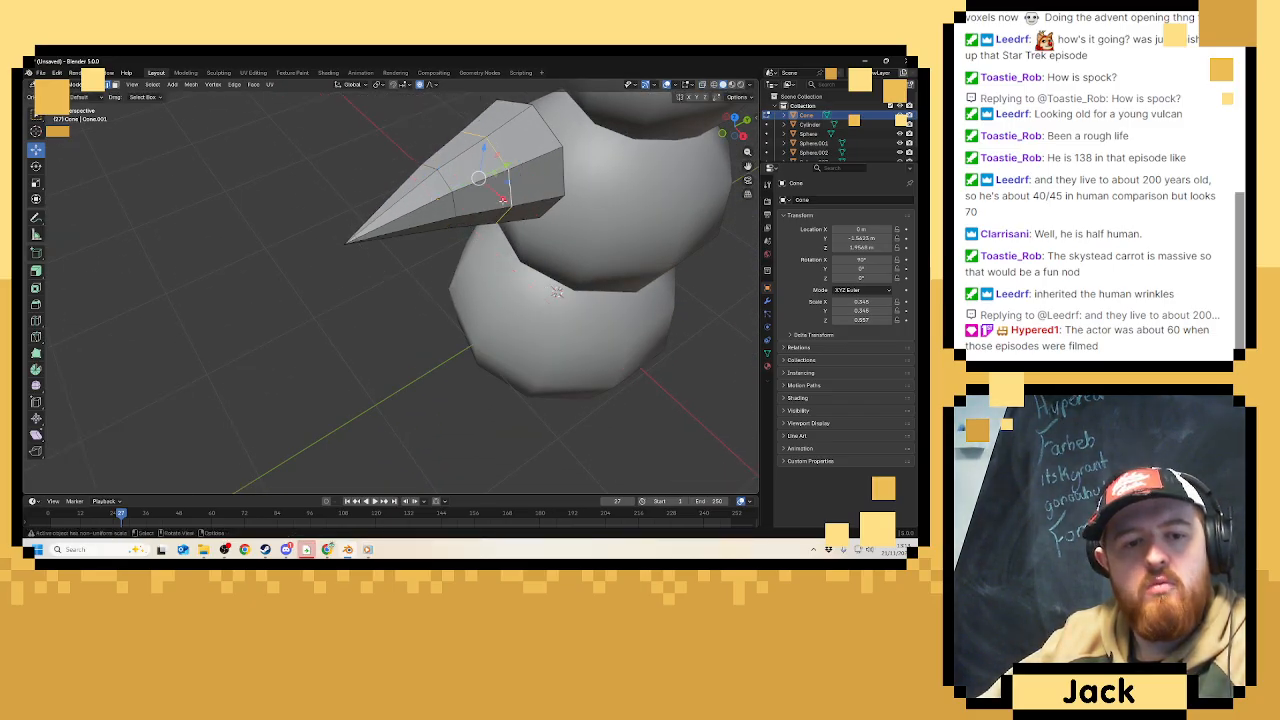
pyautogui.moveTo(502, 200); pyautogui.dragTo(510, 214)
pyautogui.moveTo(510, 214); pyautogui.dragTo(485, 196, button='middle')
pyautogui.scroll(2, 481, 193)
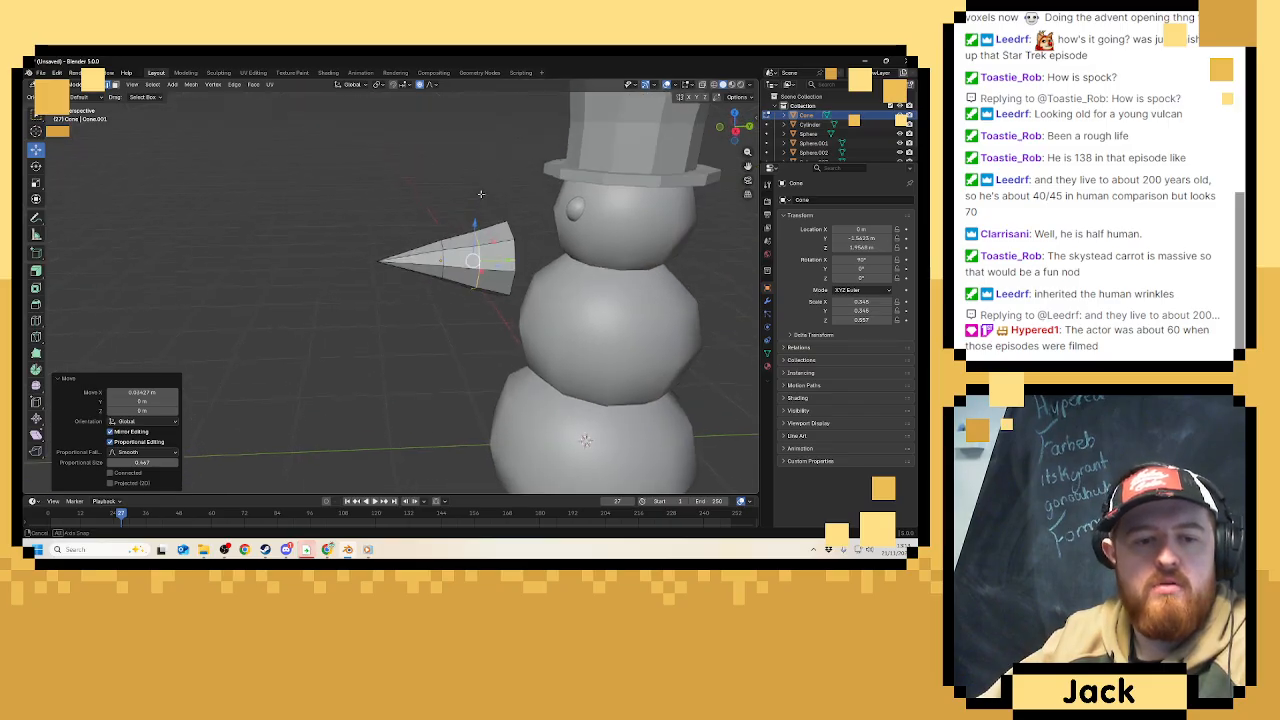
pyautogui.press('Tab')
# Lengthen the cone further along Y in the side view, then scale it uniformly by about 0.5.
pyautogui.press('KP_5')
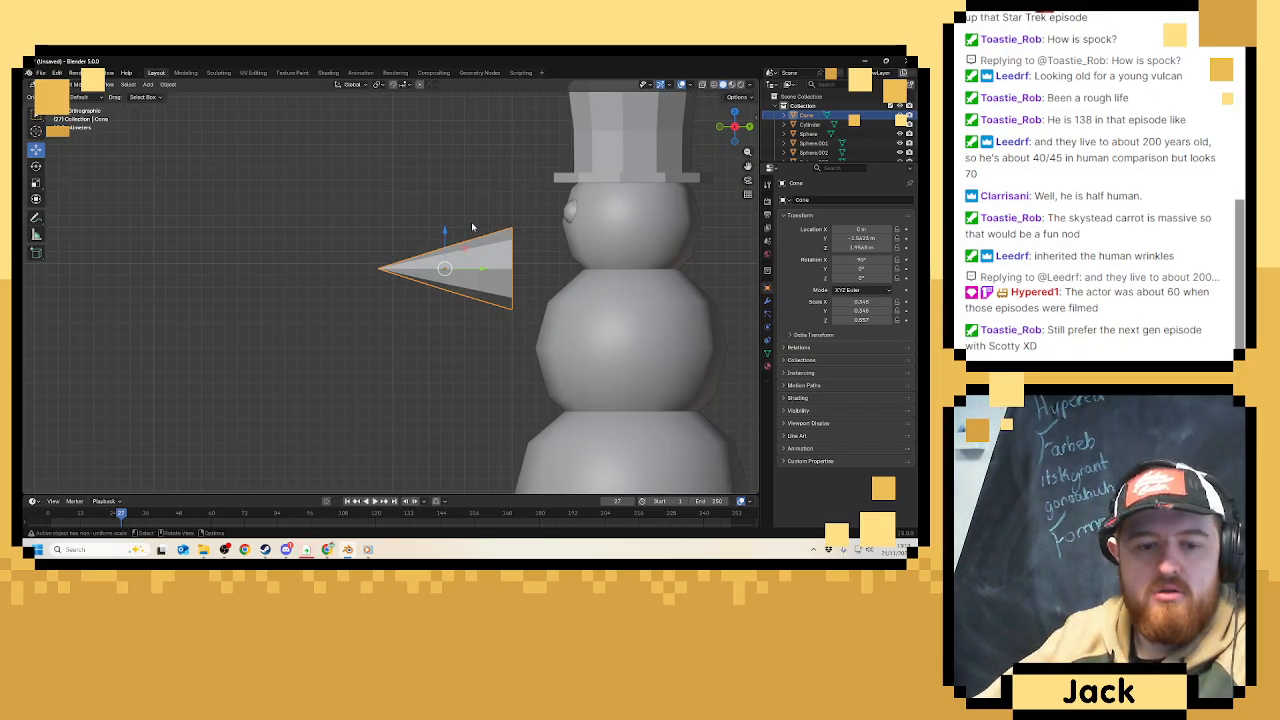
pyautogui.press('s')
pyautogui.press('y')
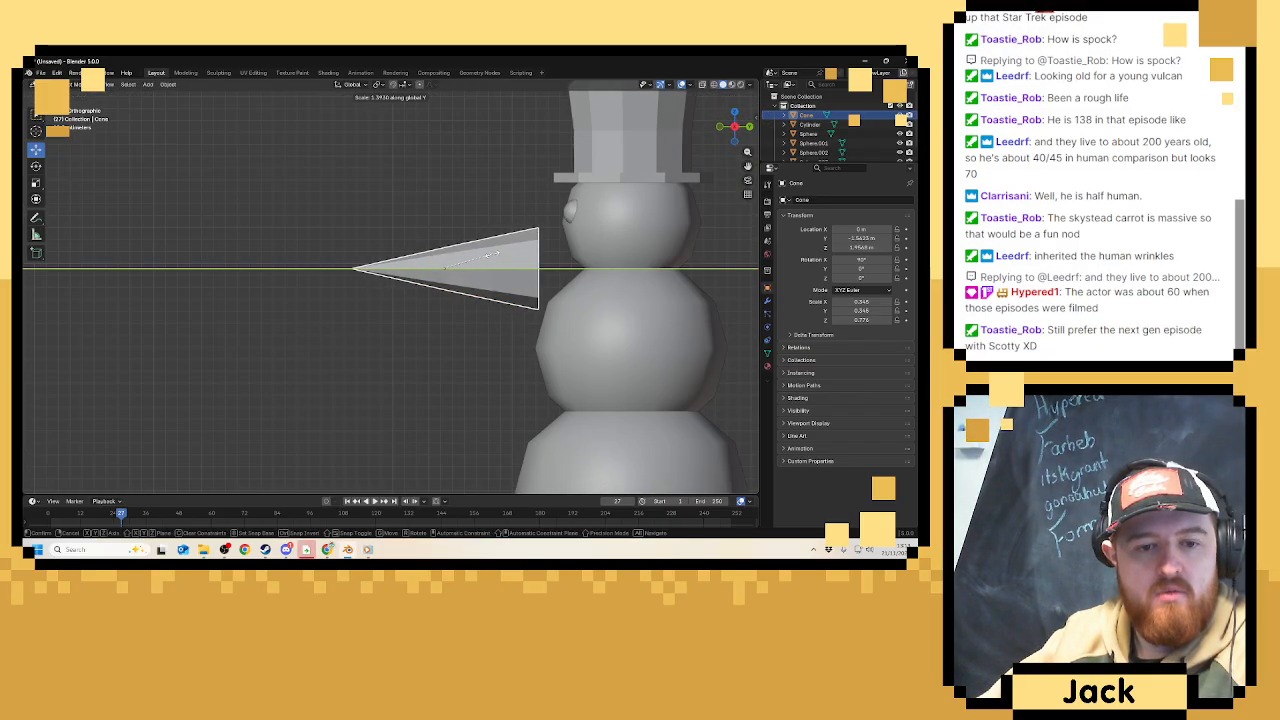
pyautogui.click(507, 252)
pyautogui.press('s')
pyautogui.click(445, 238)
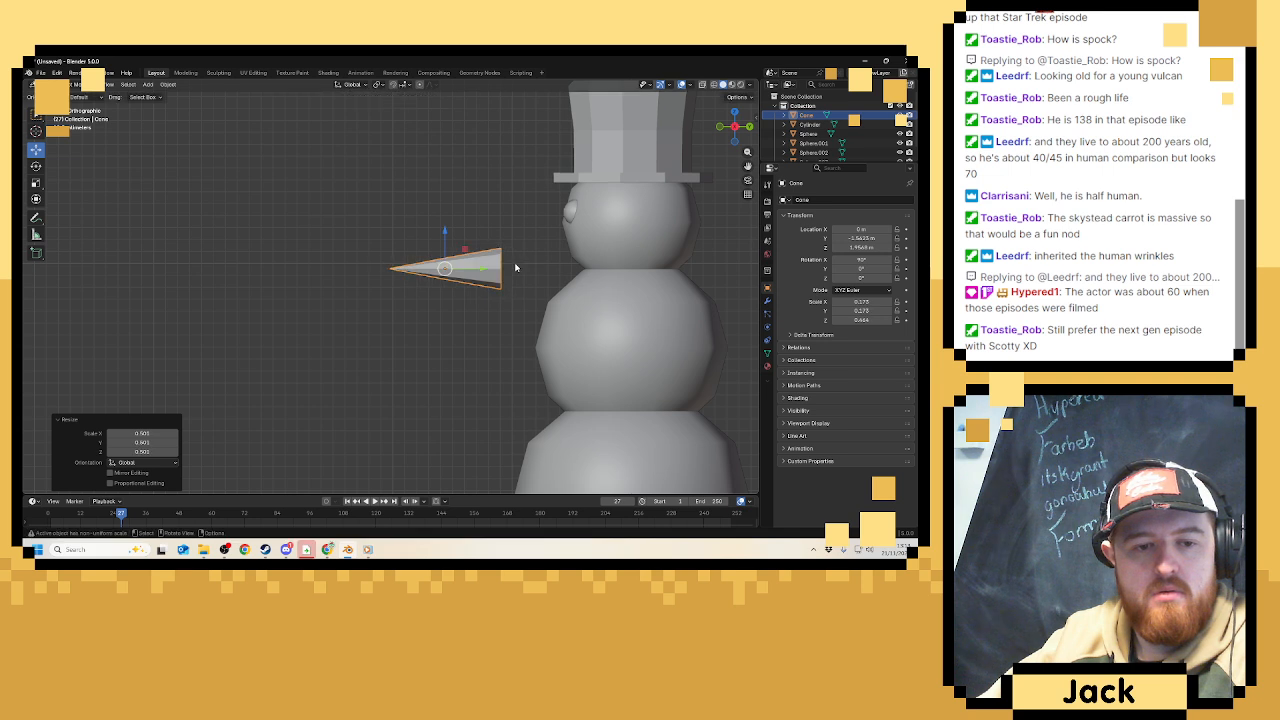
# Raise the cone to the snowman's face, move it to about -0.76 m along Y and halve its size.
pyautogui.press('g')
pyautogui.press('z')
pyautogui.moveTo(481, 245); pyautogui.dragTo(576, 225)
pyautogui.press('s')
pyautogui.click(579, 242)
pyautogui.click(450, 236)
# In Edit Mode, shift the nose's edge loop nearer the tip about -0.01 m along X with proportional editing.
pyautogui.moveTo(450, 236); pyautogui.dragTo(493, 269, button='middle')
pyautogui.keyDown('shift'); pyautogui.moveTo(496, 322); pyautogui.dragTo(442, 222, button='middle'); pyautogui.keyUp('shift')
pyautogui.click(442, 222)
pyautogui.press('Tab')
pyautogui.scroll(2, 450, 224)
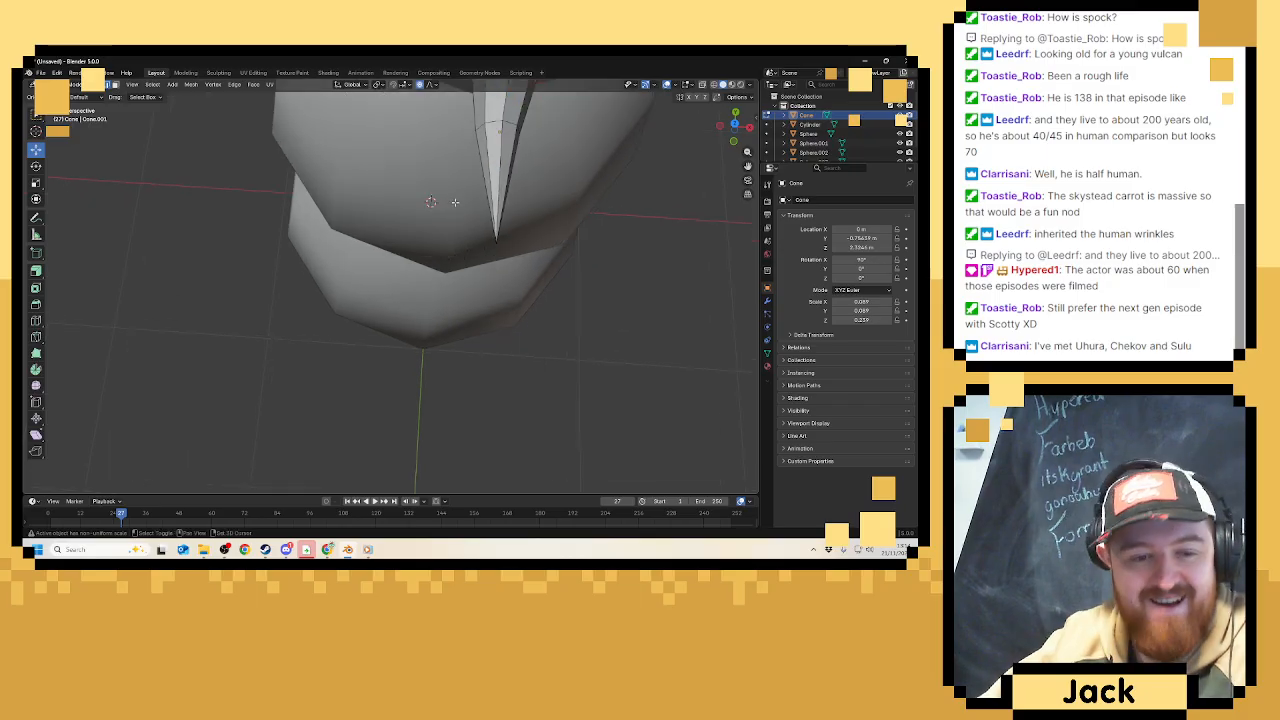
pyautogui.keyDown('alt'); pyautogui.click(458, 192); pyautogui.keyUp('alt')
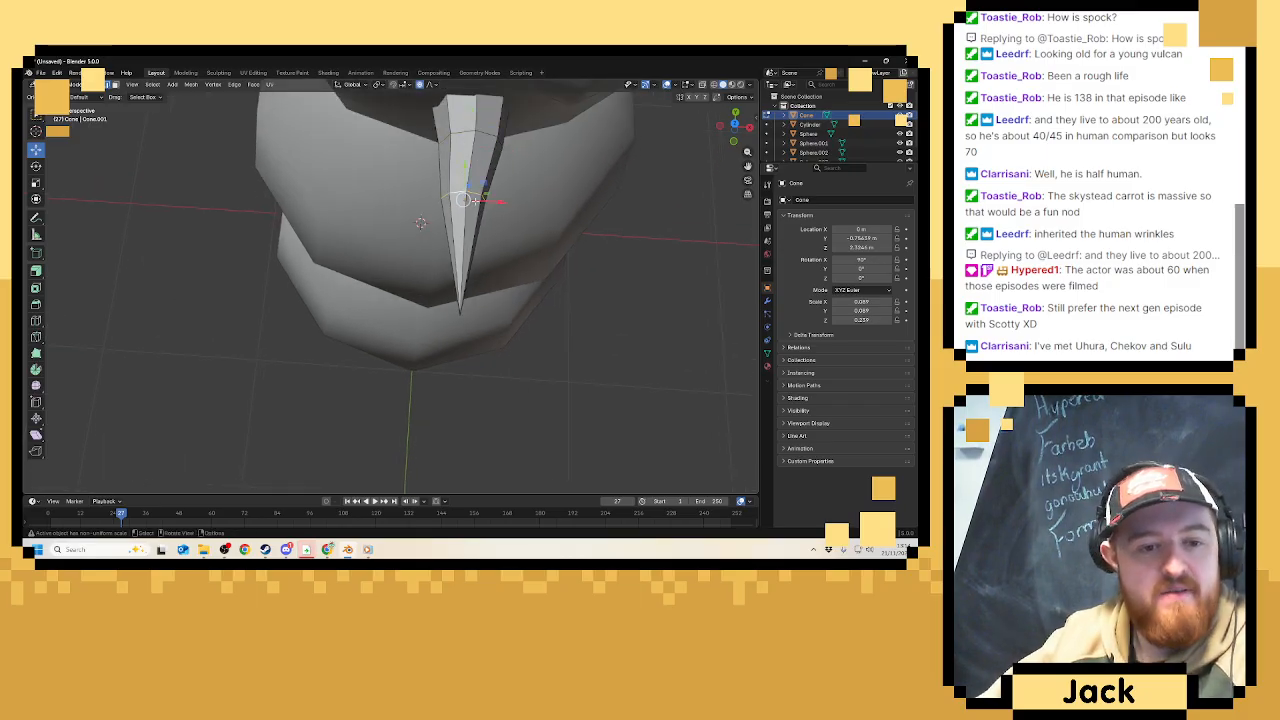
pyautogui.moveTo(494, 202); pyautogui.dragTo(491, 201)
pyautogui.click(491, 201)
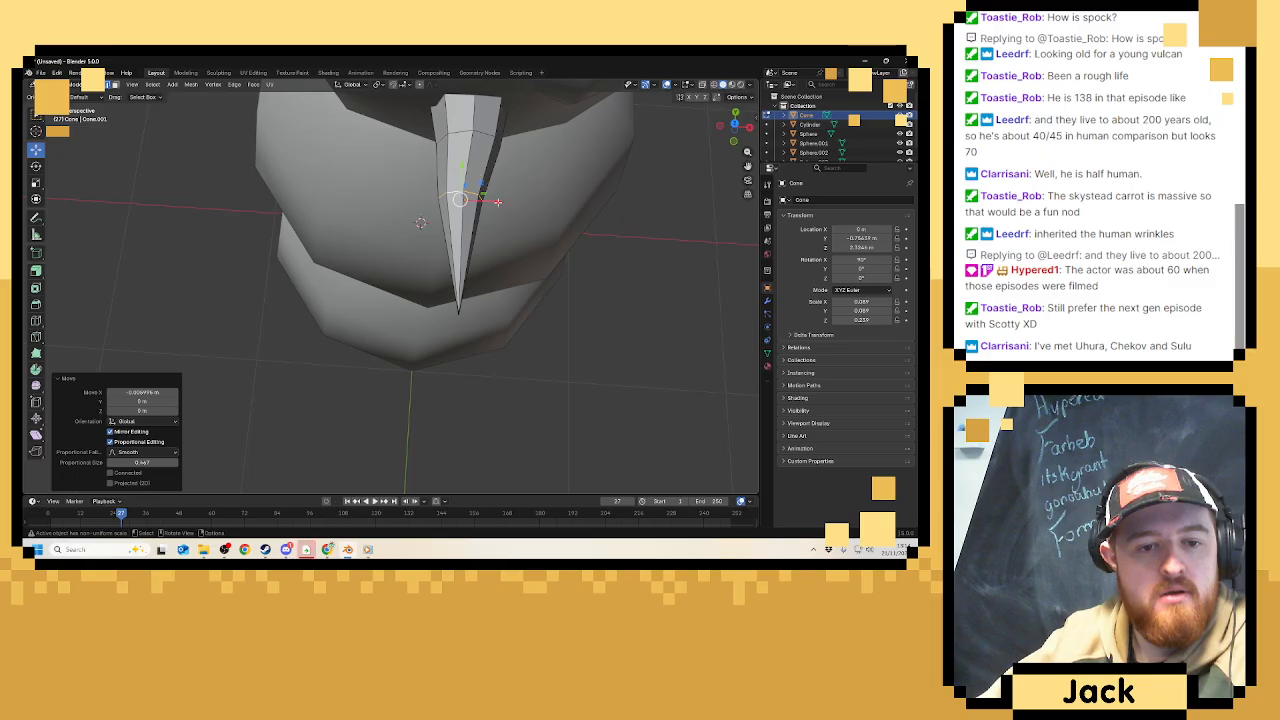
# Shift the nose's edge loop nearer the head about 0.008 m along X with proportional editing off.
pyautogui.keyDown('alt'); pyautogui.click(490, 175); pyautogui.keyUp('alt')
pyautogui.keyDown('alt'); pyautogui.click(492, 137); pyautogui.keyUp('alt')
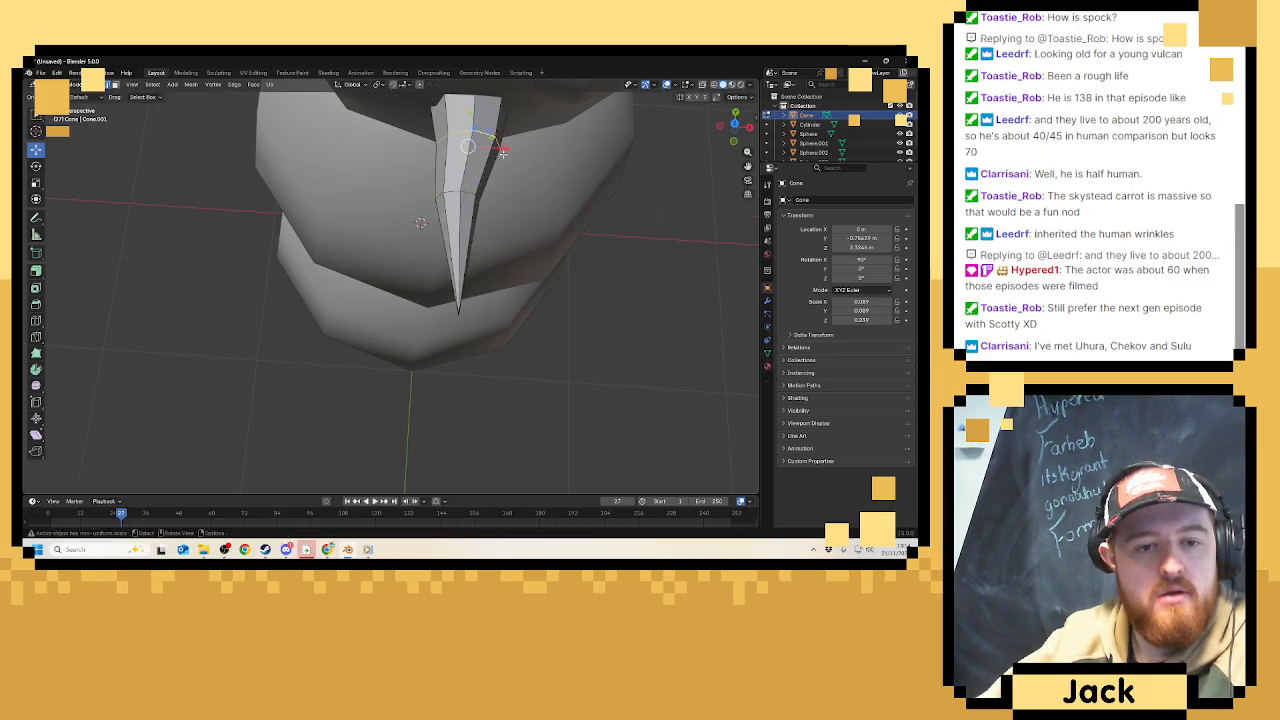
pyautogui.moveTo(503, 153); pyautogui.dragTo(510, 156)
pyautogui.scroll(-3, 503, 232)
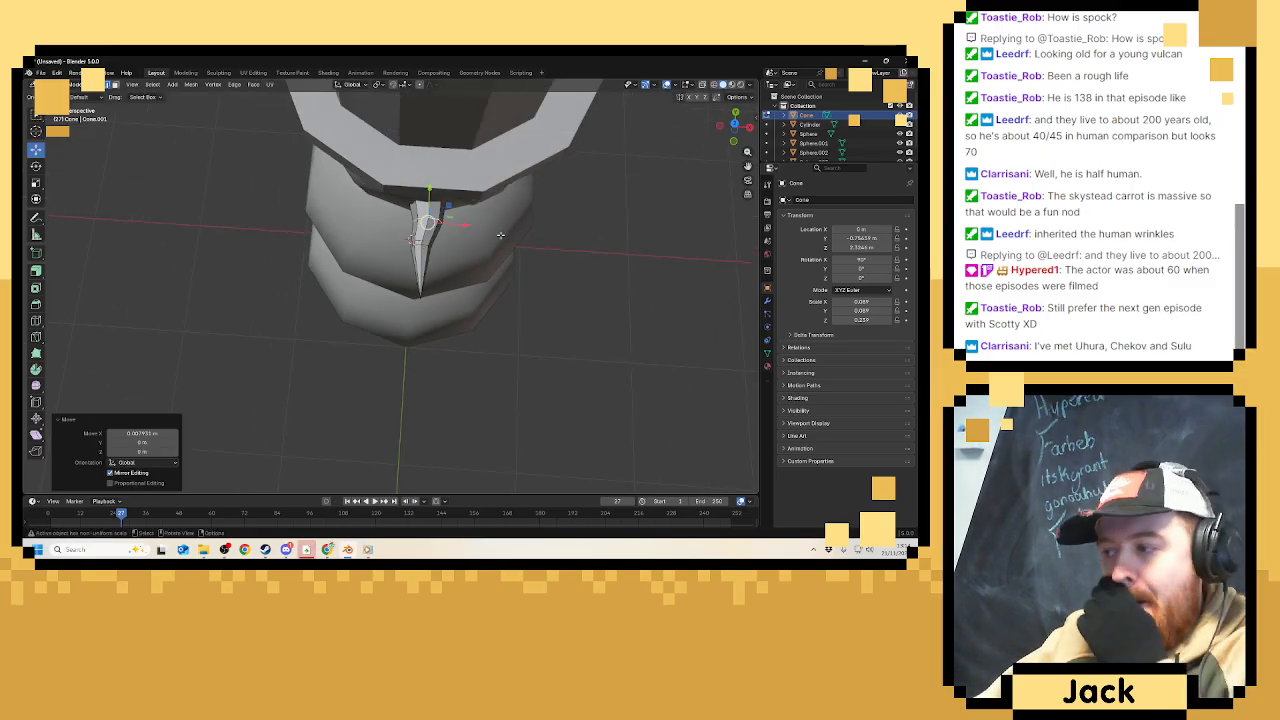
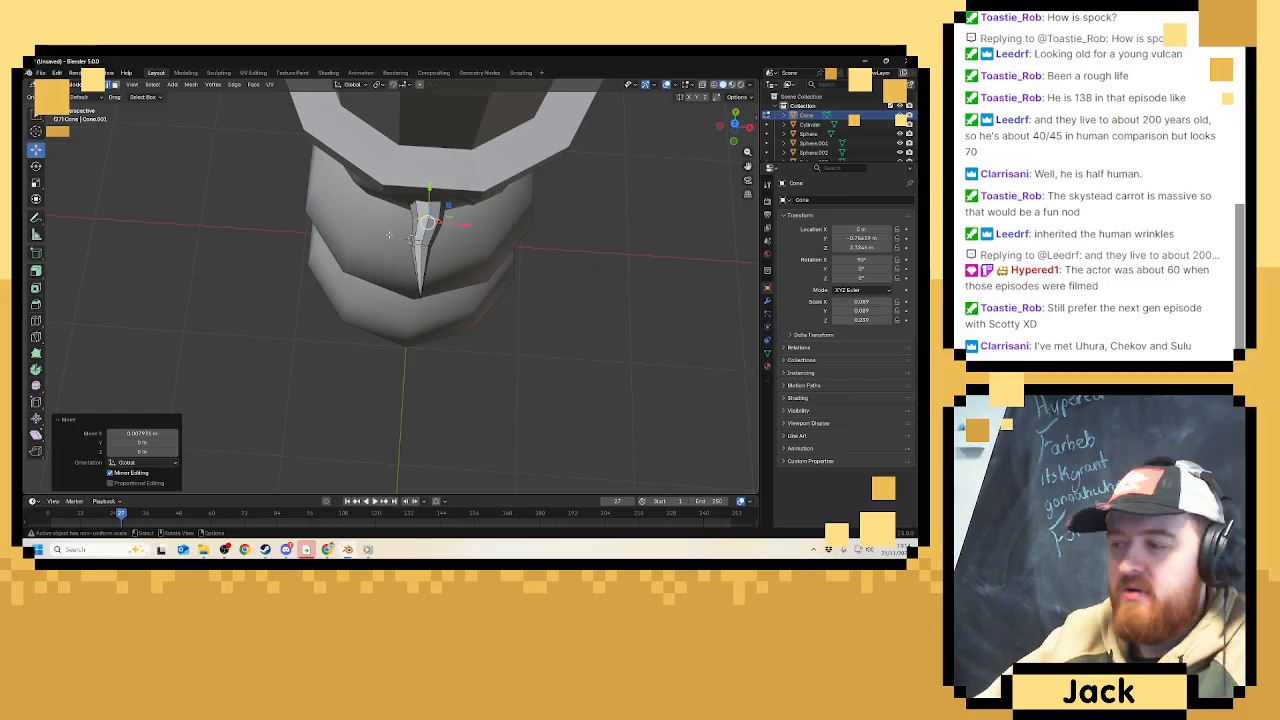
# In Object Mode, scale the whole nose up by about 1.2, nudge it about -0.03 m along Y and deselect it.
pyautogui.moveTo(393, 233); pyautogui.dragTo(480, 218, button='middle')
pyautogui.press('Tab')
pyautogui.scroll(3, 480, 218)
pyautogui.press('s')
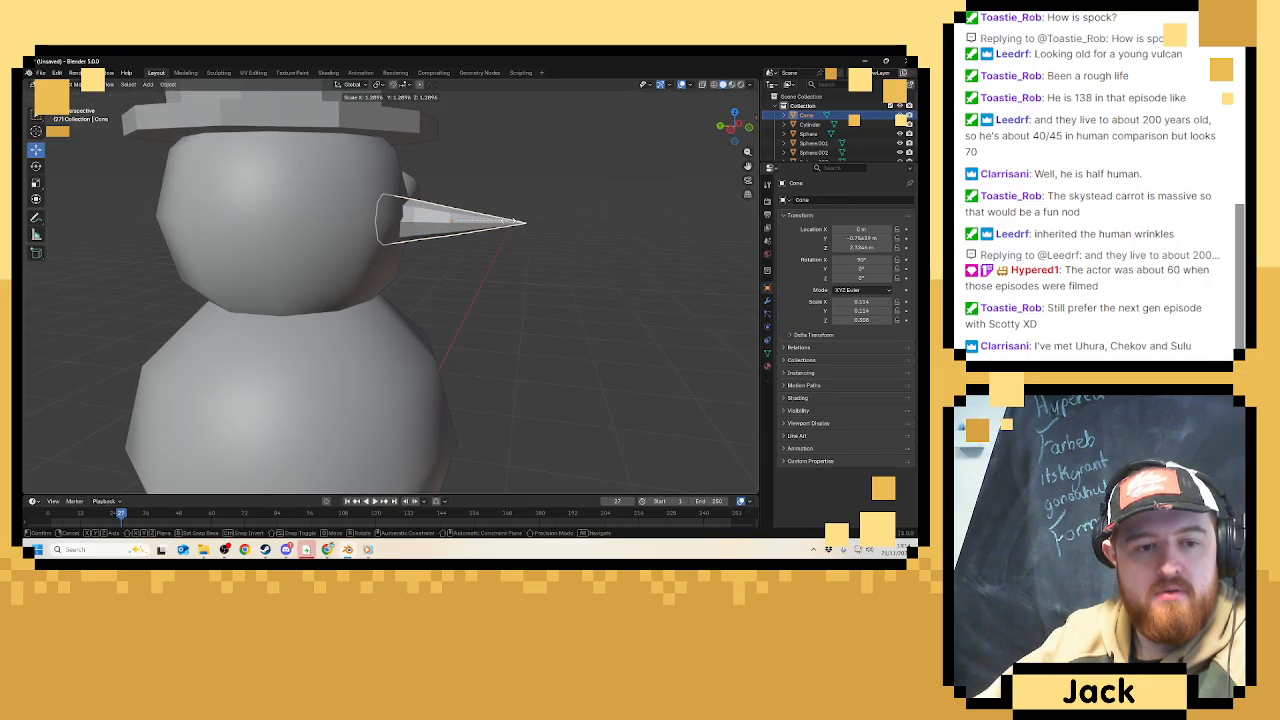
pyautogui.click(503, 221)
pyautogui.moveTo(430, 221); pyautogui.dragTo(436, 221)
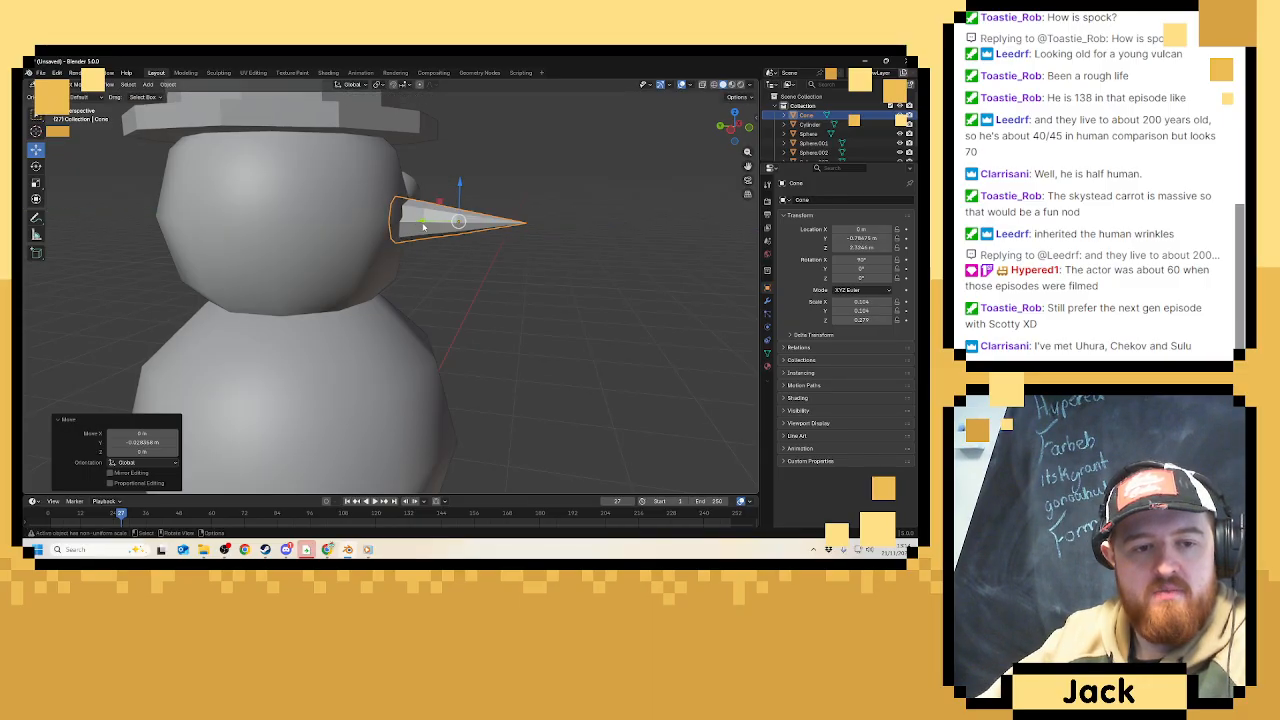
pyautogui.click(536, 199)
# Add a UV sphere at the snowman's base and raise its ring and segment counts.
pyautogui.scroll(-2, 535, 197)
pyautogui.moveTo(487, 199); pyautogui.dragTo(401, 206, button='middle')
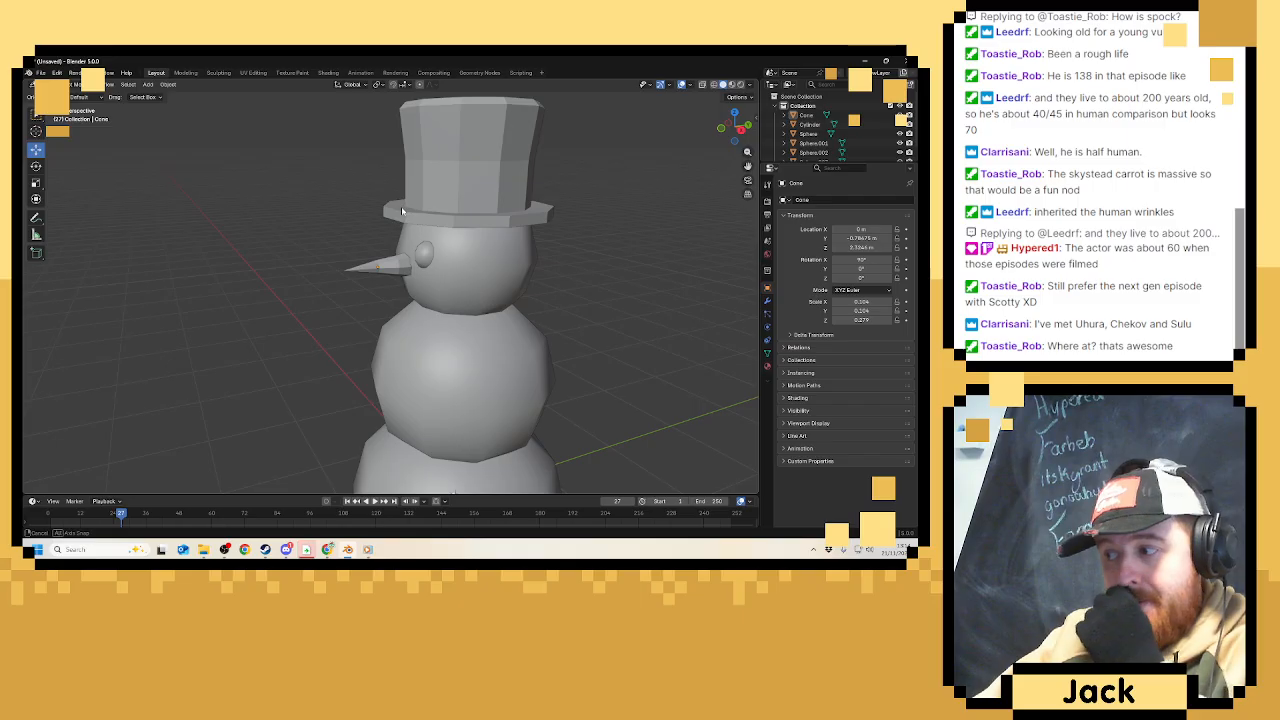
pyautogui.moveTo(401, 206); pyautogui.dragTo(540, 245, button='middle')
pyautogui.scroll(2, 460, 217)
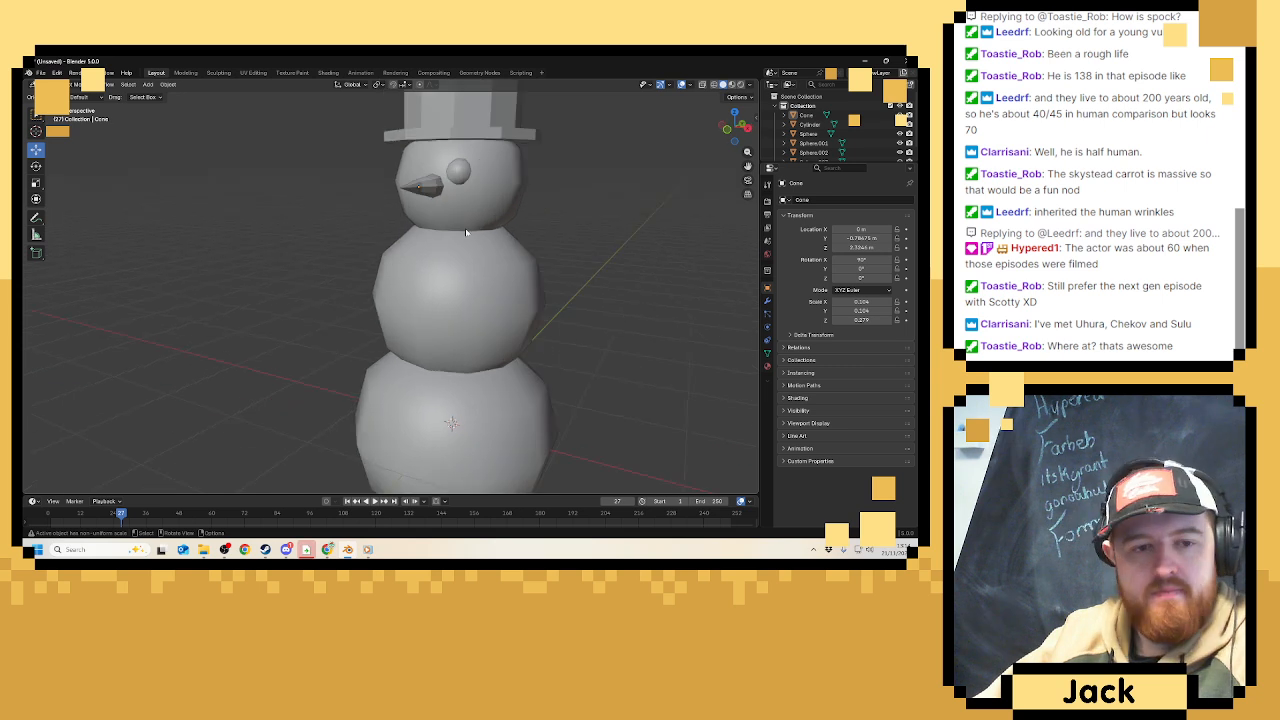
pyautogui.hotkey('shift', 'a')
pyautogui.moveTo(597, 266)
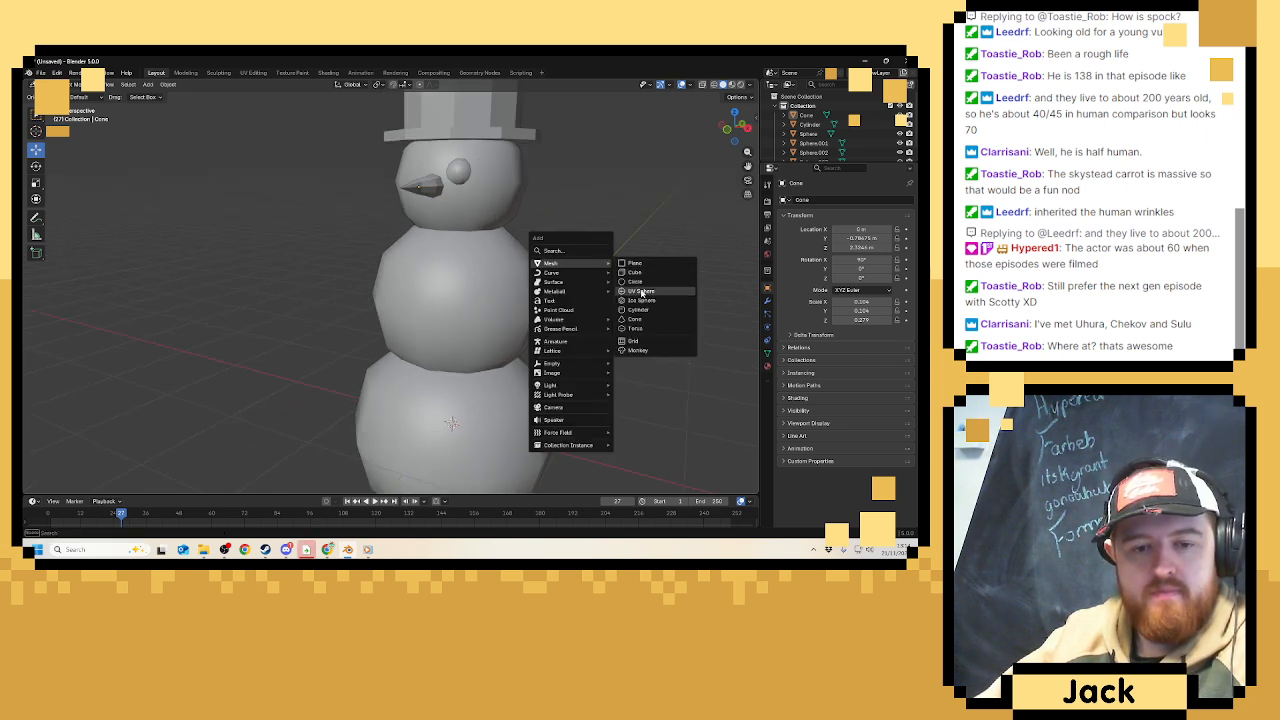
pyautogui.click(638, 292)
pyautogui.moveTo(440, 346); pyautogui.dragTo(415, 251, button='middle')
pyautogui.click(174, 394)
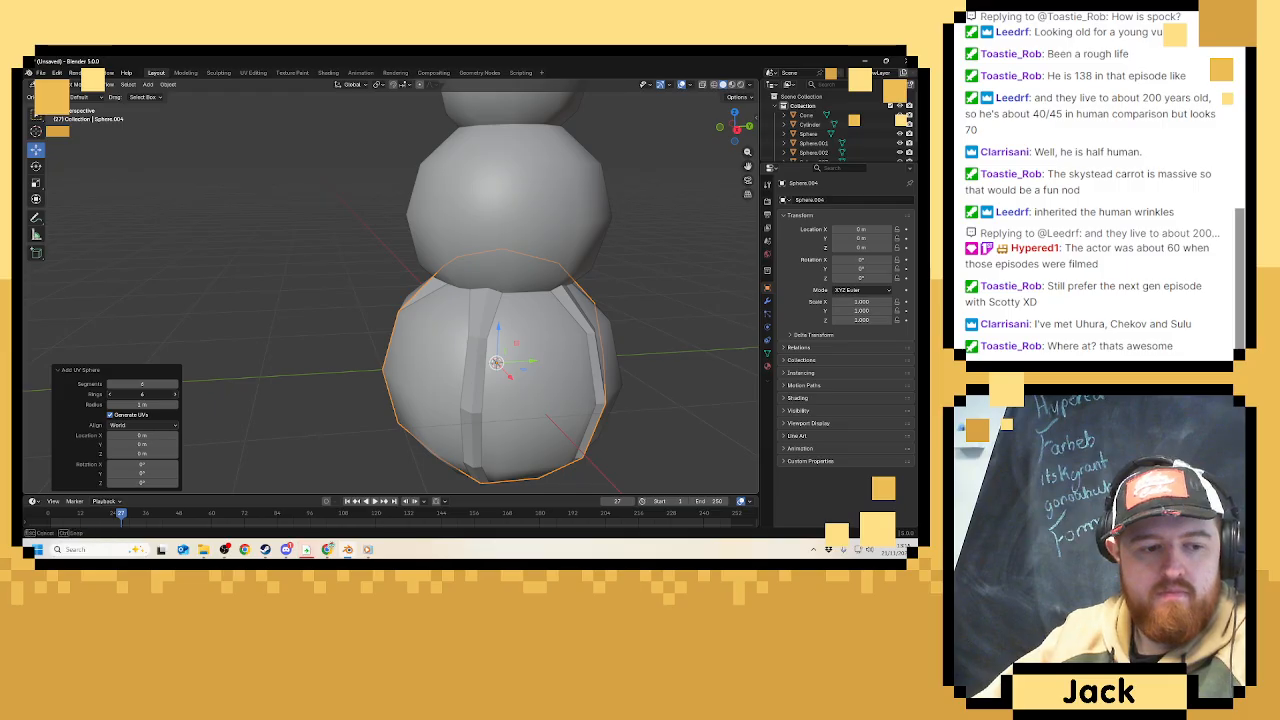
pyautogui.click(174, 394)
pyautogui.click(176, 384)
pyautogui.click(176, 384)
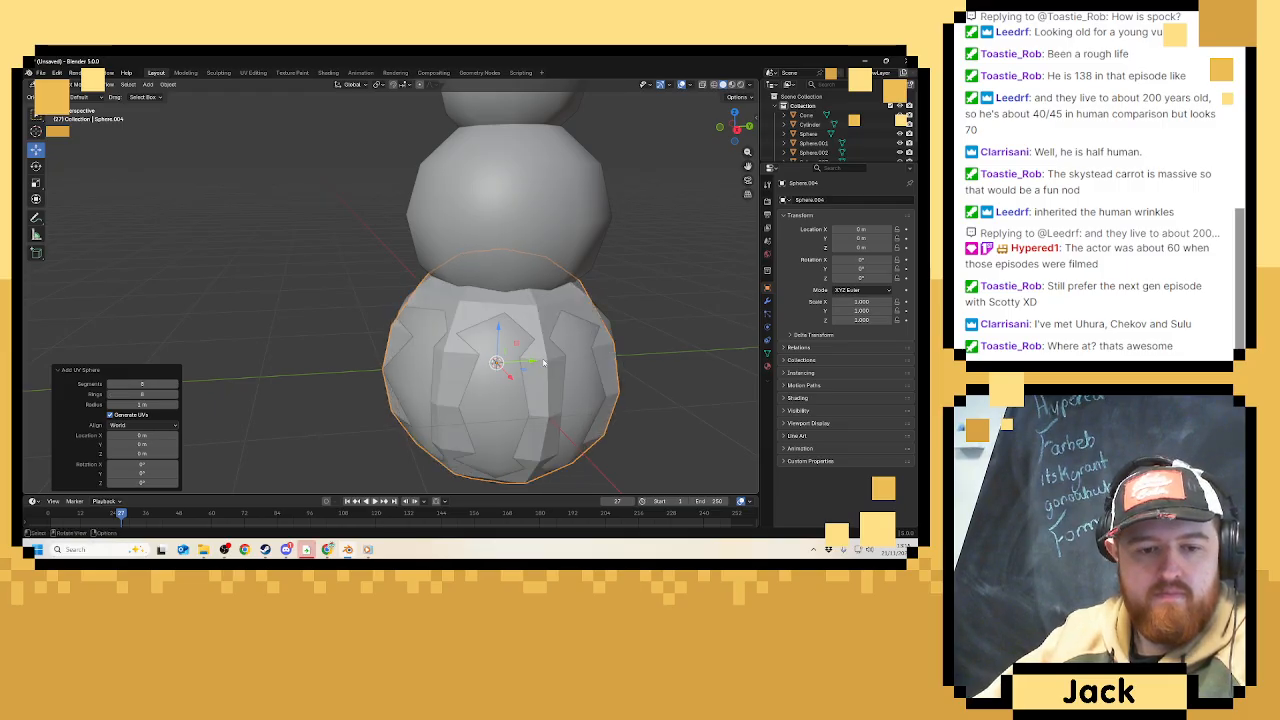
# Move the new sphere in front of the middle ball, about -0.89 m along Y and 1.13 m up, and scale it to about 0.147.
pyautogui.moveTo(543, 362); pyautogui.dragTo(397, 200)
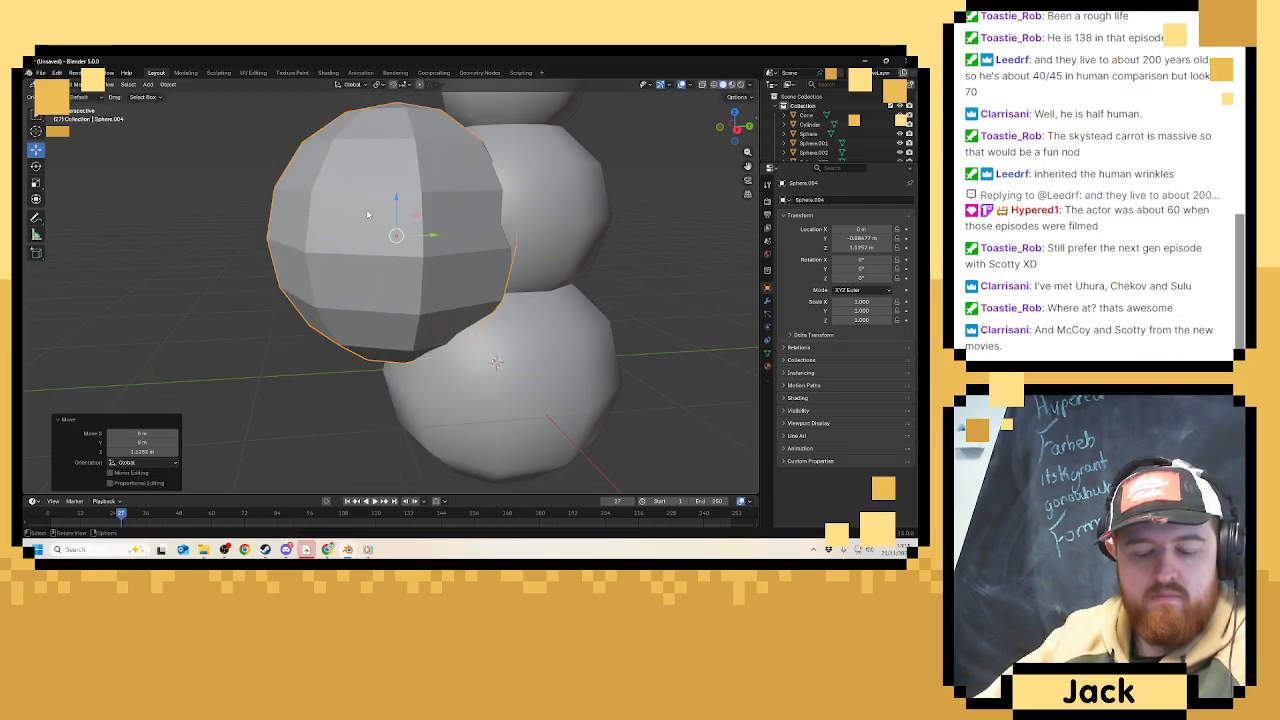
pyautogui.press('s')
pyautogui.click(398, 259)
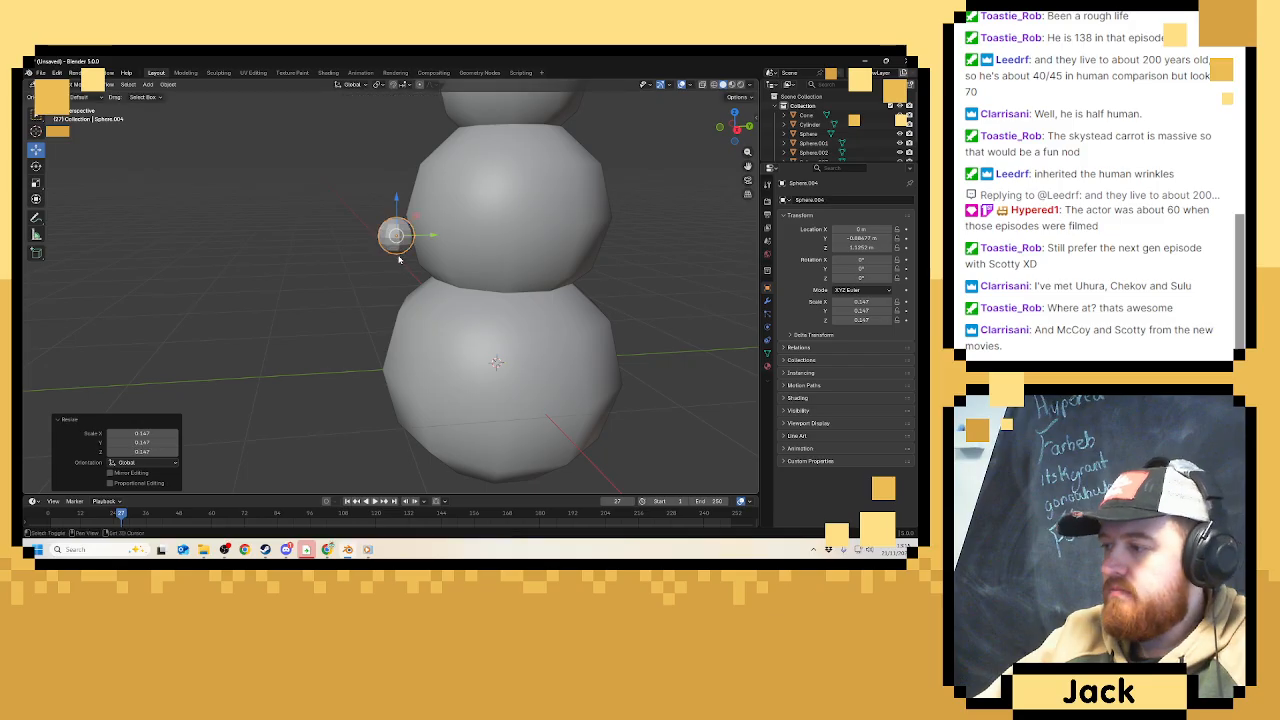
# In side view, shade the small sphere smooth.
pyautogui.moveTo(398, 259); pyautogui.dragTo(432, 293, button='middle')
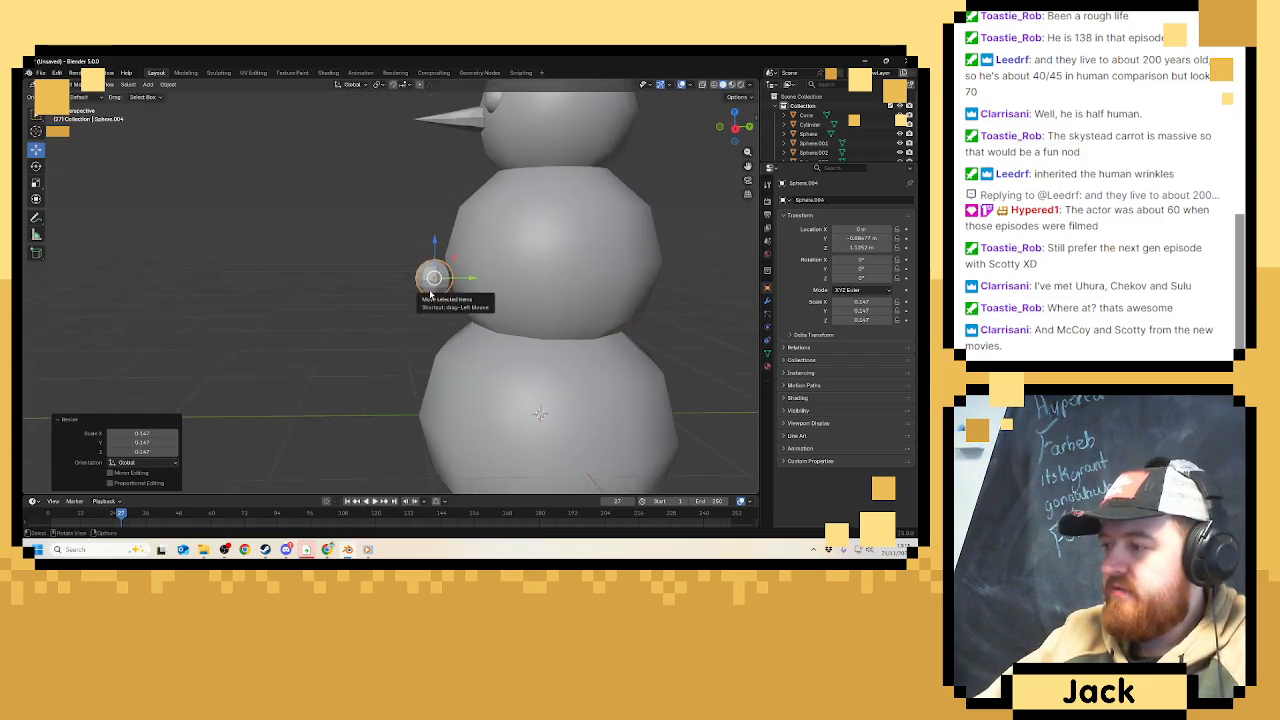
pyautogui.scroll(2, 432, 293)
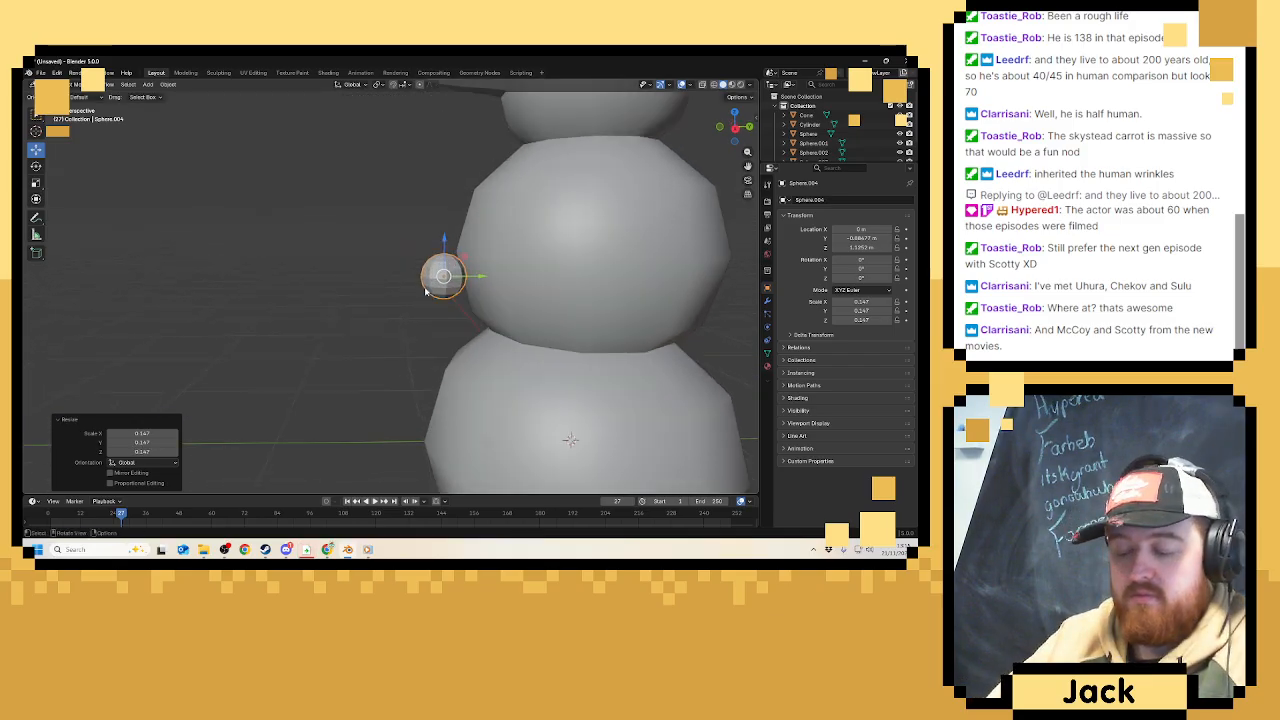
pyautogui.press('KP_1')
pyautogui.scroll(3, 410, 291)
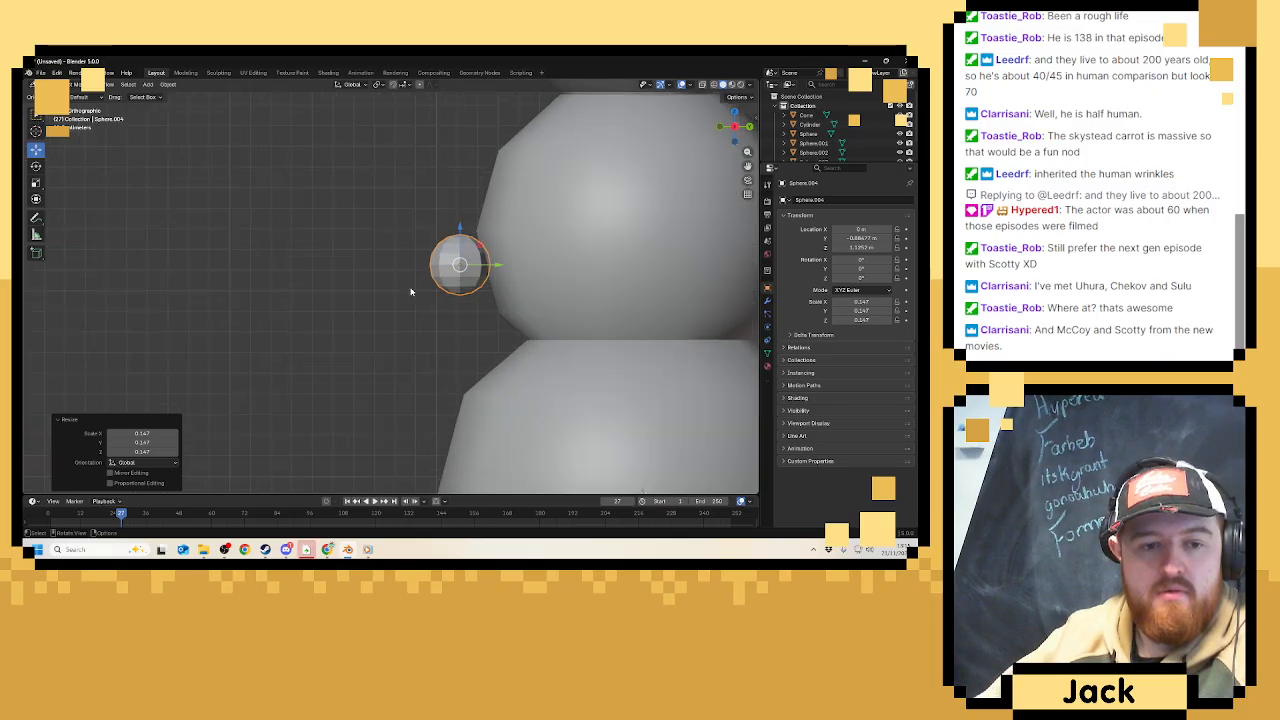
pyautogui.scroll(3, 429, 291)
pyautogui.rightClick(470, 274)
pyautogui.click(471, 271)
pyautogui.keyDown('shift'); pyautogui.moveTo(456, 283); pyautogui.dragTo(369, 315, button='middle'); pyautogui.keyUp('shift')
# In Edit Mode with wireframe shading, delete the faces on the small sphere's half facing the body, leaving a half-sphere button.
pyautogui.press('Tab')
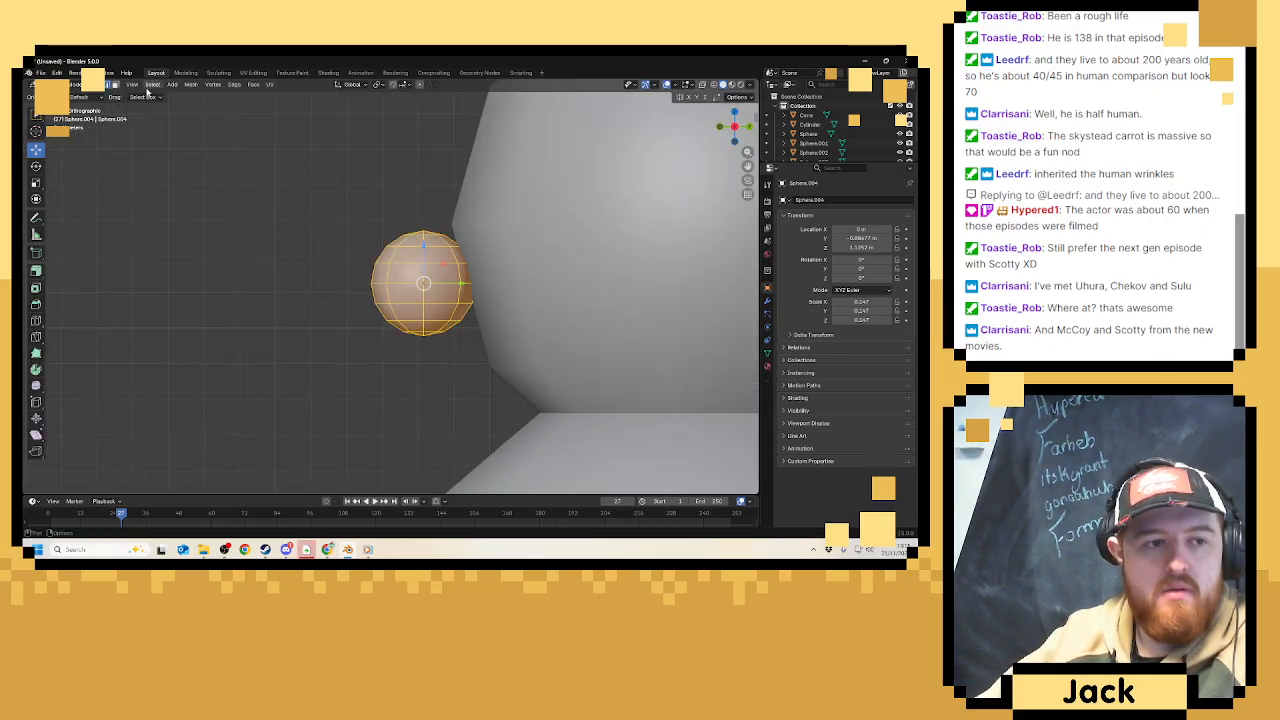
pyautogui.click(115, 85)
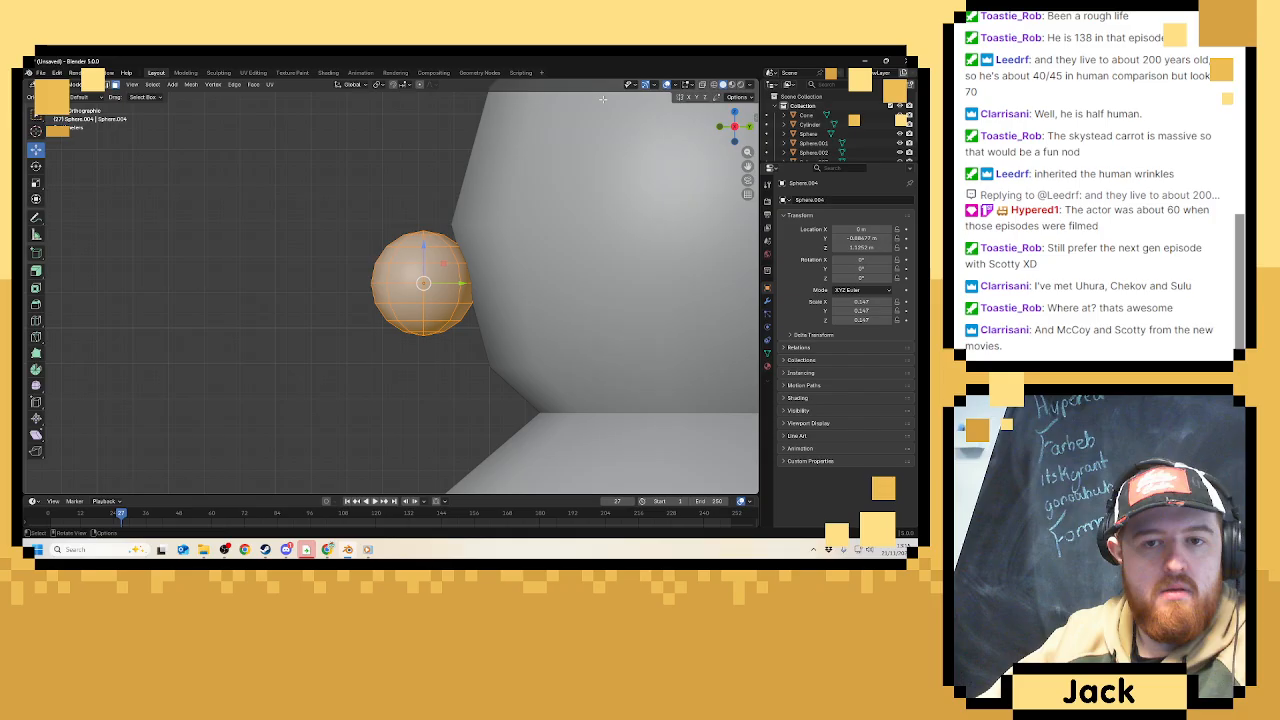
pyautogui.click(714, 85)
pyautogui.scroll(3, 500, 197)
pyautogui.keyDown('shift'); pyautogui.moveTo(511, 192); pyautogui.dragTo(489, 197, button='middle'); pyautogui.keyUp('shift')
pyautogui.moveTo(569, 163); pyautogui.dragTo(424, 437)
pyautogui.press('x')
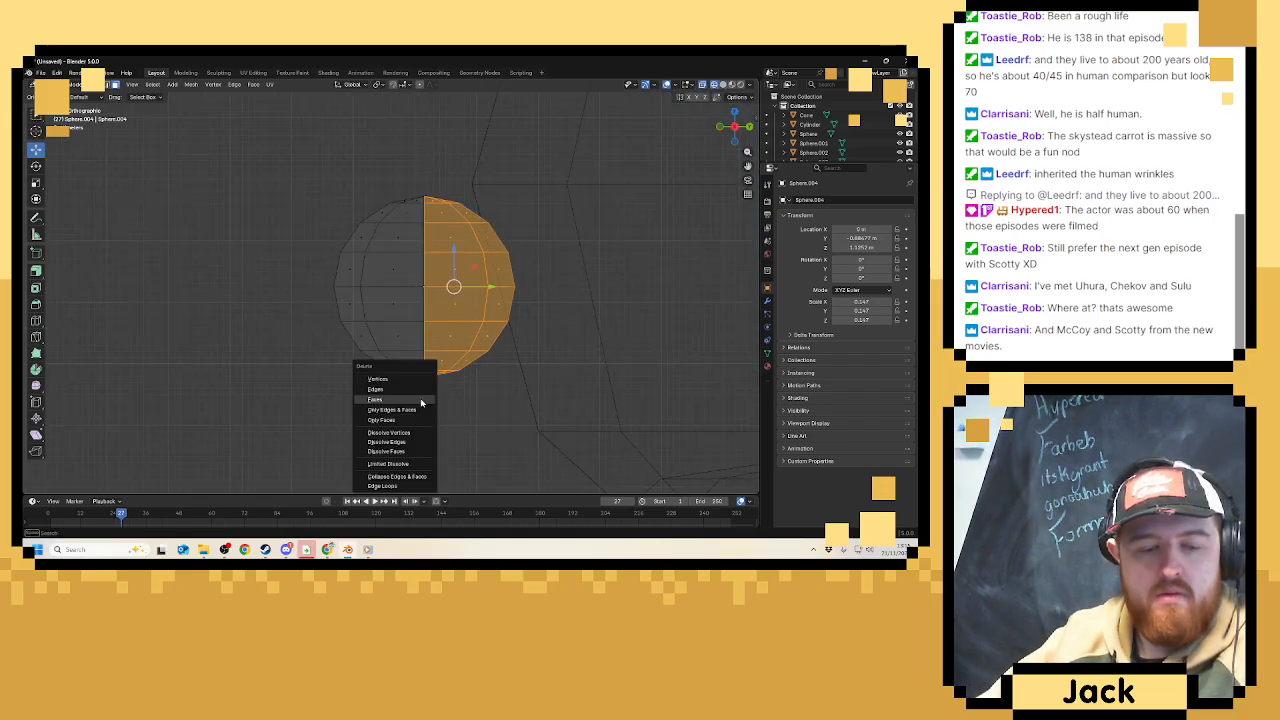
pyautogui.click(421, 400)
pyautogui.press('Tab')
# Place the half-sphere button against the upper front of the middle ball and tilt it about -15.6° around X to follow the surface.
pyautogui.scroll(-6, 440, 287)
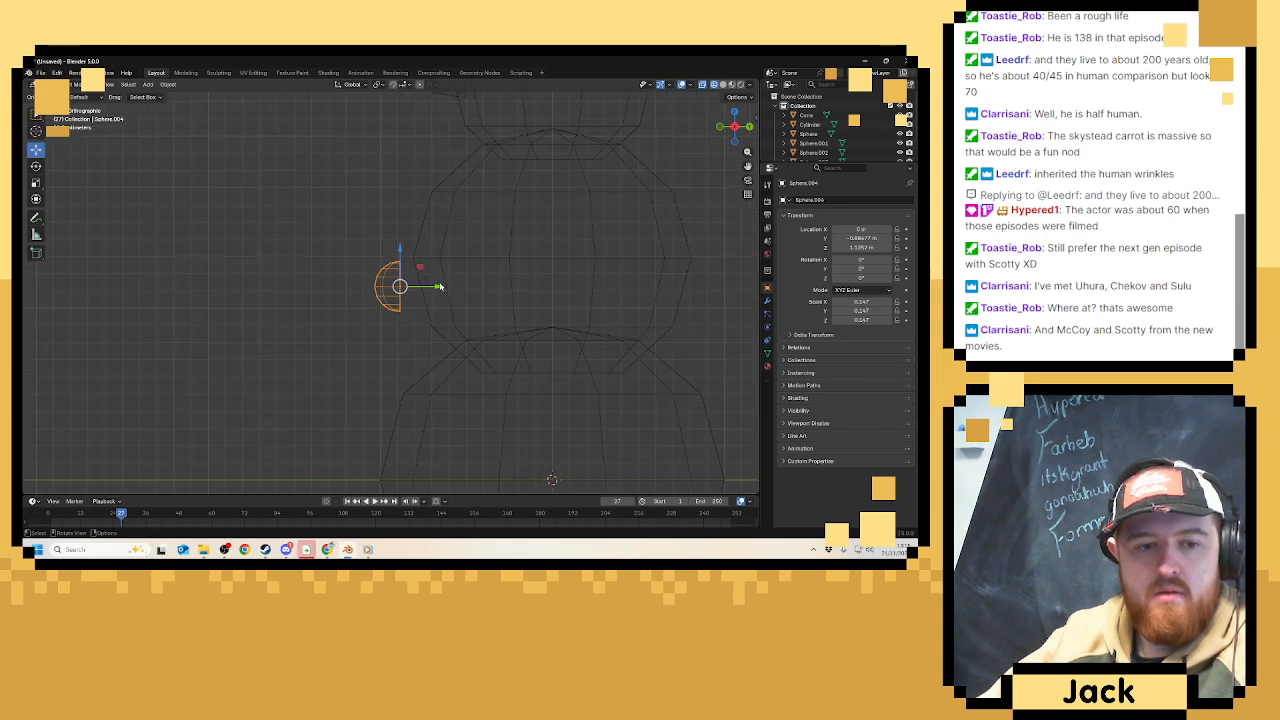
pyautogui.press('g')
pyautogui.click(480, 216)
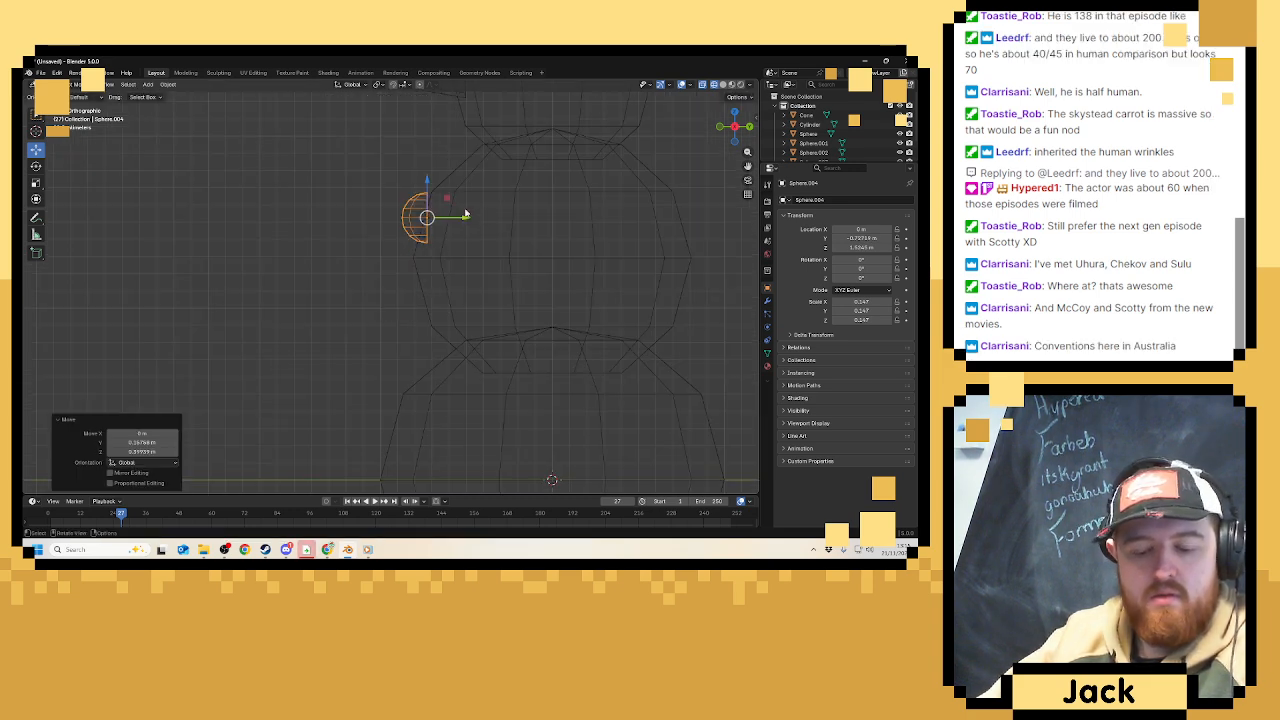
pyautogui.press('r')
pyautogui.click(519, 257)
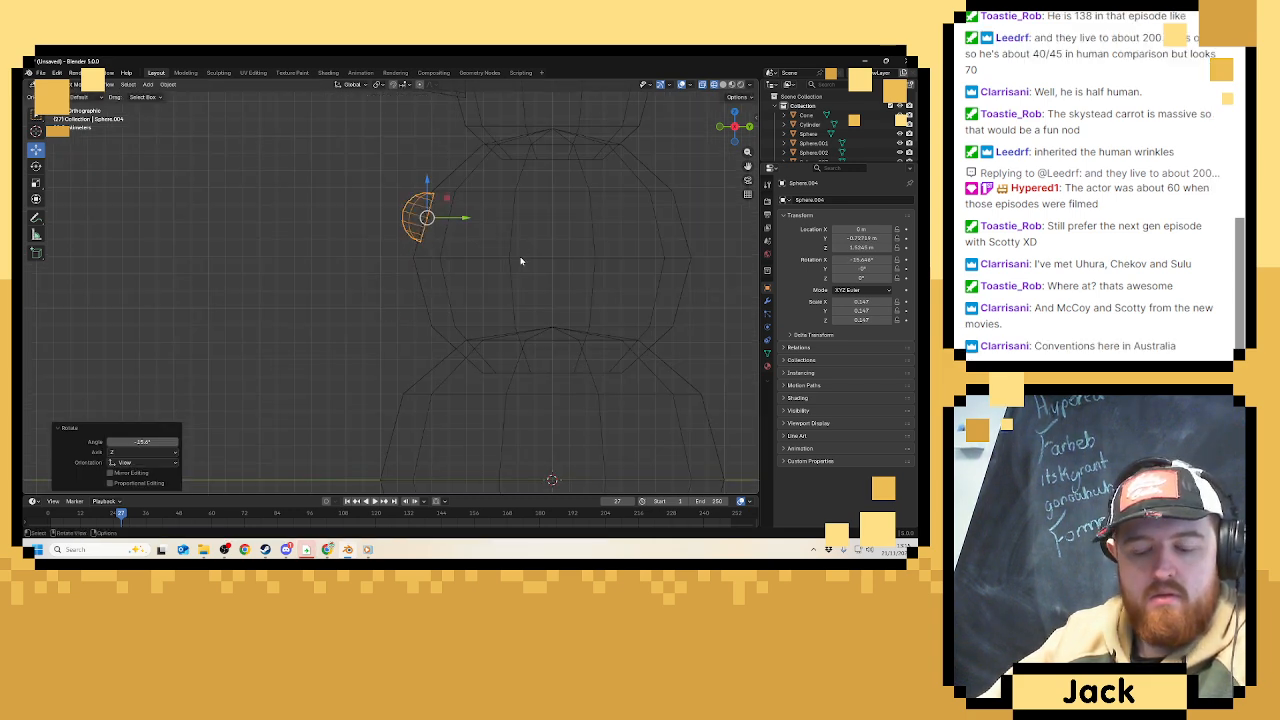
pyautogui.press('g')
pyautogui.click(497, 198)
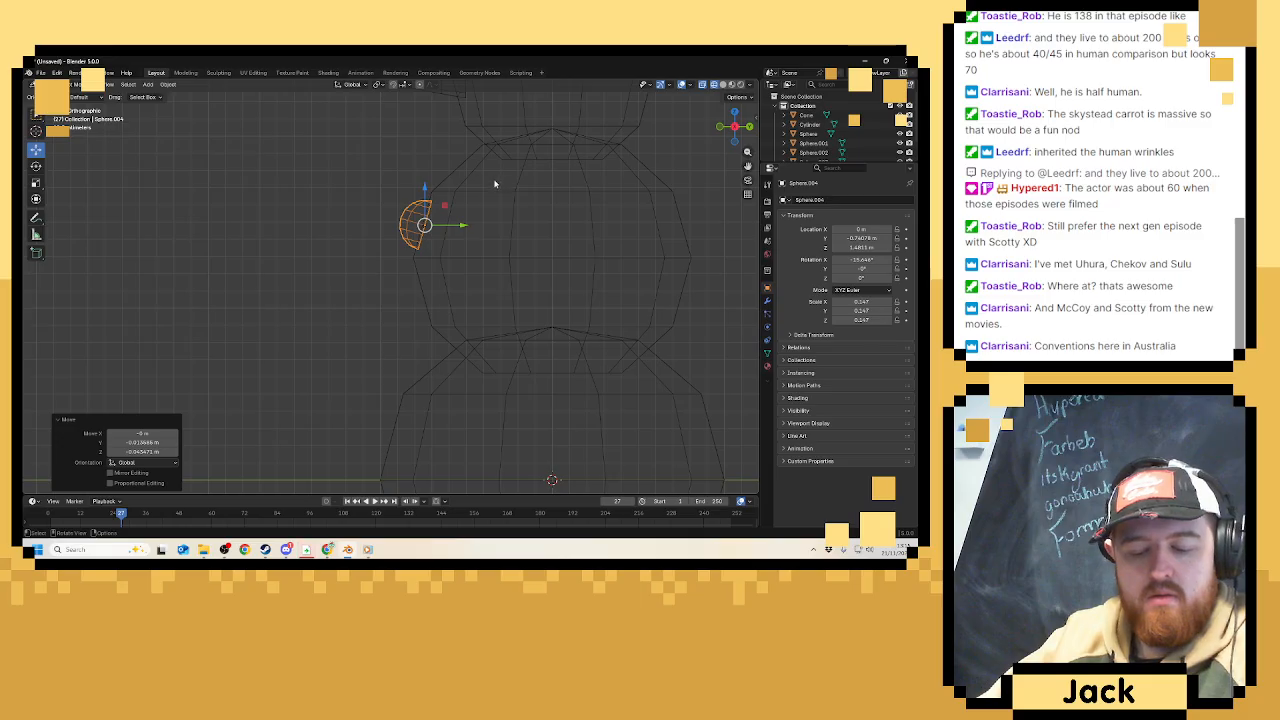
# Duplicate the button to the middle ball's lower front, about 1.08 m high, and tilt the copy to about 14.4° around X.
pyautogui.hotkey('shift', 'd')
pyautogui.click(479, 281)
pyautogui.press('r')
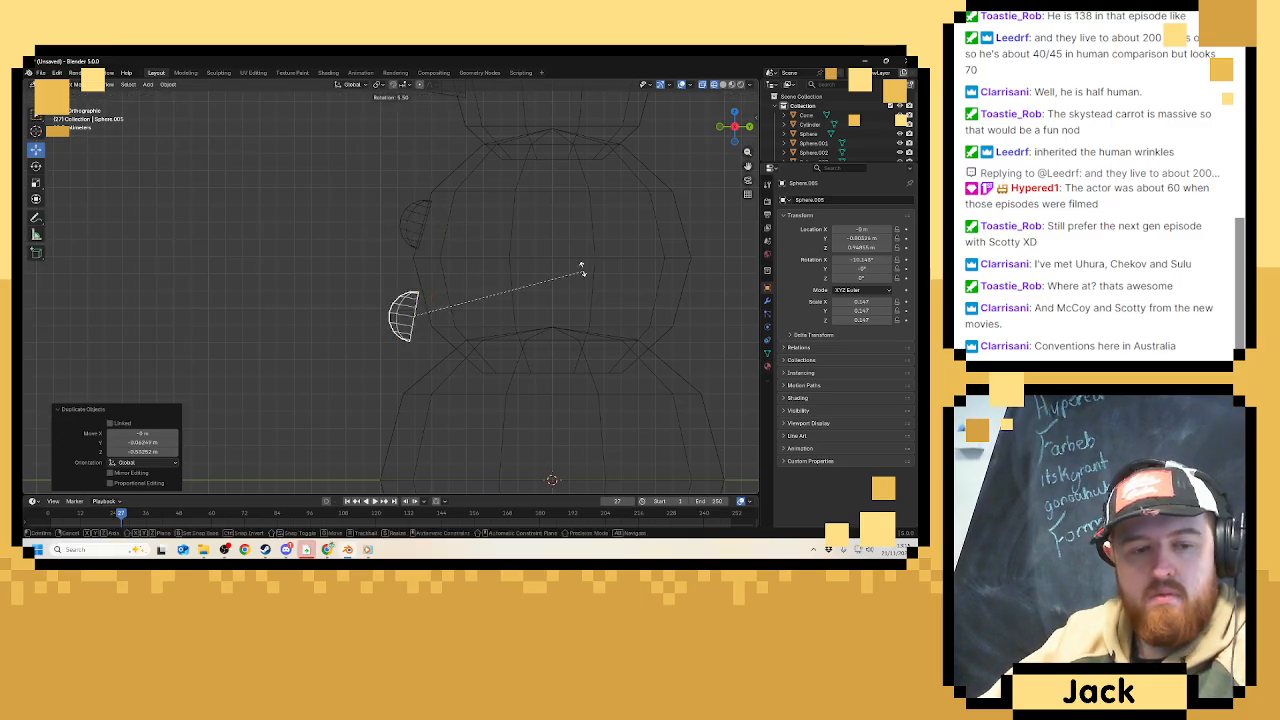
pyautogui.click(517, 202)
pyautogui.press('g')
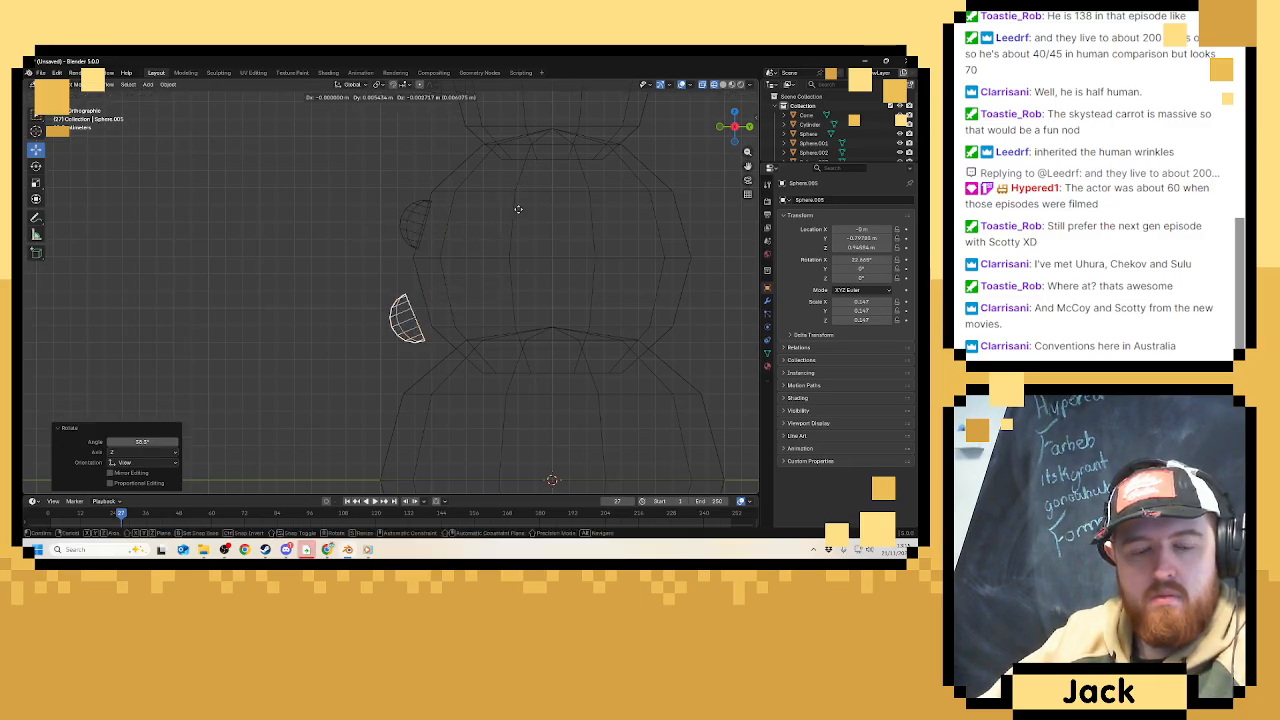
pyautogui.click(530, 194)
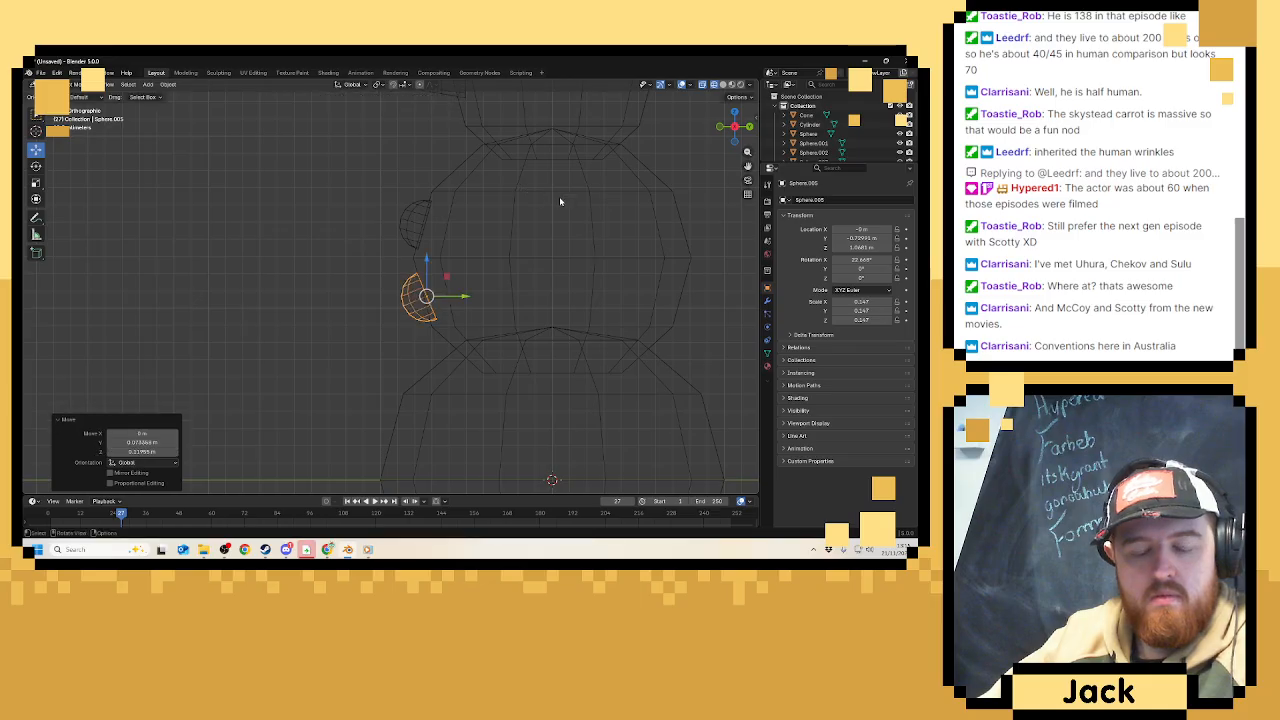
pyautogui.press('r')
pyautogui.click(557, 222)
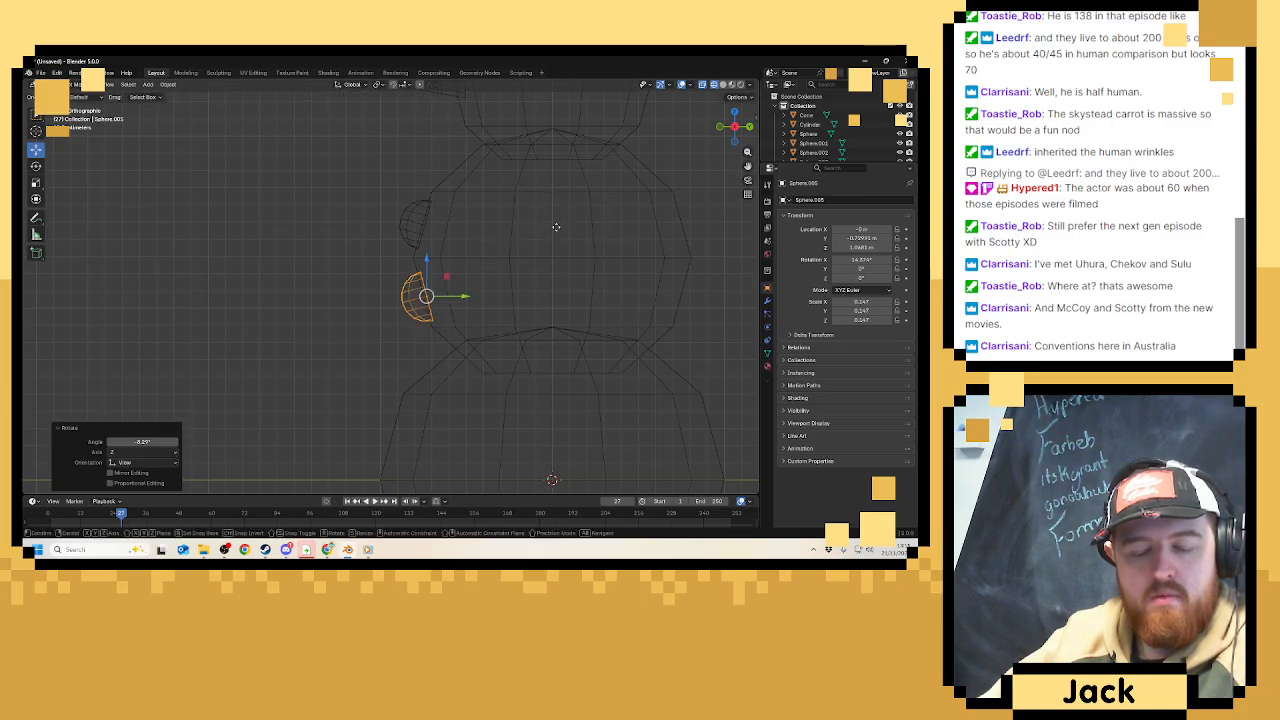
pyautogui.press('g')
pyautogui.click(556, 224)
# Return to solid shading and scale both buttons down to about 0.09.
pyautogui.moveTo(556, 224); pyautogui.dragTo(480, 268, button='middle')
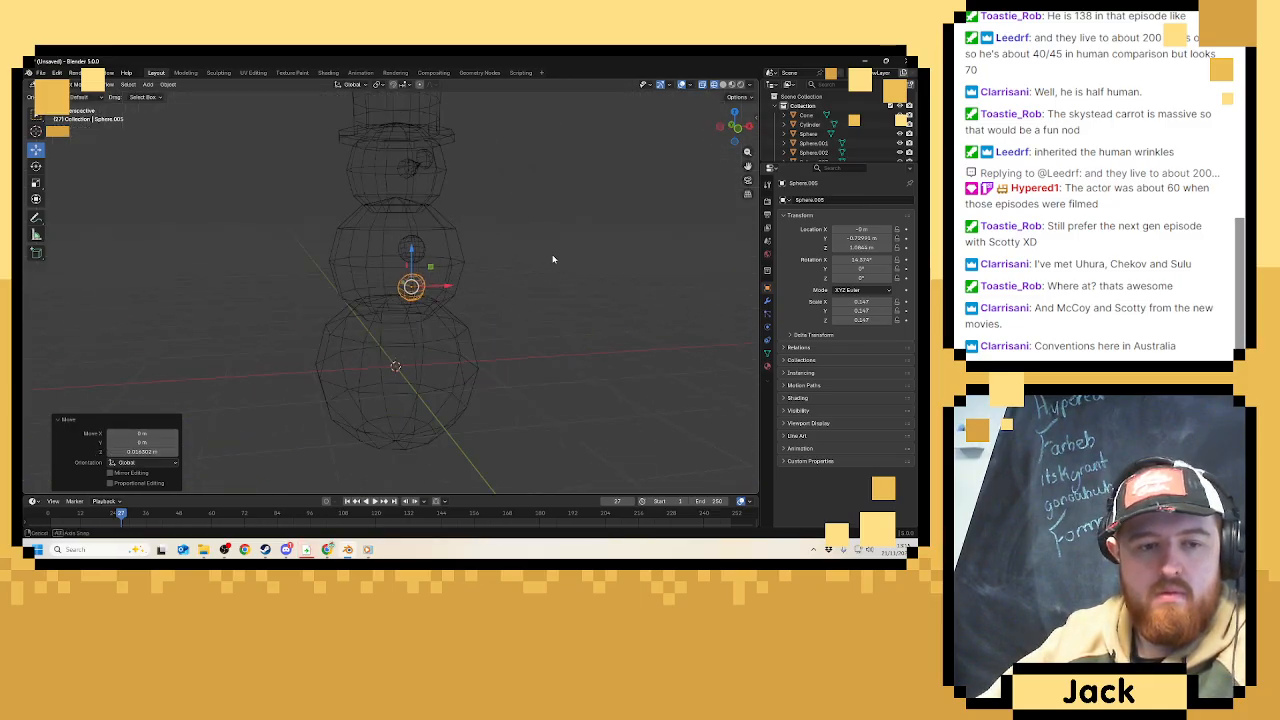
pyautogui.click(723, 85)
pyautogui.moveTo(560, 160); pyautogui.dragTo(424, 244, button='middle')
pyautogui.click(424, 244)
pyautogui.press('s')
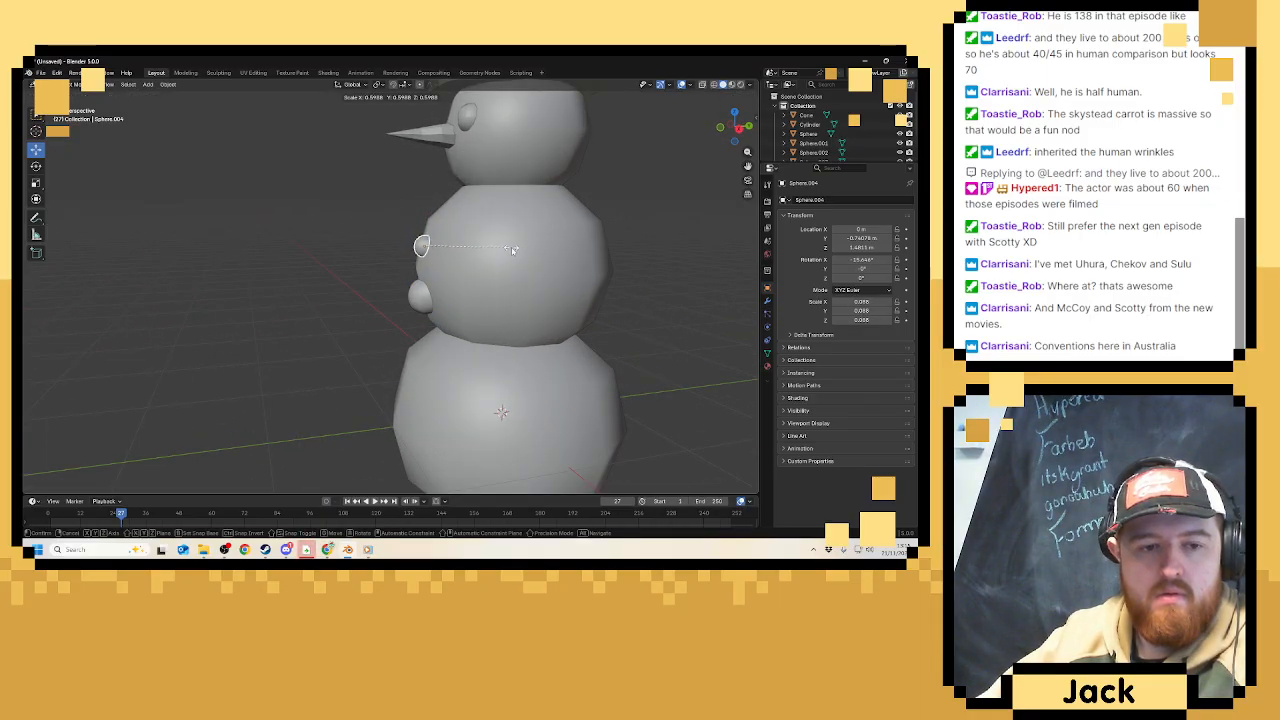
pyautogui.click(396, 301)
pyautogui.hotkey('shift', 'd')
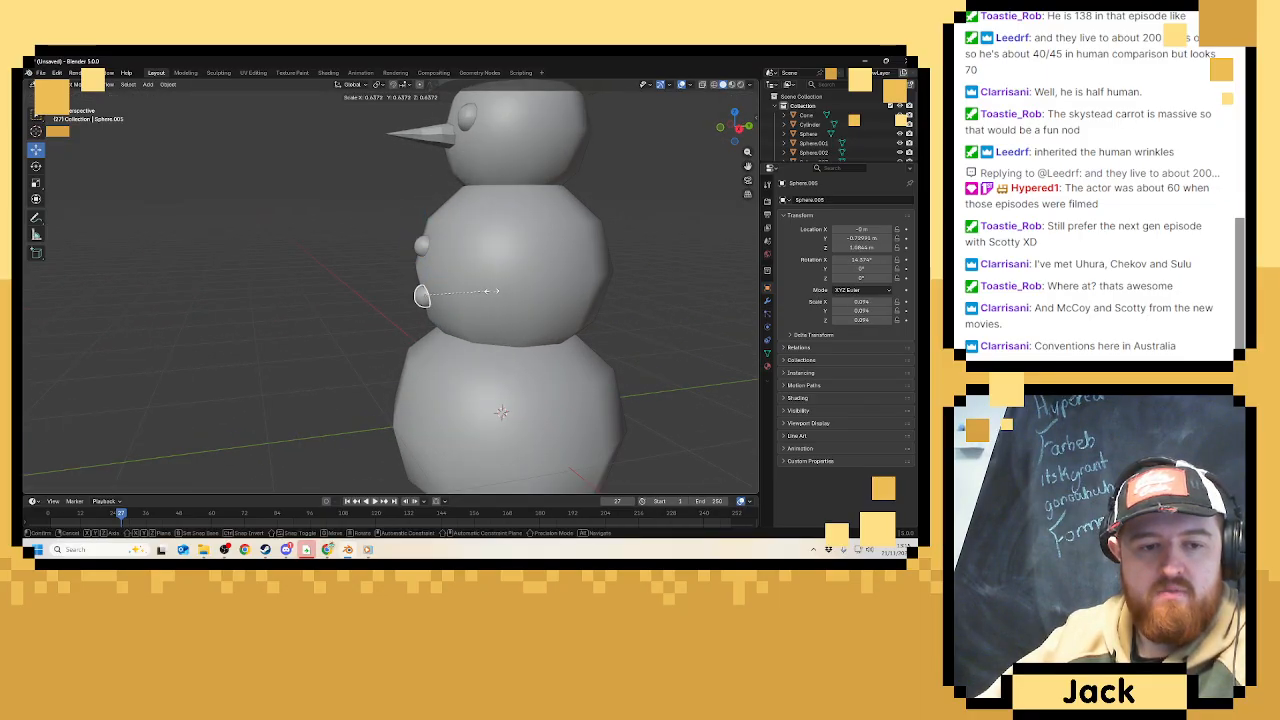
pyautogui.click(337, 261)
# In side view, duplicate the upper button about 0.21 m along Y and 0.33 m up, near the top of the middle ball.
pyautogui.scroll(-2, 335, 262)
pyautogui.moveTo(333, 262); pyautogui.dragTo(428, 260, button='middle')
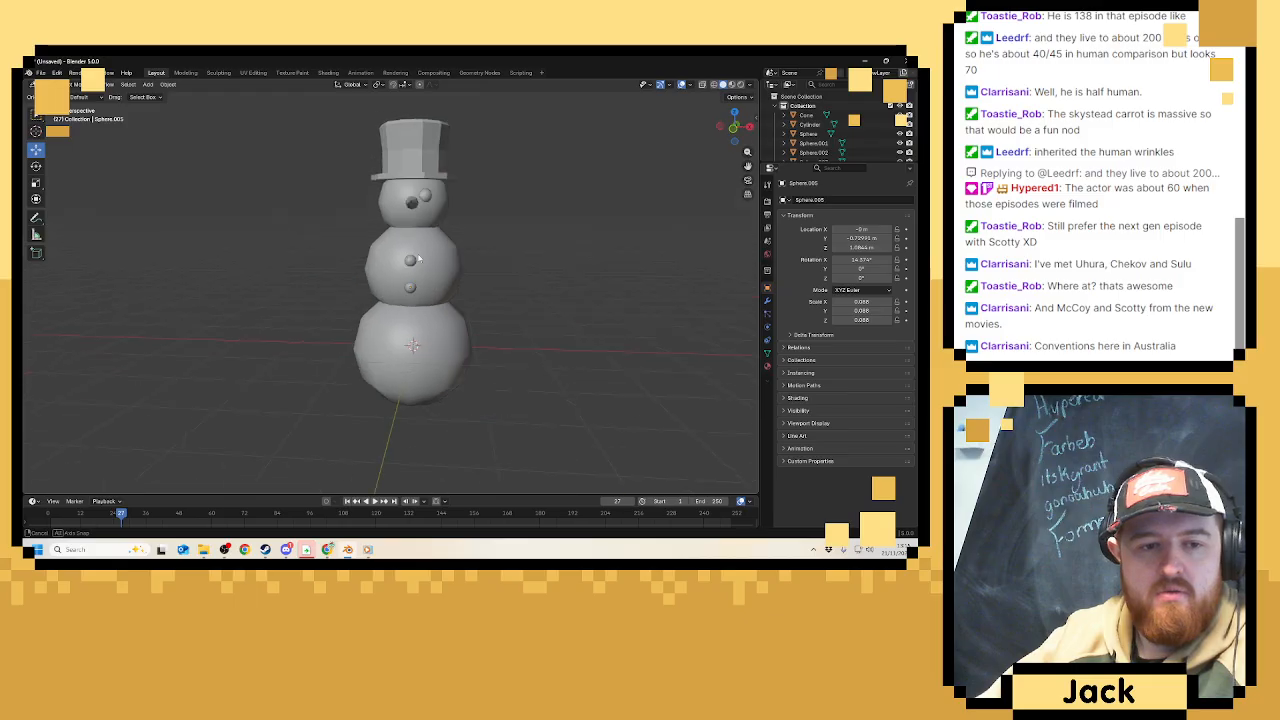
pyautogui.scroll(3, 430, 258)
pyautogui.moveTo(505, 248); pyautogui.dragTo(425, 246, button='middle')
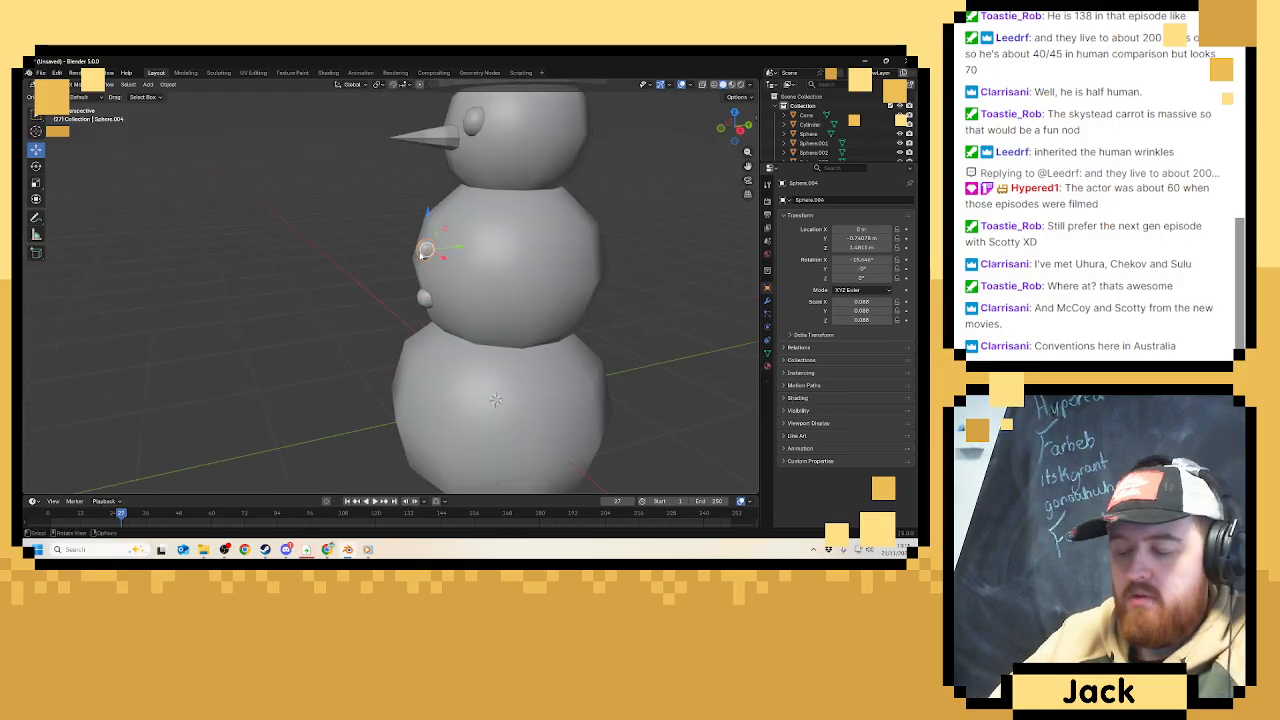
pyautogui.press('KP_3')
pyautogui.scroll(5, 423, 254)
pyautogui.keyDown('shift'); pyautogui.moveTo(478, 197); pyautogui.dragTo(442, 234, button='middle'); pyautogui.keyUp('shift')
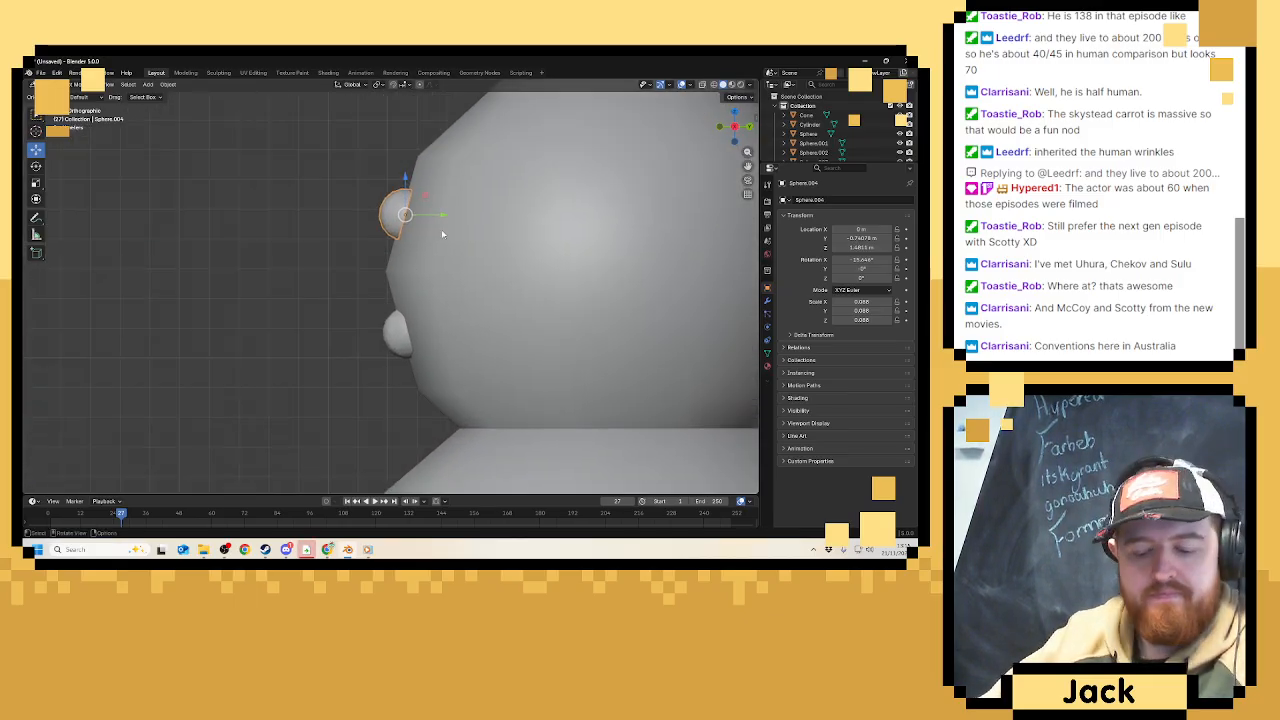
pyautogui.hotkey('shift', 'd')
pyautogui.click(513, 144)
pyautogui.keyDown('shift'); pyautogui.moveTo(513, 144); pyautogui.dragTo(459, 233, button='middle'); pyautogui.keyUp('shift')
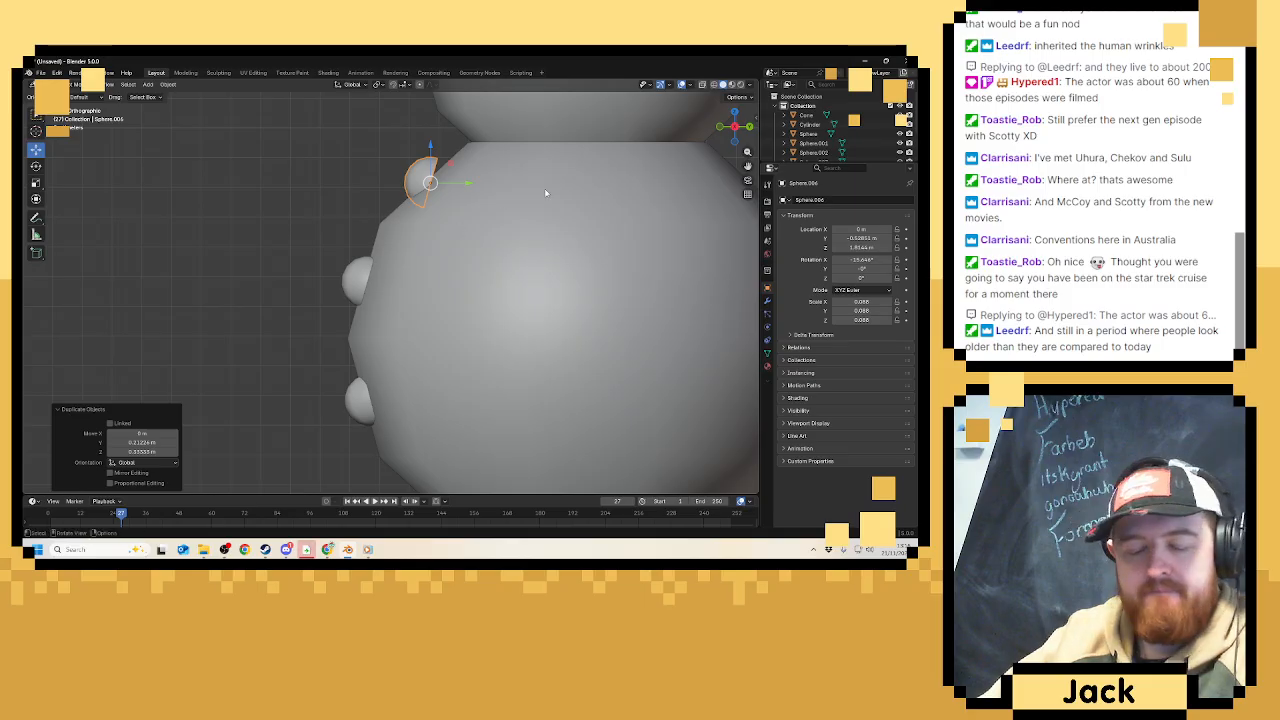
# Rotate the top button about -30.6° and seat it against the middle ball, then deselect it.
pyautogui.press('r')
pyautogui.click(540, 257)
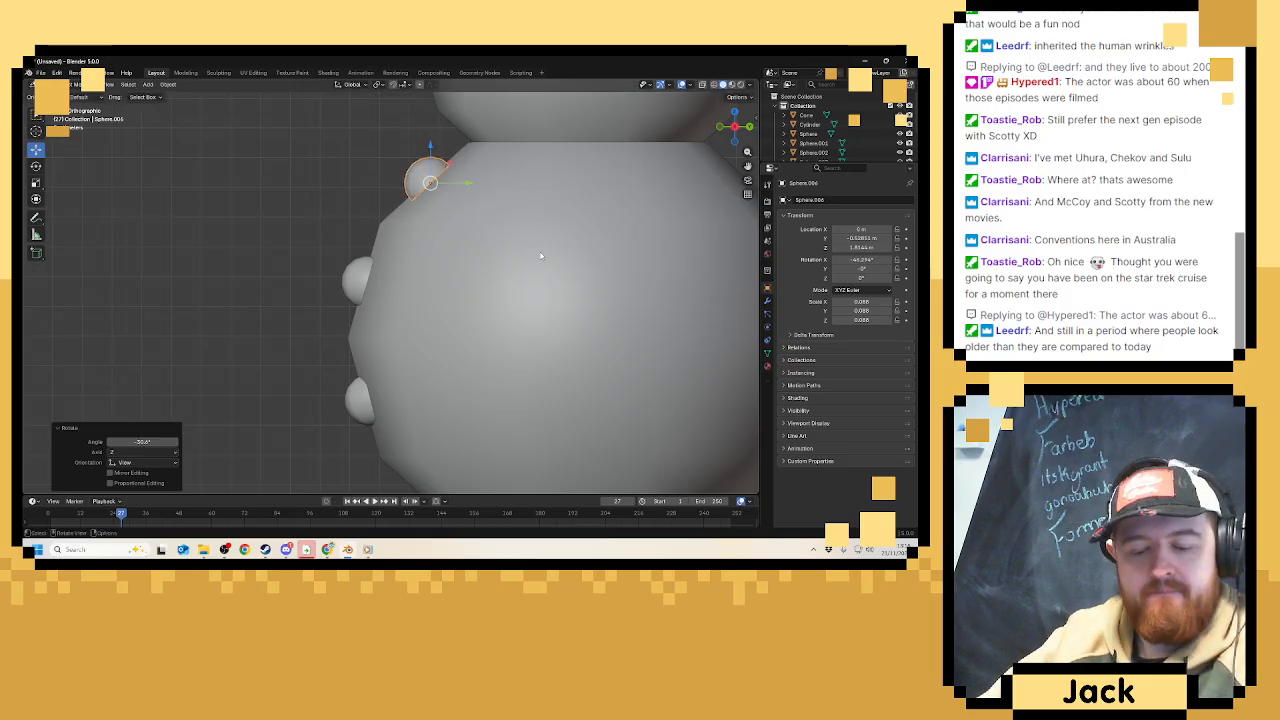
pyautogui.press('g')
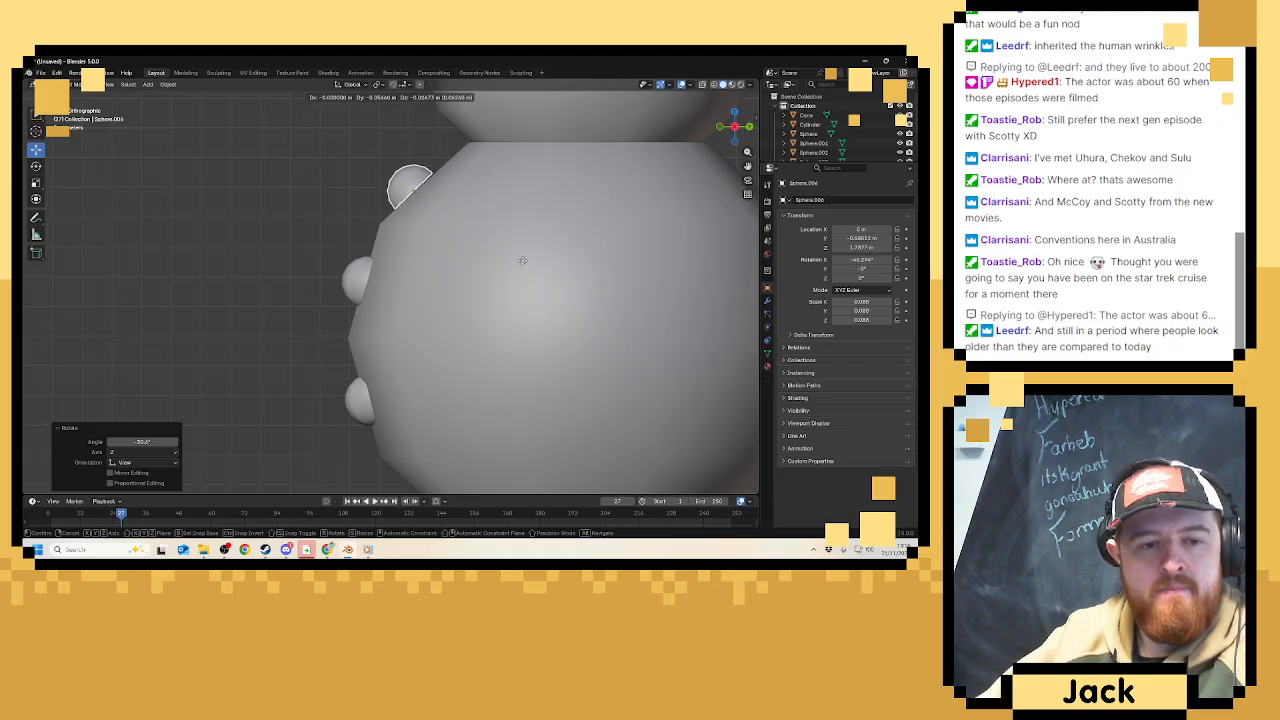
pyautogui.click(526, 270)
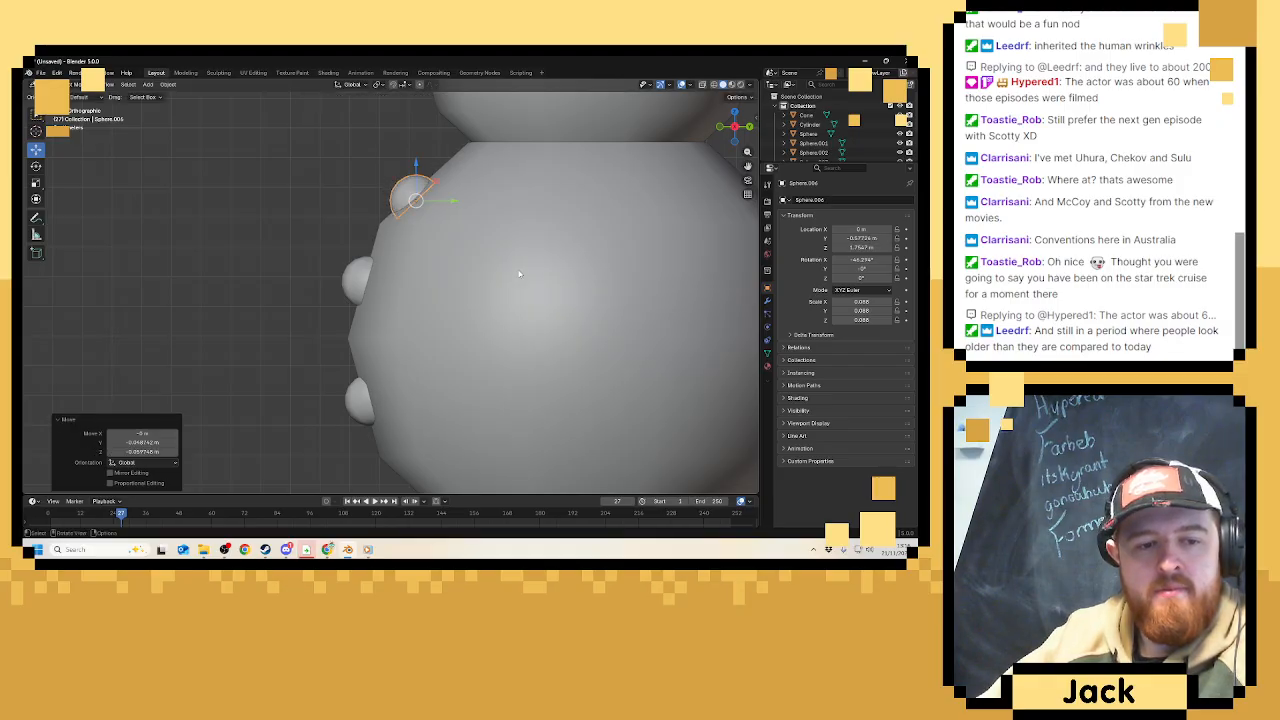
pyautogui.click(309, 223)
pyautogui.scroll(-8, 318, 220)
pyautogui.moveTo(321, 219); pyautogui.dragTo(269, 241, button='middle')
pyautogui.scroll(3, 455, 300)
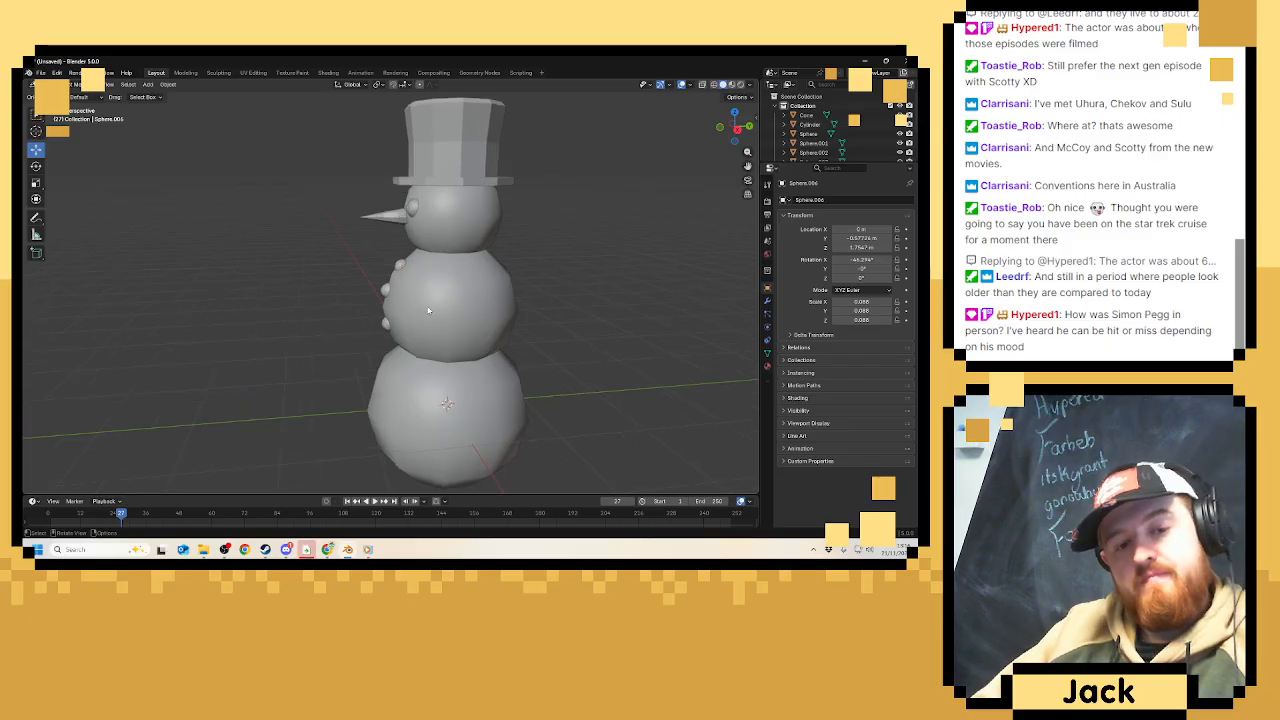
# Try scaling the head, middle and bottom spheres down together along the Y axis and undo it.
pyautogui.click(461, 307)
pyautogui.keyDown('shift'); pyautogui.moveTo(463, 309); pyautogui.dragTo(435, 247, button='middle'); pyautogui.keyUp('shift')
pyautogui.click(436, 134)
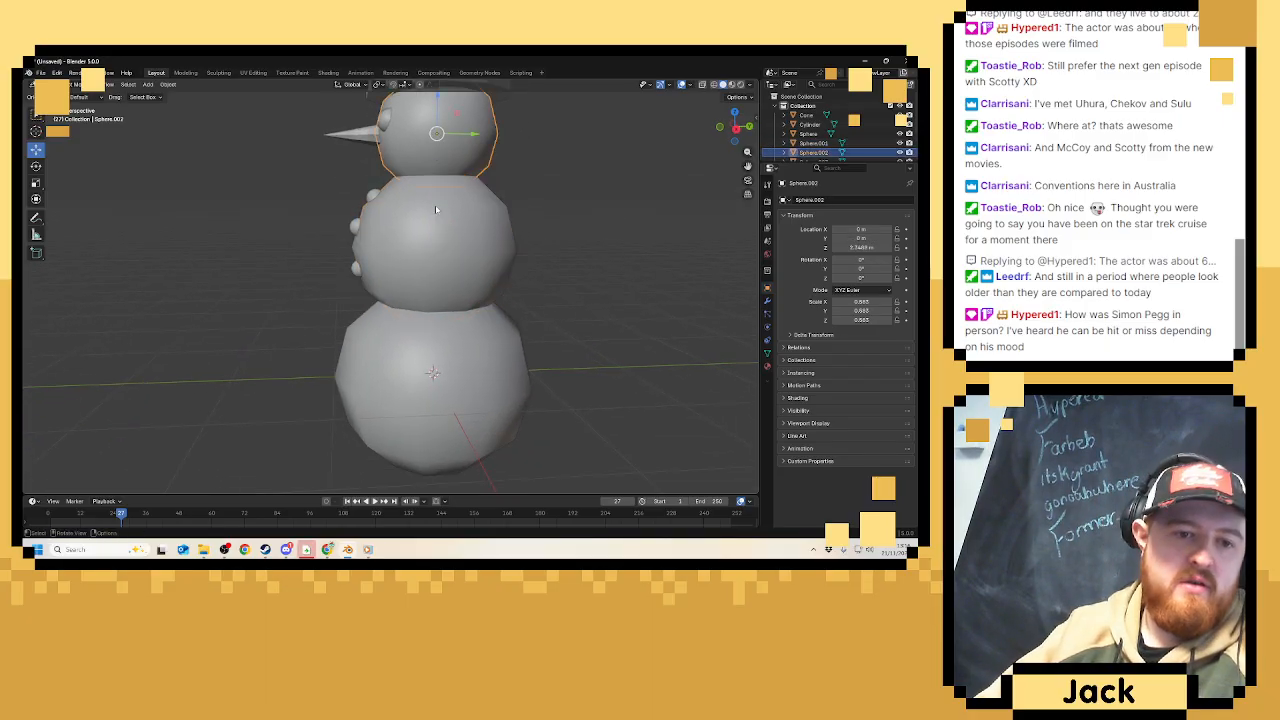
pyautogui.keyDown('shift'); pyautogui.click(430, 270); pyautogui.keyUp('shift')
pyautogui.keyDown('shift'); pyautogui.click(421, 340); pyautogui.keyUp('shift')
pyautogui.scroll(1, 506, 288)
pyautogui.press('s')
pyautogui.press('y')
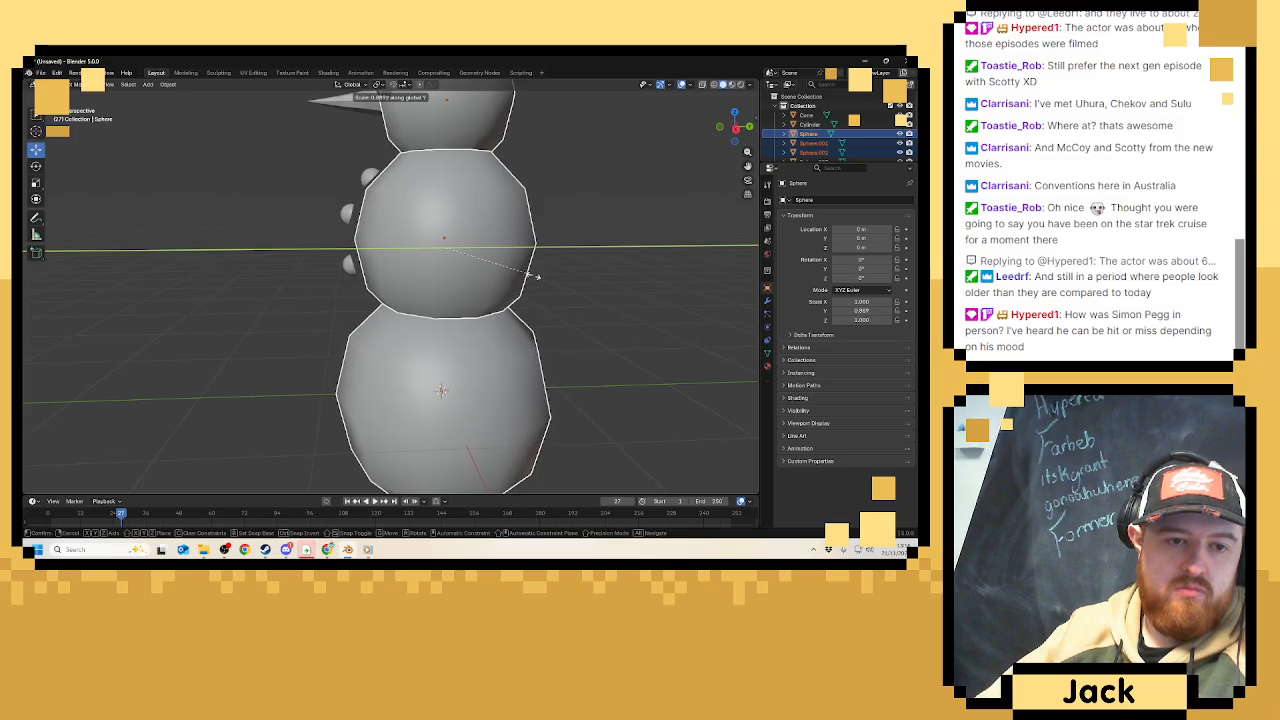
pyautogui.click(537, 277)
pyautogui.scroll(-5, 535, 277)
pyautogui.moveTo(535, 277); pyautogui.dragTo(444, 298, button='middle')
pyautogui.hotkey('ctrl', 'z')
# Deselect everything, add a cube mesh and move it about 1.7 m along X beside the snowman.
pyautogui.scroll(2, 543, 267)
pyautogui.scroll(3, 543, 267)
pyautogui.scroll(-2, 479, 272)
pyautogui.click(558, 270)
pyautogui.hotkey('shift', 'a')
pyautogui.moveTo(470, 273)
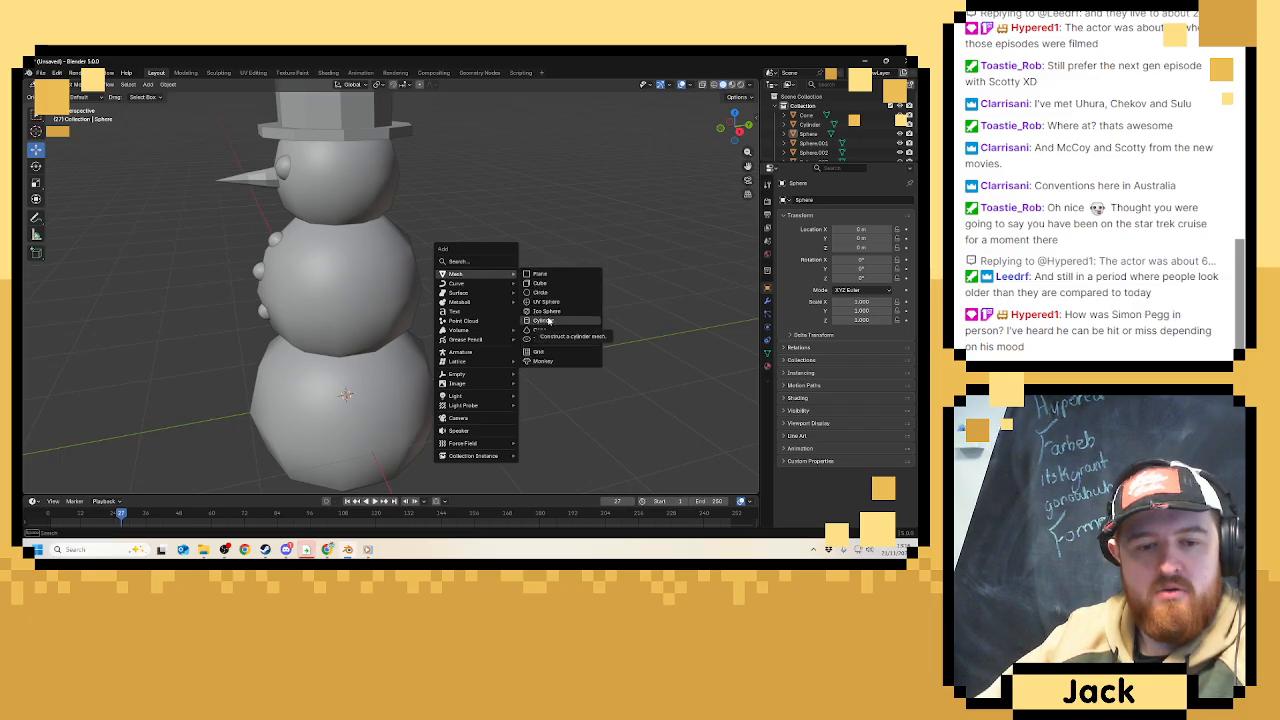
pyautogui.click(540, 283)
pyautogui.scroll(-4, 544, 311)
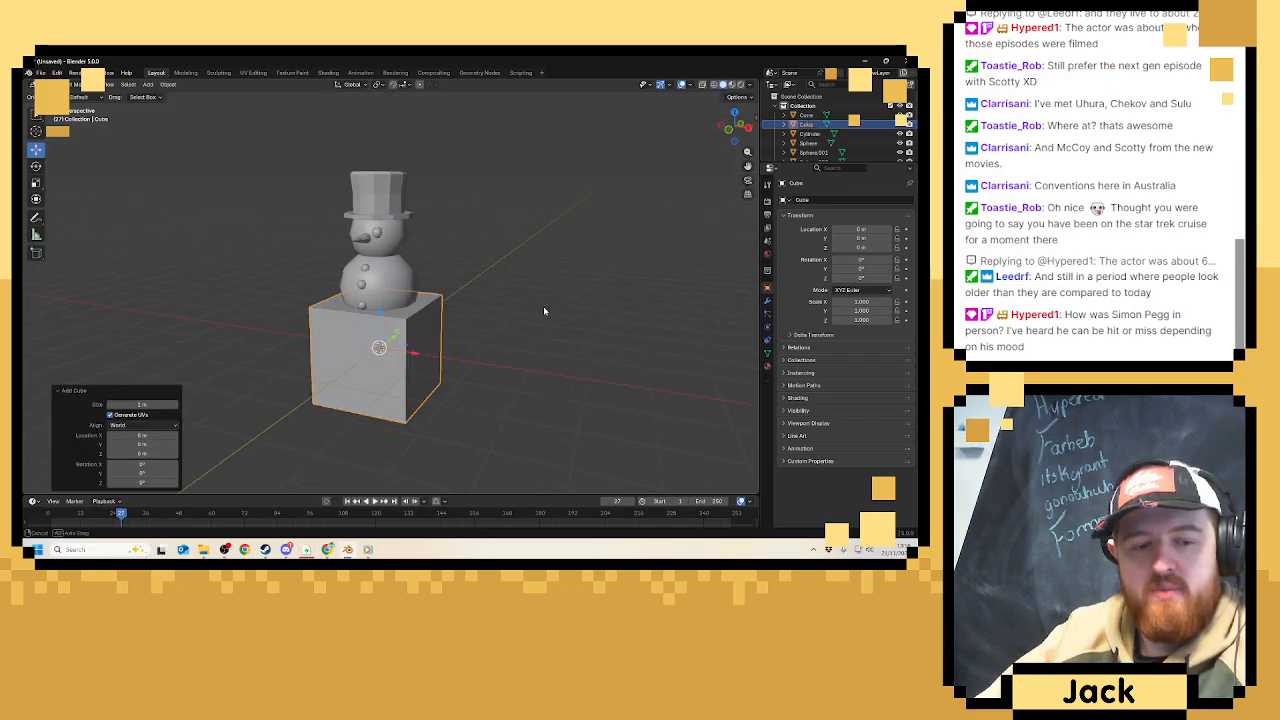
pyautogui.moveTo(544, 311); pyautogui.dragTo(574, 305, button='middle')
pyautogui.scroll(2, 416, 318)
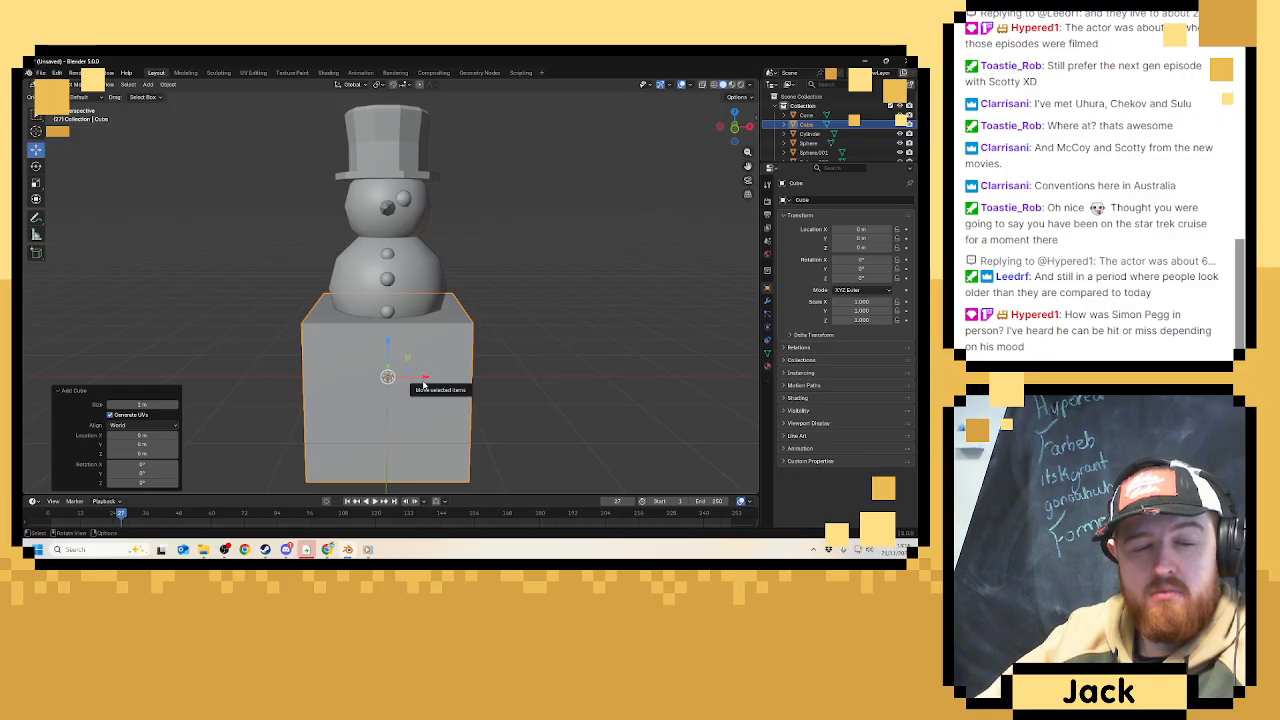
pyautogui.moveTo(423, 383); pyautogui.dragTo(533, 381)
pyautogui.keyDown('shift'); pyautogui.moveTo(504, 349); pyautogui.dragTo(472, 313, button='middle'); pyautogui.keyUp('shift')
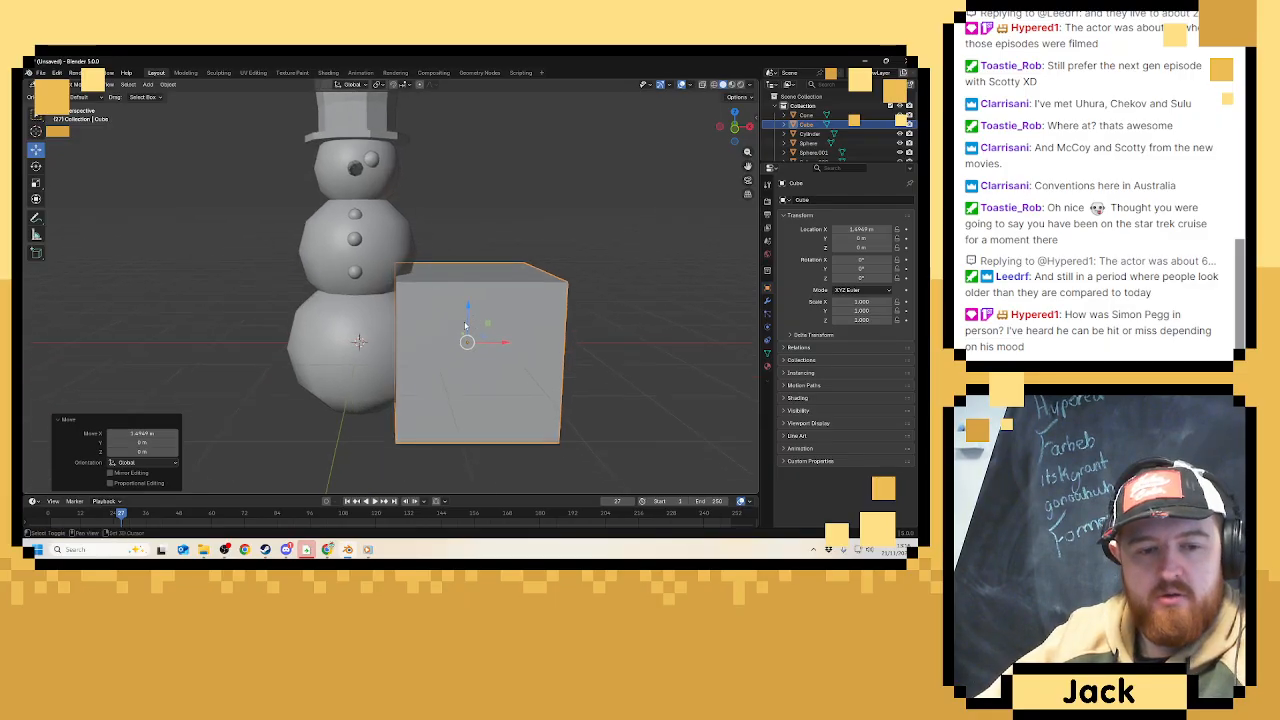
# Raise the cube to the level of the middle ball and scale it down to about 0.244.
pyautogui.moveTo(469, 314); pyautogui.dragTo(475, 230)
pyautogui.press('s')
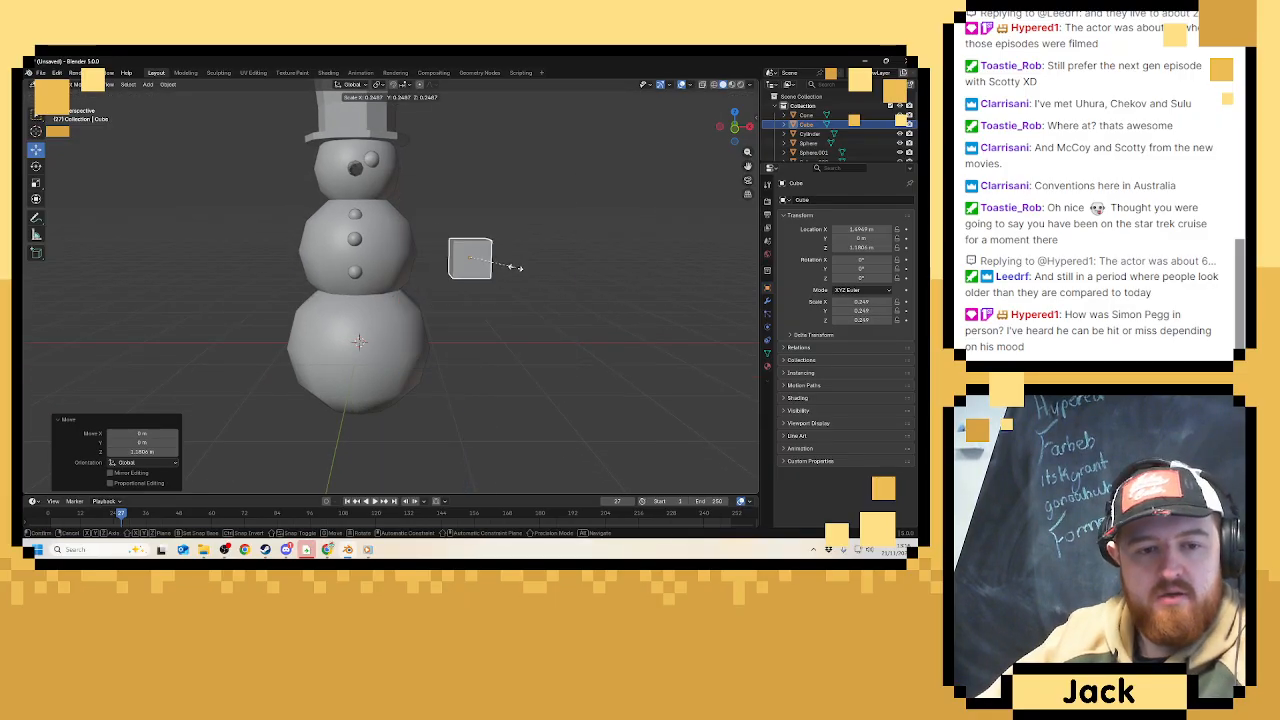
pyautogui.click(514, 268)
pyautogui.scroll(2, 491, 279)
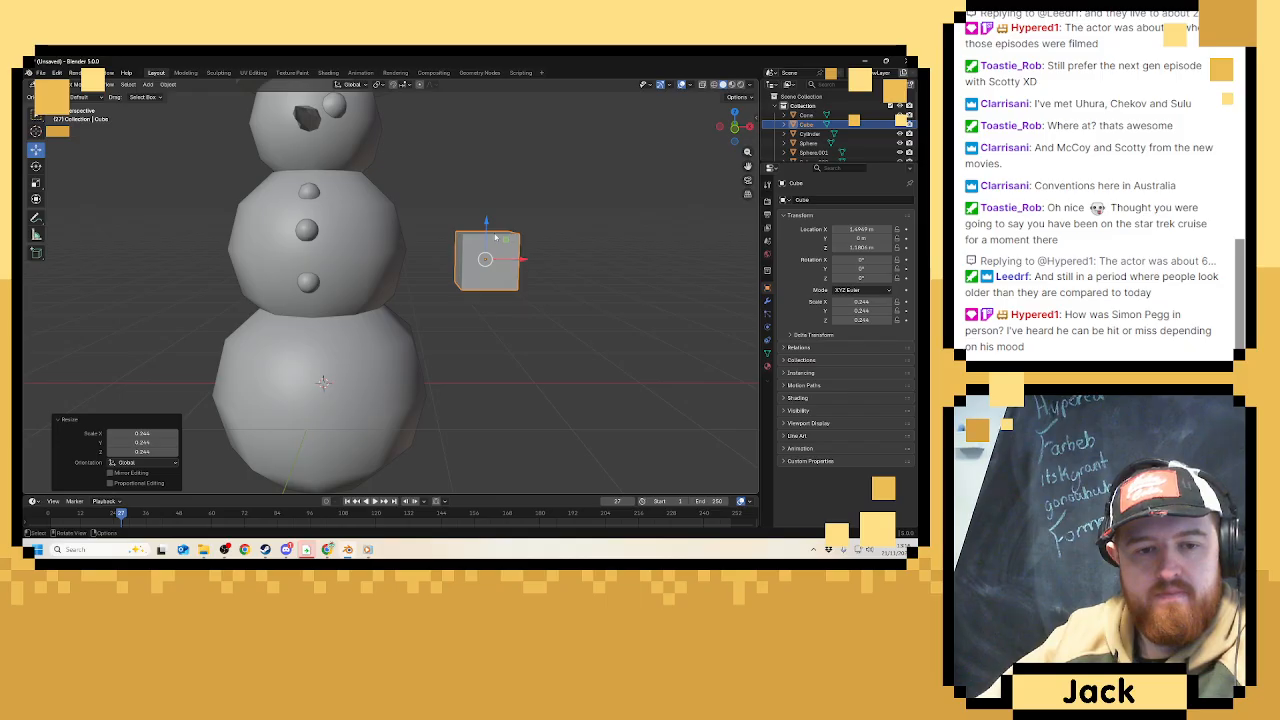
pyautogui.moveTo(487, 223); pyautogui.dragTo(484, 209)
# In front view, move the cube closer to the middle ball and scale it to about 0.122.
pyautogui.press('KP_1')
pyautogui.scroll(4, 476, 213)
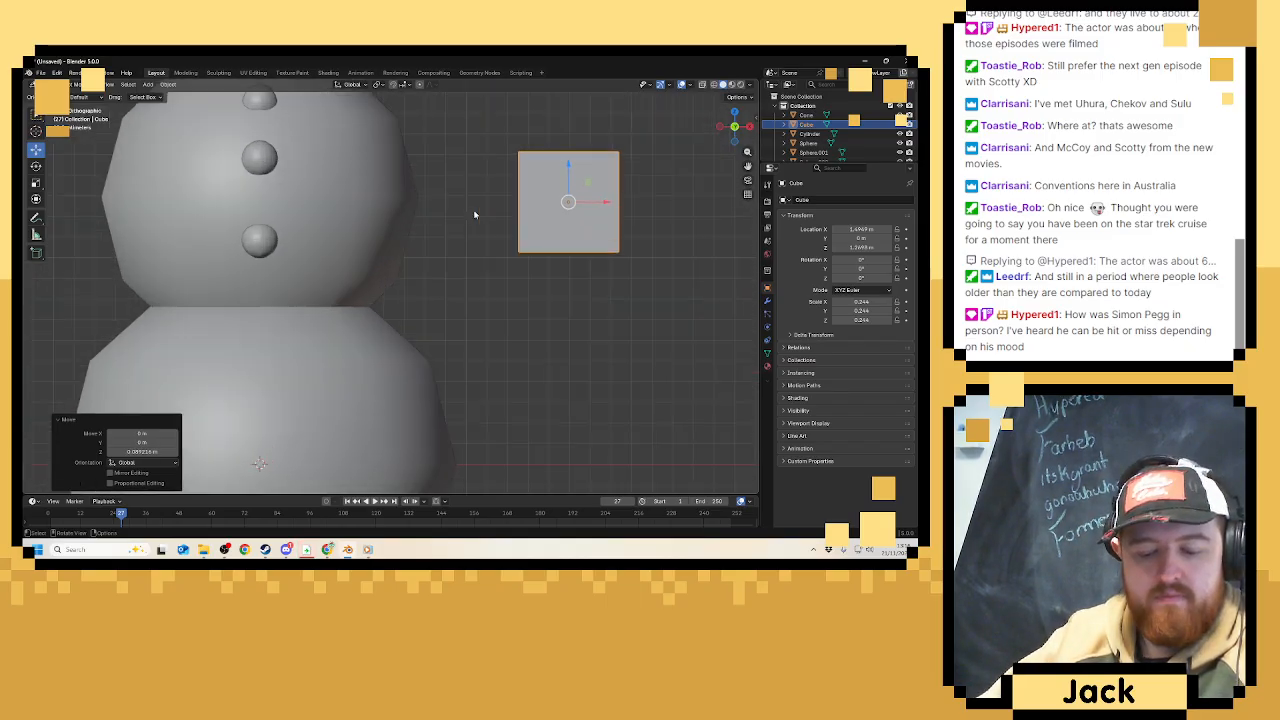
pyautogui.moveTo(570, 216); pyautogui.dragTo(471, 204)
pyautogui.press('s')
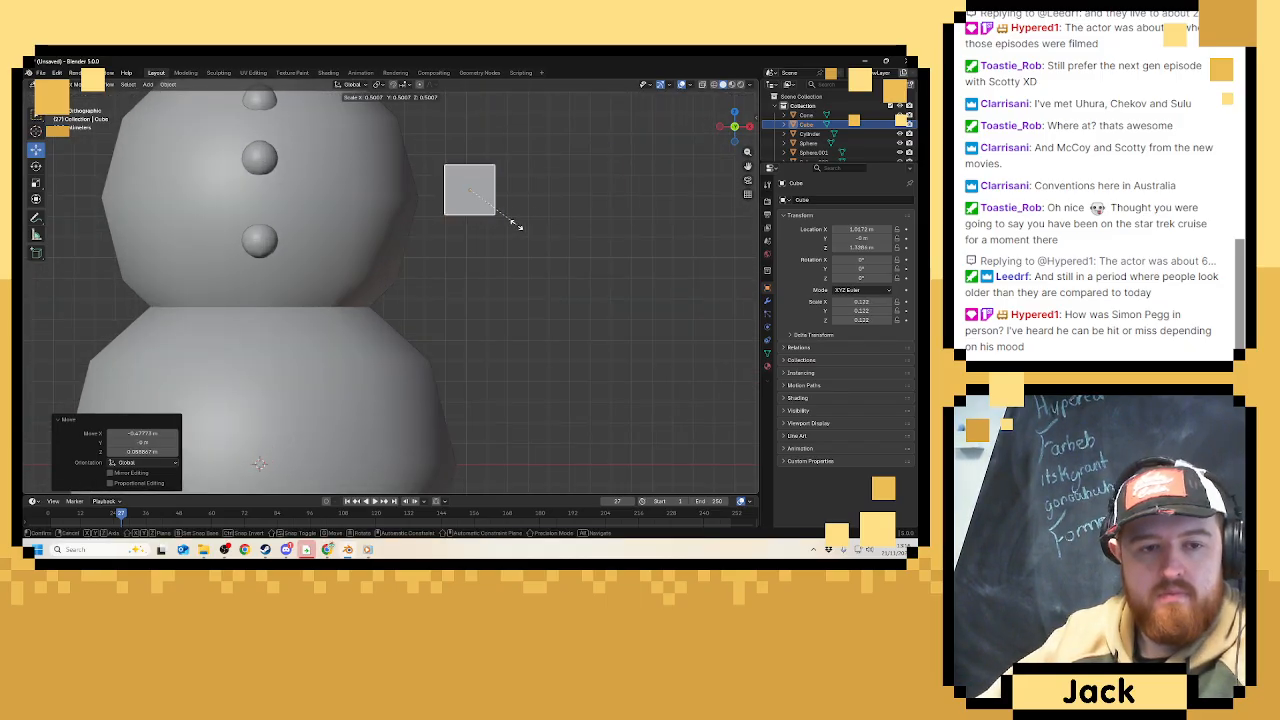
pyautogui.click(509, 220)
# Tilt the cube about -14.7° around Y and seat it against the upper side of the middle ball.
pyautogui.keyDown('shift'); pyautogui.moveTo(509, 220); pyautogui.dragTo(523, 311, button='middle'); pyautogui.keyUp('shift')
pyautogui.press('r')
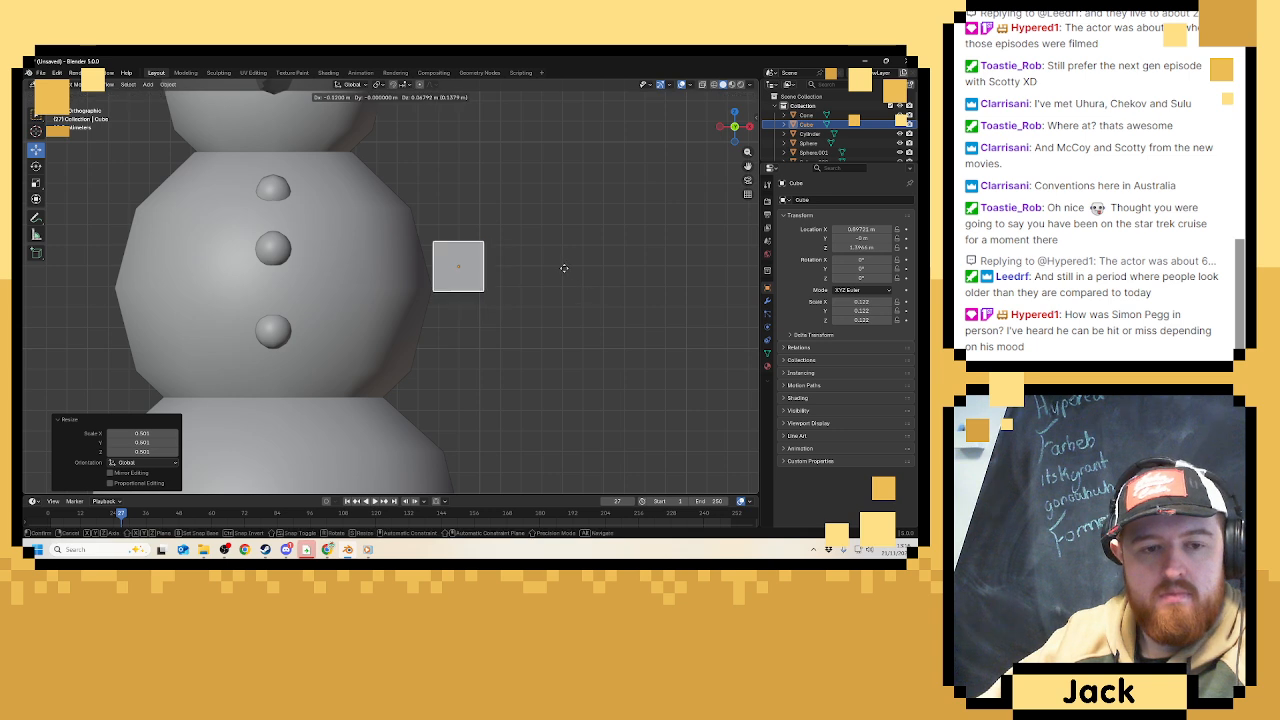
pyautogui.click(616, 284)
pyautogui.press('g')
pyautogui.click(595, 258)
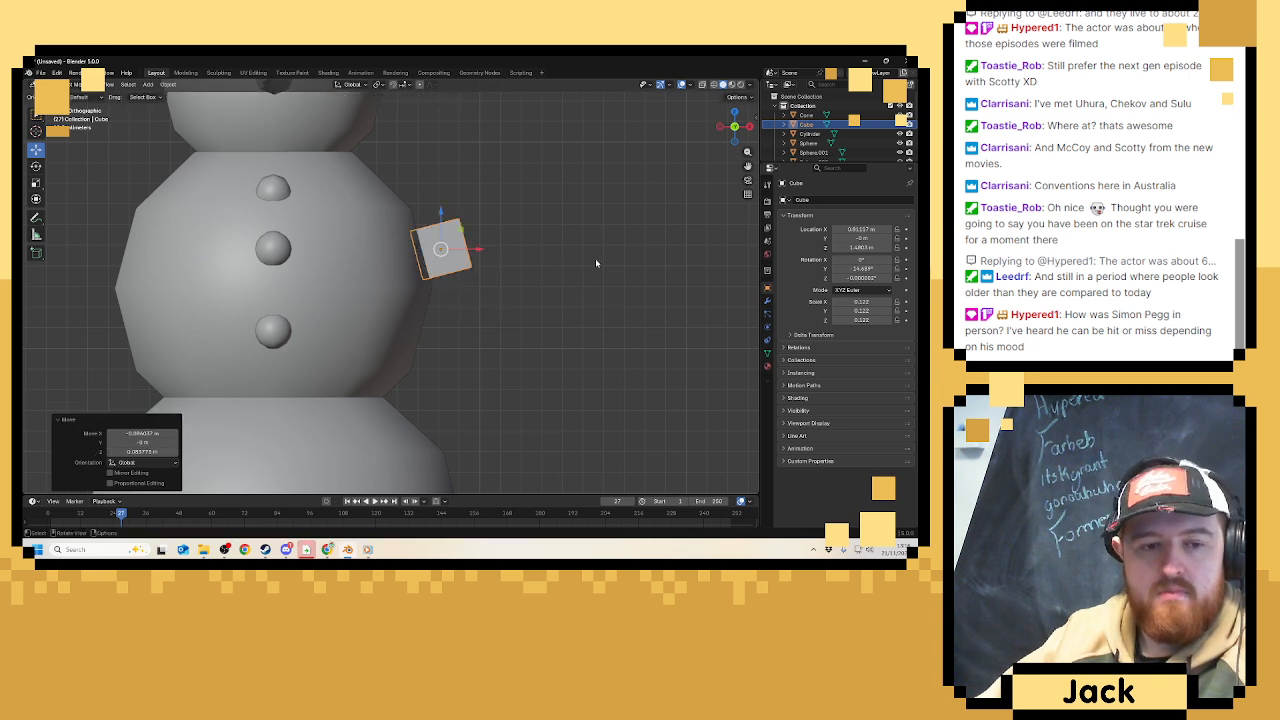
# Isolate the cube, delete its face on the snowman's side and restore the full scene view.
pyautogui.press('Tab')
pyautogui.press('/')
pyautogui.moveTo(410, 290); pyautogui.dragTo(348, 316, button='middle')
pyautogui.click(346, 317)
pyautogui.press('x')
pyautogui.click(346, 317)
pyautogui.press('Tab')
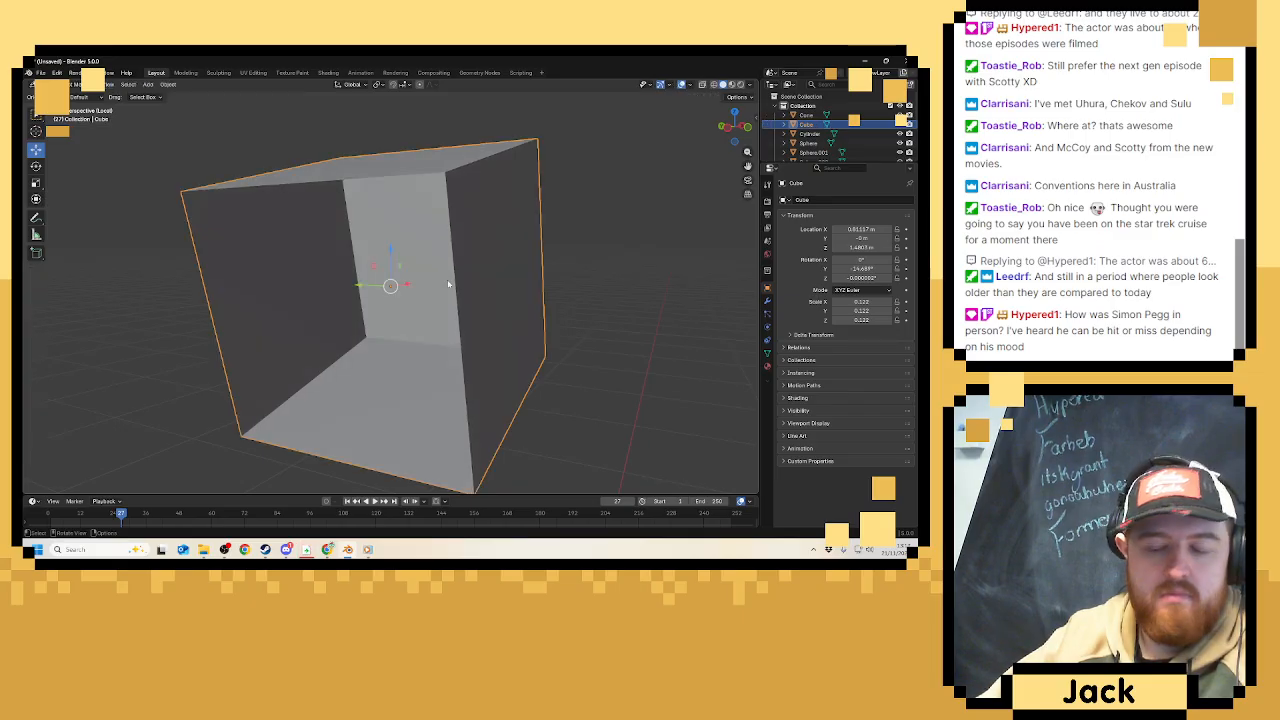
pyautogui.press('/')
# Scale the open cube down to about 0.081 in object mode and enter edit mode.
pyautogui.moveTo(440, 280); pyautogui.dragTo(395, 262, button='middle')
pyautogui.press('Tab')
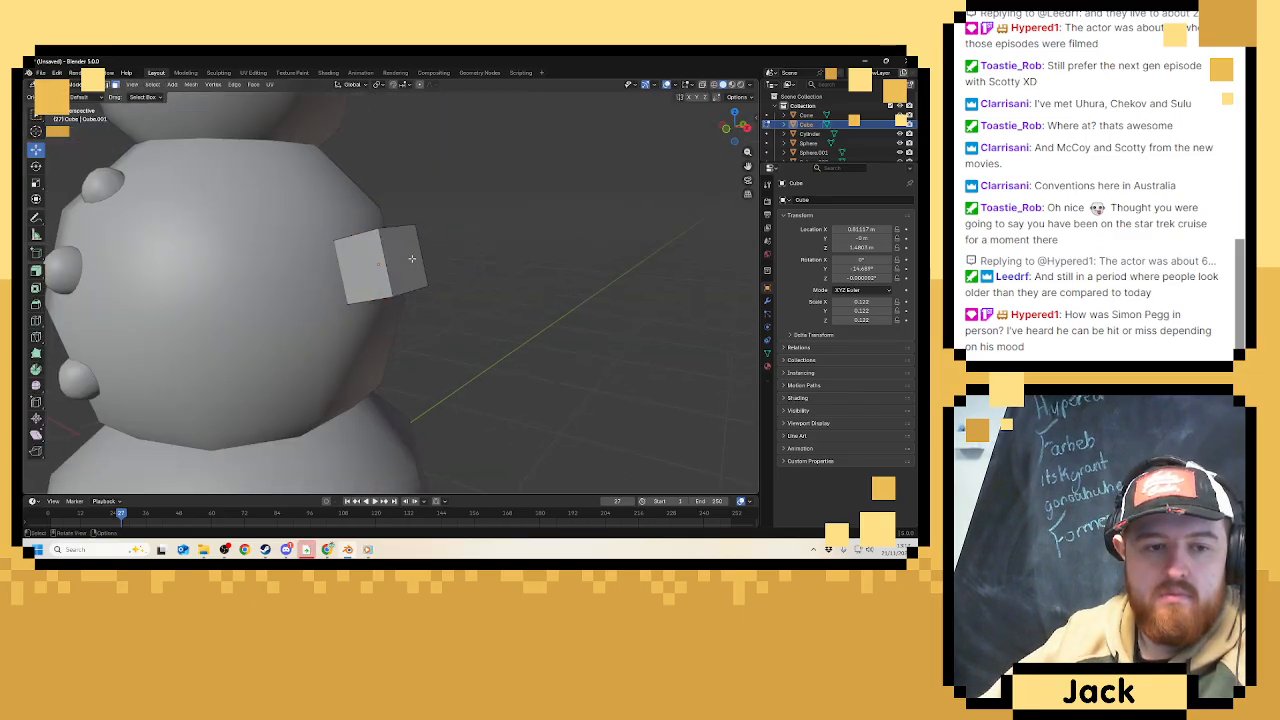
pyautogui.press('Tab')
pyautogui.press('s')
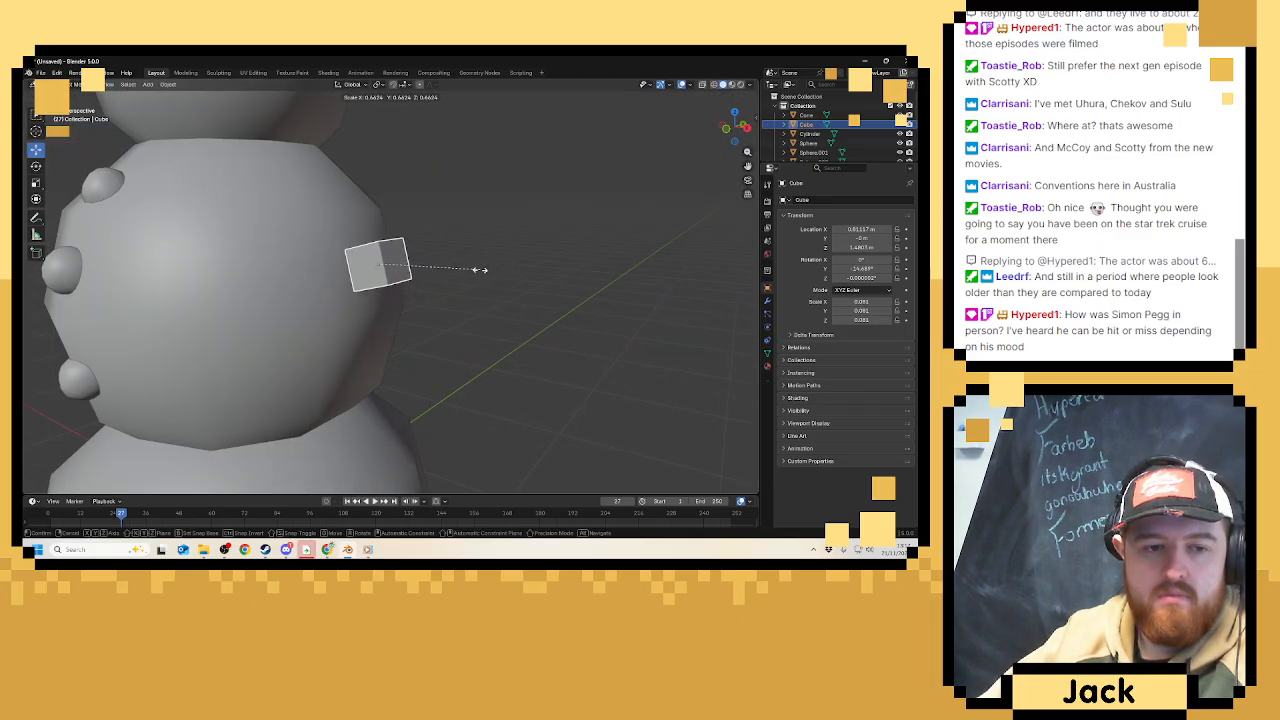
pyautogui.click(470, 272)
pyautogui.moveTo(410, 272); pyautogui.dragTo(470, 248, button='middle')
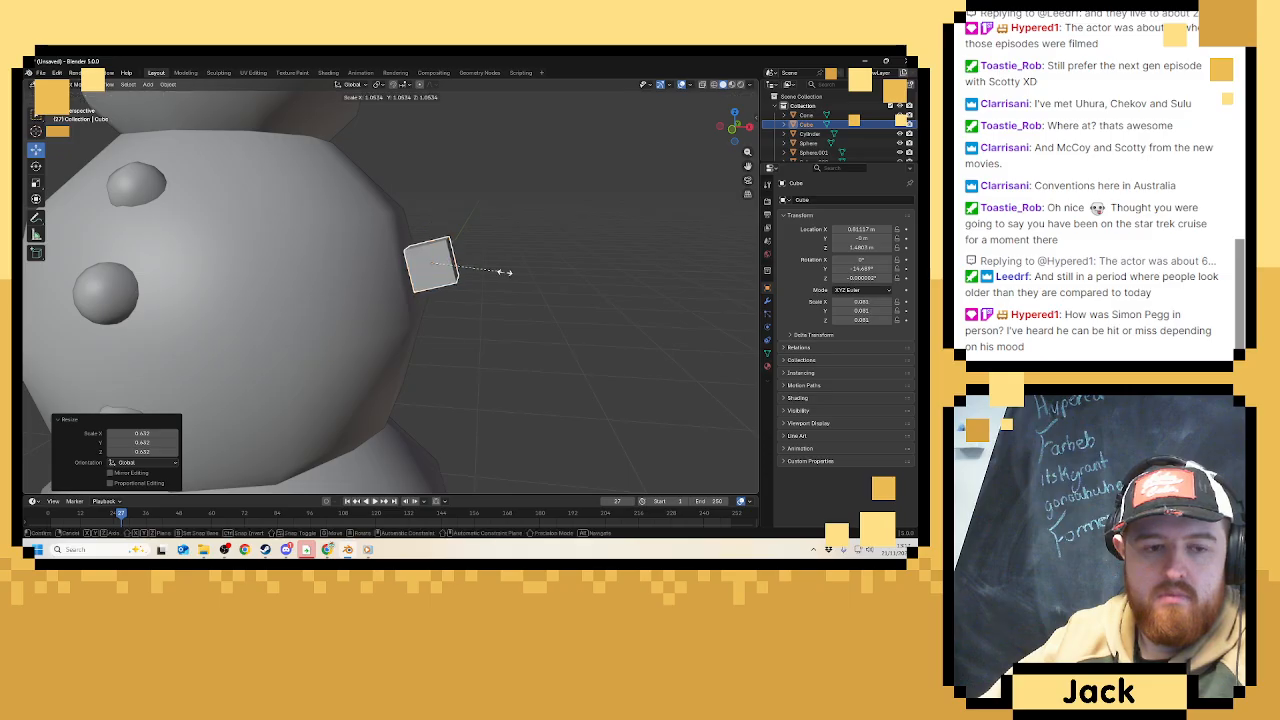
pyautogui.press('Tab')
pyautogui.rightClick(453, 258)
# In front view, extrude the cube's outer face about 0.6 m outward and upward, then shrink and rotate its end.
pyautogui.click(460, 270)
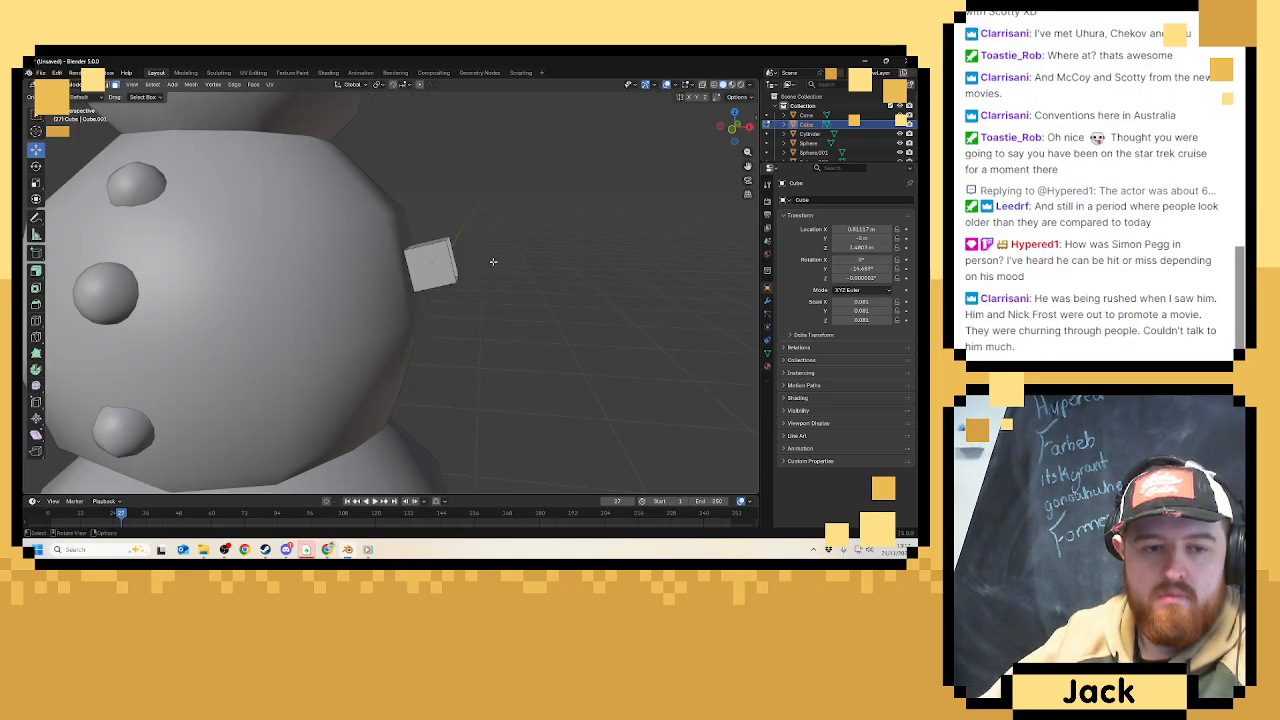
pyautogui.moveTo(460, 270); pyautogui.dragTo(164, 120, button='middle')
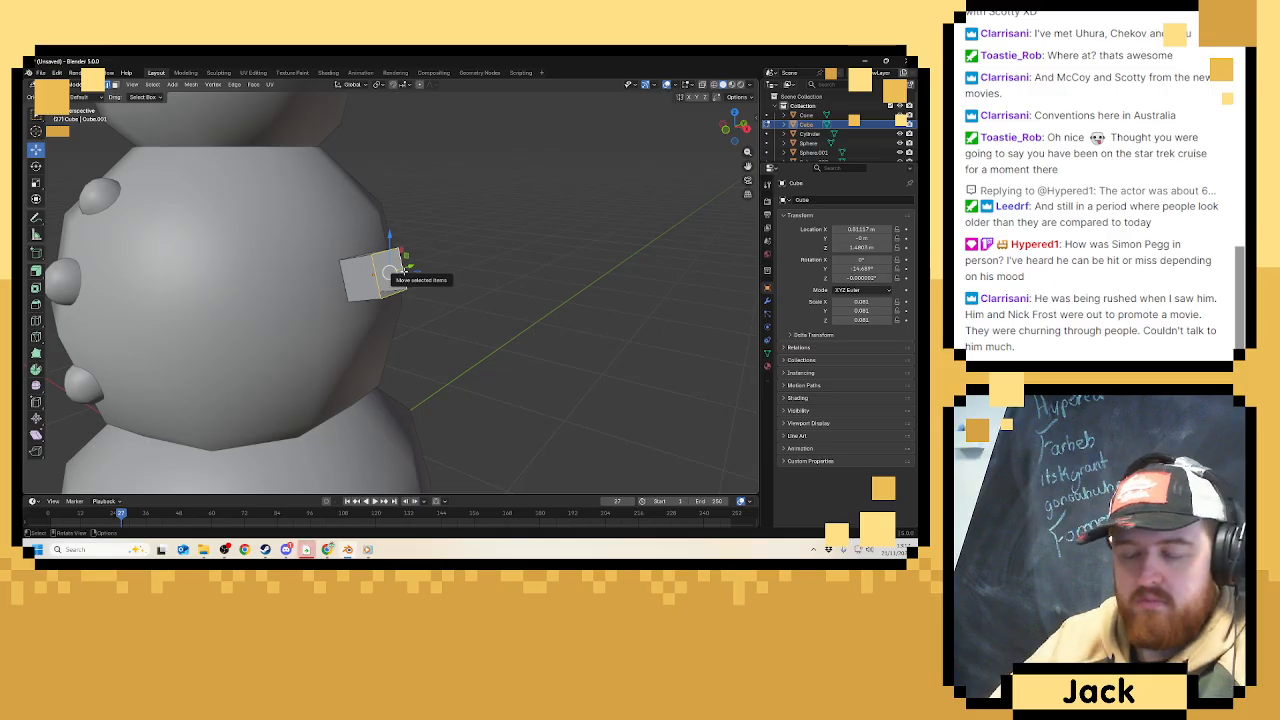
pyautogui.press('KP_1')
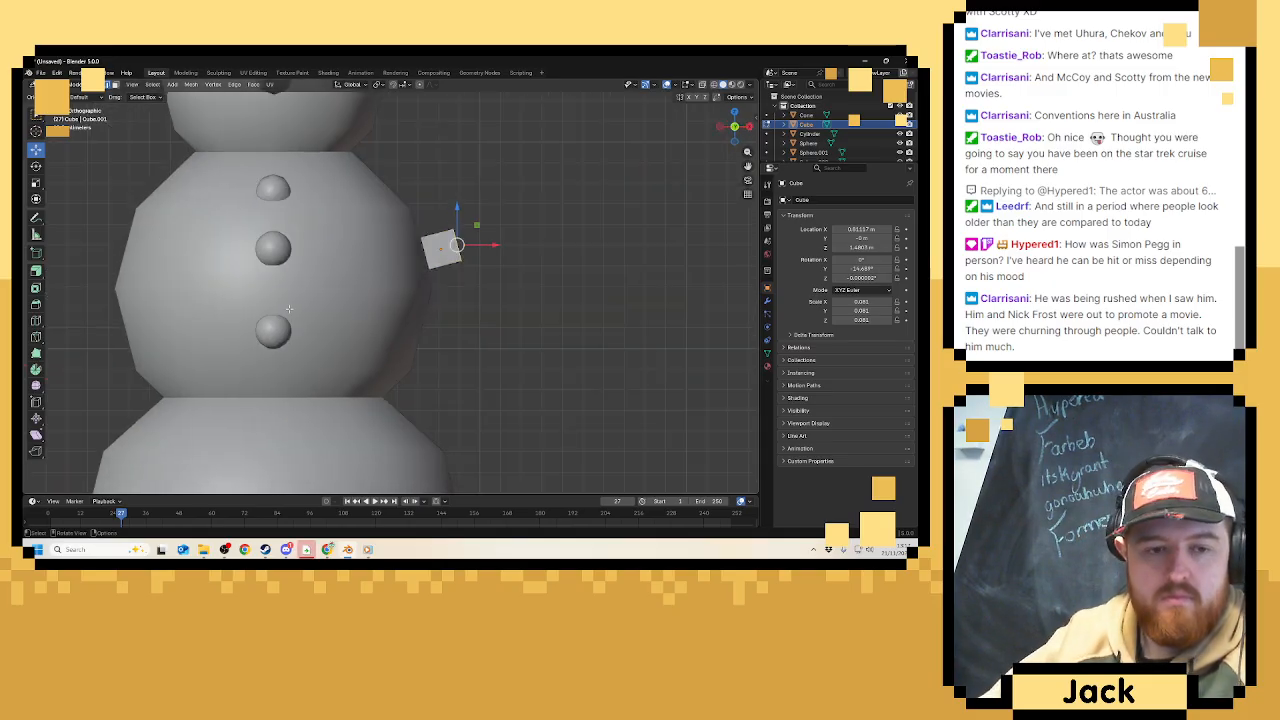
pyautogui.press('e')
pyautogui.click(640, 216)
pyautogui.press('s')
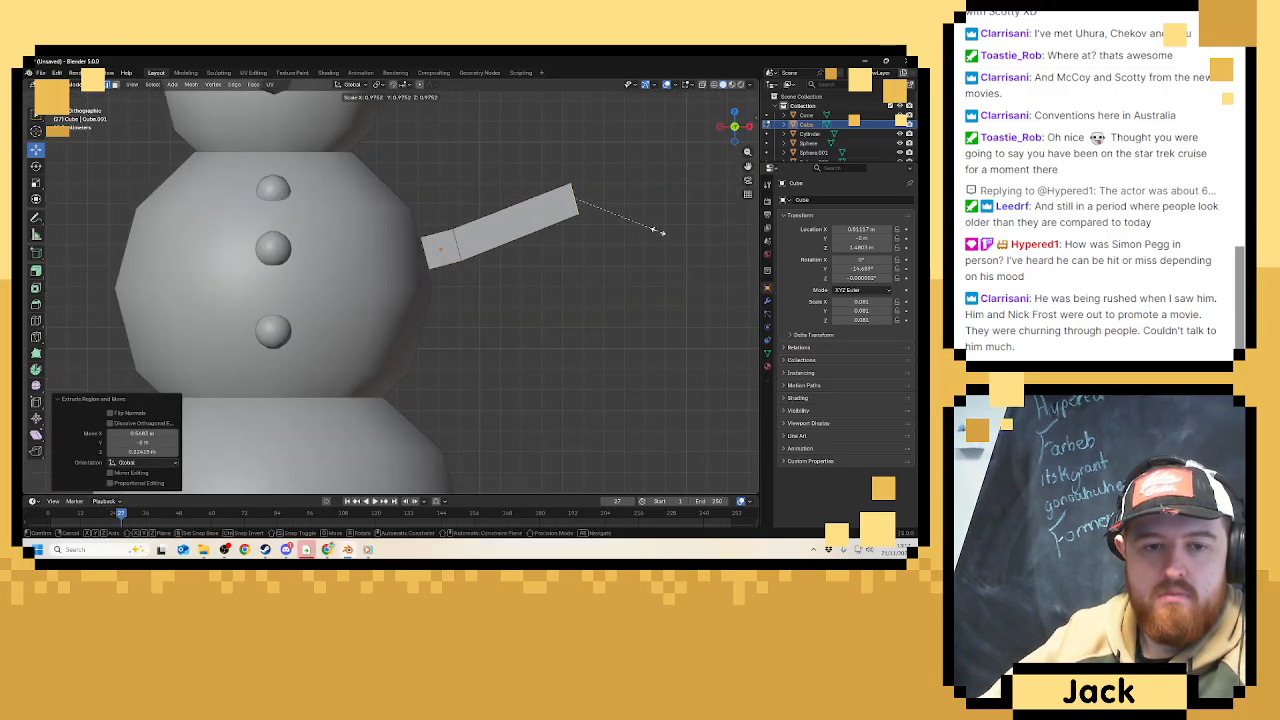
pyautogui.click(624, 232)
pyautogui.press('r')
pyautogui.click(646, 218)
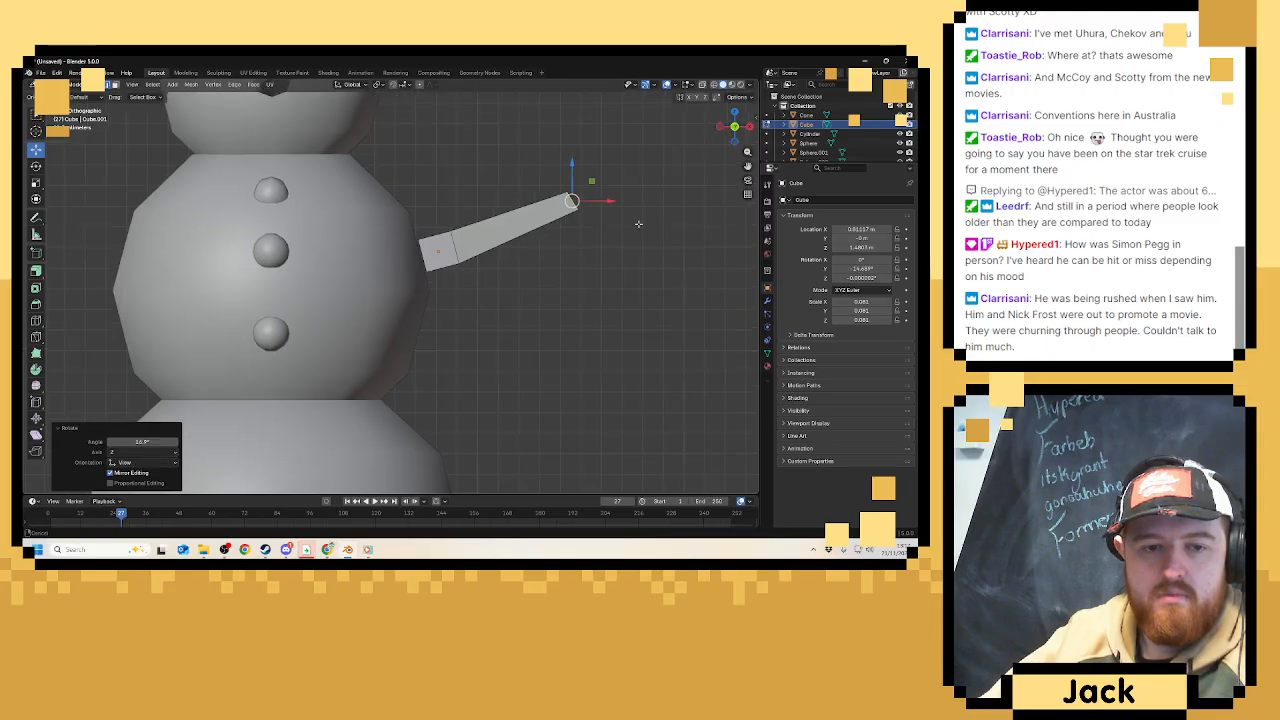
# Extrude a second arm segment about 0.48 m outward, then rotate and shrink its end face.
pyautogui.moveTo(646, 218); pyautogui.dragTo(578, 289, button='middle')
pyautogui.press('e')
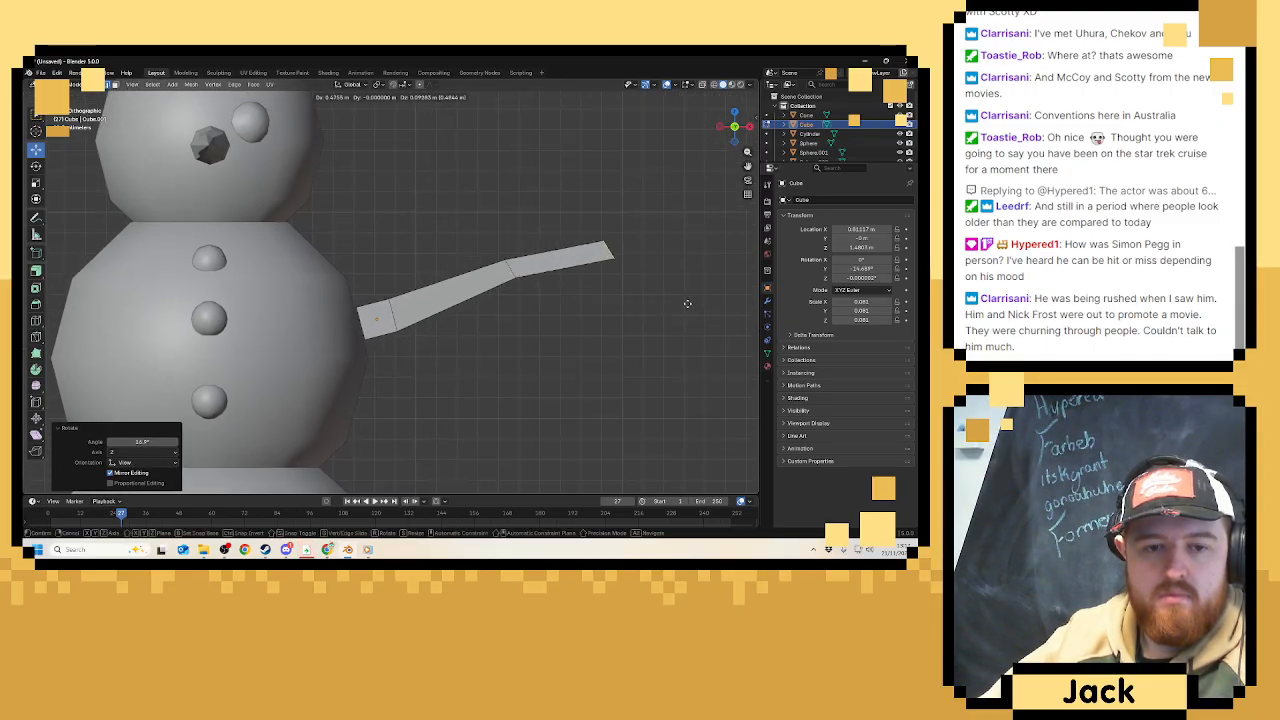
pyautogui.click(690, 302)
pyautogui.press('r')
pyautogui.click(689, 329)
pyautogui.press('s')
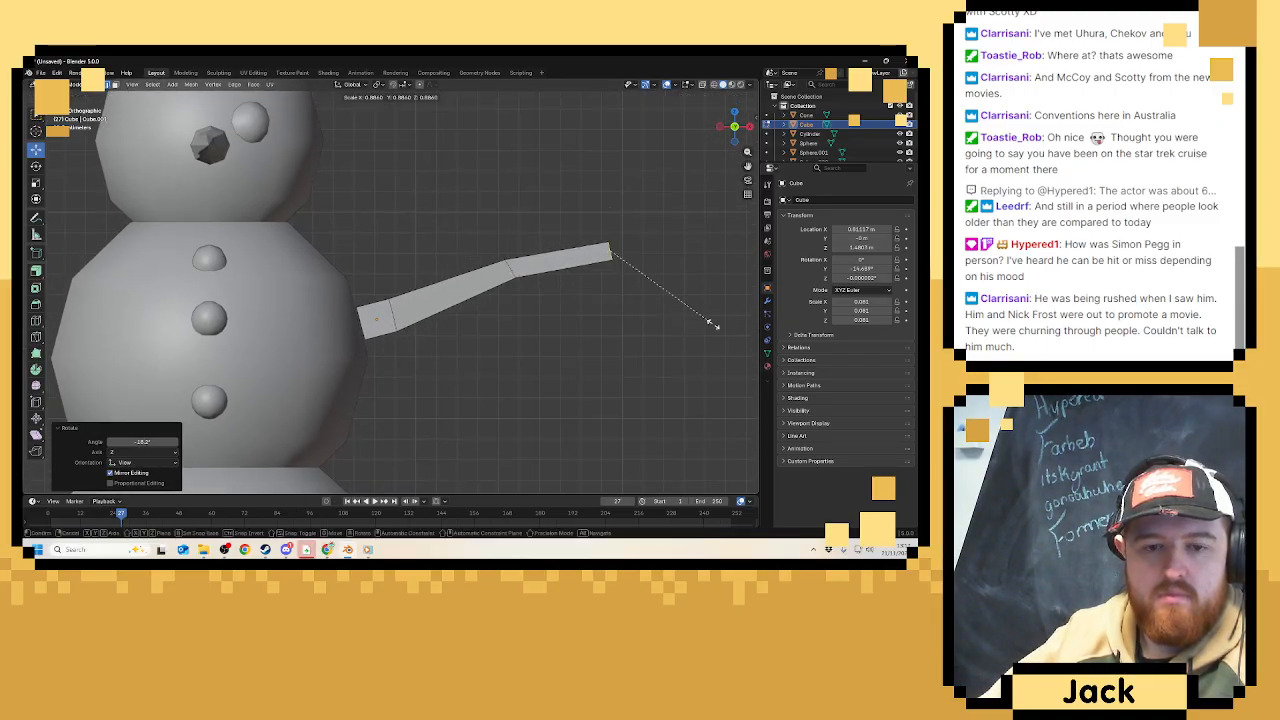
pyautogui.click(660, 277)
# Extrude a short downward-bending arm tip and merge its end face at center into a point.
pyautogui.moveTo(660, 277); pyautogui.dragTo(534, 245, button='middle')
pyautogui.scroll(2, 586, 264)
pyautogui.press('e')
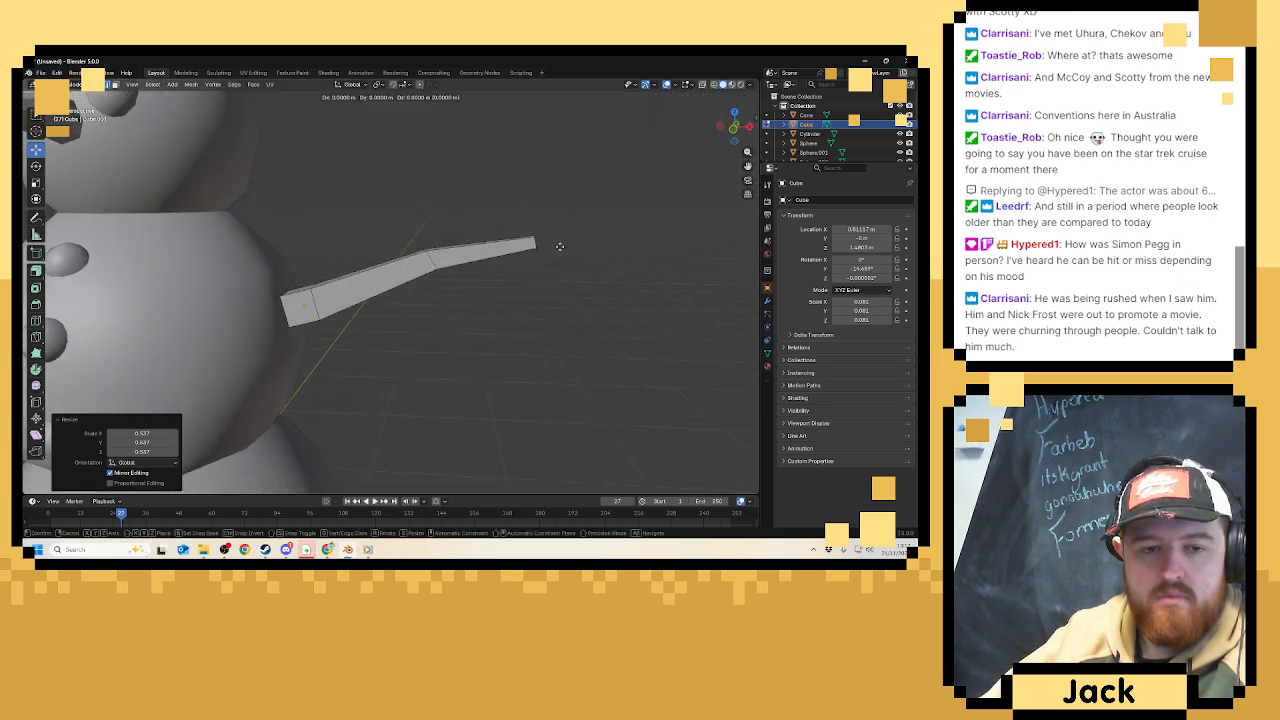
pyautogui.click(621, 272)
pyautogui.press('r')
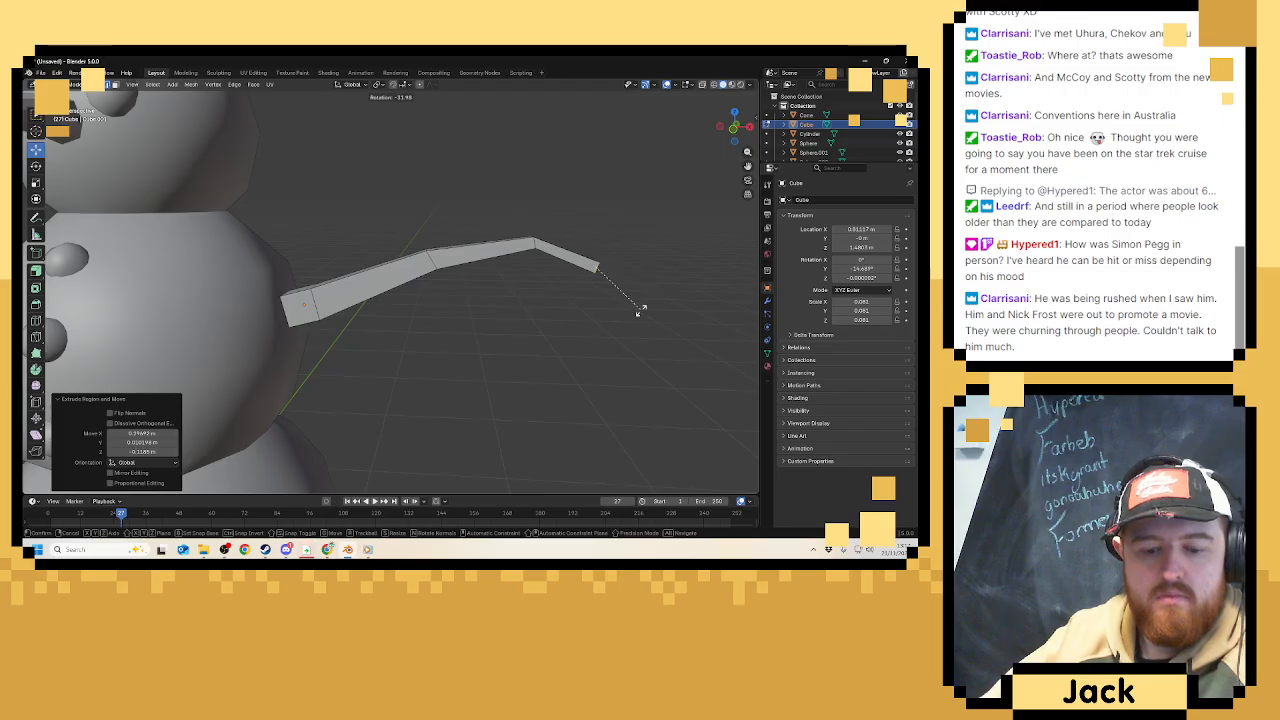
pyautogui.click(641, 307)
pyautogui.press('s')
pyautogui.click(627, 300)
pyautogui.press('m')
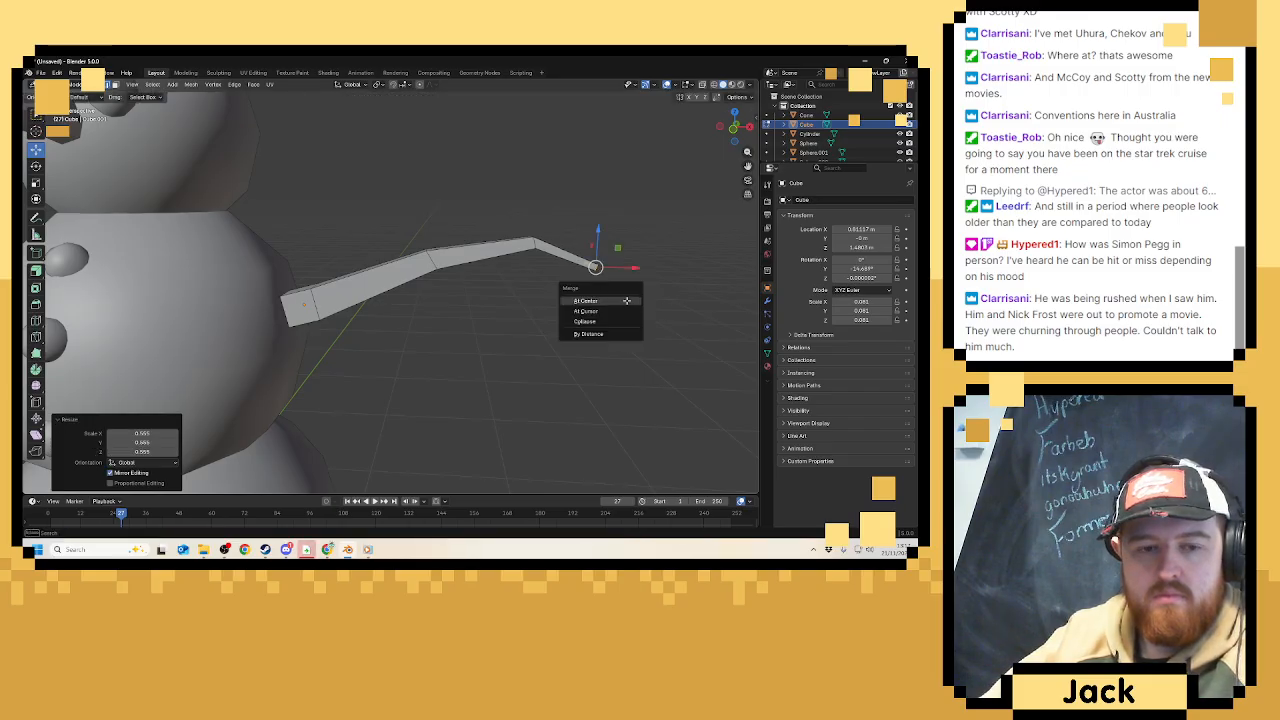
pyautogui.click(626, 300)
pyautogui.moveTo(512, 260); pyautogui.dragTo(500, 290, button='middle')
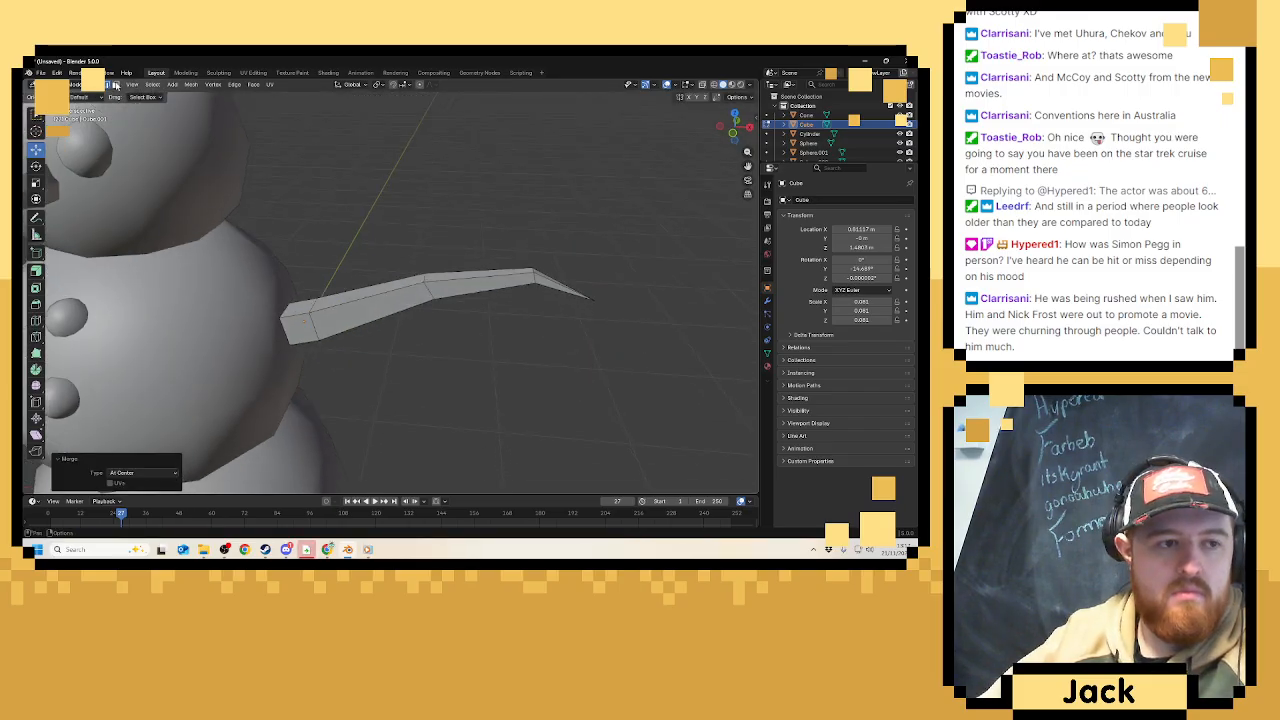
# Add one loop cut to the second arm segment, slid toward the elbow, and return to the Move tool.
pyautogui.click(36, 320)
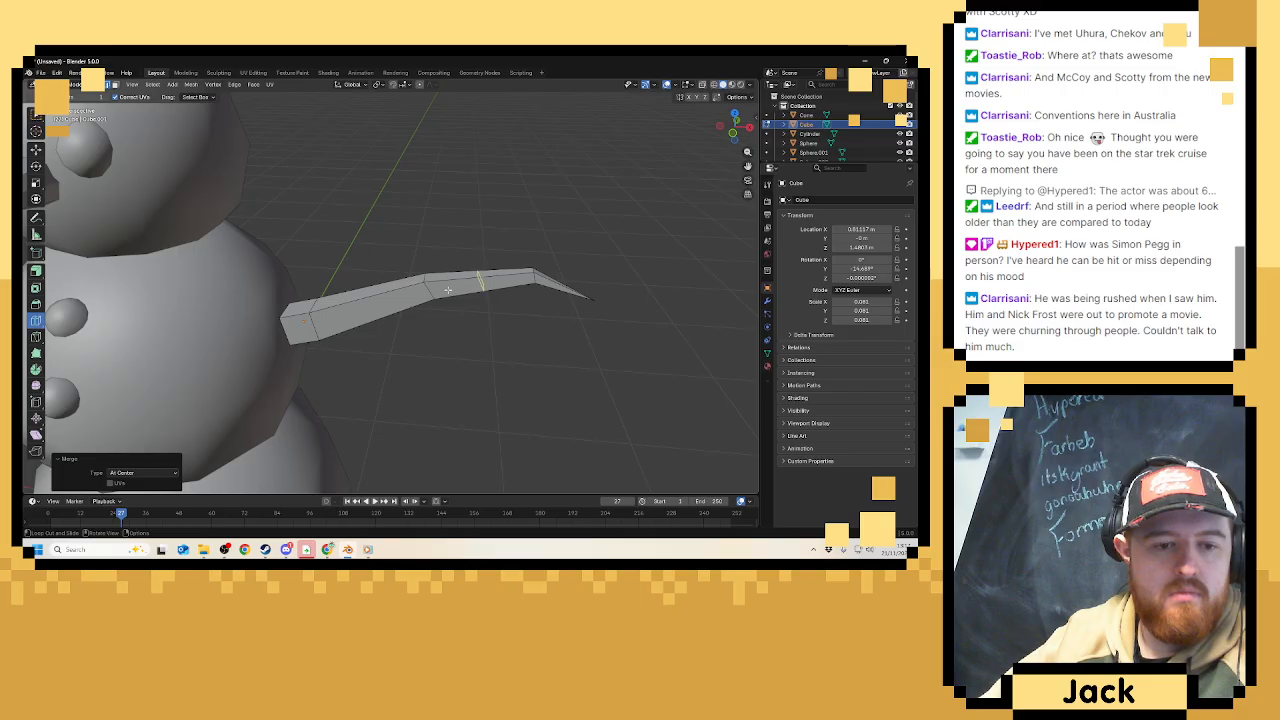
pyautogui.moveTo(481, 283); pyautogui.dragTo(431, 292)
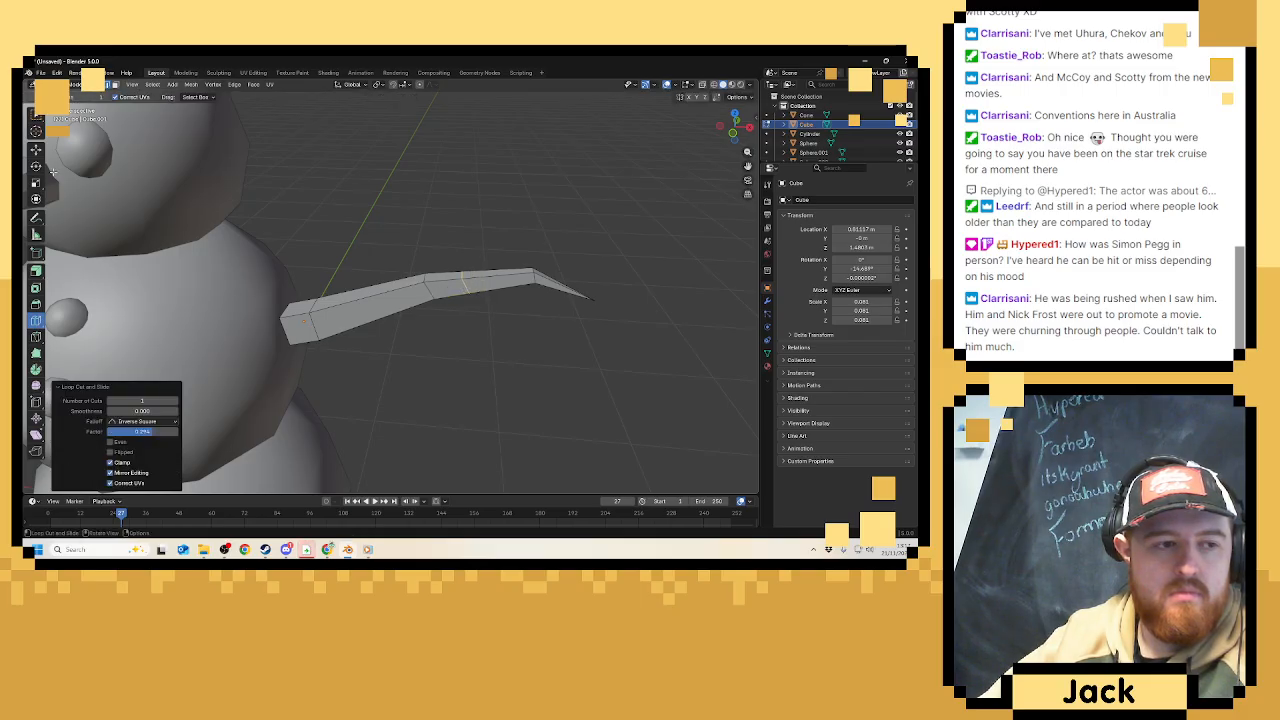
pyautogui.click(37, 150)
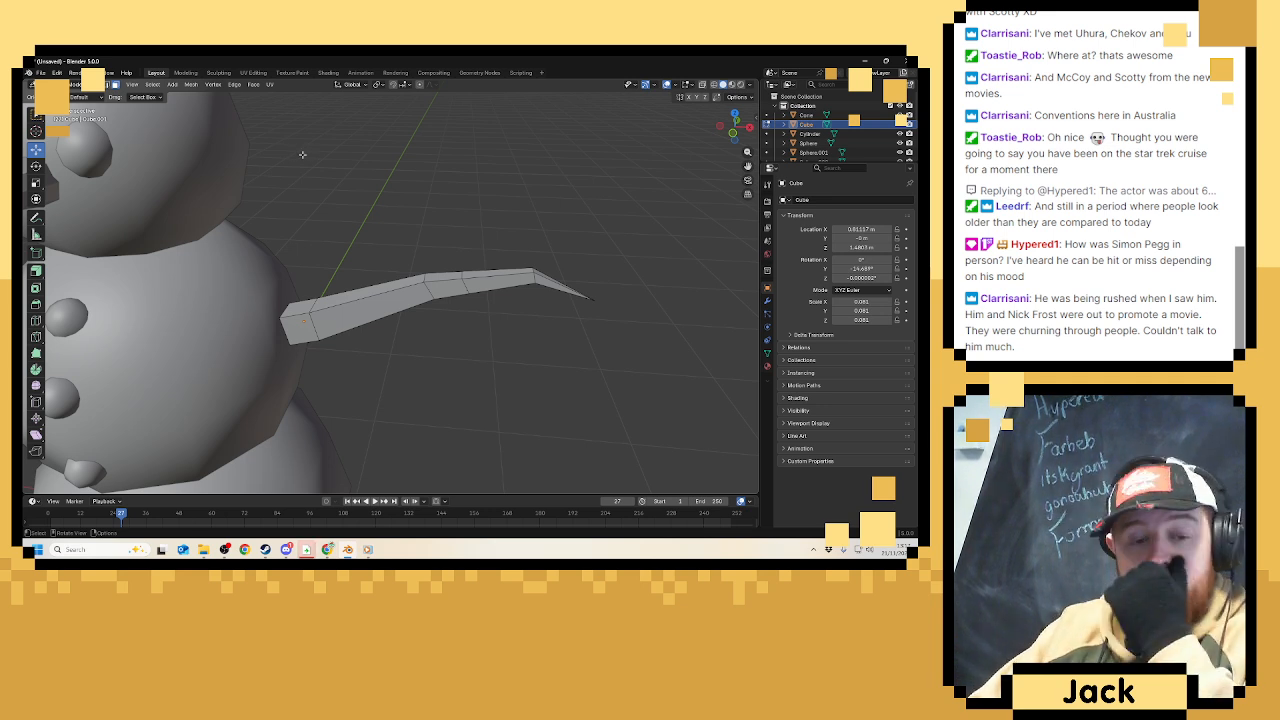
# Delete the top face of the short arm section between the elbow and the loop cut.
pyautogui.click(447, 288)
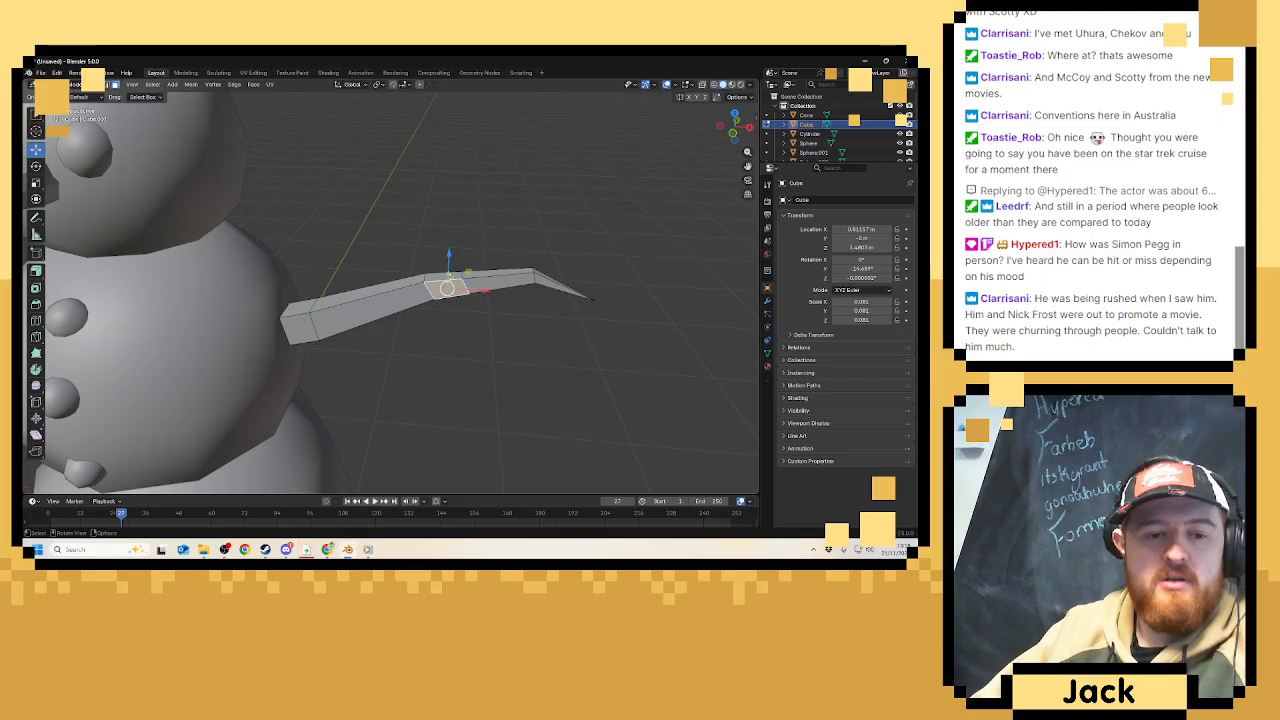
pyautogui.click(449, 276)
pyautogui.press('x')
pyautogui.click(450, 277)
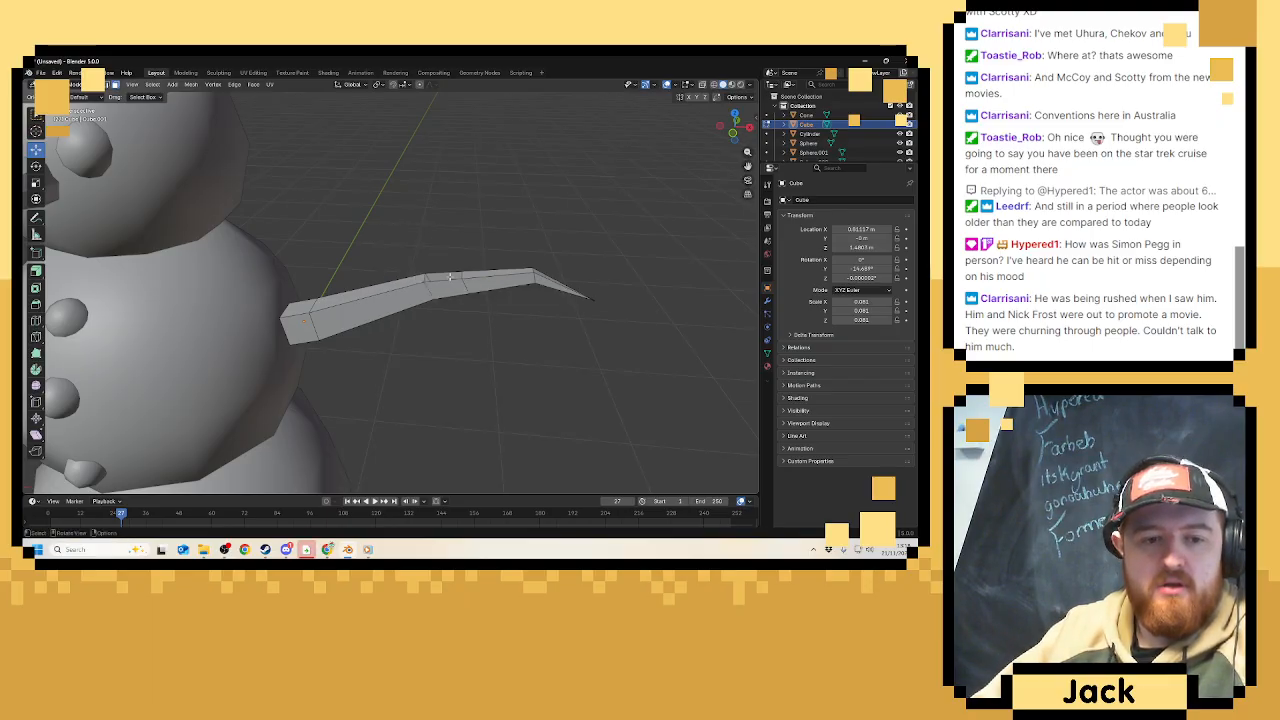
# Select the opening's edge on the arm and extrude it about 0.18 m upward in front view to start a twig.
pyautogui.scroll(3, 450, 277)
pyautogui.scroll(2, 447, 268)
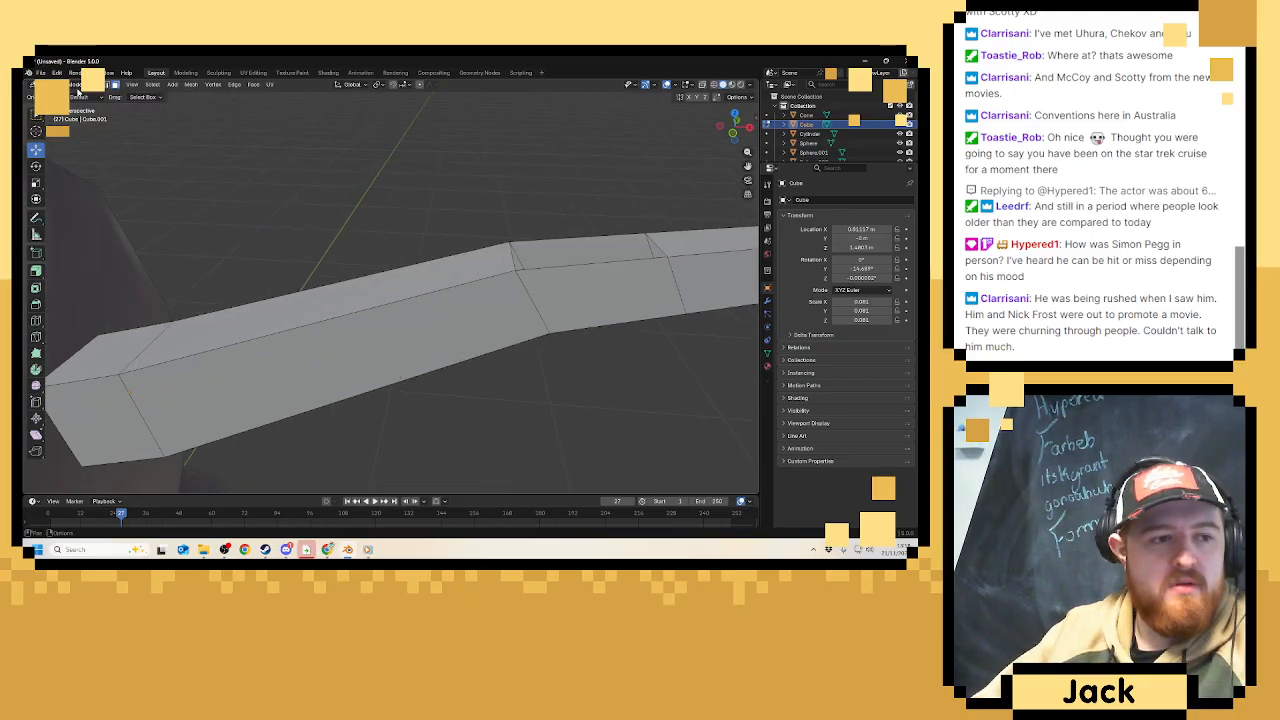
pyautogui.click(107, 85)
pyautogui.keyDown('alt'); pyautogui.click(576, 268); pyautogui.keyUp('alt')
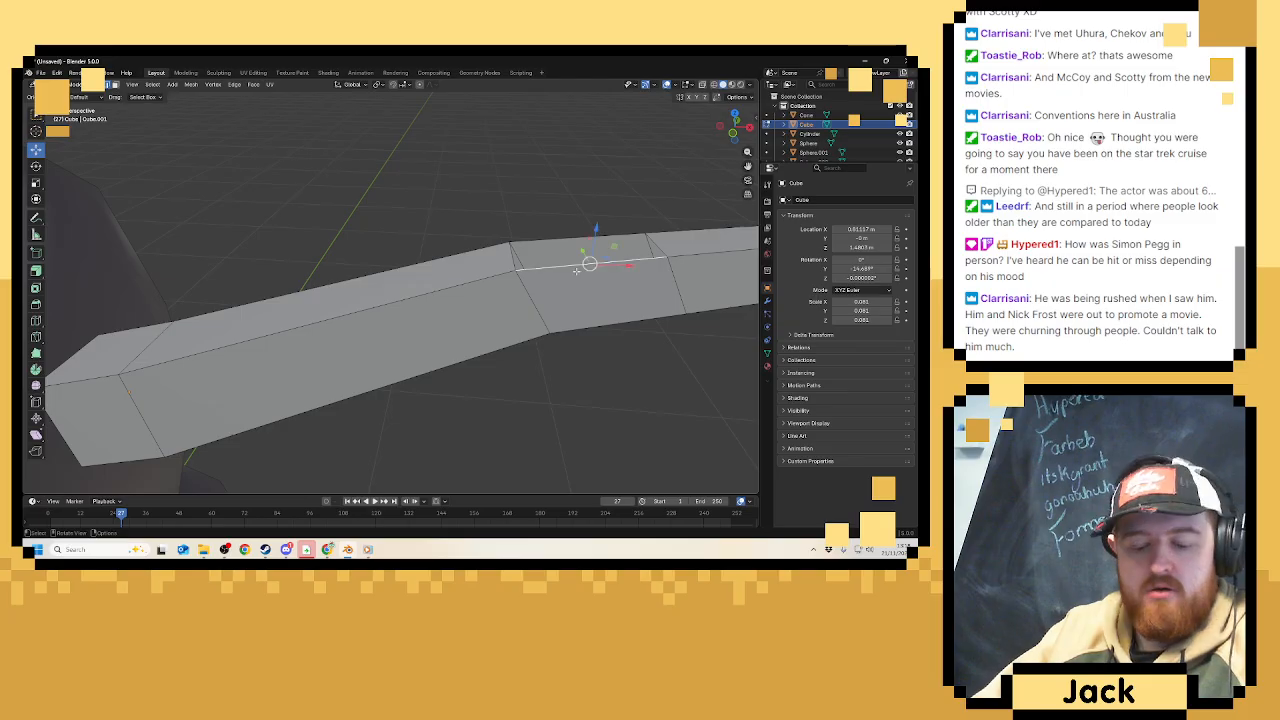
pyautogui.press('KP_3')
pyautogui.press('KP_1')
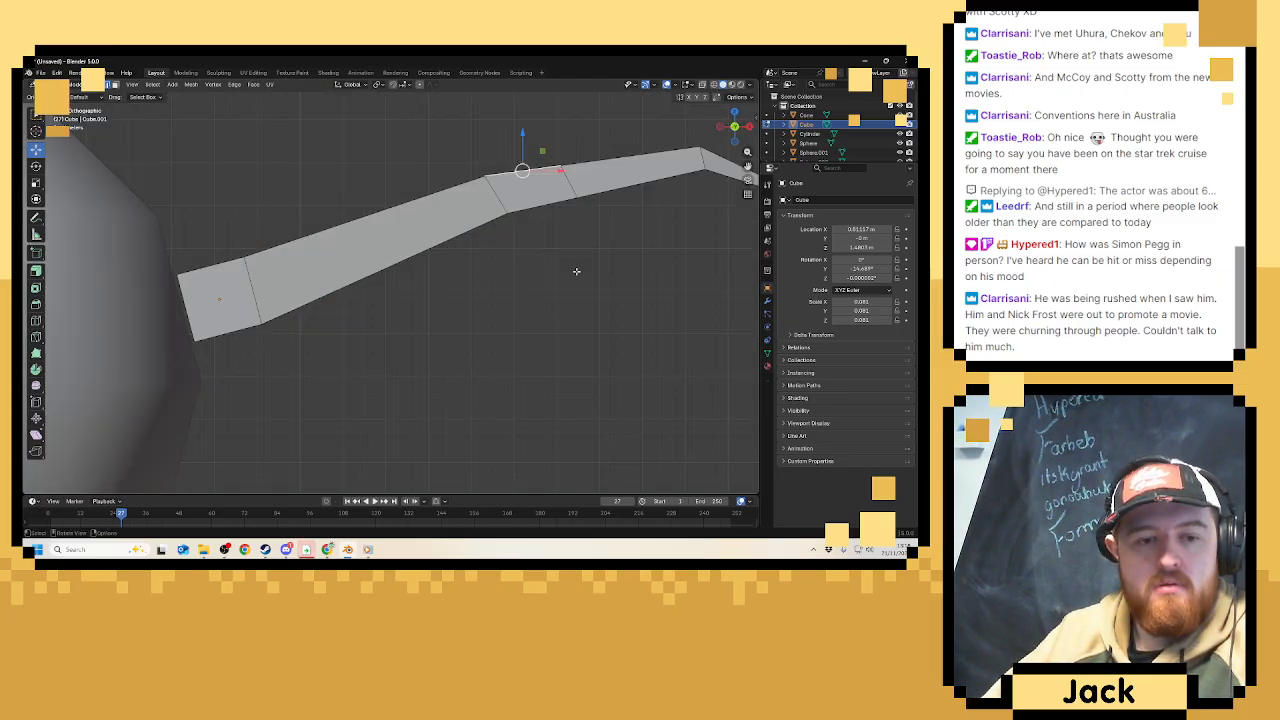
pyautogui.moveTo(525, 269); pyautogui.dragTo(534, 253, button='middle')
pyautogui.press('e')
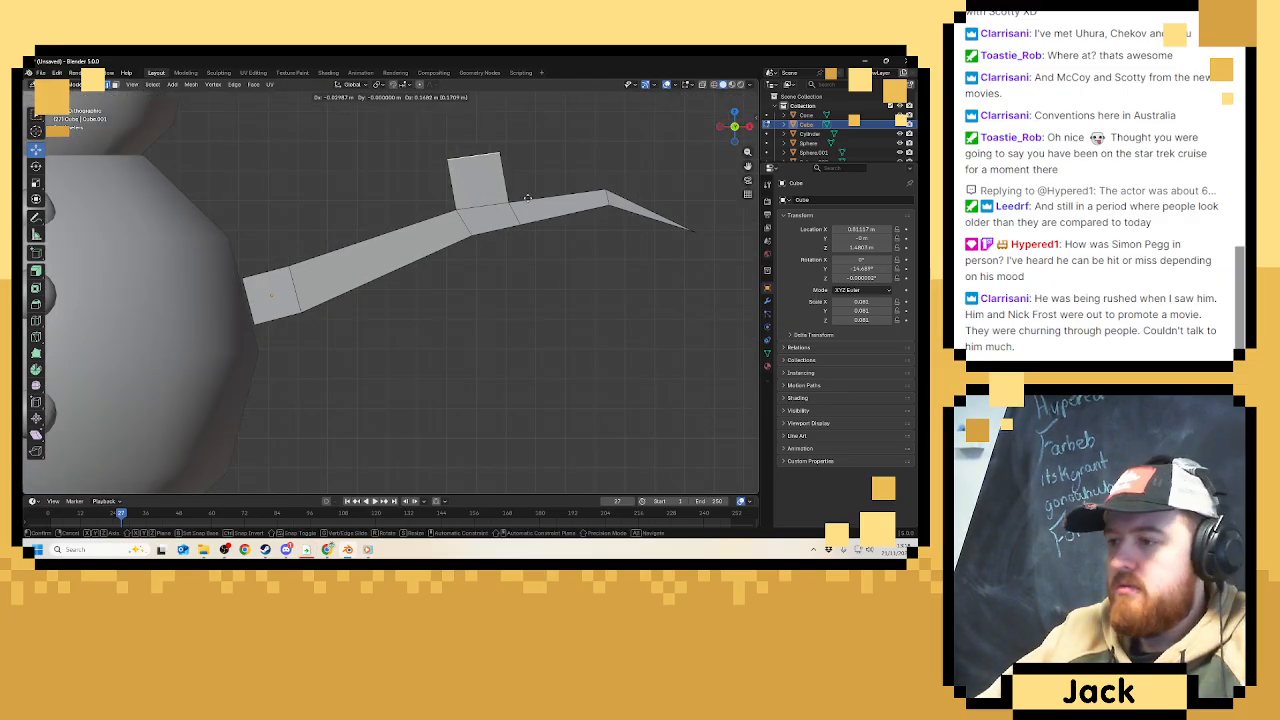
pyautogui.click(523, 196)
pyautogui.keyDown('shift'); pyautogui.moveTo(523, 196); pyautogui.dragTo(516, 225, button='middle'); pyautogui.keyUp('shift')
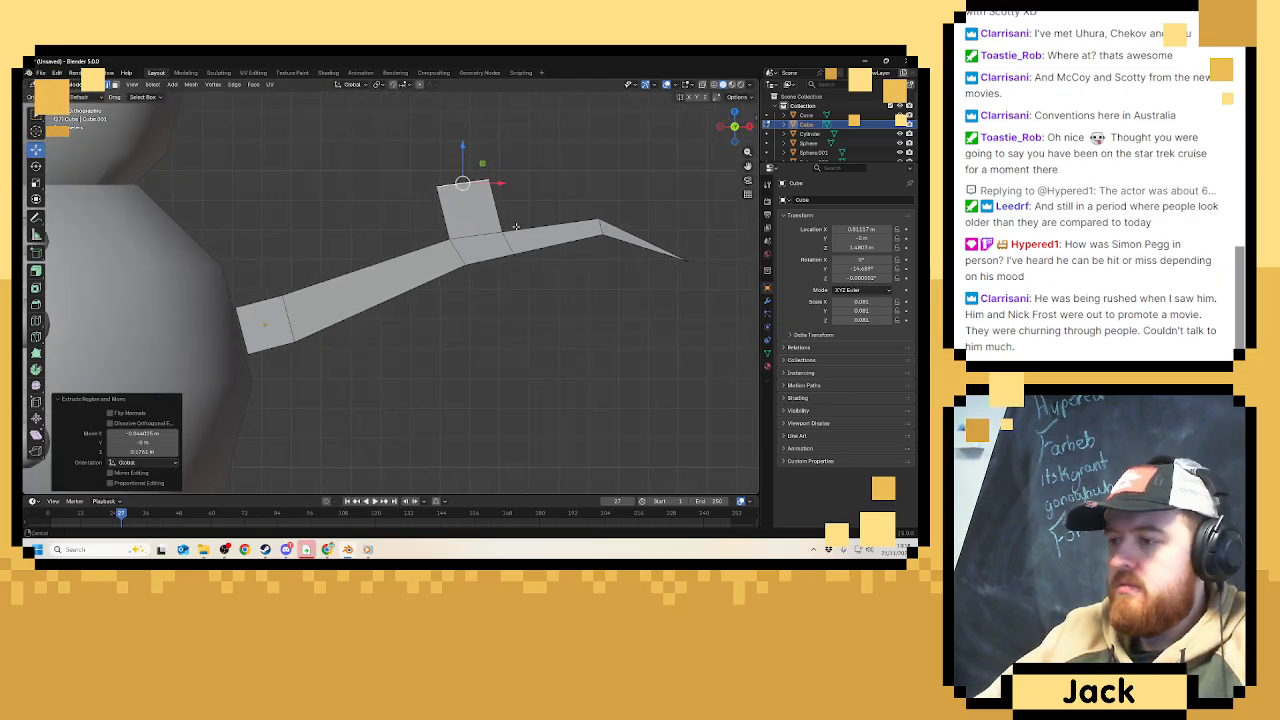
# Shift the twig's end face toward the snowman, rotate it, and scale it down to about 0.57 so the twig leans and tapers.
pyautogui.press('g')
pyautogui.click(600, 245)
pyautogui.press('g')
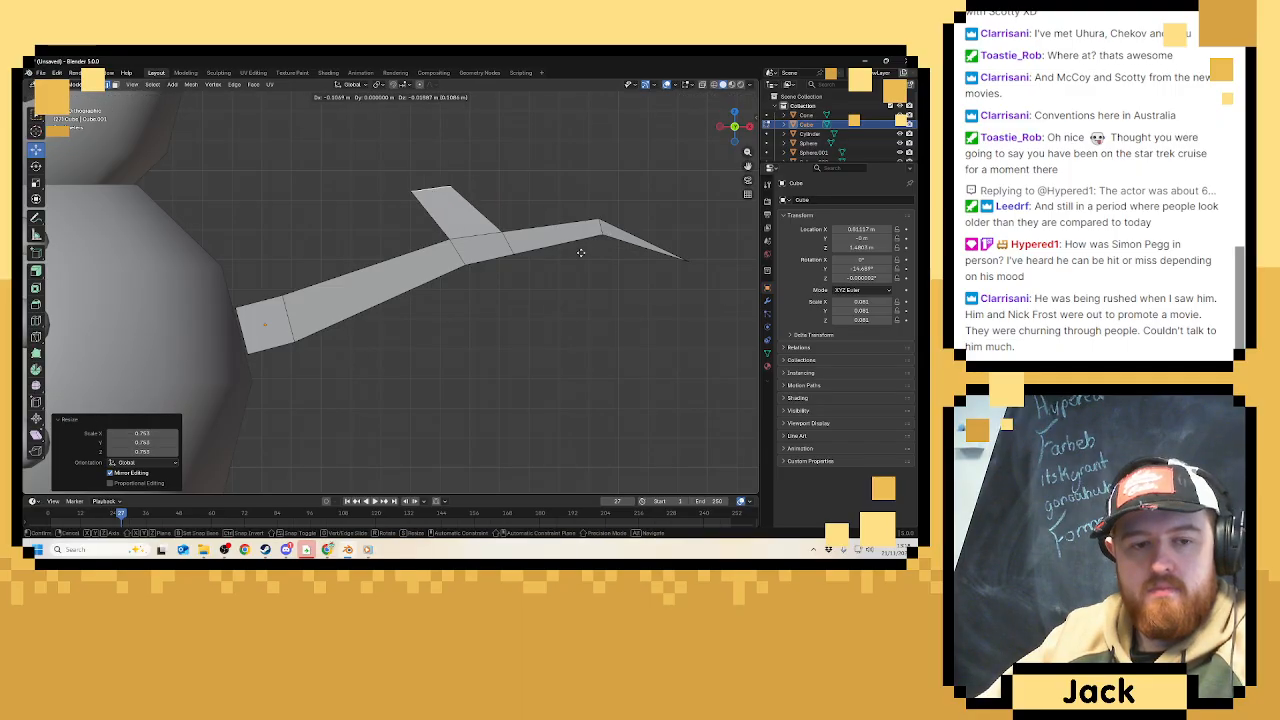
pyautogui.click(590, 250)
pyautogui.press('r')
pyautogui.click(606, 214)
pyautogui.press('s')
pyautogui.click(524, 208)
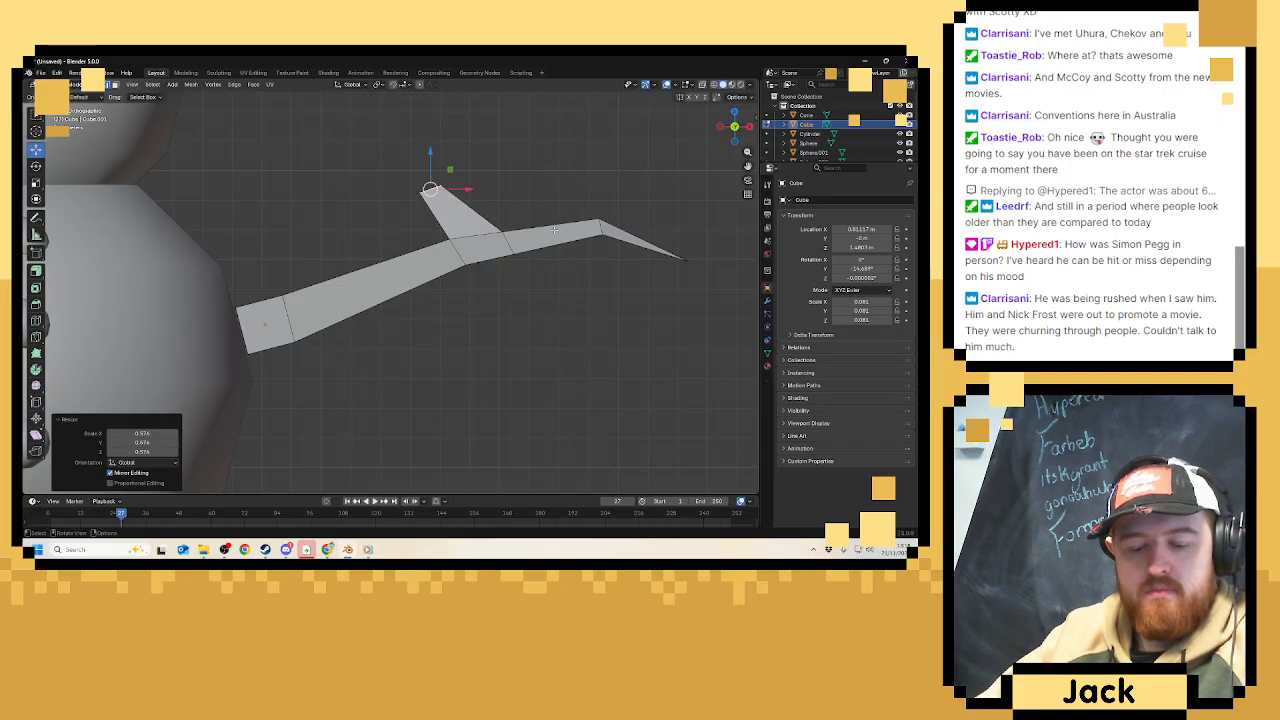
# Extrude another twig segment up toward the snowman, rotate and shrink its end face, and merge it at center into a point.
pyautogui.press('e')
pyautogui.click(555, 218)
pyautogui.press('r')
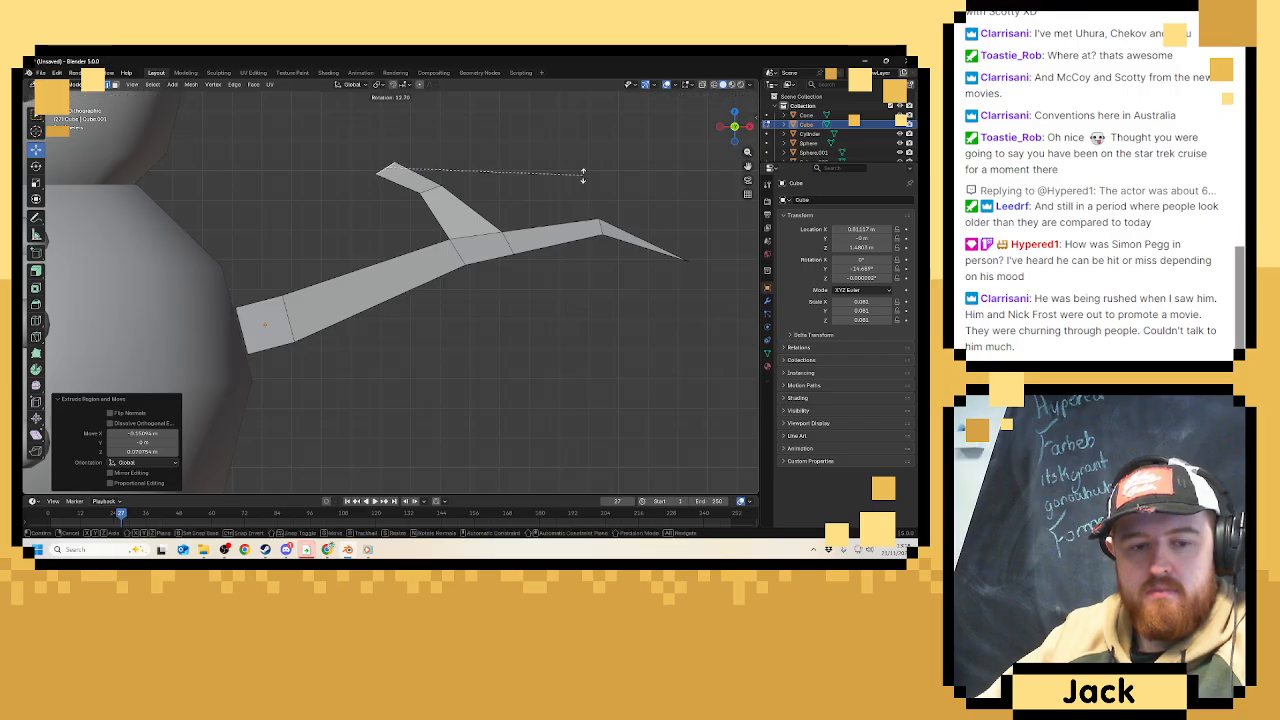
pyautogui.click(580, 217)
pyautogui.press('s')
pyautogui.click(494, 220)
pyautogui.press('m')
pyautogui.click(465, 218)
pyautogui.scroll(-3, 477, 235)
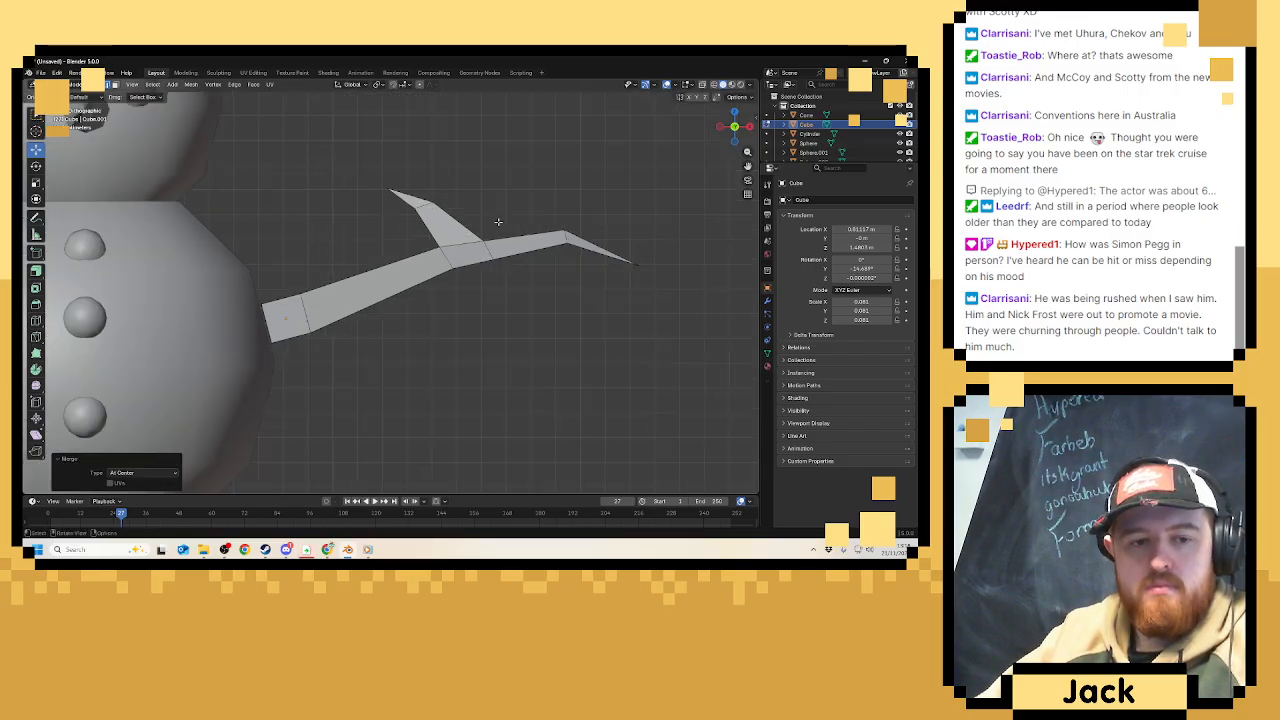
# Select the edge where the twig's outer side meets the arm, shift it slightly along X, and leave Edit Mode.
pyautogui.scroll(3, 477, 235)
pyautogui.moveTo(477, 235); pyautogui.dragTo(260, 189, button='middle')
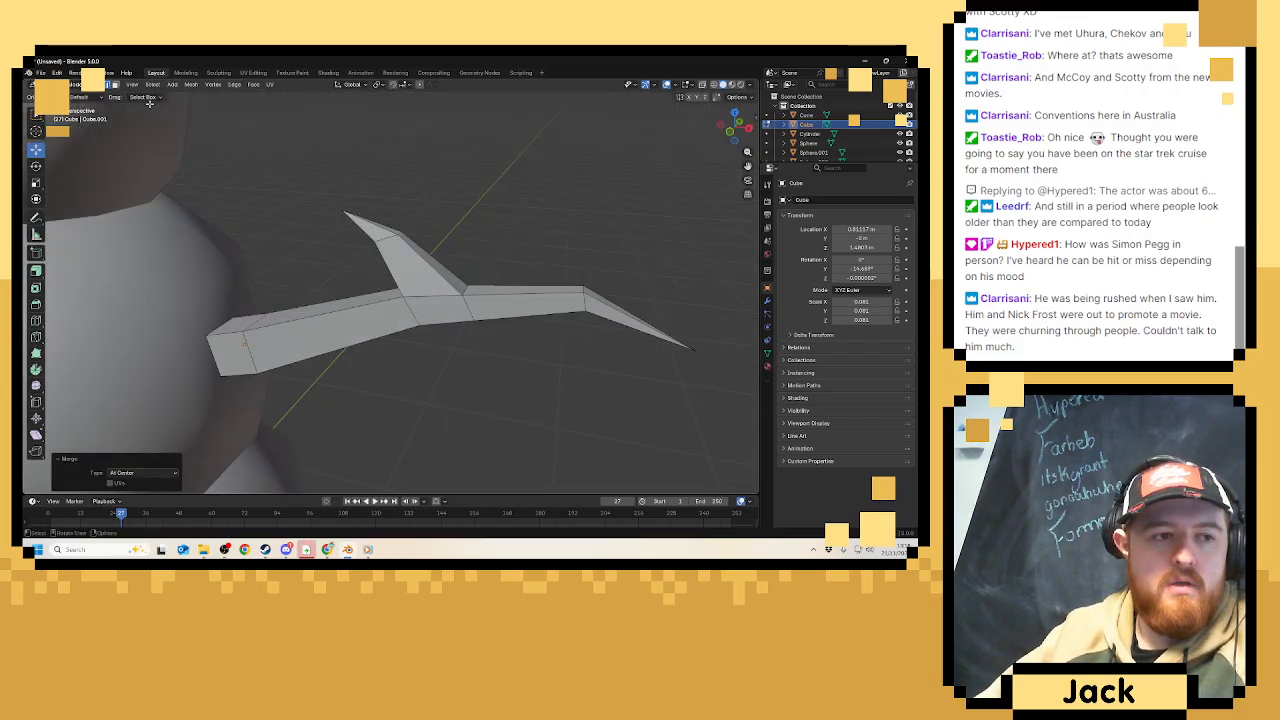
pyautogui.click(457, 291)
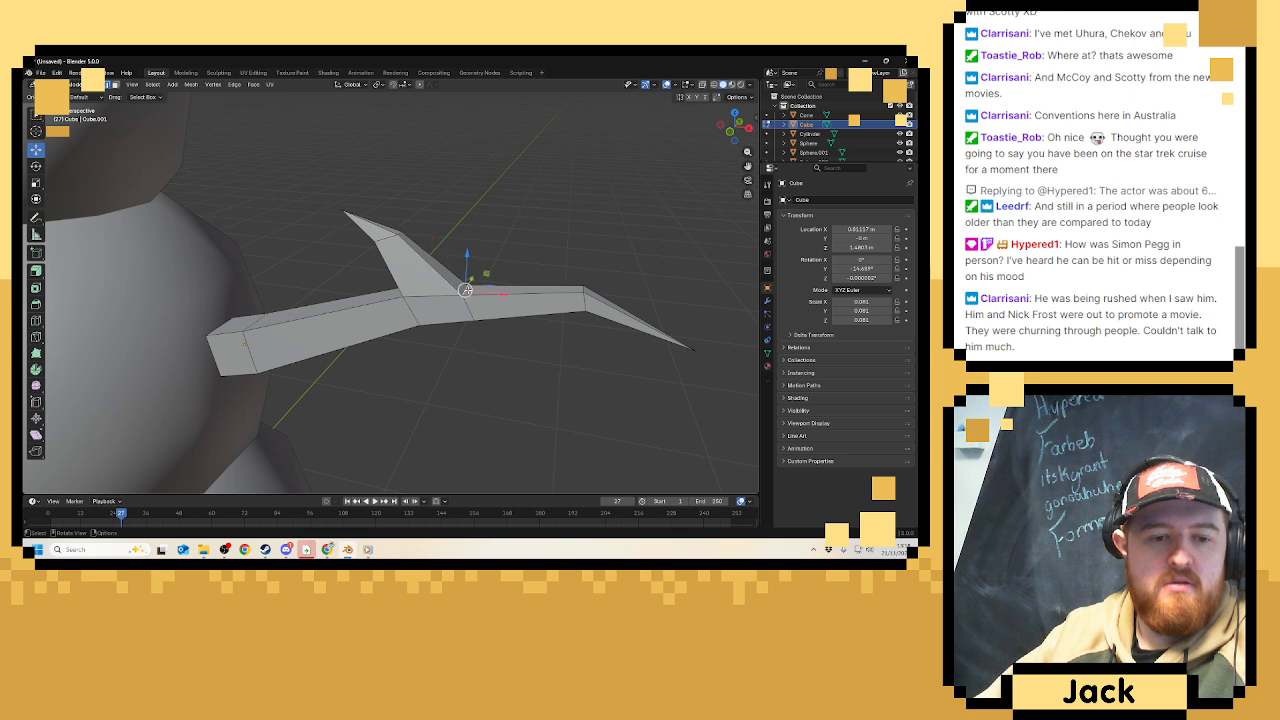
pyautogui.moveTo(457, 291); pyautogui.dragTo(509, 252, button='middle')
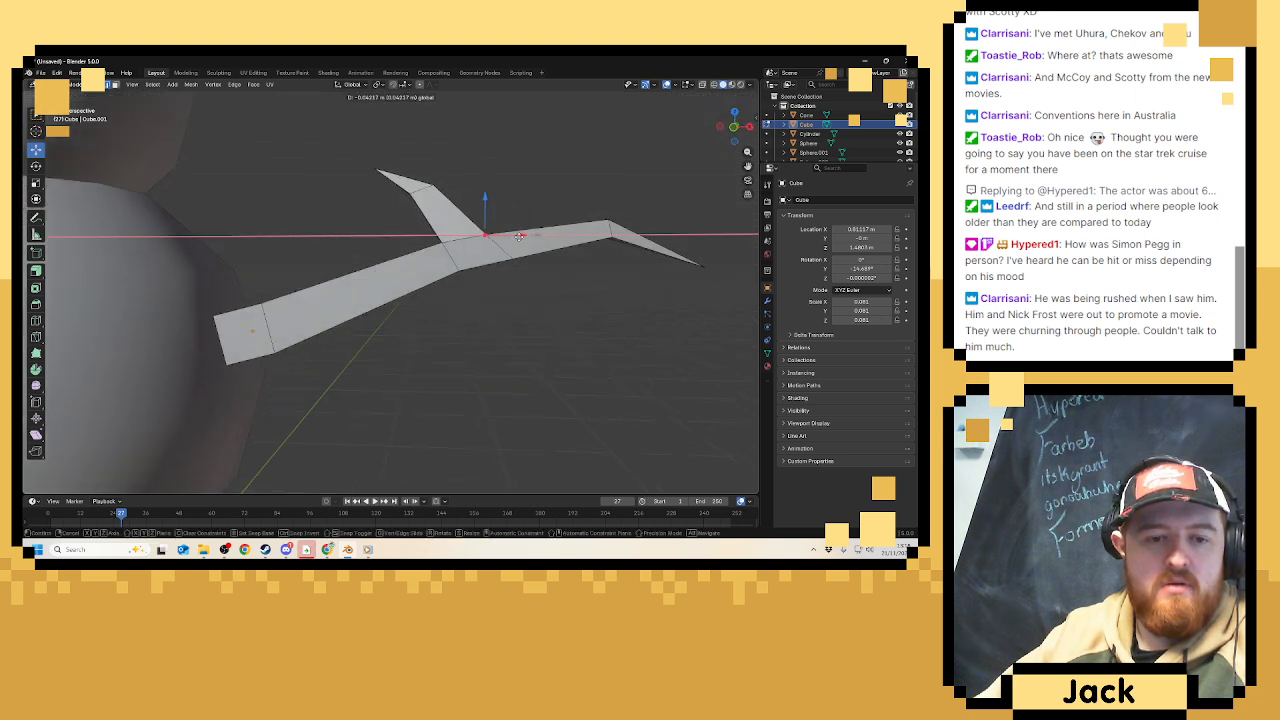
pyautogui.press('Tab')
pyautogui.scroll(-5, 489, 263)
pyautogui.moveTo(488, 263); pyautogui.dragTo(451, 274, button='middle')
pyautogui.scroll(7, 460, 269)
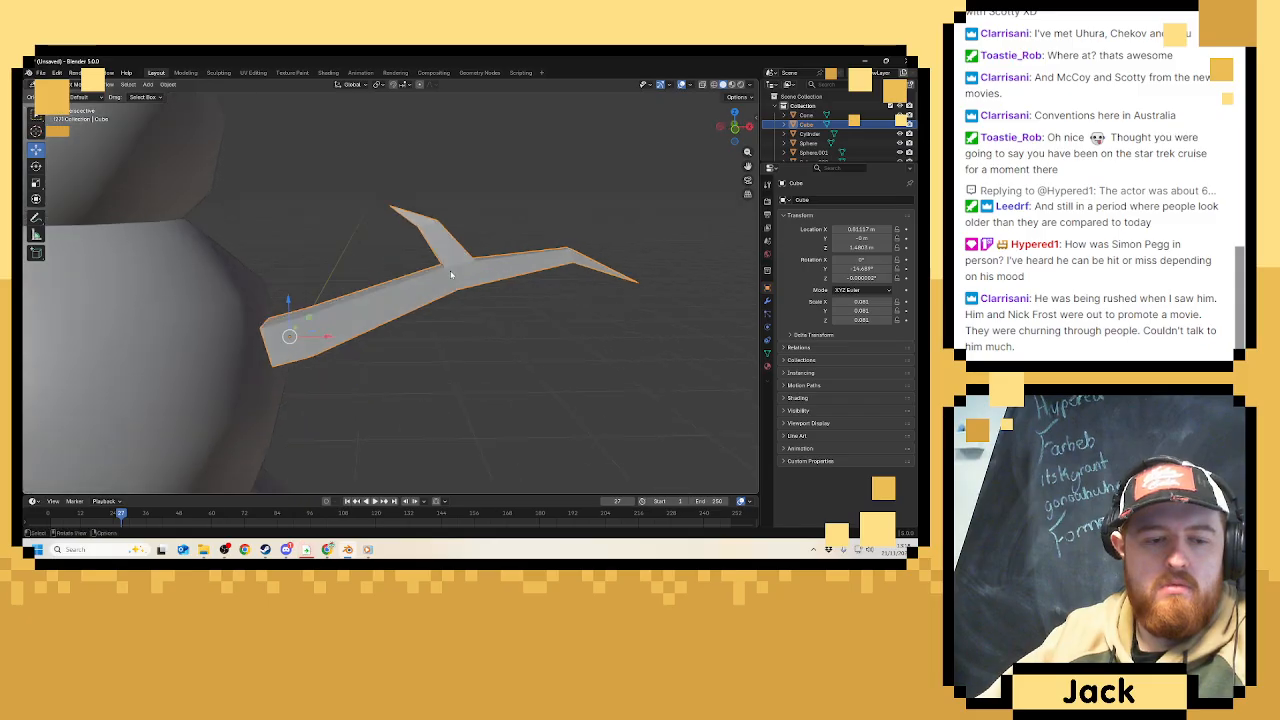
# Add a Subdivision Surface modifier to the stick arm.
pyautogui.scroll(-8, 403, 308)
pyautogui.click(767, 303)
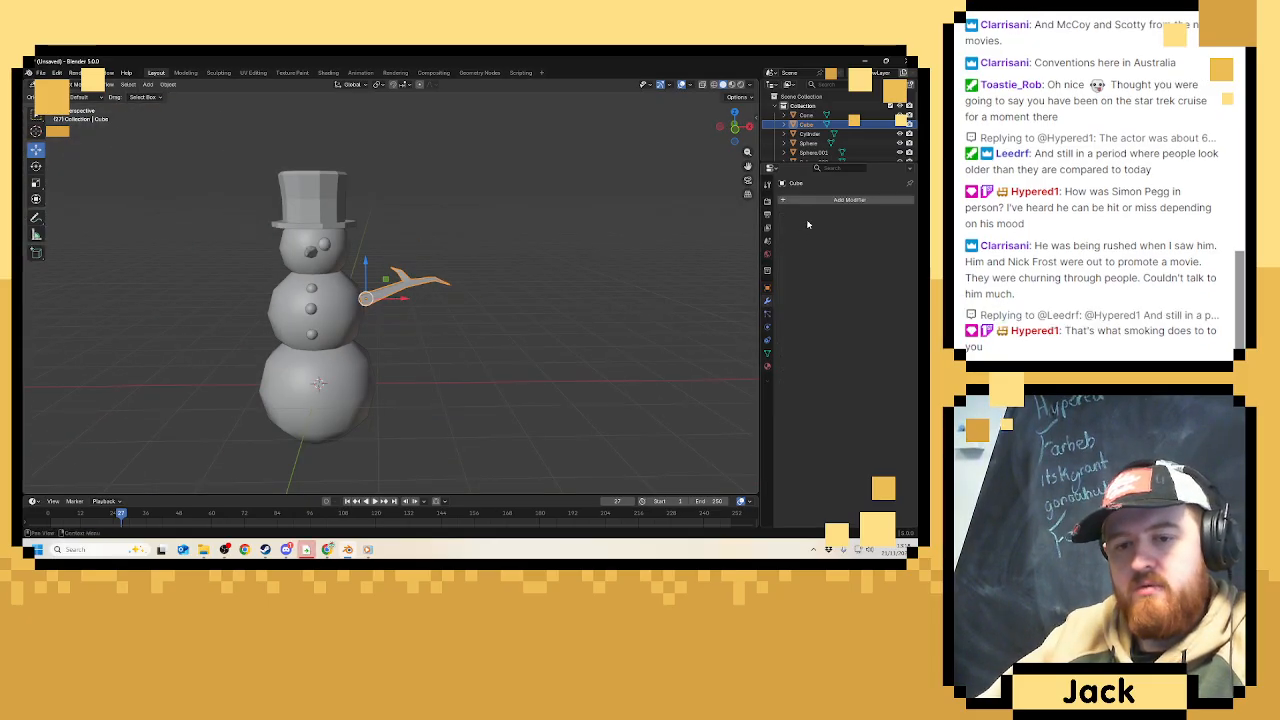
pyautogui.click(825, 202)
pyautogui.click(825, 202)
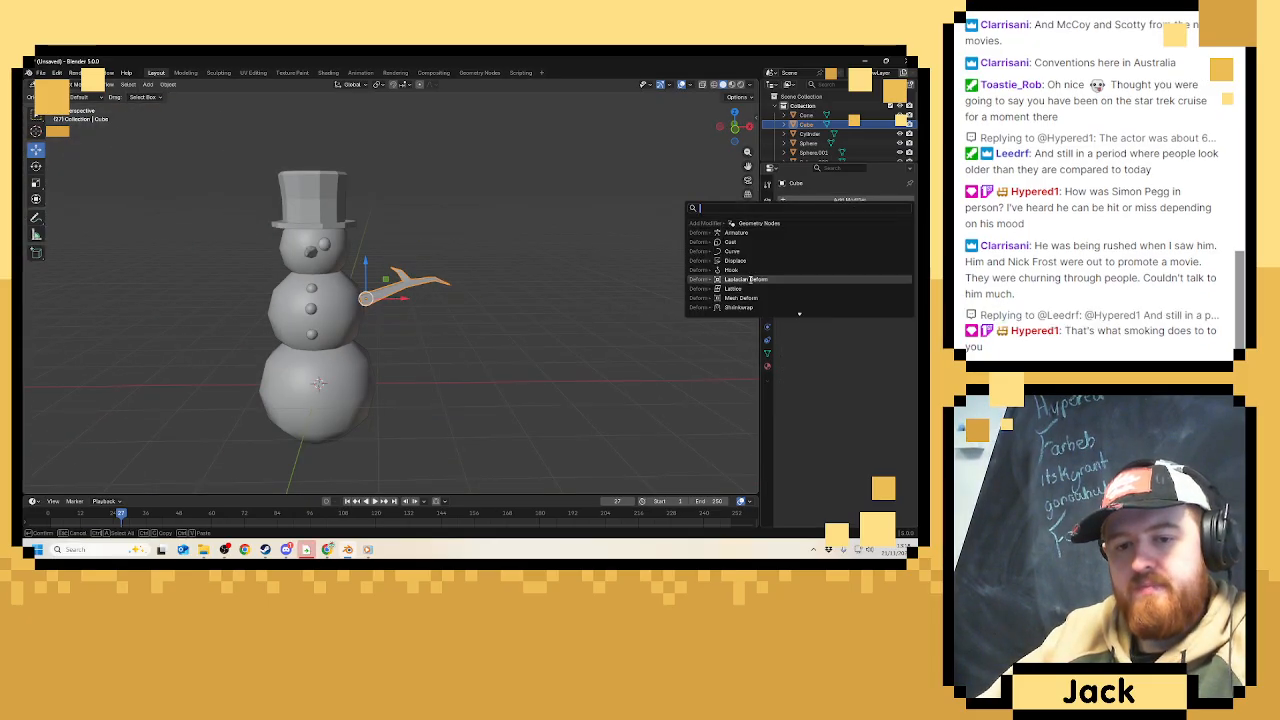
pyautogui.write('su')
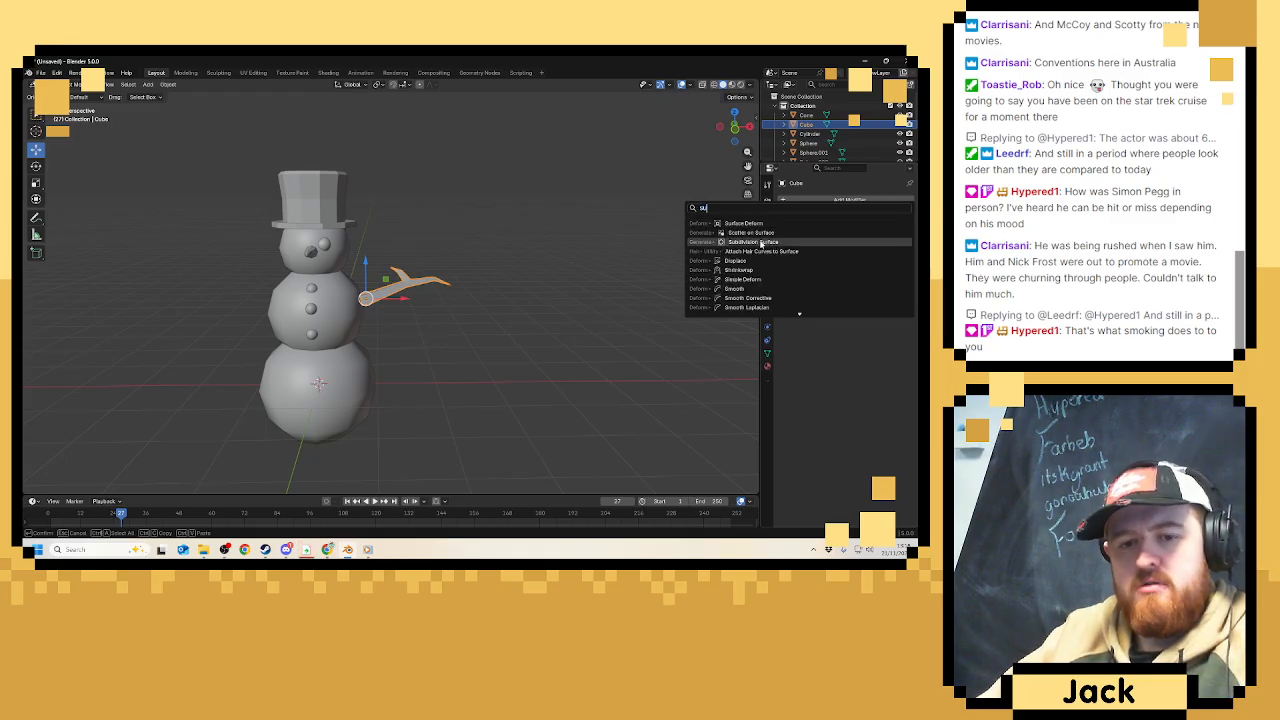
pyautogui.click(762, 244)
pyautogui.scroll(6, 620, 258)
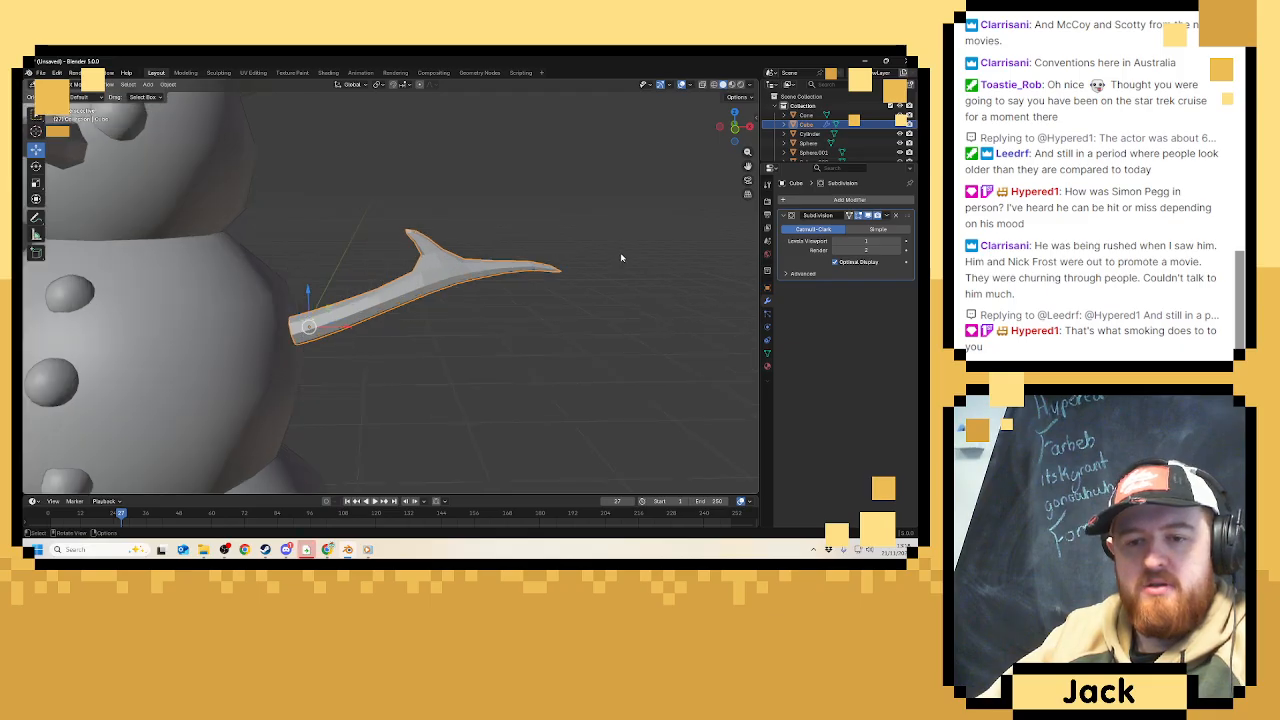
# Add one loop cut around the base of the twig, slid toward the arm, and return to Object Mode.
pyautogui.press('Tab')
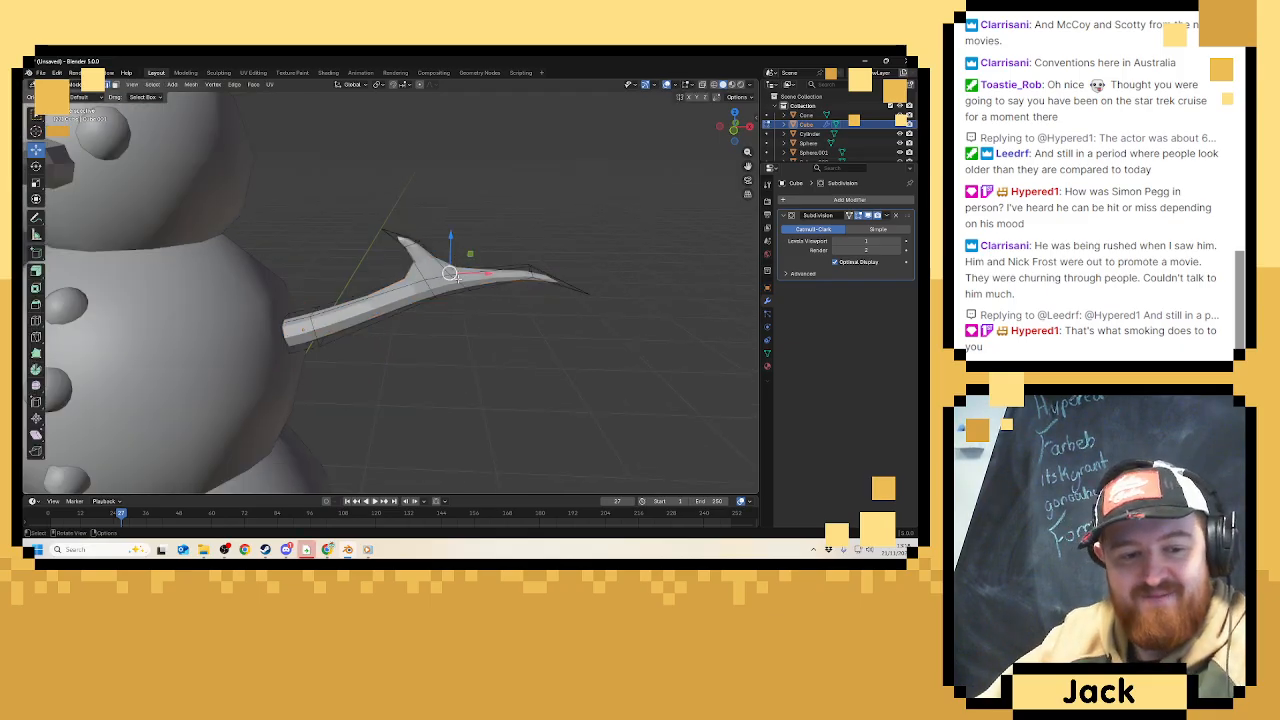
pyautogui.scroll(2, 450, 273)
pyautogui.click(36, 320)
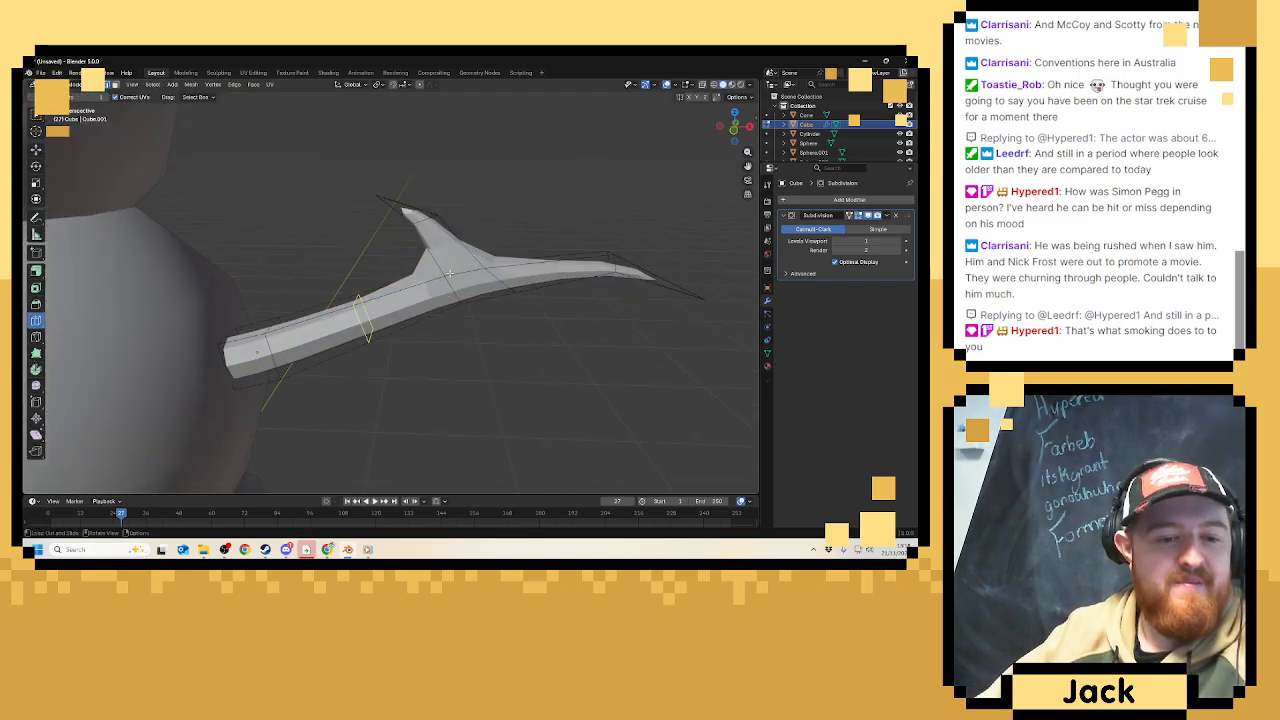
pyautogui.moveTo(434, 280); pyautogui.dragTo(437, 285)
pyautogui.click(437, 284)
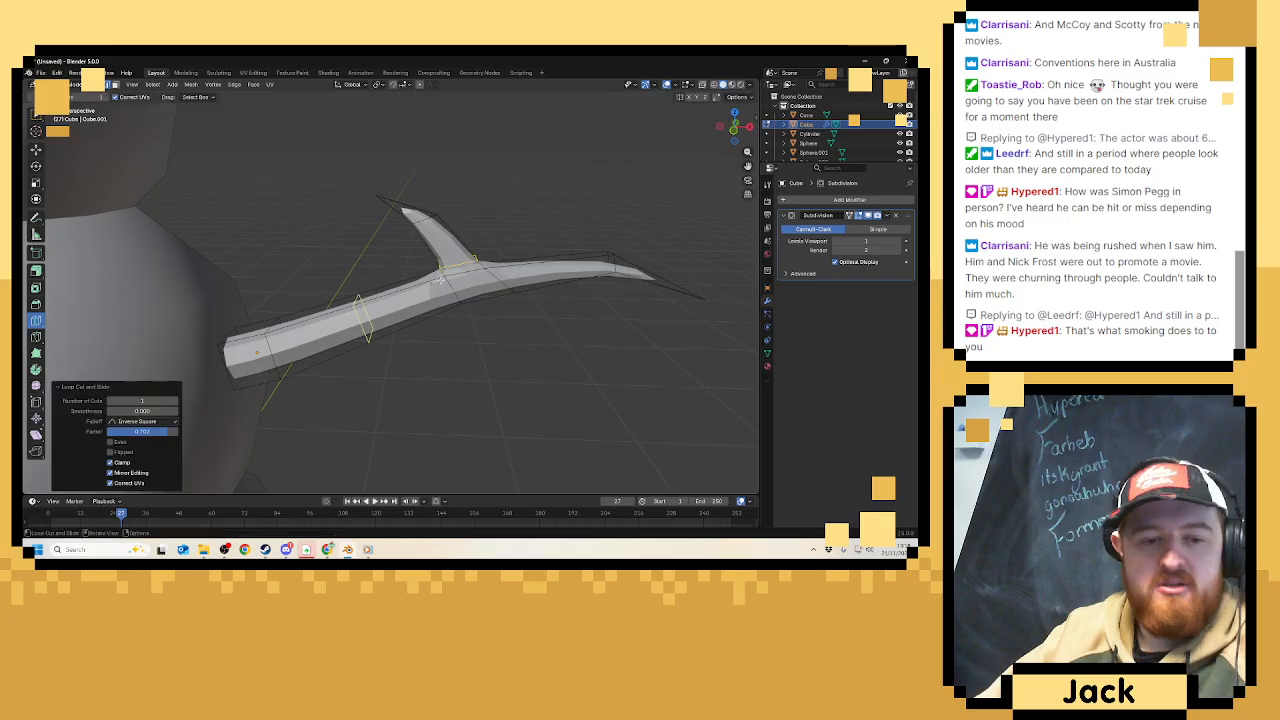
pyautogui.press('Tab')
# Shade the stick arm smooth and apply its Subdivision modifier.
pyautogui.scroll(-3, 413, 182)
pyautogui.scroll(-2, 413, 182)
pyautogui.moveTo(415, 189)
pyautogui.mouseDown(button='middle')
pyautogui.moveTo(471, 194)
pyautogui.moveTo(415, 190)
pyautogui.mouseUp(button='middle')
pyautogui.scroll(8, 415, 189)
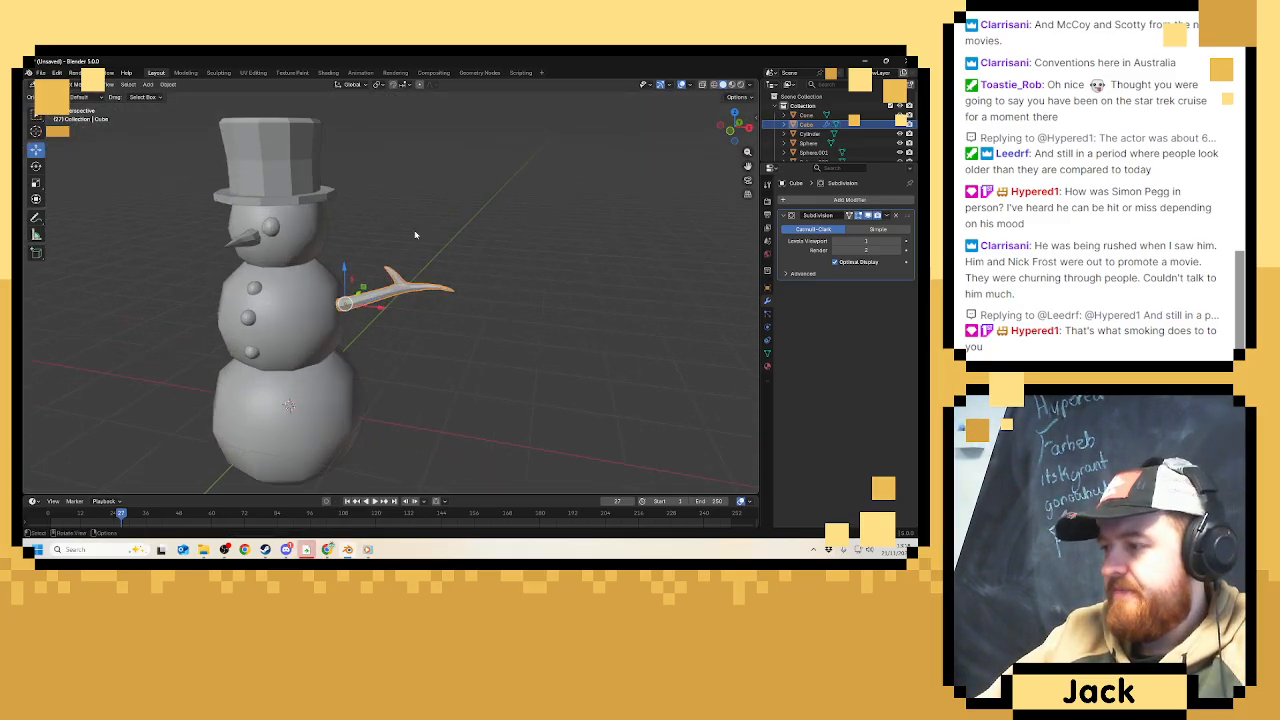
pyautogui.rightClick(416, 334)
pyautogui.click(422, 331)
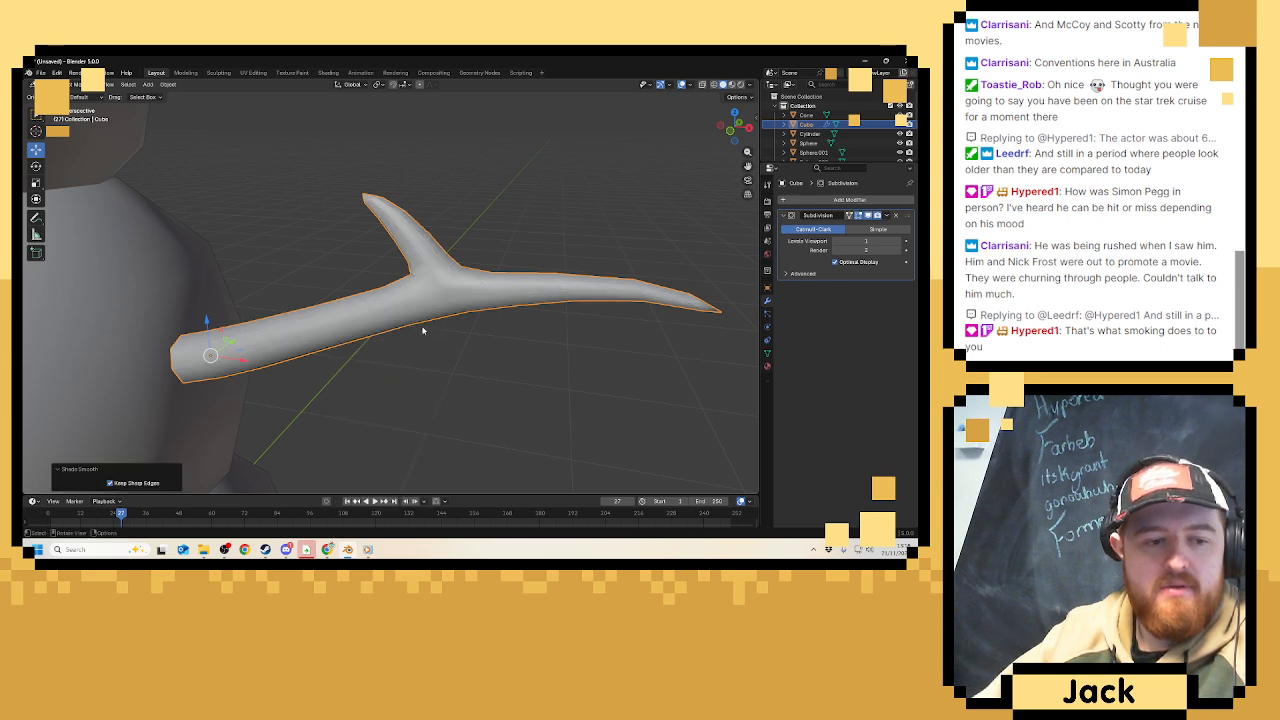
pyautogui.click(886, 216)
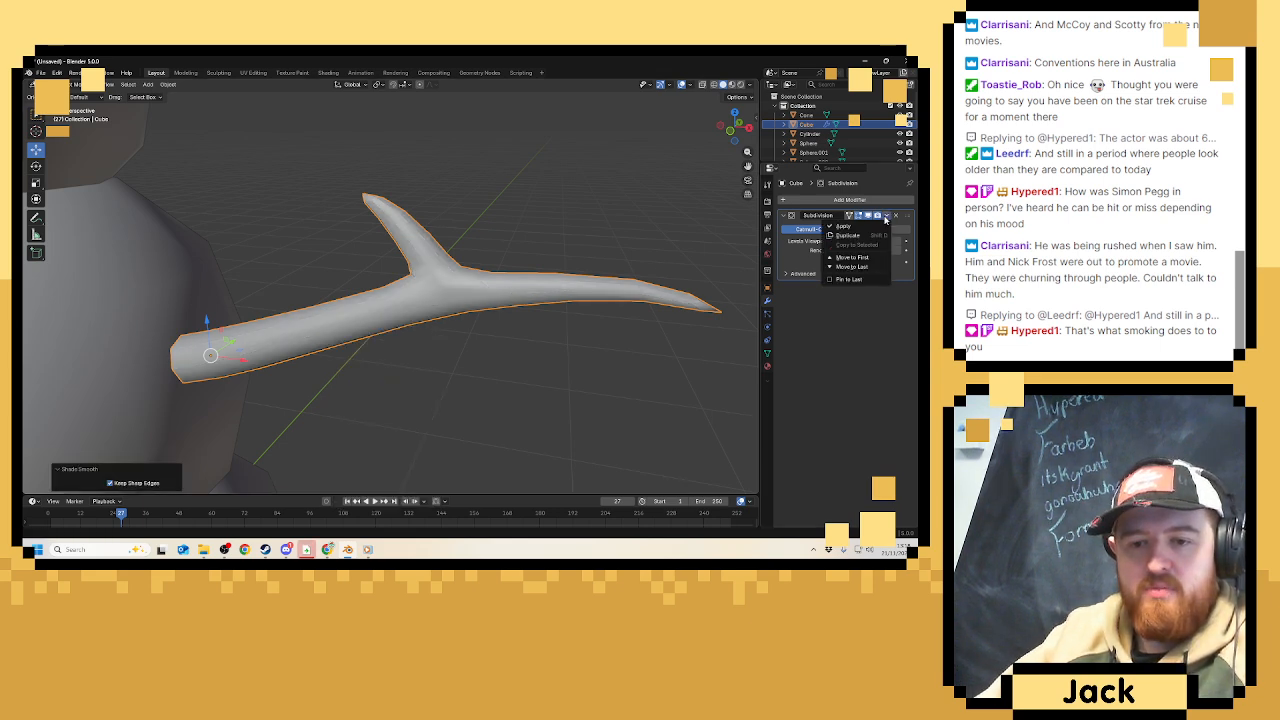
pyautogui.click(835, 243)
# Dissolve the surplus edge loops along the stick arm, return to Object Mode, and deselect the arm.
pyautogui.press('Tab')
pyautogui.moveTo(475, 248); pyautogui.dragTo(315, 246, button='middle')
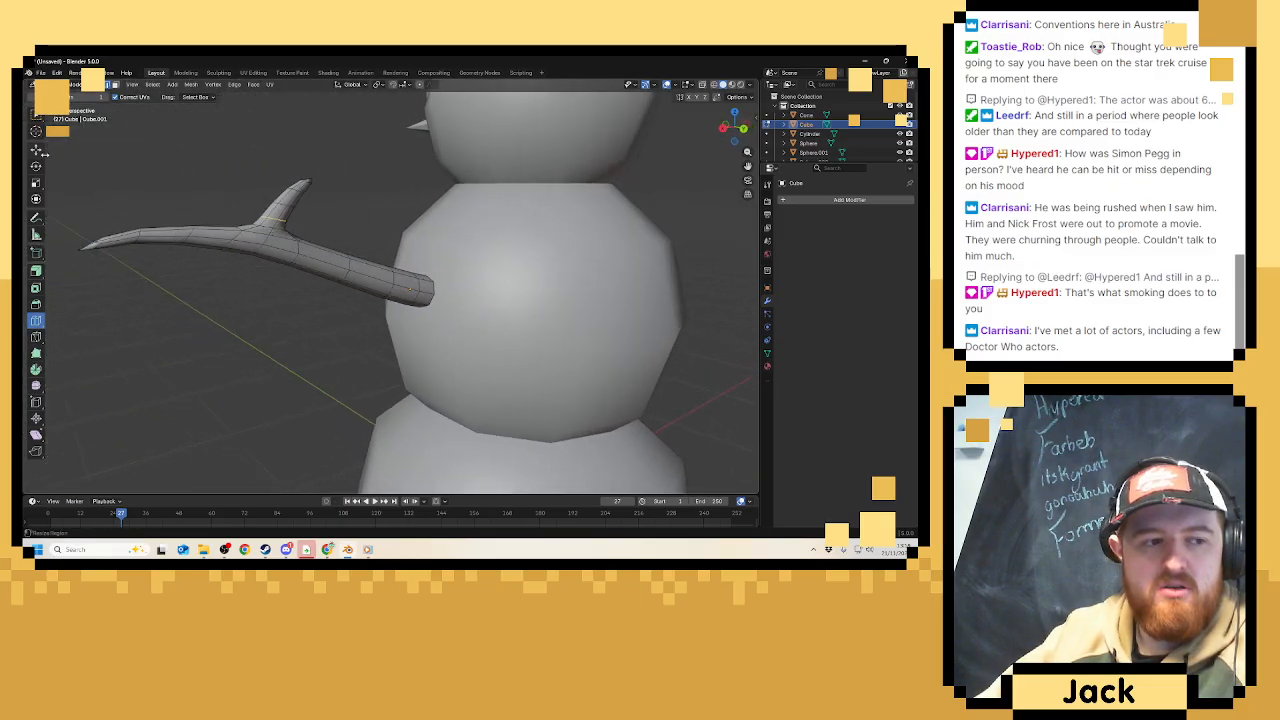
pyautogui.click(36, 149)
pyautogui.click(345, 271)
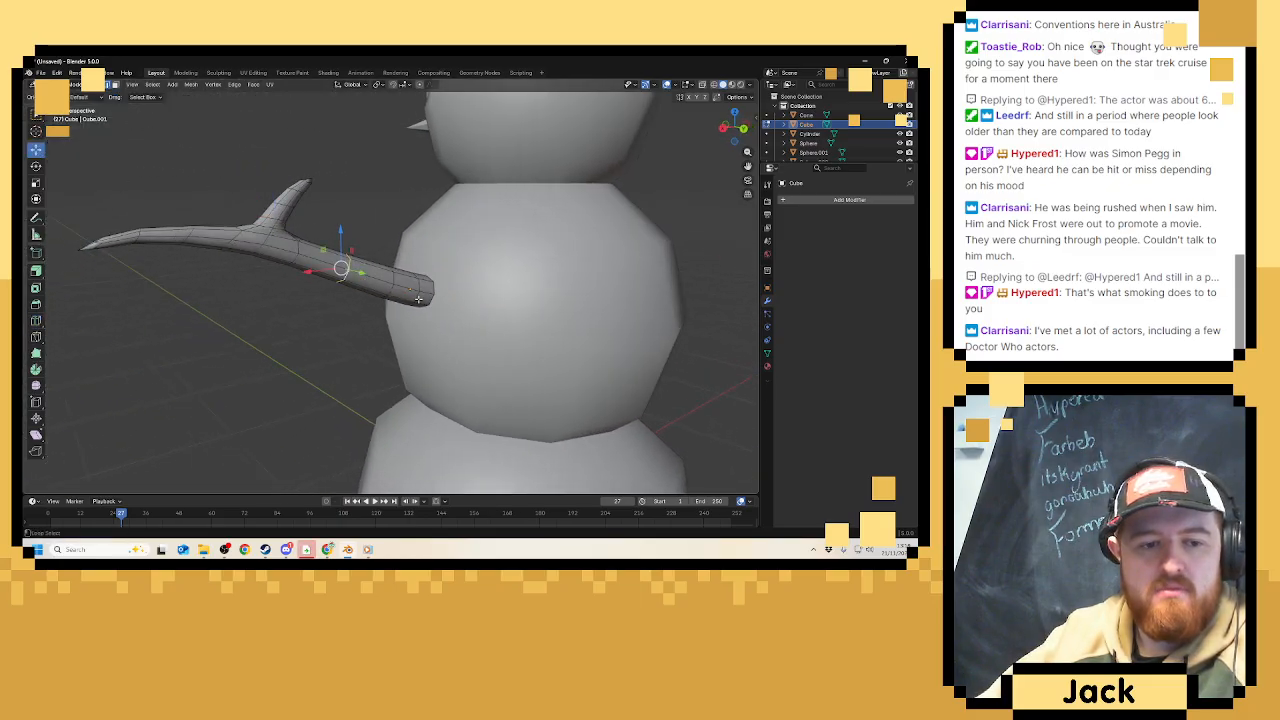
pyautogui.click(418, 298)
pyautogui.keyDown('alt'); pyautogui.keyDown('shift'); pyautogui.click(188, 237); pyautogui.keyUp('shift'); pyautogui.keyUp('alt')
pyautogui.press('x')
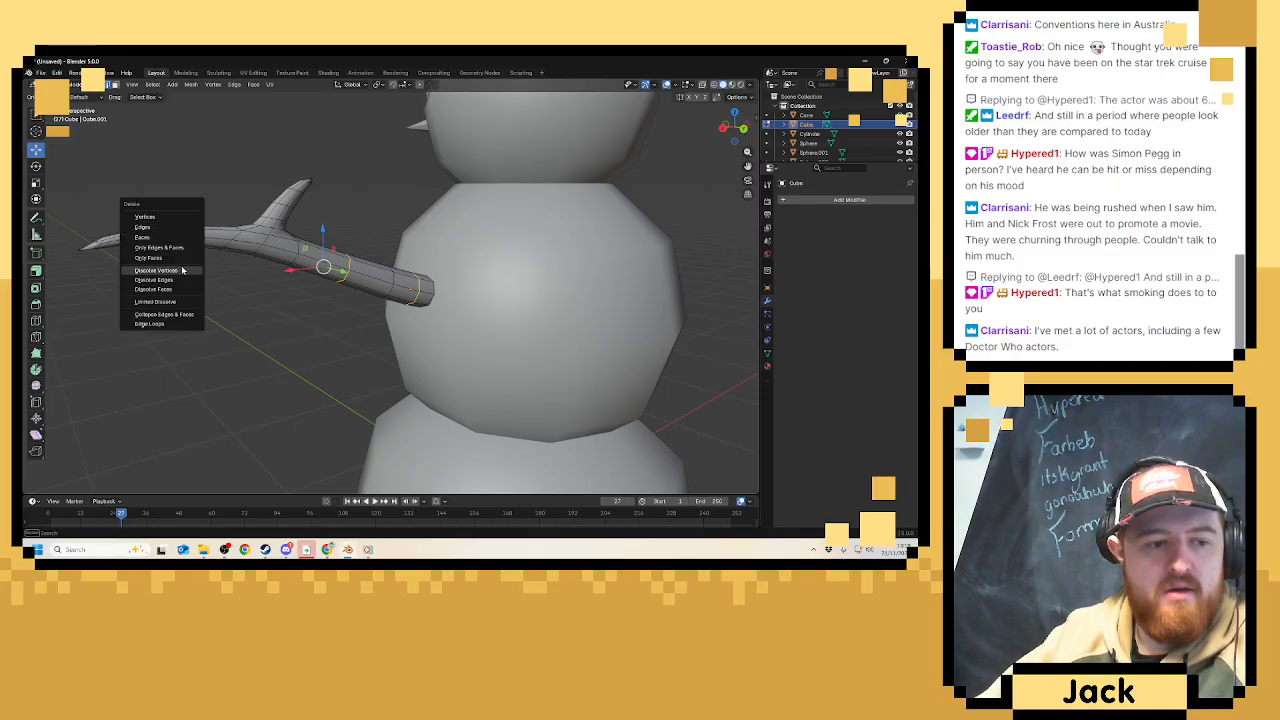
pyautogui.click(183, 280)
pyautogui.scroll(-3, 183, 280)
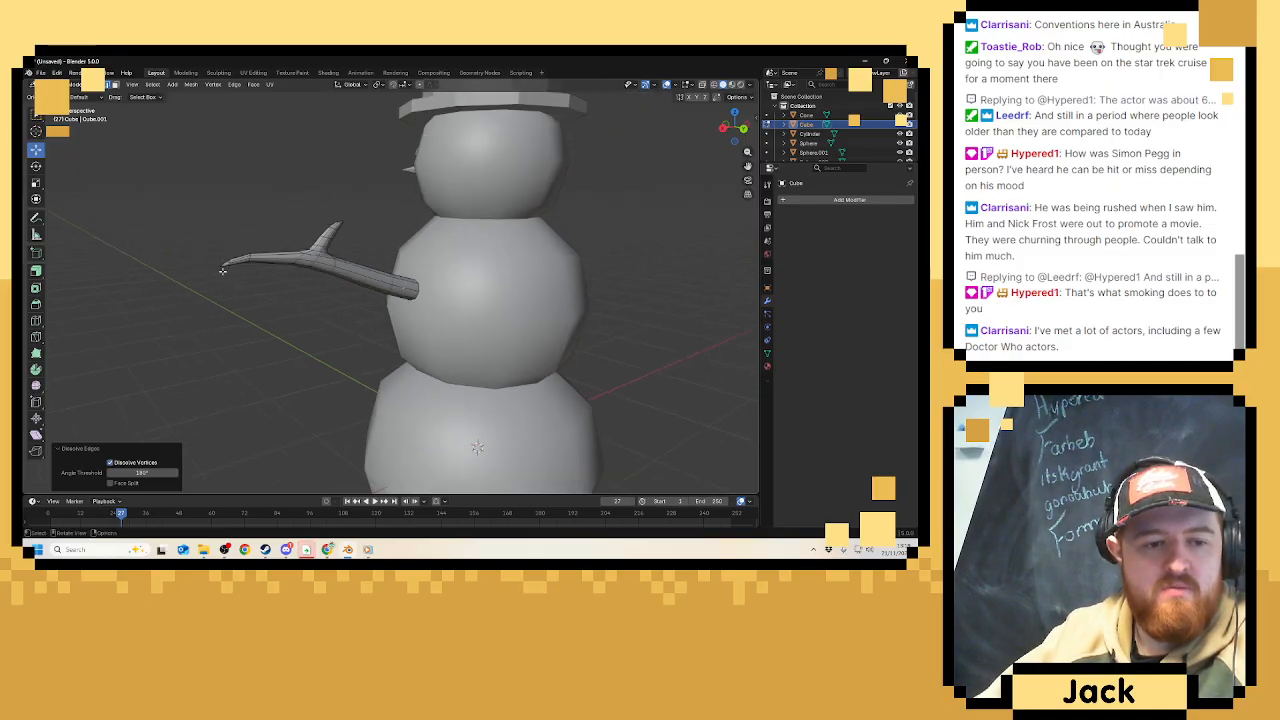
pyautogui.moveTo(183, 280); pyautogui.dragTo(421, 279, button='middle')
pyautogui.scroll(-4, 424, 276)
pyautogui.press('Tab')
pyautogui.scroll(-5, 430, 270)
pyautogui.click(511, 266)
pyautogui.moveTo(511, 266); pyautogui.dragTo(482, 265, button='middle')
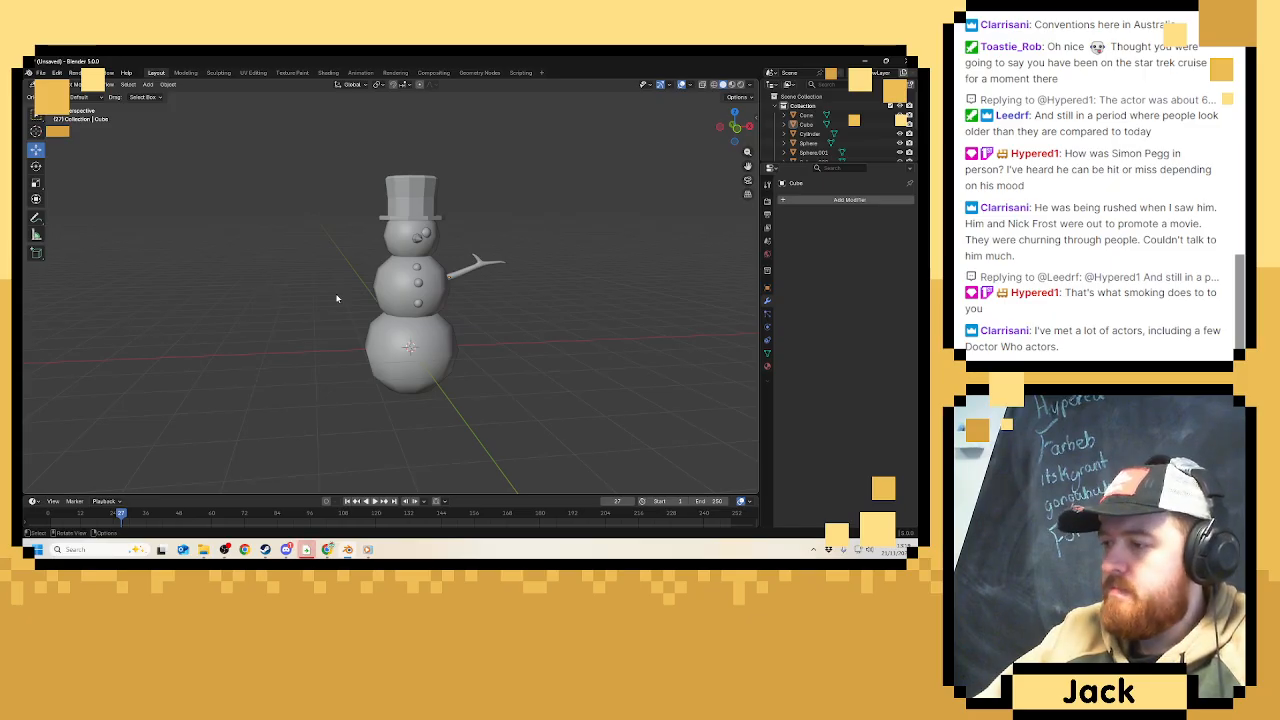
# Add a cube, raise it along Z to the middle sphere's height, and move it about 0.84 m along negative X.
pyautogui.scroll(5, 337, 298)
pyautogui.keyDown('shift'); pyautogui.moveTo(356, 295); pyautogui.dragTo(374, 285, button='middle'); pyautogui.keyUp('shift')
pyautogui.hotkey('shift', 'a')
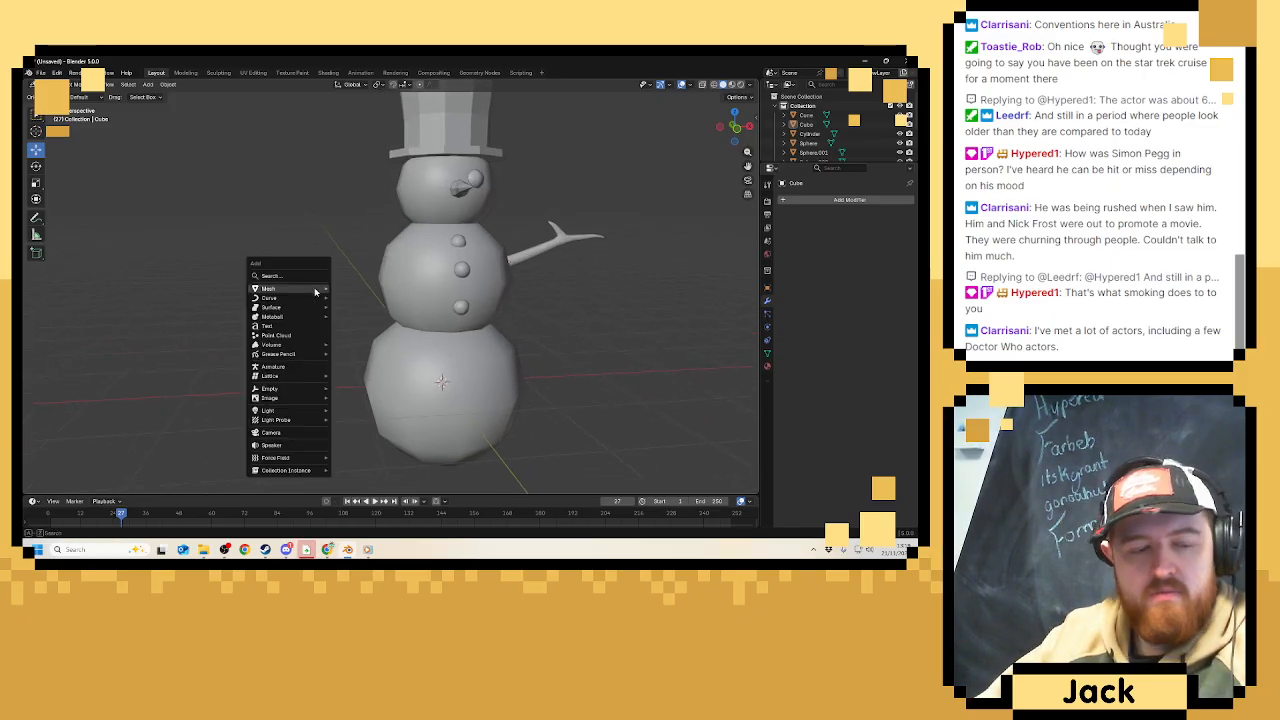
pyautogui.moveTo(315, 291)
pyautogui.click(360, 300)
pyautogui.scroll(-4, 431, 333)
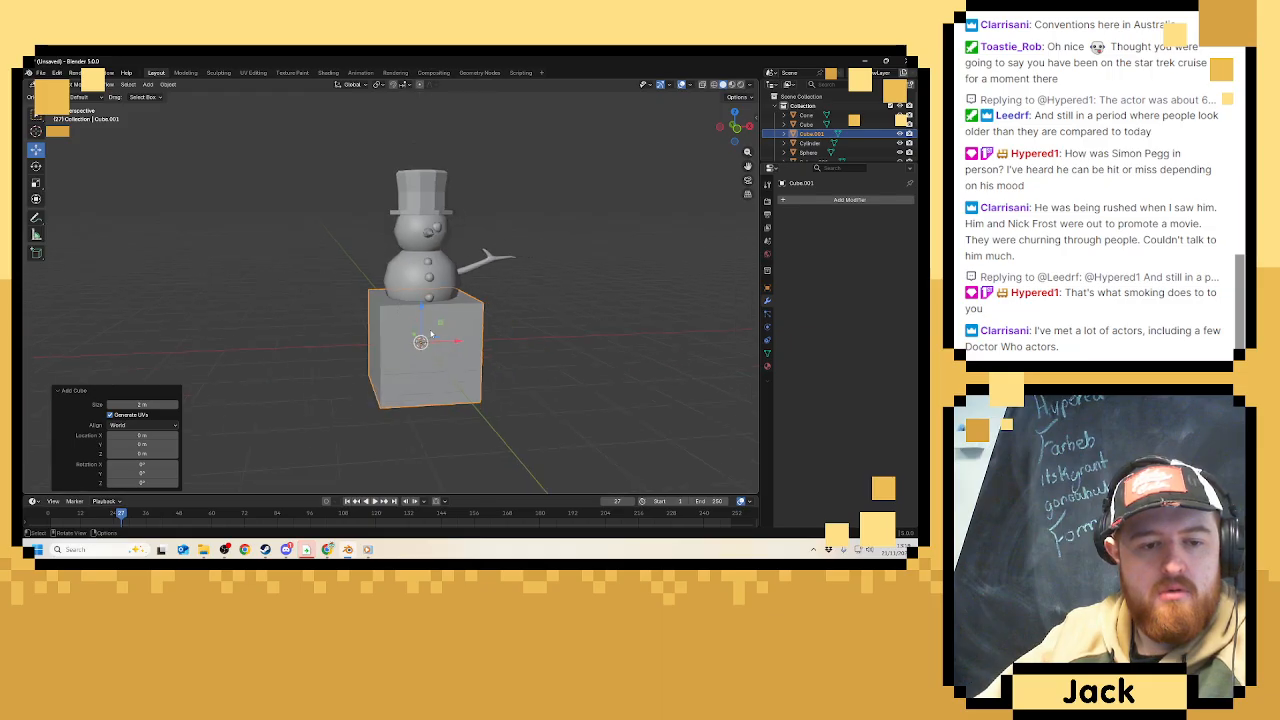
pyautogui.press('g')
pyautogui.press('z')
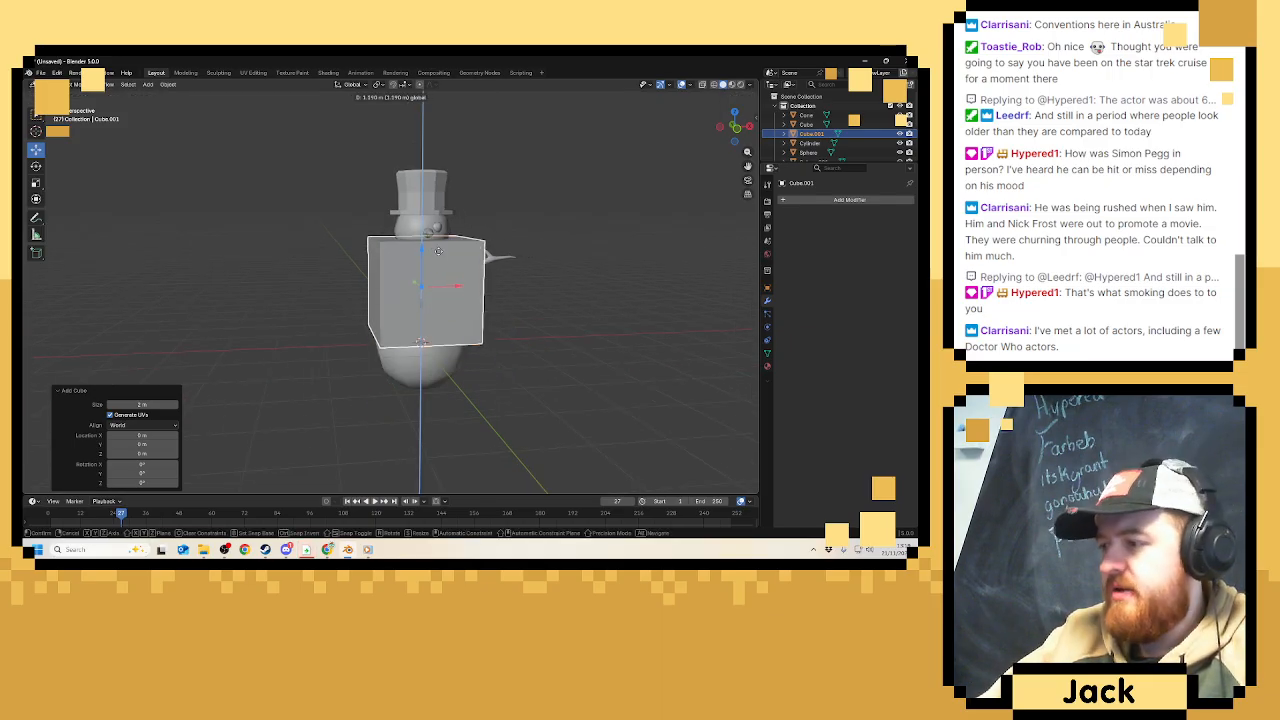
pyautogui.click(436, 256)
pyautogui.press('g')
pyautogui.press('x')
pyautogui.click(425, 290)
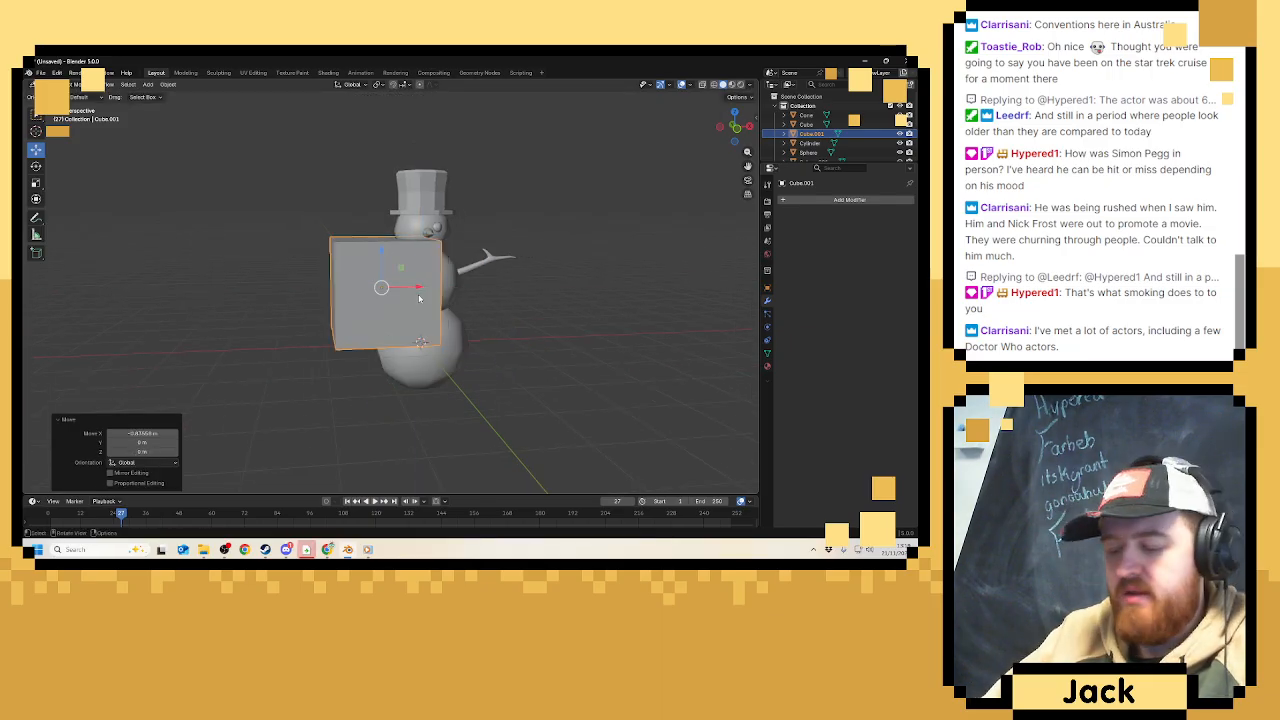
# In front view, move the cube clear of the snowman on the armless side and scale it to about 0.115.
pyautogui.press('KP_1')
pyautogui.scroll(4, 420, 298)
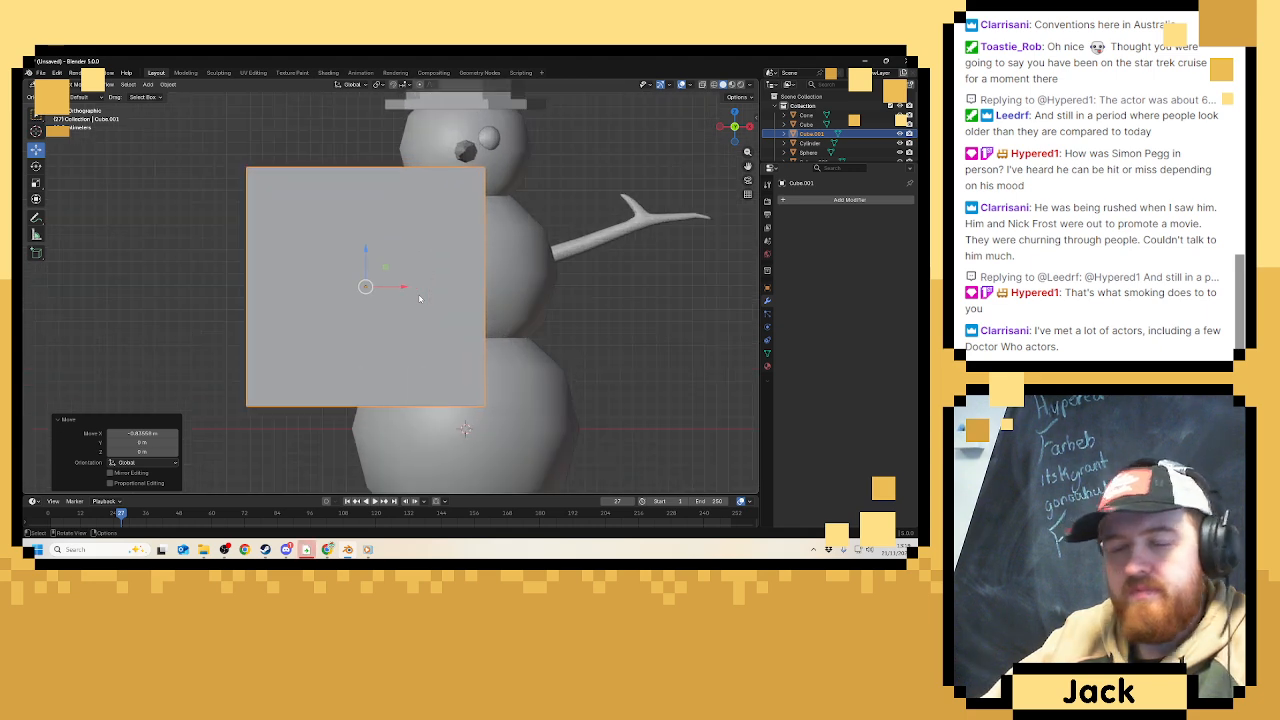
pyautogui.press('g')
pyautogui.click(385, 255)
pyautogui.press('s')
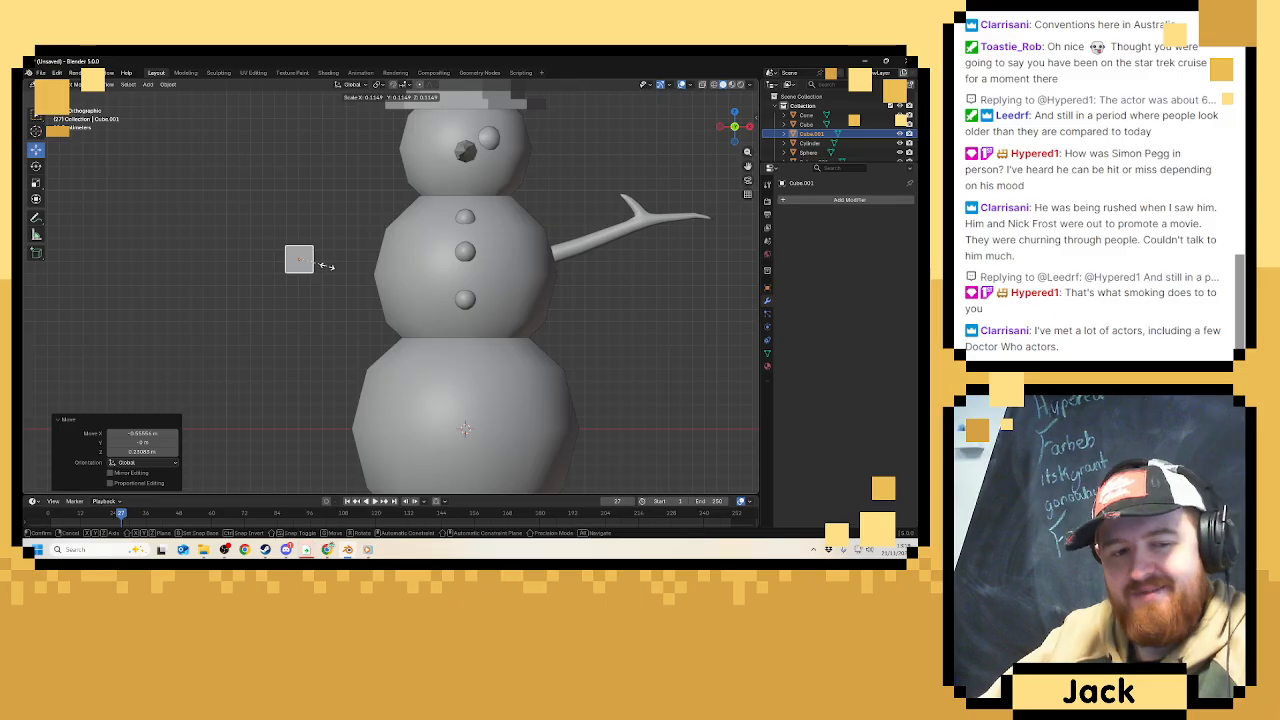
pyautogui.click(326, 266)
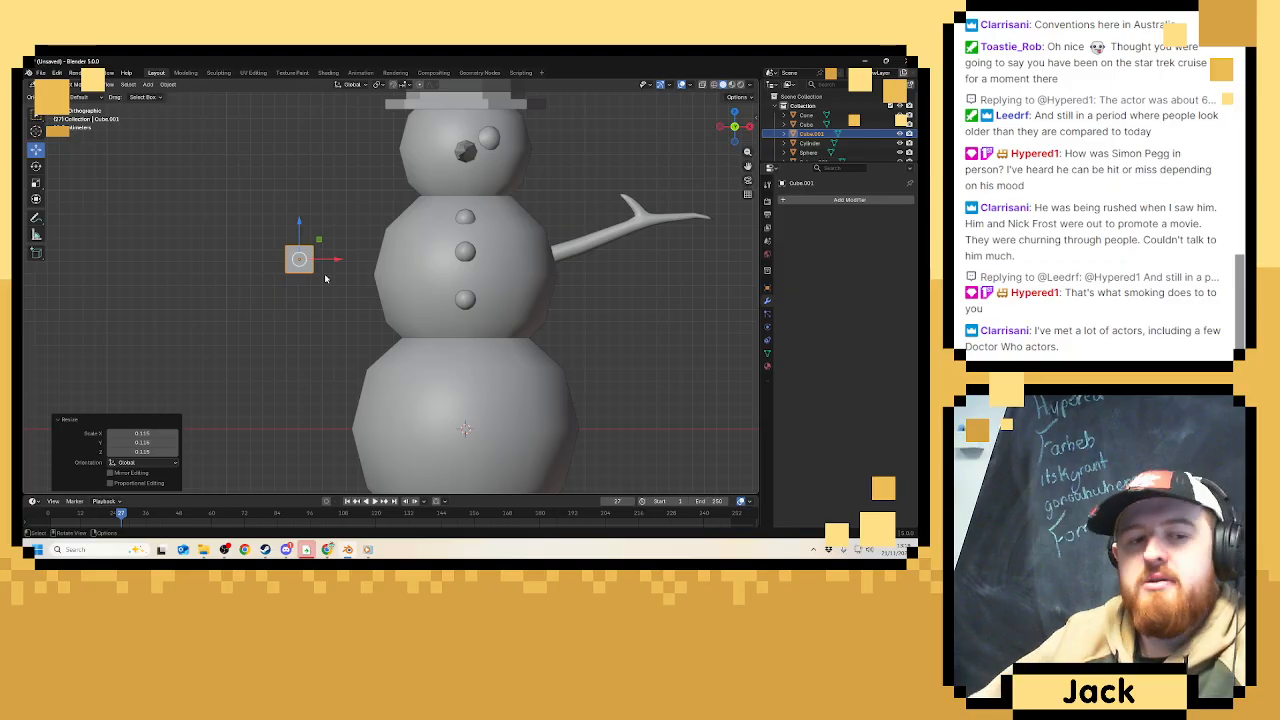
pyautogui.scroll(1, 390, 281)
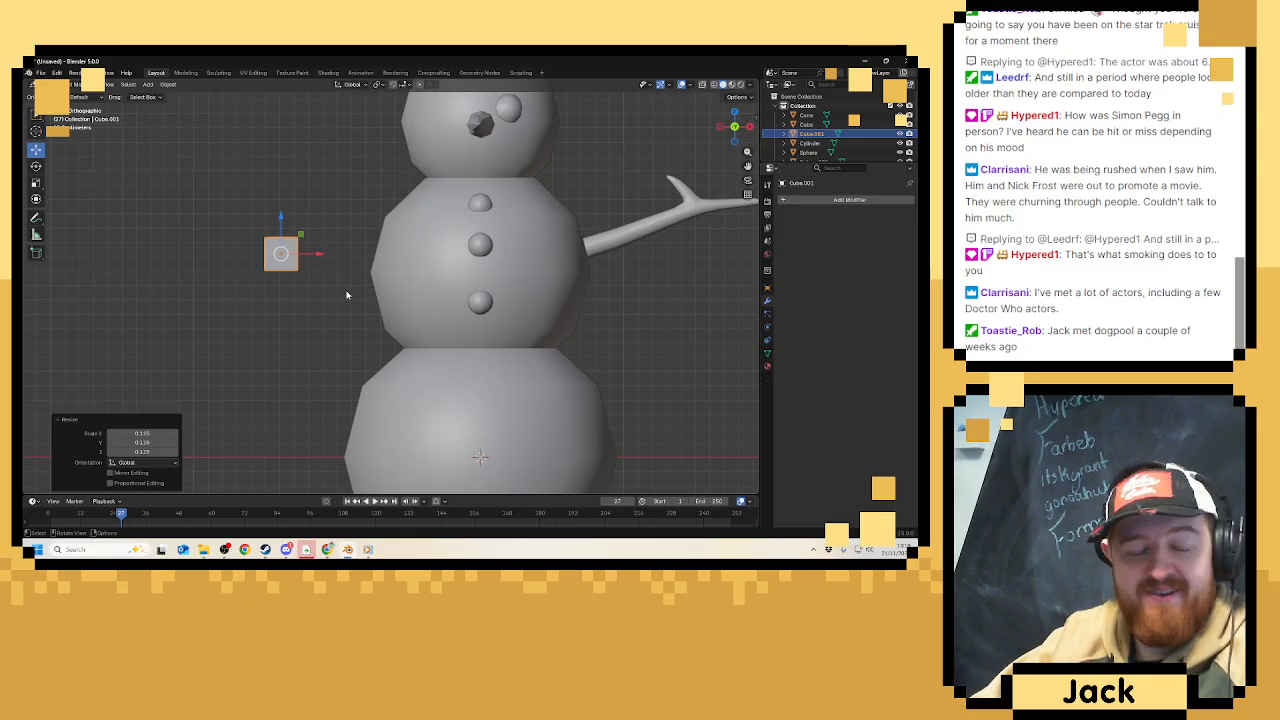
# Place the small cube against the armless side of the middle sphere, rotated about 15° to follow the second arm's angle.
pyautogui.press('g')
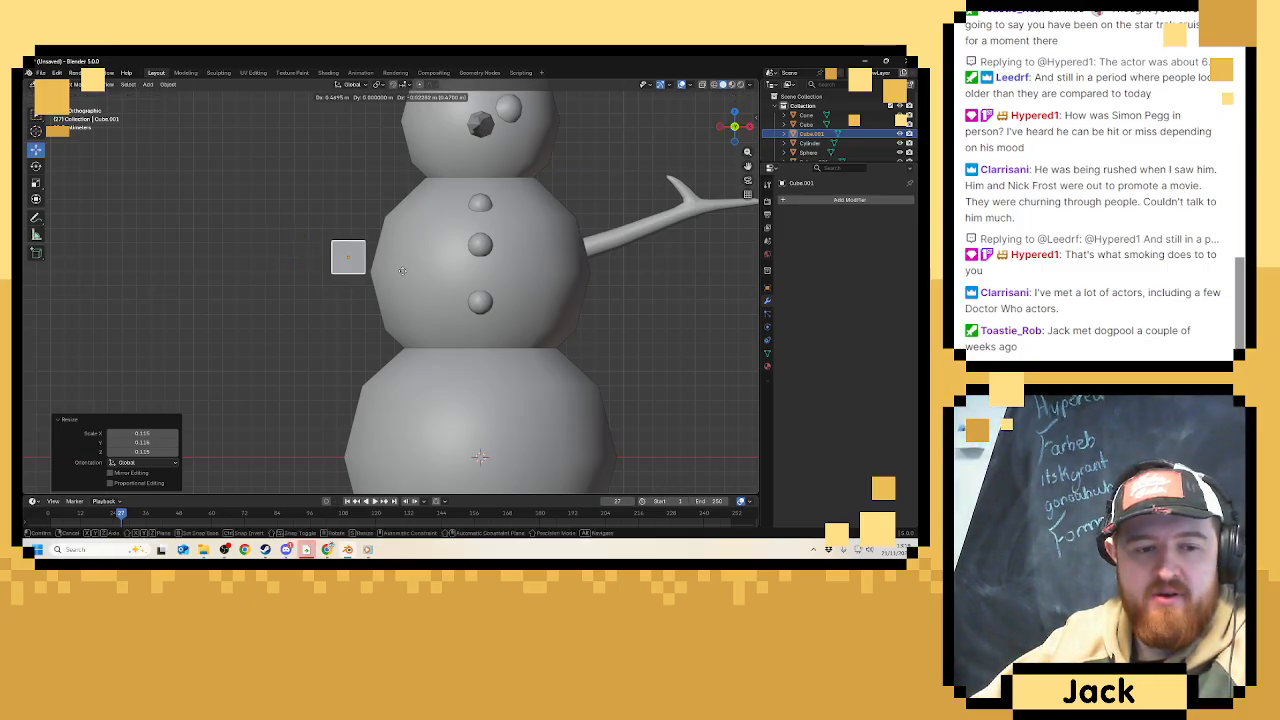
pyautogui.click(414, 274)
pyautogui.press('r')
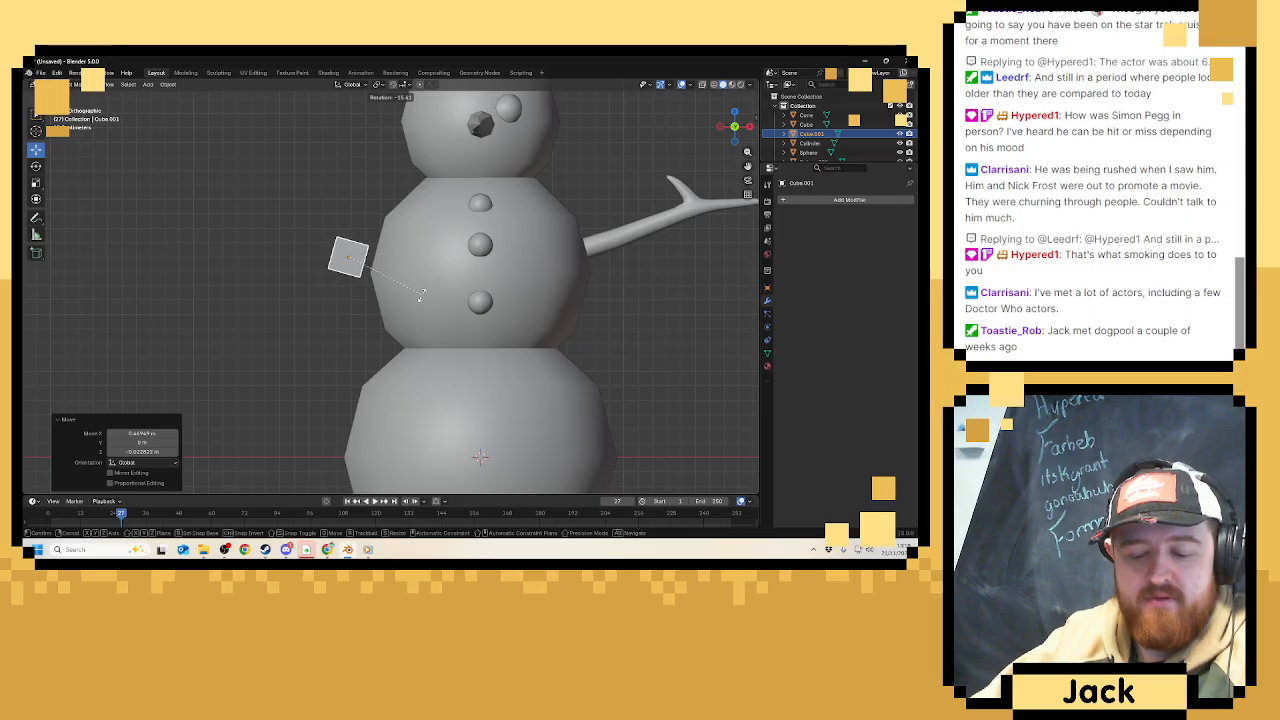
pyautogui.click(422, 293)
pyautogui.press('g')
pyautogui.click(431, 285)
pyautogui.scroll(3, 428, 281)
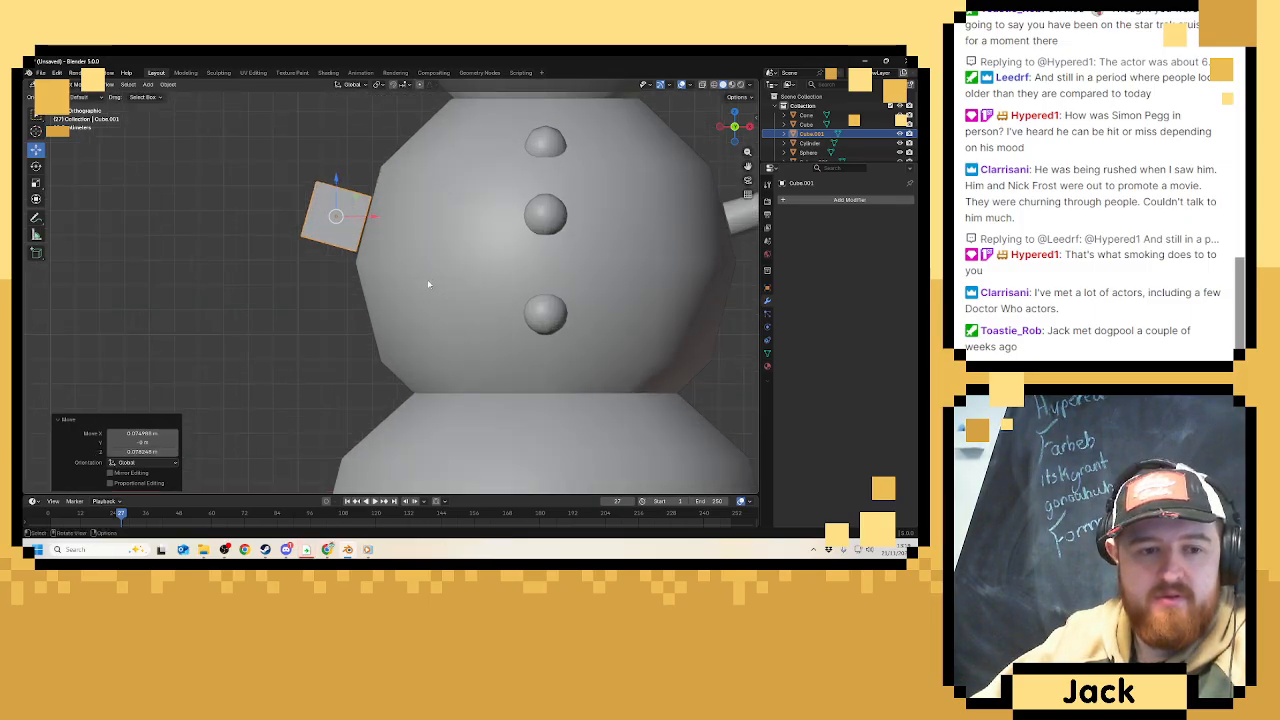
pyautogui.moveTo(427, 280)
pyautogui.mouseDown(button='middle')
pyautogui.moveTo(388, 262)
pyautogui.moveTo(420, 302)
pyautogui.mouseUp(button='middle')
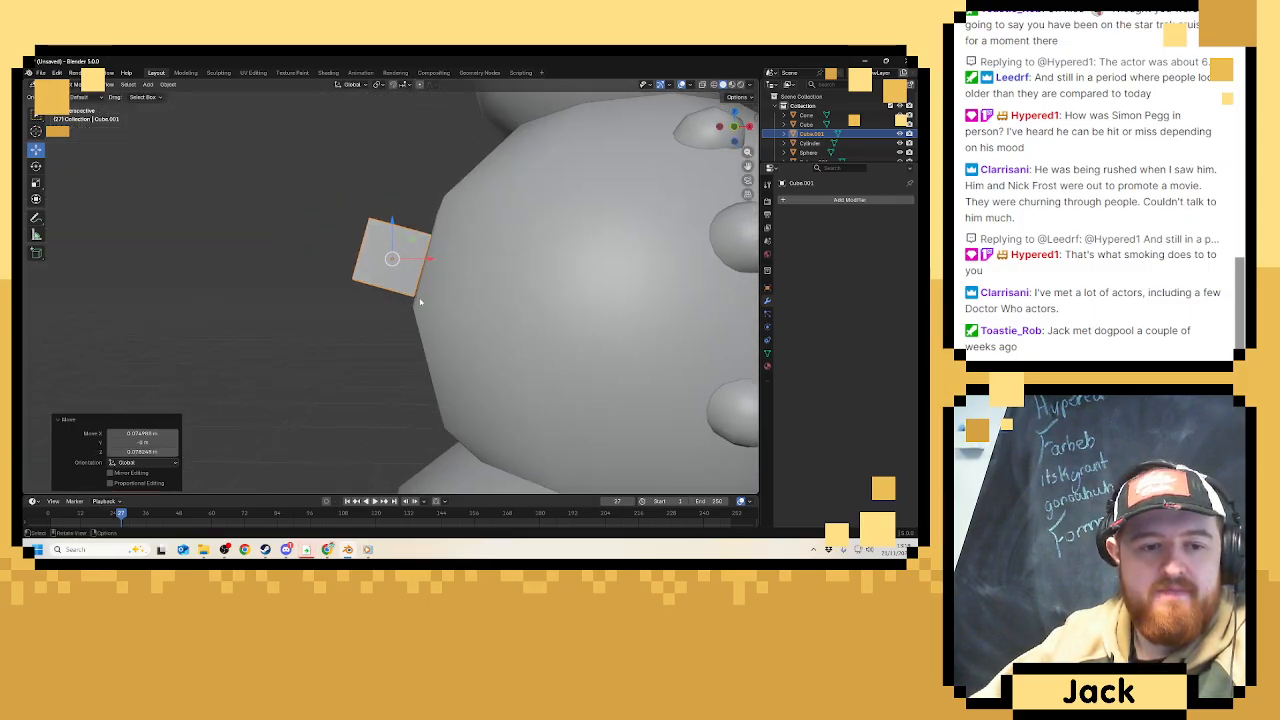
# Move the cube along X away from the middle sphere and delete its face that points toward the snowman.
pyautogui.press('g')
pyautogui.press('x')
pyautogui.click(397, 241)
pyautogui.press('Tab')
pyautogui.scroll(1, 393, 246)
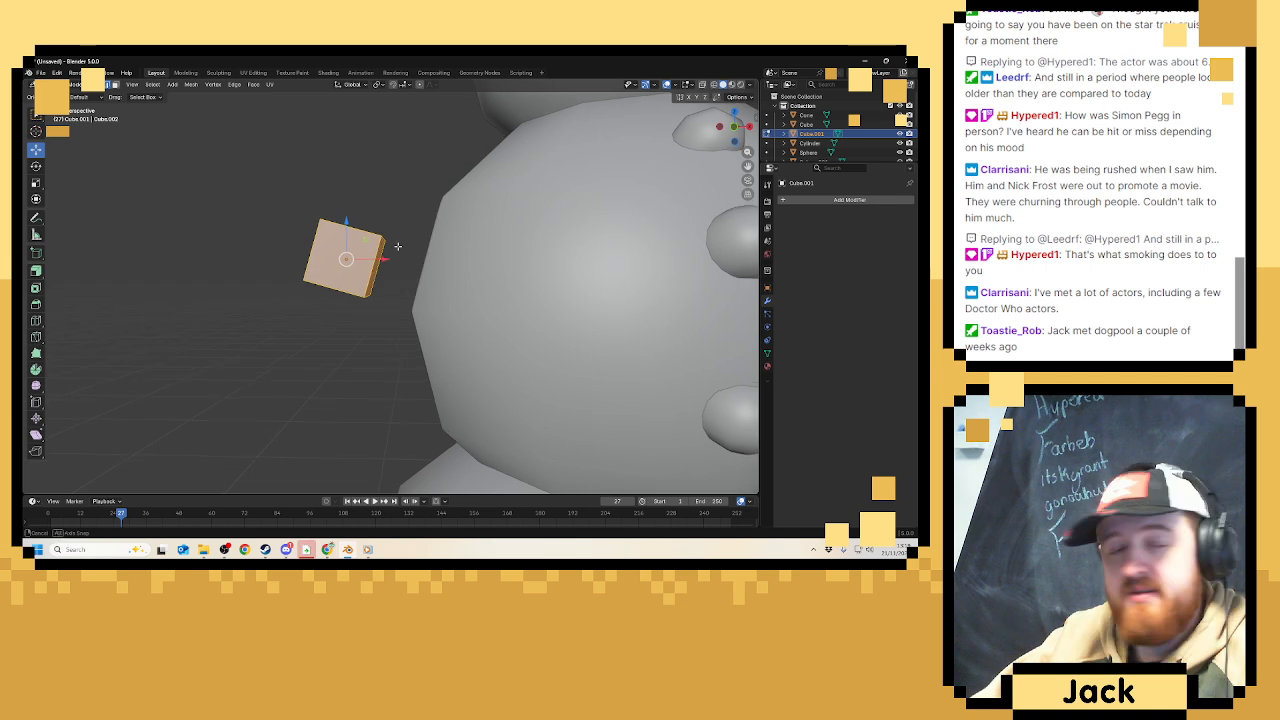
pyautogui.scroll(1, 336, 216)
pyautogui.moveTo(336, 216); pyautogui.dragTo(350, 238, button='middle')
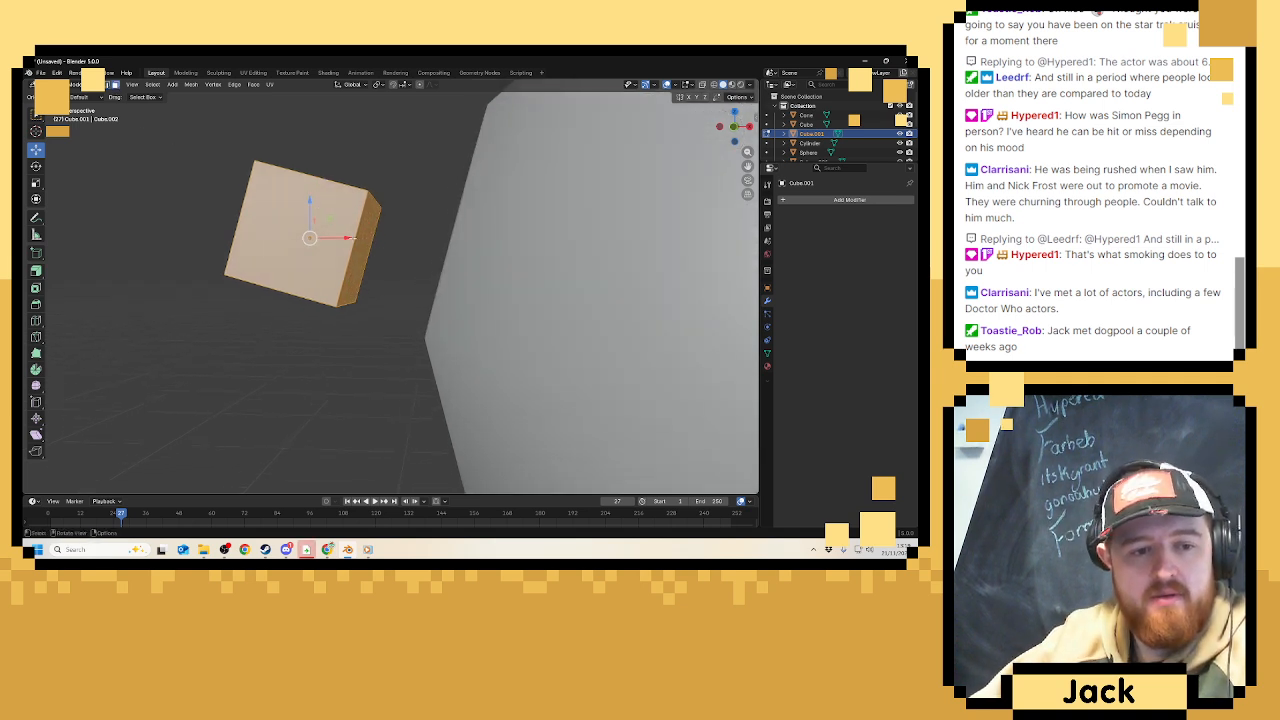
pyautogui.click(370, 250)
pyautogui.press('x')
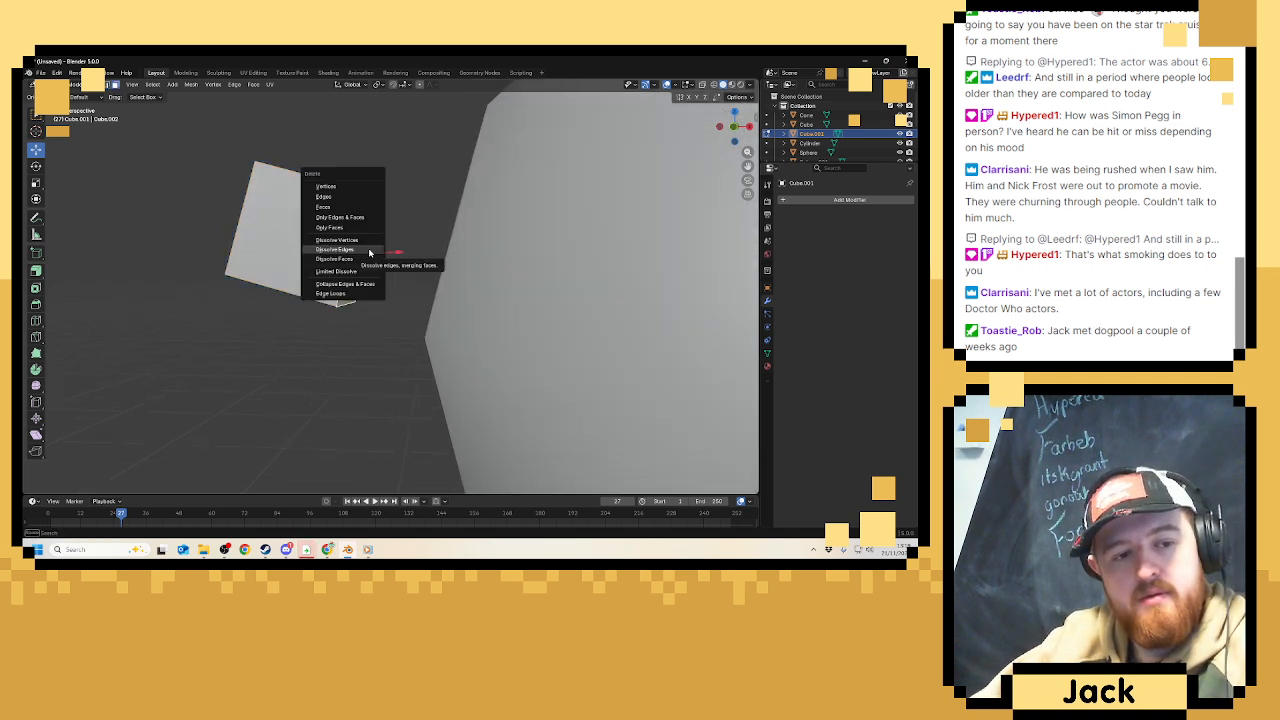
pyautogui.click(368, 207)
pyautogui.press('Tab')
# In front view, move the open cube back against the armless side of the middle sphere.
pyautogui.scroll(-4, 375, 236)
pyautogui.press('Tab')
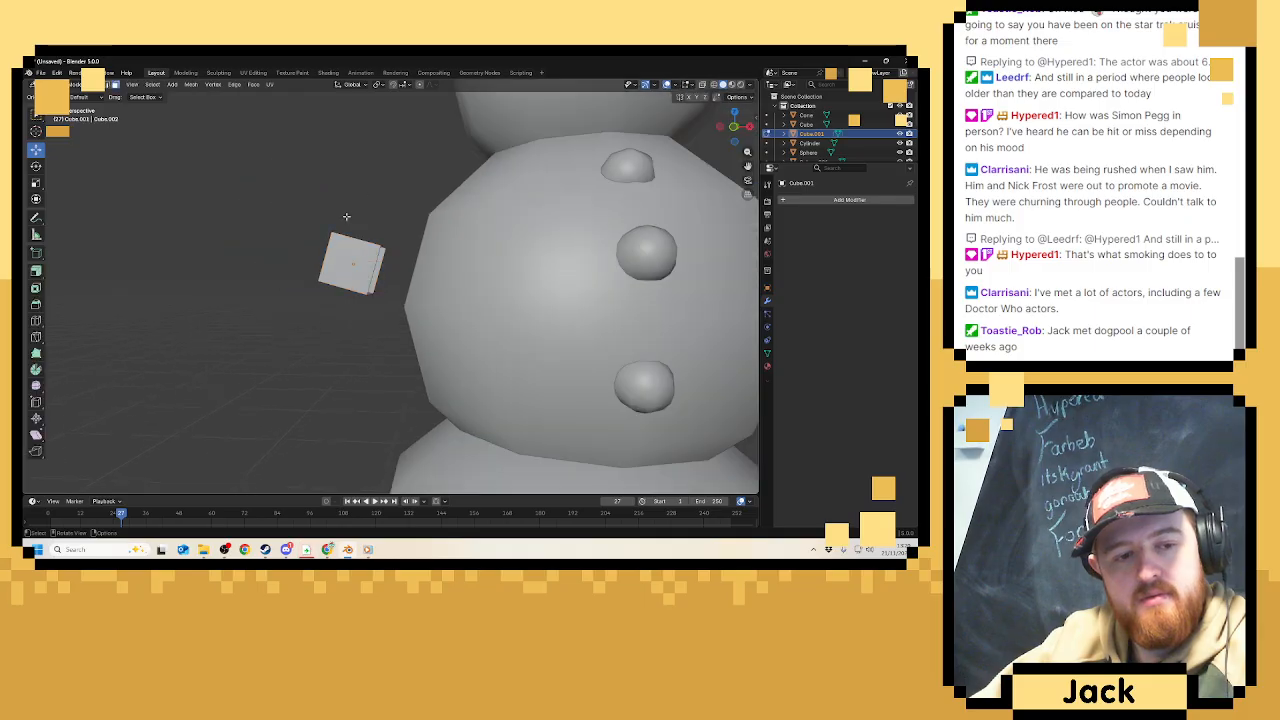
pyautogui.moveTo(346, 217); pyautogui.dragTo(432, 228, button='middle')
pyautogui.click(355, 268)
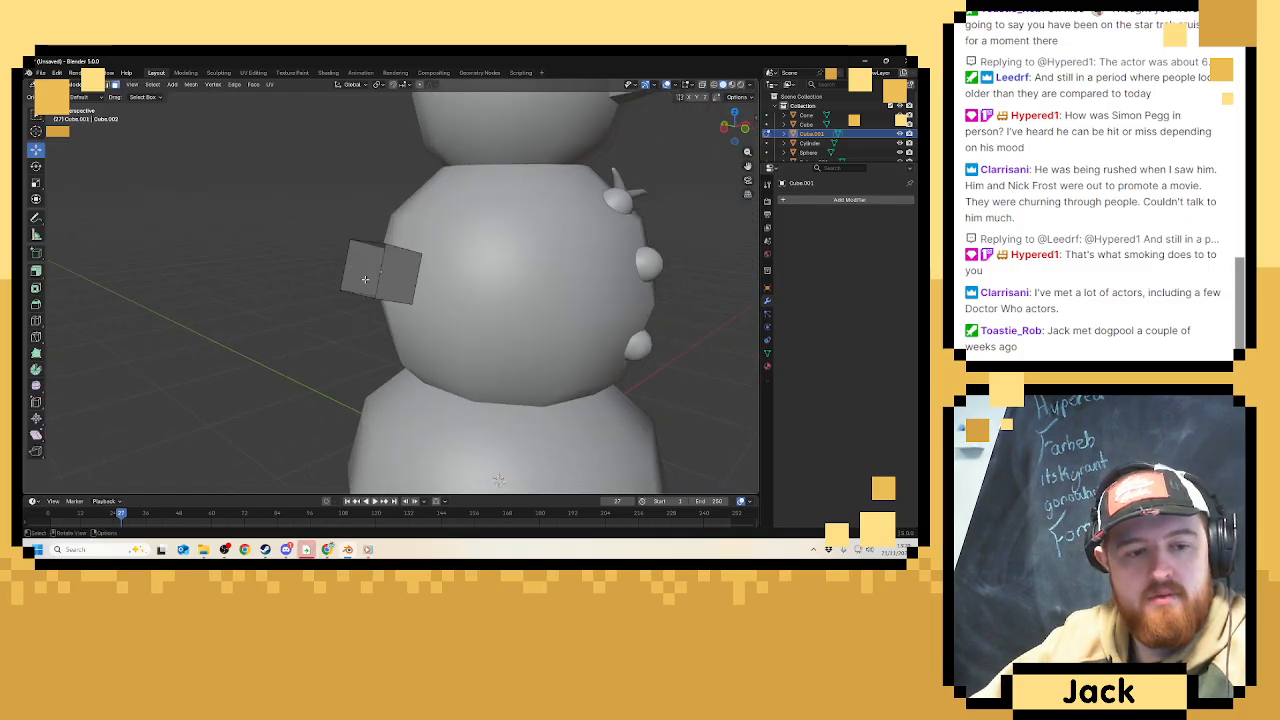
pyautogui.press('Tab')
pyautogui.press('KP_1')
pyautogui.press('KP_3')
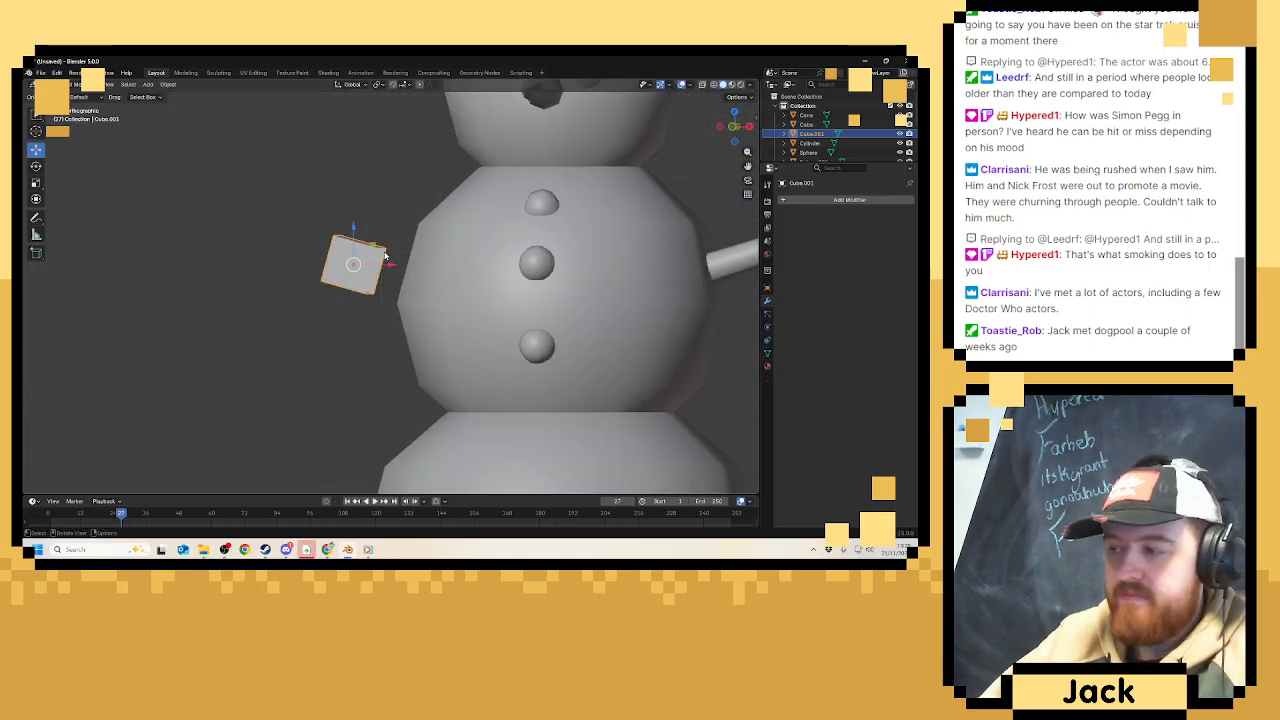
pyautogui.scroll(4, 434, 212)
pyautogui.press('g')
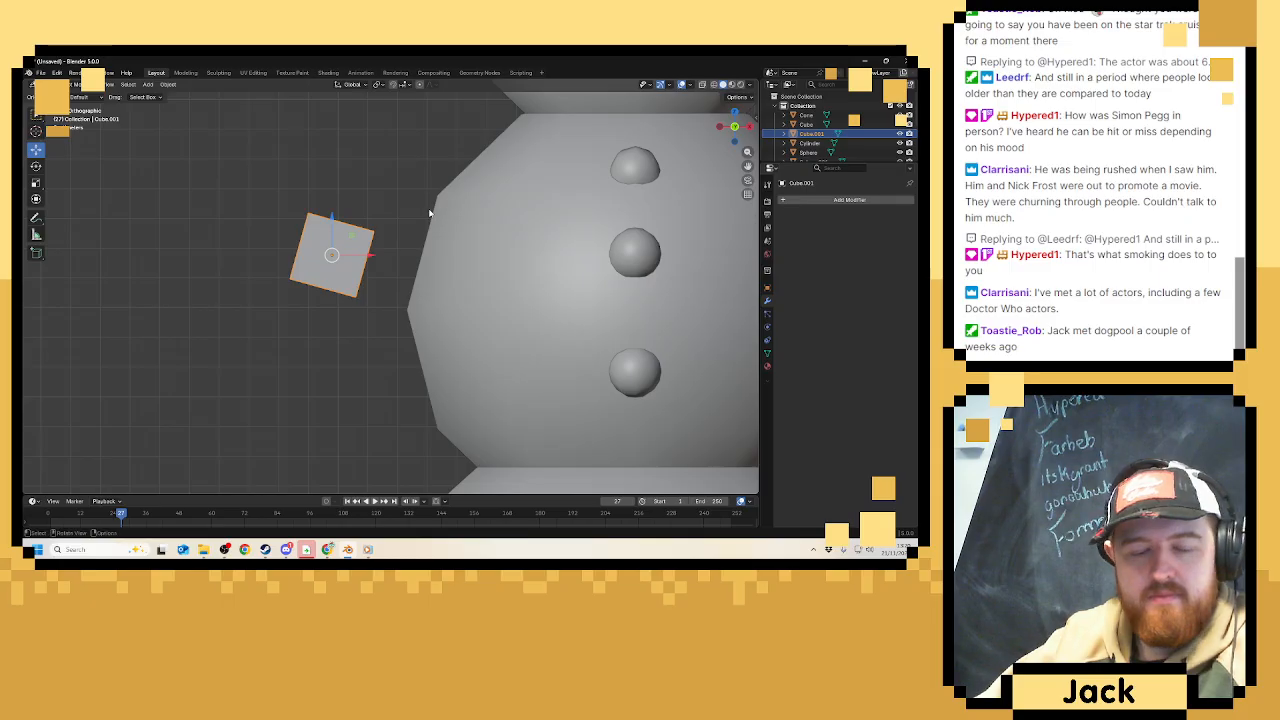
pyautogui.click(482, 211)
# Scale the whole cube down to about 0.609 in Object Mode.
pyautogui.moveTo(482, 211); pyautogui.dragTo(411, 209, button='middle')
pyautogui.press('Tab')
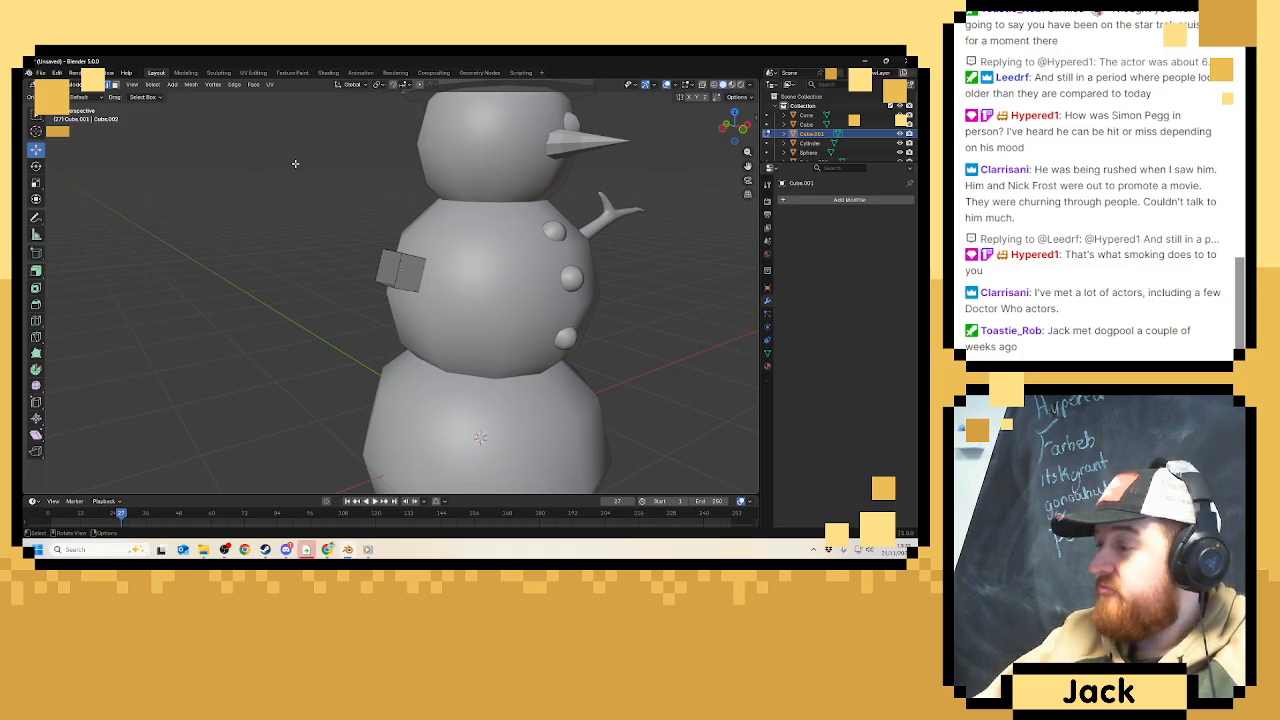
pyautogui.scroll(4, 377, 252)
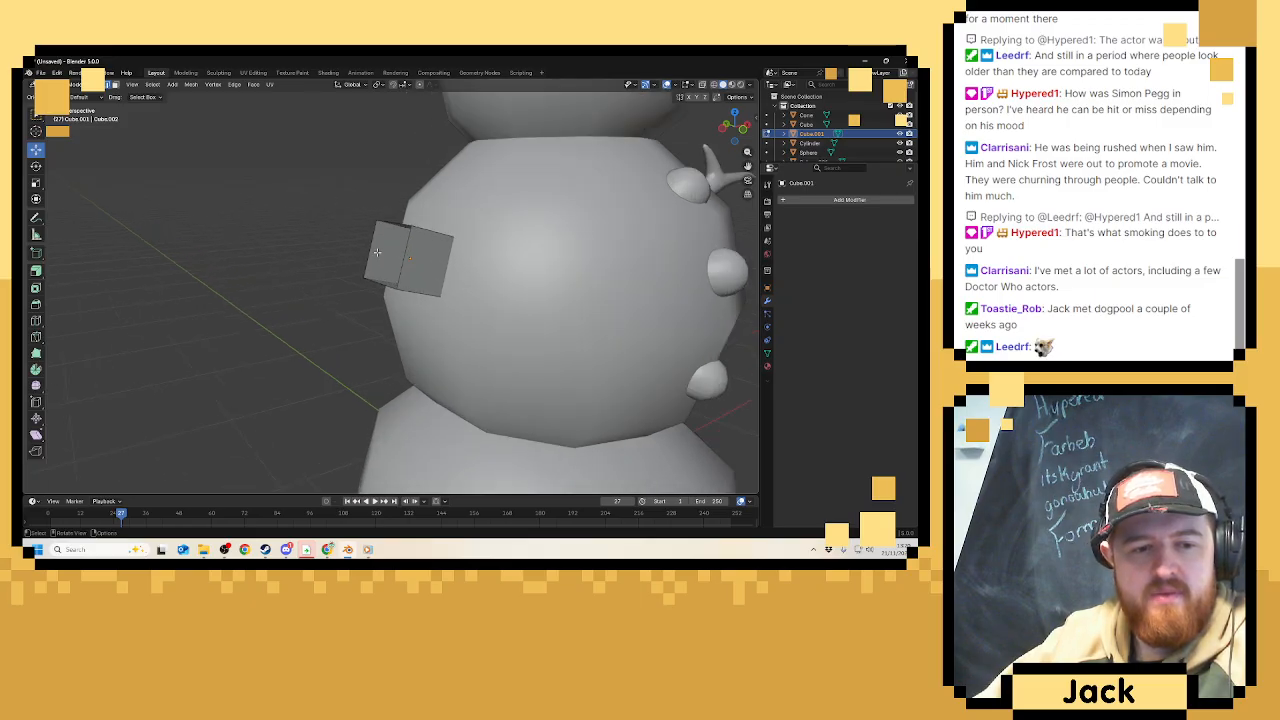
pyautogui.press('Tab')
pyautogui.press('s')
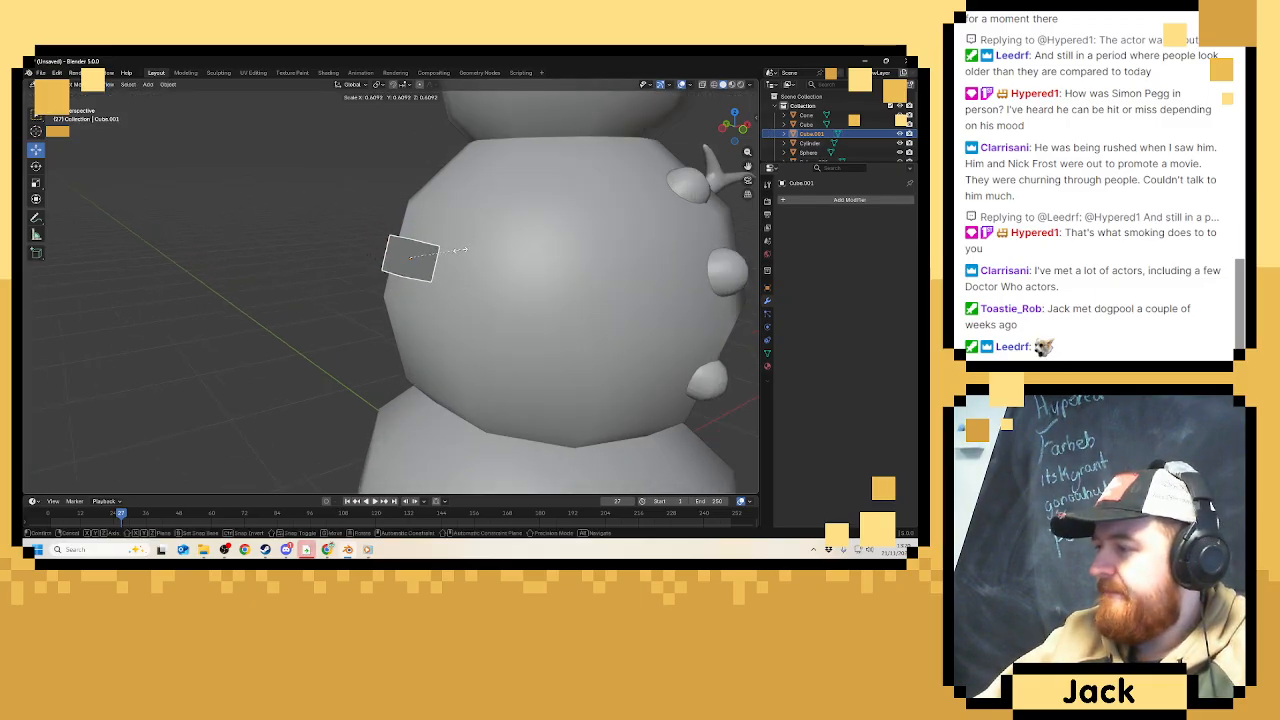
pyautogui.click(461, 250)
# In front view, slide the cube about 0.04 m along X so its open end meets the middle sphere.
pyautogui.moveTo(458, 251); pyautogui.dragTo(420, 243, button='middle')
pyautogui.press('KP_1')
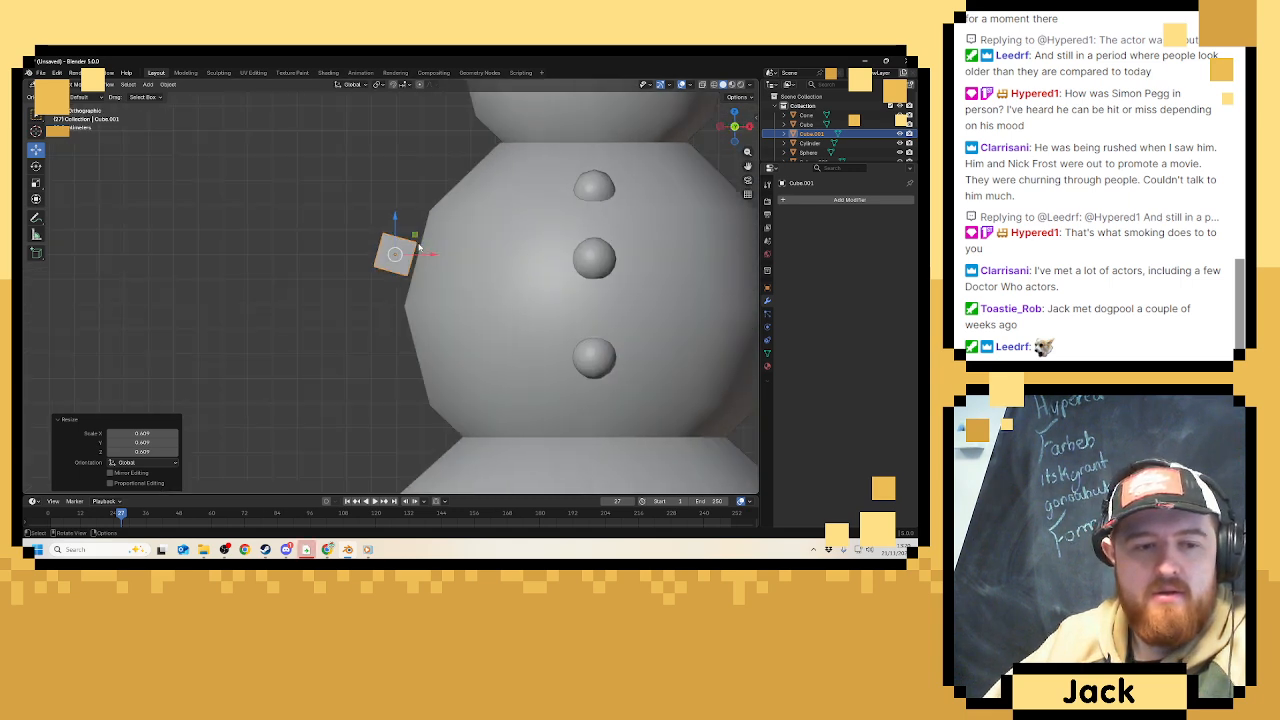
pyautogui.press('g')
pyautogui.press('x')
pyautogui.click(394, 187)
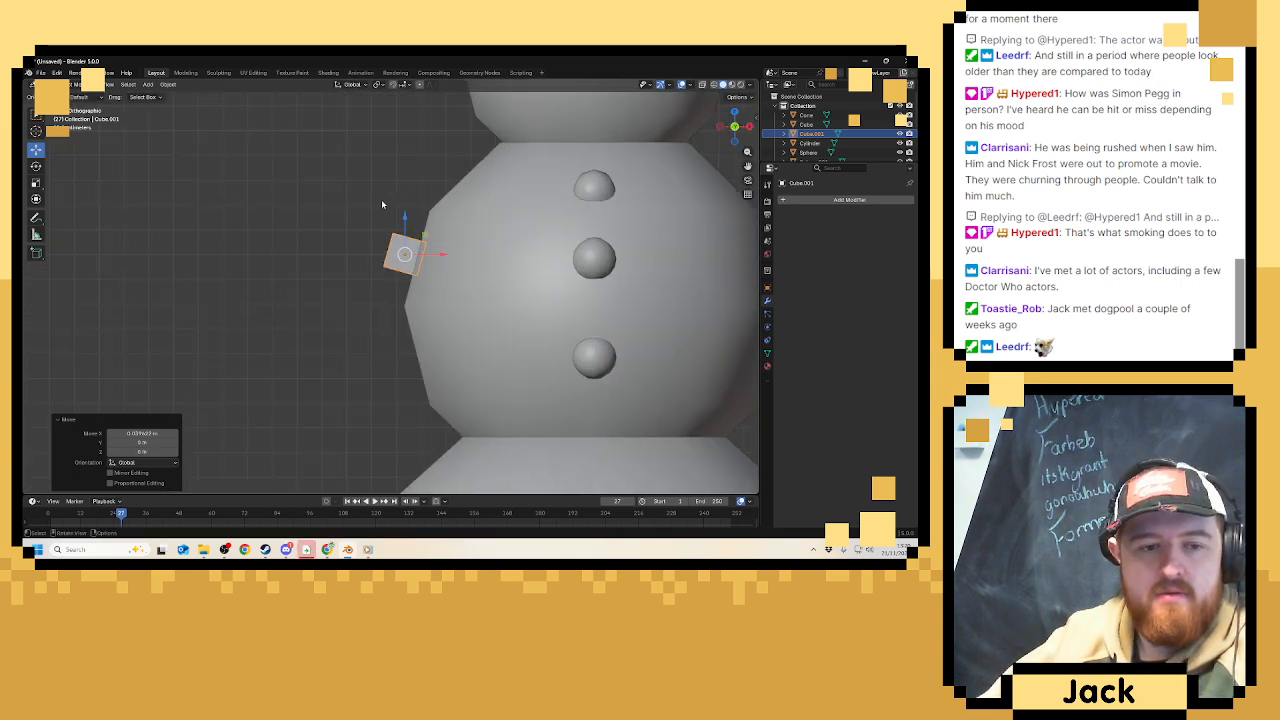
# Extrude the cube's outer face about 0.42 m outward and 0.22 m up, scaling the new end to about 0.795.
pyautogui.moveTo(381, 200); pyautogui.dragTo(406, 243, button='middle')
pyautogui.press('Tab')
pyautogui.press('a')
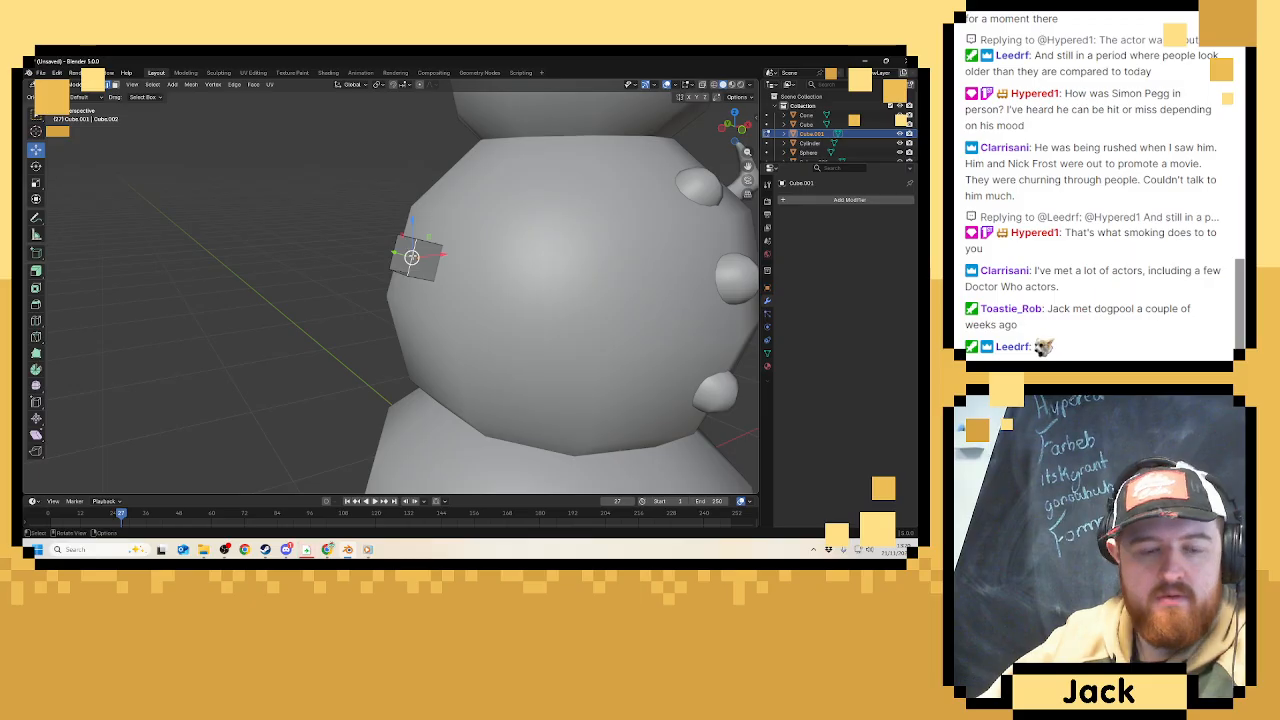
pyautogui.keyDown('shift'); pyautogui.click(398, 254); pyautogui.keyUp('shift')
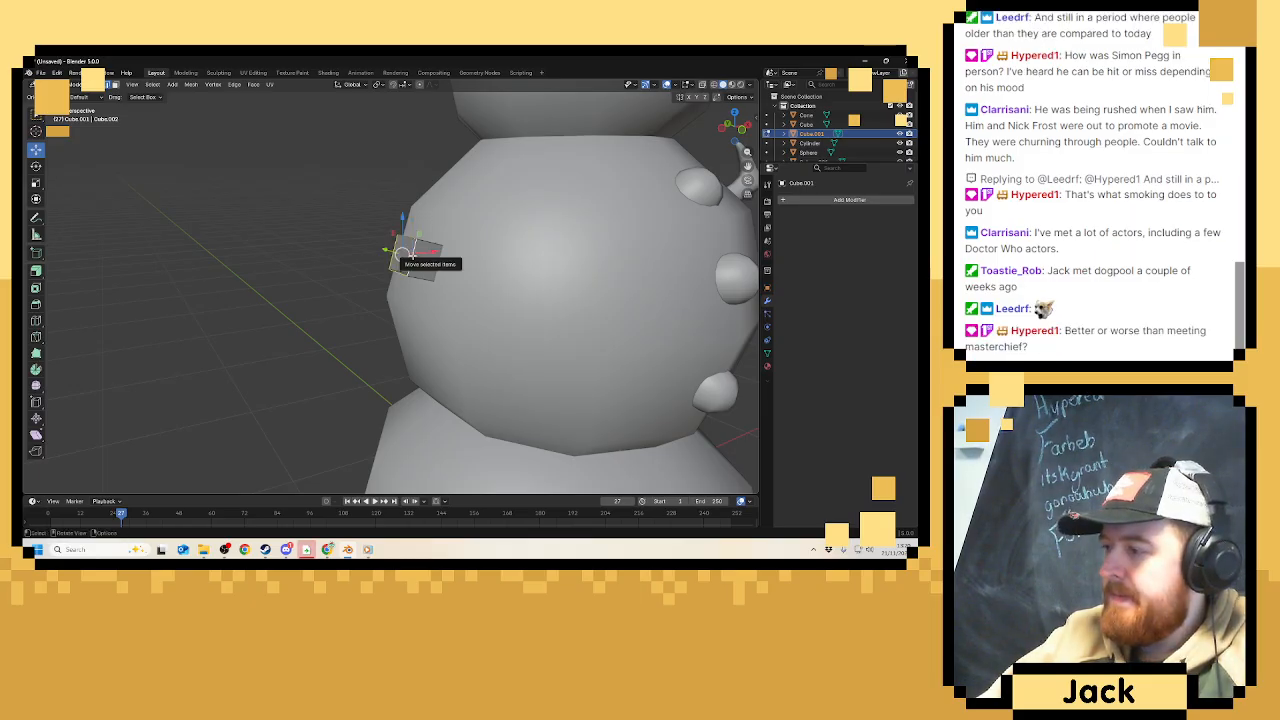
pyautogui.moveTo(412, 256); pyautogui.dragTo(402, 254, button='middle')
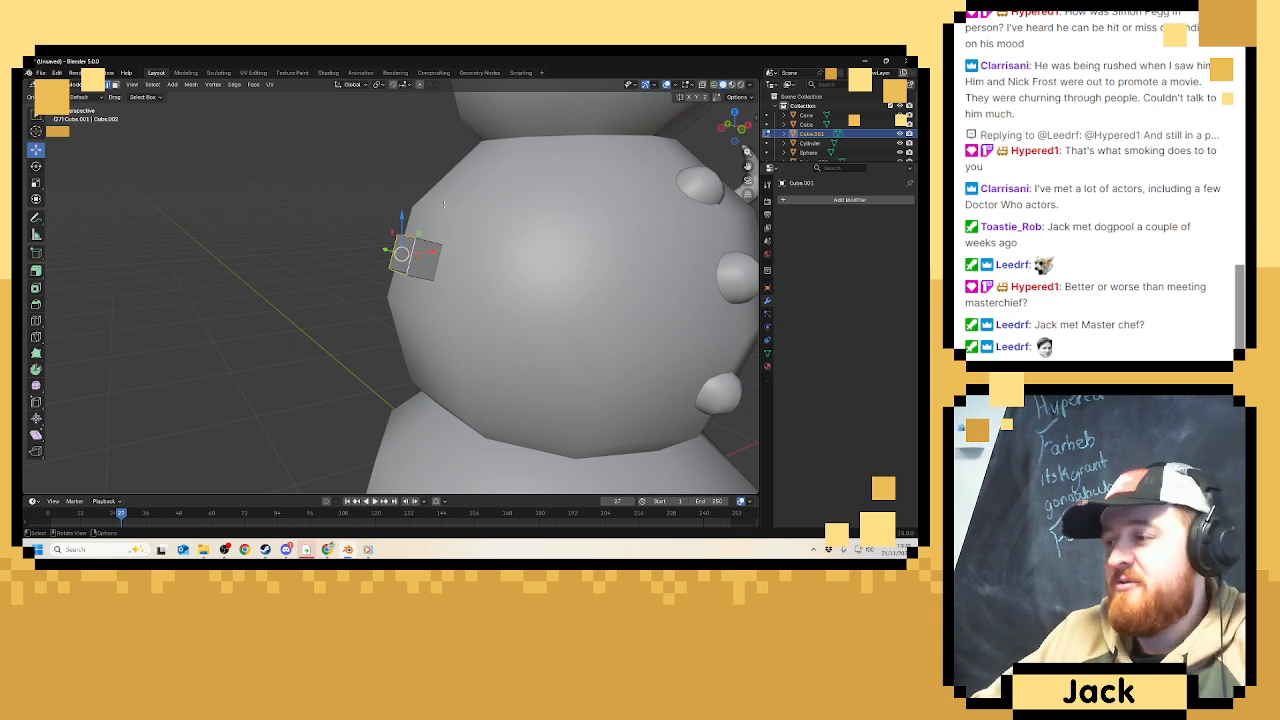
pyautogui.press('KP_1')
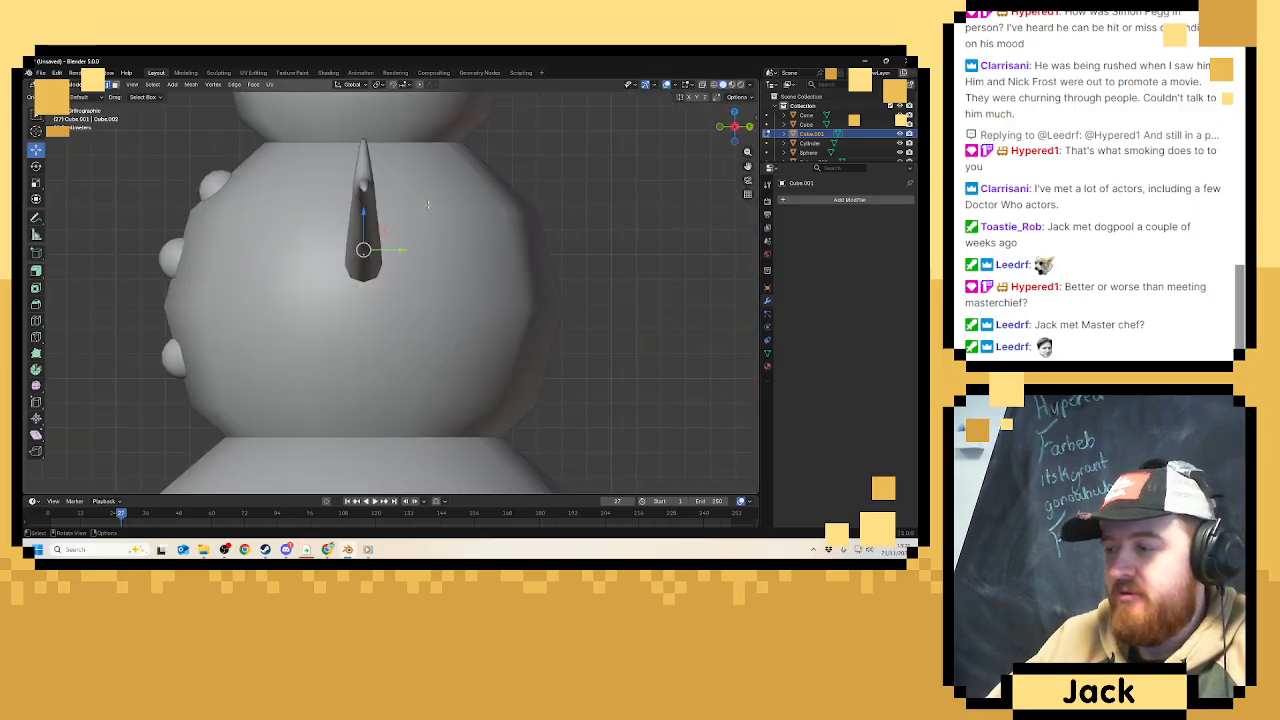
pyautogui.press('KP_1')
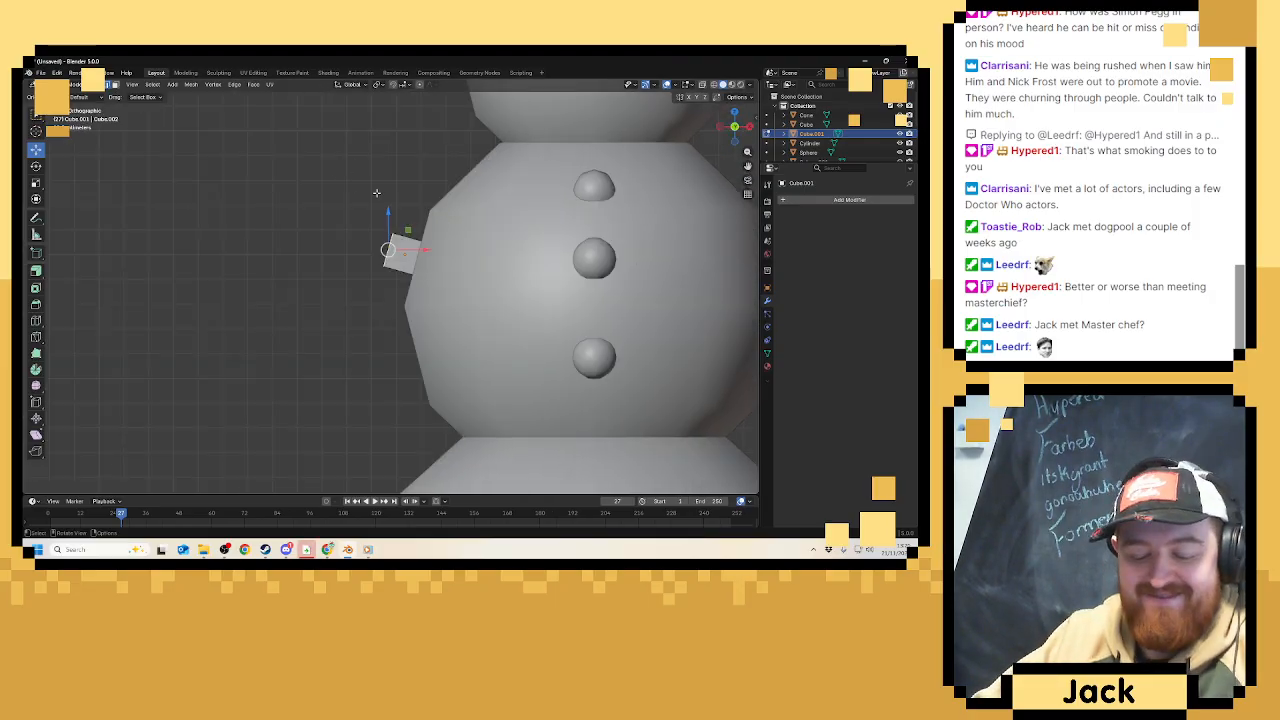
pyautogui.press('e')
pyautogui.click(410, 214)
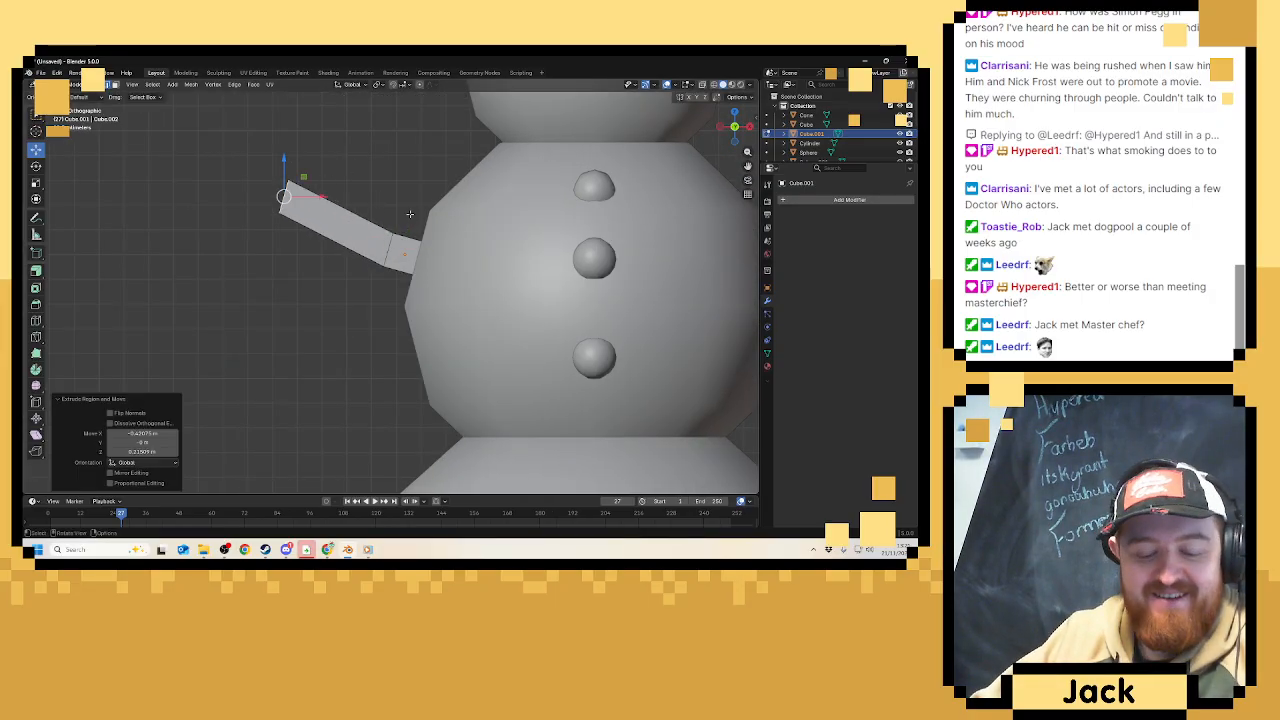
pyautogui.press('s')
pyautogui.click(380, 214)
# Extrude a second, nearly horizontal arm segment about 0.43 m outward, rotate its end upright, and scale it to about 0.699.
pyautogui.scroll(-4, 380, 214)
pyautogui.scroll(1, 361, 209)
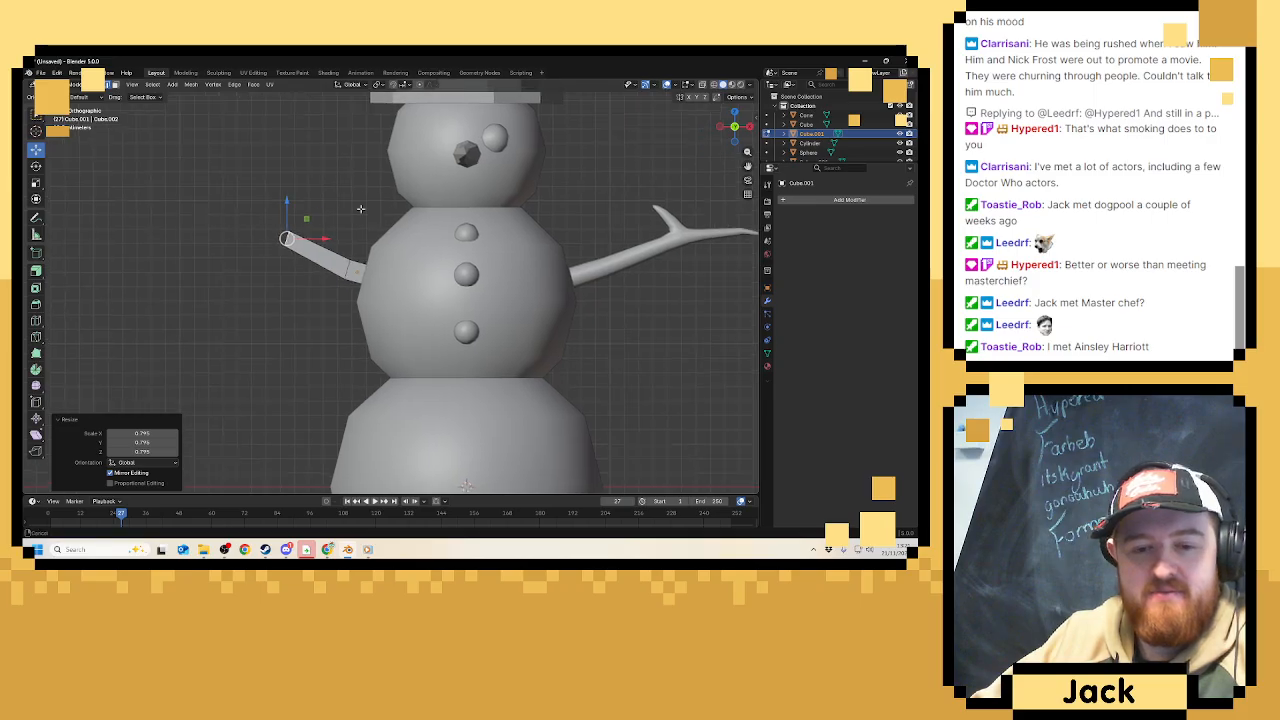
pyautogui.scroll(-2, 361, 209)
pyautogui.scroll(4, 495, 243)
pyautogui.press('e')
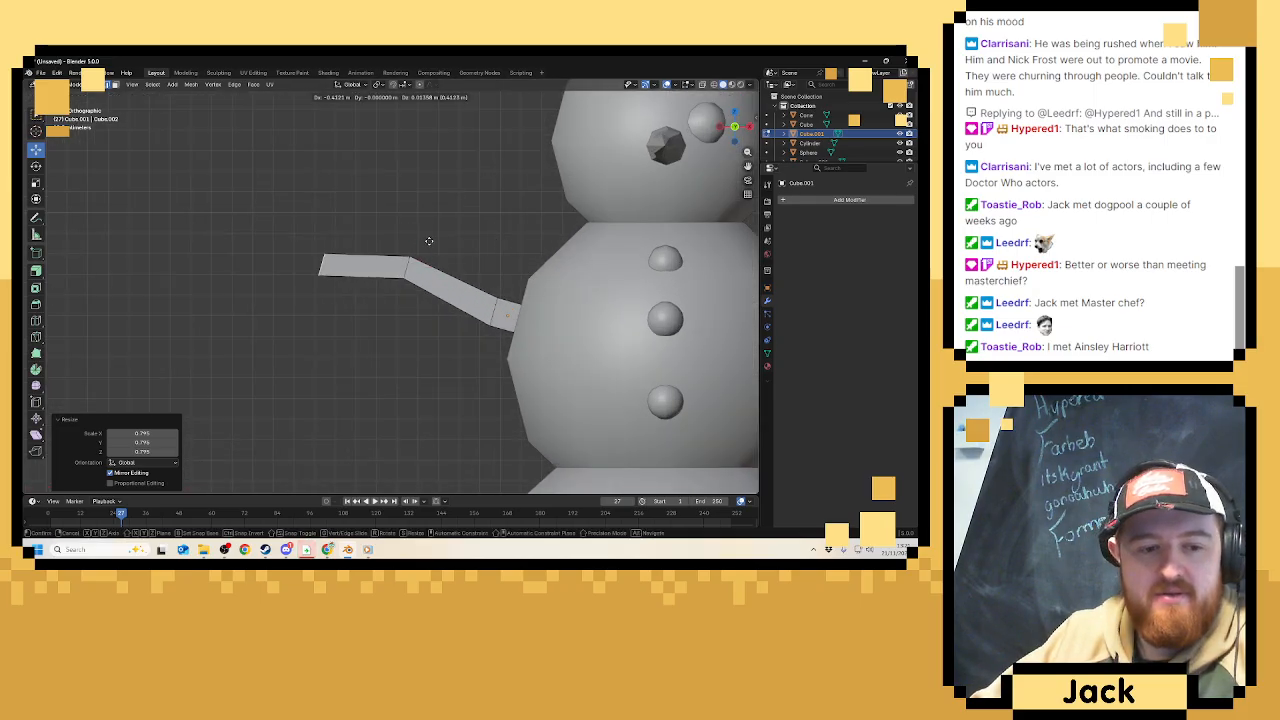
pyautogui.click(503, 251)
pyautogui.press('r')
pyautogui.click(475, 216)
pyautogui.press('s')
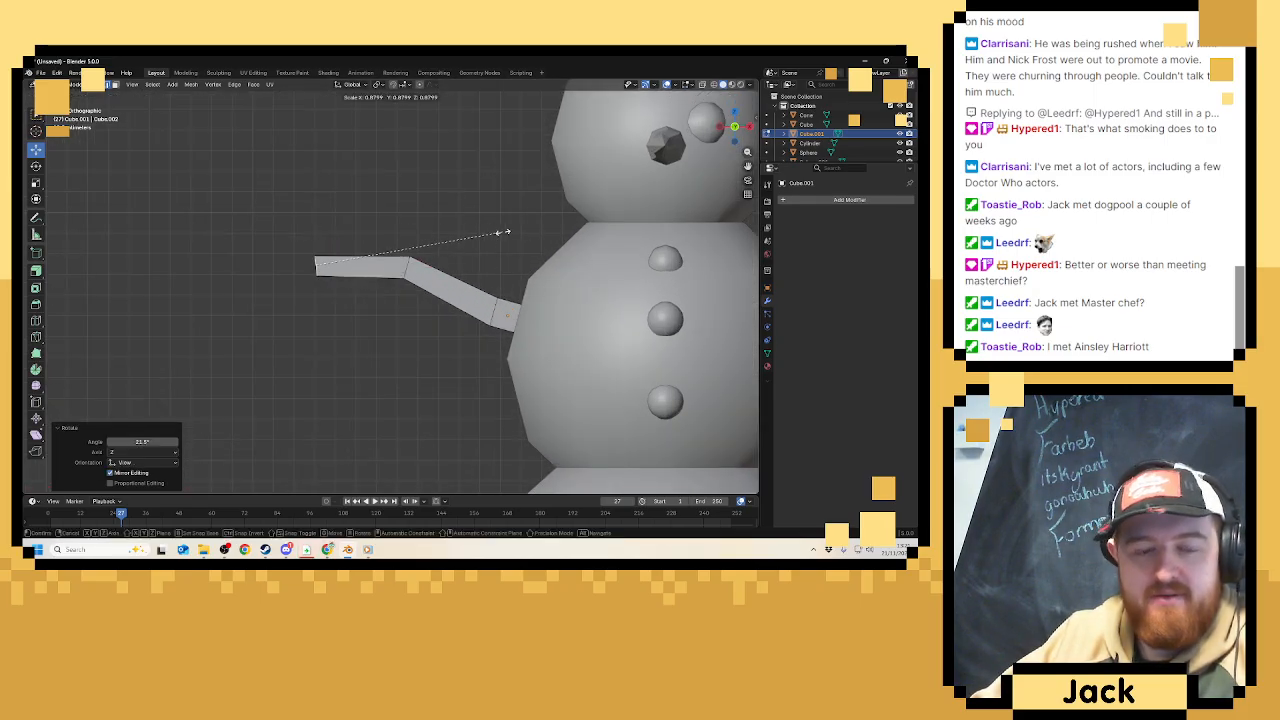
pyautogui.click(462, 231)
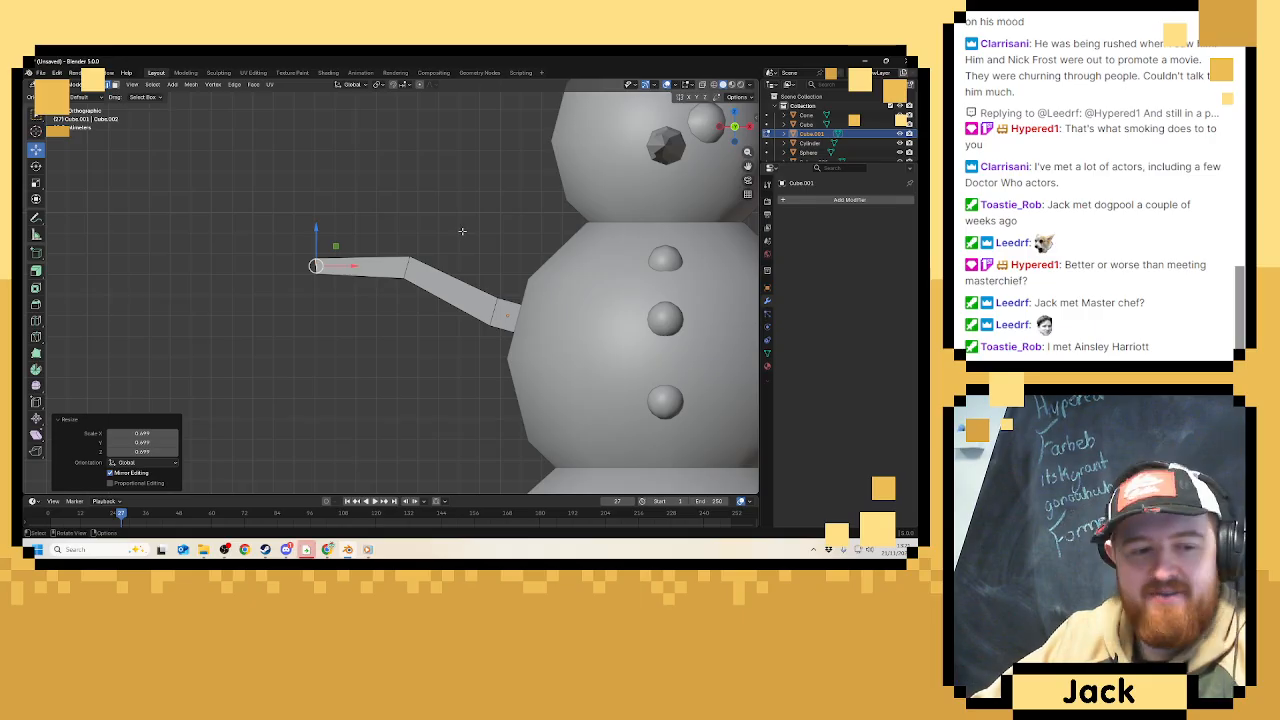
# Extrude a third arm segment about 0.43 m outward and 0.11 m down, and rotate its end face slightly.
pyautogui.press('e')
pyautogui.click(475, 253)
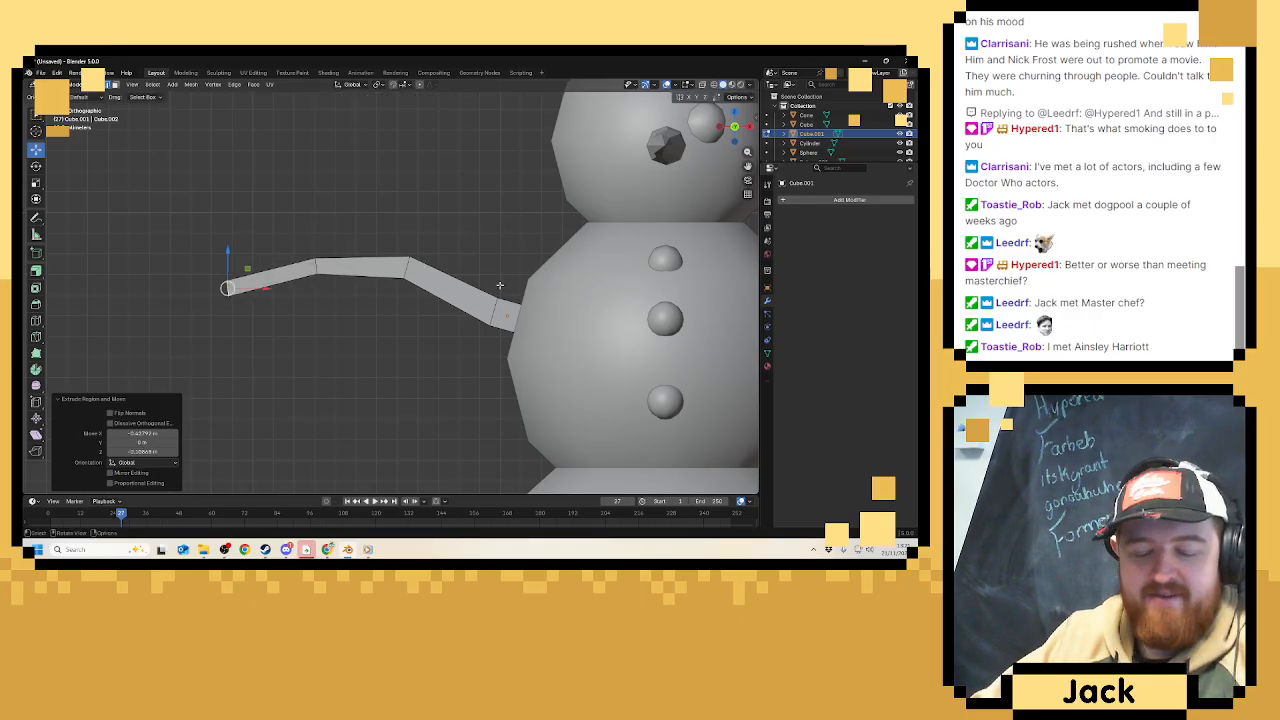
pyautogui.press('r')
pyautogui.click(524, 258)
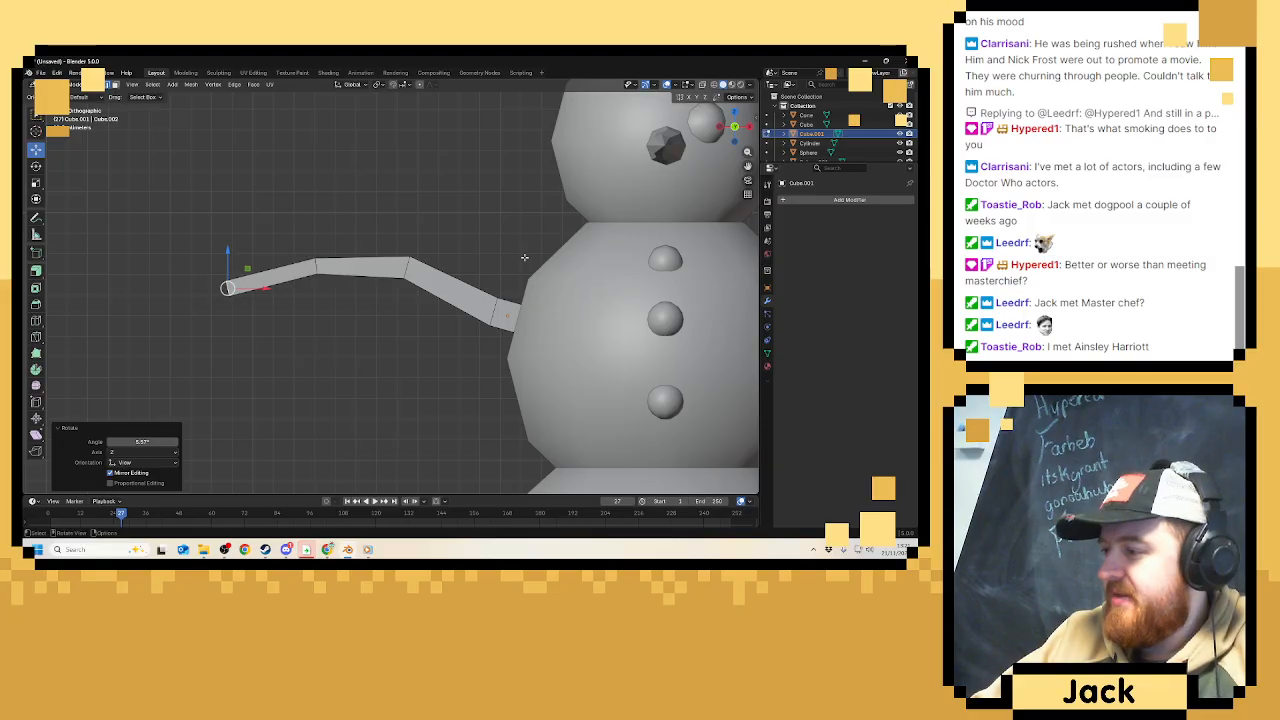
# Scale the bare arm's end face to about 0.82, extrude it slightly outward, and merge it at center into a point.
pyautogui.press('s')
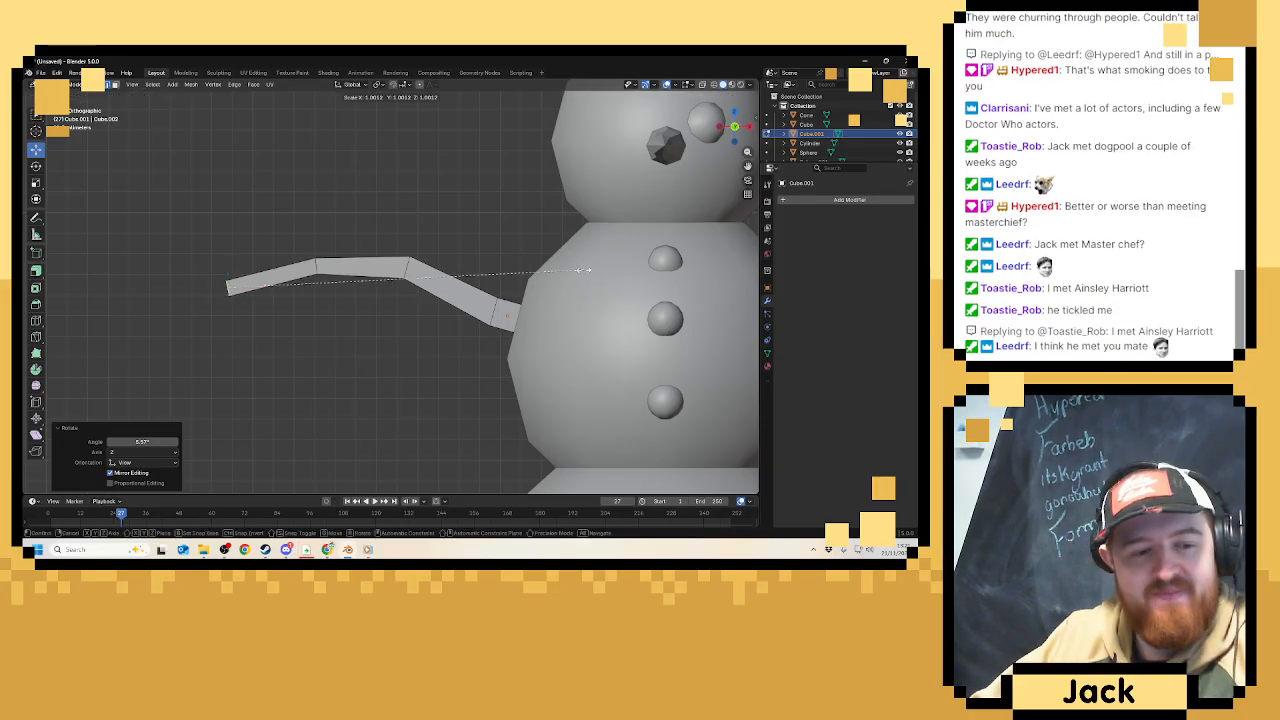
pyautogui.click(518, 274)
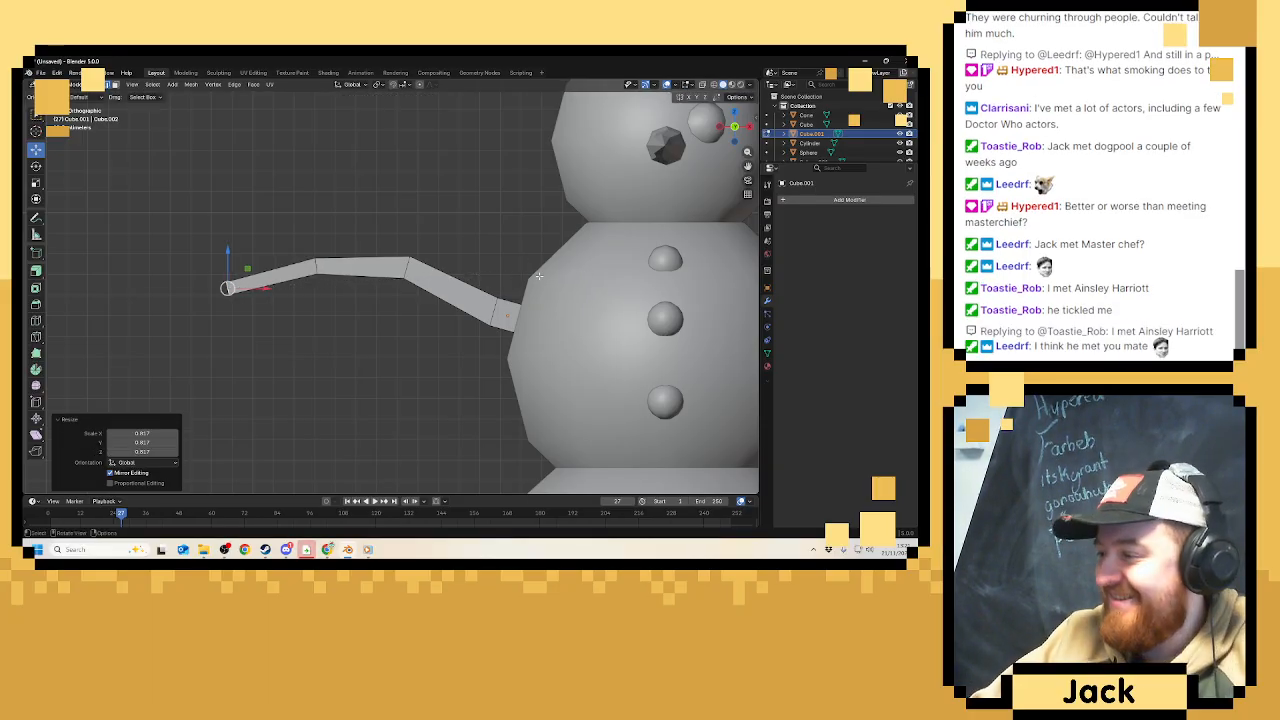
pyautogui.press('e')
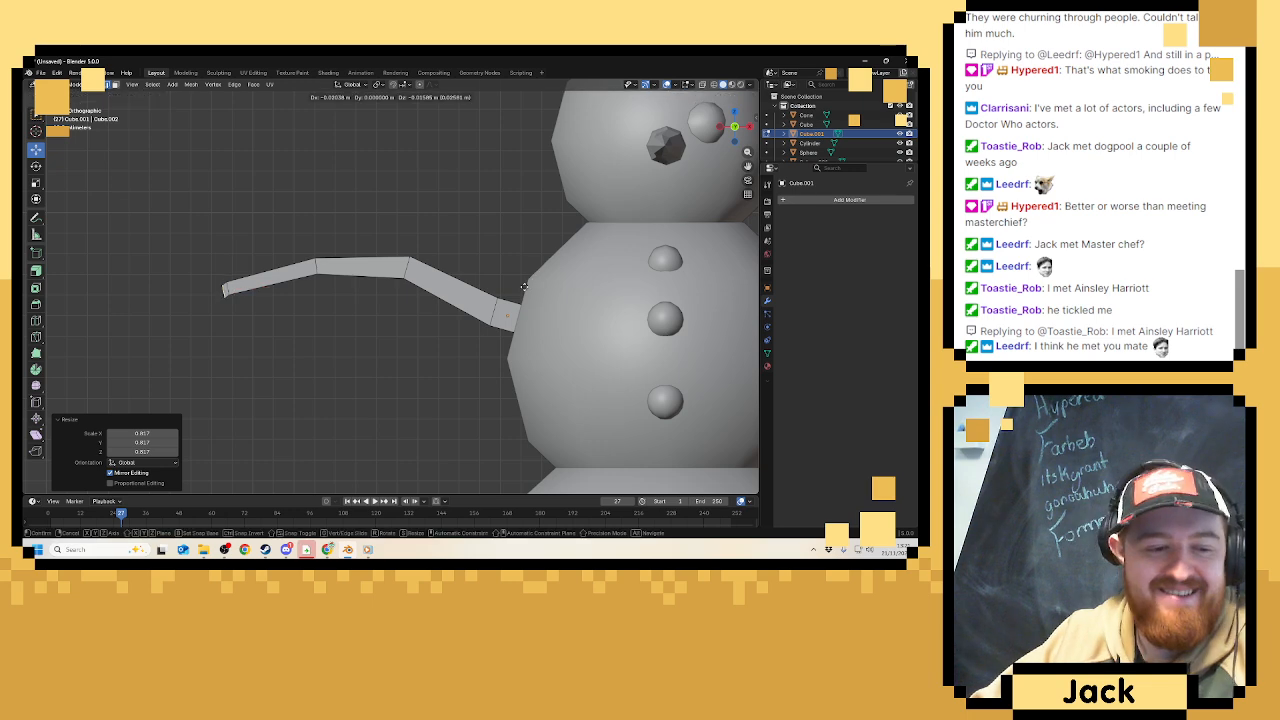
pyautogui.click(520, 291)
pyautogui.scroll(-6, 519, 293)
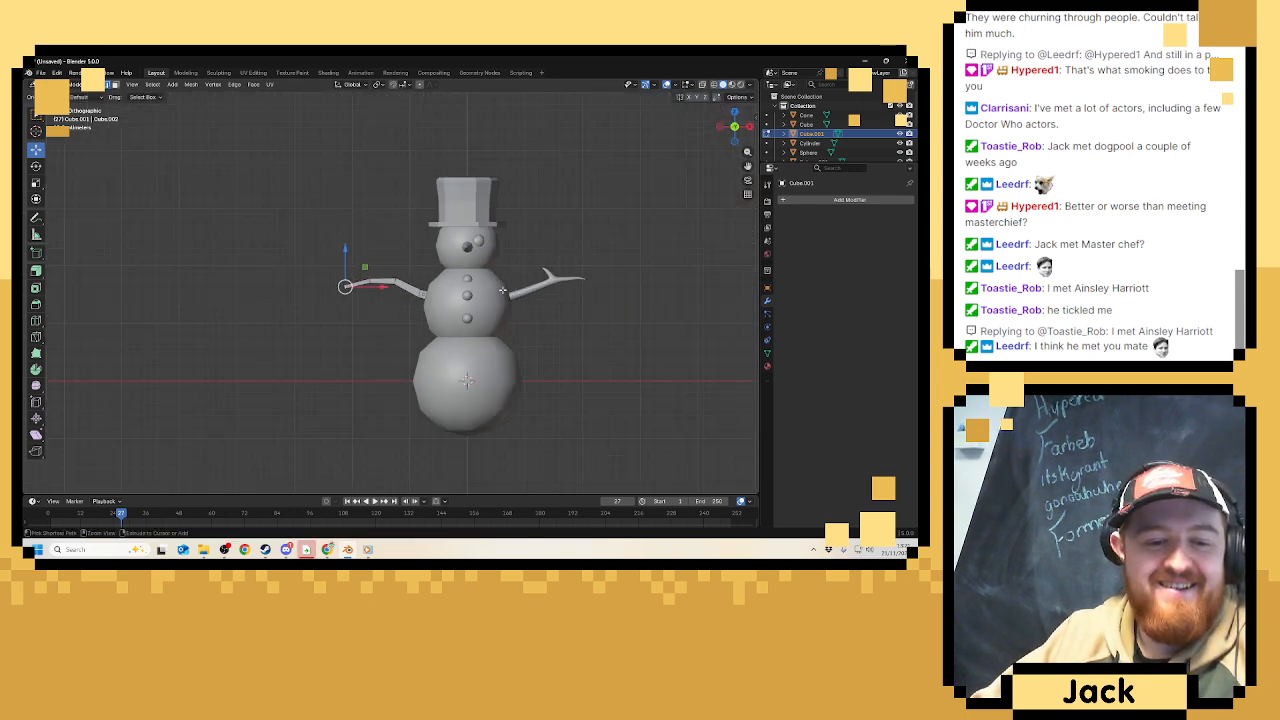
pyautogui.scroll(4, 500, 288)
pyautogui.press('m')
pyautogui.click(459, 284)
pyautogui.moveTo(459, 284); pyautogui.dragTo(127, 248, button='middle')
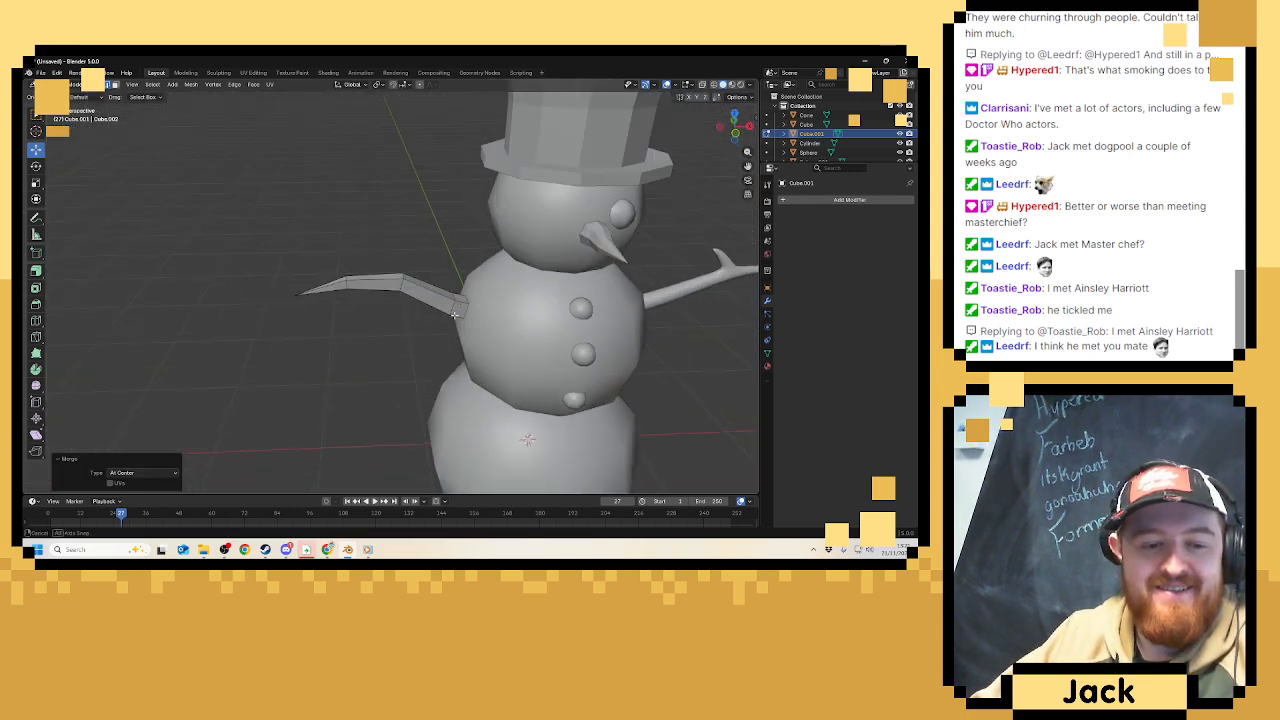
# Add one loop cut to the arm's middle segment near the bend and another to the sloping segment near the body.
pyautogui.scroll(3, 127, 248)
pyautogui.click(36, 320)
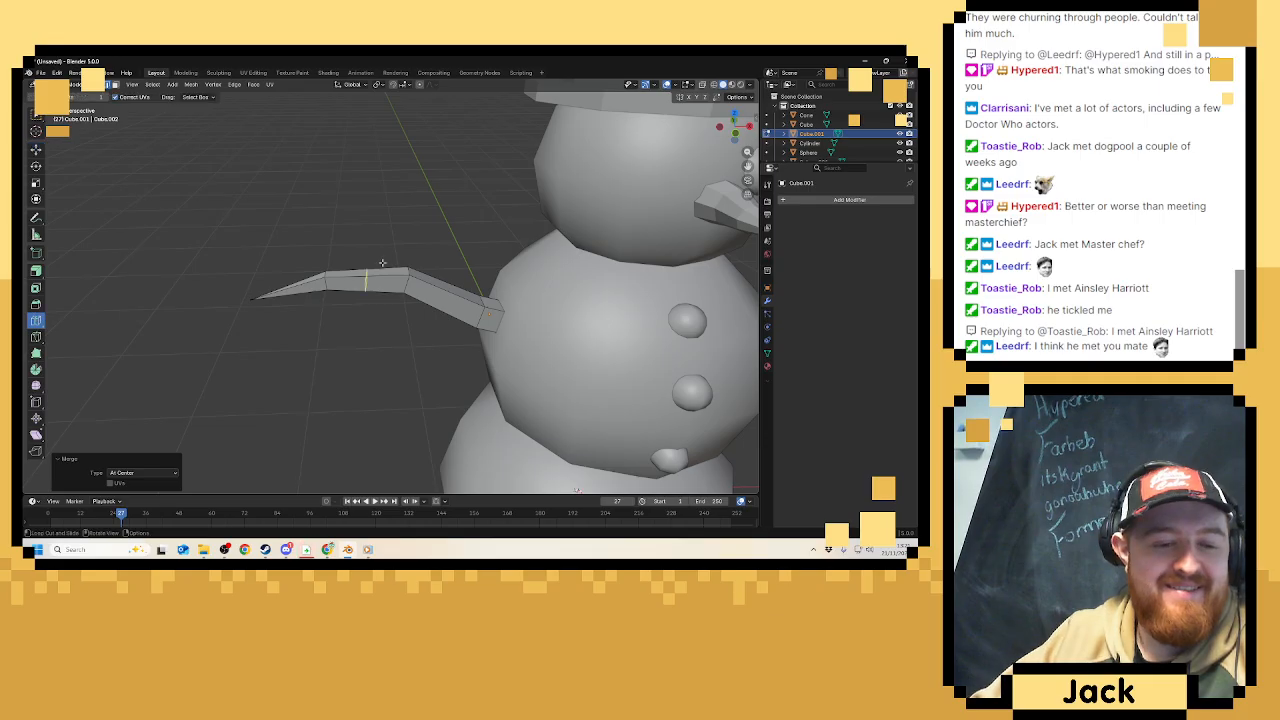
pyautogui.moveTo(379, 271); pyautogui.dragTo(397, 271)
pyautogui.moveTo(397, 271); pyautogui.dragTo(364, 307, button='middle')
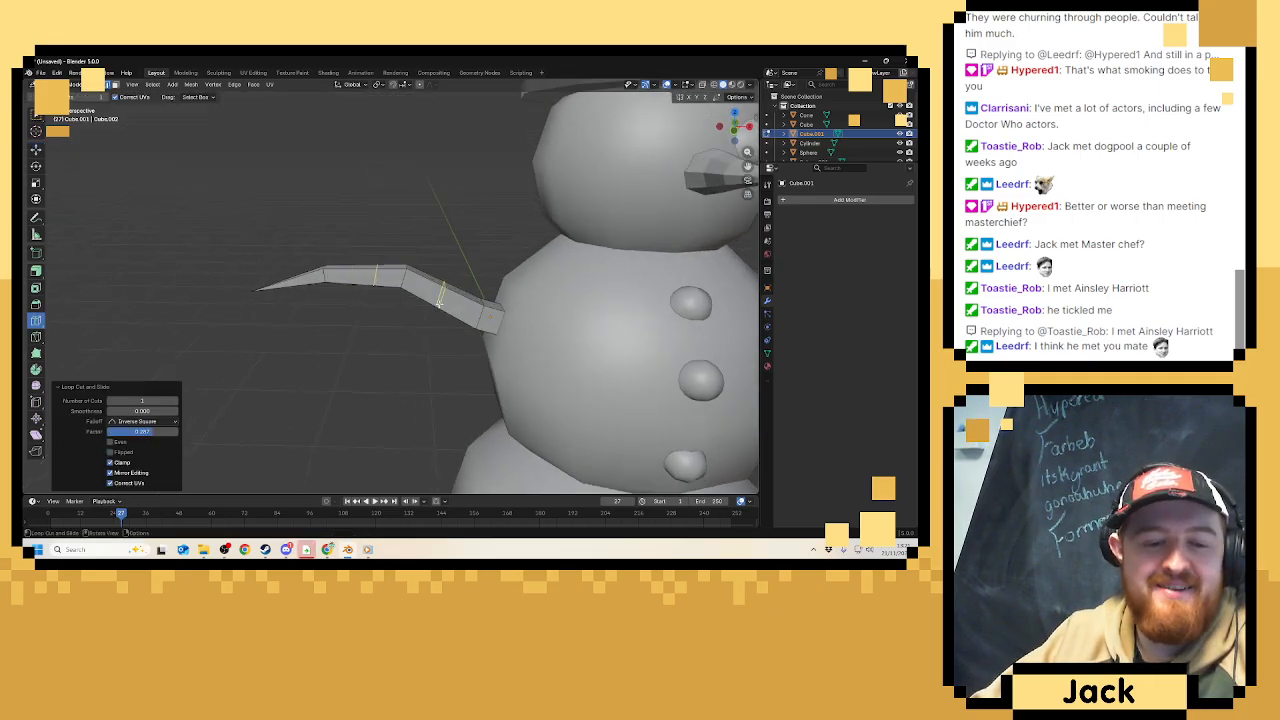
pyautogui.click(453, 306)
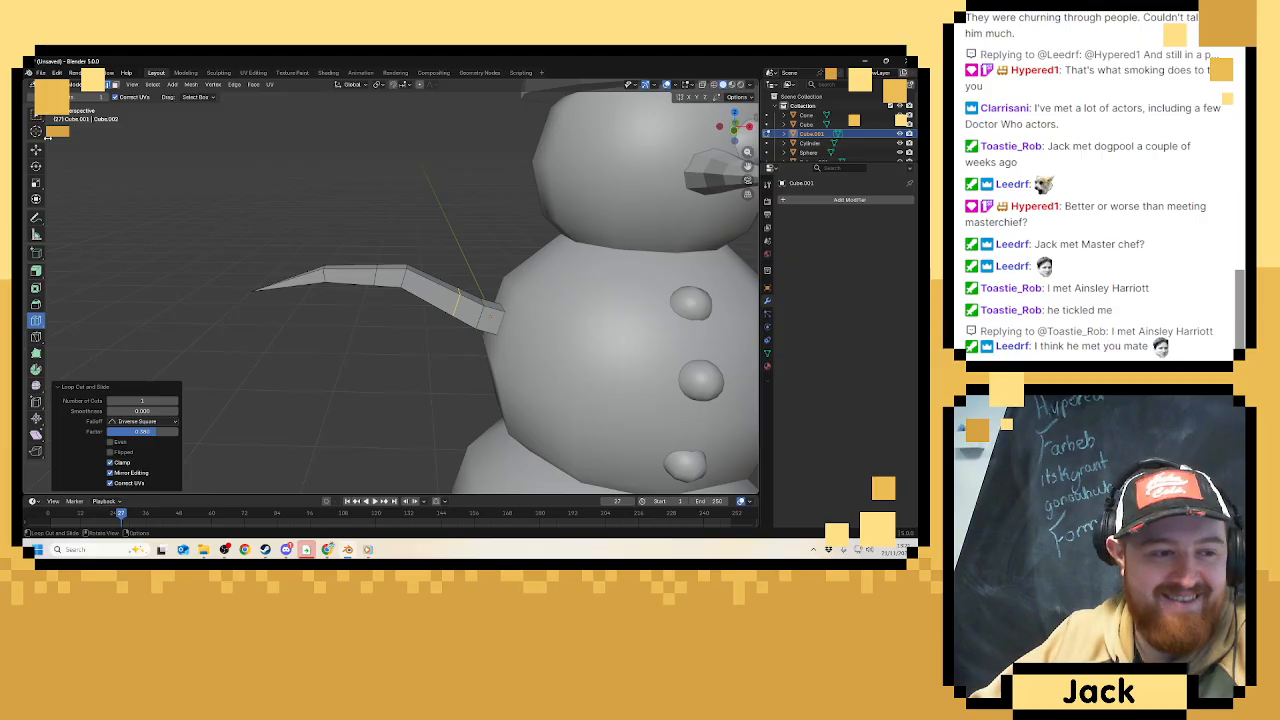
# Select the arm's upper face between the new loop cut and the bend, using face selection.
pyautogui.hotkey('shift', 'space')
pyautogui.press('g')
pyautogui.click(115, 84)
pyautogui.scroll(2, 391, 326)
pyautogui.moveTo(283, 200); pyautogui.dragTo(374, 294, button='middle')
pyautogui.click(395, 287)
pyautogui.rightClick(395, 287)
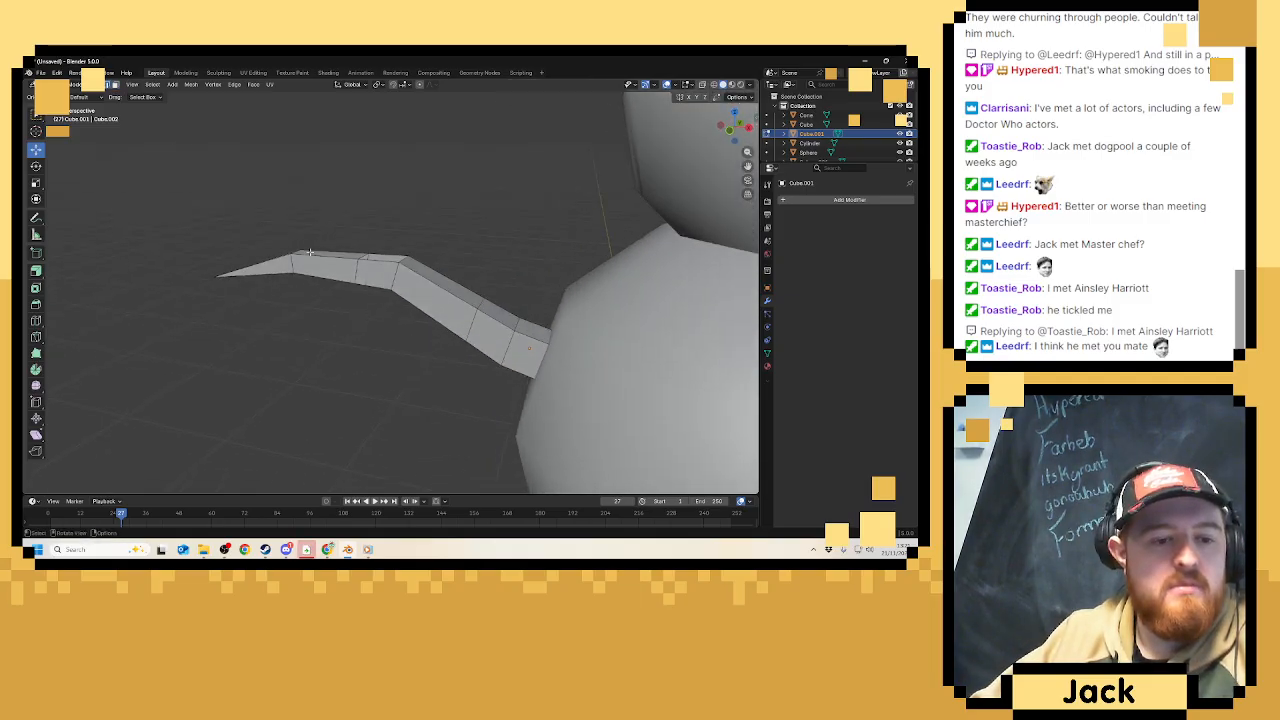
pyautogui.click(370, 261)
pyautogui.press('space')
pyautogui.scroll(-8, 442, 258)
pyautogui.press('space')
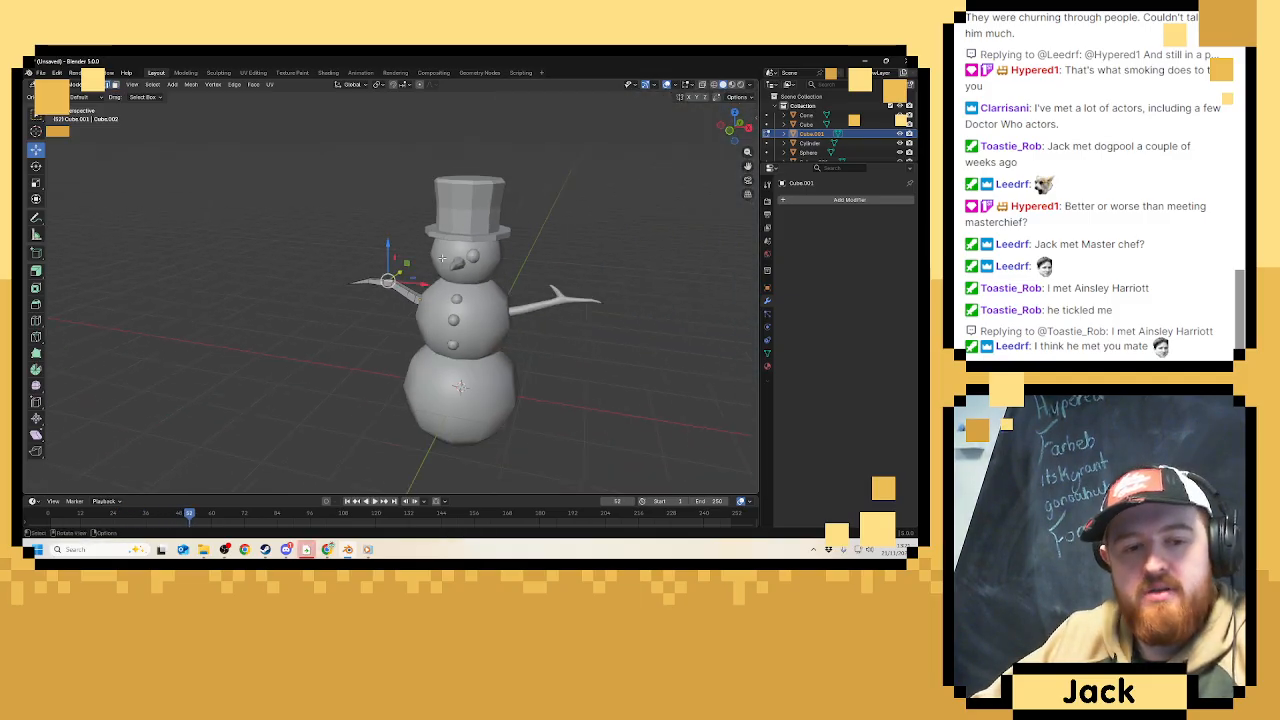
pyautogui.scroll(4, 442, 258)
pyautogui.scroll(8, 442, 258)
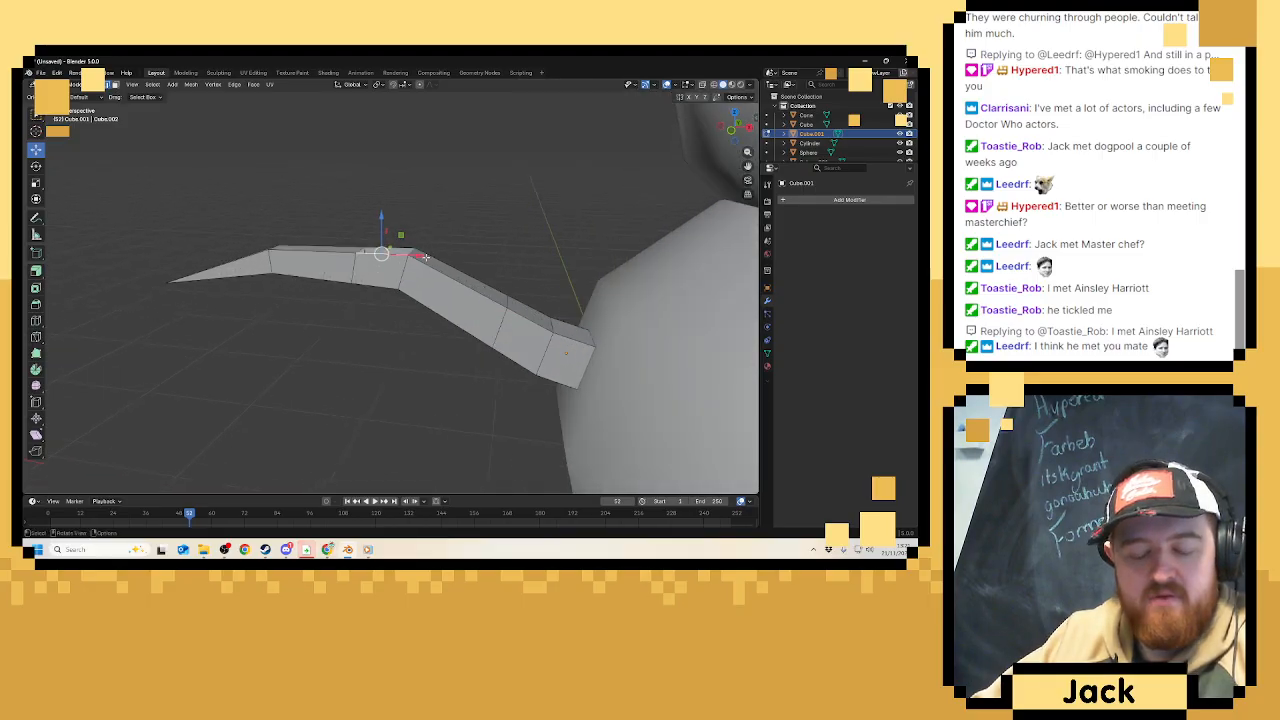
pyautogui.moveTo(434, 252); pyautogui.dragTo(439, 246, button='middle')
# Try extruding a branch upward from the selected arm face, rotating its end and scaling it down.
pyautogui.press('e')
pyautogui.click(471, 184)
pyautogui.press('r')
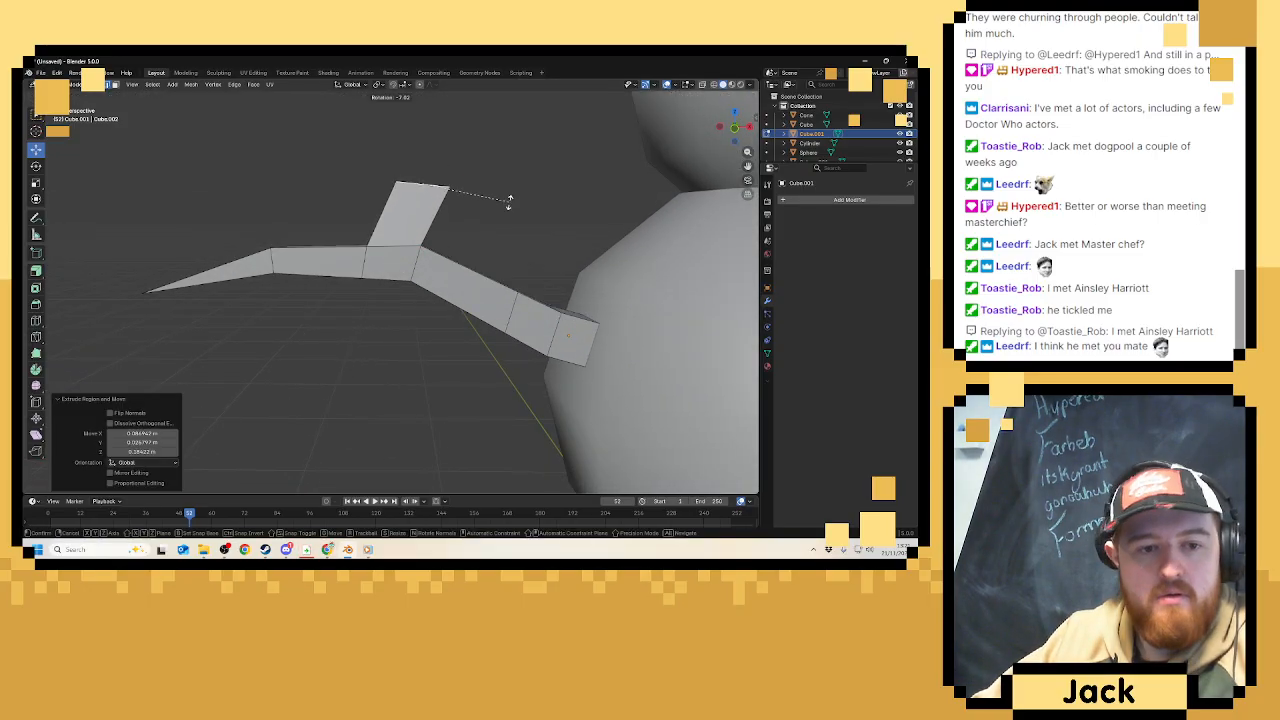
pyautogui.click(523, 237)
pyautogui.press('s')
pyautogui.click(500, 234)
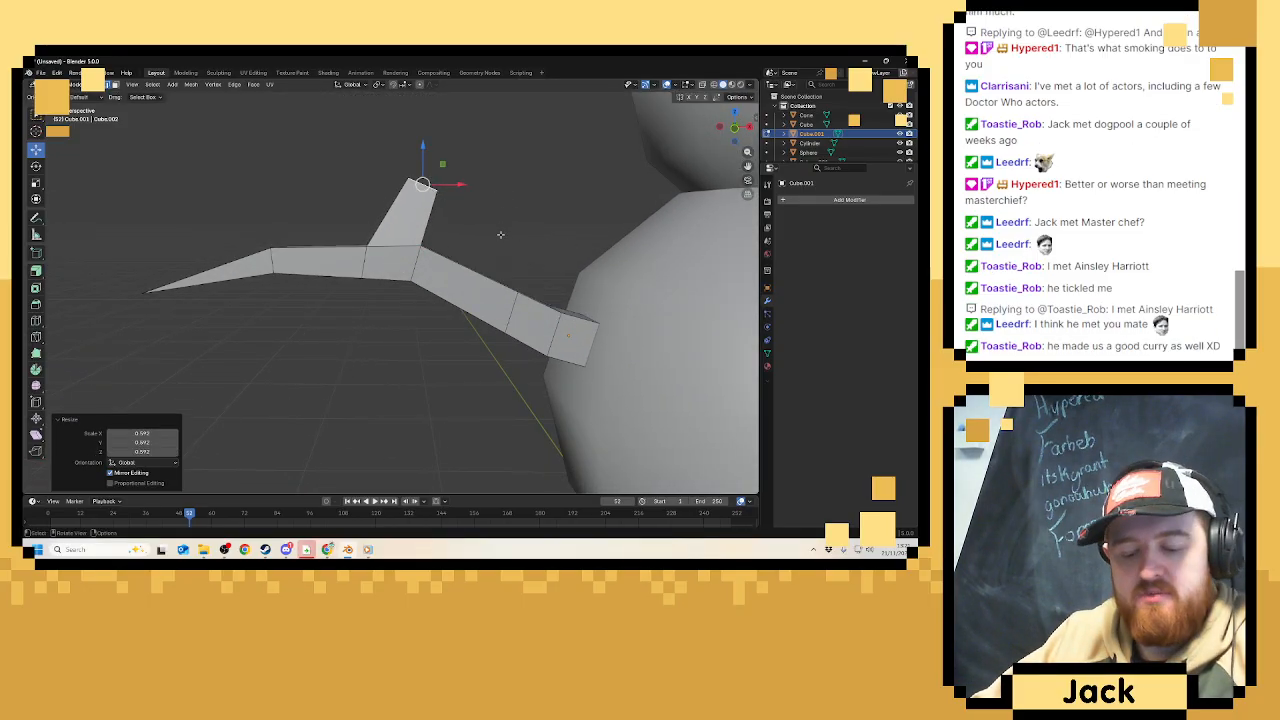
# Extrude a second branch segment toward the body, rotate its end face, and scale it down.
pyautogui.press('e')
pyautogui.click(545, 206)
pyautogui.press('r')
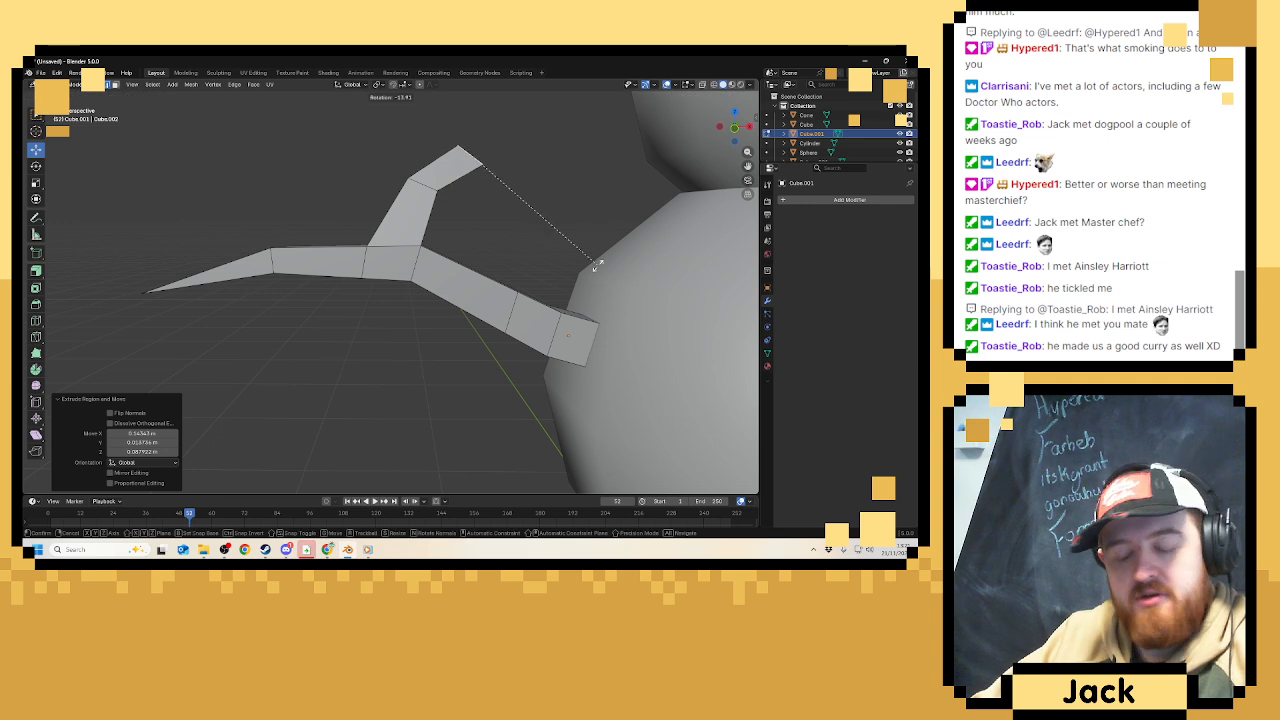
pyautogui.click(632, 282)
pyautogui.press('s')
pyautogui.click(518, 258)
# Extrude the branch tip toward the body, shrink its end face, and merge it at center.
pyautogui.press('e')
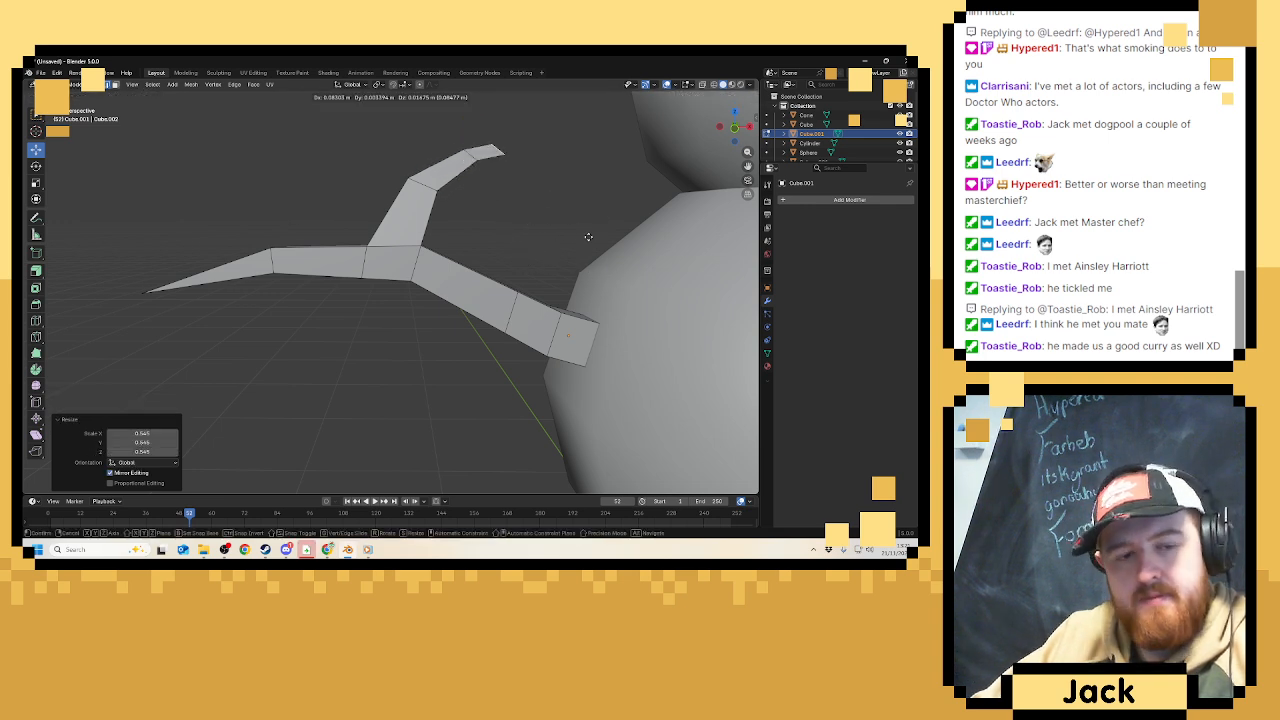
pyautogui.press('s')
pyautogui.click(566, 237)
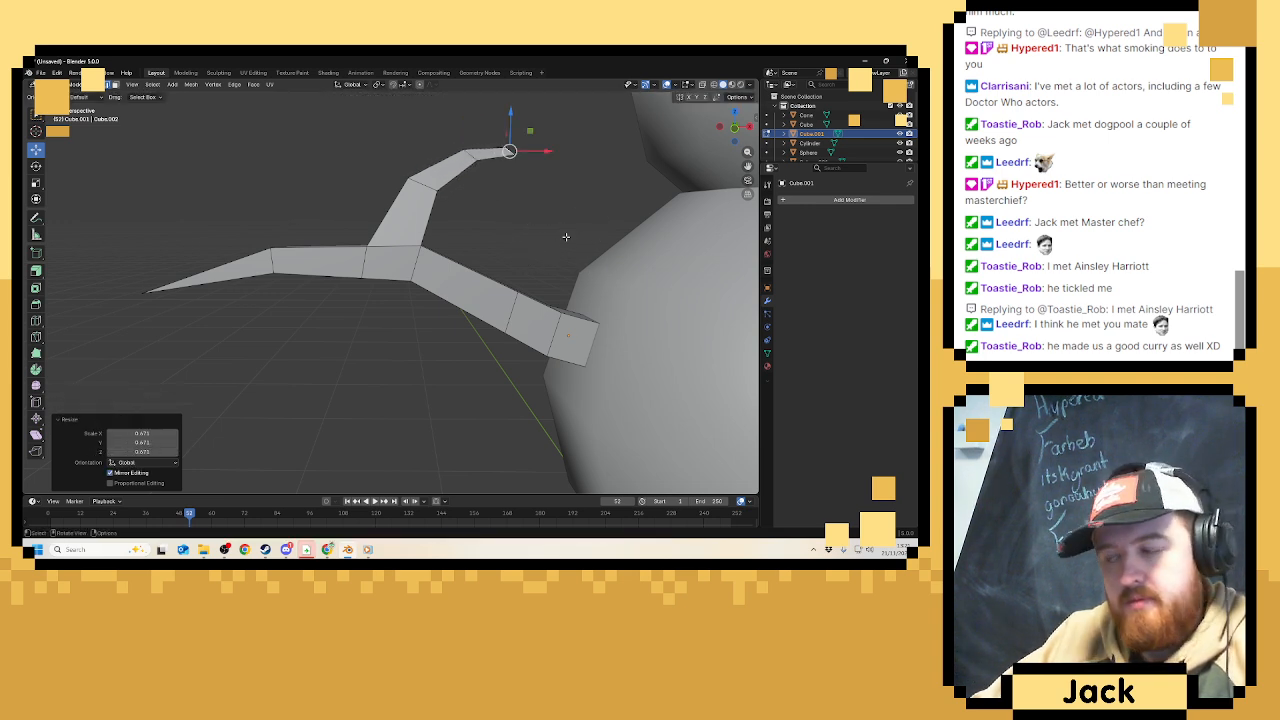
pyautogui.press('m')
pyautogui.click(566, 237)
# Undo the whole branch extrusion back to the bare arm with its upper face selected.
pyautogui.moveTo(565, 237); pyautogui.dragTo(569, 276, button='middle')
pyautogui.hotkey('ctrl', 'z')
pyautogui.hotkey('ctrl', 'z')
pyautogui.hotkey('ctrl', 'z')
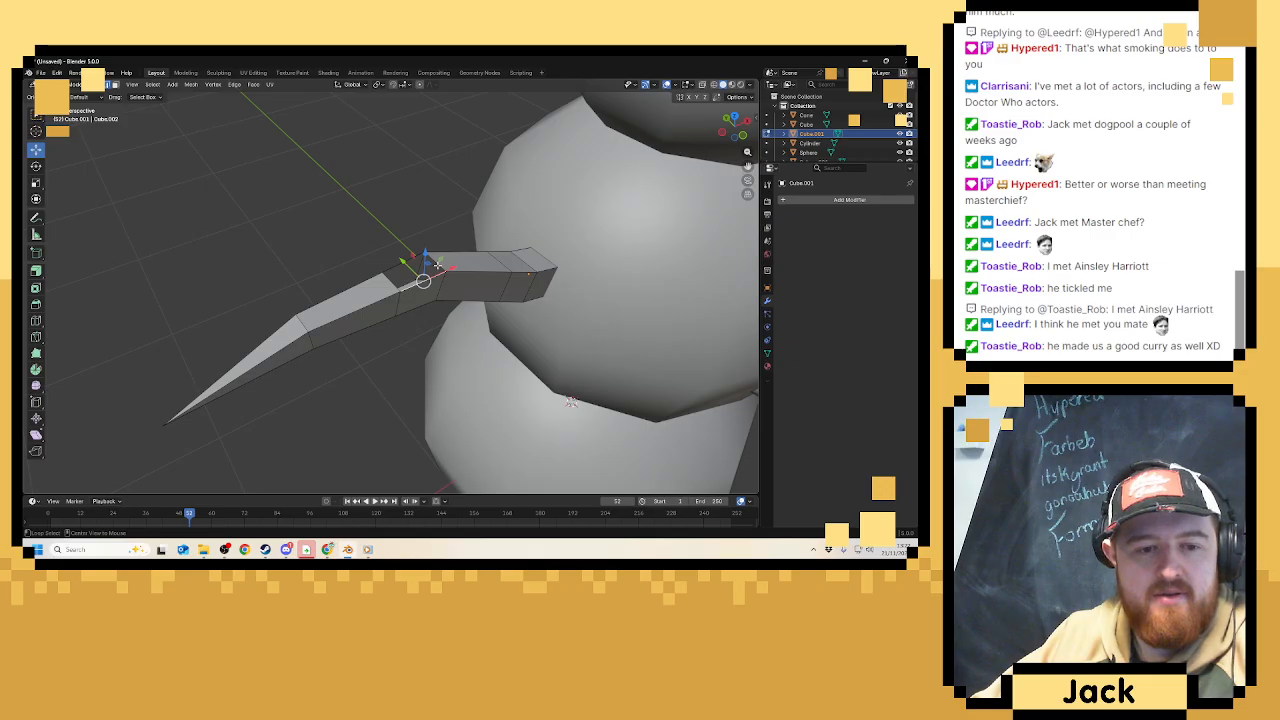
# In front view, extrude the selected arm face up toward the head, then rotate and shrink the new end face.
pyautogui.moveTo(437, 265); pyautogui.dragTo(419, 246, button='middle')
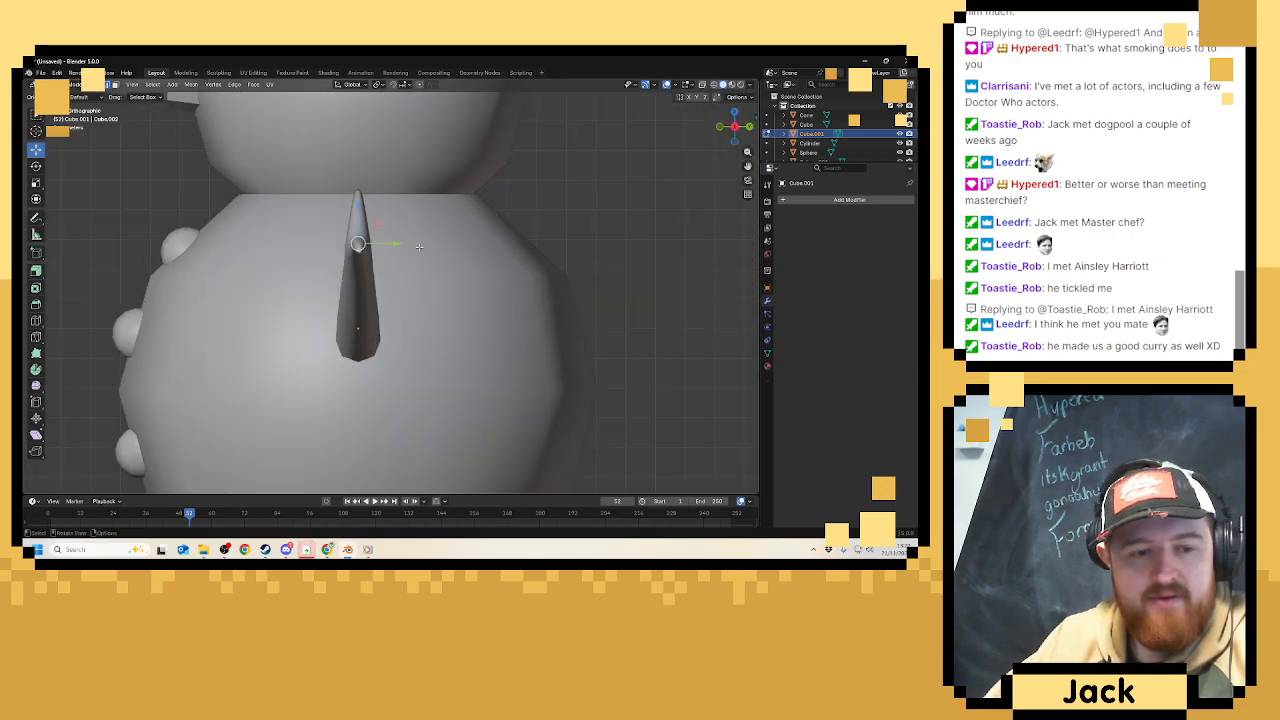
pyautogui.press('KP_1')
pyautogui.press('e')
pyautogui.click(453, 207)
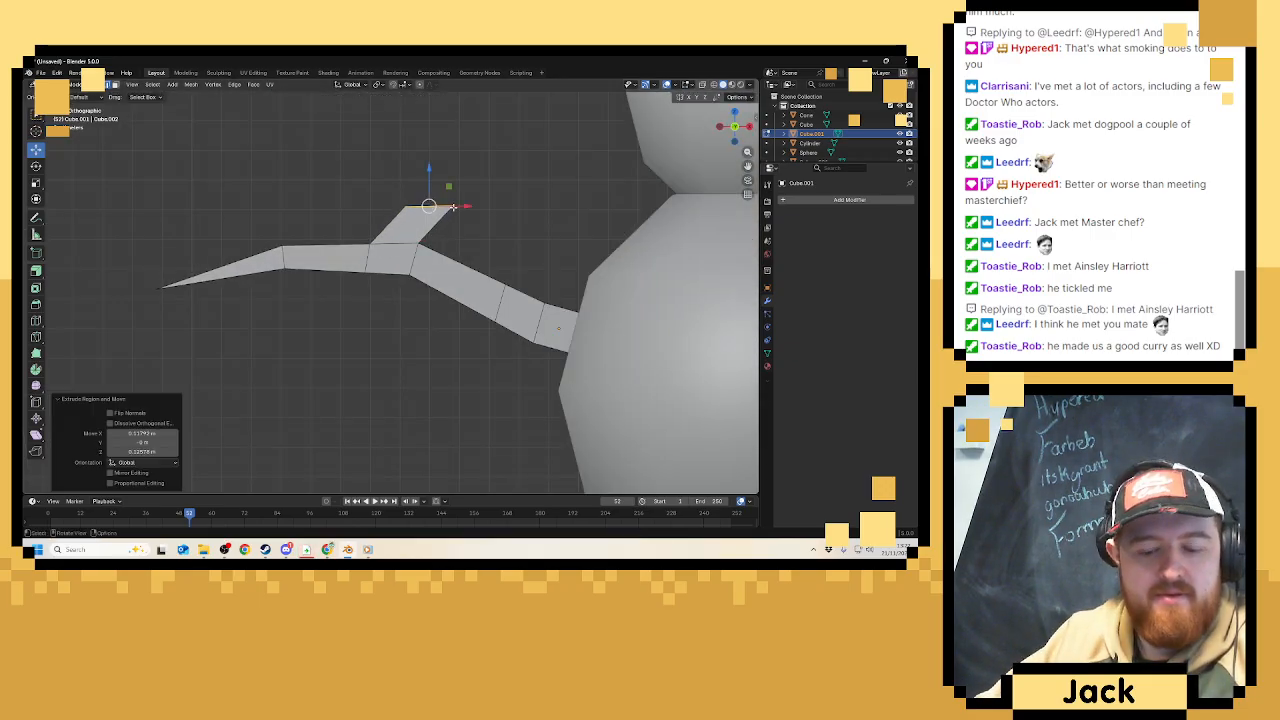
pyautogui.press('r')
pyautogui.click(508, 255)
pyautogui.press('s')
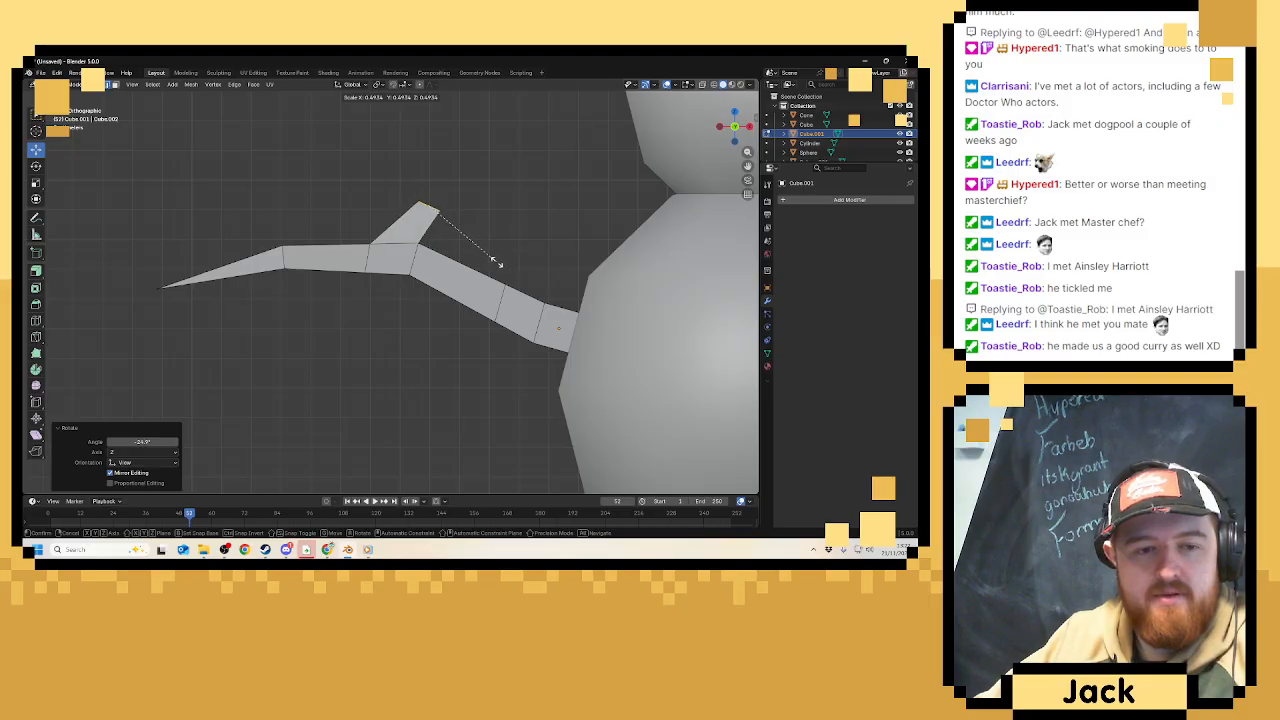
pyautogui.click(495, 262)
# Extrude a second branch segment toward the body, rotate its end to follow the bend, and scale it down.
pyautogui.press('g')
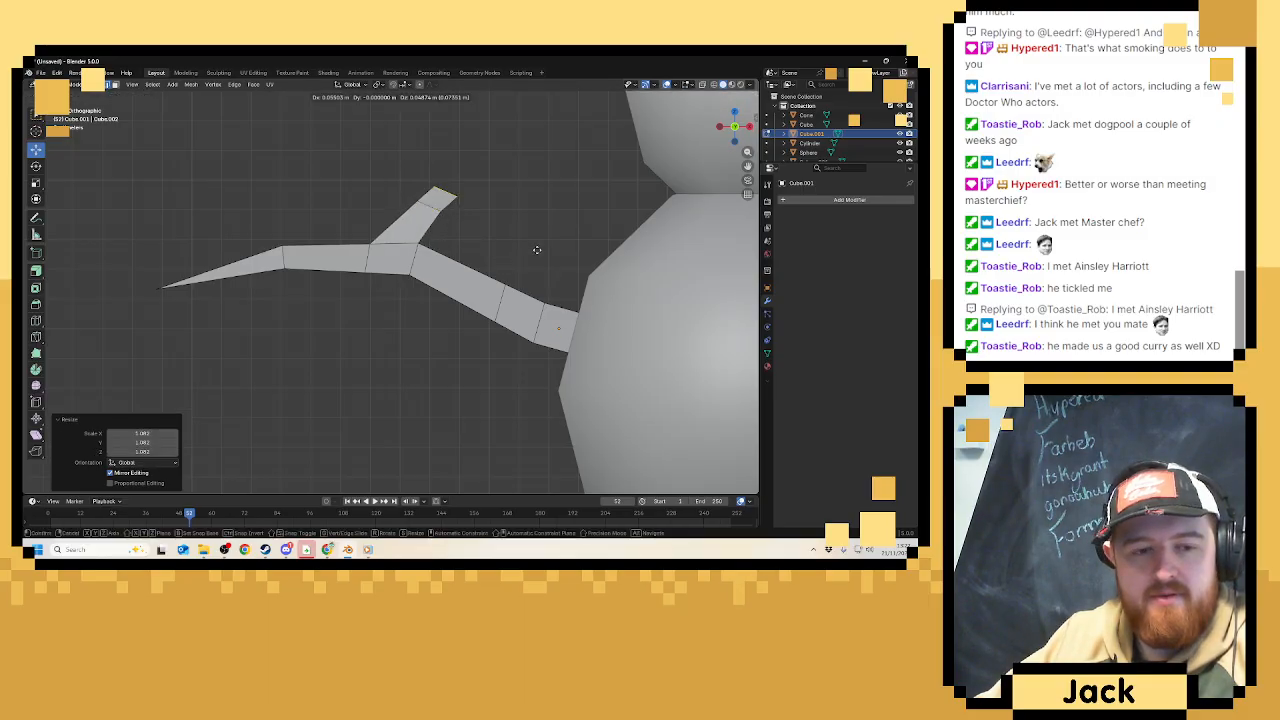
pyautogui.click(565, 241)
pyautogui.press('r')
pyautogui.click(580, 262)
pyautogui.press('s')
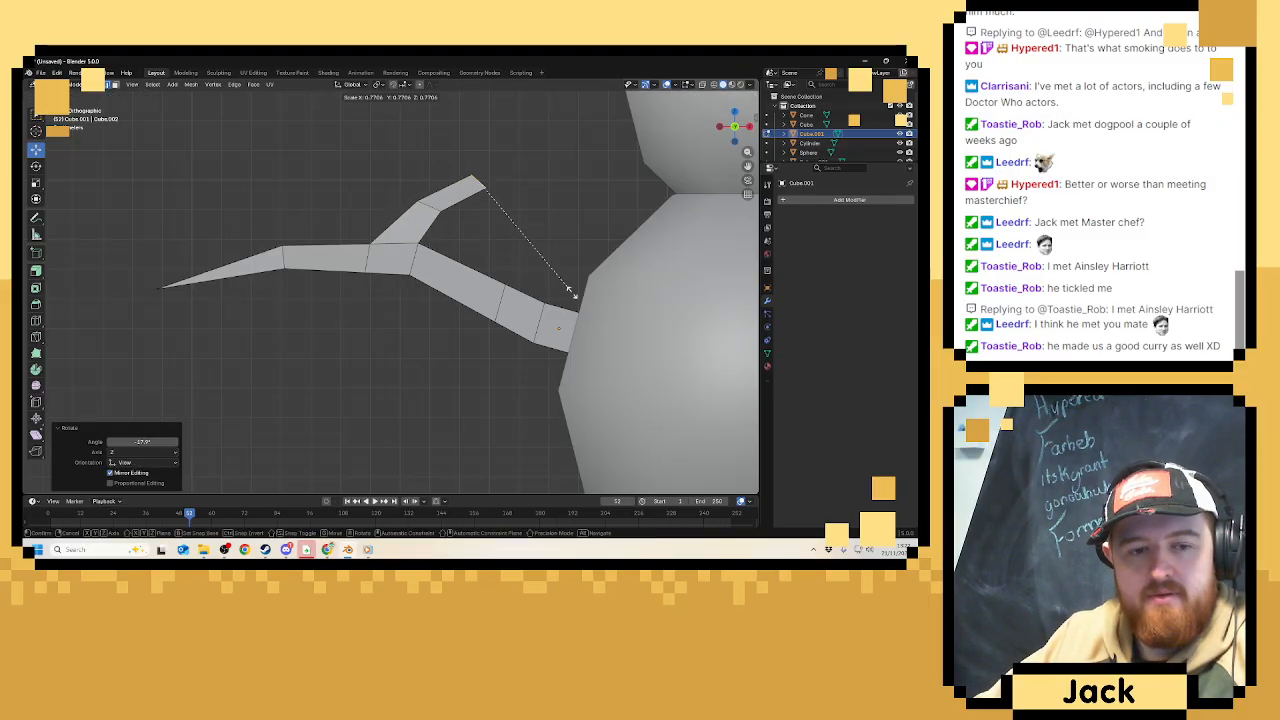
pyautogui.click(568, 290)
# Extrude the branch's last segment, rotate and shrink its end face, and merge it at center into a point.
pyautogui.press('g')
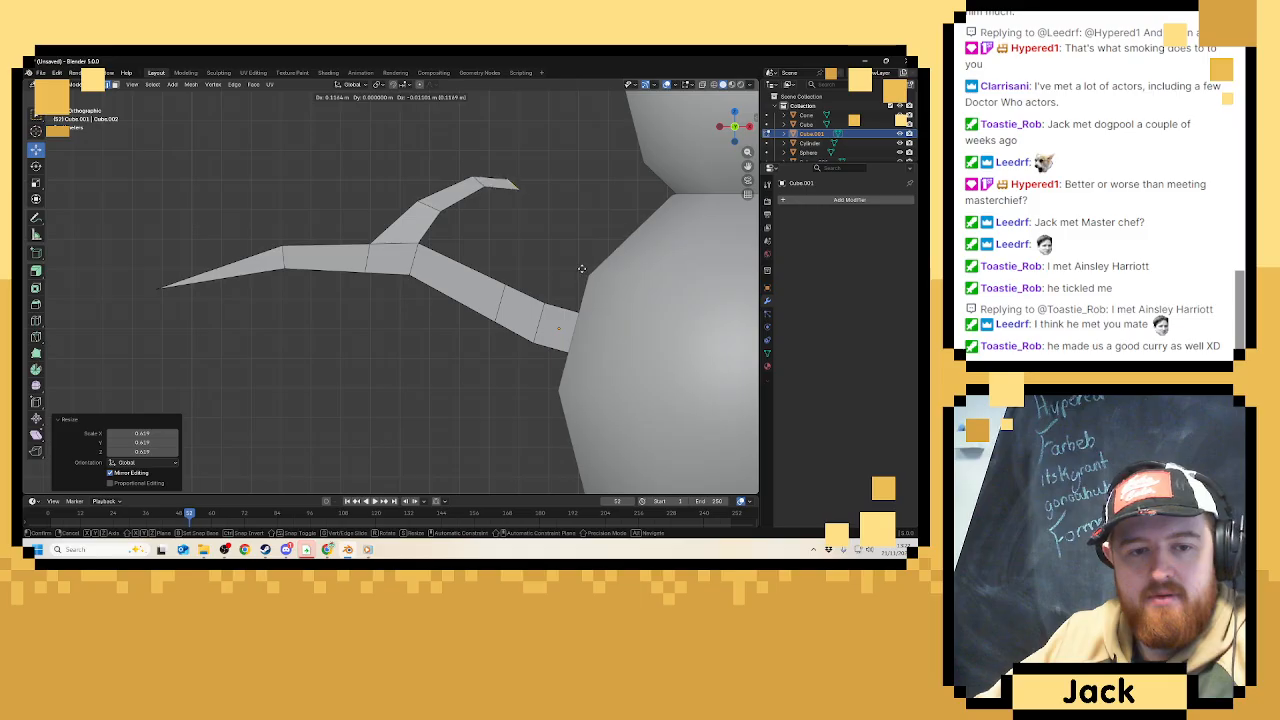
pyautogui.click(582, 268)
pyautogui.press('r')
pyautogui.click(598, 340)
pyautogui.press('s')
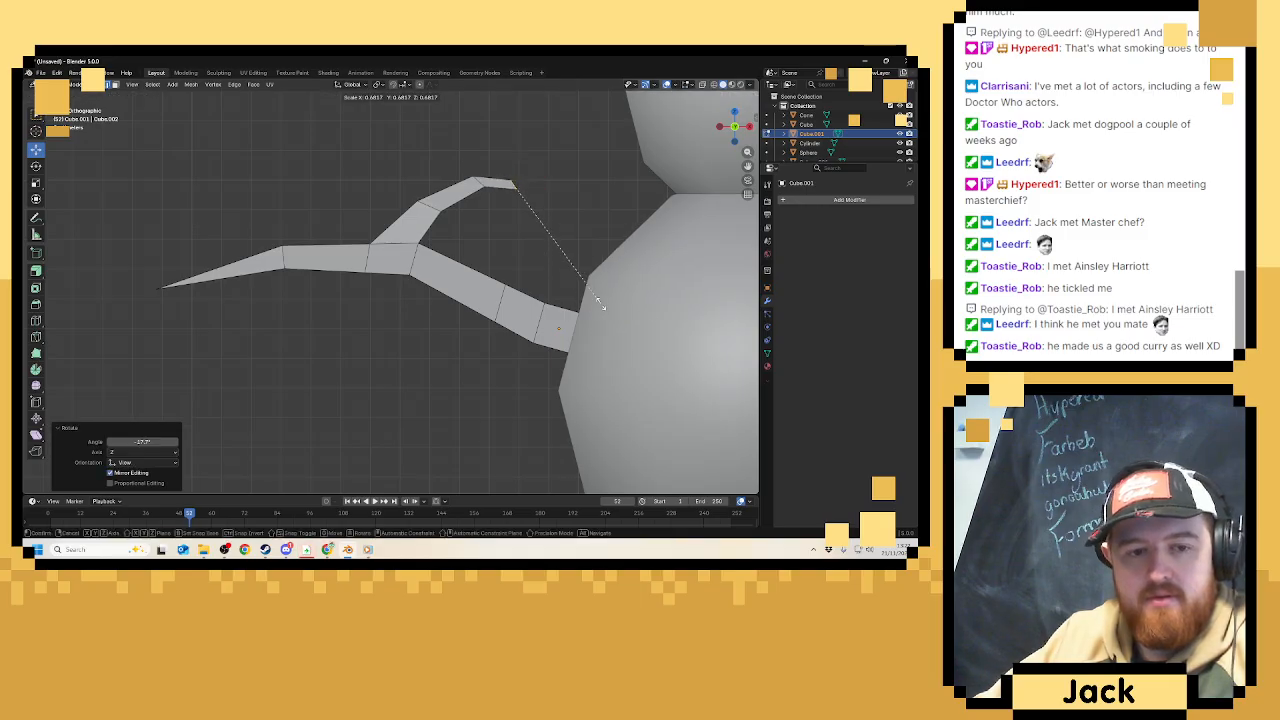
pyautogui.click(600, 303)
pyautogui.press('m')
pyautogui.click(600, 303)
# Add a loop cut across the branch's lowest segment, just below its first bend.
pyautogui.moveTo(430, 205); pyautogui.dragTo(486, 242, button='middle')
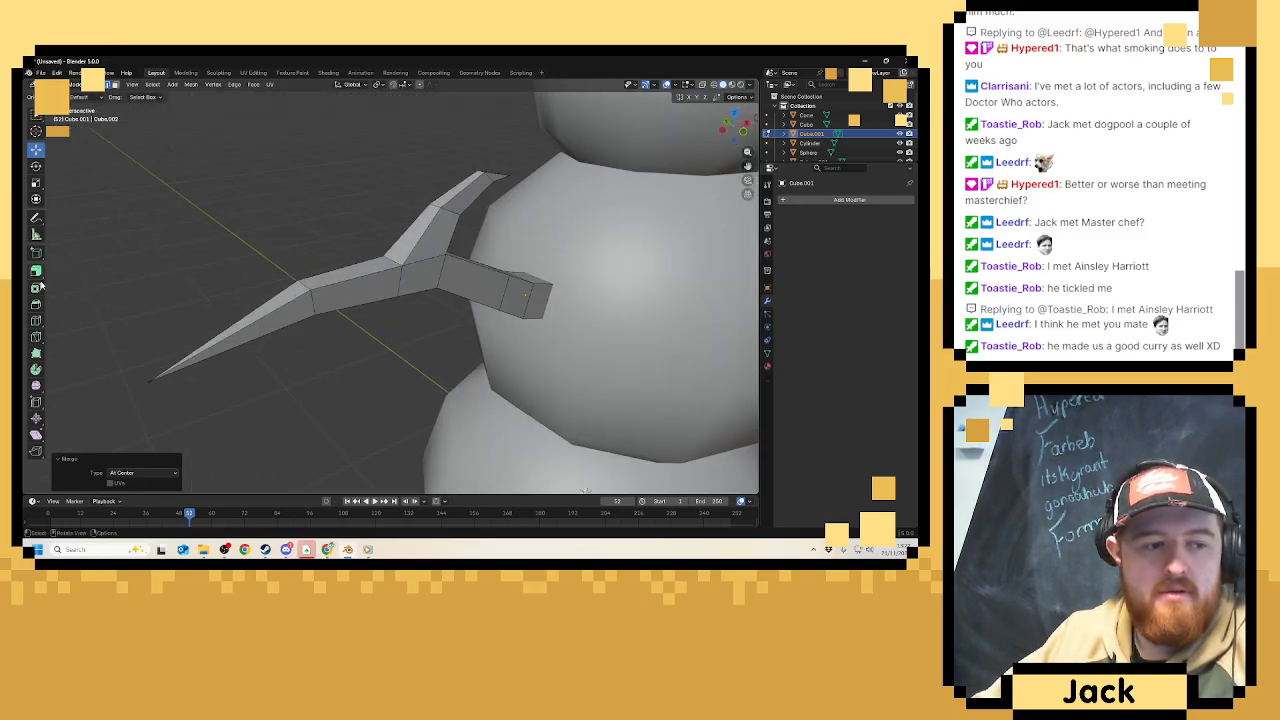
pyautogui.click(36, 320)
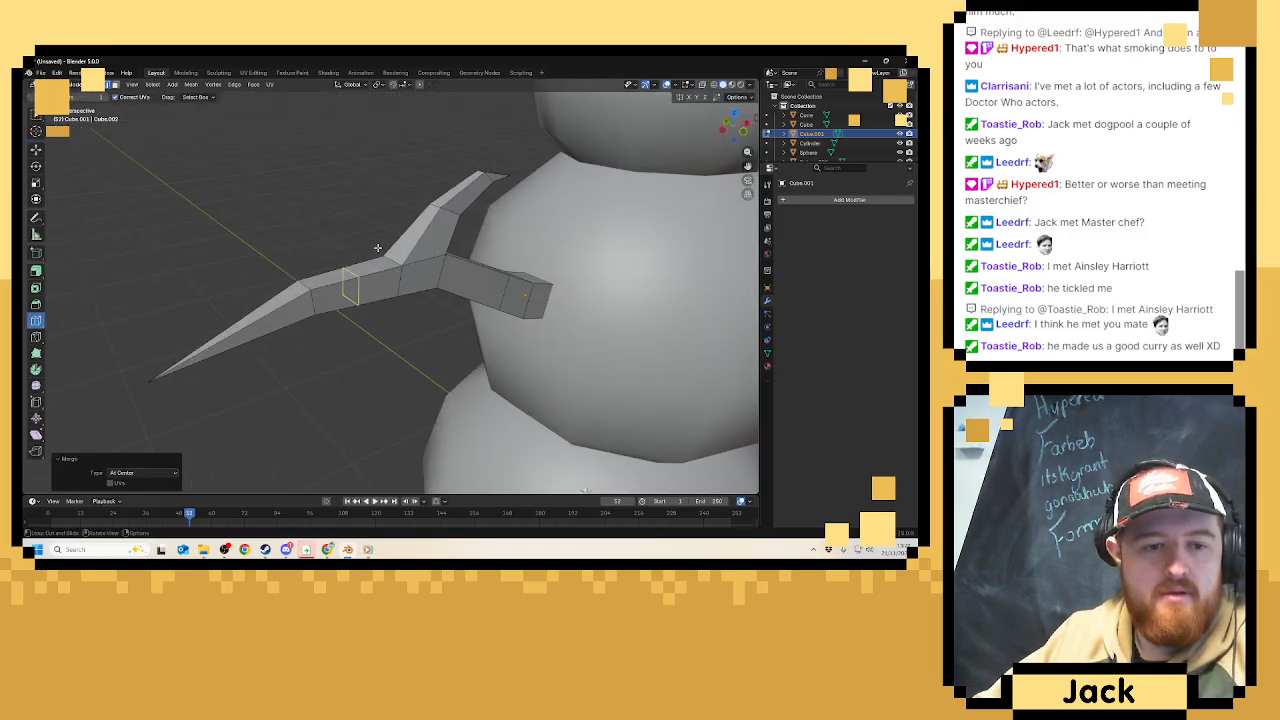
pyautogui.click(432, 229)
pyautogui.click(36, 149)
pyautogui.click(351, 204)
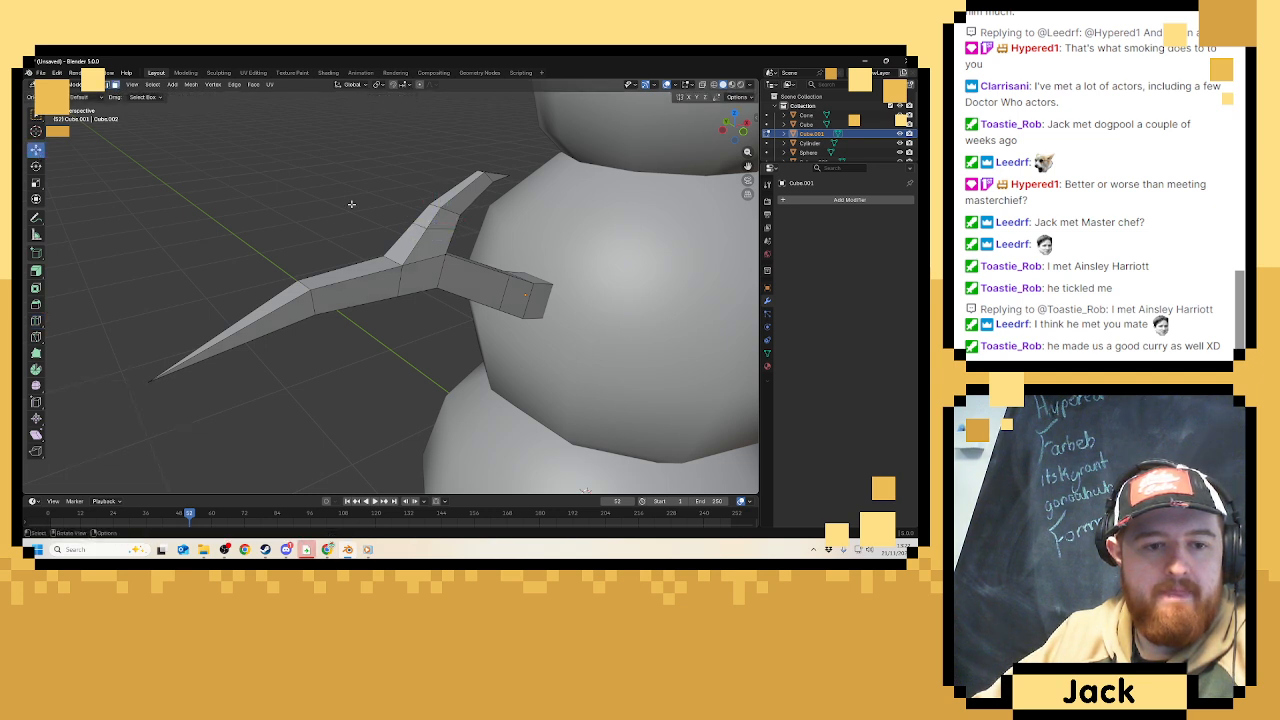
# Select the branch's outer face above the new loop cut and extrude it away from the body in front view.
pyautogui.rightClick(426, 215)
pyautogui.click(427, 217)
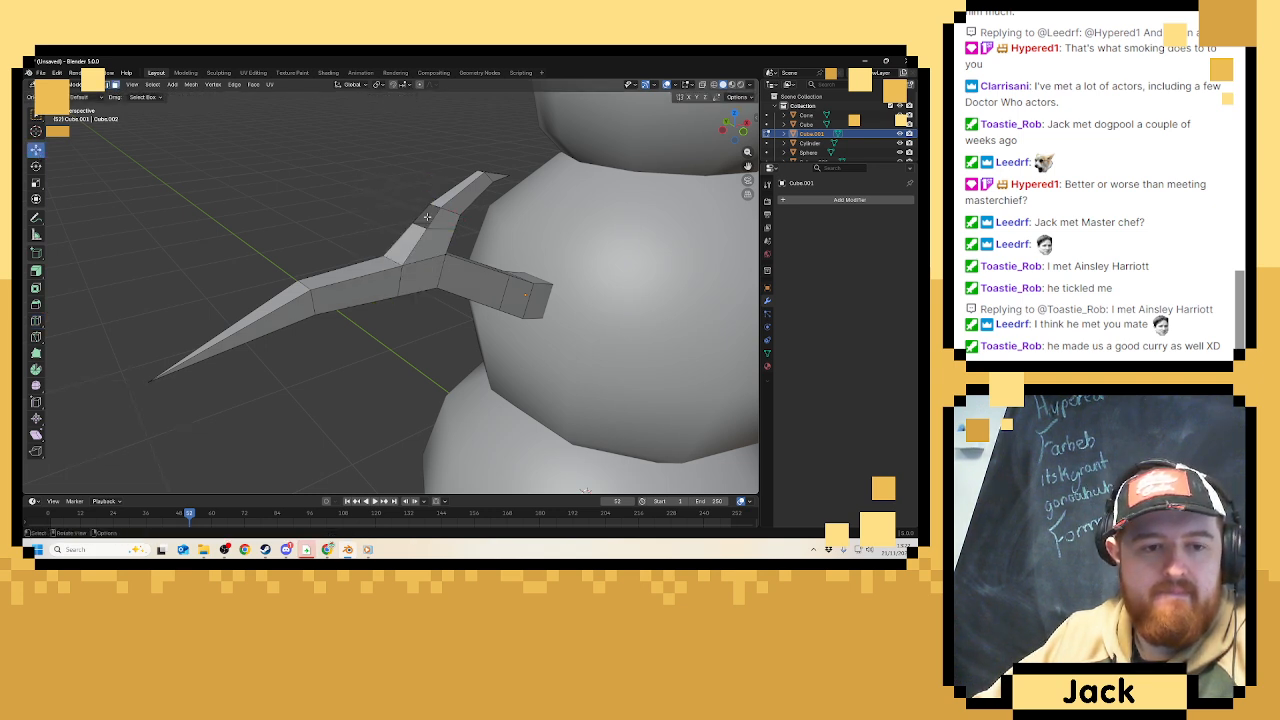
pyautogui.click(111, 87)
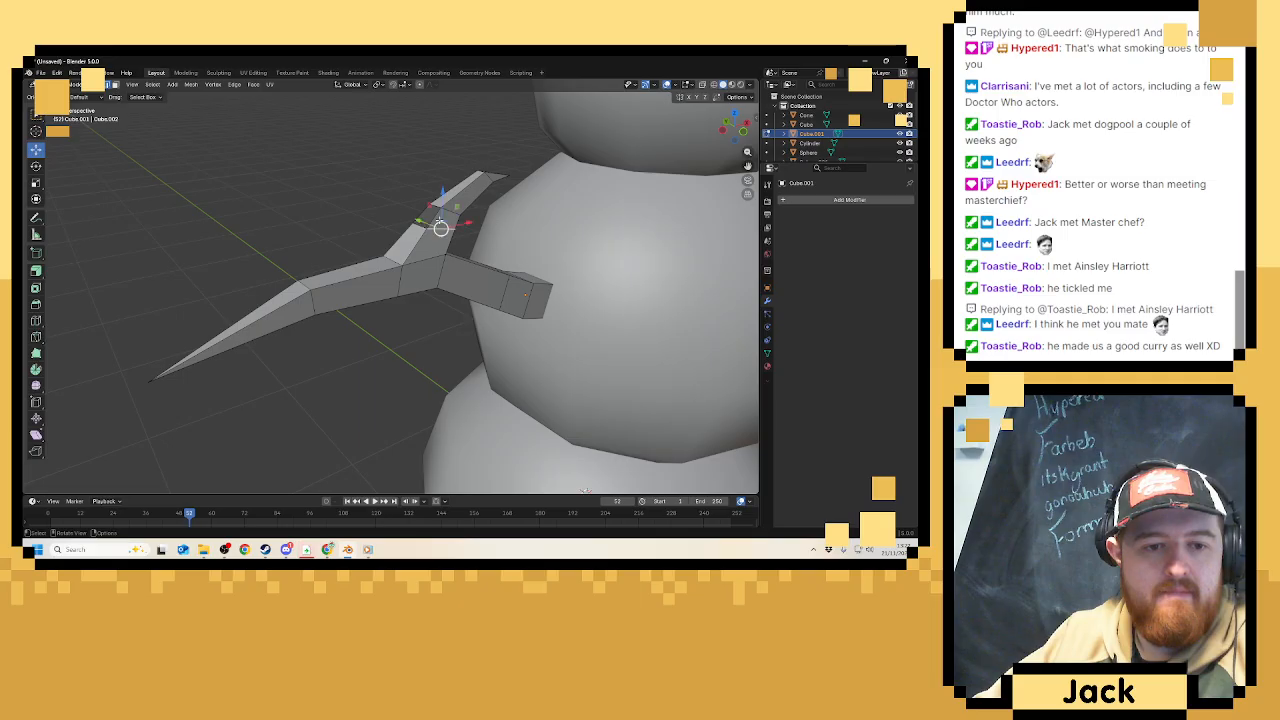
pyautogui.click(427, 212)
pyautogui.press('KP_3')
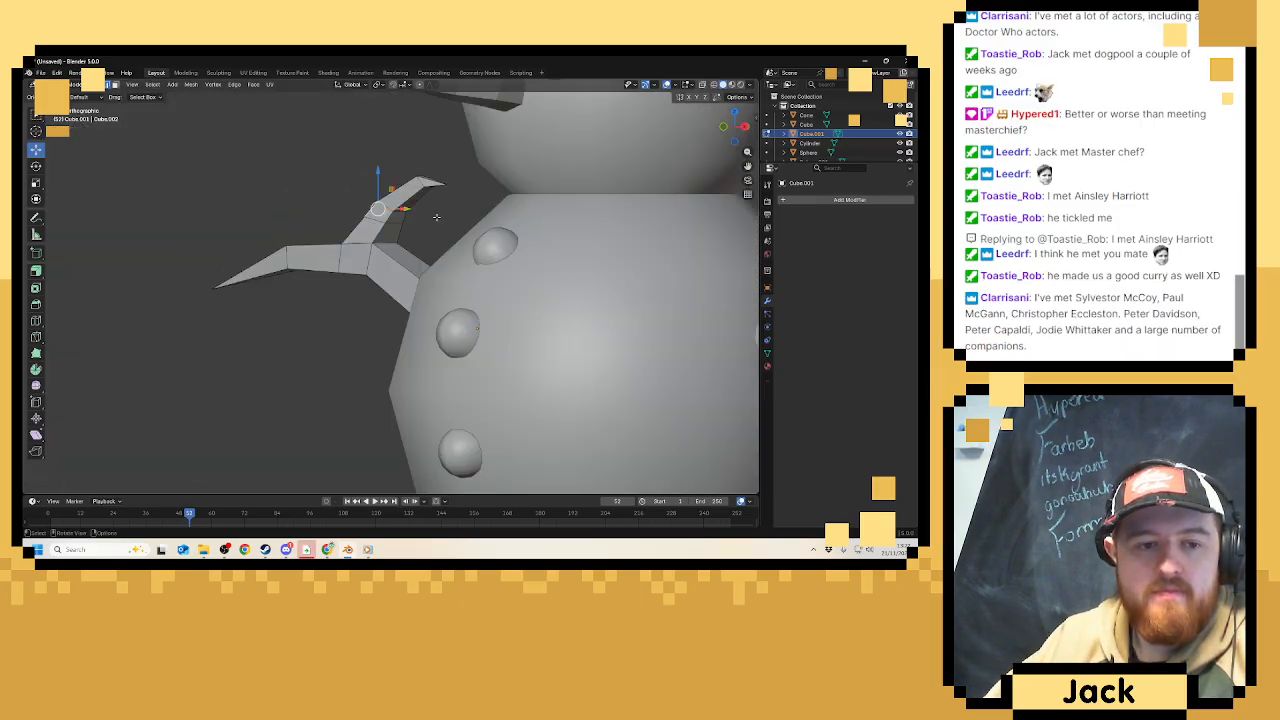
pyautogui.press('e')
pyautogui.click(497, 232)
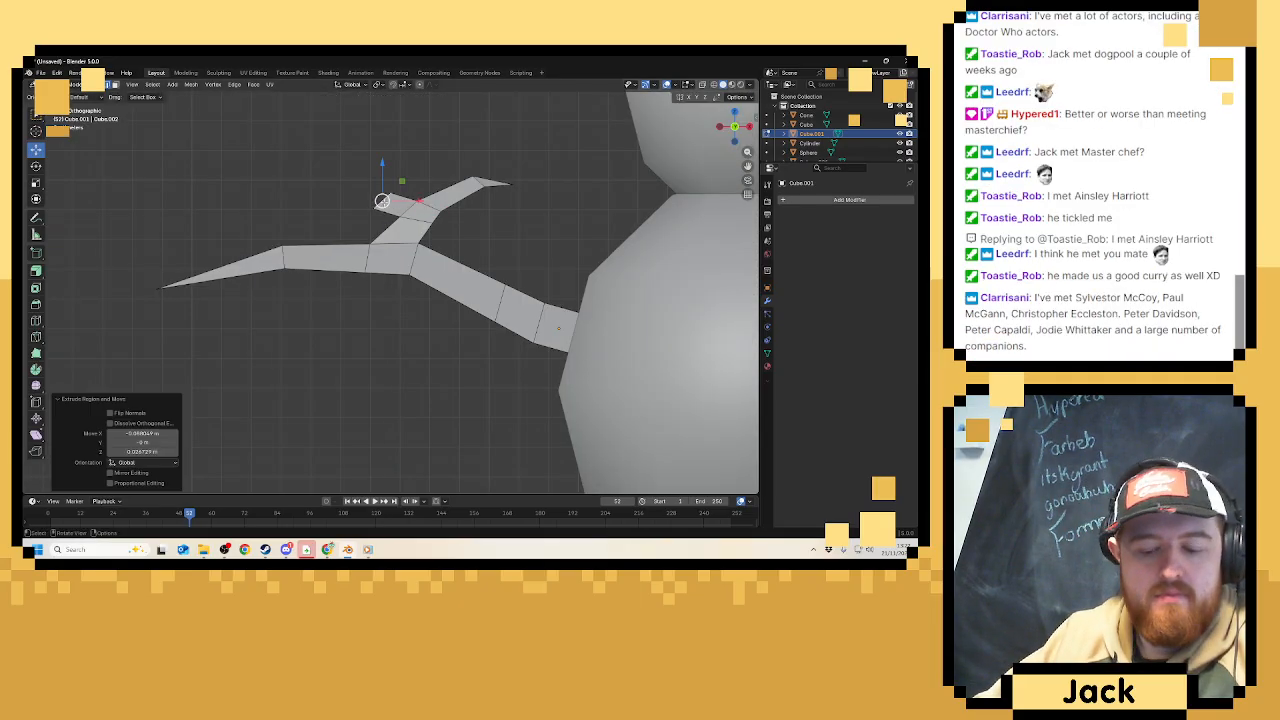
# Rotate the side twig's end face, move it slightly down, and scale it smaller.
pyautogui.press('r')
pyautogui.click(499, 222)
pyautogui.press('e')
pyautogui.click(500, 225)
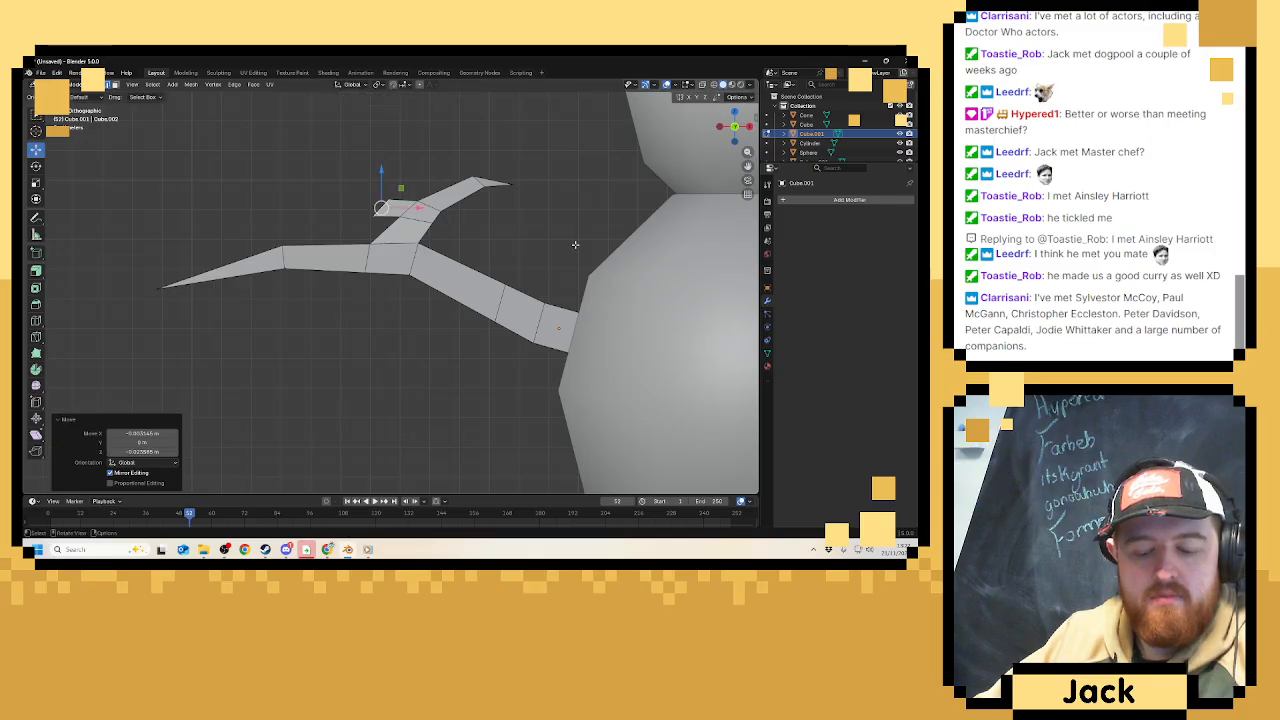
pyautogui.press('s')
pyautogui.click(507, 239)
# Extrude the side twig further outward, rotate and shrink its end face, and merge it at center into a point.
pyautogui.press('e')
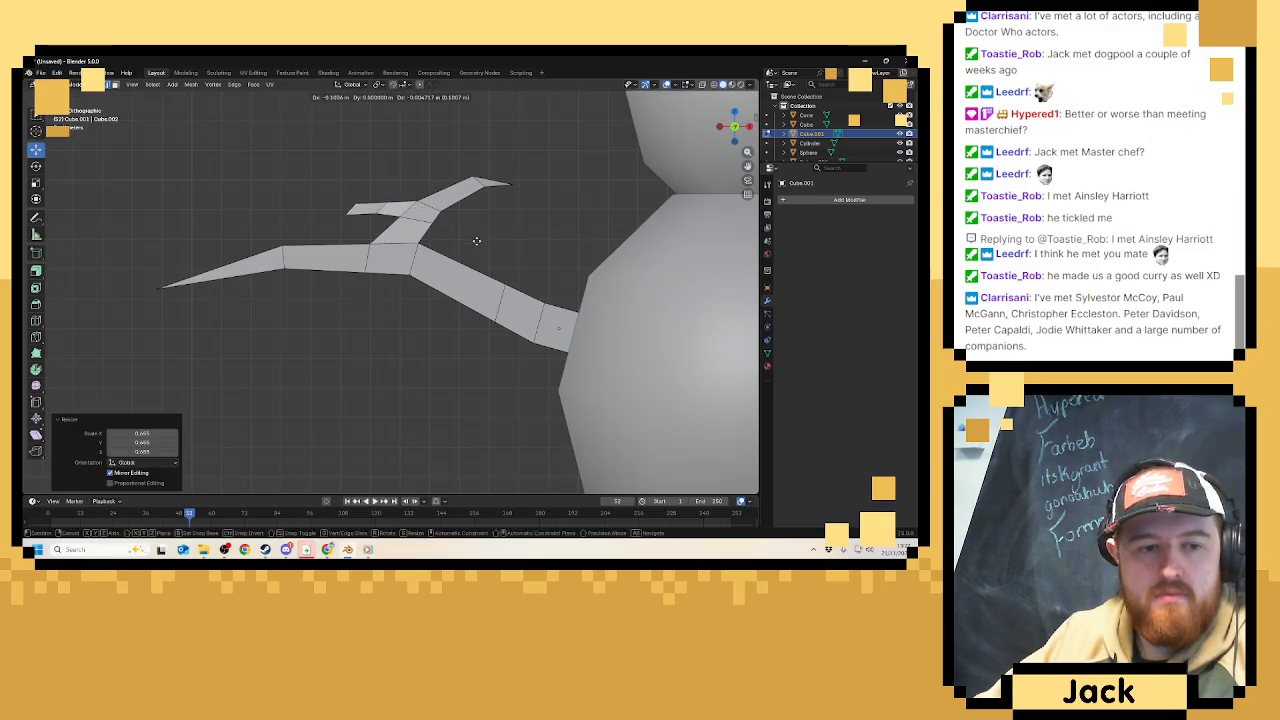
pyautogui.click(474, 244)
pyautogui.press('r')
pyautogui.click(543, 244)
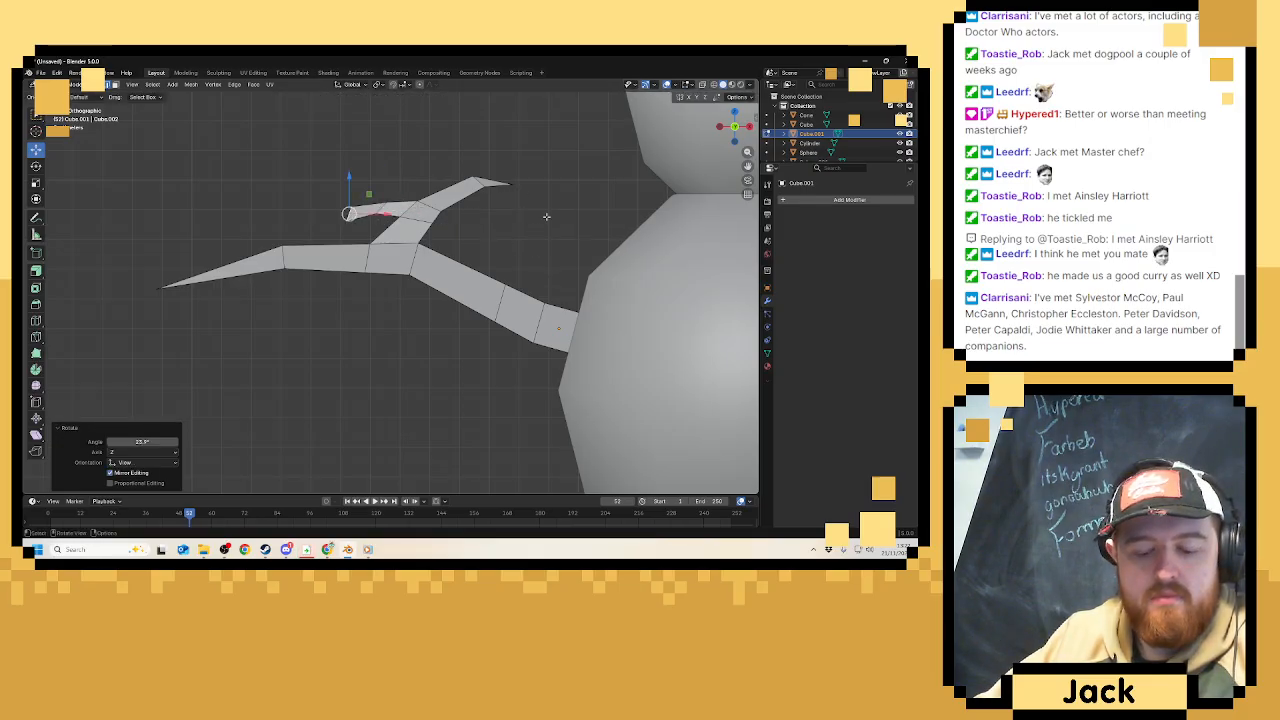
pyautogui.press('s')
pyautogui.click(447, 218)
pyautogui.press('m')
pyautogui.click(448, 219)
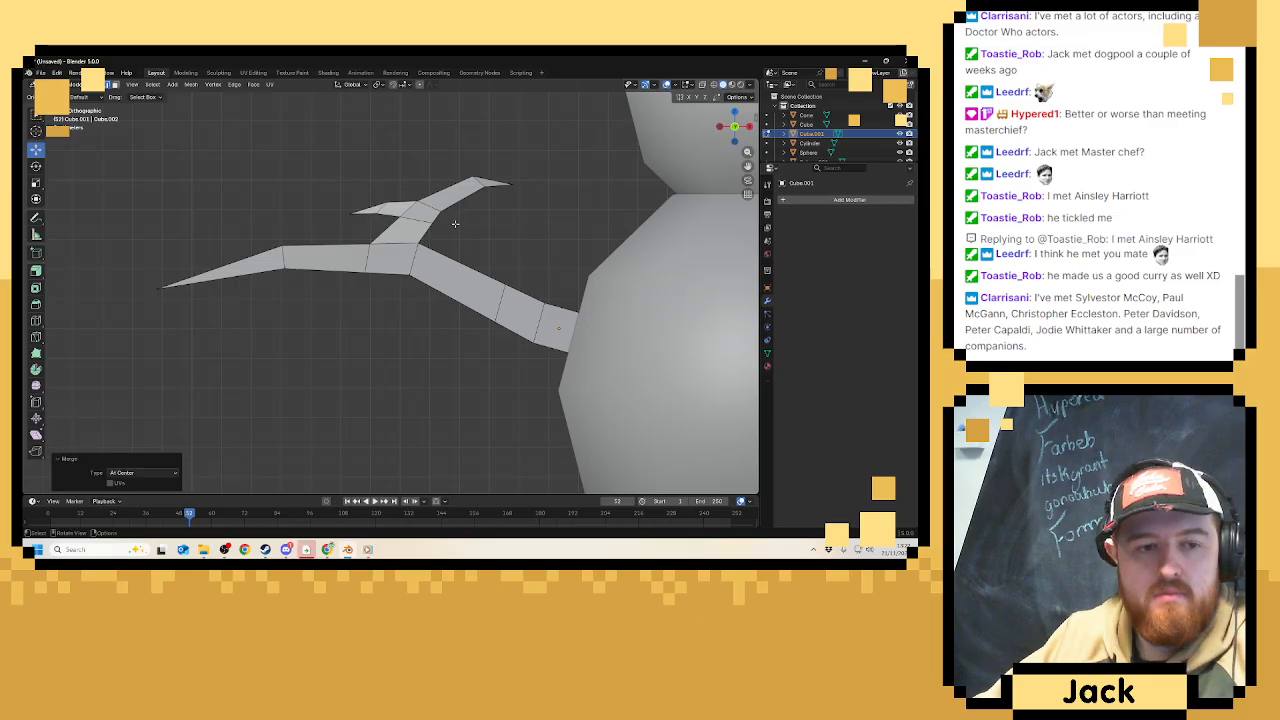
# Select the arm's underside face near the body and extrude it down and away from the body in front view.
pyautogui.scroll(-6, 466, 229)
pyautogui.scroll(3, 464, 235)
pyautogui.moveTo(460, 246); pyautogui.dragTo(498, 239, button='middle')
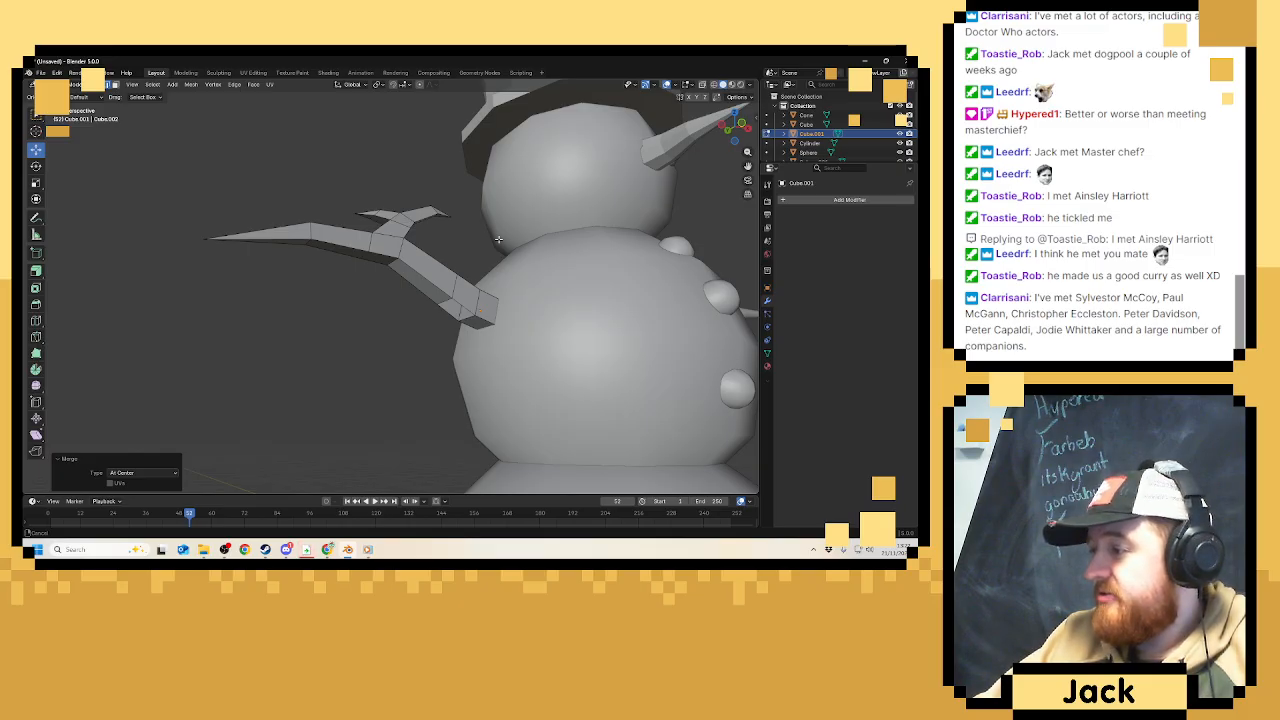
pyautogui.moveTo(498, 239); pyautogui.dragTo(479, 251, button='middle')
pyautogui.scroll(3, 479, 251)
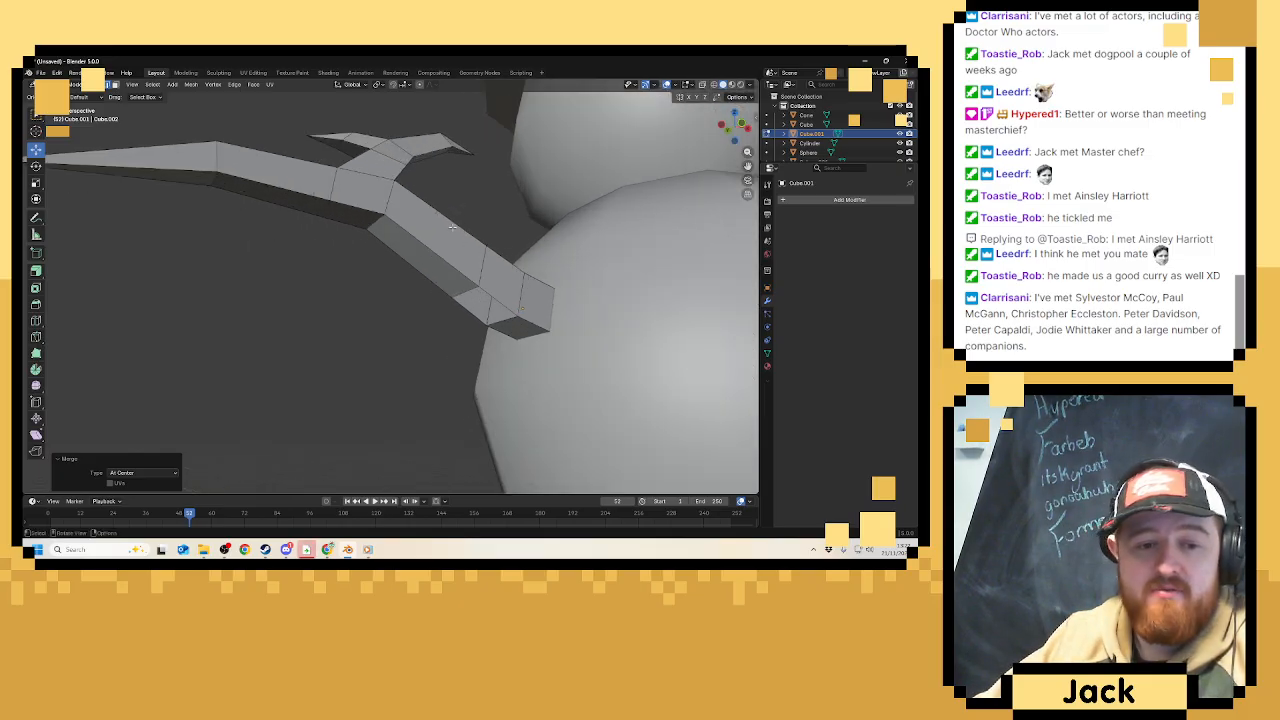
pyautogui.click(498, 291)
pyautogui.click(478, 302)
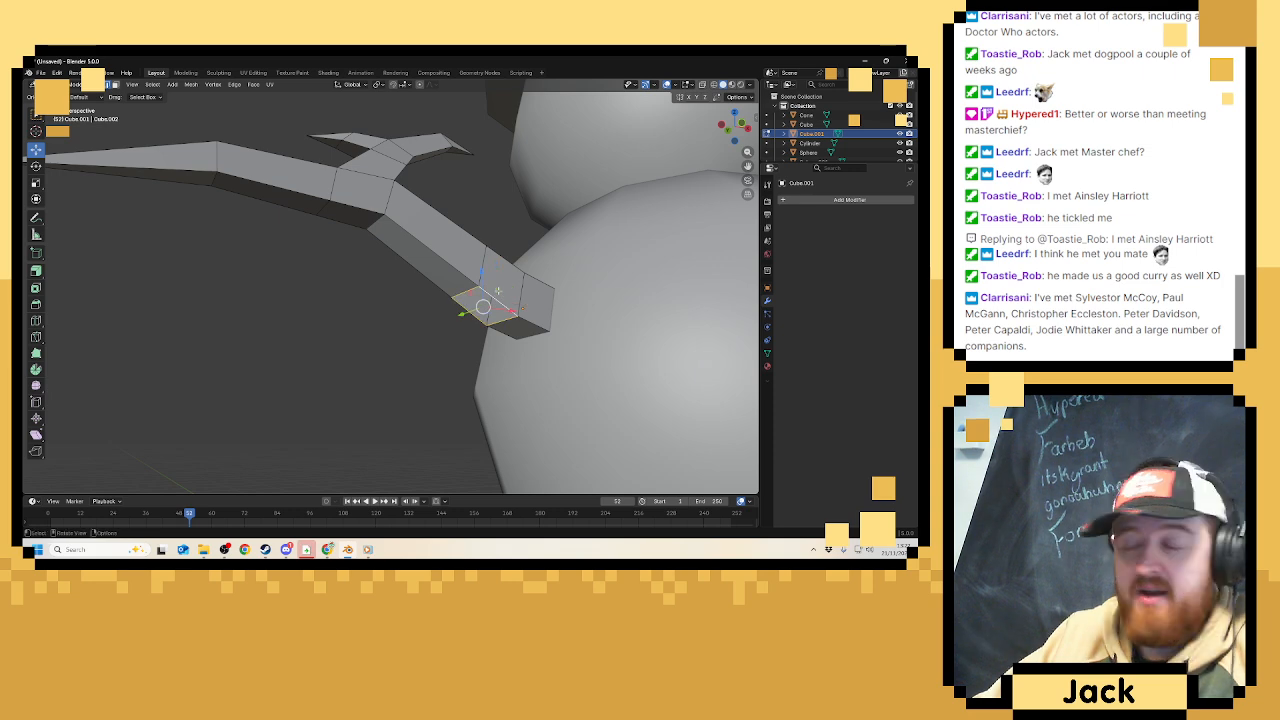
pyautogui.moveTo(498, 291); pyautogui.dragTo(476, 285, button='middle')
pyautogui.press('KP_3')
pyautogui.press('KP_1')
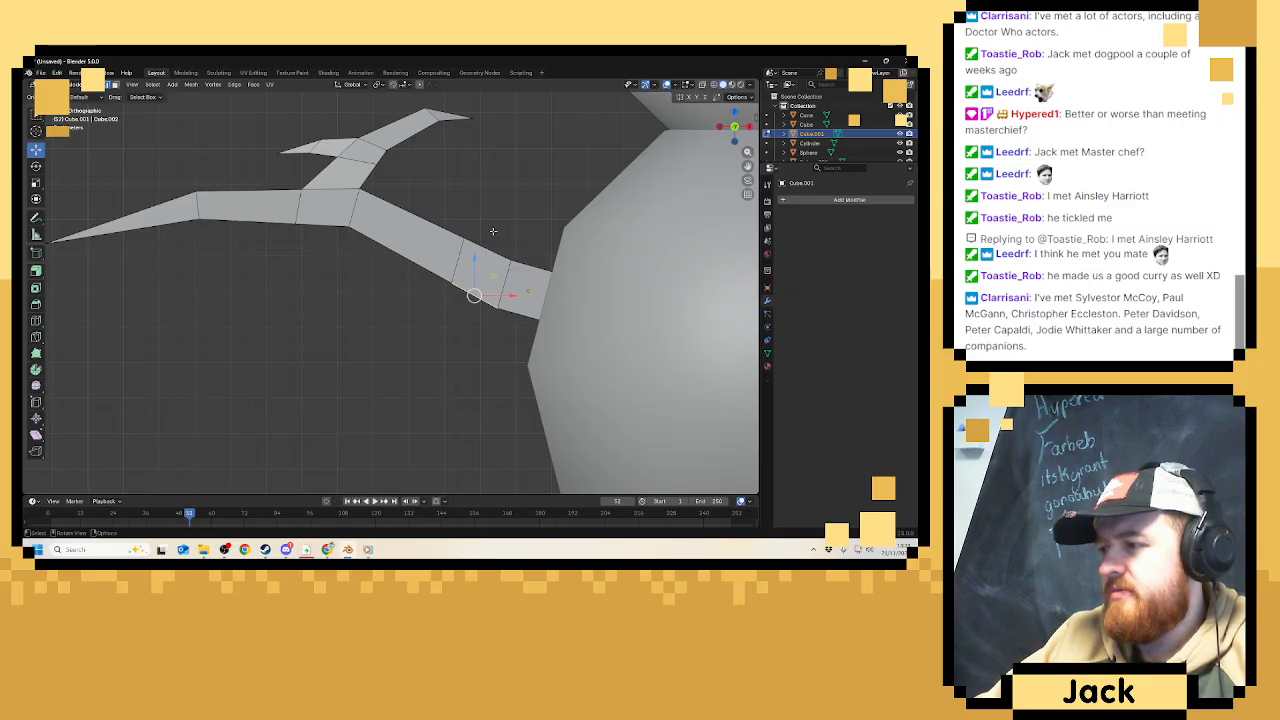
pyautogui.press('e')
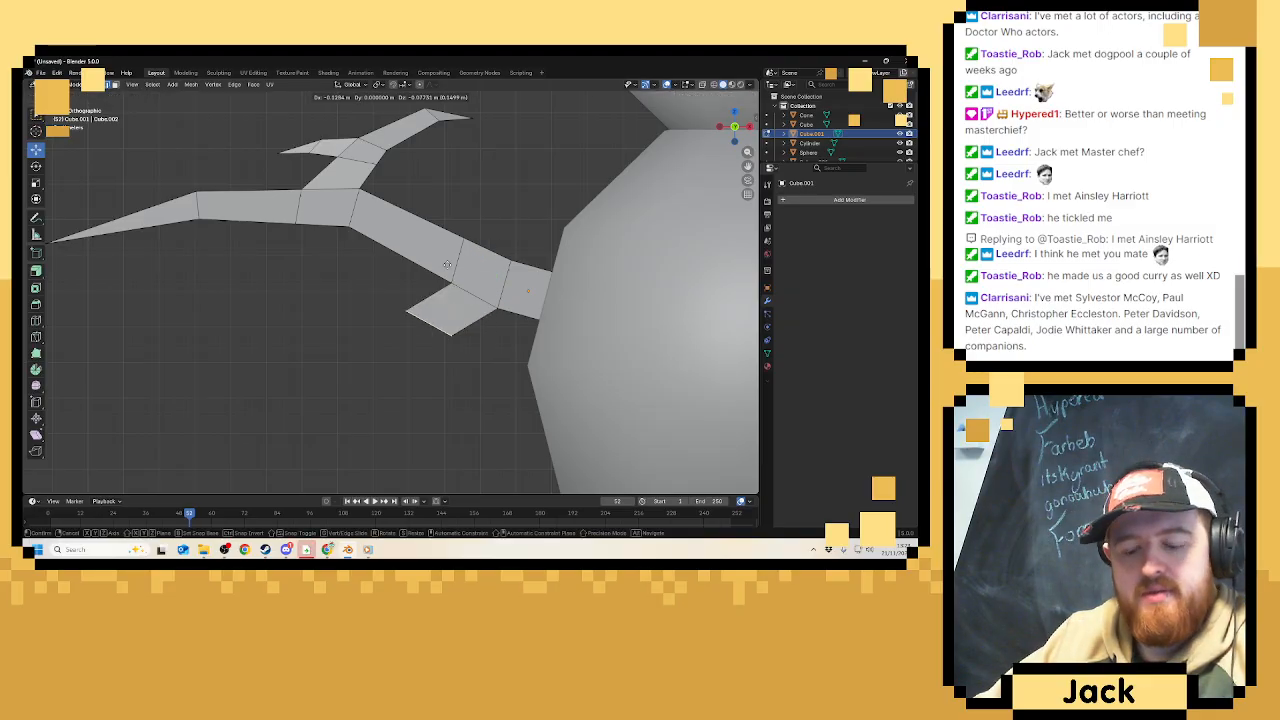
pyautogui.click(488, 304)
# Rotate the new lower spur's end face, scale it smaller, and move it closer to the arm.
pyautogui.press('r')
pyautogui.click(490, 312)
pyautogui.press('s')
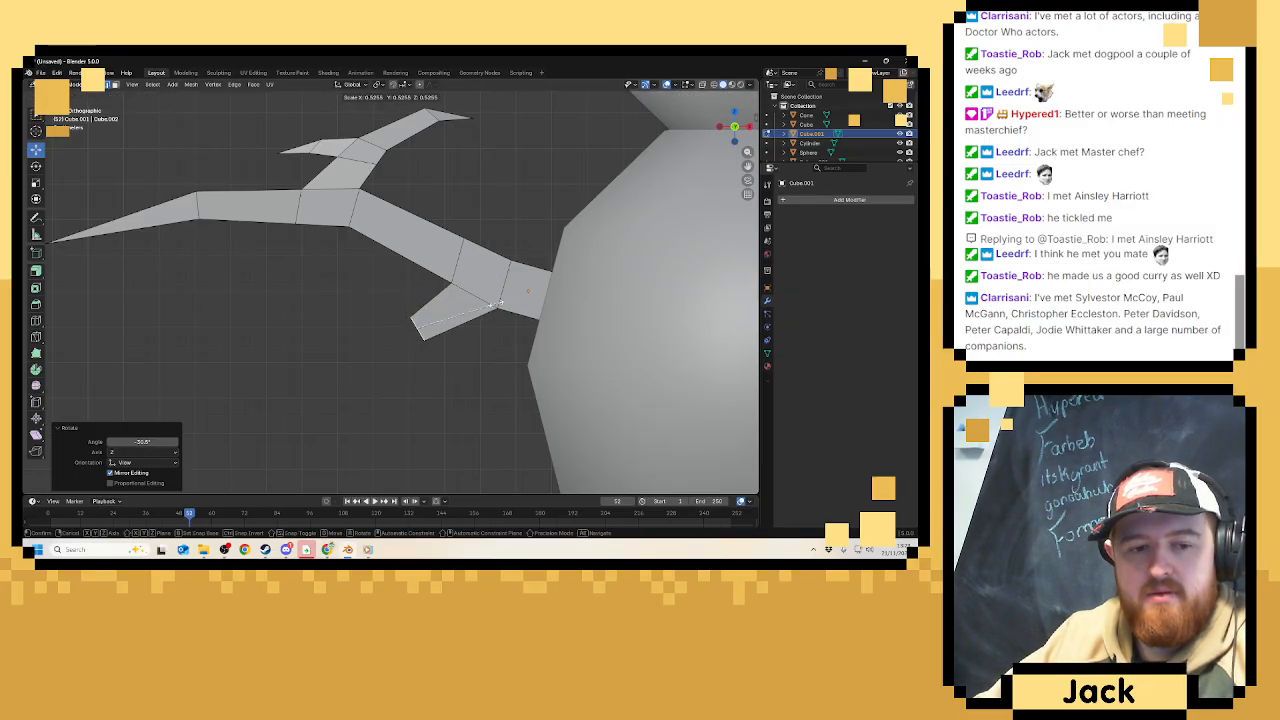
pyautogui.click(493, 304)
pyautogui.press('g')
pyautogui.click(480, 308)
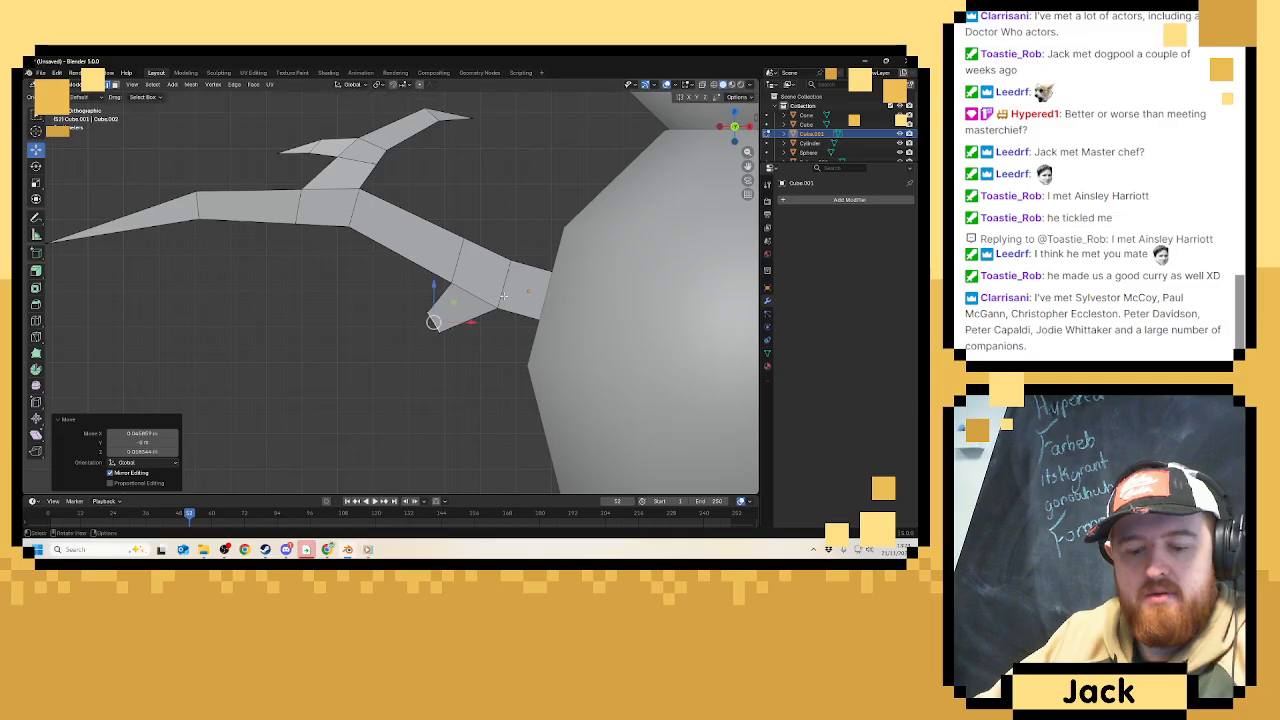
pyautogui.press('r')
pyautogui.click(549, 287)
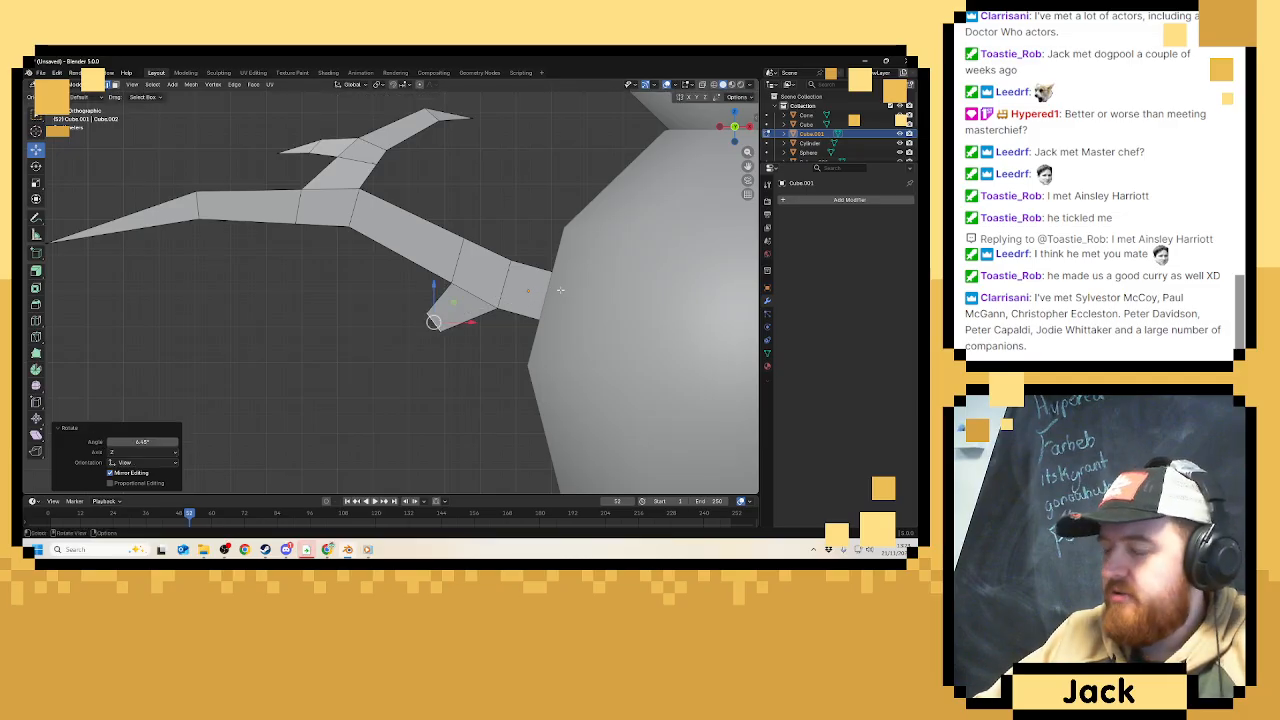
# Try to enlarge the lower spur's end face and extrude it farther outward with a smaller end, then undo it.
pyautogui.press('s')
pyautogui.click(585, 290)
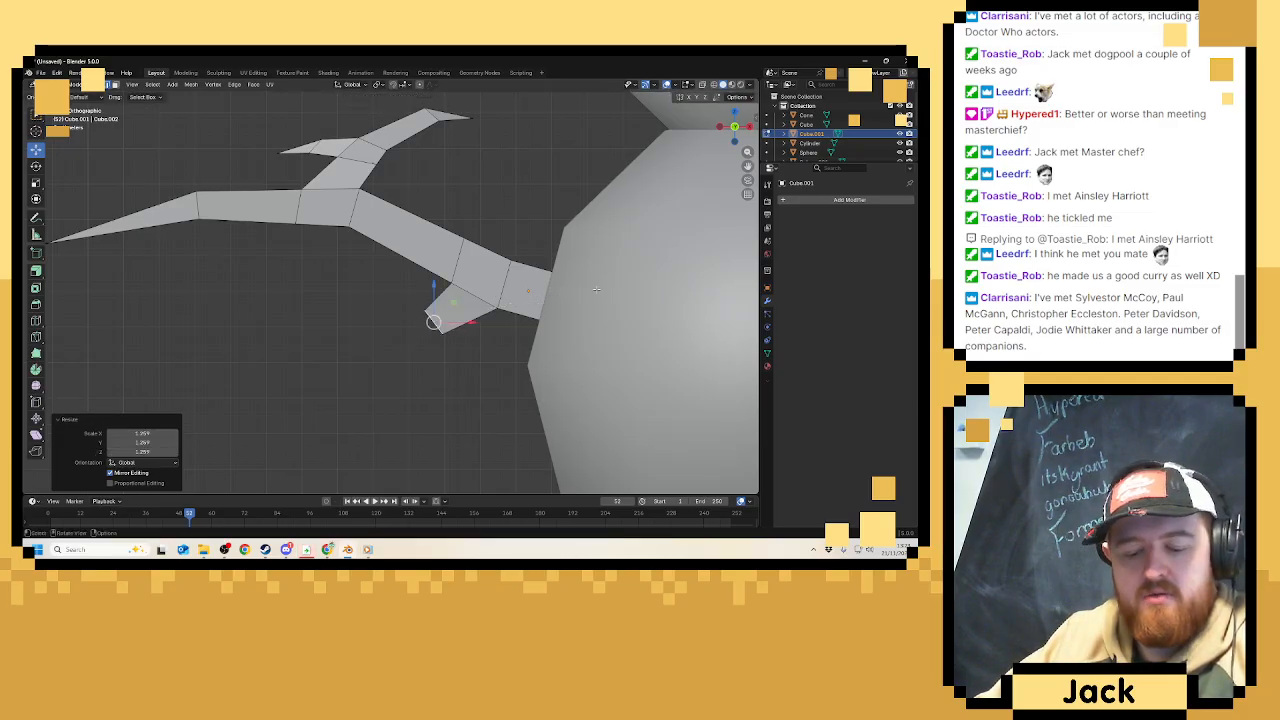
pyautogui.press('e')
pyautogui.click(622, 310)
pyautogui.press('s')
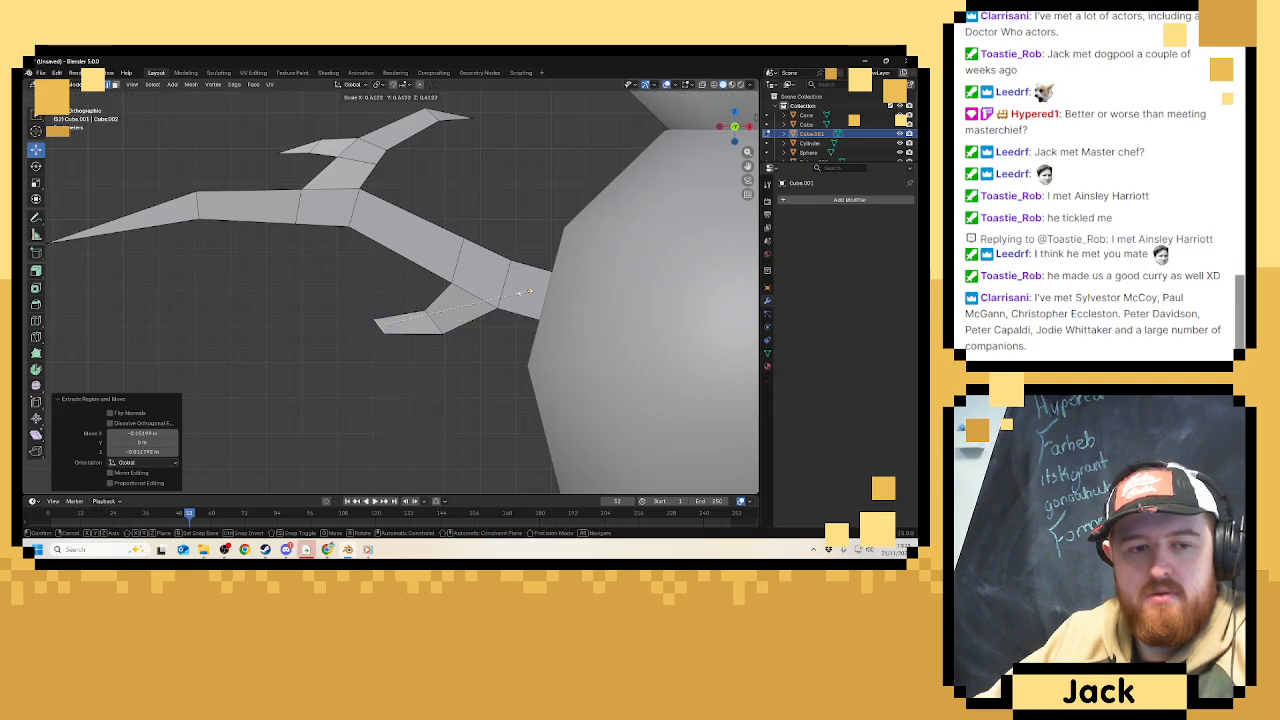
pyautogui.click(518, 291)
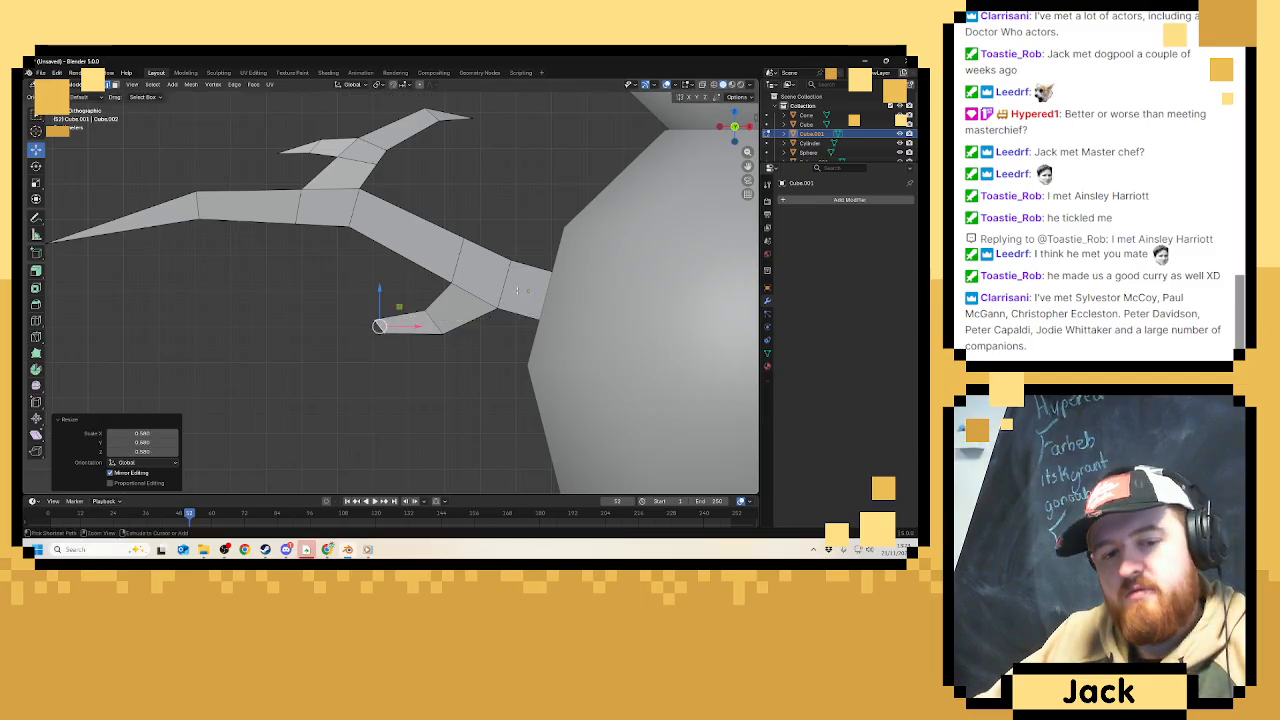
pyautogui.hotkey('ctrl', 'z')
pyautogui.hotkey('ctrl', 'z')
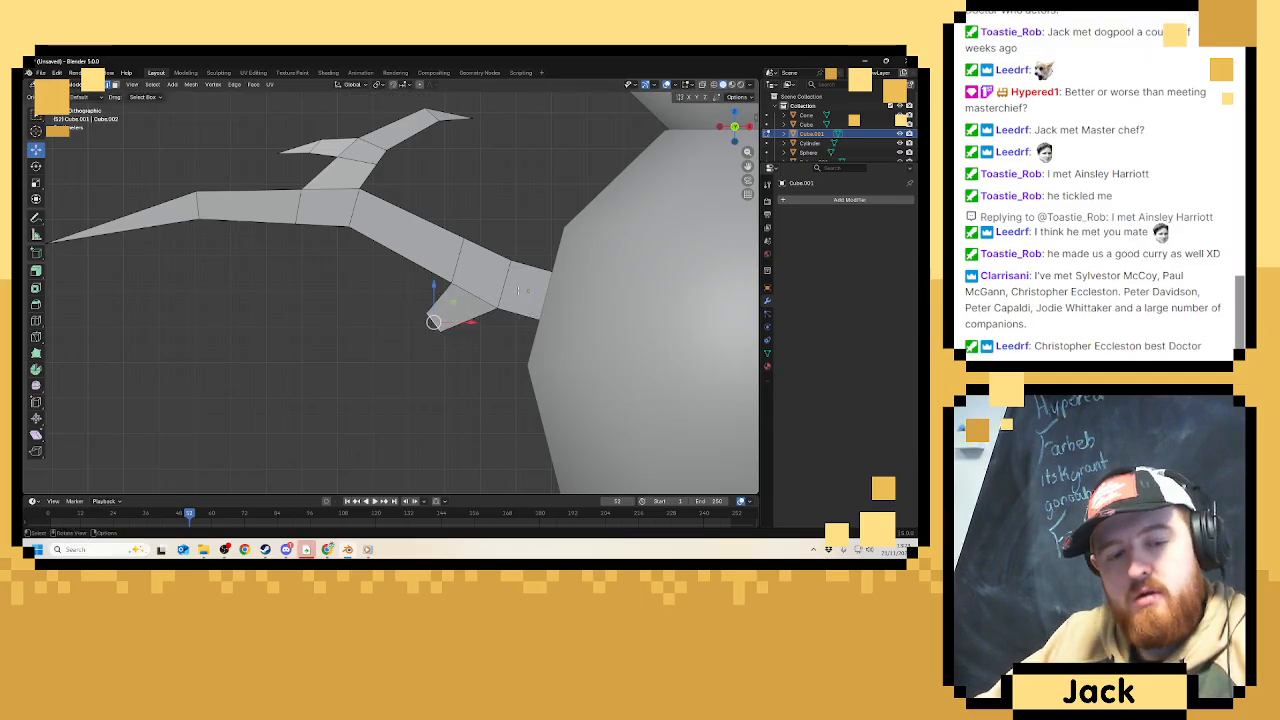
# Move the lower spur's end face slightly toward the body, rotate it, and scale it smaller.
pyautogui.press('g')
pyautogui.click(529, 294)
pyautogui.press('r')
pyautogui.click(602, 272)
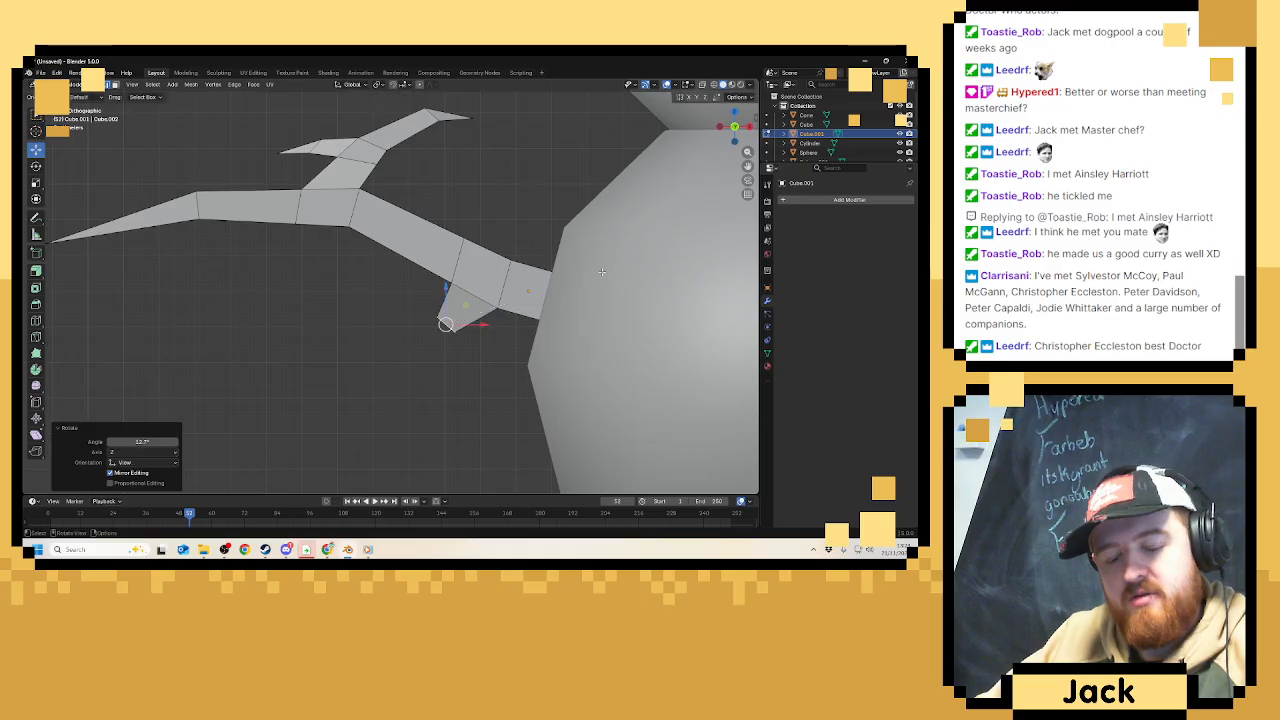
pyautogui.press('s')
pyautogui.click(613, 281)
# Extrude the lower spur's end down and outward again and taper it into a small tip.
pyautogui.press('e')
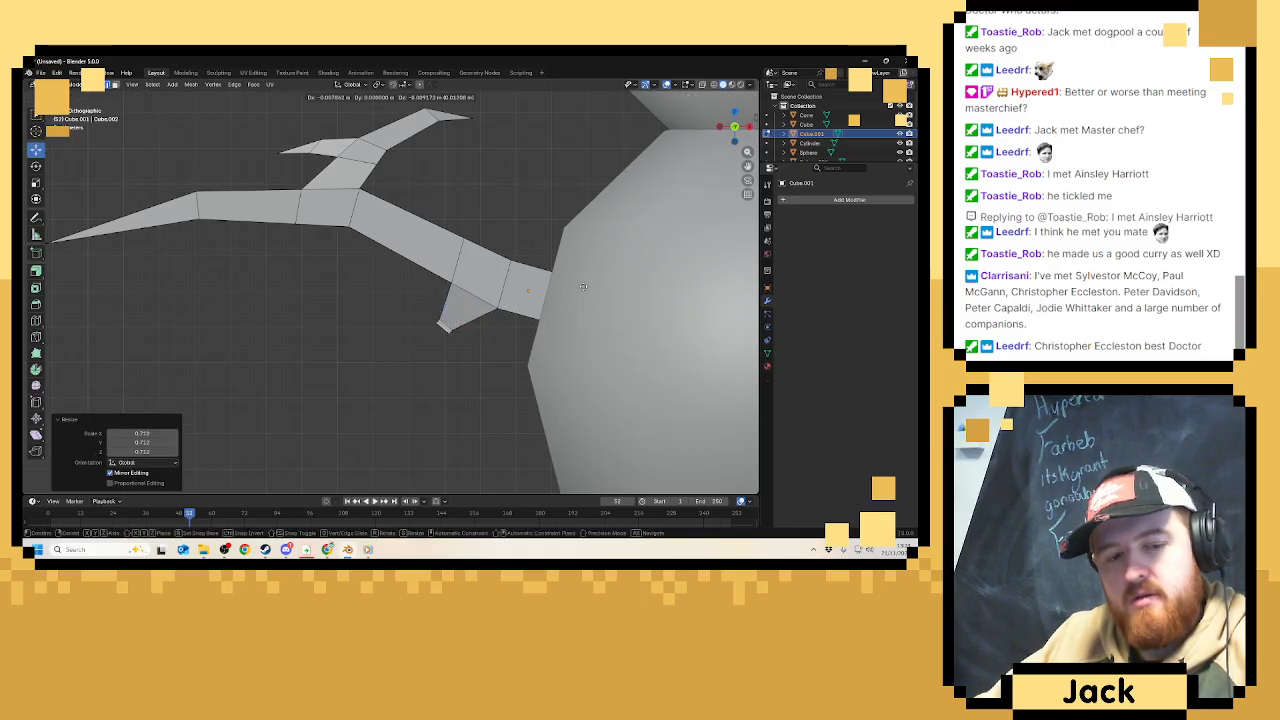
pyautogui.click(568, 298)
pyautogui.press('m')
pyautogui.click(558, 293)
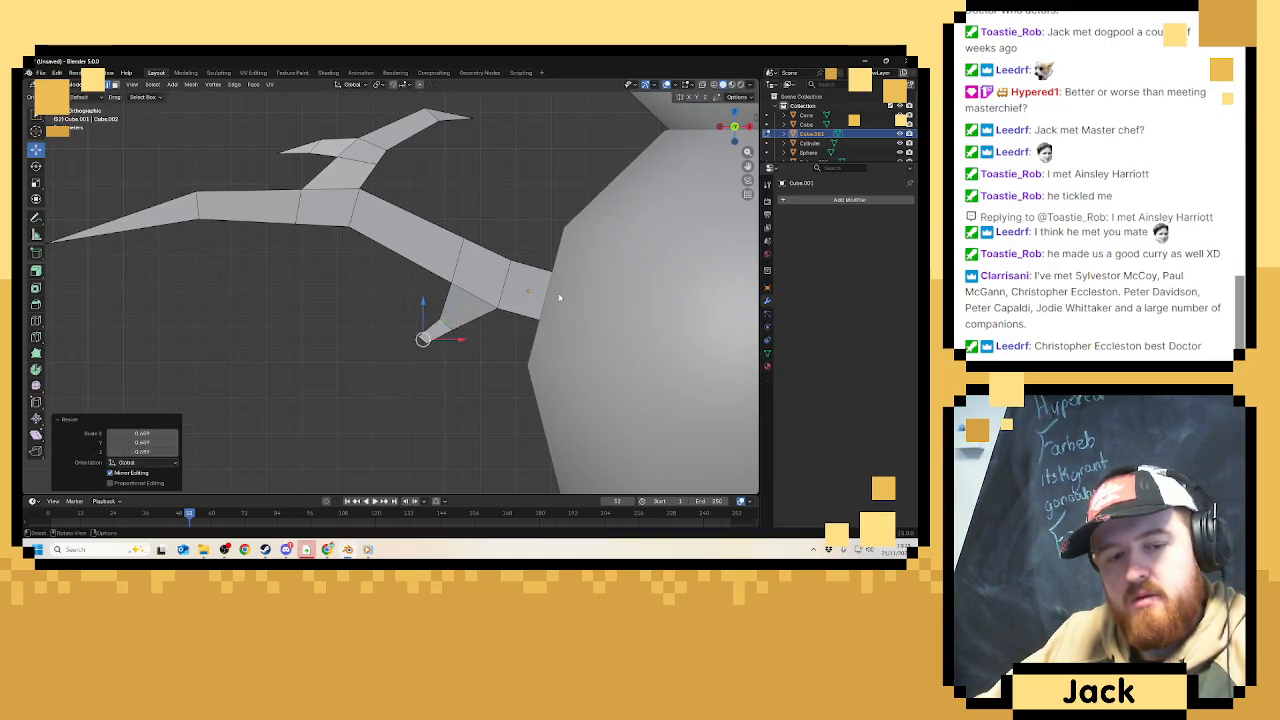
# Return to Object Mode and add a Subdivision Surface modifier to the twig arm.
pyautogui.press('Tab')
pyautogui.scroll(-5, 502, 235)
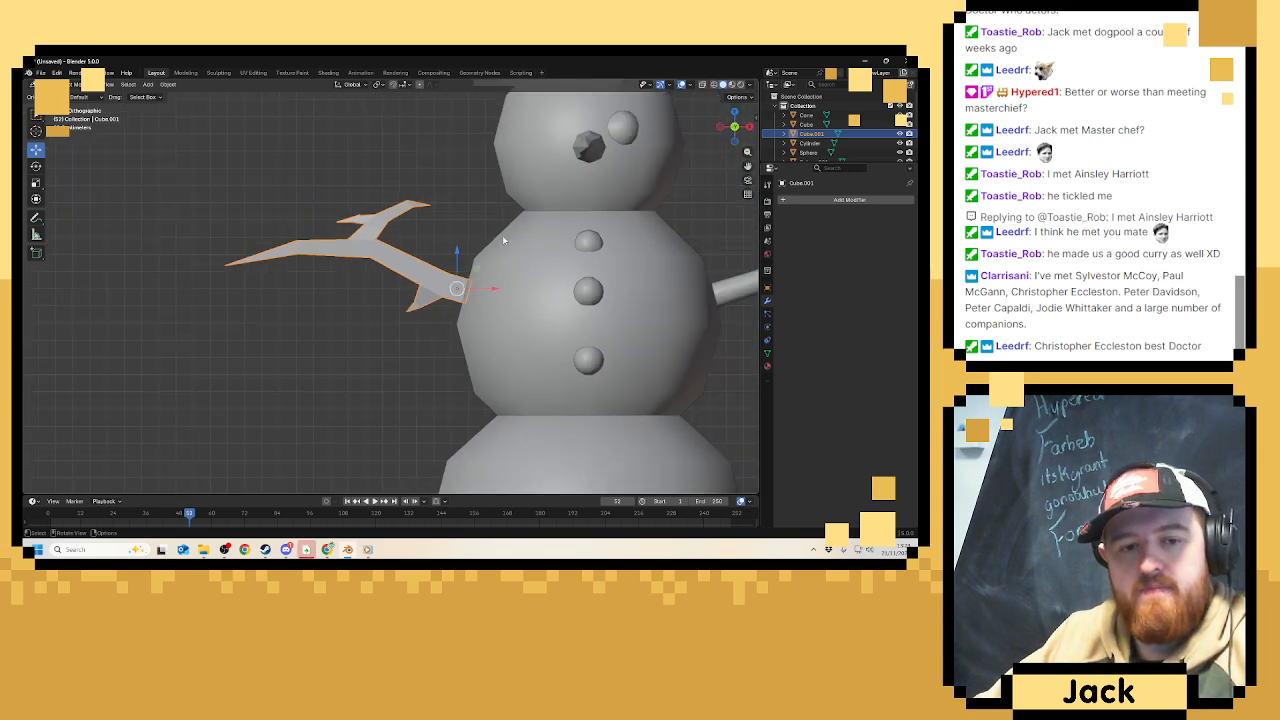
pyautogui.scroll(2, 505, 234)
pyautogui.scroll(2, 505, 234)
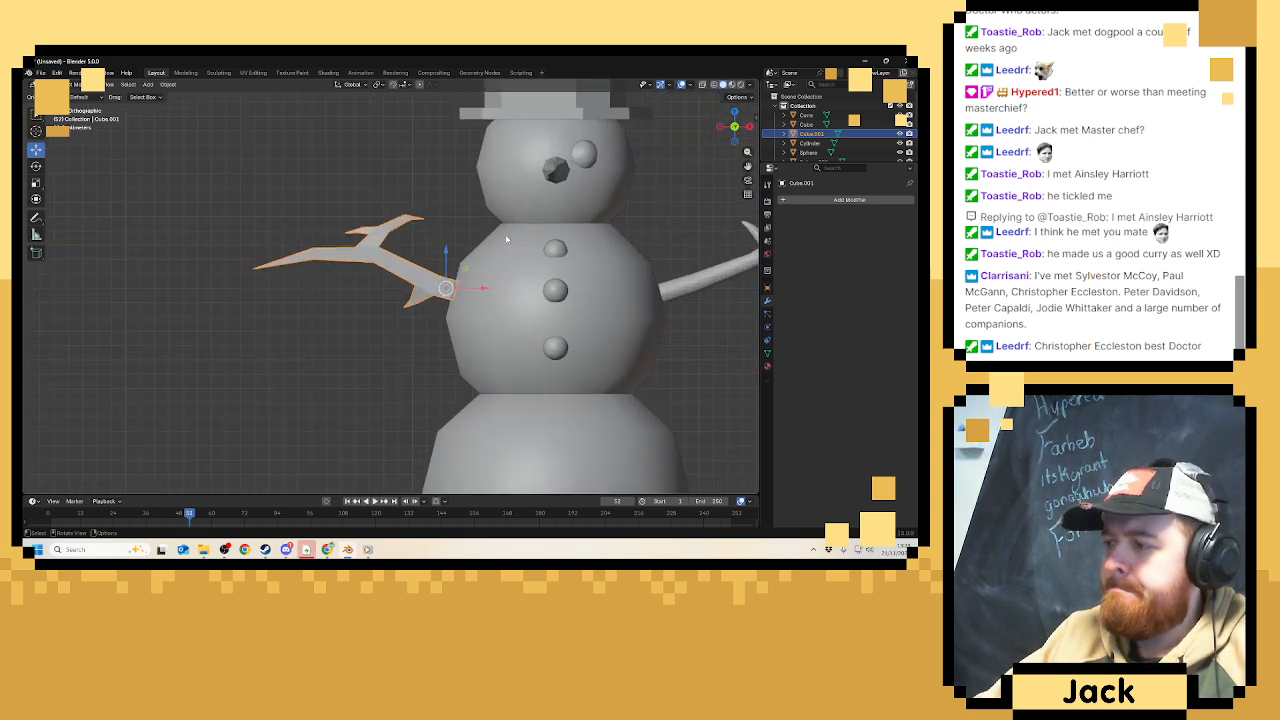
pyautogui.moveTo(436, 229); pyautogui.dragTo(440, 231, button='middle')
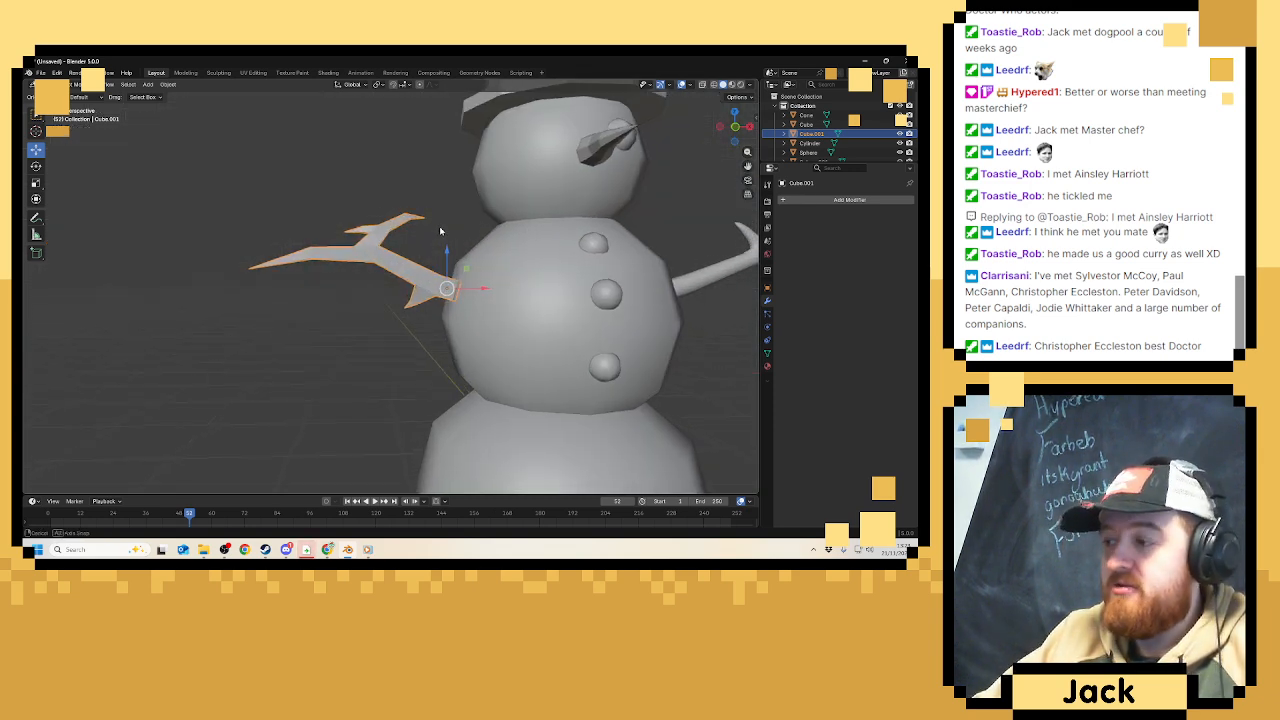
pyautogui.click(847, 201)
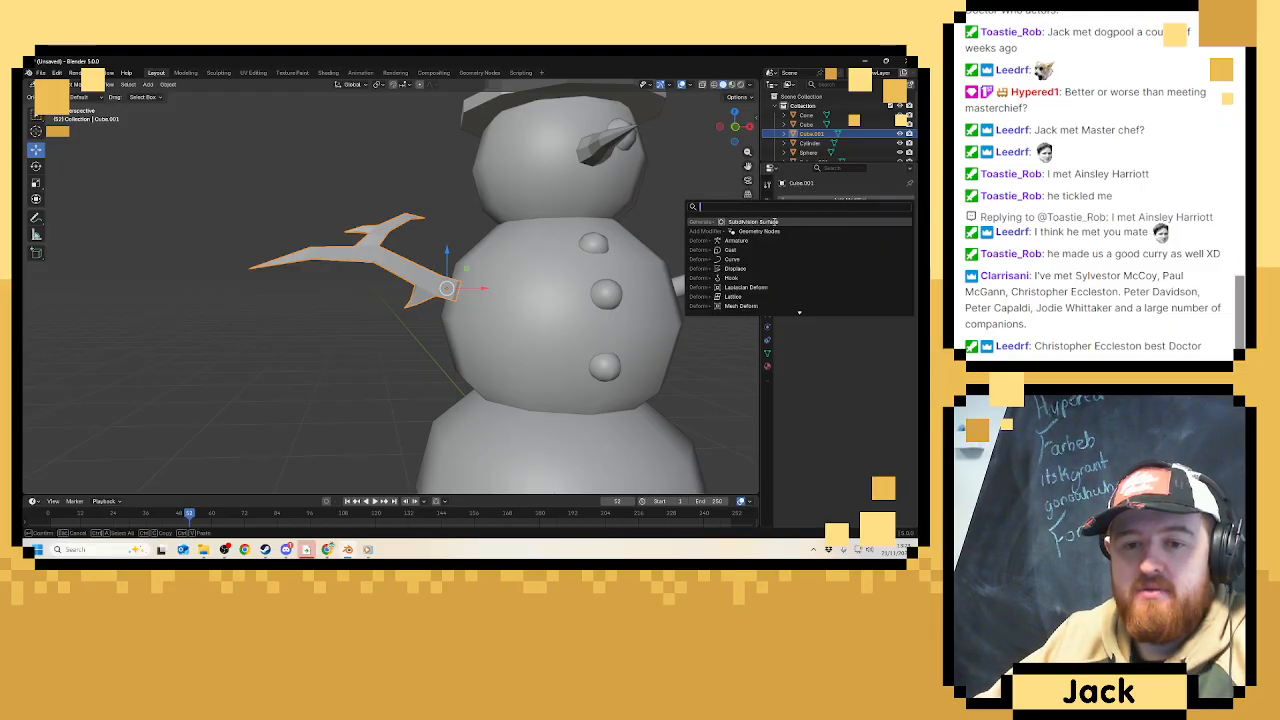
pyautogui.click(770, 221)
pyautogui.press('KP_Decimal')
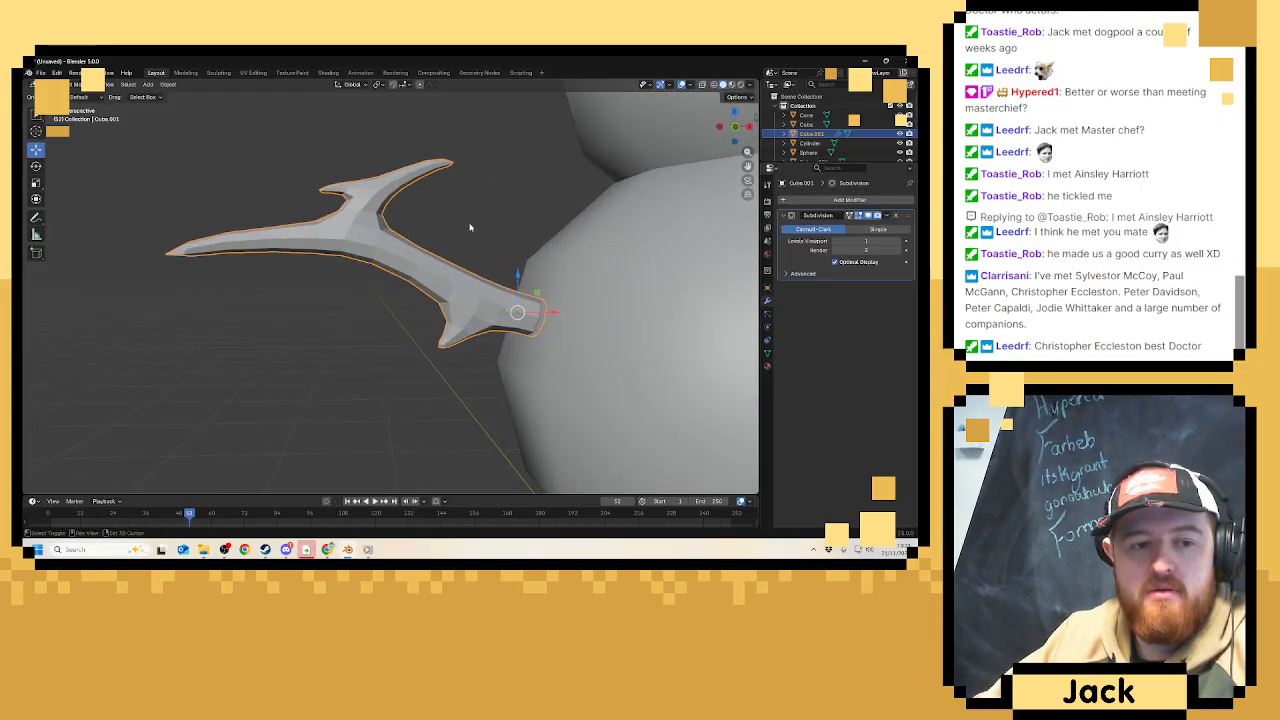
# Add a loop cut at the base of the upper branch and another at the base of the lower spur.
pyautogui.press('Tab')
pyautogui.scroll(2, 199, 264)
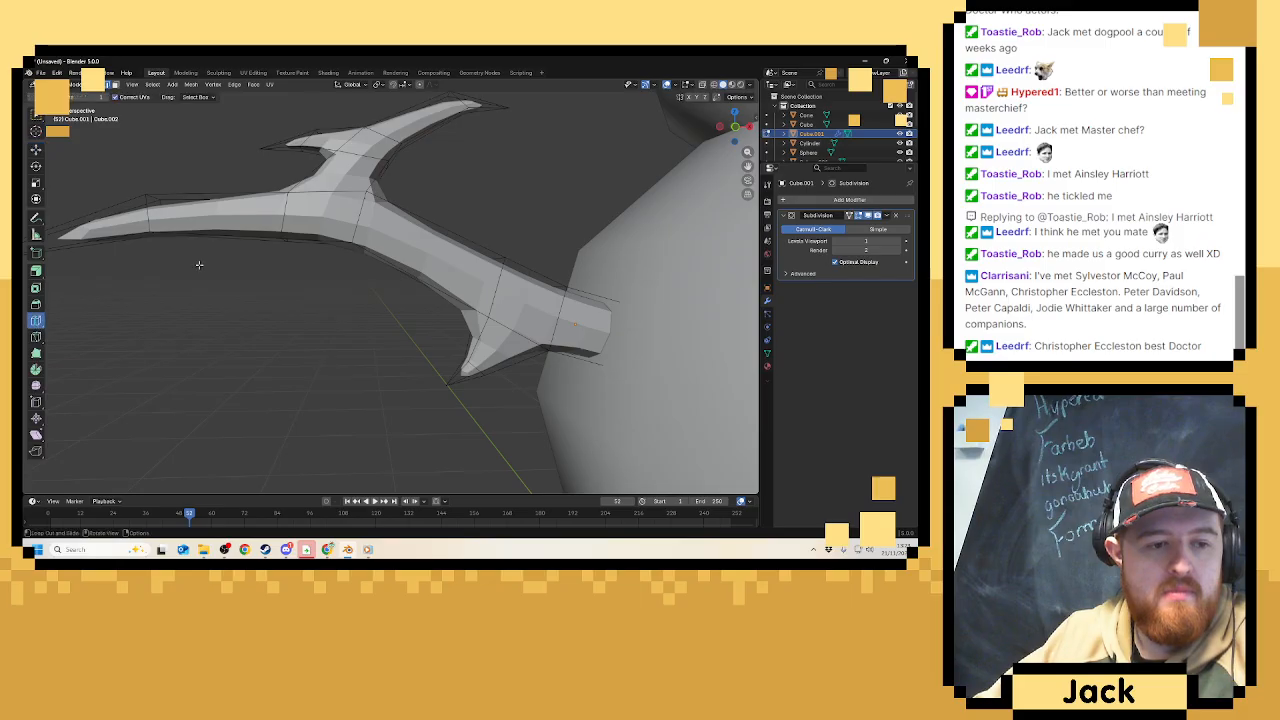
pyautogui.moveTo(199, 264); pyautogui.dragTo(280, 215, button='middle')
pyautogui.keyDown('alt'); pyautogui.click(300, 198); pyautogui.keyUp('alt')
pyautogui.press('g')
pyautogui.press('g')
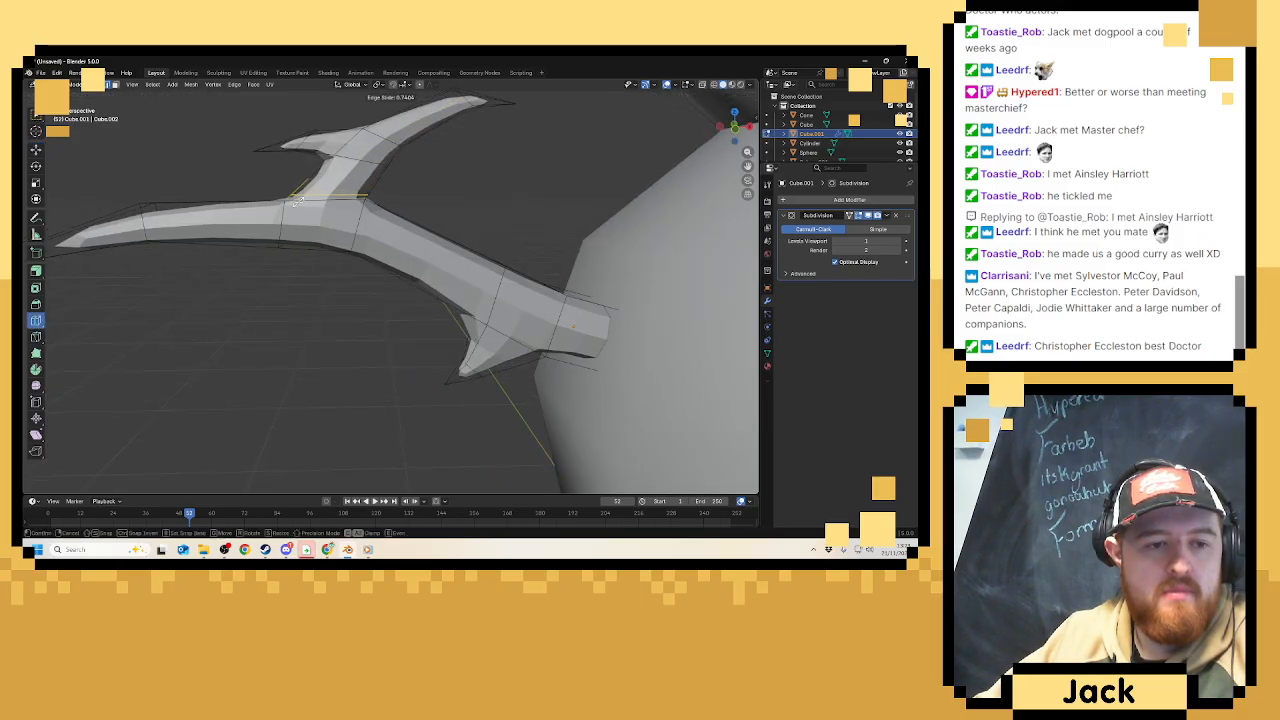
pyautogui.click(296, 200)
pyautogui.moveTo(312, 166); pyautogui.dragTo(324, 161)
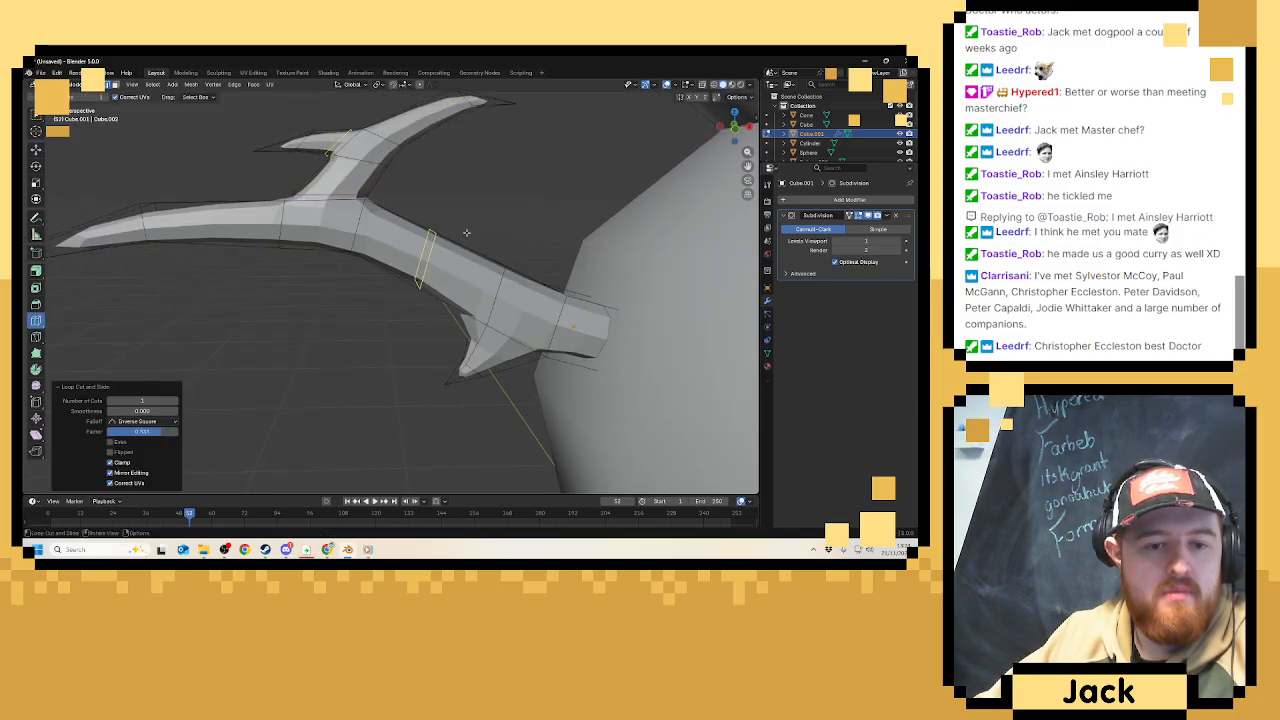
pyautogui.moveTo(489, 342); pyautogui.dragTo(492, 330)
pyautogui.click(492, 330)
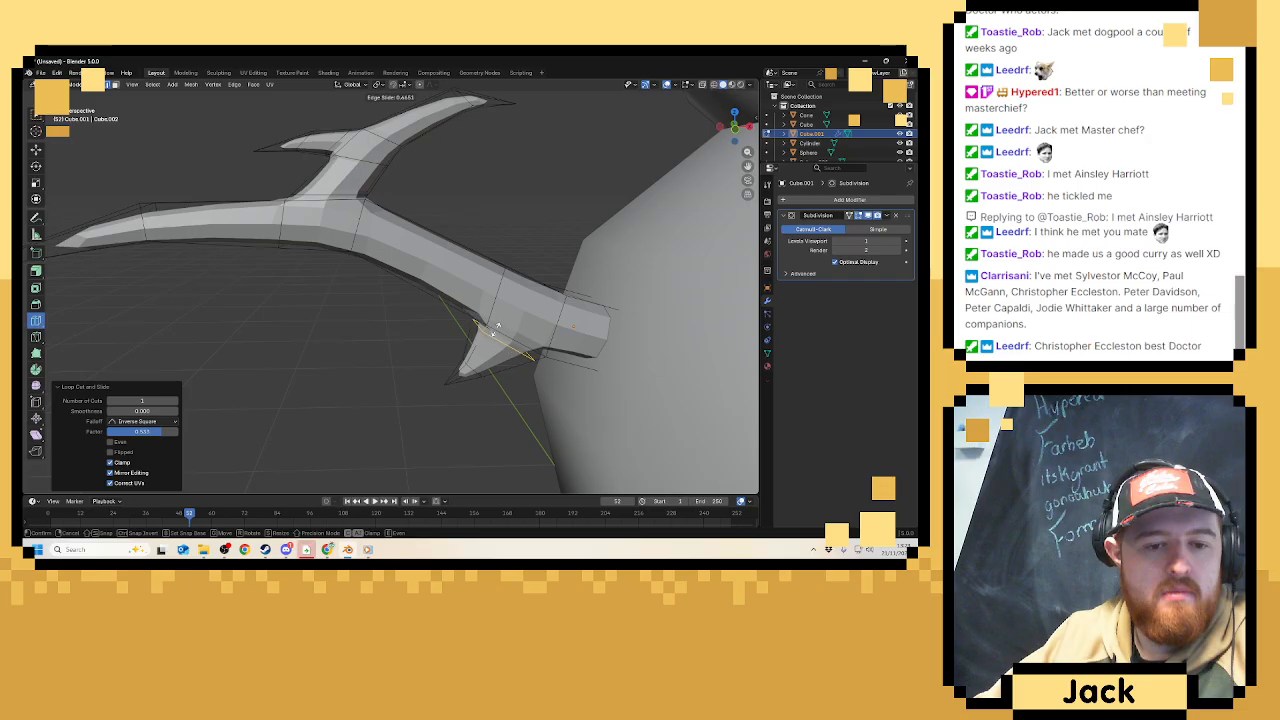
# Leave Edit Mode and apply smooth shading to the twig arm.
pyautogui.press('Tab')
pyautogui.press('Home')
pyautogui.moveTo(493, 280); pyautogui.dragTo(520, 269, button='middle')
pyautogui.scroll(5, 493, 269)
pyautogui.scroll(2, 493, 269)
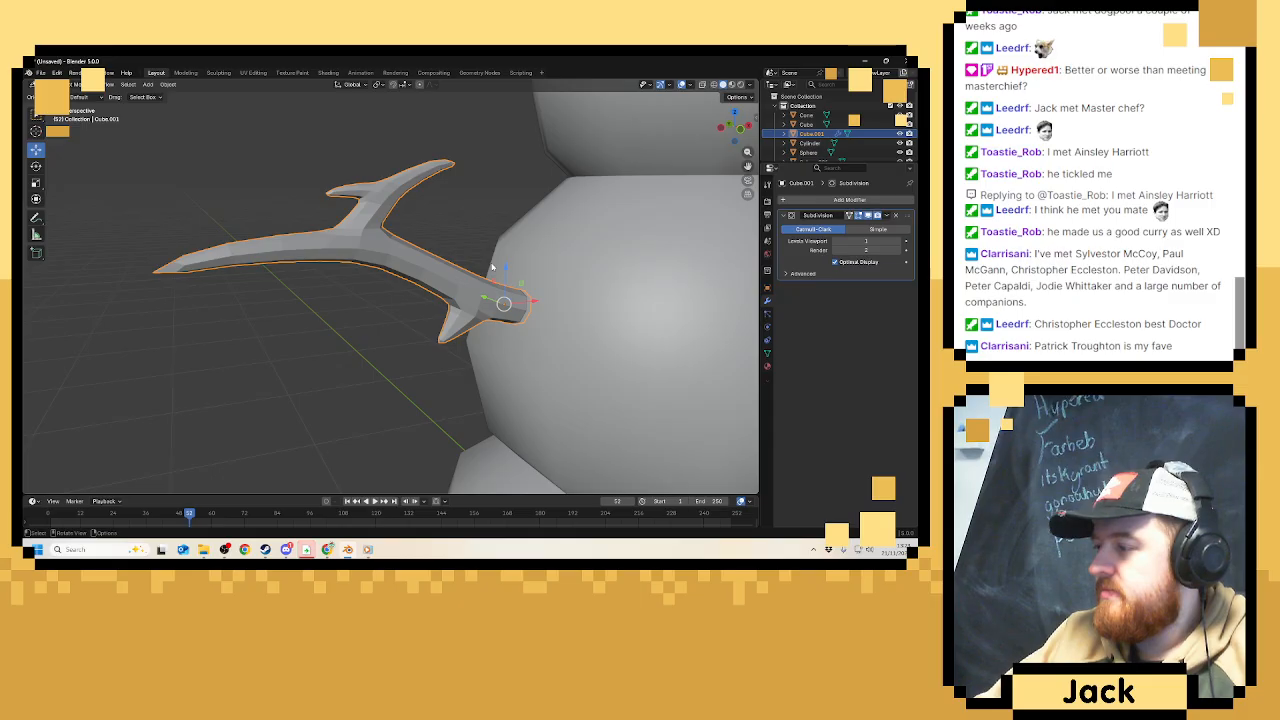
pyautogui.moveTo(491, 264); pyautogui.dragTo(446, 264, button='middle')
pyautogui.scroll(-5, 448, 264)
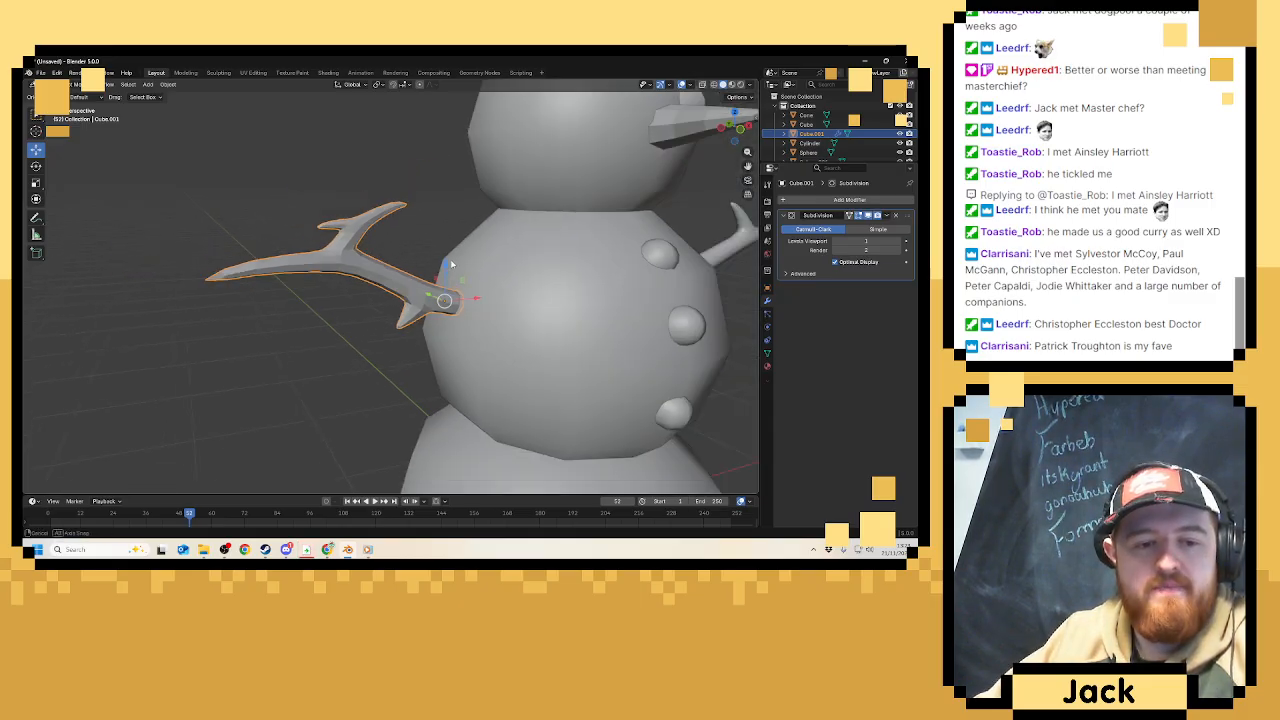
pyautogui.scroll(5, 440, 260)
pyautogui.rightClick(415, 283)
pyautogui.click(410, 280)
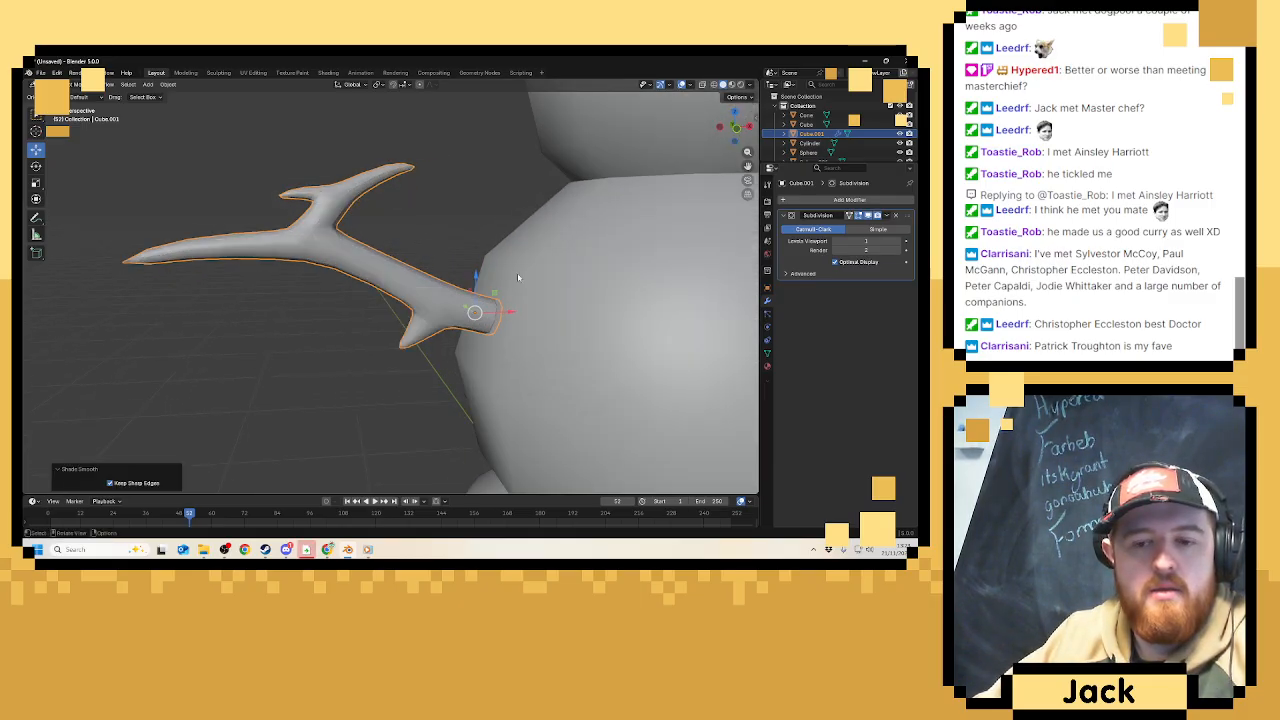
# Apply the arm's Subdivision modifier and enter Edit Mode on the resulting mesh.
pyautogui.click(886, 216)
pyautogui.click(878, 226)
pyautogui.press('Tab')
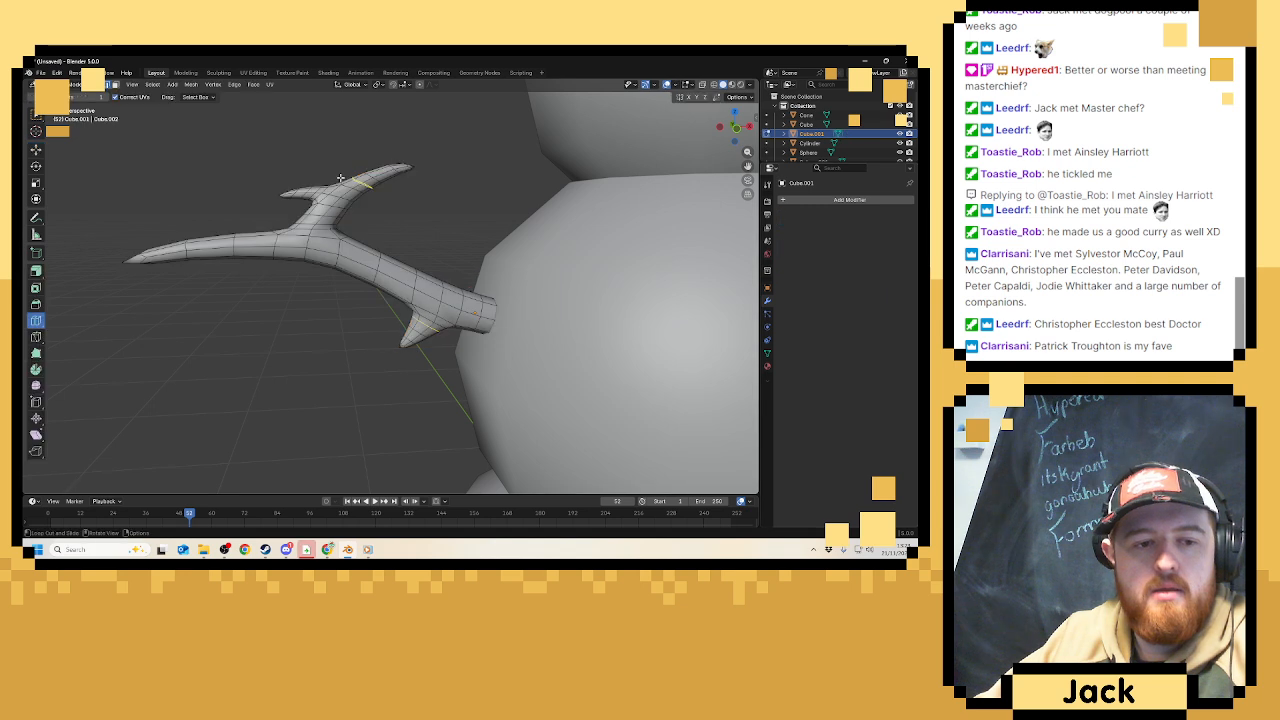
# Select the edge loops around the upper branch's base, the main arm's lower stretch, and the lower spur's base.
pyautogui.moveTo(80, 155); pyautogui.dragTo(102, 172, button='middle')
pyautogui.click(36, 149)
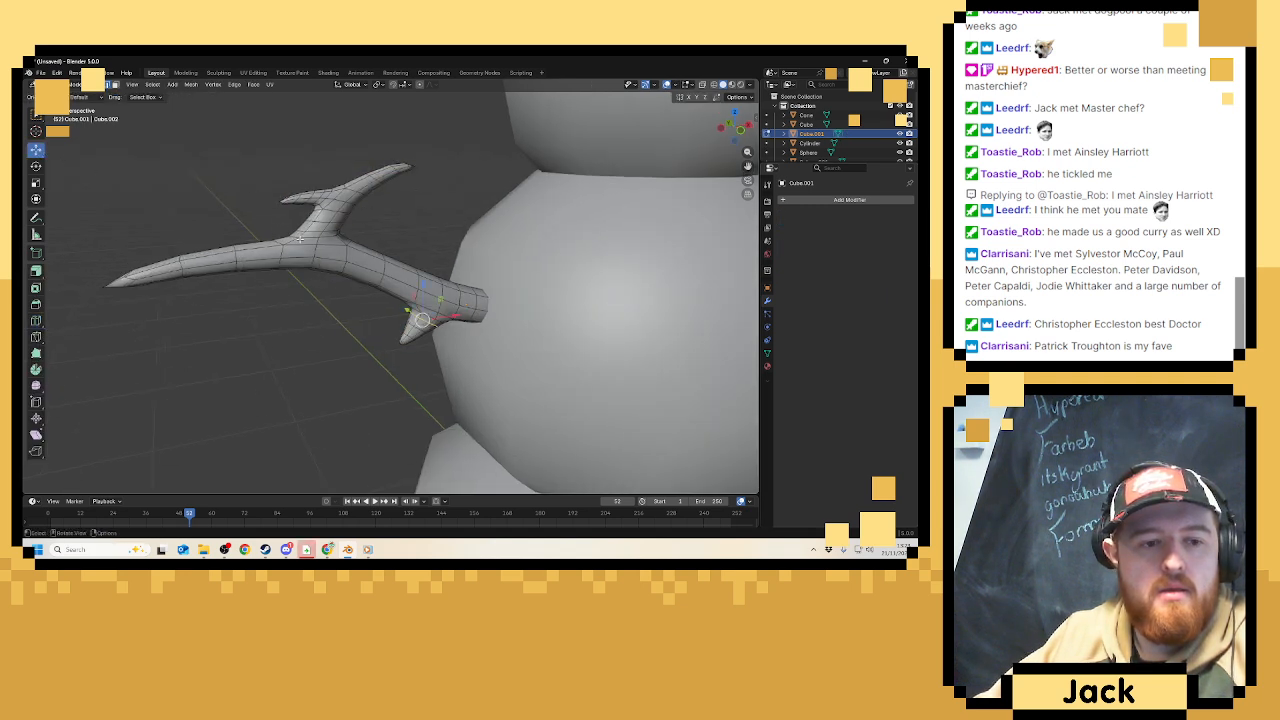
pyautogui.scroll(2, 296, 213)
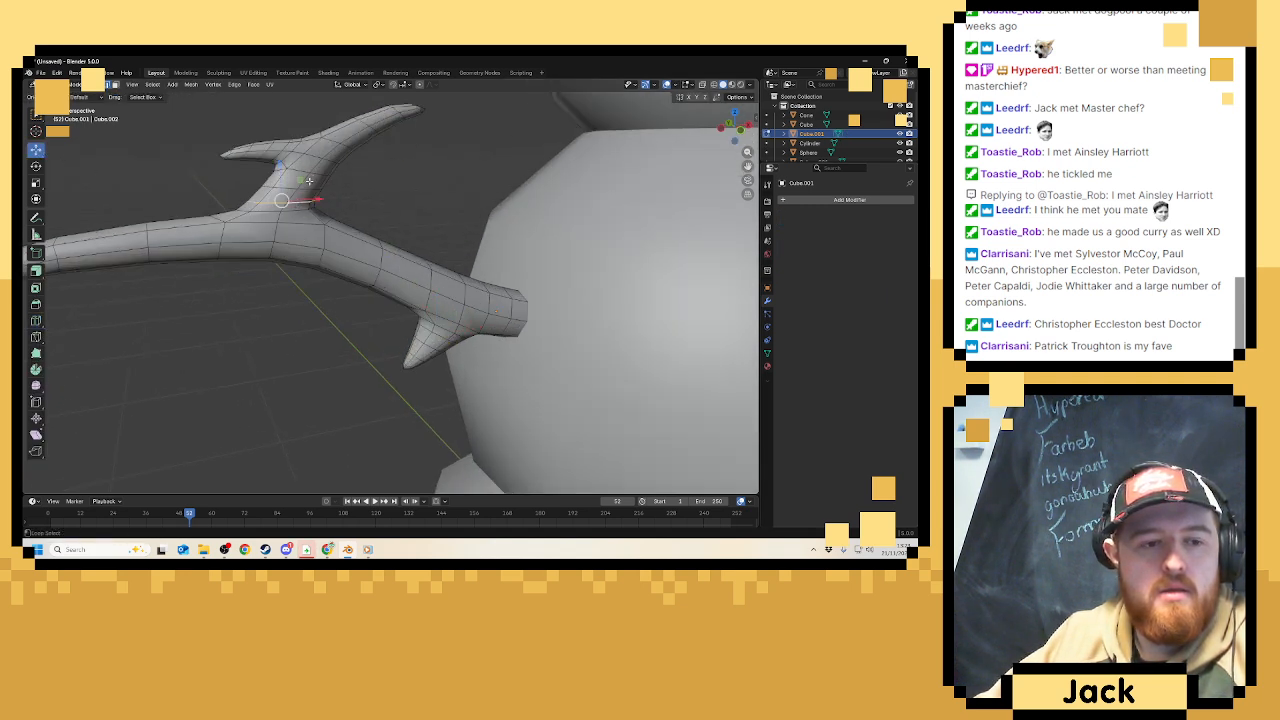
pyautogui.keyDown('alt'); pyautogui.click(297, 206); pyautogui.keyUp('alt')
pyautogui.keyDown('alt'); pyautogui.click(296, 200); pyautogui.keyUp('alt')
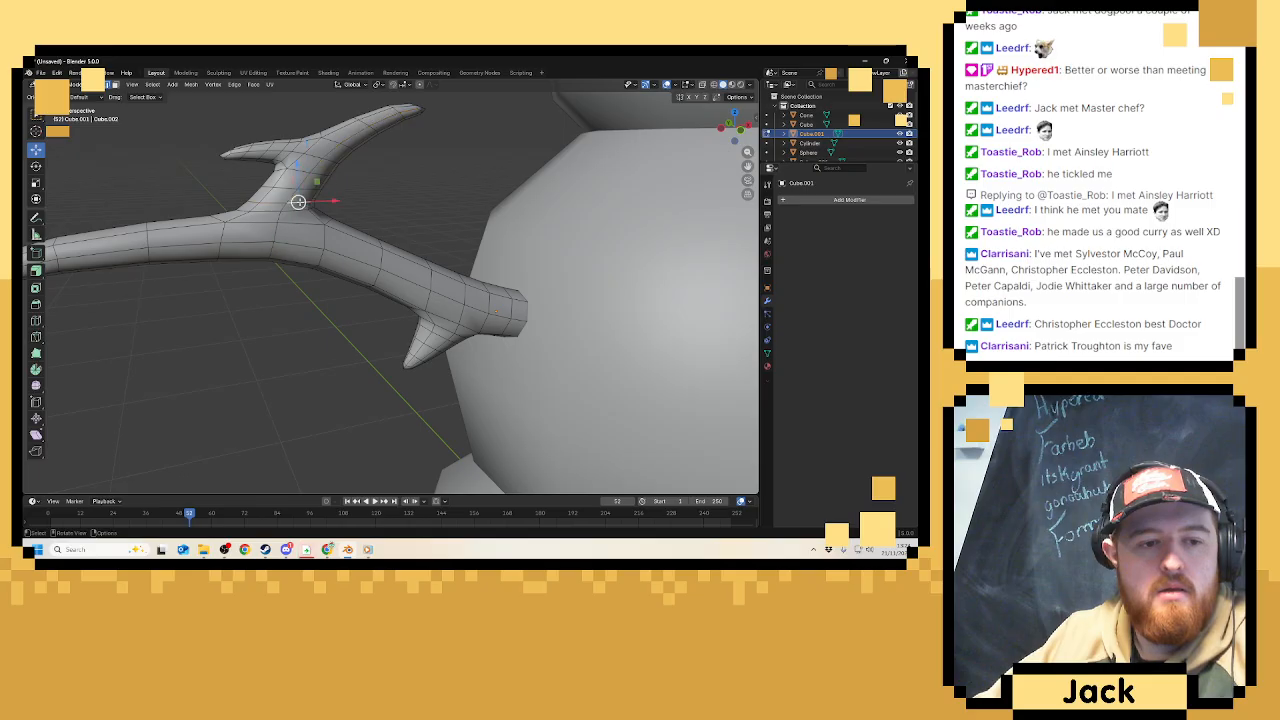
pyautogui.keyDown('alt'); pyautogui.click(382, 263); pyautogui.keyUp('alt')
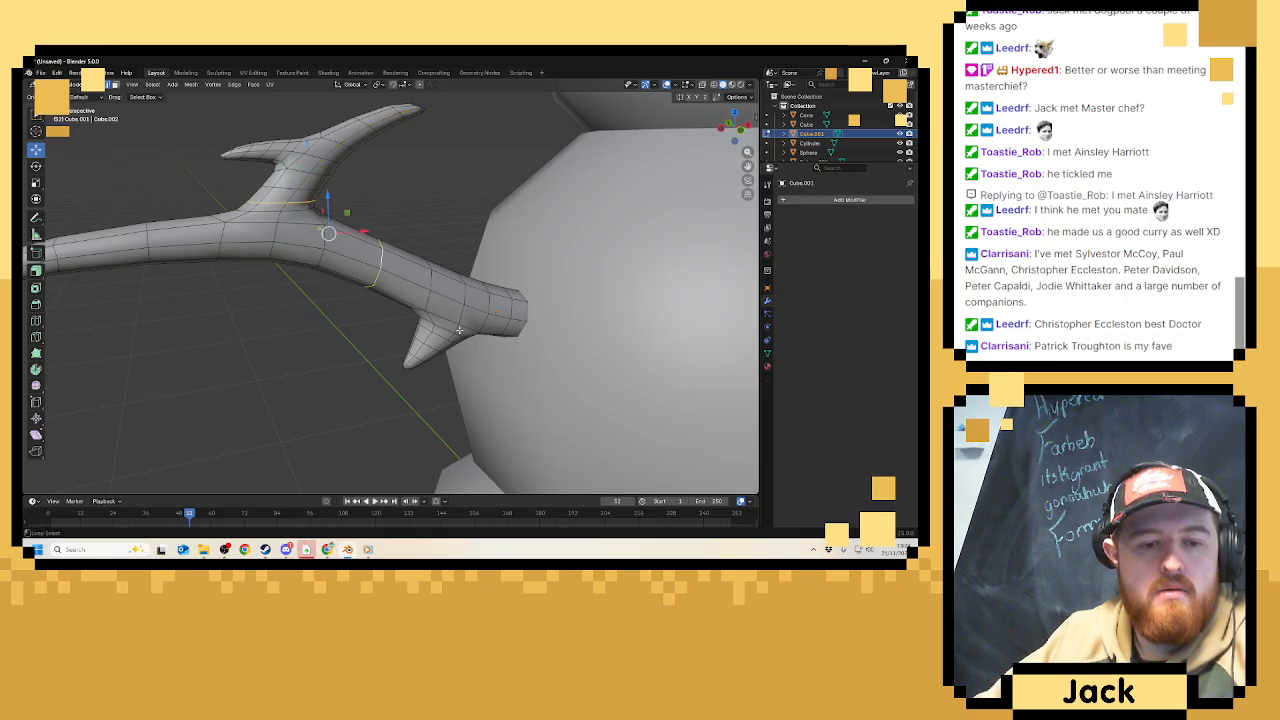
pyautogui.moveTo(459, 330); pyautogui.dragTo(448, 319, button='middle')
pyautogui.keyDown('alt'); pyautogui.click(430, 342); pyautogui.keyUp('alt')
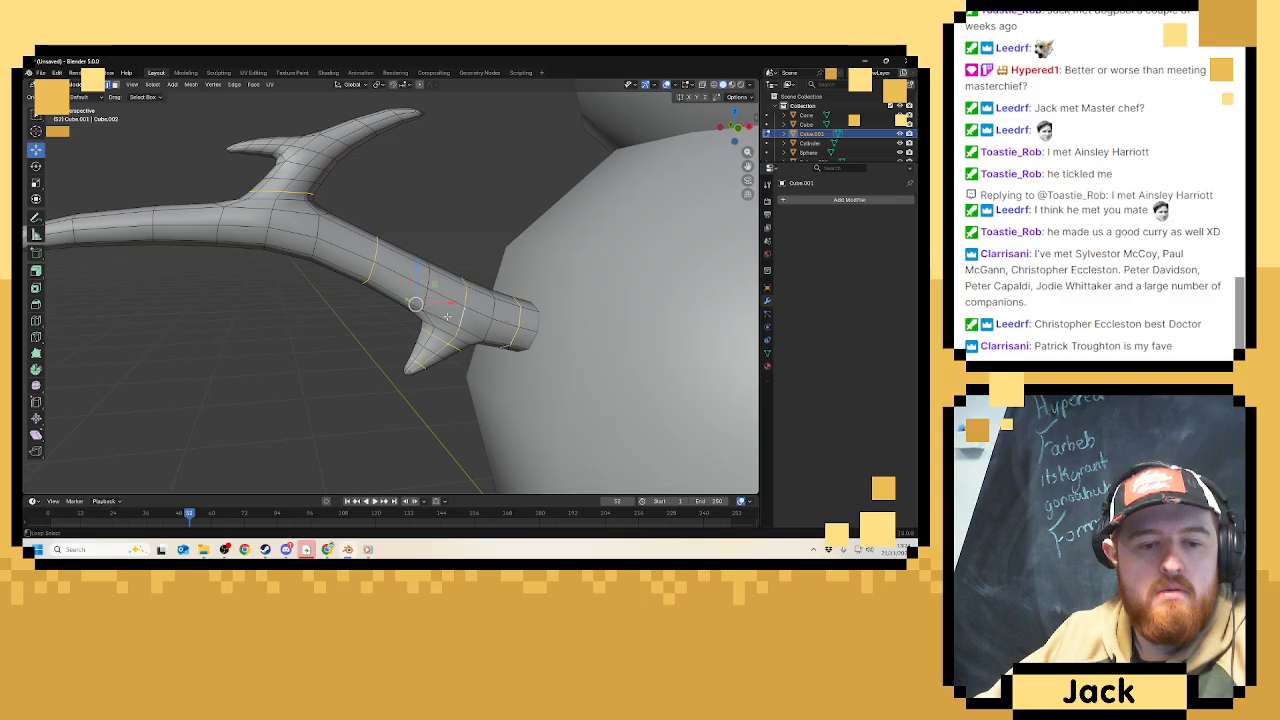
# Try to dissolve the selected loops together with the lengthwise edge loops along the main arm, upper branch and side twig, leaving Edit Mode.
pyautogui.moveTo(447, 316); pyautogui.dragTo(487, 270, button='middle')
pyautogui.keyDown('alt'); pyautogui.keyDown('shift'); pyautogui.click(487, 262); pyautogui.keyUp('shift'); pyautogui.keyUp('alt')
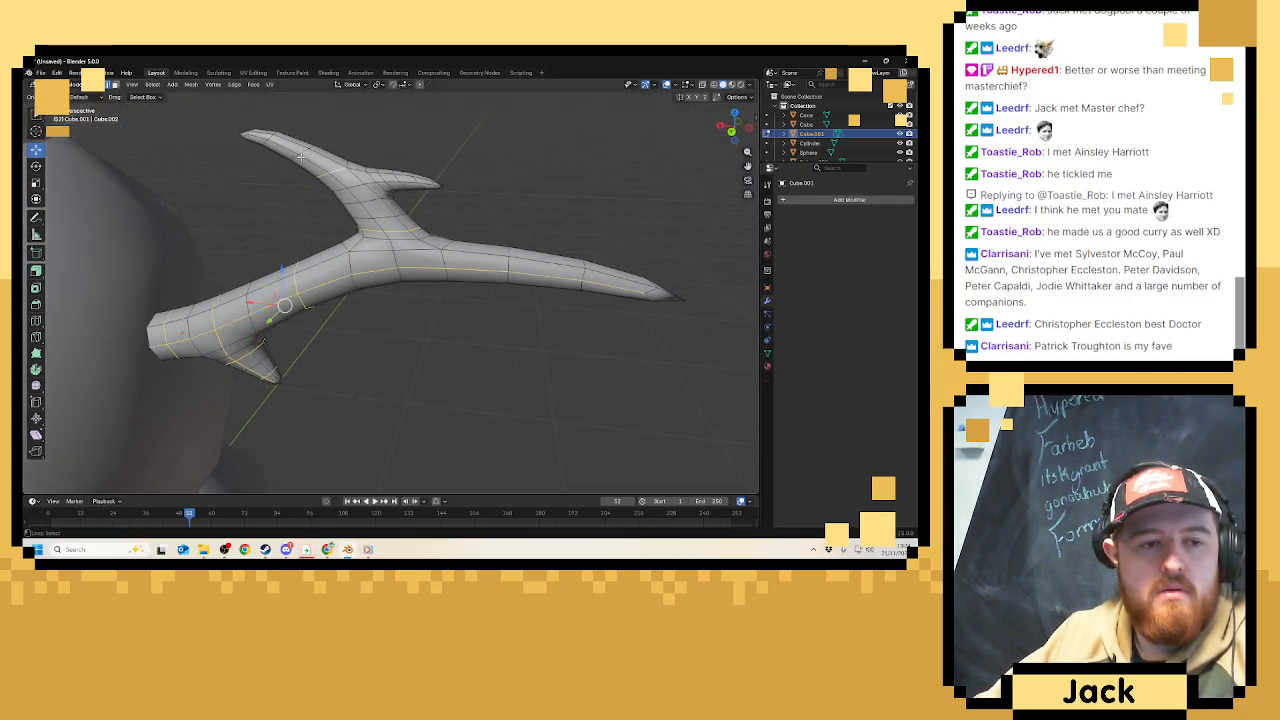
pyautogui.keyDown('alt'); pyautogui.keyDown('shift'); pyautogui.click(270, 145); pyautogui.keyUp('shift'); pyautogui.keyUp('alt')
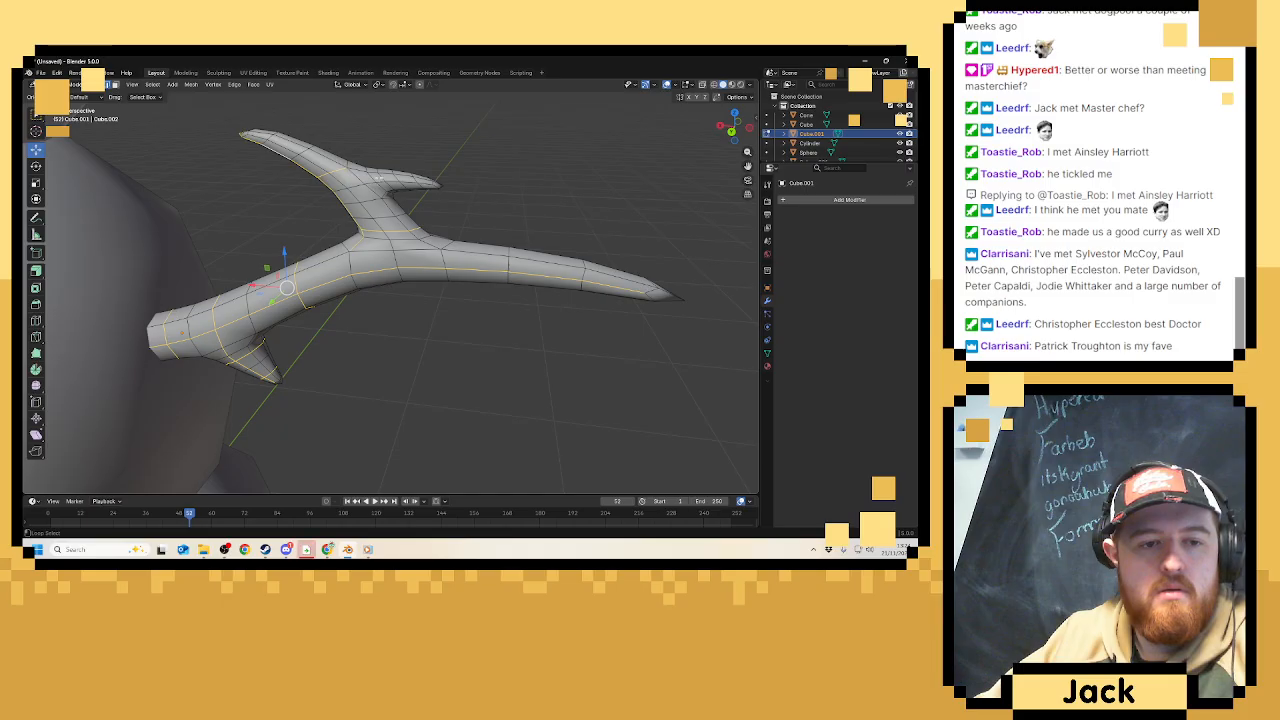
pyautogui.keyDown('alt'); pyautogui.keyDown('shift'); pyautogui.click(418, 181); pyautogui.keyUp('shift'); pyautogui.keyUp('alt')
pyautogui.press('x')
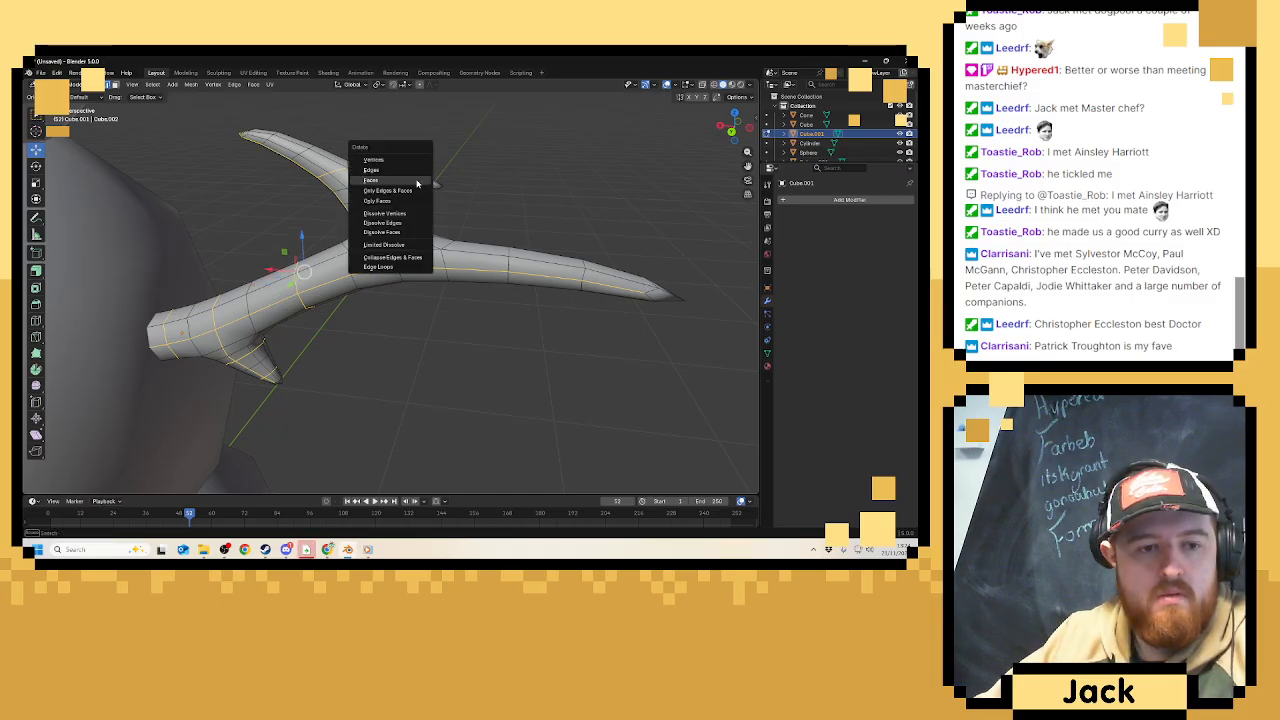
pyautogui.click(400, 223)
pyautogui.press('Tab')
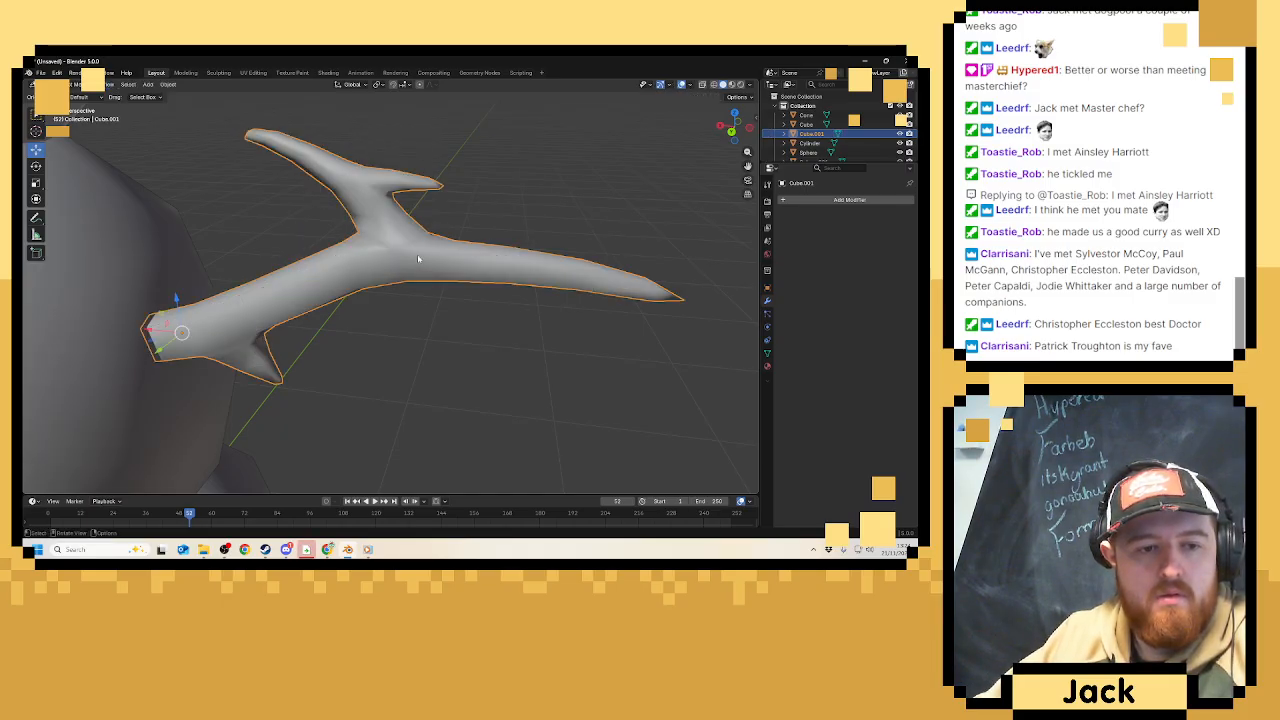
# Undo the dissolving of the twig arm's edge loops.
pyautogui.scroll(-3, 418, 258)
pyautogui.moveTo(426, 266); pyautogui.dragTo(440, 257, button='middle')
pyautogui.hotkey('ctrl', 'z')
pyautogui.hotkey('ctrl', 'z')
pyautogui.press('Tab')
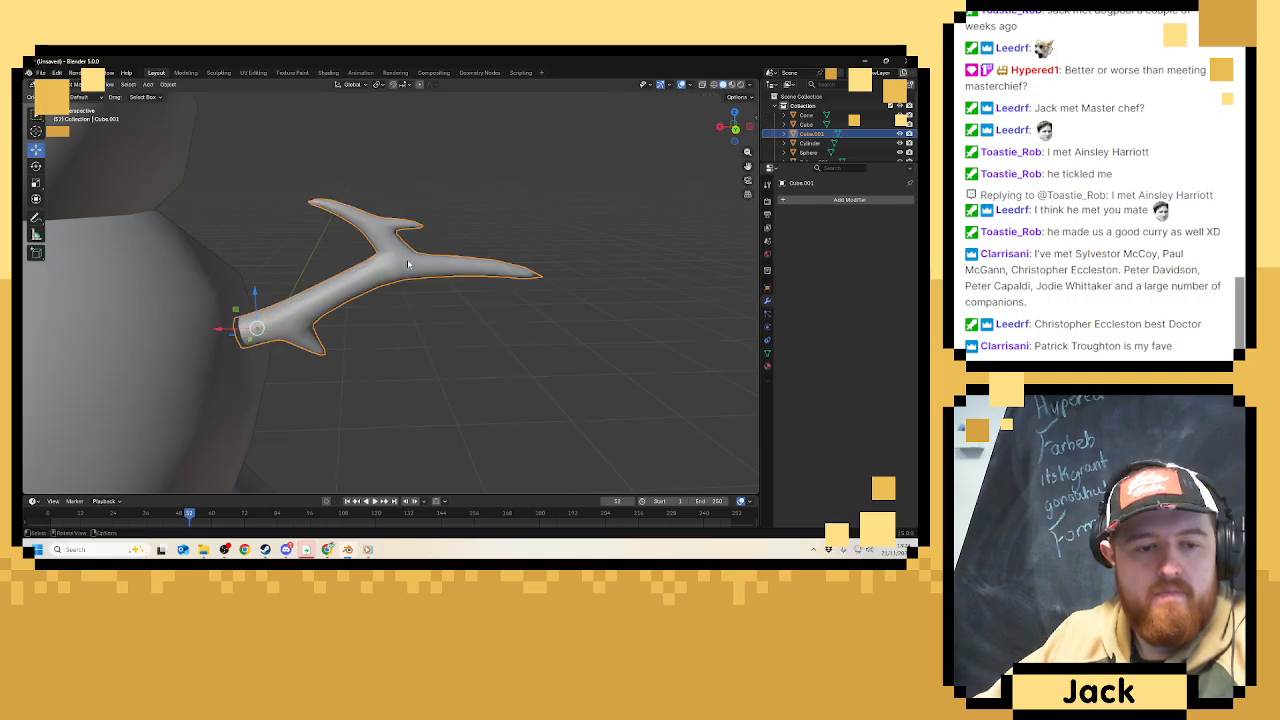
# Isolate the twig arm in Local View, enter Edit Mode, and select a lengthwise edge loop along the main arm.
pyautogui.press('/')
pyautogui.press('Tab')
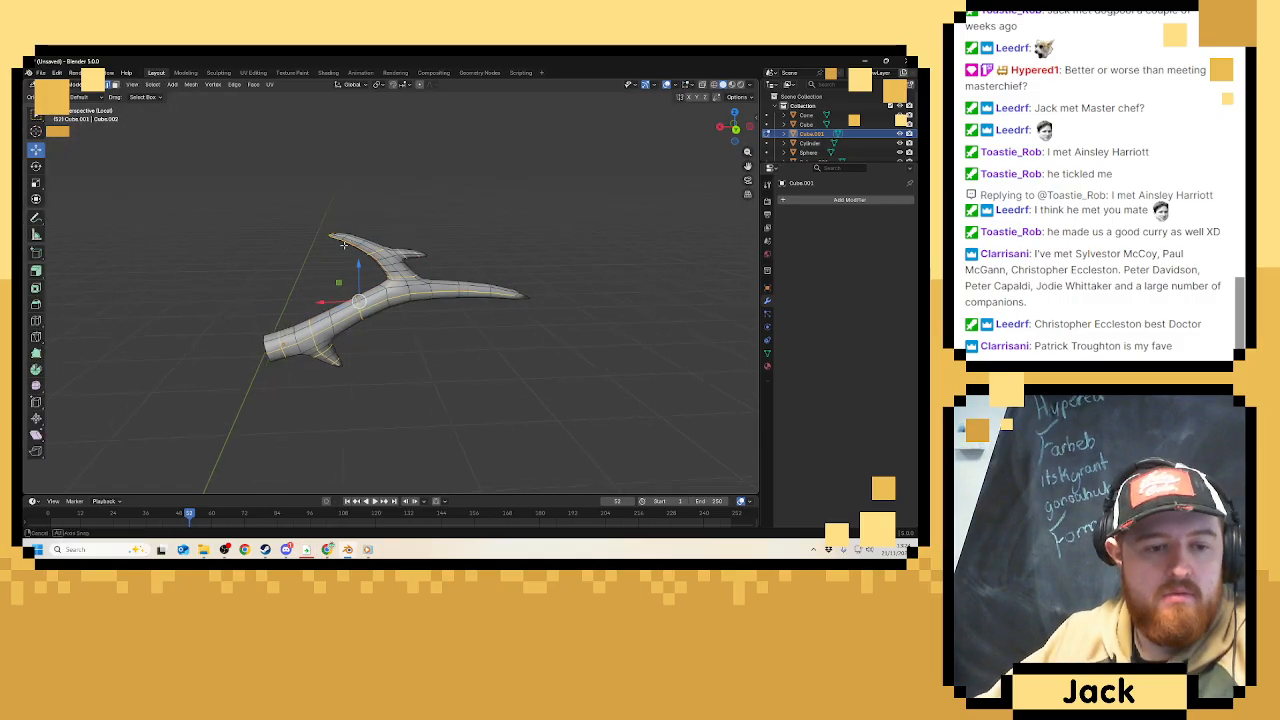
pyautogui.moveTo(300, 270); pyautogui.dragTo(466, 269, button='middle')
pyautogui.scroll(2, 466, 269)
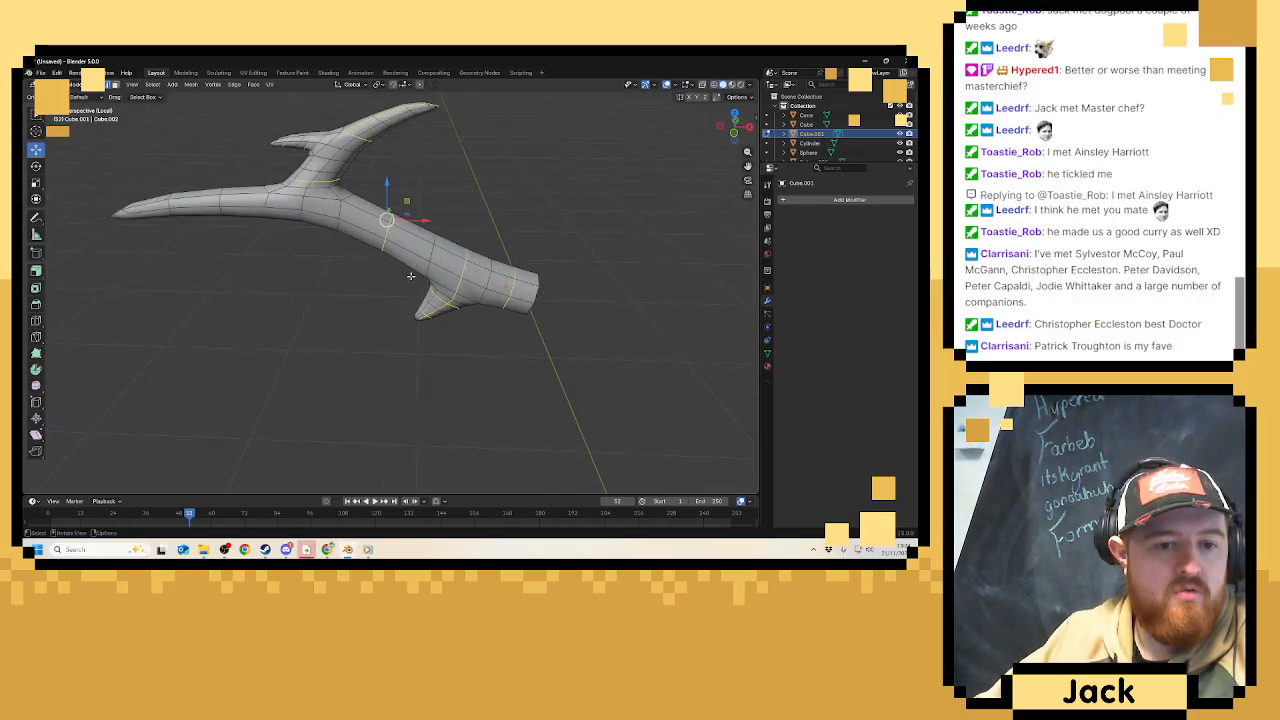
pyautogui.keyDown('shift'); pyautogui.rightClick(521, 298); pyautogui.keyUp('shift')
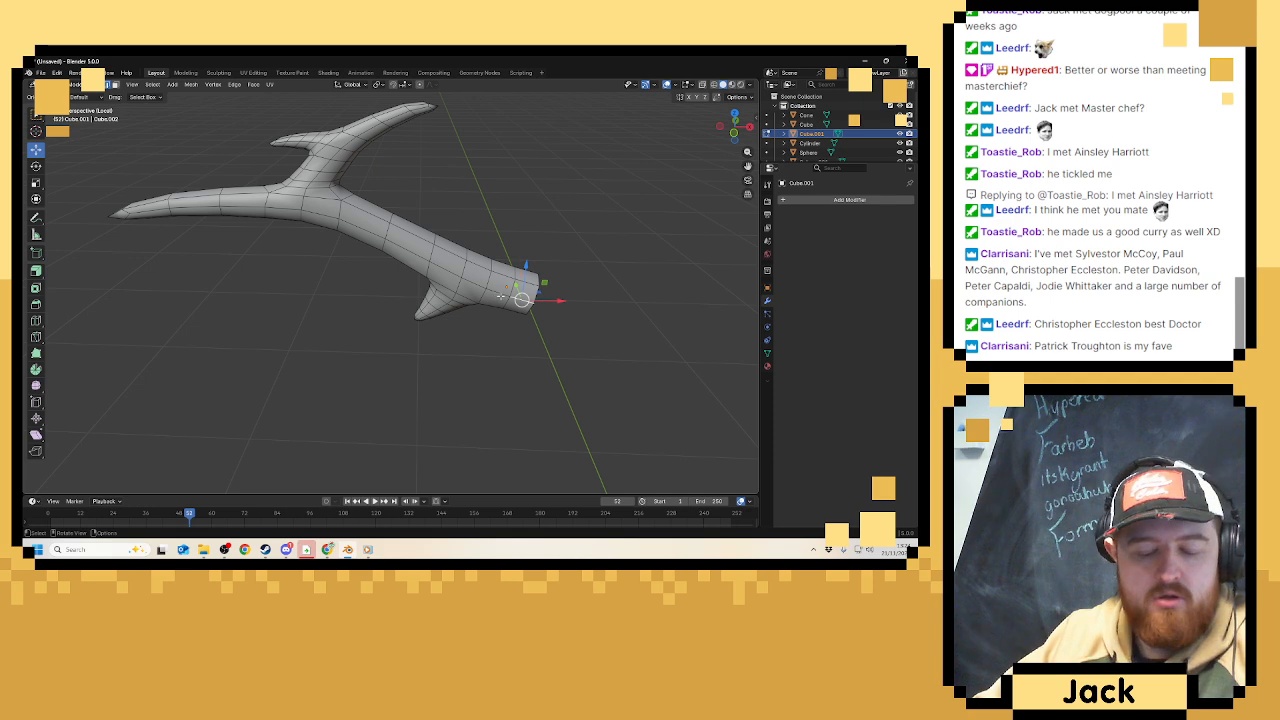
pyautogui.keyDown('alt'); pyautogui.click(490, 290); pyautogui.keyUp('alt')
pyautogui.moveTo(276, 220)
pyautogui.mouseDown(button='middle')
pyautogui.moveTo(510, 220)
pyautogui.moveTo(527, 233)
pyautogui.moveTo(515, 233)
pyautogui.mouseUp(button='middle')
# In wireframe view with vertex selection, merge the main arm's tip vertices at center and return to solid view.
pyautogui.click(714, 85)
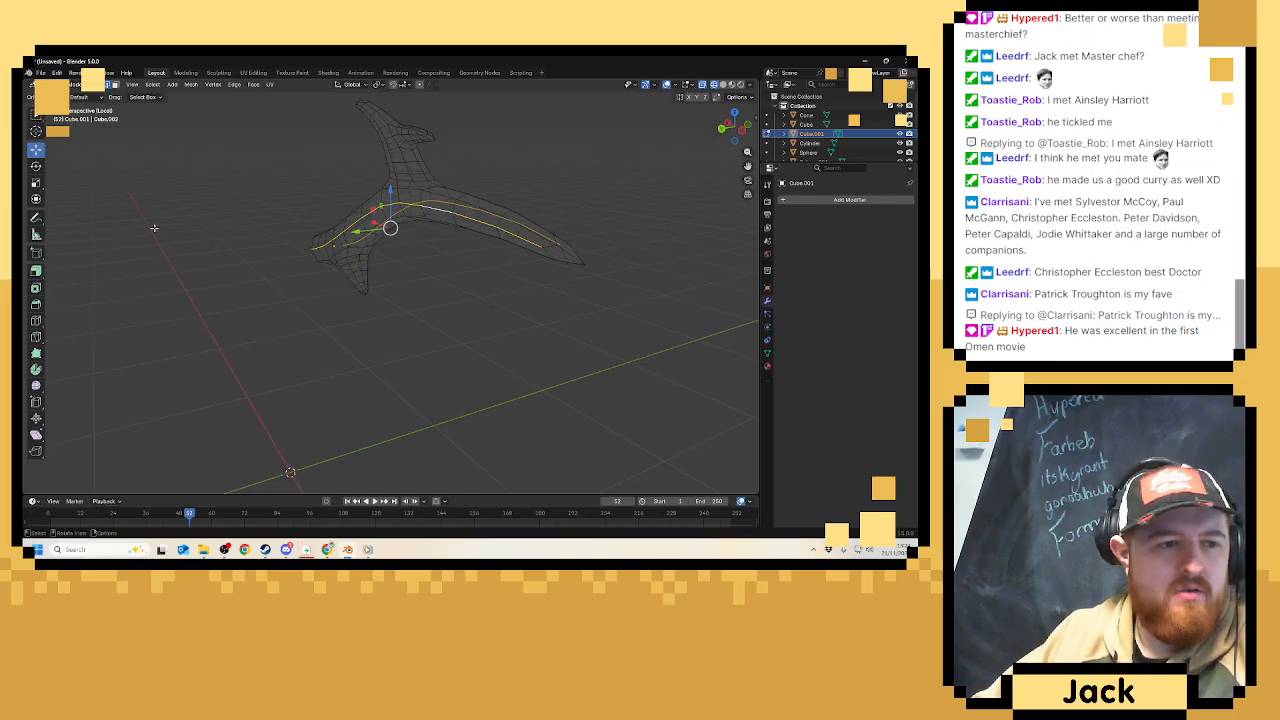
pyautogui.click(99, 84)
pyautogui.moveTo(642, 306); pyautogui.dragTo(668, 230, button='middle')
pyautogui.moveTo(669, 219); pyautogui.dragTo(511, 237)
pyautogui.moveTo(580, 184); pyautogui.dragTo(517, 265)
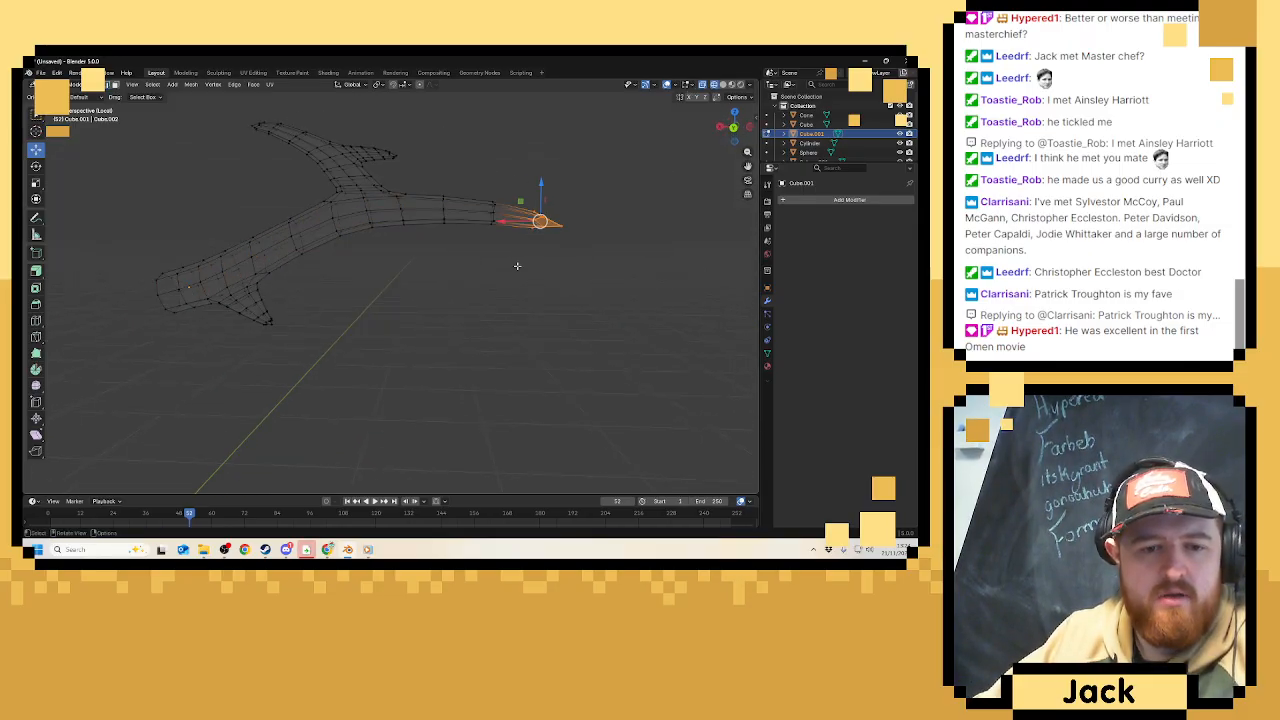
pyautogui.press('m')
pyautogui.click(515, 262)
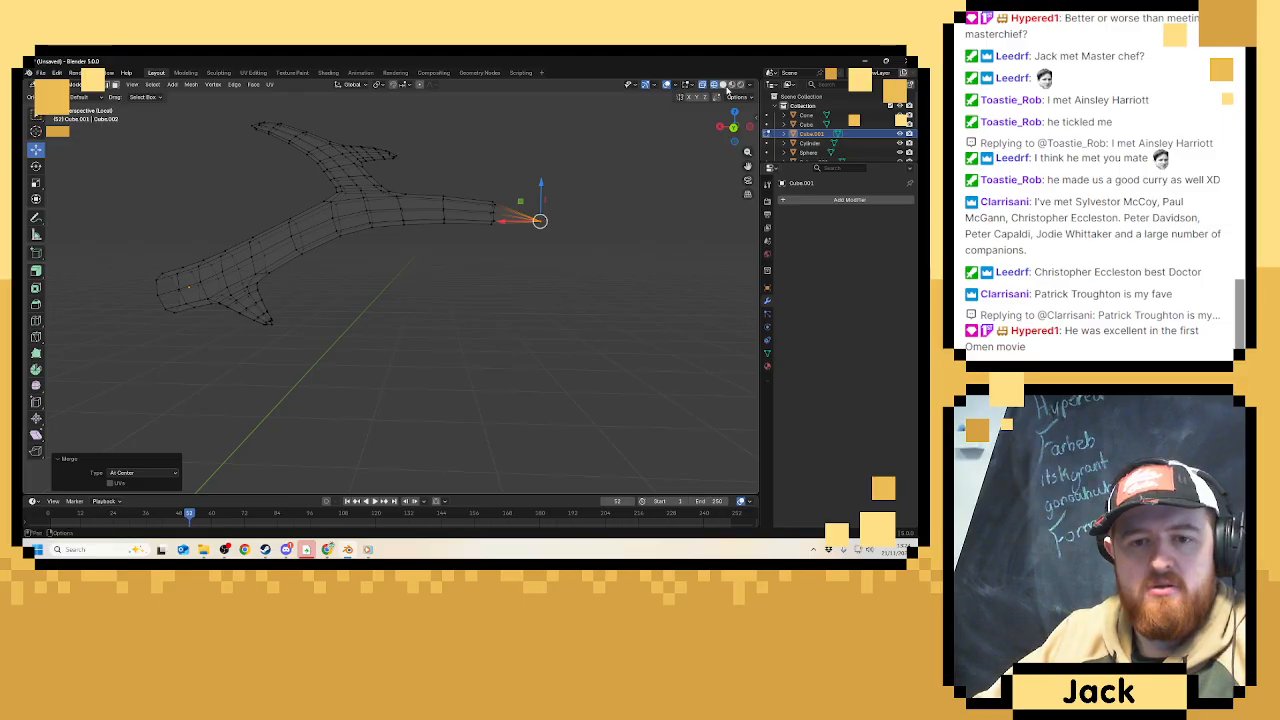
pyautogui.click(723, 85)
# Merge the upper branch's tip vertices at center in wireframe view and move the merged vertex outward to sharpen the point.
pyautogui.scroll(-3, 390, 262)
pyautogui.scroll(3, 300, 262)
pyautogui.moveTo(281, 262)
pyautogui.keyDown('shift'); pyautogui.mouseDown(button='middle')
pyautogui.moveTo(410, 272)
pyautogui.moveTo(580, 370)
pyautogui.mouseUp(button='middle'); pyautogui.keyUp('shift')
pyautogui.scroll(3, 684, 442)
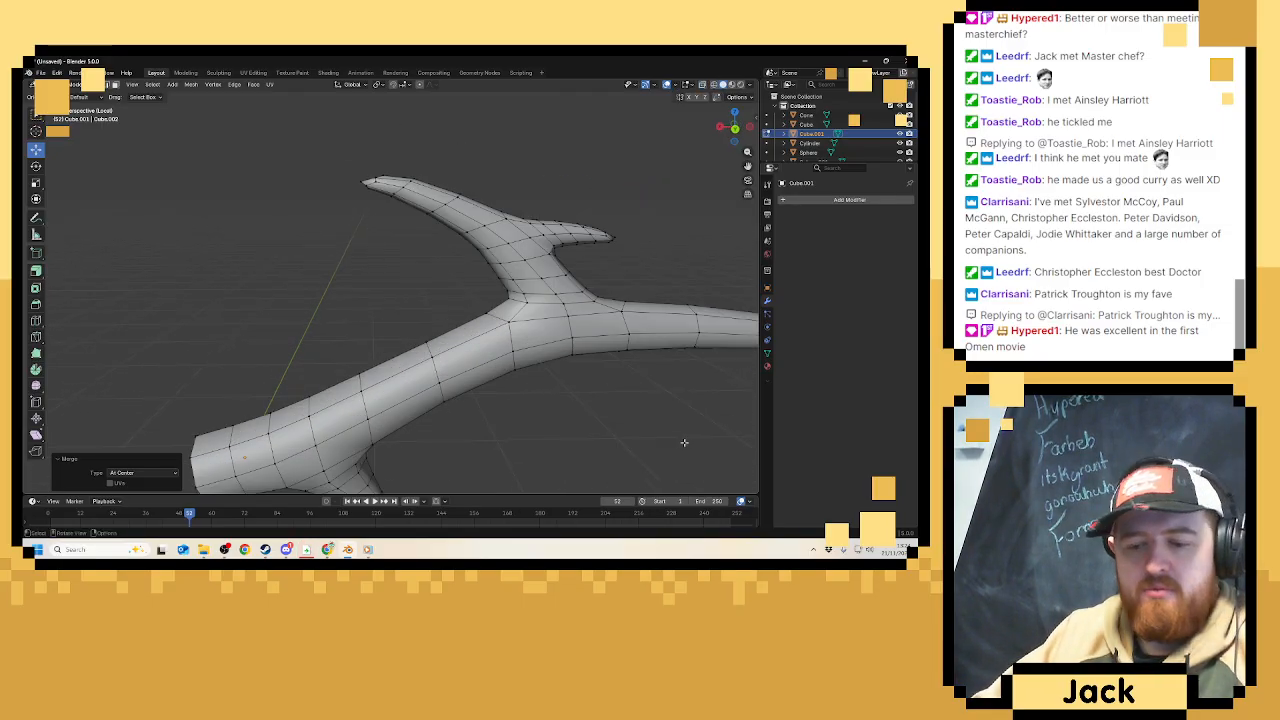
pyautogui.moveTo(555, 304); pyautogui.dragTo(434, 260, button='middle')
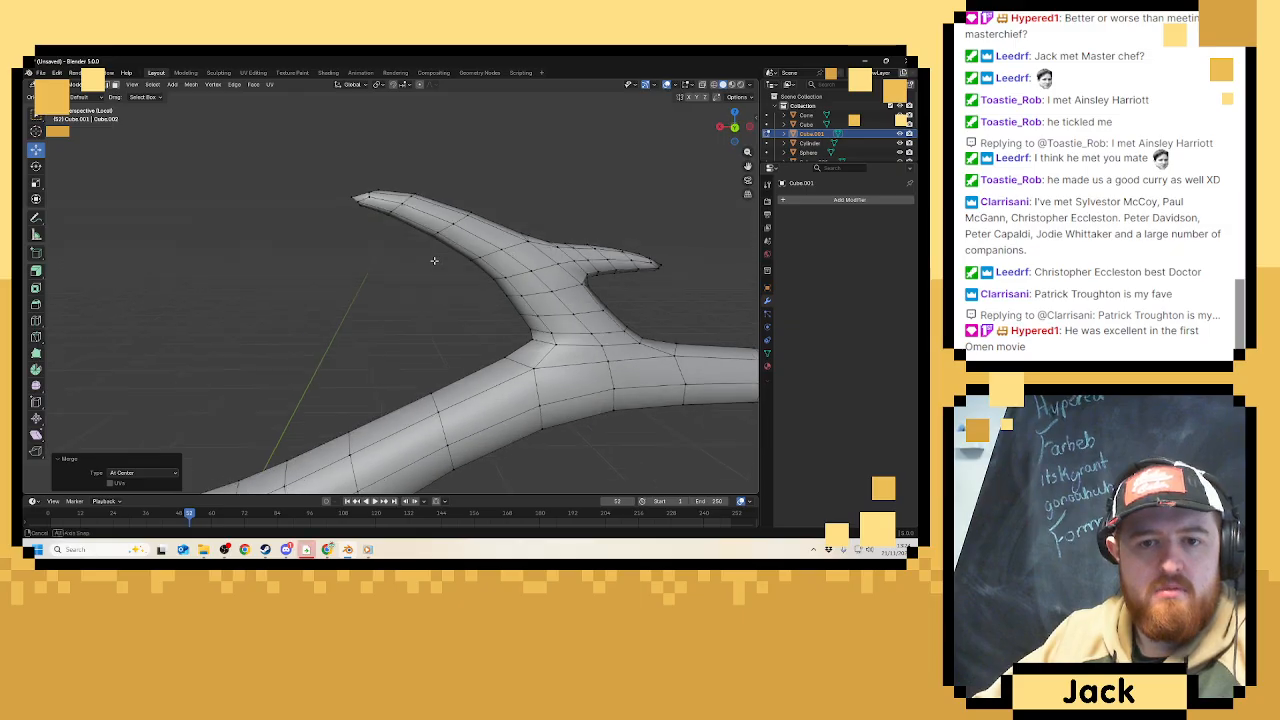
pyautogui.click(713, 85)
pyautogui.moveTo(271, 147); pyautogui.dragTo(380, 242)
pyautogui.press('m')
pyautogui.click(377, 227)
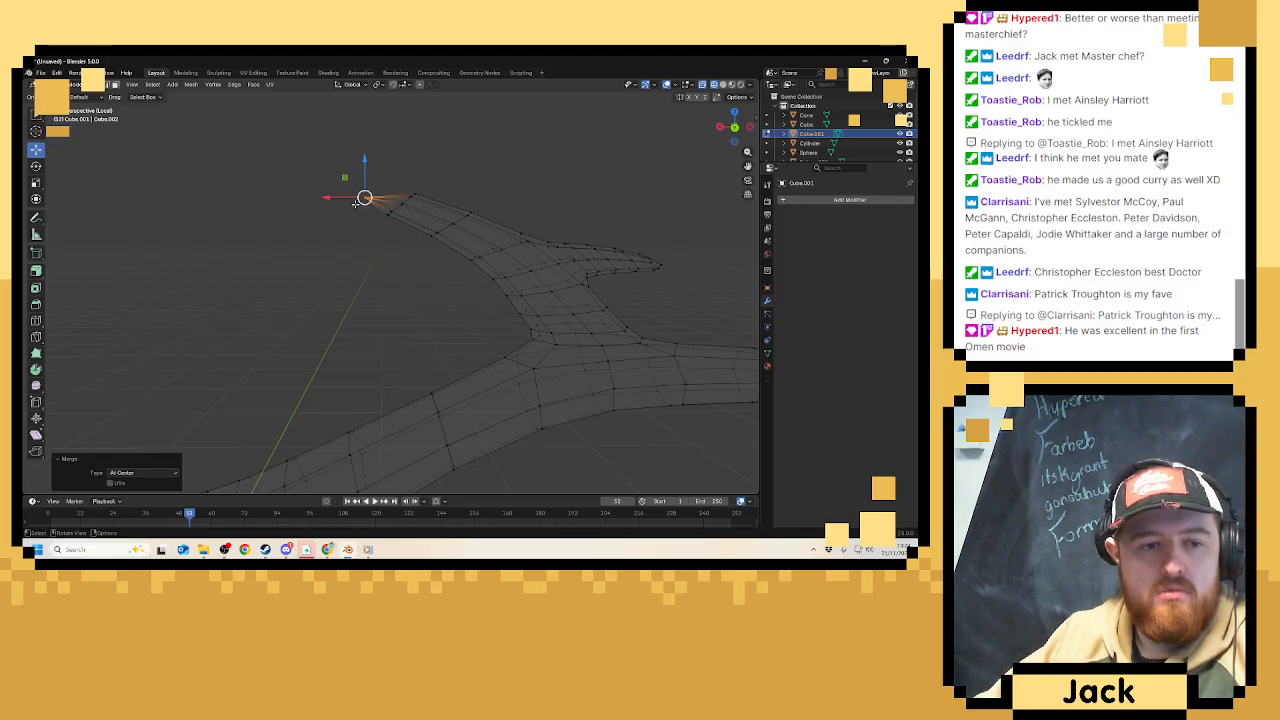
pyautogui.press('g')
pyautogui.click(390, 220)
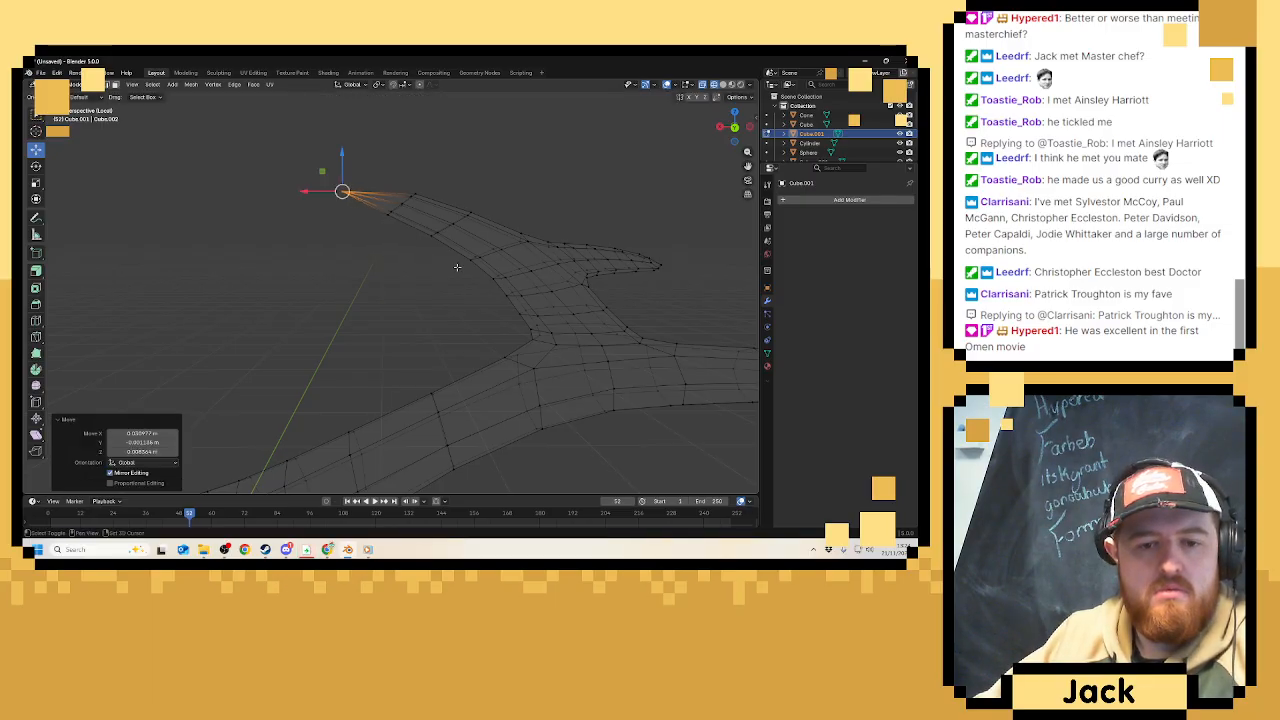
# Merge the tip vertices of the upper branch's side twig at center and move the resulting point outward.
pyautogui.scroll(-6, 352, 246)
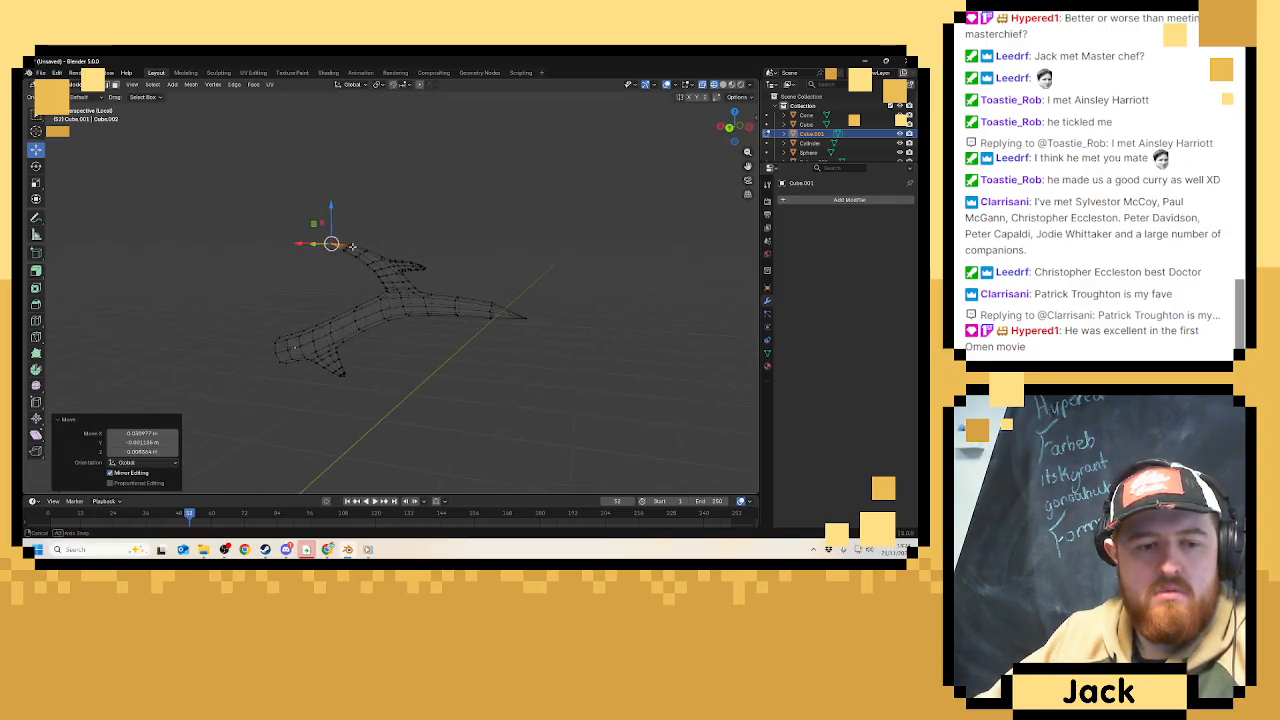
pyautogui.moveTo(352, 246); pyautogui.dragTo(378, 251, button='middle')
pyautogui.scroll(8, 408, 257)
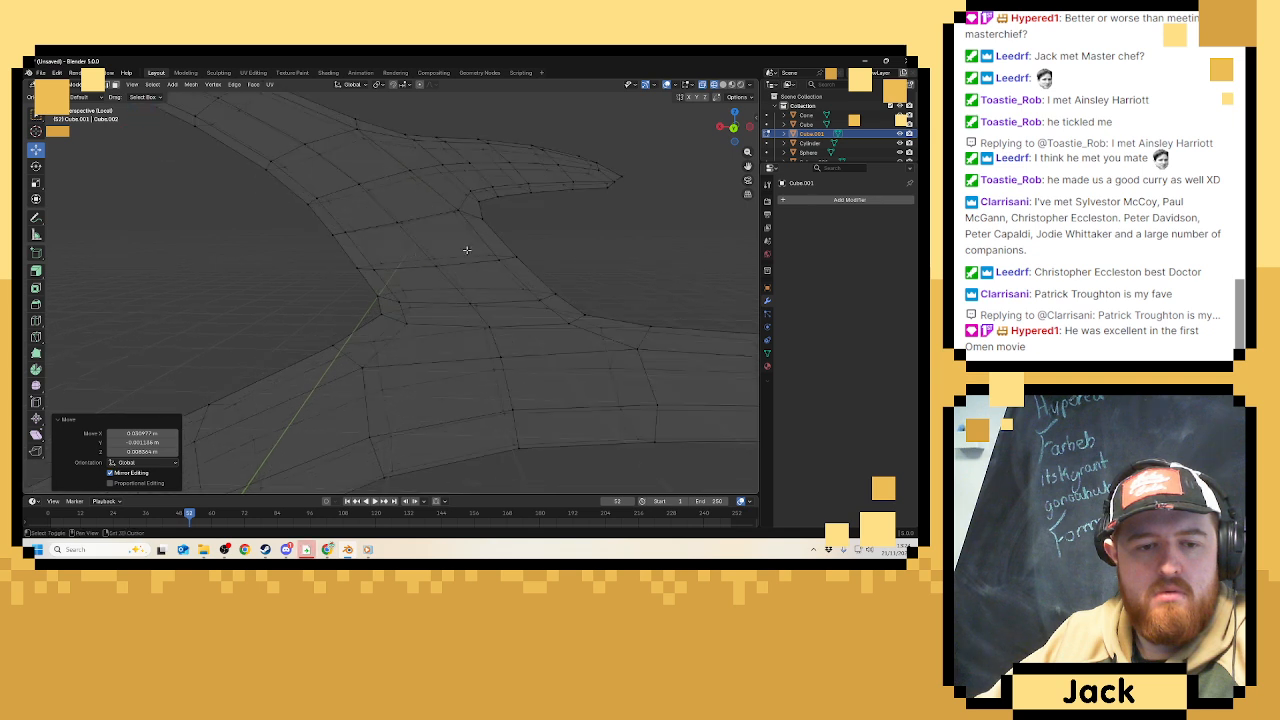
pyautogui.moveTo(466, 249); pyautogui.dragTo(357, 286, button='middle')
pyautogui.moveTo(539, 204); pyautogui.dragTo(418, 291)
pyautogui.press('m')
pyautogui.click(488, 256)
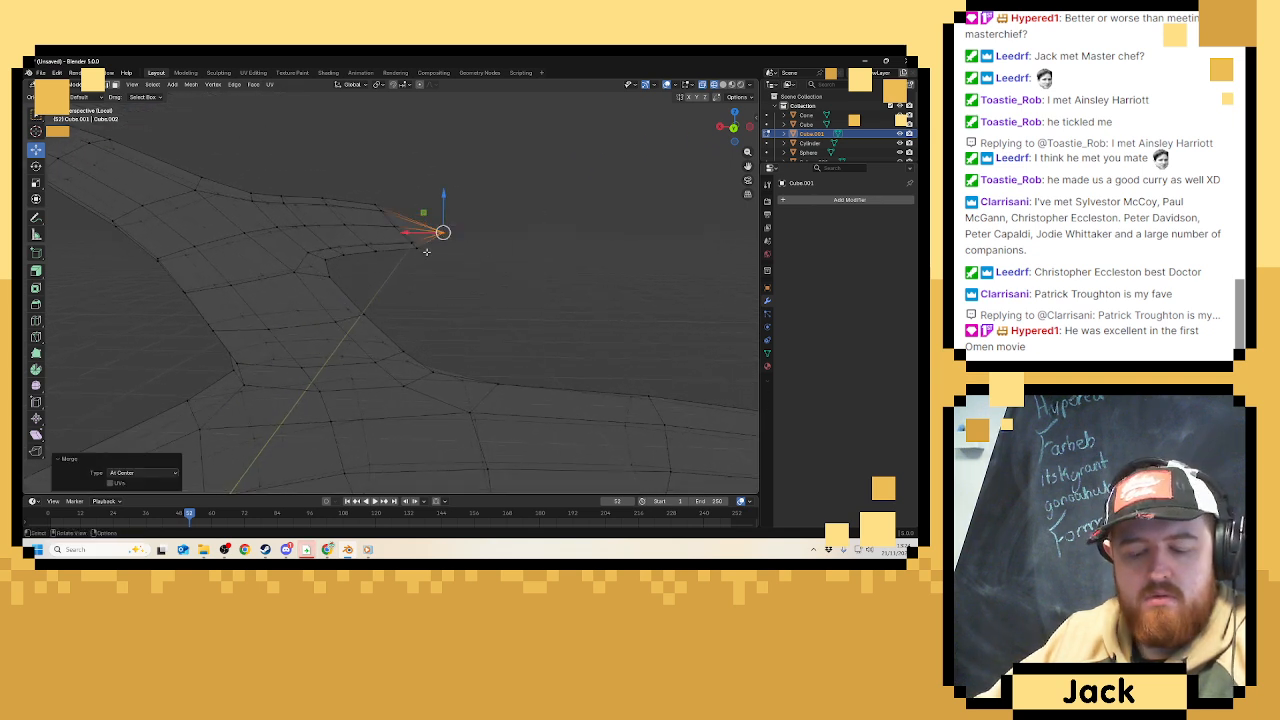
pyautogui.press('g')
pyautogui.click(475, 272)
pyautogui.scroll(-3, 463, 290)
pyautogui.moveTo(463, 289); pyautogui.dragTo(493, 263, button='middle')
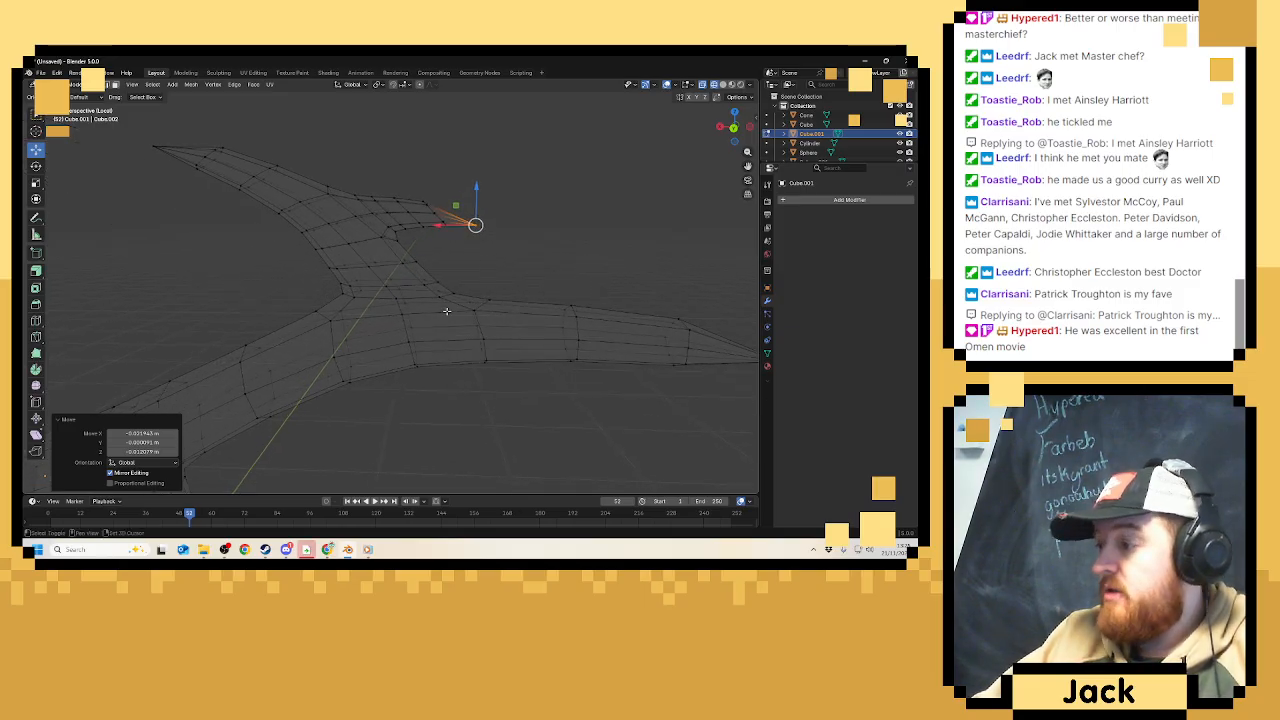
# Merge the lower spur's tip vertices at center and move the resulting point outward.
pyautogui.moveTo(441, 284); pyautogui.dragTo(624, 178, button='middle')
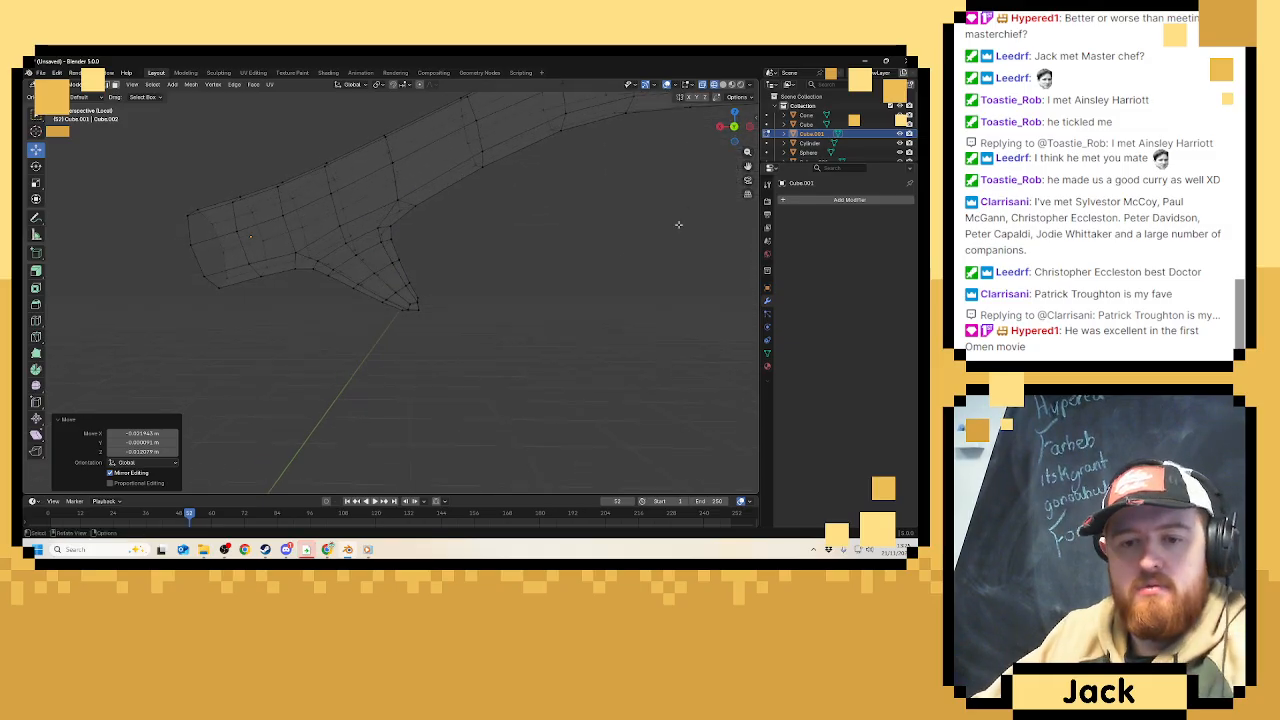
pyautogui.scroll(3, 500, 294)
pyautogui.moveTo(508, 280); pyautogui.dragTo(461, 327)
pyautogui.moveTo(461, 327); pyautogui.dragTo(562, 295, button='middle')
pyautogui.moveTo(326, 330); pyautogui.dragTo(326, 329, button='middle')
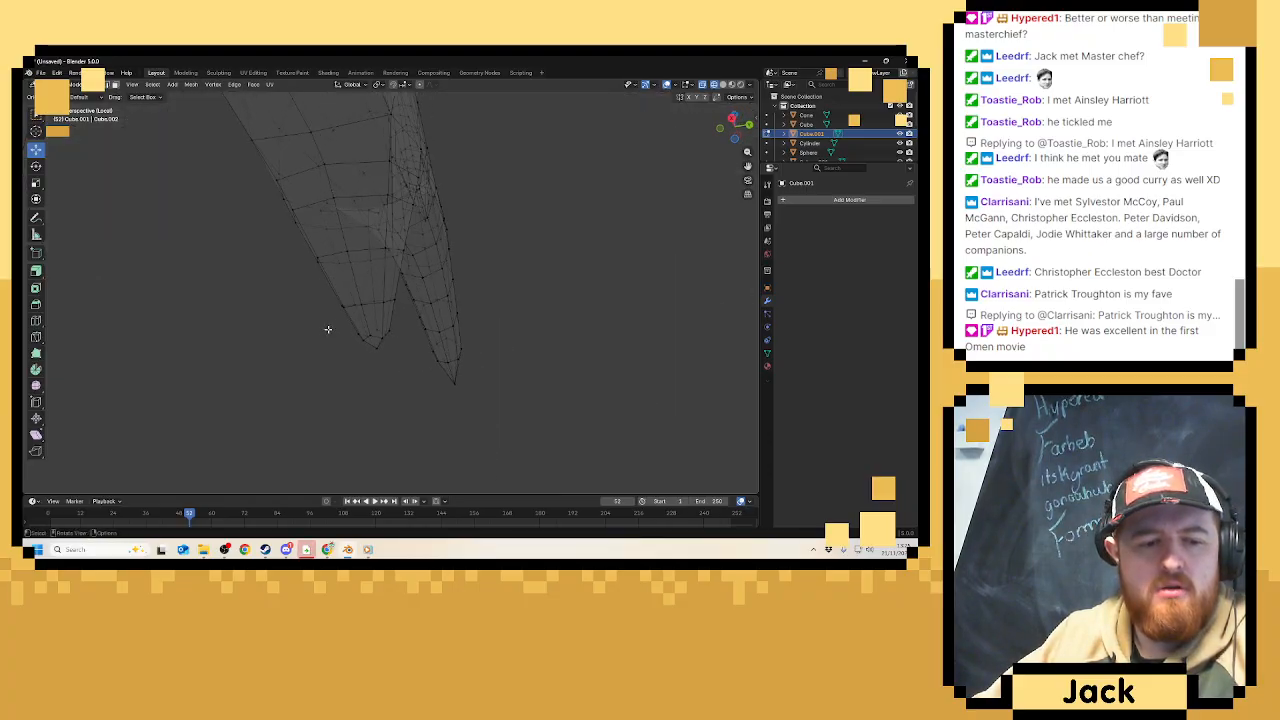
pyautogui.moveTo(324, 327); pyautogui.dragTo(418, 367)
pyautogui.moveTo(341, 325); pyautogui.dragTo(414, 362)
pyautogui.press('m')
pyautogui.click(416, 350)
pyautogui.moveTo(416, 345)
pyautogui.mouseDown(button='middle')
pyautogui.moveTo(357, 361)
pyautogui.moveTo(439, 343)
pyautogui.mouseUp(button='middle')
pyautogui.press('g')
pyautogui.click(459, 349)
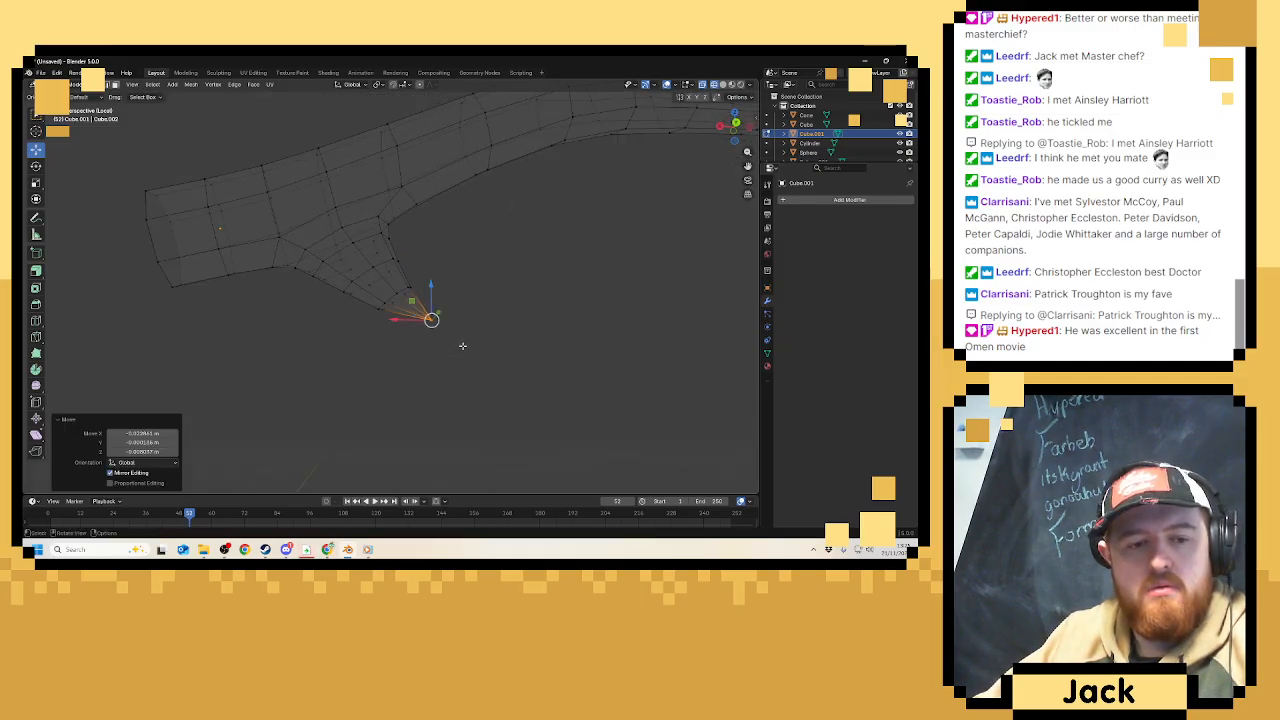
# Leave Edit Mode and exit Local View to bring back the whole snowman.
pyautogui.press('Tab')
pyautogui.scroll(-3, 467, 277)
pyautogui.press('KP_Divide')
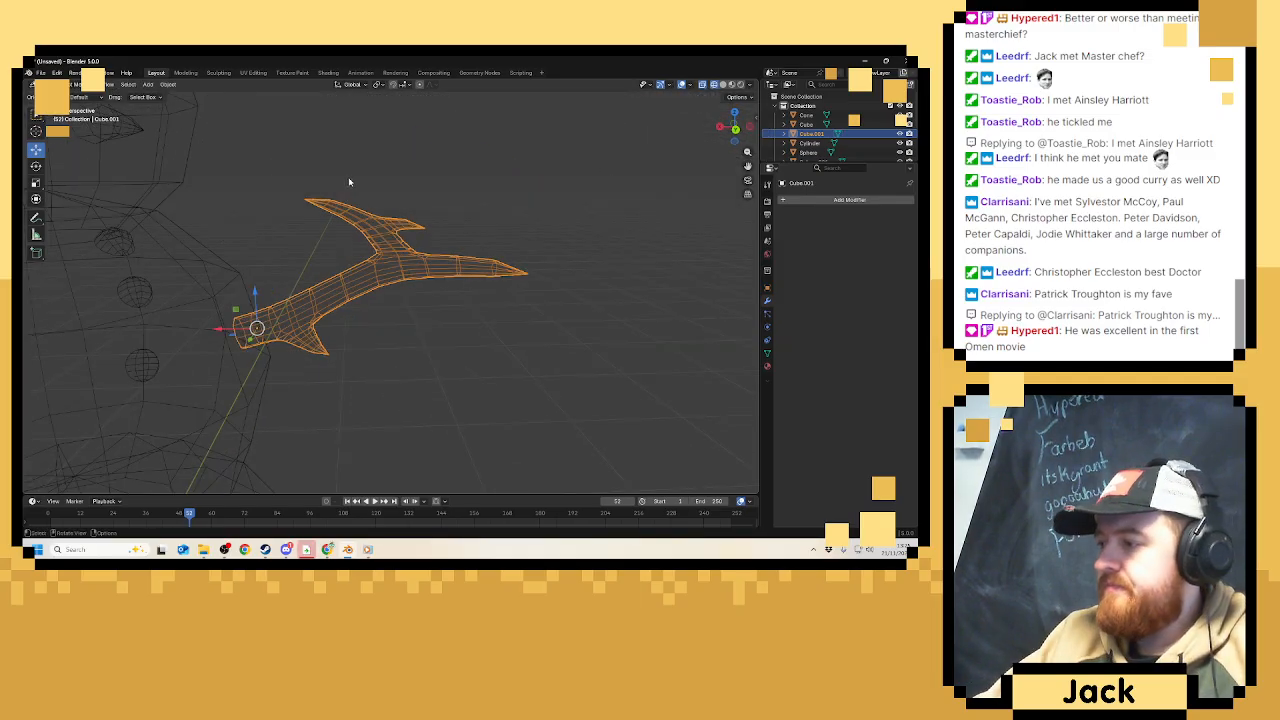
pyautogui.scroll(-8, 330, 206)
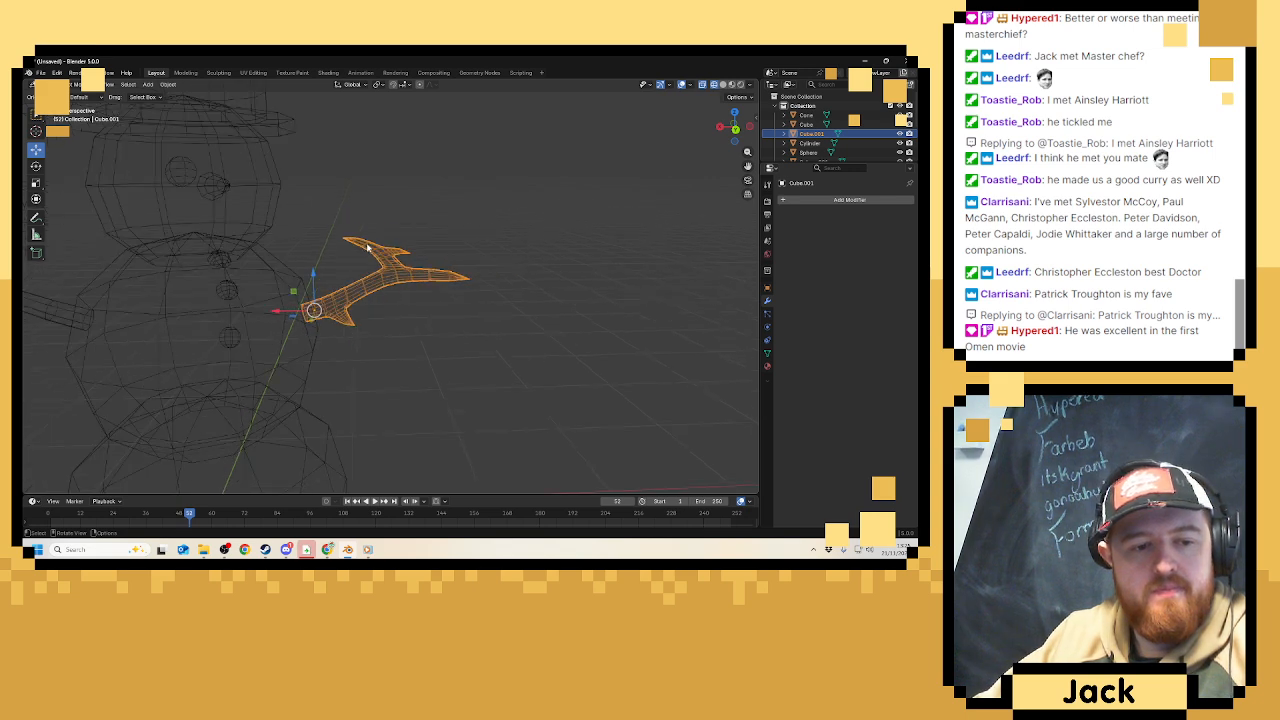
pyautogui.moveTo(420, 264)
pyautogui.mouseDown(button='middle')
pyautogui.moveTo(476, 276)
pyautogui.moveTo(635, 265)
pyautogui.moveTo(511, 287)
pyautogui.moveTo(460, 185)
pyautogui.moveTo(503, 206)
pyautogui.moveTo(470, 192)
pyautogui.moveTo(449, 209)
pyautogui.mouseUp(button='middle')
# Select the top hat, return to solid view, and apply Shade Smooth to it with sharp edges kept.
pyautogui.click(451, 170)
pyautogui.click(722, 85)
pyautogui.scroll(1, 480, 185)
pyautogui.rightClick(471, 174)
pyautogui.click(468, 182)
pyautogui.rightClick(470, 192)
pyautogui.click(470, 180)
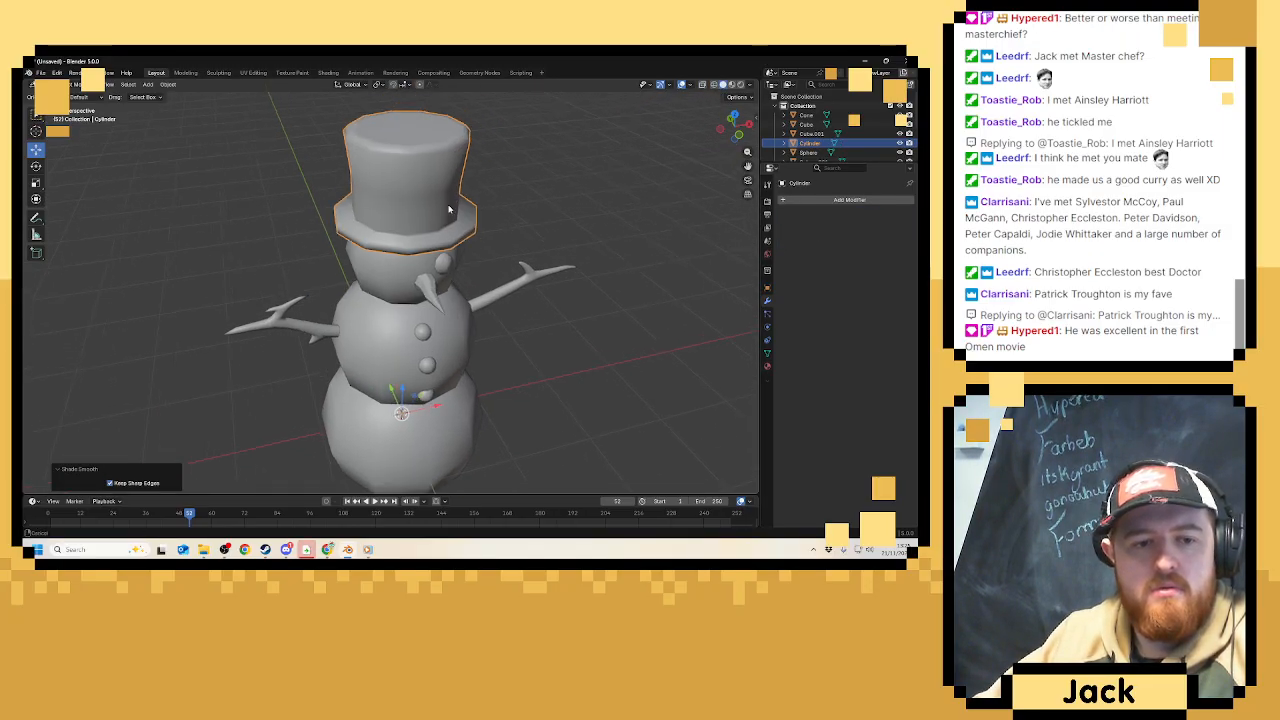
# Enter Edit Mode on the hat with edge selection active.
pyautogui.press('Tab')
pyautogui.scroll(3, 449, 209)
pyautogui.click(106, 85)
pyautogui.moveTo(338, 222); pyautogui.dragTo(358, 216, button='middle')
pyautogui.click(381, 213)
pyautogui.press('x')
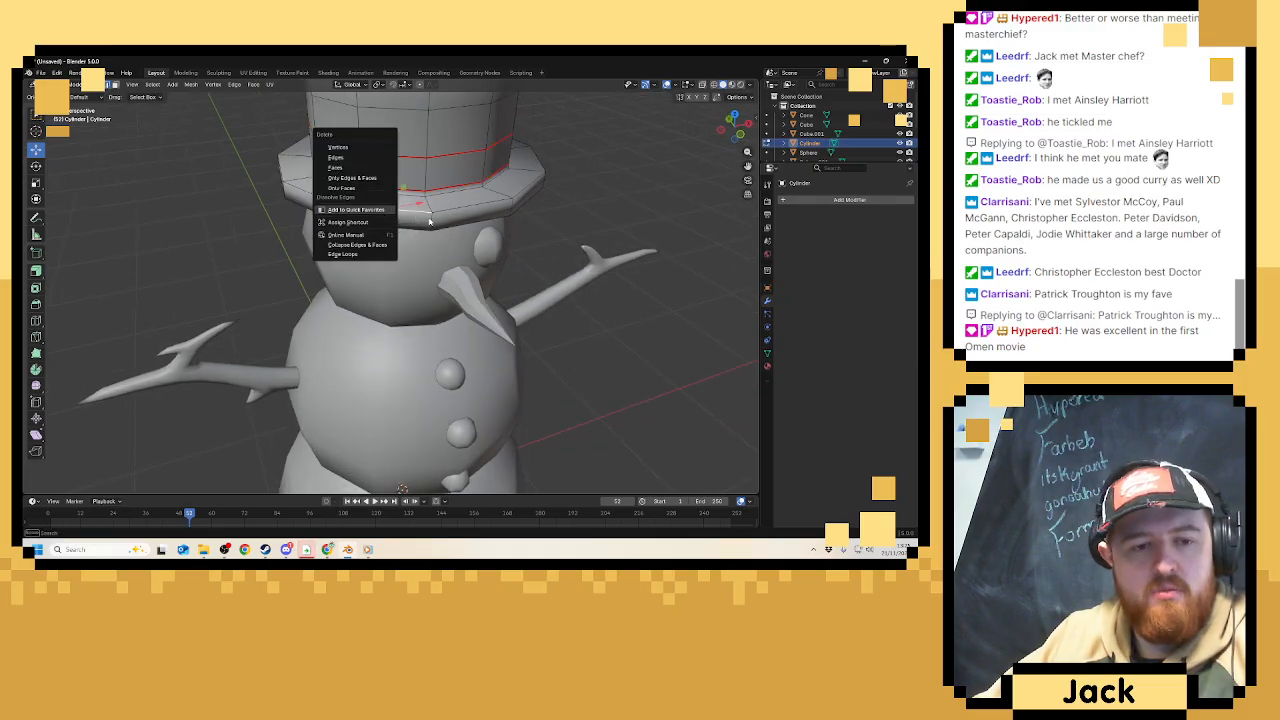
pyautogui.click(381, 211)
pyautogui.click(470, 205)
pyautogui.click(385, 208)
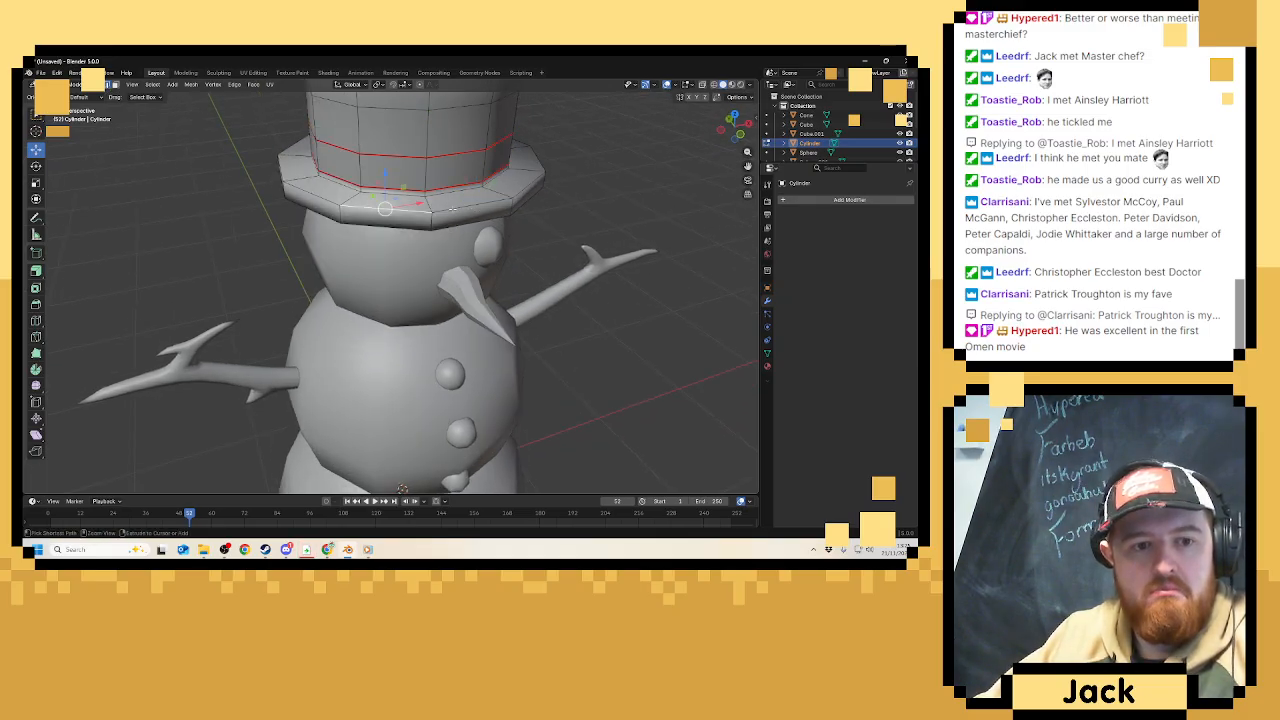
# Mark the upper and lower outer edge loops of the hat's brim as sharp.
pyautogui.keyDown('alt'); pyautogui.click(451, 212); pyautogui.keyUp('alt')
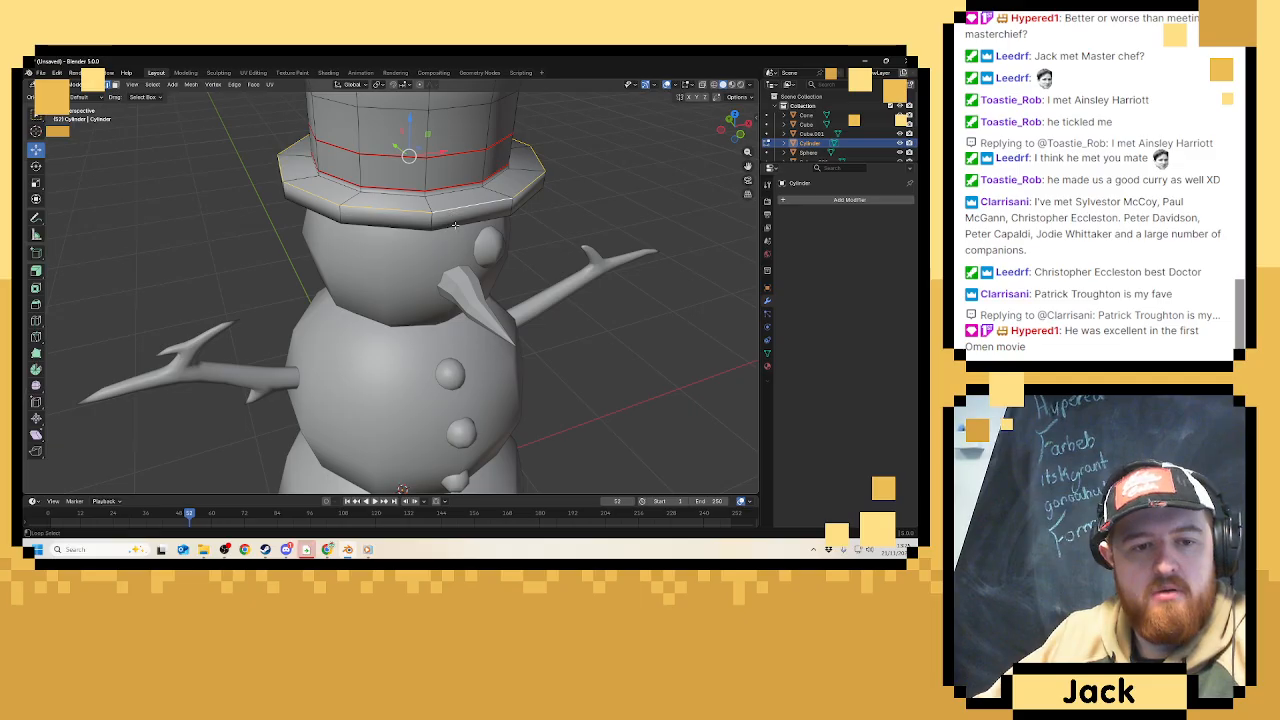
pyautogui.keyDown('alt'); pyautogui.keyDown('shift'); pyautogui.click(454, 225); pyautogui.keyUp('shift'); pyautogui.keyUp('alt')
pyautogui.rightClick(452, 222)
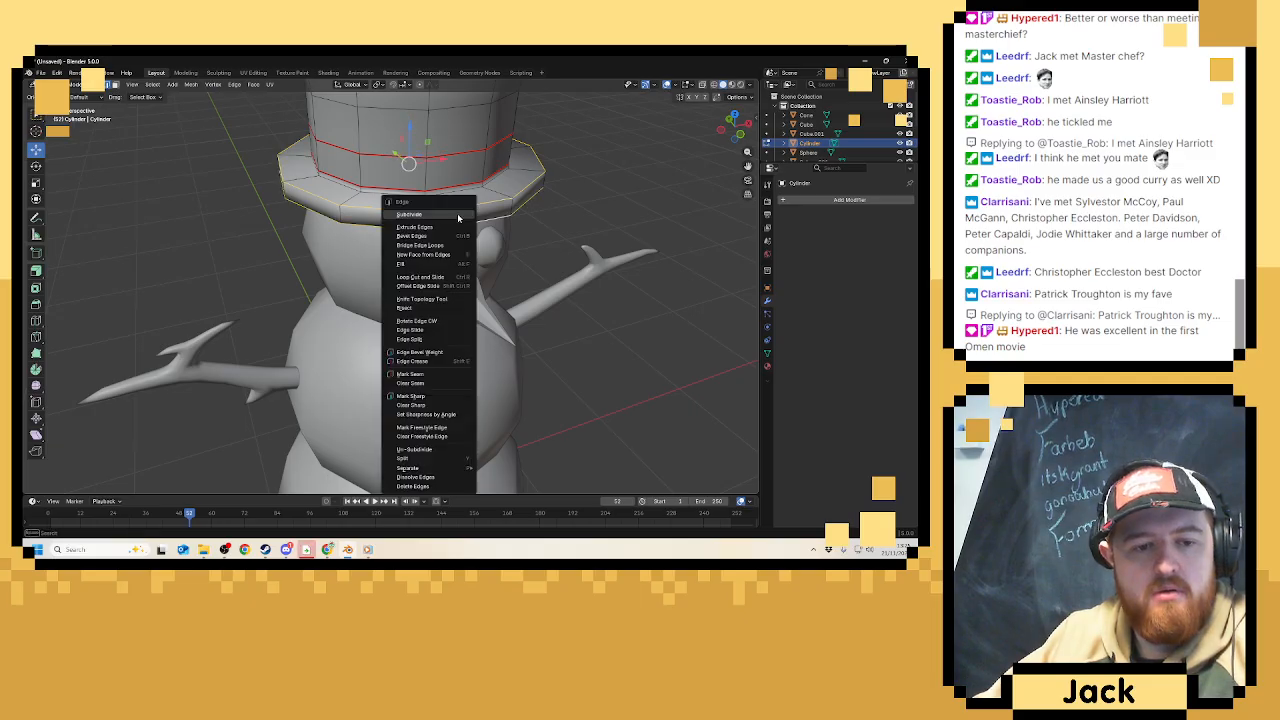
pyautogui.click(423, 397)
# Mark the edge loop where the hat's crown meets the brim as sharp.
pyautogui.moveTo(423, 401); pyautogui.dragTo(399, 268, button='middle')
pyautogui.keyDown('alt'); pyautogui.click(390, 234); pyautogui.keyUp('alt')
pyautogui.rightClick(392, 236)
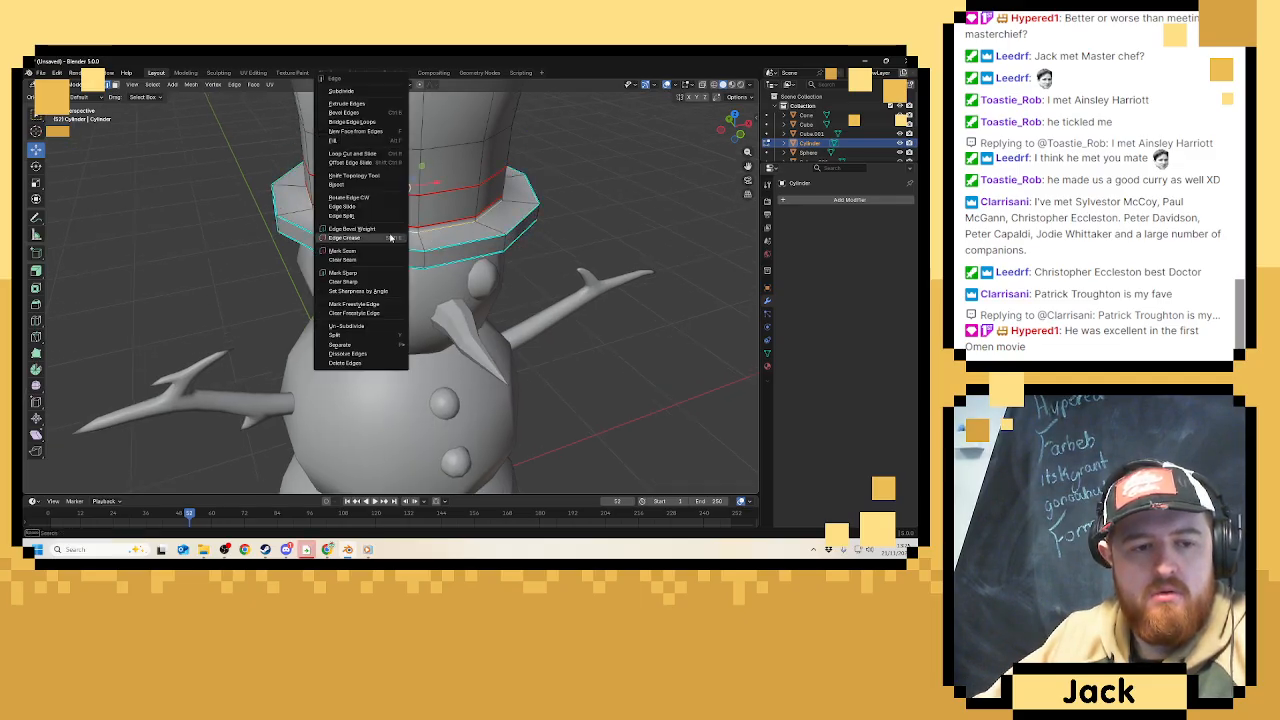
pyautogui.click(343, 273)
# Mark the edge loop around the flat top of the hat's crown as sharp.
pyautogui.moveTo(343, 273); pyautogui.dragTo(372, 205, button='middle')
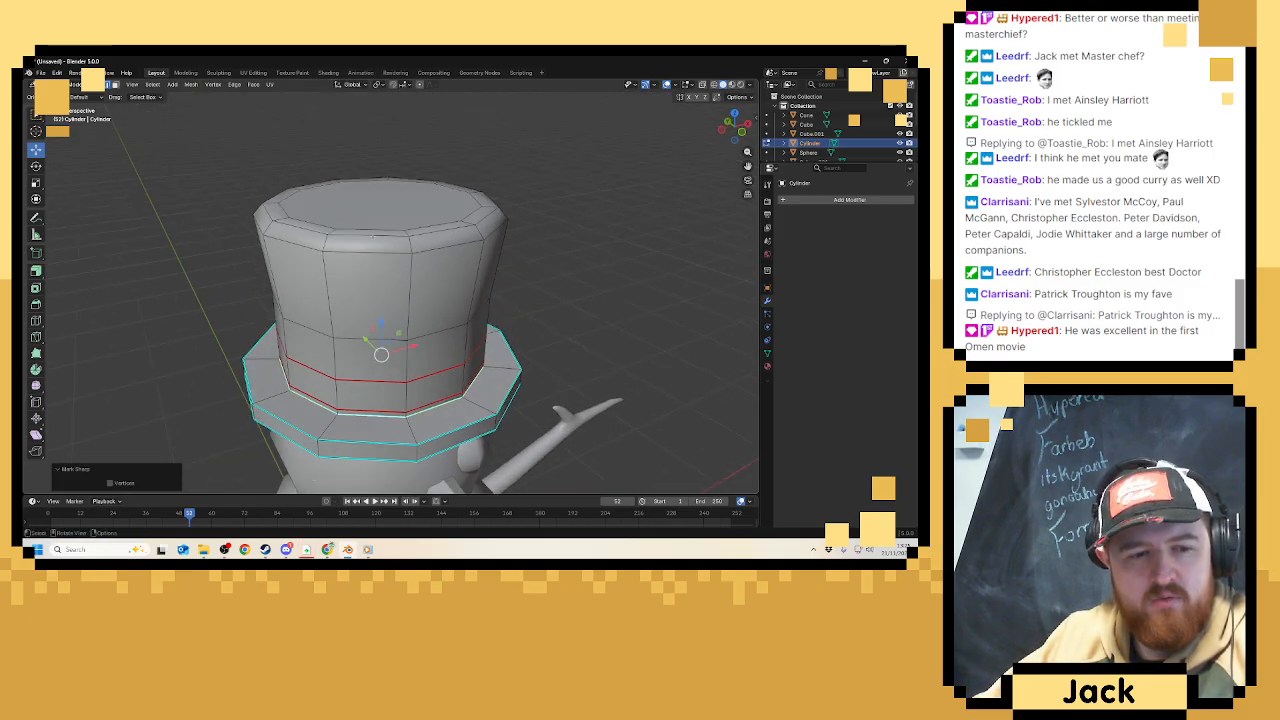
pyautogui.keyDown('alt'); pyautogui.click(370, 198); pyautogui.keyUp('alt')
pyautogui.rightClick(370, 198)
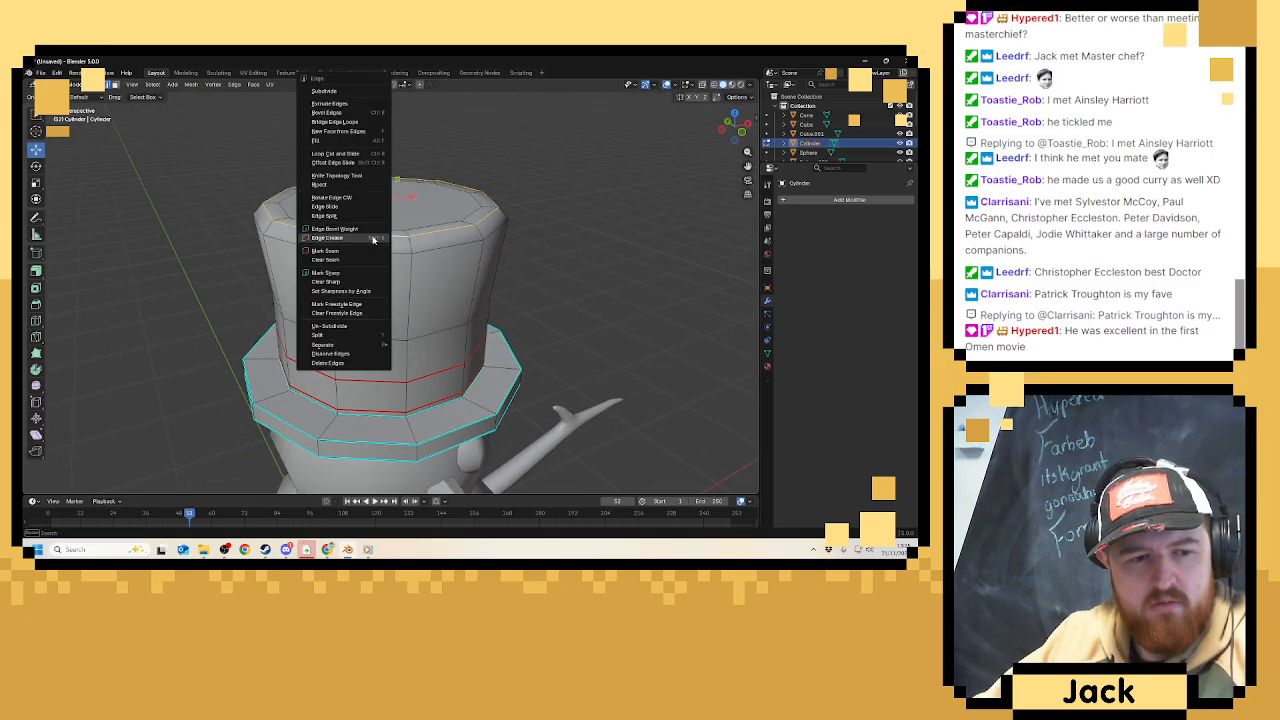
pyautogui.click(359, 274)
# Return the hat to Object Mode and shade it auto smooth with a Smooth by Angle value of 34°.
pyautogui.scroll(-5, 360, 280)
pyautogui.press('Tab')
pyautogui.rightClick(365, 278)
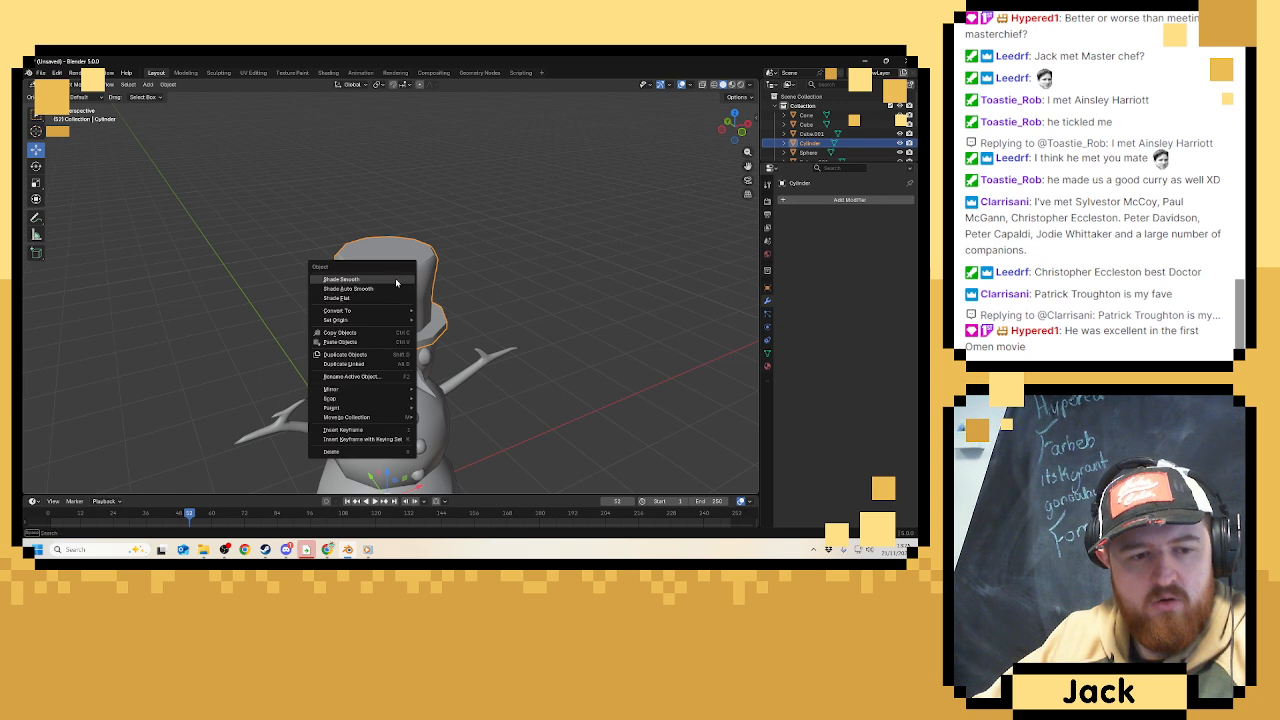
pyautogui.click(389, 289)
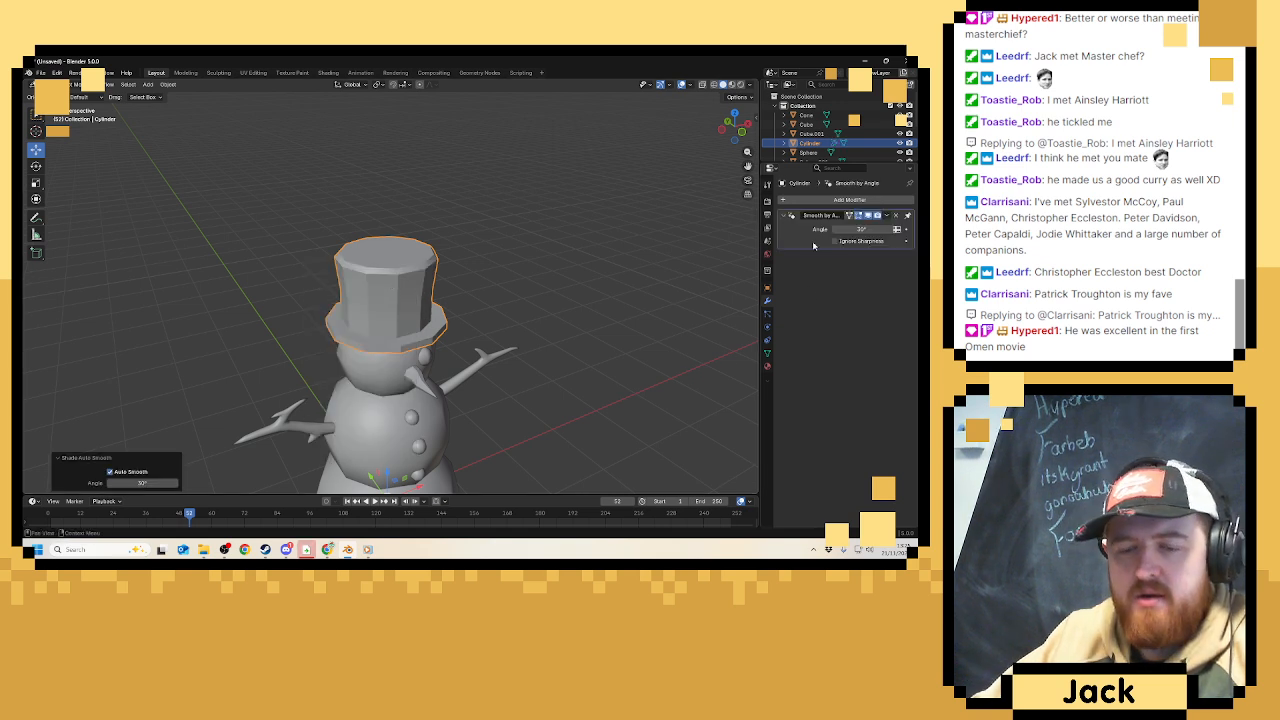
pyautogui.moveTo(857, 229); pyautogui.dragTo(870, 229)
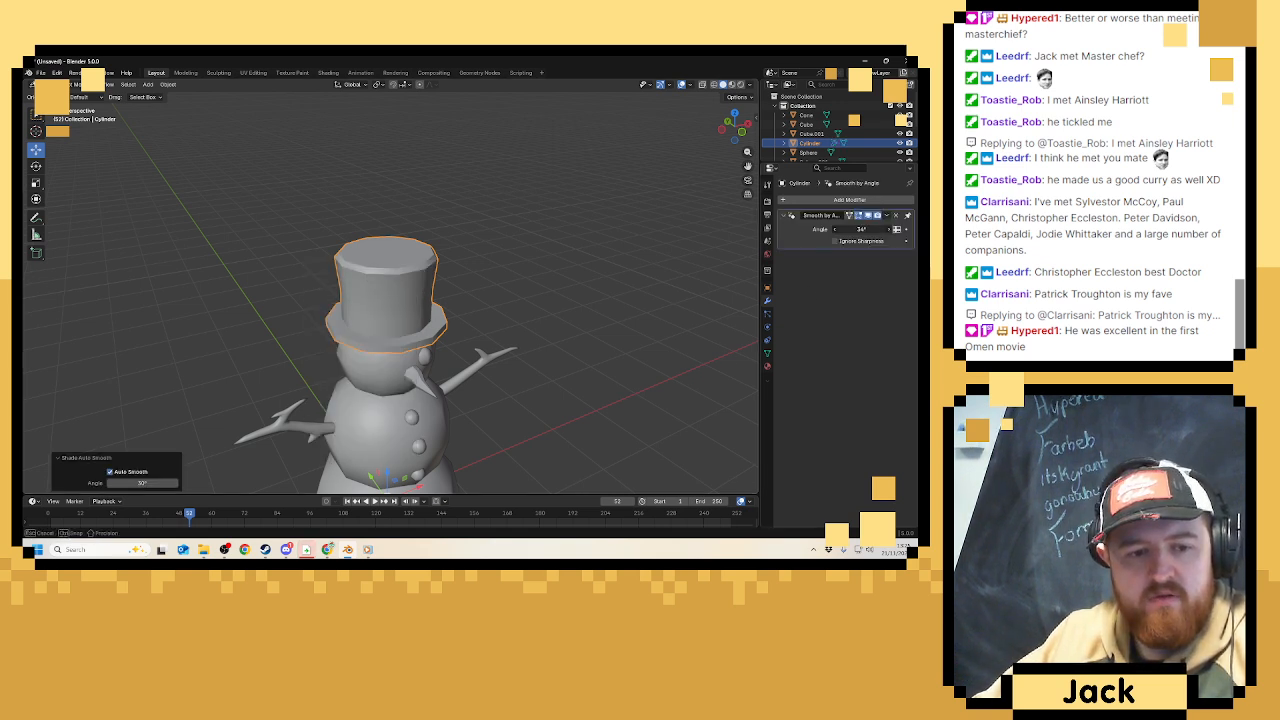
pyautogui.moveTo(463, 288); pyautogui.dragTo(436, 278, button='middle')
pyautogui.scroll(3, 338, 264)
pyautogui.scroll(-1, 378, 306)
pyautogui.scroll(2, 417, 231)
pyautogui.scroll(-8, 400, 226)
pyautogui.scroll(4, 446, 246)
pyautogui.click(500, 262)
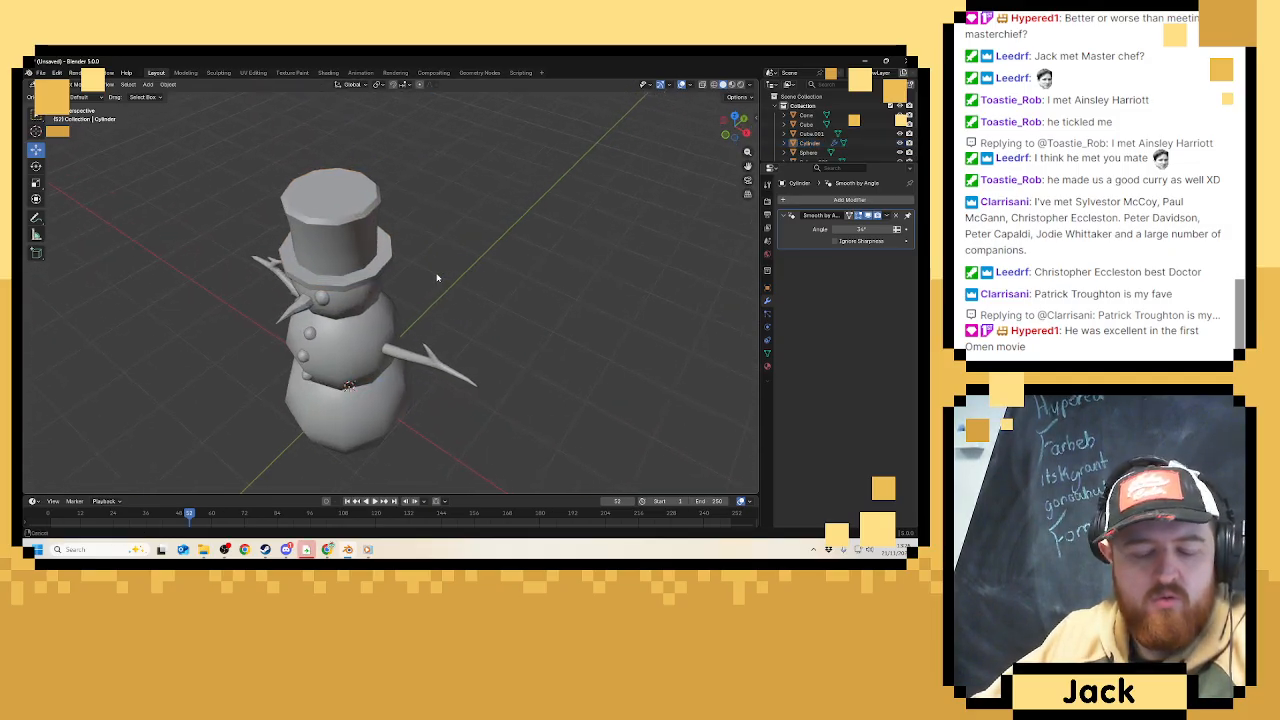
# Add a cube and move it up and to the side of the snowman, beyond its twig arm.
pyautogui.hotkey('shift', 'a')
pyautogui.moveTo(437, 275)
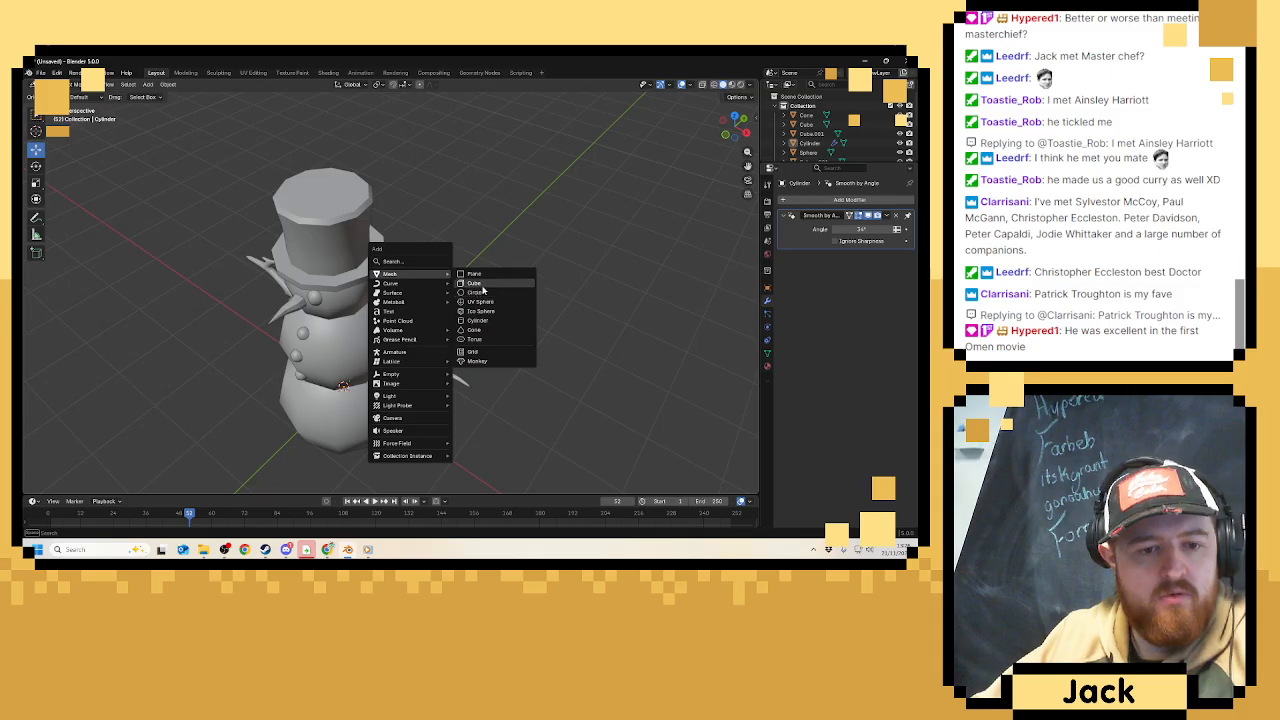
pyautogui.click(481, 288)
pyautogui.scroll(-3, 470, 285)
pyautogui.moveTo(470, 285); pyautogui.dragTo(414, 362, button='middle')
pyautogui.moveTo(400, 373); pyautogui.dragTo(486, 274)
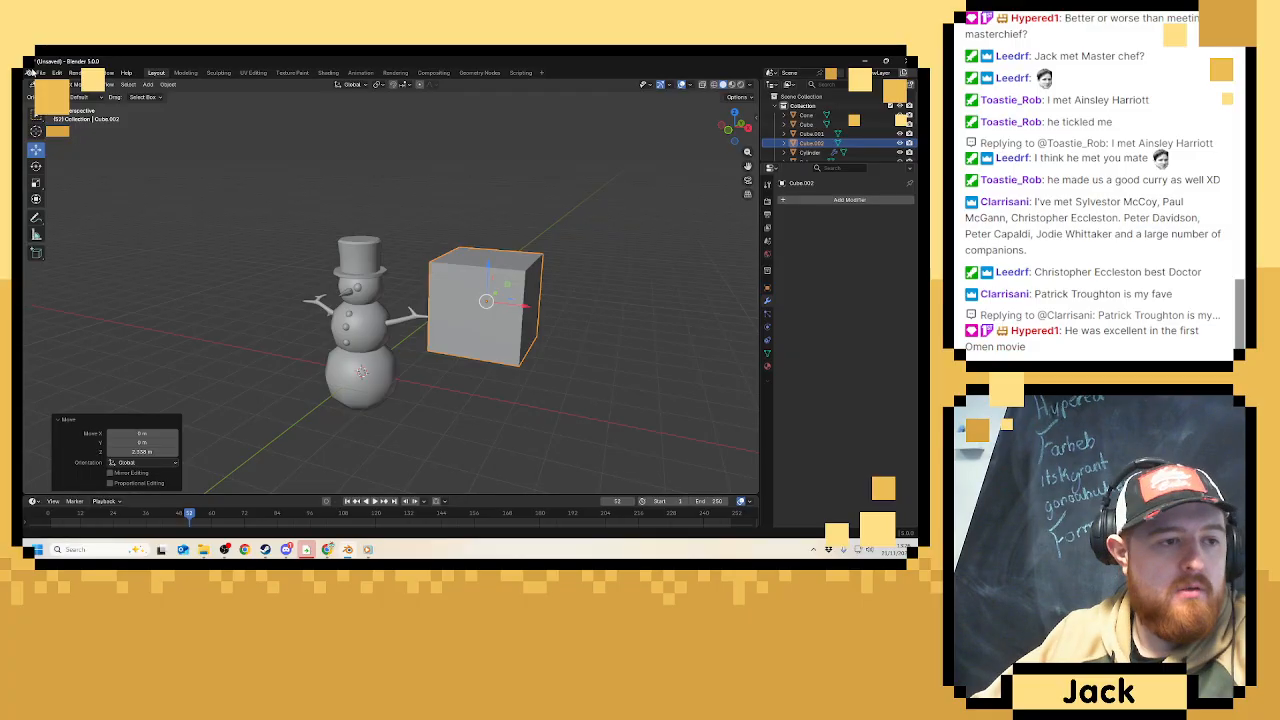
# Save the scene to the Desktop as Advent_Decor.blend.
pyautogui.click(40, 73)
pyautogui.click(58, 143)
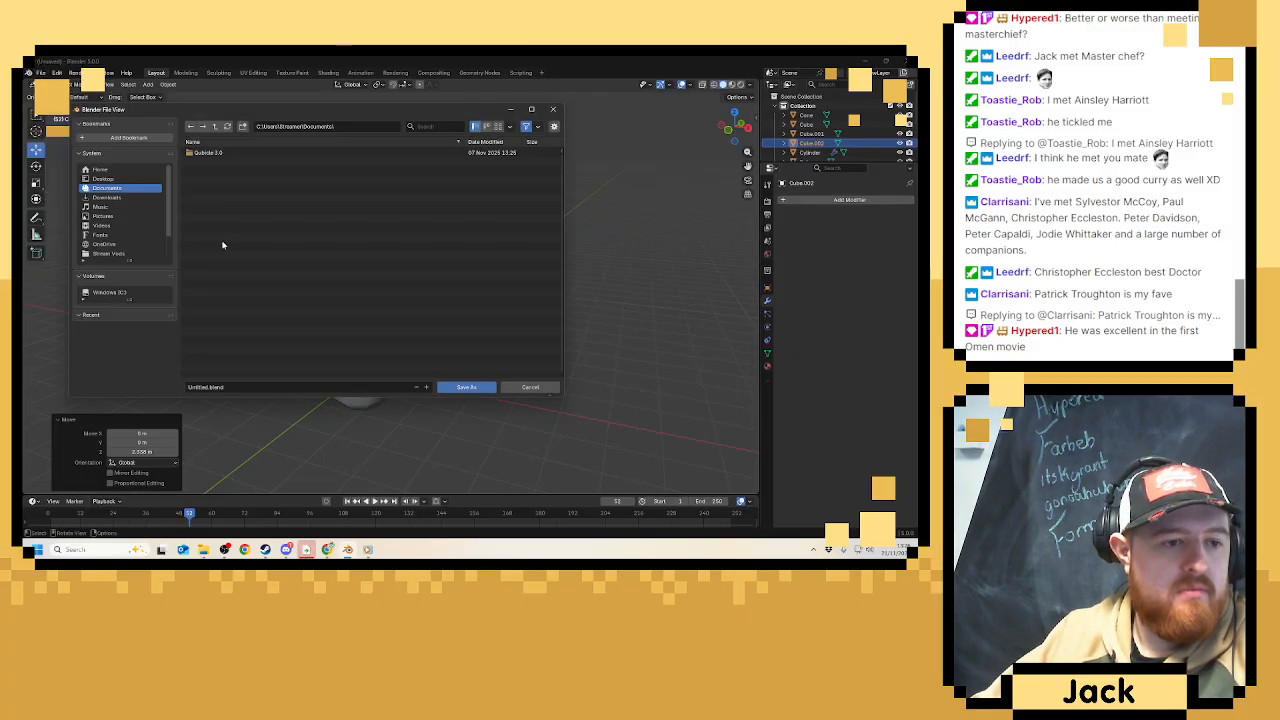
pyautogui.click(110, 178)
pyautogui.press('Escape')
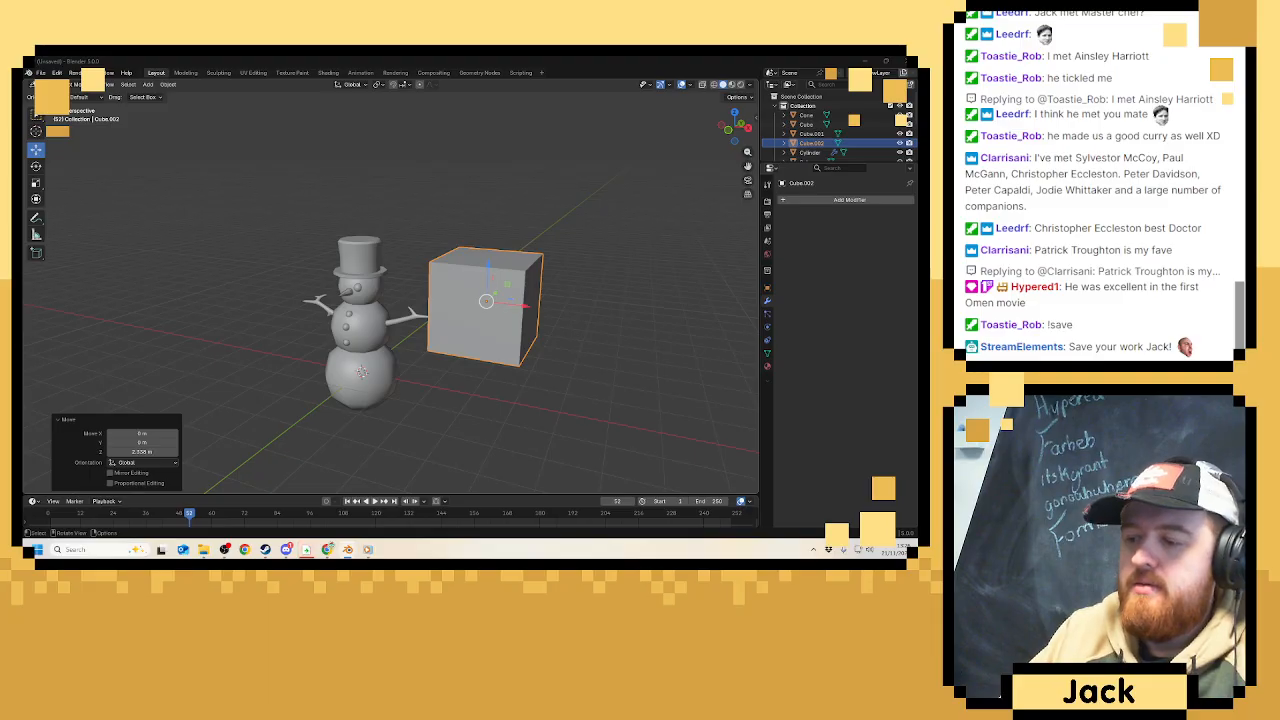
pyautogui.press('Return')
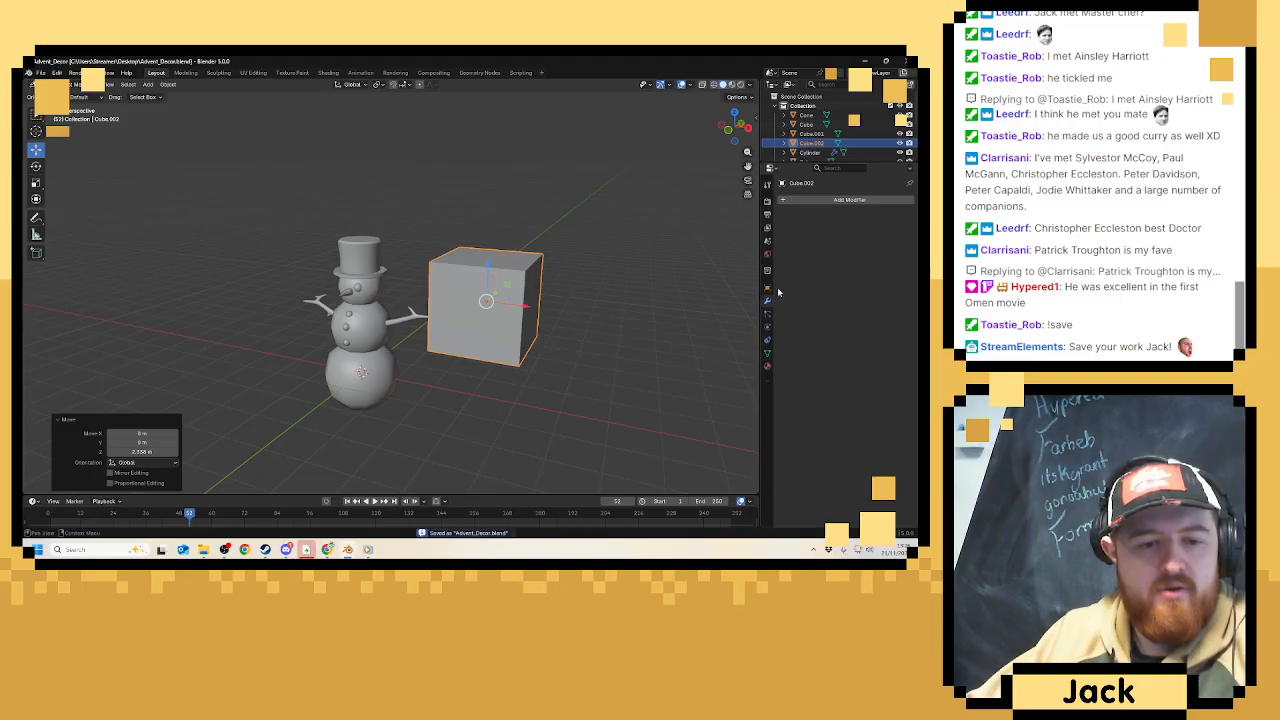
# Move the cube closer to the snowman along X and rotate it 45° around the Z axis.
pyautogui.scroll(5, 505, 310)
pyautogui.moveTo(496, 339); pyautogui.dragTo(477, 337, button='middle')
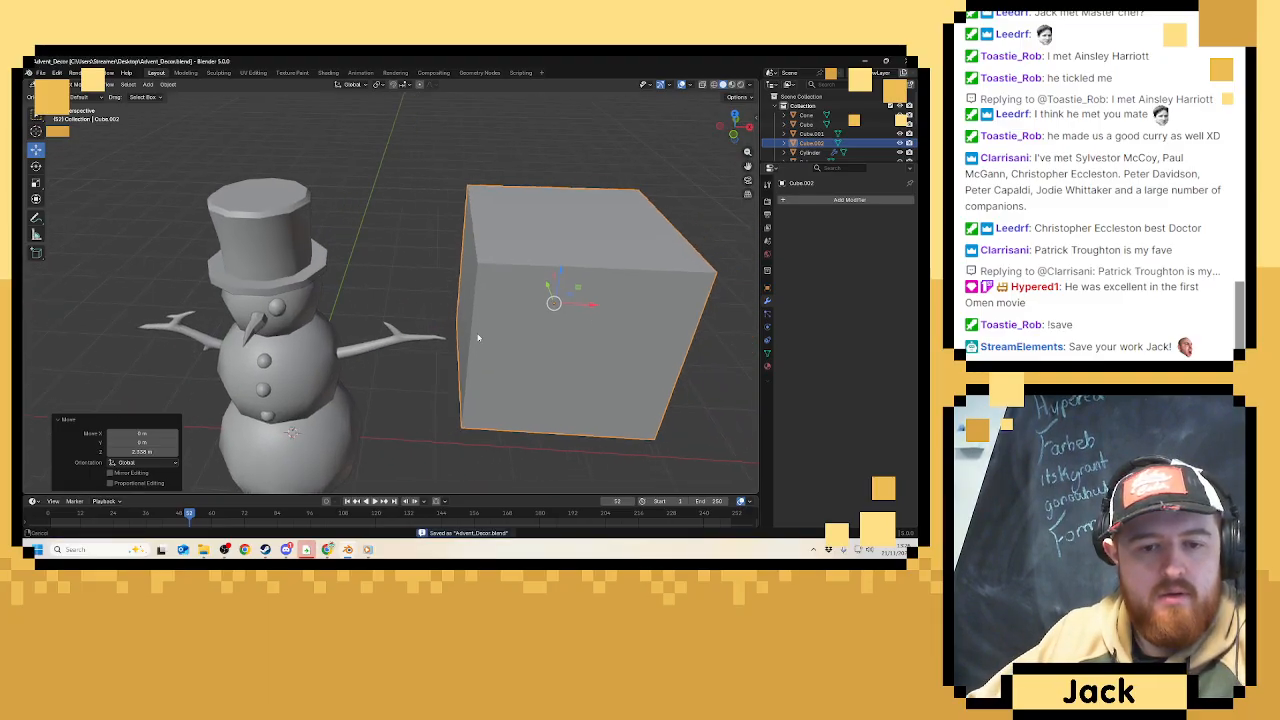
pyautogui.moveTo(587, 303); pyautogui.dragTo(395, 338)
pyautogui.click(36, 165)
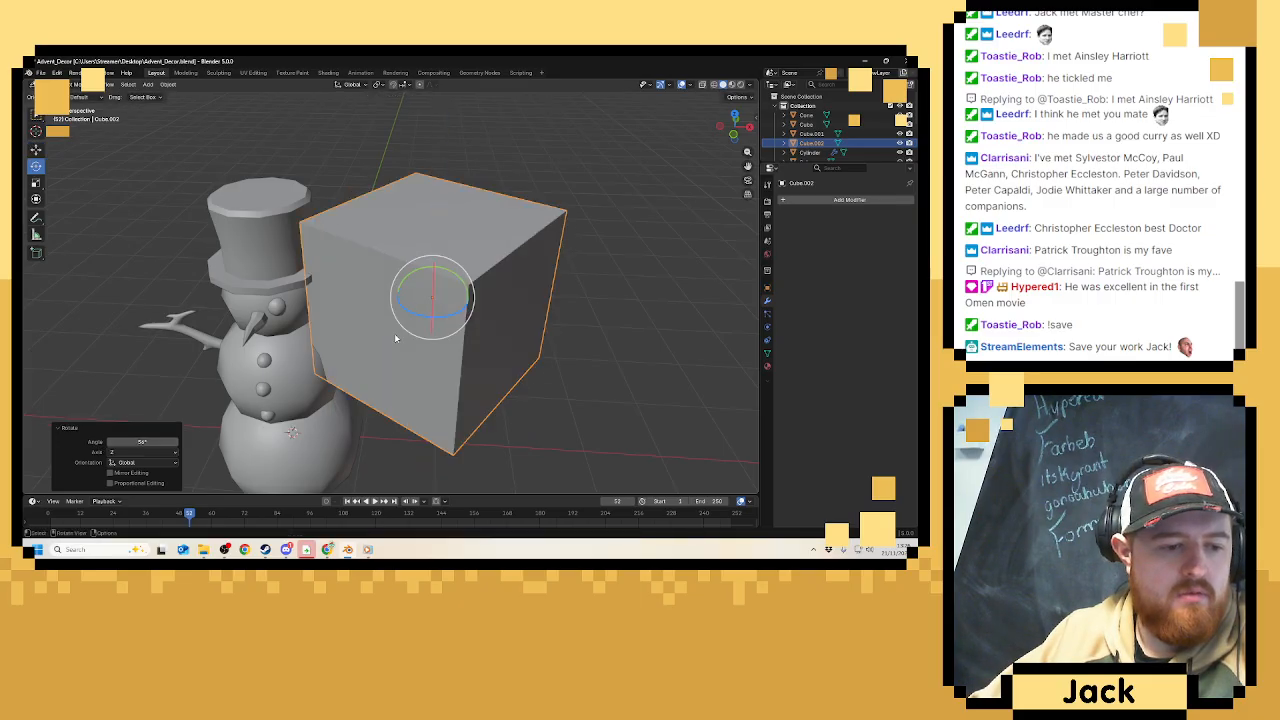
pyautogui.click(145, 441)
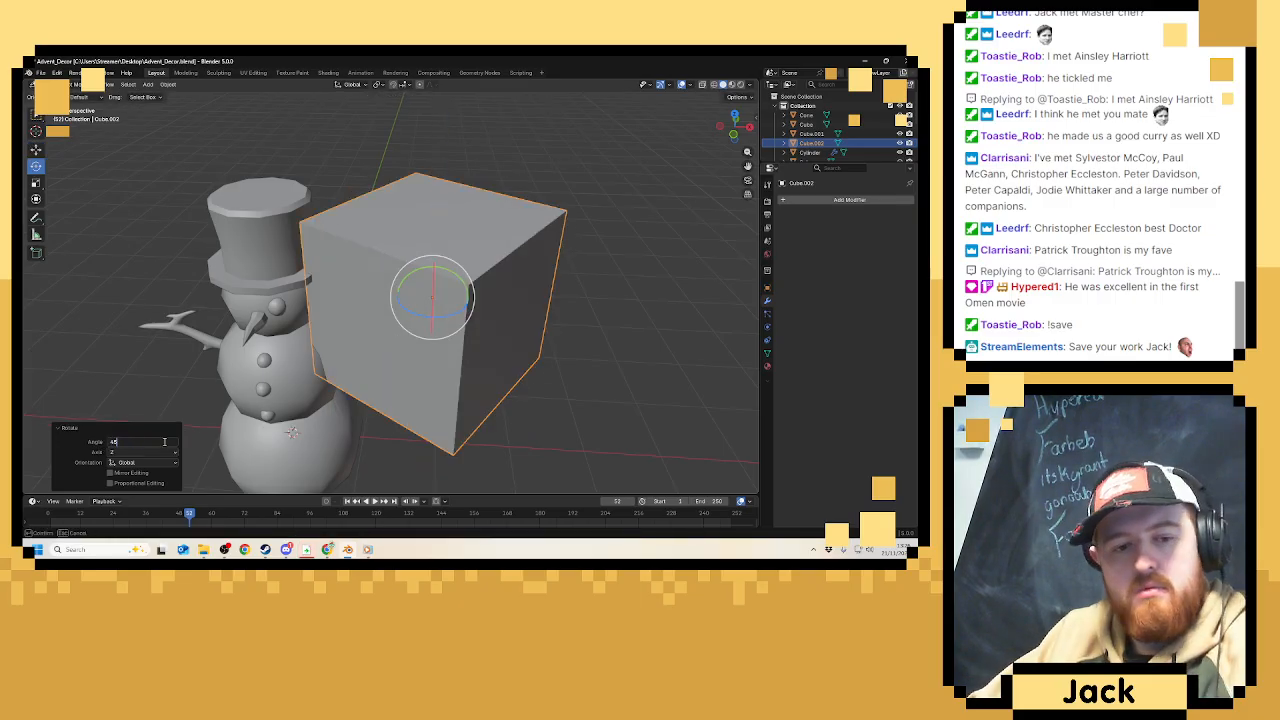
pyautogui.press('Return')
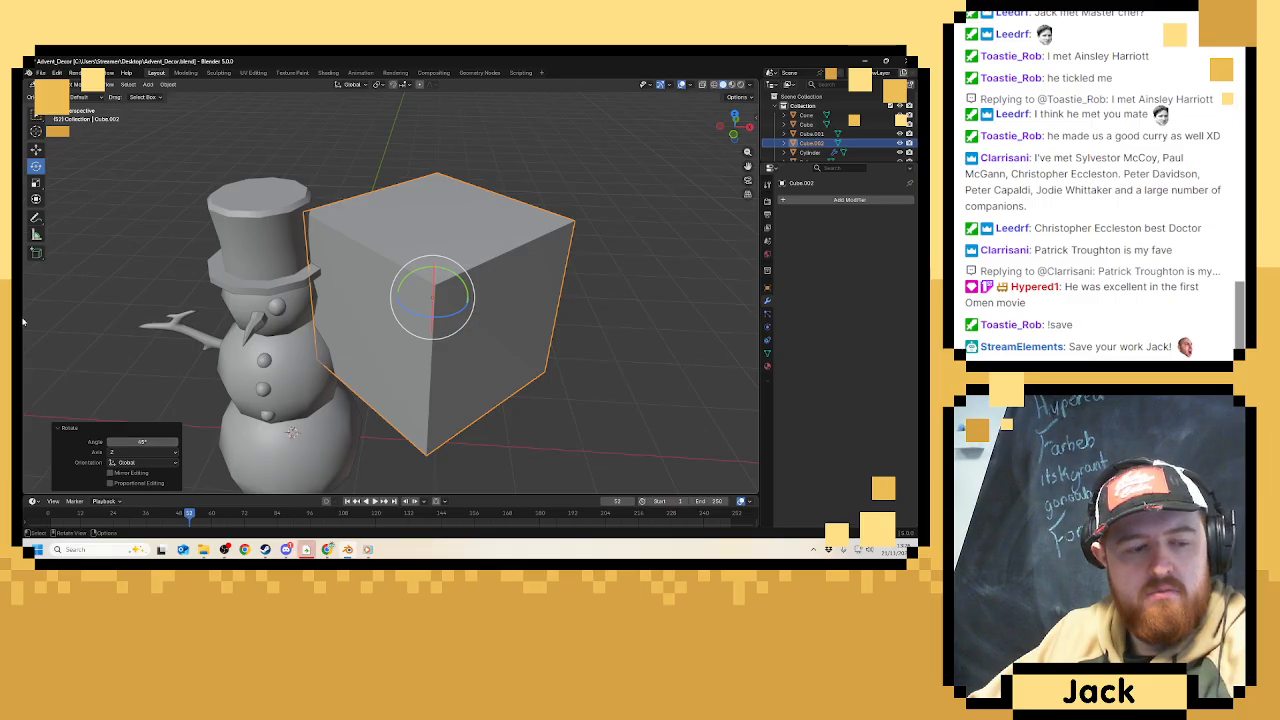
# Scale the cube down to about 0.222 and position it in front of and beside the hat's brim.
pyautogui.press('s')
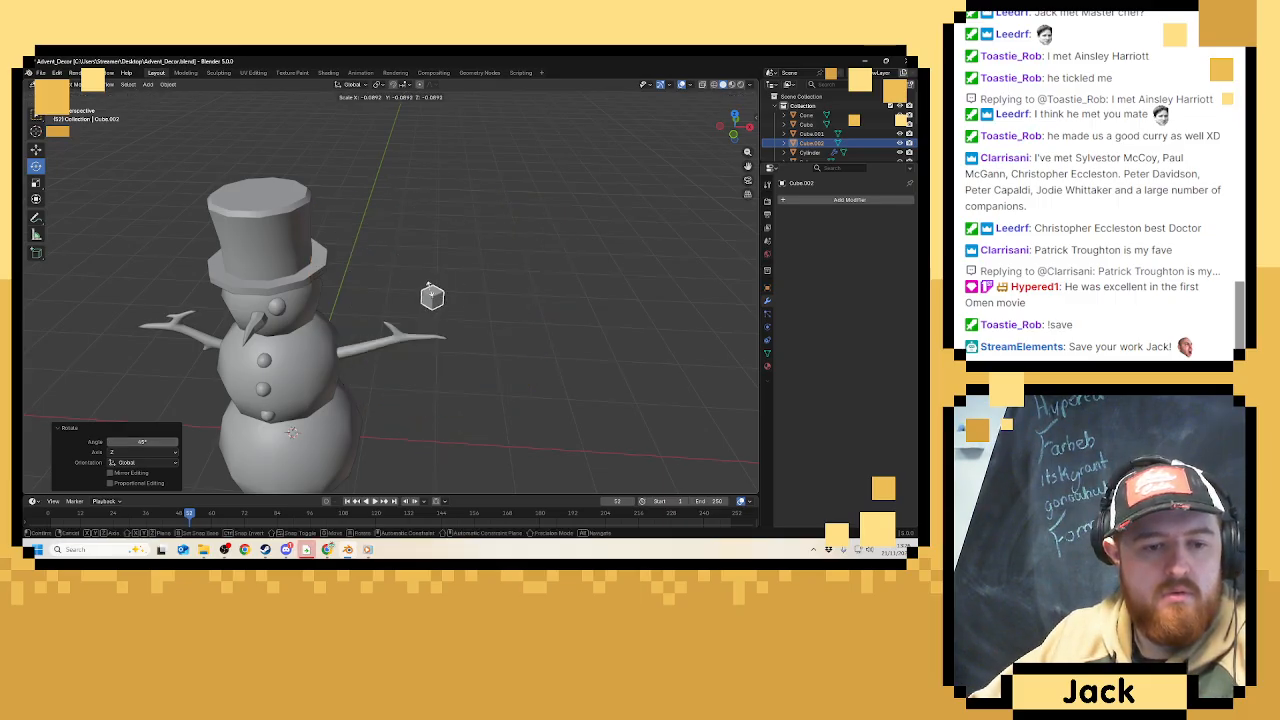
pyautogui.click(412, 307)
pyautogui.click(36, 150)
pyautogui.moveTo(350, 295); pyautogui.dragTo(382, 263, button='middle')
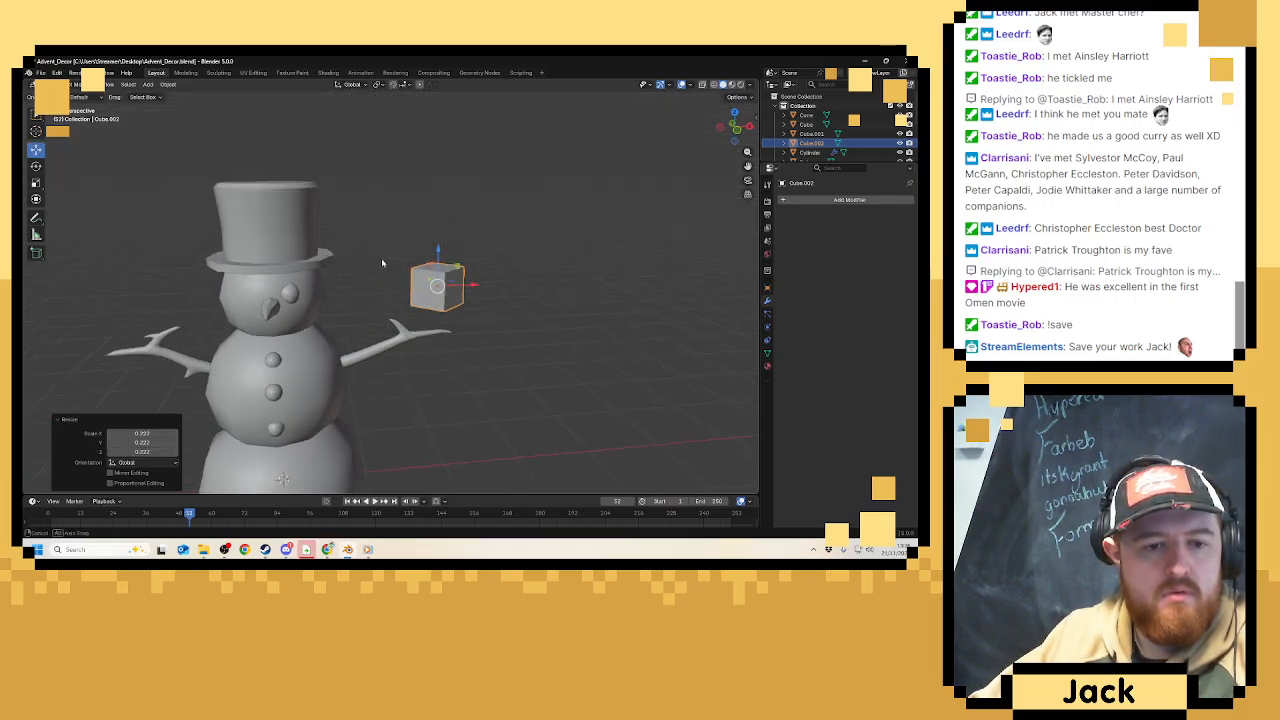
pyautogui.moveTo(473, 285); pyautogui.dragTo(371, 215)
pyautogui.moveTo(407, 256); pyautogui.dragTo(393, 258)
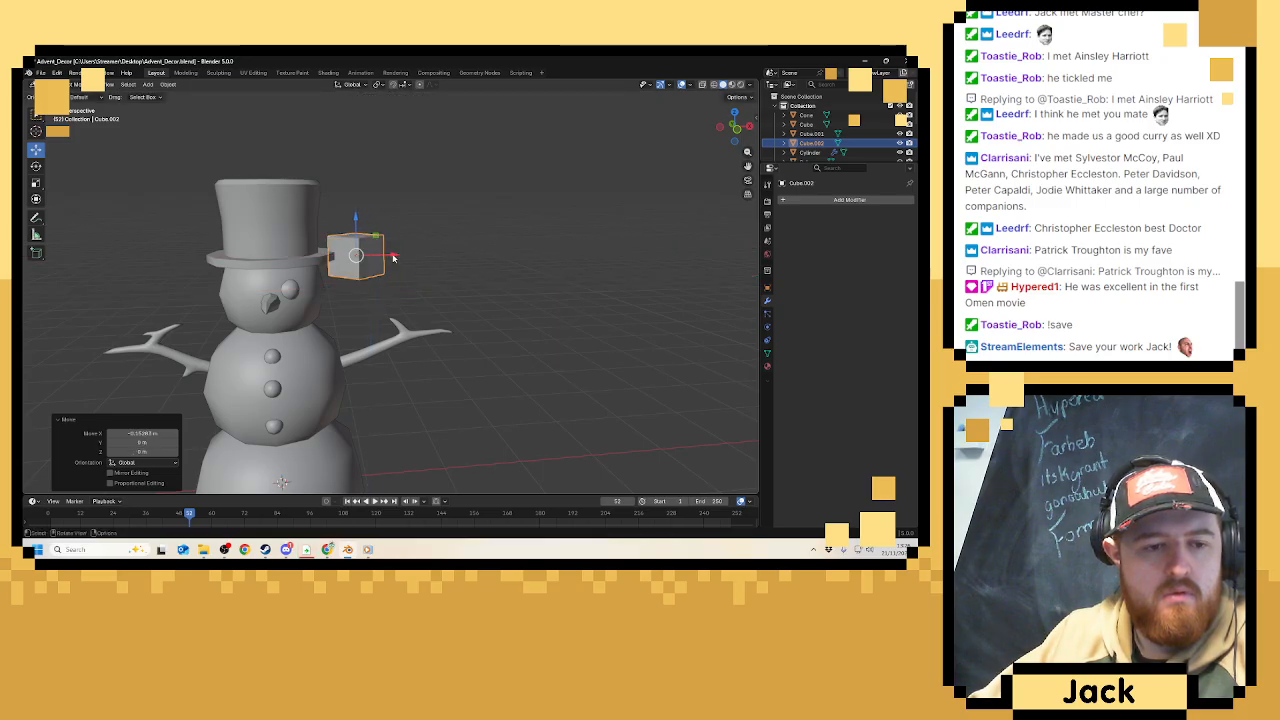
pyautogui.moveTo(393, 258); pyautogui.dragTo(305, 322, button='middle')
pyautogui.moveTo(382, 239); pyautogui.dragTo(329, 257)
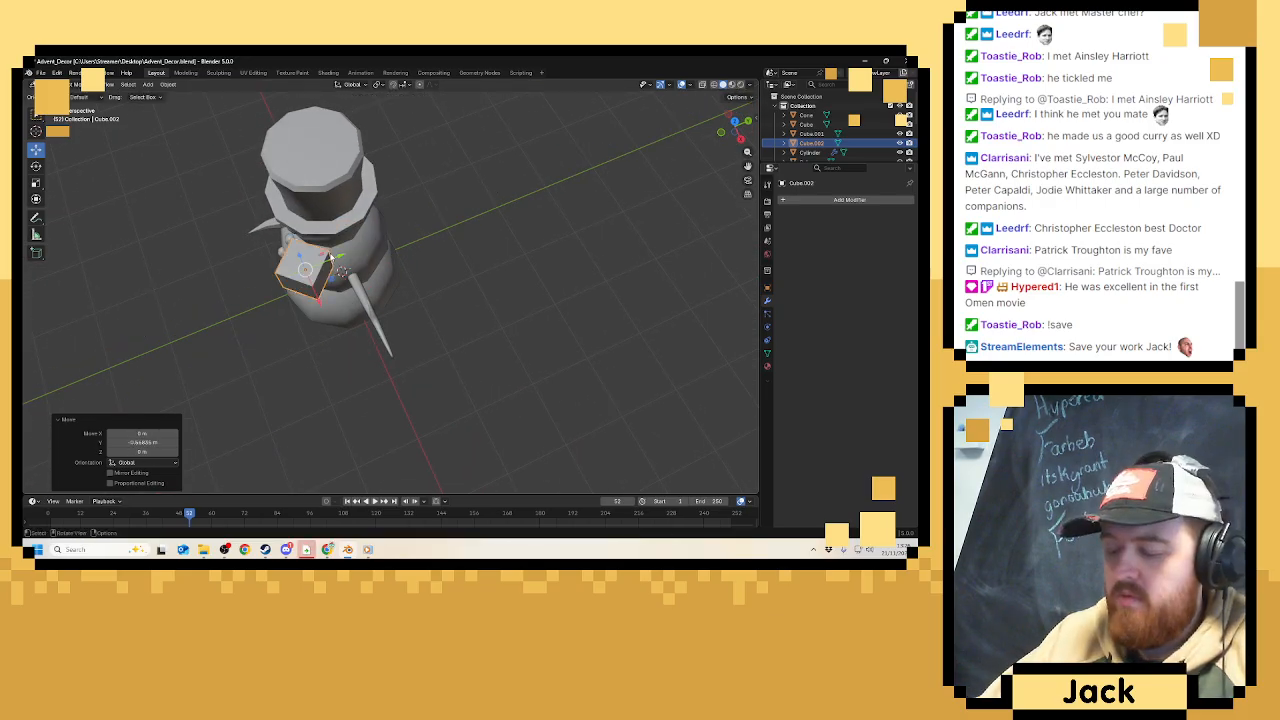
# From the top view, rotate the cube around Z to angle it to the brim and shift it slightly.
pyautogui.press('KP_7')
pyautogui.scroll(1, 329, 233)
pyautogui.scroll(3, 329, 233)
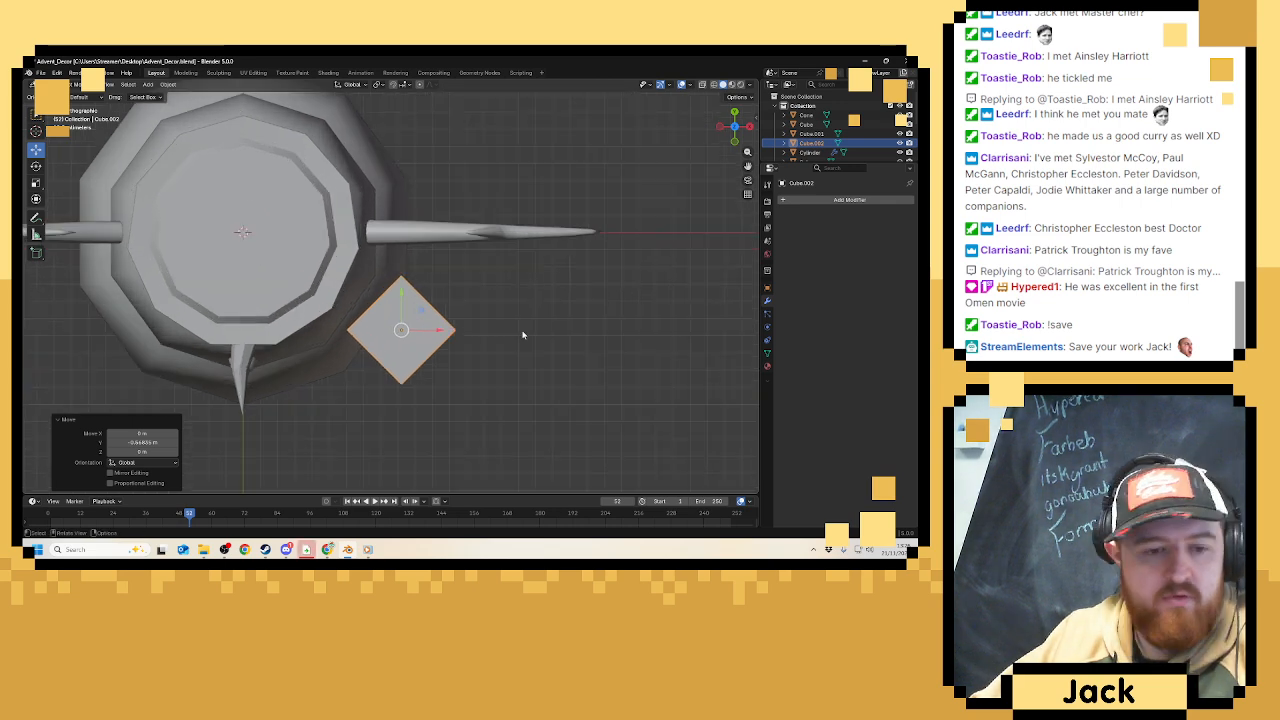
pyautogui.press('r')
pyautogui.click(517, 394)
pyautogui.press('g')
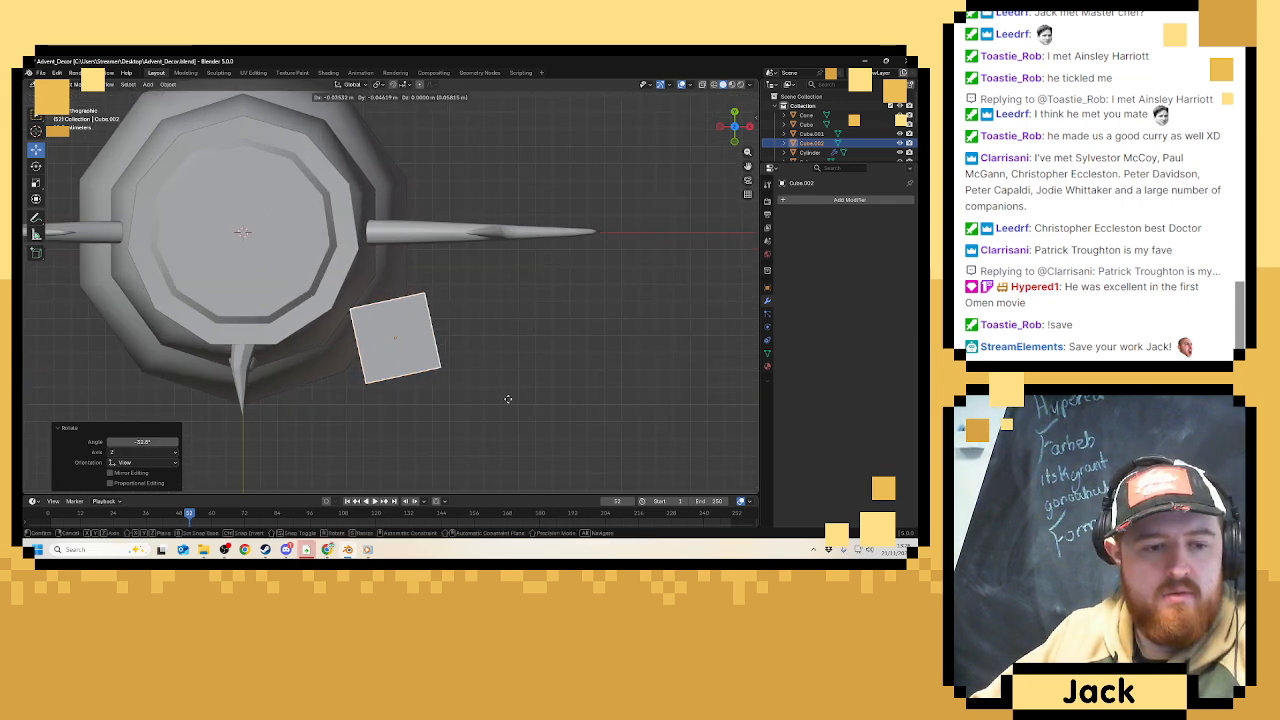
pyautogui.click(483, 411)
# Move and tilt the cube so that one of its corners cuts into the outer edge of the hat's brim.
pyautogui.moveTo(483, 411); pyautogui.dragTo(408, 215, button='middle')
pyautogui.press('g')
pyautogui.click(475, 313)
pyautogui.press('g')
pyautogui.click(473, 324)
pyautogui.press('KP_1')
pyautogui.press('r')
pyautogui.click(488, 196)
pyautogui.scroll(-3, 488, 196)
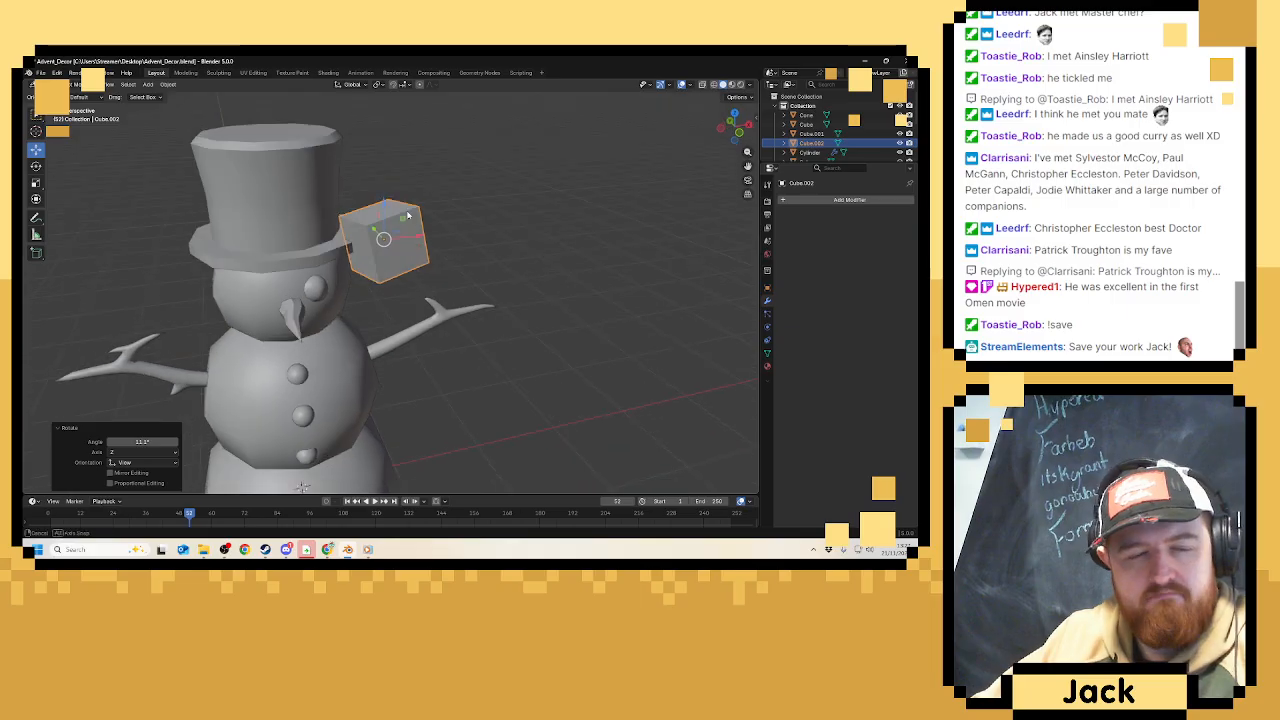
pyautogui.scroll(2, 348, 240)
# Apply the hat's Smooth by Angle modifier.
pyautogui.click(314, 235)
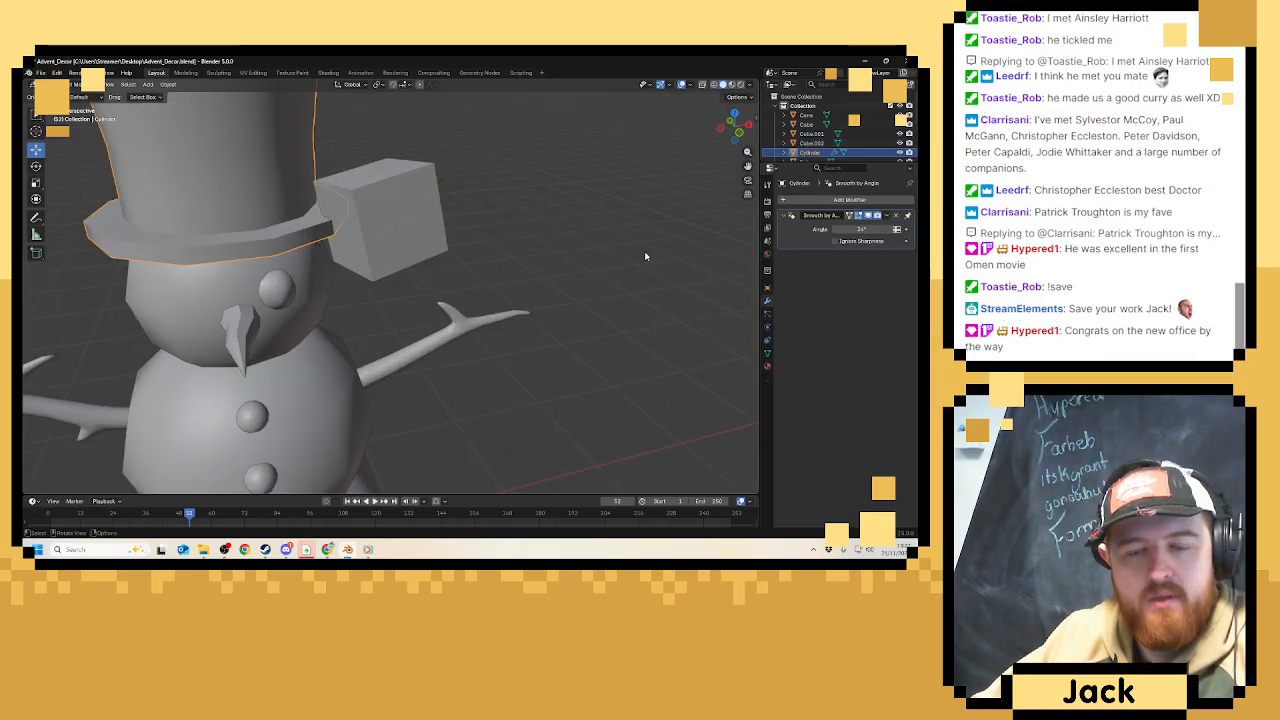
pyautogui.click(886, 215)
pyautogui.click(868, 226)
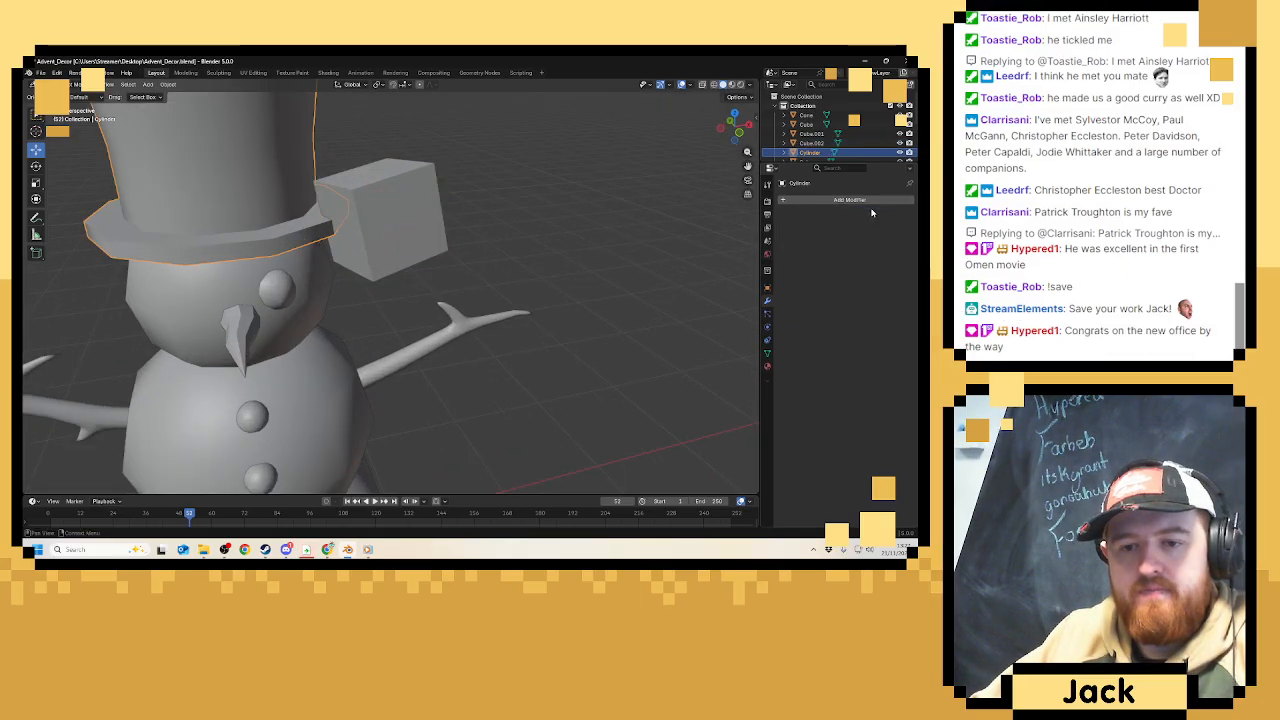
# Add a Boolean modifier set to Difference to the hat, using the cube at the brim as the cutting object.
pyautogui.click(869, 200)
pyautogui.click(868, 200)
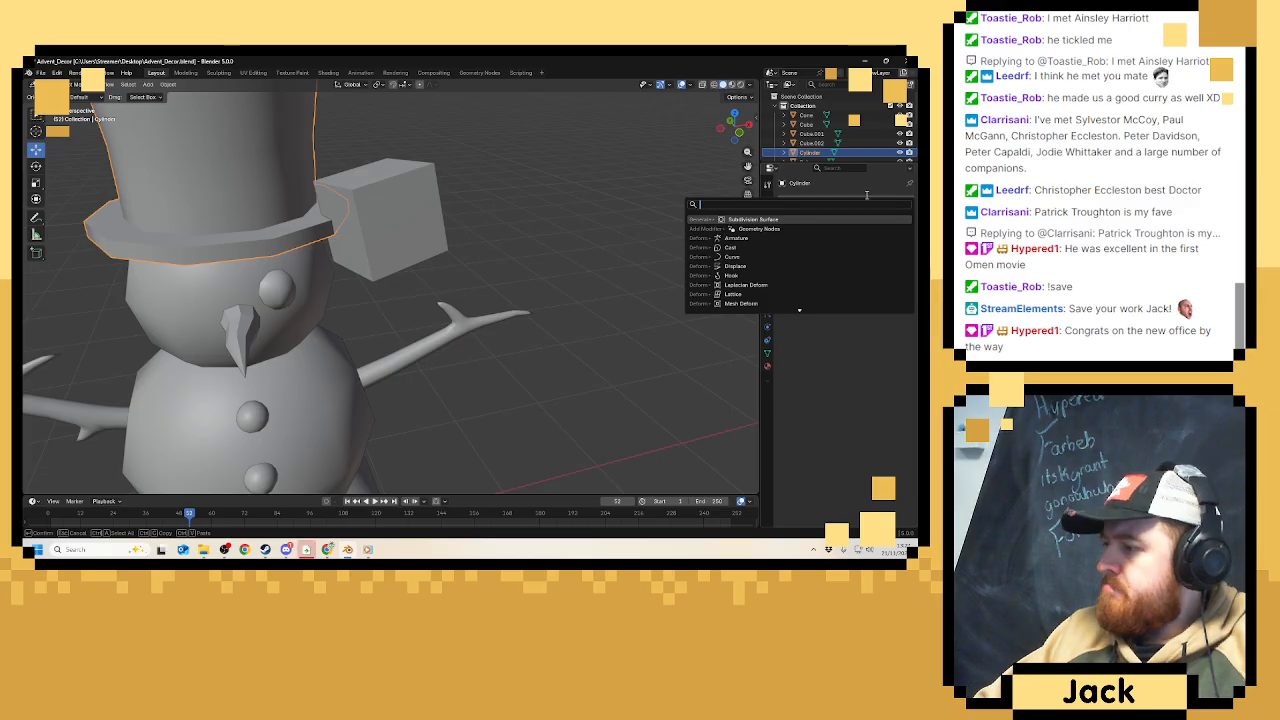
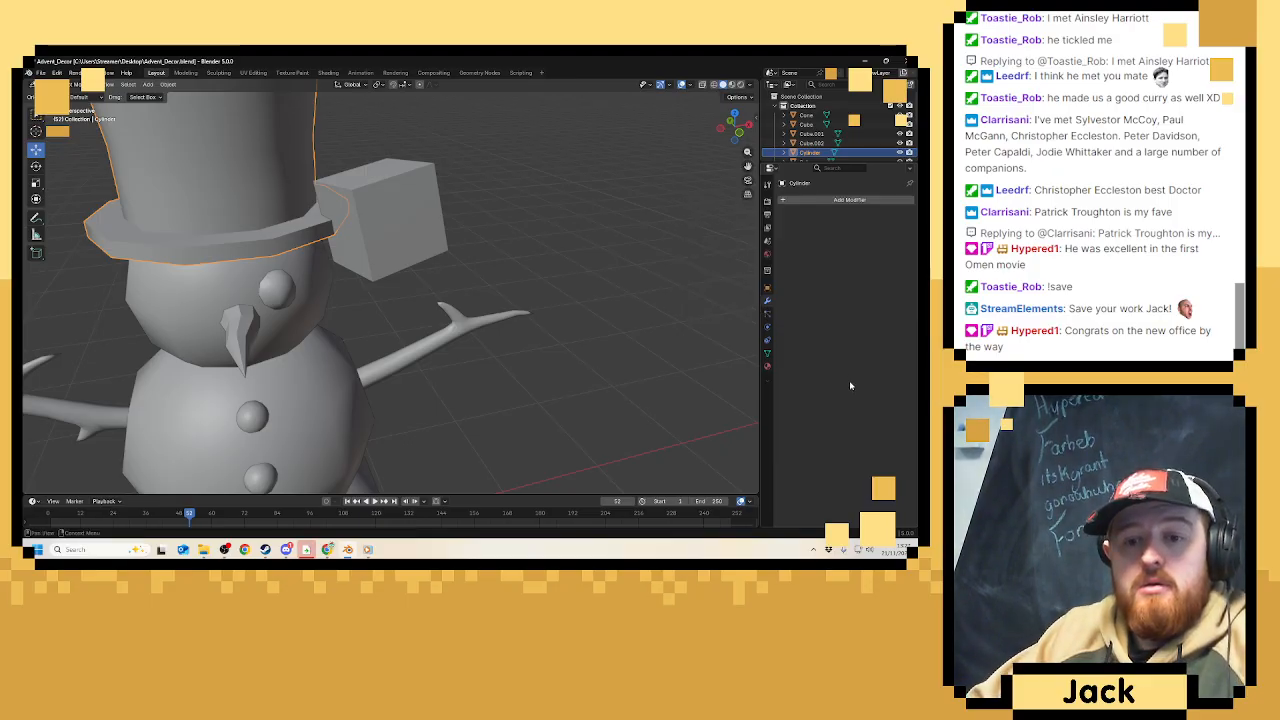
pyautogui.moveTo(416, 203)
pyautogui.mouseDown(button='middle')
pyautogui.moveTo(451, 218)
pyautogui.moveTo(471, 208)
pyautogui.moveTo(428, 204)
pyautogui.mouseUp(button='middle')
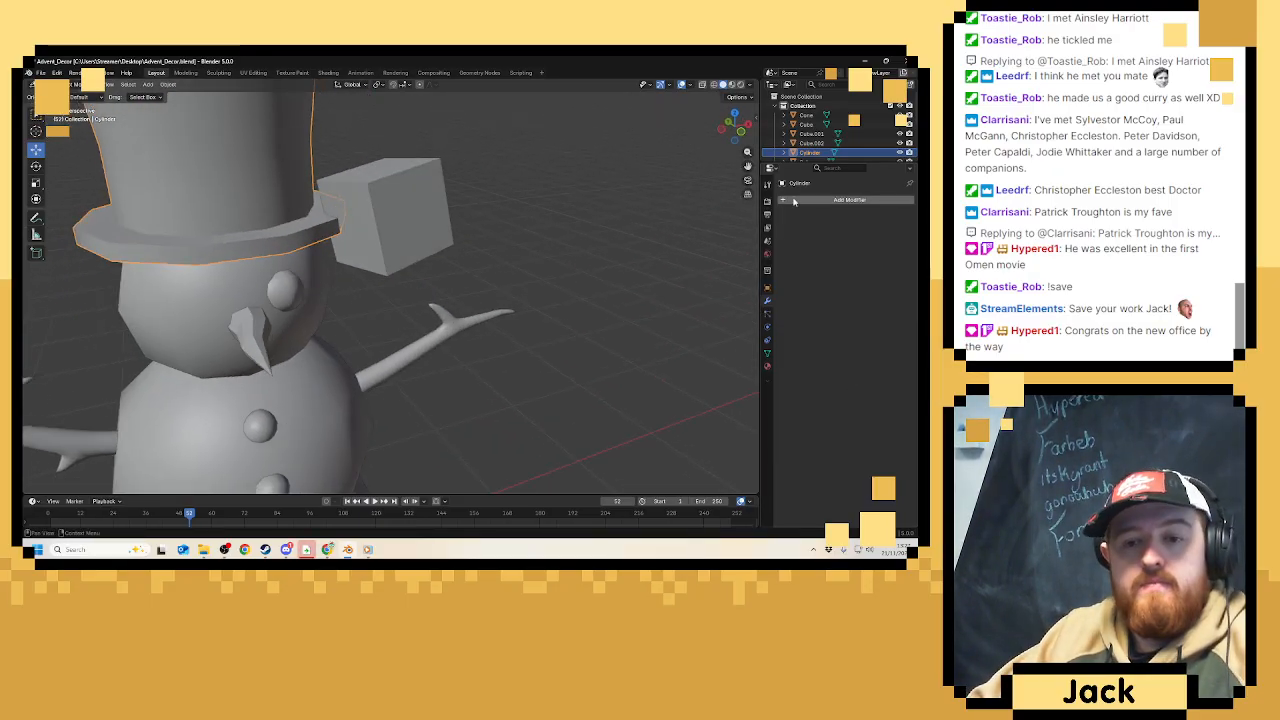
pyautogui.click(794, 201)
pyautogui.press('space')
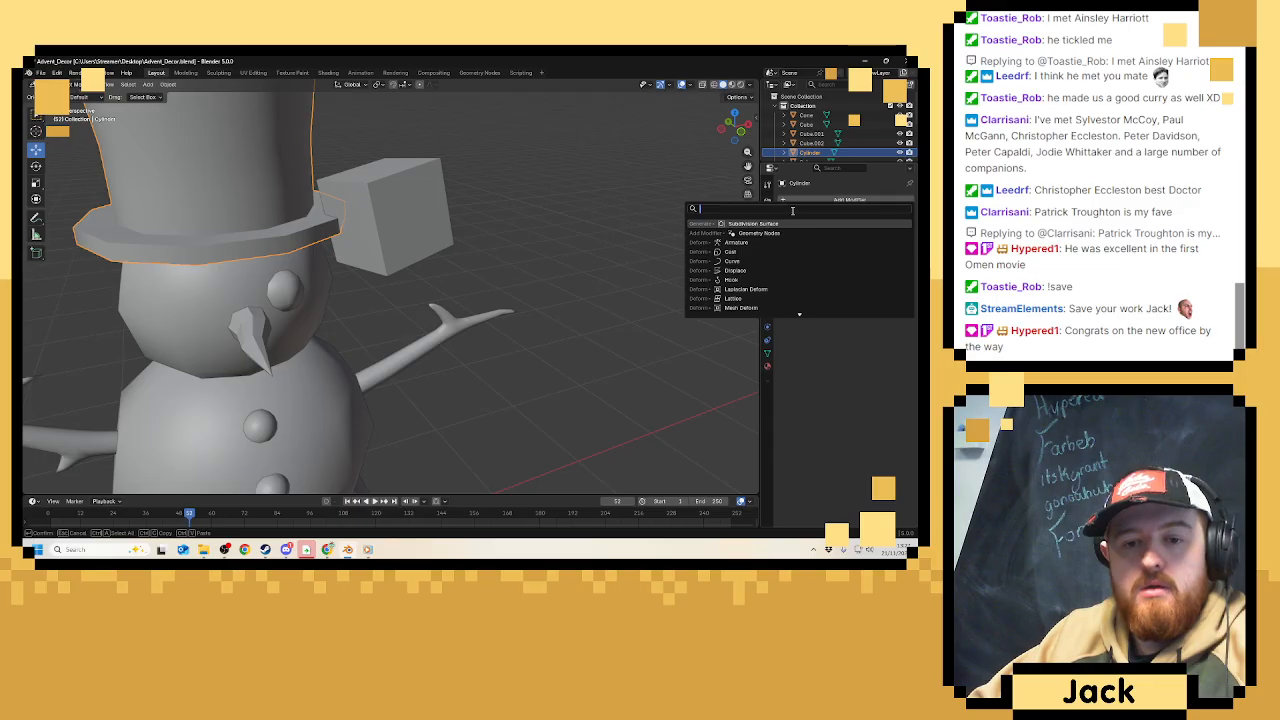
pyautogui.write('bool')
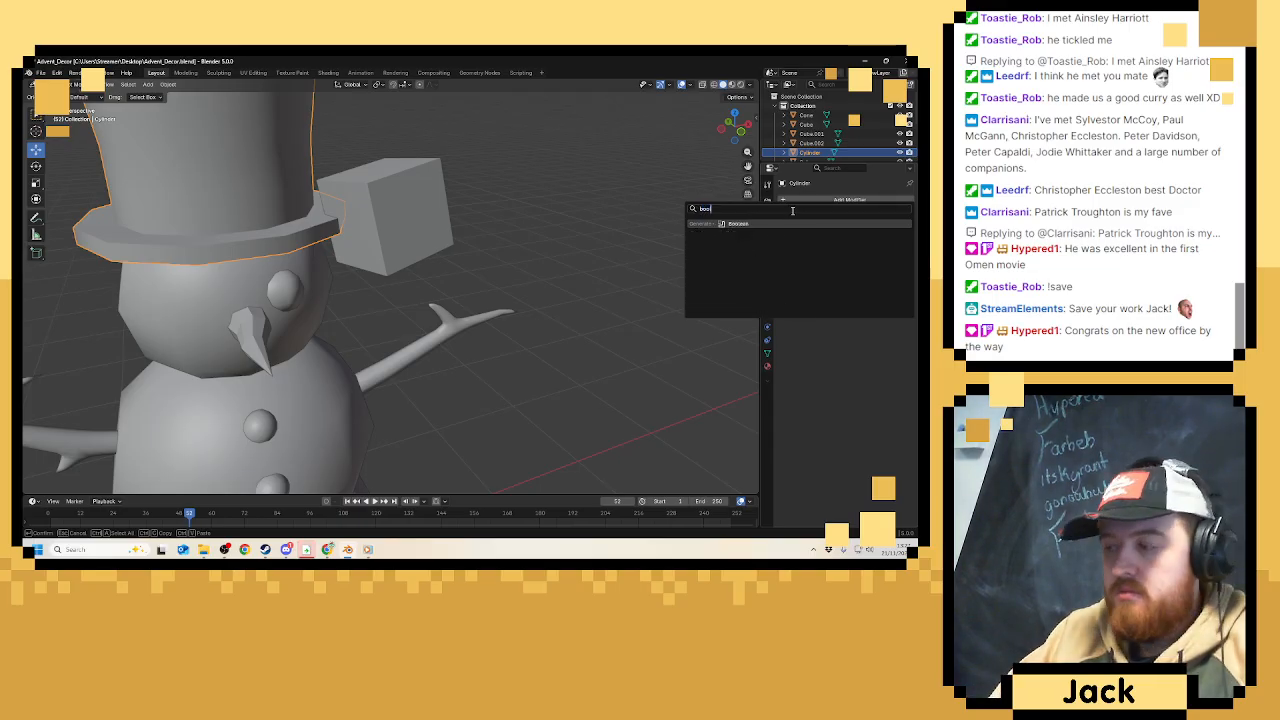
pyautogui.press('Return')
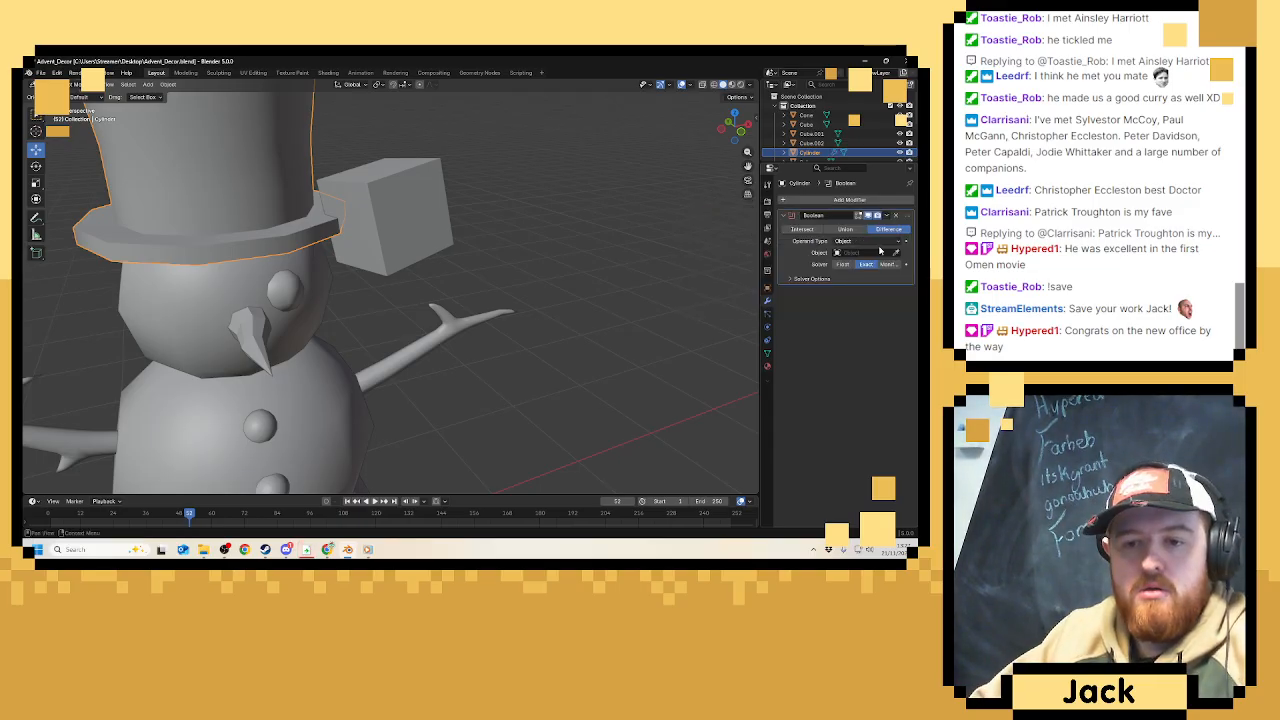
pyautogui.click(895, 252)
pyautogui.click(429, 220)
pyautogui.moveTo(429, 220); pyautogui.dragTo(480, 230, button='middle')
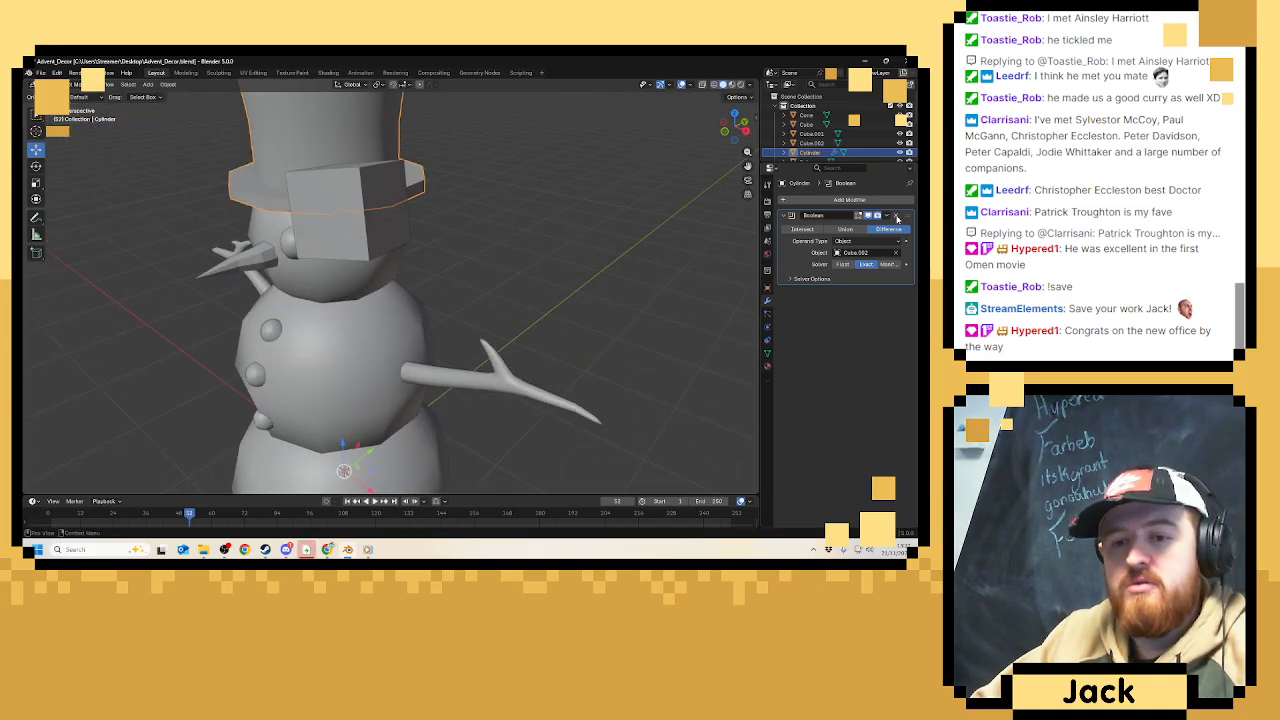
pyautogui.click(897, 216)
pyautogui.click(322, 192)
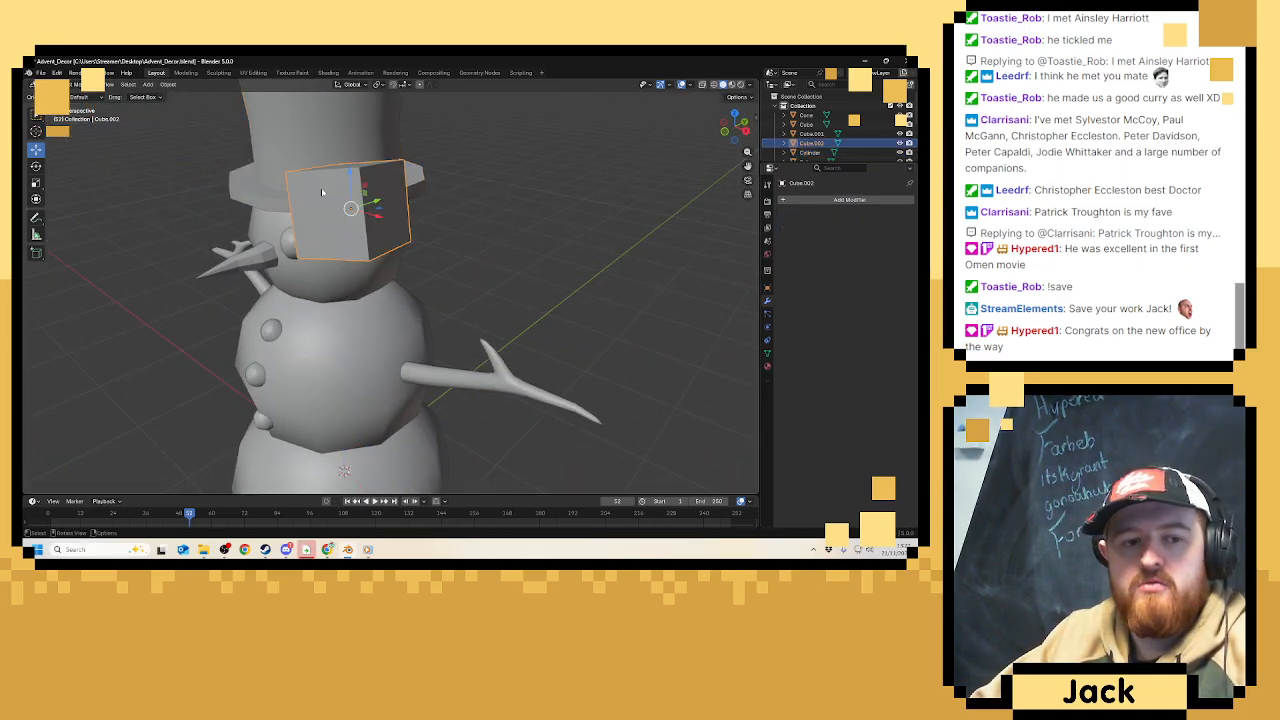
pyautogui.click(285, 128)
pyautogui.moveTo(340, 160); pyautogui.dragTo(448, 180, button='middle')
pyautogui.click(448, 180)
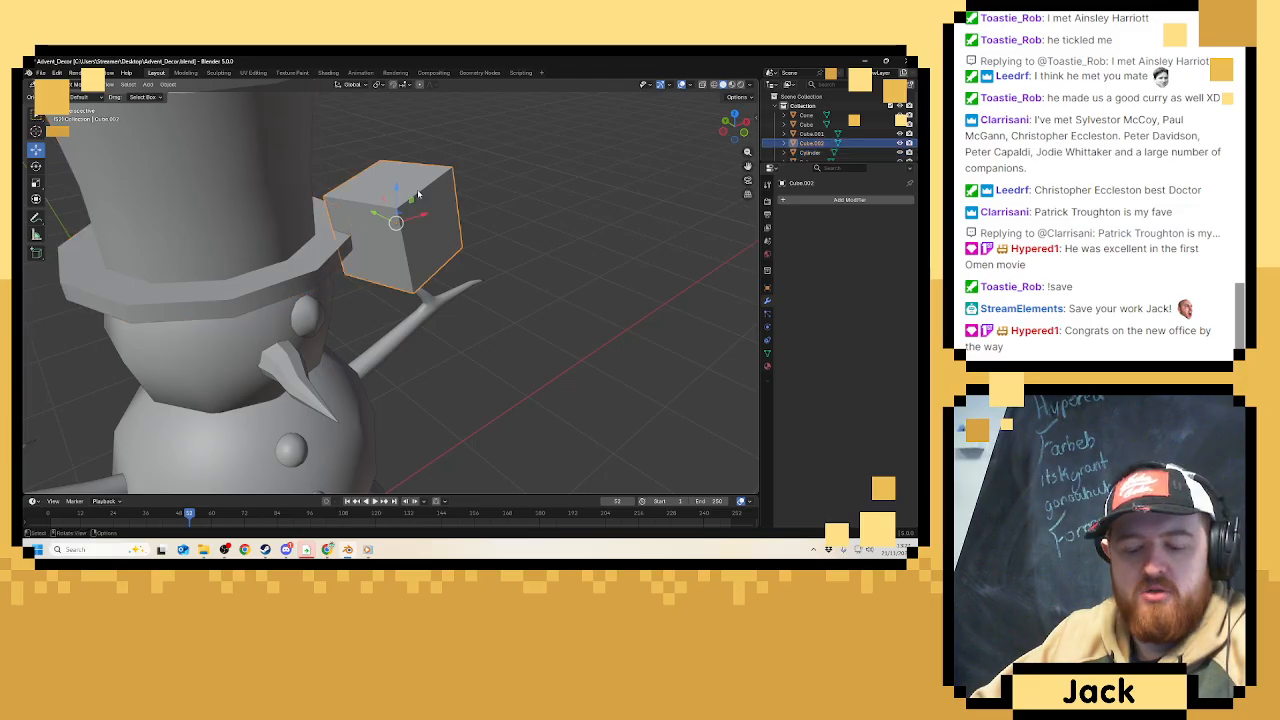
pyautogui.press('g')
pyautogui.click(459, 192)
pyautogui.hotkey('ctrl', 'z')
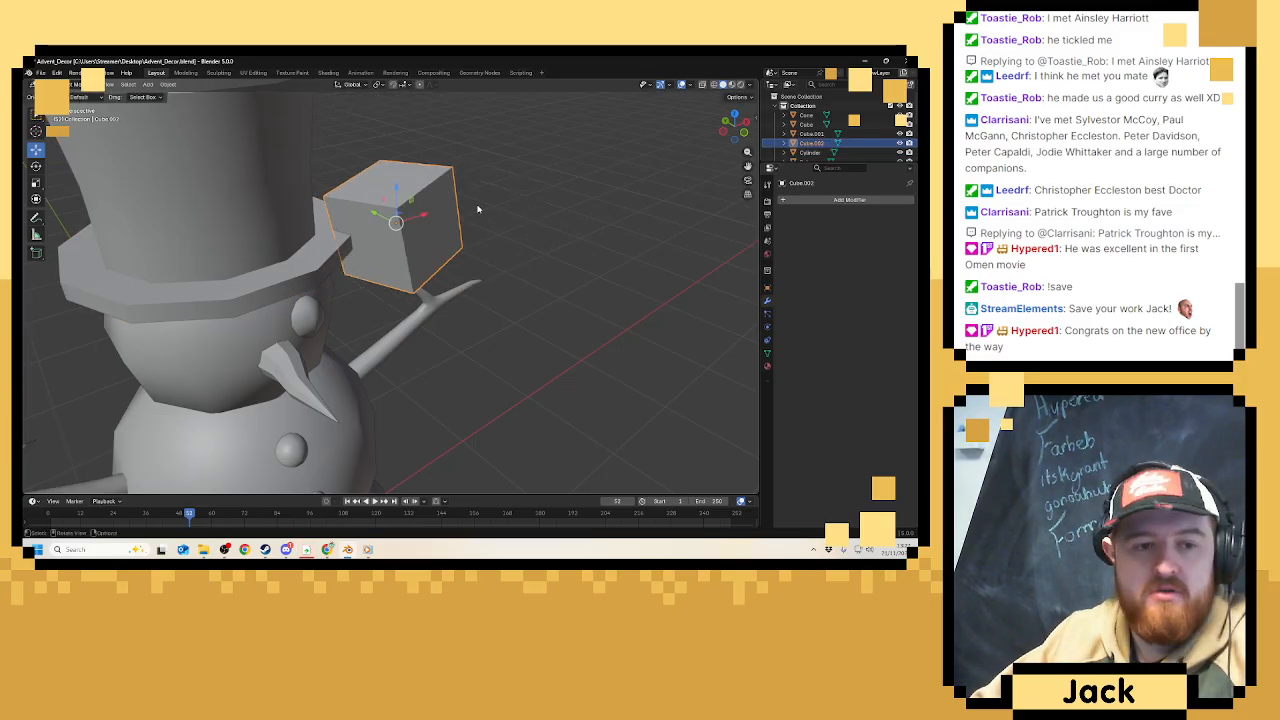
pyautogui.hotkey('ctrl', 'z')
pyautogui.hotkey('ctrl', 'z')
pyautogui.hotkey('ctrl', 'z')
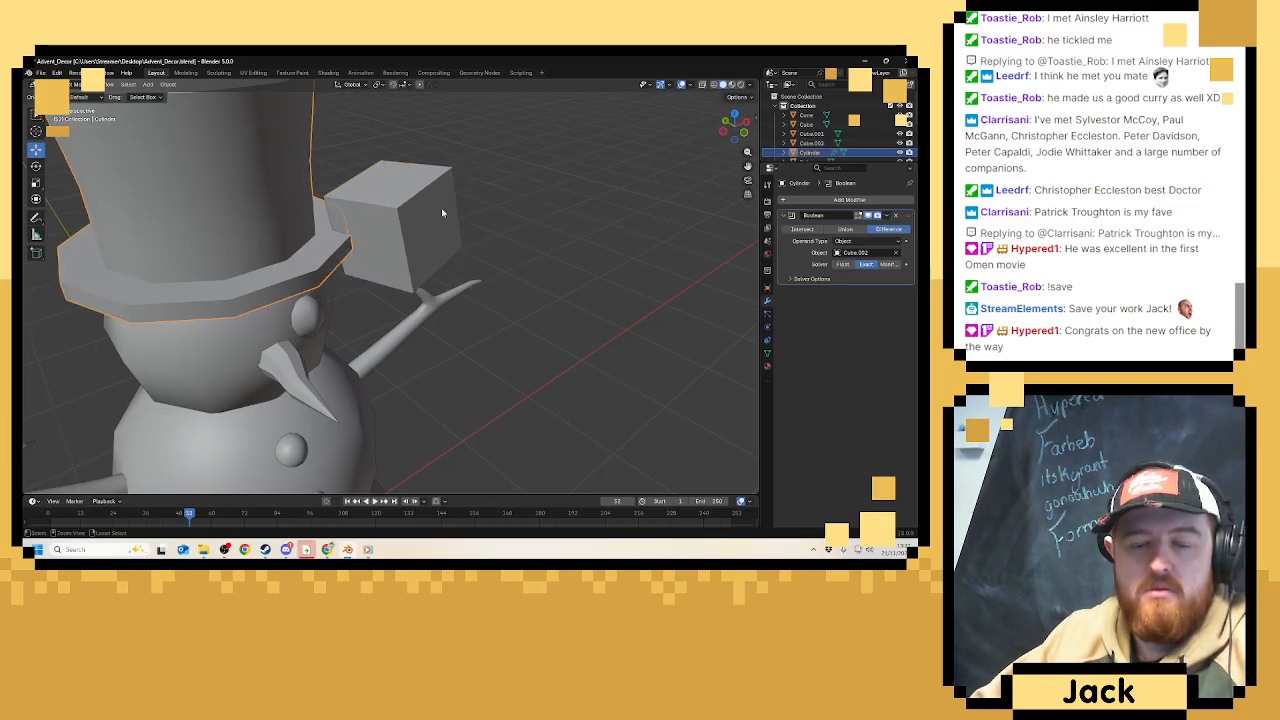
# Apply the hat's Boolean modifier and hide the cutting cube.
pyautogui.click(885, 218)
pyautogui.click(856, 224)
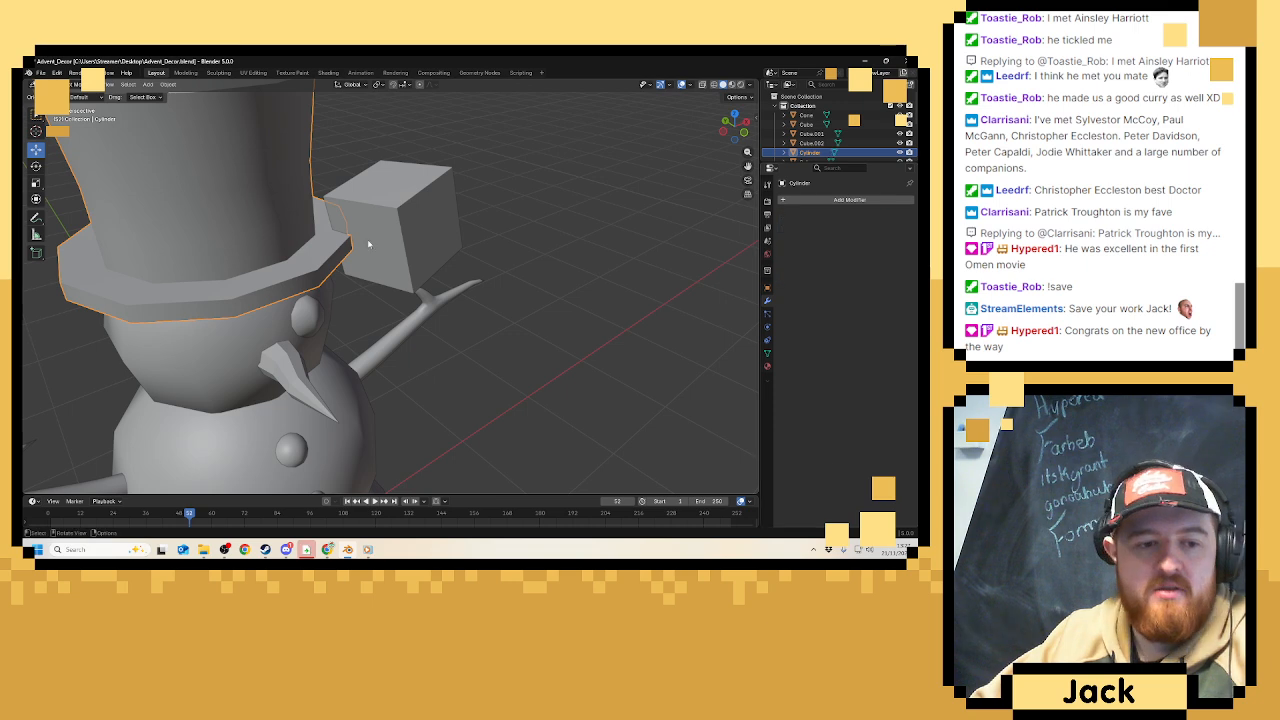
pyautogui.click(421, 237)
pyautogui.press('h')
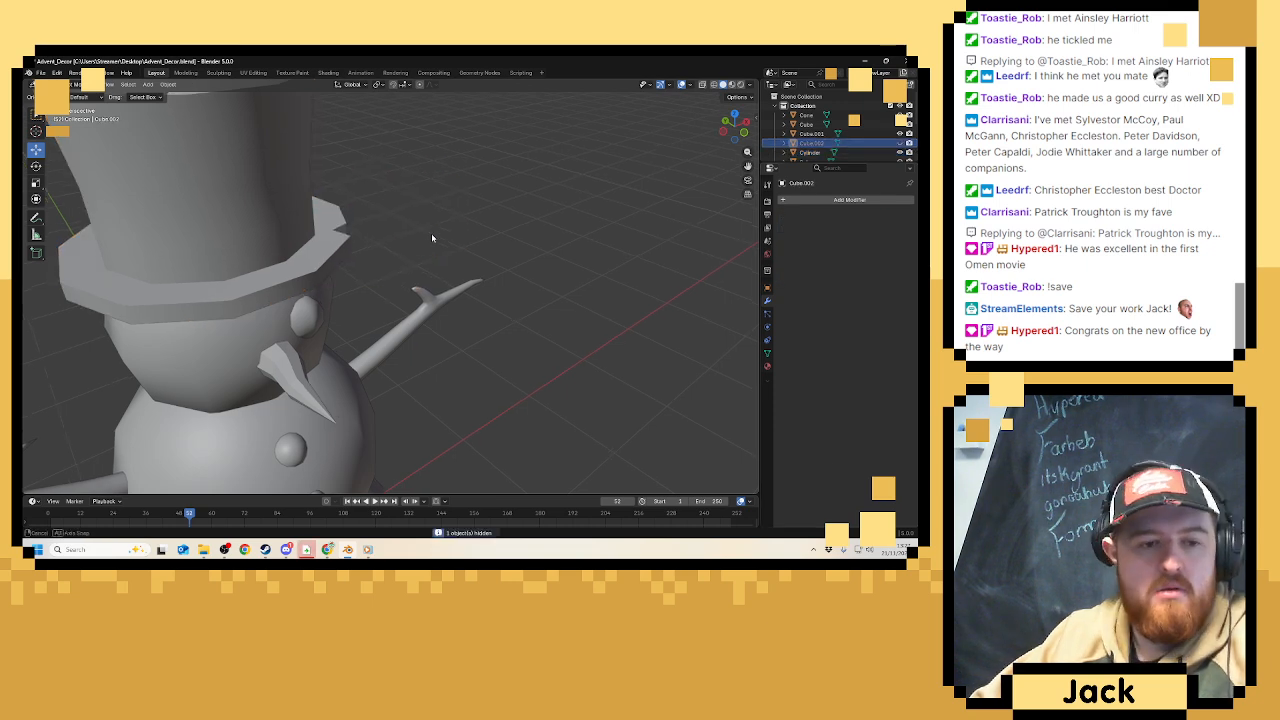
# Merge the vertices at the lower edge of the notch in the hat's brim.
pyautogui.moveTo(431, 233); pyautogui.dragTo(398, 205, button='middle')
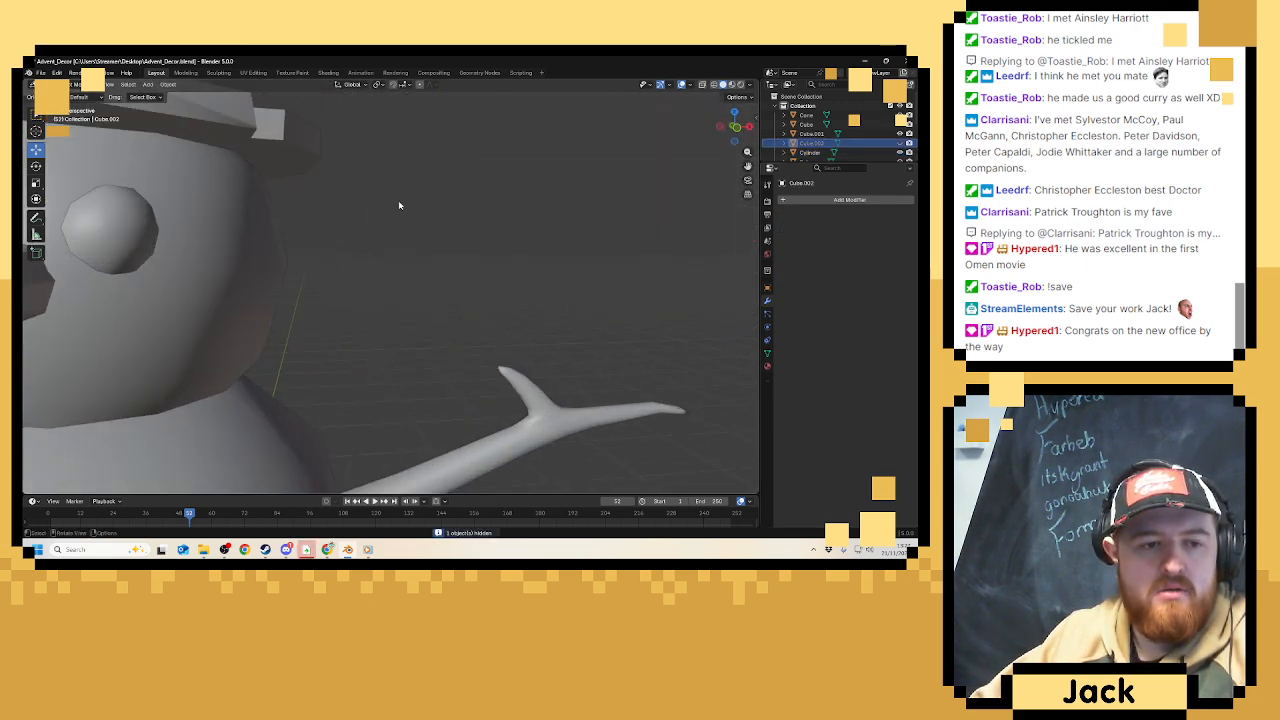
pyautogui.click(293, 151)
pyautogui.press('Tab')
pyautogui.moveTo(300, 165); pyautogui.dragTo(345, 174, button='middle')
pyautogui.scroll(2, 345, 174)
pyautogui.click(100, 85)
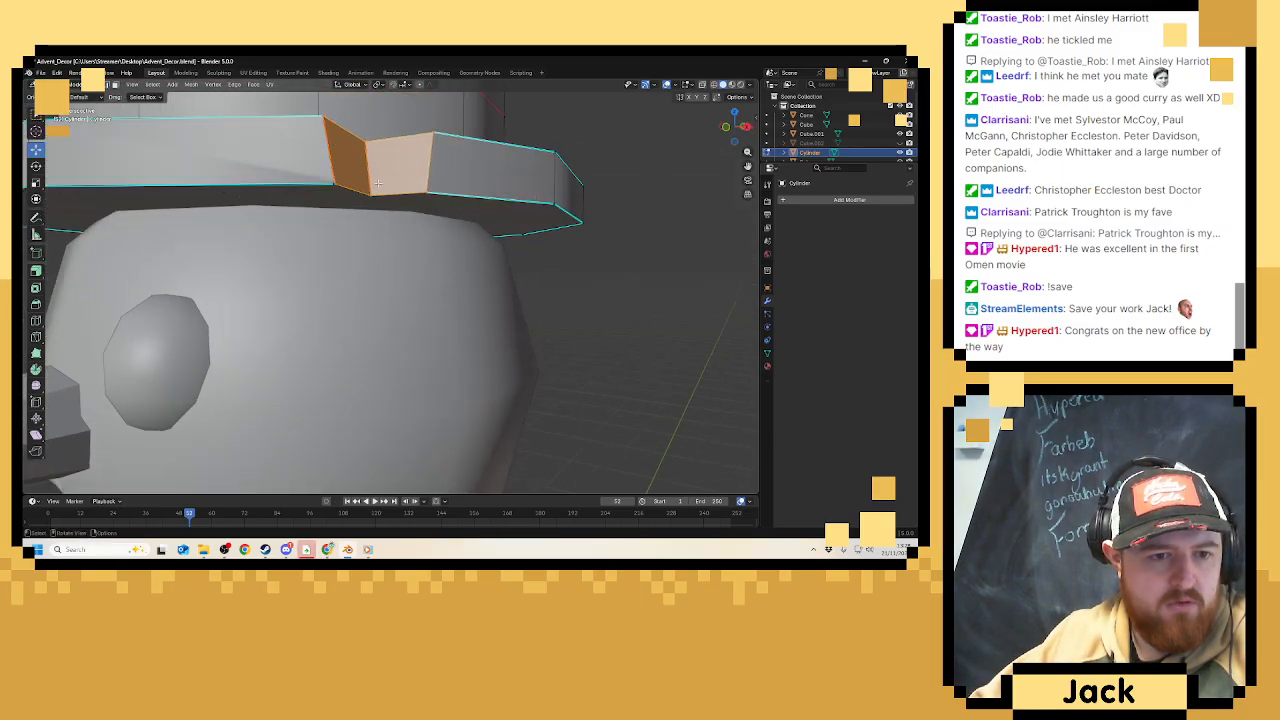
pyautogui.click(335, 184)
pyautogui.moveTo(334, 180); pyautogui.dragTo(262, 219, button='middle')
pyautogui.scroll(2, 262, 190)
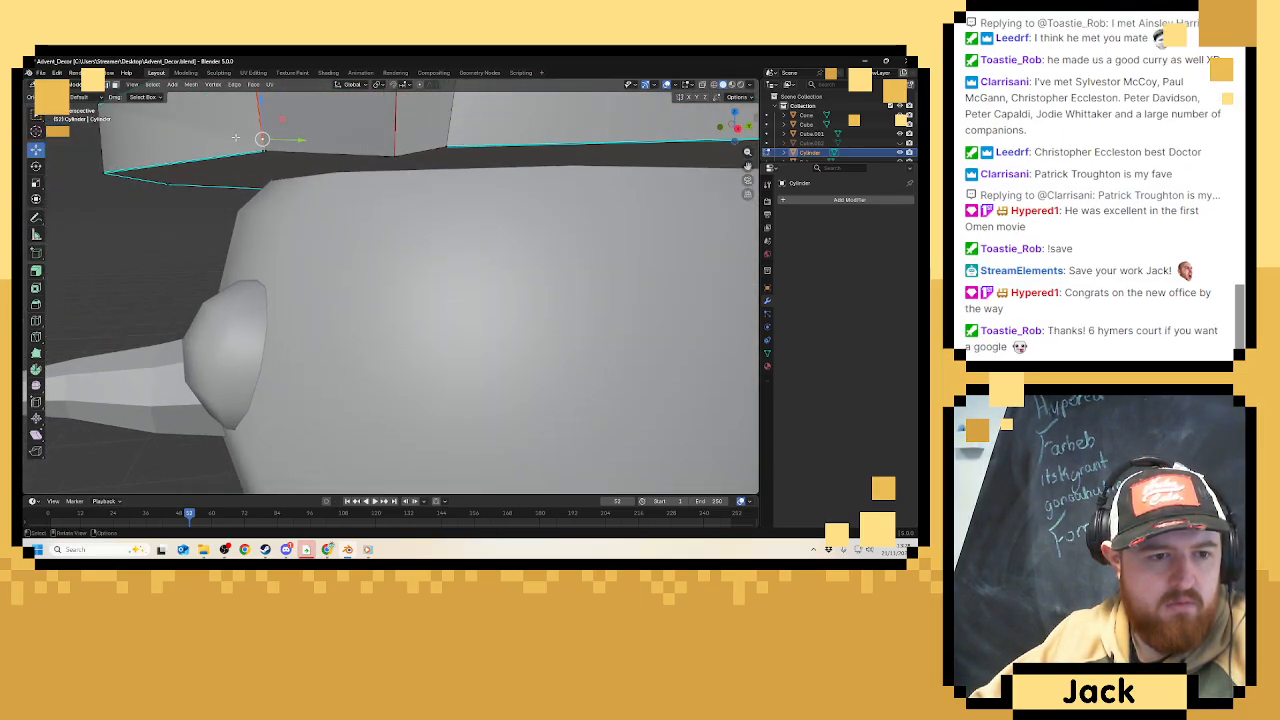
pyautogui.press('m')
pyautogui.click(304, 164)
pyautogui.scroll(-5, 304, 164)
pyautogui.moveTo(304, 164); pyautogui.dragTo(467, 190, button='middle')
pyautogui.press('Tab')
# Examine the notched hat and the whole snowman from several angles and distances.
pyautogui.scroll(-3, 381, 184)
pyautogui.scroll(3, 467, 190)
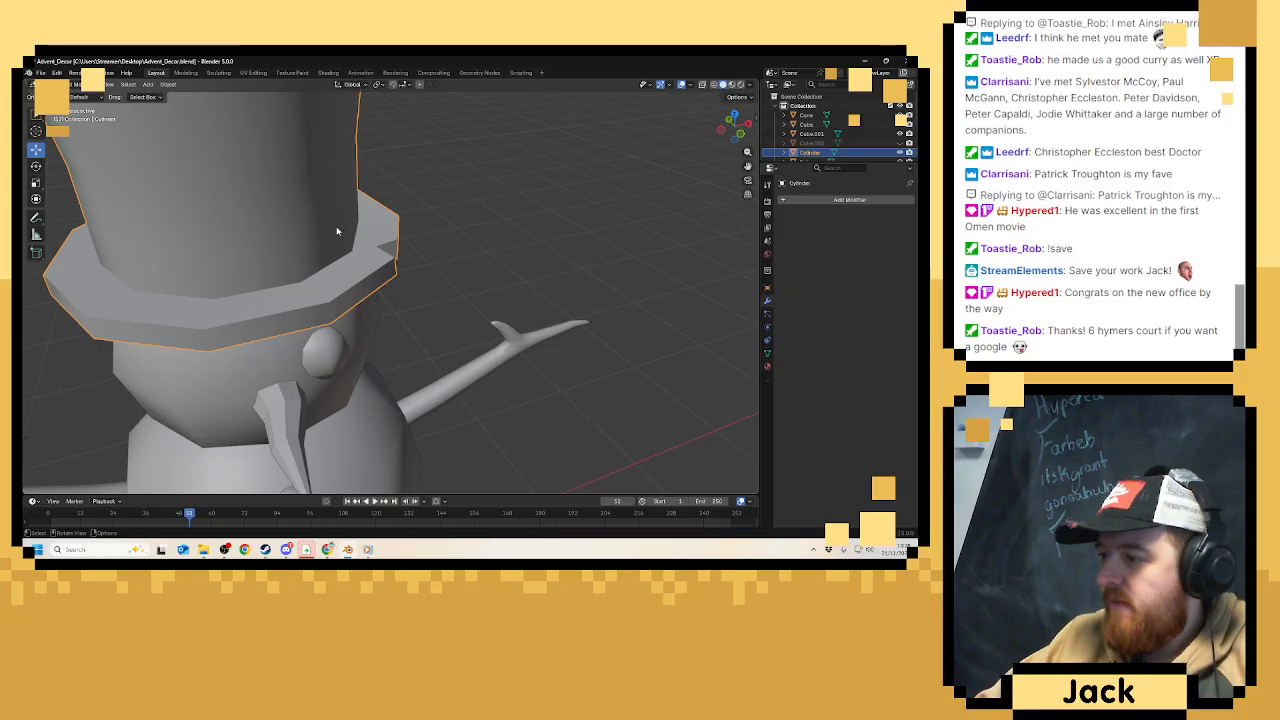
pyautogui.scroll(-6, 308, 215)
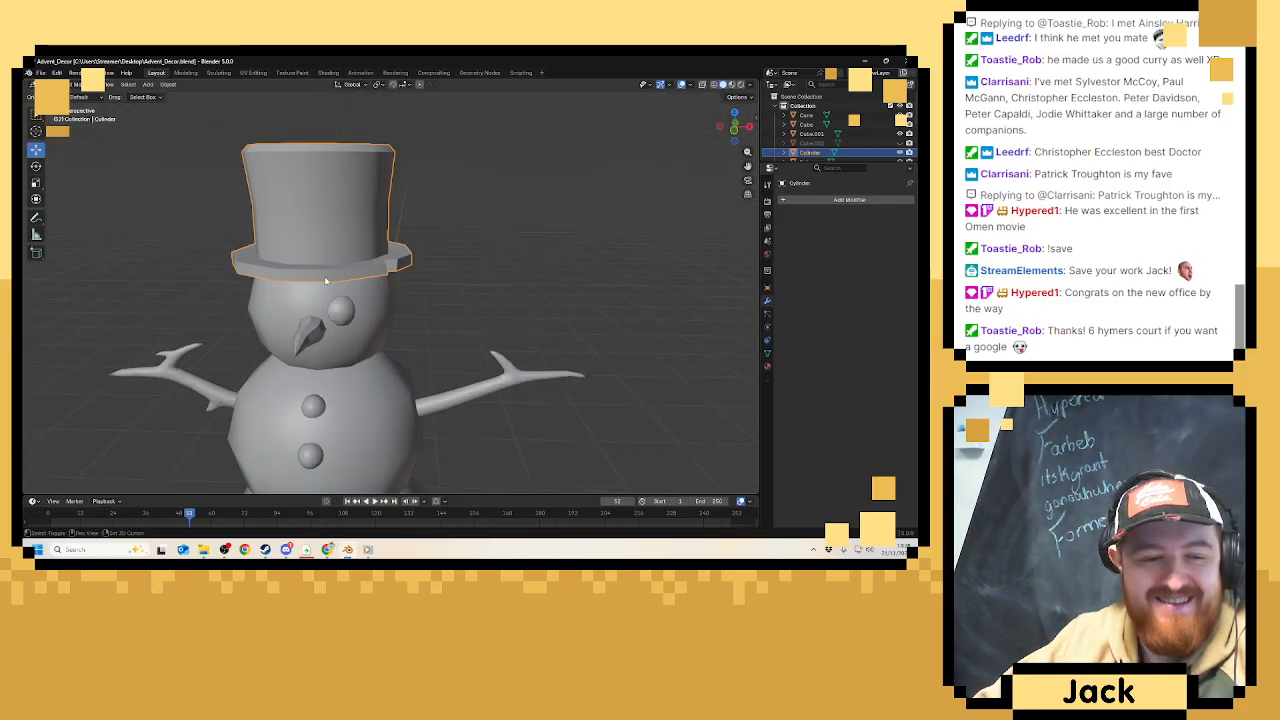
pyautogui.moveTo(307, 284); pyautogui.dragTo(427, 293, button='middle')
pyautogui.scroll(-3, 360, 291)
pyautogui.moveTo(427, 293); pyautogui.dragTo(453, 244, button='middle')
pyautogui.scroll(1, 437, 269)
pyautogui.scroll(-4, 437, 269)
pyautogui.moveTo(453, 244); pyautogui.dragTo(441, 275, button='middle')
pyautogui.scroll(6, 423, 214)
pyautogui.scroll(-5, 417, 251)
# Isolate the snowman's forked arm with the extra lower spur in local view and open its mesh for editing.
pyautogui.click(271, 281)
pyautogui.press('KP_Divide')
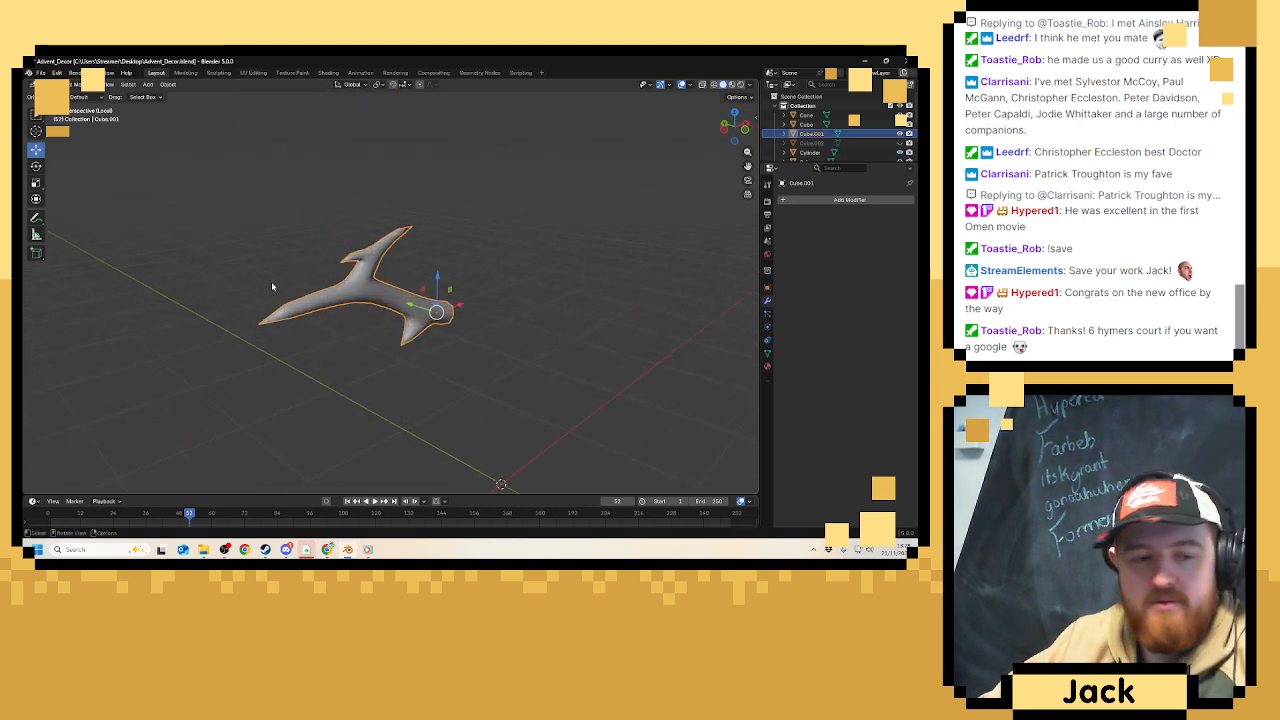
pyautogui.press('Tab')
pyautogui.moveTo(349, 326); pyautogui.dragTo(423, 250, button='middle')
pyautogui.scroll(3, 300, 301)
pyautogui.scroll(4, 423, 250)
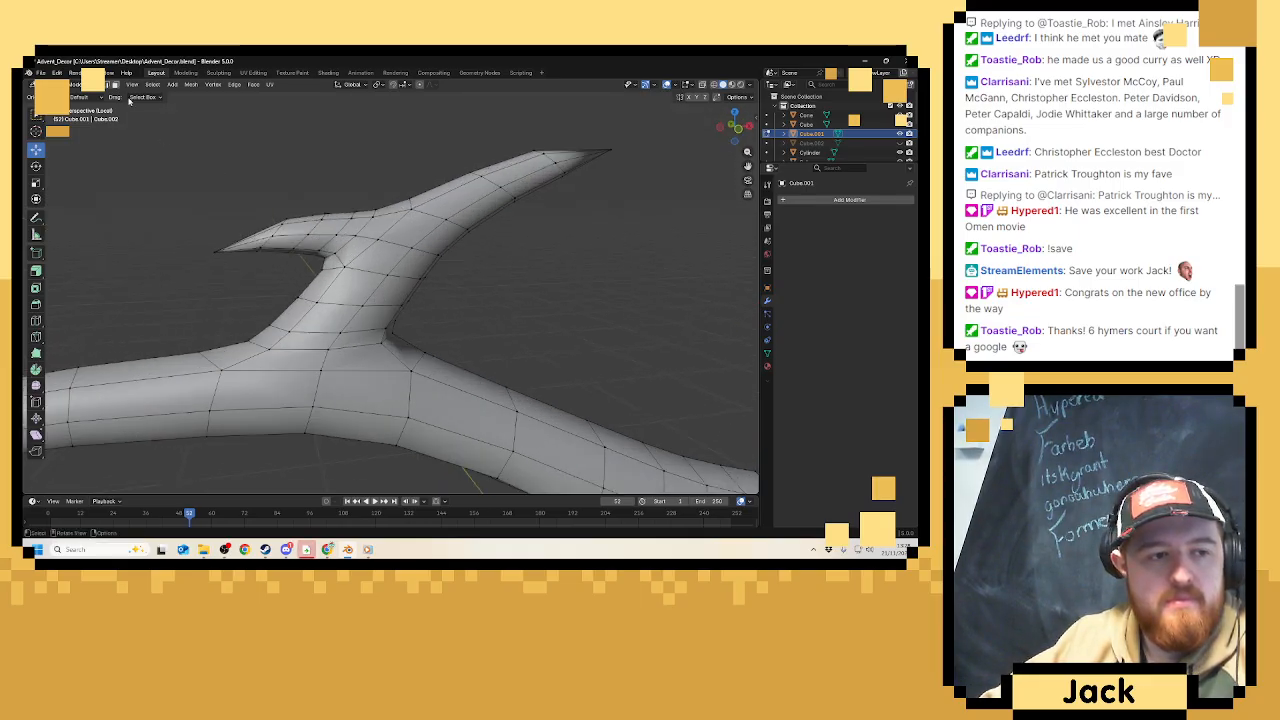
# Dissolve the two neighbouring edge loops around the arm's upper twig, between its base and its fork.
pyautogui.click(108, 85)
pyautogui.keyDown('alt'); pyautogui.click(352, 302); pyautogui.keyUp('alt')
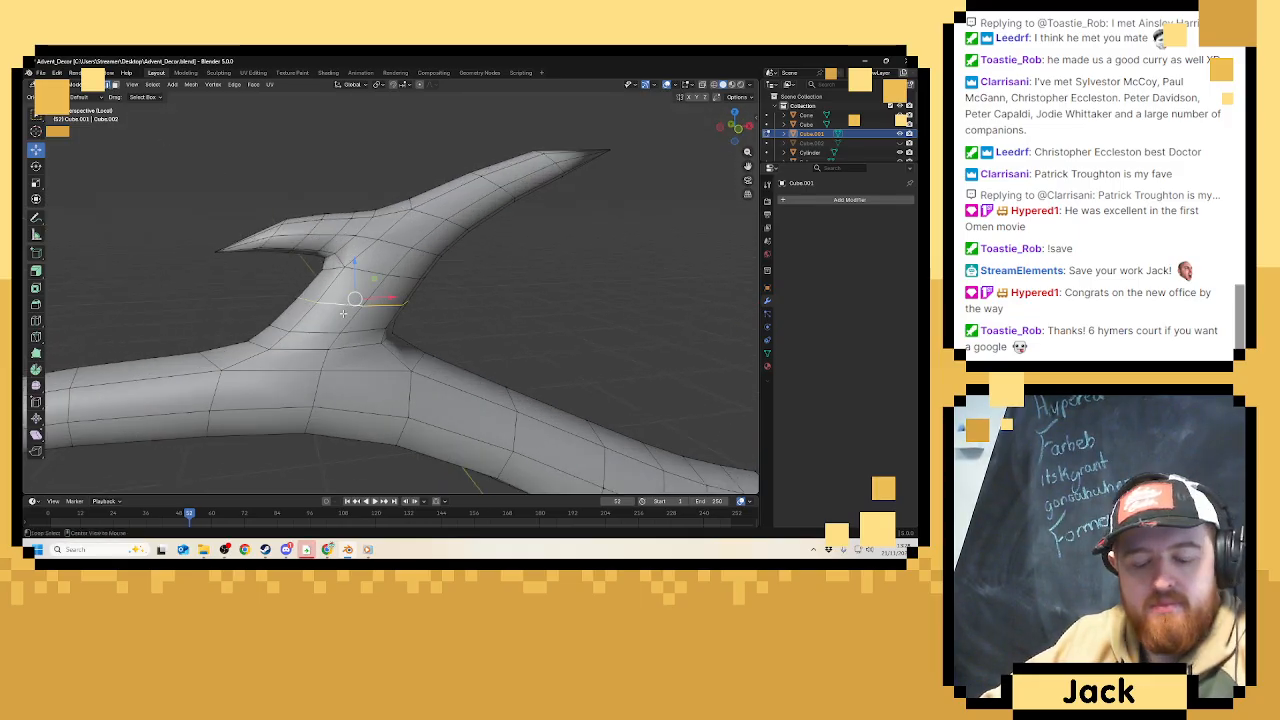
pyautogui.press('x')
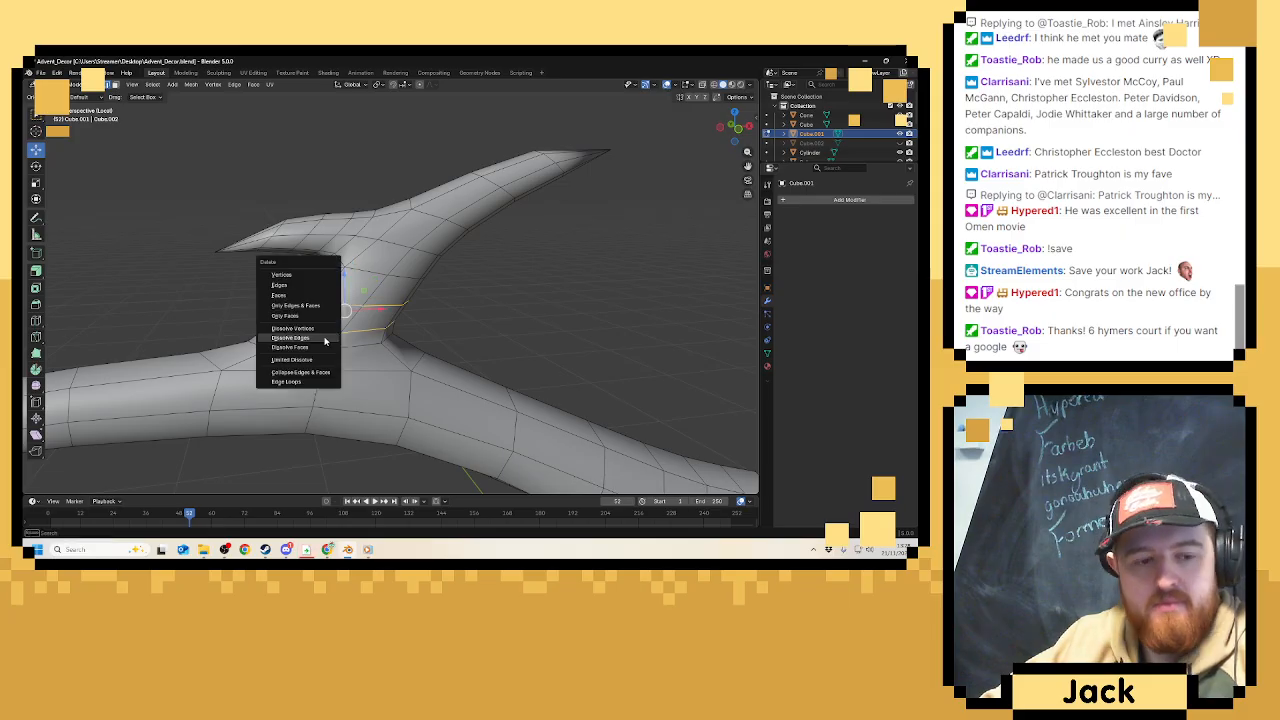
pyautogui.click(324, 341)
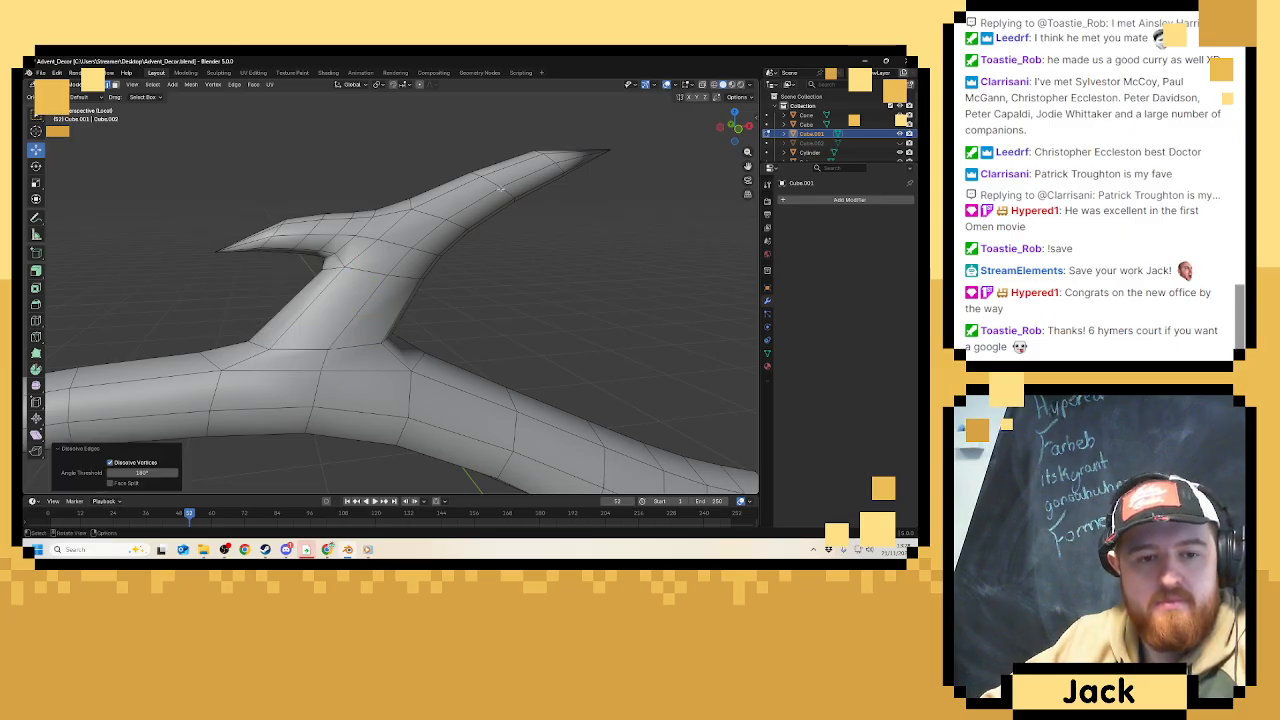
pyautogui.scroll(-3, 437, 263)
pyautogui.moveTo(437, 263); pyautogui.dragTo(423, 251, button='middle')
pyautogui.hotkey('ctrl', 'z')
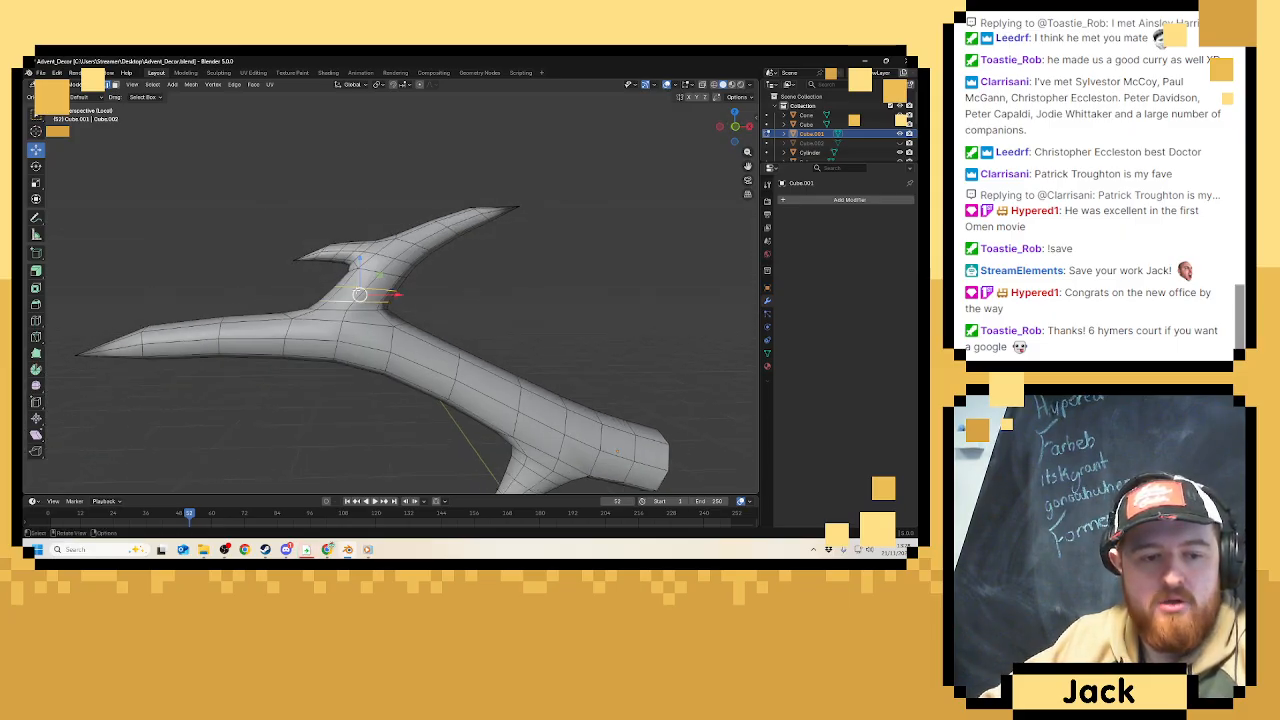
pyautogui.press('x')
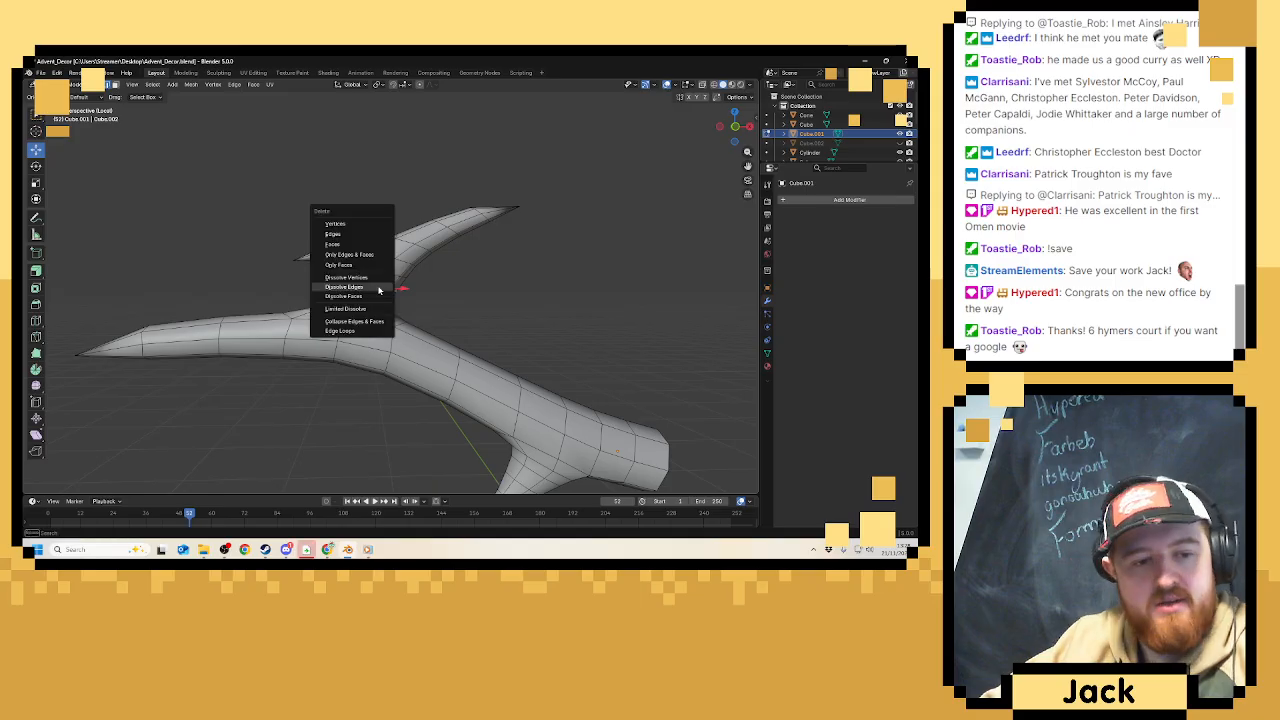
pyautogui.click(360, 276)
pyautogui.scroll(1, 385, 306)
pyautogui.moveTo(430, 362); pyautogui.dragTo(657, 183, button='middle')
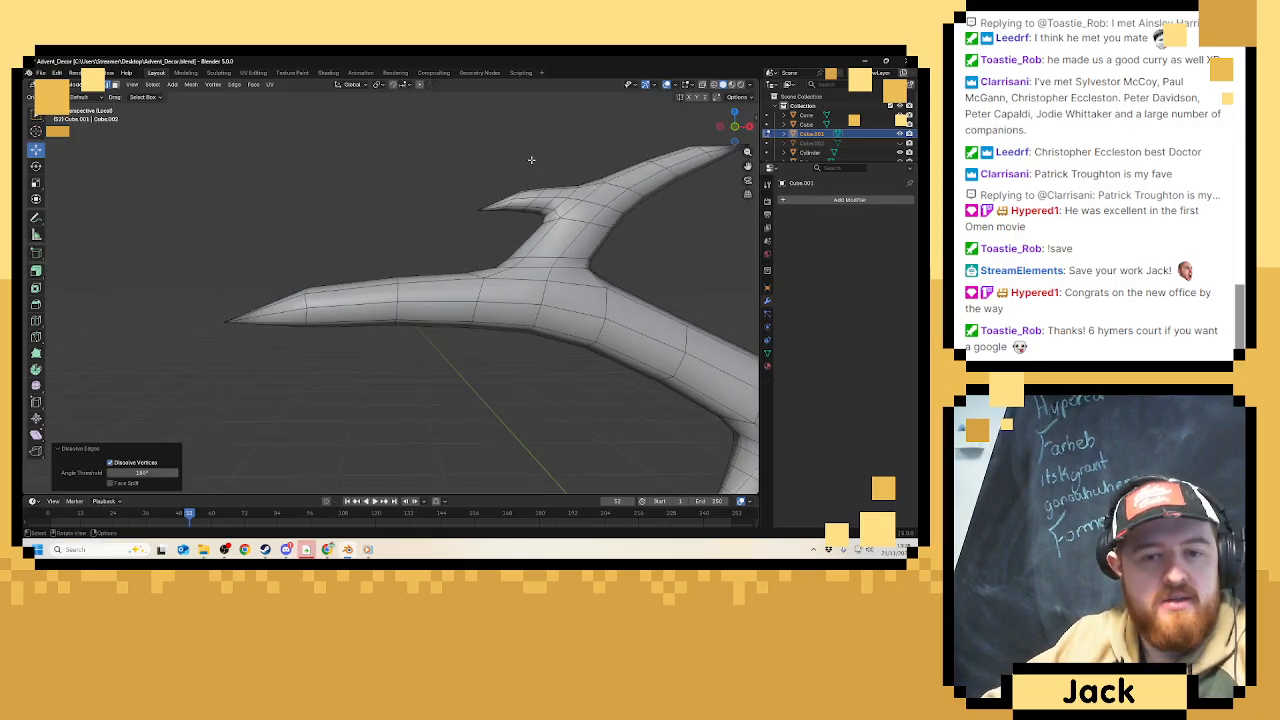
# Inspect the arm's topology in wireframe display from different angles, then restore the solid display.
pyautogui.click(713, 84)
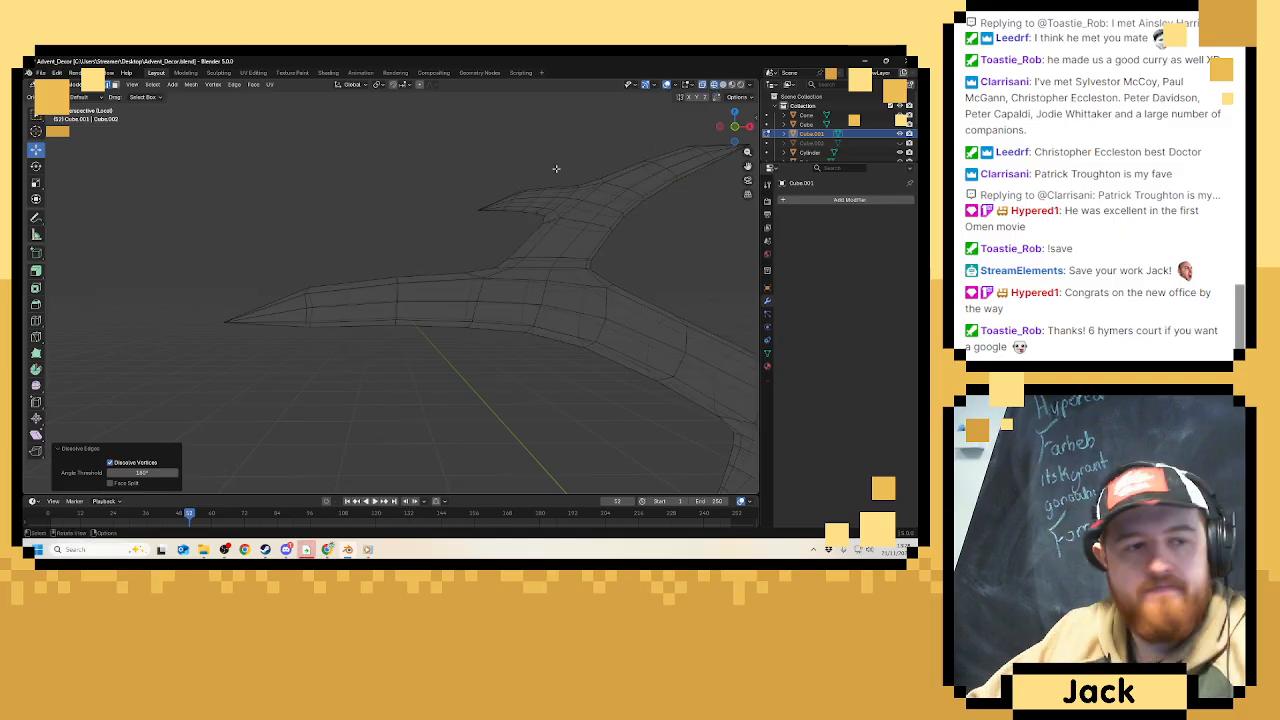
pyautogui.click(107, 84)
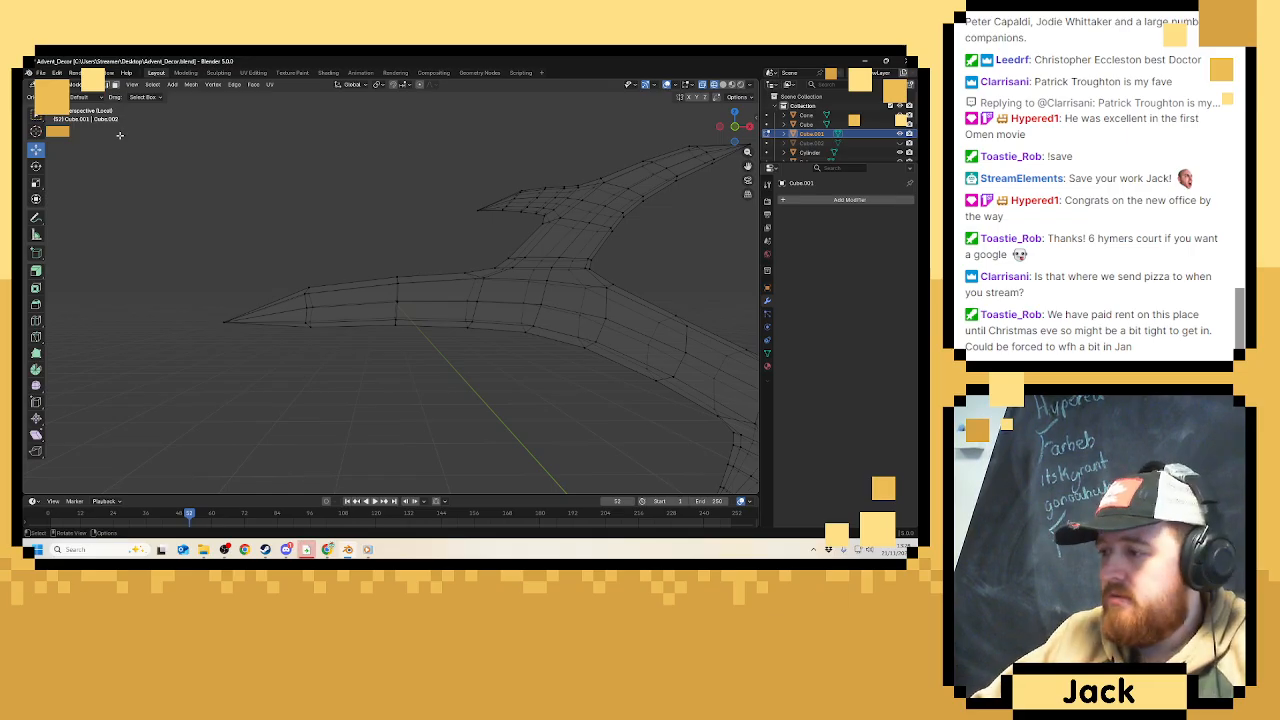
pyautogui.moveTo(206, 262); pyautogui.dragTo(267, 213, button='middle')
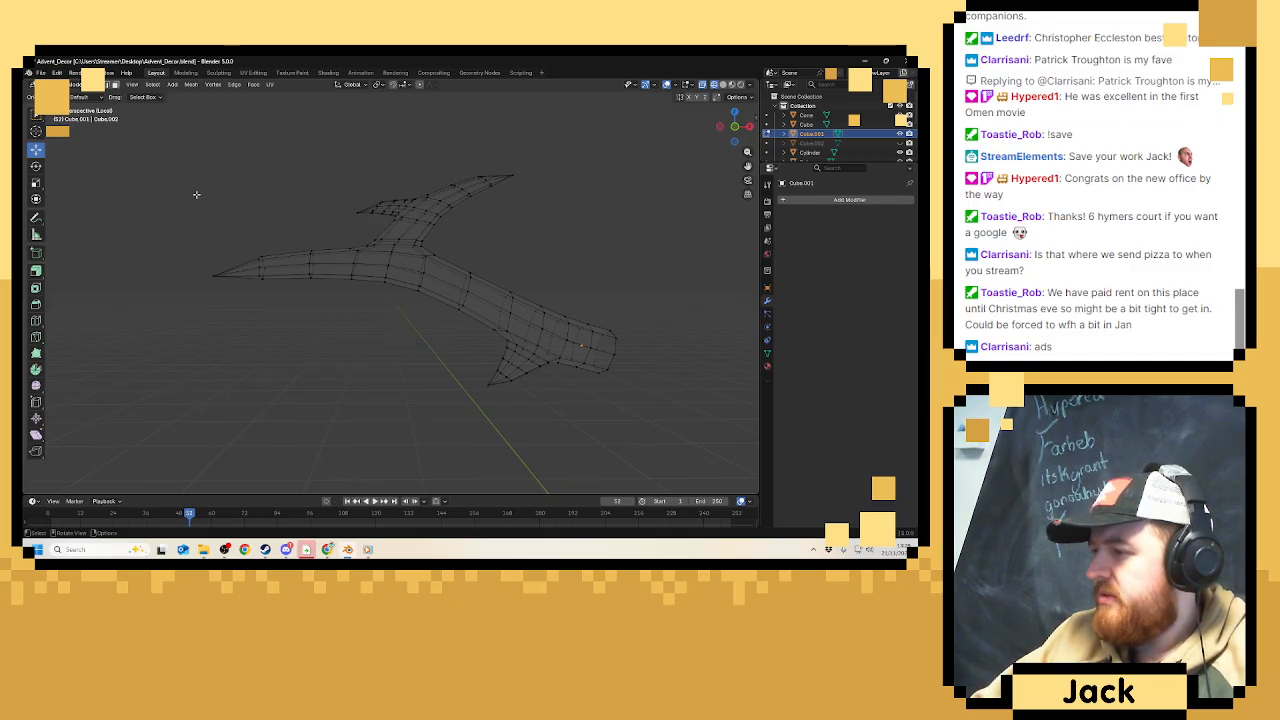
pyautogui.moveTo(366, 236); pyautogui.dragTo(300, 240, button='middle')
pyautogui.click(108, 86)
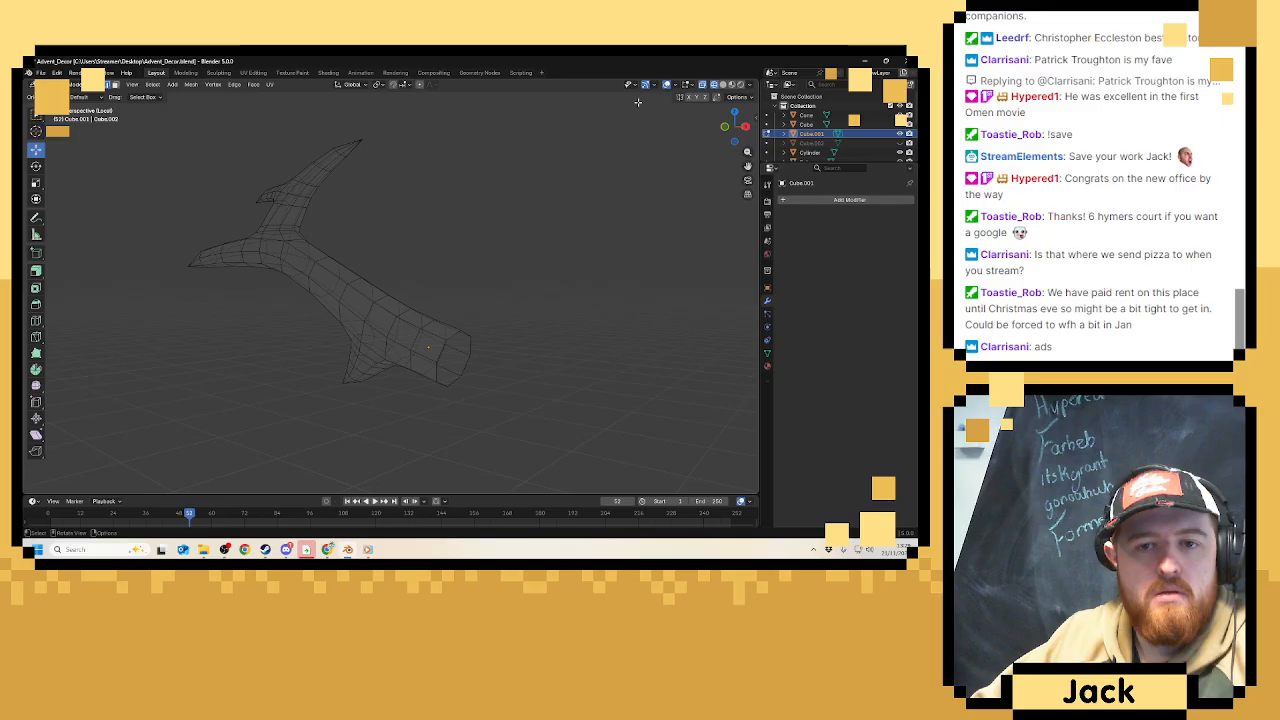
pyautogui.click(723, 85)
pyautogui.moveTo(415, 166)
pyautogui.mouseDown(button='middle')
pyautogui.moveTo(574, 180)
pyautogui.moveTo(457, 177)
pyautogui.mouseUp(button='middle')
pyautogui.scroll(3, 431, 202)
# Select the edge loop around the base of the arm's upper twig and the lengthwise edges of its small side spur.
pyautogui.click(300, 235)
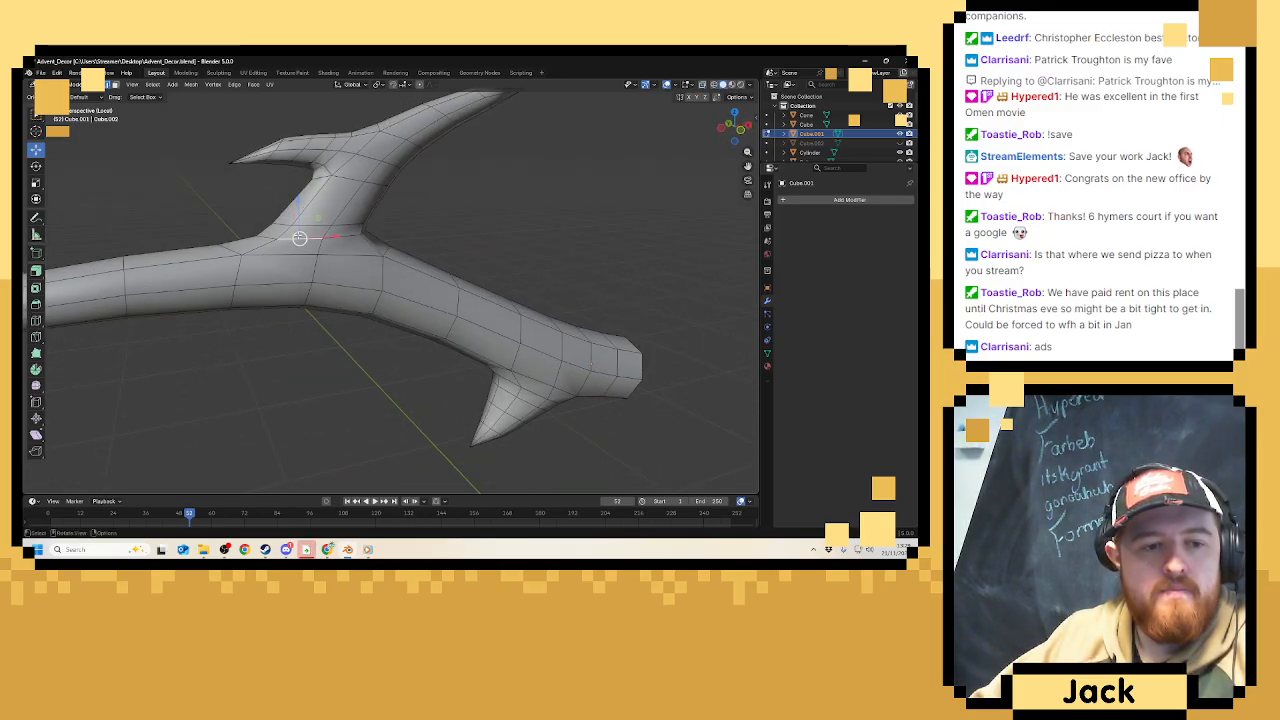
pyautogui.keyDown('alt'); pyautogui.click(301, 235); pyautogui.keyUp('alt')
pyautogui.press('ctrl+KP_3')
pyautogui.moveTo(434, 238); pyautogui.dragTo(453, 301, button='middle')
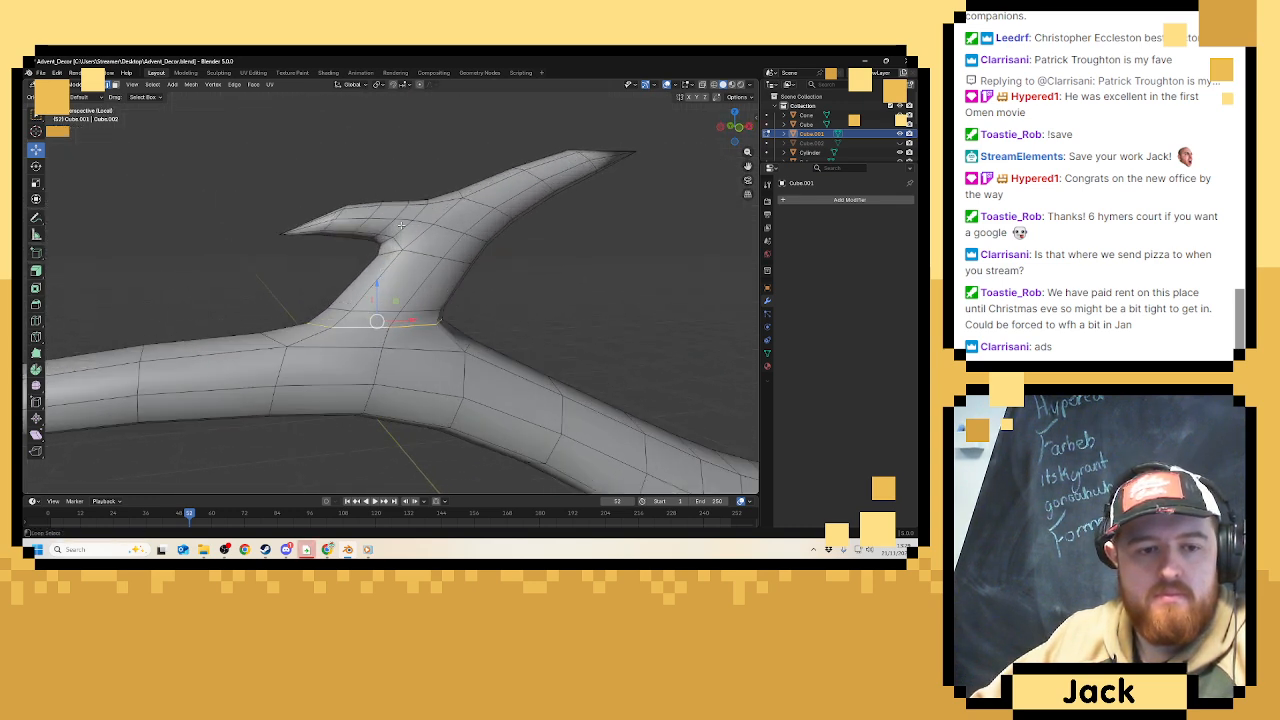
pyautogui.moveTo(401, 226); pyautogui.dragTo(460, 218, button='middle')
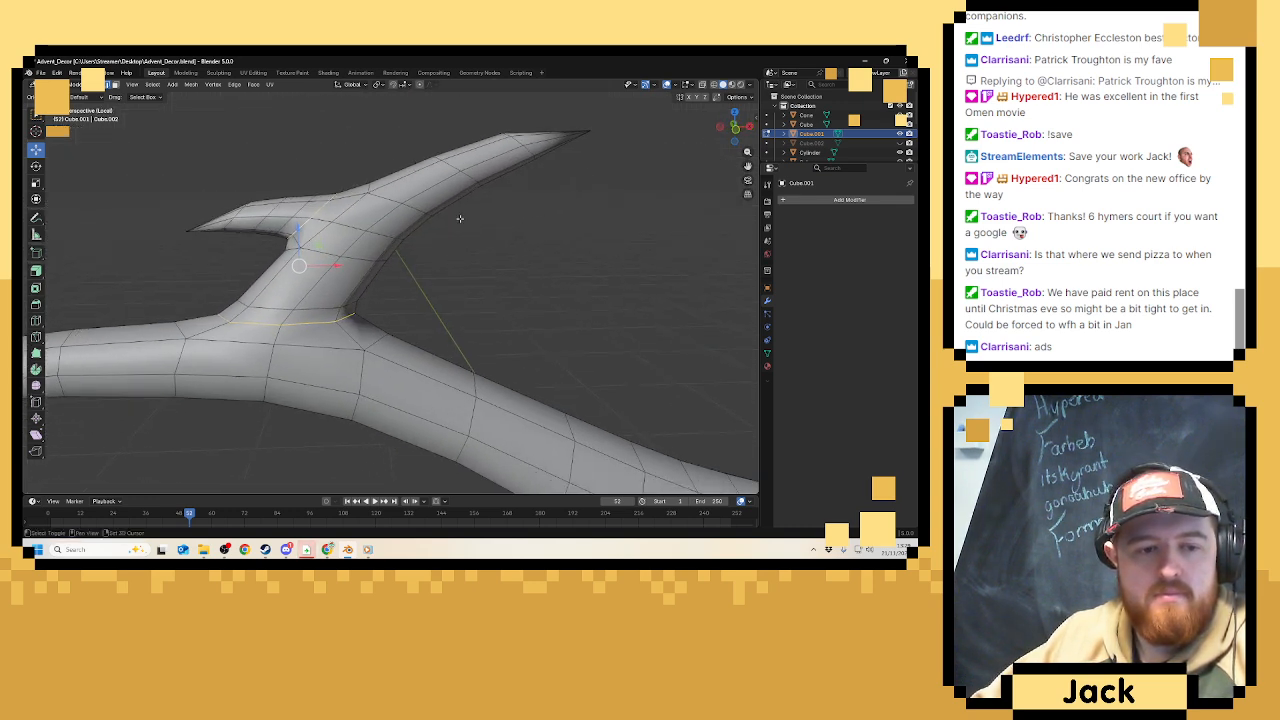
pyautogui.keyDown('shift'); pyautogui.click(294, 217); pyautogui.keyUp('shift')
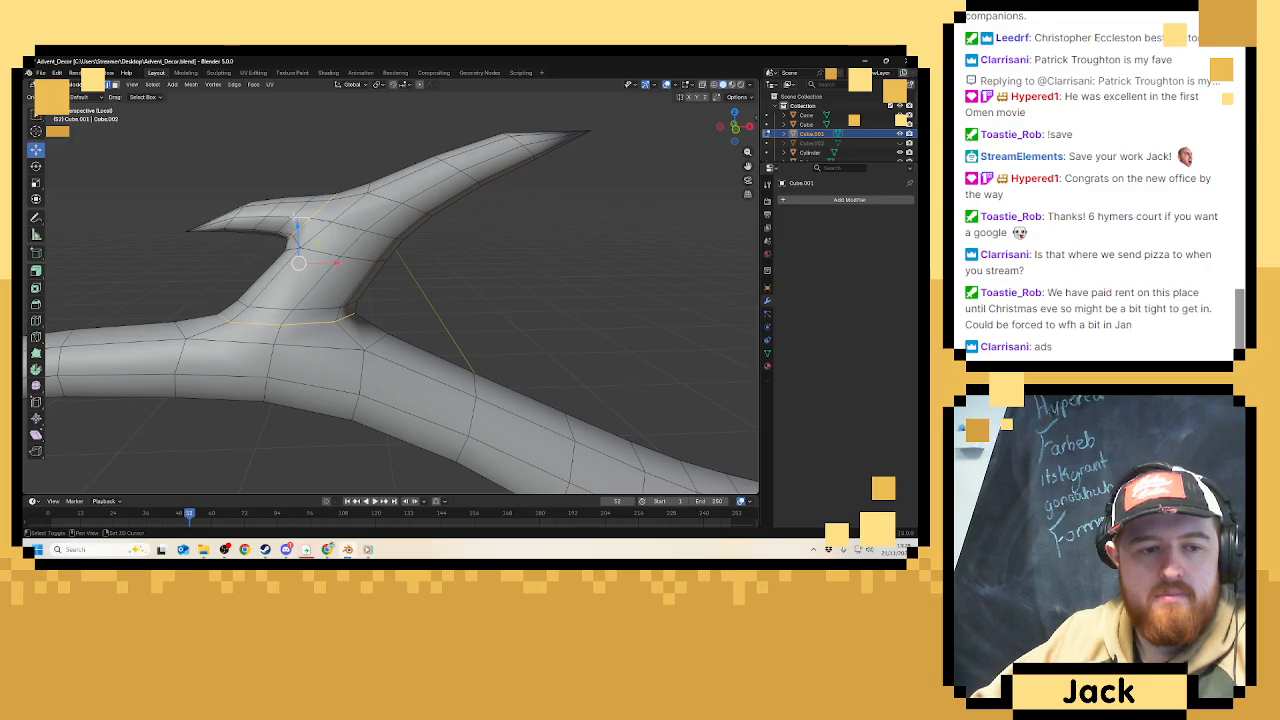
pyautogui.keyDown('shift'); pyautogui.click(277, 217); pyautogui.keyUp('shift')
pyautogui.keyDown('shift'); pyautogui.click(256, 216); pyautogui.keyUp('shift')
pyautogui.keyDown('shift'); pyautogui.click(230, 222); pyautogui.keyUp('shift')
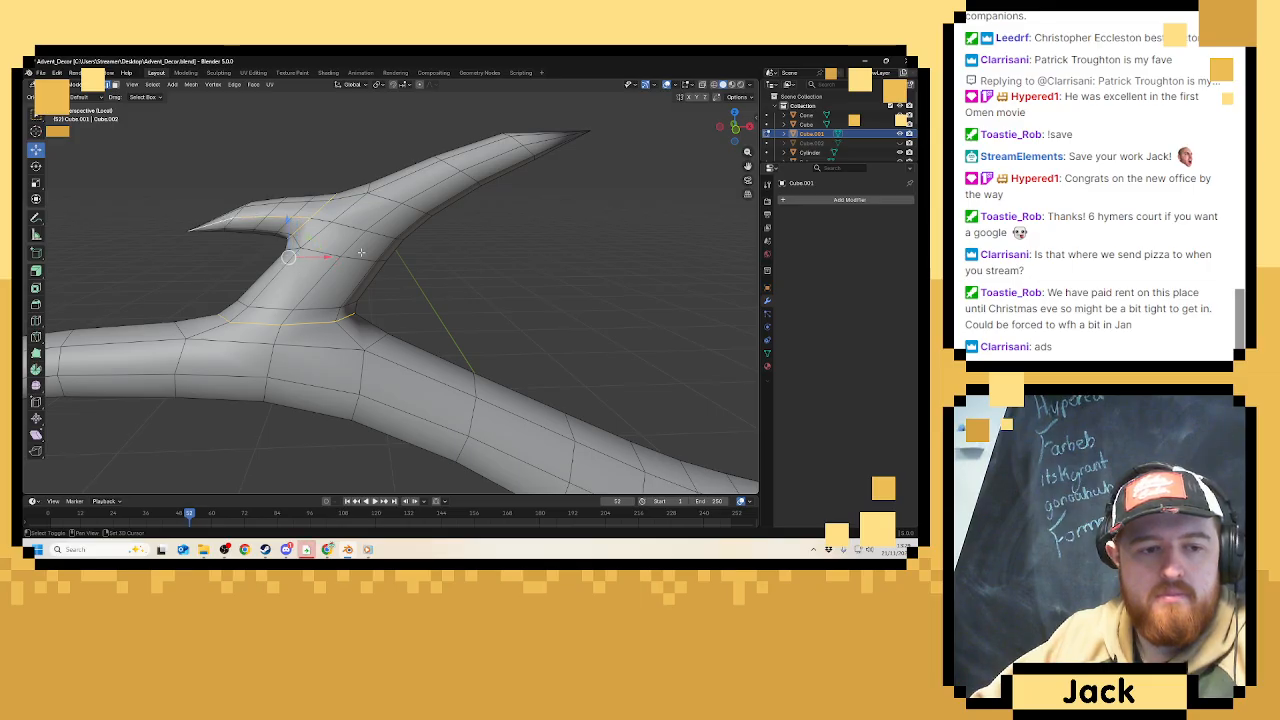
# Extend the selection with the lengthwise edges running from the upper twig's base to its long pointed tip.
pyautogui.keyDown('shift'); pyautogui.click(289, 319); pyautogui.keyUp('shift')
pyautogui.keyDown('shift'); pyautogui.click(312, 290); pyautogui.keyUp('shift')
pyautogui.keyDown('shift'); pyautogui.click(350, 247); pyautogui.keyUp('shift')
pyautogui.keyDown('shift'); pyautogui.click(383, 218); pyautogui.keyUp('shift')
pyautogui.keyDown('shift'); pyautogui.click(441, 181); pyautogui.keyUp('shift')
pyautogui.keyDown('shift'); pyautogui.click(497, 153); pyautogui.keyUp('shift')
pyautogui.keyDown('shift'); pyautogui.click(544, 140); pyautogui.keyUp('shift')
pyautogui.moveTo(549, 163); pyautogui.dragTo(687, 92, button='middle')
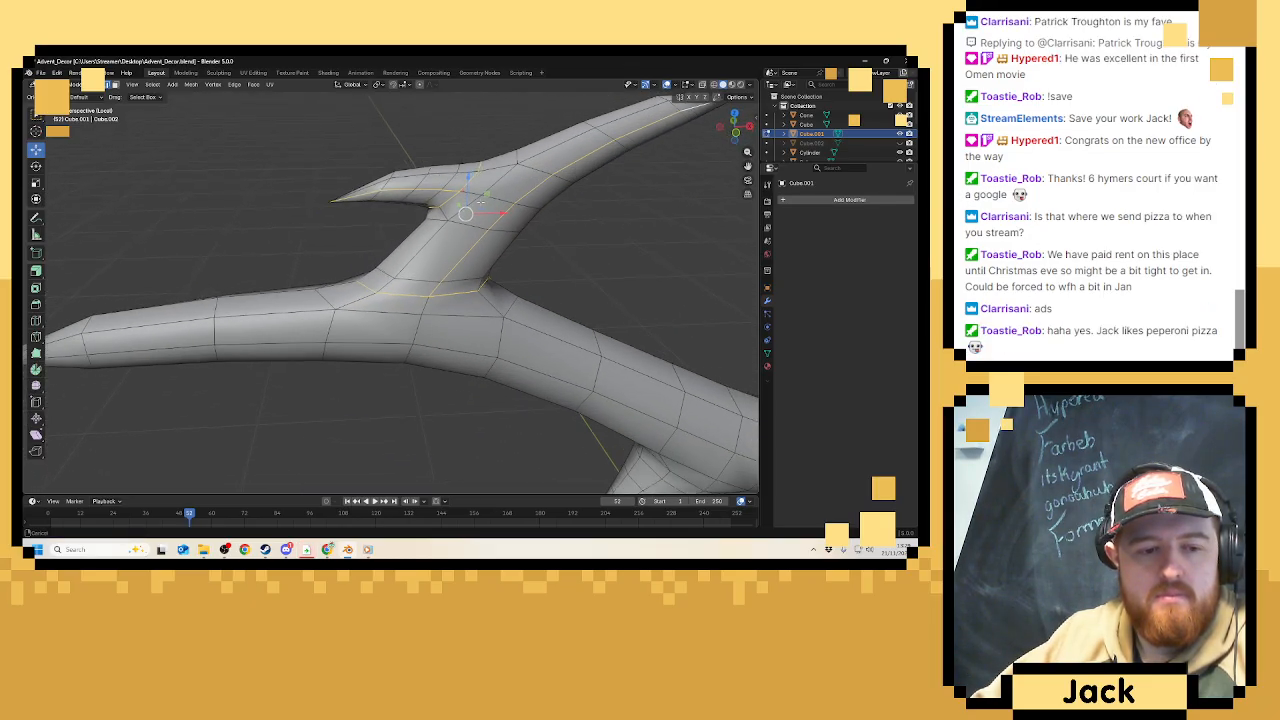
pyautogui.scroll(-5, 460, 290)
# Add the main branch's lengthwise edges and the lower spur's base and side edges, mark the selection as seams, and leave local view.
pyautogui.moveTo(452, 308); pyautogui.dragTo(448, 278, button='middle')
pyautogui.keyDown('alt'); pyautogui.keyDown('shift'); pyautogui.click(448, 278); pyautogui.keyUp('shift'); pyautogui.keyUp('alt')
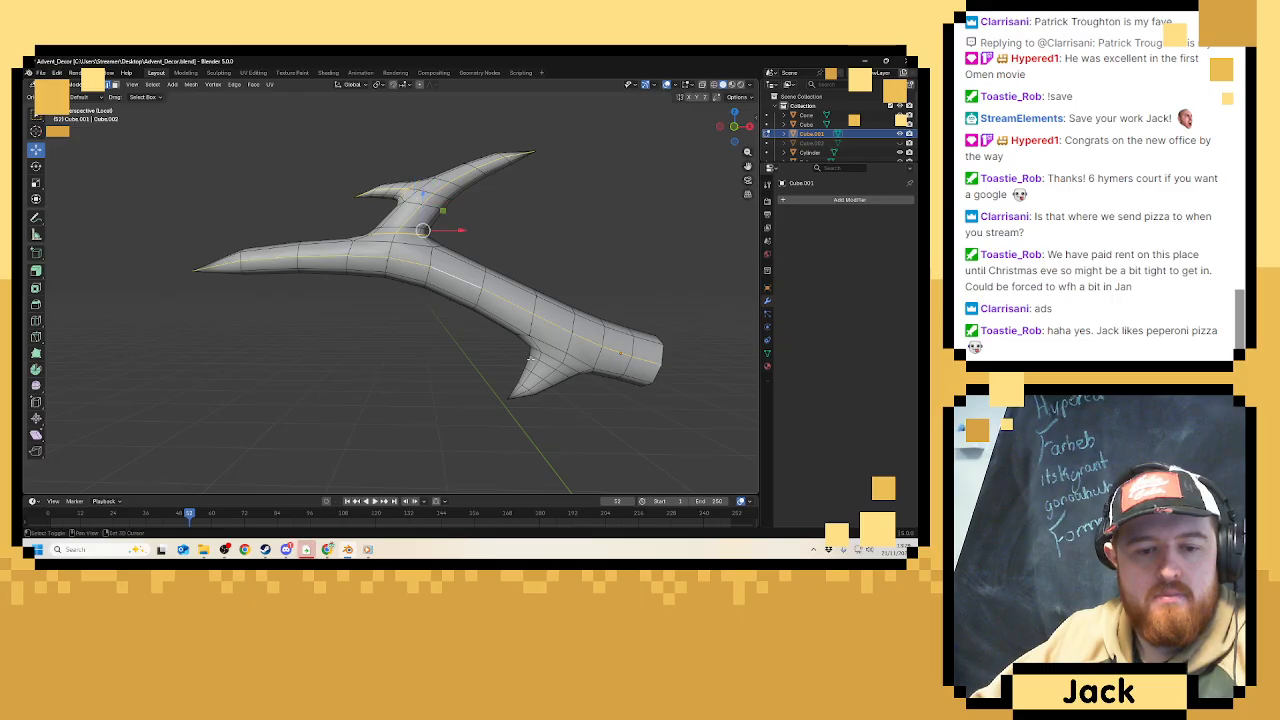
pyautogui.keyDown('alt'); pyautogui.keyDown('shift'); pyautogui.click(546, 358); pyautogui.keyUp('shift'); pyautogui.keyUp('alt')
pyautogui.moveTo(546, 358); pyautogui.dragTo(440, 295, button='middle')
pyautogui.keyDown('shift'); pyautogui.click(539, 256); pyautogui.keyUp('shift')
pyautogui.keyDown('shift'); pyautogui.click(525, 277); pyautogui.keyUp('shift')
pyautogui.hotkey('ctrl', 'e')
pyautogui.click(440, 413)
pyautogui.press('Tab')
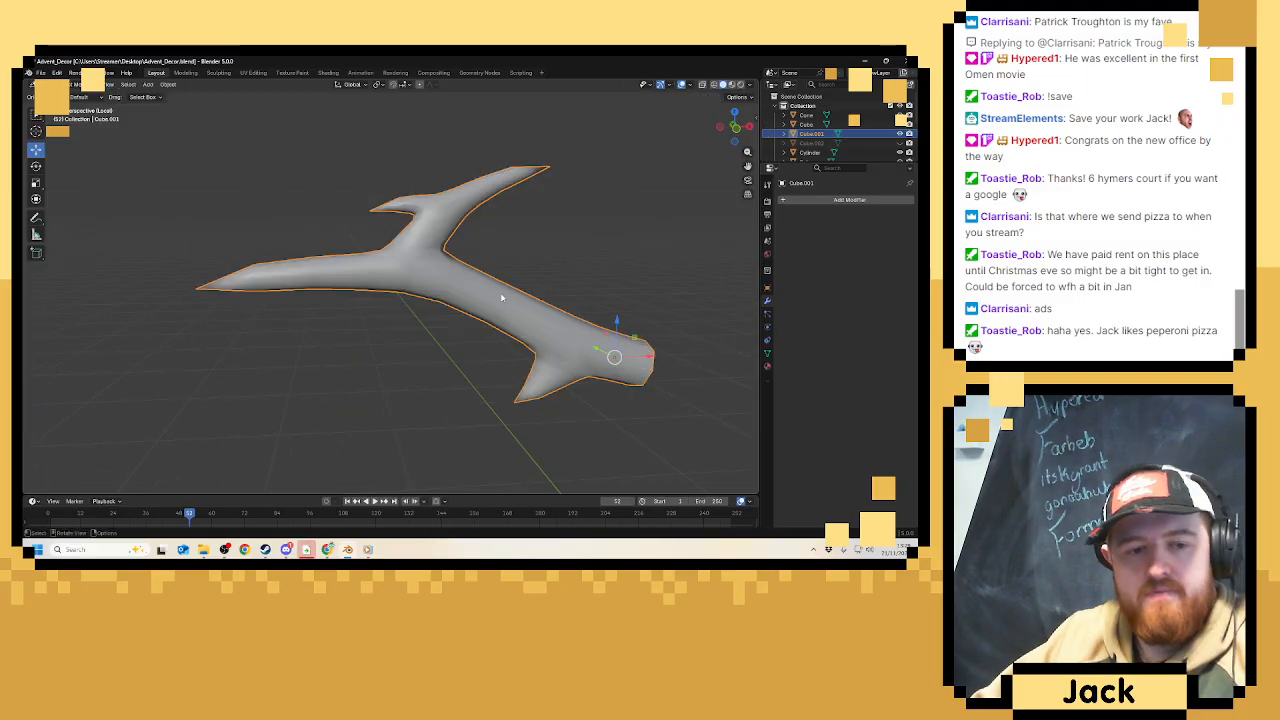
pyautogui.press('KP_Divide')
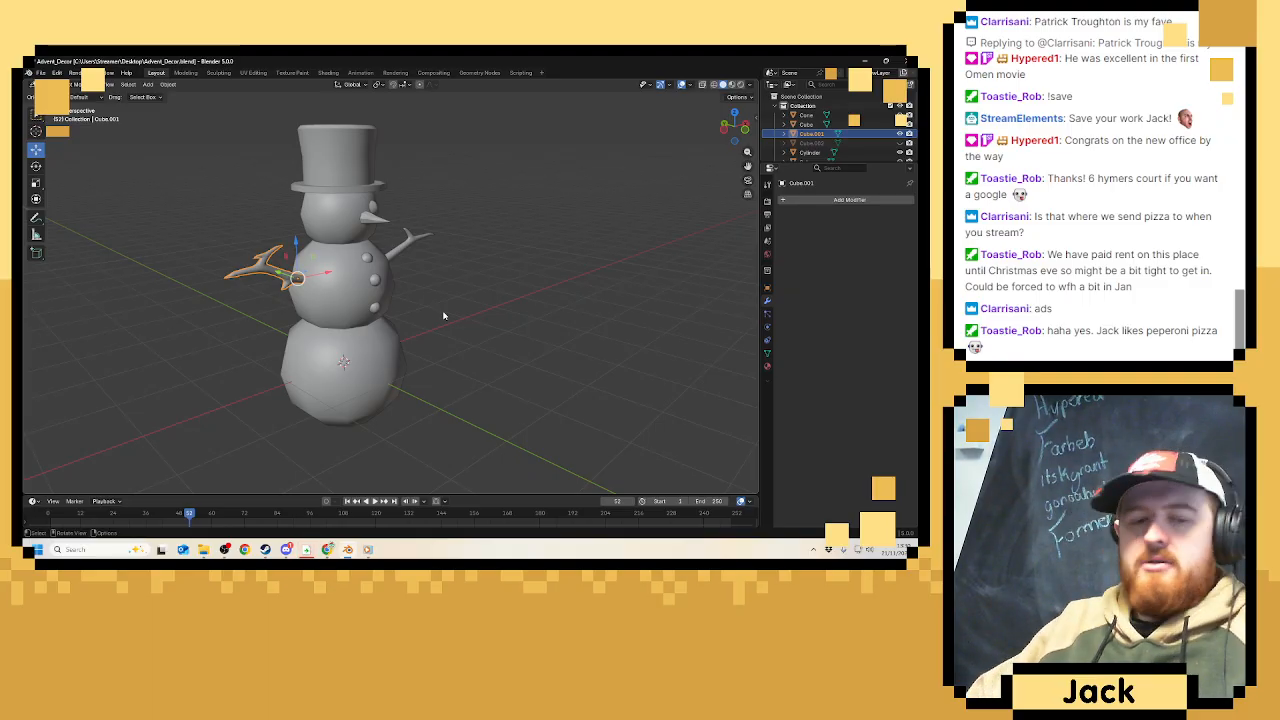
# Isolate the snowman's other arm for mesh editing and switch the display to wireframe.
pyautogui.click(407, 251)
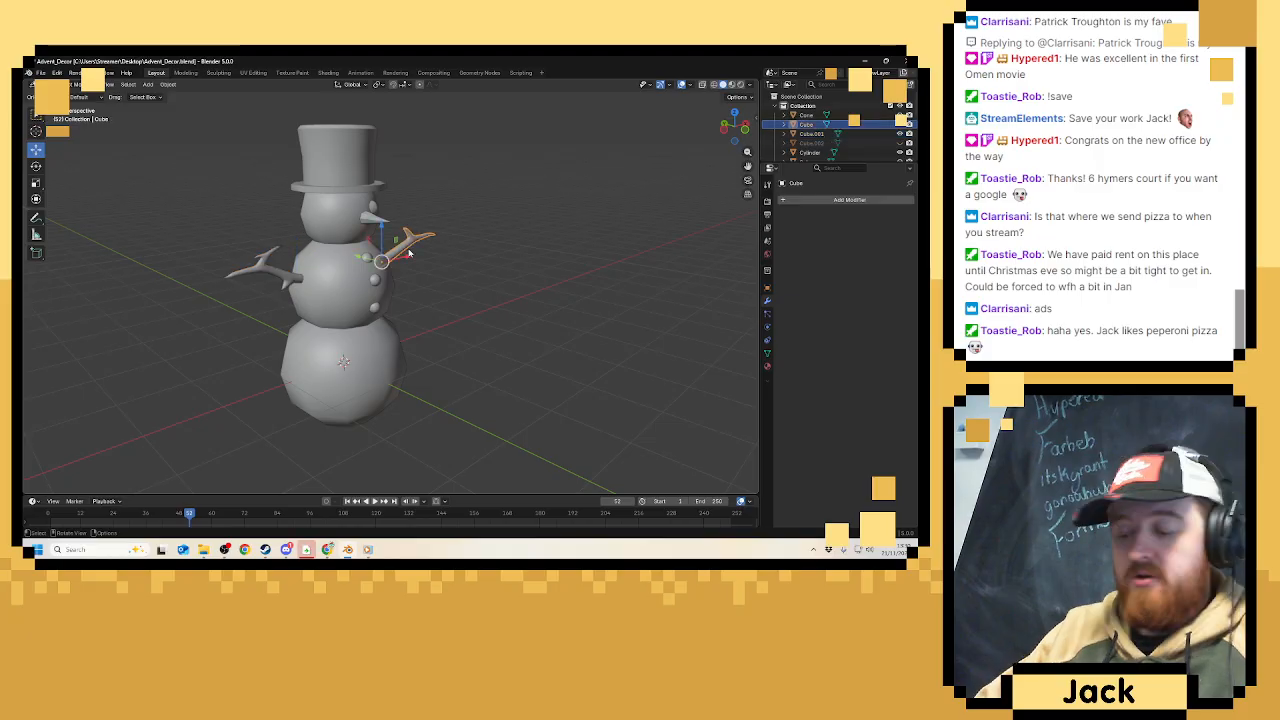
pyautogui.press('KP_Divide')
pyautogui.moveTo(410, 264); pyautogui.dragTo(376, 285, button='middle')
pyautogui.press('Tab')
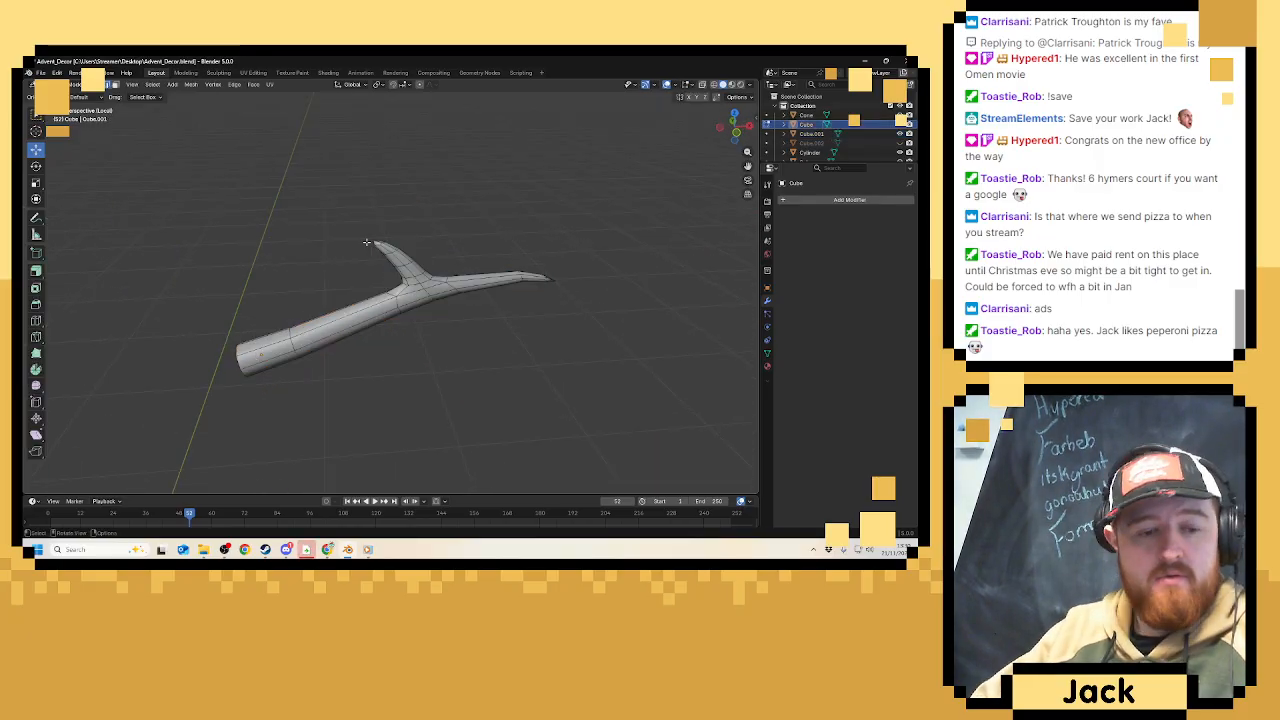
pyautogui.scroll(2, 373, 362)
pyautogui.moveTo(365, 355); pyautogui.dragTo(452, 368, button='middle')
pyautogui.keyDown('alt'); pyautogui.click(410, 333); pyautogui.keyUp('alt')
pyautogui.click(713, 84)
pyautogui.keyDown('shift'); pyautogui.moveTo(561, 223); pyautogui.dragTo(375, 212, button='middle'); pyautogui.keyUp('shift')
pyautogui.moveTo(520, 300); pyautogui.dragTo(578, 236, button='middle')
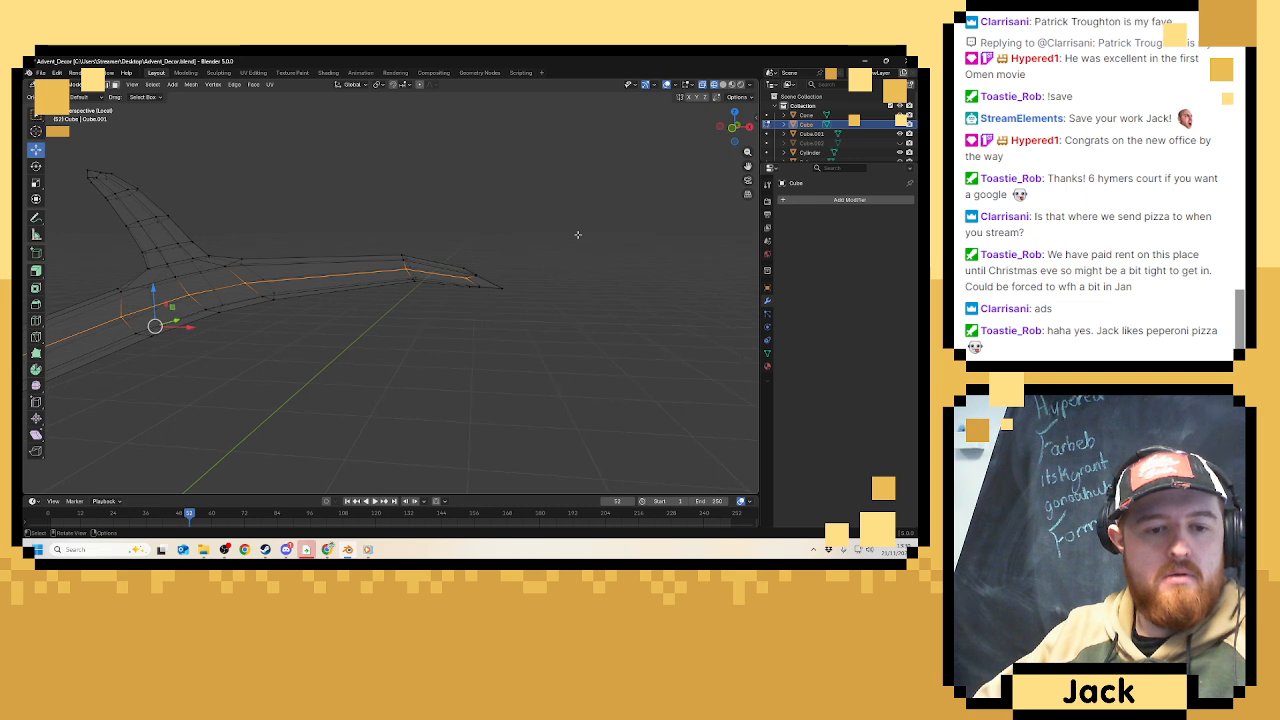
# Merge the vertices at the long branch's tip at center and pull the point outward along X, then restore the solid display.
pyautogui.moveTo(582, 232); pyautogui.dragTo(454, 362)
pyautogui.press('m')
pyautogui.click(509, 328)
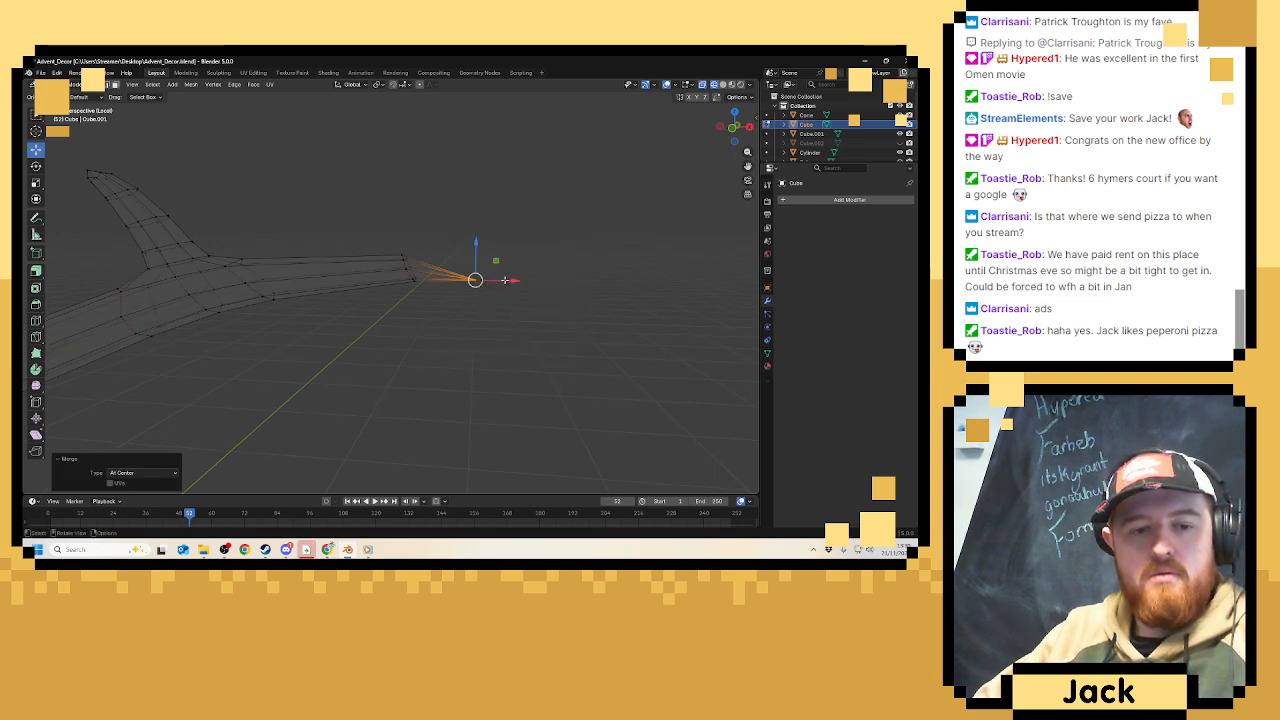
pyautogui.moveTo(505, 280); pyautogui.dragTo(548, 280)
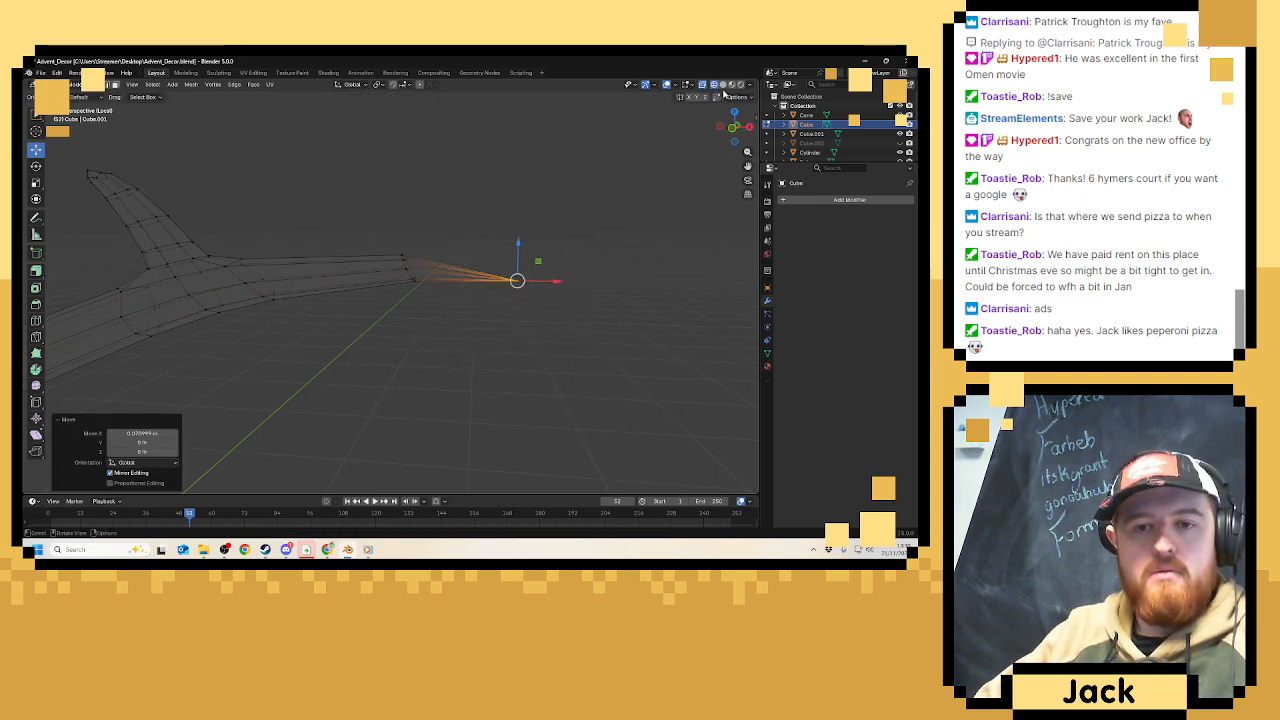
pyautogui.click(723, 85)
pyautogui.keyDown('shift'); pyautogui.moveTo(497, 228); pyautogui.dragTo(646, 227, button='middle'); pyautogui.keyUp('shift')
pyautogui.scroll(-2, 640, 228)
pyautogui.keyDown('shift'); pyautogui.moveTo(551, 234); pyautogui.dragTo(606, 234, button='middle'); pyautogui.keyUp('shift')
pyautogui.scroll(2, 590, 237)
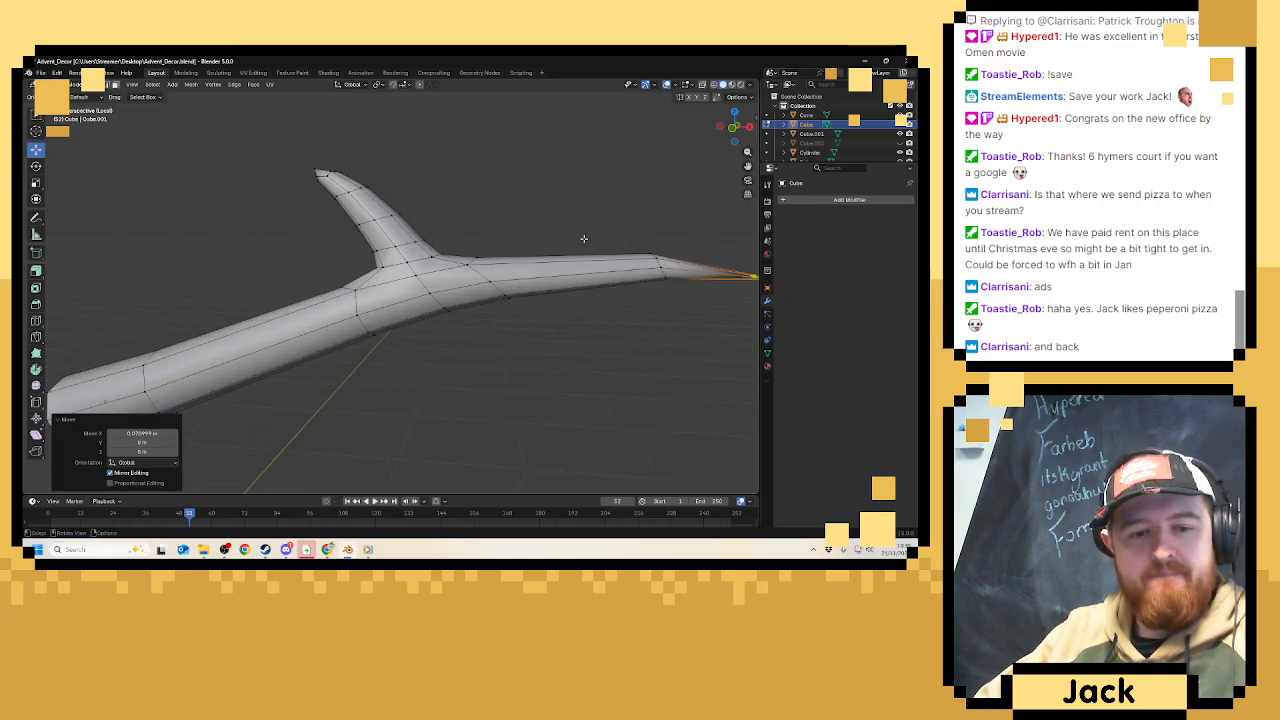
# Select the main branch's lengthwise edge loop plus the twig's base and side edges, and mark them as seams.
pyautogui.click(113, 86)
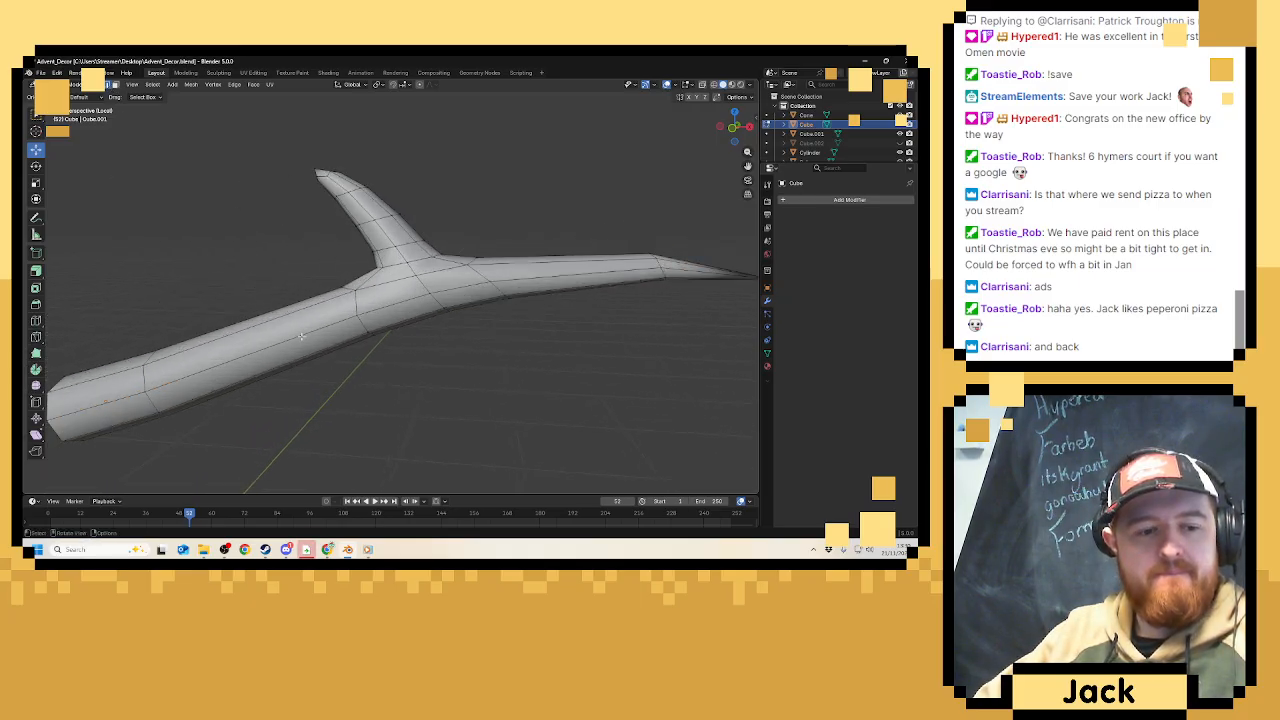
pyautogui.doubleClick(330, 325)
pyautogui.moveTo(369, 326); pyautogui.dragTo(376, 259, button='middle')
pyautogui.keyDown('shift'); pyautogui.click(376, 256); pyautogui.keyUp('shift')
pyautogui.keyDown('shift'); pyautogui.click(390, 234); pyautogui.keyUp('shift')
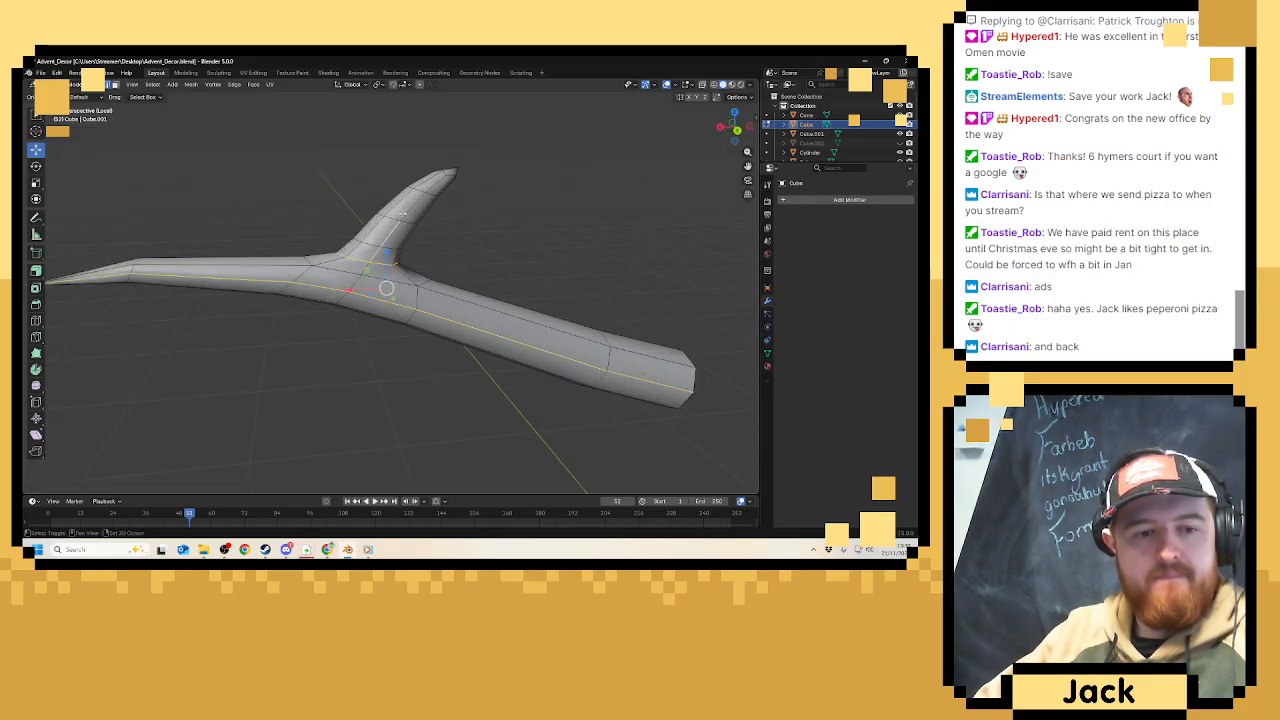
pyautogui.keyDown('shift'); pyautogui.click(418, 206); pyautogui.keyUp('shift')
pyautogui.keyDown('shift'); pyautogui.click(437, 192); pyautogui.keyUp('shift')
pyautogui.moveTo(427, 251); pyautogui.dragTo(368, 261, button='middle')
pyautogui.rightClick(436, 272)
pyautogui.click(437, 273)
# Show the arm in front-view wireframe and merge the vertices at the upper twig's tip at center.
pyautogui.press('KP_3')
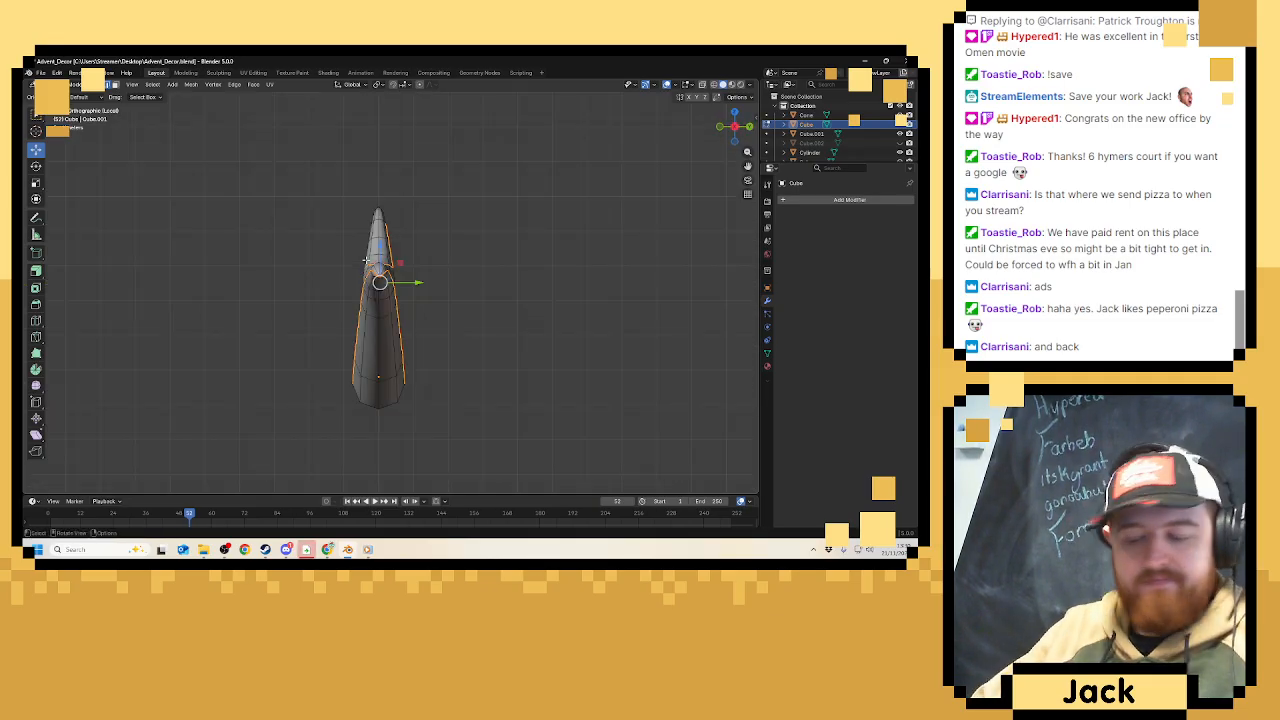
pyautogui.press('KP_1')
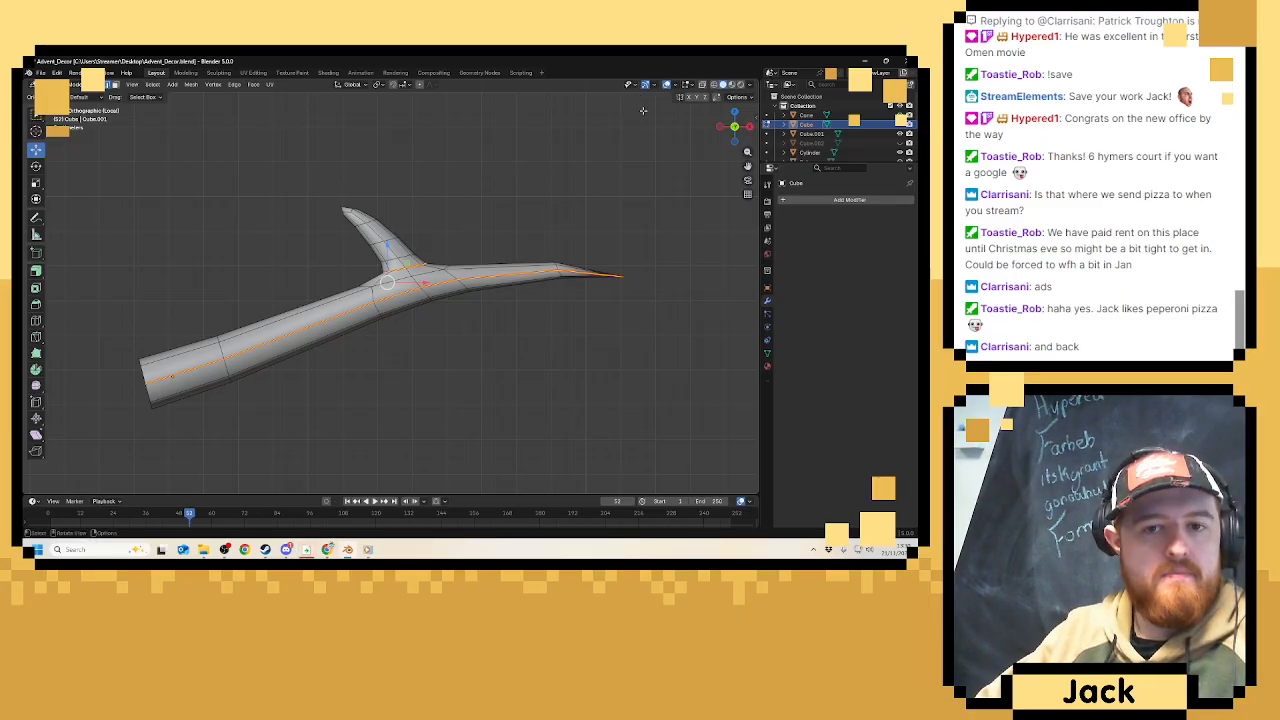
pyautogui.click(714, 85)
pyautogui.scroll(2, 463, 101)
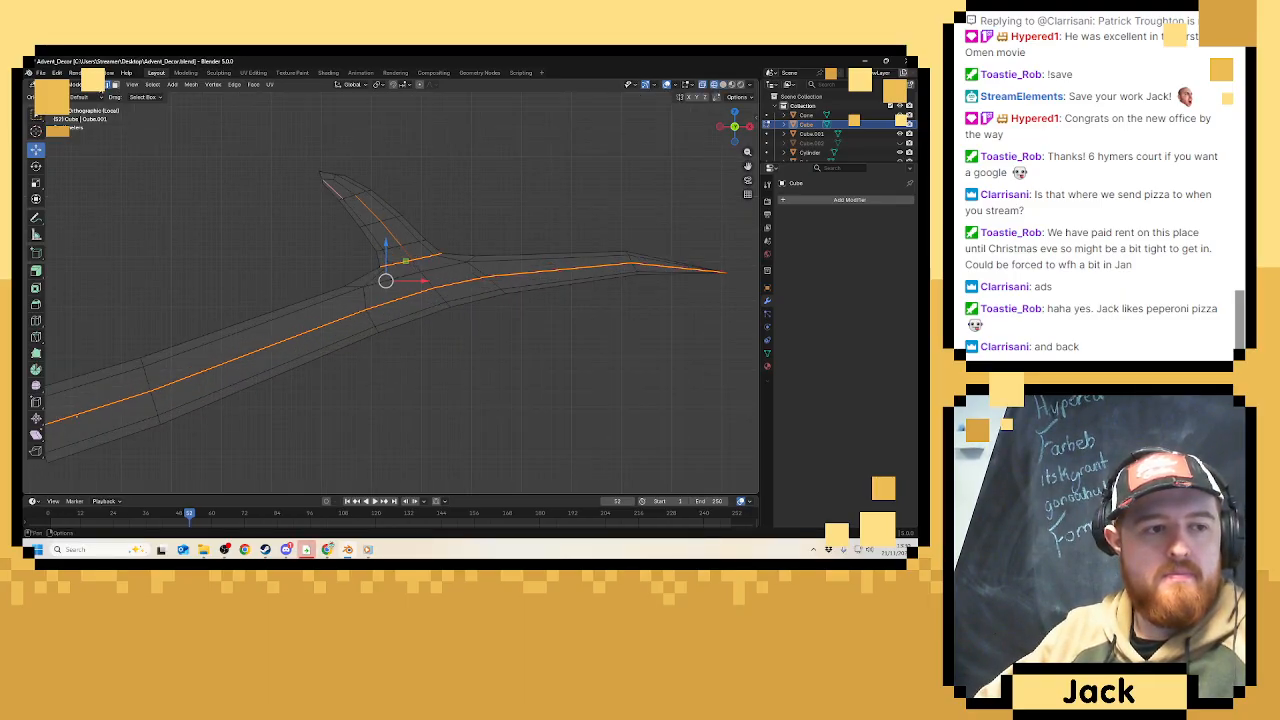
pyautogui.click(98, 84)
pyautogui.keyDown('shift'); pyautogui.moveTo(268, 169); pyautogui.dragTo(260, 194, button='middle'); pyautogui.keyUp('shift')
pyautogui.moveTo(249, 151); pyautogui.dragTo(342, 213)
pyautogui.press('m')
pyautogui.click(342, 213)
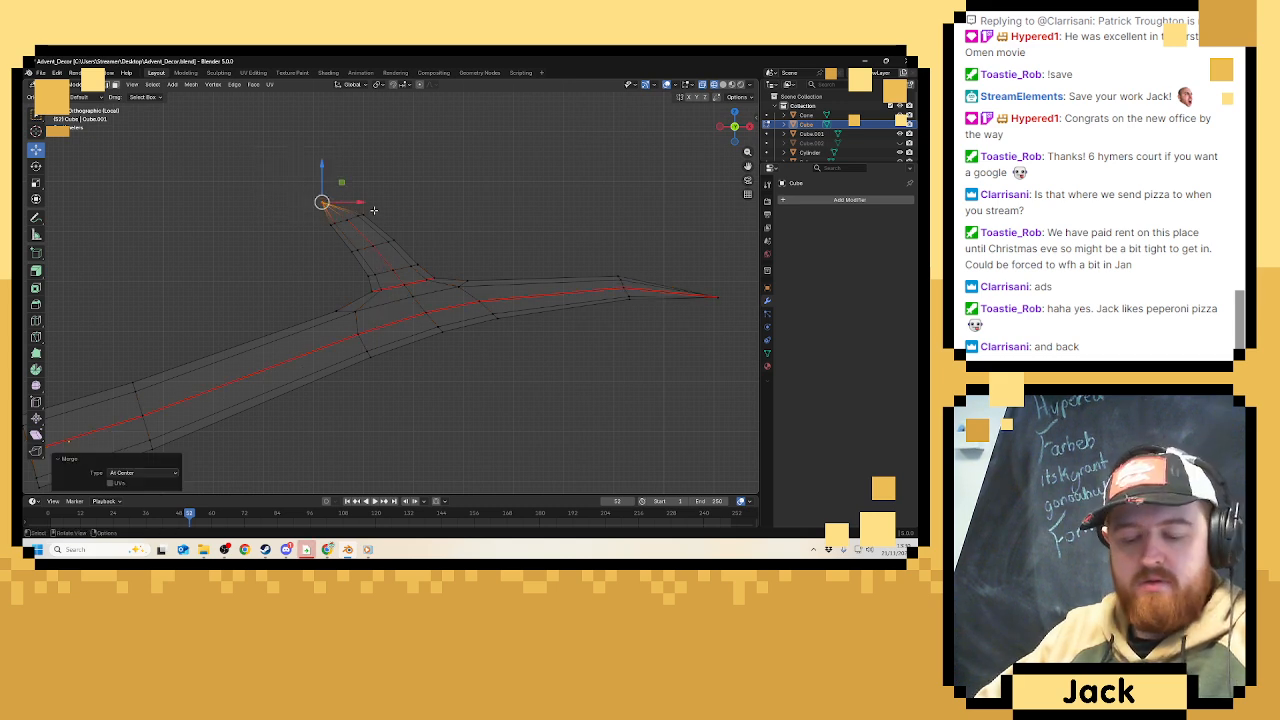
# Move the merged twig tip outward and slightly up to form a point, then restore the solid display.
pyautogui.press('g')
pyautogui.click(362, 206)
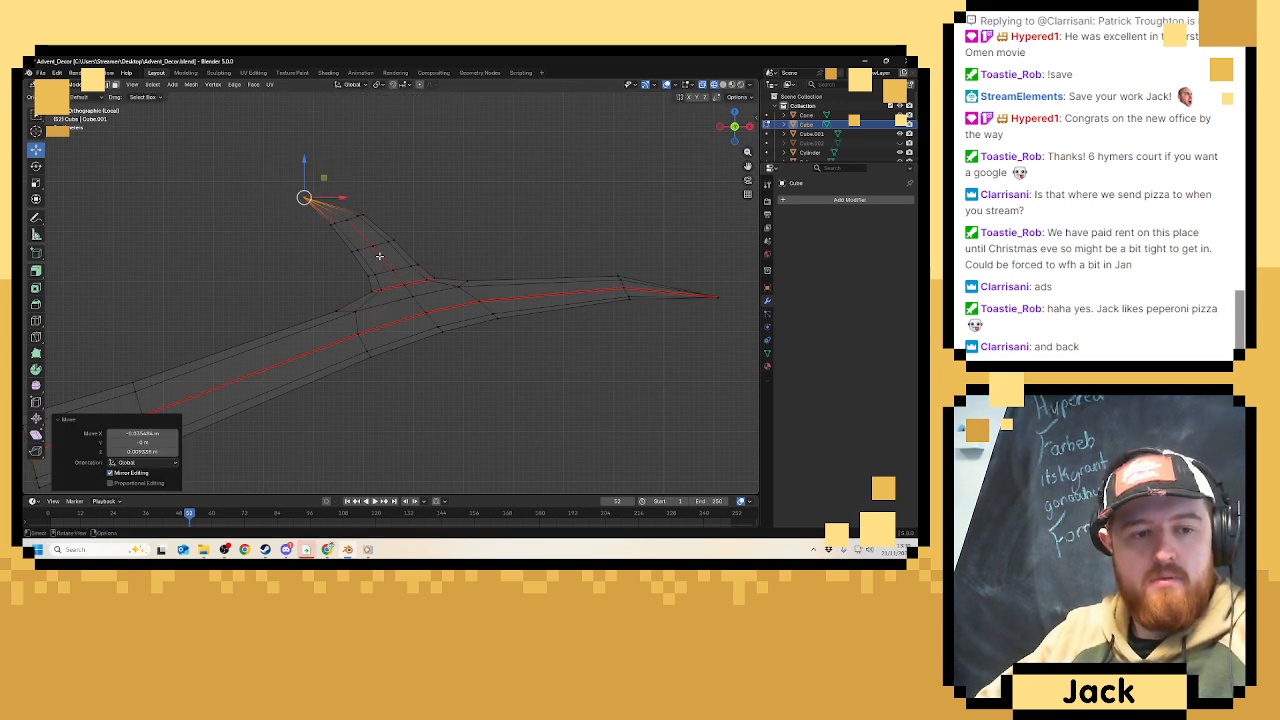
pyautogui.press('Tab')
pyautogui.click(723, 85)
pyautogui.press('Tab')
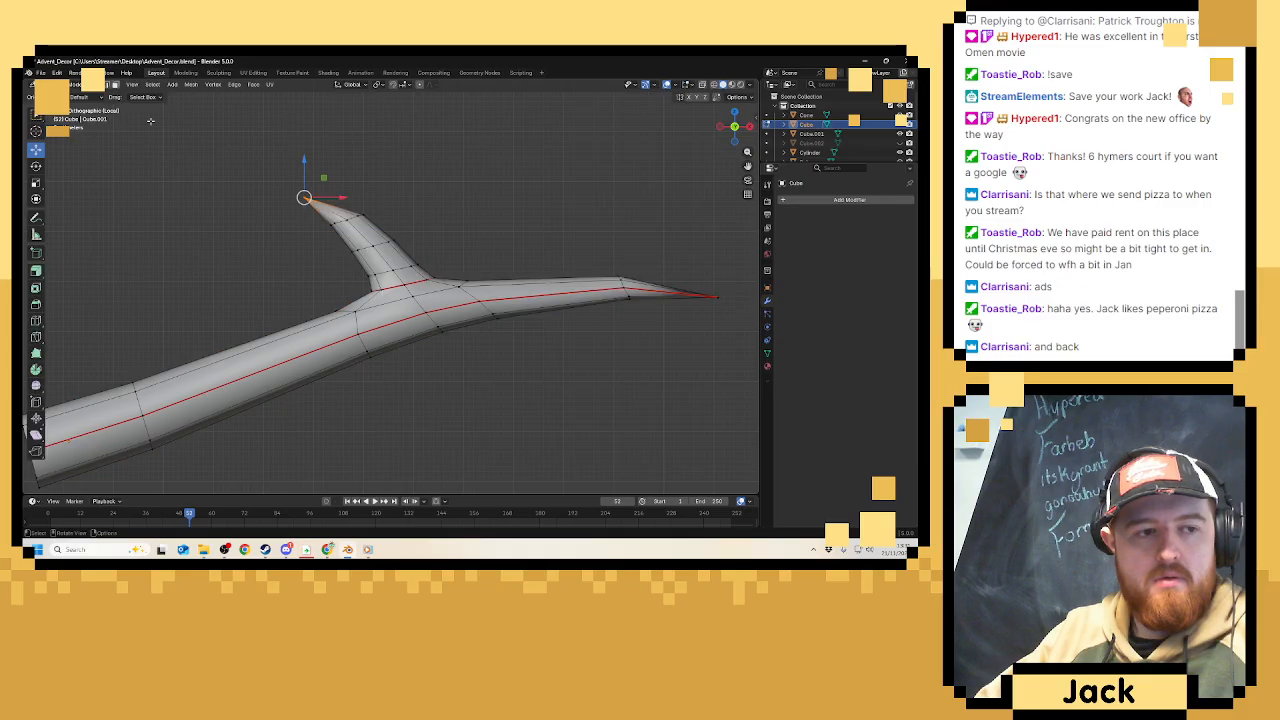
# Mark the remaining edge at the twig's pointed tip as a seam and leave local view.
pyautogui.moveTo(276, 250); pyautogui.dragTo(467, 265, button='middle')
pyautogui.click(453, 222)
pyautogui.rightClick(453, 222)
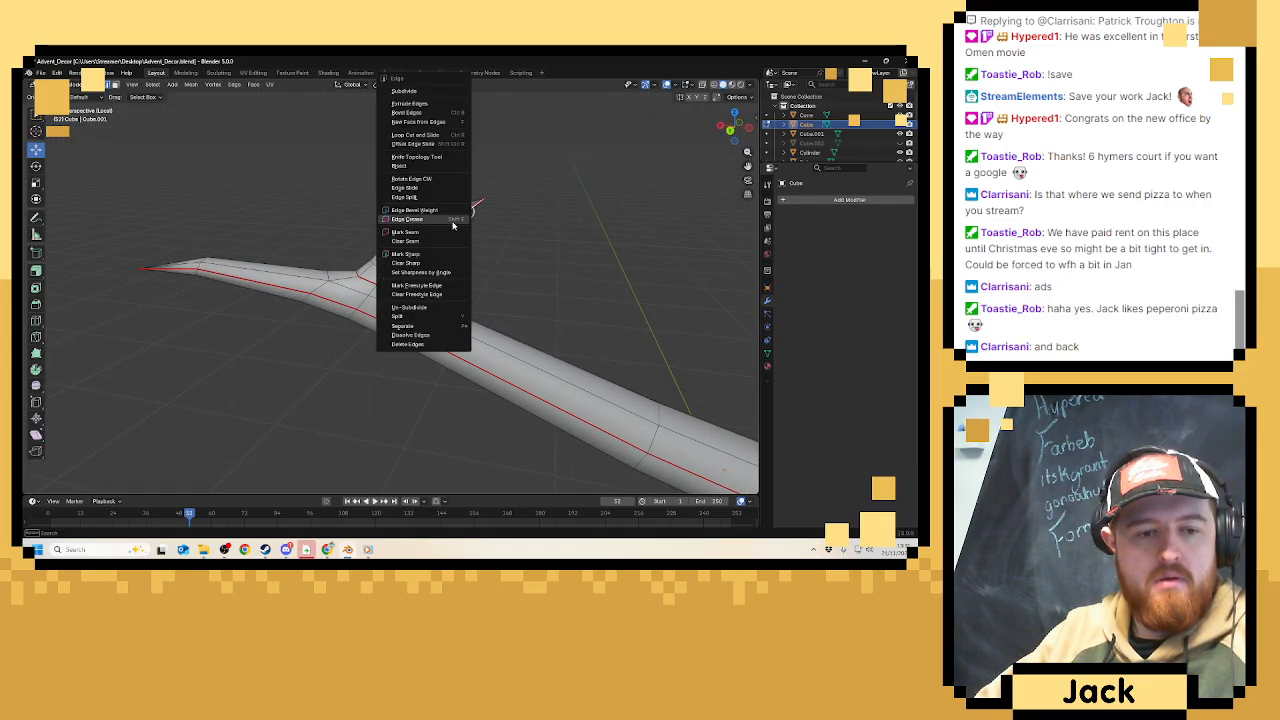
pyautogui.click(444, 240)
pyautogui.rightClick(447, 219)
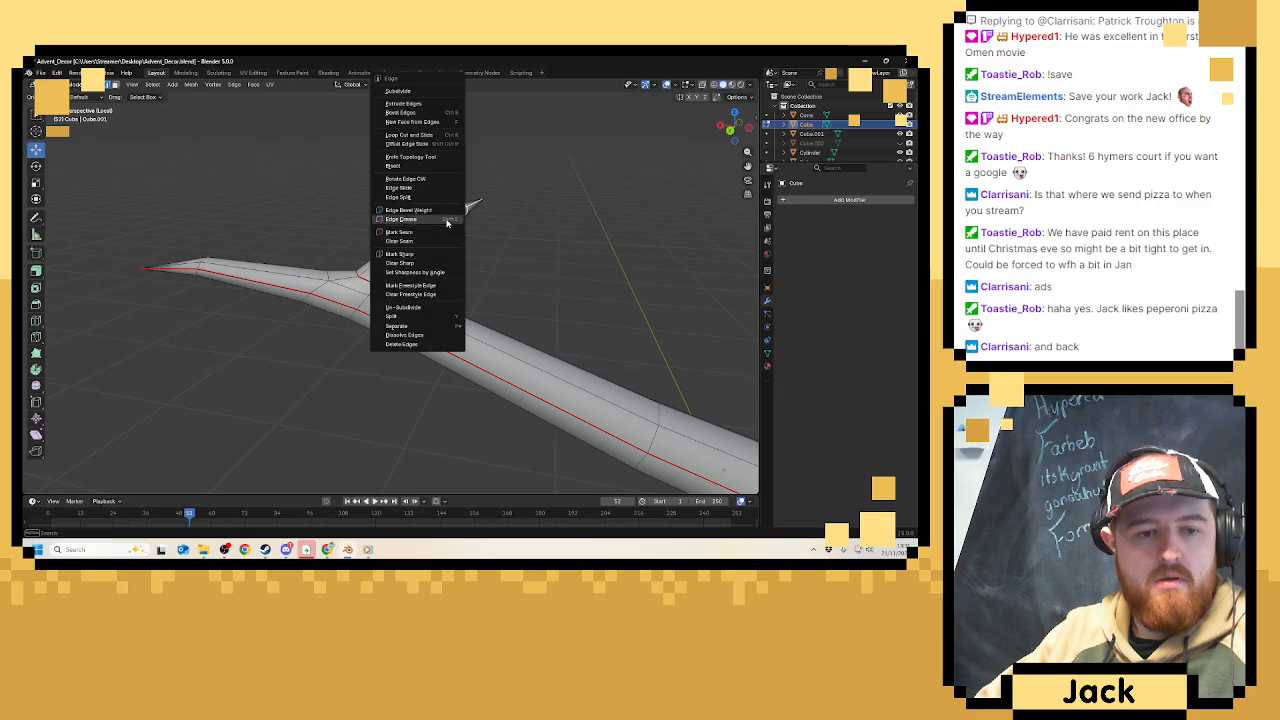
pyautogui.click(440, 228)
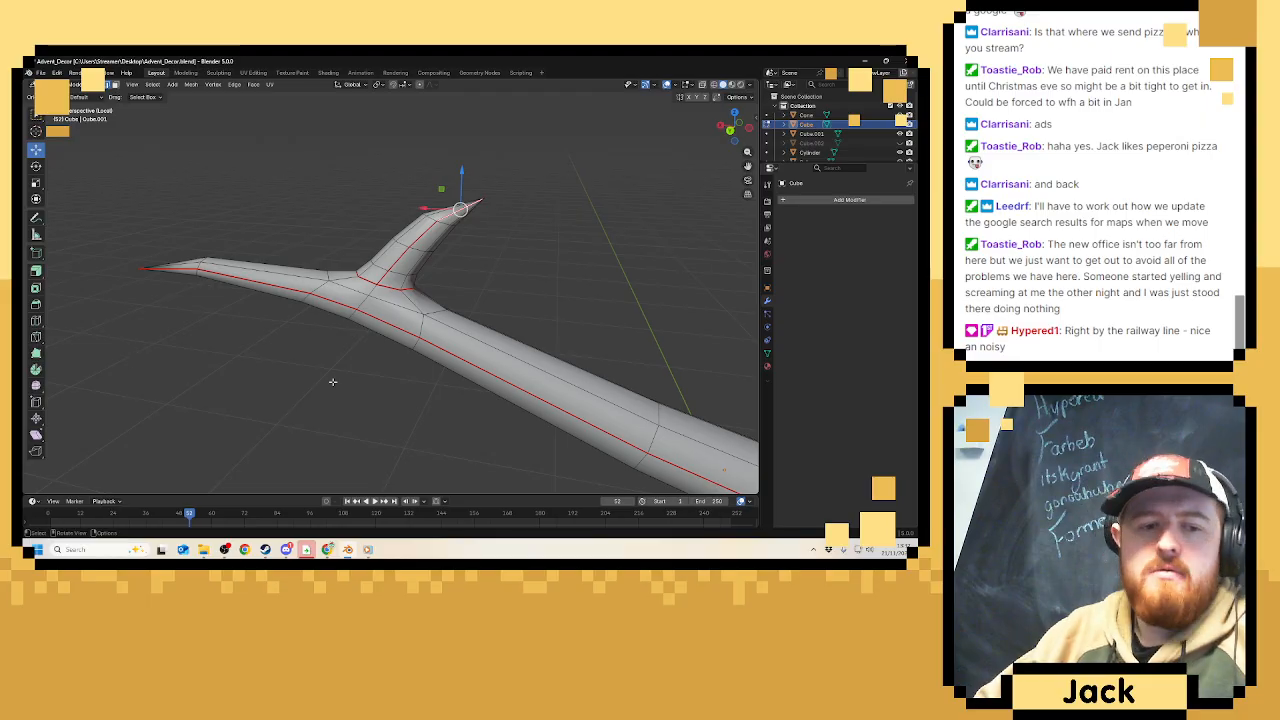
pyautogui.scroll(-5, 479, 348)
pyautogui.moveTo(529, 339); pyautogui.dragTo(462, 344, button='middle')
pyautogui.press('KP_Divide')
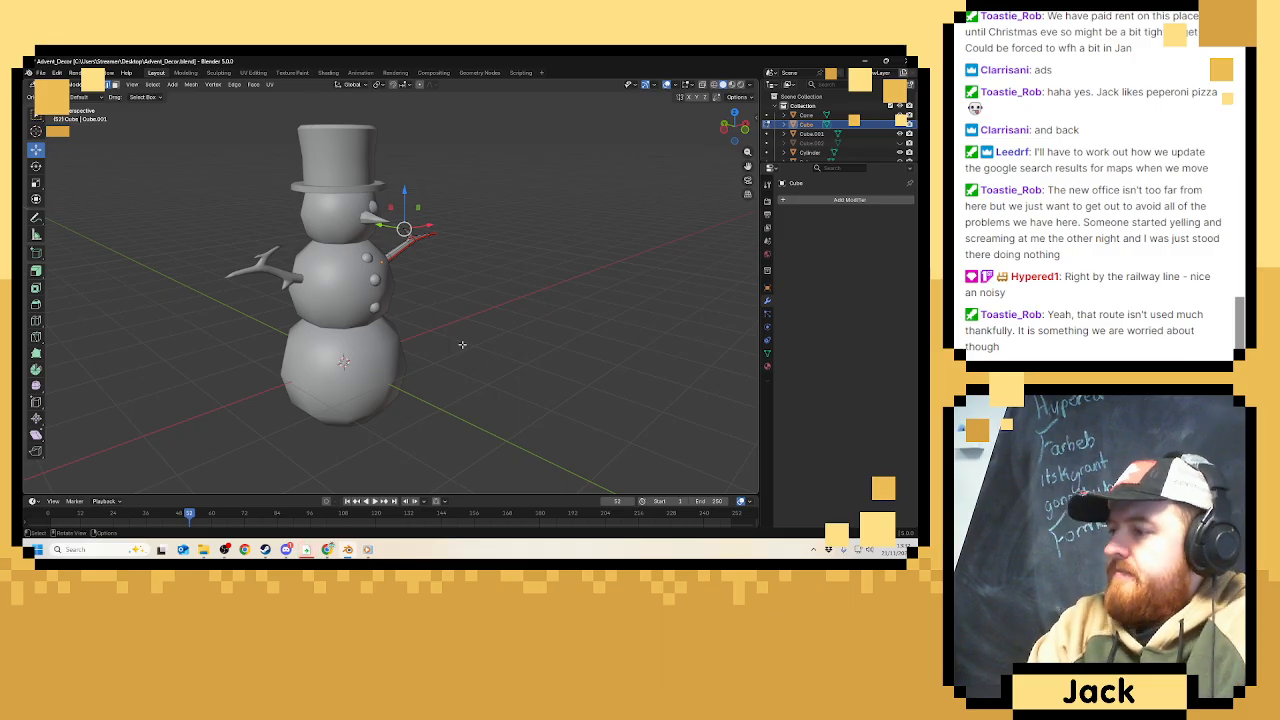
# Isolate the snowman's carrot nose in object mode and shade it smooth.
pyautogui.moveTo(343, 242); pyautogui.dragTo(376, 243, button='middle')
pyautogui.press('Tab')
pyautogui.click(369, 221)
pyautogui.press('KP_Divide')
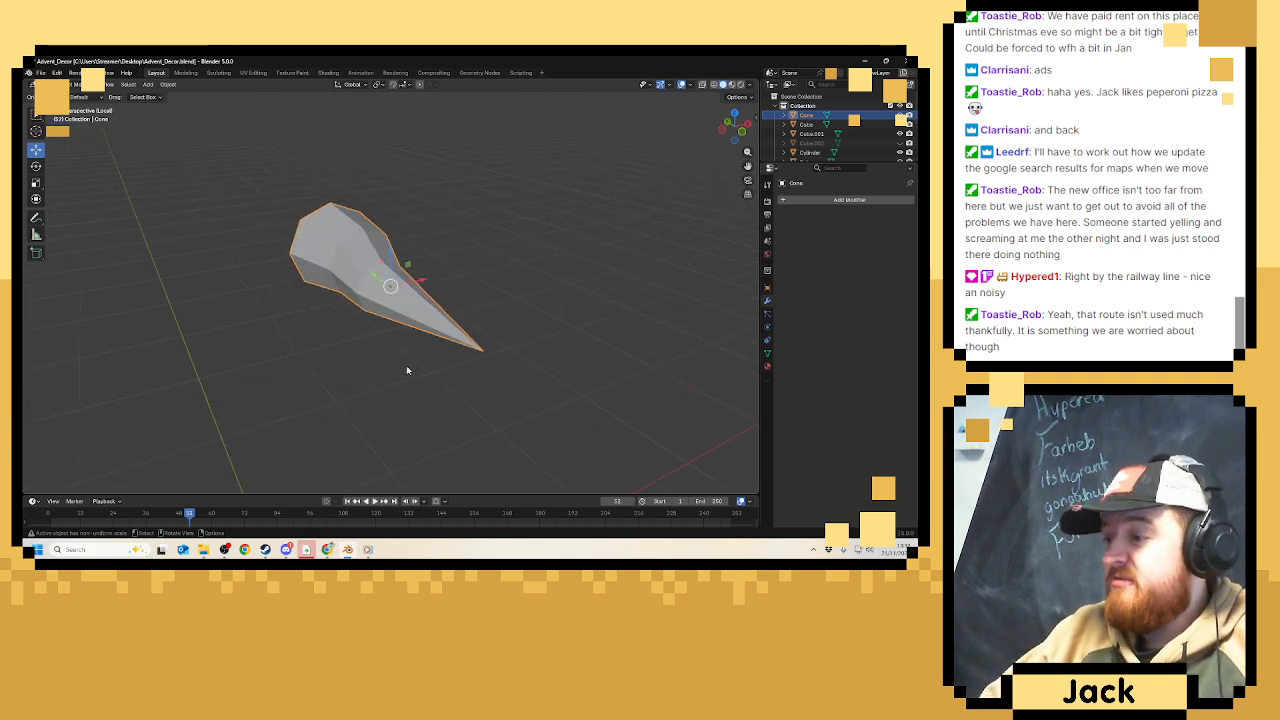
pyautogui.moveTo(406, 370); pyautogui.dragTo(370, 305, button='middle')
pyautogui.rightClick(345, 272)
pyautogui.click(351, 281)
pyautogui.rightClick(351, 281)
pyautogui.click(345, 272)
# Mark one lengthwise edge loop along the nose, from open base to tip, as a seam and leave local view.
pyautogui.press('Tab')
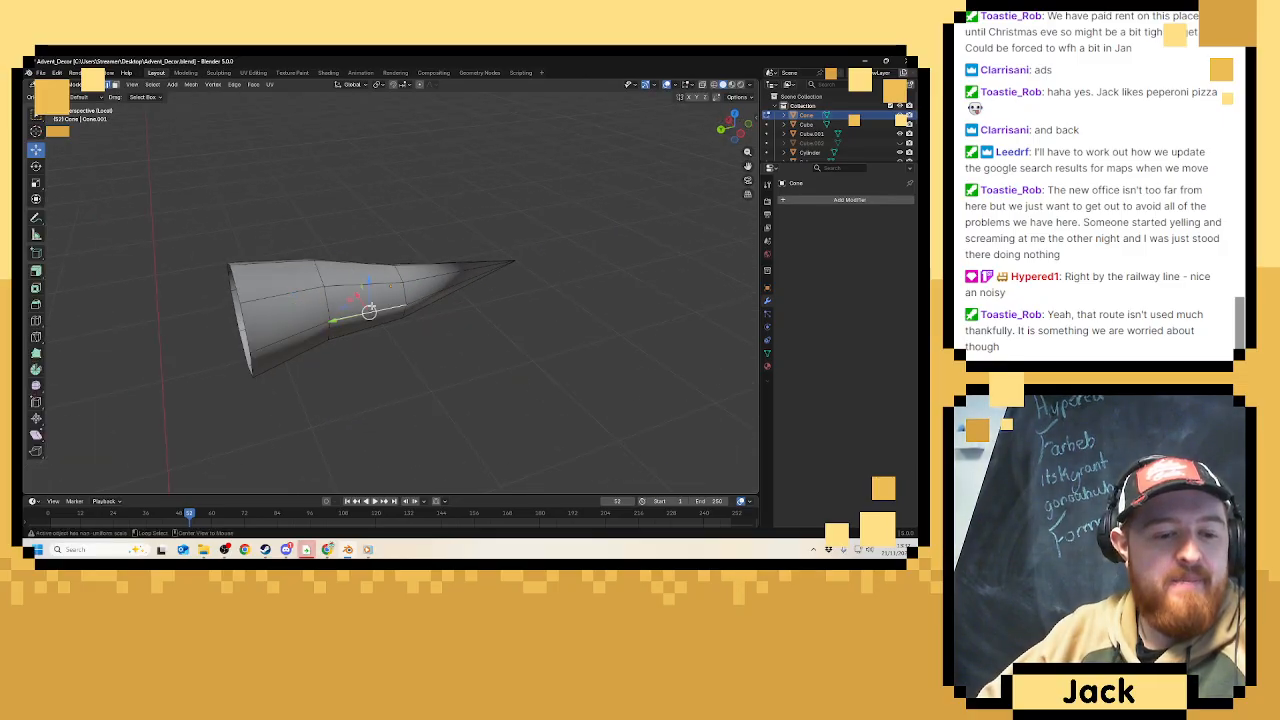
pyautogui.keyDown('alt'); pyautogui.click(369, 312); pyautogui.keyUp('alt')
pyautogui.rightClick(385, 305)
pyautogui.click(374, 307)
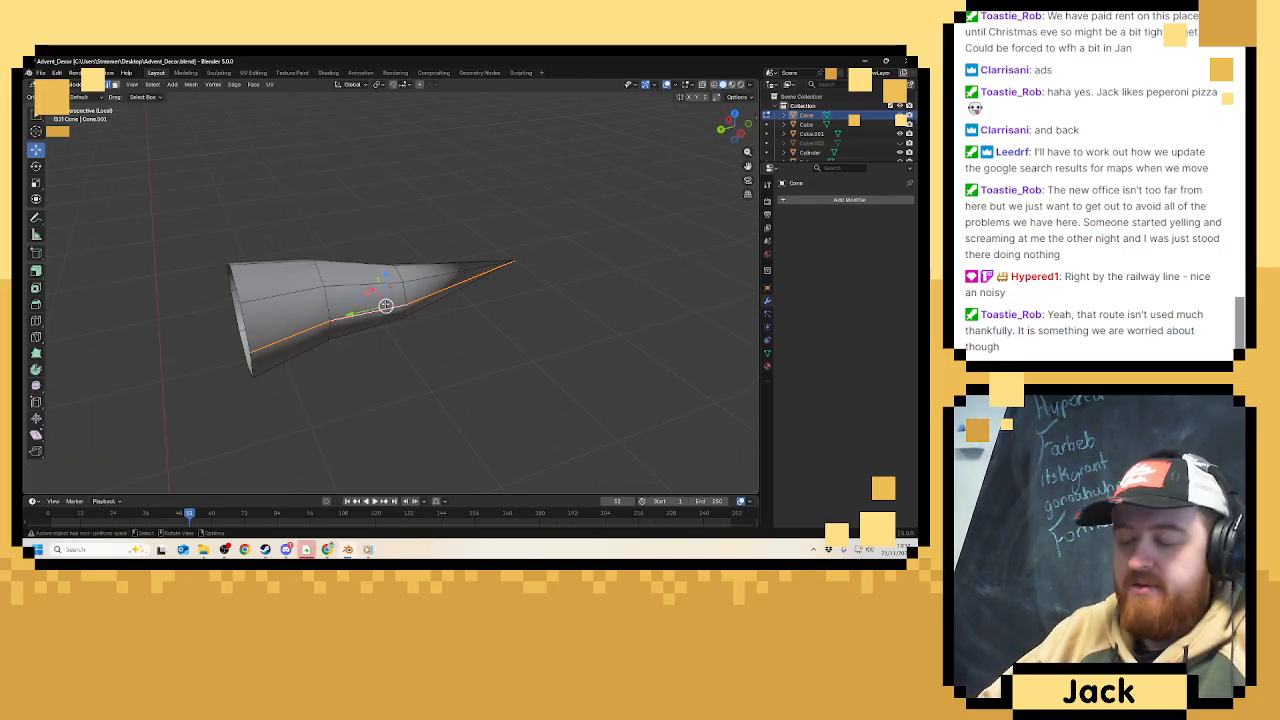
pyautogui.press('KP_Divide')
# Isolate the snowman's top hat for mesh editing.
pyautogui.press('Tab')
pyautogui.click(364, 160)
pyautogui.press('Tab')
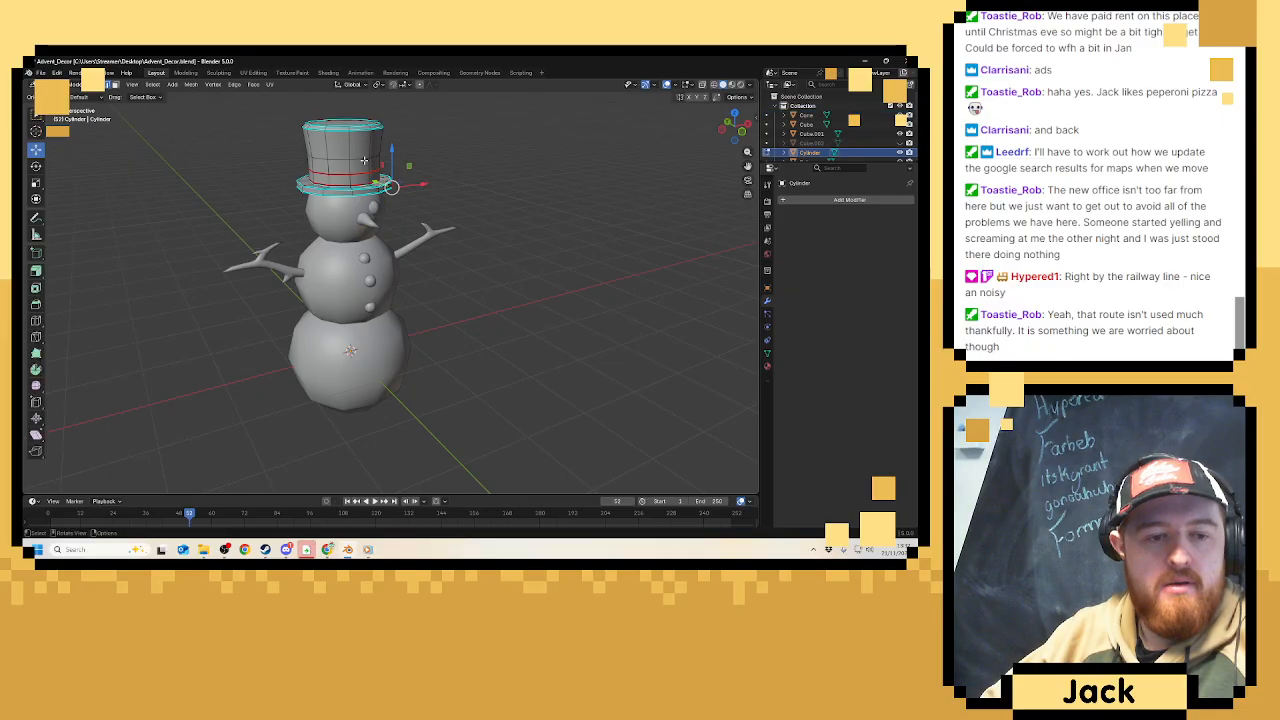
pyautogui.press('KP_Divide')
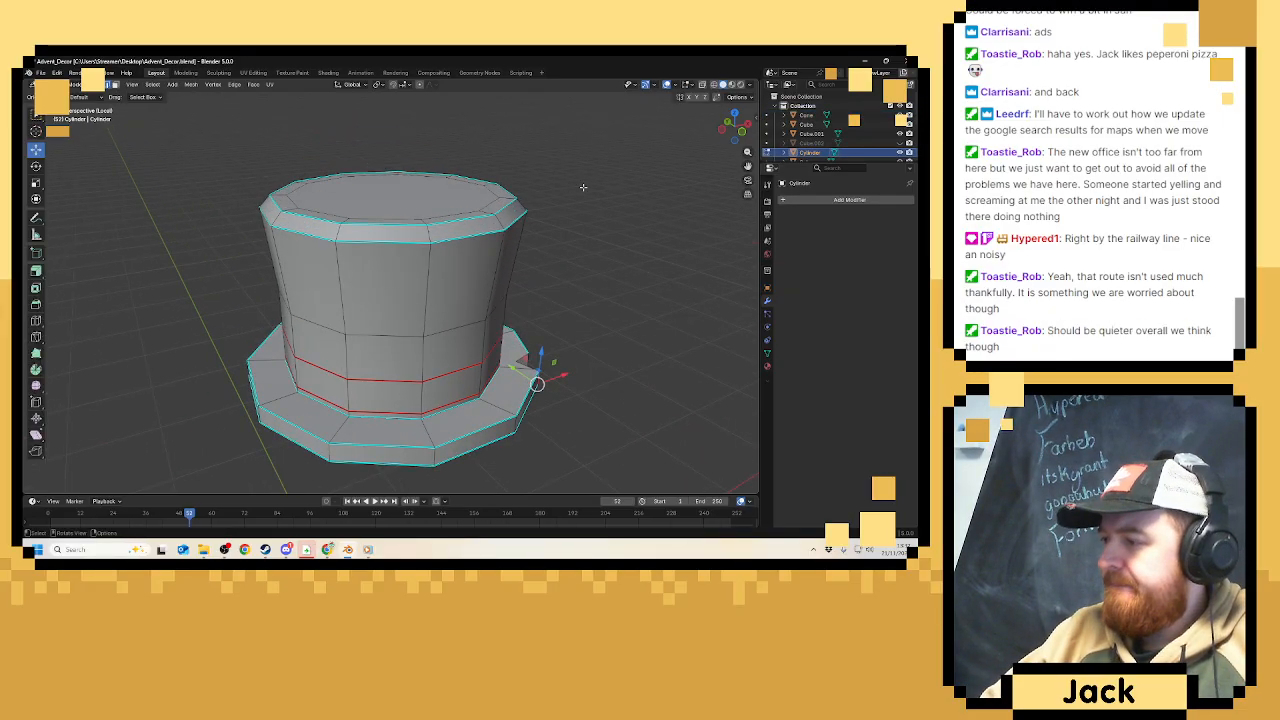
pyautogui.moveTo(559, 211); pyautogui.dragTo(429, 312, button='middle')
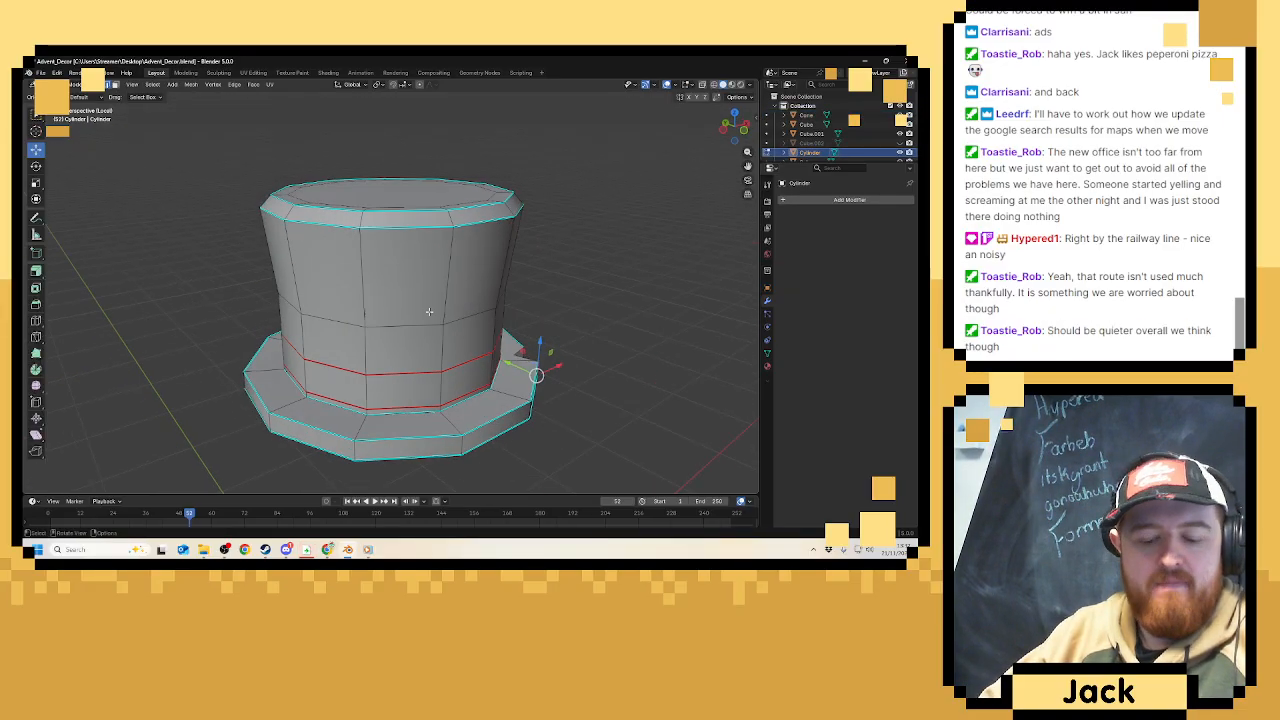
# Select the hat brim's upper outer edges, including the top edges of the notch.
pyautogui.doubleClick(421, 436)
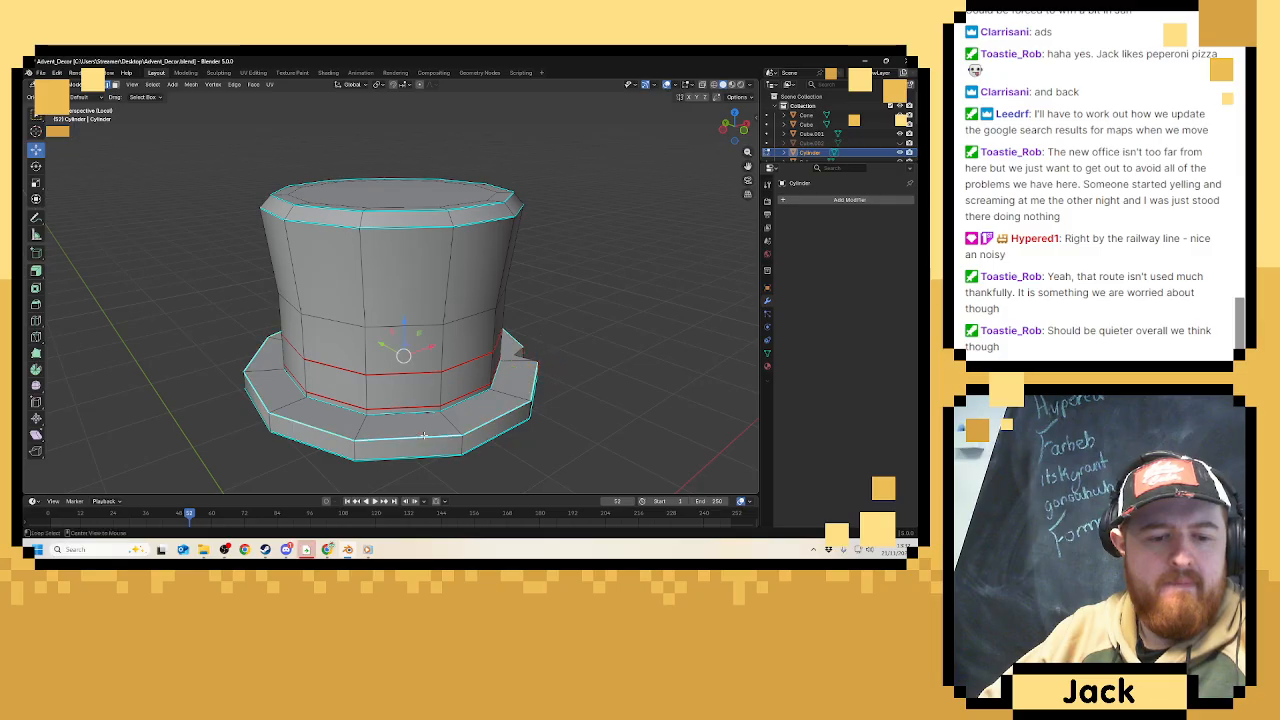
pyautogui.press('KP_3')
pyautogui.moveTo(477, 423); pyautogui.dragTo(470, 364, button='middle')
pyautogui.scroll(3, 486, 377)
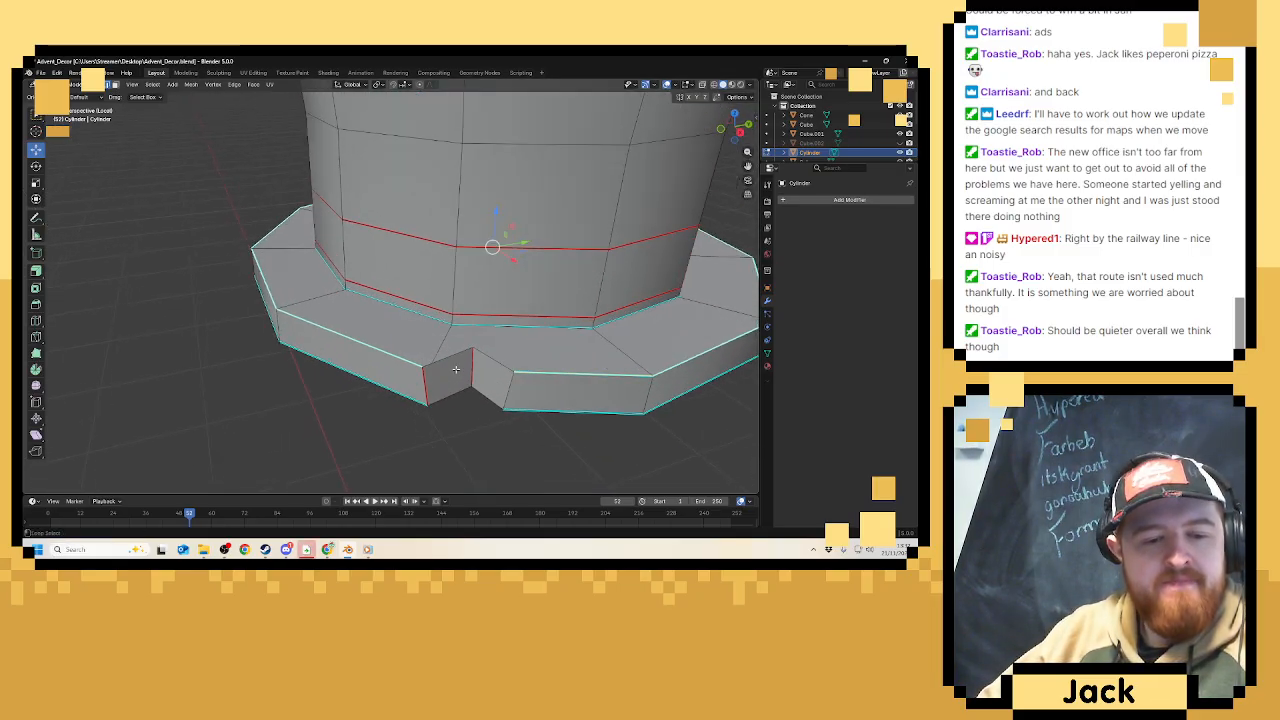
pyautogui.click(430, 362)
pyautogui.keyDown('shift'); pyautogui.click(430, 362); pyautogui.keyUp('shift')
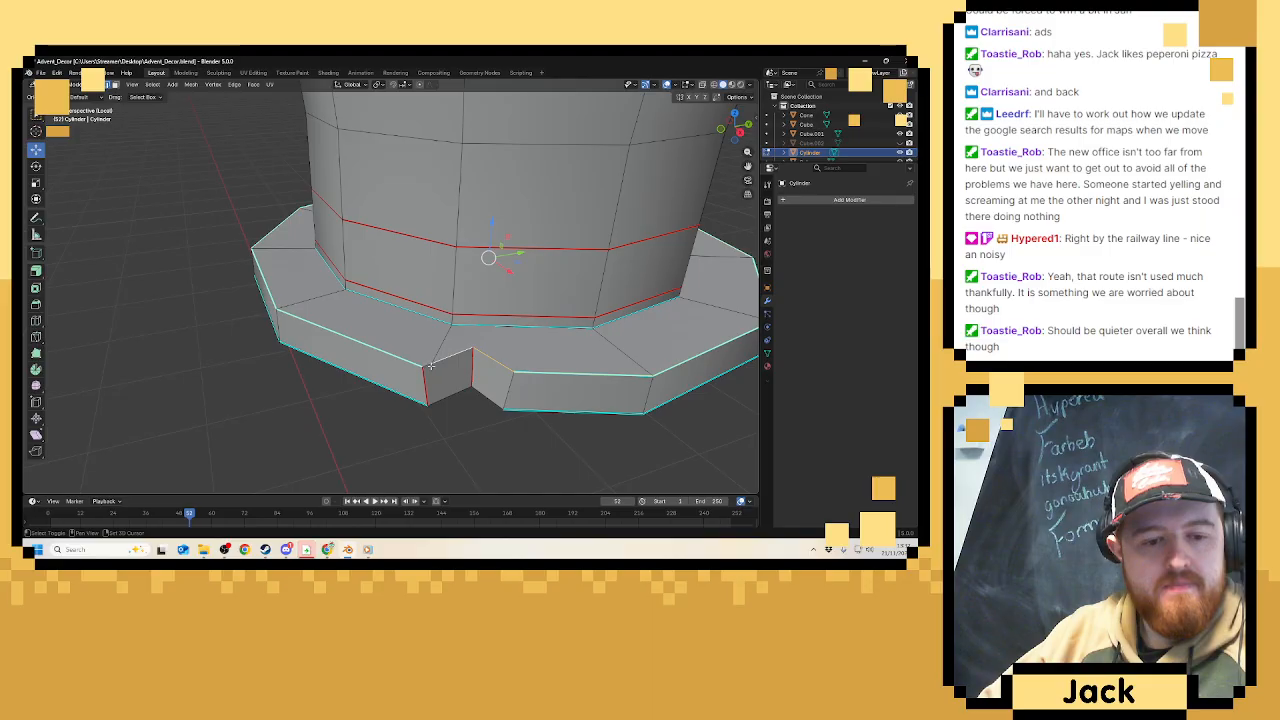
# Add the brim's lower outer edges, the notch's outer vertical edges and one vertical edge elsewhere on the brim, and mark them as seams.
pyautogui.keyDown('alt'); pyautogui.keyDown('shift'); pyautogui.click(481, 396); pyautogui.keyUp('shift'); pyautogui.keyUp('alt')
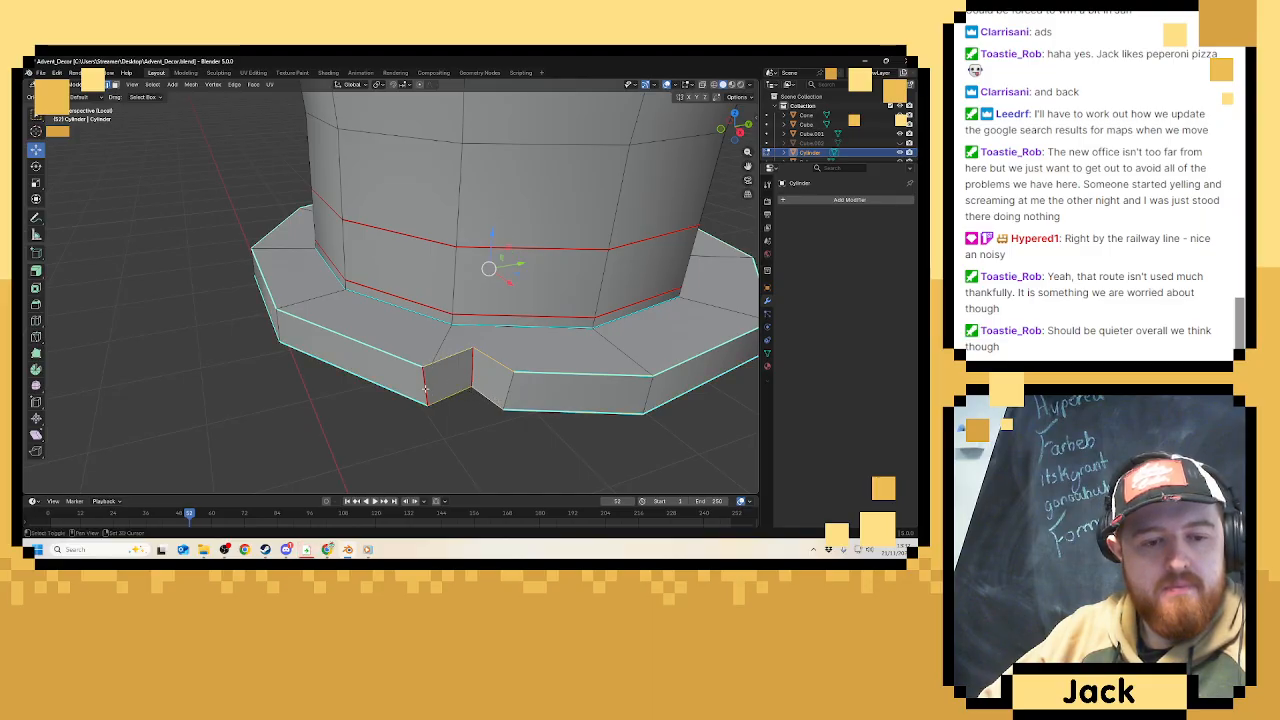
pyautogui.keyDown('shift'); pyautogui.click(511, 388); pyautogui.keyUp('shift')
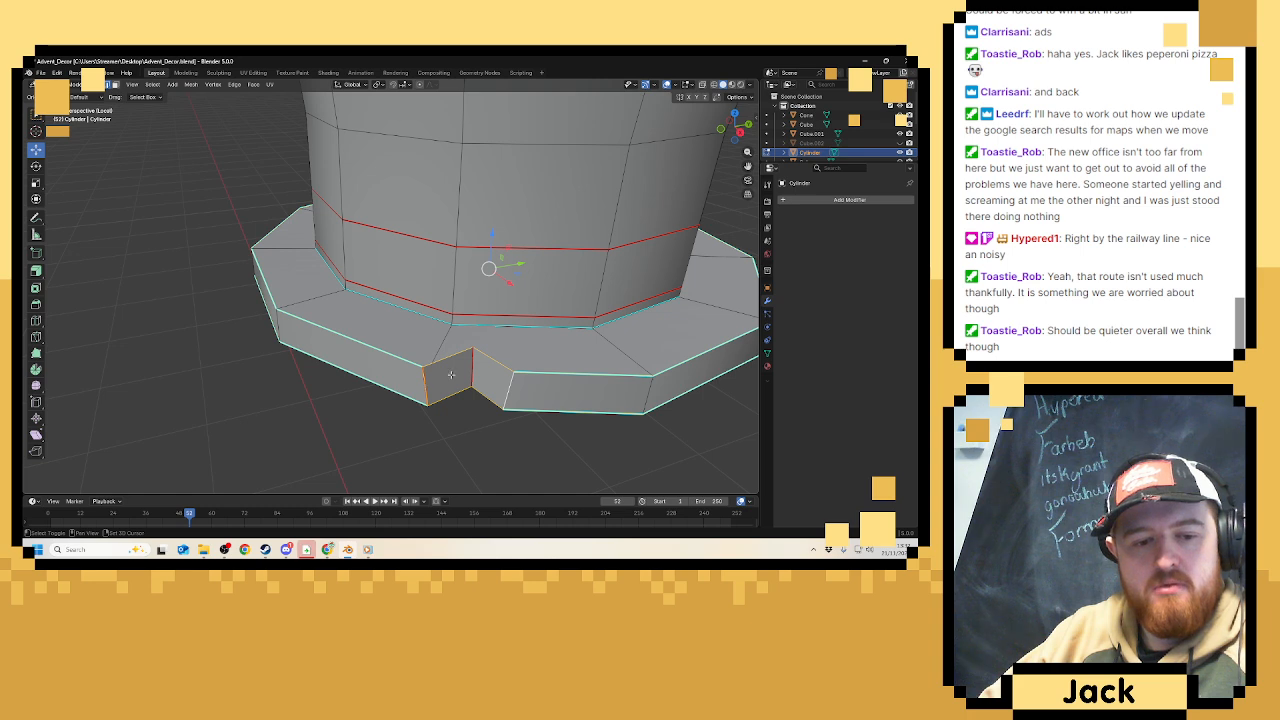
pyautogui.moveTo(451, 374); pyautogui.dragTo(381, 331, button='middle')
pyautogui.keyDown('shift'); pyautogui.click(361, 324); pyautogui.keyUp('shift')
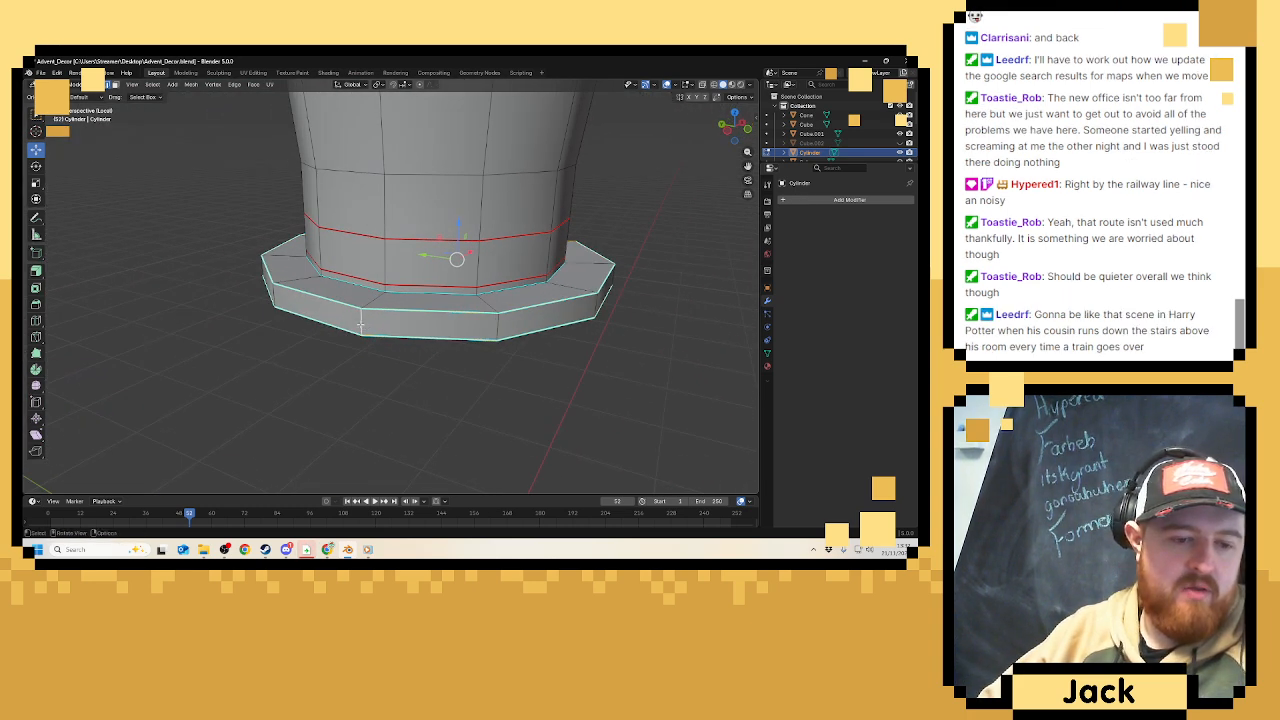
pyautogui.rightClick(361, 325)
pyautogui.click(361, 325)
pyautogui.scroll(-2, 481, 317)
pyautogui.moveTo(481, 317); pyautogui.dragTo(428, 271, button='middle')
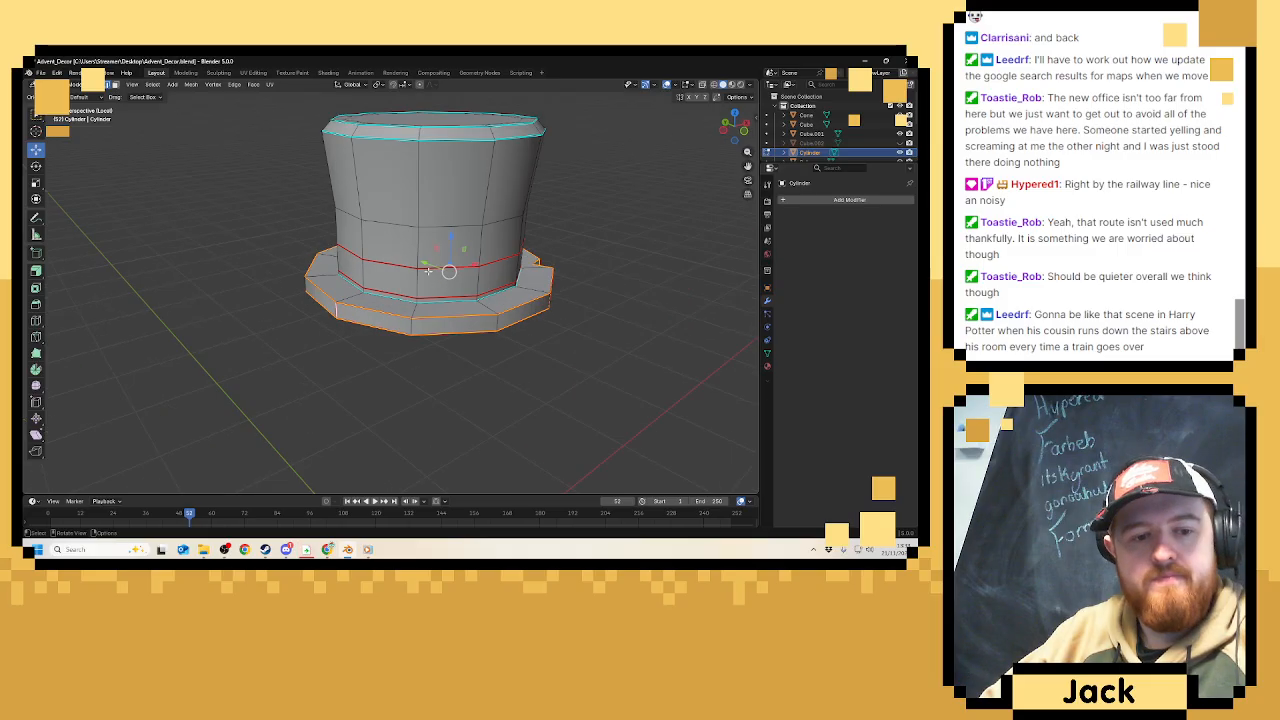
# Mark the hat's vertical edge line from crown to brim and the crown's top edge loop as seams, then leave local view.
pyautogui.click(422, 254)
pyautogui.keyDown('alt'); pyautogui.click(421, 254); pyautogui.keyUp('alt')
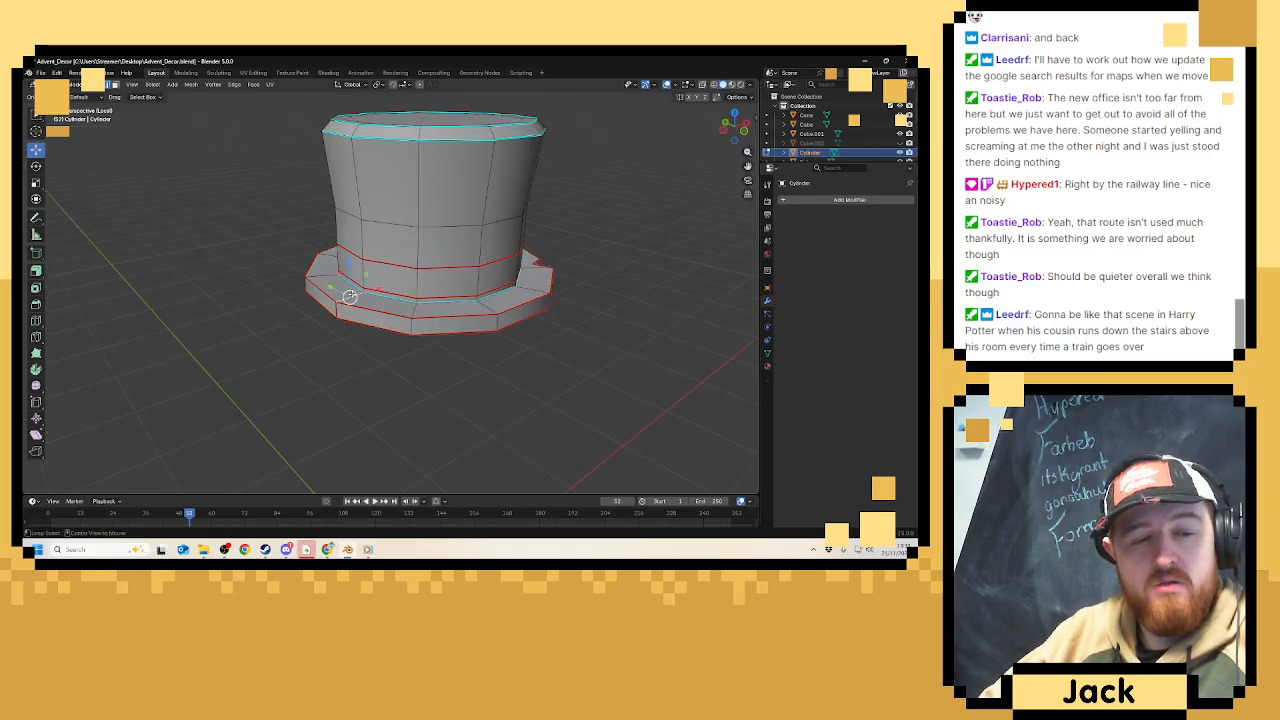
pyautogui.moveTo(352, 292); pyautogui.dragTo(417, 214, button='middle')
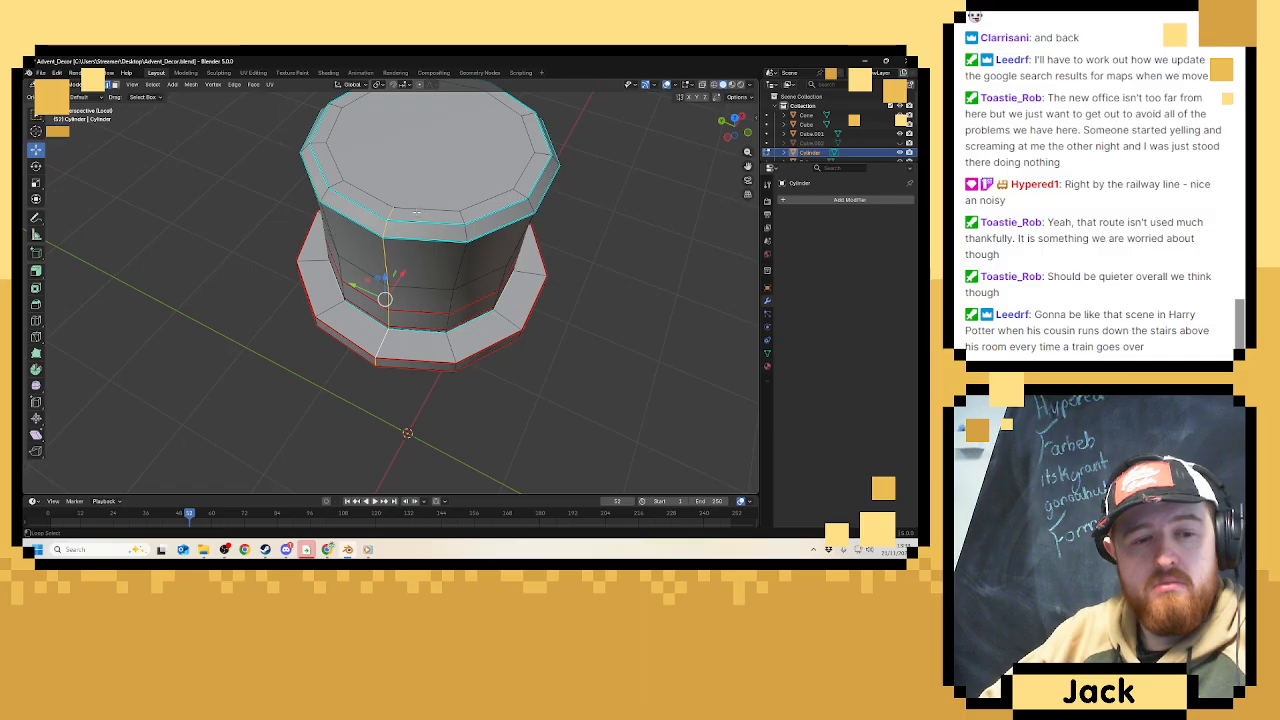
pyautogui.keyDown('alt'); pyautogui.click(404, 220); pyautogui.keyUp('alt')
pyautogui.hotkey('ctrl', 'e')
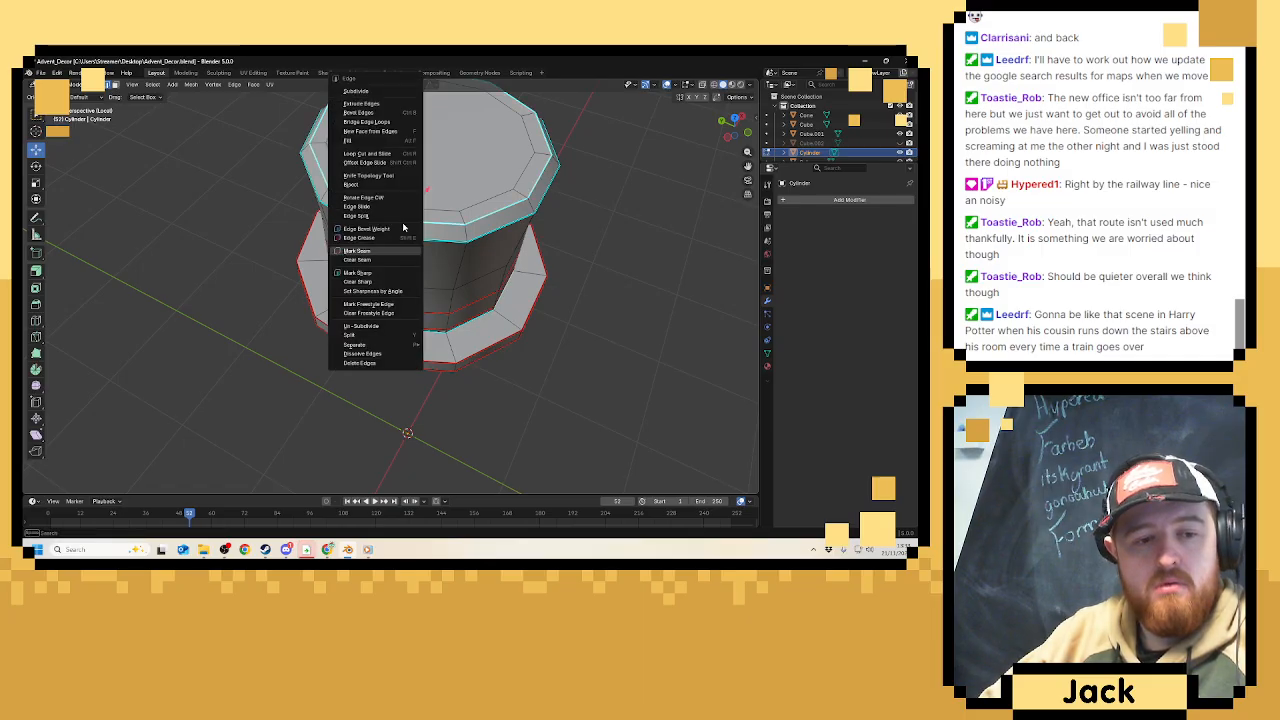
pyautogui.click(400, 250)
pyautogui.press('Tab')
pyautogui.press('/')
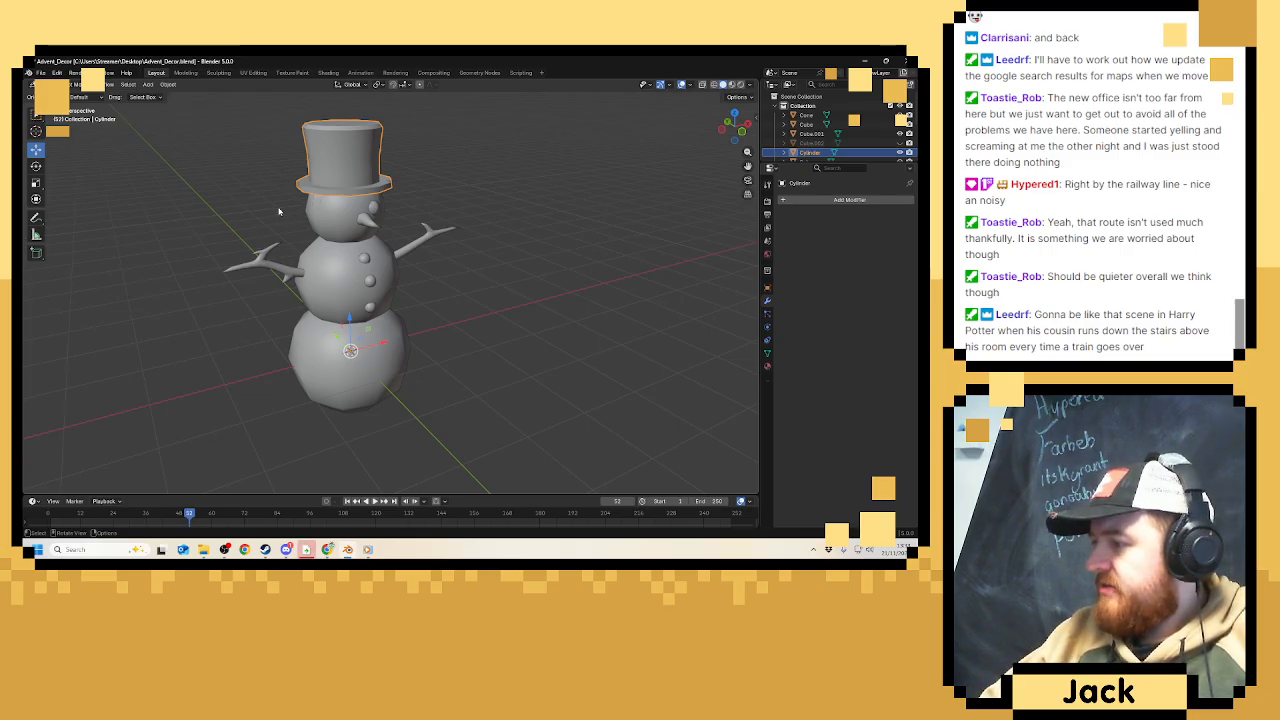
# Isolate the snowman's eye for mesh editing and check the open edge loop around its back.
pyautogui.scroll(5, 310, 232)
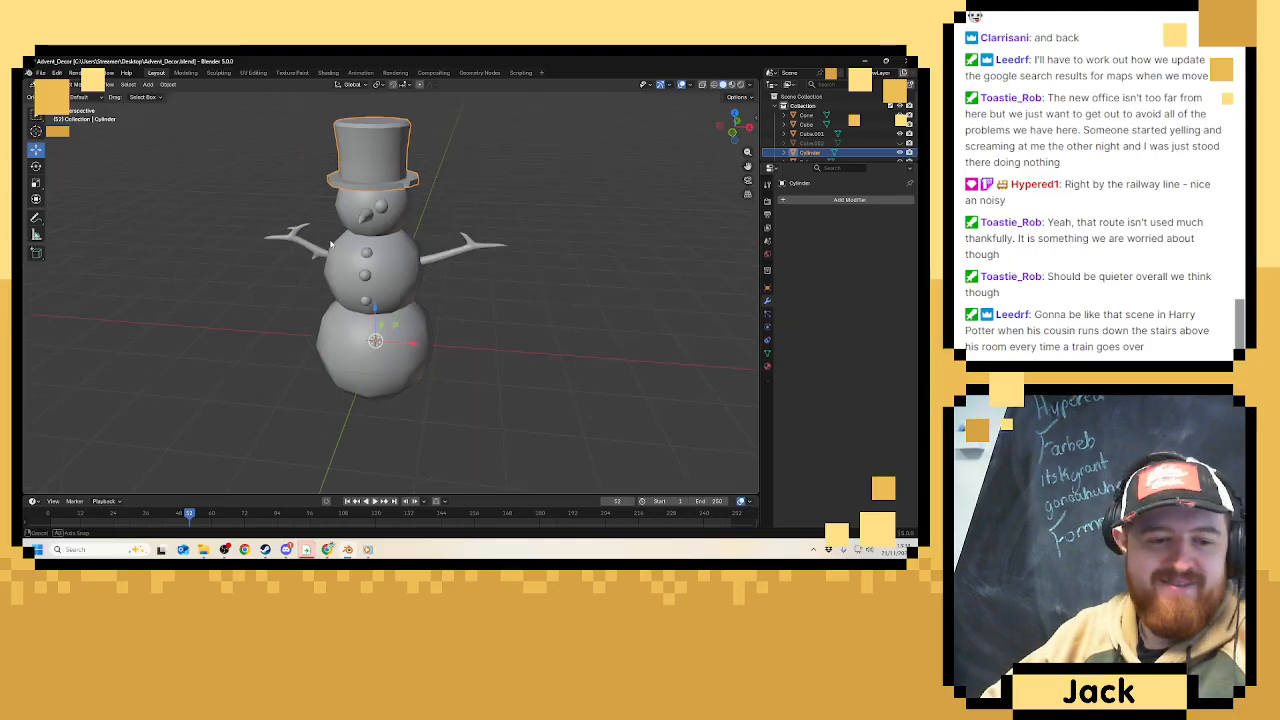
pyautogui.click(378, 166)
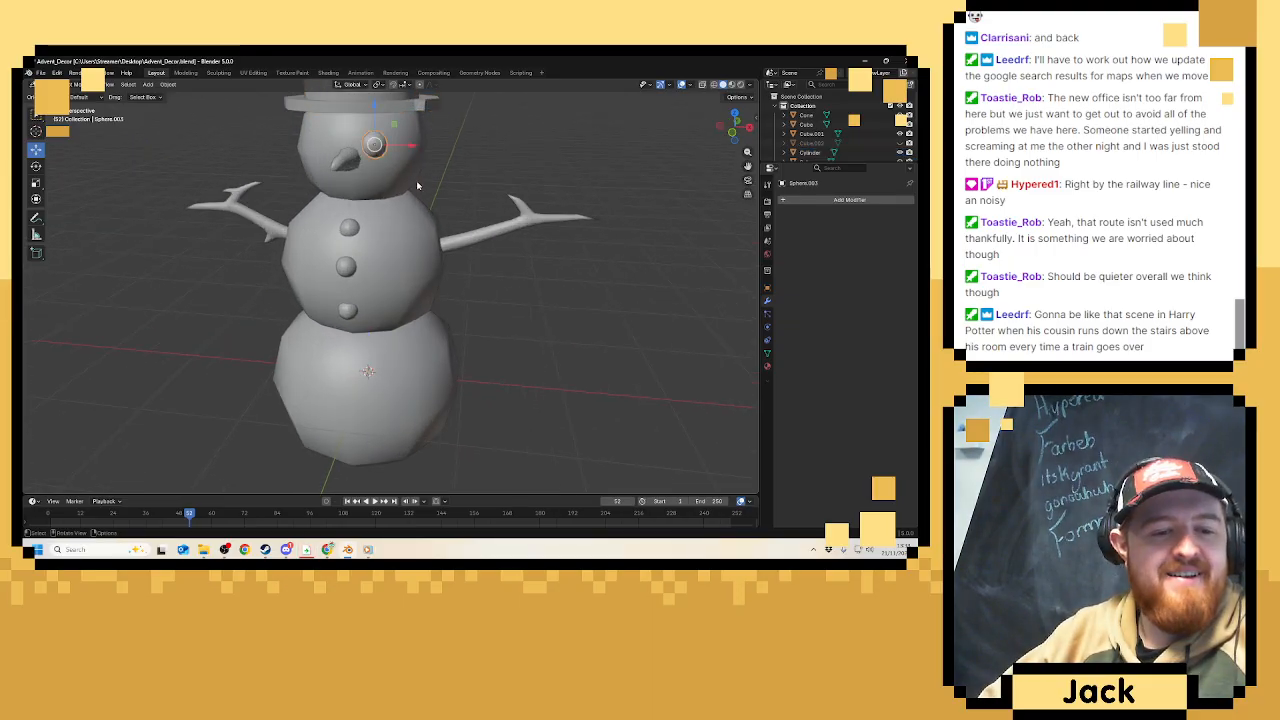
pyautogui.scroll(-4, 385, 166)
pyautogui.press('/')
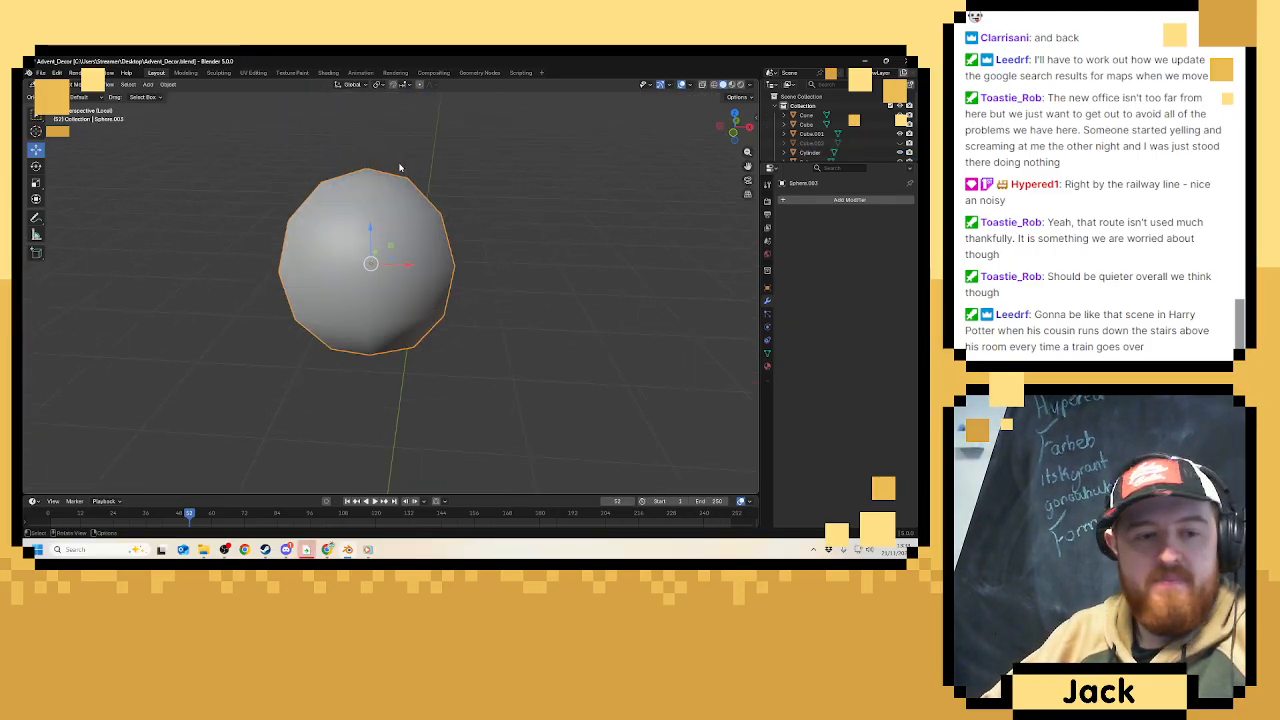
pyautogui.press('Tab')
pyautogui.moveTo(149, 291); pyautogui.dragTo(305, 303, button='middle')
pyautogui.keyDown('alt'); pyautogui.click(290, 306); pyautogui.keyUp('alt')
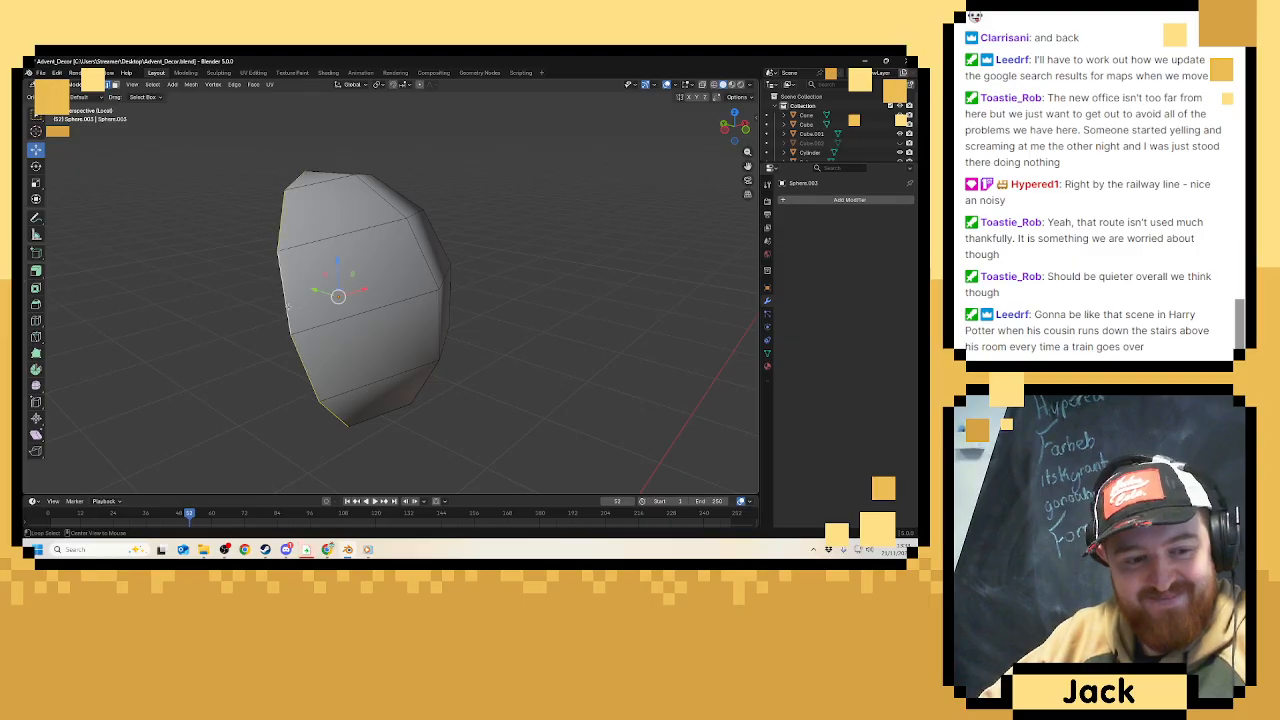
pyautogui.rightClick(293, 309)
pyautogui.press('Escape')
# Leave the eye's local view and isolate the three chest buttons together for mesh editing.
pyautogui.press('KP_Divide')
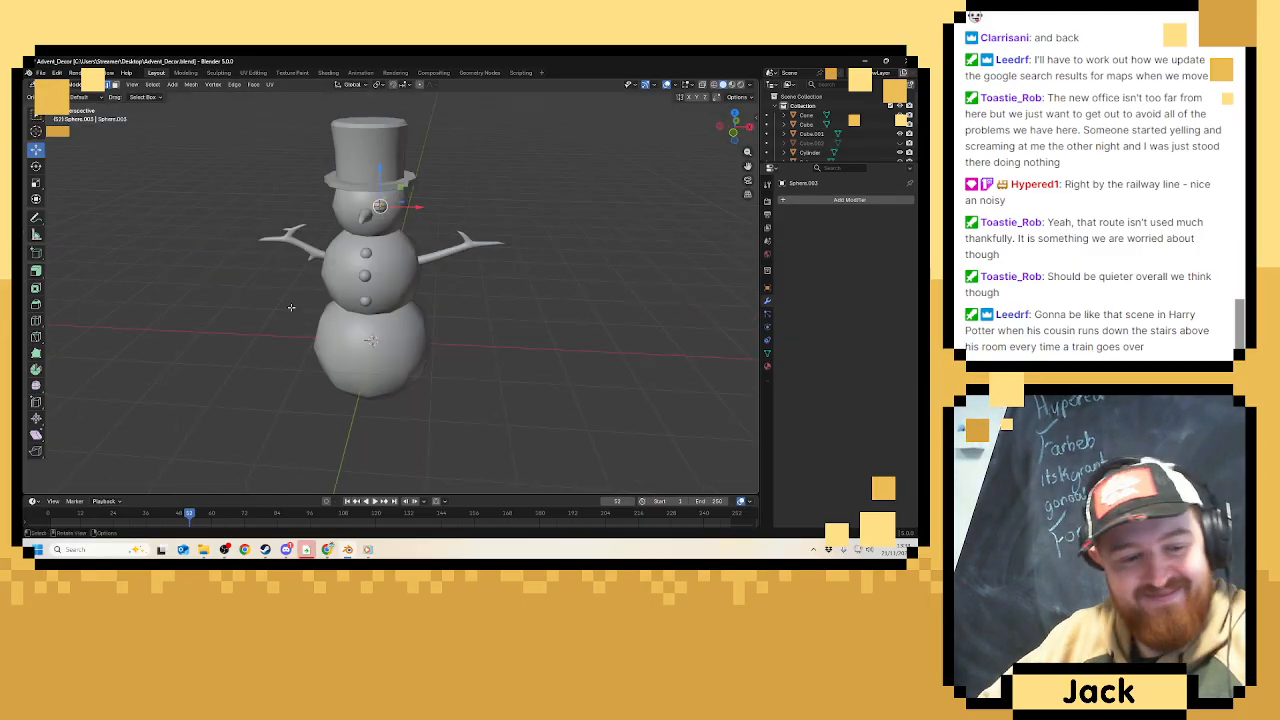
pyautogui.press('Tab')
pyautogui.click(364, 303)
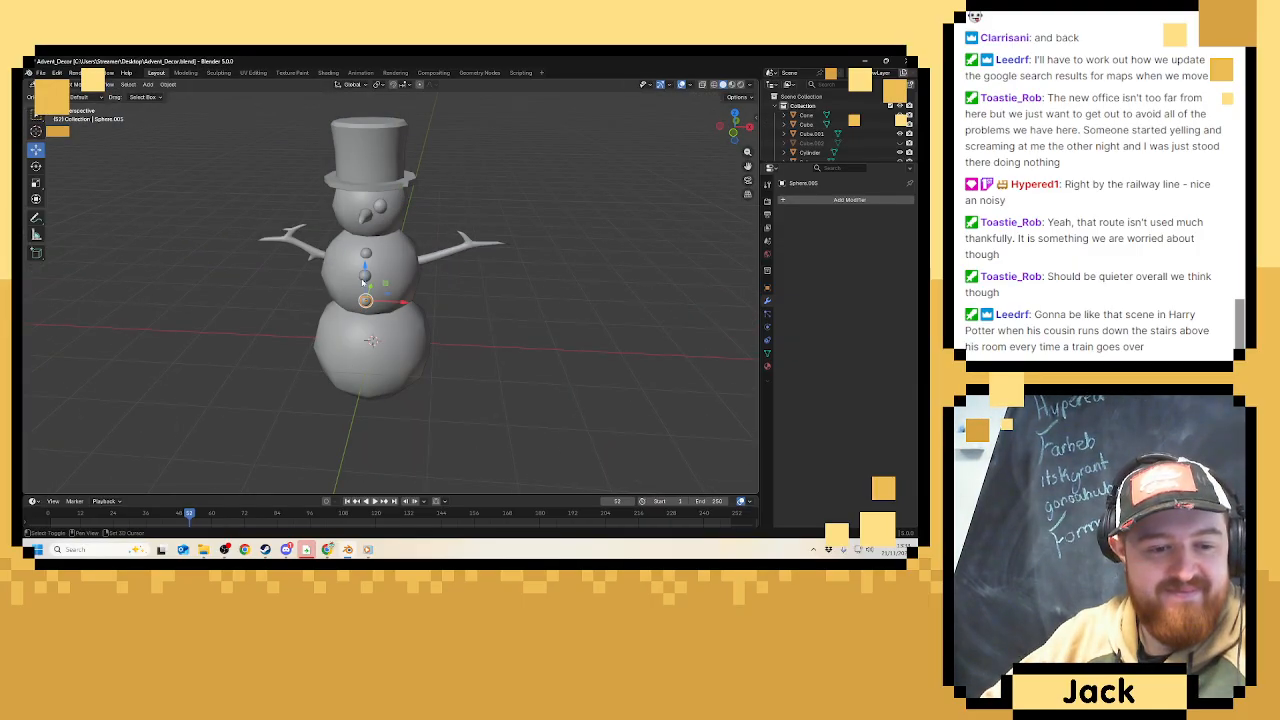
pyautogui.keyDown('shift'); pyautogui.click(365, 278); pyautogui.keyUp('shift')
pyautogui.keyDown('shift'); pyautogui.click(365, 255); pyautogui.keyUp('shift')
pyautogui.press('KP_Divide')
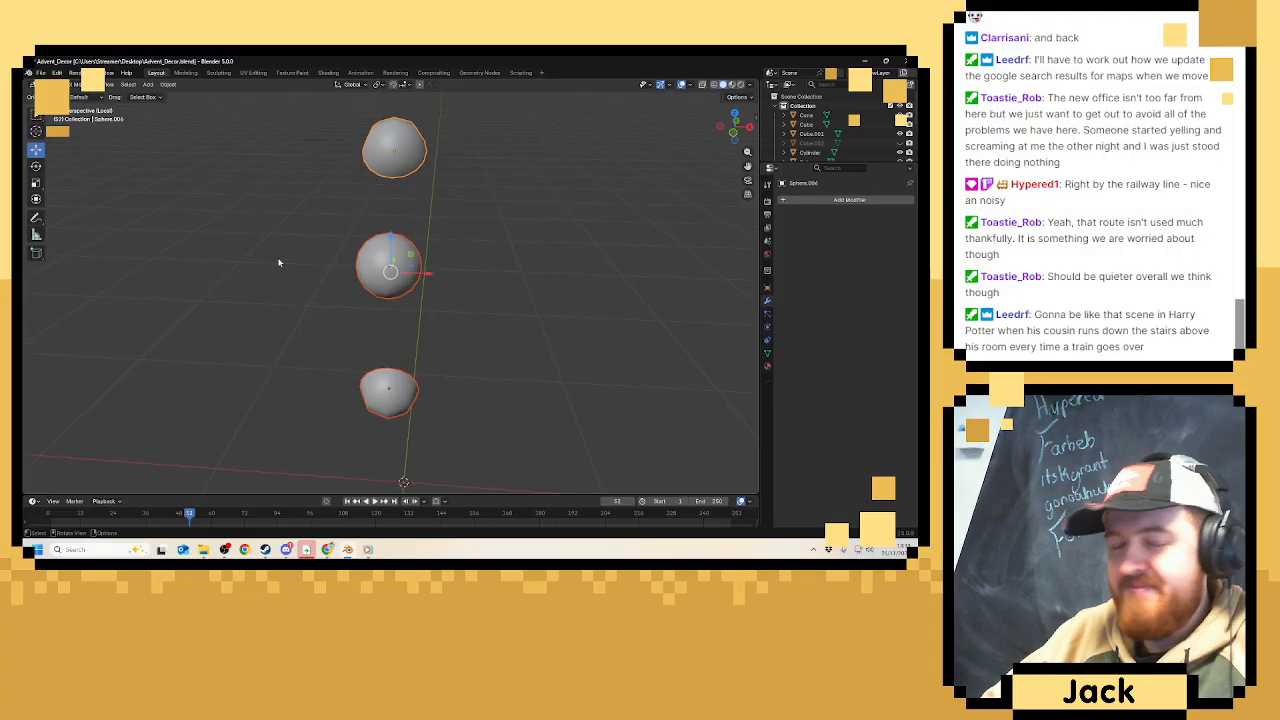
pyautogui.press('Tab')
pyautogui.moveTo(365, 258); pyautogui.dragTo(331, 189, button='middle')
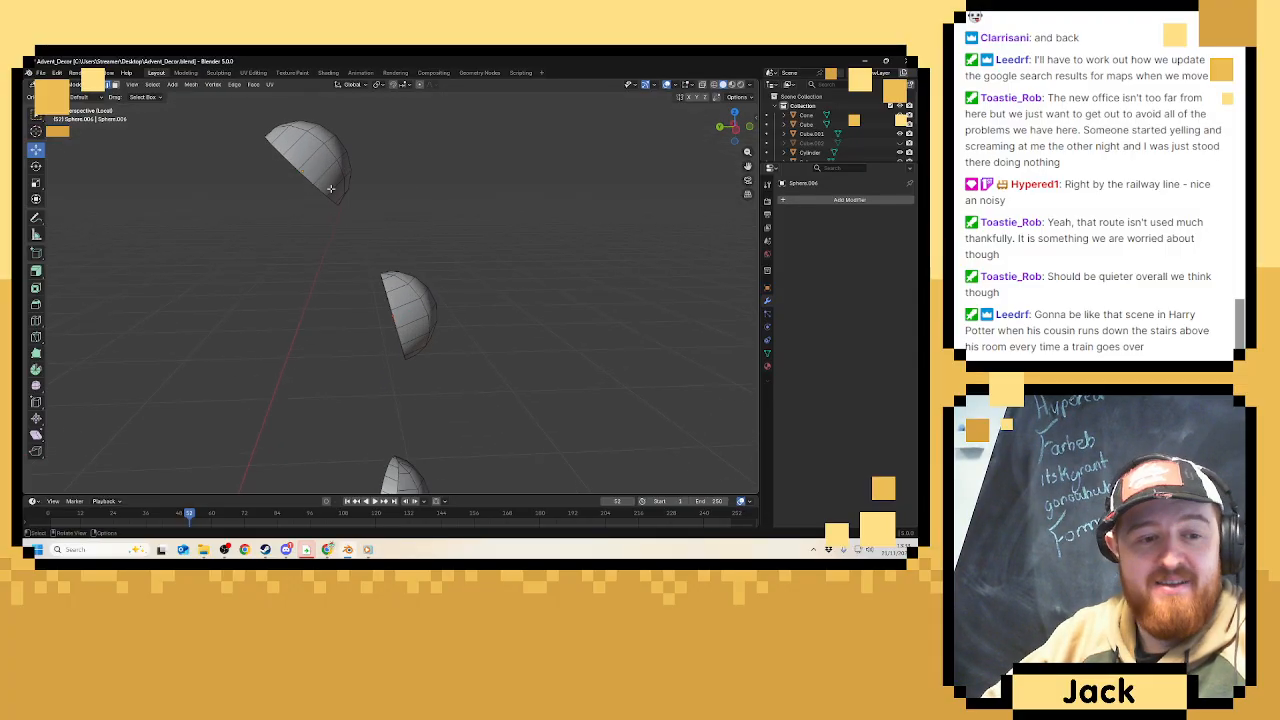
# Select the open back edge loops of the three buttons, mark them as seams and leave local view.
pyautogui.keyDown('alt'); pyautogui.click(304, 178); pyautogui.keyUp('alt')
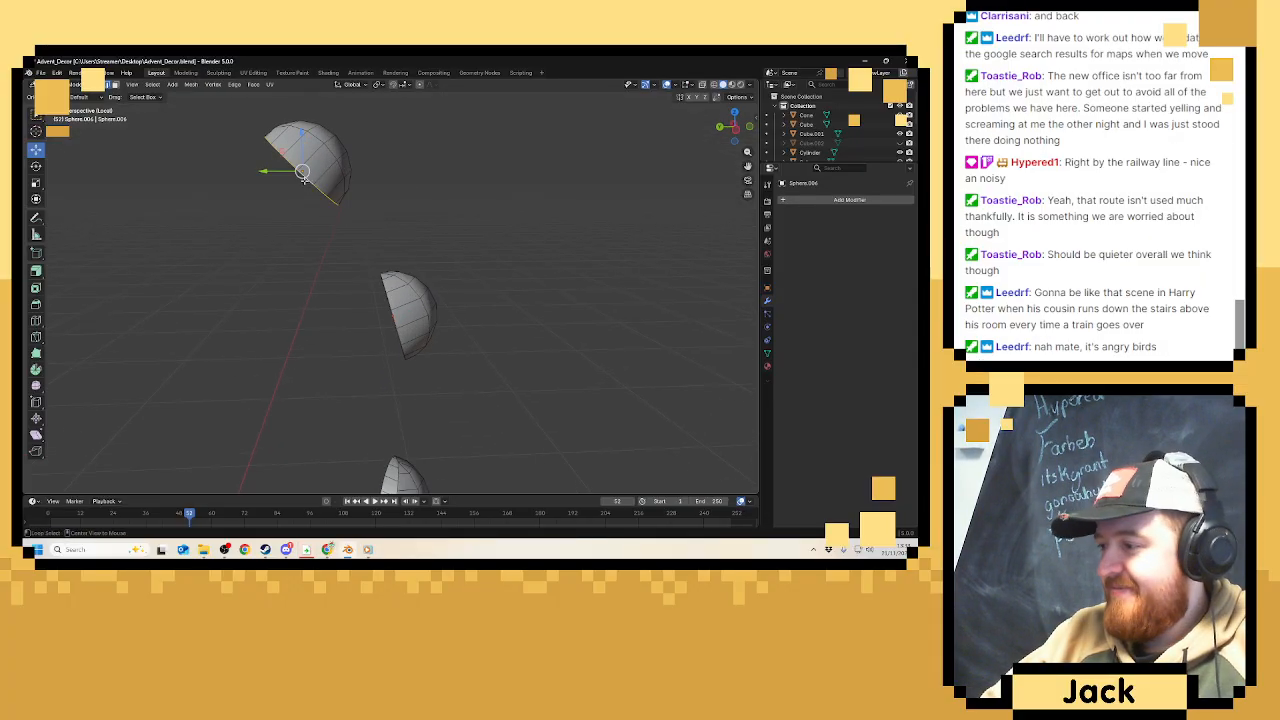
pyautogui.keyDown('alt'); pyautogui.click(387, 297); pyautogui.keyUp('alt')
pyautogui.moveTo(387, 297); pyautogui.dragTo(437, 413, button='middle')
pyautogui.keyDown('alt'); pyautogui.keyDown('shift'); pyautogui.click(438, 413); pyautogui.keyUp('shift'); pyautogui.keyUp('alt')
pyautogui.rightClick(438, 413)
pyautogui.click(440, 414)
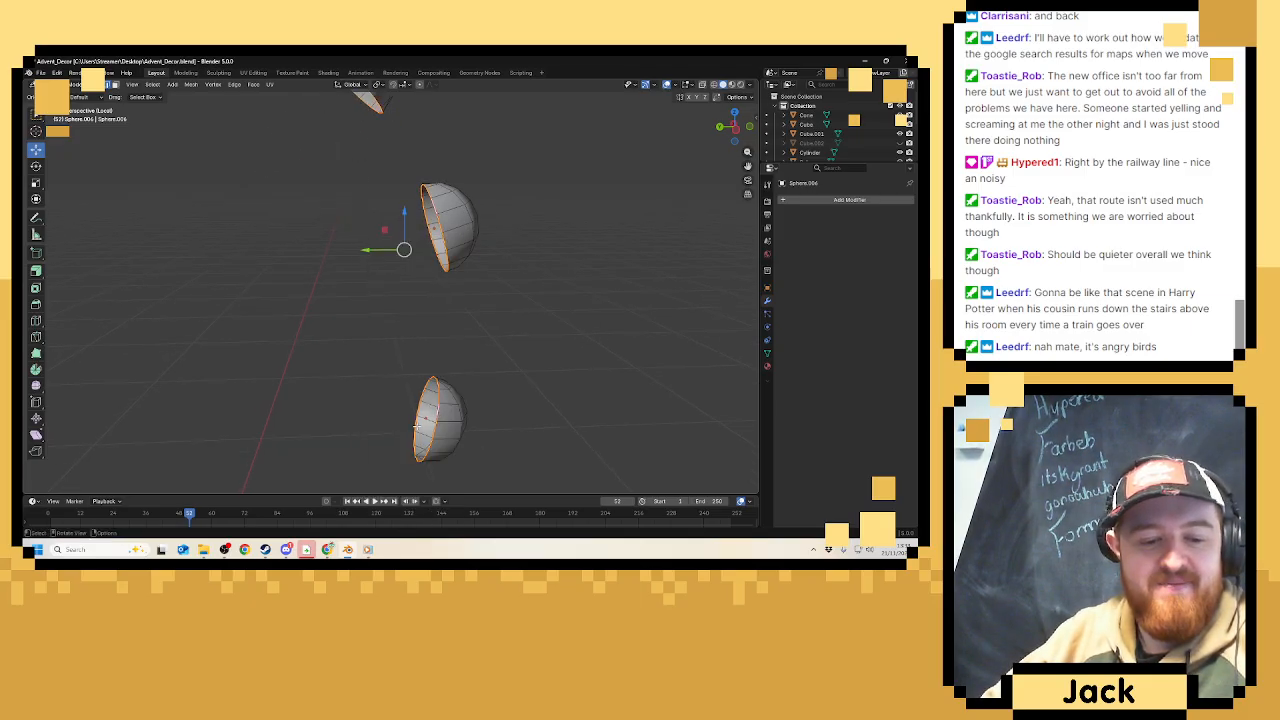
pyautogui.press('Tab')
pyautogui.press('KP_Divide')
# Apply all transforms to the snowman's eye and add a Mirror modifier on the X axis to create the second eye.
pyautogui.scroll(-4, 440, 232)
pyautogui.moveTo(440, 232); pyautogui.dragTo(385, 218, button='middle')
pyautogui.scroll(4, 471, 236)
pyautogui.click(376, 196)
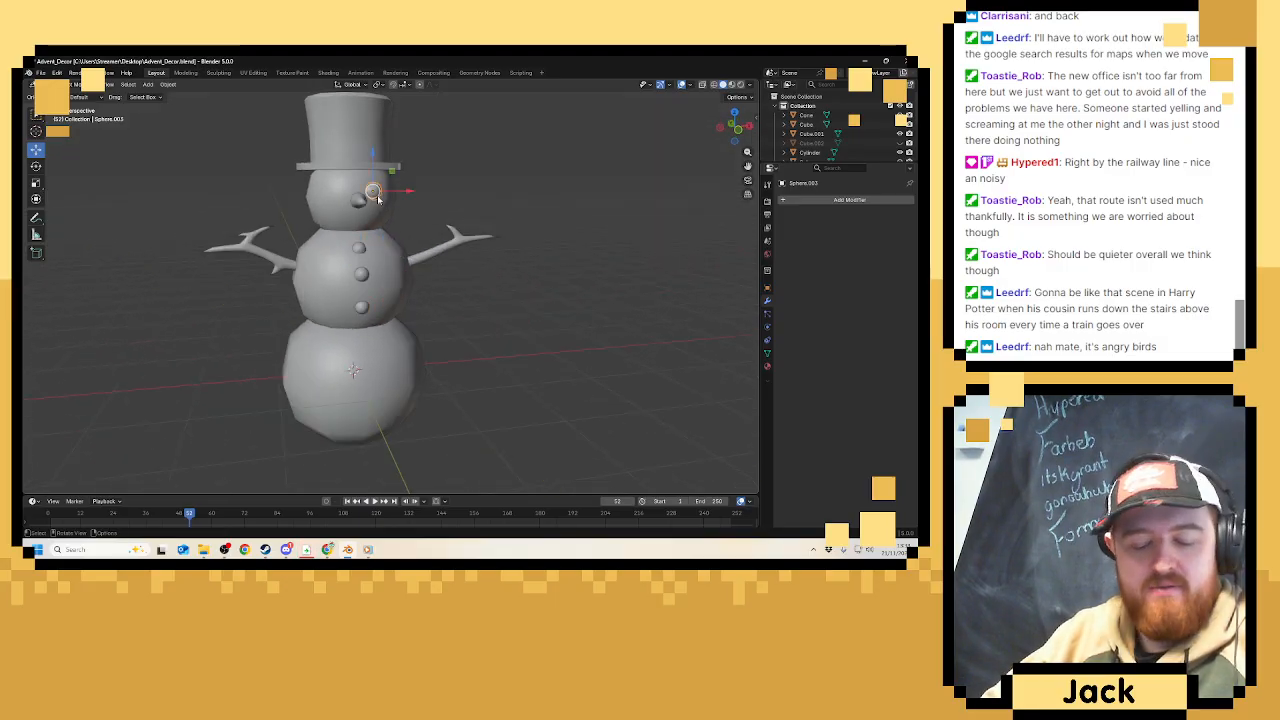
pyautogui.hotkey('ctrl', 'a')
pyautogui.click(376, 195)
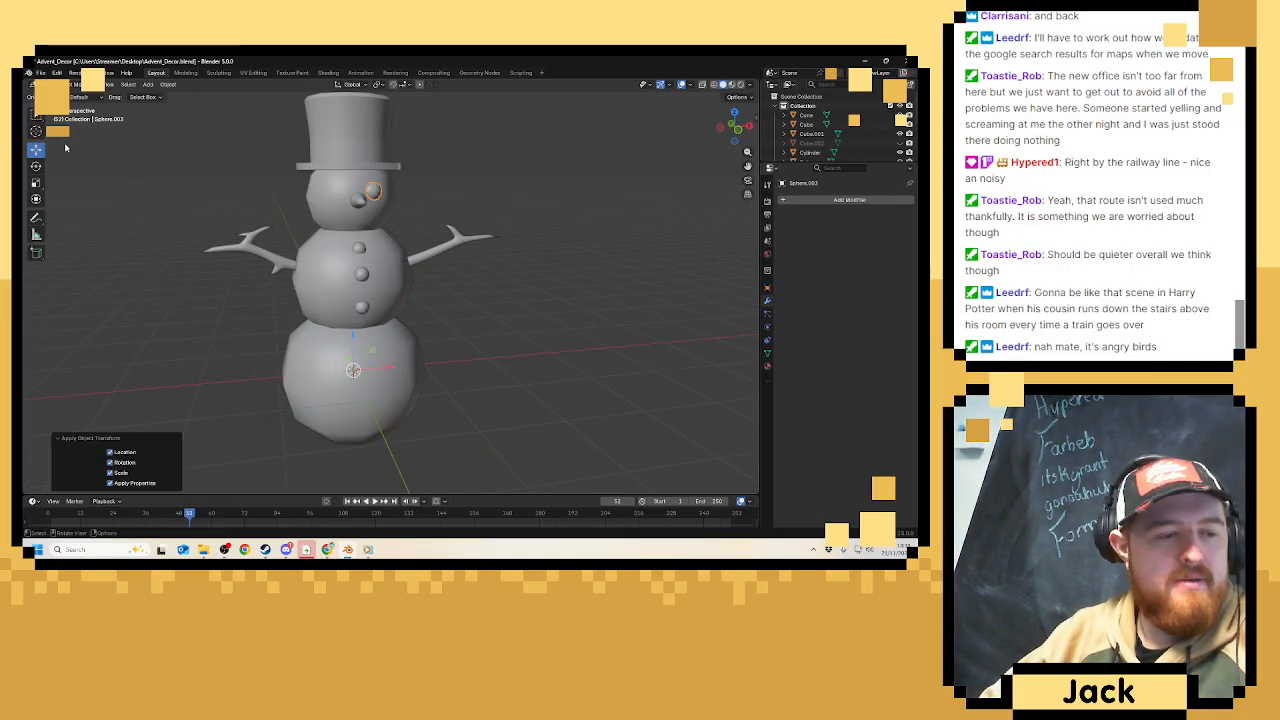
pyautogui.click(847, 201)
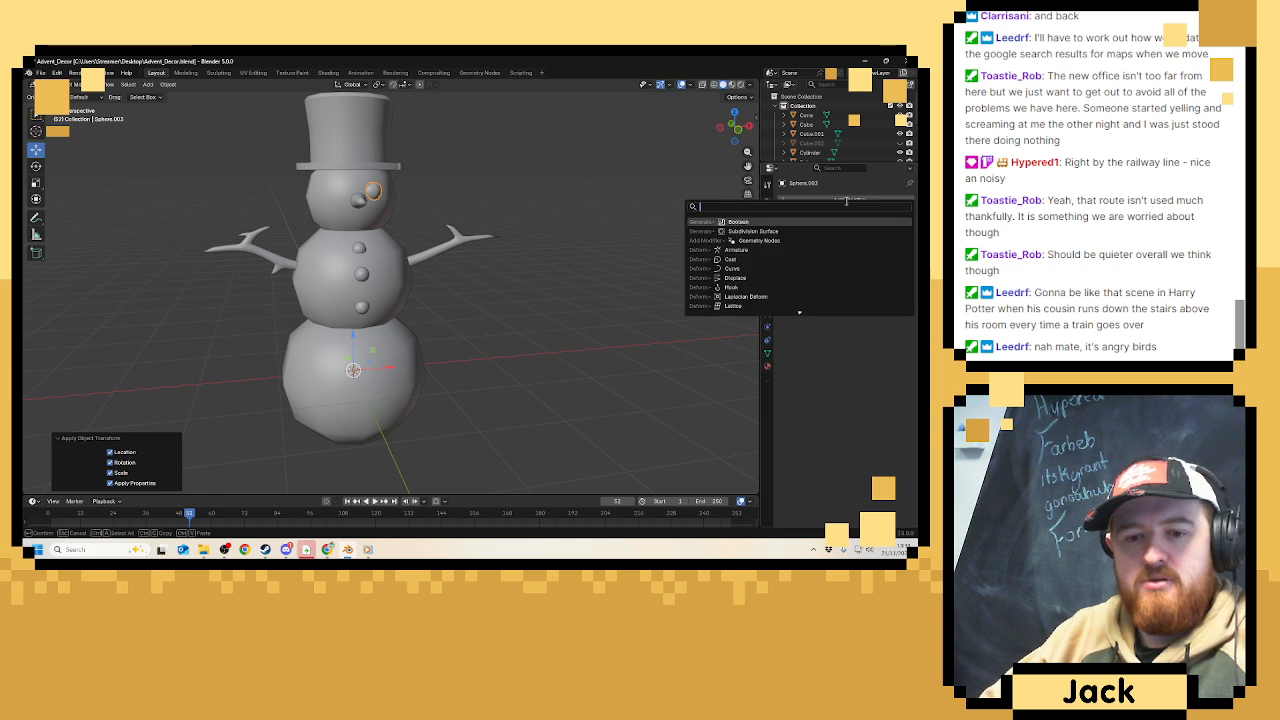
pyautogui.write('m')
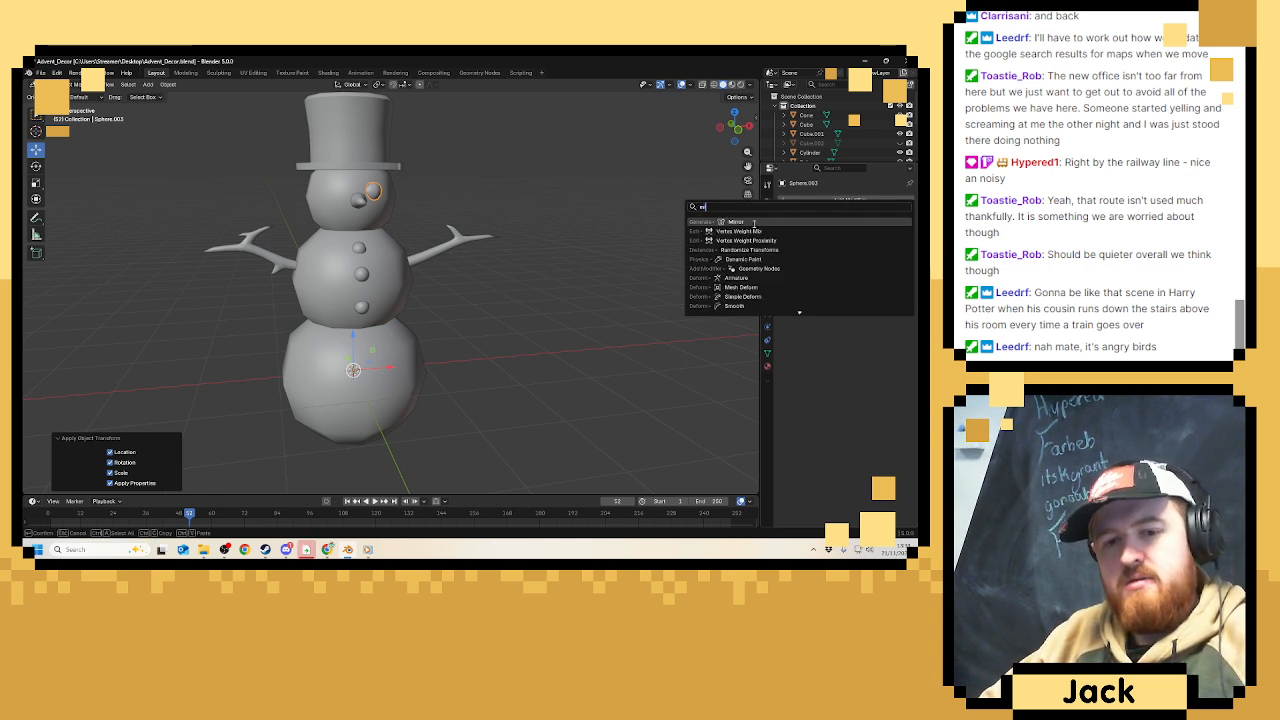
pyautogui.click(754, 222)
pyautogui.moveTo(520, 230); pyautogui.dragTo(478, 222, button='middle')
pyautogui.press('Tab')
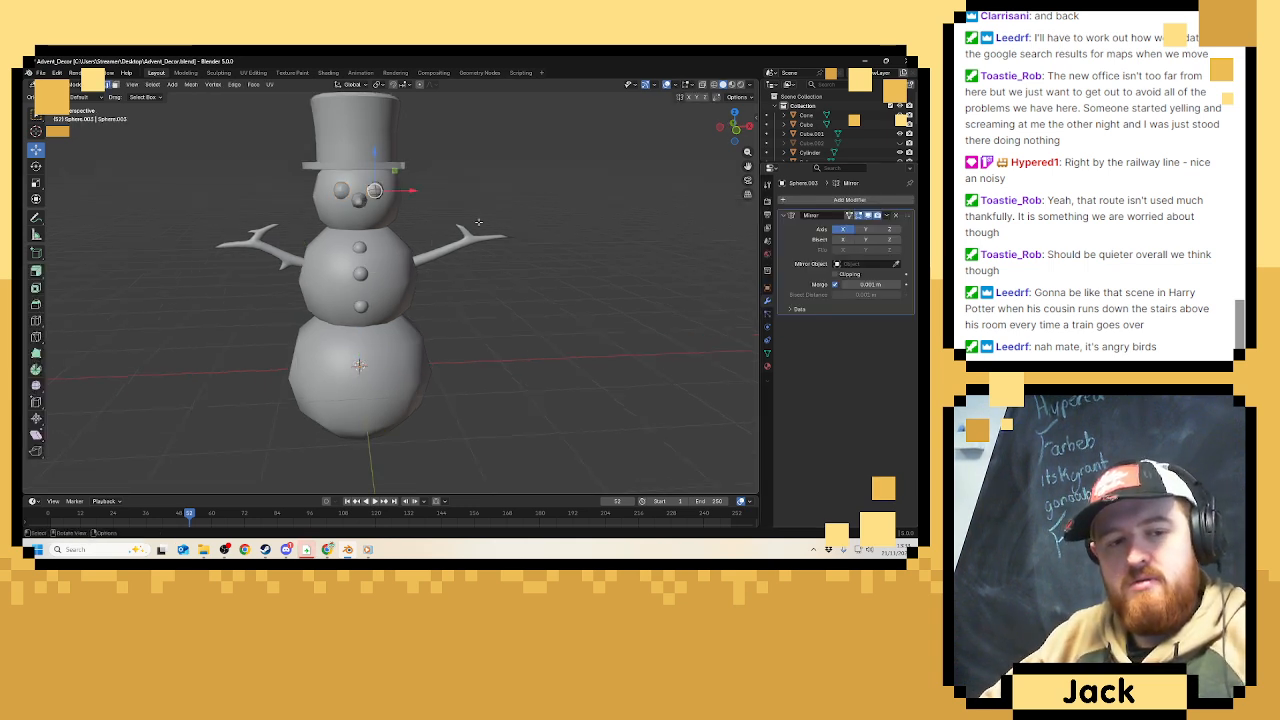
pyautogui.press('Tab')
# Examine the whole snowman from several angles and distances, checking the mirrored eyes and overall proportions.
pyautogui.scroll(-3, 527, 192)
pyautogui.moveTo(581, 215); pyautogui.dragTo(399, 283, button='middle')
pyautogui.scroll(2, 399, 283)
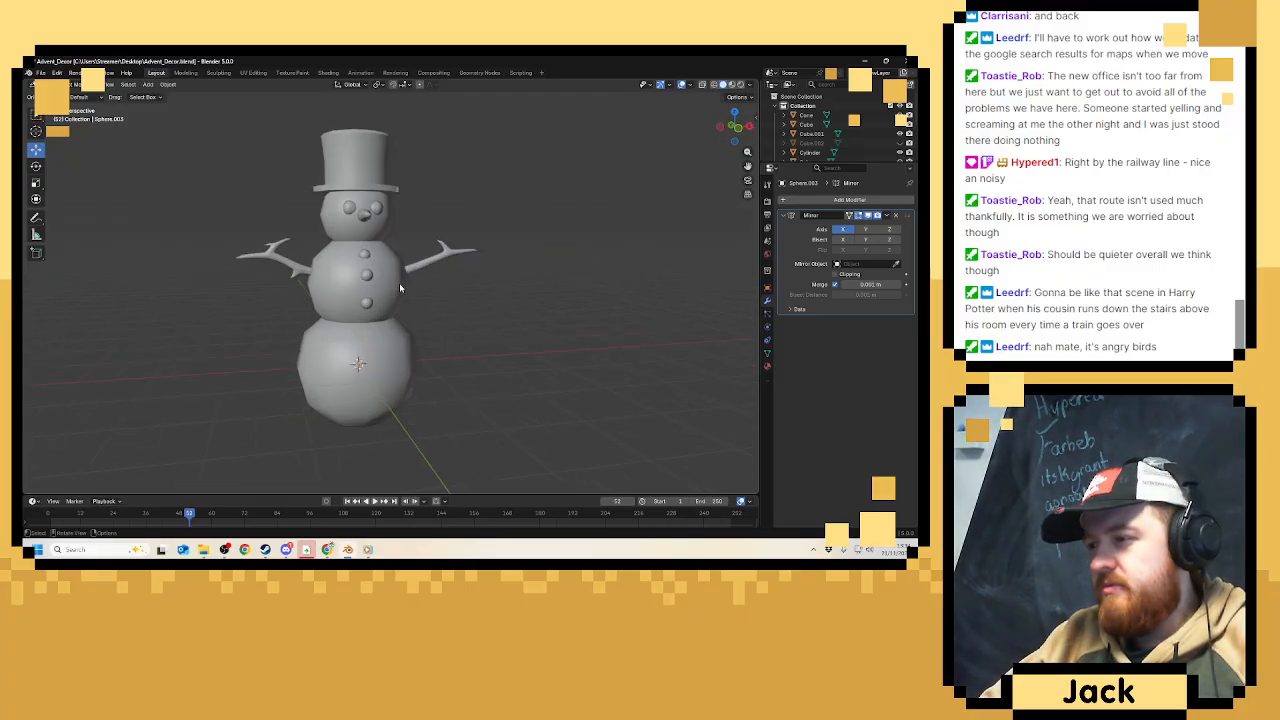
pyautogui.scroll(2, 400, 283)
pyautogui.moveTo(377, 277)
pyautogui.mouseDown(button='middle')
pyautogui.moveTo(351, 284)
pyautogui.moveTo(450, 287)
pyautogui.moveTo(443, 270)
pyautogui.moveTo(474, 271)
pyautogui.moveTo(346, 257)
pyautogui.moveTo(457, 280)
pyautogui.moveTo(358, 277)
pyautogui.mouseUp(button='middle')
pyautogui.scroll(-5, 474, 271)
pyautogui.scroll(2, 420, 262)
pyautogui.scroll(3, 420, 262)
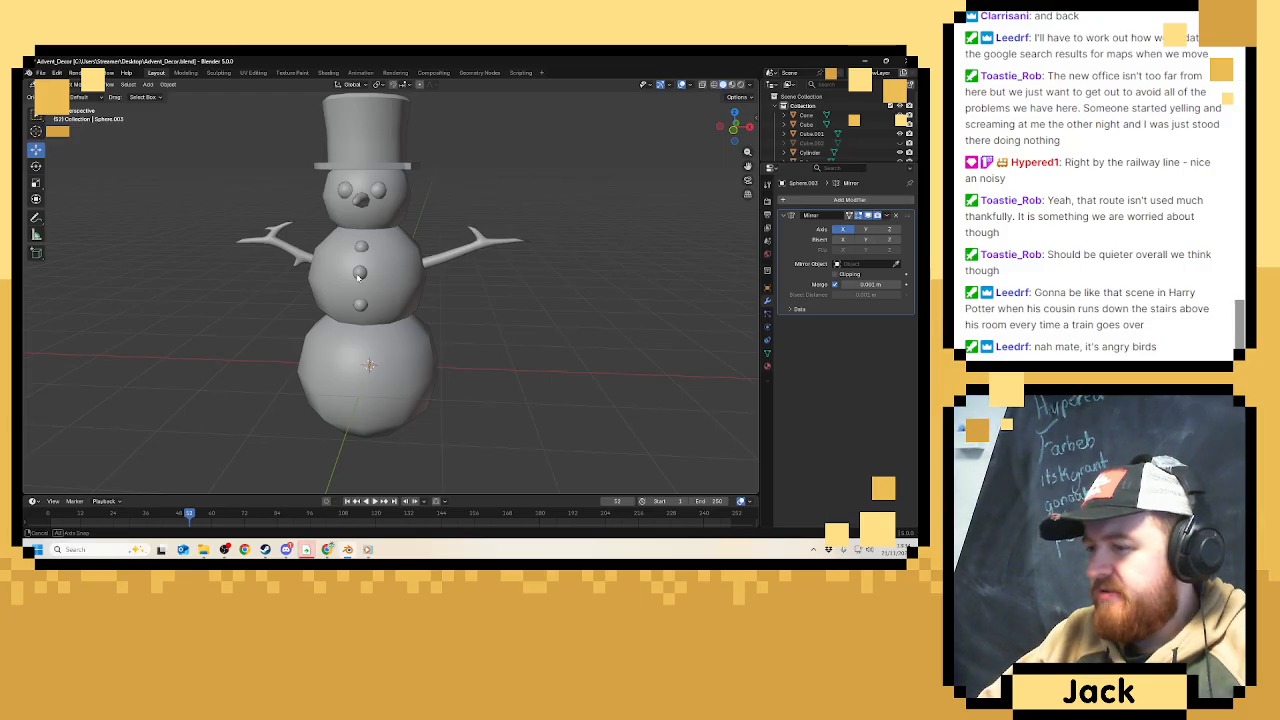
pyautogui.scroll(-3, 361, 242)
pyautogui.moveTo(361, 242); pyautogui.dragTo(364, 250, button='middle')
pyautogui.scroll(4, 364, 250)
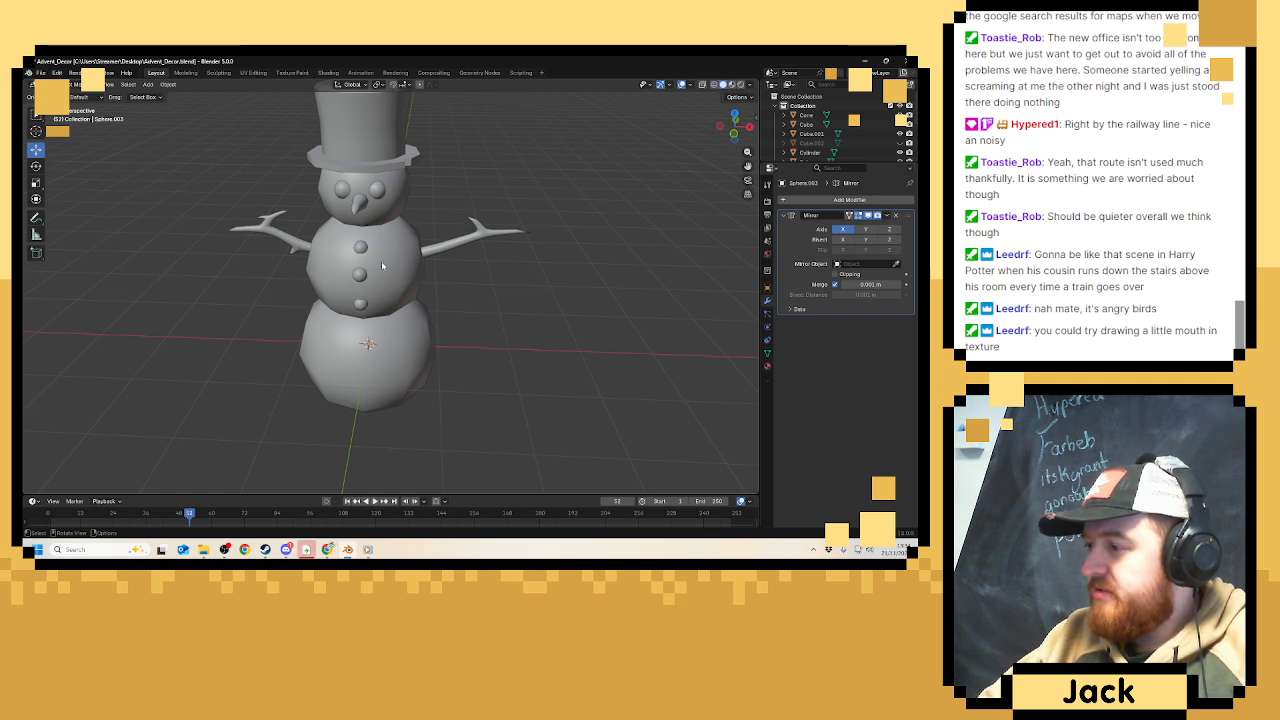
pyautogui.scroll(-3, 379, 258)
pyautogui.moveTo(382, 241); pyautogui.dragTo(372, 230, button='middle')
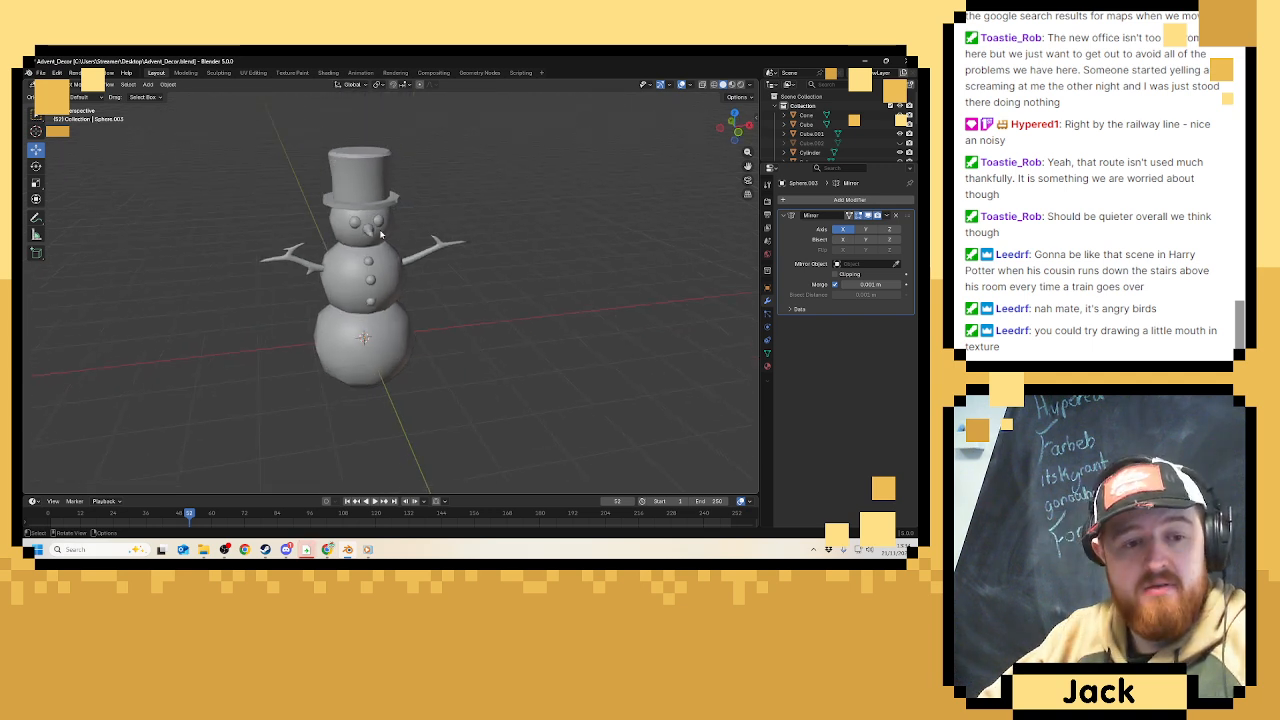
# Select the mirrored eyes and save the Blender file.
pyautogui.click(372, 230)
pyautogui.click(358, 223)
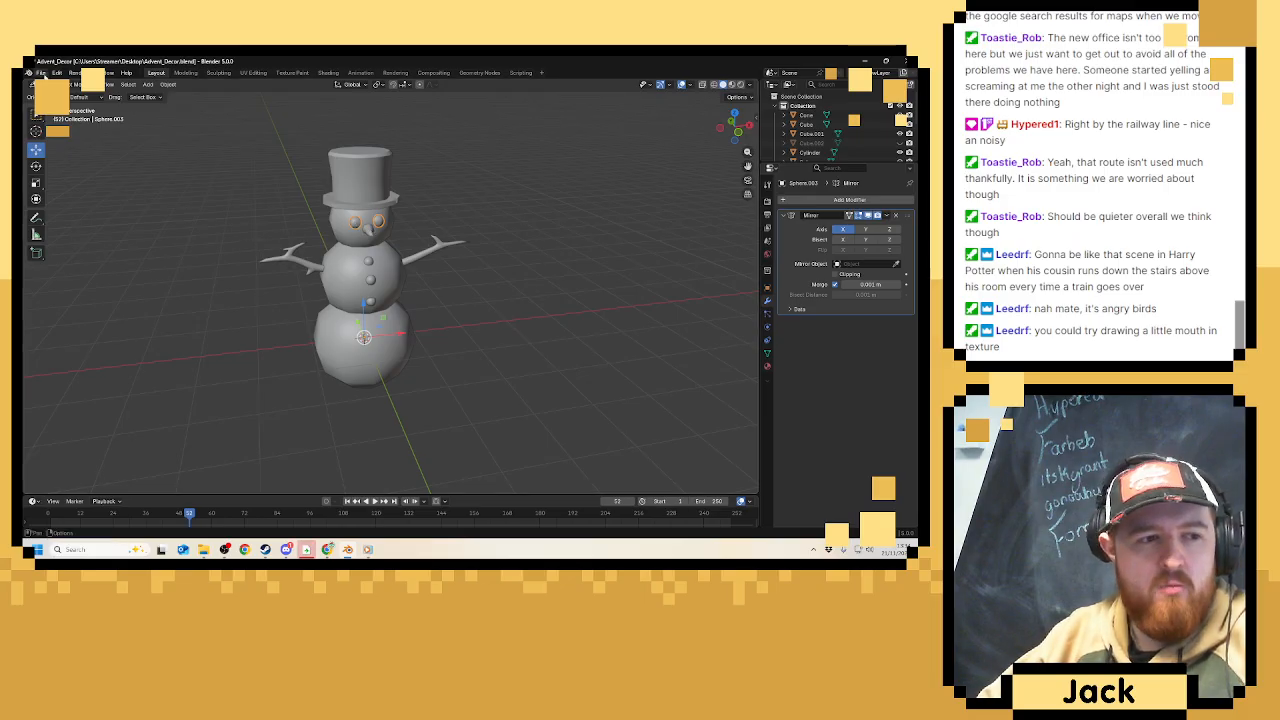
pyautogui.click(41, 73)
pyautogui.click(64, 138)
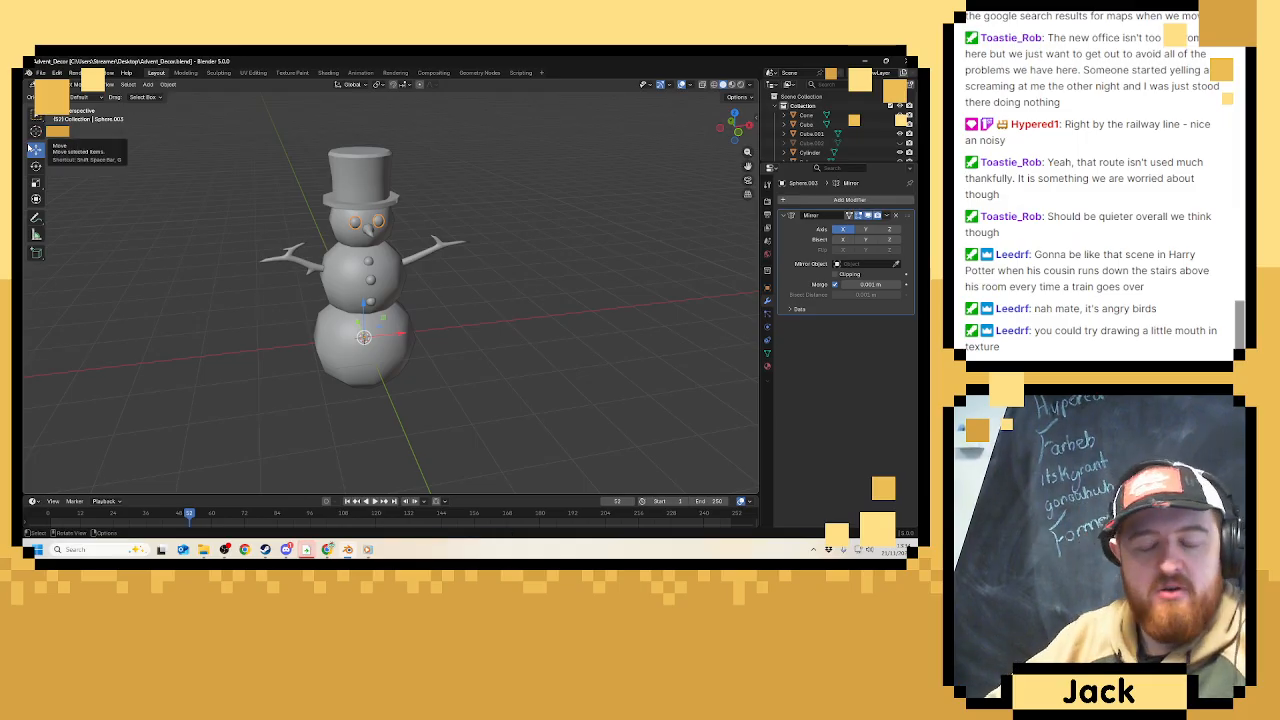
# Try to join the eyes, buttons, nose, body spheres, arms and hat into one object, then undo the join.
pyautogui.scroll(2, 227, 234)
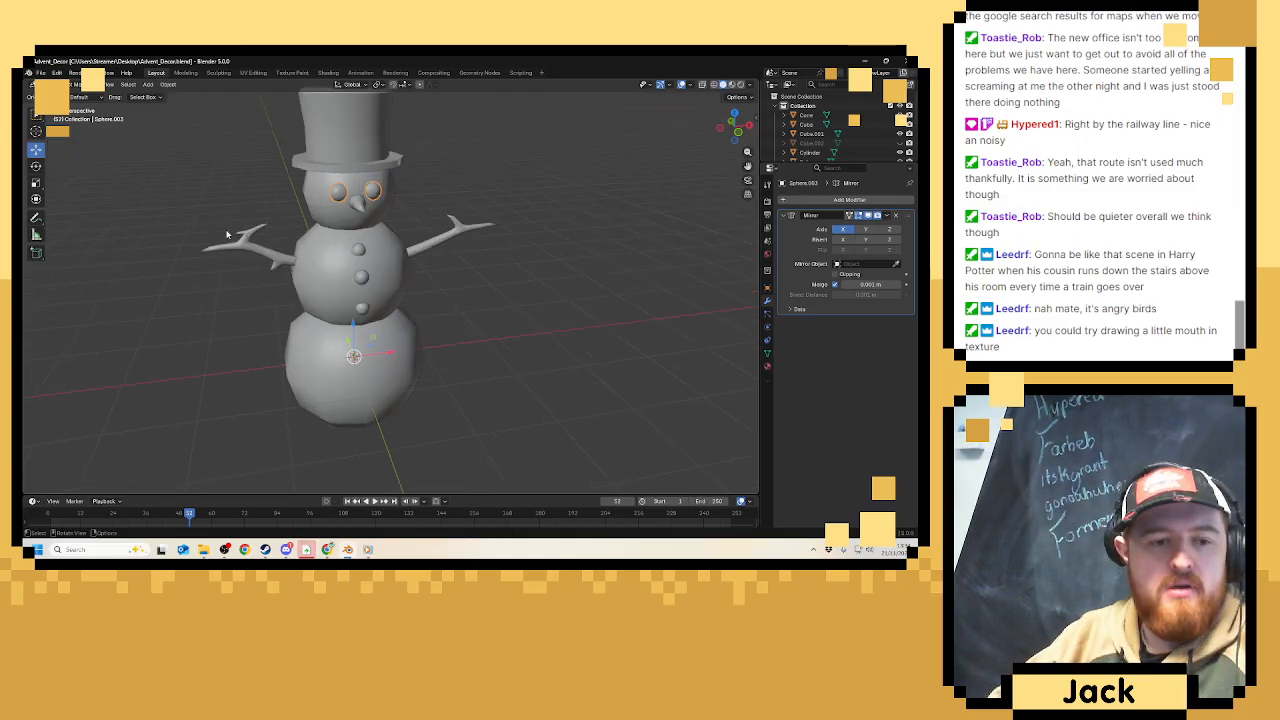
pyautogui.click(364, 277)
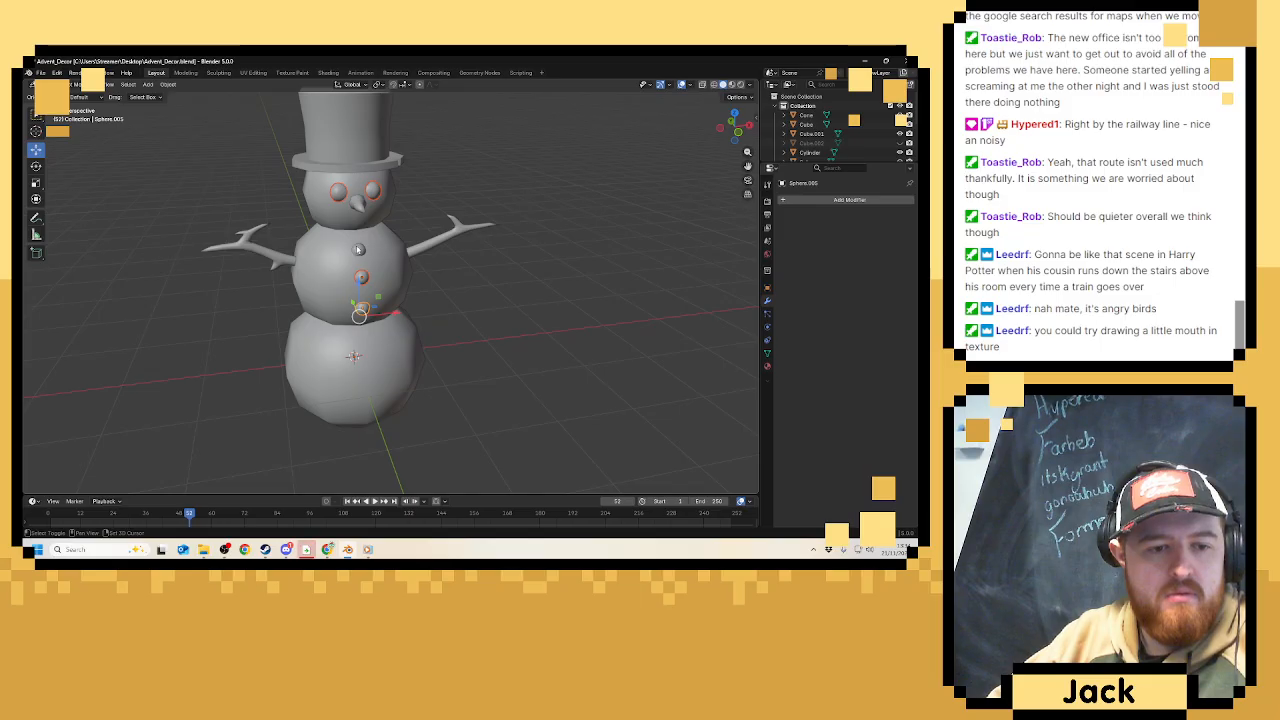
pyautogui.keyDown('shift'); pyautogui.click(357, 249); pyautogui.keyUp('shift')
pyautogui.keyDown('shift'); pyautogui.click(354, 236); pyautogui.keyUp('shift')
pyautogui.keyDown('shift'); pyautogui.click(352, 216); pyautogui.keyUp('shift')
pyautogui.keyDown('shift'); pyautogui.click(356, 207); pyautogui.keyUp('shift')
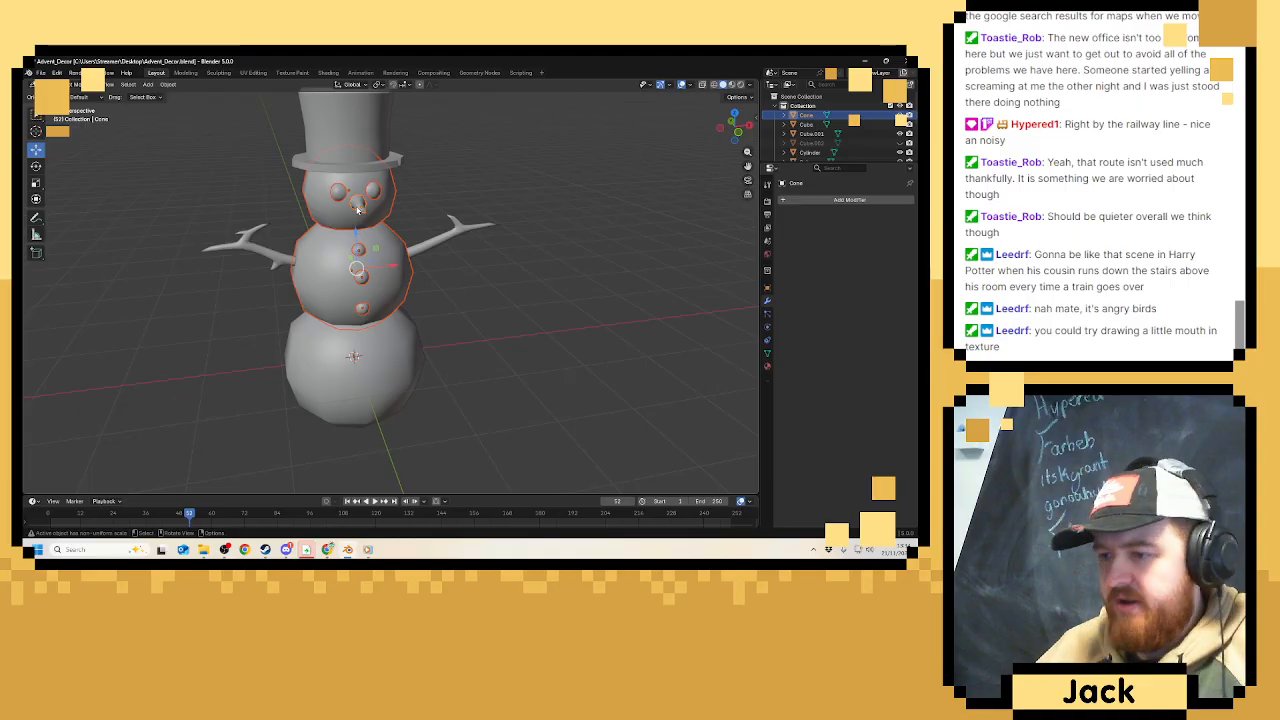
pyautogui.keyDown('shift'); pyautogui.click(296, 359); pyautogui.keyUp('shift')
pyautogui.keyDown('shift'); pyautogui.click(275, 259); pyautogui.keyUp('shift')
pyautogui.keyDown('shift'); pyautogui.click(429, 251); pyautogui.keyUp('shift')
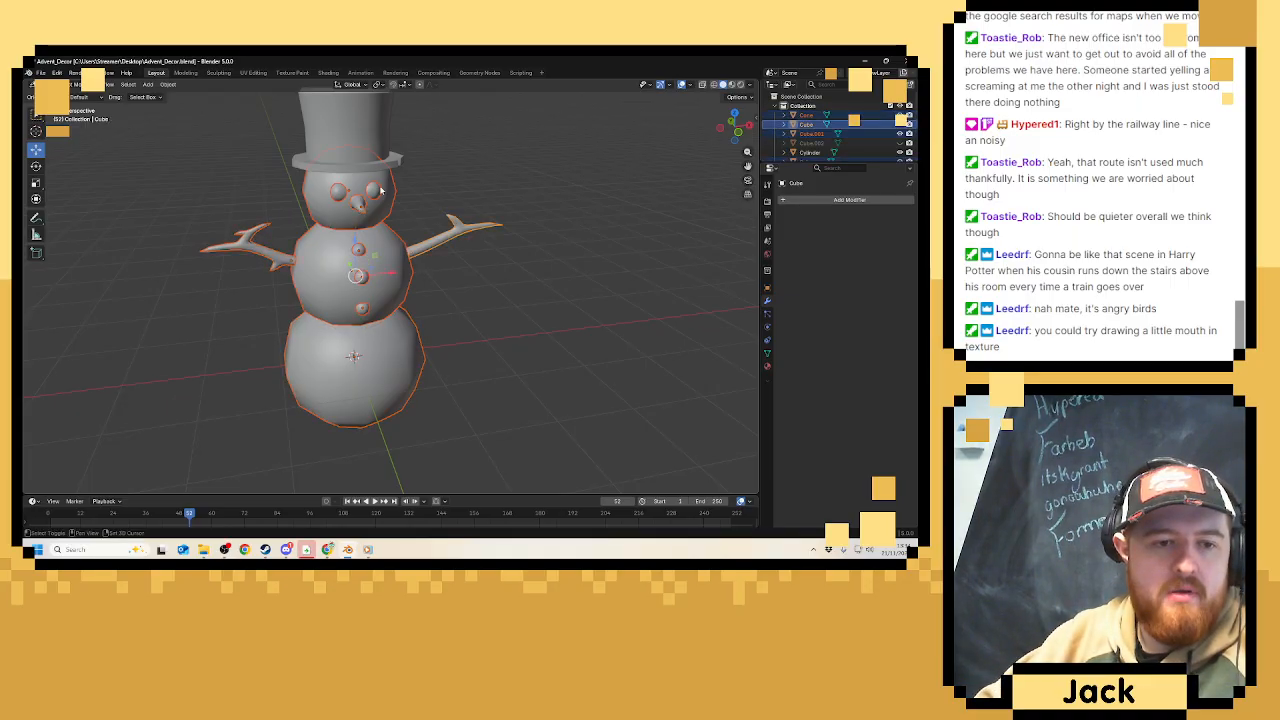
pyautogui.keyDown('shift'); pyautogui.click(390, 135); pyautogui.keyUp('shift')
pyautogui.hotkey('ctrl', 'j')
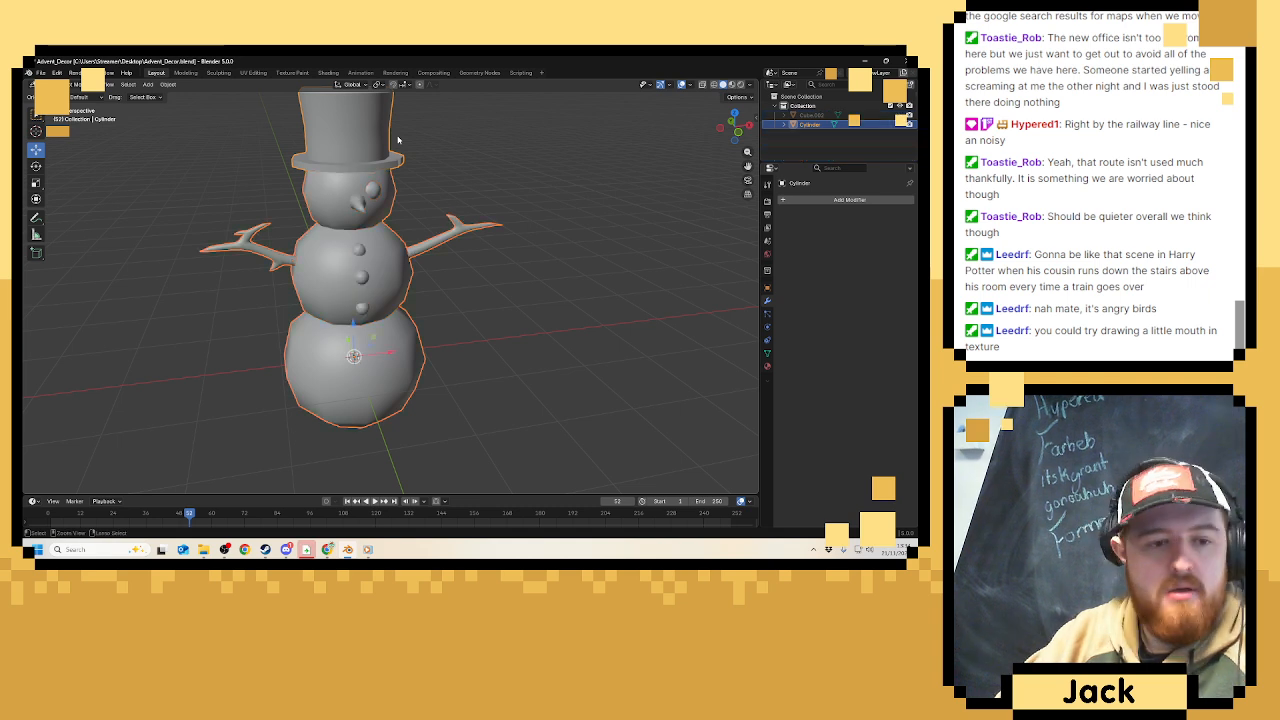
pyautogui.hotkey('ctrl', 'z')
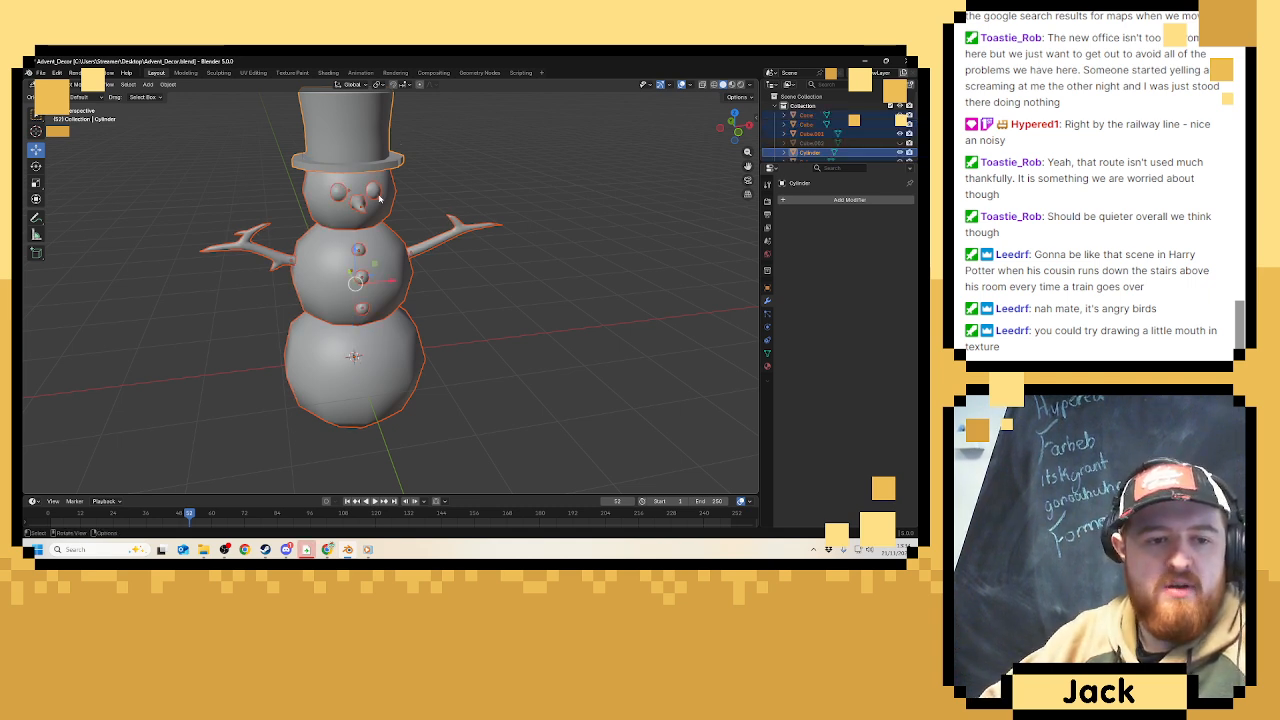
# Apply the Mirror modifier on the snowman's eyes.
pyautogui.click(380, 198)
pyautogui.click(886, 216)
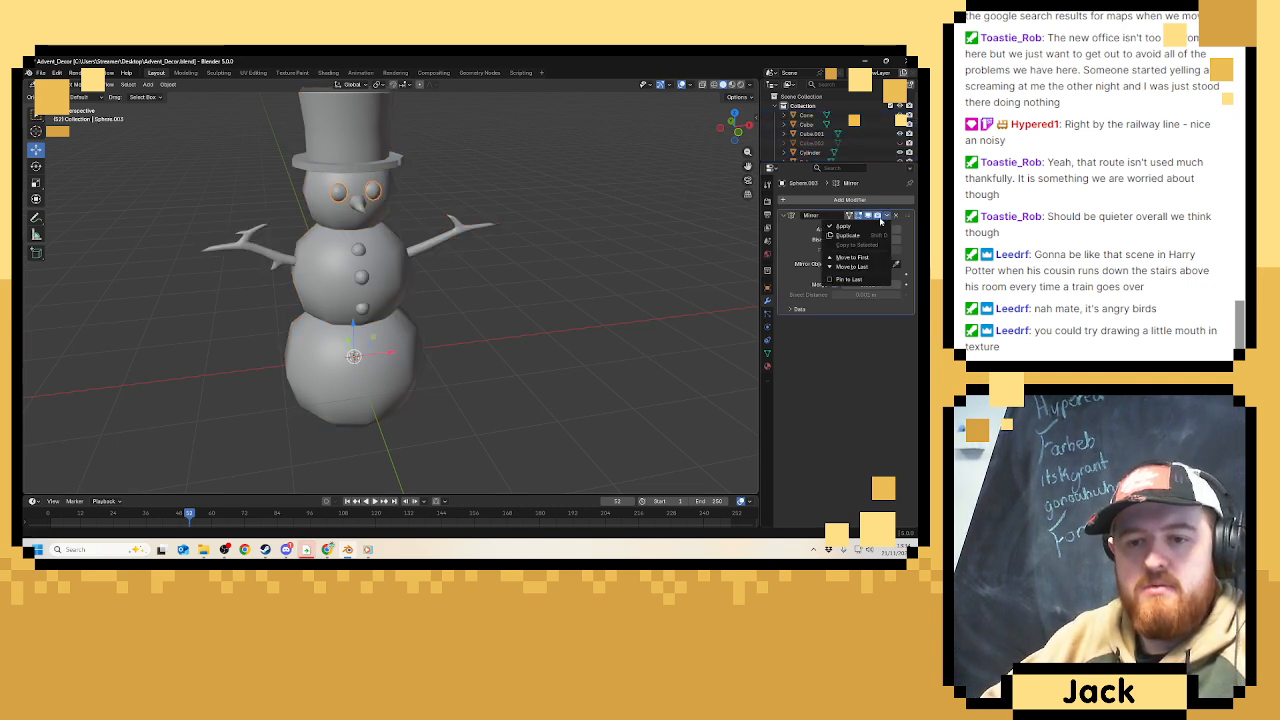
pyautogui.click(862, 225)
# Select all the snowman's parts in wireframe display, join them into one object and return to solid shading.
pyautogui.click(714, 85)
pyautogui.scroll(-4, 528, 150)
pyautogui.moveTo(286, 168); pyautogui.dragTo(479, 428)
pyautogui.hotkey('ctrl', 'j')
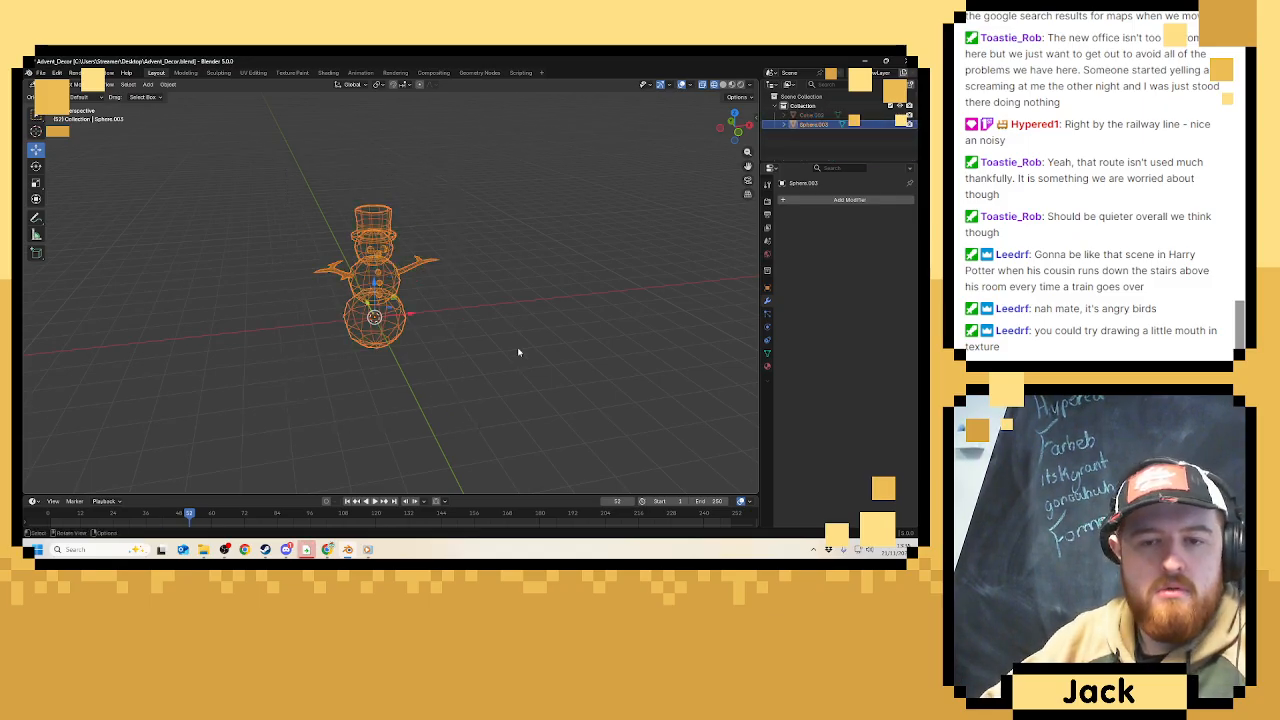
pyautogui.scroll(1, 517, 351)
pyautogui.click(723, 84)
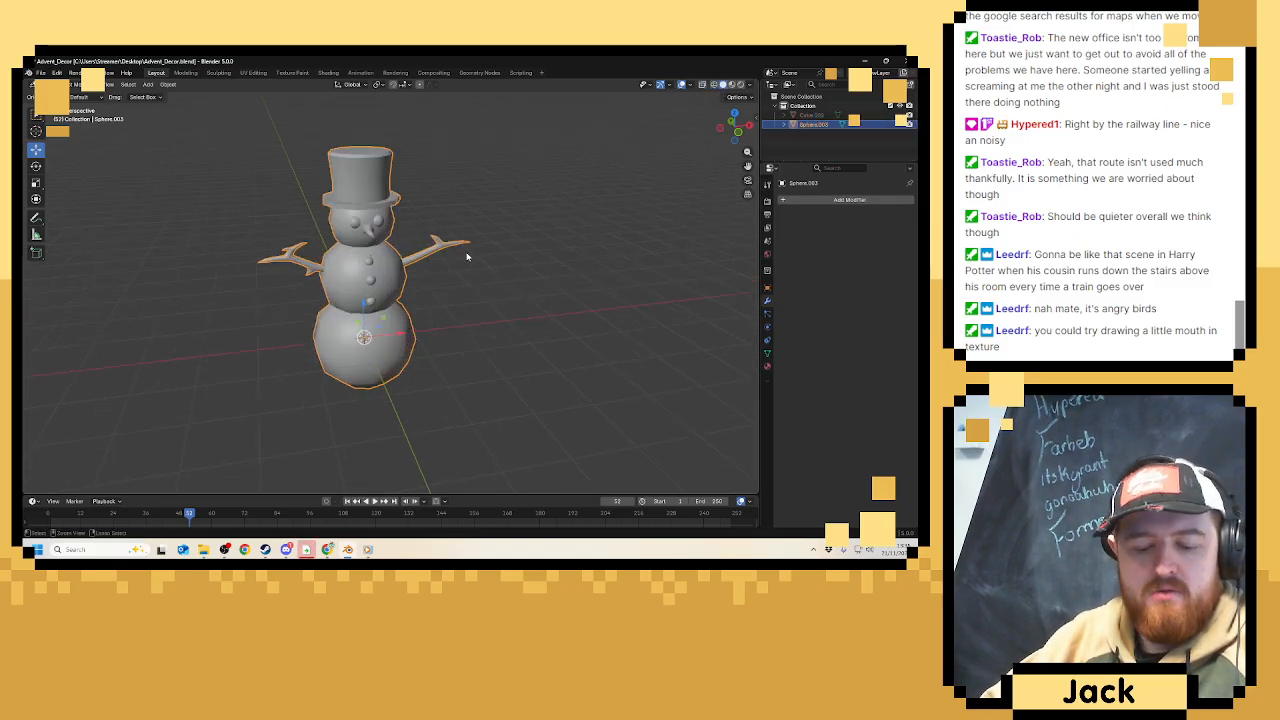
# Apply all transforms to the joined snowman and raise it along Z in front view until its base meets the ground line.
pyautogui.hotkey('ctrl', 'a')
pyautogui.click(505, 265)
pyautogui.moveTo(505, 265); pyautogui.dragTo(513, 263, button='middle')
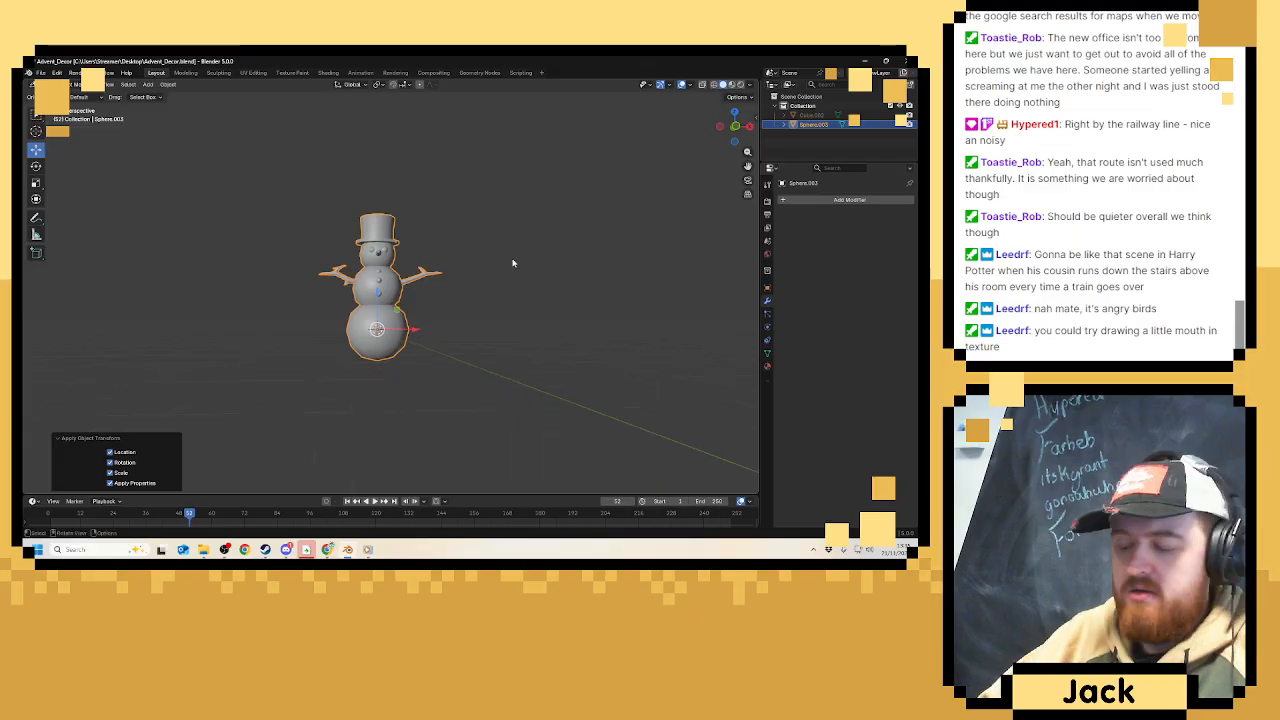
pyautogui.press('KP_3')
pyautogui.press('KP_1')
pyautogui.scroll(2, 400, 272)
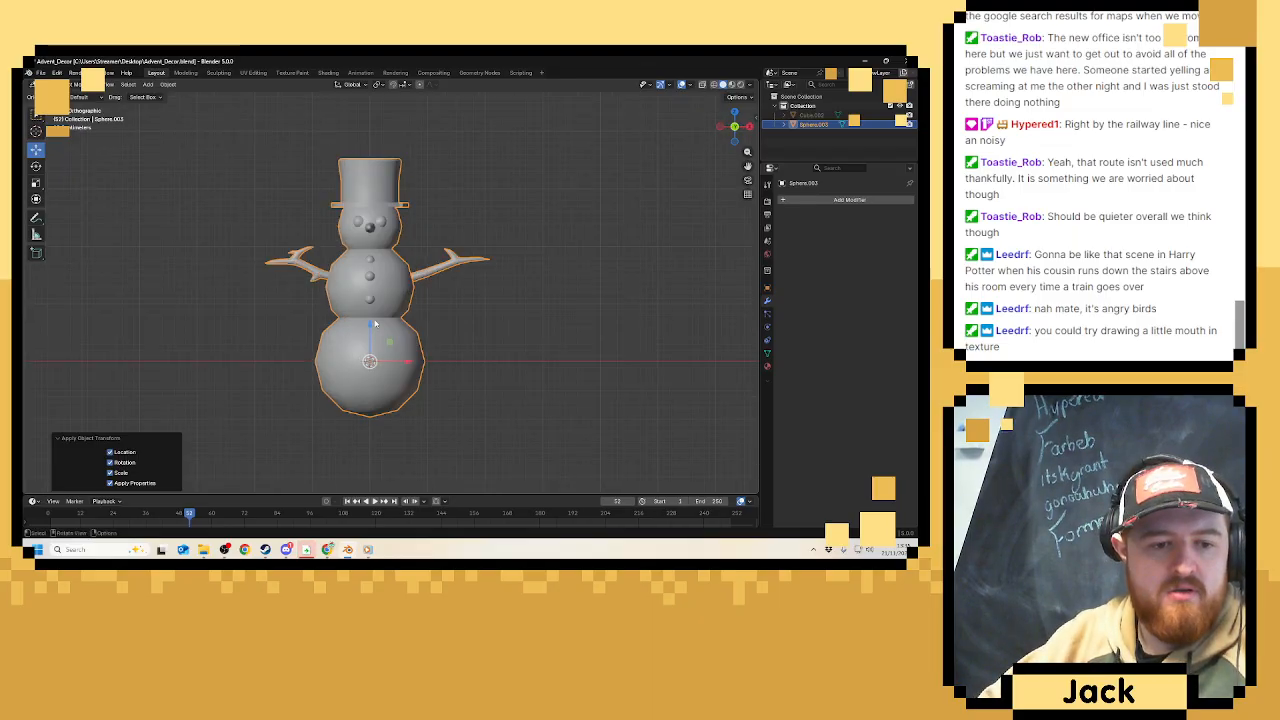
pyautogui.moveTo(375, 323); pyautogui.dragTo(381, 306)
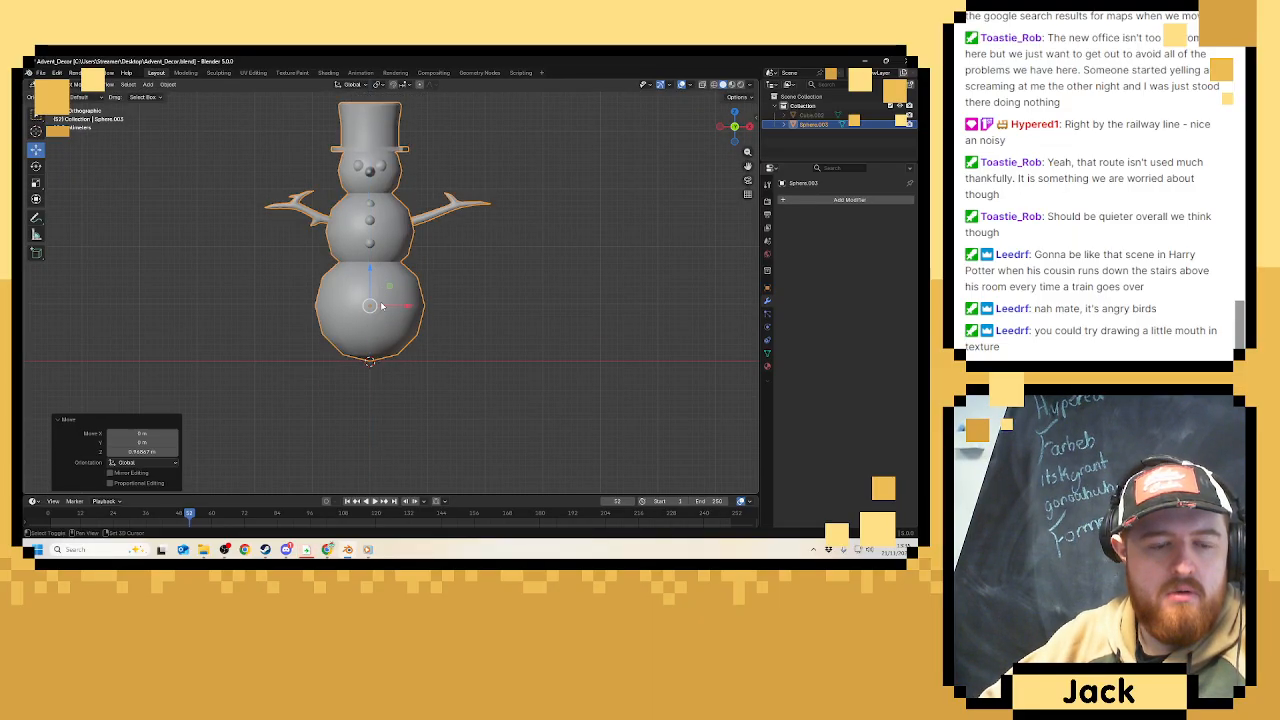
# Flatten the underside of the lowest body ball by moving its bottom vertex up along Z with proportional editing.
pyautogui.press('Tab')
pyautogui.scroll(5, 371, 366)
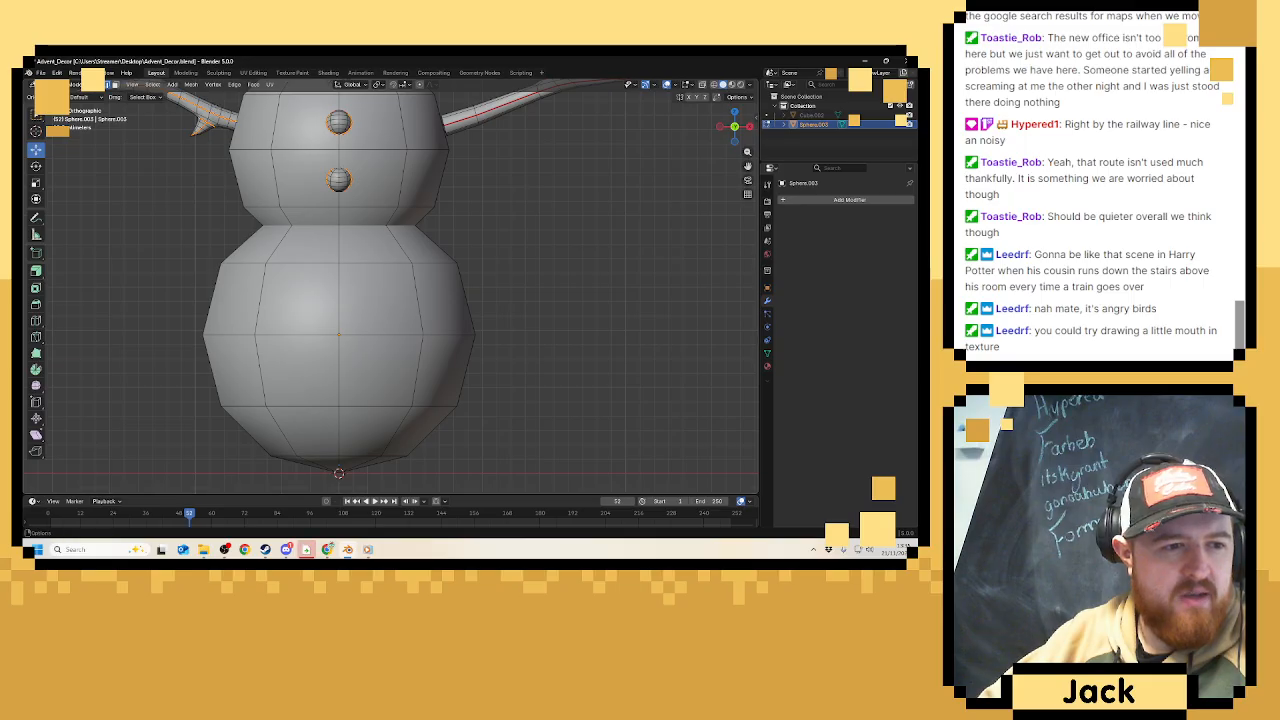
pyautogui.click(98, 84)
pyautogui.keyDown('shift'); pyautogui.moveTo(282, 406); pyautogui.dragTo(323, 334, button='middle'); pyautogui.keyUp('shift')
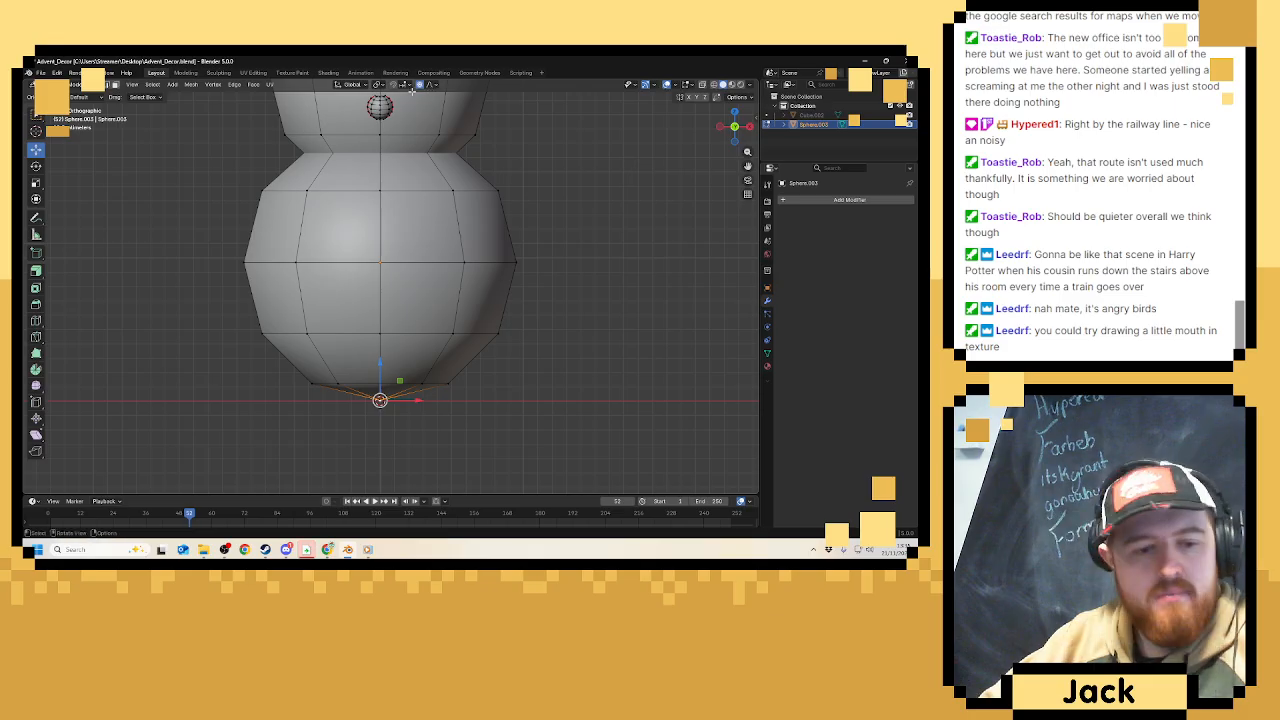
pyautogui.moveTo(386, 364); pyautogui.dragTo(402, 335)
pyautogui.scroll(-5, 392, 357)
pyautogui.press('Tab')
pyautogui.press('Tab')
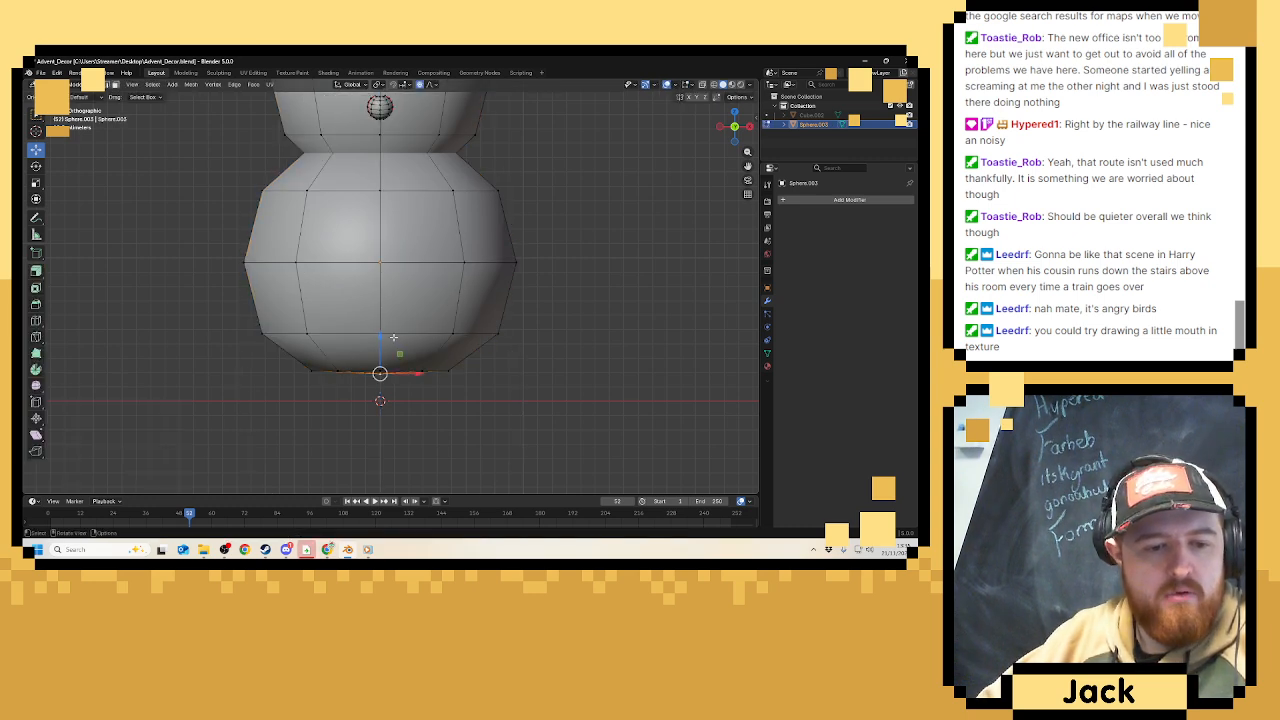
pyautogui.press('Tab')
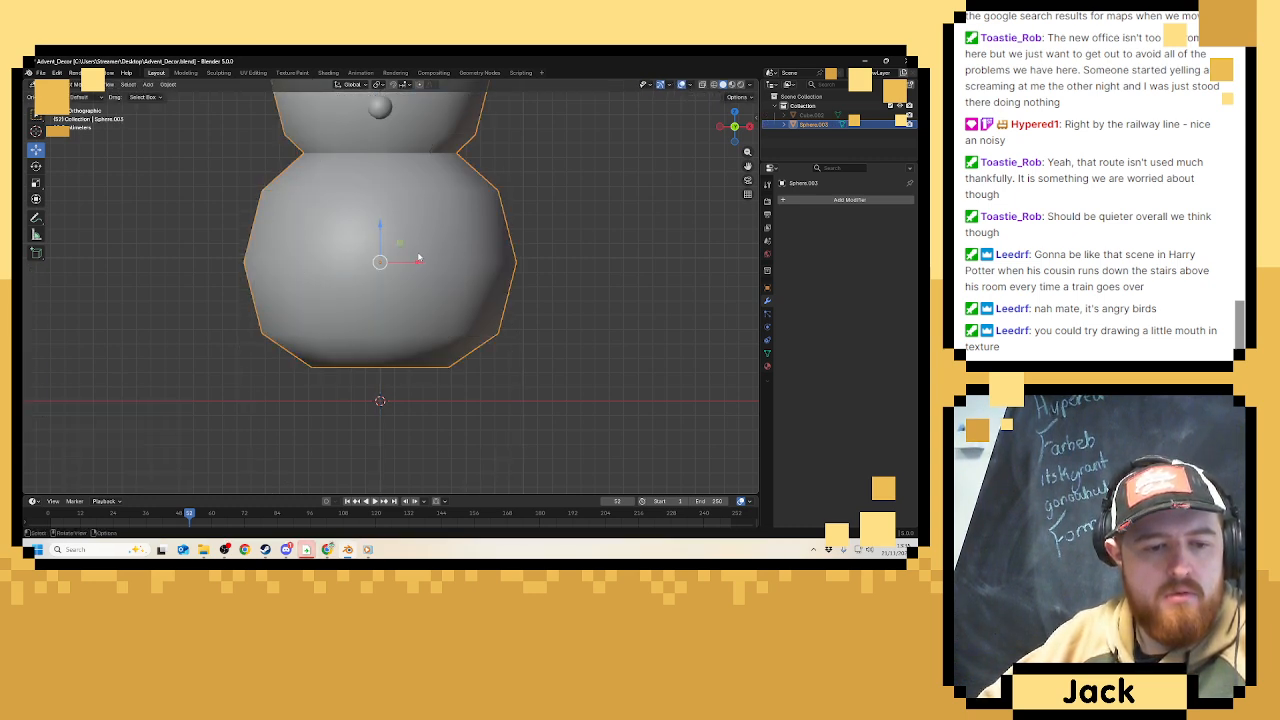
# Lower the whole snowman along Z so its flattened base sits on the ground line.
pyautogui.scroll(-6, 418, 258)
pyautogui.press('g')
pyautogui.press('z')
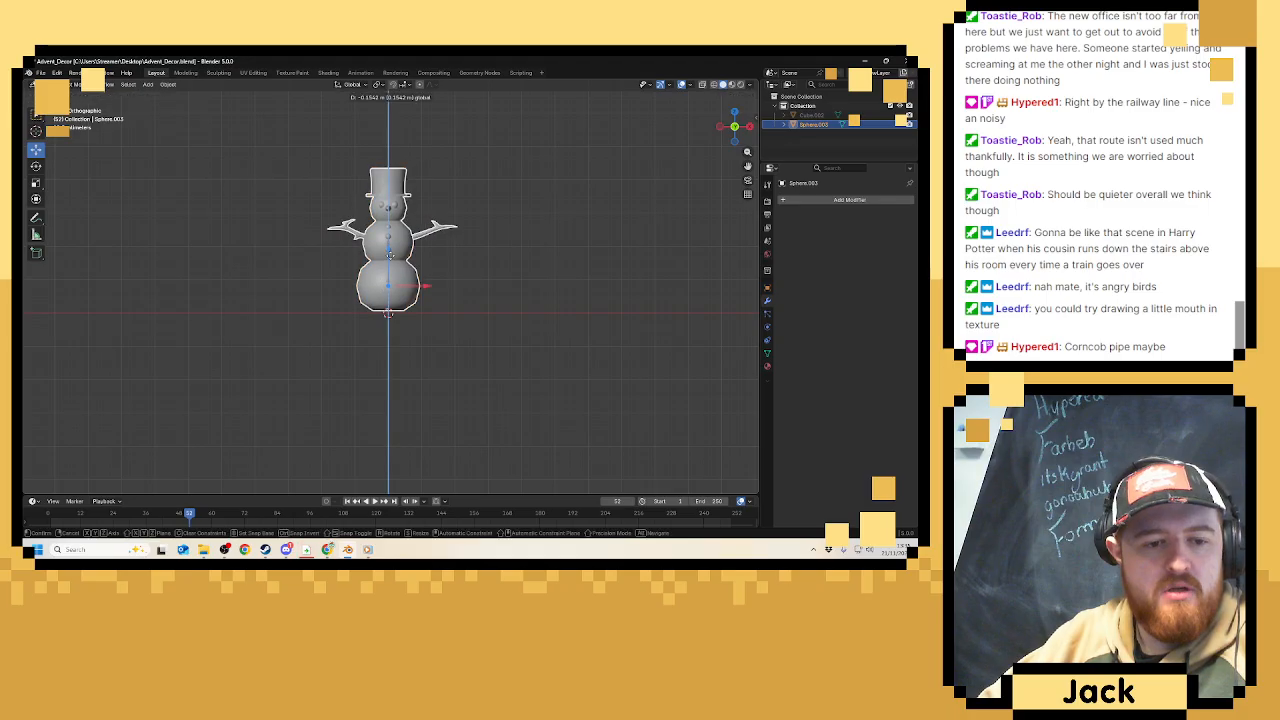
pyautogui.click(393, 259)
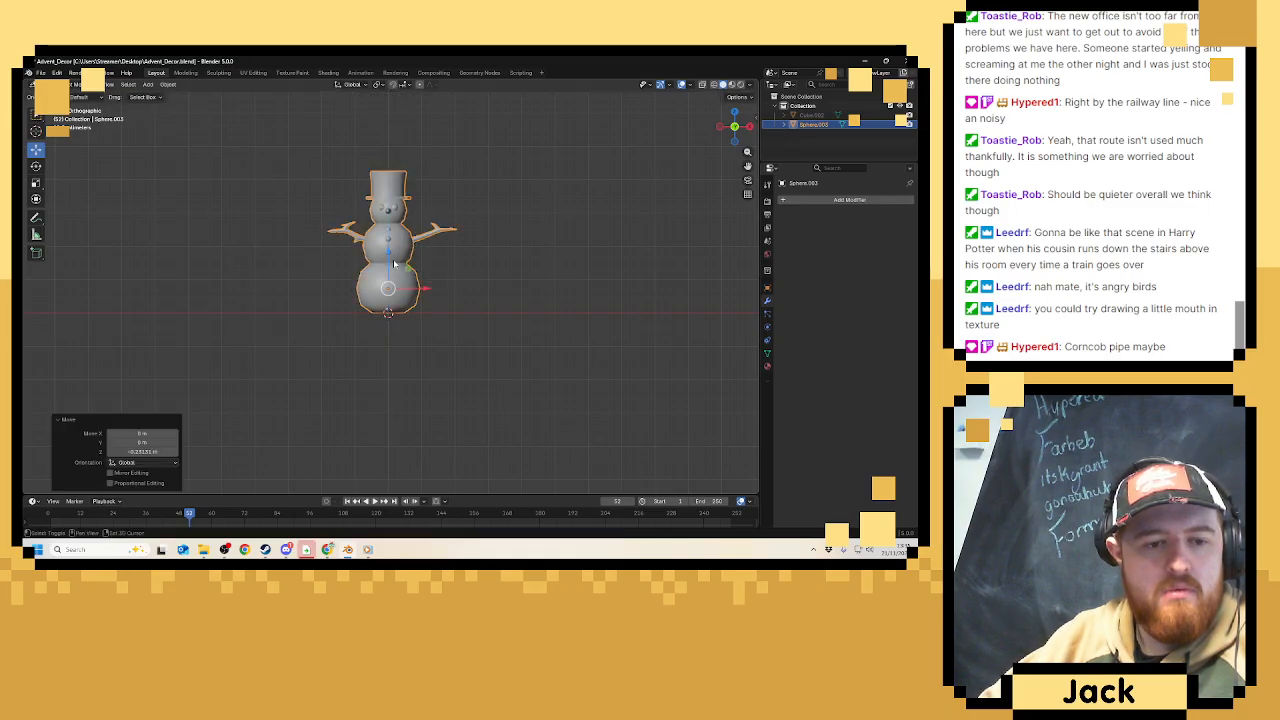
# Check the snowman's overall shape and save the Blender file.
pyautogui.scroll(-4, 393, 259)
pyautogui.moveTo(529, 260); pyautogui.dragTo(428, 254, button='middle')
pyautogui.scroll(8, 427, 254)
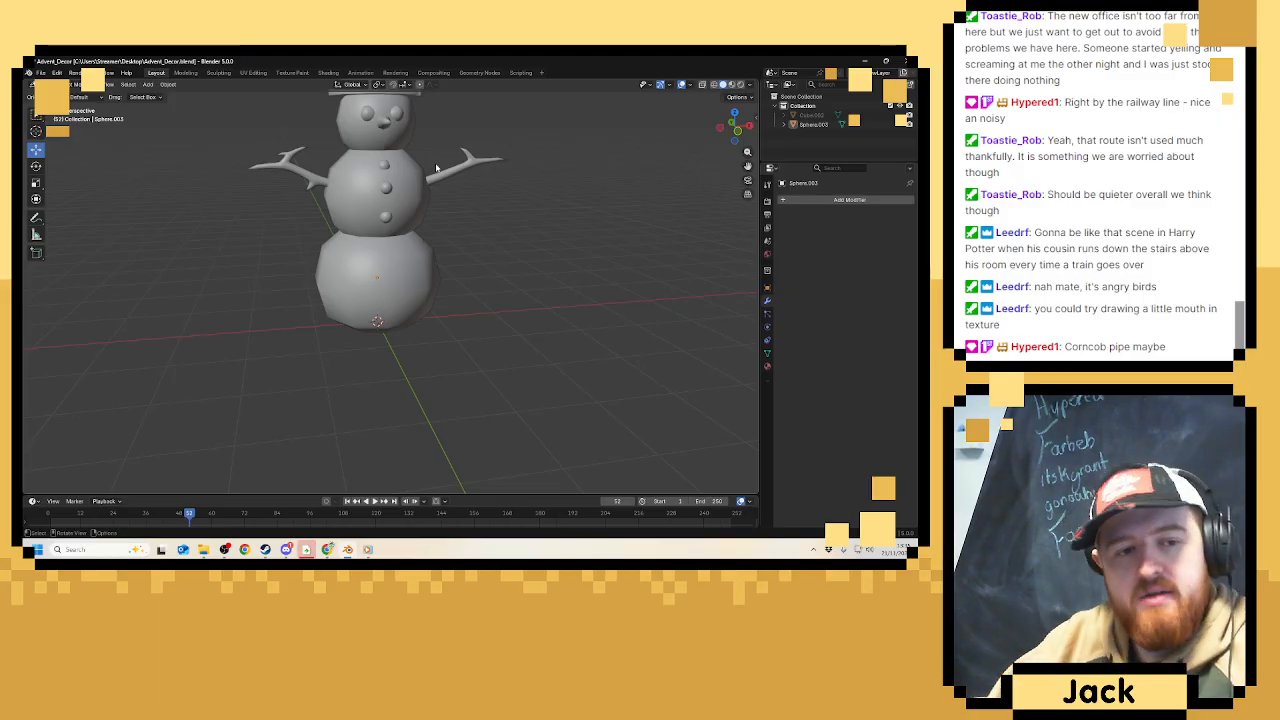
pyautogui.moveTo(436, 167); pyautogui.dragTo(419, 277, button='middle')
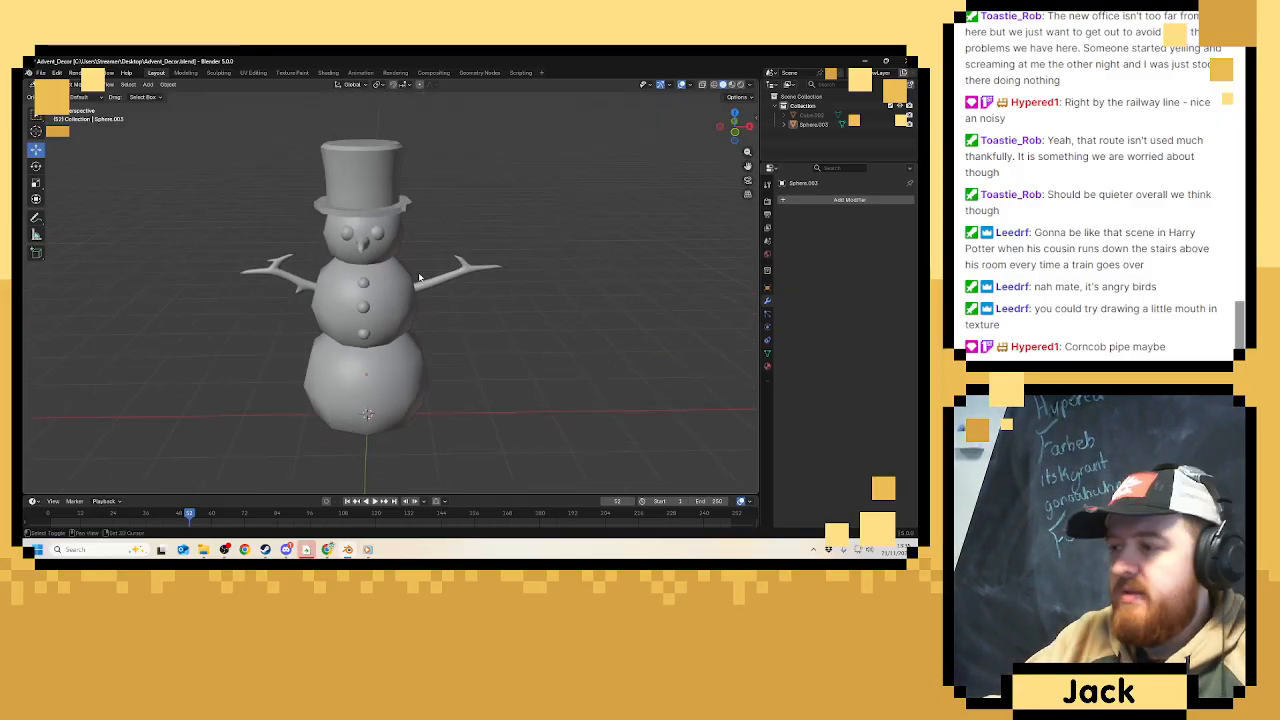
pyautogui.click(40, 73)
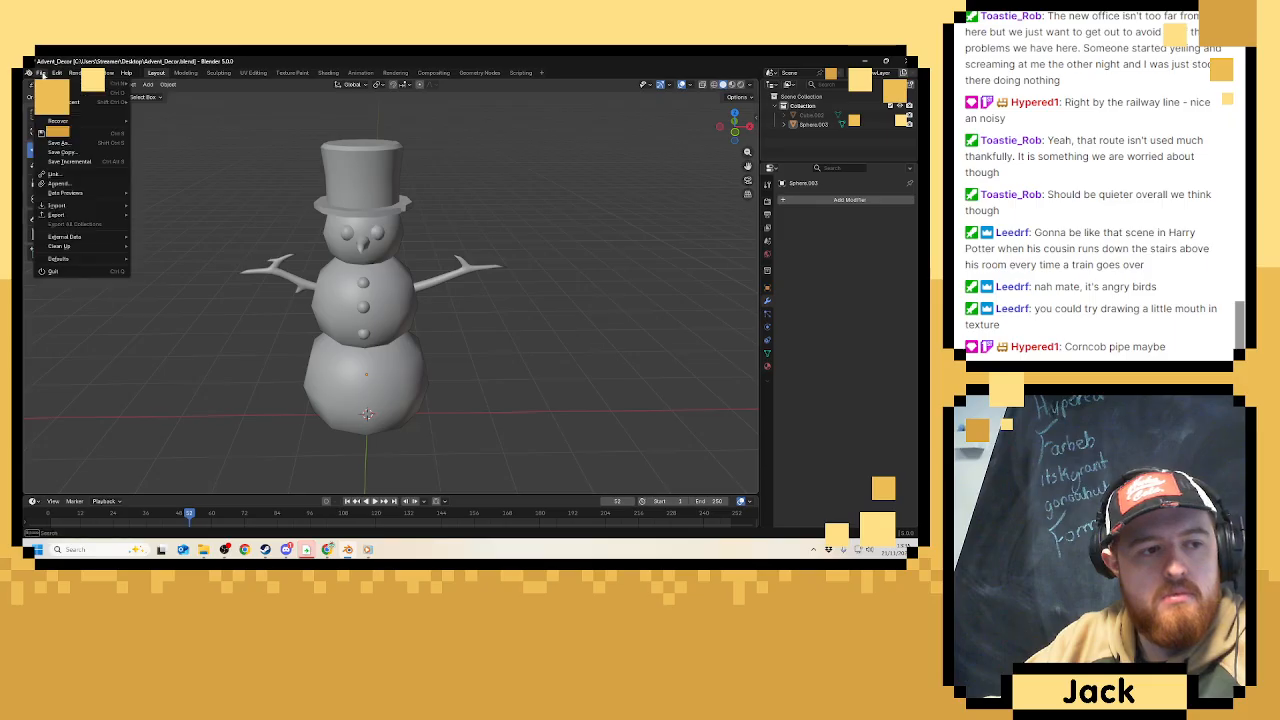
pyautogui.click(60, 135)
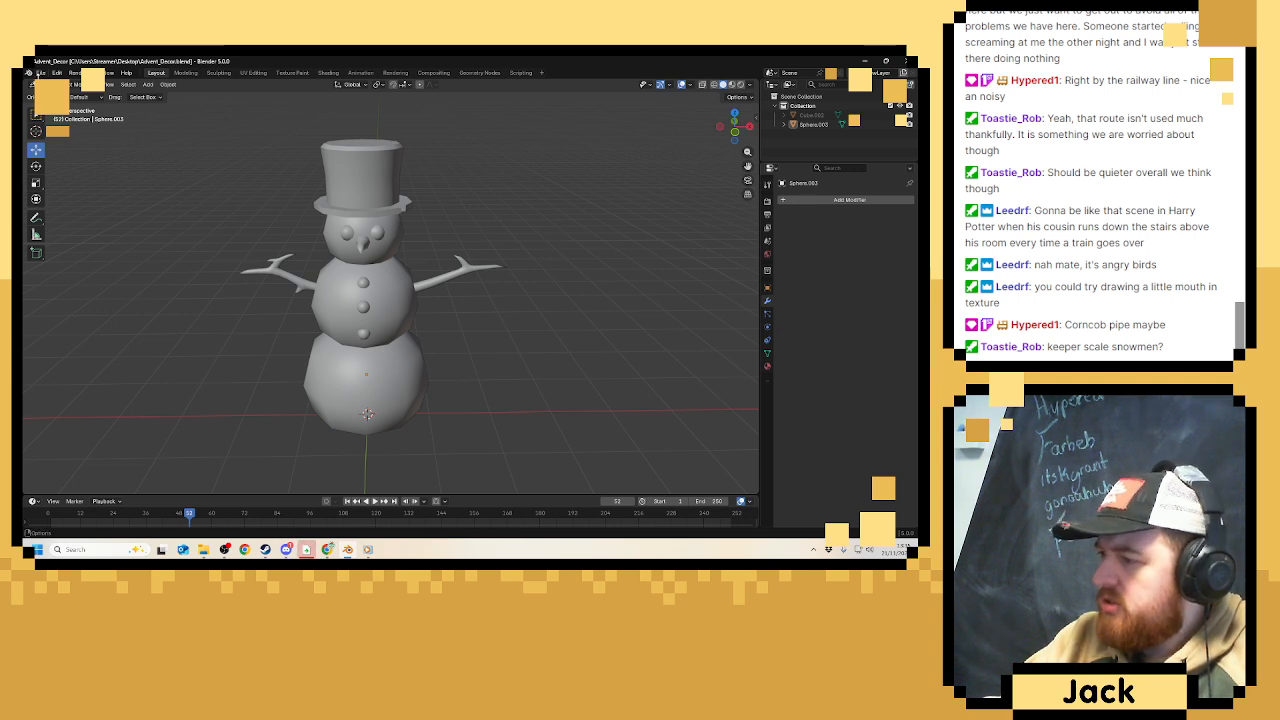
pyautogui.moveTo(248, 116); pyautogui.dragTo(232, 112, button='middle')
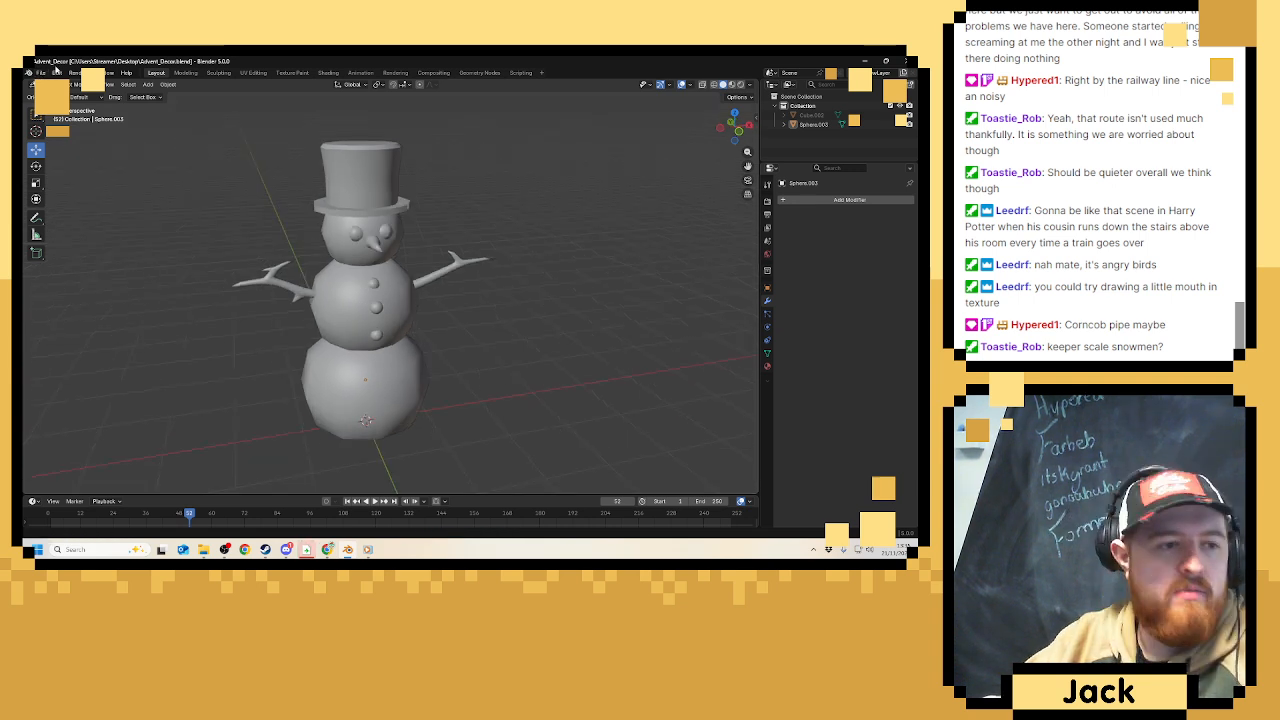
pyautogui.click(41, 73)
pyautogui.moveTo(79, 208)
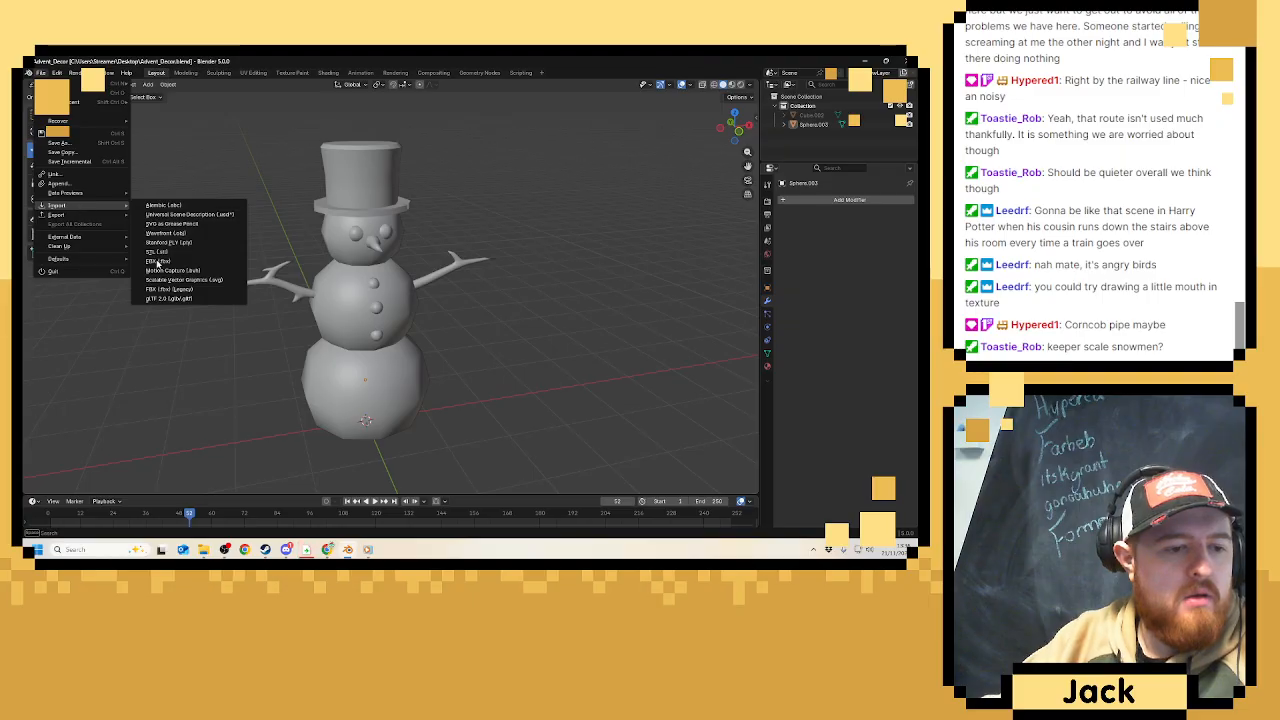
pyautogui.press('Escape')
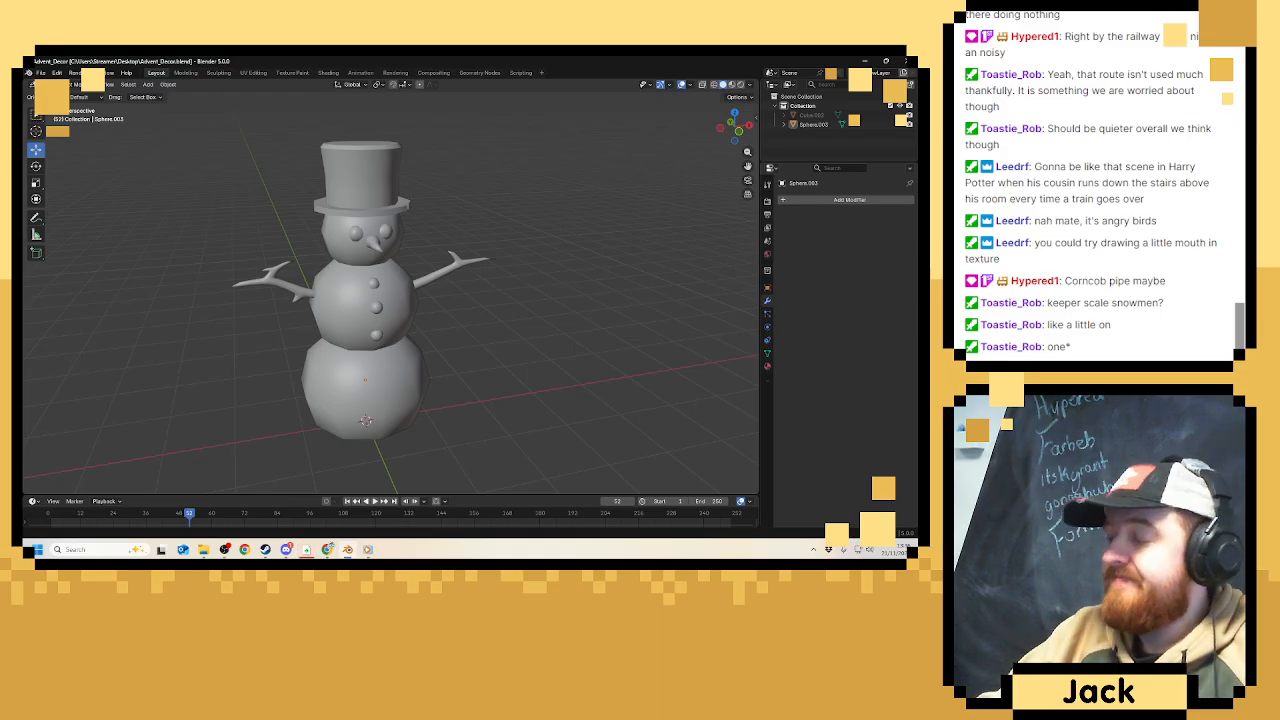
# Select the joined snowman, switch to the UV Editing workspace and select all of its mesh.
pyautogui.moveTo(490, 289); pyautogui.dragTo(400, 230, button='middle')
pyautogui.click(373, 186)
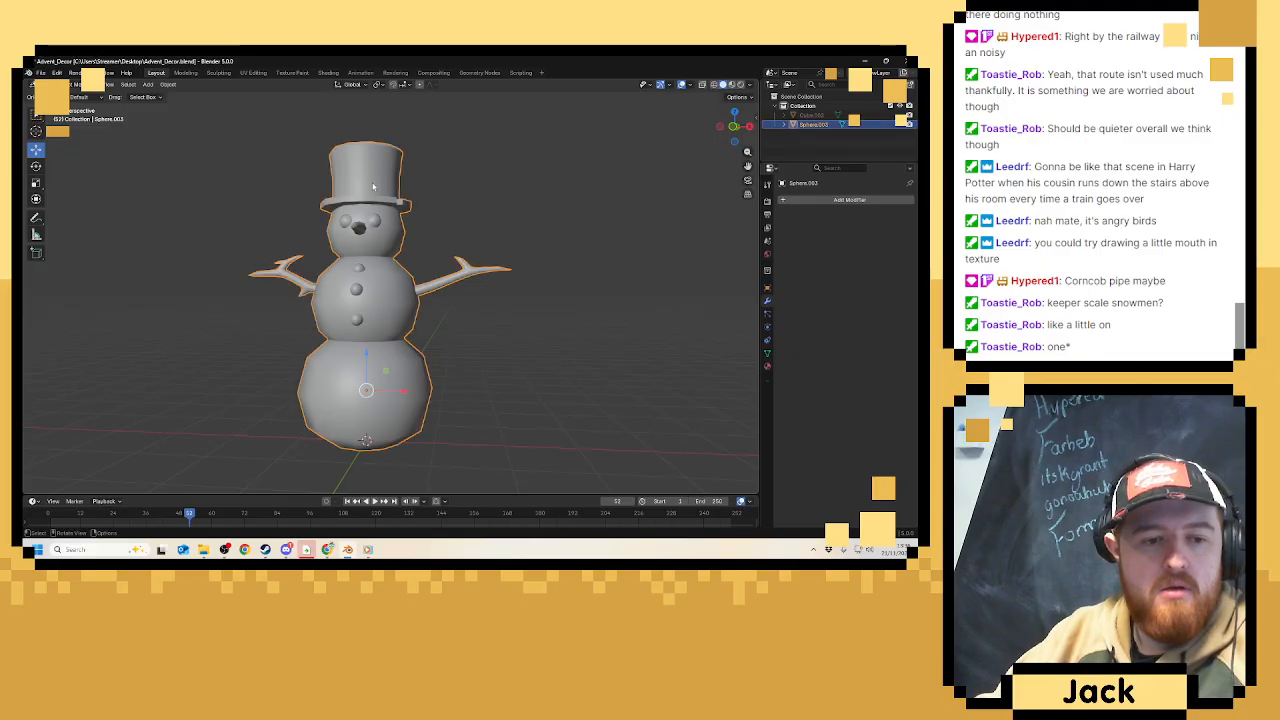
pyautogui.moveTo(373, 186); pyautogui.dragTo(373, 253, button='middle')
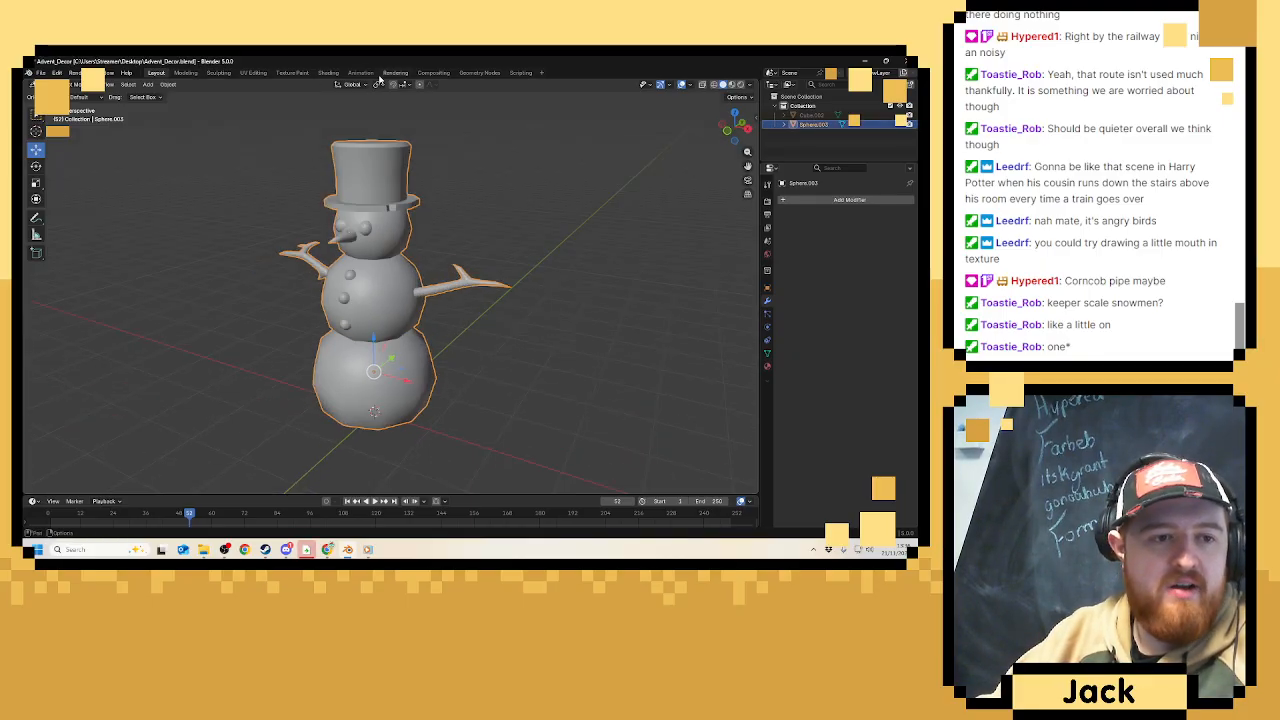
pyautogui.click(250, 73)
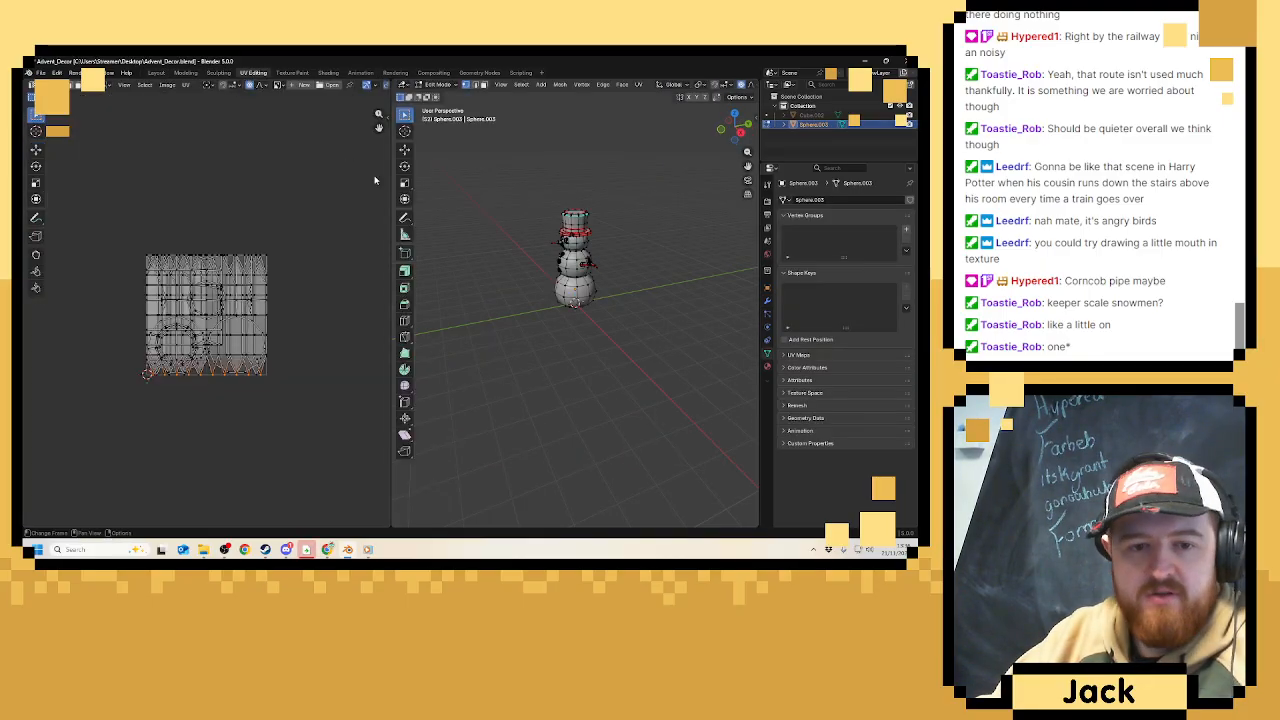
pyautogui.press('a')
pyautogui.scroll(3, 617, 175)
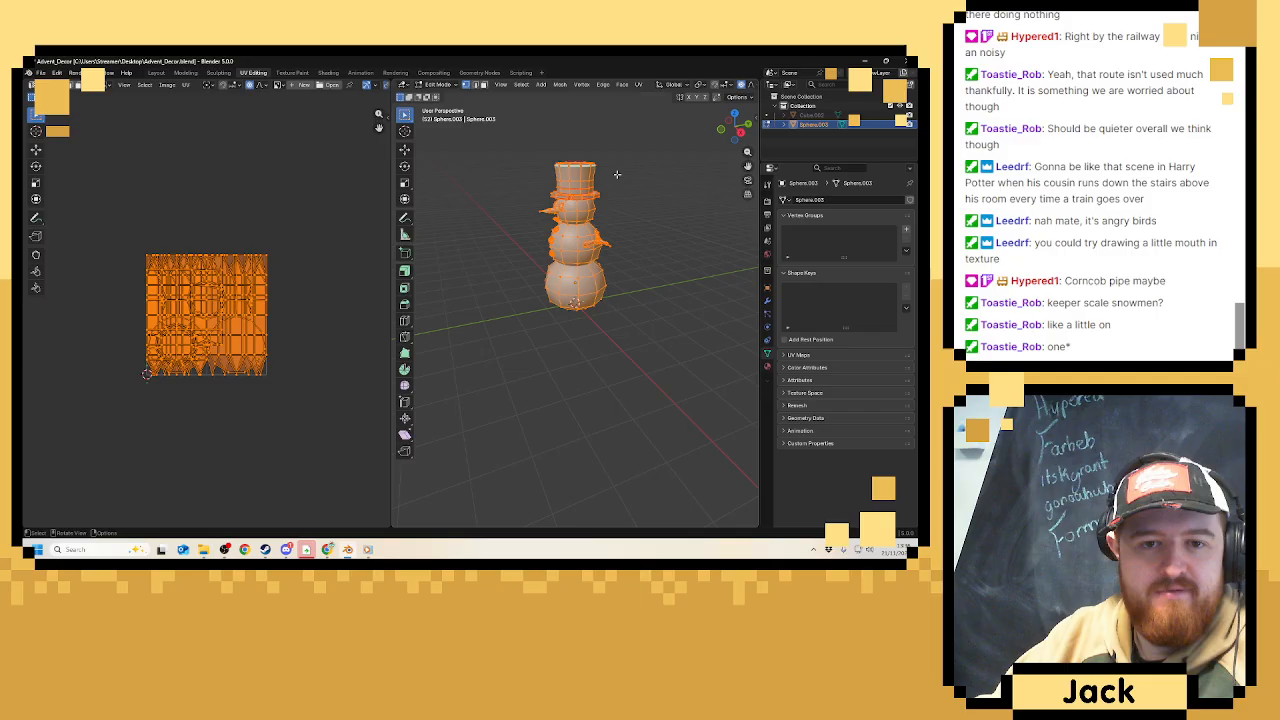
# Unwrap the whole snowman with Minimum Stretch after trying the Angle Based and Conformal methods.
pyautogui.click(638, 84)
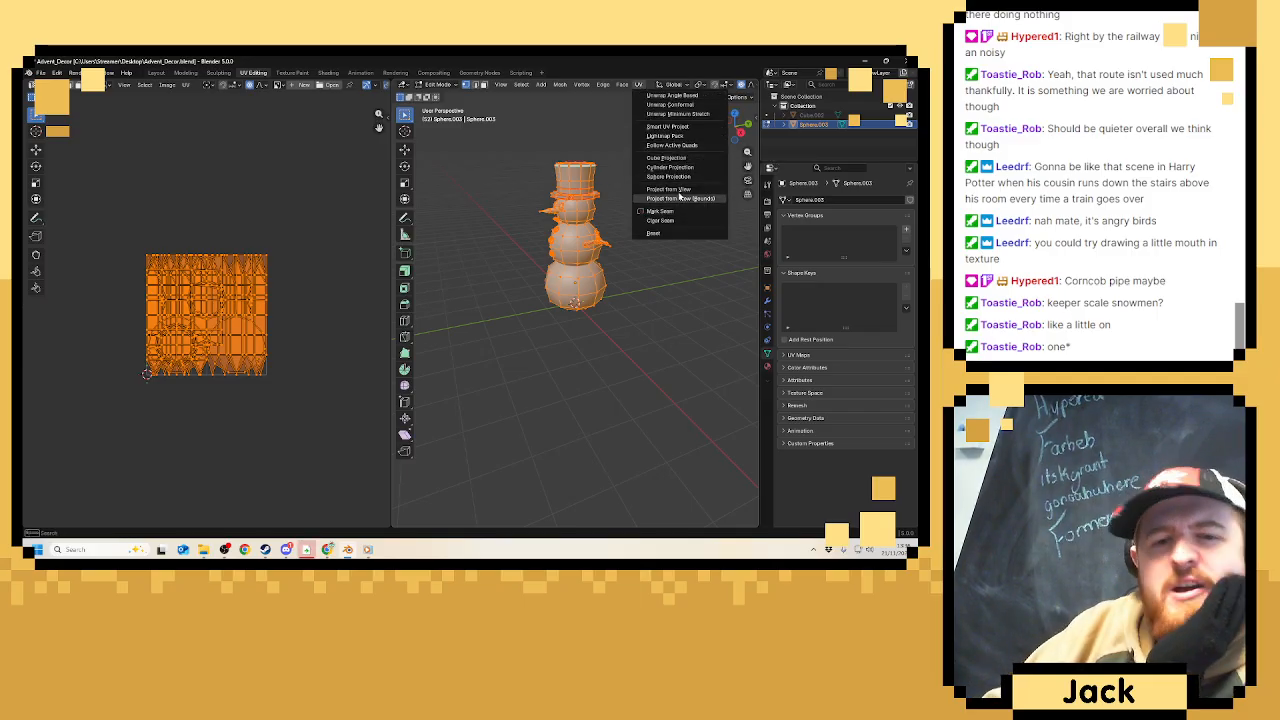
pyautogui.click(695, 96)
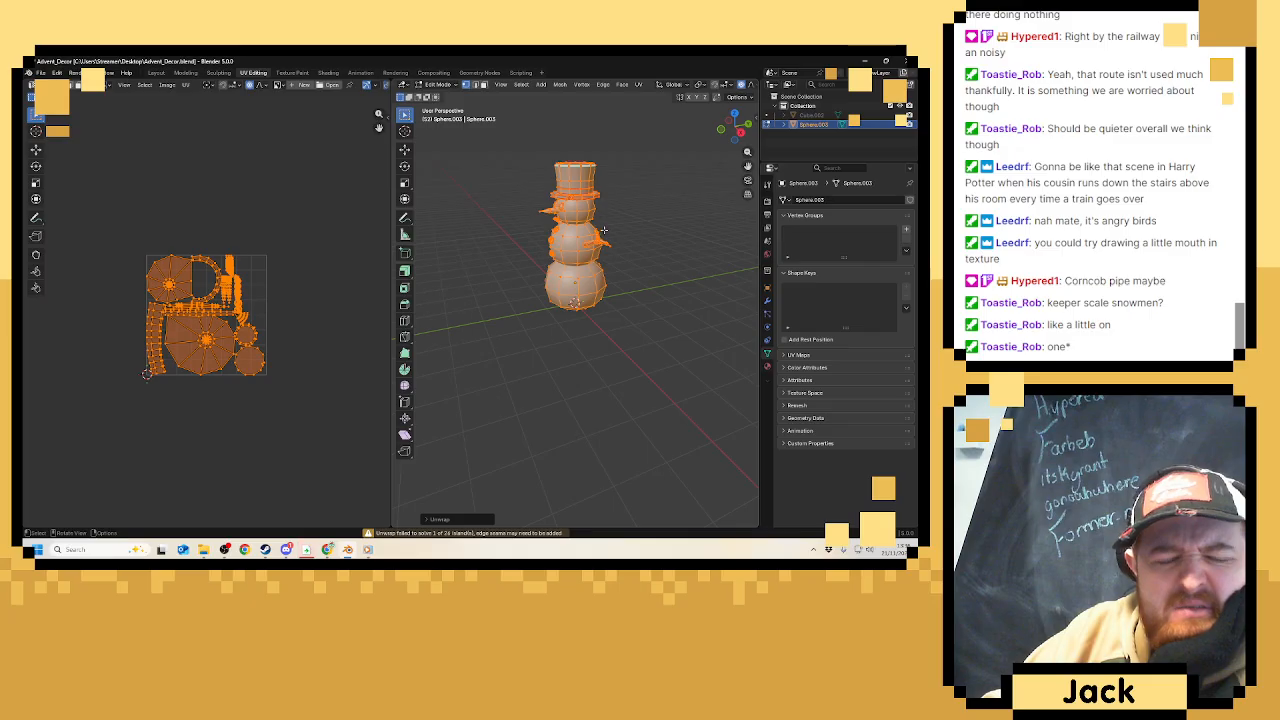
pyautogui.click(638, 85)
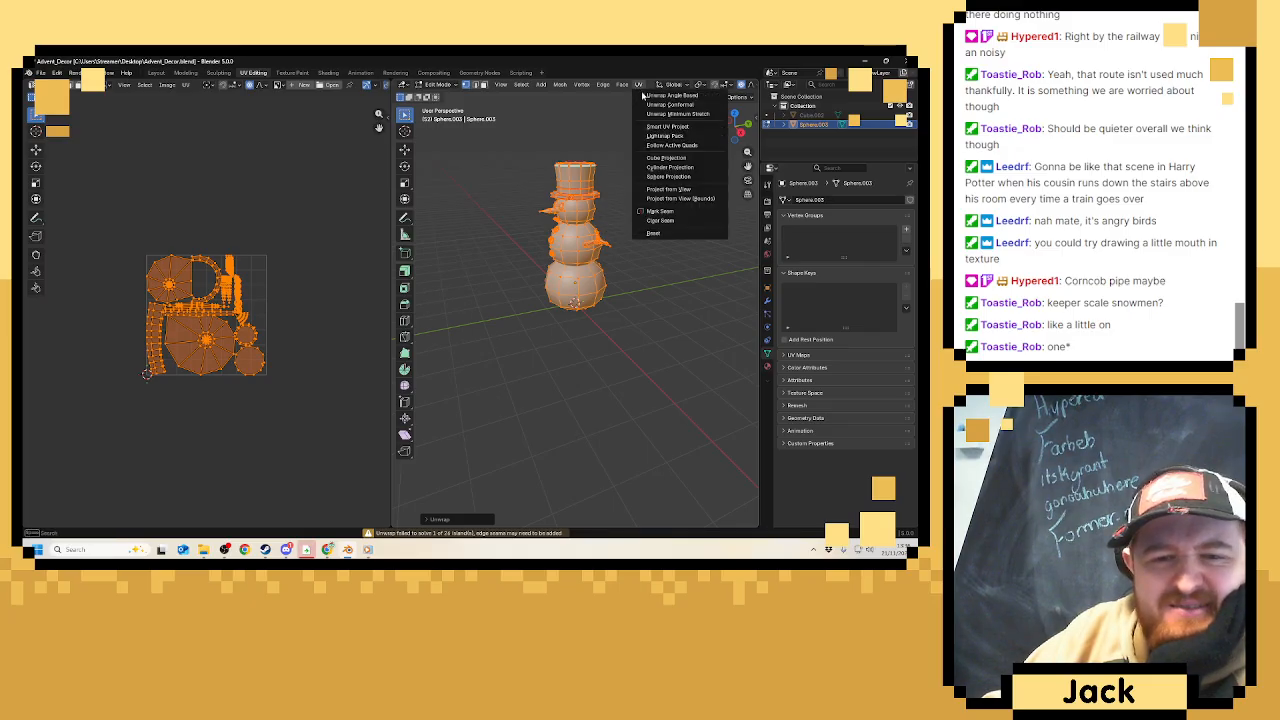
pyautogui.click(651, 98)
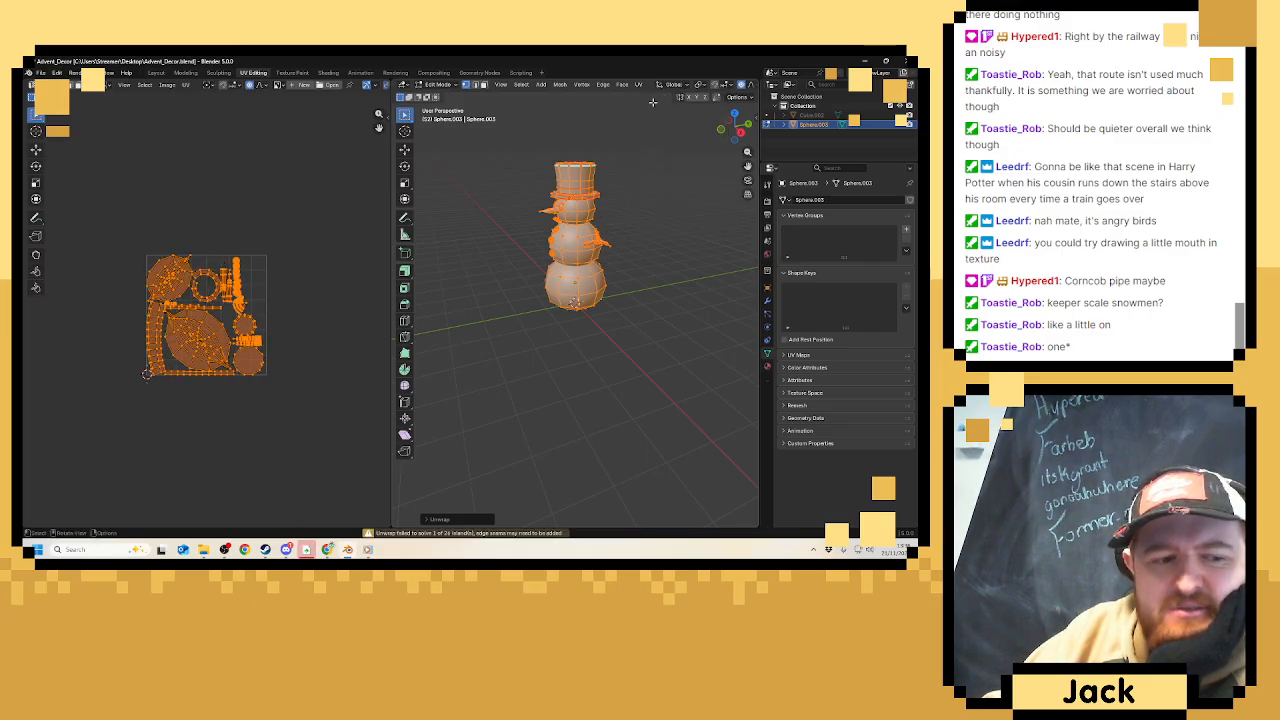
pyautogui.click(640, 85)
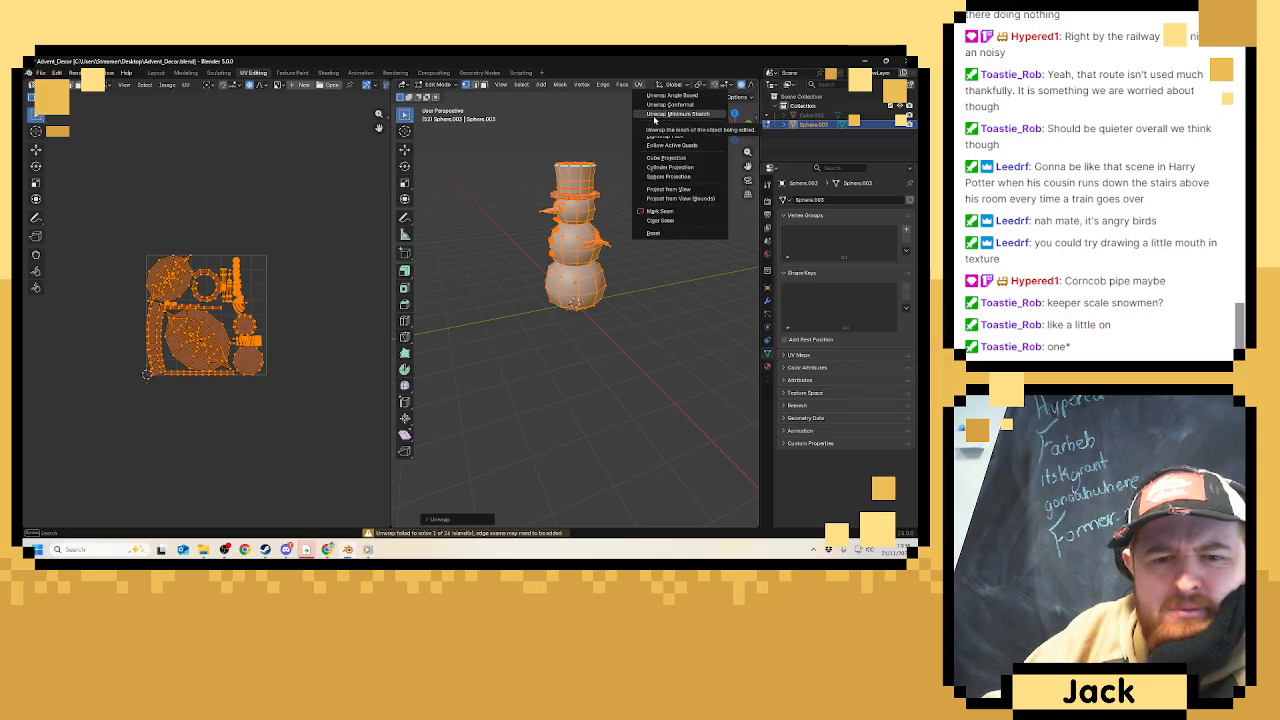
pyautogui.click(655, 114)
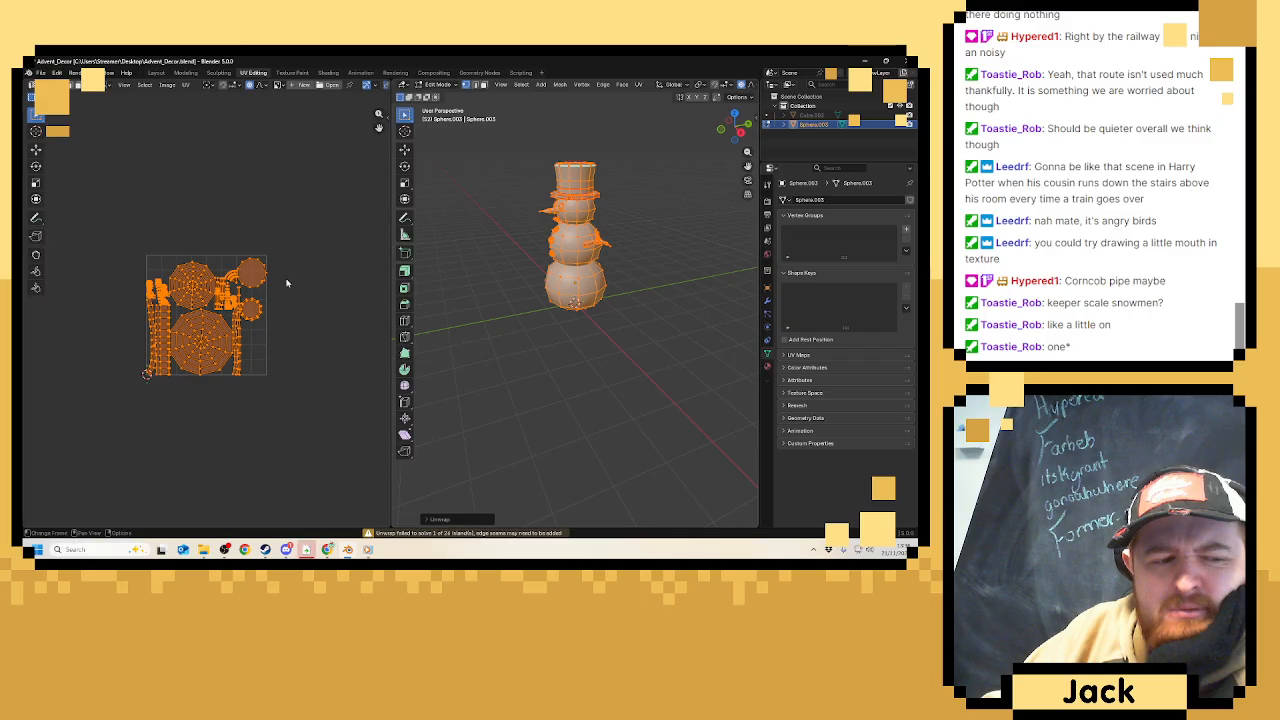
# Examine the shapes and packing of the snowman's UV islands across the whole UV layout.
pyautogui.scroll(3, 265, 277)
pyautogui.moveTo(262, 274); pyautogui.dragTo(277, 268, button='middle')
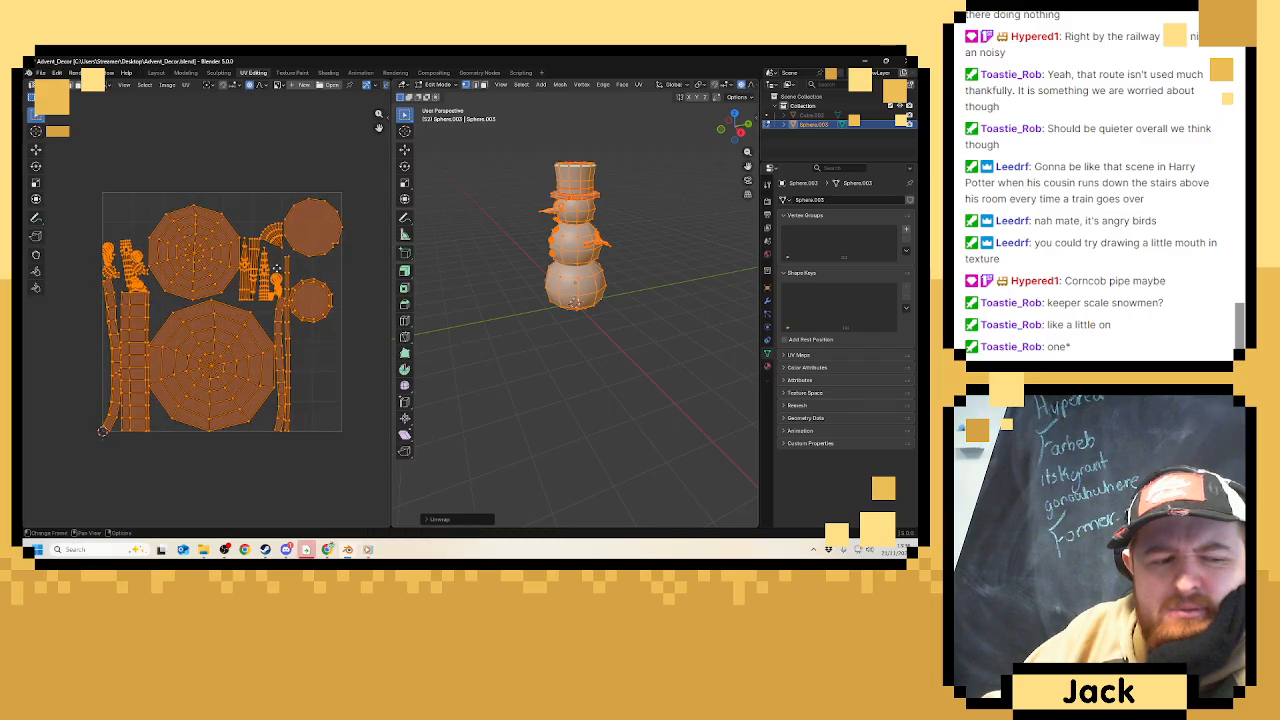
pyautogui.scroll(3, 280, 270)
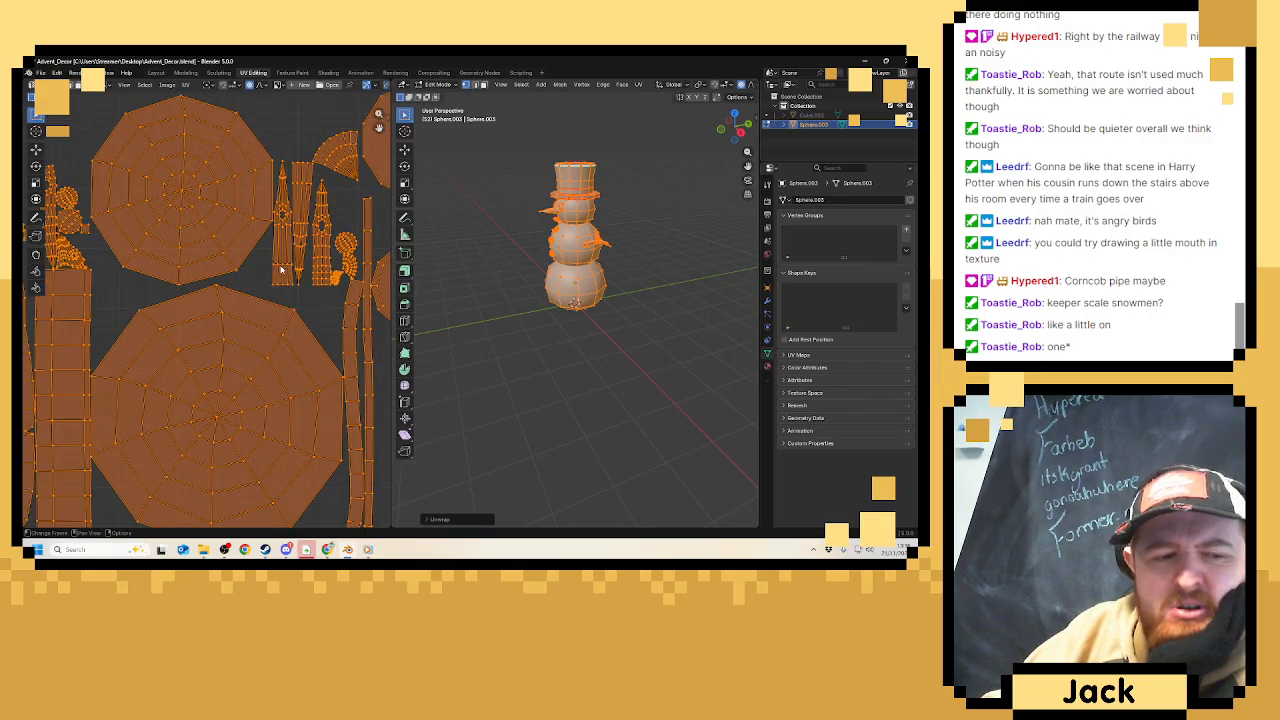
pyautogui.scroll(-3, 179, 259)
pyautogui.scroll(4, 233, 247)
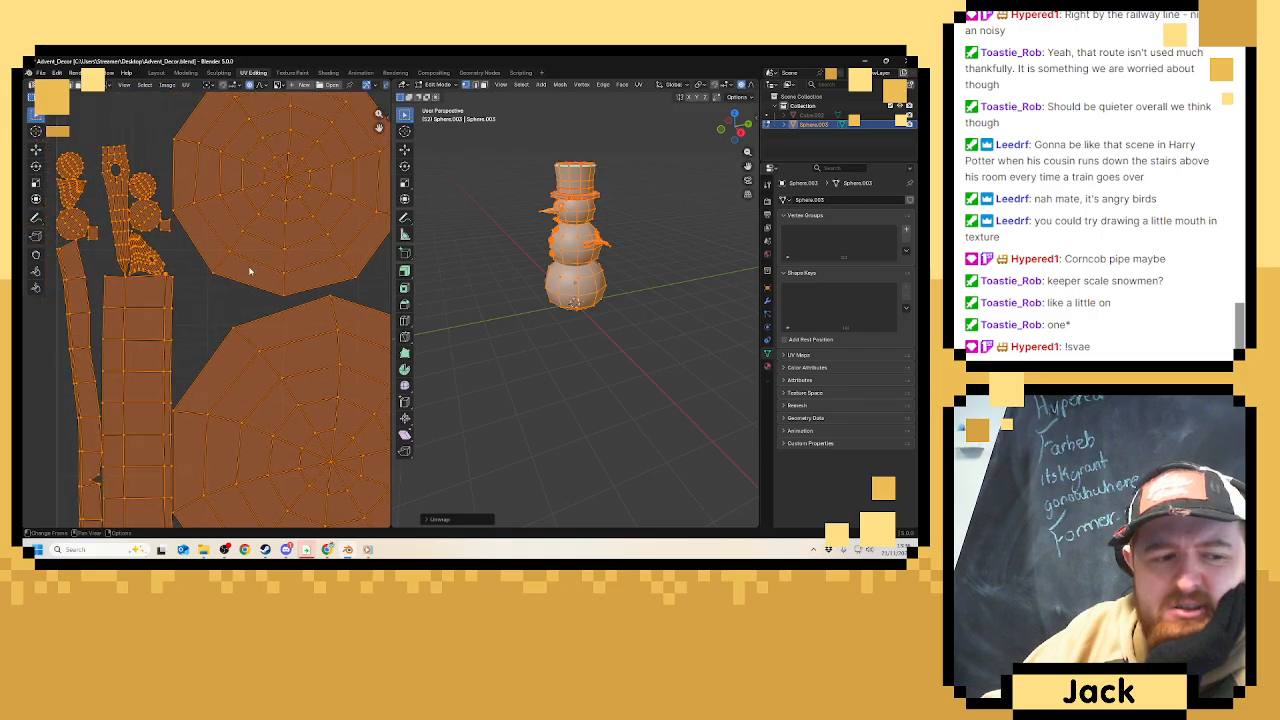
pyautogui.moveTo(362, 241); pyautogui.dragTo(227, 254, button='middle')
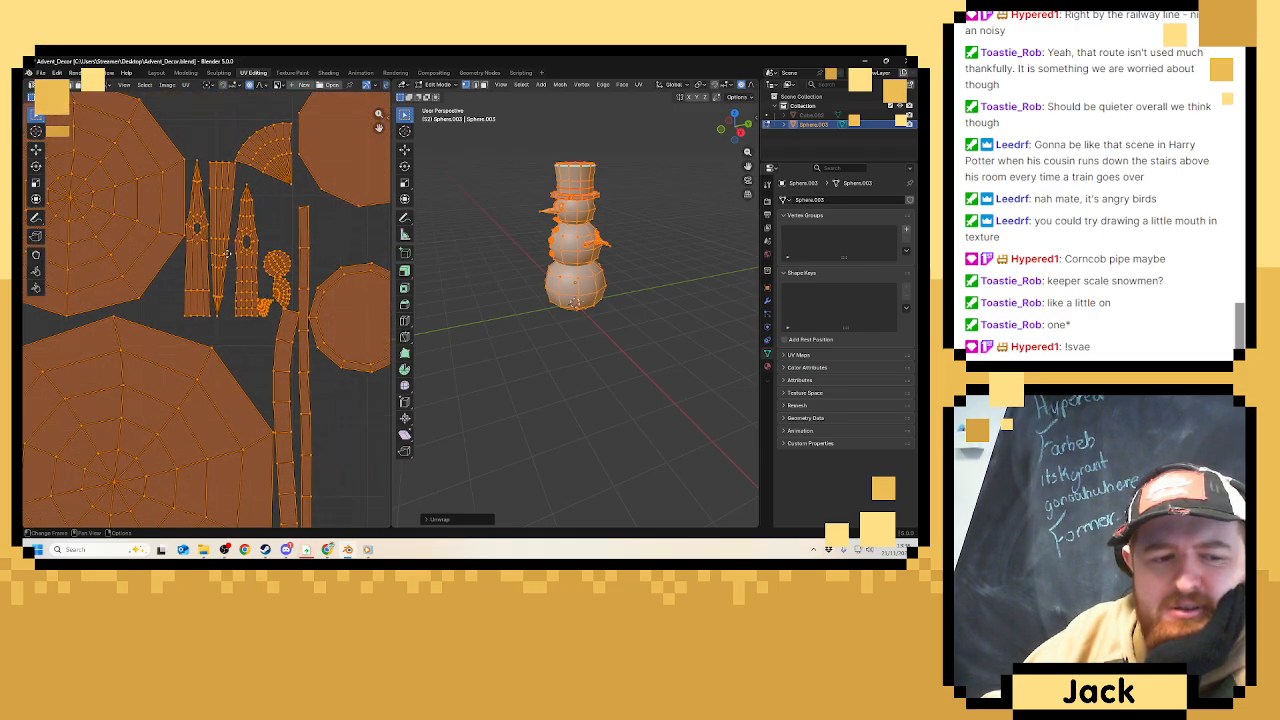
pyautogui.scroll(-4, 228, 256)
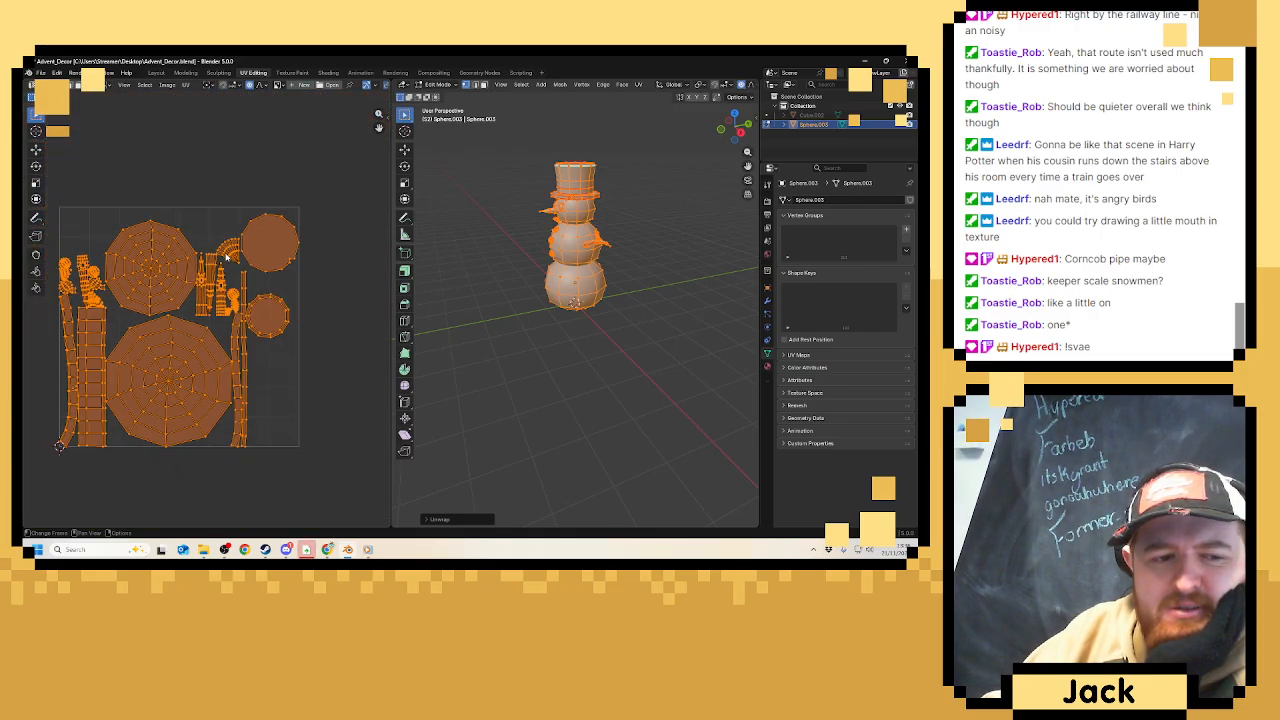
pyautogui.click(386, 116)
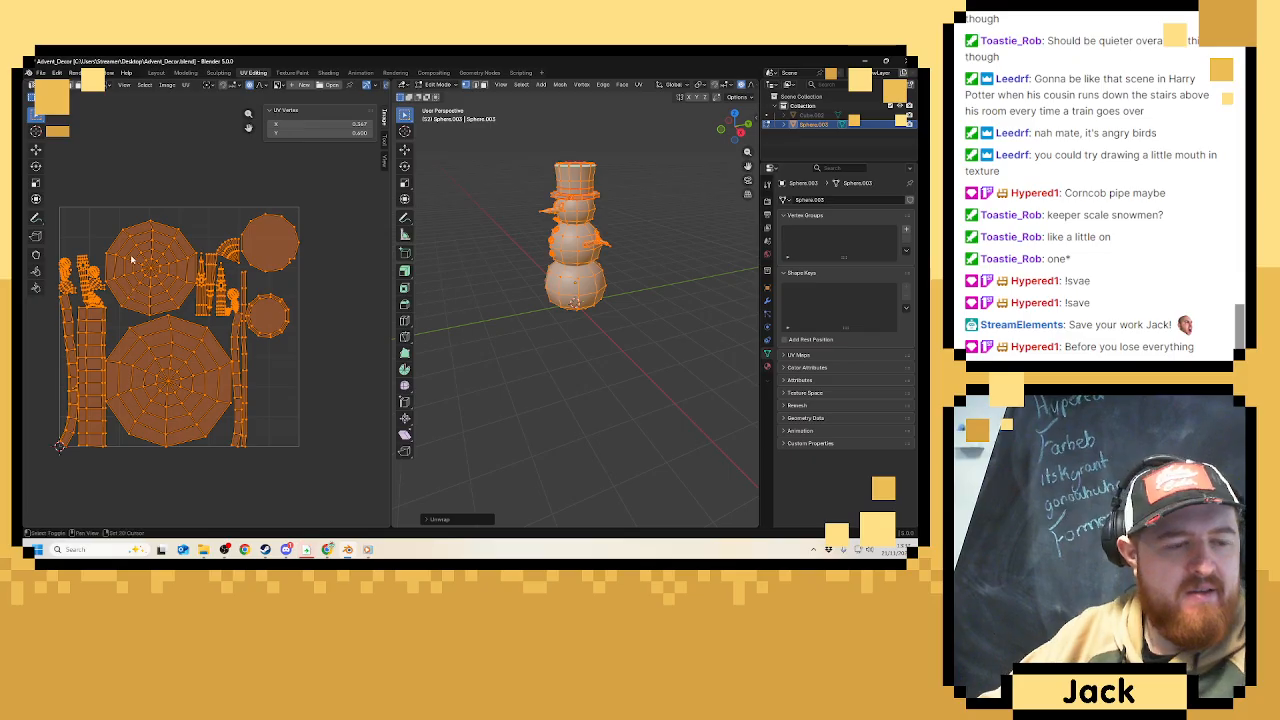
pyautogui.scroll(2, 160, 255)
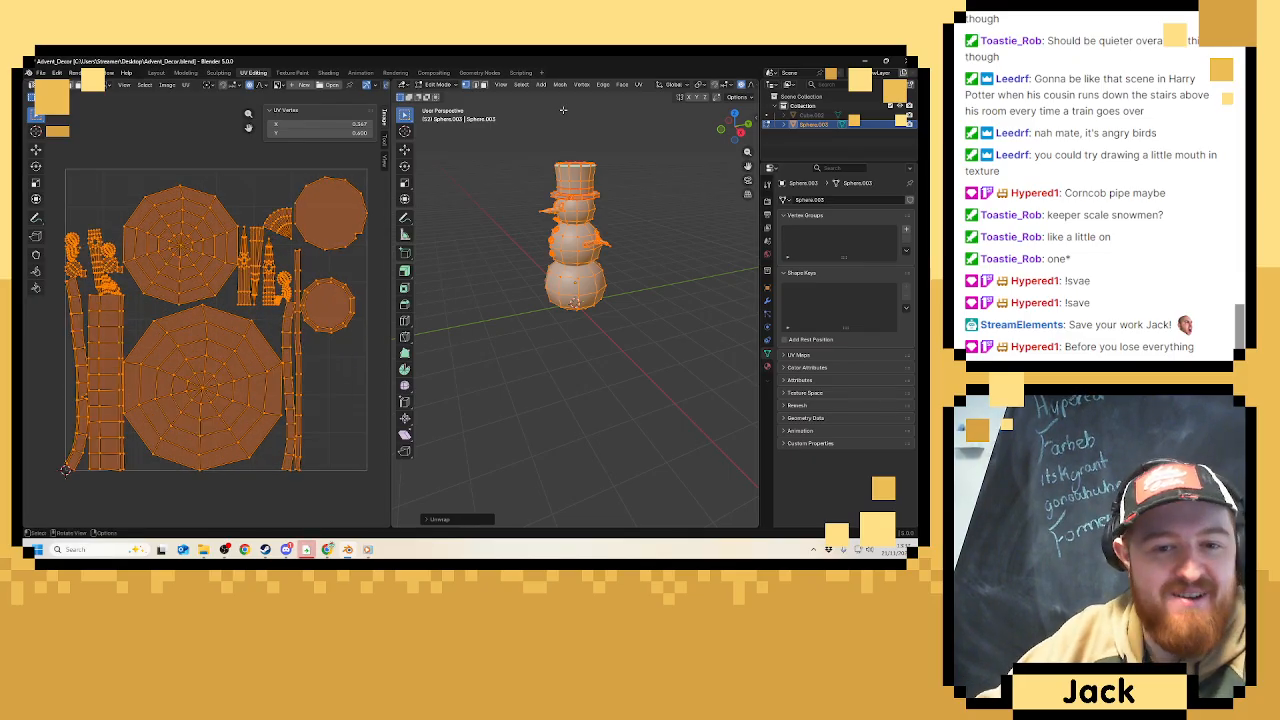
# Repeat the Minimum Stretch unwrap on the snowman and expand the operation's settings.
pyautogui.click(640, 85)
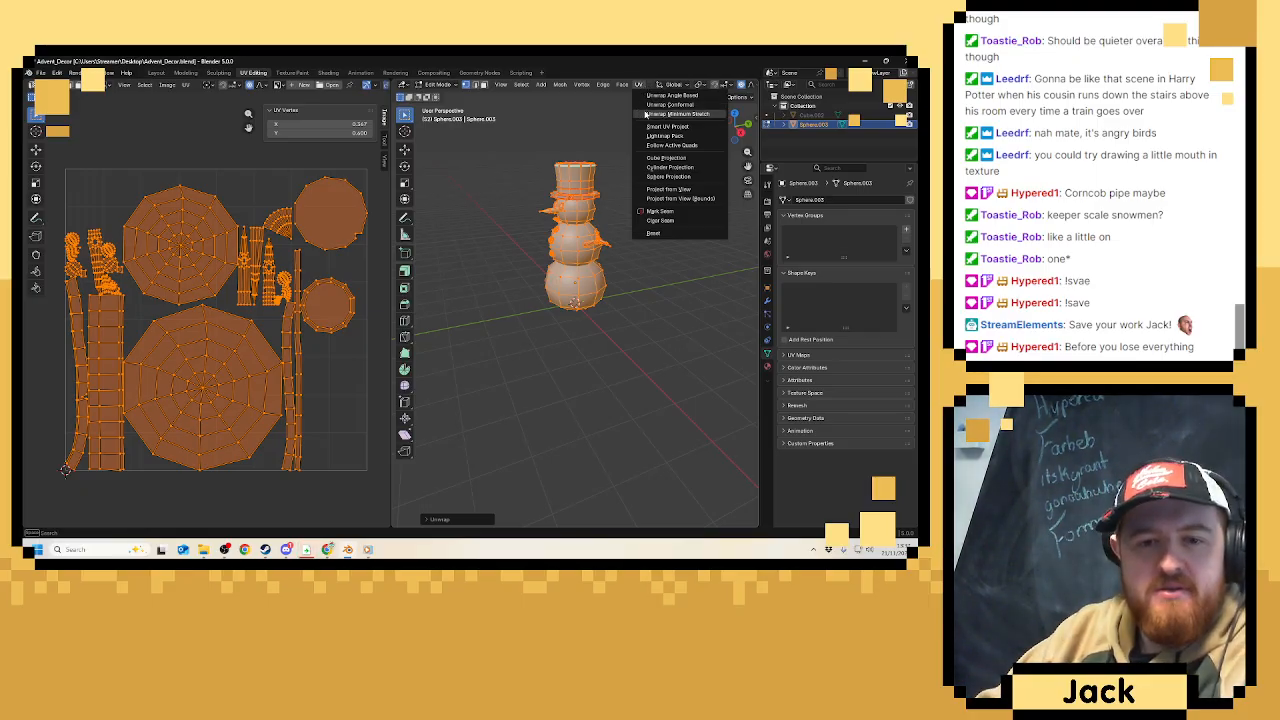
pyautogui.click(645, 112)
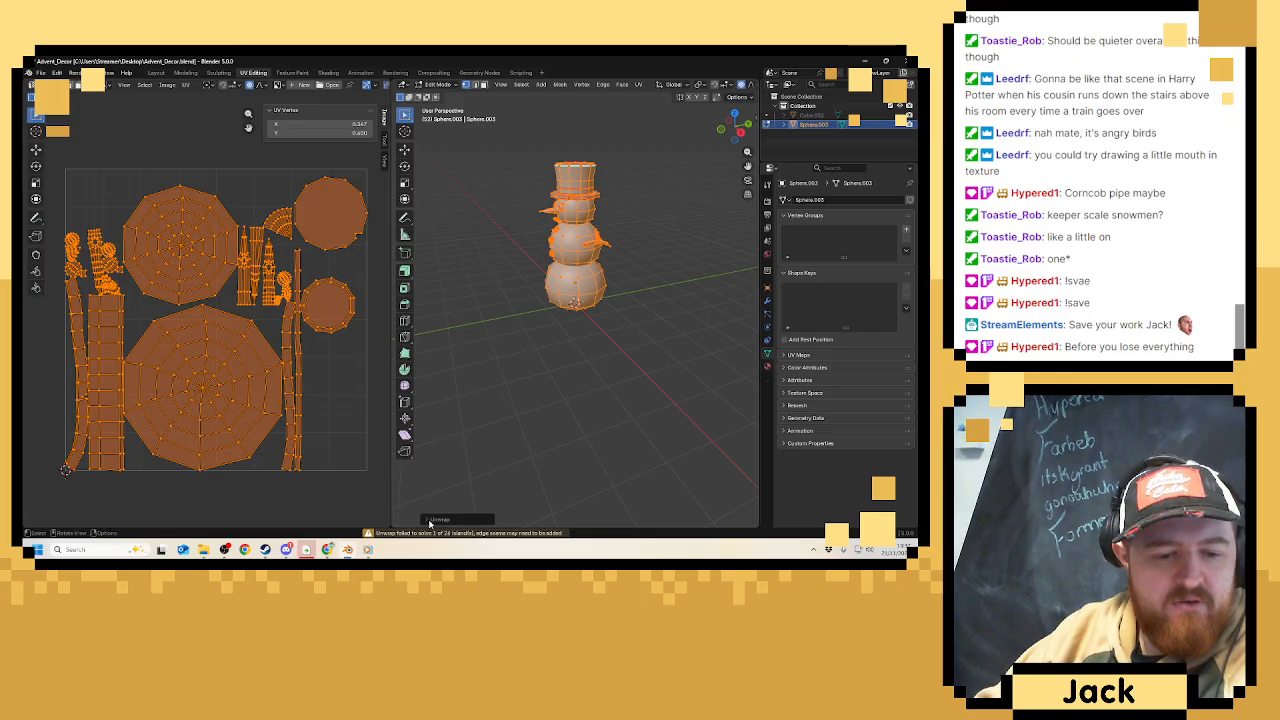
pyautogui.click(432, 519)
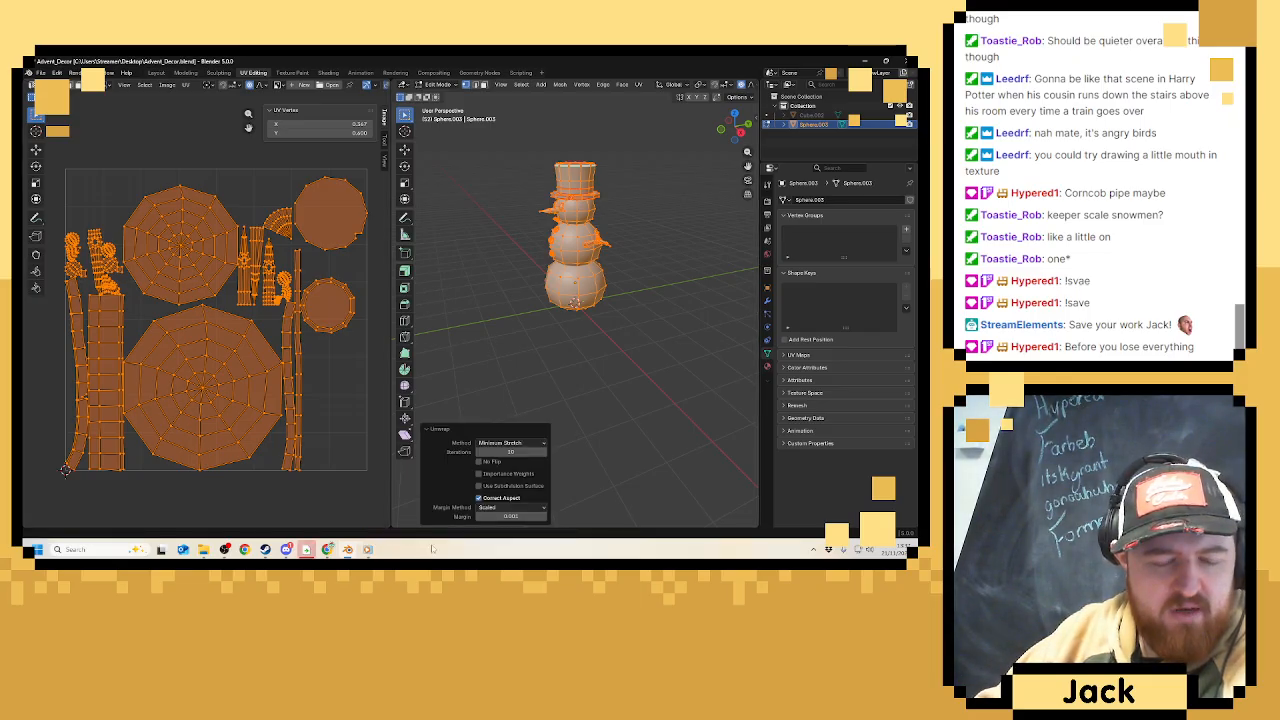
# Select the edge loop around the underside of the lowest body ball.
pyautogui.moveTo(550, 383); pyautogui.dragTo(593, 363, button='middle')
pyautogui.scroll(5, 586, 373)
pyautogui.press('Tab')
pyautogui.press('Tab')
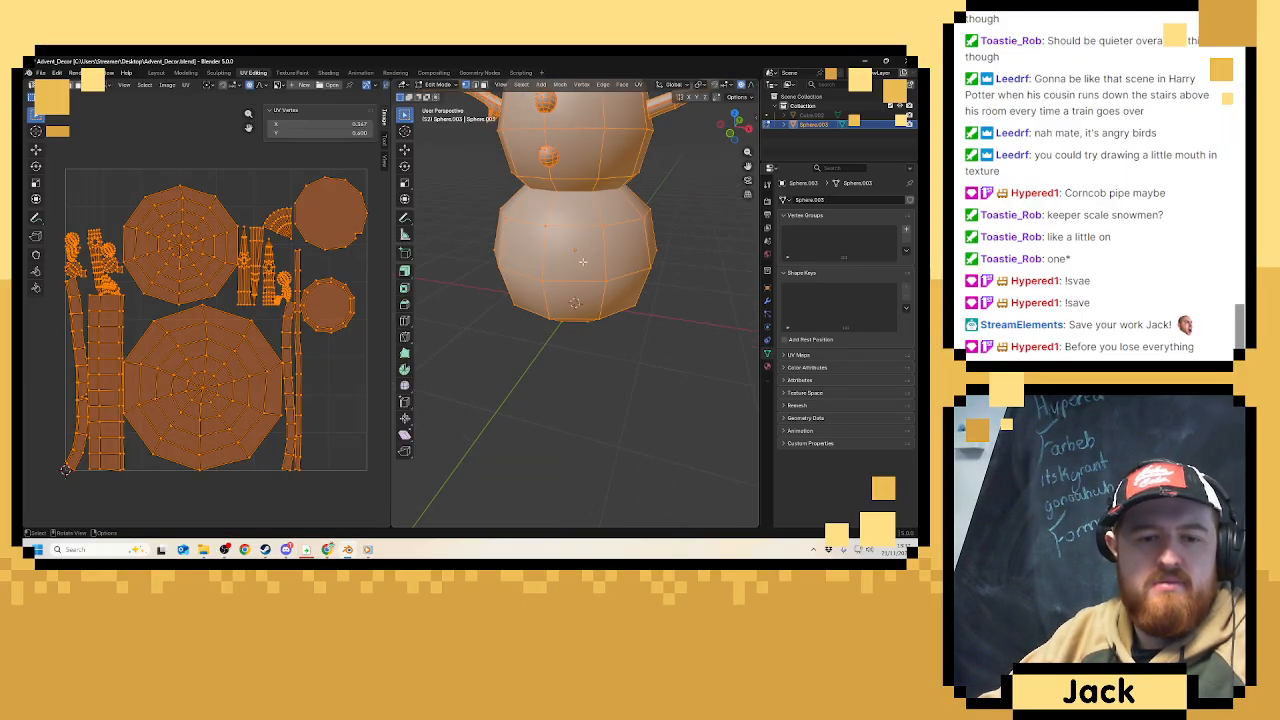
pyautogui.moveTo(578, 291); pyautogui.dragTo(436, 280, button='middle')
pyautogui.scroll(3, 436, 141)
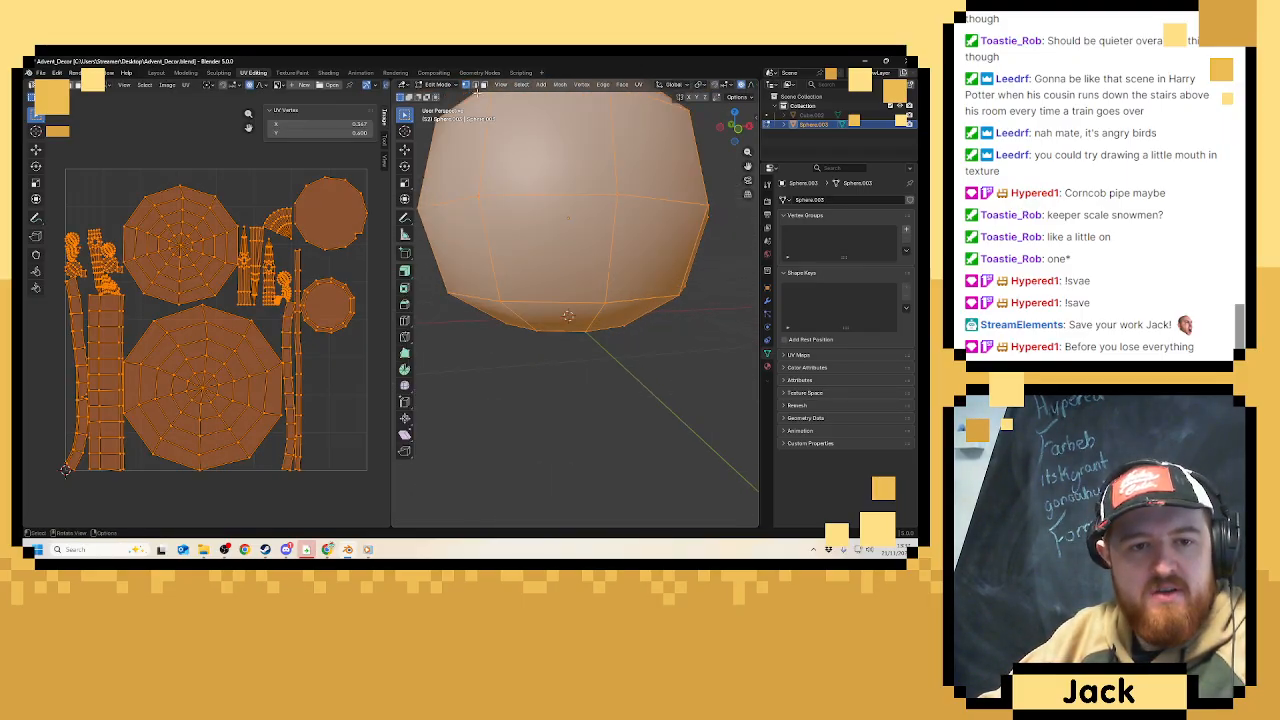
pyautogui.moveTo(560, 300)
pyautogui.mouseDown(button='middle')
pyautogui.moveTo(610, 280)
pyautogui.moveTo(560, 295)
pyautogui.mouseUp(button='middle')
pyautogui.click(558, 293)
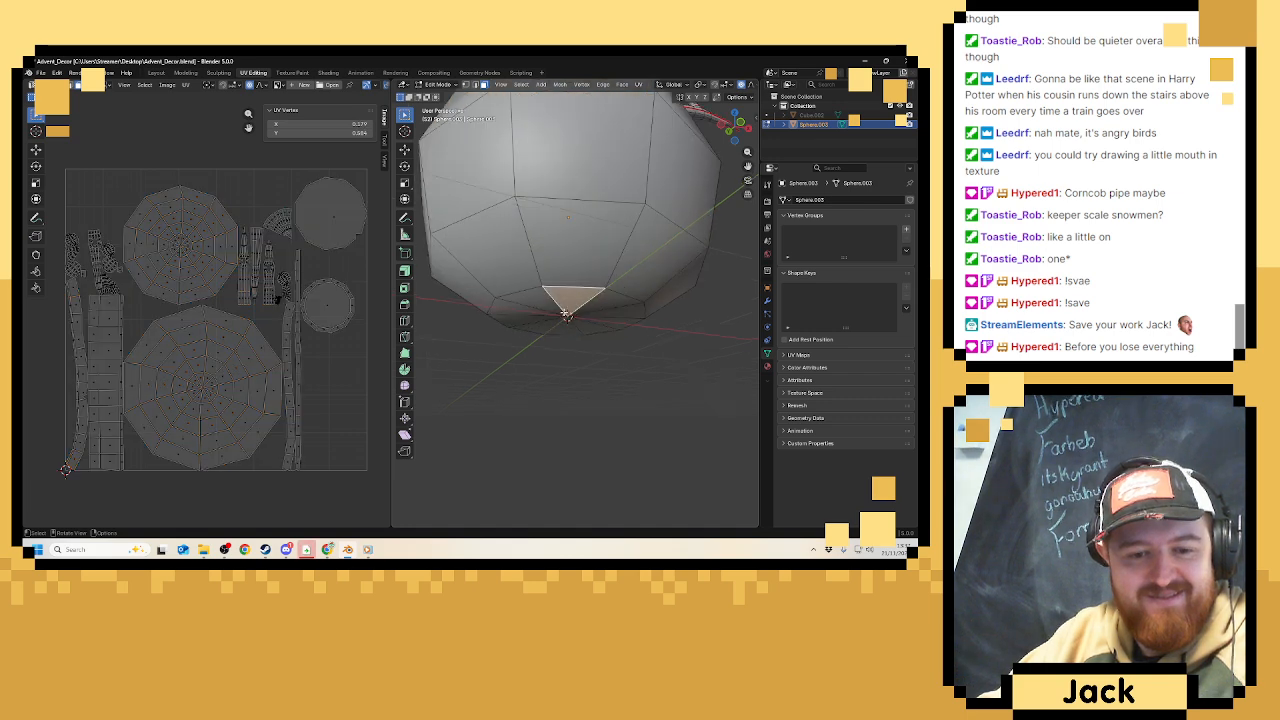
pyautogui.click(475, 85)
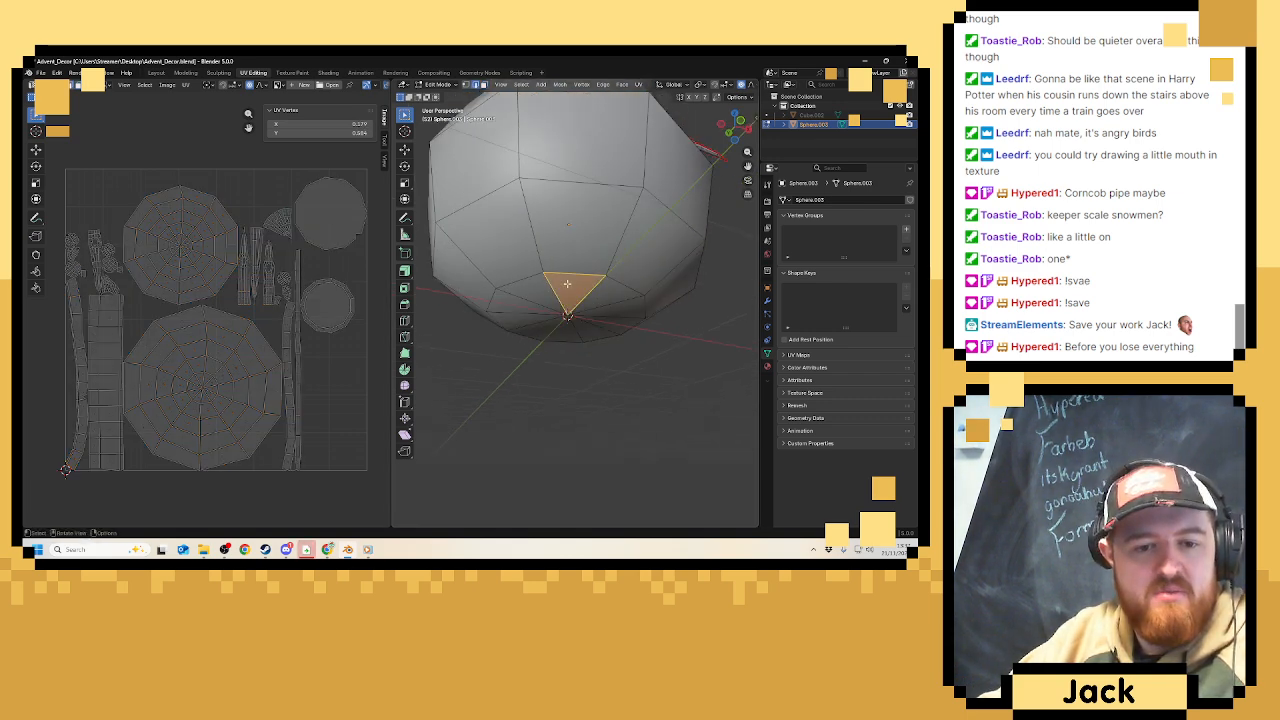
pyautogui.click(569, 271)
pyautogui.keyDown('alt'); pyautogui.click(569, 271); pyautogui.keyUp('alt')
pyautogui.moveTo(569, 269)
pyautogui.mouseDown(button='middle')
pyautogui.moveTo(566, 295)
pyautogui.moveTo(575, 280)
pyautogui.mouseUp(button='middle')
pyautogui.scroll(-8, 566, 295)
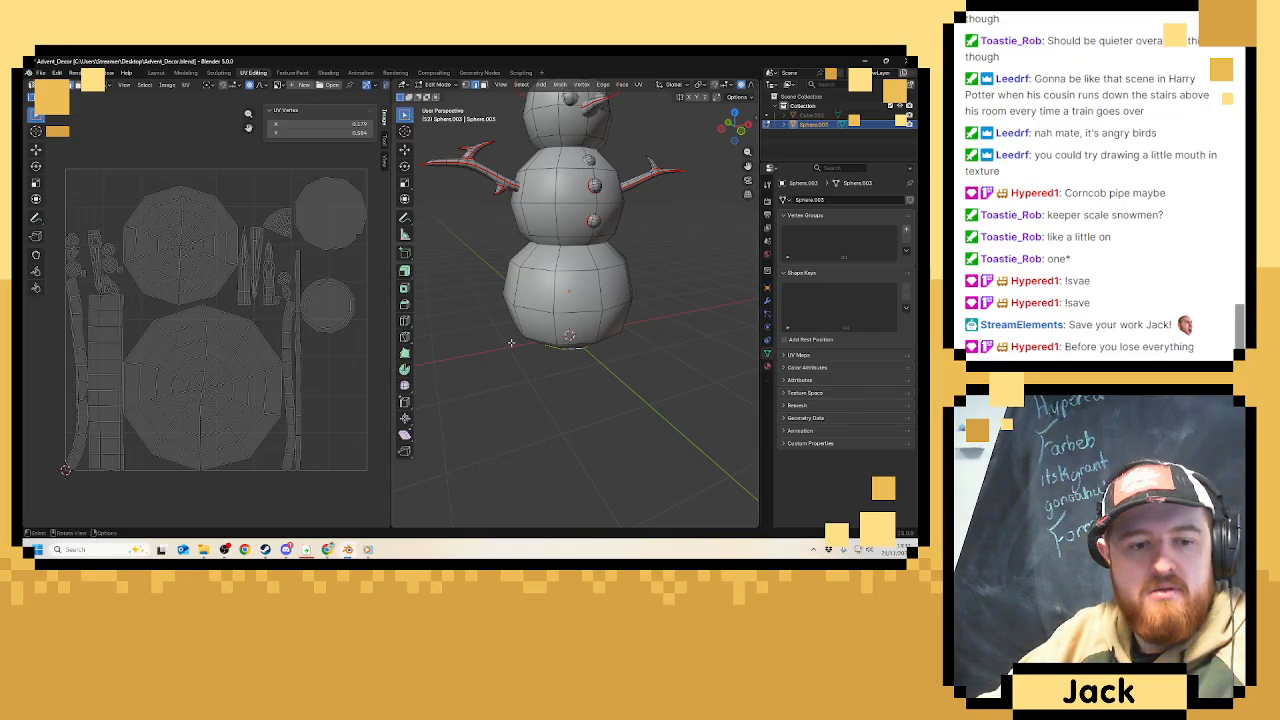
# Enlarge the 3D view, add the hidden edge ring between the two body balls in wireframe display, and mark both loops as seams.
pyautogui.moveTo(391, 375); pyautogui.dragTo(243, 375)
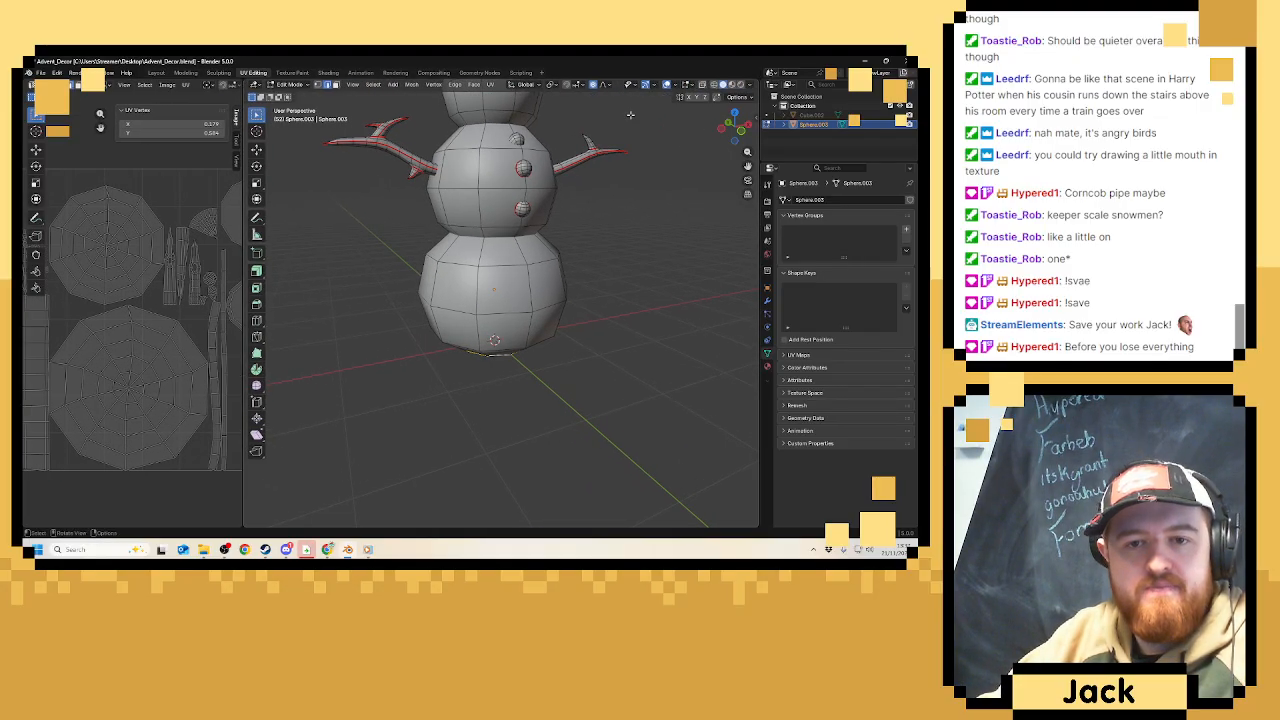
pyautogui.click(714, 85)
pyautogui.scroll(3, 531, 166)
pyautogui.moveTo(537, 171); pyautogui.dragTo(530, 250, button='middle')
pyautogui.keyDown('alt'); pyautogui.keyDown('shift'); pyautogui.click(493, 222); pyautogui.keyUp('shift'); pyautogui.keyUp('alt')
pyautogui.hotkey('ctrl', 'e')
pyautogui.click(487, 371)
# Select all triangular cap faces inside the seam ring under the middle body ball in face mode and delete the faces.
pyautogui.click(336, 85)
pyautogui.moveTo(480, 192); pyautogui.dragTo(494, 293, button='middle')
pyautogui.click(494, 285)
pyautogui.keyDown('shift'); pyautogui.click(531, 276); pyautogui.keyUp('shift')
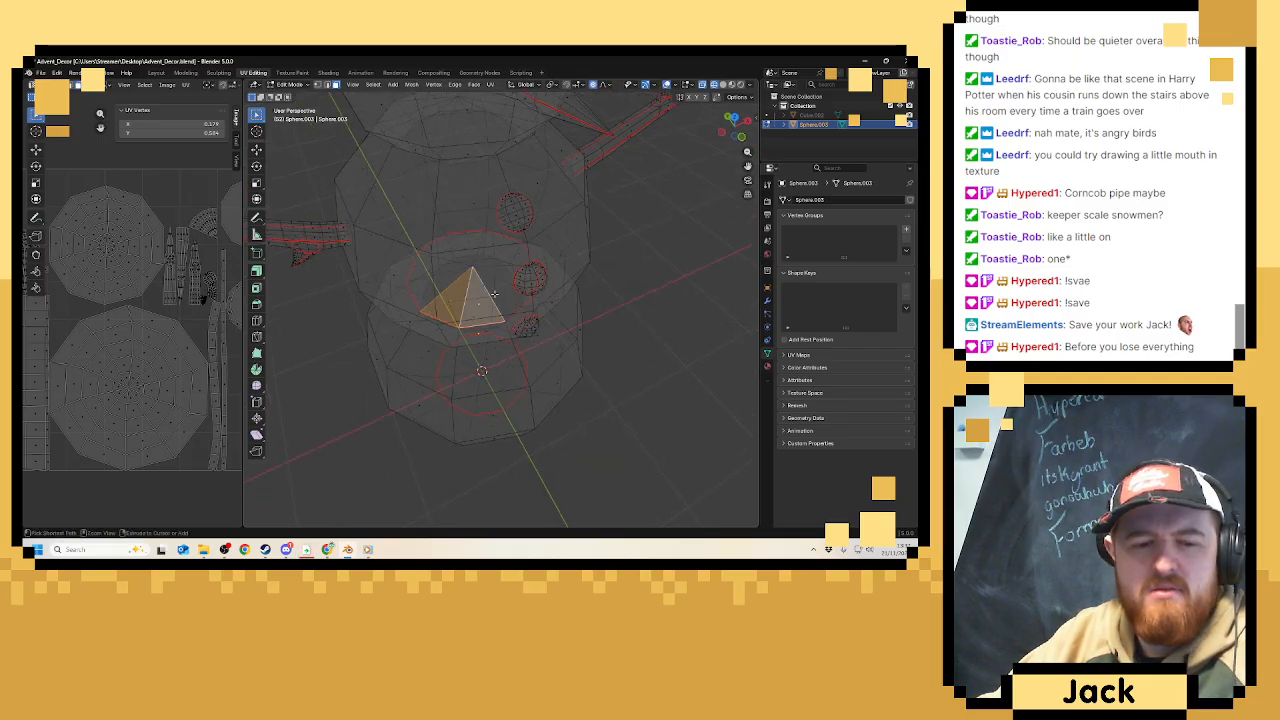
pyautogui.scroll(4, 494, 293)
pyautogui.keyDown('shift'); pyautogui.click(507, 284); pyautogui.keyUp('shift')
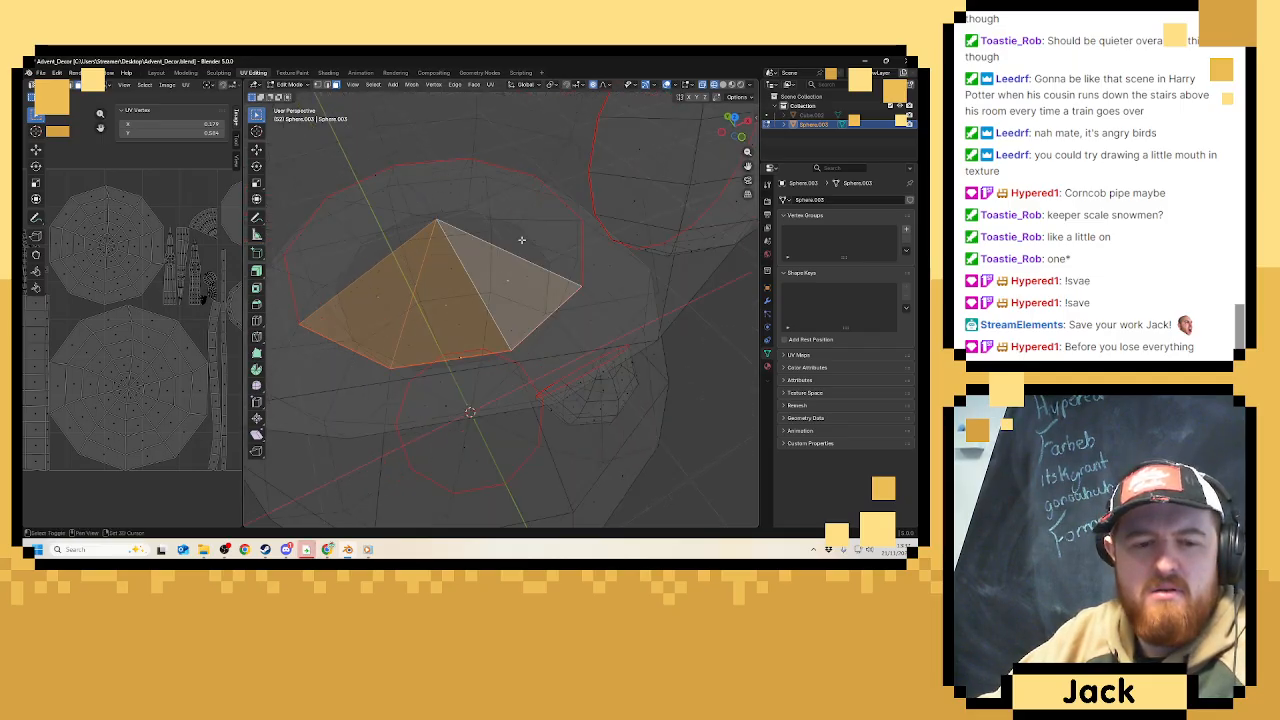
pyautogui.keyDown('shift'); pyautogui.click(521, 240); pyautogui.keyUp('shift')
pyautogui.keyDown('shift'); pyautogui.click(475, 190); pyautogui.keyUp('shift')
pyautogui.scroll(-3, 470, 208)
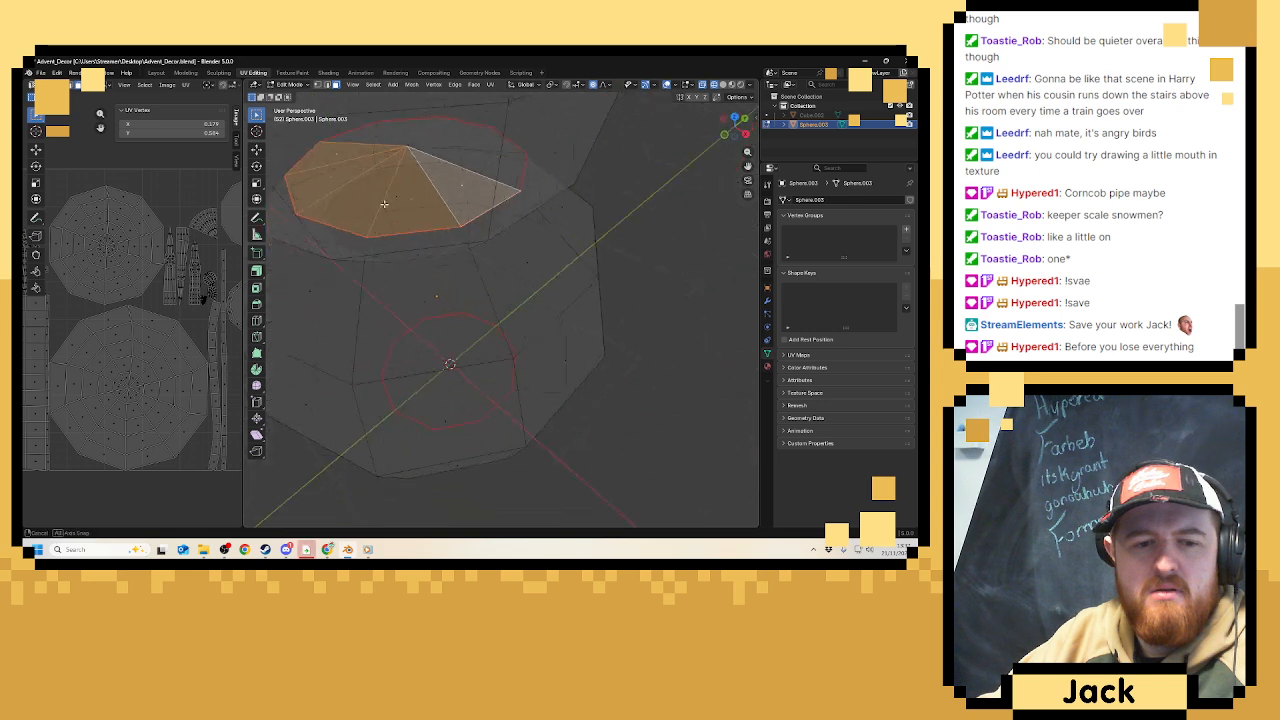
pyautogui.moveTo(470, 205)
pyautogui.mouseDown(button='middle')
pyautogui.moveTo(479, 181)
pyautogui.moveTo(494, 199)
pyautogui.mouseUp(button='middle')
pyautogui.keyDown('shift'); pyautogui.click(492, 153); pyautogui.keyUp('shift')
pyautogui.keyDown('shift'); pyautogui.click(495, 146); pyautogui.keyUp('shift')
pyautogui.keyDown('shift'); pyautogui.click(492, 197); pyautogui.keyUp('shift')
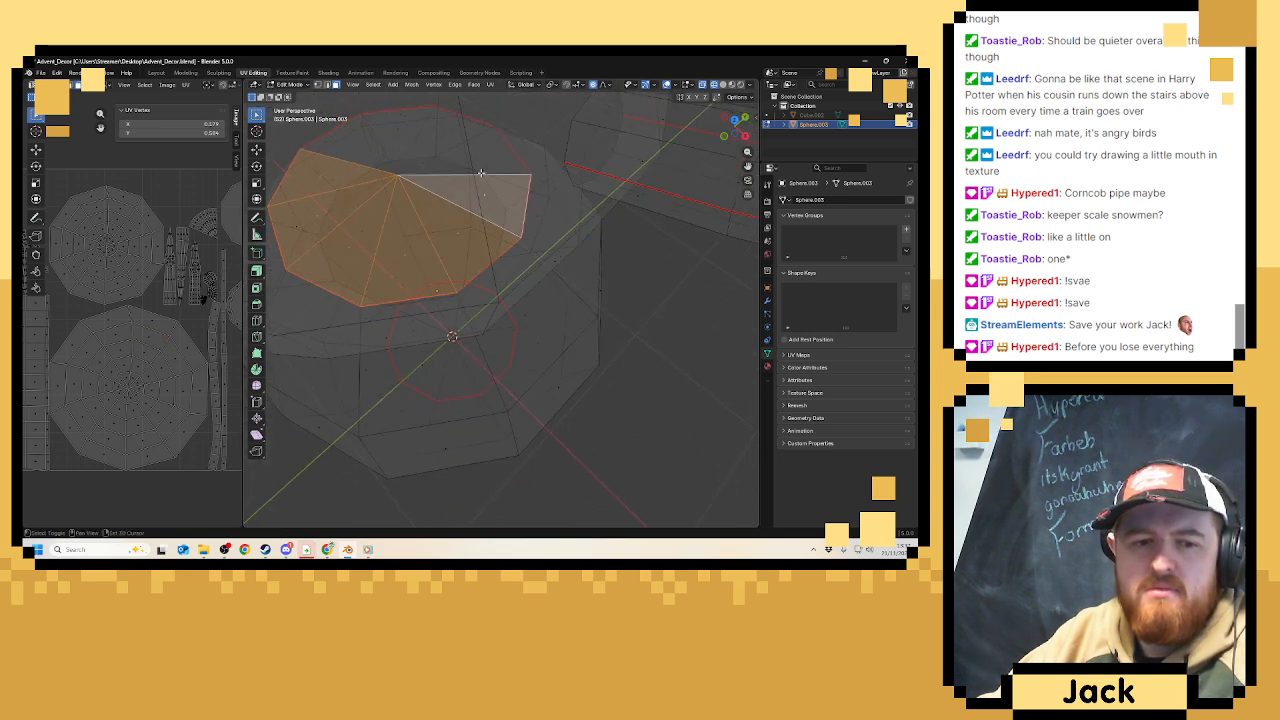
pyautogui.keyDown('shift'); pyautogui.click(478, 162); pyautogui.keyUp('shift')
pyautogui.keyDown('shift'); pyautogui.click(443, 141); pyautogui.keyUp('shift')
pyautogui.keyDown('shift'); pyautogui.click(407, 133); pyautogui.keyUp('shift')
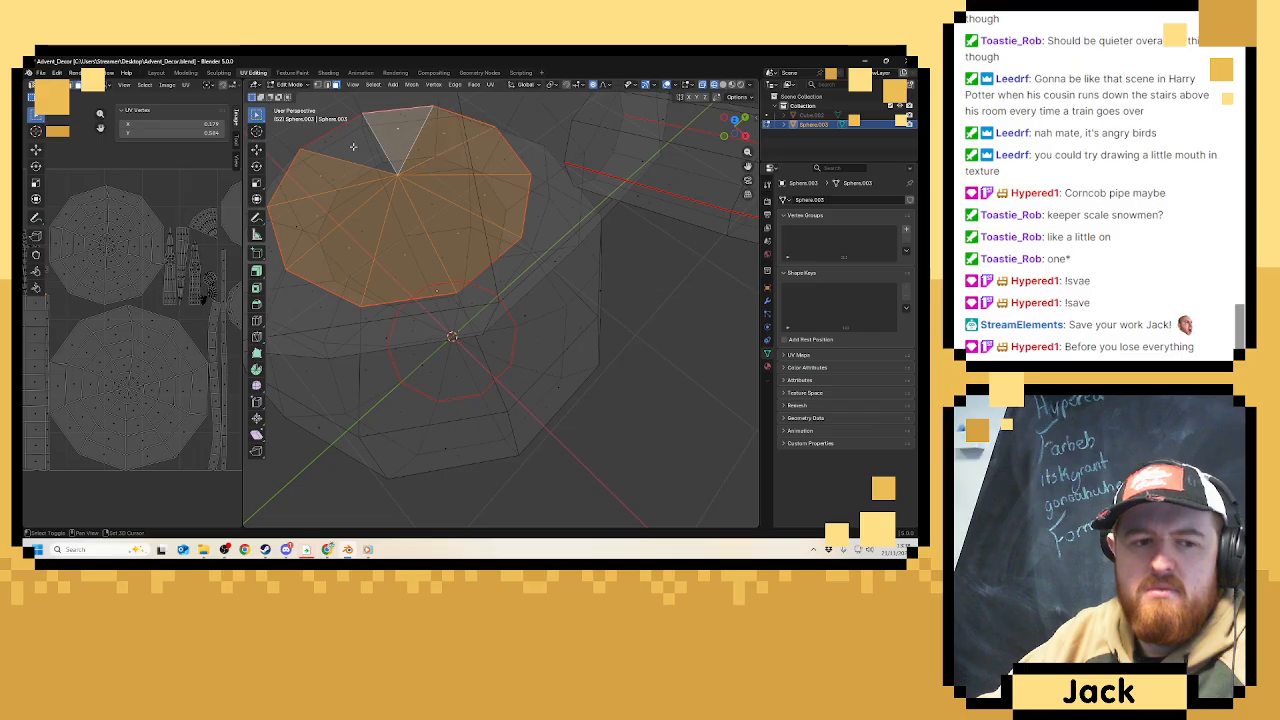
pyautogui.keyDown('shift'); pyautogui.click(364, 141); pyautogui.keyUp('shift')
pyautogui.scroll(-5, 442, 257)
pyautogui.moveTo(441, 257); pyautogui.dragTo(512, 236, button='middle')
pyautogui.press('x')
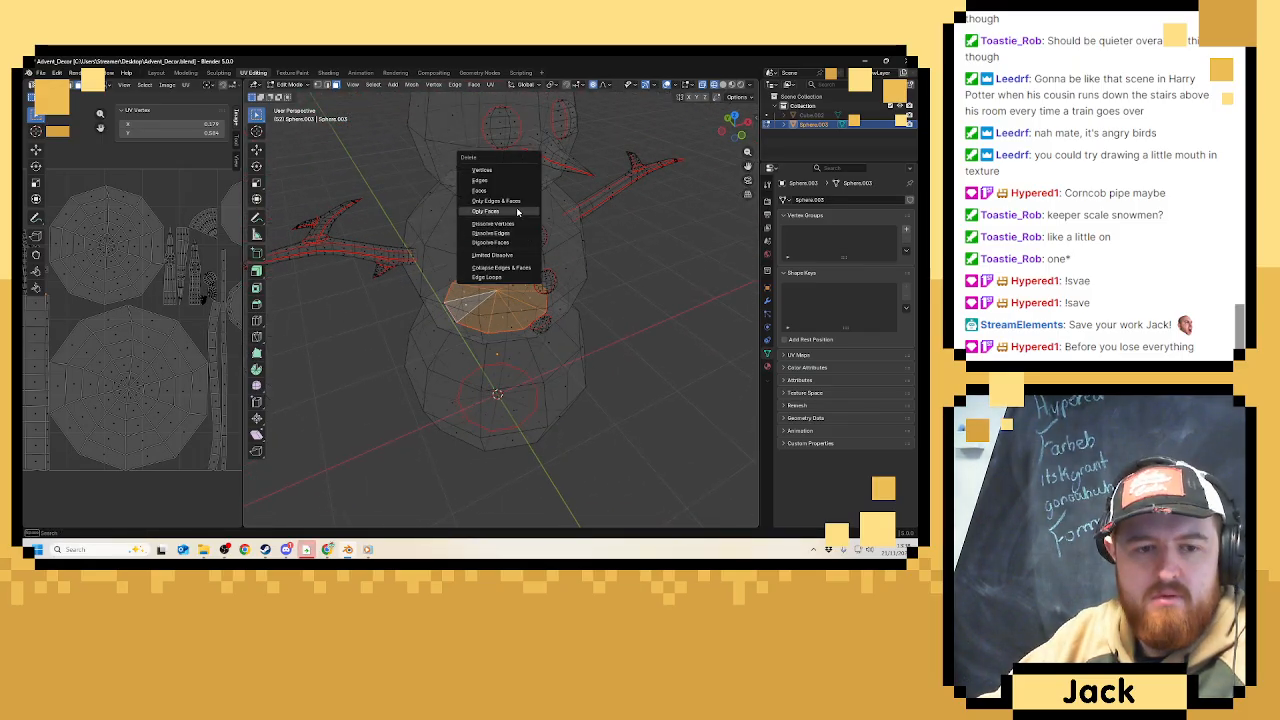
pyautogui.click(511, 190)
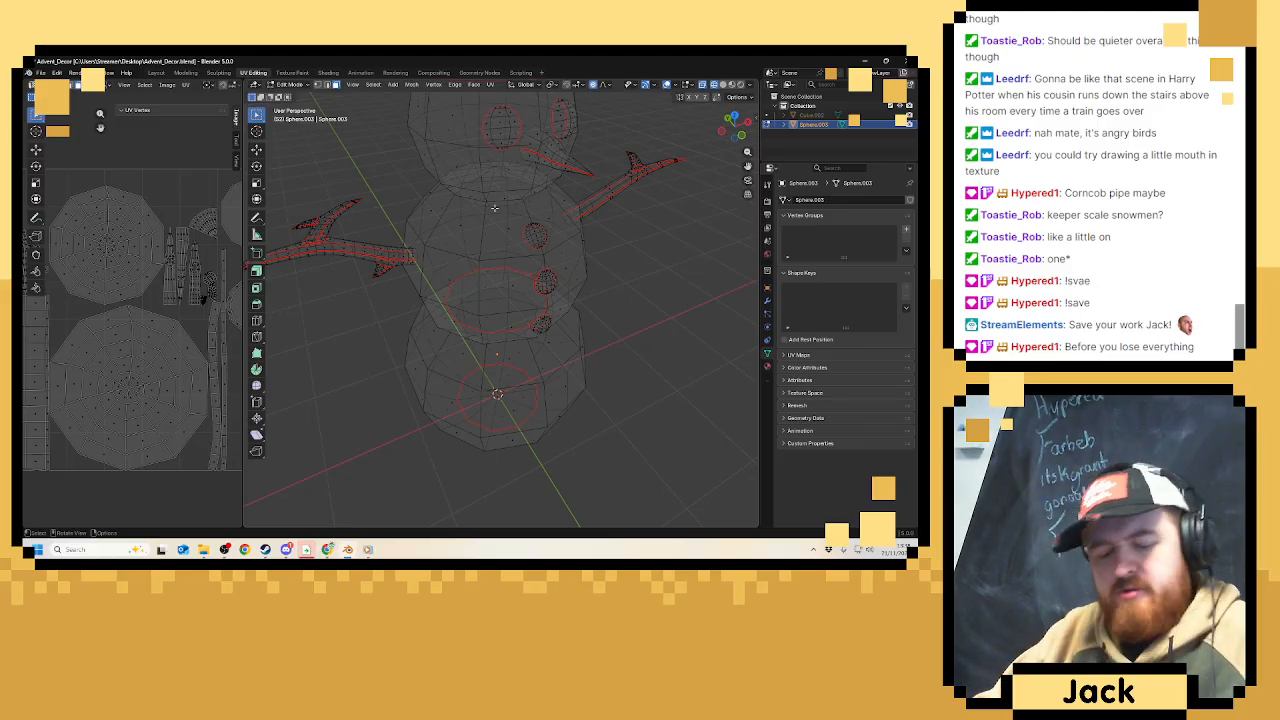
pyautogui.press('Tab')
pyautogui.press('Tab')
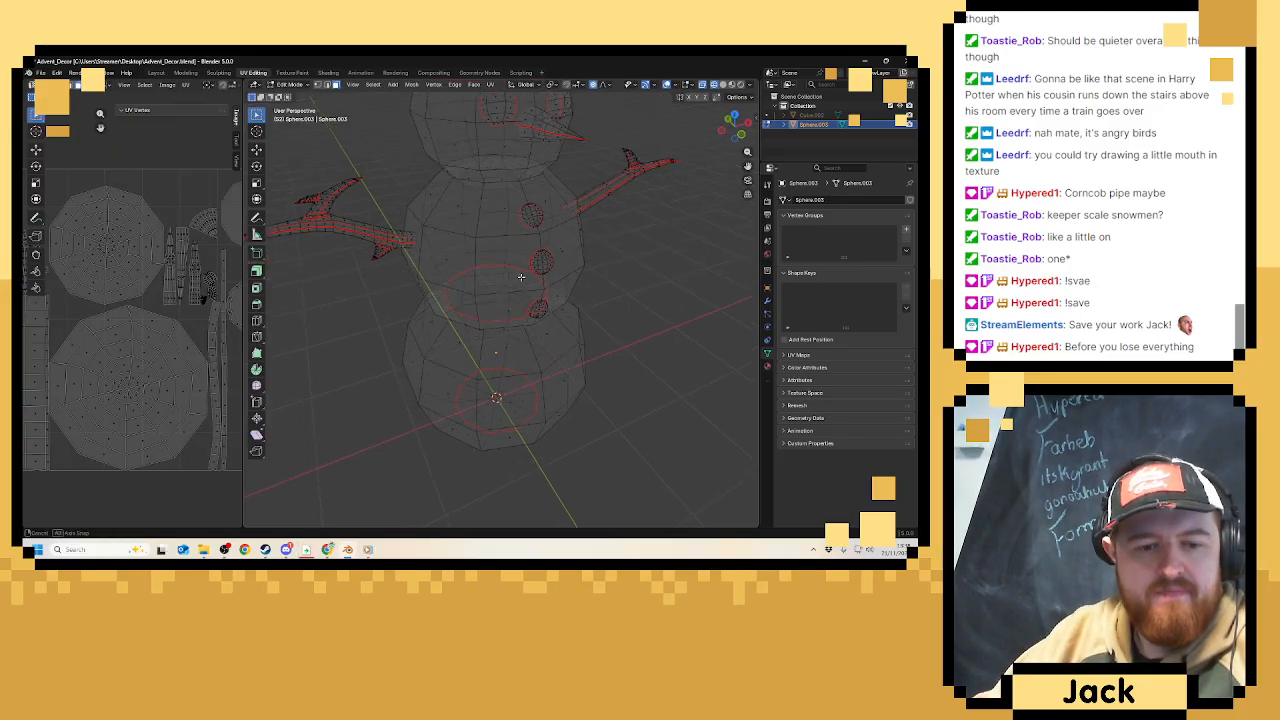
# Select a vertical edge line up the front of the lowest body ball and mark it as a seam.
pyautogui.moveTo(470, 284); pyautogui.dragTo(446, 355, button='middle')
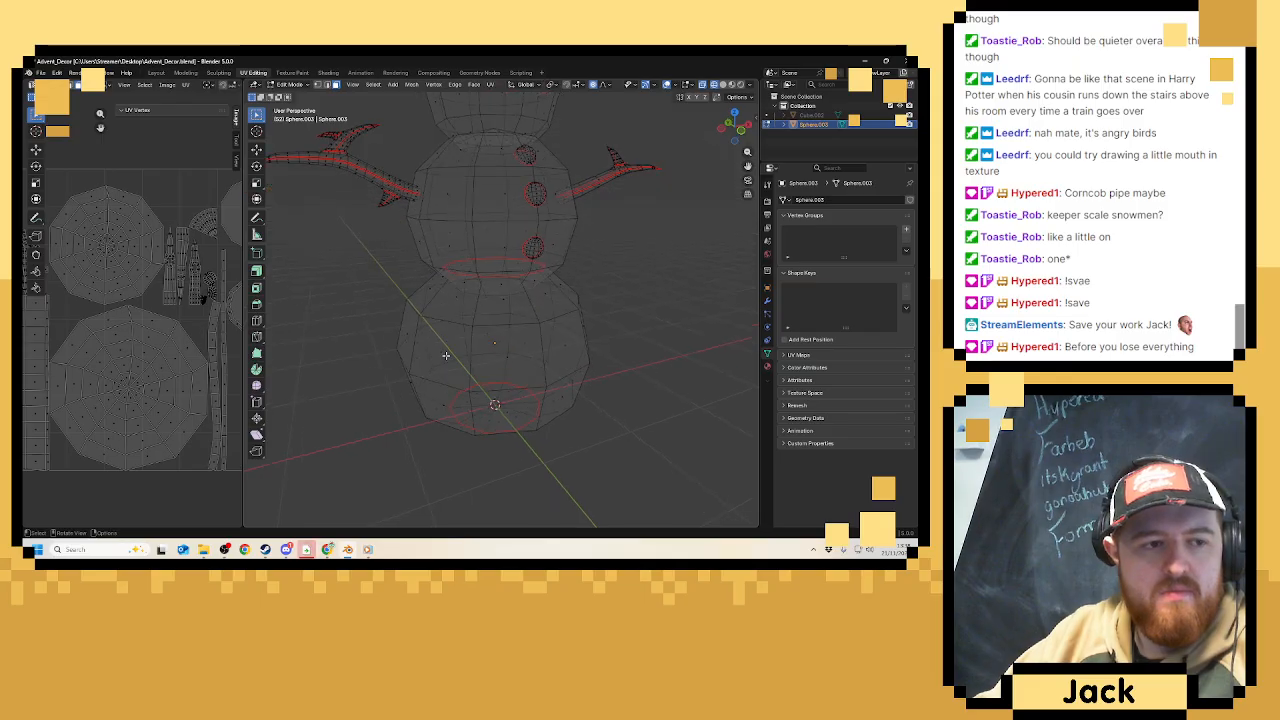
pyautogui.click(328, 86)
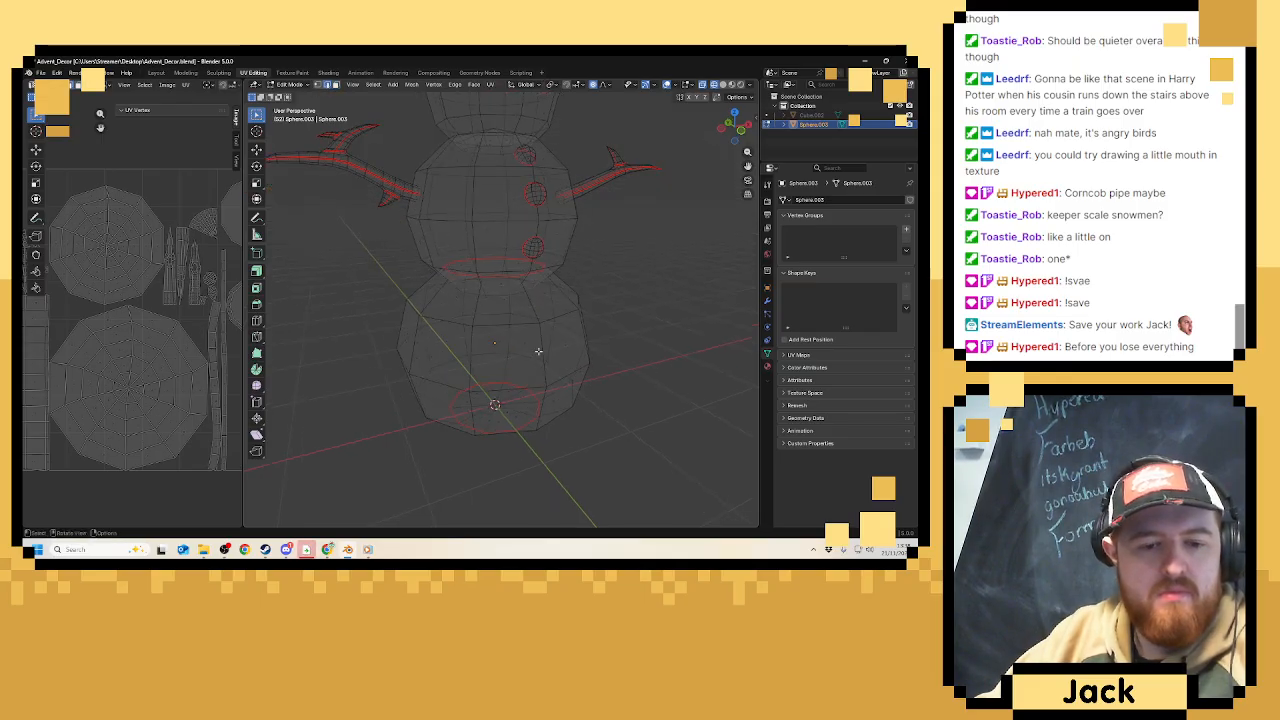
pyautogui.hotkey('ctrl', 'e')
pyautogui.click(541, 354)
pyautogui.moveTo(507, 240); pyautogui.dragTo(480, 293, button='middle')
pyautogui.press('Tab')
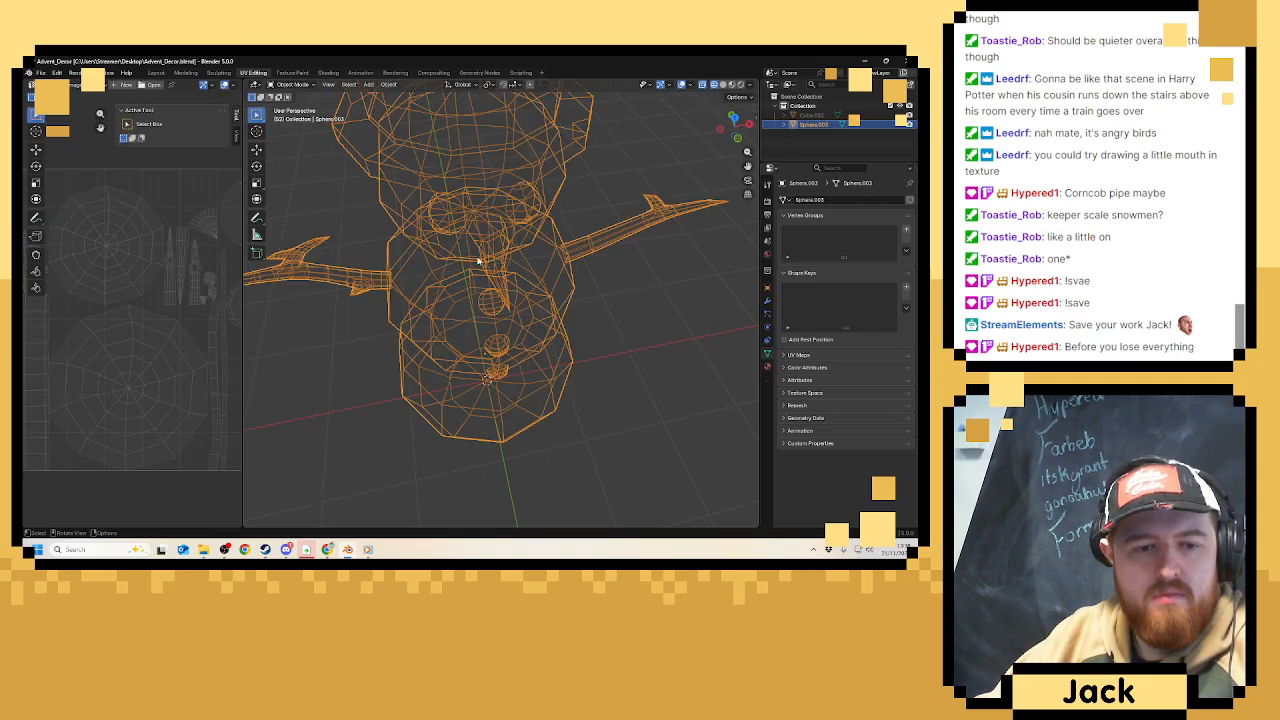
pyautogui.press('Tab')
pyautogui.moveTo(471, 338); pyautogui.dragTo(476, 295, button='middle')
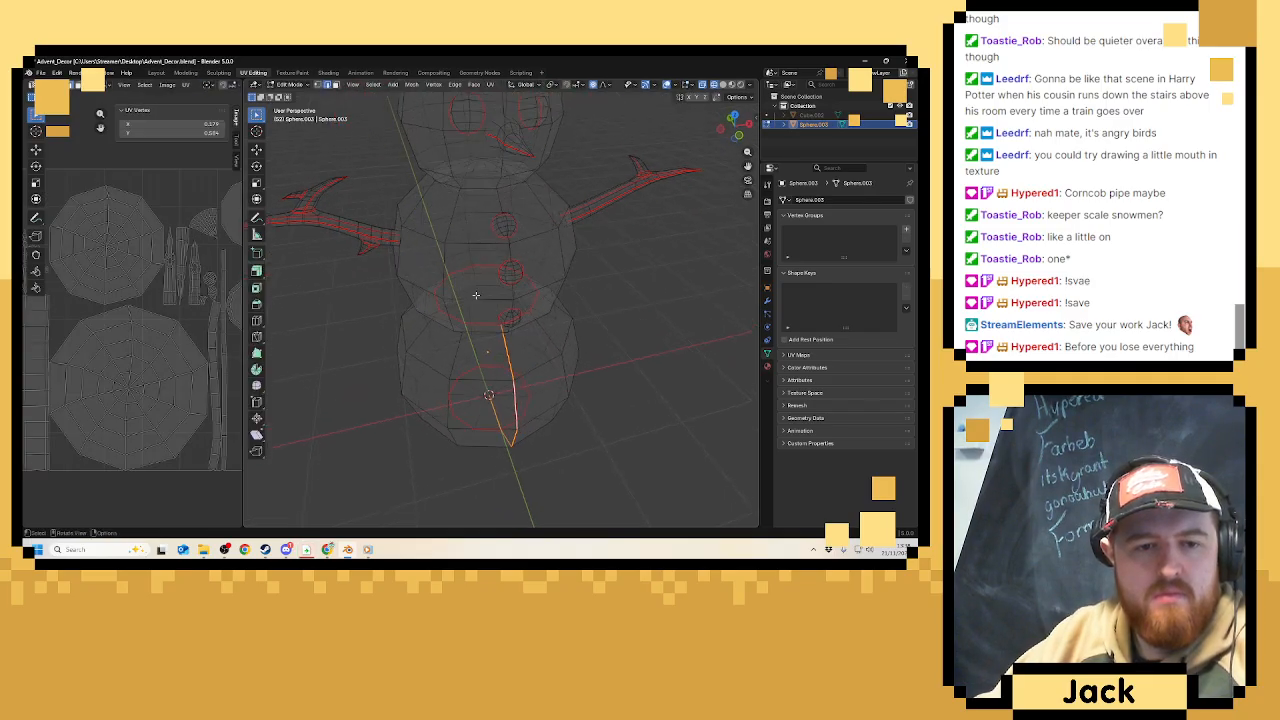
# Mark a vertical edge line on the front of the middle ball and the hidden edge ring around its upper cap as seams.
pyautogui.keyDown('alt'); pyautogui.click(501, 207); pyautogui.keyUp('alt')
pyautogui.moveTo(501, 207); pyautogui.dragTo(511, 265, button='middle')
pyautogui.scroll(4, 513, 263)
pyautogui.keyDown('shift'); pyautogui.moveTo(519, 215); pyautogui.dragTo(521, 349, button='middle'); pyautogui.keyUp('shift')
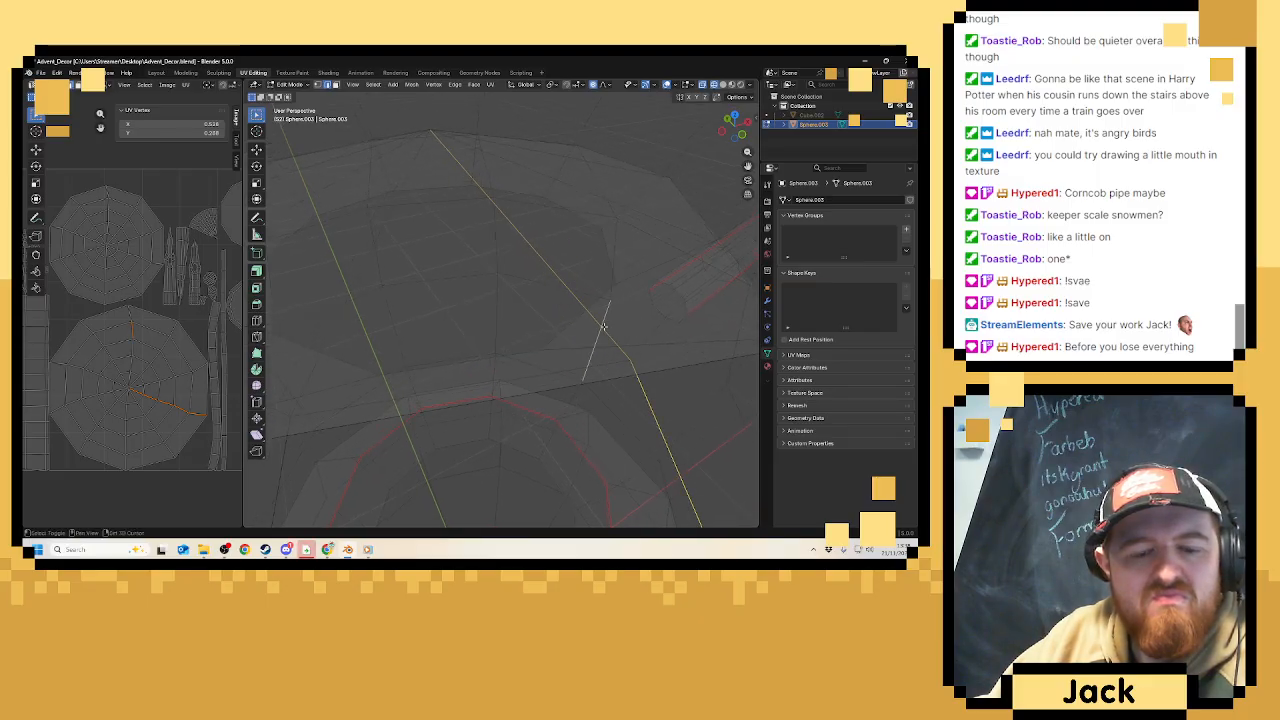
pyautogui.hotkey('ctrl', 'z')
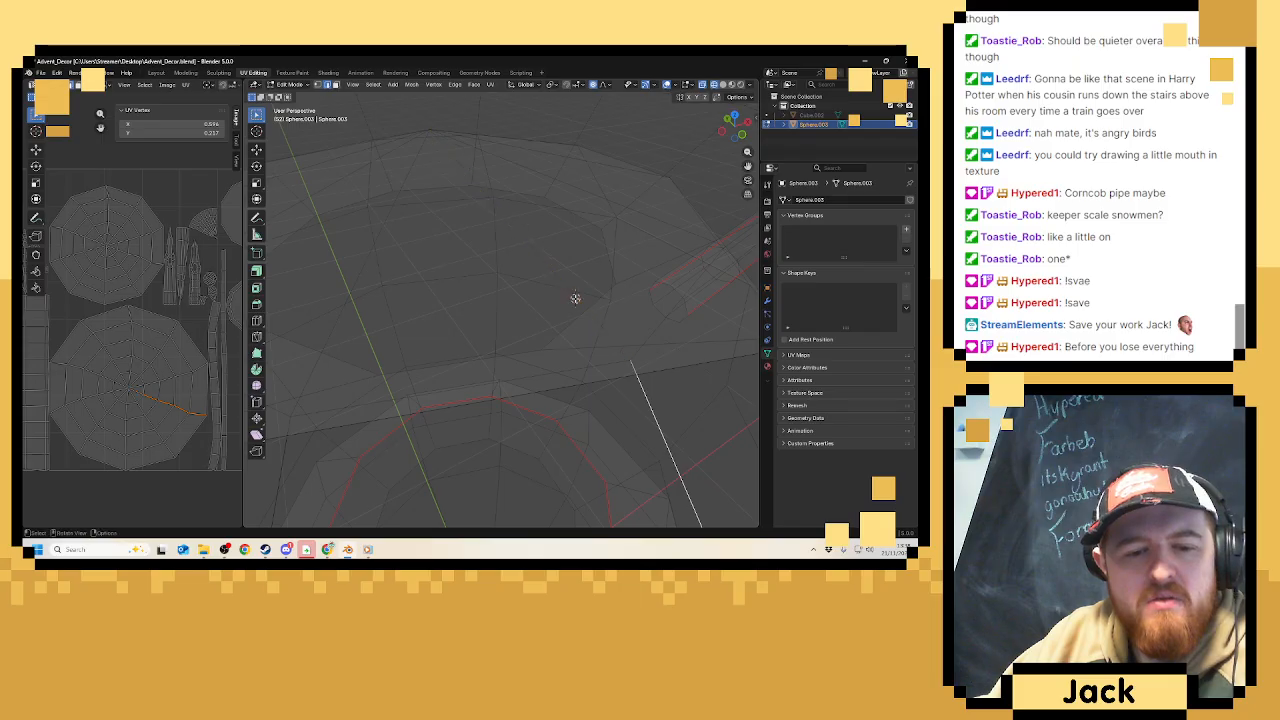
pyautogui.rightClick(575, 298)
pyautogui.click(540, 301)
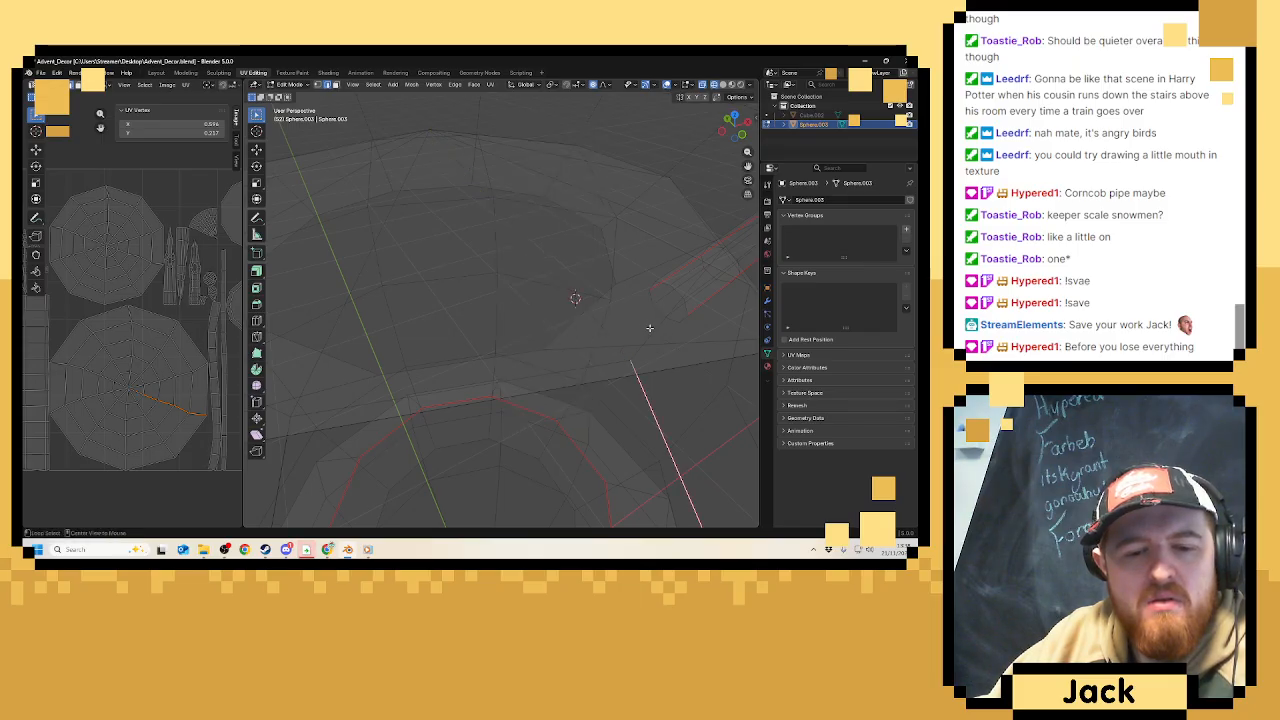
pyautogui.keyDown('alt'); pyautogui.click(659, 327); pyautogui.keyUp('alt')
pyautogui.rightClick(659, 327)
pyautogui.click(659, 327)
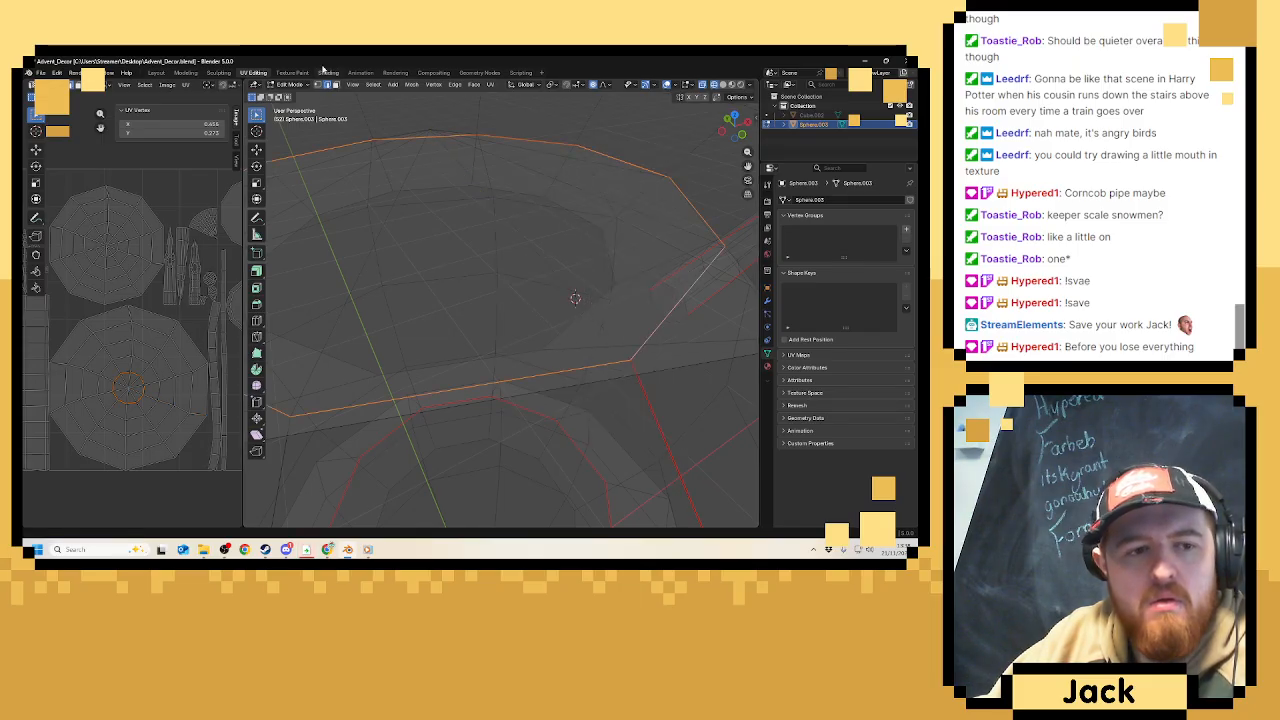
# Select the middle ball's hidden upper cap as linked faces delimited by seam and delete the faces.
pyautogui.click(336, 86)
pyautogui.click(556, 252)
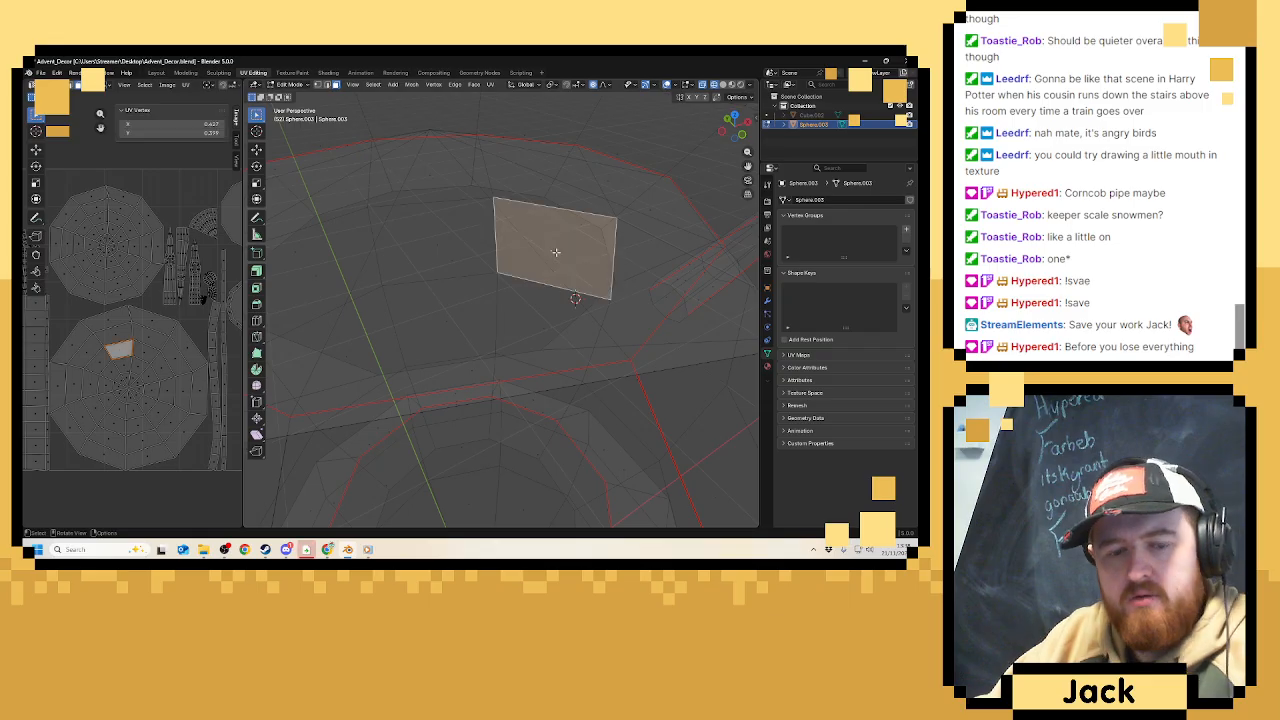
pyautogui.hotkey('alt', 'a')
pyautogui.click(466, 312)
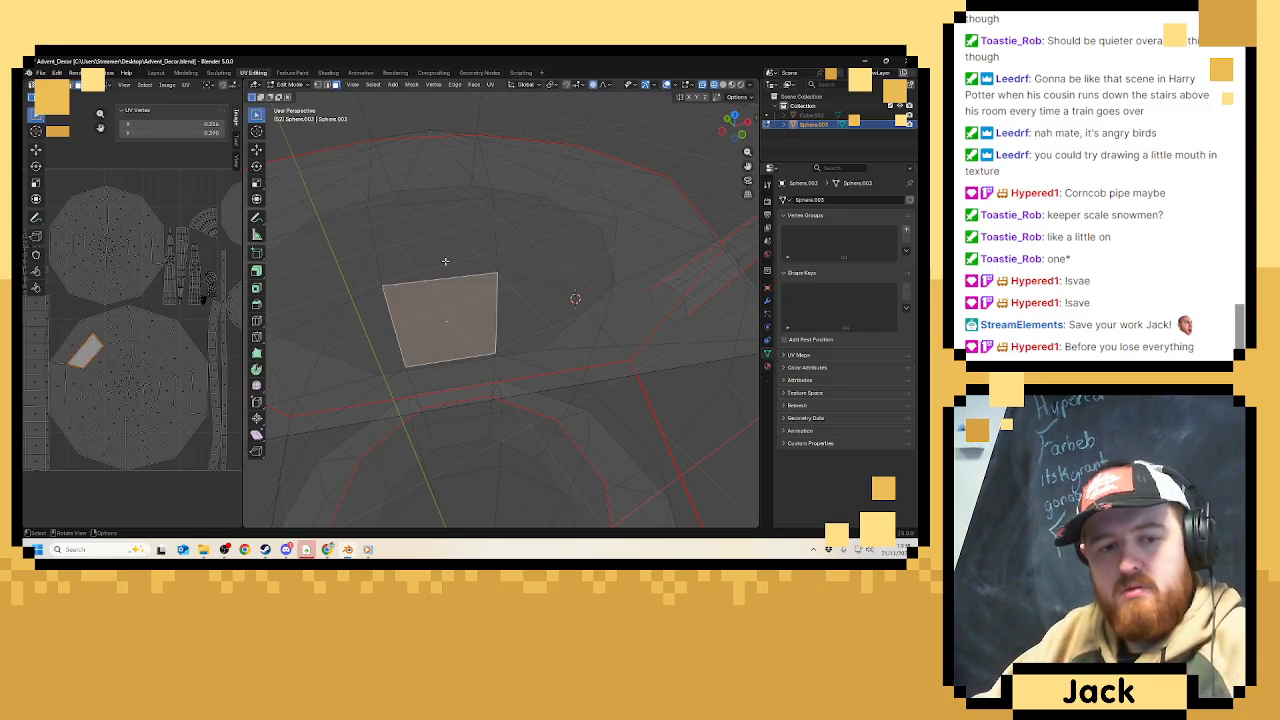
pyautogui.click(448, 260)
pyautogui.press('l')
pyautogui.press('x')
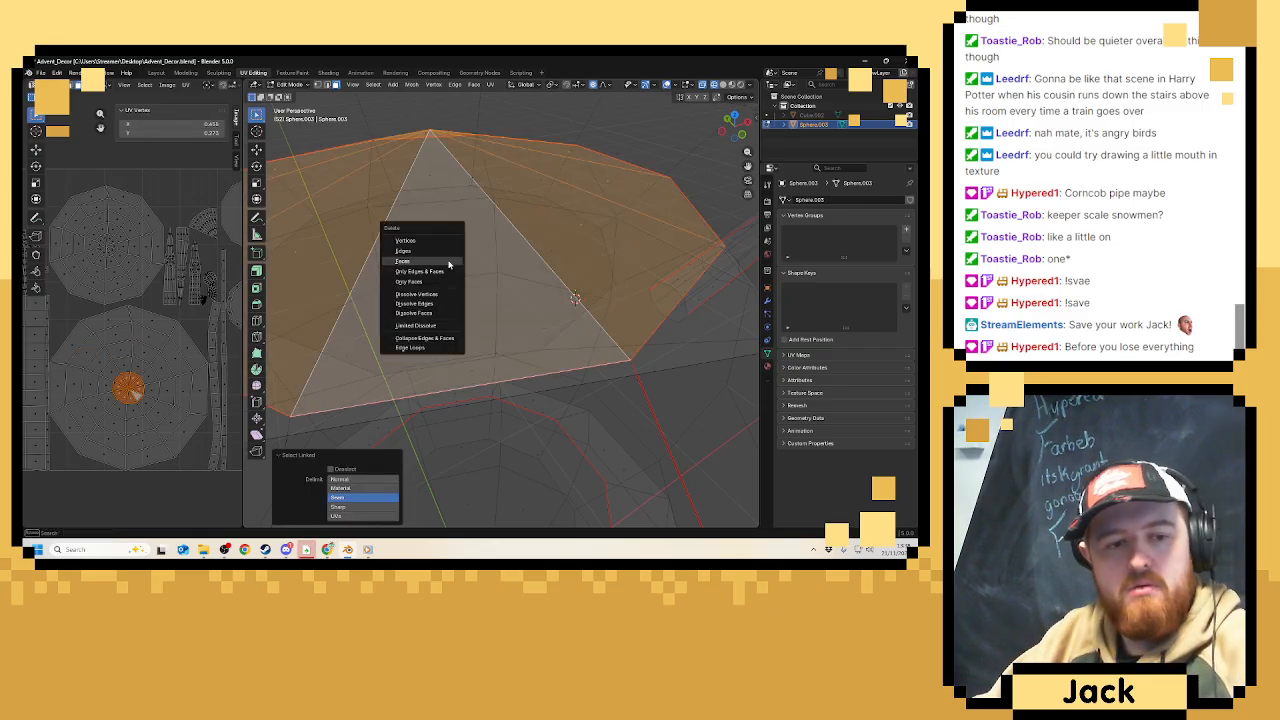
pyautogui.click(449, 263)
pyautogui.scroll(-8, 537, 280)
pyautogui.press('Tab')
pyautogui.scroll(6, 536, 231)
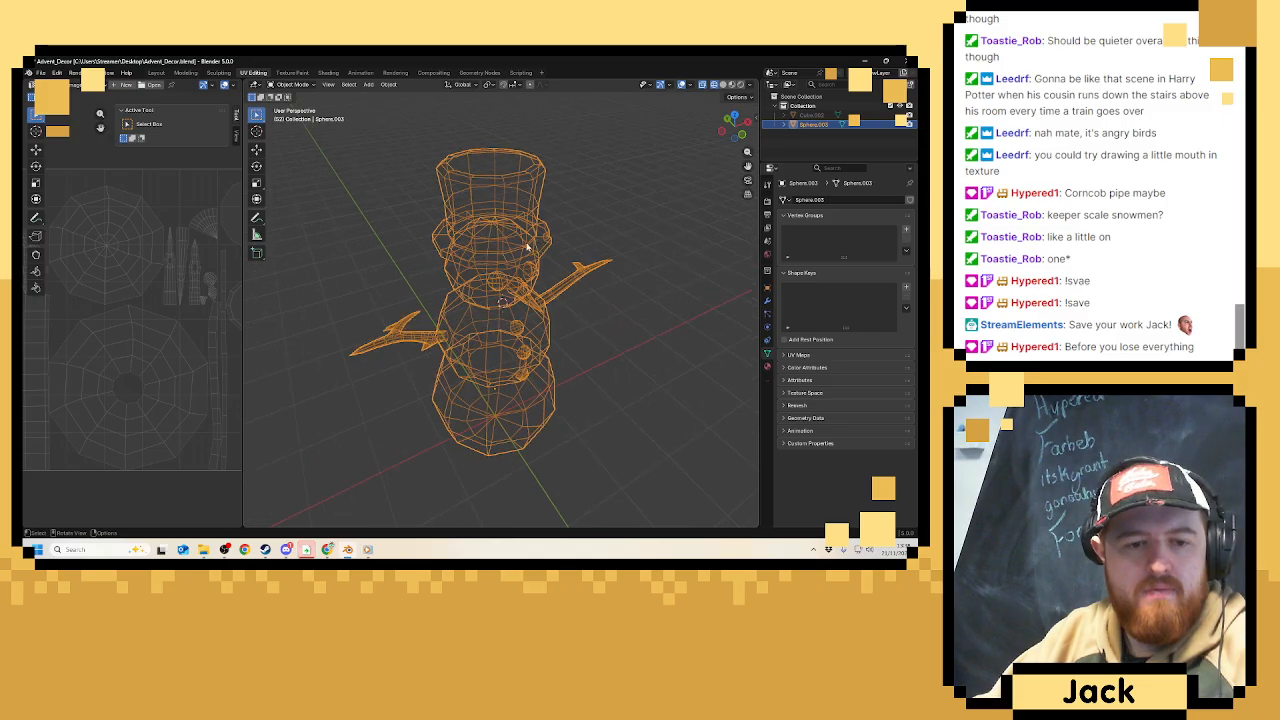
pyautogui.press('Tab')
# Return to solid display and mark a vertical edge line on the side of the head as a seam.
pyautogui.scroll(1, 498, 250)
pyautogui.moveTo(498, 250); pyautogui.dragTo(768, 76, button='middle')
pyautogui.keyDown('alt'); pyautogui.click(489, 210); pyautogui.keyUp('alt')
pyautogui.scroll(4, 510, 218)
pyautogui.scroll(-3, 531, 178)
pyautogui.click(727, 86)
pyautogui.moveTo(600, 200)
pyautogui.mouseDown(button='middle')
pyautogui.moveTo(573, 170)
pyautogui.moveTo(500, 186)
pyautogui.mouseUp(button='middle')
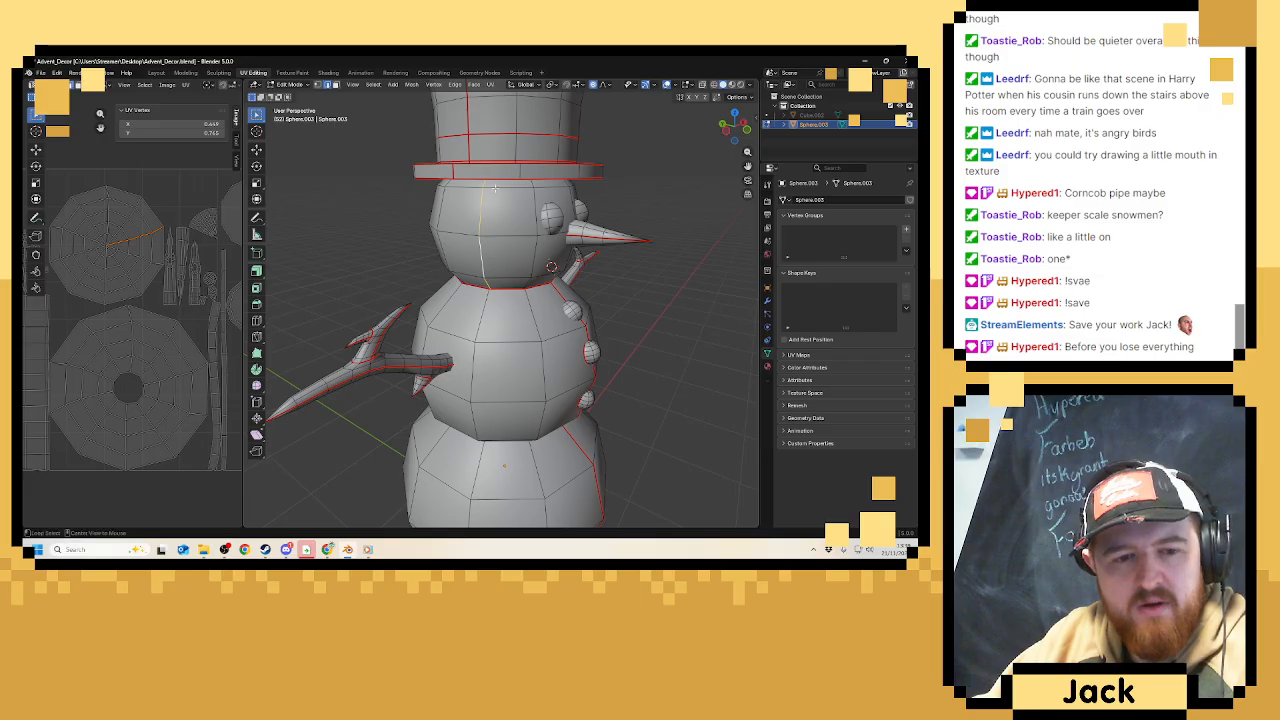
pyautogui.rightClick(492, 187)
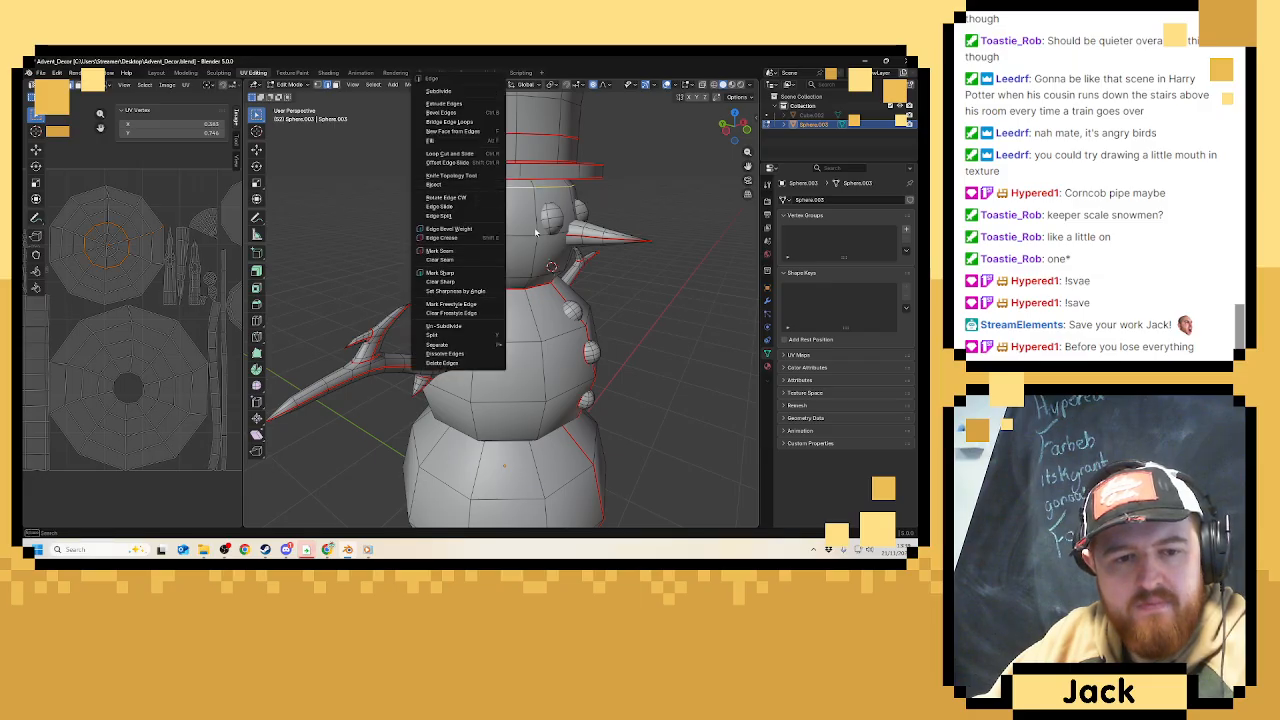
pyautogui.click(492, 215)
pyautogui.click(487, 208)
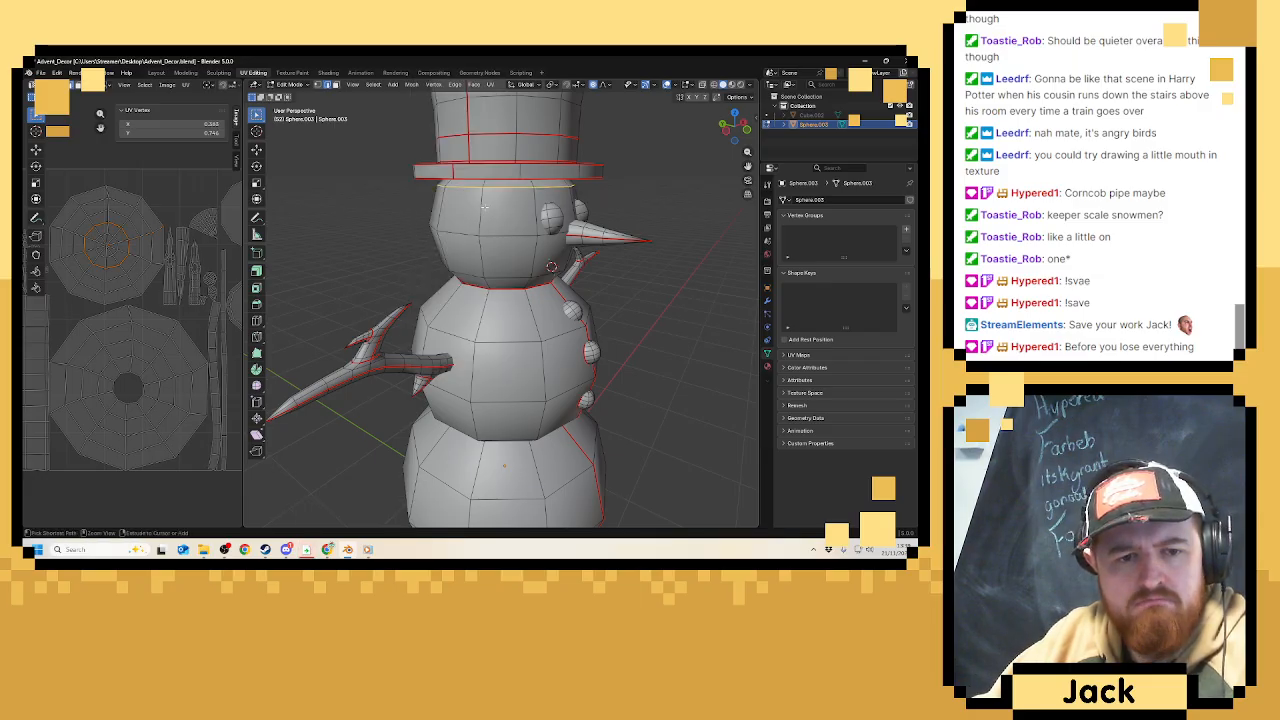
pyautogui.keyDown('alt'); pyautogui.click(485, 206); pyautogui.keyUp('alt')
pyautogui.hotkey('ctrl', 'e')
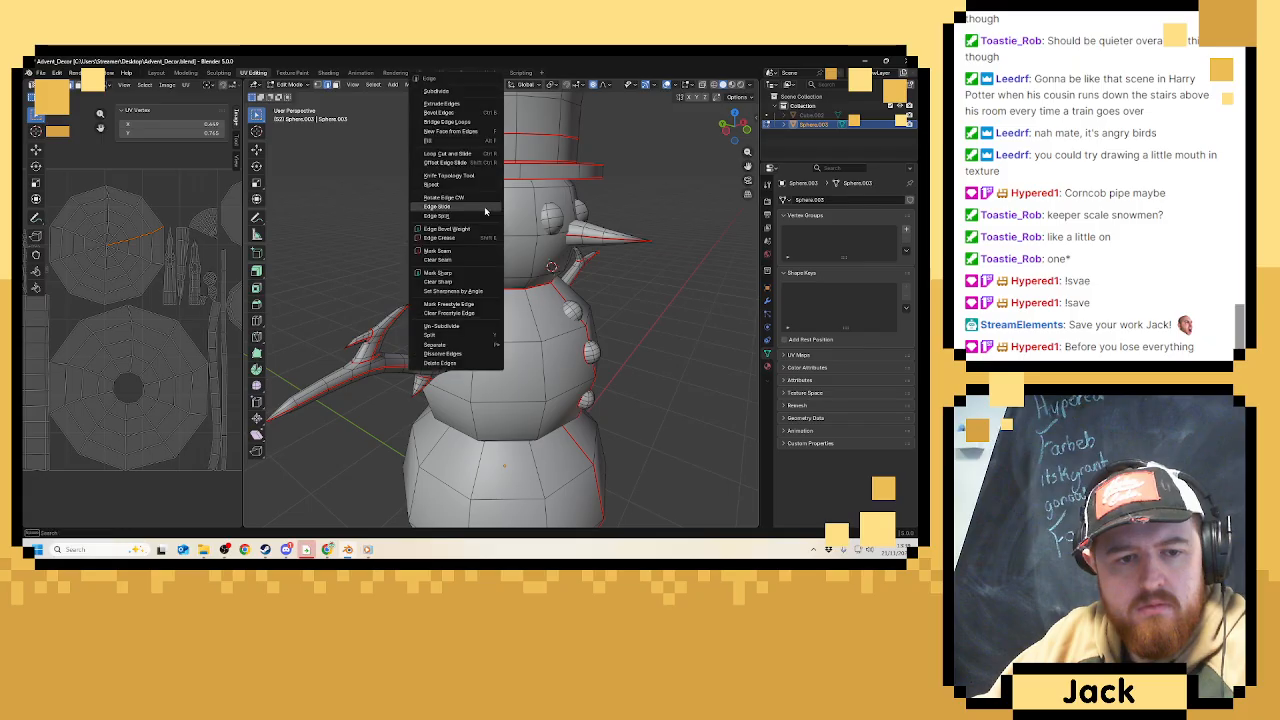
pyautogui.click(459, 257)
# Mark the edge ring around the upper part of the head, just below the hat brim, as a seam.
pyautogui.moveTo(459, 257); pyautogui.dragTo(506, 220, button='middle')
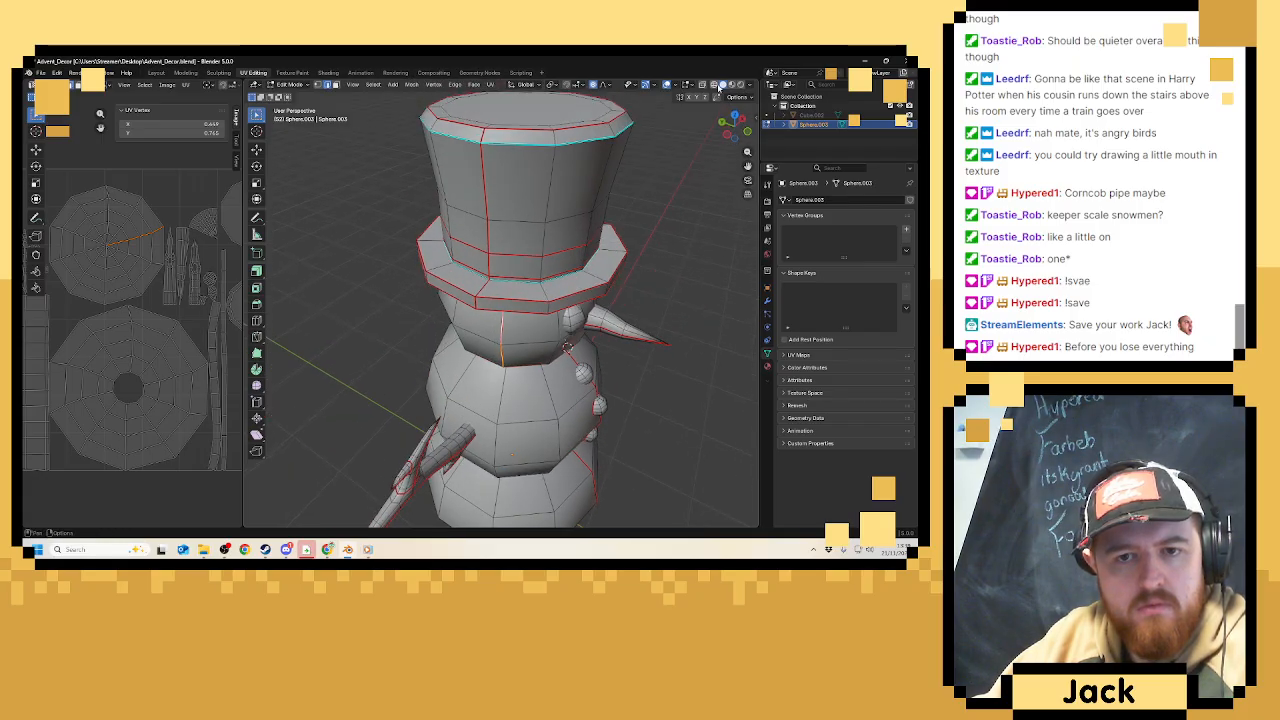
pyautogui.click(718, 86)
pyautogui.scroll(10, 490, 195)
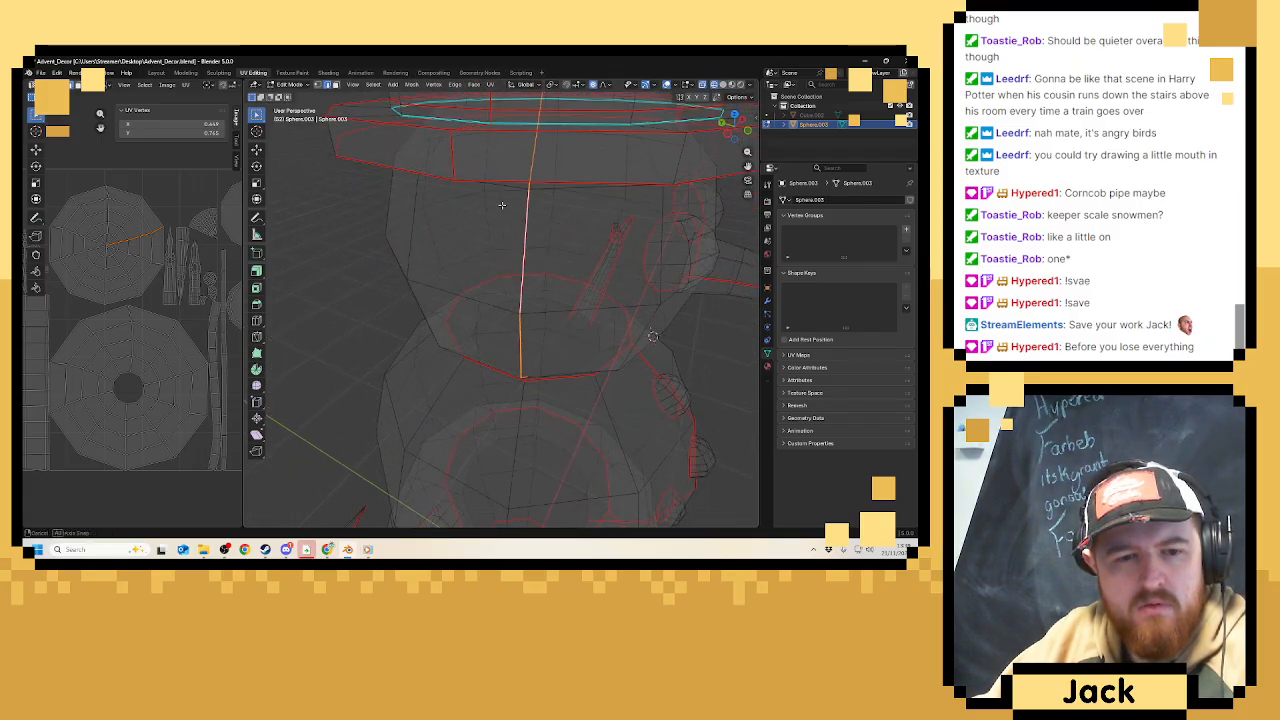
pyautogui.moveTo(502, 205); pyautogui.dragTo(516, 184, button='middle')
pyautogui.click(720, 87)
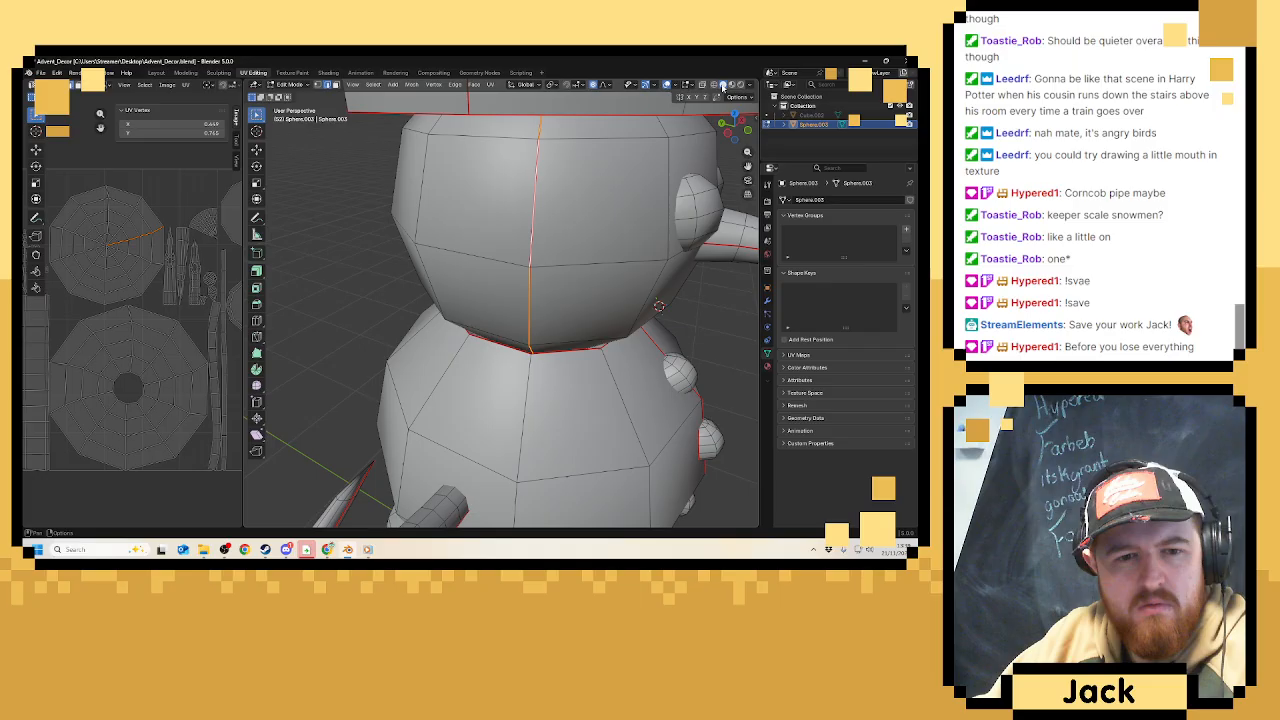
pyautogui.keyDown('alt'); pyautogui.click(598, 130); pyautogui.keyUp('alt')
pyautogui.hotkey('ctrl', 'e')
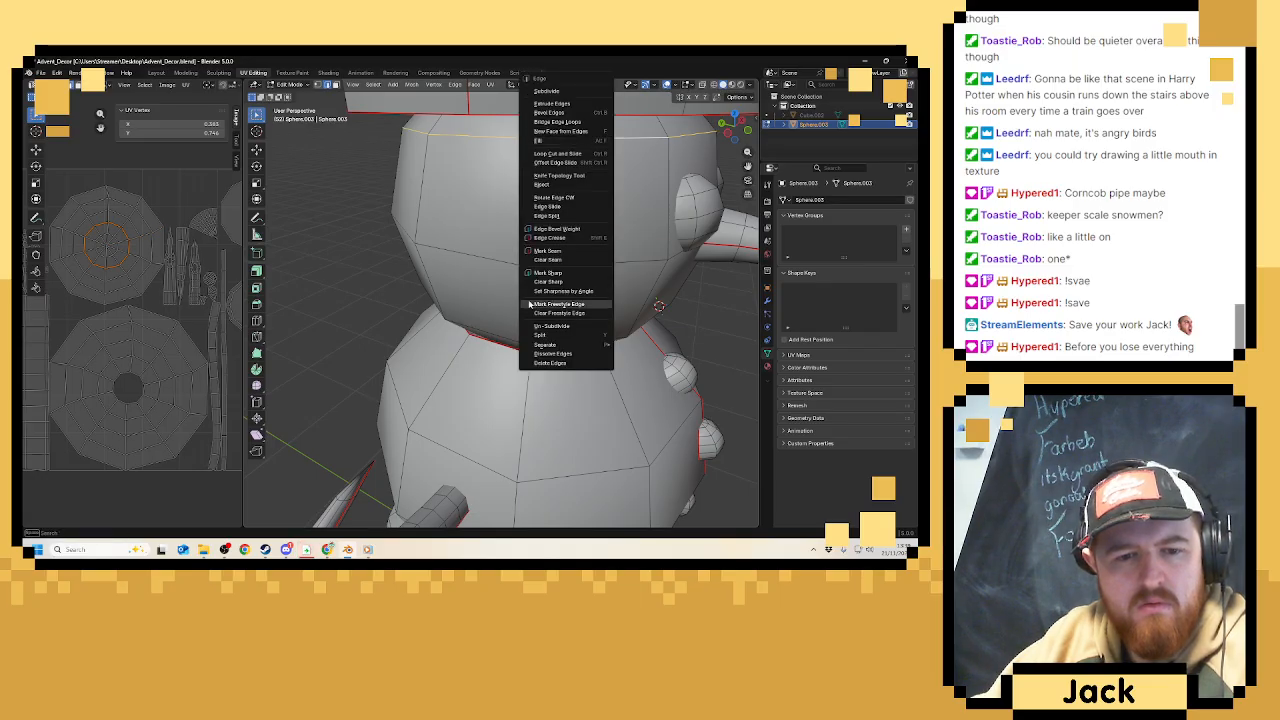
pyautogui.click(547, 251)
# Select the head's upper cap as linked faces delimited by seam and delete the faces.
pyautogui.click(337, 86)
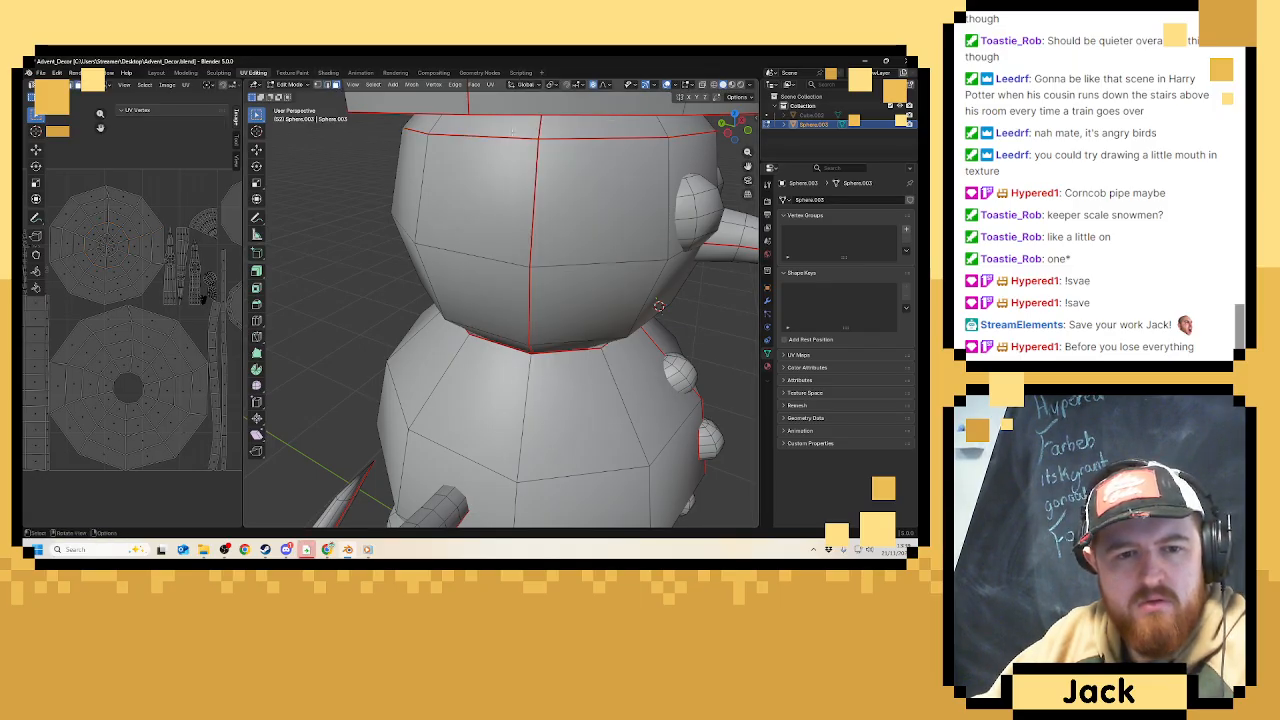
pyautogui.click(485, 128)
pyautogui.hotkey('ctrl', 'l')
pyautogui.press('x')
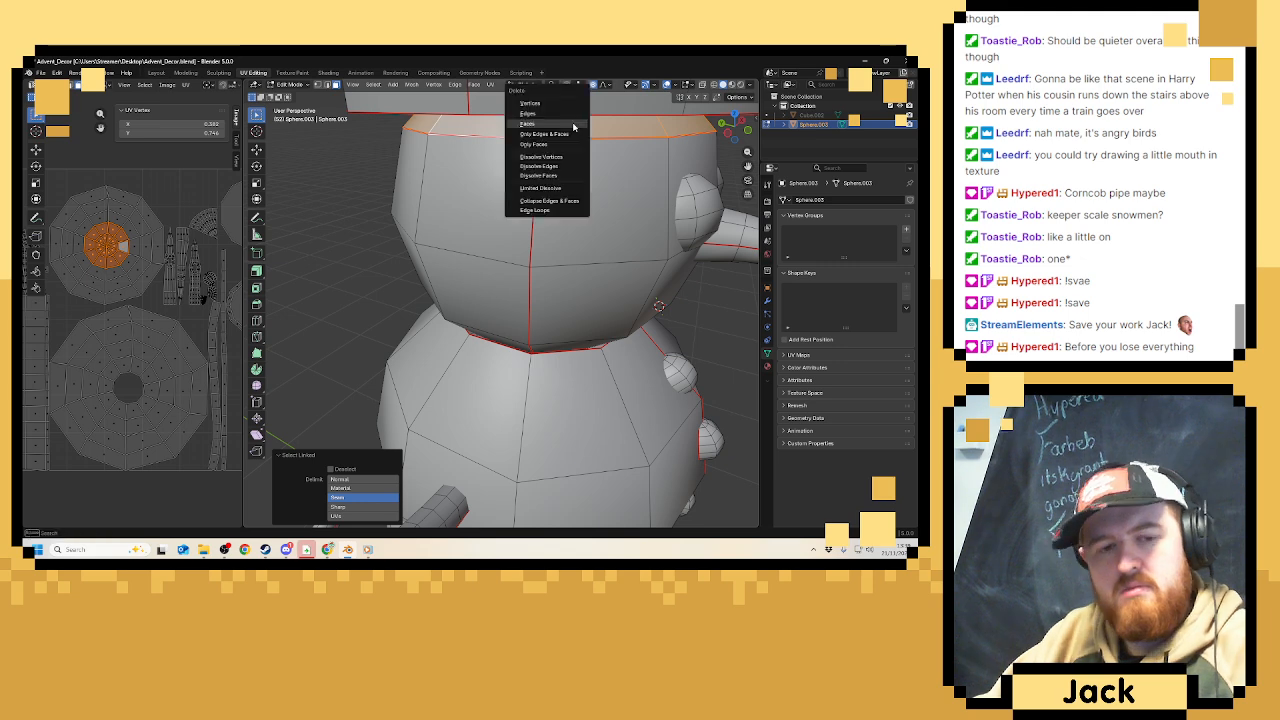
pyautogui.click(572, 126)
pyautogui.scroll(-5, 575, 122)
pyautogui.press('Tab')
pyautogui.press('Tab')
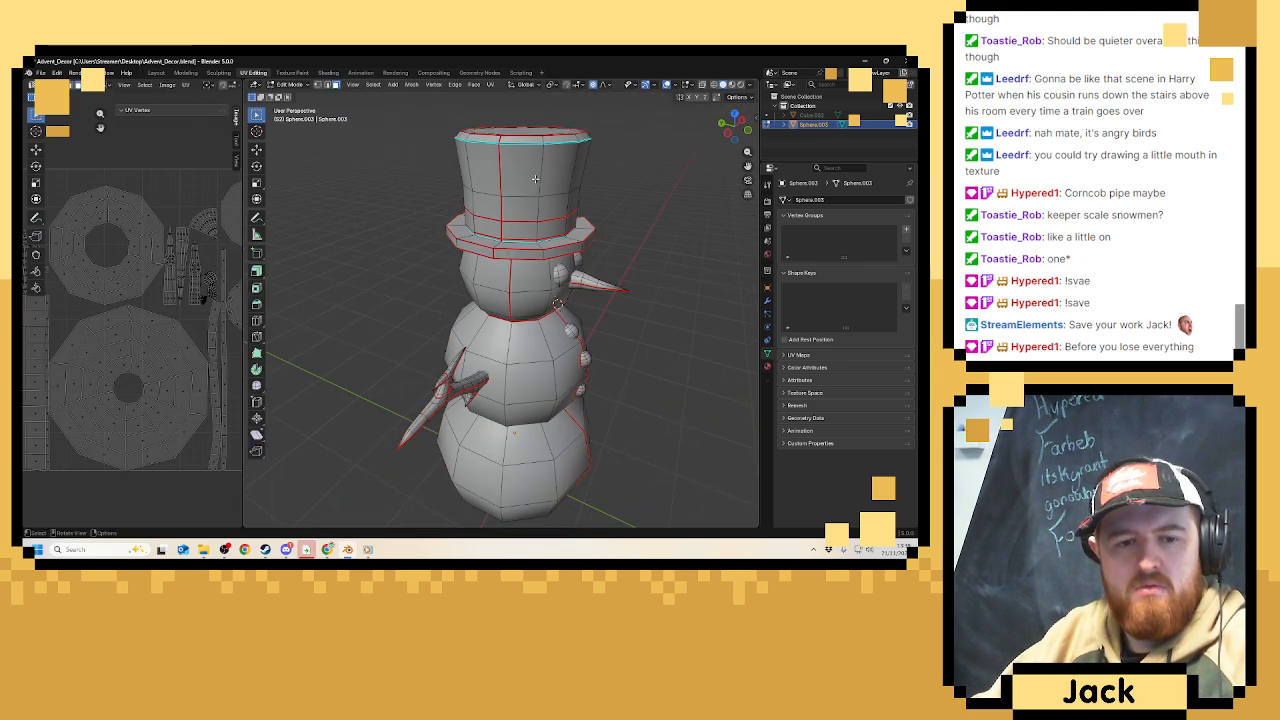
# Switch to wireframe display in front view and select all faces of the hat, including the brim.
pyautogui.moveTo(537, 177); pyautogui.dragTo(590, 170, button='middle')
pyautogui.click(704, 85)
pyautogui.click(714, 85)
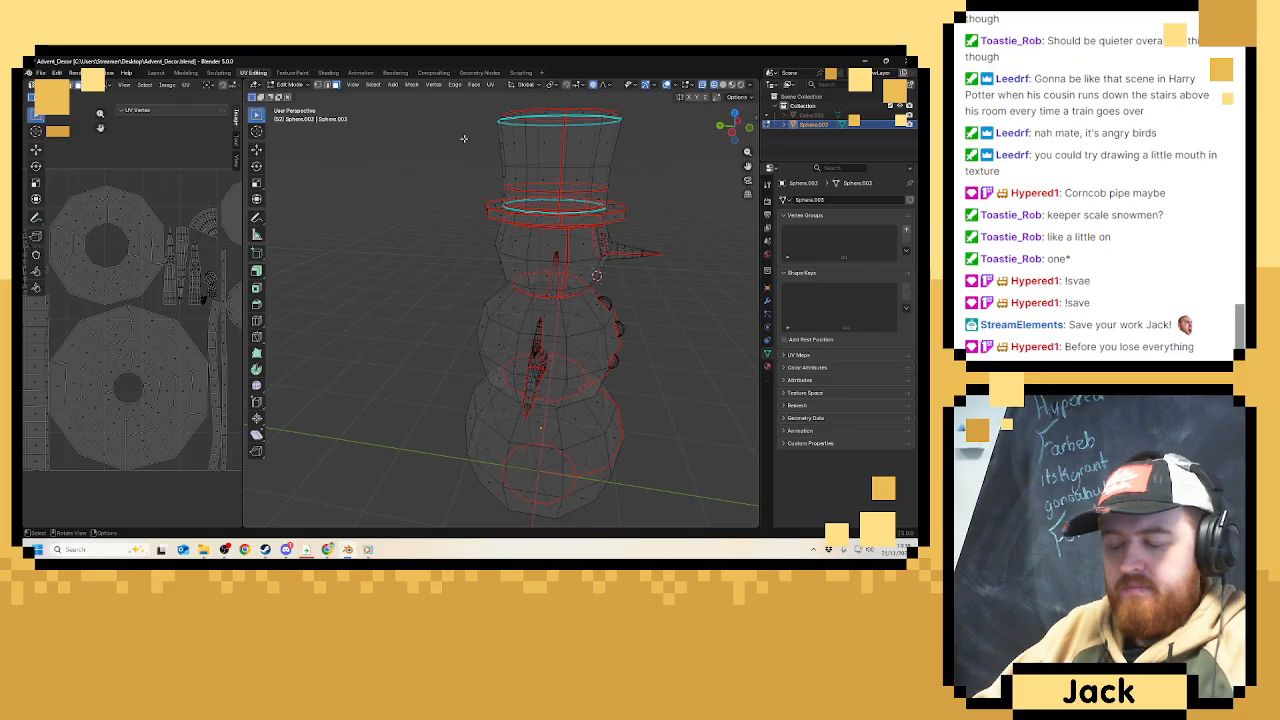
pyautogui.press('KP_1')
pyautogui.scroll(3, 573, 155)
pyautogui.keyDown('shift'); pyautogui.moveTo(528, 154); pyautogui.dragTo(621, 257, button='middle'); pyautogui.keyUp('shift')
pyautogui.keyDown('shift'); pyautogui.moveTo(403, 123); pyautogui.dragTo(417, 159, button='middle'); pyautogui.keyUp('shift')
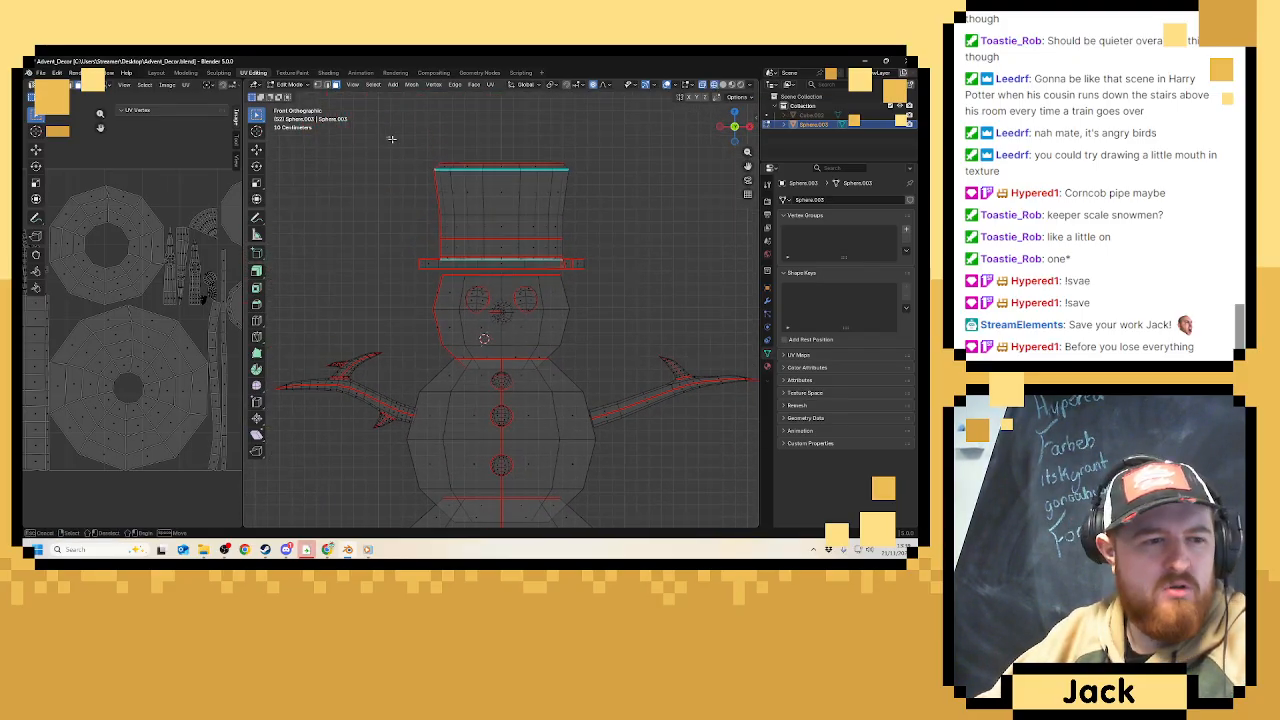
pyautogui.moveTo(391, 139); pyautogui.dragTo(634, 271)
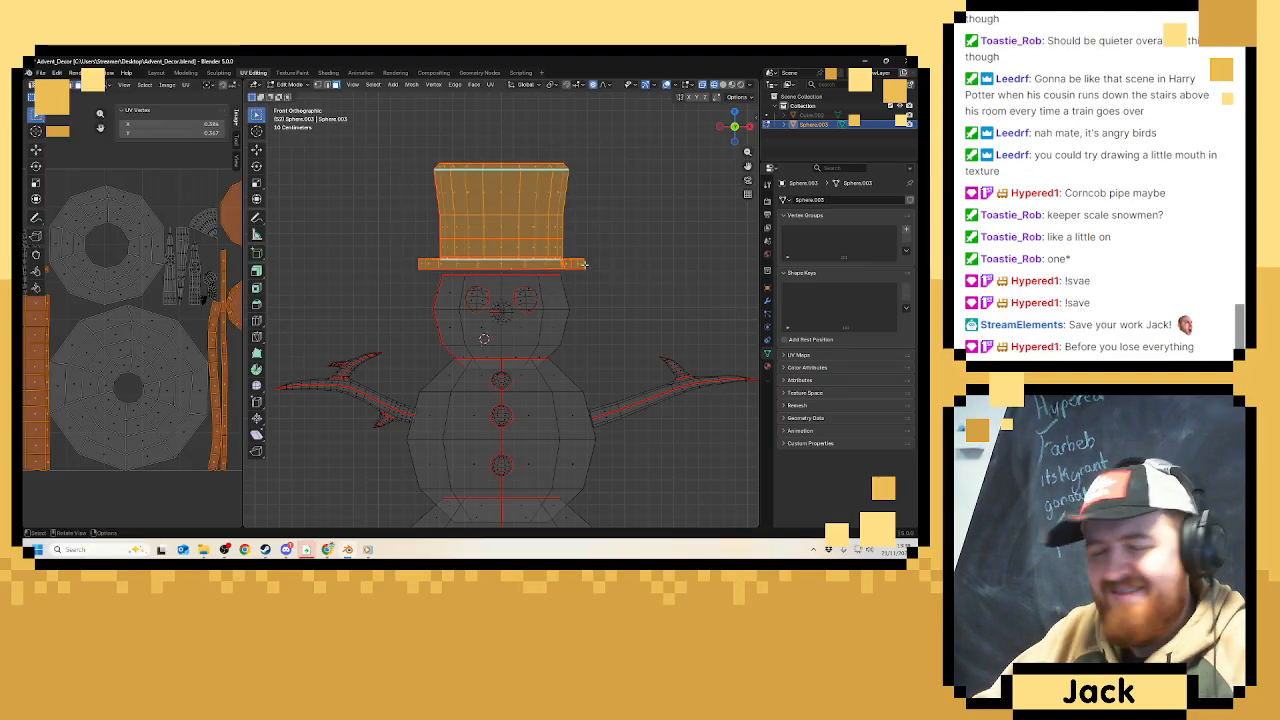
# Turn off proportional editing and lower the selected hat slightly towards the head.
pyautogui.scroll(2, 415, 225)
pyautogui.click(258, 150)
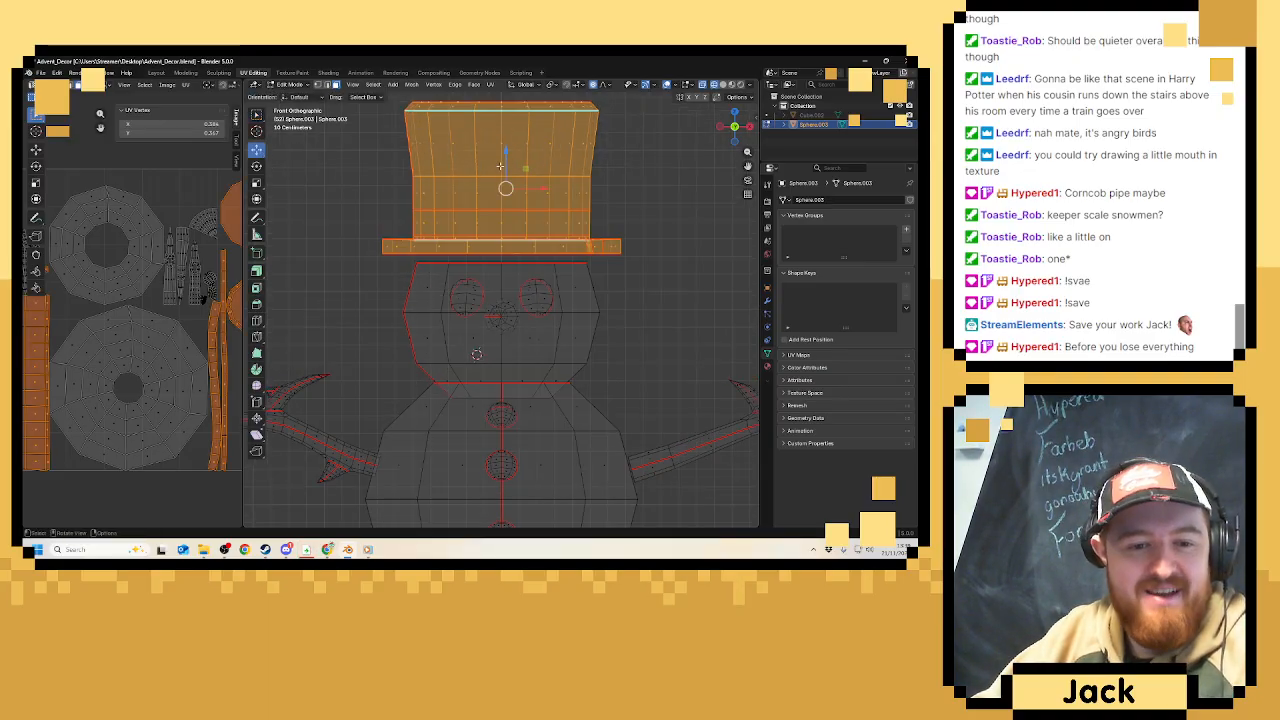
pyautogui.moveTo(507, 154); pyautogui.dragTo(507, 161)
pyautogui.hotkey('ctrl', 'z')
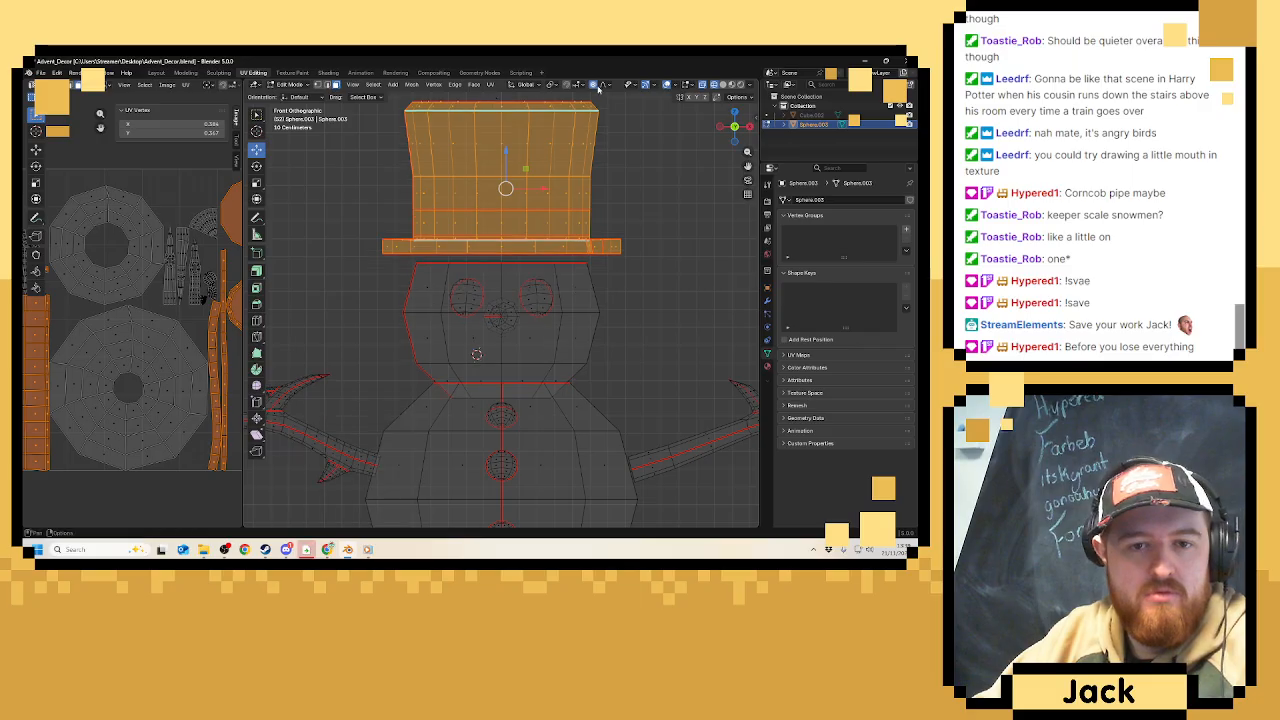
pyautogui.click(585, 85)
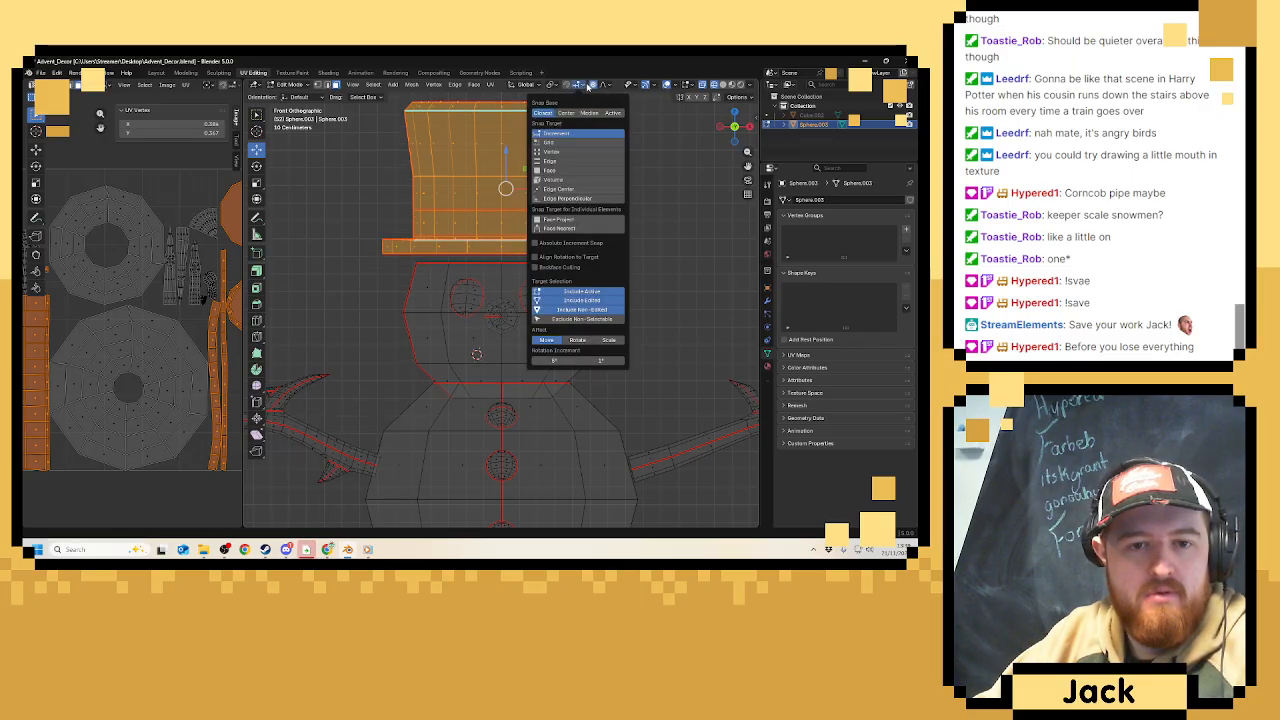
pyautogui.click(590, 86)
pyautogui.moveTo(507, 152); pyautogui.dragTo(507, 162)
# Return to Object Mode with solid shading and turn off X-Ray display.
pyautogui.press('Tab')
pyautogui.scroll(-4, 543, 215)
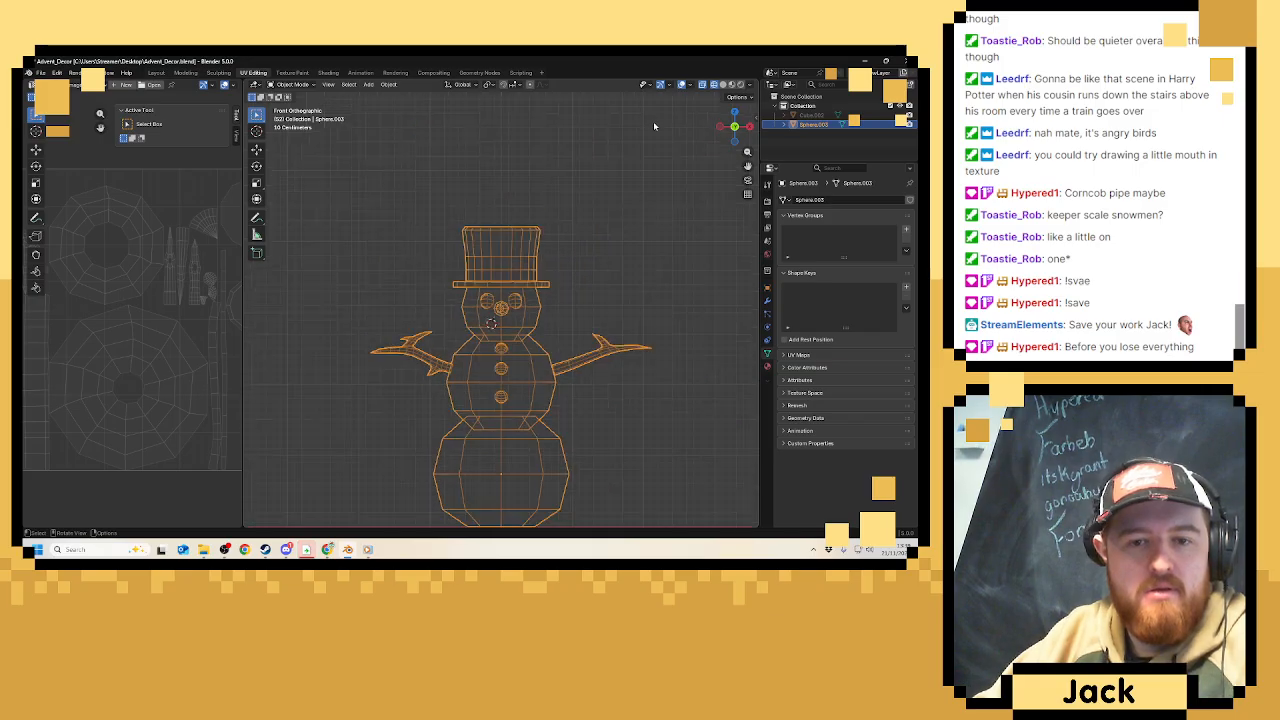
pyautogui.click(718, 86)
pyautogui.scroll(-3, 594, 160)
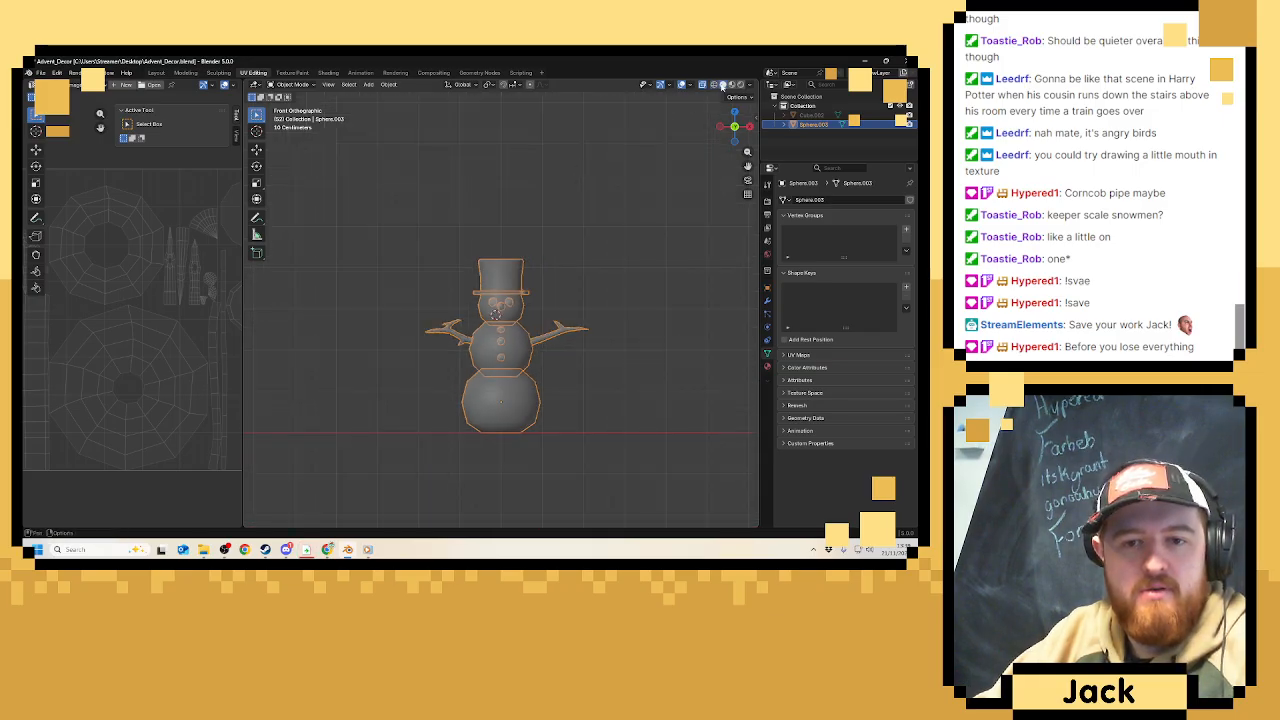
pyautogui.moveTo(610, 170); pyautogui.dragTo(534, 211, button='middle')
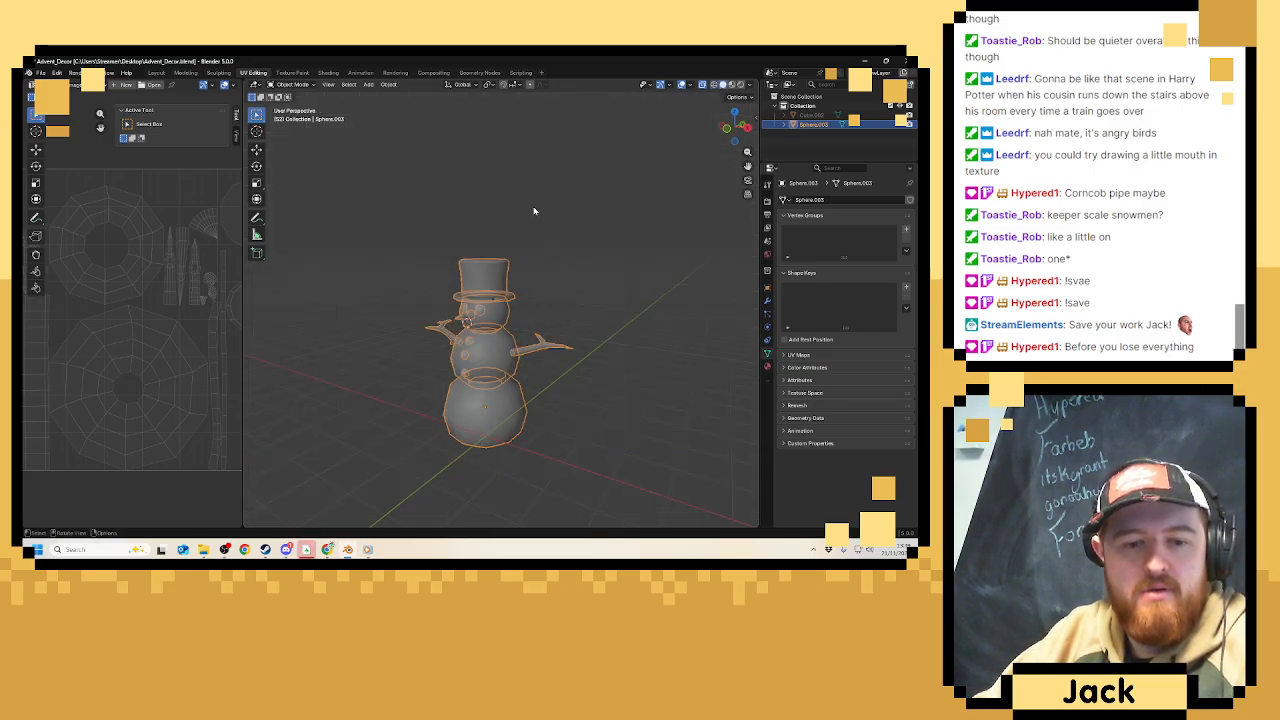
pyautogui.click(751, 86)
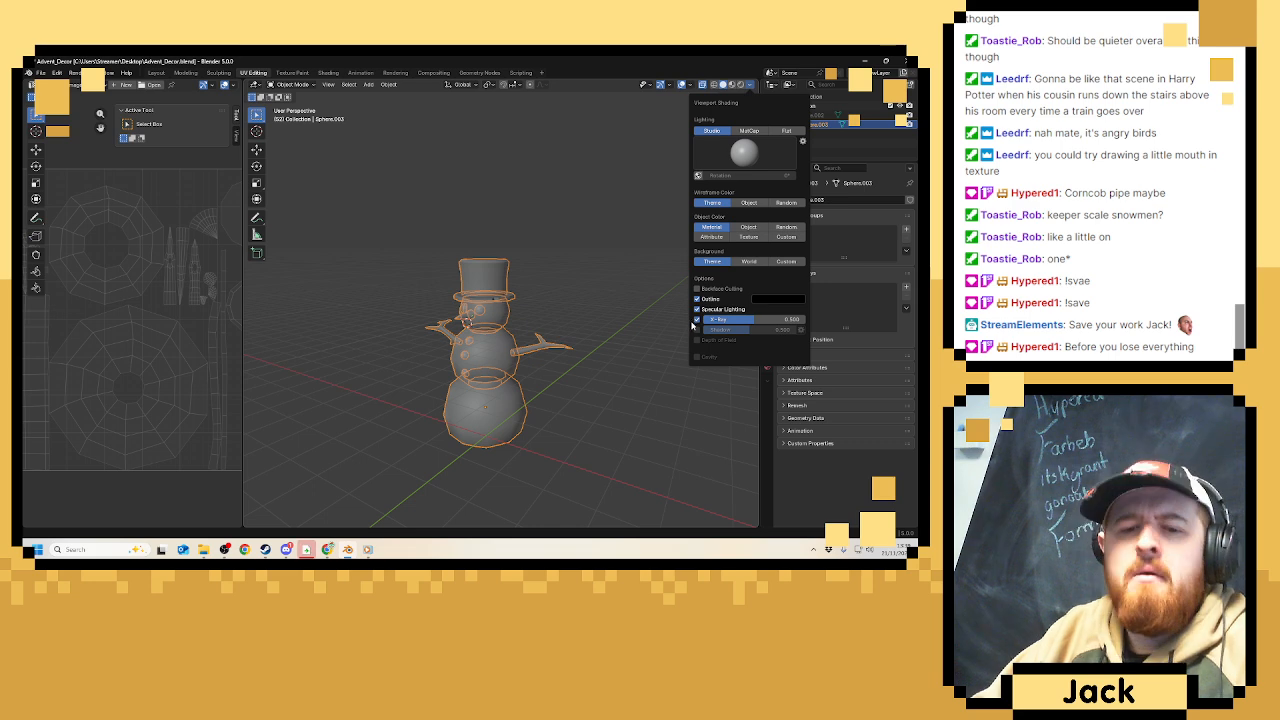
pyautogui.click(697, 319)
# Select the snowman's entire mesh in Edit Mode and unwrap its UVs with Minimum Stretch.
pyautogui.moveTo(537, 307)
pyautogui.mouseDown(button='middle')
pyautogui.moveTo(601, 292)
pyautogui.moveTo(553, 274)
pyautogui.moveTo(559, 293)
pyautogui.moveTo(516, 294)
pyautogui.mouseUp(button='middle')
pyautogui.scroll(1, 598, 286)
pyautogui.scroll(2, 553, 274)
pyautogui.click(585, 286)
pyautogui.click(494, 325)
pyautogui.press('Tab')
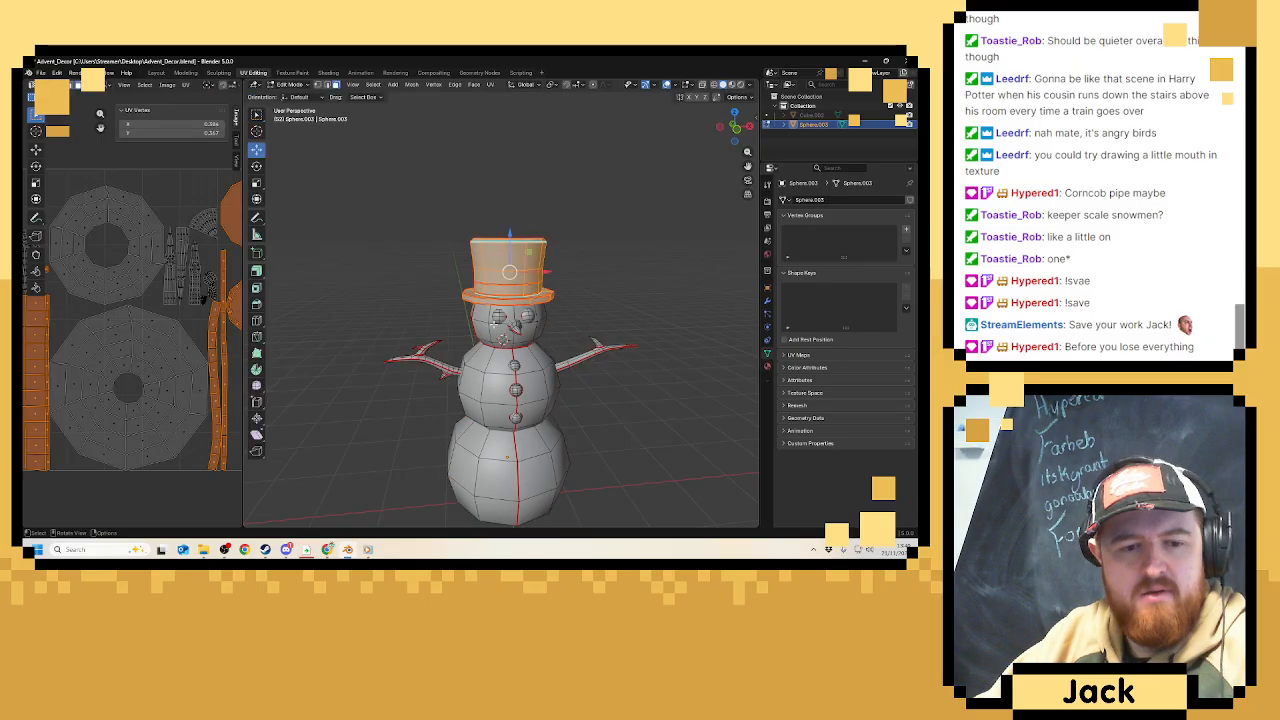
pyautogui.press('a')
pyautogui.press('u')
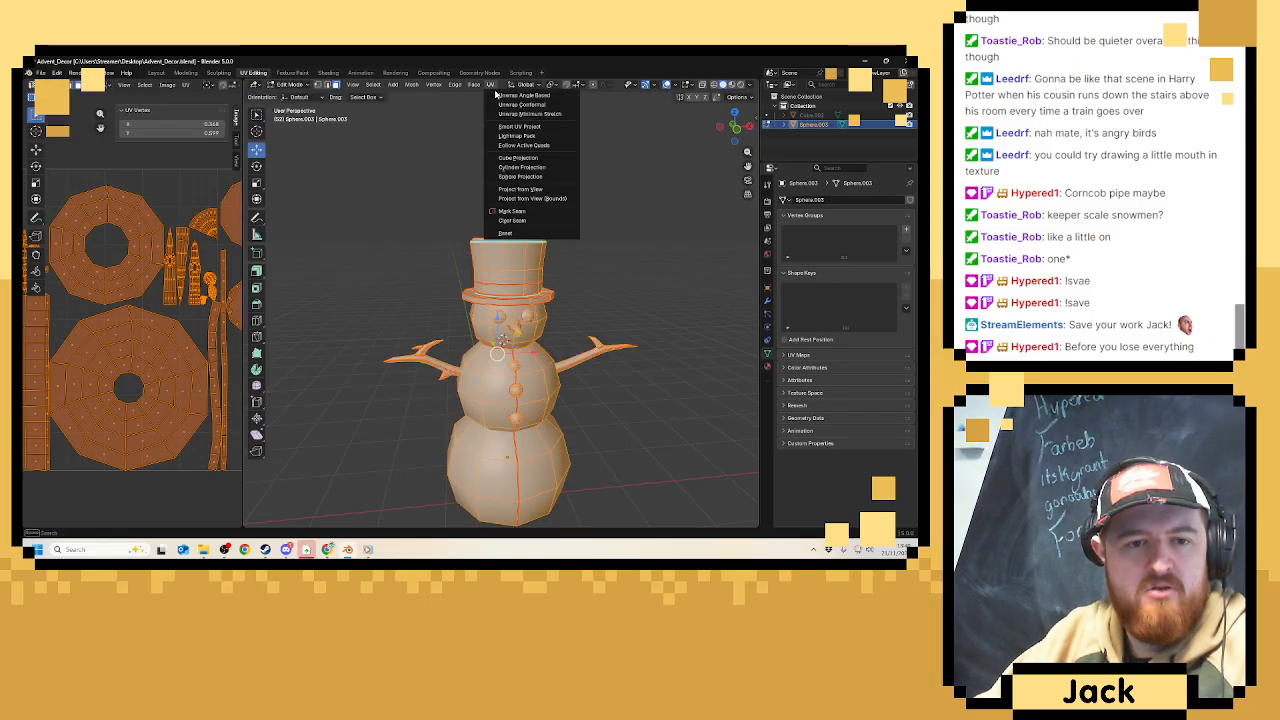
pyautogui.click(506, 111)
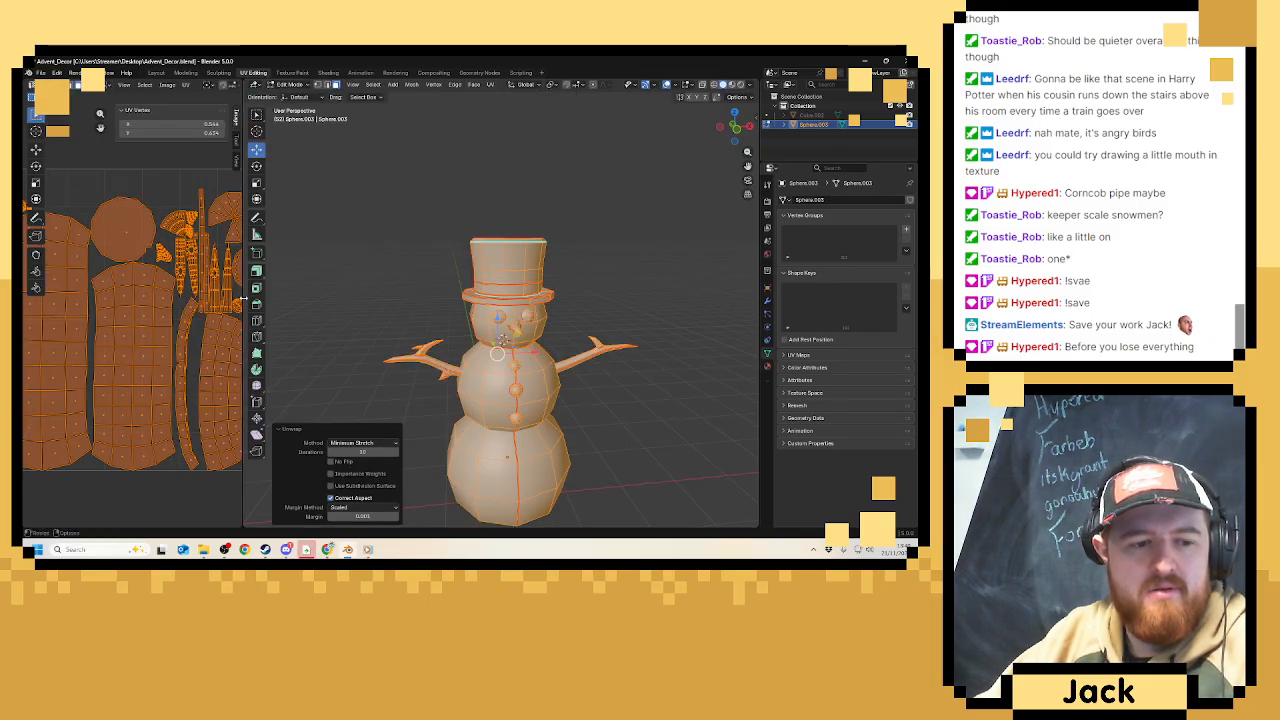
# Widen the UV editor and increase the number of iterations for the Minimum Stretch unwrap.
pyautogui.moveTo(243, 297); pyautogui.dragTo(401, 297)
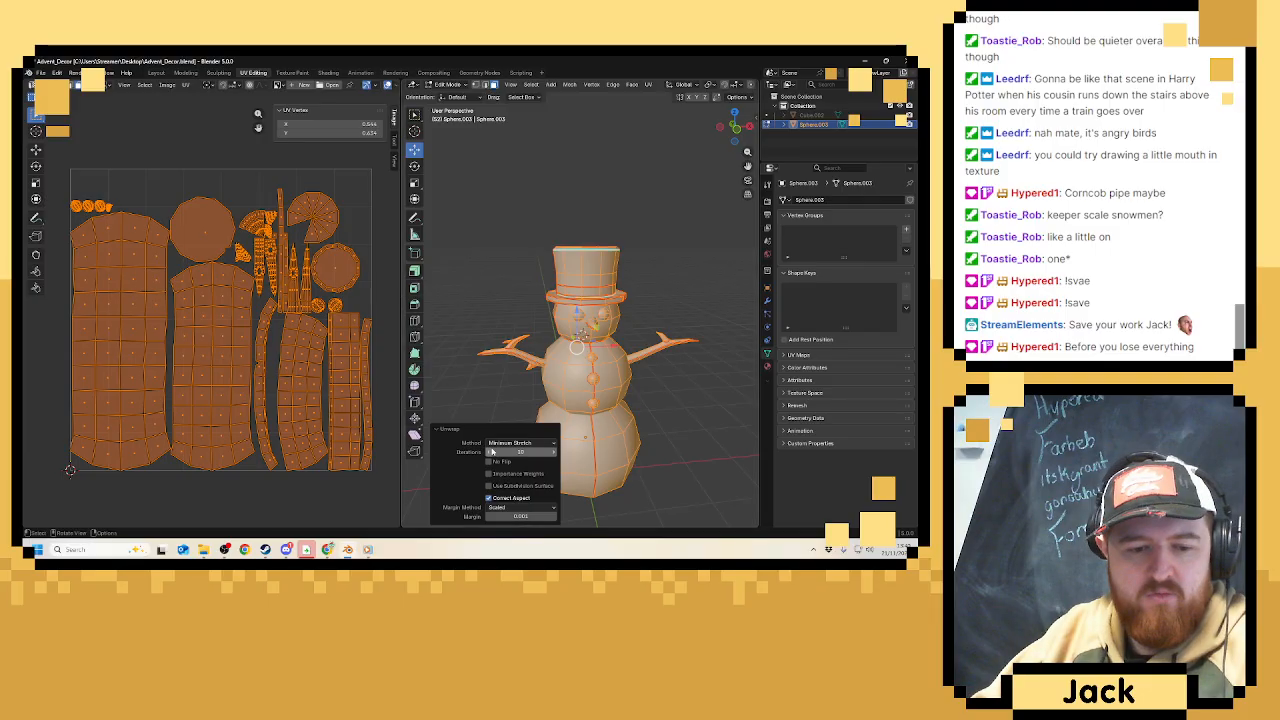
pyautogui.click(491, 452)
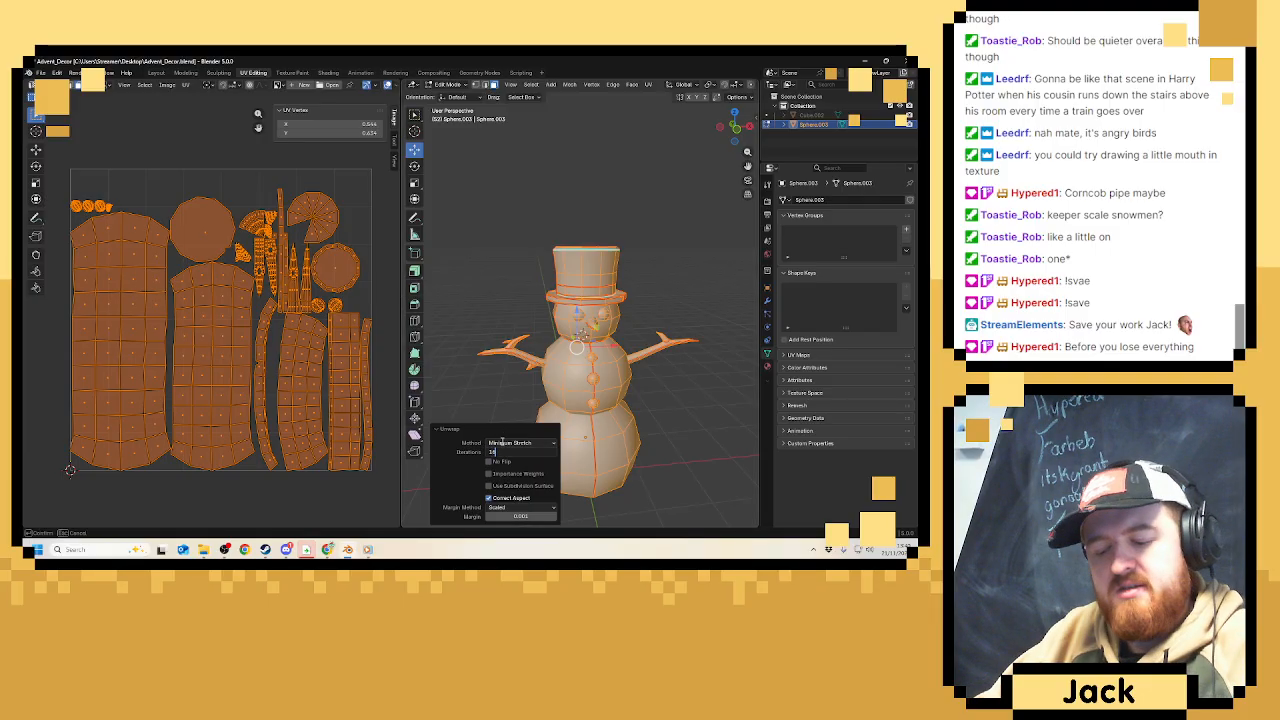
pyautogui.press('Return')
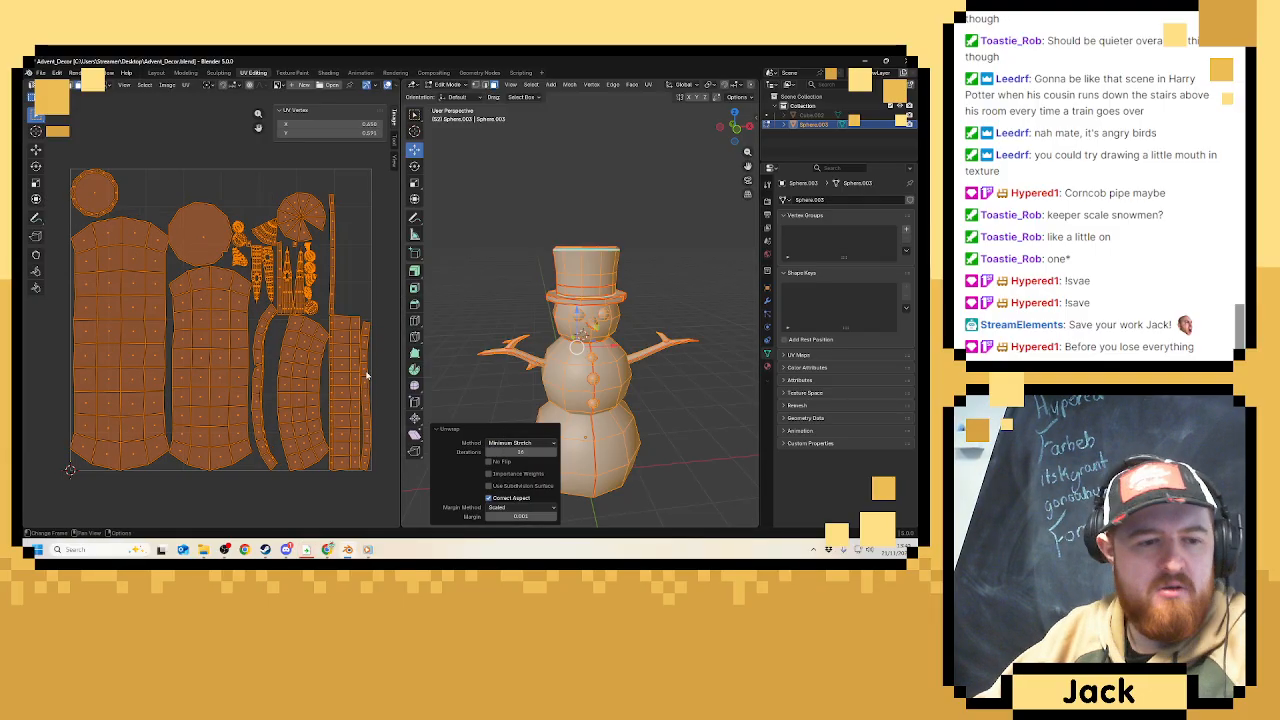
# Examine the new UV islands up close, checking their shapes and the spacing between them.
pyautogui.scroll(3, 355, 360)
pyautogui.scroll(-3, 290, 345)
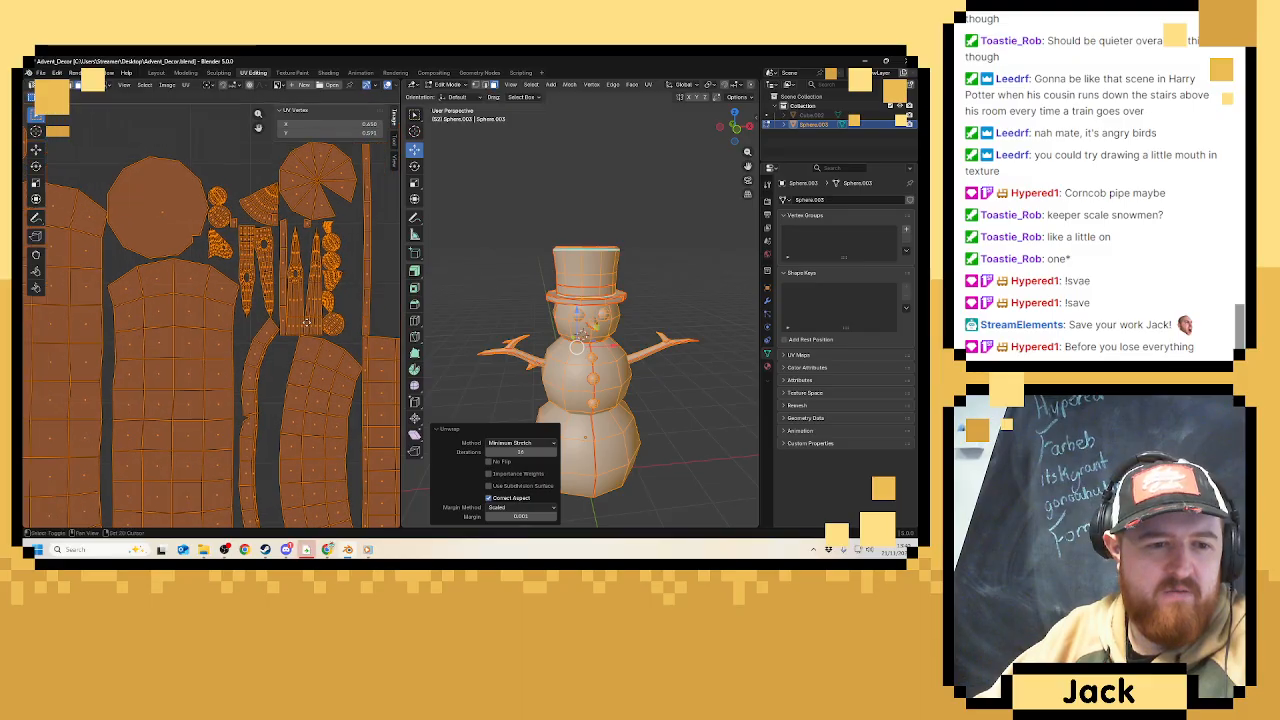
pyautogui.scroll(5, 307, 345)
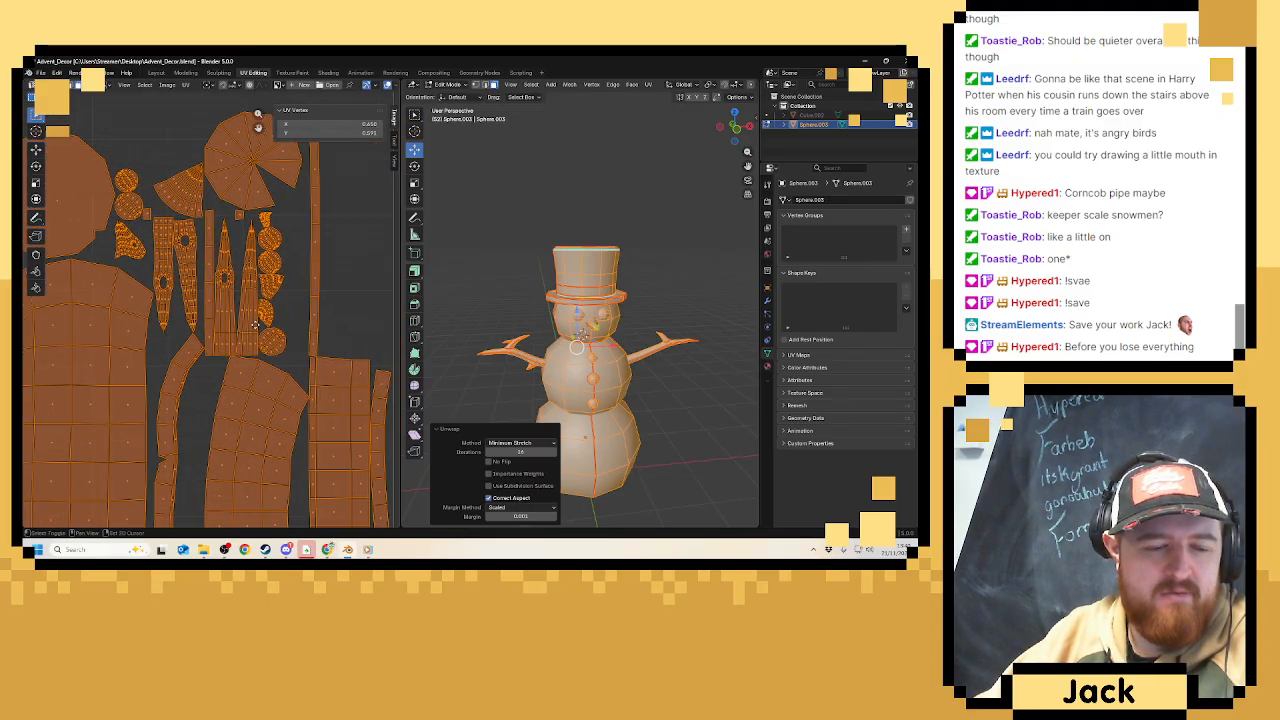
pyautogui.scroll(3, 183, 278)
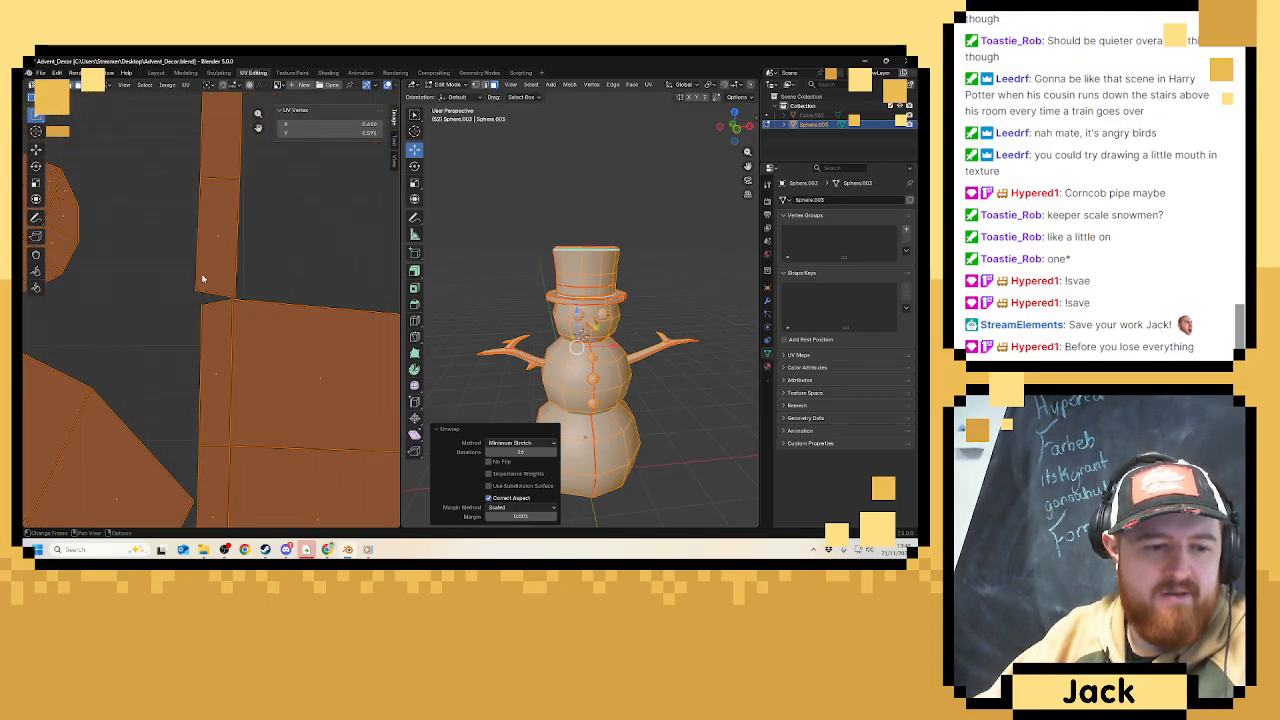
pyautogui.scroll(-8, 200, 272)
pyautogui.scroll(2, 213, 265)
pyautogui.scroll(-2, 272, 268)
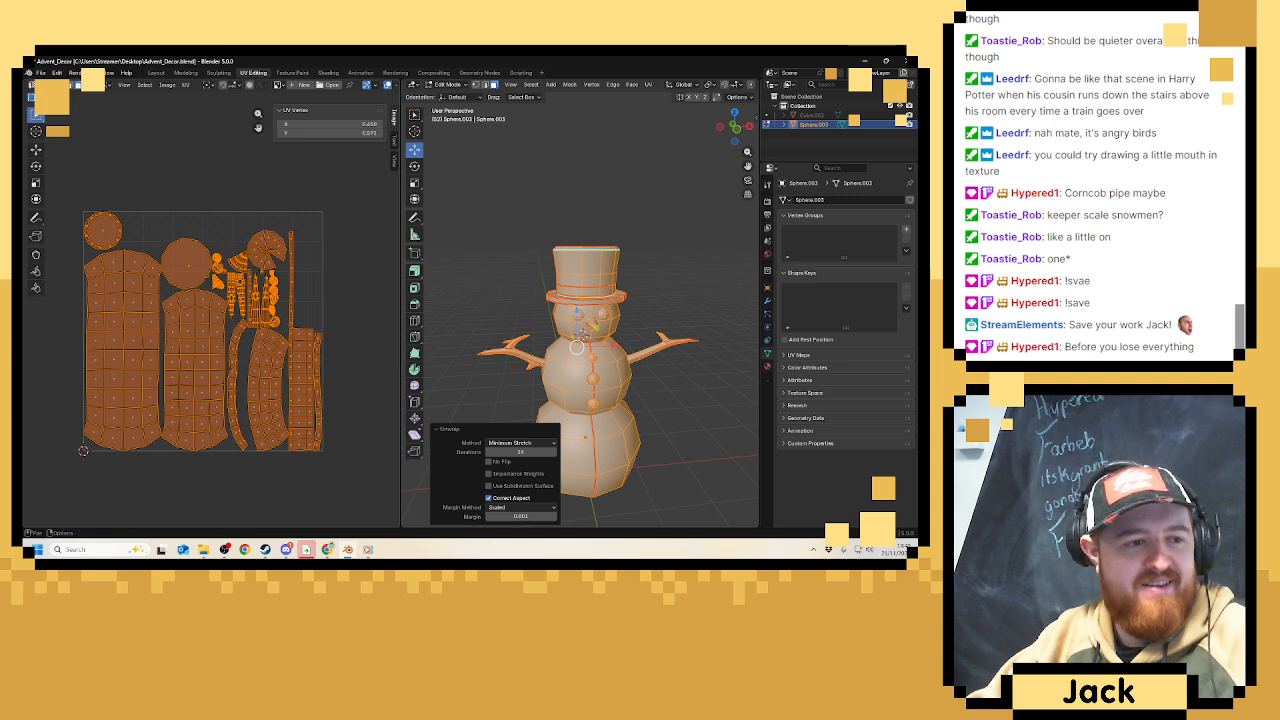
# Save the Advent_Decor file.
pyautogui.click(41, 73)
pyautogui.click(55, 133)
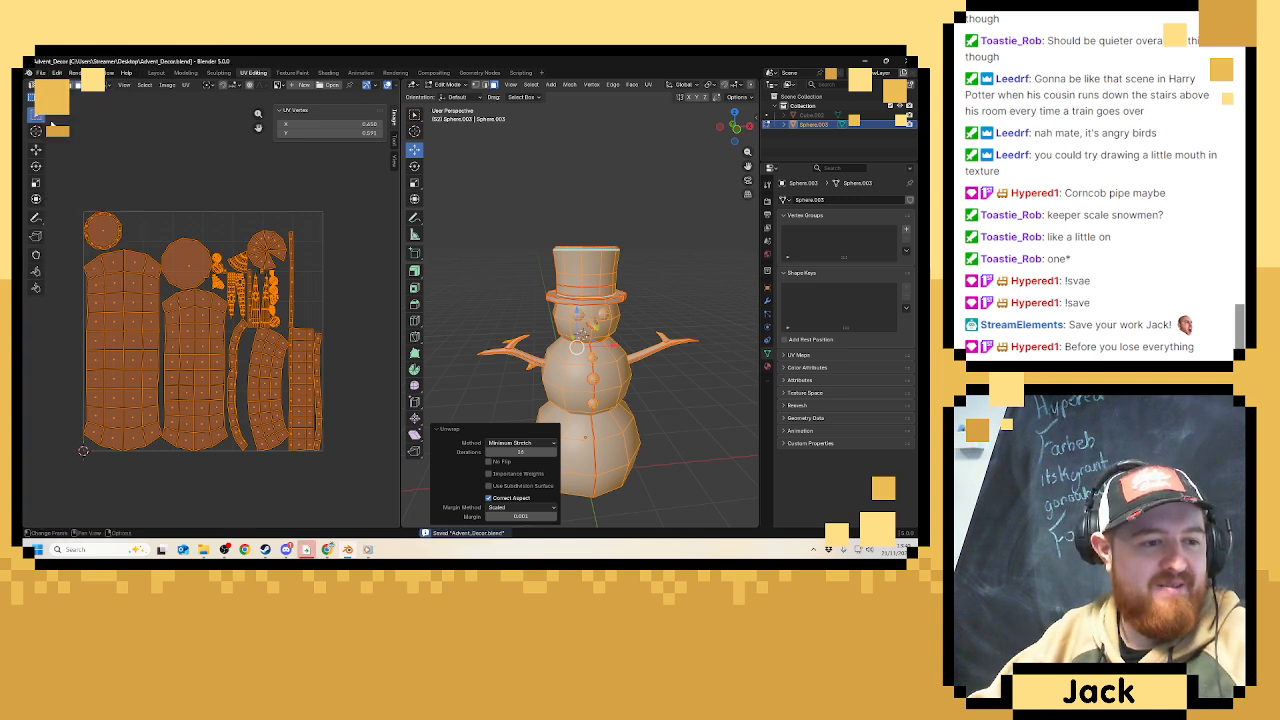
pyautogui.click(42, 73)
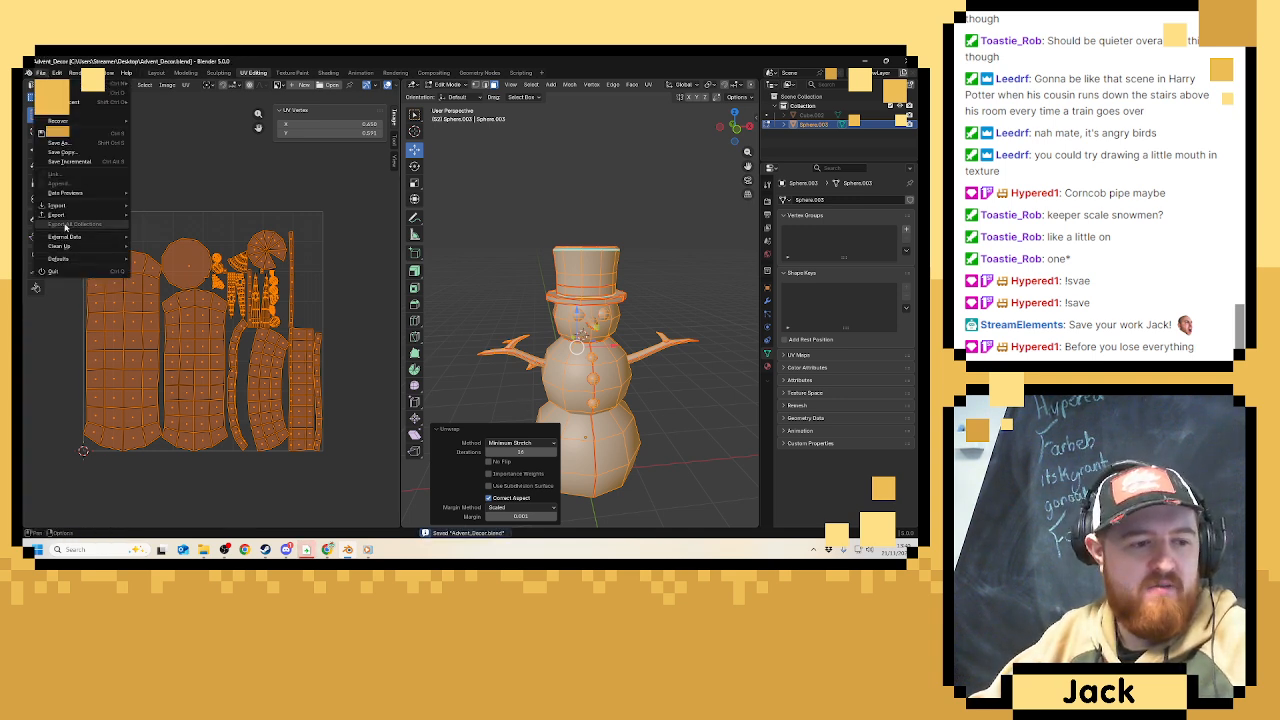
pyautogui.moveTo(100, 214)
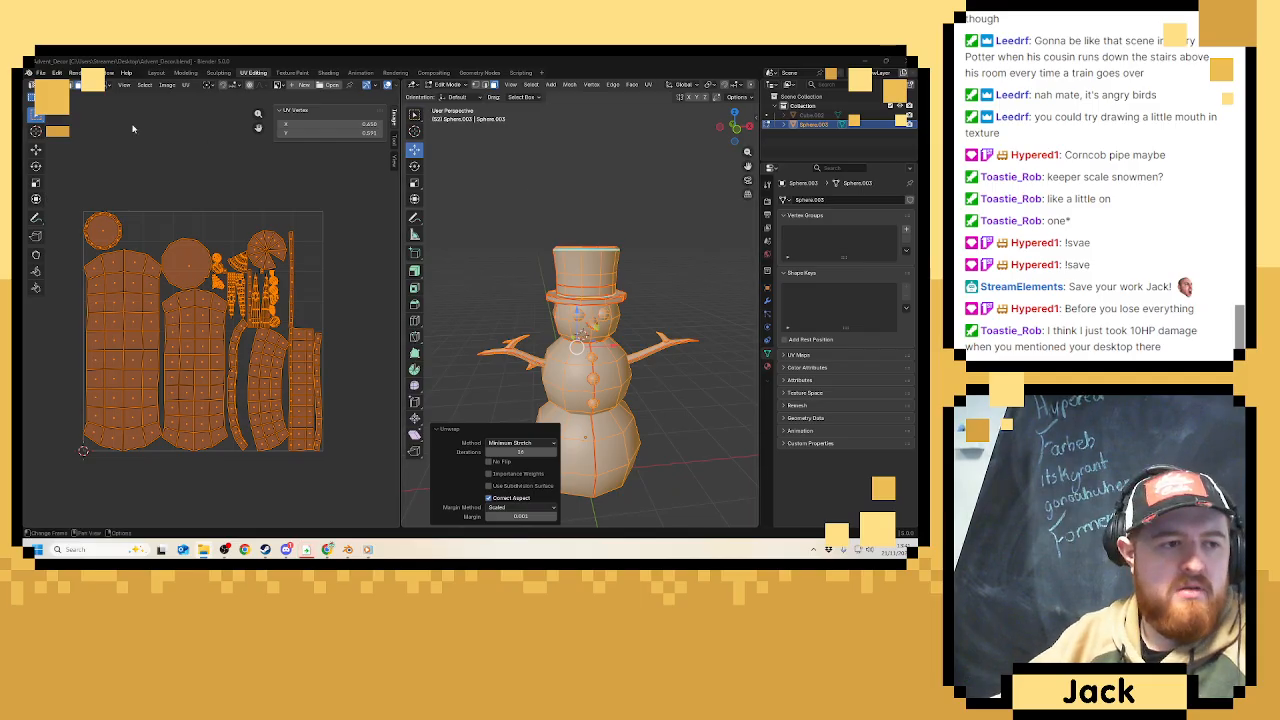
pyautogui.click(40, 73)
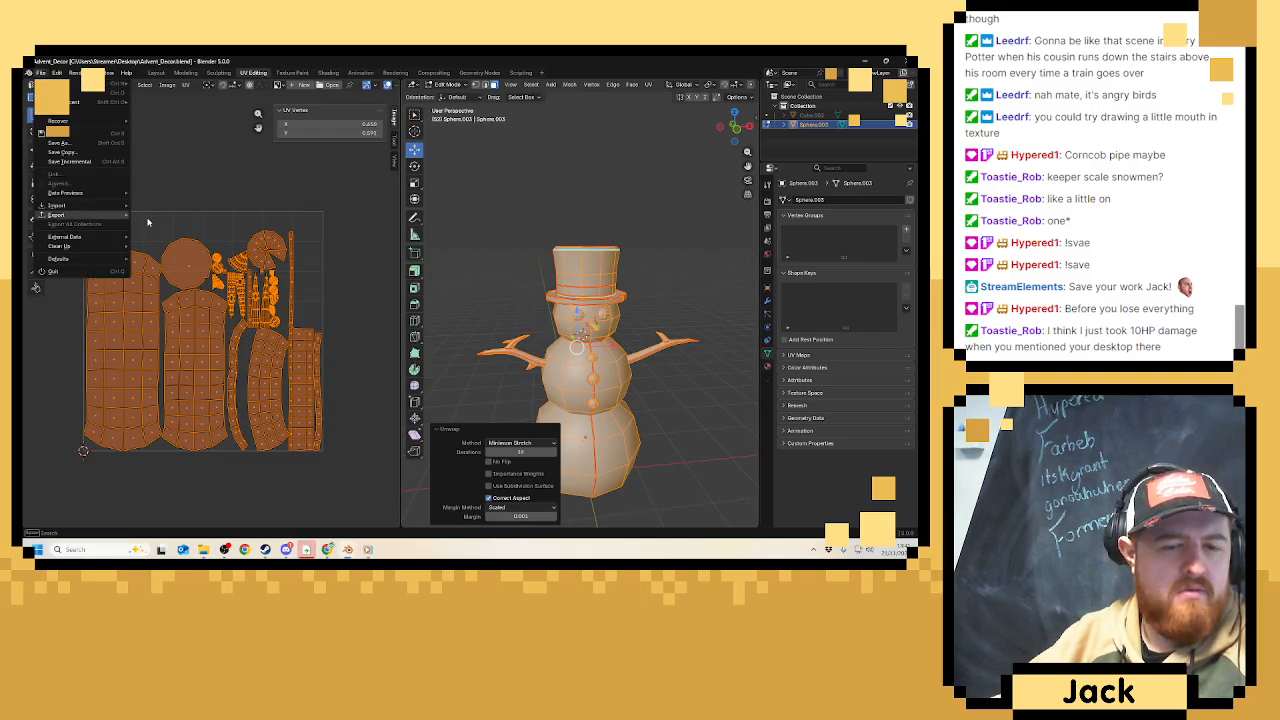
# Enlarge the 3D viewport and inspect the snowman in Object Mode, especially where the head meets the hat and middle ball.
pyautogui.moveTo(56, 215)
pyautogui.moveTo(401, 301); pyautogui.dragTo(133, 301)
pyautogui.click(676, 85)
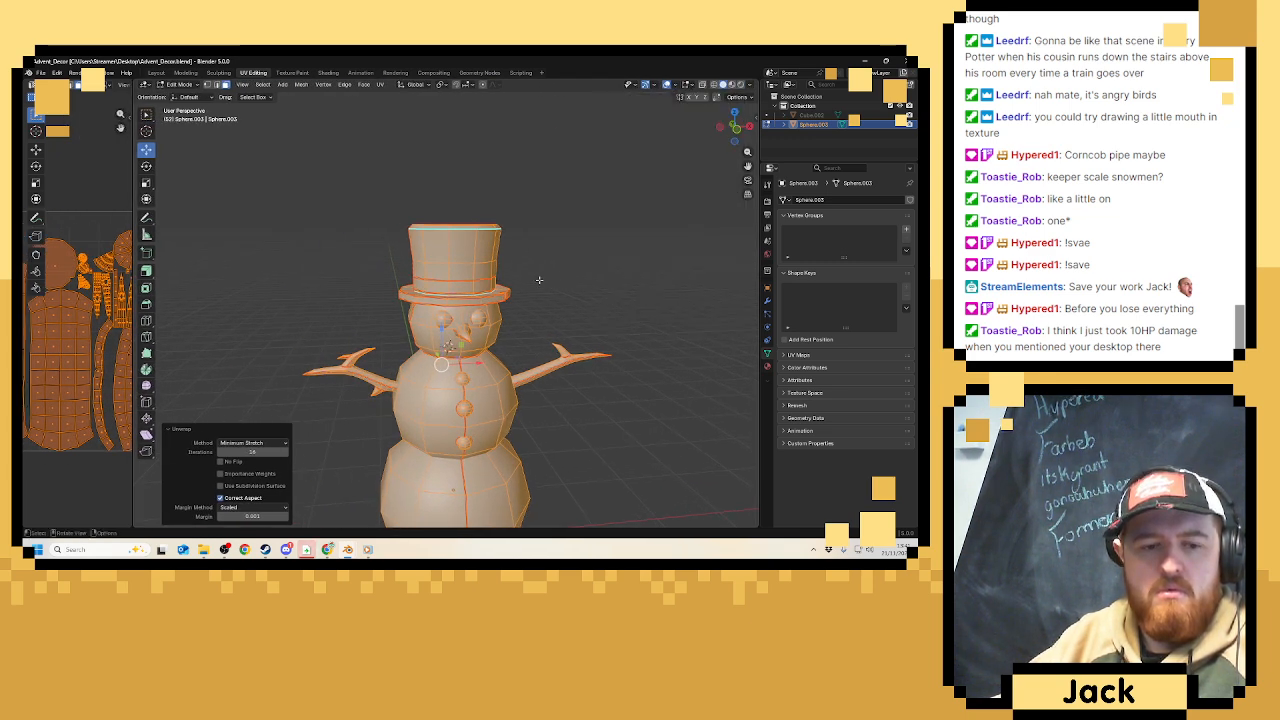
pyautogui.moveTo(517, 287); pyautogui.dragTo(504, 295, button='middle')
pyautogui.press('KP_7')
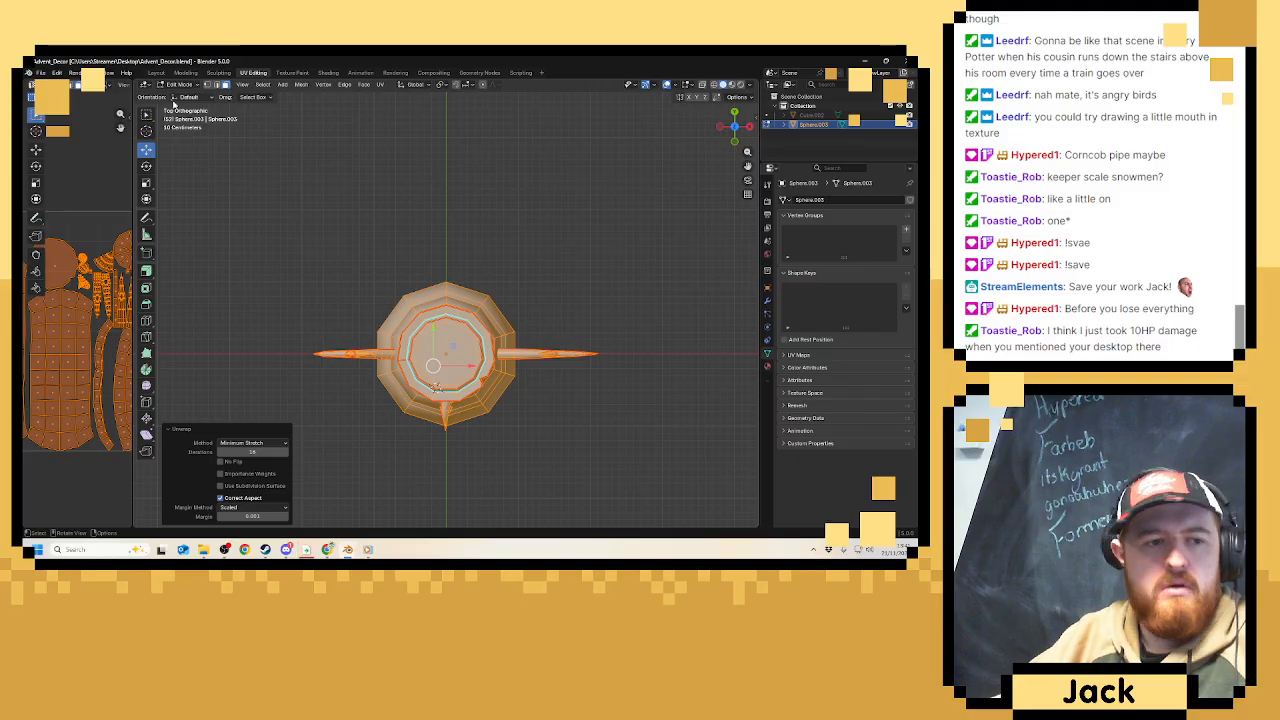
pyautogui.moveTo(614, 264); pyautogui.dragTo(594, 203, button='middle')
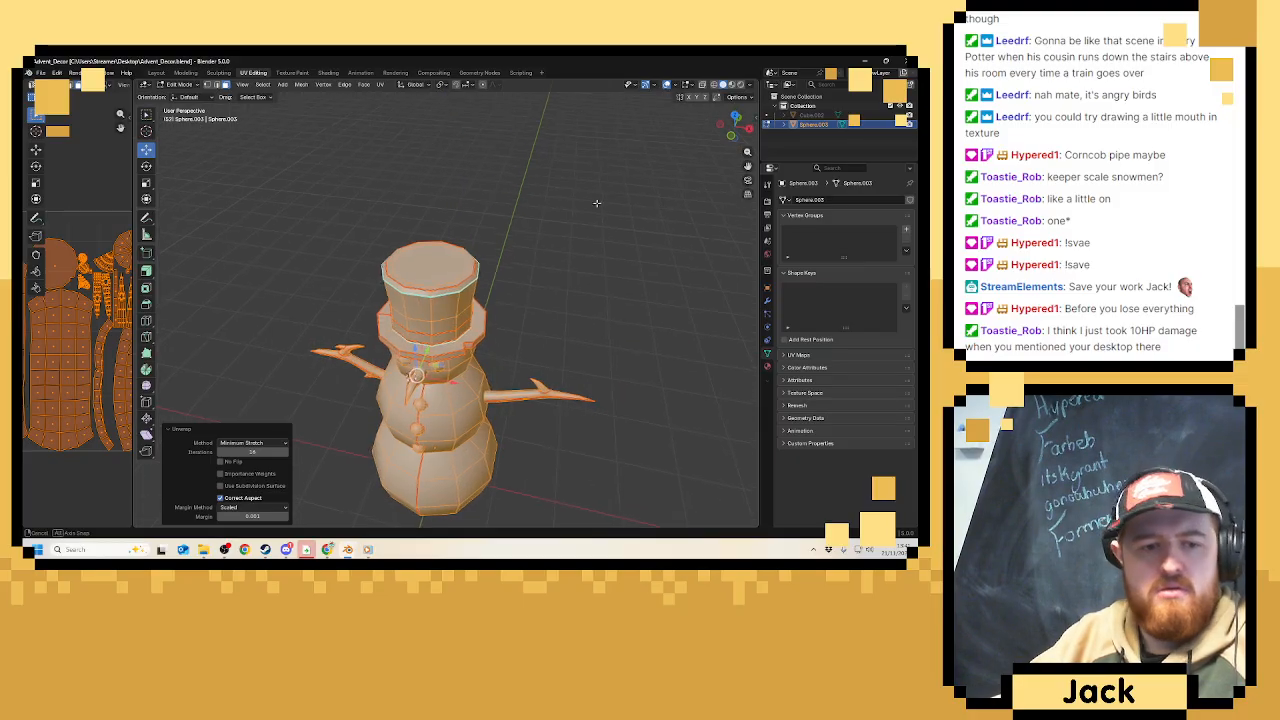
pyautogui.click(180, 85)
pyautogui.click(184, 95)
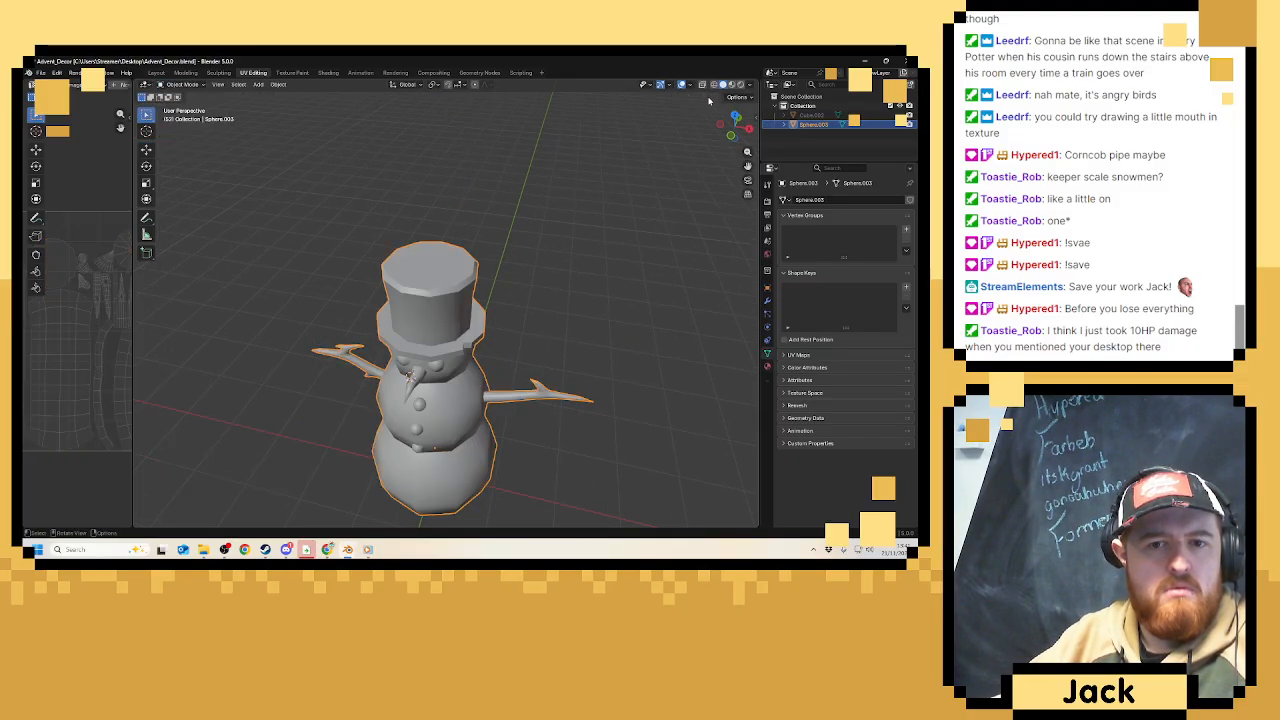
pyautogui.moveTo(602, 191); pyautogui.dragTo(581, 213, button='middle')
pyautogui.scroll(8, 581, 213)
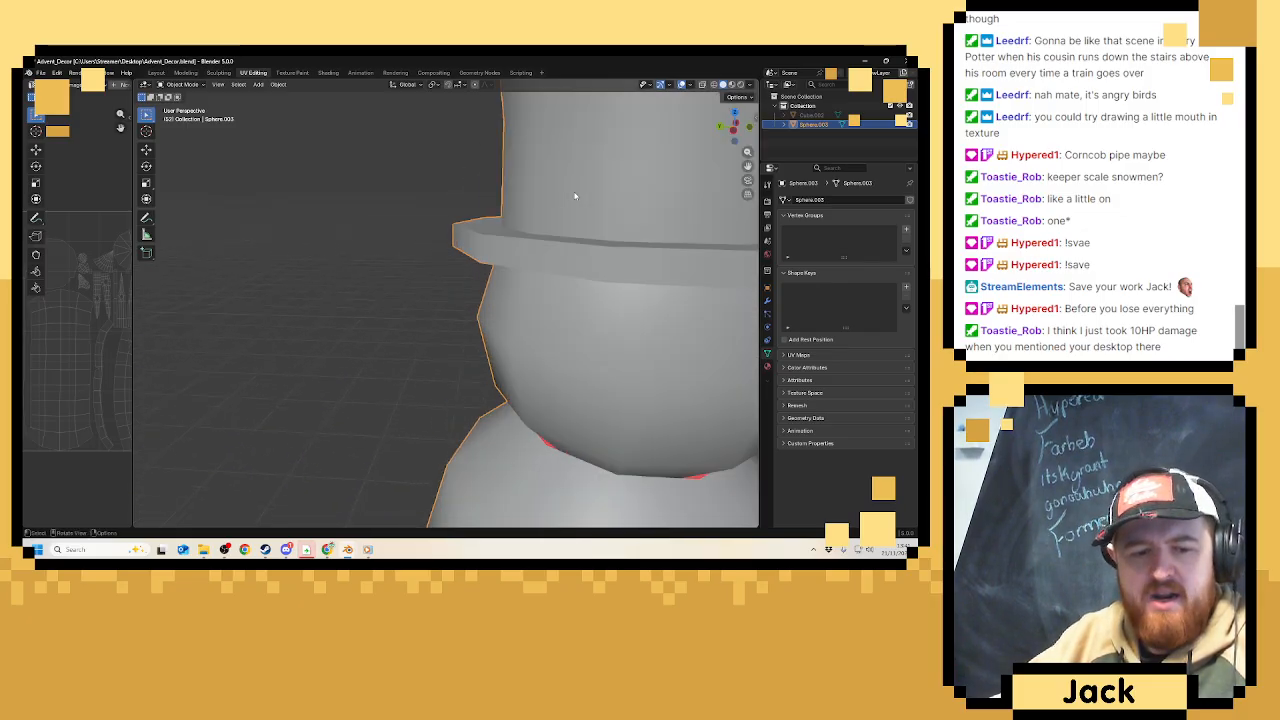
pyautogui.scroll(-6, 595, 270)
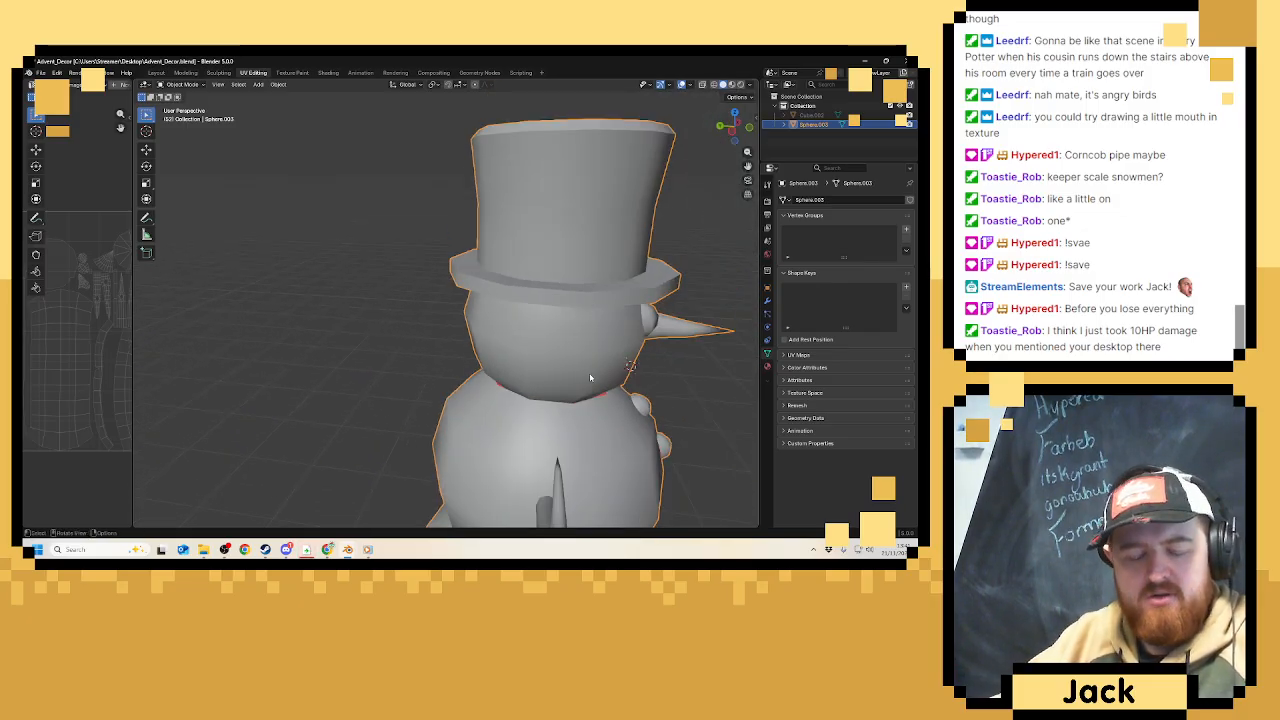
pyautogui.scroll(2, 485, 303)
# Return to Edit Mode and select the head's faces as linked faces delimited by seam.
pyautogui.press('Tab')
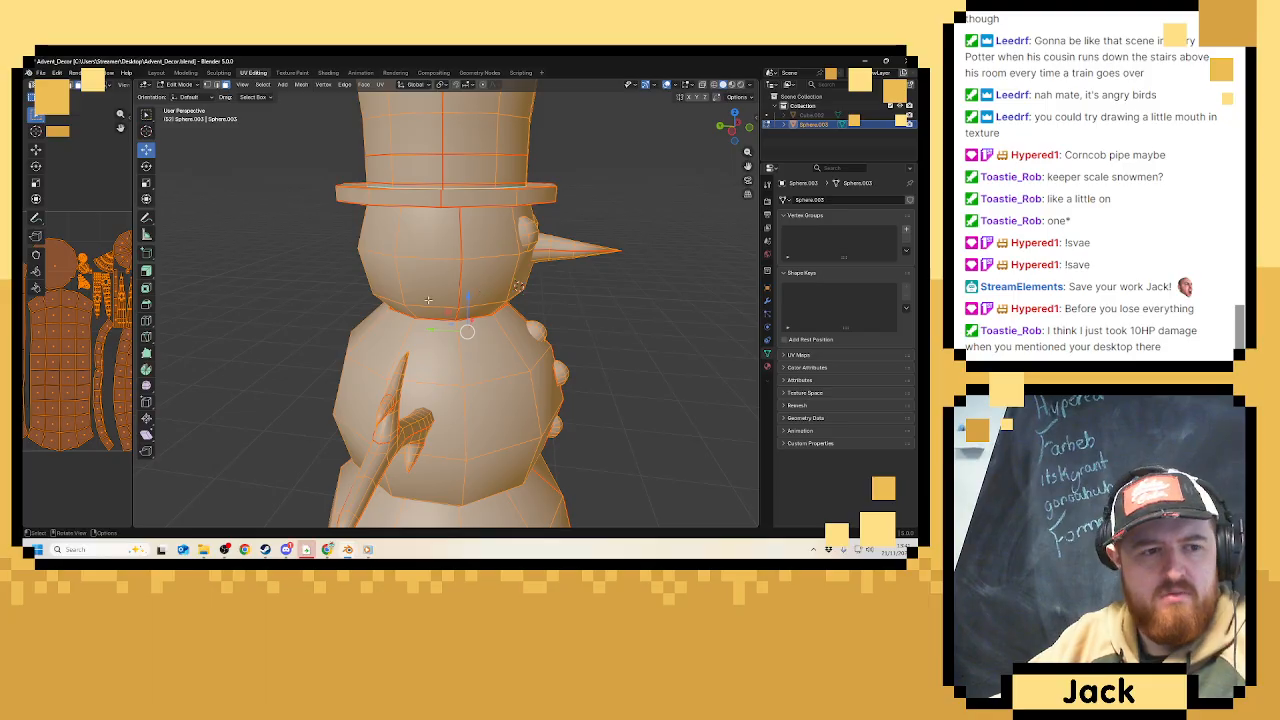
pyautogui.click(474, 289)
pyautogui.hotkey('ctrl', 'l')
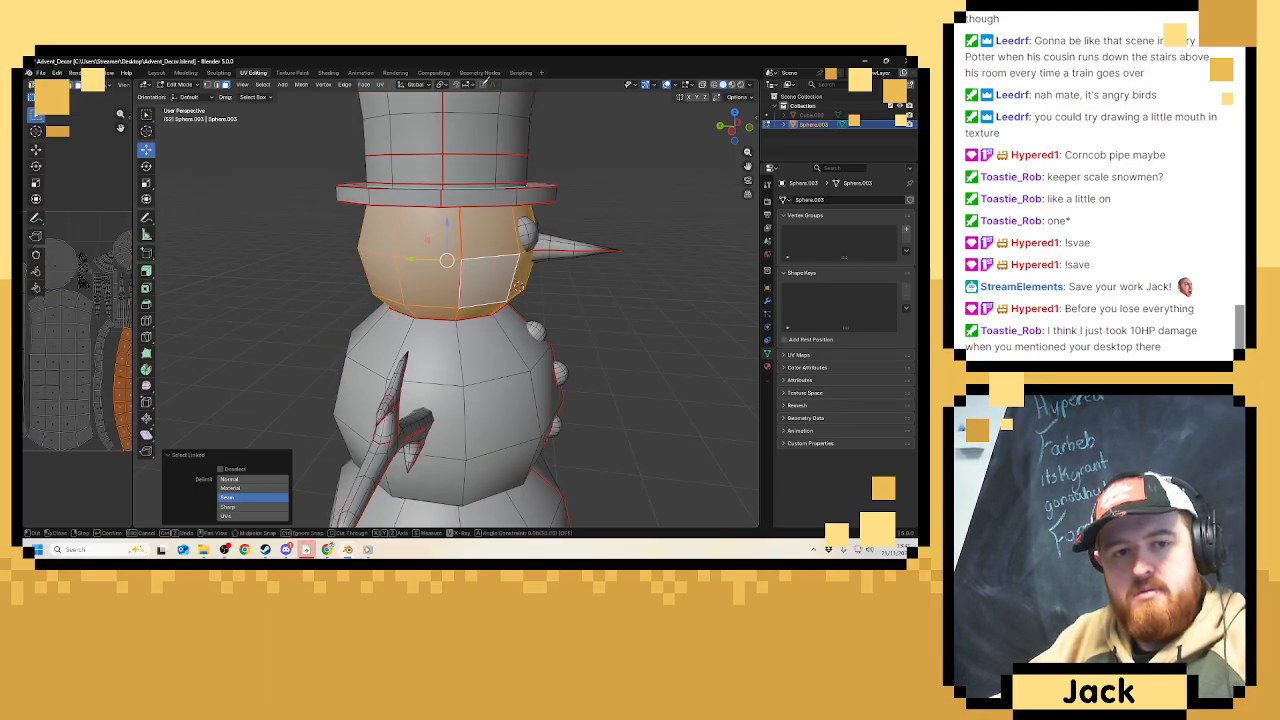
# Try to enlarge the selected head together with its surroundings using proportional editing, and undo each scaling attempt.
pyautogui.press('o')
pyautogui.press('s')
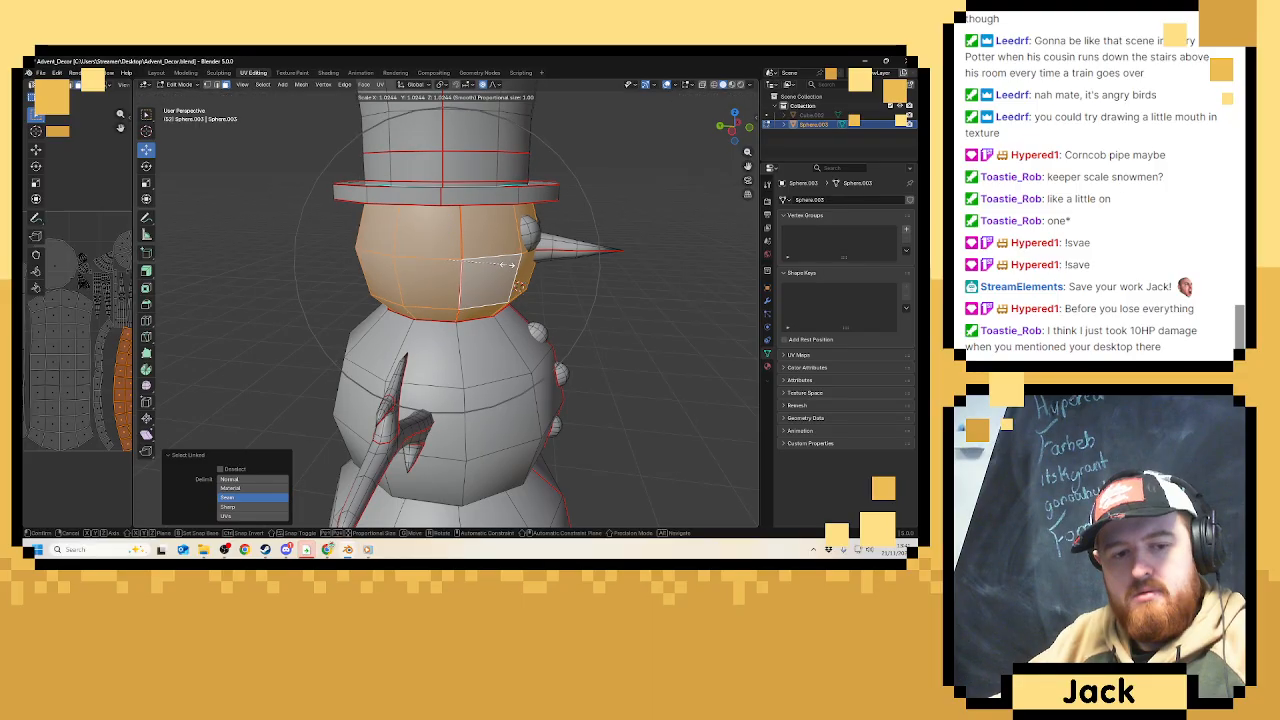
pyautogui.click(508, 265)
pyautogui.hotkey('ctrl', 'z')
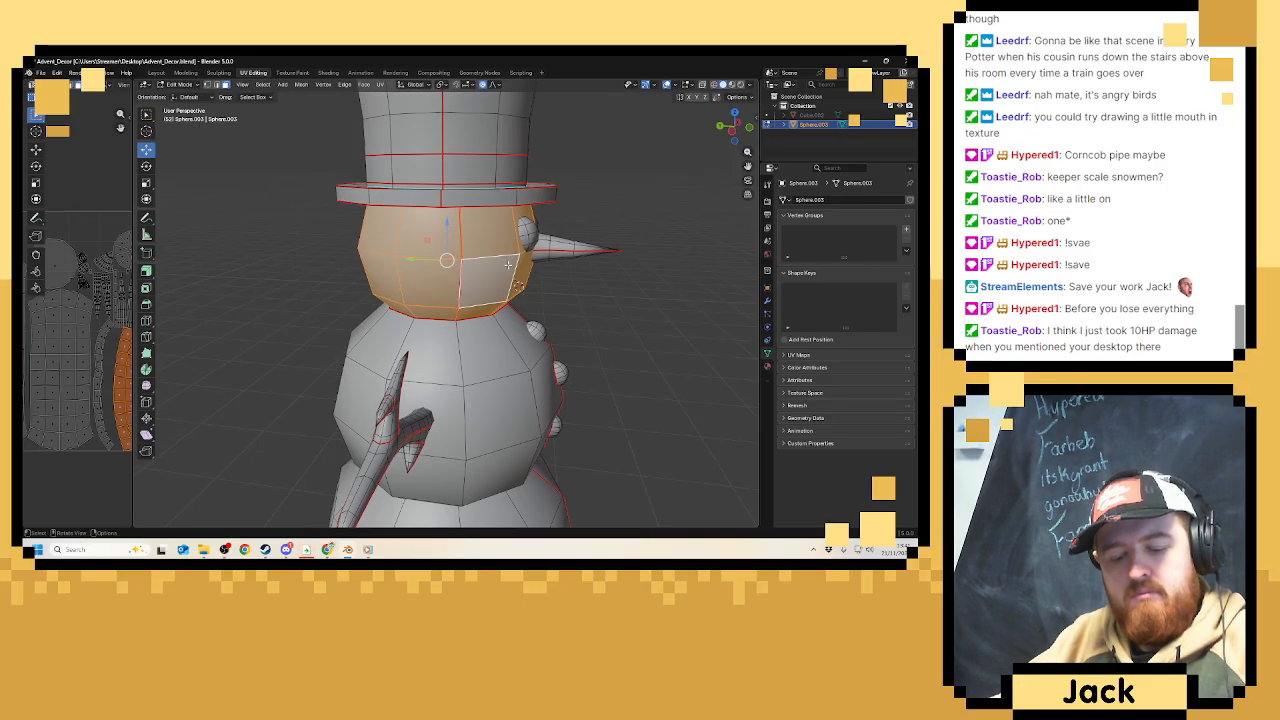
pyautogui.scroll(-6, 508, 265)
pyautogui.press('s')
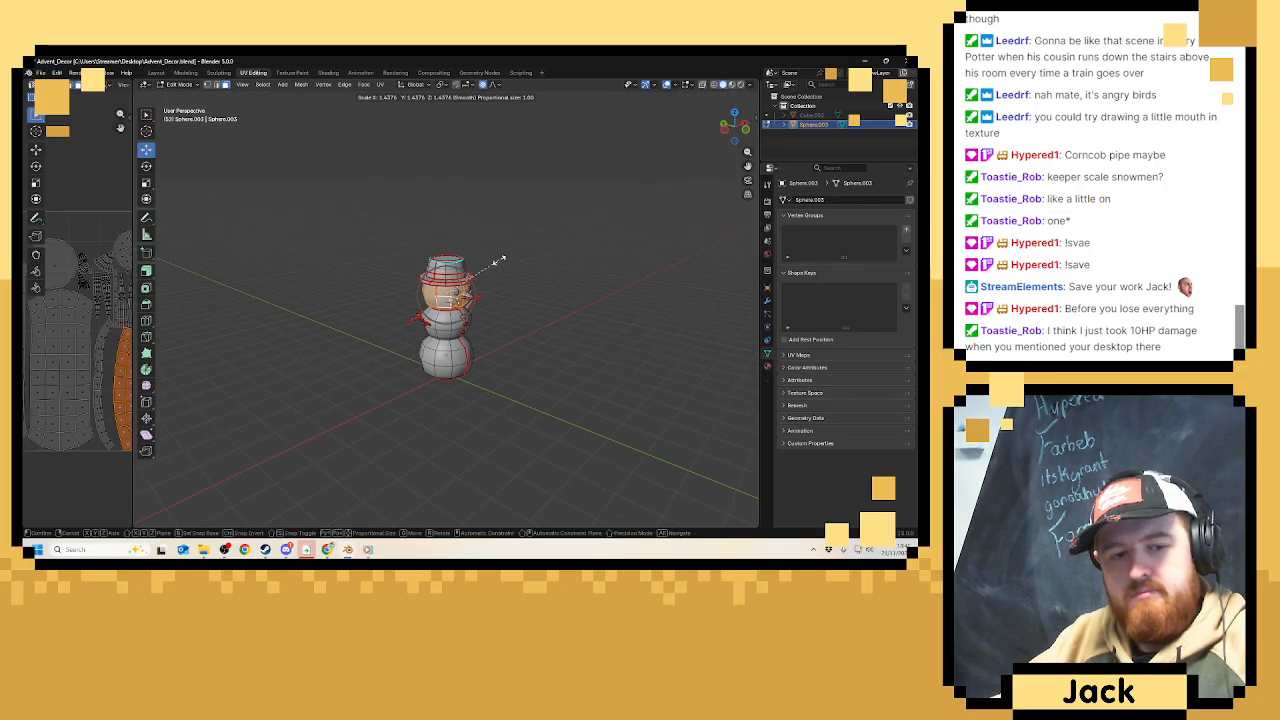
pyautogui.click(500, 260)
pyautogui.scroll(5, 491, 268)
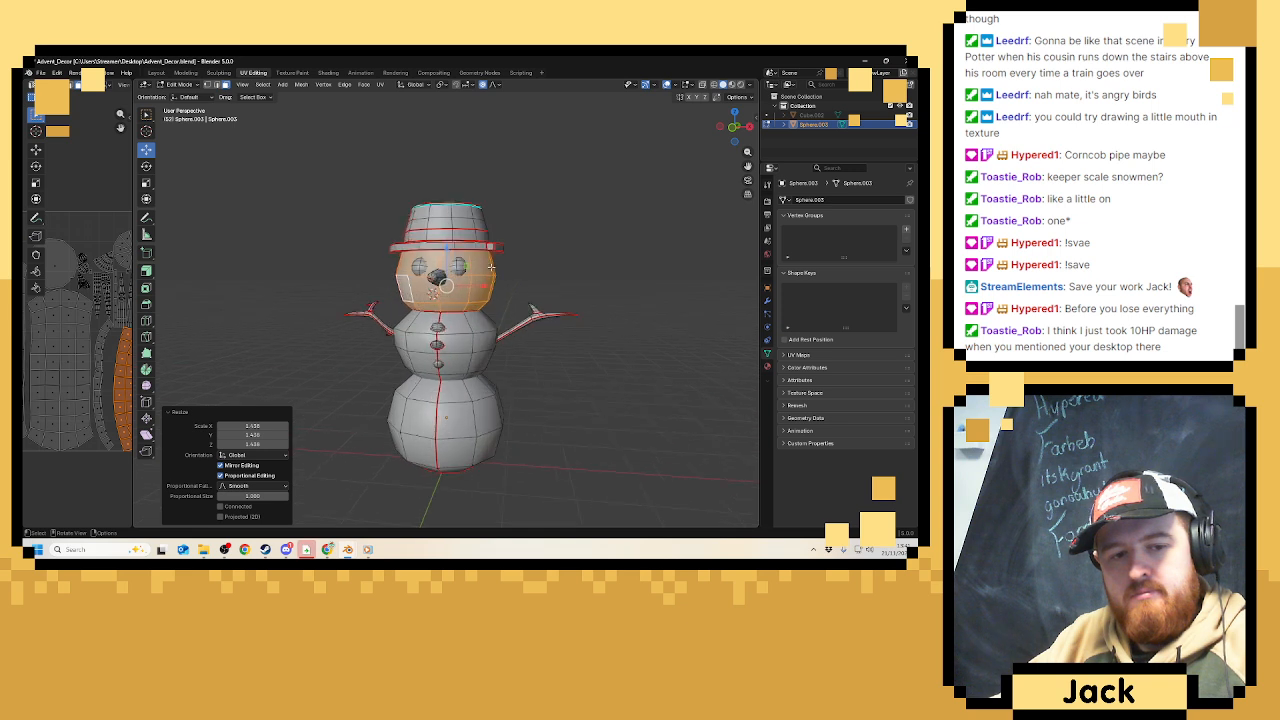
pyautogui.moveTo(491, 268); pyautogui.dragTo(507, 268, button='middle')
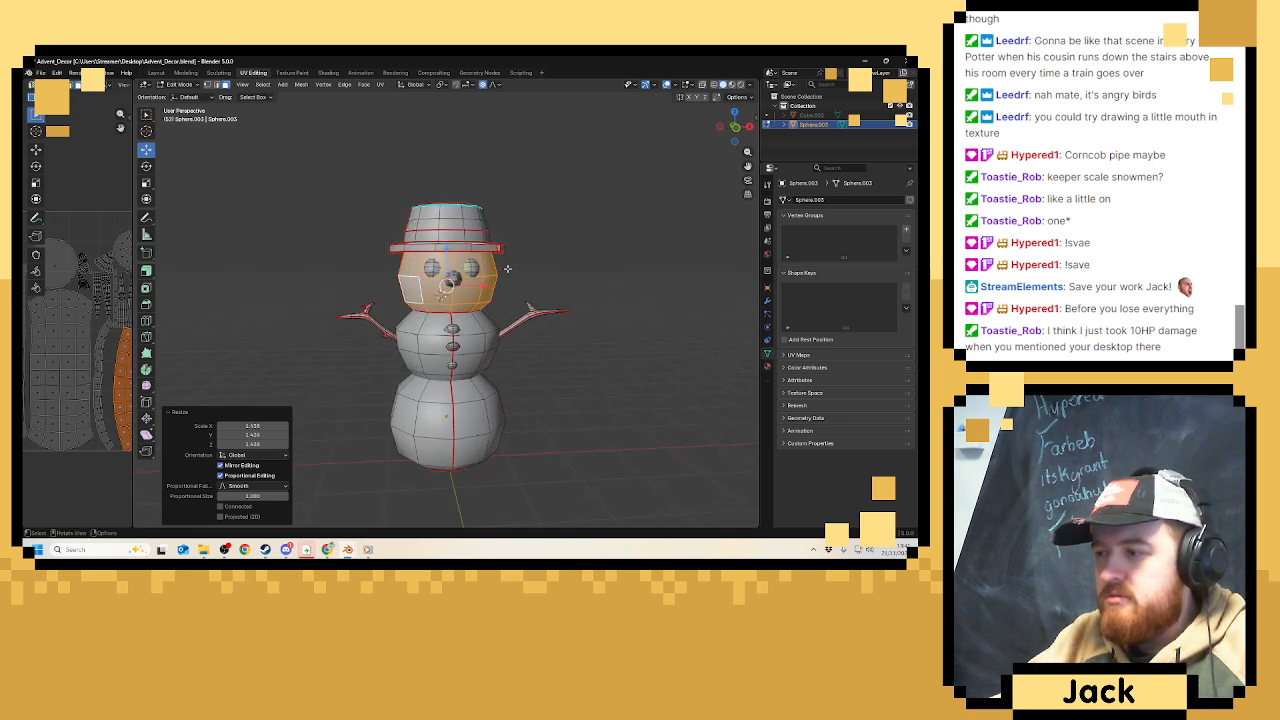
pyautogui.hotkey('ctrl', 'z')
# Try to scale up only the head faces slightly with proportional editing switched off, and undo that scaling.
pyautogui.scroll(2, 507, 268)
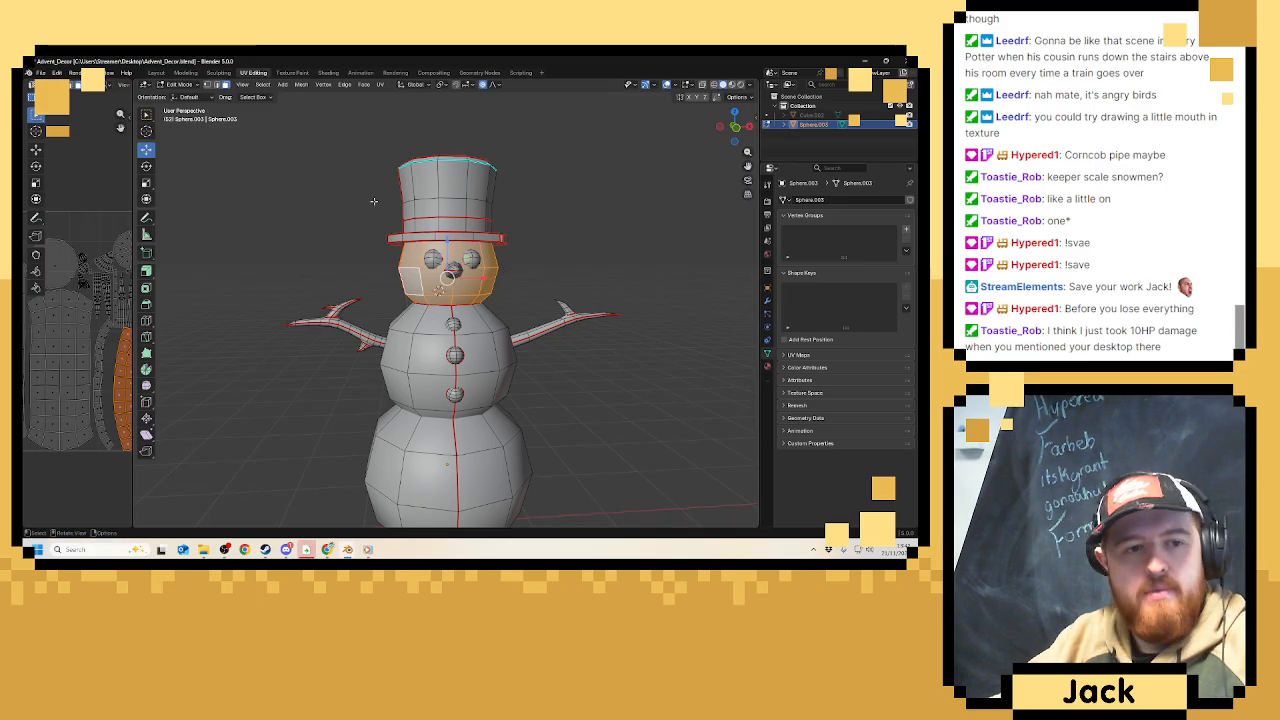
pyautogui.scroll(3, 487, 207)
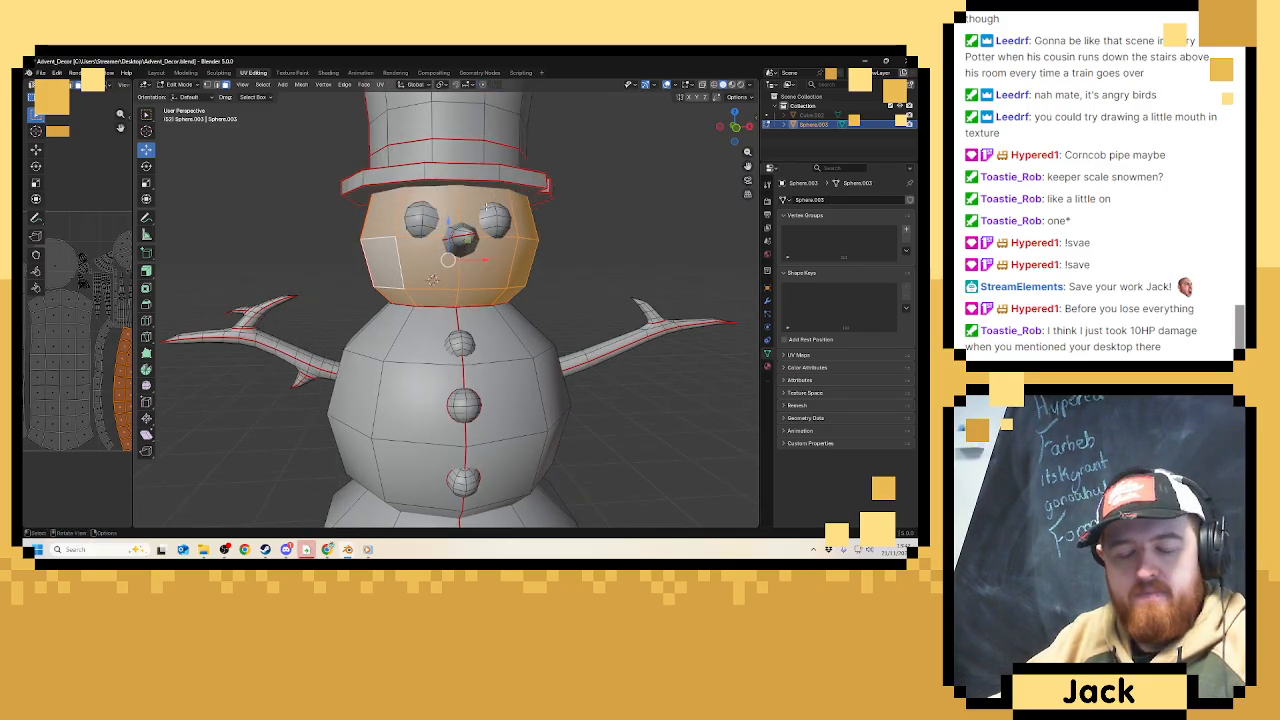
pyautogui.press('s')
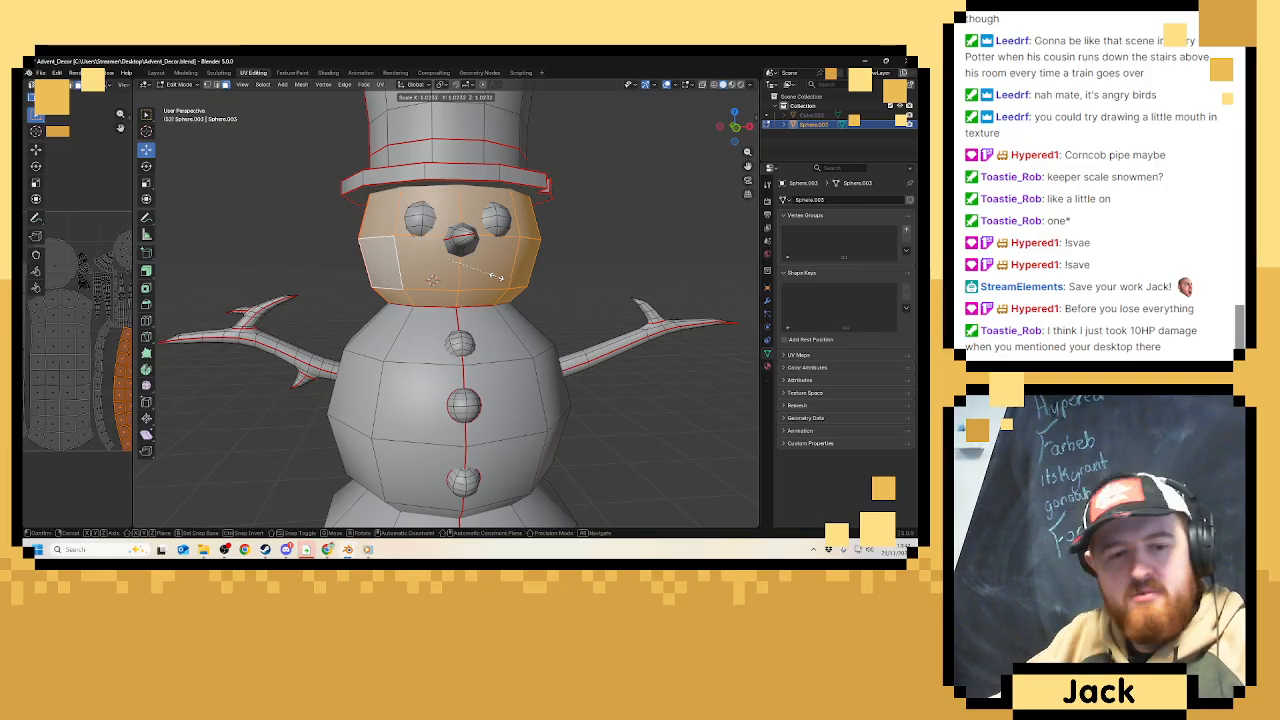
pyautogui.click(498, 277)
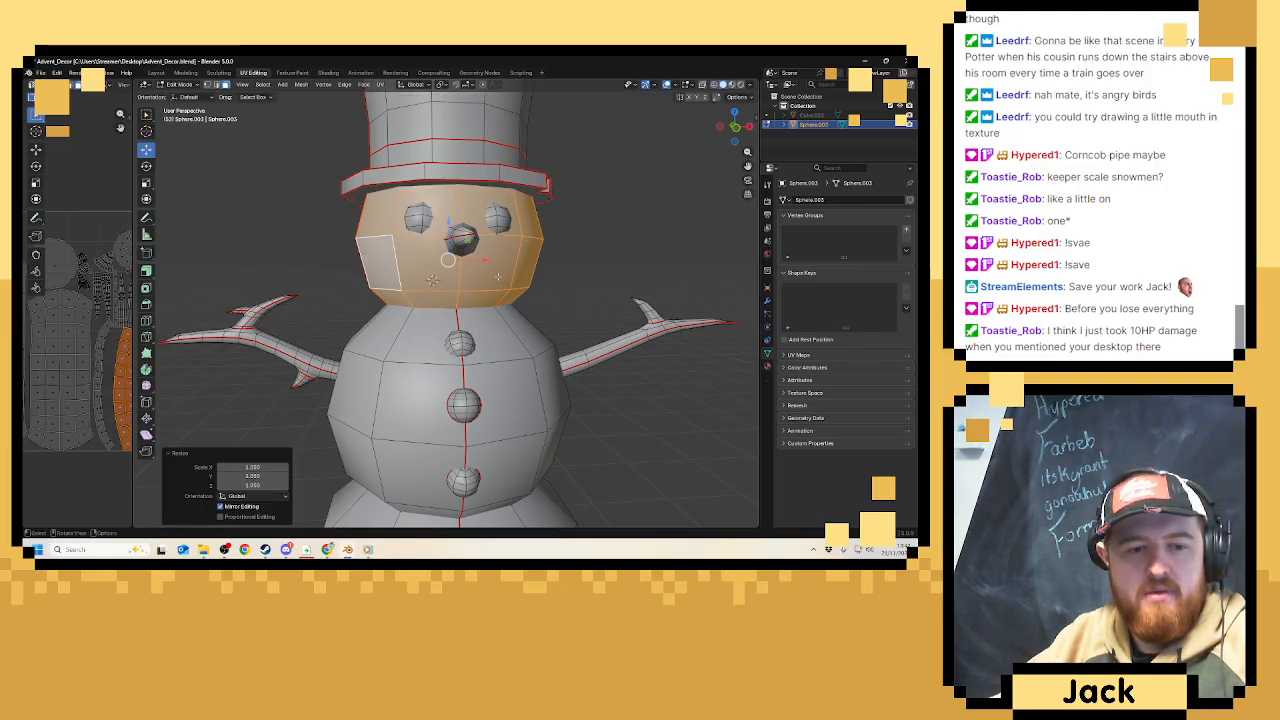
pyautogui.hotkey('ctrl', 'z')
# Return to Object Mode and save the Advent_Decor file.
pyautogui.scroll(-5, 494, 243)
pyautogui.press('Tab')
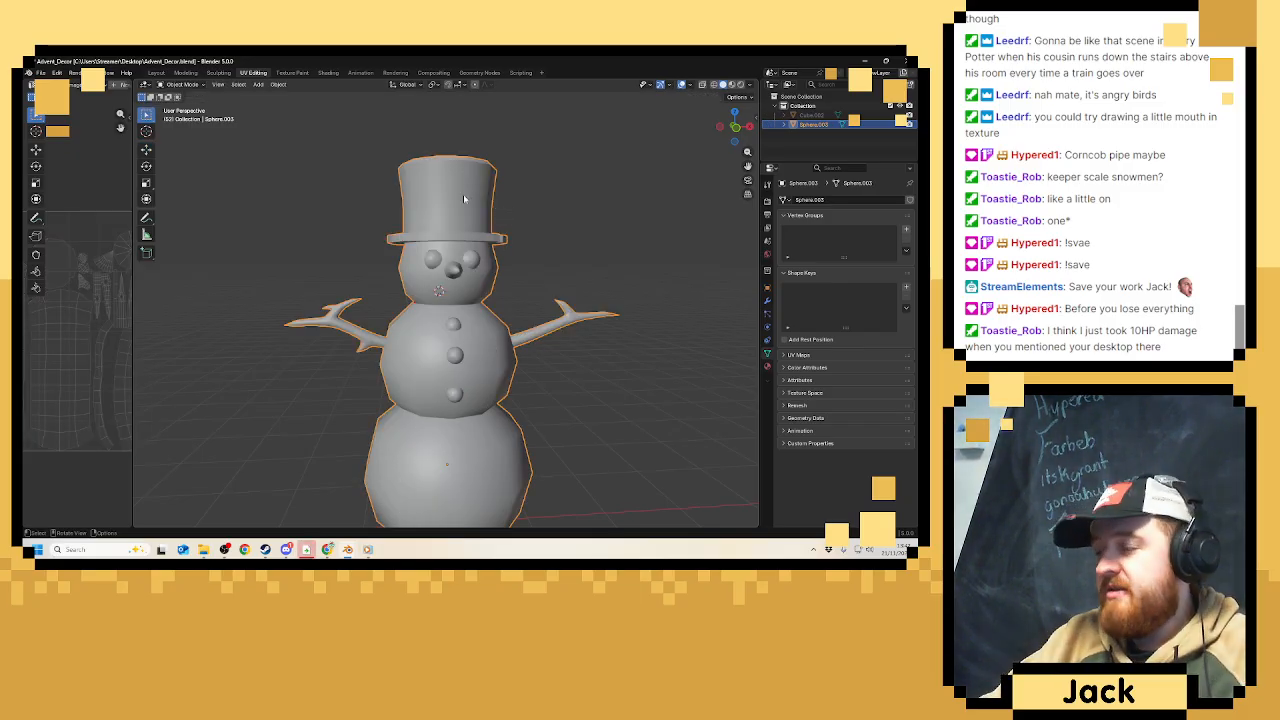
pyautogui.click(40, 73)
pyautogui.click(62, 136)
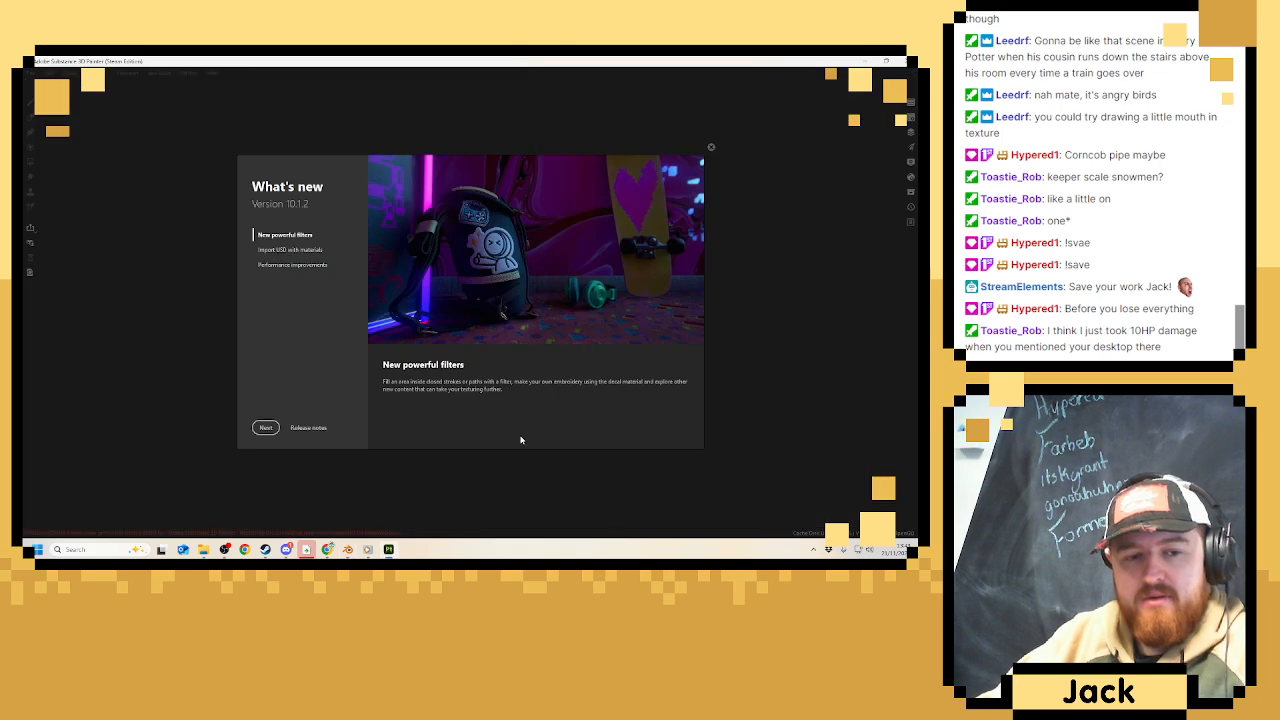
# In Substance 3D Painter, dismiss the welcome windows and set up a new project with a document resolution of 2048.
pyautogui.click(711, 148)
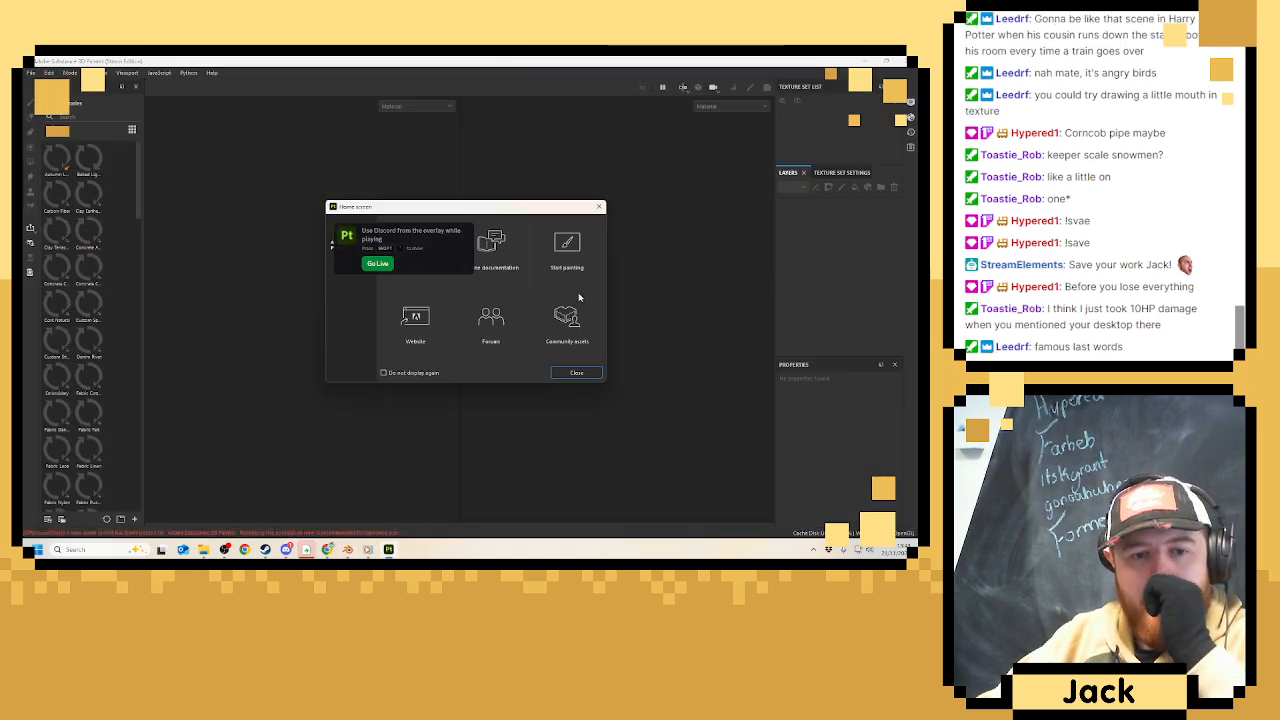
pyautogui.click(599, 207)
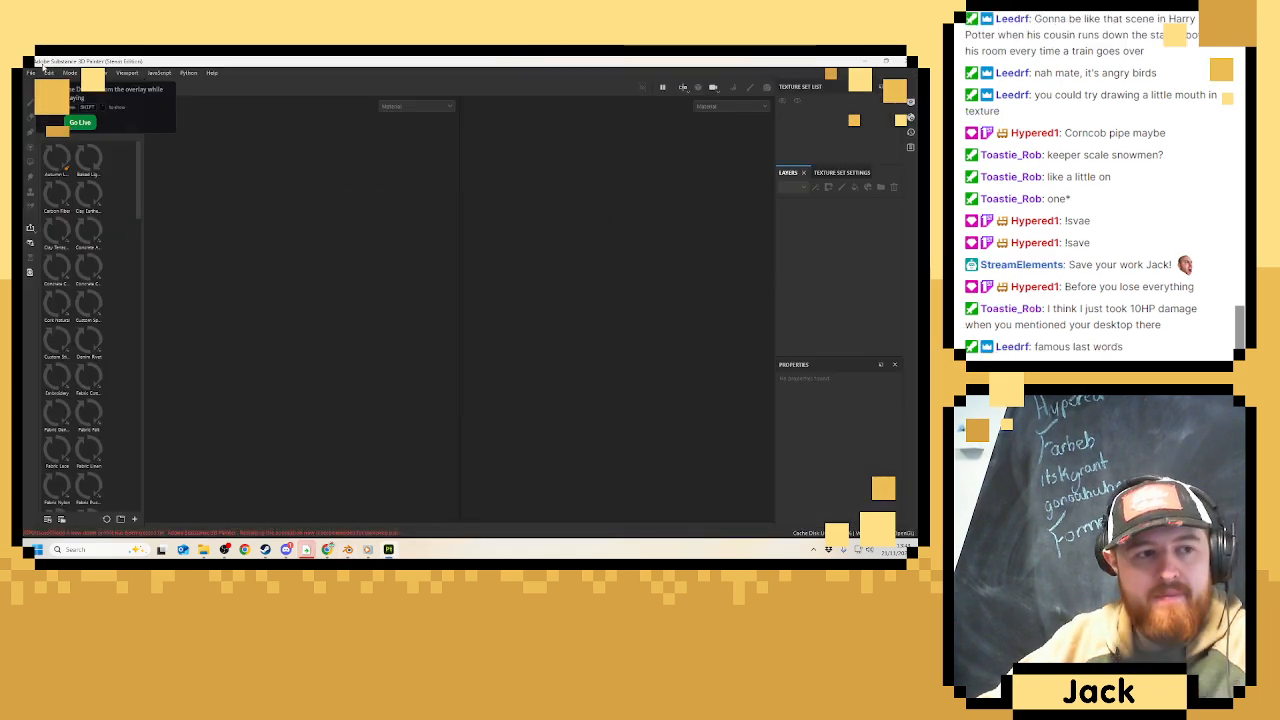
pyautogui.click(30, 75)
pyautogui.click(48, 87)
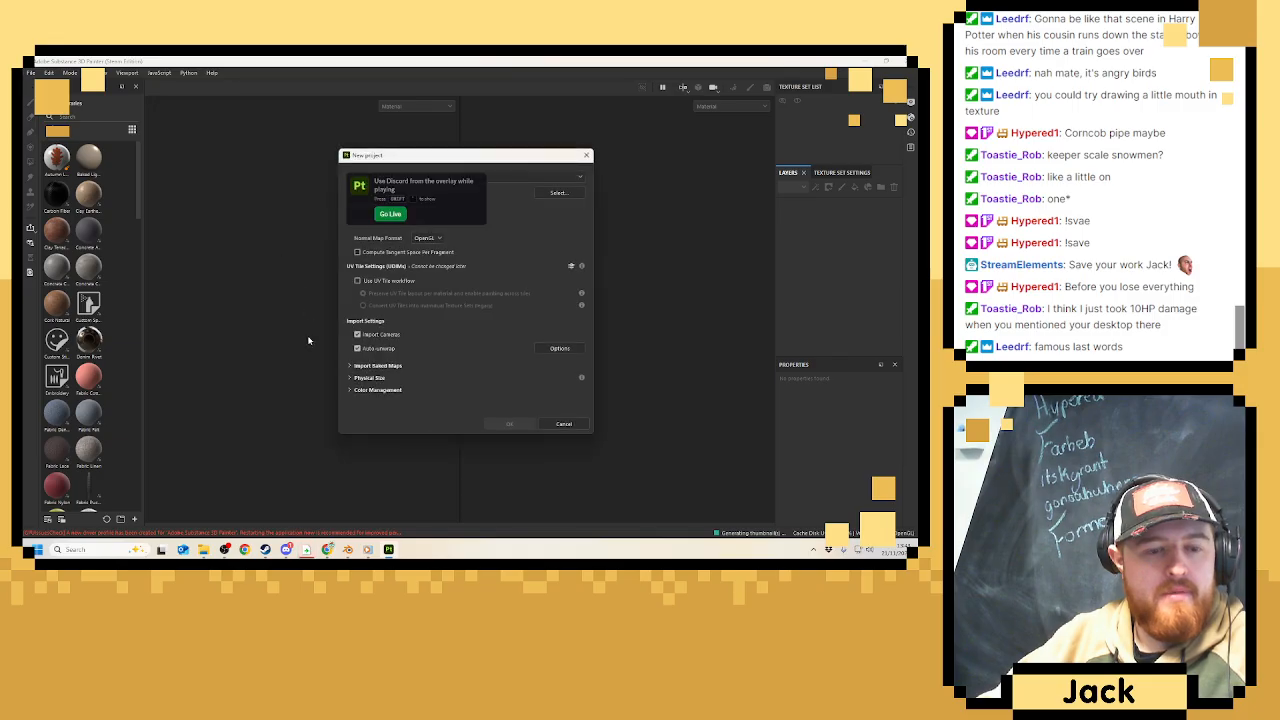
pyautogui.click(558, 192)
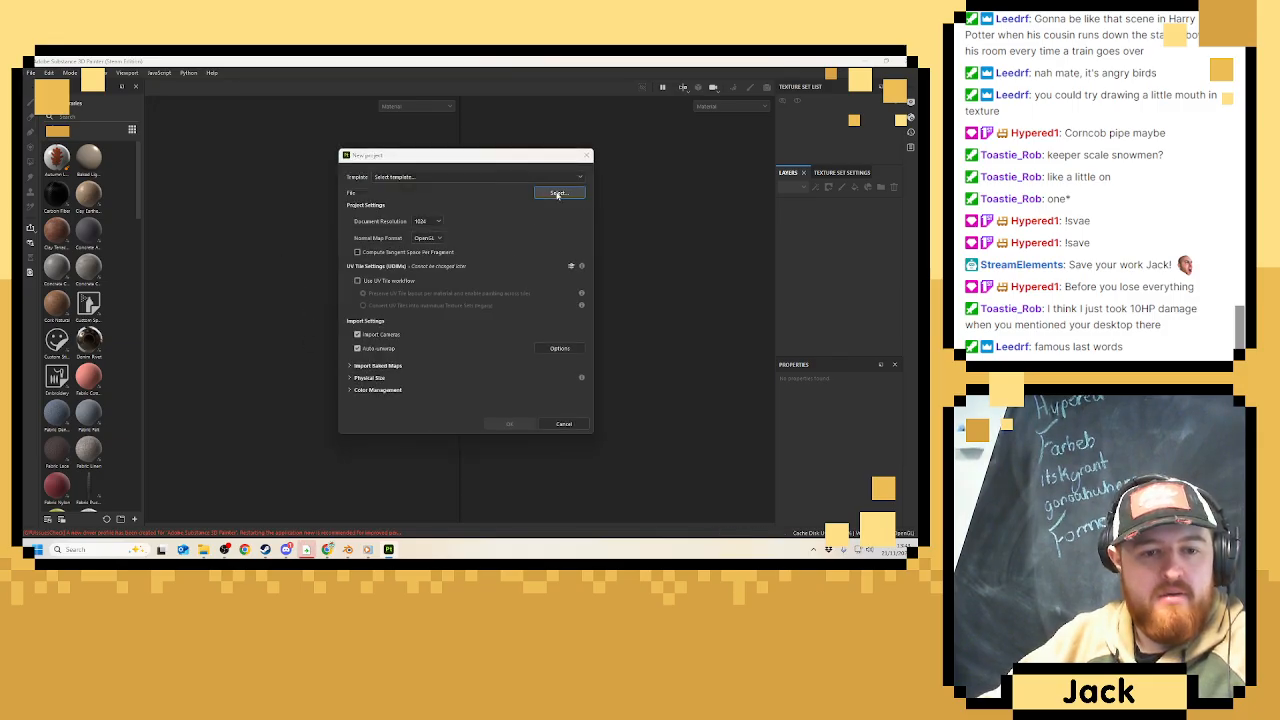
pyautogui.click(767, 397)
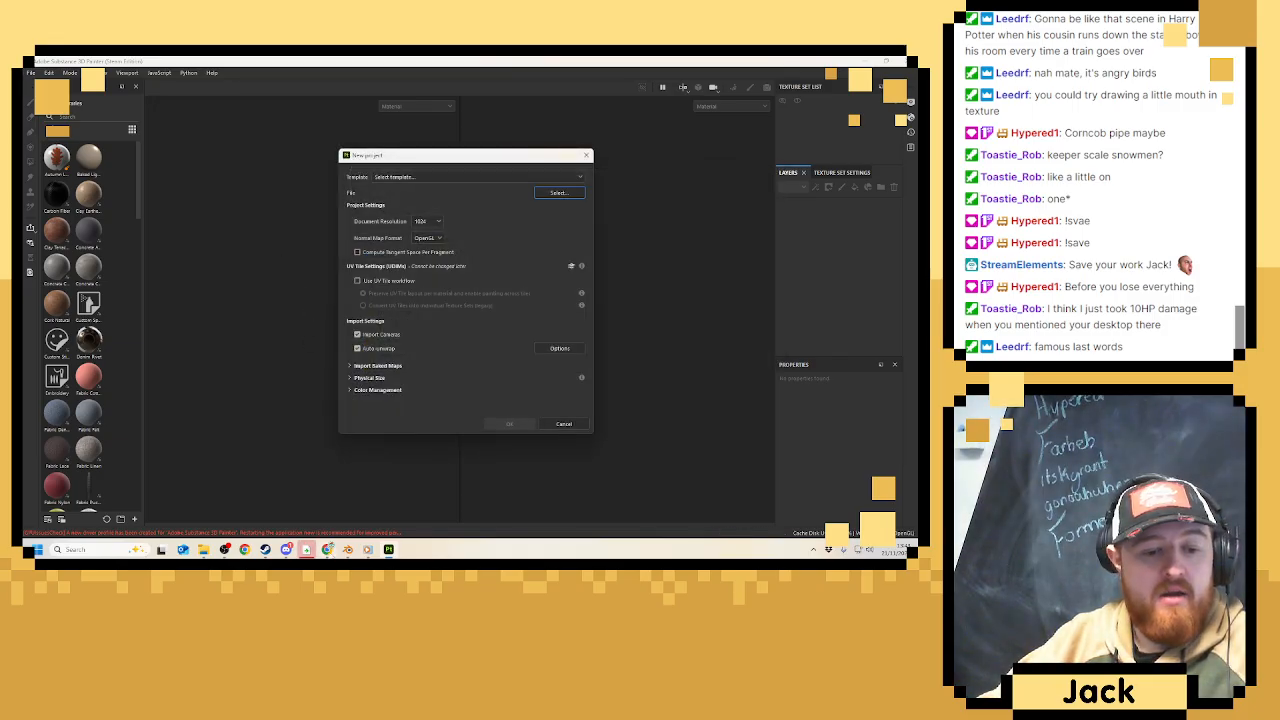
pyautogui.click(438, 222)
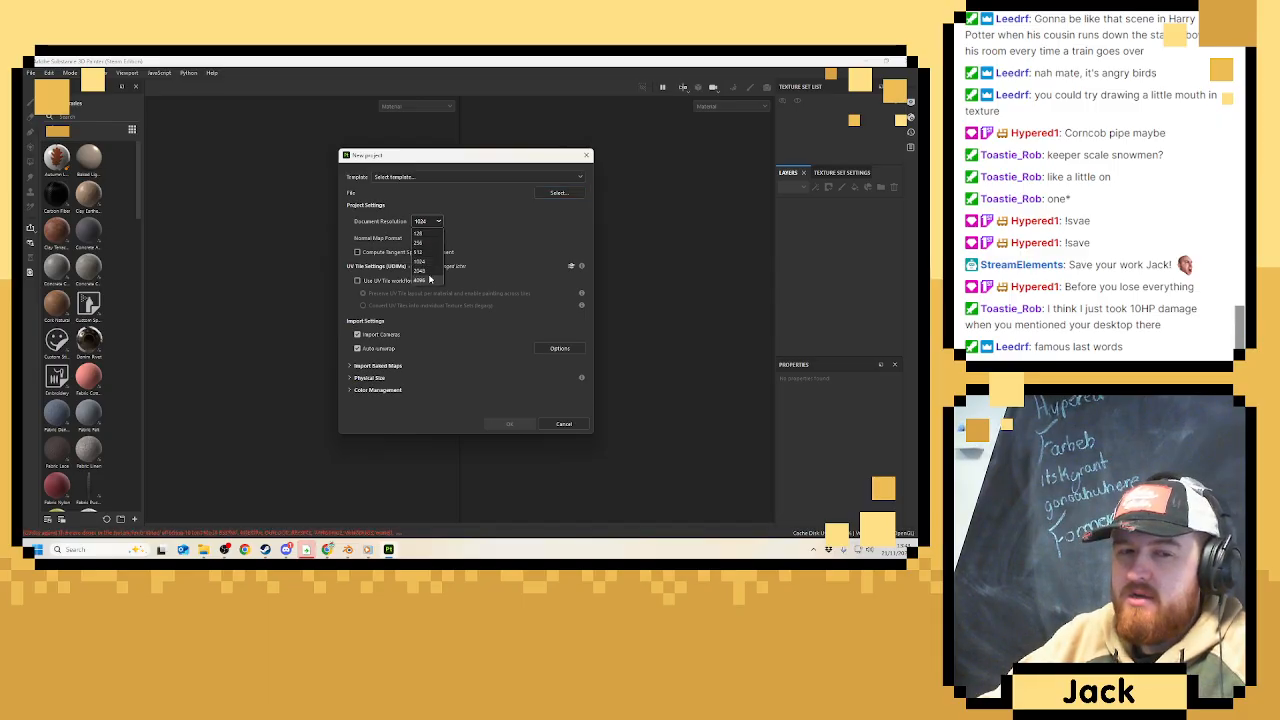
pyautogui.click(429, 272)
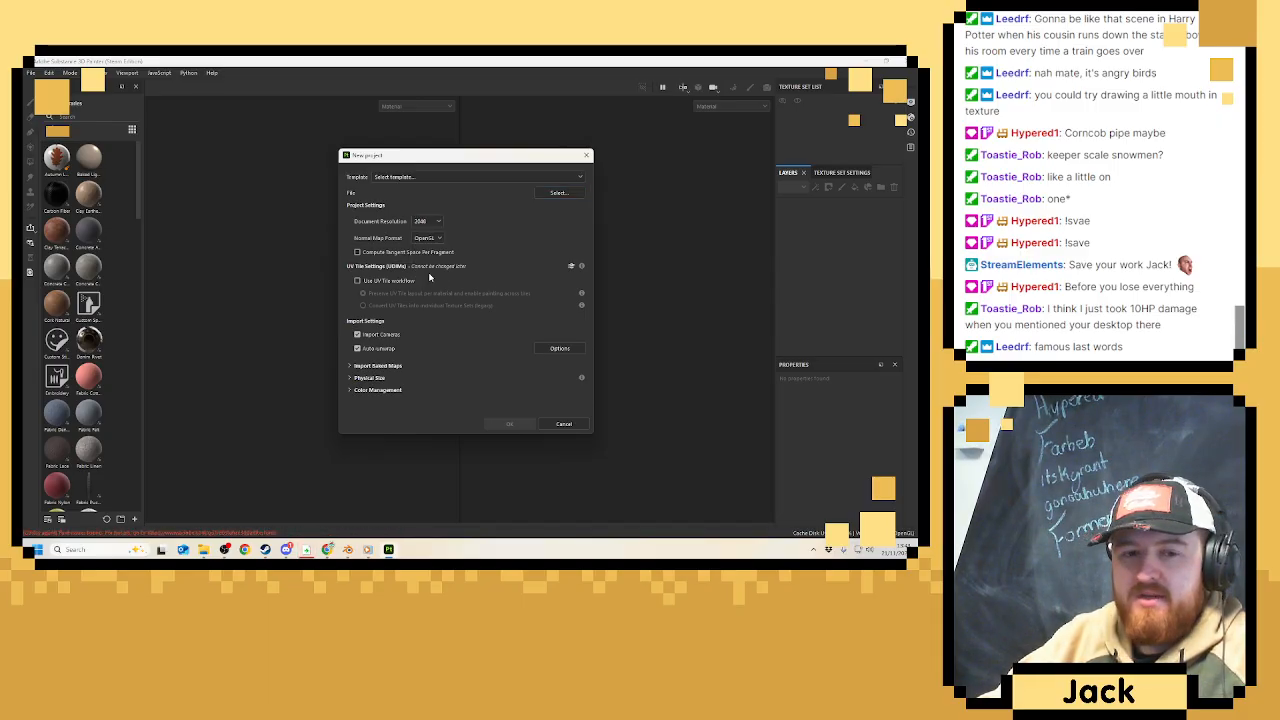
# Load the exported snowman mesh from the desktop's Advent_Snowmen folder and create the project.
pyautogui.click(558, 192)
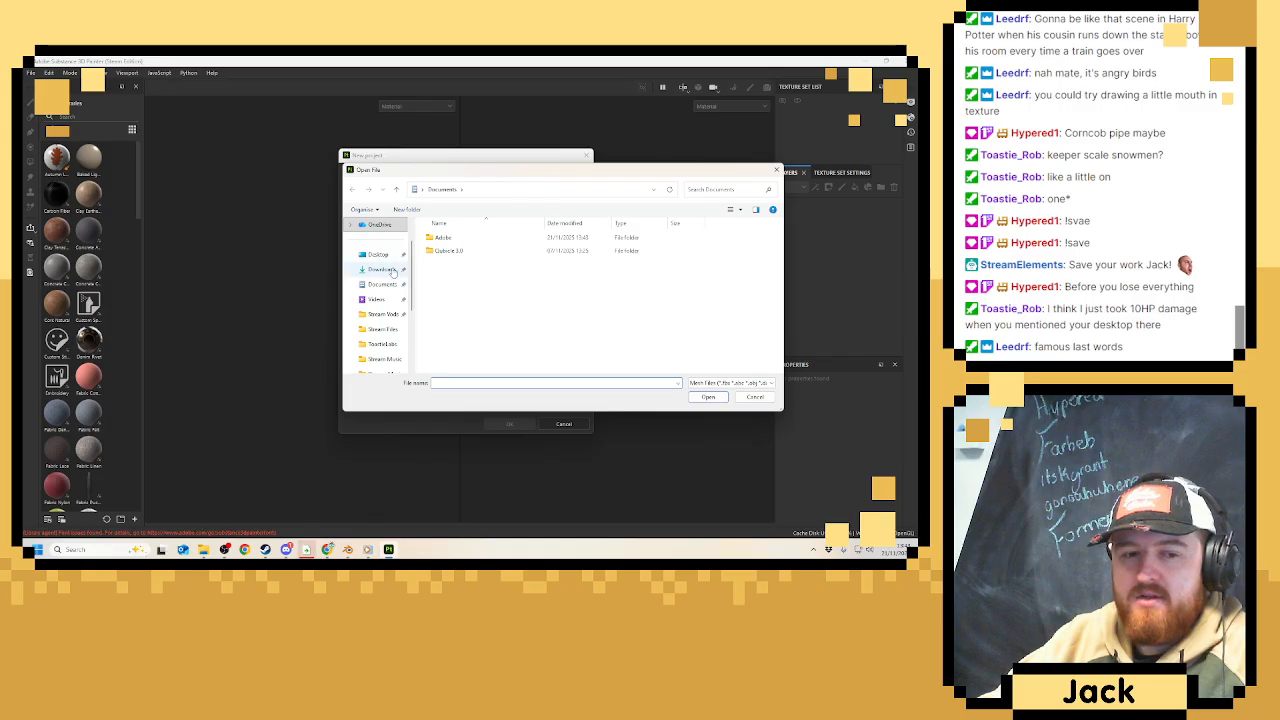
pyautogui.click(378, 254)
pyautogui.doubleClick(460, 238)
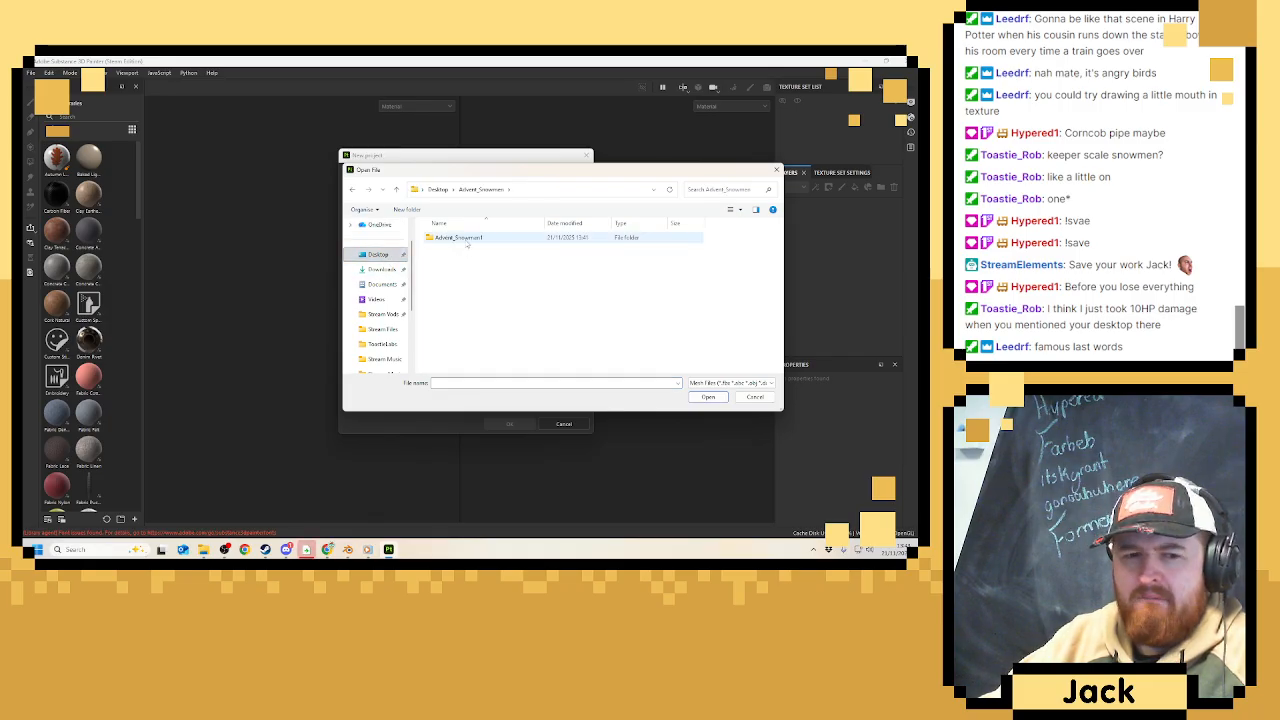
pyautogui.doubleClick(462, 238)
pyautogui.doubleClick(464, 239)
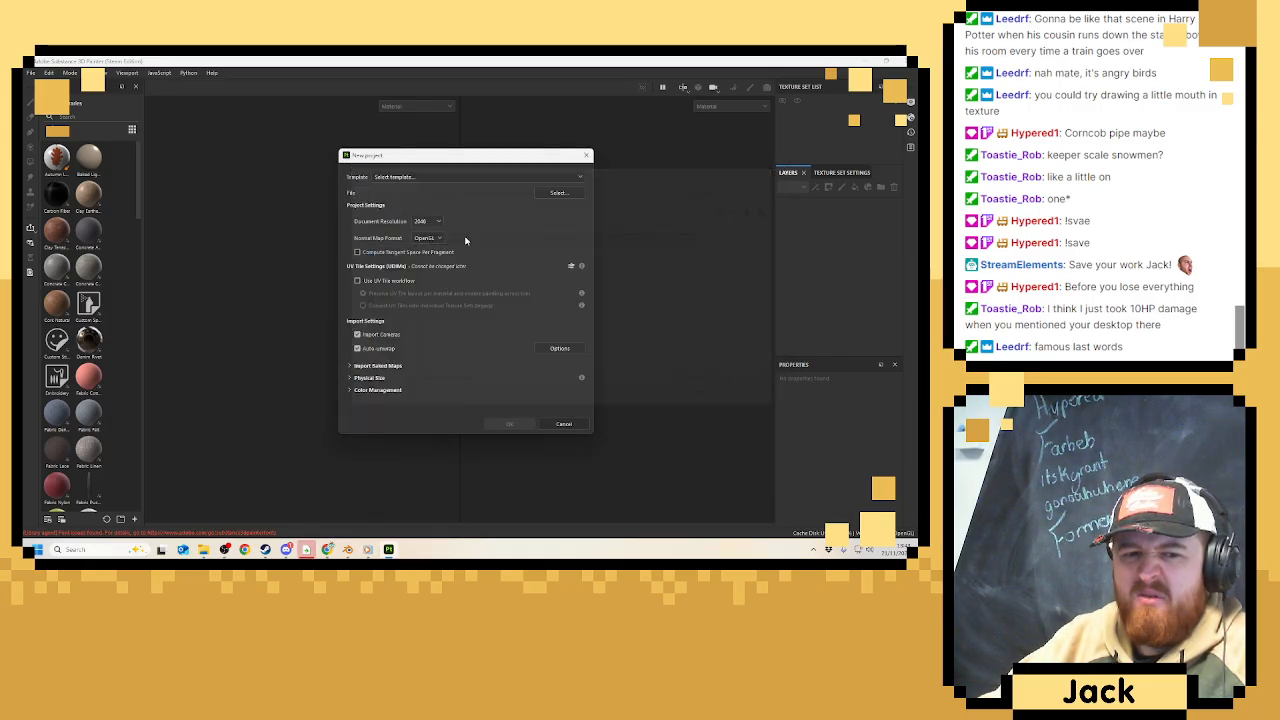
pyautogui.click(505, 424)
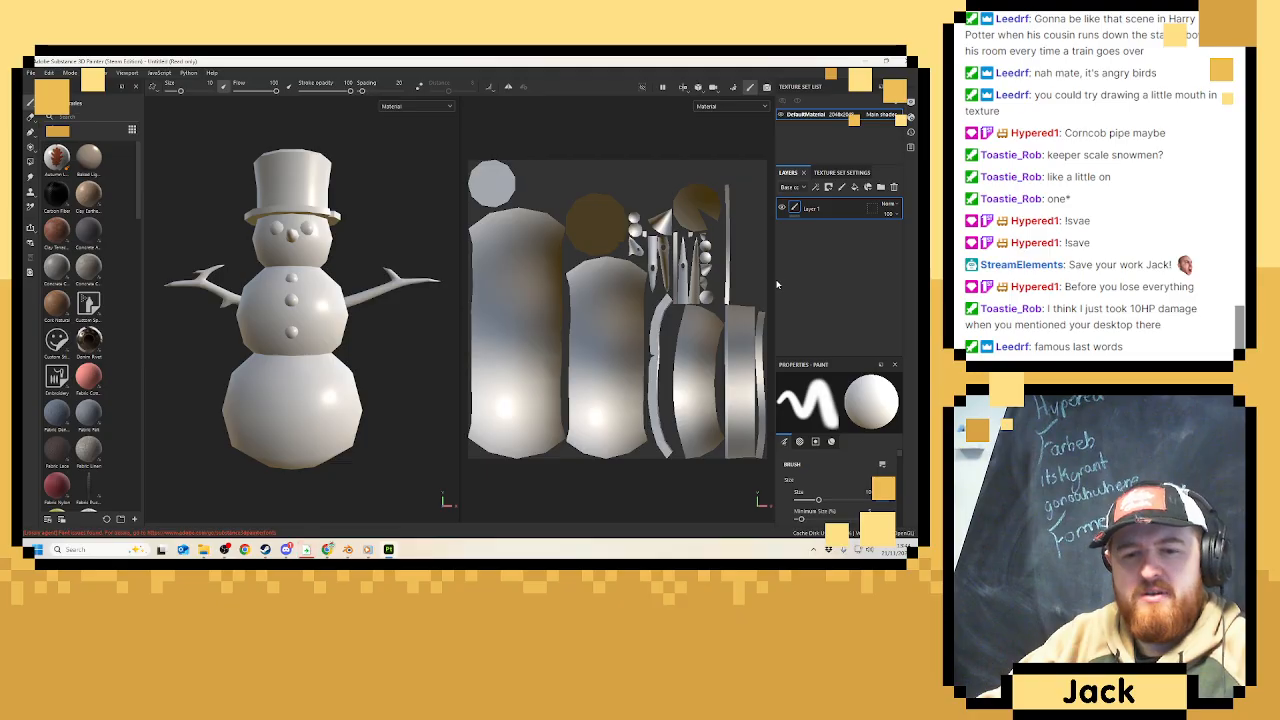
# Widen the layer and property panels and open mesh map baking from the texture set settings.
pyautogui.moveTo(774, 280); pyautogui.dragTo(678, 282)
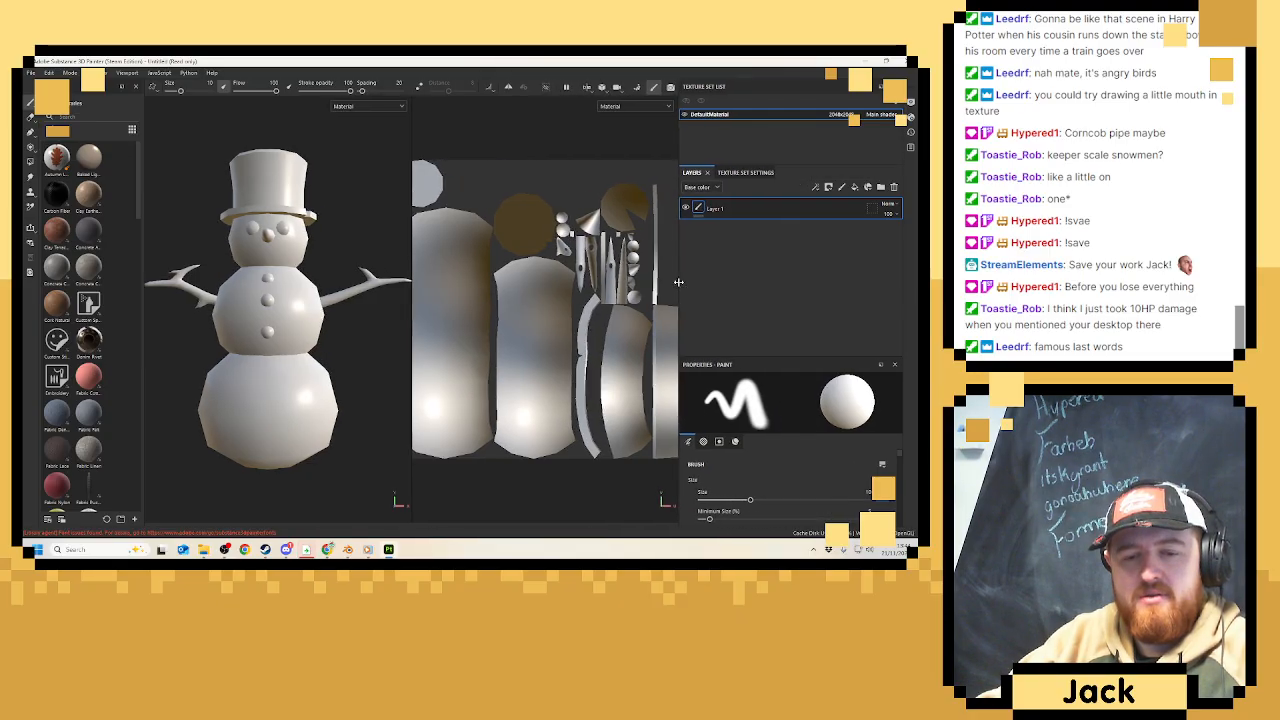
pyautogui.click(735, 441)
pyautogui.click(750, 173)
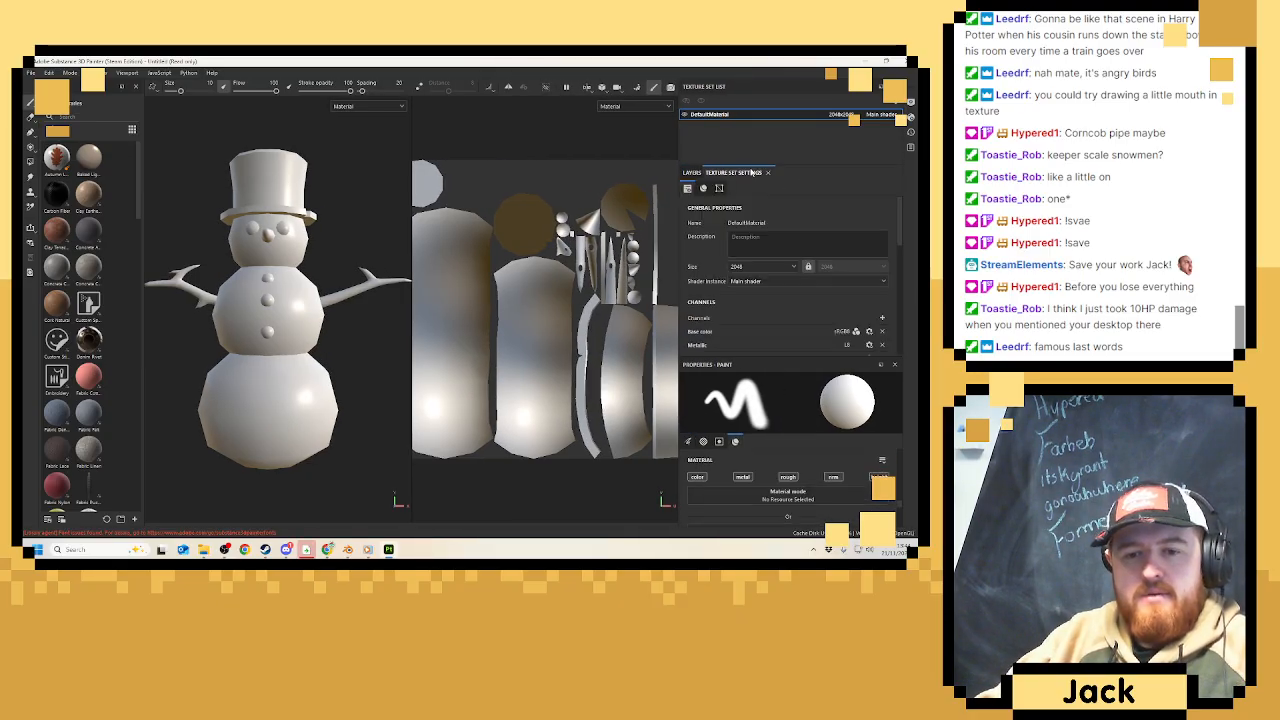
pyautogui.scroll(-3, 813, 303)
pyautogui.scroll(-3, 815, 299)
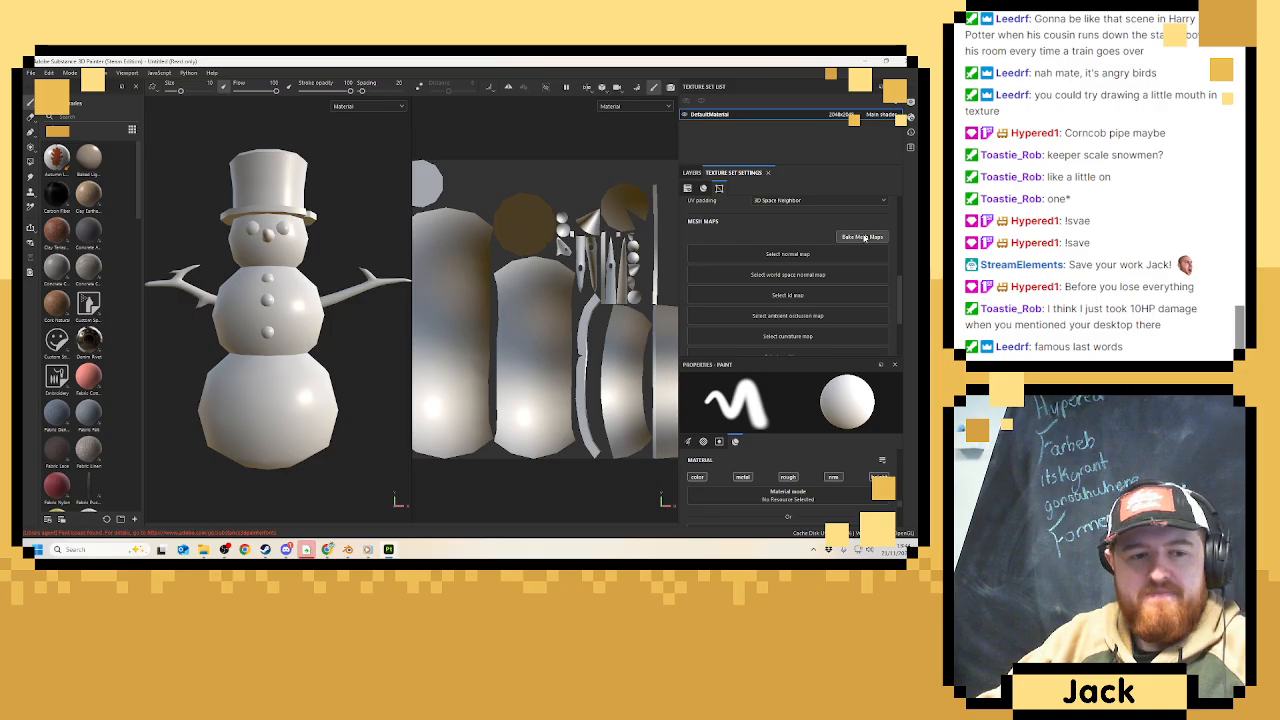
pyautogui.click(860, 237)
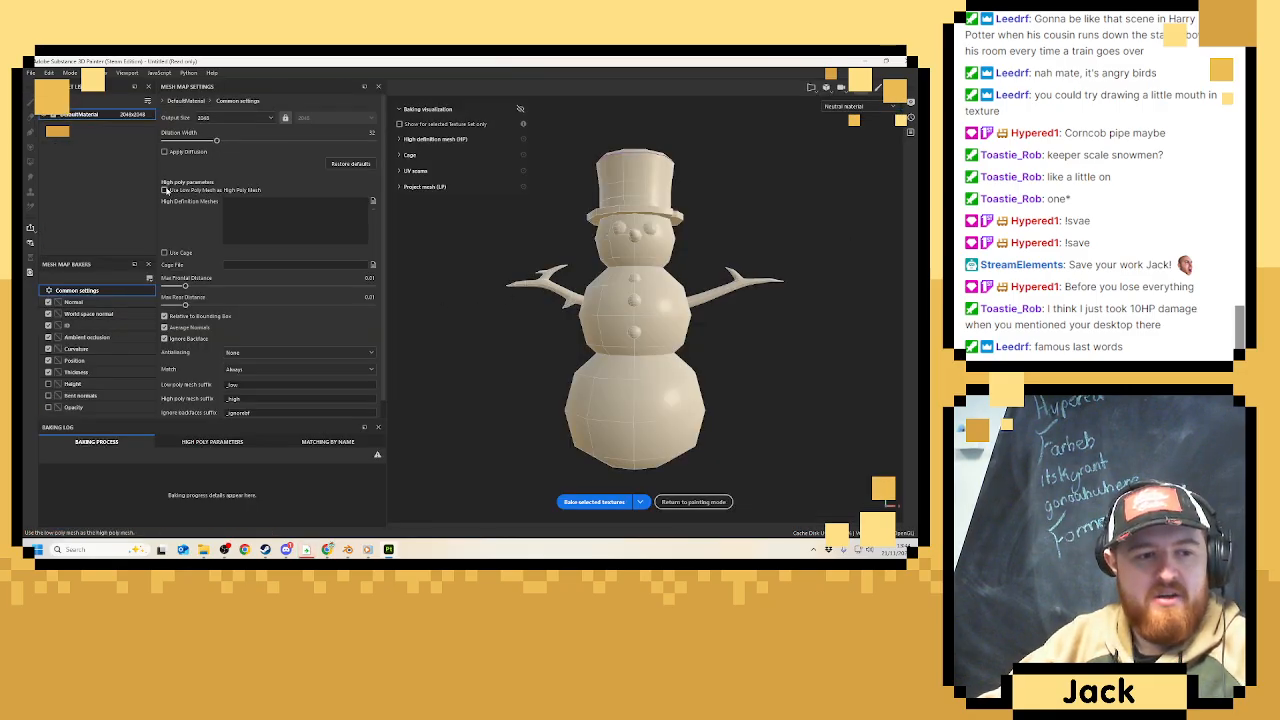
# Bake the mesh maps using the low poly mesh as high poly with Supersampling 4x antialiasing, and return to painting mode.
pyautogui.click(165, 189)
pyautogui.click(273, 350)
pyautogui.click(276, 382)
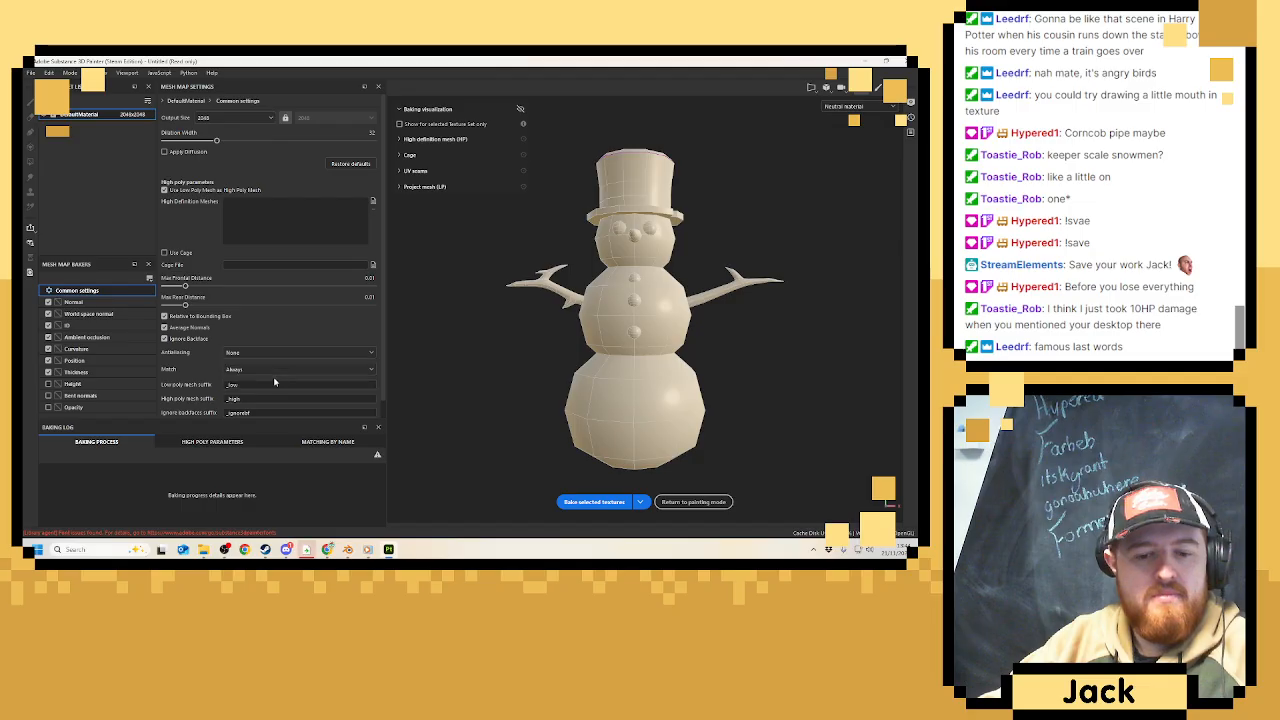
pyautogui.click(579, 505)
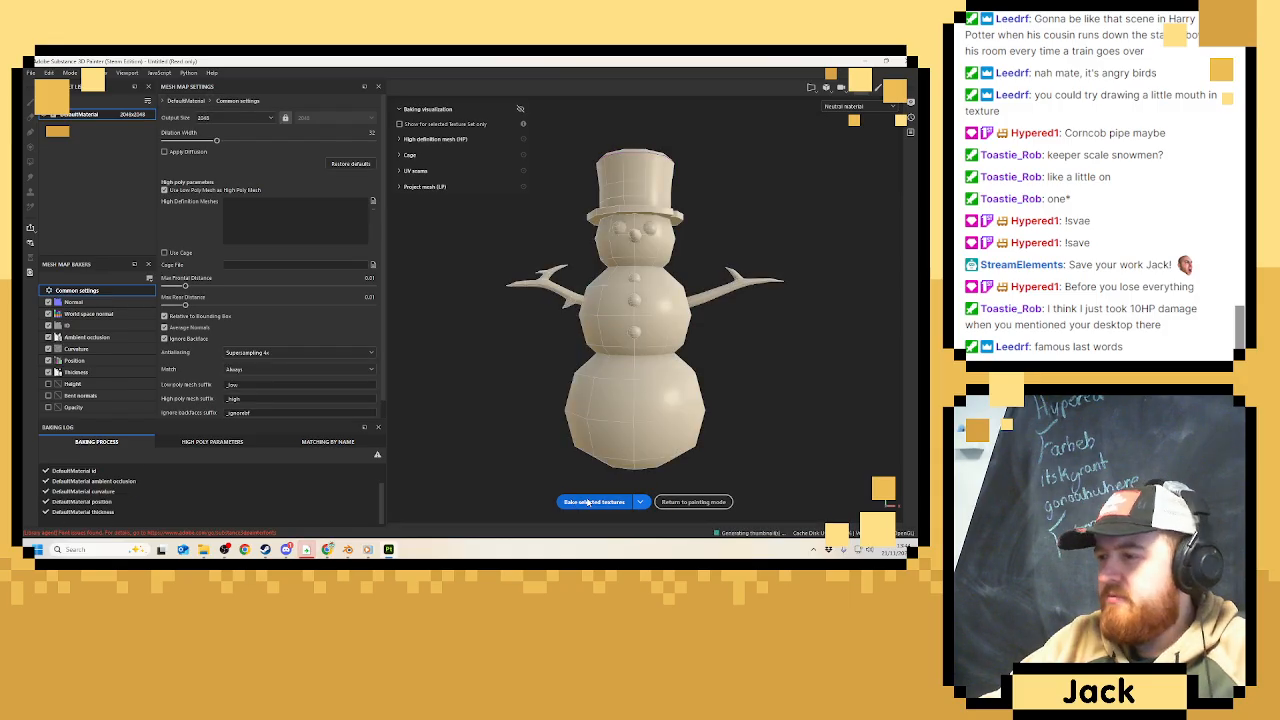
pyautogui.click(682, 502)
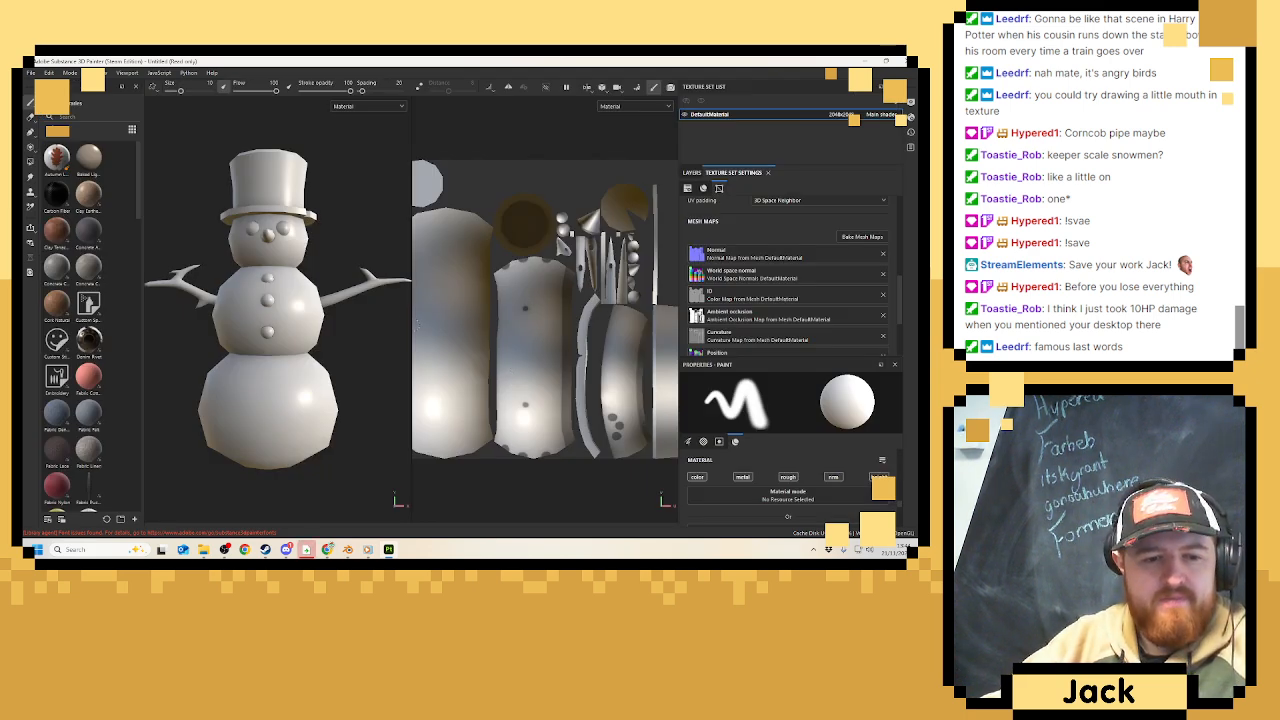
# Resize the split between the 3D and UV views so the 3D snowman fills nearly the whole viewport.
pyautogui.moveTo(412, 324); pyautogui.dragTo(676, 328)
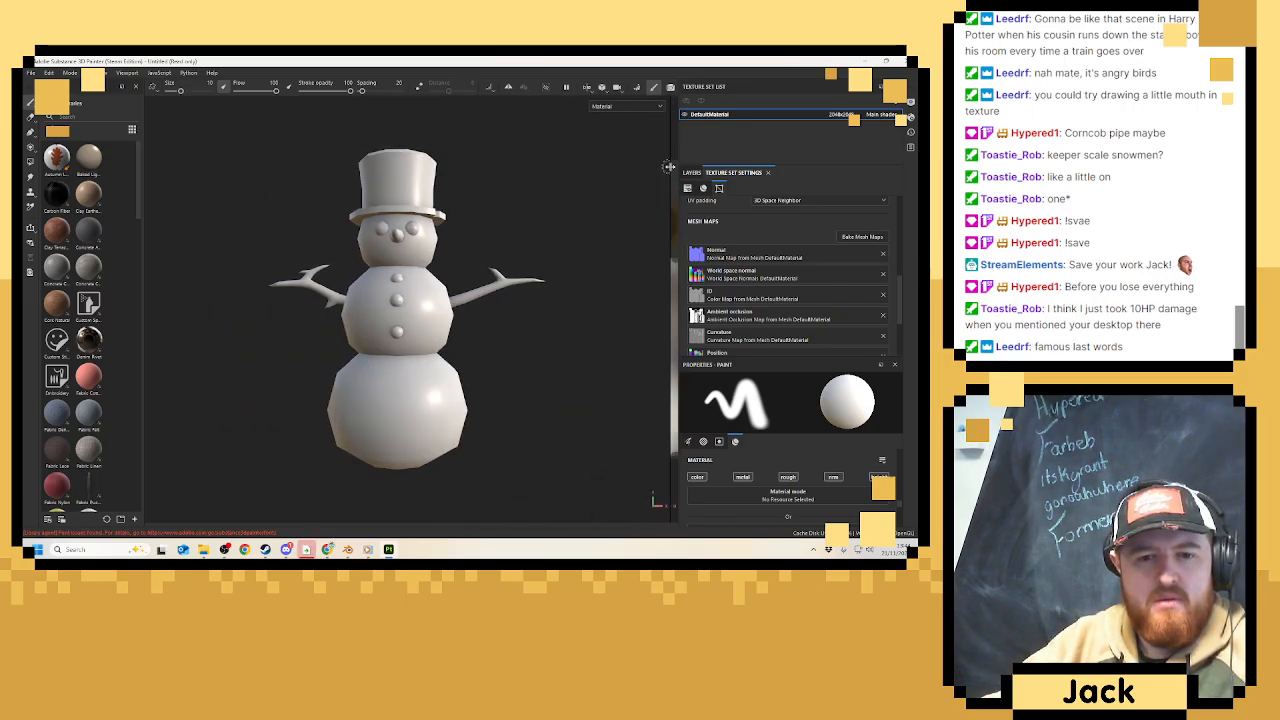
pyautogui.moveTo(674, 130); pyautogui.dragTo(556, 131)
pyautogui.rightClick(556, 131)
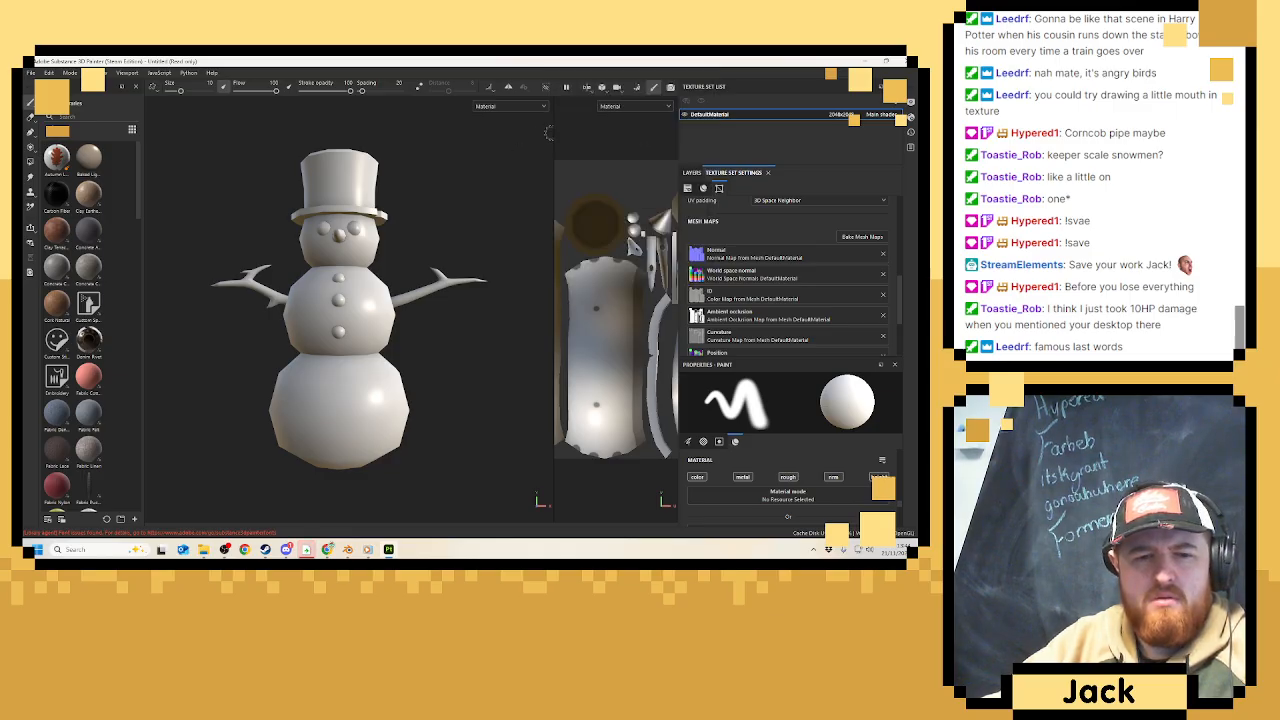
pyautogui.moveTo(552, 132)
pyautogui.mouseDown()
pyautogui.moveTo(632, 146)
pyautogui.moveTo(292, 152)
pyautogui.mouseUp()
pyautogui.rightClick(349, 139)
pyautogui.rightClick(331, 142)
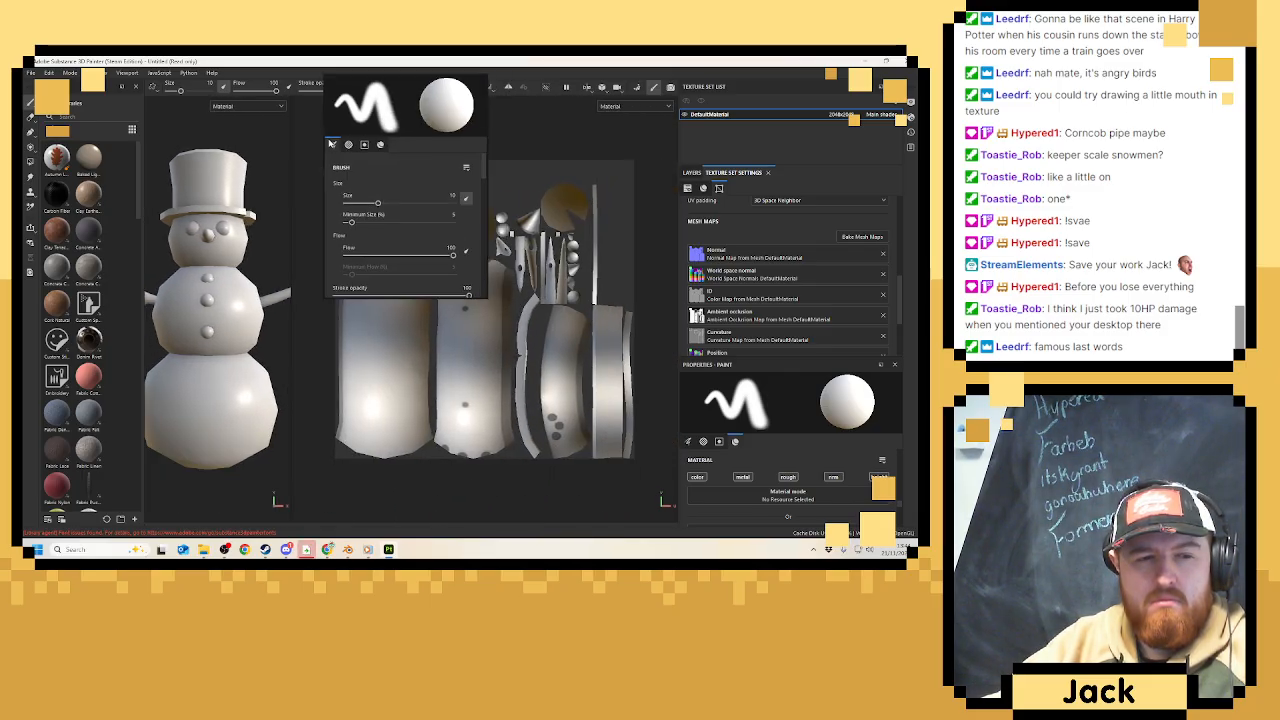
pyautogui.click(325, 140)
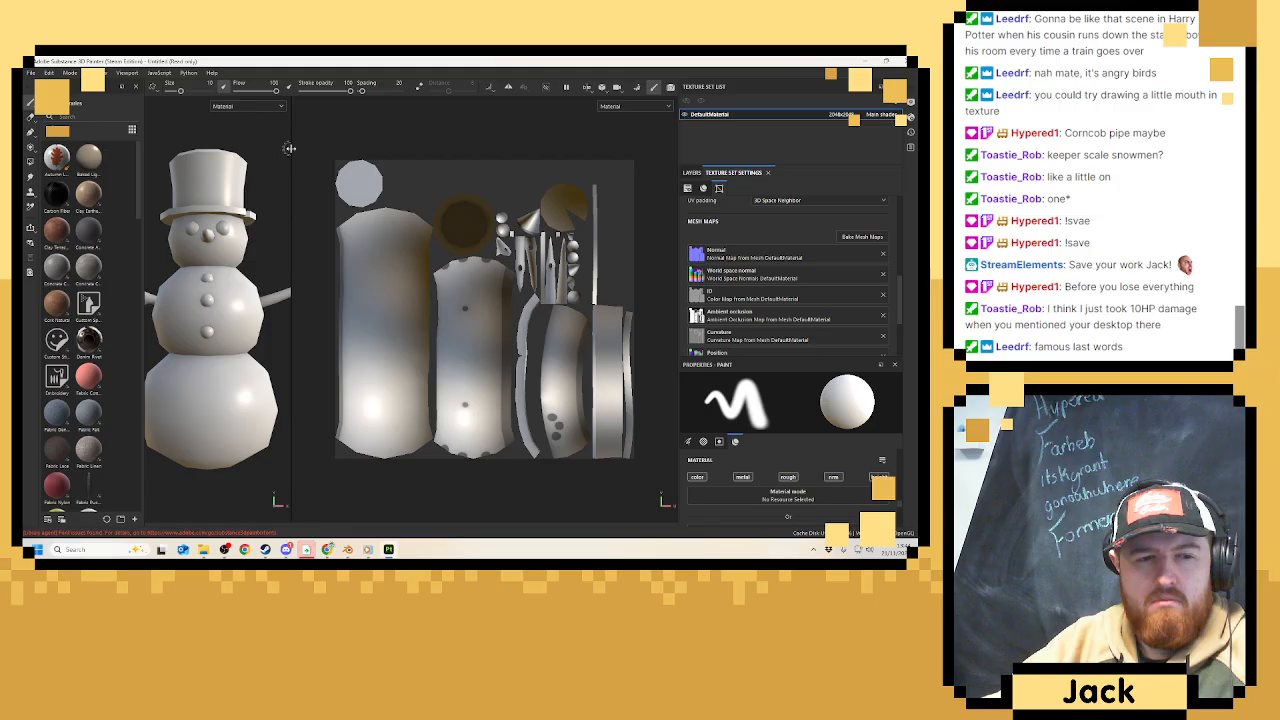
pyautogui.moveTo(290, 148); pyautogui.dragTo(672, 200)
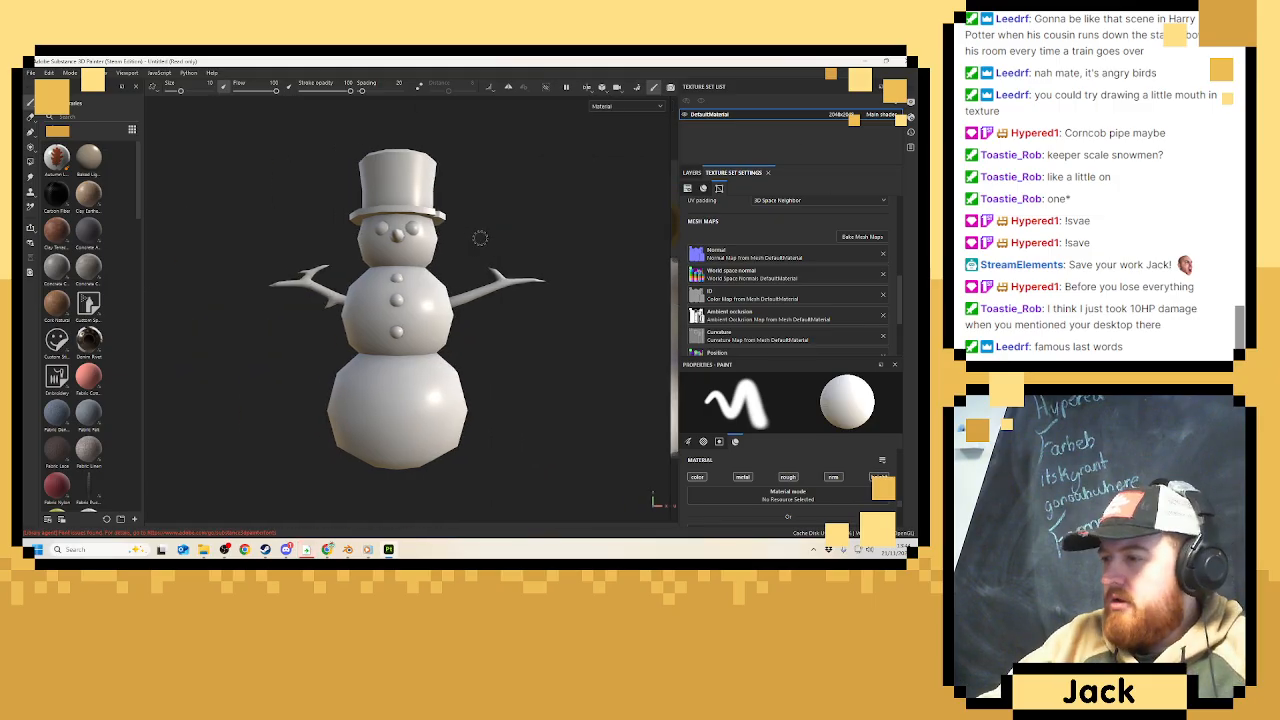
# Add a fill layer to the snowman's layer stack and set its base color to a very pale cyan.
pyautogui.click(692, 172)
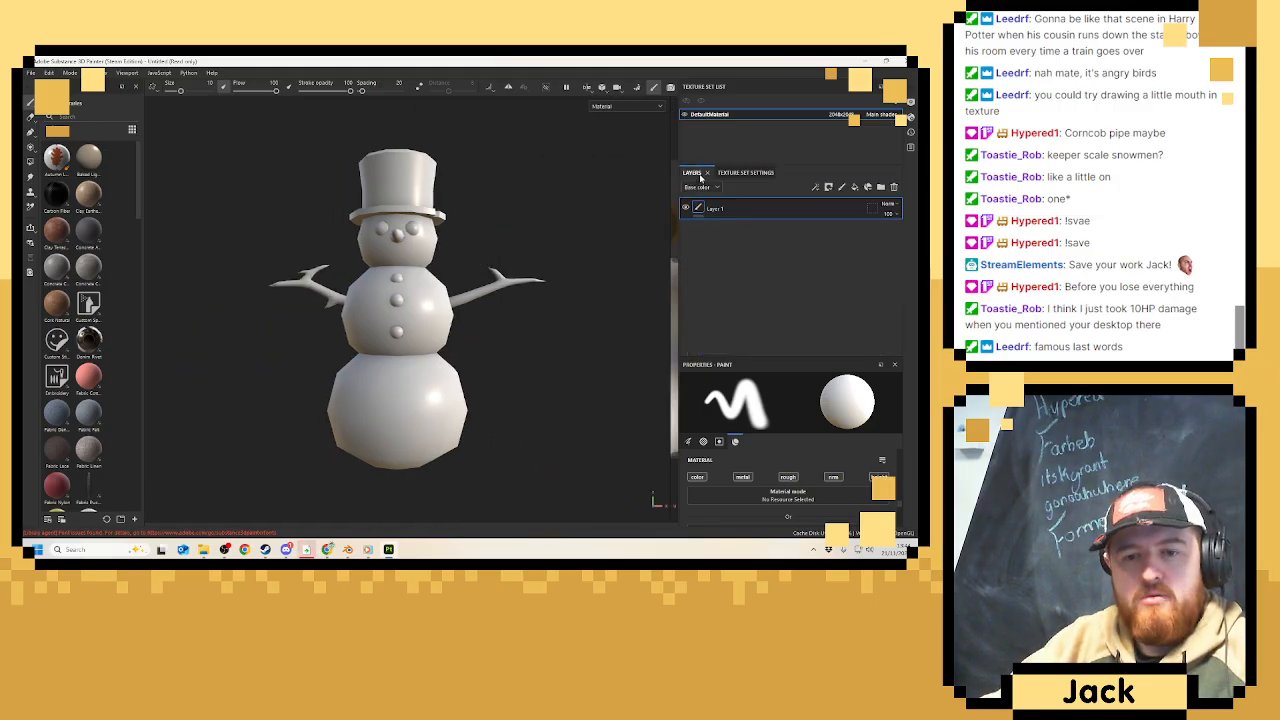
pyautogui.click(854, 188)
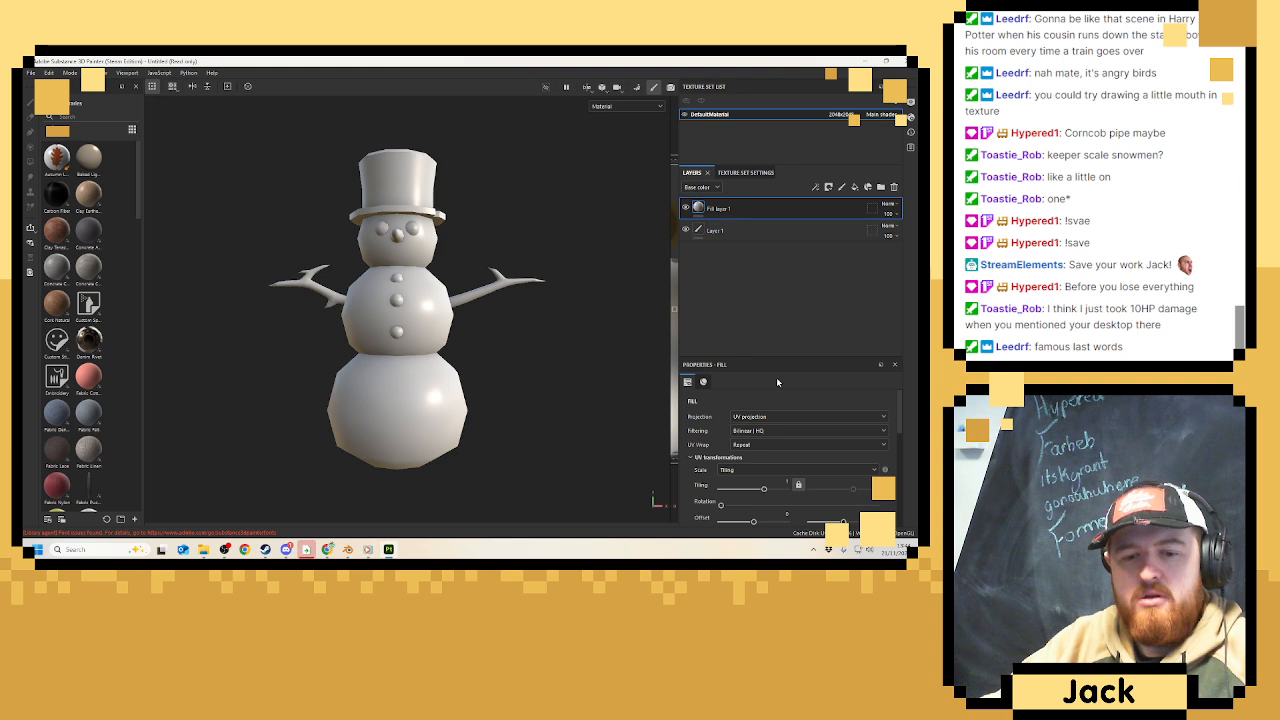
pyautogui.moveTo(772, 356); pyautogui.dragTo(772, 336)
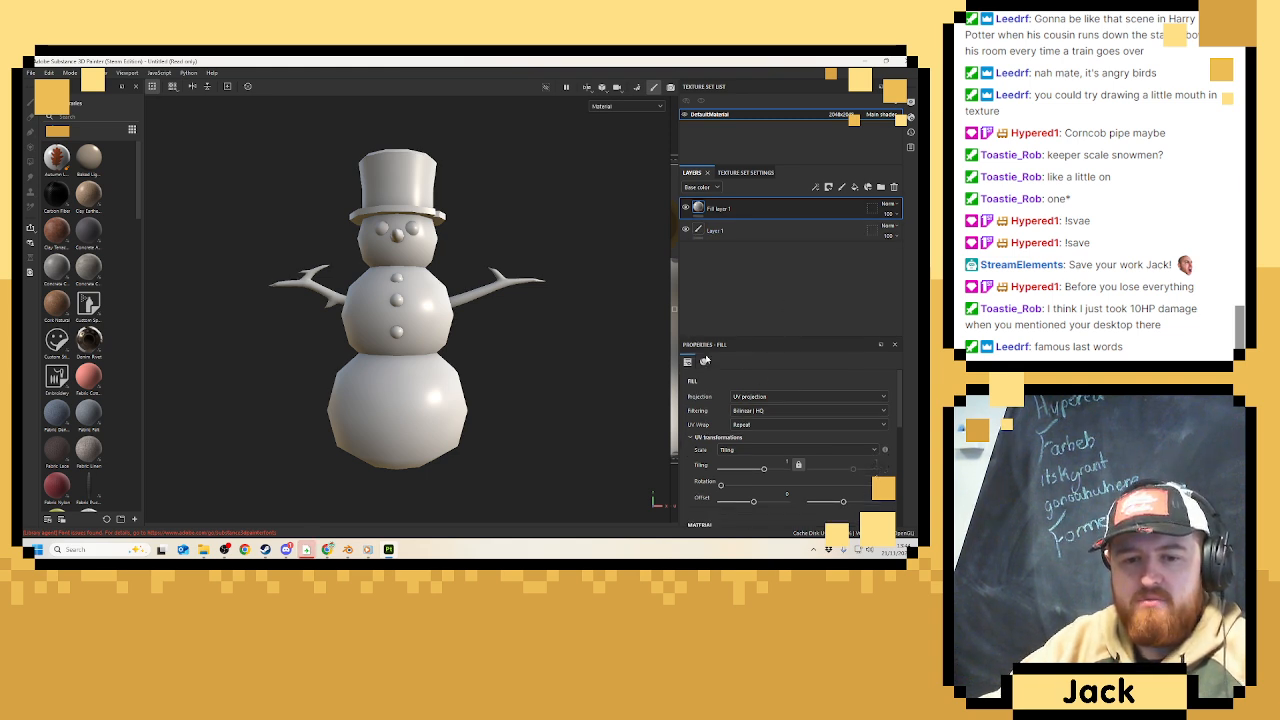
pyautogui.scroll(-4, 794, 455)
pyautogui.click(778, 441)
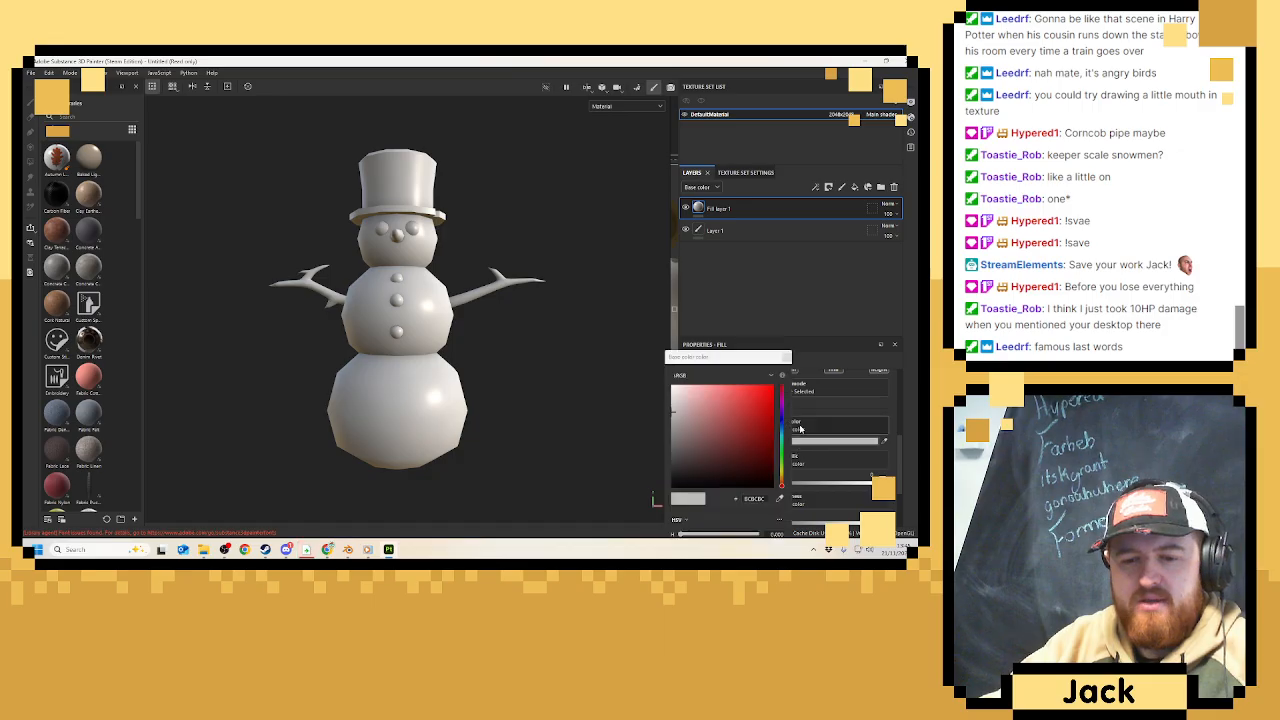
pyautogui.click(782, 438)
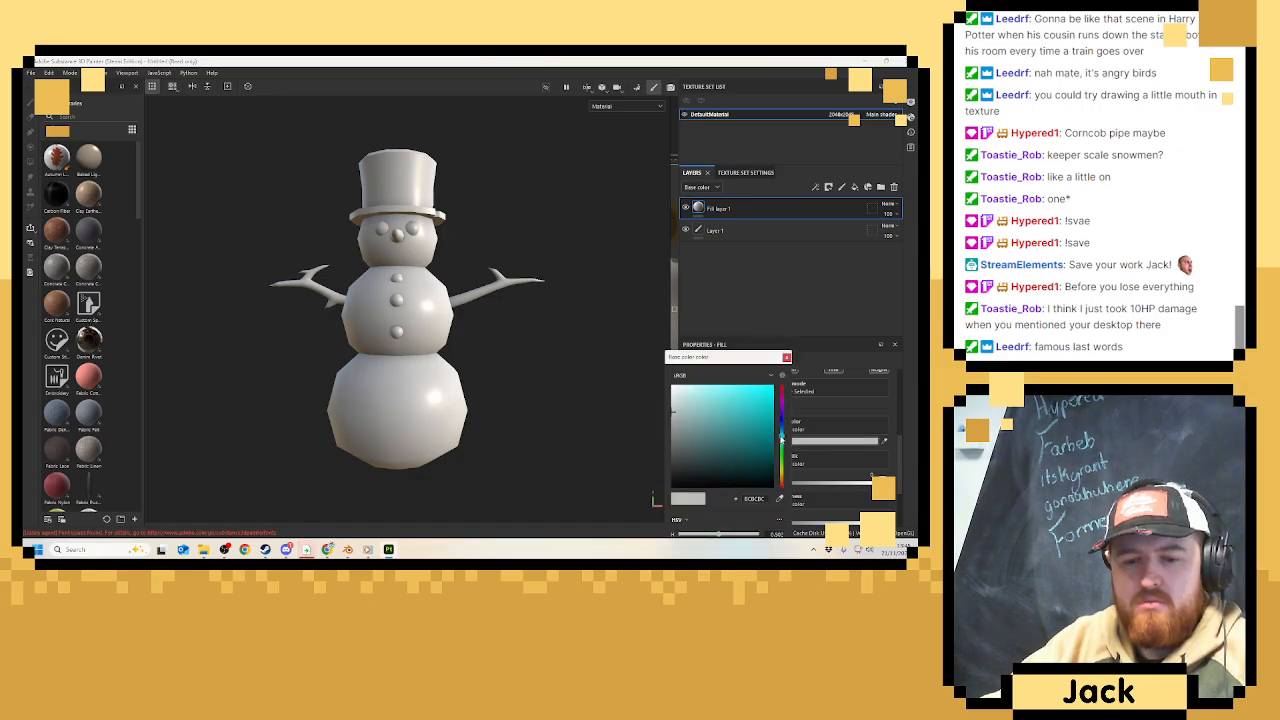
pyautogui.click(691, 387)
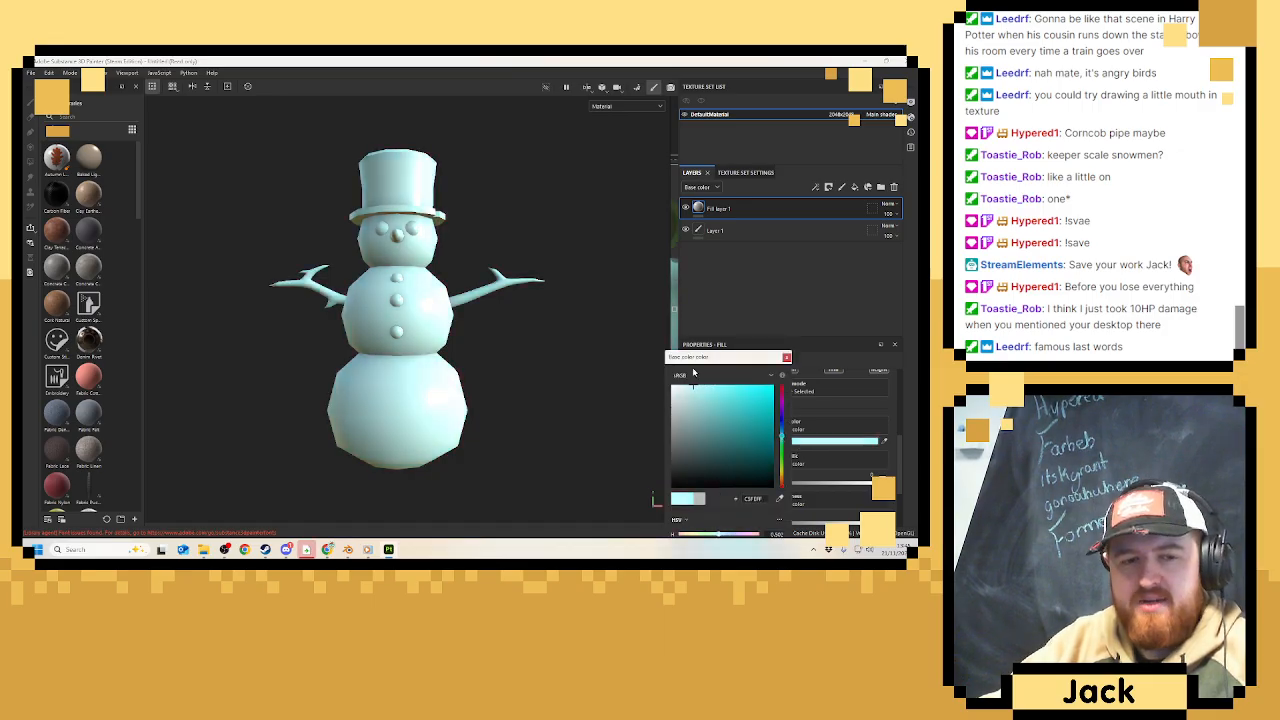
pyautogui.click(787, 357)
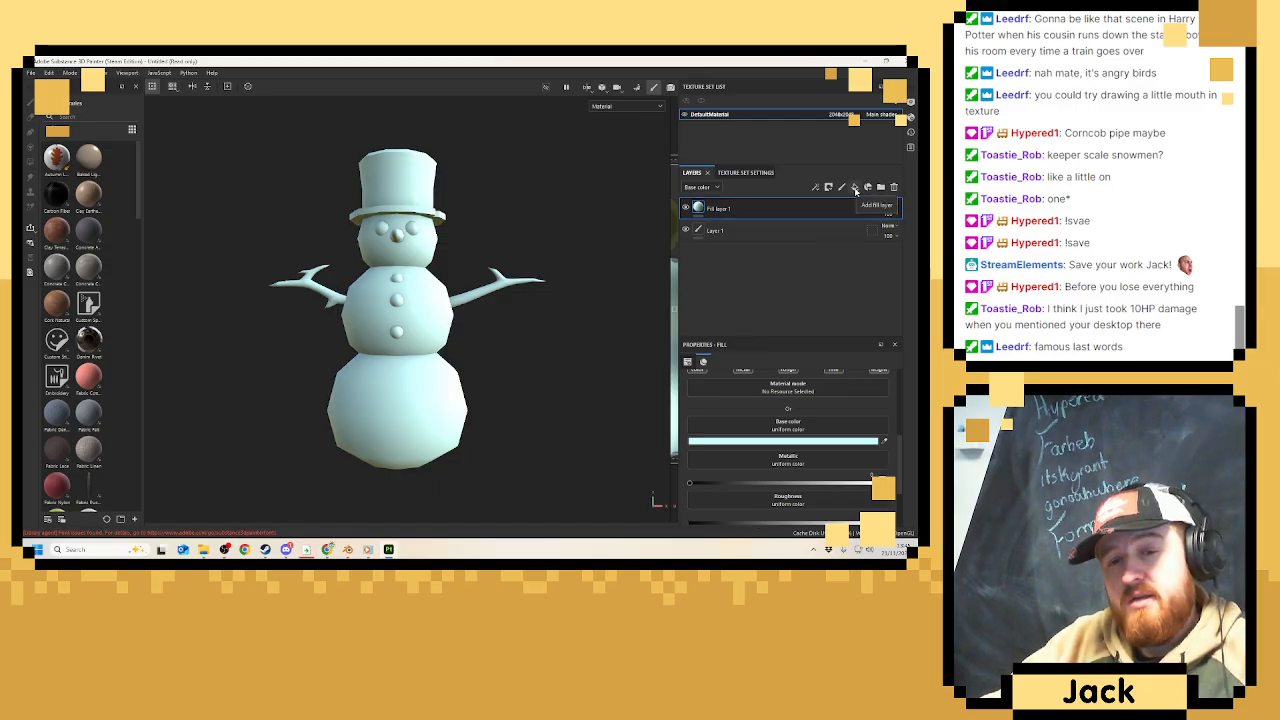
# Change Fill layer 1's base color to a slightly deeper light cyan.
pyautogui.click(782, 441)
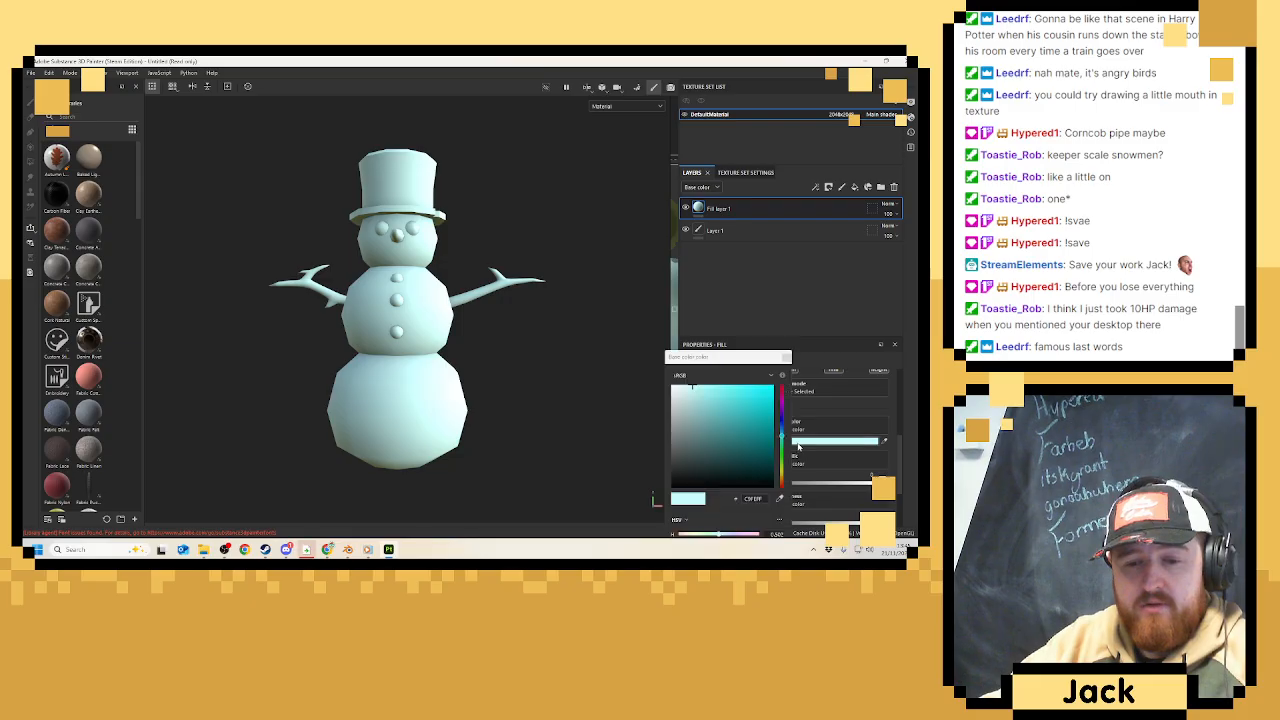
pyautogui.click(704, 391)
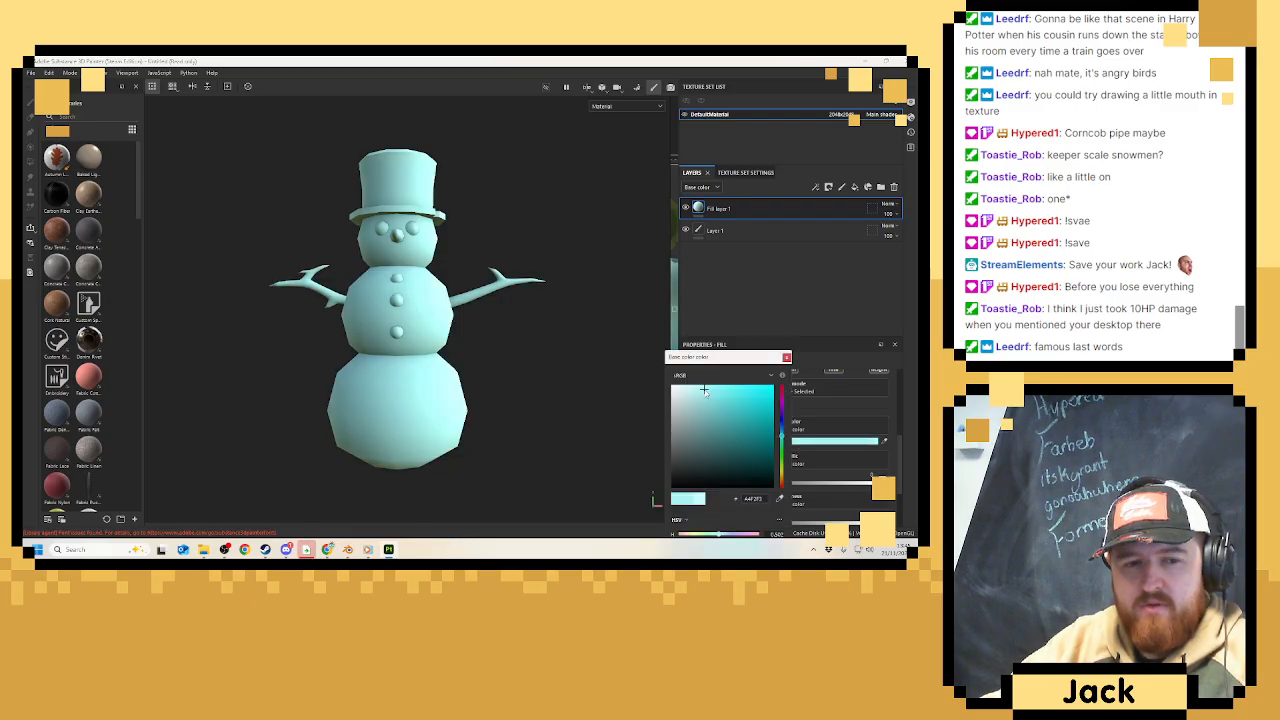
pyautogui.click(786, 357)
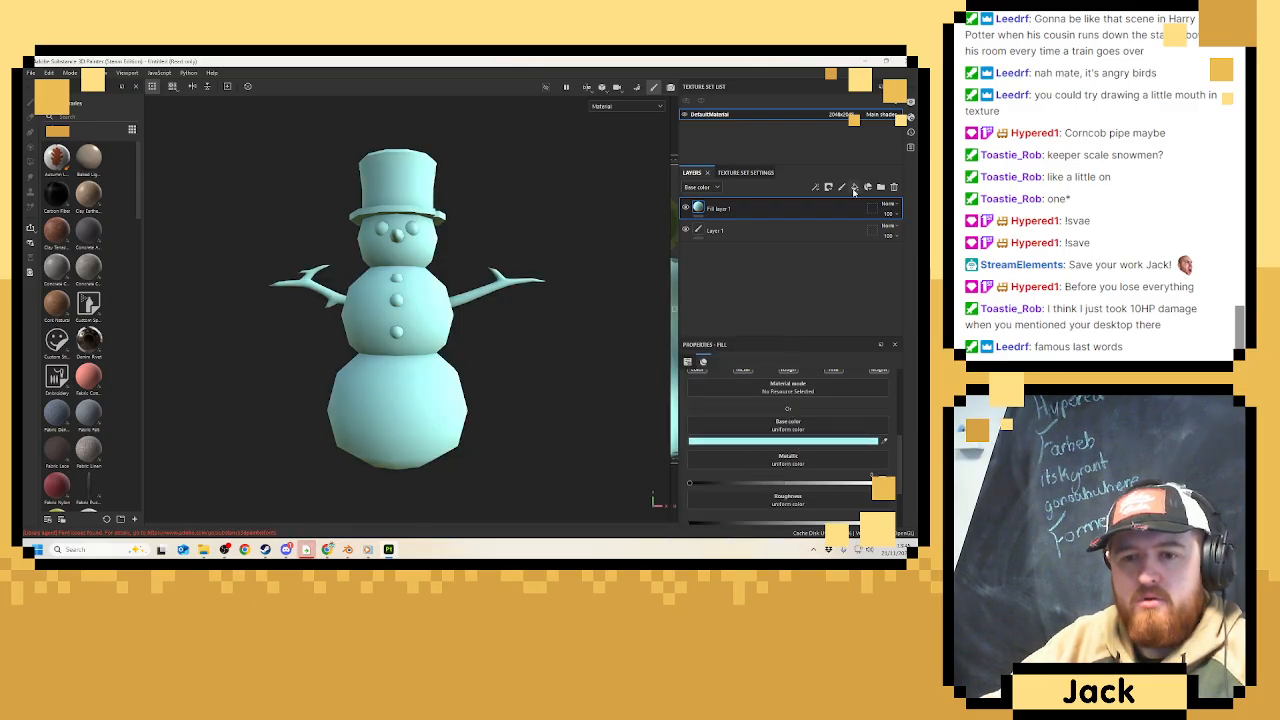
# Add a second fill layer and sample its base color from the cyan snowman using the Base color view.
pyautogui.click(854, 189)
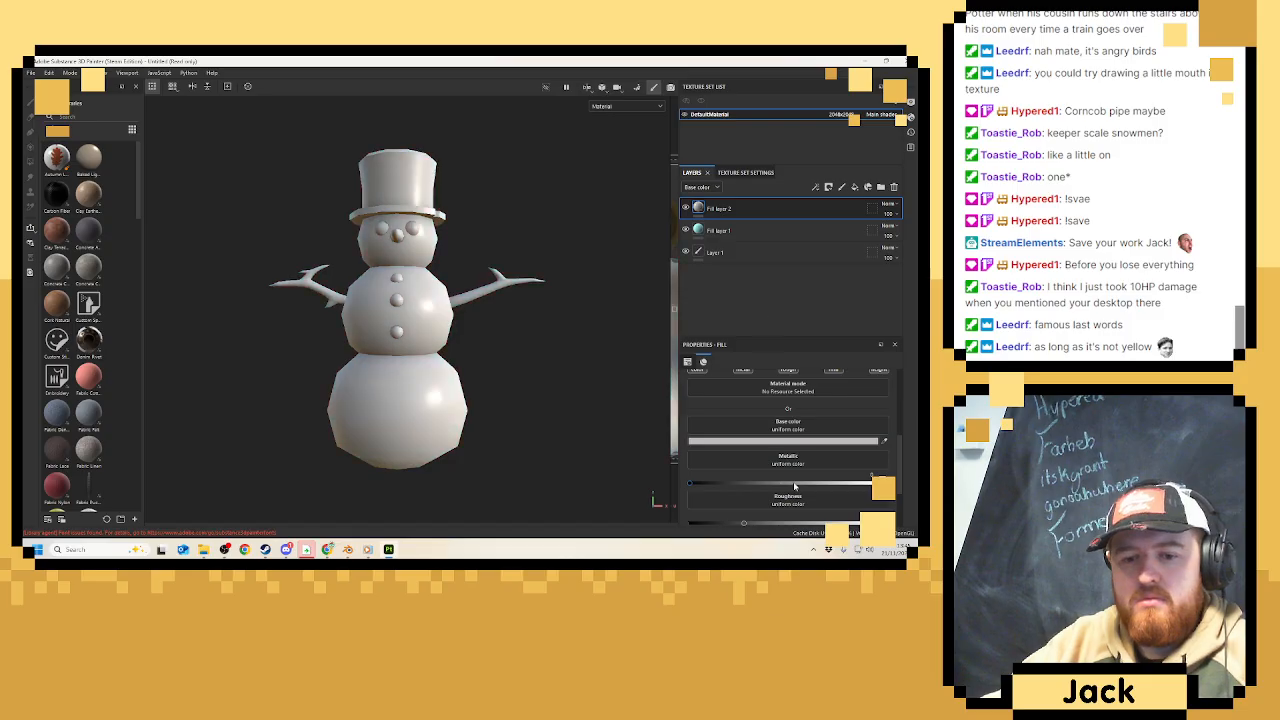
pyautogui.click(685, 208)
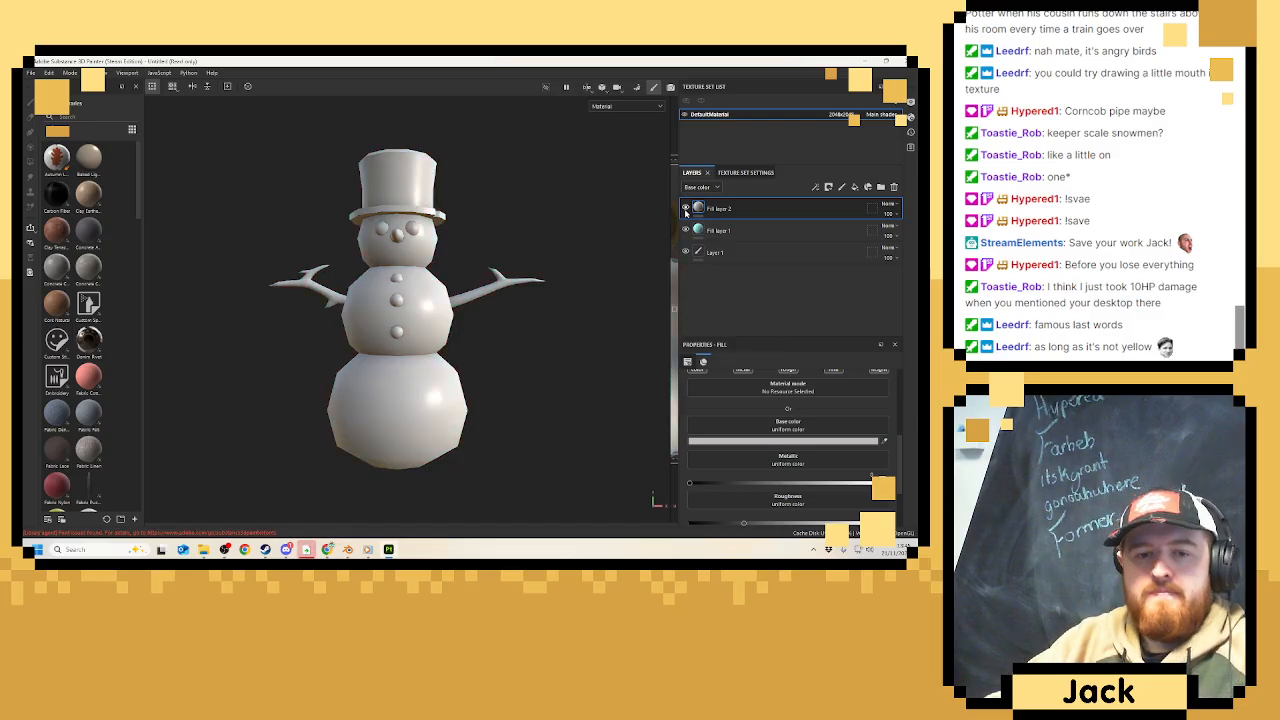
pyautogui.click(622, 107)
pyautogui.click(618, 147)
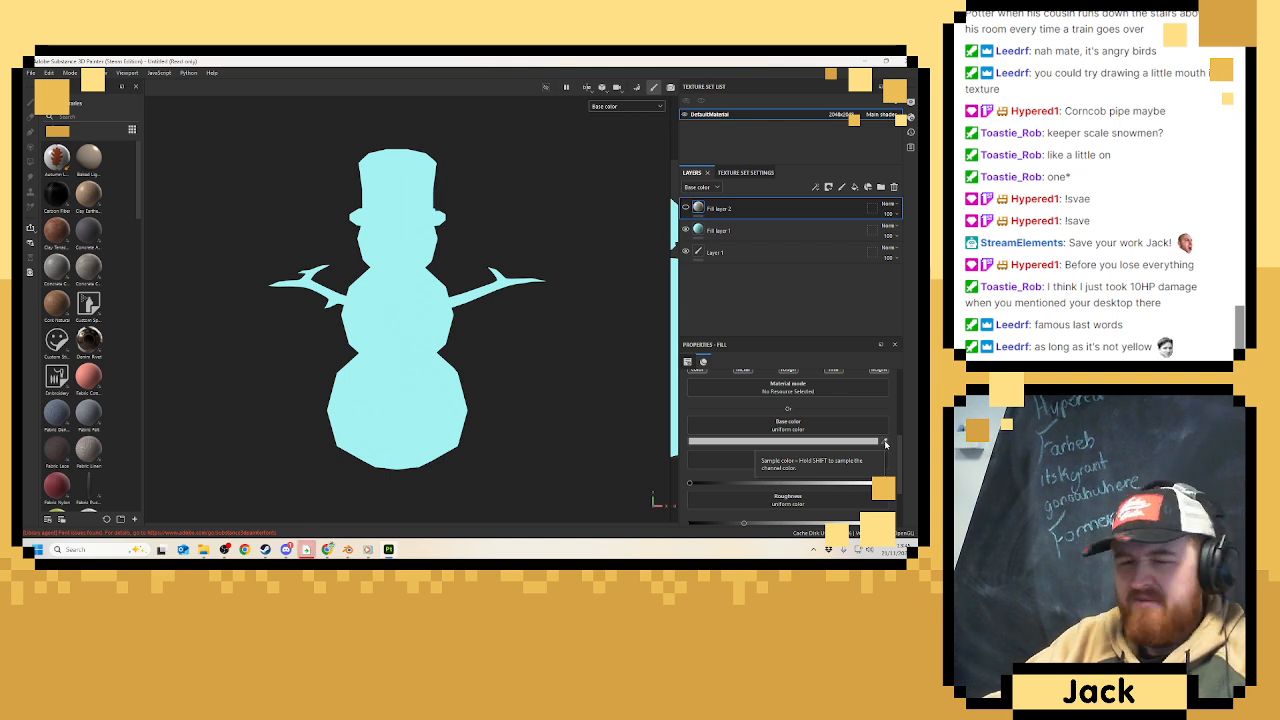
pyautogui.click(885, 443)
pyautogui.click(440, 398)
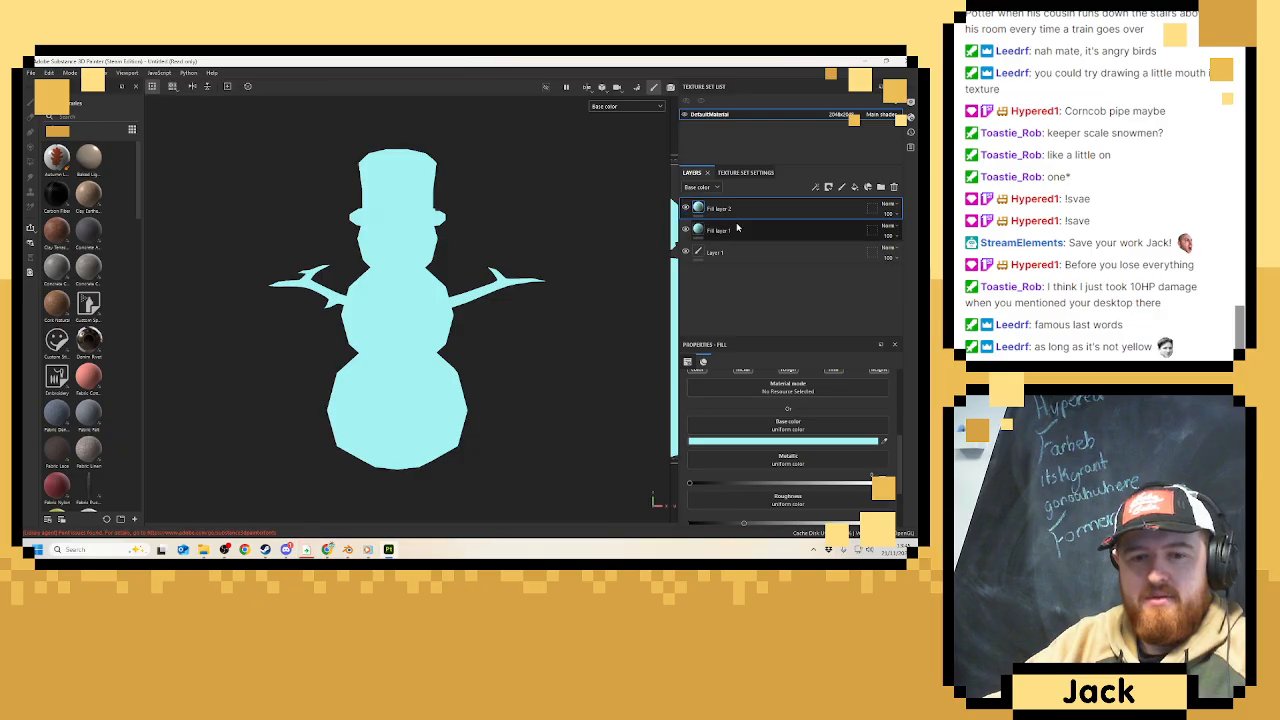
# Lighten Fill layer 2's base color to a very pale cyan and return the viewport to Material display.
pyautogui.click(787, 442)
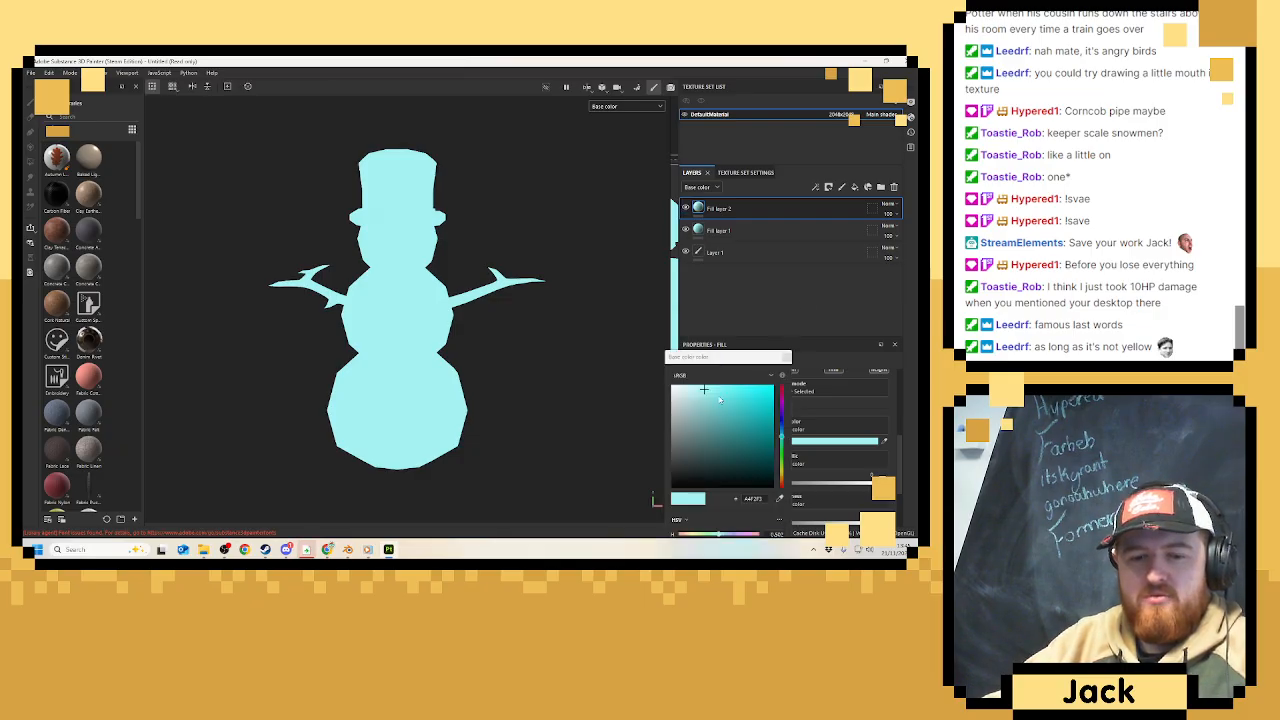
pyautogui.moveTo(718, 399); pyautogui.dragTo(690, 380)
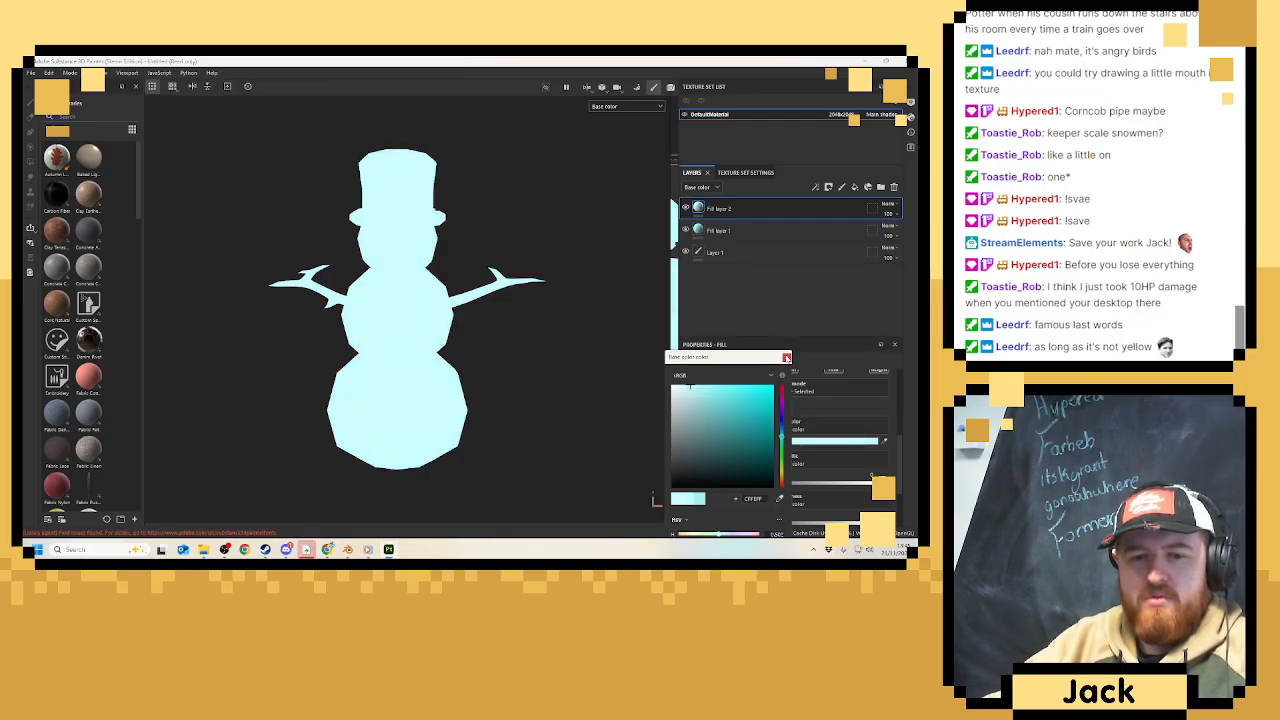
pyautogui.click(787, 357)
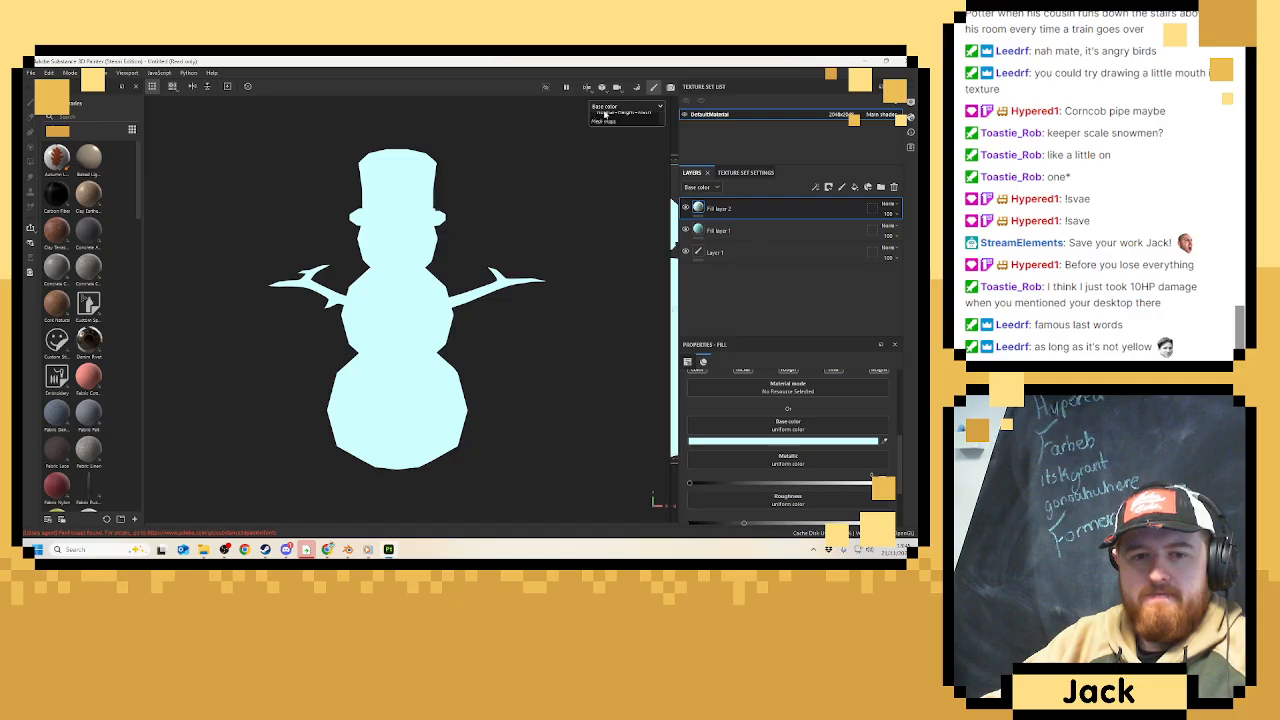
pyautogui.click(604, 114)
pyautogui.click(615, 128)
# Add a black mask to Fill layer 2 and apply a 3D Linear Gradient generator to it.
pyautogui.rightClick(743, 204)
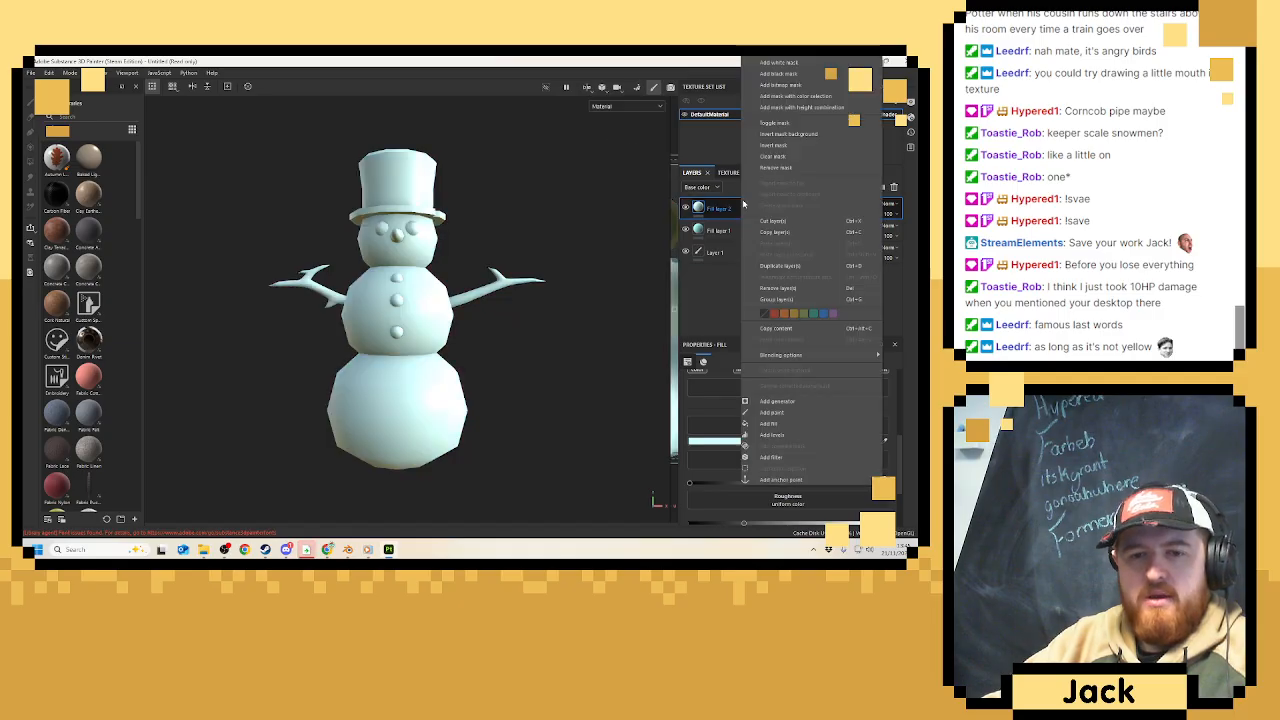
pyautogui.click(801, 71)
pyautogui.rightClick(746, 216)
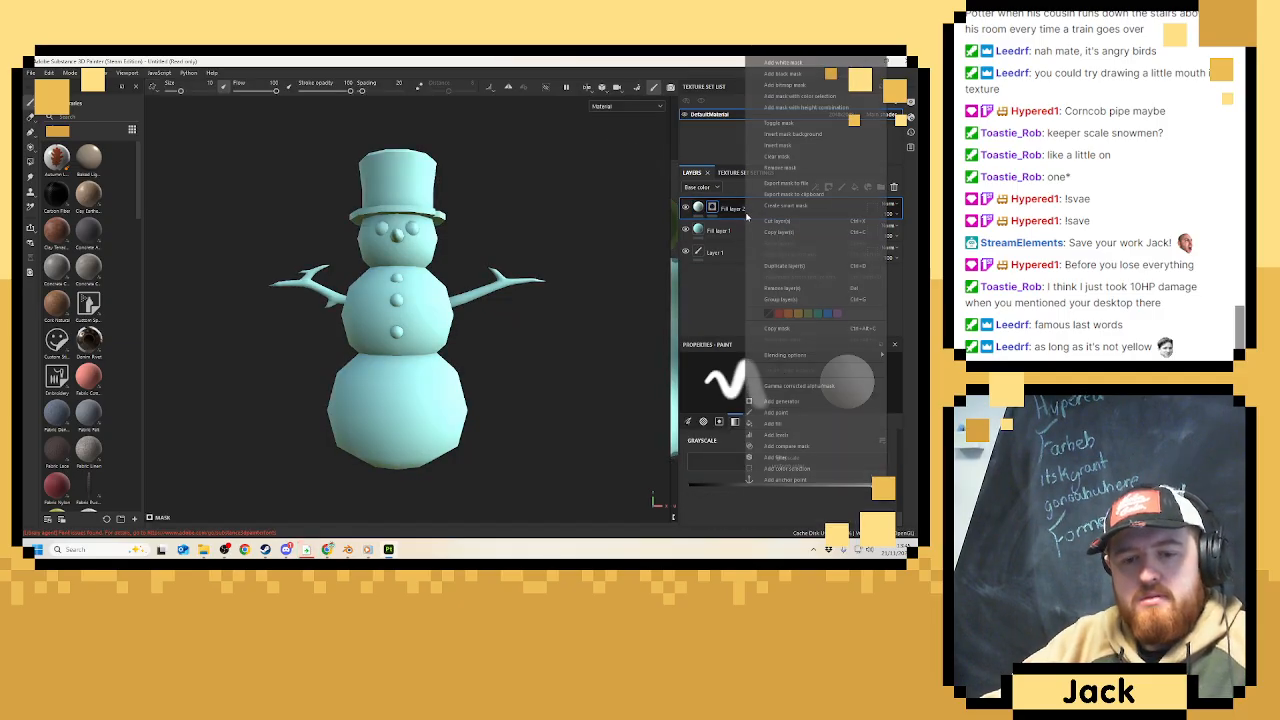
pyautogui.click(785, 401)
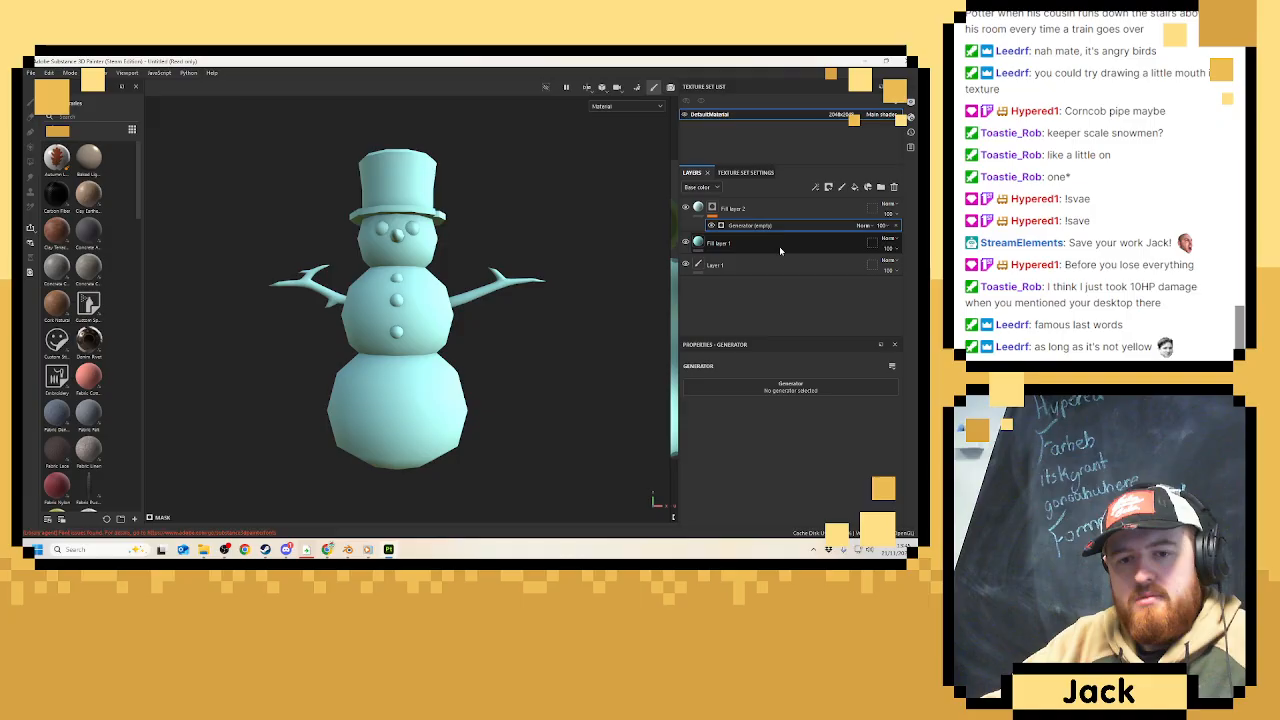
pyautogui.click(800, 383)
pyautogui.moveTo(834, 424)
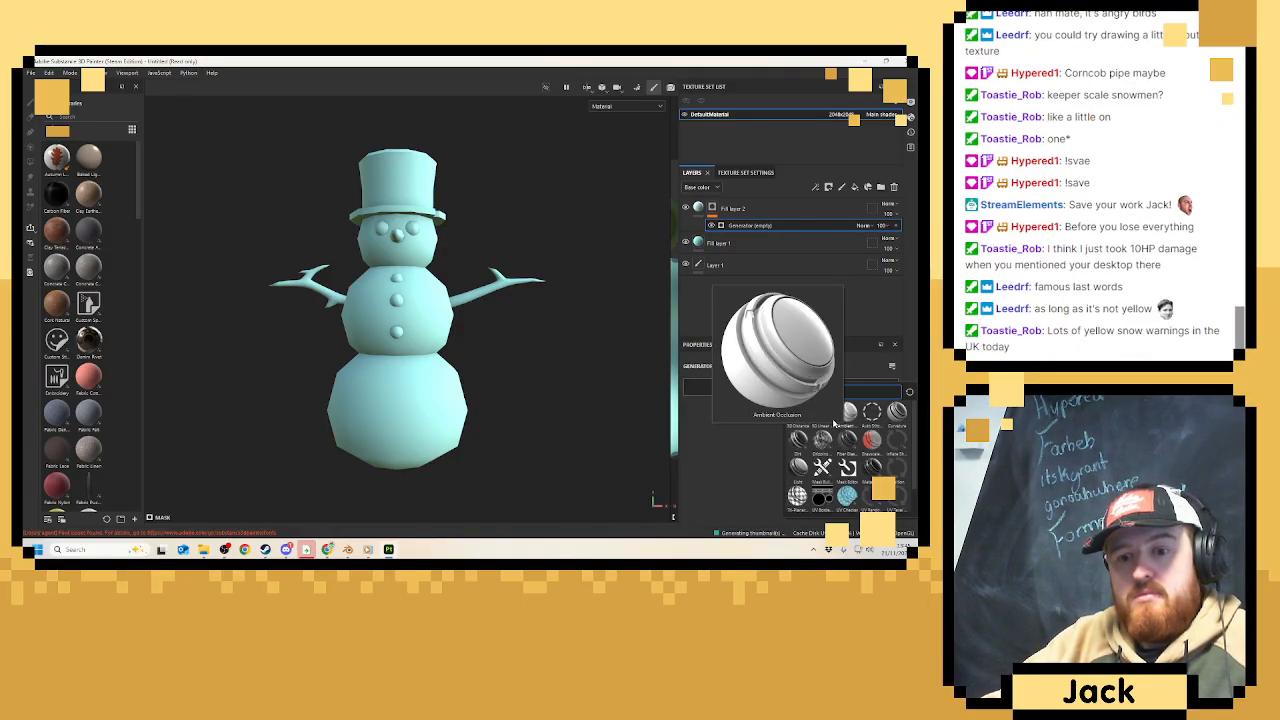
pyautogui.click(826, 410)
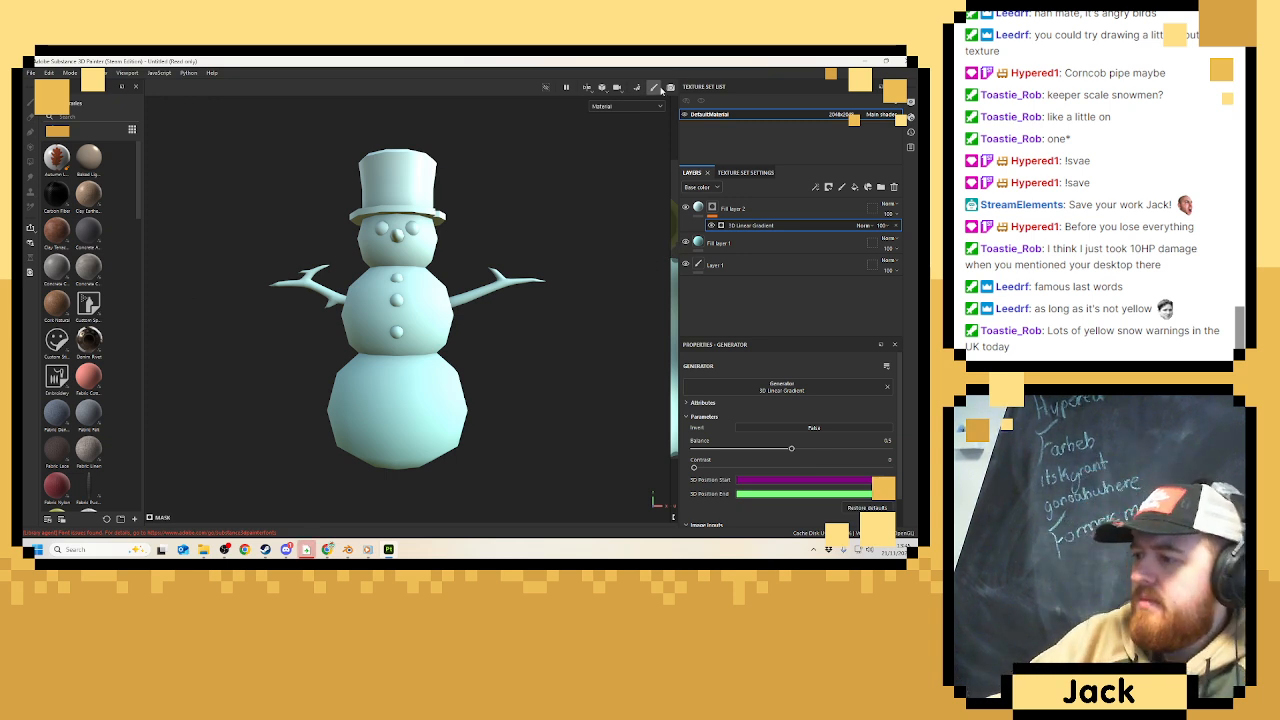
# Darken Fill layer 1's base color to a more saturated cyan for the lower end of the gradient.
pyautogui.click(728, 243)
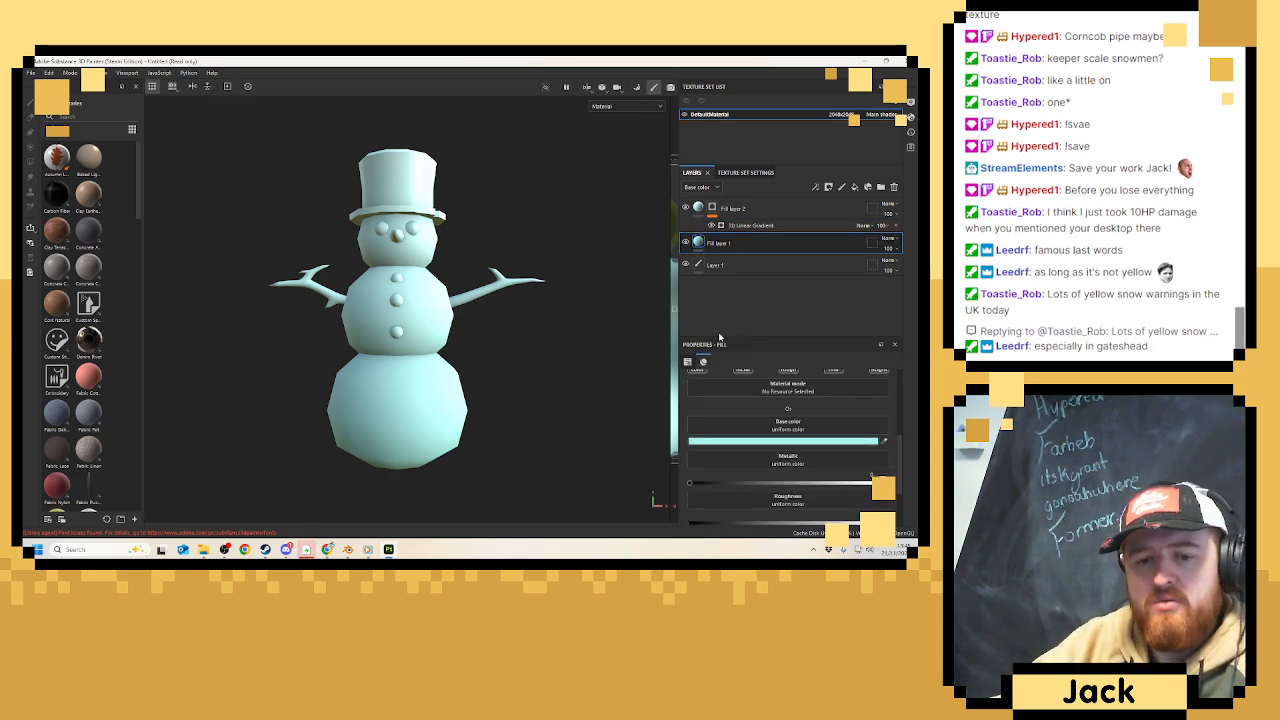
pyautogui.click(742, 441)
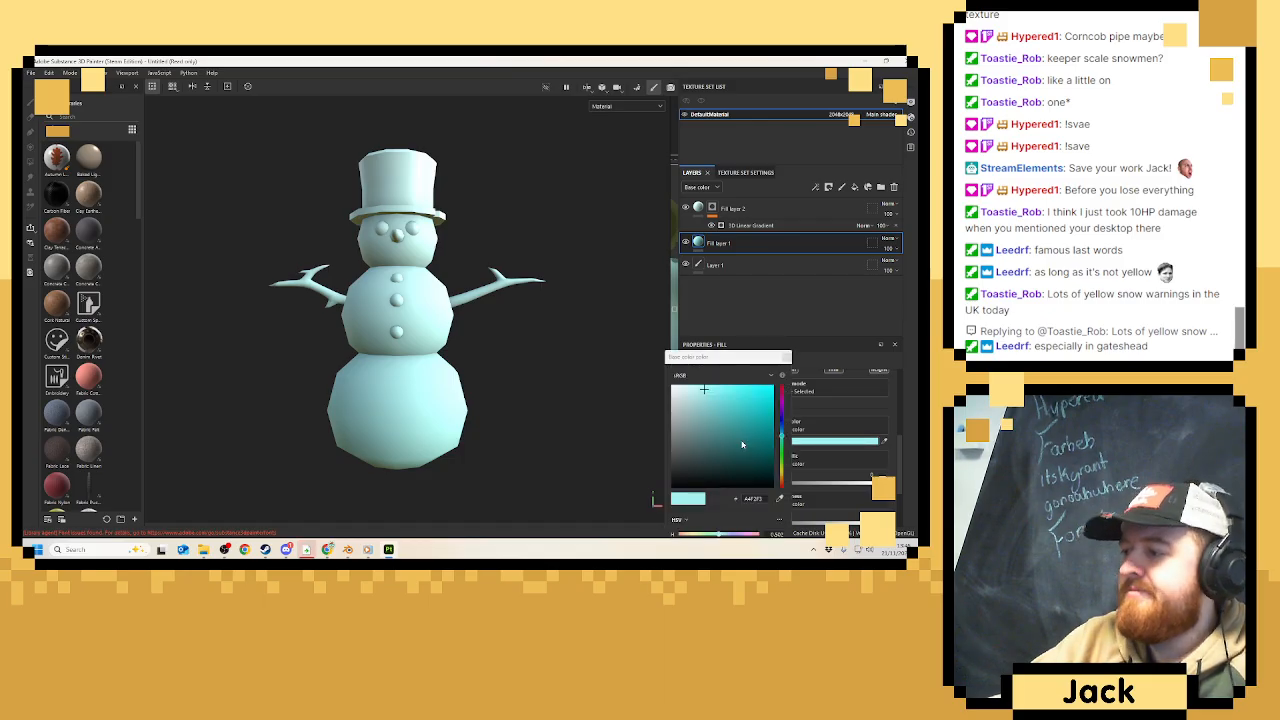
pyautogui.click(710, 396)
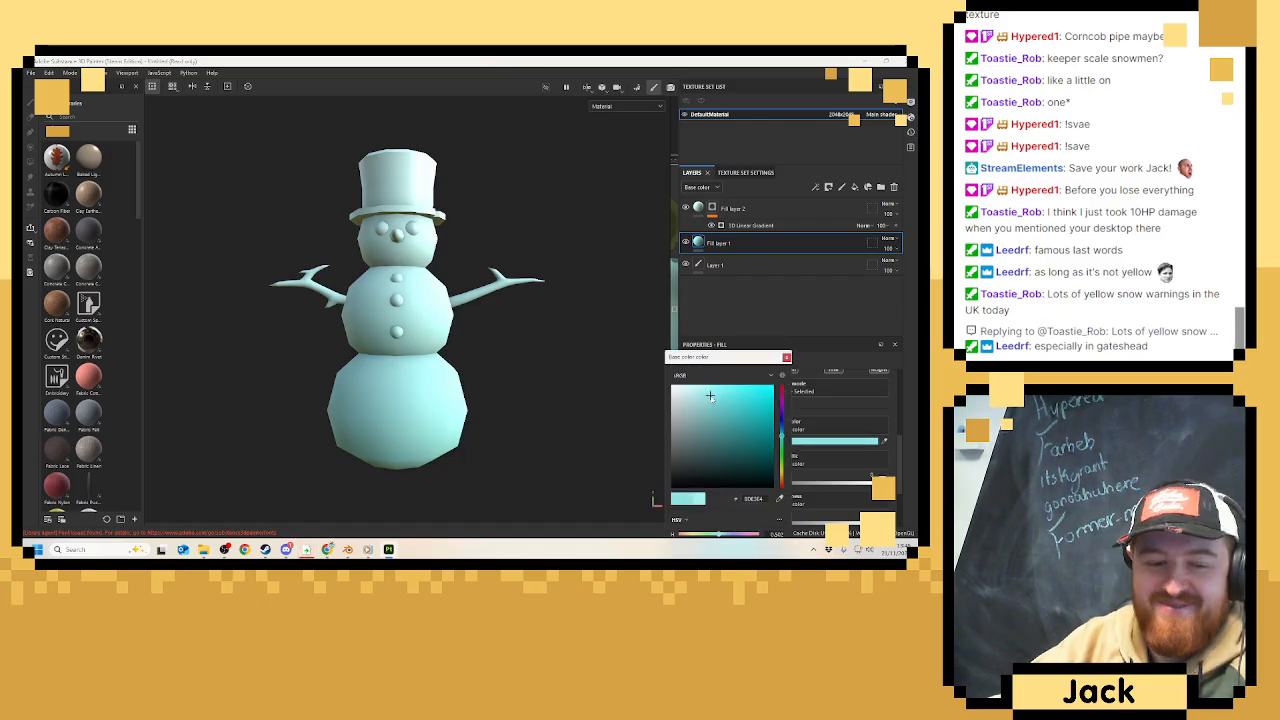
pyautogui.click(787, 358)
# Set the 3D Linear Gradient's balance and contrast both to 0.52 and check the blend on the snowman.
pyautogui.click(752, 225)
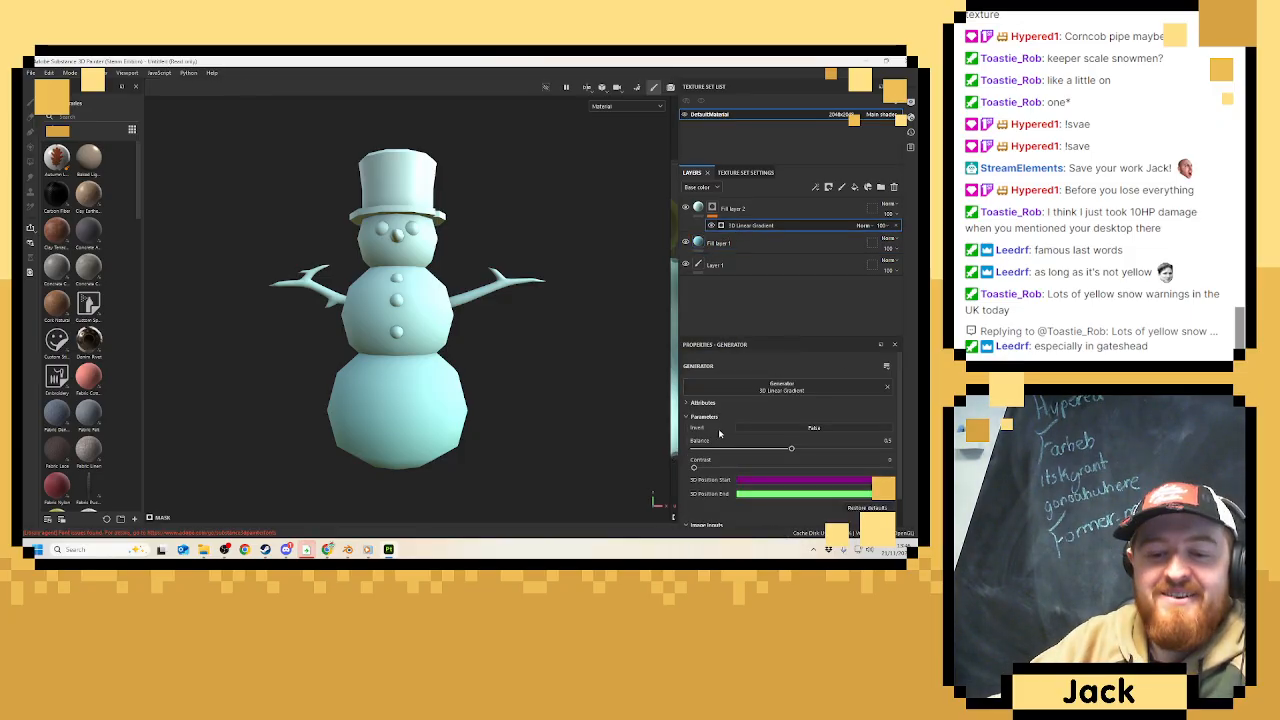
pyautogui.moveTo(705, 469); pyautogui.dragTo(885, 467)
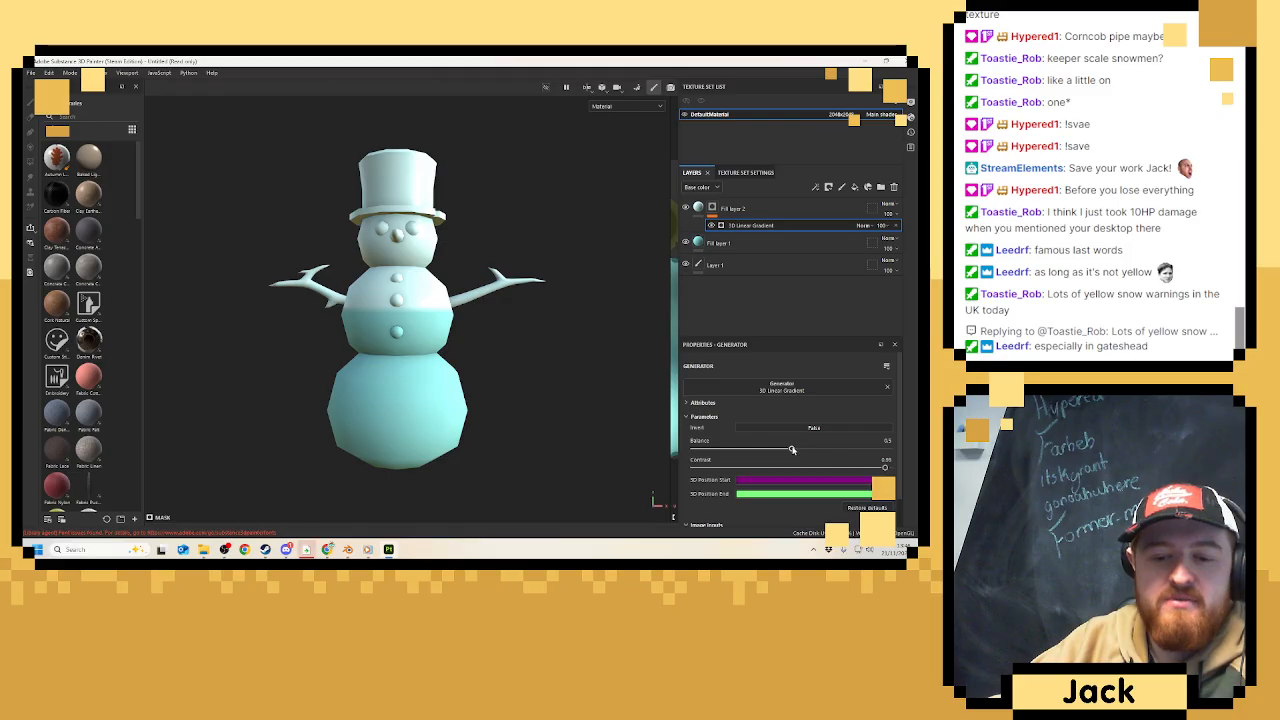
pyautogui.moveTo(792, 450); pyautogui.dragTo(796, 450)
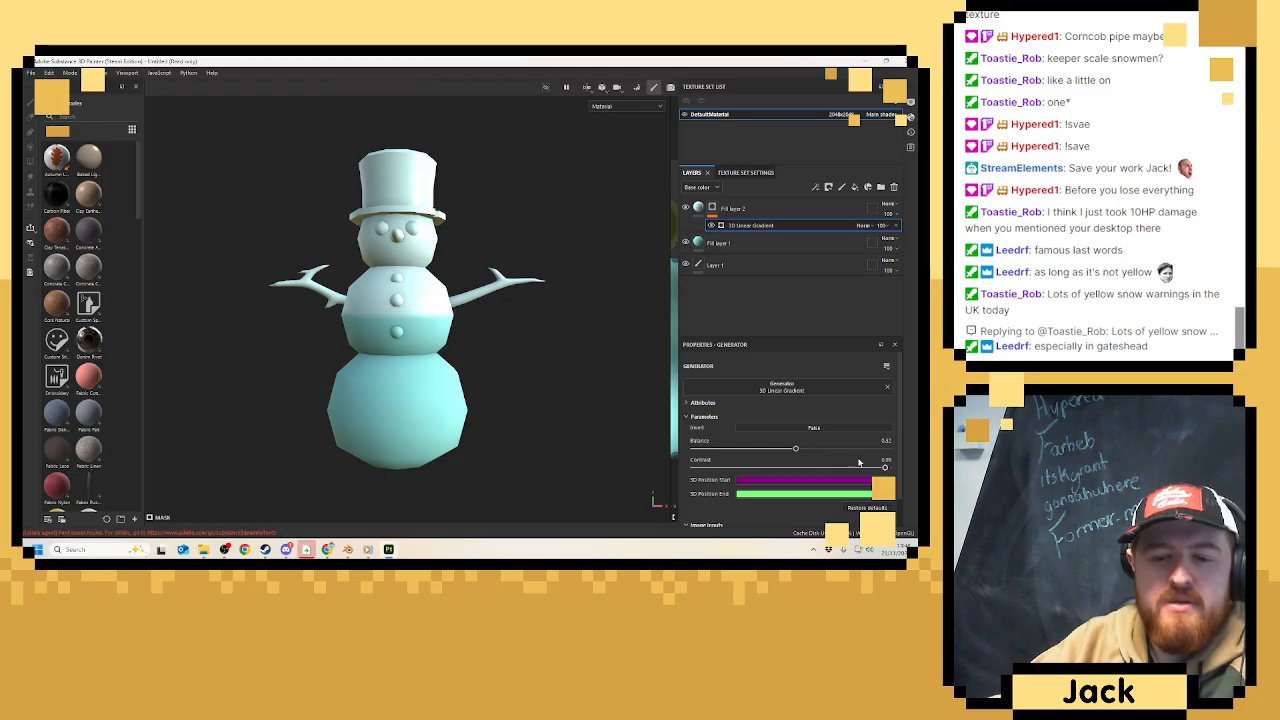
pyautogui.moveTo(883, 469); pyautogui.dragTo(804, 469)
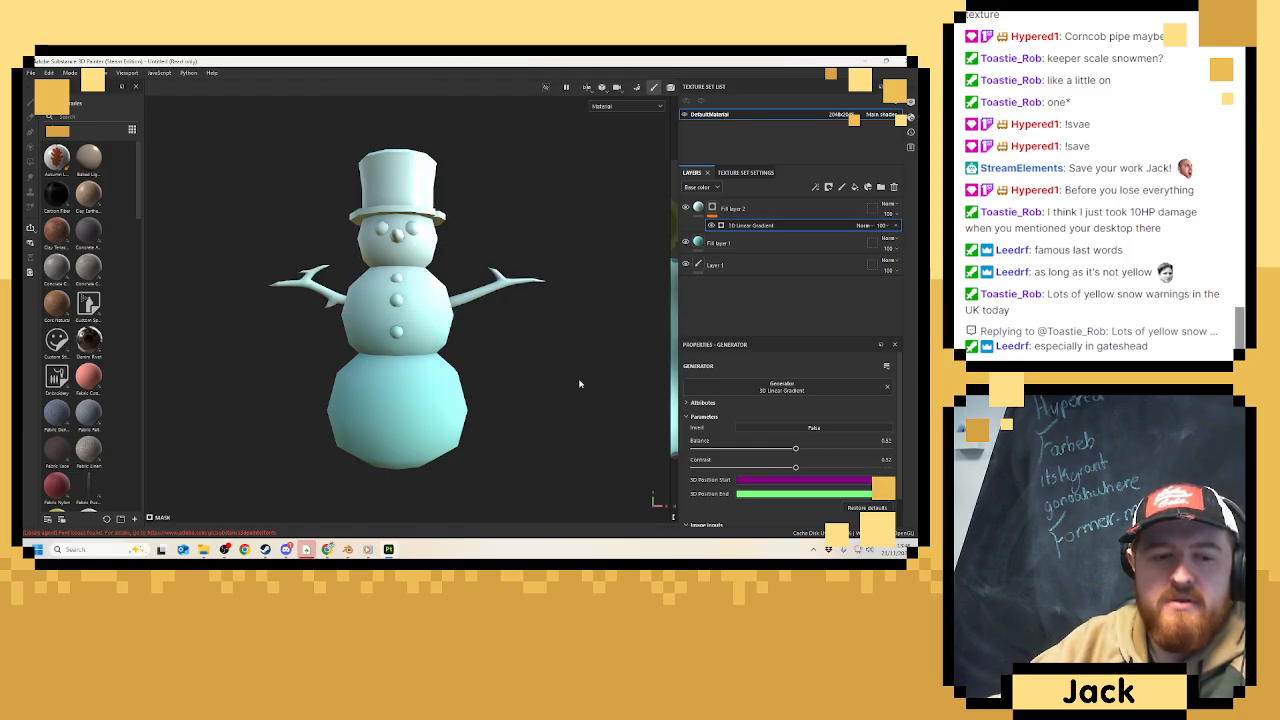
pyautogui.keyDown('alt'); pyautogui.moveTo(579, 384); pyautogui.dragTo(521, 349, button='right'); pyautogui.keyUp('alt')
pyautogui.rightClick(503, 345)
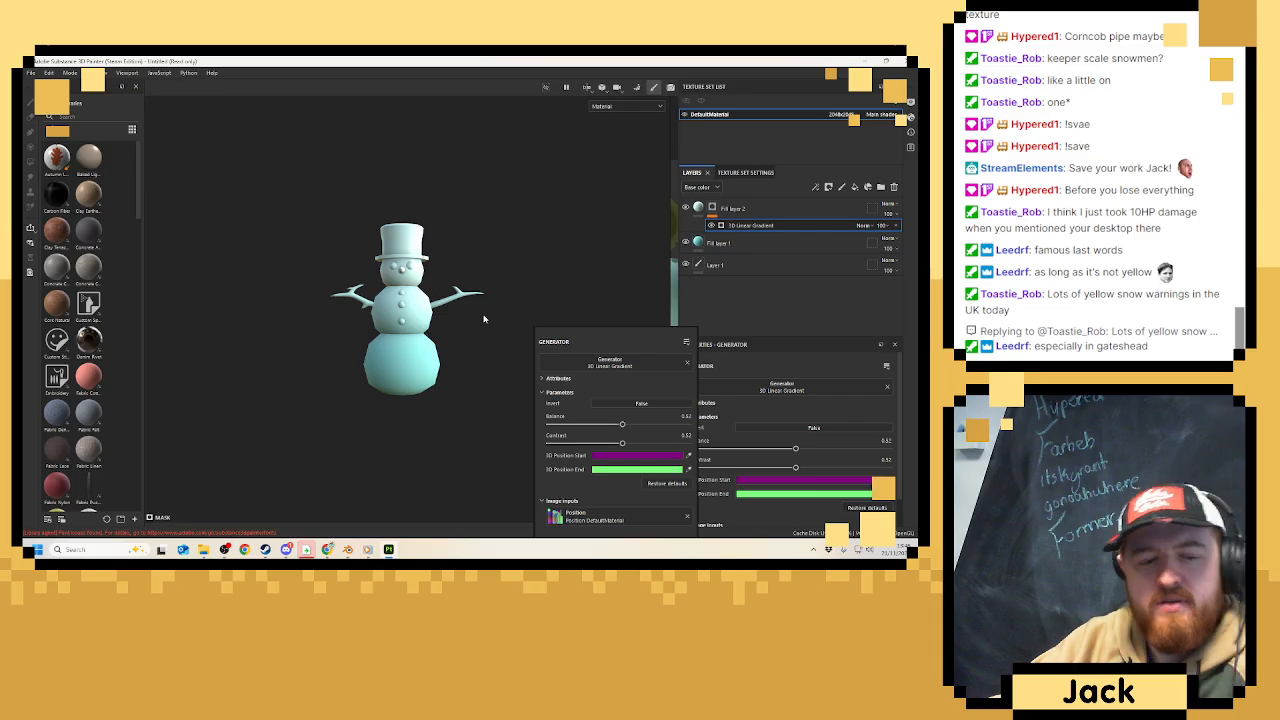
pyautogui.click(548, 256)
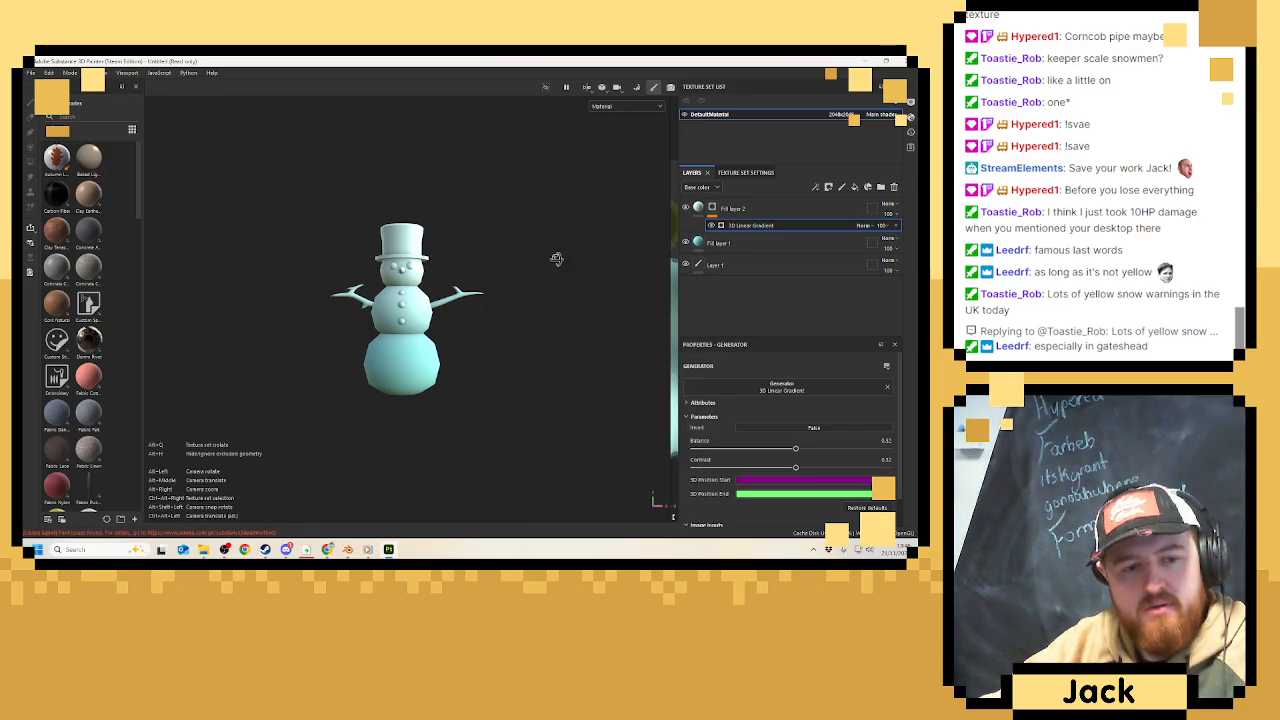
pyautogui.keyDown('alt'); pyautogui.moveTo(557, 259); pyautogui.dragTo(546, 291); pyautogui.keyUp('alt')
pyautogui.scroll(4, 509, 279)
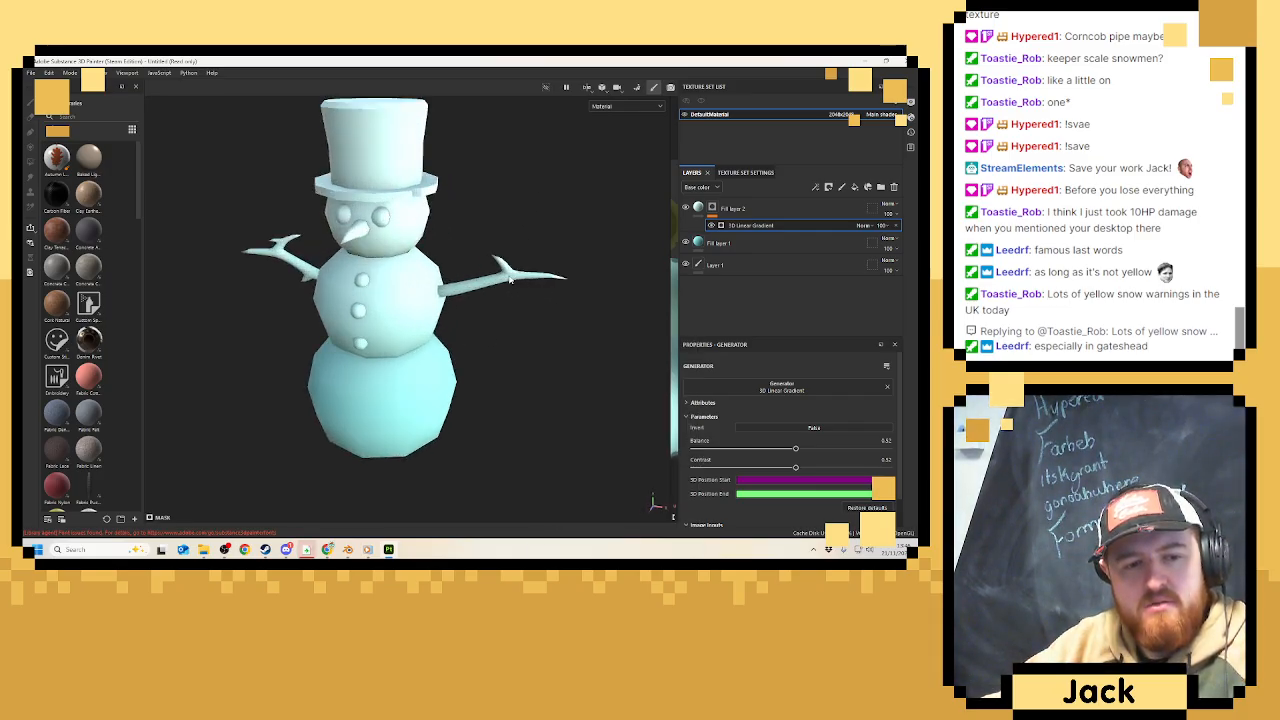
pyautogui.scroll(-4, 509, 279)
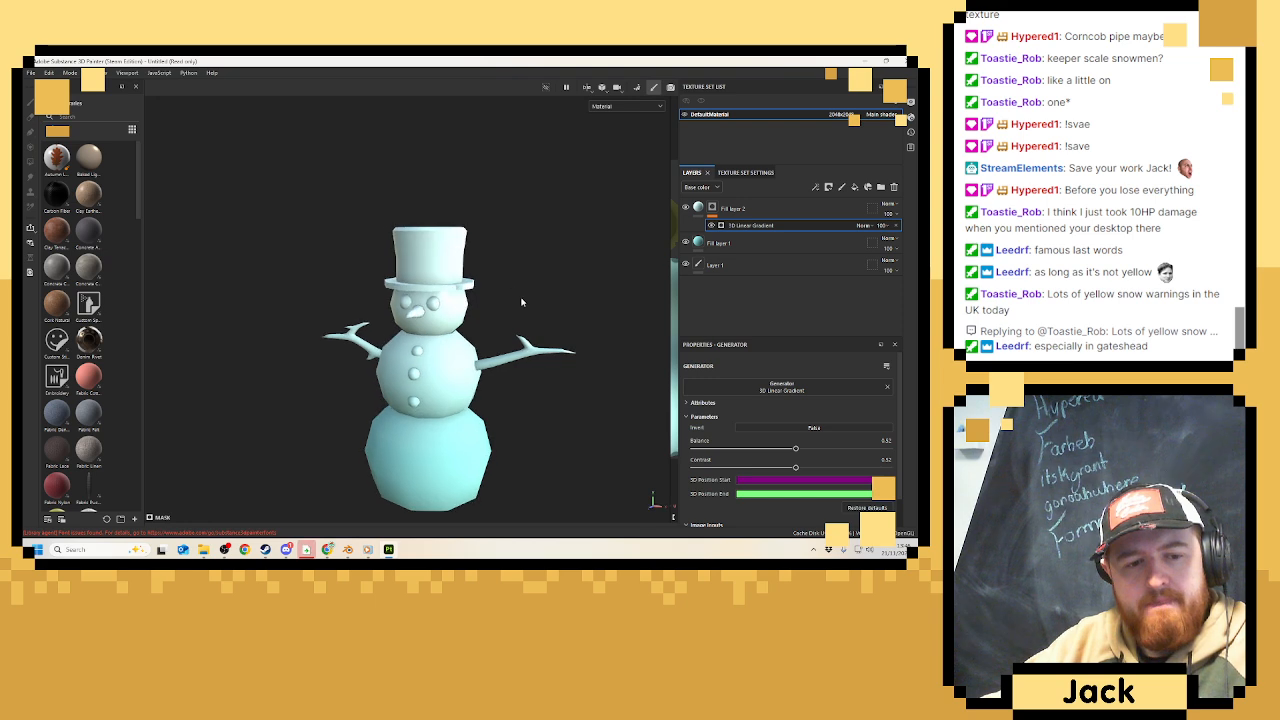
# Add a third fill layer above the others and set its base color to dark grey.
pyautogui.click(853, 188)
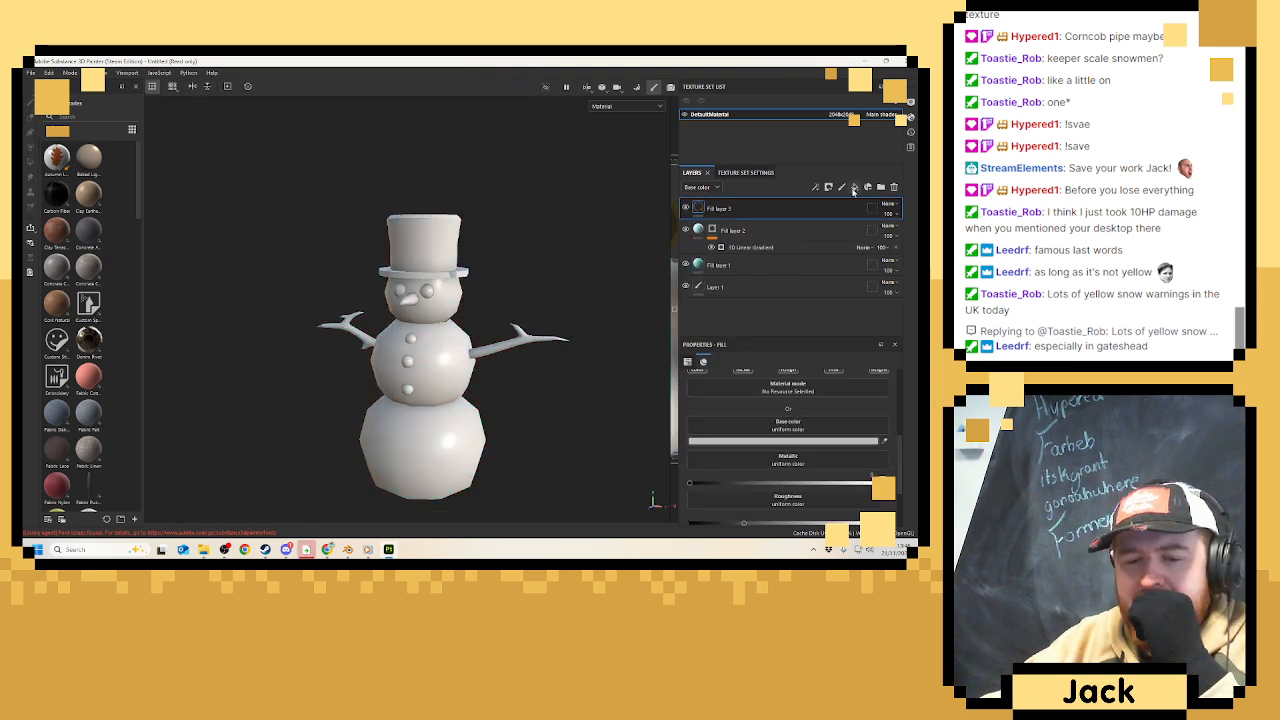
pyautogui.click(787, 441)
pyautogui.moveTo(737, 428); pyautogui.dragTo(657, 463)
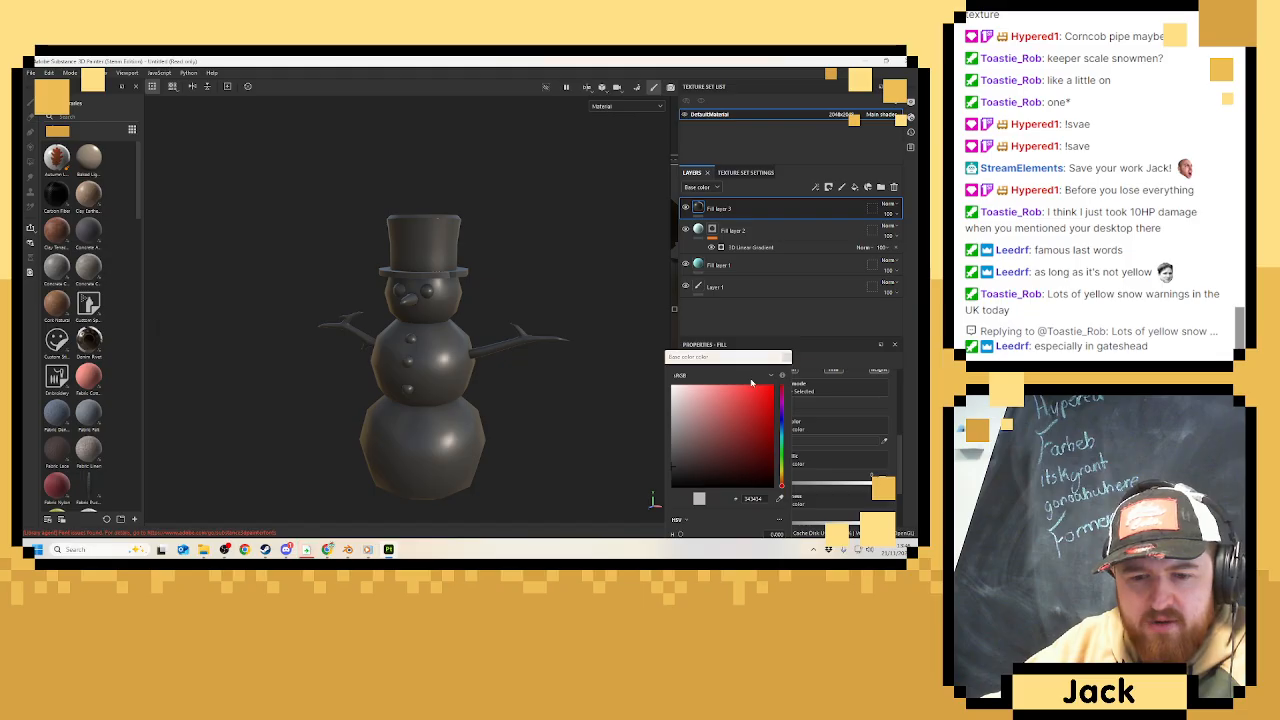
# Add a black mask to Fill layer 3 and set Polygon Fill to whole-mesh mode.
pyautogui.click(727, 210)
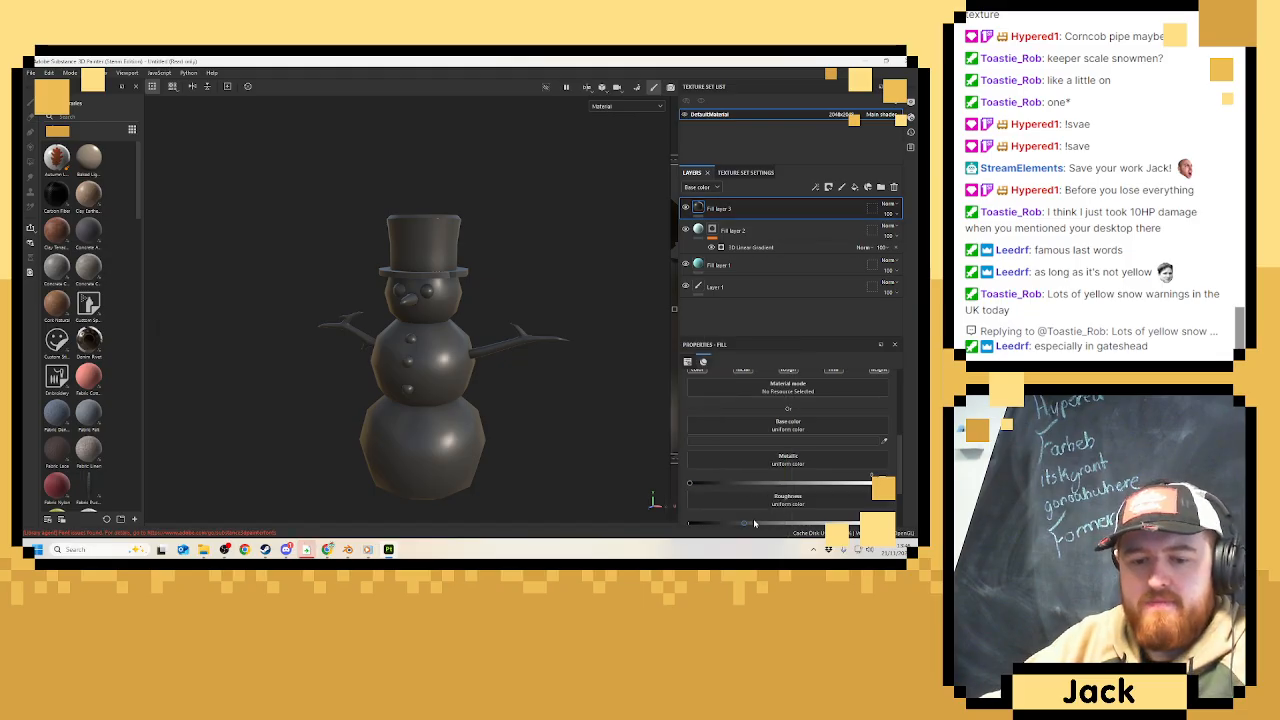
pyautogui.rightClick(740, 211)
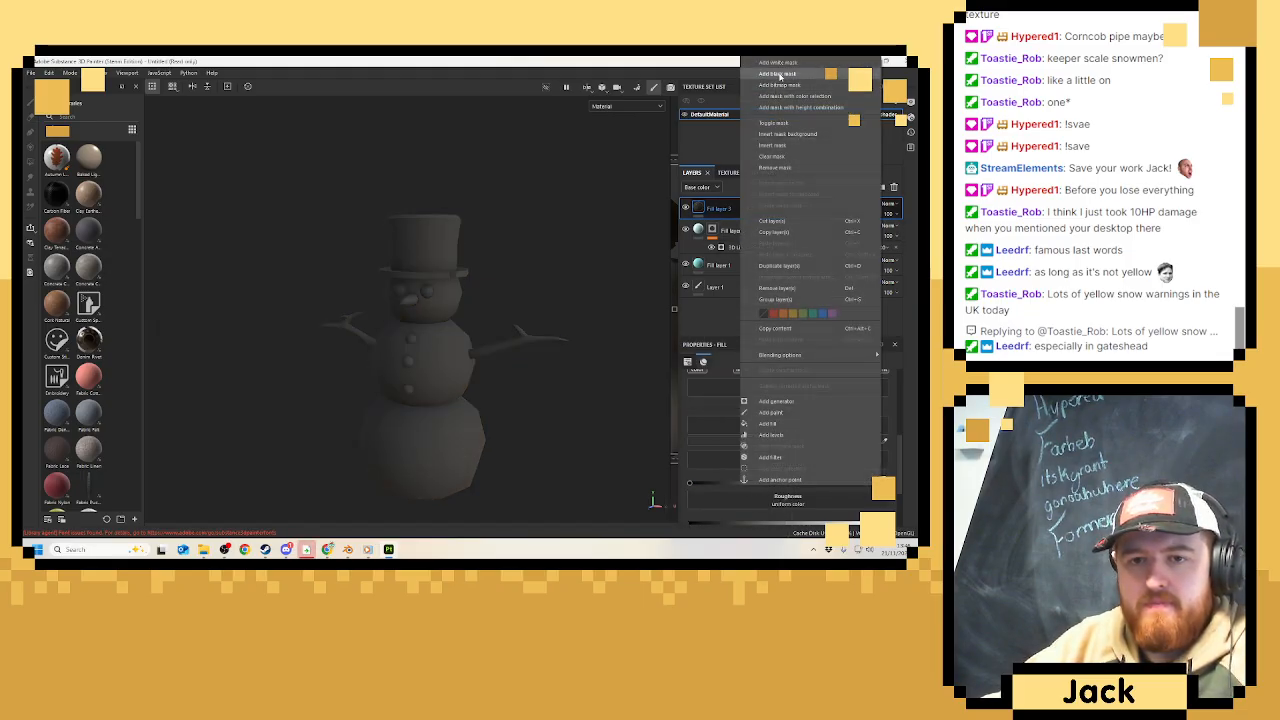
pyautogui.click(790, 84)
pyautogui.click(30, 161)
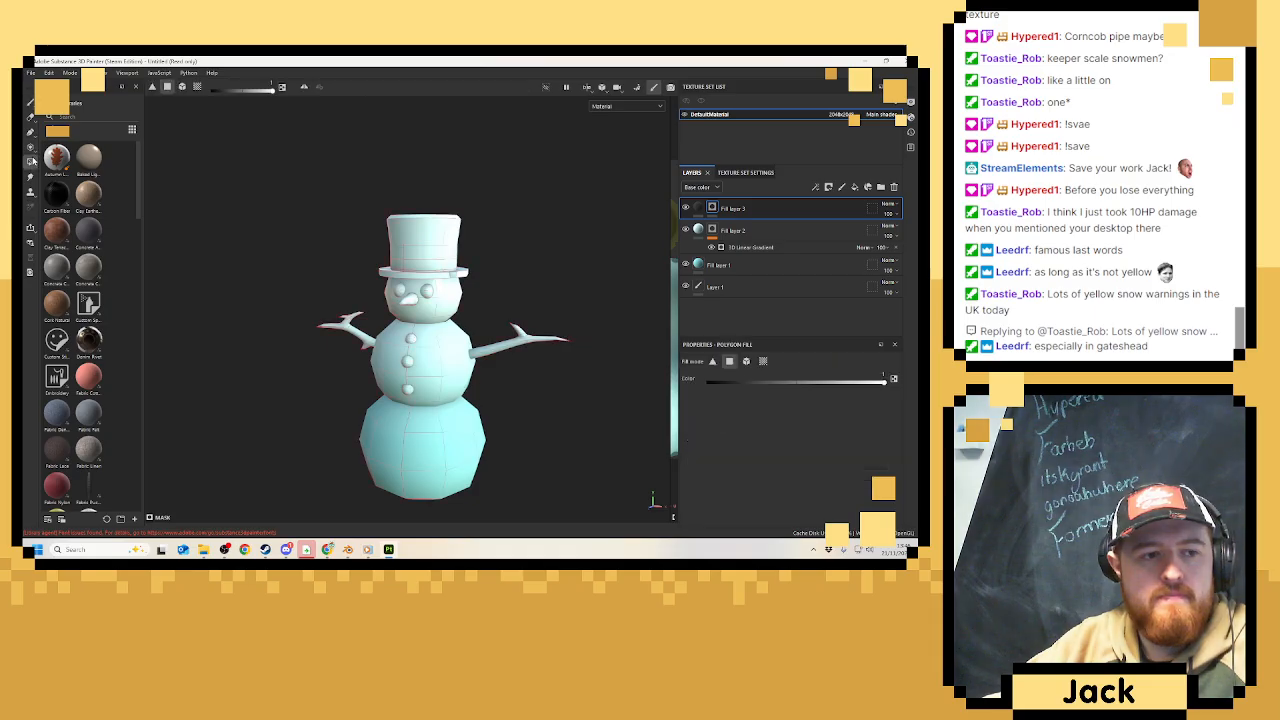
pyautogui.click(183, 87)
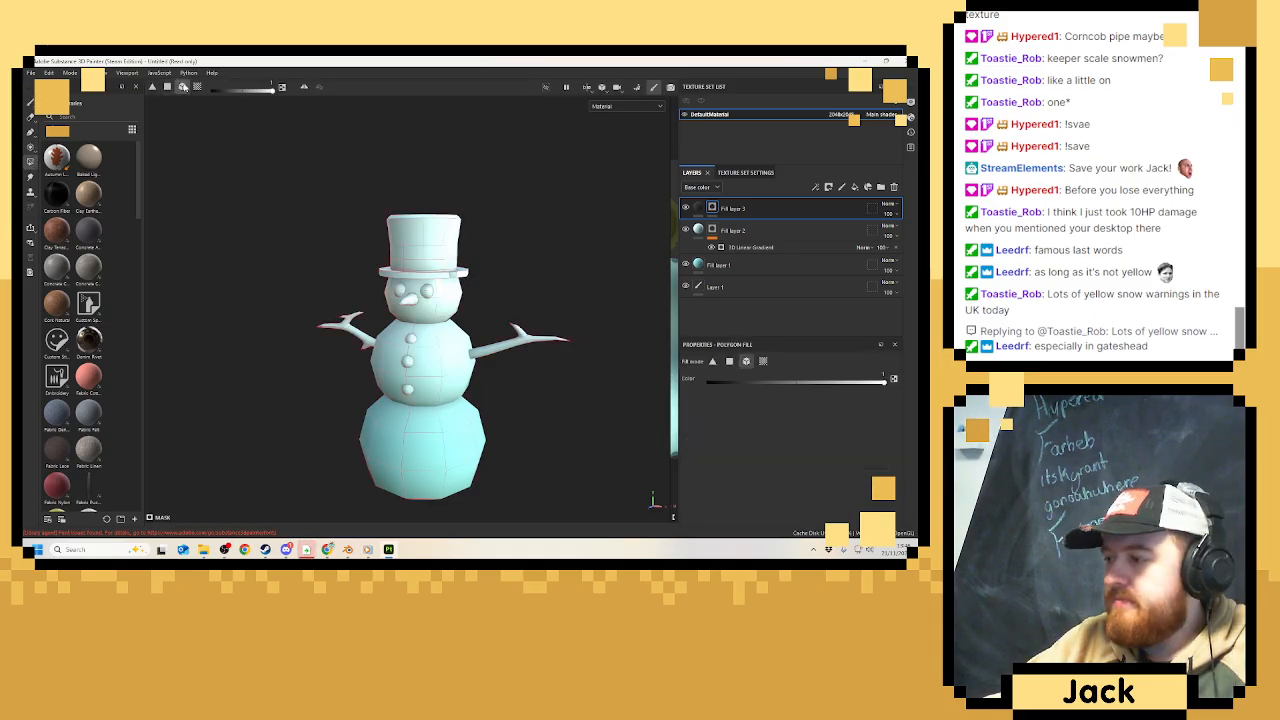
# Fill both eyes and the three body buttons into Fill layer 3's mask to make them dark grey.
pyautogui.click(428, 291)
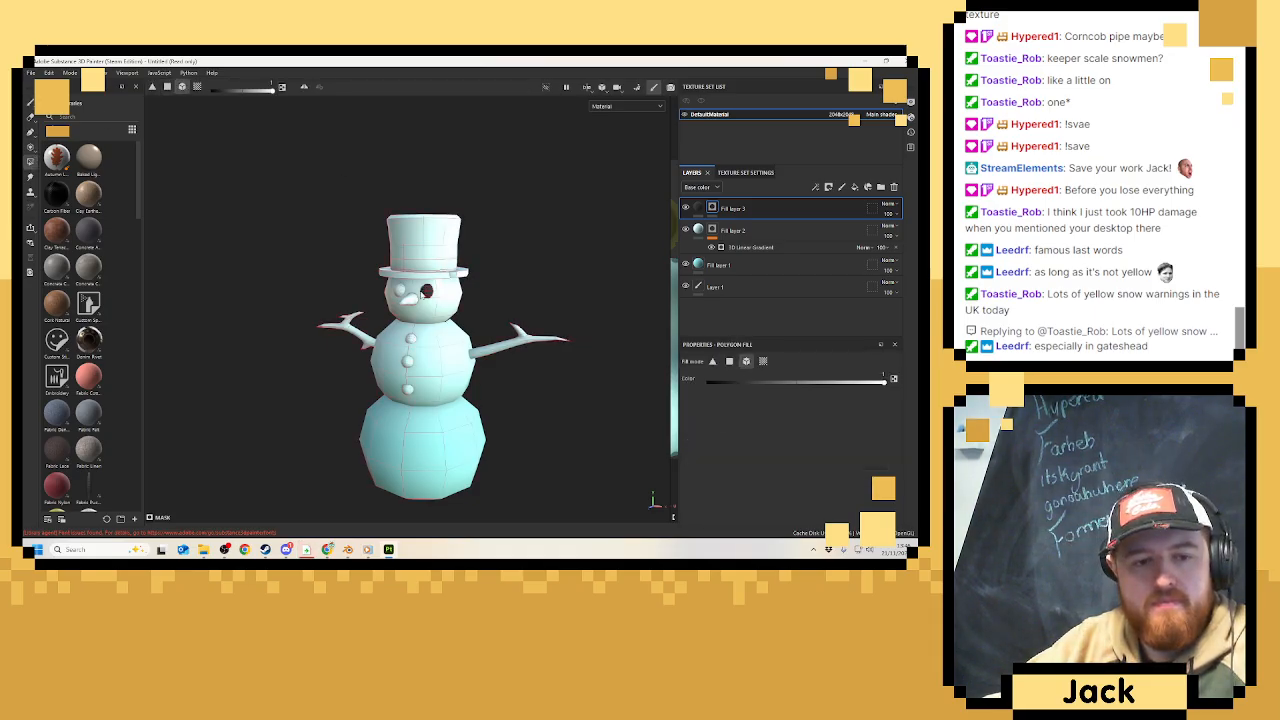
pyautogui.click(400, 291)
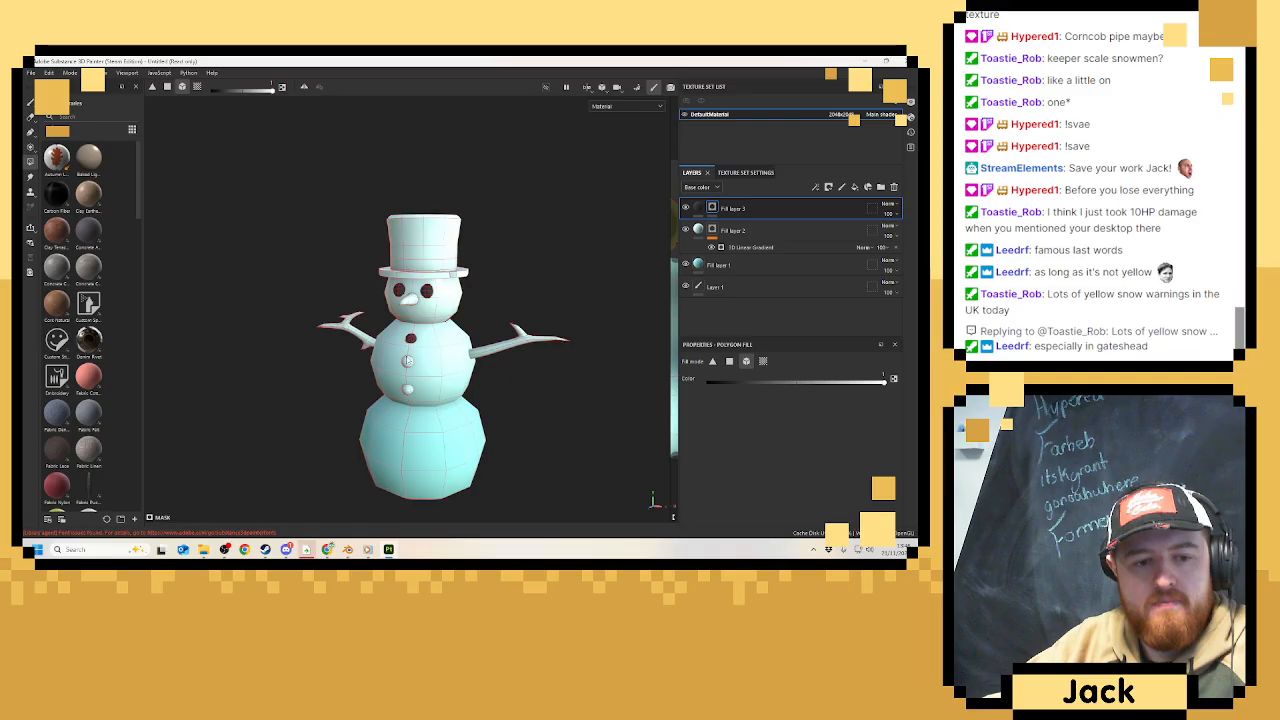
pyautogui.rightClick(536, 266)
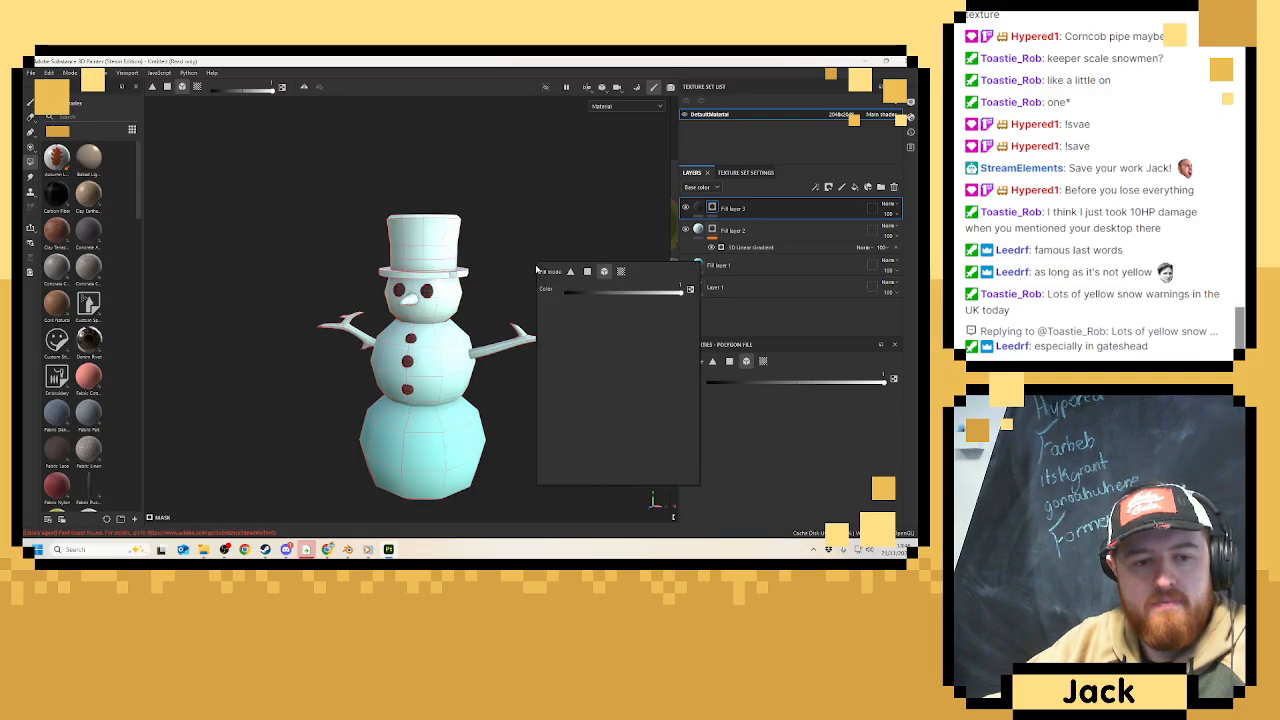
pyautogui.click(509, 258)
pyautogui.keyDown('alt'); pyautogui.moveTo(506, 262); pyautogui.dragTo(475, 262); pyautogui.keyUp('alt')
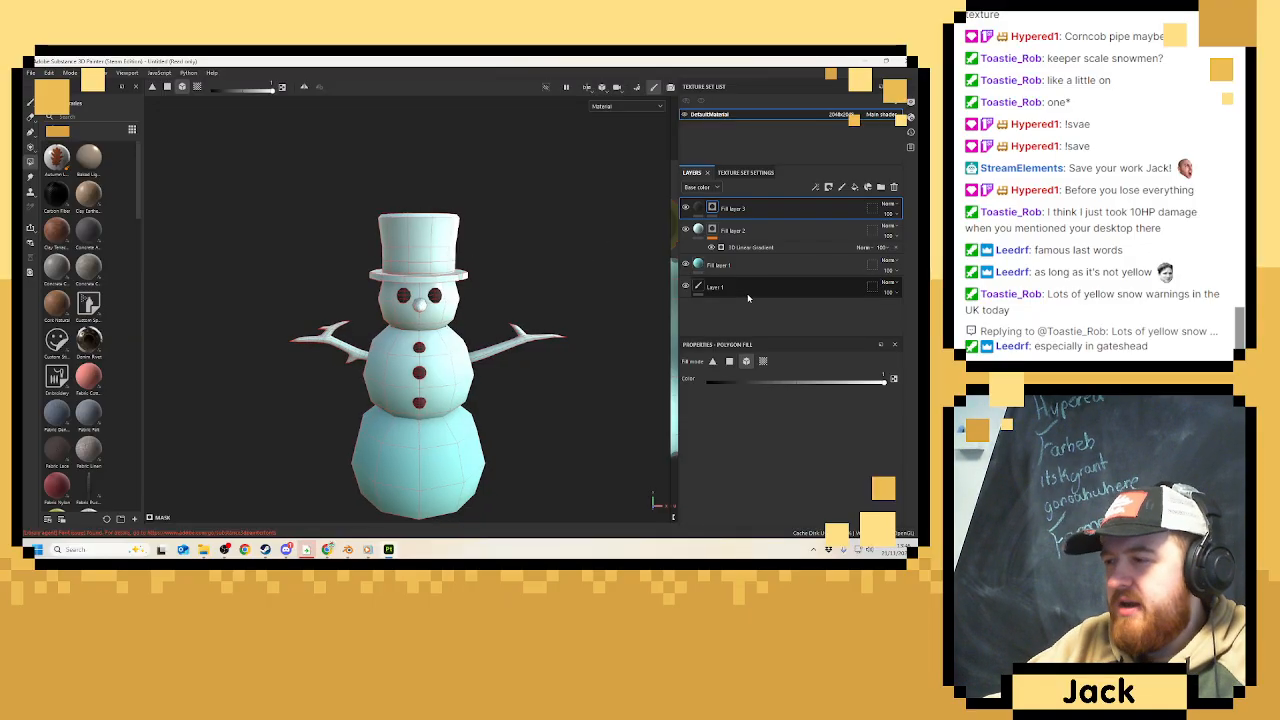
# Add a fourth fill layer above the others and set its base color to a very dark brown.
pyautogui.click(854, 187)
pyautogui.click(764, 441)
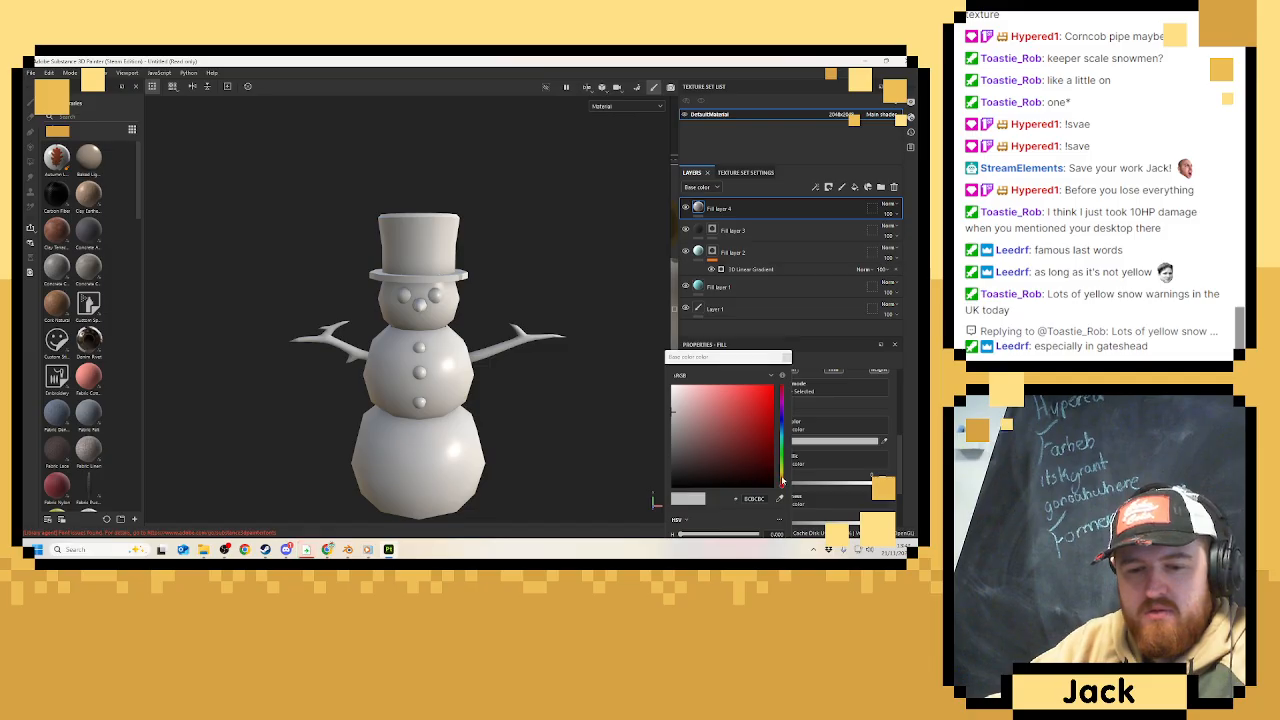
pyautogui.click(782, 485)
pyautogui.moveTo(768, 468); pyautogui.dragTo(713, 470)
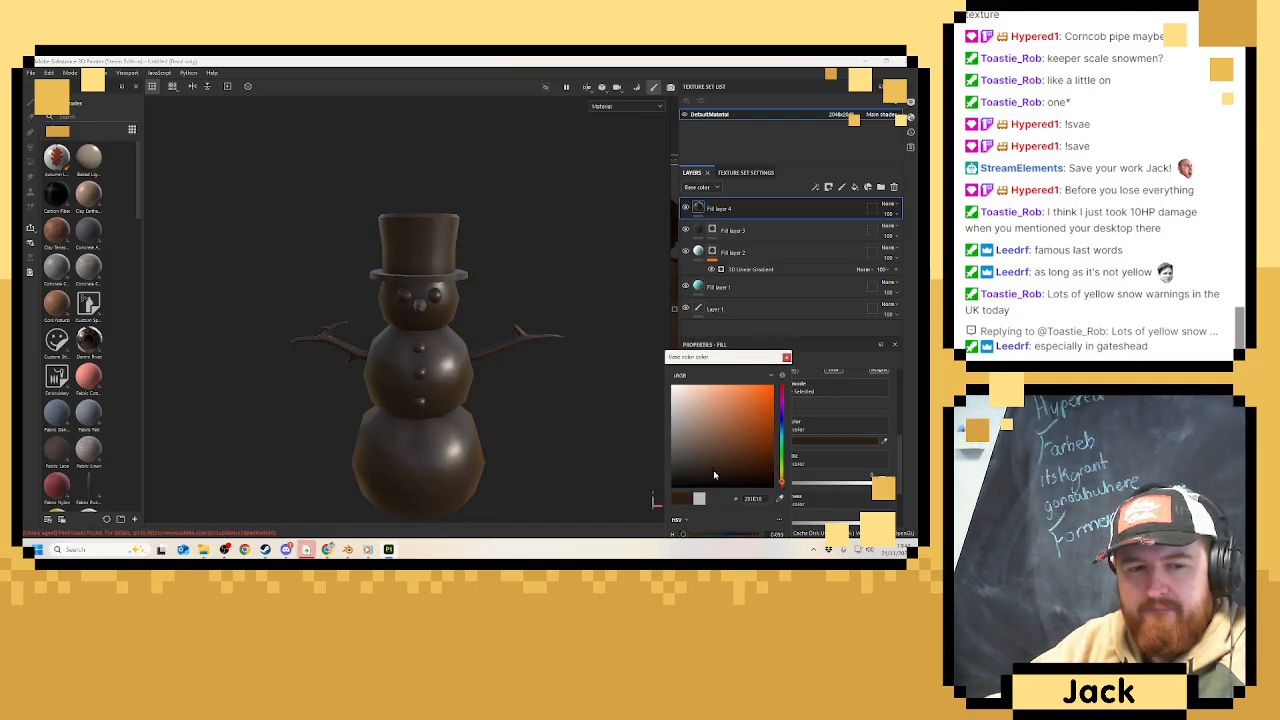
pyautogui.click(786, 357)
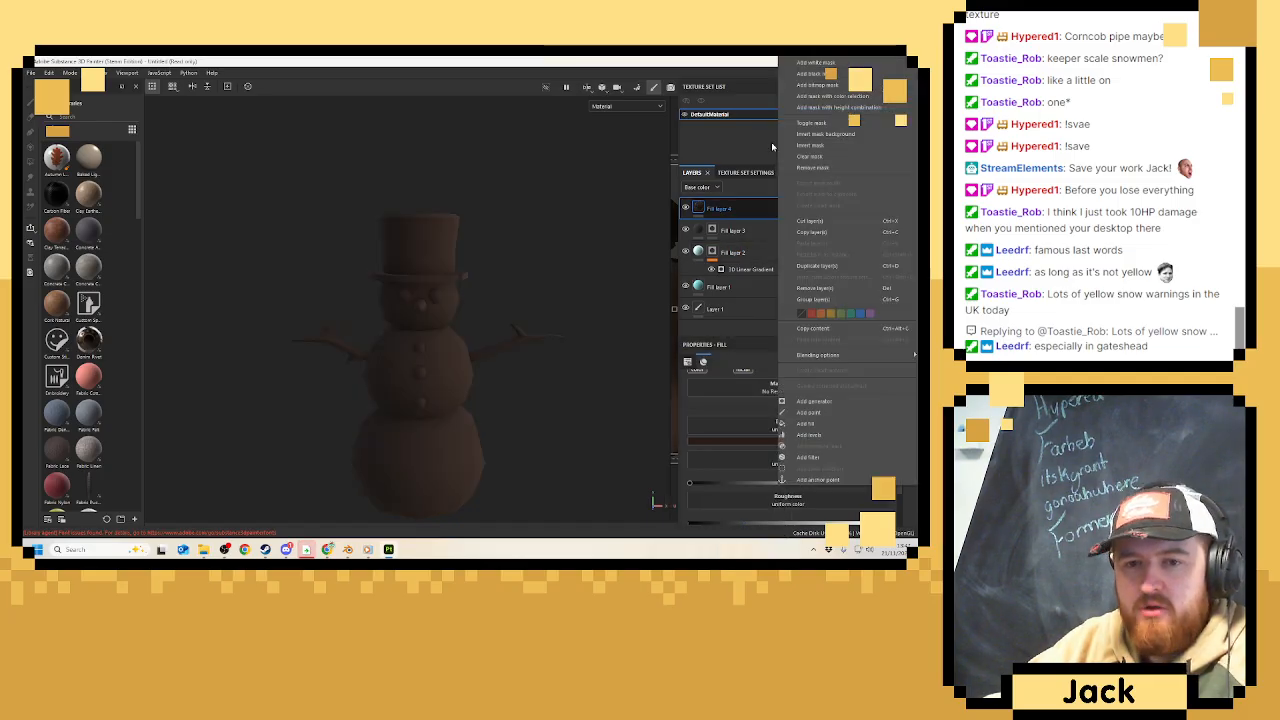
# Add a black mask to Fill layer 4 and polygon-fill the whole top hat, including its brim.
pyautogui.rightClick(786, 210)
pyautogui.click(812, 74)
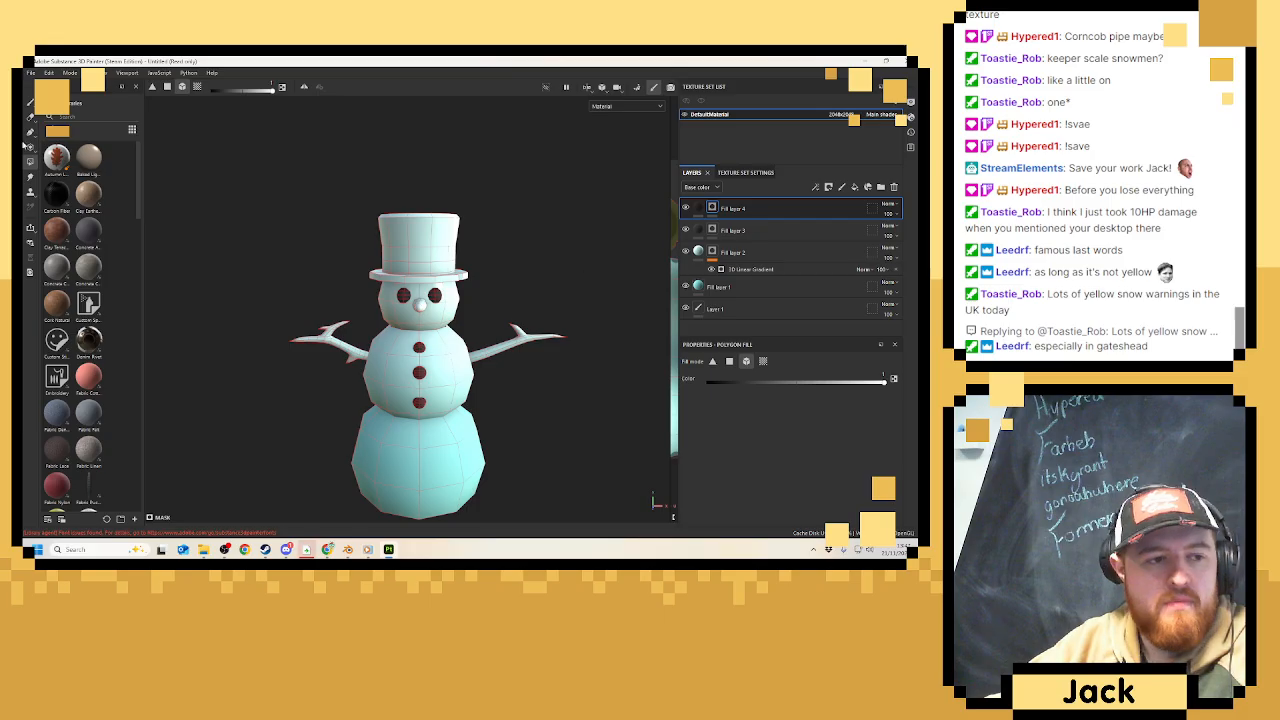
pyautogui.click(442, 255)
pyautogui.rightClick(464, 280)
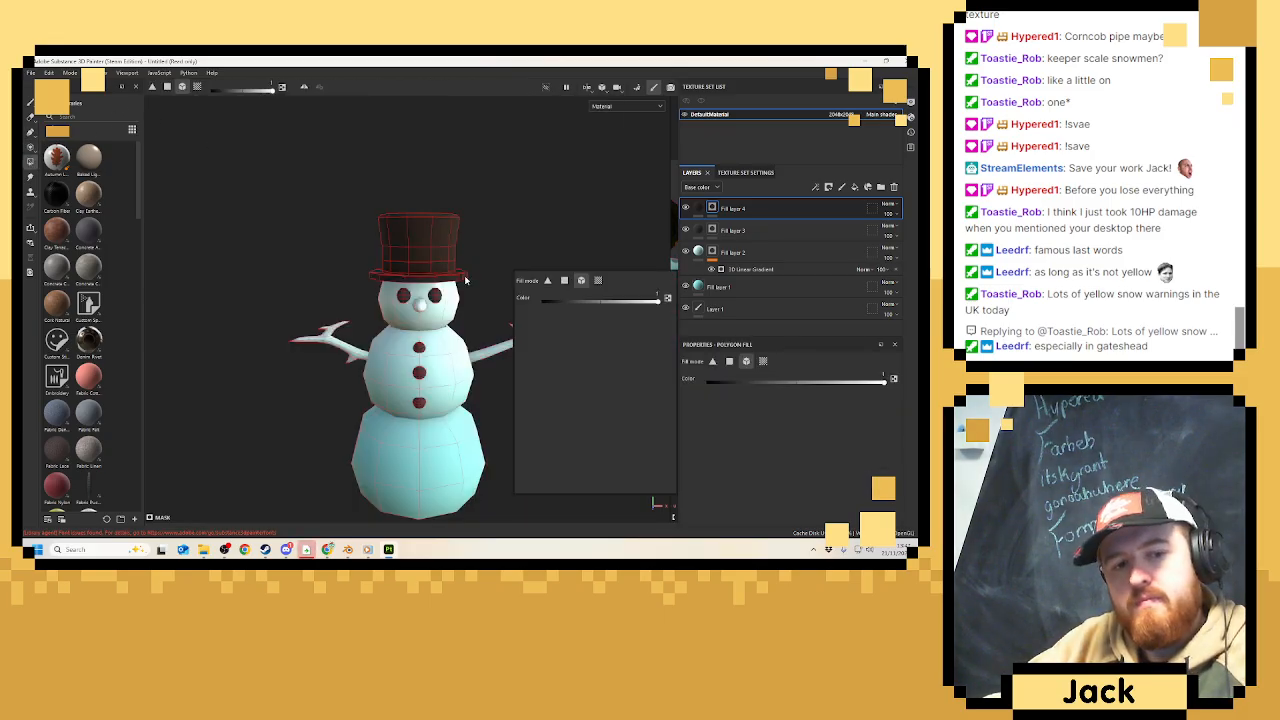
pyautogui.click(529, 223)
pyautogui.keyDown('alt'); pyautogui.moveTo(533, 219); pyautogui.dragTo(486, 221); pyautogui.keyUp('alt')
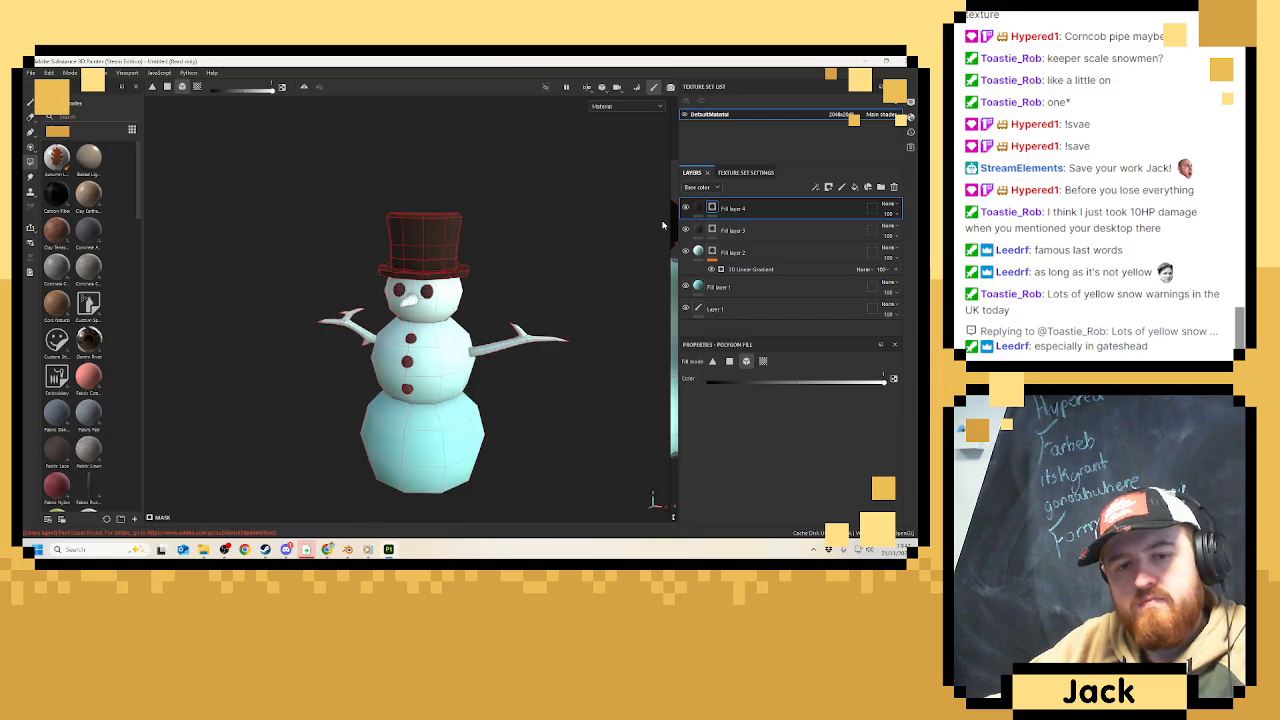
# Change Fill layer 4's base color to a slightly lighter, warmer brown for the hat.
pyautogui.click(706, 208)
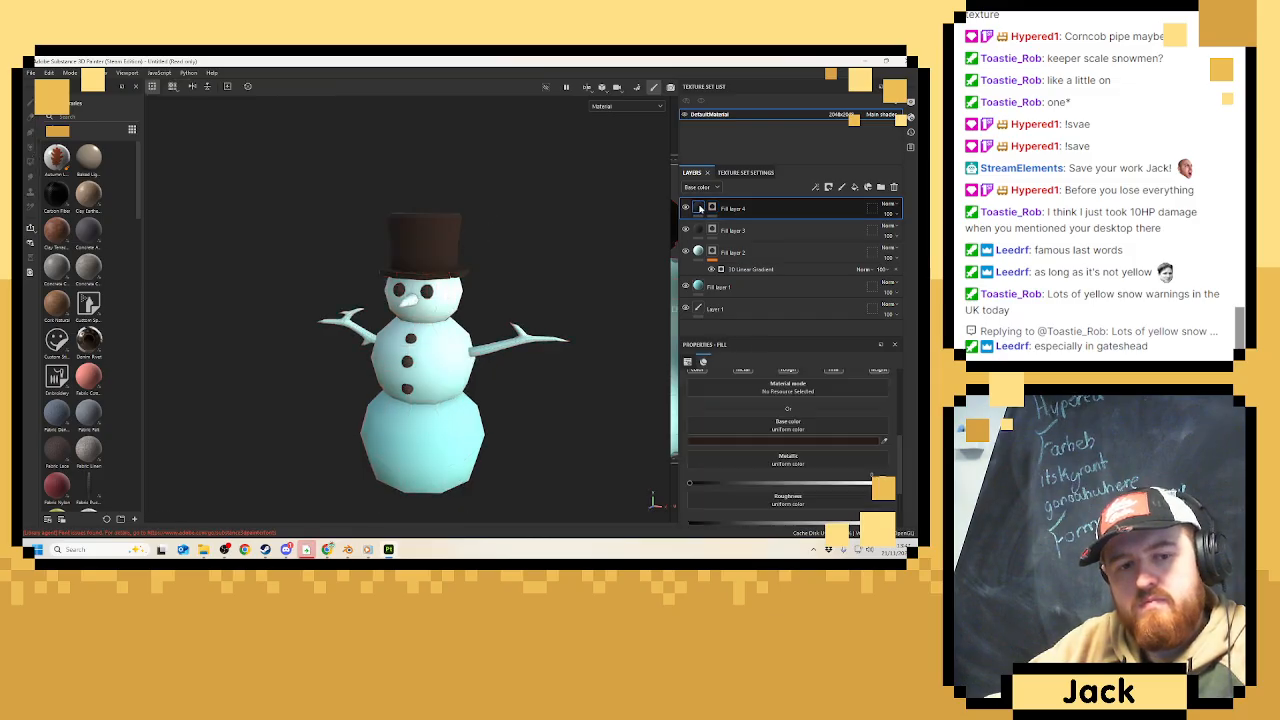
pyautogui.click(763, 442)
pyautogui.click(722, 469)
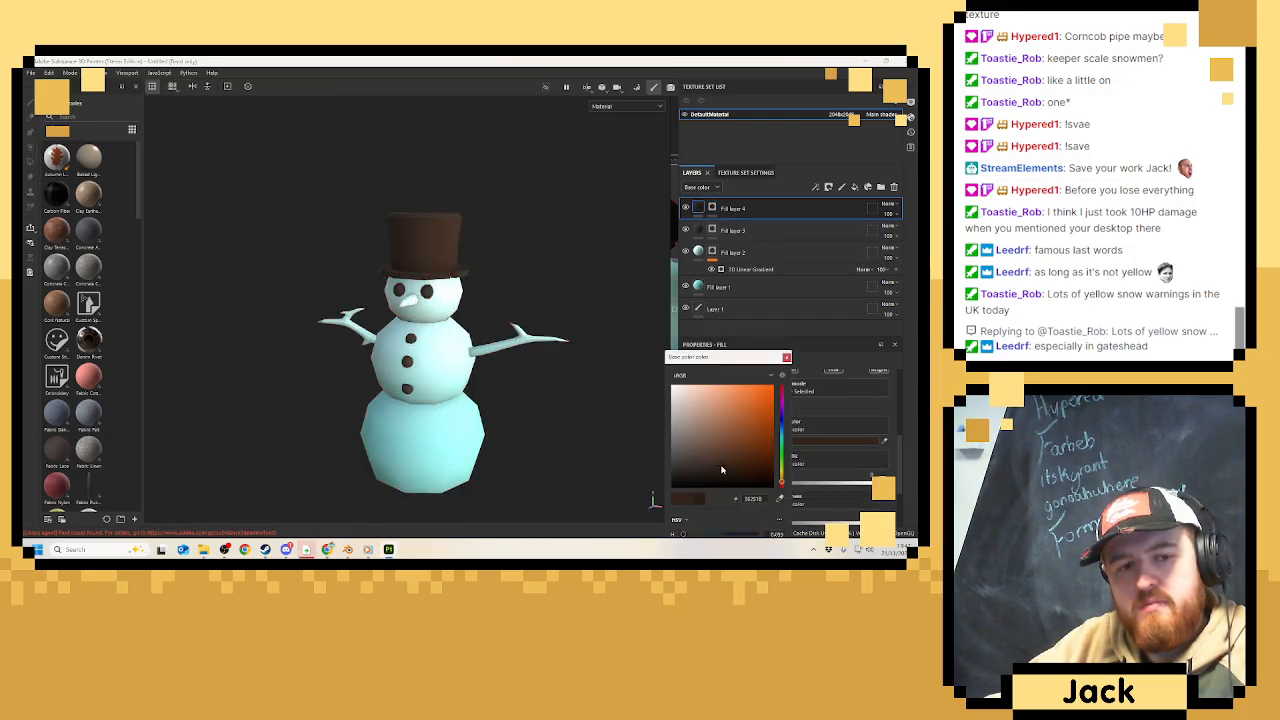
pyautogui.click(786, 357)
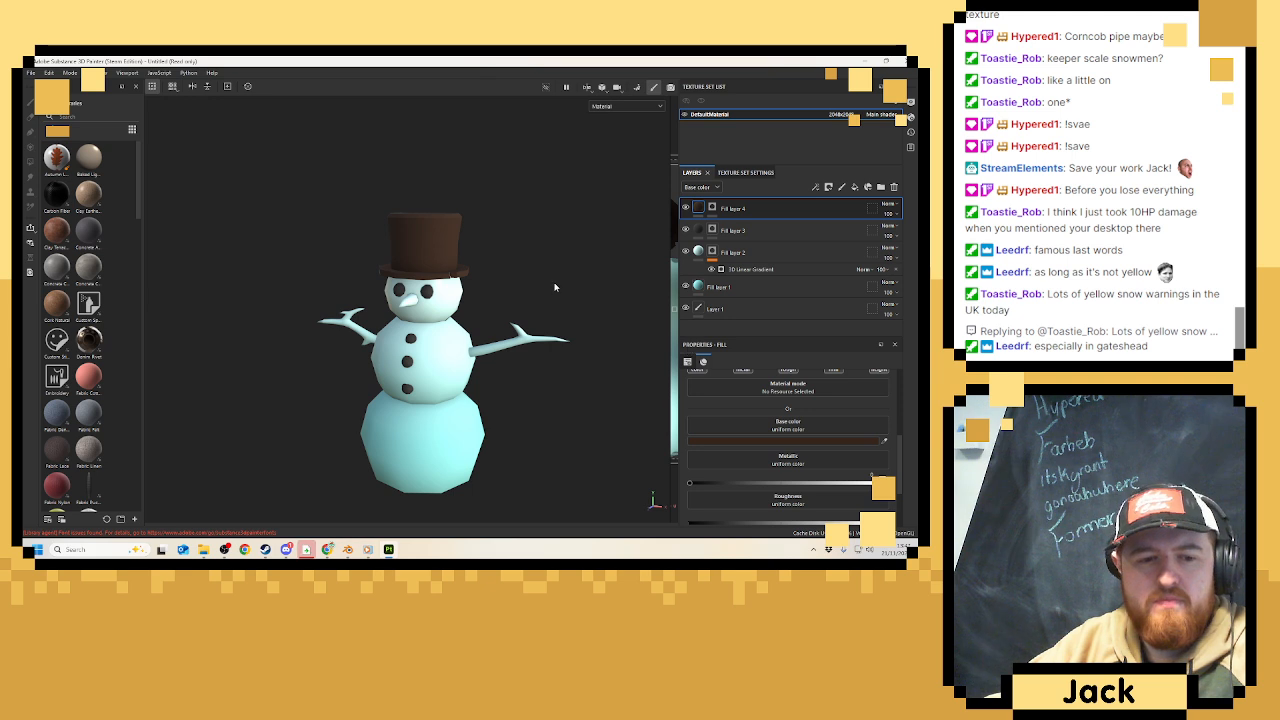
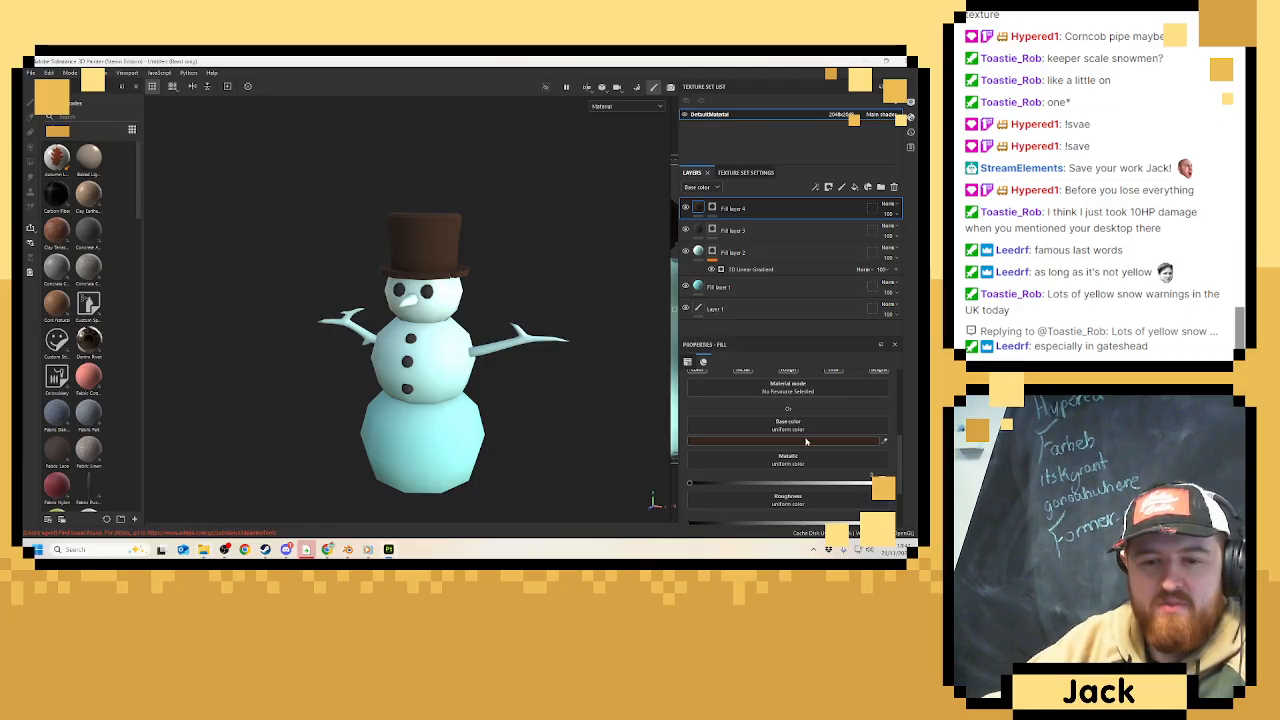
# Add a fifth fill layer above the others and set its base color to a medium orange-brown.
pyautogui.click(854, 187)
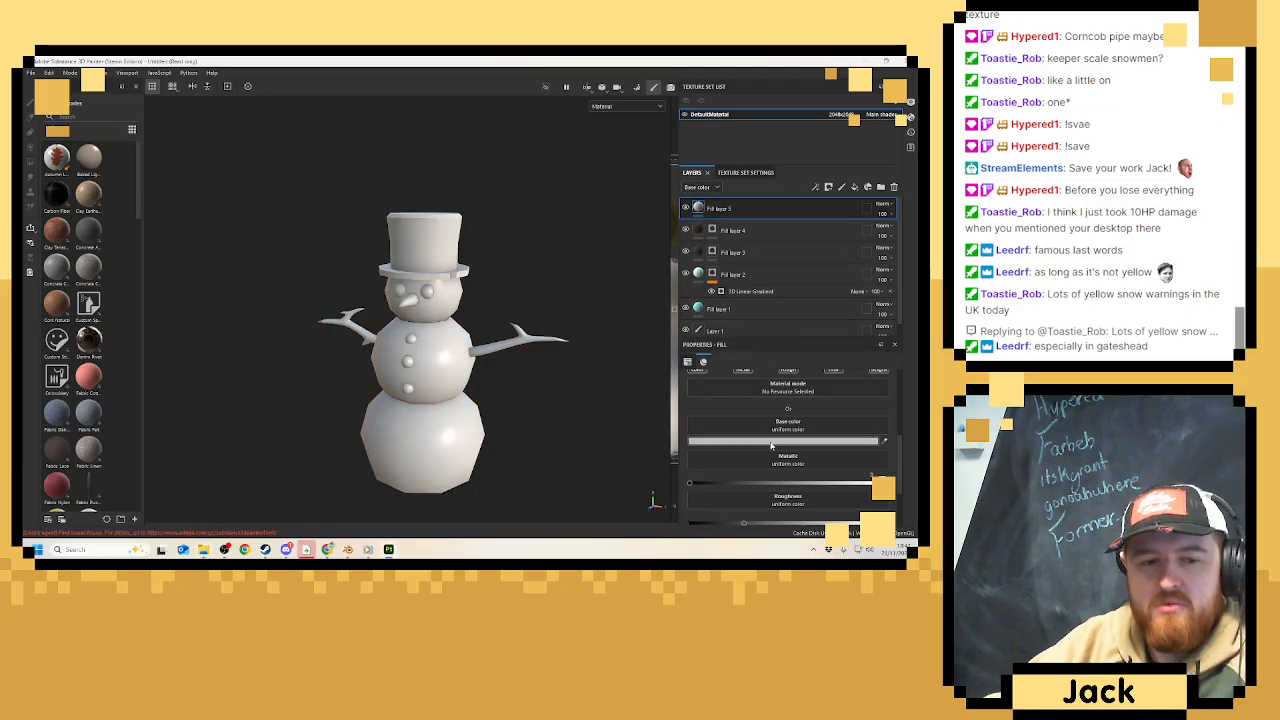
pyautogui.click(760, 441)
pyautogui.moveTo(782, 481); pyautogui.dragTo(781, 486)
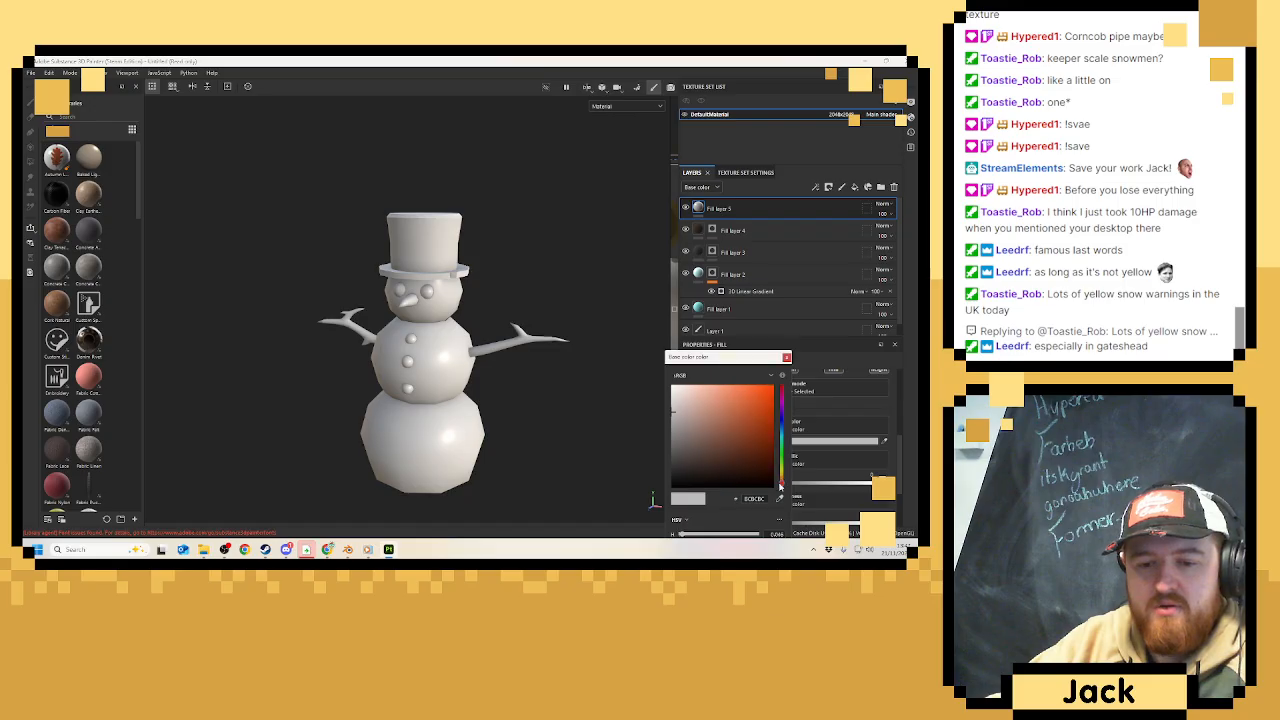
pyautogui.moveTo(758, 442); pyautogui.dragTo(750, 447)
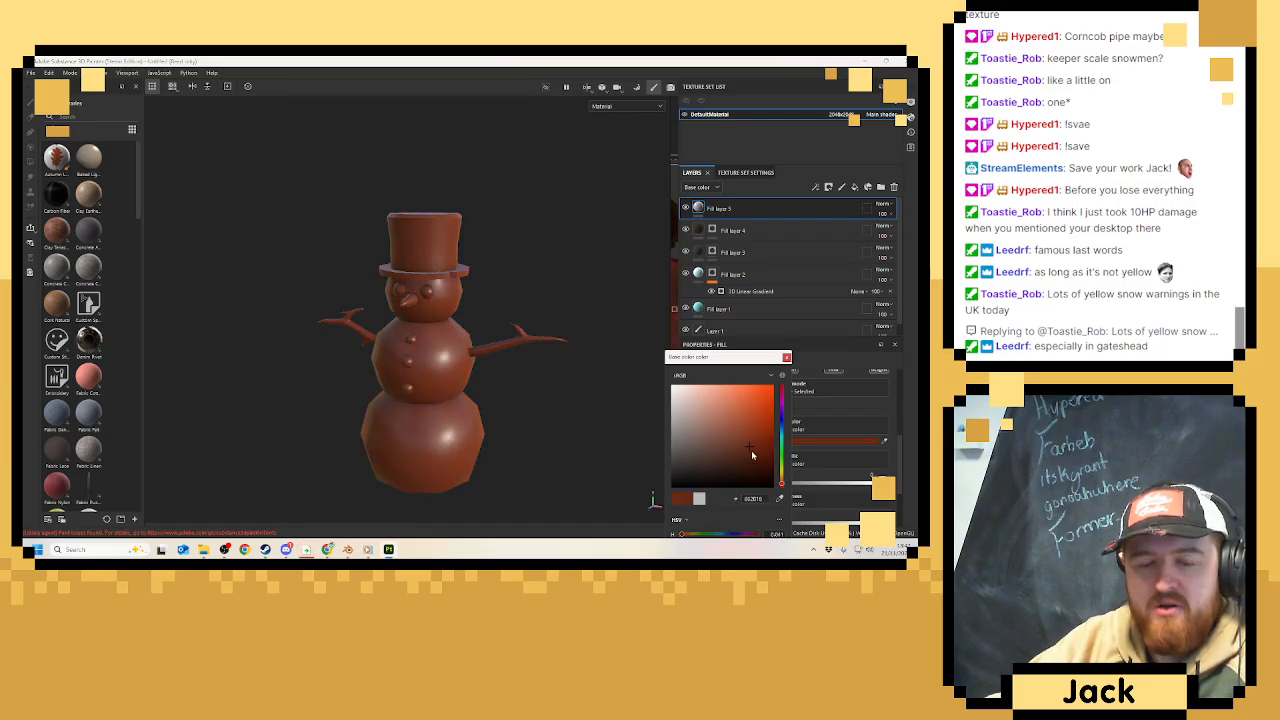
pyautogui.moveTo(784, 487); pyautogui.dragTo(784, 484)
pyautogui.click(758, 422)
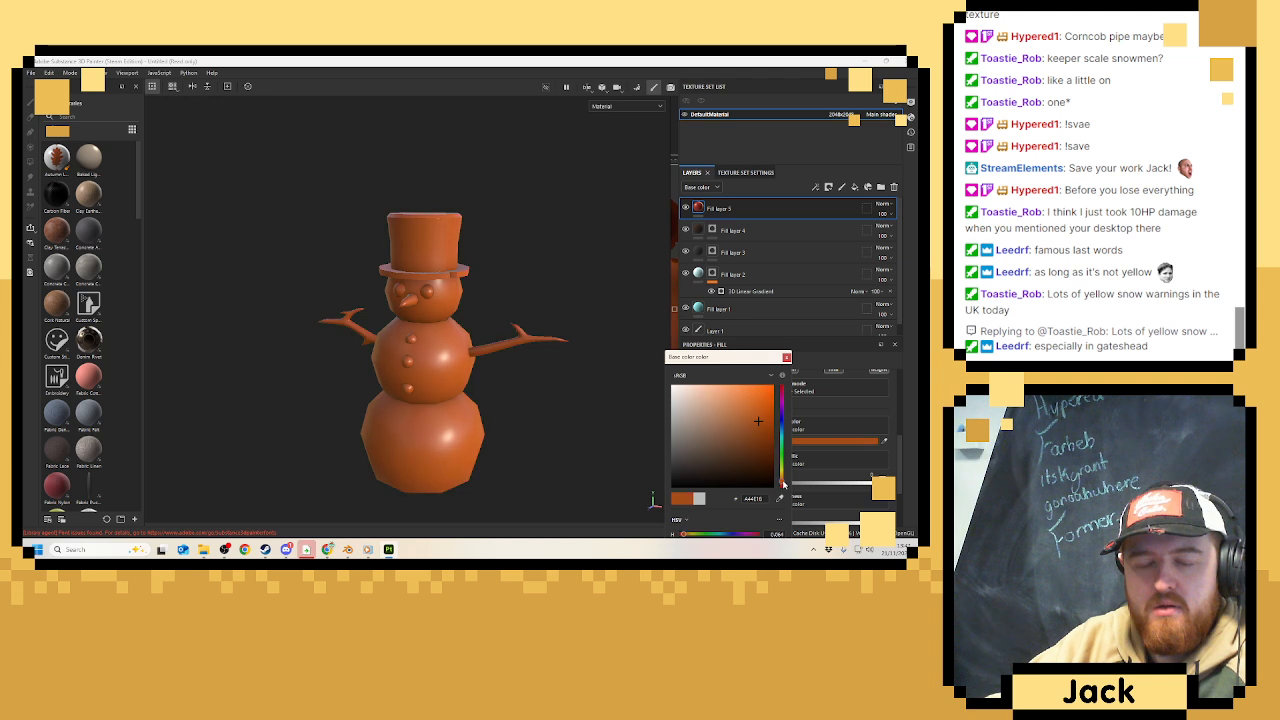
pyautogui.moveTo(768, 427); pyautogui.dragTo(745, 457)
pyautogui.click(786, 357)
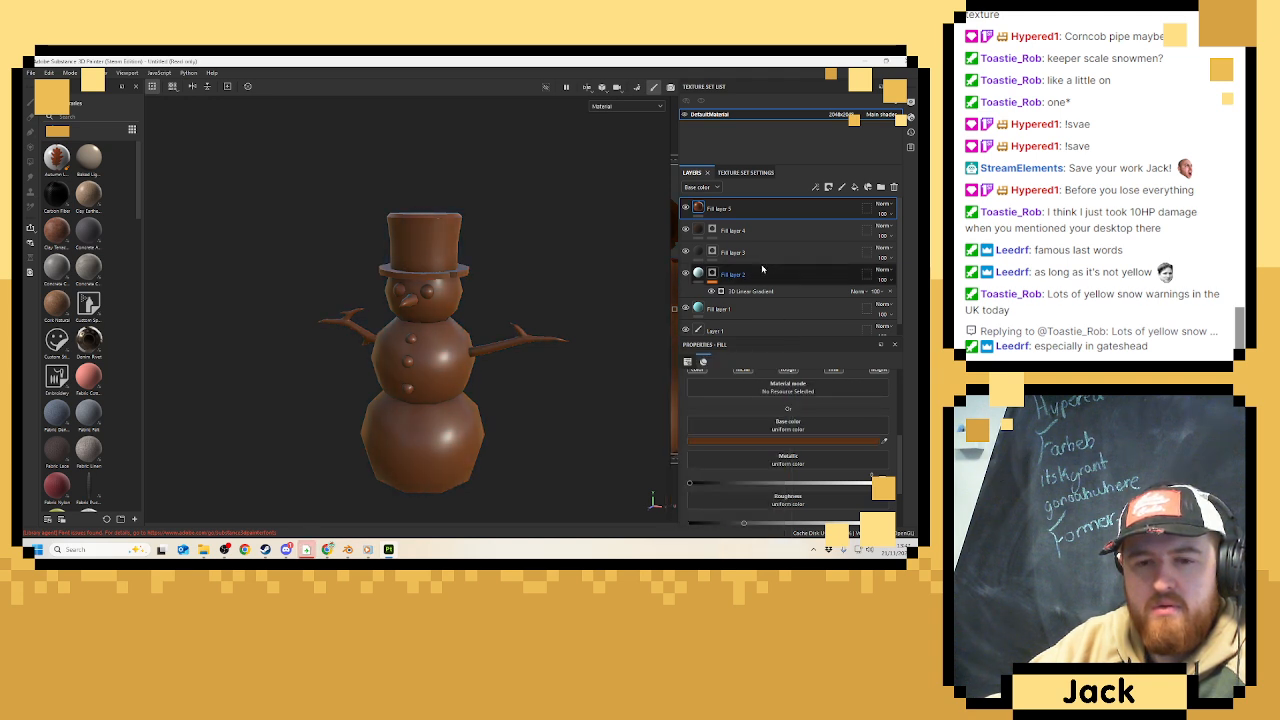
# Add a black mask to Fill layer 5 and polygon-fill both of the snowman's branch arms.
pyautogui.rightClick(743, 207)
pyautogui.click(781, 73)
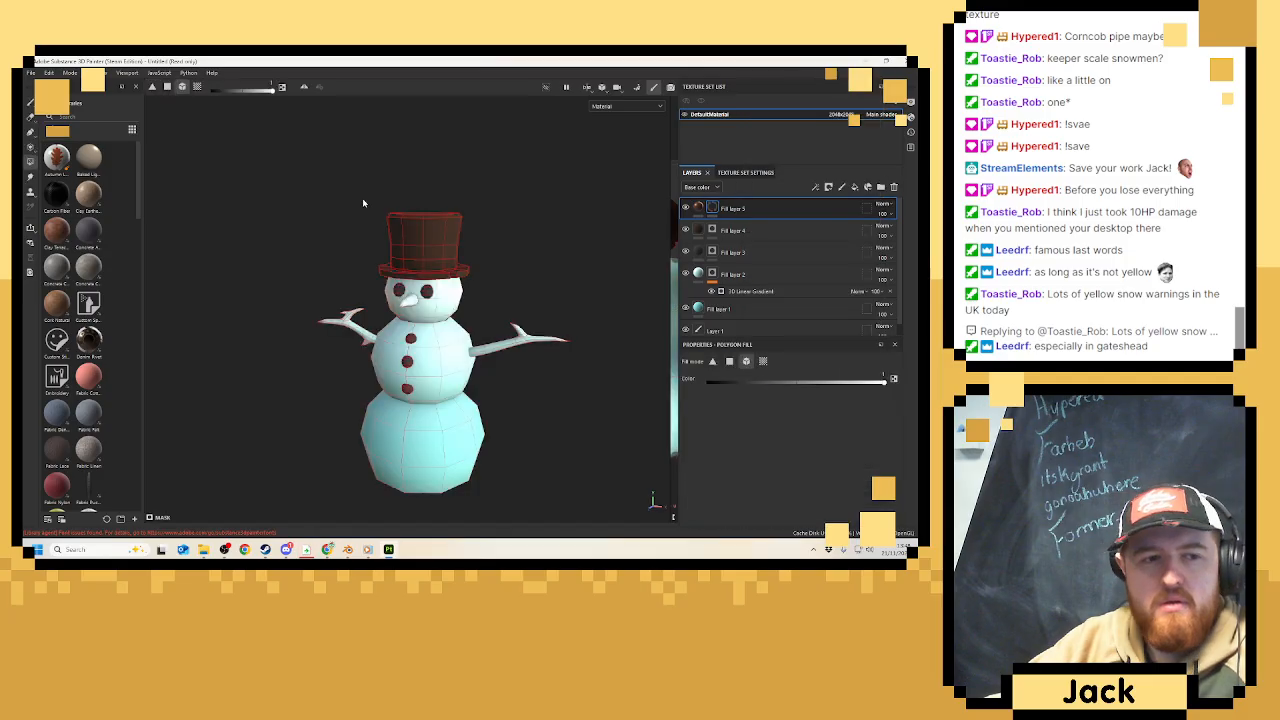
pyautogui.click(508, 350)
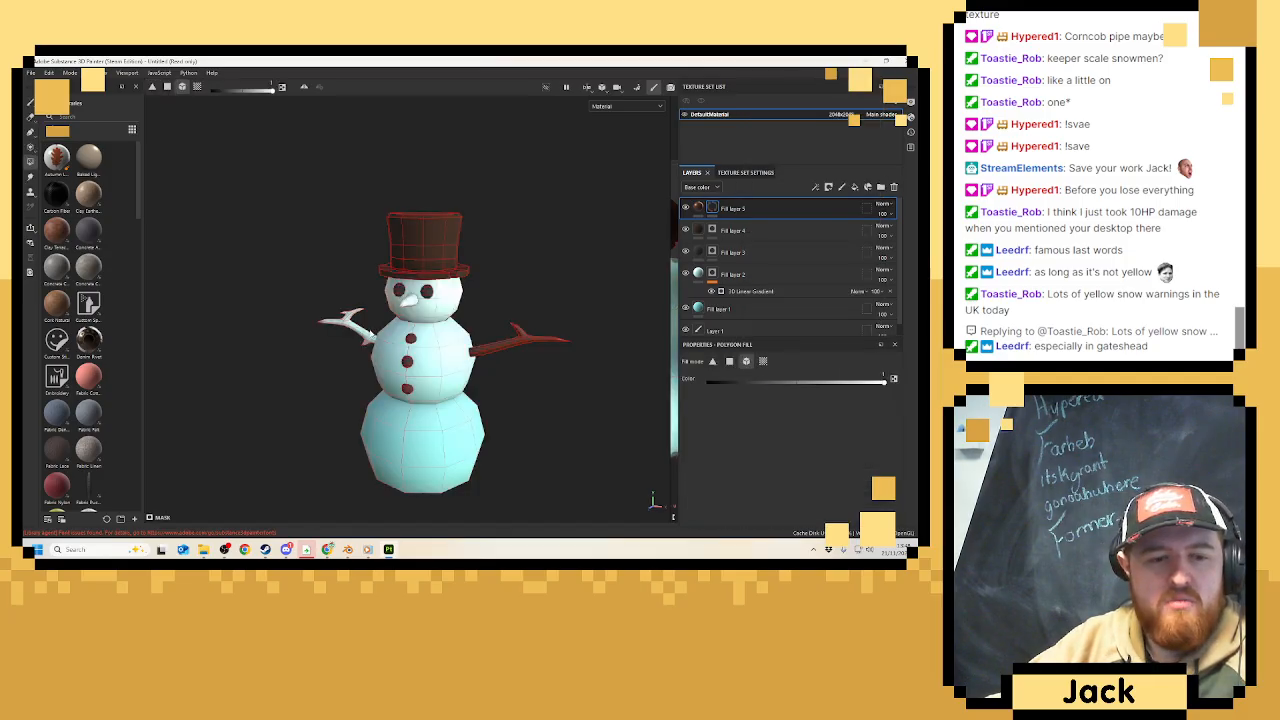
pyautogui.click(357, 333)
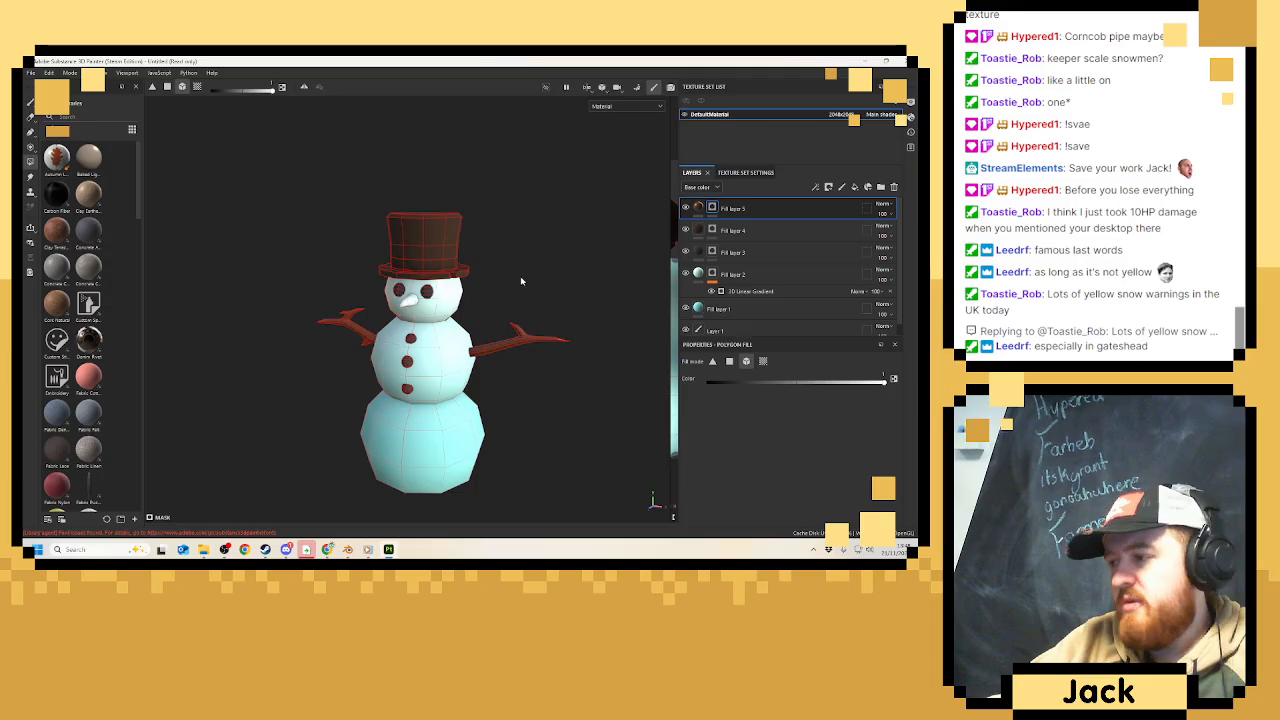
pyautogui.keyDown('alt'); pyautogui.moveTo(520, 281); pyautogui.dragTo(475, 295); pyautogui.keyUp('alt')
pyautogui.scroll(2, 517, 280)
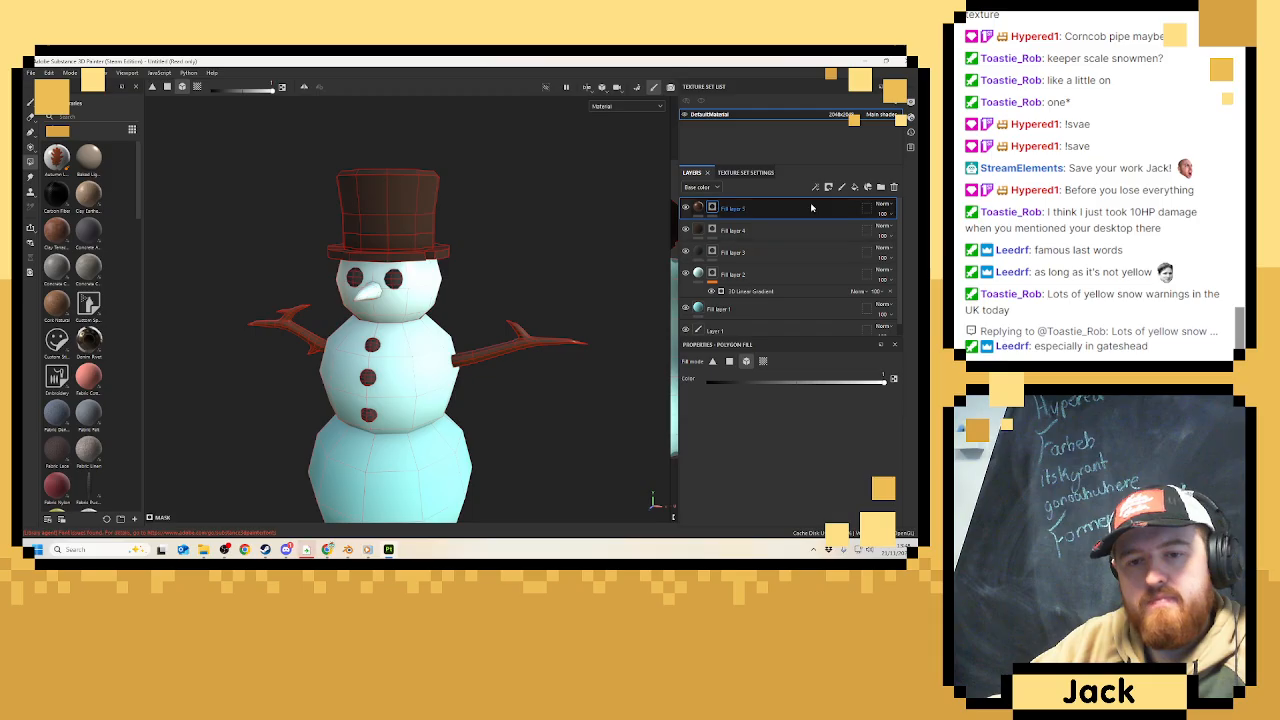
# Add a sixth fill layer above the others and set its base color to bright carrot orange.
pyautogui.click(855, 187)
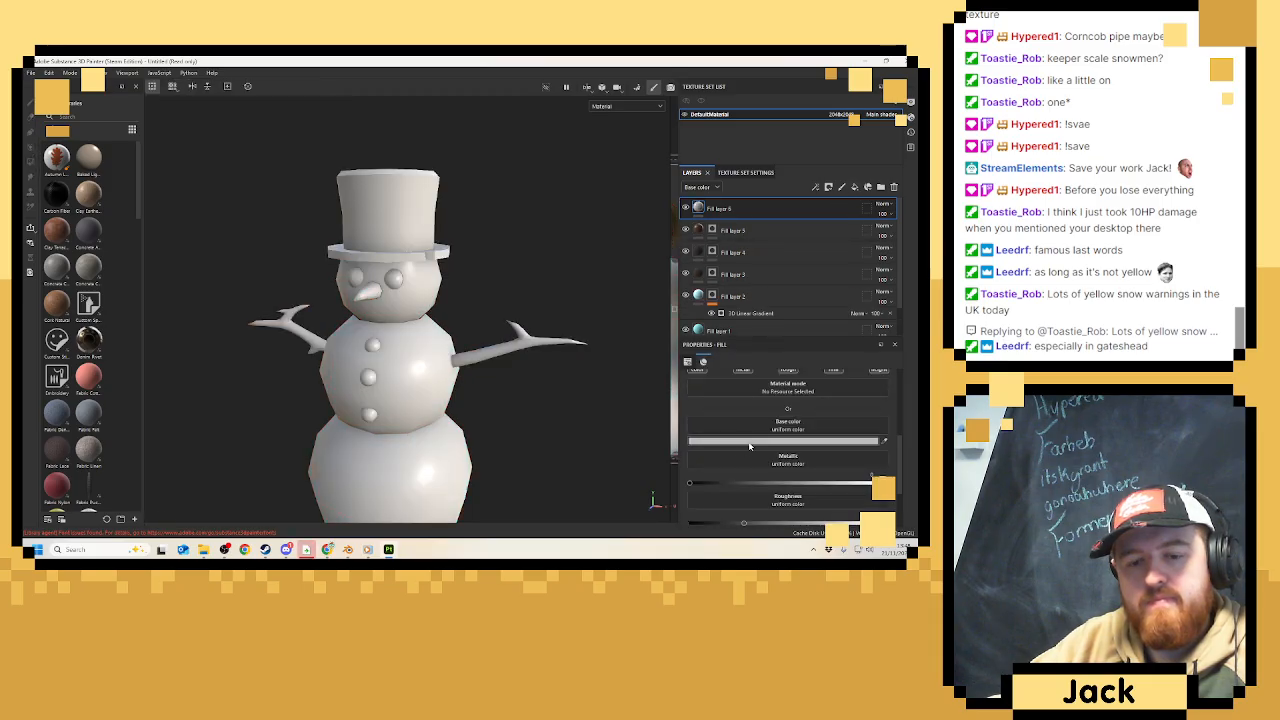
pyautogui.click(750, 441)
pyautogui.moveTo(782, 476); pyautogui.dragTo(783, 486)
pyautogui.moveTo(763, 425); pyautogui.dragTo(753, 397)
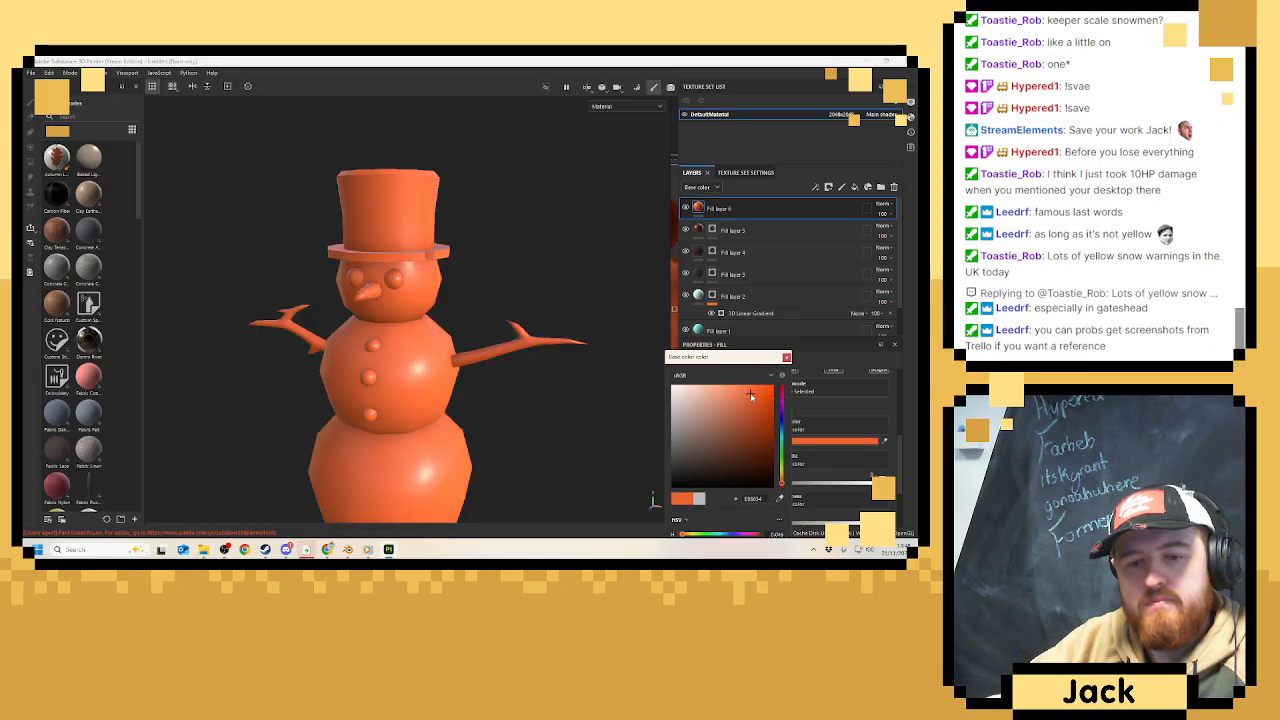
pyautogui.click(786, 358)
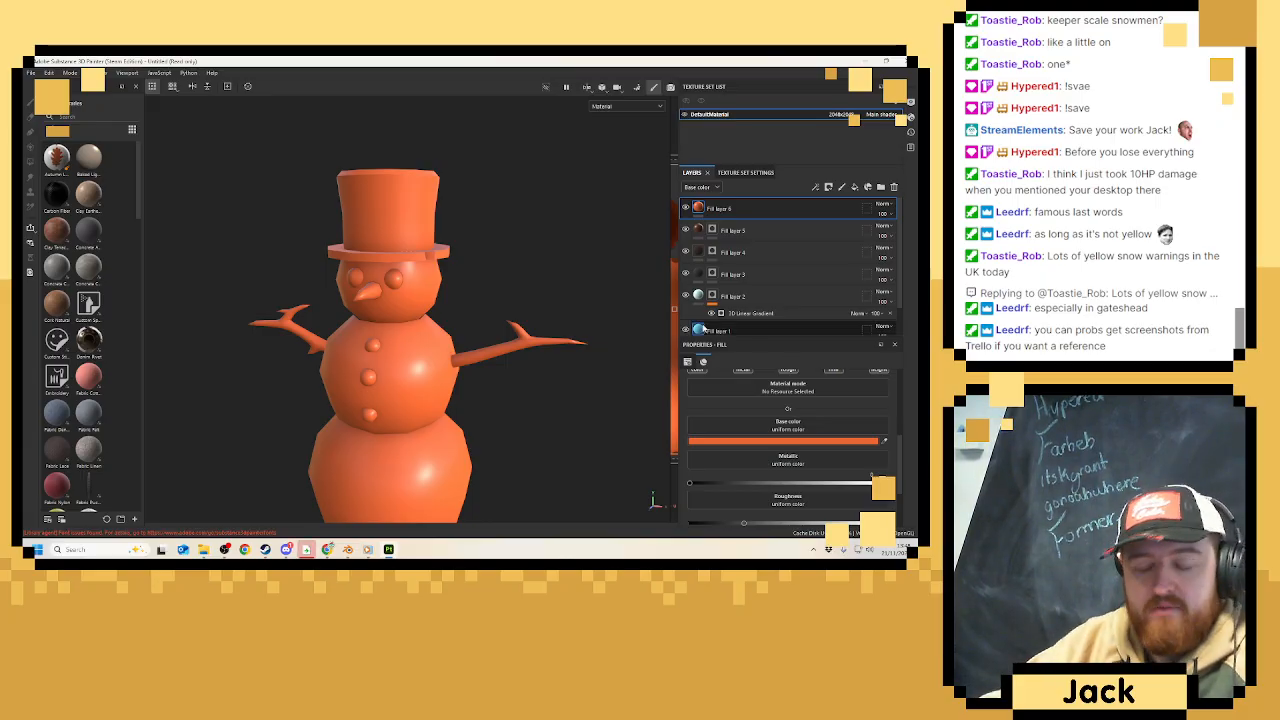
# Add a black mask to Fill layer 6 and polygon-fill the snowman's carrot nose.
pyautogui.moveTo(703, 328)
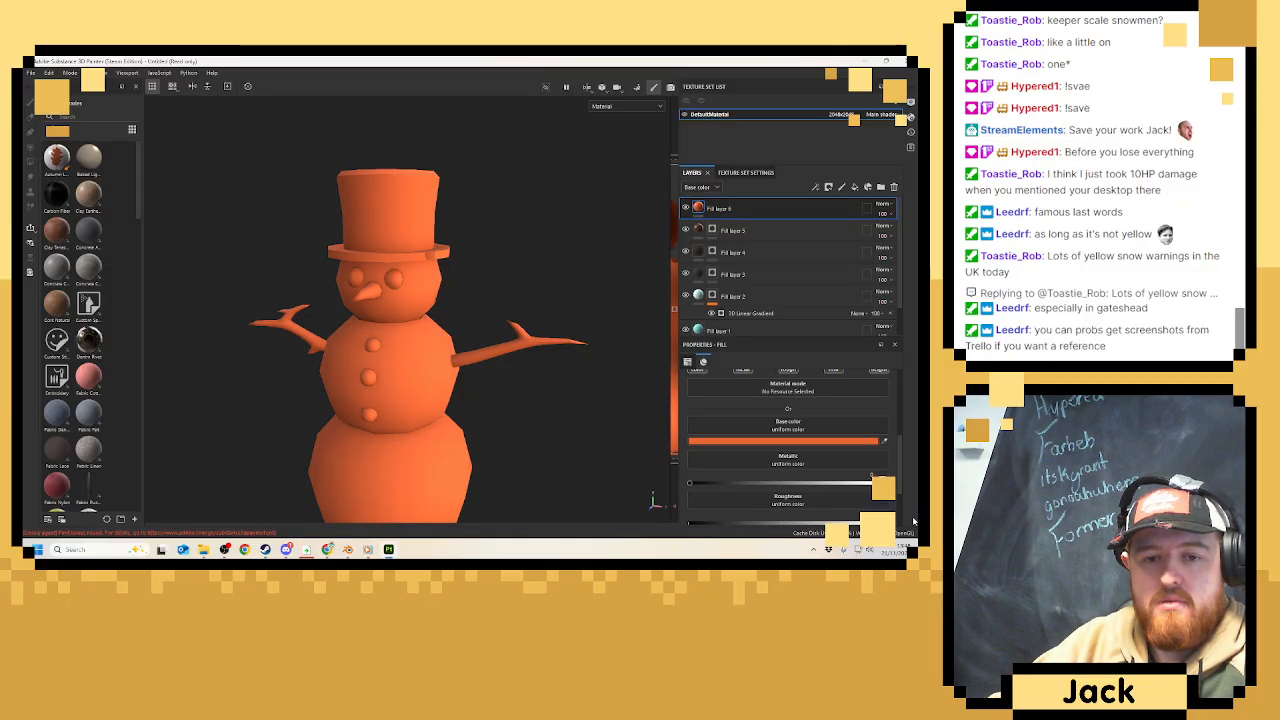
pyautogui.rightClick(770, 208)
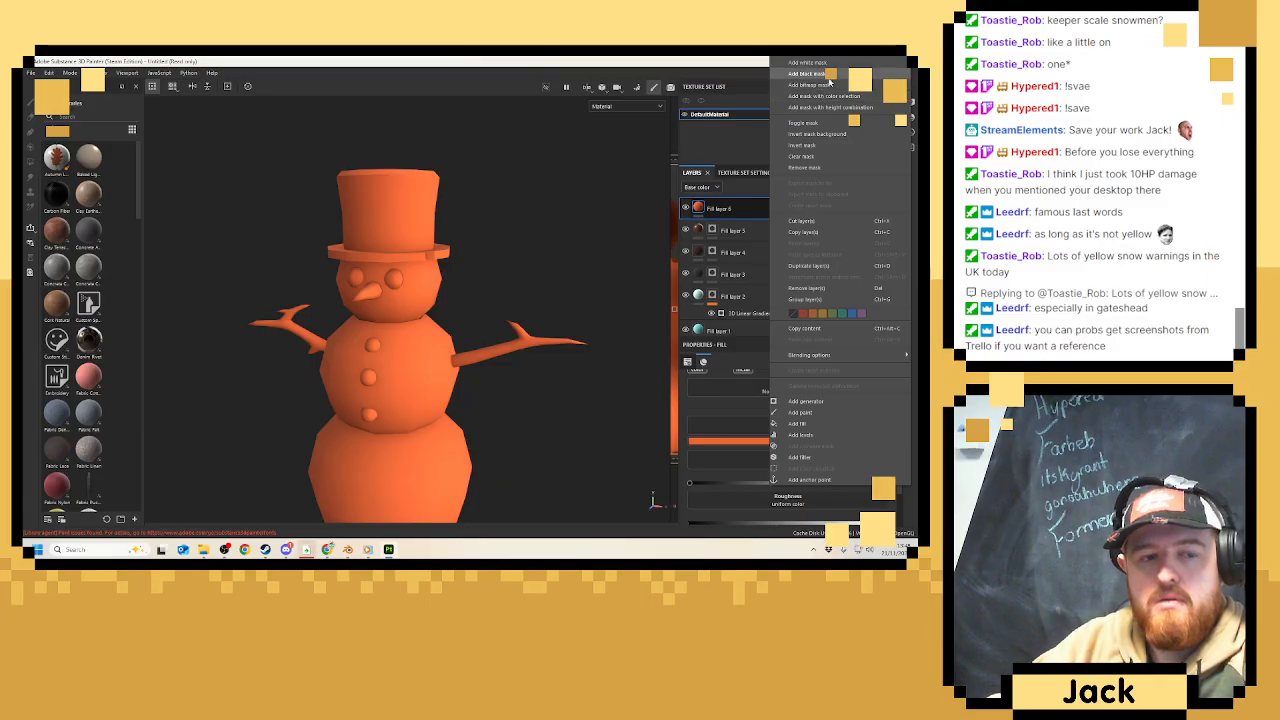
pyautogui.click(822, 96)
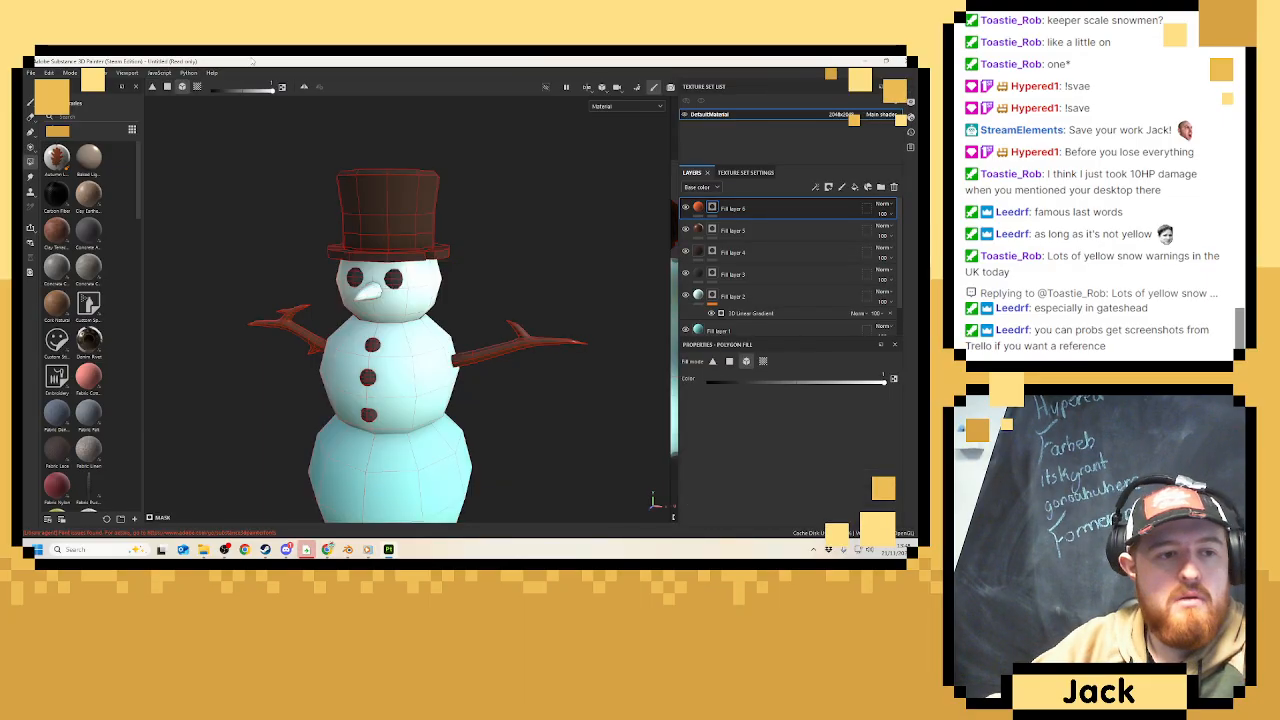
pyautogui.rightClick(509, 292)
pyautogui.keyDown('alt'); pyautogui.moveTo(517, 271); pyautogui.dragTo(600, 278); pyautogui.keyUp('alt')
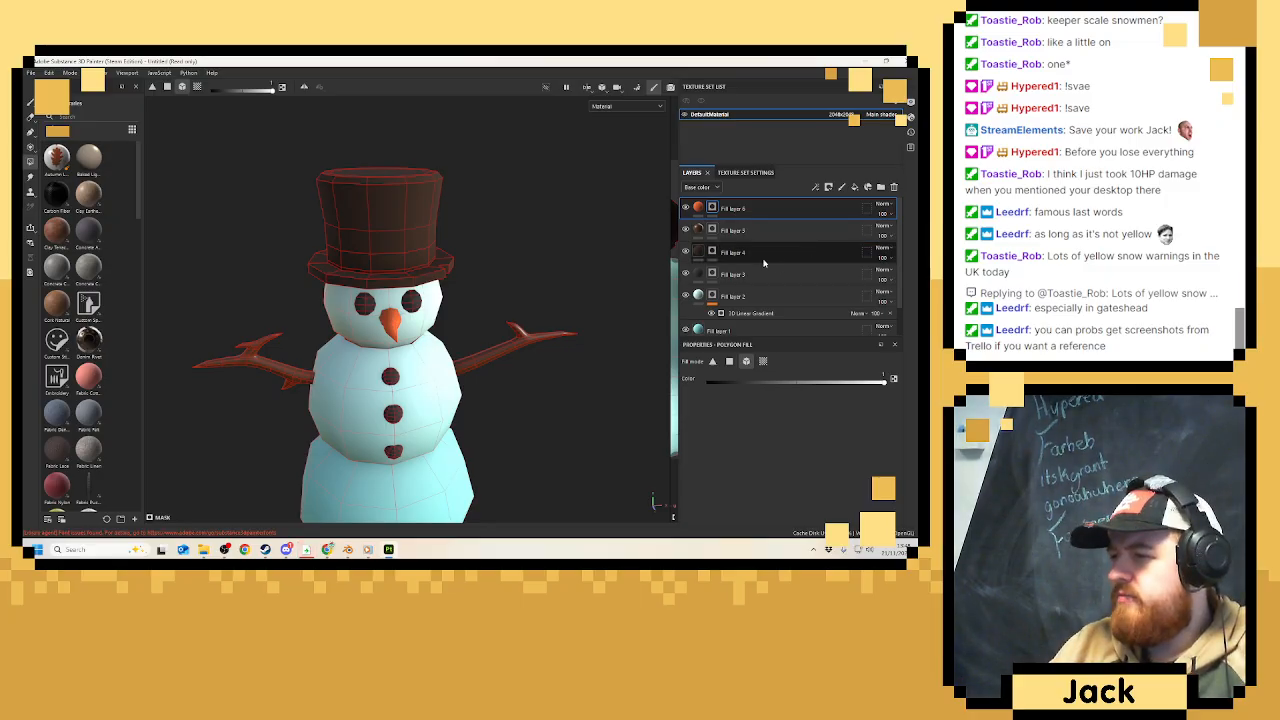
# Add a seventh fill layer above the others and set its base color to bright crimson red.
pyautogui.click(855, 187)
pyautogui.click(797, 441)
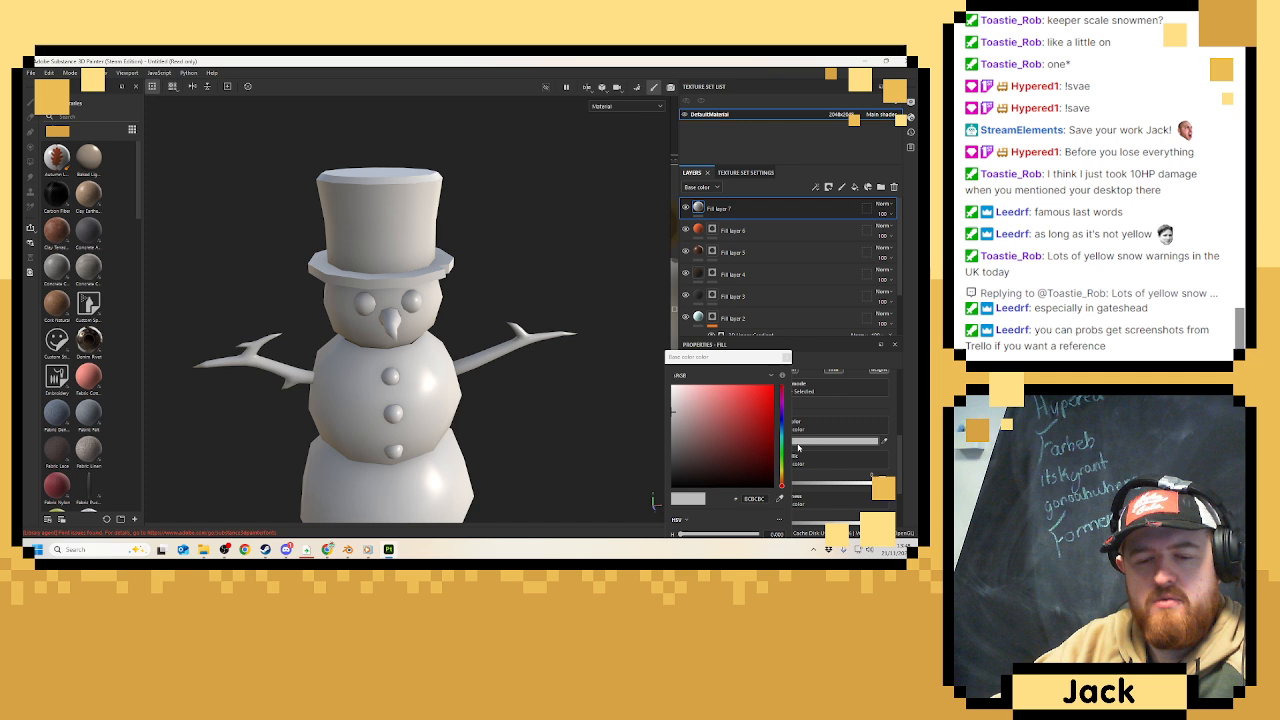
pyautogui.click(780, 398)
pyautogui.moveTo(780, 398); pyautogui.dragTo(782, 389)
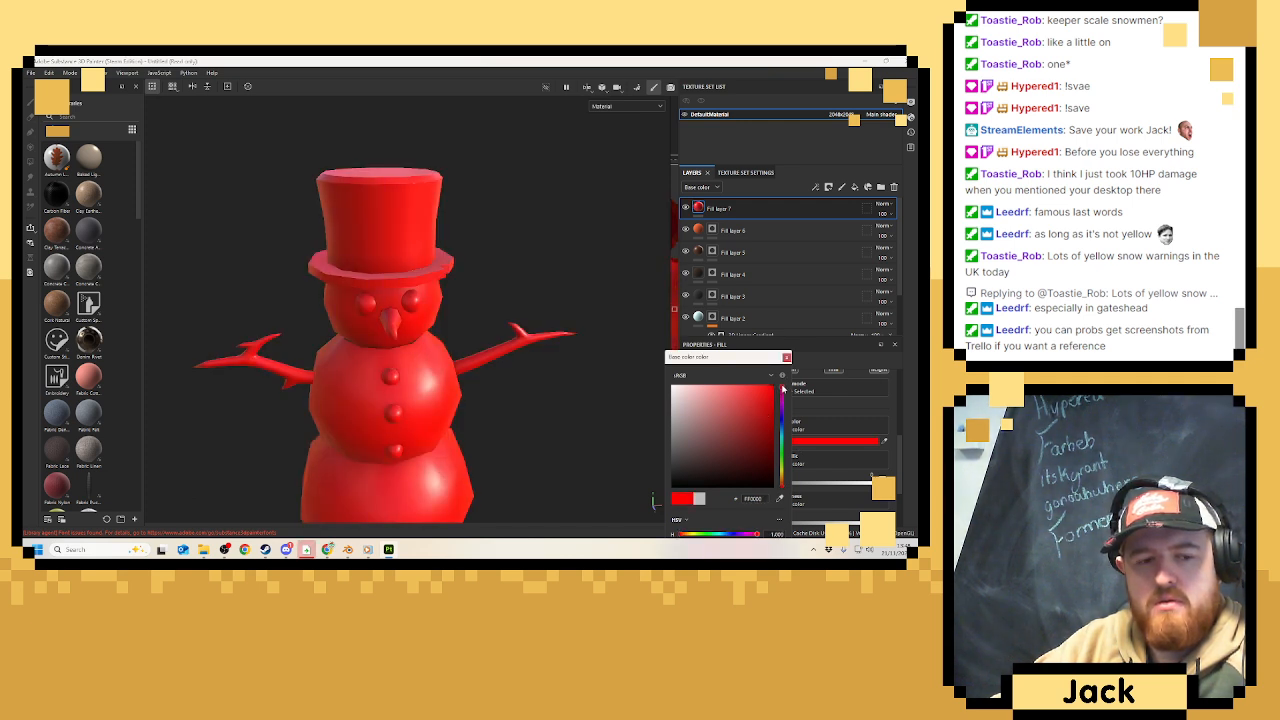
pyautogui.click(787, 358)
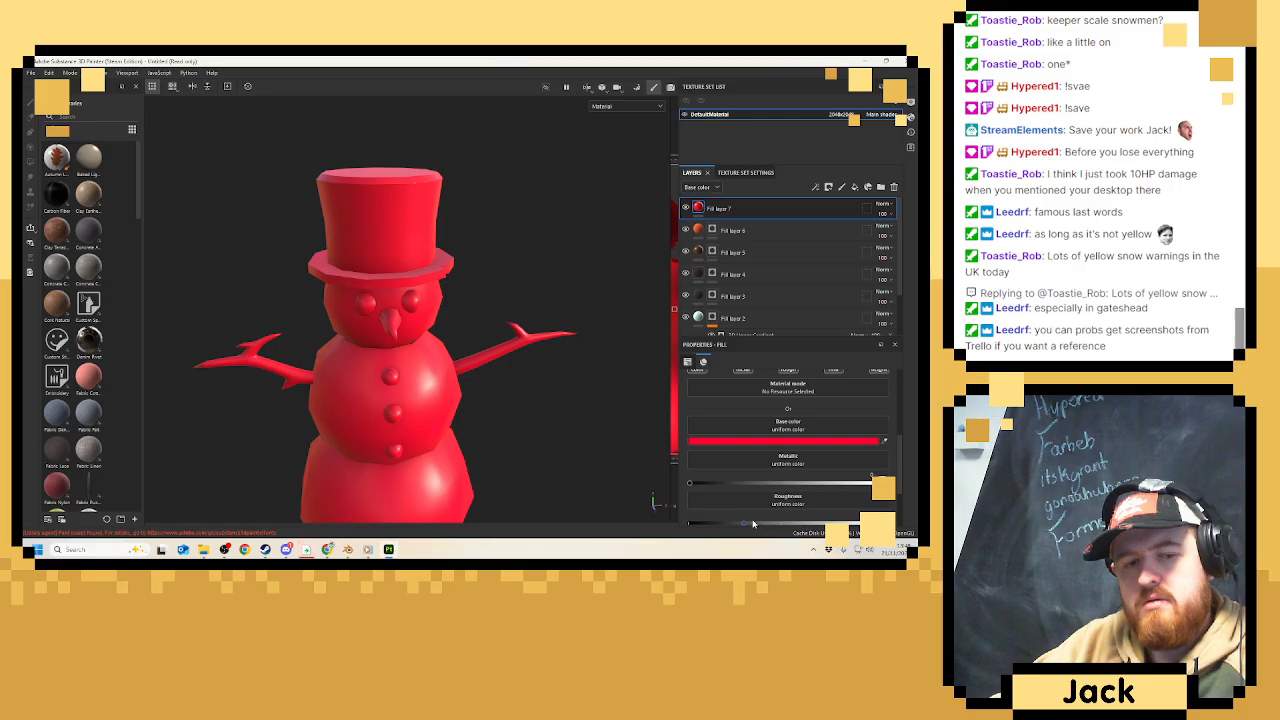
# Add a black mask to Fill layer 7 and fill the top hat's band using the UV chunk fill mode.
pyautogui.rightClick(786, 208)
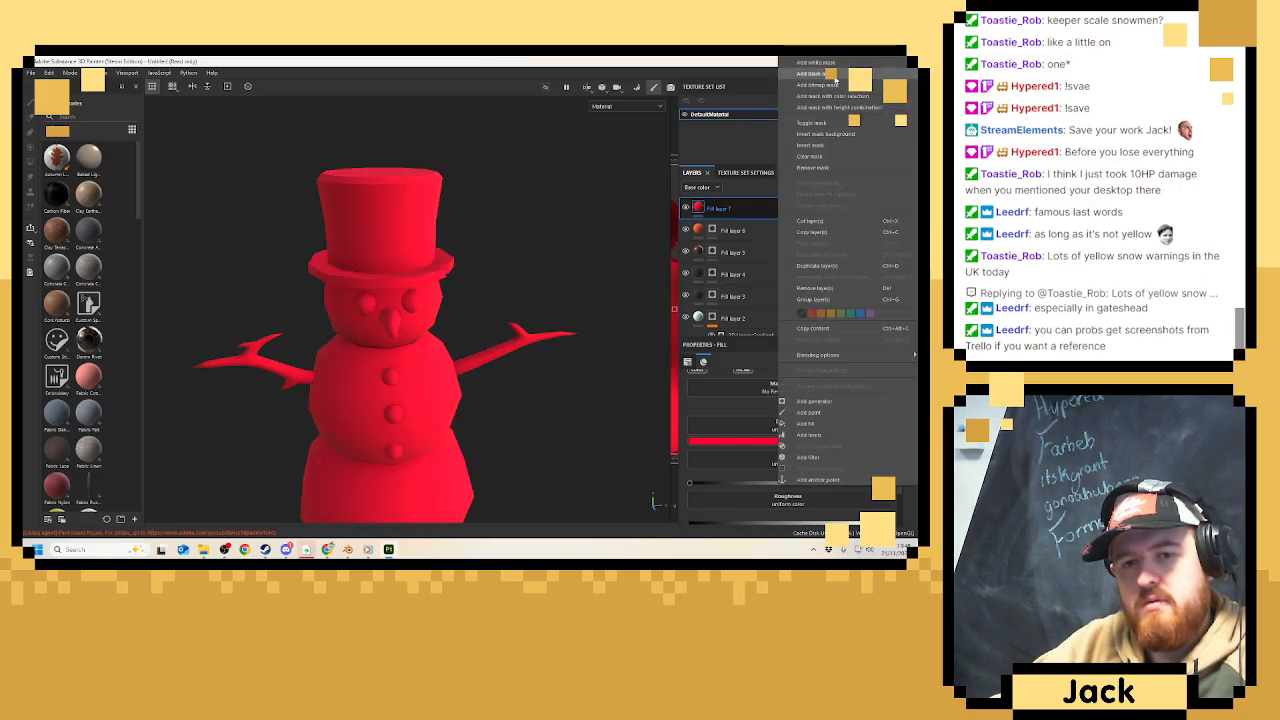
pyautogui.click(815, 73)
pyautogui.click(198, 88)
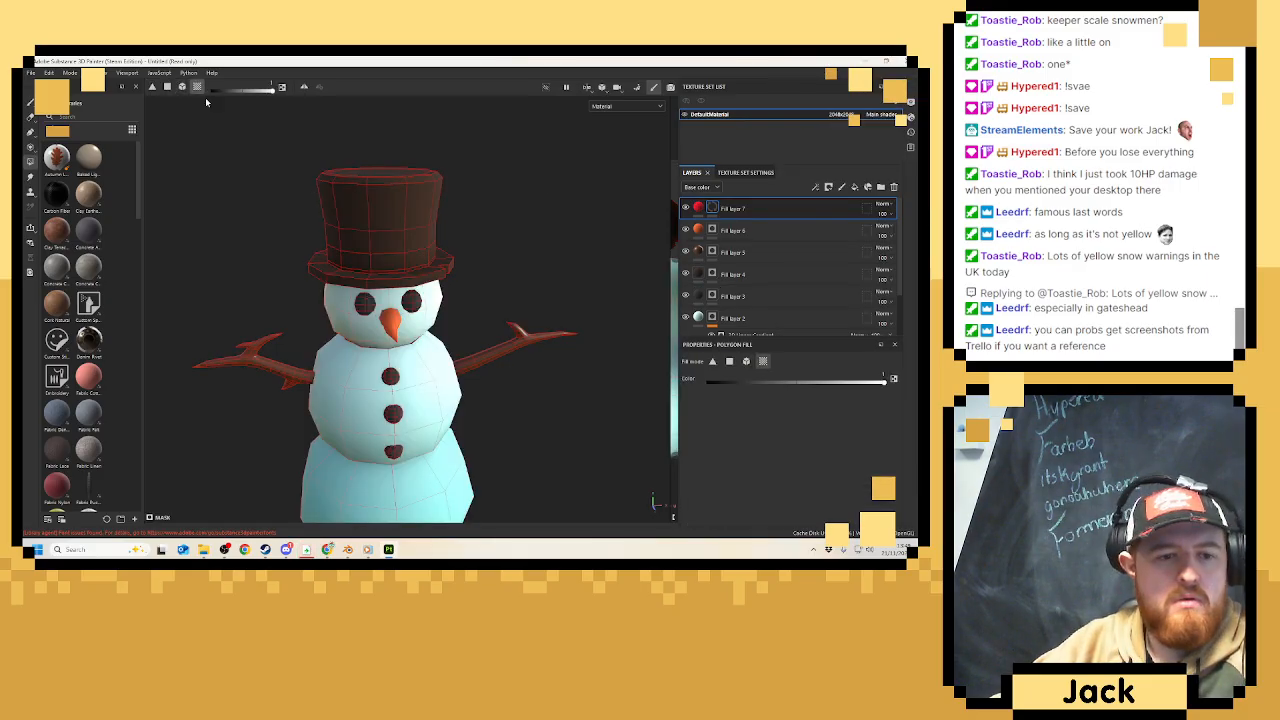
pyautogui.click(396, 271)
pyautogui.scroll(-3, 526, 357)
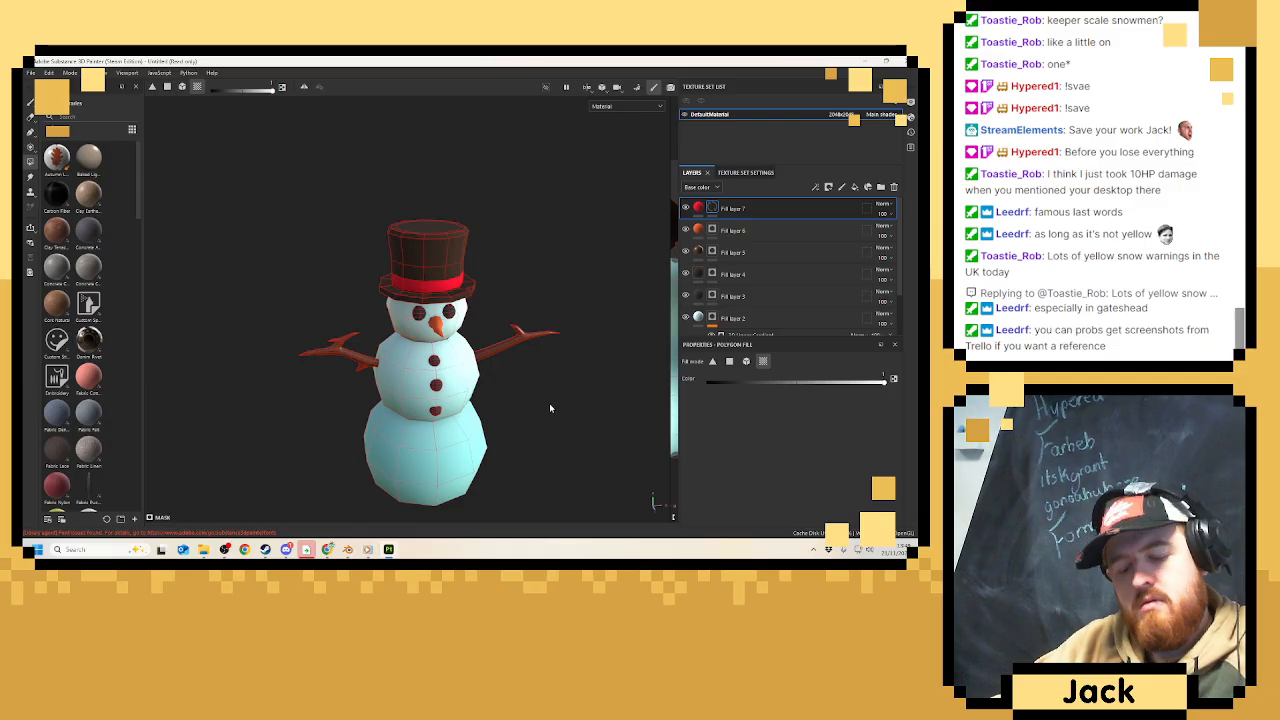
pyautogui.keyDown('alt'); pyautogui.moveTo(549, 408); pyautogui.dragTo(520, 397); pyautogui.keyUp('alt')
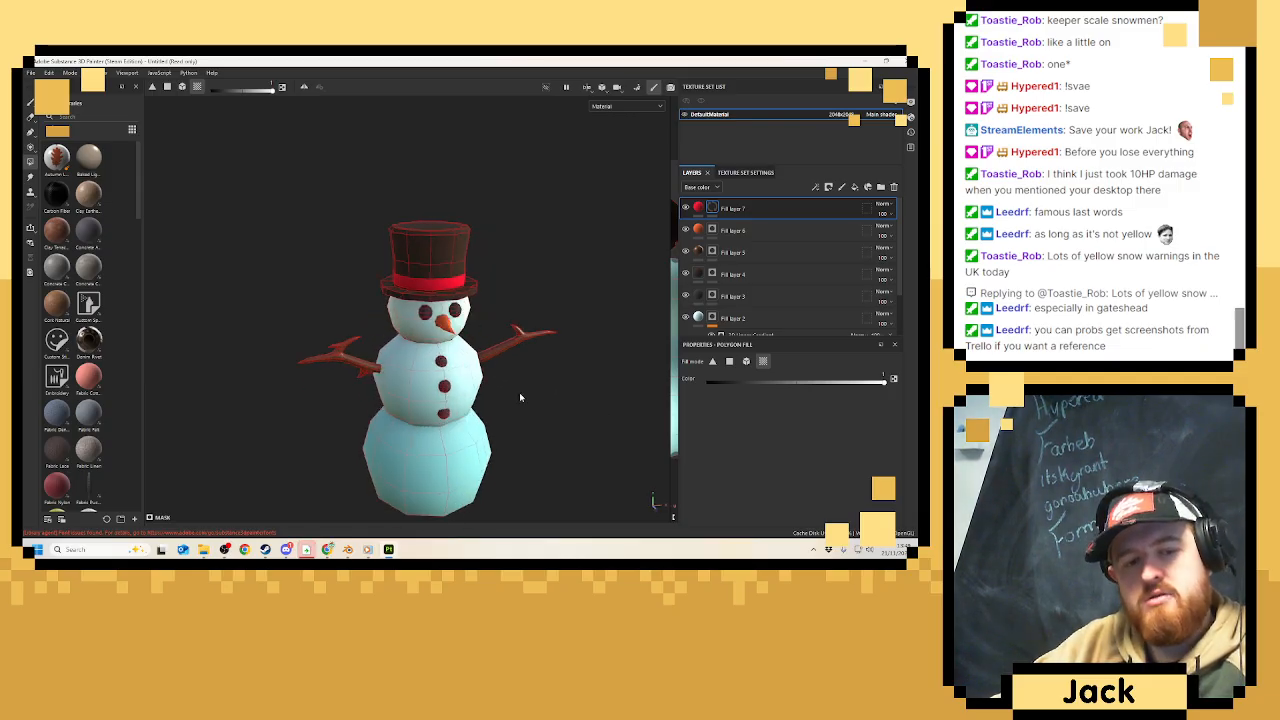
pyautogui.scroll(3, 519, 397)
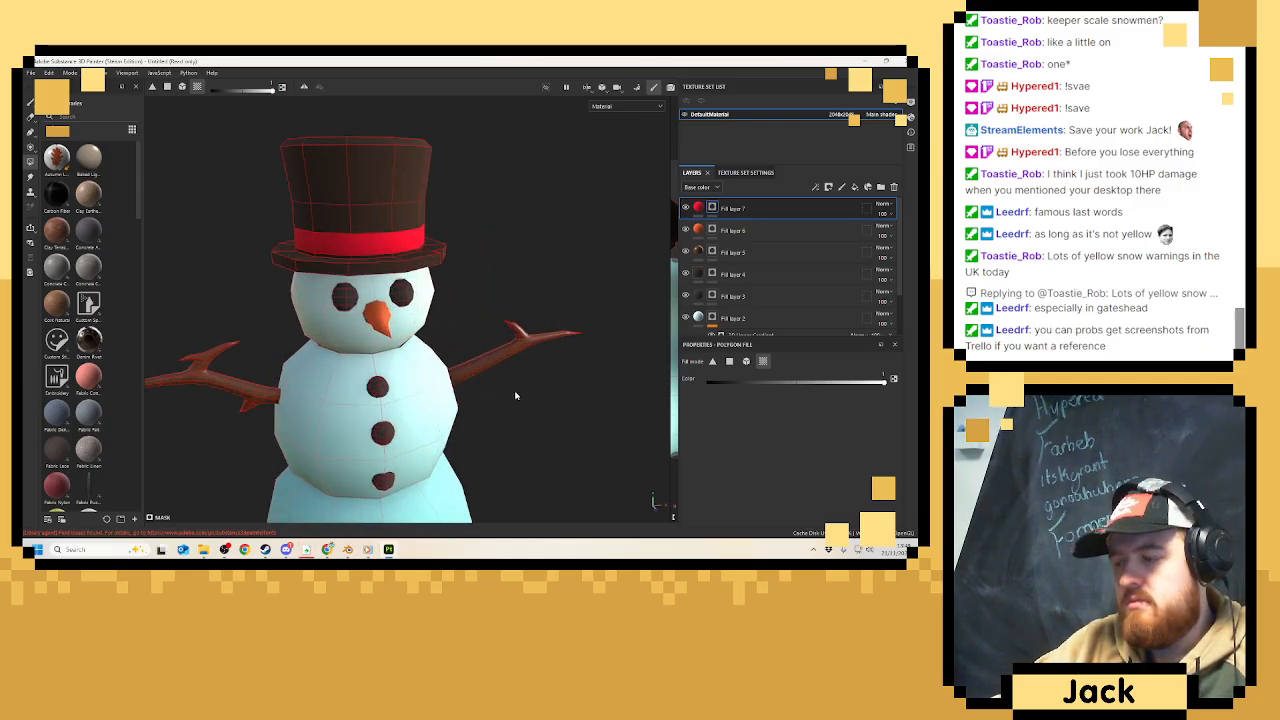
pyautogui.scroll(-2, 516, 396)
pyautogui.keyDown('alt'); pyautogui.moveTo(577, 389); pyautogui.dragTo(505, 358); pyautogui.keyUp('alt')
# Create a layer folder and move Fill layers 1 through 7 into it, leaving Layer 1 outside.
pyautogui.scroll(-3, 772, 260)
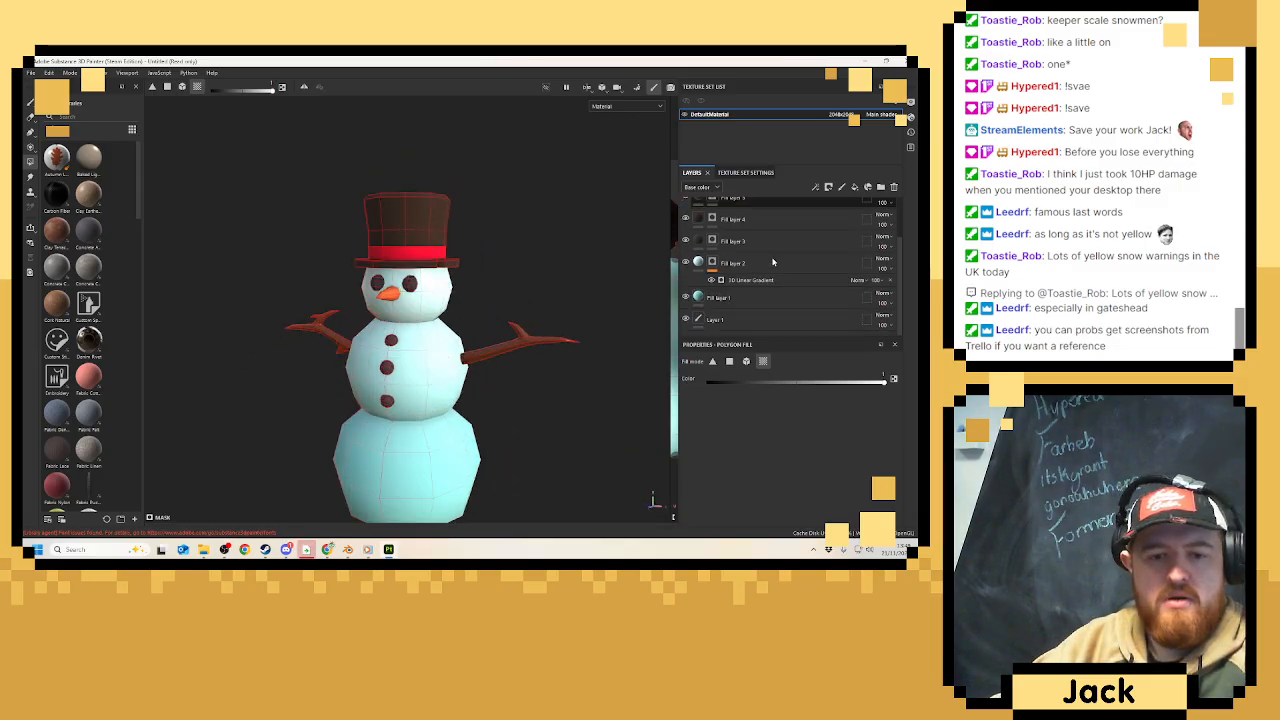
pyautogui.scroll(5, 770, 300)
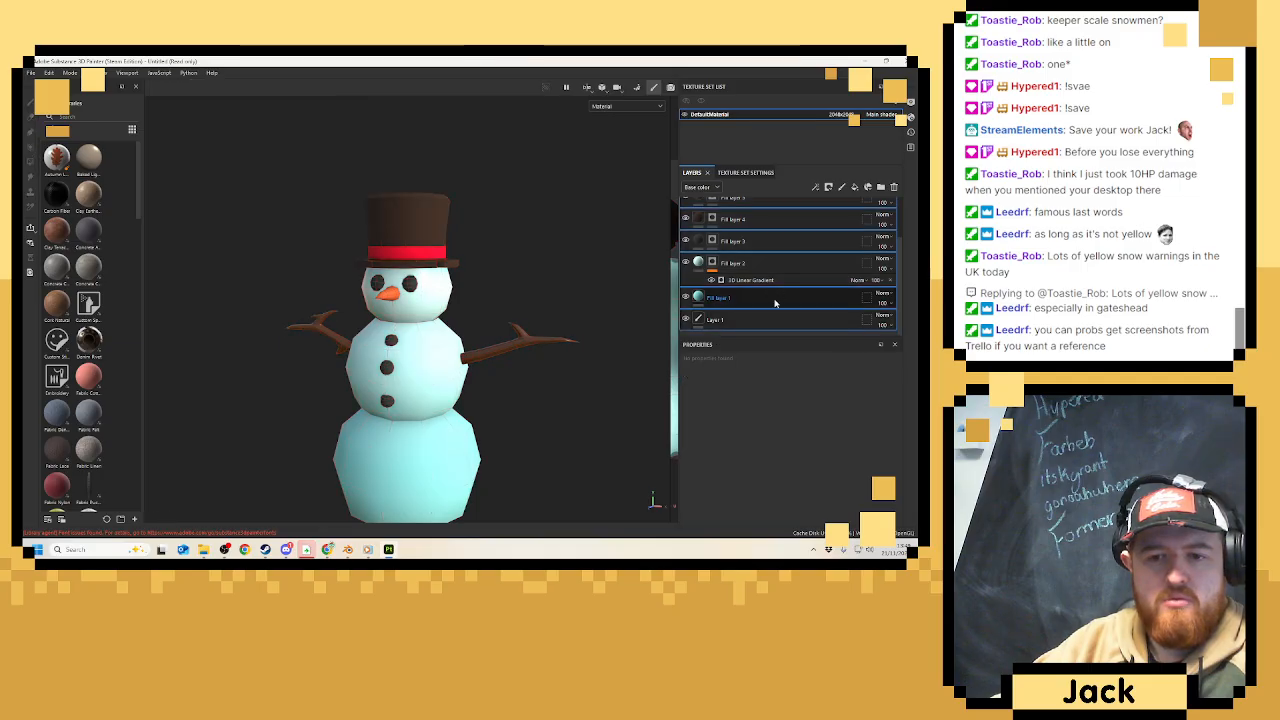
pyautogui.click(879, 188)
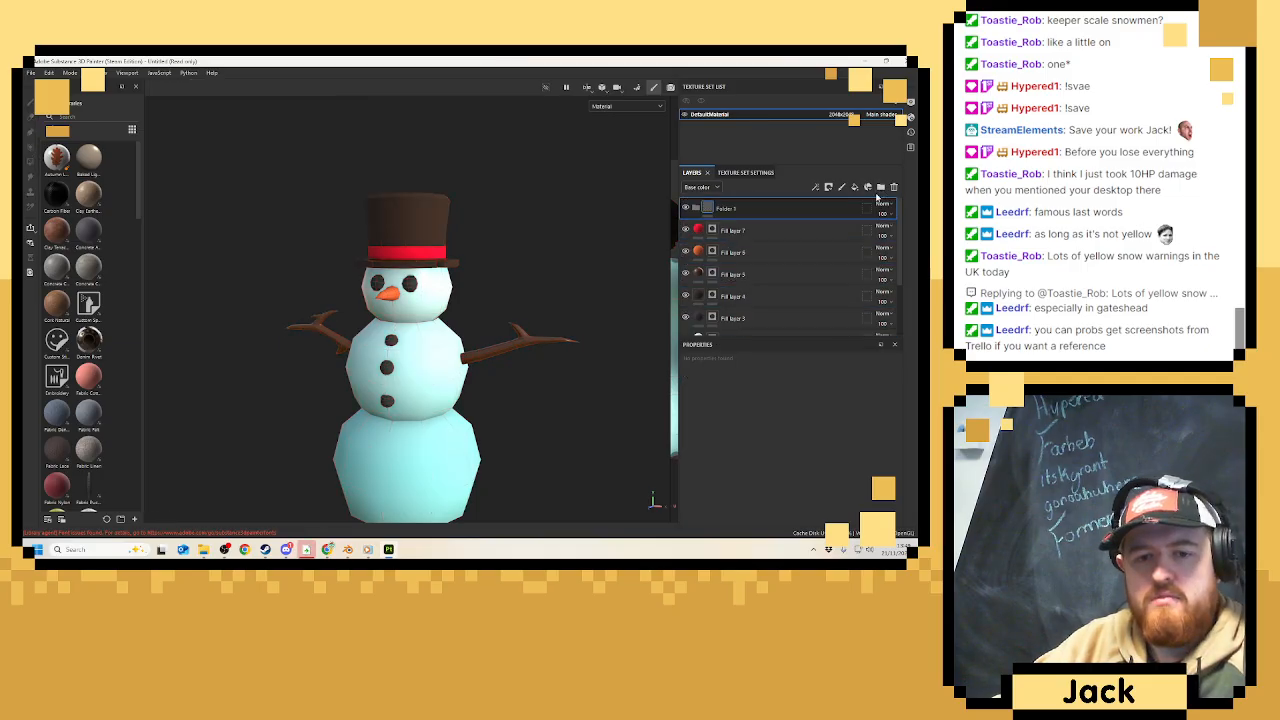
pyautogui.click(788, 234)
pyautogui.scroll(-3, 780, 256)
pyautogui.keyDown('shift'); pyautogui.click(767, 306); pyautogui.keyUp('shift')
pyautogui.scroll(3, 767, 298)
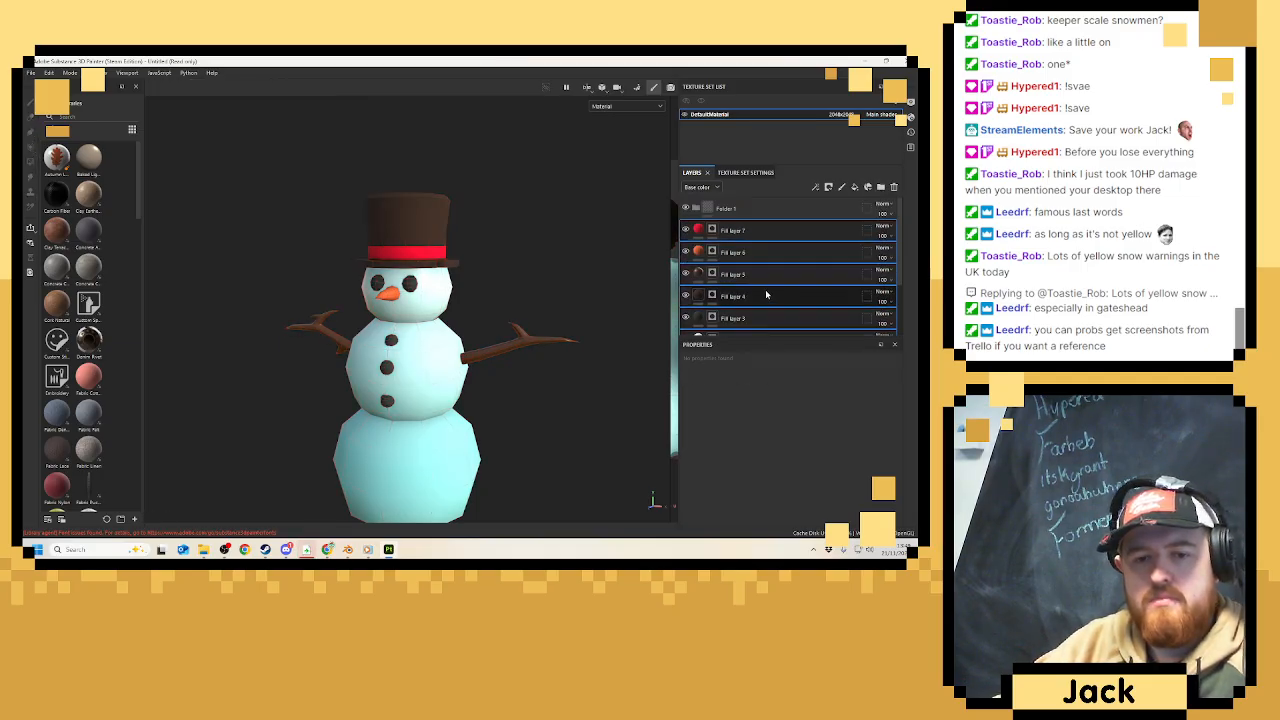
pyautogui.moveTo(774, 233); pyautogui.dragTo(717, 208)
# Rename the folder containing the fill layers as Base_Colors.
pyautogui.doubleClick(726, 208)
pyautogui.write('S')
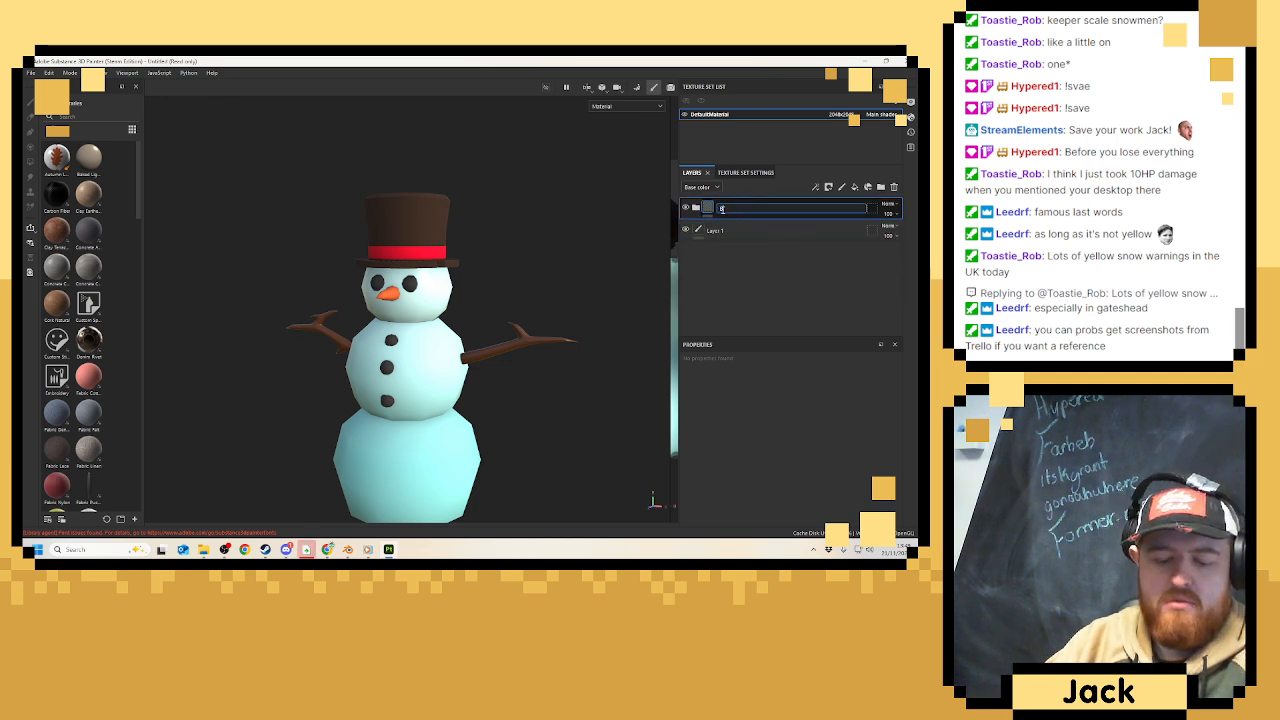
pyautogui.write('ase_C')
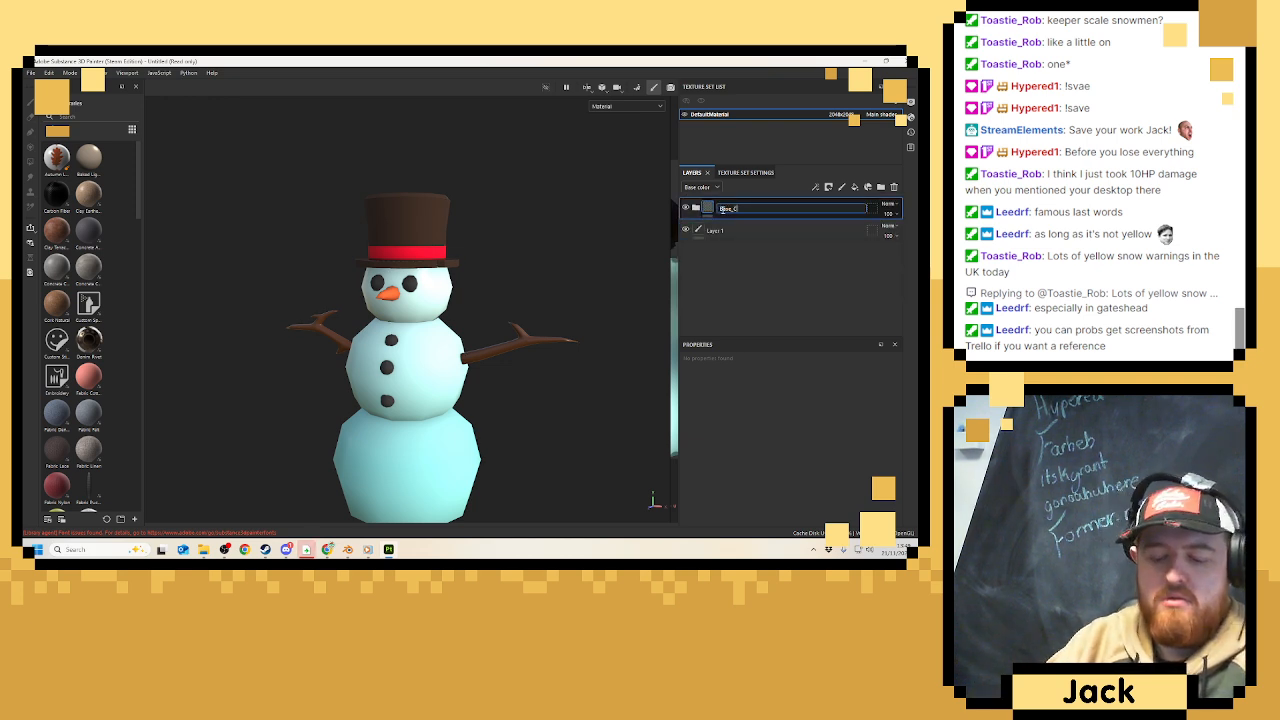
pyautogui.write('olors')
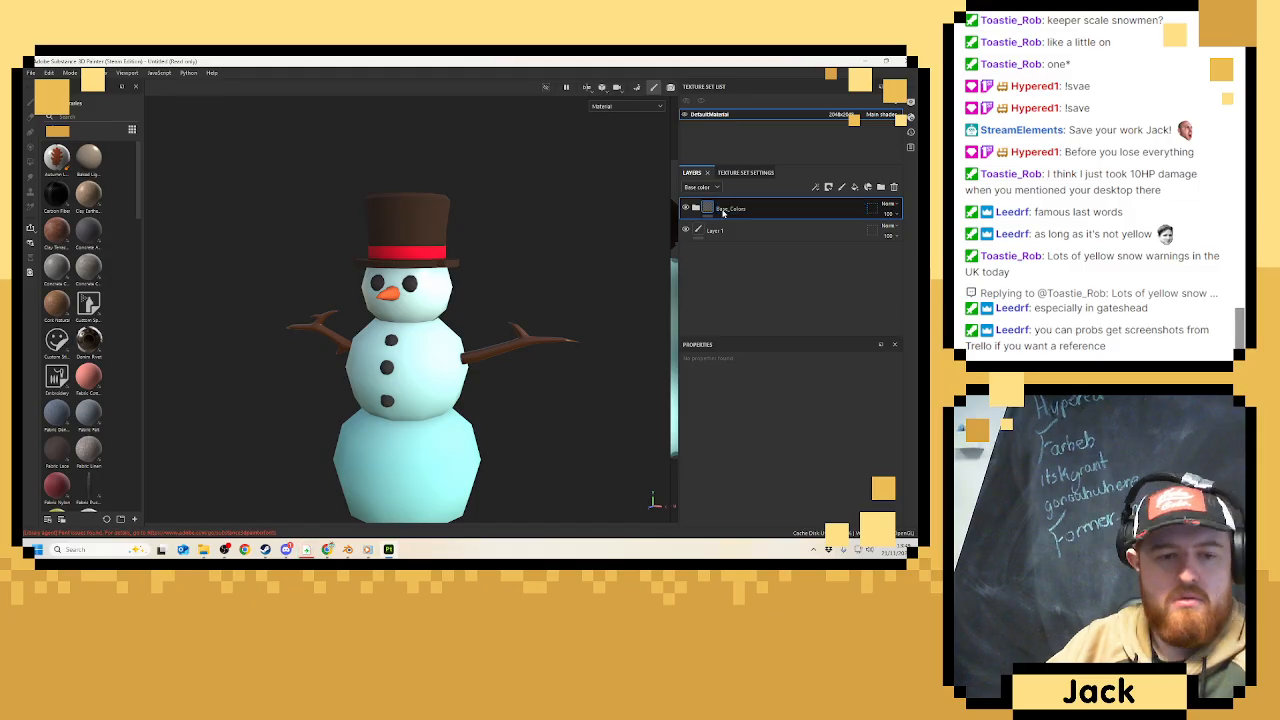
pyautogui.press('Return')
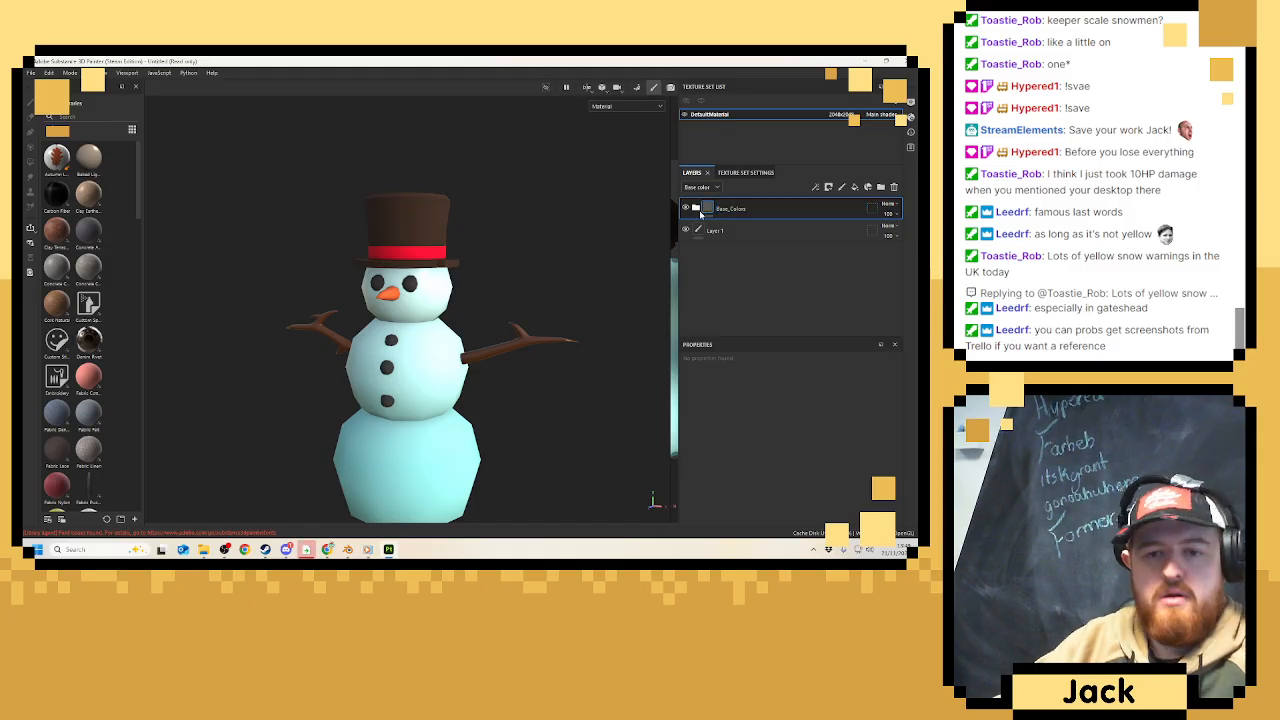
# Add a new fill layer above the Base_Colors folder and set its base color to near-white.
pyautogui.click(855, 187)
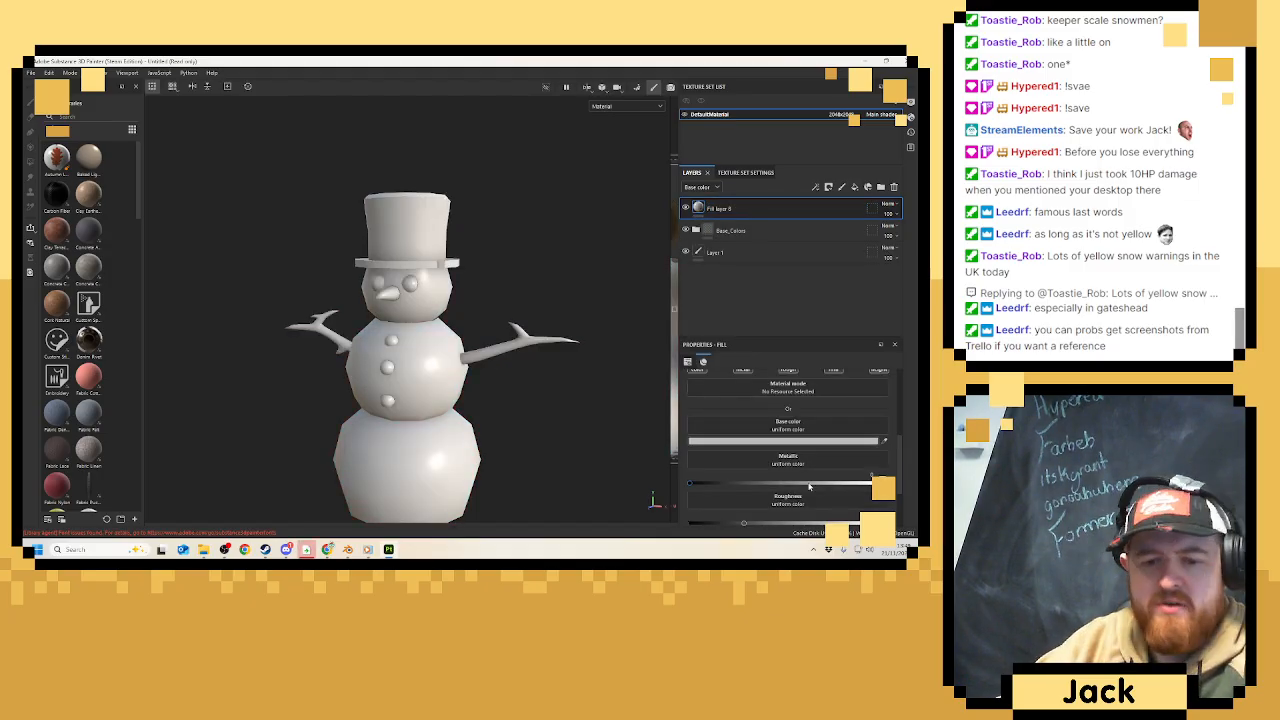
pyautogui.click(815, 441)
pyautogui.moveTo(677, 410); pyautogui.dragTo(673, 391)
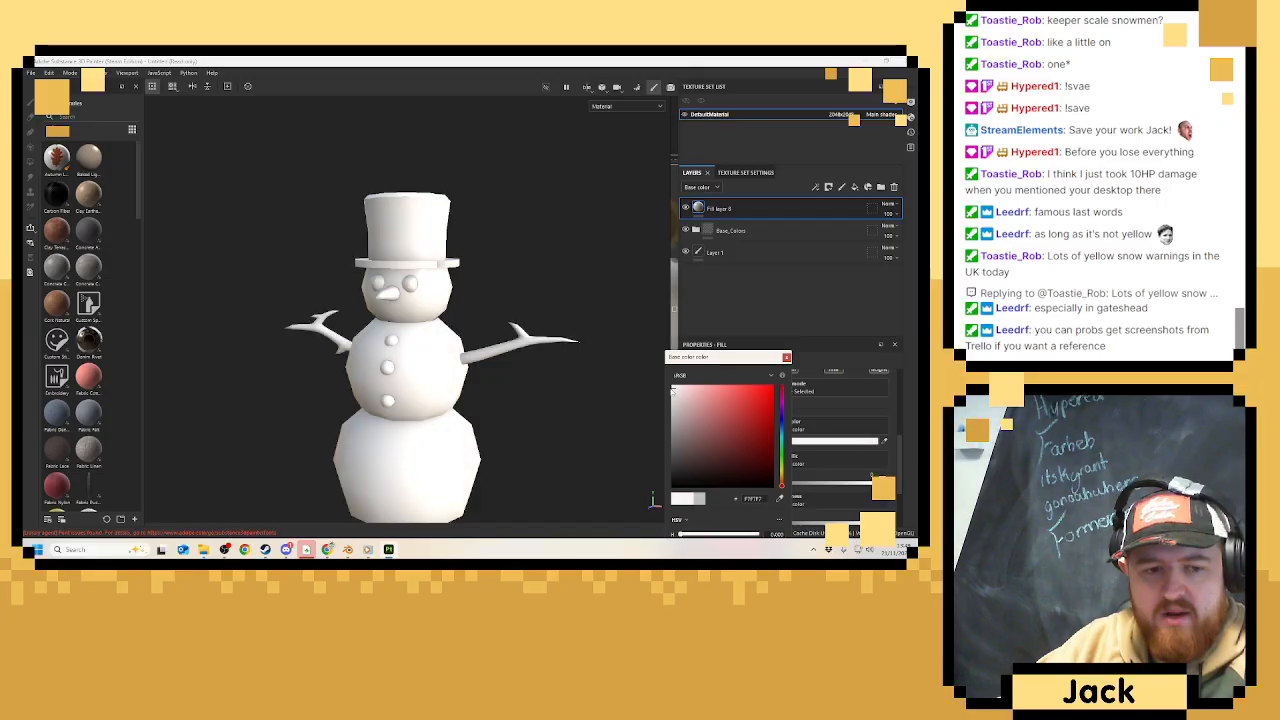
pyautogui.click(786, 357)
# Add a black mask to Fill layer 8, widen the asset library, and apply a Curvature generator to the mask.
pyautogui.rightClick(780, 208)
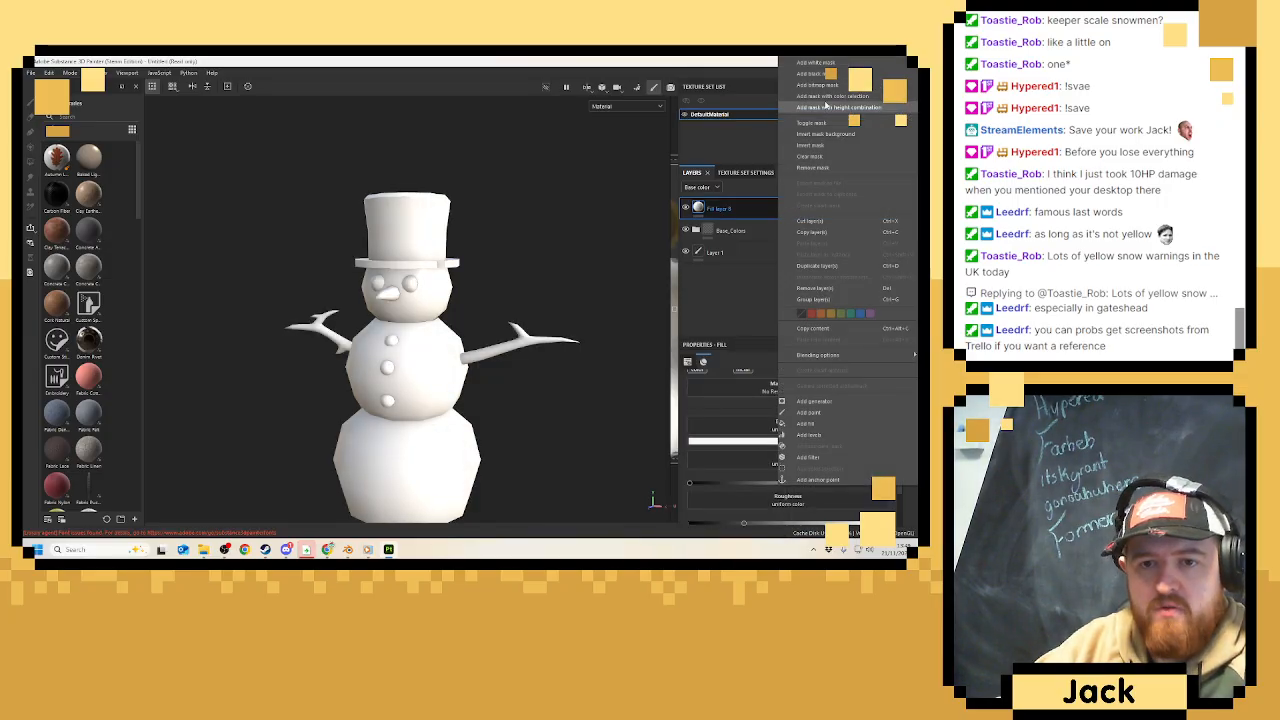
pyautogui.click(831, 84)
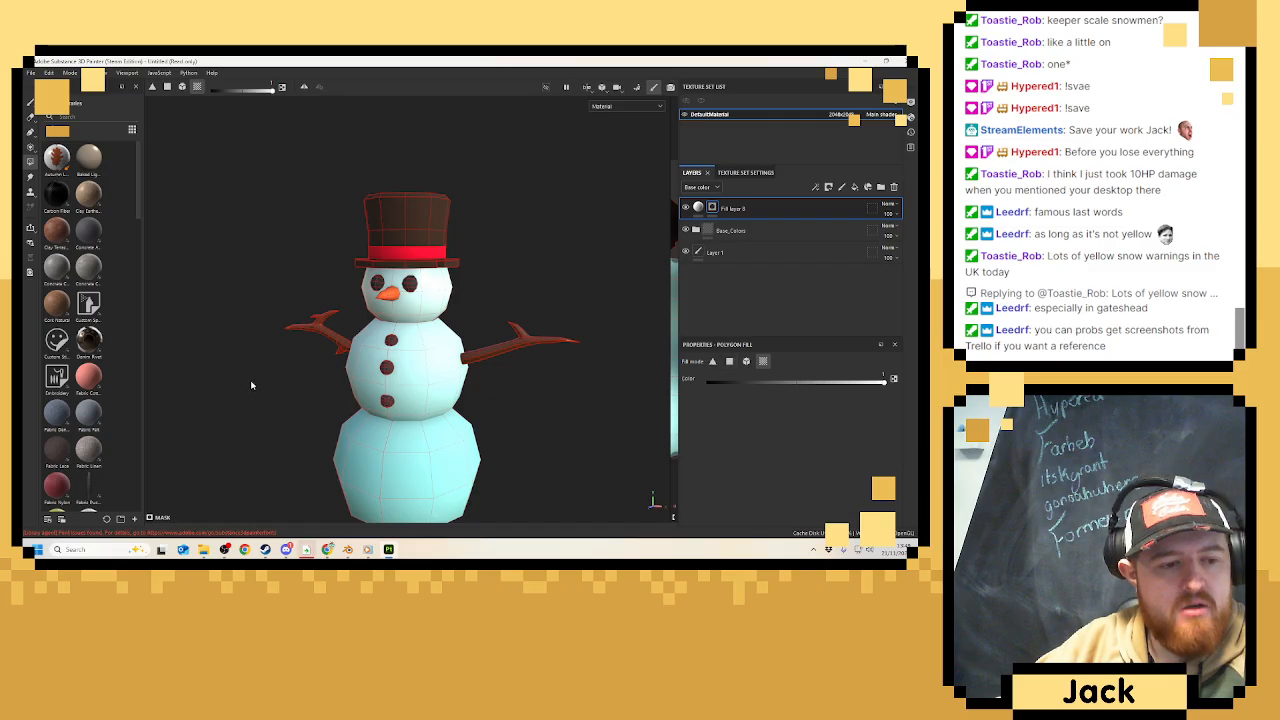
pyautogui.moveTo(143, 360); pyautogui.dragTo(294, 360)
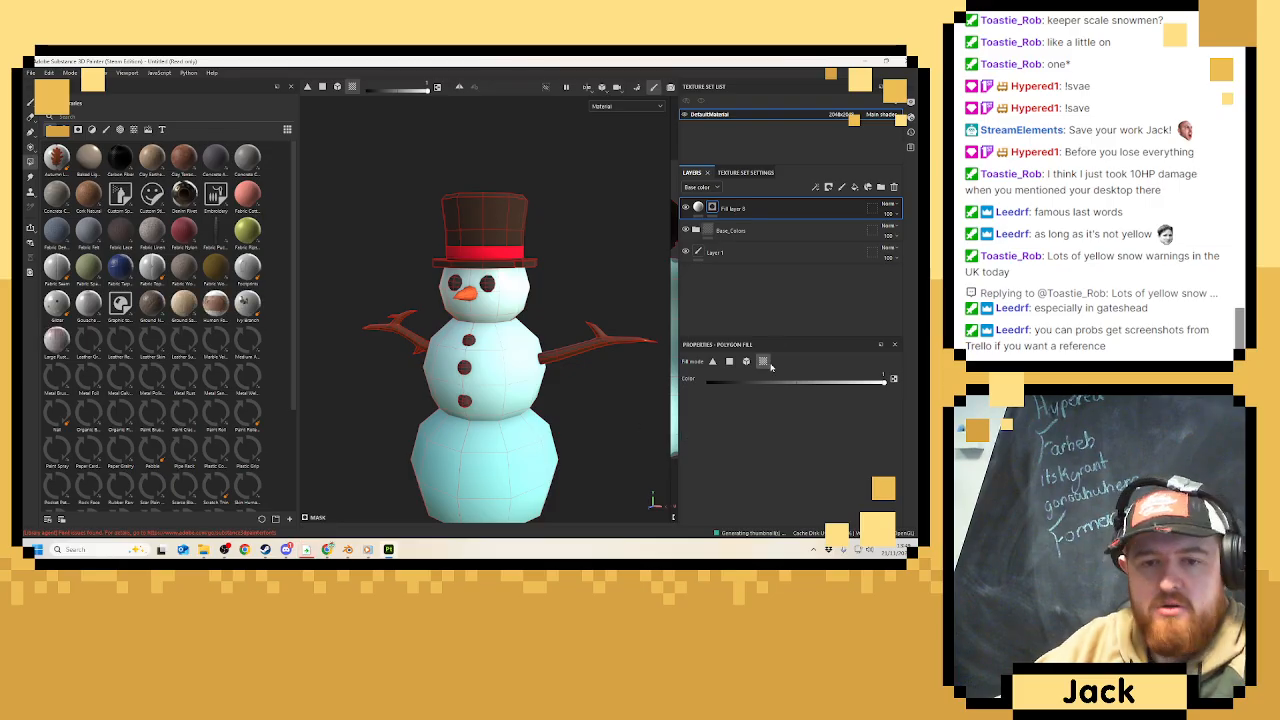
pyautogui.rightClick(760, 216)
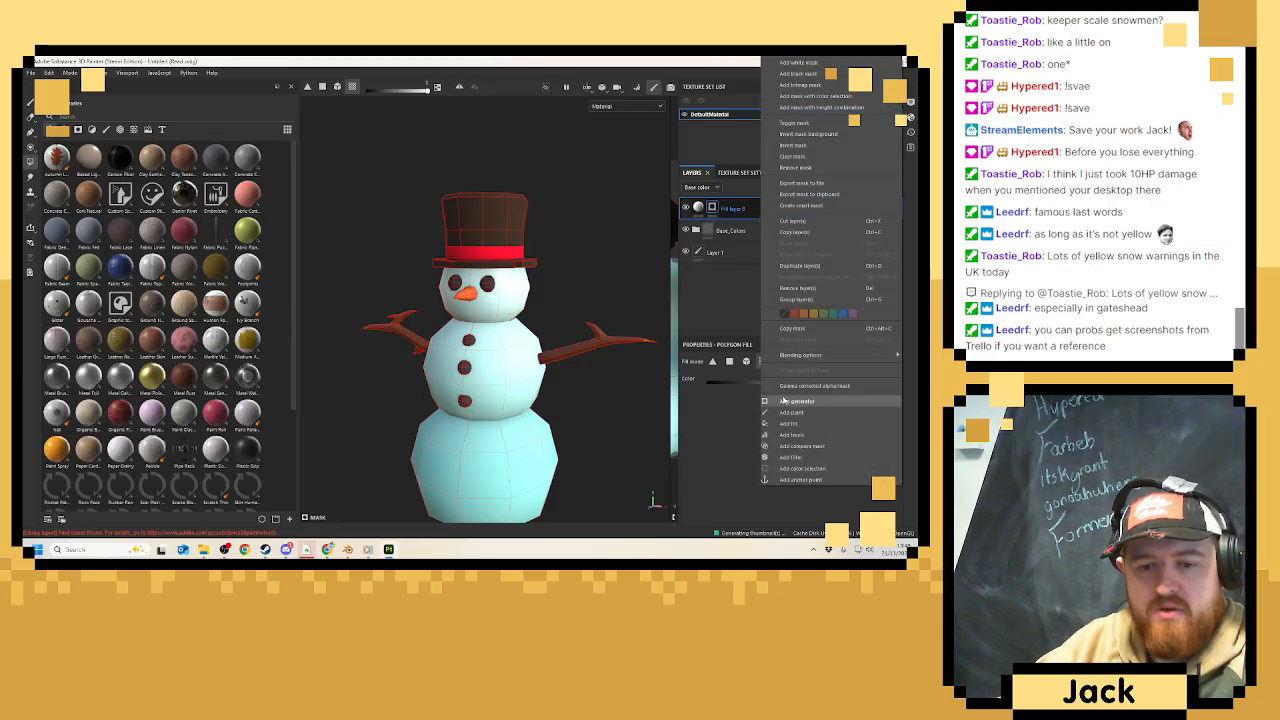
pyautogui.click(786, 398)
pyautogui.click(780, 391)
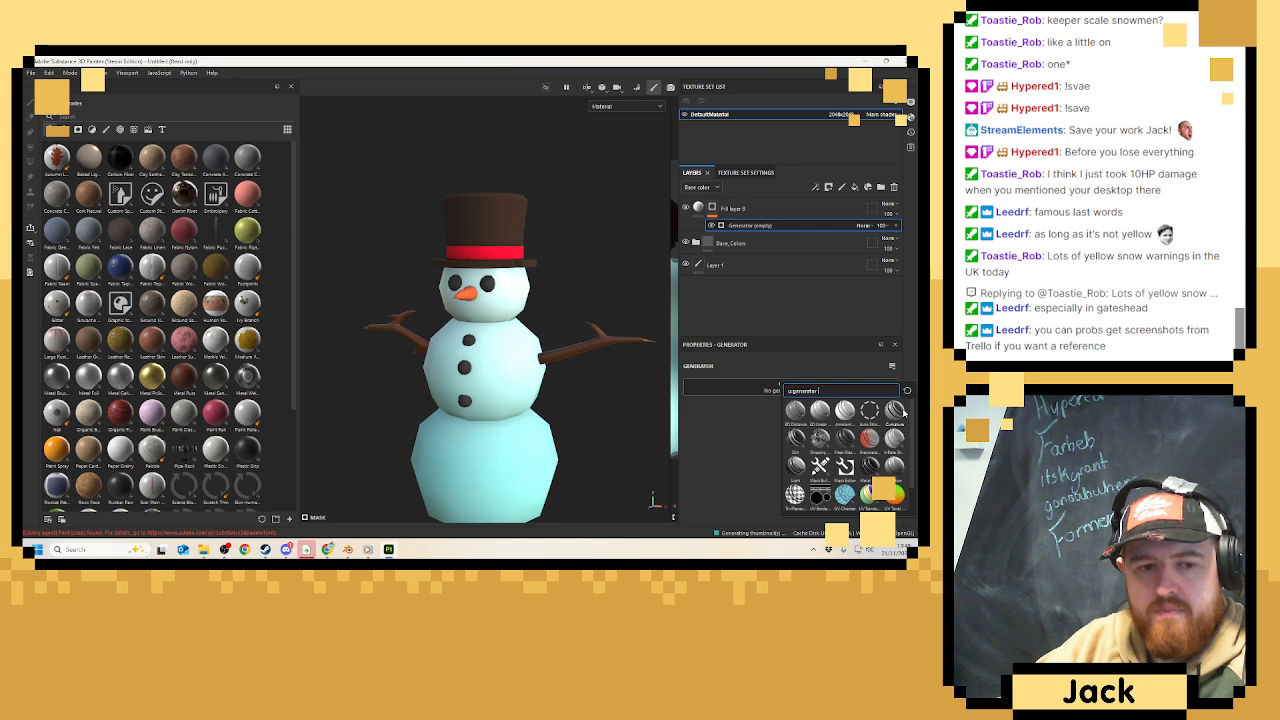
pyautogui.click(900, 410)
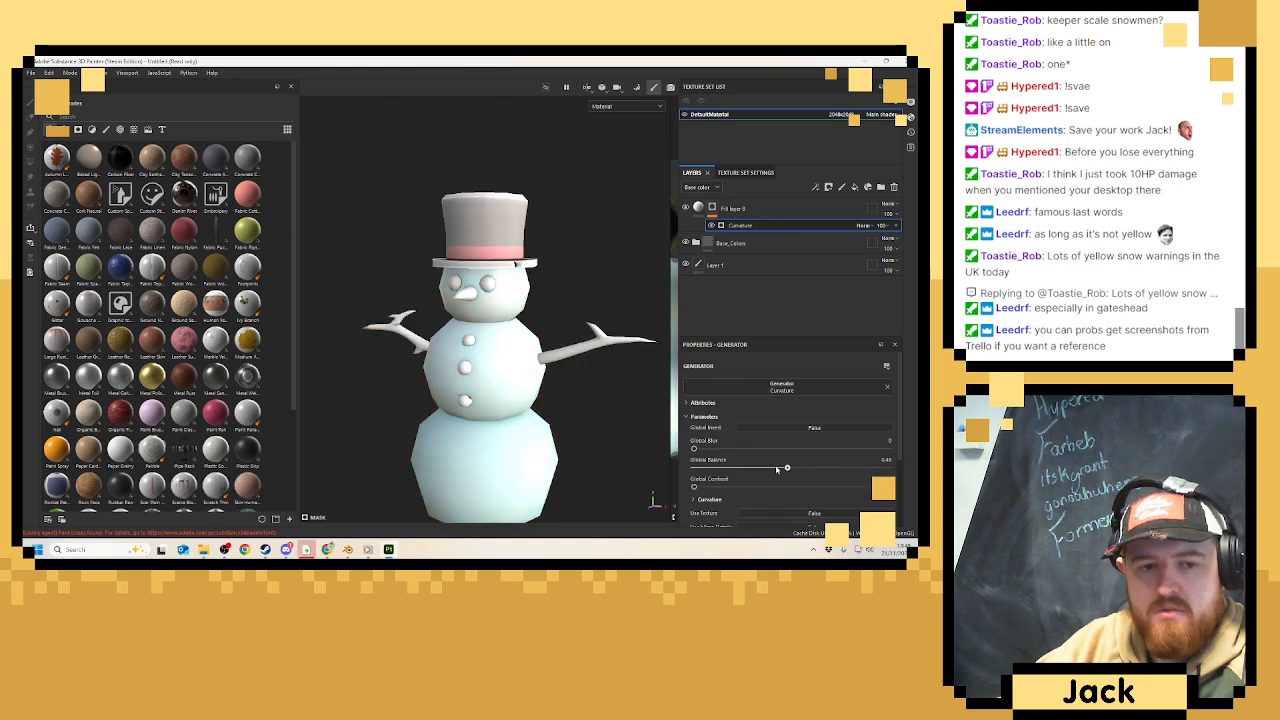
# Set the Curvature generator's Global Balance to 0.05 to confine the white highlights to the model's sharp edges.
pyautogui.moveTo(776, 469); pyautogui.dragTo(707, 469)
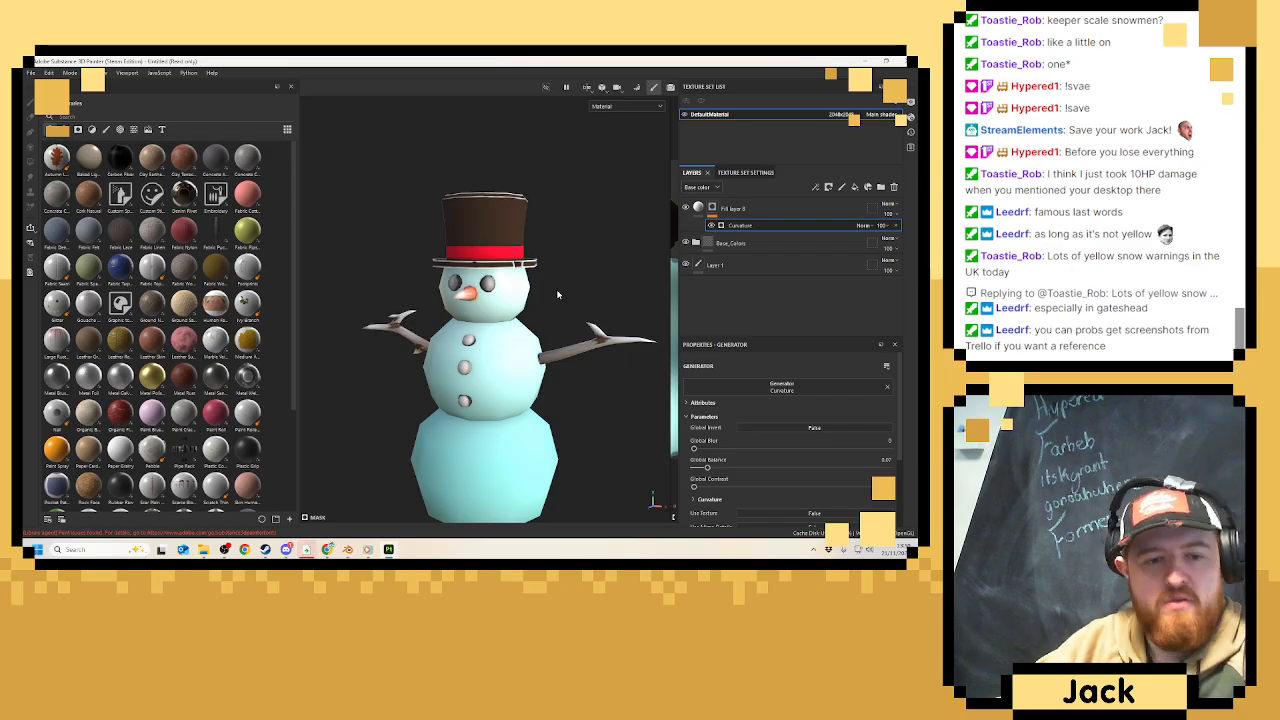
pyautogui.keyDown('alt'); pyautogui.moveTo(557, 294); pyautogui.dragTo(555, 355); pyautogui.keyUp('alt')
pyautogui.scroll(2, 556, 355)
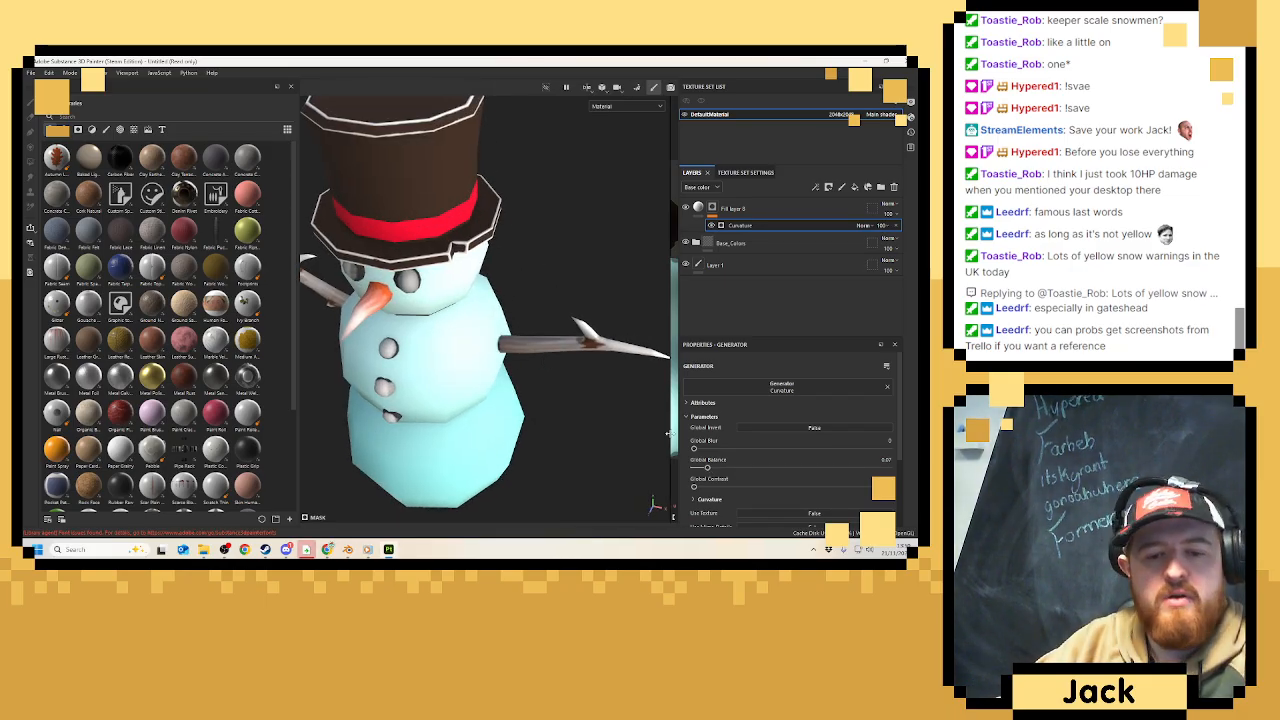
pyautogui.moveTo(706, 469); pyautogui.dragTo(700, 469)
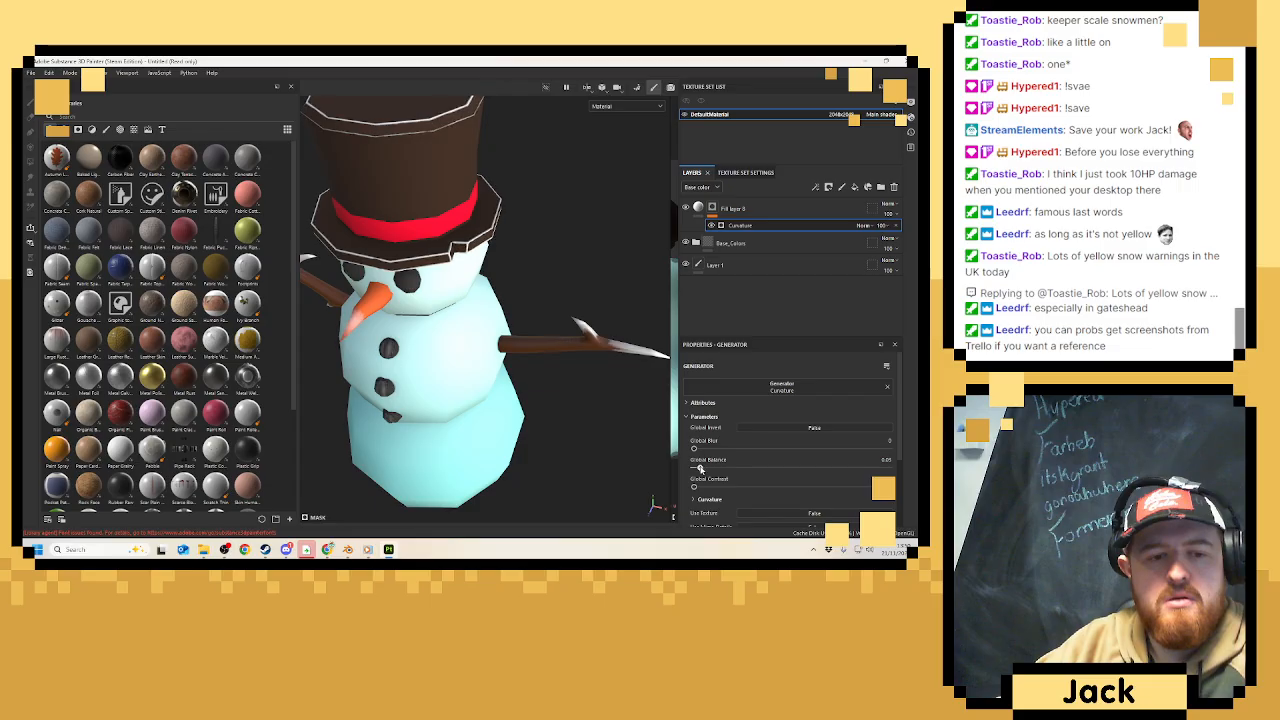
pyautogui.keyDown('alt'); pyautogui.moveTo(476, 422); pyautogui.dragTo(529, 338); pyautogui.keyUp('alt')
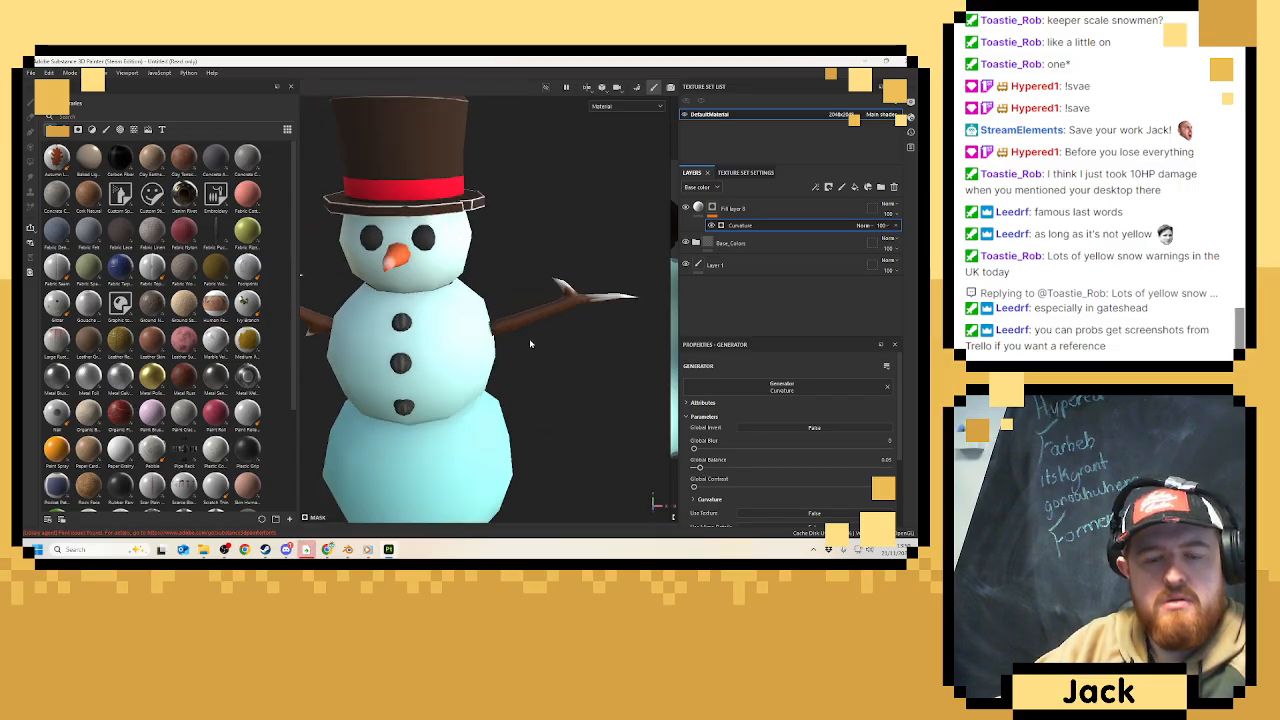
# Add a Blur filter above the Curvature generator in Fill layer 8's mask and set its intensity to about 5.3.
pyautogui.rightClick(760, 226)
pyautogui.click(829, 424)
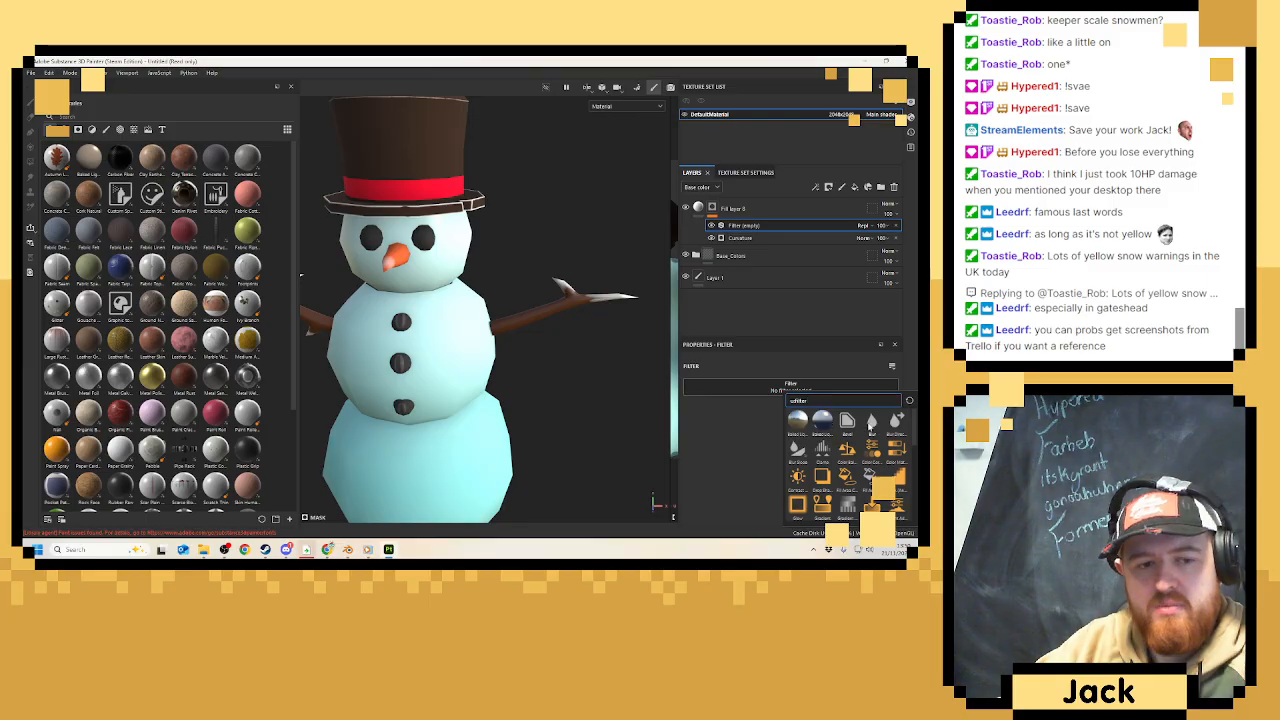
pyautogui.click(872, 422)
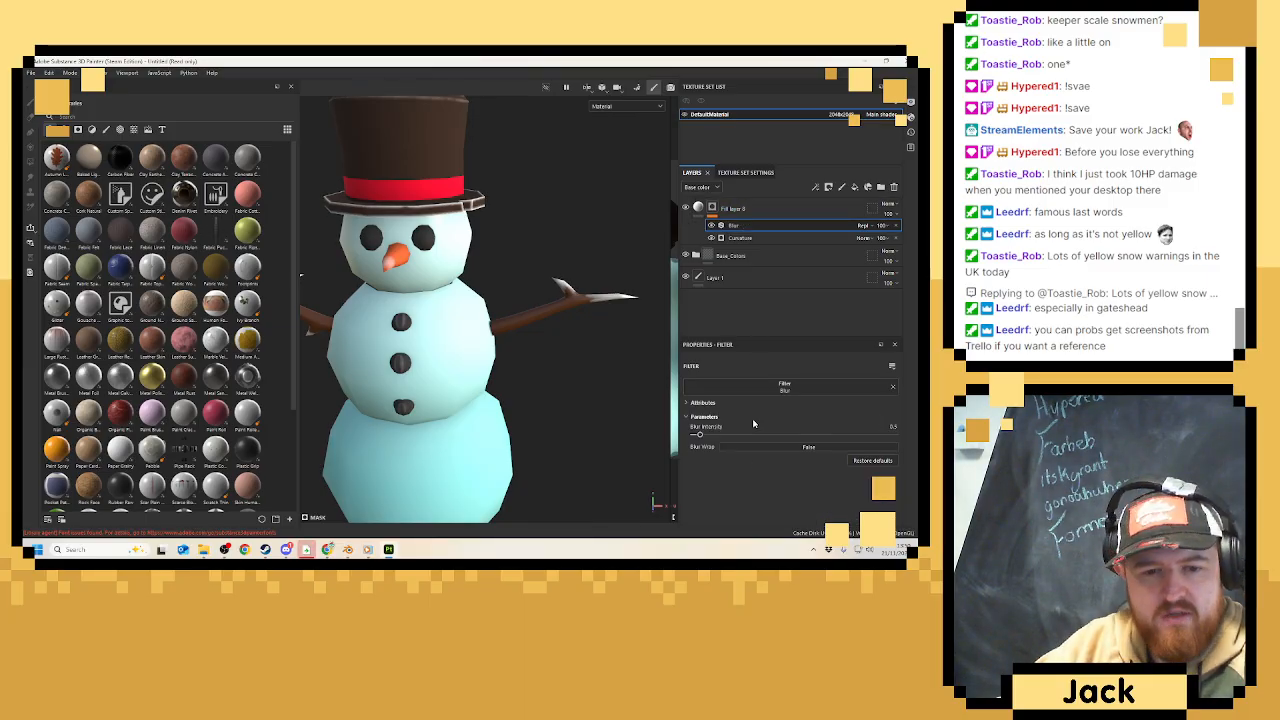
pyautogui.moveTo(700, 436); pyautogui.dragTo(765, 432)
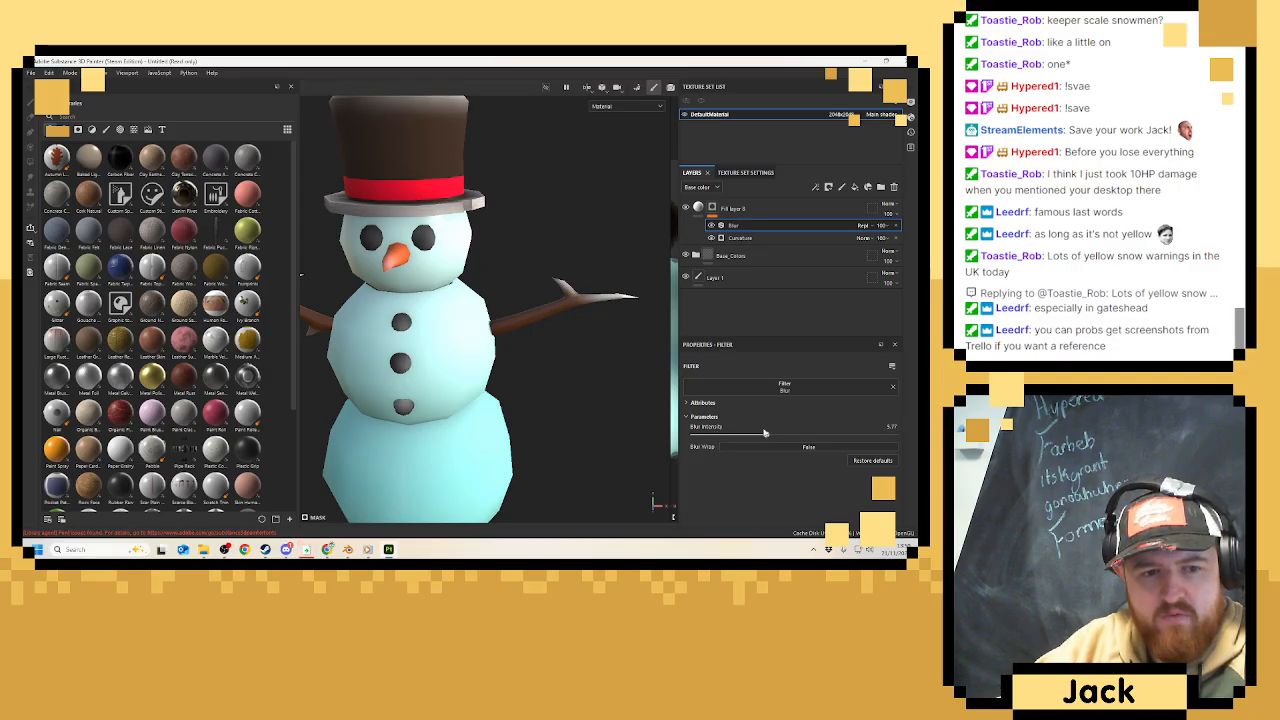
pyautogui.scroll(-3, 537, 370)
pyautogui.keyDown('alt'); pyautogui.moveTo(537, 370); pyautogui.dragTo(610, 365); pyautogui.keyUp('alt')
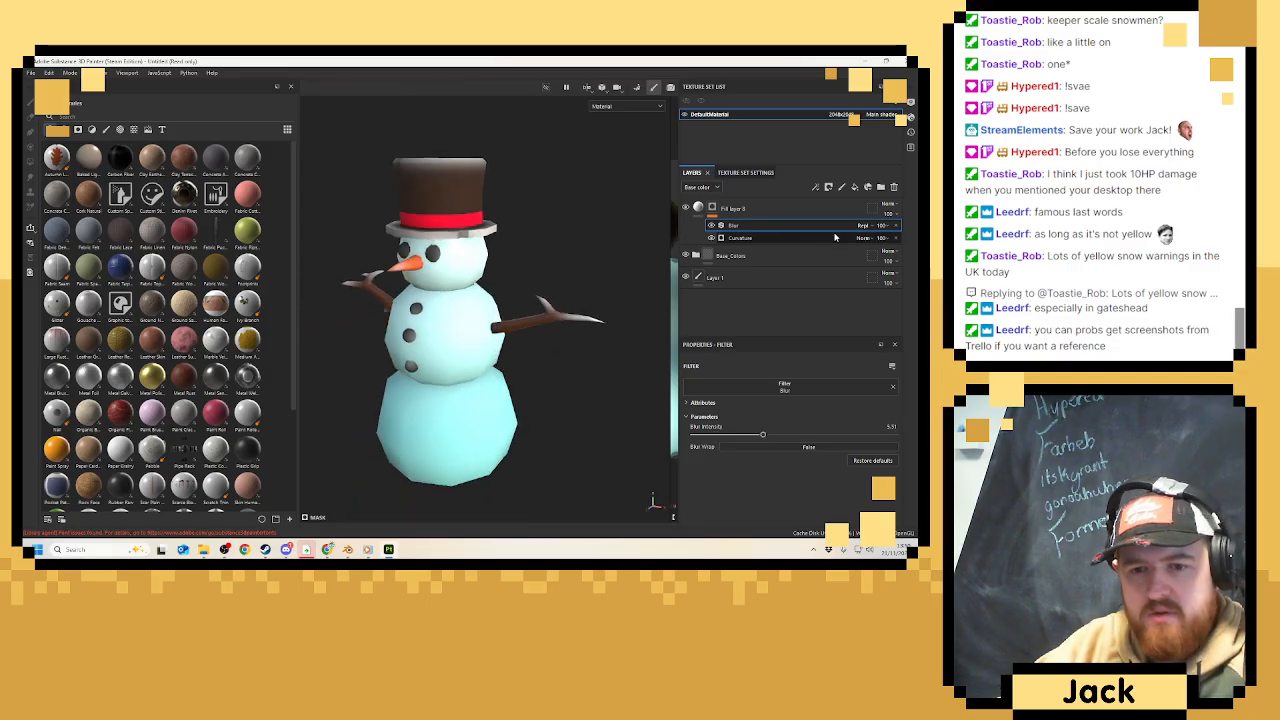
# Set Fill layer 8's blend mode to Overlay and delete the Blur filter from its mask.
pyautogui.click(894, 208)
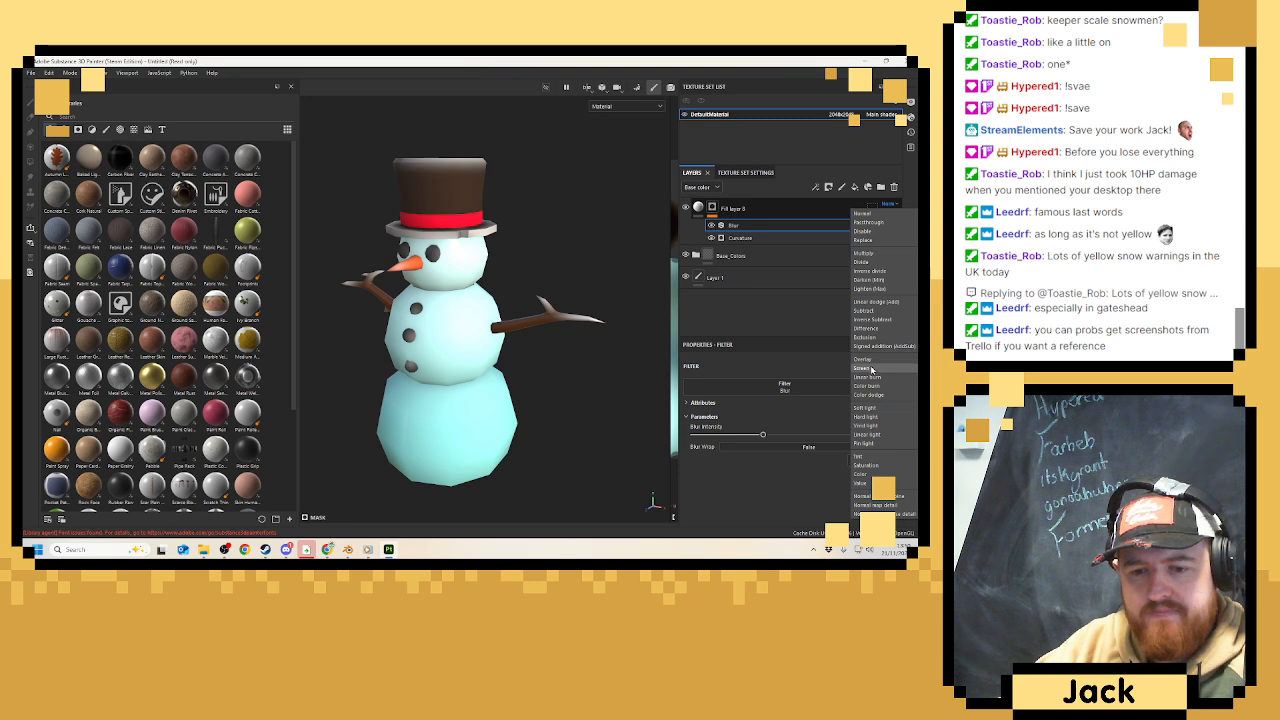
pyautogui.click(870, 362)
pyautogui.keyDown('alt'); pyautogui.moveTo(587, 304); pyautogui.dragTo(602, 309); pyautogui.keyUp('alt')
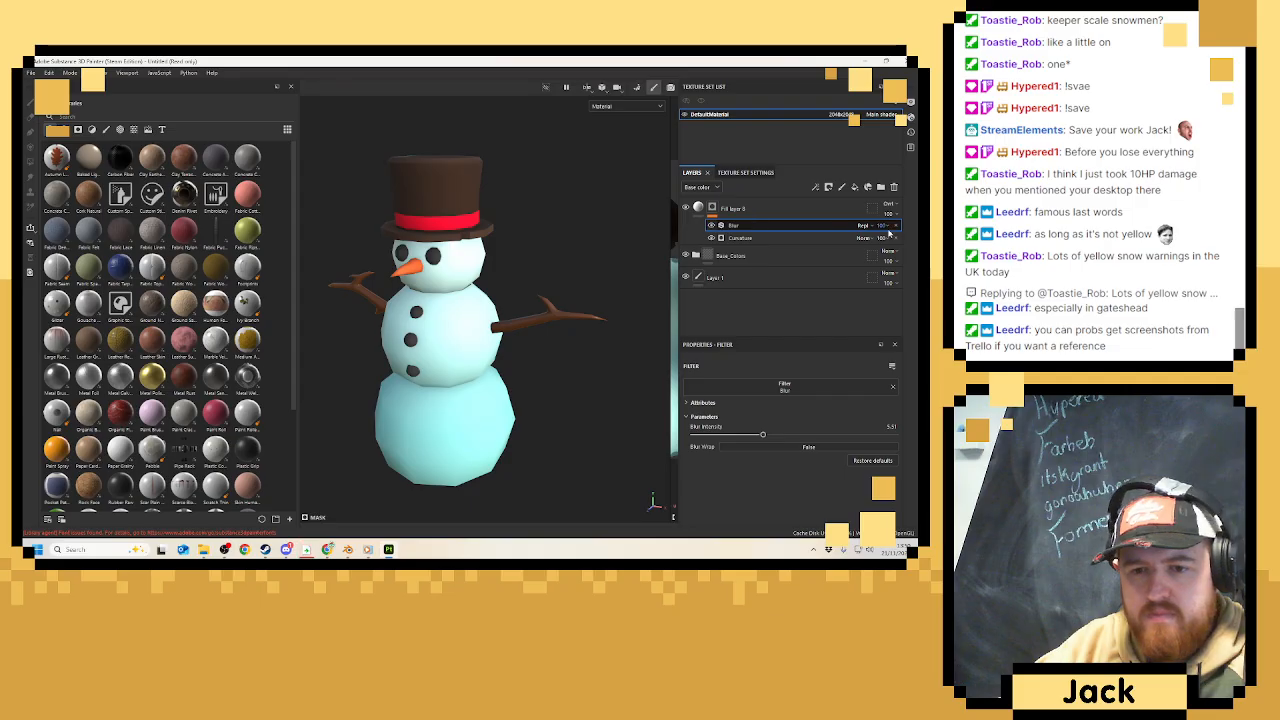
pyautogui.press('Delete')
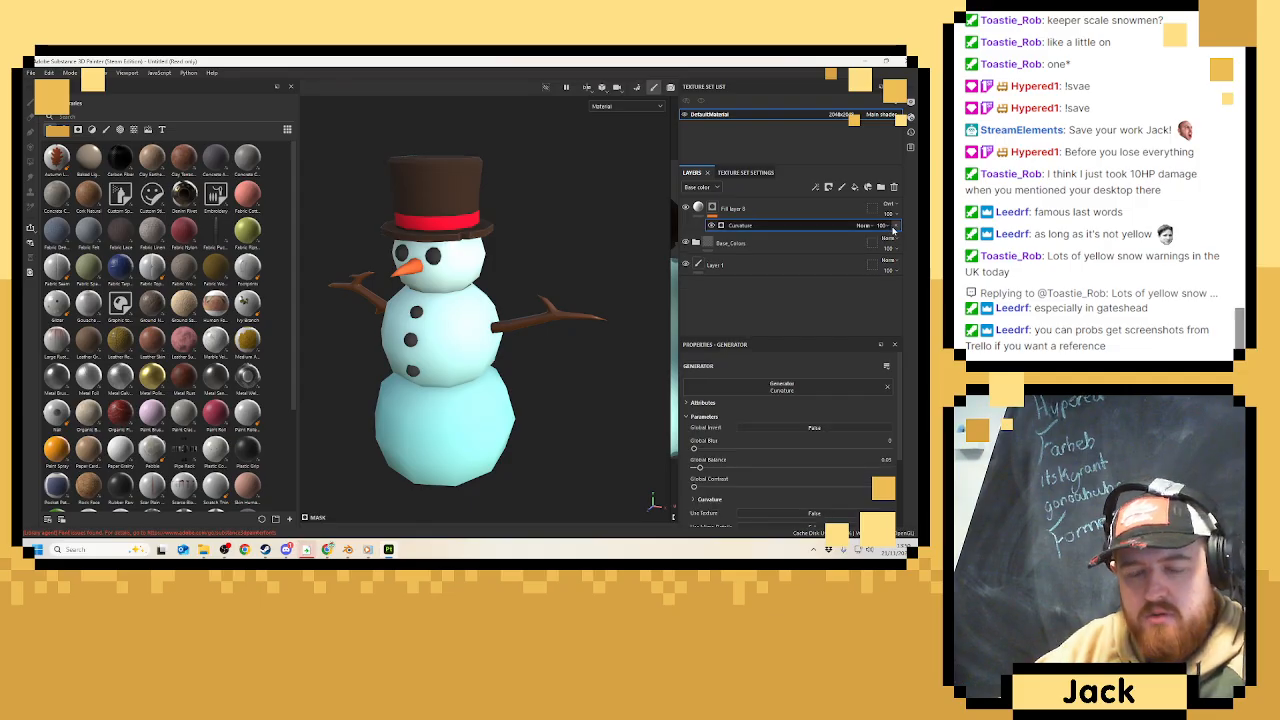
# Restore the deleted Blur filter in Fill layer 8's mask and change the layer's blend mode to Soft light.
pyautogui.hotkey('ctrl', 'z')
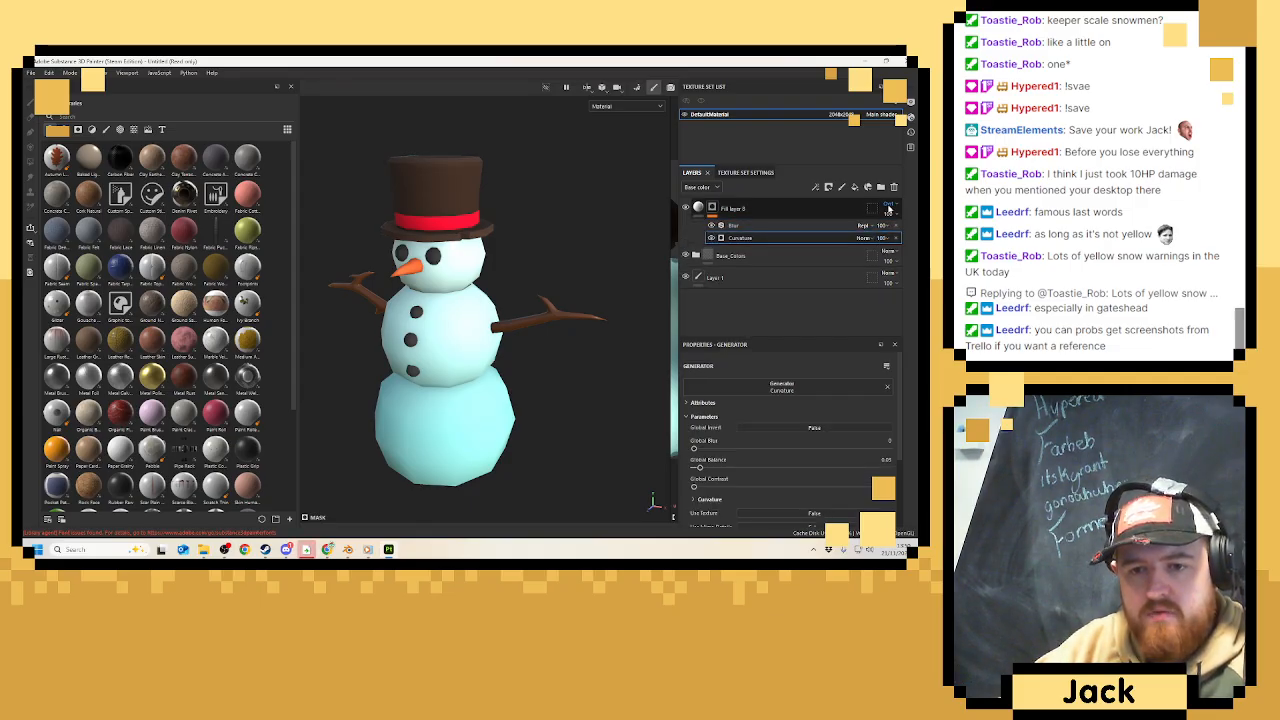
pyautogui.click(880, 238)
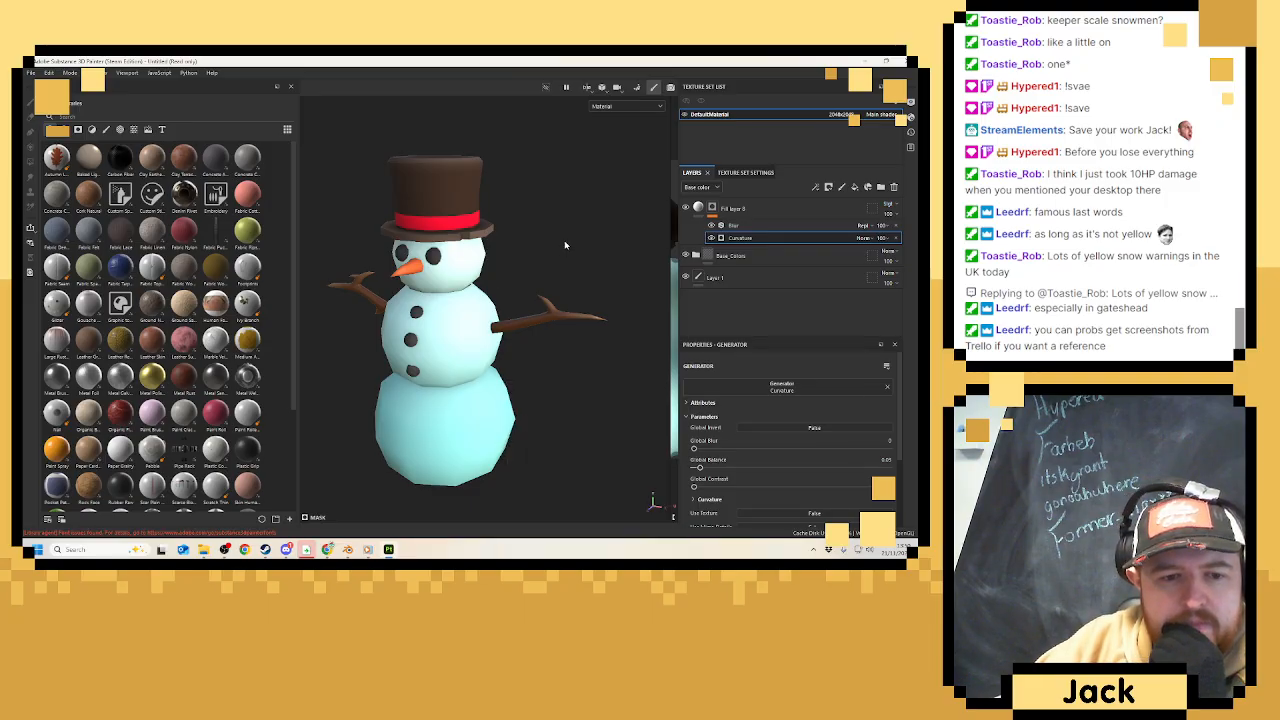
pyautogui.keyDown('alt'); pyautogui.moveTo(551, 253); pyautogui.dragTo(680, 220); pyautogui.keyUp('alt')
# Duplicate Fill layer 8 and lower the Global Balance of the copy's Curvature generator to 0.01.
pyautogui.click(781, 212)
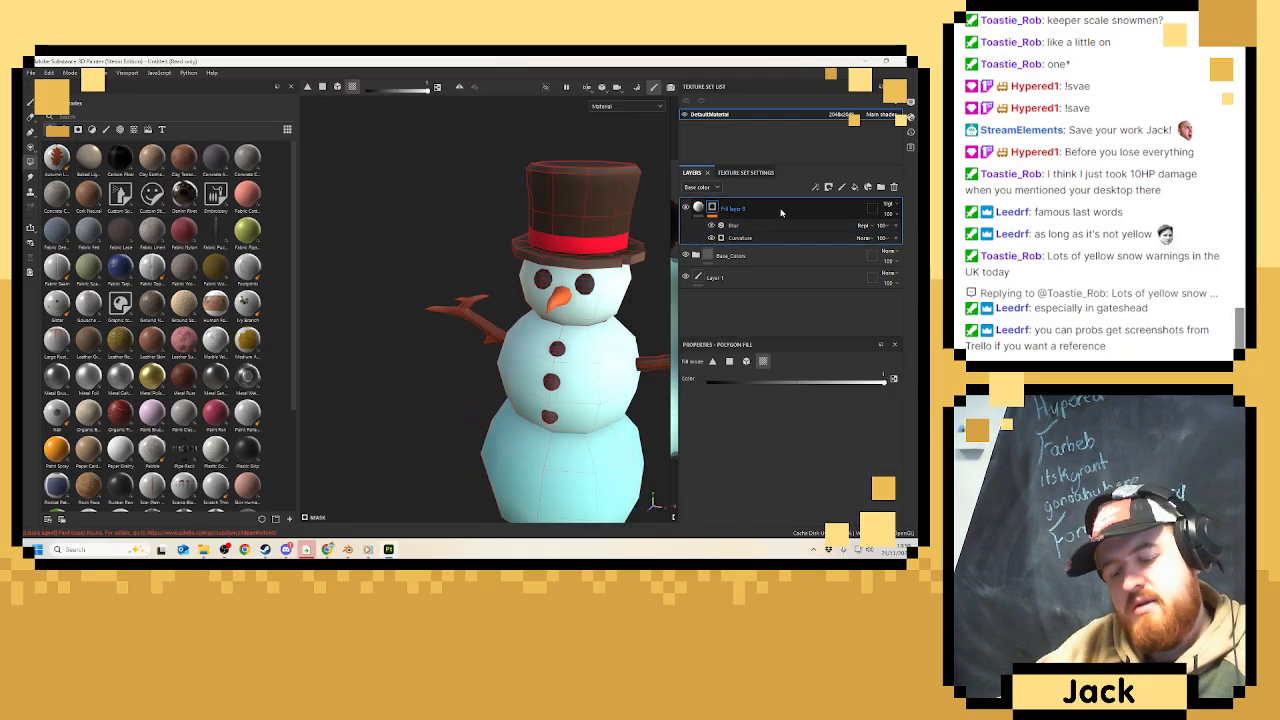
pyautogui.hotkey('ctrl', 'd')
pyautogui.click(738, 238)
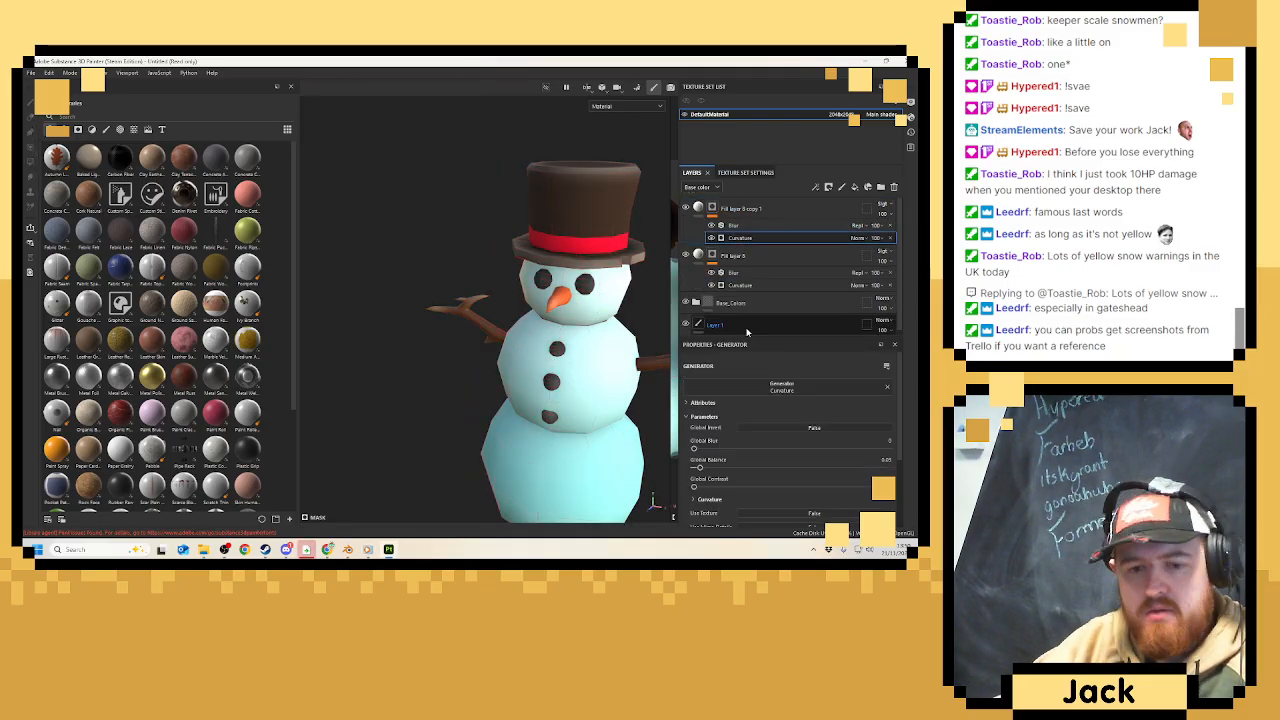
pyautogui.moveTo(700, 470)
pyautogui.mouseDown()
pyautogui.moveTo(681, 467)
pyautogui.moveTo(714, 467)
pyautogui.moveTo(698, 465)
pyautogui.mouseUp()
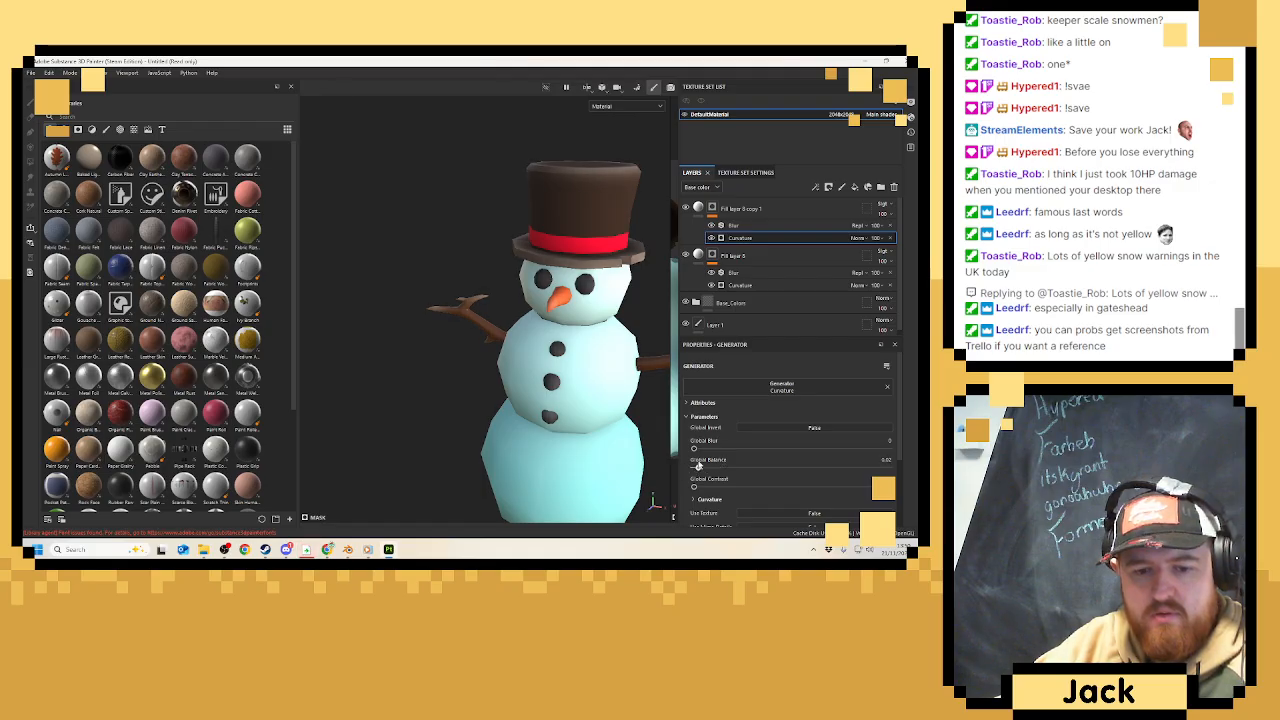
# Set the duplicated fill layer's blend mode to Normal and delete the Blur filter from its mask.
pyautogui.click(890, 208)
pyautogui.click(878, 214)
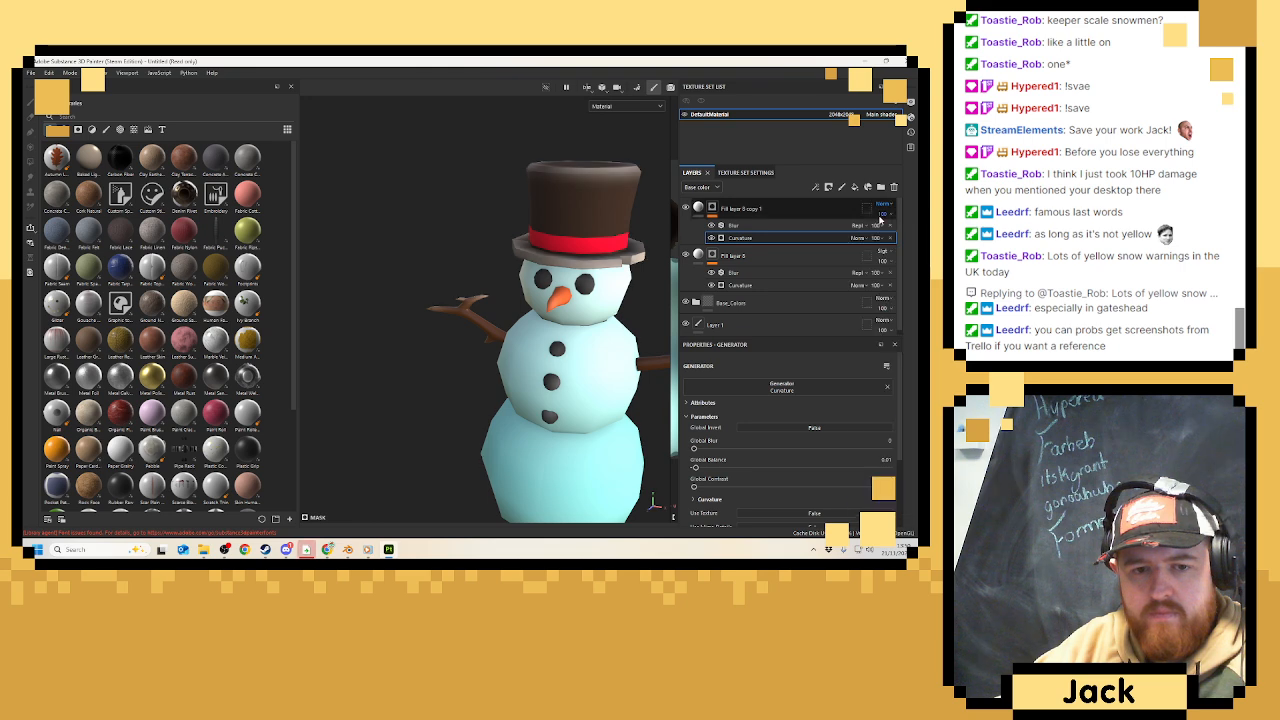
pyautogui.moveTo(696, 465); pyautogui.dragTo(697, 464)
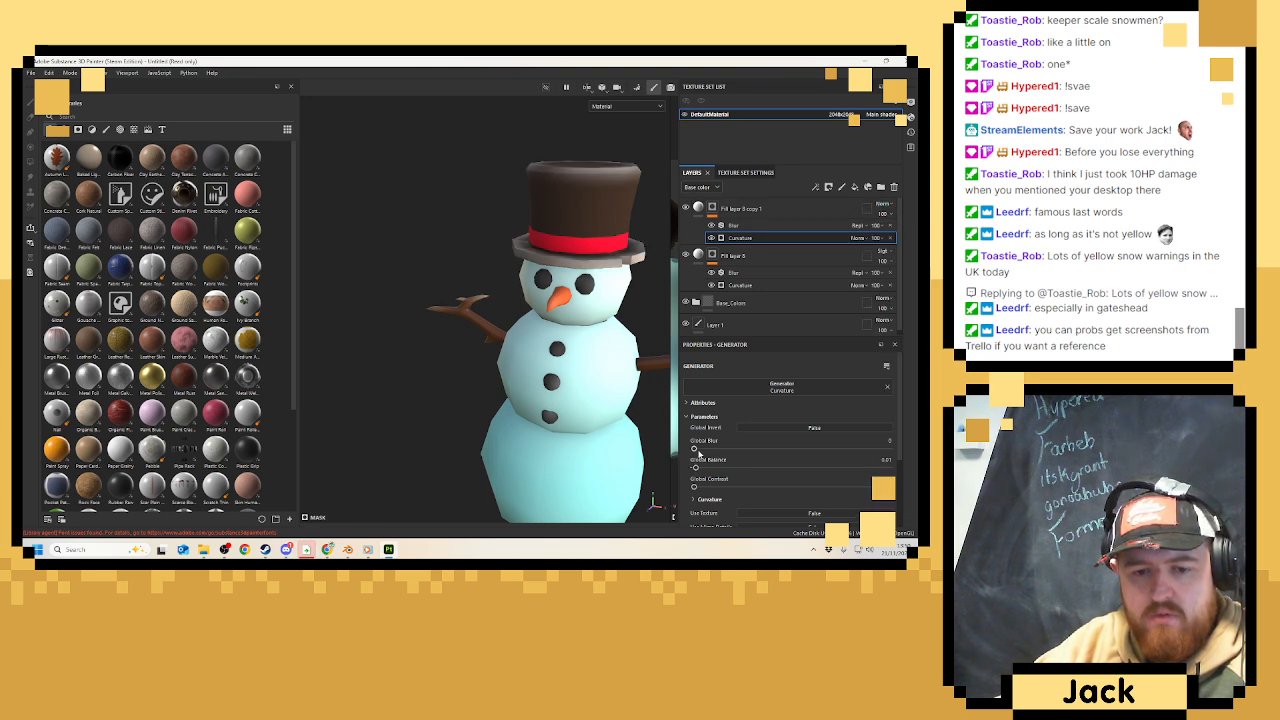
pyautogui.click(891, 226)
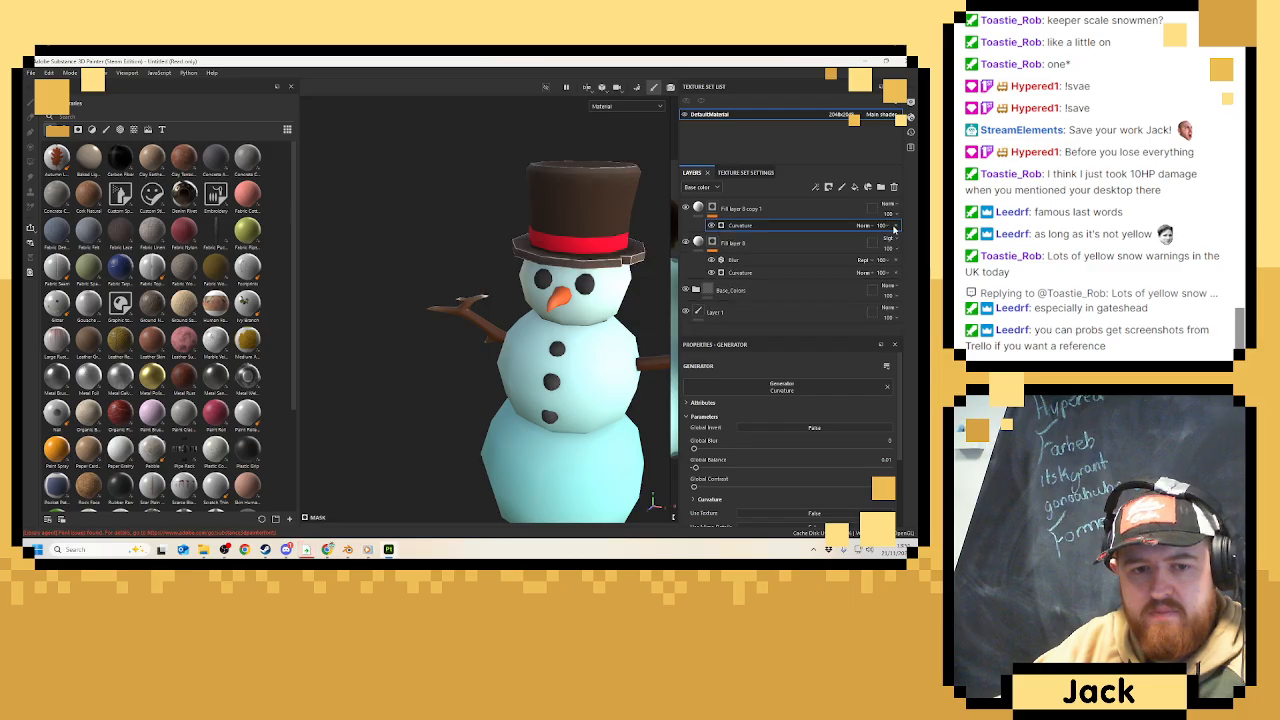
# Set the copy's Curvature Global Balance to 0.04 and its layer blend mode to Overlay.
pyautogui.moveTo(695, 468); pyautogui.dragTo(701, 470)
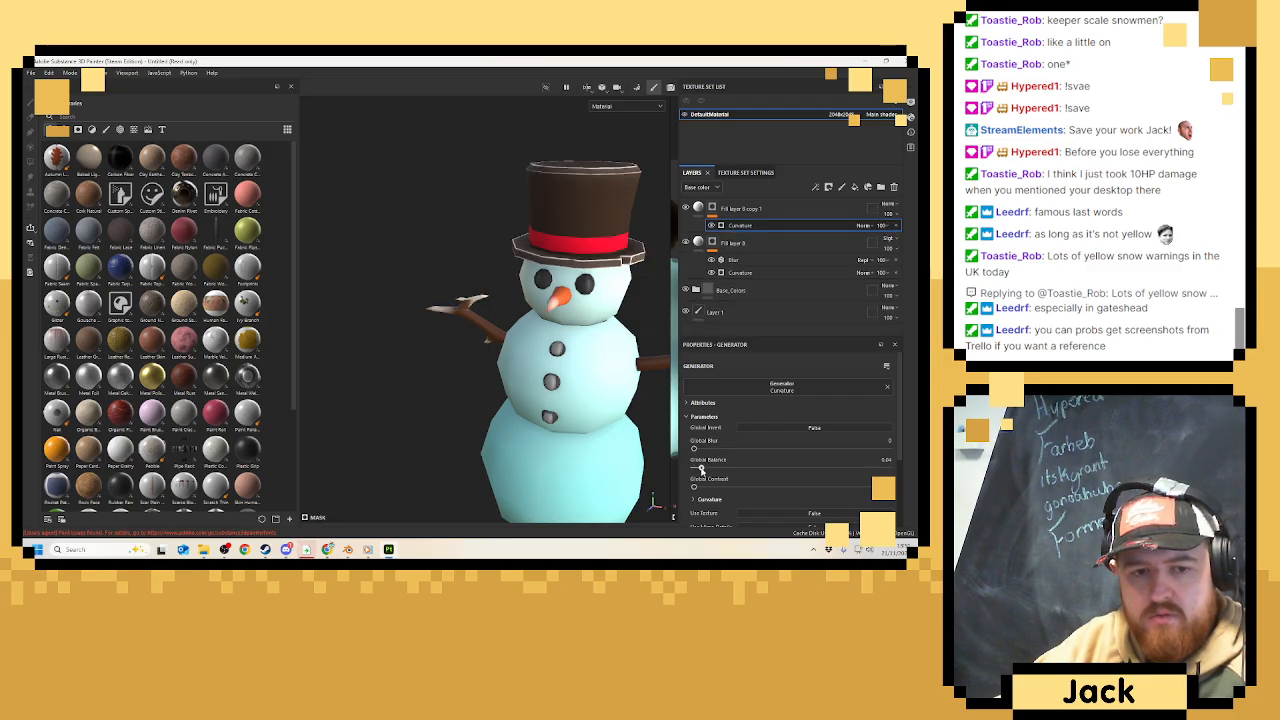
pyautogui.click(888, 204)
pyautogui.click(855, 360)
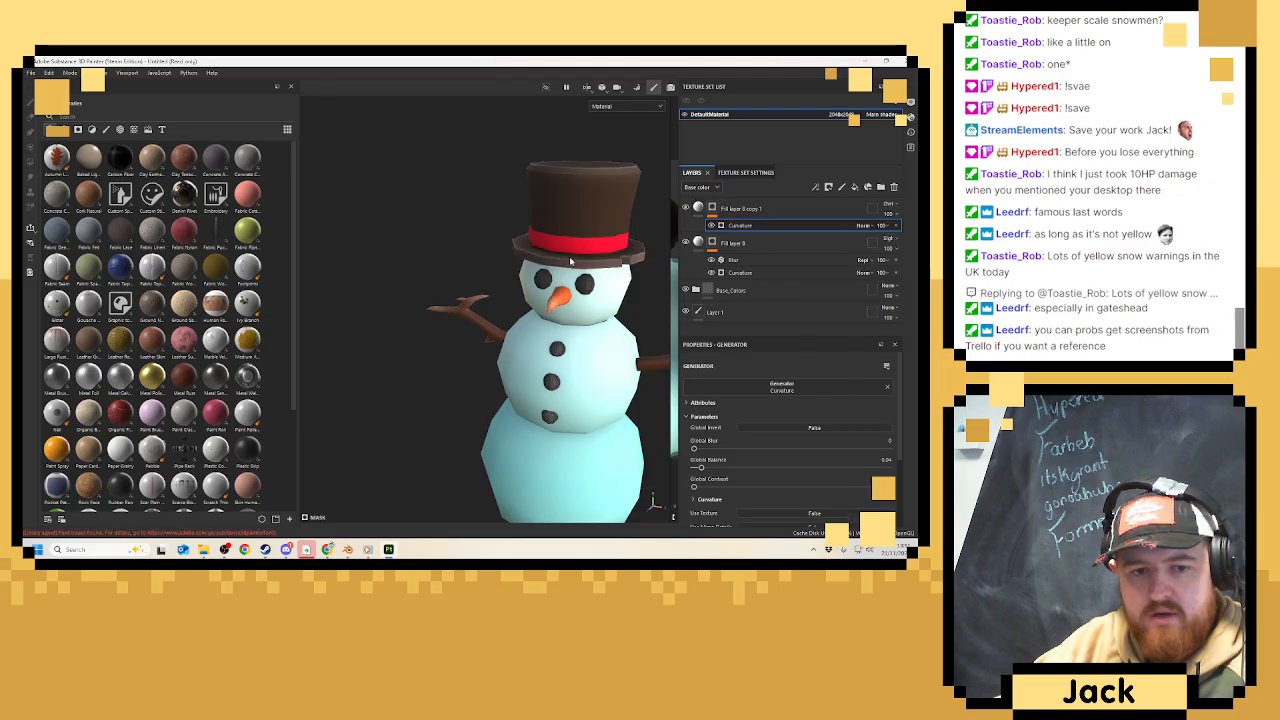
pyautogui.rightClick(757, 229)
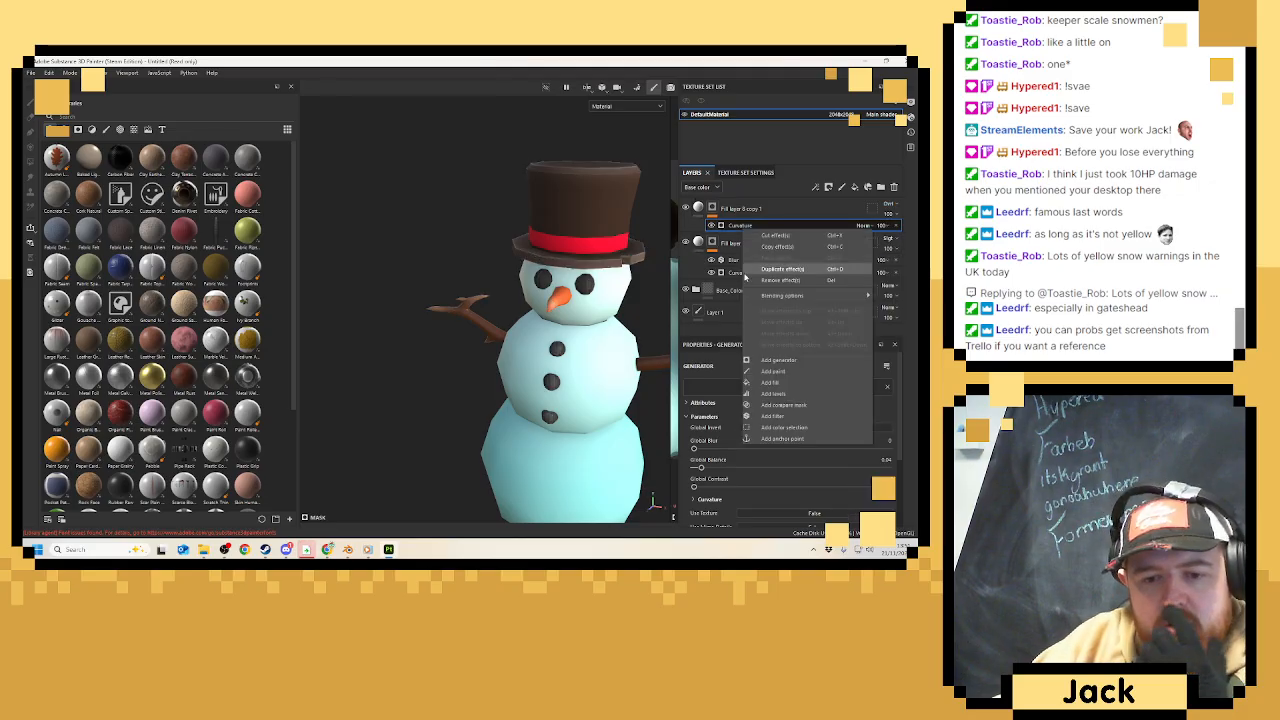
pyautogui.moveTo(756, 296)
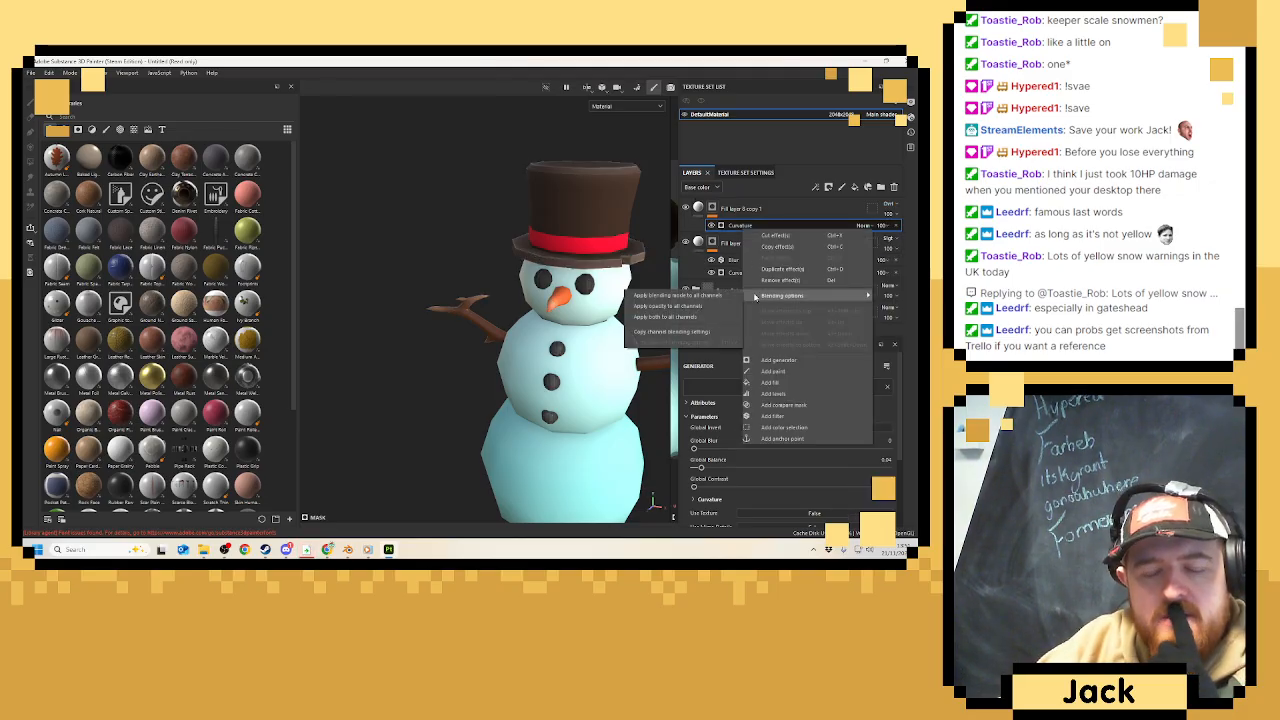
pyautogui.click(735, 228)
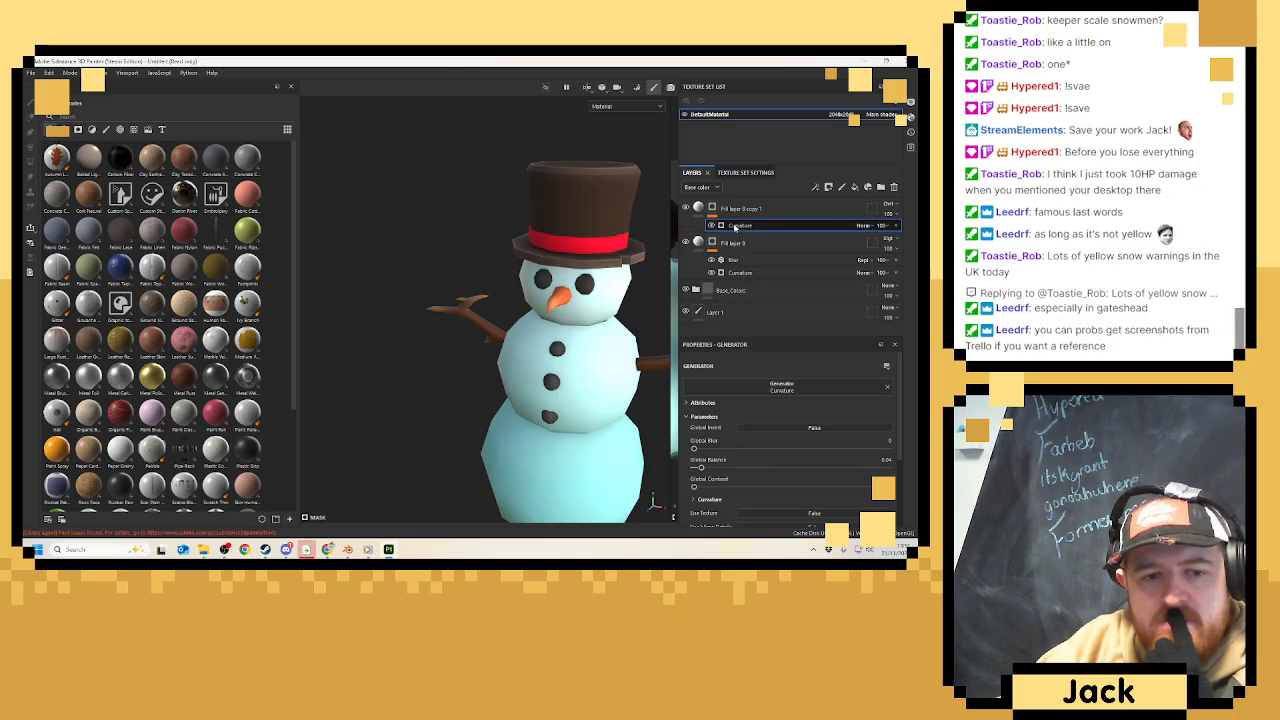
# Add a Paint effect above the Curvature generator in the copy's mask and activate the Polygon Fill tool.
pyautogui.rightClick(735, 227)
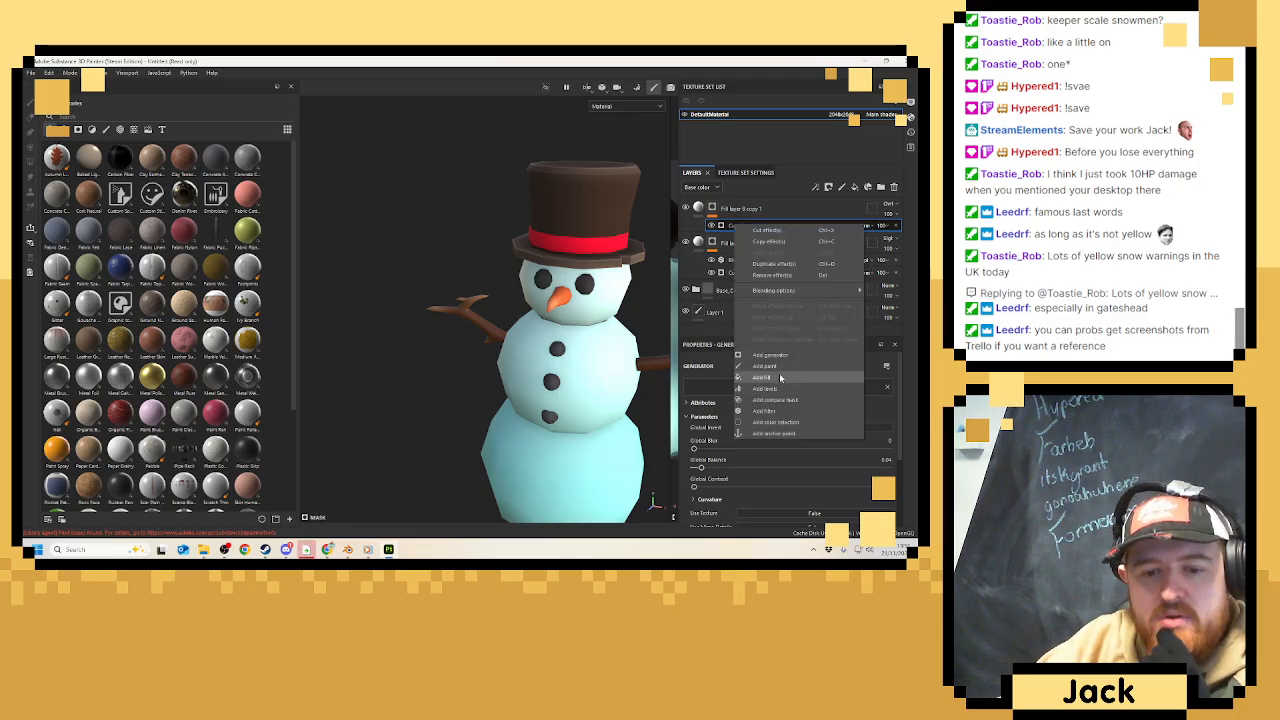
pyautogui.click(780, 375)
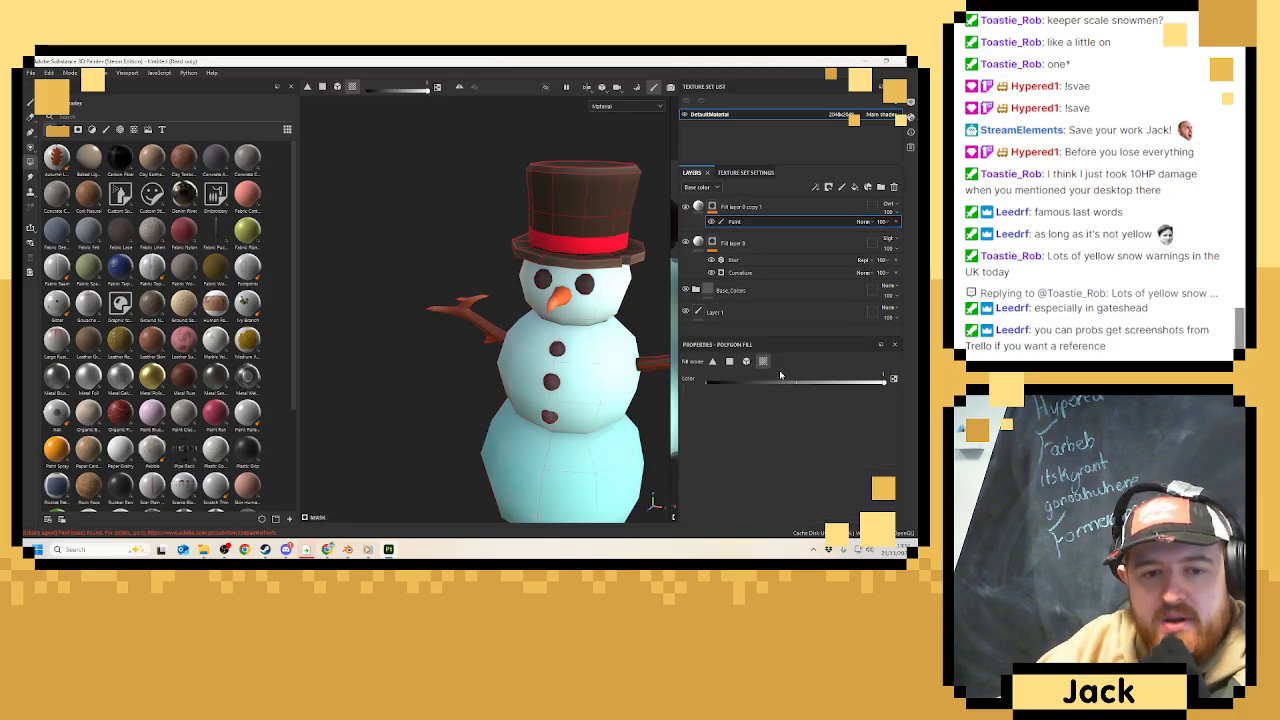
pyautogui.click(30, 147)
pyautogui.click(30, 132)
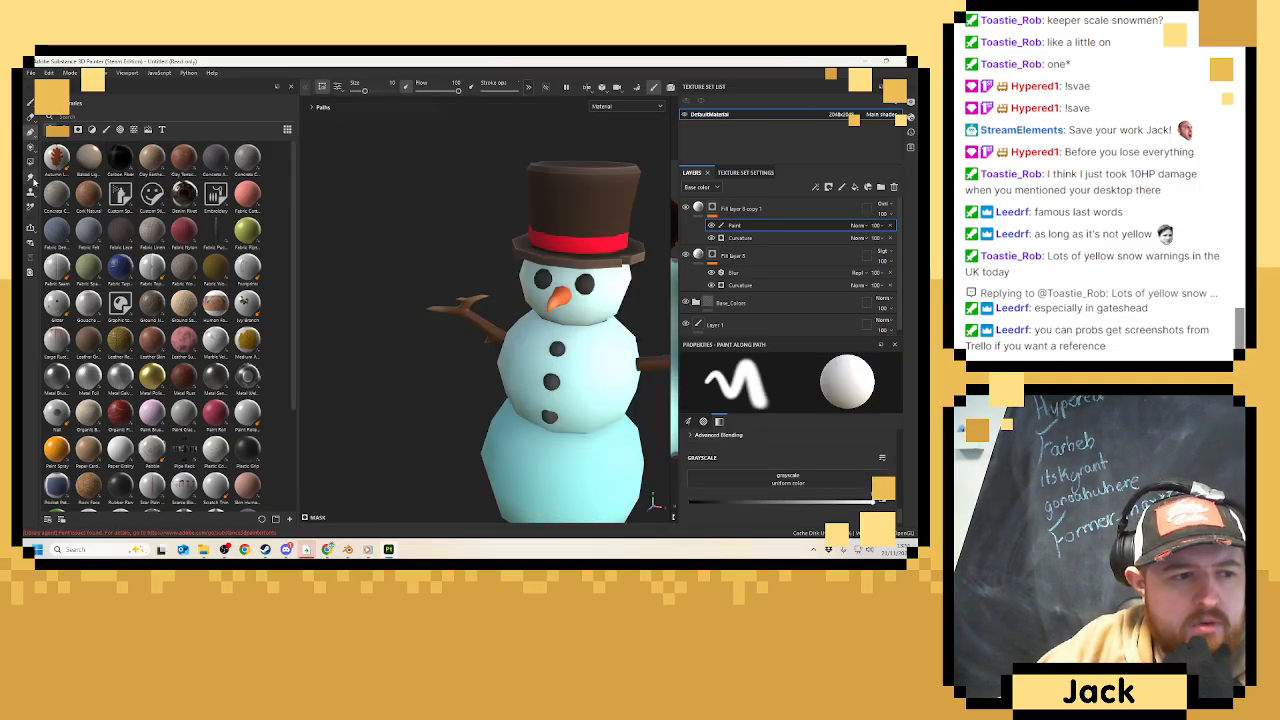
pyautogui.click(30, 161)
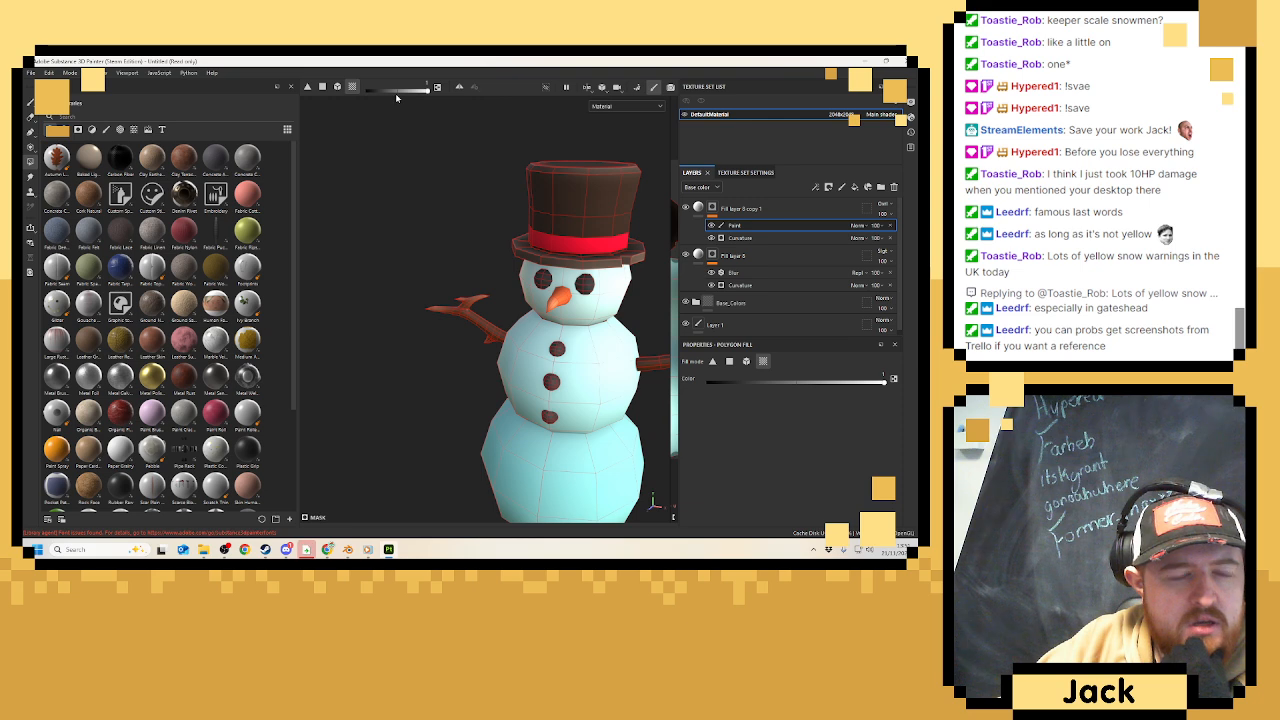
pyautogui.rightClick(355, 202)
pyautogui.click(408, 149)
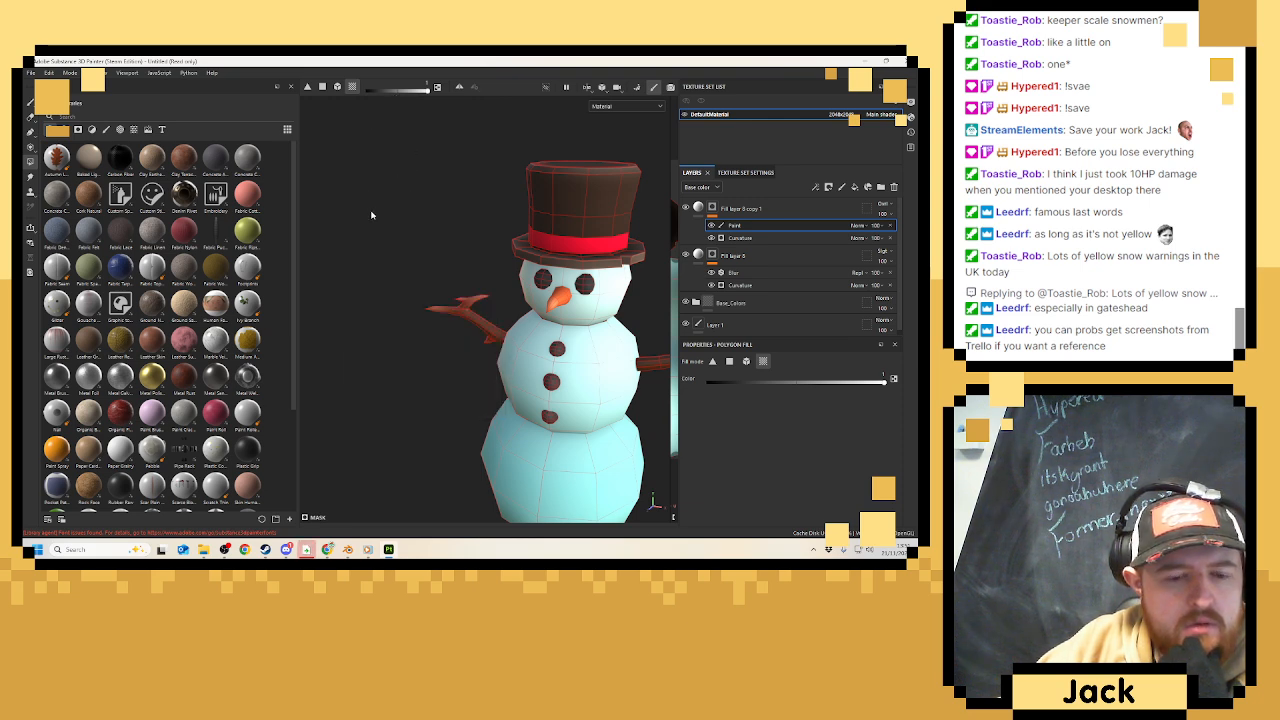
# Examine the edge highlights on the snowman's head, hat and body from several angles and distances.
pyautogui.keyDown('alt'); pyautogui.moveTo(366, 202); pyautogui.dragTo(553, 223); pyautogui.keyUp('alt')
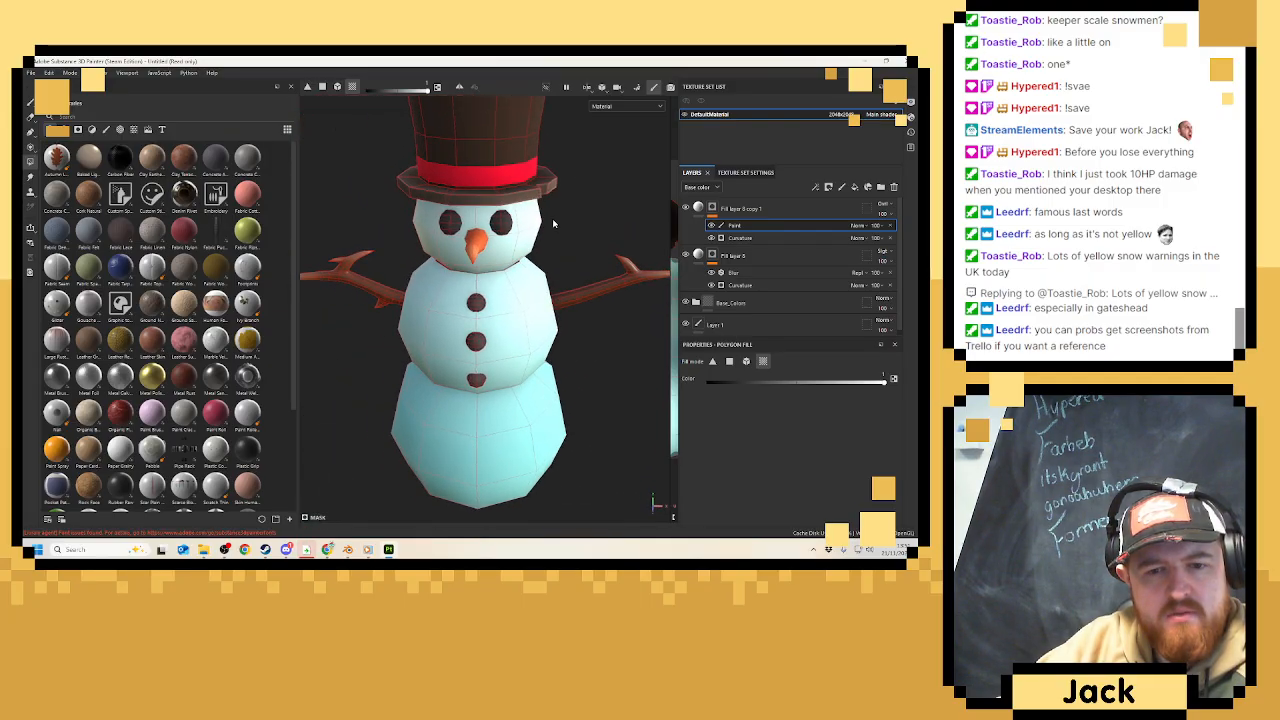
pyautogui.click(686, 208)
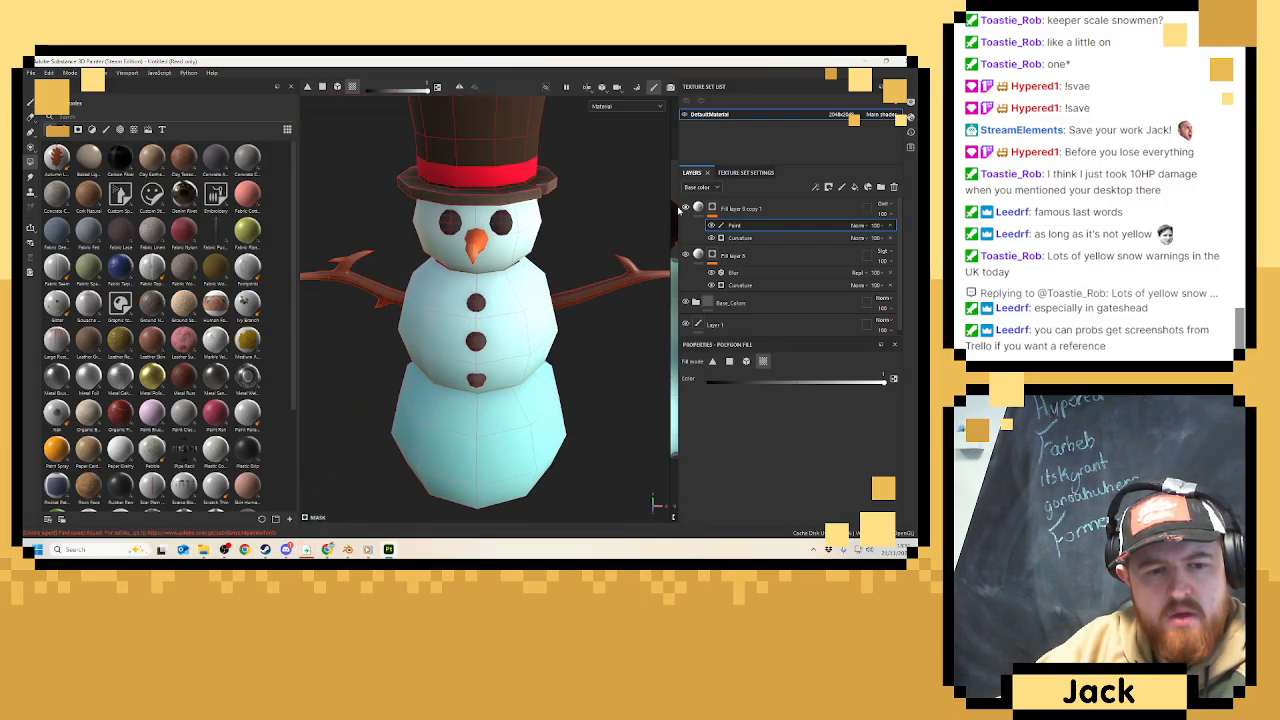
pyautogui.keyDown('alt'); pyautogui.moveTo(545, 209); pyautogui.dragTo(459, 205); pyautogui.keyUp('alt')
pyautogui.scroll(2, 467, 208)
pyautogui.scroll(1, 467, 207)
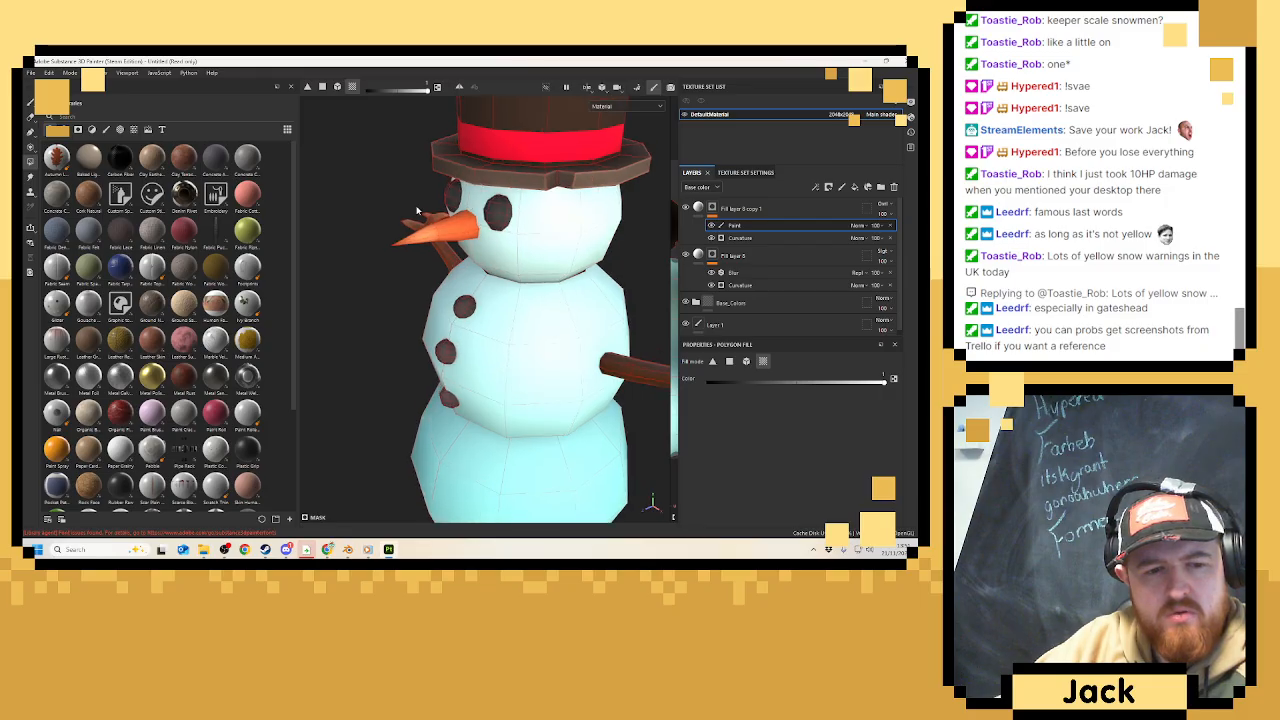
pyautogui.scroll(-3, 437, 228)
pyautogui.moveTo(563, 249)
pyautogui.keyDown('alt'); pyautogui.mouseDown()
pyautogui.moveTo(523, 217)
pyautogui.moveTo(504, 235)
pyautogui.moveTo(647, 249)
pyautogui.moveTo(575, 255)
pyautogui.mouseUp(); pyautogui.keyUp('alt')
pyautogui.scroll(3, 538, 242)
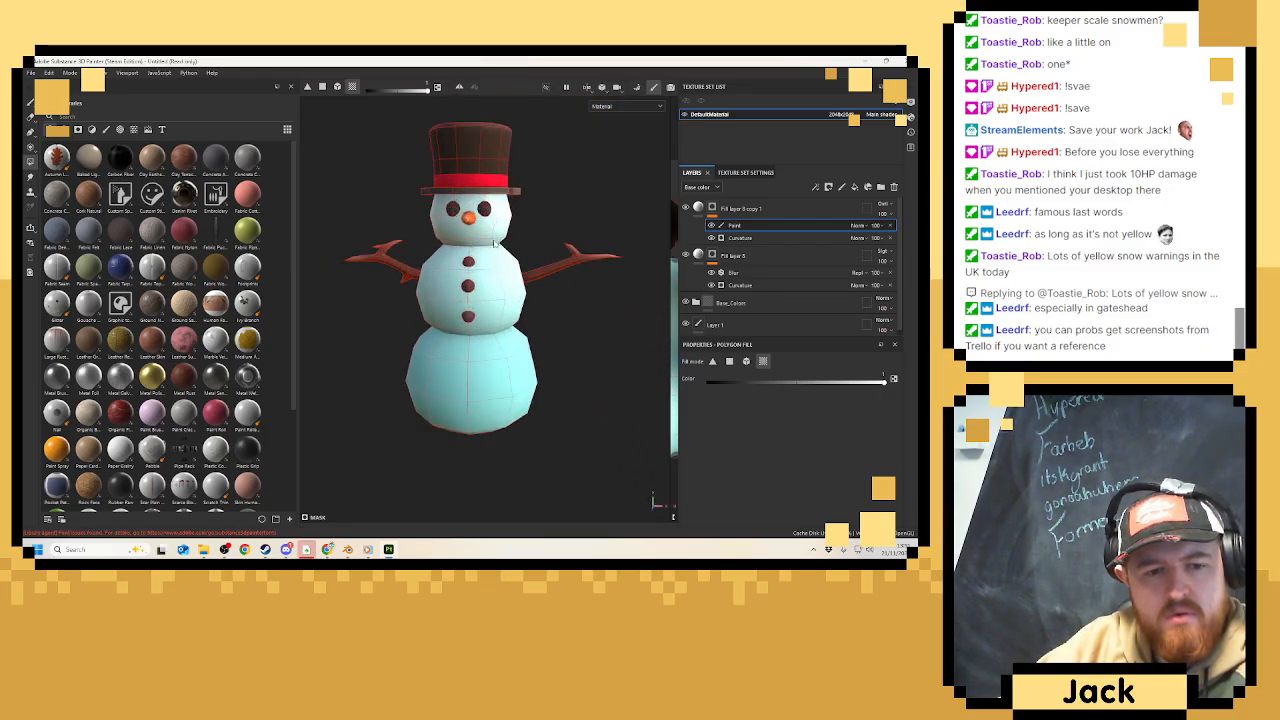
# Add a new fill layer above Fill layer 8 copy 1 and show the smart masks in the asset library.
pyautogui.click(822, 208)
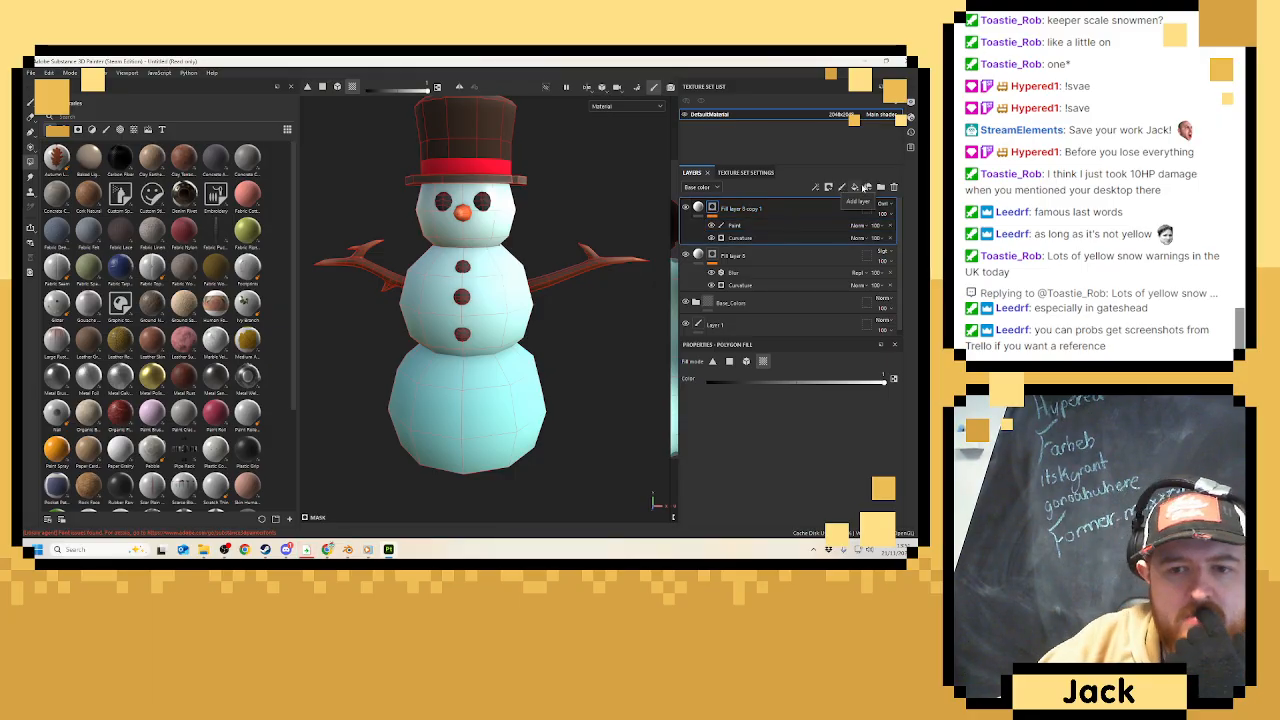
pyautogui.click(840, 187)
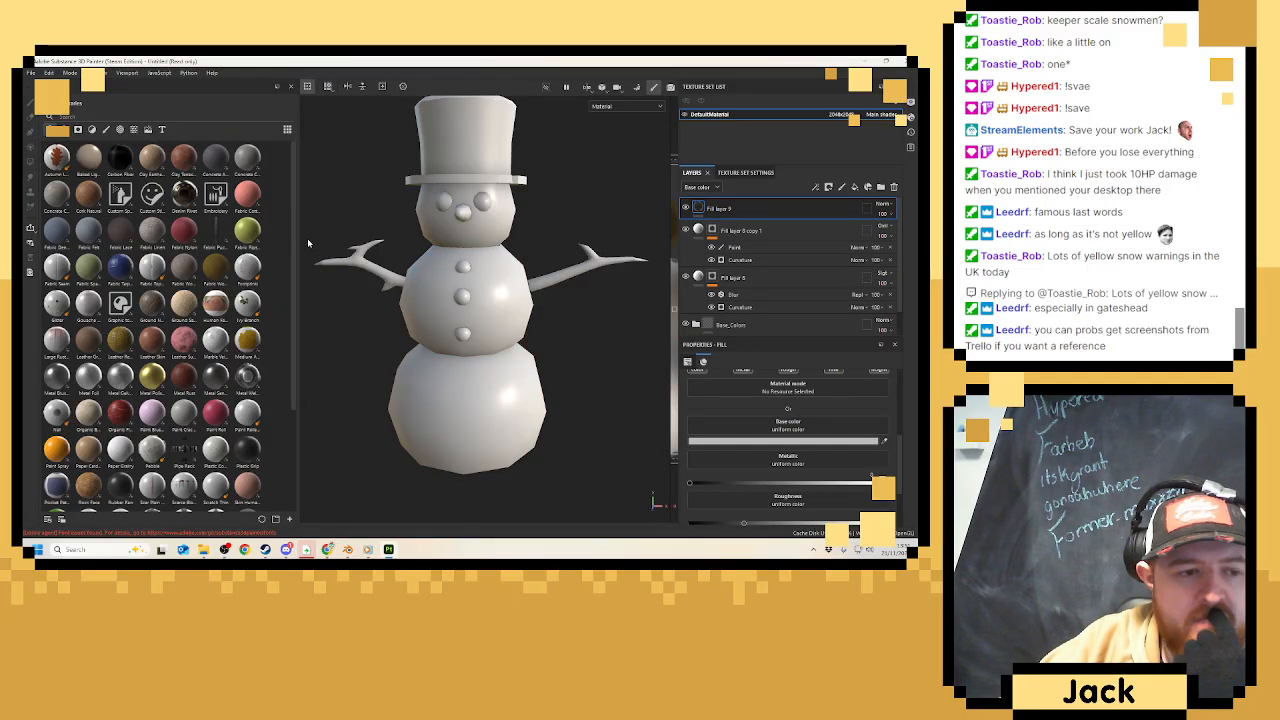
pyautogui.click(77, 130)
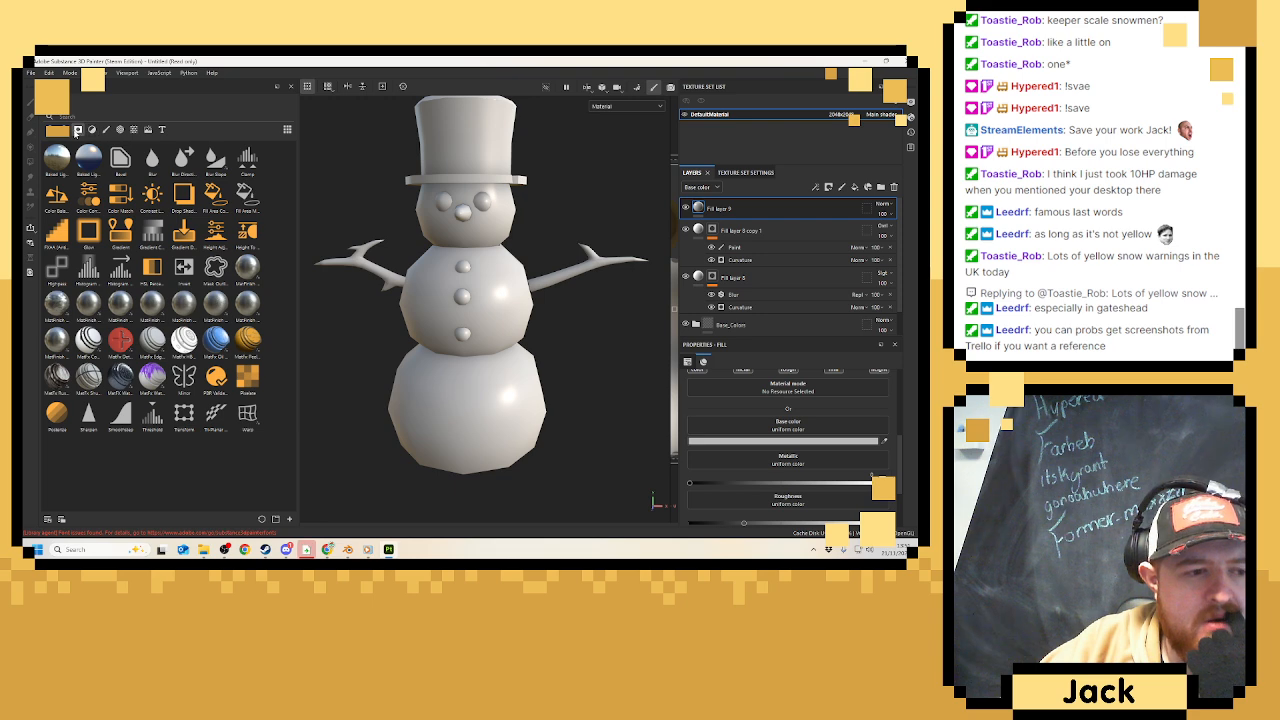
pyautogui.click(78, 130)
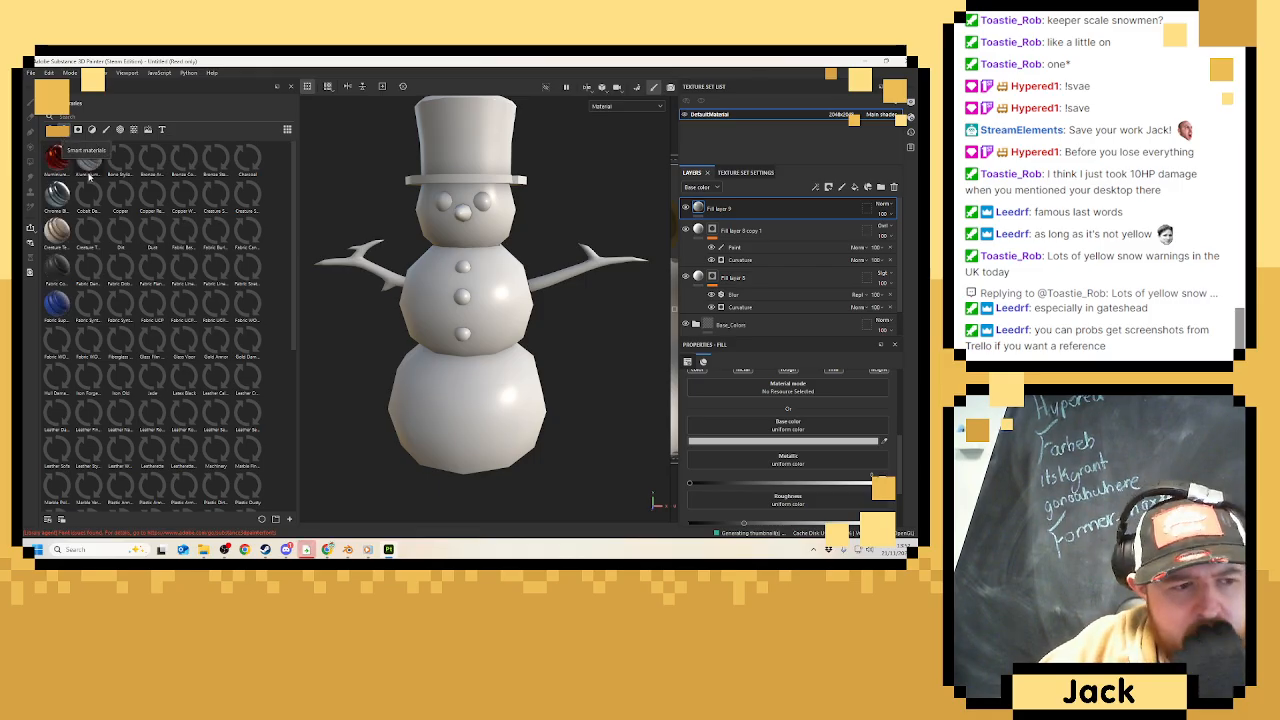
pyautogui.click(104, 130)
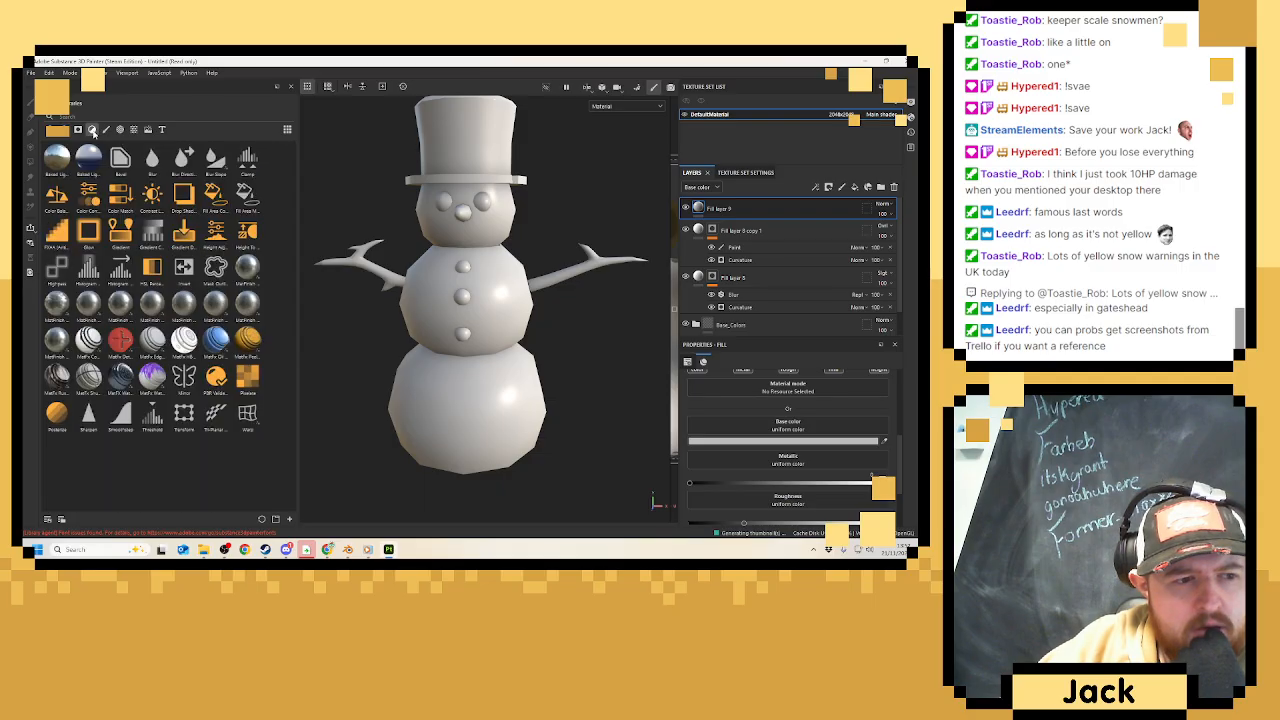
pyautogui.click(120, 130)
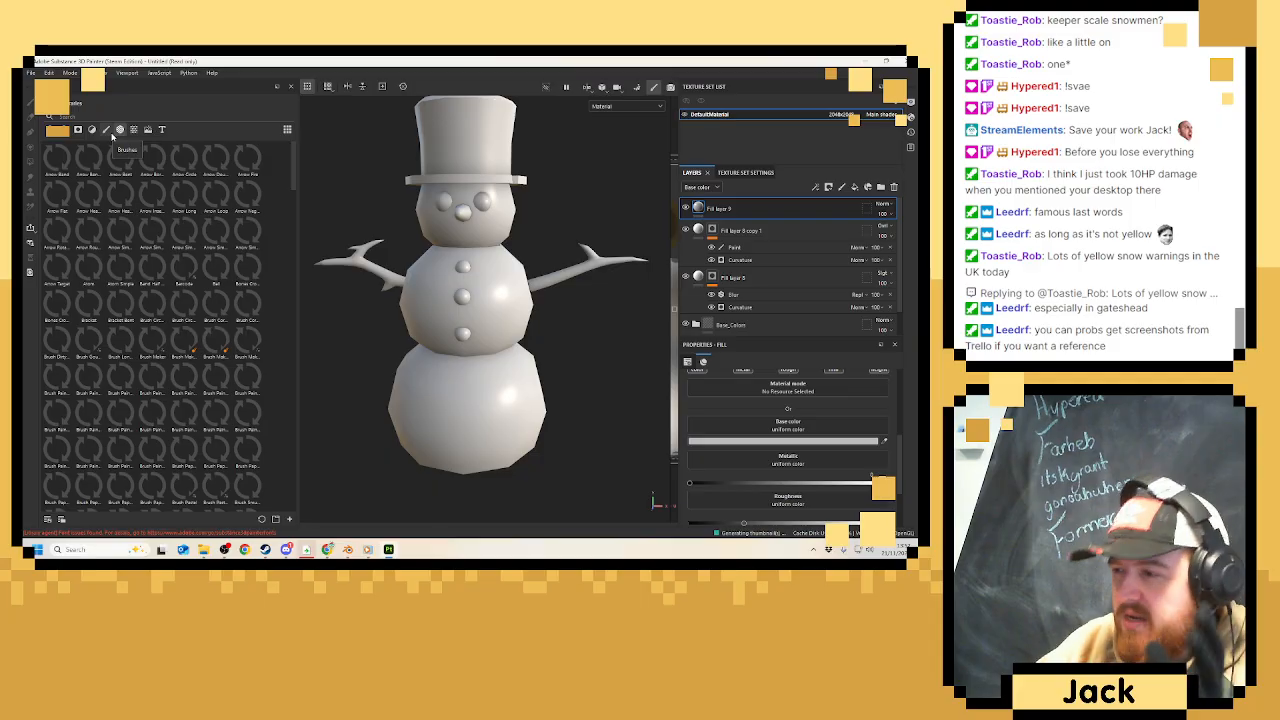
pyautogui.click(133, 129)
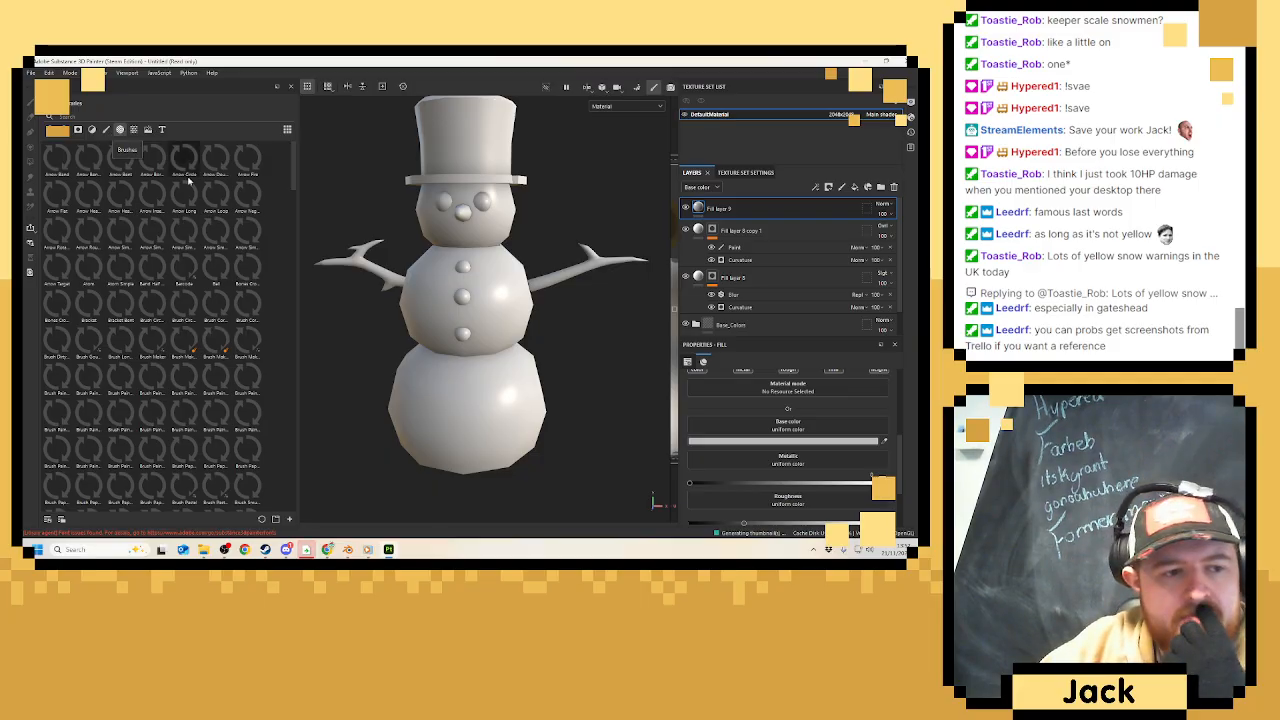
pyautogui.click(107, 130)
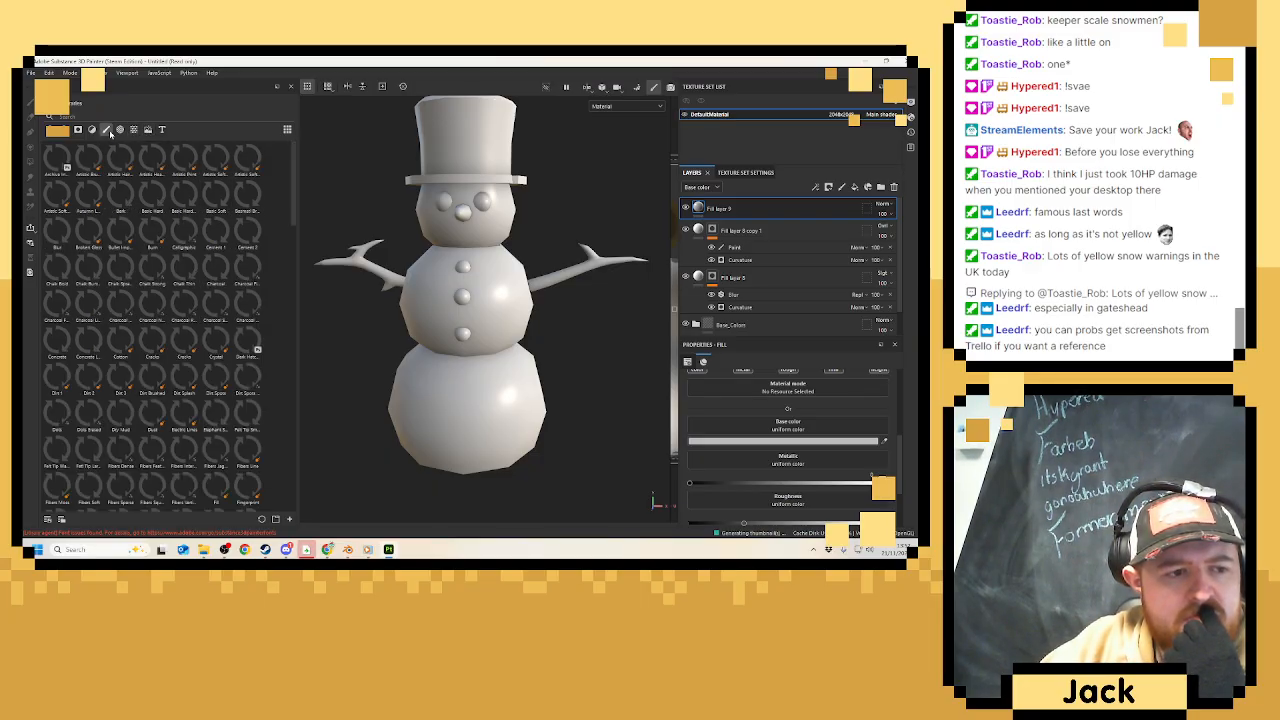
pyautogui.click(93, 130)
pyautogui.click(77, 129)
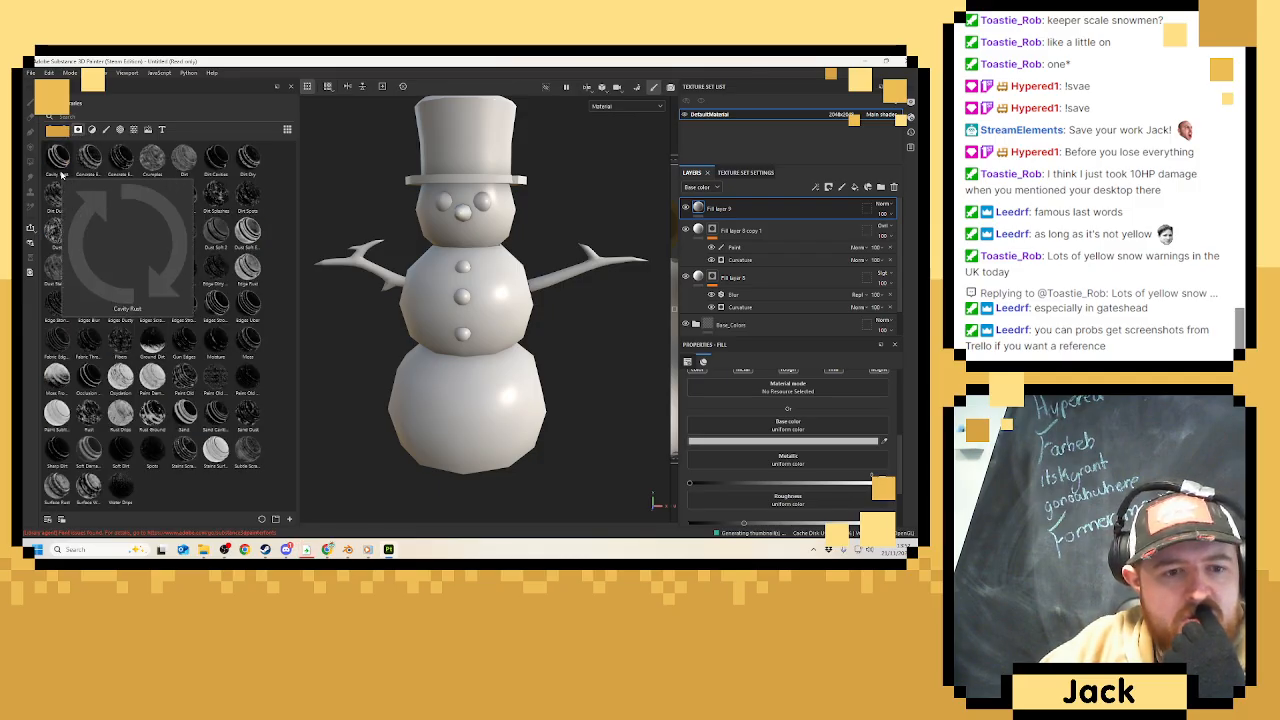
# Darken Fill layer 9's base color to a near-black grey and look over the available smart masks.
pyautogui.click(754, 441)
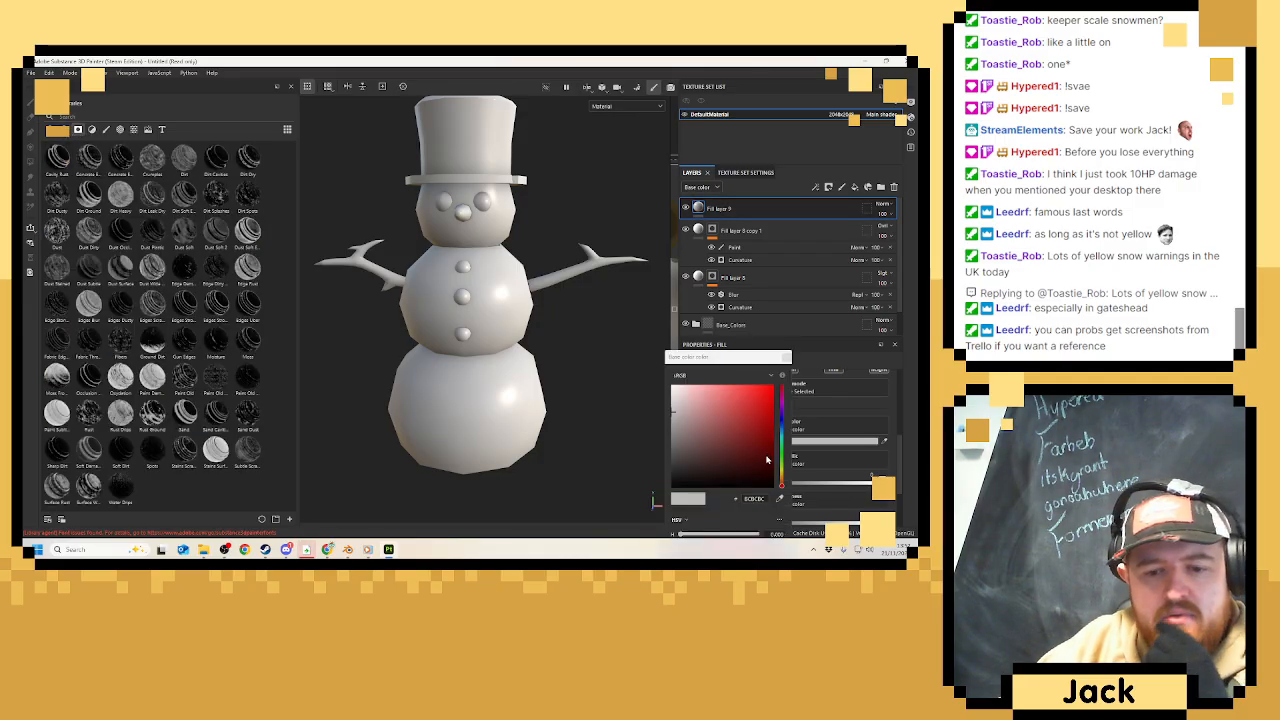
pyautogui.moveTo(735, 465); pyautogui.dragTo(674, 476)
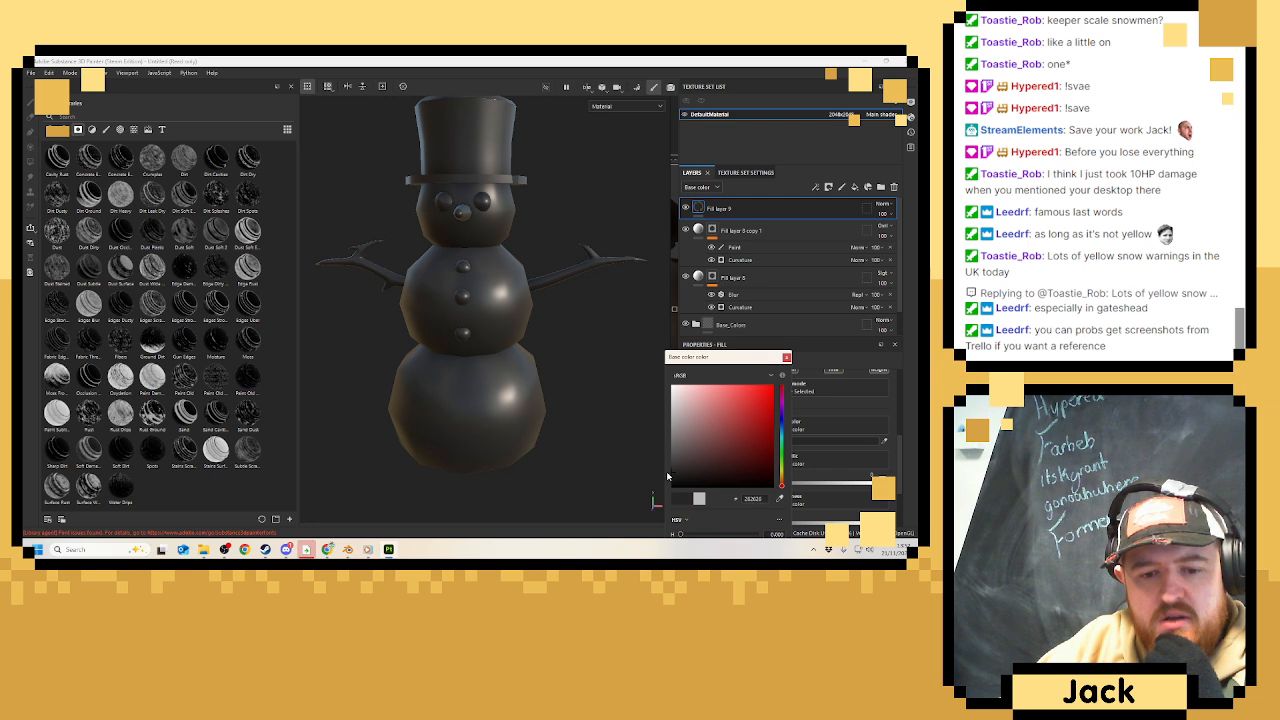
pyautogui.click(786, 357)
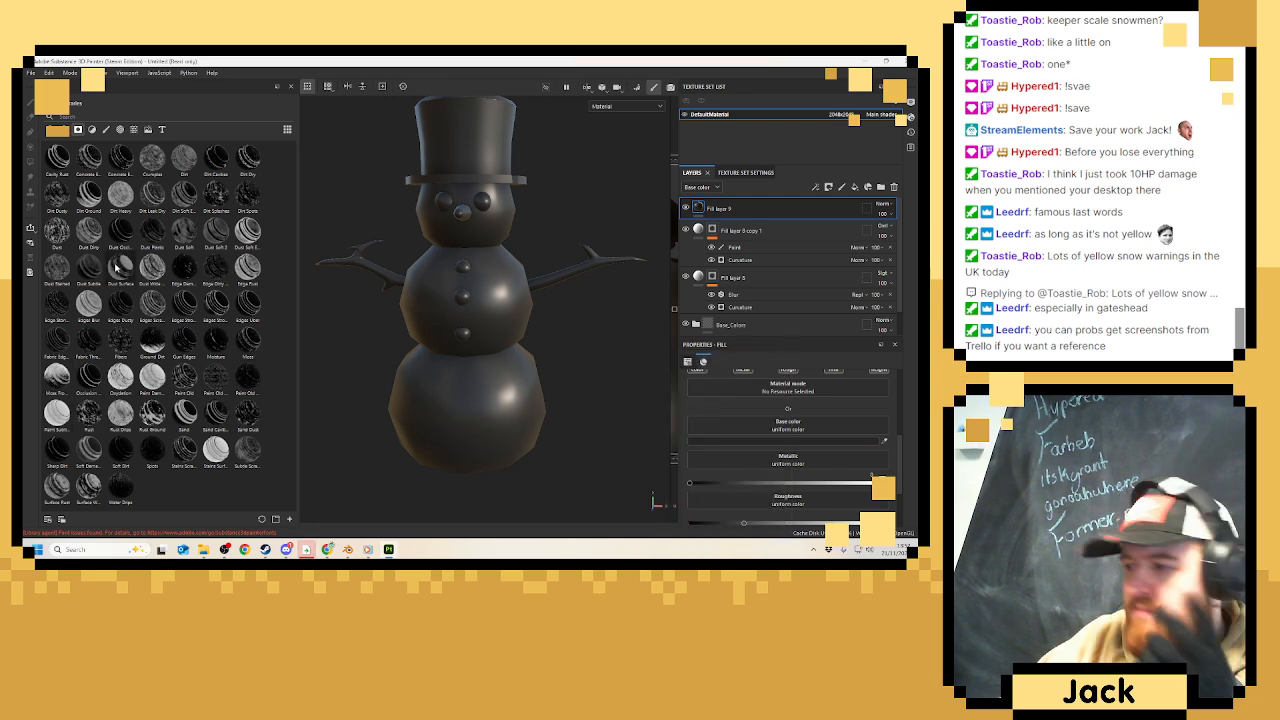
pyautogui.moveTo(116, 266)
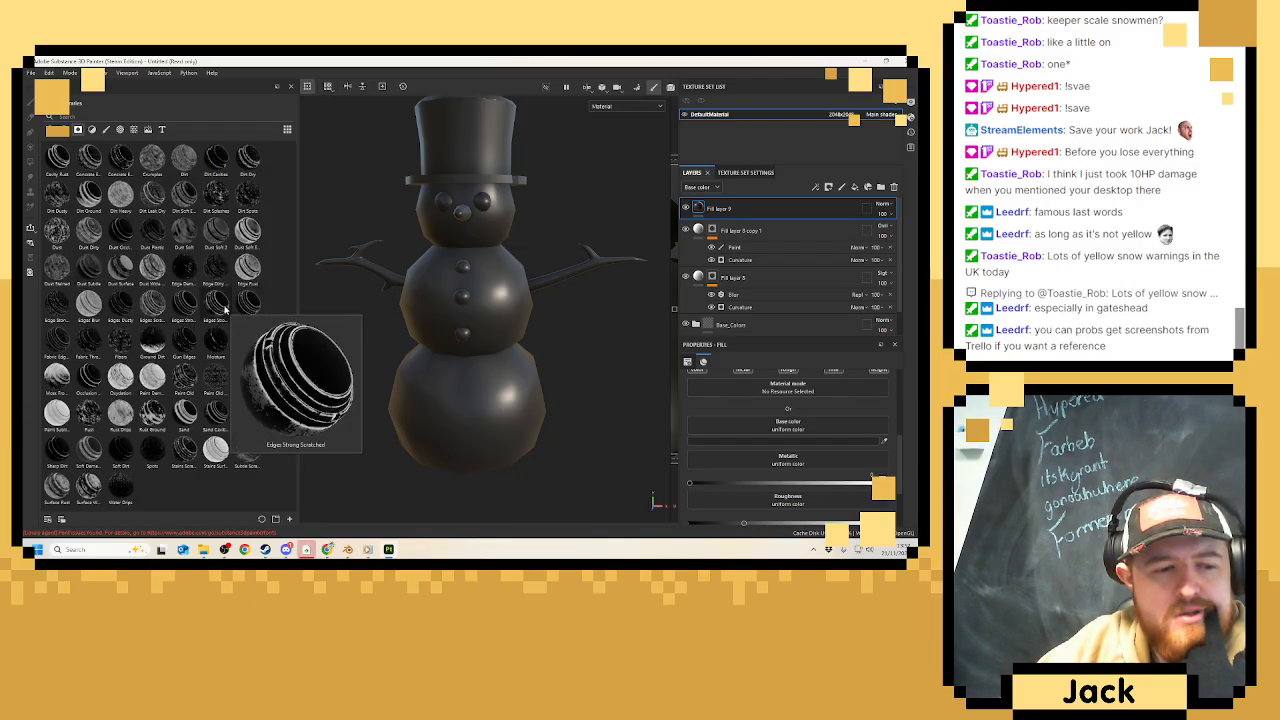
# Apply the Ground Dirt smart mask to Fill layer 9 and set the layer's blending mode to Overlay.
pyautogui.moveTo(149, 346)
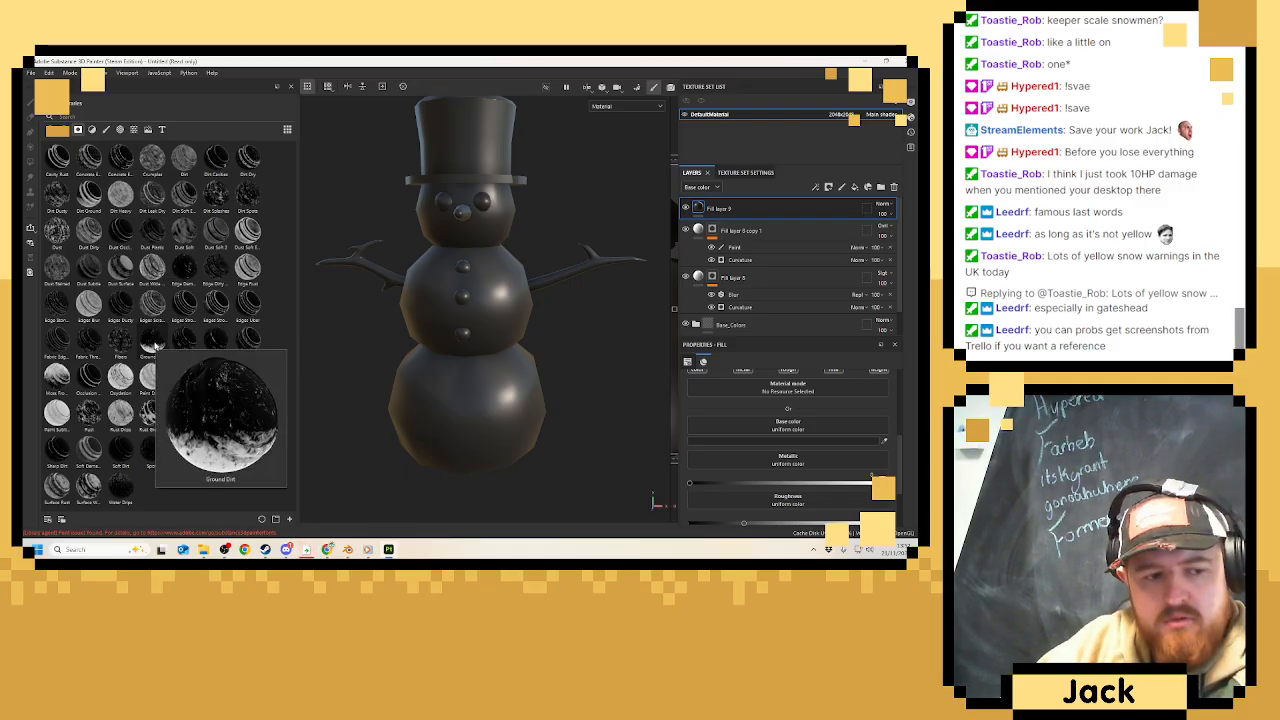
pyautogui.moveTo(152, 345); pyautogui.dragTo(700, 208)
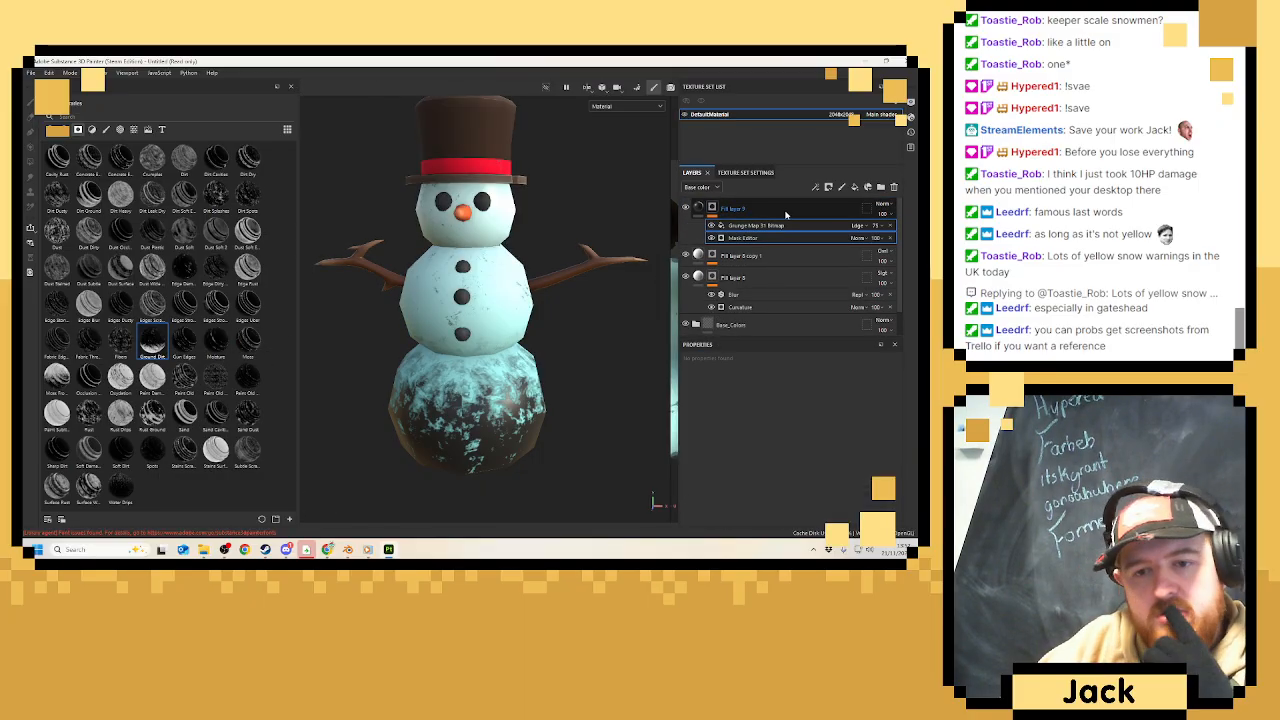
pyautogui.click(885, 217)
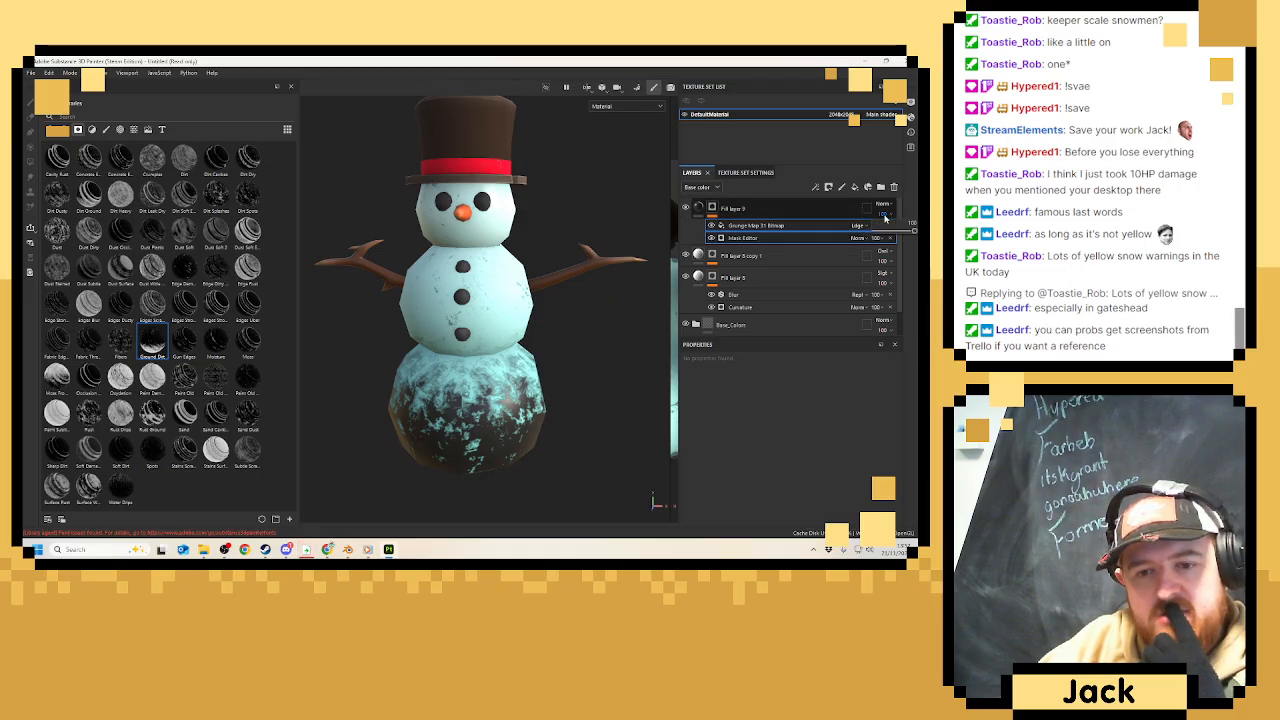
pyautogui.click(790, 227)
pyautogui.click(883, 204)
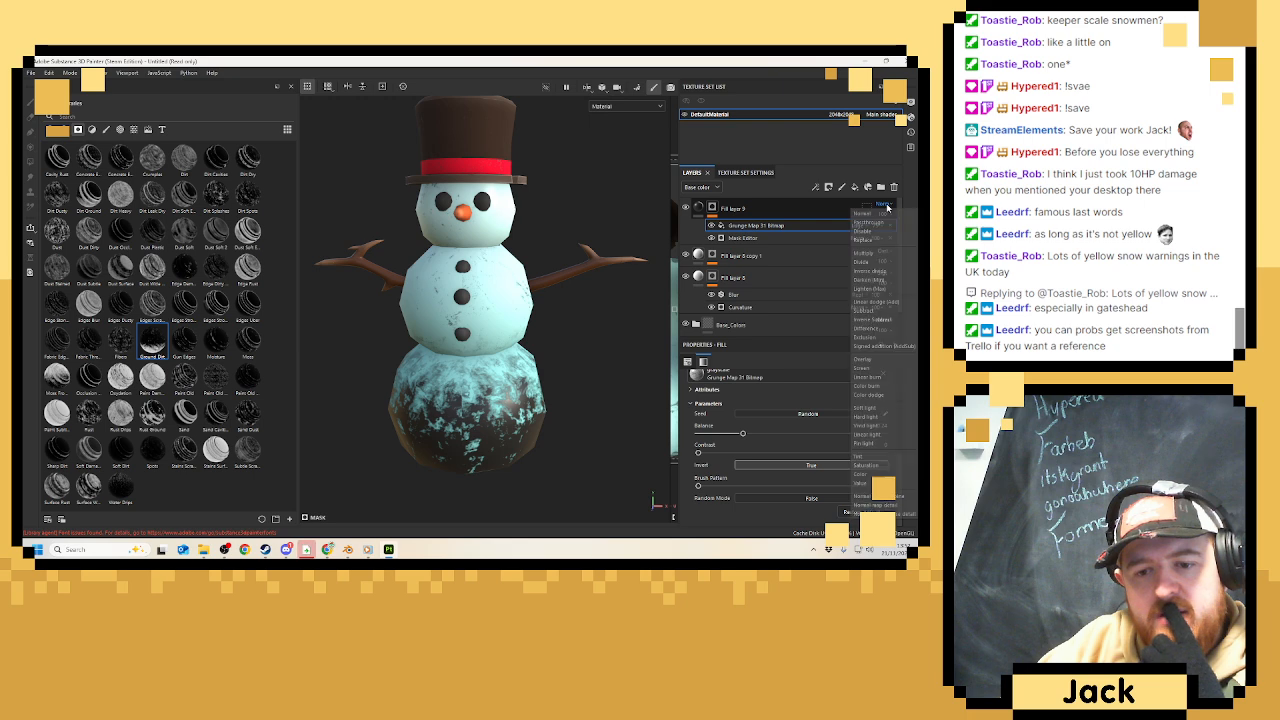
pyautogui.click(872, 366)
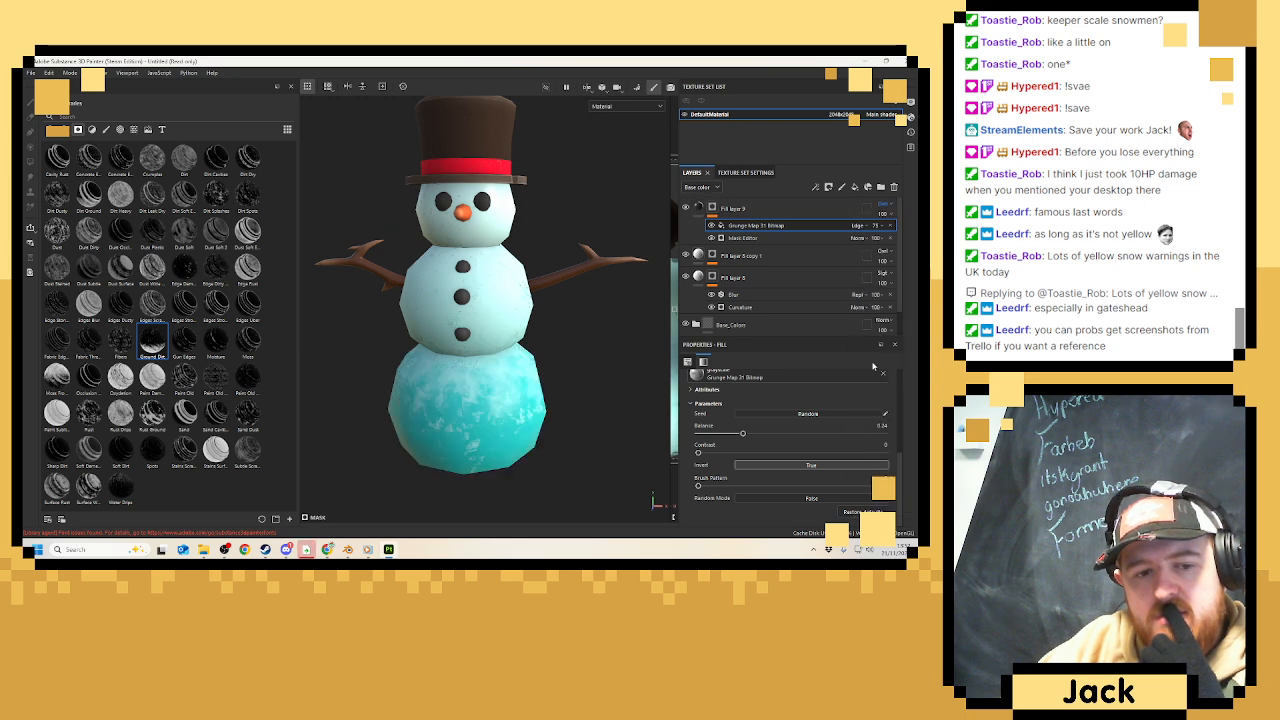
pyautogui.click(685, 208)
pyautogui.click(685, 208)
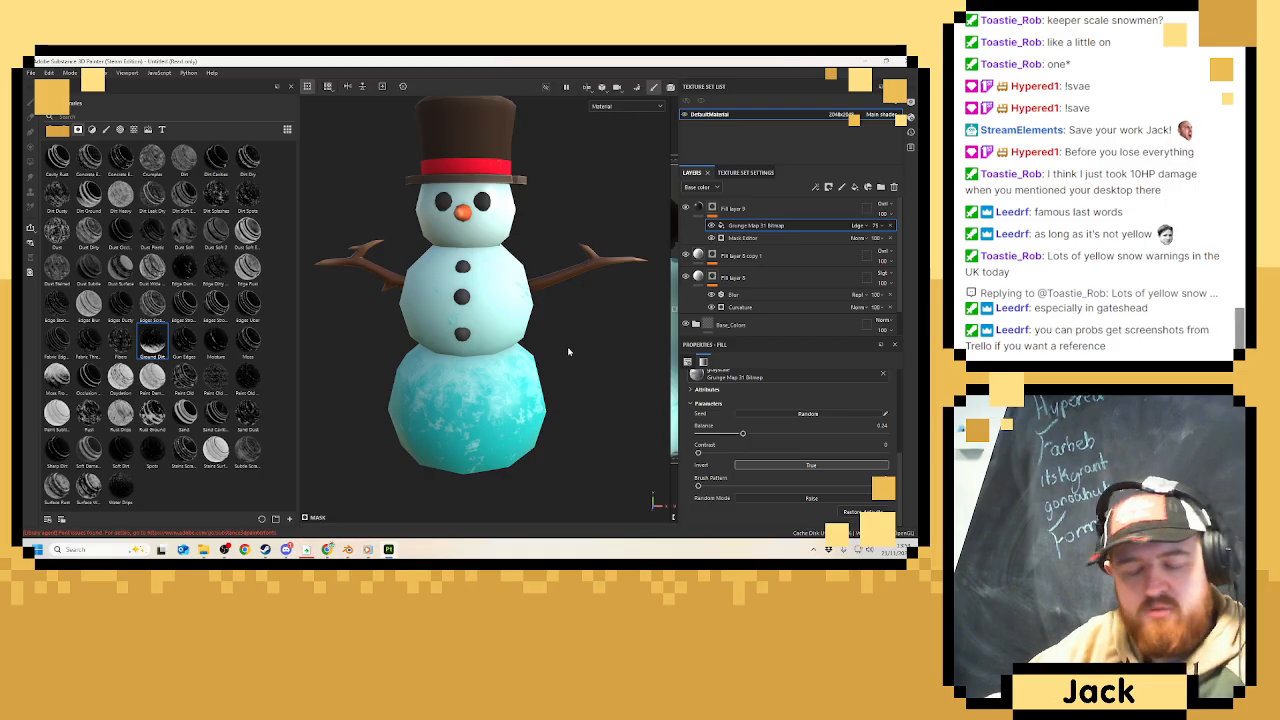
pyautogui.moveTo(567, 346)
pyautogui.keyDown('alt'); pyautogui.mouseDown()
pyautogui.moveTo(549, 330)
pyautogui.moveTo(544, 350)
pyautogui.mouseUp(); pyautogui.keyUp('alt')
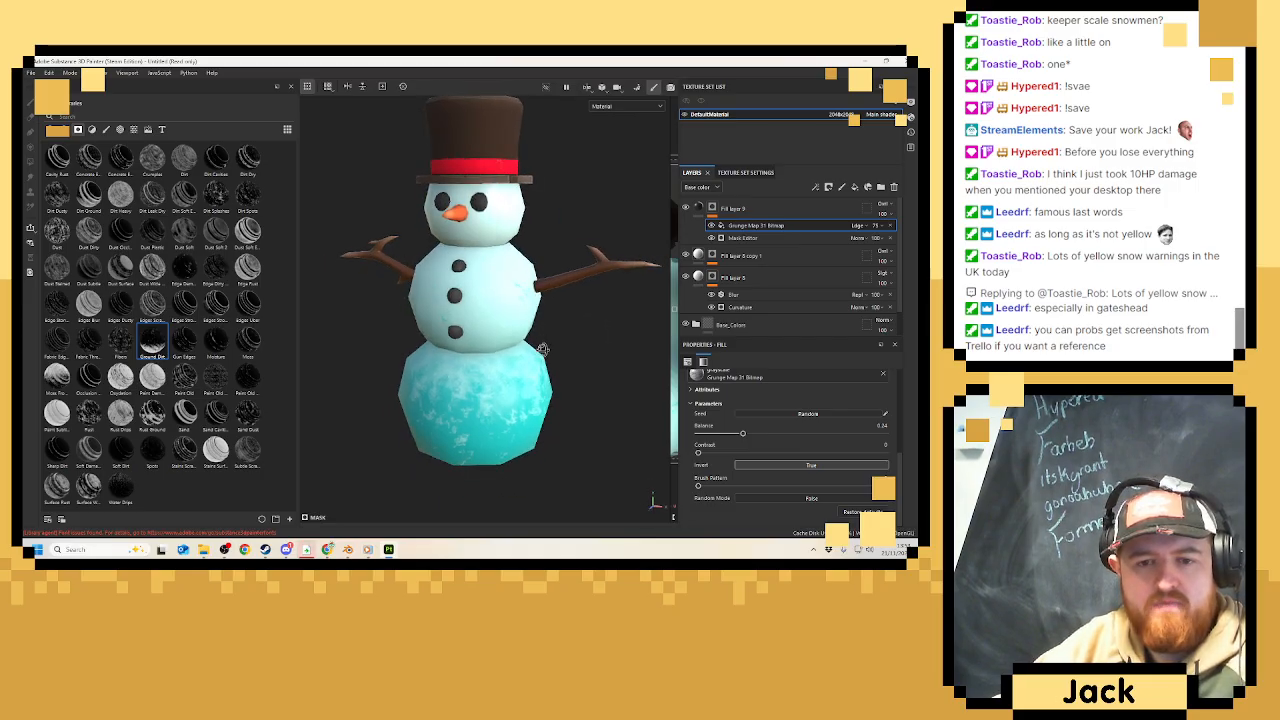
# Add a Blur filter on top of Fill layer 9's mask effects and raise its blur intensity to soften the ground dirt.
pyautogui.rightClick(752, 232)
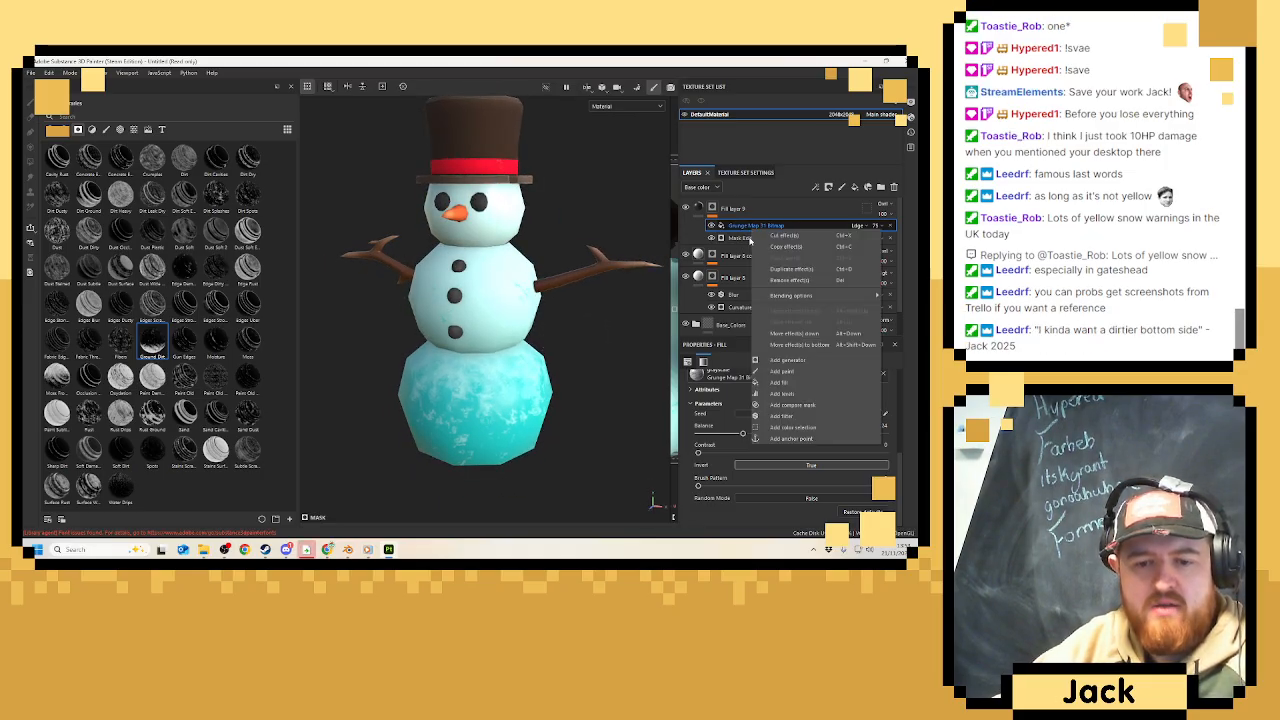
pyautogui.click(800, 427)
pyautogui.click(787, 388)
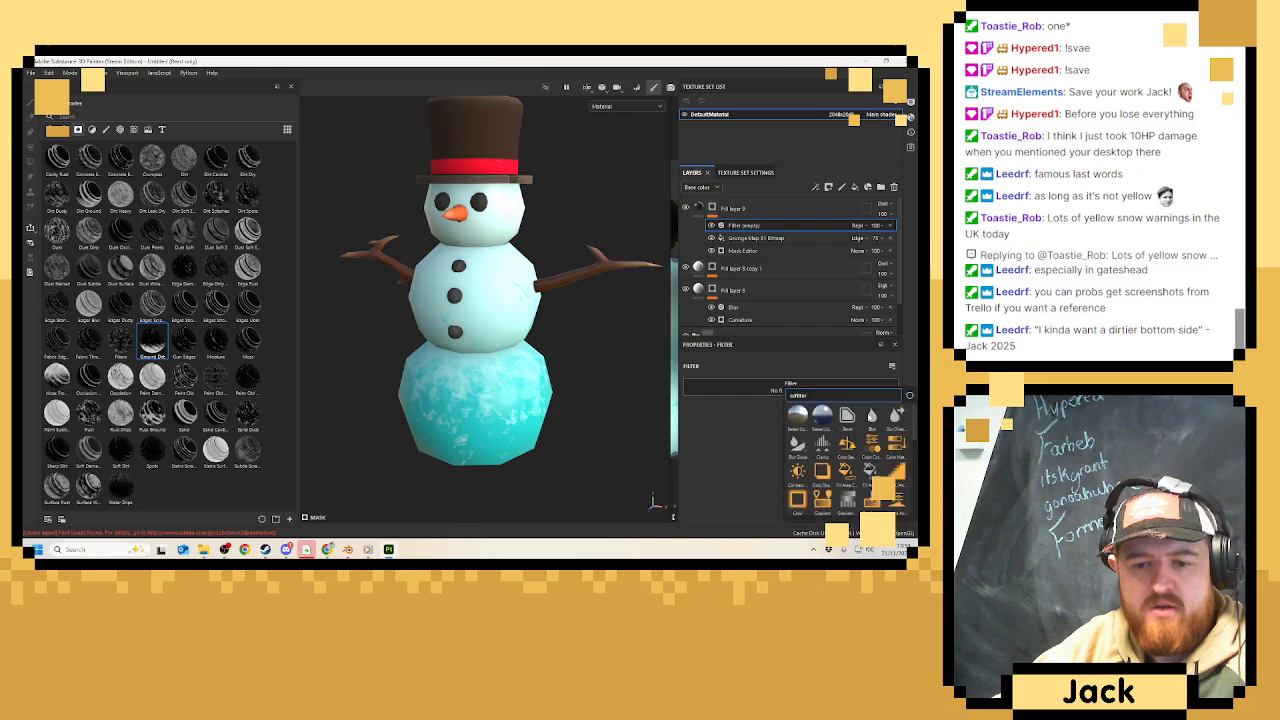
pyautogui.click(871, 416)
pyautogui.moveTo(700, 436); pyautogui.dragTo(718, 435)
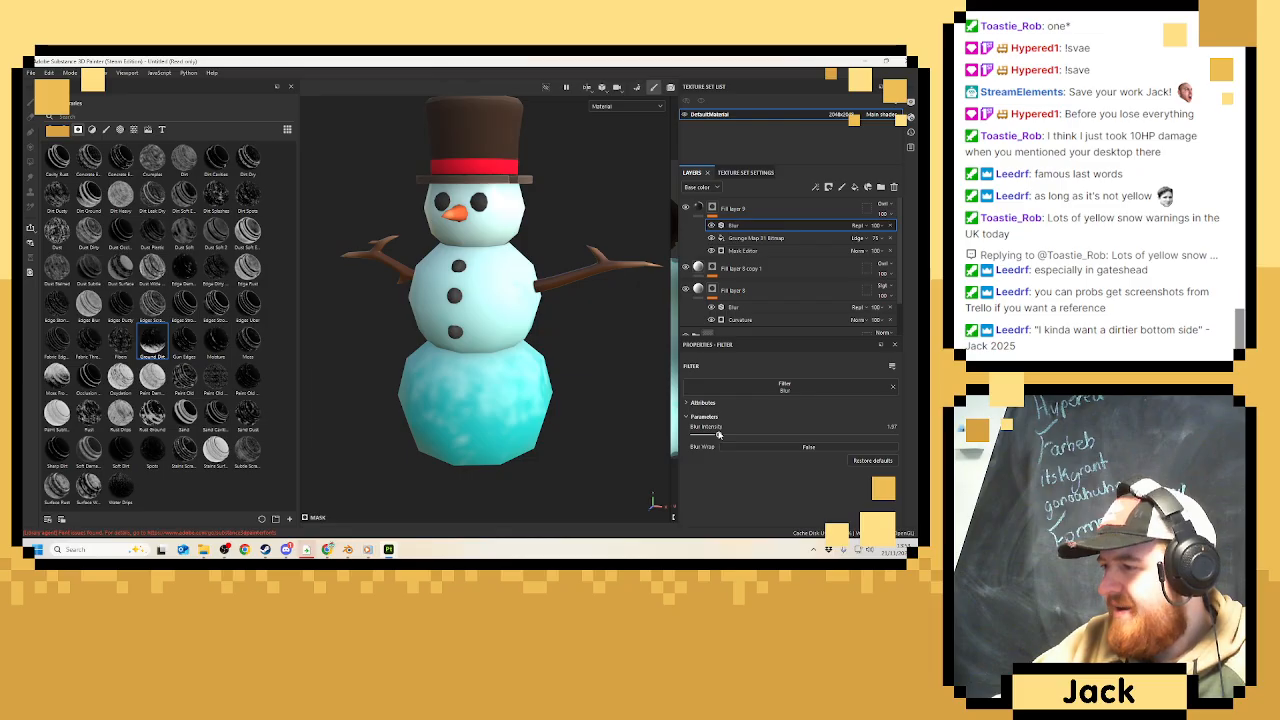
pyautogui.keyDown('alt'); pyautogui.moveTo(533, 418); pyautogui.dragTo(571, 394); pyautogui.keyUp('alt')
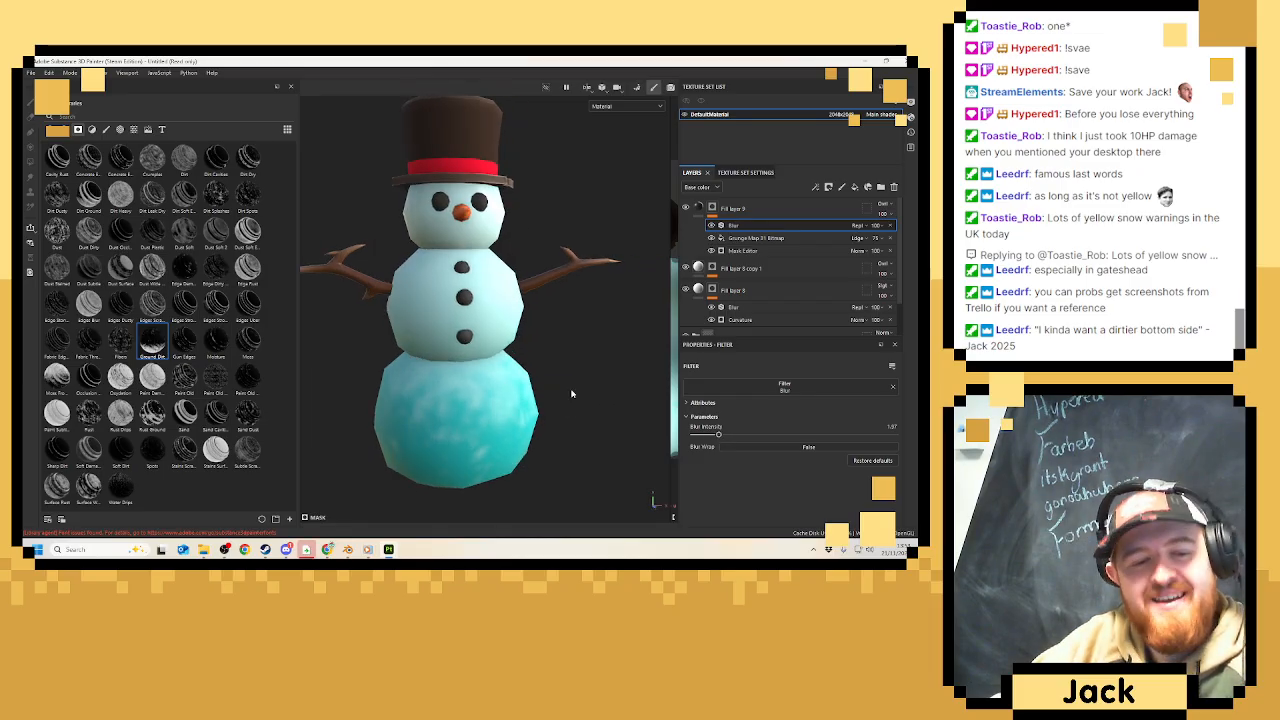
pyautogui.scroll(2, 569, 384)
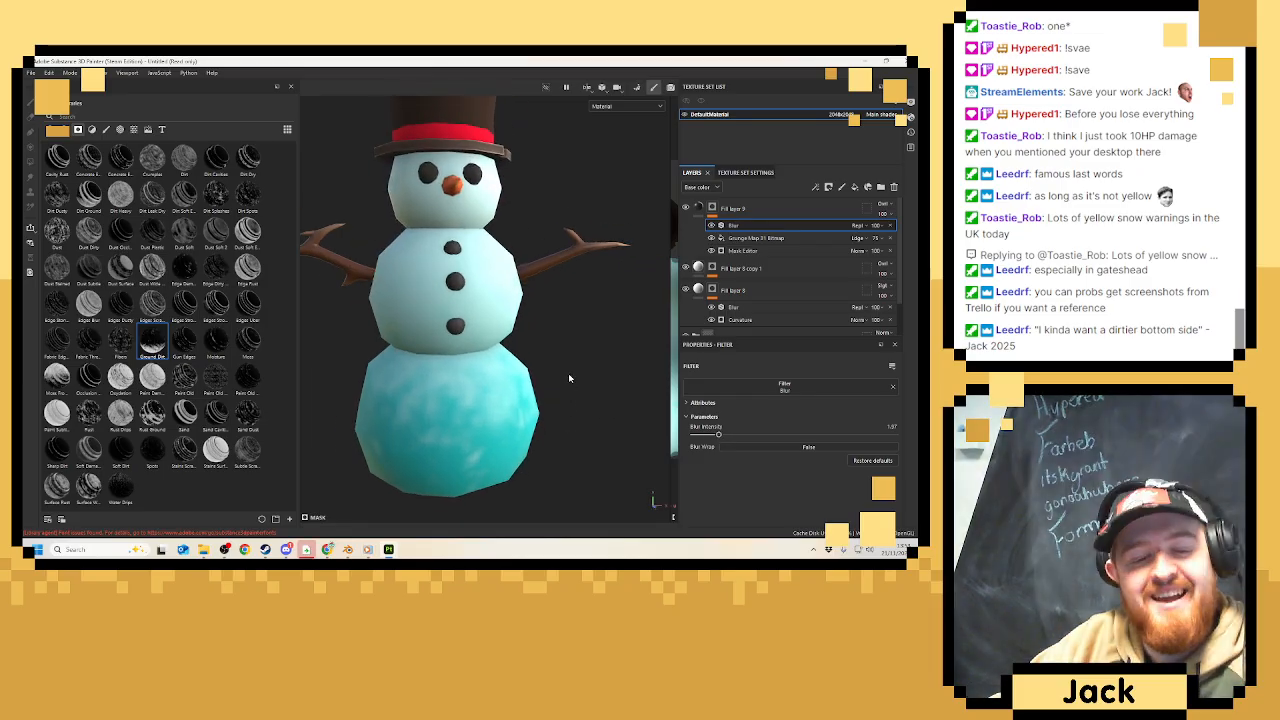
# Remove the Grunge Map, Mask Editor and Blur effects from Fill layer 9's mask.
pyautogui.click(889, 238)
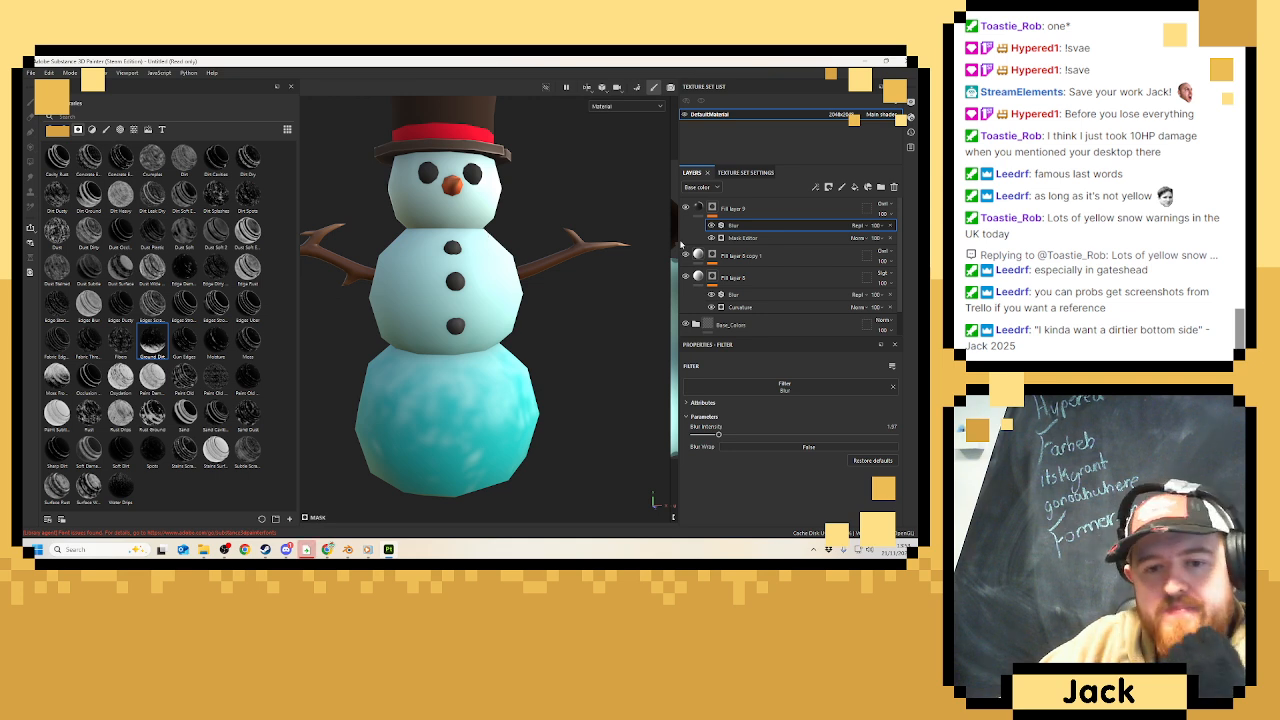
pyautogui.click(891, 238)
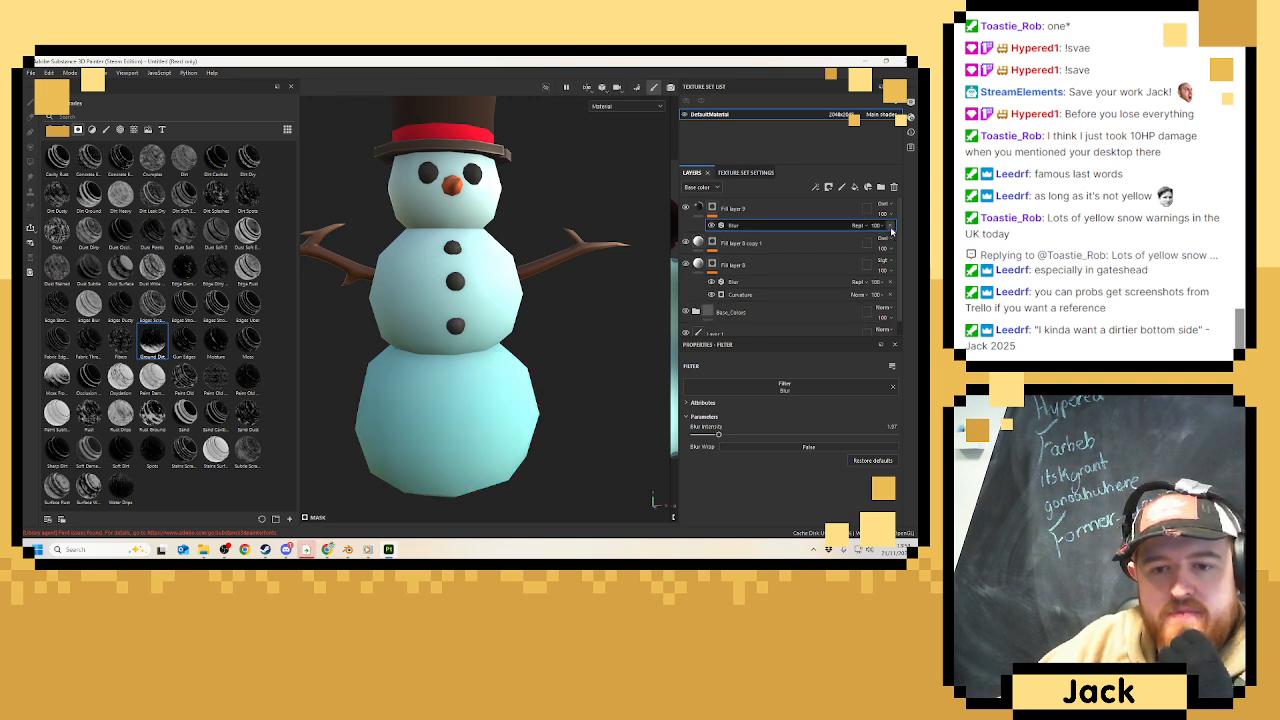
pyautogui.click(891, 226)
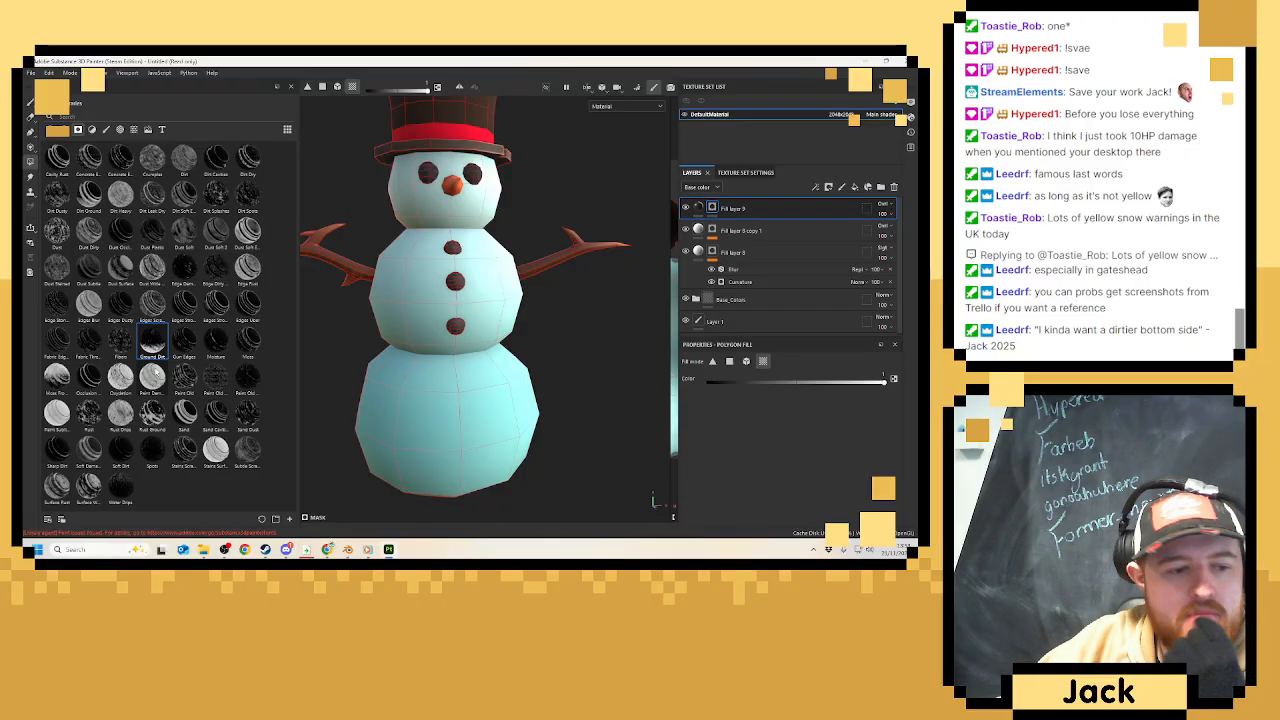
# Apply the Rust smart mask to Fill layer 9 and add a Blur filter above its Mask Editor with intensity 2.21.
pyautogui.moveTo(89, 412); pyautogui.dragTo(718, 212)
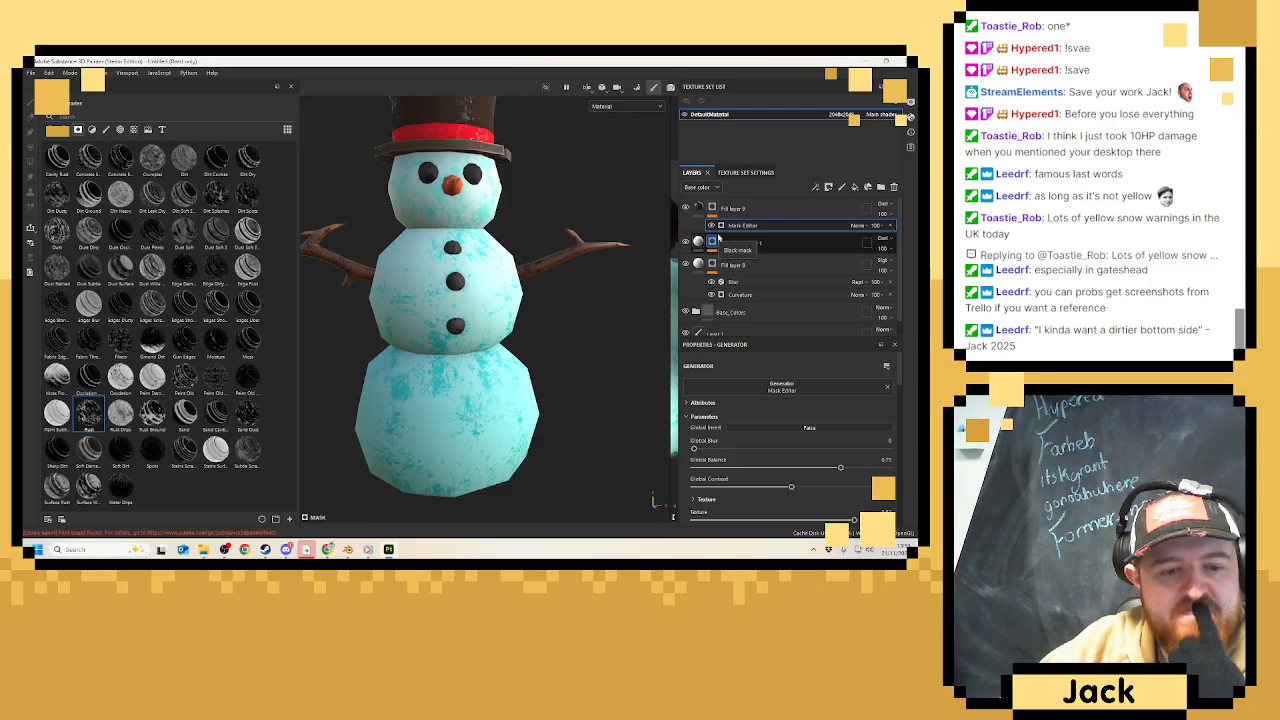
pyautogui.rightClick(772, 227)
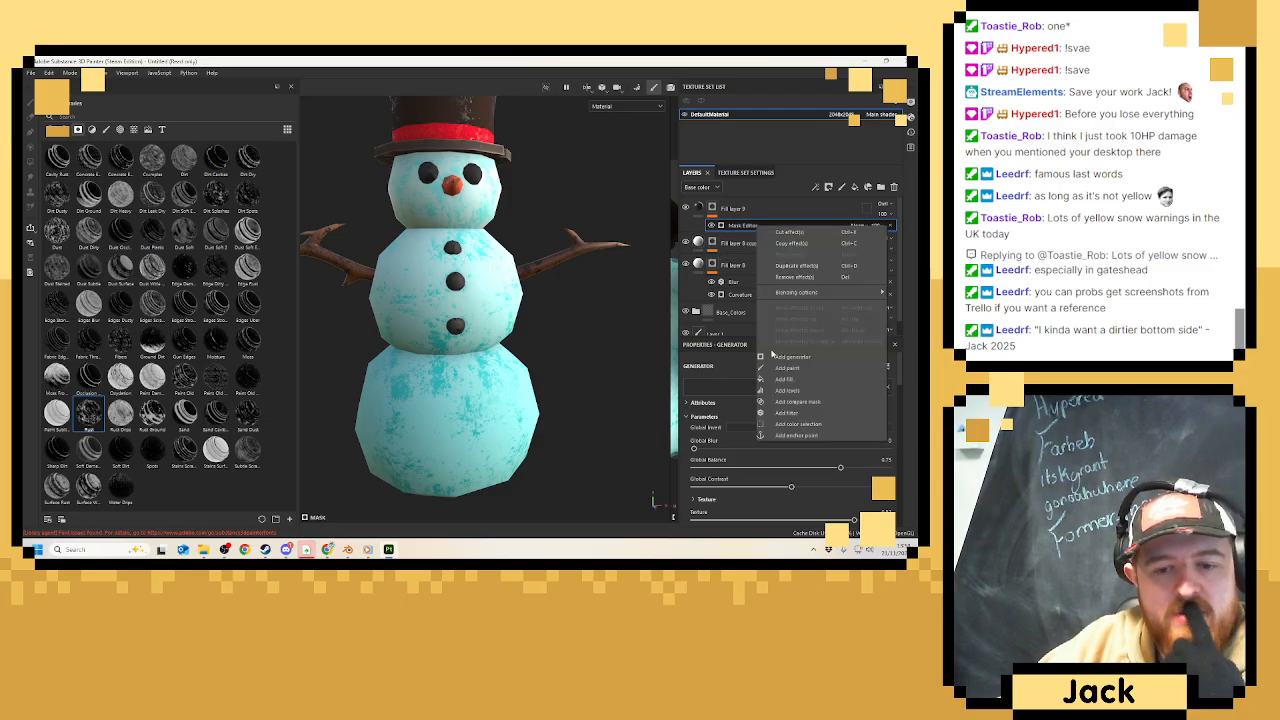
pyautogui.click(785, 412)
pyautogui.click(785, 390)
pyautogui.click(878, 425)
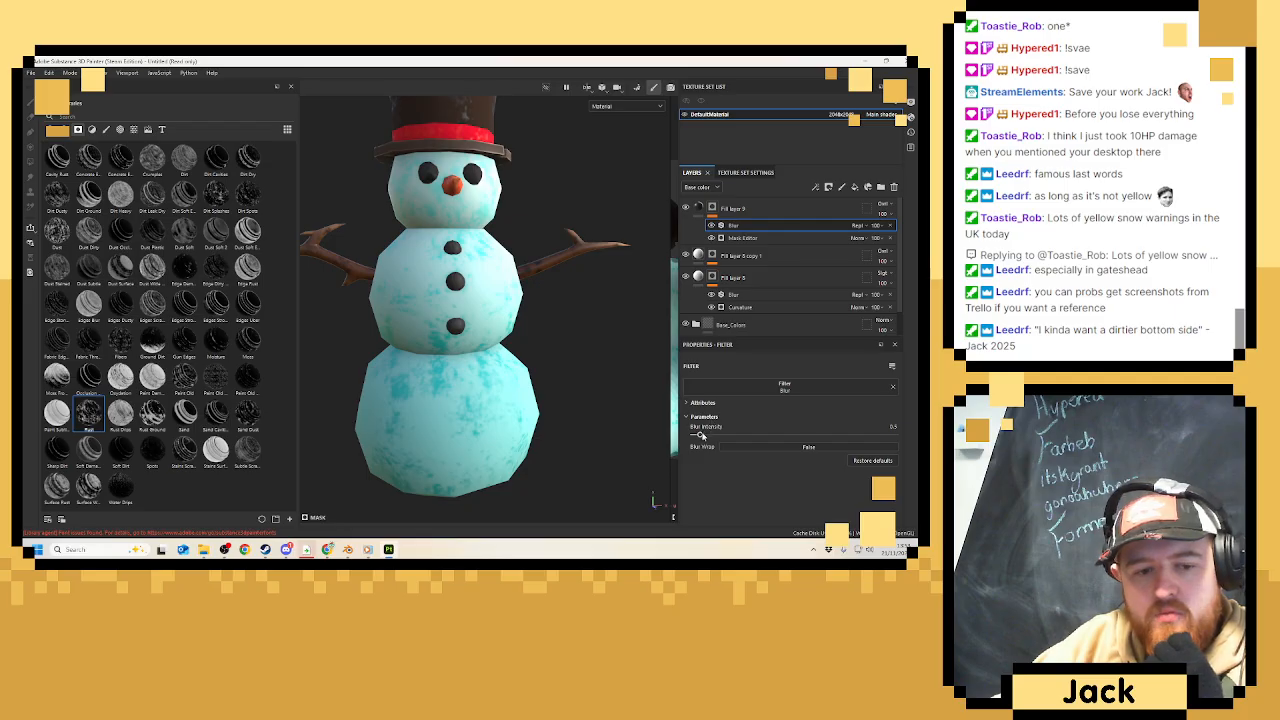
pyautogui.moveTo(700, 434); pyautogui.dragTo(726, 436)
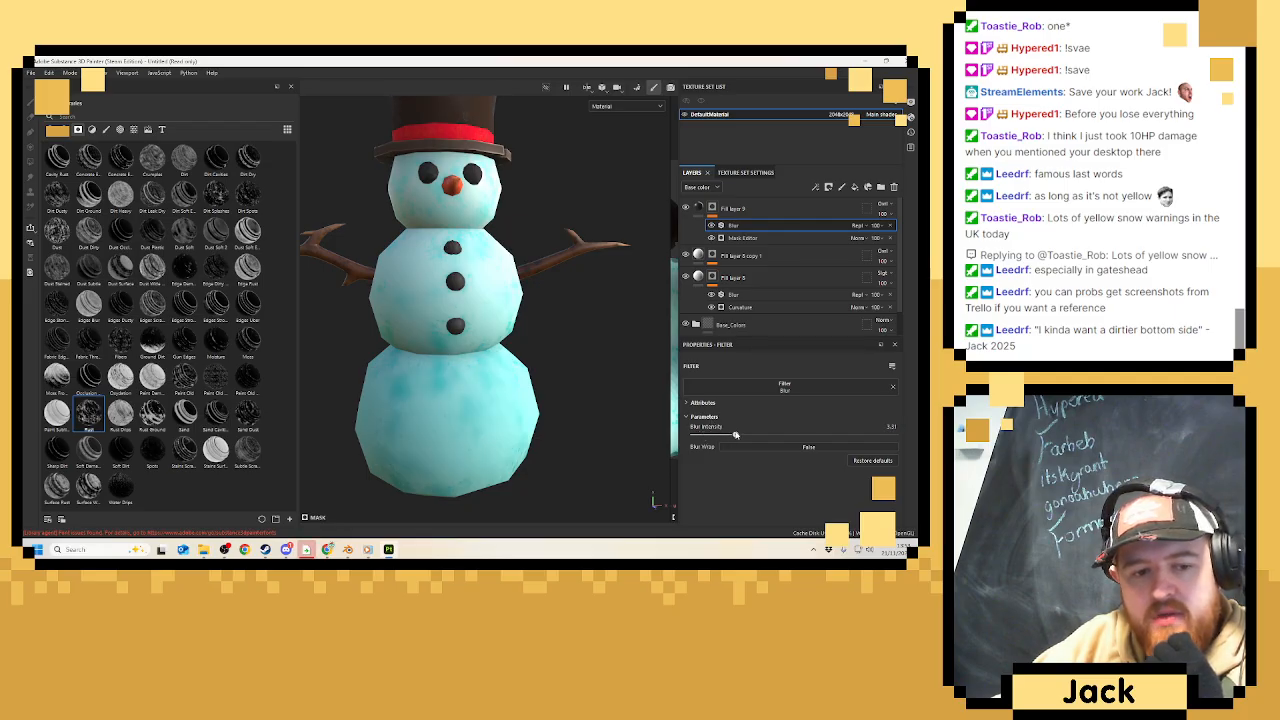
# Try the Multiply blending mode on Fill layer 9 and return the layer to Overlay.
pyautogui.click(891, 207)
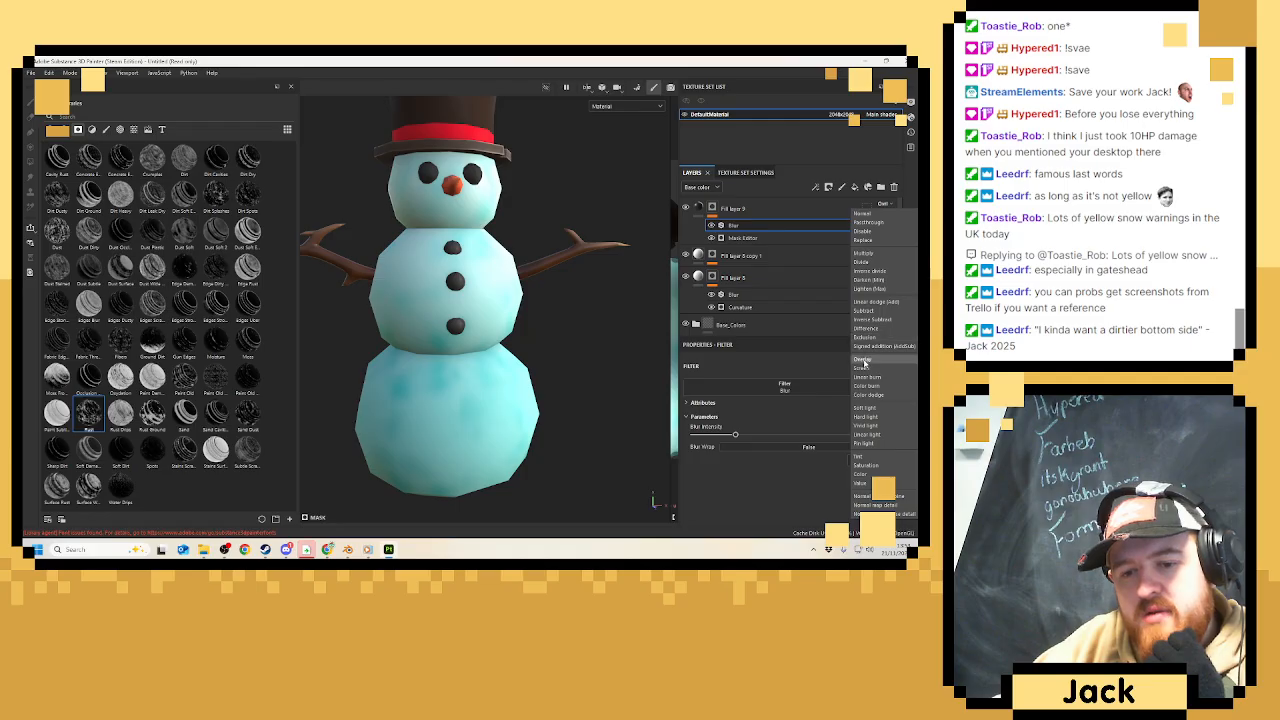
pyautogui.click(871, 259)
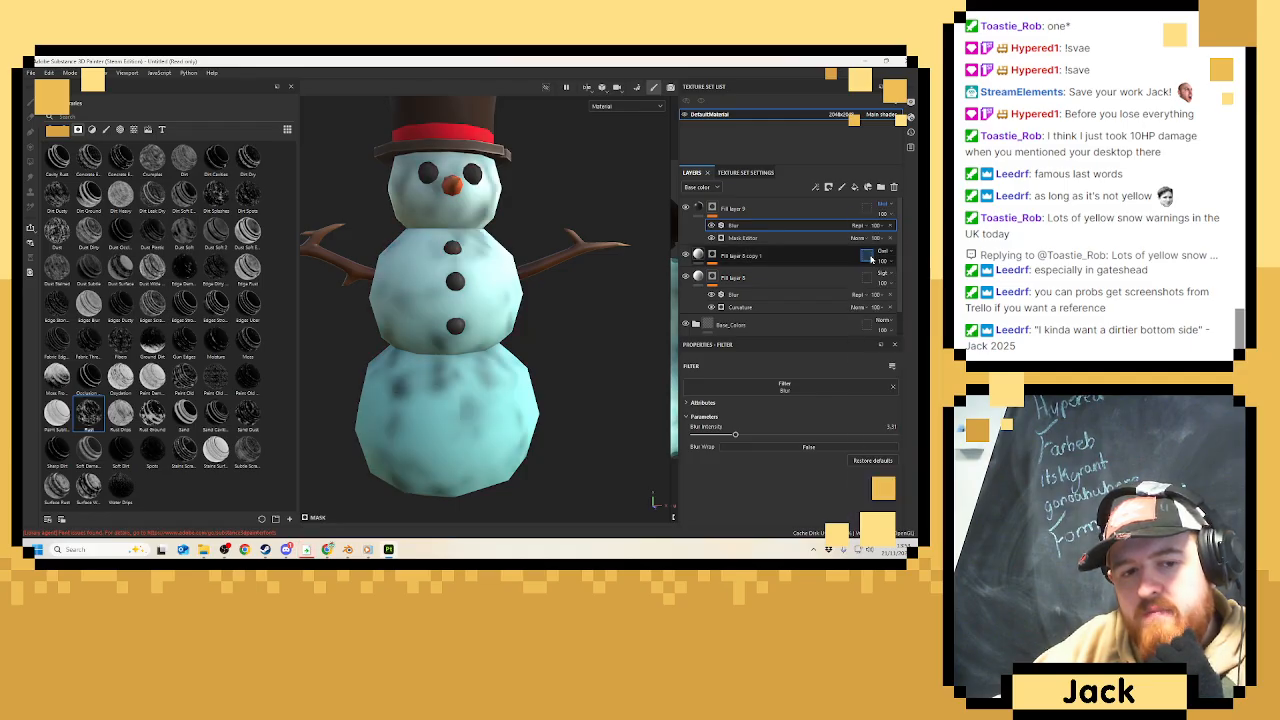
pyautogui.click(882, 210)
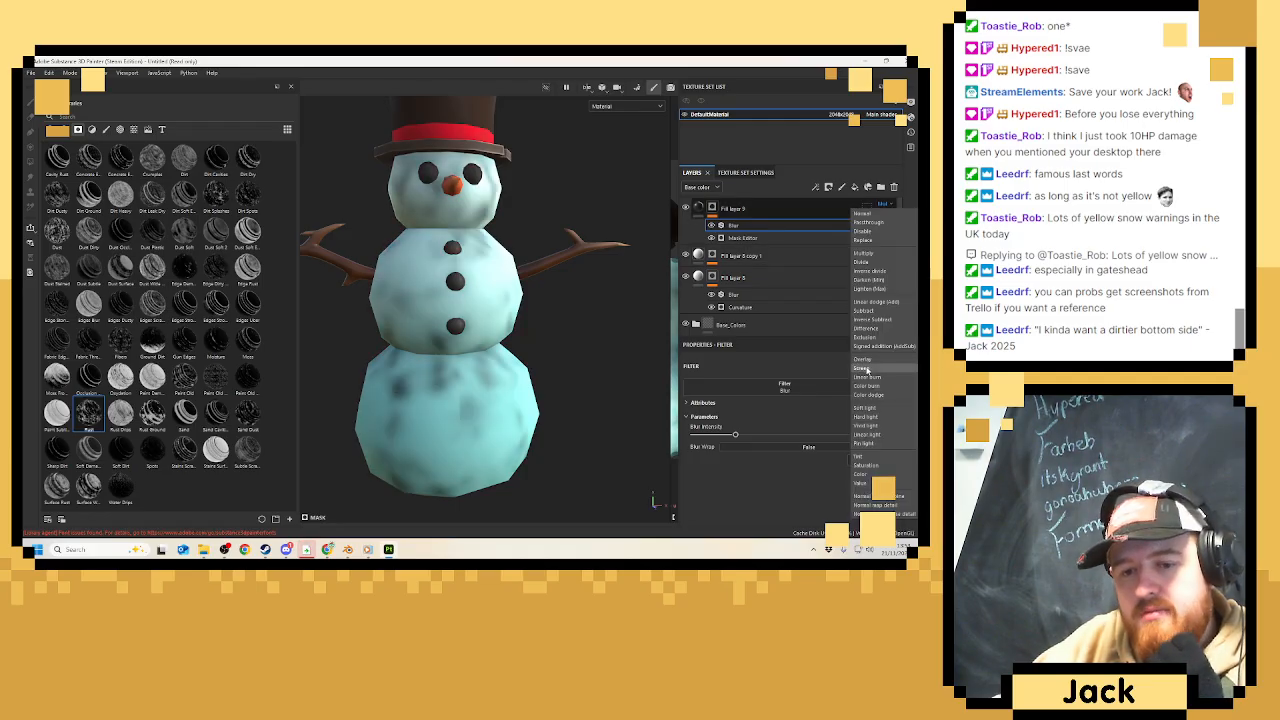
pyautogui.click(868, 373)
# Lower Fill layer 9's opacity slightly and toggle its visibility to compare the mottled effect on the body.
pyautogui.click(884, 208)
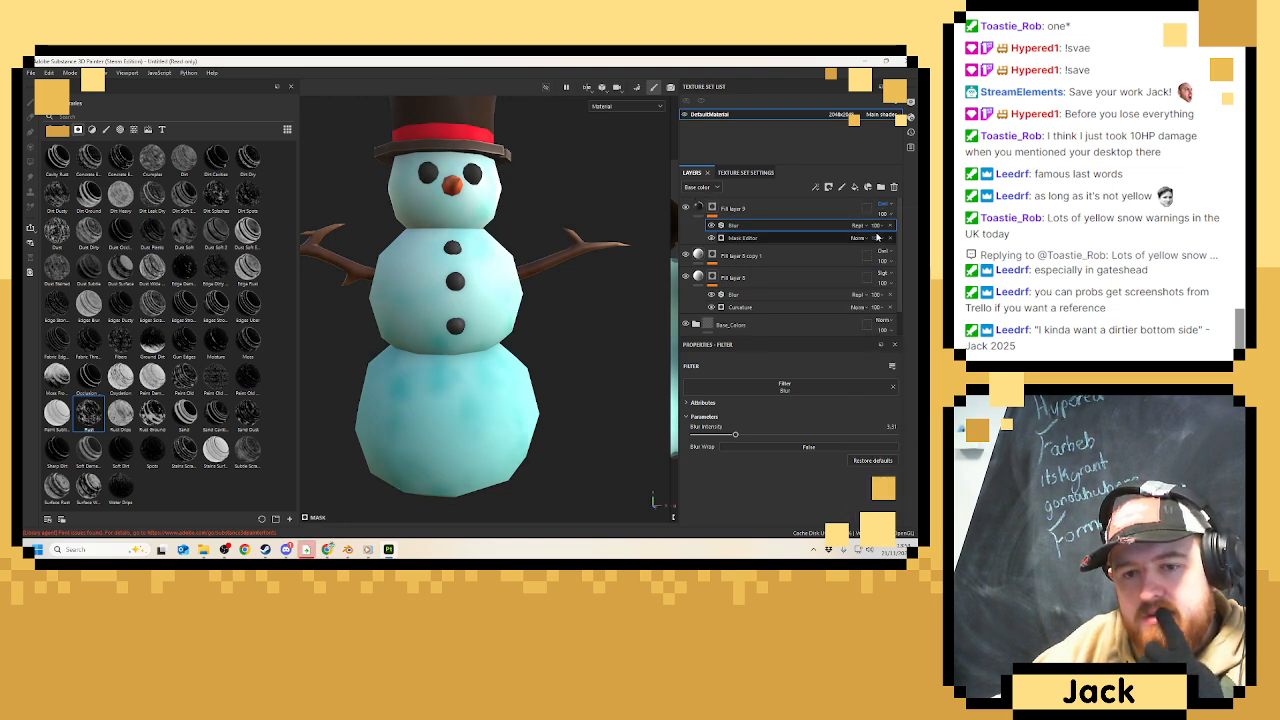
pyautogui.scroll(-5, 606, 289)
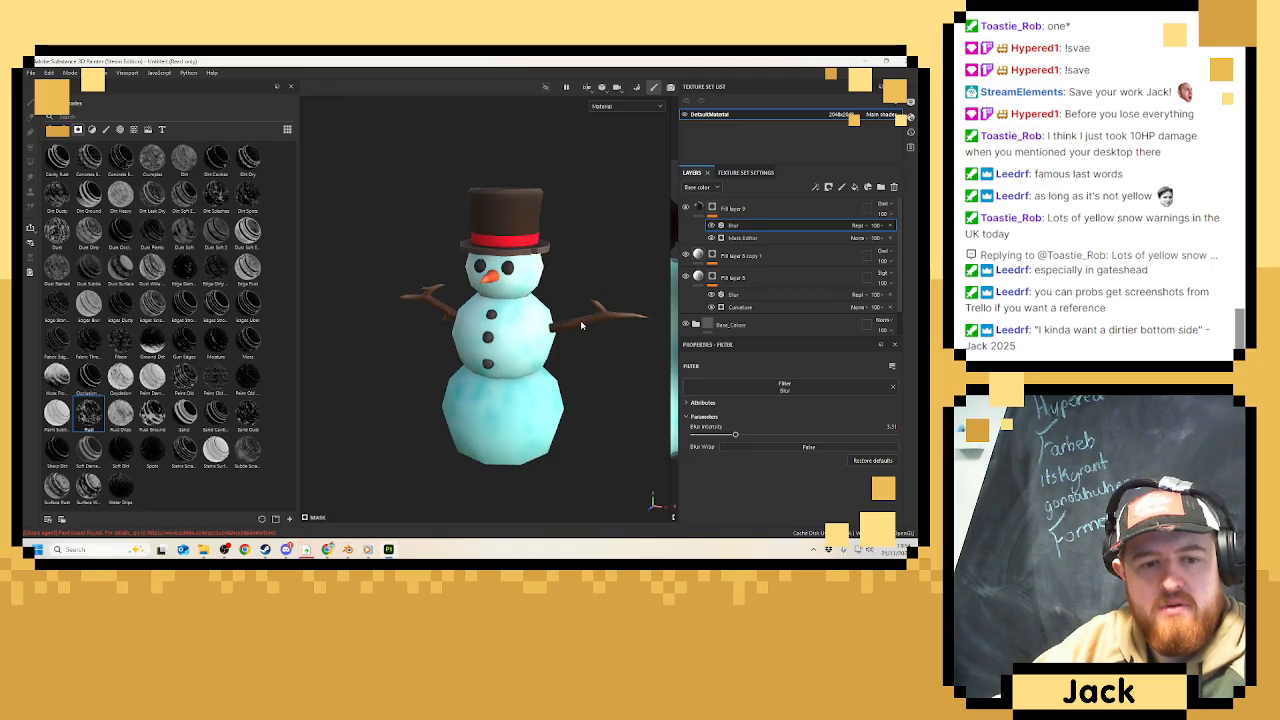
pyautogui.scroll(3, 586, 333)
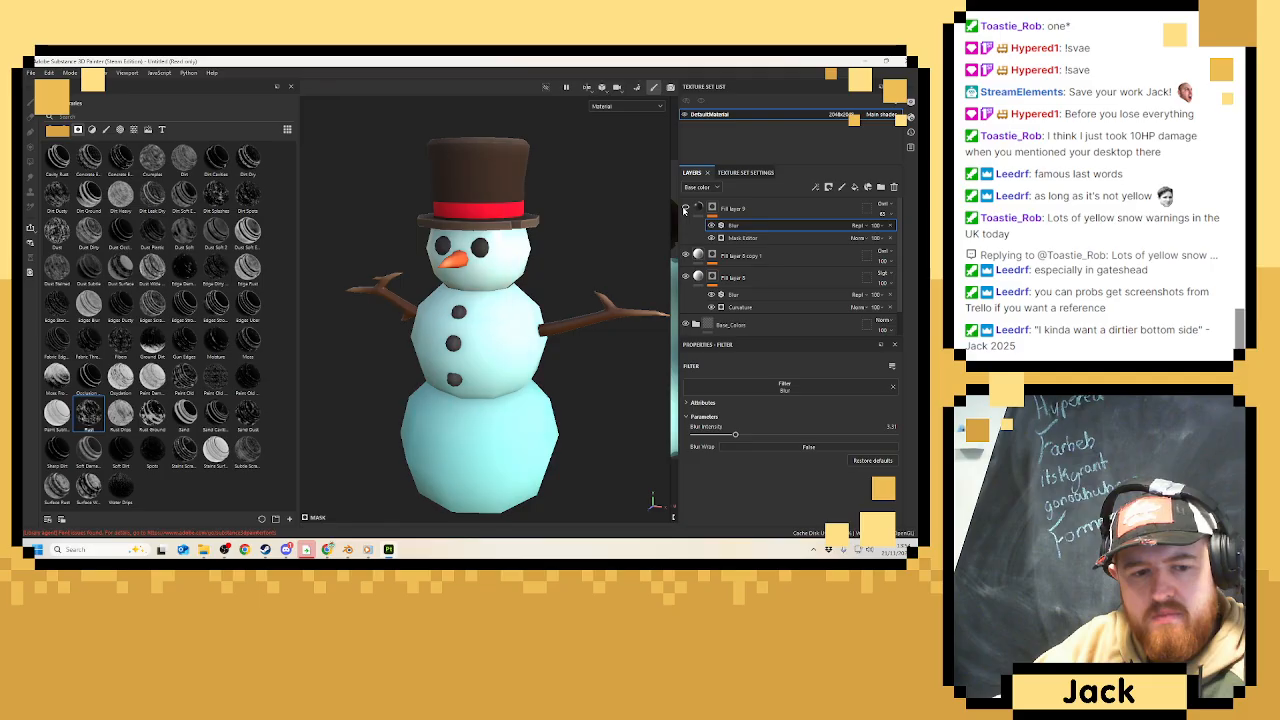
# Add a Paint effect on top of Fill layer 9's mask and set Polygon Fill to mesh fill with colour value 0.
pyautogui.rightClick(752, 217)
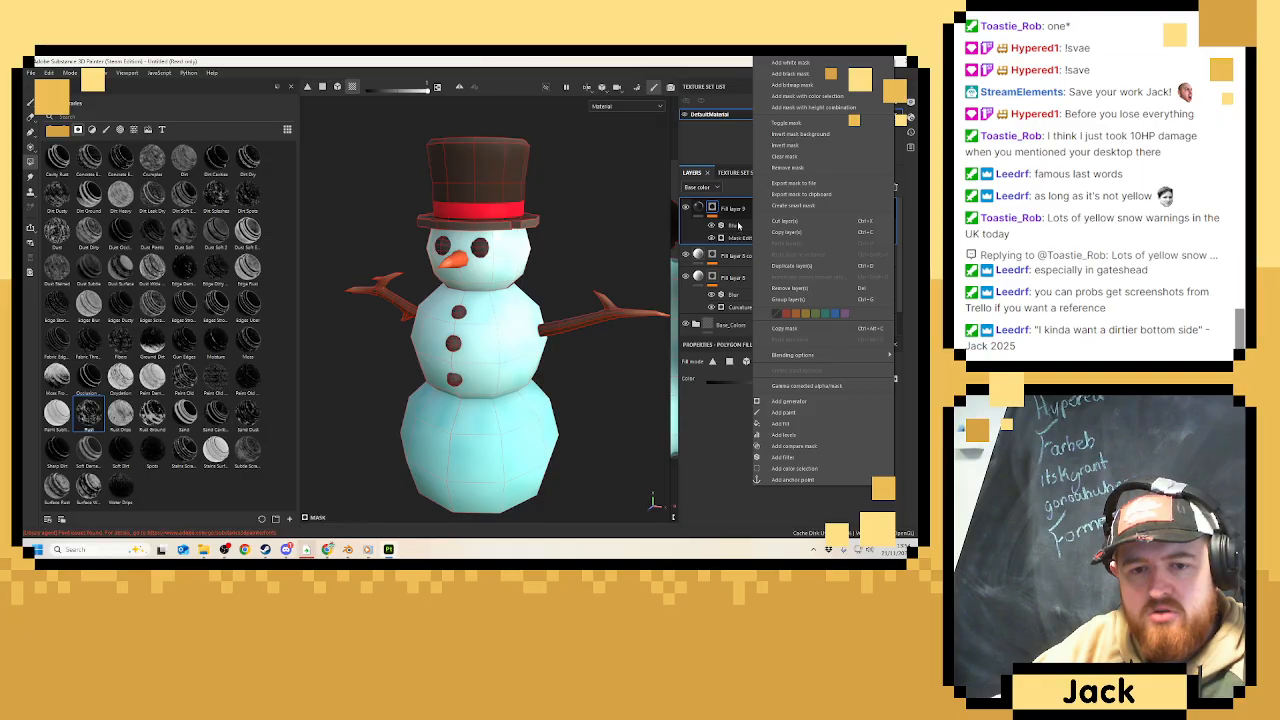
pyautogui.click(799, 413)
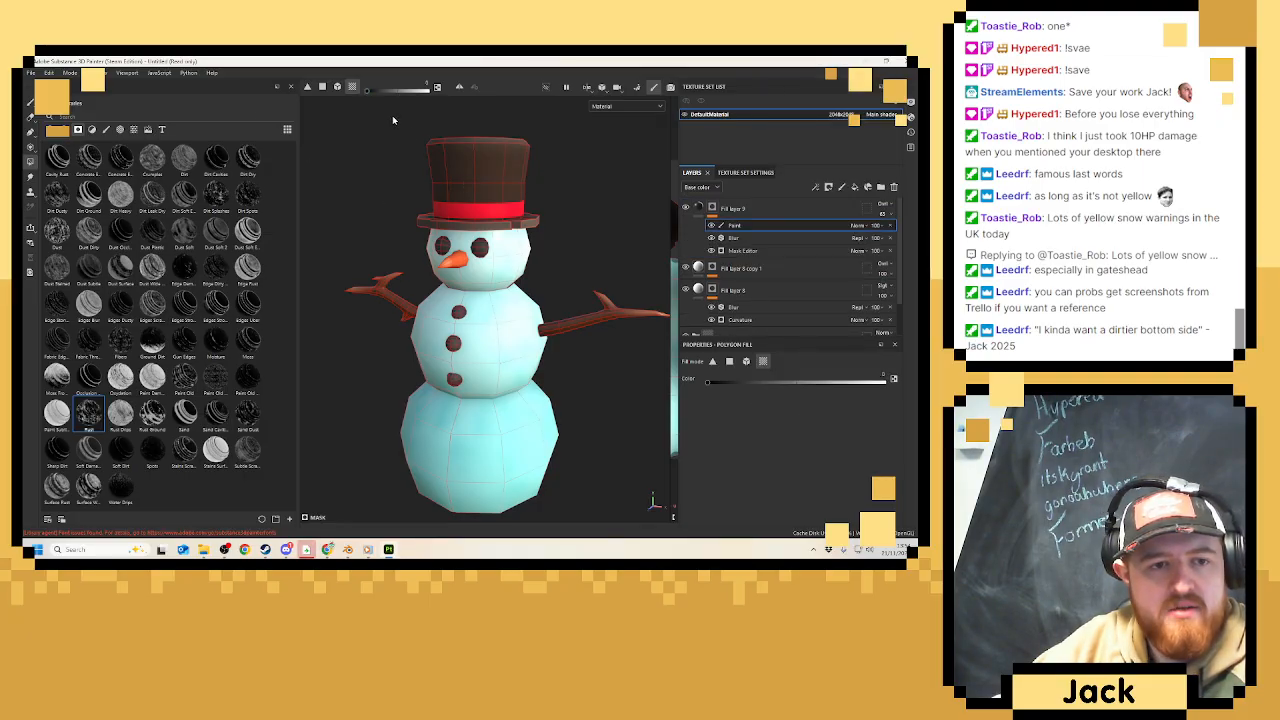
pyautogui.click(338, 86)
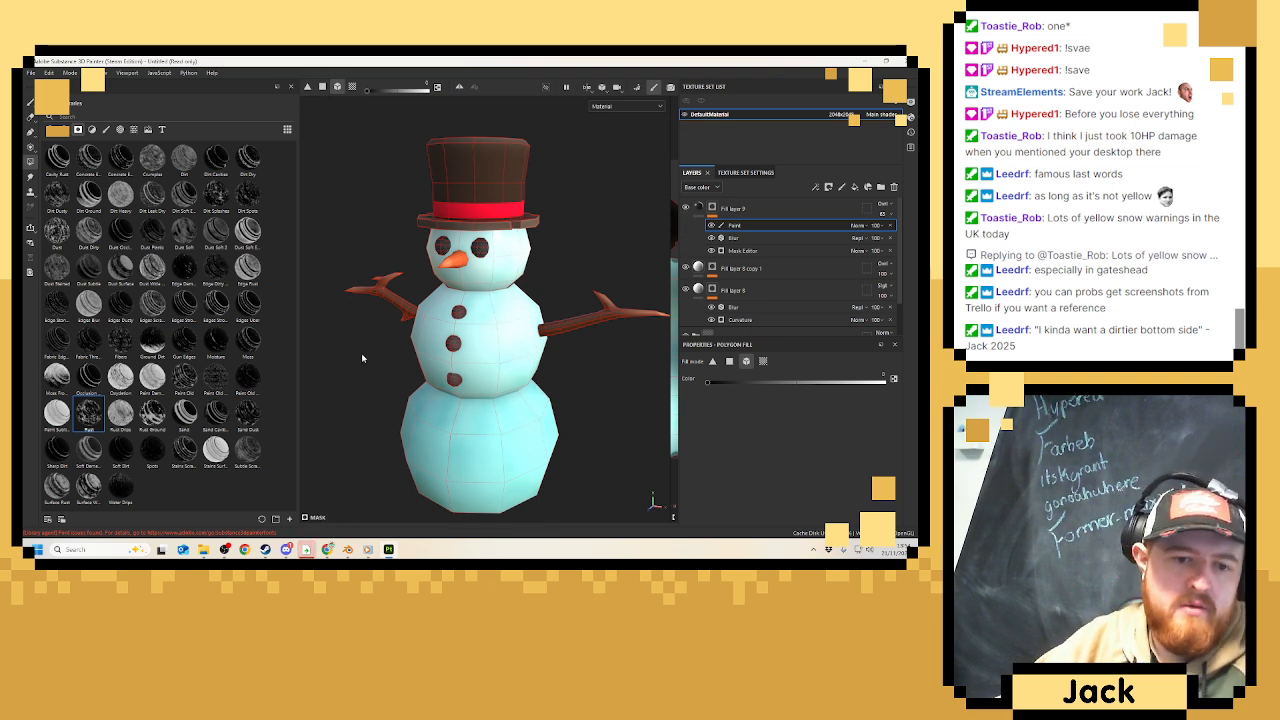
pyautogui.keyDown('alt'); pyautogui.moveTo(348, 369); pyautogui.dragTo(466, 312); pyautogui.keyUp('alt')
pyautogui.scroll(-5, 524, 310)
pyautogui.scroll(4, 458, 331)
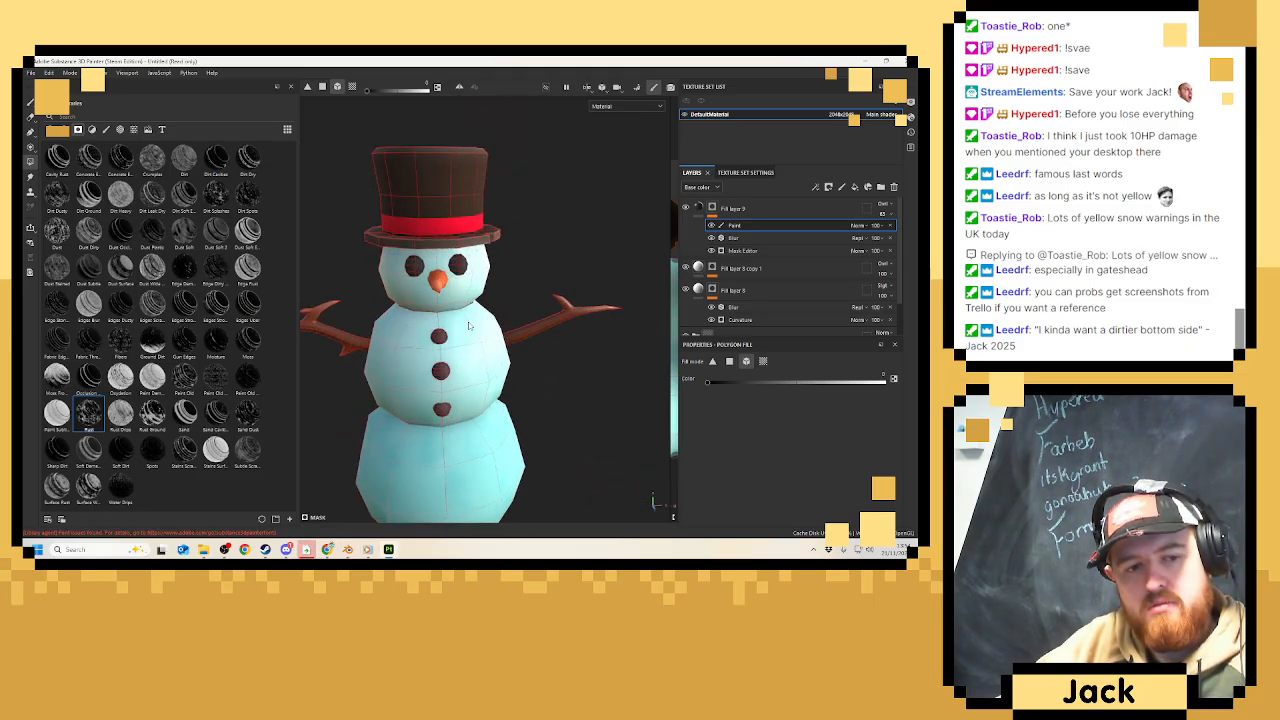
pyautogui.scroll(3, 464, 312)
# Add a new paint layer above Fill layer 9, enlarge its paint properties, and choose the Fur Soft brush for painting the head.
pyautogui.click(841, 187)
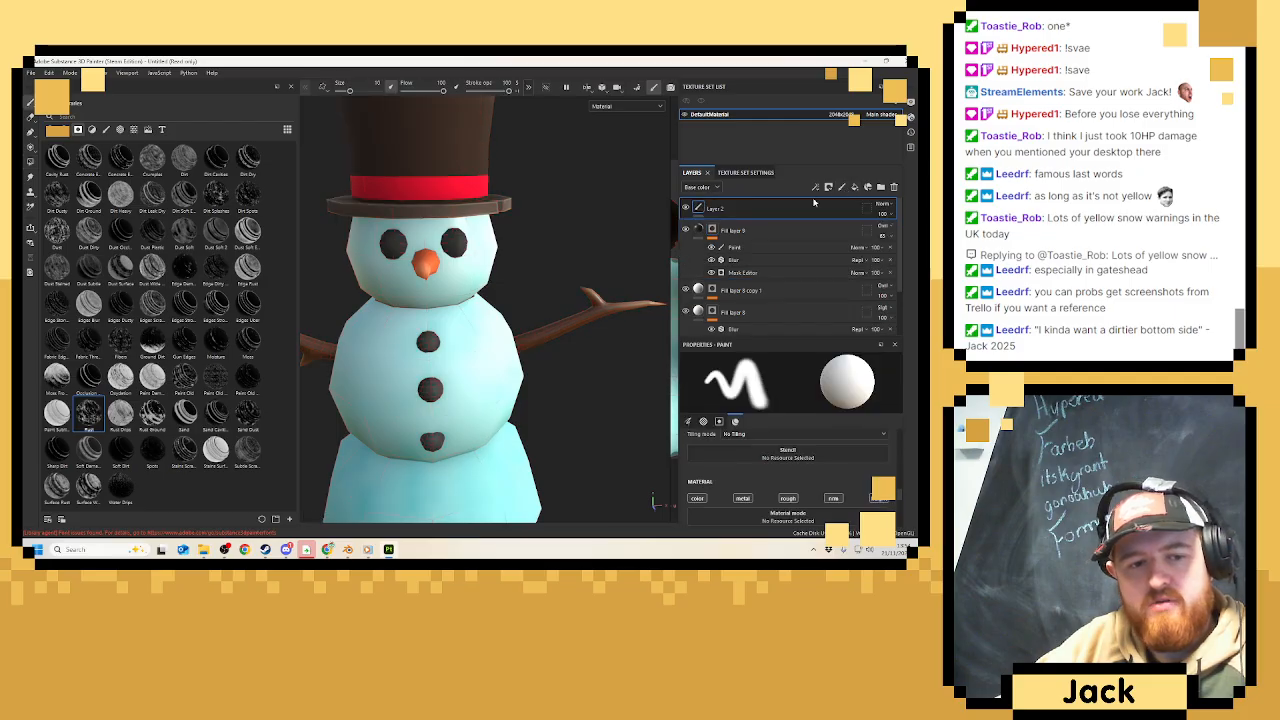
pyautogui.scroll(-2, 782, 430)
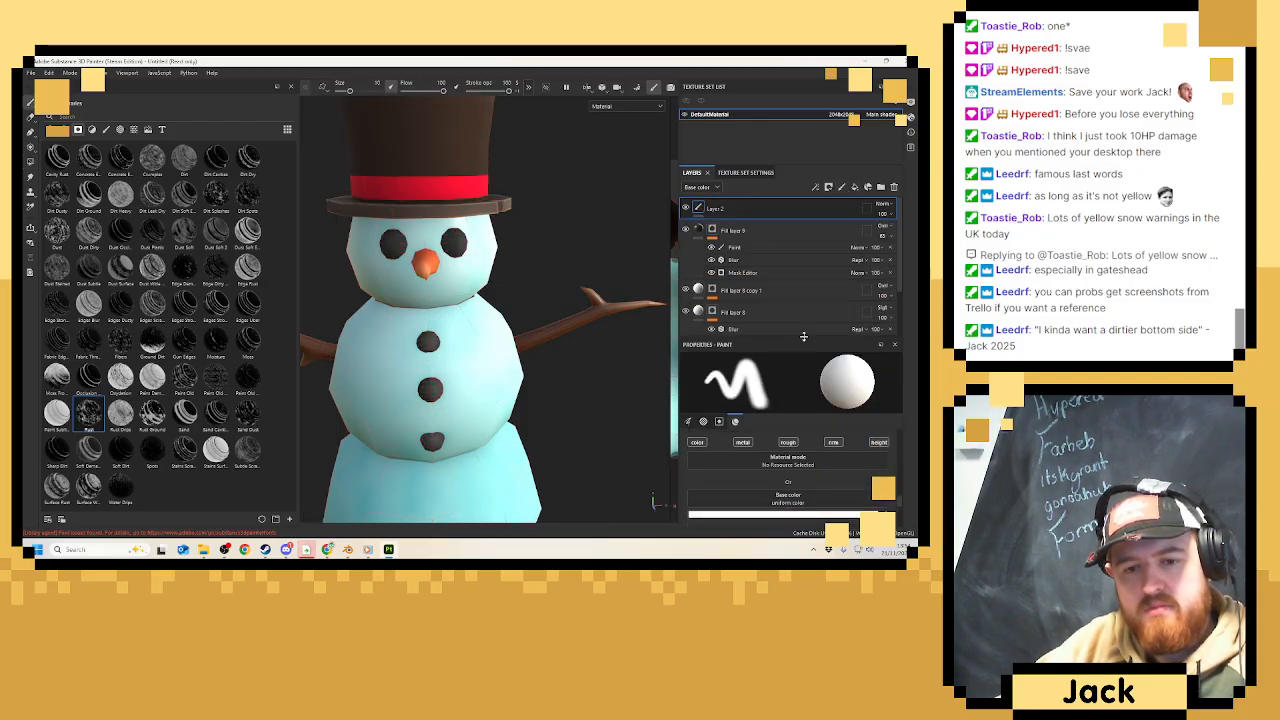
pyautogui.moveTo(803, 336); pyautogui.dragTo(803, 244)
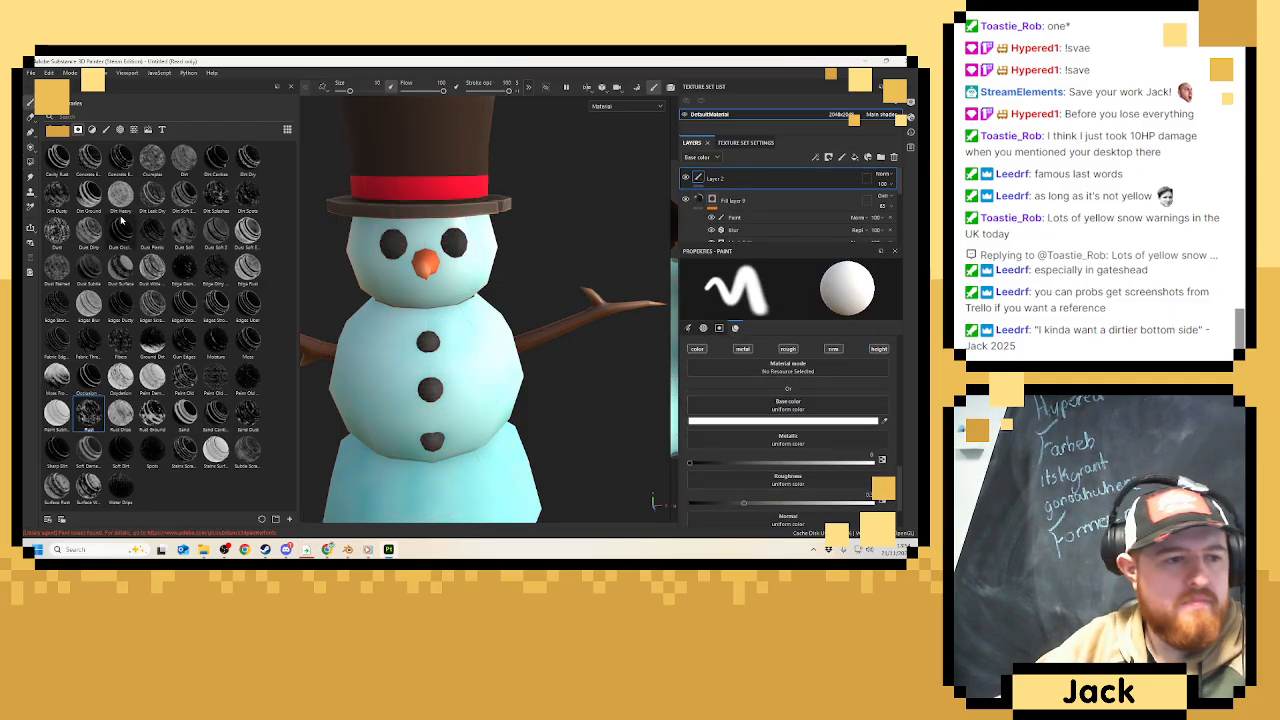
pyautogui.click(106, 129)
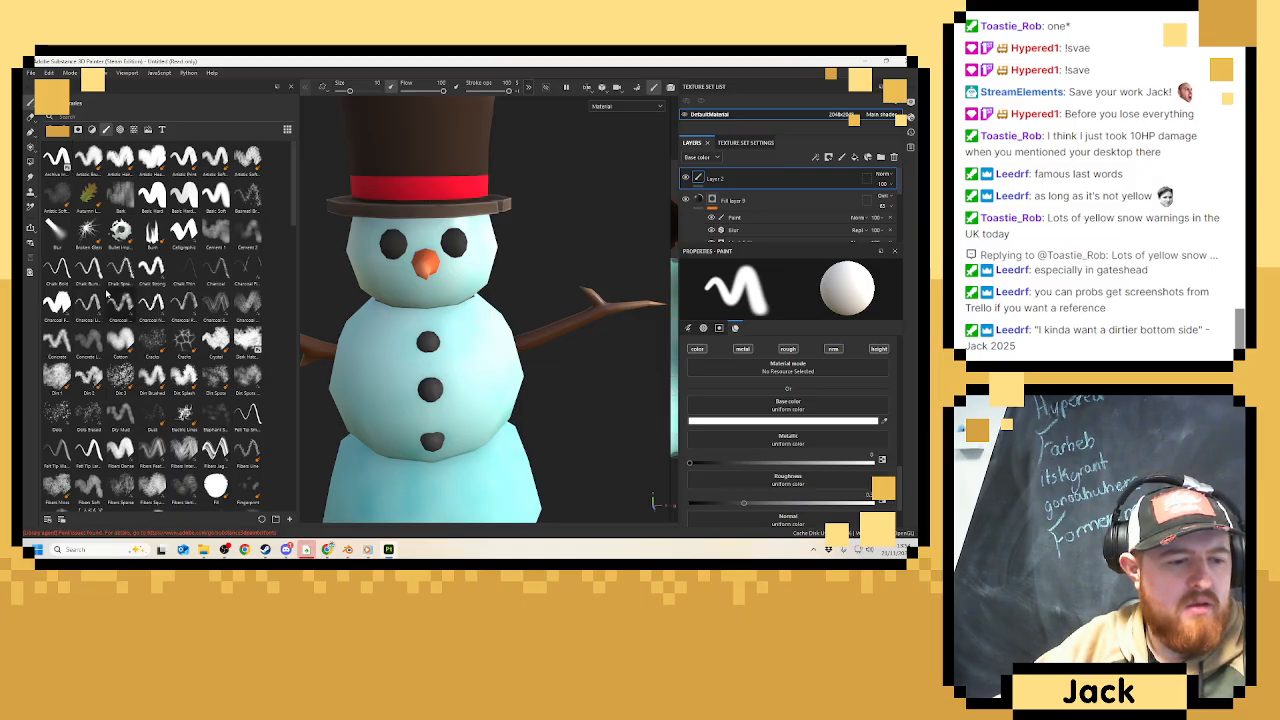
pyautogui.scroll(-5, 107, 293)
pyautogui.click(247, 178)
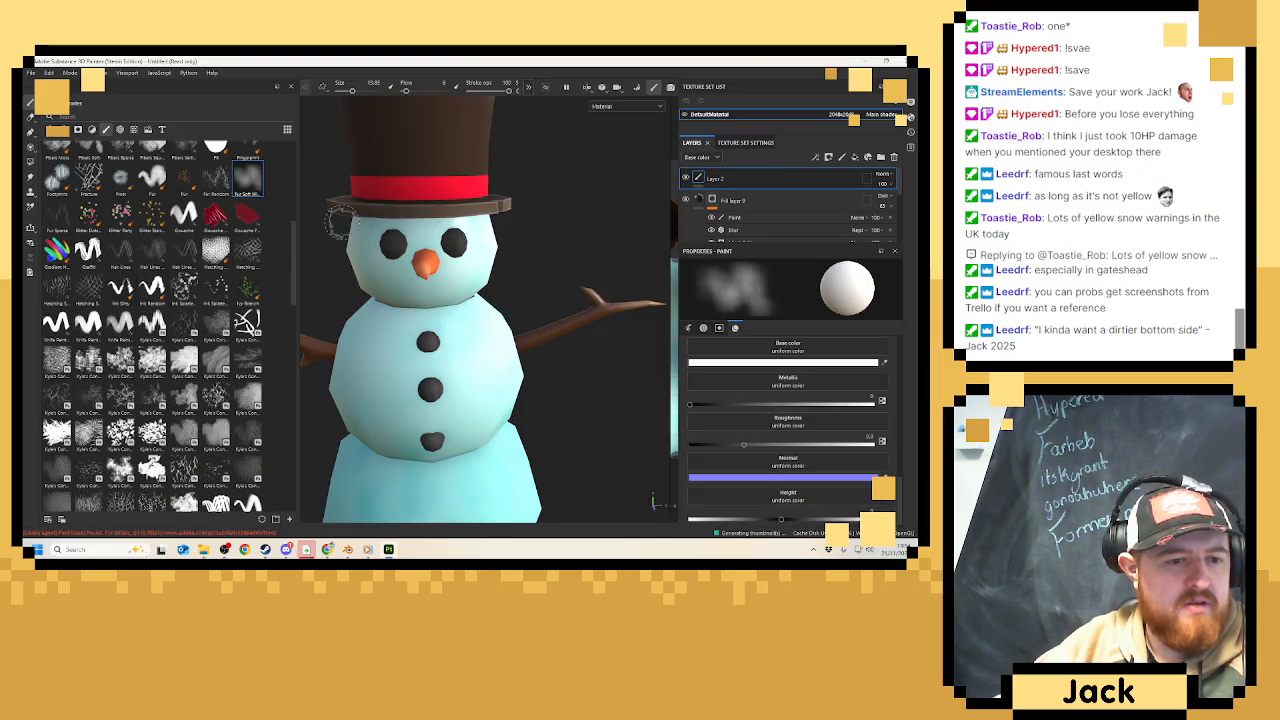
pyautogui.scroll(5, 424, 239)
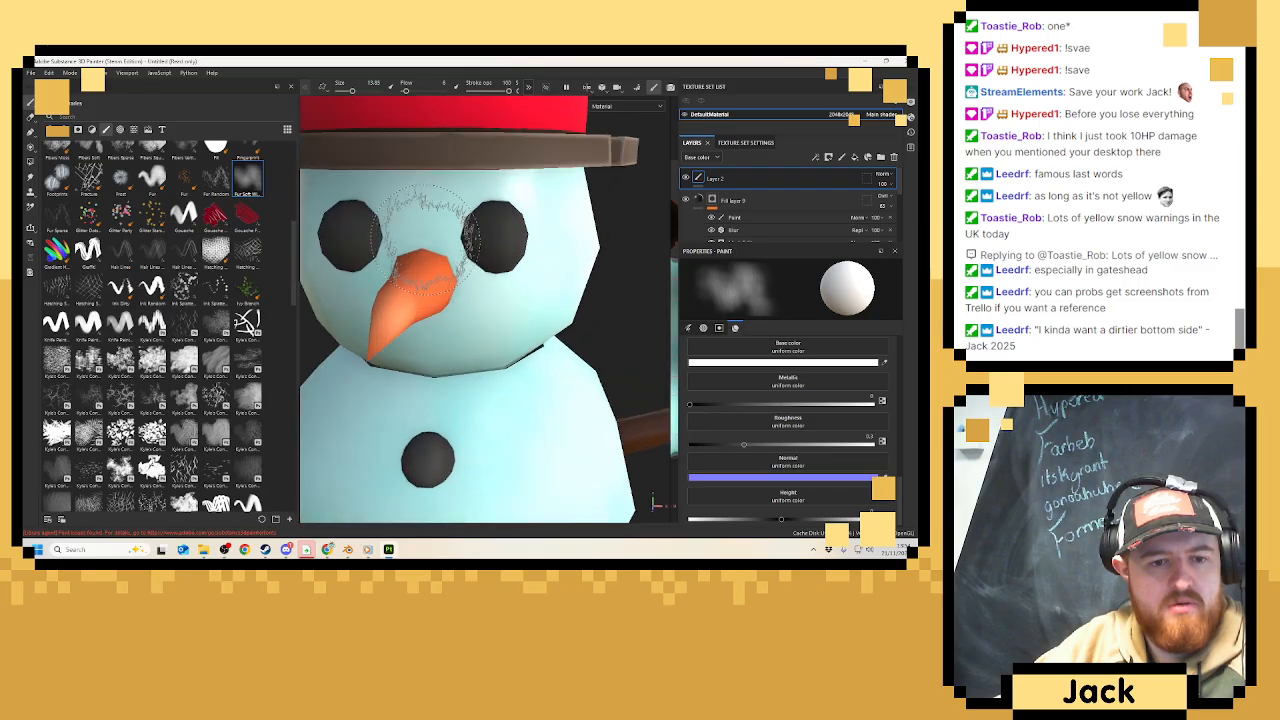
# Try painting a white highlight on the snowman's eye with a much smaller Fur Soft brush, and undo the stroke.
pyautogui.scroll(6, 424, 238)
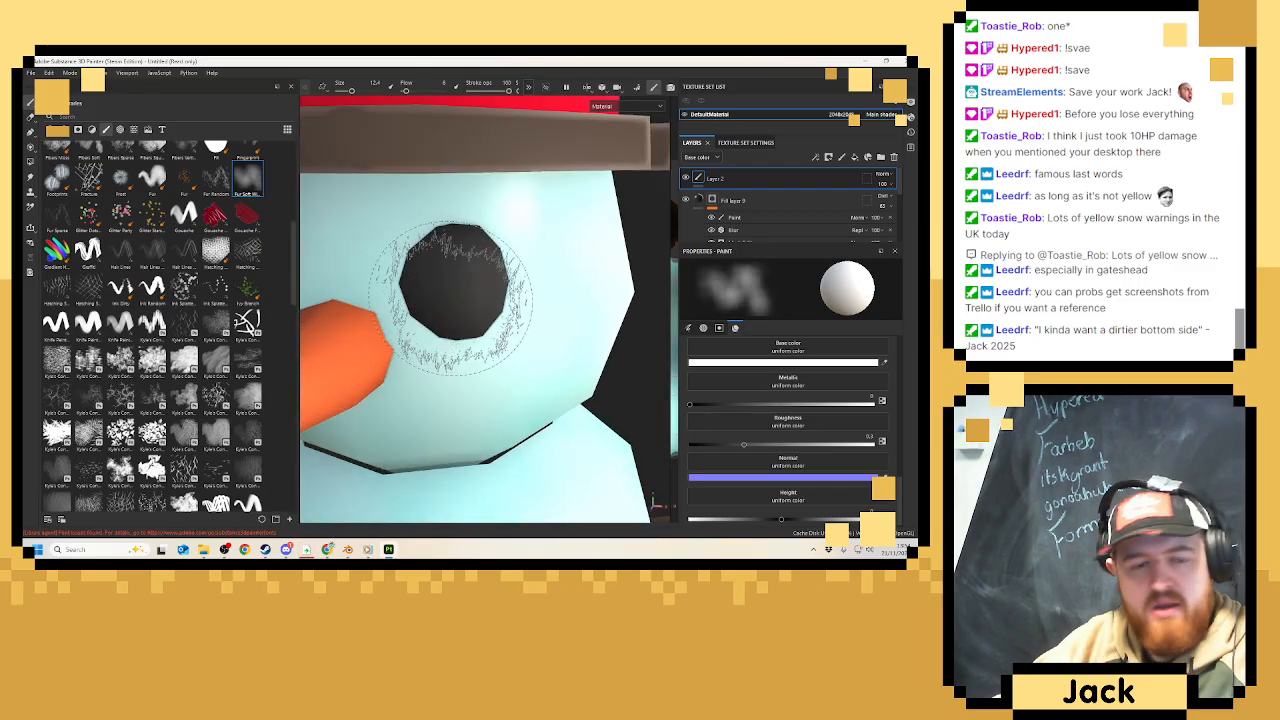
pyautogui.press('[')
pyautogui.press('[')
pyautogui.press('[')
pyautogui.press('[')
pyautogui.press('[')
pyautogui.press('[')
pyautogui.press('[')
pyautogui.press('[')
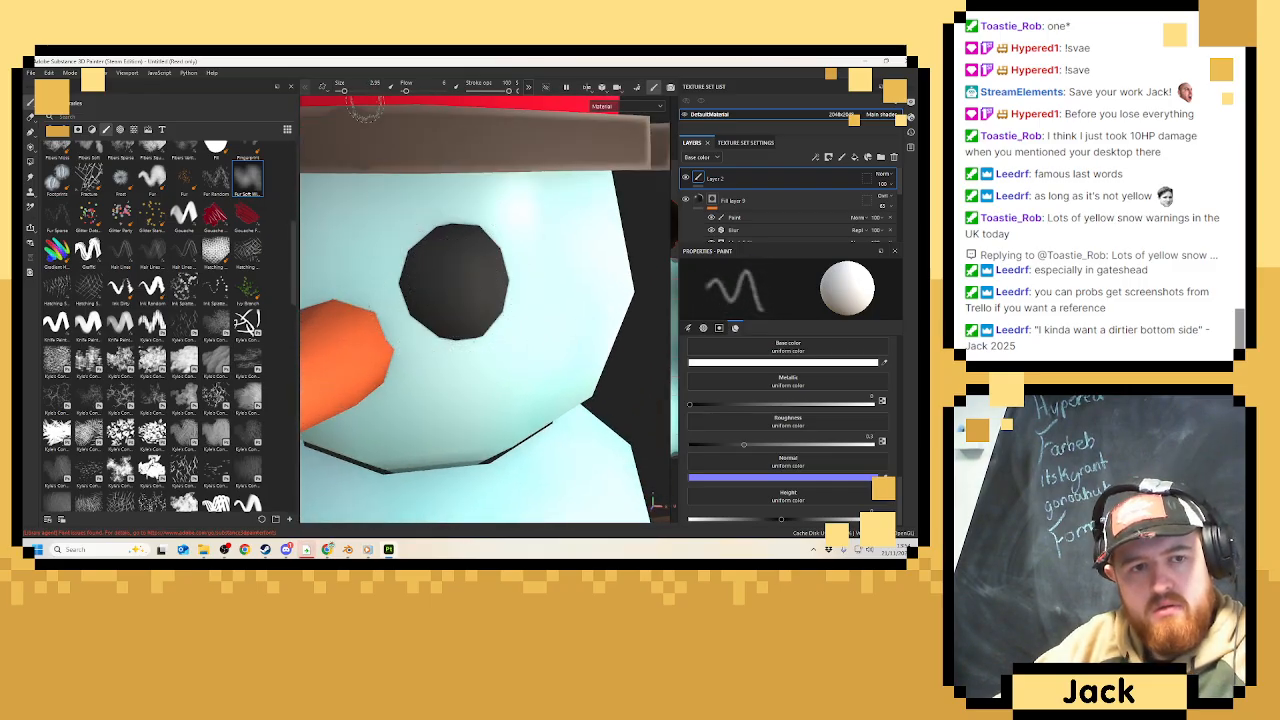
pyautogui.moveTo(448, 274); pyautogui.dragTo(476, 285)
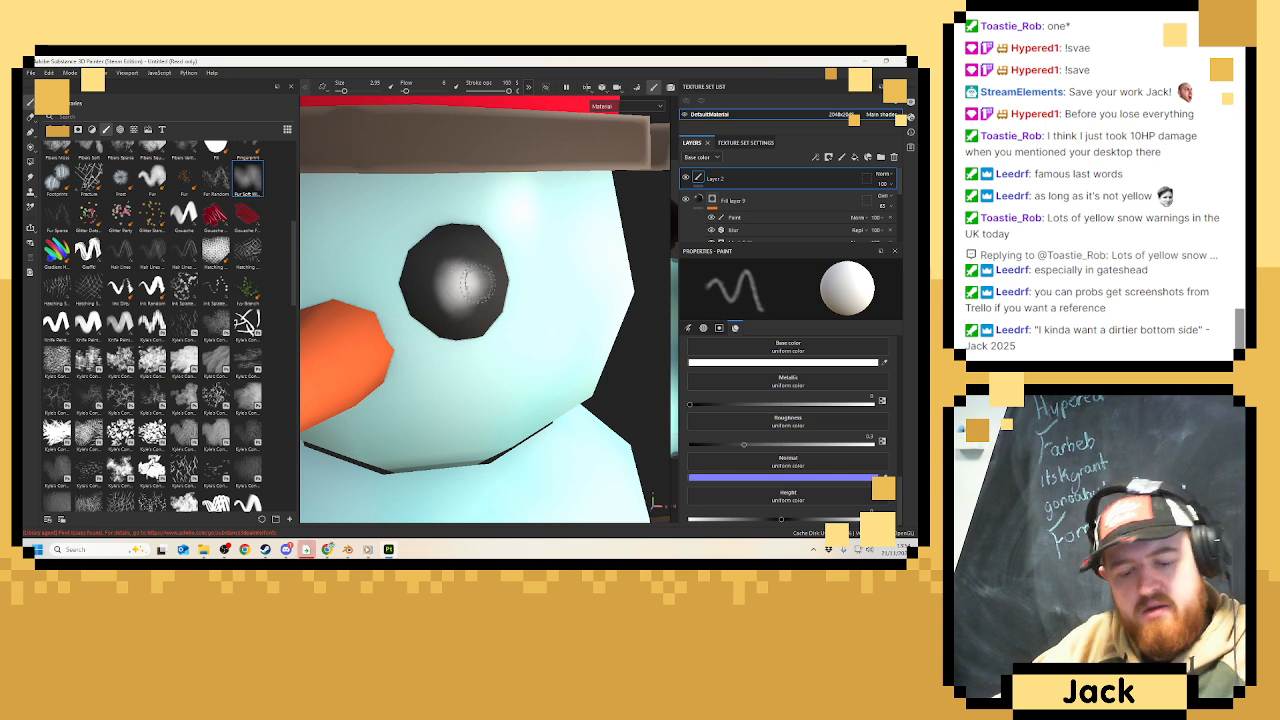
pyautogui.hotkey('ctrl', 'z')
pyautogui.hotkey('ctrl', 'z')
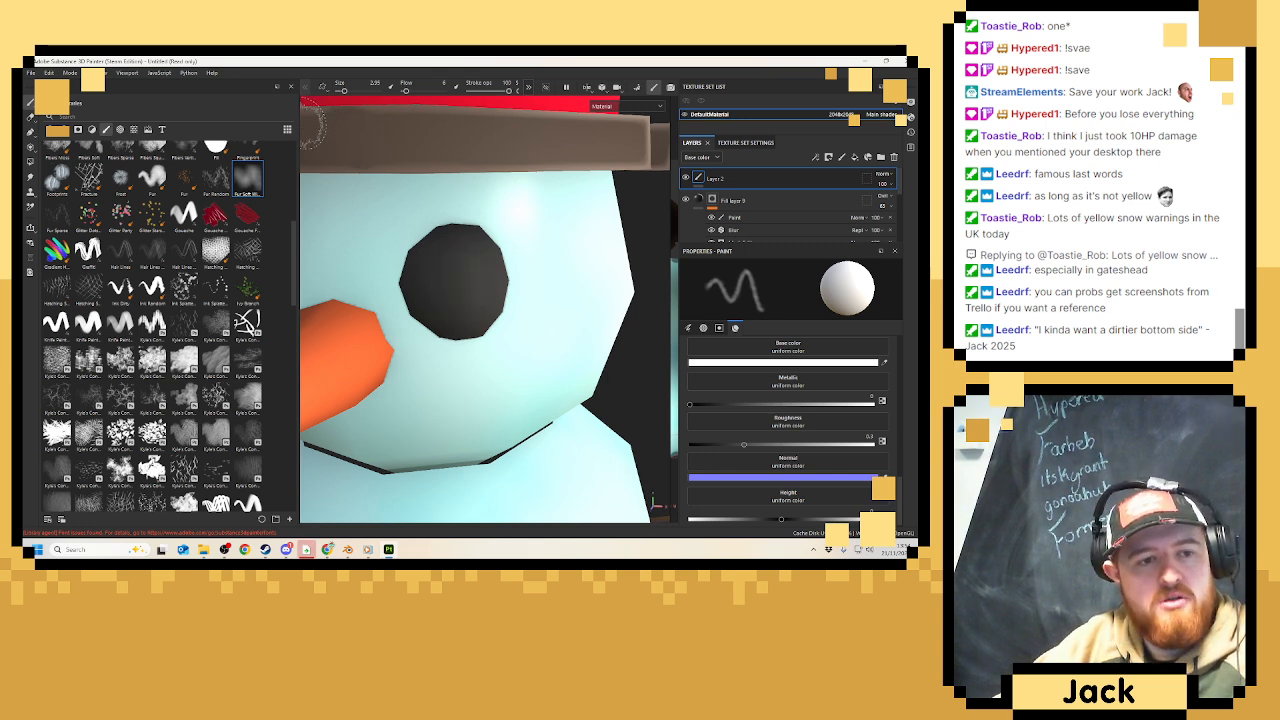
# Enlarge the 3D view, set the brush's stroke opacity to 12, and try a faint eye highlight, undoing the stroke.
pyautogui.moveTo(299, 124); pyautogui.dragTo(103, 123)
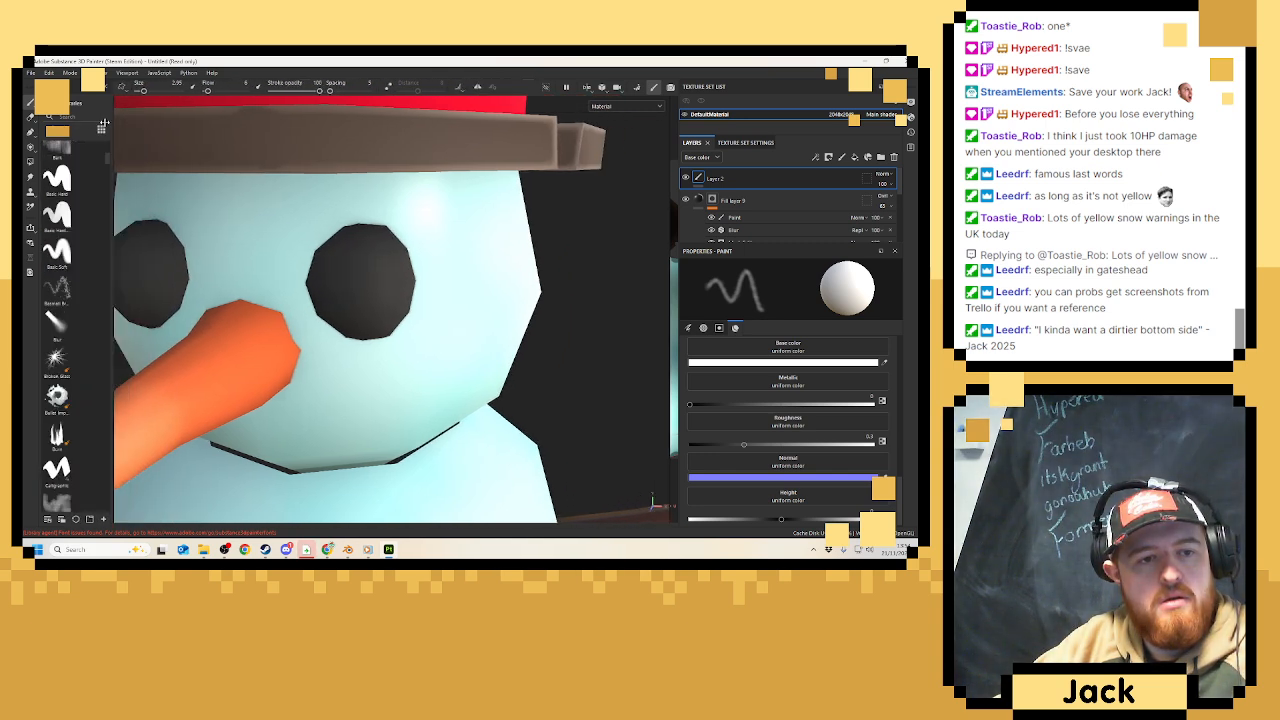
pyautogui.moveTo(320, 90); pyautogui.dragTo(275, 90)
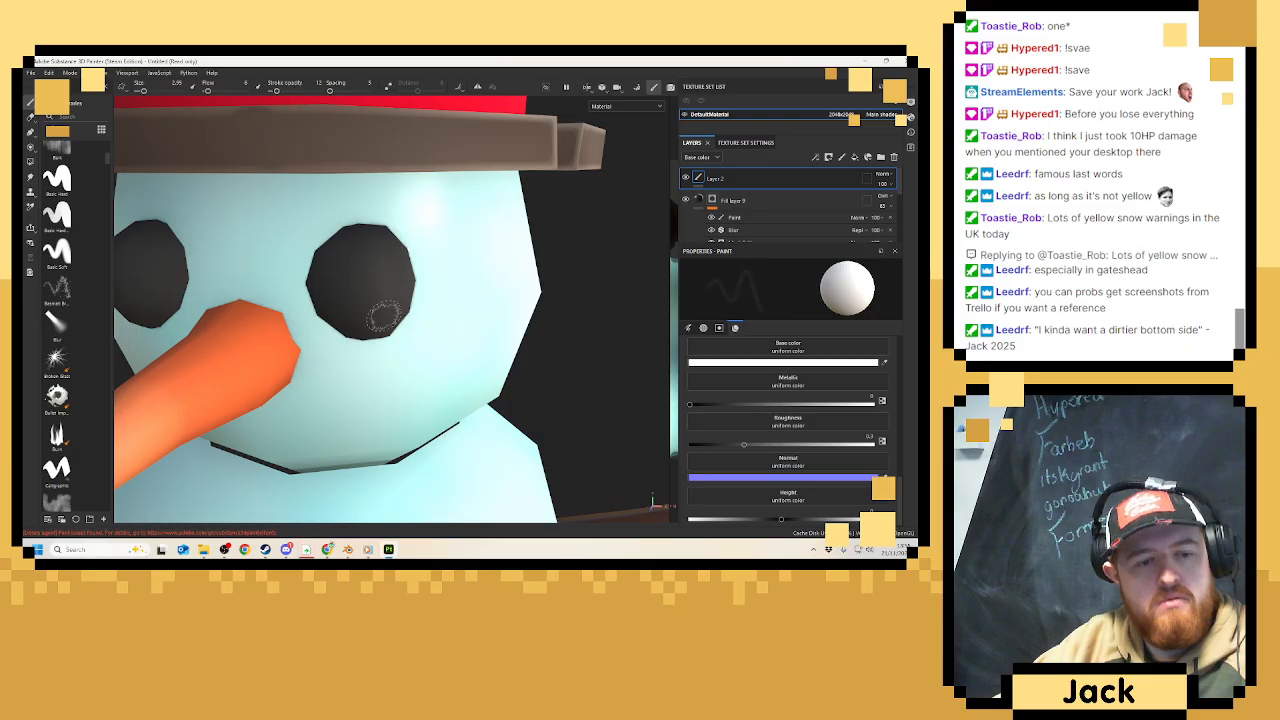
pyautogui.moveTo(384, 316)
pyautogui.mouseDown()
pyautogui.moveTo(360, 284)
pyautogui.moveTo(377, 290)
pyautogui.mouseUp()
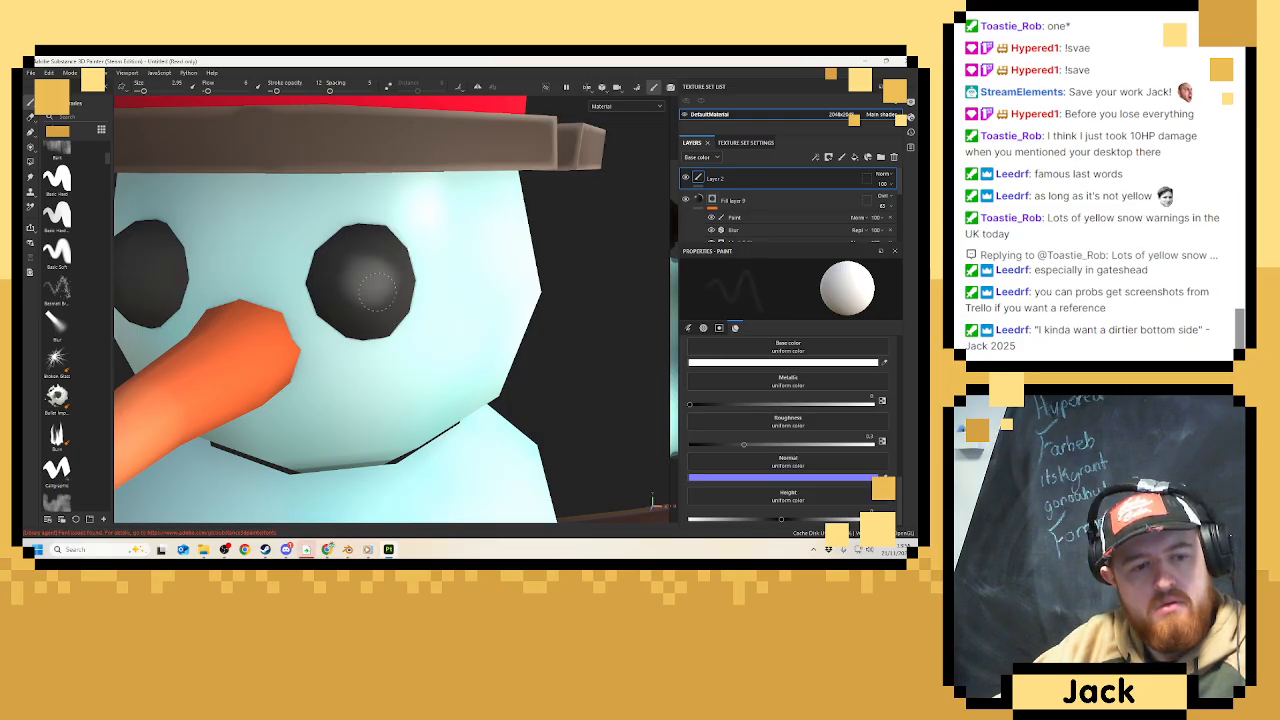
pyautogui.hotkey('ctrl', 'z')
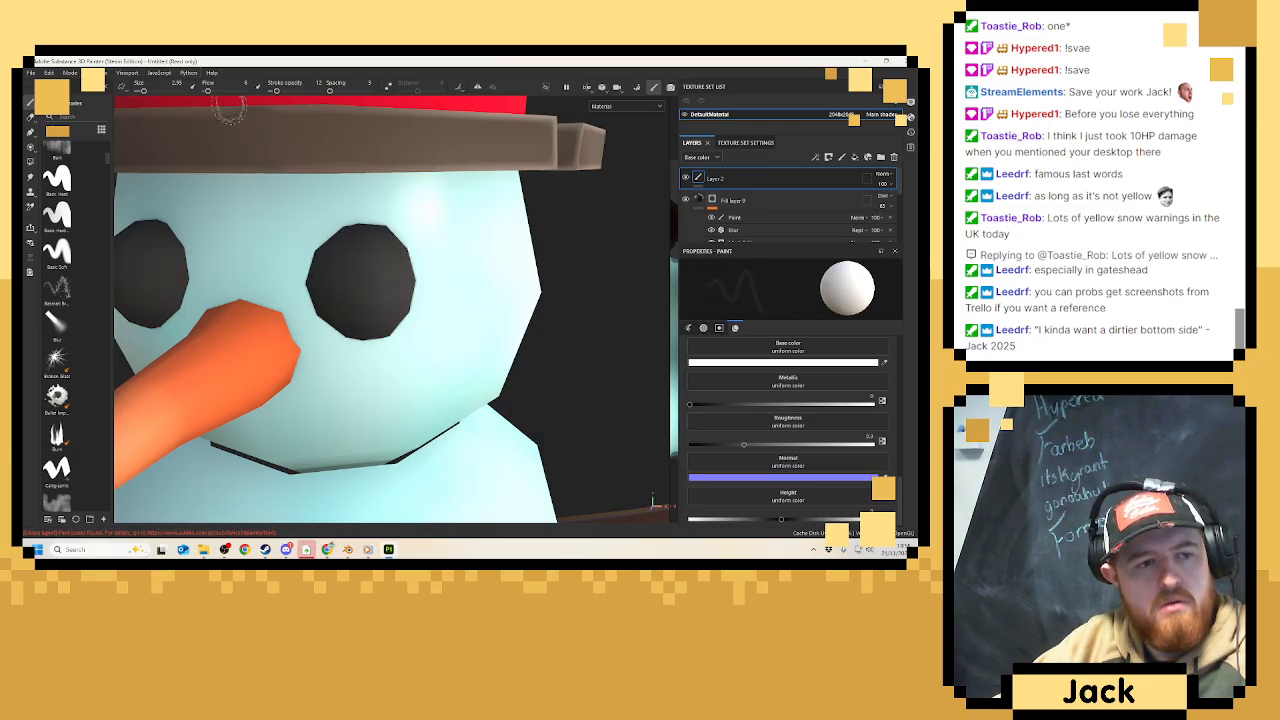
# Set the brush flow to 1 and enlarge the brush to about 7.4 for soft shading on the eye.
pyautogui.moveTo(208, 93); pyautogui.dragTo(206, 93)
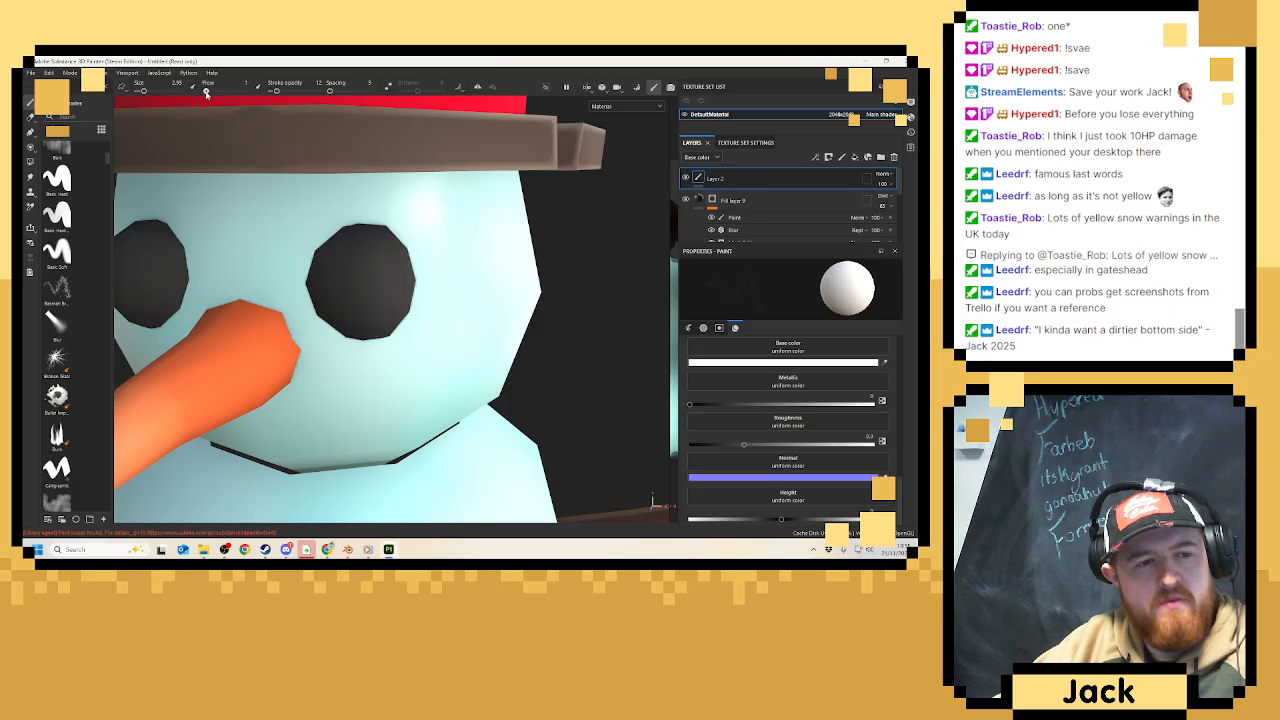
pyautogui.press(']')
pyautogui.press(']')
pyautogui.press(']')
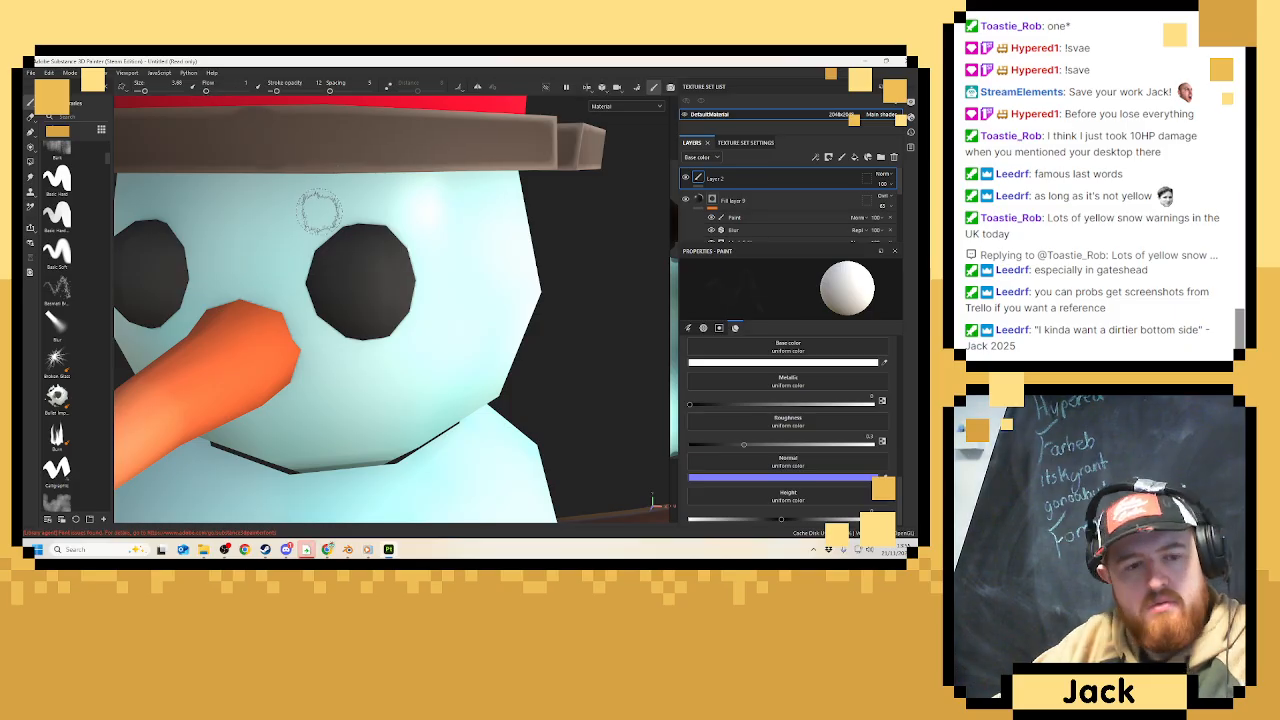
pyautogui.press(']')
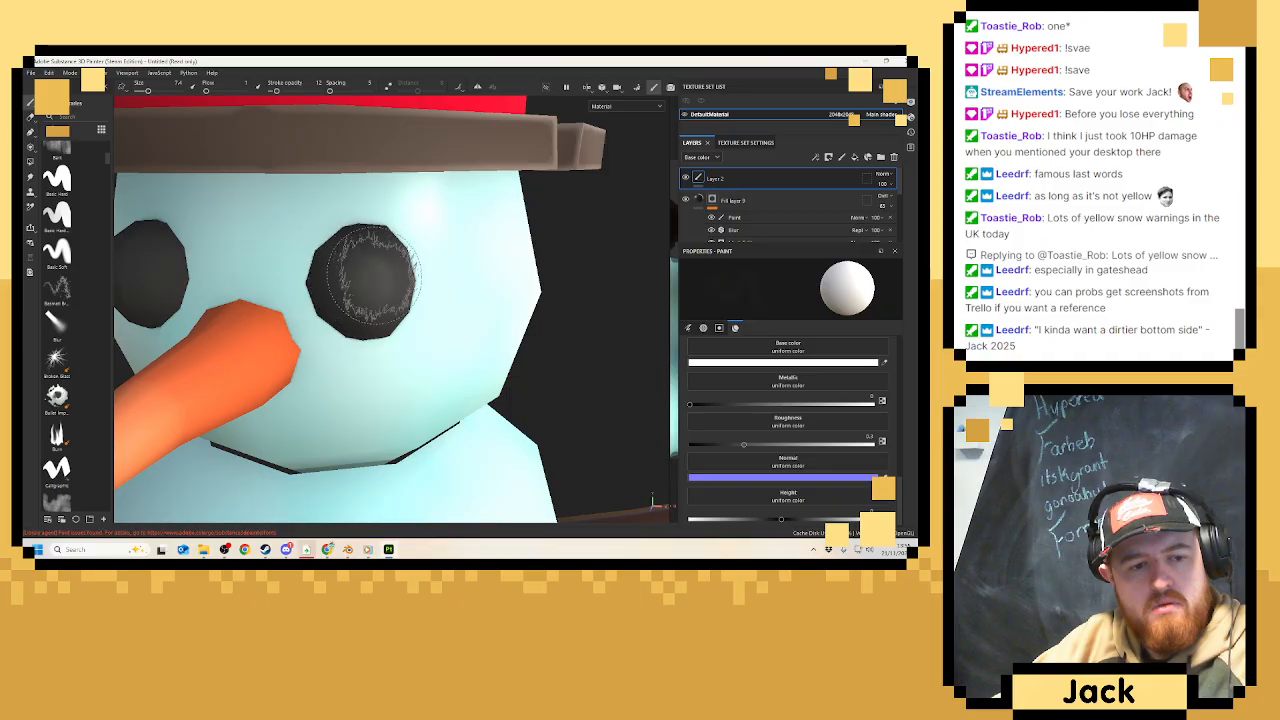
pyautogui.press('f')
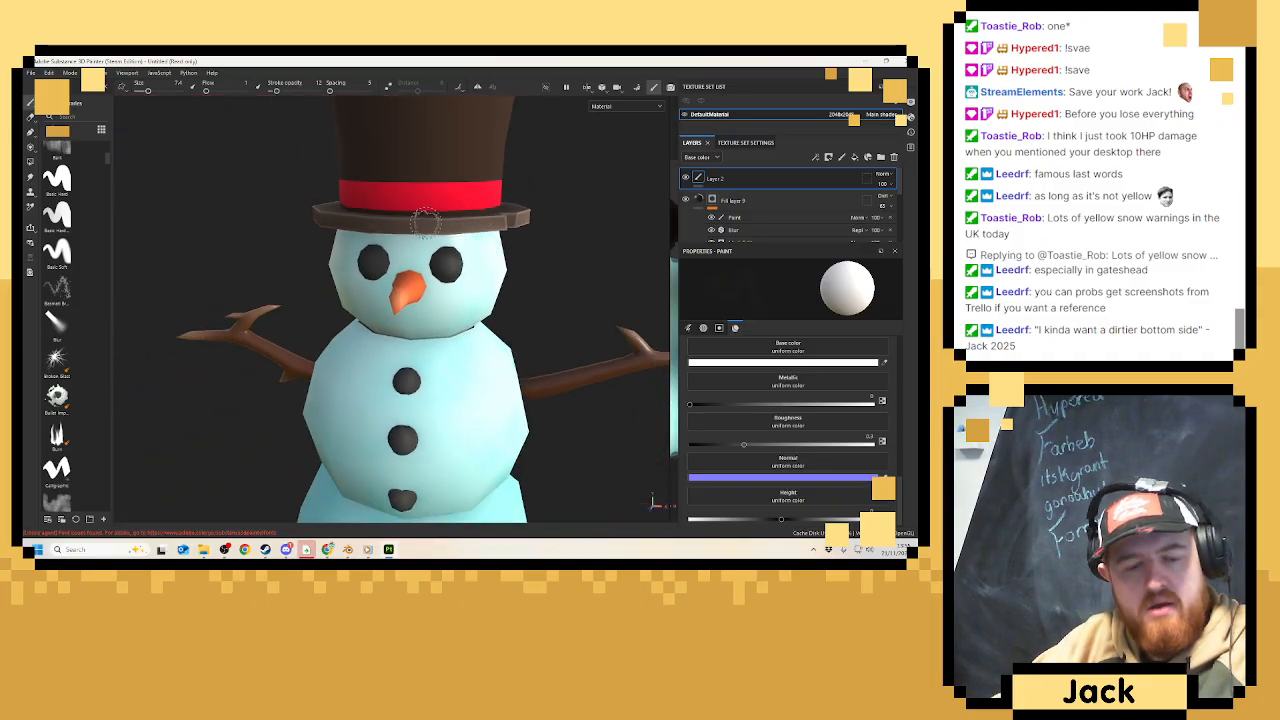
pyautogui.keyDown('alt'); pyautogui.moveTo(340, 263); pyautogui.dragTo(388, 245); pyautogui.keyUp('alt')
pyautogui.keyDown('alt'); pyautogui.moveTo(388, 245); pyautogui.dragTo(304, 286, button='right'); pyautogui.keyUp('alt')
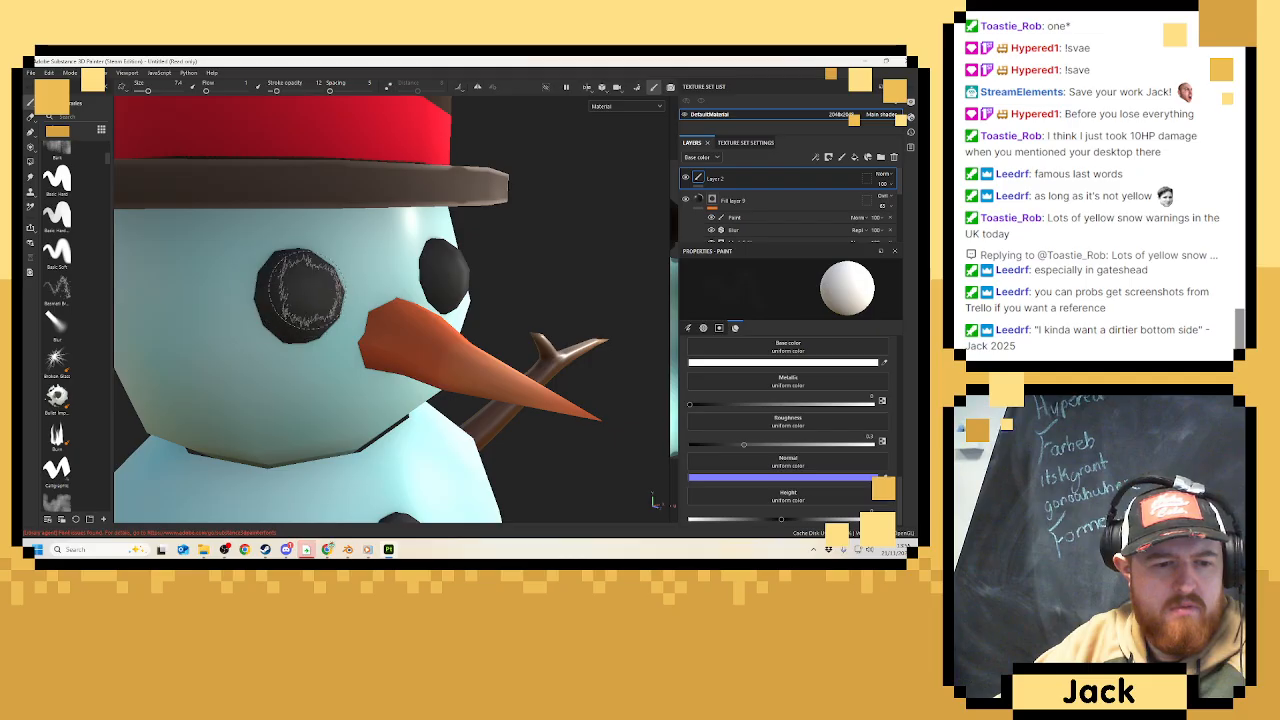
pyautogui.press('f')
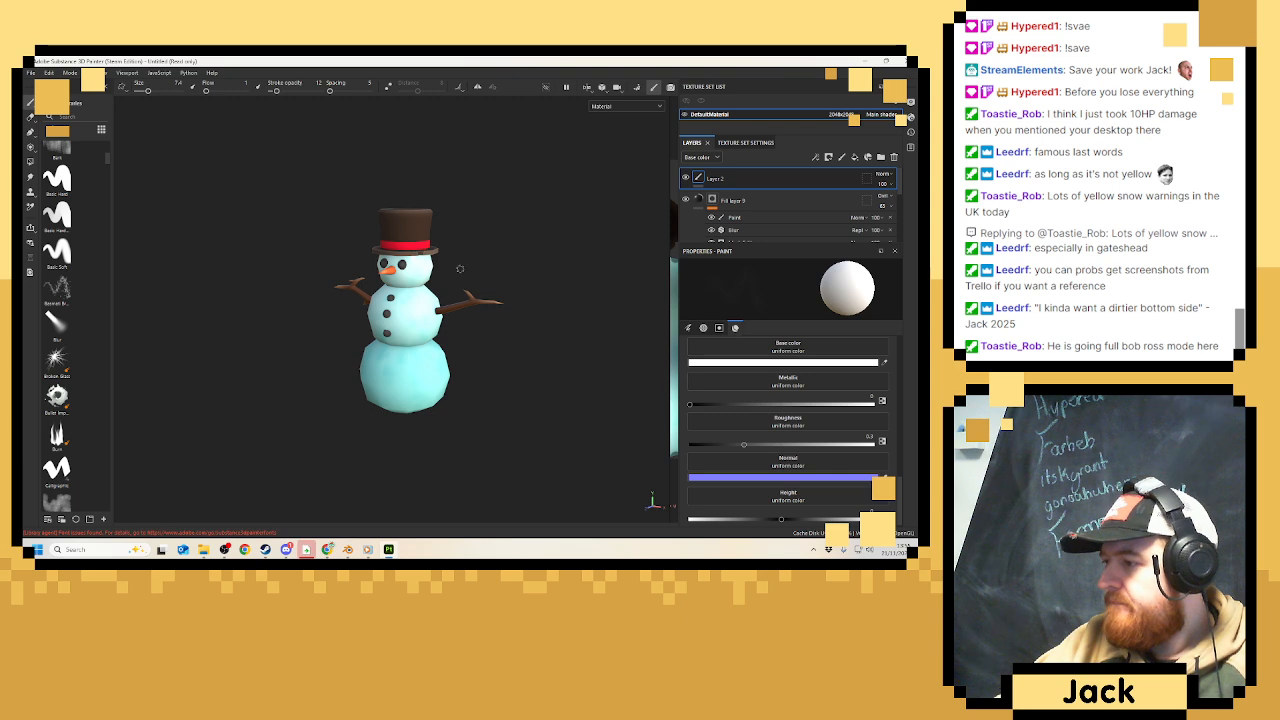
pyautogui.scroll(5, 460, 268)
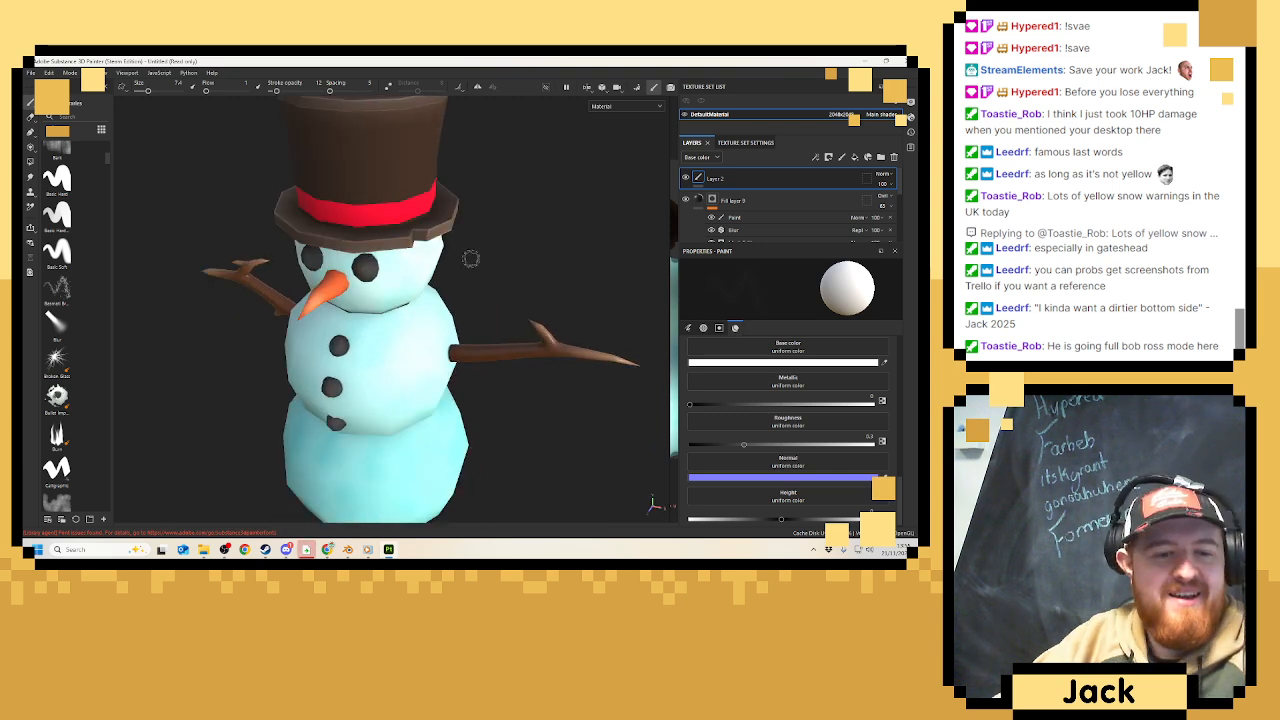
pyautogui.press('f')
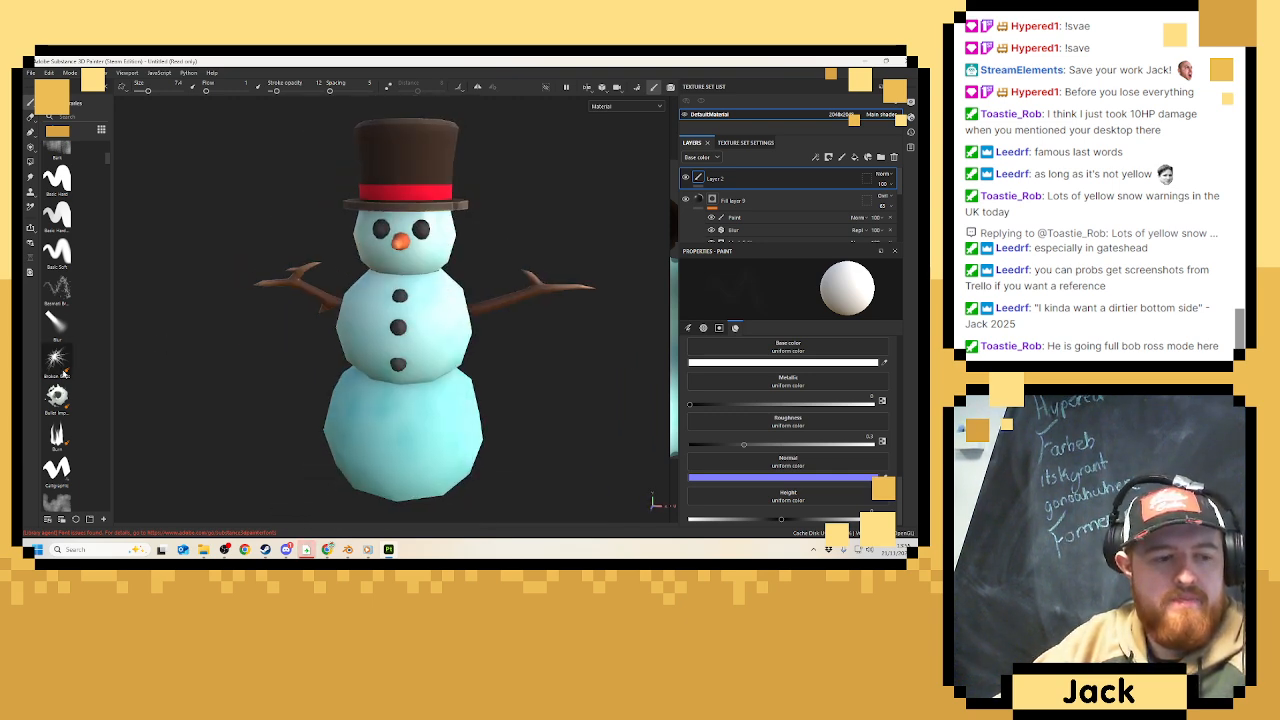
# Widen the asset library, look through the brushes, and show the smart masks instead.
pyautogui.moveTo(113, 359); pyautogui.dragTo(327, 351)
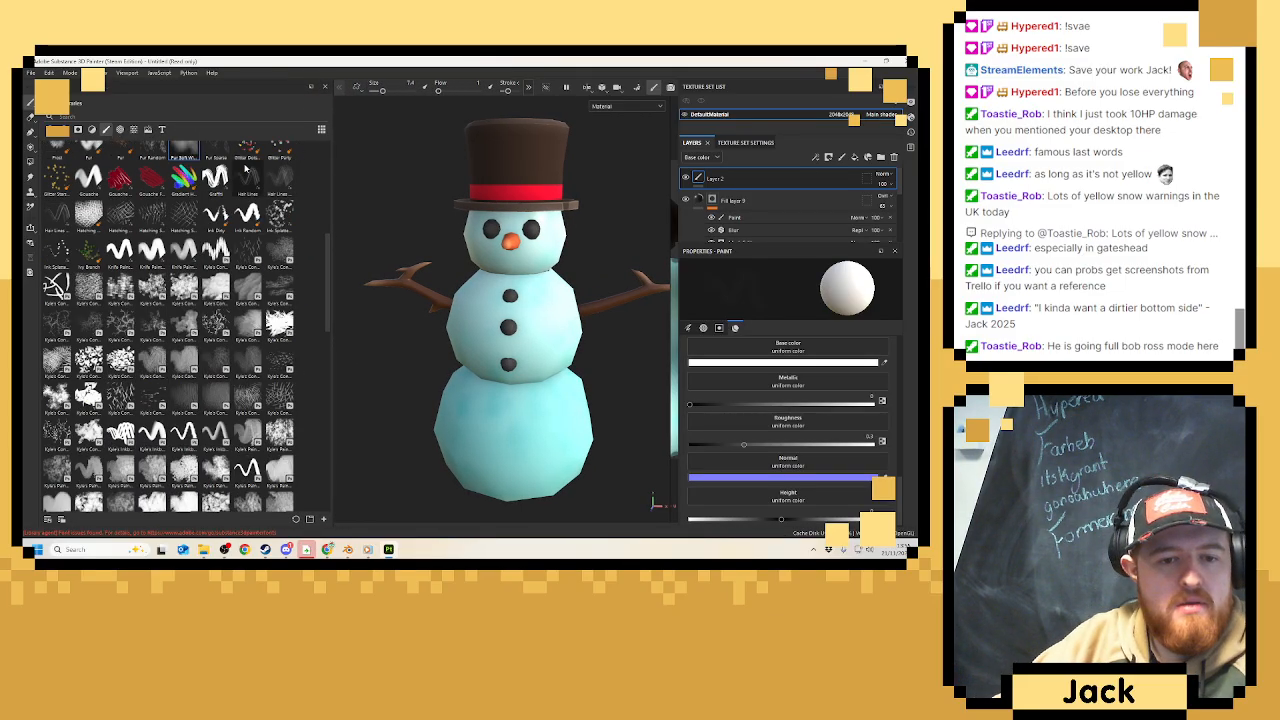
pyautogui.moveTo(185, 213)
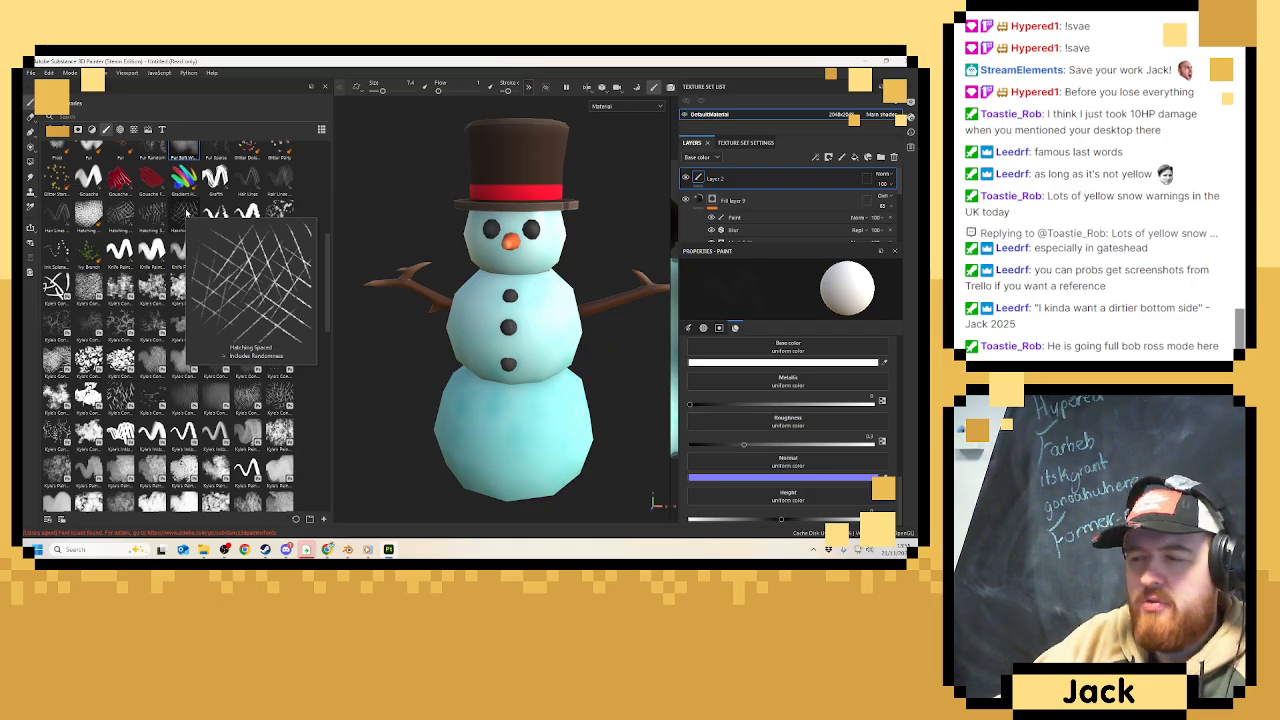
pyautogui.scroll(5, 189, 205)
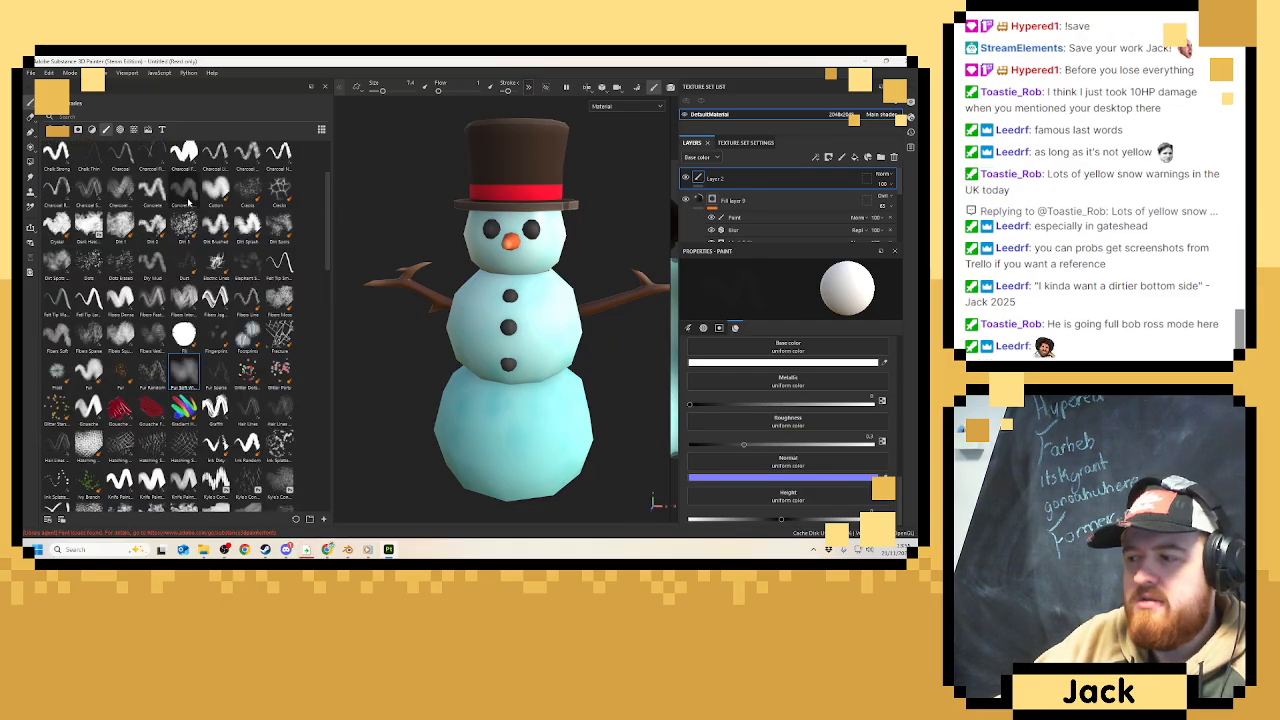
pyautogui.click(77, 130)
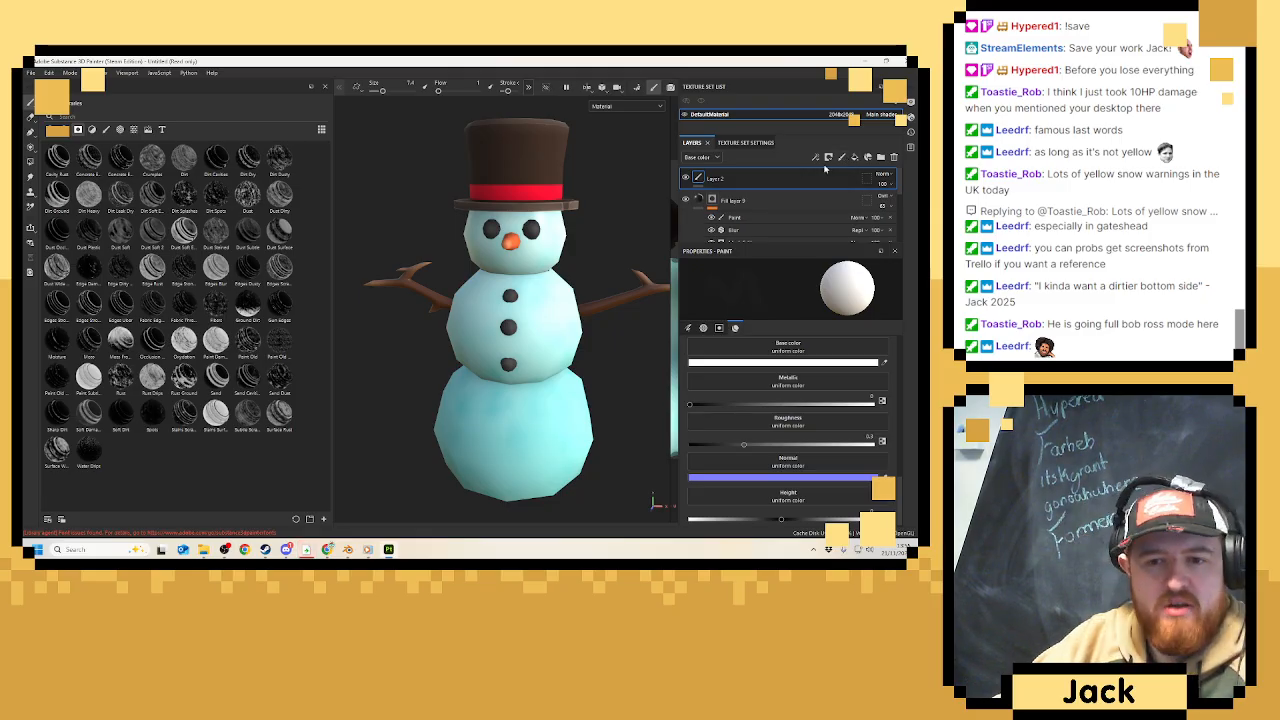
# Add a fill layer above Layer 2 with a dark reddish-brown base colour and roughness 1.
pyautogui.click(855, 157)
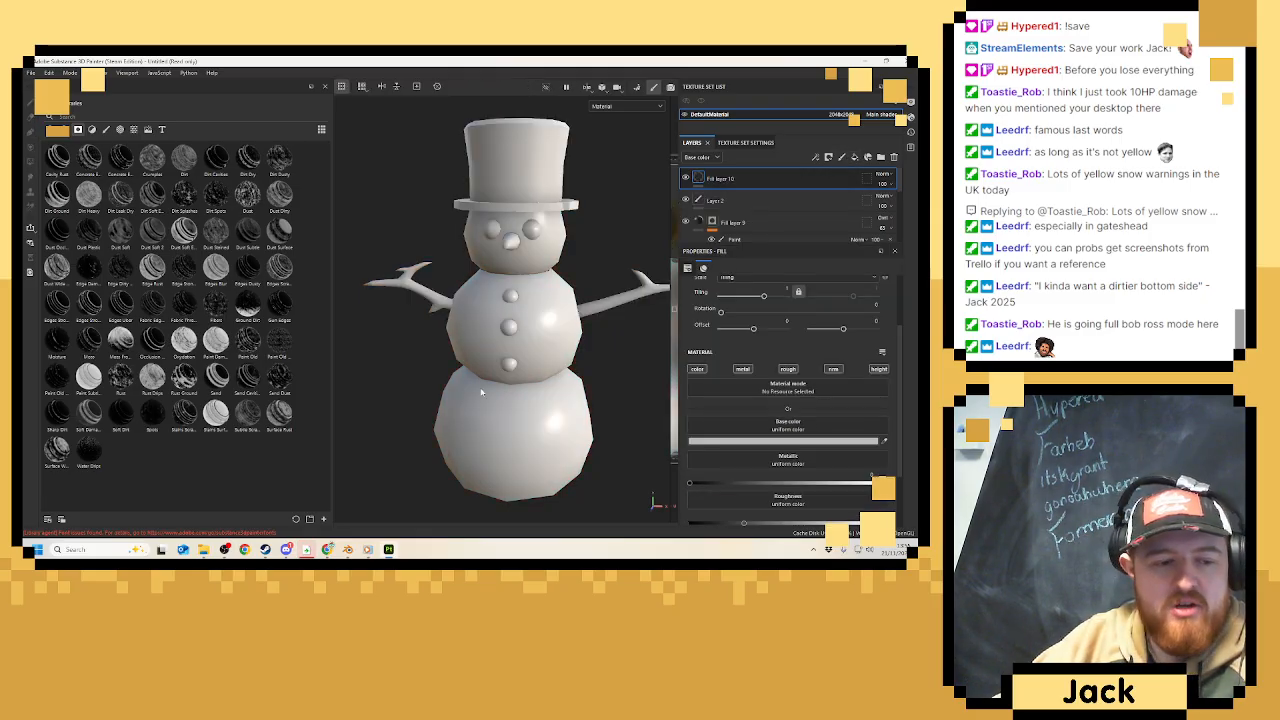
pyautogui.click(745, 441)
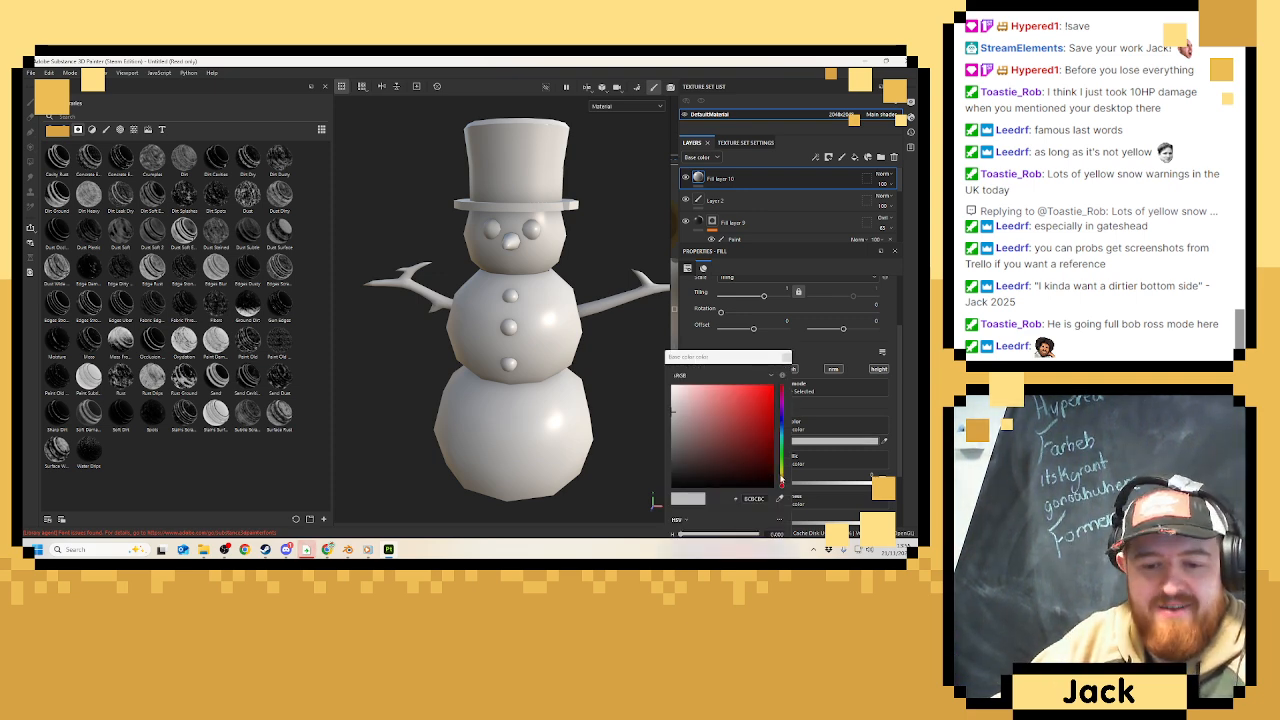
pyautogui.moveTo(781, 483); pyautogui.dragTo(779, 488)
pyautogui.click(756, 463)
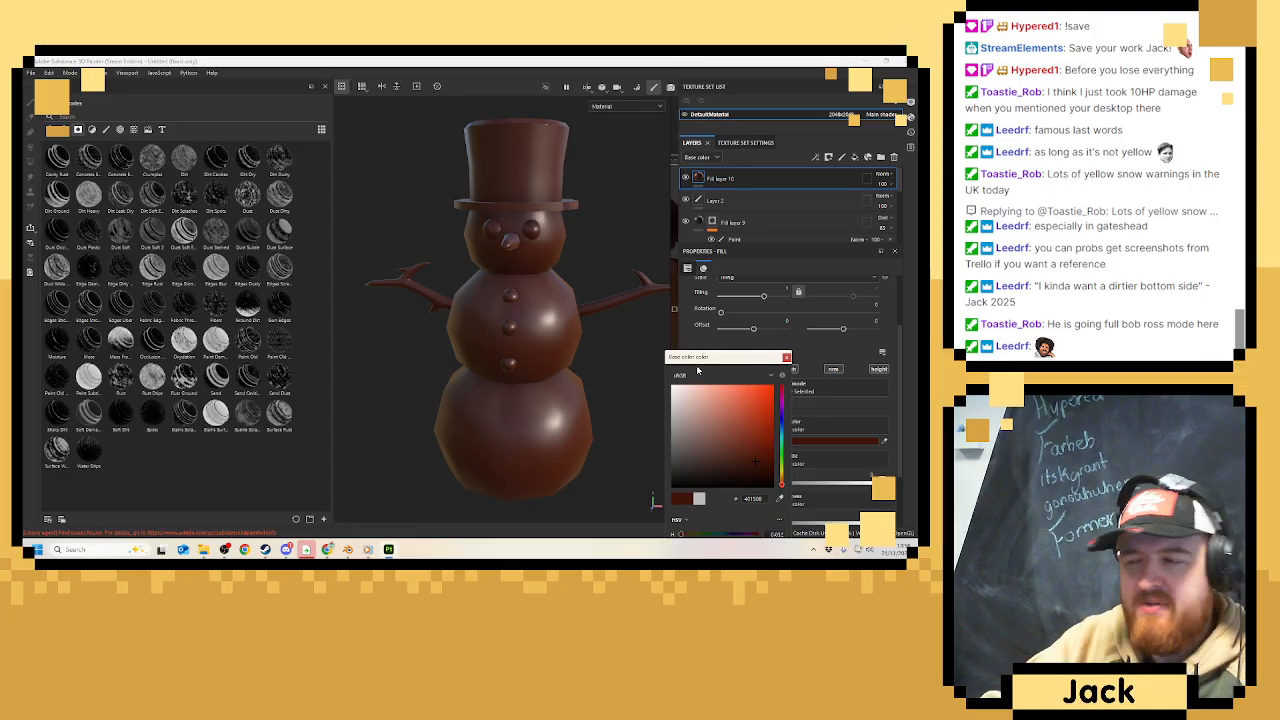
pyautogui.click(611, 334)
pyautogui.click(745, 465)
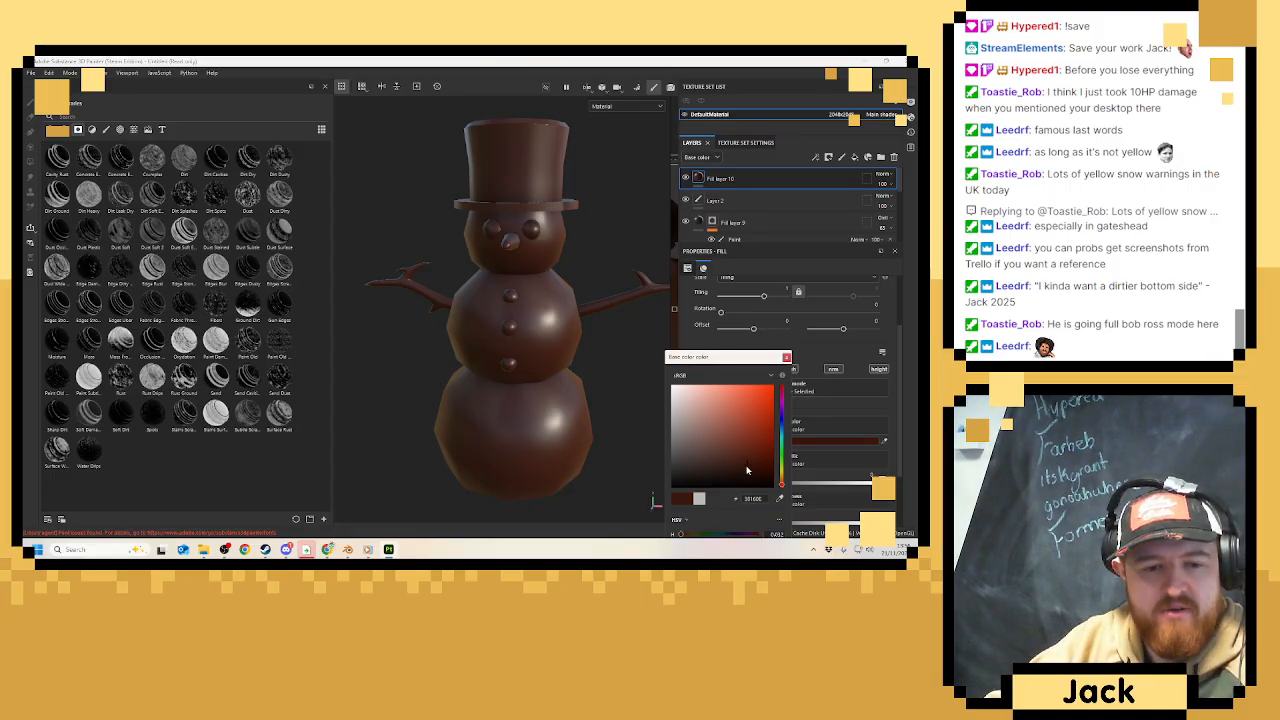
pyautogui.click(786, 357)
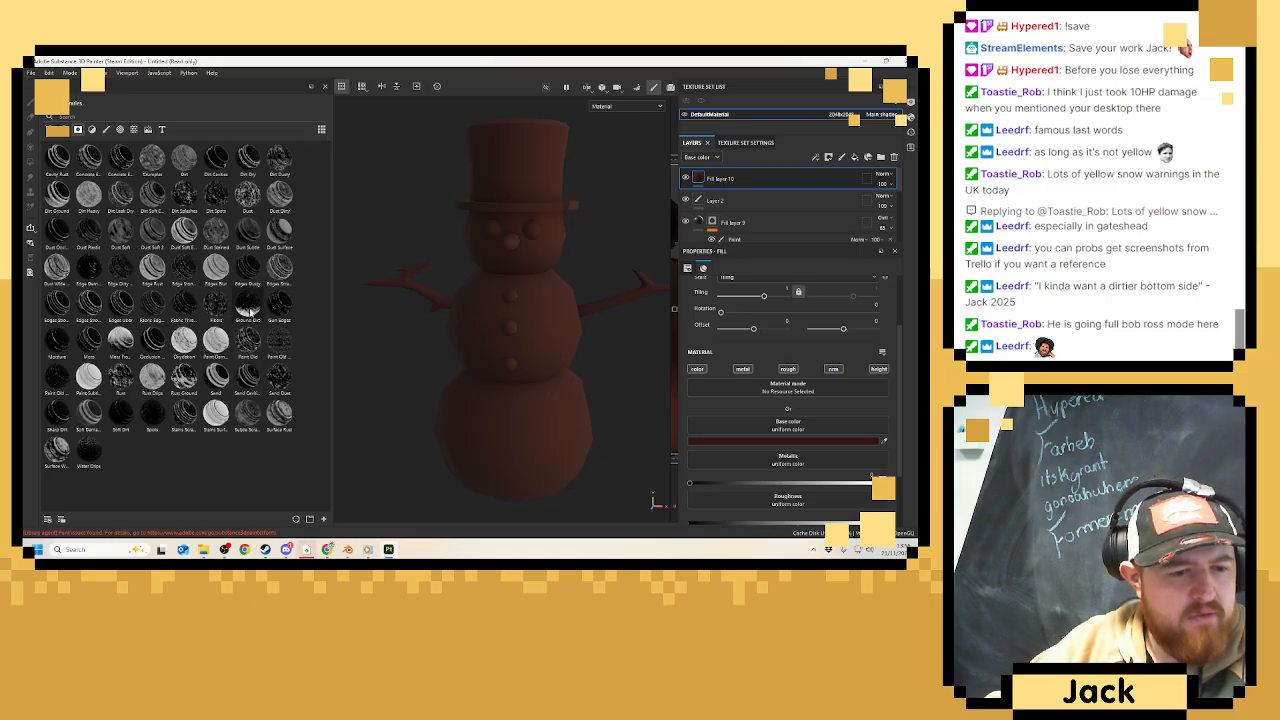
# Try the Ground Dirt smart mask on Fill layer 10, adjust its Grunge Map tiling and pattern parameters, and undo the mask effects.
pyautogui.moveTo(247, 305); pyautogui.dragTo(711, 181)
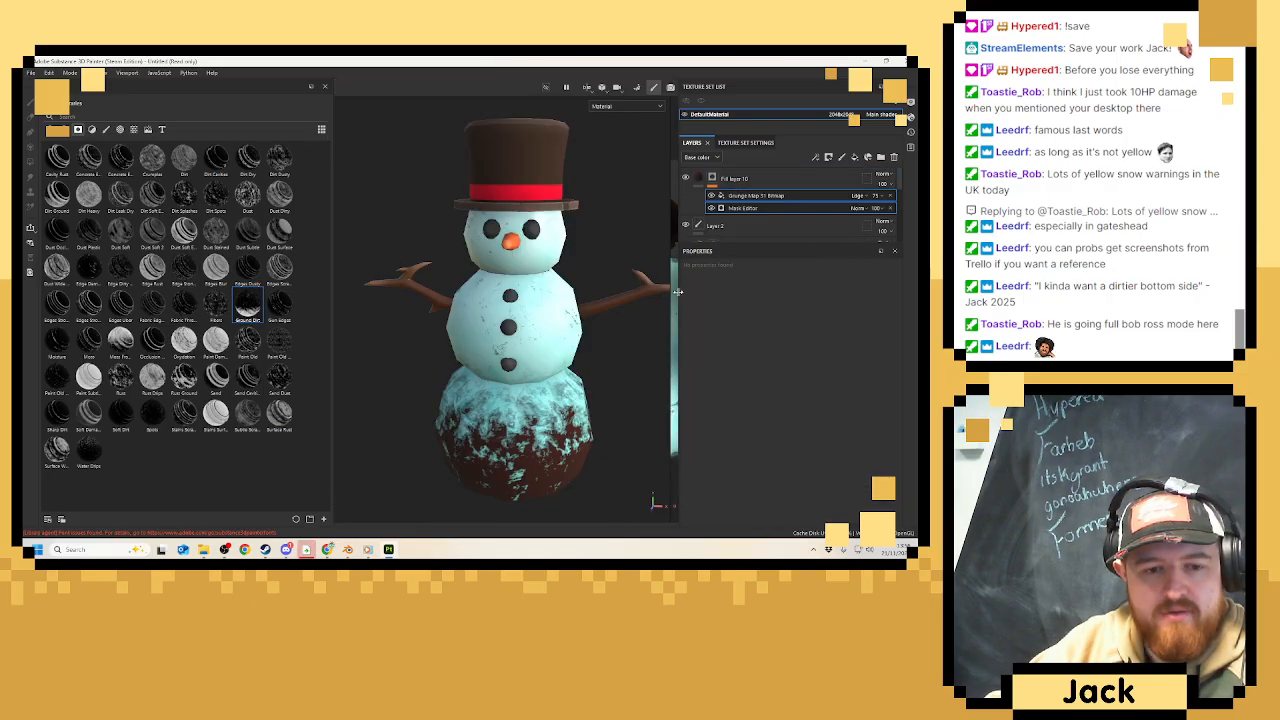
pyautogui.click(740, 198)
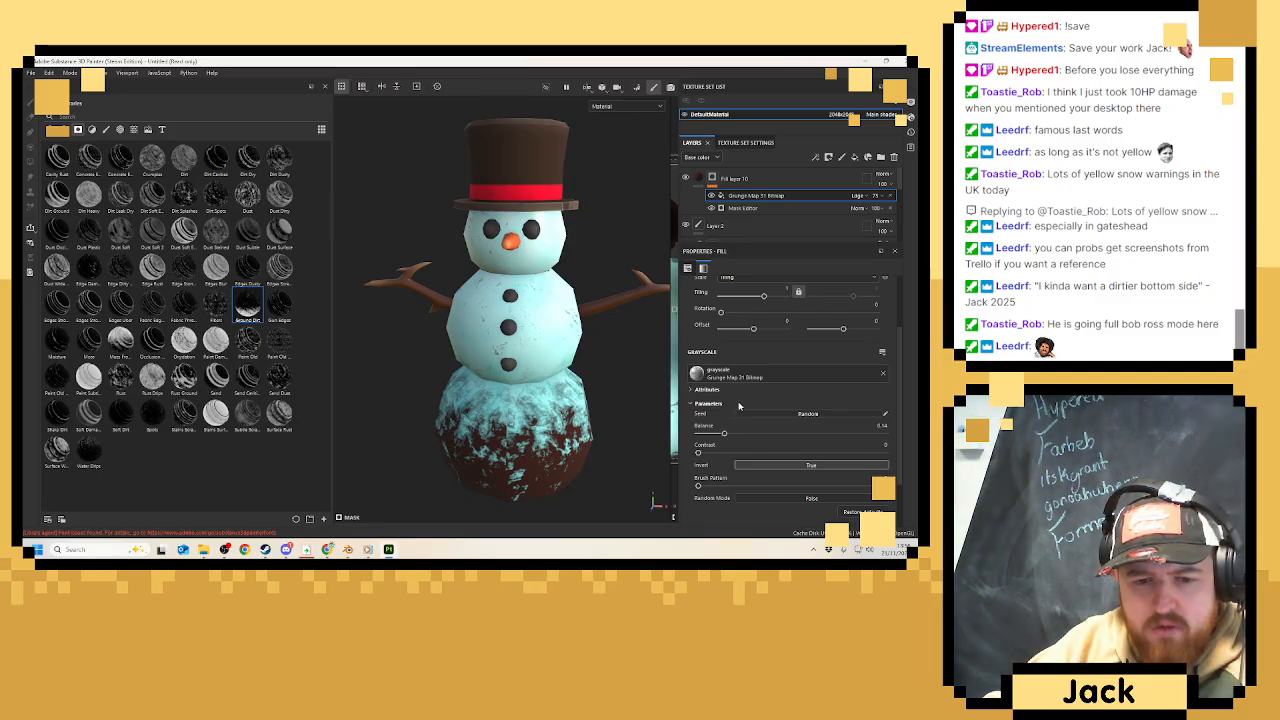
pyautogui.scroll(-2, 739, 405)
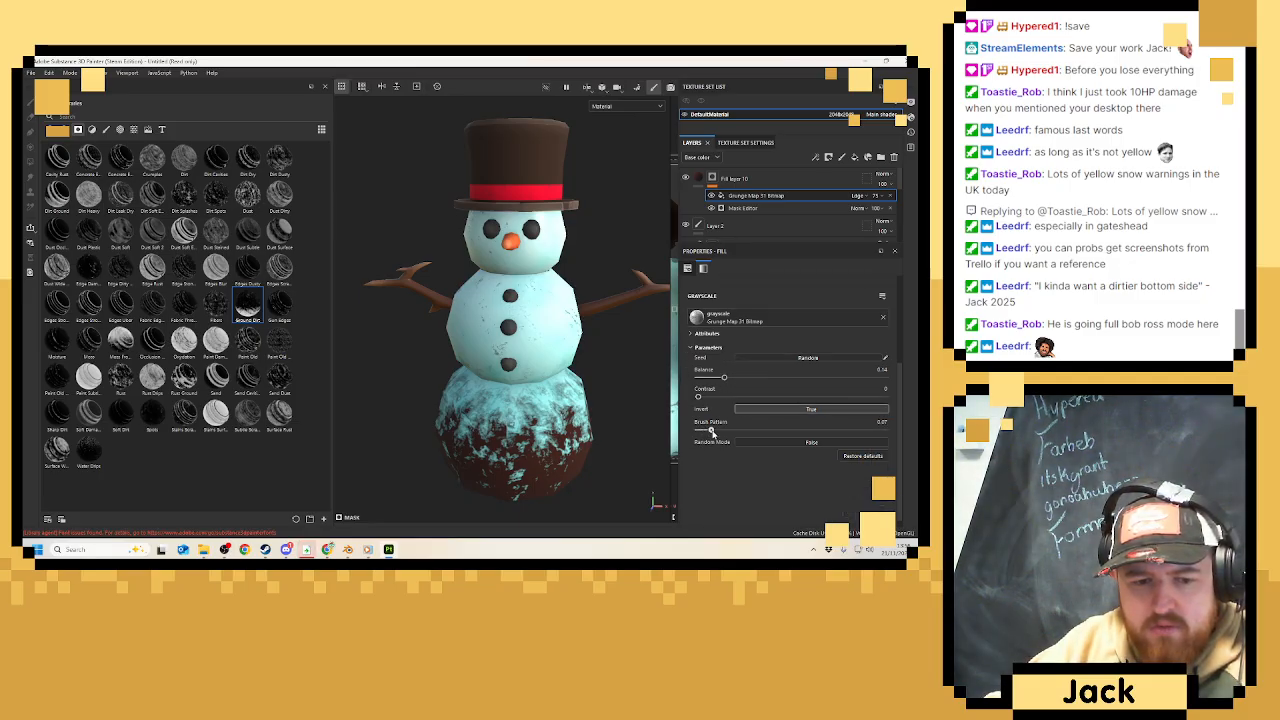
pyautogui.scroll(5, 730, 410)
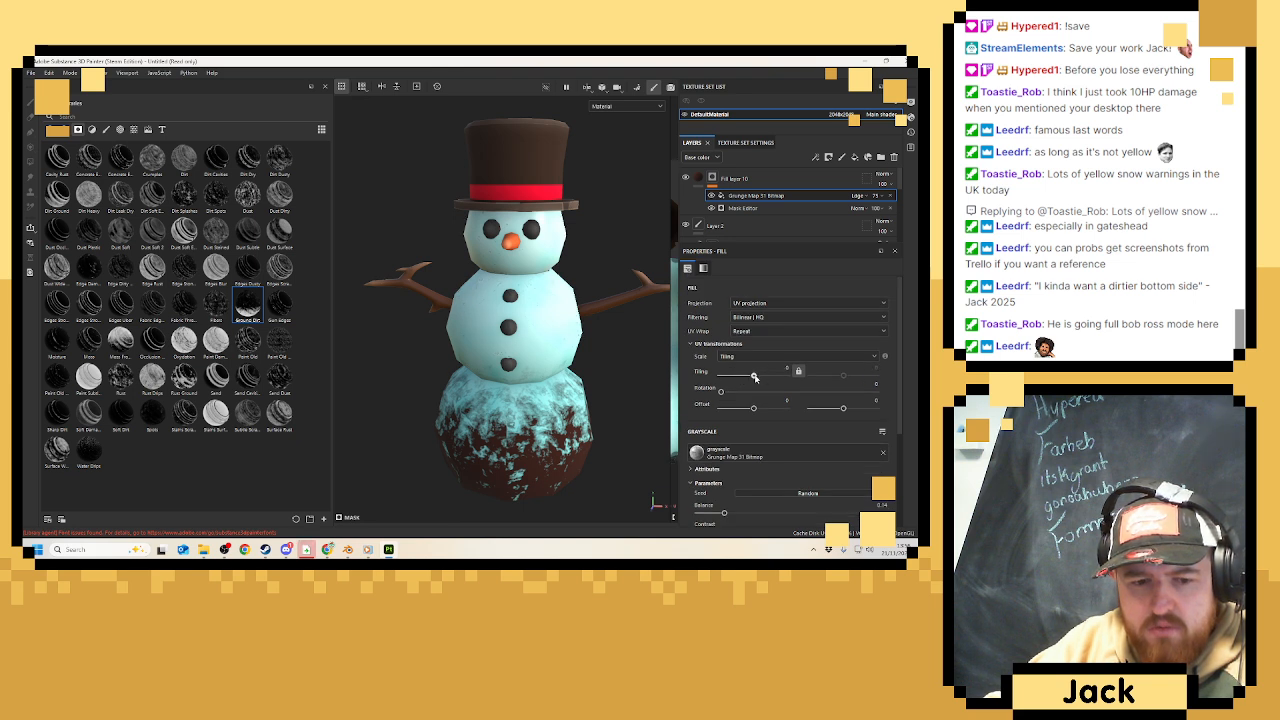
pyautogui.moveTo(754, 376)
pyautogui.mouseDown()
pyautogui.moveTo(766, 377)
pyautogui.moveTo(755, 377)
pyautogui.mouseUp()
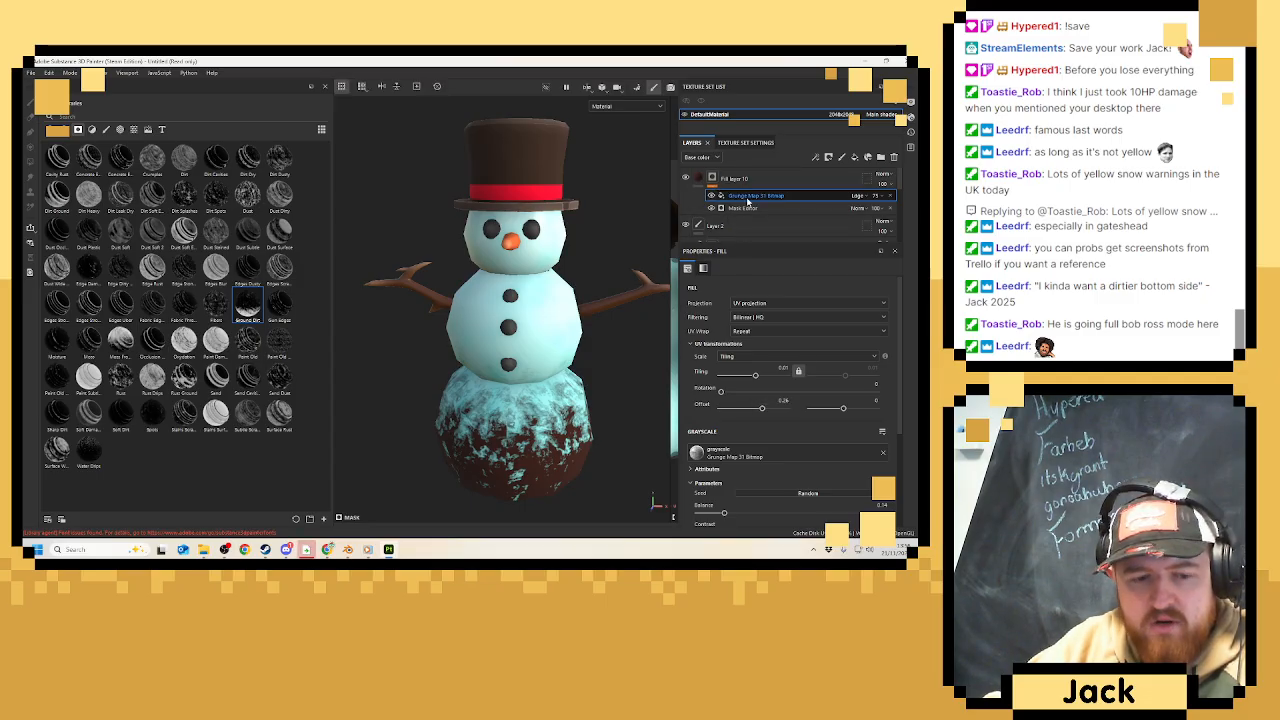
pyautogui.scroll(-3, 752, 414)
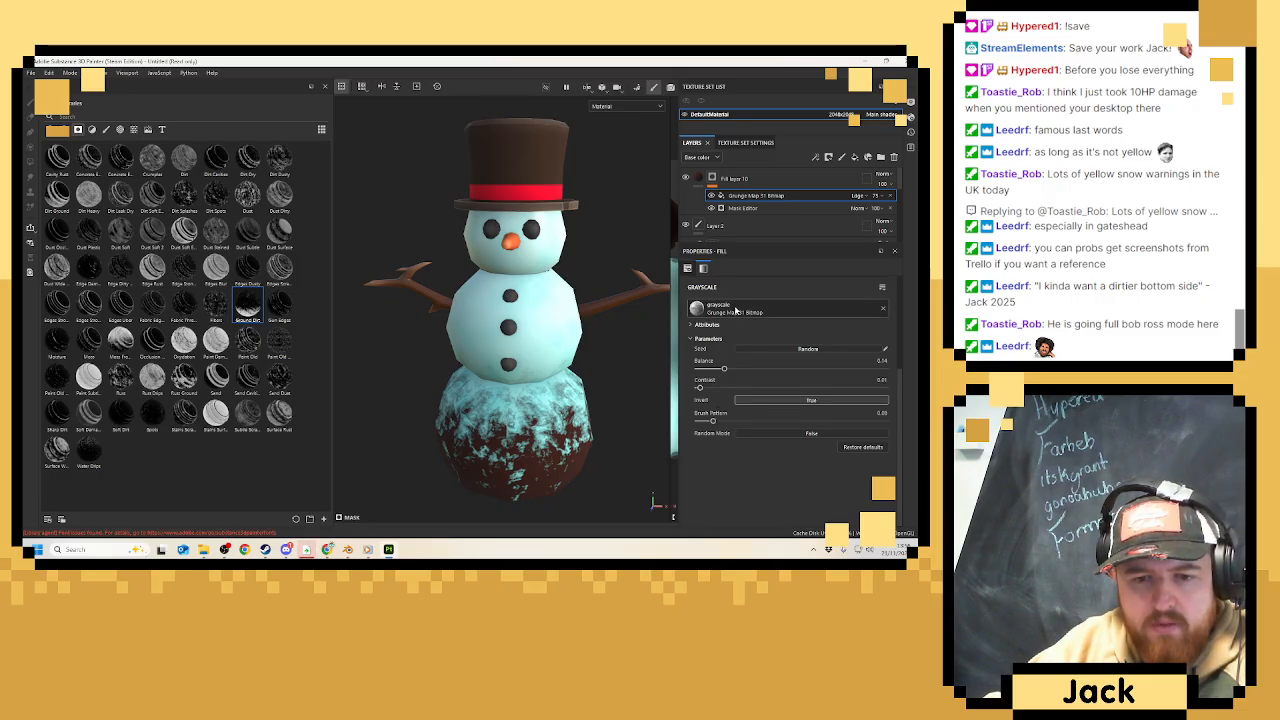
pyautogui.click(735, 310)
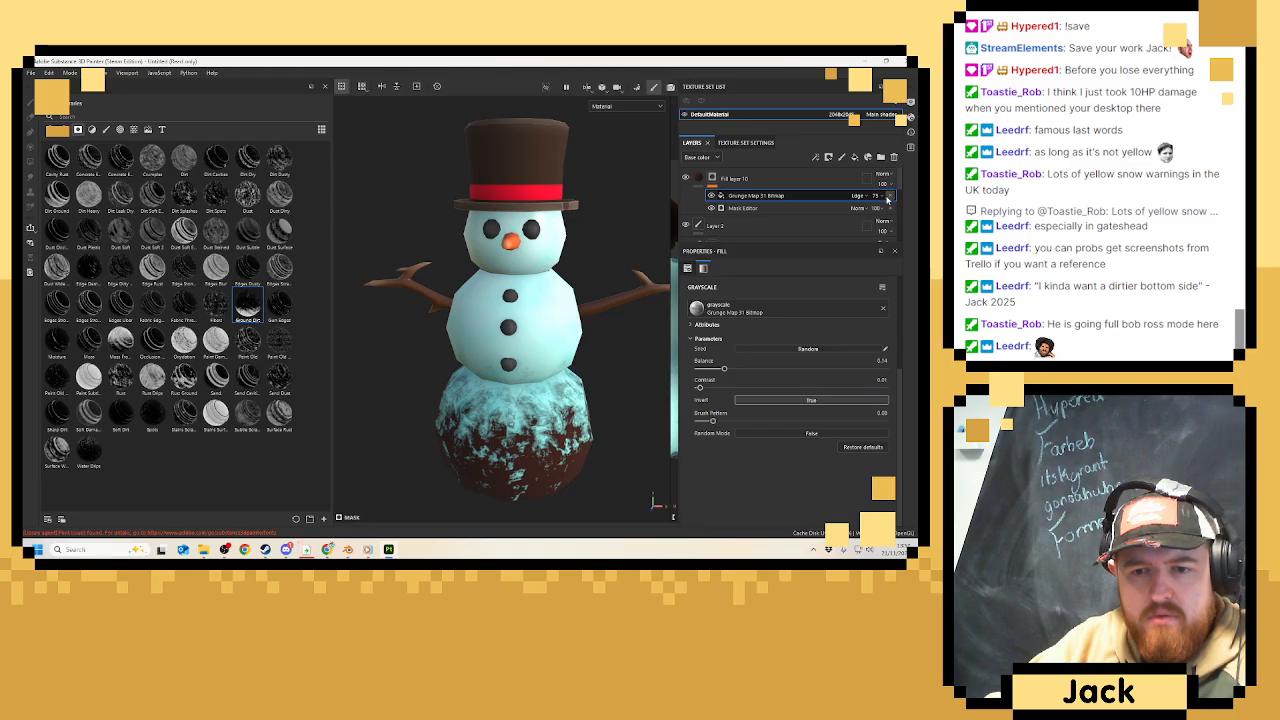
pyautogui.hotkey('ctrl', 'z')
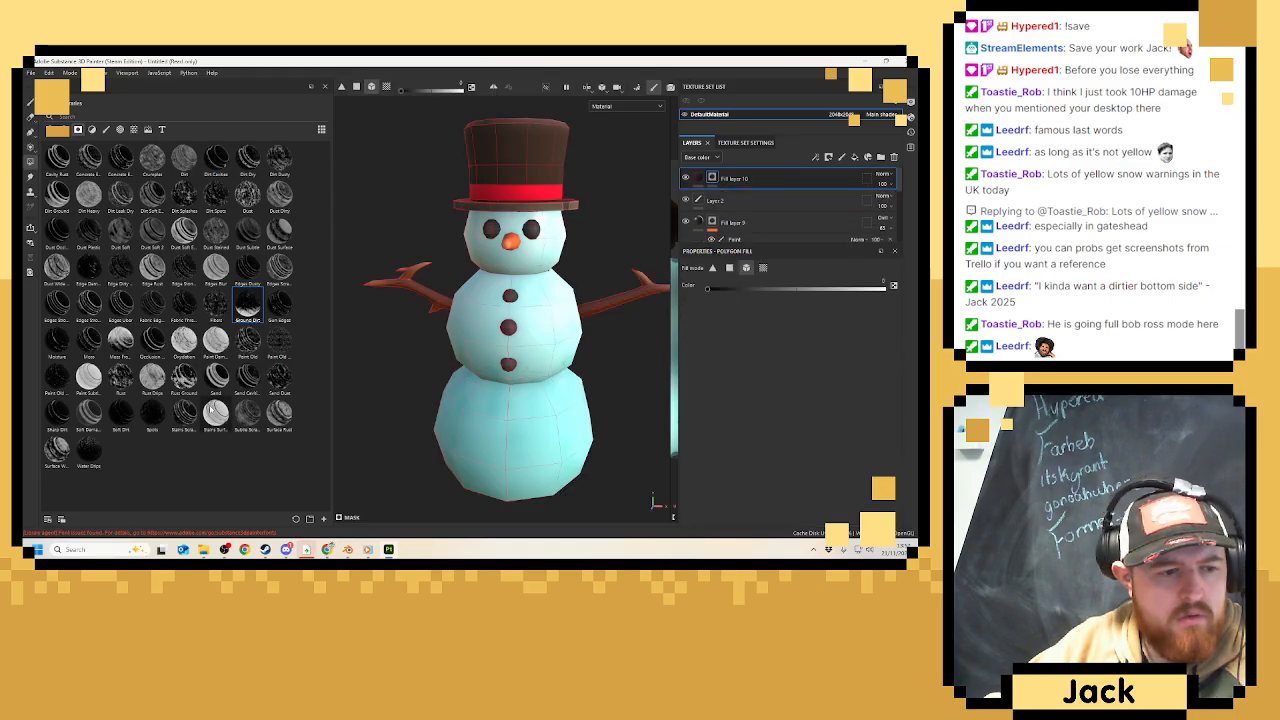
# Try the Dirt Ground smart mask on Fill layer 10 and undo it.
pyautogui.moveTo(57, 193); pyautogui.dragTo(711, 178)
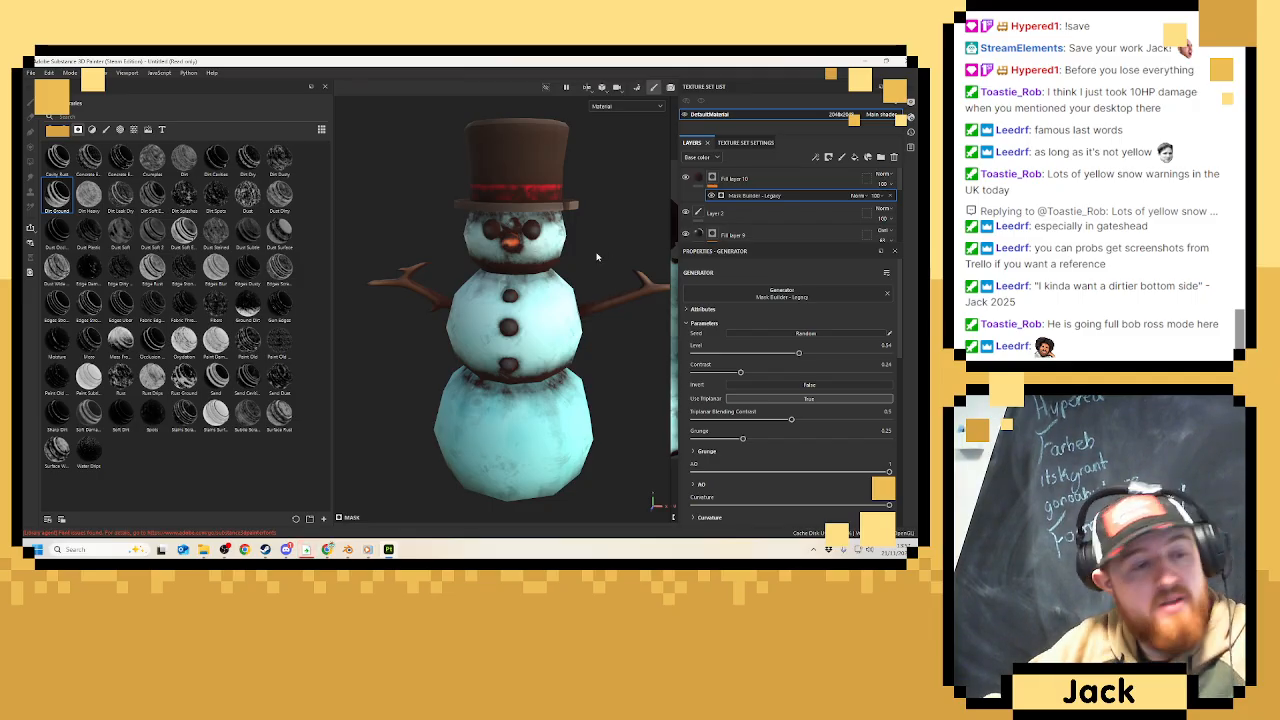
pyautogui.hotkey('ctrl', 'z')
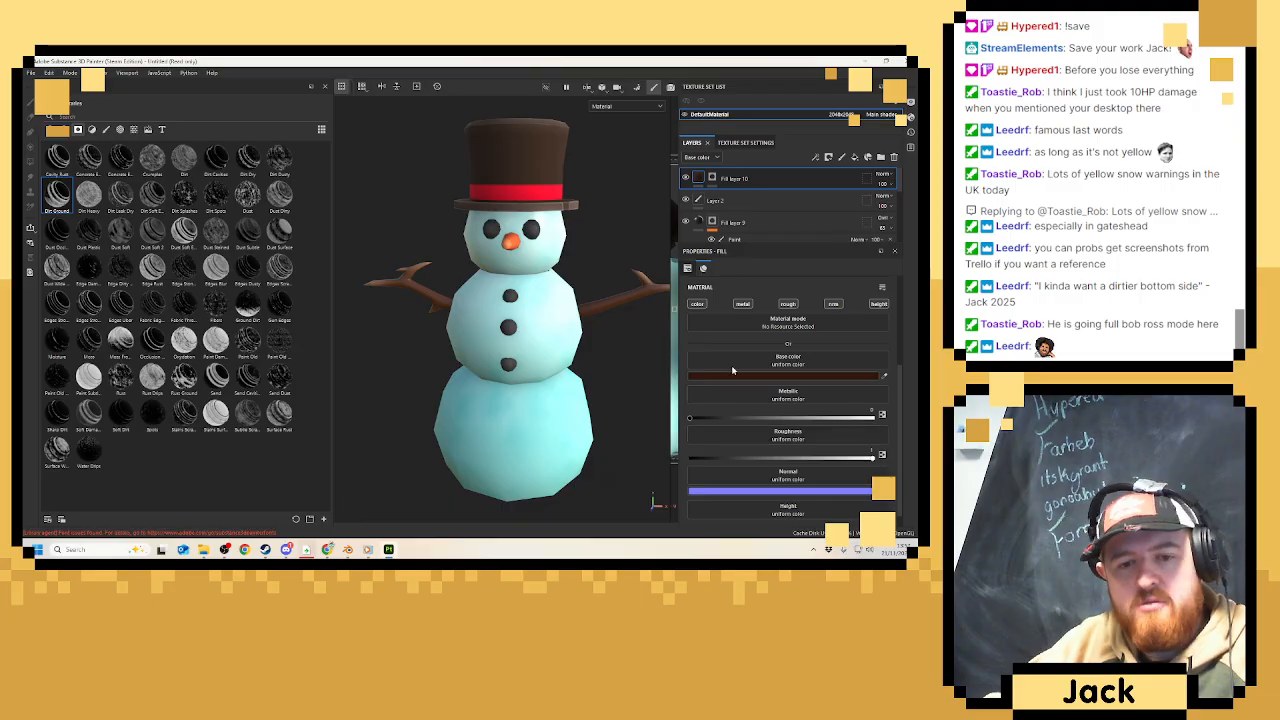
# Set the base colour of Fill layer 10 to black and apply a dirt smart mask to the layer.
pyautogui.click(732, 372)
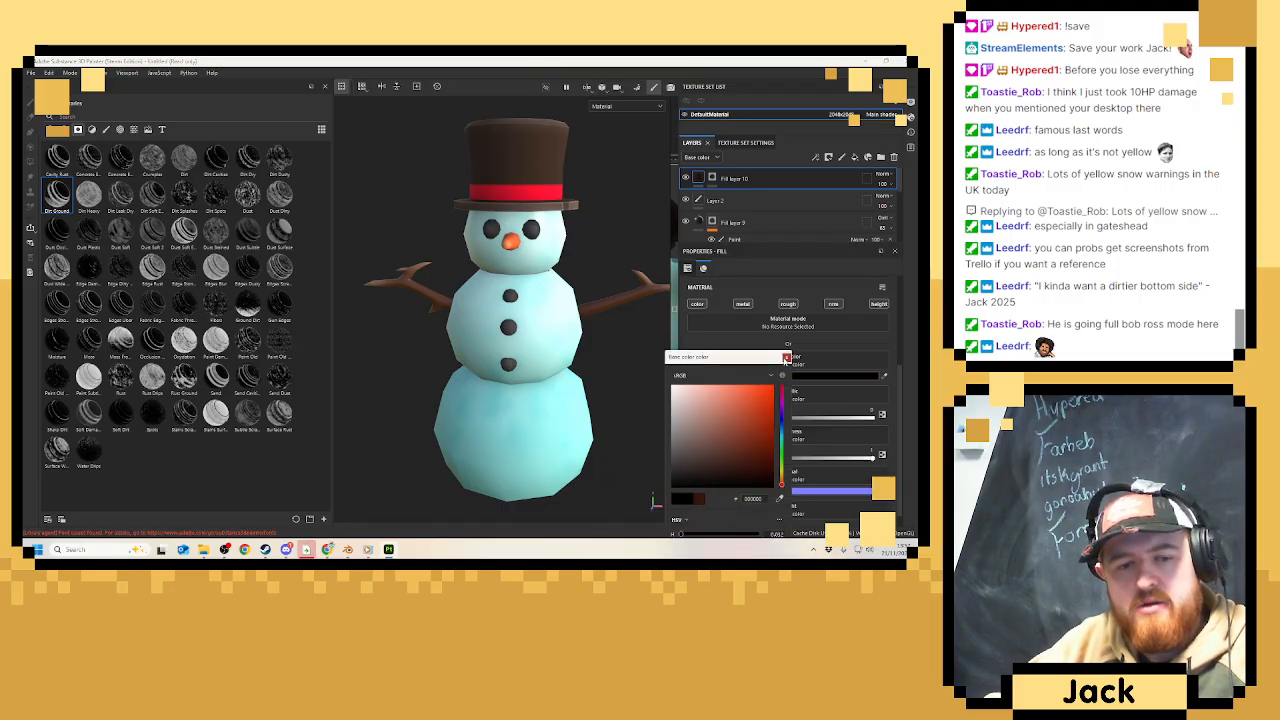
pyautogui.click(786, 357)
pyautogui.moveTo(160, 206); pyautogui.dragTo(580, 215)
pyautogui.moveTo(703, 186); pyautogui.dragTo(716, 178)
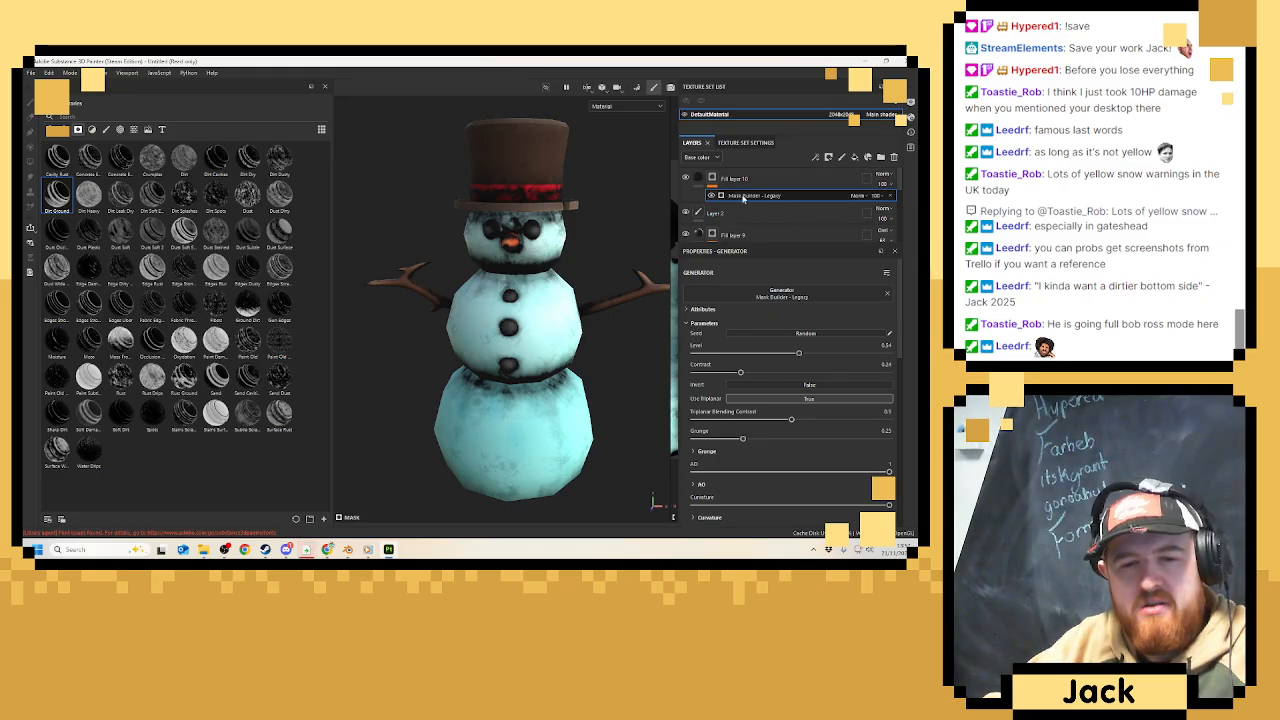
# Add a Blur filter above the Mask Builder in Fill layer 10's mask with an intensity of about 7.
pyautogui.rightClick(745, 195)
pyautogui.click(787, 380)
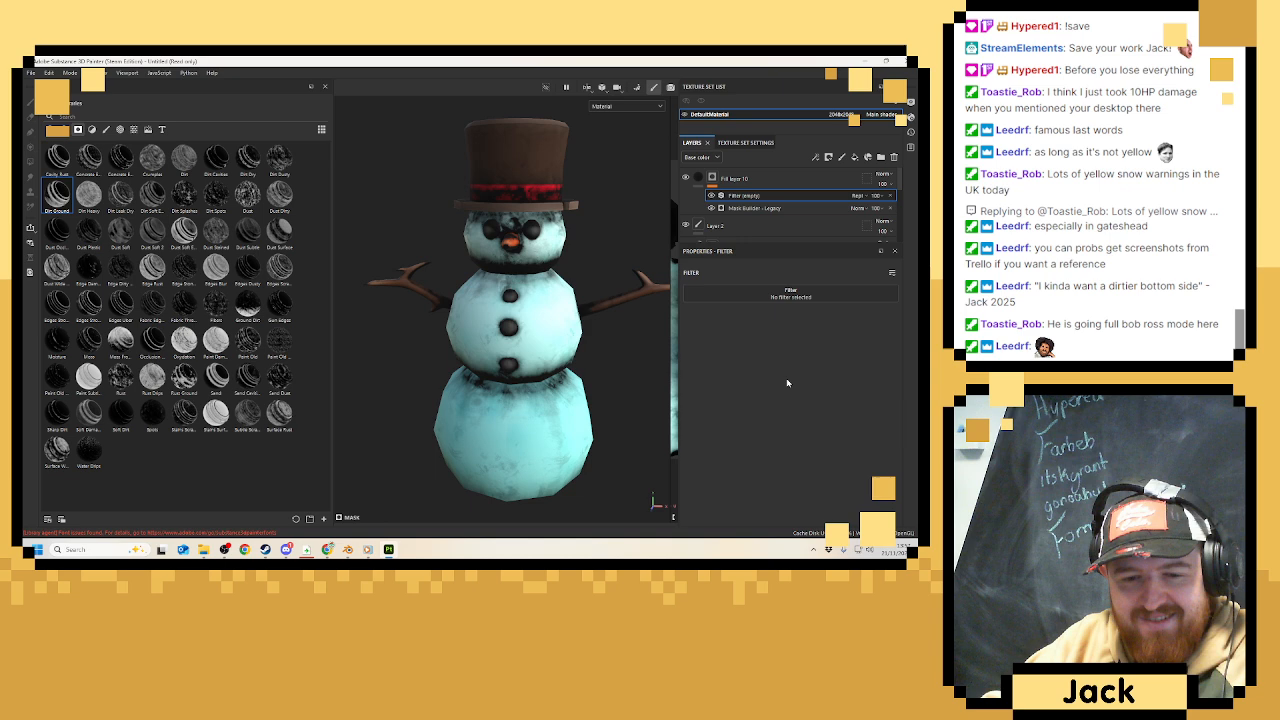
pyautogui.click(784, 298)
pyautogui.click(797, 322)
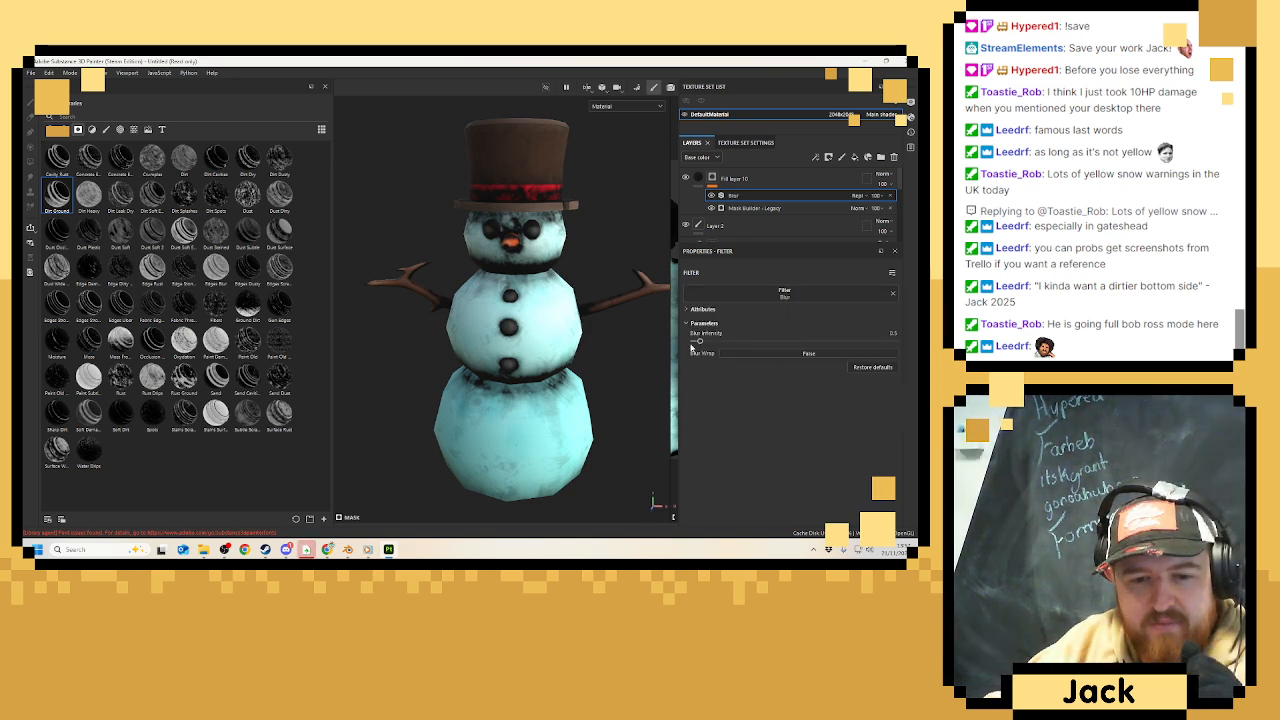
pyautogui.moveTo(699, 341); pyautogui.dragTo(780, 342)
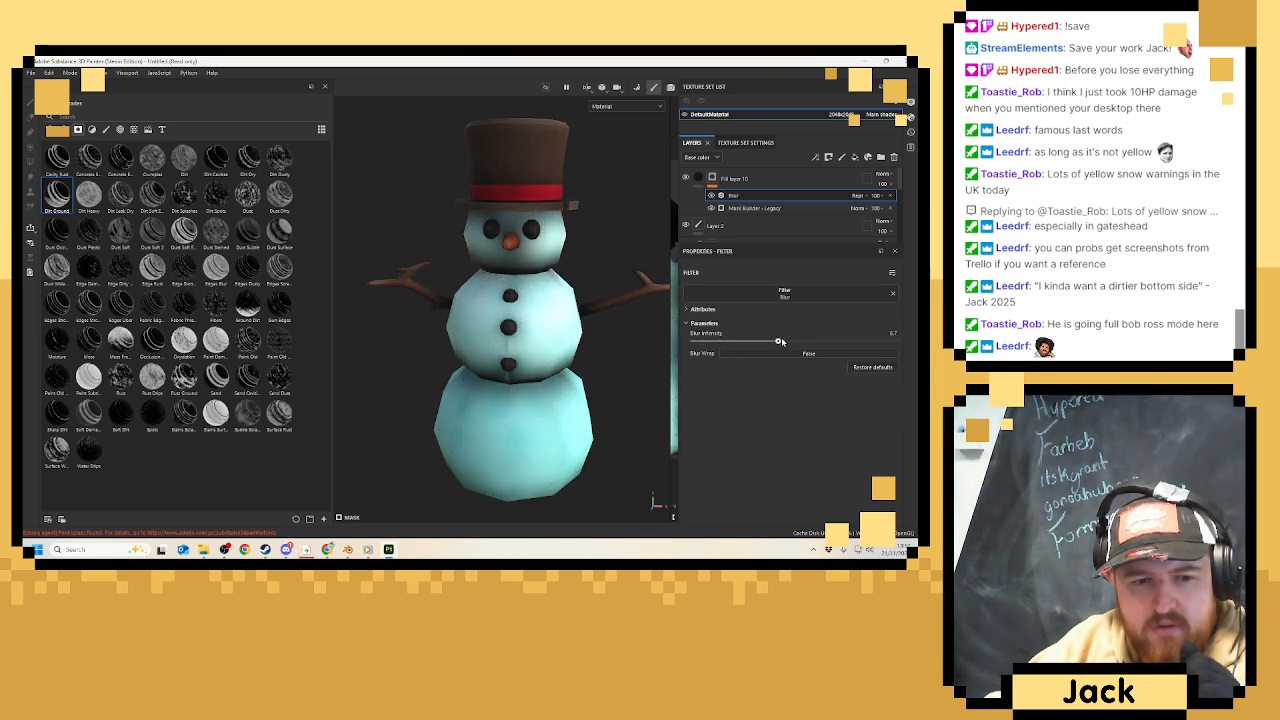
# Set Fill layer 10's blending mode to Overlay and its opacity to about 54.
pyautogui.click(880, 174)
pyautogui.click(876, 334)
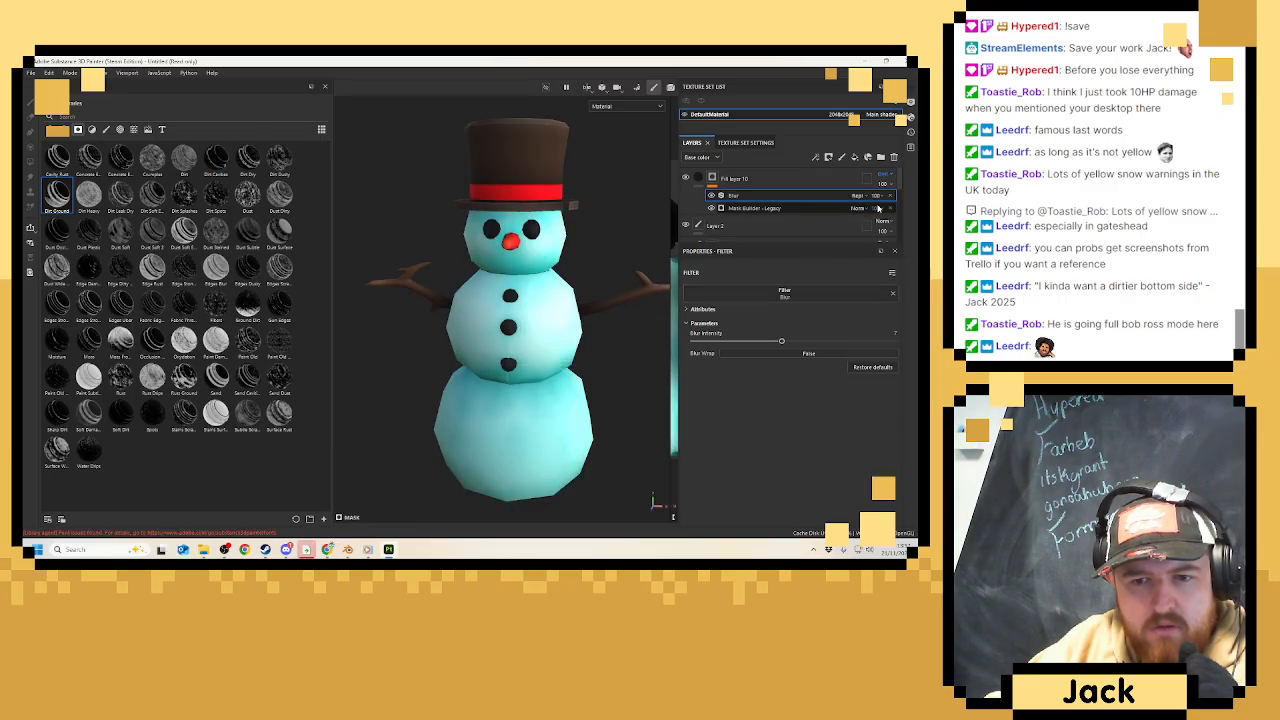
pyautogui.click(882, 184)
pyautogui.moveTo(913, 200)
pyautogui.mouseDown()
pyautogui.moveTo(875, 201)
pyautogui.moveTo(911, 216)
pyautogui.moveTo(861, 218)
pyautogui.moveTo(908, 214)
pyautogui.moveTo(913, 200)
pyautogui.moveTo(886, 201)
pyautogui.mouseUp()
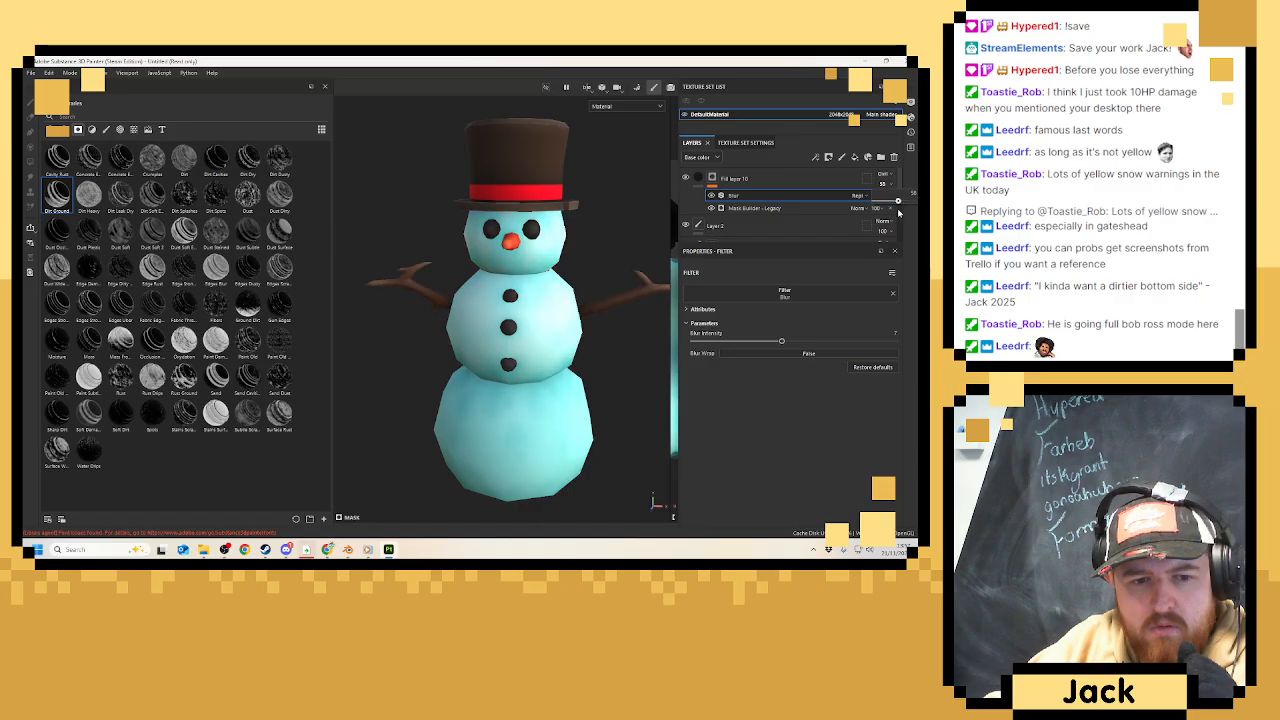
# Add a paint effect above the Blur filter in Fill layer 10's mask.
pyautogui.rightClick(755, 186)
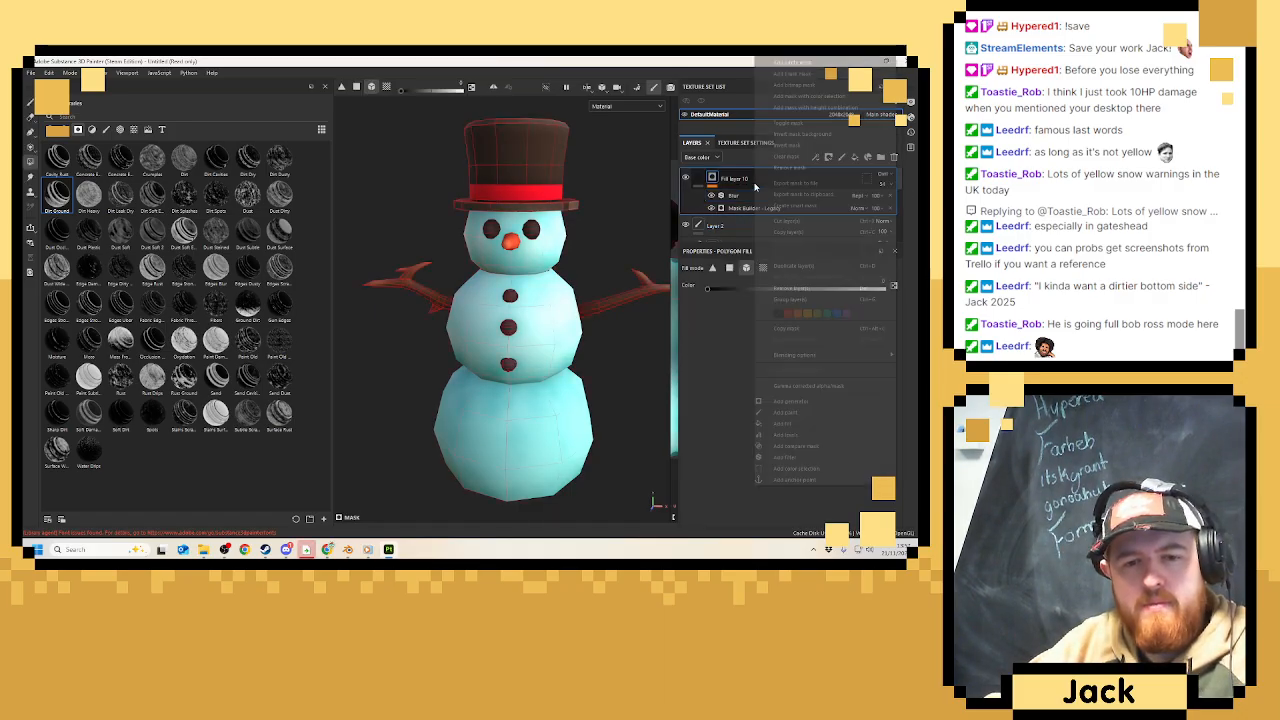
pyautogui.click(791, 413)
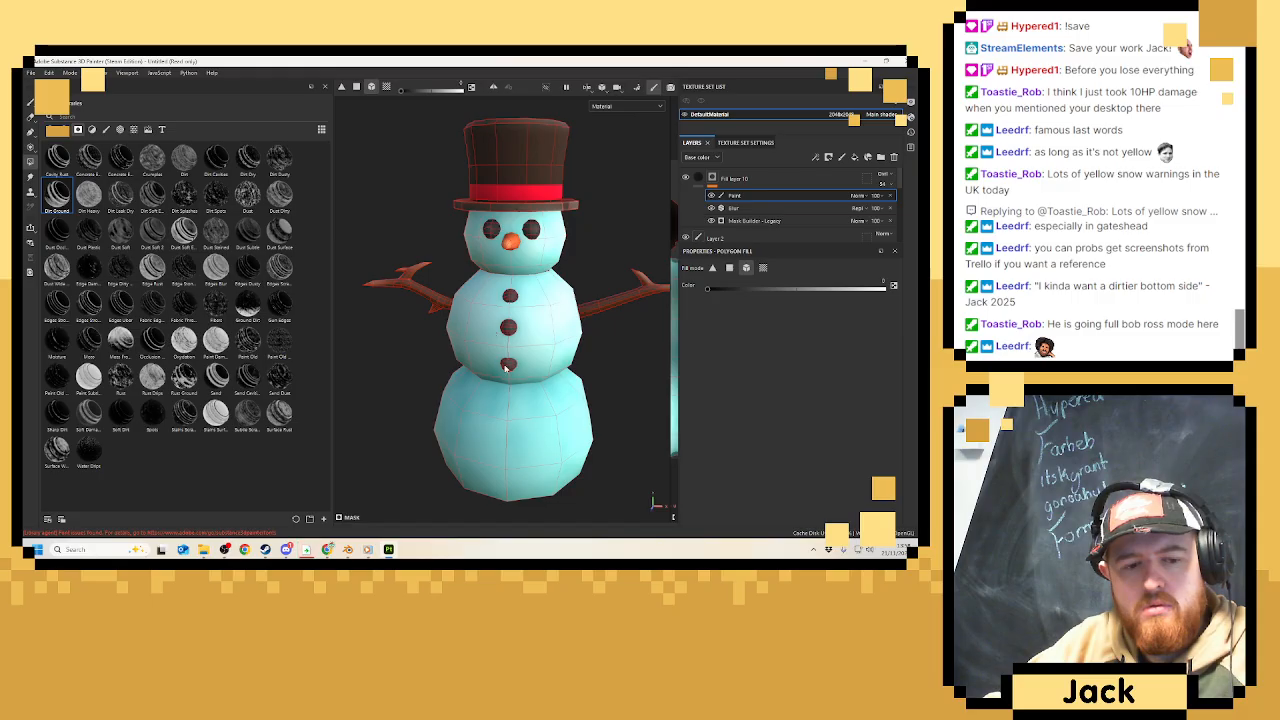
pyautogui.scroll(-5, 512, 364)
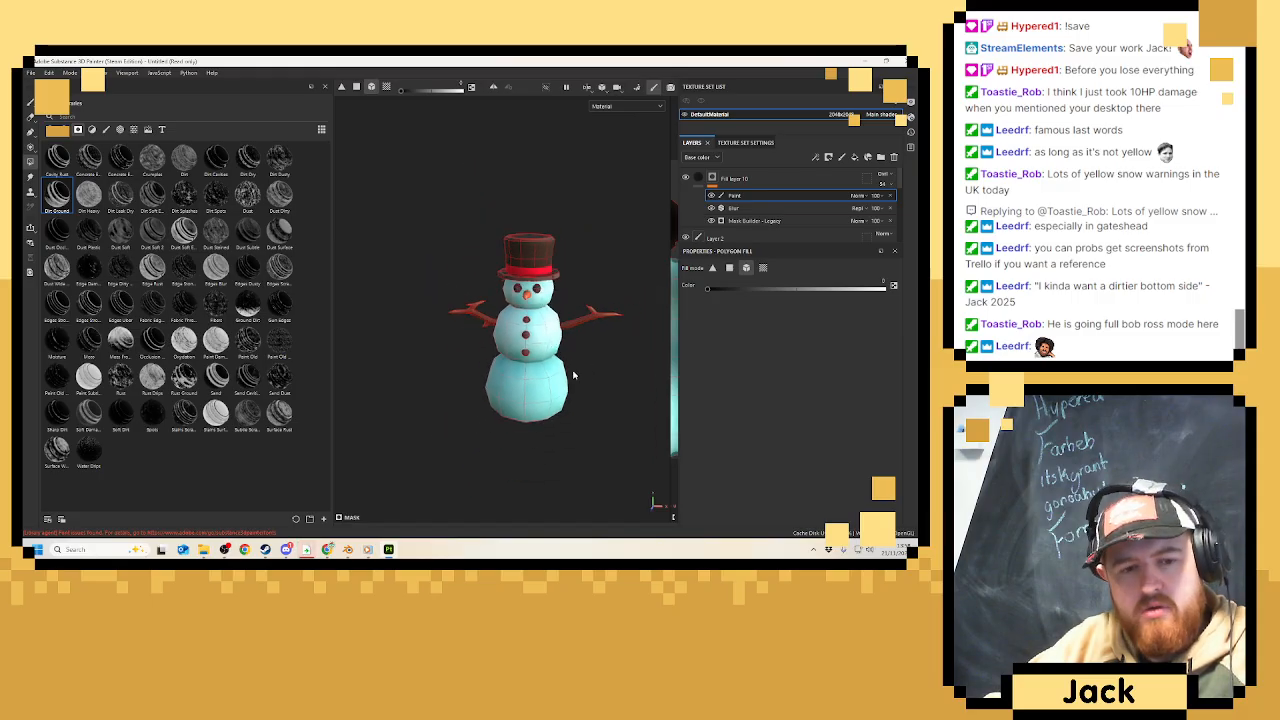
pyautogui.keyDown('alt'); pyautogui.moveTo(573, 375); pyautogui.dragTo(513, 336); pyautogui.keyUp('alt')
pyautogui.scroll(5, 540, 345)
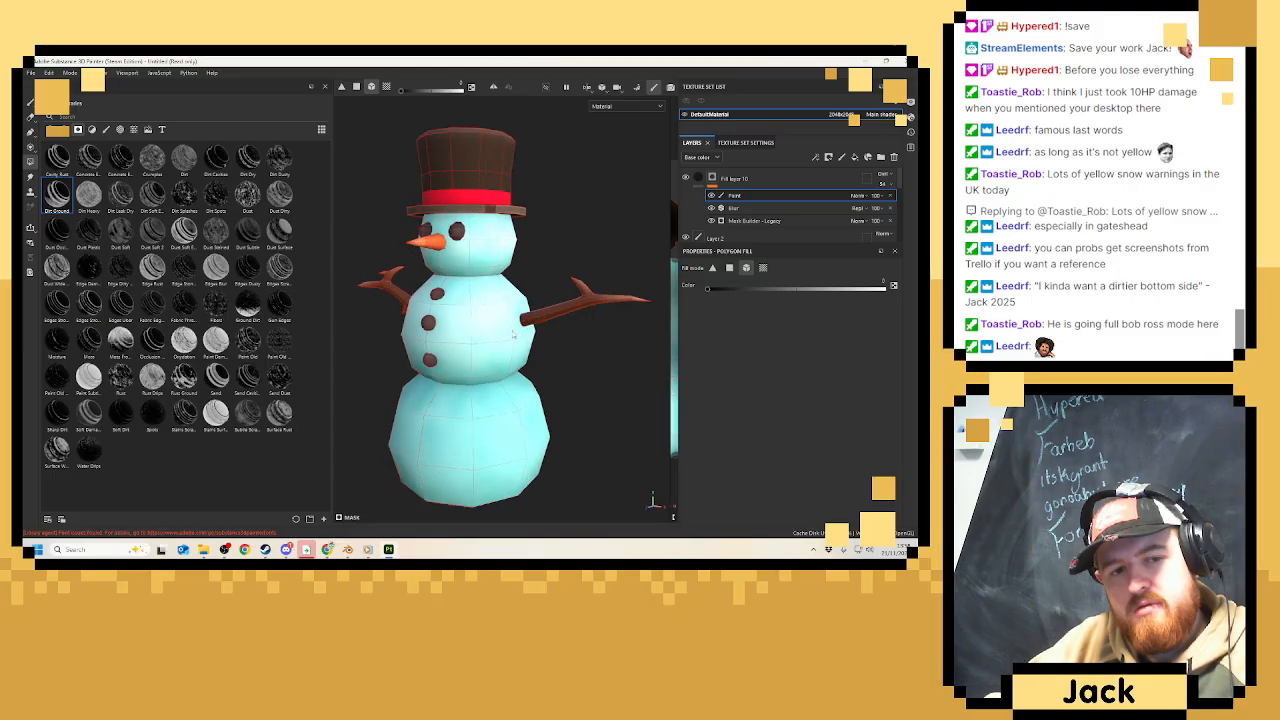
pyautogui.moveTo(513, 335)
pyautogui.keyDown('alt'); pyautogui.mouseDown(button='middle')
pyautogui.moveTo(532, 350)
pyautogui.moveTo(565, 311)
pyautogui.moveTo(525, 318)
pyautogui.mouseUp(button='middle'); pyautogui.keyUp('alt')
pyautogui.scroll(-3, 532, 350)
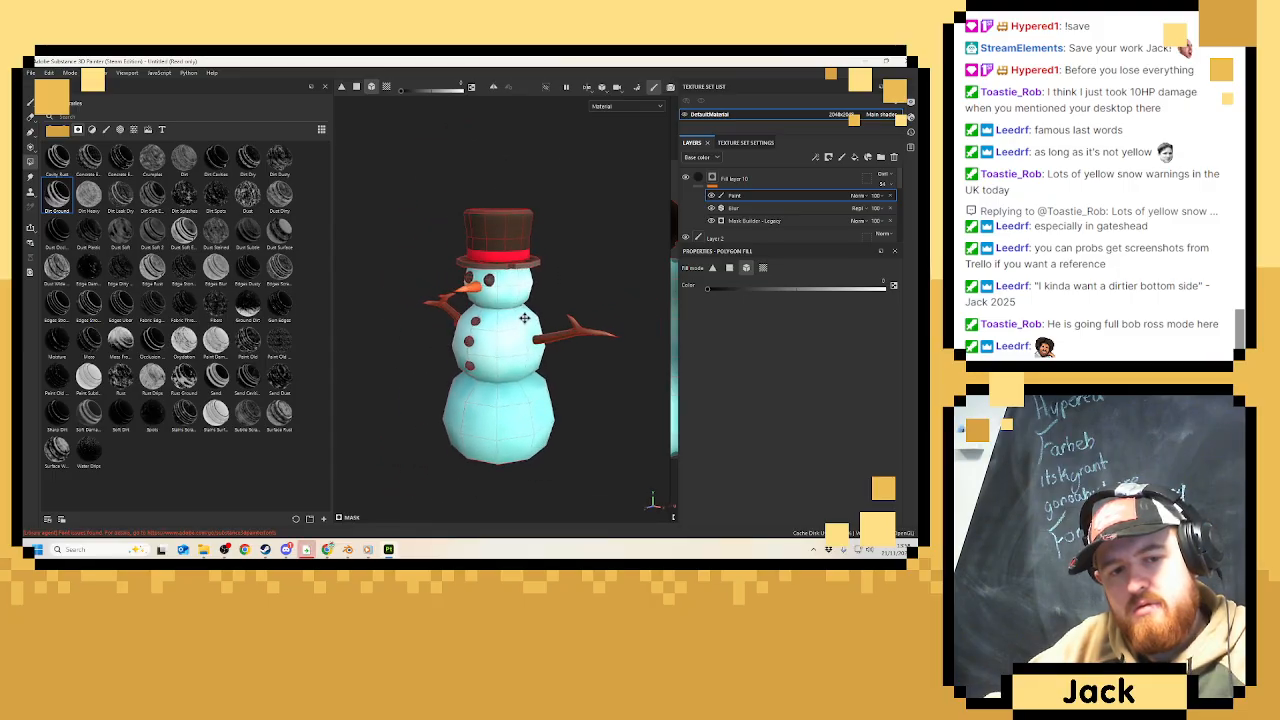
# Add a fill layer above Fill layer 10 and set its base colour to near black.
pyautogui.click(785, 179)
pyautogui.click(854, 157)
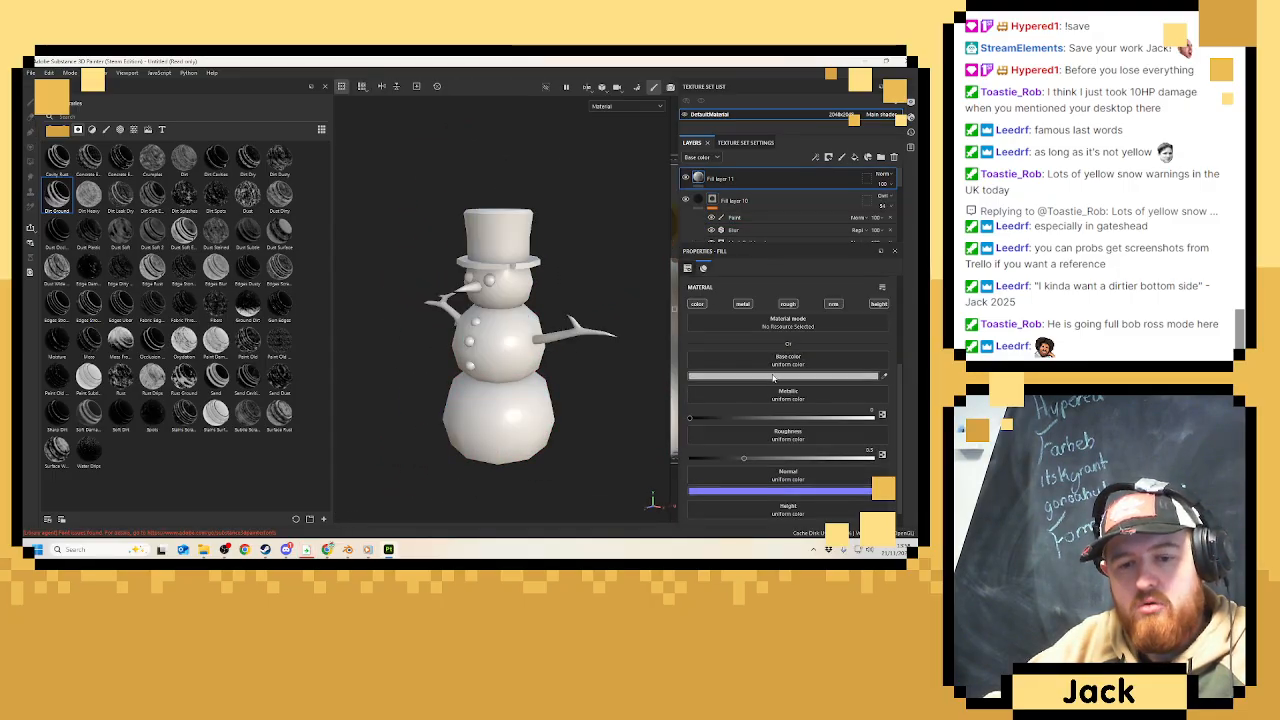
pyautogui.click(830, 375)
pyautogui.moveTo(766, 441); pyautogui.dragTo(740, 484)
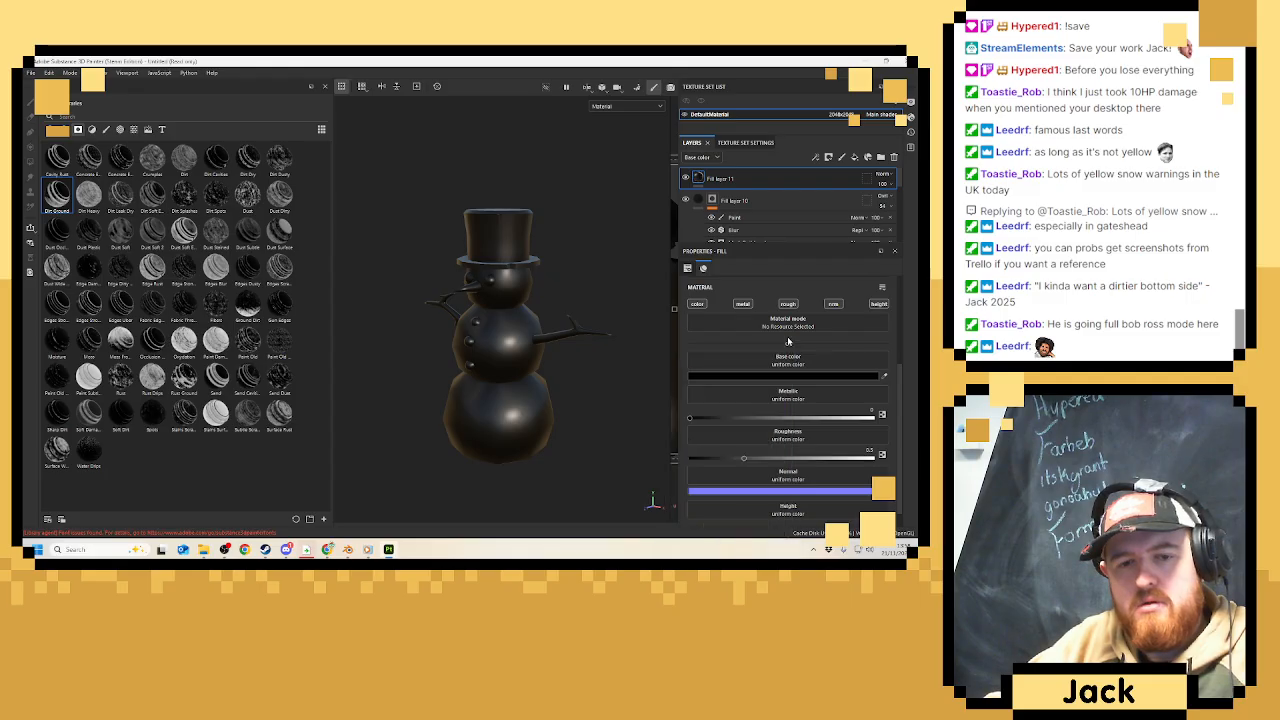
# Give Fill layer 11 a black mask and add a Curvature generator to it.
pyautogui.rightClick(757, 242)
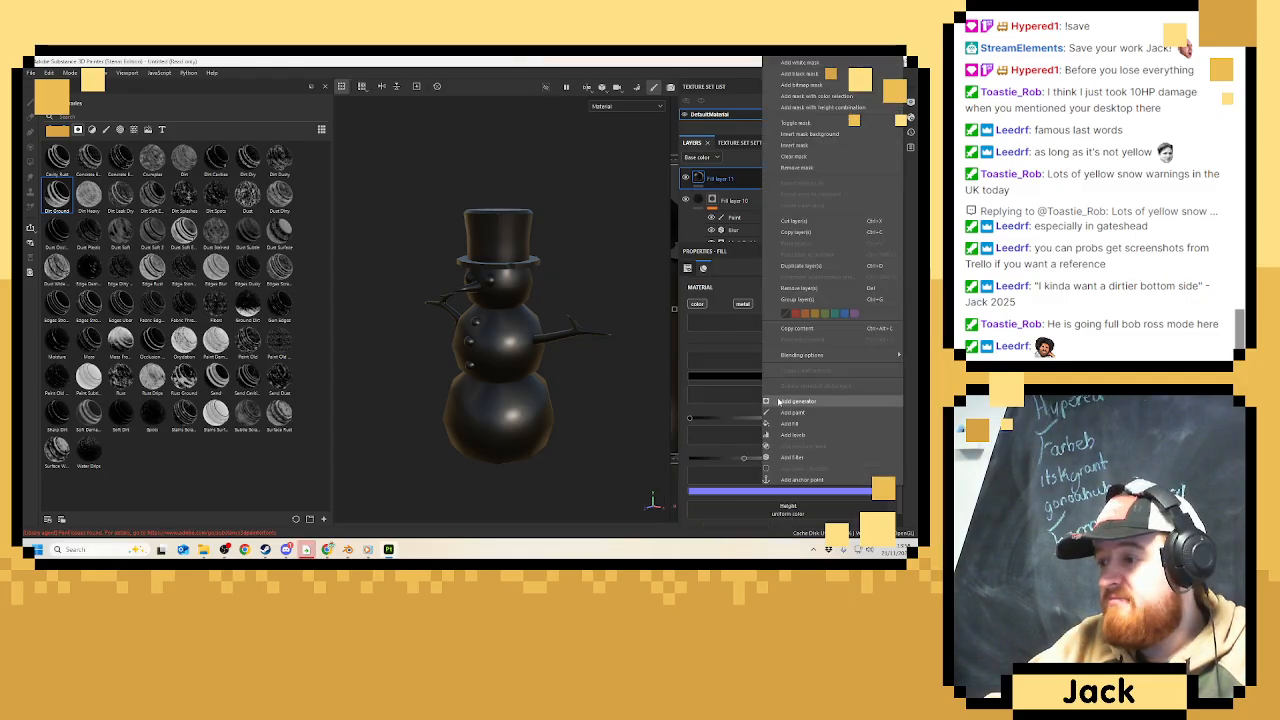
pyautogui.click(798, 74)
pyautogui.rightClick(742, 182)
pyautogui.click(800, 401)
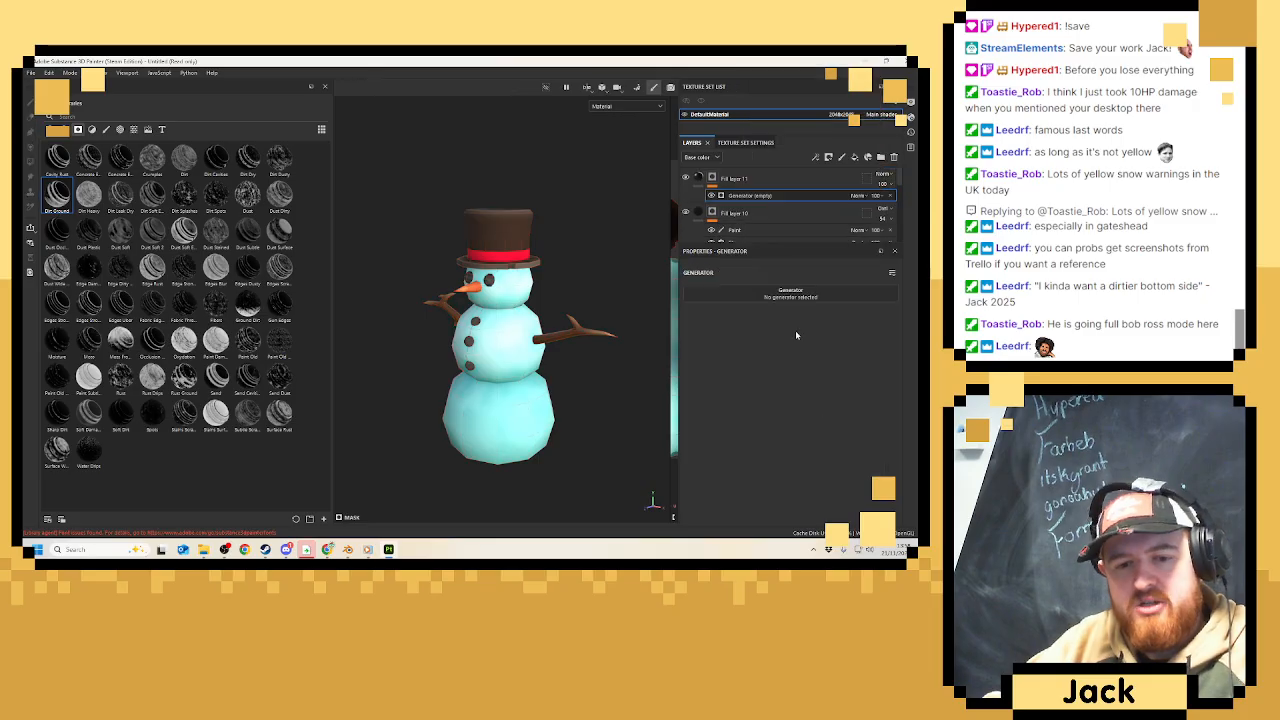
pyautogui.click(788, 293)
pyautogui.click(890, 316)
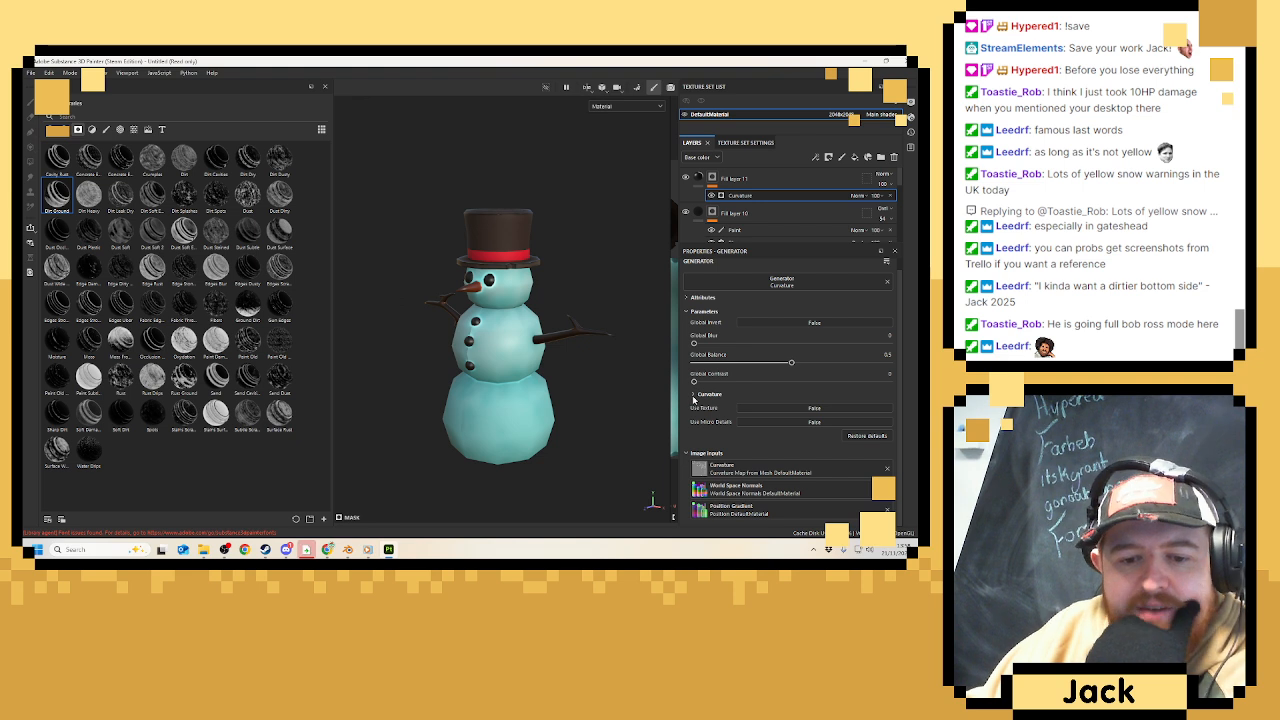
# Set the Curvature generator's mode to Cavities in Fill layer 11's mask.
pyautogui.click(693, 395)
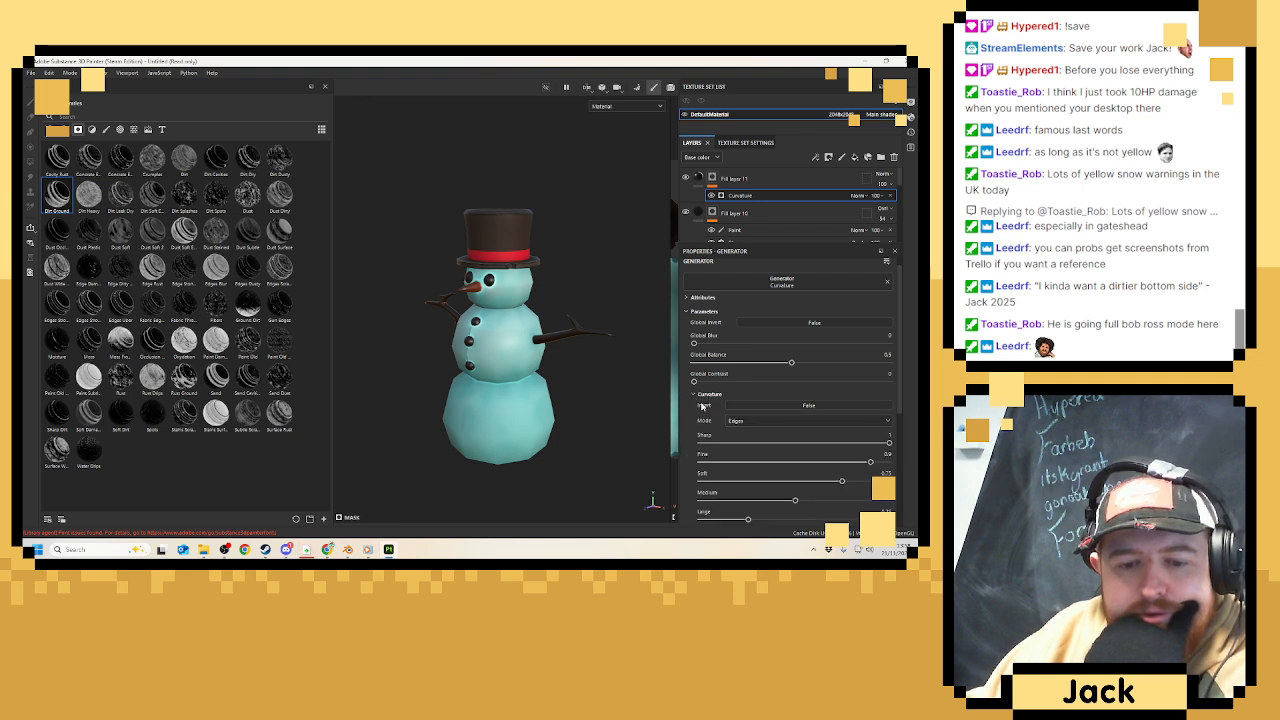
pyautogui.click(766, 421)
pyautogui.click(757, 445)
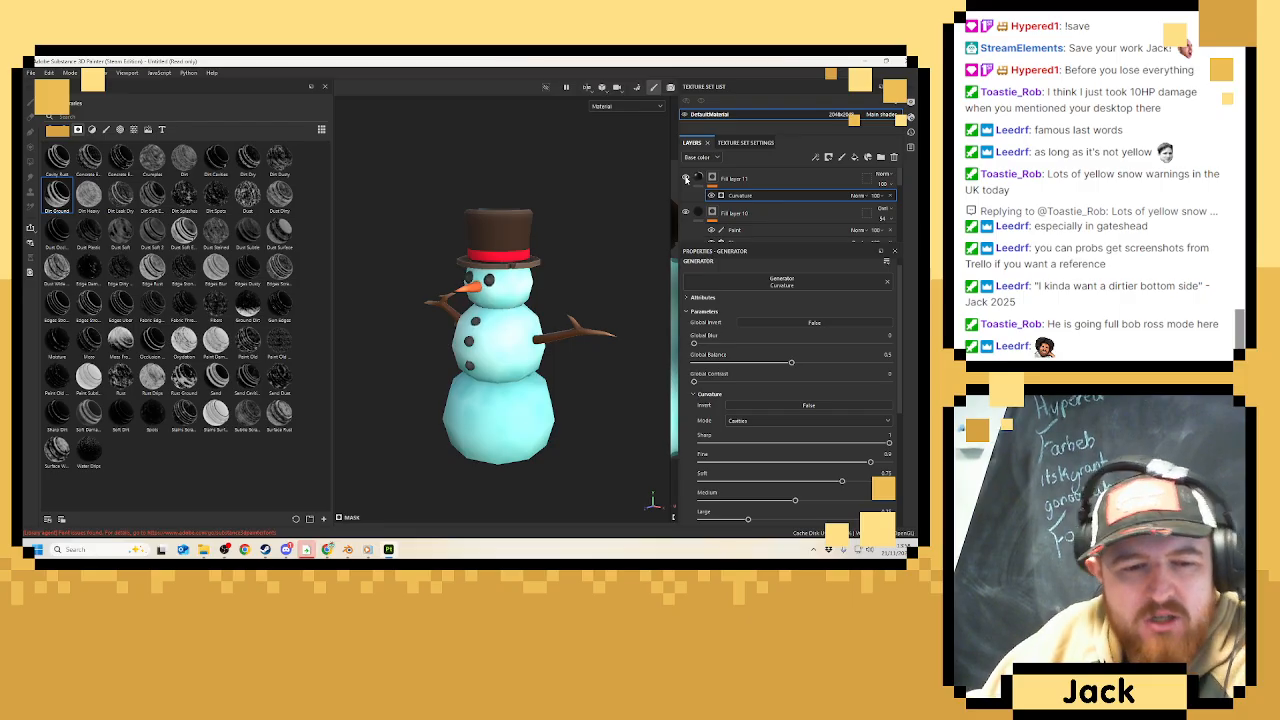
# Compare the snowman with and without the cavity shading, and hide Fill layer 11.
pyautogui.keyDown('alt'); pyautogui.moveTo(509, 380); pyautogui.dragTo(546, 389); pyautogui.keyUp('alt')
pyautogui.scroll(4, 525, 352)
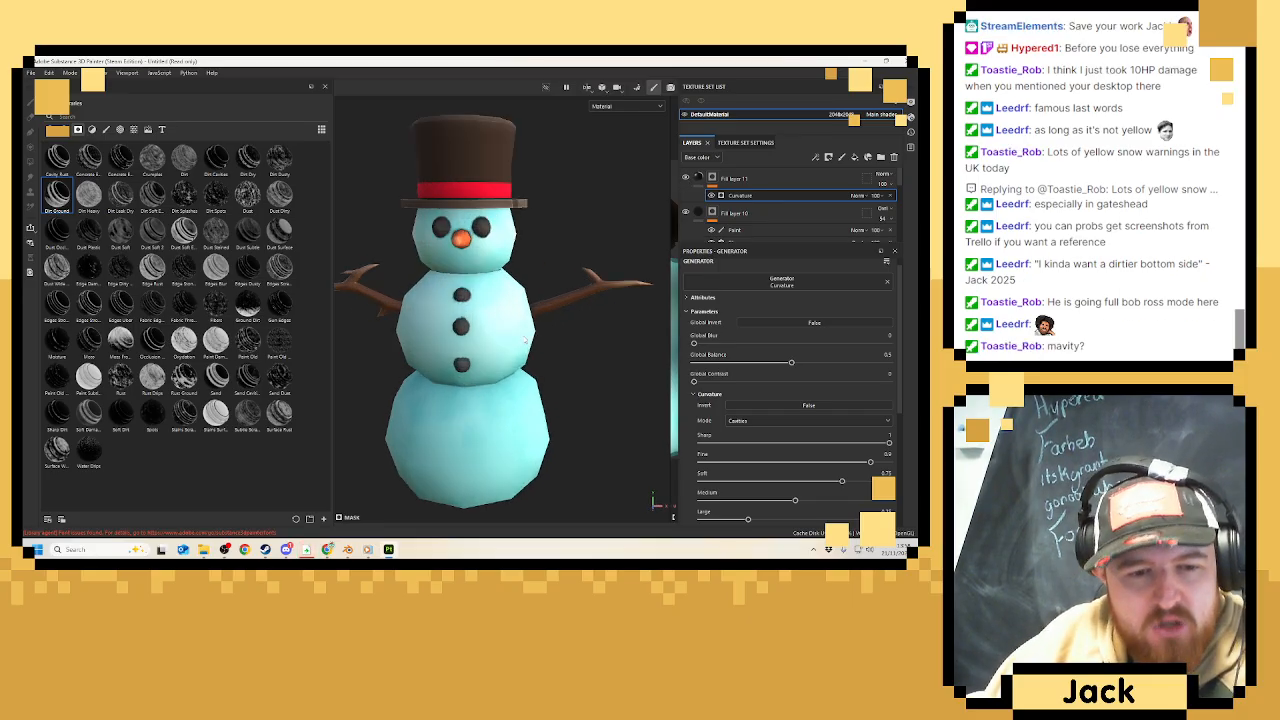
pyautogui.click(687, 179)
pyautogui.click(687, 179)
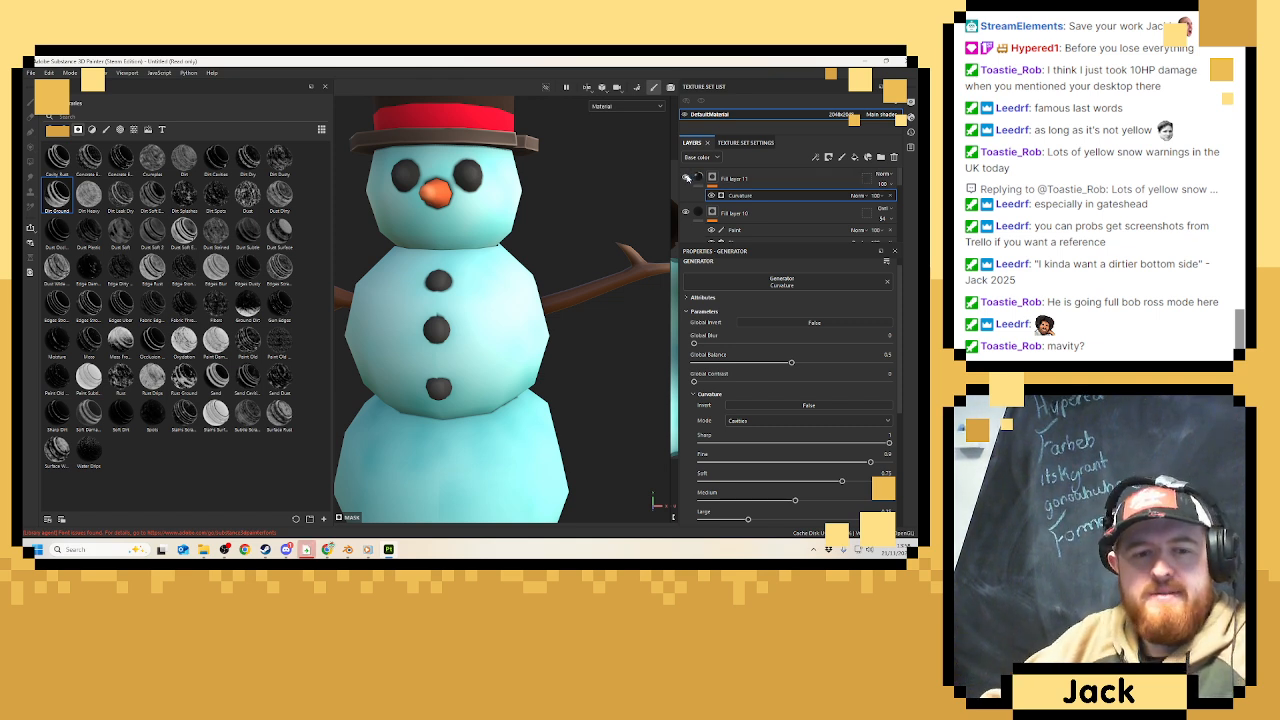
pyautogui.scroll(-3, 553, 268)
pyautogui.scroll(-3, 553, 268)
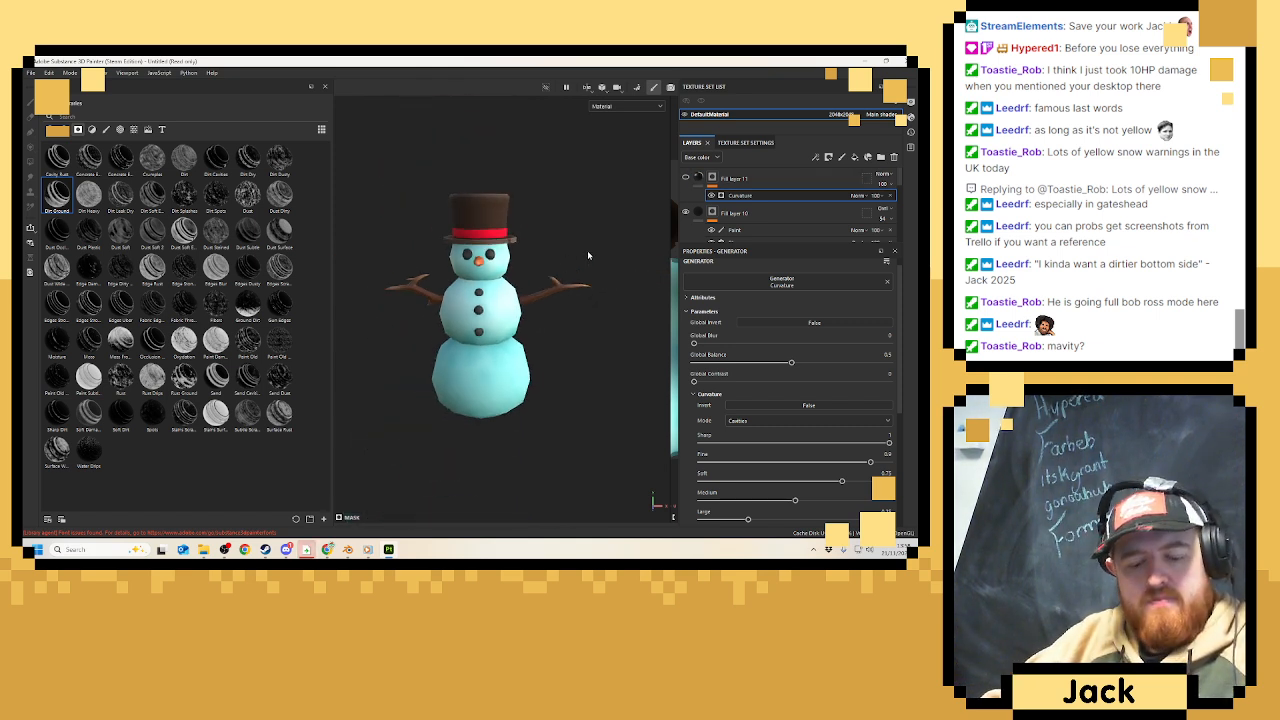
pyautogui.scroll(3, 587, 255)
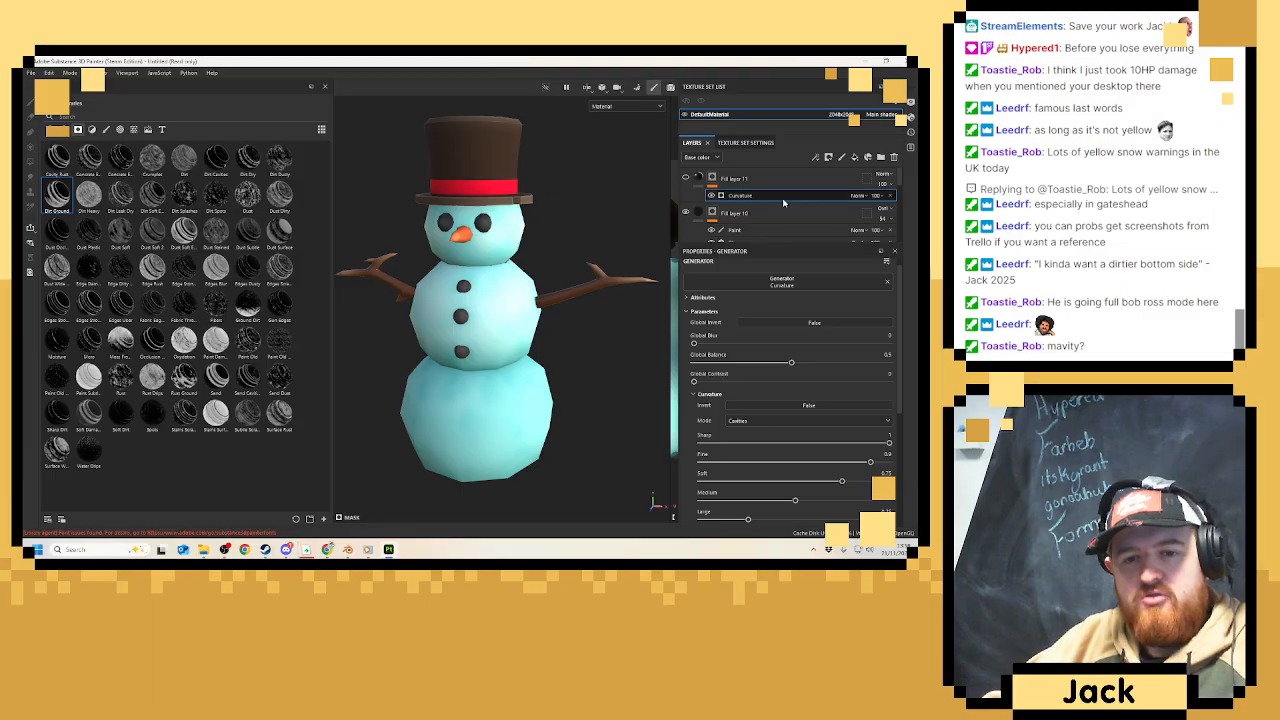
# Add a paint layer above Fill layer 11 and choose the Basic Hard brush.
pyautogui.click(817, 175)
pyautogui.click(841, 157)
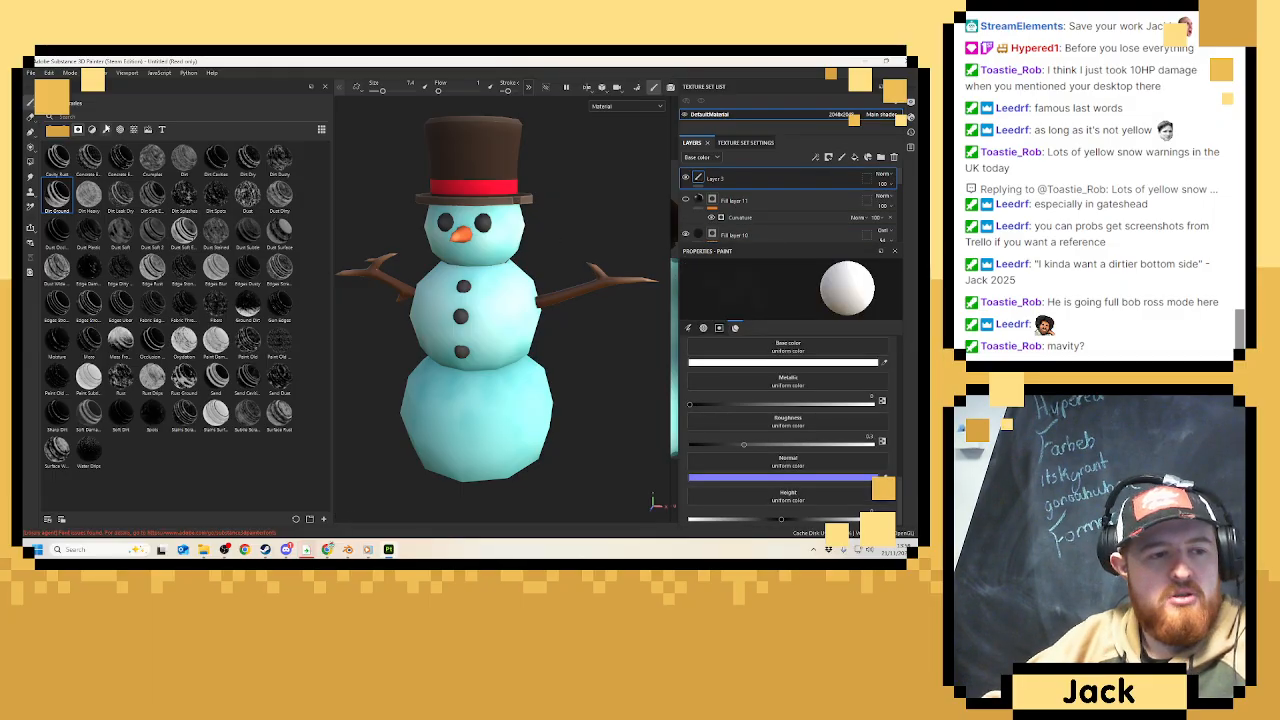
pyautogui.click(105, 129)
pyautogui.click(120, 195)
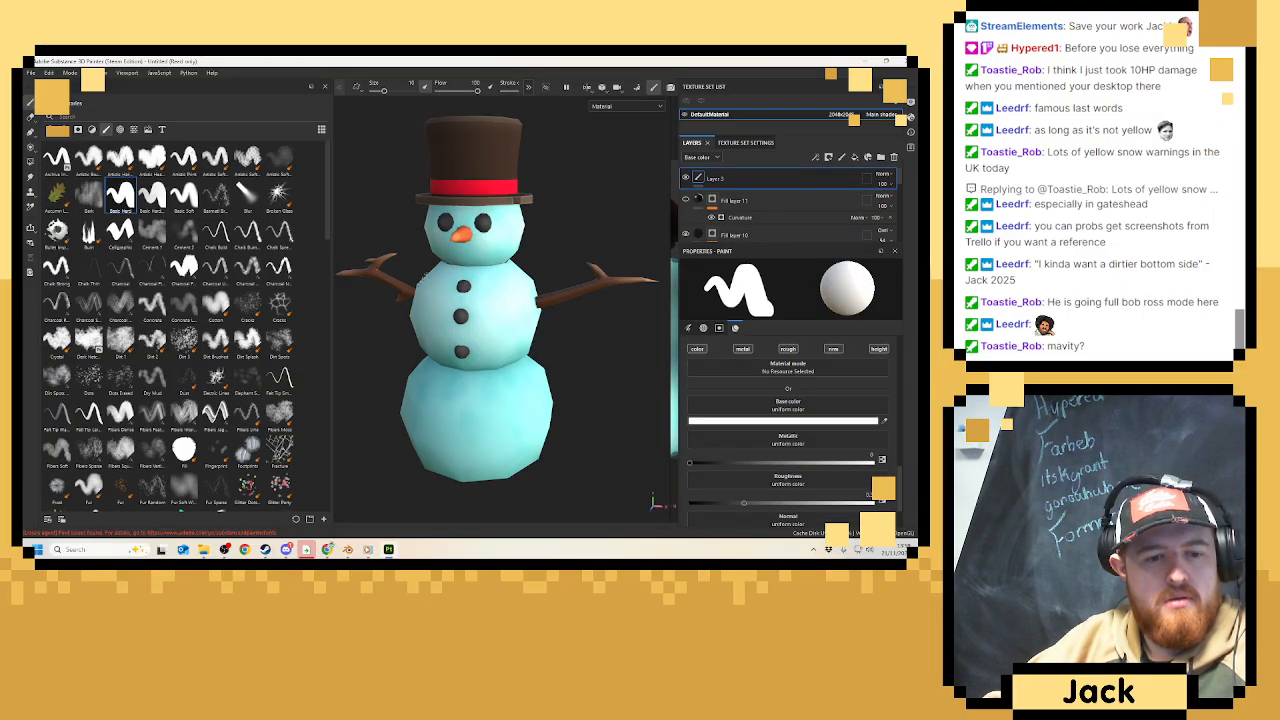
# Try a white brush stroke on the side of the snowman's middle ball and undo it.
pyautogui.scroll(5, 362, 365)
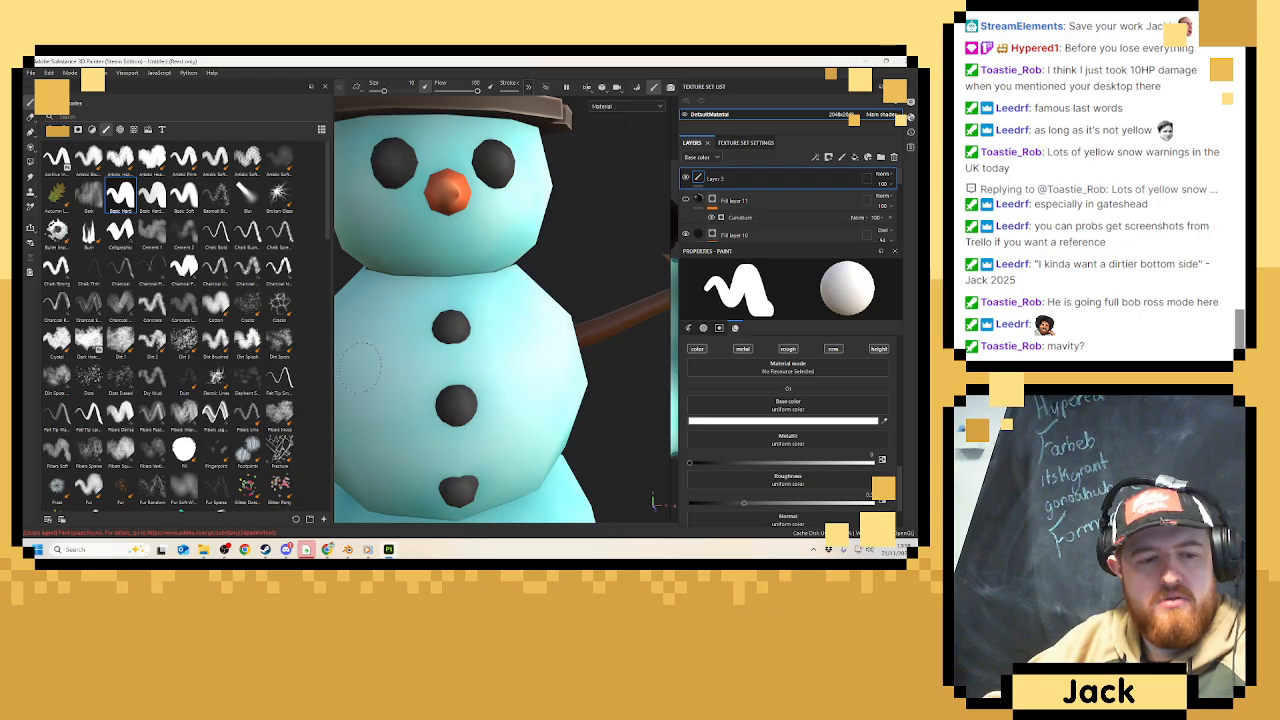
pyautogui.scroll(-3, 340, 365)
pyautogui.scroll(-3, 500, 320)
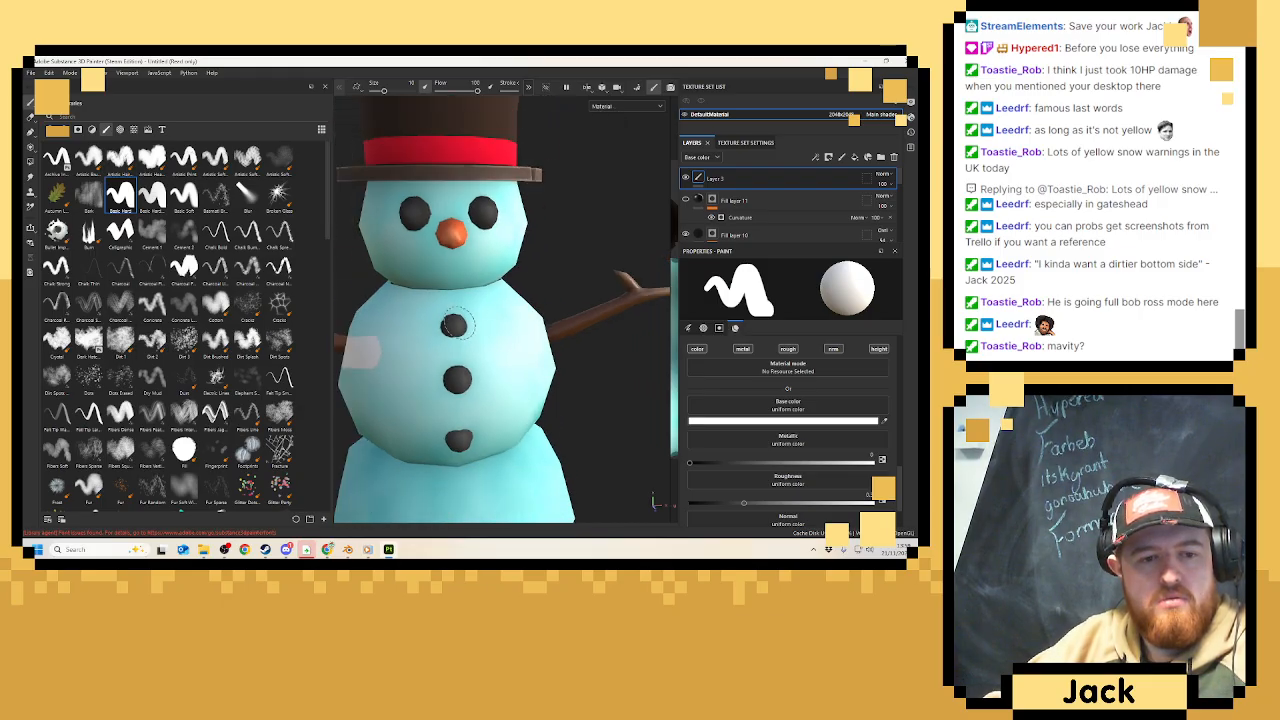
pyautogui.keyDown('alt'); pyautogui.moveTo(520, 305); pyautogui.dragTo(576, 308); pyautogui.keyUp('alt')
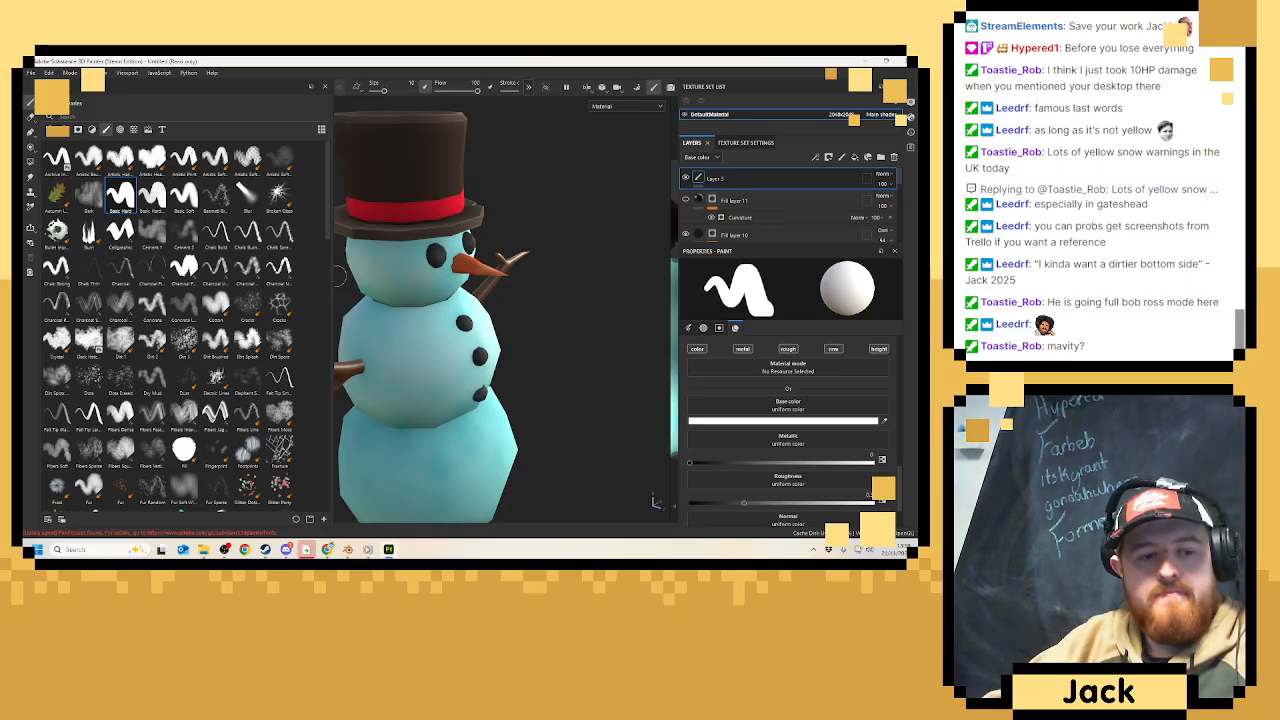
# Narrow the asset library to enlarge the viewport, and frame the snowman's head and middle.
pyautogui.moveTo(333, 276)
pyautogui.mouseDown()
pyautogui.moveTo(130, 311)
pyautogui.moveTo(243, 286)
pyautogui.mouseUp()
pyautogui.scroll(2, 330, 278)
pyautogui.scroll(1, 331, 278)
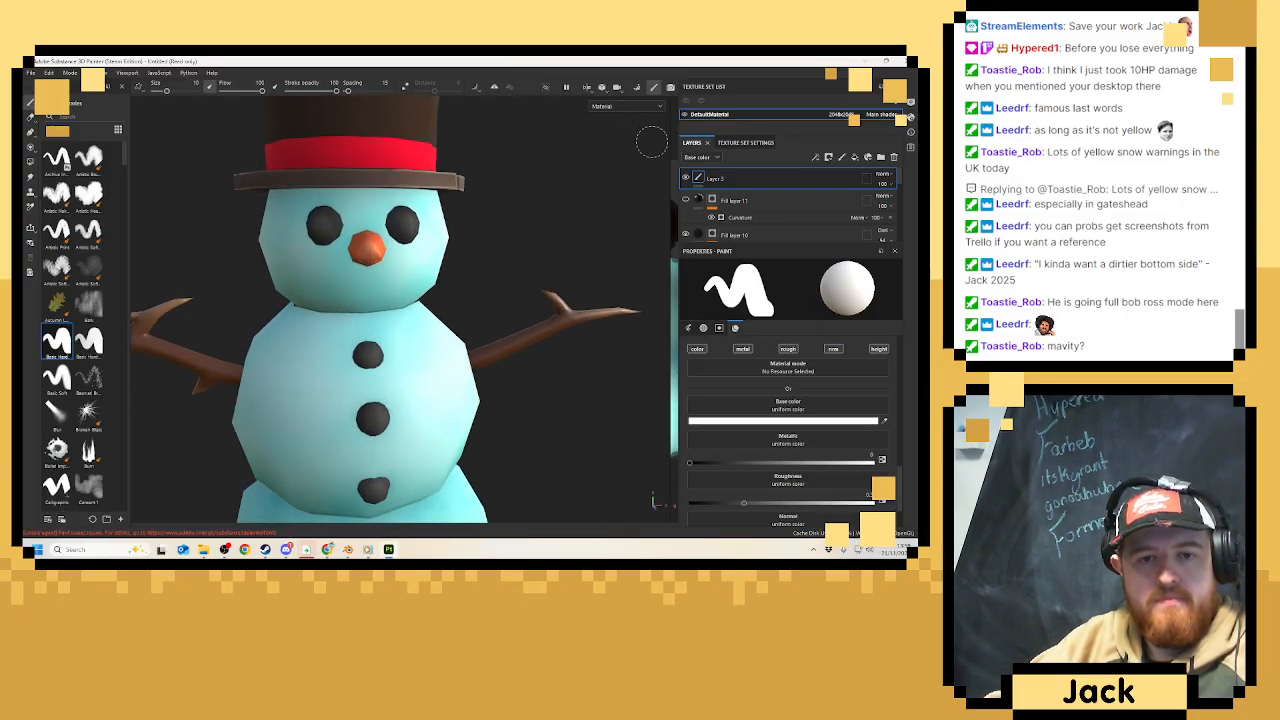
# Try mirror symmetry for painting, check its settings, and turn it off again.
pyautogui.click(494, 87)
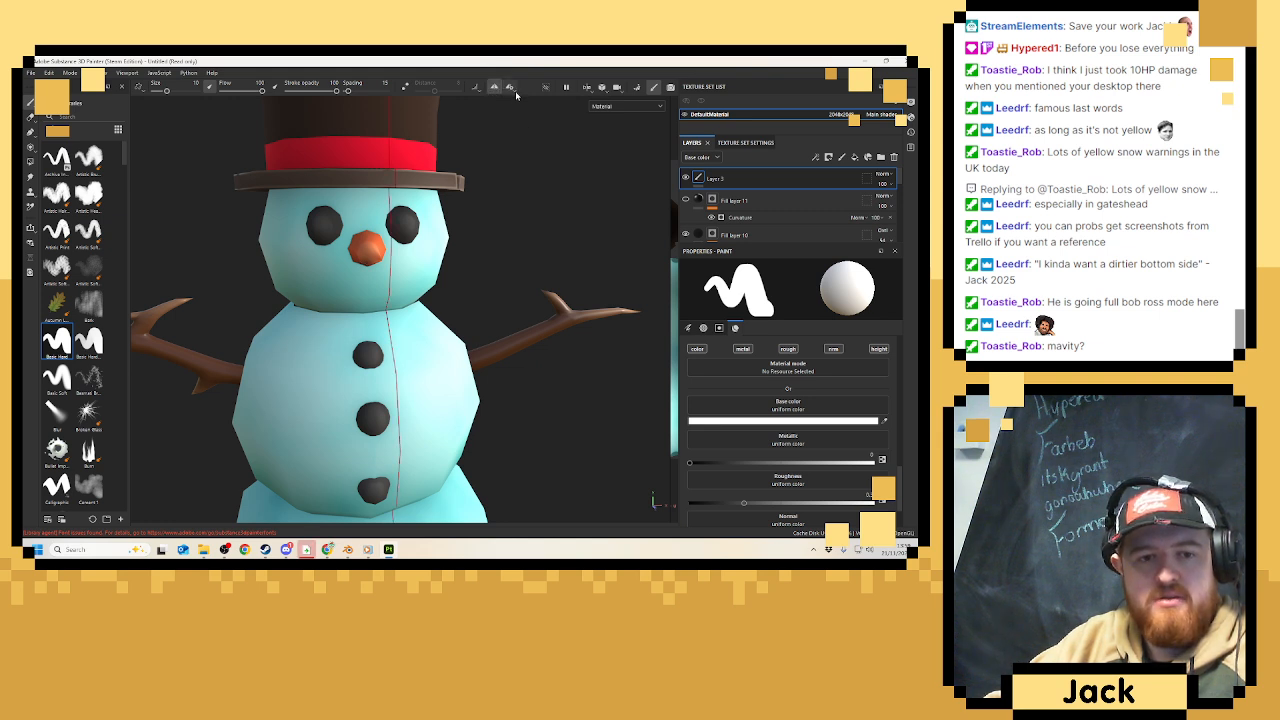
pyautogui.click(510, 88)
pyautogui.click(510, 88)
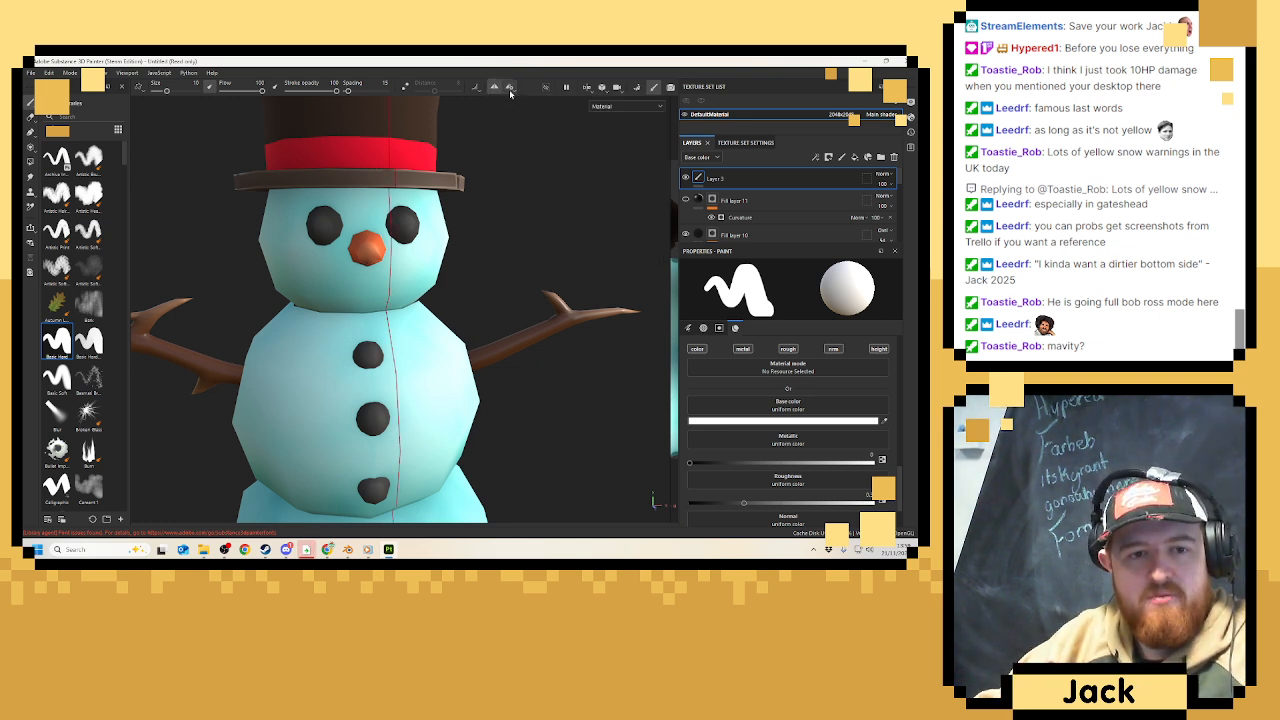
pyautogui.click(511, 89)
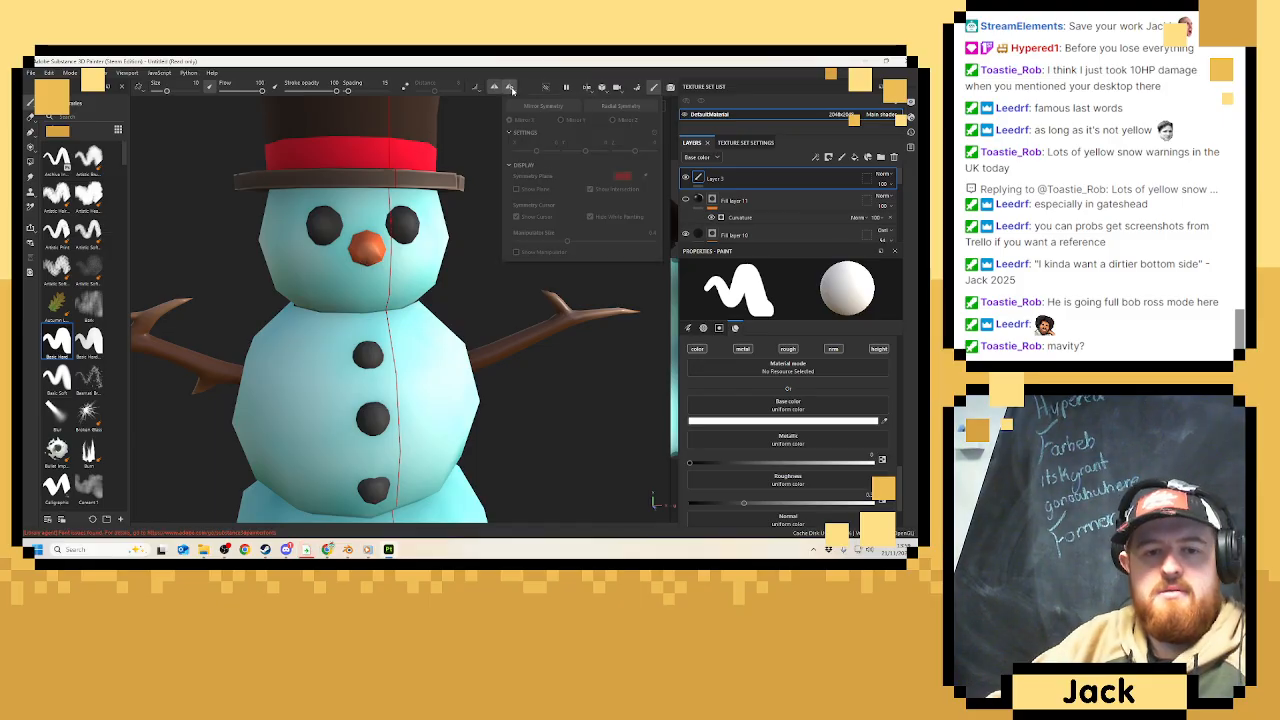
pyautogui.click(493, 87)
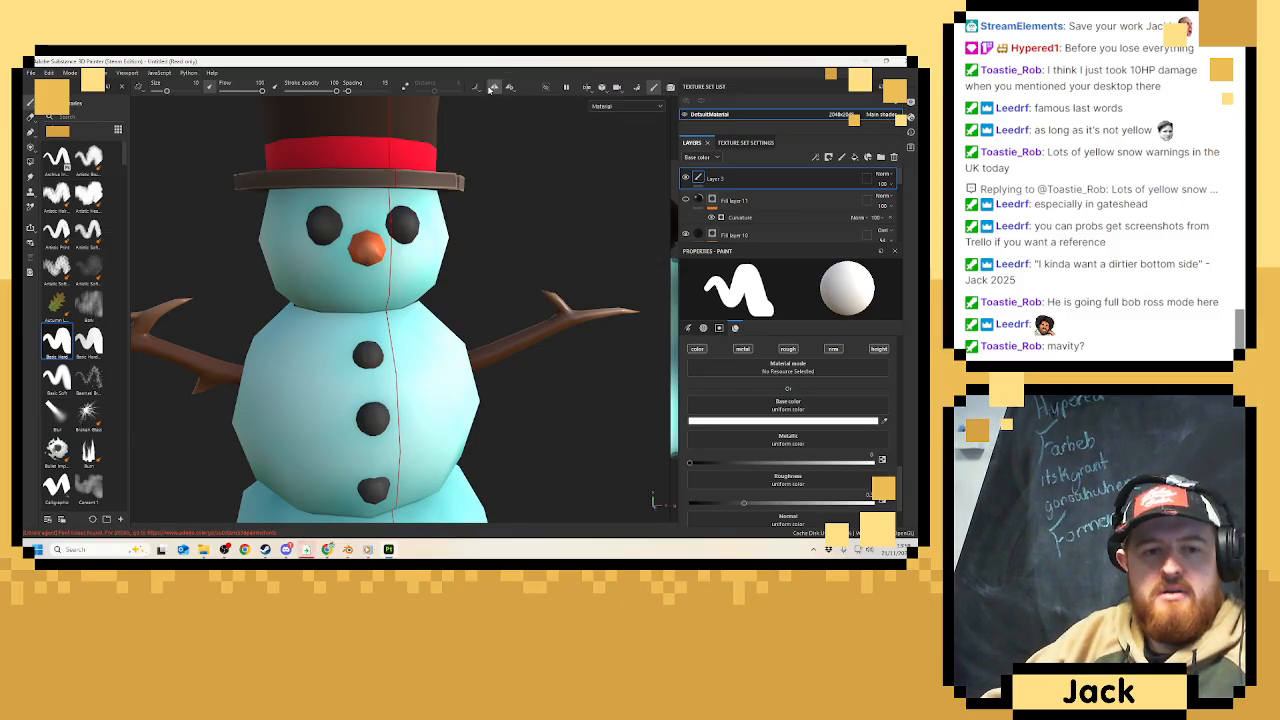
pyautogui.click(493, 87)
# Shrink the brush, try two white dots for a mouth on the snowman's face, and undo both.
pyautogui.scroll(5, 360, 255)
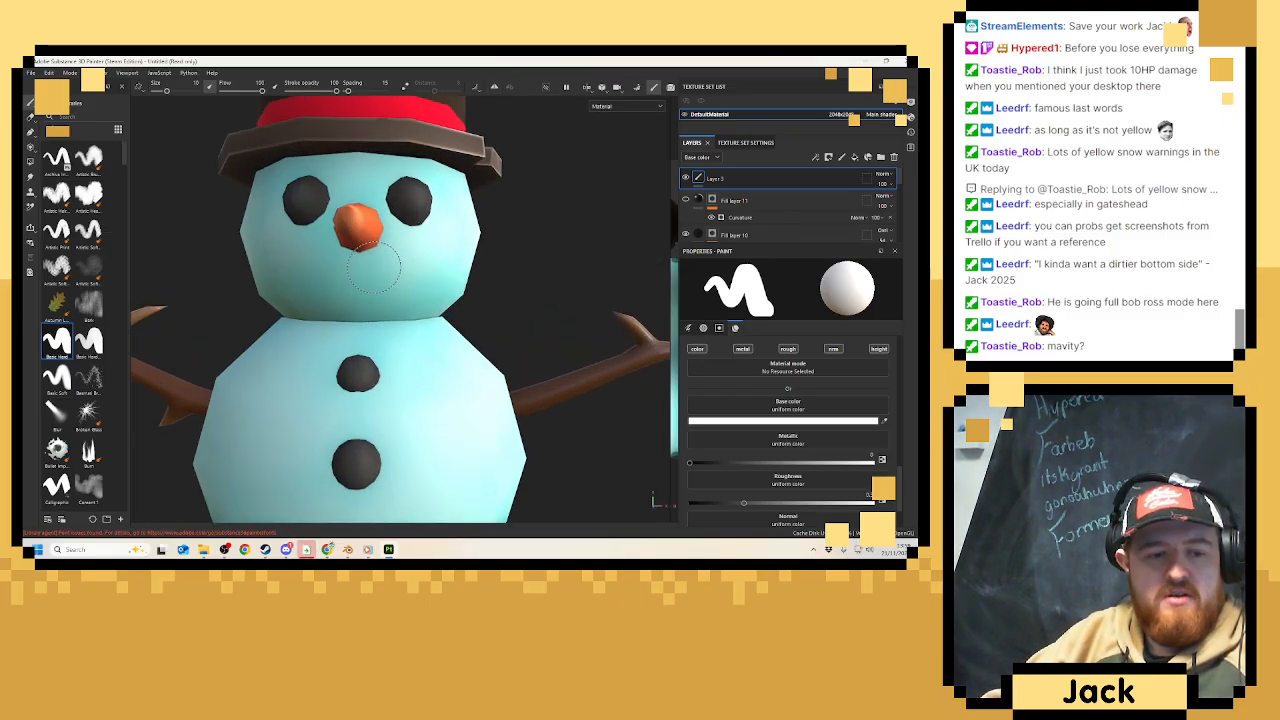
pyautogui.keyDown('ctrl'); pyautogui.moveTo(361, 265); pyautogui.dragTo(281, 247, button='right'); pyautogui.keyUp('ctrl')
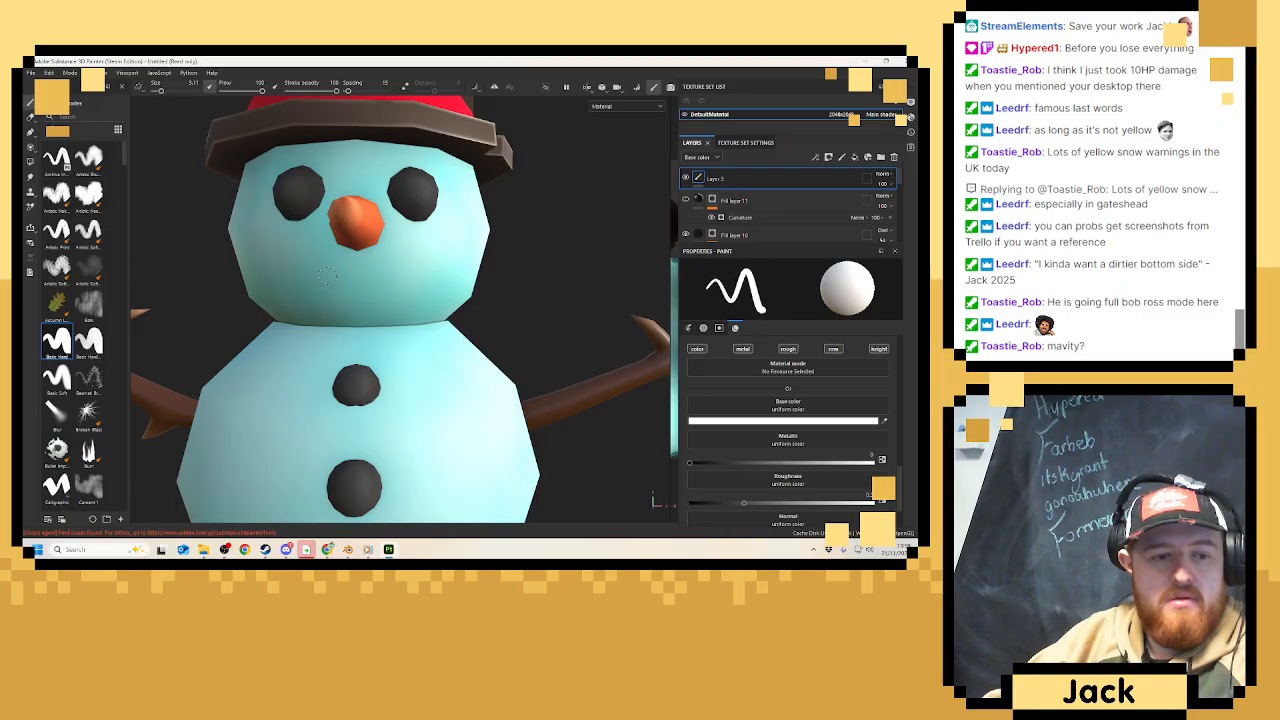
pyautogui.click(326, 284)
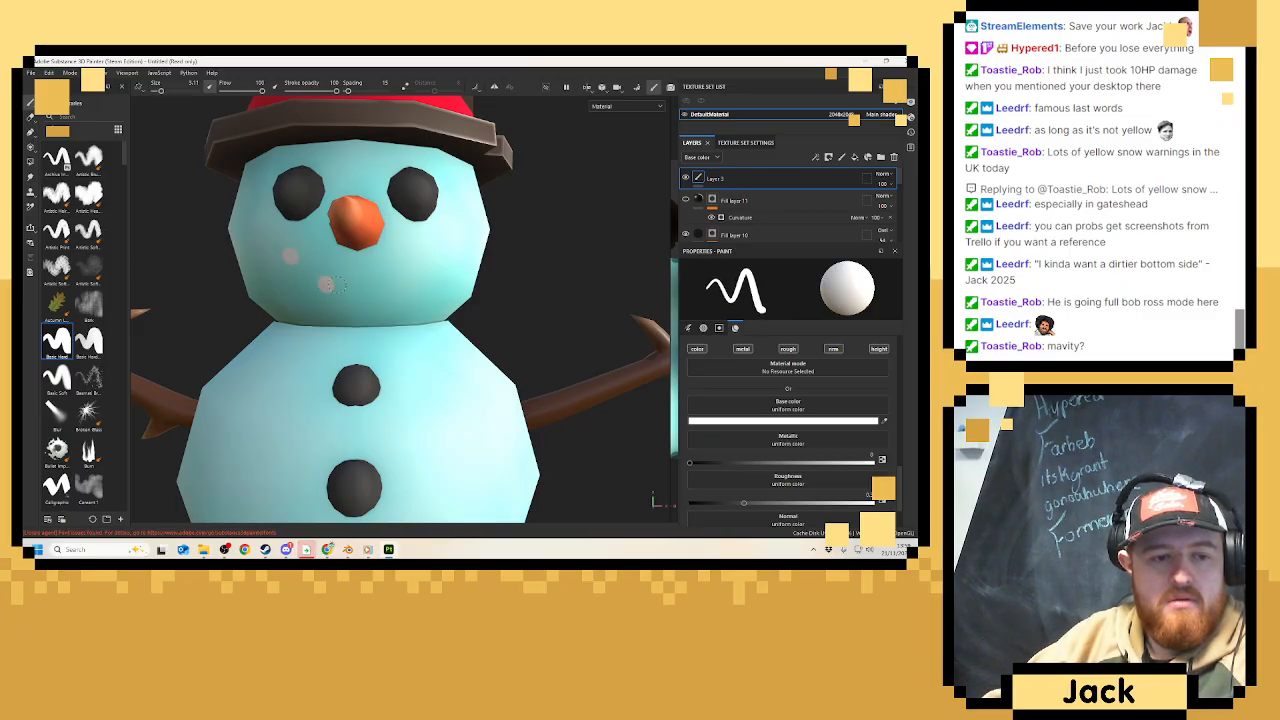
pyautogui.hotkey('ctrl', 'z')
pyautogui.hotkey('ctrl', 'z')
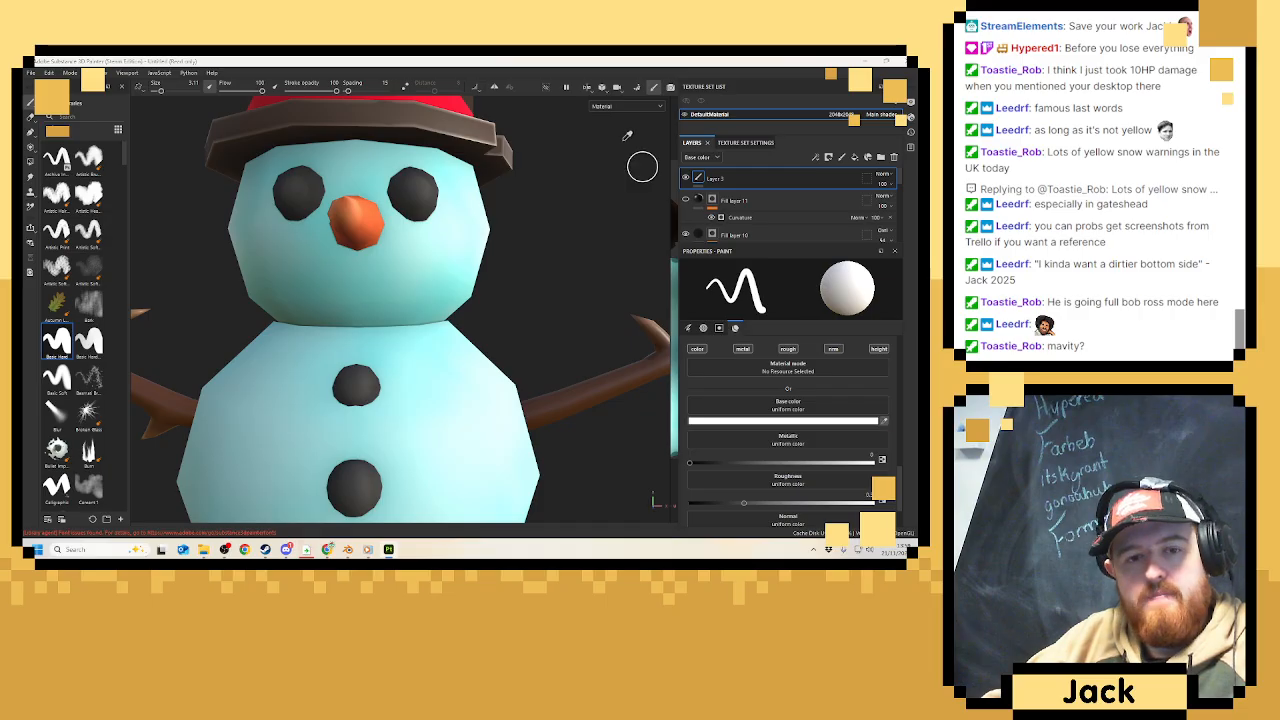
# Sample the eye's dark grey as the brush base colour in the Base color view, and return to the Material view.
pyautogui.click(620, 106)
pyautogui.click(620, 147)
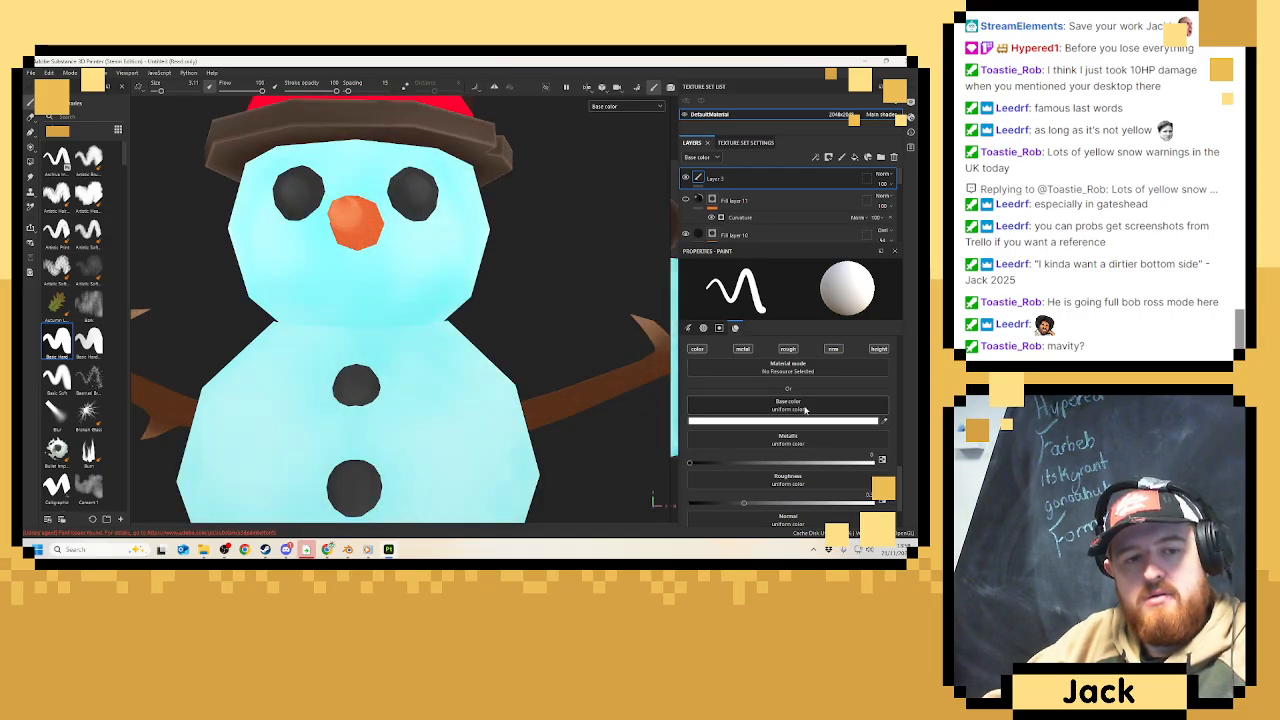
pyautogui.click(883, 421)
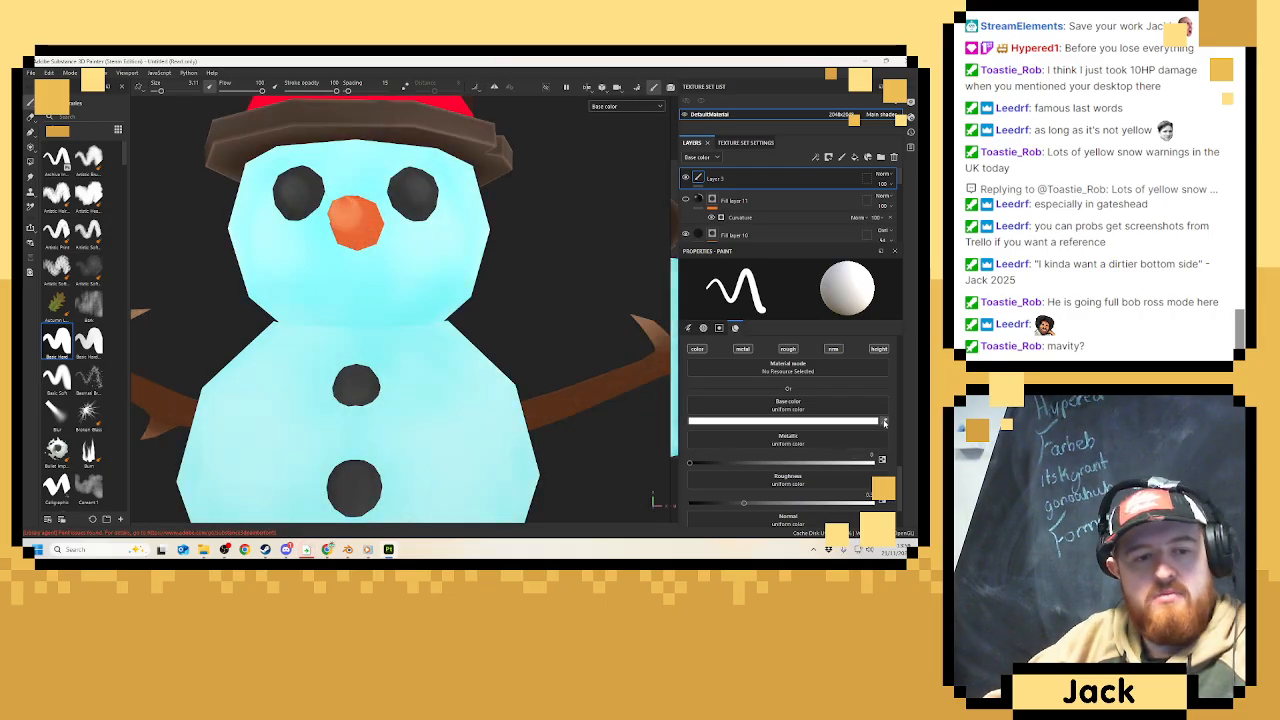
pyautogui.click(417, 208)
pyautogui.click(620, 106)
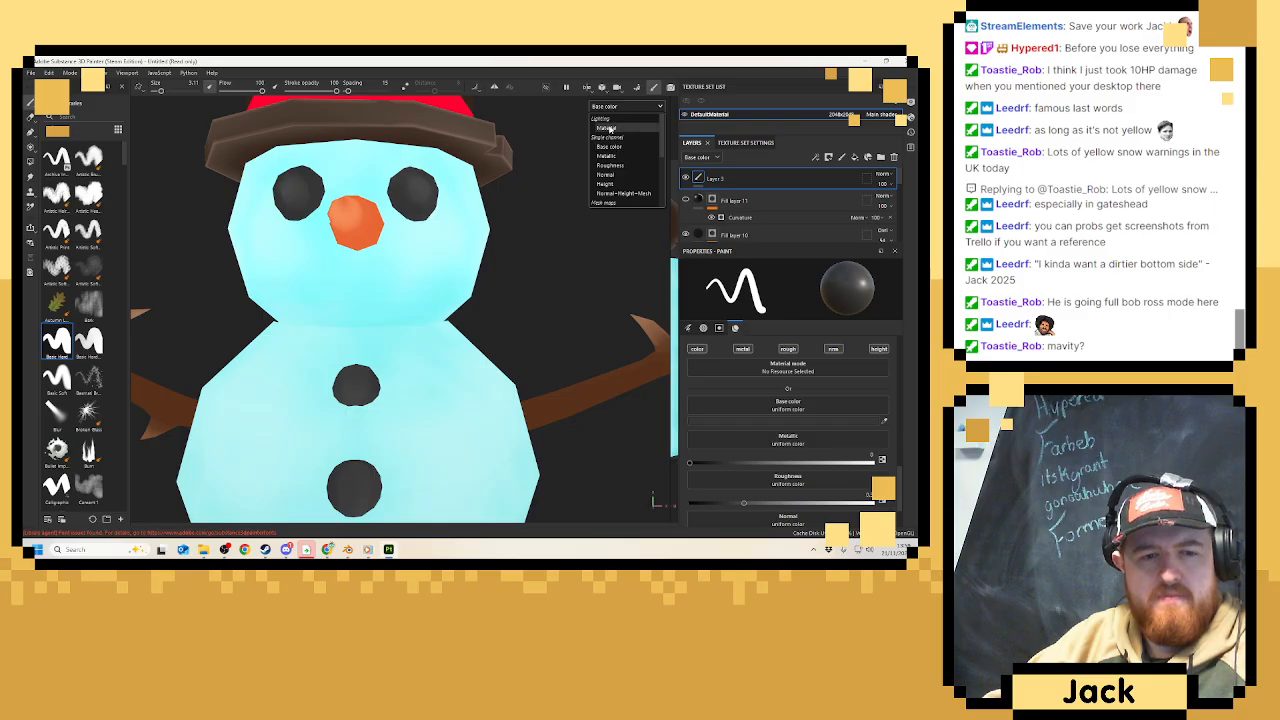
pyautogui.click(620, 129)
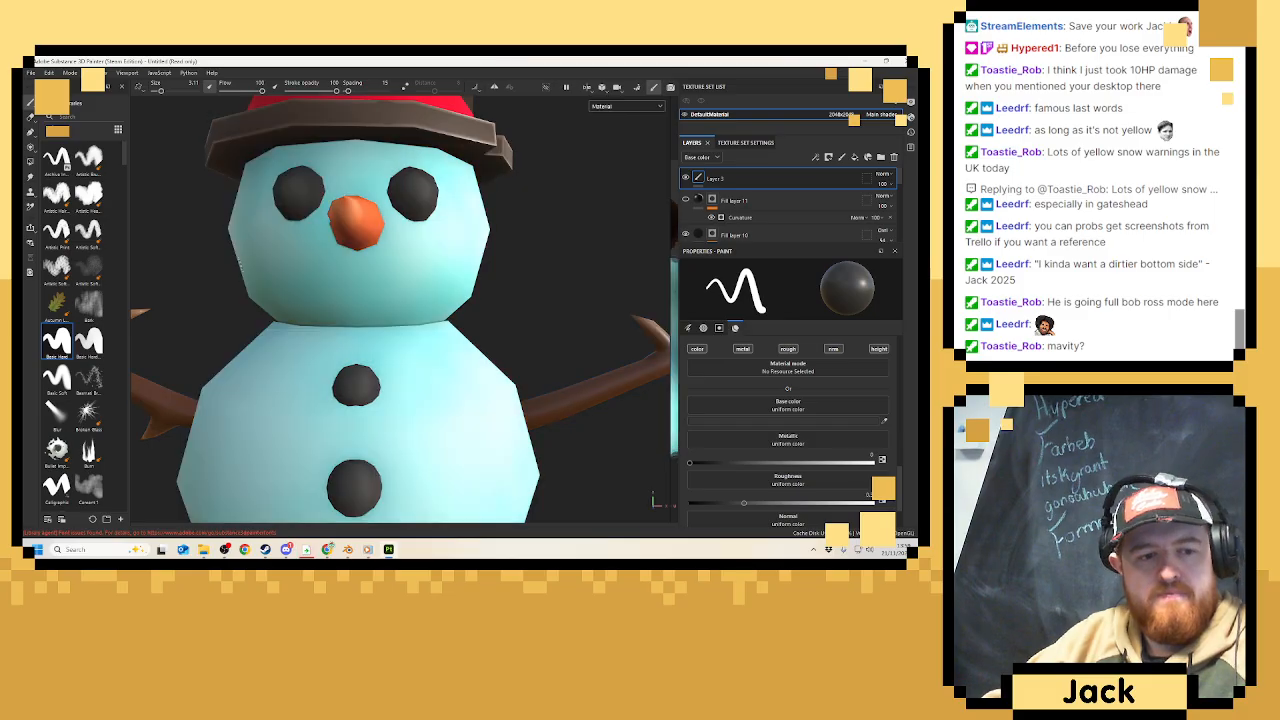
# Try a smile of five evenly spaced dark dots curving below the snowman's nose, redoing the misplaced second dot.
pyautogui.click(286, 260)
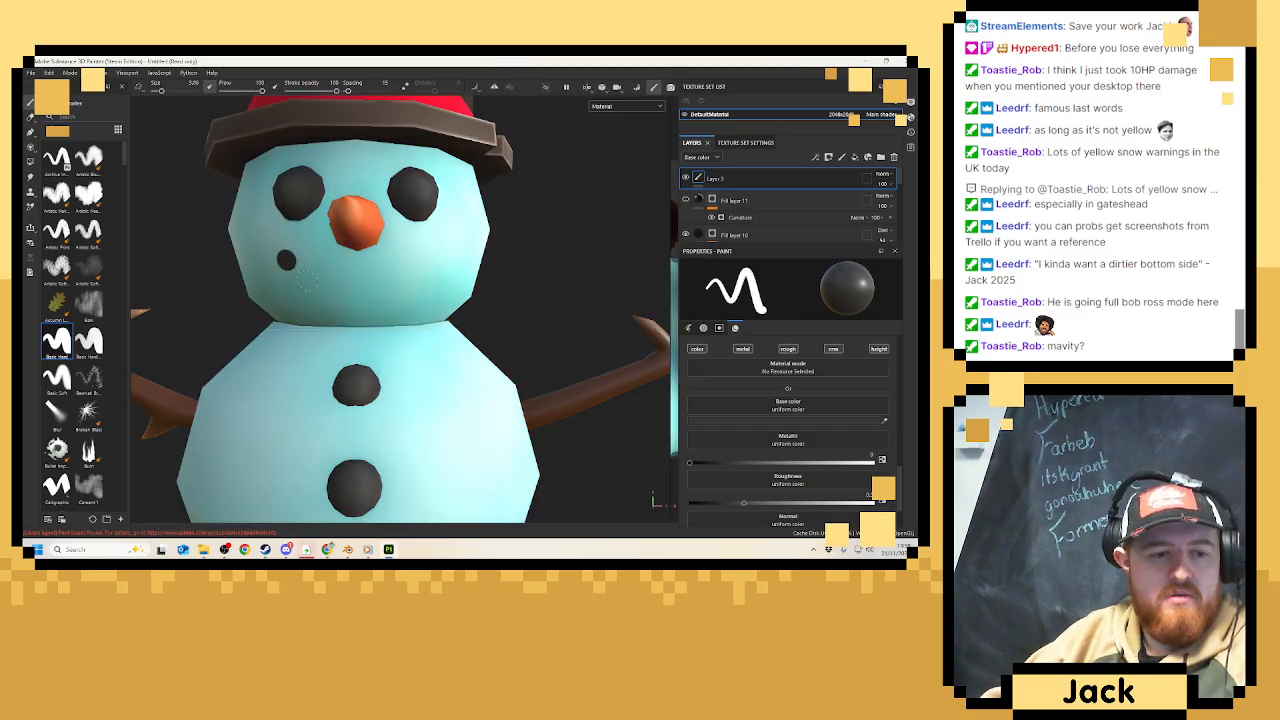
pyautogui.click(322, 288)
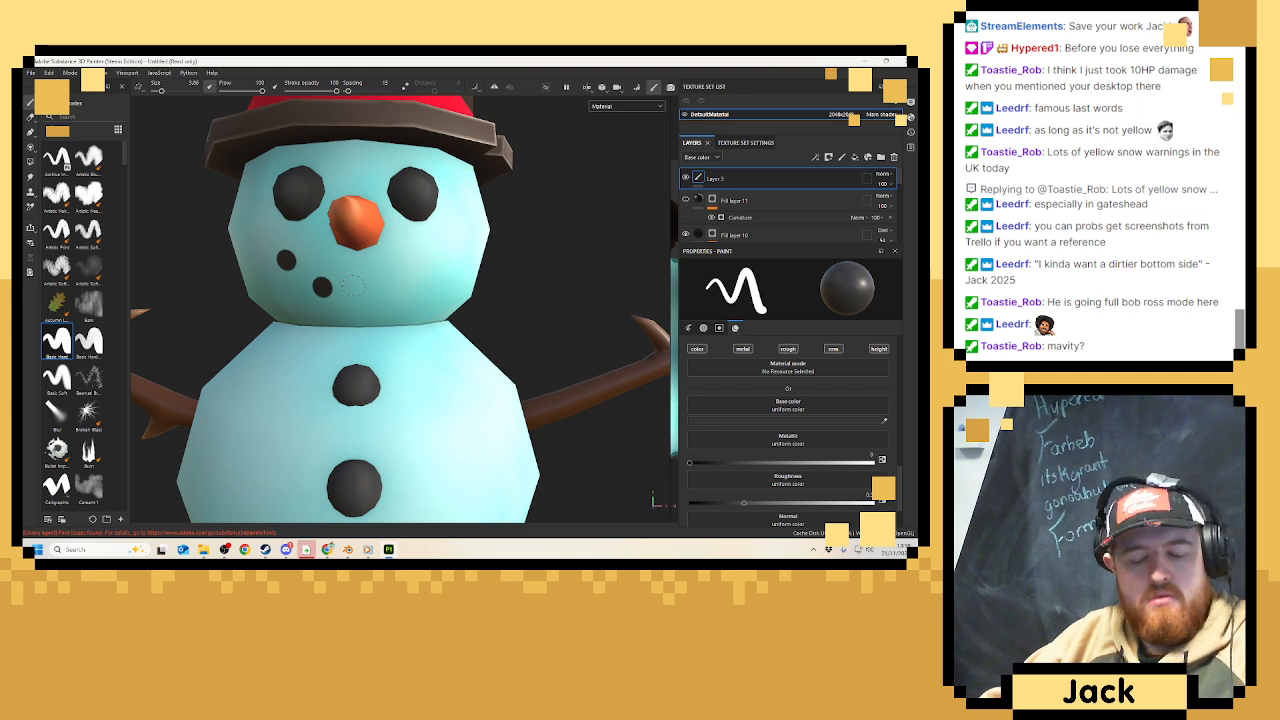
pyautogui.hotkey('ctrl', 'z')
pyautogui.click(314, 279)
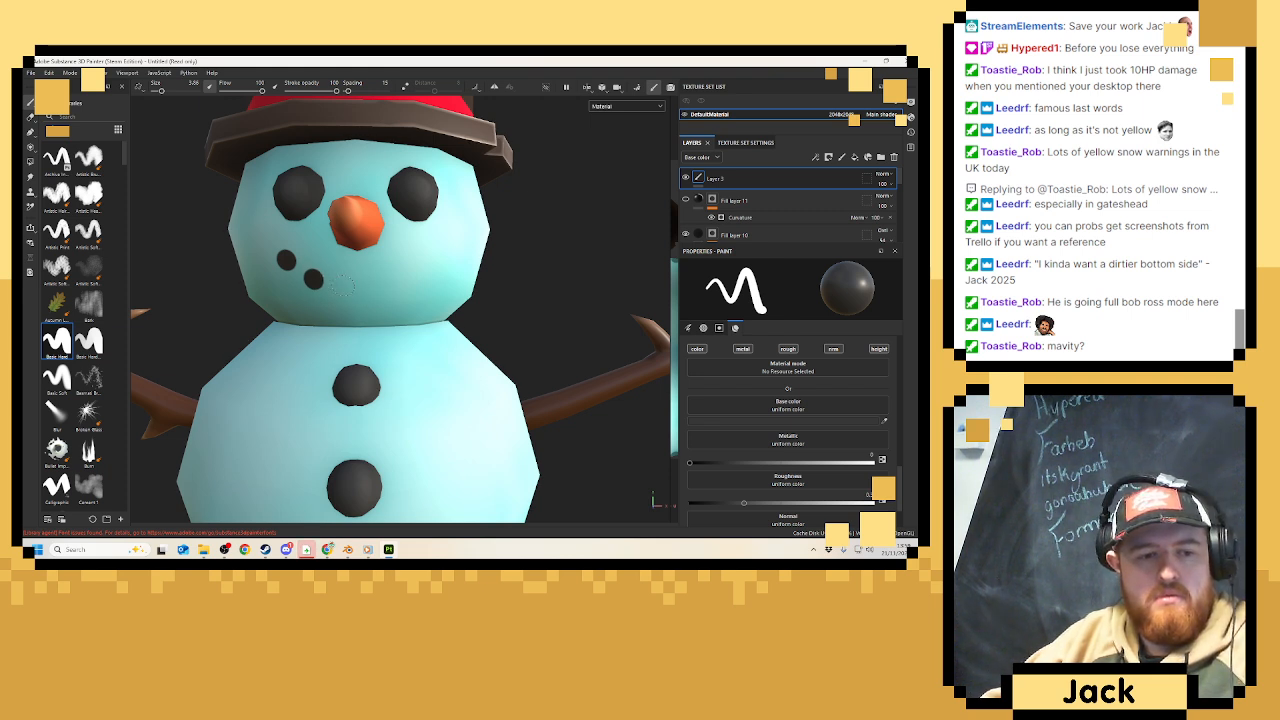
pyautogui.click(353, 286)
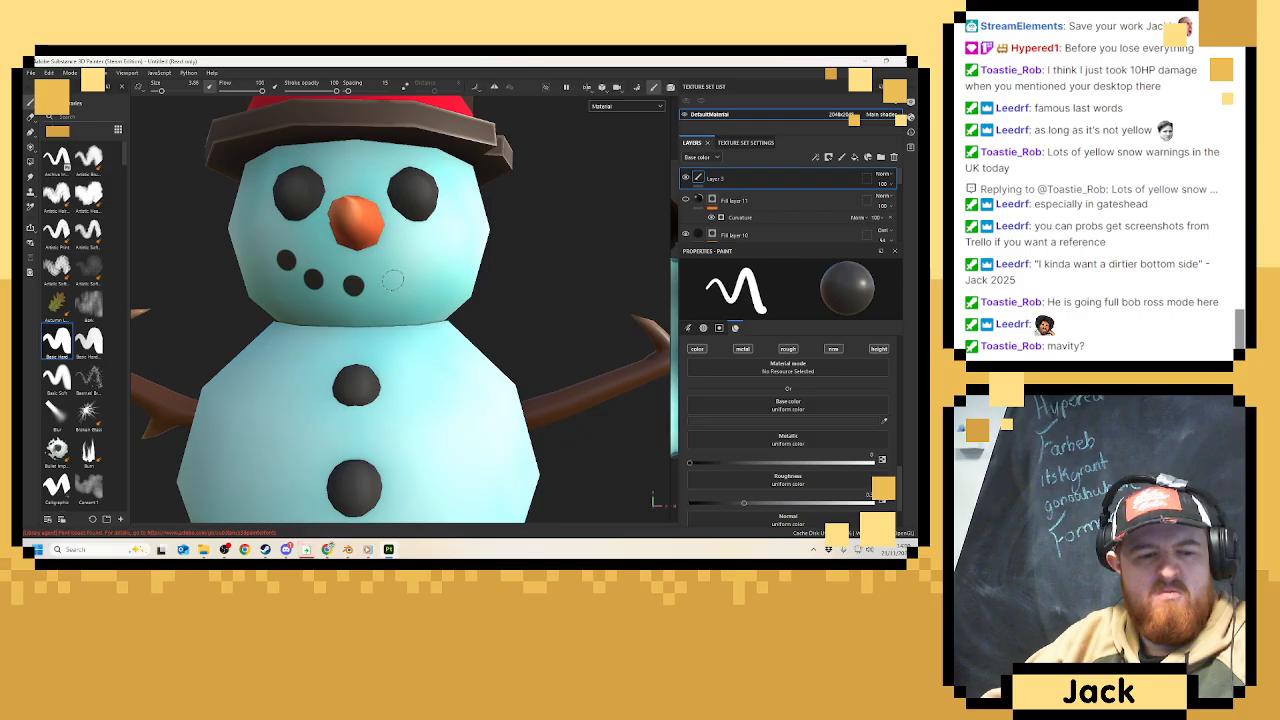
pyautogui.click(396, 278)
pyautogui.click(424, 260)
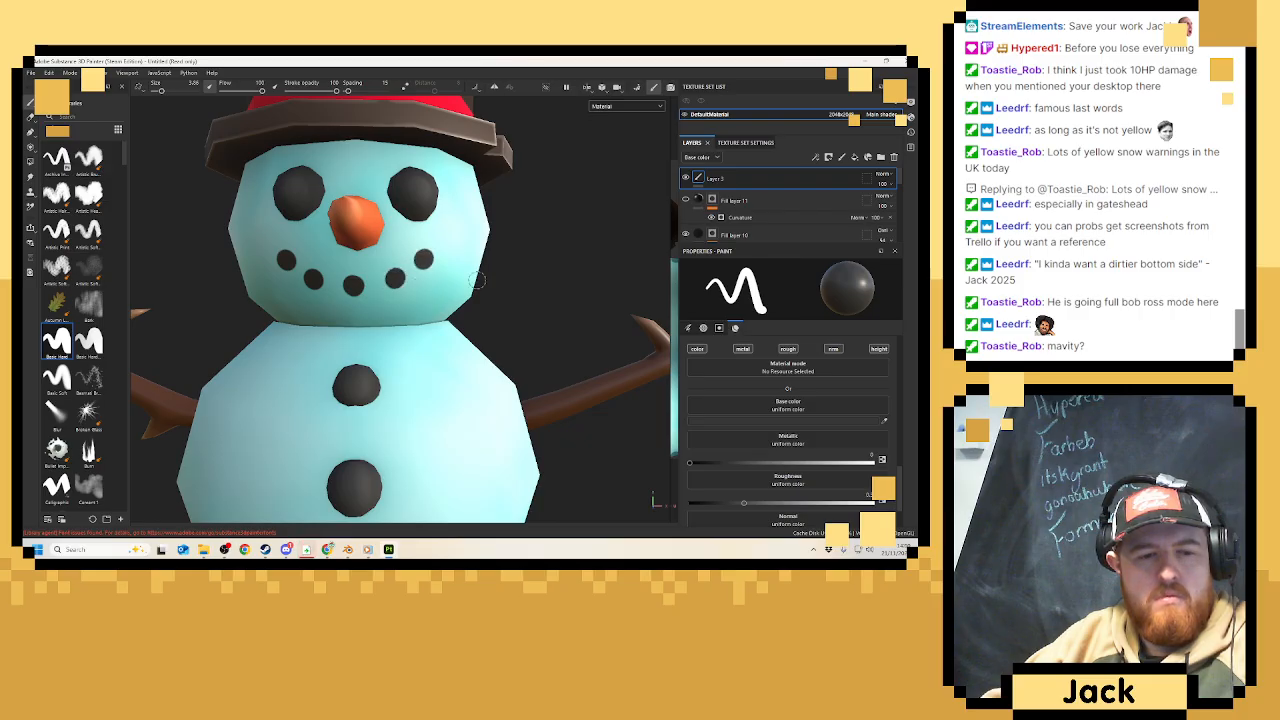
# Add a fill layer above the paint layer and set its base colour to white.
pyautogui.scroll(-2, 504, 302)
pyautogui.scroll(-3, 504, 302)
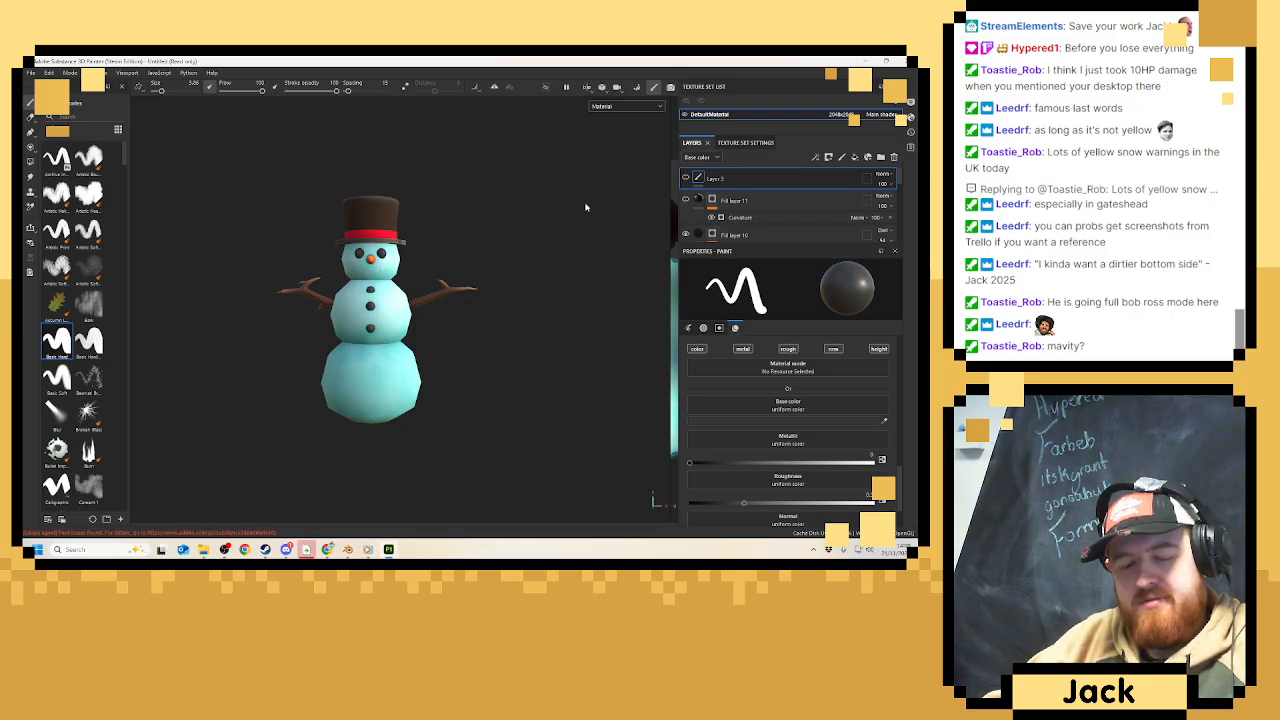
pyautogui.scroll(6, 471, 190)
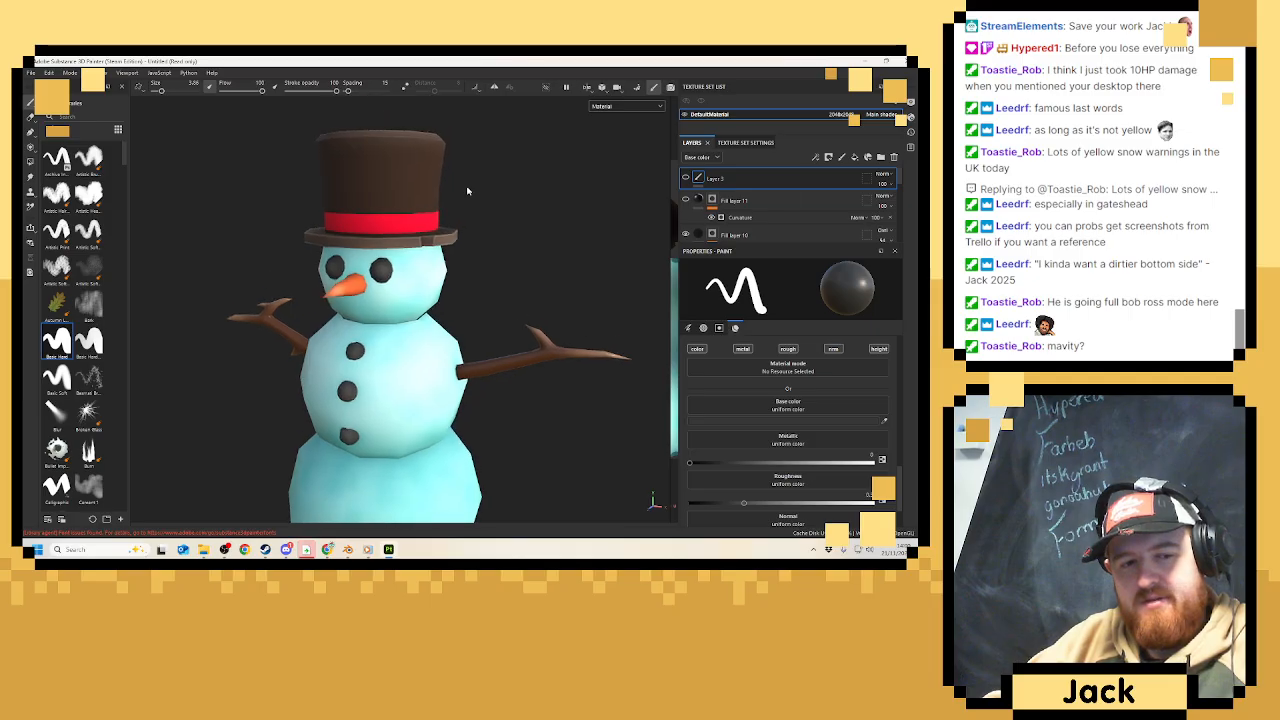
pyautogui.click(855, 157)
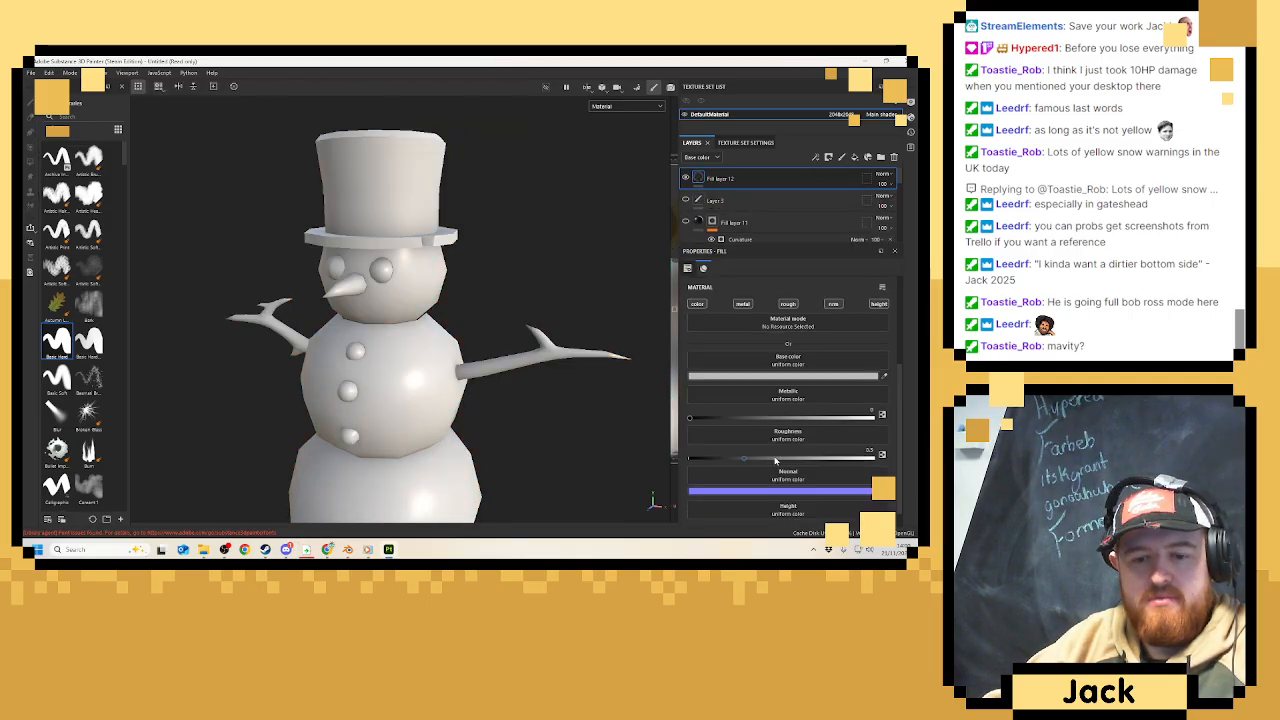
pyautogui.click(786, 377)
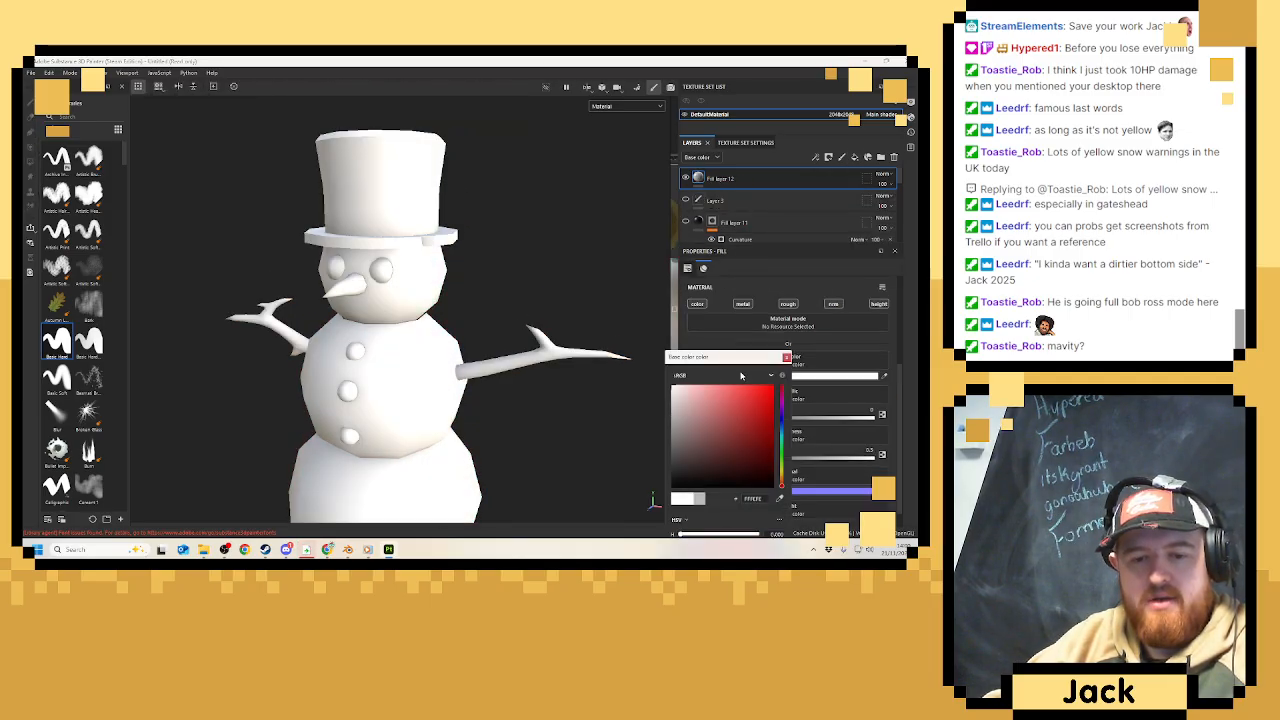
pyautogui.click(786, 357)
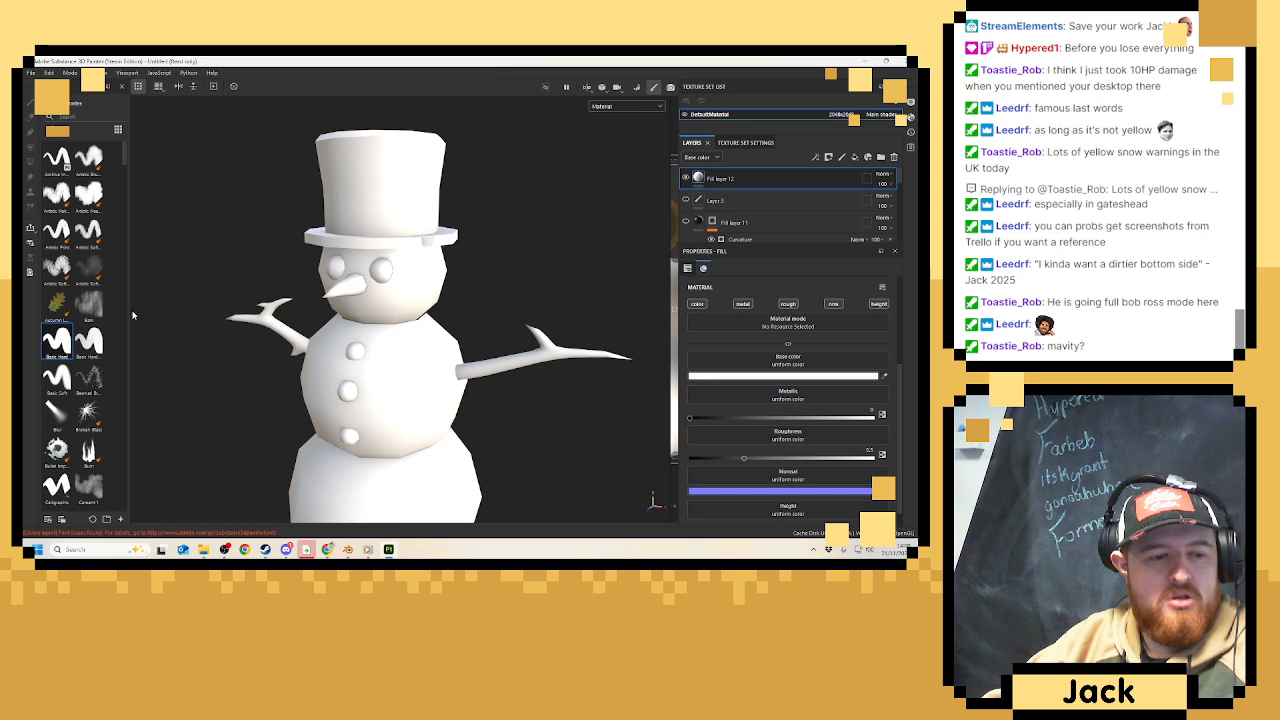
# Widen the asset library, show the smart masks, and try a concrete smart mask on Fill layer 12, undoing it.
pyautogui.moveTo(130, 311); pyautogui.dragTo(340, 311)
pyautogui.click(92, 131)
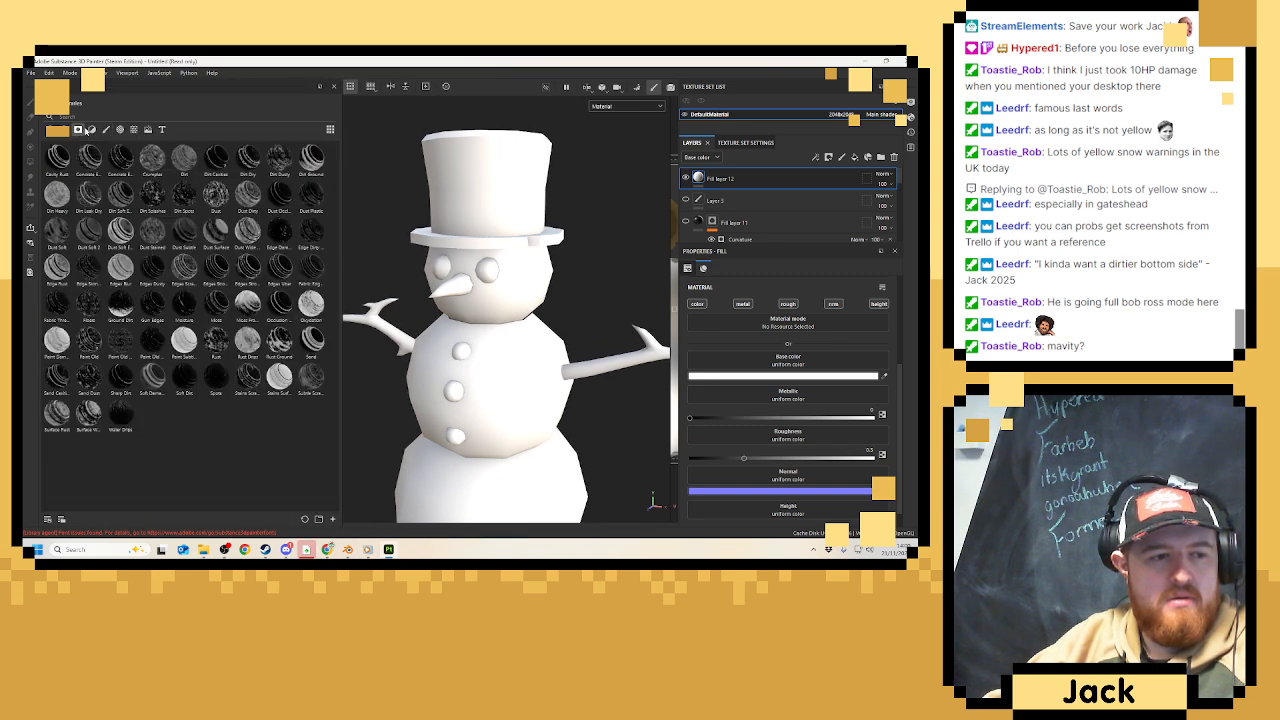
pyautogui.moveTo(122, 165); pyautogui.dragTo(712, 180)
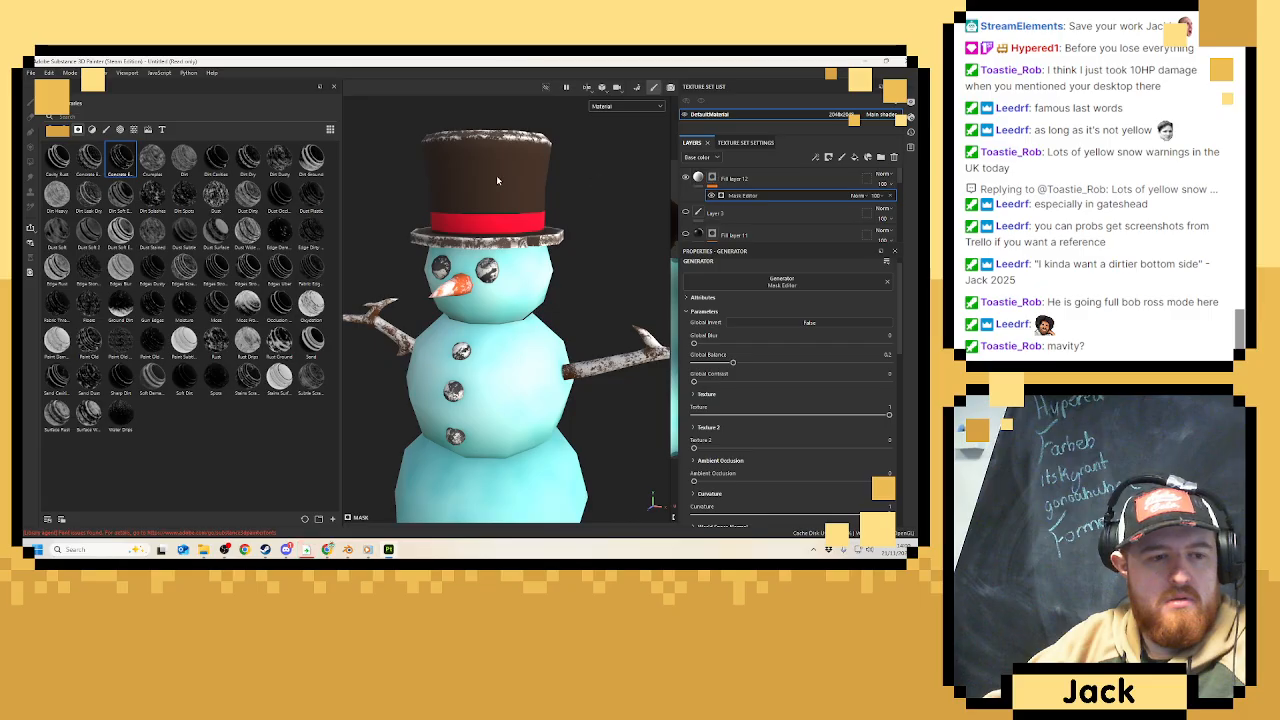
pyautogui.hotkey('ctrl', 'z')
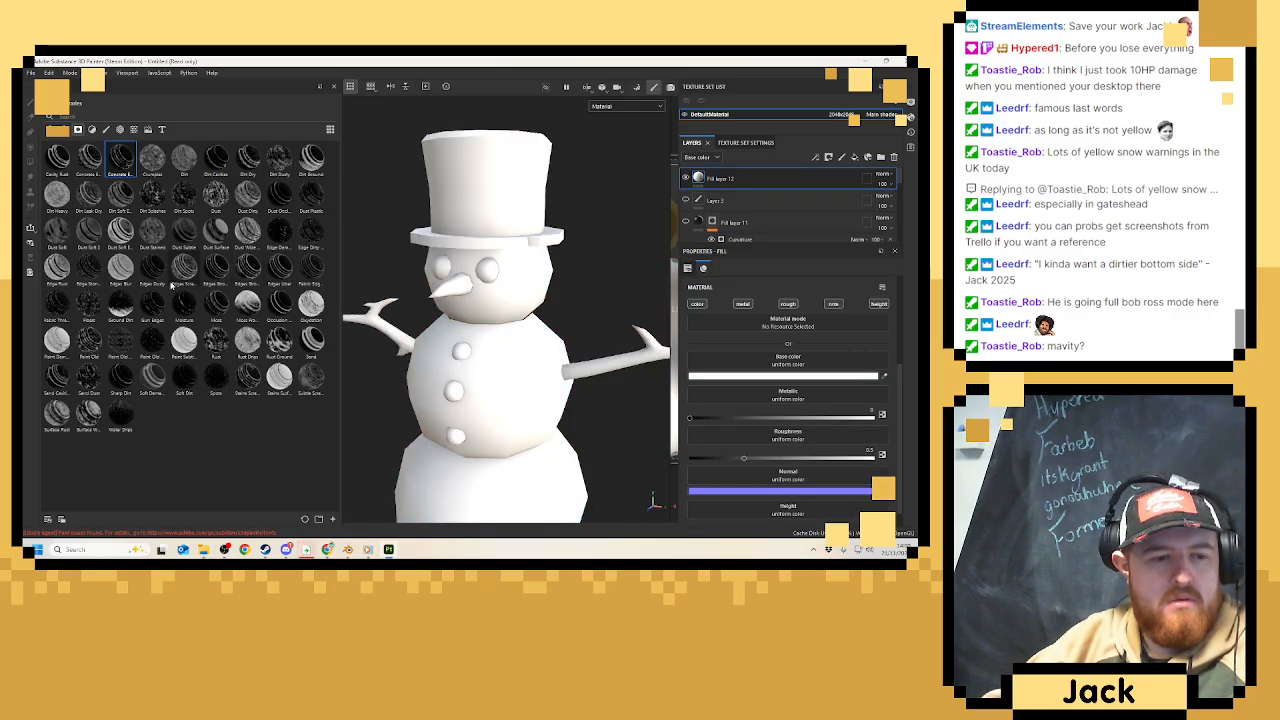
# Apply the Edges Dusty smart mask to Fill layer 12 and lower the layer's opacity to about 26.
pyautogui.moveTo(183, 283); pyautogui.dragTo(711, 178)
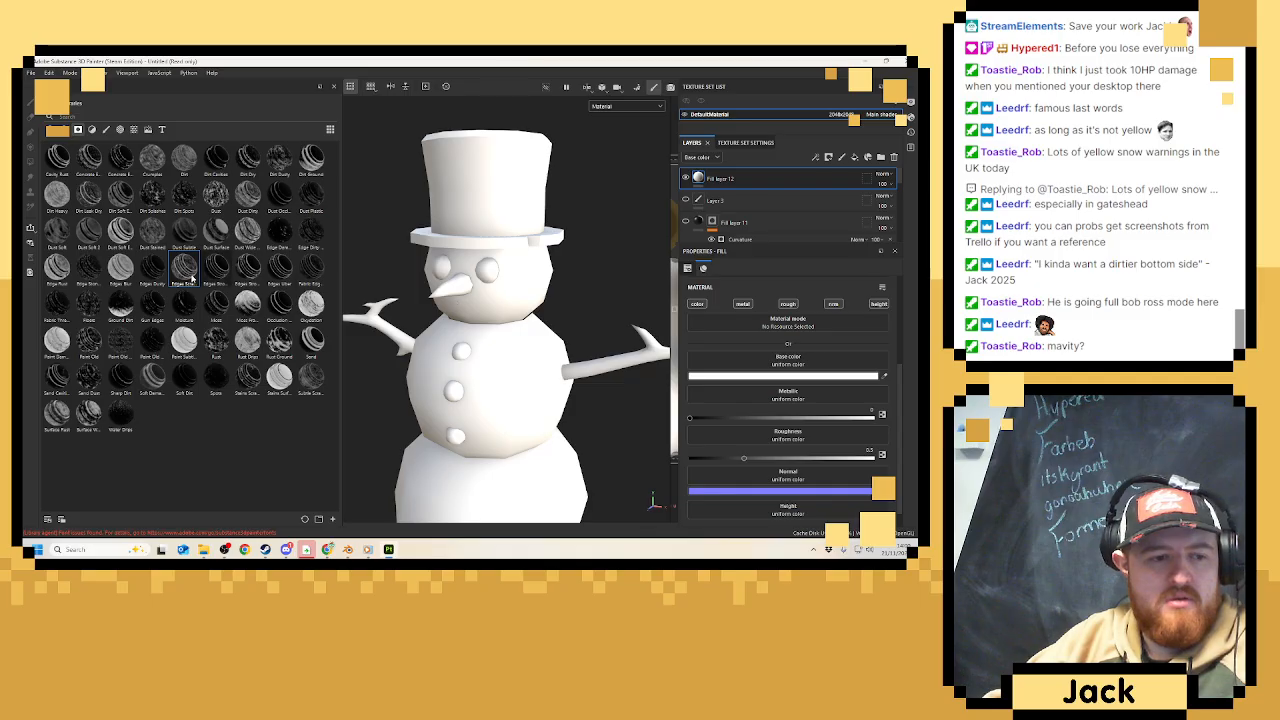
pyautogui.moveTo(154, 268); pyautogui.dragTo(712, 183)
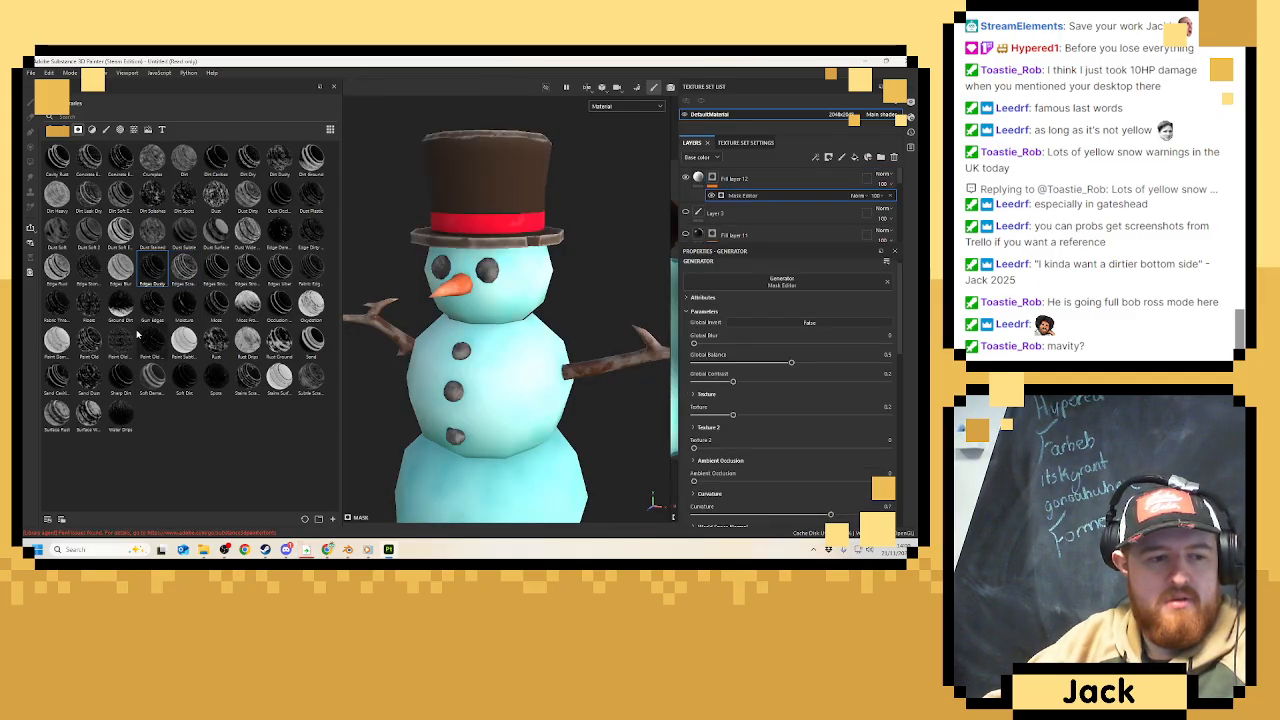
pyautogui.moveTo(137, 335)
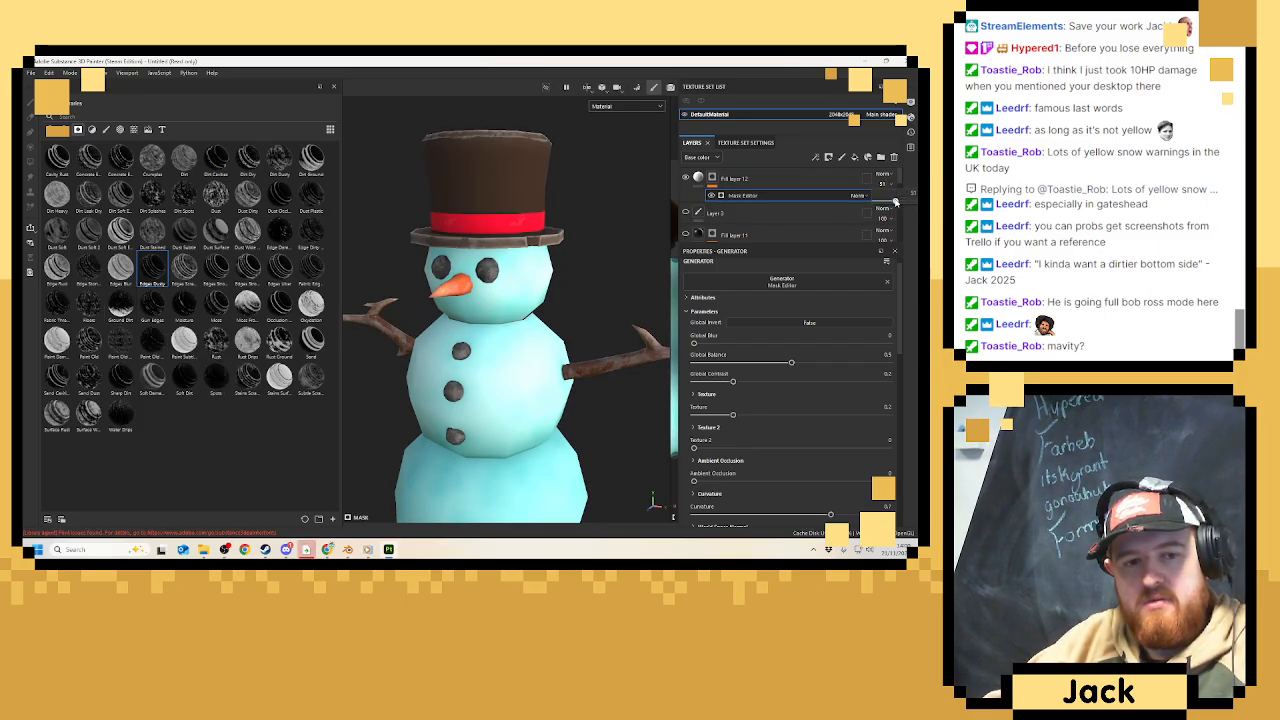
pyautogui.moveTo(896, 202); pyautogui.dragTo(884, 202)
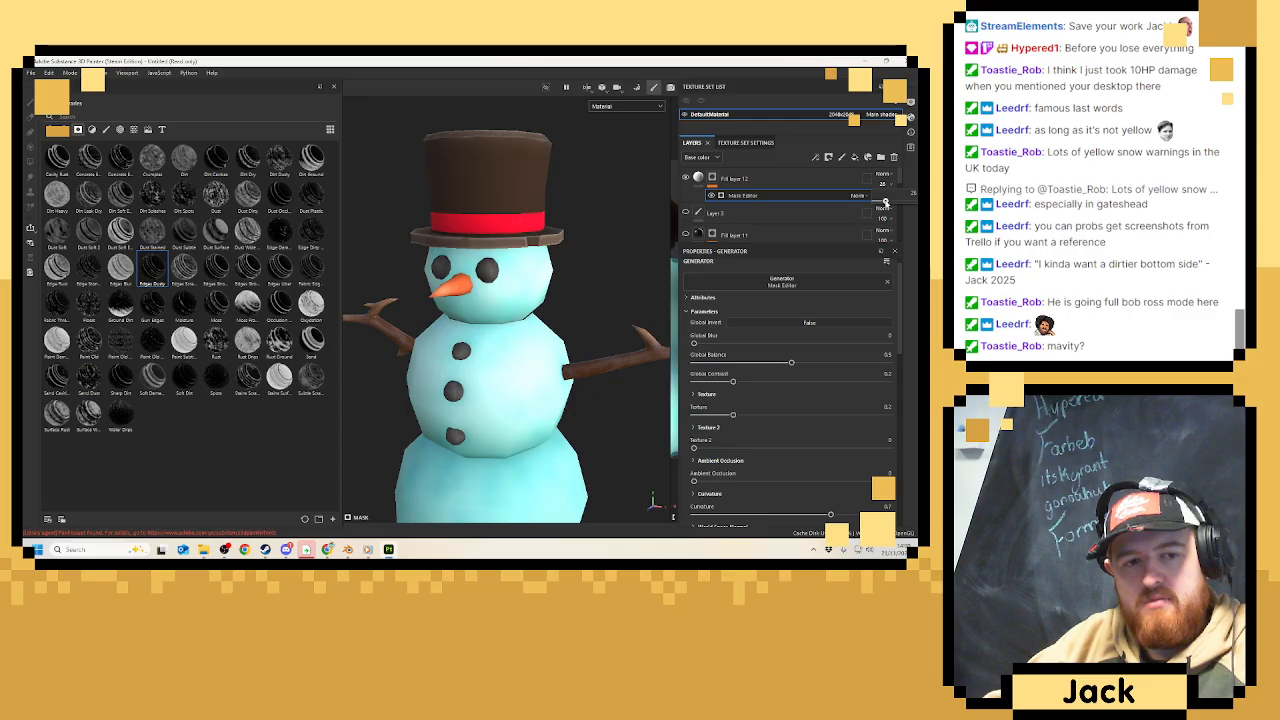
# Add a paint effect to Fill layer 12's mask, and add a new paint layer above that fill layer.
pyautogui.click(795, 180)
pyautogui.rightClick(795, 181)
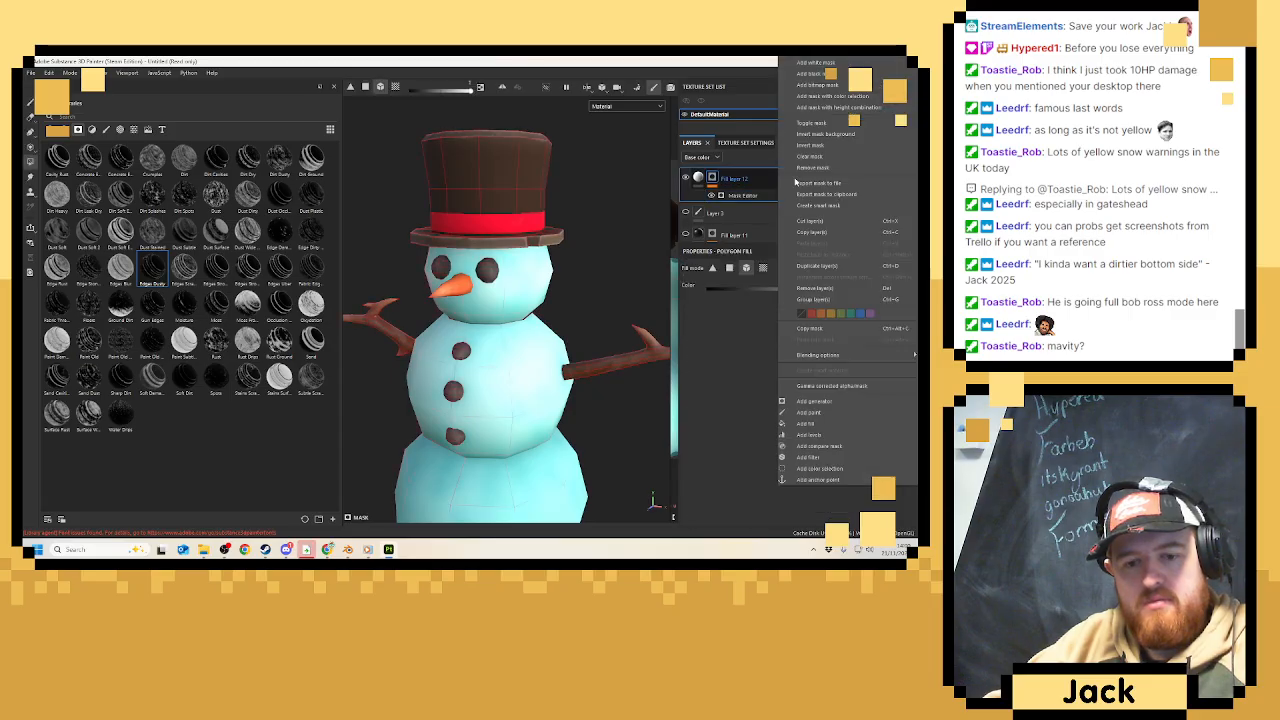
pyautogui.click(812, 413)
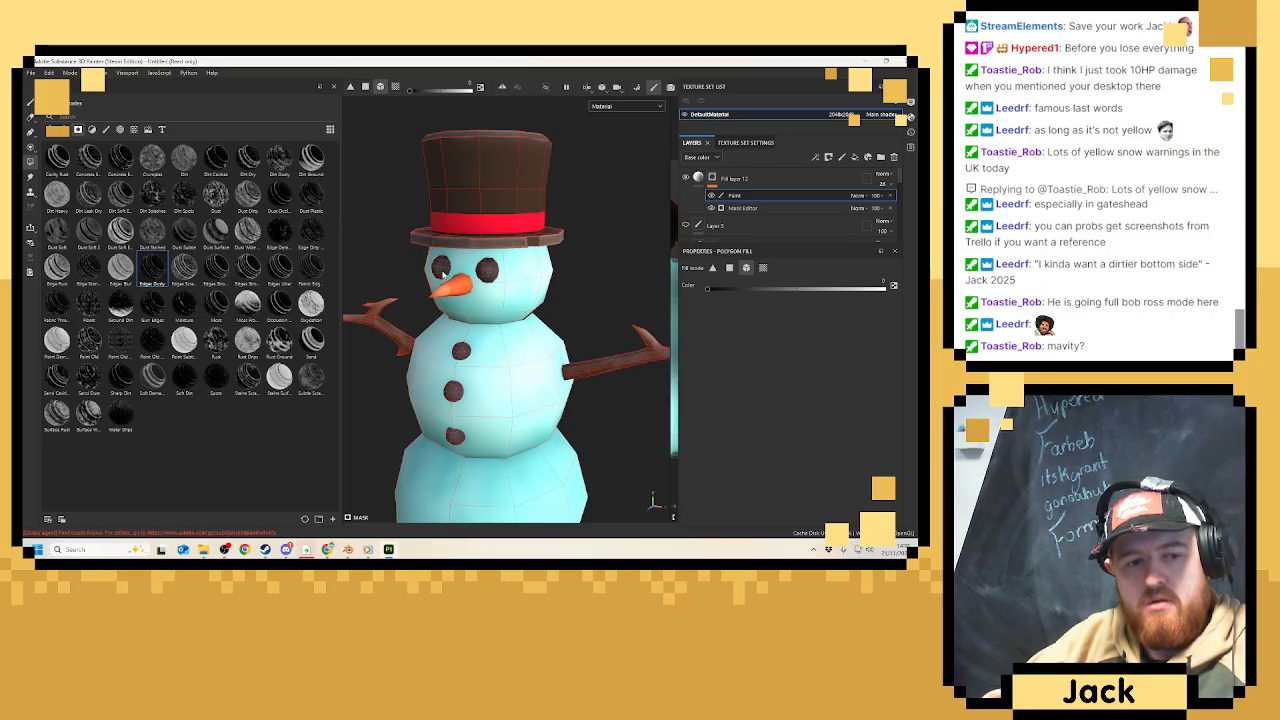
pyautogui.click(843, 157)
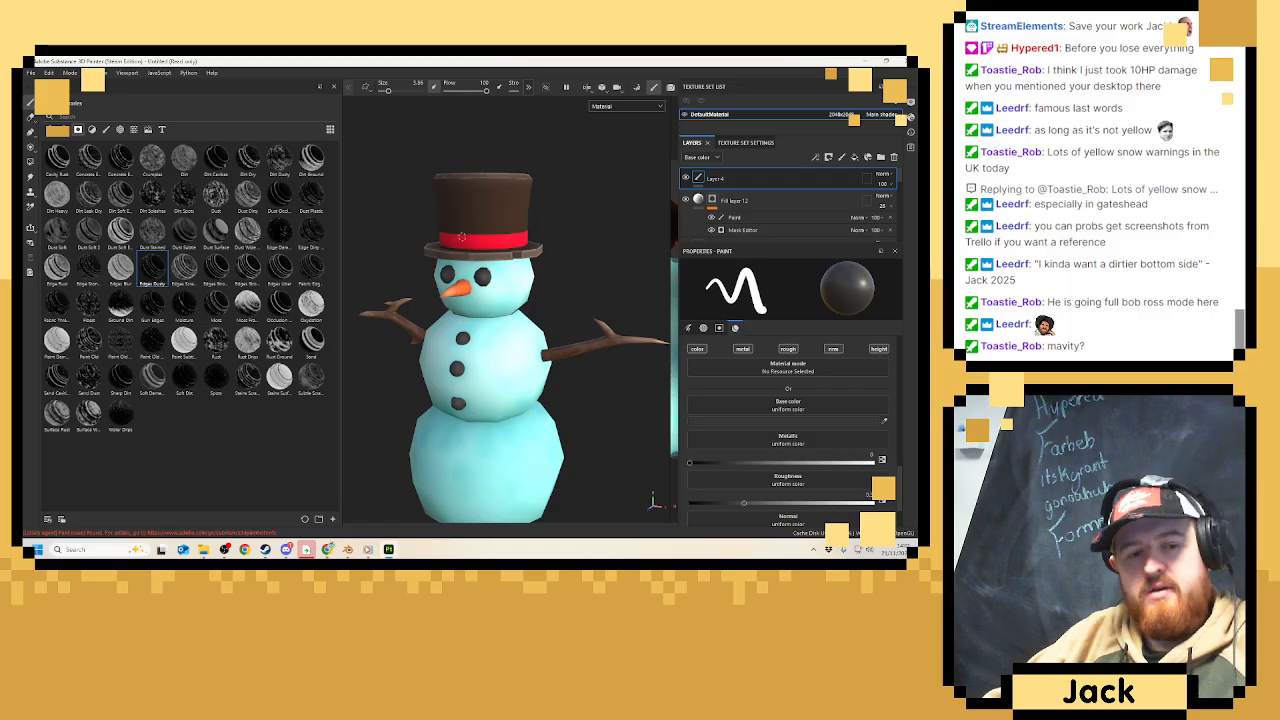
pyautogui.keyDown('alt'); pyautogui.moveTo(568, 241); pyautogui.dragTo(640, 263); pyautogui.keyUp('alt')
pyautogui.scroll(2, 550, 238)
pyautogui.scroll(2, 580, 262)
pyautogui.scroll(-4, 514, 310)
pyautogui.scroll(-2, 527, 263)
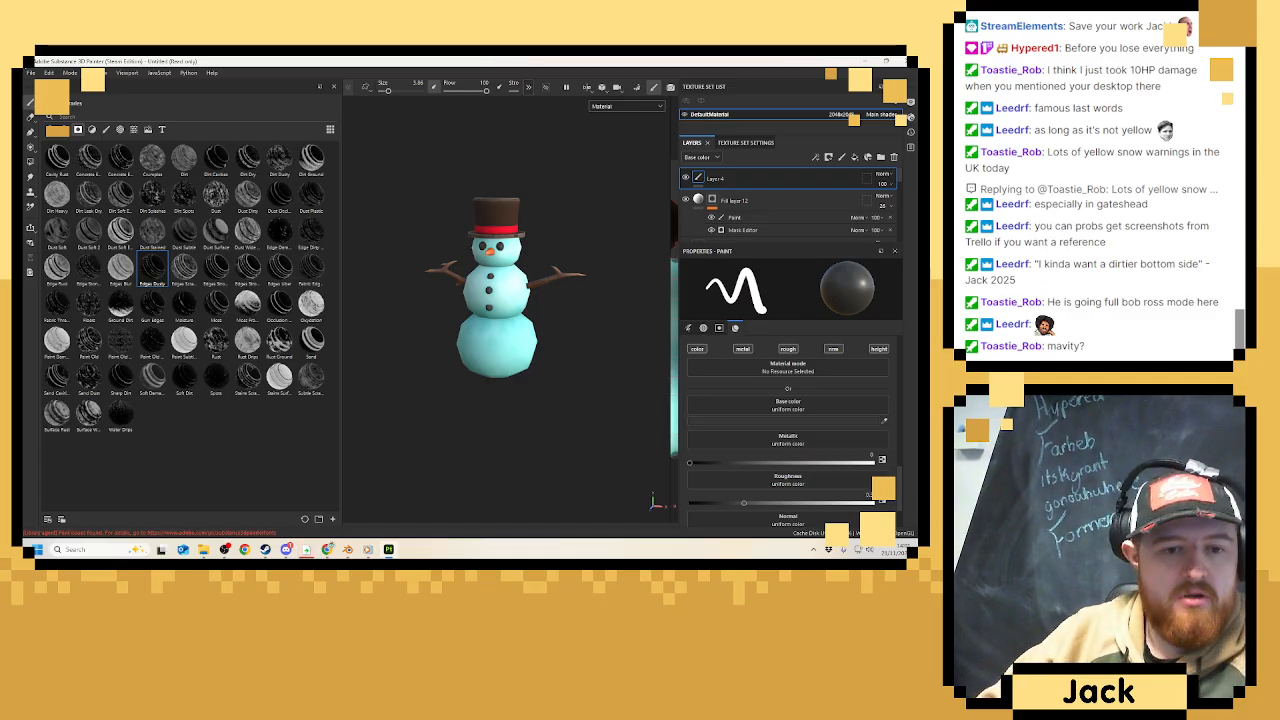
# Save the project as Advent_Snowman1 in the Textures folder inside the desktop's Advent_Snowman1 folder.
pyautogui.click(33, 73)
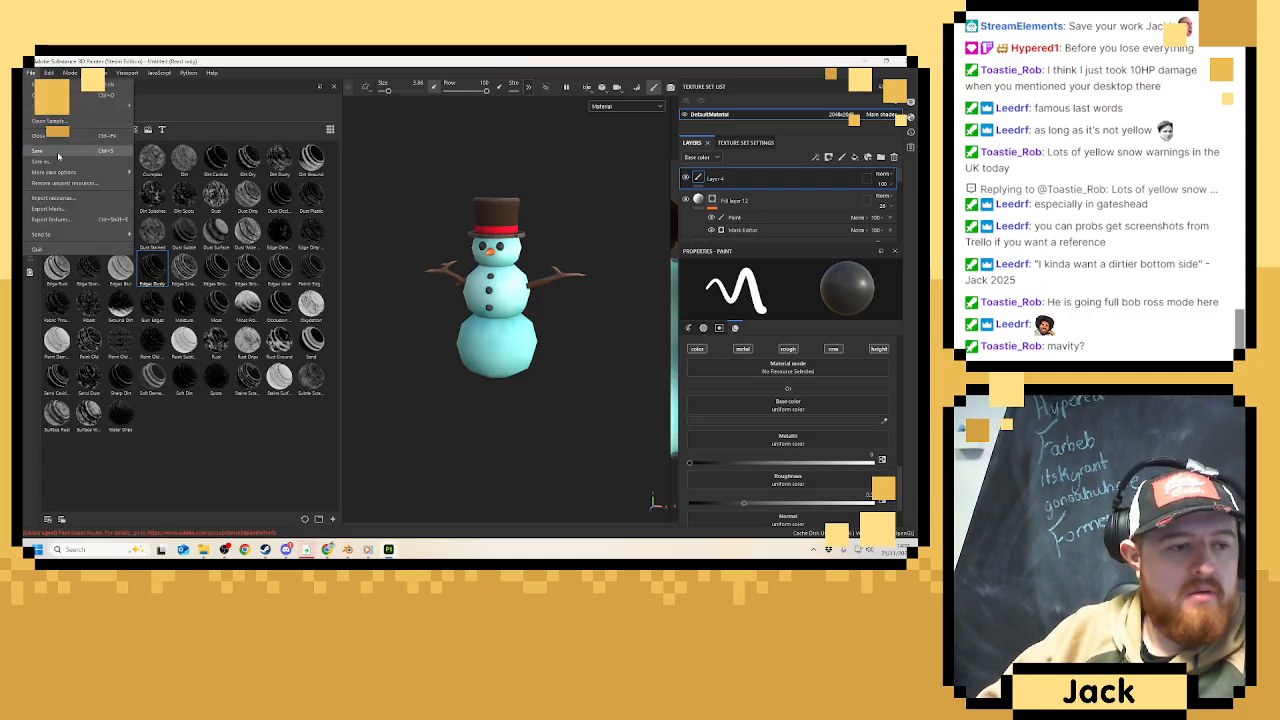
pyautogui.click(60, 150)
pyautogui.click(60, 158)
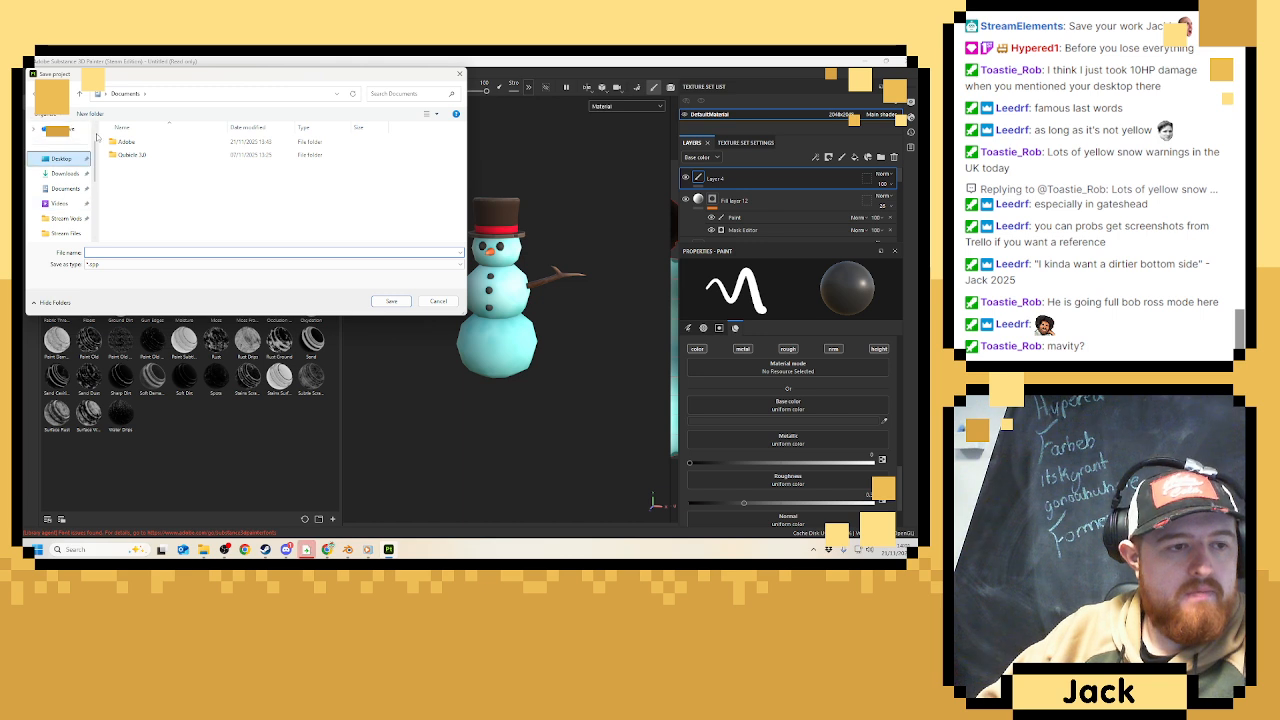
pyautogui.click(150, 145)
pyautogui.doubleClick(150, 145)
pyautogui.doubleClick(150, 145)
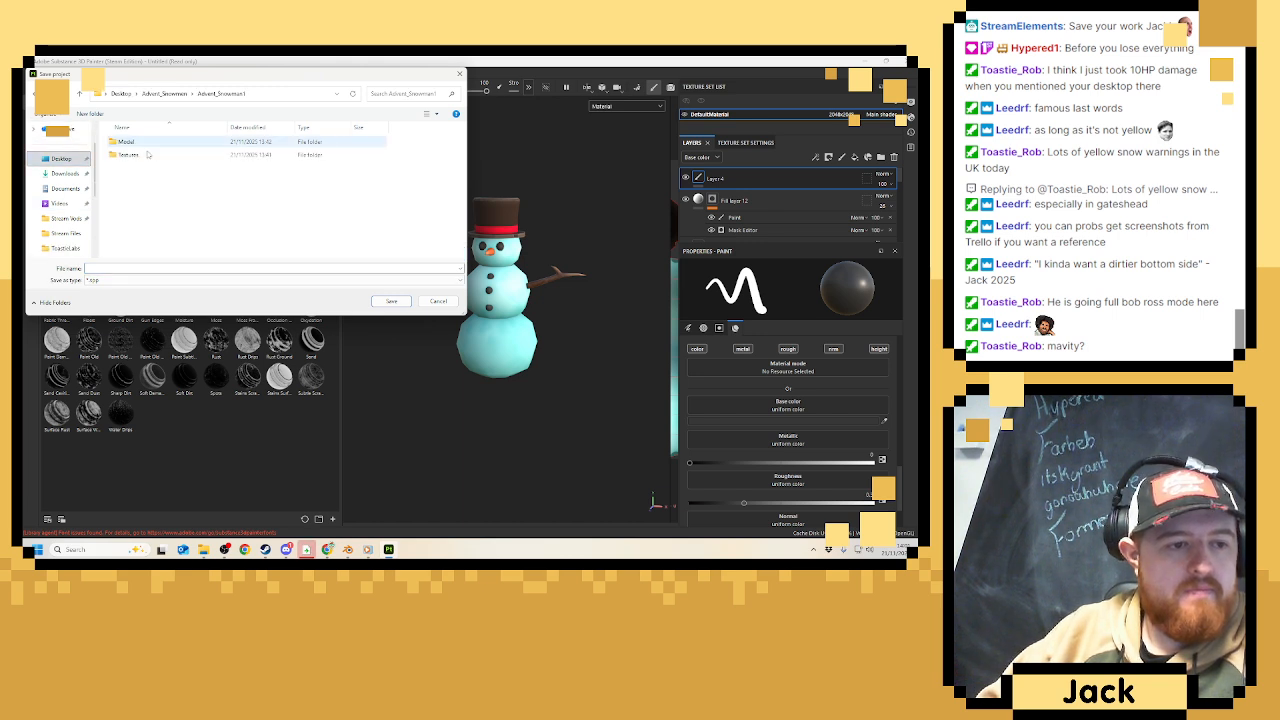
pyautogui.doubleClick(148, 155)
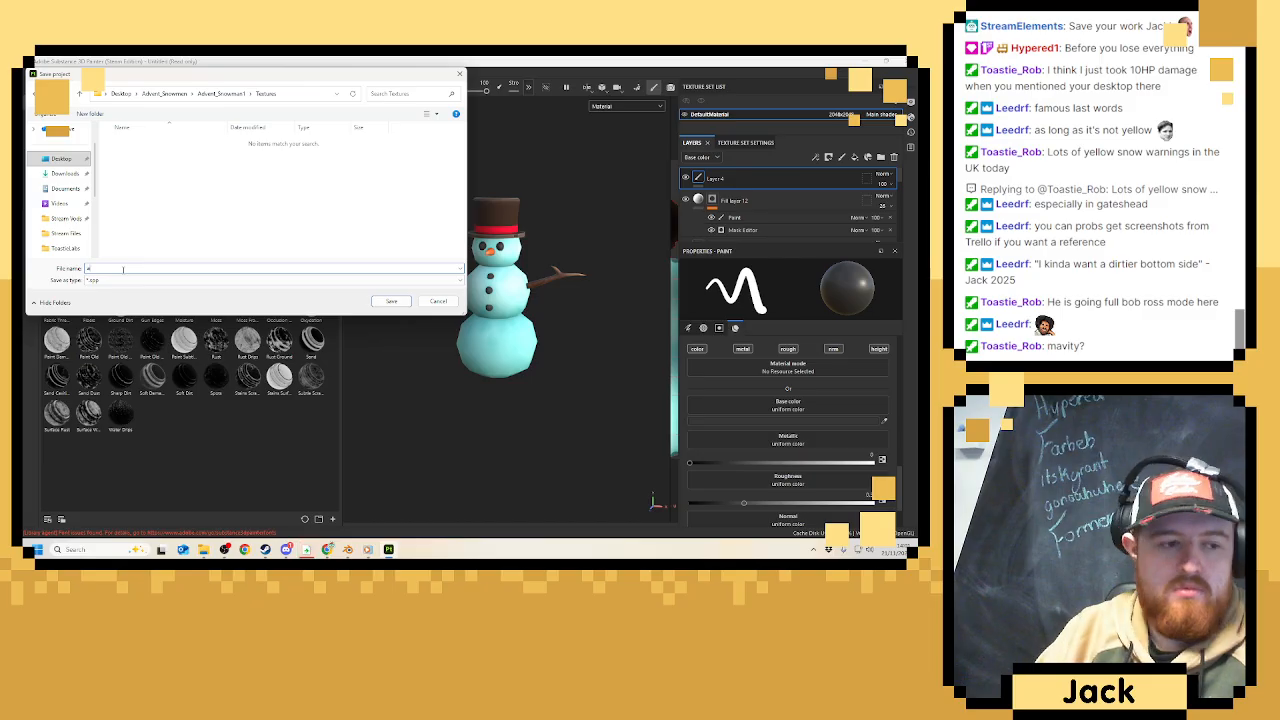
pyautogui.write('a')
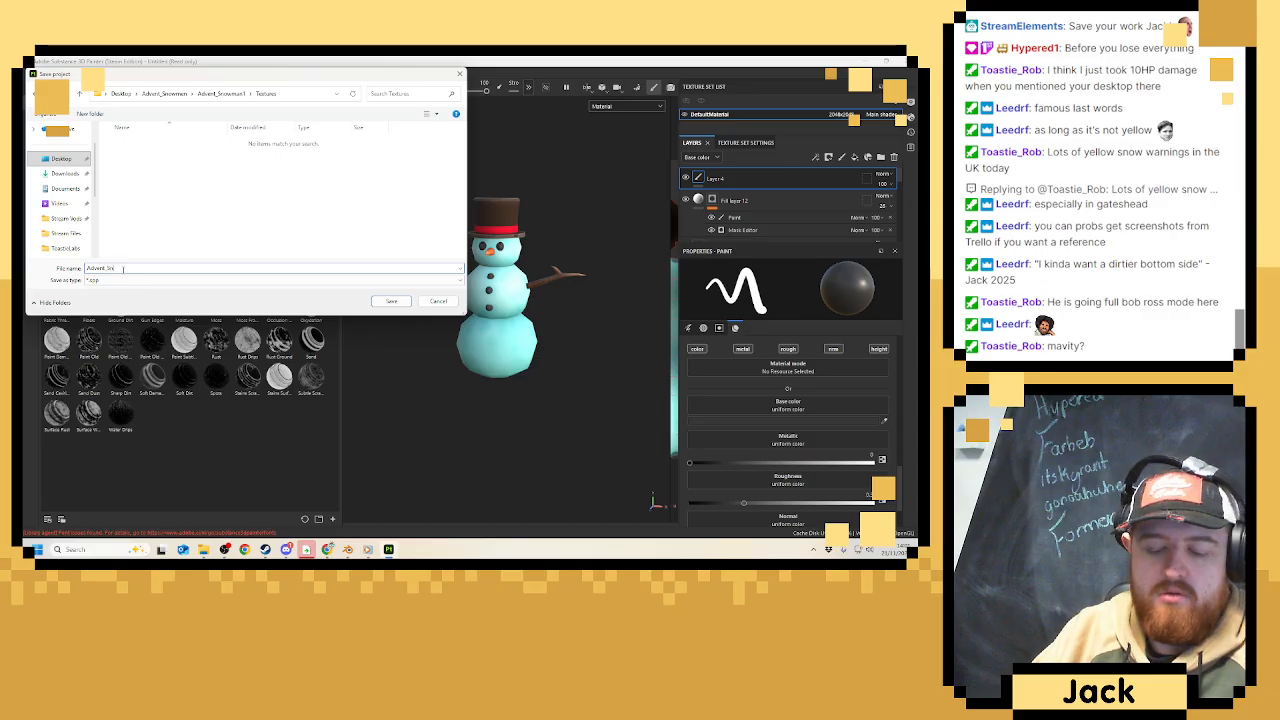
pyautogui.write('Snowman1')
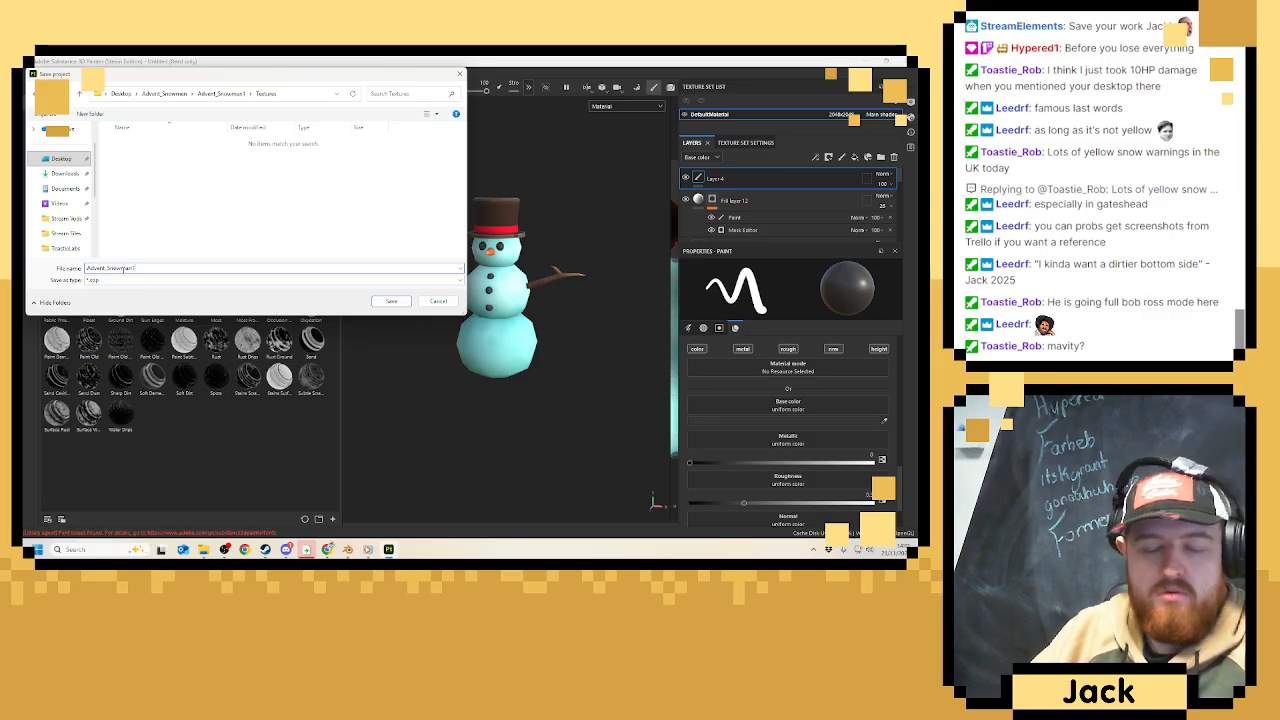
pyautogui.press('Return')
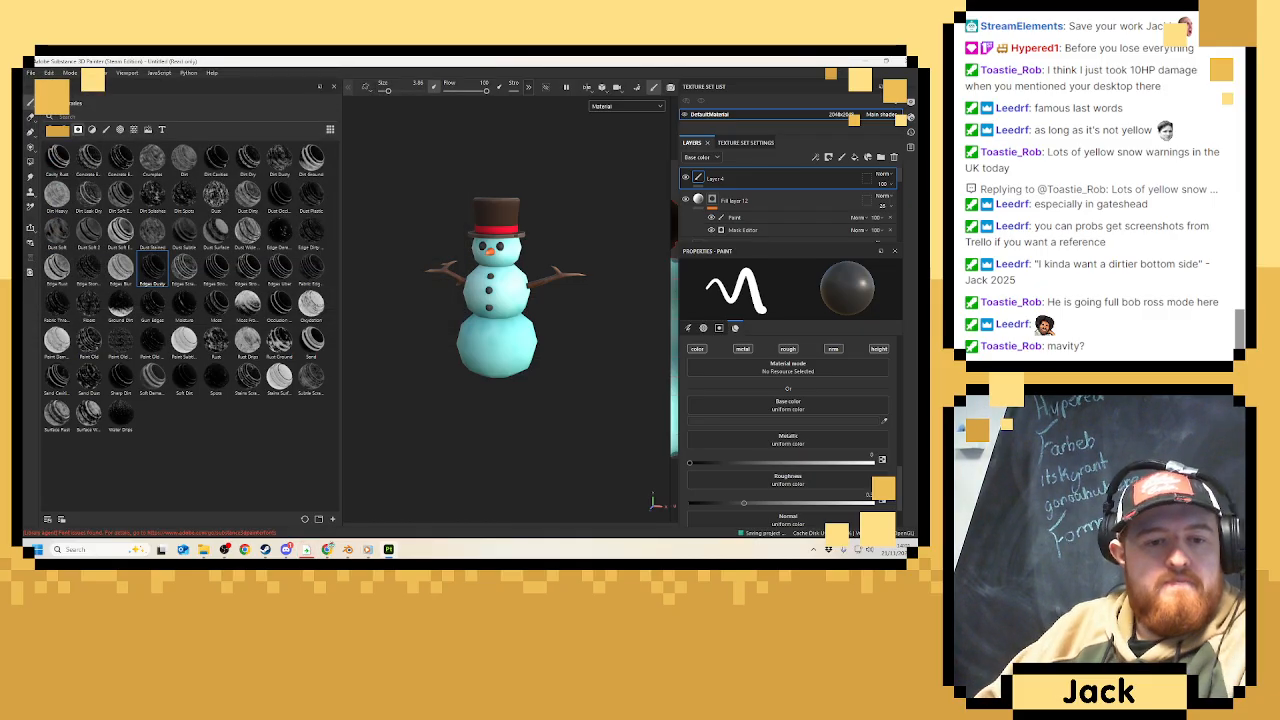
# Open the texture export settings and leave only the base color map of DefaultMaterial enabled for output.
pyautogui.click(30, 73)
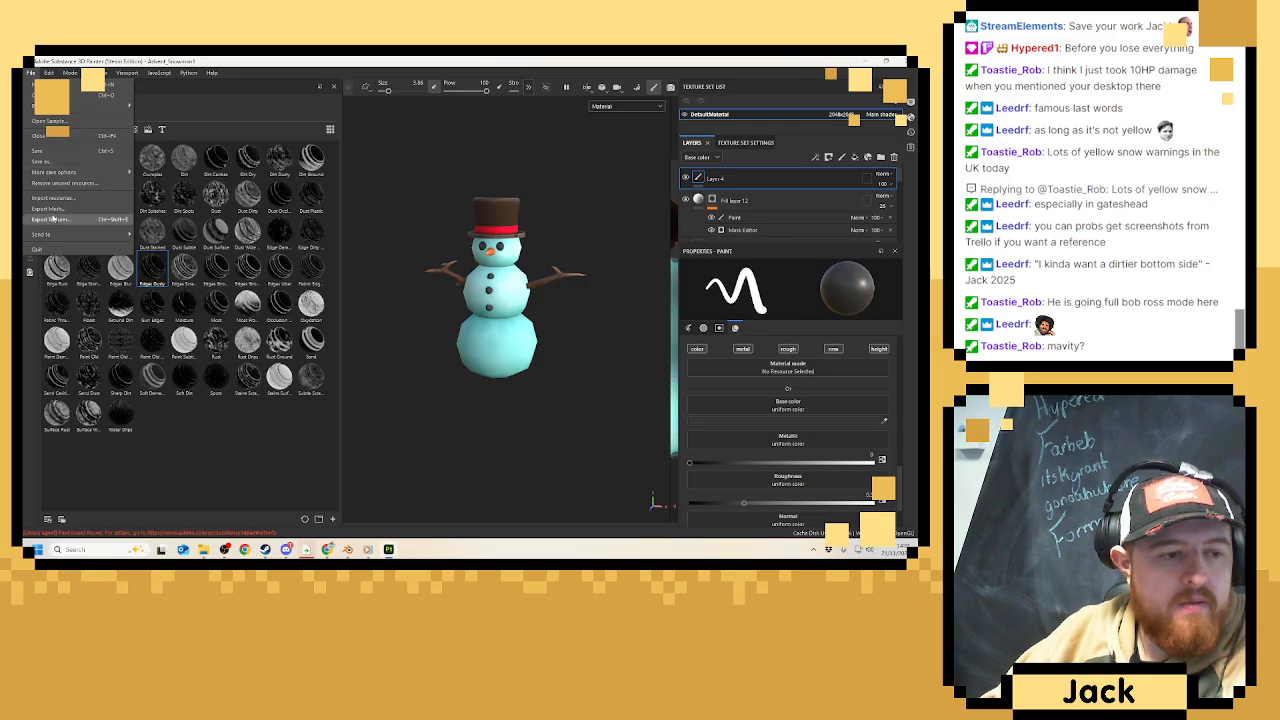
pyautogui.click(52, 218)
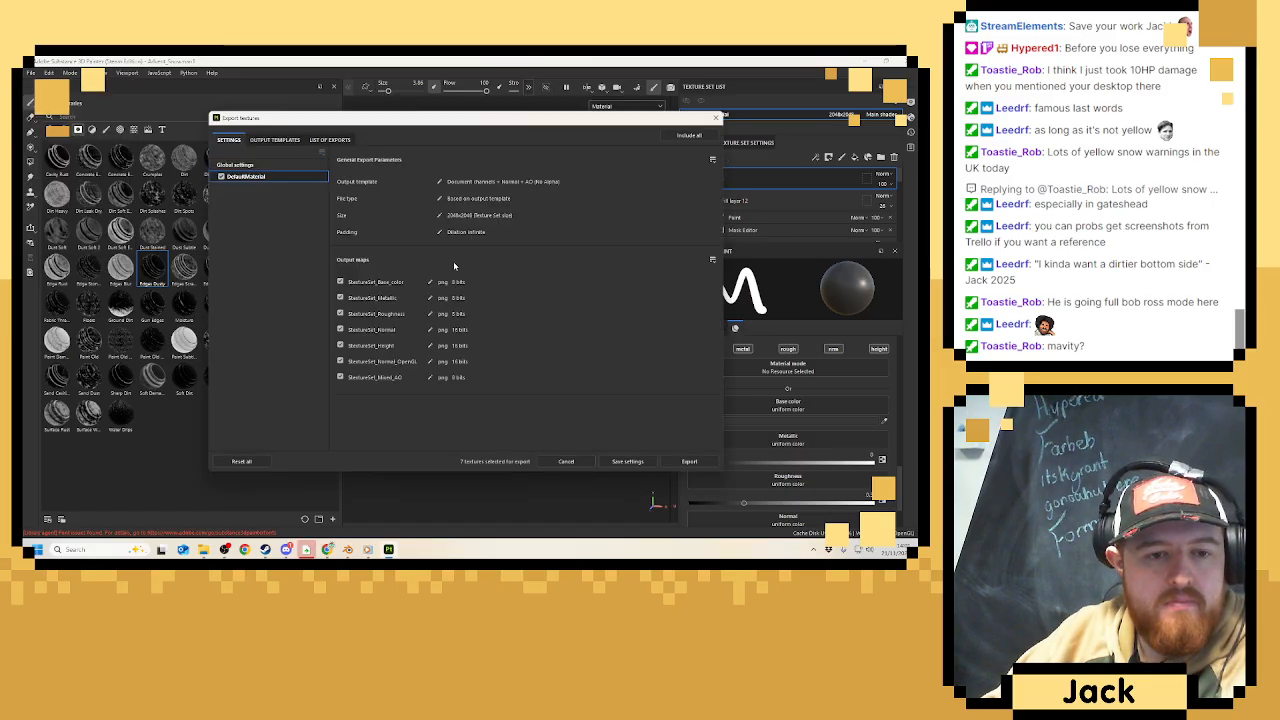
pyautogui.click(340, 297)
pyautogui.click(340, 313)
pyautogui.click(340, 329)
pyautogui.click(340, 345)
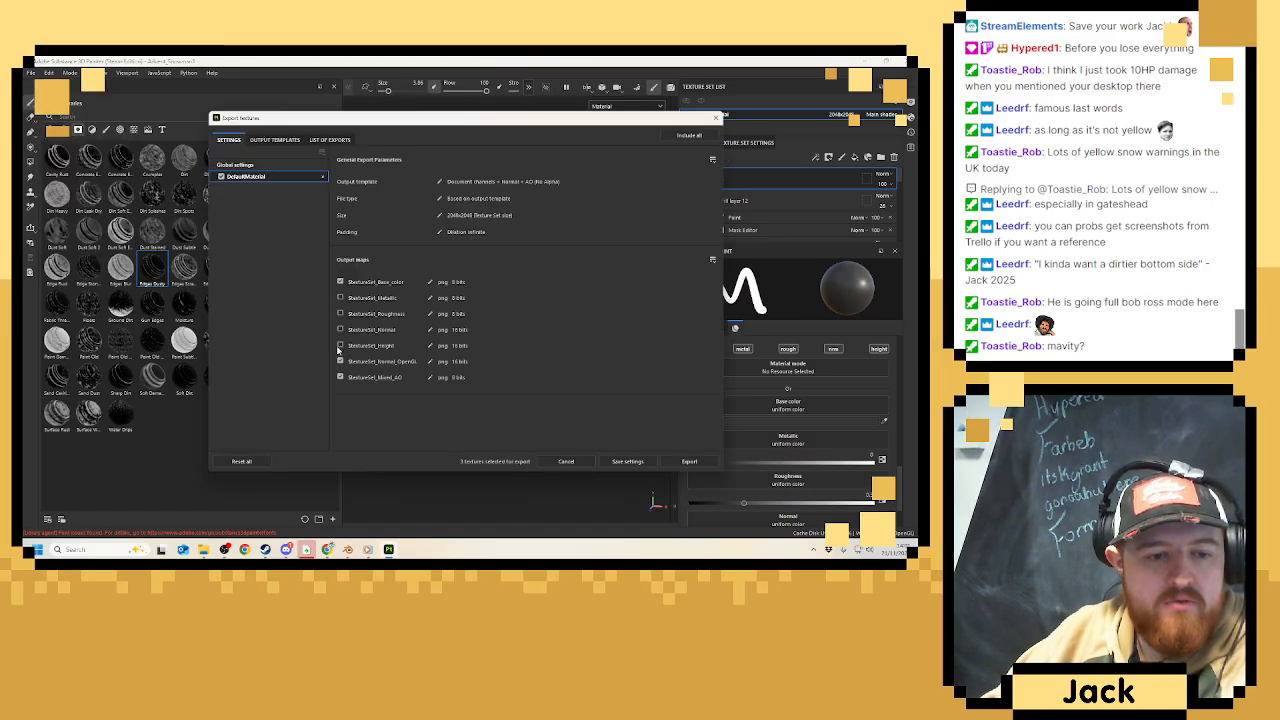
pyautogui.click(340, 377)
# Export the base color texture to the Advent_Snowman1 Textures folder and save the project.
pyautogui.click(235, 164)
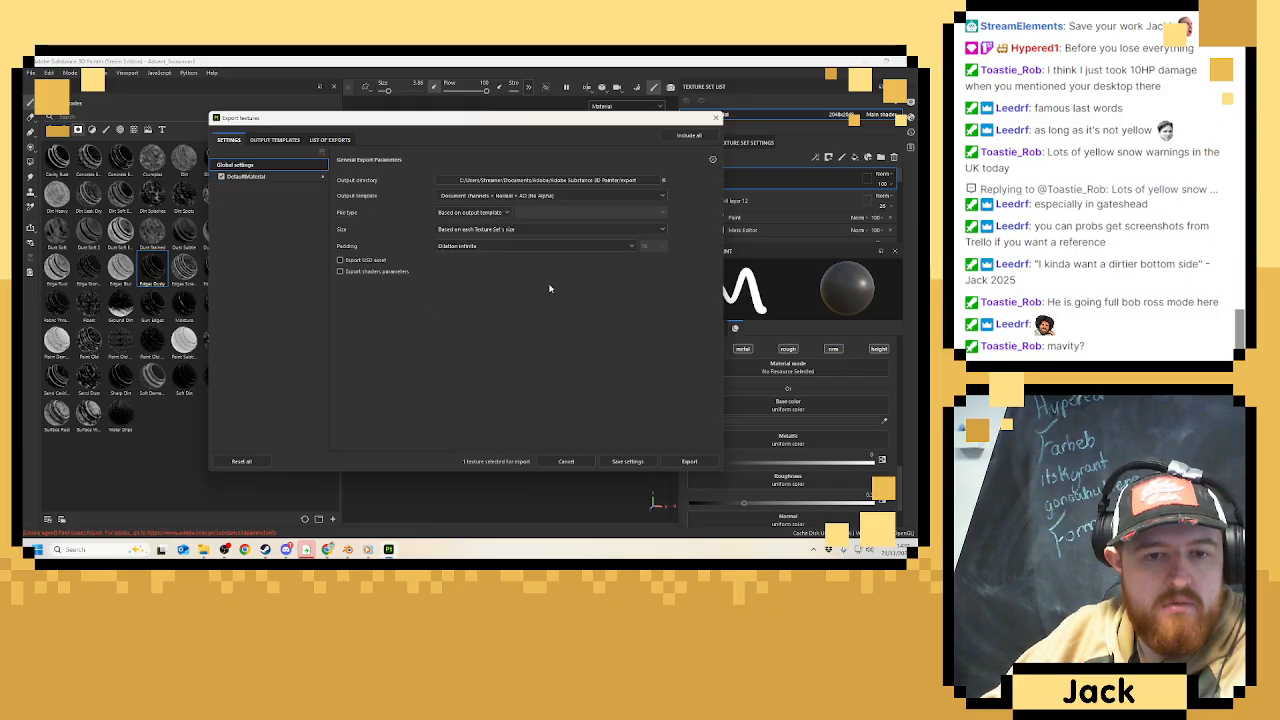
pyautogui.click(607, 179)
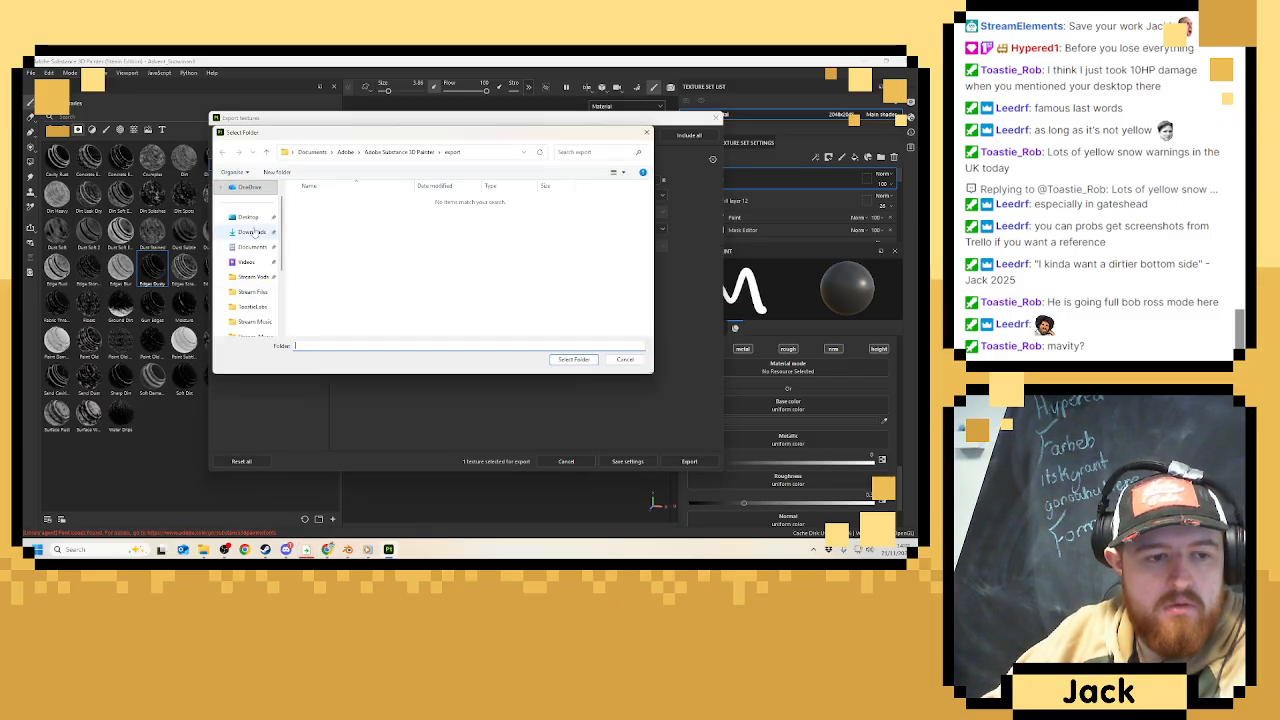
pyautogui.doubleClick(322, 200)
pyautogui.doubleClick(322, 200)
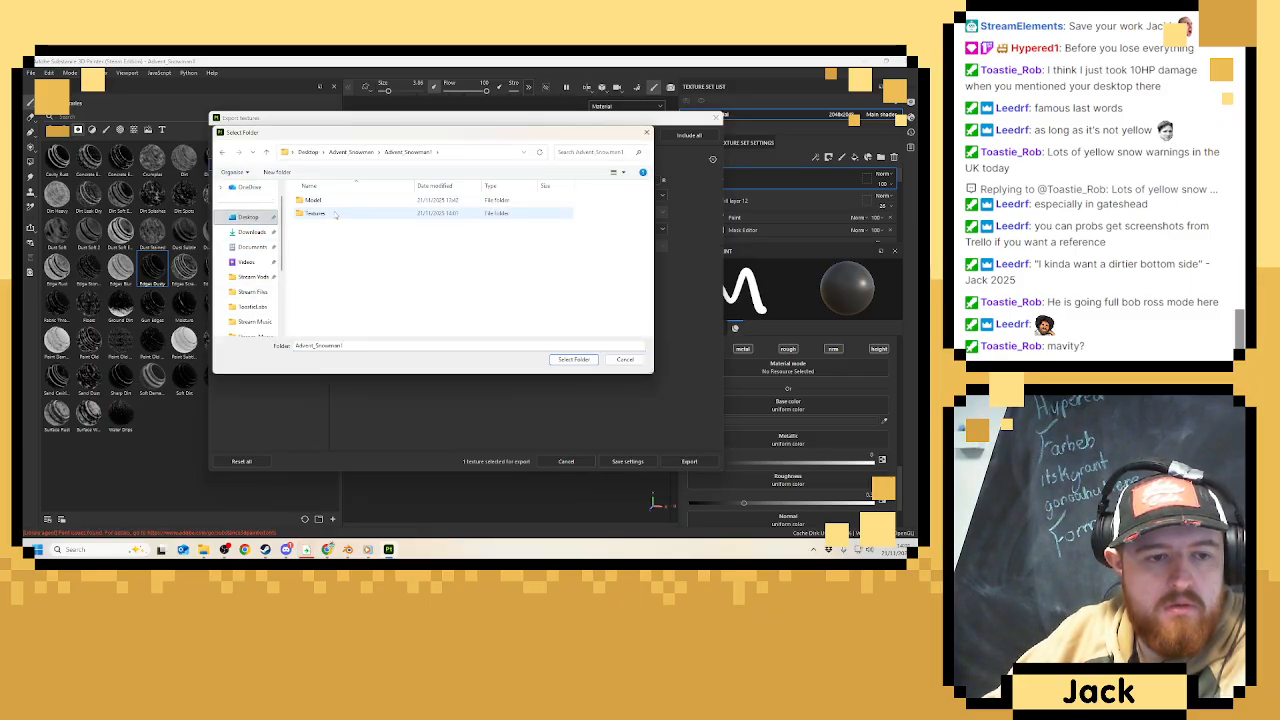
pyautogui.doubleClick(322, 213)
pyautogui.click(574, 359)
pyautogui.click(689, 461)
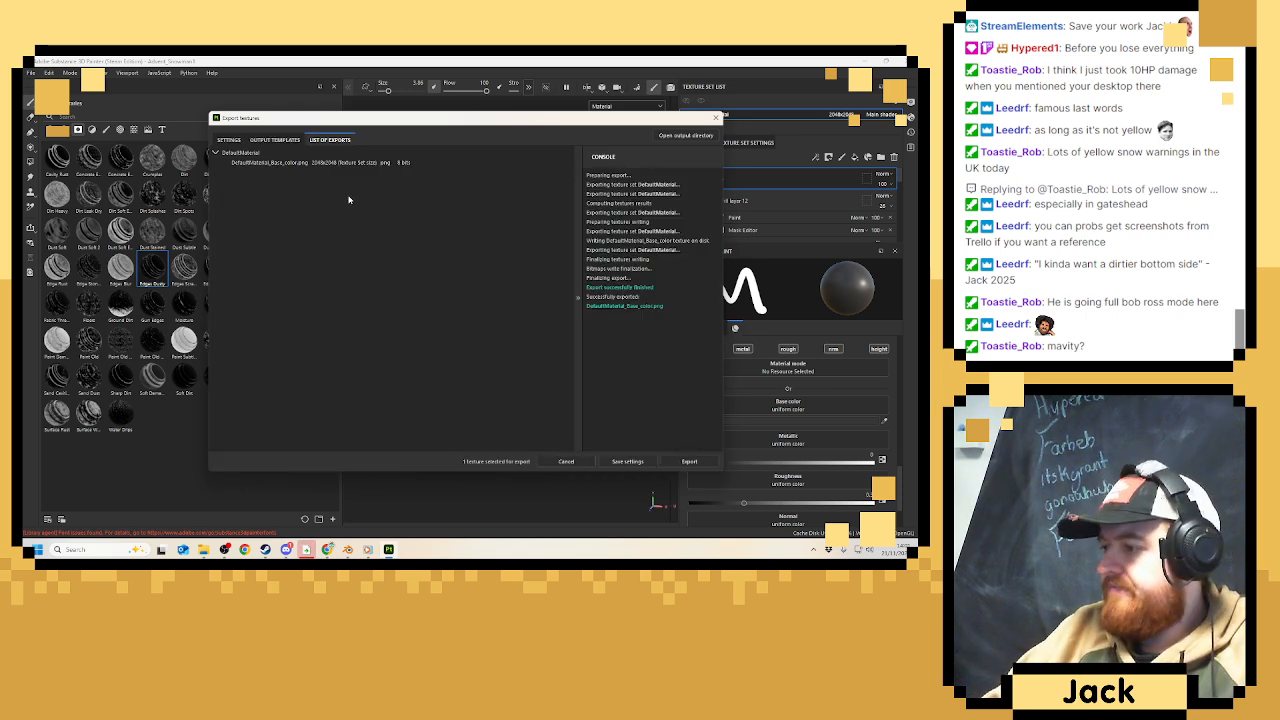
pyautogui.click(715, 118)
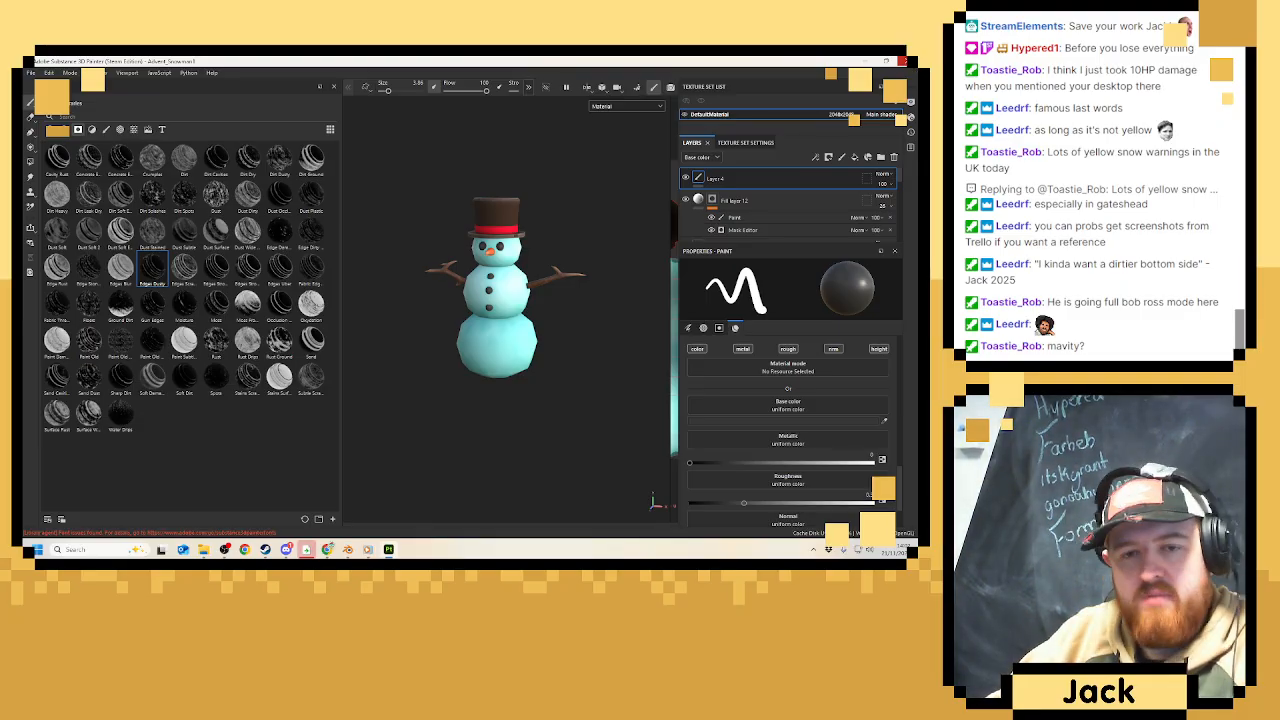
pyautogui.click(31, 73)
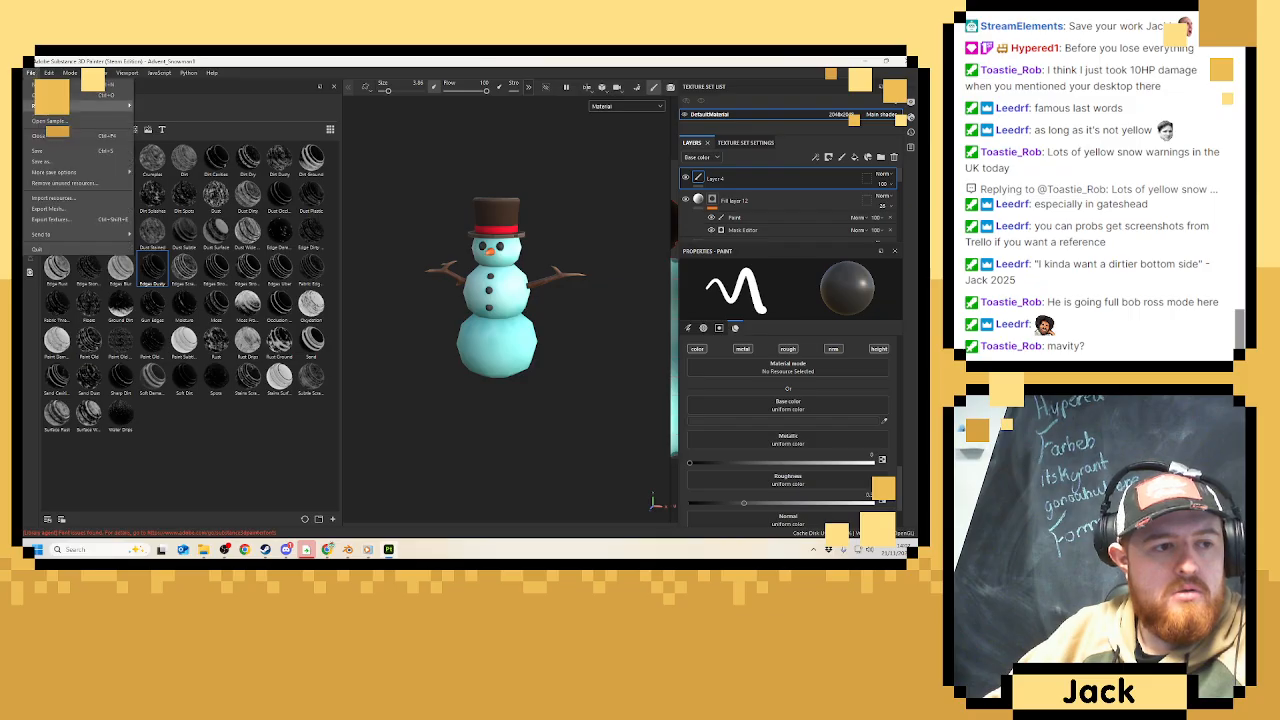
pyautogui.click(42, 150)
pyautogui.click(31, 73)
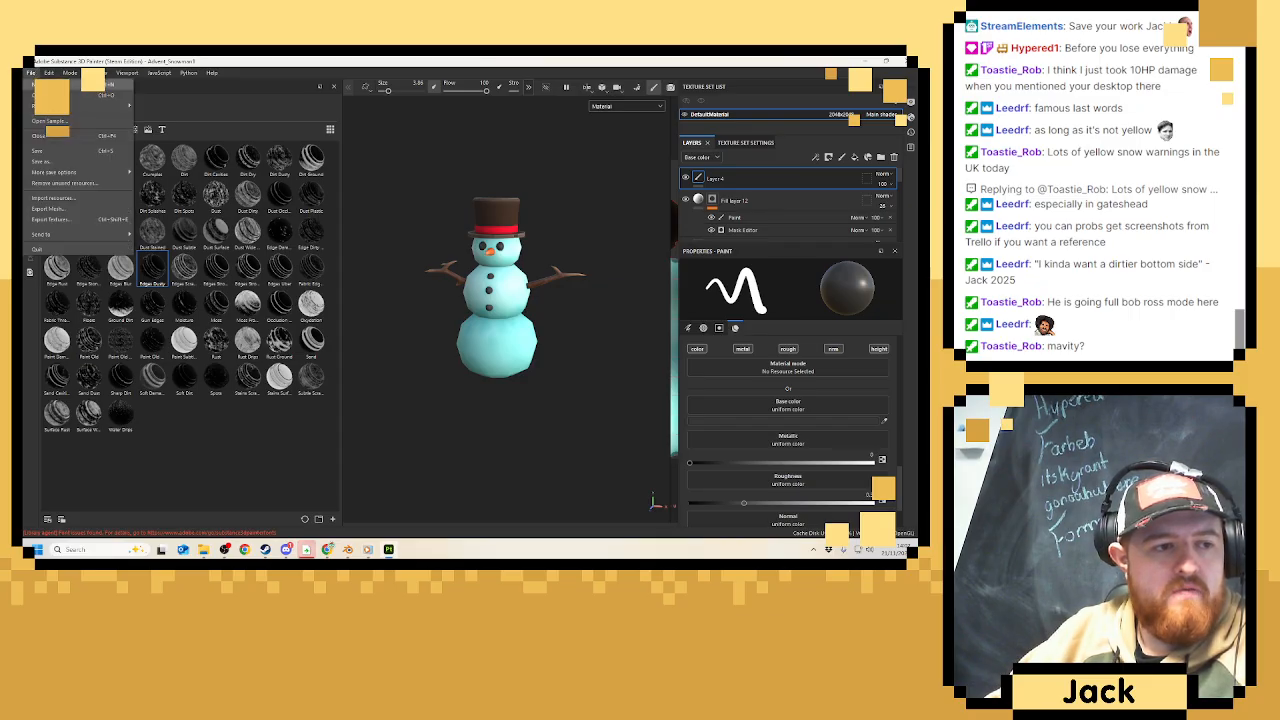
pyautogui.click(42, 89)
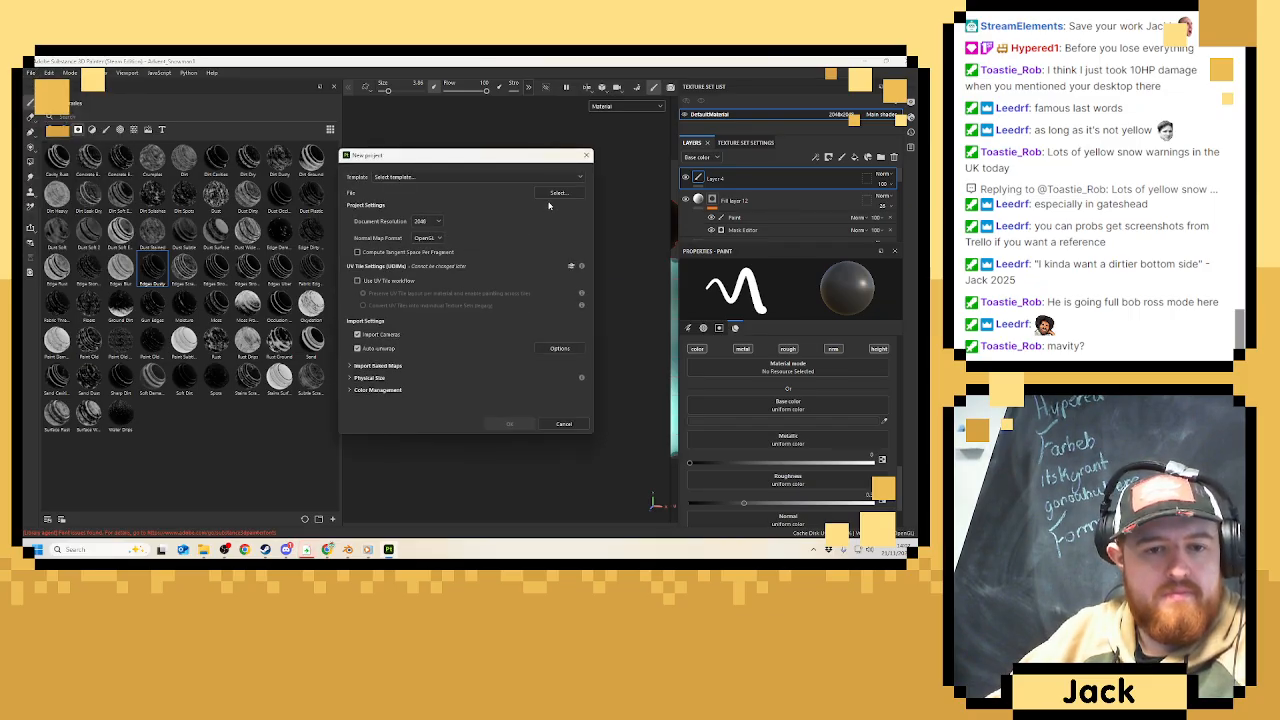
pyautogui.click(556, 424)
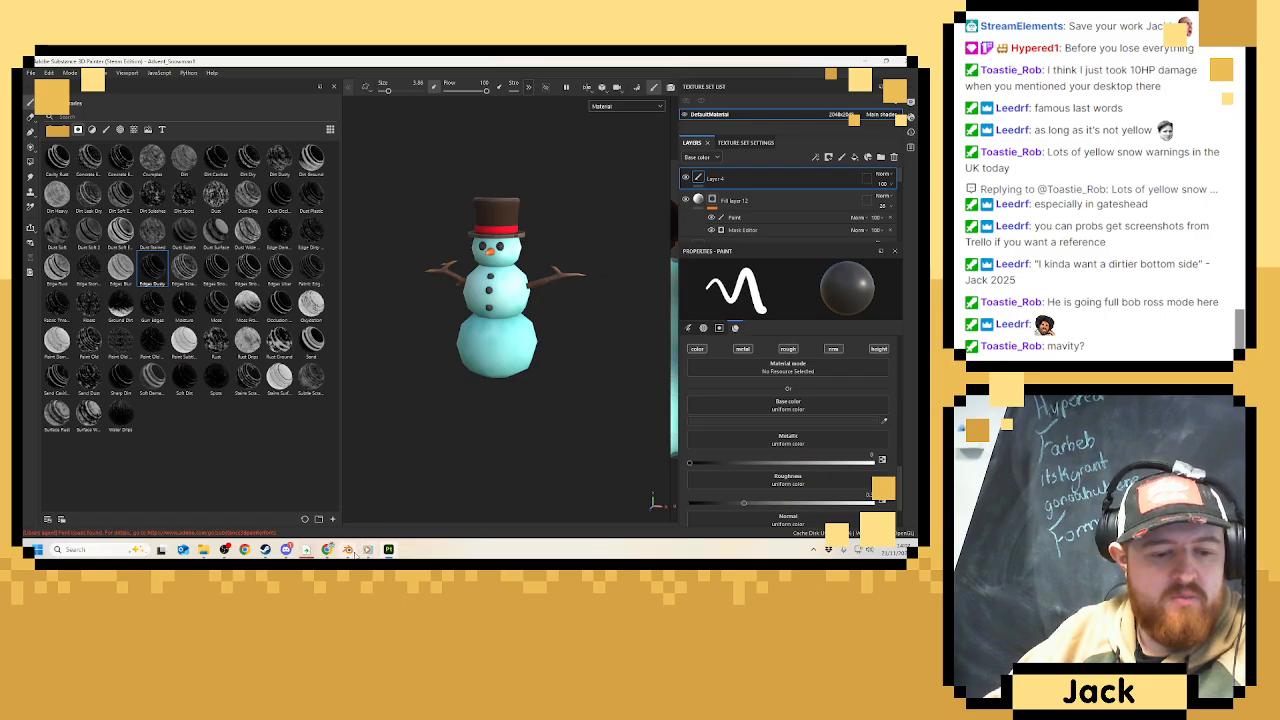
# Switch to Blender and add a 2 m cube mesh to the snowman scene.
pyautogui.click(350, 550)
pyautogui.scroll(-5, 519, 282)
pyautogui.moveTo(519, 282); pyautogui.dragTo(462, 293, button='middle')
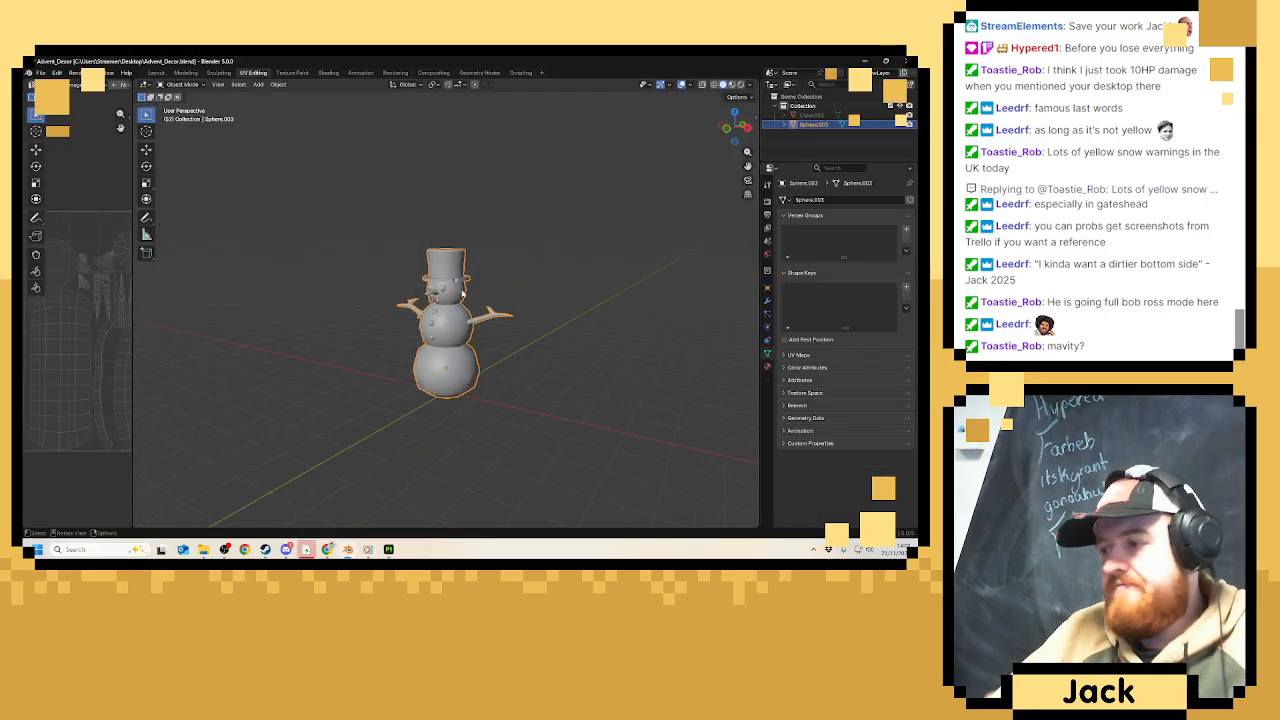
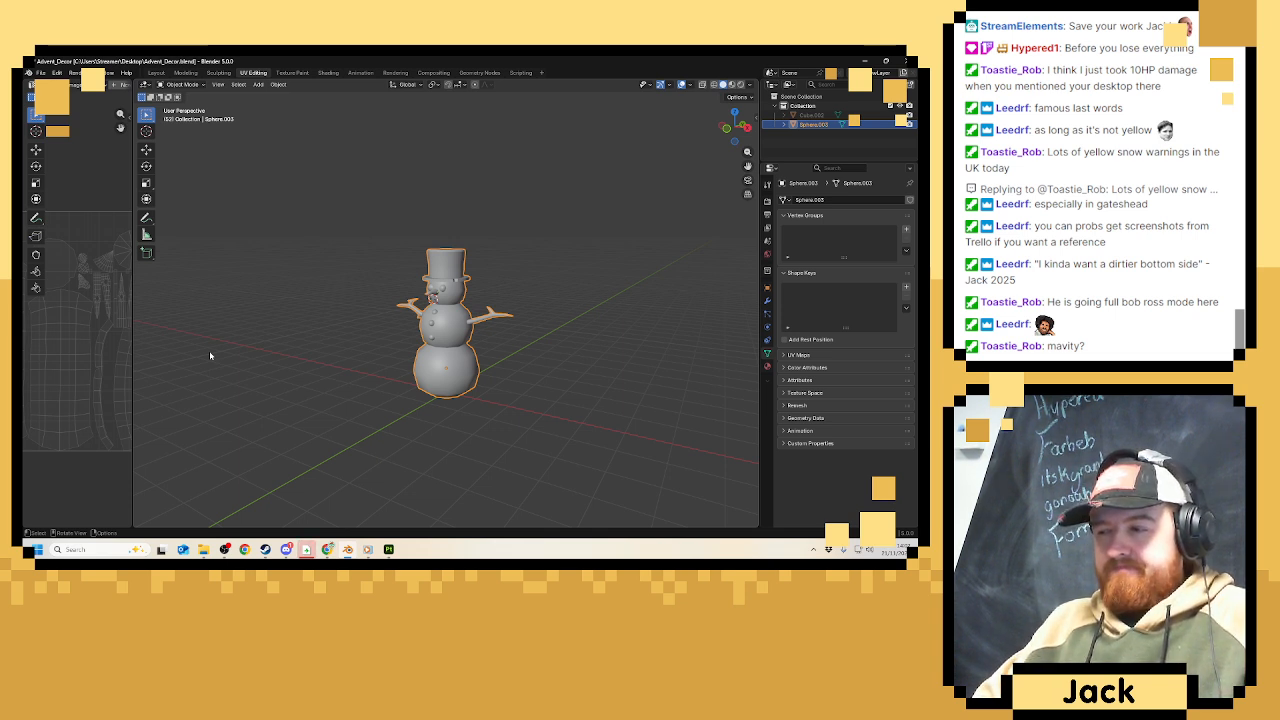
pyautogui.moveTo(451, 396); pyautogui.dragTo(418, 378, button='middle')
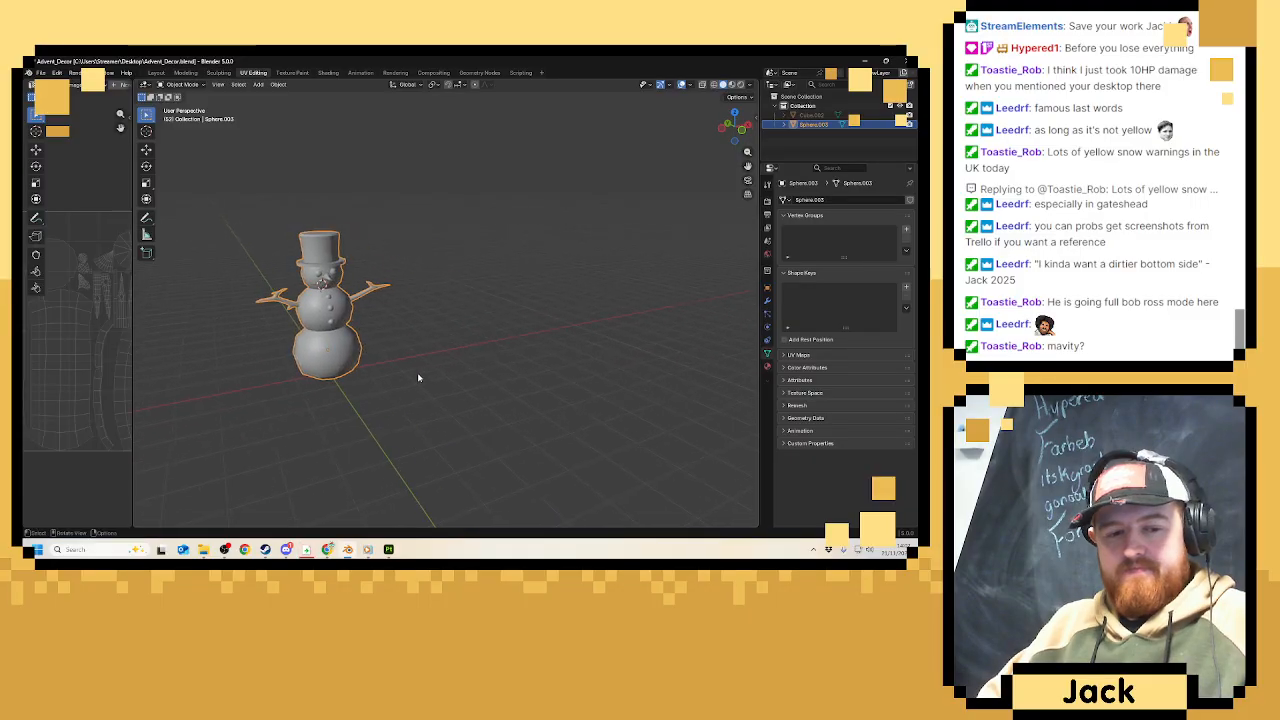
pyautogui.click(418, 378)
pyautogui.scroll(3, 410, 377)
pyautogui.hotkey('shift', 'a')
pyautogui.moveTo(405, 376)
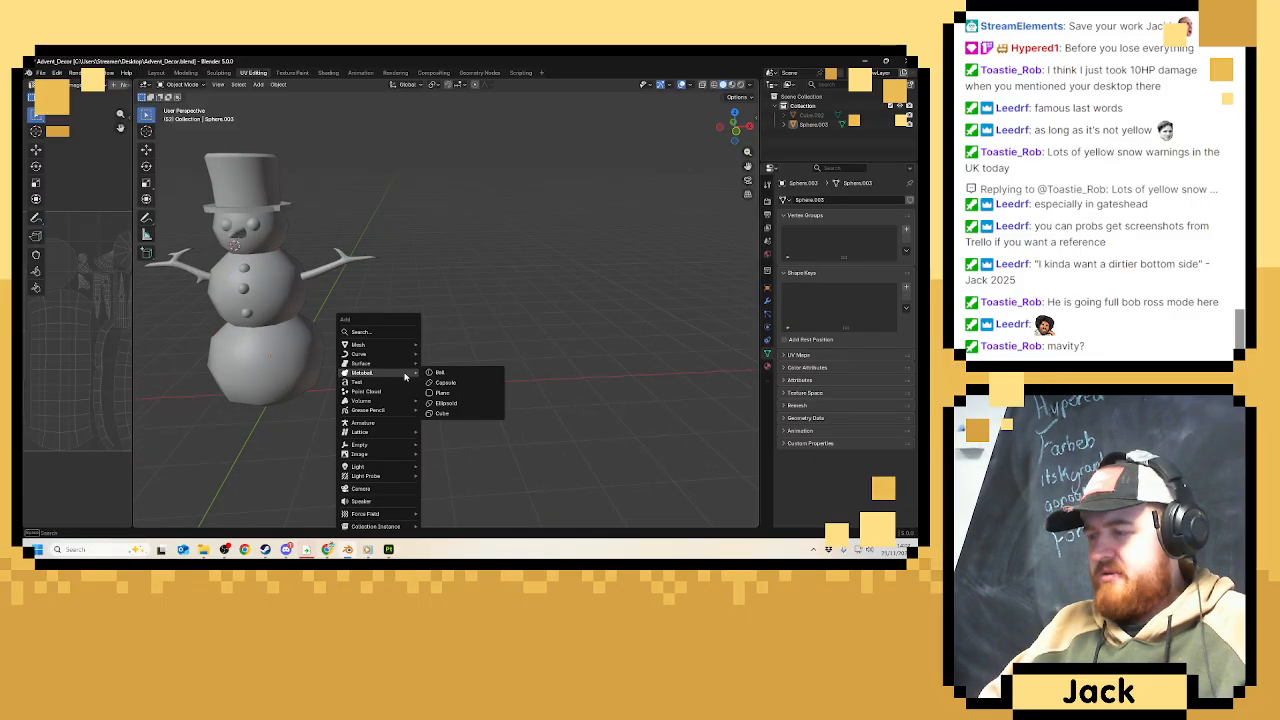
pyautogui.moveTo(400, 346)
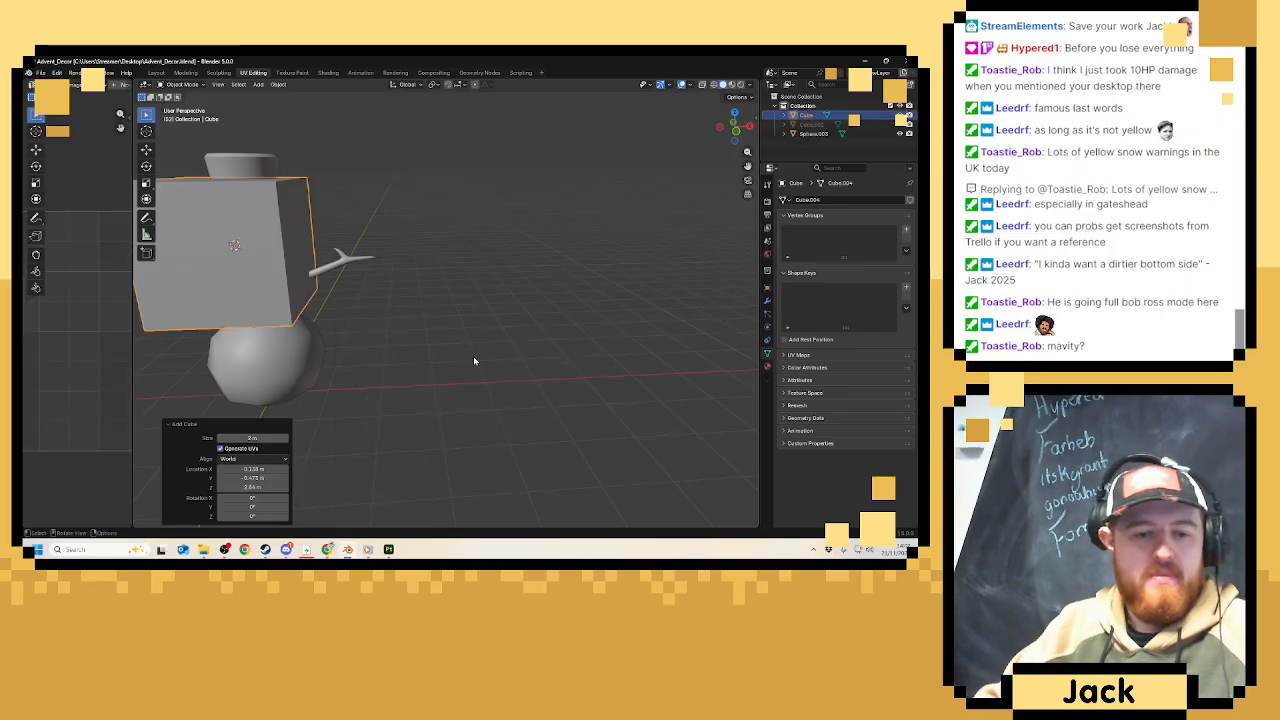
pyautogui.click(474, 360)
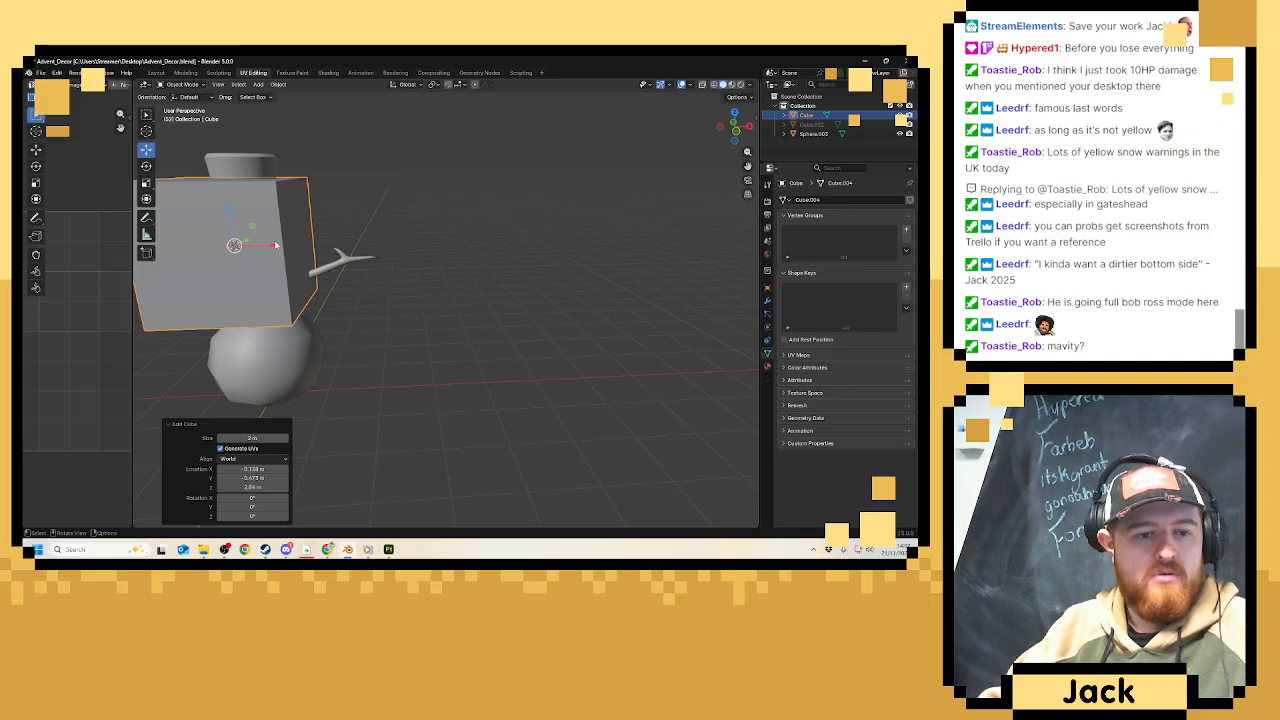
# Move the cube along X clear of the snowman and about 1.7 m down to the ground, and enter Edit Mode.
pyautogui.moveTo(262, 245); pyautogui.dragTo(509, 239)
pyautogui.press('KP_3')
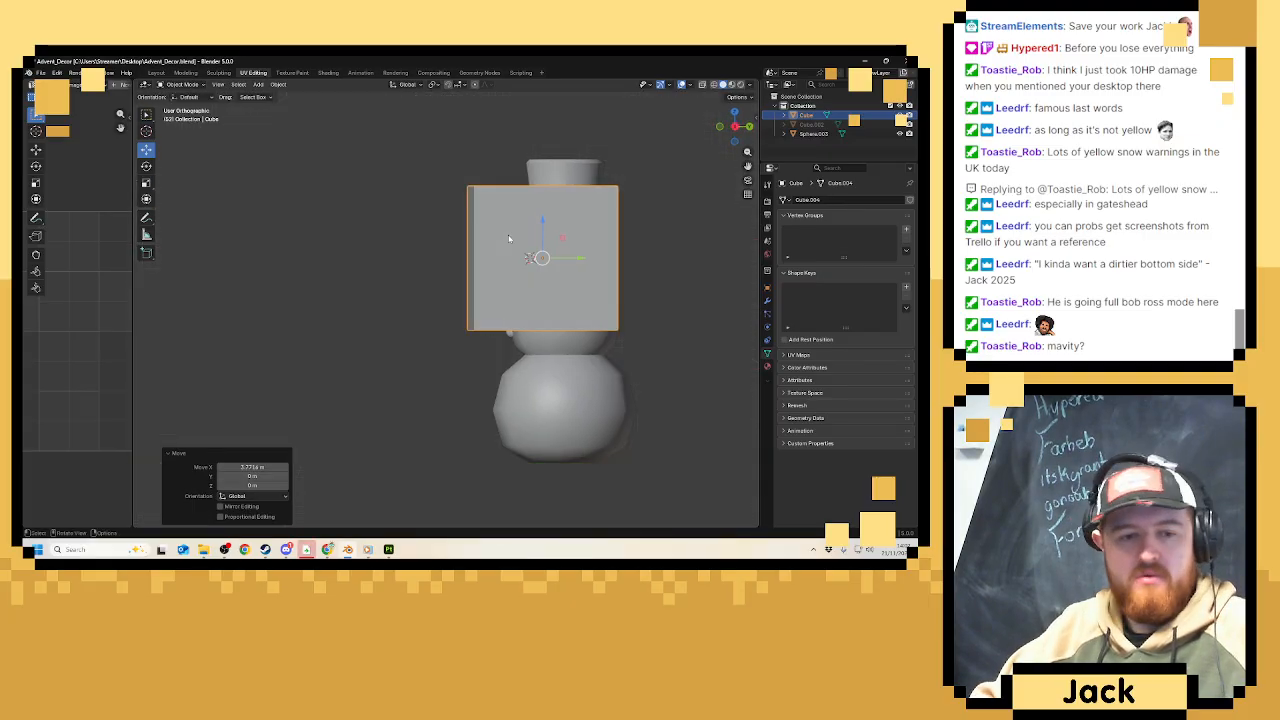
pyautogui.press('KP_1')
pyautogui.press('g')
pyautogui.press('z')
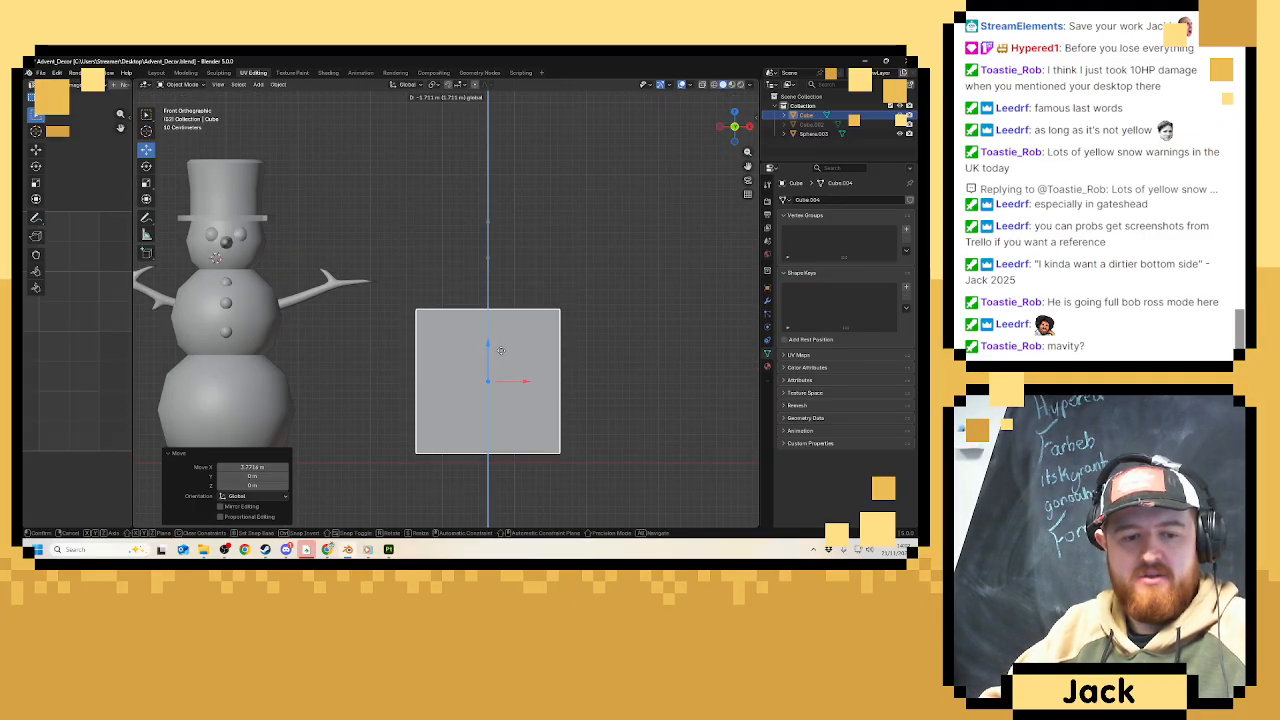
pyautogui.click(515, 446)
pyautogui.moveTo(516, 438); pyautogui.dragTo(492, 343, button='middle')
pyautogui.scroll(3, 492, 343)
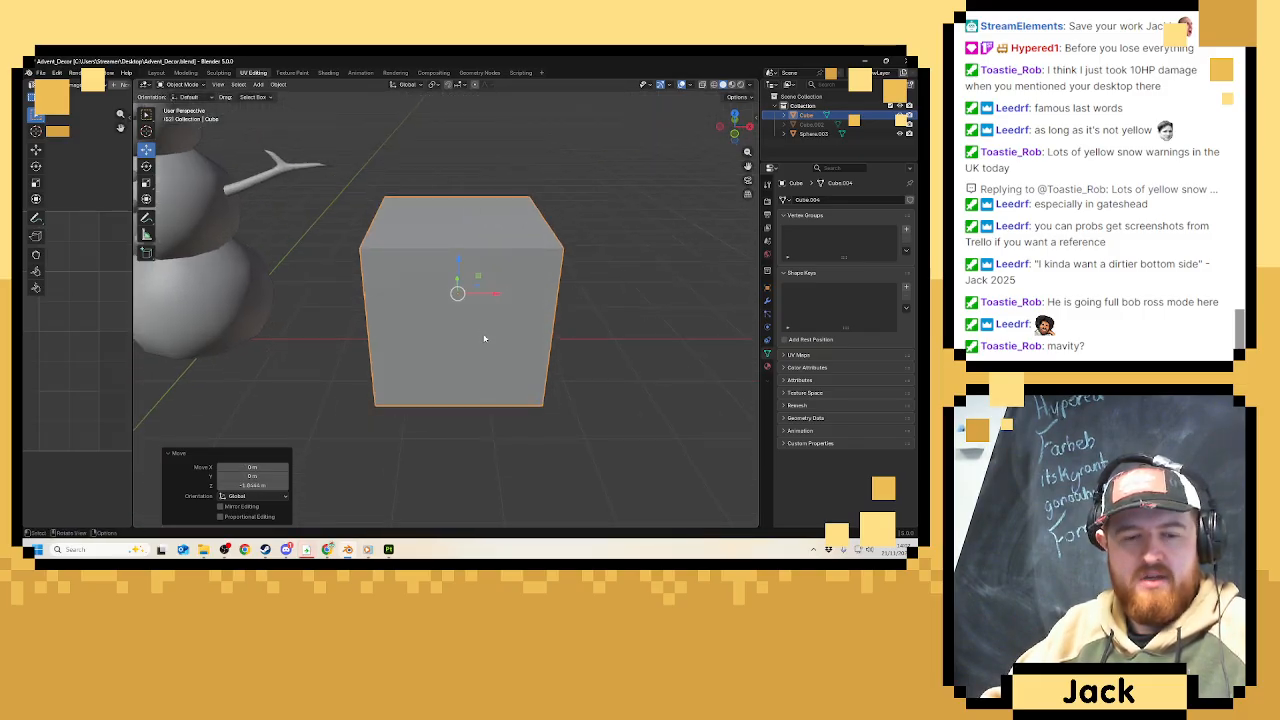
pyautogui.press('Tab')
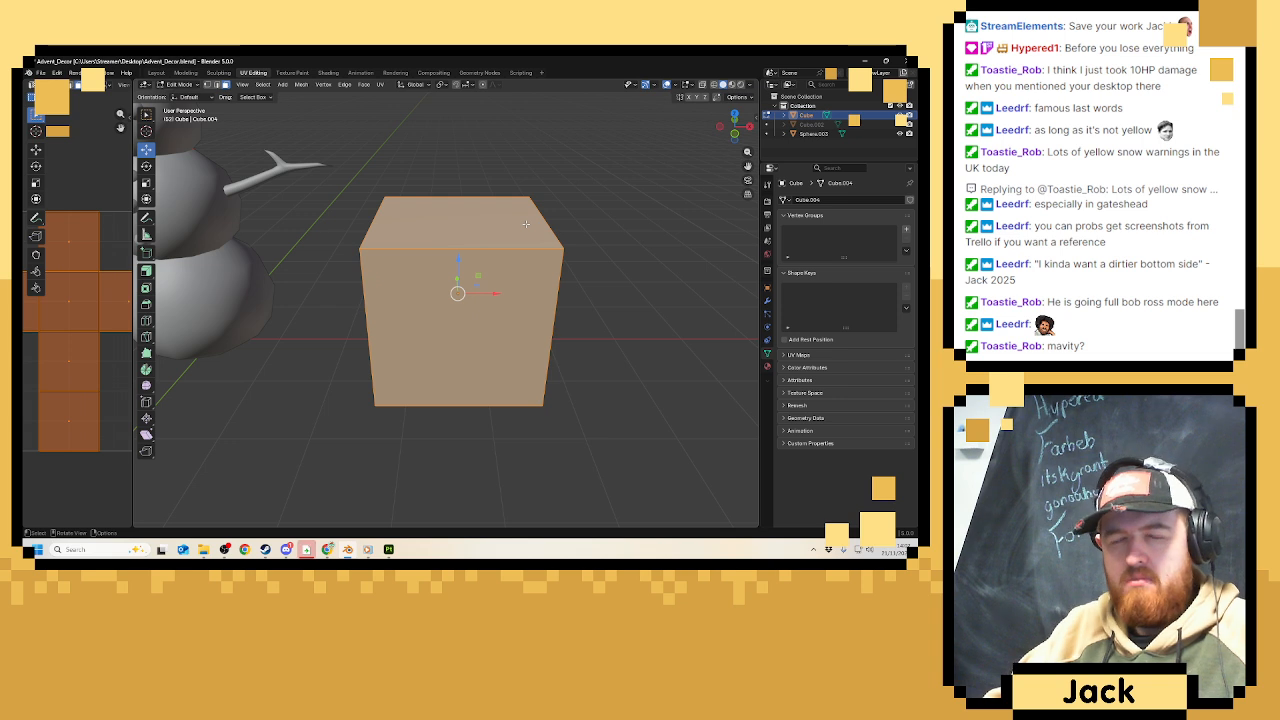
# Try opening the cube by deleting its top face, and restore that face.
pyautogui.click(490, 219)
pyautogui.press('x')
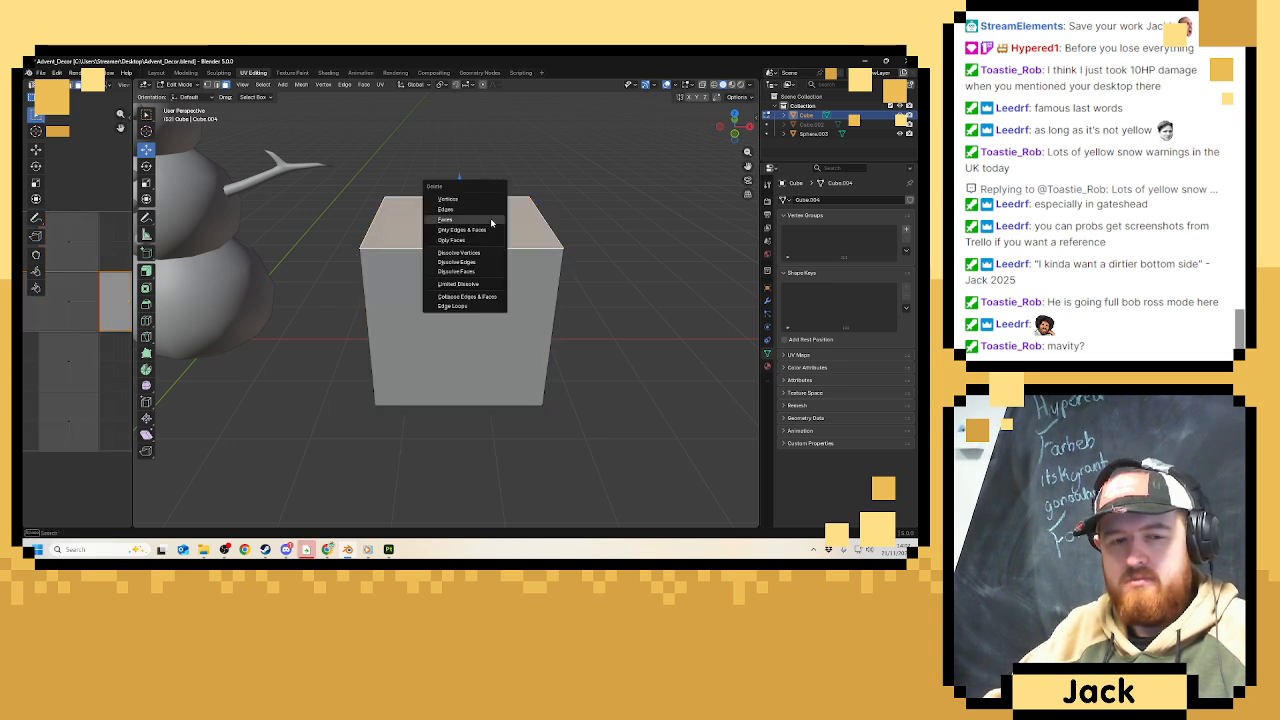
pyautogui.click(490, 220)
pyautogui.moveTo(403, 222); pyautogui.dragTo(380, 218, button='middle')
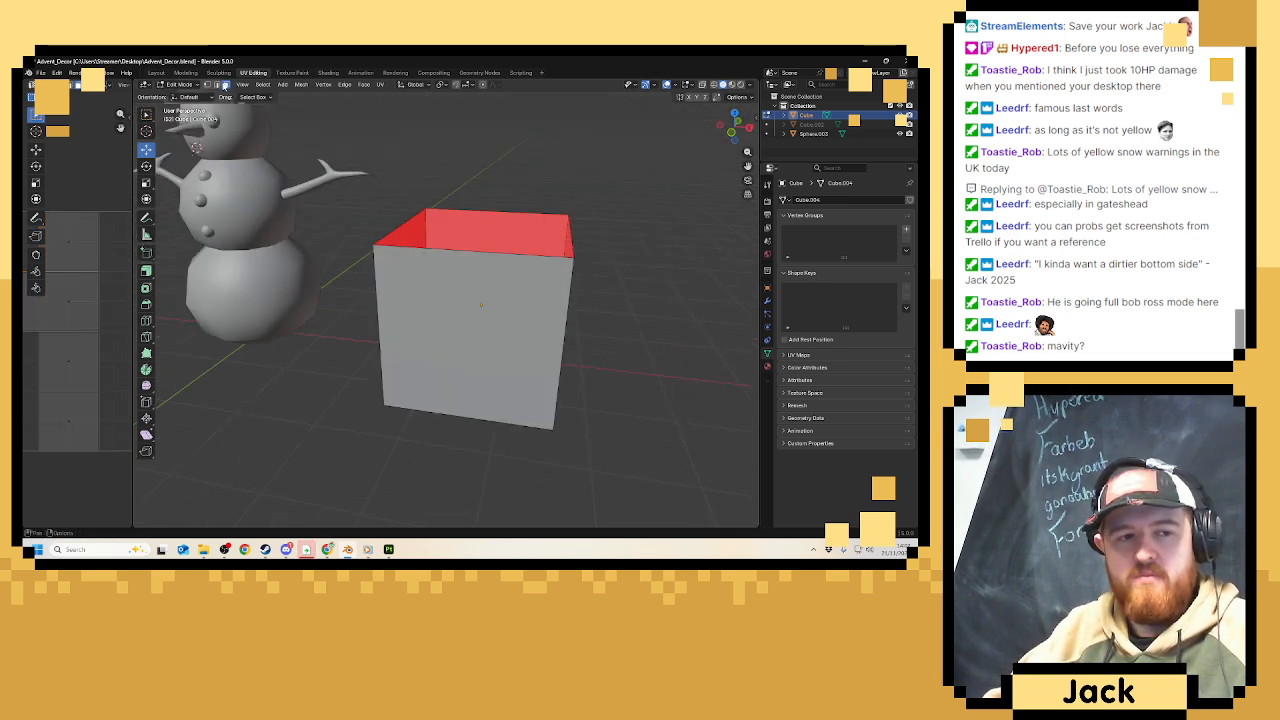
pyautogui.click(219, 85)
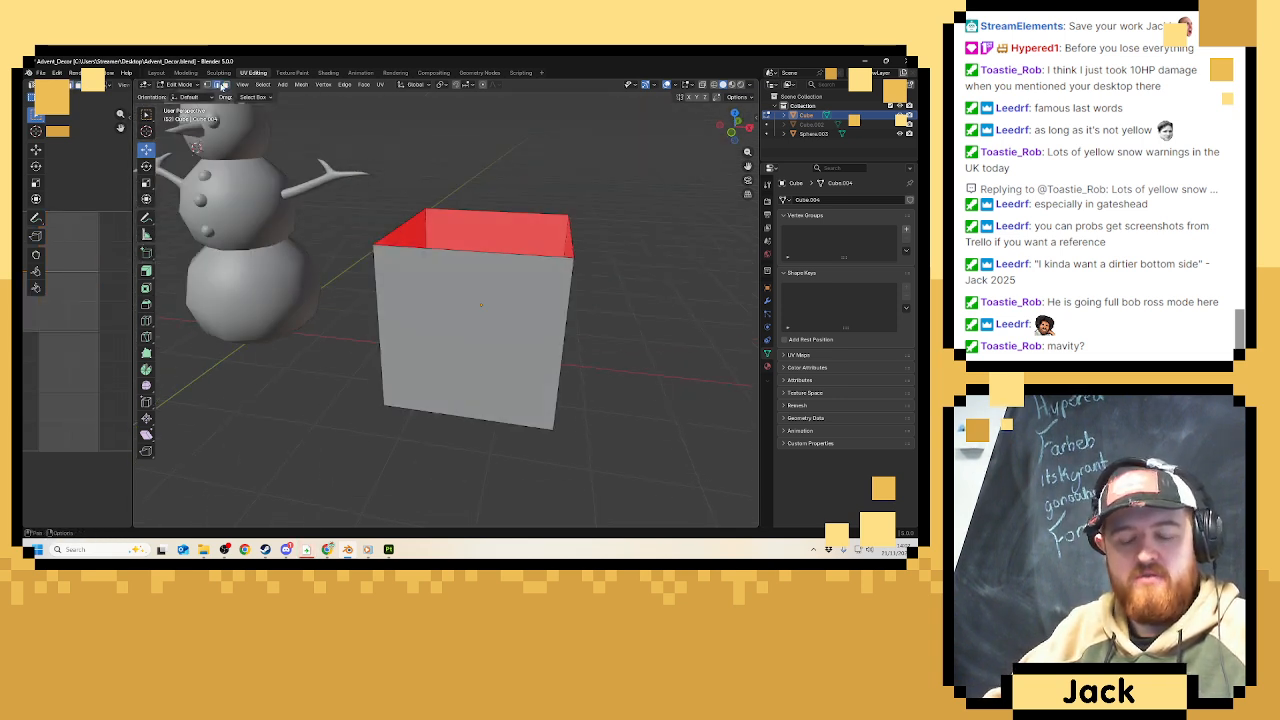
pyautogui.keyDown('alt'); pyautogui.click(463, 257); pyautogui.keyUp('alt')
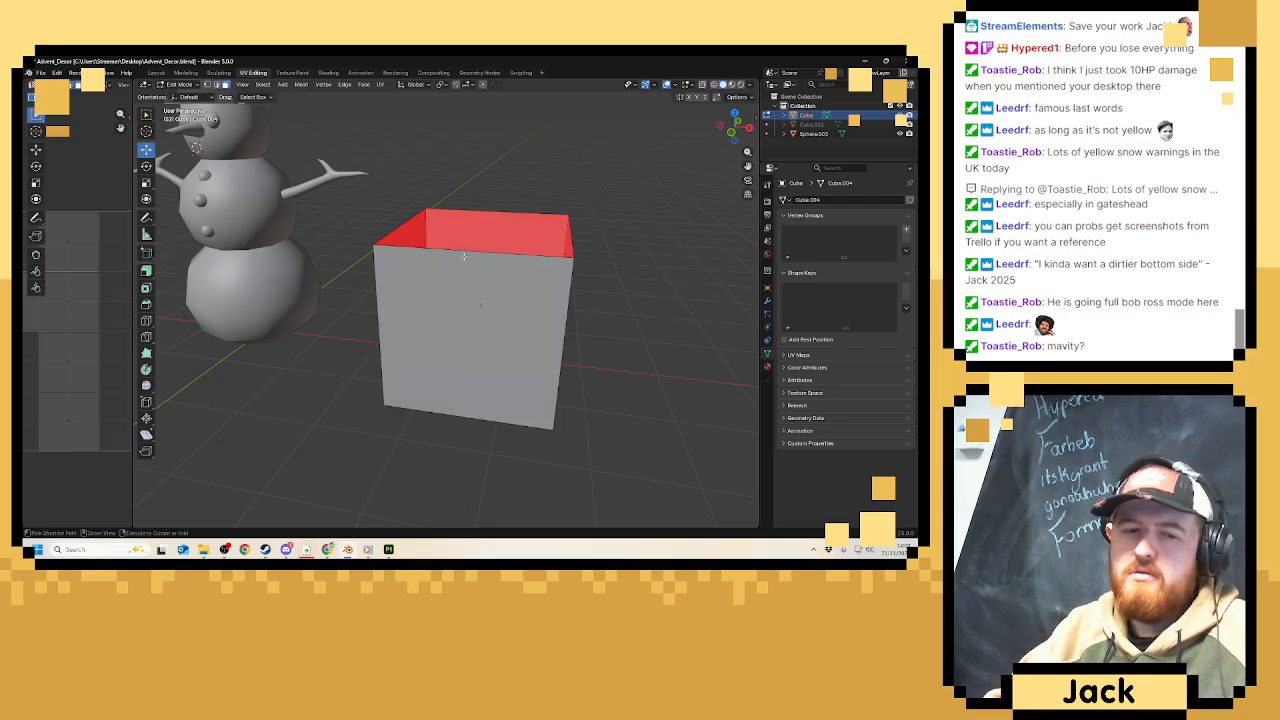
pyautogui.press('f')
# Add one horizontal loop cut around the cube, close to its top edge.
pyautogui.click(146, 320)
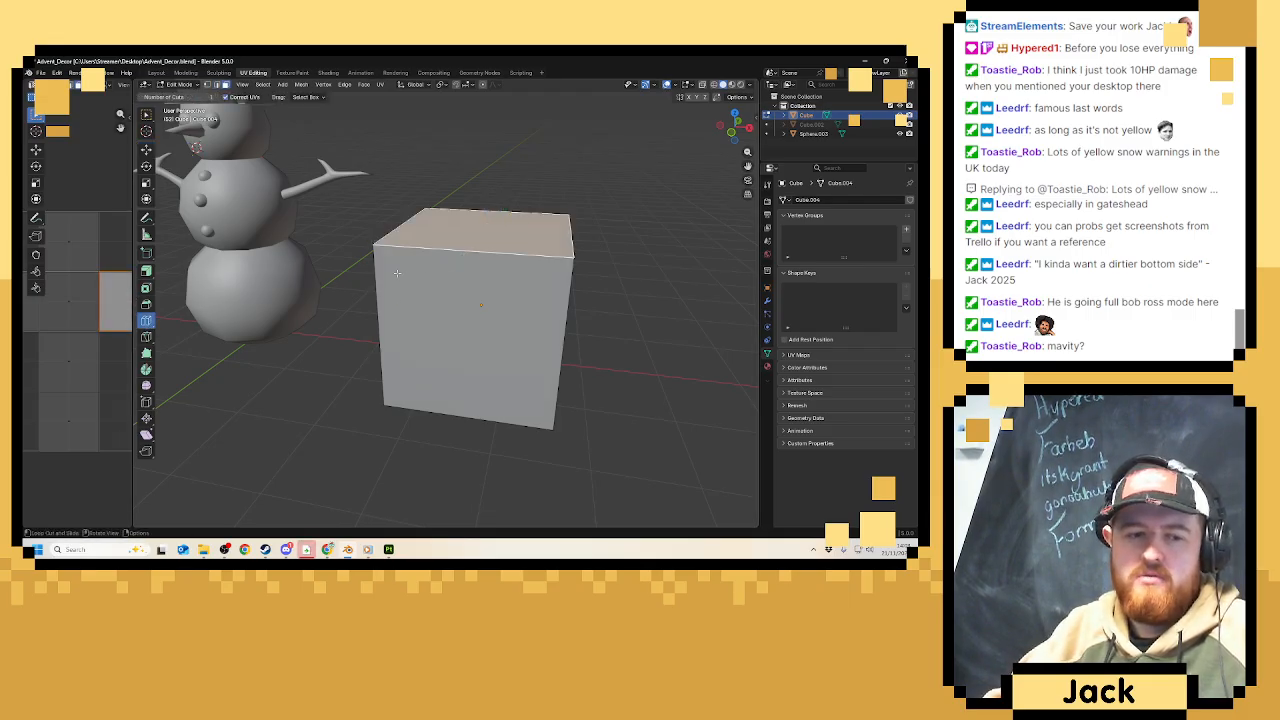
pyautogui.moveTo(380, 315); pyautogui.dragTo(391, 226)
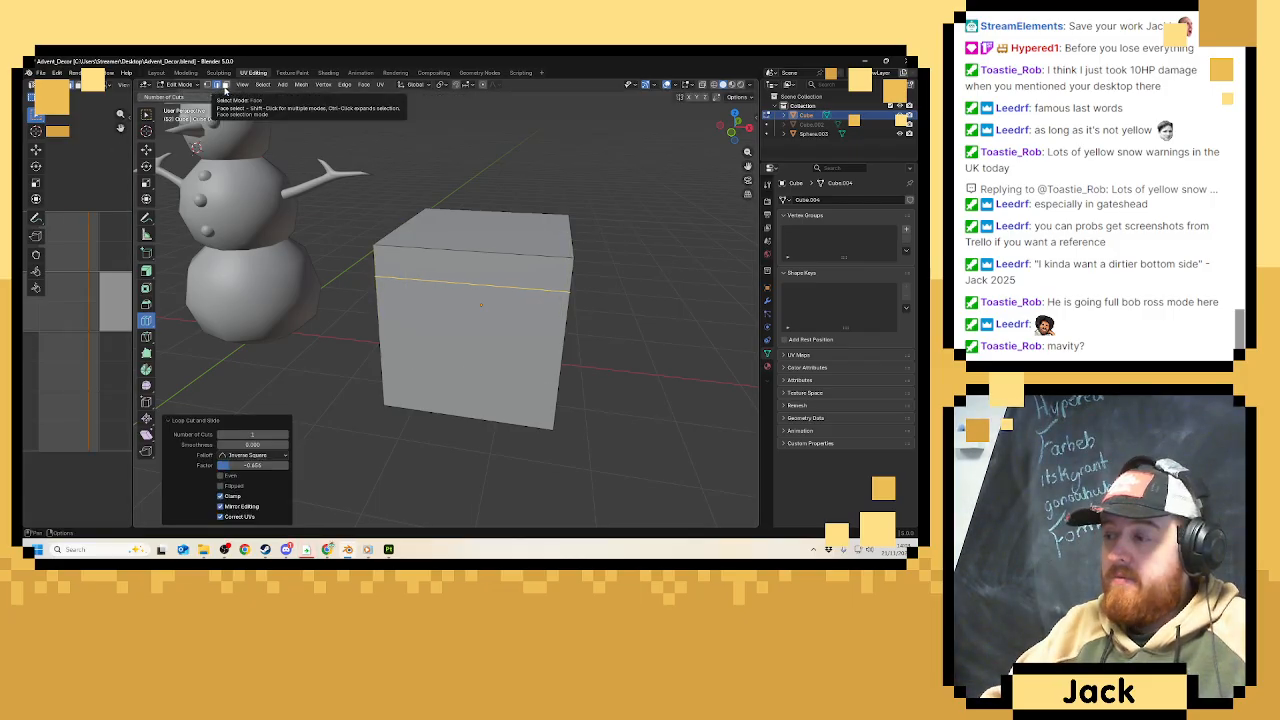
# Select the cube's top face together with the band of side faces above the loop cut.
pyautogui.click(224, 88)
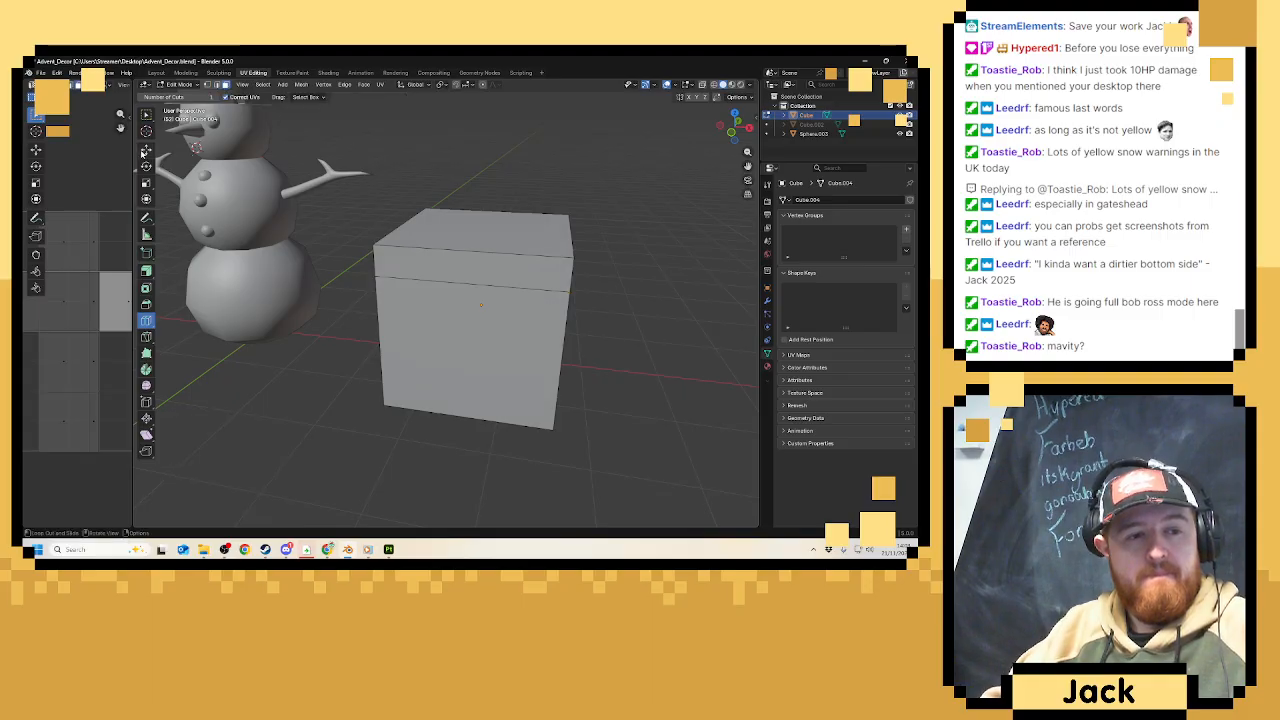
pyautogui.click(146, 148)
pyautogui.moveTo(440, 269); pyautogui.dragTo(317, 331, button='middle')
pyautogui.click(430, 245)
pyautogui.press('ctrl+KP_Add')
# Extrude the selected top section outward along its normals to form a lid overhanging the box body.
pyautogui.click(146, 270)
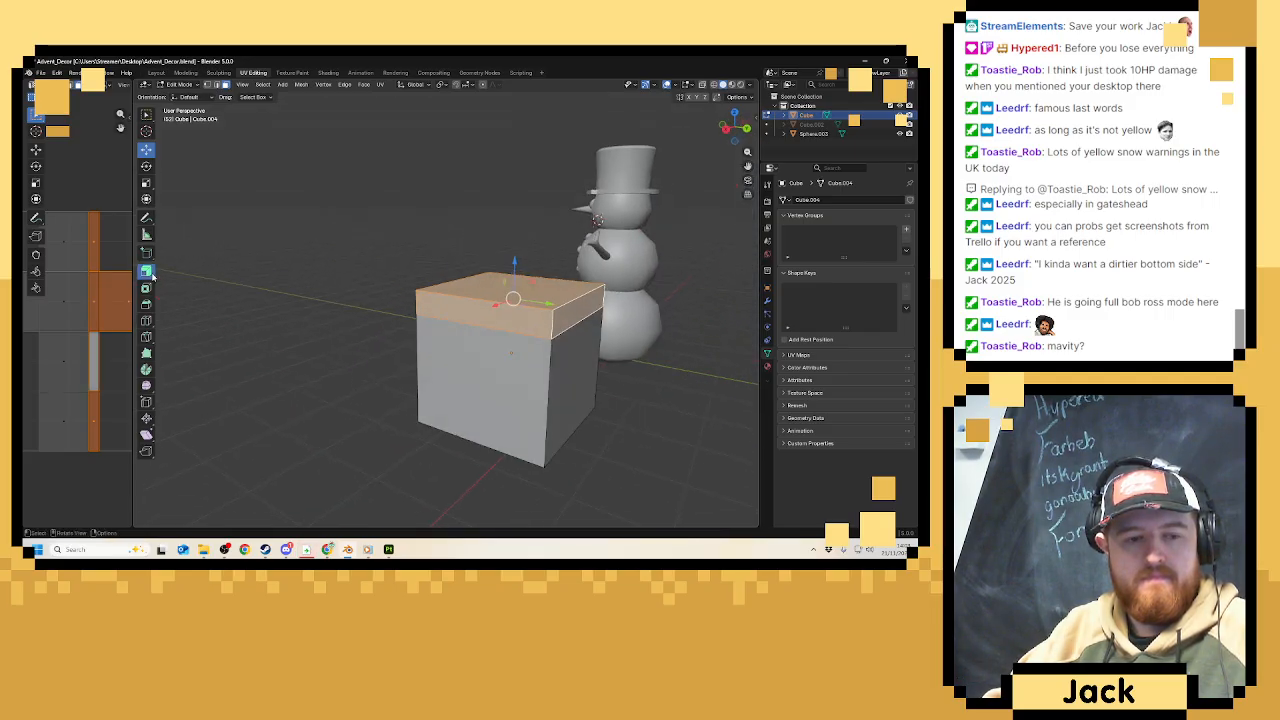
pyautogui.moveTo(512, 260); pyautogui.dragTo(516, 255)
pyautogui.moveTo(516, 255); pyautogui.dragTo(506, 309, button='middle')
pyautogui.scroll(5, 505, 230)
pyautogui.press('Tab')
pyautogui.scroll(-4, 505, 229)
pyautogui.scroll(2, 507, 309)
pyautogui.press('Tab')
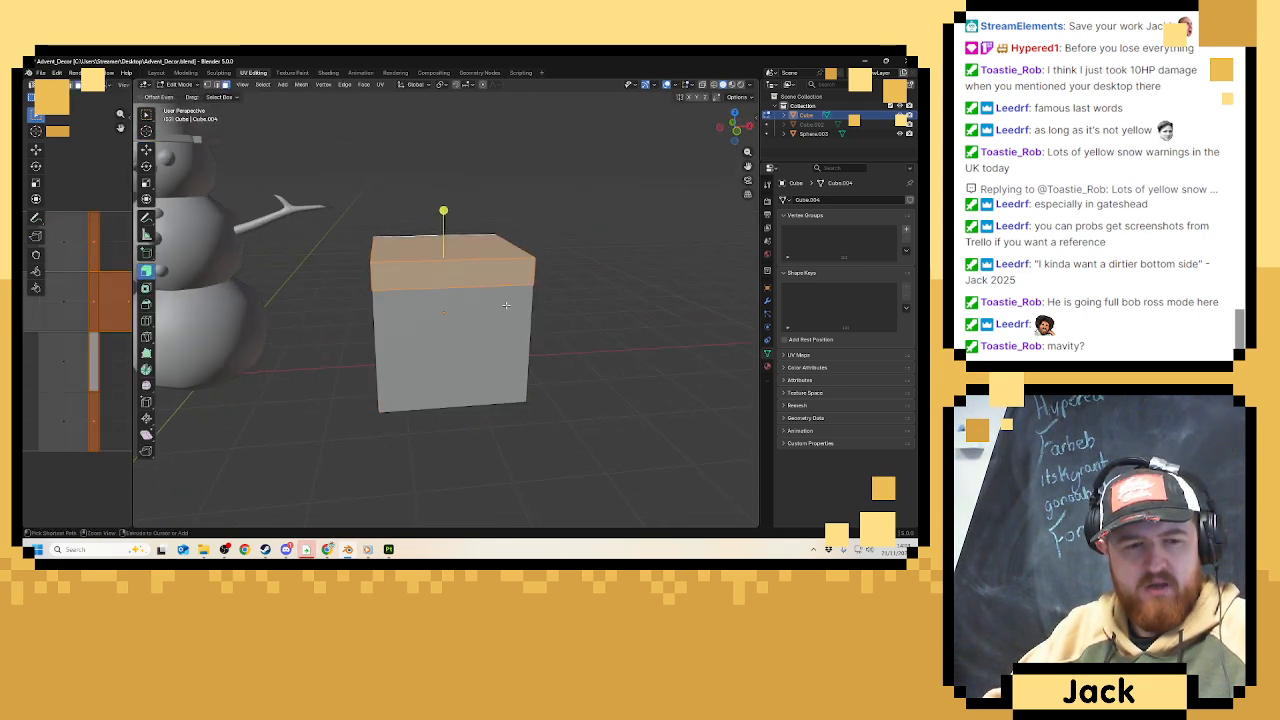
pyautogui.moveTo(444, 210); pyautogui.dragTo(453, 205)
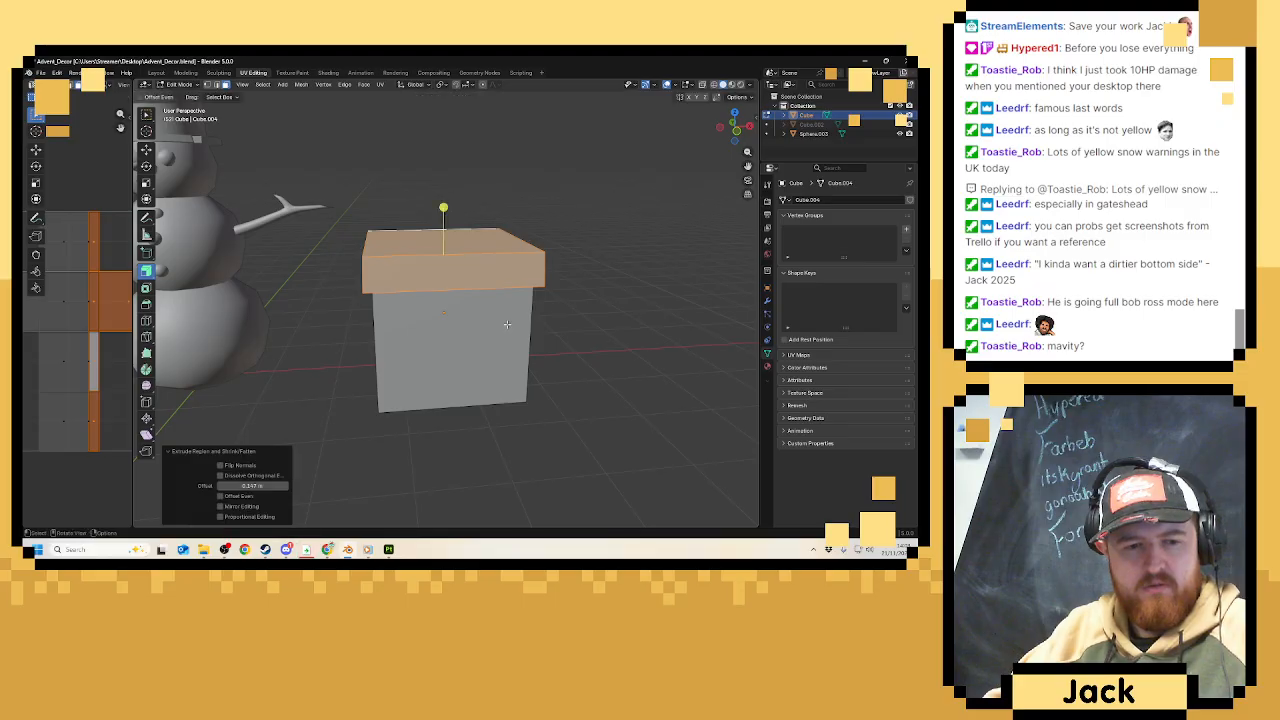
# Bevel the lid's nearest upper corner as a vertex so that the corner is chamfered.
pyautogui.moveTo(506, 323); pyautogui.dragTo(476, 291, button='middle')
pyautogui.press('Tab')
pyautogui.scroll(-4, 474, 300)
pyautogui.scroll(3, 510, 270)
pyautogui.press('Tab')
pyautogui.click(476, 291)
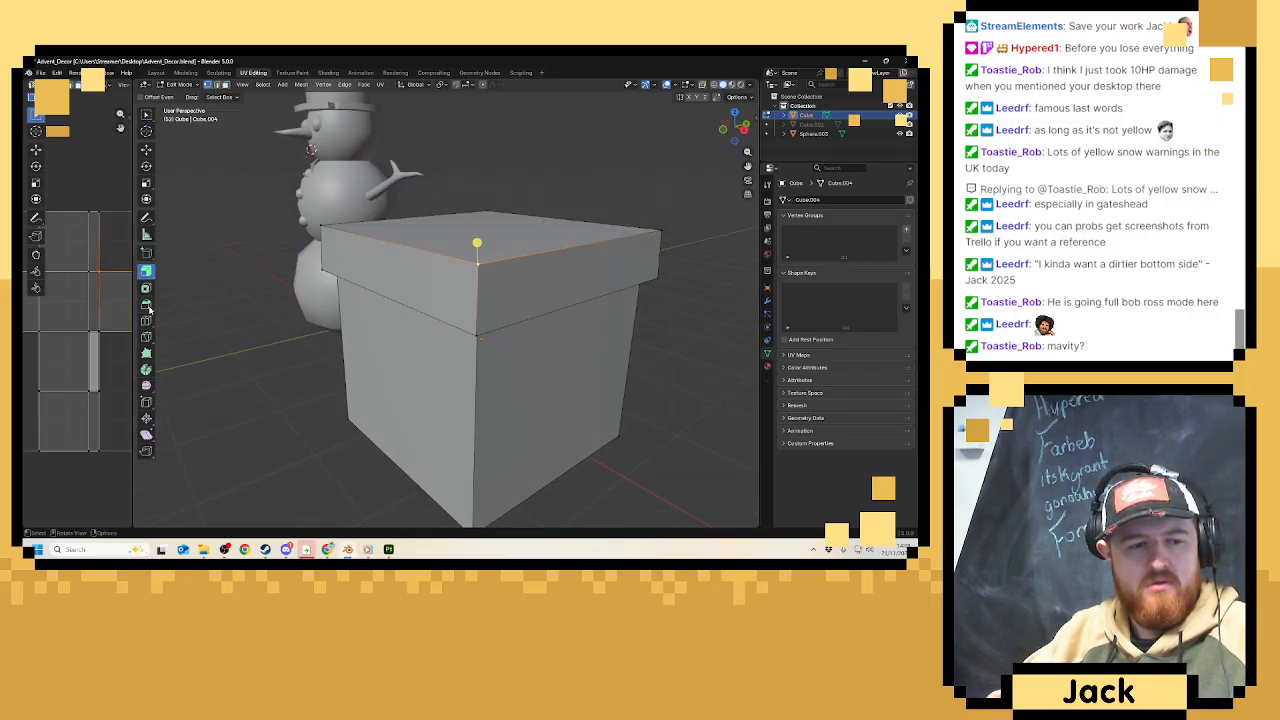
pyautogui.click(146, 303)
pyautogui.moveTo(180, 330); pyautogui.dragTo(205, 340)
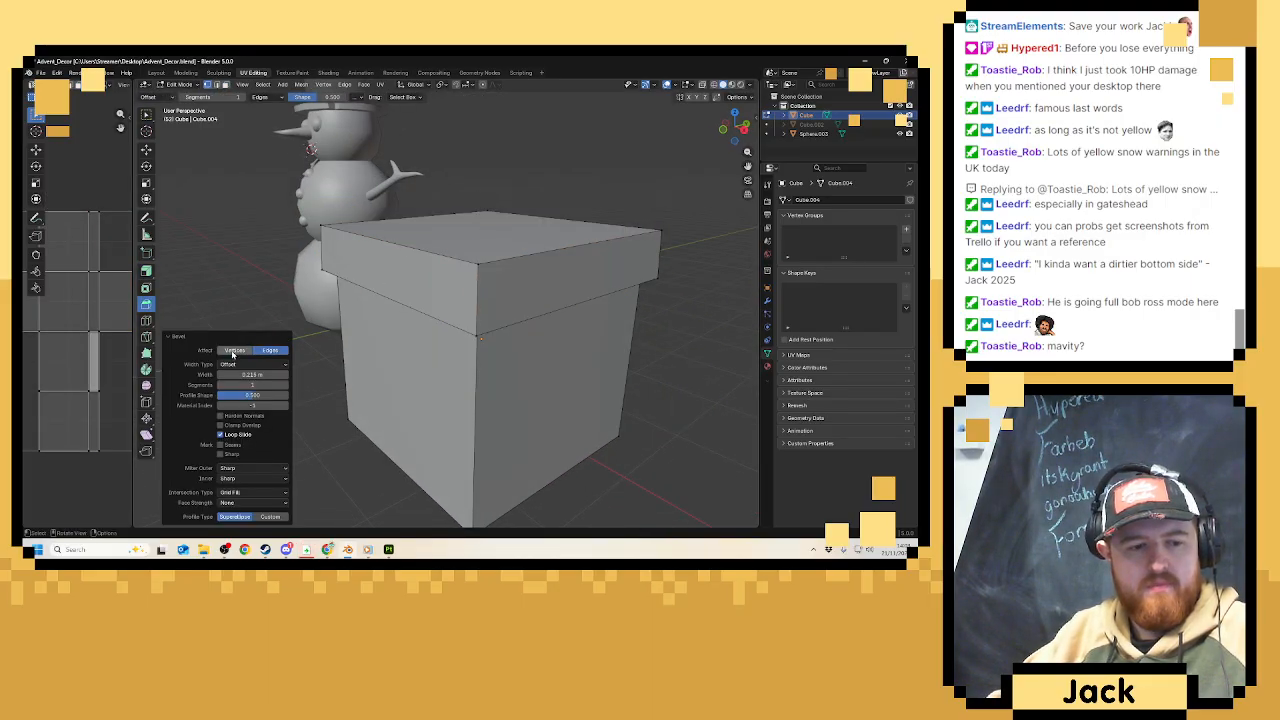
pyautogui.click(233, 351)
pyautogui.scroll(-6, 541, 236)
pyautogui.press('Tab')
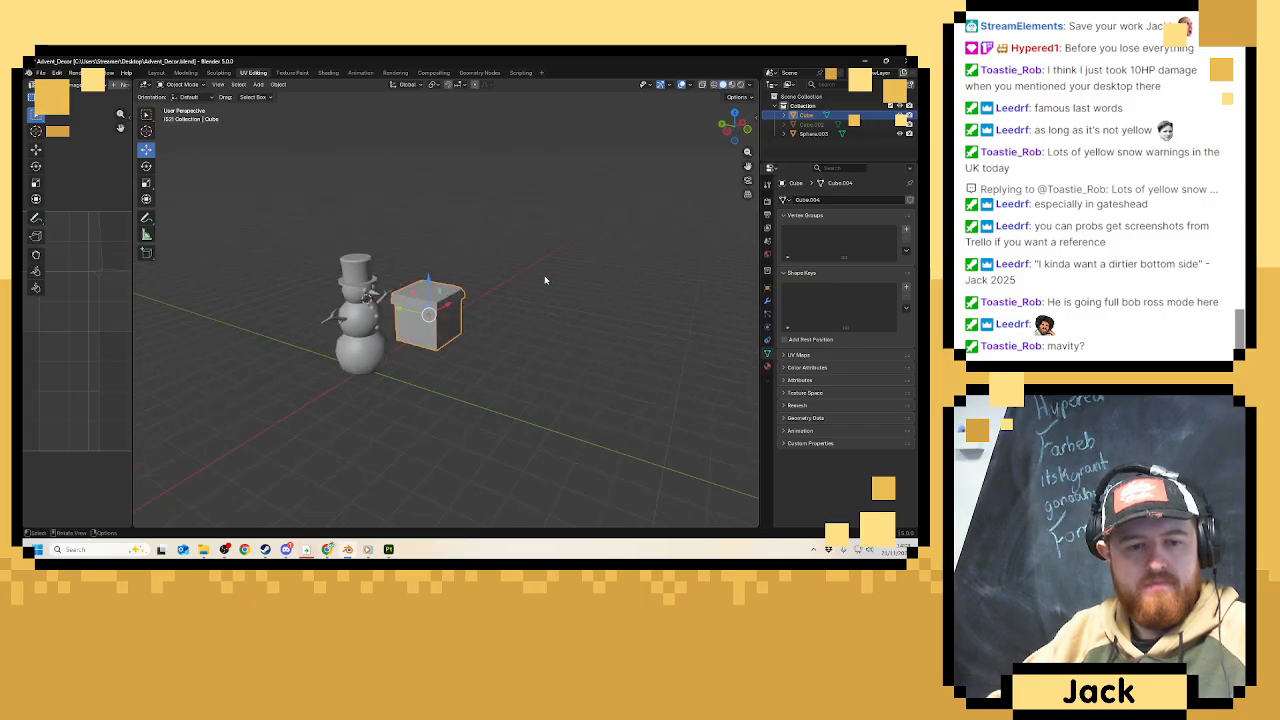
pyautogui.scroll(5, 543, 279)
pyautogui.moveTo(540, 277); pyautogui.dragTo(416, 267, button='middle')
# Add one horizontal loop cut around the box body, halfway between the lid and the base.
pyautogui.press('Tab')
pyautogui.click(146, 320)
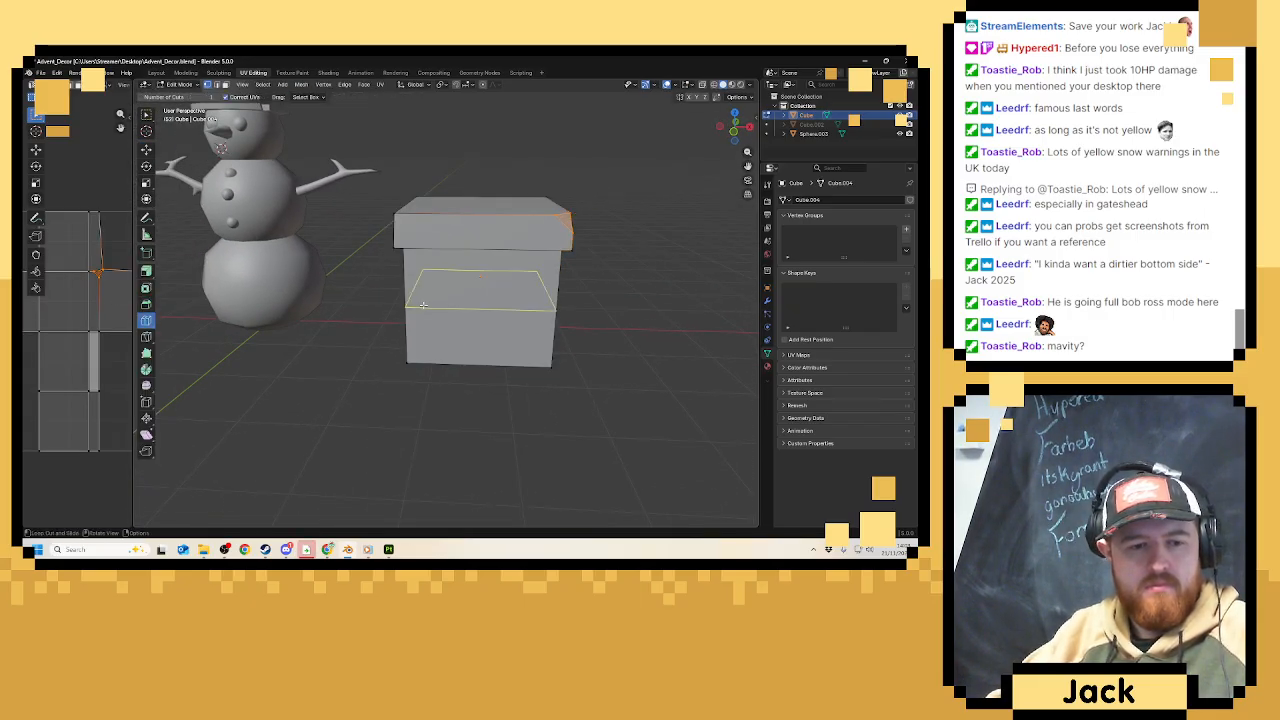
pyautogui.click(423, 305)
pyautogui.click(146, 150)
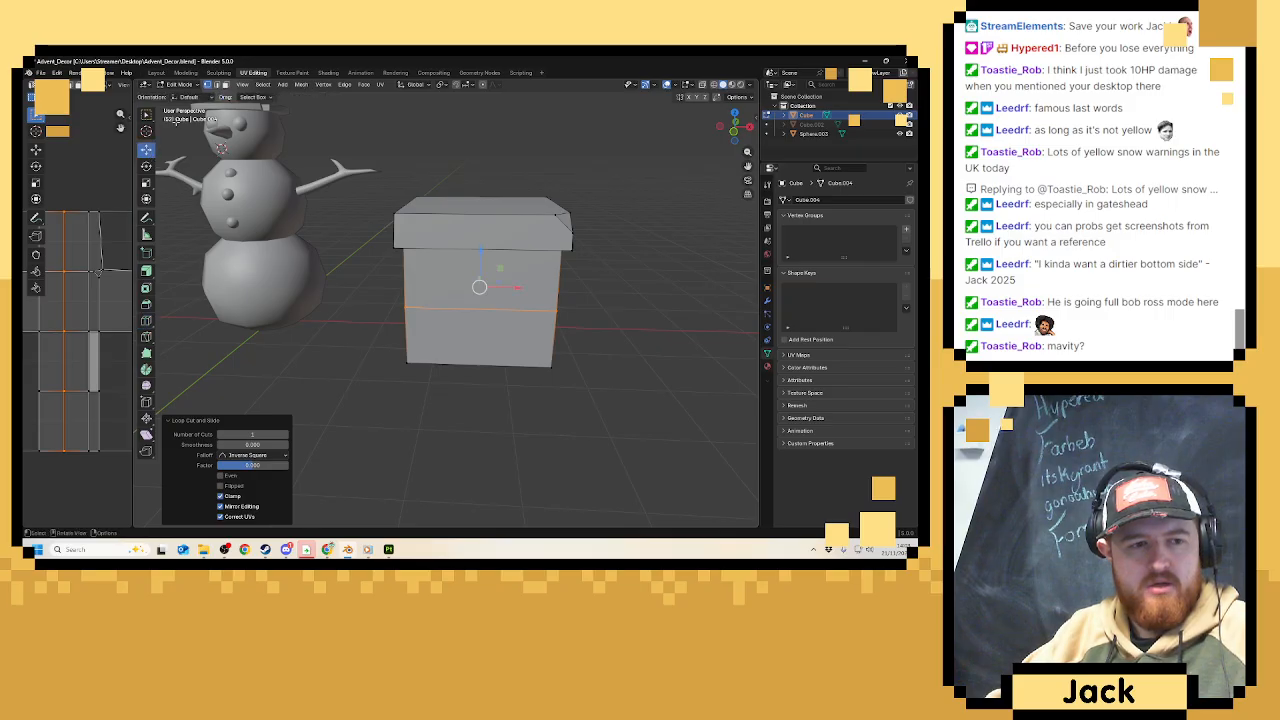
# Nudge two corner vertices of the body's middle loop slightly along X to make the sides uneven, and return to Object Mode.
pyautogui.scroll(4, 500, 277)
pyautogui.moveTo(500, 277); pyautogui.dragTo(375, 311, button='middle')
pyautogui.moveTo(414, 312); pyautogui.dragTo(419, 313)
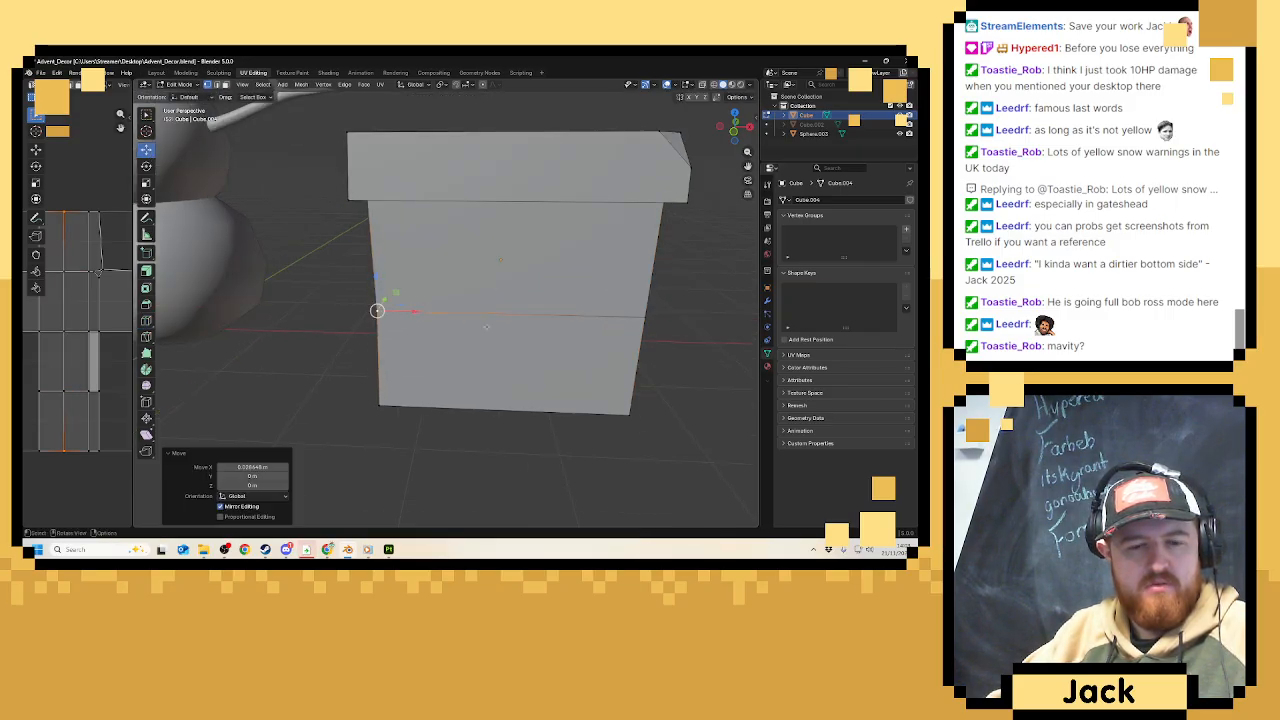
pyautogui.scroll(-4, 419, 313)
pyautogui.moveTo(419, 313); pyautogui.dragTo(654, 319, button='middle')
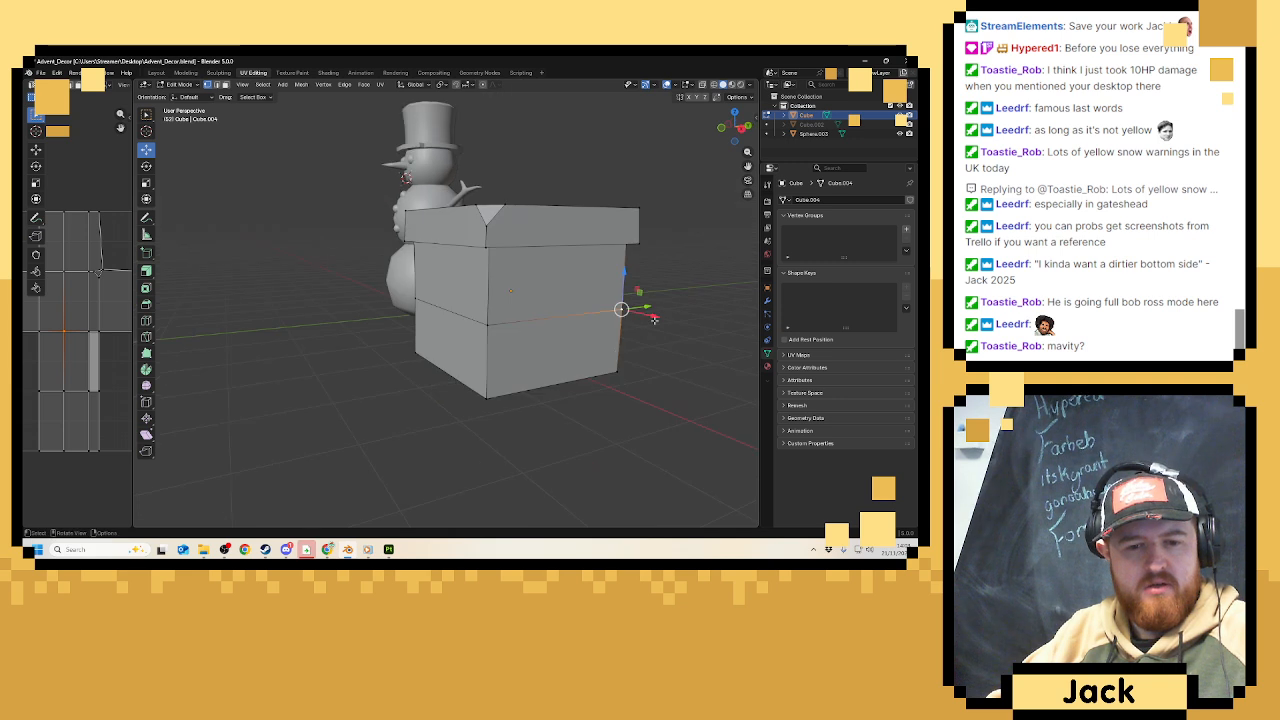
pyautogui.moveTo(652, 317); pyautogui.dragTo(650, 316)
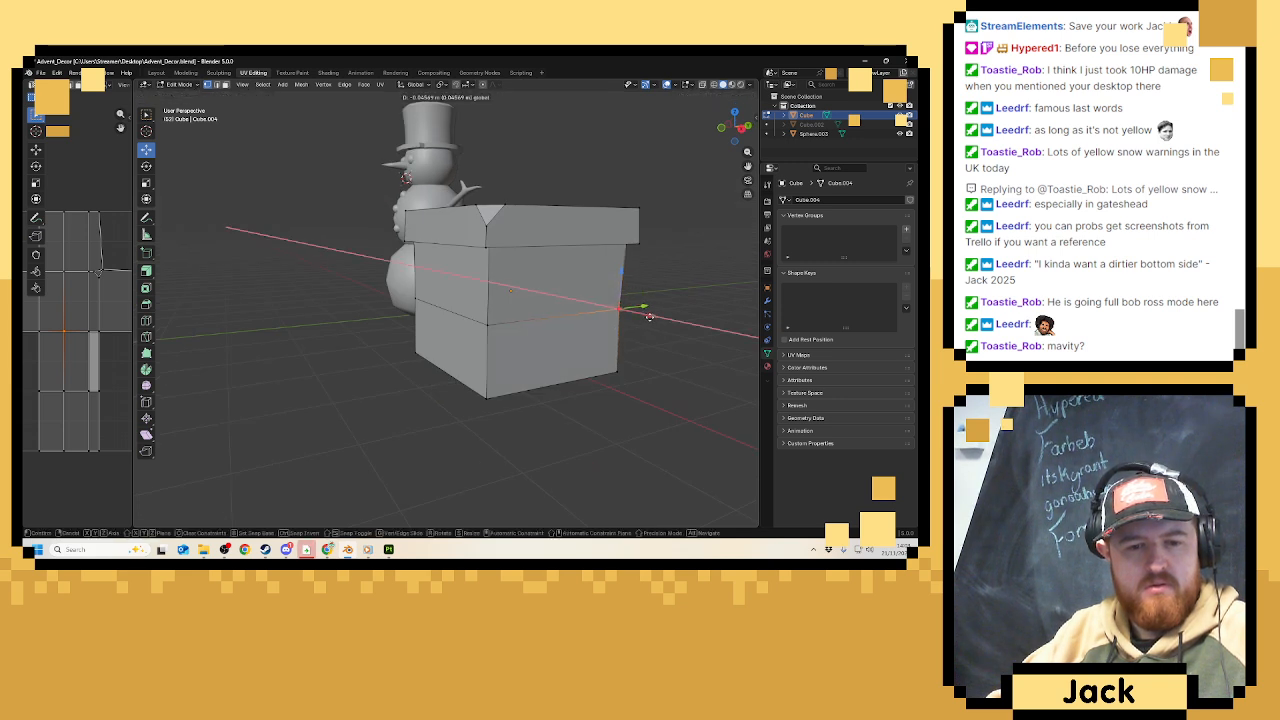
pyautogui.moveTo(649, 317); pyautogui.dragTo(648, 316)
pyautogui.press('Tab')
pyautogui.scroll(-3, 623, 337)
pyautogui.click(623, 337)
pyautogui.moveTo(550, 345); pyautogui.dragTo(590, 356, button='middle')
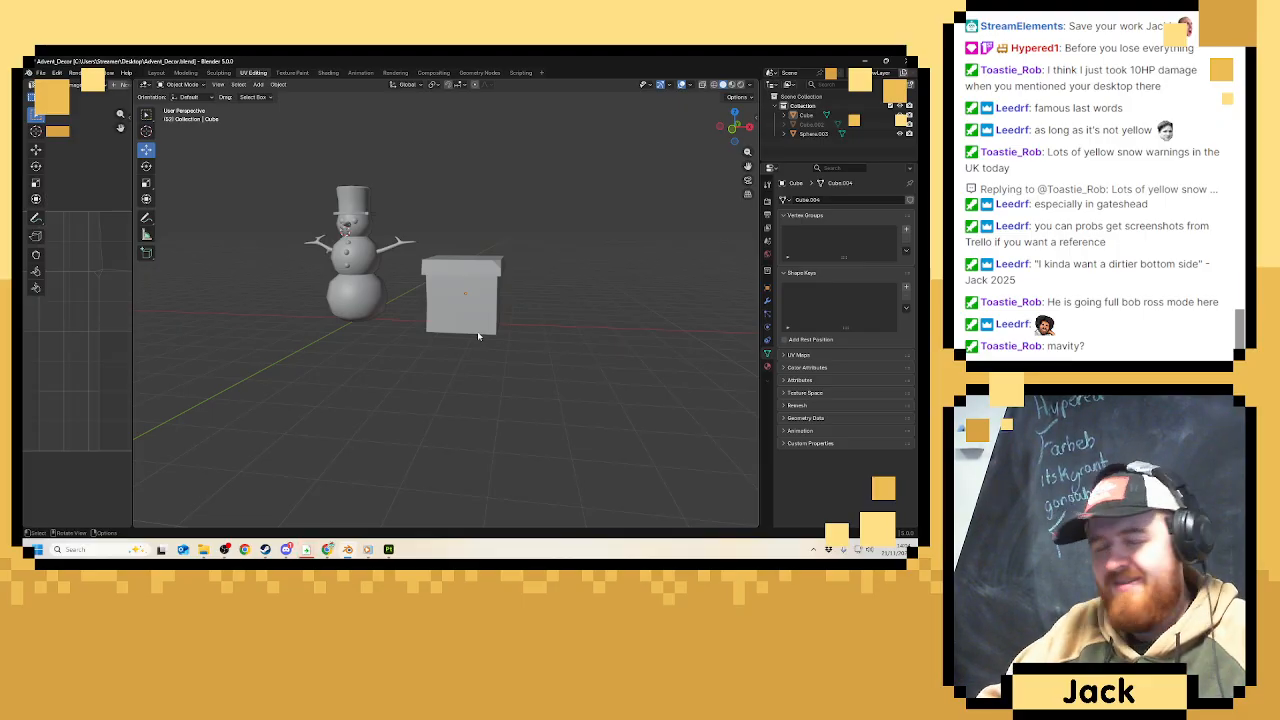
# Reopen the box mesh for editing and add a vertical loop cut through the middle of the body below the lid.
pyautogui.scroll(4, 478, 336)
pyautogui.click(449, 316)
pyautogui.press('Tab')
pyautogui.moveTo(450, 300); pyautogui.dragTo(434, 226, button='middle')
pyautogui.click(146, 320)
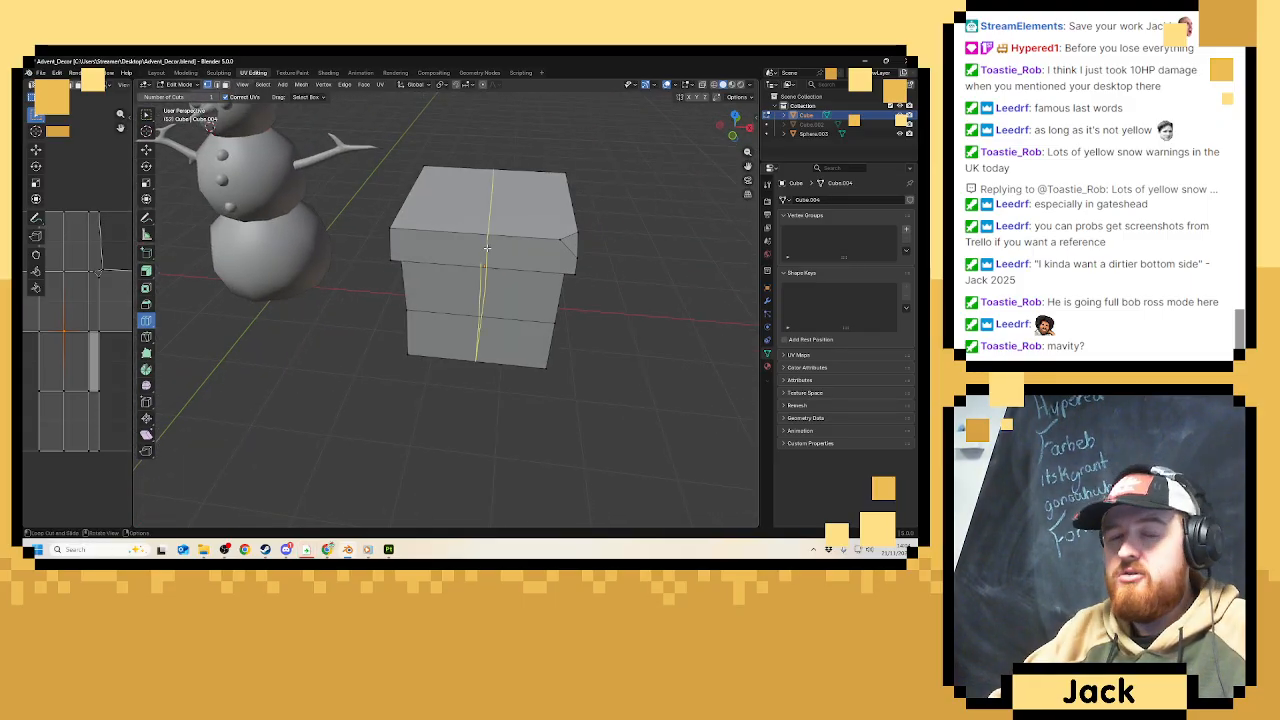
pyautogui.moveTo(438, 276); pyautogui.dragTo(491, 254, button='middle')
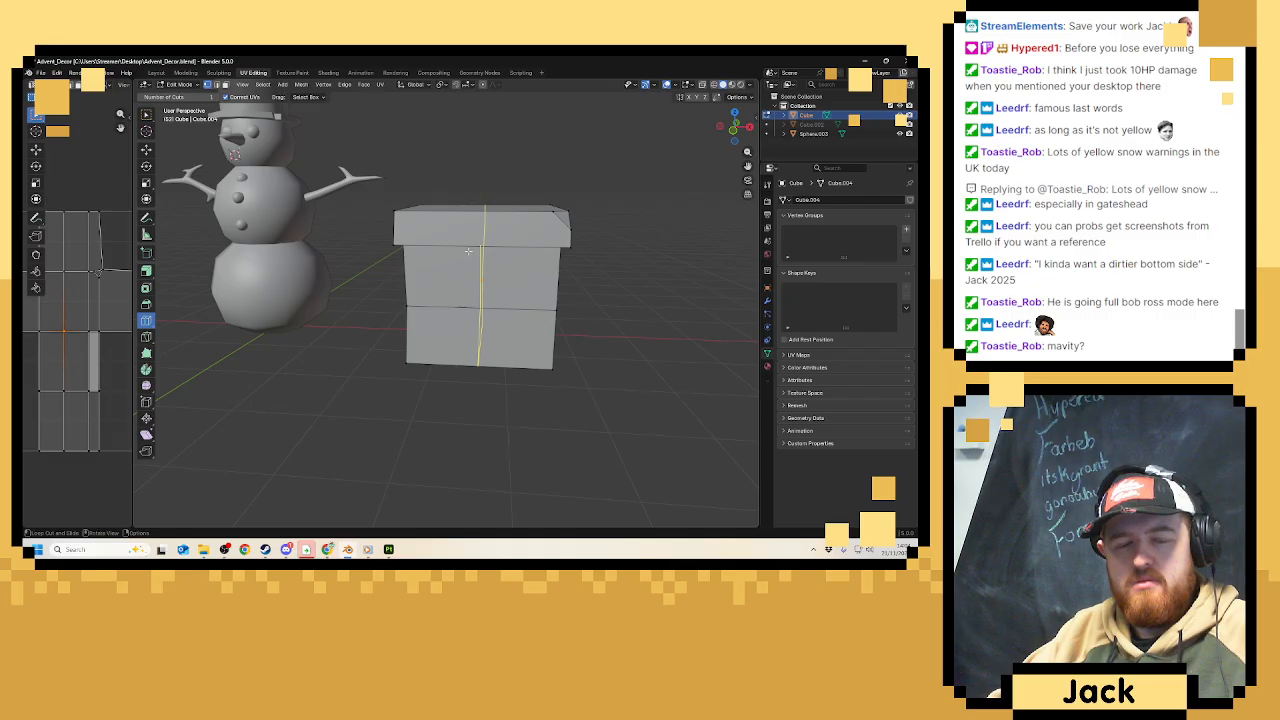
pyautogui.click(468, 251)
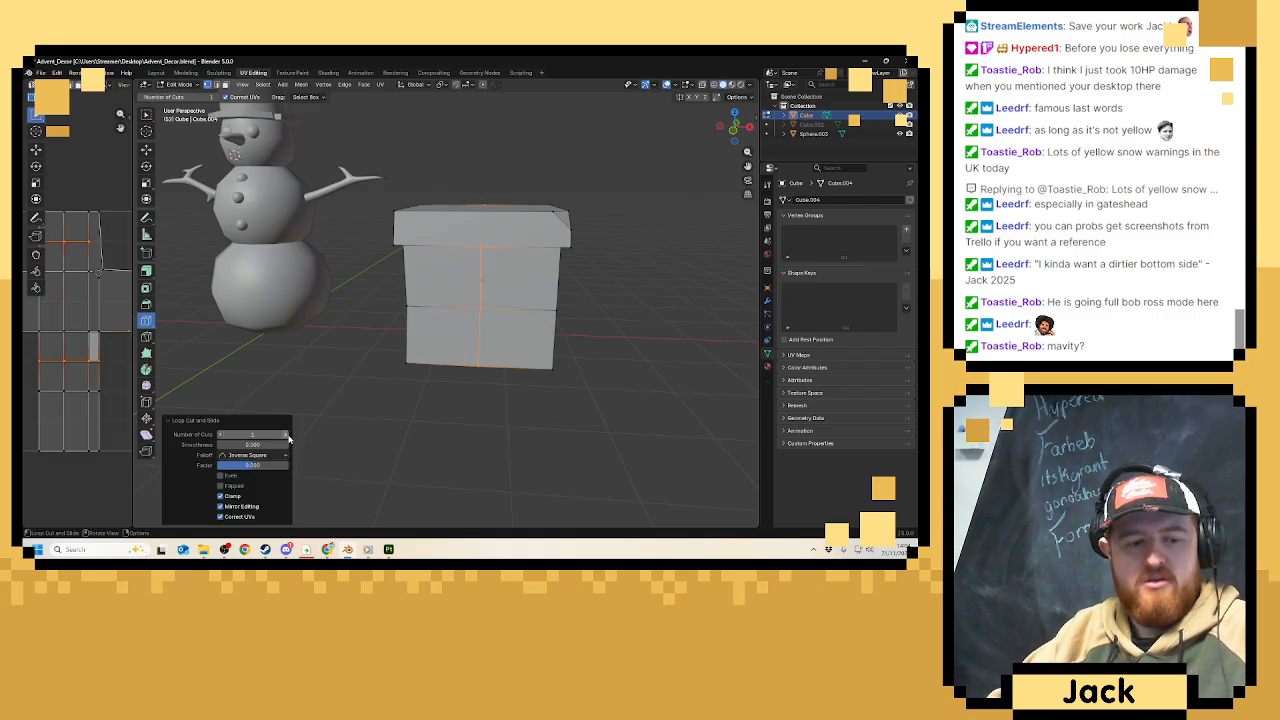
# Set the vertical loop cut to 2 cuts so the body is divided into three strips.
pyautogui.moveTo(572, 343); pyautogui.dragTo(476, 341, button='middle')
pyautogui.click(500, 340)
pyautogui.click(289, 434)
pyautogui.scroll(2, 476, 341)
pyautogui.scroll(3, 476, 341)
pyautogui.scroll(-3, 476, 341)
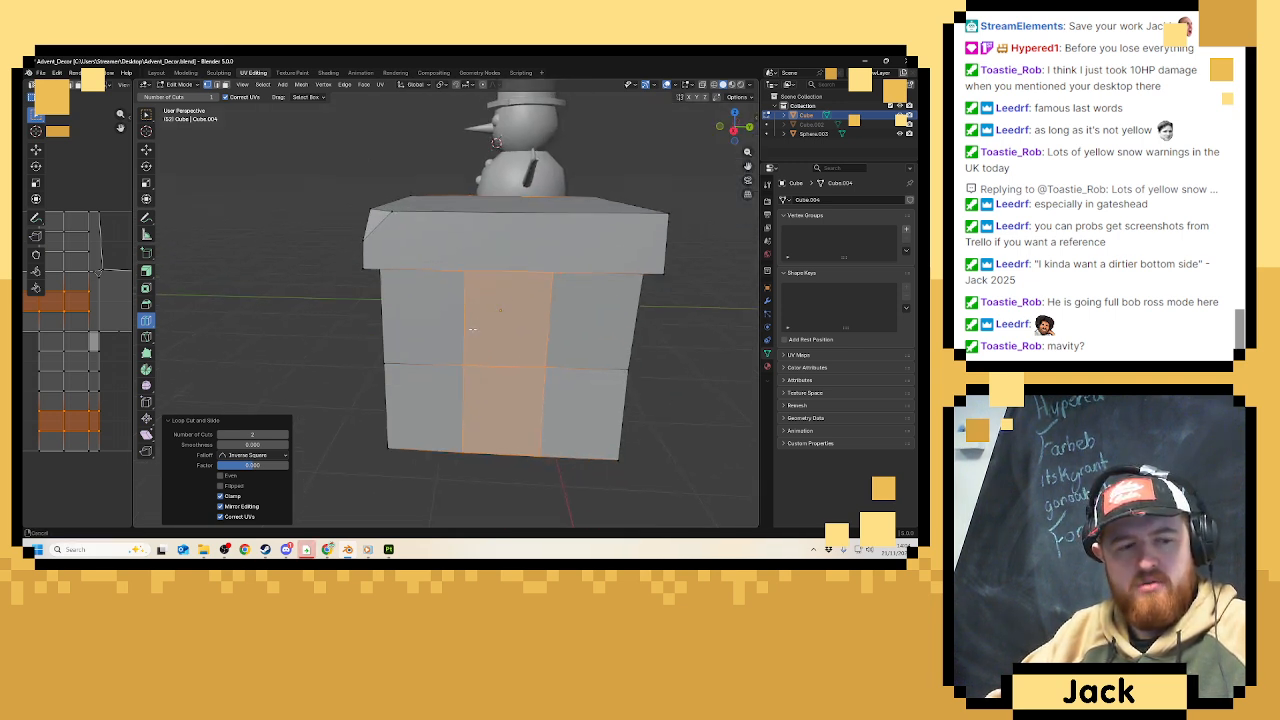
# Knife two parallel cuts along X over the lid, starting from its lower edge above the body's vertical cuts.
pyautogui.click(146, 337)
pyautogui.moveTo(404, 310); pyautogui.dragTo(479, 328, button='middle')
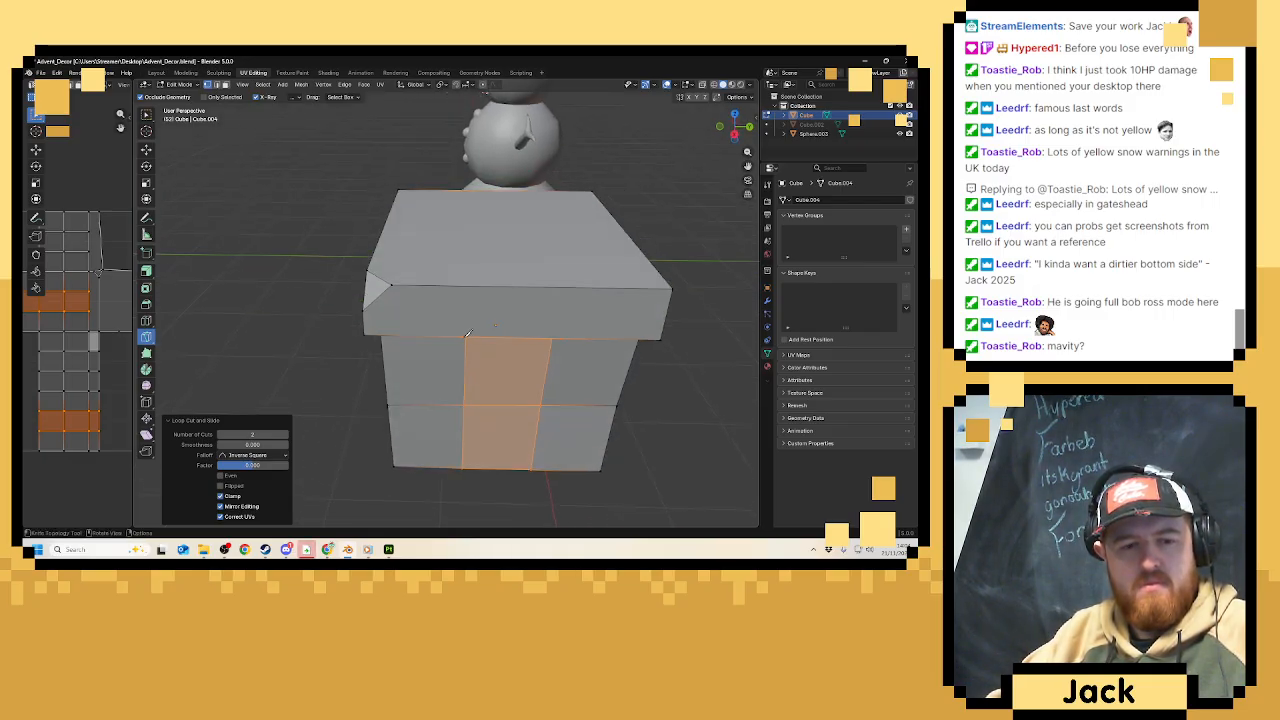
pyautogui.click(465, 333)
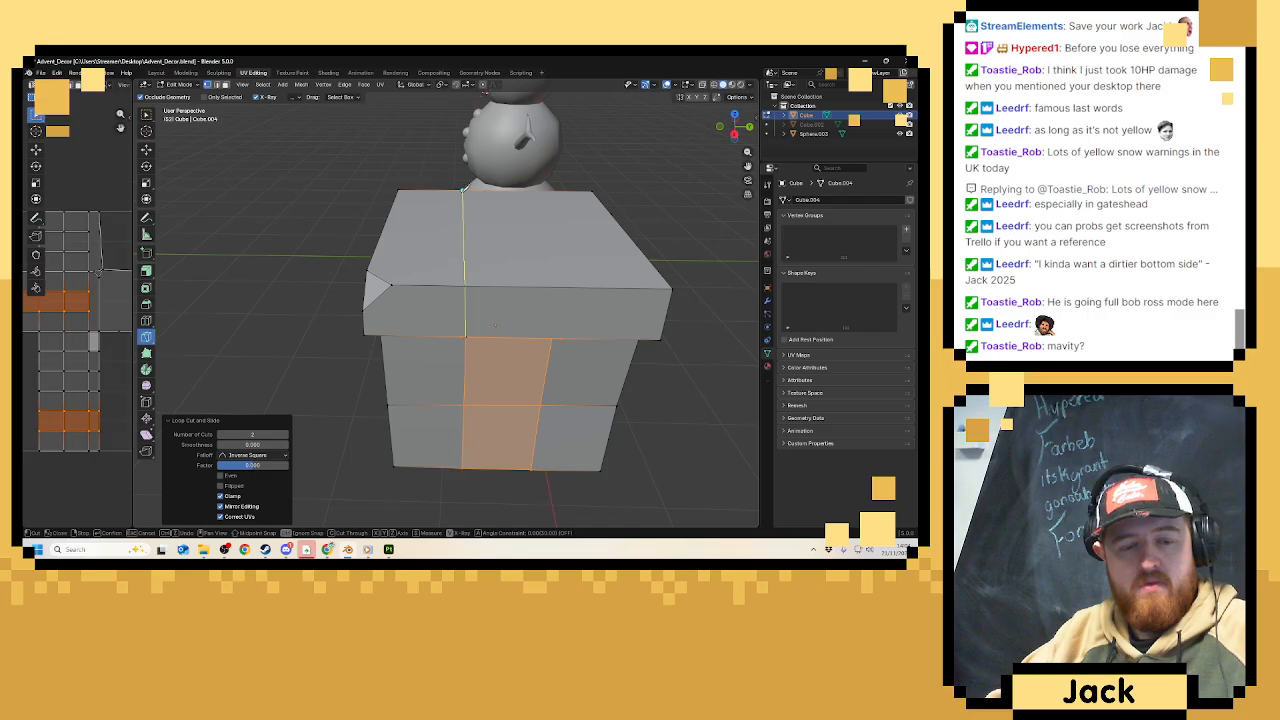
pyautogui.click(463, 189)
pyautogui.press('Return')
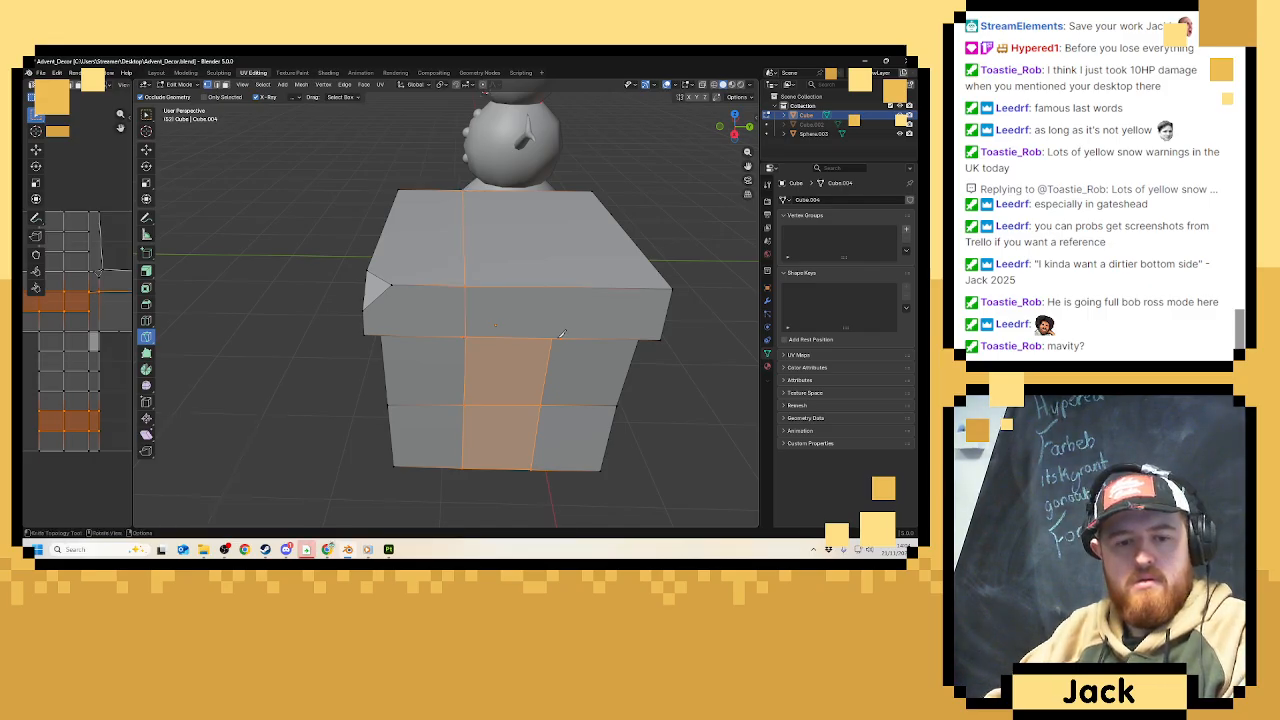
pyautogui.click(553, 337)
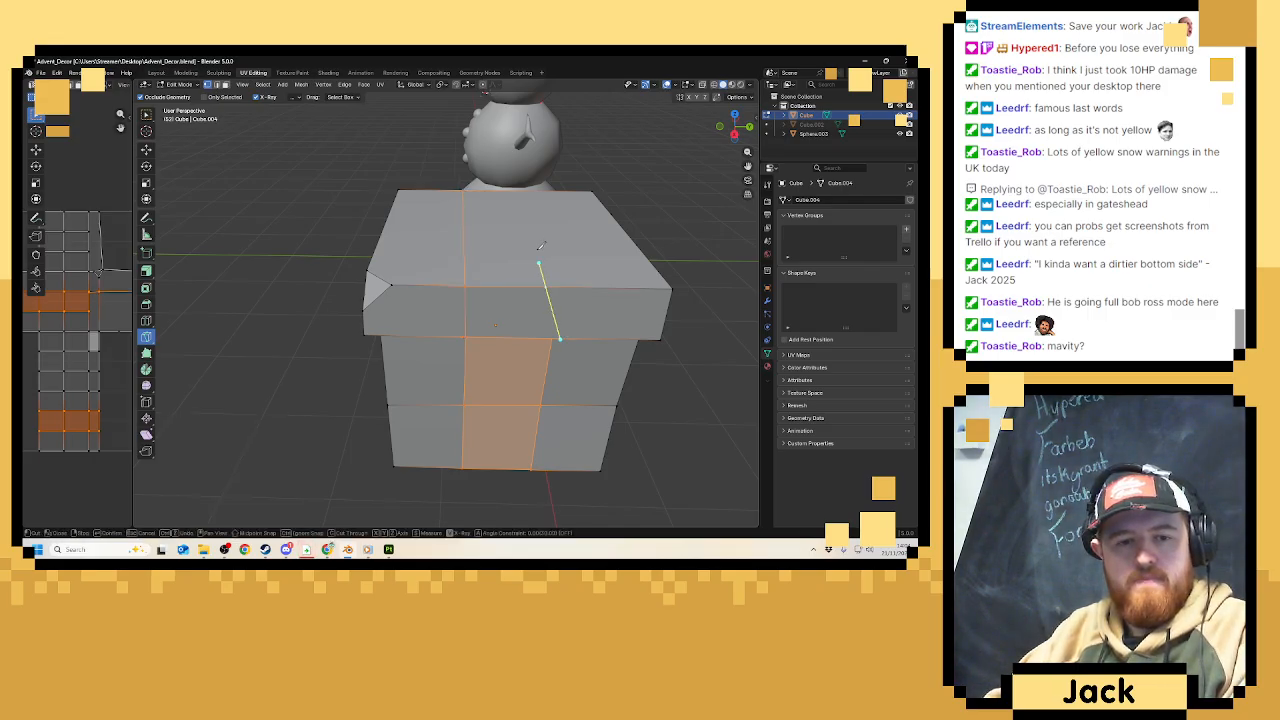
pyautogui.click(547, 191)
pyautogui.press('Return')
pyautogui.scroll(-3, 513, 225)
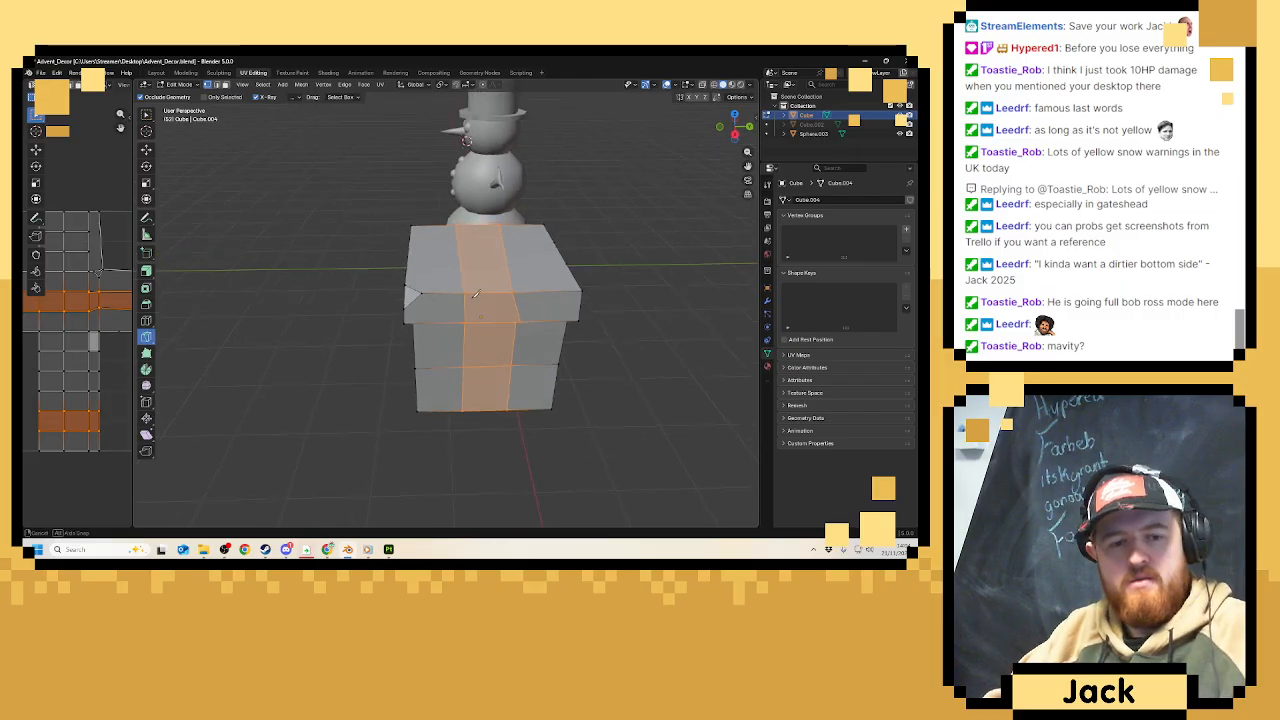
# Knife a cut along Y over the lid, from its lower front edge to the far edge, crossing the two existing cuts.
pyautogui.moveTo(513, 225); pyautogui.dragTo(525, 323, button='middle')
pyautogui.scroll(2, 543, 263)
pyautogui.click(146, 149)
pyautogui.hotkey('alt', 'a')
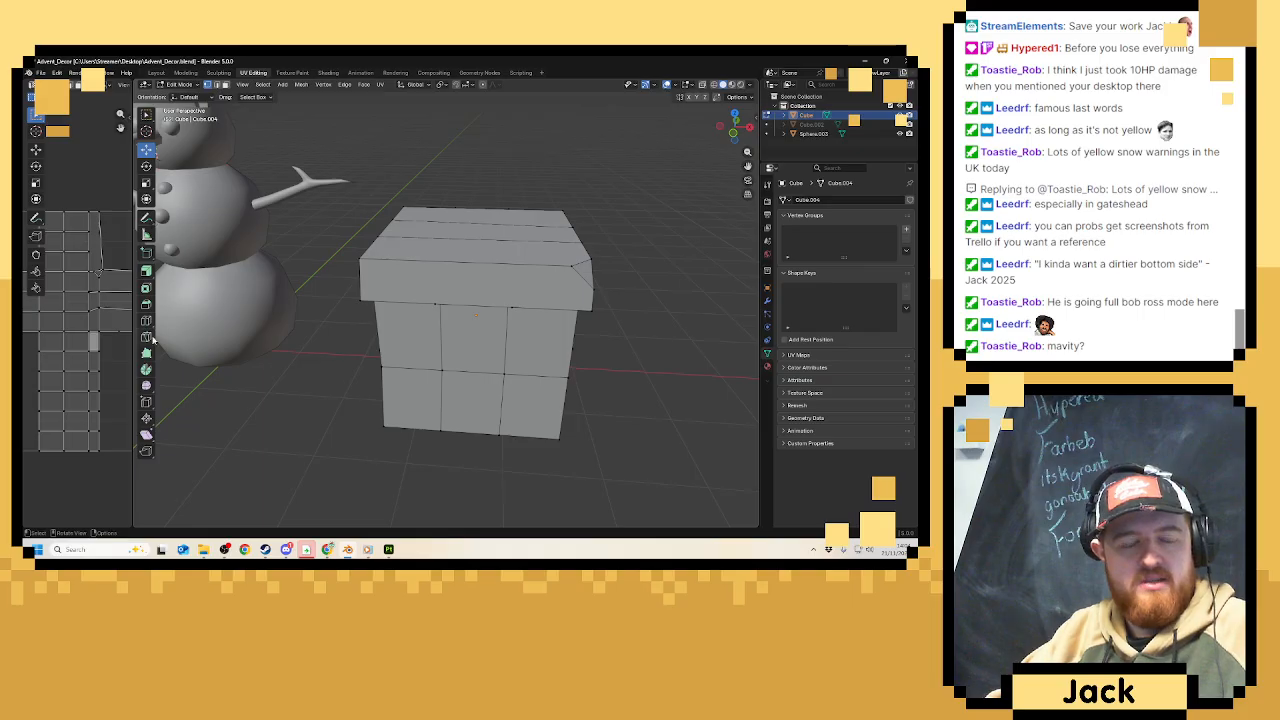
pyautogui.click(146, 336)
pyautogui.moveTo(230, 220); pyautogui.dragTo(510, 337, button='middle')
pyautogui.scroll(1, 480, 344)
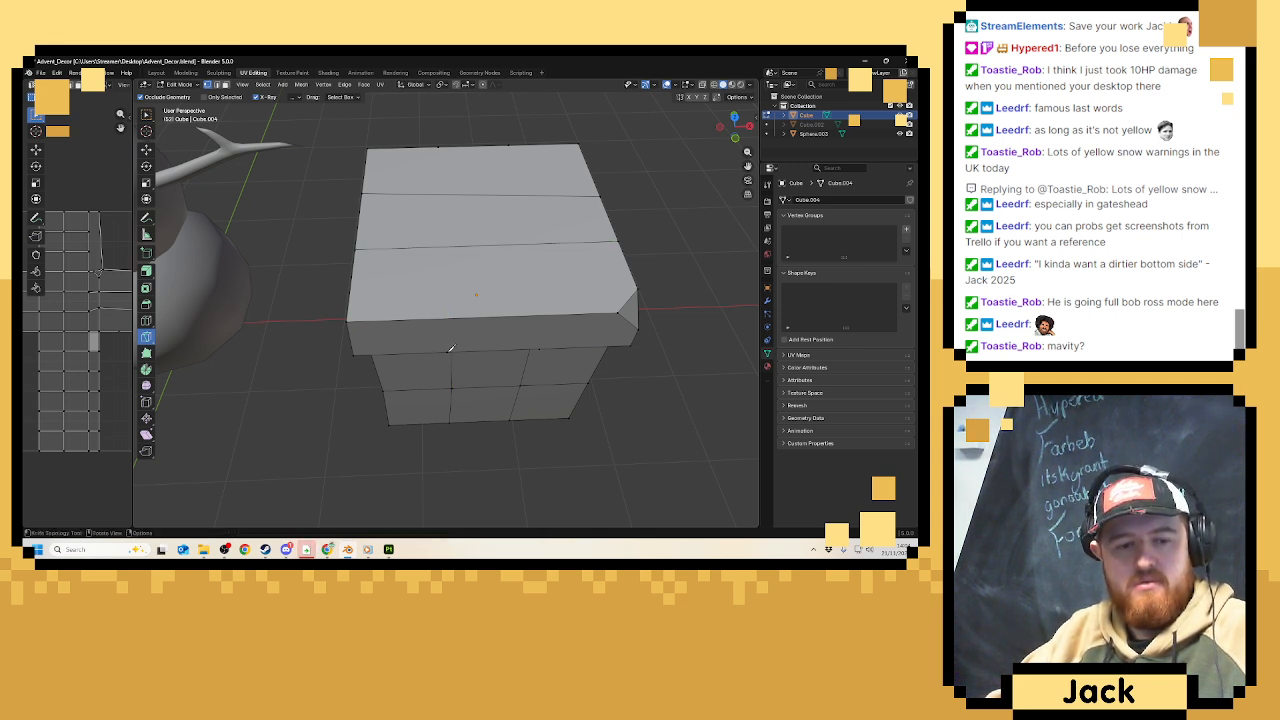
pyautogui.press('k')
pyautogui.click(446, 351)
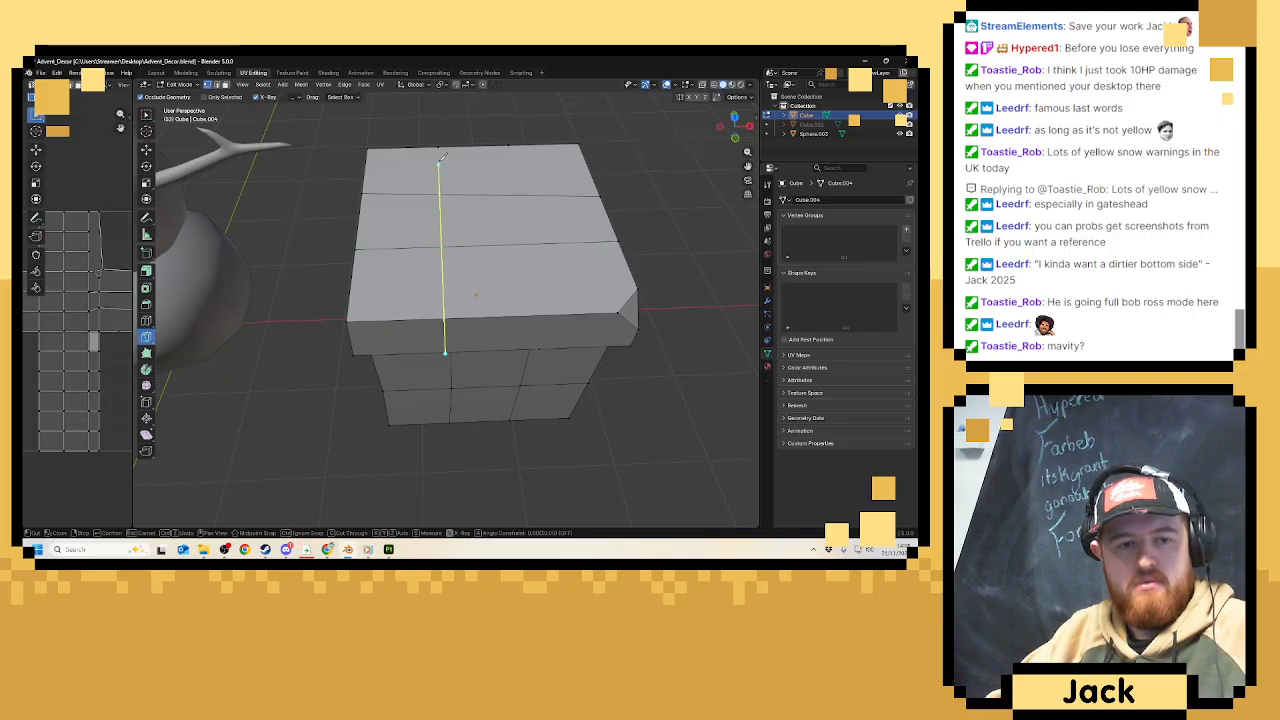
pyautogui.click(439, 147)
pyautogui.press('Return')
# Merge at center the selected vertices where the new cut meets the lid's lower front edge.
pyautogui.moveTo(497, 322); pyautogui.dragTo(495, 254, button='middle')
pyautogui.scroll(4, 495, 254)
pyautogui.scroll(3, 494, 253)
pyautogui.click(146, 148)
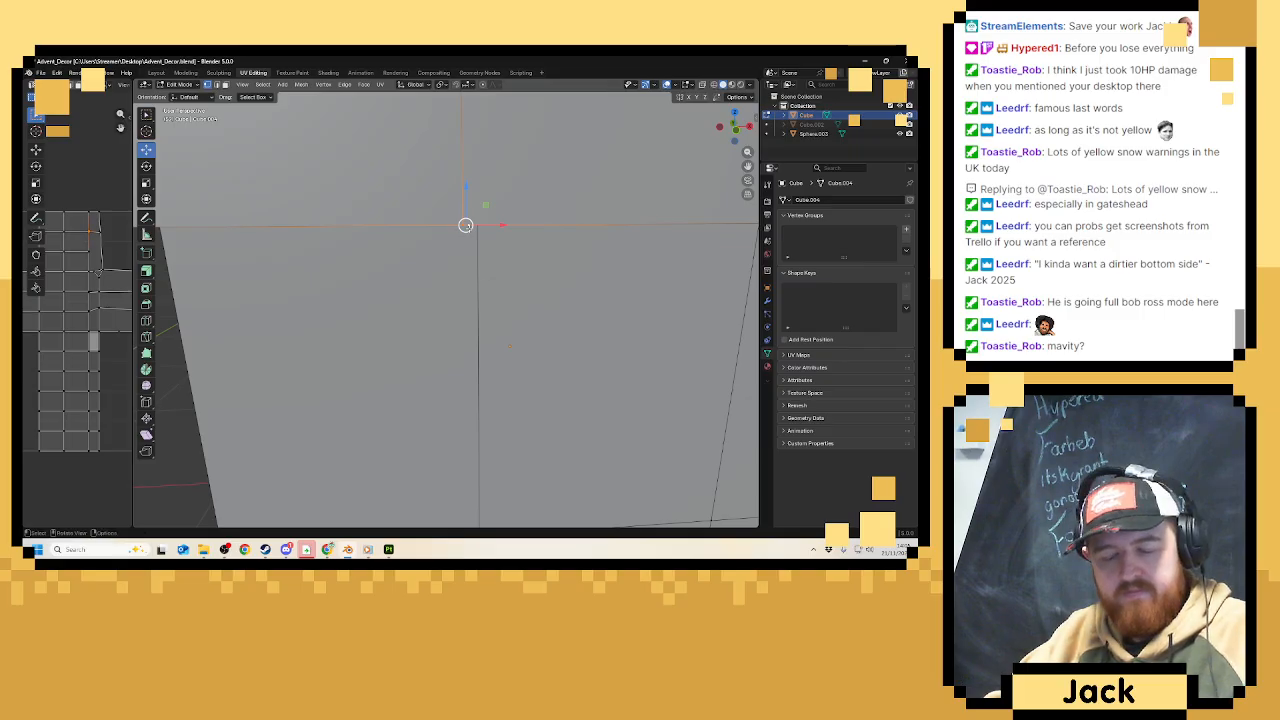
pyautogui.press('m')
pyautogui.click(467, 228)
# Knife a second cut along Y over the lid, parallel to the first, ending at the lower front edge.
pyautogui.scroll(-6, 467, 228)
pyautogui.keyDown('shift'); pyautogui.moveTo(399, 164); pyautogui.dragTo(348, 190, button='middle'); pyautogui.keyUp('shift')
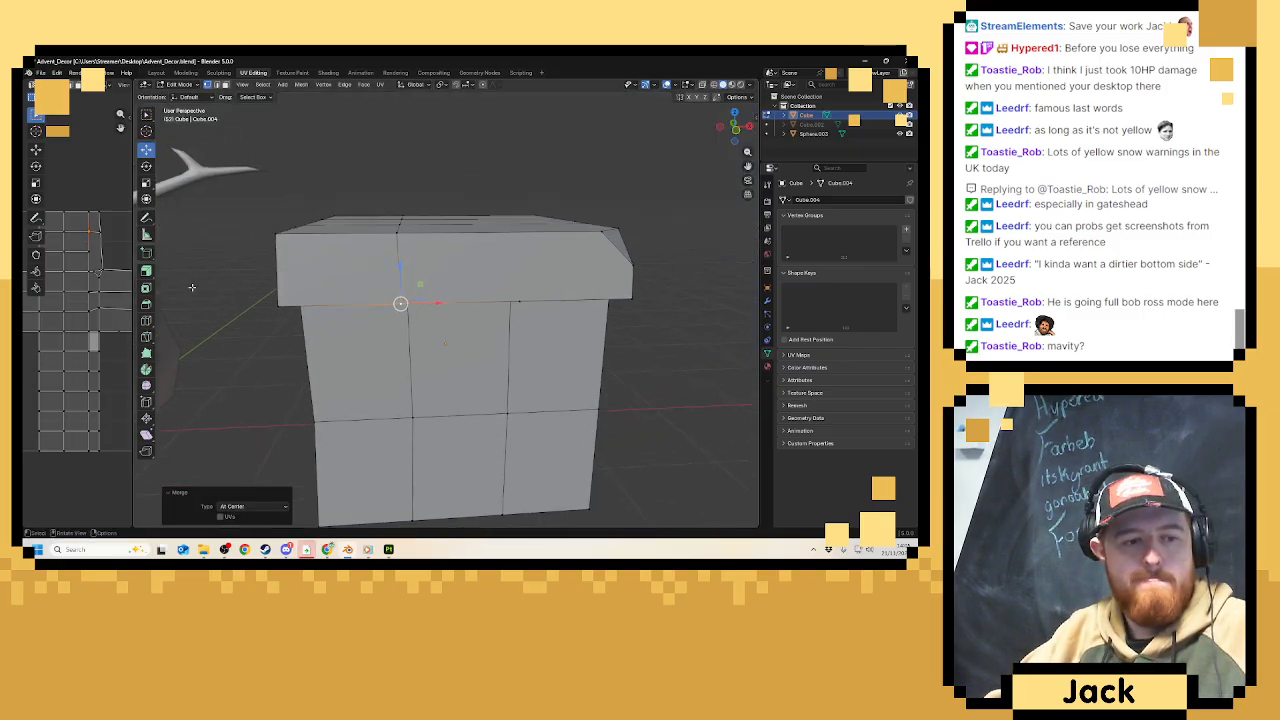
pyautogui.click(146, 337)
pyautogui.moveTo(420, 260); pyautogui.dragTo(425, 320, button='middle')
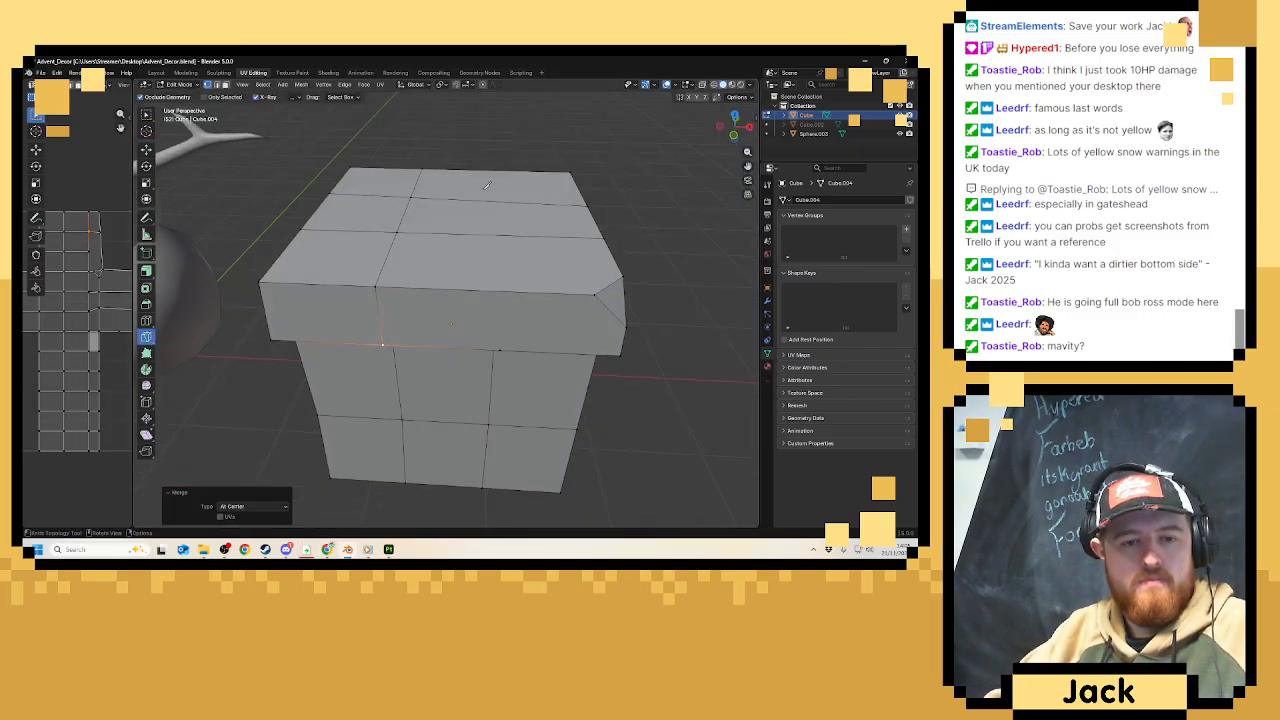
pyautogui.moveTo(504, 187)
pyautogui.mouseDown(button='middle')
pyautogui.moveTo(506, 215)
pyautogui.moveTo(508, 202)
pyautogui.mouseUp(button='middle')
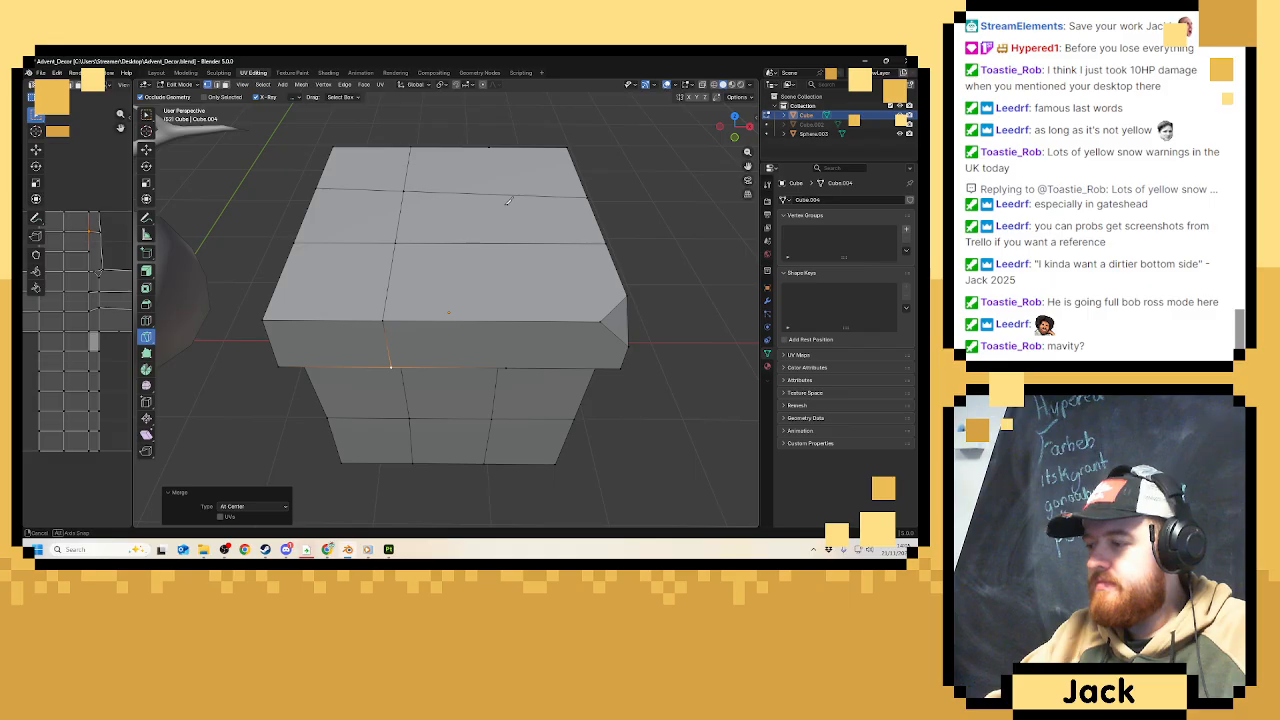
pyautogui.scroll(1, 506, 204)
pyautogui.moveTo(495, 112); pyautogui.dragTo(493, 126, button='middle')
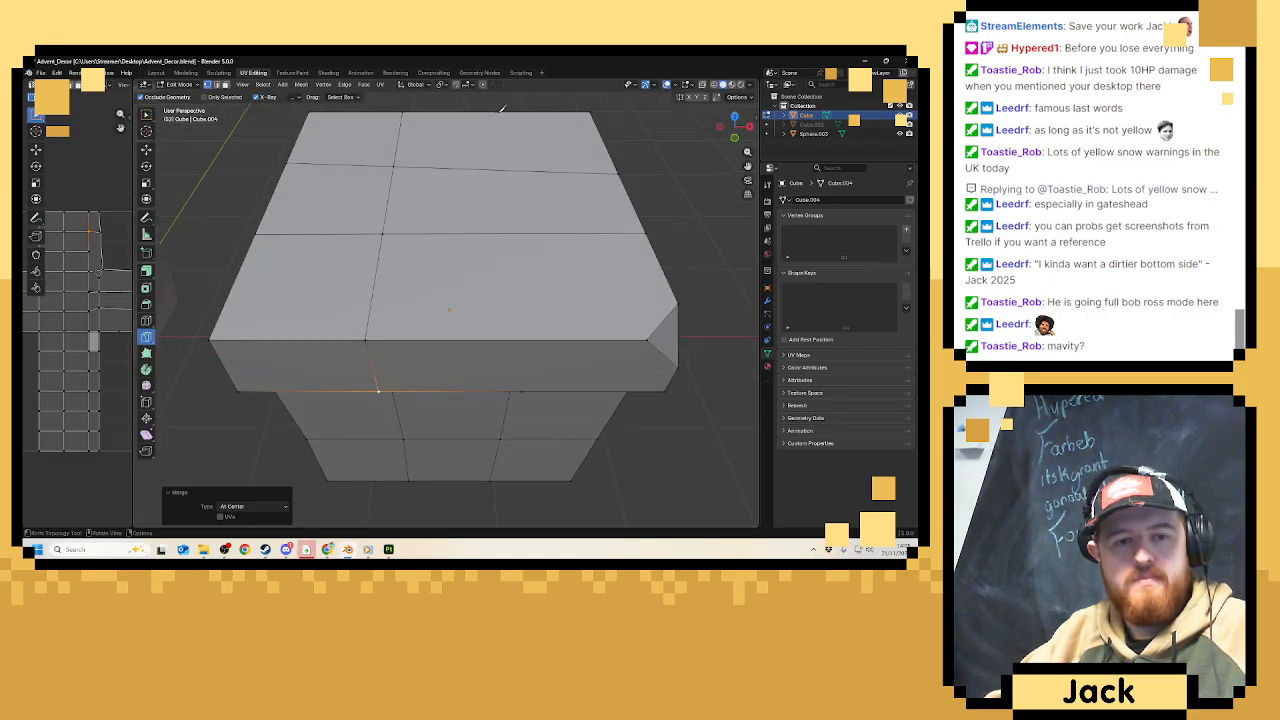
pyautogui.click(498, 112)
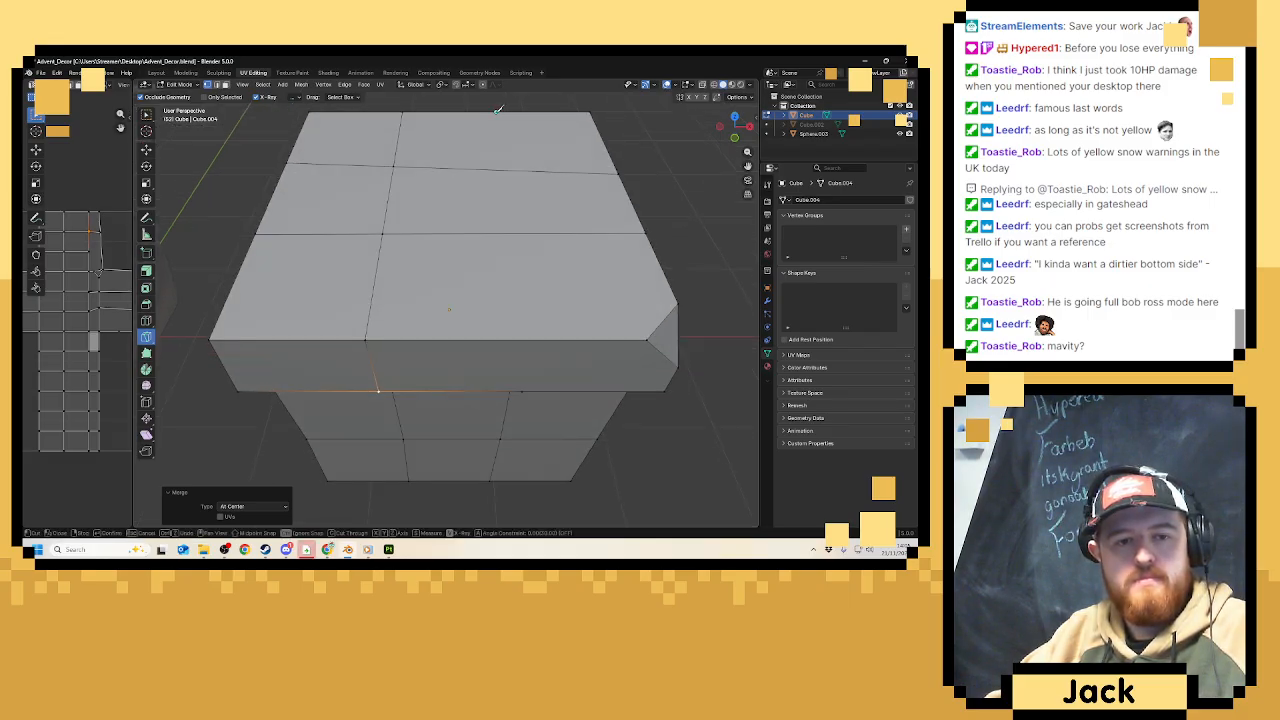
pyautogui.click(522, 390)
pyautogui.press('Return')
pyautogui.moveTo(522, 390); pyautogui.dragTo(230, 132, button='middle')
pyautogui.scroll(4, 520, 295)
pyautogui.scroll(-5, 494, 265)
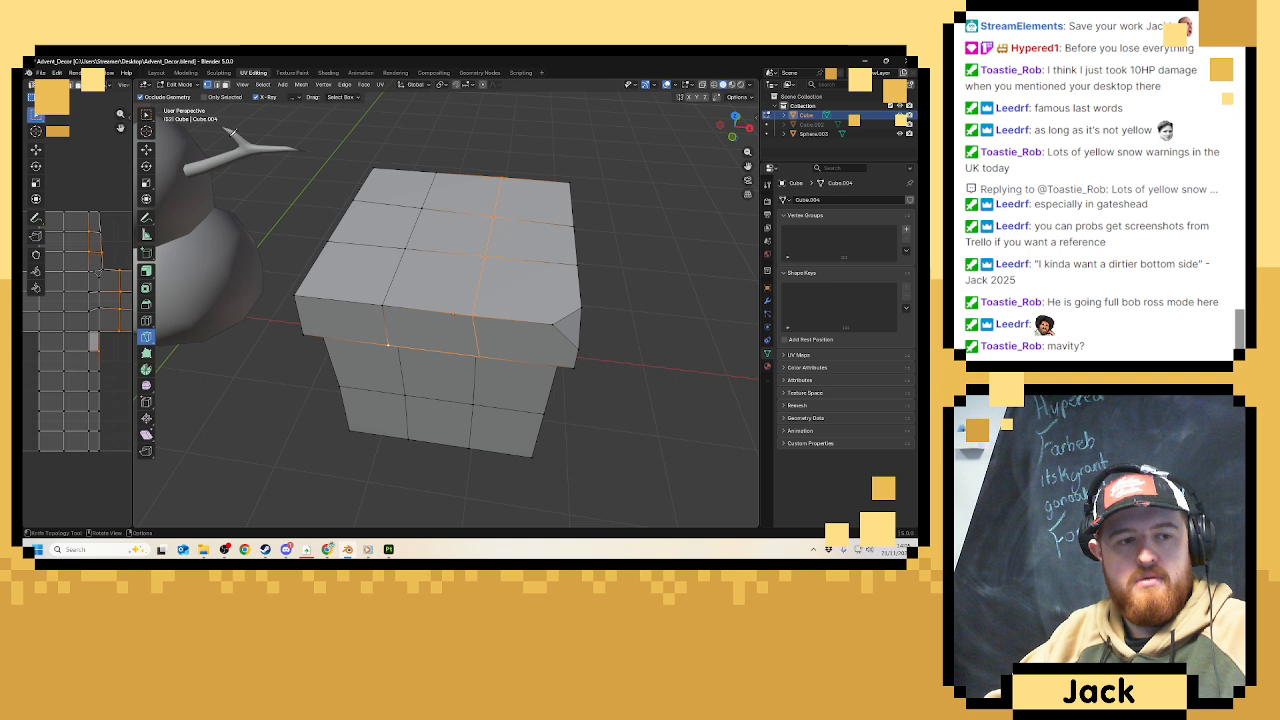
# Select both edge loops running along Y over the box and scale them along X to about 0.75 to narrow the ribbon strip.
pyautogui.click(147, 151)
pyautogui.moveTo(372, 262); pyautogui.dragTo(402, 252, button='middle')
pyautogui.click(404, 250)
pyautogui.keyDown('alt'); pyautogui.click(402, 259); pyautogui.keyUp('alt')
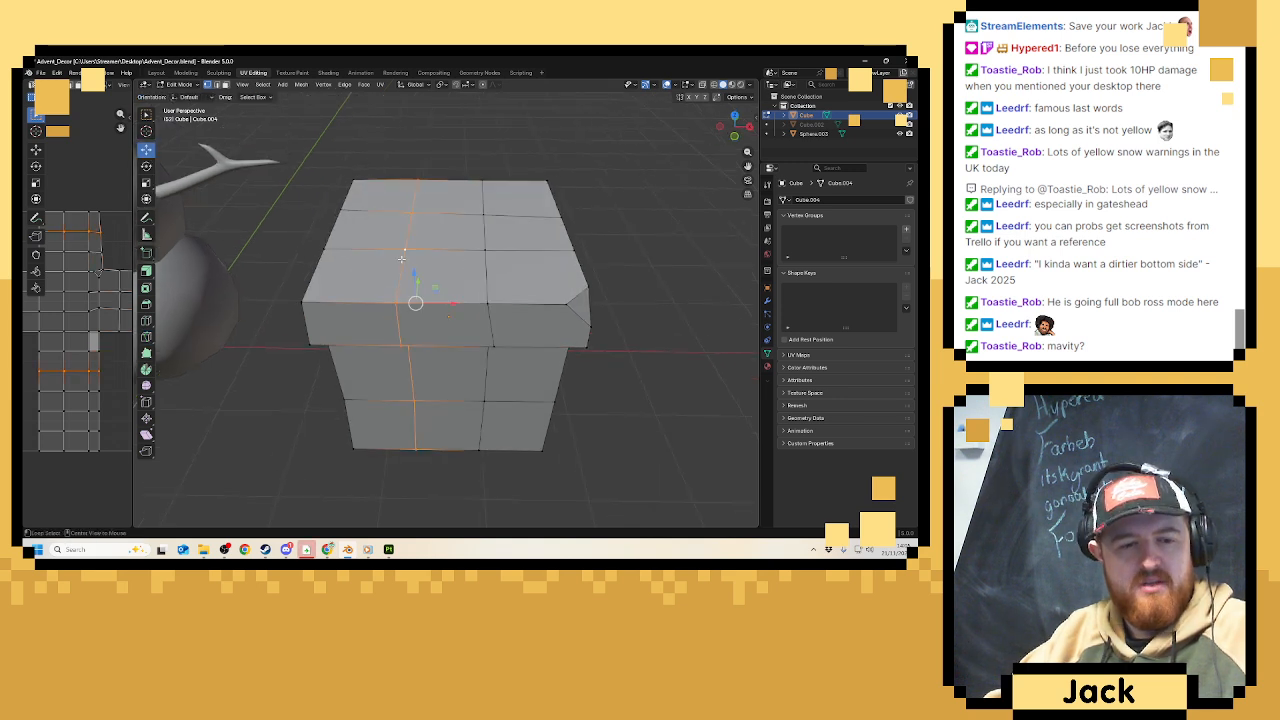
pyautogui.keyDown('alt'); pyautogui.click(478, 264); pyautogui.keyUp('alt')
pyautogui.press('s')
pyautogui.press('x')
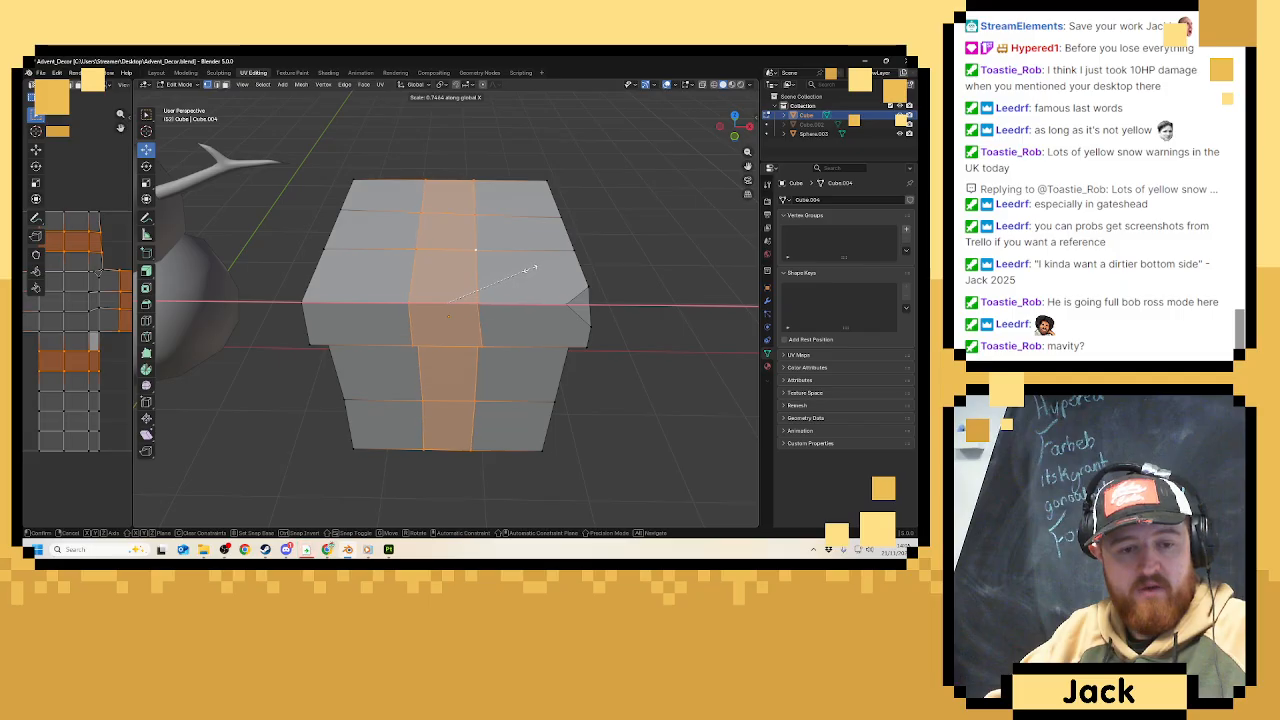
pyautogui.click(526, 268)
# Select both edge loops running along X over the box and scale them along Y to about 0.69 to narrow the crossing ribbon strip.
pyautogui.keyDown('alt'); pyautogui.click(528, 251); pyautogui.keyUp('alt')
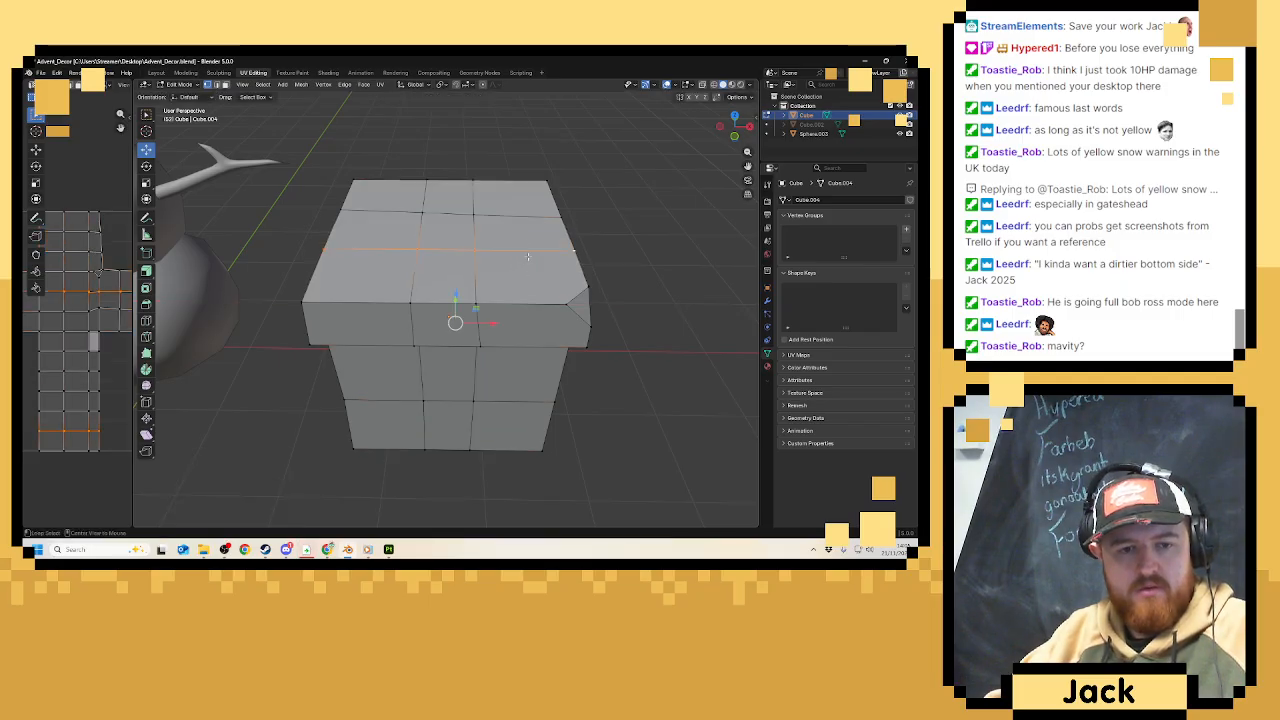
pyautogui.keyDown('alt'); pyautogui.keyDown('shift'); pyautogui.click(528, 215); pyautogui.keyUp('shift'); pyautogui.keyUp('alt')
pyautogui.moveTo(630, 240); pyautogui.dragTo(534, 266, button='middle')
pyautogui.press('s')
pyautogui.press('x')
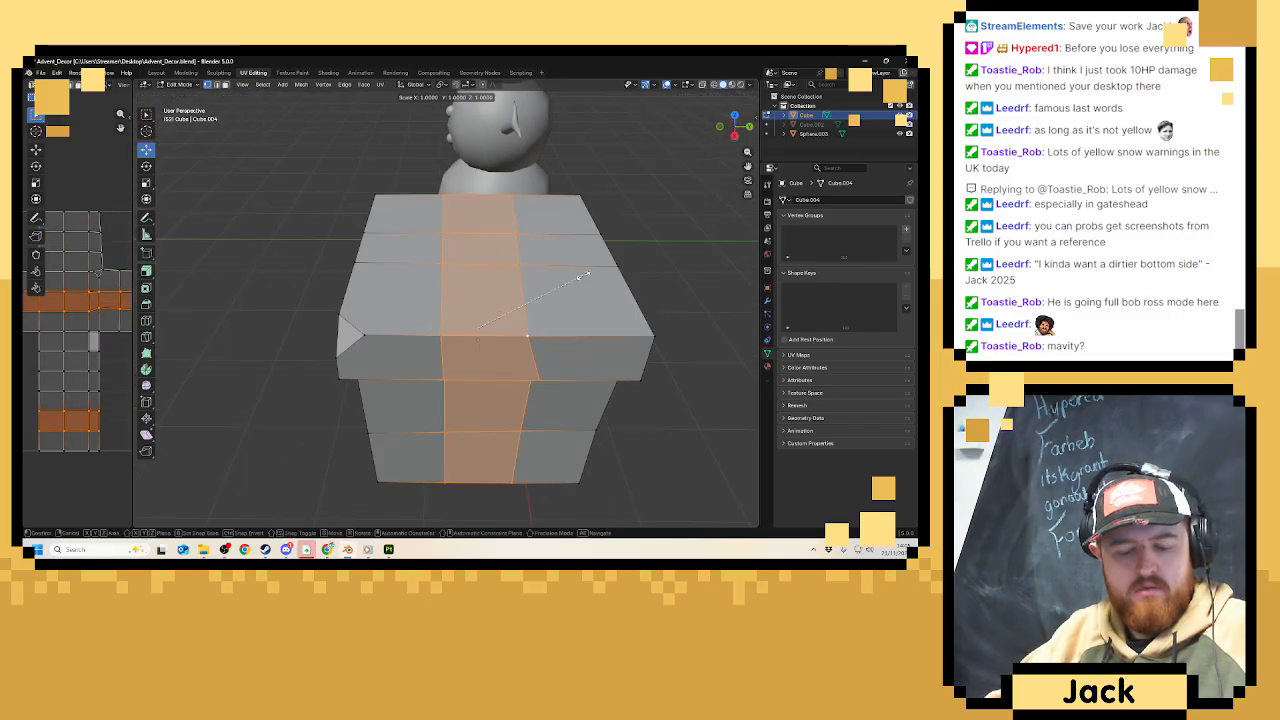
pyautogui.click(573, 275)
pyautogui.press('s')
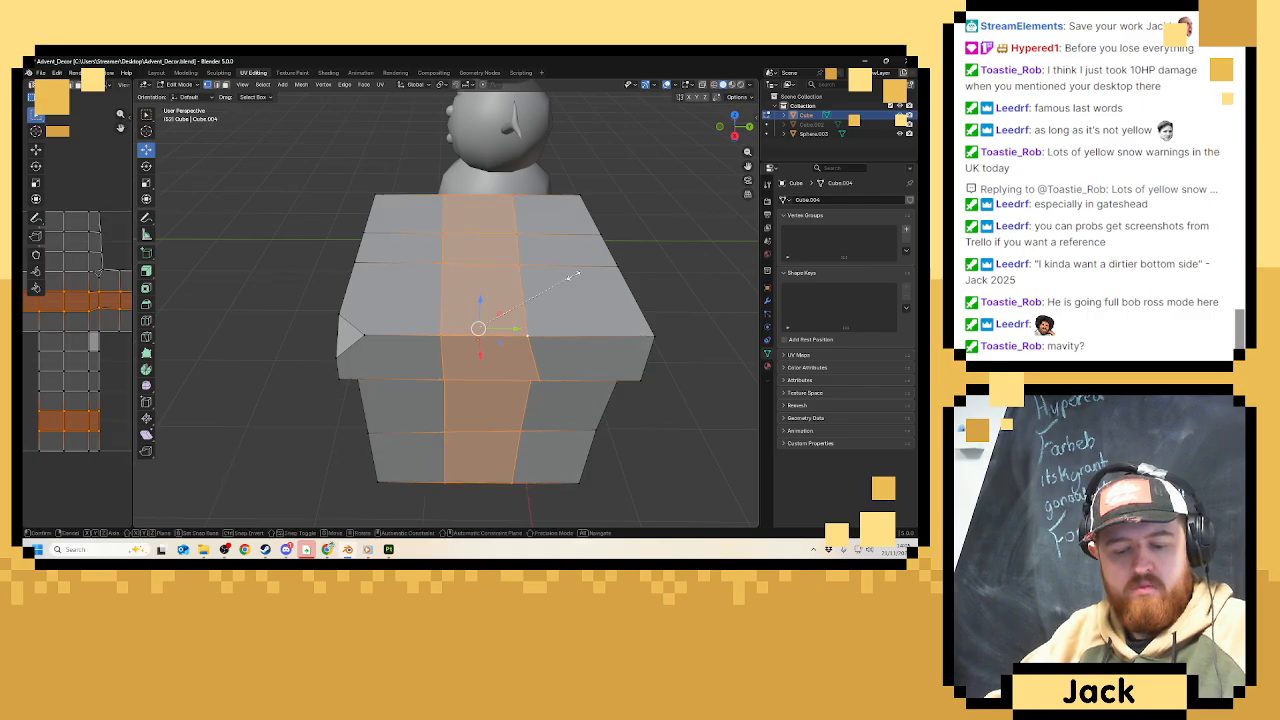
pyautogui.press('y')
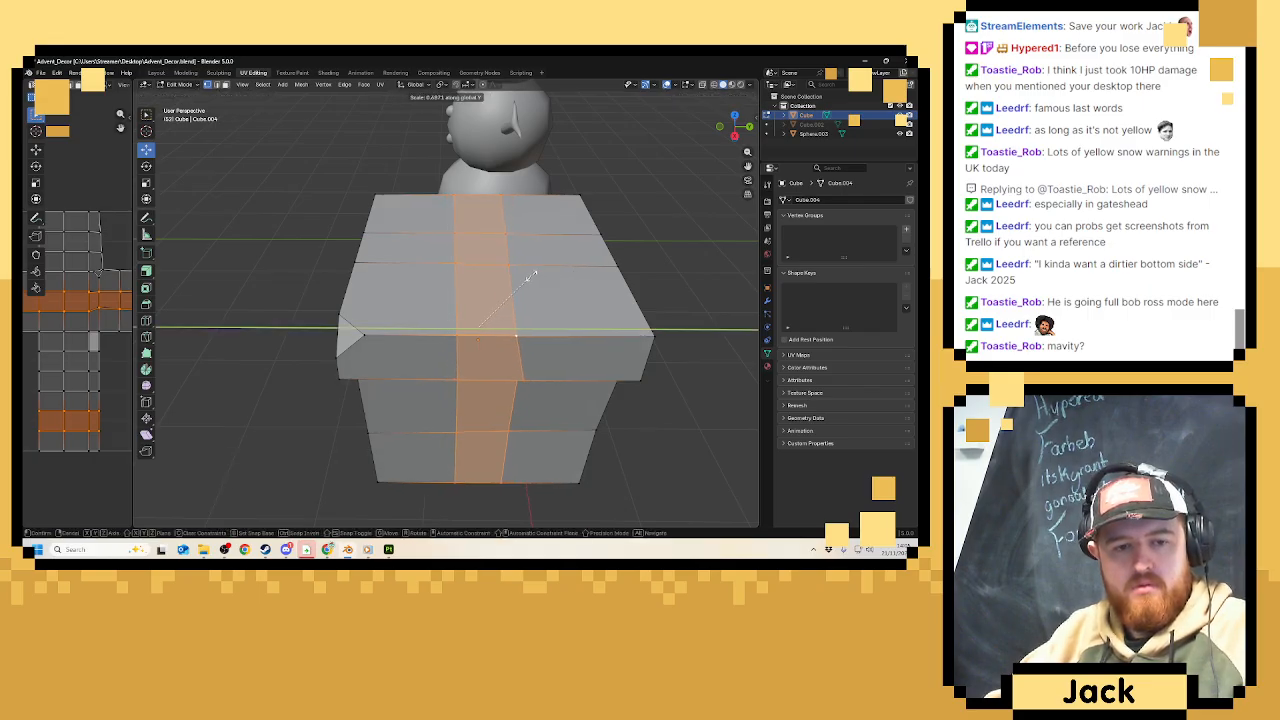
pyautogui.click(528, 275)
# Straighten each of the two edge loops running along Y by scaling it to 0 along X.
pyautogui.moveTo(528, 275); pyautogui.dragTo(427, 281, button='middle')
pyautogui.keyDown('alt'); pyautogui.click(427, 281); pyautogui.keyUp('alt')
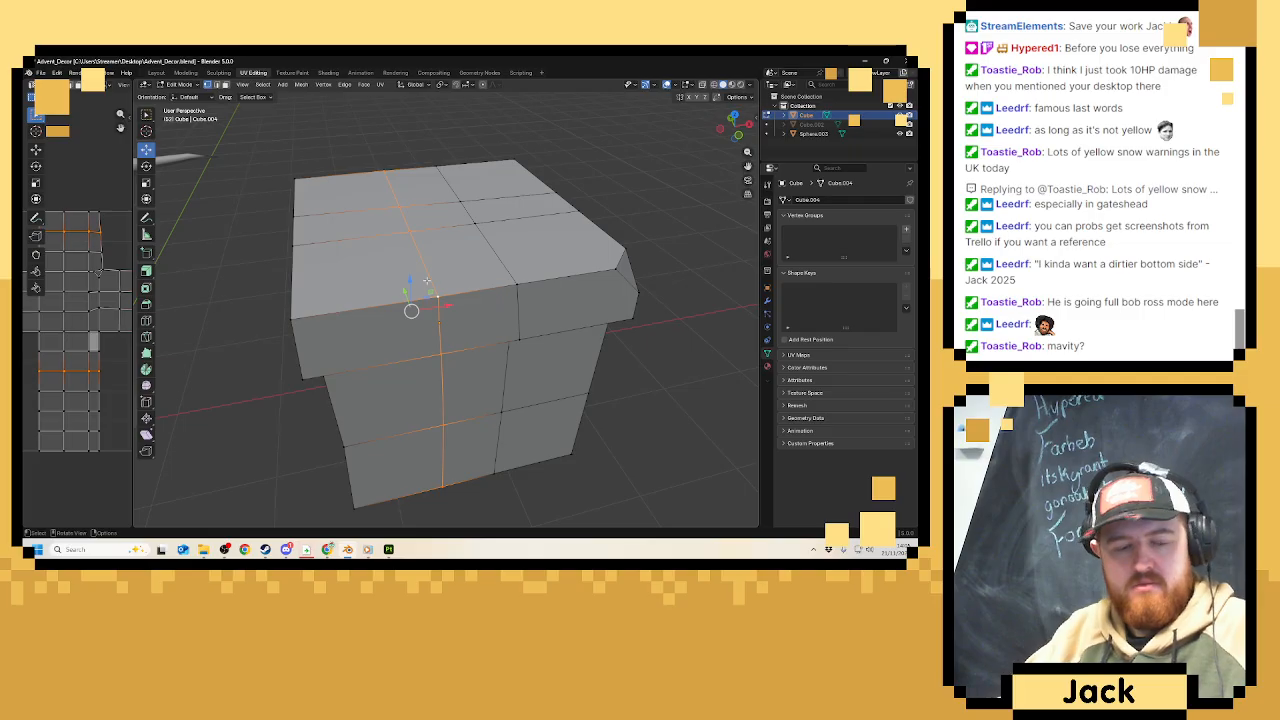
pyautogui.press('s')
pyautogui.press('x')
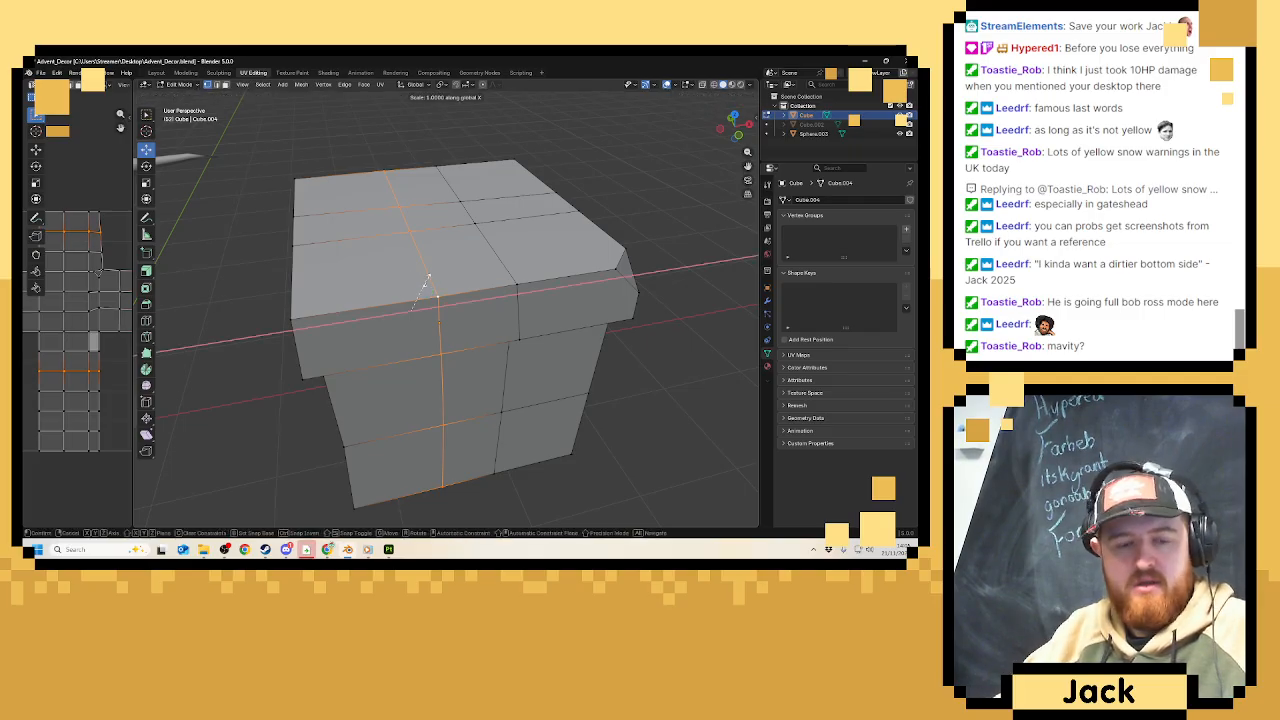
pyautogui.press('Return')
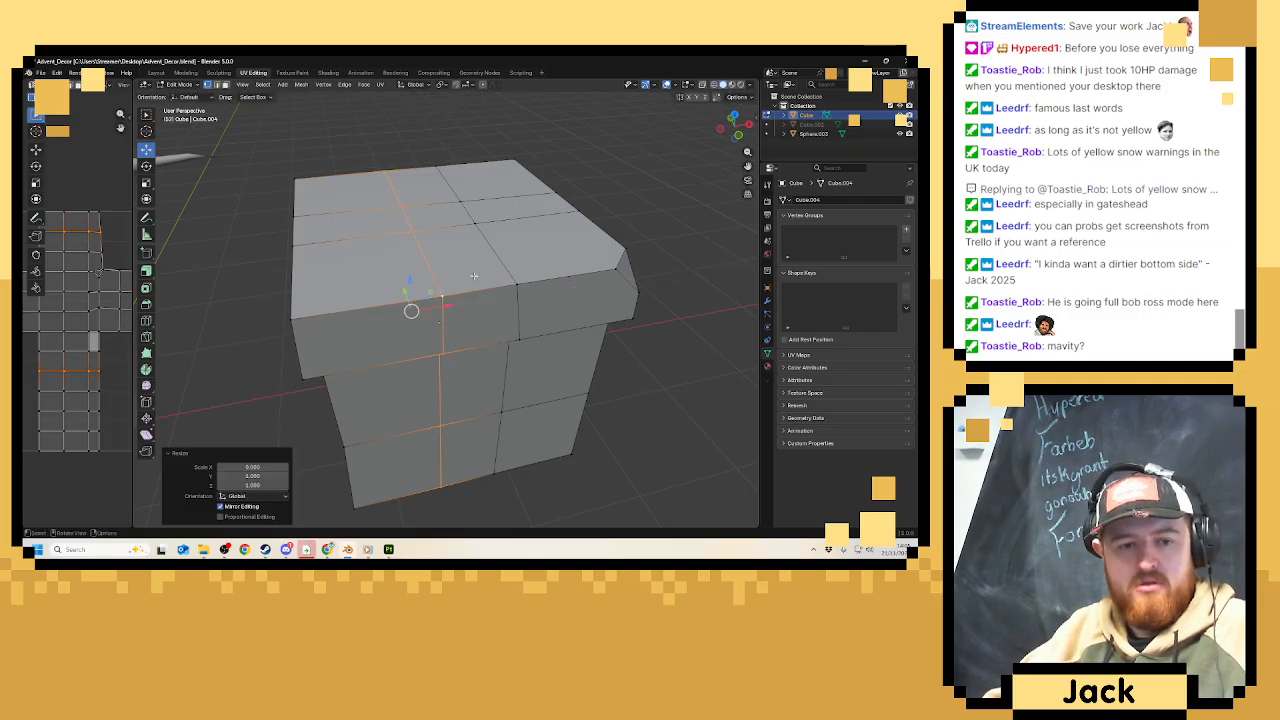
pyautogui.click(503, 272)
pyautogui.keyDown('alt'); pyautogui.click(501, 271); pyautogui.keyUp('alt')
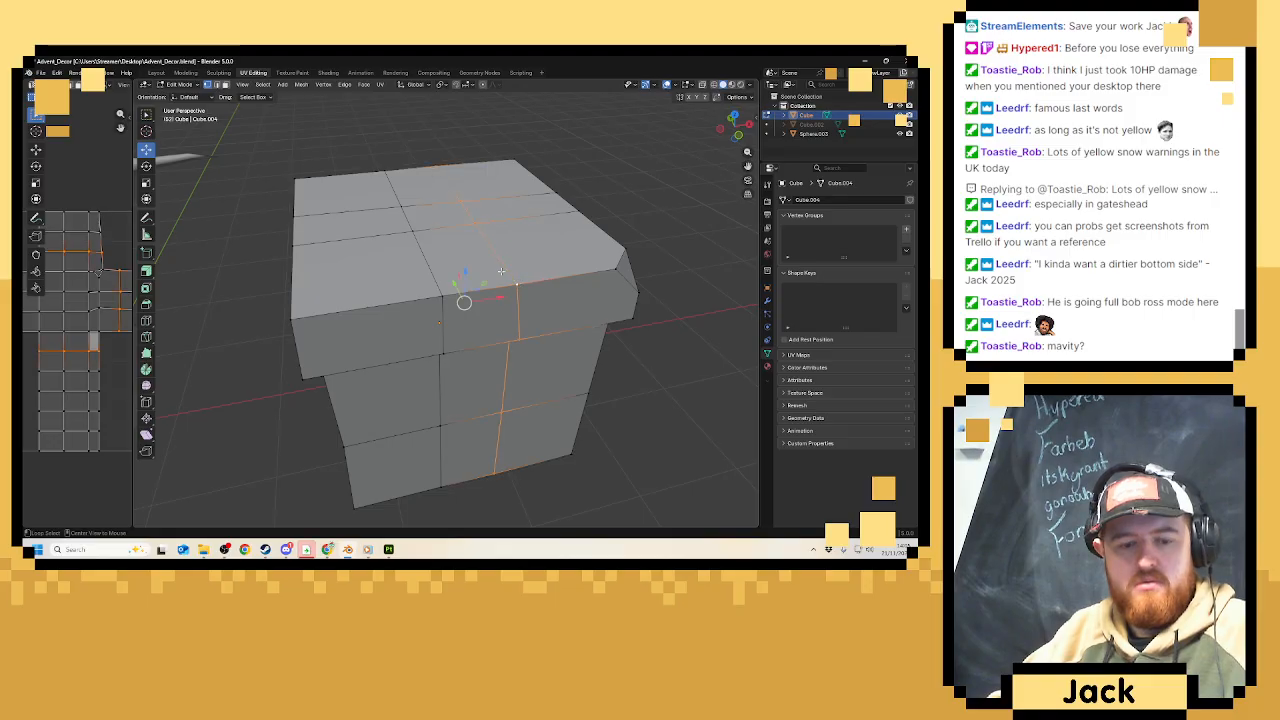
pyautogui.write('sx0')
pyautogui.press('Return')
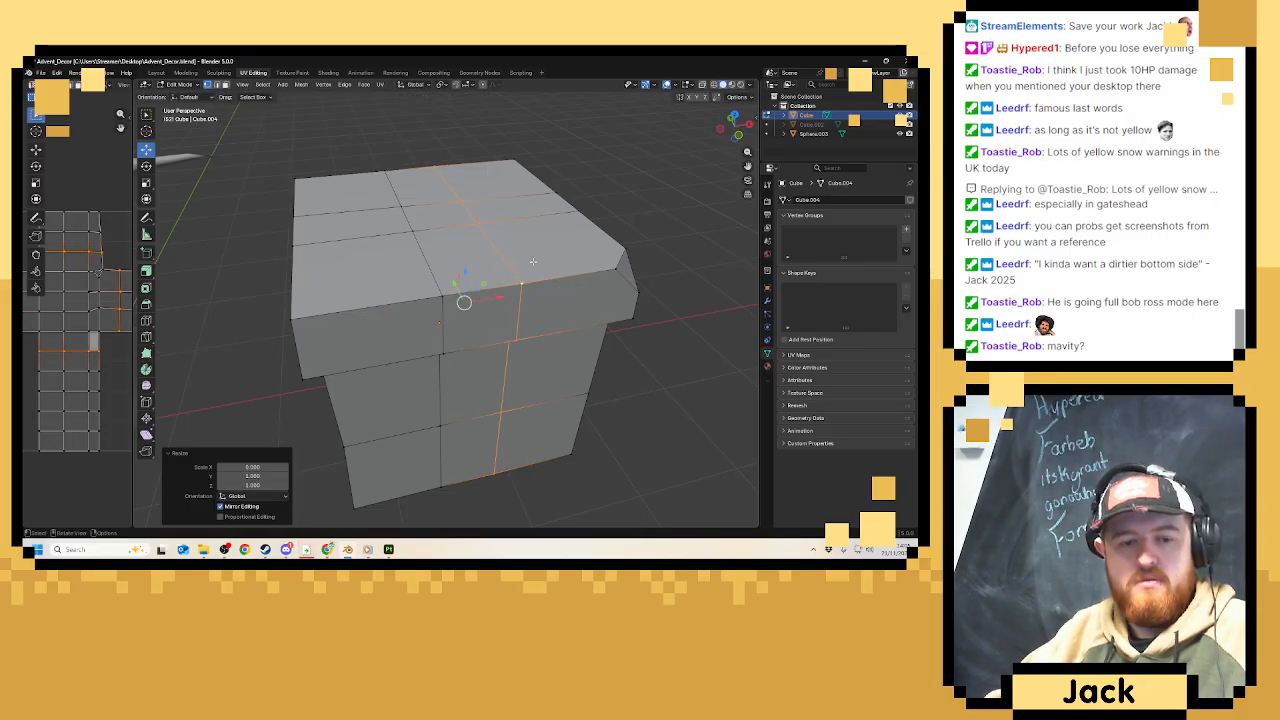
# Merge at center the selected vertices where the first X-running ribbon cut meets the lid's lower side edge.
pyautogui.moveTo(533, 261); pyautogui.dragTo(478, 238, button='middle')
pyautogui.click(420, 293)
pyautogui.scroll(3, 417, 334)
pyautogui.click(484, 181)
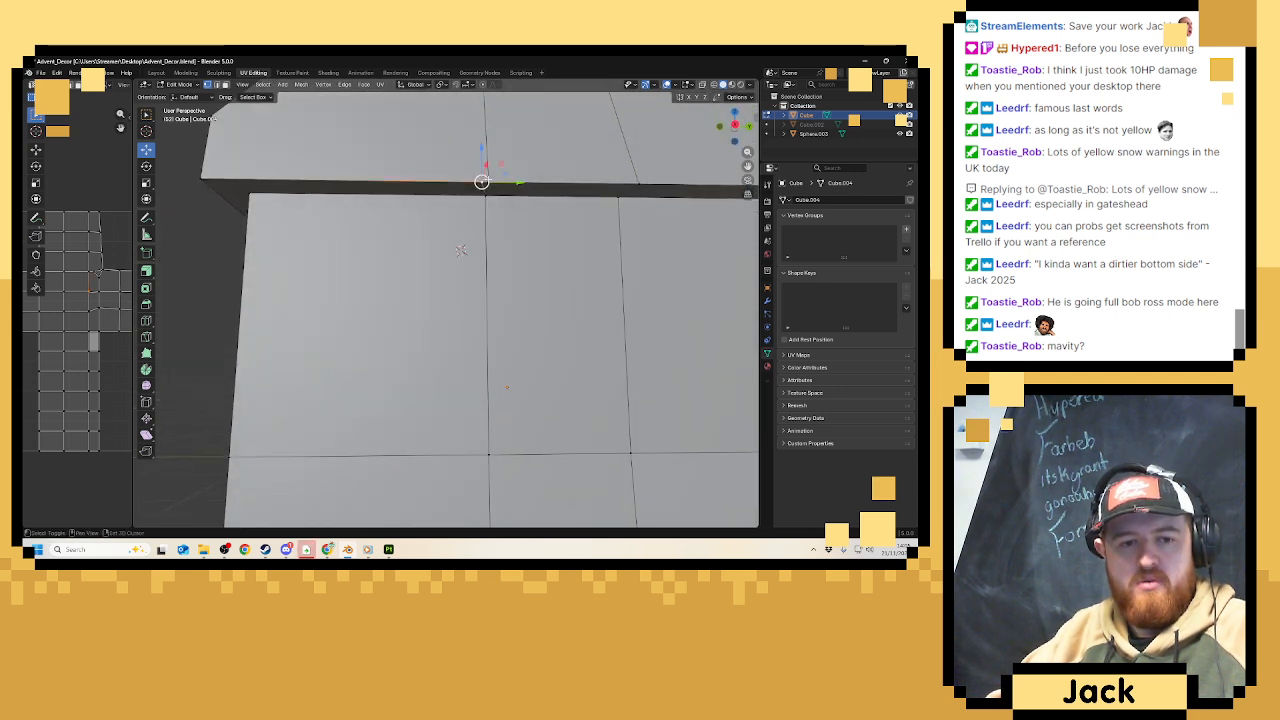
pyautogui.press('m')
pyautogui.click(485, 182)
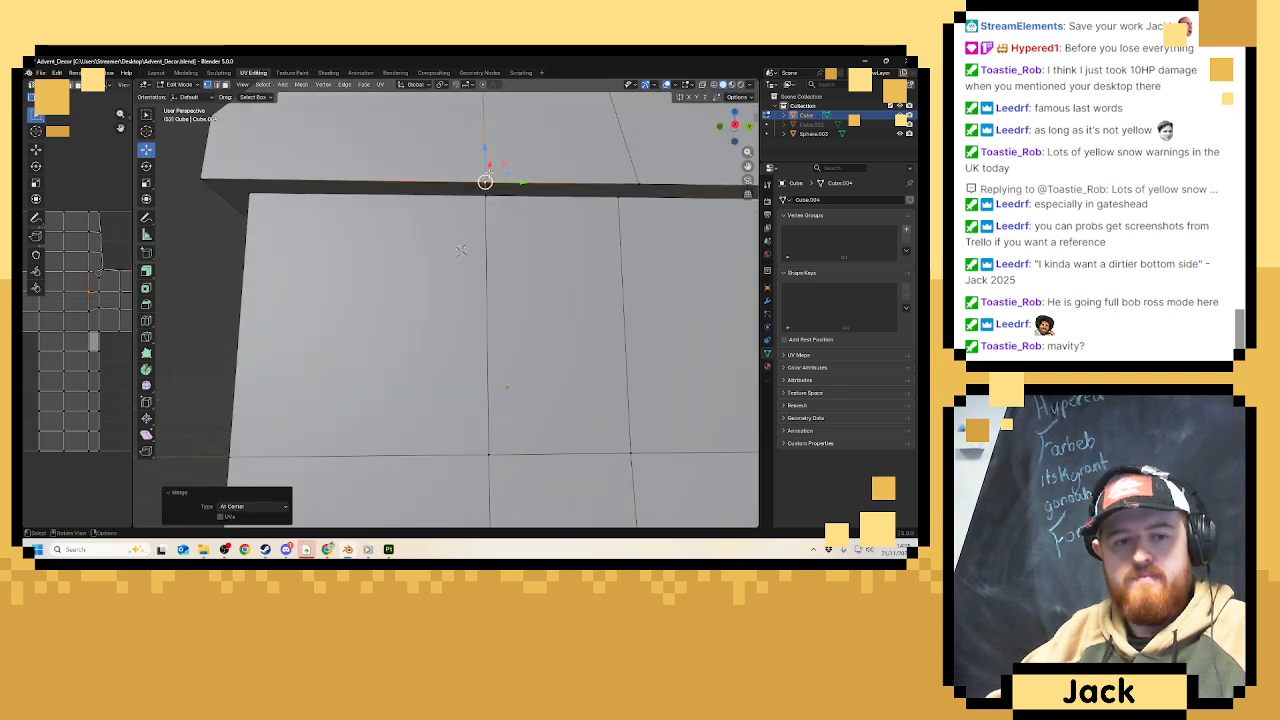
# Select the edge loop through the merged vertex and scale it to 0 along Y to straighten it.
pyautogui.click(486, 182)
pyautogui.keyDown('alt'); pyautogui.click(487, 220); pyautogui.keyUp('alt')
pyautogui.press('s')
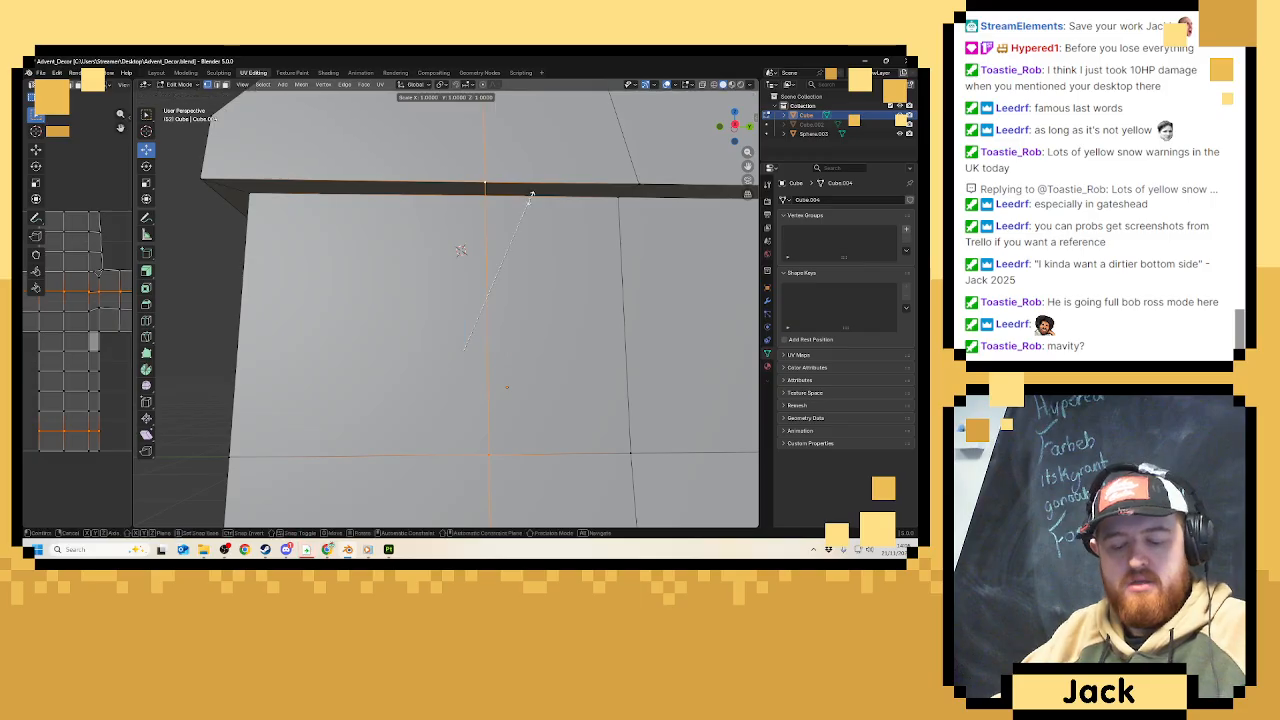
pyautogui.click(531, 195)
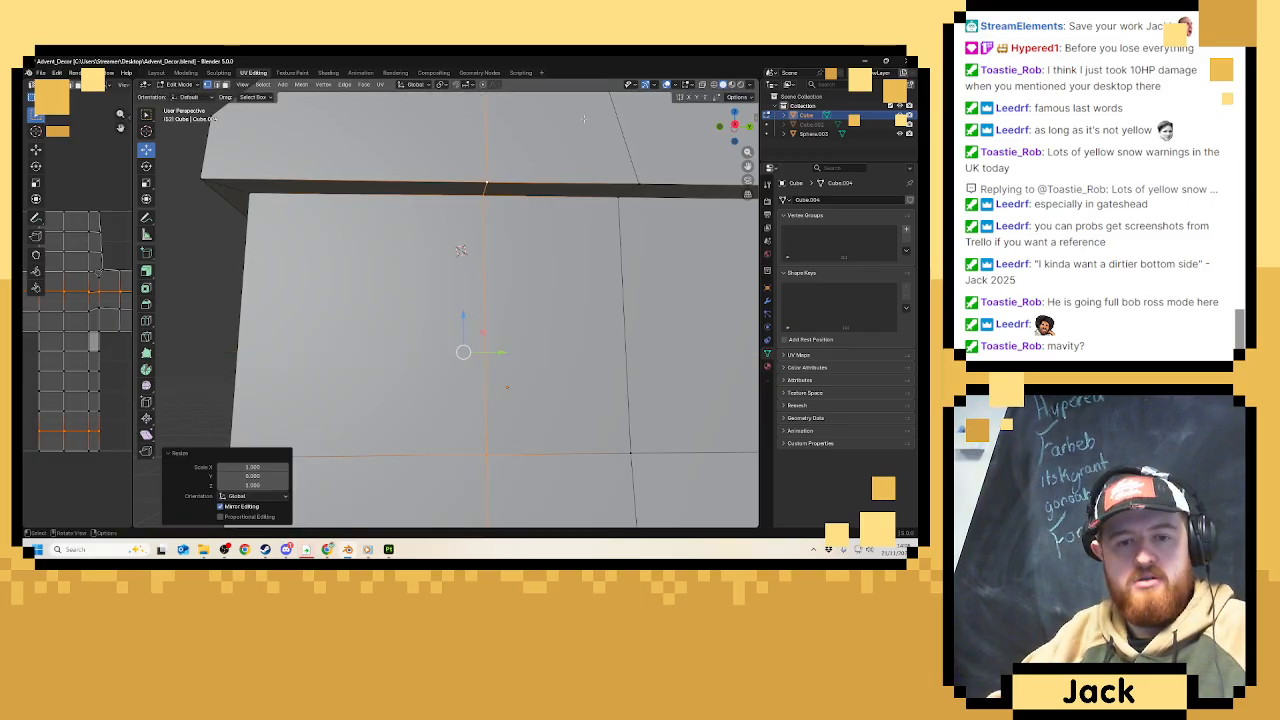
# Merge at center the selected vertices where the second X-running ribbon cut meets the lid's lower side edge.
pyautogui.click(623, 127)
pyautogui.keyDown('alt'); pyautogui.click(623, 127); pyautogui.keyUp('alt')
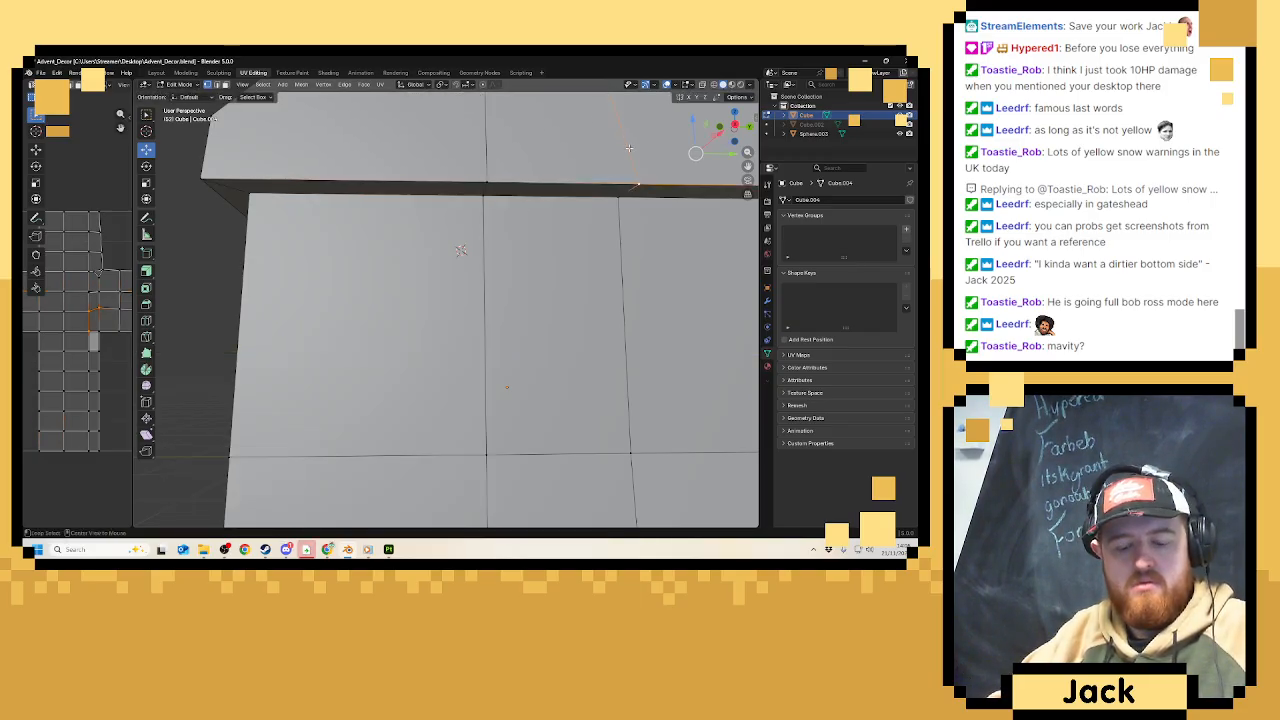
pyautogui.moveTo(646, 219); pyautogui.dragTo(556, 160, button='middle')
pyautogui.click(522, 131)
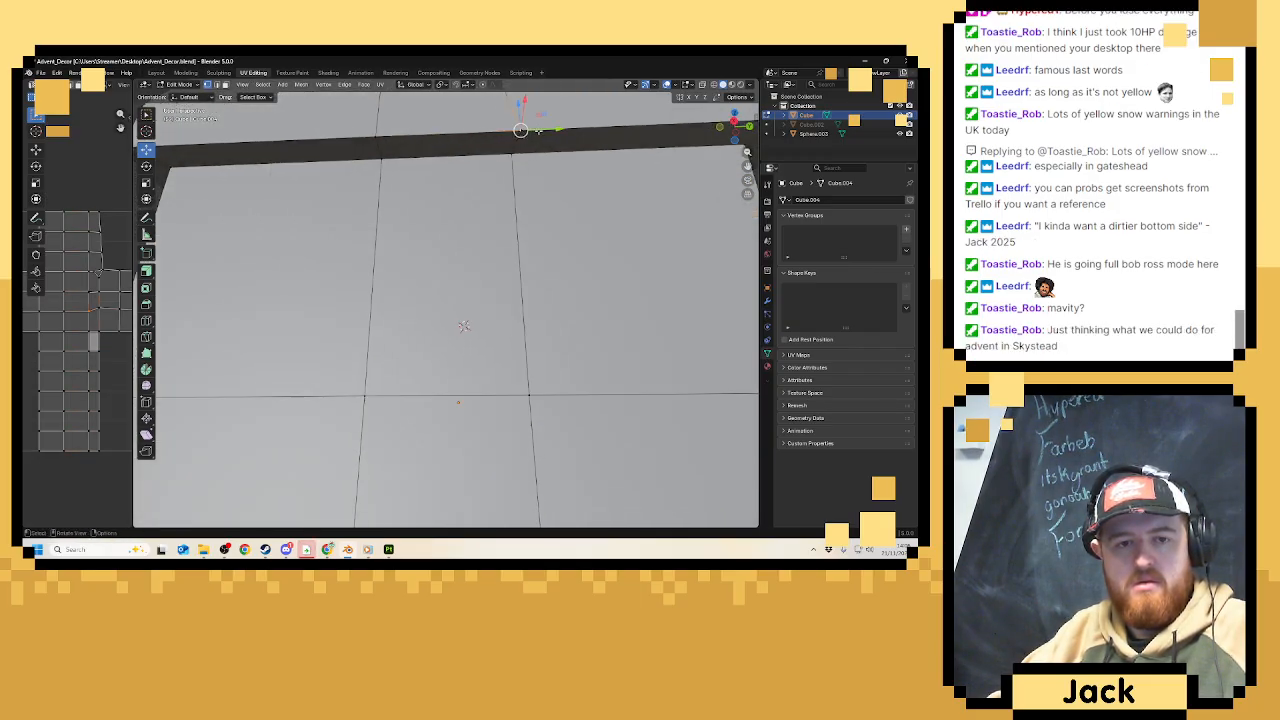
pyautogui.moveTo(540, 131); pyautogui.dragTo(531, 132)
pyautogui.click(521, 131)
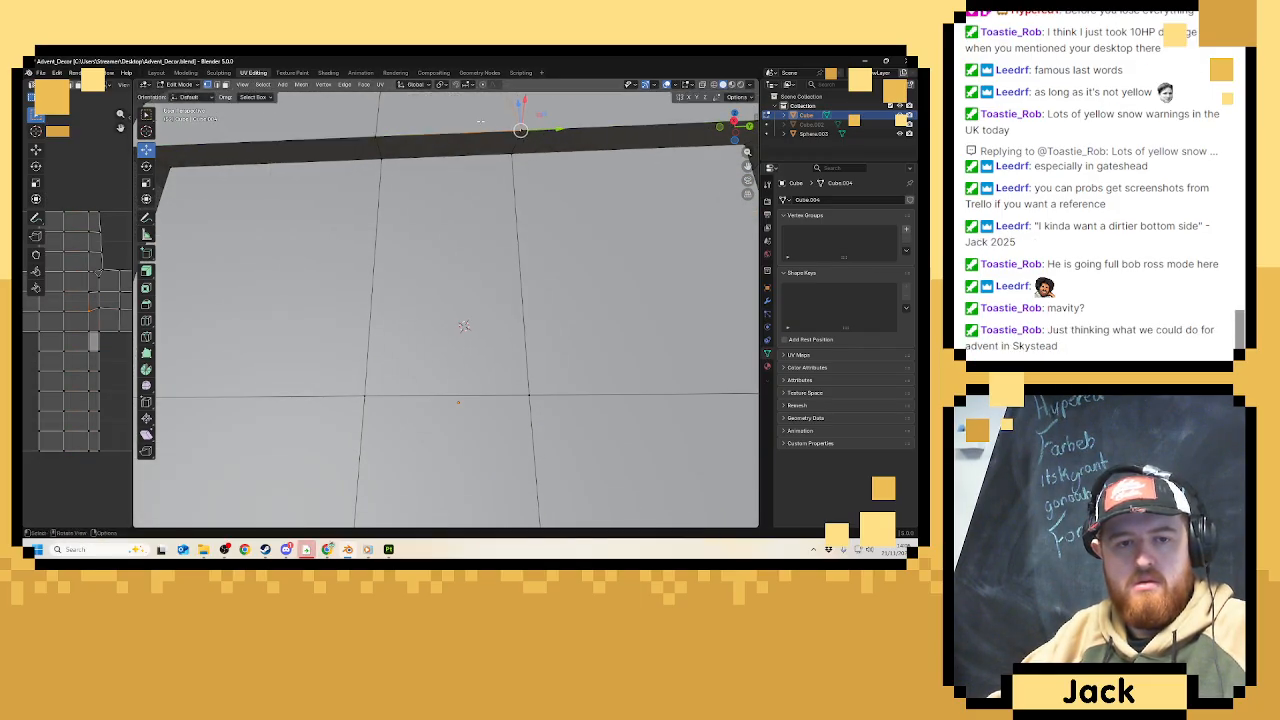
pyautogui.press('m')
pyautogui.click(538, 137)
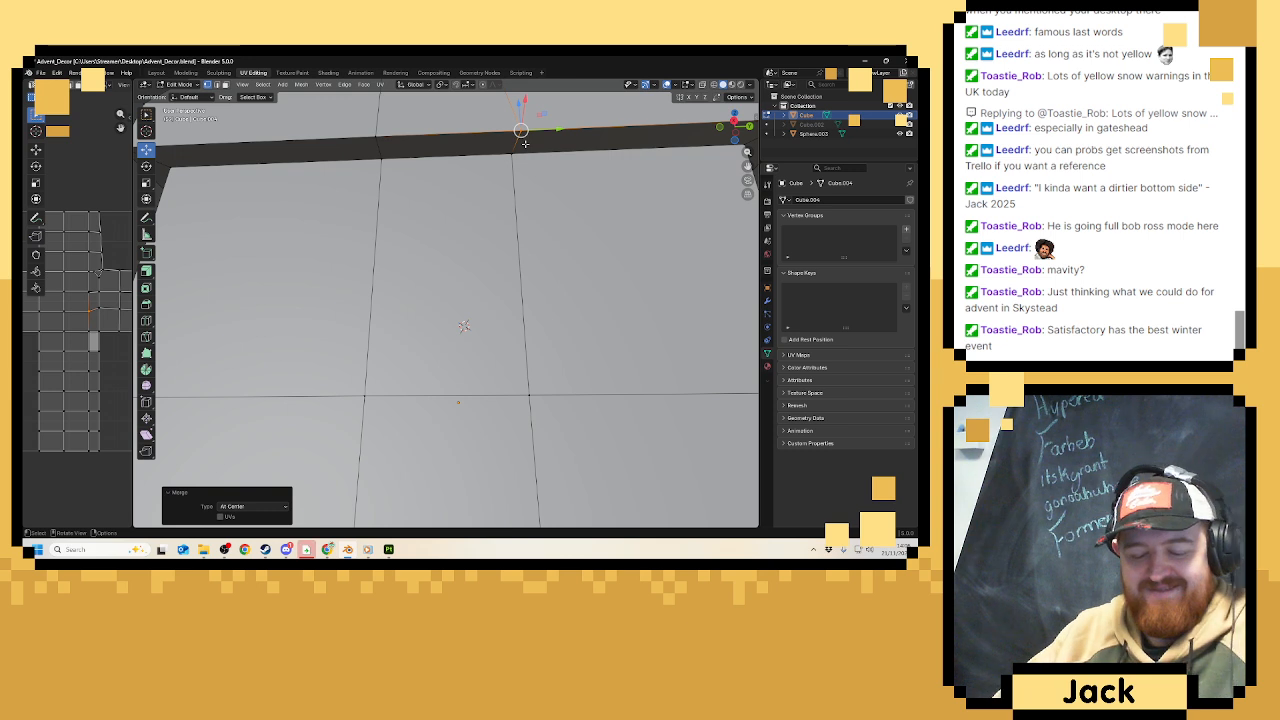
# Select the second X-running edge loop over the box and scale it to 0 along Y to straighten it.
pyautogui.keyDown('alt'); pyautogui.click(518, 215); pyautogui.keyUp('alt')
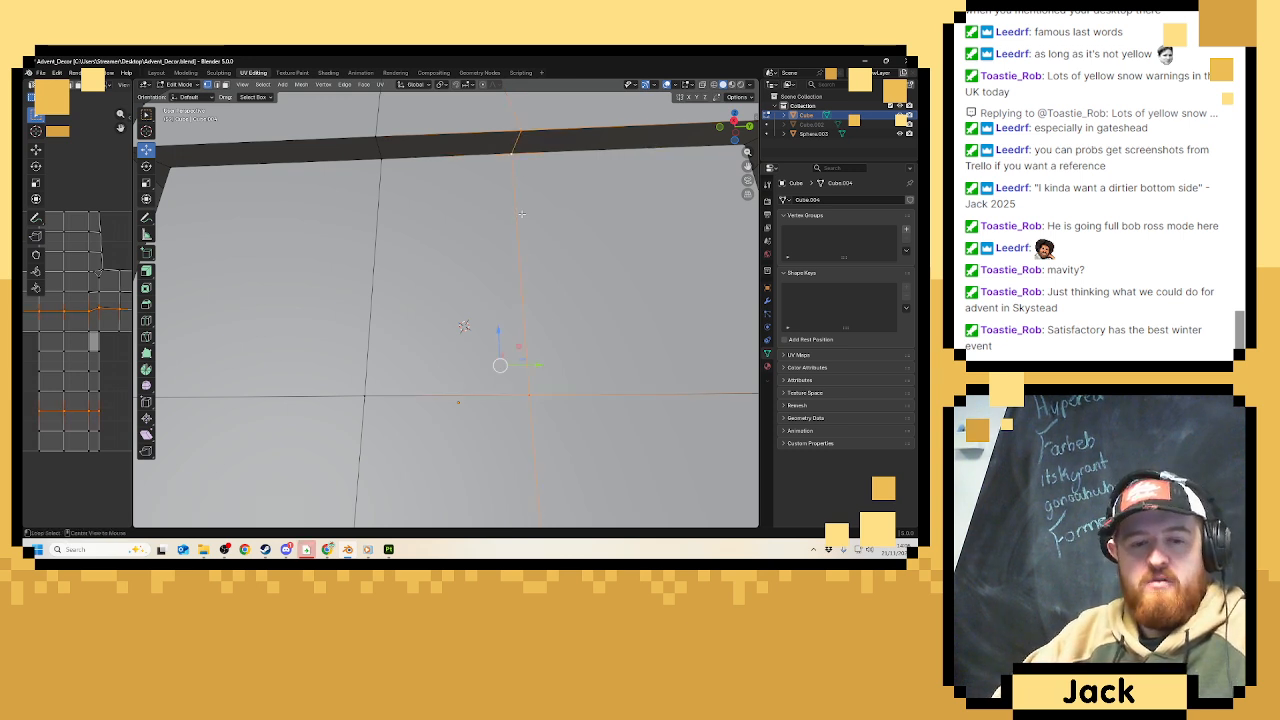
pyautogui.scroll(-8, 513, 218)
pyautogui.moveTo(513, 218); pyautogui.dragTo(520, 229, button='middle')
pyautogui.scroll(6, 519, 229)
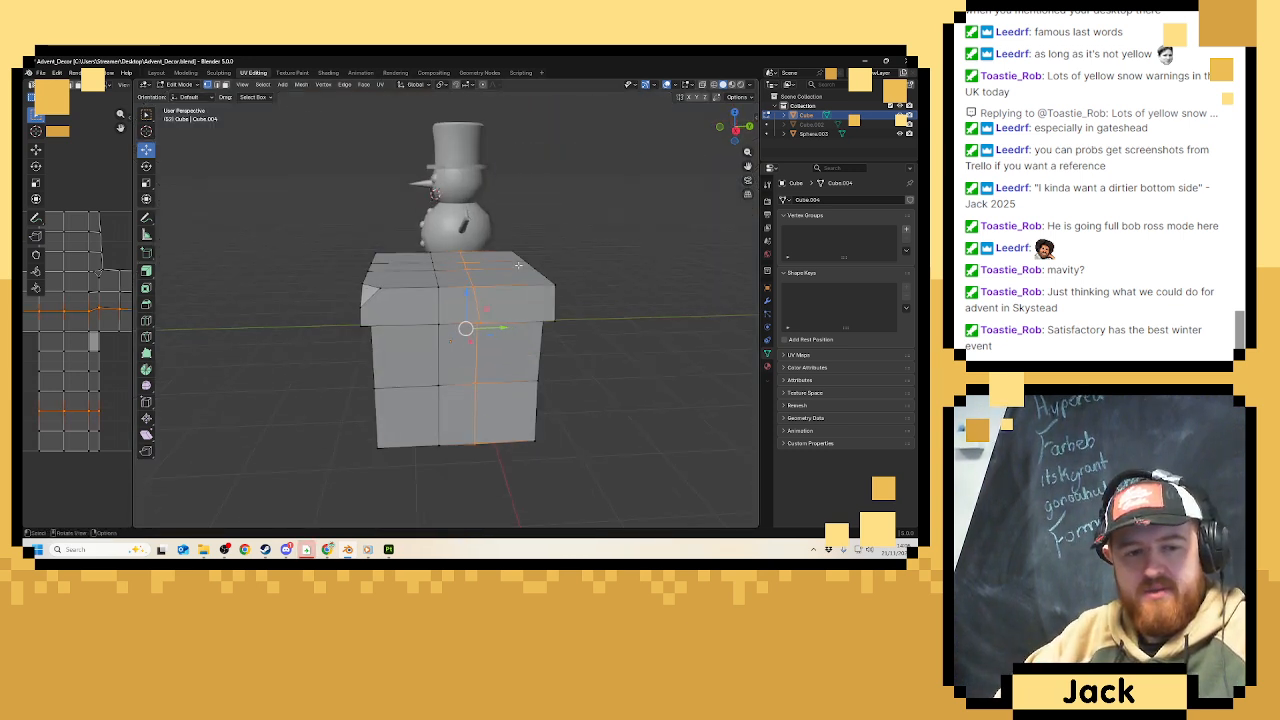
pyautogui.press('s')
pyautogui.press('y')
pyautogui.press('0')
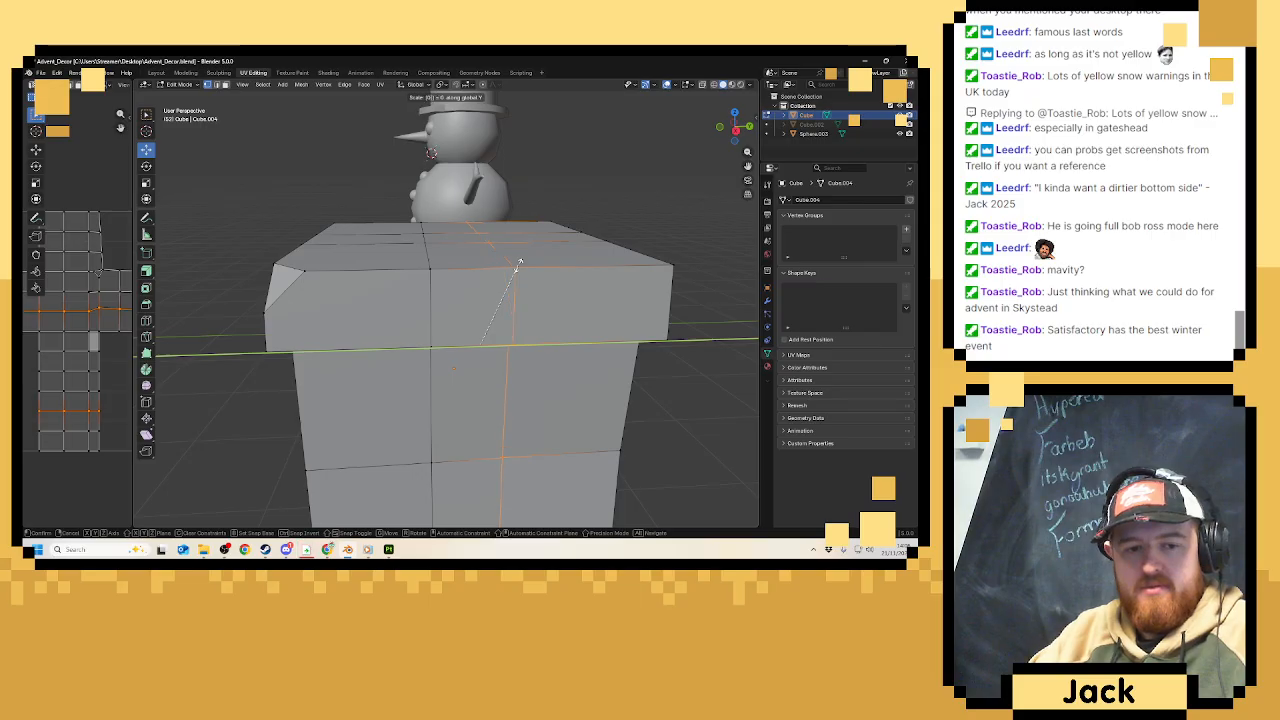
pyautogui.press('Return')
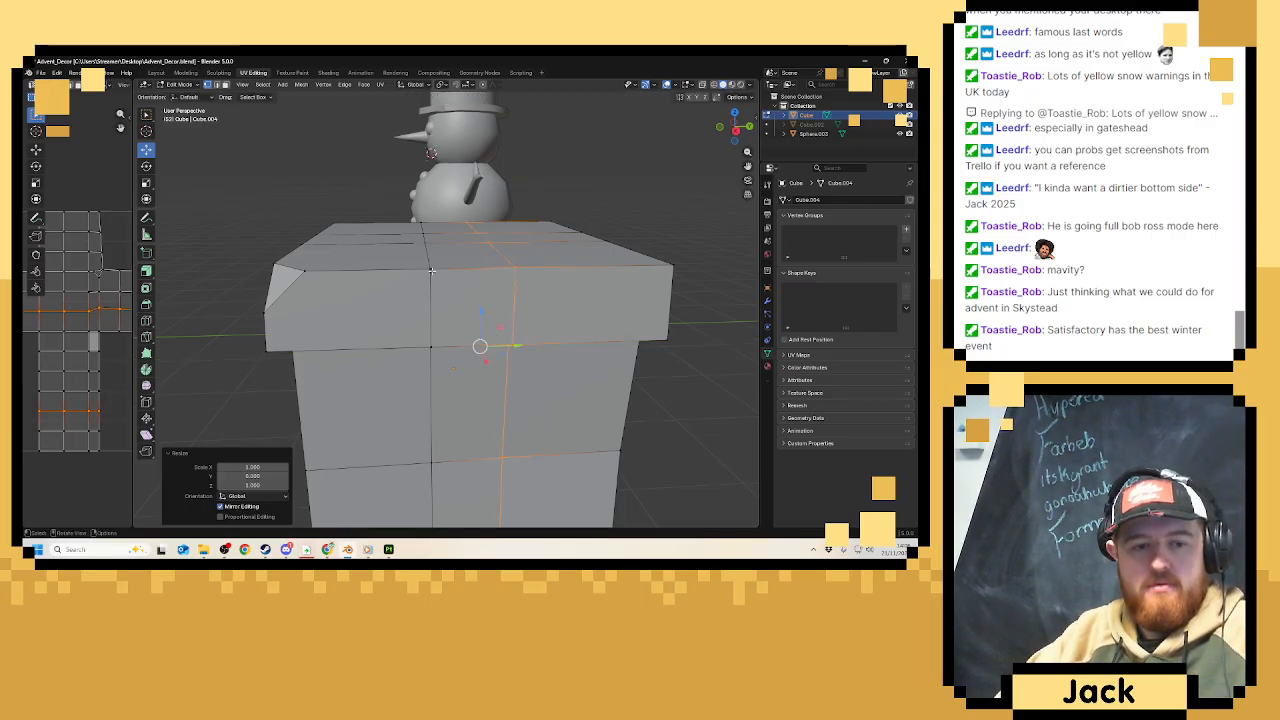
# Reselect the first X-running edge loop and scale it along Y once more to keep that ribbon edge straight.
pyautogui.keyDown('alt'); pyautogui.click(431, 270); pyautogui.keyUp('alt')
pyautogui.press('s')
pyautogui.write('y')
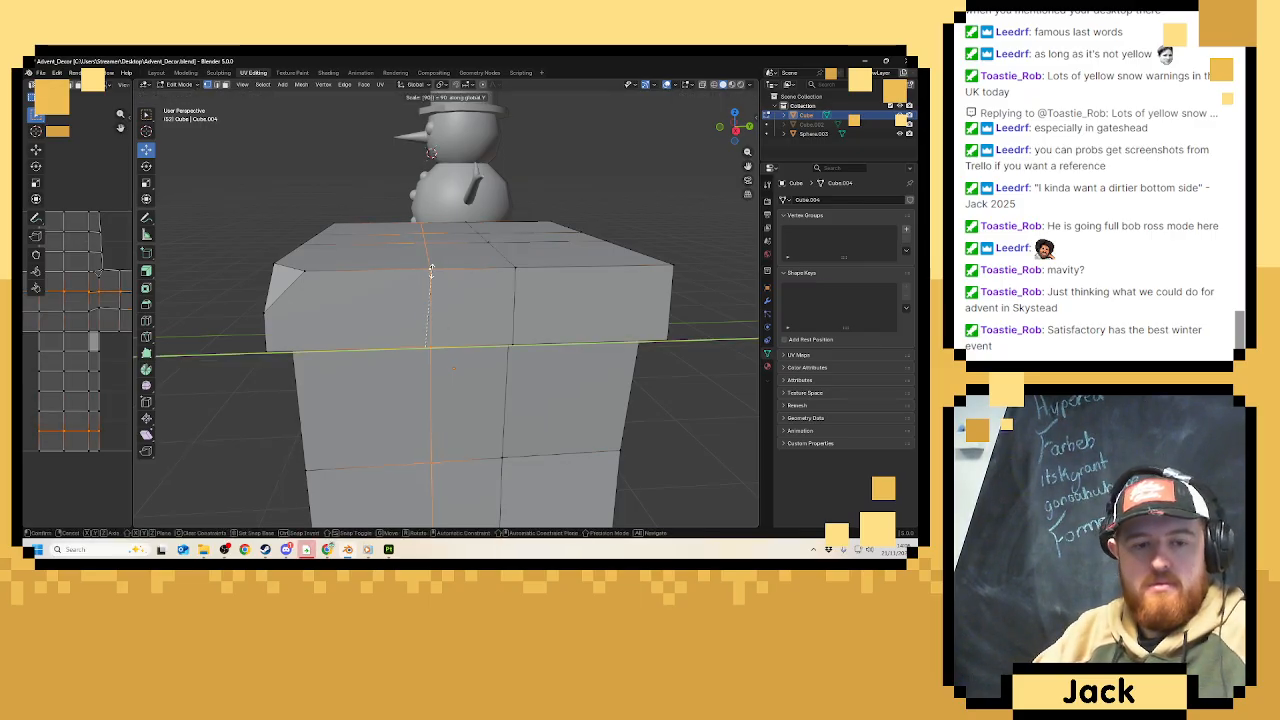
pyautogui.write('0')
pyautogui.press('Return')
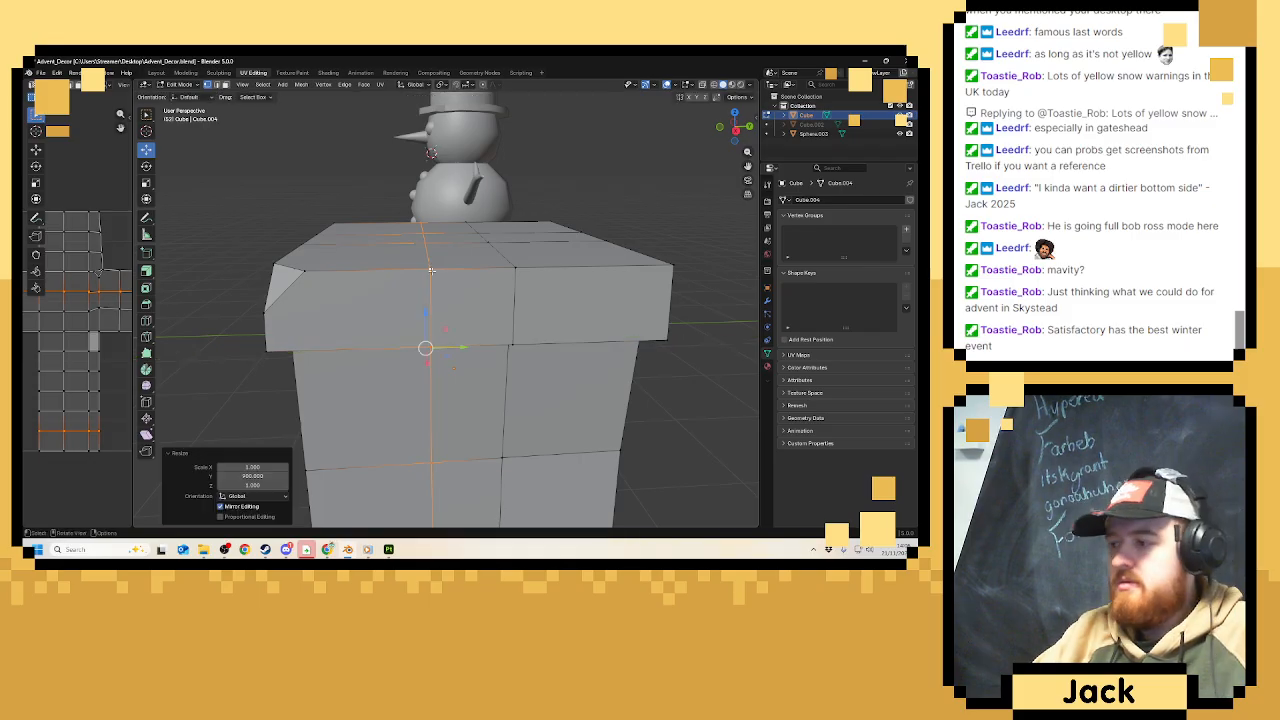
pyautogui.scroll(-5, 431, 270)
pyautogui.moveTo(431, 270); pyautogui.dragTo(488, 322, button='middle')
pyautogui.scroll(2, 503, 311)
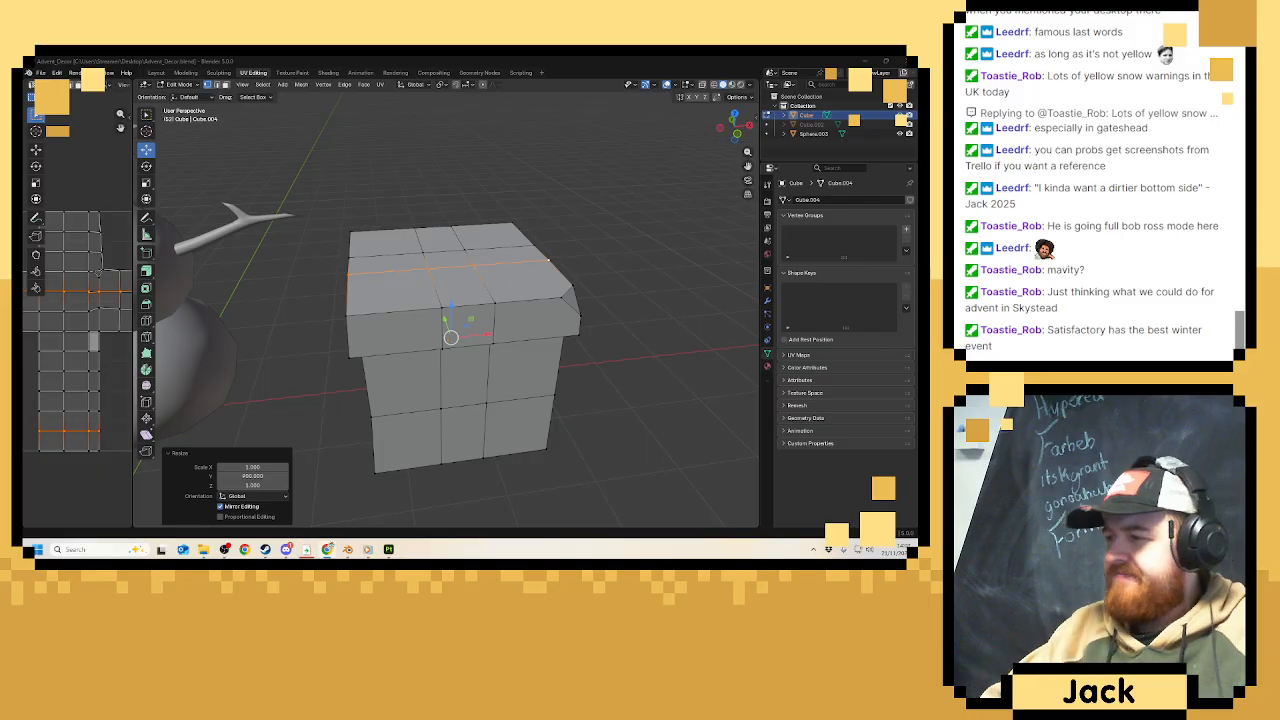
# Leave mesh editing on the gift box and add a new plane mesh to the scene.
pyautogui.moveTo(389, 264); pyautogui.dragTo(462, 285, button='middle')
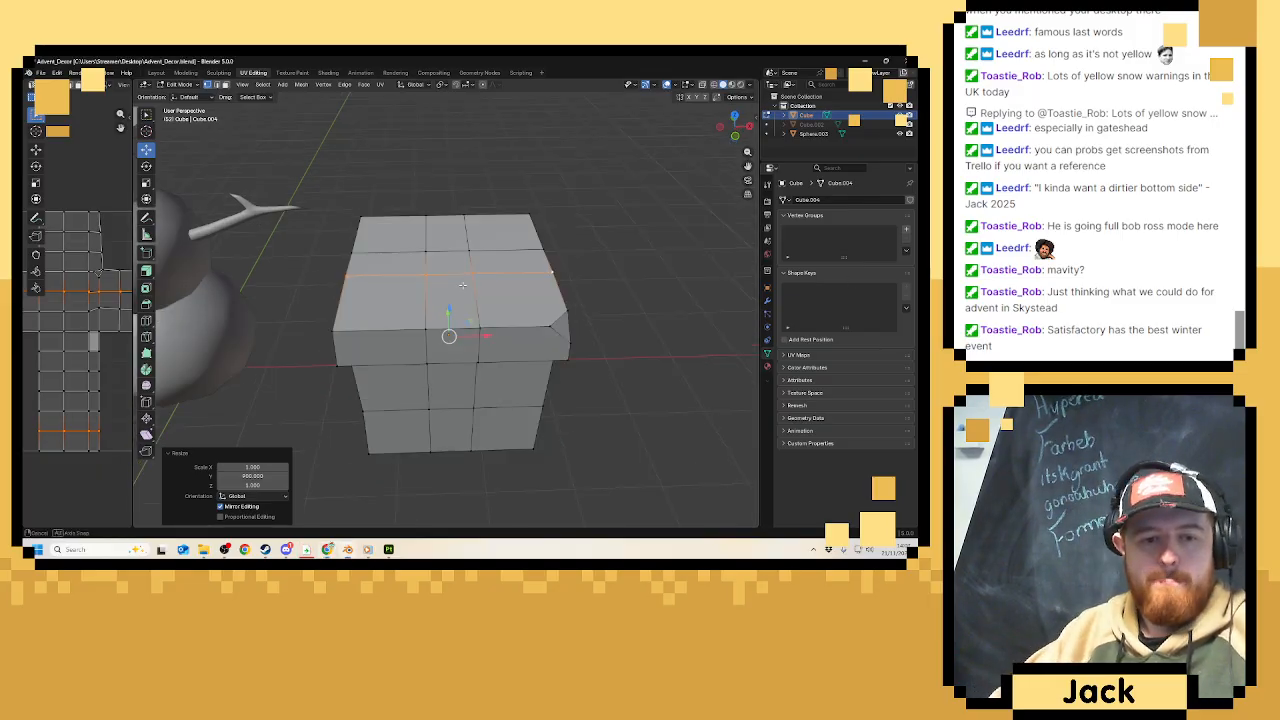
pyautogui.press('Tab')
pyautogui.moveTo(577, 274); pyautogui.dragTo(474, 274, button='middle')
pyautogui.click(515, 316)
pyautogui.hotkey('shift', 'a')
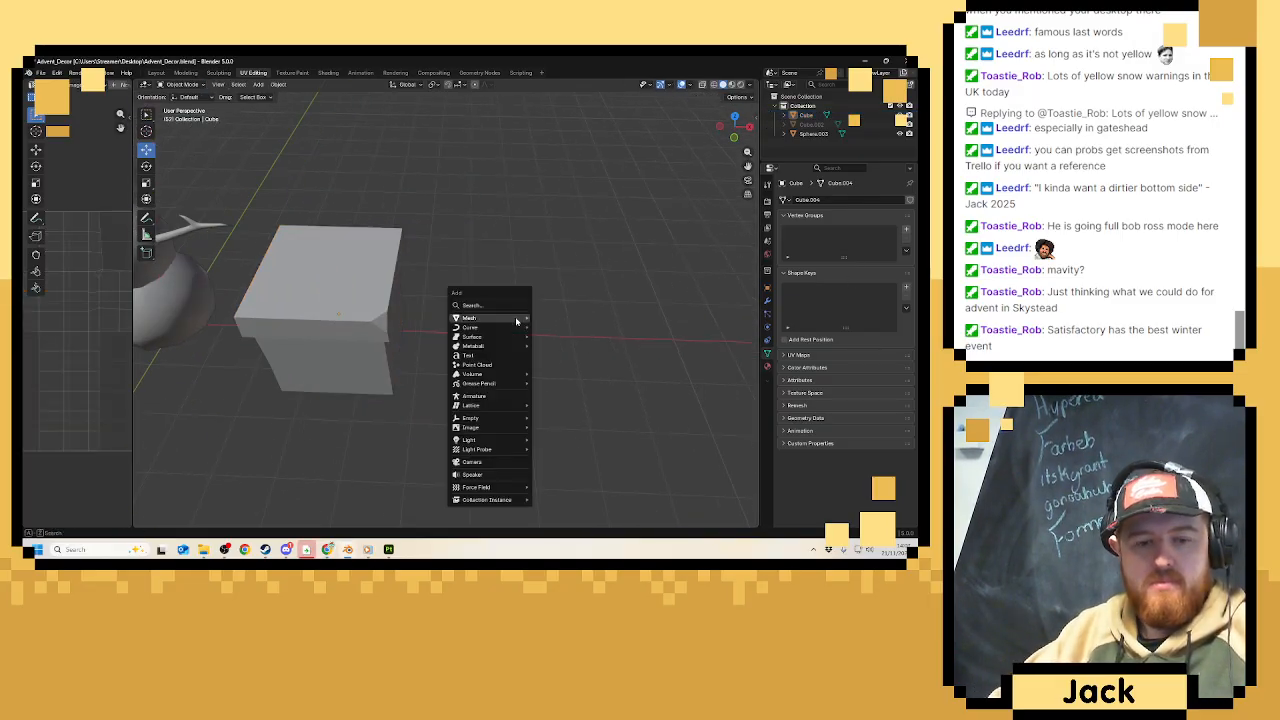
pyautogui.moveTo(515, 316)
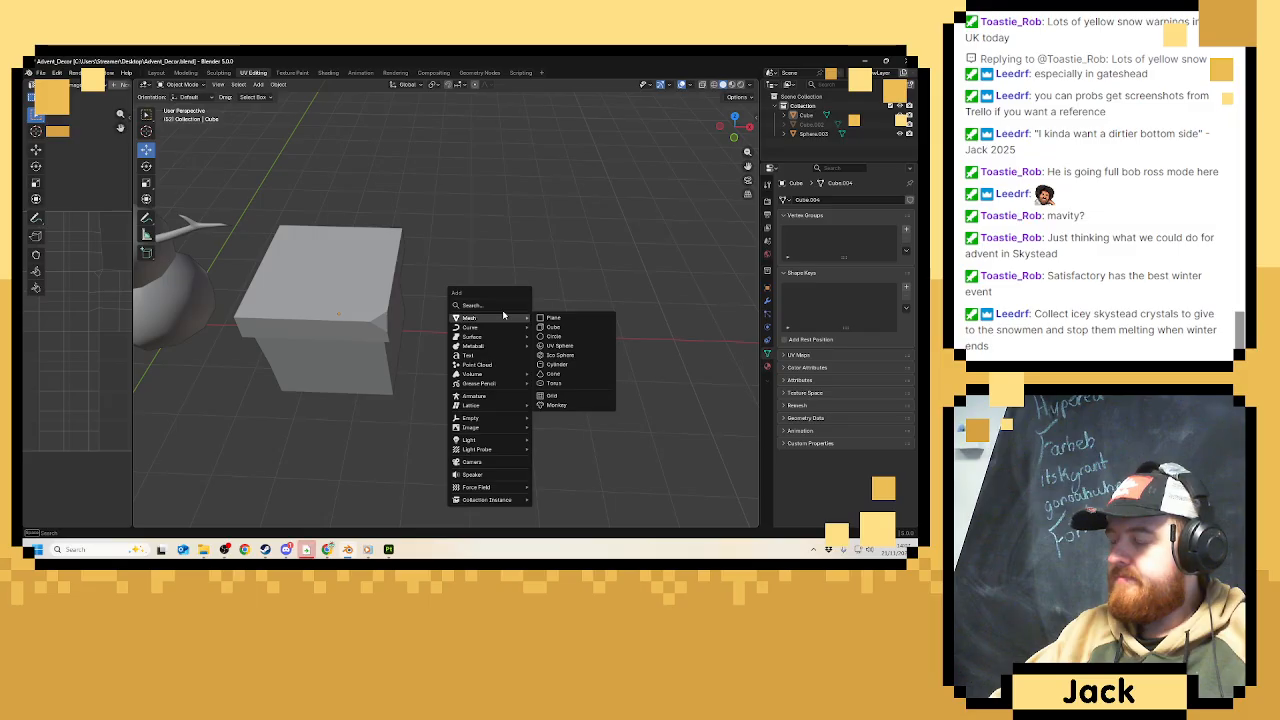
pyautogui.click(552, 318)
pyautogui.scroll(-8, 521, 315)
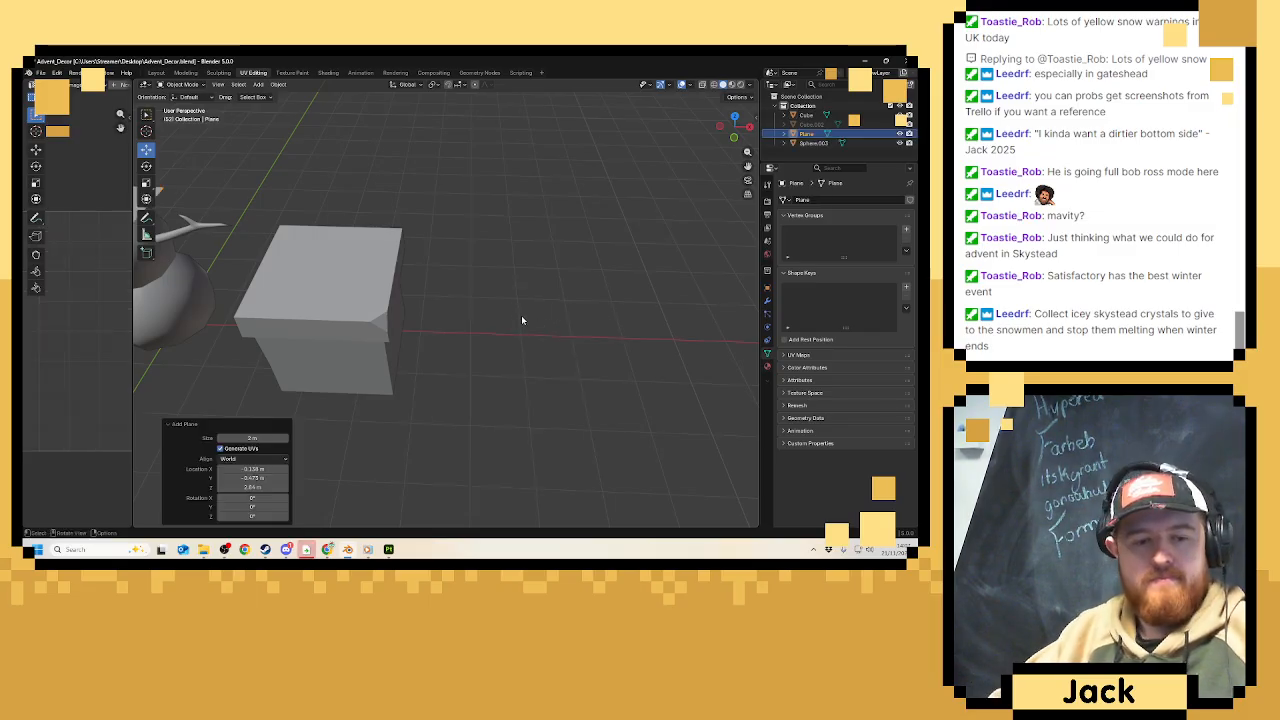
pyautogui.scroll(3, 498, 230)
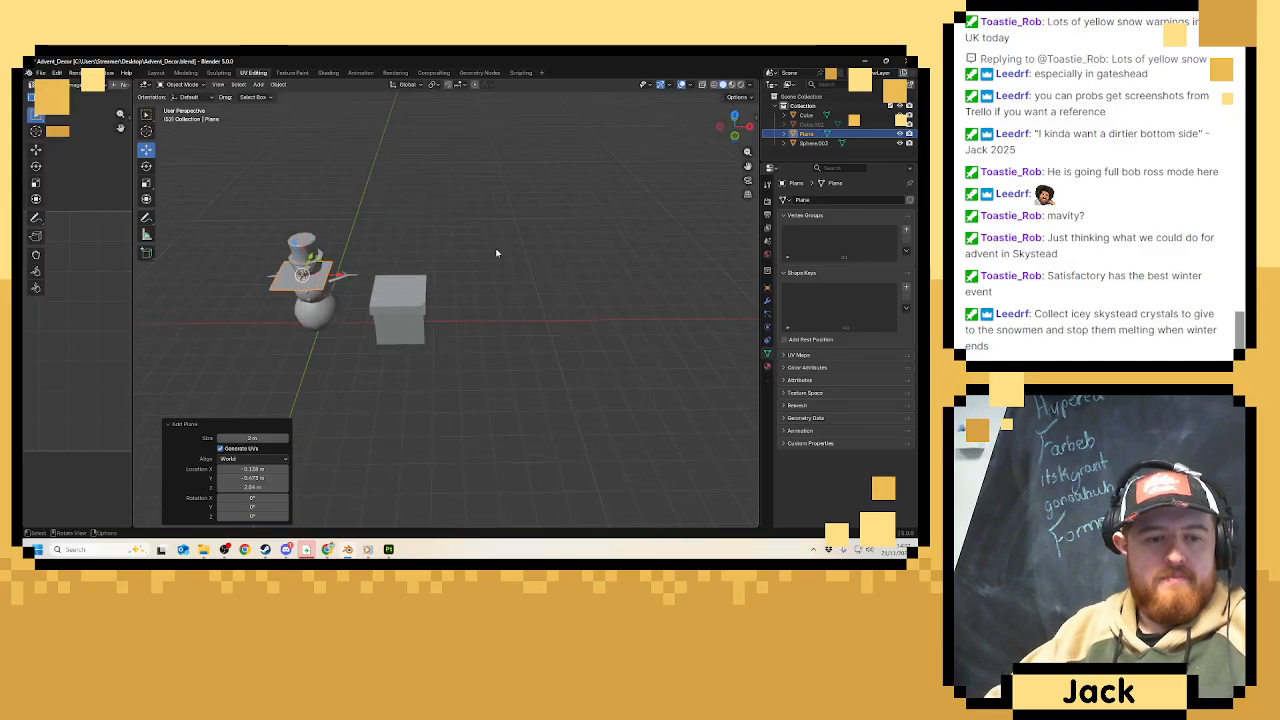
# Move the plane along X past the gift box and lower it along Z to ground level.
pyautogui.moveTo(497, 251); pyautogui.dragTo(403, 223, button='middle')
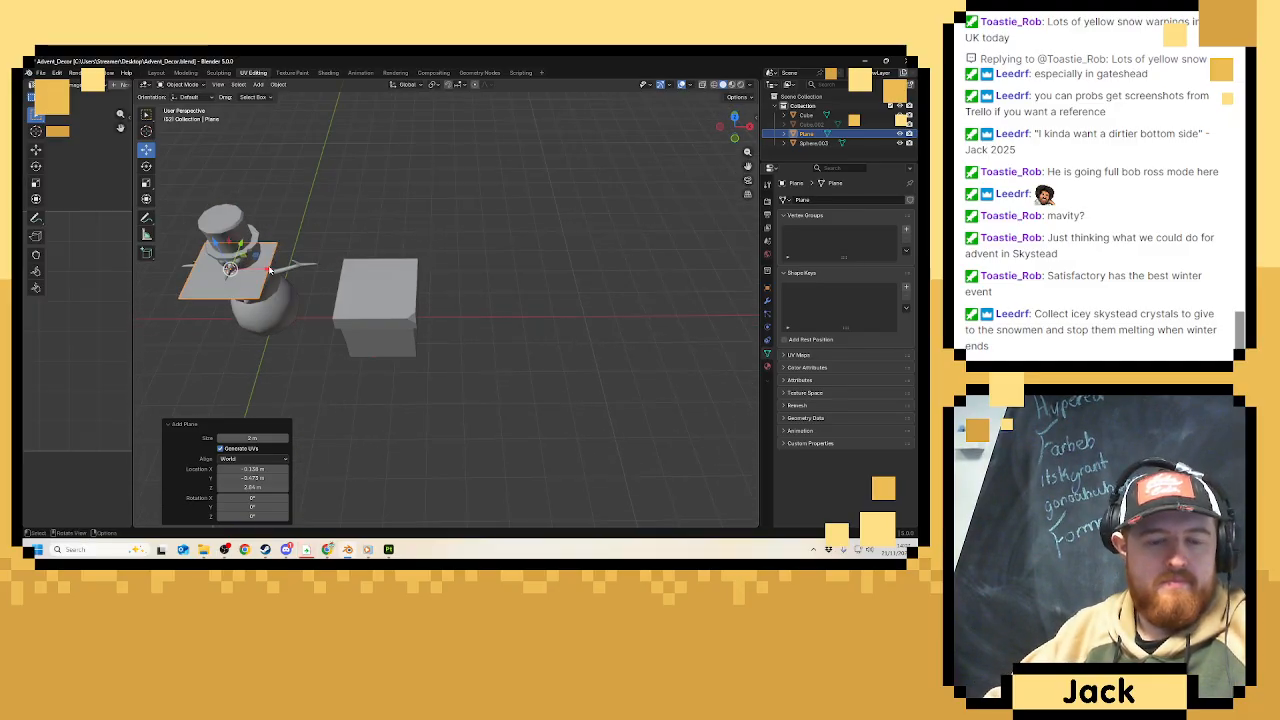
pyautogui.moveTo(270, 268); pyautogui.dragTo(565, 293)
pyautogui.keyDown('shift'); pyautogui.moveTo(551, 297); pyautogui.dragTo(493, 263, button='middle'); pyautogui.keyUp('shift')
pyautogui.press('KP_5')
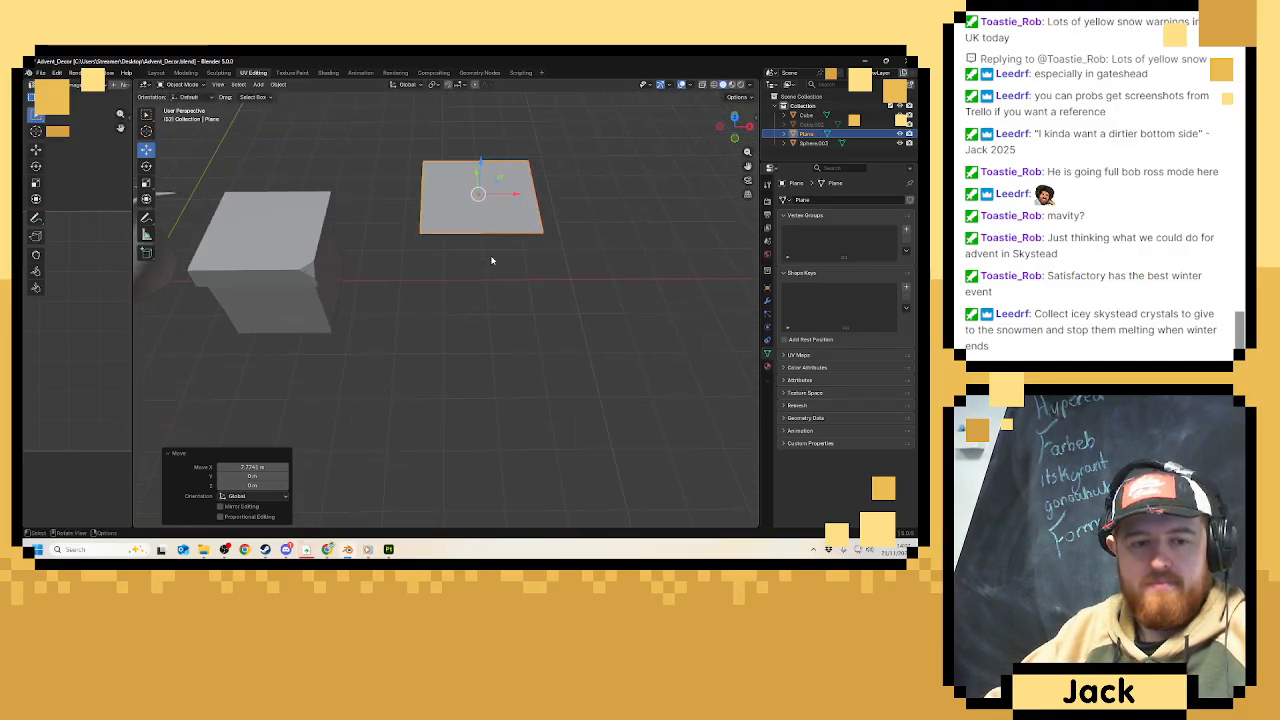
pyautogui.press('KP_1')
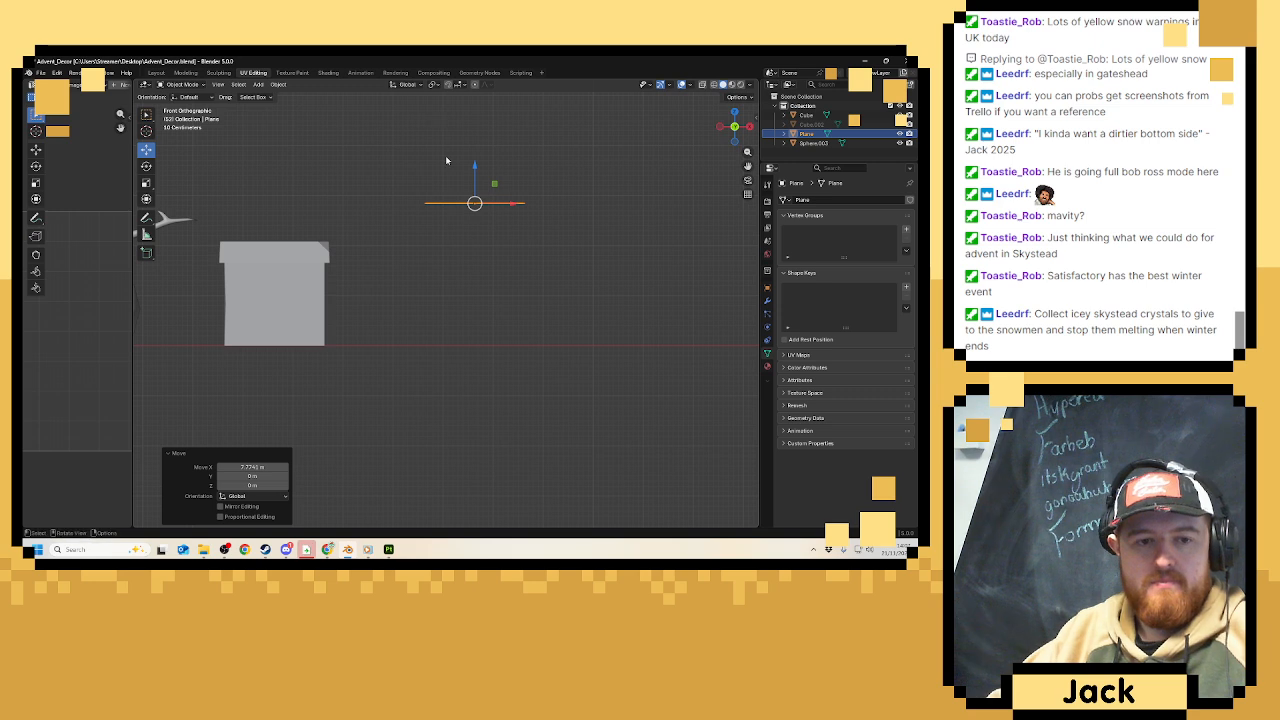
pyautogui.moveTo(474, 170); pyautogui.dragTo(487, 311)
# Apply Shade Auto Smooth with a 30° angle to the gift box.
pyautogui.moveTo(490, 291); pyautogui.dragTo(437, 307, button='middle')
pyautogui.click(508, 258)
pyautogui.rightClick(508, 258)
pyautogui.click(507, 255)
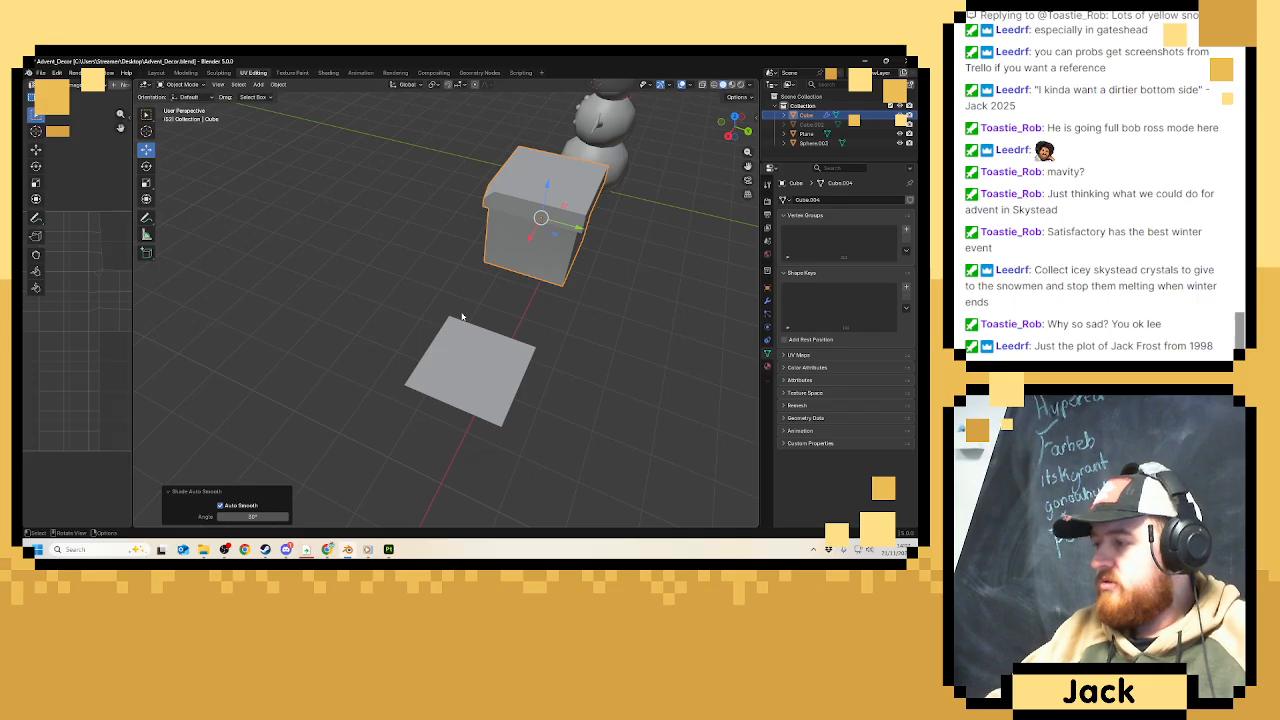
# Select the flat plane lying beside the gift box.
pyautogui.scroll(1, 462, 317)
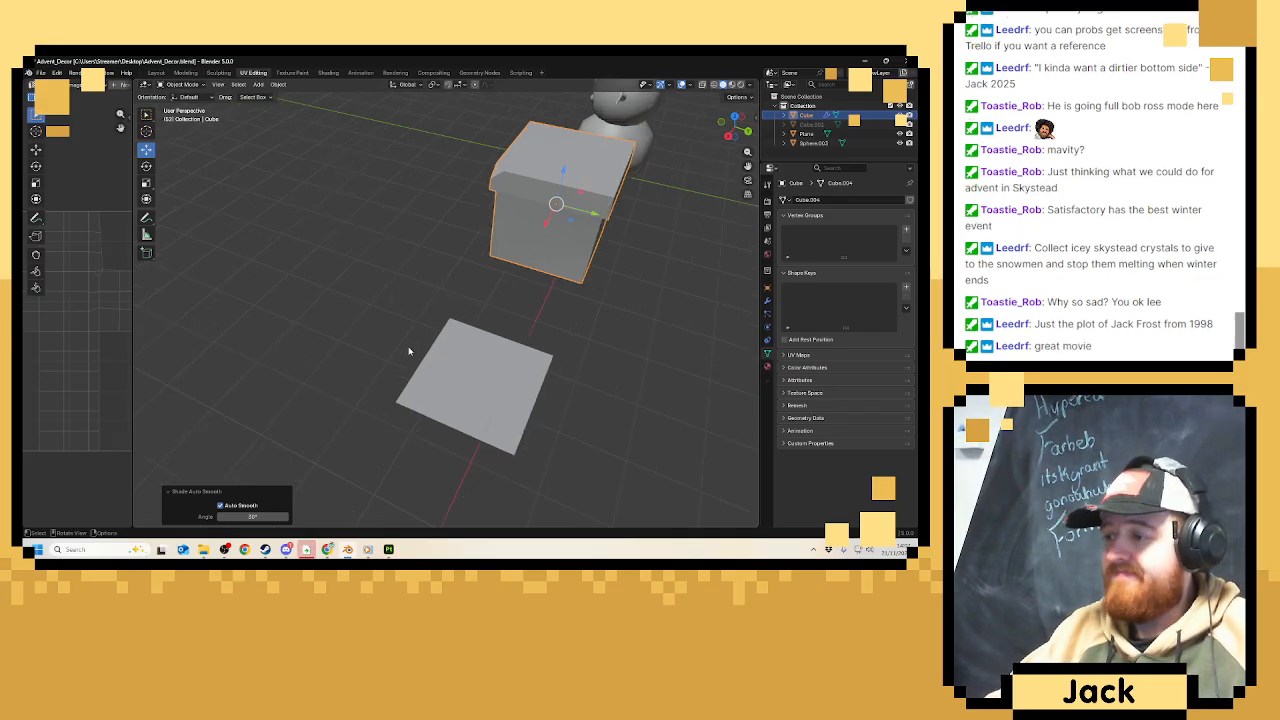
pyautogui.click(520, 360)
pyautogui.moveTo(520, 360); pyautogui.dragTo(562, 359, button='middle')
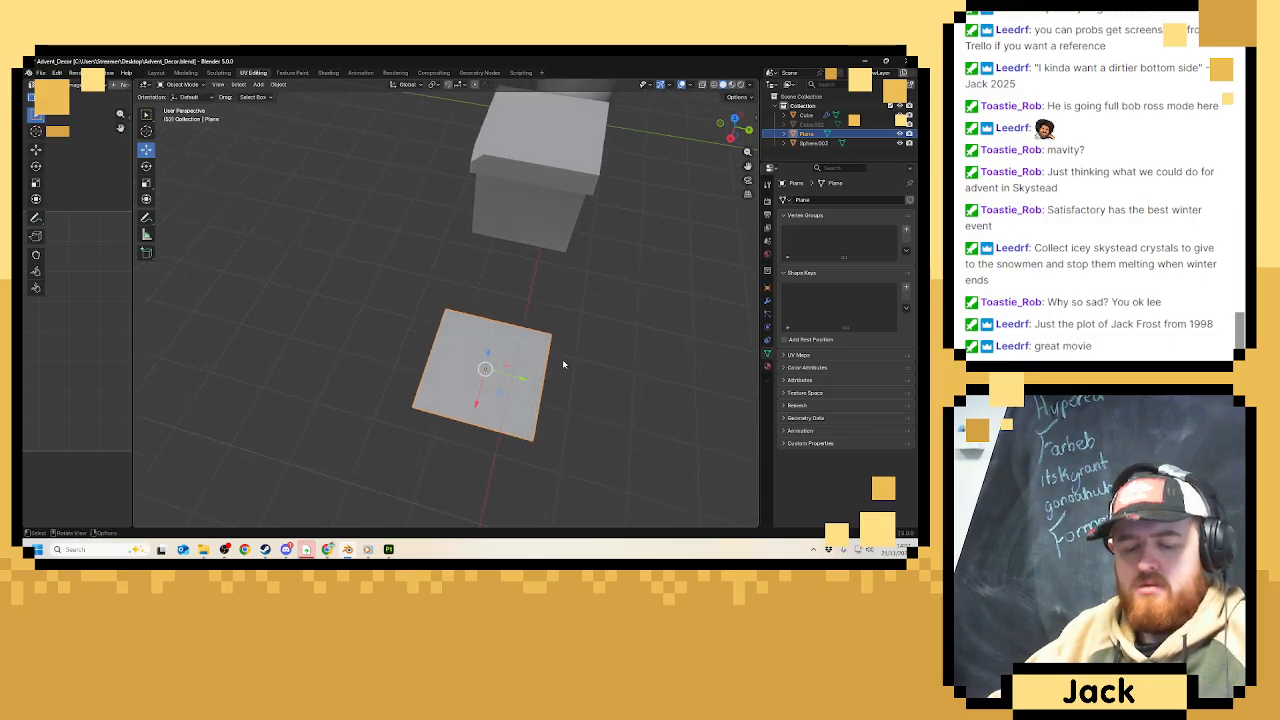
pyautogui.press('s')
pyautogui.press('x')
pyautogui.click(503, 351)
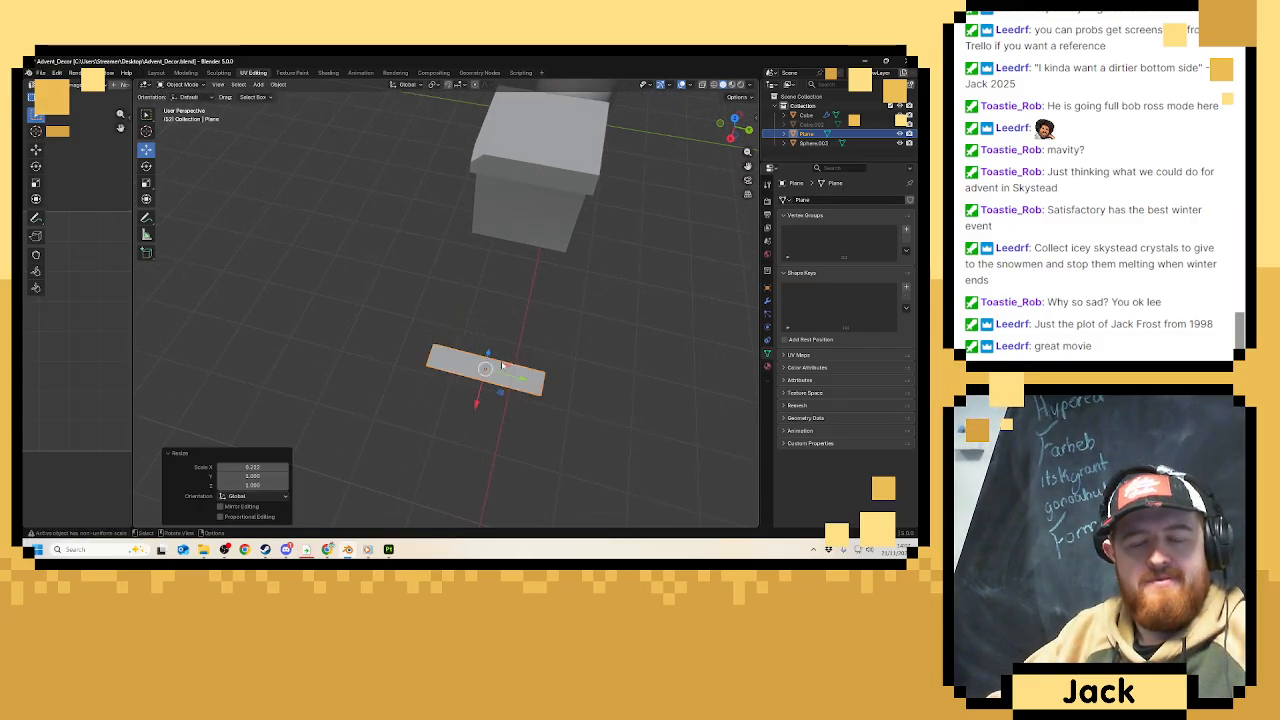
pyautogui.scroll(2, 516, 354)
pyautogui.hotkey('ctrl', 'z')
# Scale the plane along Y to roughly a quarter of its width, forming a narrow strip running along X.
pyautogui.press('s')
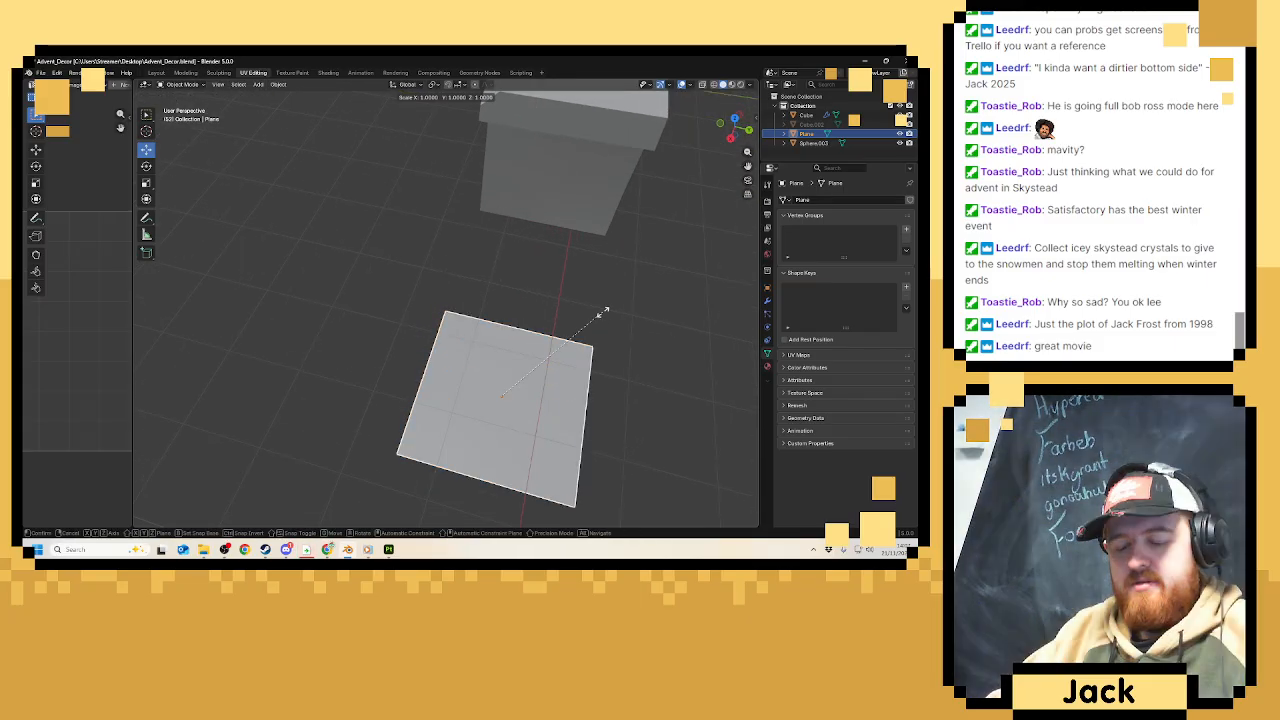
pyautogui.press('x')
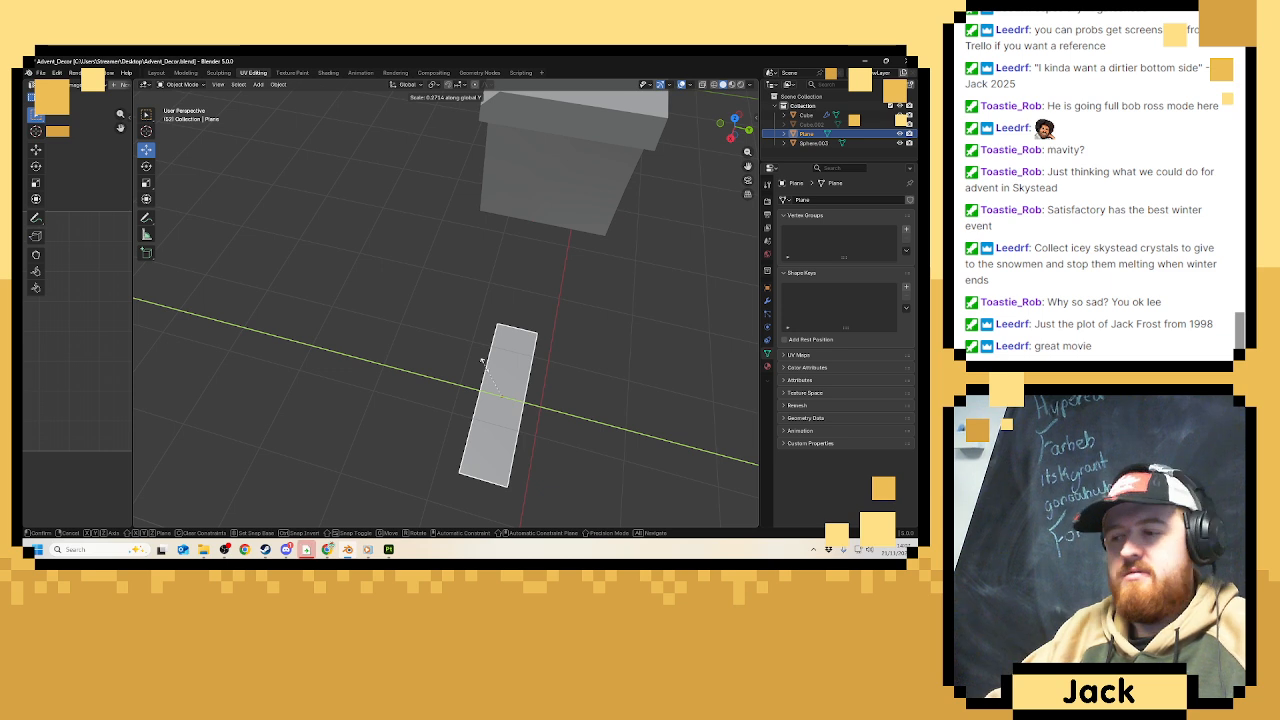
pyautogui.click(482, 362)
# Enter mesh editing and add loop cuts across the strip at its middle and halfway along its outer half.
pyautogui.moveTo(461, 364); pyautogui.dragTo(560, 360, button='middle')
pyautogui.press('Tab')
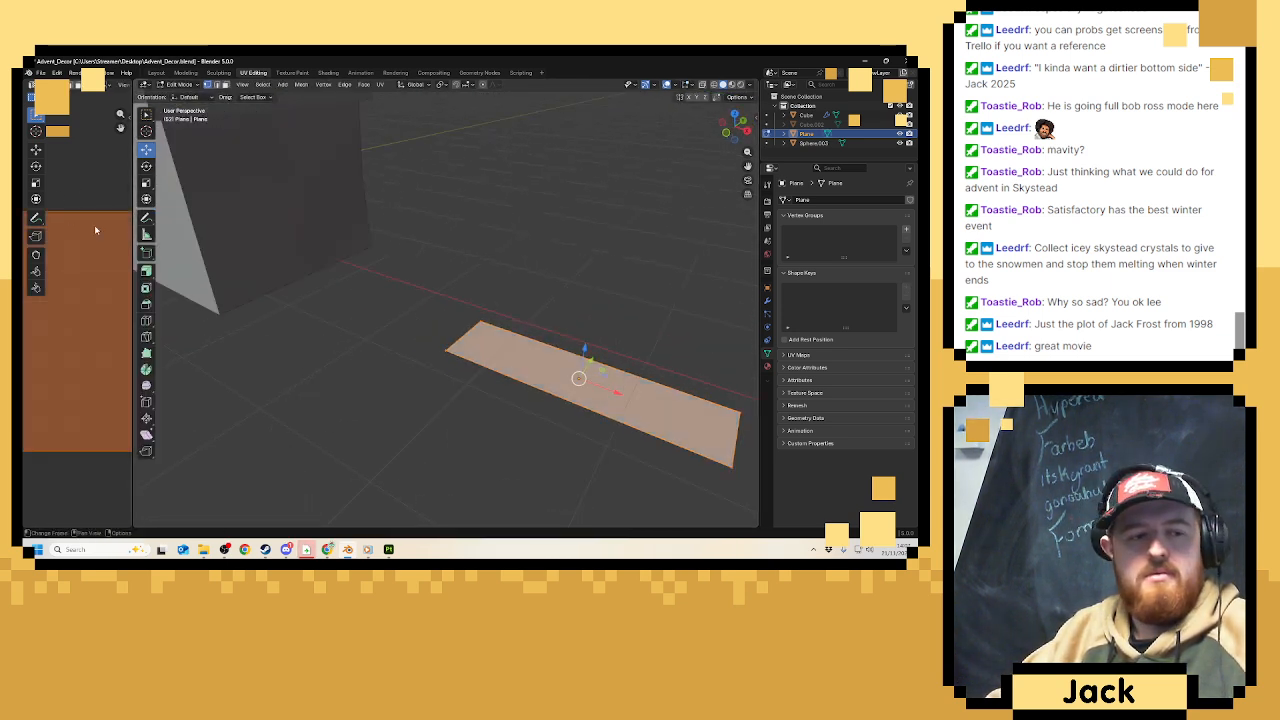
pyautogui.click(146, 320)
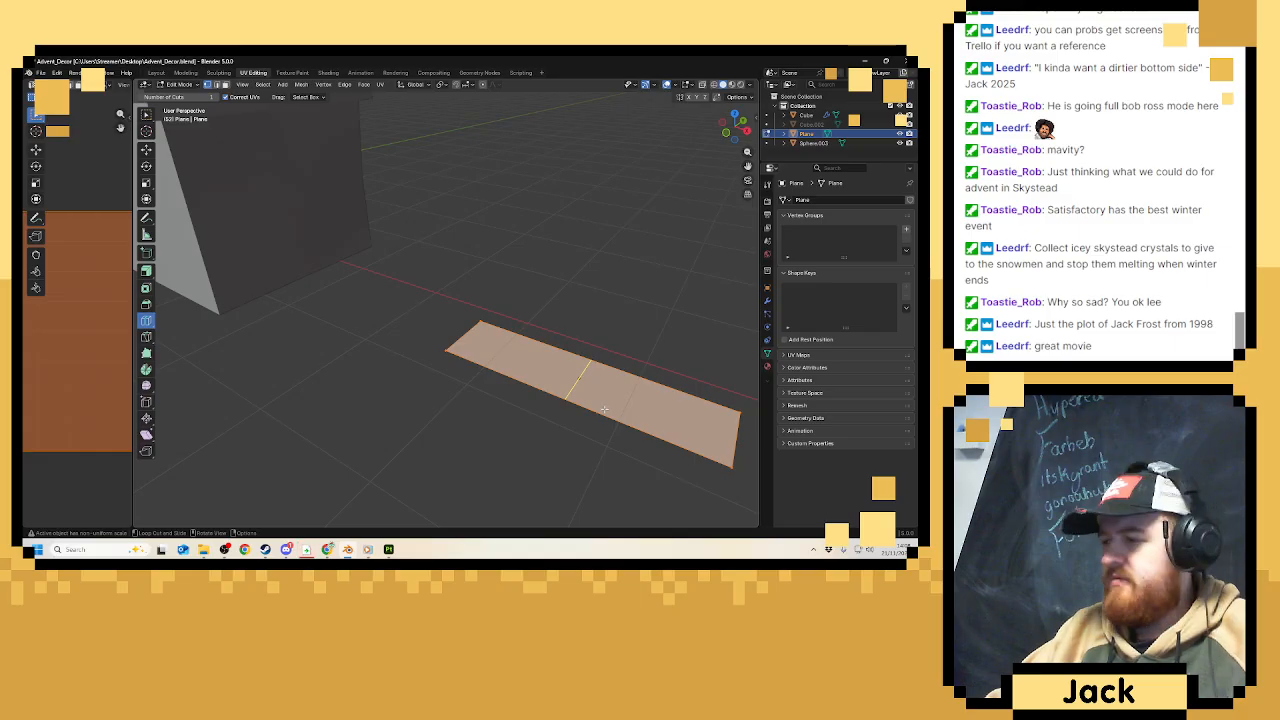
pyautogui.click(604, 408)
pyautogui.moveTo(604, 408); pyautogui.dragTo(630, 385, button='middle')
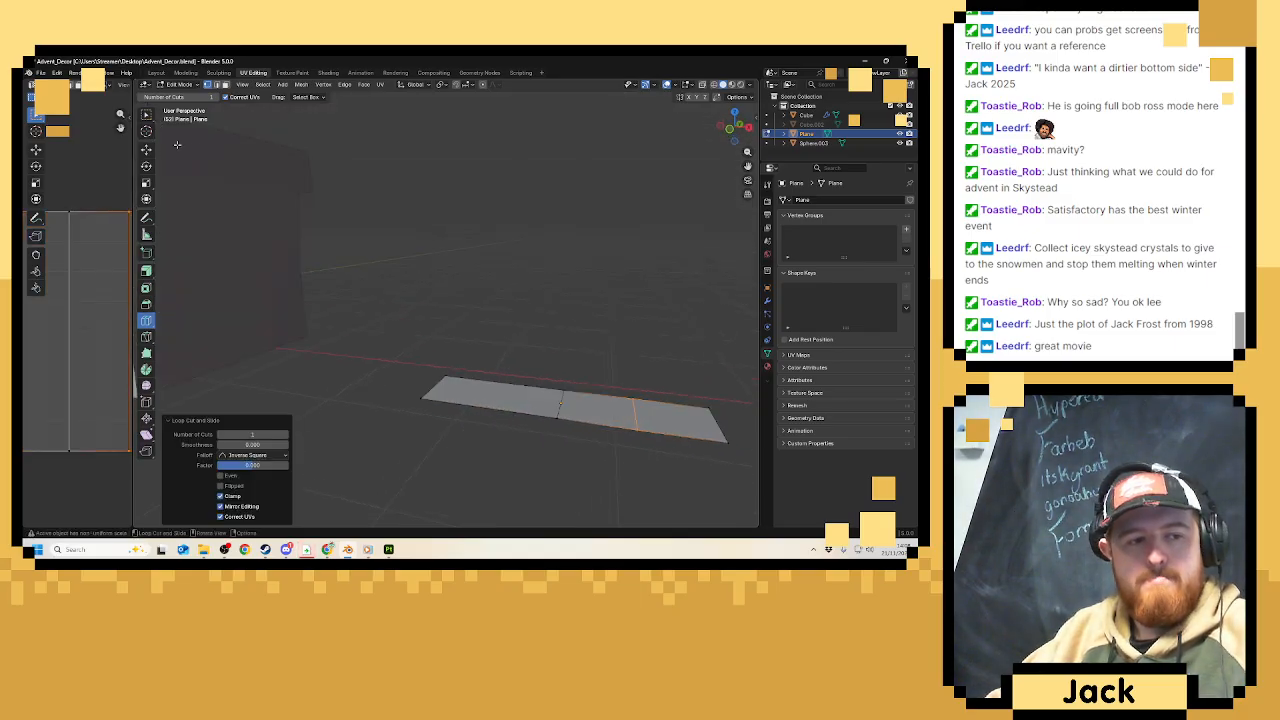
# Select the strip's outer end edge, enable proportional editing and raise it about 0.5 m along Z.
pyautogui.click(146, 149)
pyautogui.moveTo(452, 204); pyautogui.dragTo(518, 259, button='middle')
pyautogui.click(640, 421)
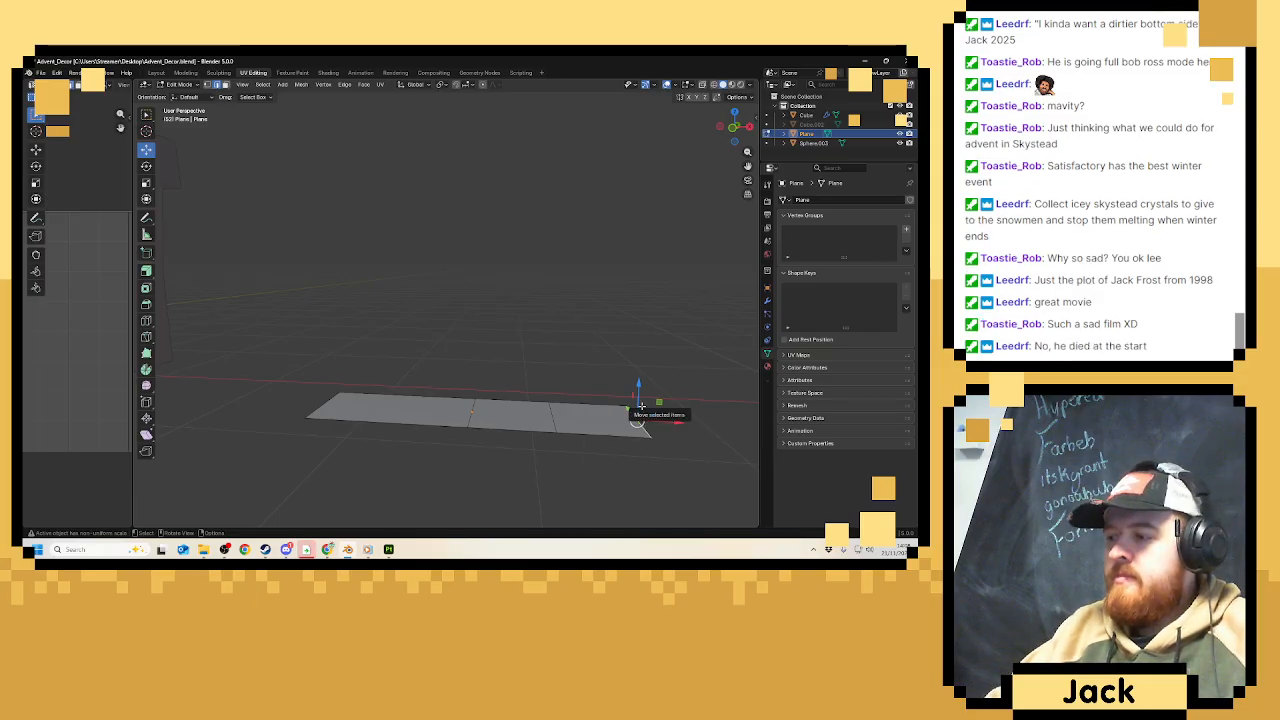
pyautogui.press('KP_1')
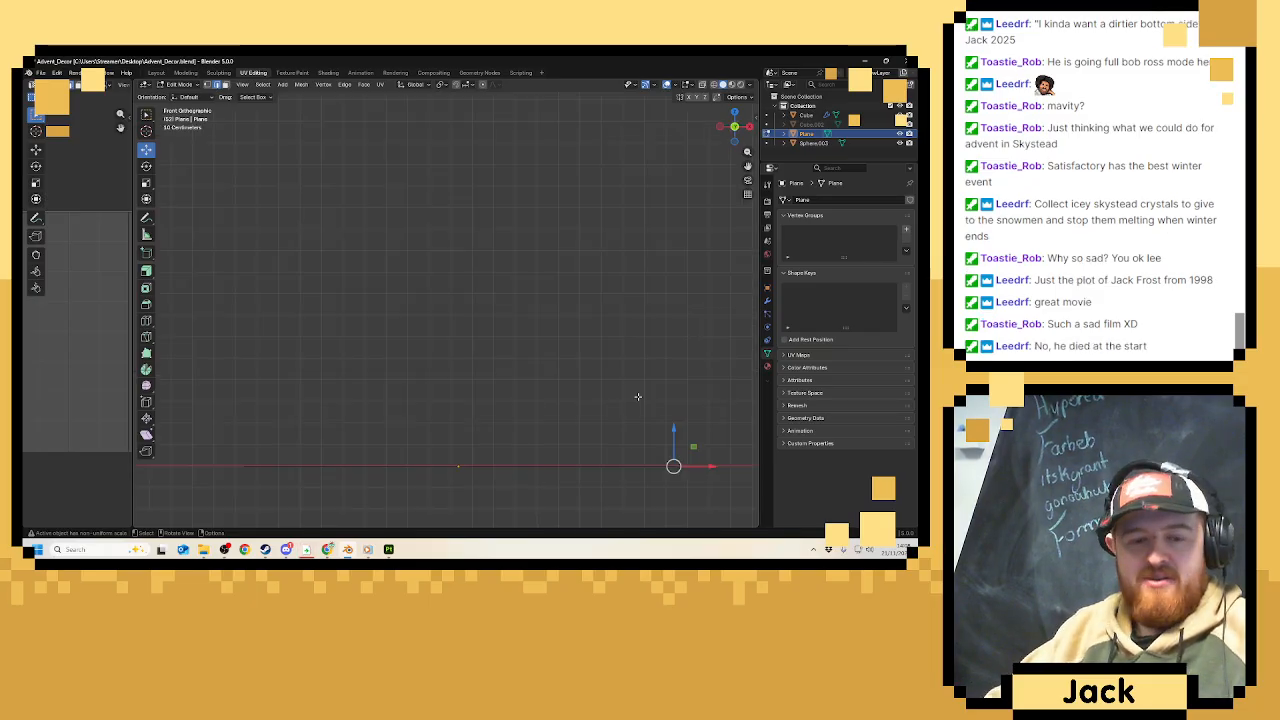
pyautogui.click(482, 85)
pyautogui.keyDown('shift'); pyautogui.moveTo(599, 250); pyautogui.dragTo(570, 240, button='middle'); pyautogui.keyUp('shift')
pyautogui.press('g')
pyautogui.press('z')
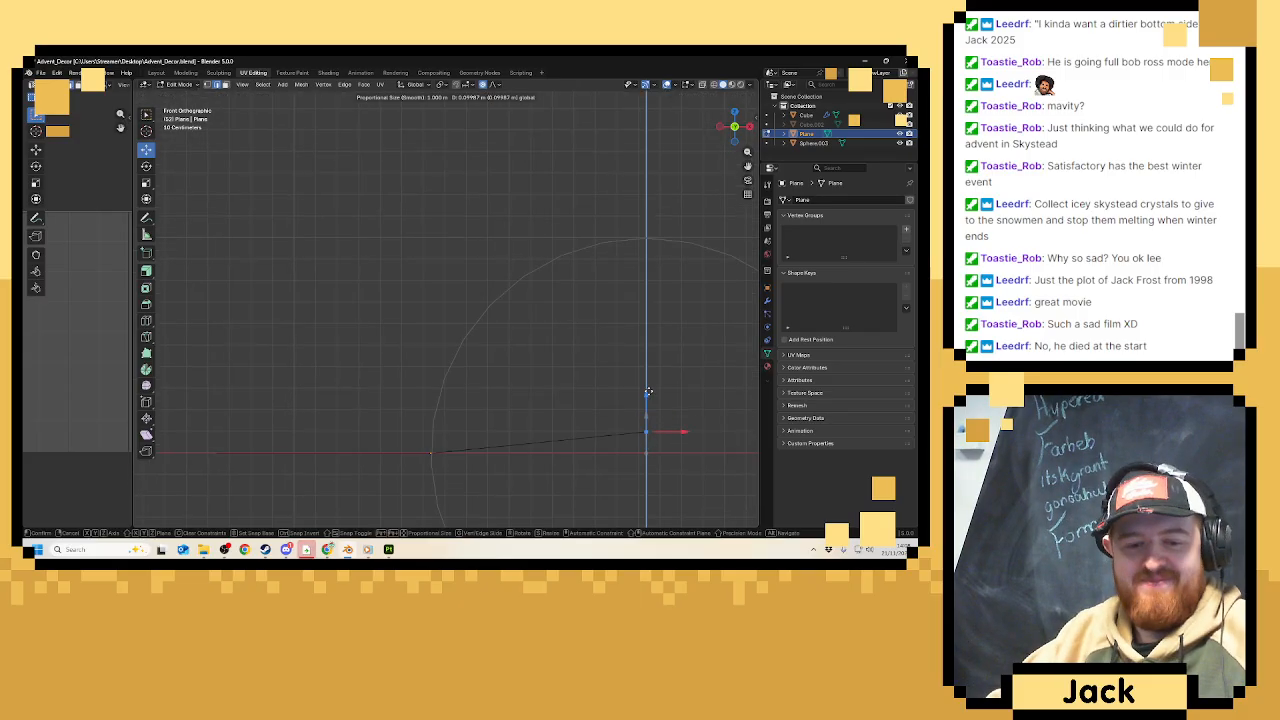
pyautogui.click(640, 328)
pyautogui.moveTo(642, 328); pyautogui.dragTo(593, 335, button='middle')
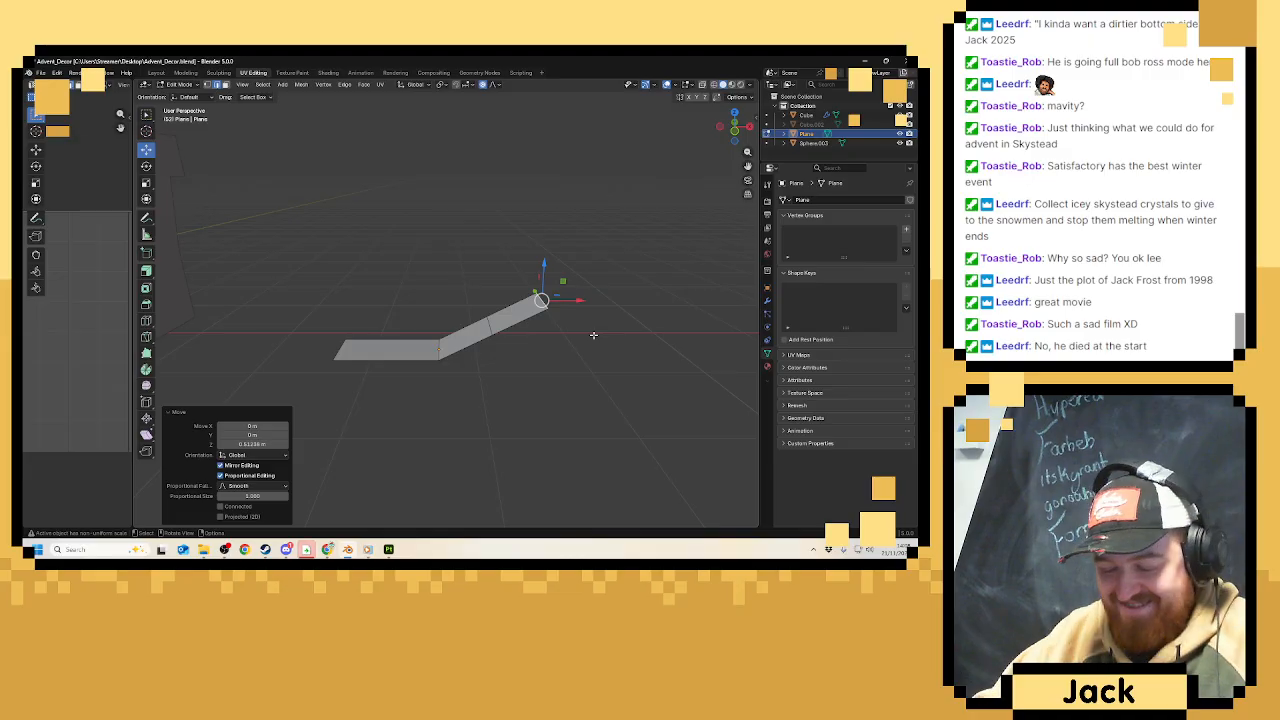
# In front view, rotate and move the raised end edge until the strip curls steeply upward.
pyautogui.press('KP_1')
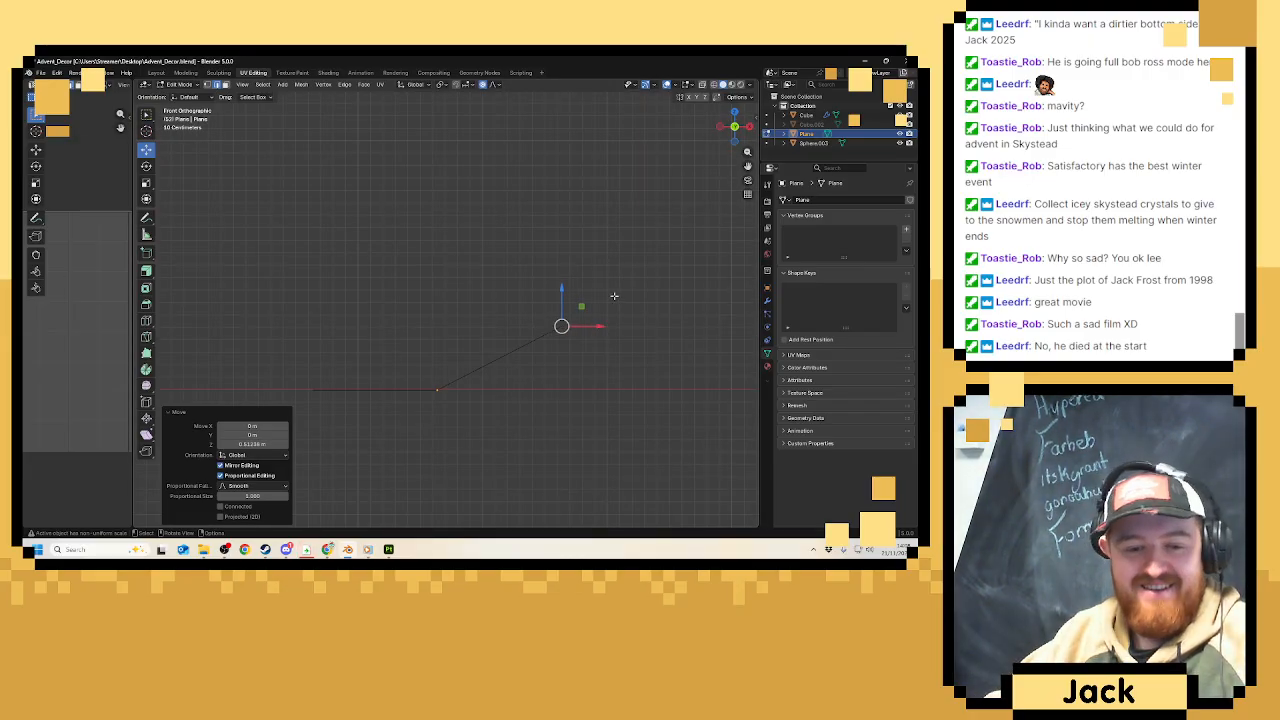
pyautogui.press('r')
pyautogui.click(592, 298)
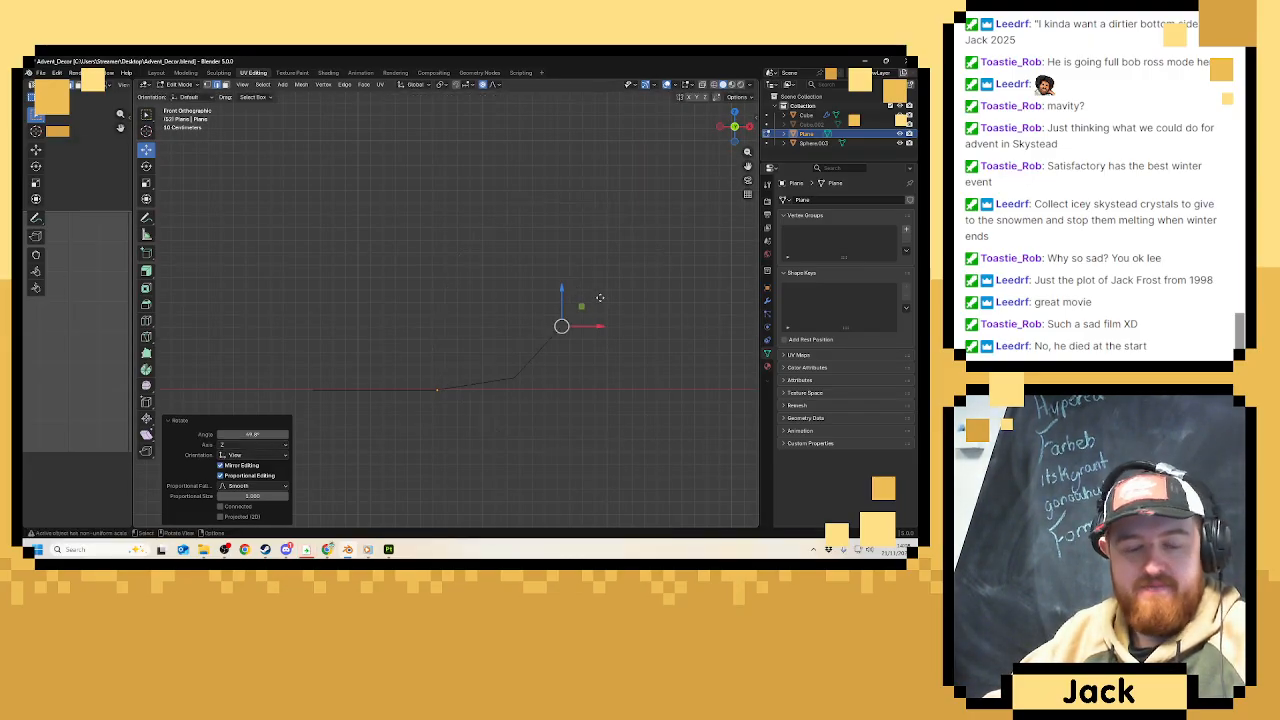
pyautogui.press('g')
pyautogui.click(546, 264)
pyautogui.press('r')
pyautogui.click(619, 285)
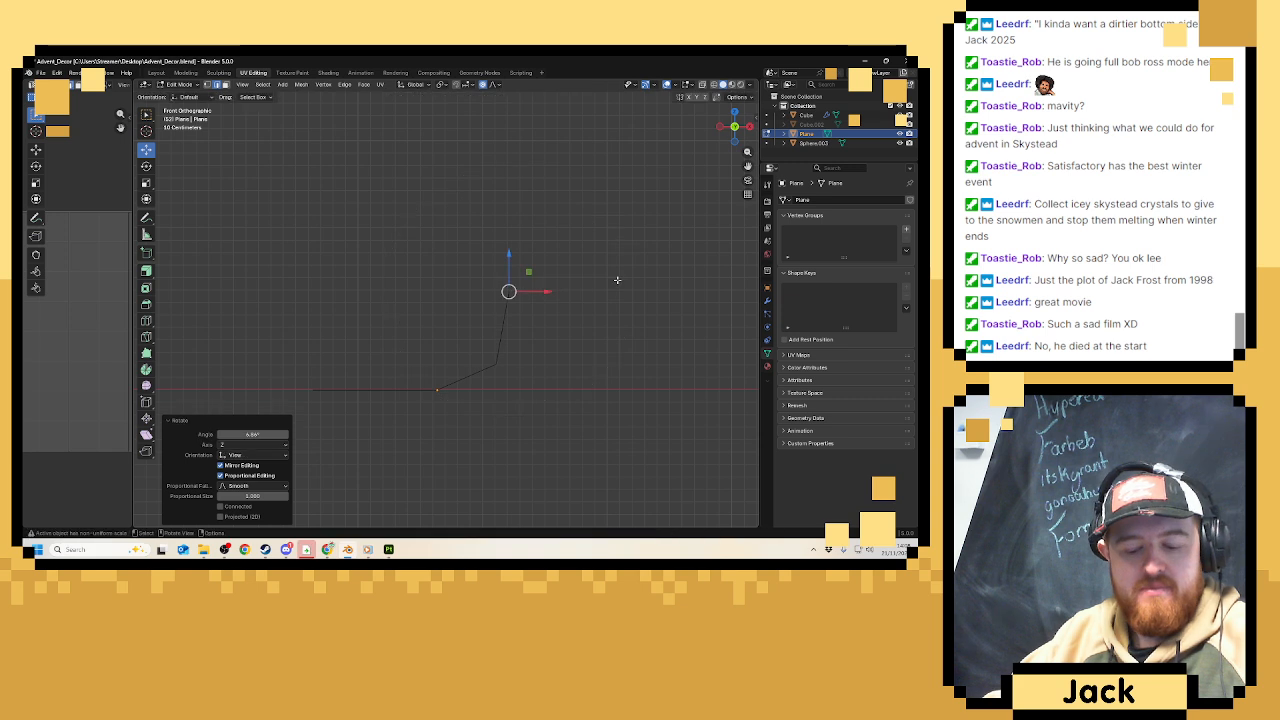
# Extrude the end edge three times, over the top and back down towards the strip's flat end, to form a loop.
pyautogui.press('g')
pyautogui.click(557, 241)
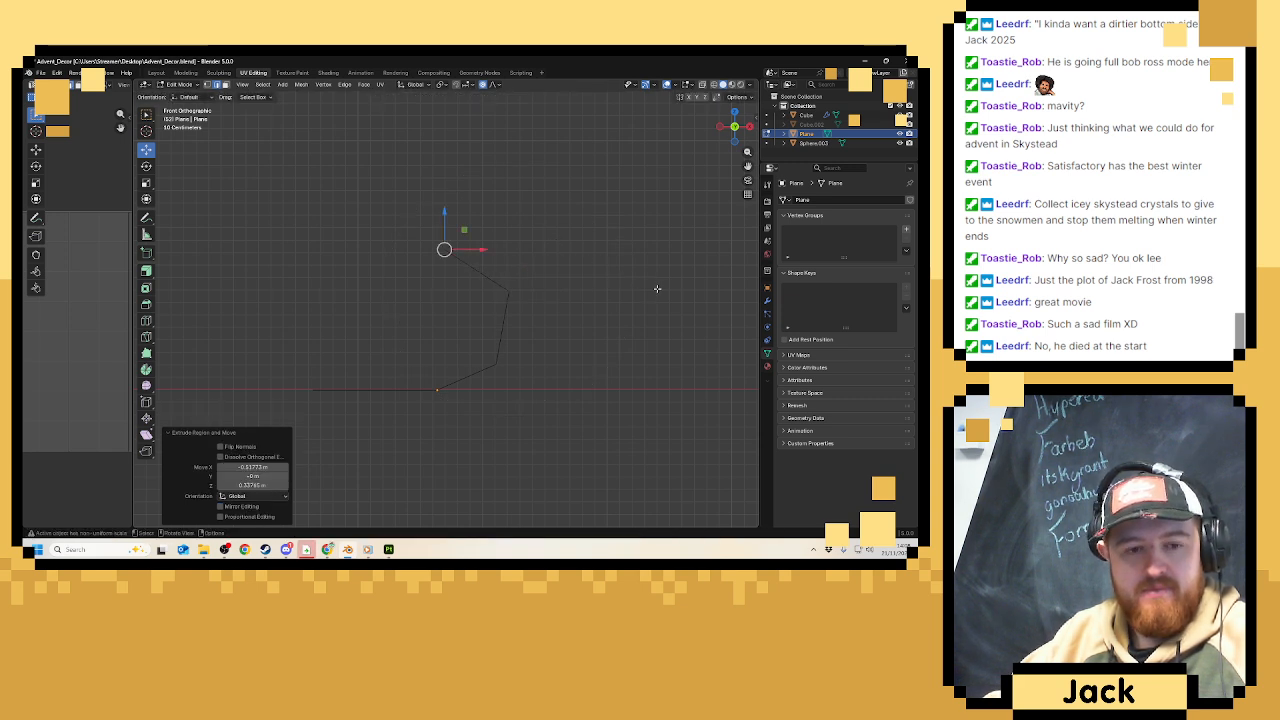
pyautogui.press('e')
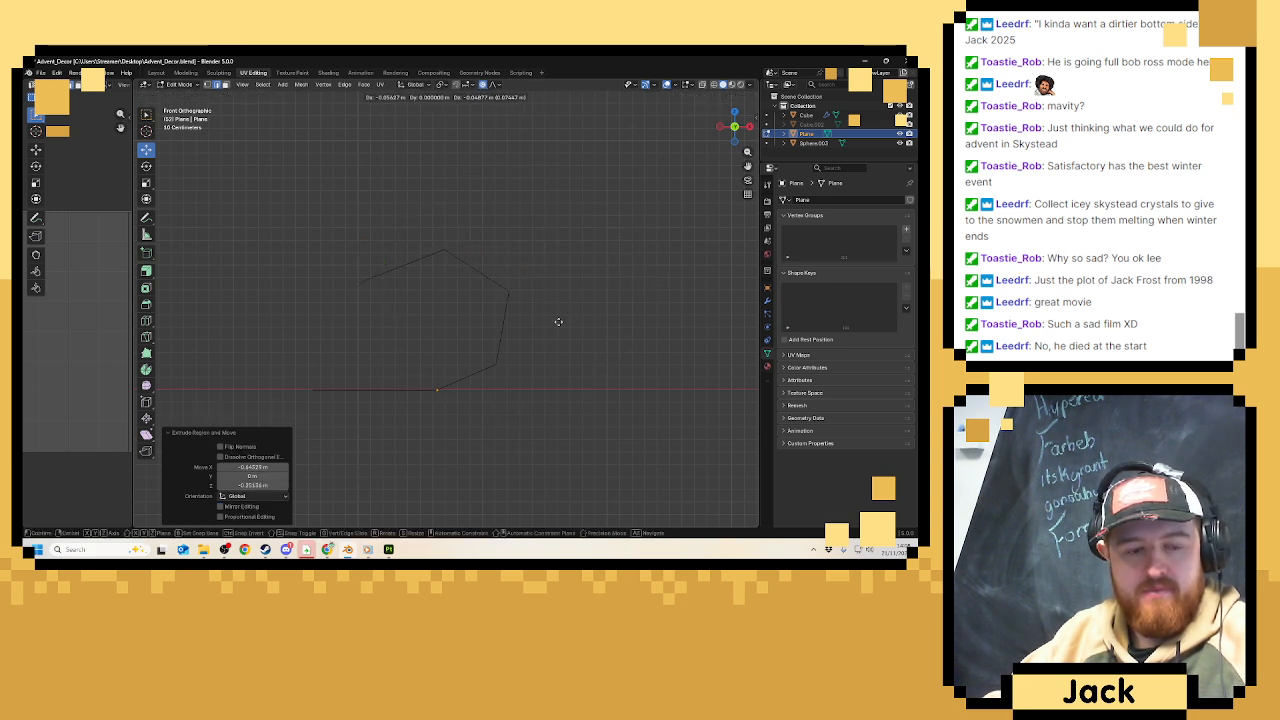
pyautogui.click(514, 399)
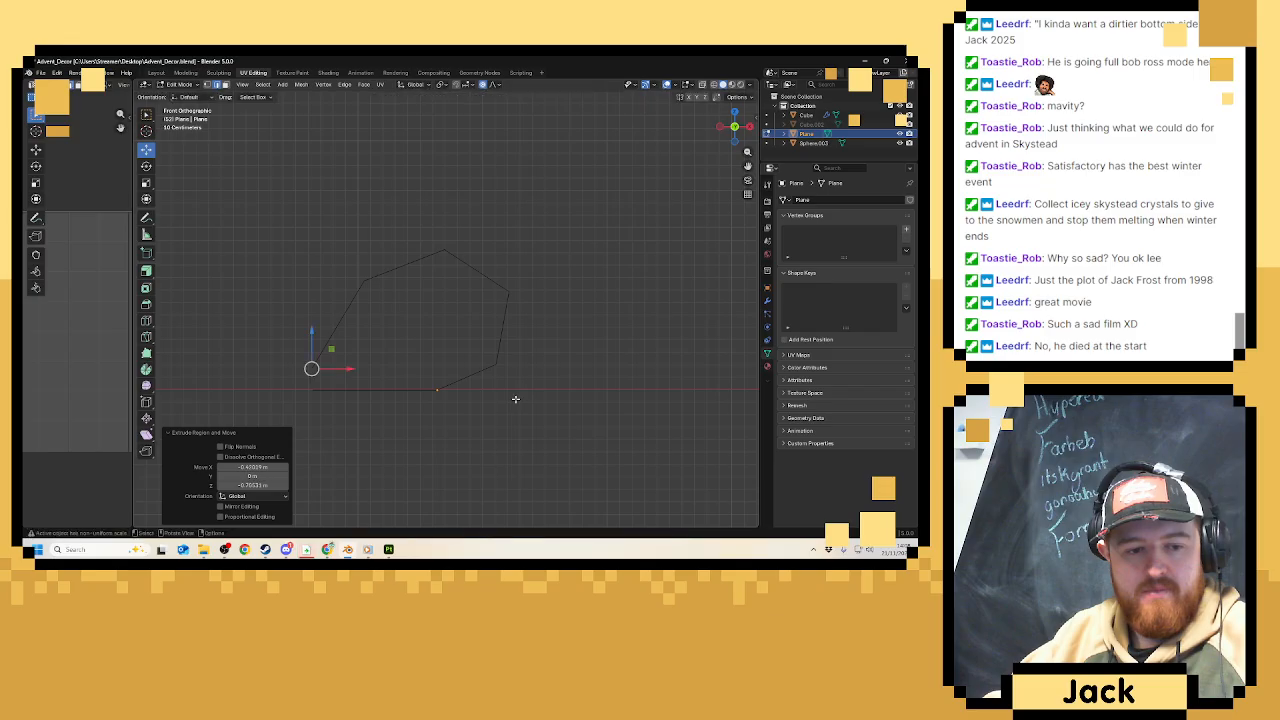
pyautogui.press('e')
pyautogui.click(516, 408)
pyautogui.scroll(-2, 511, 391)
pyautogui.moveTo(511, 391); pyautogui.dragTo(514, 380, button='middle')
pyautogui.hotkey('ctrl', 'z')
# Close the loop by merging each pair of facing end vertices at their center.
pyautogui.scroll(3, 355, 293)
pyautogui.scroll(3, 386, 211)
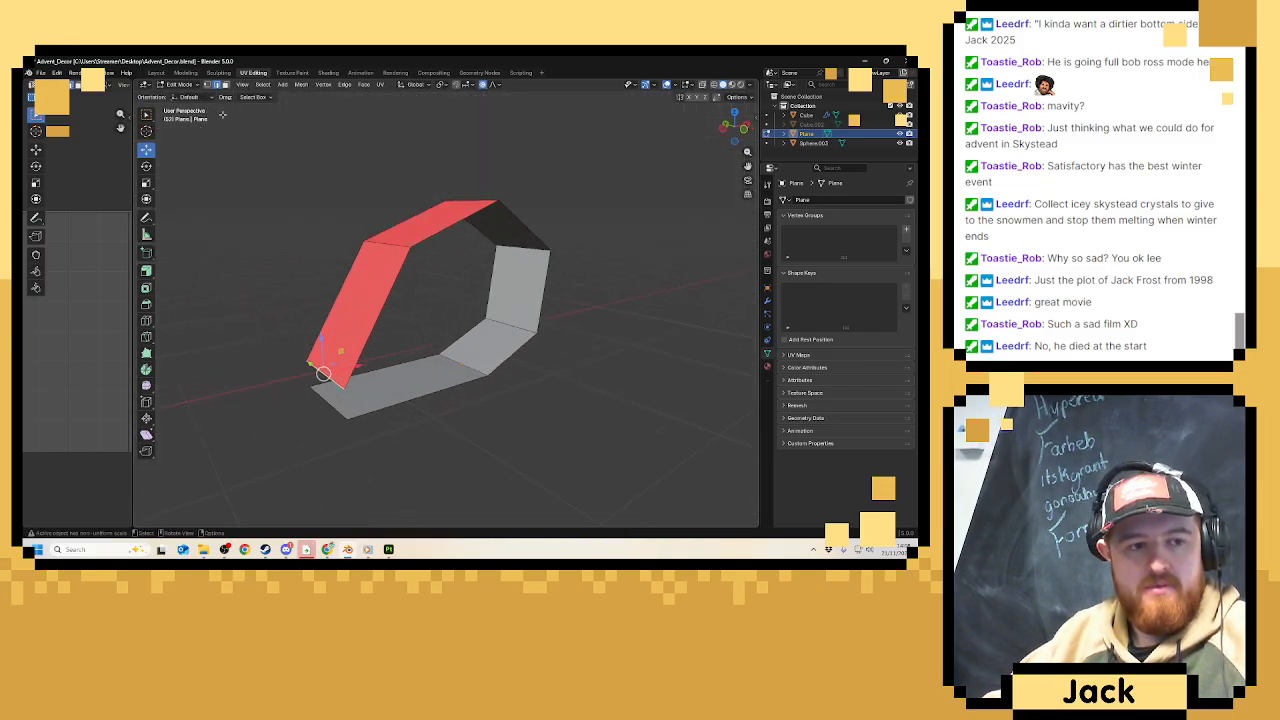
pyautogui.click(347, 387)
pyautogui.keyDown('shift'); pyautogui.click(351, 420); pyautogui.keyUp('shift')
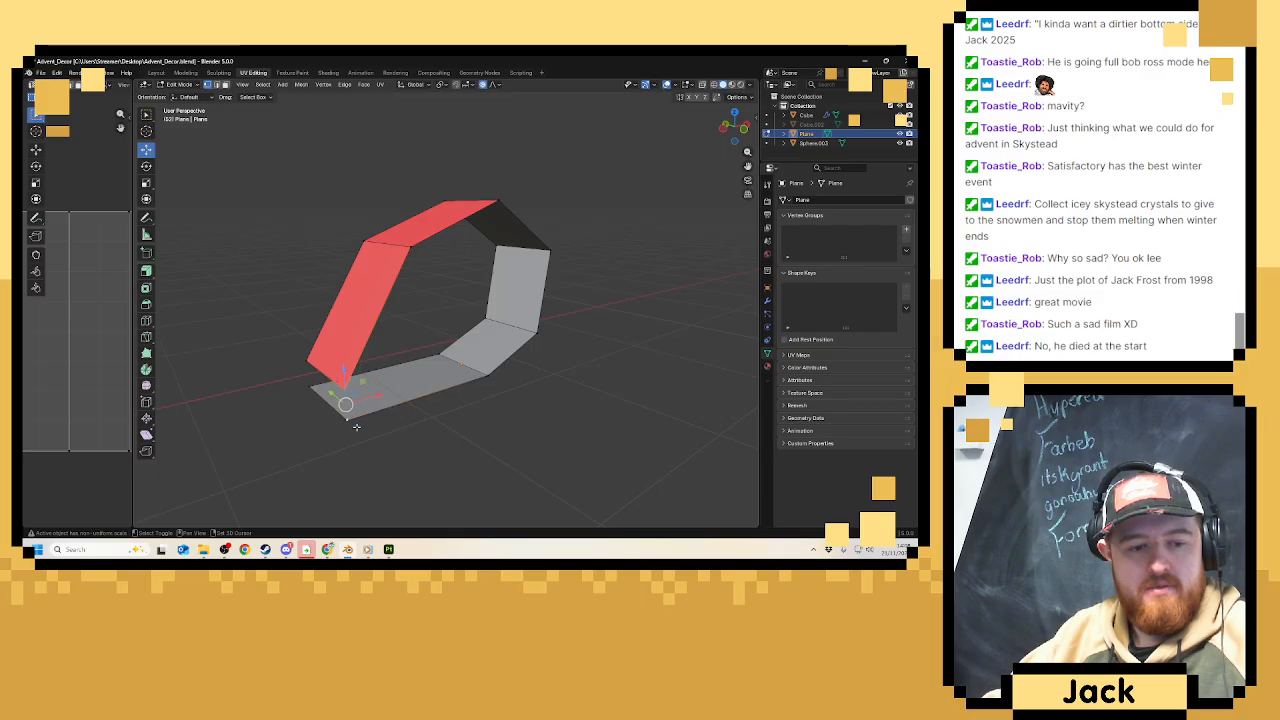
pyautogui.press('m')
pyautogui.click(348, 425)
pyautogui.click(307, 363)
pyautogui.keyDown('shift'); pyautogui.click(311, 387); pyautogui.keyUp('shift')
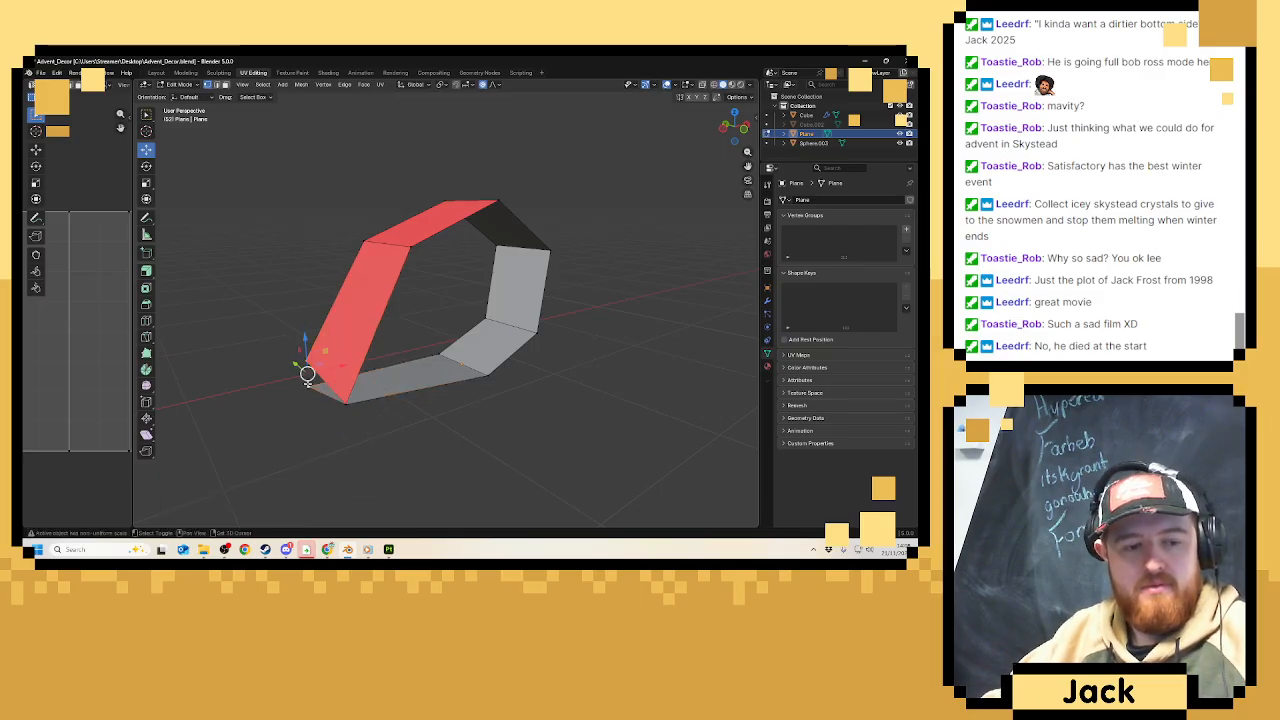
pyautogui.press('m')
pyautogui.click(303, 374)
# Leave mesh editing and add a Solidify modifier to the ribbon loop.
pyautogui.moveTo(432, 384)
pyautogui.mouseDown(button='middle')
pyautogui.moveTo(444, 373)
pyautogui.moveTo(431, 373)
pyautogui.mouseUp(button='middle')
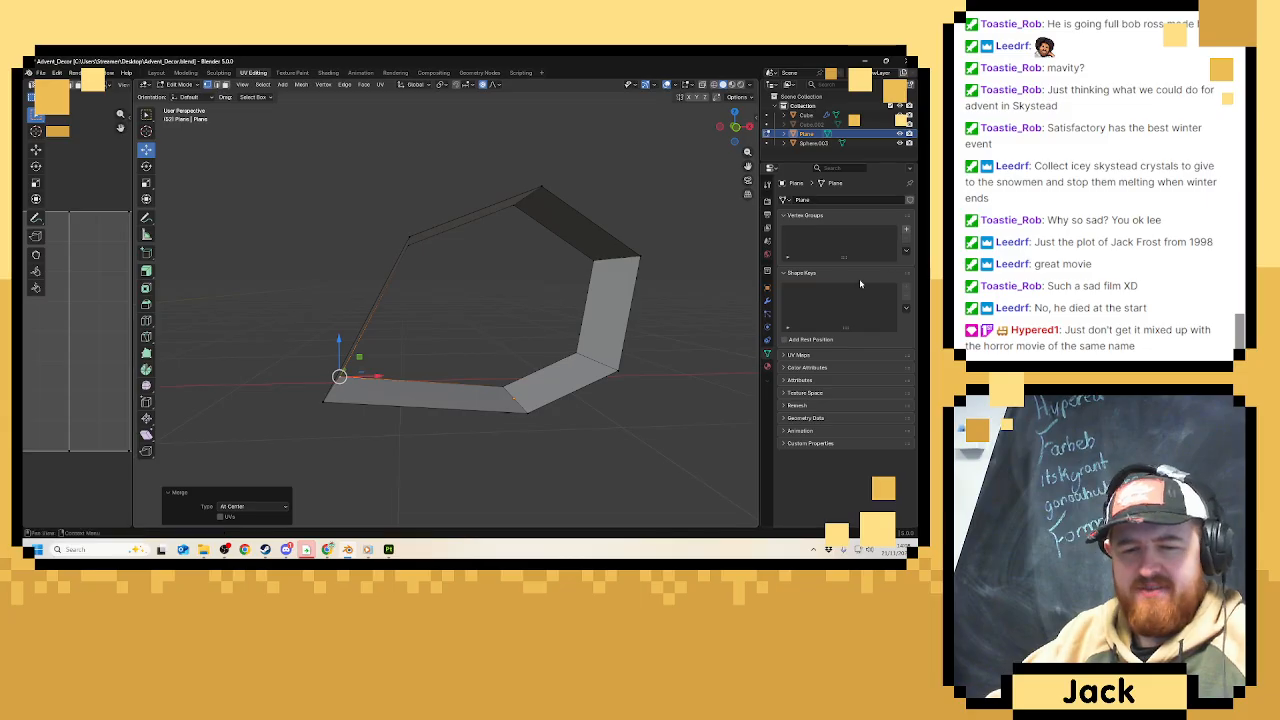
pyautogui.press('Tab')
pyautogui.click(767, 300)
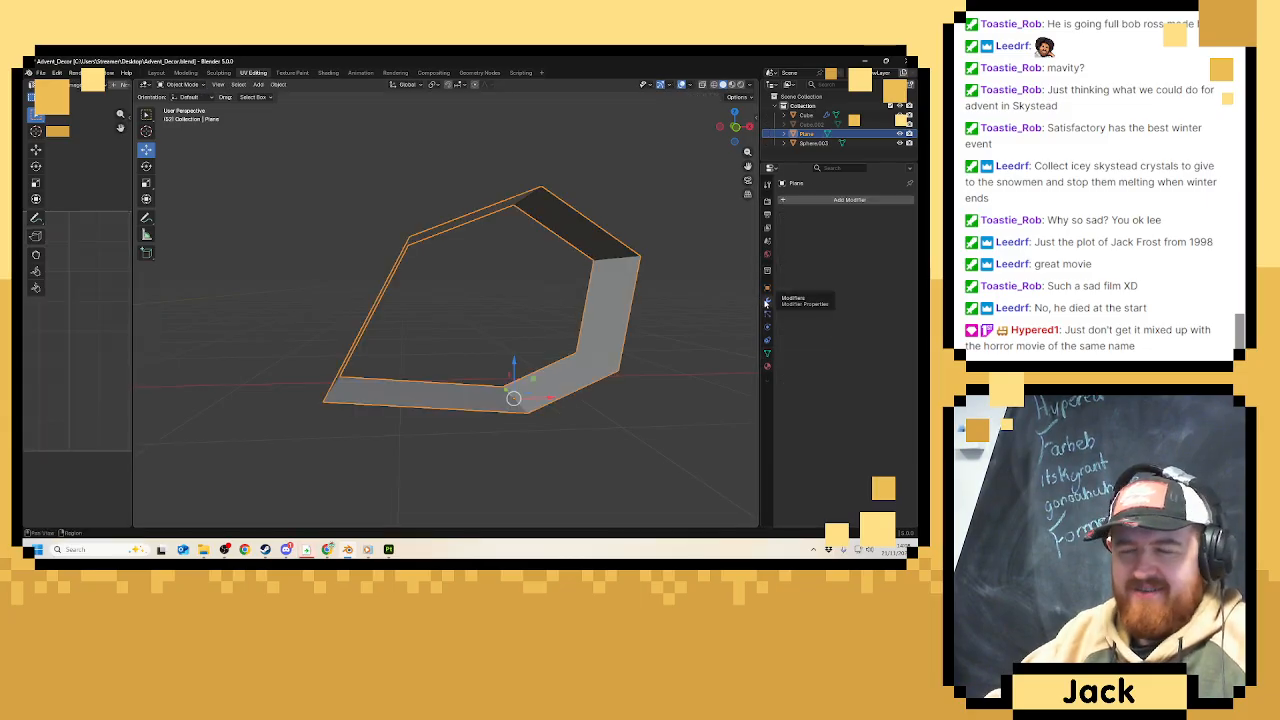
pyautogui.click(831, 200)
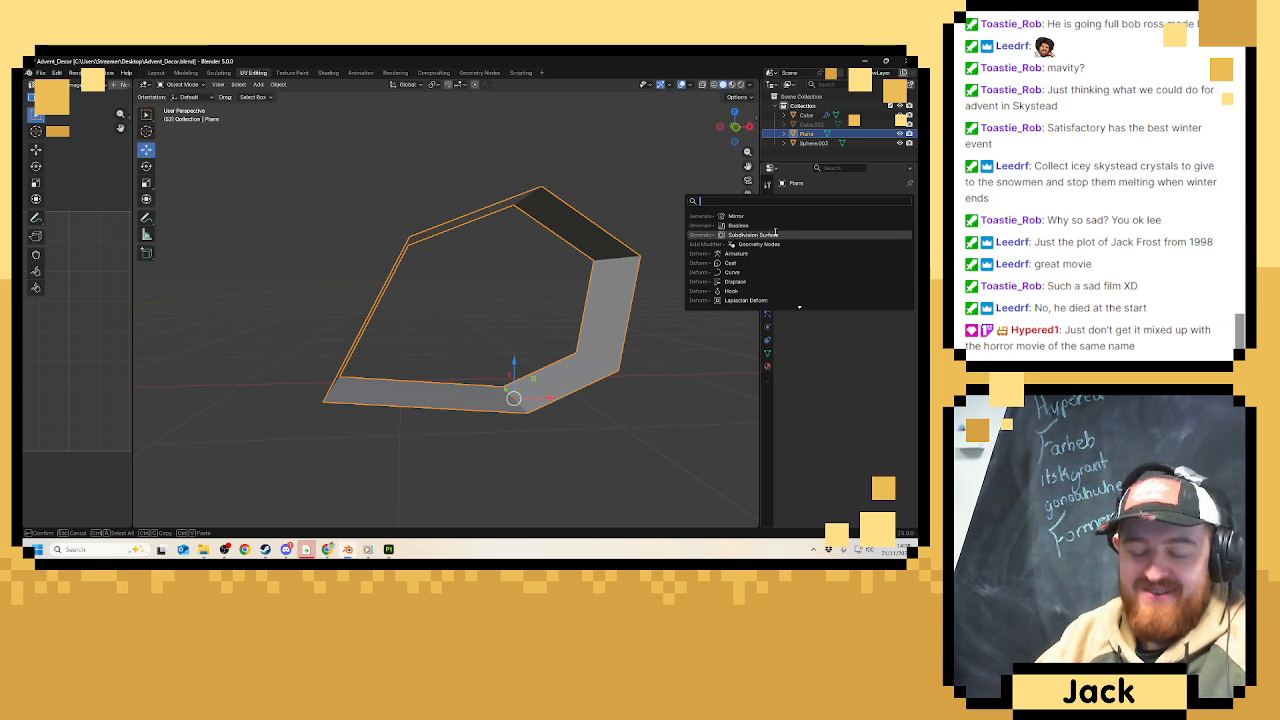
pyautogui.write('sol')
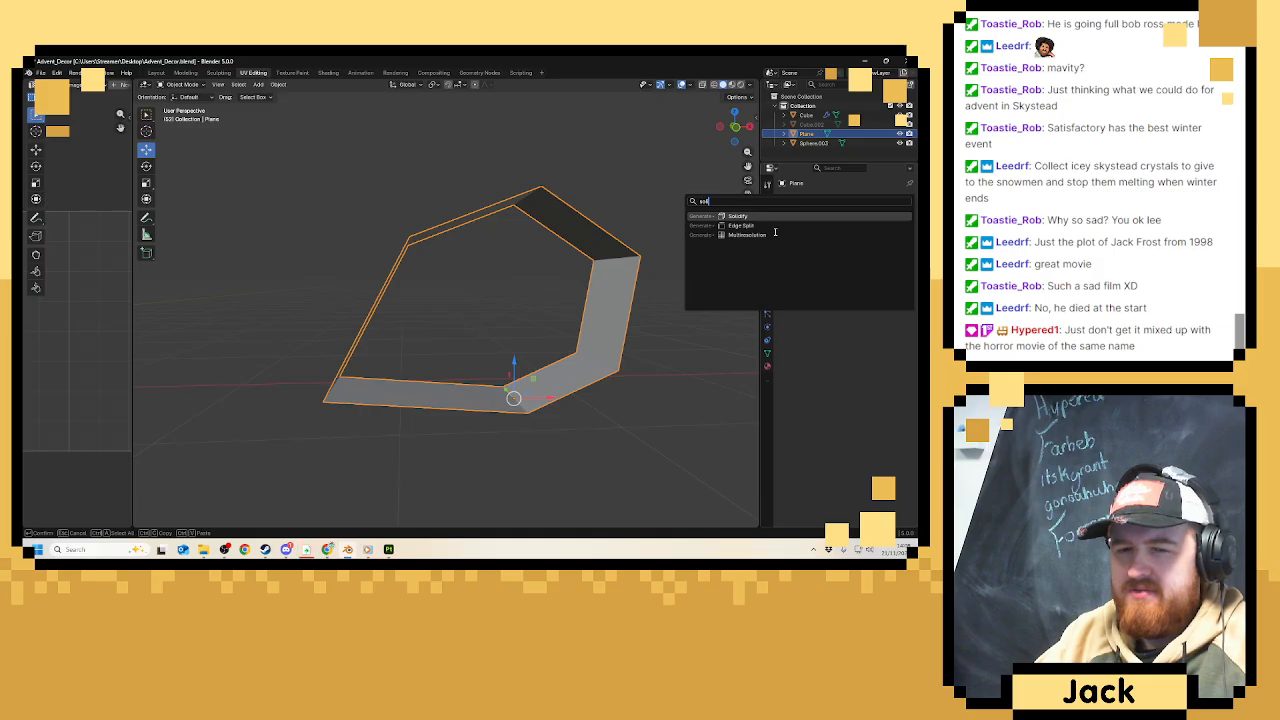
pyautogui.press('Return')
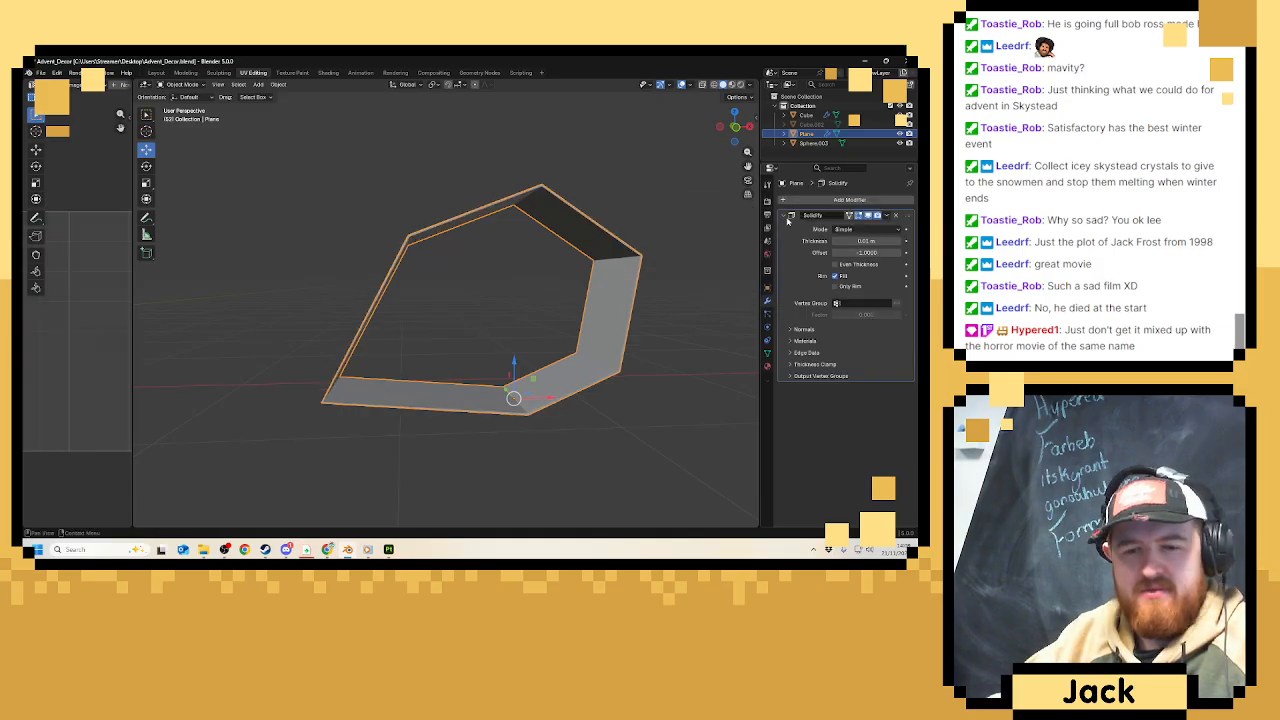
# Set the ribbon loop's Solidify thickness to about -0.14 m and apply the modifier.
pyautogui.moveTo(866, 241); pyautogui.dragTo(820, 241)
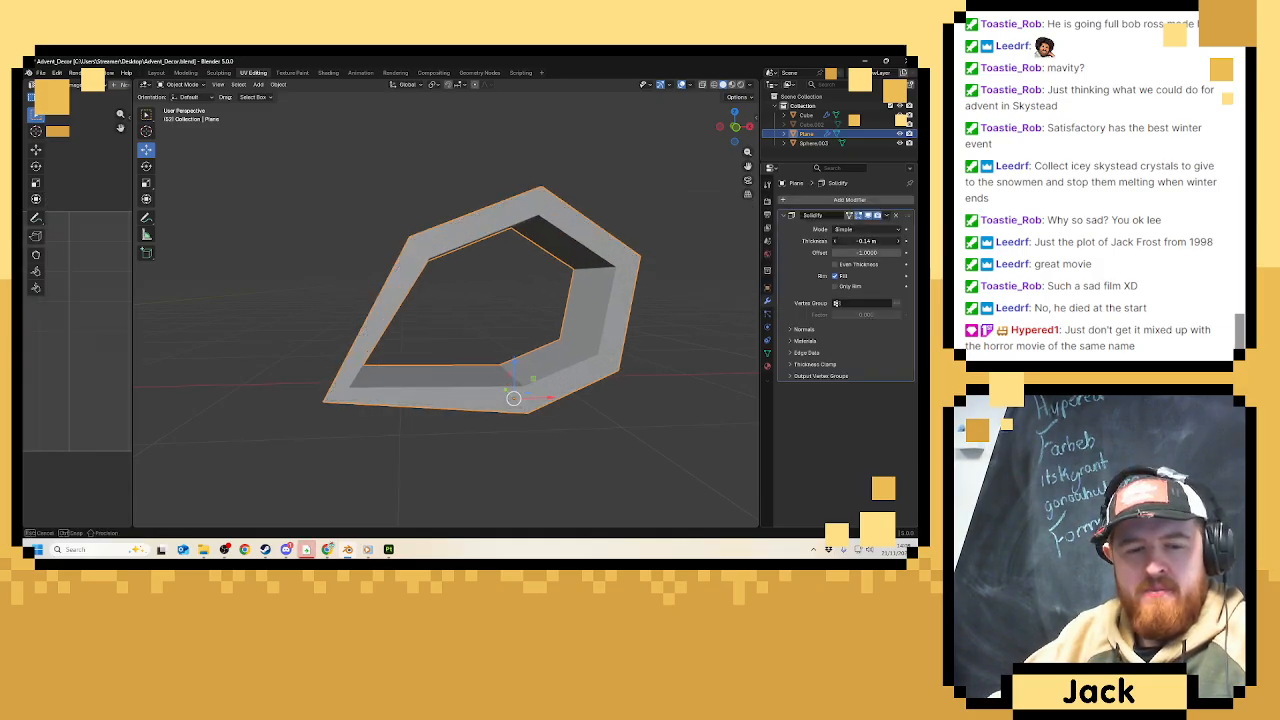
pyautogui.scroll(-5, 558, 275)
pyautogui.moveTo(492, 282); pyautogui.dragTo(551, 240, button='middle')
pyautogui.scroll(3, 486, 302)
pyautogui.press('Tab')
pyautogui.scroll(-3, 528, 256)
pyautogui.press('Tab')
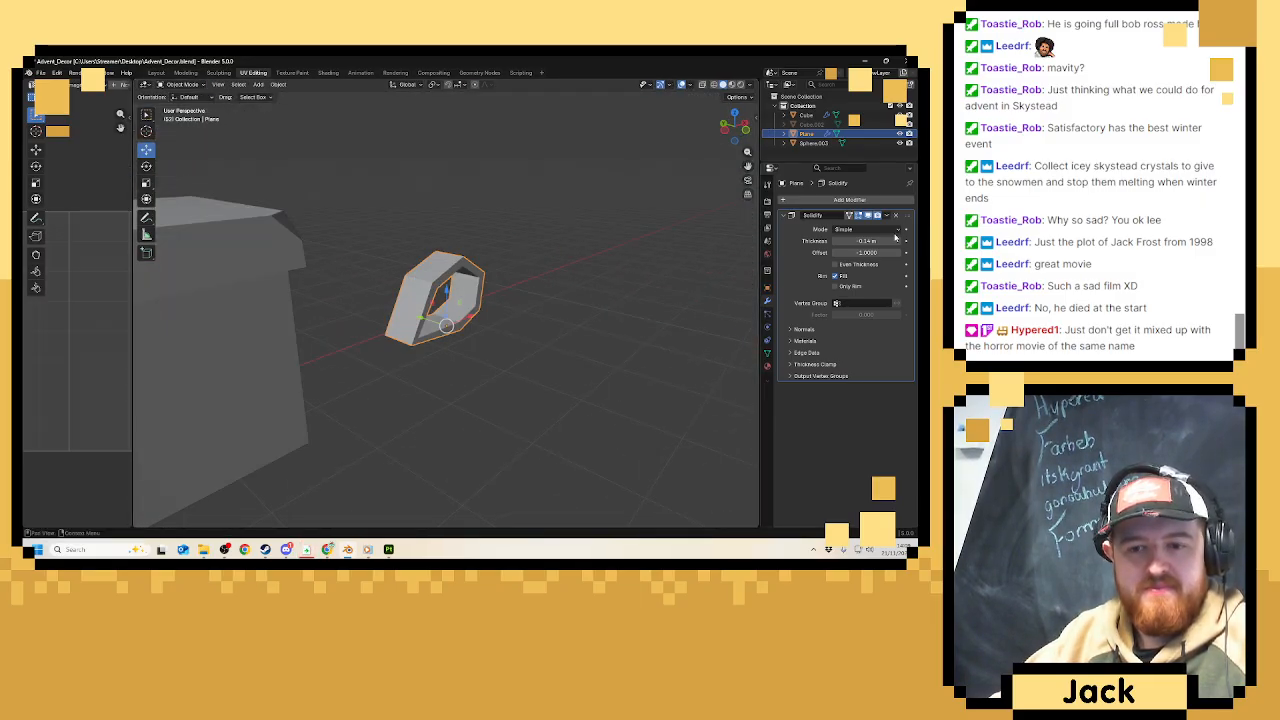
pyautogui.click(886, 215)
pyautogui.click(864, 226)
# In front orthographic view, move the ribbon loop up and over to just above the gift box.
pyautogui.moveTo(476, 322); pyautogui.dragTo(440, 311, button='middle')
pyautogui.press('KP_5')
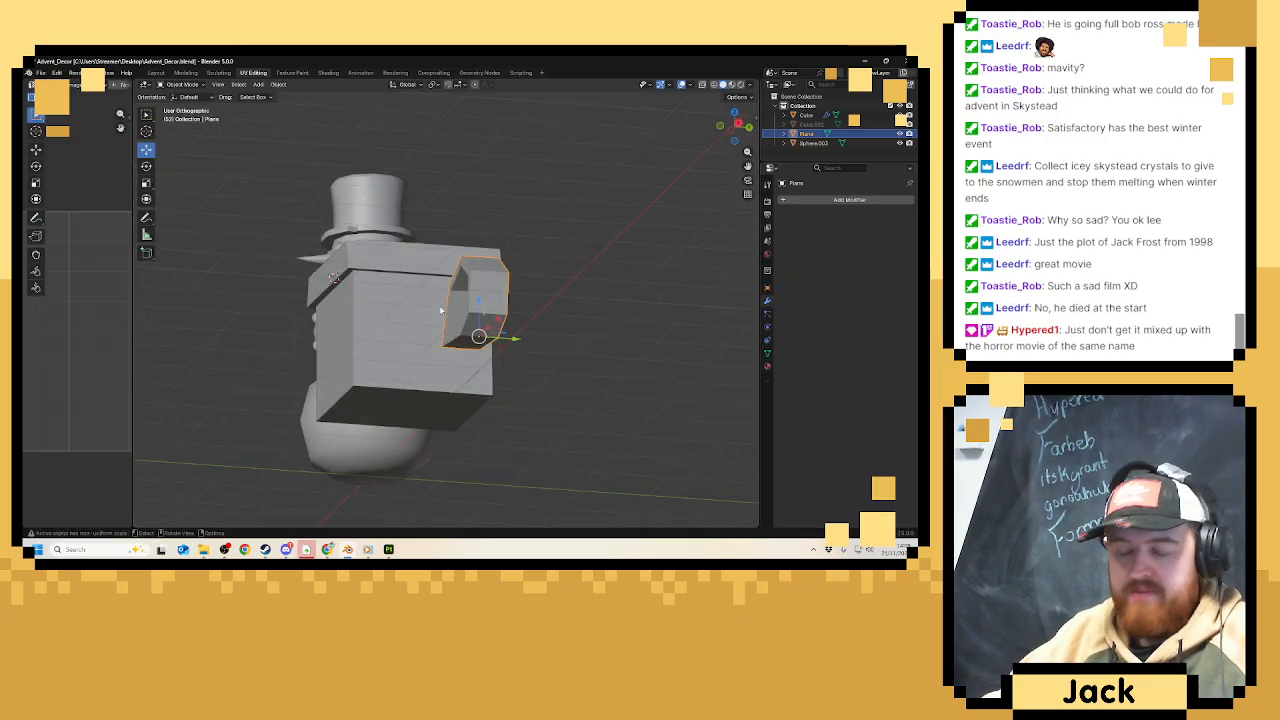
pyautogui.press('KP_3')
pyautogui.press('KP_1')
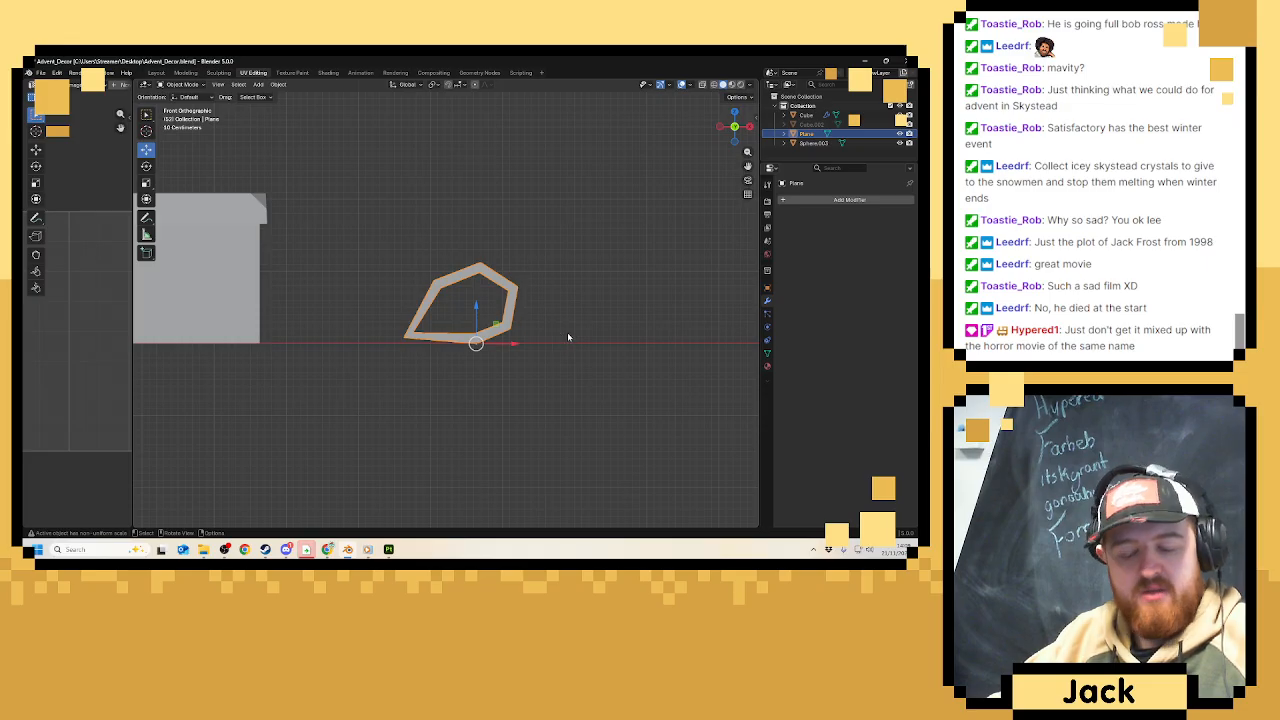
pyautogui.press('g')
pyautogui.click(383, 229)
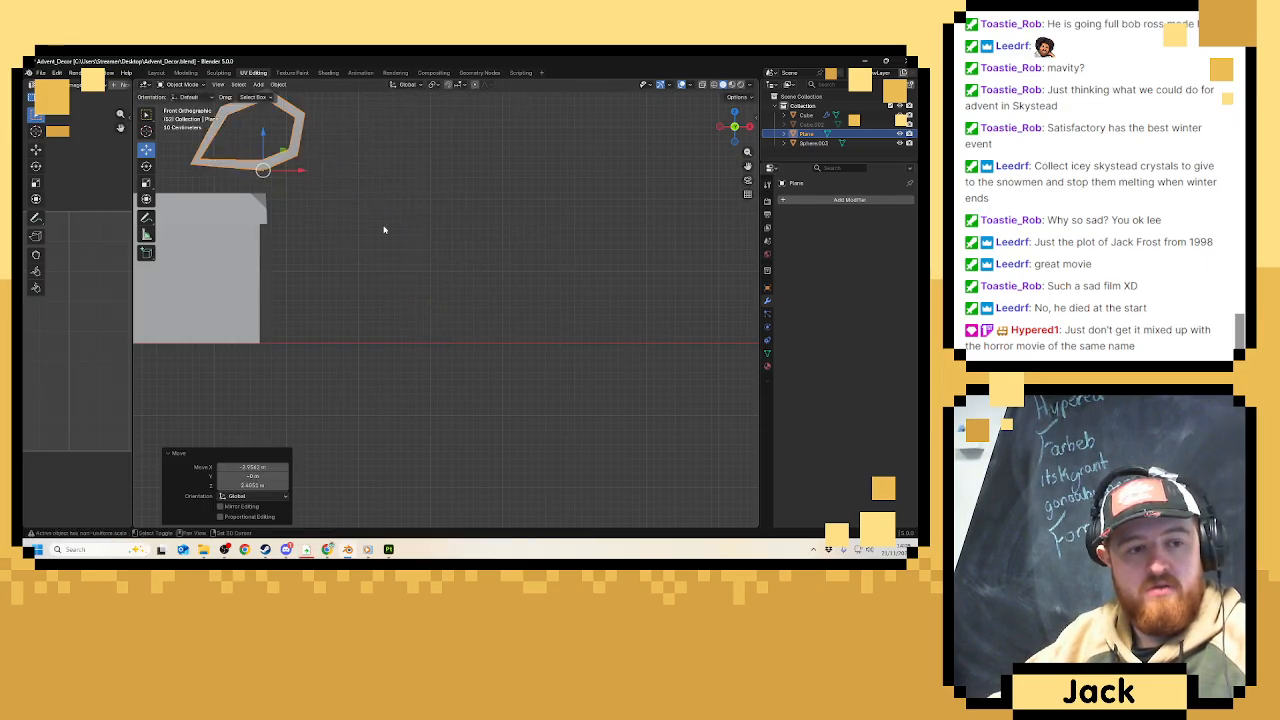
# Scale the loop down, seat it on the box lid and rotate it slightly so it leans on the top.
pyautogui.keyDown('shift'); pyautogui.moveTo(383, 229); pyautogui.dragTo(565, 280, button='middle'); pyautogui.keyUp('shift')
pyautogui.scroll(3, 565, 280)
pyautogui.press('s')
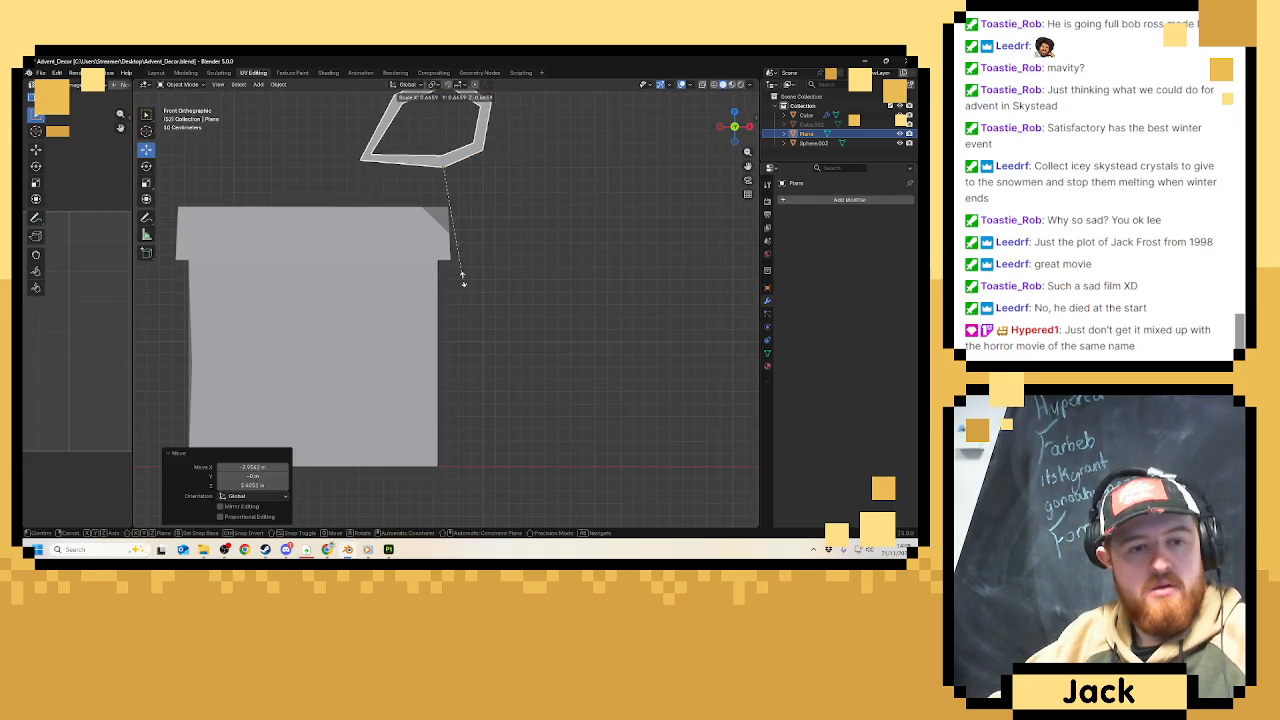
pyautogui.click(466, 217)
pyautogui.press('g')
pyautogui.click(450, 258)
pyautogui.press('r')
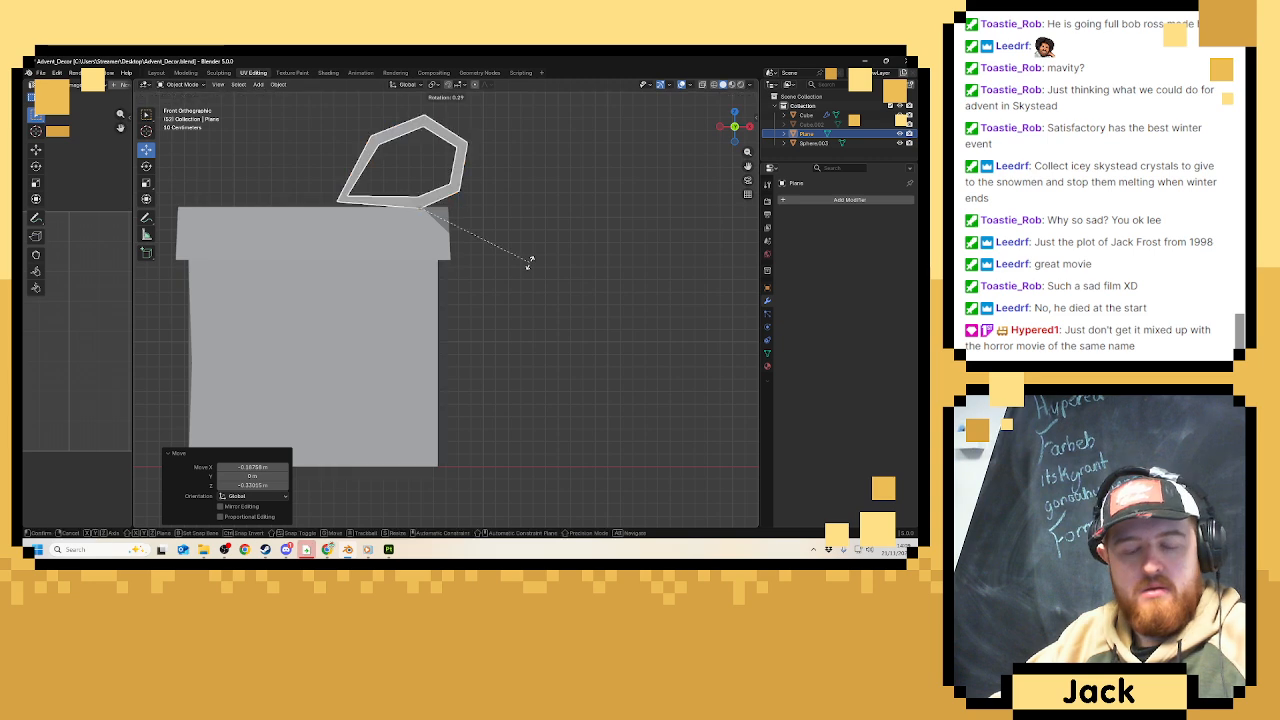
pyautogui.click(528, 247)
pyautogui.press('g')
pyautogui.click(530, 242)
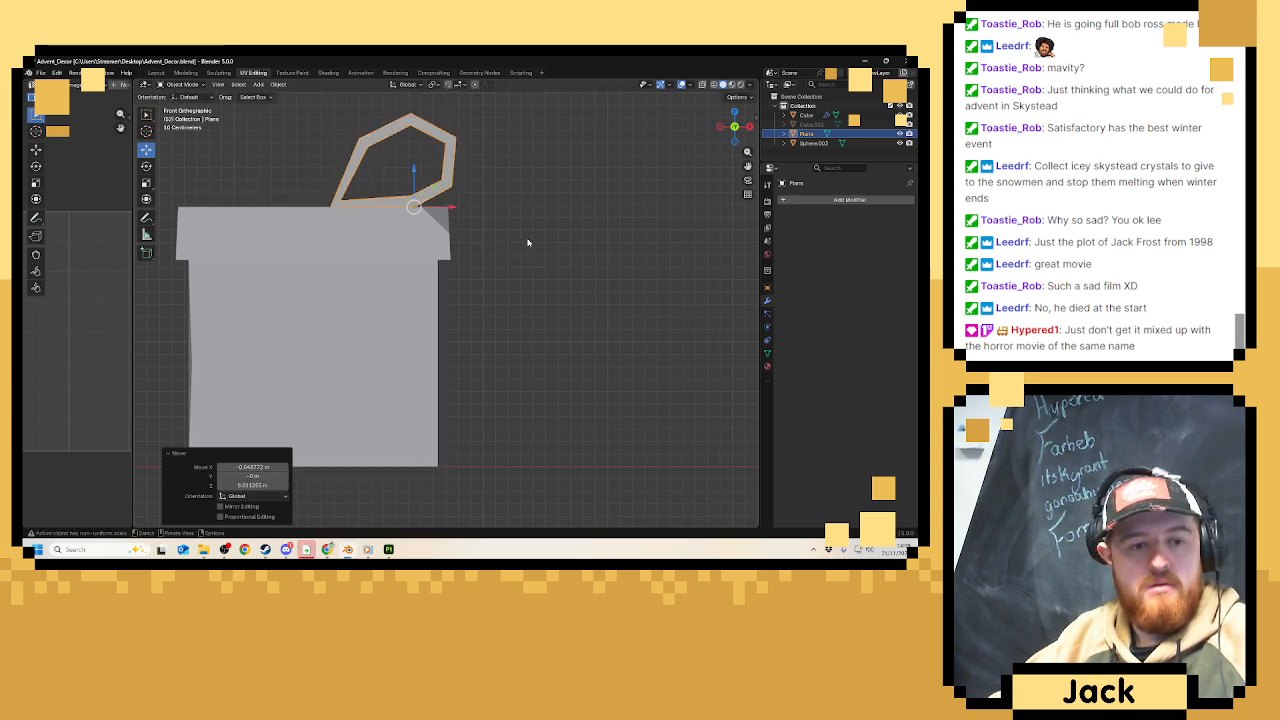
# Adjust the loop's overall size and compare its width with the middle strip of the box's mesh.
pyautogui.scroll(-3, 526, 240)
pyautogui.moveTo(526, 240); pyautogui.dragTo(484, 297, button='middle')
pyautogui.press('s')
pyautogui.click(490, 289)
pyautogui.scroll(2, 466, 317)
pyautogui.click(466, 317)
pyautogui.press('Tab')
pyautogui.scroll(1, 466, 317)
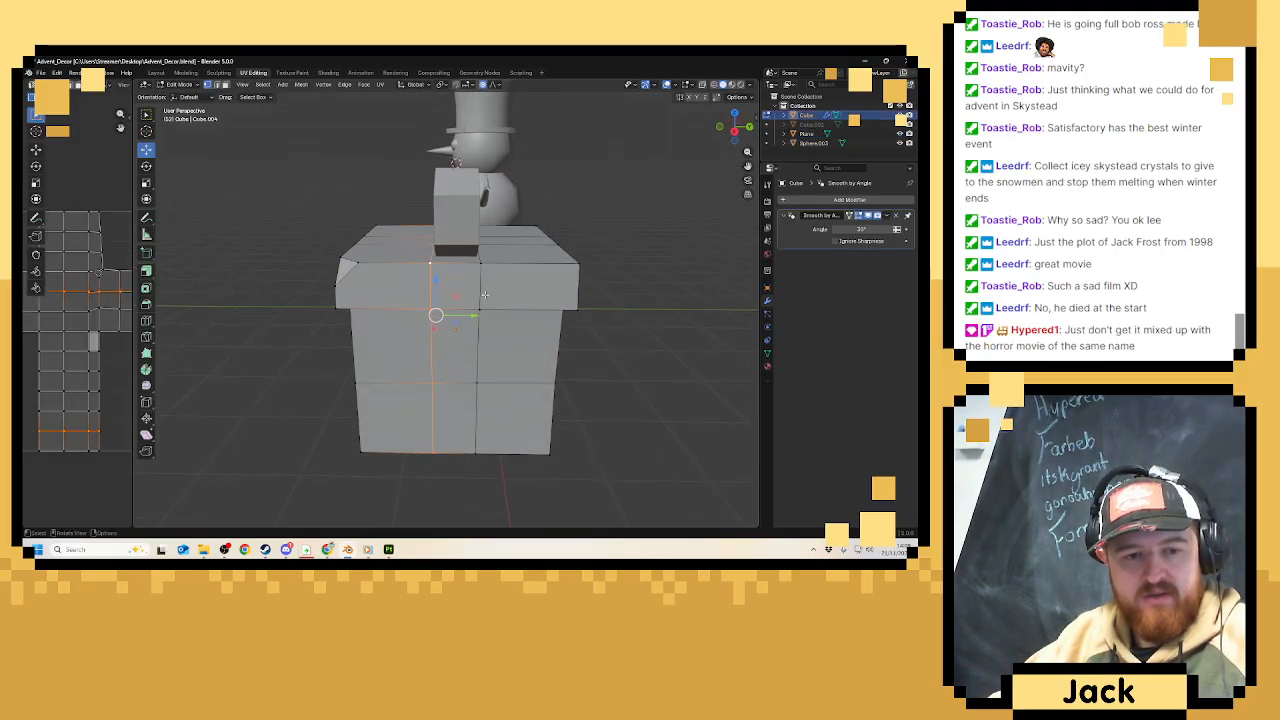
pyautogui.press('Tab')
# Widen the ribbon loop along the Y axis by a factor of about 1.2.
pyautogui.click(466, 240)
pyautogui.press('s')
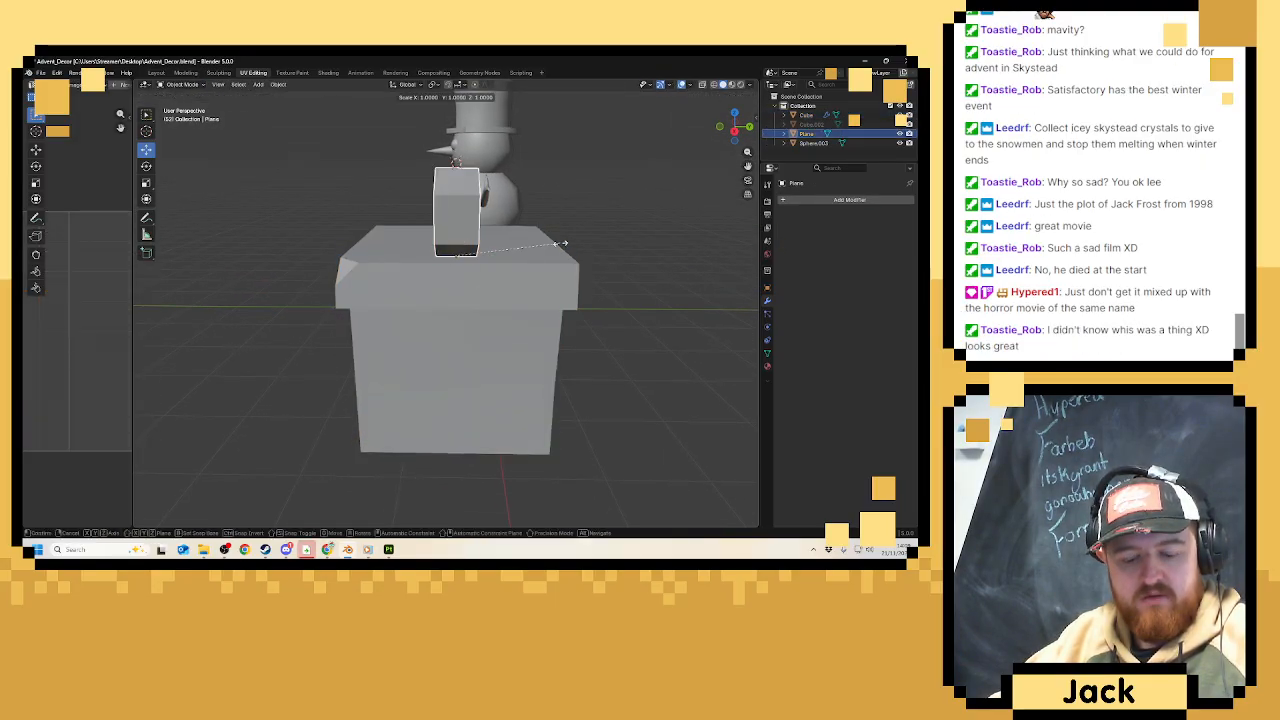
pyautogui.press('x')
pyautogui.press('y')
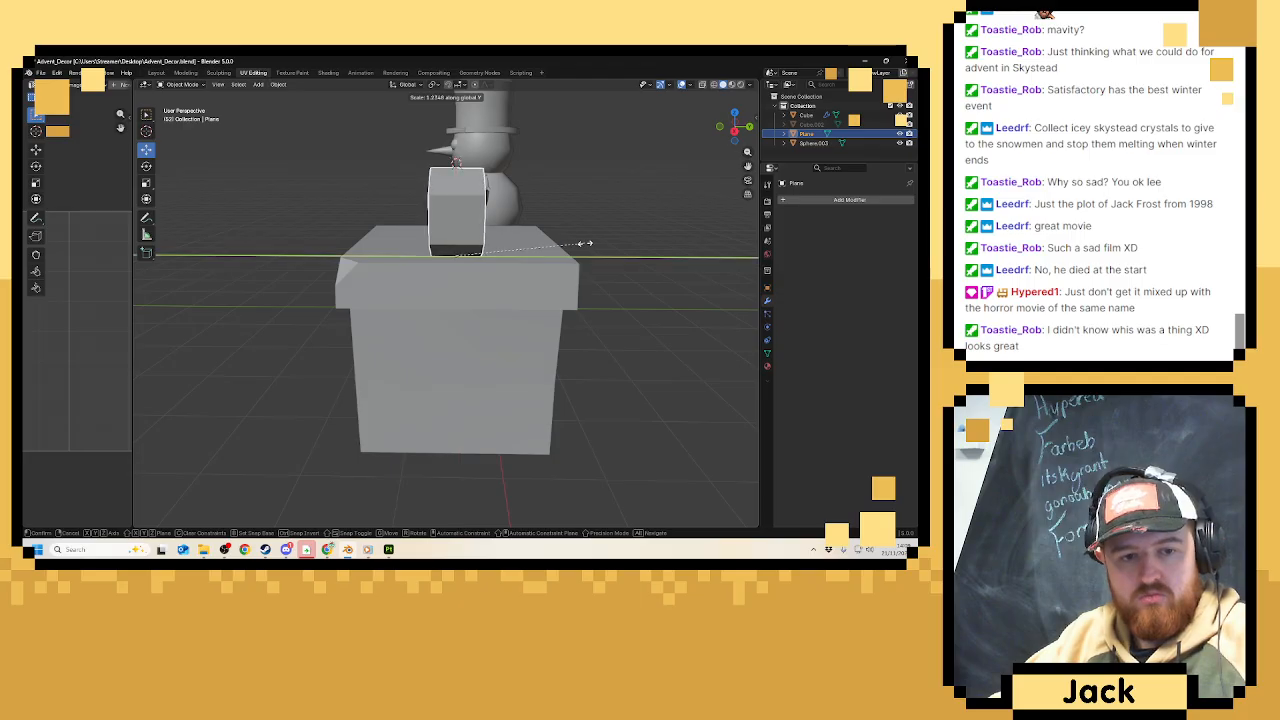
pyautogui.click(583, 243)
# Check the loop against the box's mesh edges and nudge it slightly along Y to line up with the middle strip.
pyautogui.click(475, 331)
pyautogui.press('Tab')
pyautogui.moveTo(478, 215); pyautogui.dragTo(384, 214, button='middle')
pyautogui.press('Tab')
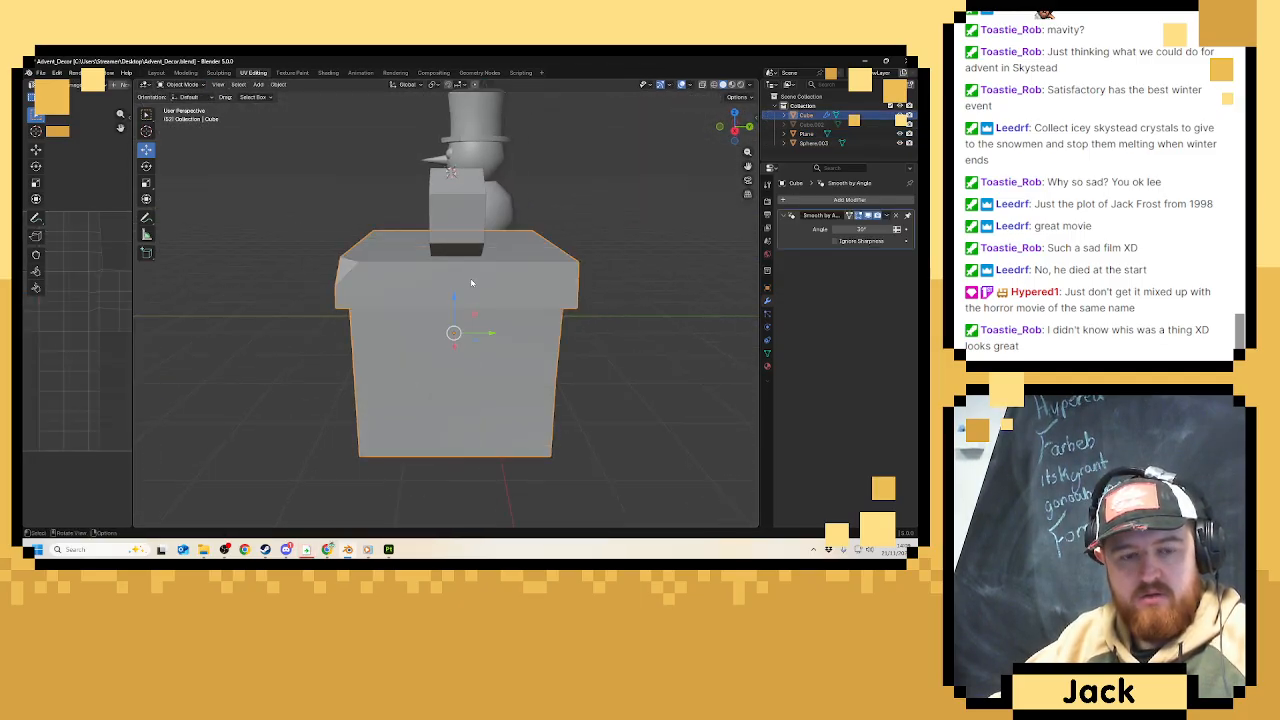
pyautogui.click(464, 248)
pyautogui.moveTo(493, 258); pyautogui.dragTo(492, 259)
pyautogui.moveTo(492, 259); pyautogui.dragTo(545, 311, button='middle')
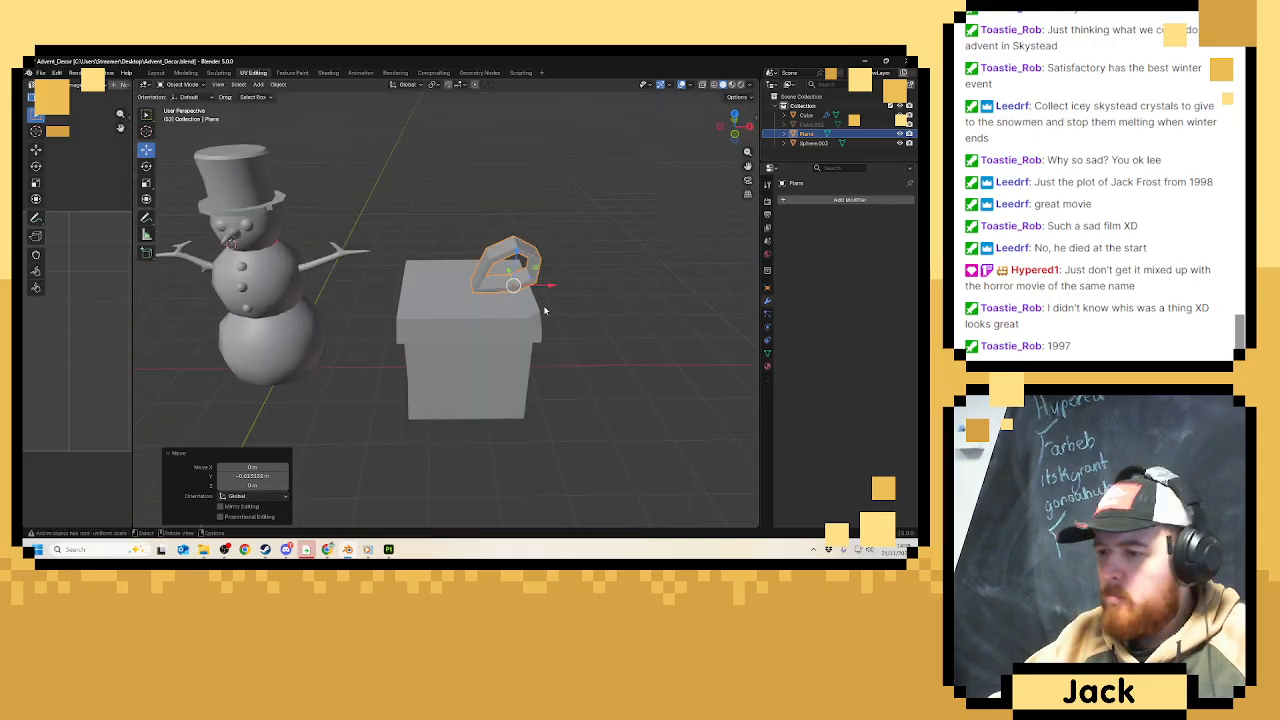
pyautogui.click(565, 307)
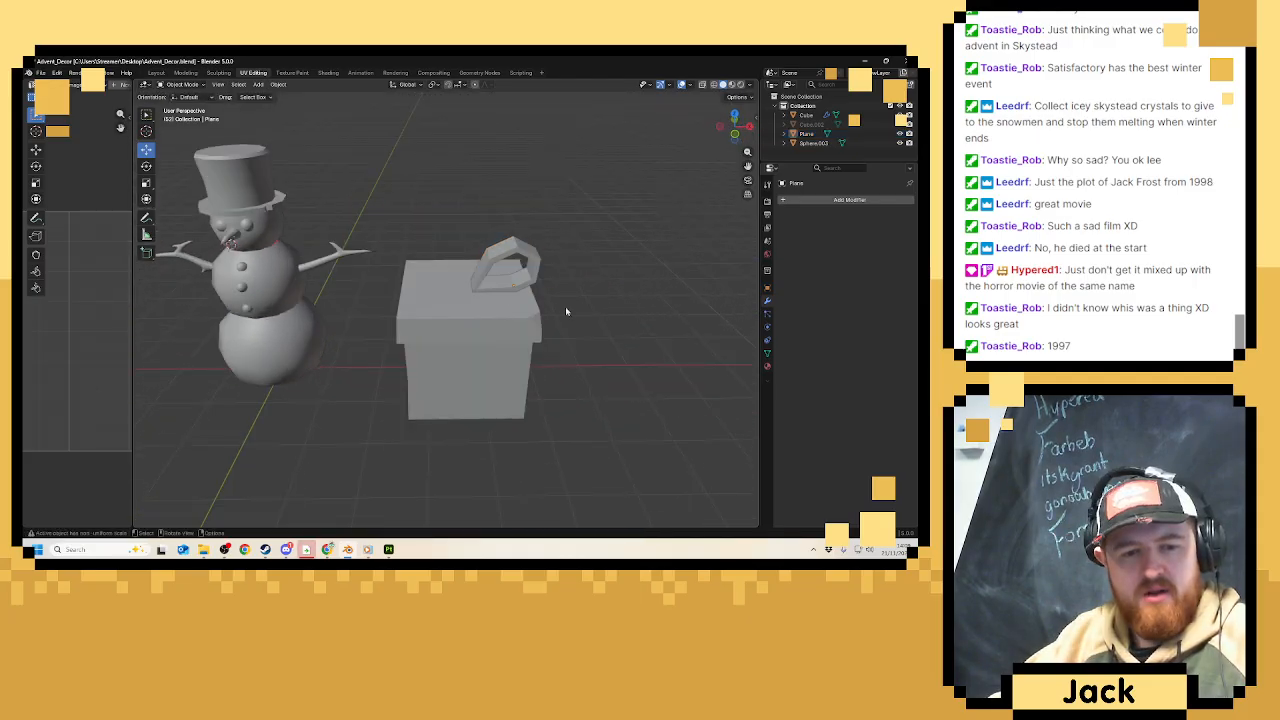
# Add a mesh cylinder with 8 vertices.
pyautogui.scroll(6, 600, 320)
pyautogui.hotkey('shift', 'a')
pyautogui.moveTo(573, 330)
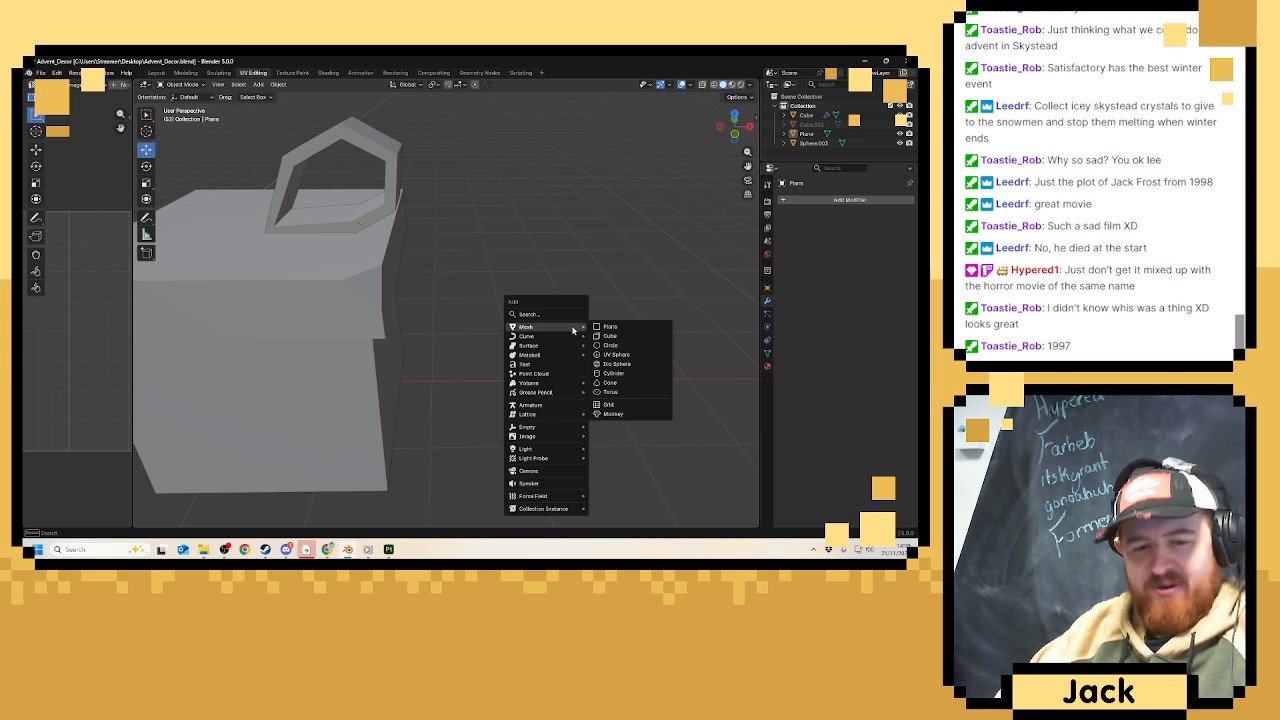
pyautogui.click(612, 373)
pyautogui.scroll(-5, 475, 336)
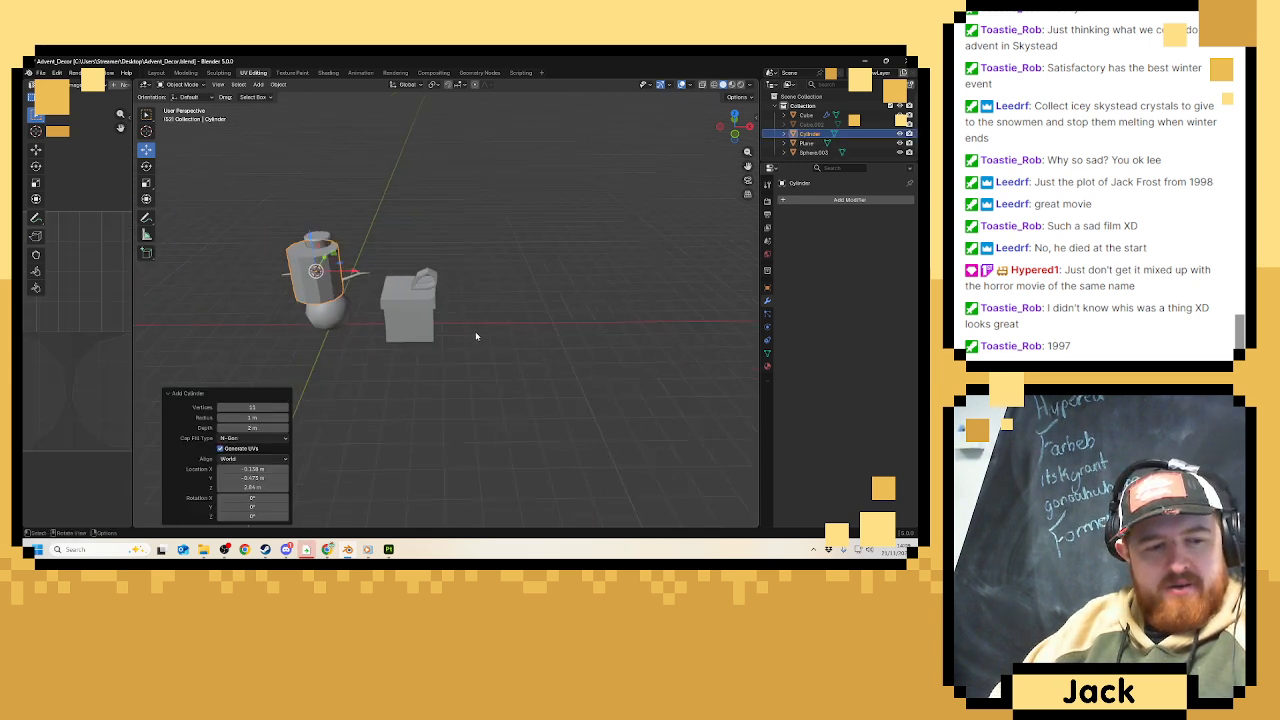
pyautogui.click(222, 408)
pyautogui.click(222, 408)
pyautogui.click(222, 408)
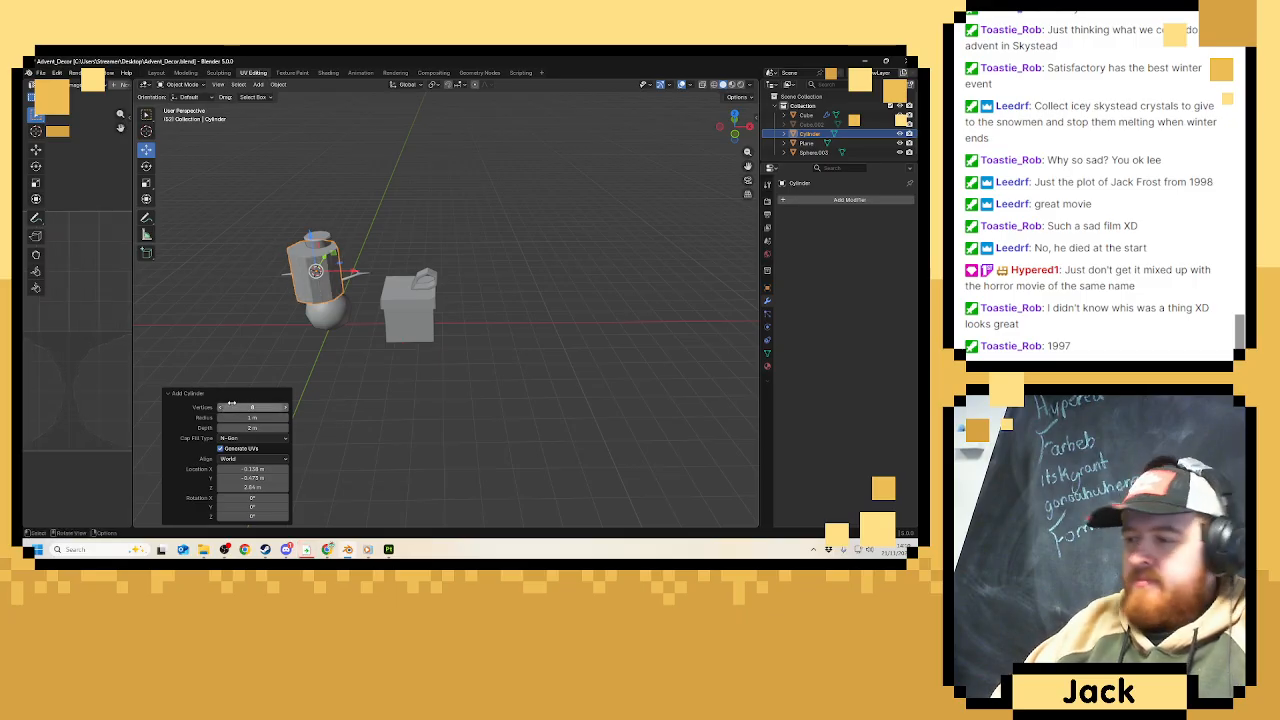
pyautogui.click(251, 405)
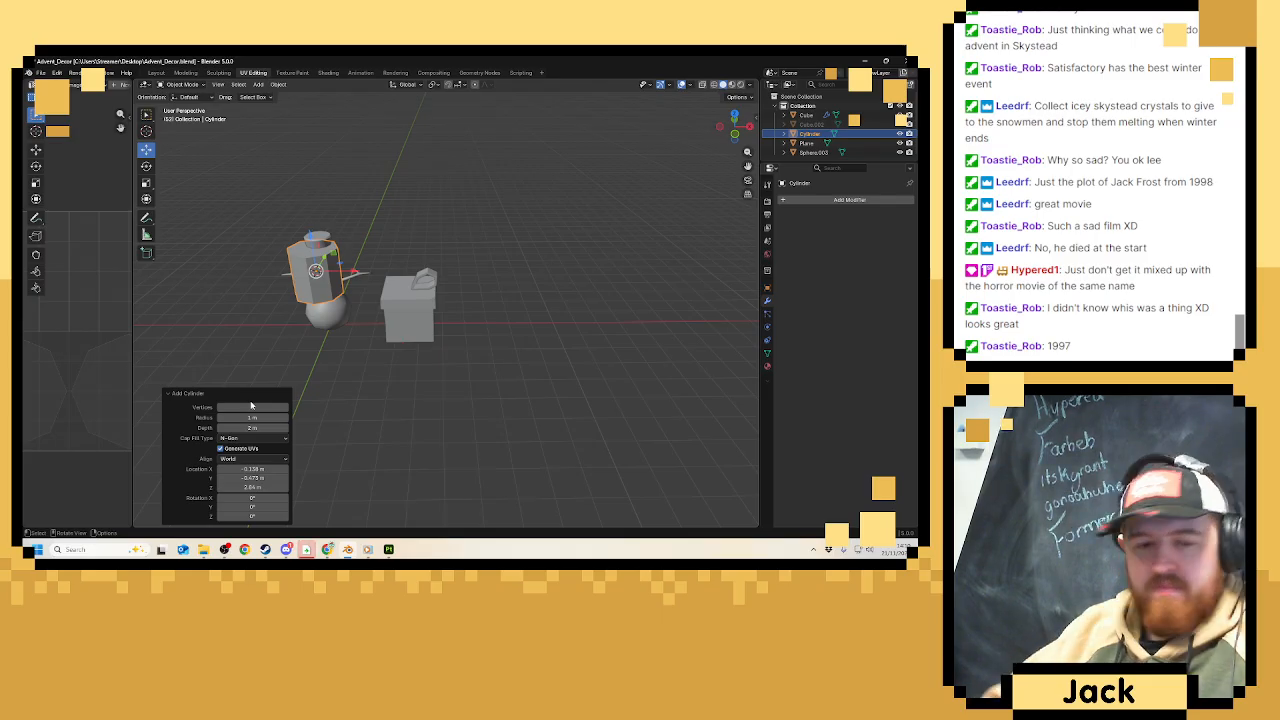
# Move the cylinder about 7.2 m along X, past the gift box.
pyautogui.moveTo(350, 272); pyautogui.dragTo(515, 267)
pyautogui.scroll(3, 515, 267)
pyautogui.keyDown('shift'); pyautogui.moveTo(515, 267); pyautogui.dragTo(160, 165, button='middle'); pyautogui.keyUp('shift')
# Rotate the cylinder 270° about the X axis.
pyautogui.click(147, 165)
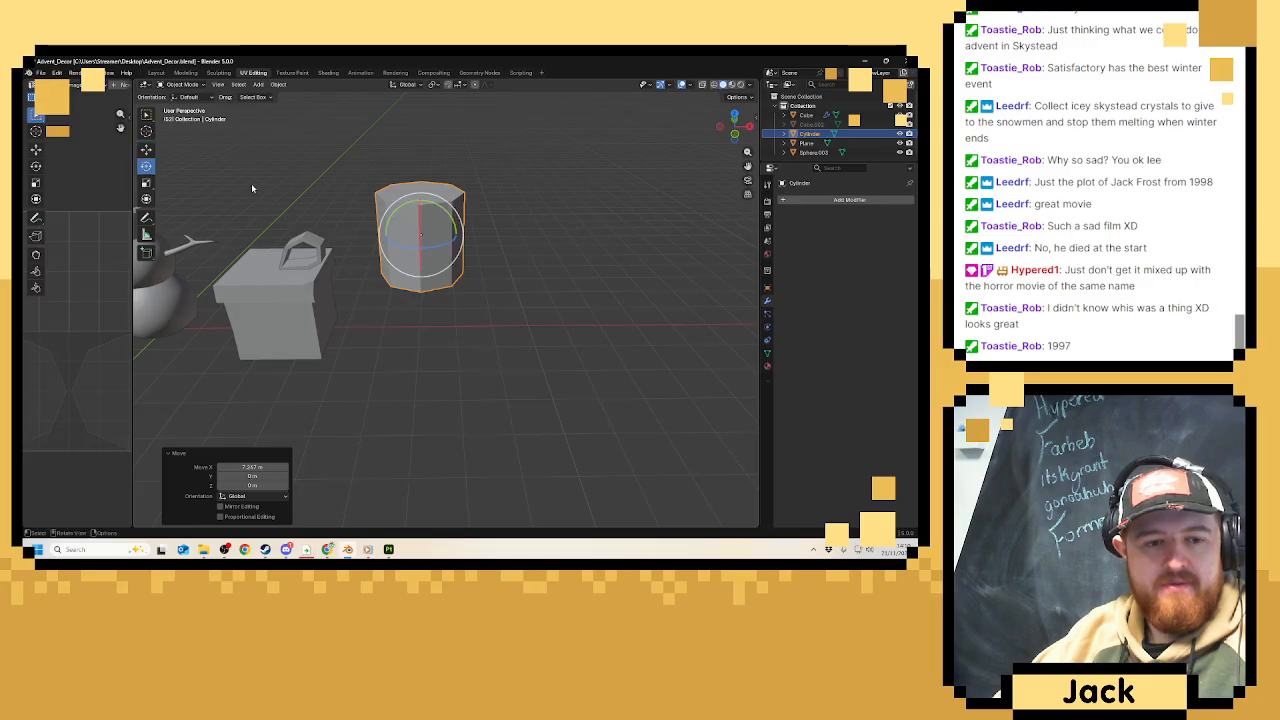
pyautogui.moveTo(421, 212); pyautogui.dragTo(425, 233)
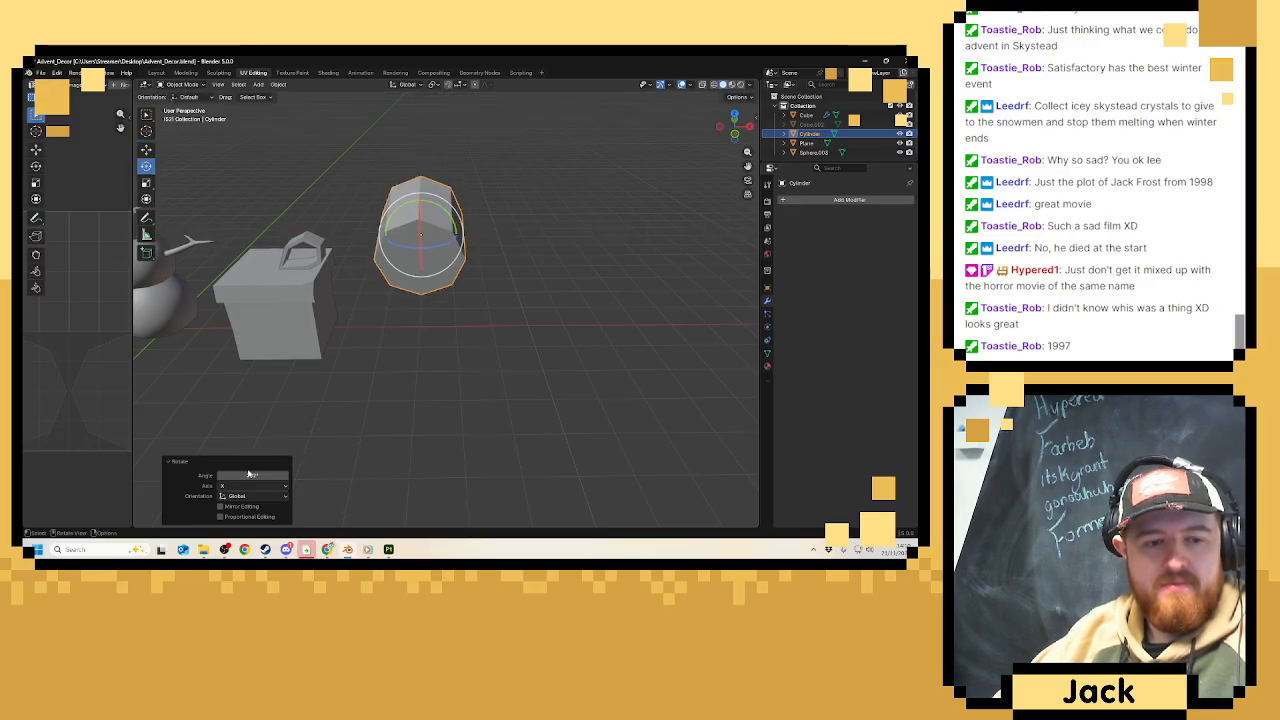
pyautogui.click(249, 473)
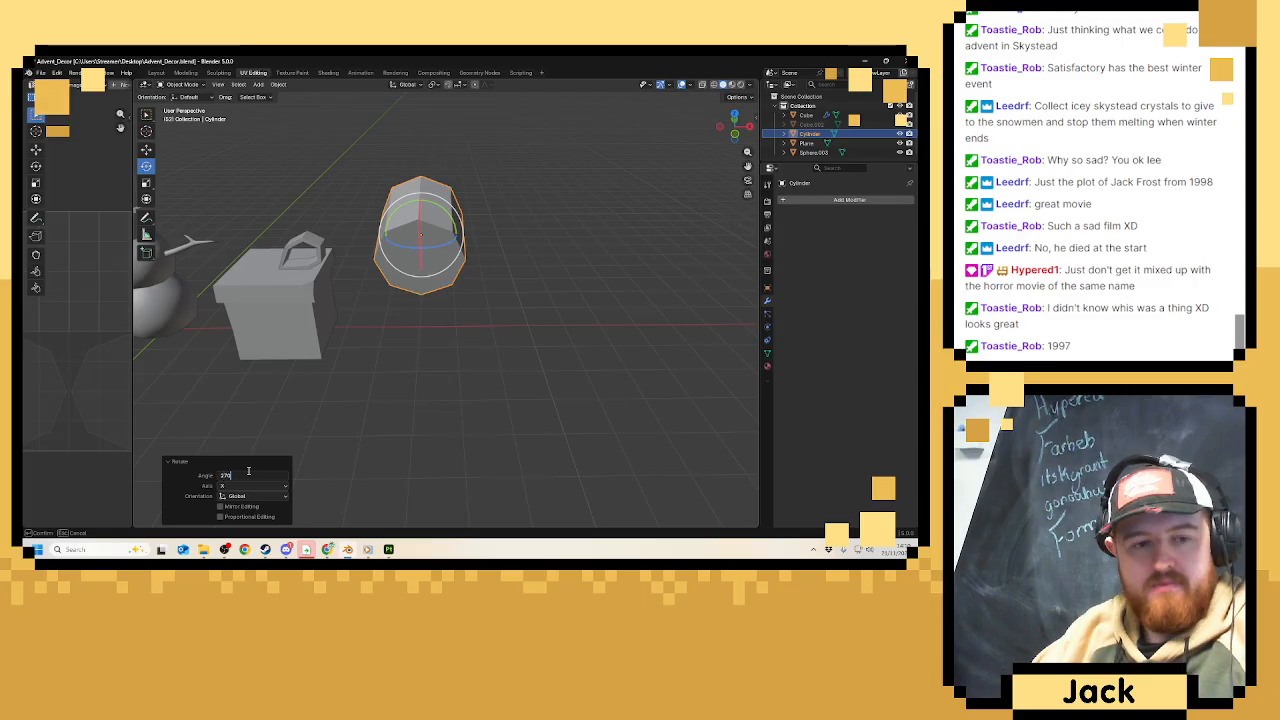
pyautogui.write('270')
pyautogui.press('Return')
# Rotate the cylinder -90° about the Z axis so its end caps face along X.
pyautogui.moveTo(511, 417); pyautogui.dragTo(232, 209, button='middle')
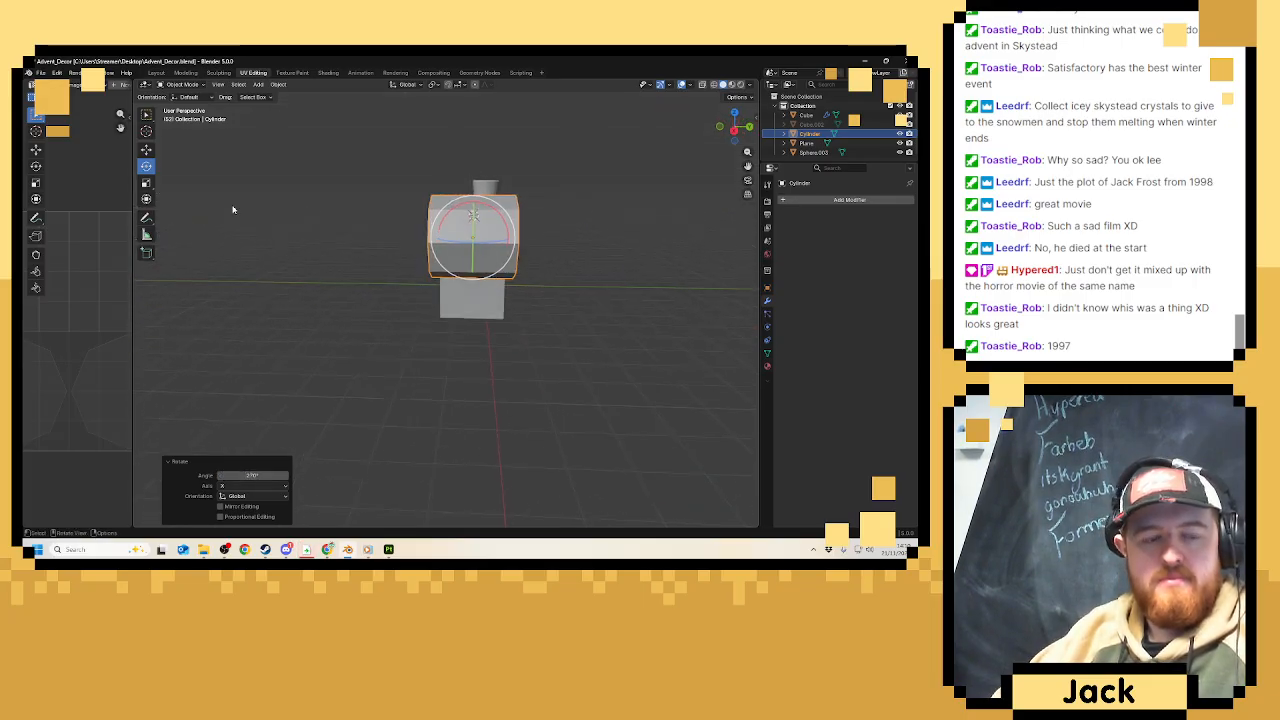
pyautogui.click(146, 149)
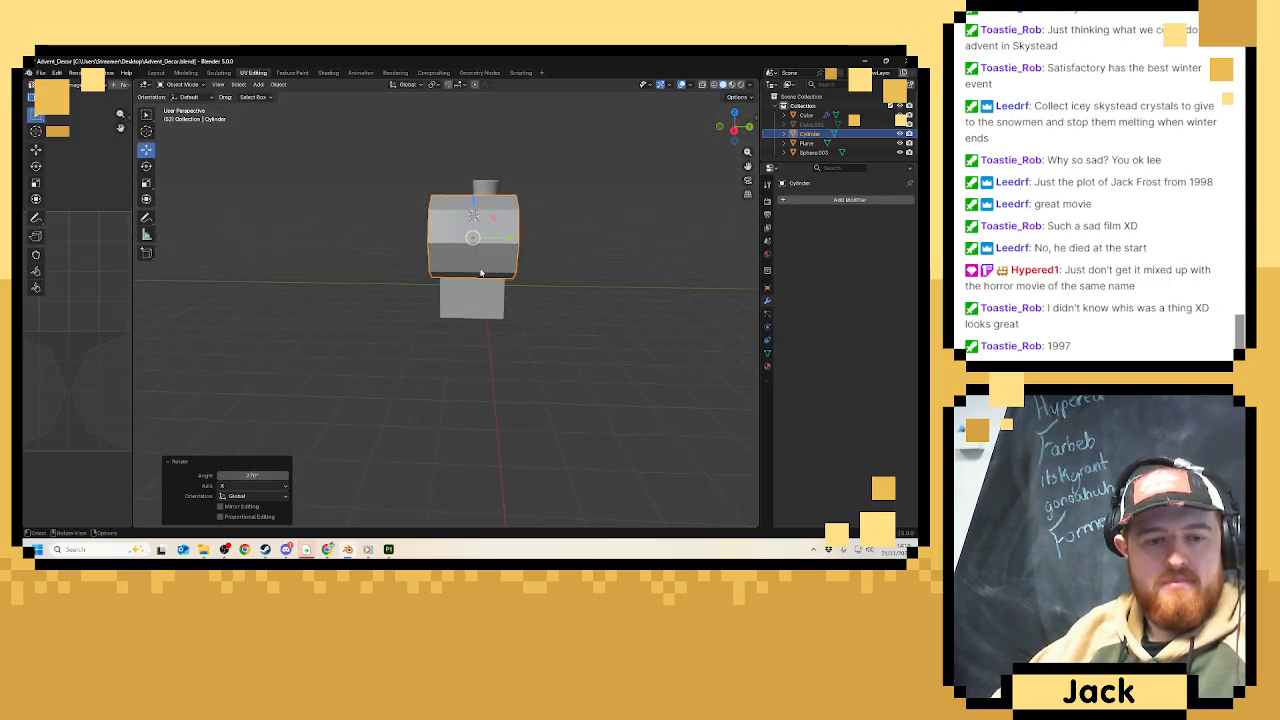
pyautogui.click(147, 166)
pyautogui.moveTo(477, 241); pyautogui.dragTo(463, 250)
pyautogui.click(262, 475)
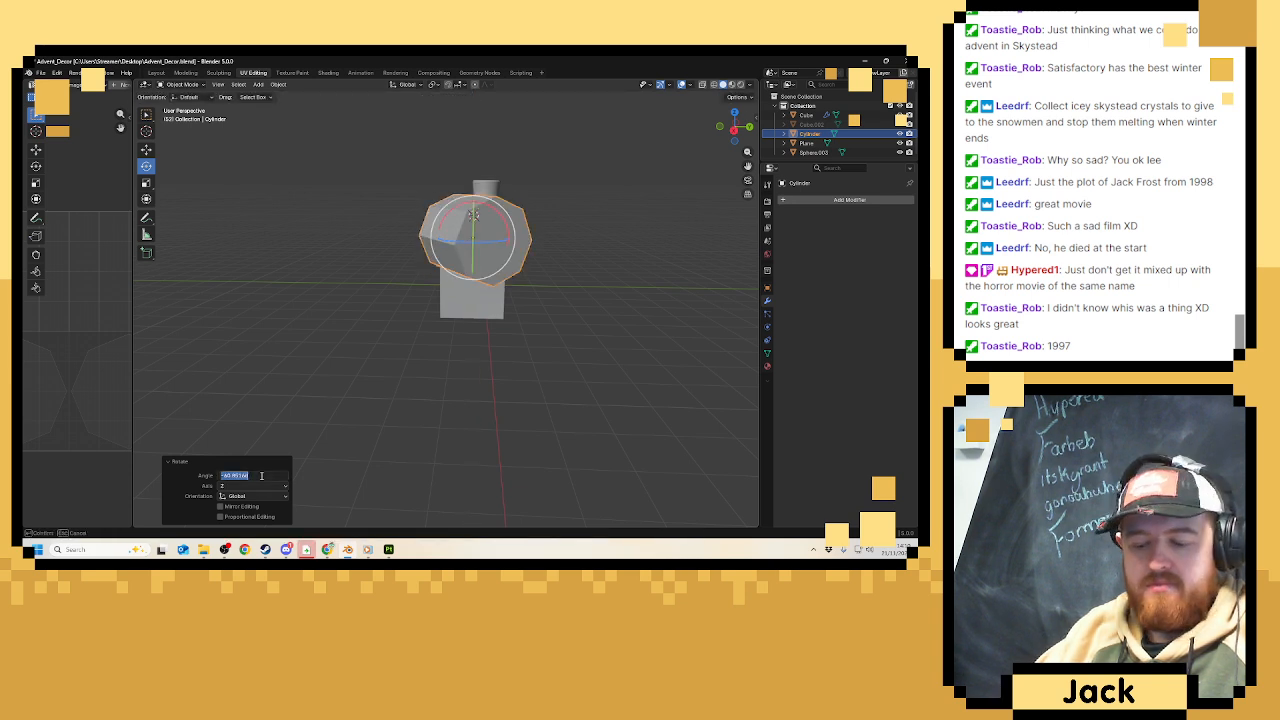
pyautogui.write('-90')
pyautogui.press('Return')
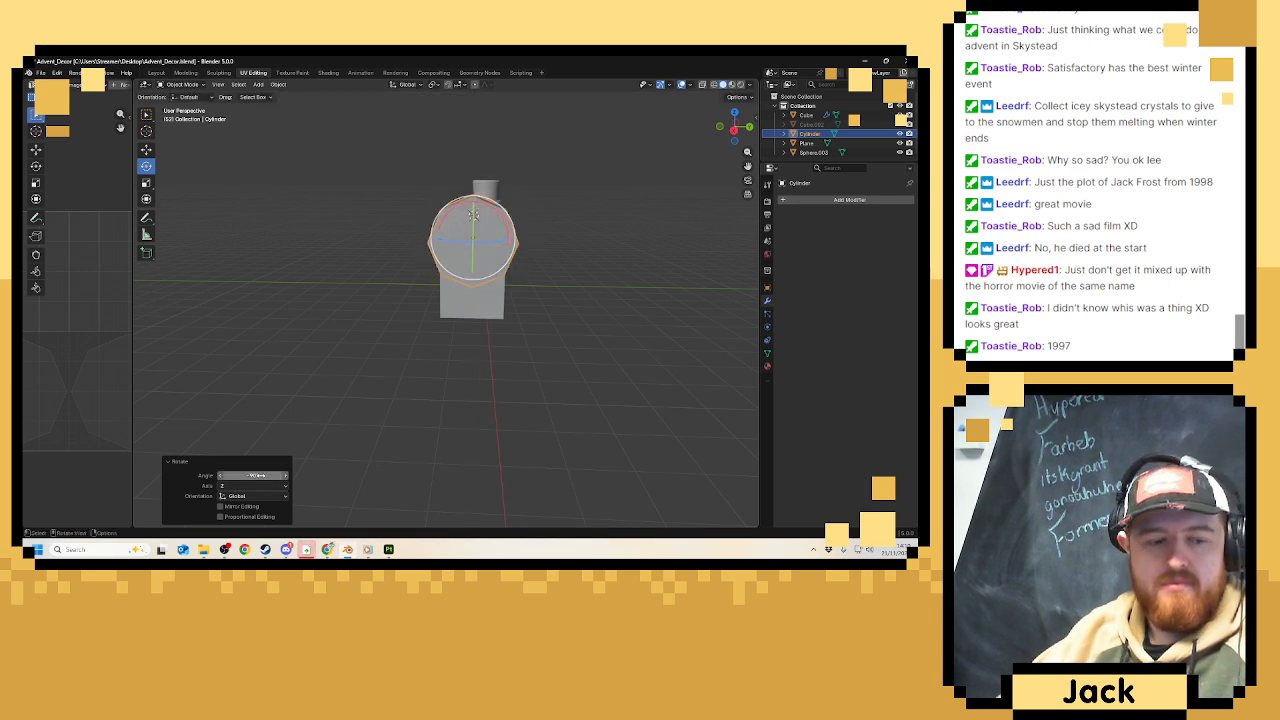
# In mesh editing, knife-cut a straight edge between opposite middle corners across the cylinder's octagonal end caps.
pyautogui.moveTo(500, 280); pyautogui.dragTo(603, 308, button='middle')
pyautogui.scroll(5, 570, 303)
pyautogui.press('Tab')
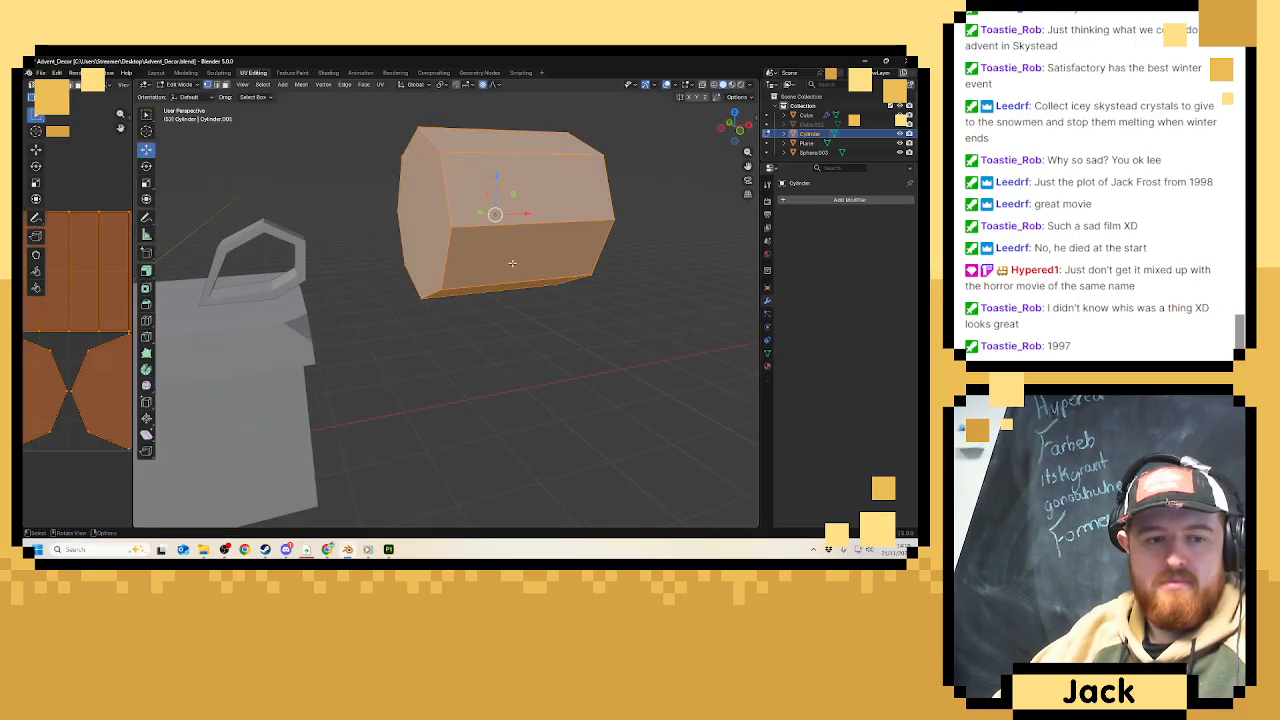
pyautogui.click(147, 336)
pyautogui.moveTo(427, 234); pyautogui.dragTo(492, 228, button='middle')
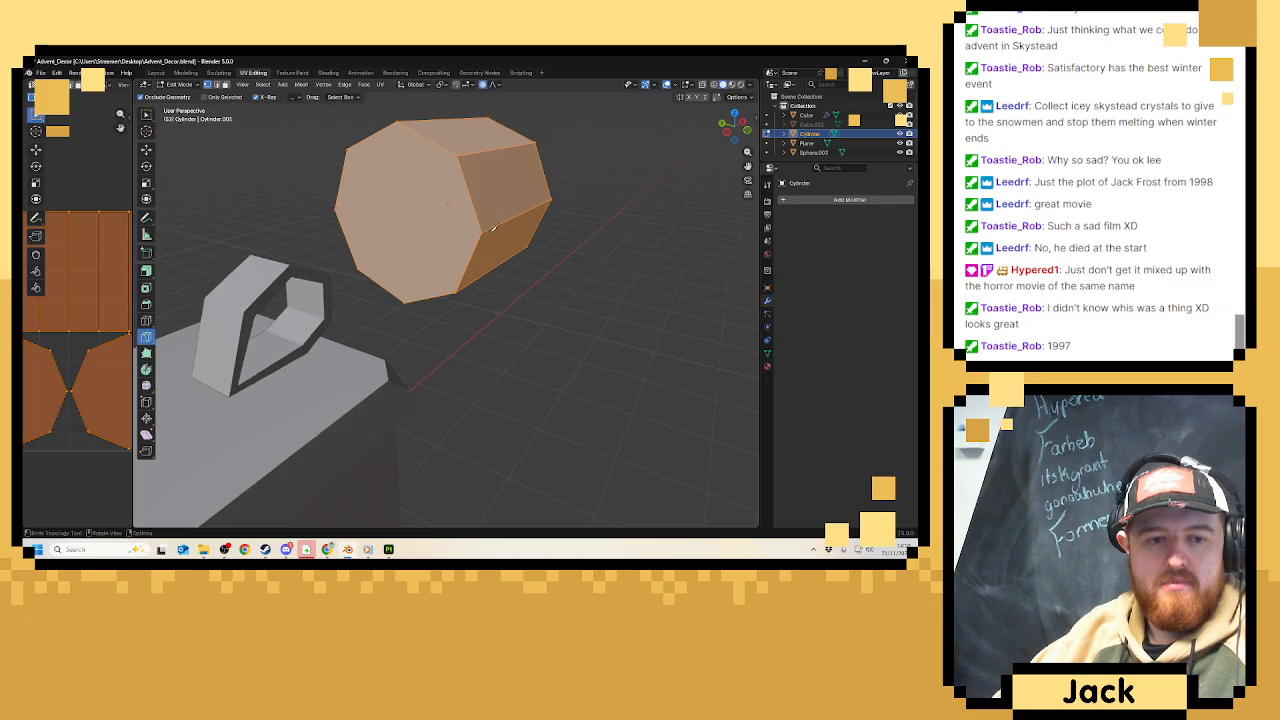
pyautogui.press('k')
pyautogui.click(481, 232)
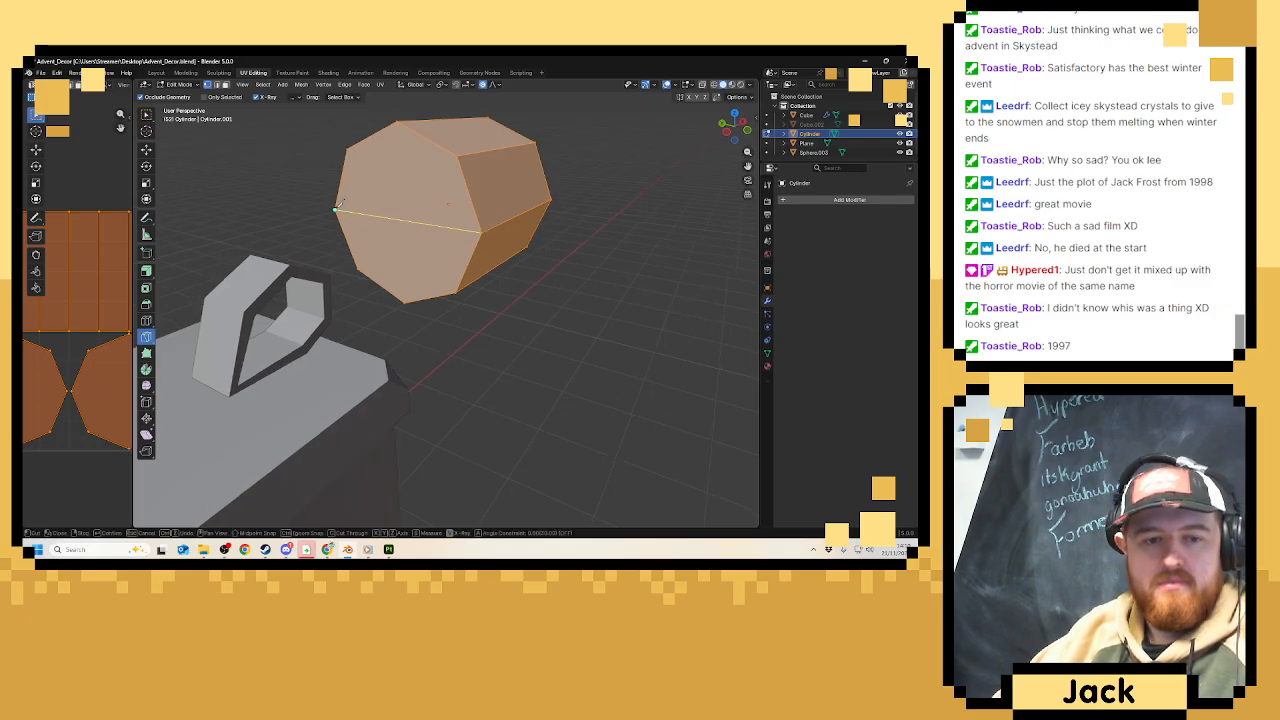
pyautogui.press('Escape')
pyautogui.moveTo(338, 205); pyautogui.dragTo(520, 259, button='middle')
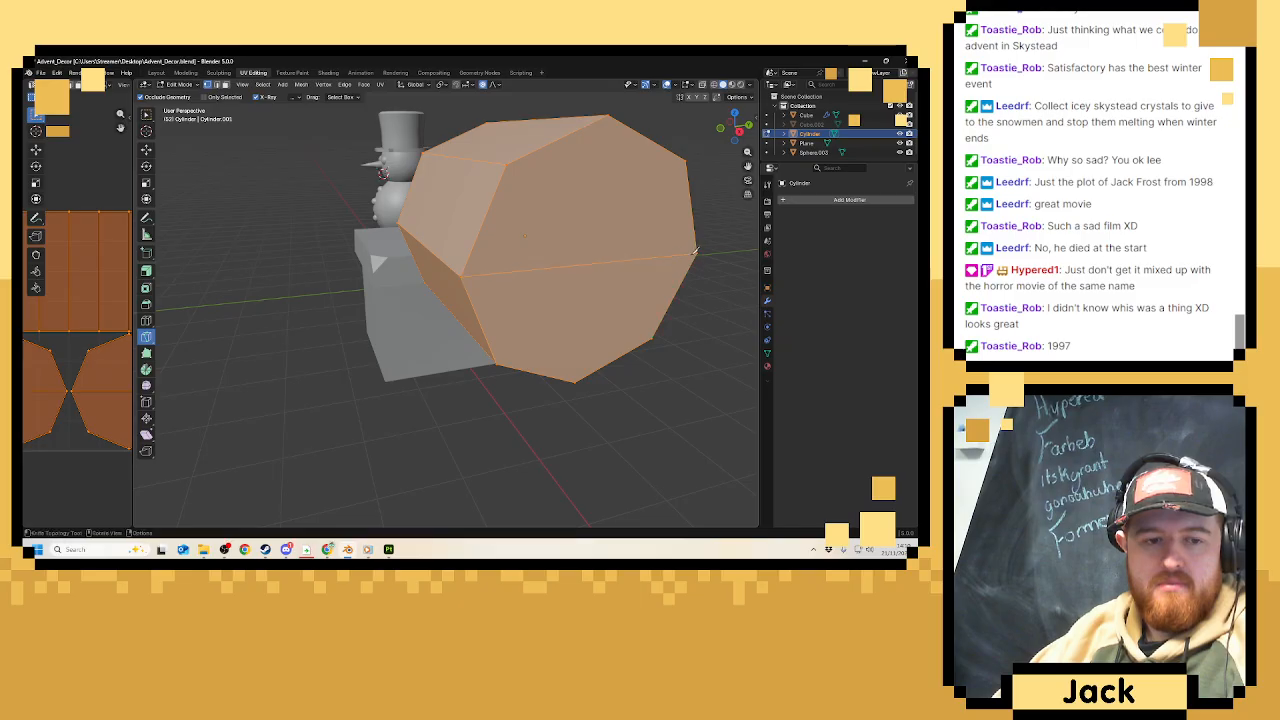
# Turn on Cavity in the viewport shading options while editing the cylinder's mesh.
pyautogui.scroll(-5, 490, 268)
pyautogui.moveTo(490, 268); pyautogui.dragTo(571, 223, button='middle')
pyautogui.press('Tab')
pyautogui.press('KP_7')
pyautogui.moveTo(508, 289); pyautogui.dragTo(523, 306, button='middle')
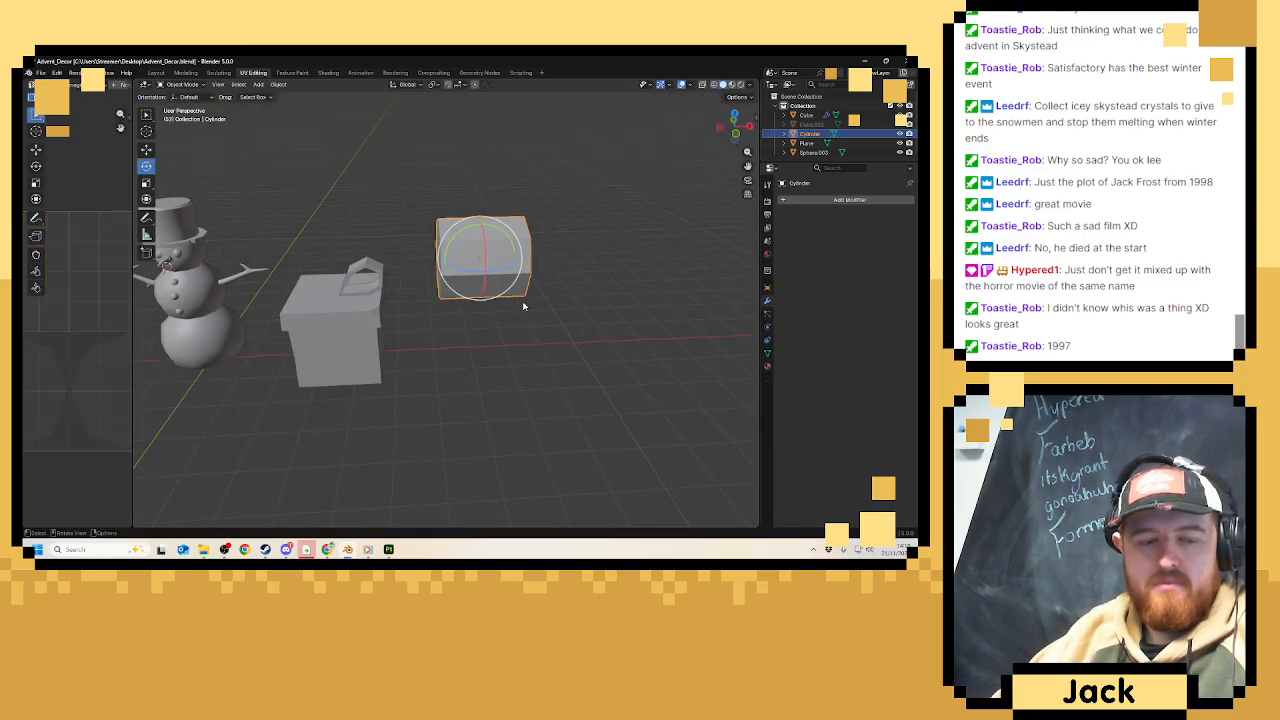
pyautogui.press('Tab')
pyautogui.click(751, 84)
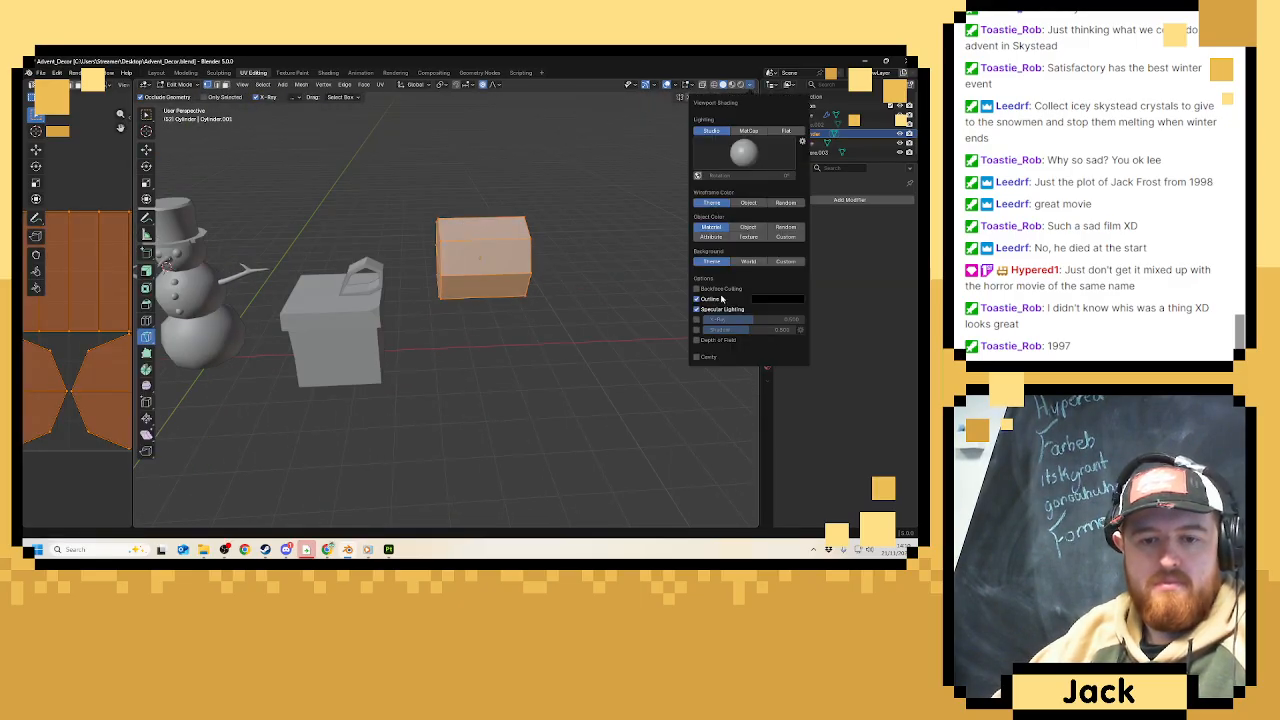
pyautogui.click(698, 357)
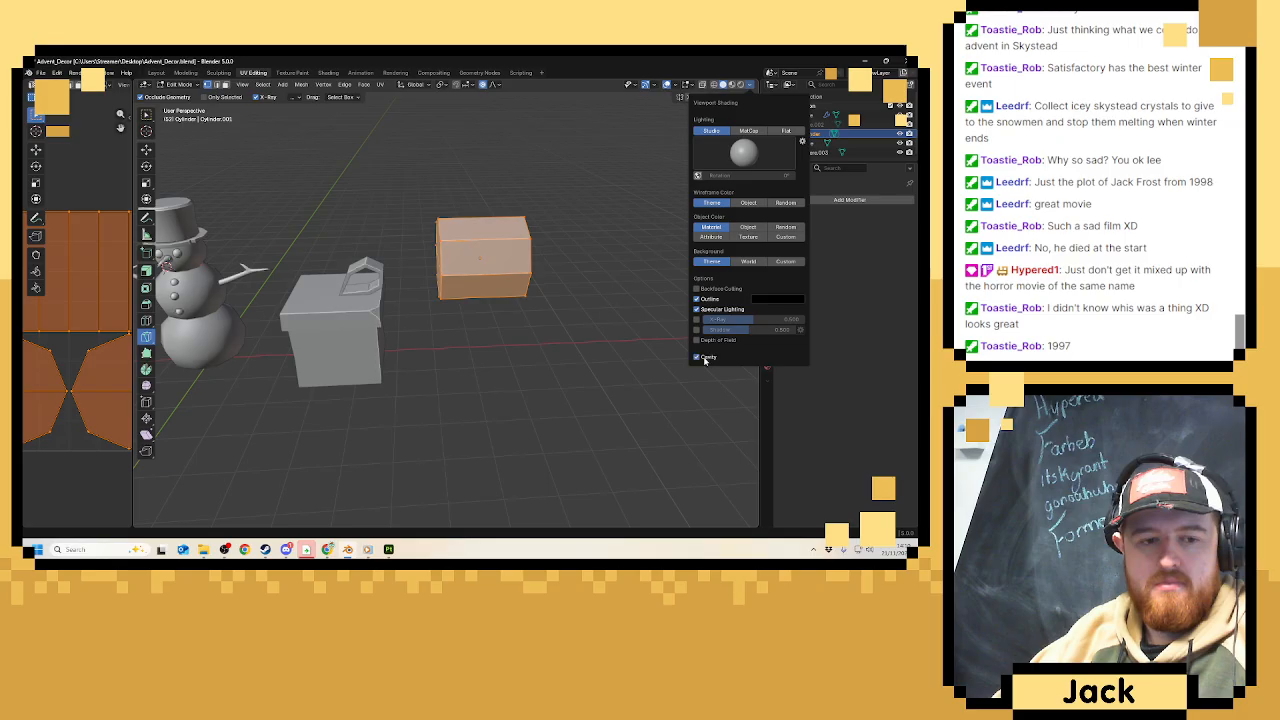
pyautogui.moveTo(491, 311); pyautogui.dragTo(204, 110, button='middle')
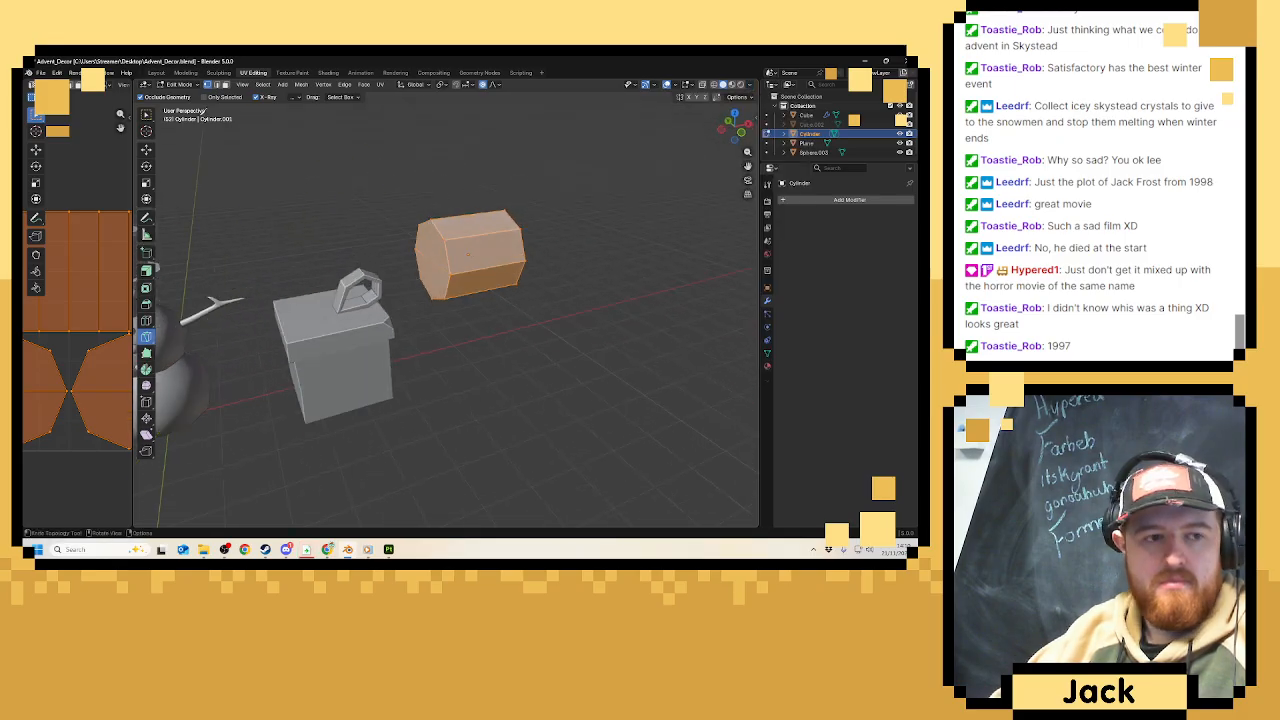
pyautogui.click(178, 84)
pyautogui.click(180, 91)
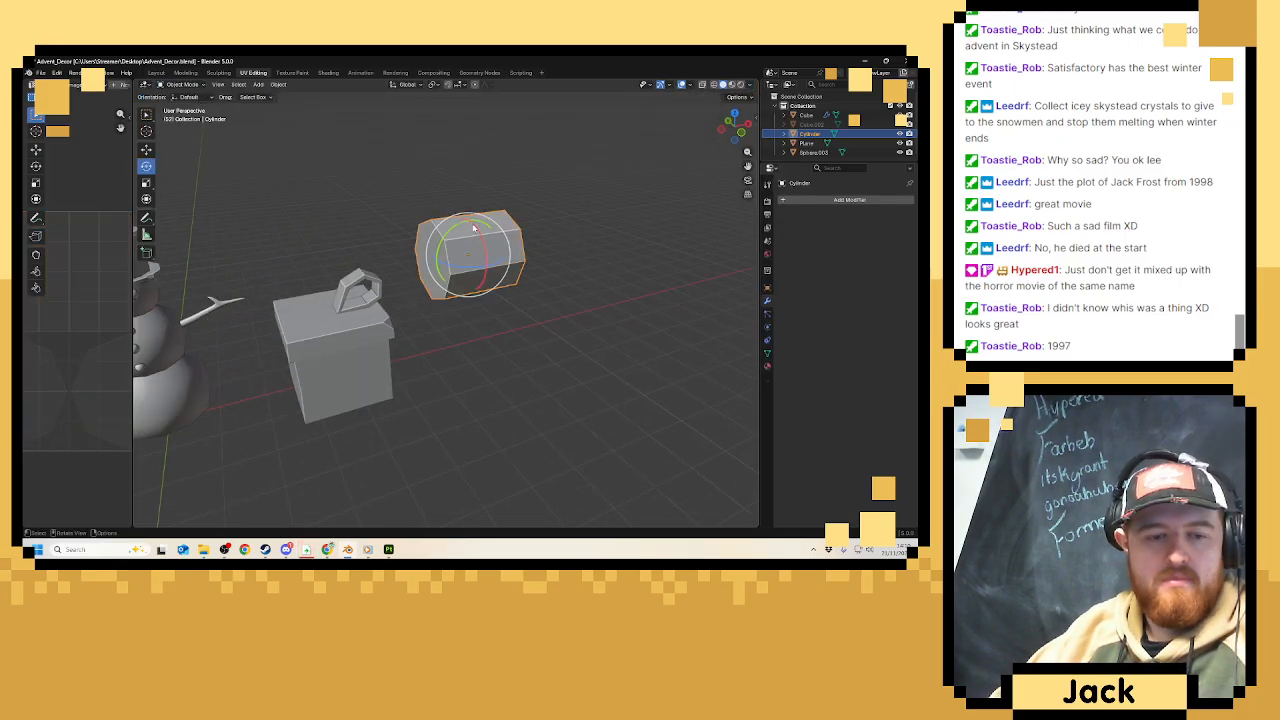
pyautogui.press('Tab')
pyautogui.moveTo(495, 212); pyautogui.dragTo(273, 104, button='middle')
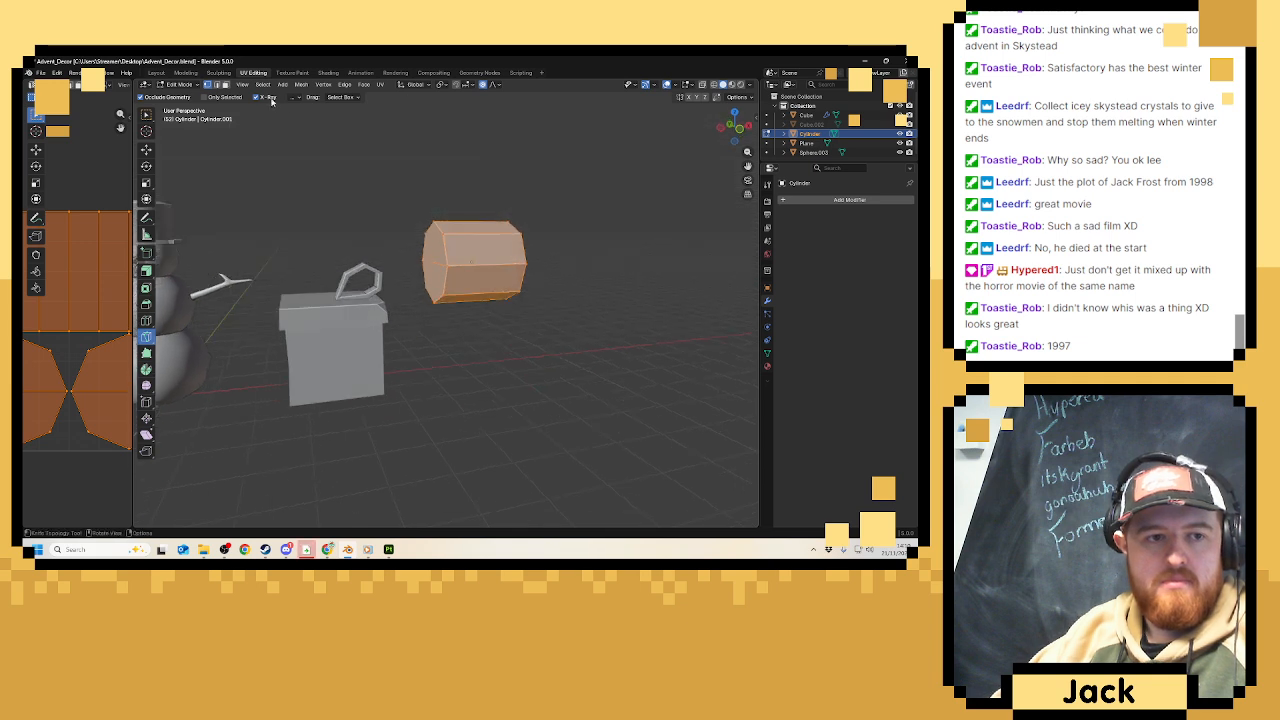
# Select the lower half of the cylinder's faces from the side in wireframe and delete them, restoring solid shading.
pyautogui.click(146, 149)
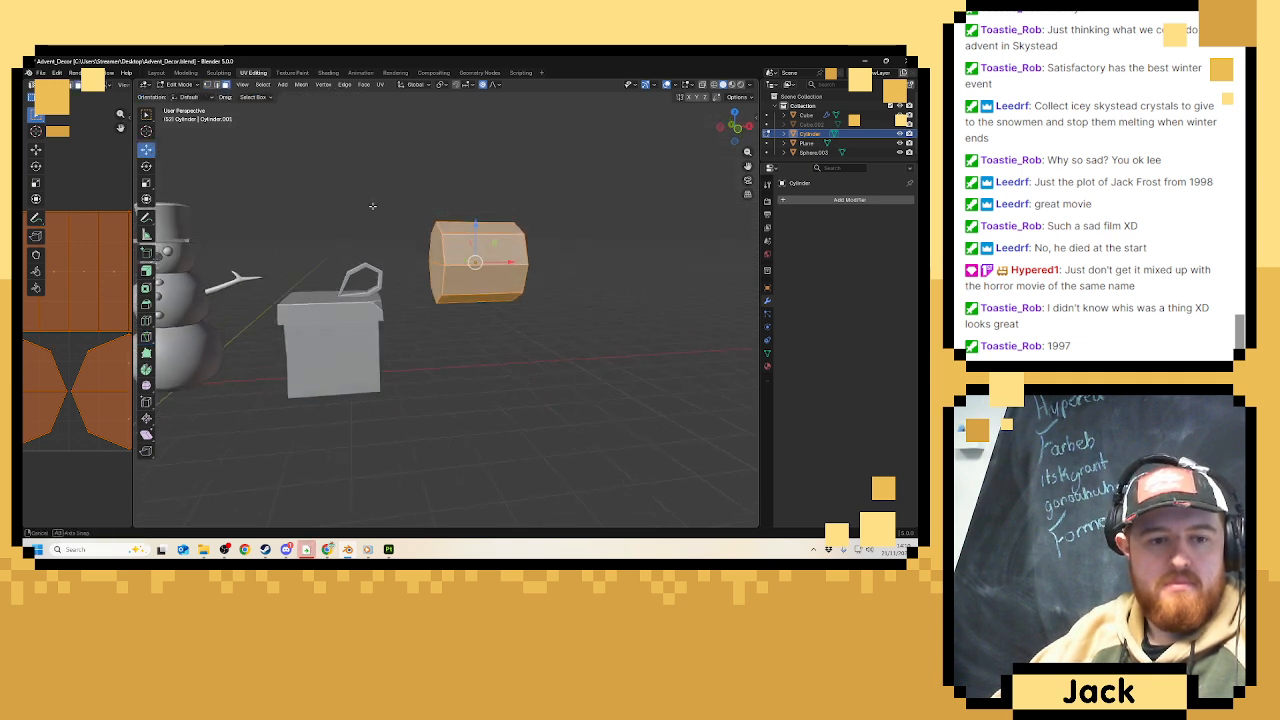
pyautogui.press('KP_3')
pyautogui.scroll(3, 507, 163)
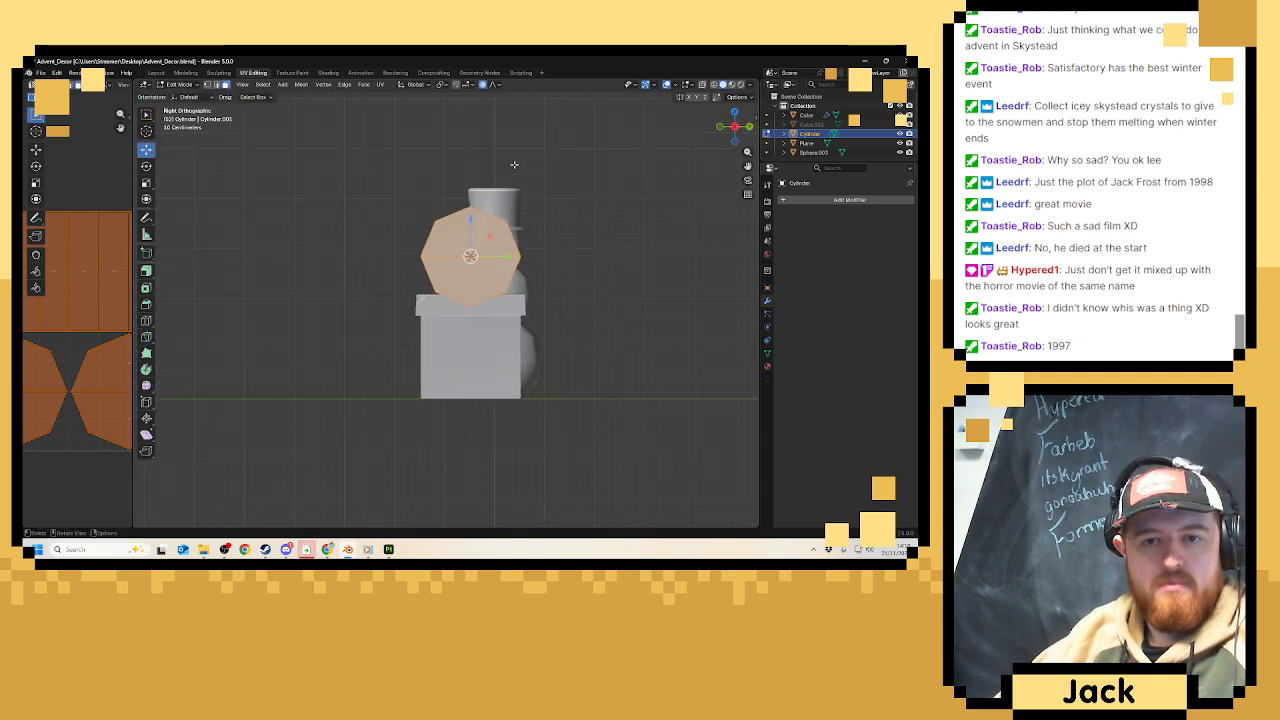
pyautogui.click(713, 86)
pyautogui.moveTo(606, 358); pyautogui.dragTo(376, 246)
pyautogui.press('x')
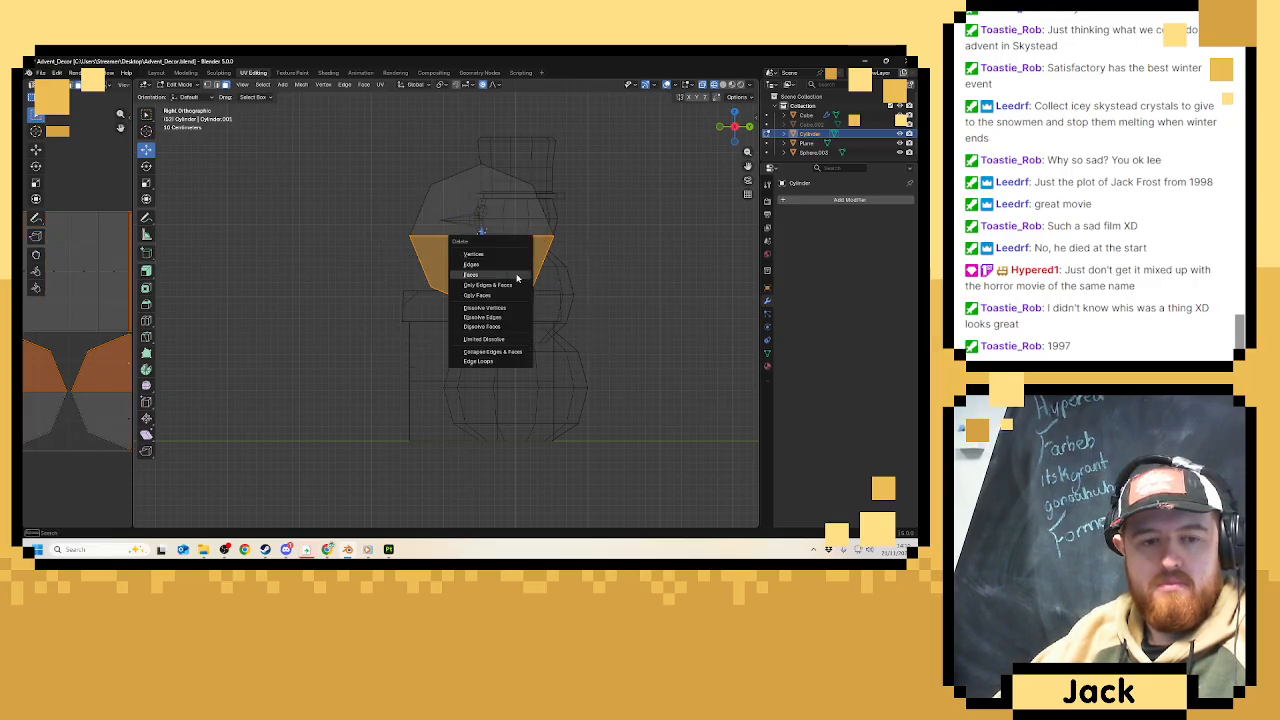
pyautogui.click(516, 277)
pyautogui.moveTo(516, 277); pyautogui.dragTo(563, 292, button='middle')
pyautogui.press('Tab')
pyautogui.press('Tab')
pyautogui.press('Tab')
pyautogui.press('Tab')
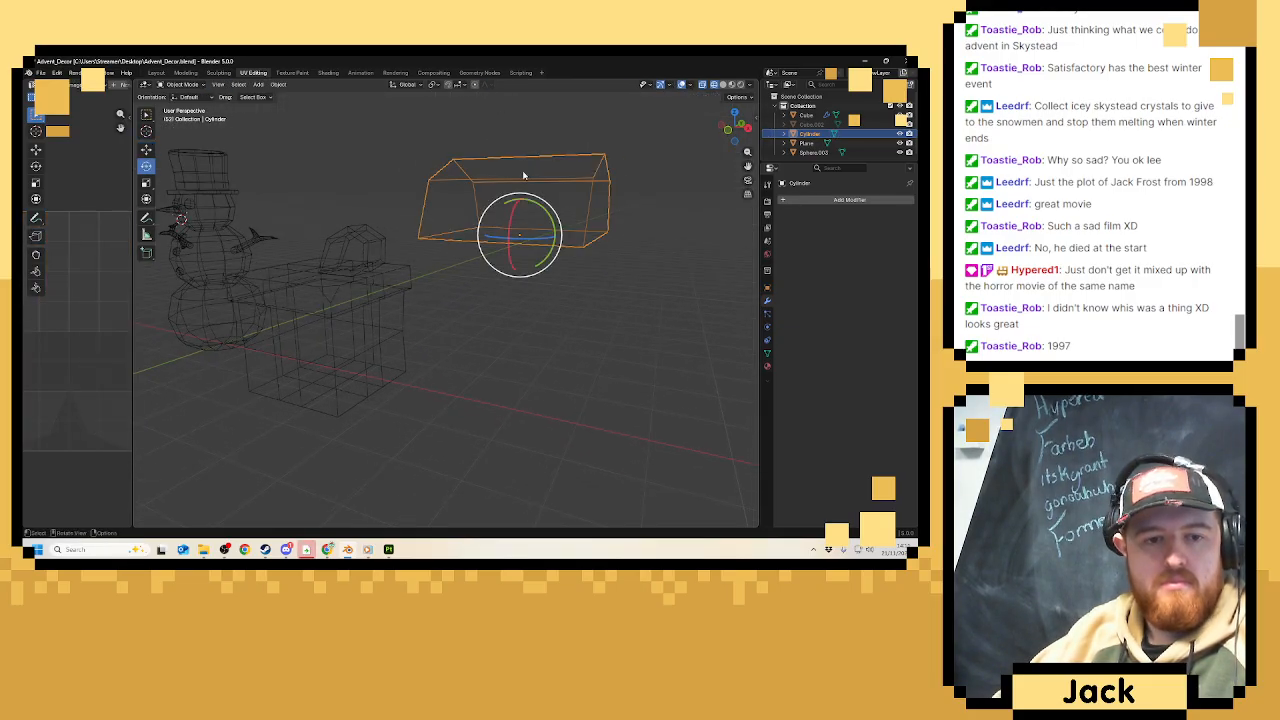
pyautogui.click(714, 85)
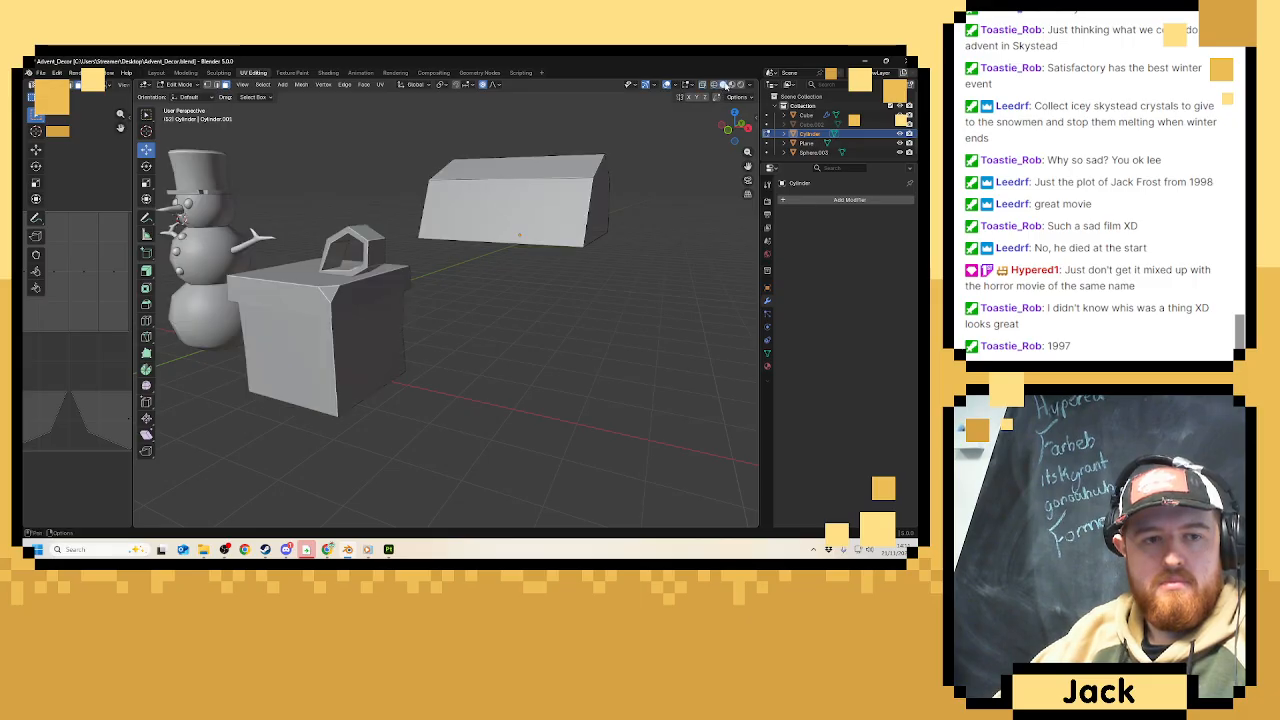
# Select the open boundary edge loop on the underside of the half cylinder and fill it with a face.
pyautogui.click(218, 85)
pyautogui.moveTo(540, 305); pyautogui.dragTo(532, 219, button='middle')
pyautogui.keyDown('alt'); pyautogui.click(547, 242); pyautogui.keyUp('alt')
pyautogui.press('f')
pyautogui.press('Tab')
pyautogui.press('KP_7')
pyautogui.scroll(-5, 555, 215)
pyautogui.press('KP_Decimal')
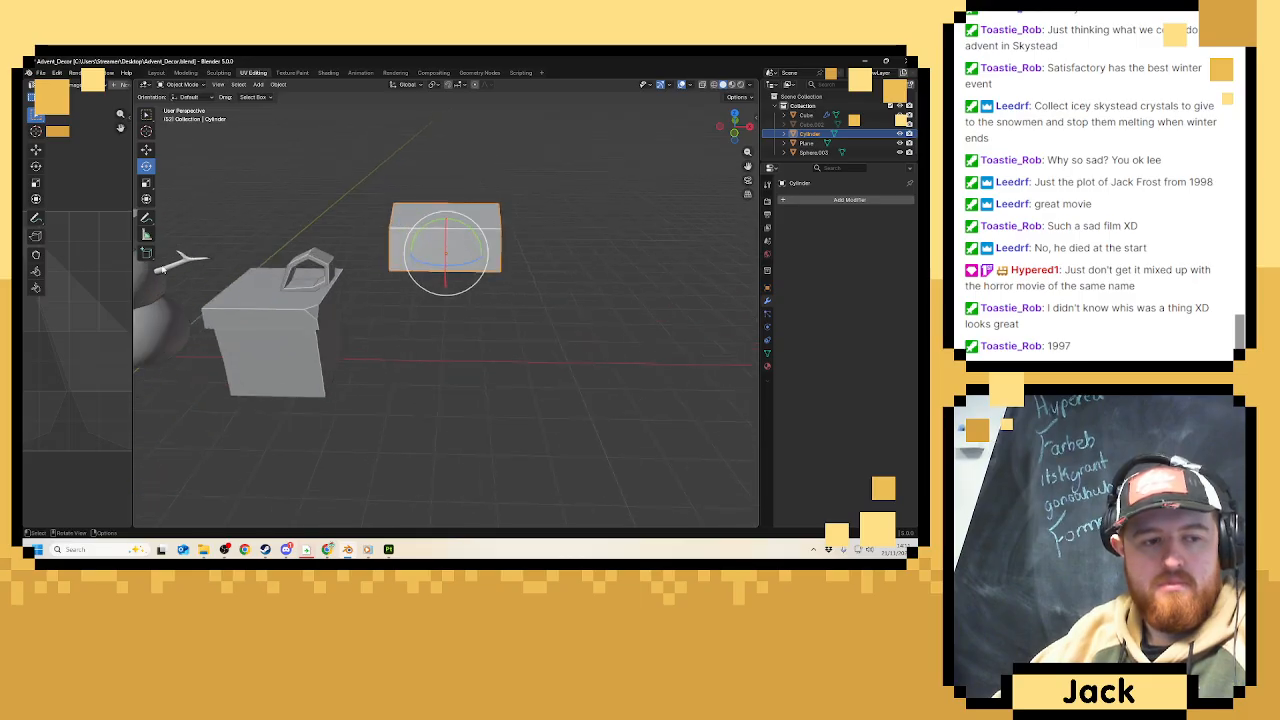
# Add two evenly spaced loop cuts across the length of the half cylinder.
pyautogui.press('Tab')
pyautogui.click(146, 320)
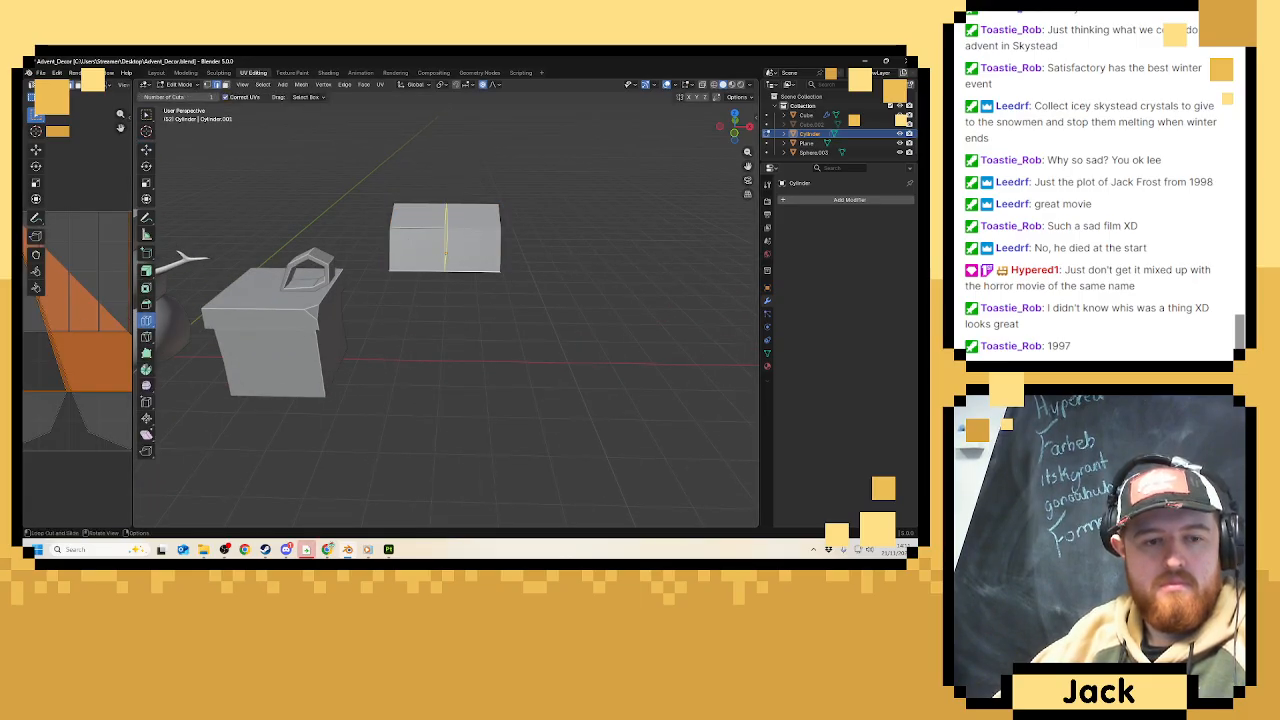
pyautogui.click(450, 245)
pyautogui.click(284, 436)
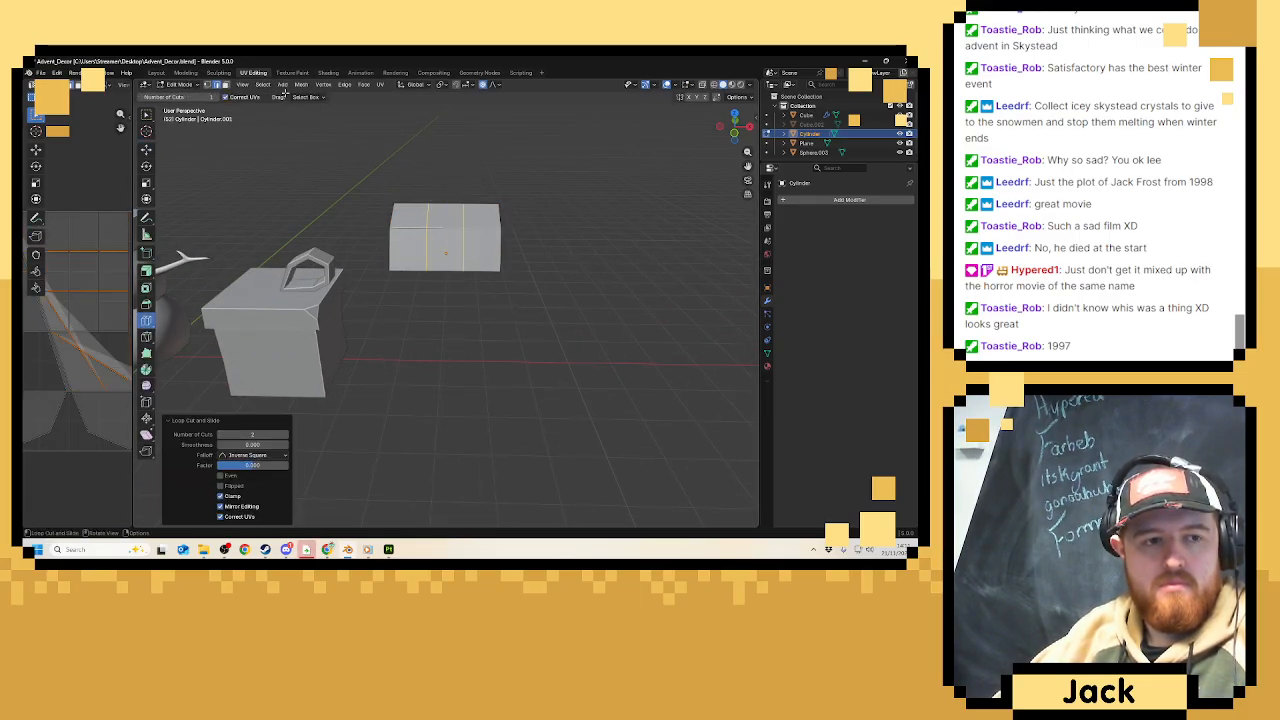
pyautogui.moveTo(300, 200); pyautogui.dragTo(213, 167, button='middle')
# Activate the Move tool and select both end faces of the half cylinder.
pyautogui.hotkey('shift', 'space')
pyautogui.press('g')
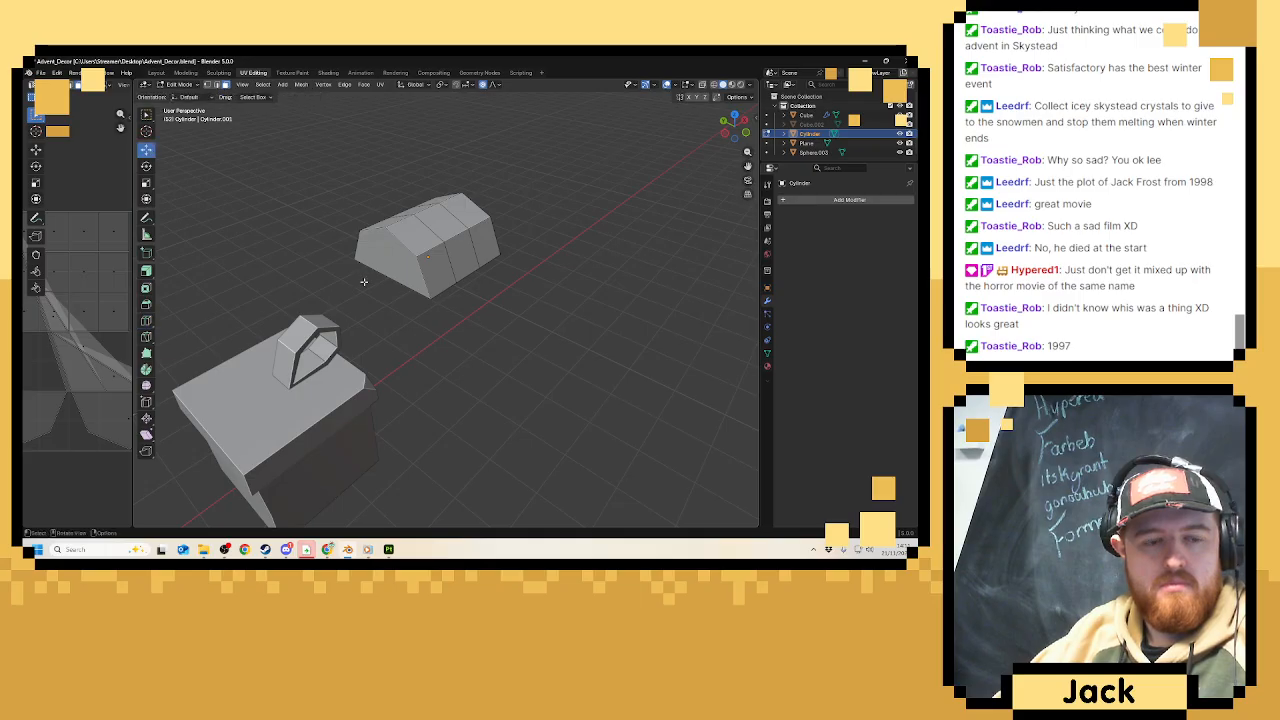
pyautogui.click(386, 264)
pyautogui.moveTo(386, 264); pyautogui.dragTo(508, 266, button='middle')
pyautogui.click(511, 271)
# Try scaling the two end faces freely and undo both attempts.
pyautogui.press('s')
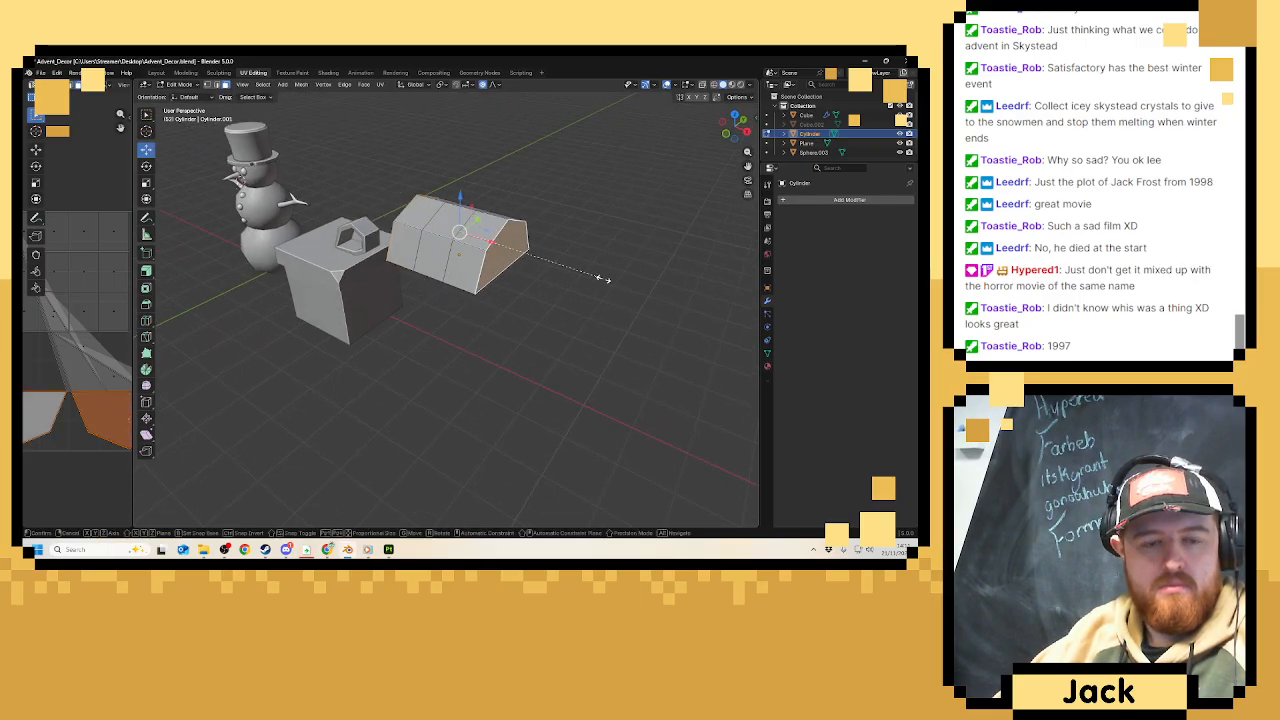
pyautogui.click(590, 278)
pyautogui.hotkey('ctrl', 'z')
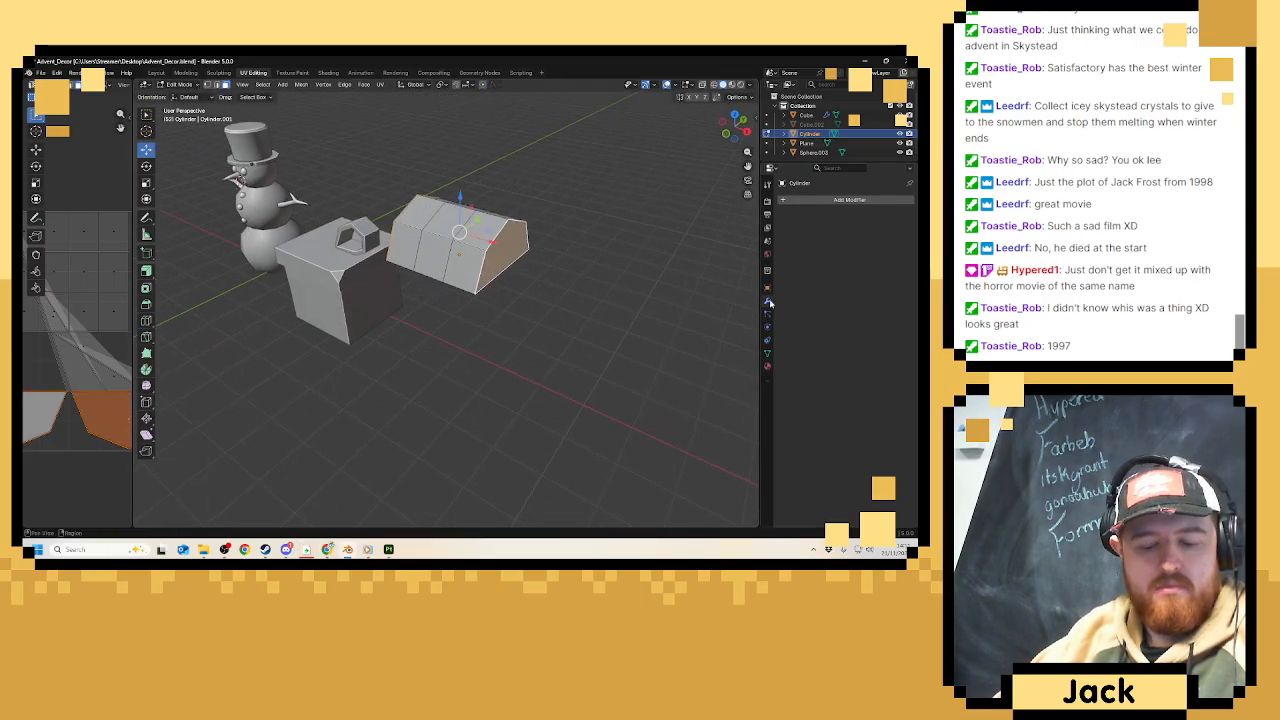
pyautogui.press('s')
pyautogui.click(612, 285)
pyautogui.hotkey('ctrl', 'z')
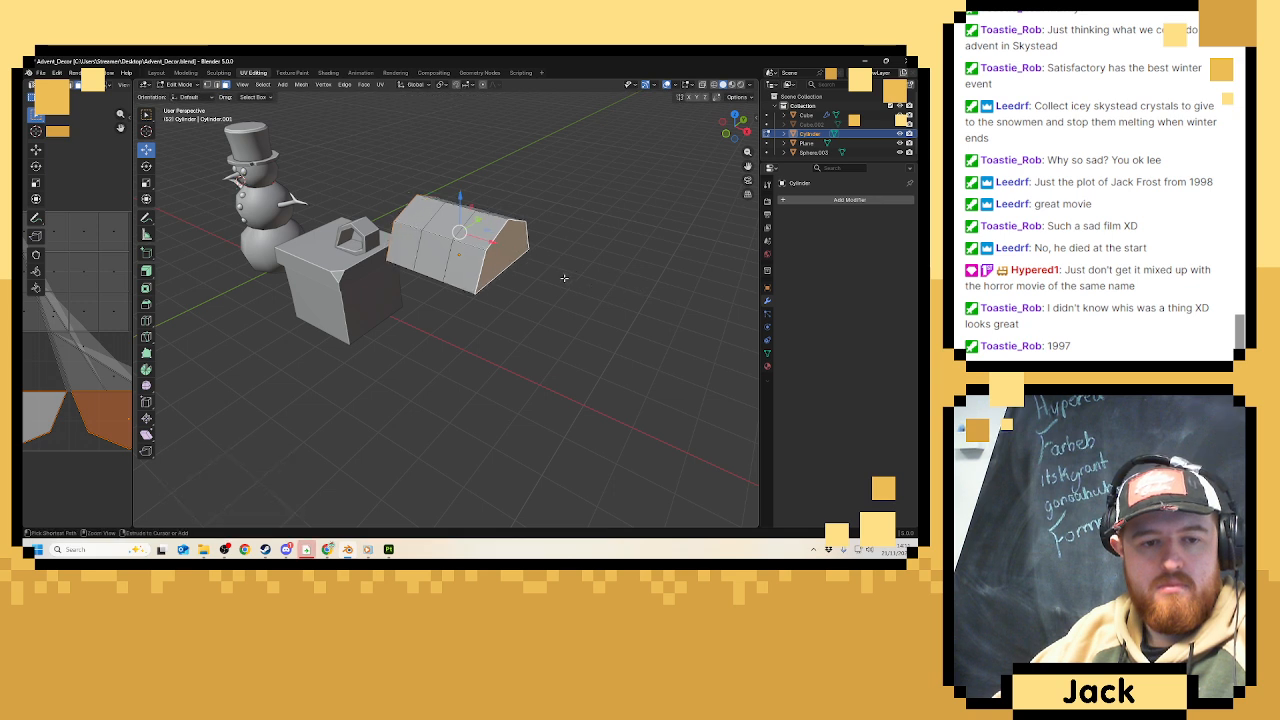
# Apply the half cylinder's object transforms, and scale its two end faces down uniformly in mesh editing.
pyautogui.press('Tab')
pyautogui.hotkey('ctrl', 'a')
pyautogui.click(537, 271)
pyautogui.press('Tab')
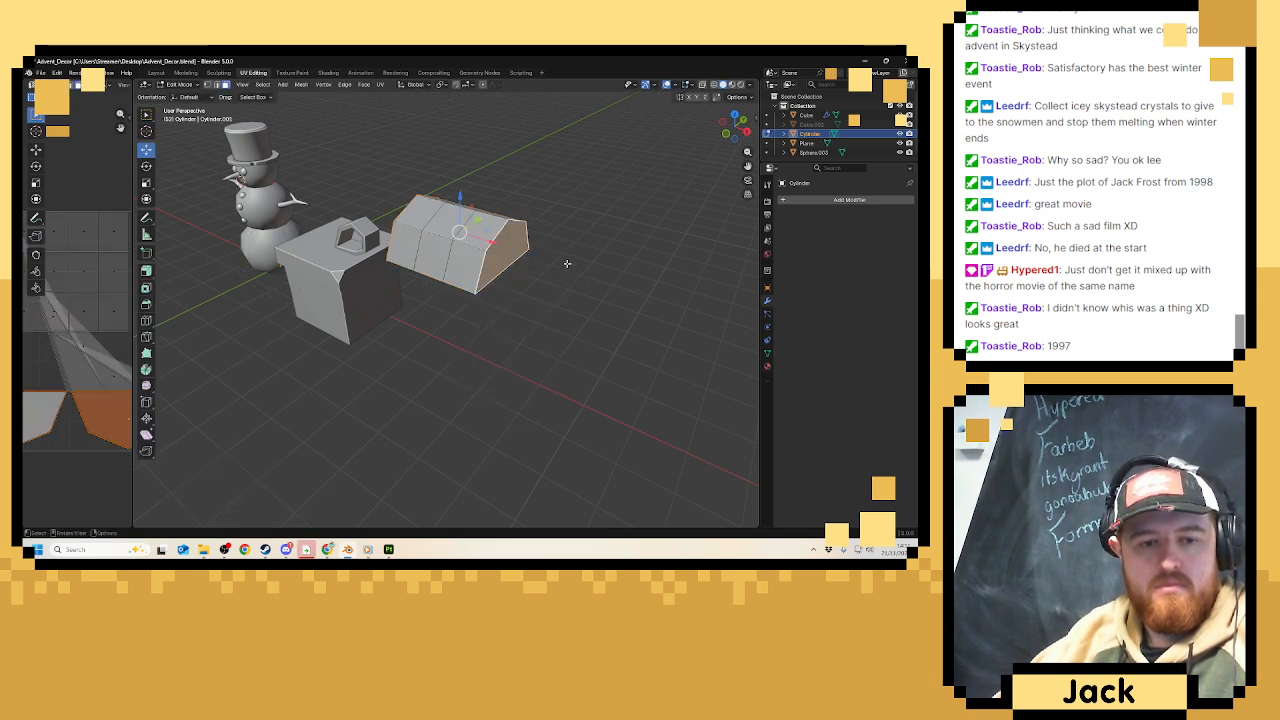
pyautogui.press('s')
pyautogui.click(586, 280)
pyautogui.moveTo(586, 280); pyautogui.dragTo(443, 223, button='middle')
pyautogui.press('g')
pyautogui.press('z')
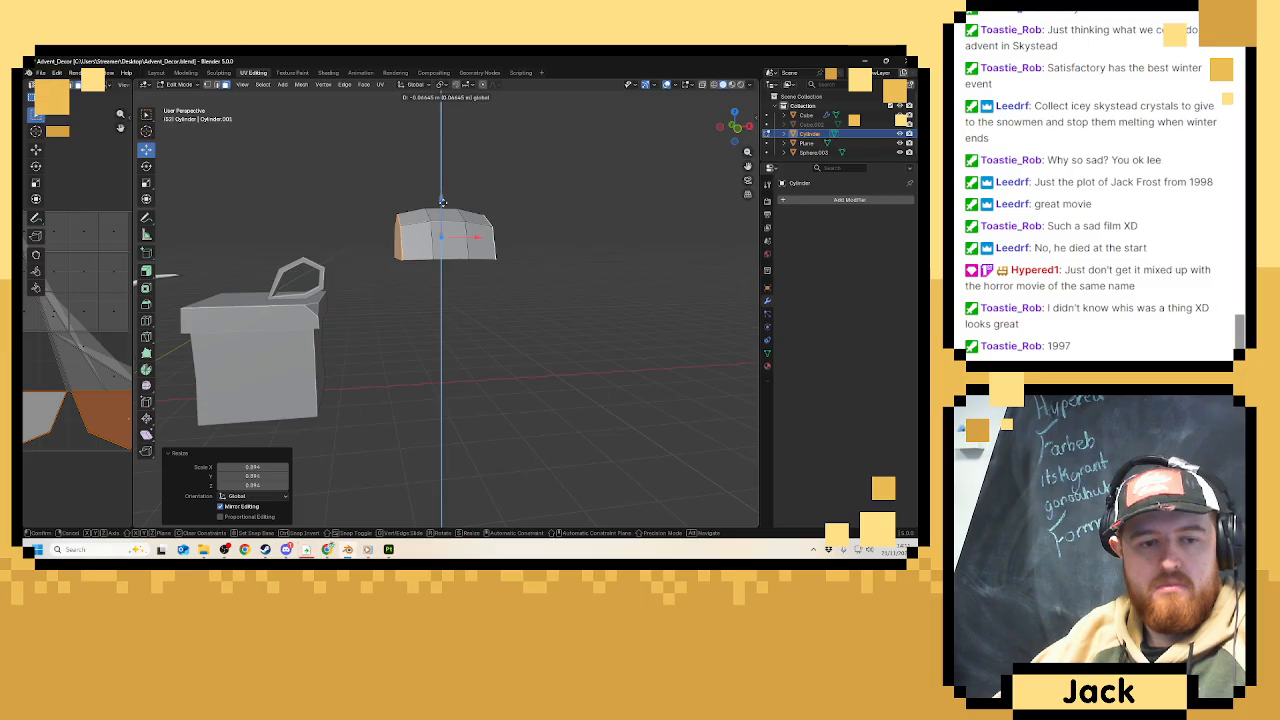
pyautogui.rightClick(551, 246)
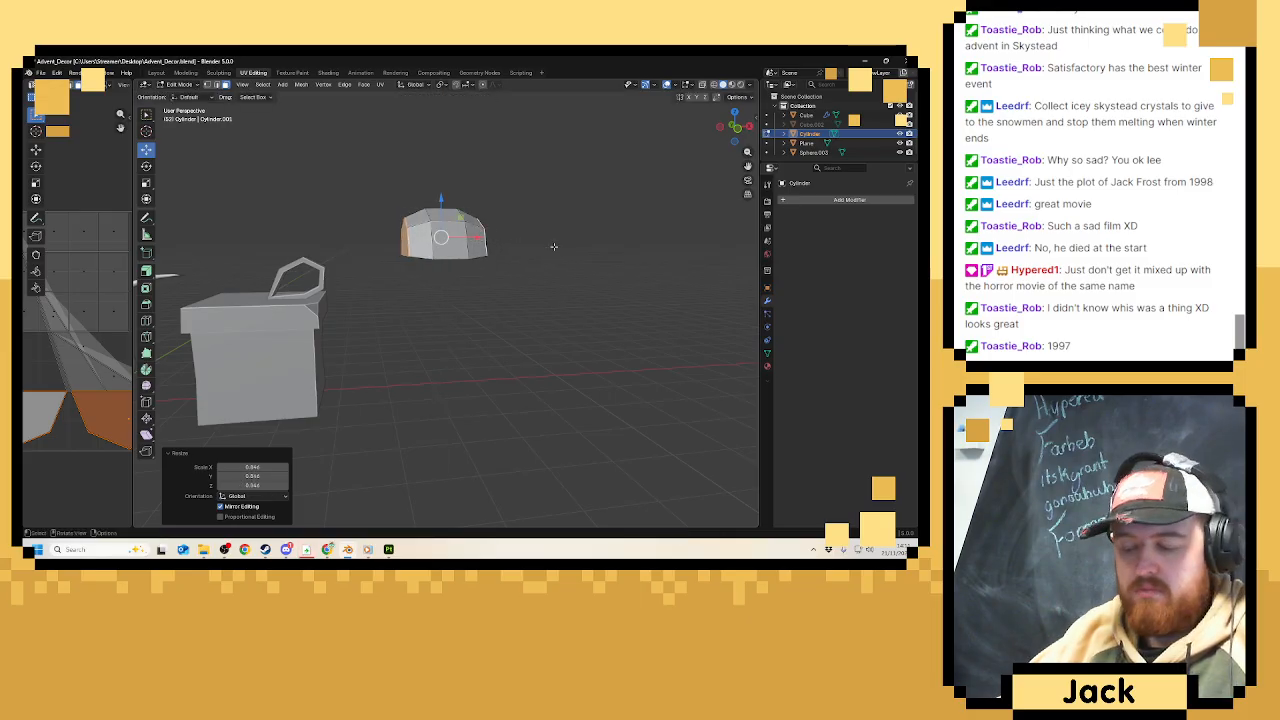
# Spread the two end faces apart along X and lower them about 0.043 m along Z.
pyautogui.press('KP_1')
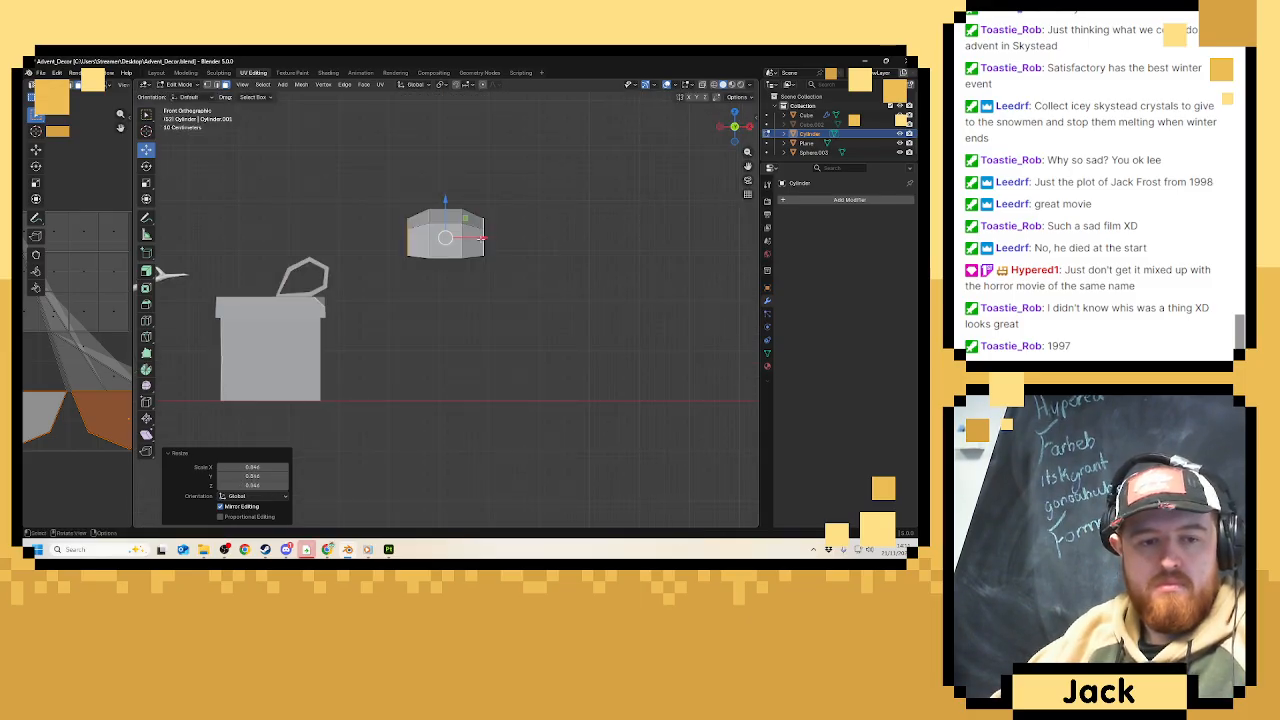
pyautogui.press('s')
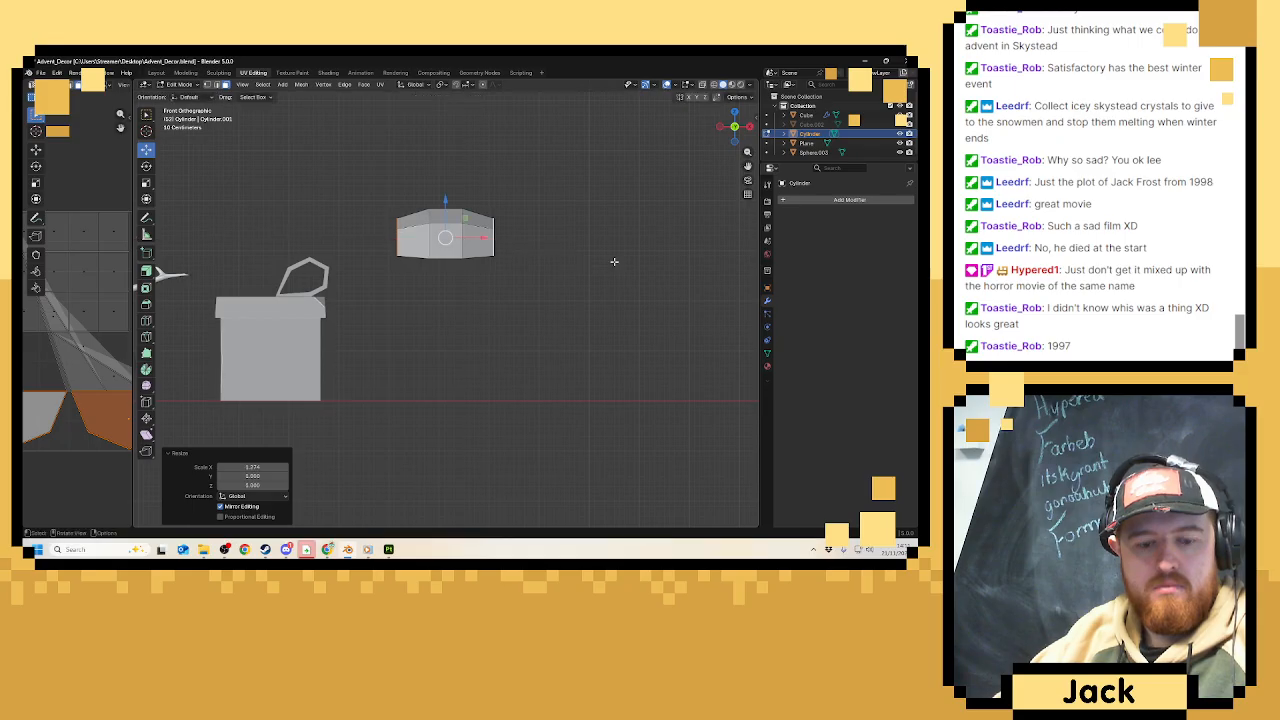
pyautogui.press('x')
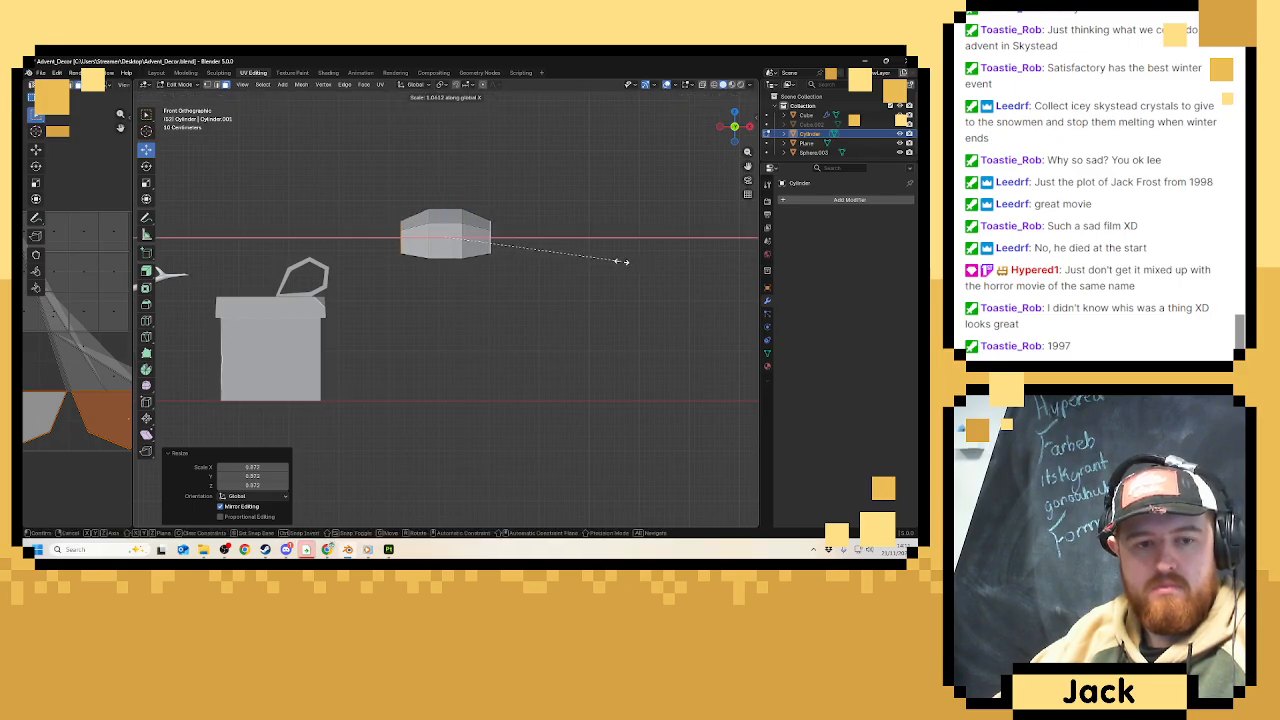
pyautogui.click(630, 261)
pyautogui.moveTo(448, 201); pyautogui.dragTo(448, 206)
pyautogui.moveTo(474, 298); pyautogui.dragTo(258, 119, button='middle')
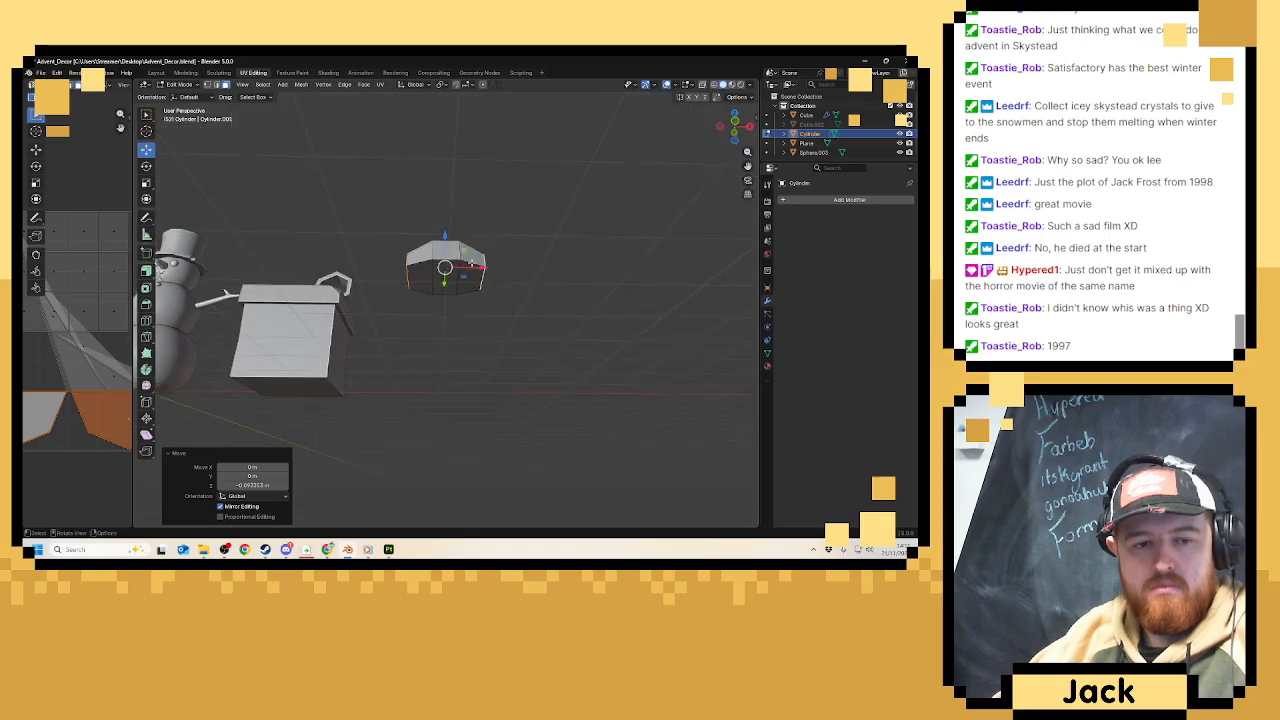
# Select the three bottom faces of the rounded piece, delete them and leave mesh editing.
pyautogui.scroll(3, 258, 119)
pyautogui.click(416, 257)
pyautogui.keyDown('shift'); pyautogui.click(444, 258); pyautogui.keyUp('shift')
pyautogui.keyDown('shift'); pyautogui.click(486, 257); pyautogui.keyUp('shift')
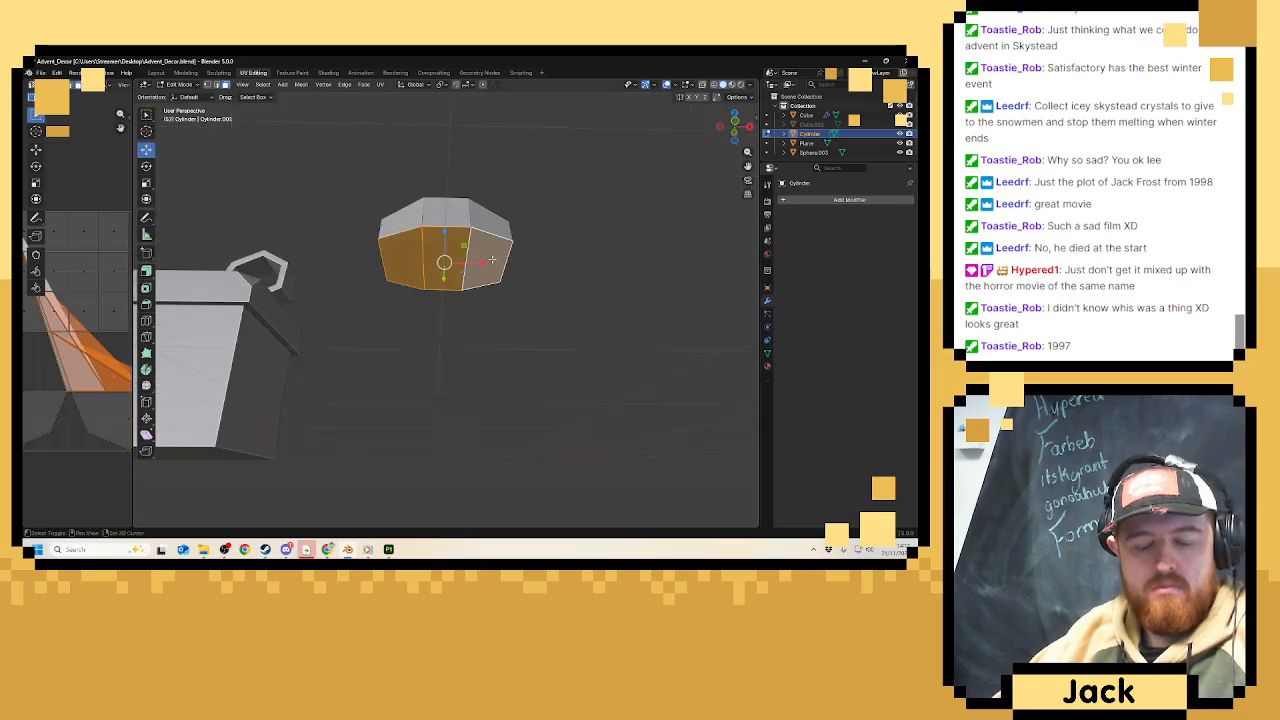
pyautogui.press('x')
pyautogui.click(486, 257)
pyautogui.press('Tab')
# Set the rounded piece's origin to its geometry.
pyautogui.moveTo(486, 257); pyautogui.dragTo(253, 228, button='middle')
pyautogui.scroll(-4, 466, 309)
pyautogui.click(277, 84)
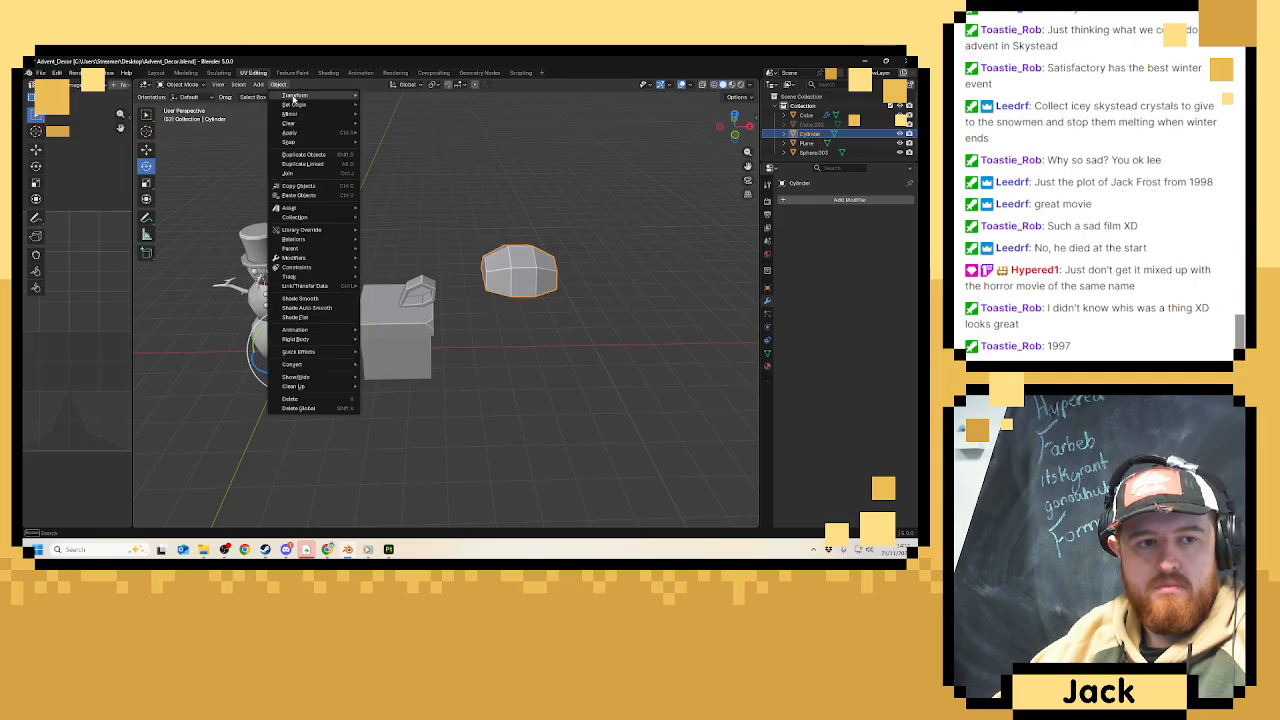
pyautogui.moveTo(300, 104)
pyautogui.click(428, 118)
pyautogui.scroll(3, 514, 243)
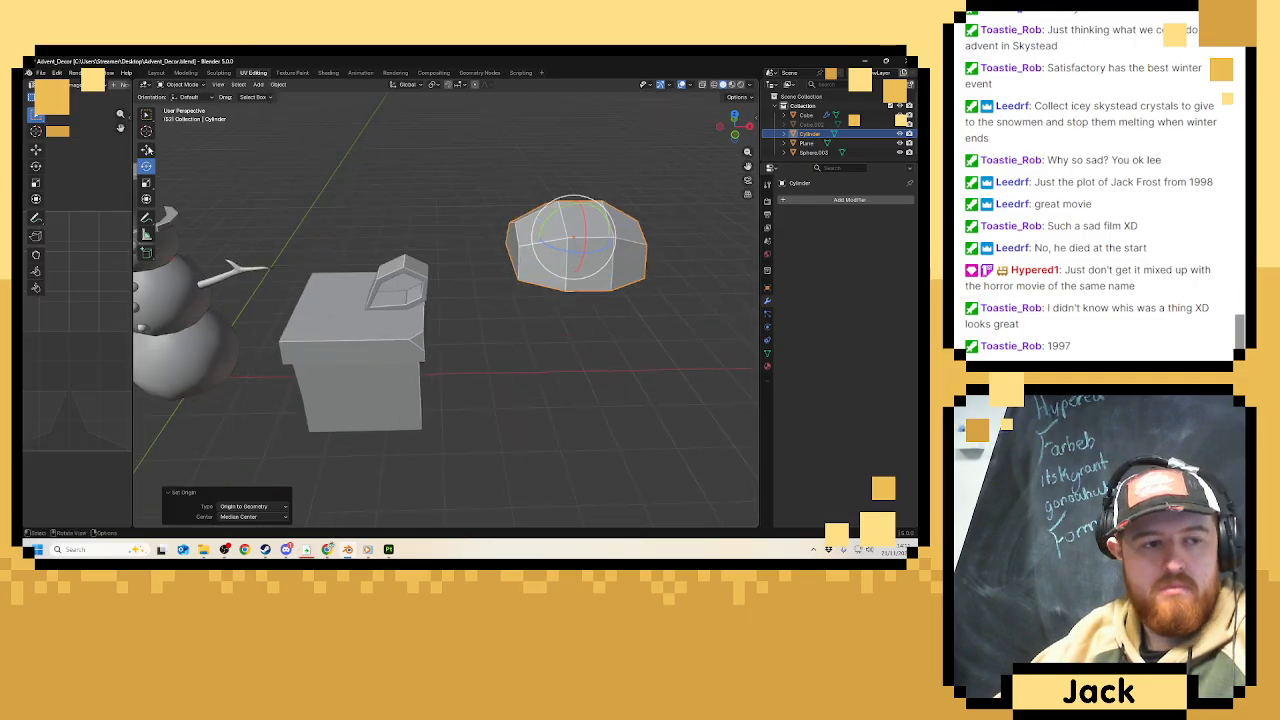
# Move the rounded piece along X over the gift box and scale it down to about 0.46.
pyautogui.press('g')
pyautogui.click(381, 243)
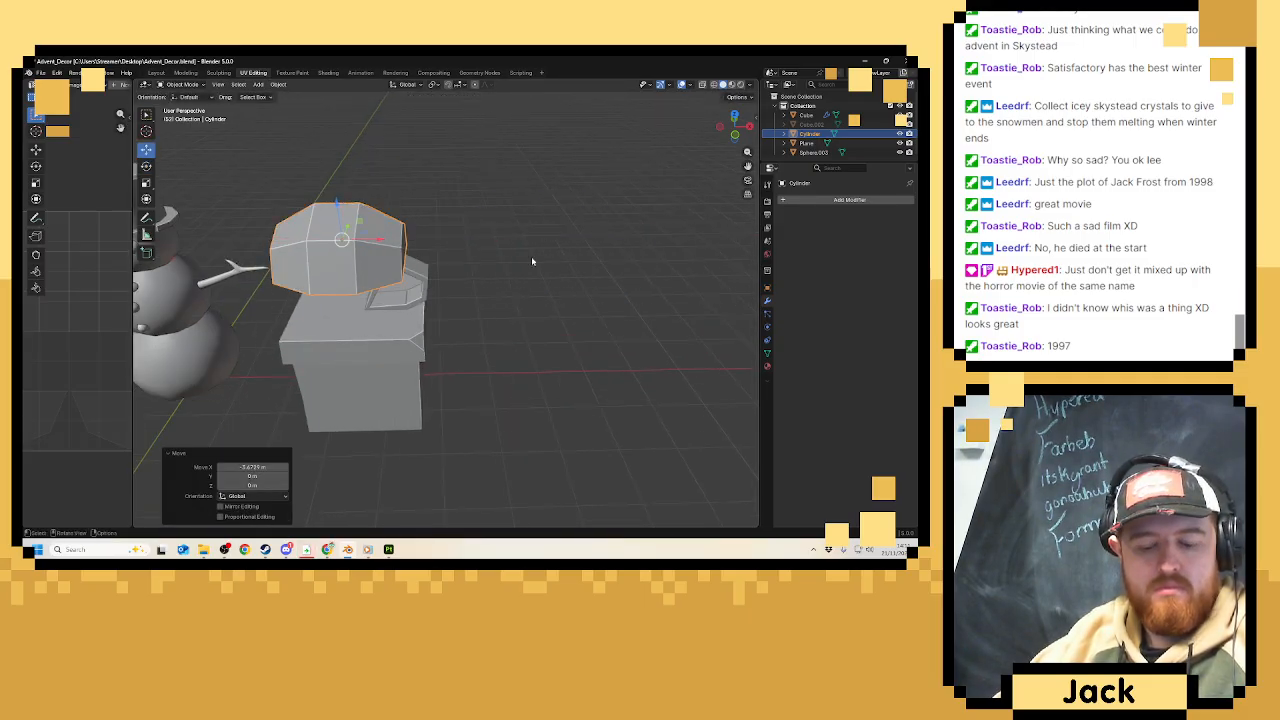
pyautogui.press('s')
pyautogui.click(341, 217)
pyautogui.press('KP_7')
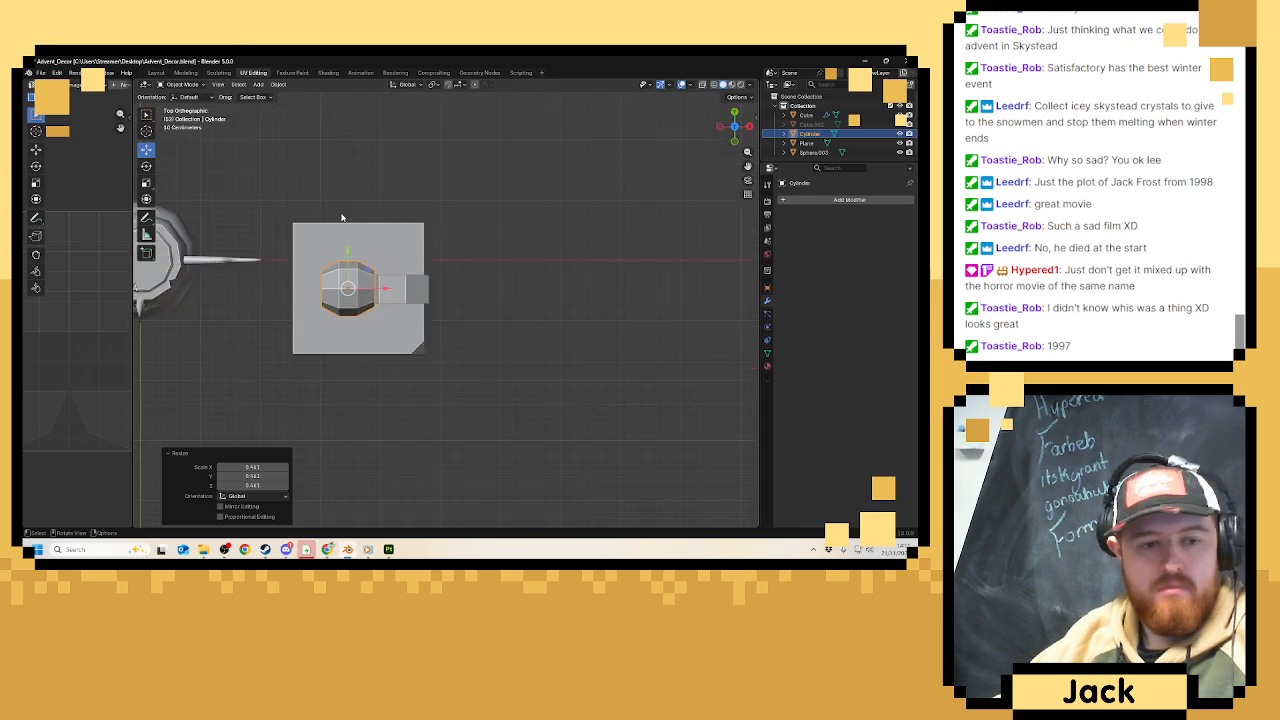
# Scale the knot piece down twice, by about 0.70 and 0.77, and set it on the lid against the bow loop.
pyautogui.press('s')
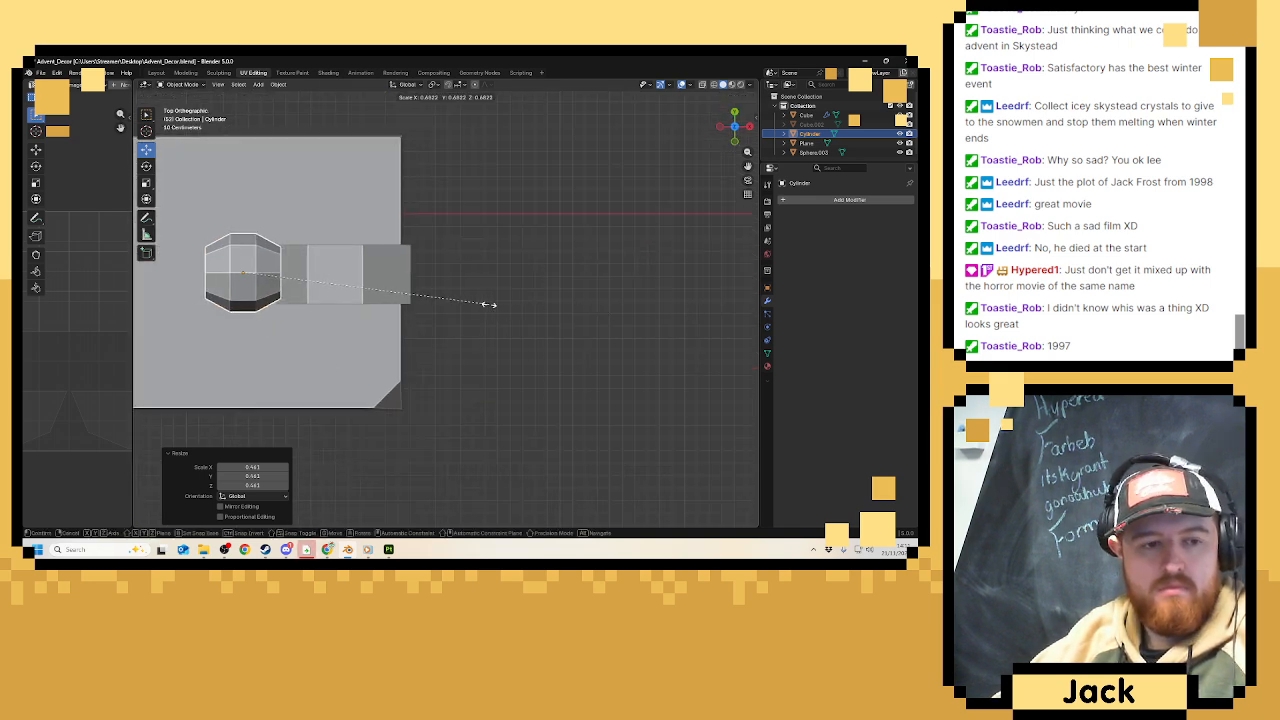
pyautogui.click(494, 303)
pyautogui.keyDown('shift'); pyautogui.moveTo(366, 286); pyautogui.dragTo(450, 290, button='middle'); pyautogui.keyUp('shift')
pyautogui.press('s')
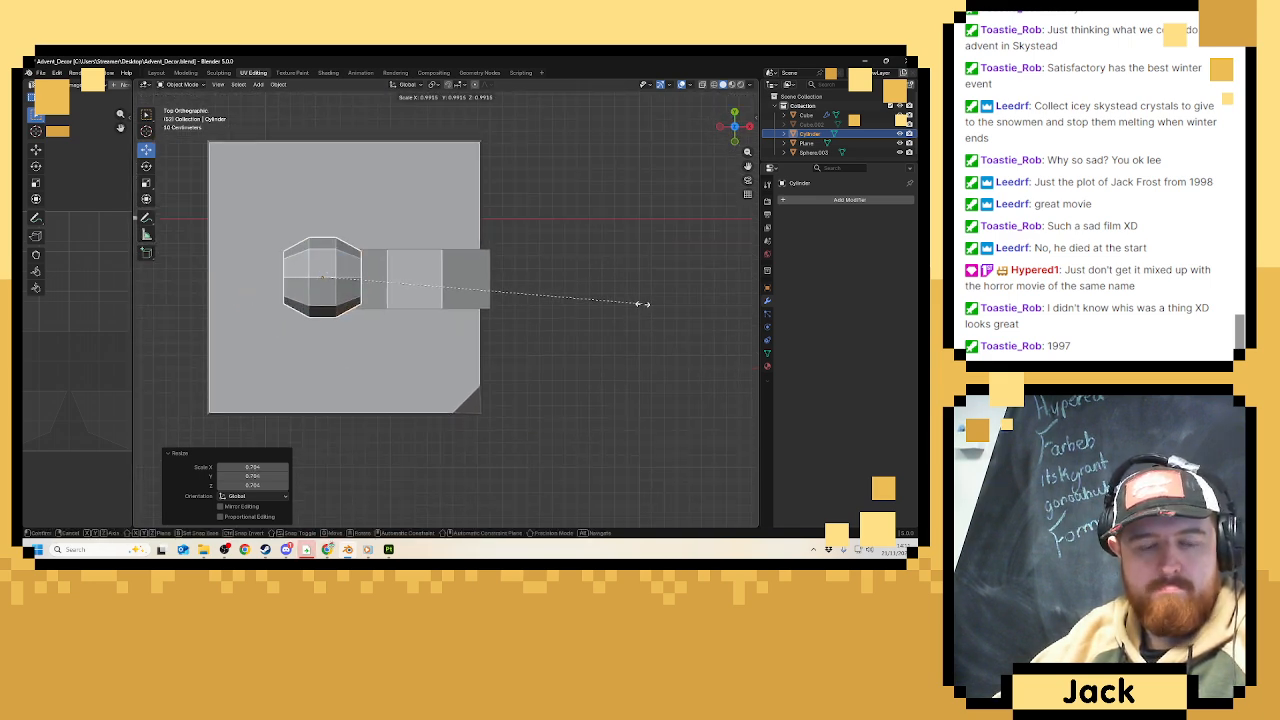
pyautogui.click(574, 306)
pyautogui.moveTo(362, 320); pyautogui.dragTo(290, 174, button='middle')
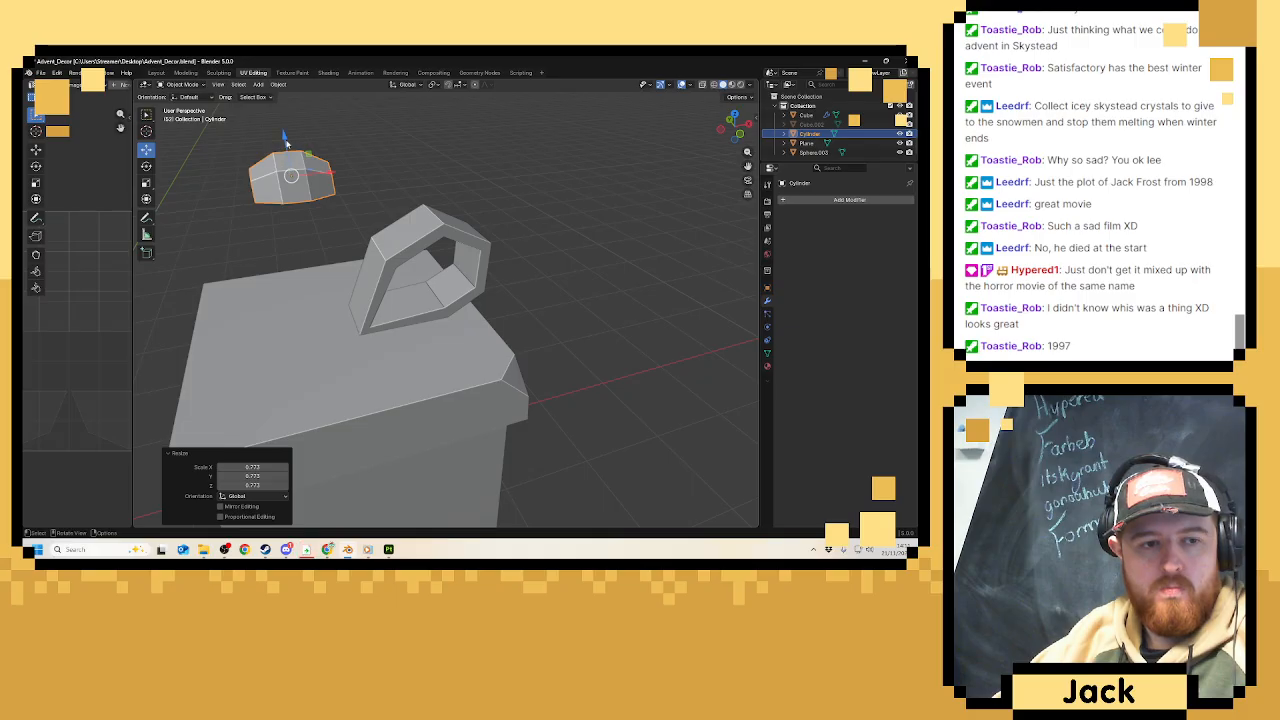
pyautogui.moveTo(286, 140); pyautogui.dragTo(295, 253)
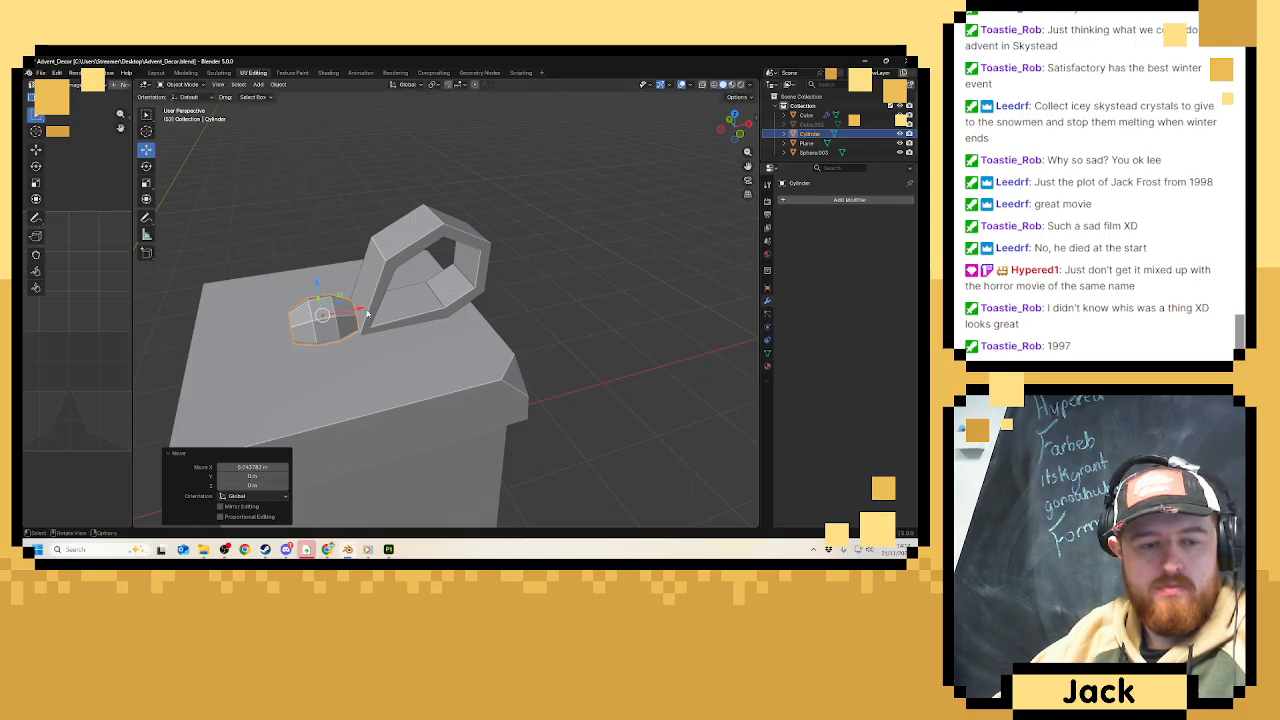
# In the bow loop's mesh, scale the end vertices beside the knot inward with proportional editing on to taper the ribbon.
pyautogui.click(372, 297)
pyautogui.moveTo(372, 297); pyautogui.dragTo(449, 340, button='middle')
pyautogui.press('Tab')
pyautogui.scroll(4, 420, 428)
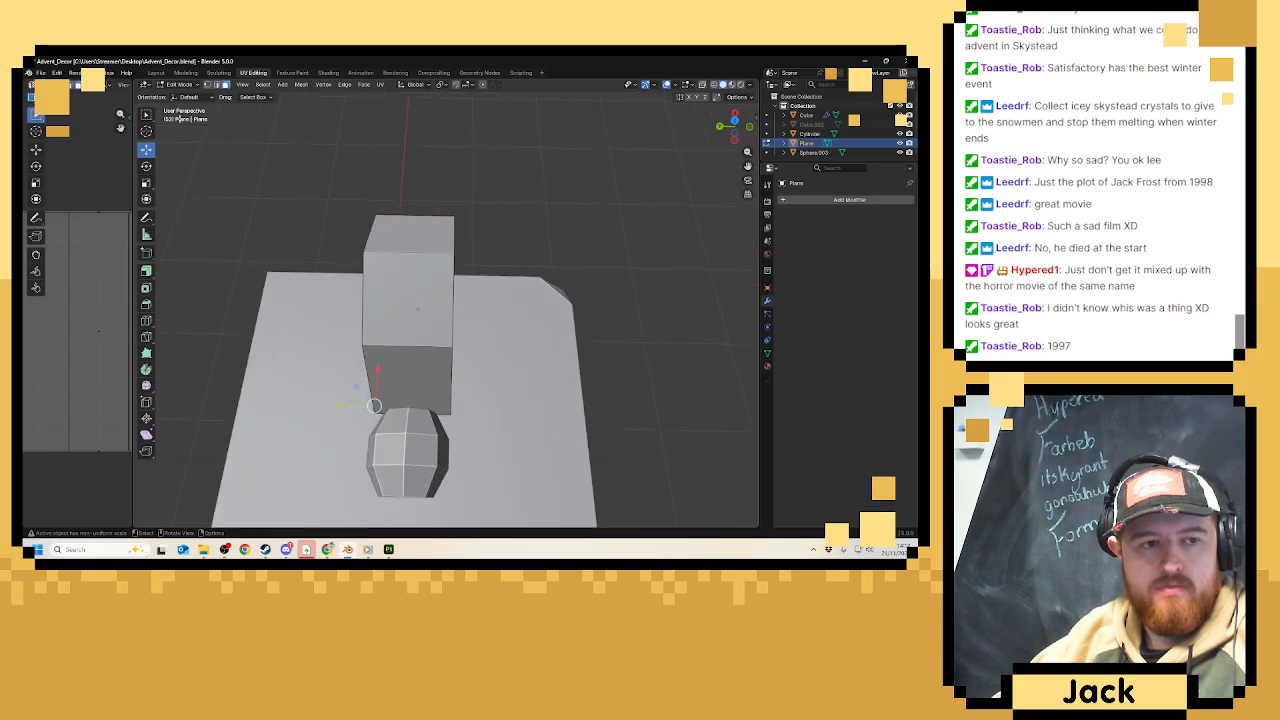
pyautogui.keyDown('shift'); pyautogui.rightClick(452, 414); pyautogui.keyUp('shift')
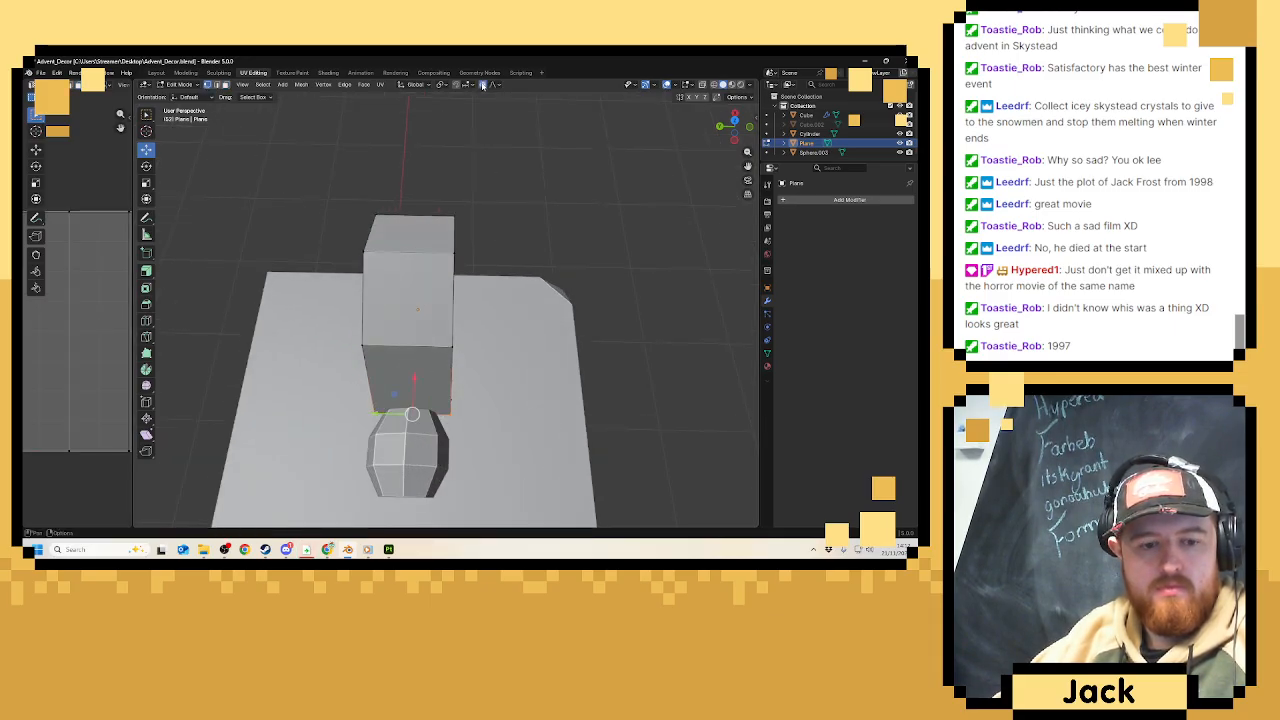
pyautogui.click(483, 85)
pyautogui.press('s')
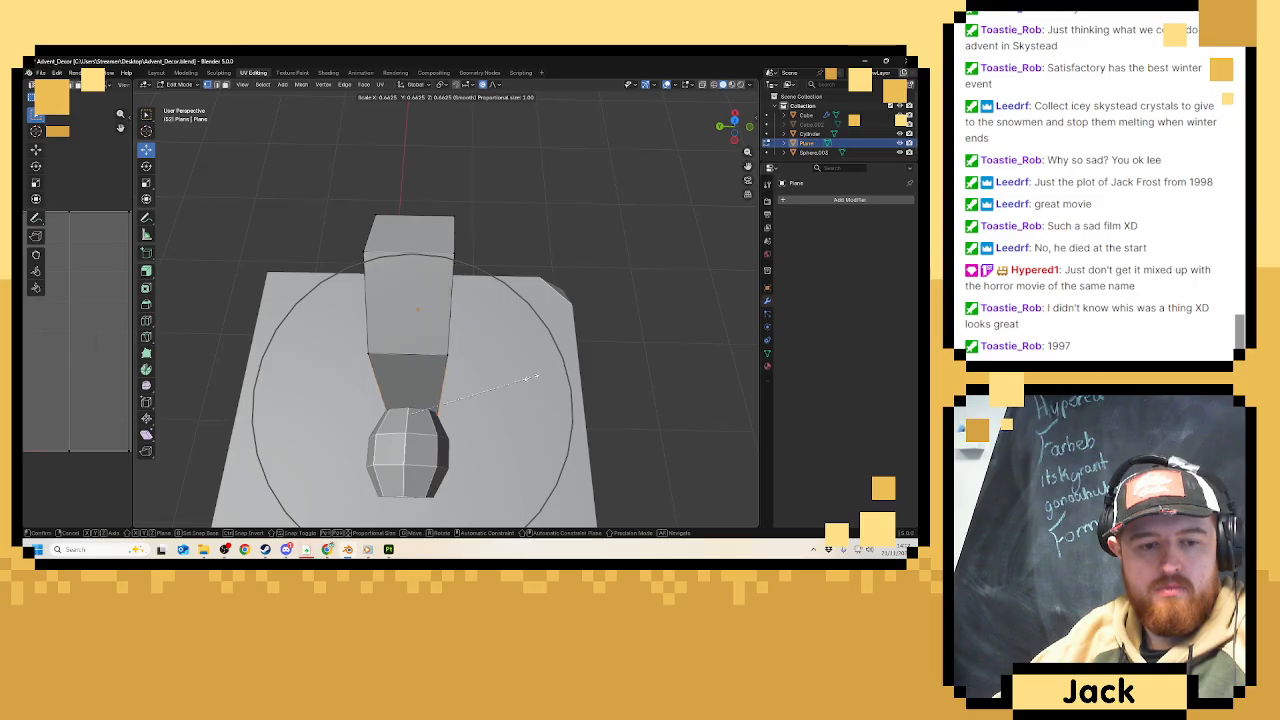
pyautogui.click(520, 372)
pyautogui.moveTo(520, 372); pyautogui.dragTo(534, 349, button='middle')
pyautogui.moveTo(440, 338); pyautogui.dragTo(449, 283, button='middle')
pyautogui.scroll(-4, 435, 319)
pyautogui.press('Tab')
pyautogui.scroll(-4, 446, 305)
# Apply Shade Auto Smooth with a 30° angle to the bow loop.
pyautogui.rightClick(449, 283)
pyautogui.click(446, 281)
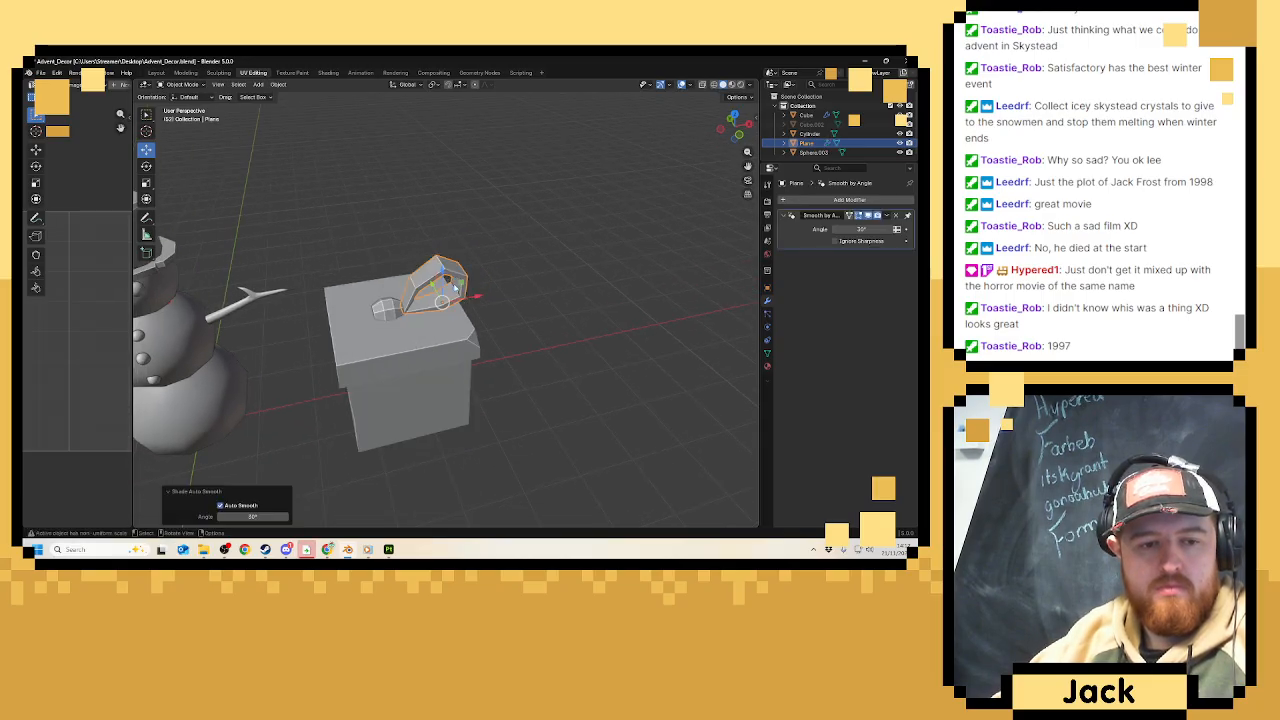
pyautogui.press('Tab')
pyautogui.press('Tab')
# Apply Shade Smooth to the bow loop.
pyautogui.rightClick(456, 271)
pyautogui.click(454, 259)
pyautogui.scroll(2, 476, 282)
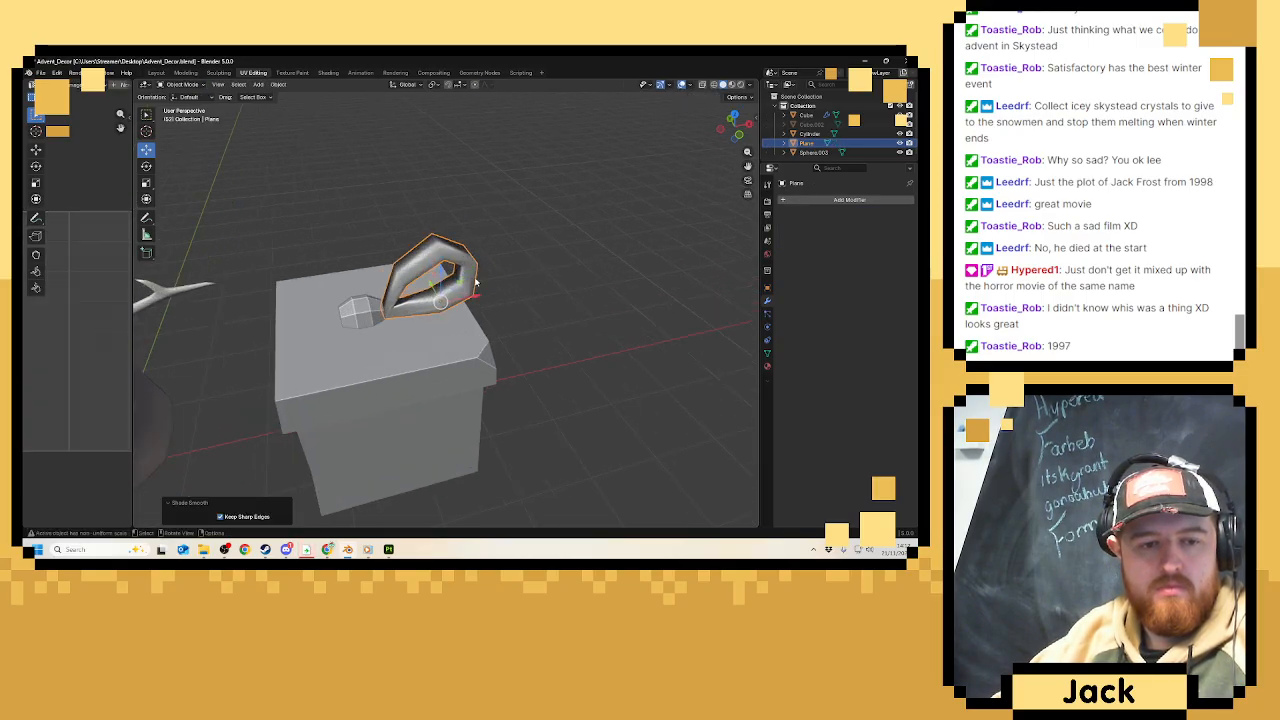
# Open the bow loop's mesh for editing and undo back to Object Mode.
pyautogui.moveTo(476, 282); pyautogui.dragTo(517, 285, button='middle')
pyautogui.press('Tab')
pyautogui.scroll(3, 430, 286)
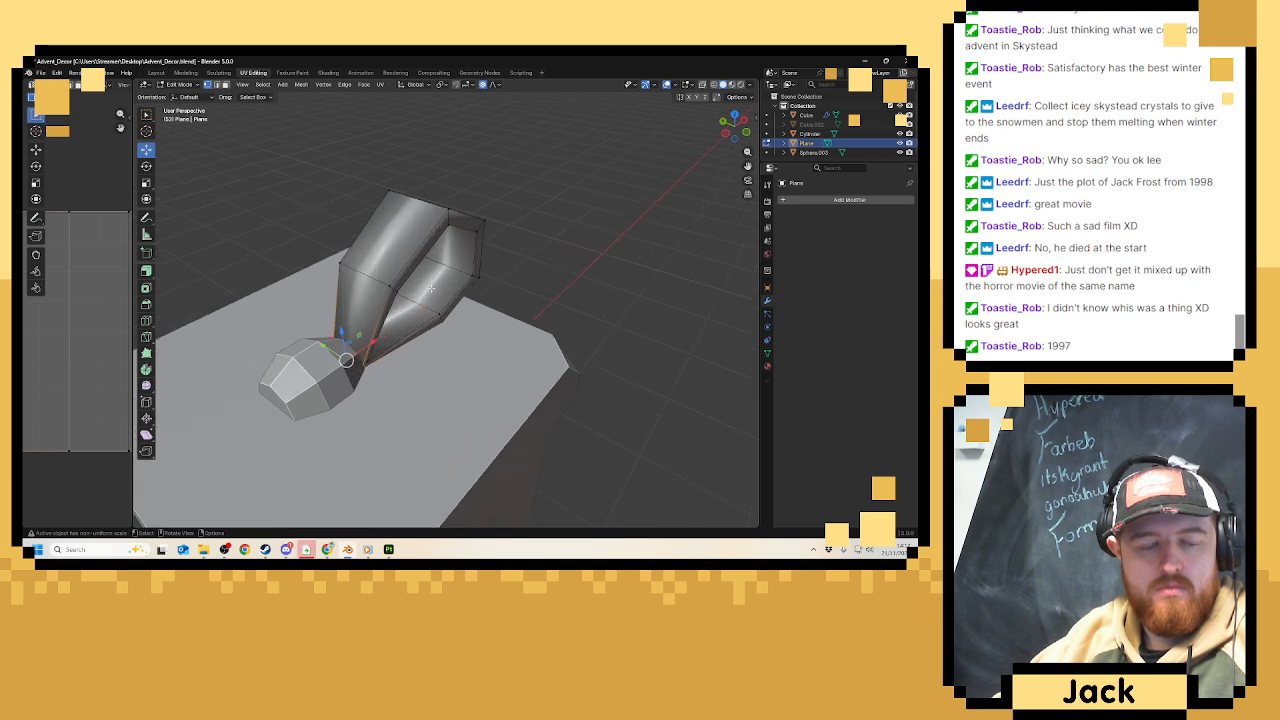
pyautogui.hotkey('ctrl', 'z')
pyautogui.hotkey('ctrl', 'z')
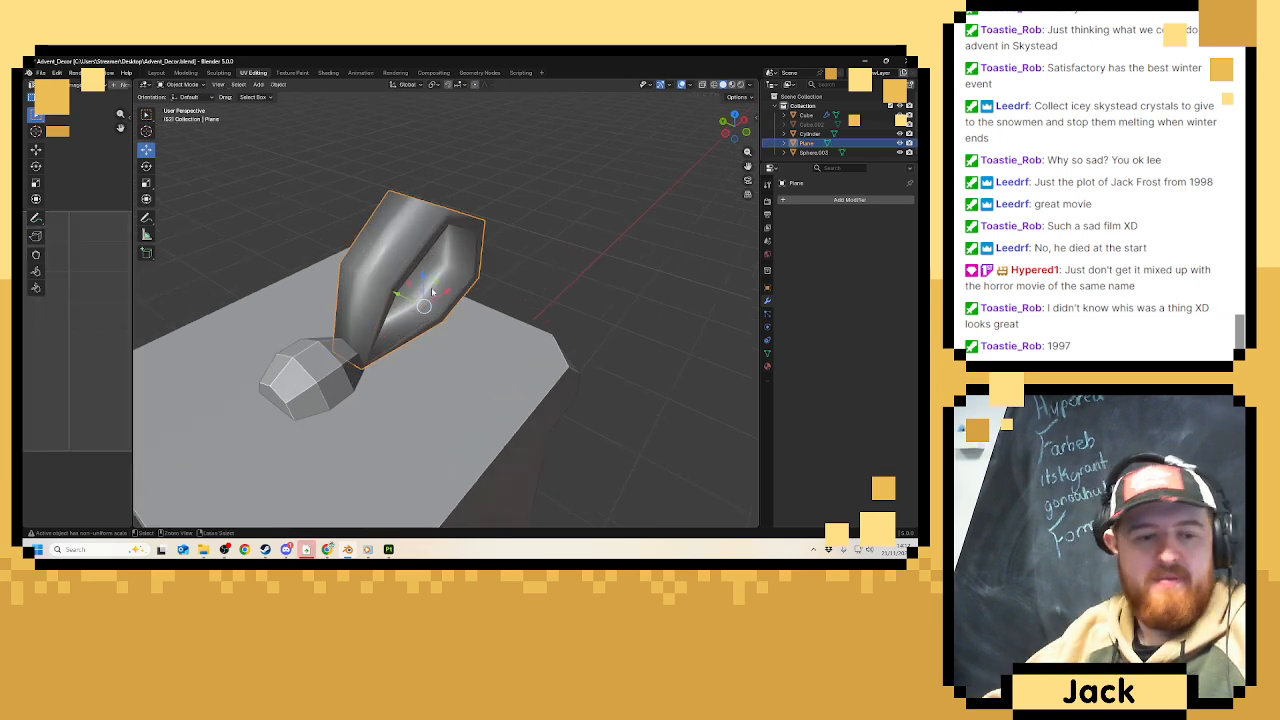
# Save the Advent_Decor.blend file.
pyautogui.scroll(-3, 462, 286)
pyautogui.moveTo(464, 286)
pyautogui.mouseDown(button='middle')
pyautogui.moveTo(481, 285)
pyautogui.moveTo(357, 275)
pyautogui.mouseUp(button='middle')
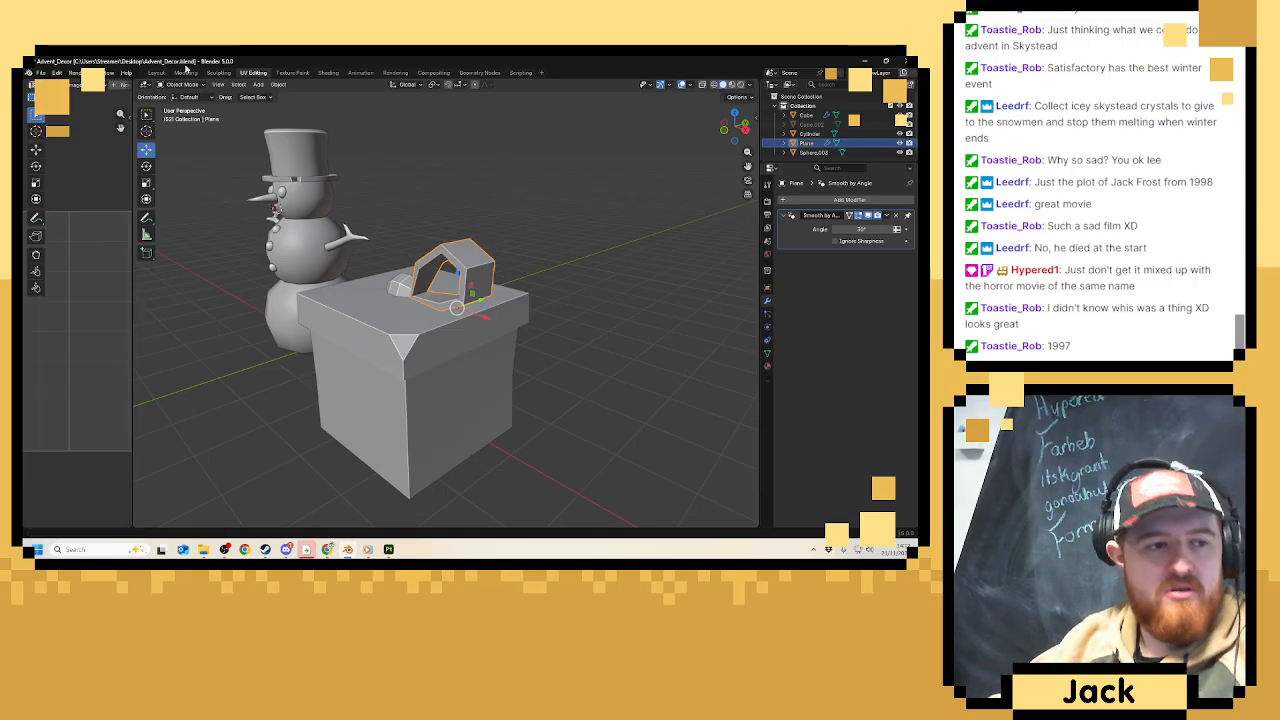
pyautogui.click(43, 73)
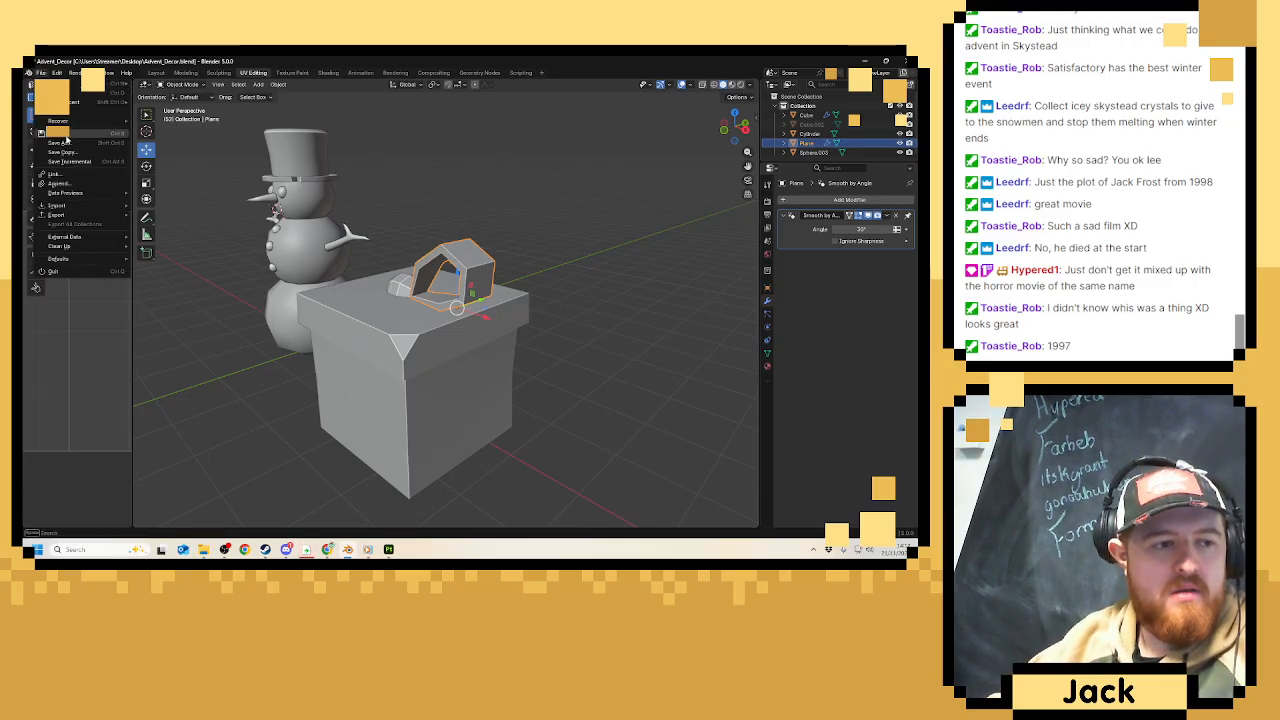
pyautogui.click(66, 132)
# In the front view, move the bow loop and the knot together about 0.16 m along X.
pyautogui.moveTo(326, 320); pyautogui.dragTo(411, 343, button='middle')
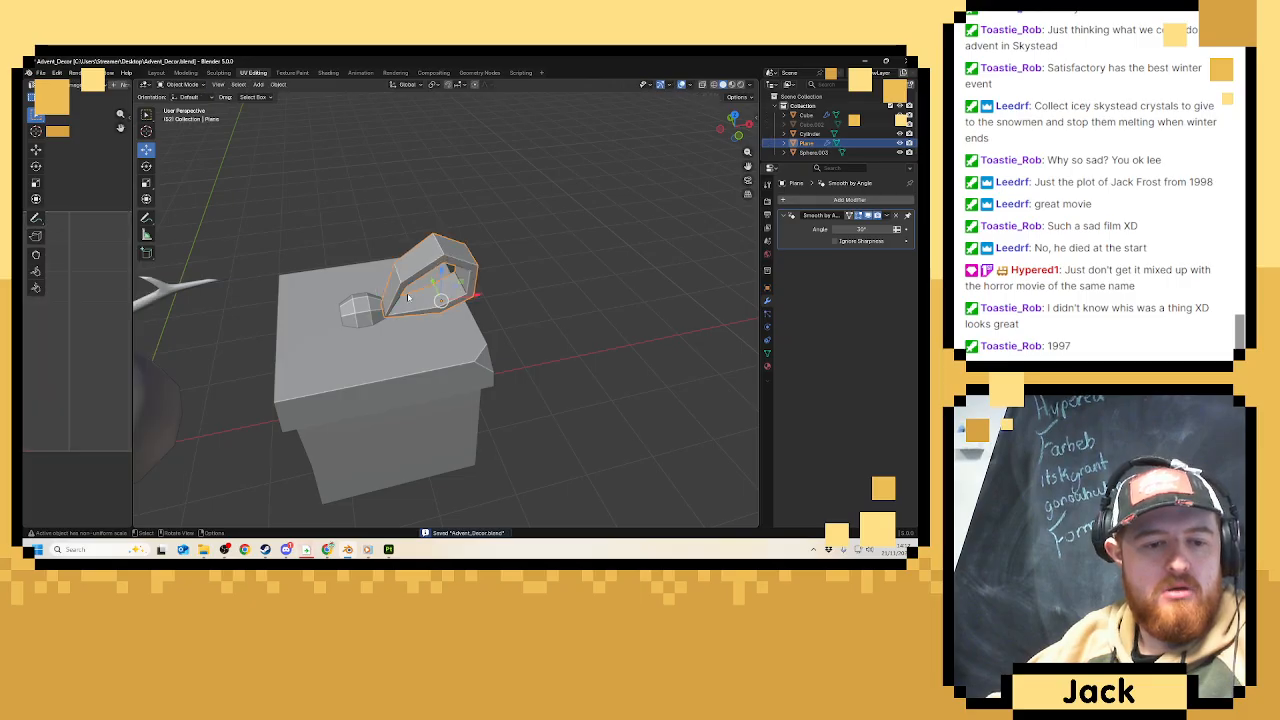
pyautogui.click(450, 322)
pyautogui.press('KP_1')
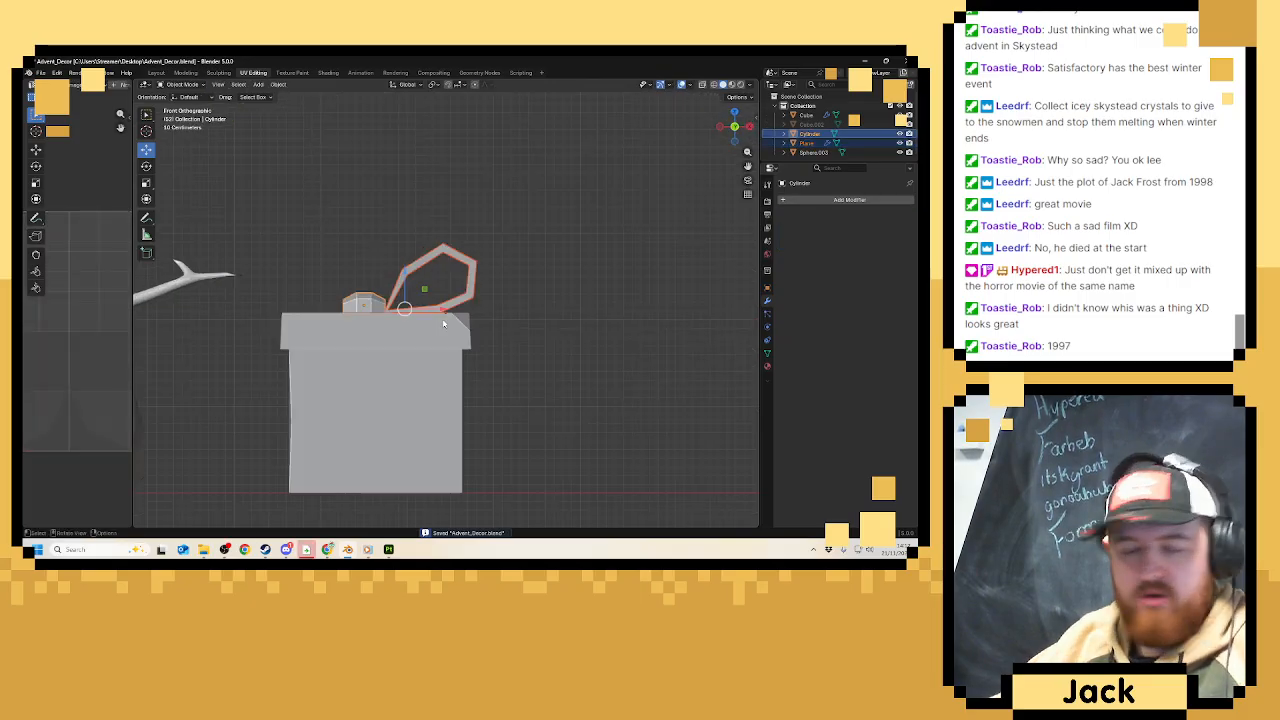
pyautogui.press('g')
pyautogui.press('x')
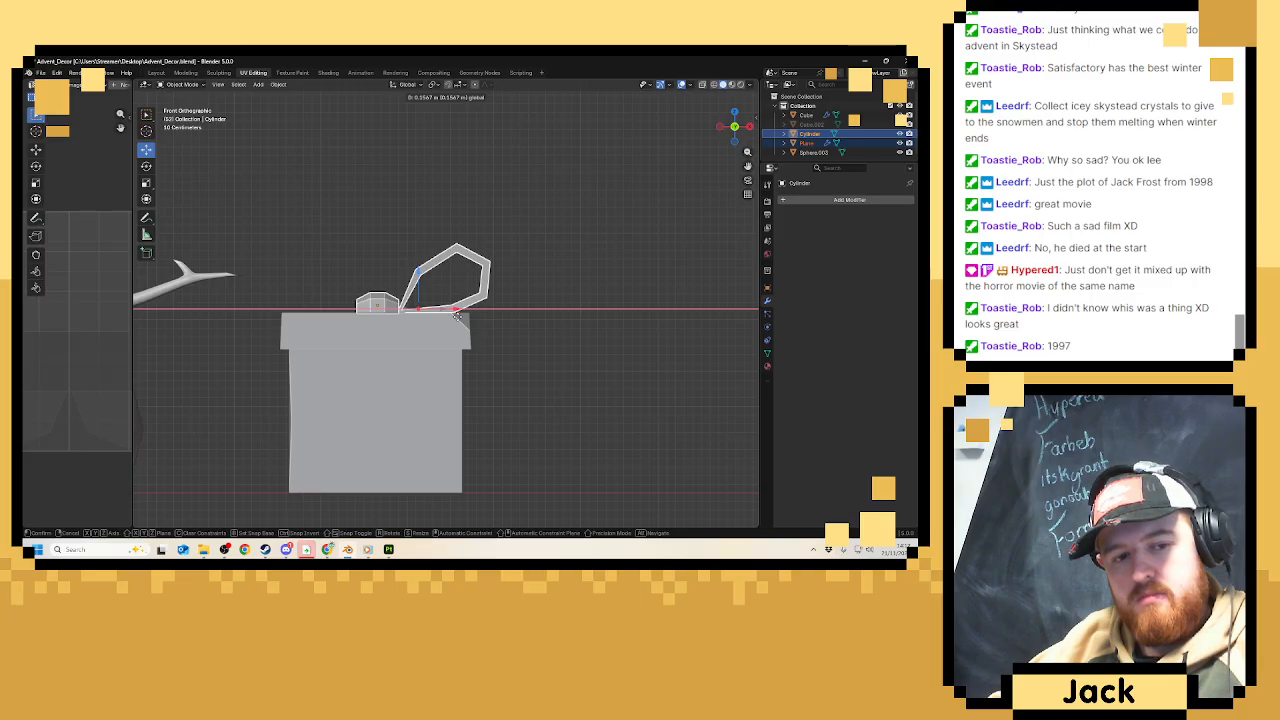
pyautogui.click(462, 319)
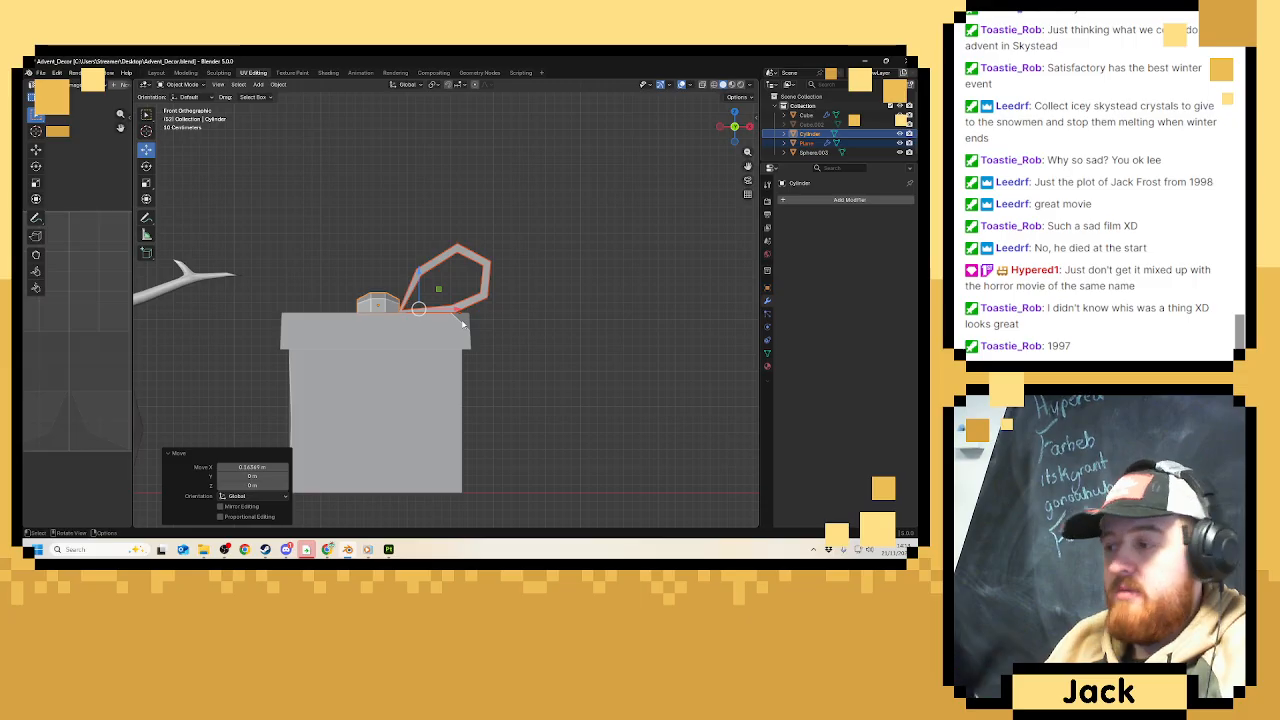
# Nudge the bow loop and knot together slightly back along X over the lid.
pyautogui.moveTo(454, 325); pyautogui.dragTo(411, 311, button='middle')
pyautogui.scroll(5, 460, 346)
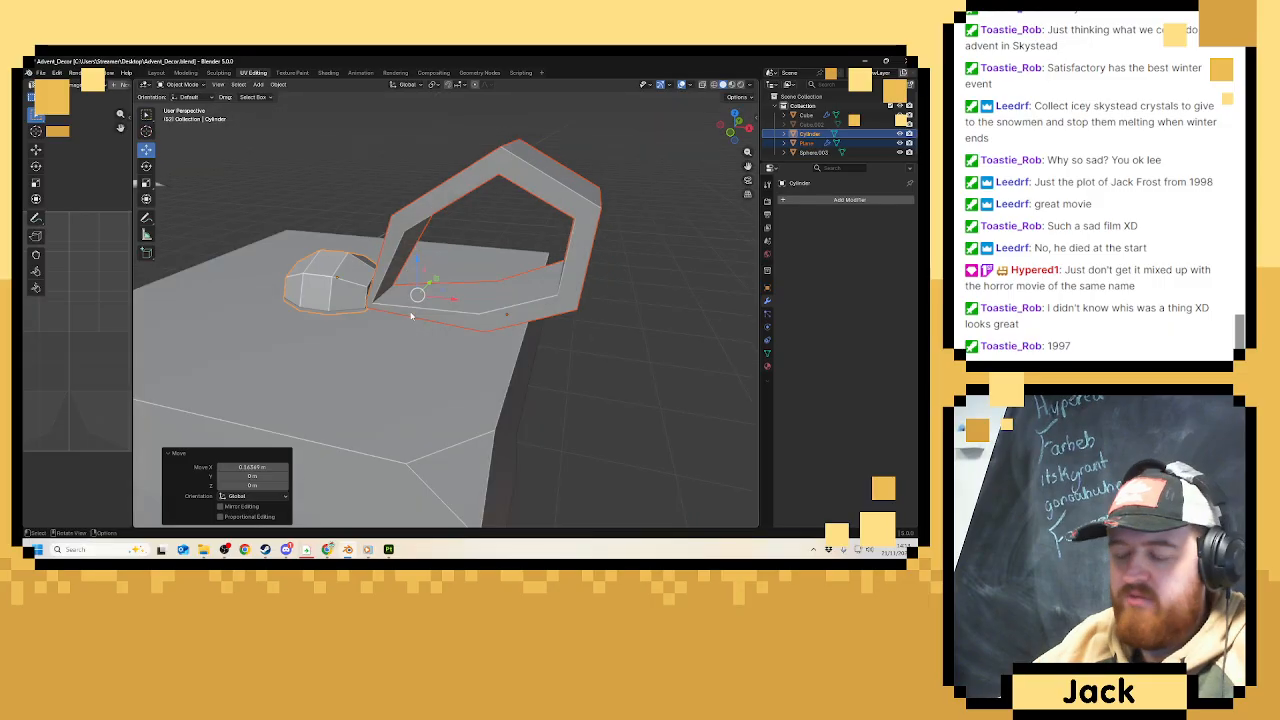
pyautogui.press('KP_1')
pyautogui.scroll(-3, 374, 209)
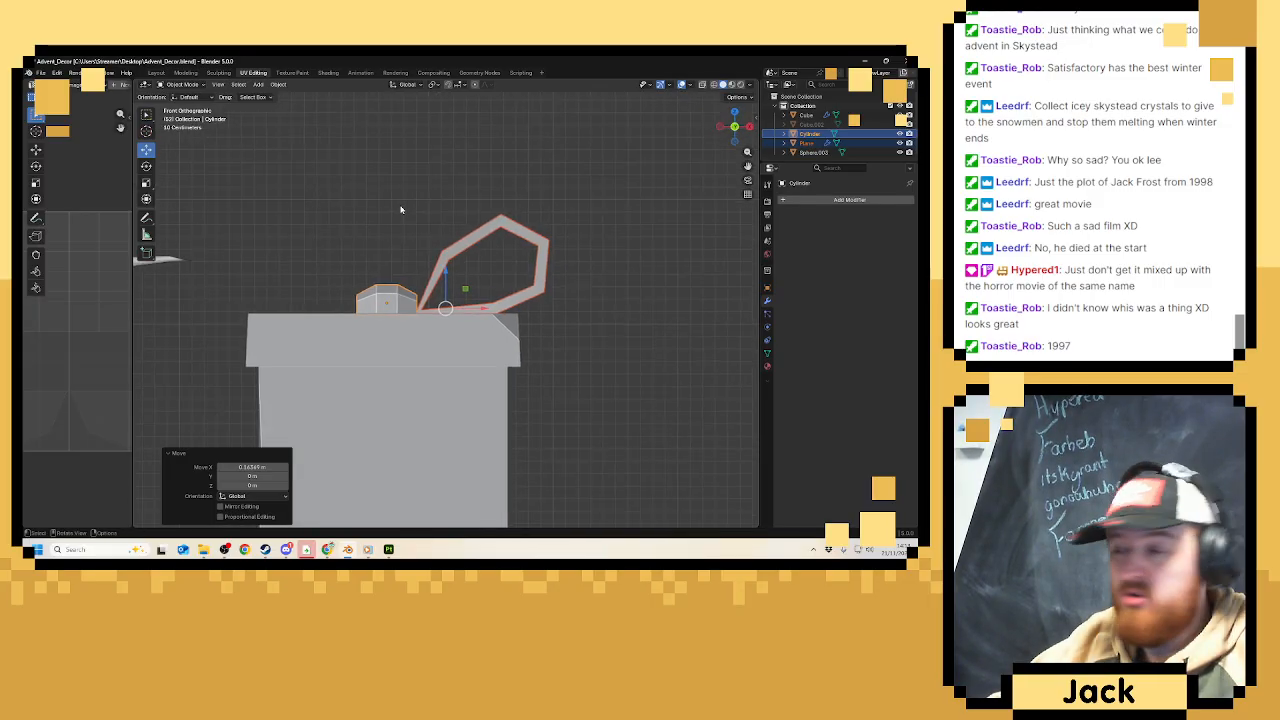
pyautogui.scroll(1, 411, 236)
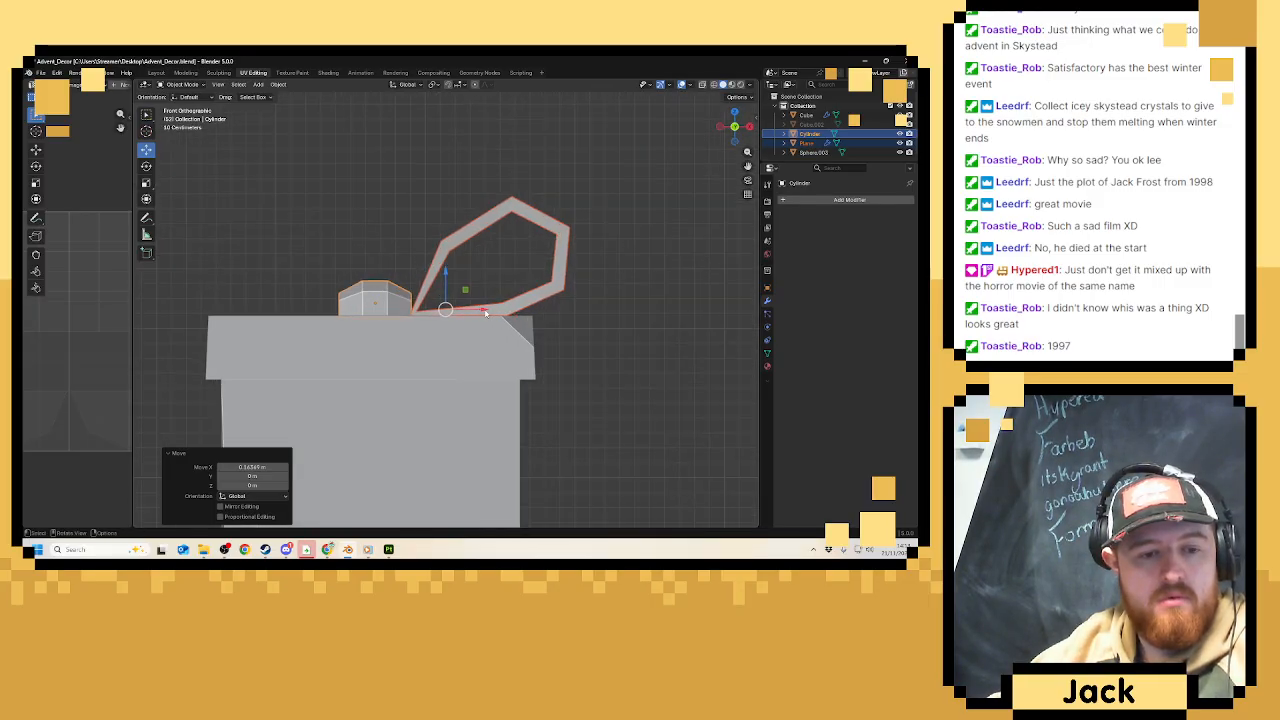
pyautogui.moveTo(486, 313); pyautogui.dragTo(485, 312)
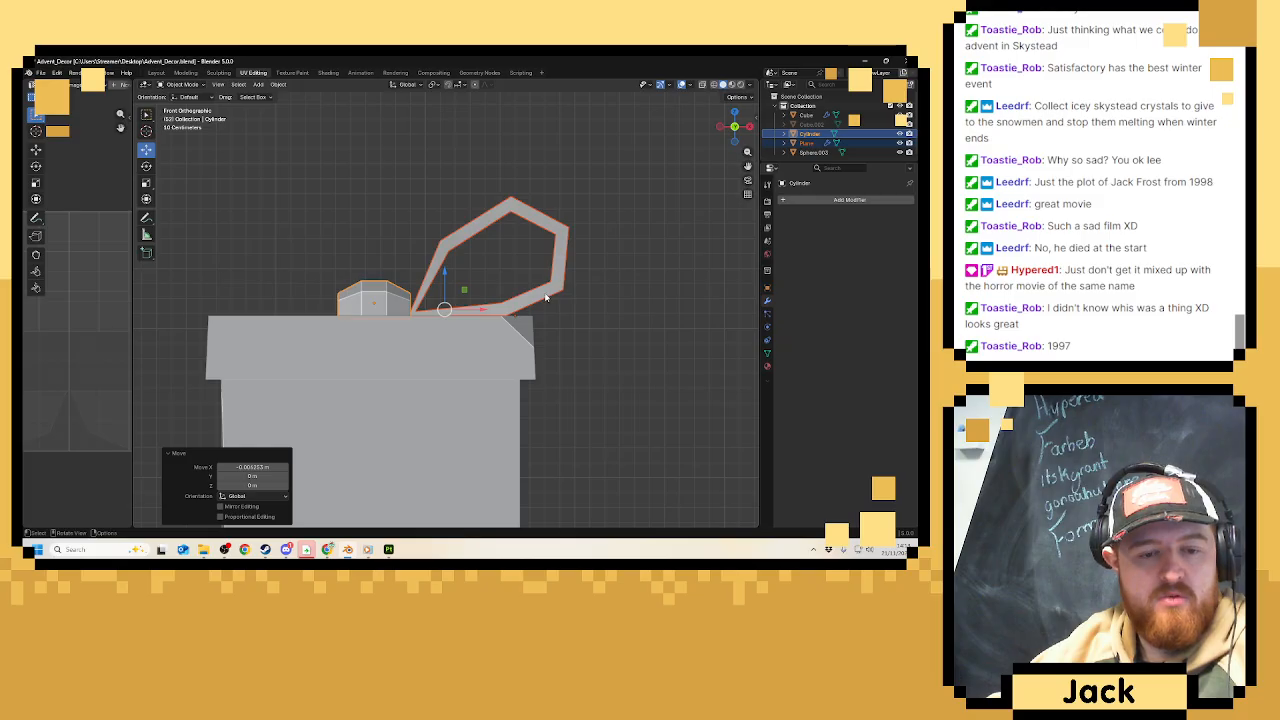
# Apply all transforms to the bow loop in Object Mode.
pyautogui.click(546, 297)
pyautogui.moveTo(467, 259); pyautogui.dragTo(490, 240, button='middle')
pyautogui.press('Tab')
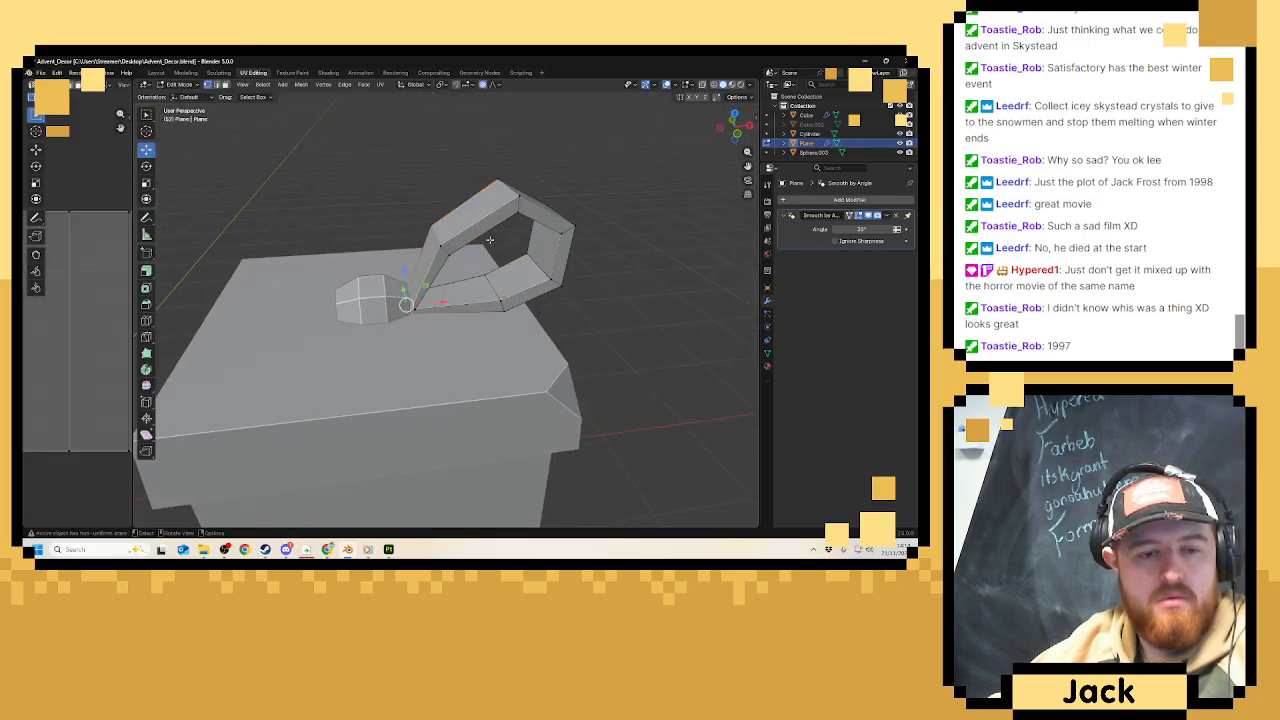
pyautogui.press('Tab')
pyautogui.hotkey('ctrl', 'a')
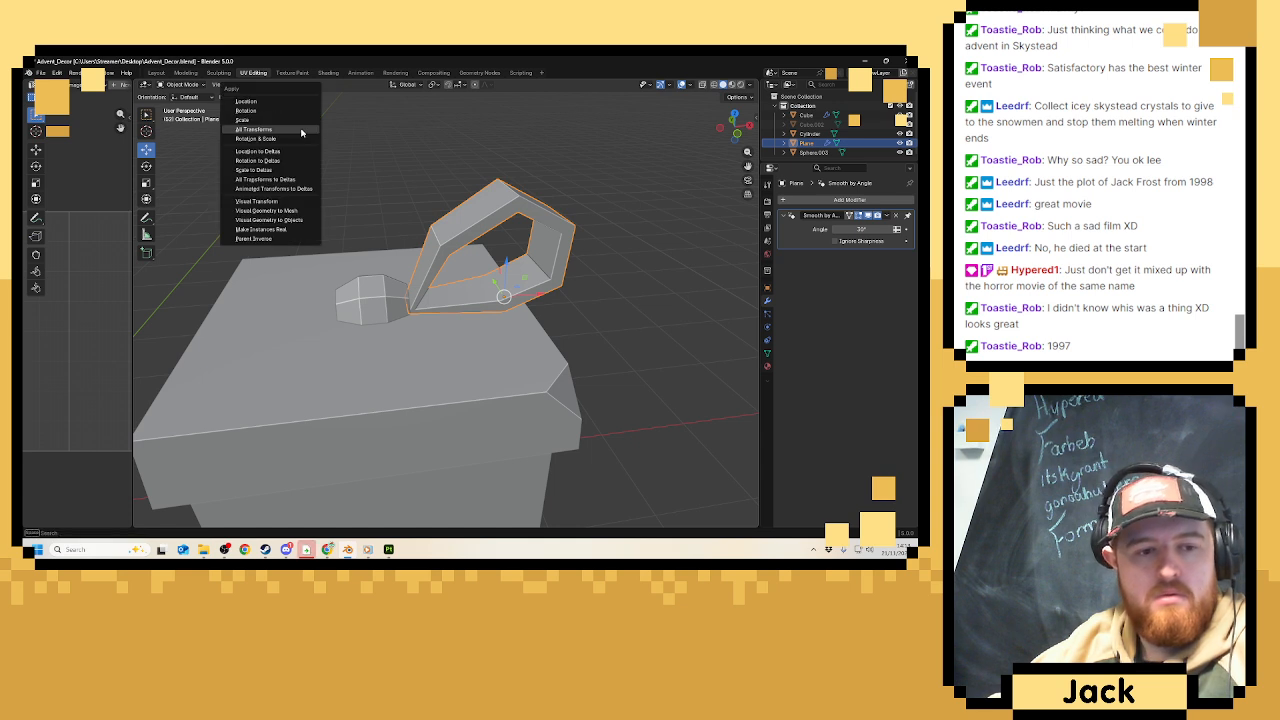
pyautogui.click(239, 92)
pyautogui.scroll(-8, 290, 104)
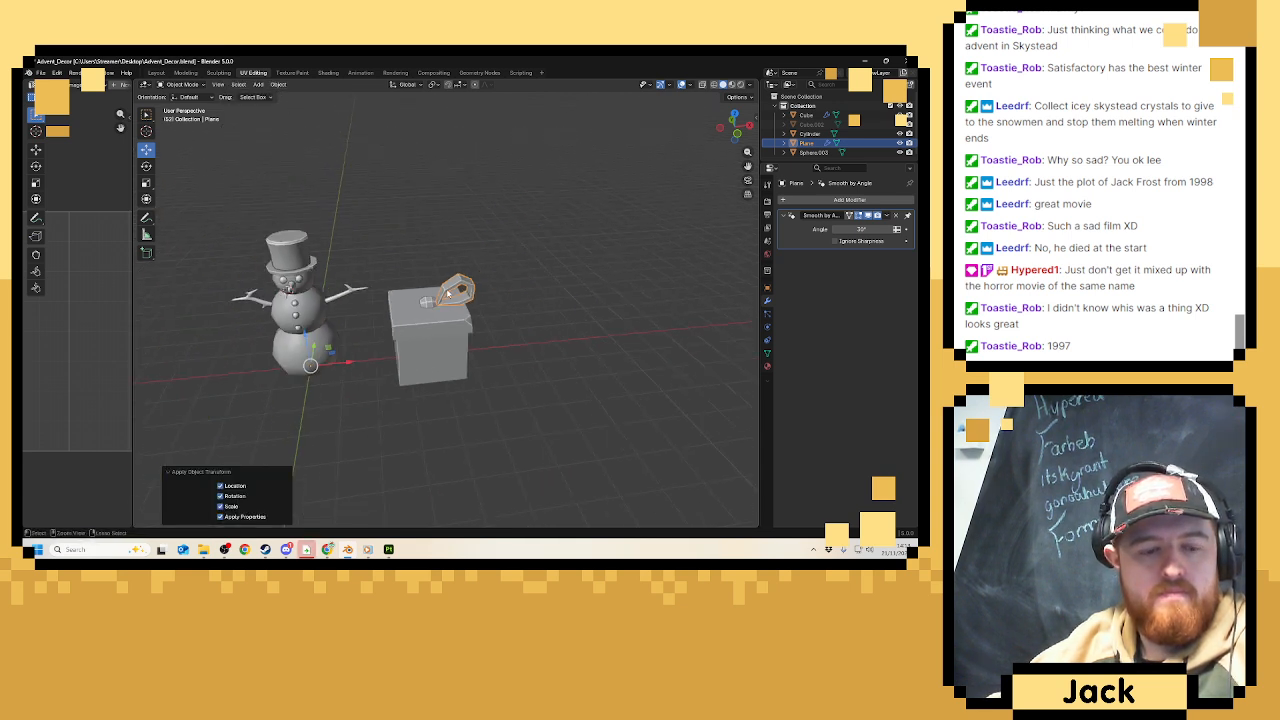
# Apply all transforms to the gift box and move its geometry to the world origin.
pyautogui.scroll(3, 461, 301)
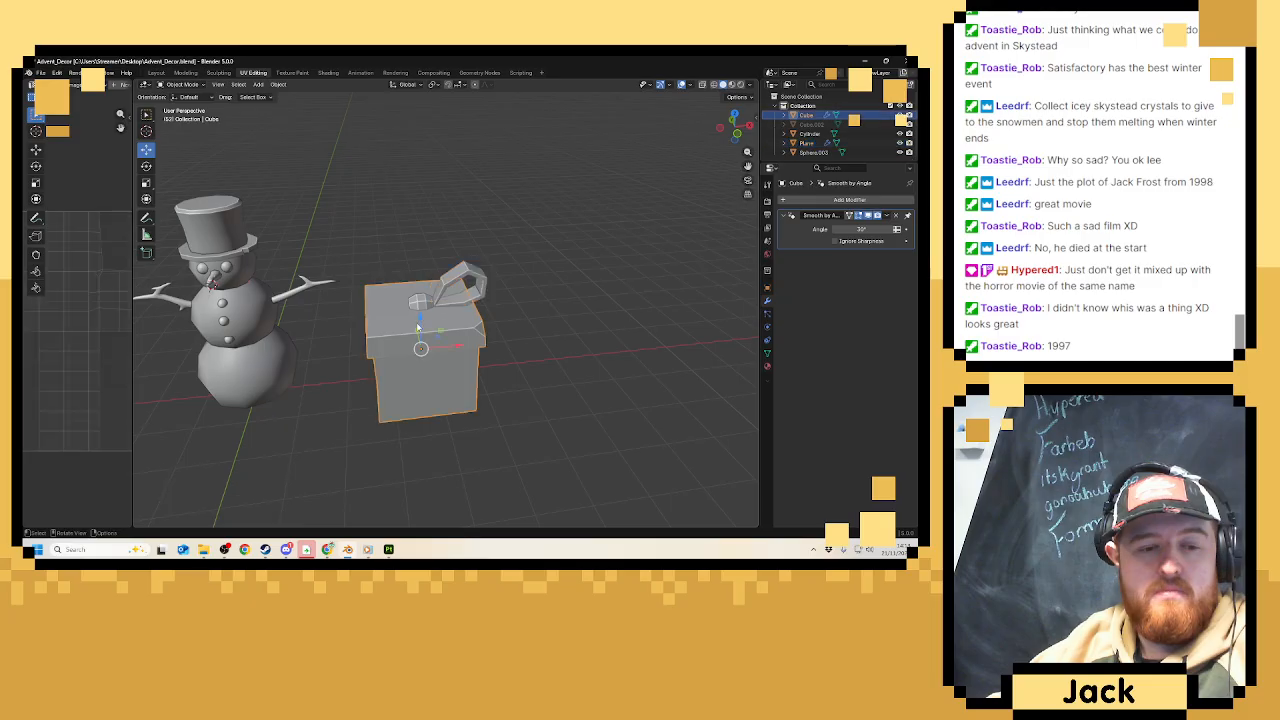
pyautogui.click(418, 327)
pyautogui.click(278, 84)
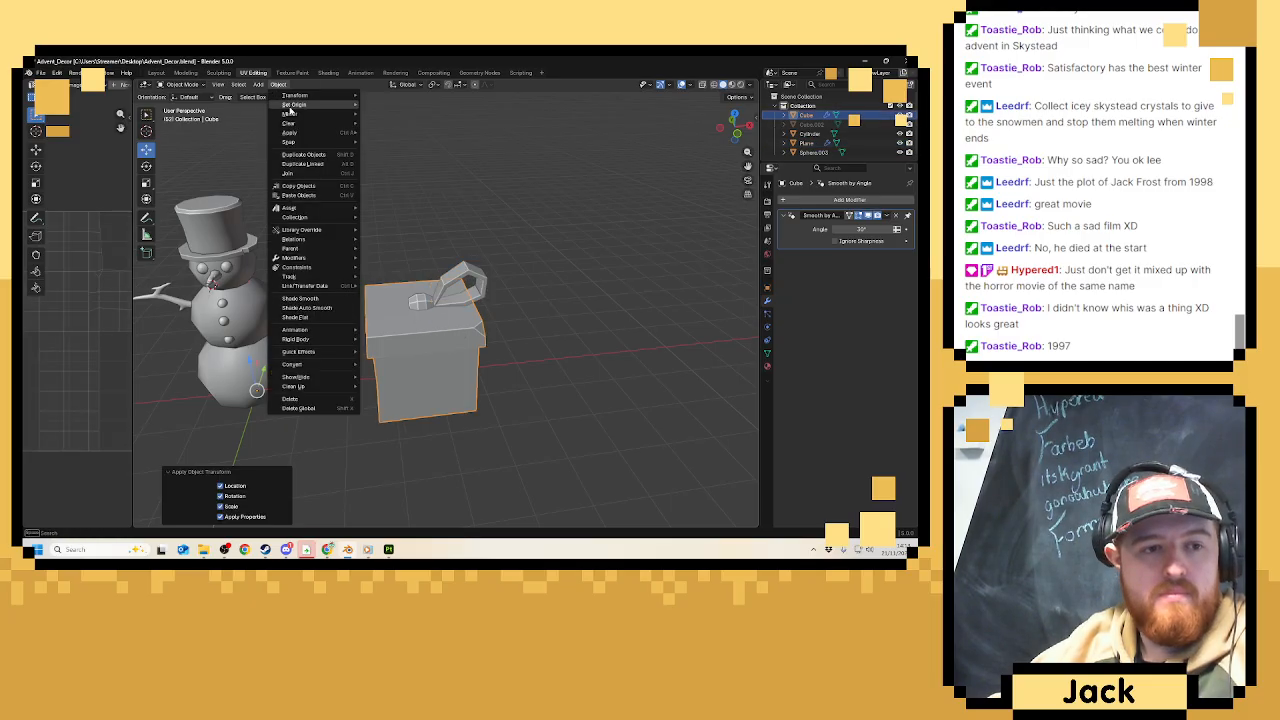
pyautogui.moveTo(320, 104)
pyautogui.click(402, 106)
# Hide the snowman to leave the gift box unobstructed.
pyautogui.click(275, 300)
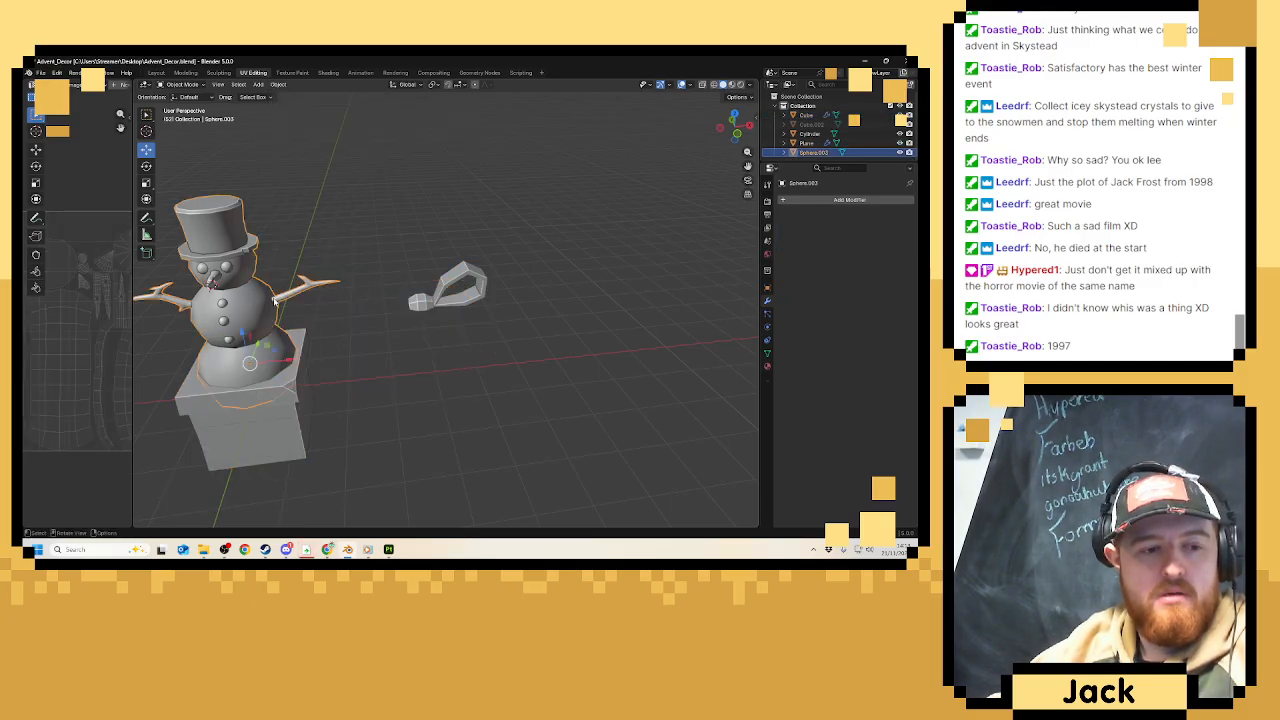
pyautogui.press('h')
pyautogui.scroll(2, 298, 395)
pyautogui.keyDown('shift'); pyautogui.moveTo(298, 395); pyautogui.dragTo(416, 339, button='middle'); pyautogui.keyUp('shift')
# Set the knot's geometry to its origin and apply all transforms to it.
pyautogui.click(551, 262)
pyautogui.click(278, 84)
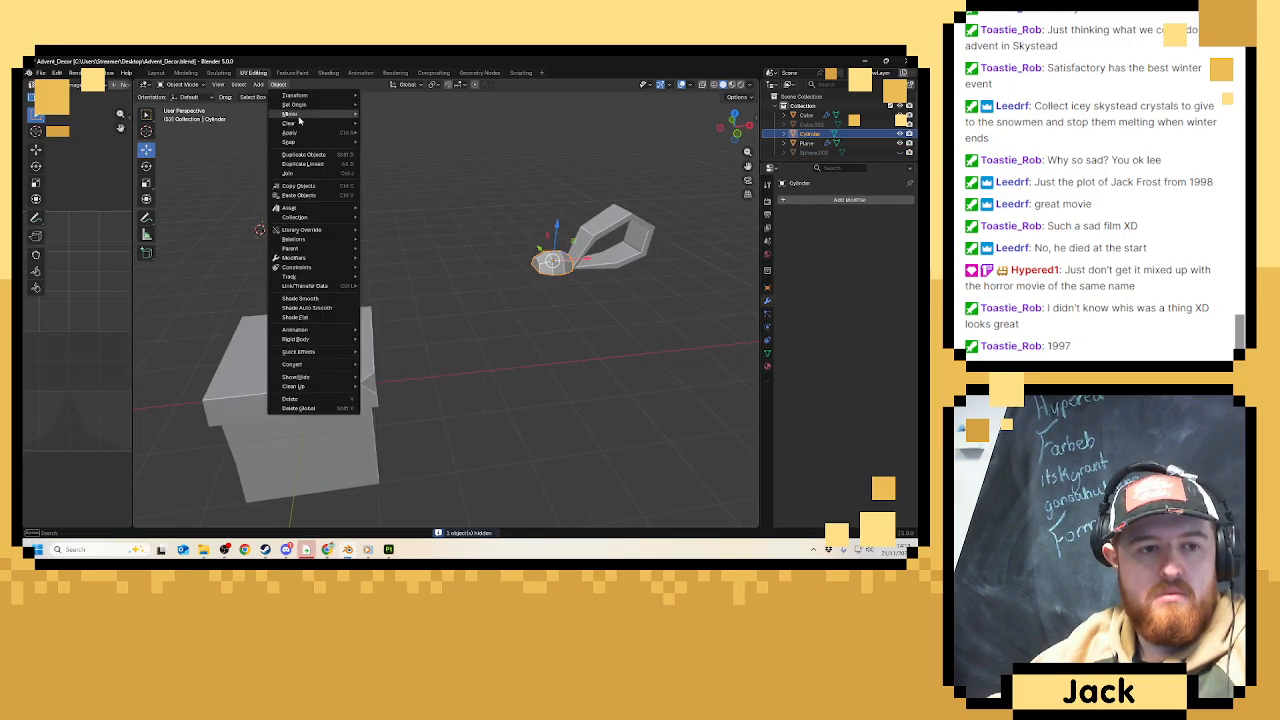
pyautogui.moveTo(310, 104)
pyautogui.click(400, 104)
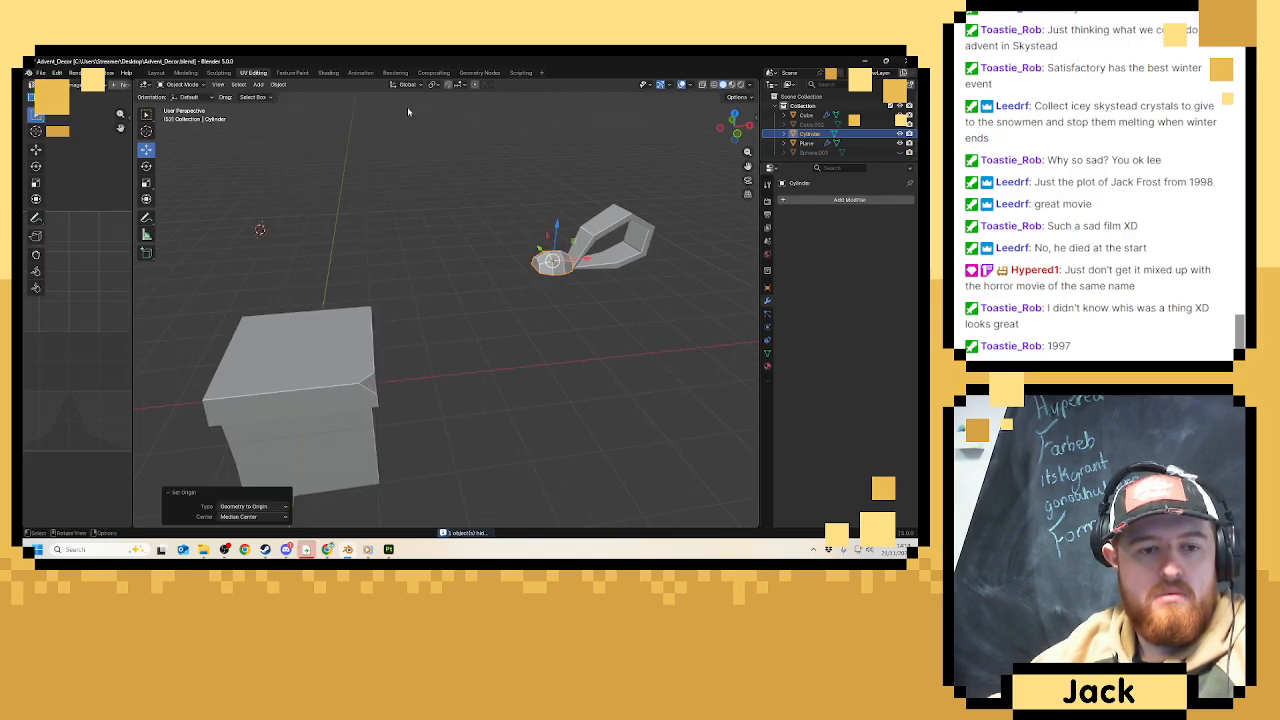
pyautogui.click(278, 84)
pyautogui.moveTo(310, 104)
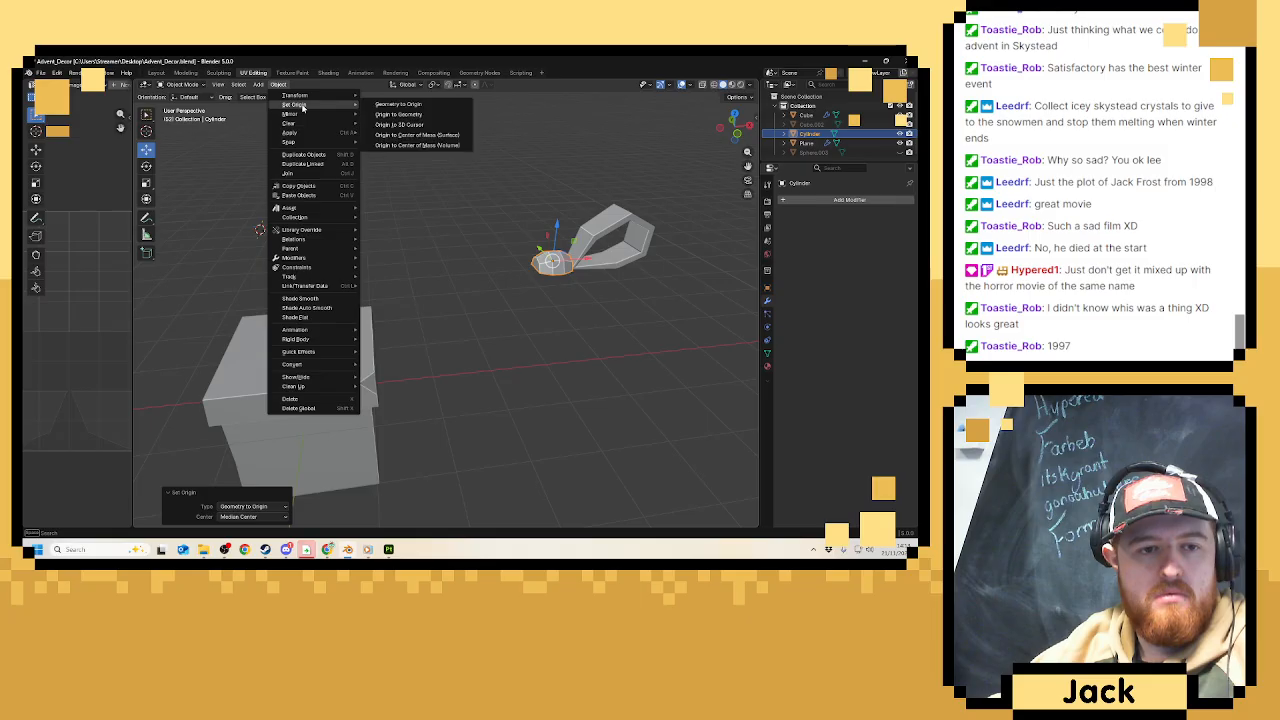
pyautogui.hotkey('ctrl', 'a')
pyautogui.click(487, 296)
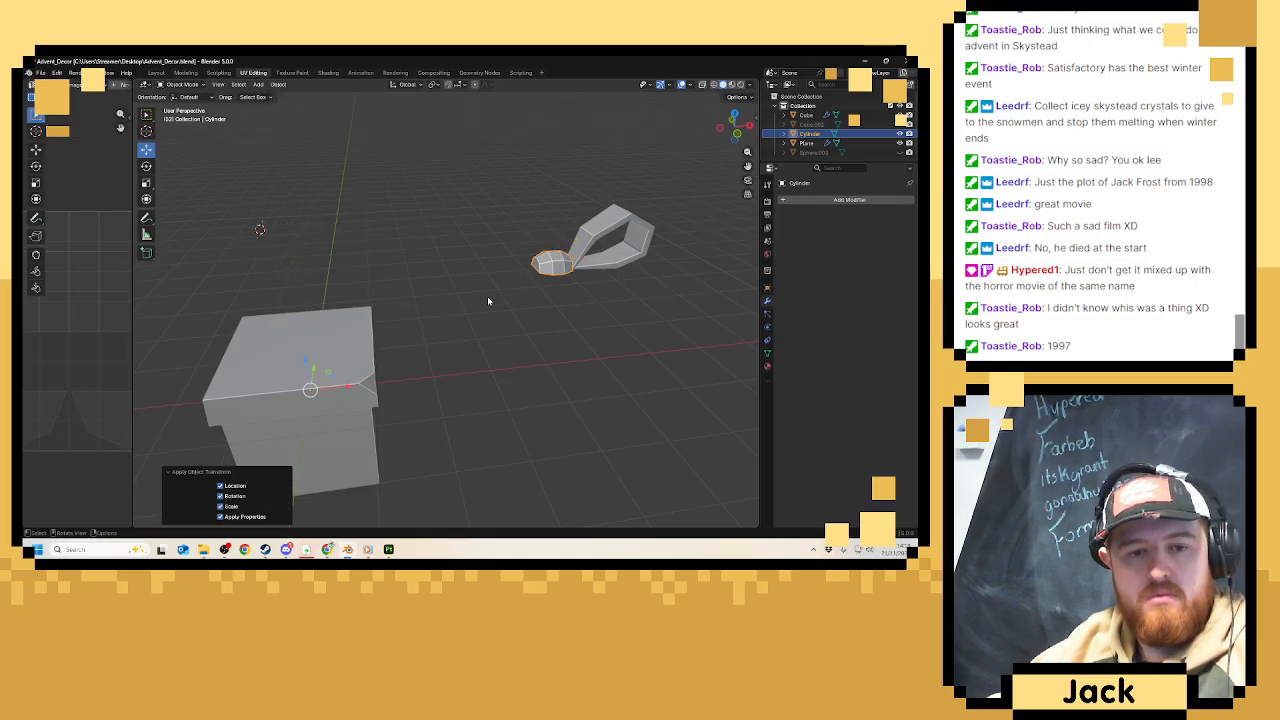
# Move the bow loop's geometry to its origin inside the gift box.
pyautogui.click(617, 237)
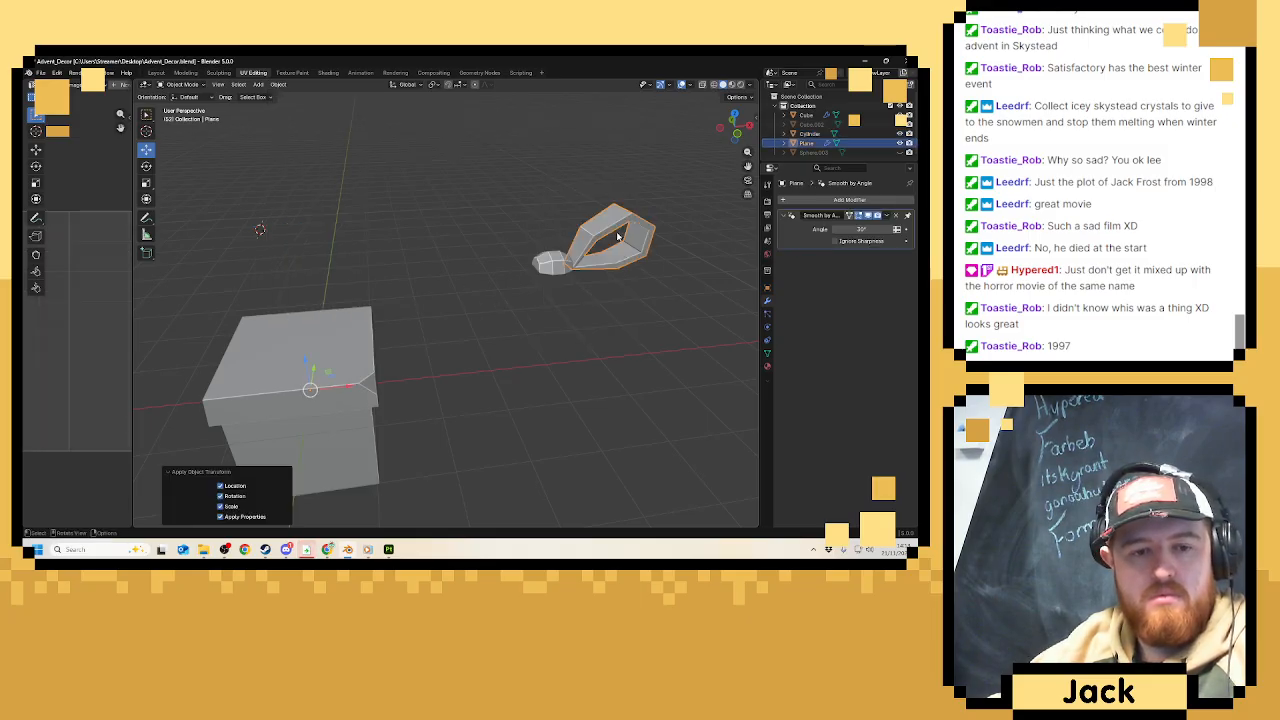
pyautogui.click(278, 84)
pyautogui.moveTo(294, 106)
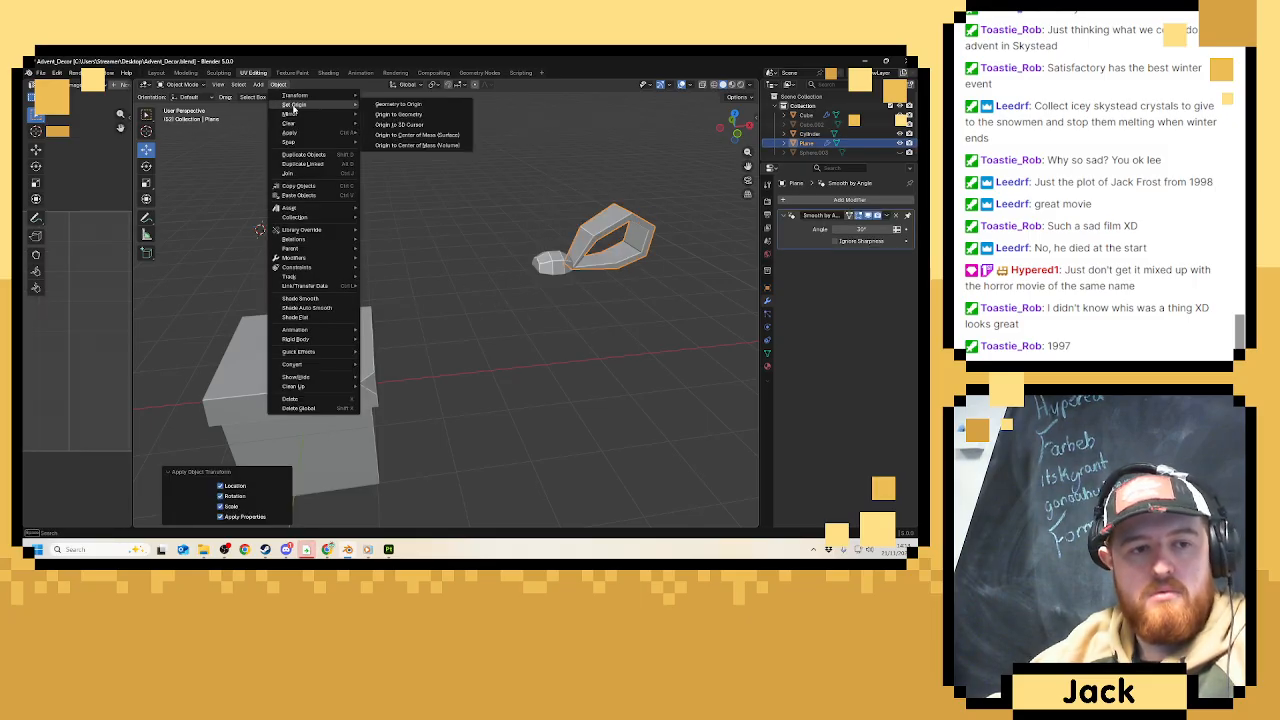
pyautogui.click(396, 105)
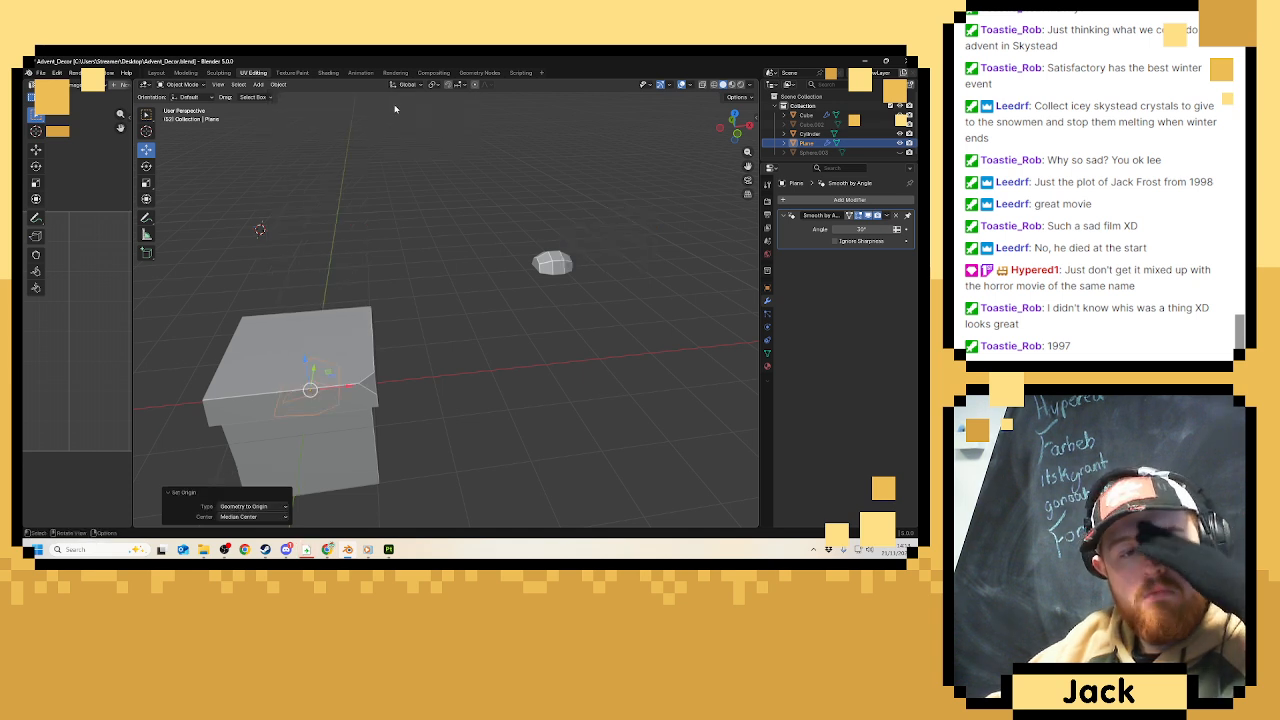
# Try to raise the knot along Z and undo that move.
pyautogui.click(560, 266)
pyautogui.press('g')
pyautogui.press('z')
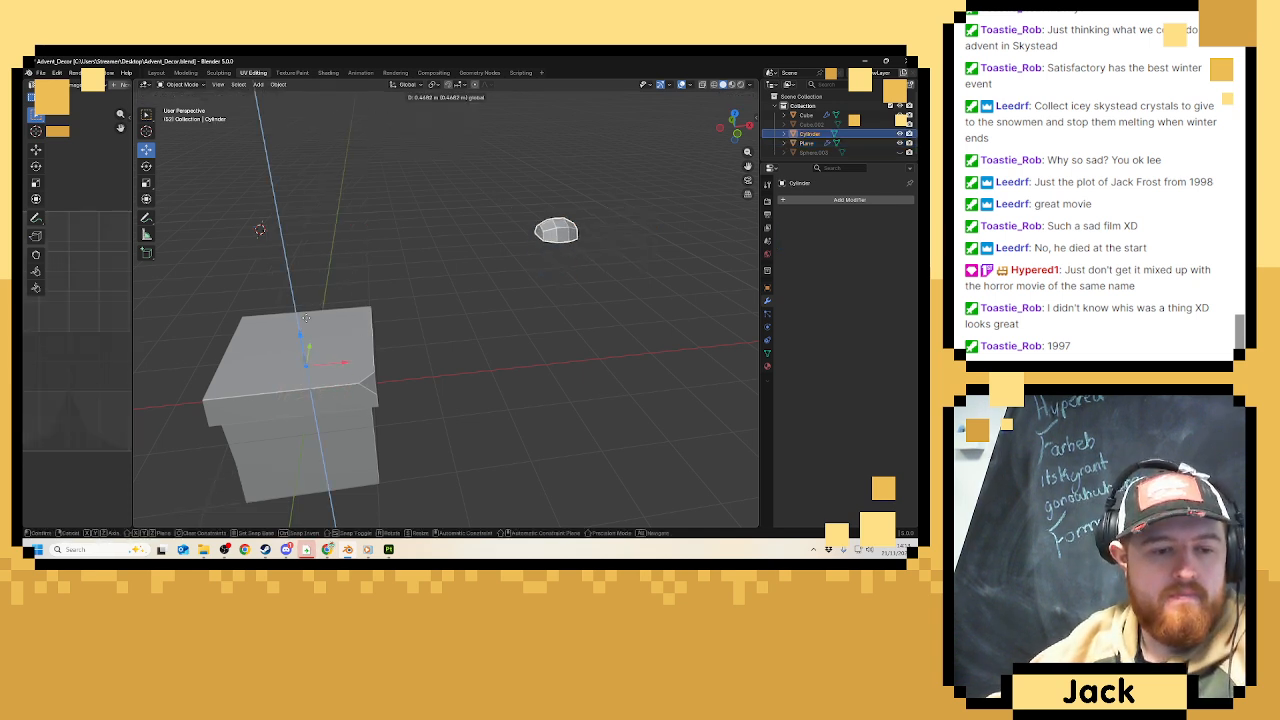
pyautogui.click(307, 276)
pyautogui.hotkey('ctrl', 'z')
pyautogui.hotkey('ctrl', 'z')
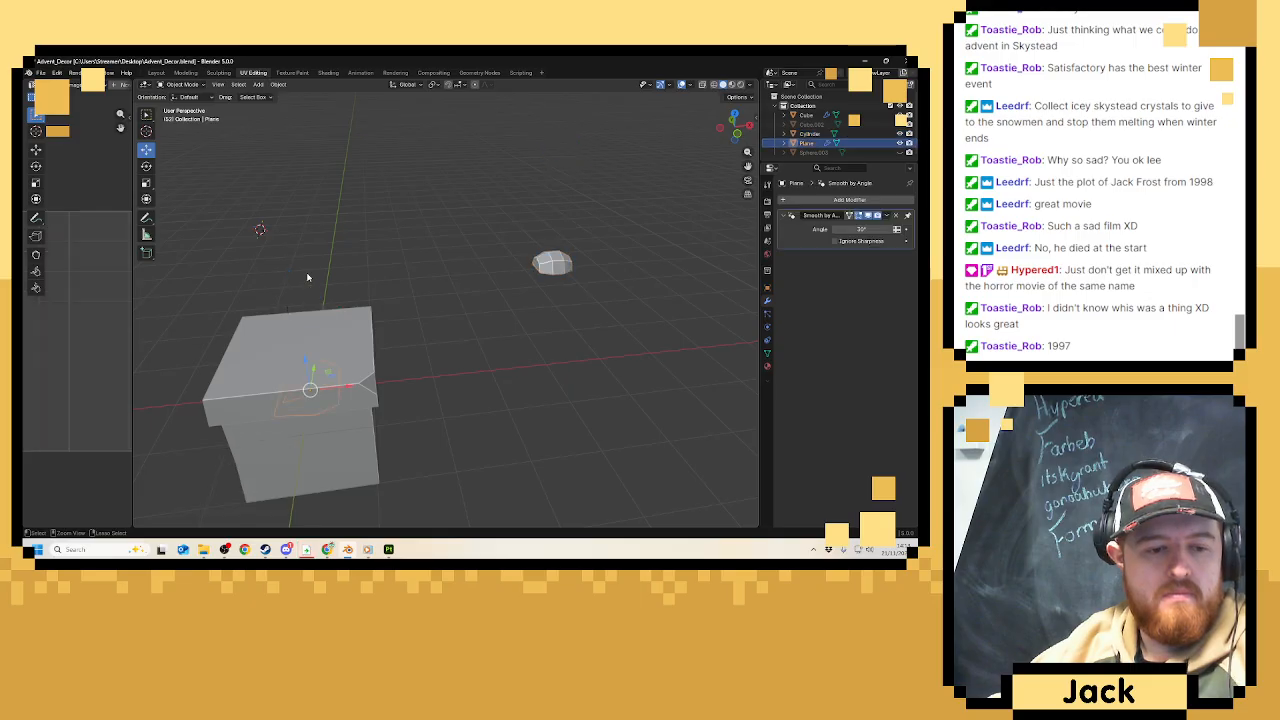
# Raise the bow loop along Z onto the box lid and slide it along X to one side of the lid's centre.
pyautogui.press('g')
pyautogui.press('z')
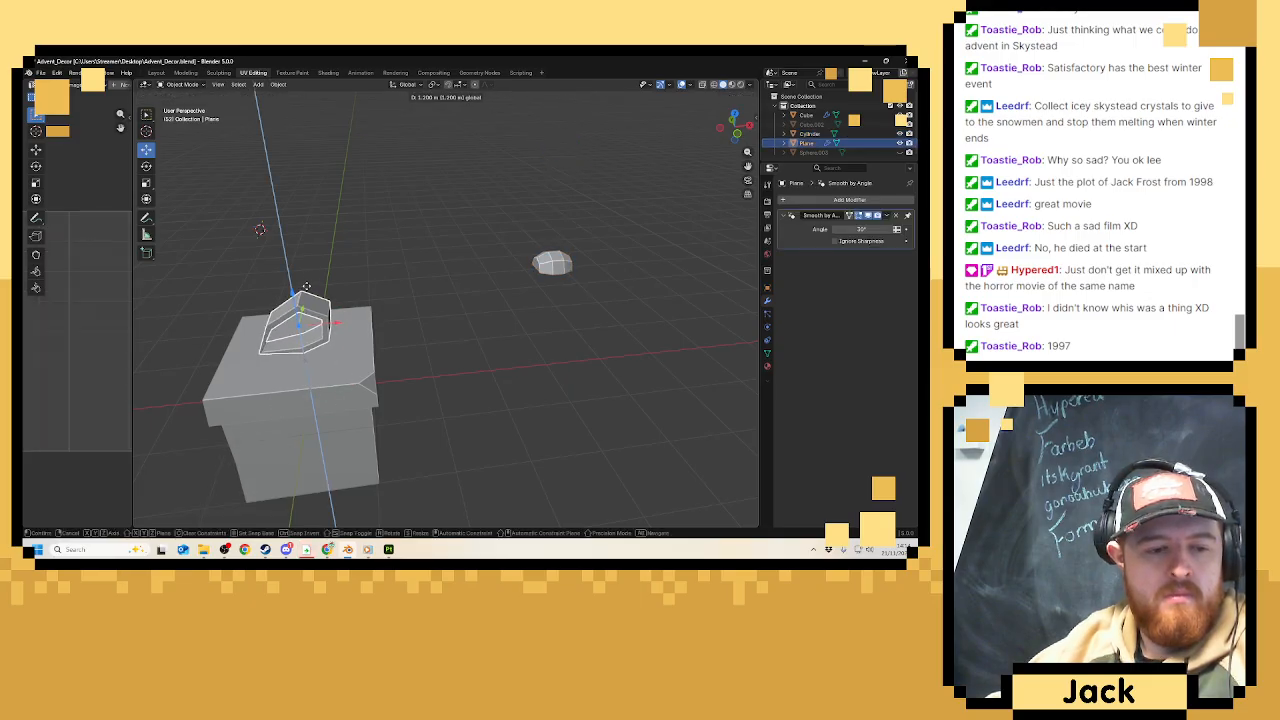
pyautogui.click(294, 300)
pyautogui.keyDown('shift'); pyautogui.moveTo(298, 336); pyautogui.dragTo(372, 298, button='middle'); pyautogui.keyUp('shift')
pyautogui.scroll(8, 381, 320)
pyautogui.press('g')
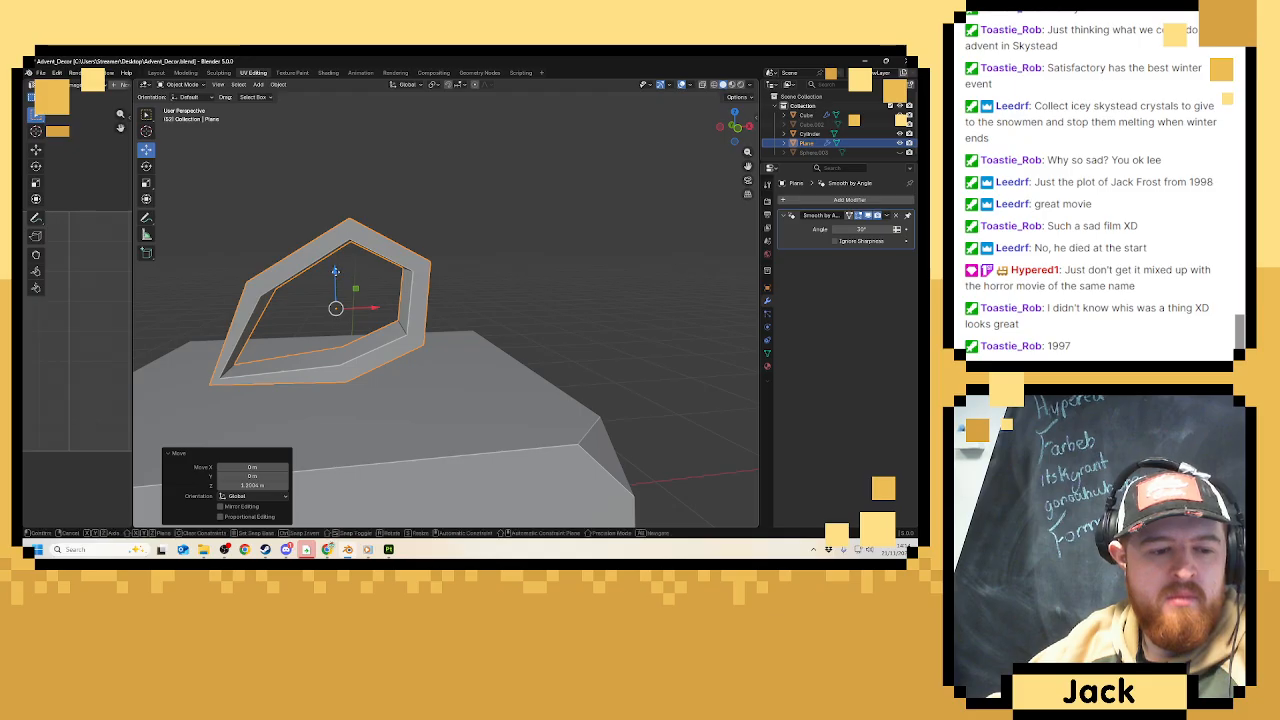
pyautogui.press('z')
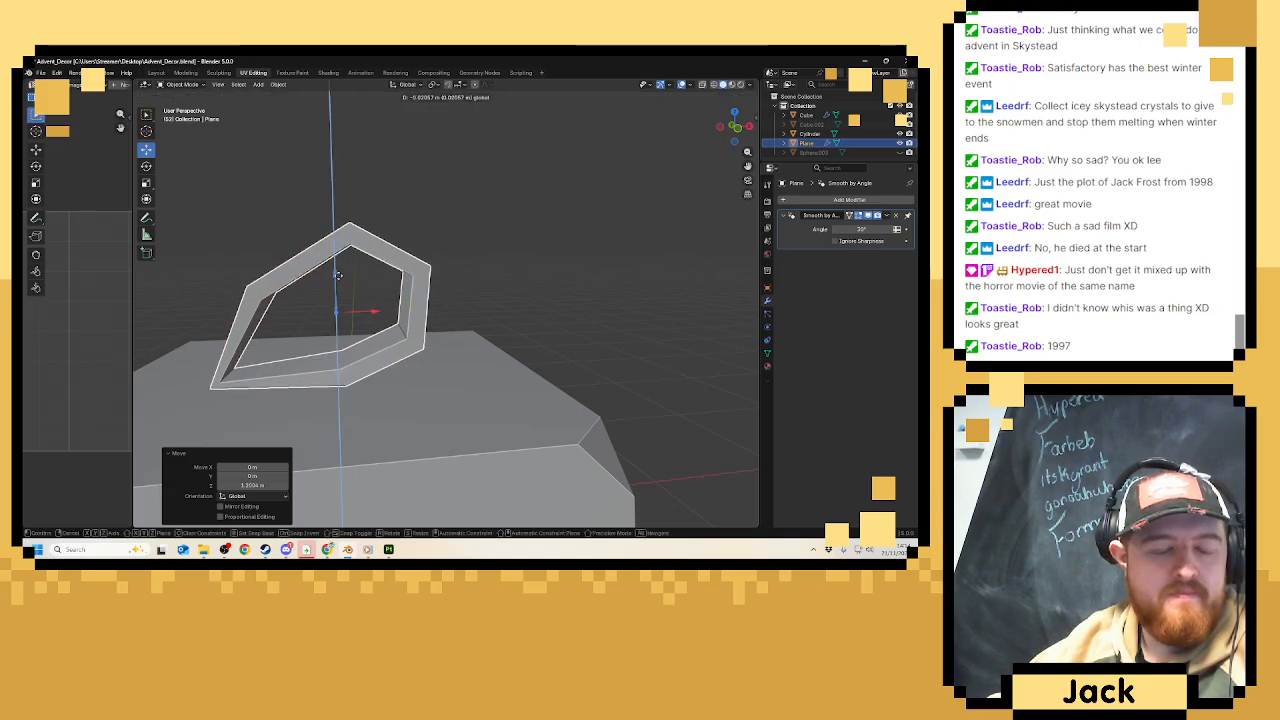
pyautogui.click(425, 330)
pyautogui.moveTo(375, 315); pyautogui.dragTo(536, 310)
pyautogui.scroll(-5, 536, 310)
pyautogui.moveTo(536, 310); pyautogui.dragTo(642, 252, button='middle')
# Move the knot's geometry to its origin and raise the knot along Z onto the centre of the lid.
pyautogui.click(684, 238)
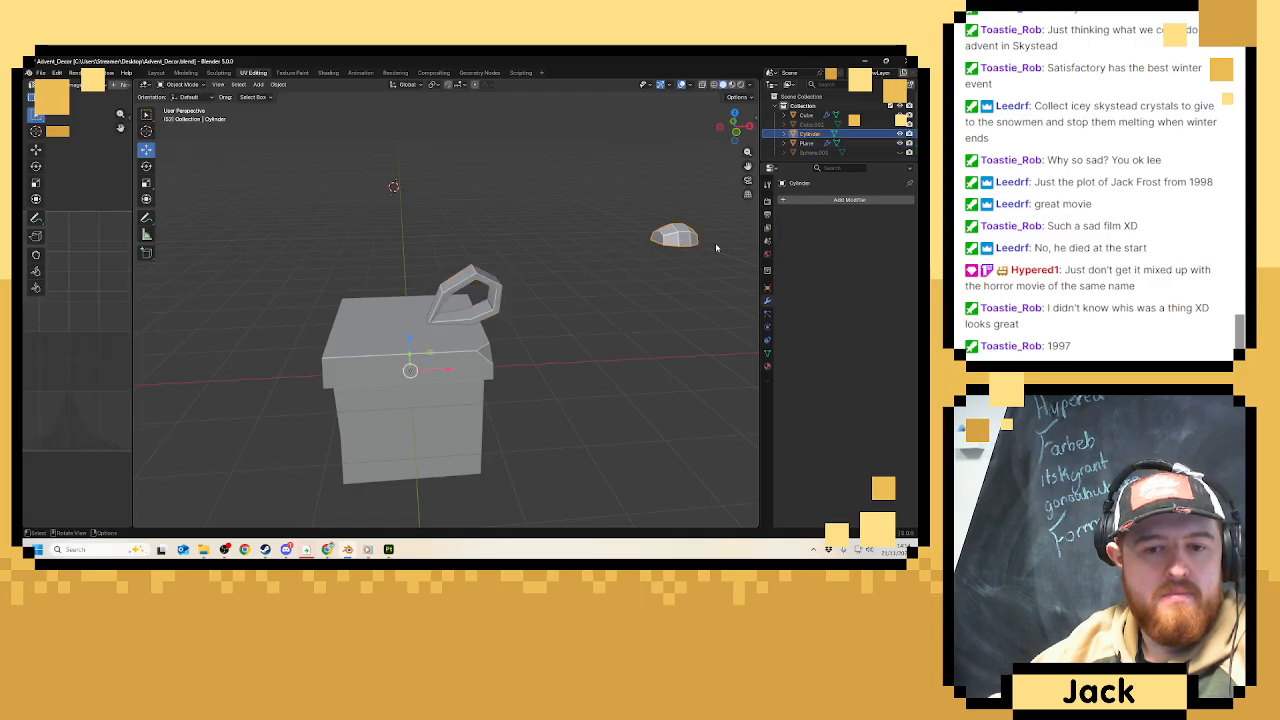
pyautogui.click(278, 84)
pyautogui.moveTo(310, 107)
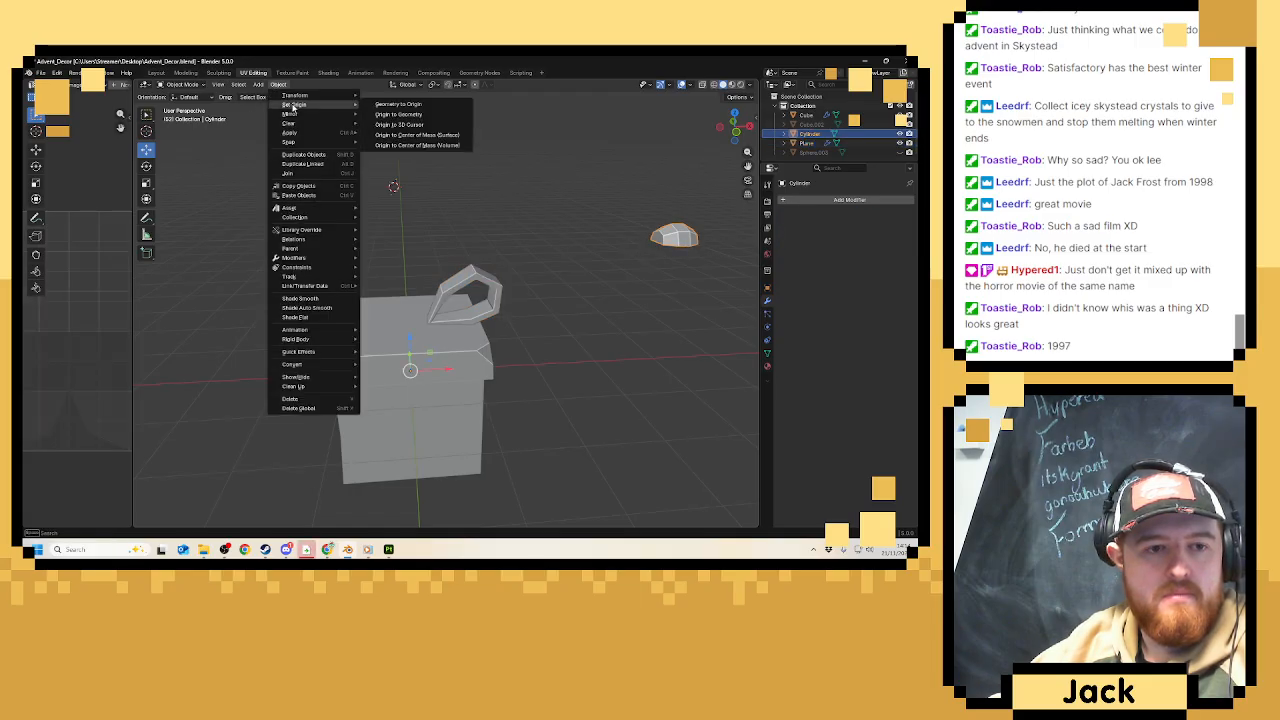
pyautogui.click(415, 107)
pyautogui.scroll(2, 418, 281)
pyautogui.moveTo(391, 370); pyautogui.dragTo(412, 302)
# Slide the bow loop slightly along X so that its narrow end meets the knot.
pyautogui.click(451, 325)
pyautogui.moveTo(511, 298); pyautogui.dragTo(506, 298)
pyautogui.click(550, 252)
pyautogui.scroll(-1, 496, 289)
pyautogui.scroll(-2, 496, 289)
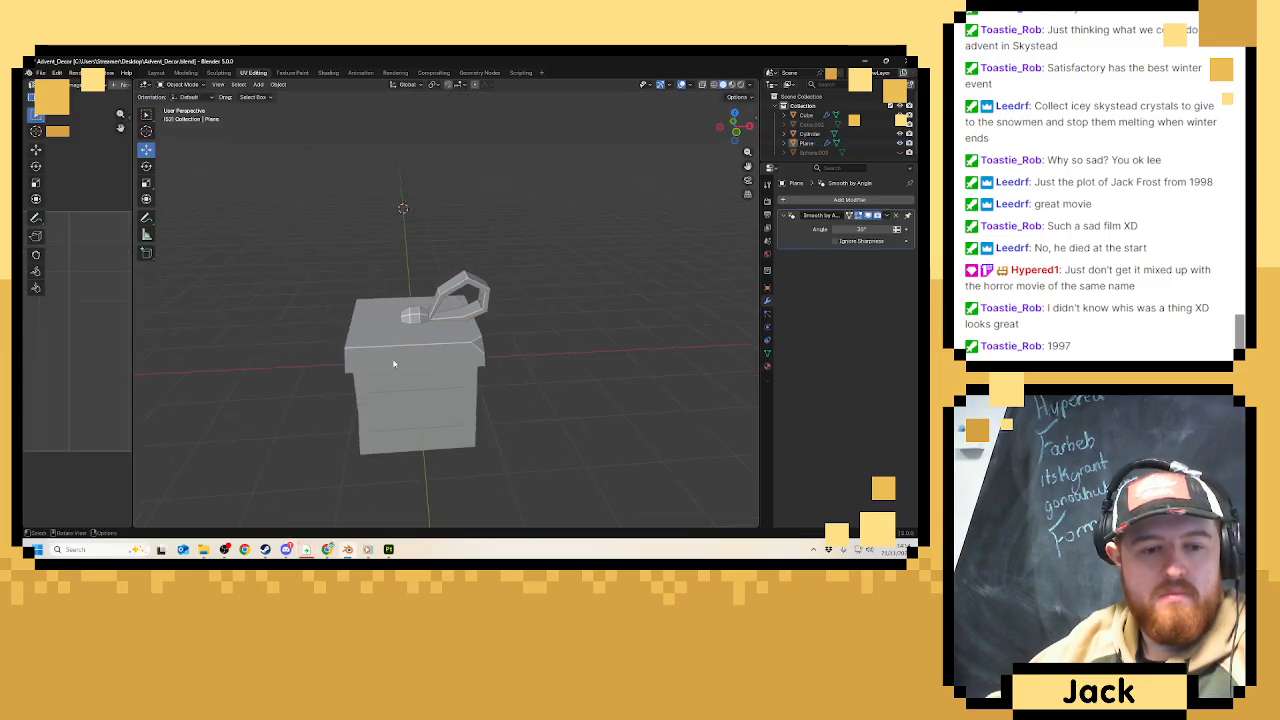
# Apply all transforms to the repositioned bow loop so its origin sits at the box's centre.
pyautogui.moveTo(394, 363); pyautogui.dragTo(434, 357, button='middle')
pyautogui.scroll(4, 433, 355)
pyautogui.click(398, 305)
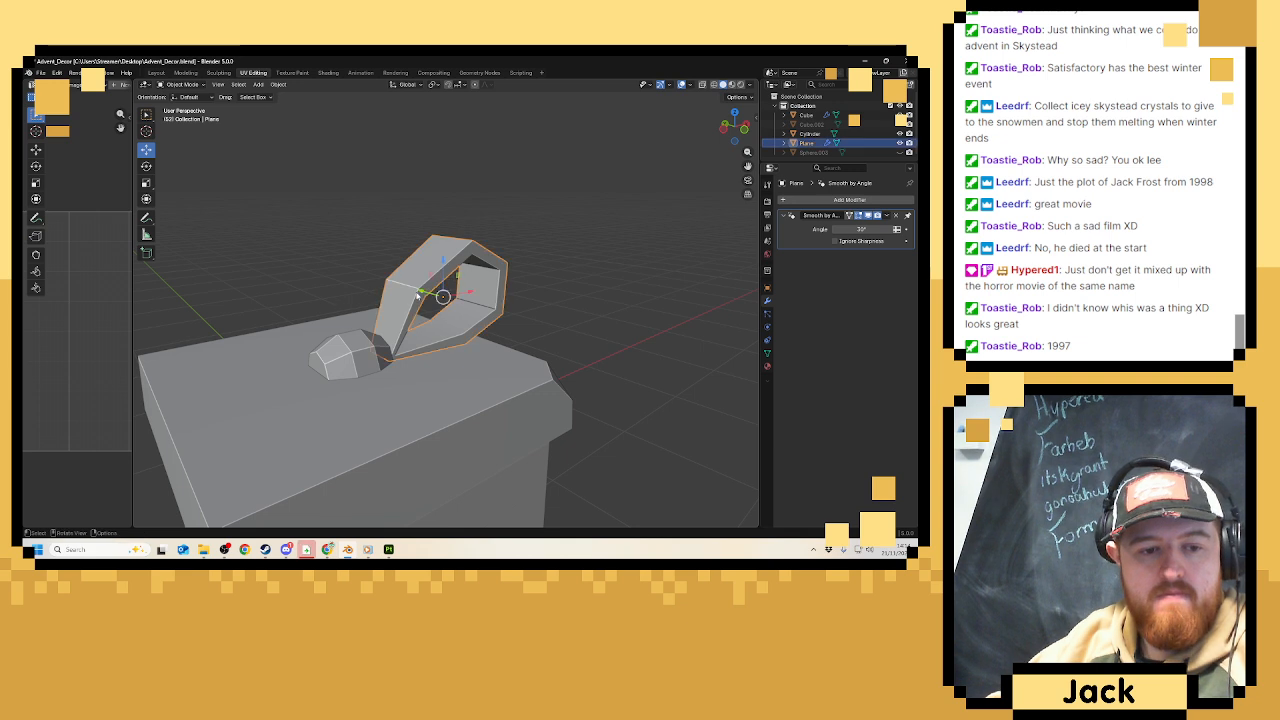
pyautogui.hotkey('ctrl', 'a')
pyautogui.click(390, 289)
# Add a Mirror modifier on the X axis to the bow loop to create the opposite loop.
pyautogui.click(853, 200)
pyautogui.write('m')
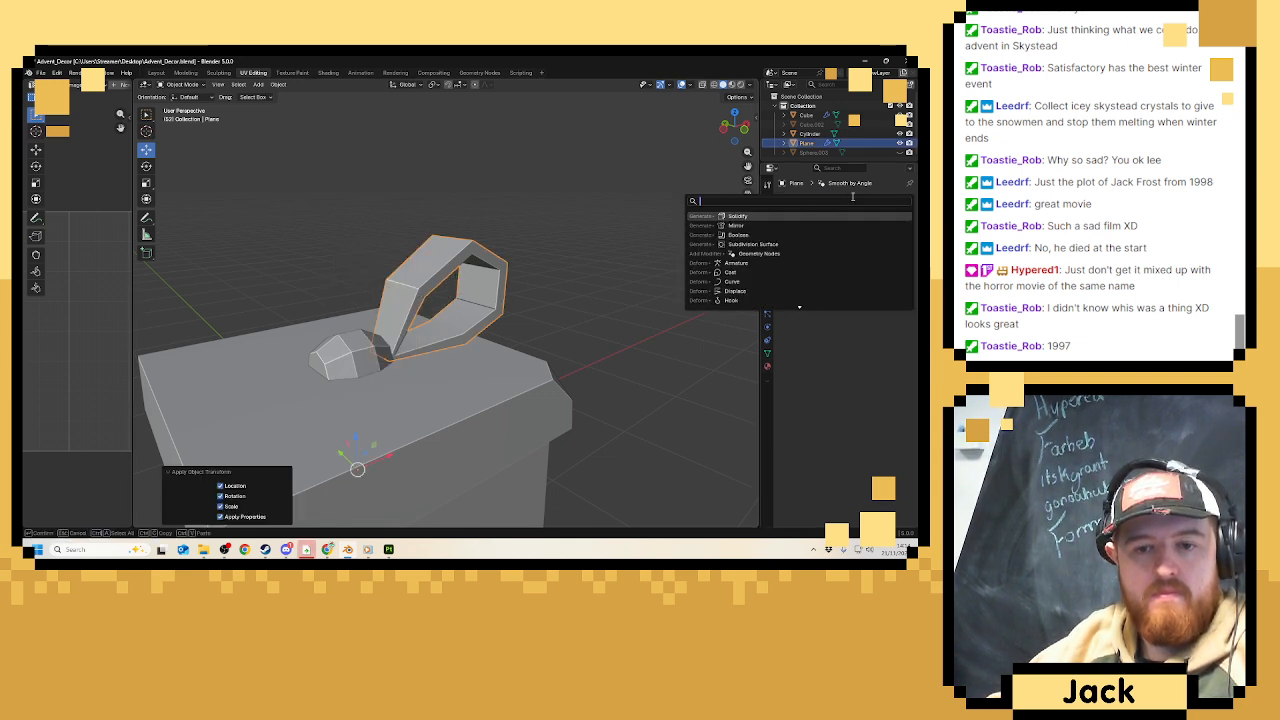
pyautogui.click(774, 221)
pyautogui.scroll(-4, 458, 254)
pyautogui.scroll(-3, 458, 254)
pyautogui.click(563, 227)
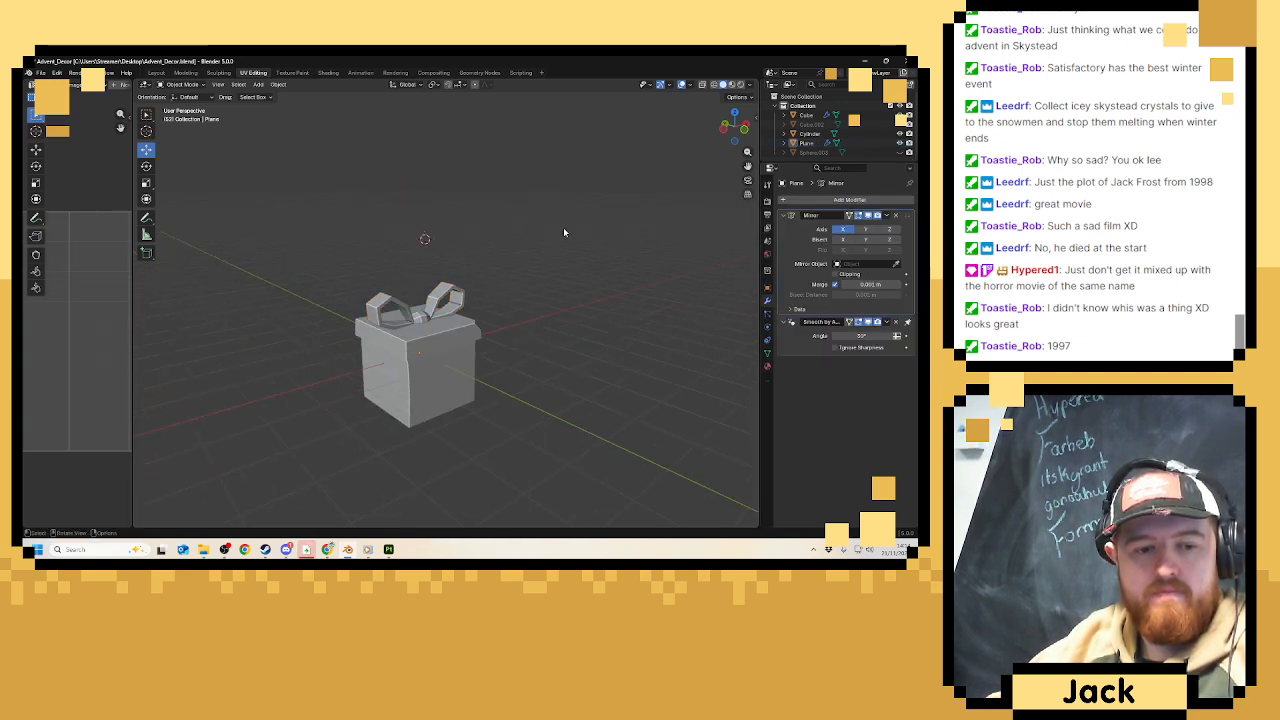
pyautogui.moveTo(563, 227); pyautogui.dragTo(537, 220, button='middle')
pyautogui.scroll(3, 537, 220)
pyautogui.scroll(2, 342, 275)
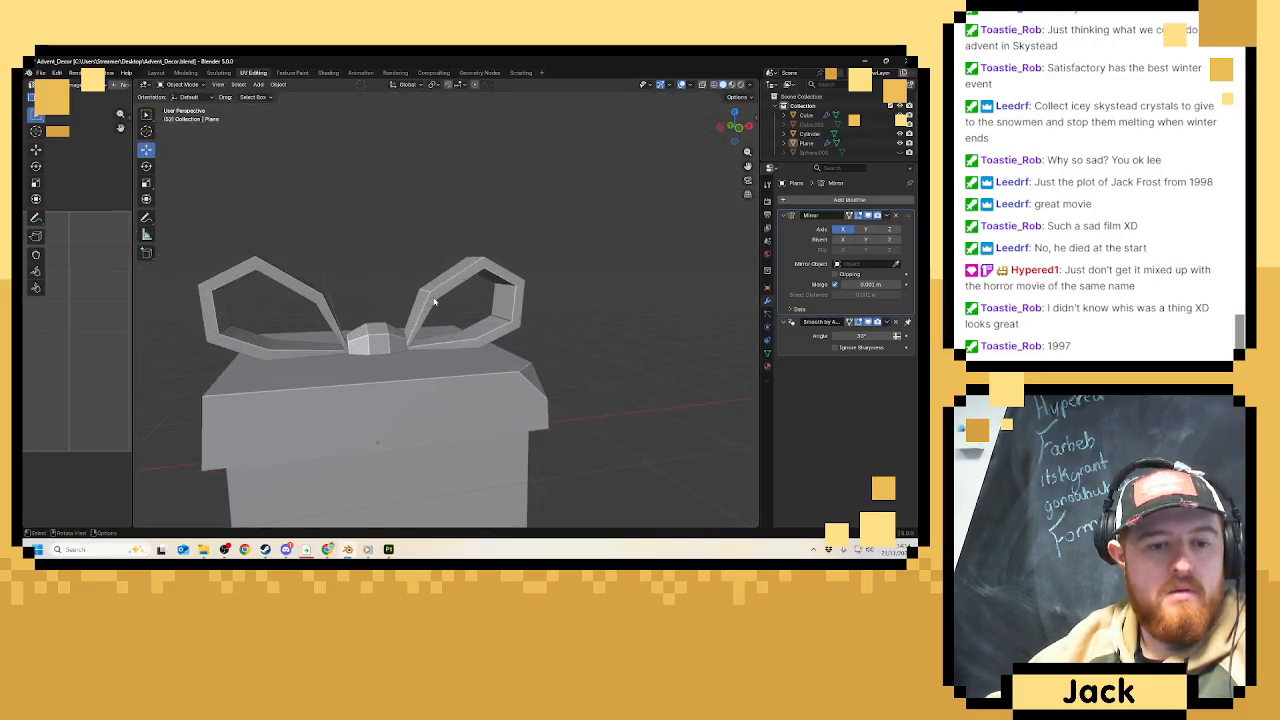
# Open the bow loop's mesh for editing in edge selection mode.
pyautogui.click(437, 257)
pyautogui.press('Tab')
pyautogui.moveTo(437, 257); pyautogui.dragTo(453, 283, button='middle')
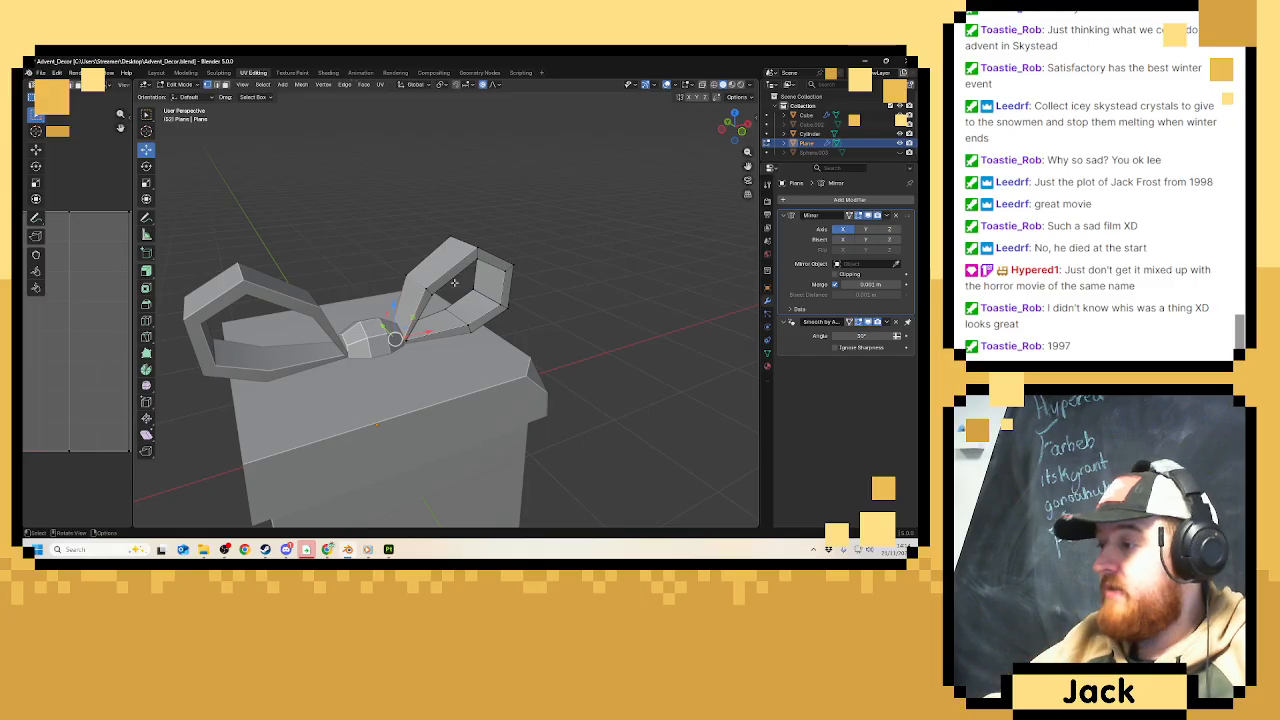
pyautogui.scroll(4, 440, 363)
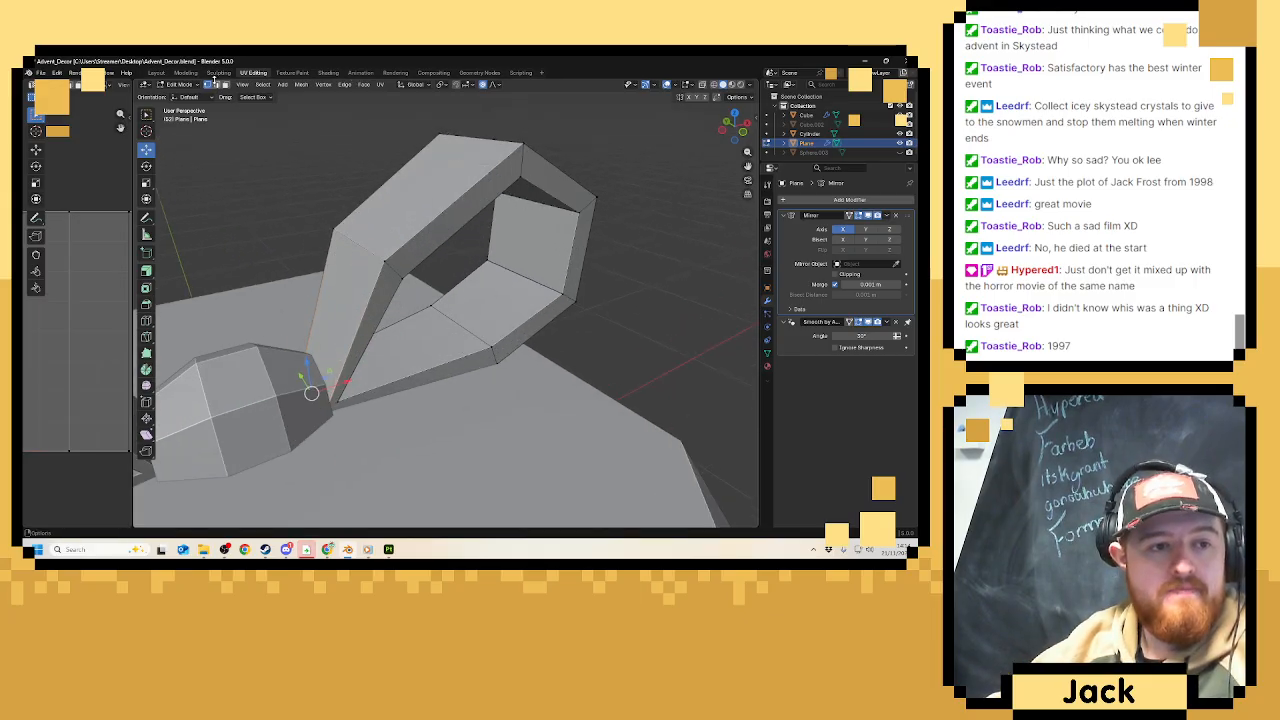
pyautogui.click(216, 86)
# Examine the mirrored bow and its fit on the gift box from several angles and distances.
pyautogui.moveTo(450, 228); pyautogui.dragTo(352, 235, button='middle')
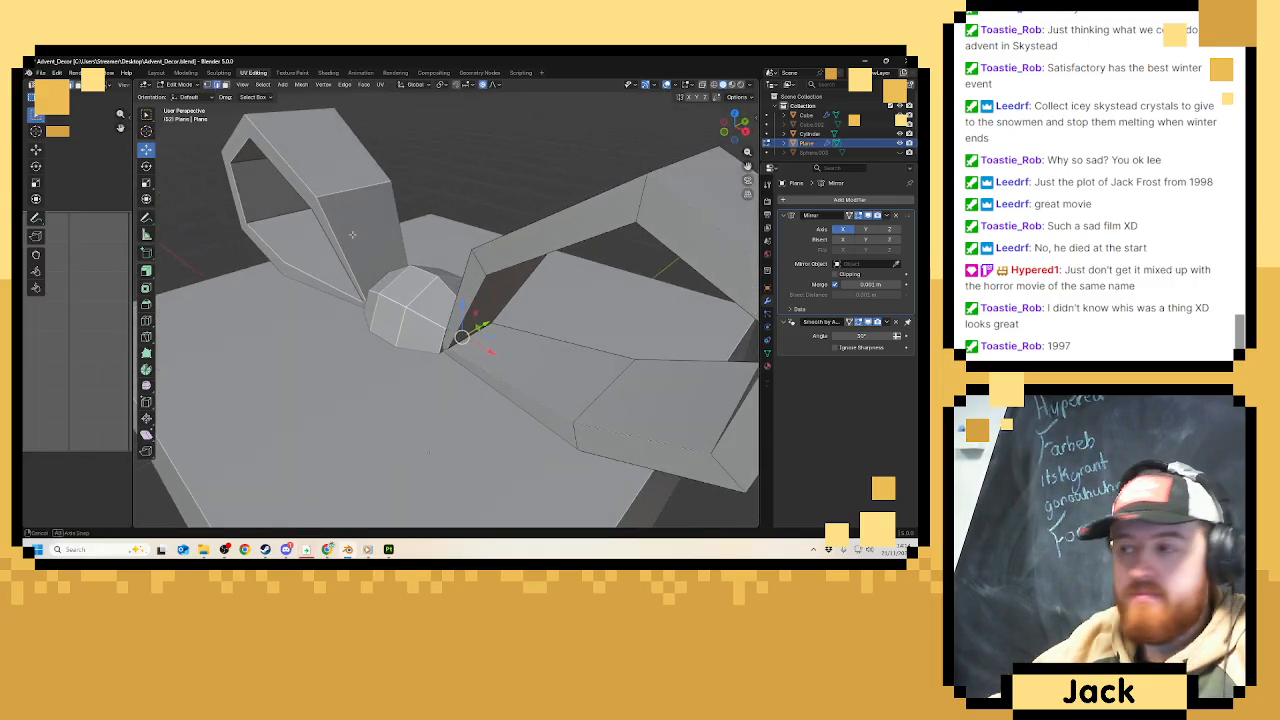
pyautogui.moveTo(488, 262); pyautogui.dragTo(591, 287, button='middle')
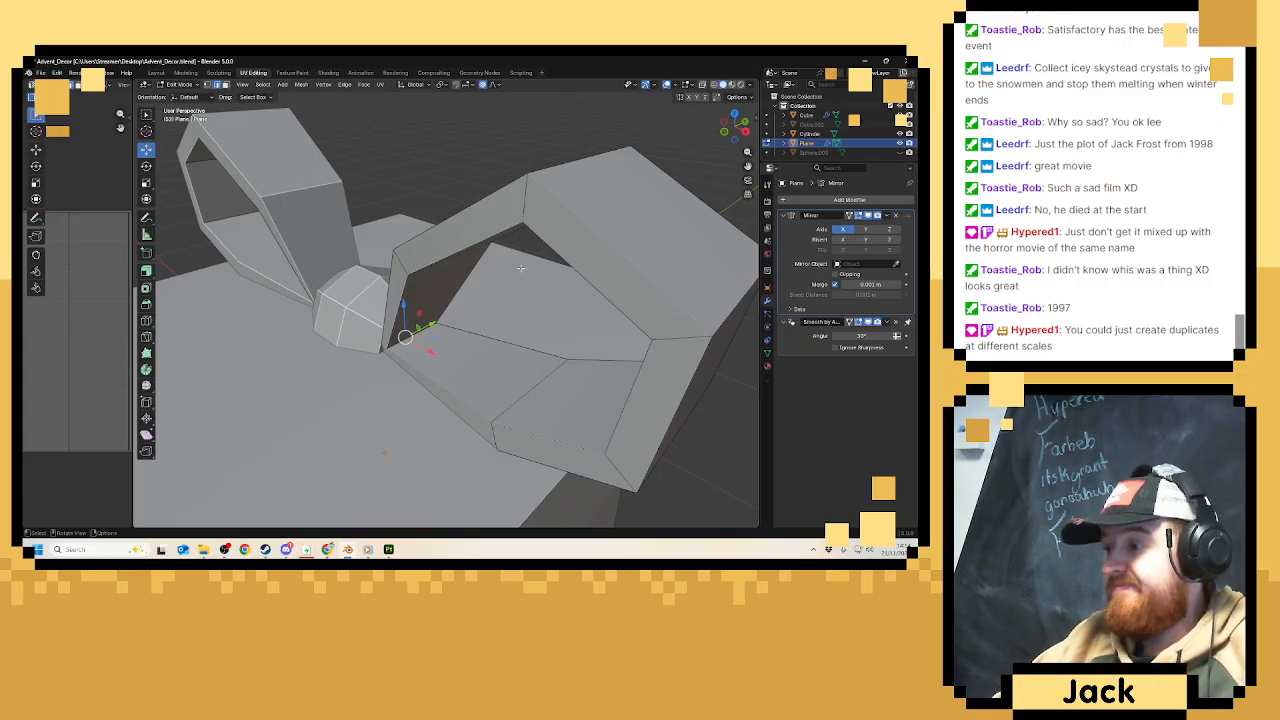
pyautogui.scroll(-8, 515, 308)
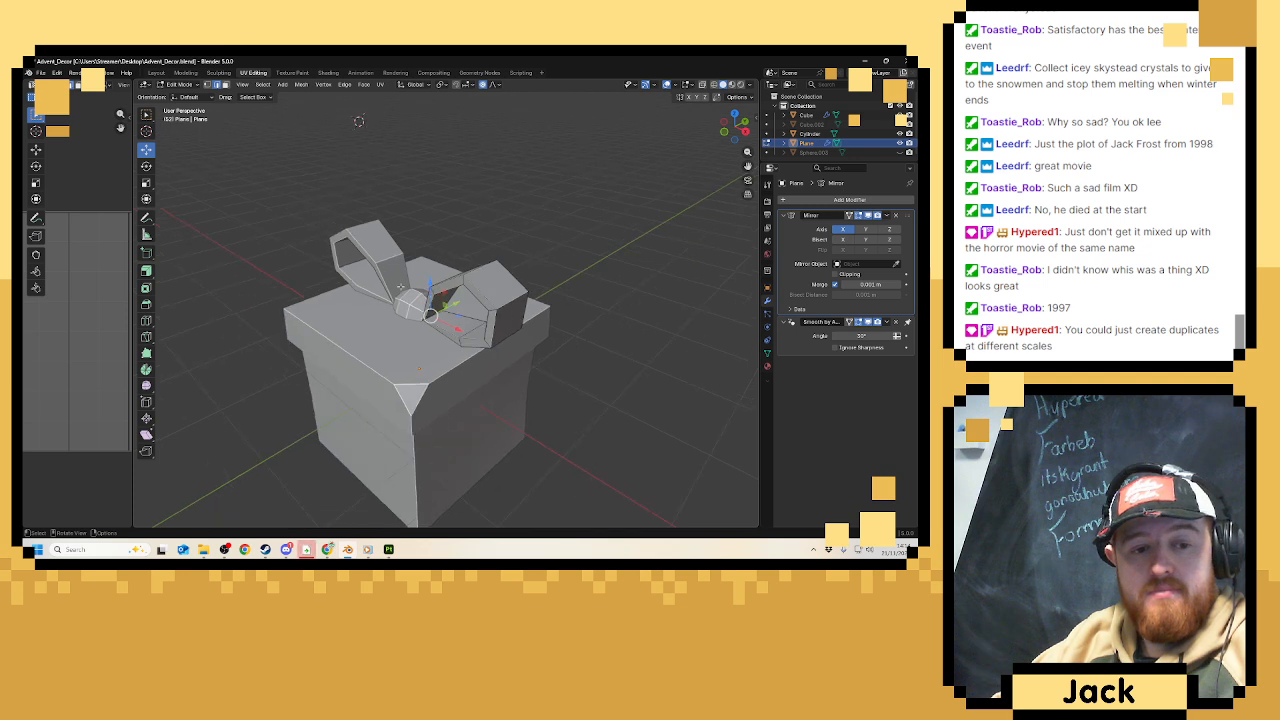
pyautogui.moveTo(398, 308); pyautogui.dragTo(459, 272, button='middle')
pyautogui.scroll(-6, 443, 280)
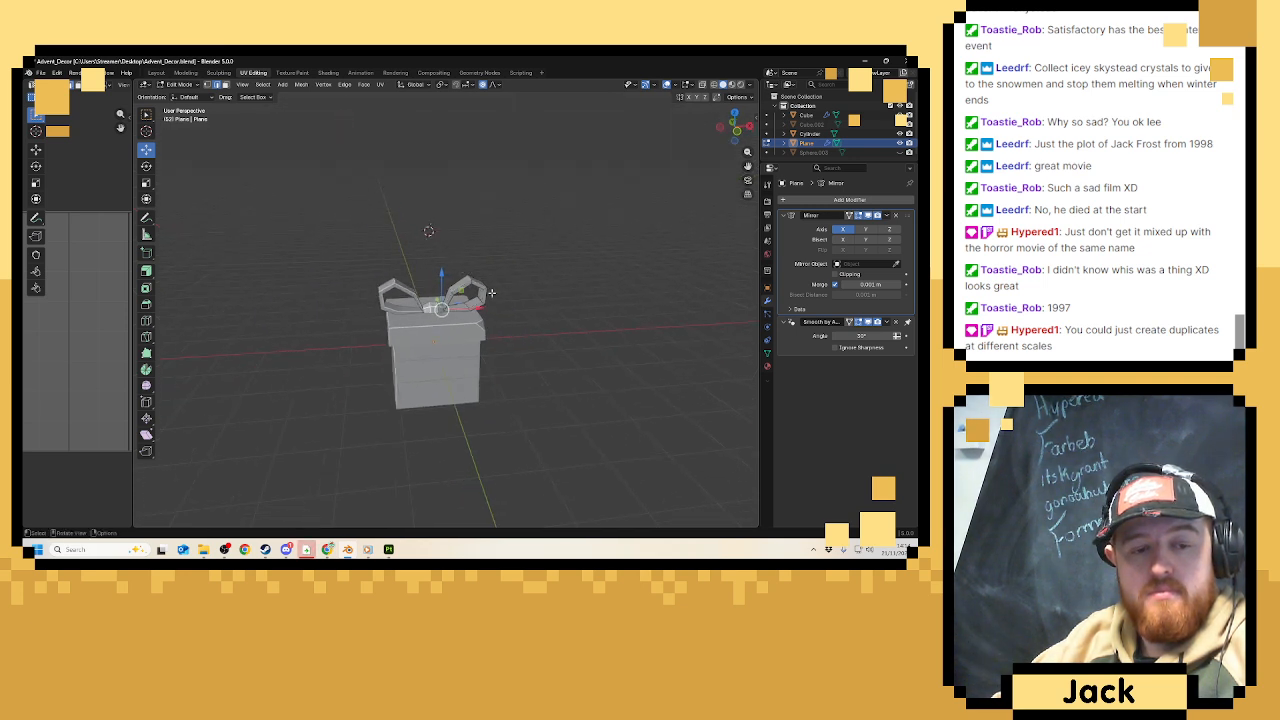
pyautogui.scroll(3, 491, 293)
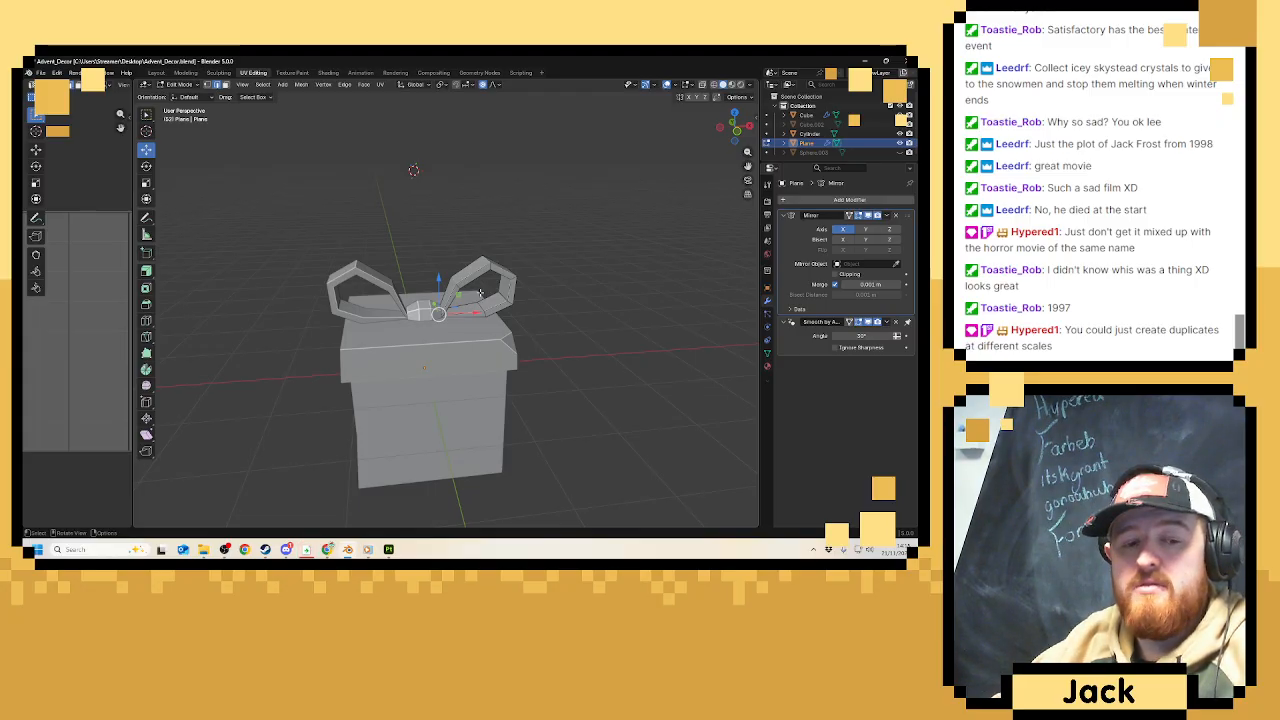
pyautogui.moveTo(480, 293); pyautogui.dragTo(474, 285, button='middle')
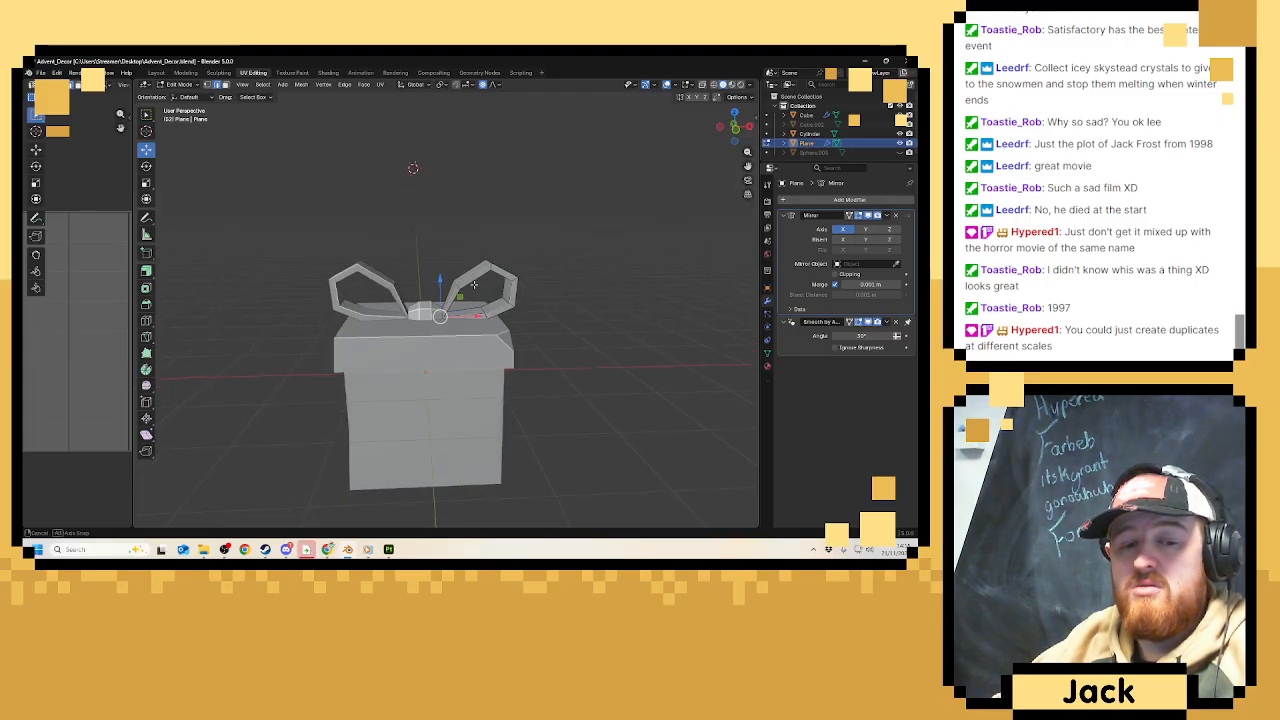
pyautogui.scroll(5, 474, 285)
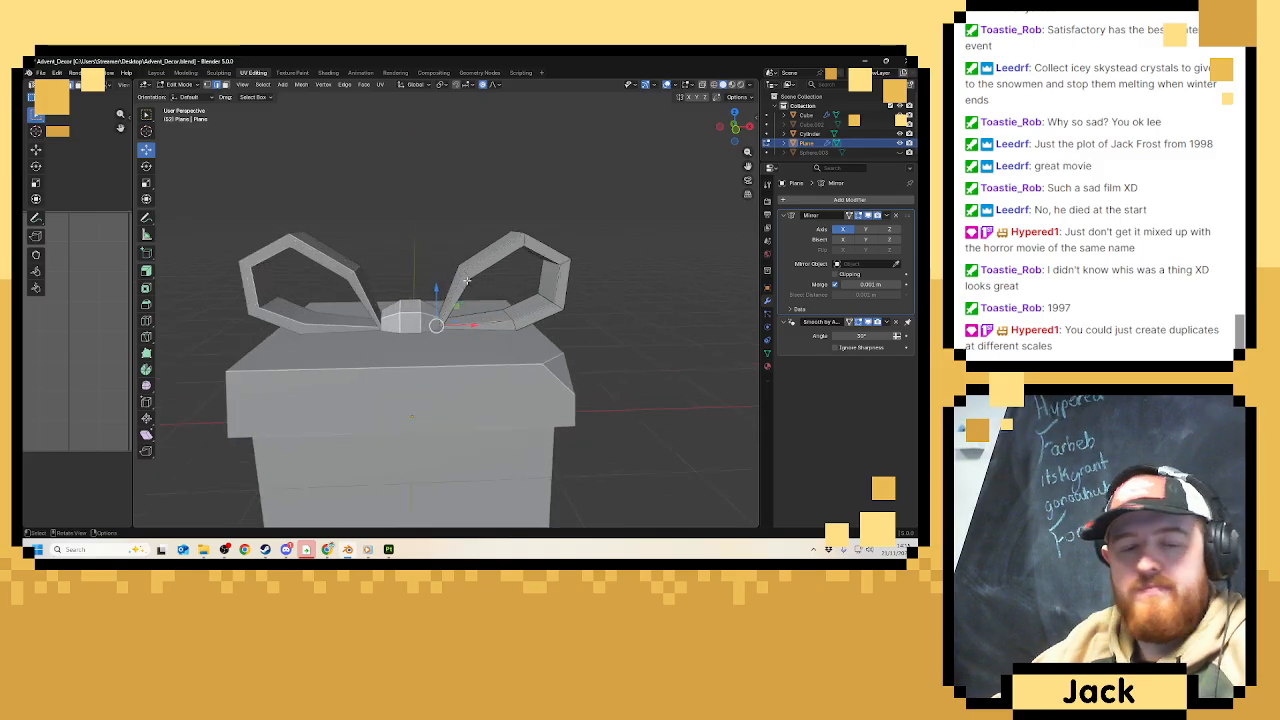
# Isolate the bow loop in local view and open its mesh for editing.
pyautogui.press('Tab')
pyautogui.click(426, 311)
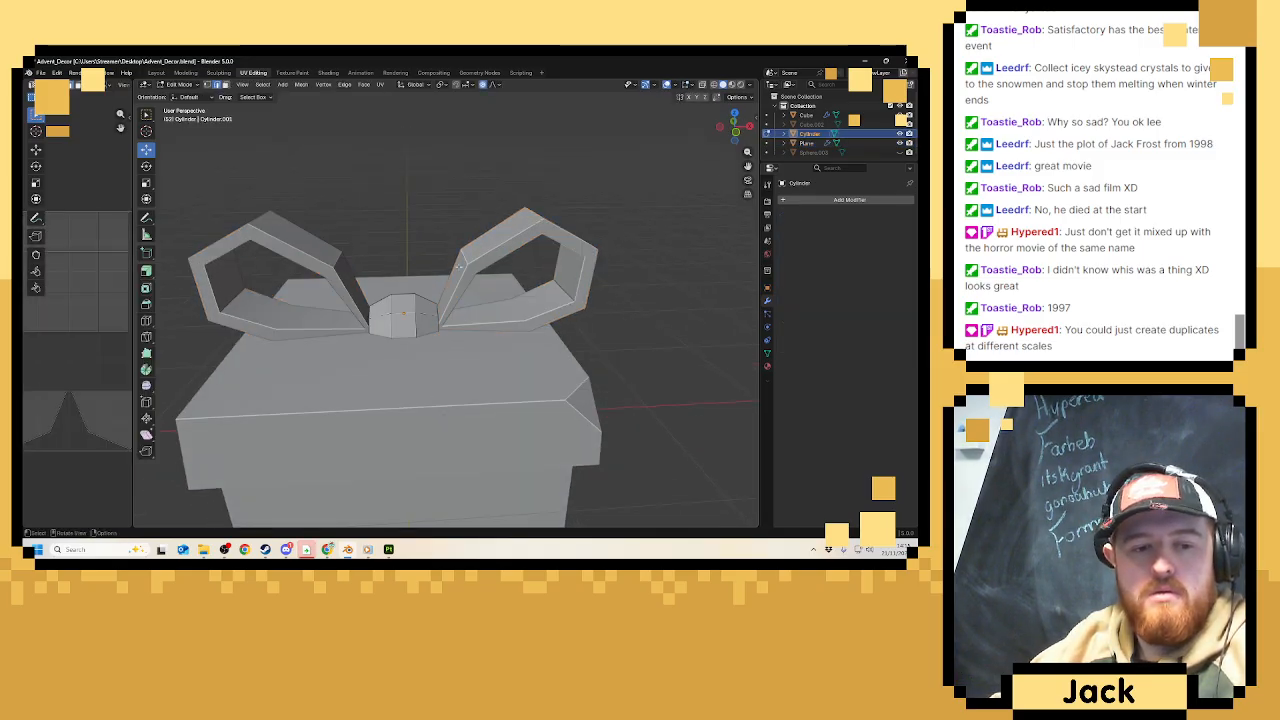
pyautogui.click(490, 250)
pyautogui.press('KP_Divide')
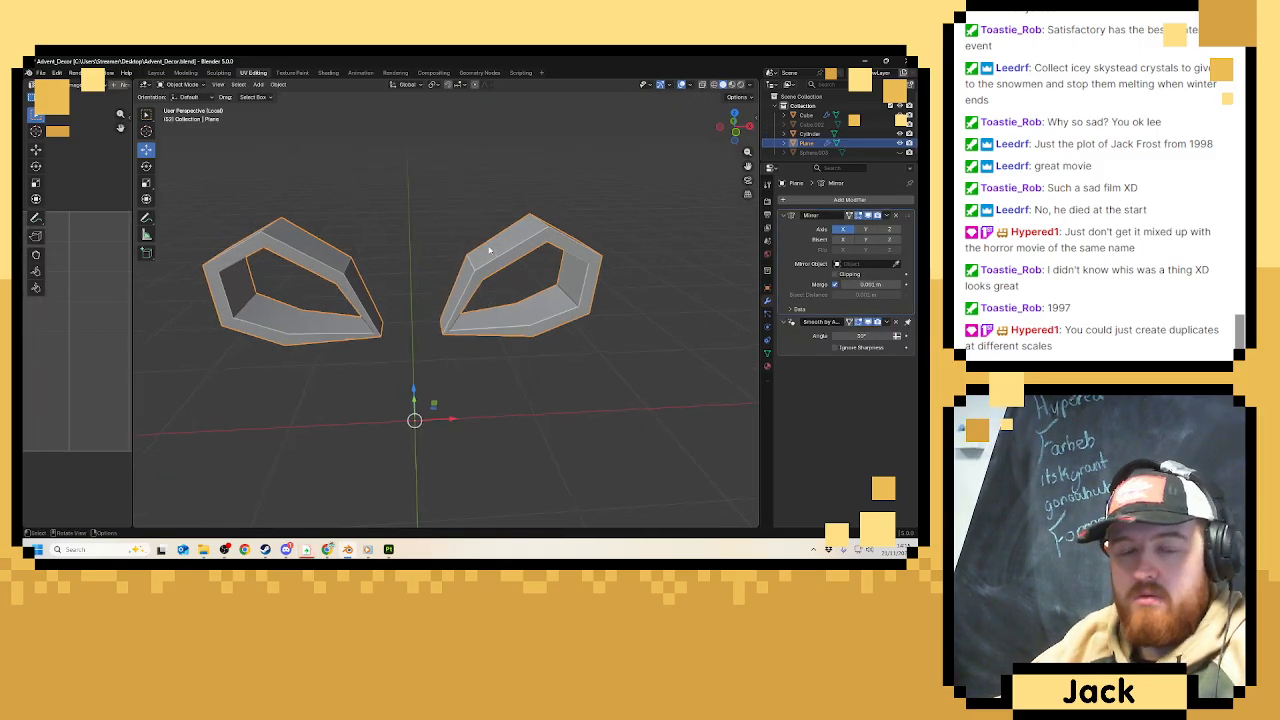
pyautogui.press('Tab')
pyautogui.scroll(2, 585, 257)
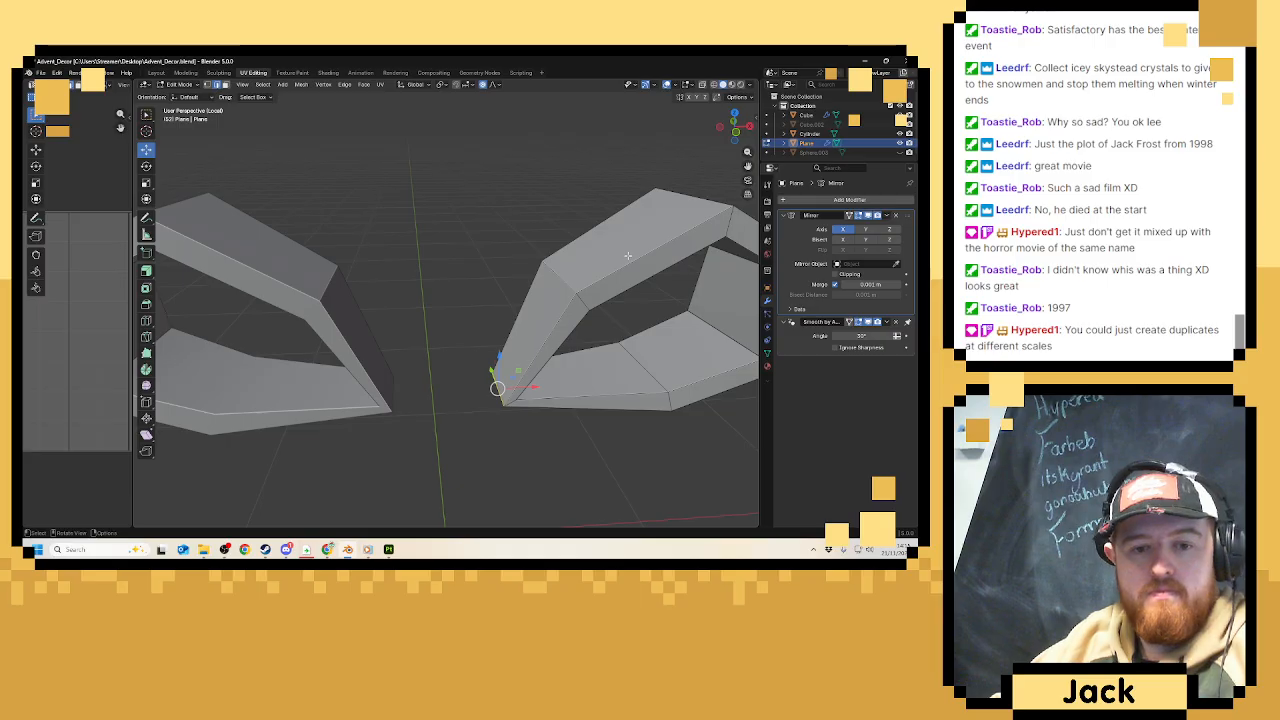
# Mark the edge loops running around the bow loop's rims as UV seams.
pyautogui.keyDown('alt'); pyautogui.click(630, 262); pyautogui.keyUp('alt')
pyautogui.moveTo(630, 297); pyautogui.dragTo(340, 280, button='middle')
pyautogui.keyDown('alt'); pyautogui.click(287, 253); pyautogui.keyUp('alt')
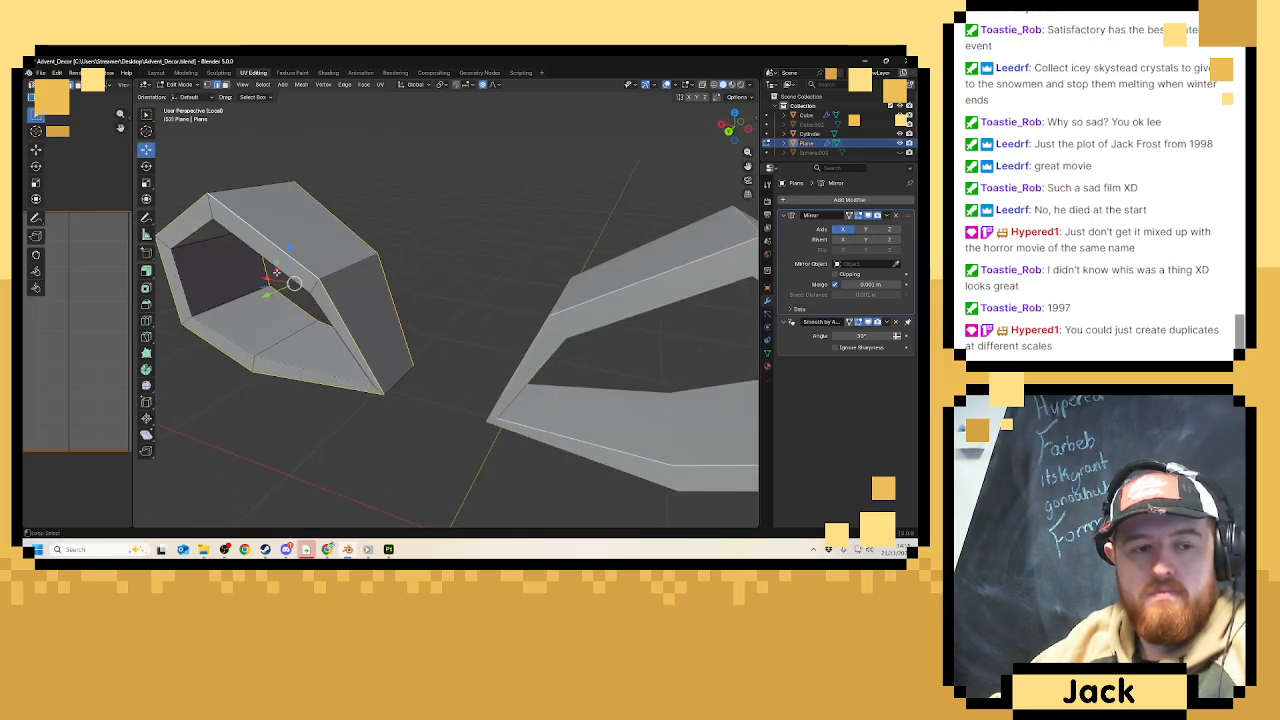
pyautogui.rightClick(318, 267)
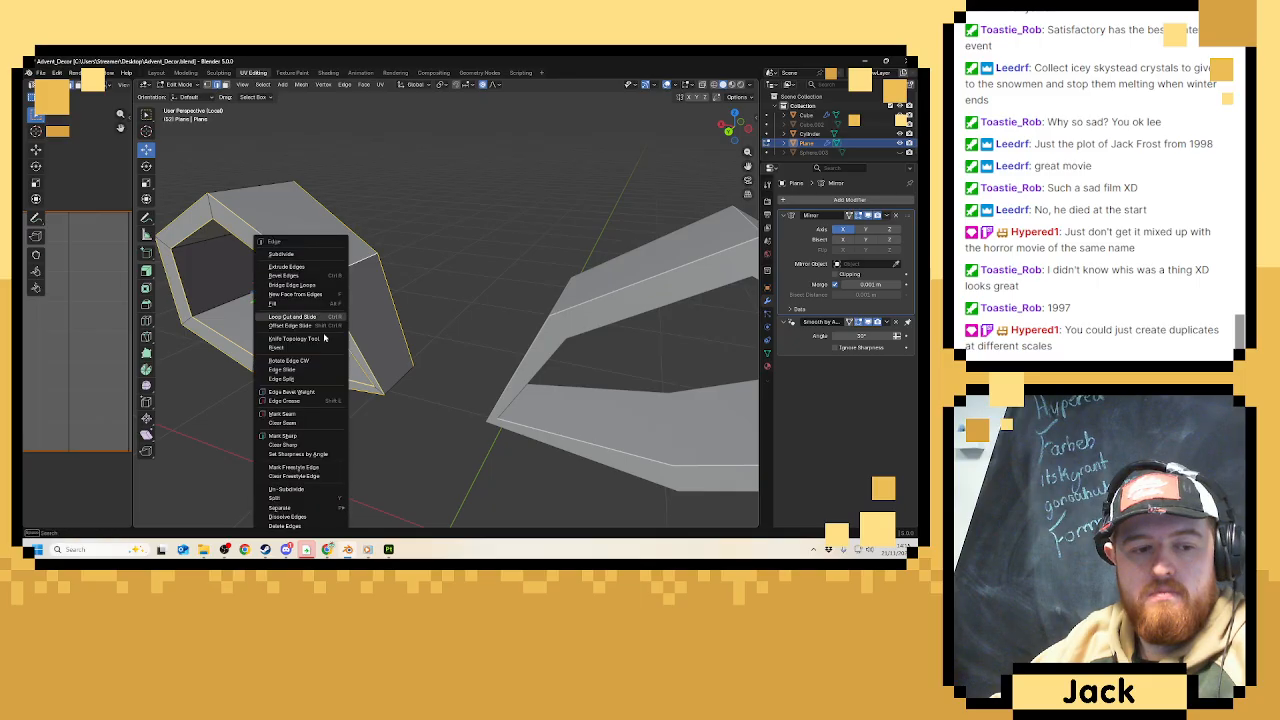
pyautogui.click(311, 414)
pyautogui.moveTo(340, 381); pyautogui.dragTo(382, 330, button='middle')
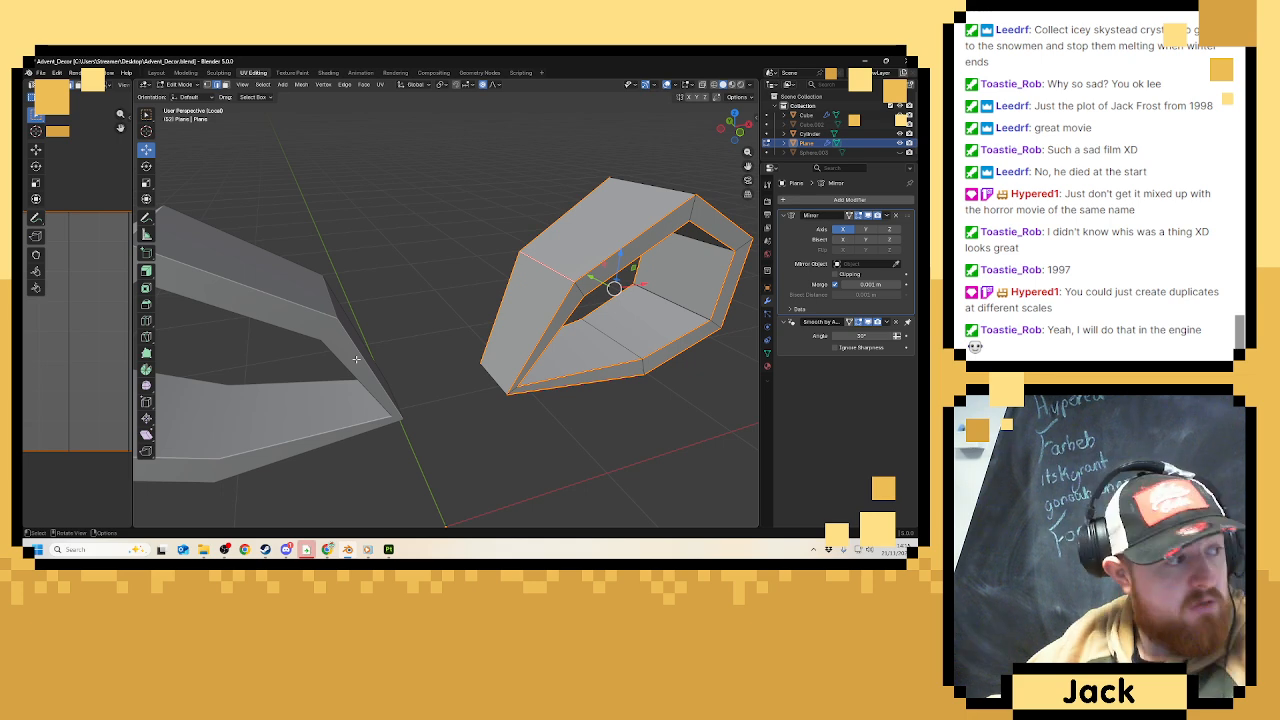
pyautogui.press('Tab')
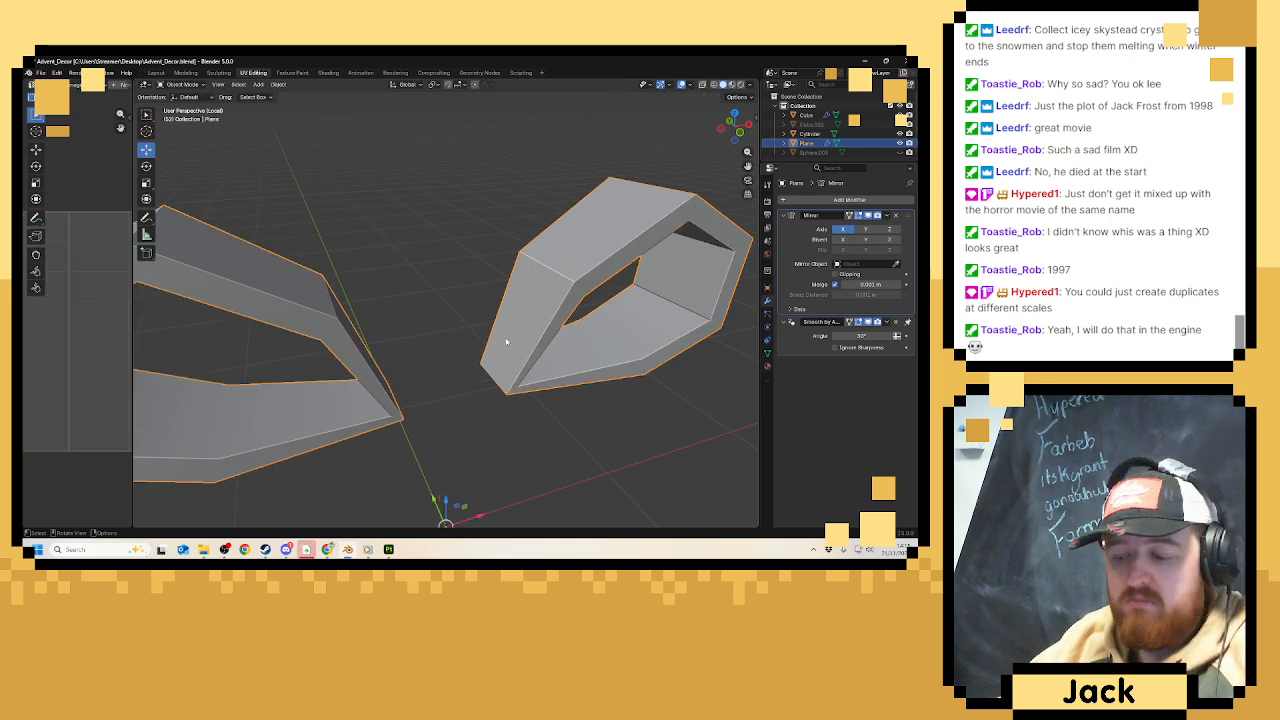
# Isolate the bow's knot, mark its open bottom edge loop as a seam, and return to the full scene.
pyautogui.press('/')
pyautogui.click(395, 307)
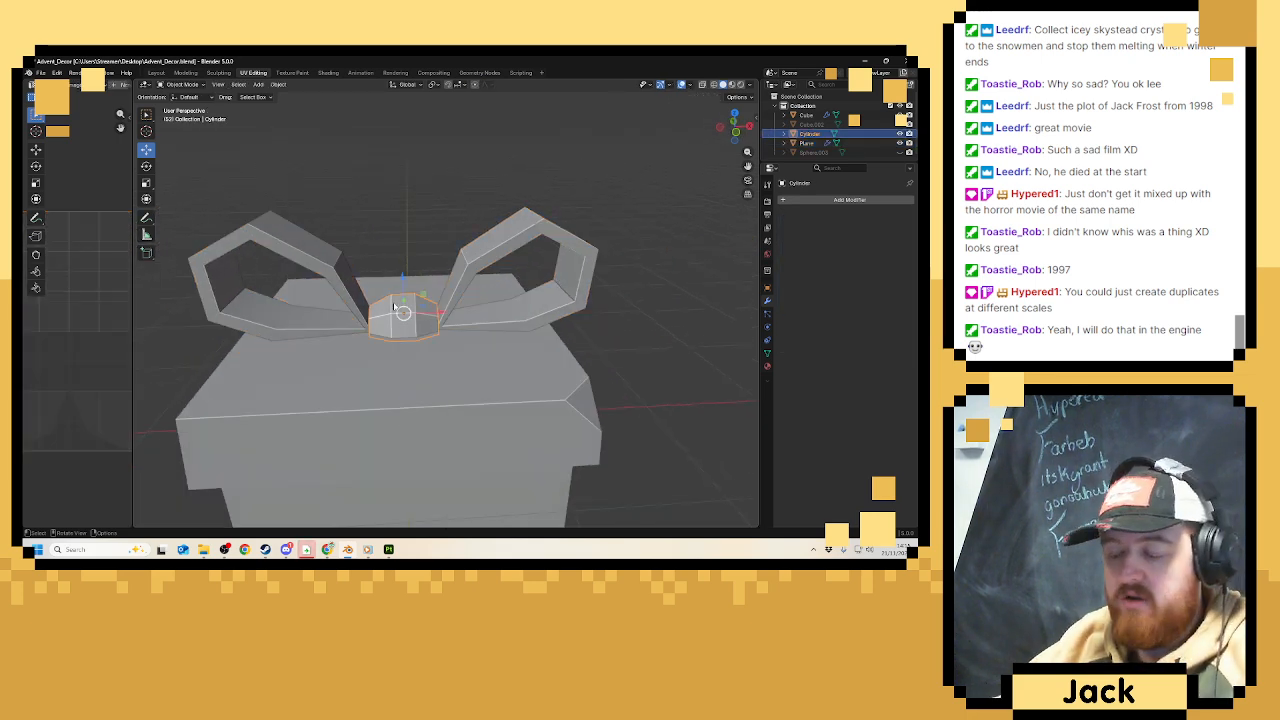
pyautogui.press('/')
pyautogui.press('Tab')
pyautogui.scroll(-5, 473, 240)
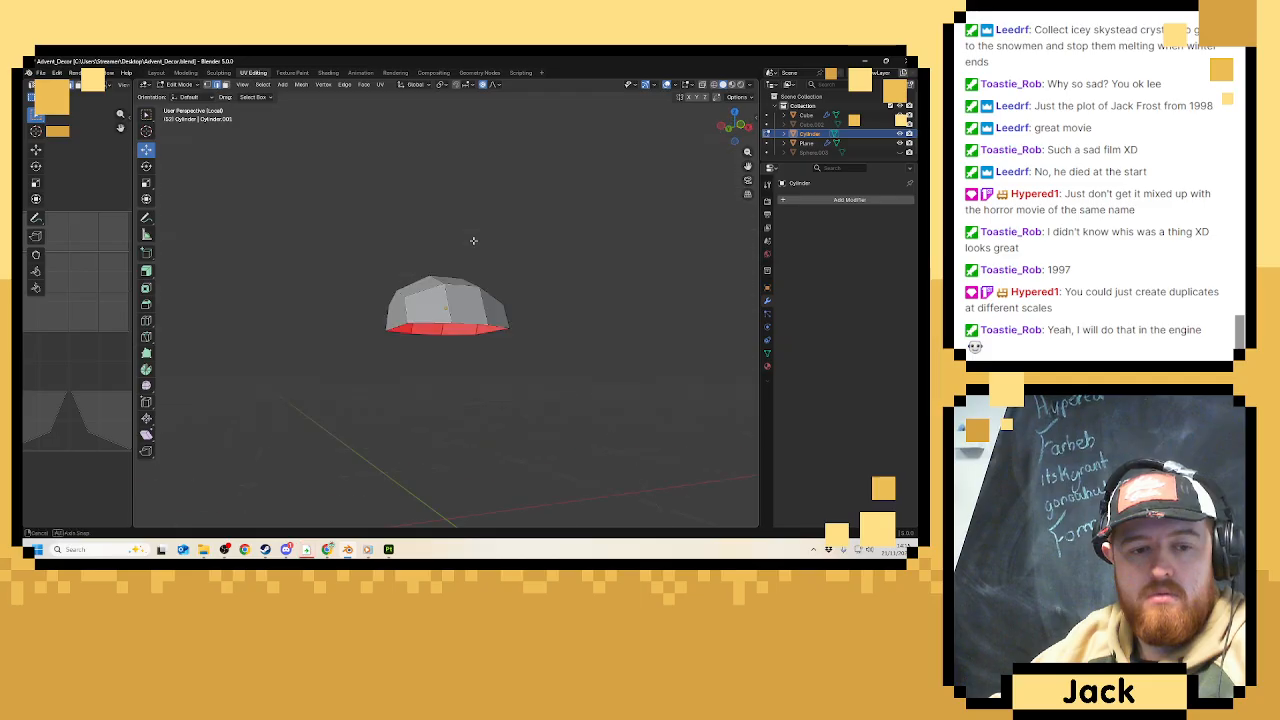
pyautogui.moveTo(473, 240); pyautogui.dragTo(449, 300, button='middle')
pyautogui.rightClick(457, 340)
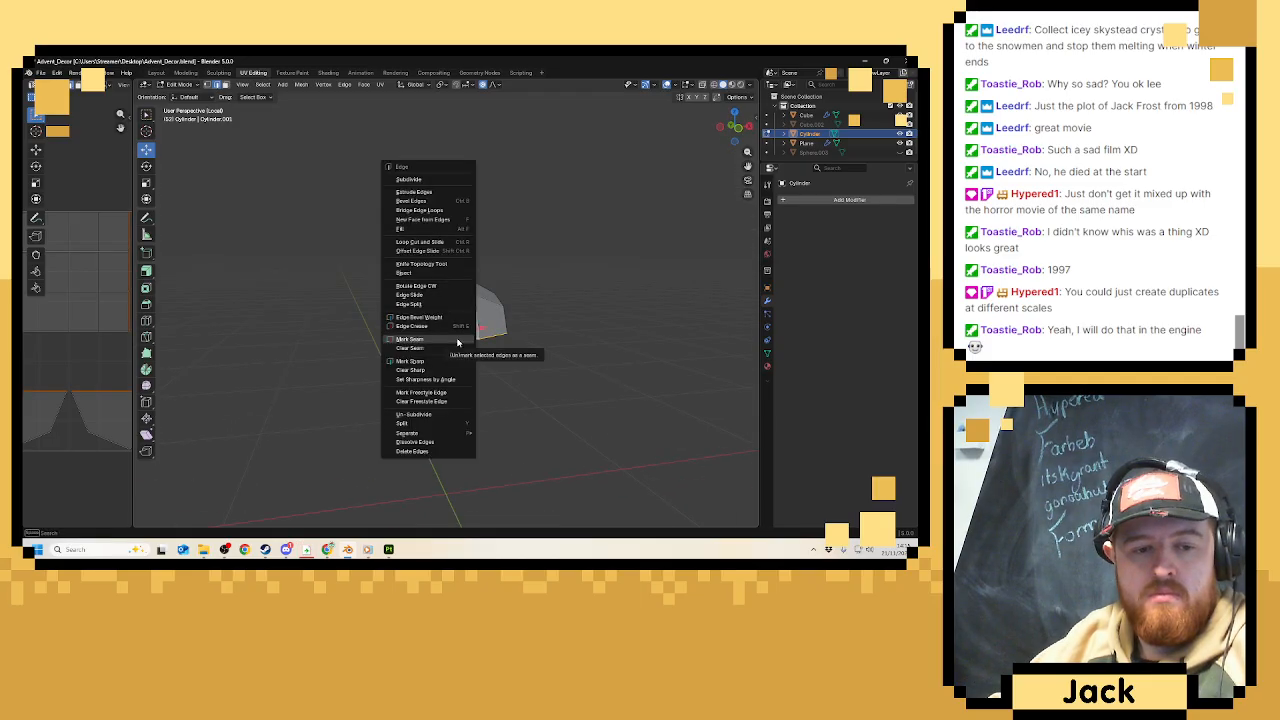
pyautogui.click(457, 340)
pyautogui.press('Tab')
pyautogui.press('/')
# Open the gift box's mesh and start an edge selection along its lid, a vertical corner and a bottom side.
pyautogui.click(515, 410)
pyautogui.press('Tab')
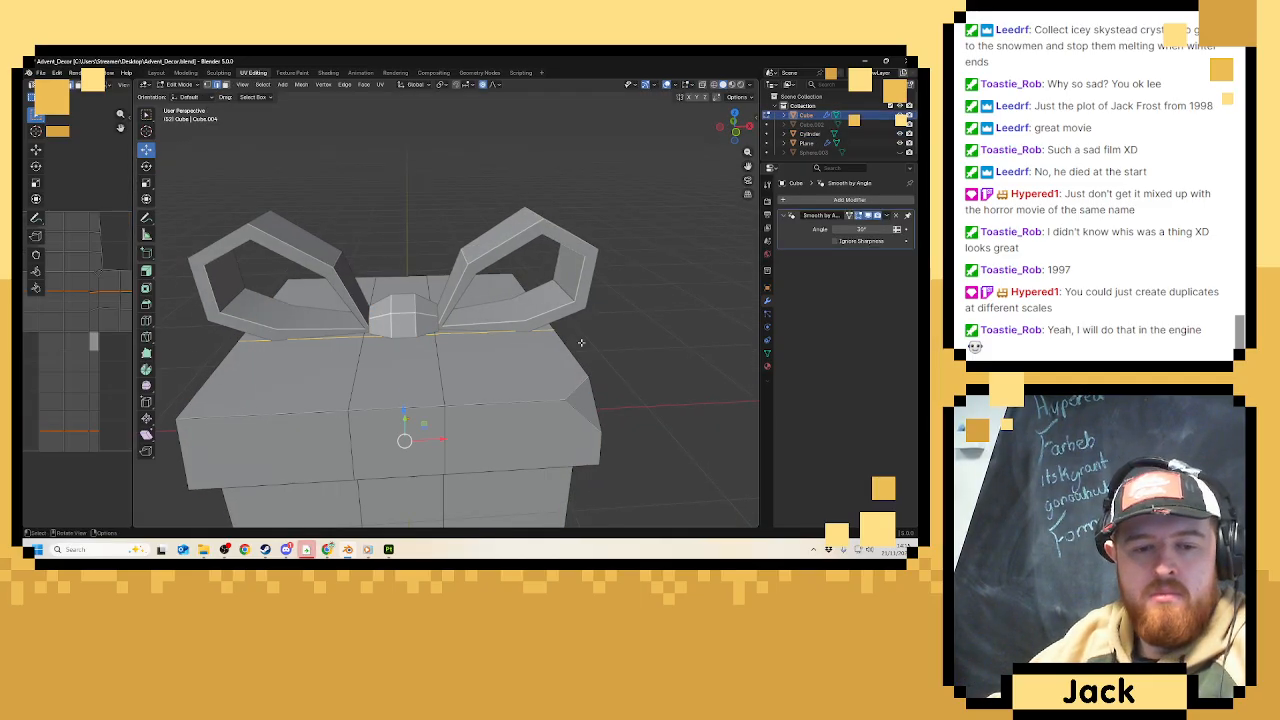
pyautogui.scroll(-4, 512, 412)
pyautogui.scroll(3, 510, 416)
pyautogui.moveTo(510, 416); pyautogui.dragTo(571, 345, button='middle')
pyautogui.moveTo(453, 328); pyautogui.dragTo(430, 311, button='middle')
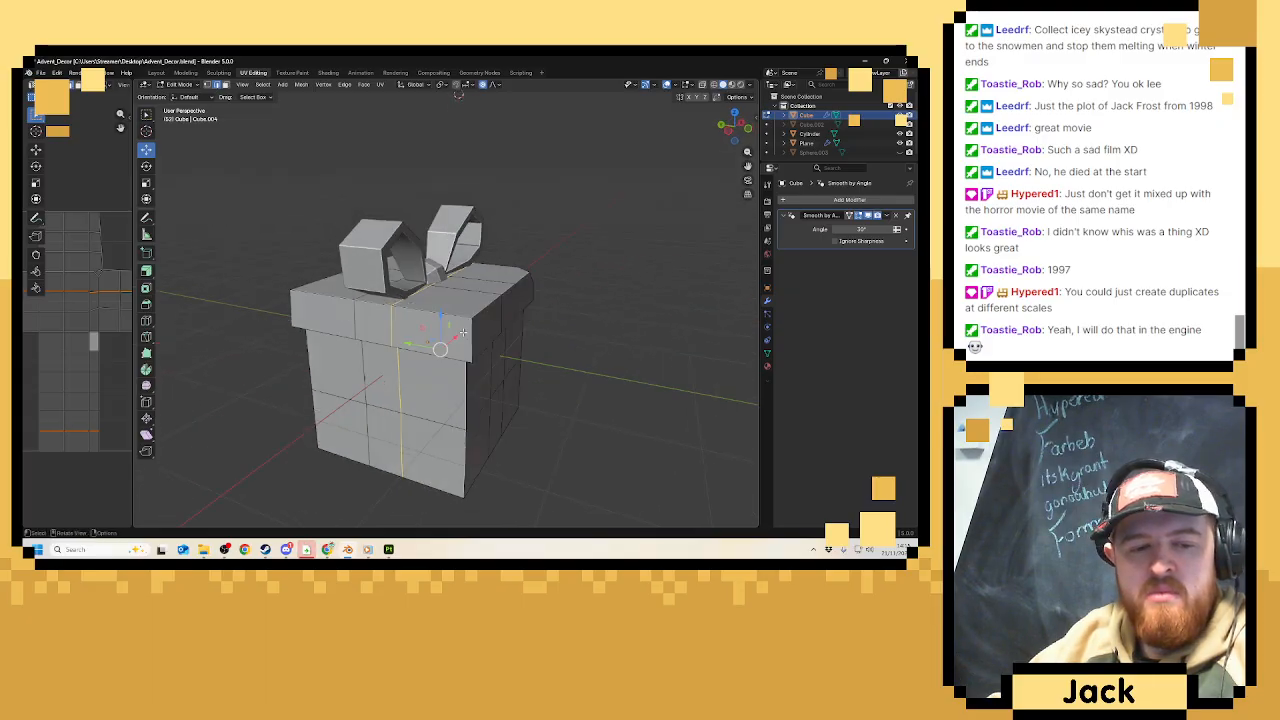
pyautogui.moveTo(507, 303); pyautogui.dragTo(470, 350, button='middle')
pyautogui.scroll(-3, 483, 372)
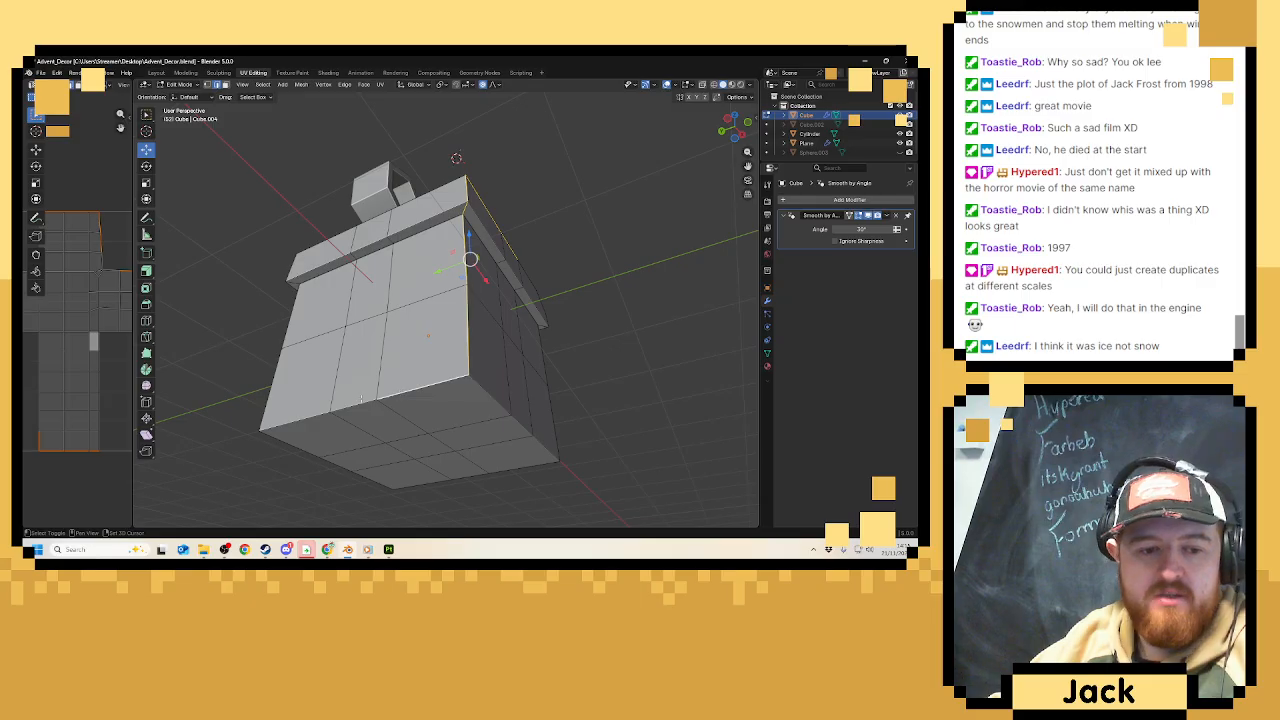
pyautogui.moveTo(302, 415); pyautogui.dragTo(435, 430, button='middle')
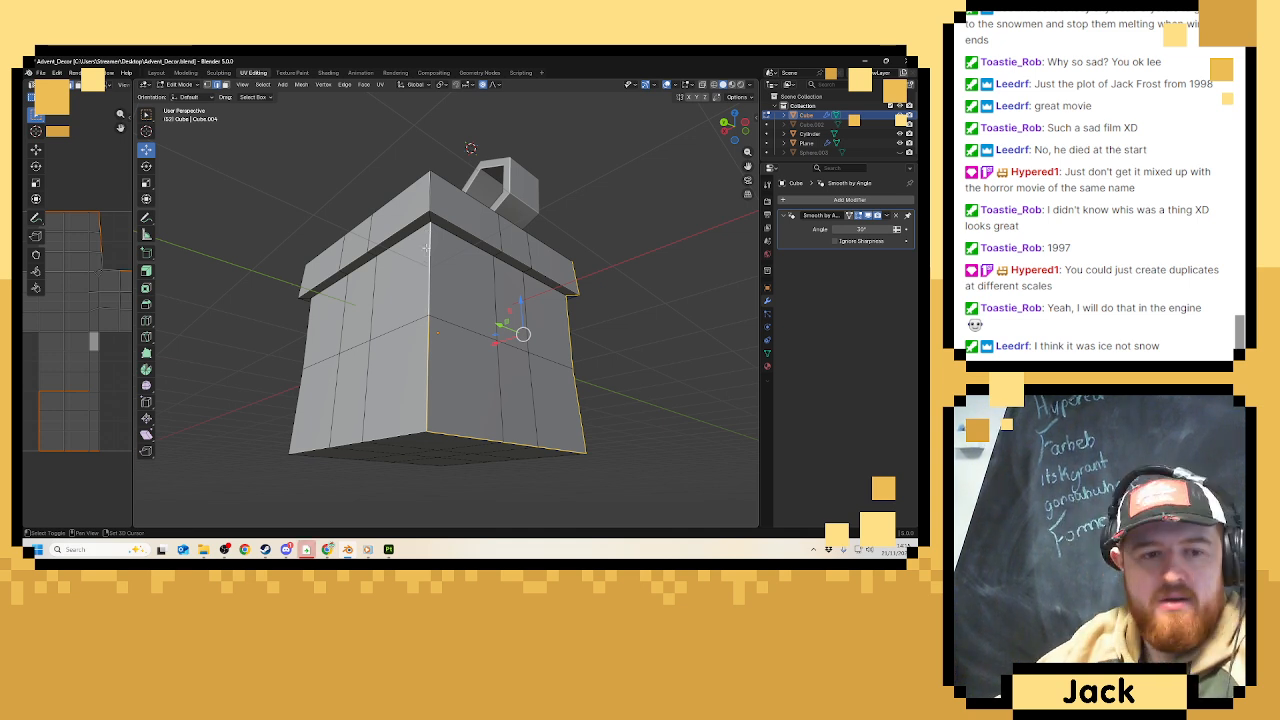
# Add another vertical corner of the gift box and the lid's top edge along one side to the edge selection.
pyautogui.keyDown('shift'); pyautogui.click(429, 221); pyautogui.keyUp('shift')
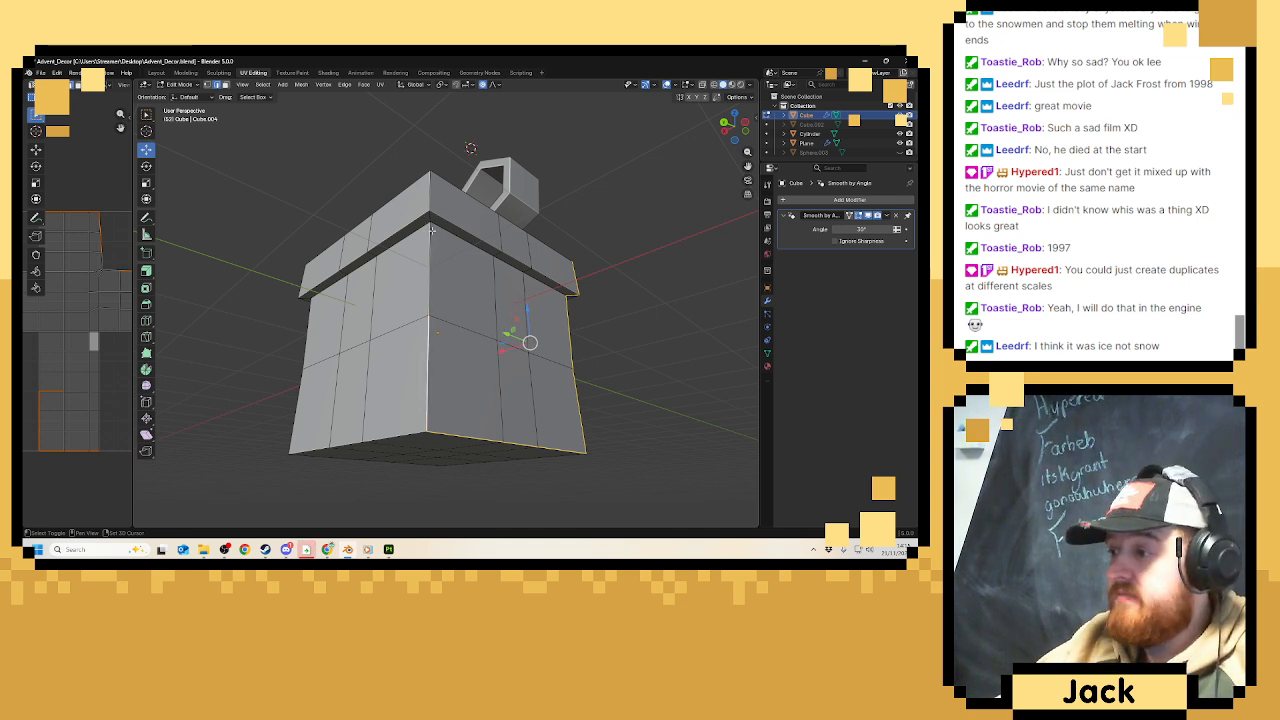
pyautogui.keyDown('shift'); pyautogui.click(431, 247); pyautogui.keyUp('shift')
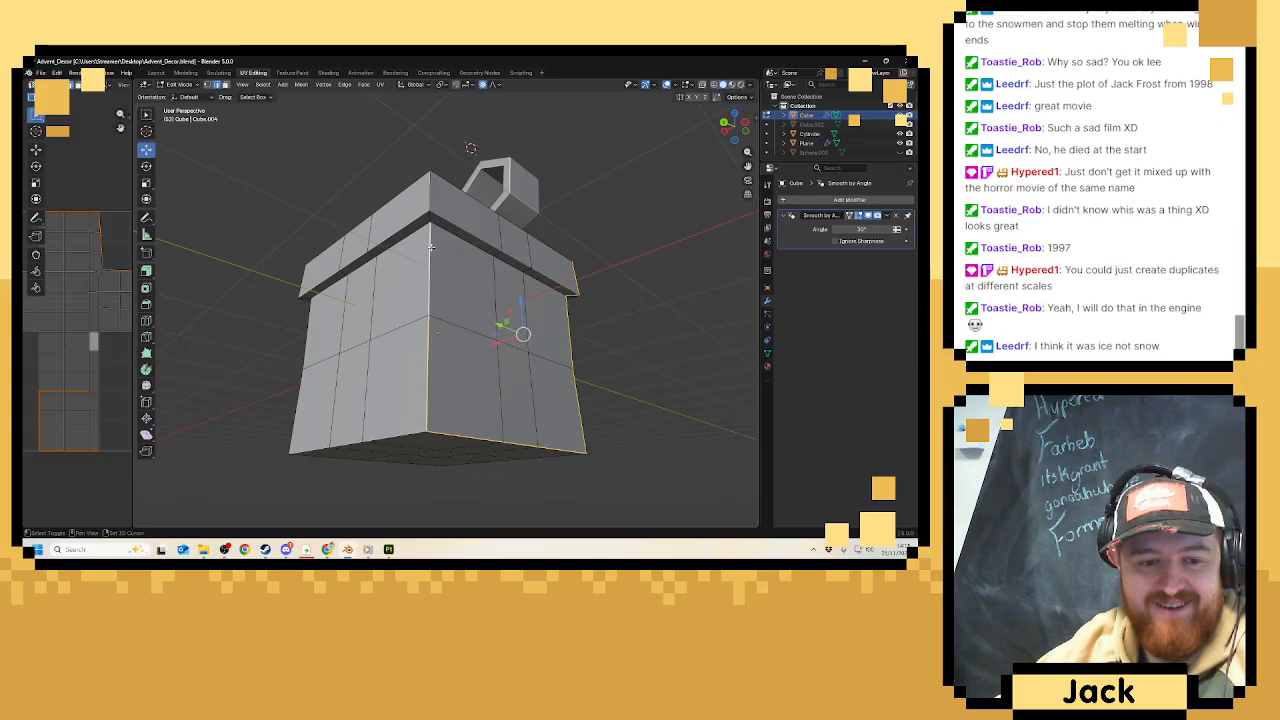
pyautogui.keyDown('shift'); pyautogui.click(431, 221); pyautogui.keyUp('shift')
pyautogui.moveTo(431, 221); pyautogui.dragTo(460, 224, button='middle')
pyautogui.keyDown('shift'); pyautogui.click(530, 264); pyautogui.keyUp('shift')
pyautogui.keyDown('shift'); pyautogui.click(451, 267); pyautogui.keyUp('shift')
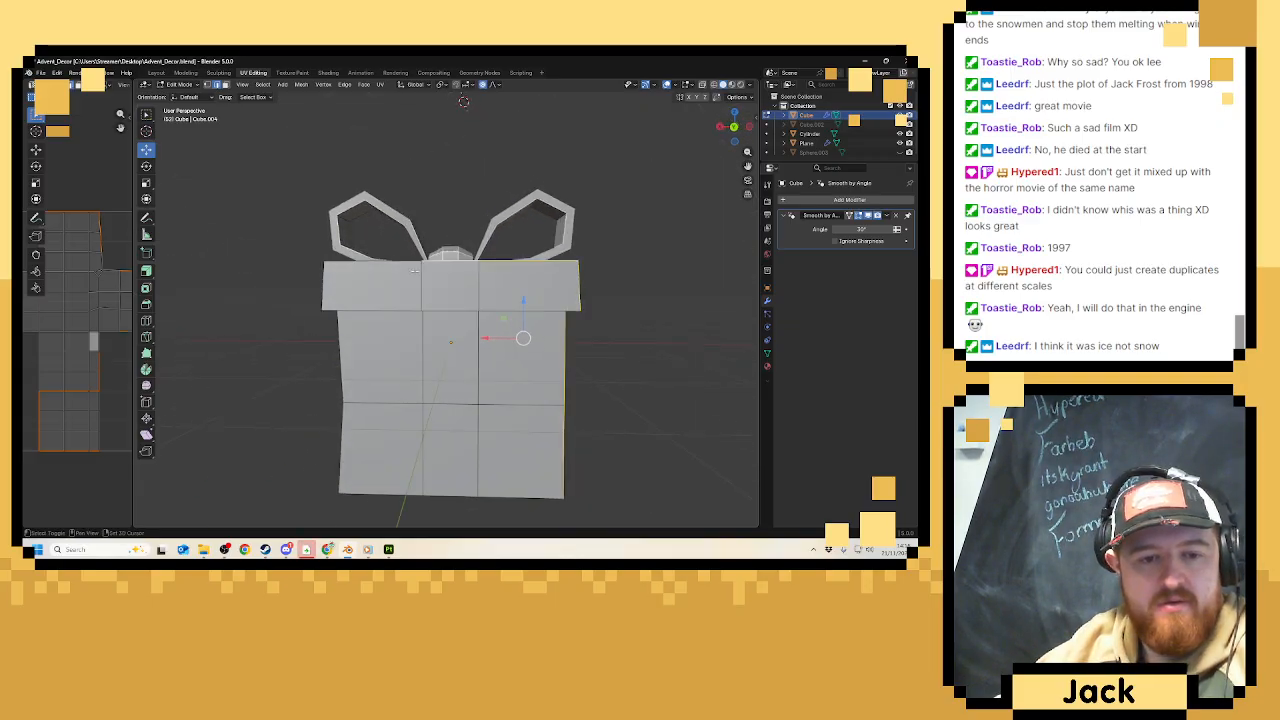
pyautogui.keyDown('shift'); pyautogui.click(382, 267); pyautogui.keyUp('shift')
pyautogui.keyDown('shift'); pyautogui.click(331, 294); pyautogui.keyUp('shift')
pyautogui.moveTo(331, 294); pyautogui.dragTo(408, 254, button='middle')
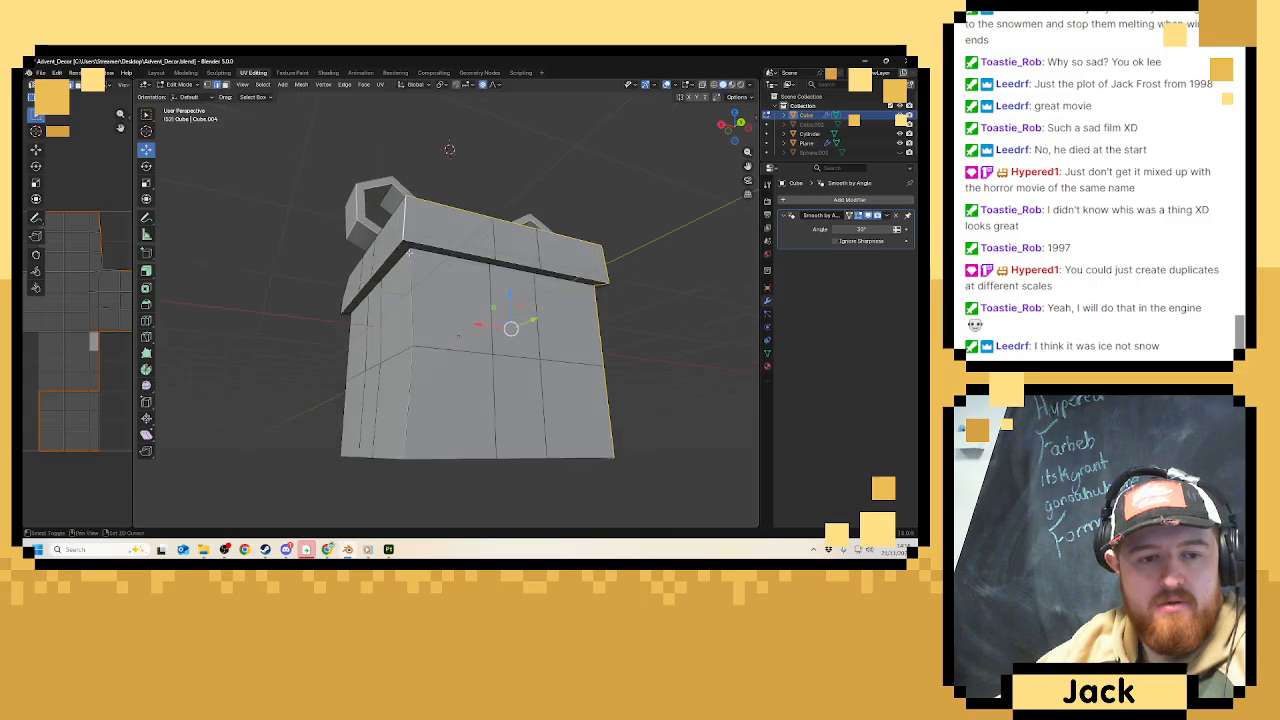
# Add the remaining corner edges of the gift box to the selection and mark all selected edges as seams.
pyautogui.keyDown('shift'); pyautogui.click(408, 252); pyautogui.keyUp('shift')
pyautogui.keyDown('shift'); pyautogui.click(411, 320); pyautogui.keyUp('shift')
pyautogui.keyDown('shift'); pyautogui.click(408, 391); pyautogui.keyUp('shift')
pyautogui.moveTo(408, 391); pyautogui.dragTo(486, 423, button='middle')
pyautogui.keyDown('shift'); pyautogui.click(486, 423); pyautogui.keyUp('shift')
pyautogui.keyDown('shift'); pyautogui.click(487, 358); pyautogui.keyUp('shift')
pyautogui.moveTo(487, 358); pyautogui.dragTo(489, 305, button='middle')
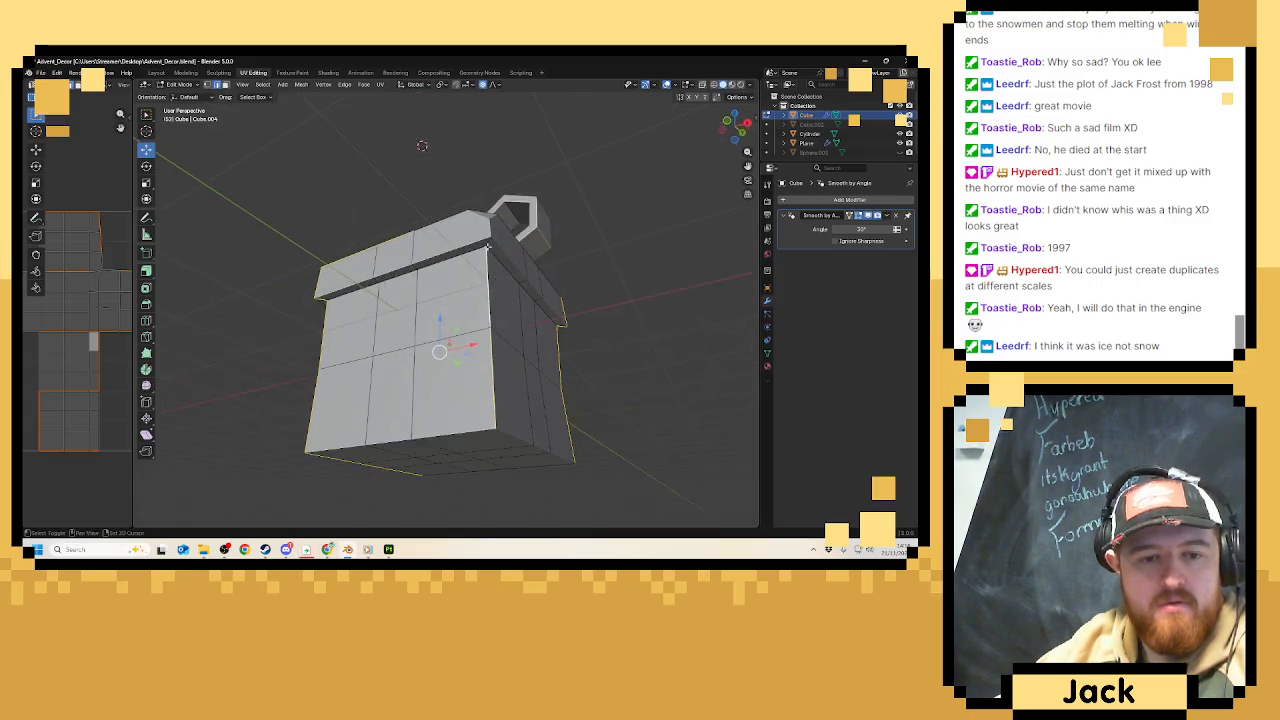
pyautogui.moveTo(487, 227); pyautogui.dragTo(481, 305, button='middle')
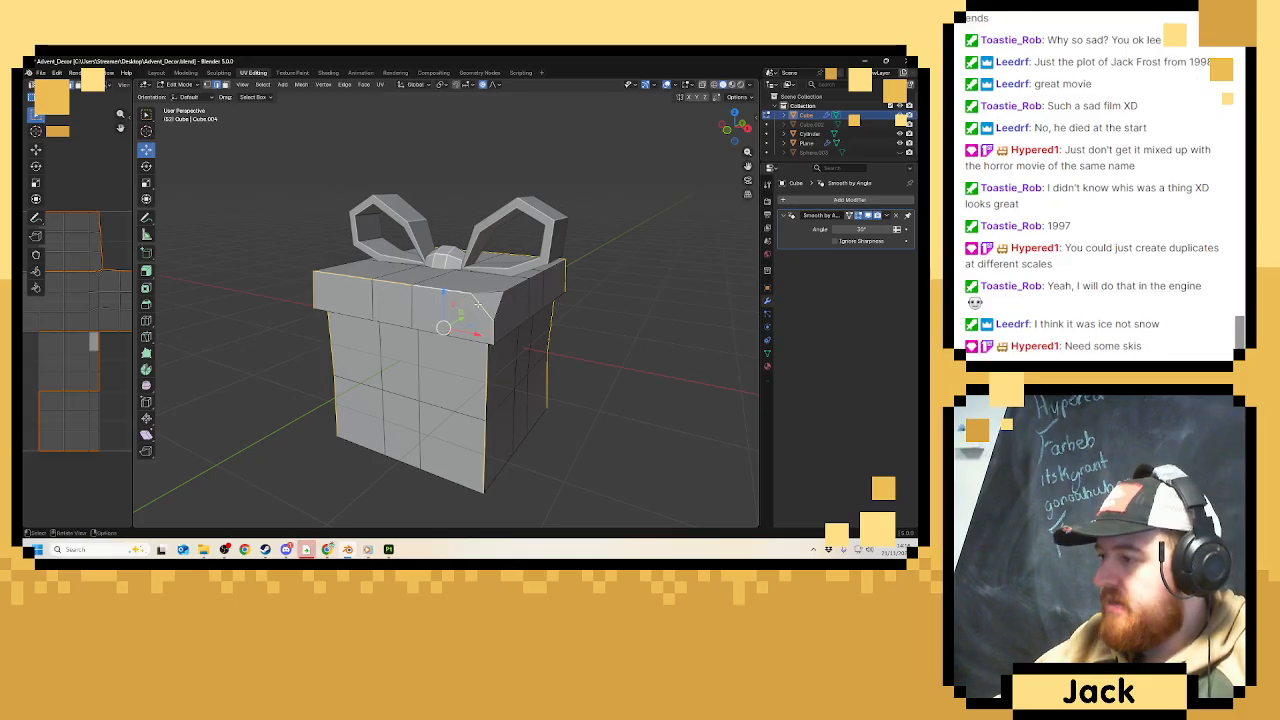
pyautogui.rightClick(478, 307)
pyautogui.click(471, 310)
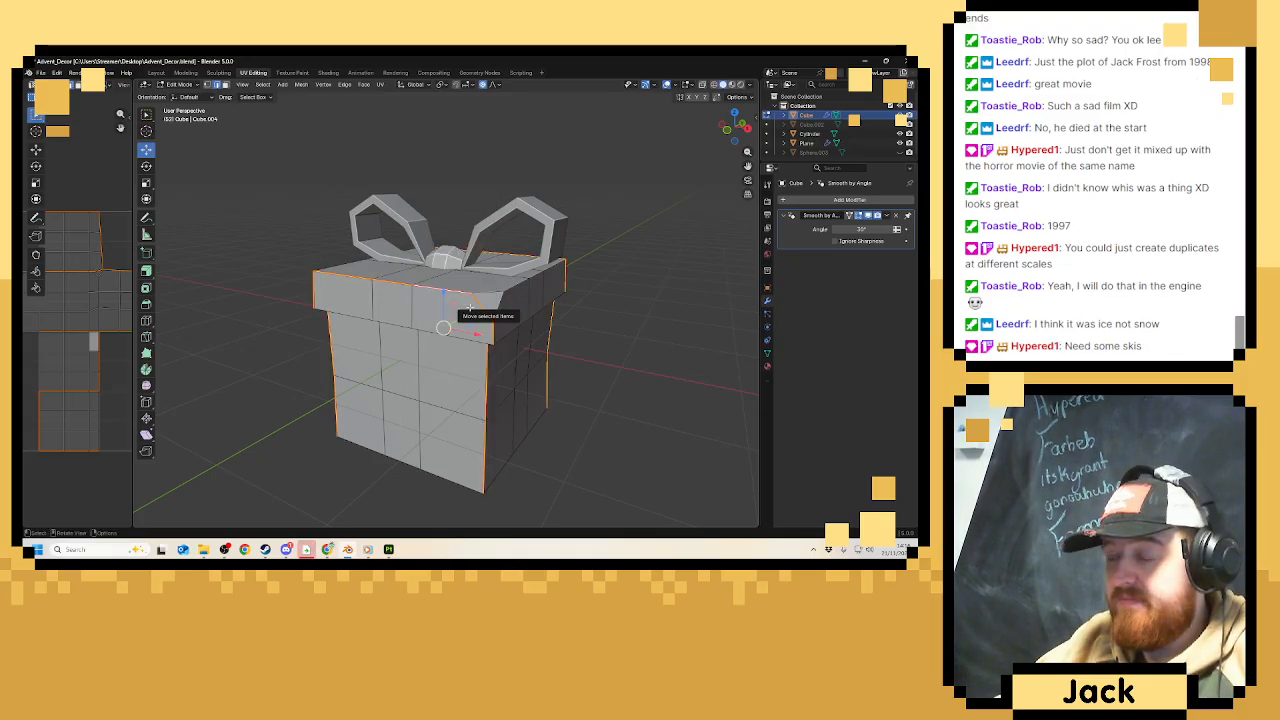
pyautogui.scroll(-2, 466, 312)
pyautogui.moveTo(466, 312); pyautogui.dragTo(497, 322, button='middle')
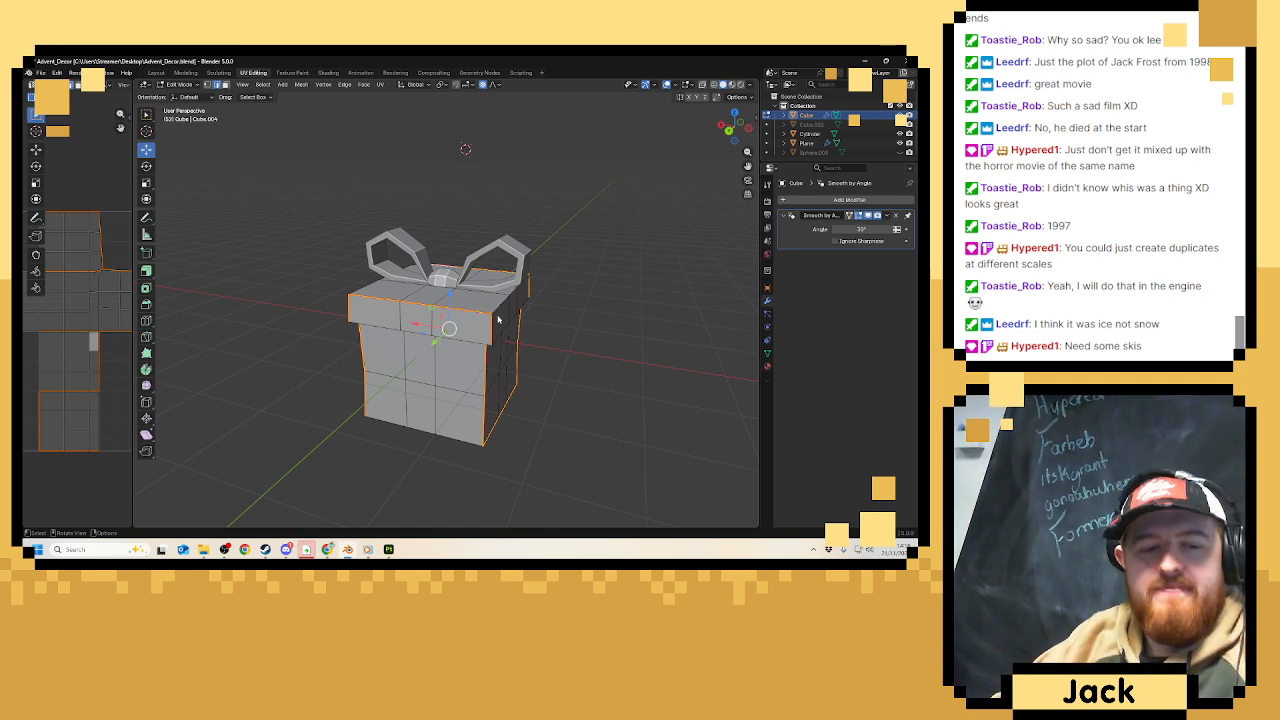
# Add a cube in front view and move it along X and Z to a spot beside the gift box.
pyautogui.press('Tab')
pyautogui.scroll(-3, 490, 326)
pyautogui.press('KP_1')
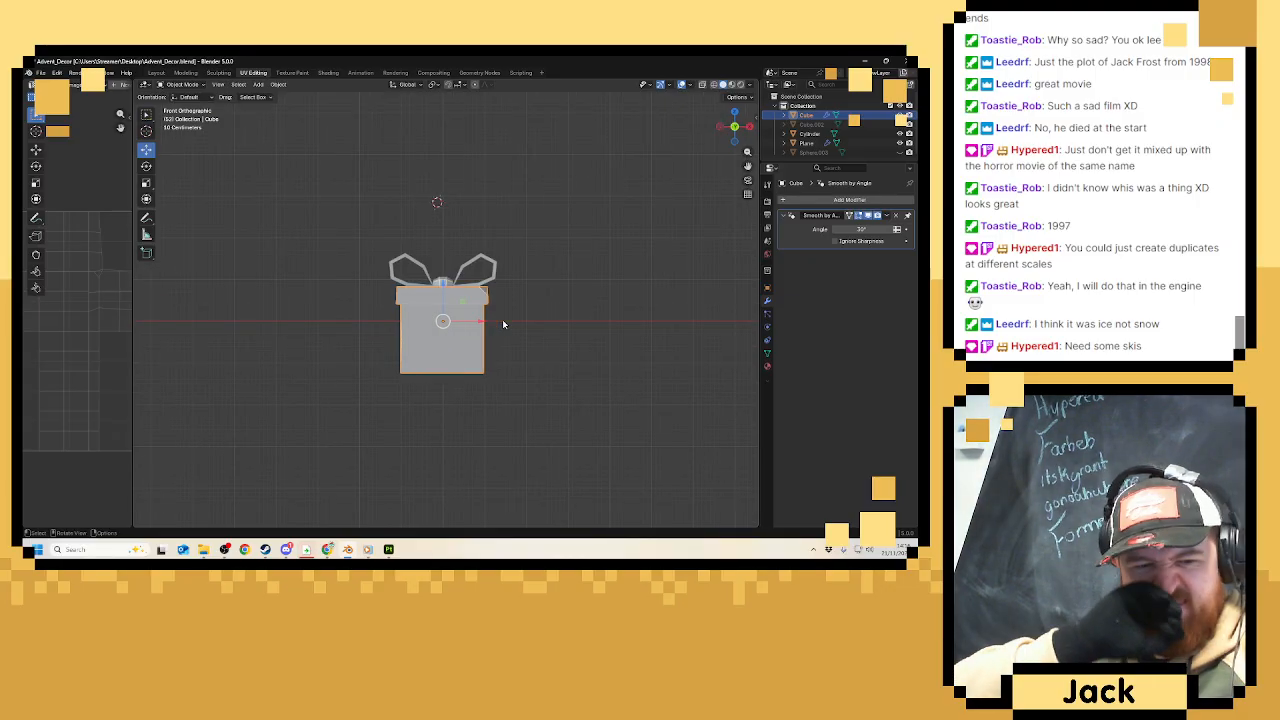
pyautogui.keyDown('shift'); pyautogui.moveTo(600, 346); pyautogui.dragTo(436, 341, button='middle'); pyautogui.keyUp('shift')
pyautogui.click(484, 332)
pyautogui.hotkey('shift', 'a')
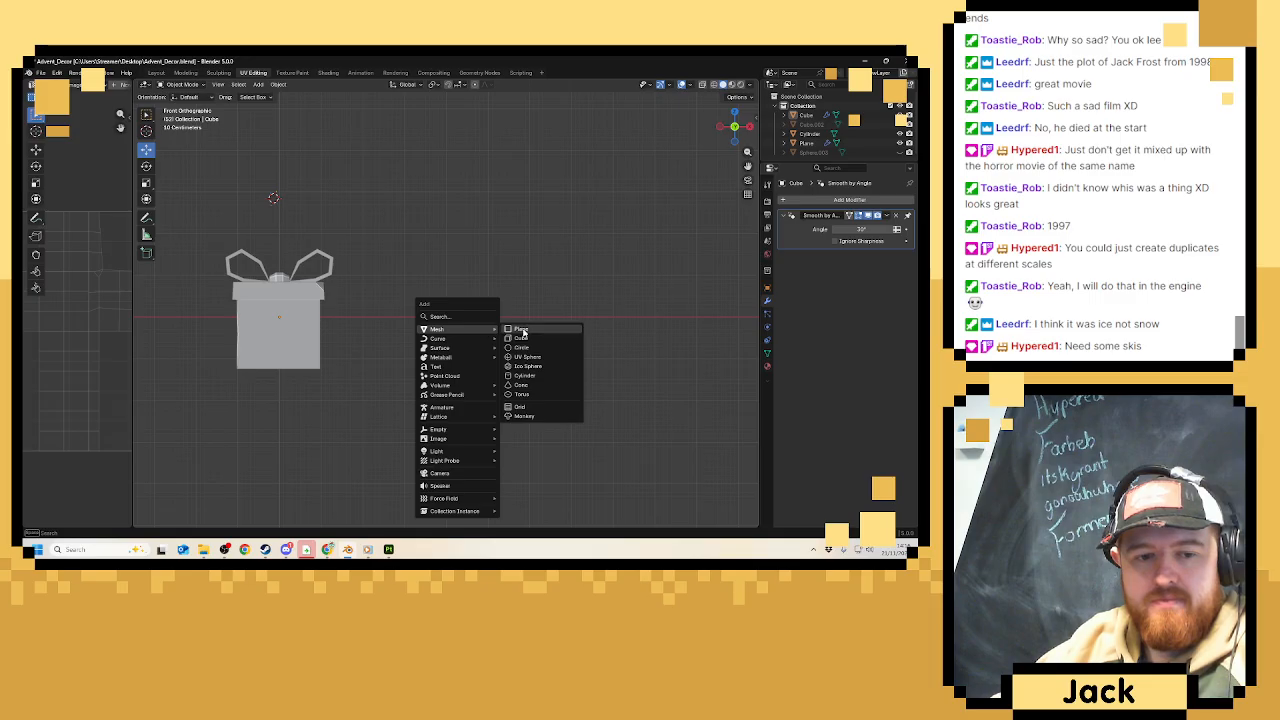
pyautogui.click(527, 340)
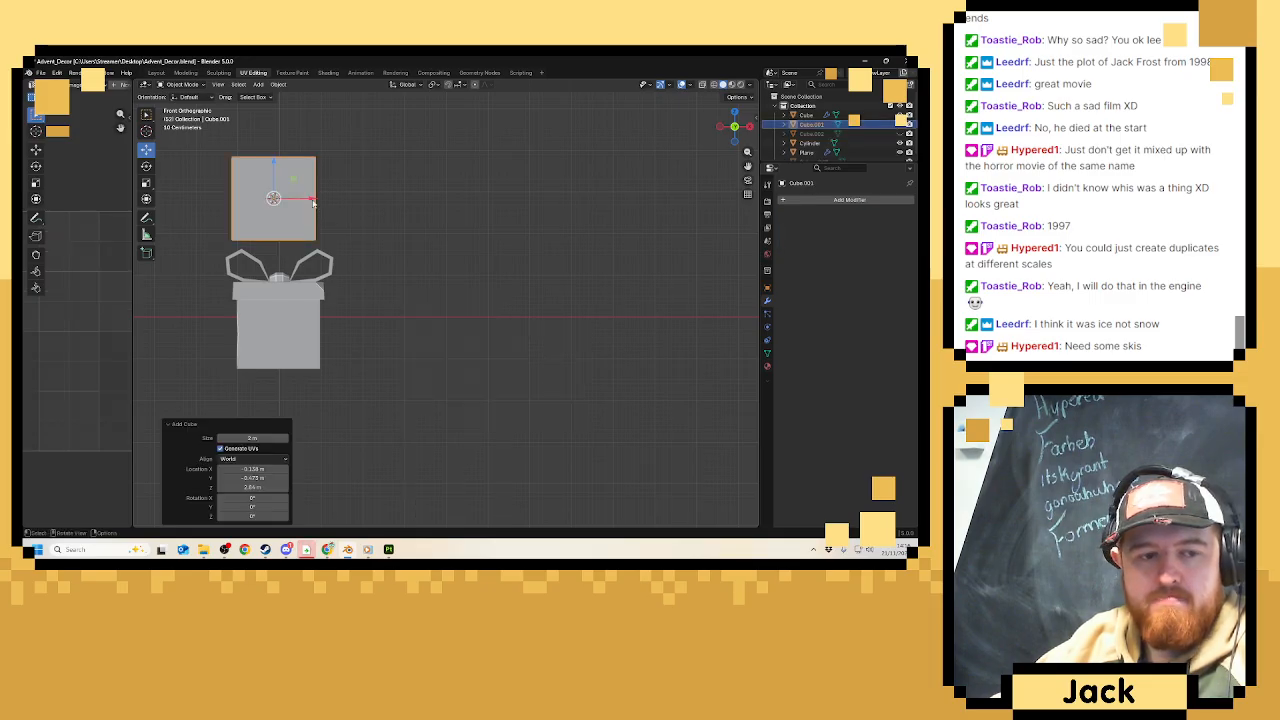
pyautogui.moveTo(313, 203); pyautogui.dragTo(431, 203)
pyautogui.moveTo(392, 165); pyautogui.dragTo(396, 233)
# Stretch the new cube along Z and widen it along X into an upright block.
pyautogui.press('s')
pyautogui.press('z')
pyautogui.click(586, 263)
pyautogui.keyDown('shift'); pyautogui.moveTo(429, 286); pyautogui.dragTo(487, 297, button='middle'); pyautogui.keyUp('shift')
pyautogui.press('s')
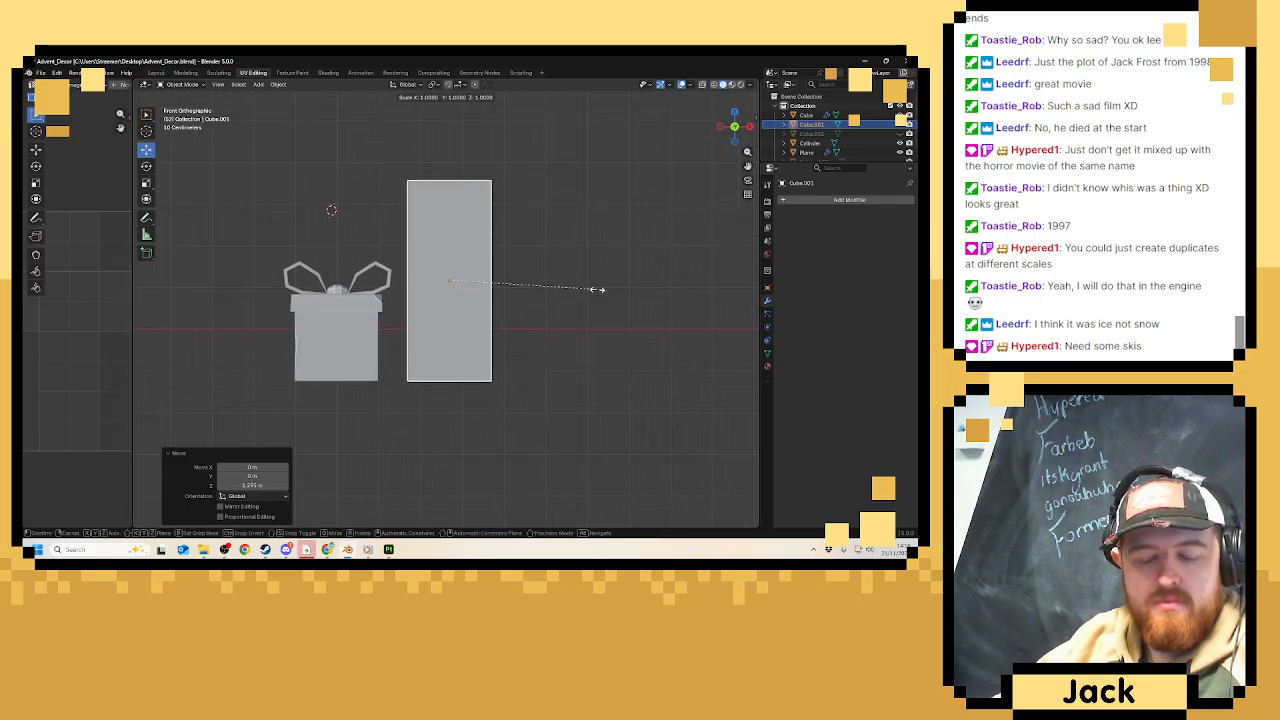
pyautogui.press('z')
pyautogui.press('x')
pyautogui.click(572, 296)
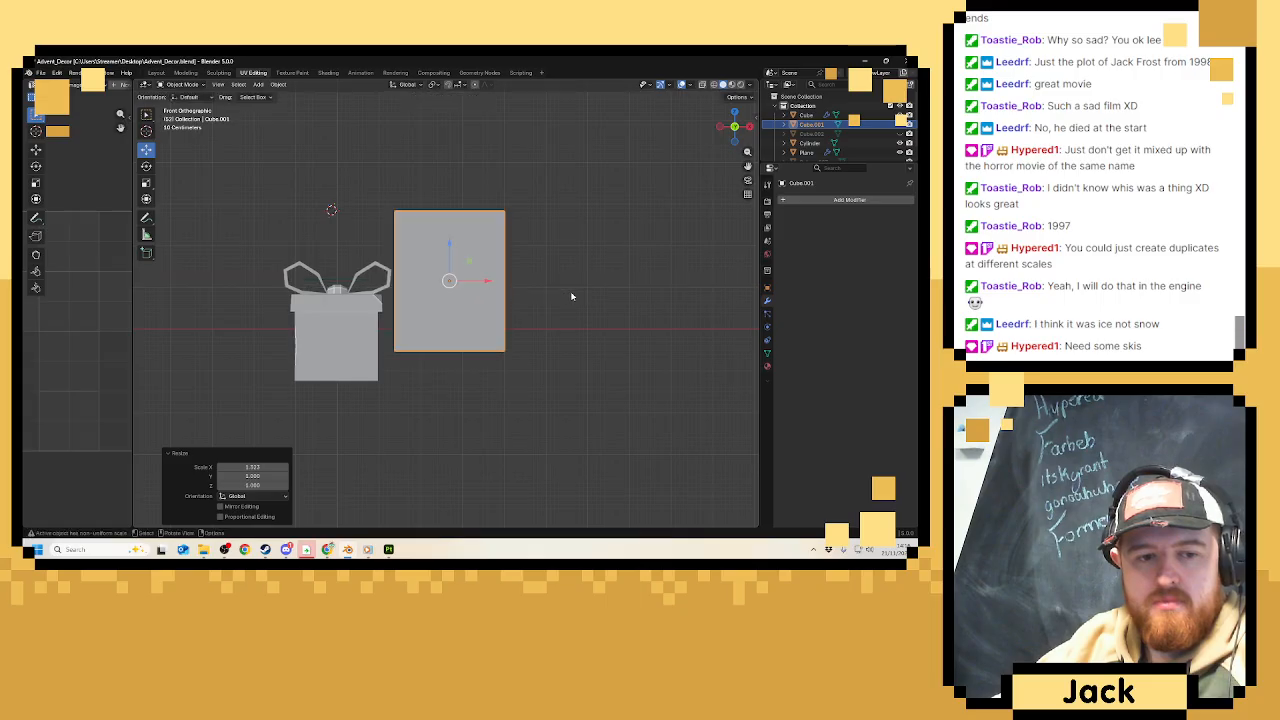
# Lower the block along Z to the gift box's base level and reposition it along X beside the gift box.
pyautogui.press('g')
pyautogui.press('z')
pyautogui.click(490, 302)
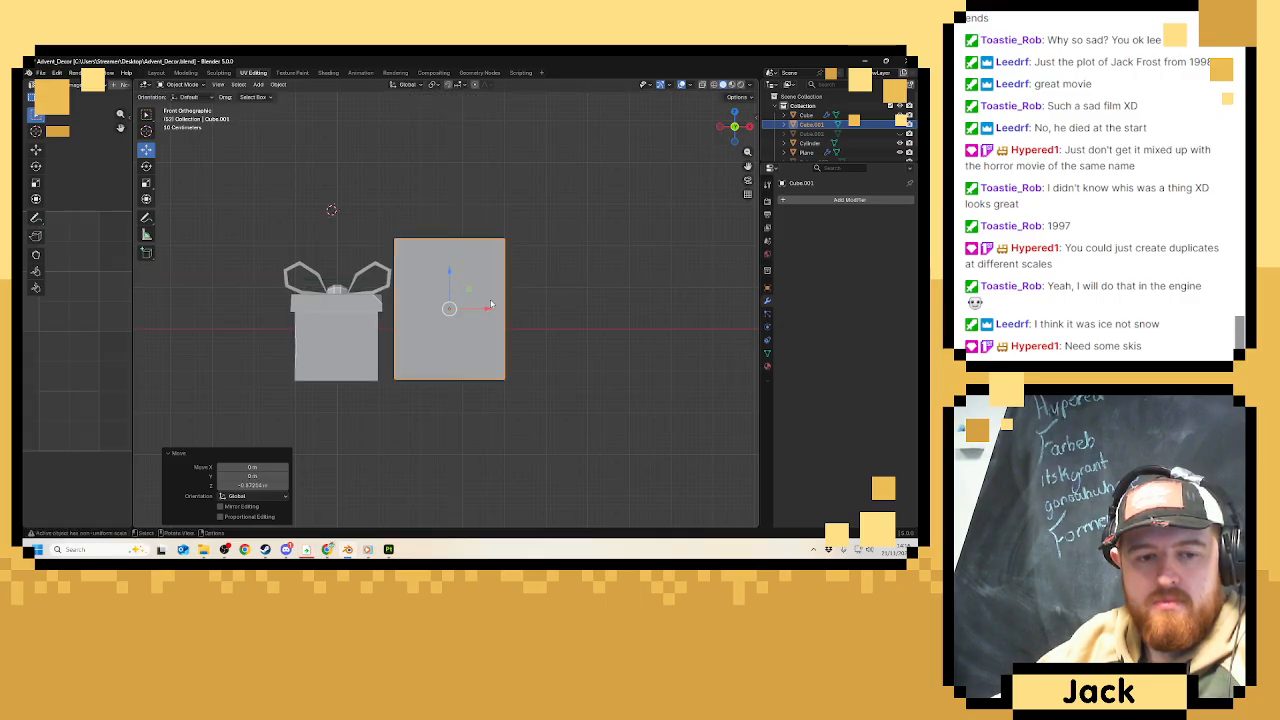
pyautogui.press('g')
pyautogui.press('x')
pyautogui.click(516, 315)
pyautogui.moveTo(516, 315)
pyautogui.mouseDown(button='middle')
pyautogui.moveTo(601, 340)
pyautogui.moveTo(504, 314)
pyautogui.mouseUp(button='middle')
pyautogui.press('s')
pyautogui.press('x')
pyautogui.click(605, 326)
pyautogui.hotkey('ctrl', 'z')
# Flatten the block along Z and narrow it along Y into a low, elongated box.
pyautogui.scroll(1, 517, 318)
pyautogui.press('s')
pyautogui.press('z')
pyautogui.click(502, 306)
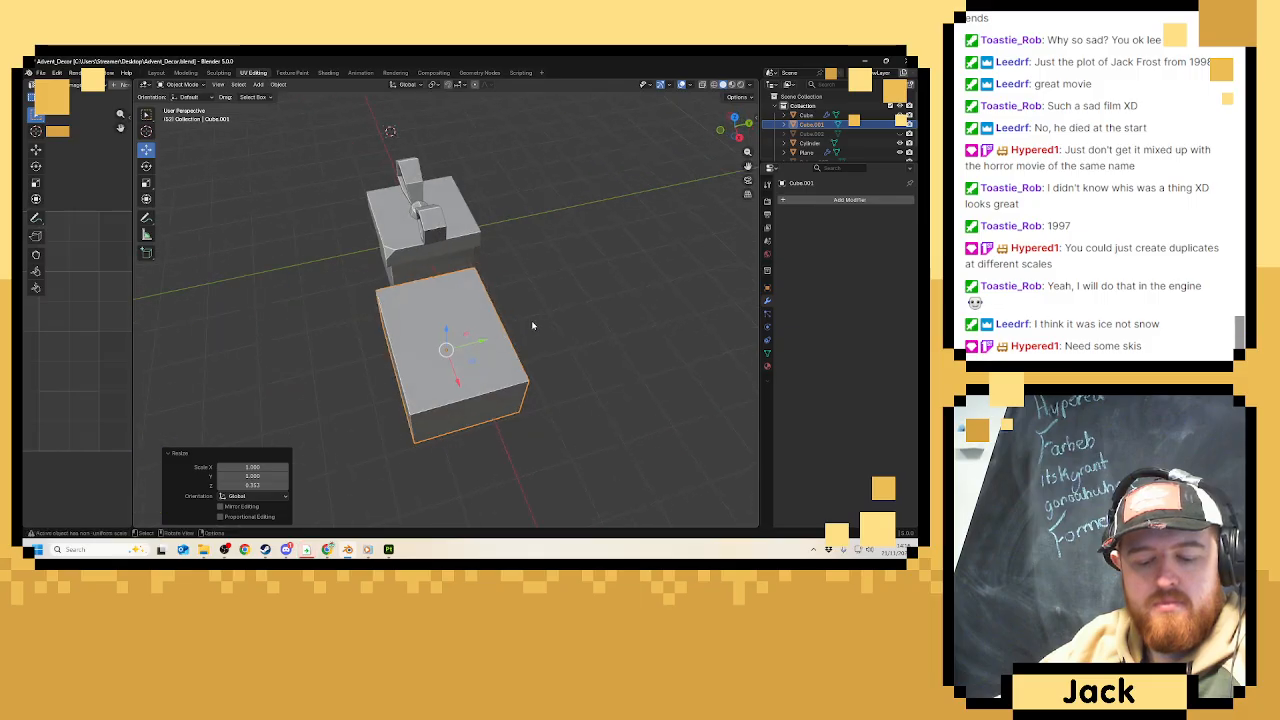
pyautogui.press('s')
pyautogui.press('x')
pyautogui.click(516, 333)
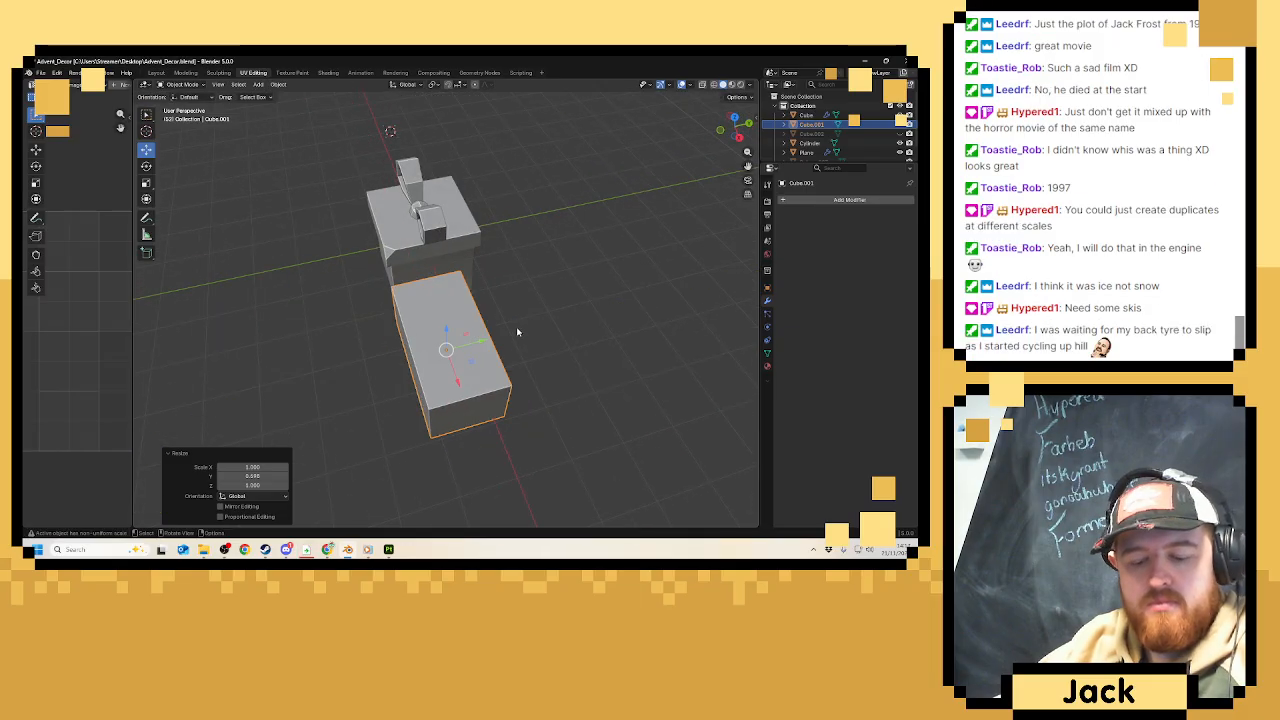
# Scale the low box up uniformly and lower it along Z beside the gift box.
pyautogui.moveTo(490, 342); pyautogui.dragTo(528, 291, button='middle')
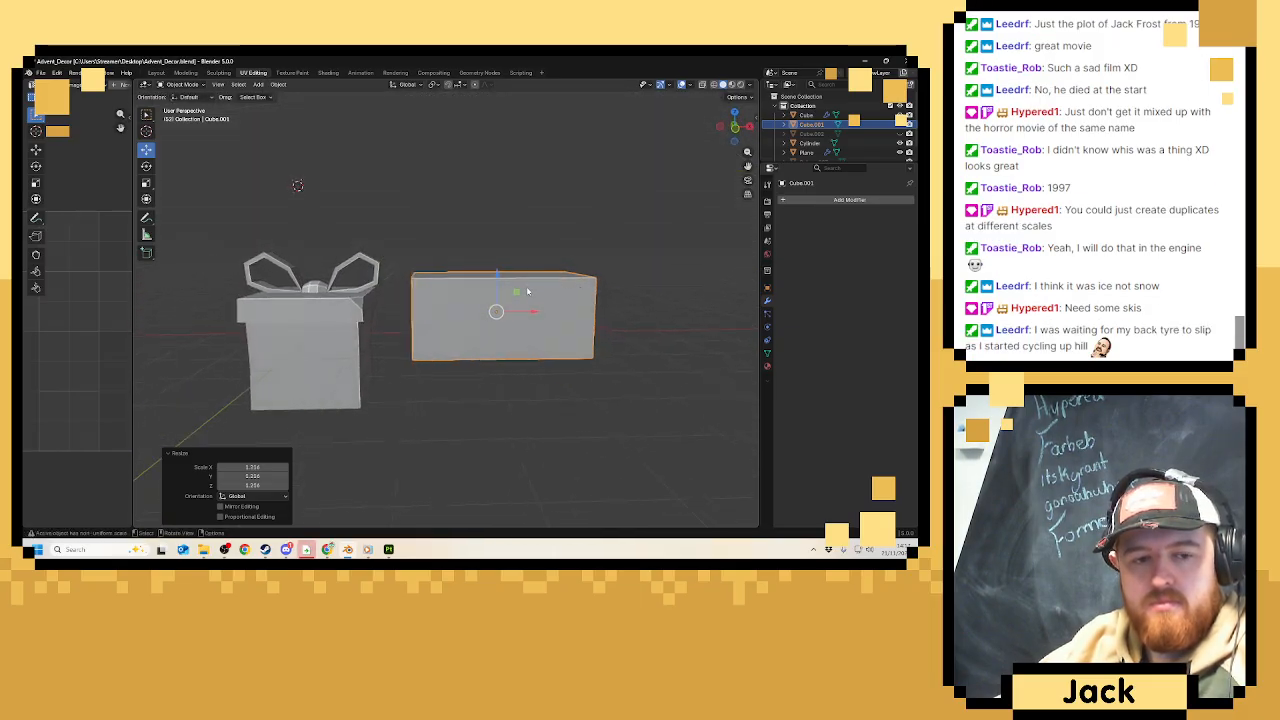
pyautogui.moveTo(500, 280); pyautogui.dragTo(503, 308)
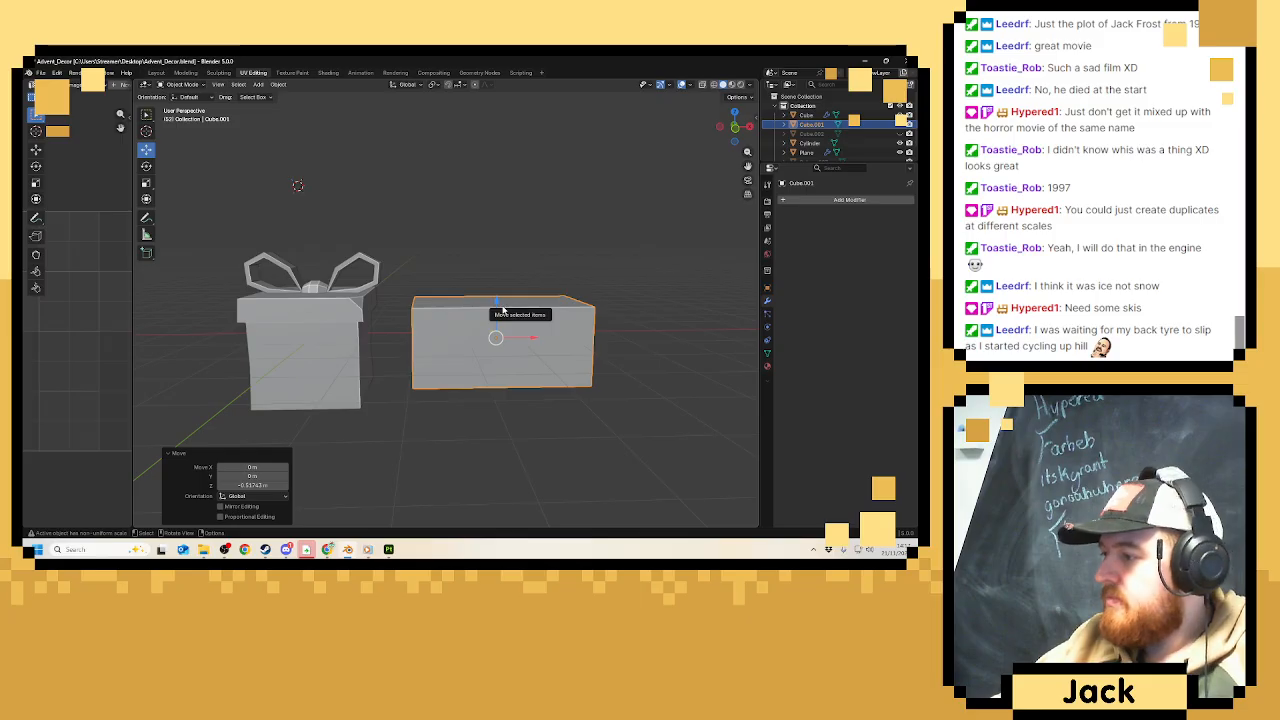
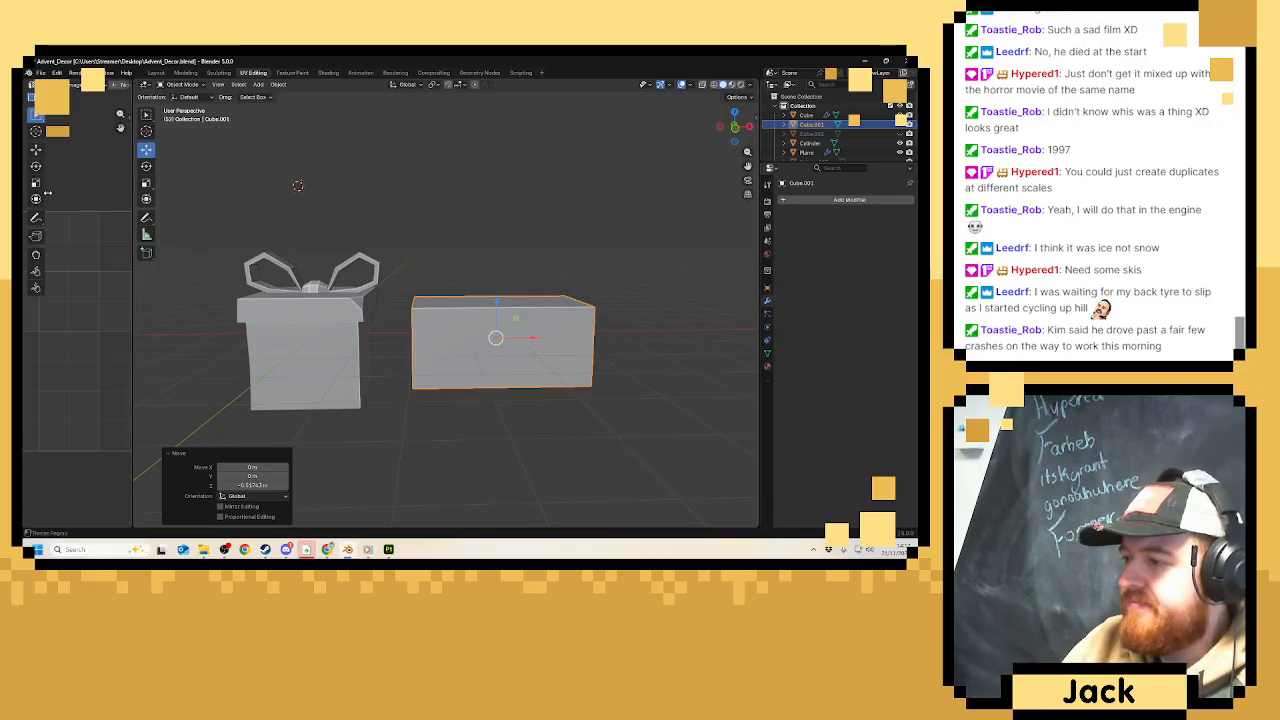
# Open the low box's mesh and extrude its top face upward by a thin lid height.
pyautogui.scroll(5, 468, 358)
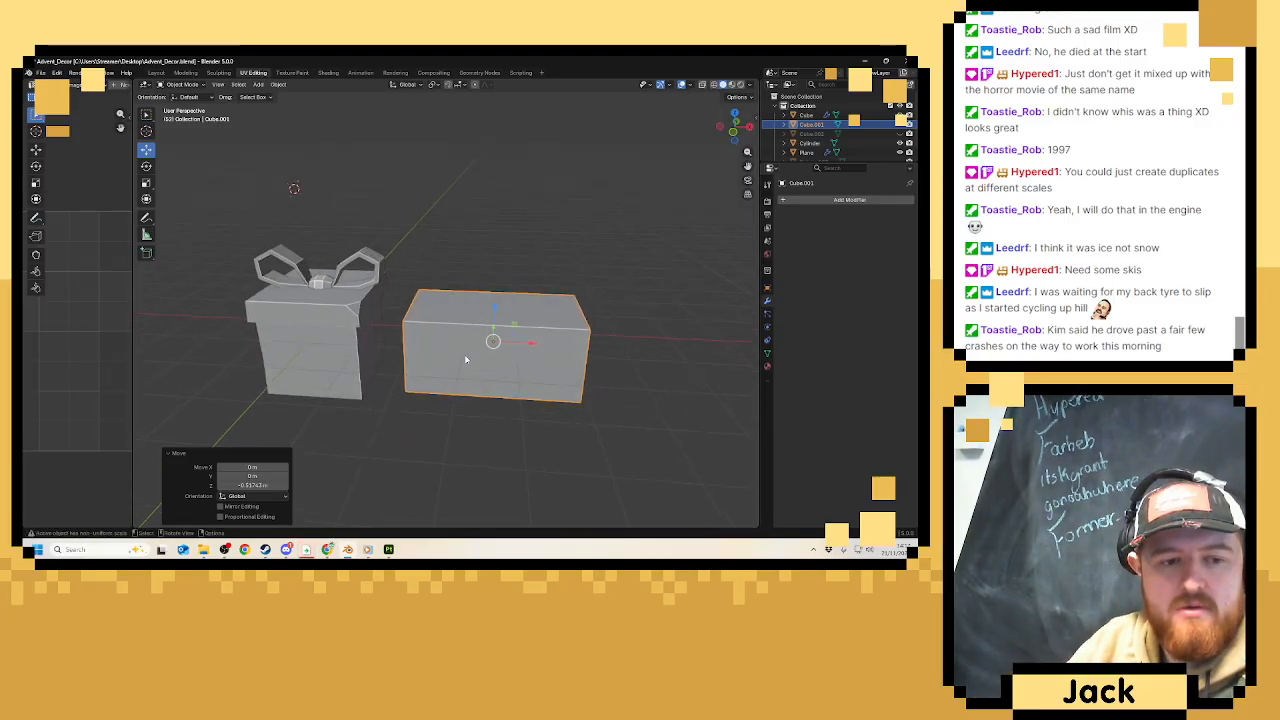
pyautogui.press('Tab')
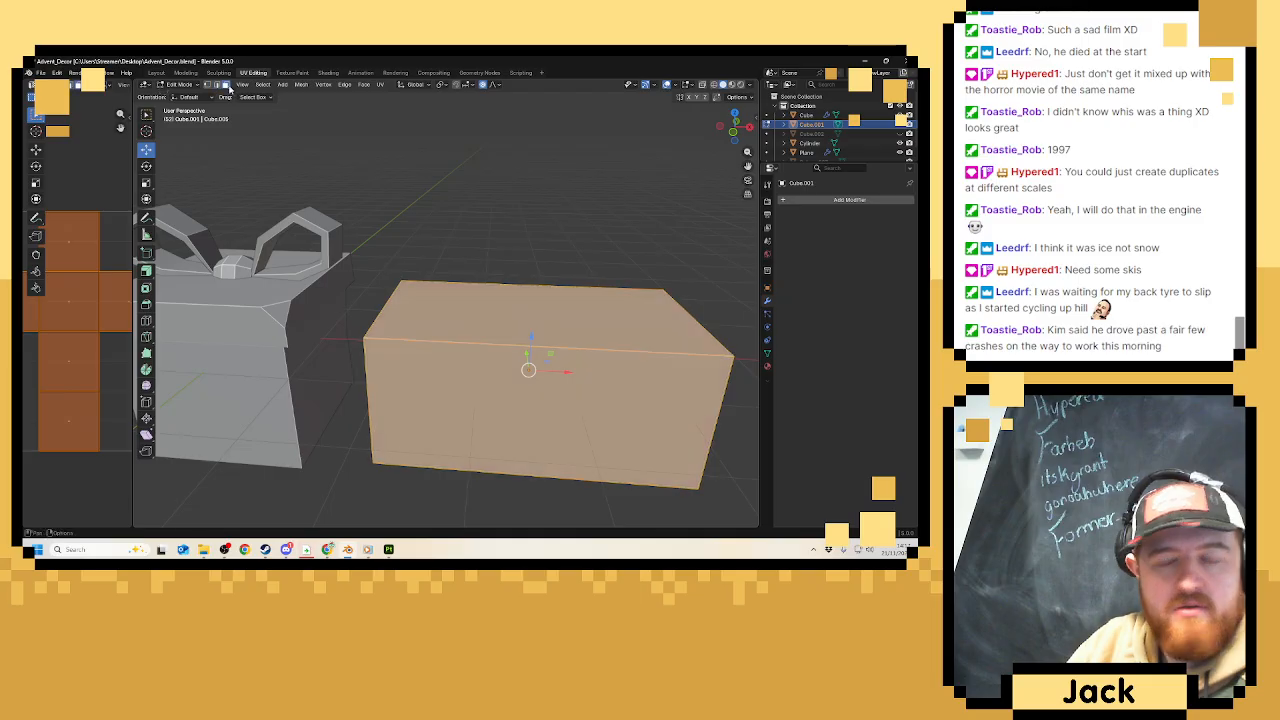
pyautogui.click(464, 324)
pyautogui.moveTo(464, 324); pyautogui.dragTo(505, 292, button='middle')
pyautogui.press('e')
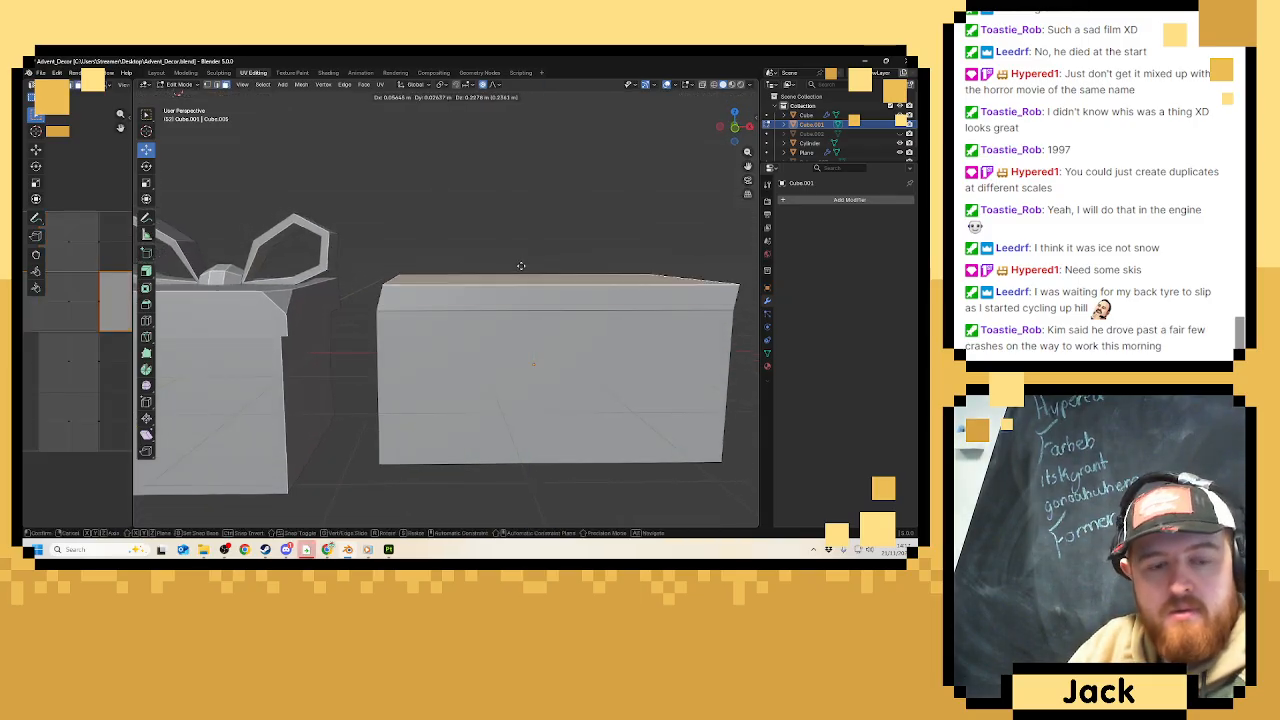
pyautogui.click(516, 260)
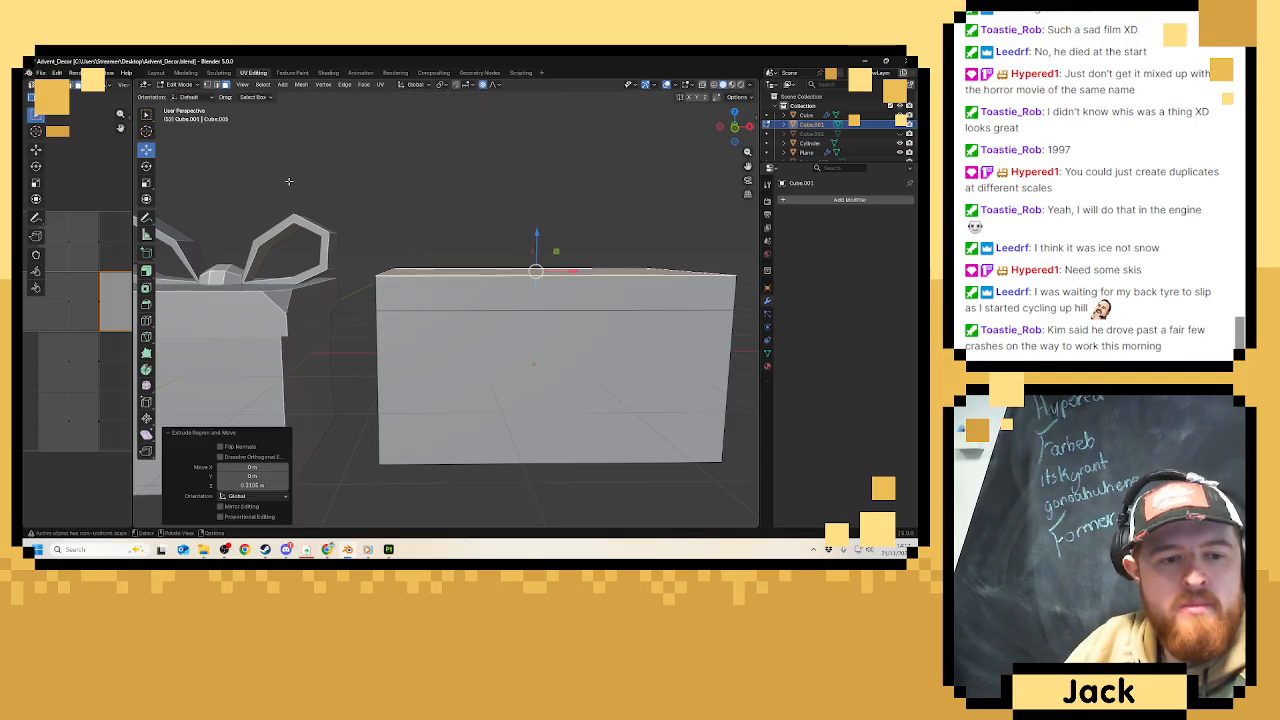
# Select the side faces of the extruded top band and extrude them outward slightly to form an overhanging lid.
pyautogui.click(408, 284)
pyautogui.moveTo(318, 300); pyautogui.dragTo(462, 281, button='middle')
pyautogui.keyDown('shift'); pyautogui.click(422, 290); pyautogui.keyUp('shift')
pyautogui.keyDown('shift'); pyautogui.click(440, 272); pyautogui.keyUp('shift')
pyautogui.keyDown('shift'); pyautogui.click(400, 288); pyautogui.keyUp('shift')
pyautogui.moveTo(240, 300); pyautogui.dragTo(322, 315, button='middle')
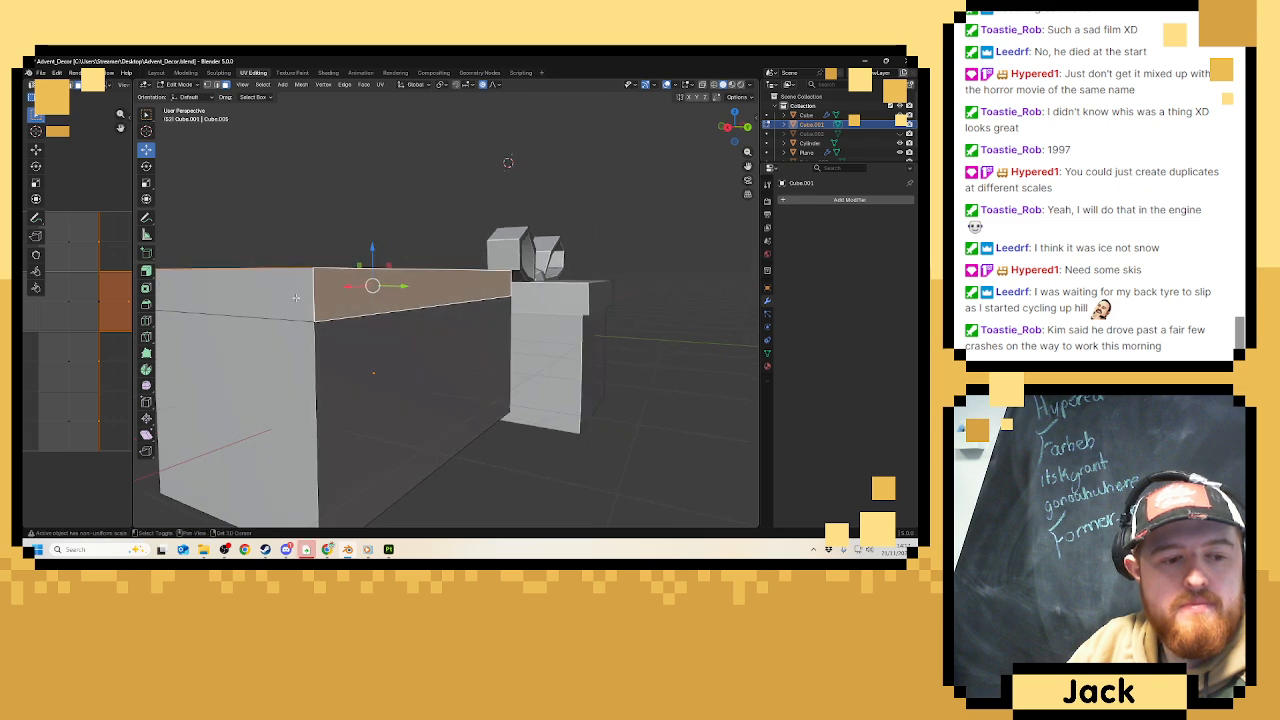
pyautogui.keyDown('shift'); pyautogui.click(262, 298); pyautogui.keyUp('shift')
pyautogui.click(146, 271)
pyautogui.scroll(-1, 374, 249)
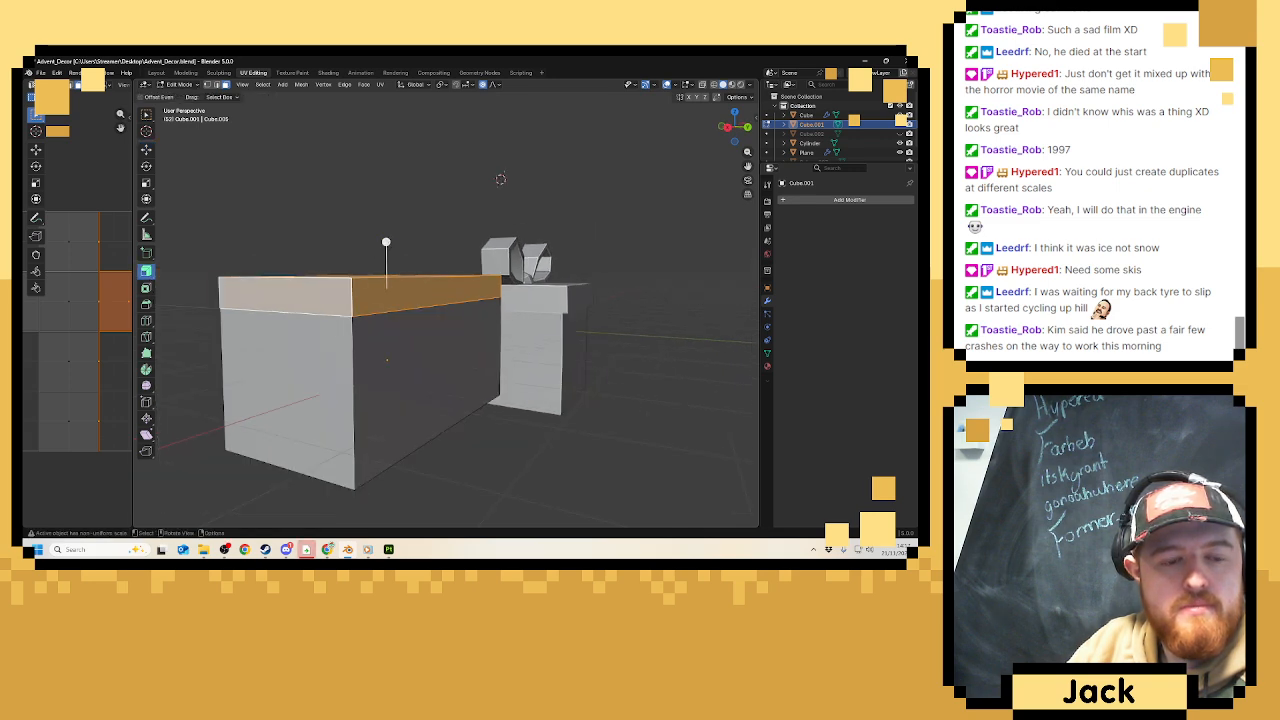
pyautogui.moveTo(386, 242); pyautogui.dragTo(389, 228)
pyautogui.moveTo(405, 298); pyautogui.dragTo(490, 300, button='middle')
pyautogui.press('Tab')
# Select the first gift box's bow knot and loops and remove the loops' Mirror modifier.
pyautogui.click(258, 278)
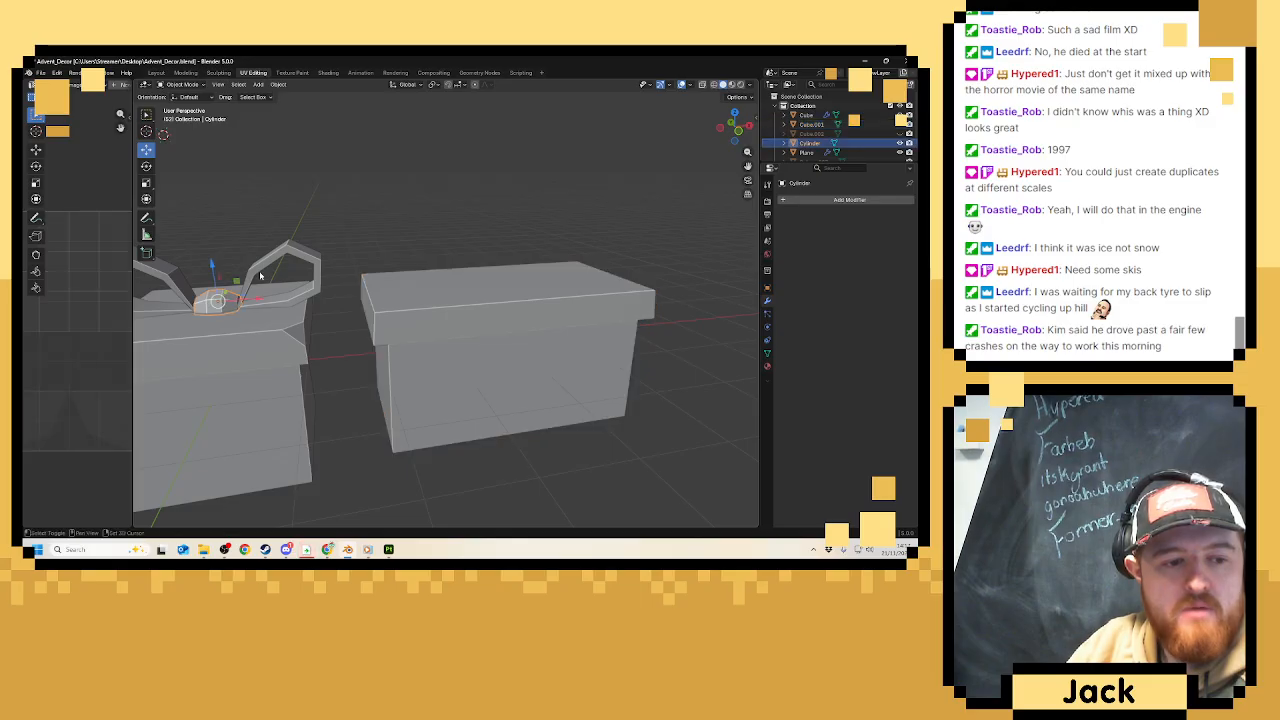
pyautogui.click(200, 289)
pyautogui.moveTo(280, 302); pyautogui.dragTo(279, 302, button='middle')
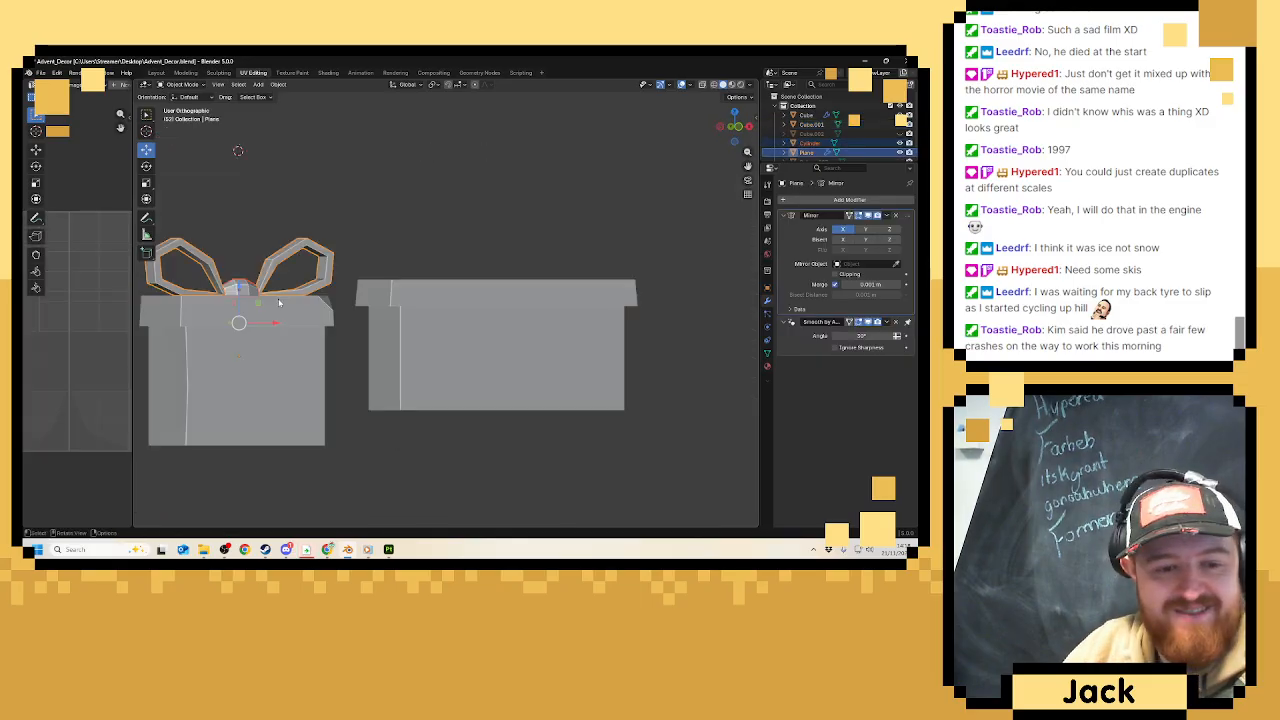
pyautogui.click(894, 216)
pyautogui.moveTo(330, 310); pyautogui.dragTo(343, 314, button='middle')
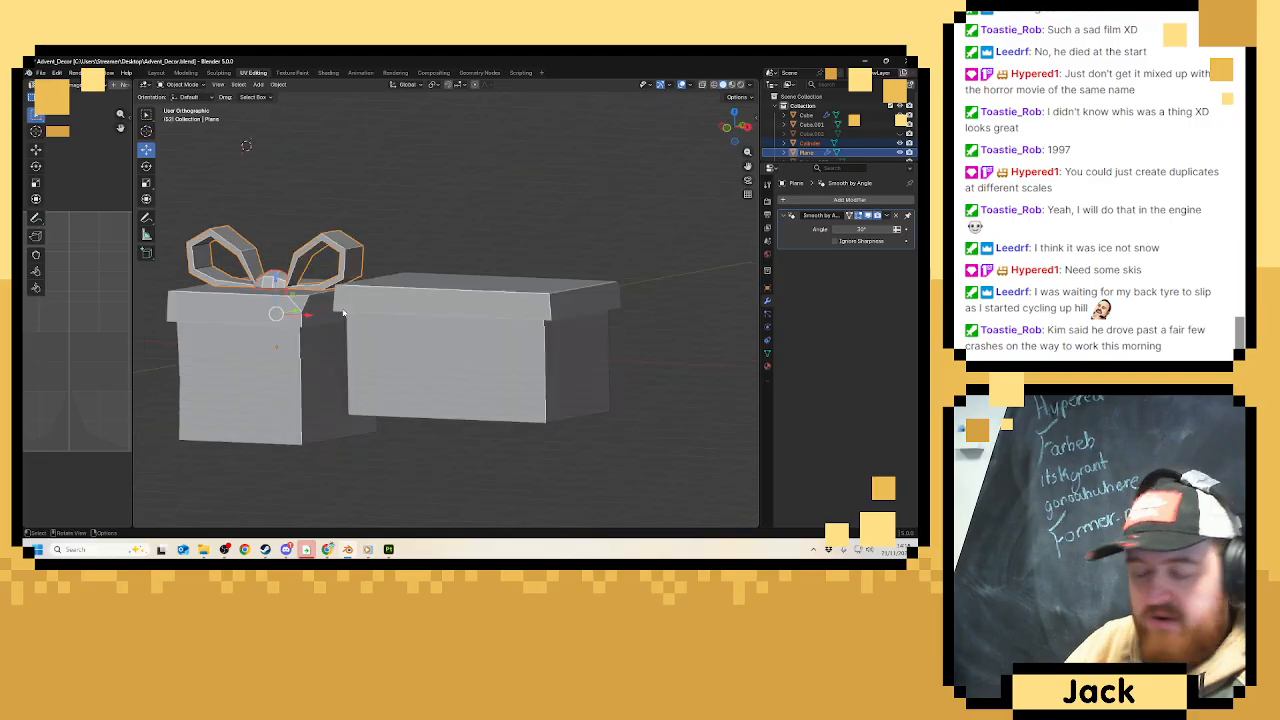
# In front view, duplicate the bow and place the copy centred on the wide box's lid.
pyautogui.press('KP_1')
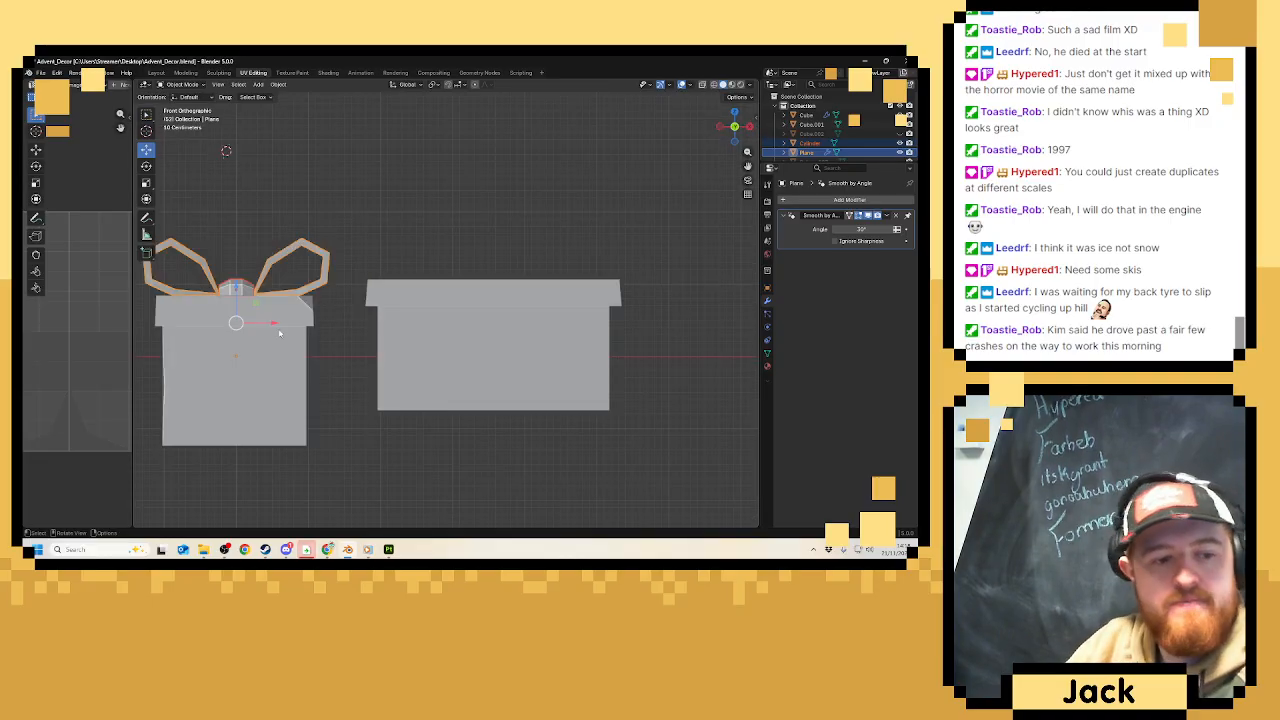
pyautogui.moveTo(277, 329); pyautogui.dragTo(496, 323)
pyautogui.hotkey('ctrl', 'z')
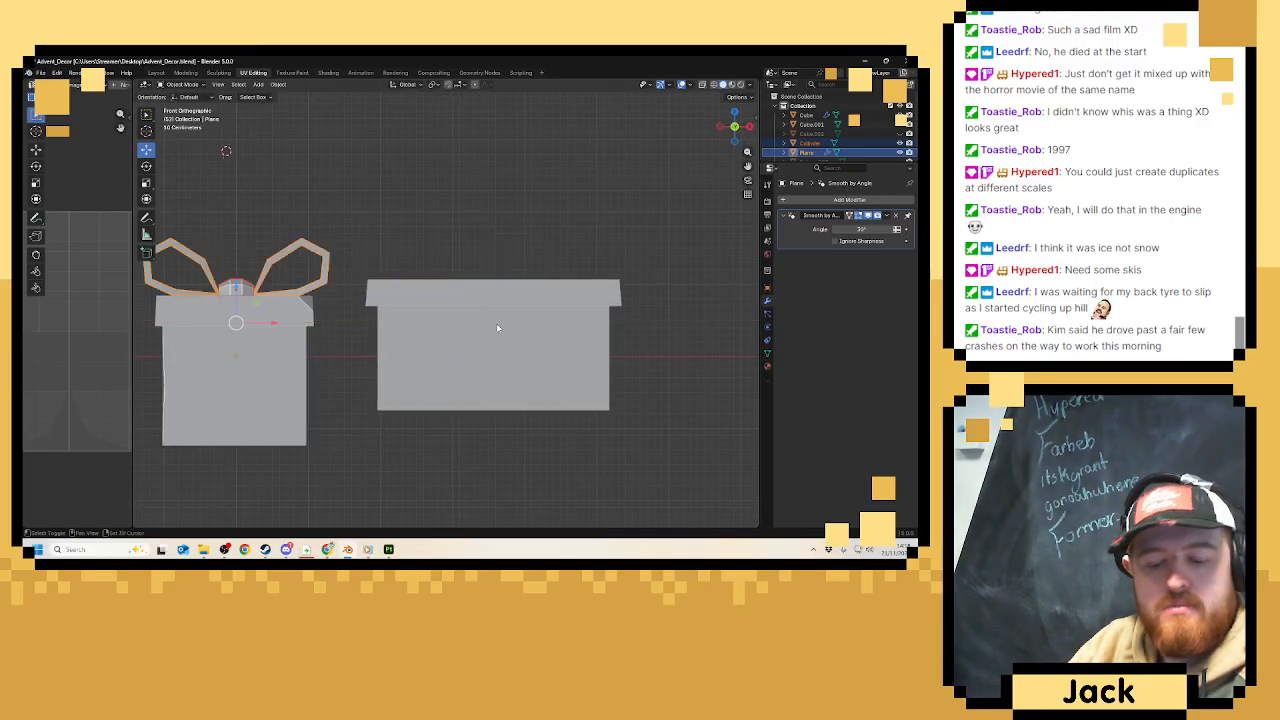
pyautogui.hotkey('shift', 'd')
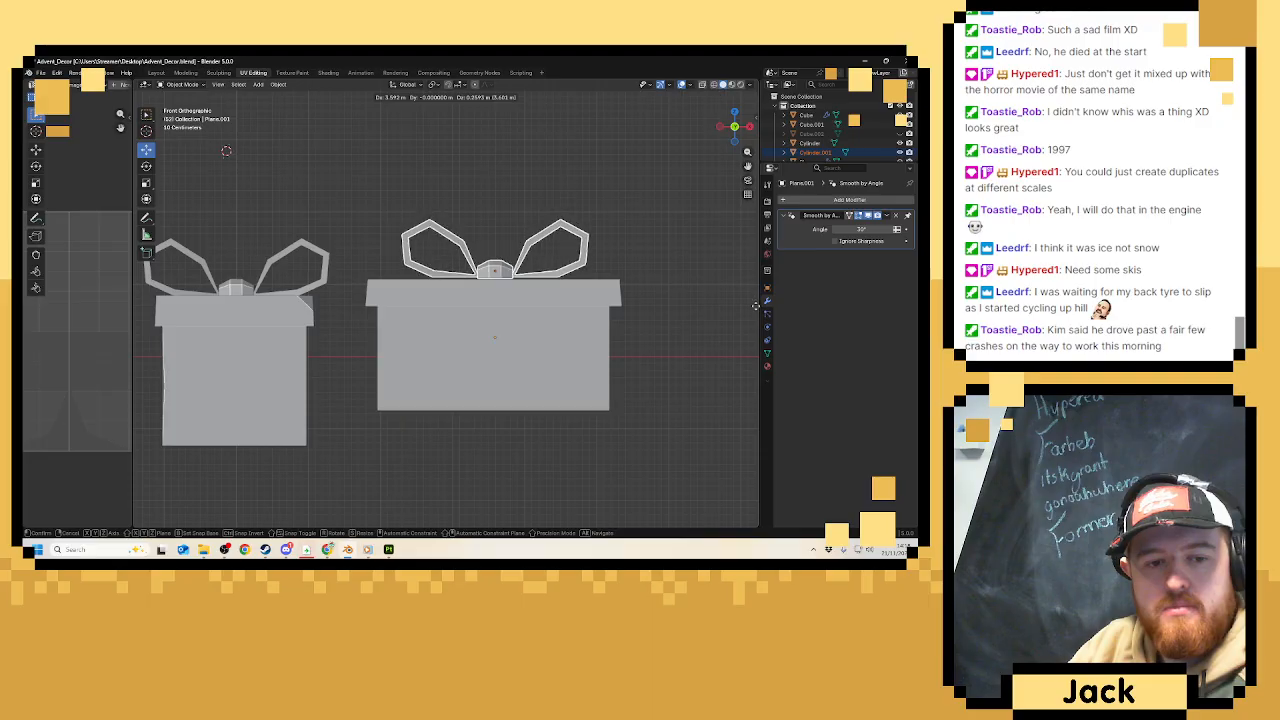
pyautogui.click(755, 308)
# Adjust the duplicated bow's position along Y on the lid and narrow it along X.
pyautogui.moveTo(588, 299); pyautogui.dragTo(515, 322, button='middle')
pyautogui.moveTo(408, 256); pyautogui.dragTo(439, 265)
pyautogui.moveTo(439, 265); pyautogui.dragTo(460, 180, button='middle')
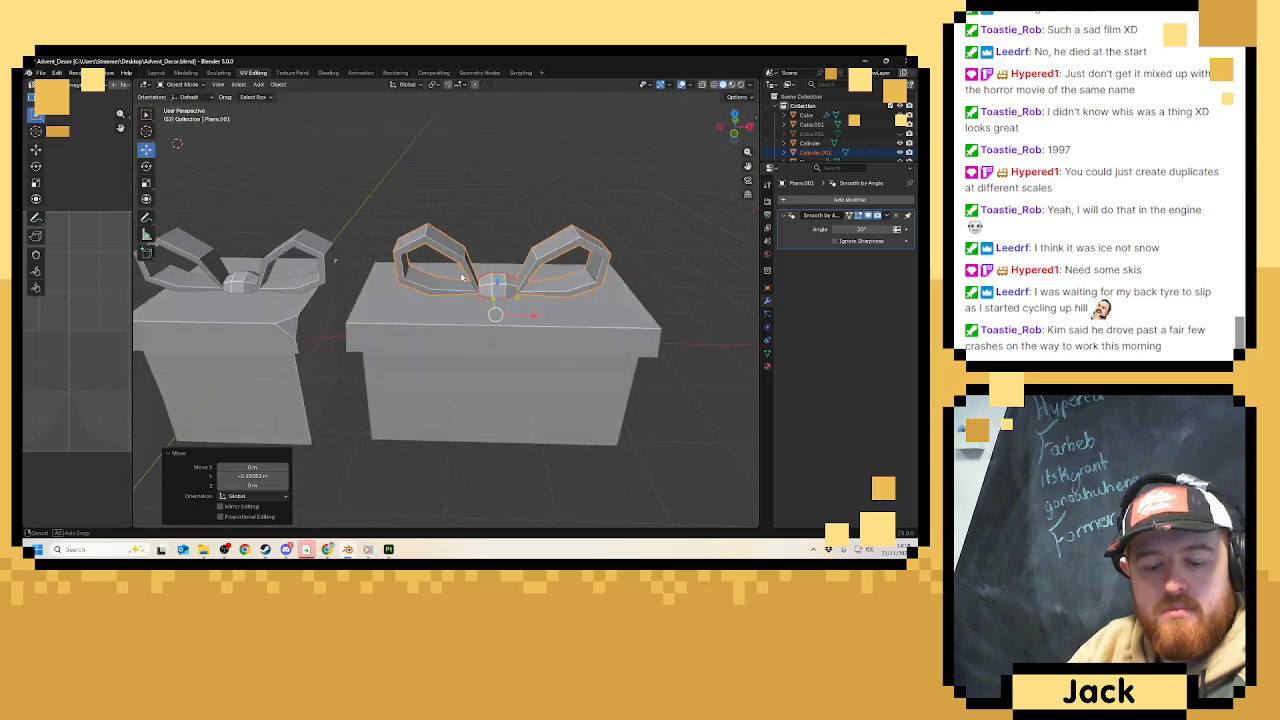
pyautogui.press('s')
pyautogui.press('x')
pyautogui.click(541, 277)
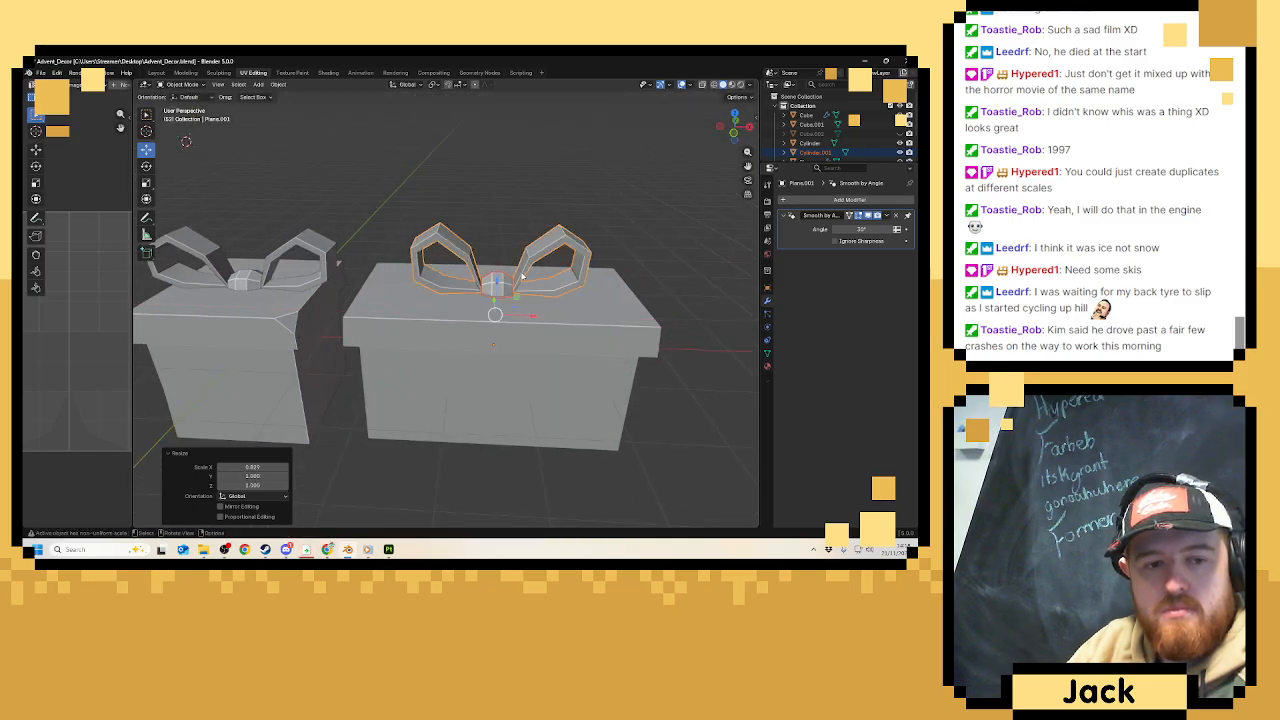
# Open the duplicated bow's mesh and raise the top edge of the loop nearer the first gift box slightly along Z.
pyautogui.scroll(4, 497, 201)
pyautogui.press('Tab')
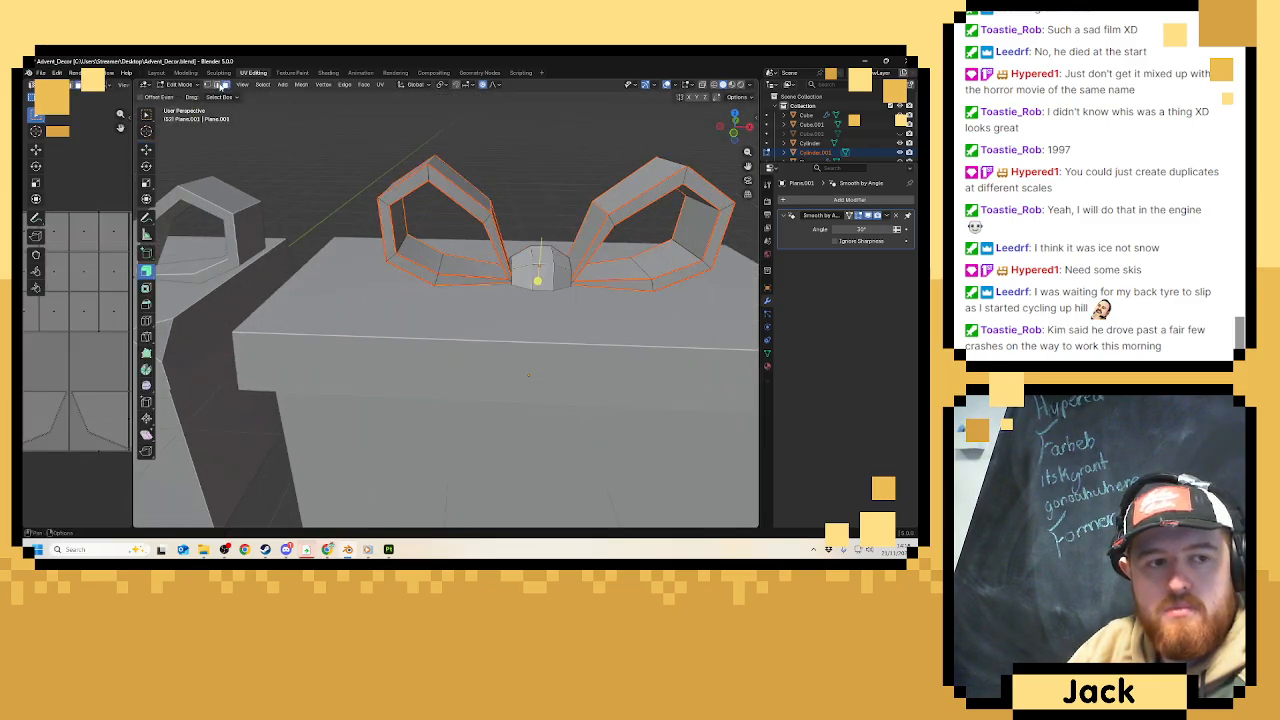
pyautogui.click(219, 85)
pyautogui.moveTo(320, 126); pyautogui.dragTo(325, 144, button='middle')
pyautogui.click(389, 203)
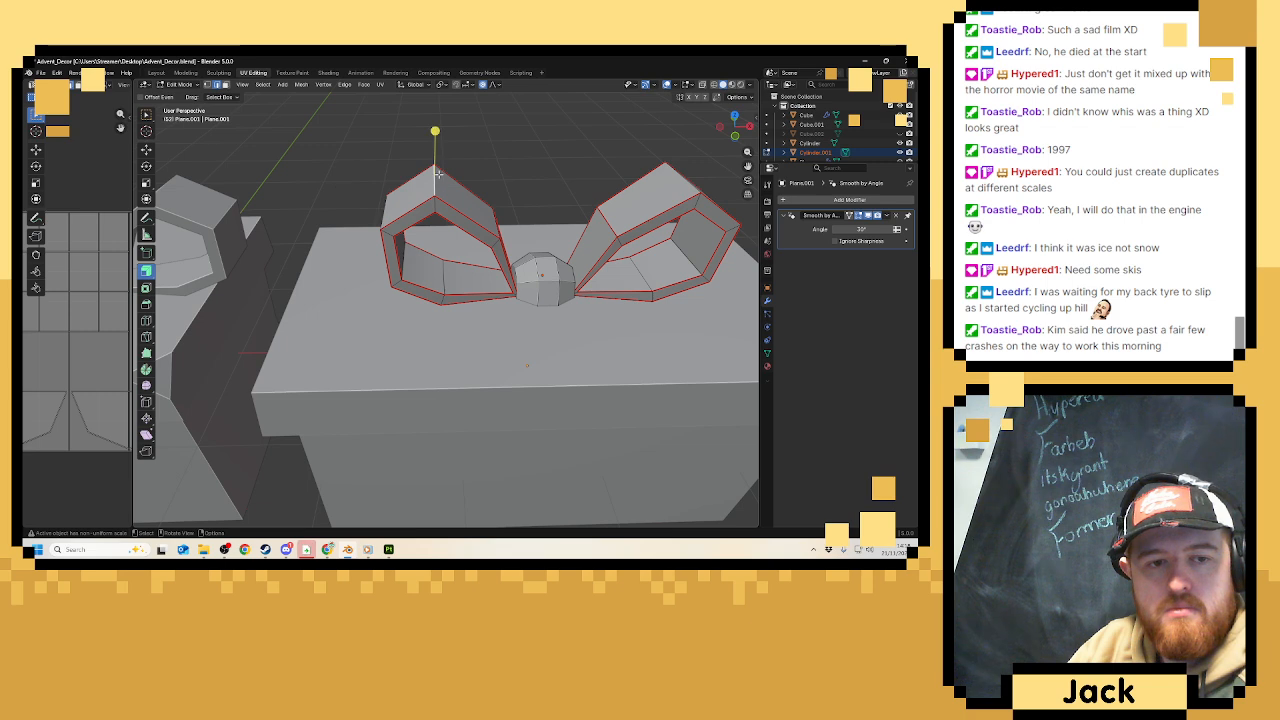
pyautogui.click(146, 149)
pyautogui.scroll(-5, 450, 300)
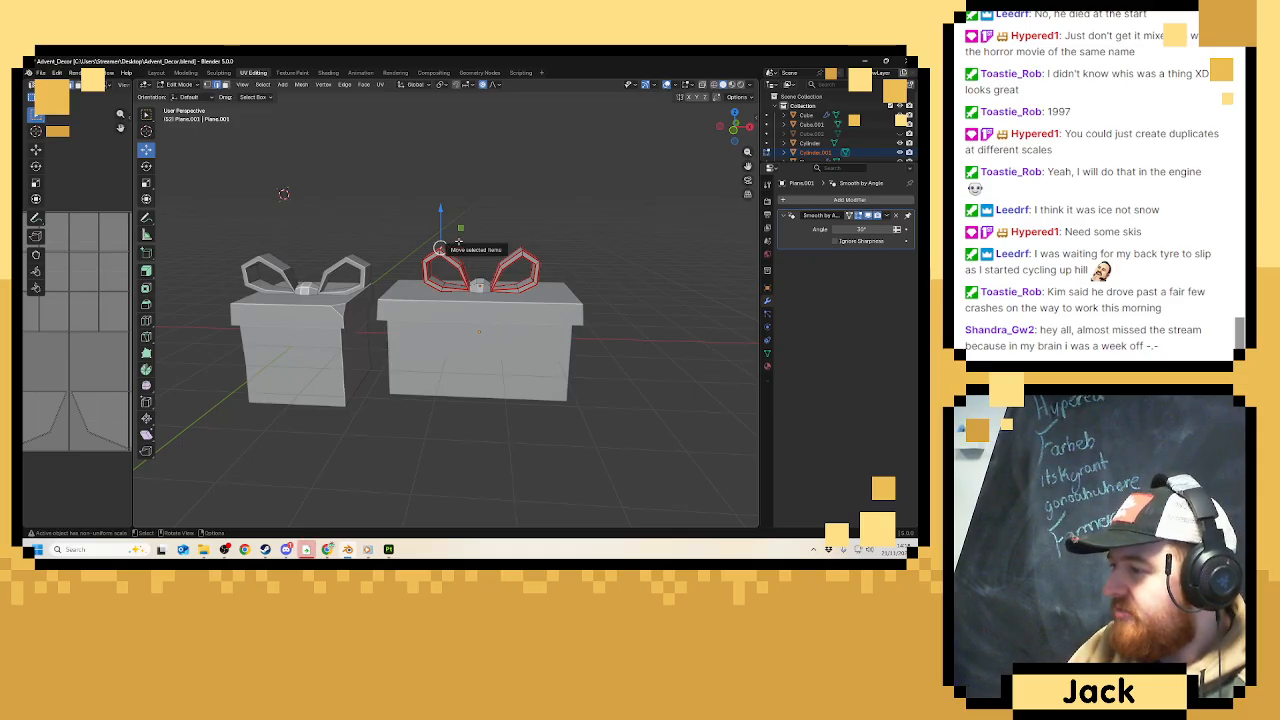
pyautogui.scroll(3, 466, 277)
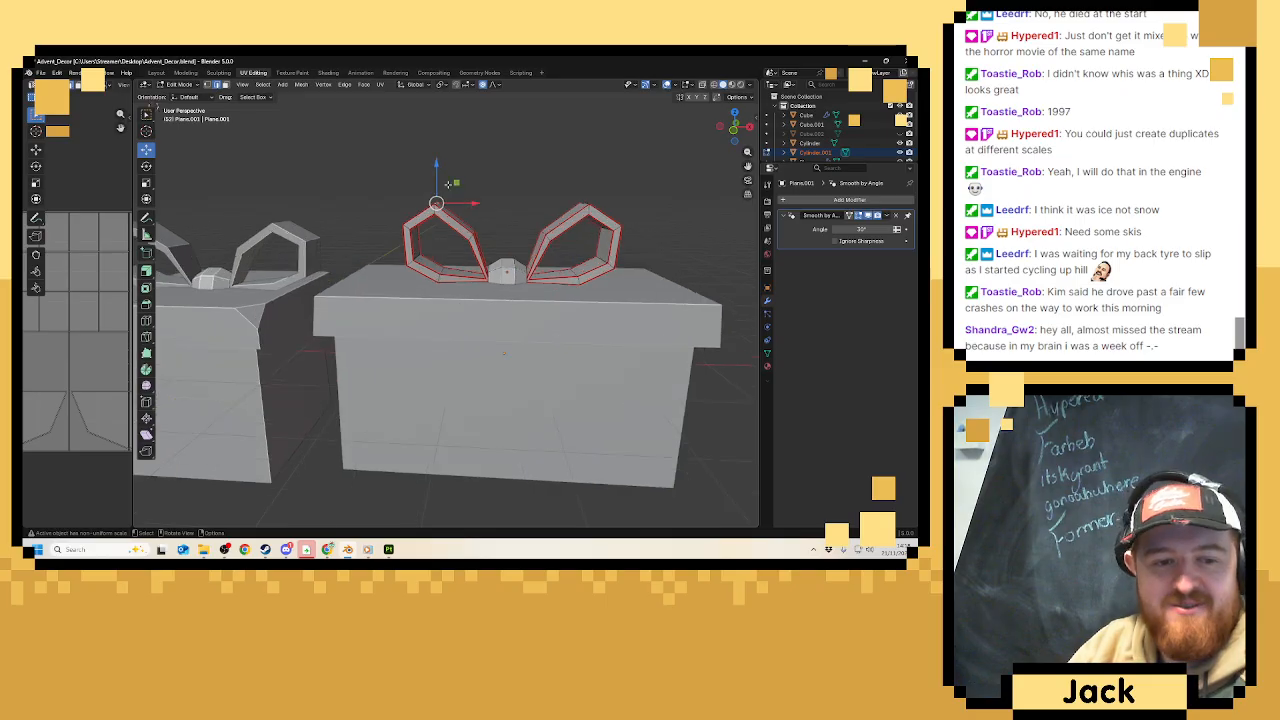
pyautogui.moveTo(439, 166); pyautogui.dragTo(440, 161)
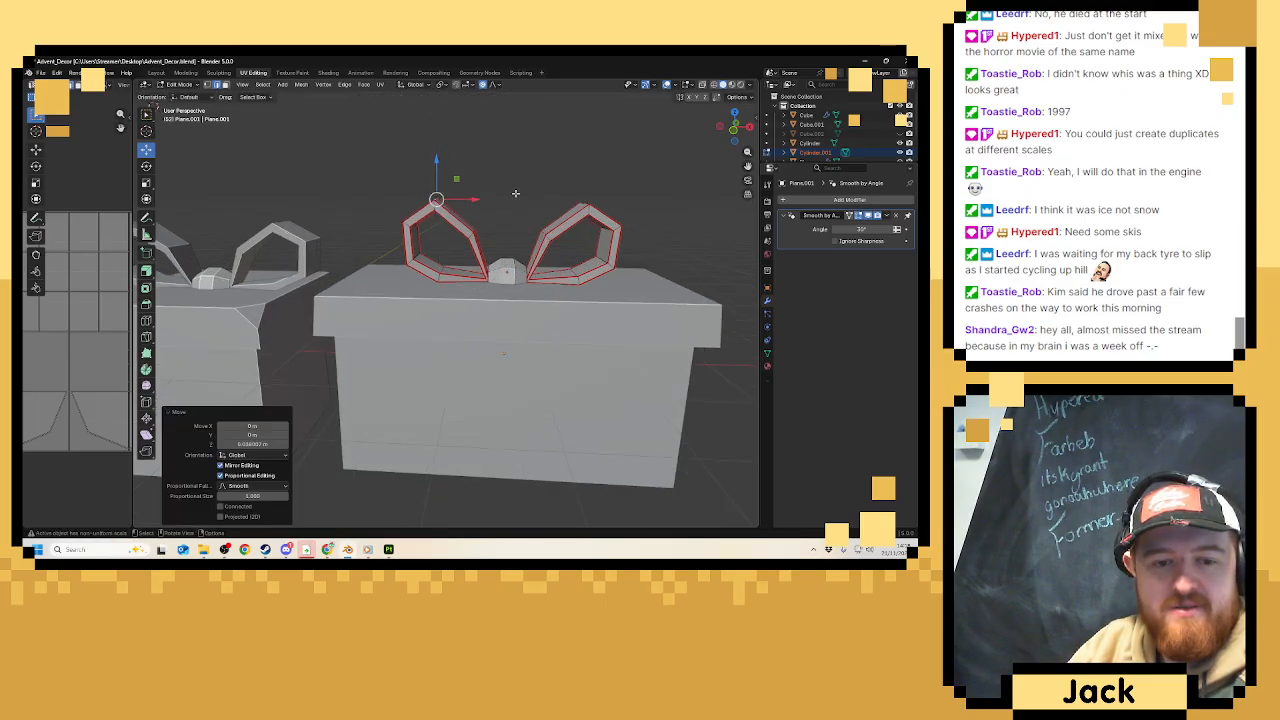
# Lower the top edge of the bow's opposite loop along Z with proportional editing to flatten that loop.
pyautogui.moveTo(515, 193); pyautogui.dragTo(519, 201, button='middle')
pyautogui.click(584, 205)
pyautogui.moveTo(586, 183)
pyautogui.mouseDown()
pyautogui.moveTo(592, 232)
pyautogui.moveTo(594, 193)
pyautogui.mouseUp()
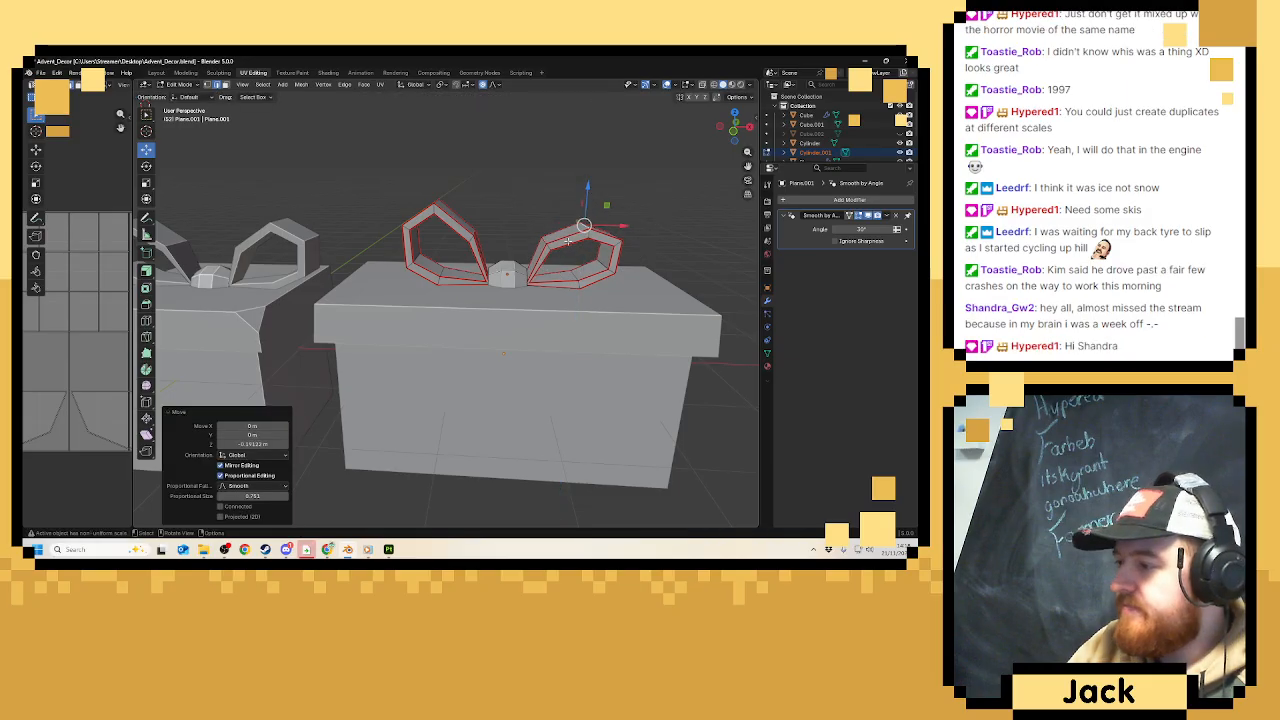
# Fine-tune the taller loop's top edge along Z with proportional editing and finish editing the bow's mesh.
pyautogui.moveTo(567, 242); pyautogui.dragTo(435, 229, button='middle')
pyautogui.click(449, 201)
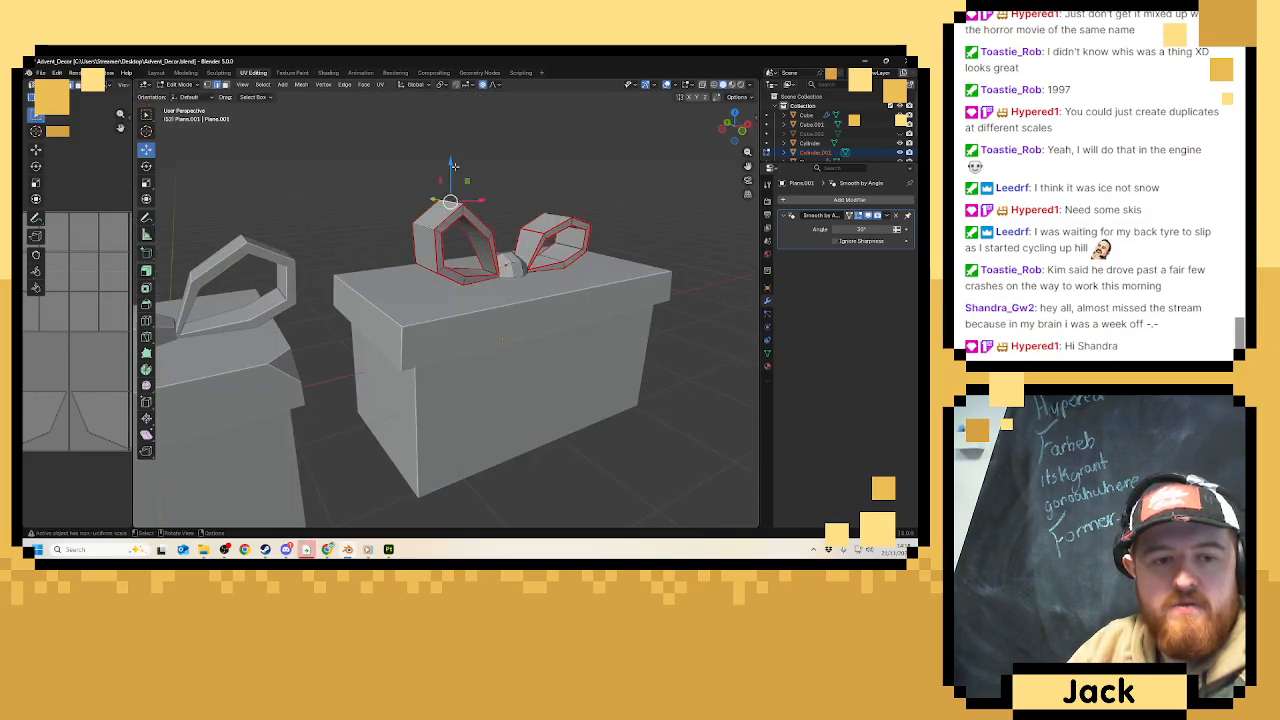
pyautogui.press('g')
pyautogui.press('z')
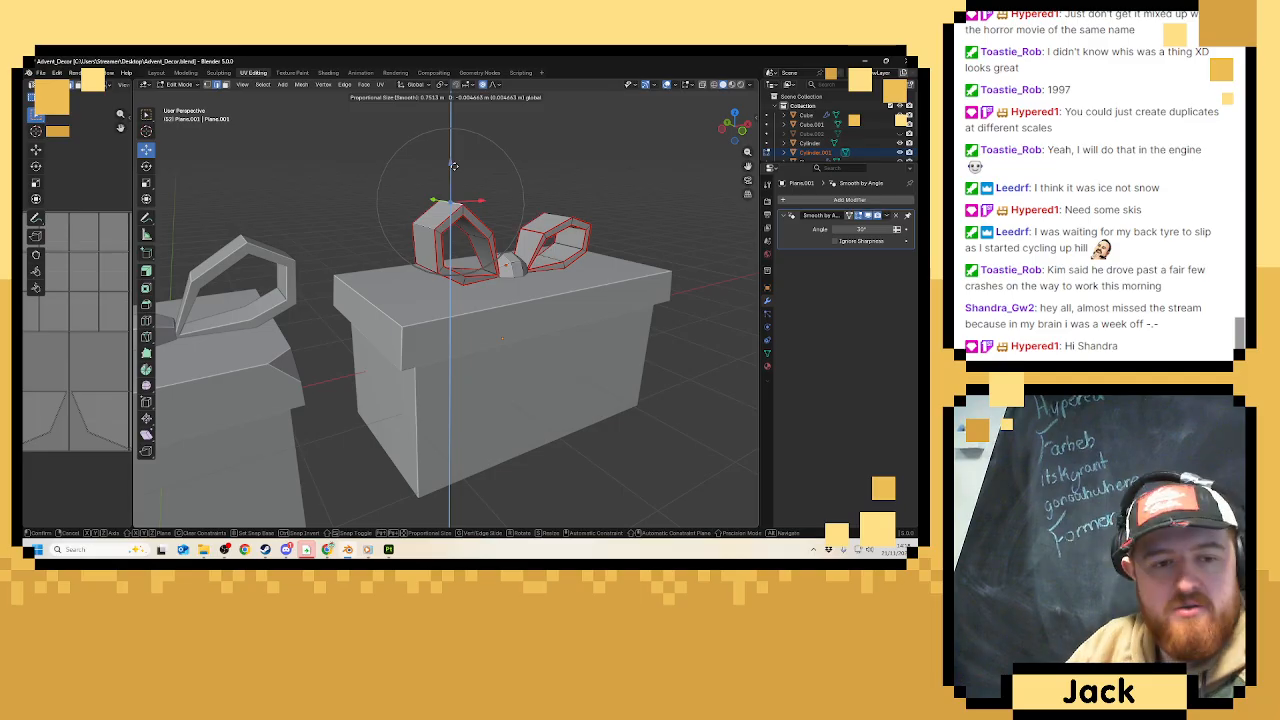
pyautogui.click(454, 170)
pyautogui.moveTo(488, 205); pyautogui.dragTo(425, 205, button='middle')
pyautogui.press('Tab')
# Select the wide gift box and shift it slightly along Y beneath its bow.
pyautogui.scroll(-2, 527, 350)
pyautogui.moveTo(545, 350); pyautogui.dragTo(483, 358, button='middle')
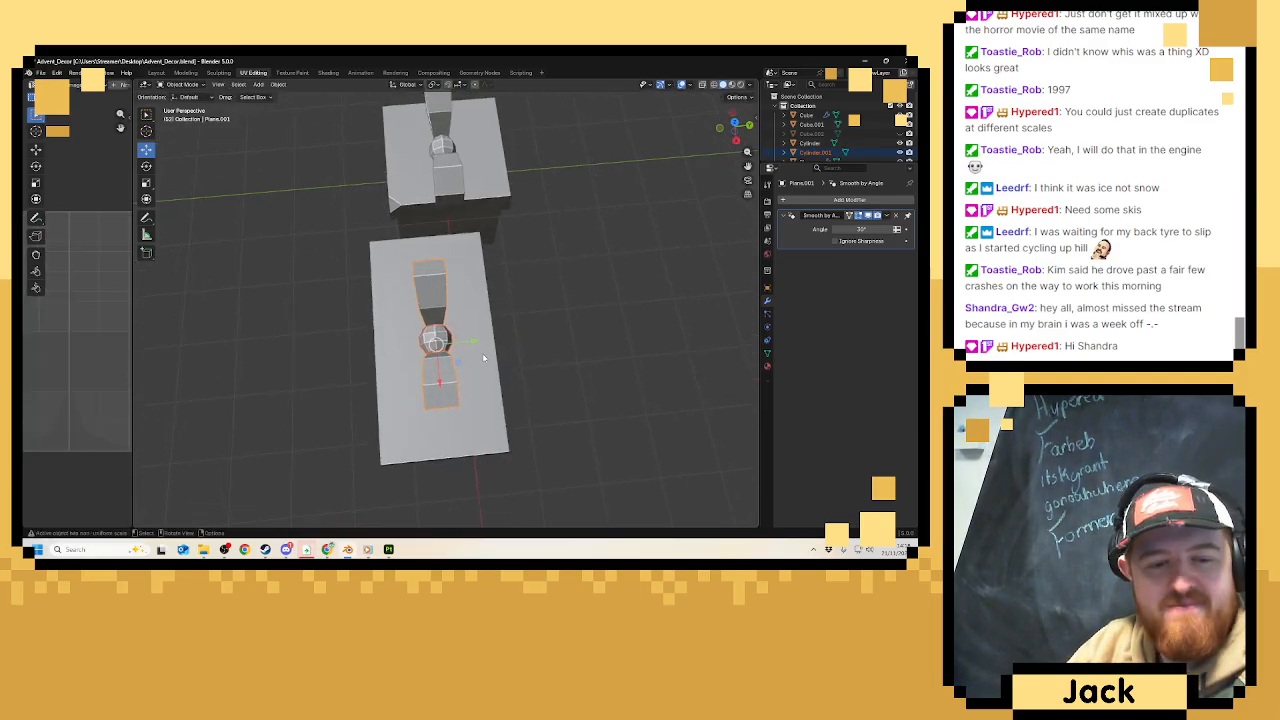
pyautogui.click(483, 358)
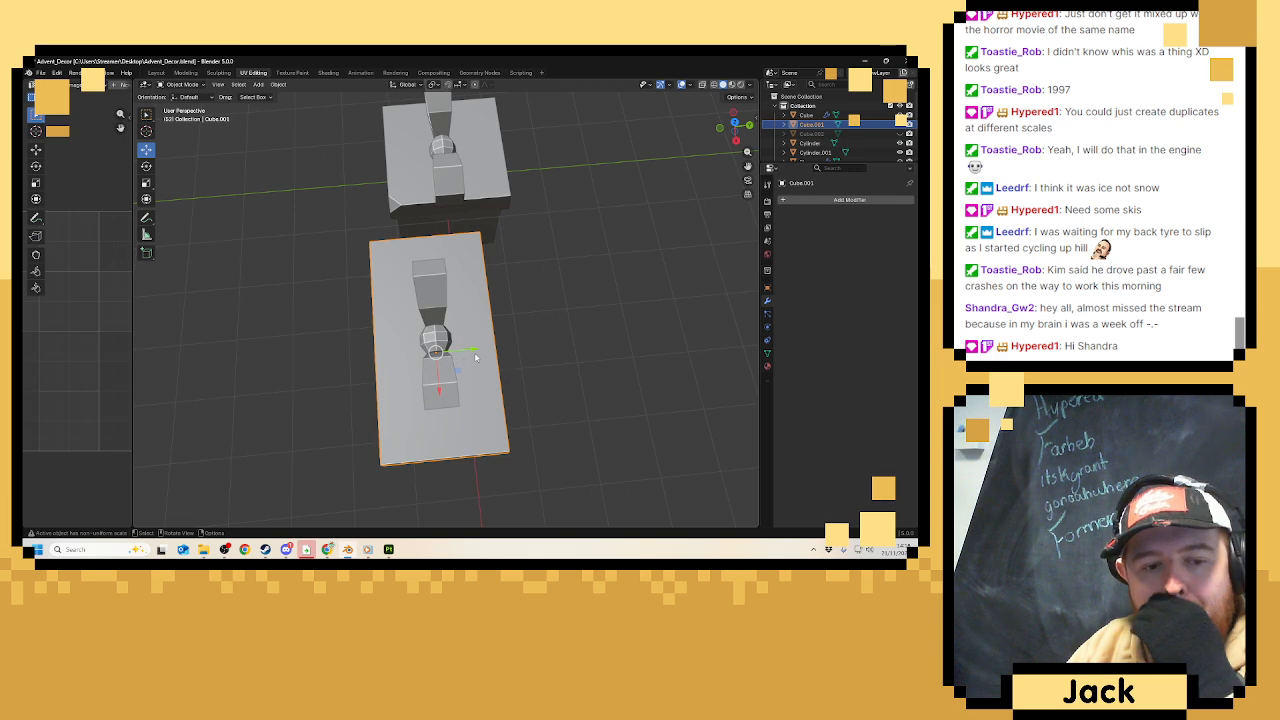
pyautogui.press('g')
pyautogui.press('y')
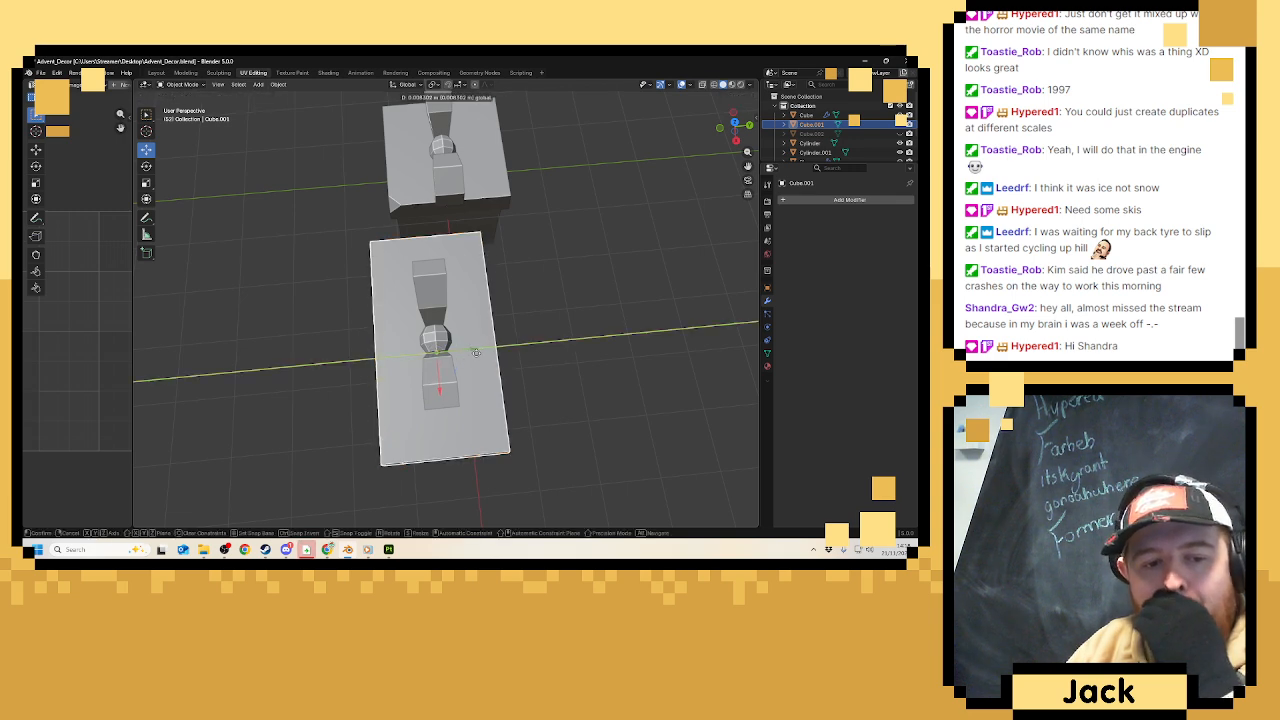
pyautogui.click(476, 352)
# Open the wide gift box's mesh and add one horizontal loop cut around the body below its lid.
pyautogui.moveTo(476, 352); pyautogui.dragTo(554, 331, button='middle')
pyautogui.scroll(3, 550, 333)
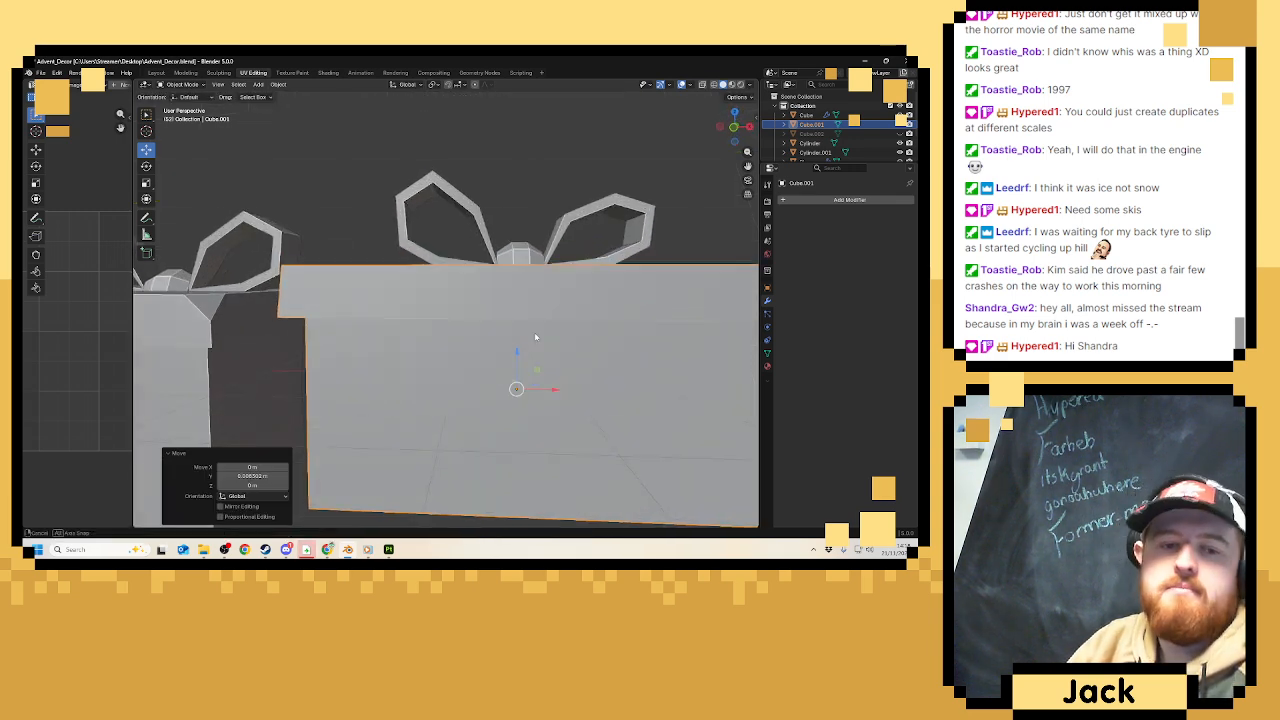
pyautogui.scroll(-3, 534, 340)
pyautogui.press('Tab')
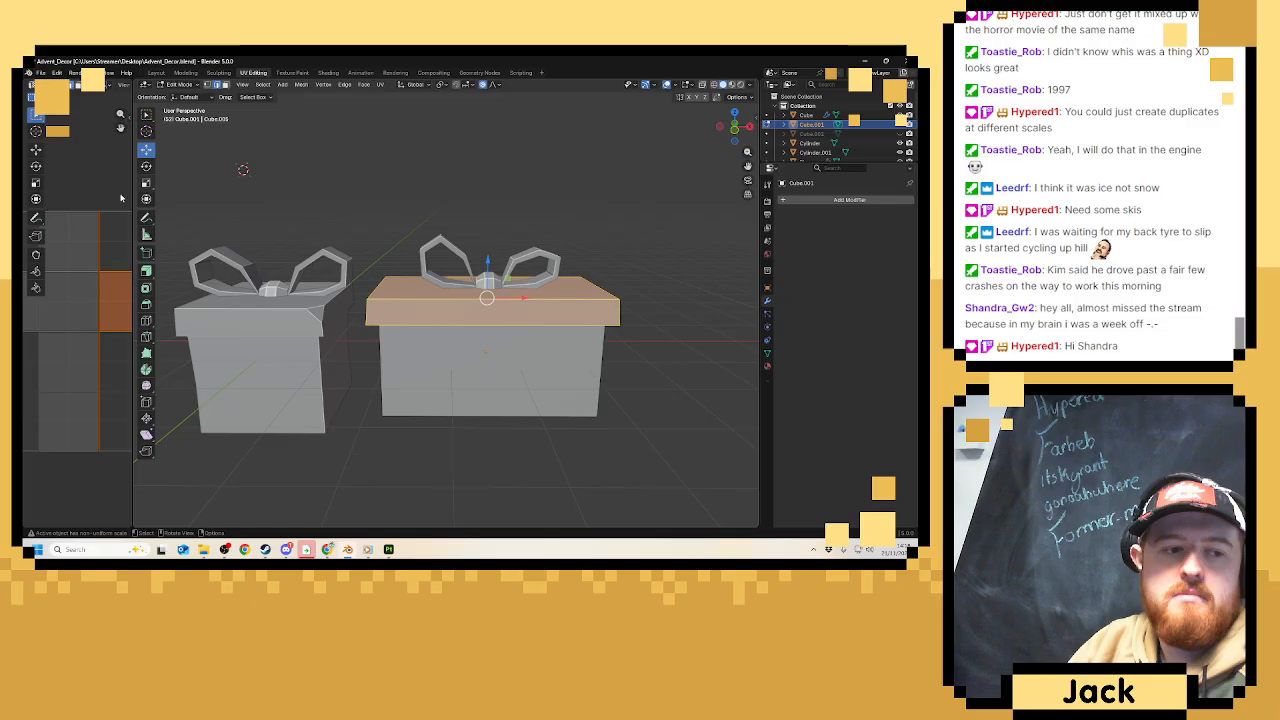
pyautogui.click(146, 320)
pyautogui.click(383, 372)
pyautogui.click(146, 149)
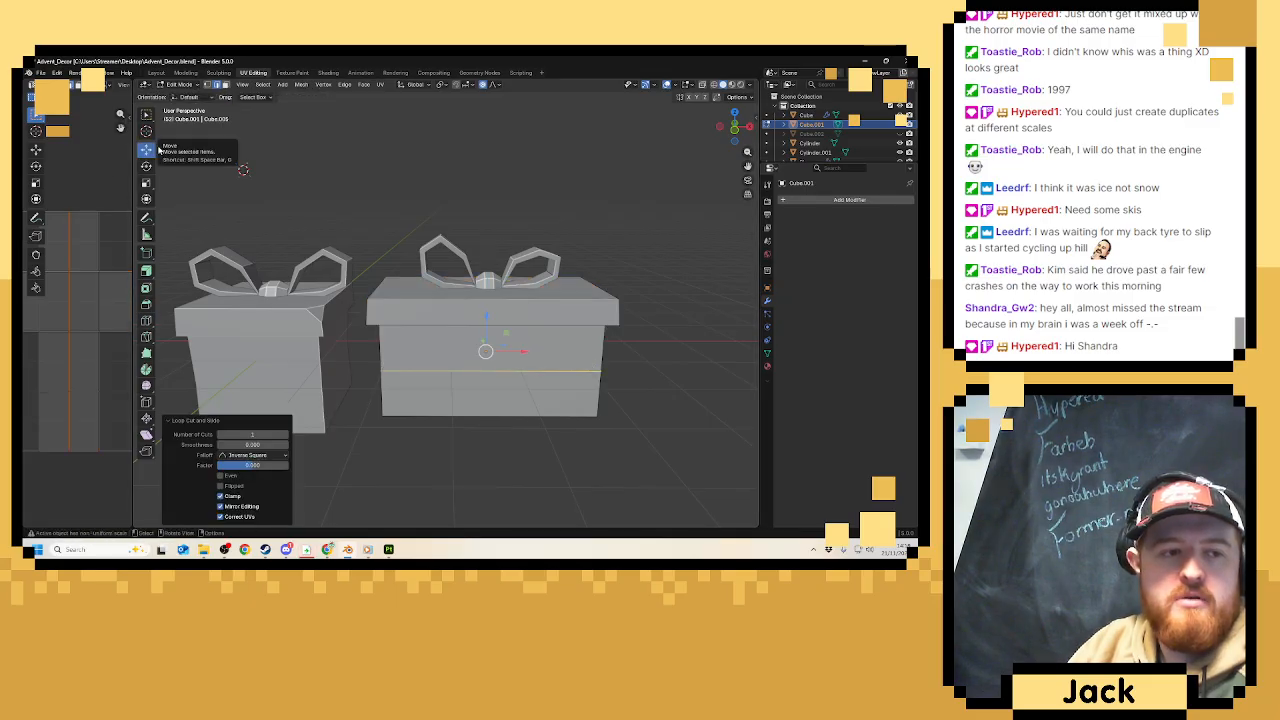
# Pull the new loop's two front corner vertices inward along X with proportional editing to pinch the box's sides.
pyautogui.scroll(3, 438, 278)
pyautogui.scroll(2, 439, 278)
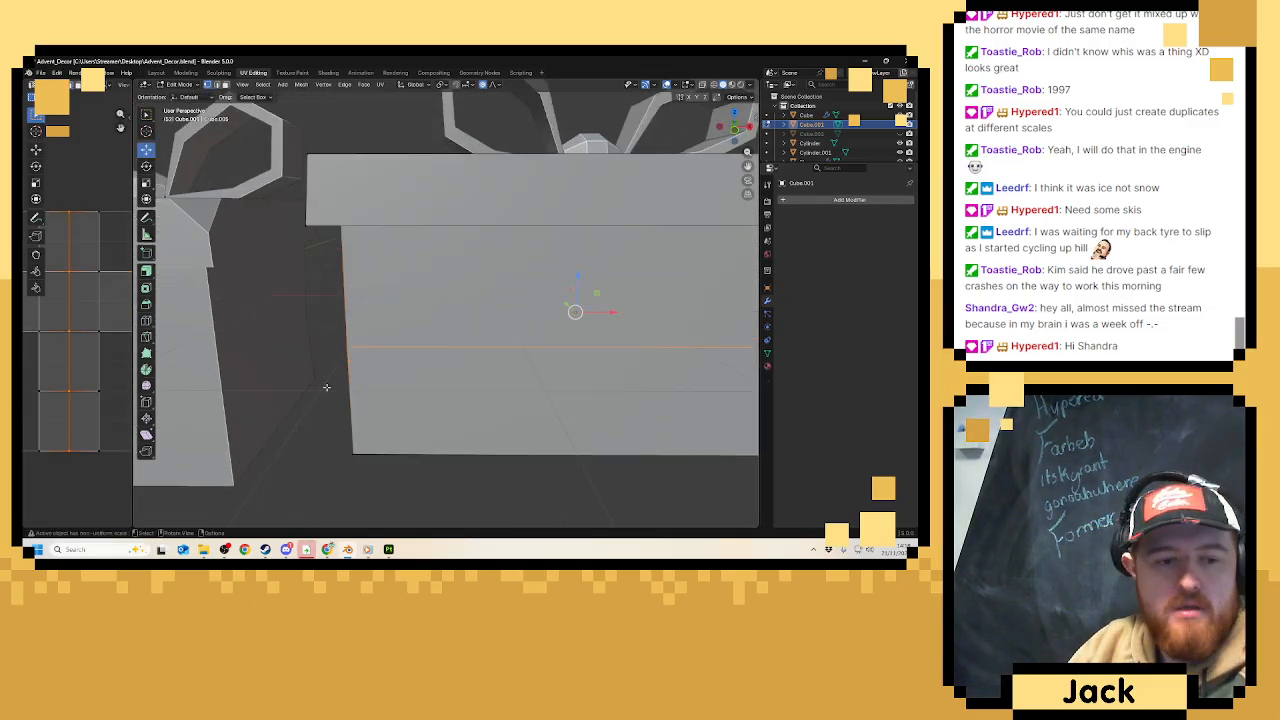
pyautogui.click(347, 346)
pyautogui.moveTo(405, 348); pyautogui.dragTo(412, 347)
pyautogui.scroll(-3, 418, 316)
pyautogui.keyDown('shift'); pyautogui.moveTo(419, 316); pyautogui.dragTo(408, 318, button='middle'); pyautogui.keyUp('shift')
pyautogui.click(553, 323)
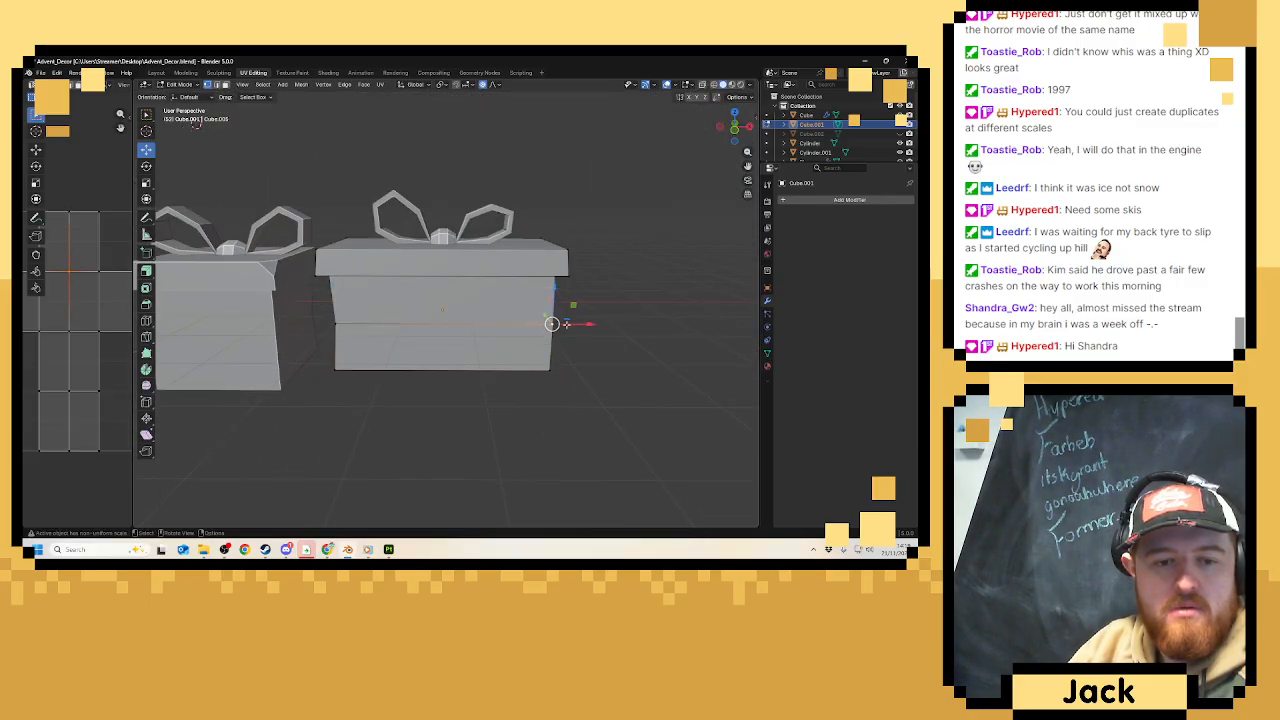
pyautogui.moveTo(568, 324); pyautogui.dragTo(559, 324)
# Pull the loop's two back corner vertices inward along X as well and finish editing the box's mesh.
pyautogui.moveTo(559, 324); pyautogui.dragTo(363, 335, button='middle')
pyautogui.click(372, 330)
pyautogui.moveTo(314, 326); pyautogui.dragTo(320, 326)
pyautogui.click(556, 318)
pyautogui.moveTo(524, 318); pyautogui.dragTo(517, 318)
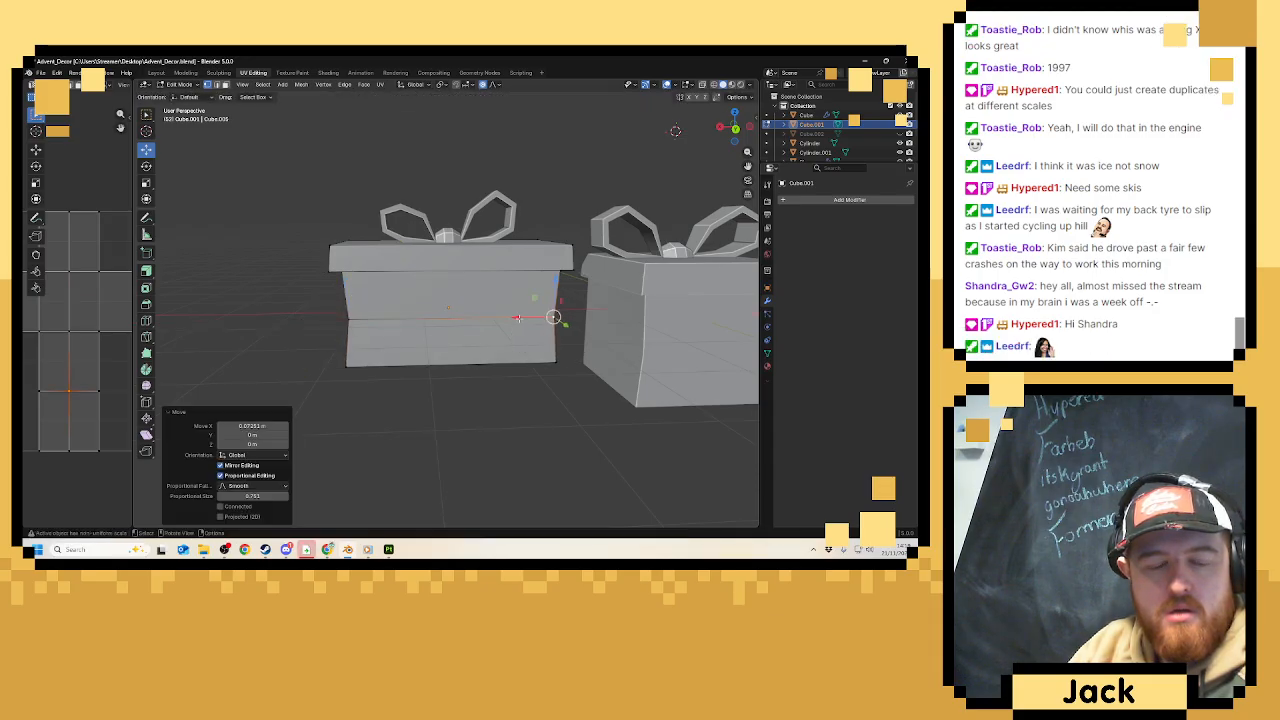
pyautogui.scroll(-4, 480, 330)
pyautogui.moveTo(365, 340); pyautogui.dragTo(511, 351, button='middle')
pyautogui.scroll(6, 512, 345)
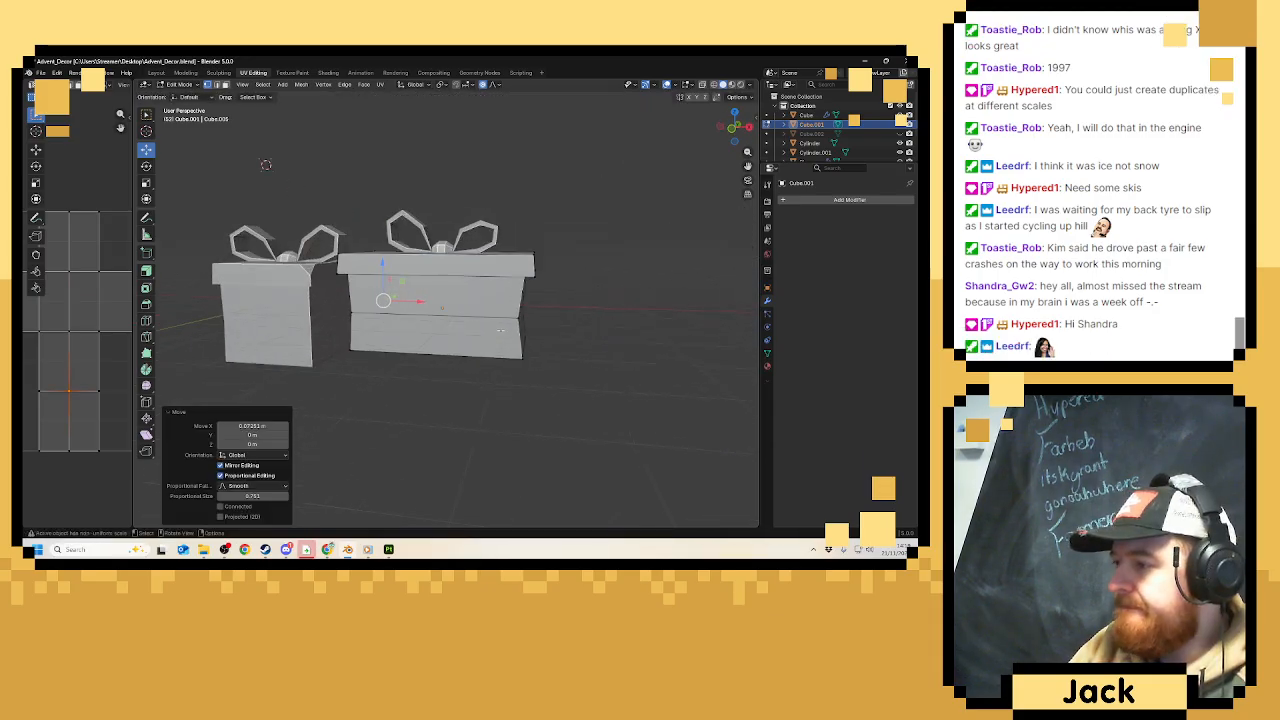
pyautogui.press('Tab')
pyautogui.scroll(-3, 486, 294)
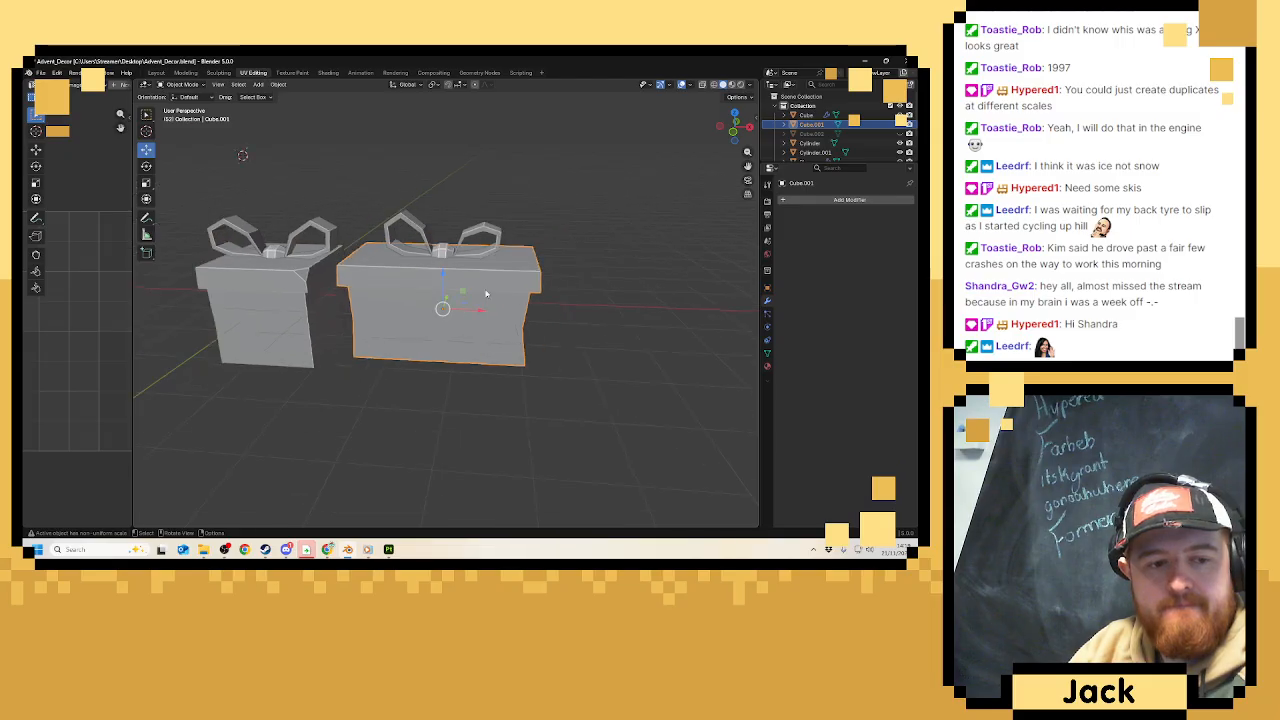
# Bevel the lid's top back corner nearest the first gift box, with the bevel affecting vertices.
pyautogui.moveTo(466, 296); pyautogui.dragTo(413, 249, button='middle')
pyautogui.scroll(2, 478, 338)
pyautogui.scroll(2, 478, 338)
pyautogui.press('Tab')
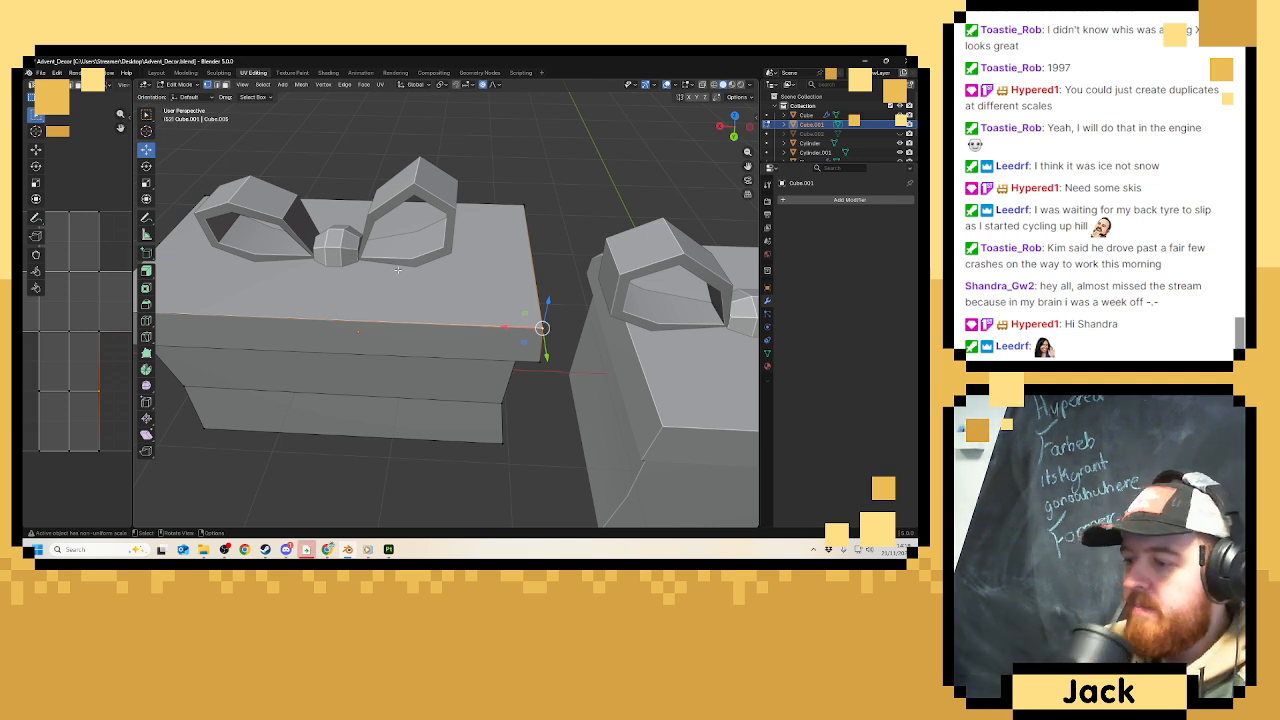
pyautogui.click(152, 308)
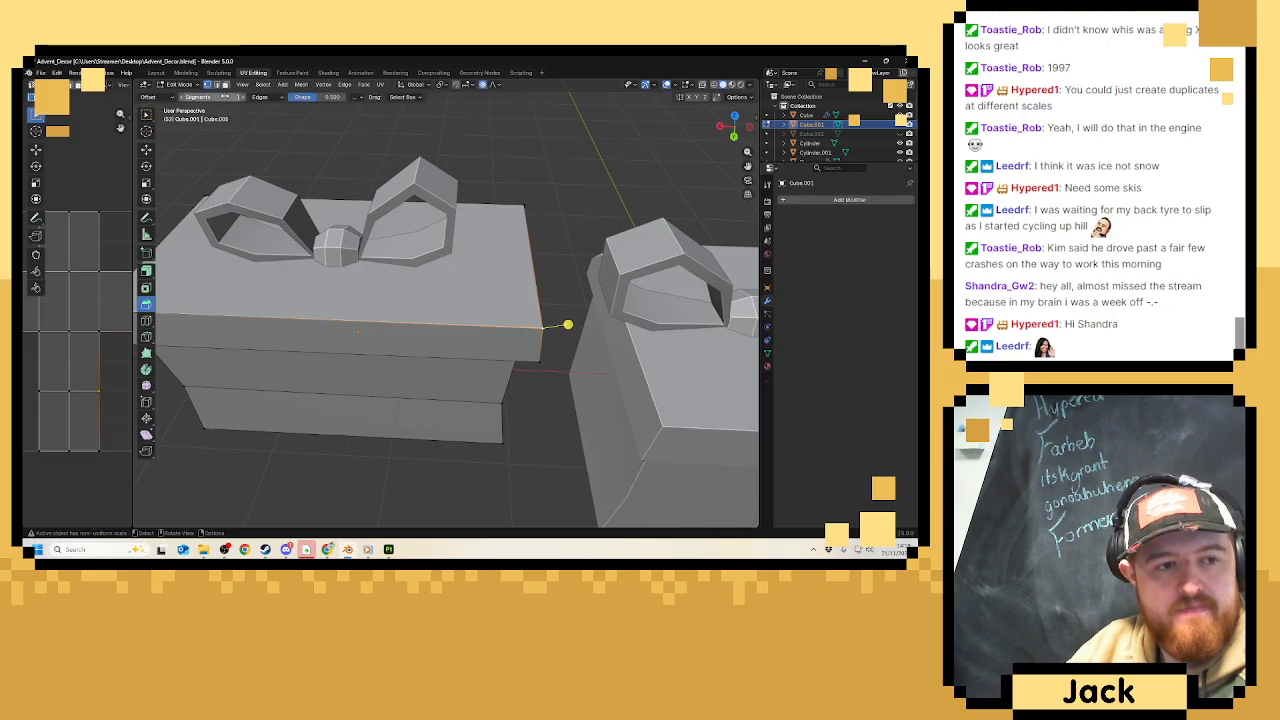
pyautogui.moveTo(568, 325); pyautogui.dragTo(585, 323)
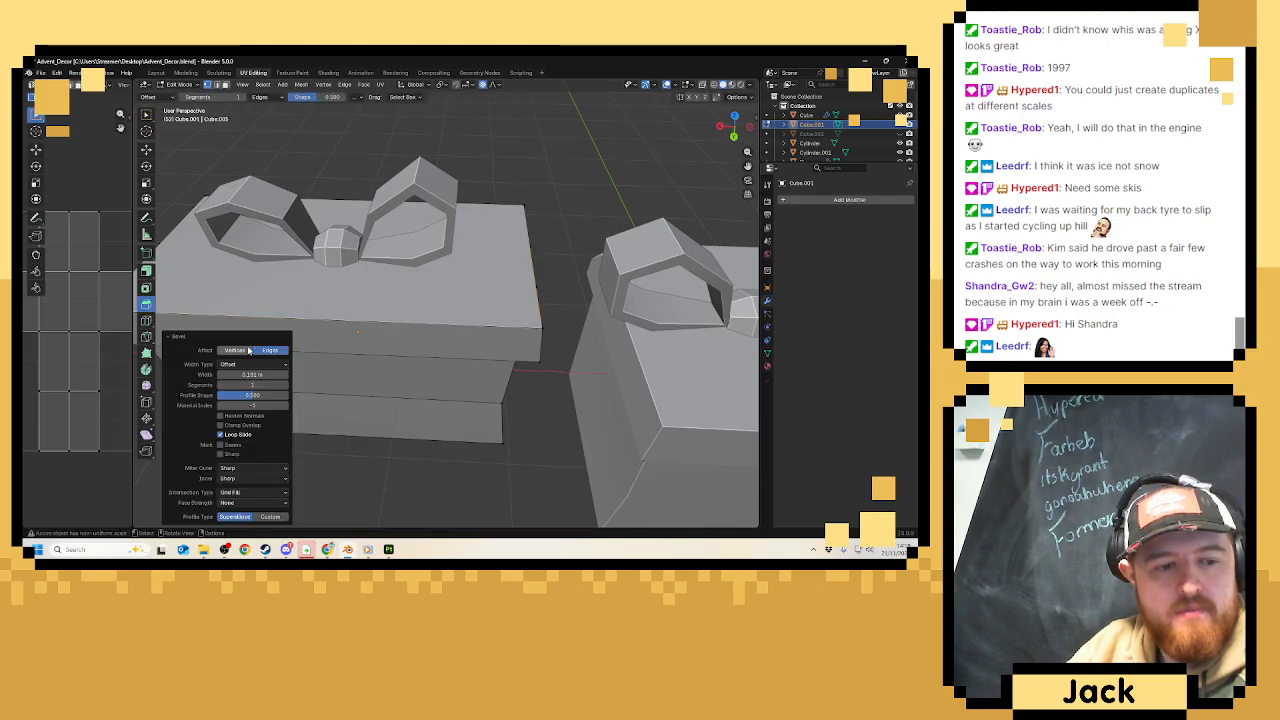
pyautogui.click(247, 350)
pyautogui.scroll(-2, 400, 316)
pyautogui.moveTo(400, 316); pyautogui.dragTo(450, 274, button='middle')
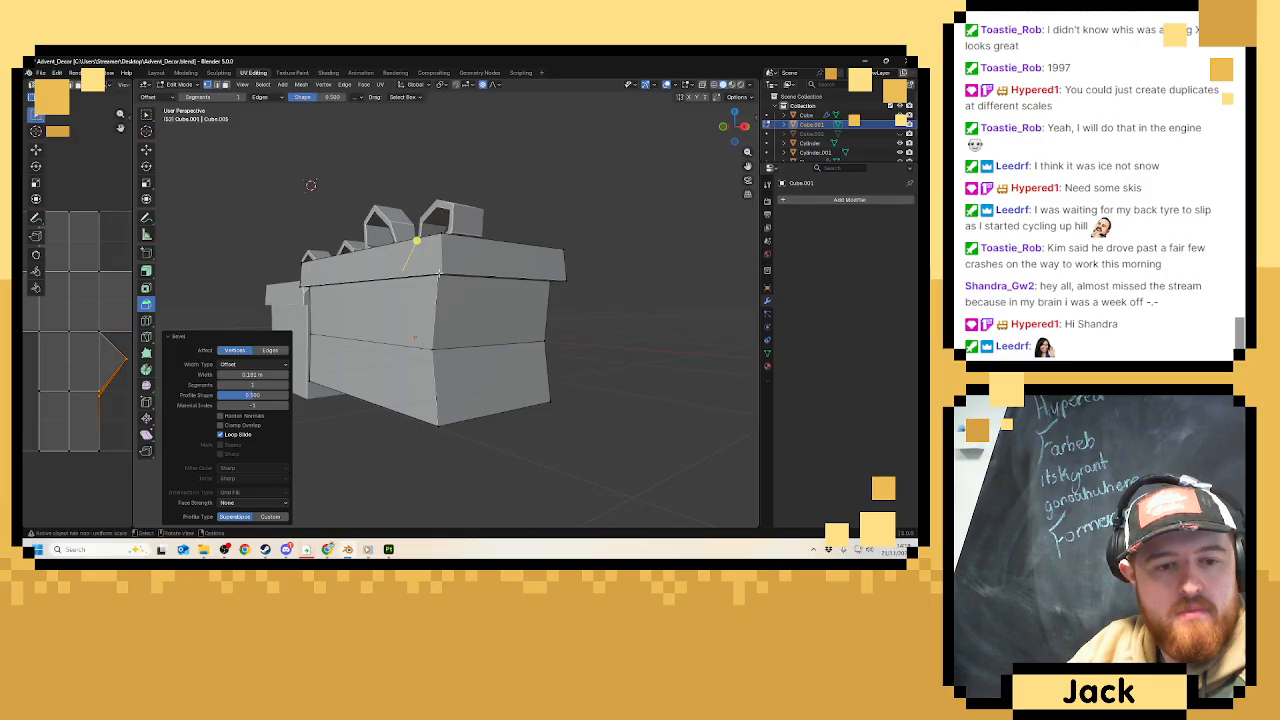
pyautogui.hotkey('shift', 'v')
pyautogui.moveTo(432, 319); pyautogui.dragTo(426, 320)
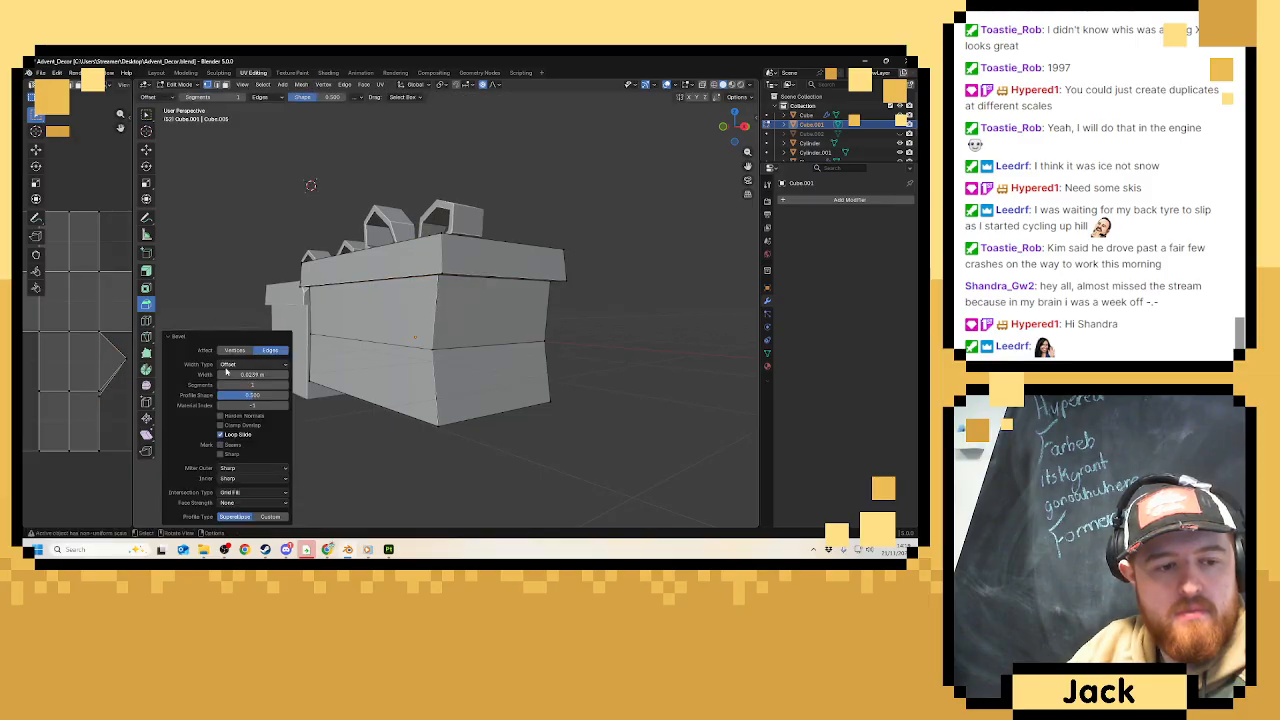
pyautogui.click(236, 350)
pyautogui.moveTo(415, 378); pyautogui.dragTo(448, 339, button='middle')
pyautogui.hotkey('ctrl', 'z')
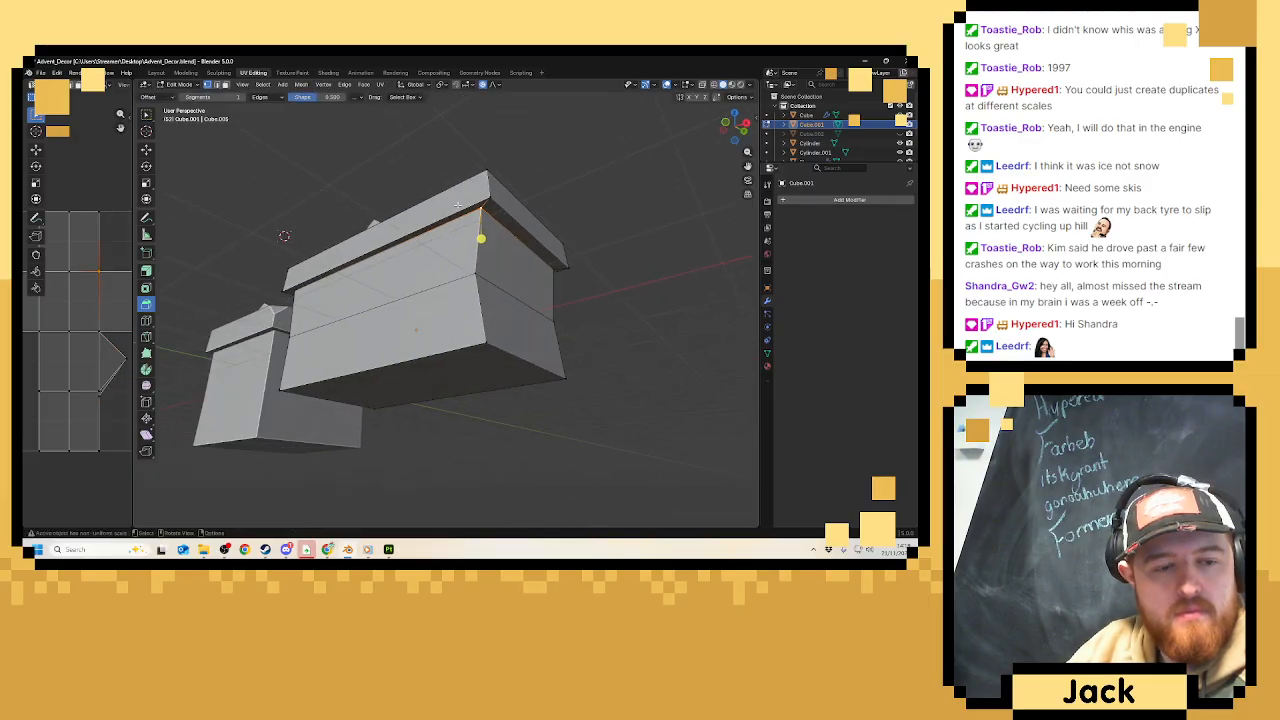
# Bevel the lid's top front corner farthest from the first gift box, with the bevel affecting vertices.
pyautogui.moveTo(447, 212); pyautogui.dragTo(453, 272, button='middle')
pyautogui.click(475, 291)
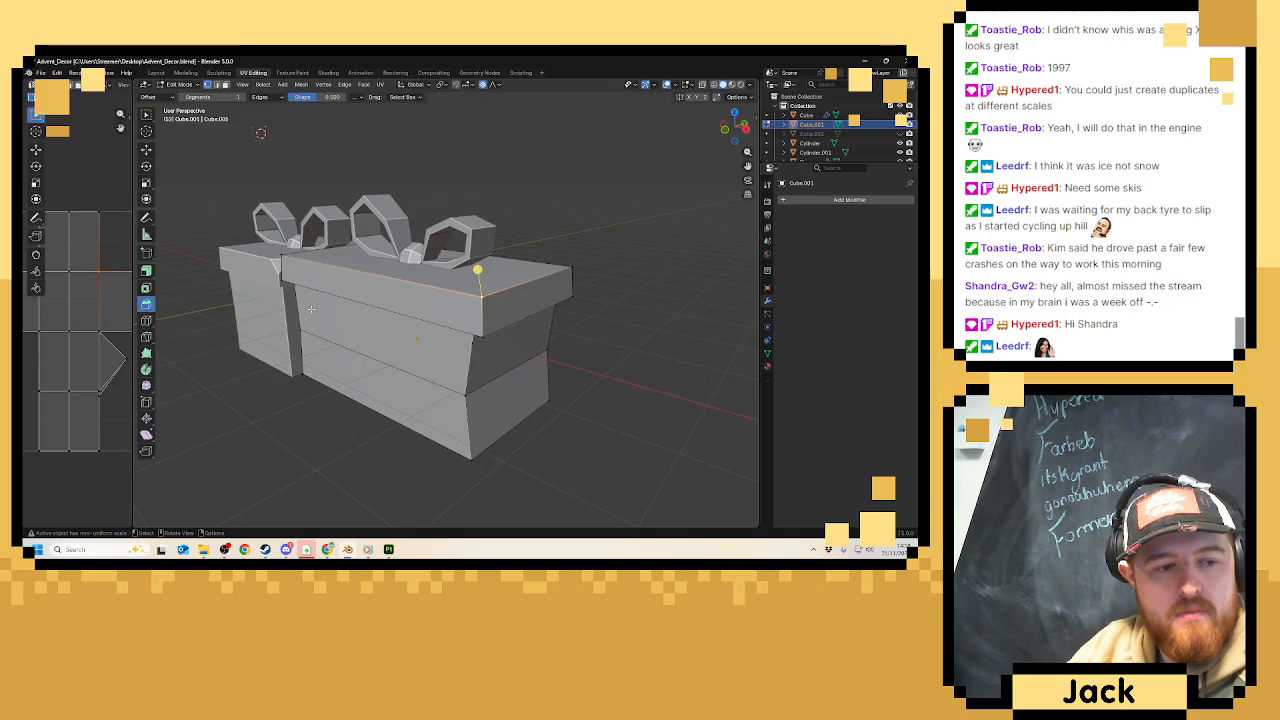
pyautogui.moveTo(477, 268); pyautogui.dragTo(474, 262)
pyautogui.click(236, 350)
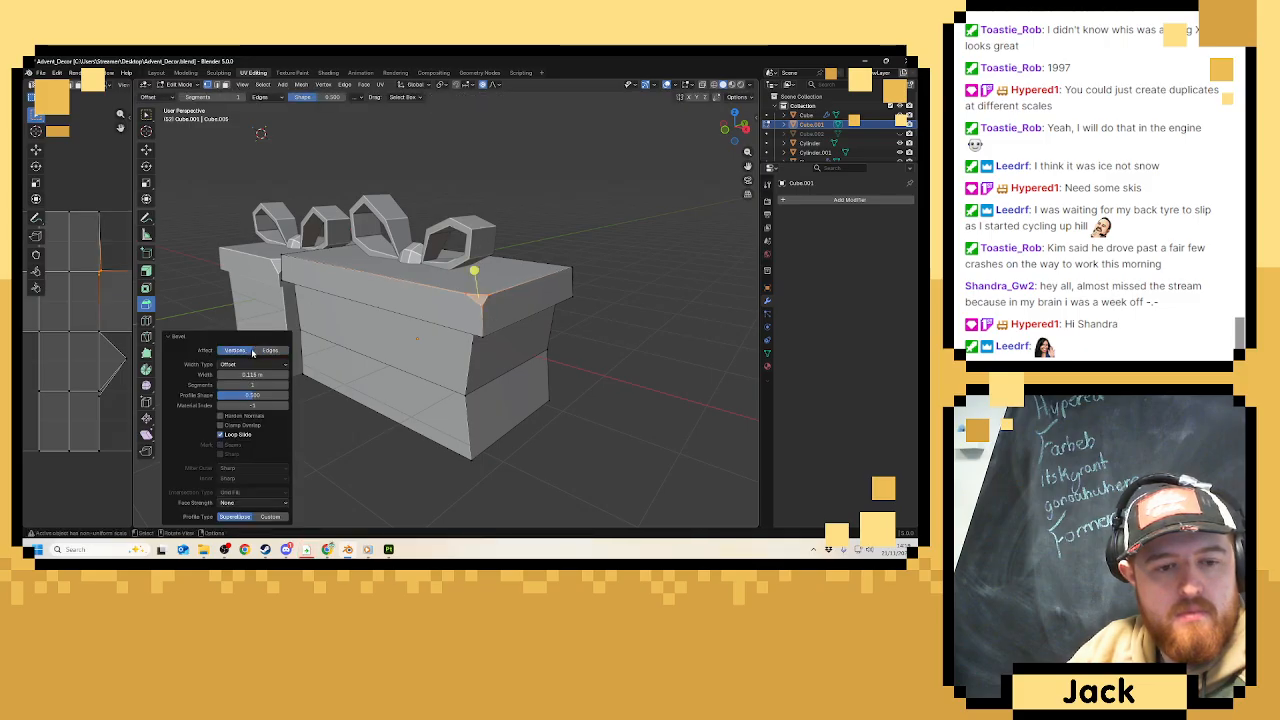
pyautogui.moveTo(480, 304)
pyautogui.mouseDown(button='middle')
pyautogui.moveTo(453, 317)
pyautogui.moveTo(500, 300)
pyautogui.mouseUp(button='middle')
pyautogui.hotkey('ctrl', 'z')
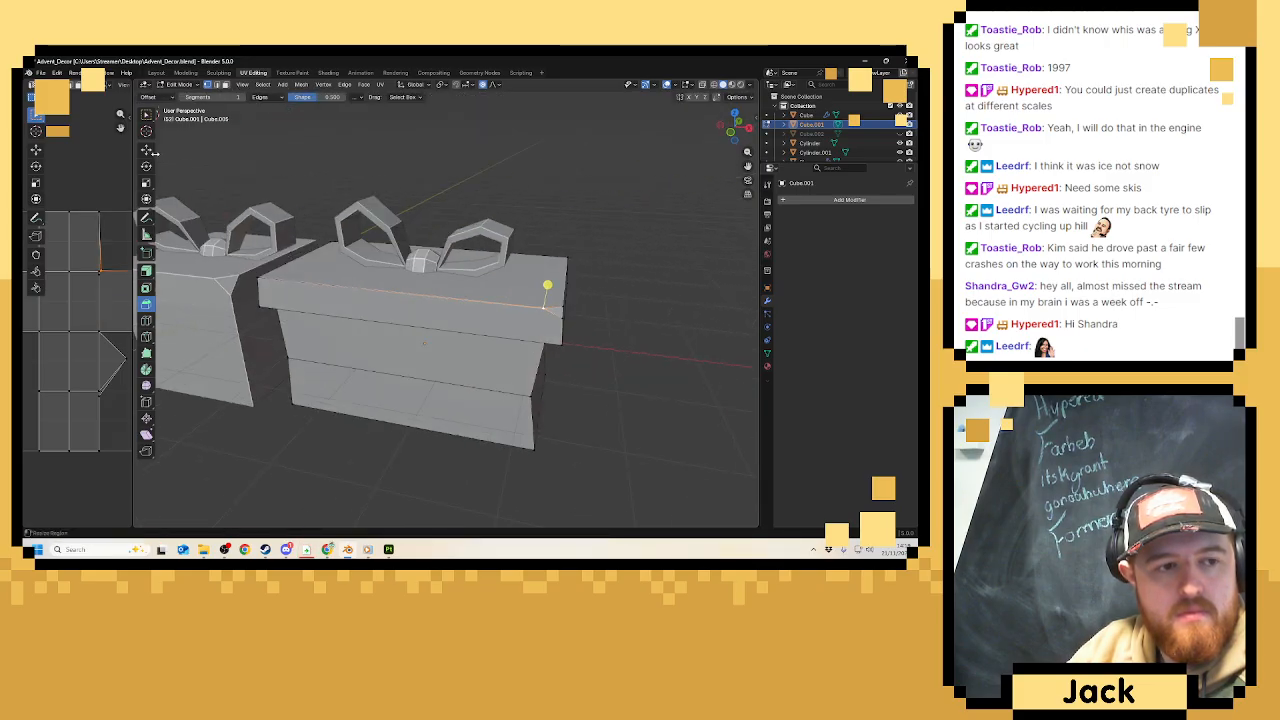
# Turn off proportional editing and move a vertex of the newly bevelled lid corner along X to reshape the chamfer.
pyautogui.click(146, 149)
pyautogui.click(481, 86)
pyautogui.moveTo(585, 313); pyautogui.dragTo(556, 310)
pyautogui.click(557, 301)
# Finish editing the wide gift box's mesh, deselect it and save the file.
pyautogui.moveTo(575, 308); pyautogui.dragTo(496, 363, button='middle')
pyautogui.scroll(-5, 516, 323)
pyautogui.press('Tab')
pyautogui.click(481, 355)
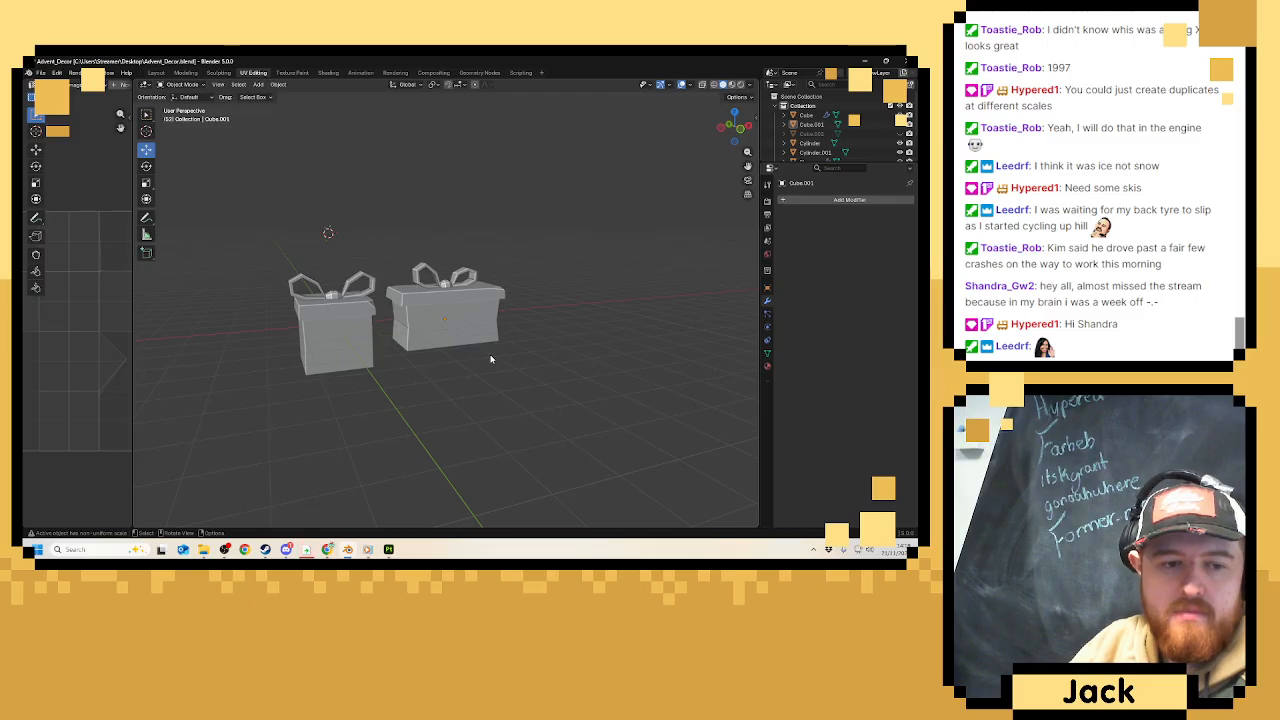
pyautogui.click(40, 73)
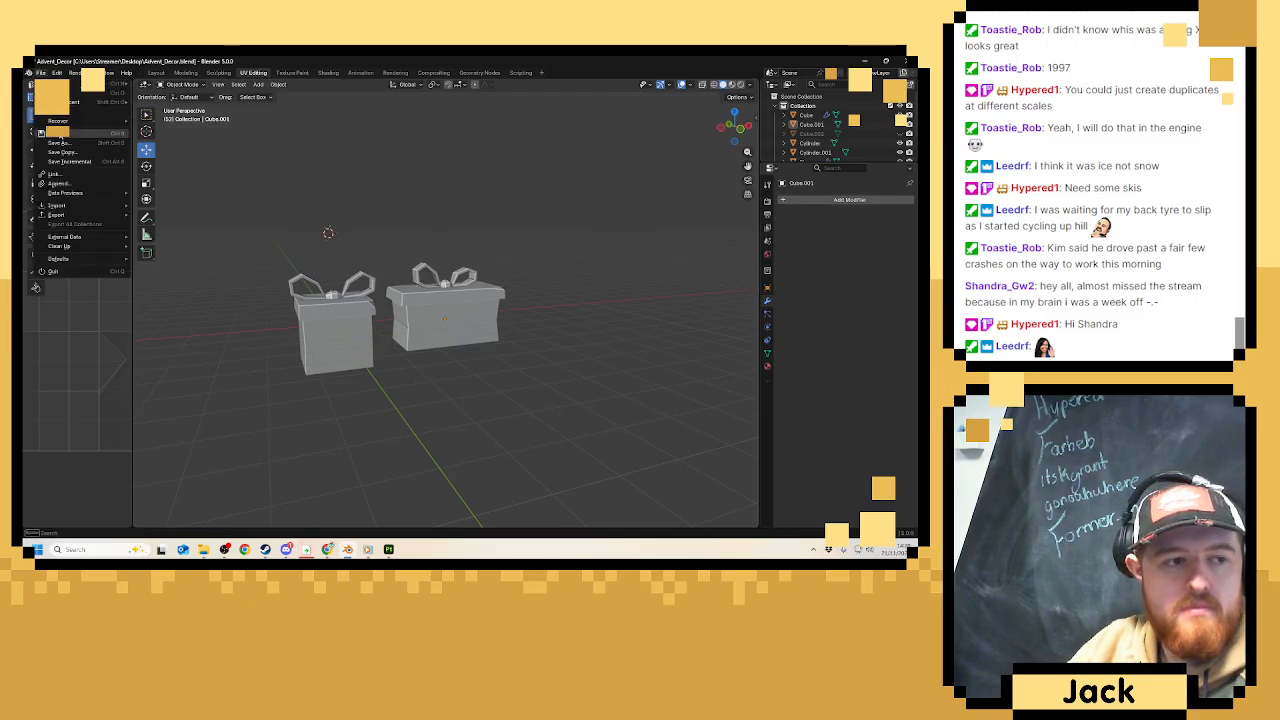
pyautogui.click(60, 134)
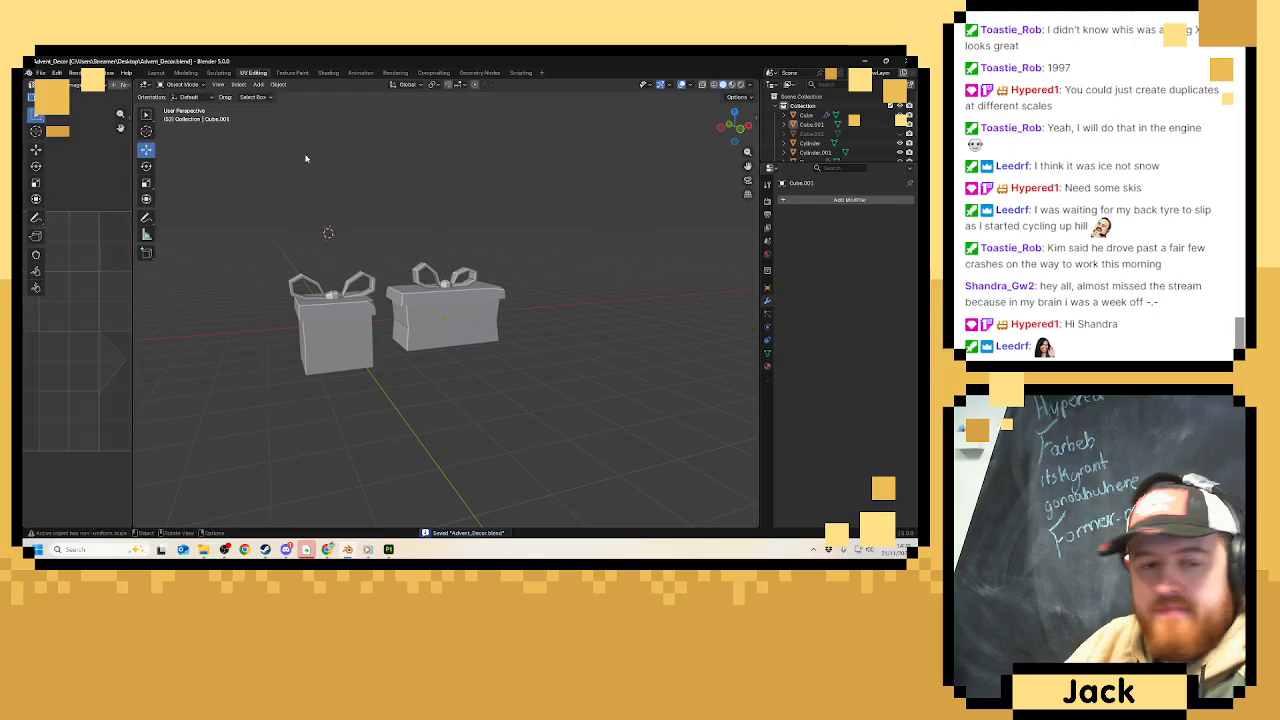
# In front view, select the wide gift box with its bow and lower them so its base aligns with the first gift box's.
pyautogui.press('KP_1')
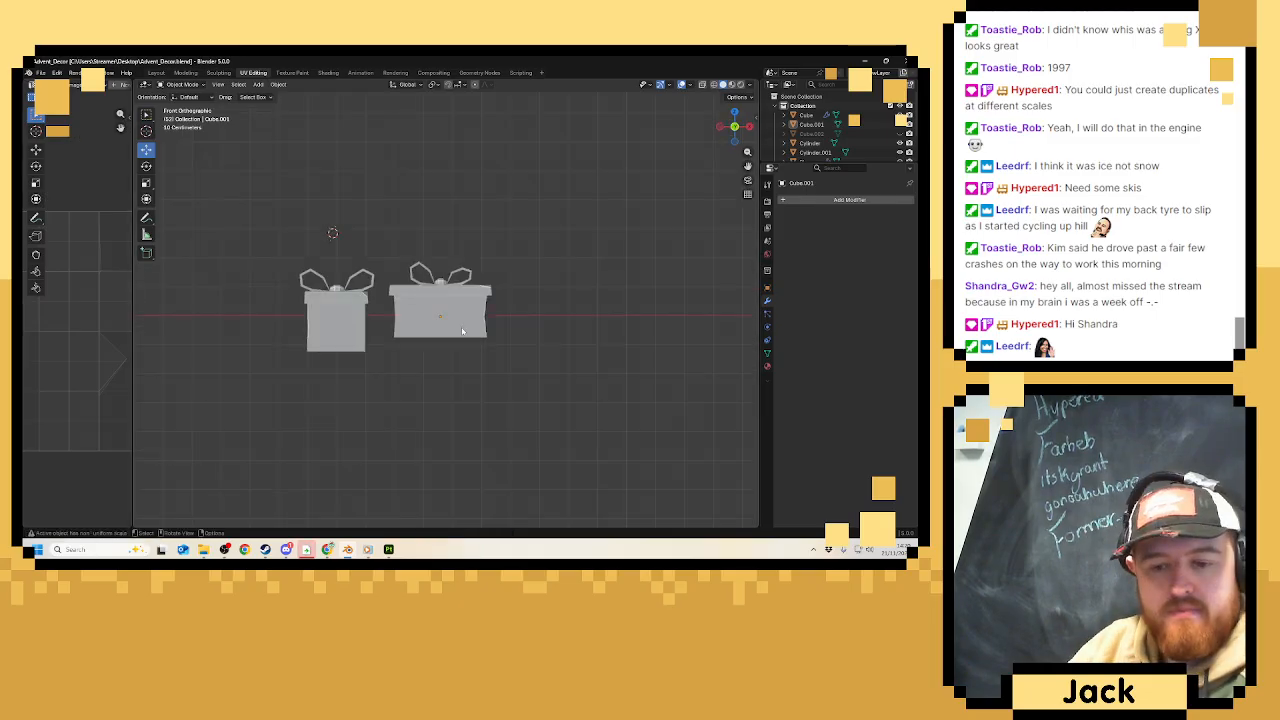
pyautogui.scroll(4, 462, 331)
pyautogui.moveTo(618, 235); pyautogui.dragTo(344, 421)
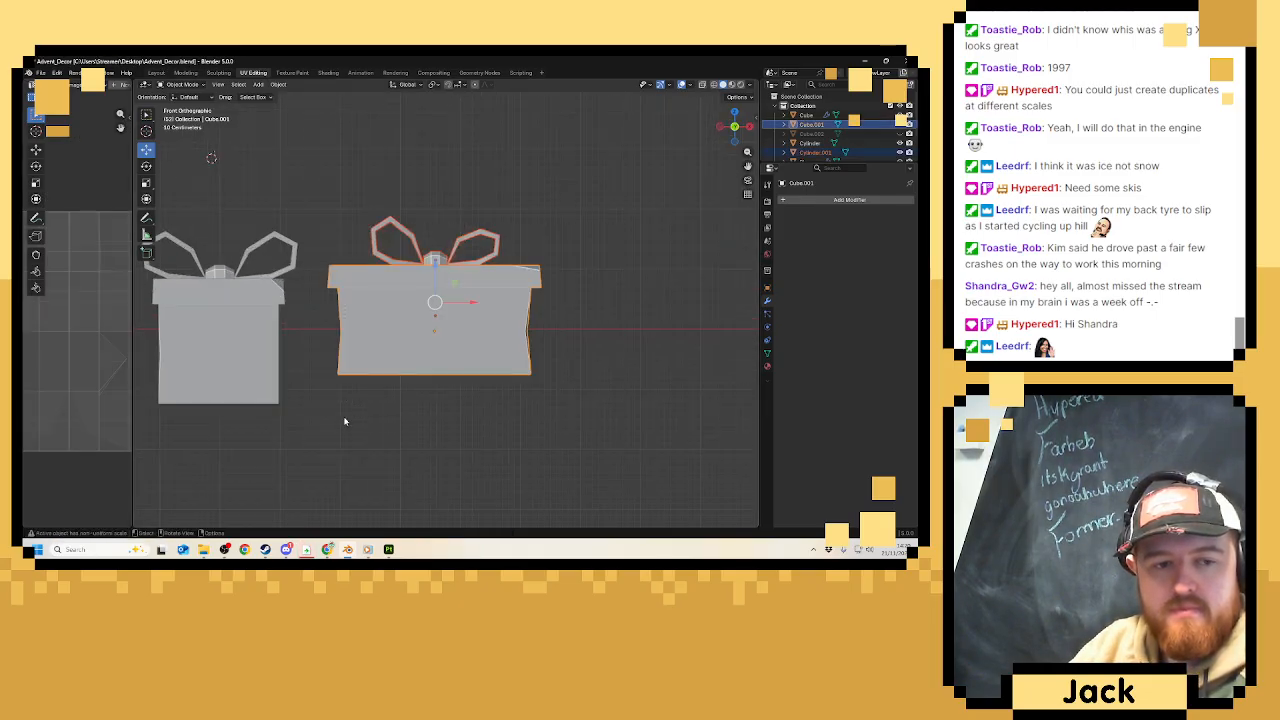
pyautogui.press('g')
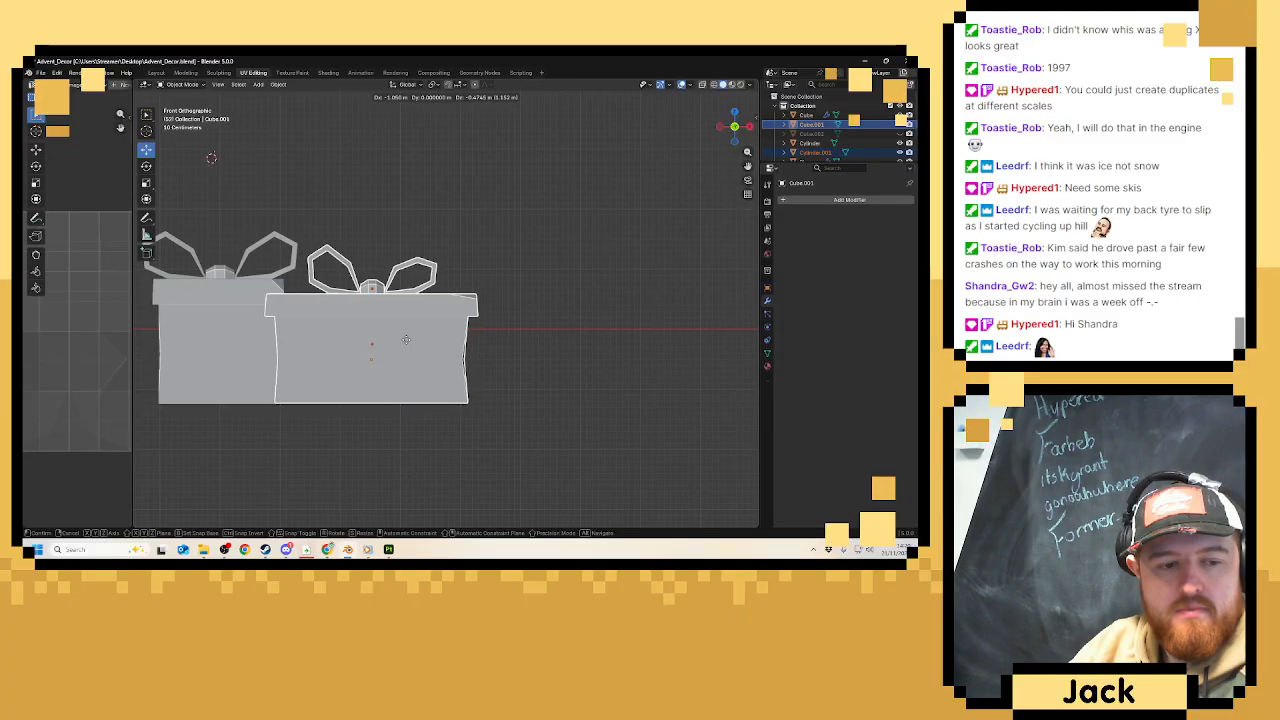
pyautogui.click(407, 345)
pyautogui.press('g')
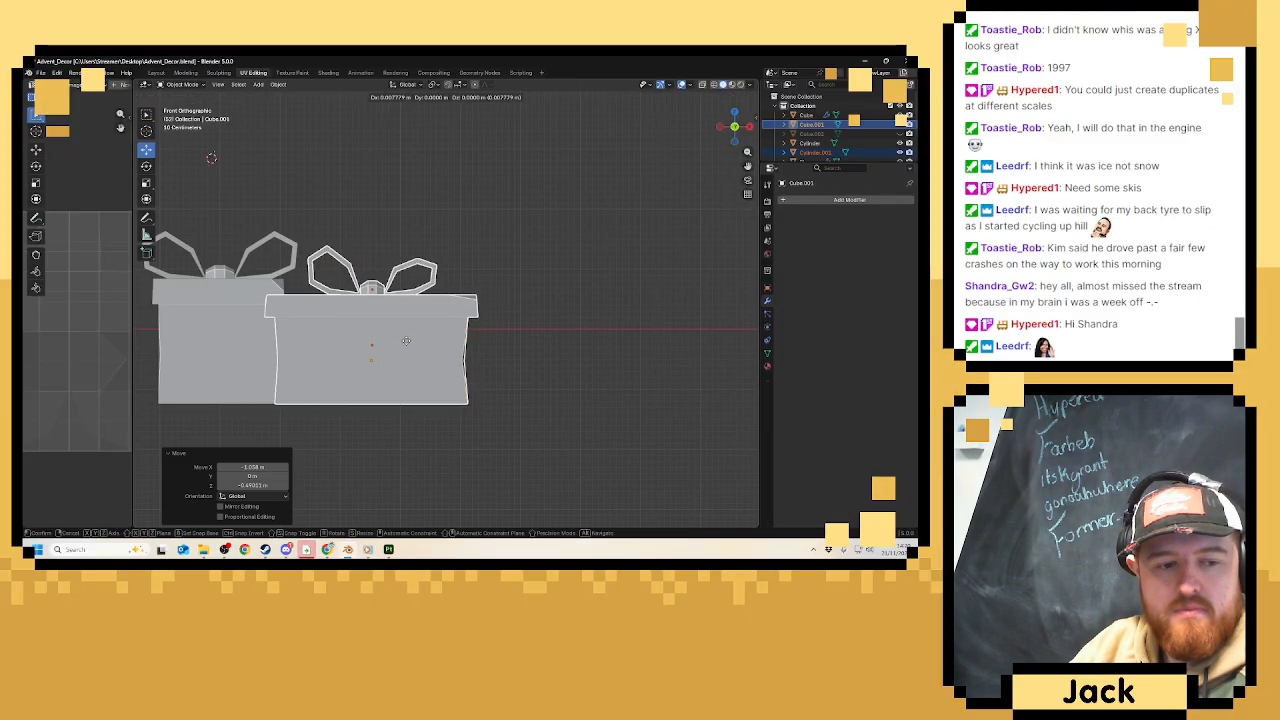
pyautogui.click(407, 344)
# Move the wide gift box and its bow about 1.1 m along X, away from the first gift box.
pyautogui.press('g')
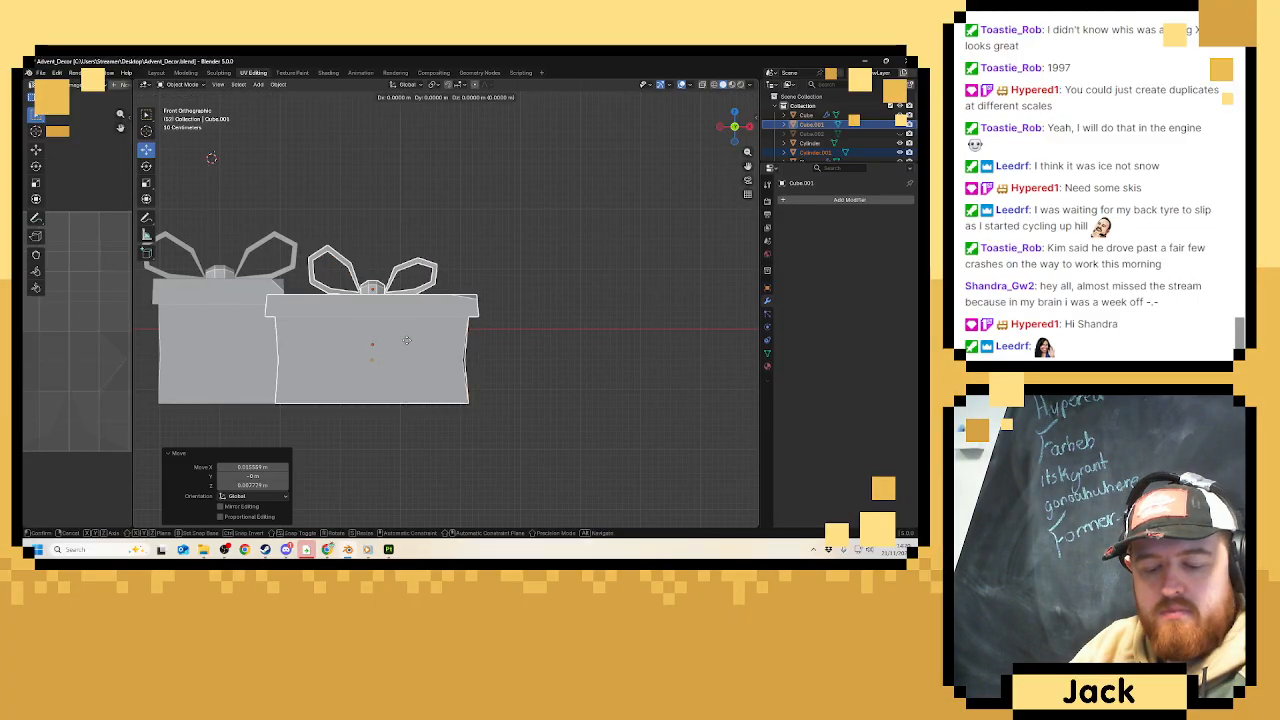
pyautogui.press('x')
pyautogui.click(475, 350)
pyautogui.scroll(-2, 537, 103)
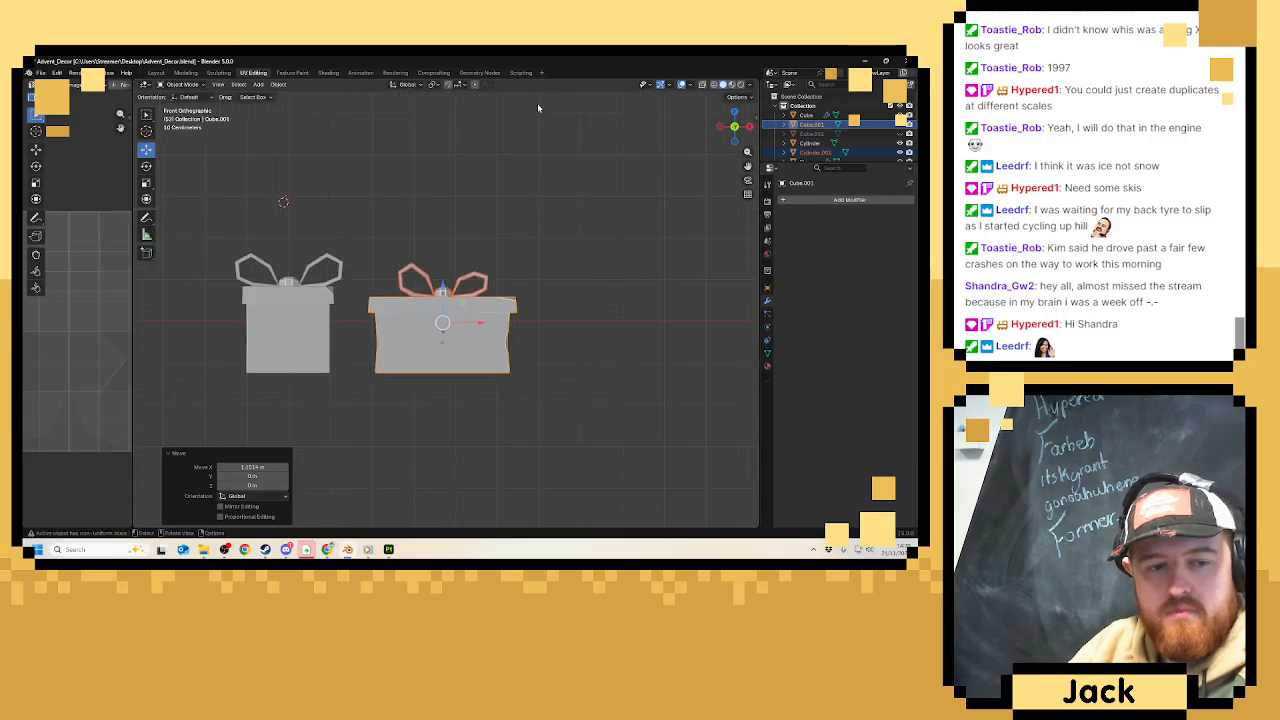
# Reselect the wide gift box with its bow and shift them slightly relative to the first gift box.
pyautogui.click(537, 103)
pyautogui.moveTo(556, 124); pyautogui.dragTo(321, 244, button='middle')
pyautogui.moveTo(321, 244); pyautogui.dragTo(492, 364)
pyautogui.moveTo(492, 364); pyautogui.dragTo(480, 344, button='middle')
pyautogui.moveTo(470, 313); pyautogui.dragTo(496, 323)
pyautogui.moveTo(582, 323); pyautogui.dragTo(457, 240, button='middle')
pyautogui.click(457, 240)
# Open the wide gift box's mesh and add two vertical loop cuts across the front of its body.
pyautogui.scroll(-3, 442, 289)
pyautogui.moveTo(442, 289); pyautogui.dragTo(450, 314, button='middle')
pyautogui.scroll(5, 452, 316)
pyautogui.click(452, 316)
pyautogui.press('Tab')
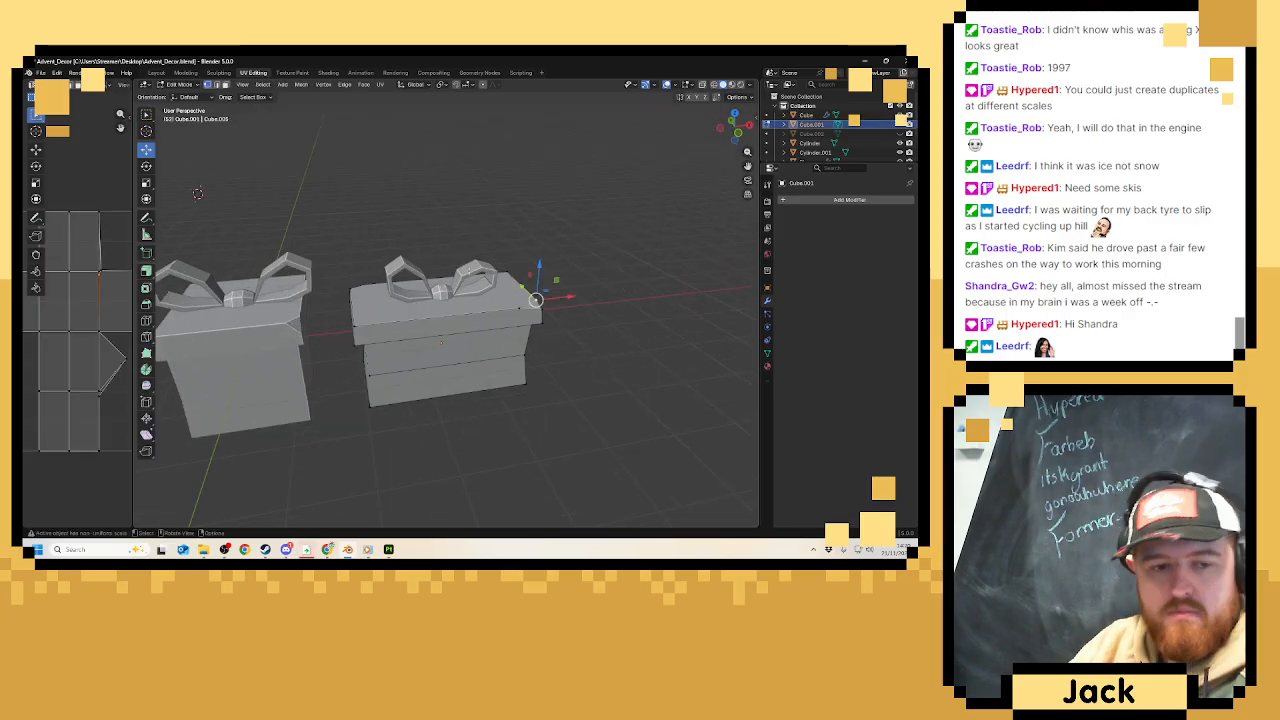
pyautogui.click(146, 320)
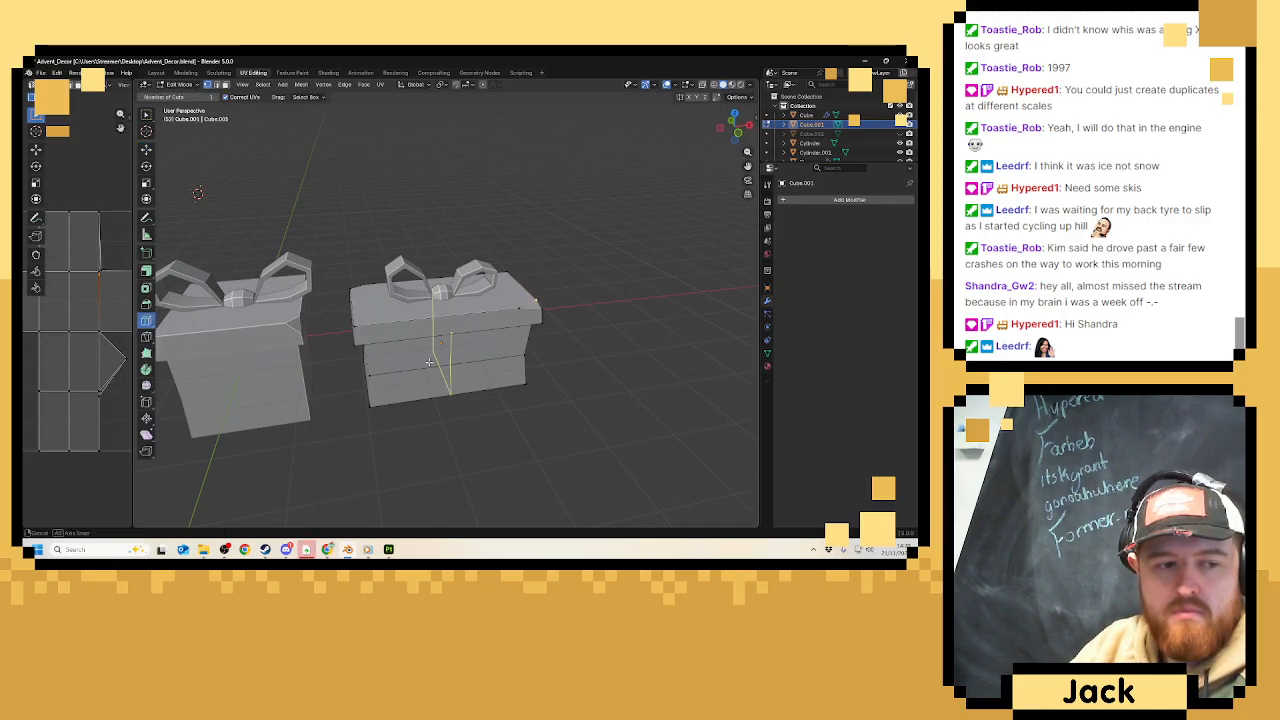
pyautogui.scroll(4, 440, 340)
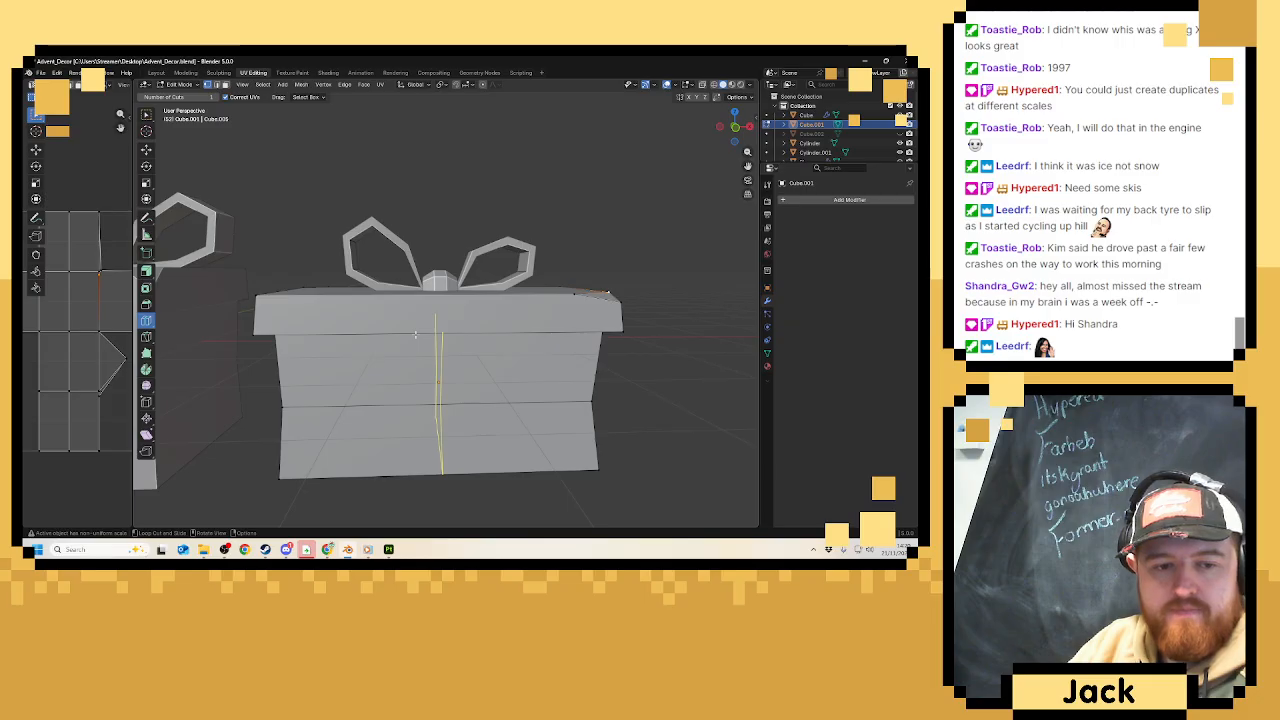
pyautogui.click(415, 335)
pyautogui.click(285, 435)
# Add two vertical loop cuts across the short end of the wide gift box's body.
pyautogui.moveTo(606, 356); pyautogui.dragTo(478, 356, button='middle')
pyautogui.click(478, 356)
pyautogui.click(286, 435)
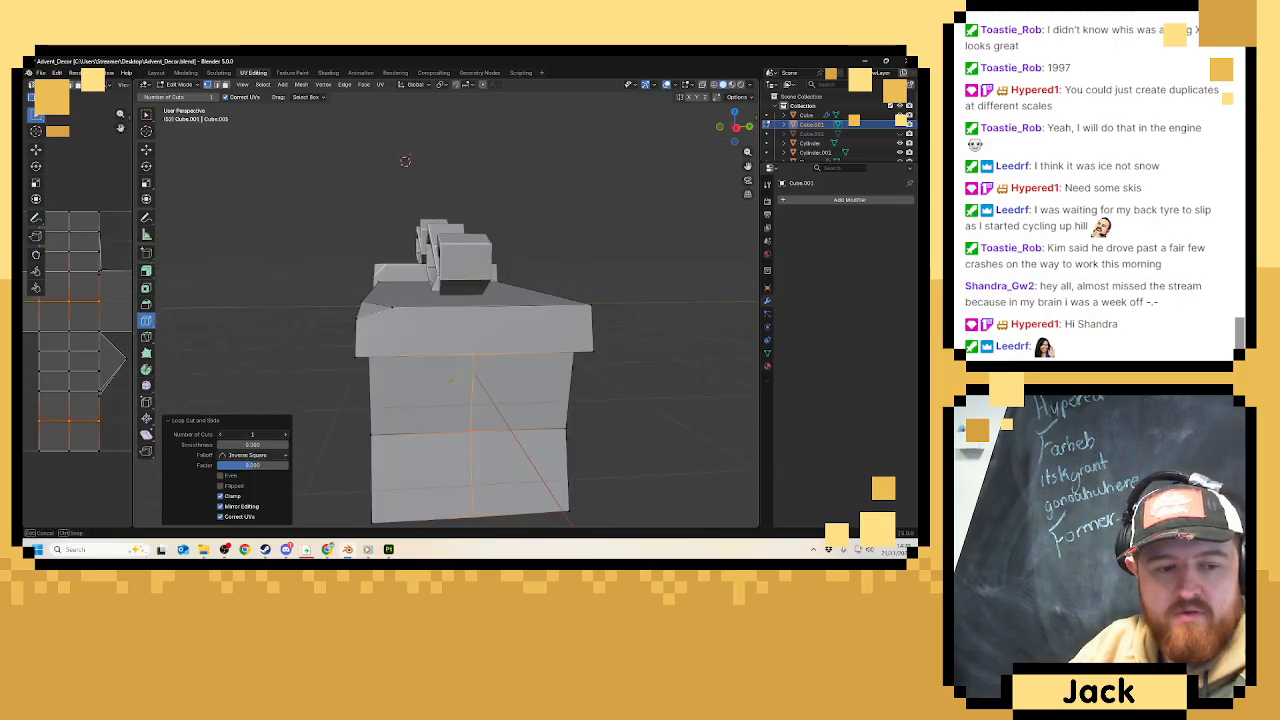
# Scale the new end-face loops along Y to narrow the centre strip to the bow's width.
pyautogui.moveTo(420, 400); pyautogui.dragTo(414, 247, button='middle')
pyautogui.click(554, 378)
pyautogui.press('s')
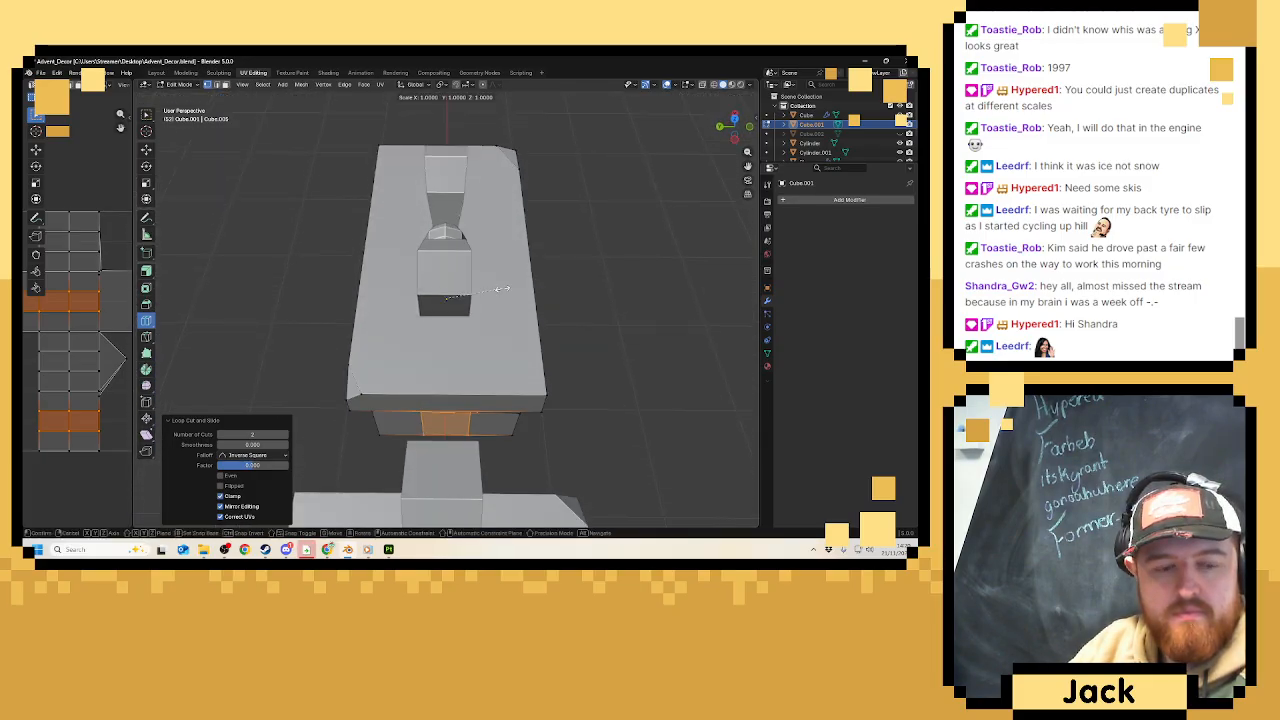
pyautogui.press('x')
pyautogui.press('y')
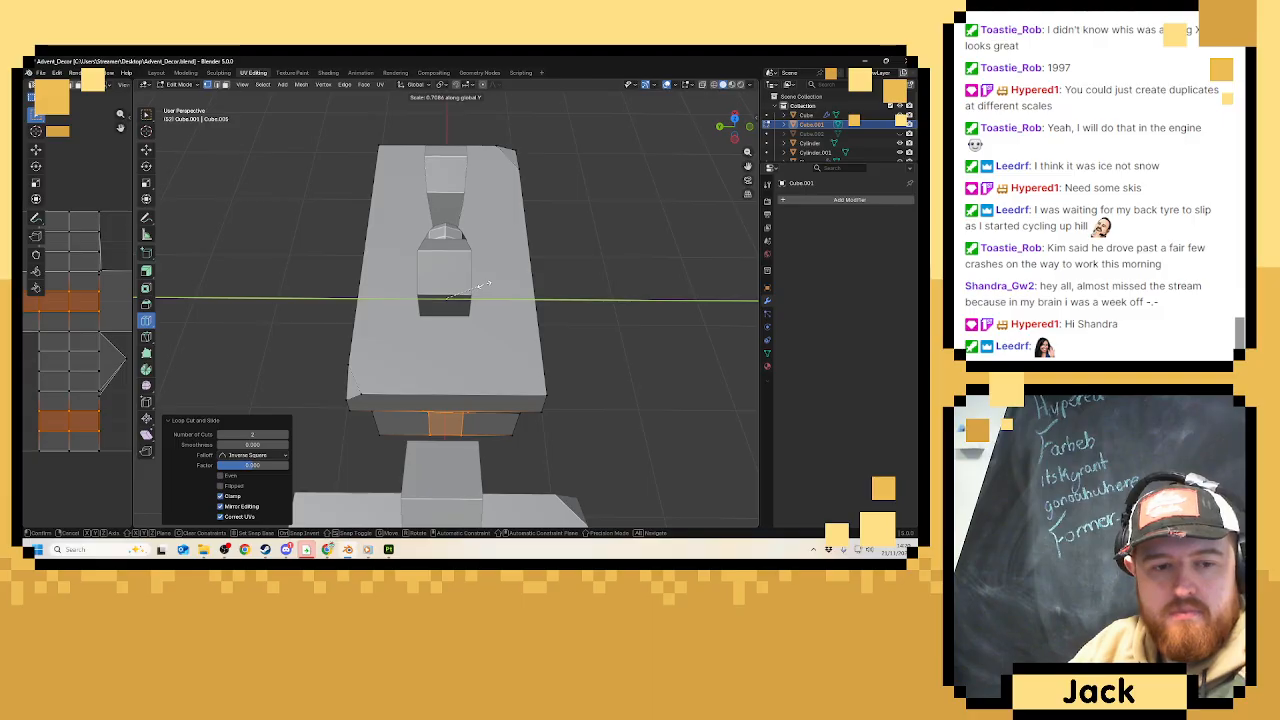
pyautogui.click(493, 285)
# Try to knife a cut from the upper corner of the end-face centre strip across the wide gift box's lid.
pyautogui.moveTo(666, 342); pyautogui.dragTo(566, 300, button='middle')
pyautogui.click(217, 85)
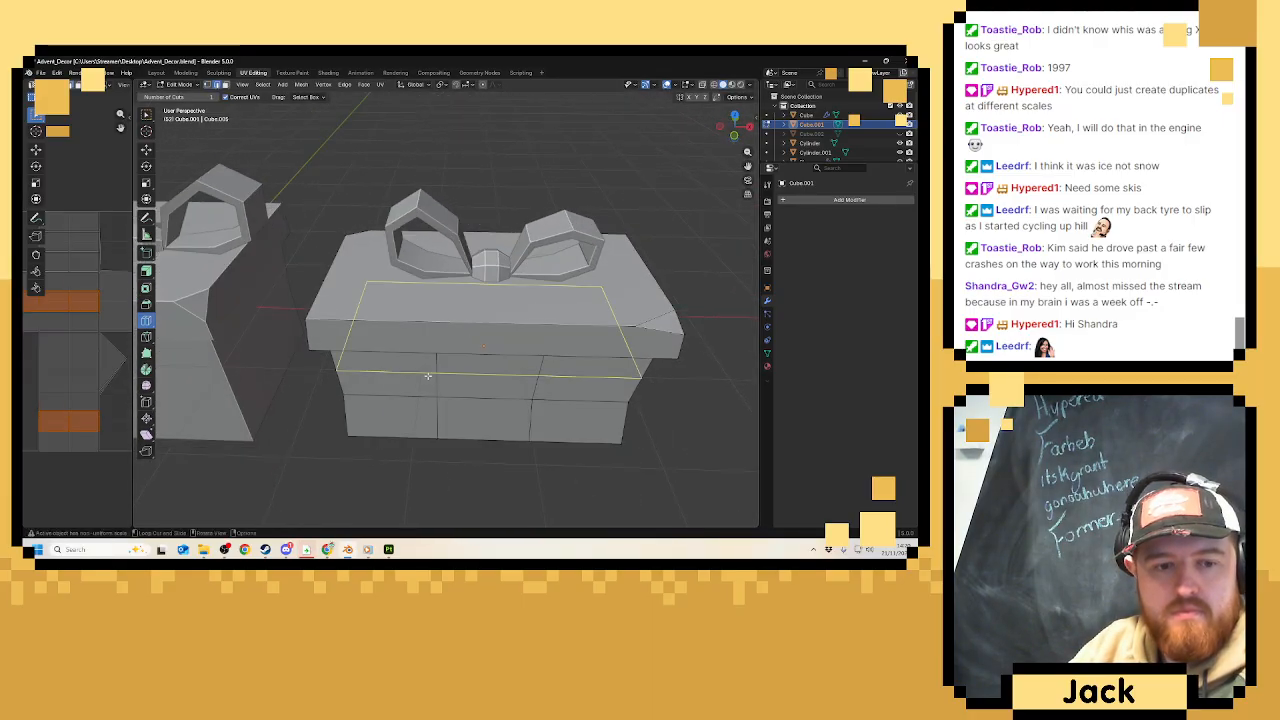
pyautogui.click(146, 150)
pyautogui.moveTo(416, 294); pyautogui.dragTo(345, 265, button='middle')
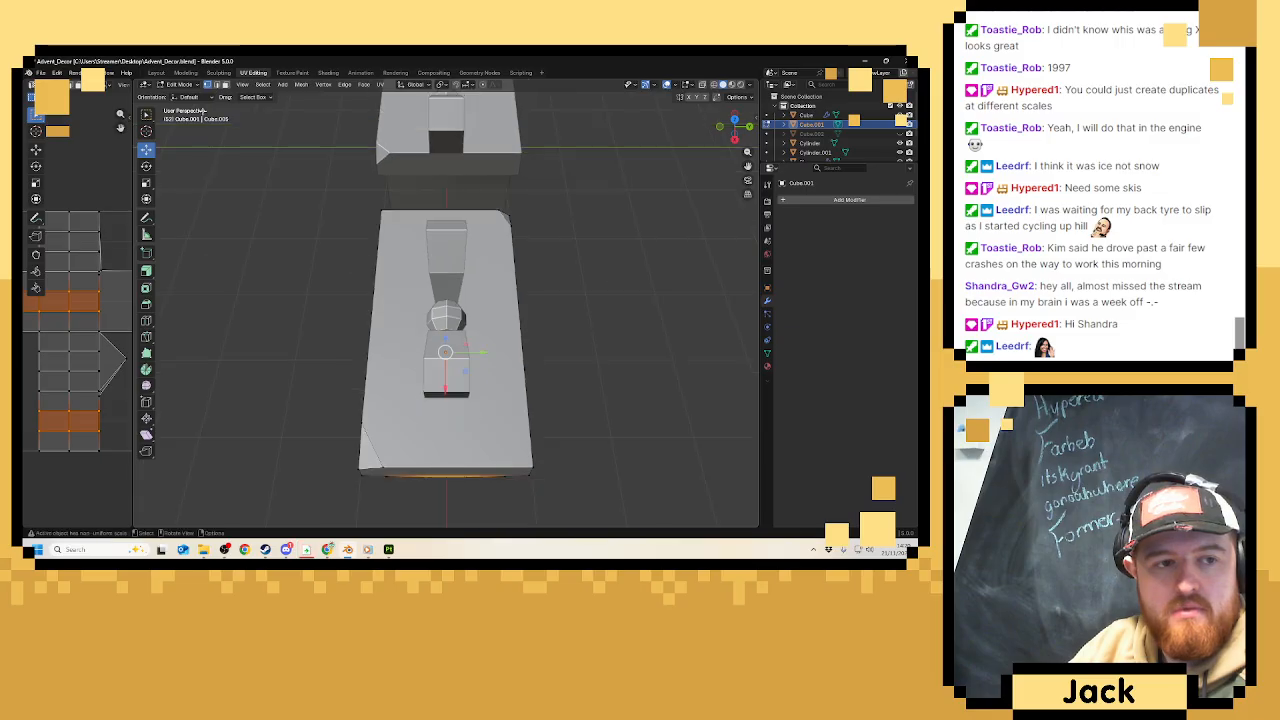
pyautogui.moveTo(349, 189); pyautogui.dragTo(147, 323, button='middle')
pyautogui.click(147, 337)
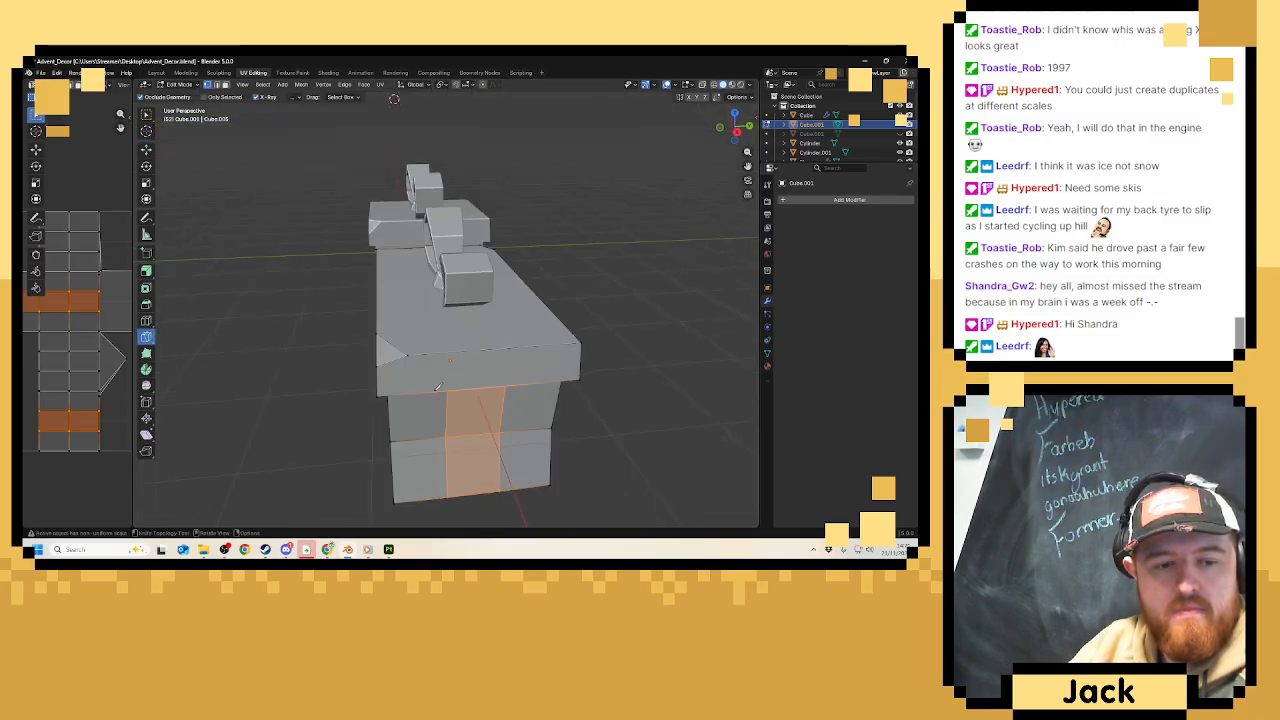
pyautogui.moveTo(451, 388); pyautogui.dragTo(538, 252, button='middle')
pyautogui.click(538, 252)
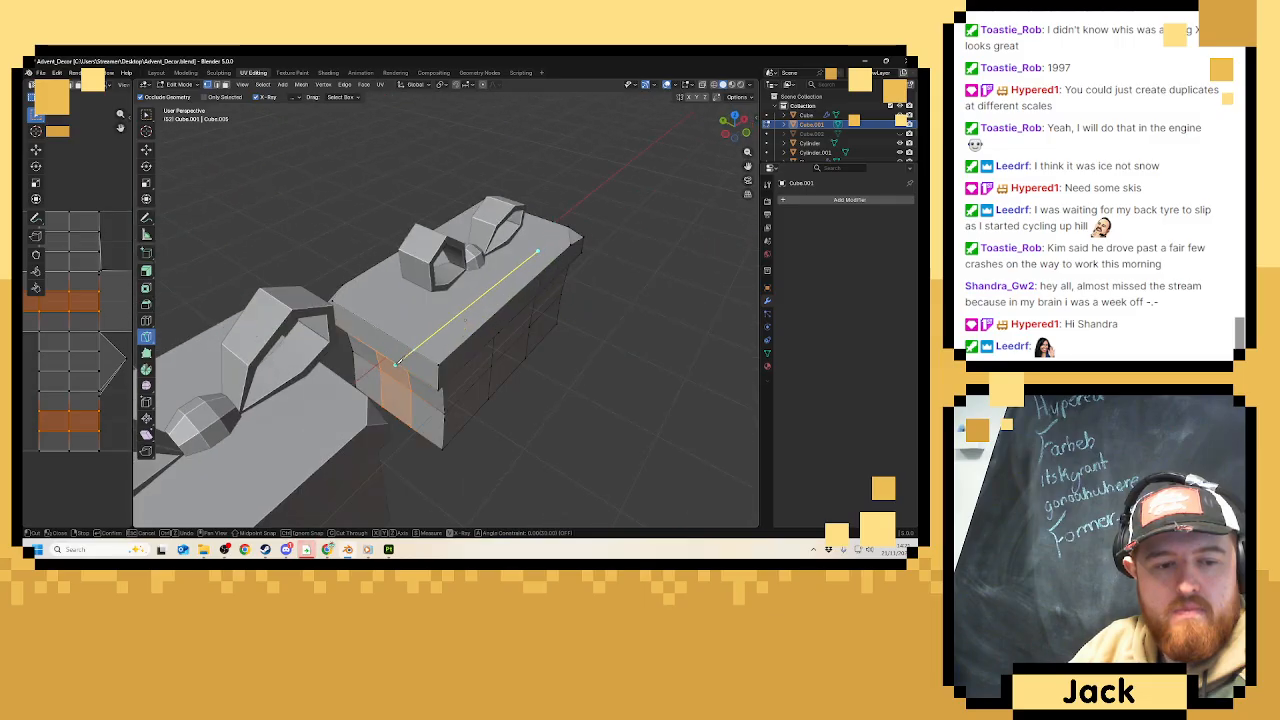
pyautogui.moveTo(403, 357); pyautogui.dragTo(378, 315, button='middle')
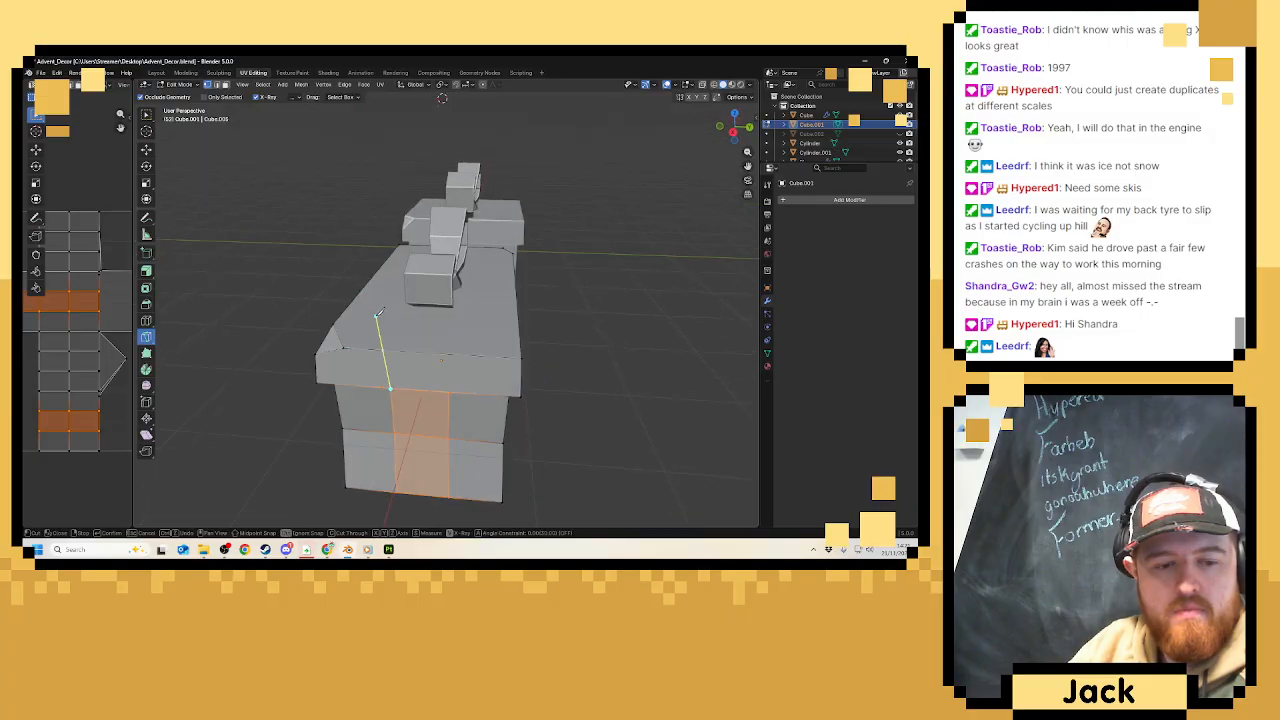
# Undo the wide gift box's ribbon loop cuts and lid corner bevels.
pyautogui.hotkey('ctrl', 'z')
pyautogui.hotkey('ctrl', 'z')
pyautogui.hotkey('ctrl', 'z')
pyautogui.hotkey('ctrl', 'z')
pyautogui.hotkey('ctrl', 'z')
pyautogui.hotkey('ctrl', 'z')
pyautogui.hotkey('ctrl', 'z')
pyautogui.hotkey('ctrl', 'z')
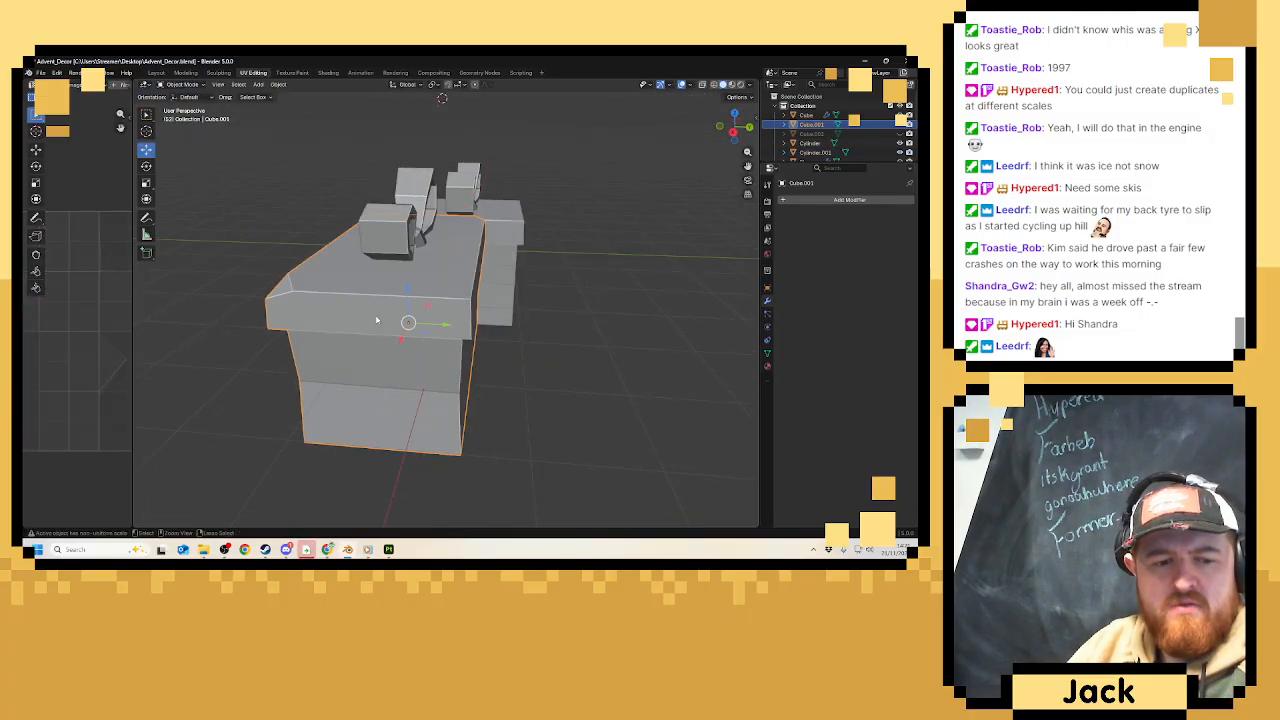
pyautogui.press('Tab')
pyautogui.hotkey('ctrl', 'z')
pyautogui.hotkey('ctrl', 'z')
pyautogui.hotkey('ctrl', 'z')
pyautogui.hotkey('ctrl', 'z')
pyautogui.hotkey('ctrl', 'z')
pyautogui.hotkey('ctrl', 'z')
pyautogui.hotkey('ctrl', 'z')
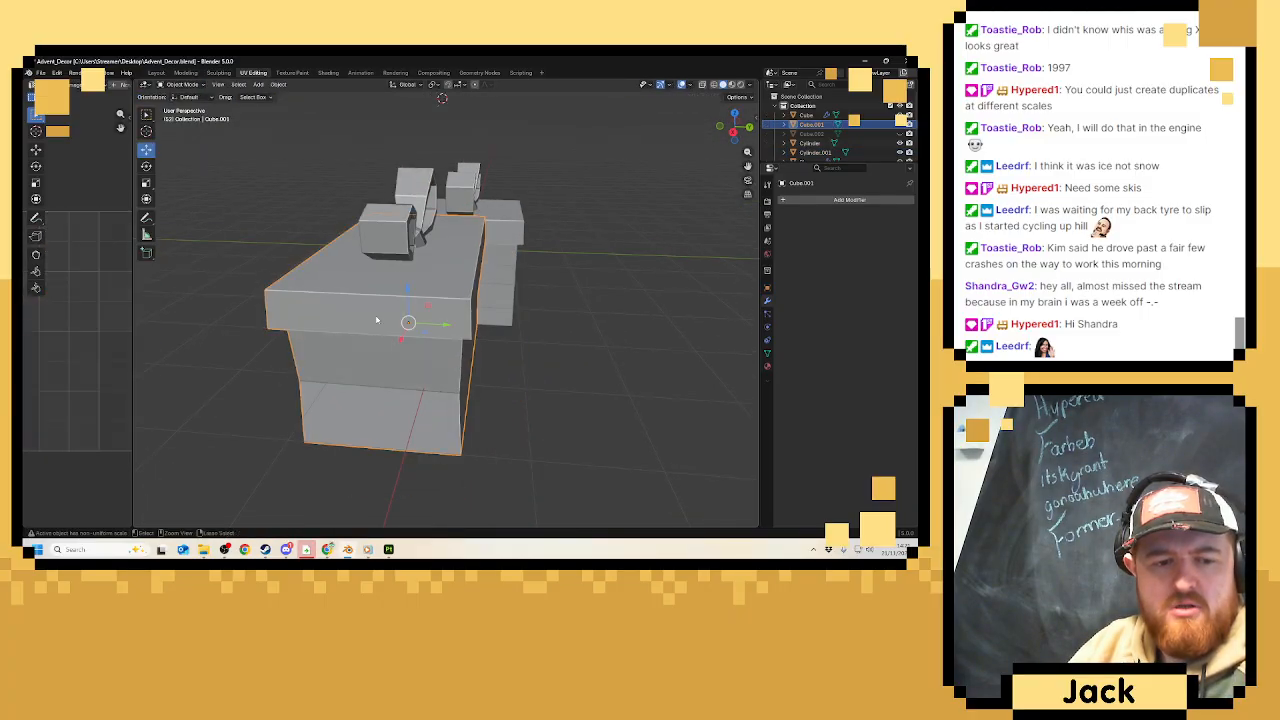
# Dissolve the horizontal edge loop around the middle of the wide gift box's body.
pyautogui.moveTo(380, 312); pyautogui.dragTo(500, 308, button='middle')
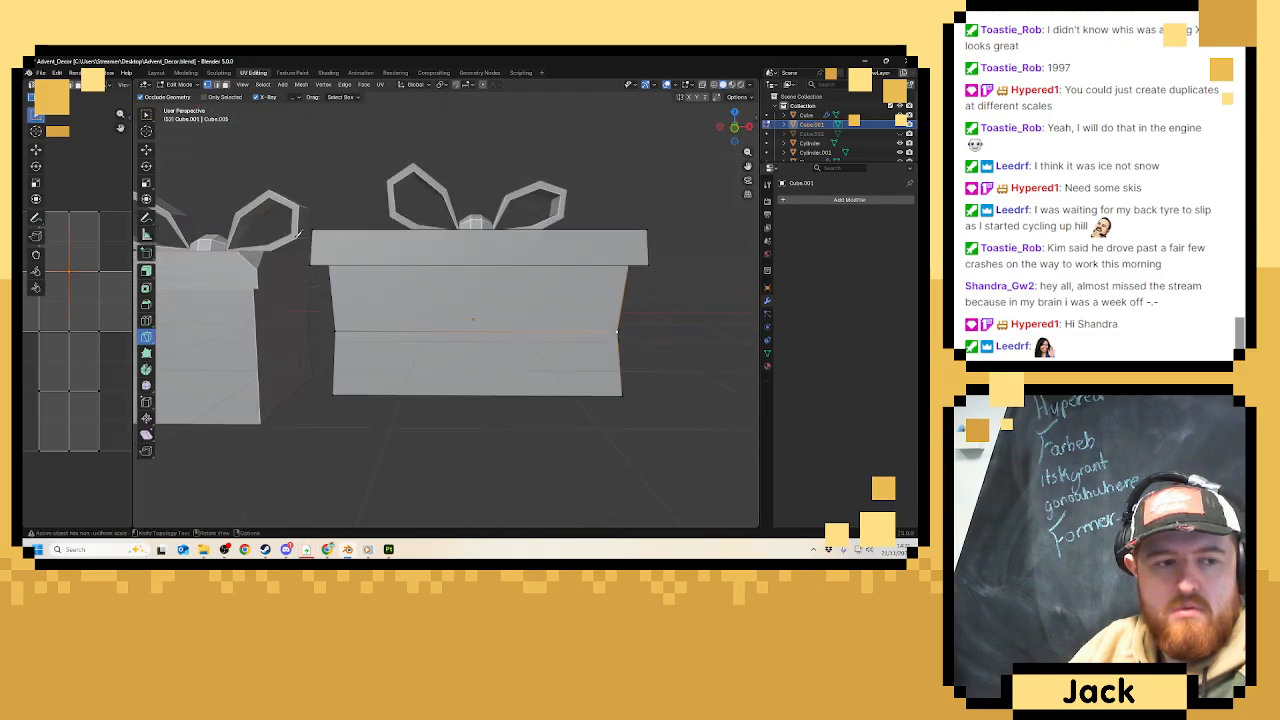
pyautogui.click(146, 149)
pyautogui.click(220, 85)
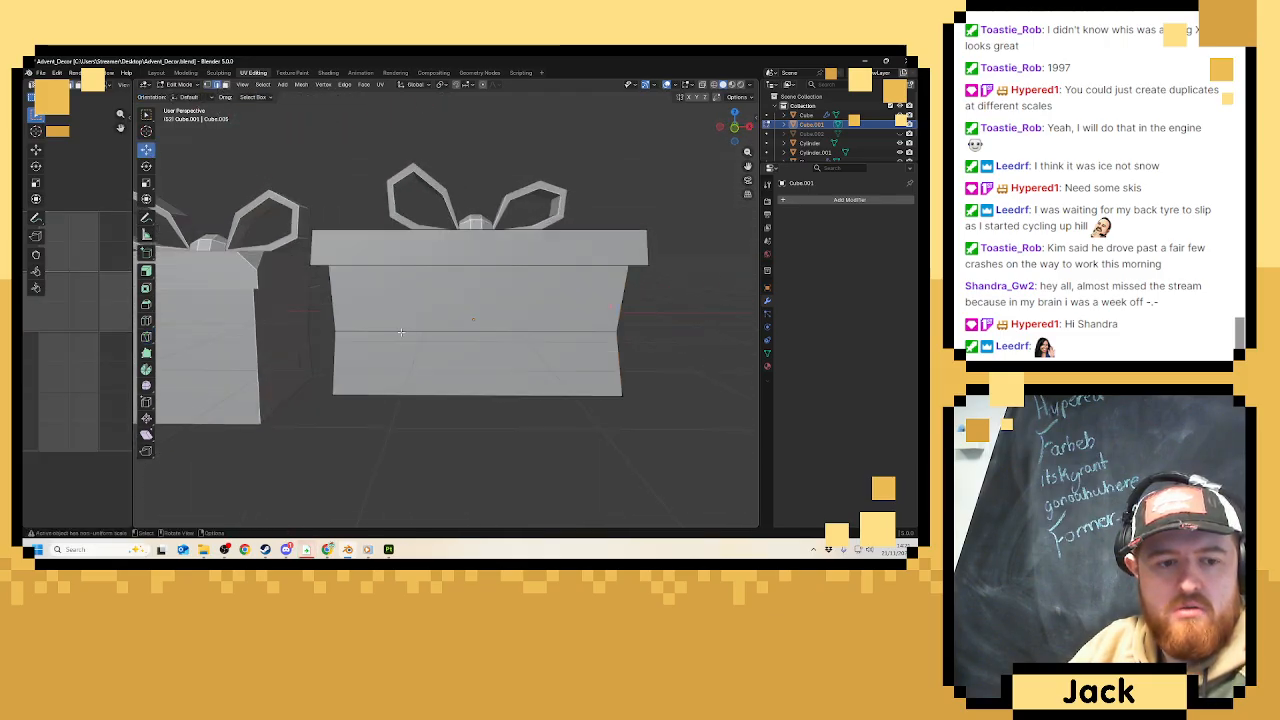
pyautogui.keyDown('alt'); pyautogui.click(401, 332); pyautogui.keyUp('alt')
pyautogui.press('x')
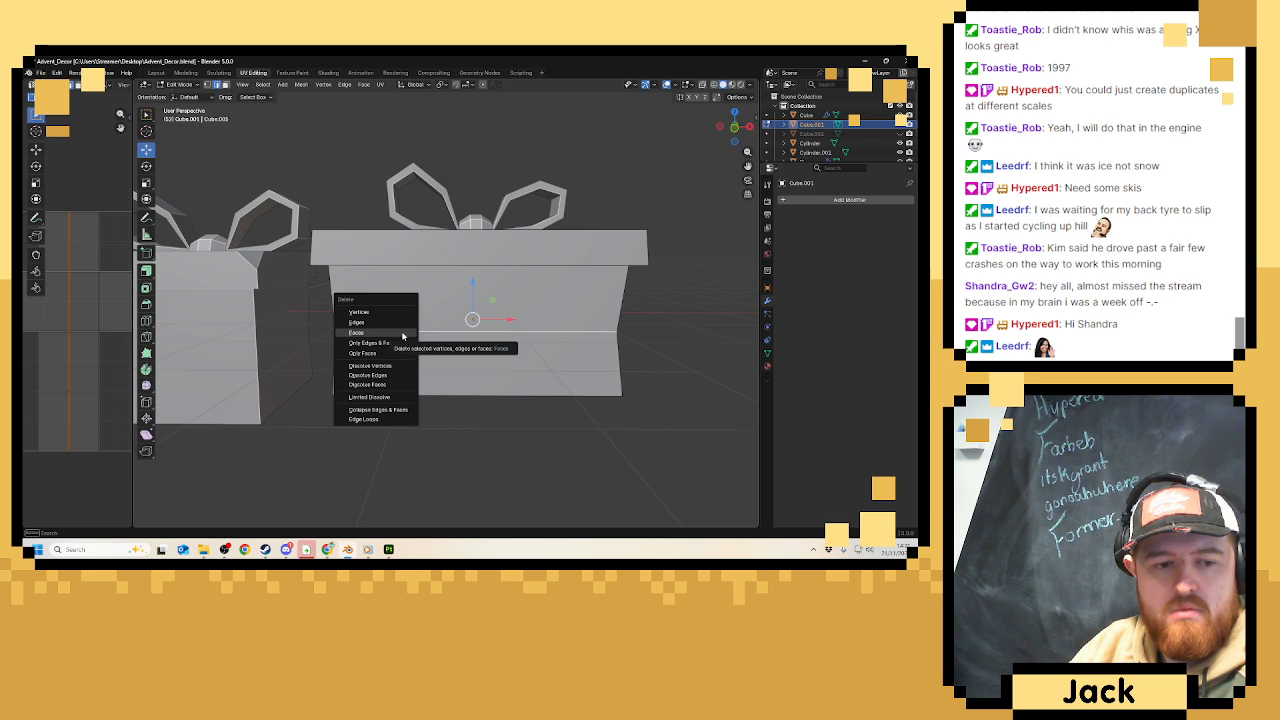
pyautogui.click(395, 372)
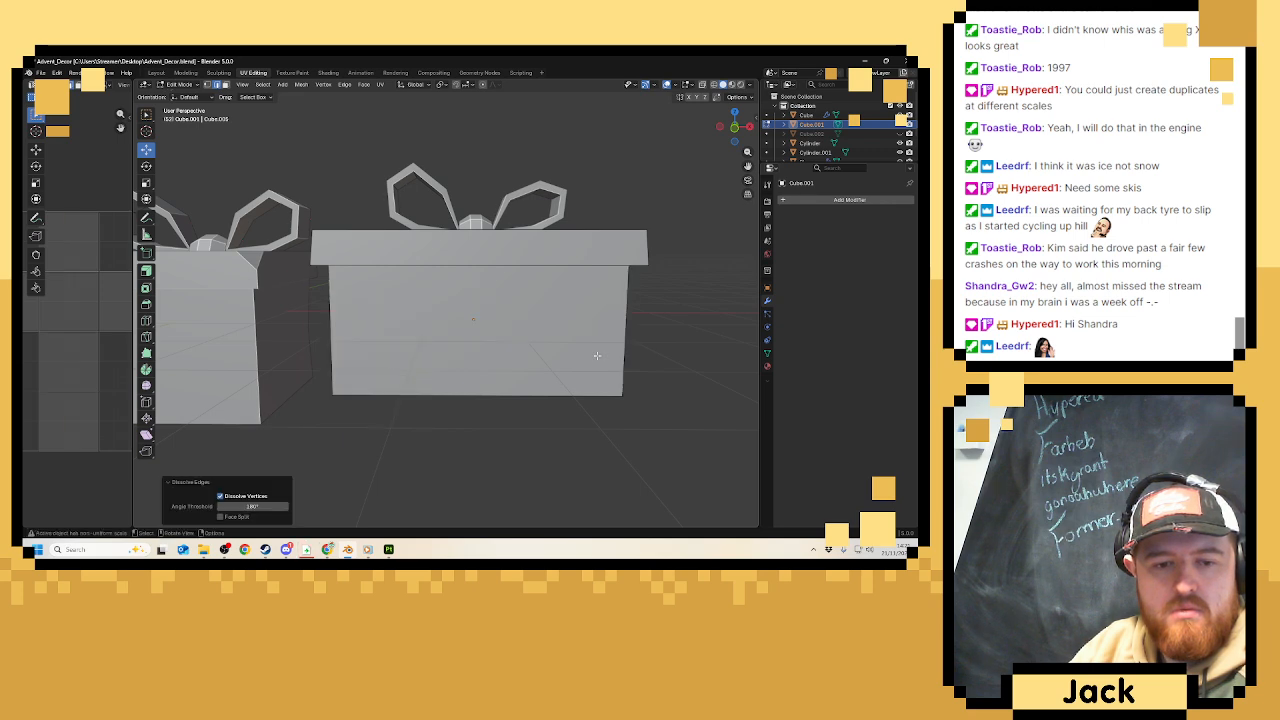
# Add two loop cuts running lengthwise over the wide gift box's lid and down its short ends.
pyautogui.moveTo(597, 355); pyautogui.dragTo(190, 344, button='middle')
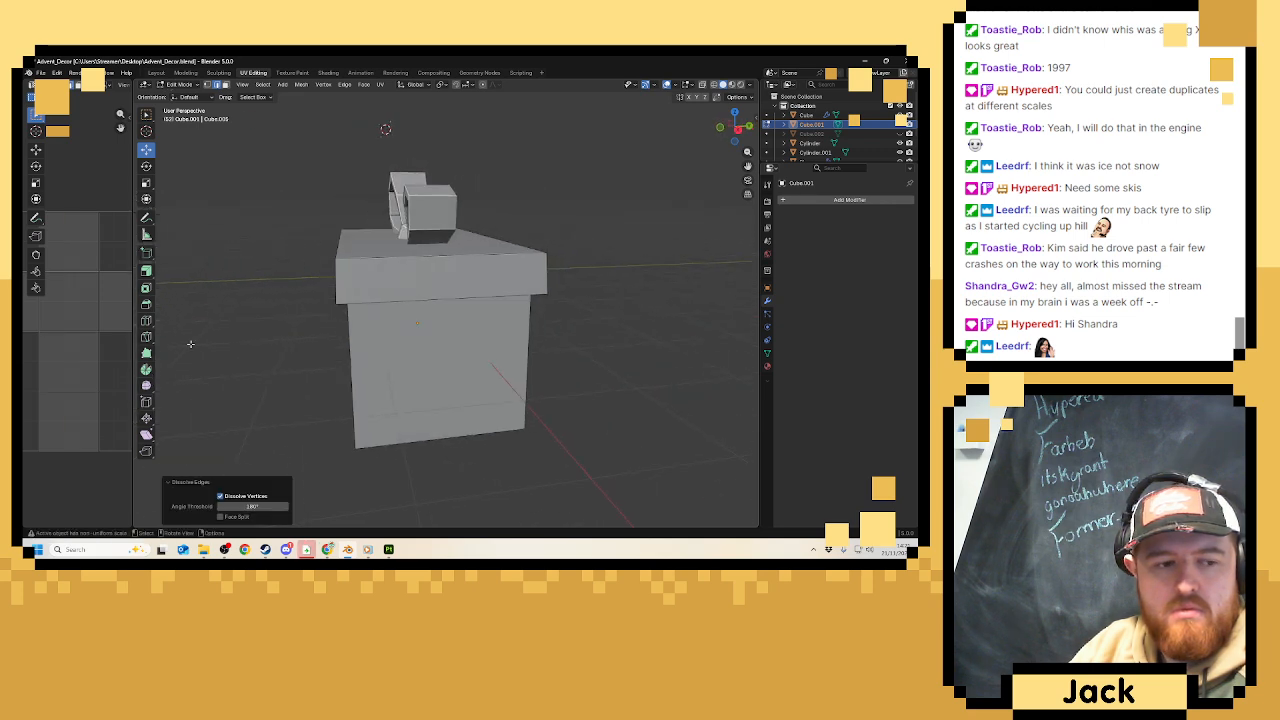
pyautogui.click(148, 321)
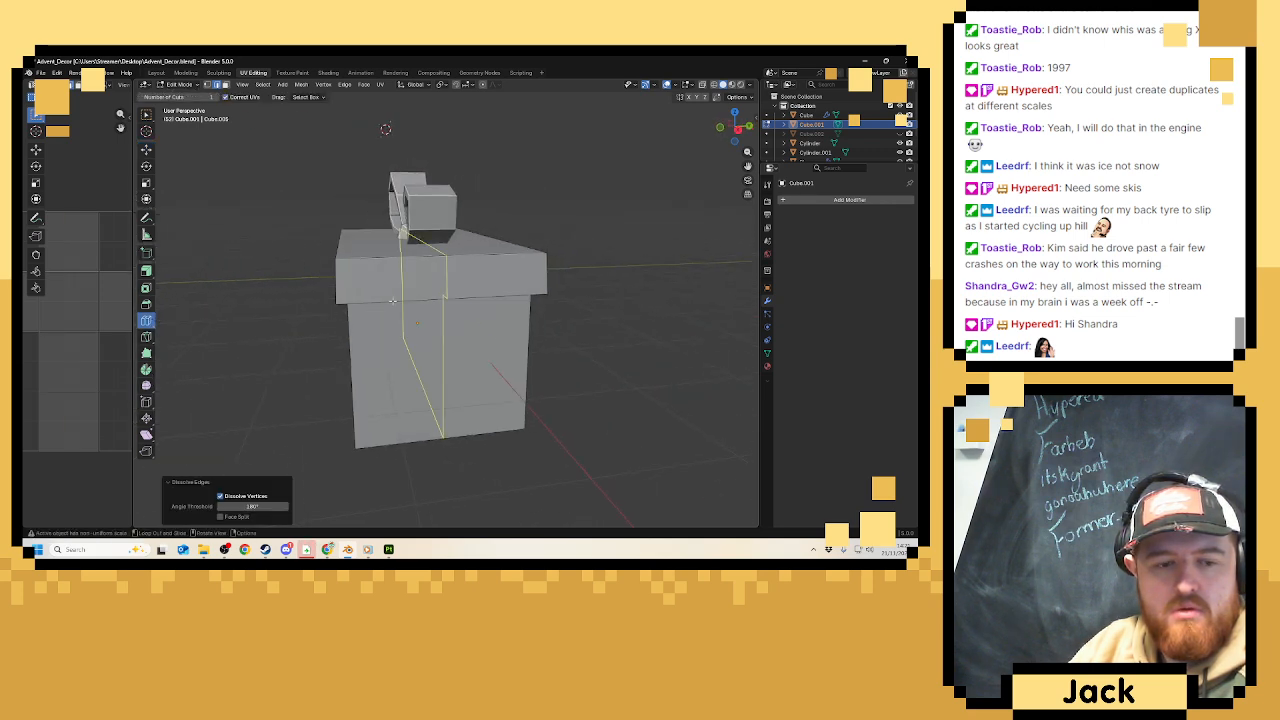
pyautogui.click(393, 301)
pyautogui.moveTo(428, 338); pyautogui.dragTo(540, 340, button='middle')
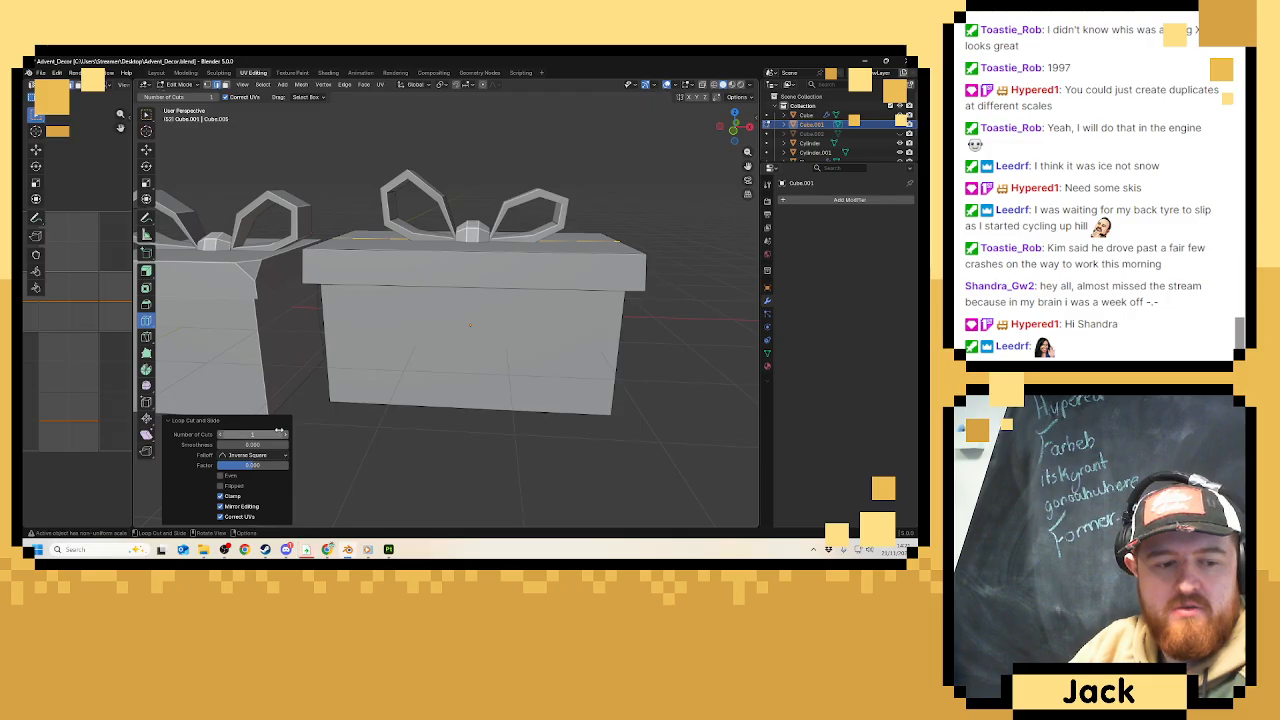
pyautogui.moveTo(279, 432); pyautogui.dragTo(298, 425)
# Add two vertical loop cuts across the wide gift box's front and scale them along X into a narrow centre strip.
pyautogui.click(453, 292)
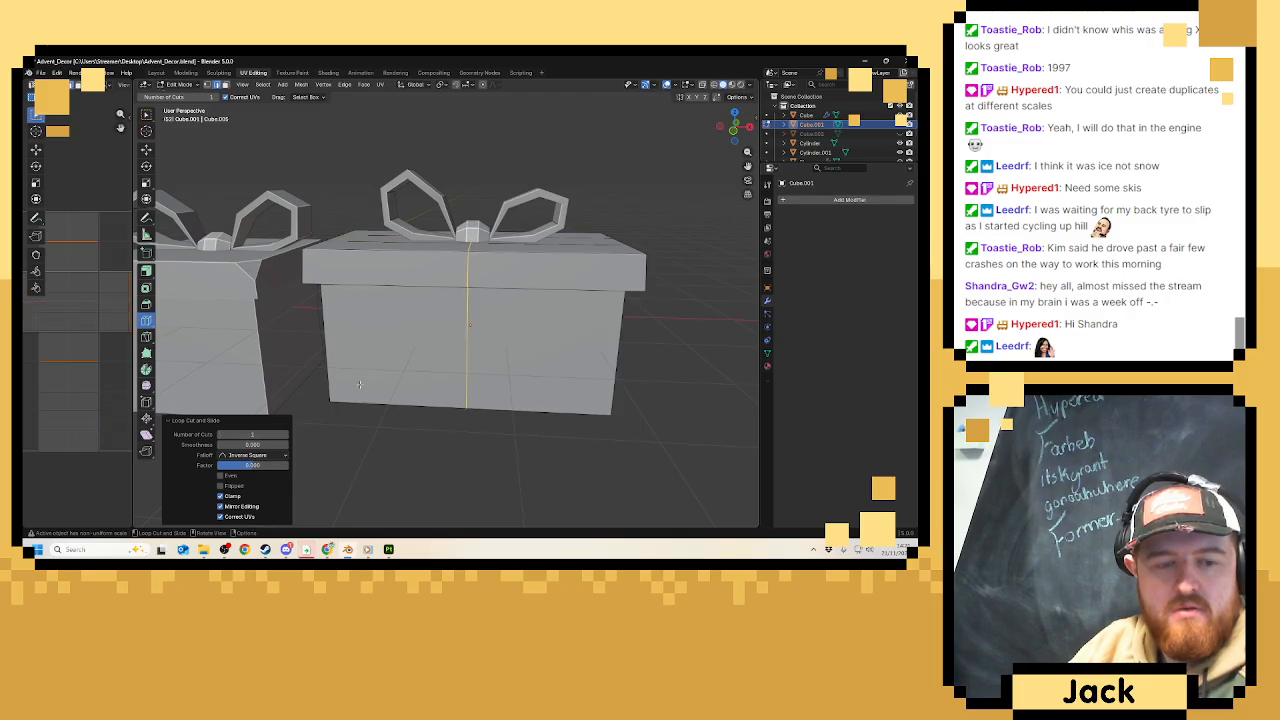
pyautogui.click(289, 436)
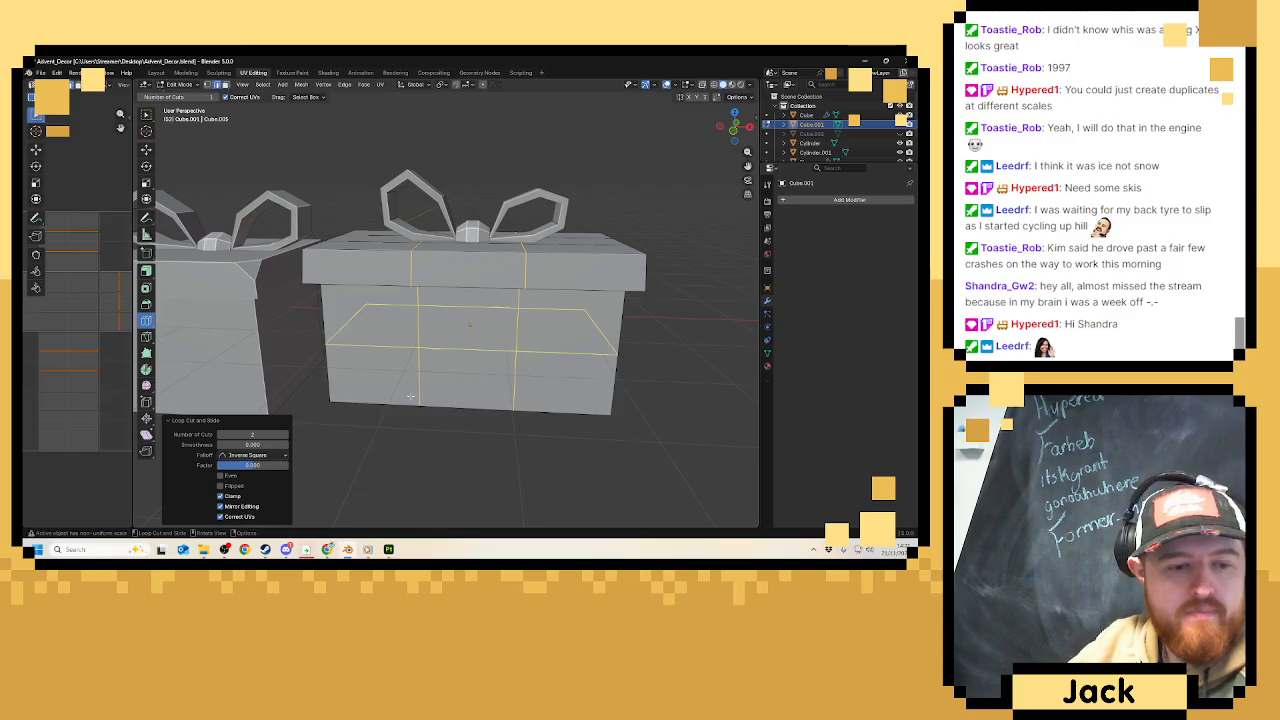
pyautogui.press('s')
pyautogui.press('x')
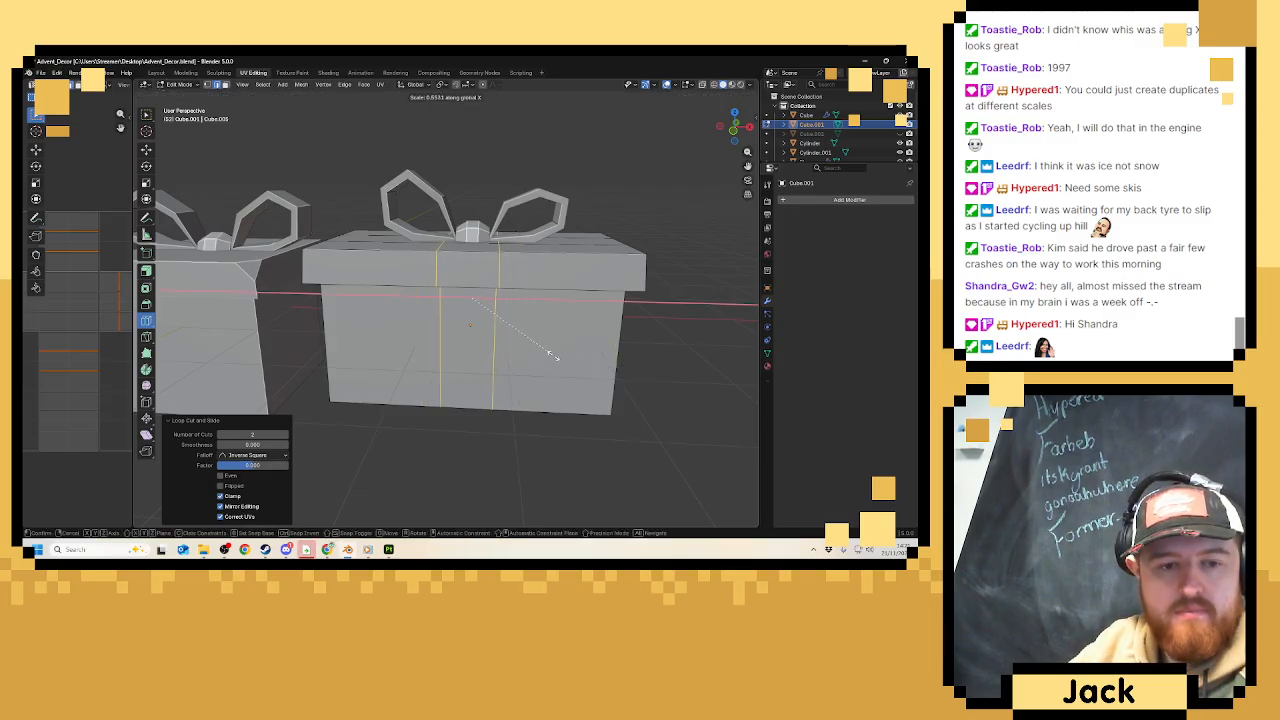
pyautogui.click(530, 350)
# Select both lengthwise loops on the wide gift box and scale them along Y to narrow the strip between them.
pyautogui.moveTo(530, 350); pyautogui.dragTo(250, 318, button='middle')
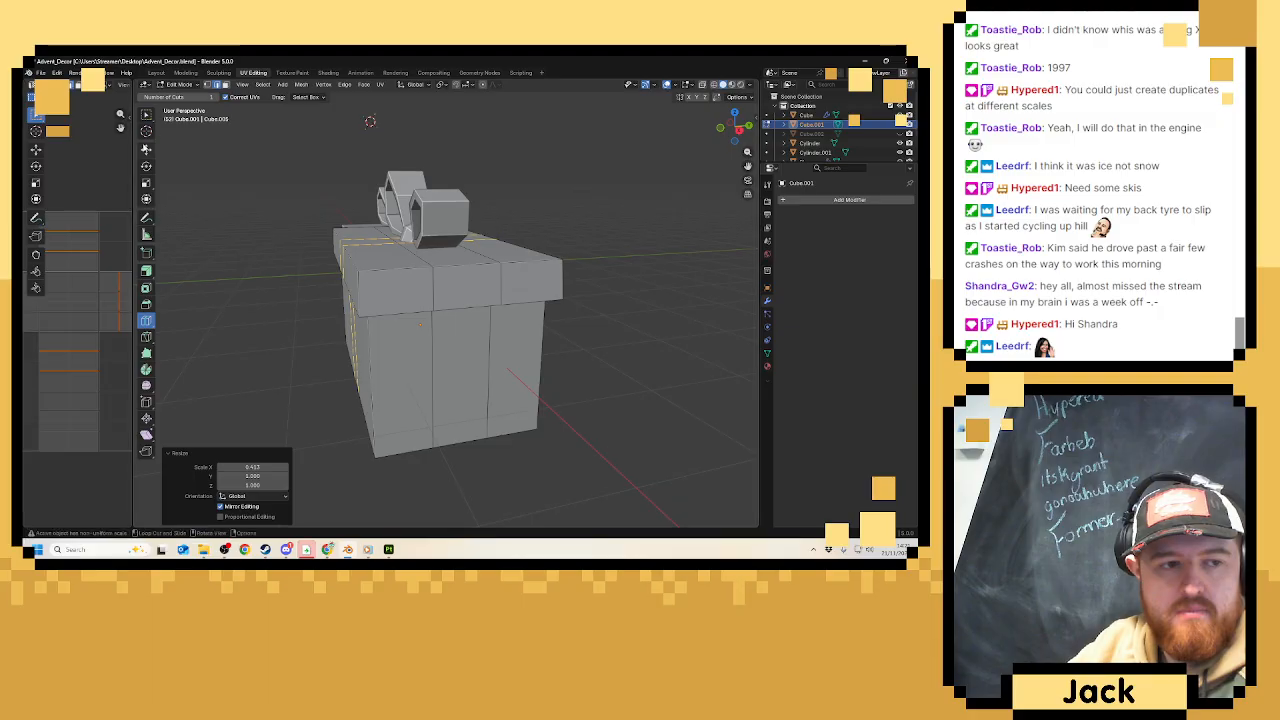
pyautogui.hotkey('shift', 'space')
pyautogui.press('g')
pyautogui.keyDown('alt'); pyautogui.click(433, 337); pyautogui.keyUp('alt')
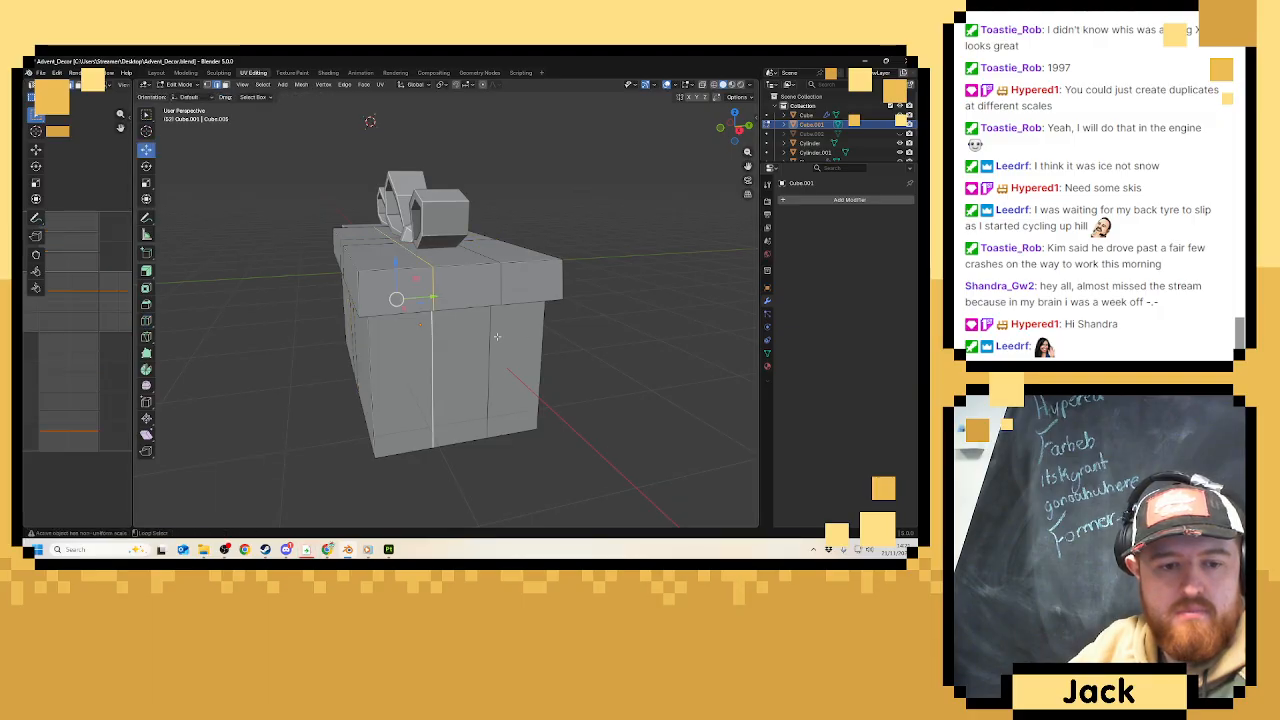
pyautogui.keyDown('alt'); pyautogui.keyDown('shift'); pyautogui.click(492, 337); pyautogui.keyUp('shift'); pyautogui.keyUp('alt')
pyautogui.press('s')
pyautogui.press('x')
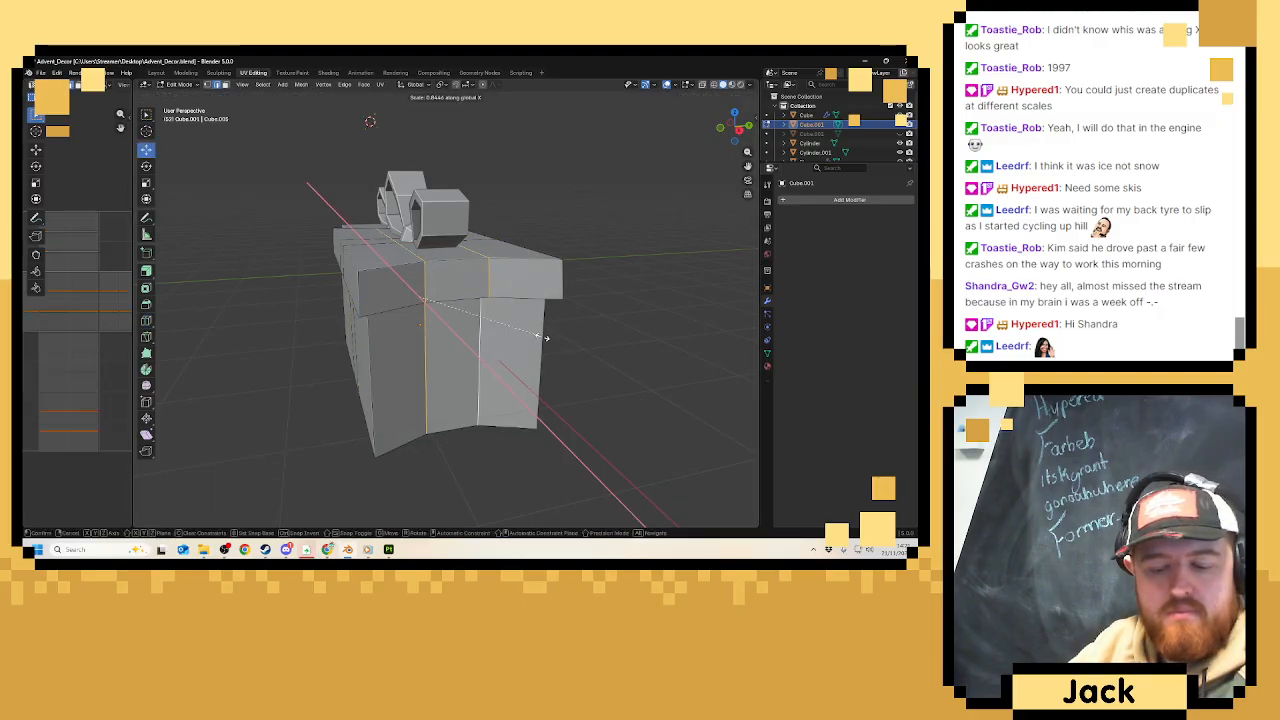
pyautogui.press('y')
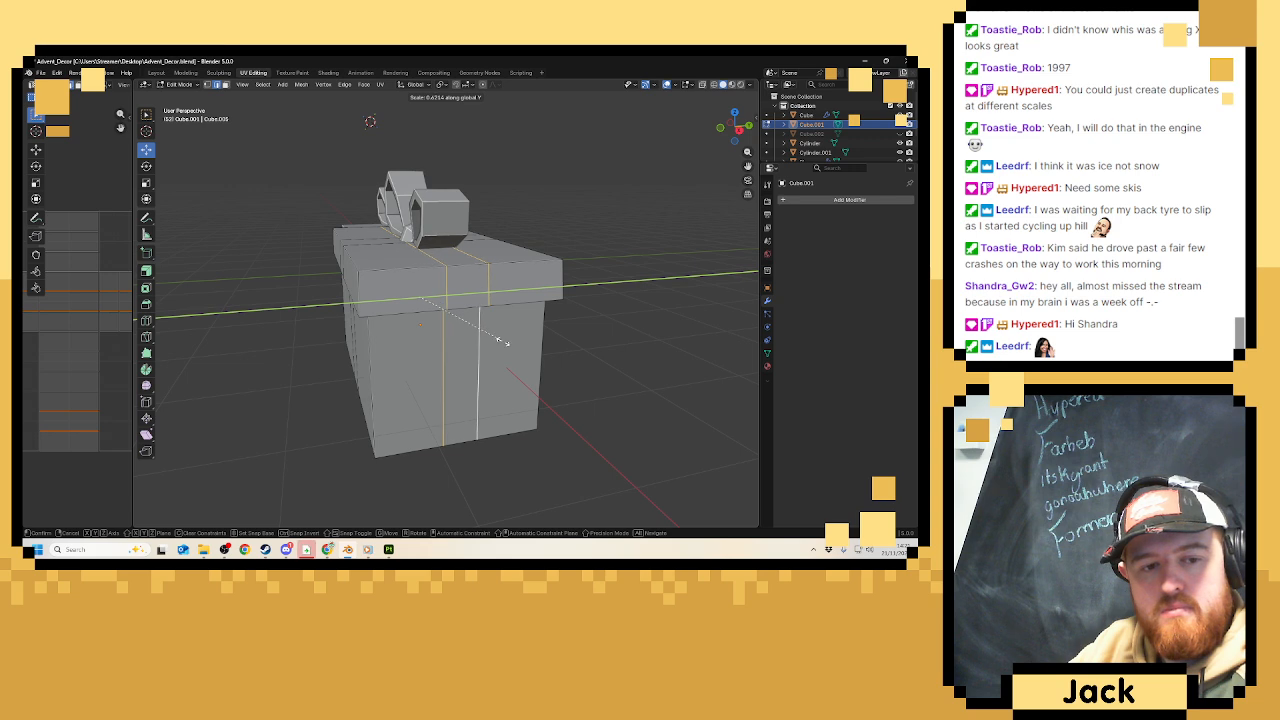
pyautogui.click(503, 342)
# Rescale the lengthwise loops along Y to fit the bow's width and check the box in Object Mode.
pyautogui.moveTo(503, 342); pyautogui.dragTo(510, 300, button='middle')
pyautogui.press('s')
pyautogui.press('y')
pyautogui.click(497, 356)
pyautogui.scroll(-2, 446, 354)
pyautogui.press('Tab')
pyautogui.scroll(-3, 490, 338)
pyautogui.press('Tab')
pyautogui.scroll(4, 556, 319)
pyautogui.scroll(1, 510, 300)
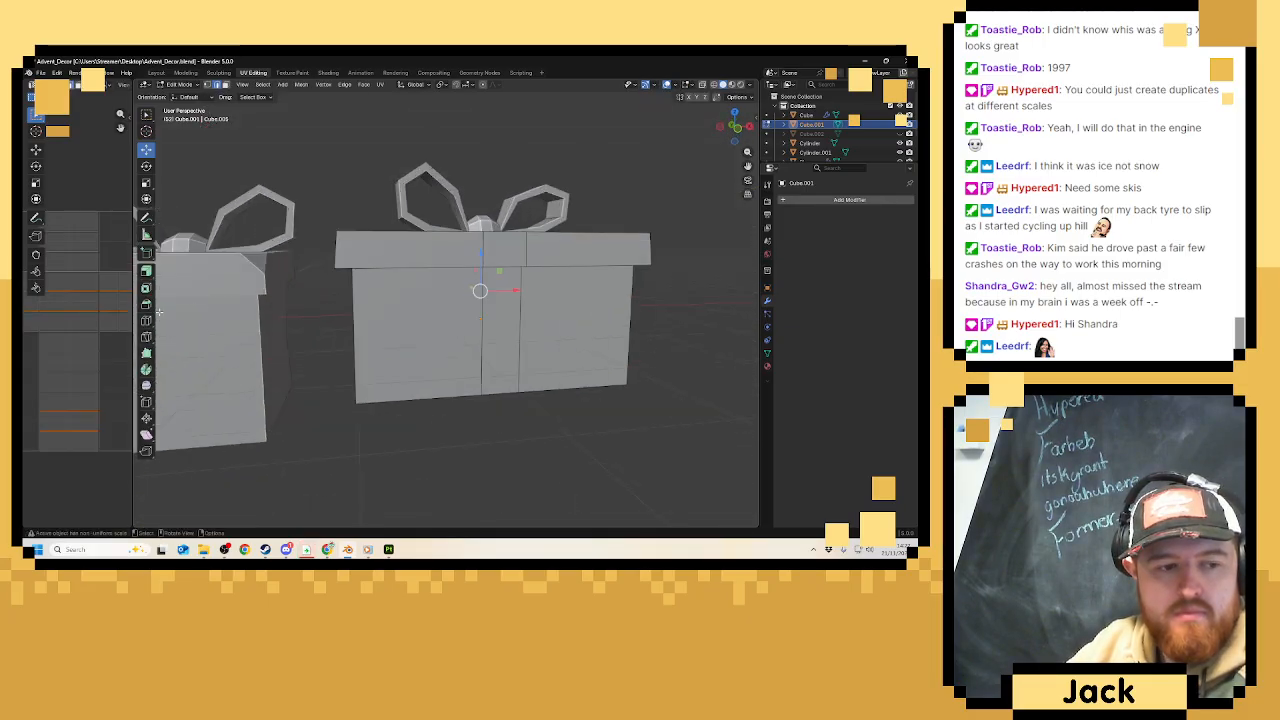
# Add one horizontal loop cut around the middle of the wide gift box's body and switch to vertex selection.
pyautogui.click(146, 320)
pyautogui.click(378, 290)
pyautogui.moveTo(378, 290); pyautogui.dragTo(370, 300, button='middle')
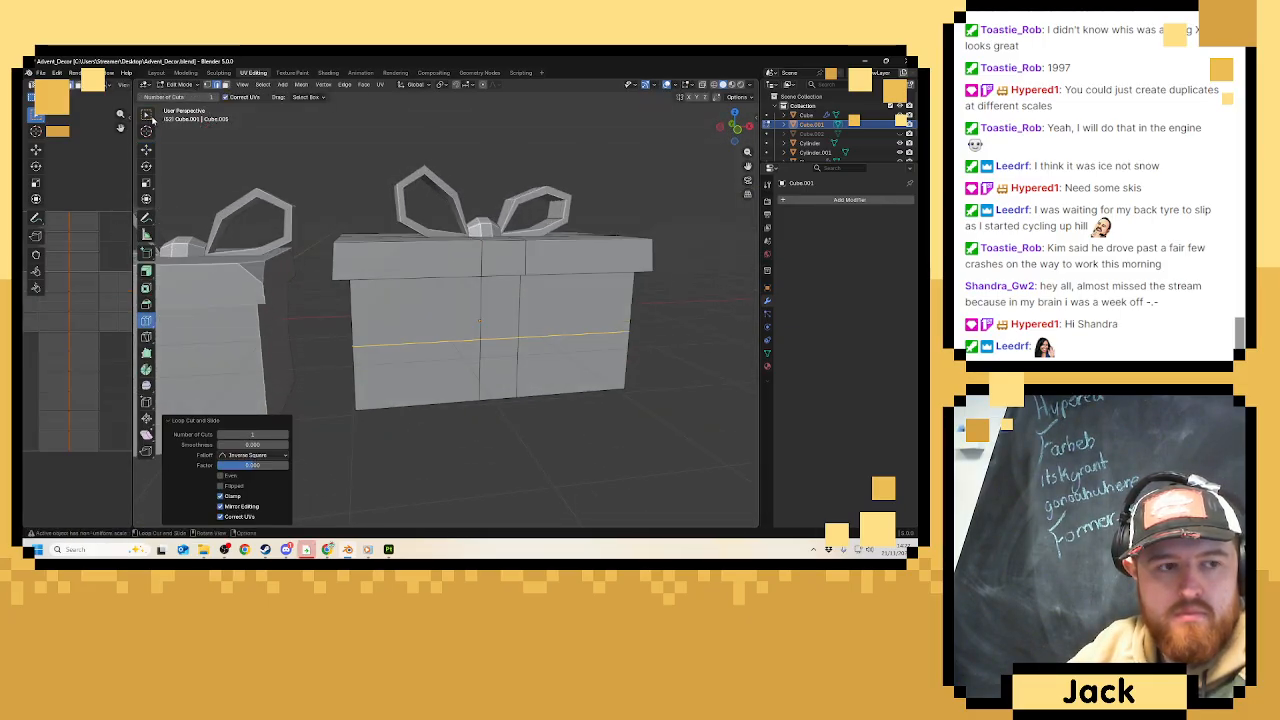
pyautogui.click(147, 149)
pyautogui.press('1')
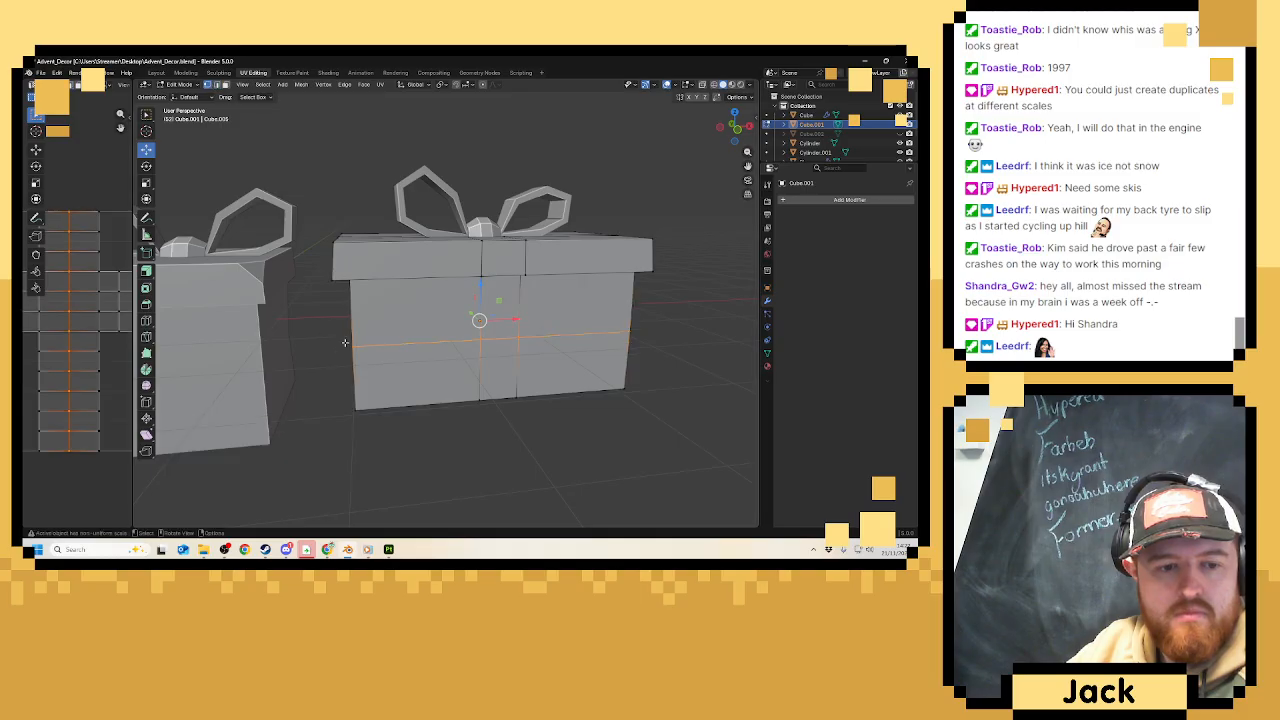
# Move the mid-height corner vertices at both ends of the box's front inward along X to pinch the body.
pyautogui.click(349, 344)
pyautogui.moveTo(432, 363); pyautogui.dragTo(418, 352, button='middle')
pyautogui.moveTo(381, 328); pyautogui.dragTo(391, 328)
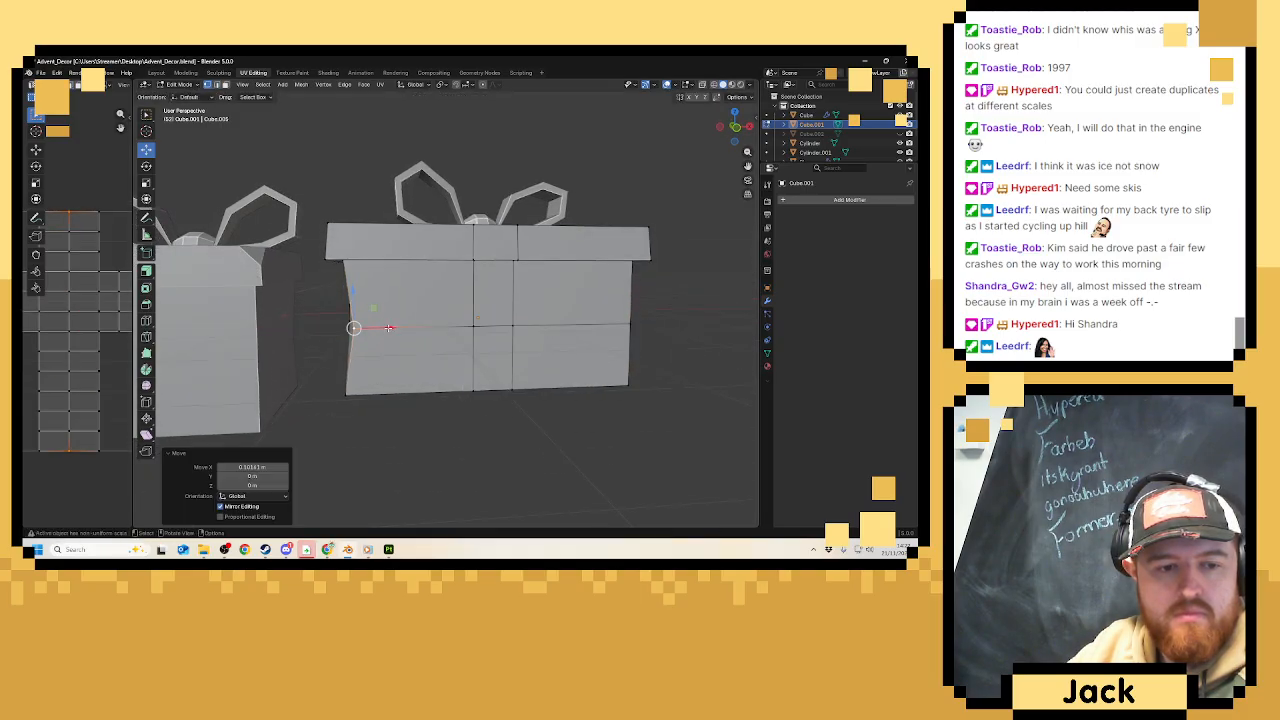
pyautogui.click(628, 323)
pyautogui.moveTo(662, 330); pyautogui.dragTo(652, 331, button='middle')
pyautogui.moveTo(656, 326); pyautogui.dragTo(648, 325)
# Pinch the mid-height corner vertices on the other side of the body inward along X and leave Edit Mode.
pyautogui.moveTo(648, 325); pyautogui.dragTo(294, 334, button='middle')
pyautogui.moveTo(259, 331); pyautogui.dragTo(168, 332)
pyautogui.click(541, 318)
pyautogui.moveTo(541, 318); pyautogui.dragTo(537, 320)
pyautogui.moveTo(537, 320); pyautogui.dragTo(589, 349, button='middle')
pyautogui.press('Tab')
pyautogui.scroll(-3, 560, 343)
pyautogui.scroll(5, 589, 350)
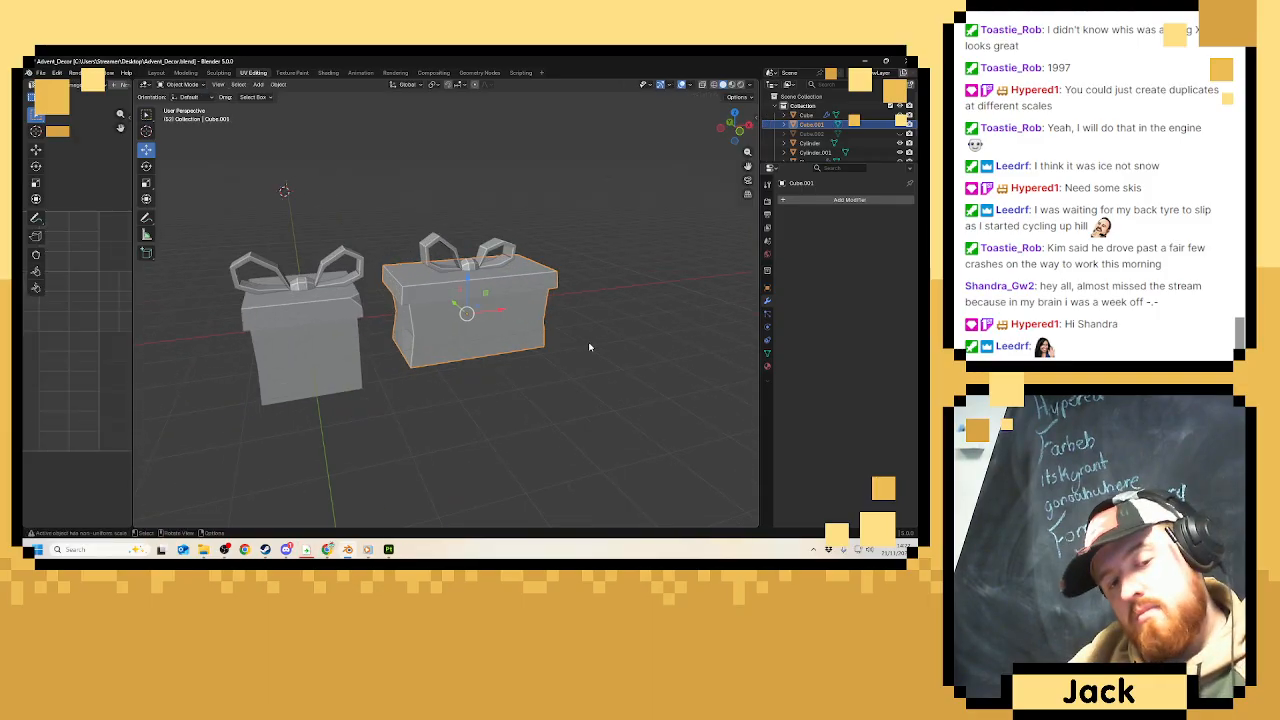
# Reopen the wide gift box's mesh and bevel one front corner of the lid using the Vertices option.
pyautogui.press('Tab')
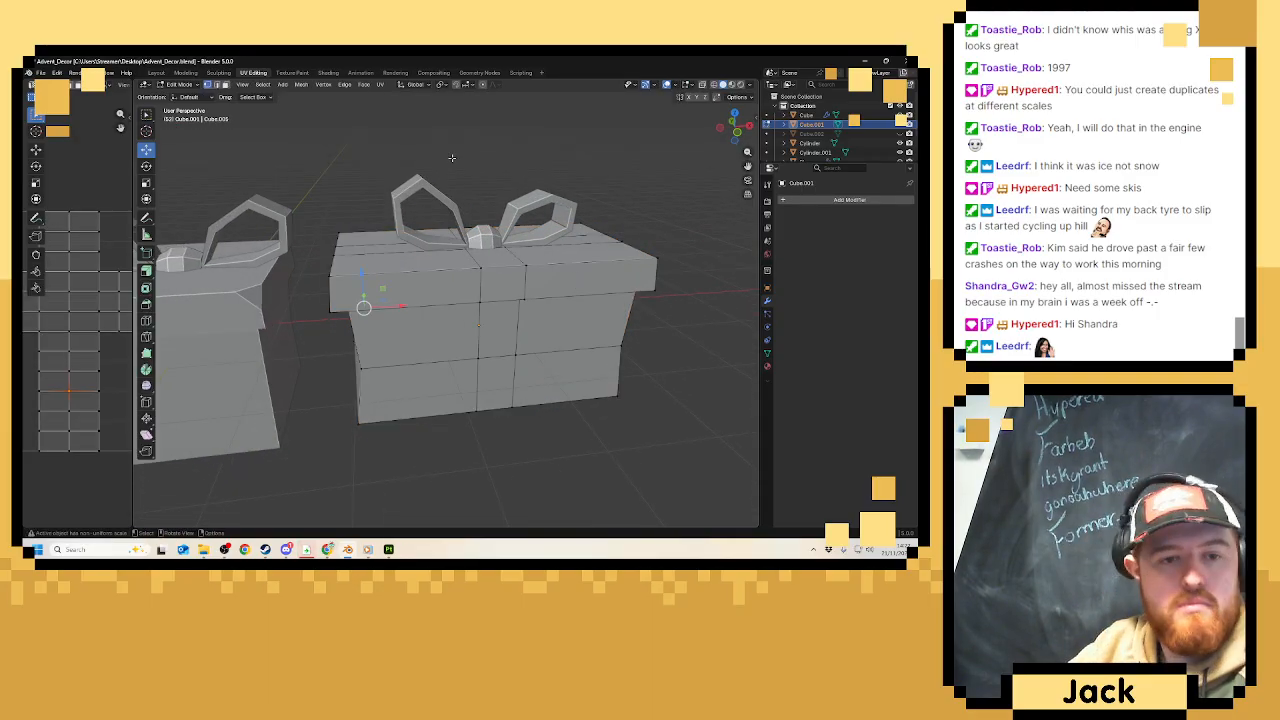
pyautogui.click(146, 303)
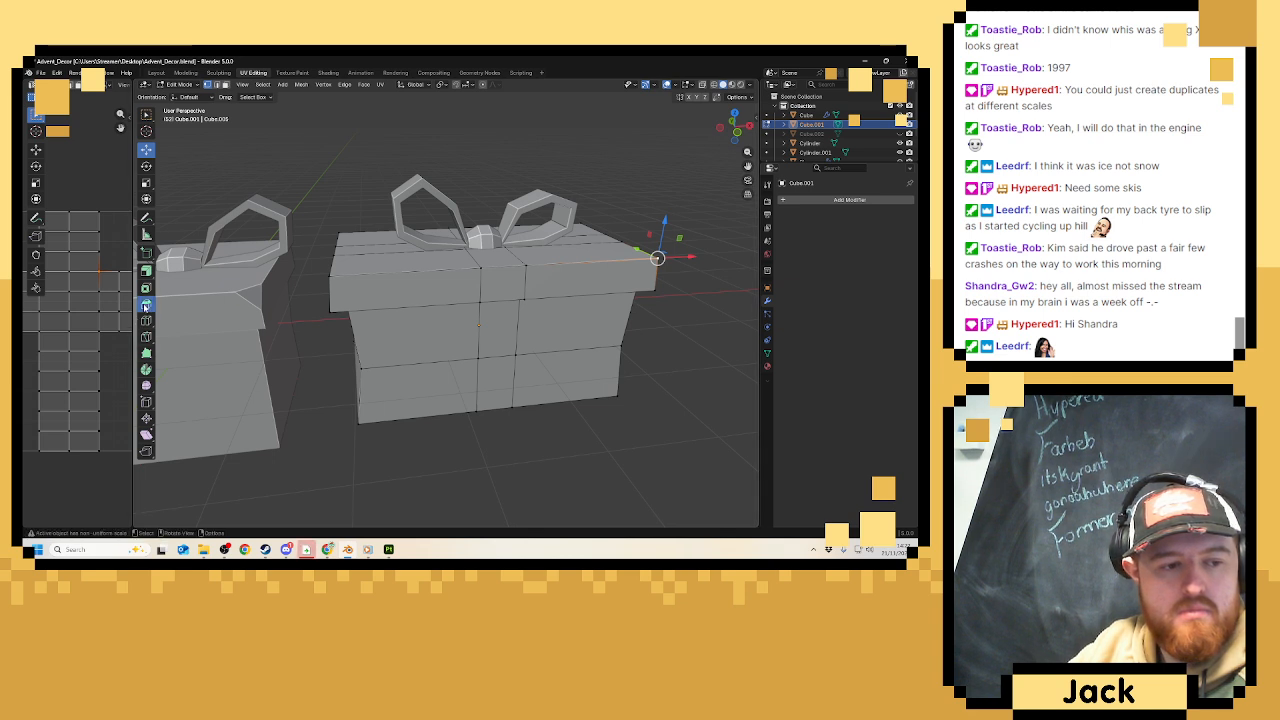
pyautogui.moveTo(690, 236); pyautogui.dragTo(698, 230)
pyautogui.keyDown('shift'); pyautogui.moveTo(425, 287); pyautogui.dragTo(255, 312, button='middle'); pyautogui.keyUp('shift')
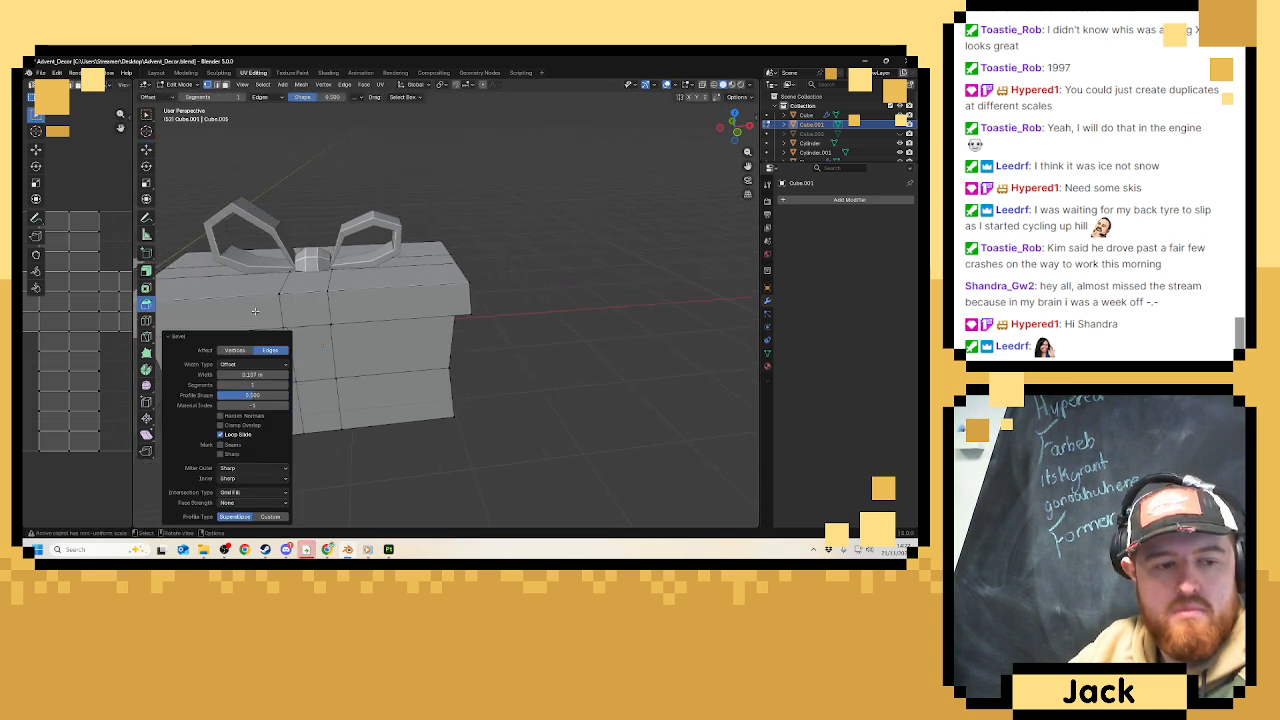
pyautogui.click(234, 351)
# Move the bevelled lid corner's vertices individually along X and Y to make the chamfer uneven.
pyautogui.moveTo(504, 311); pyautogui.dragTo(434, 294, button='middle')
pyautogui.click(411, 287)
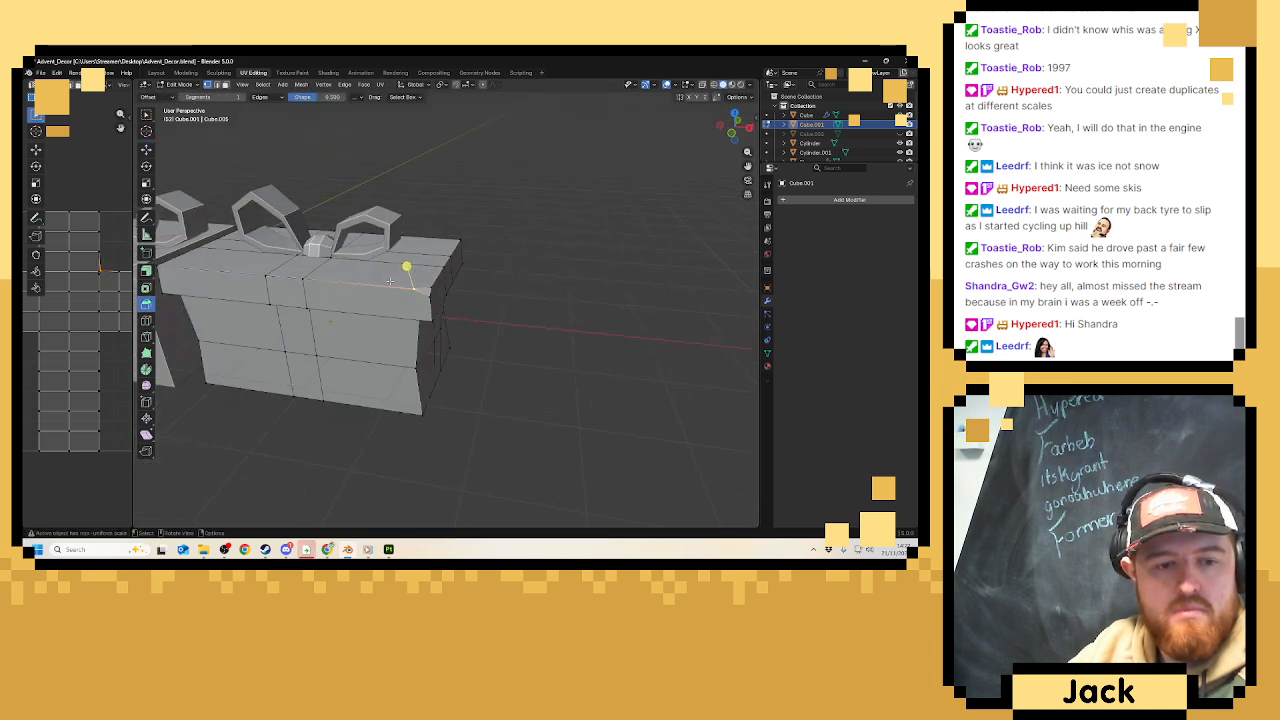
pyautogui.click(146, 150)
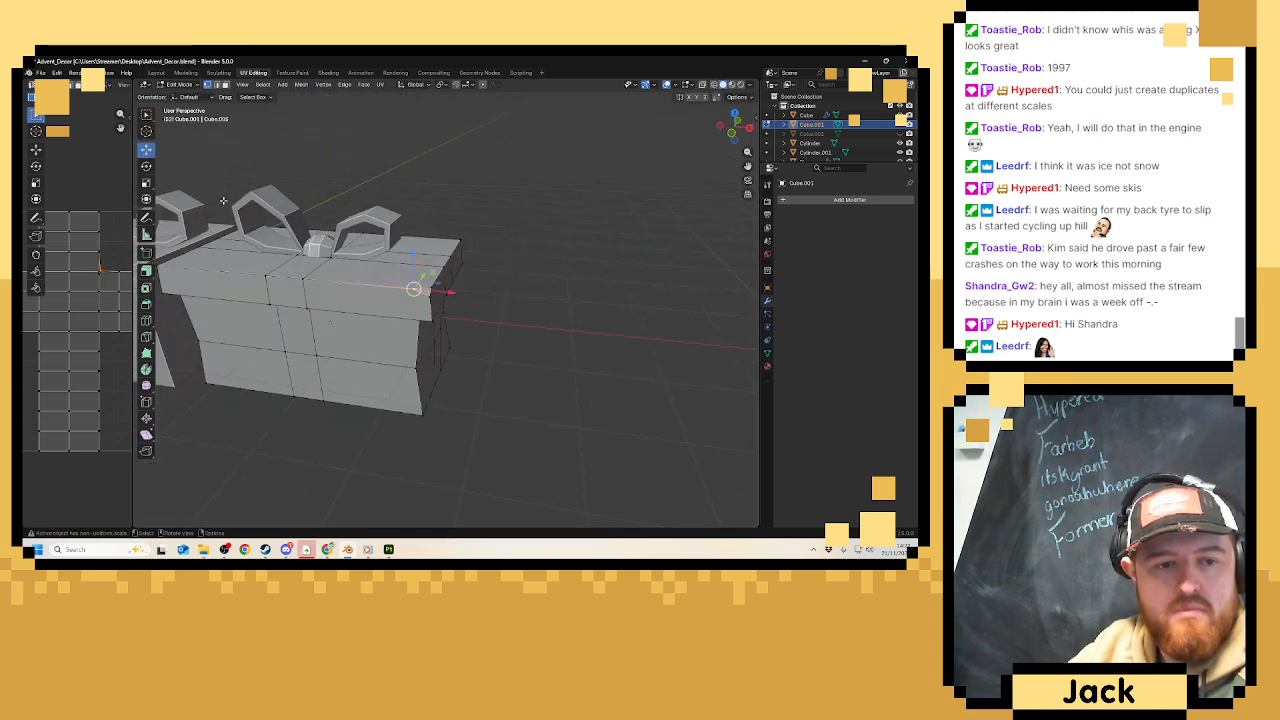
pyautogui.moveTo(439, 292); pyautogui.dragTo(418, 289)
pyautogui.click(432, 288)
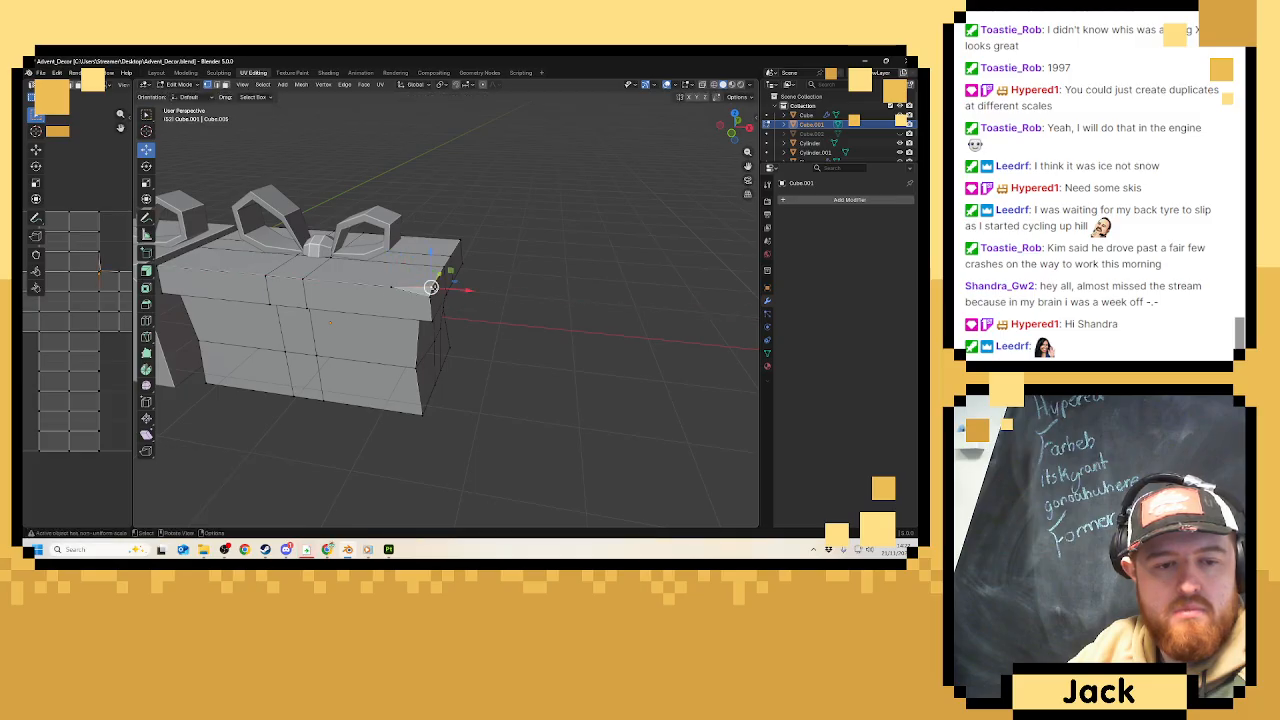
pyautogui.moveTo(431, 287); pyautogui.dragTo(375, 291, button='middle')
pyautogui.moveTo(405, 289); pyautogui.dragTo(416, 283)
pyautogui.moveTo(470, 288); pyautogui.dragTo(354, 300, button='middle')
pyautogui.keyDown('shift'); pyautogui.moveTo(700, 345); pyautogui.dragTo(522, 348, button='middle'); pyautogui.keyUp('shift')
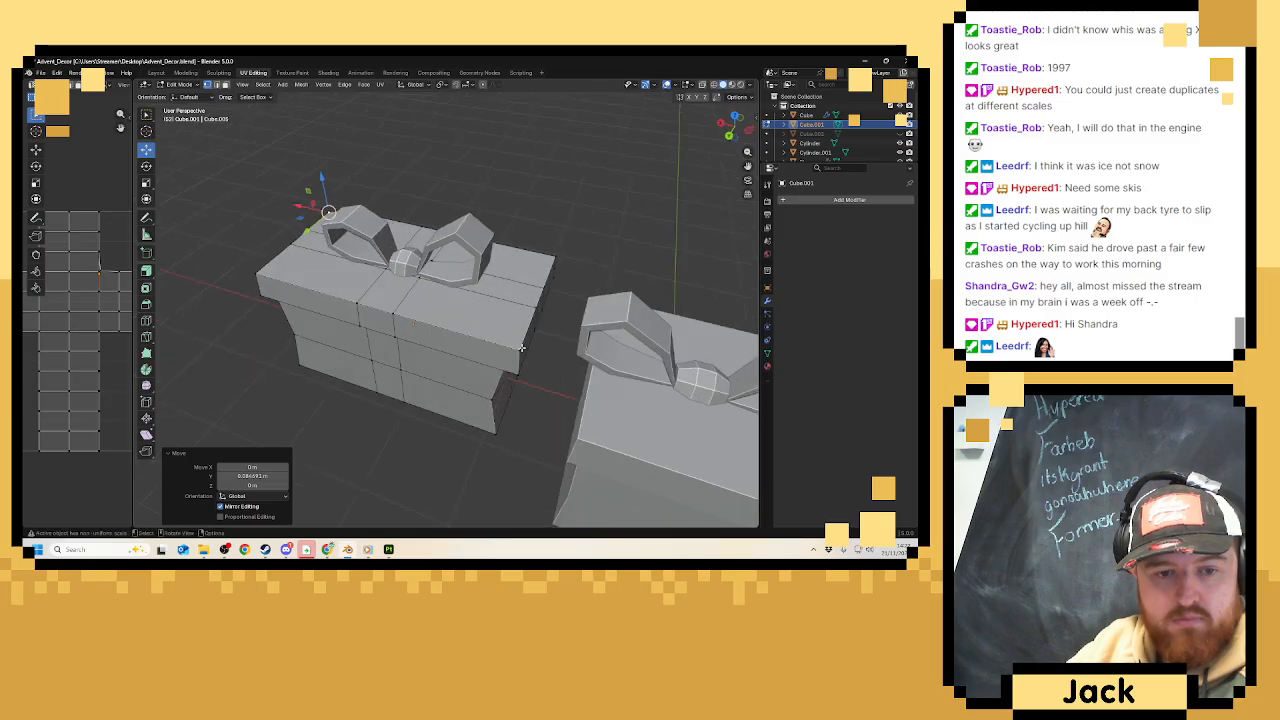
# Bevel the diagonally opposite lid corner using the Vertices option and return to Object Mode.
pyautogui.click(521, 347)
pyautogui.click(147, 304)
pyautogui.moveTo(531, 352); pyautogui.dragTo(553, 356)
pyautogui.click(236, 350)
pyautogui.moveTo(416, 361); pyautogui.dragTo(437, 299, button='middle')
pyautogui.press('Tab')
pyautogui.scroll(-4, 477, 289)
pyautogui.scroll(-2, 456, 302)
pyautogui.scroll(4, 554, 297)
pyautogui.scroll(-3, 575, 340)
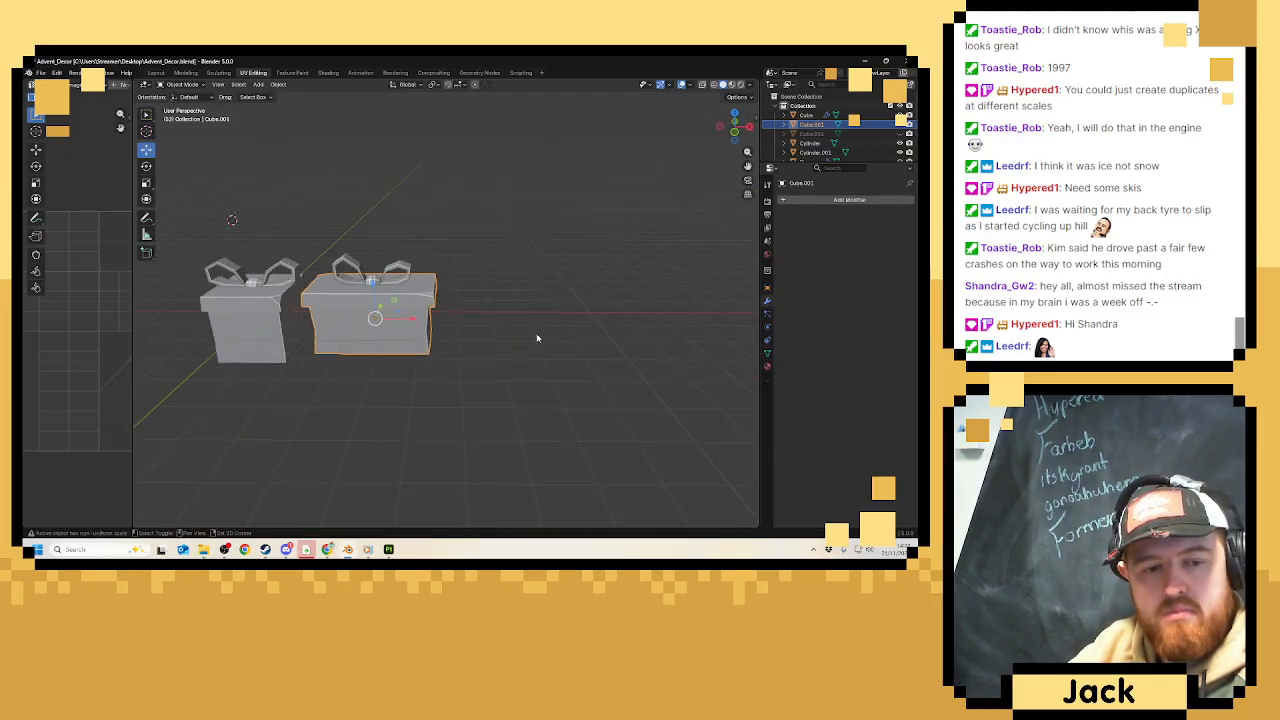
# Add a cube and move it beside the wide gift box, lowering it to the level of the other boxes.
pyautogui.click(540, 331)
pyautogui.hotkey('shift', 'a')
pyautogui.moveTo(540, 331)
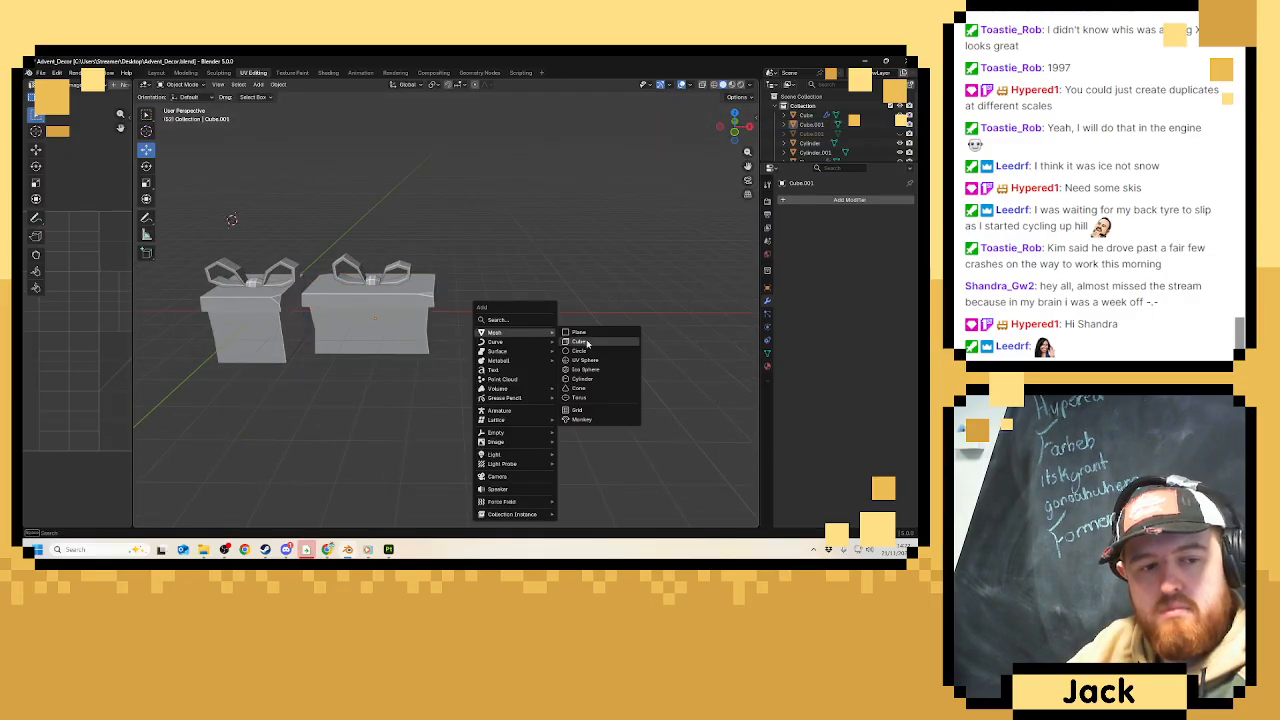
pyautogui.click(587, 344)
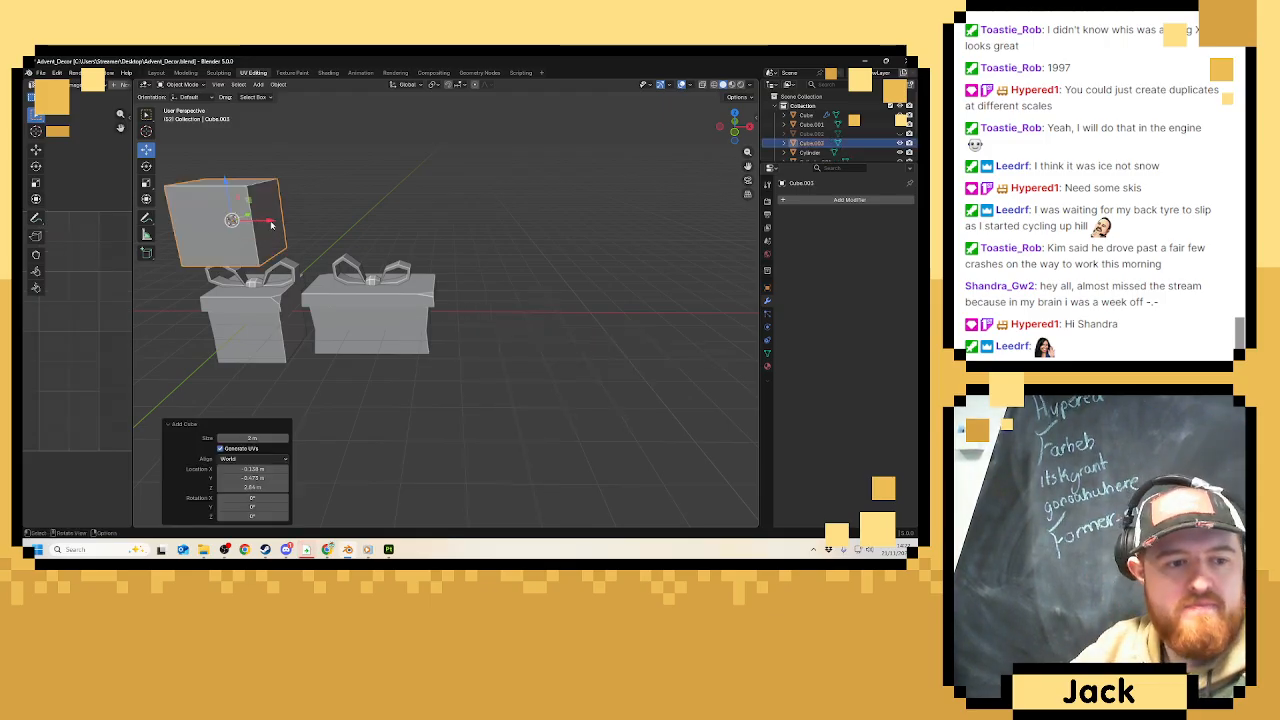
pyautogui.moveTo(271, 225); pyautogui.dragTo(491, 281)
pyautogui.press('KP_1')
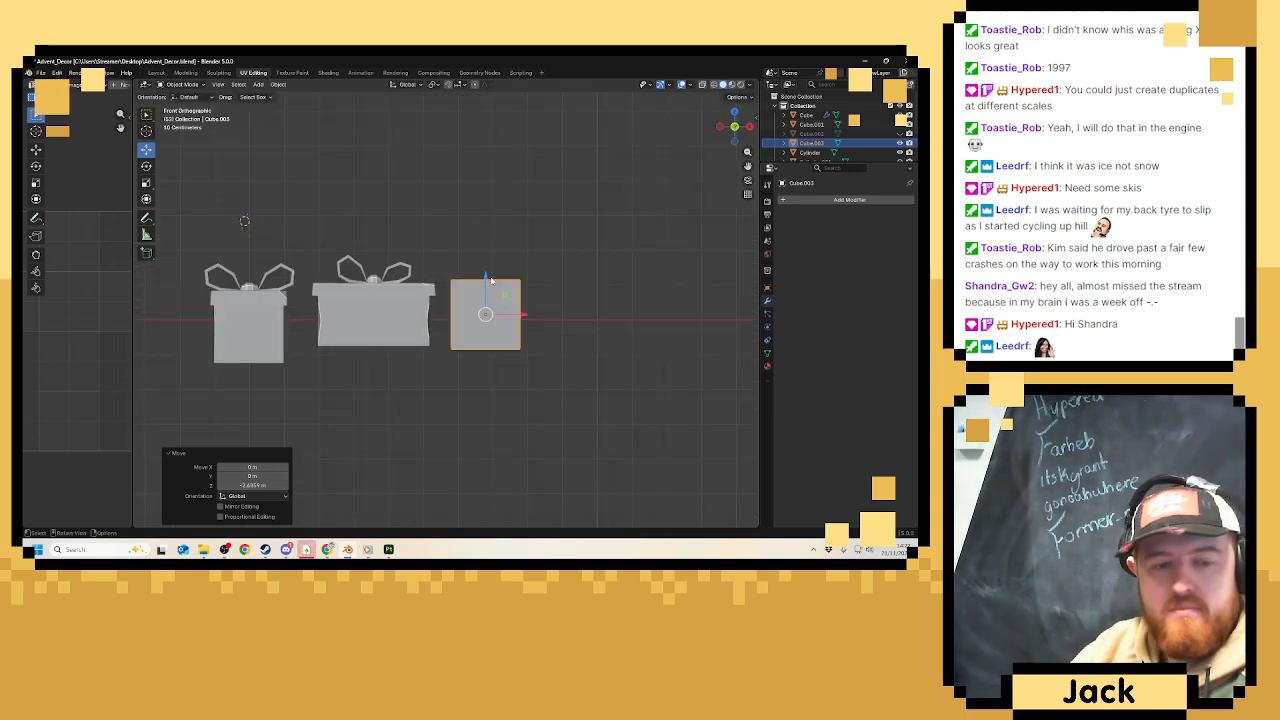
# Scale the new cube along Z to turn it into a tall upright block.
pyautogui.scroll(3, 424, 167)
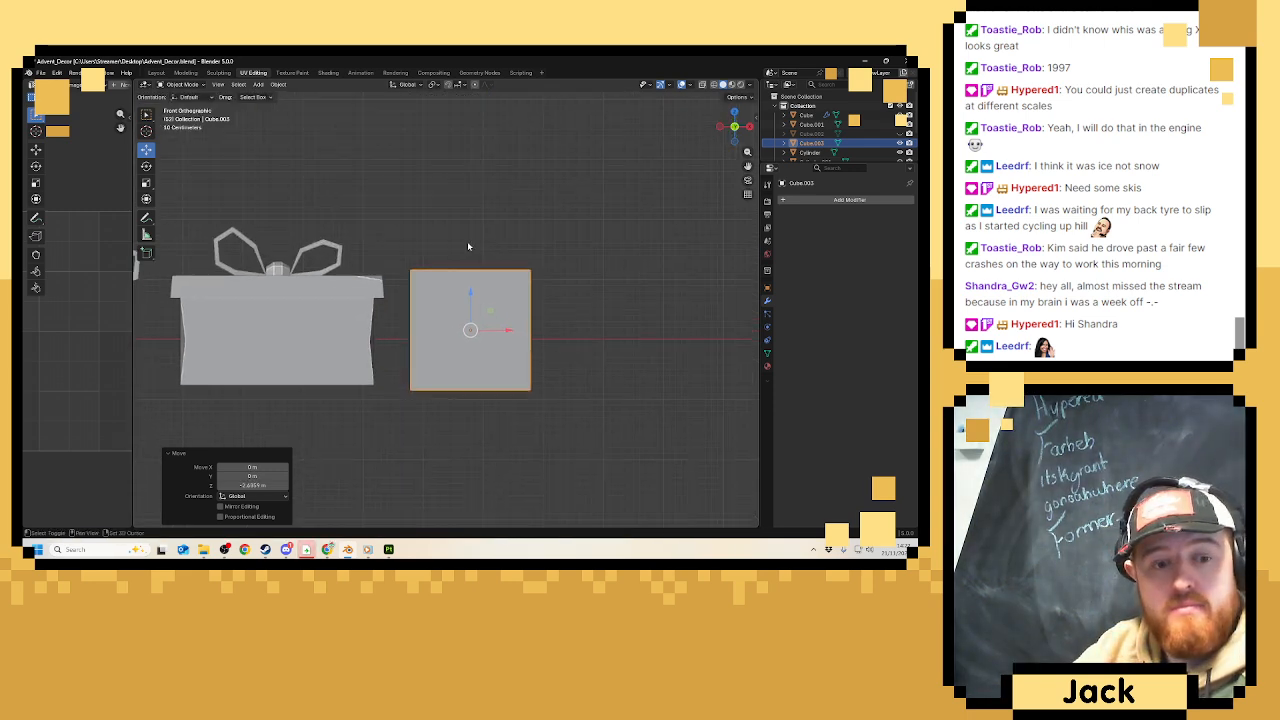
pyautogui.press('s')
pyautogui.press('z')
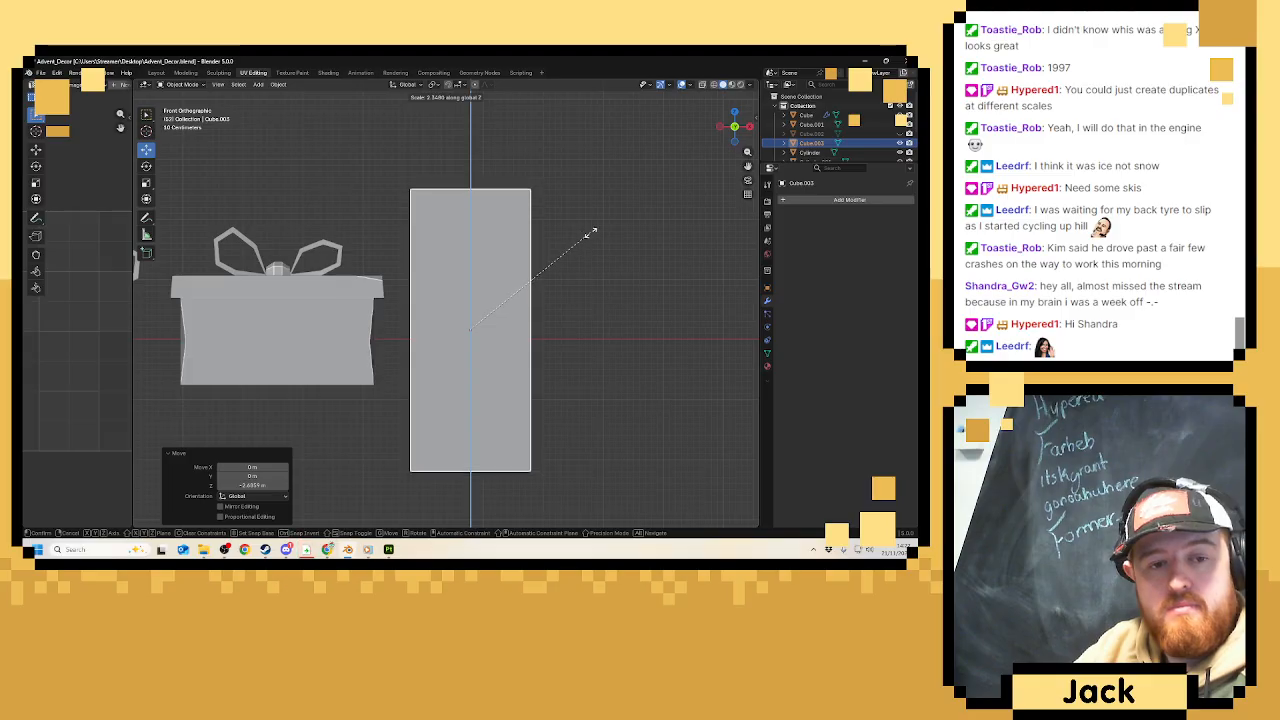
pyautogui.click(586, 240)
pyautogui.press('s')
pyautogui.scroll(-3, 550, 258)
pyautogui.click(515, 279)
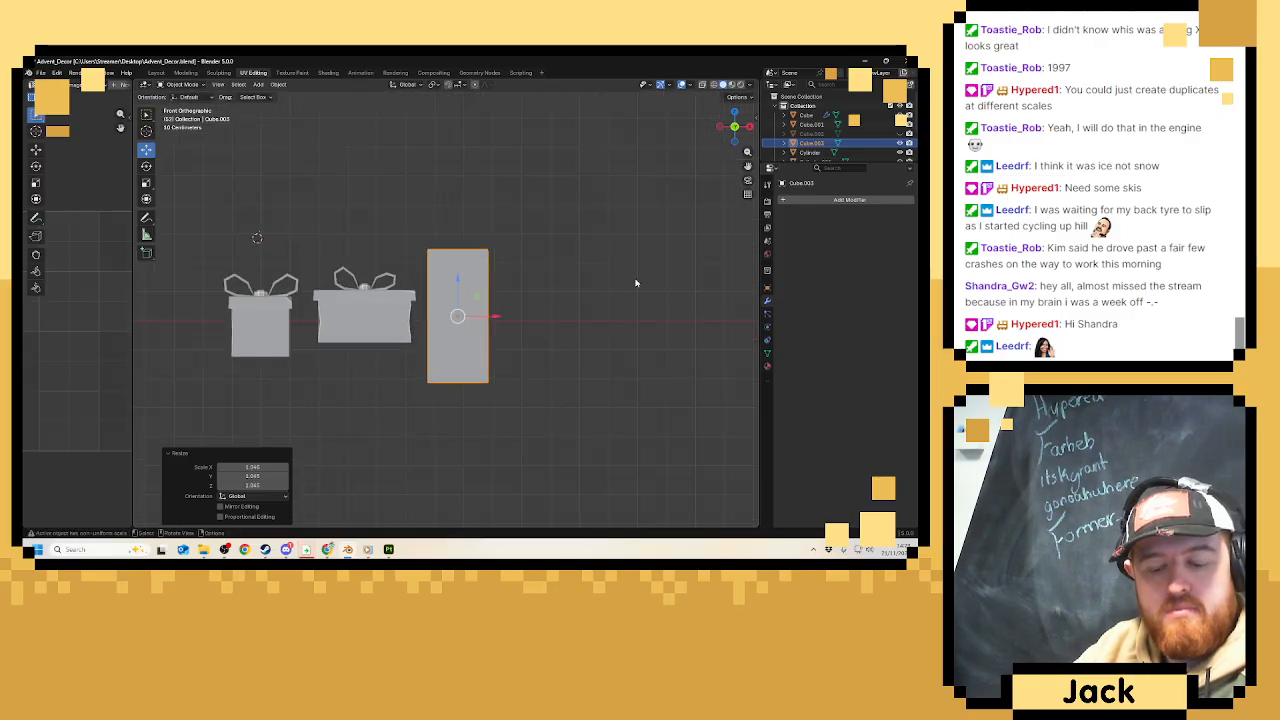
pyautogui.press('s')
pyautogui.press('z')
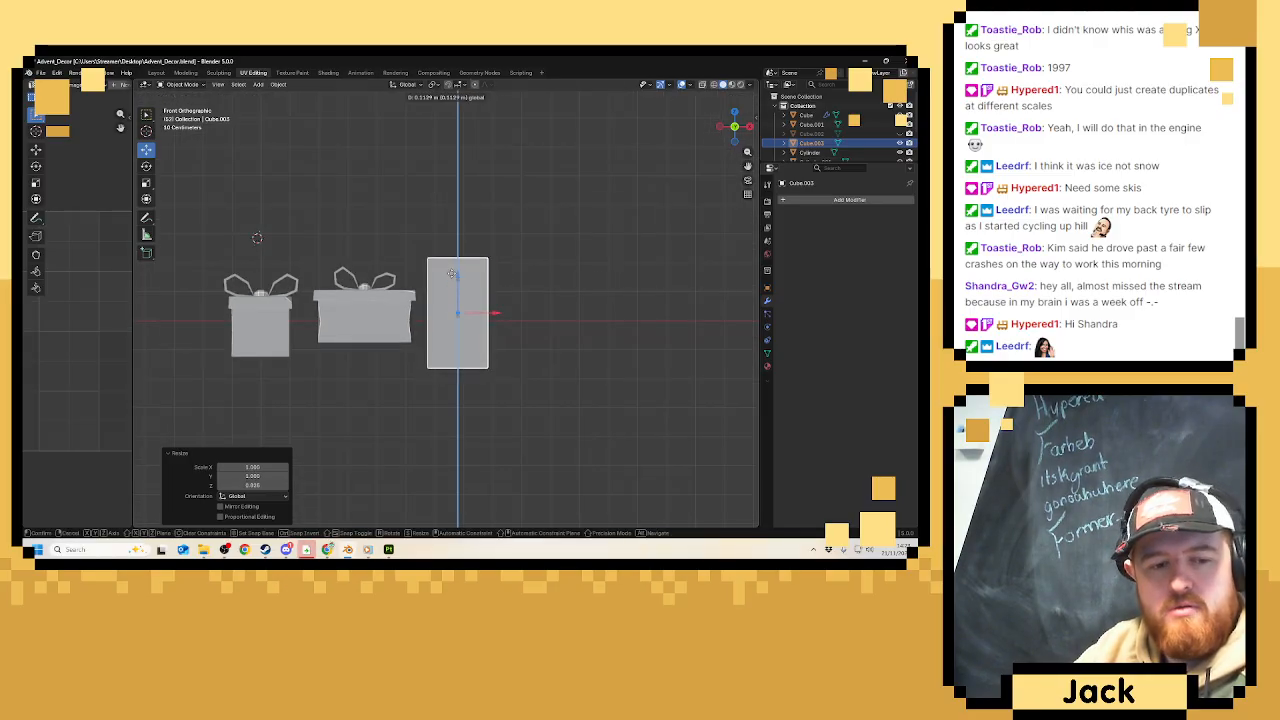
# Raise the tall block slightly along Z and move it about 0.97 m along X away from the wide box.
pyautogui.moveTo(452, 273); pyautogui.dragTo(454, 263)
pyautogui.moveTo(454, 263); pyautogui.dragTo(472, 297, button='middle')
pyautogui.moveTo(497, 305); pyautogui.dragTo(529, 307)
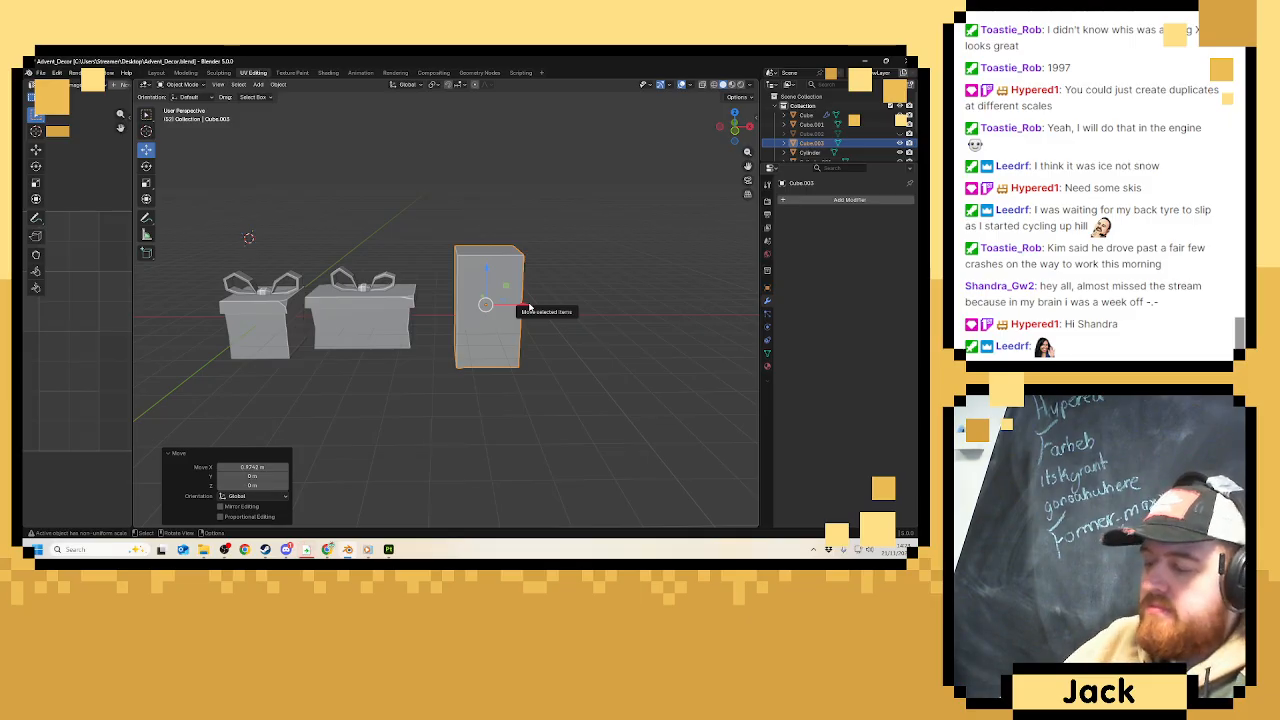
# Add a loop cut near the top of the tall block to mark off the lid, and clear the selection.
pyautogui.scroll(3, 500, 290)
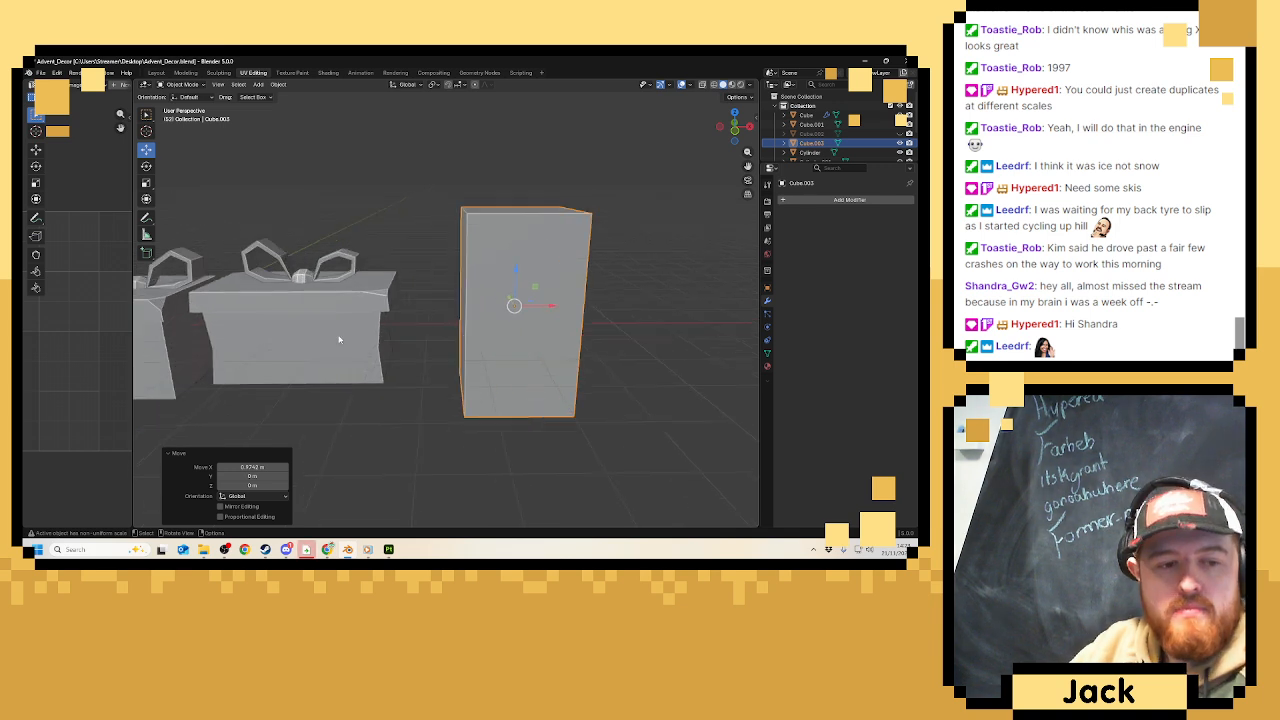
pyautogui.press('Tab')
pyautogui.click(145, 320)
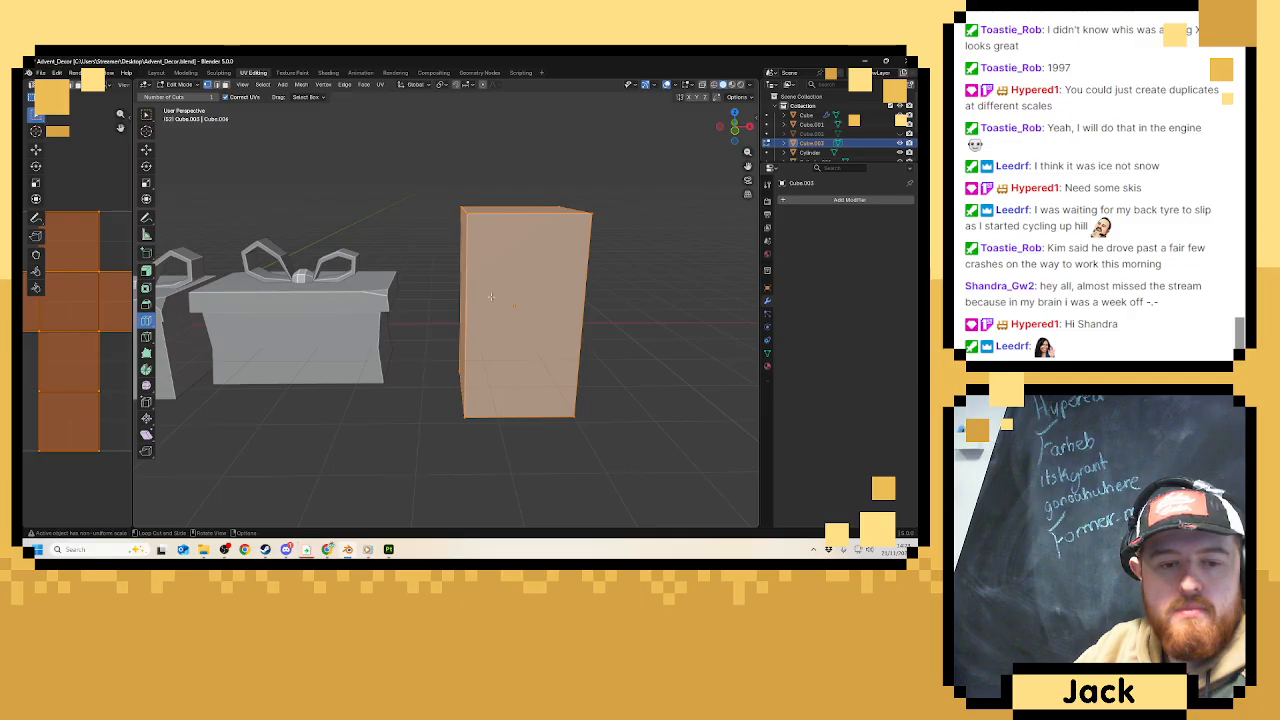
pyautogui.moveTo(462, 313); pyautogui.dragTo(472, 254)
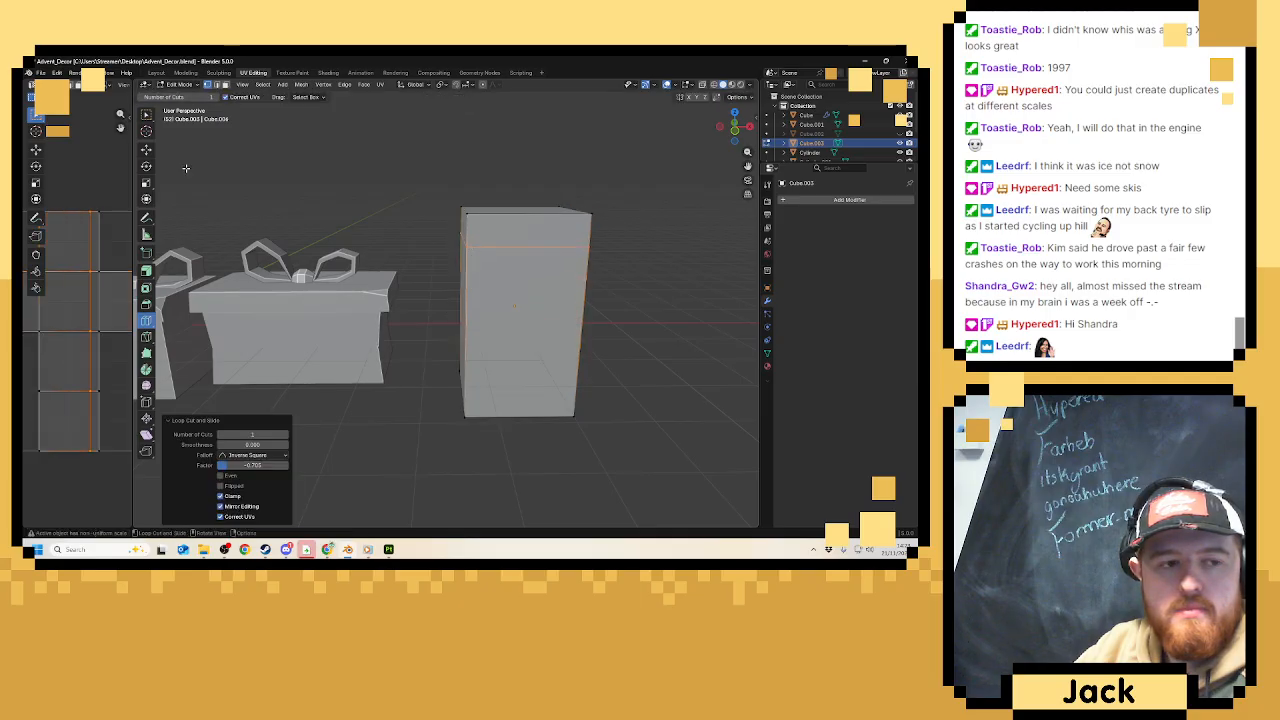
pyautogui.click(146, 149)
pyautogui.hotkey('alt', 'a')
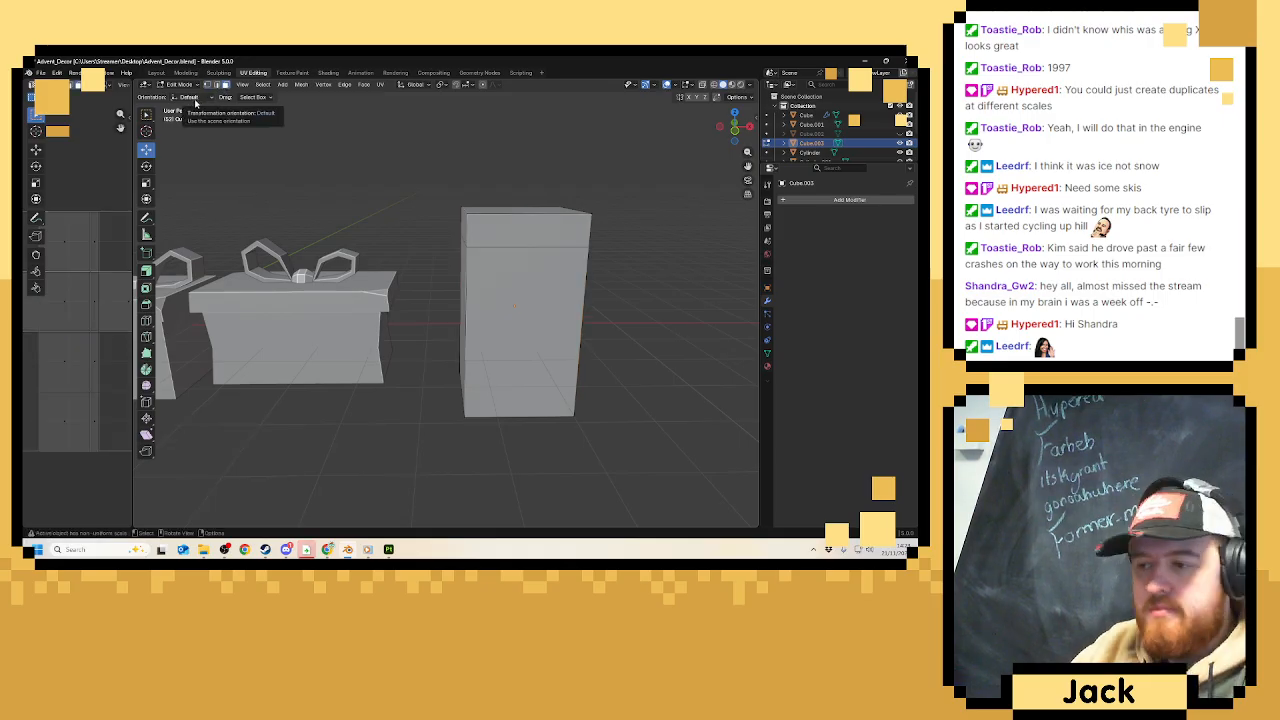
# Select the side faces of the block's upper band and extrude them outward along their normals to form a lid.
pyautogui.moveTo(212, 199); pyautogui.dragTo(217, 201, button='middle')
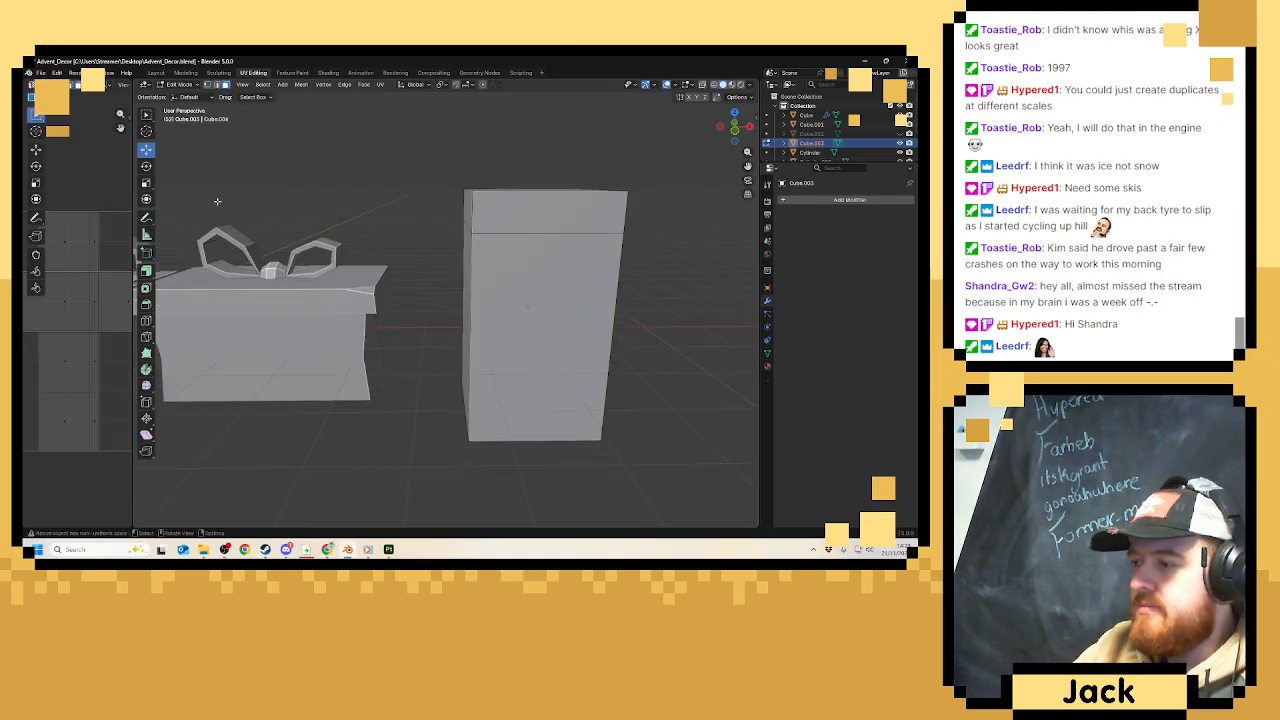
pyautogui.click(490, 217)
pyautogui.moveTo(420, 217); pyautogui.dragTo(505, 208, button='middle')
pyautogui.keyDown('shift'); pyautogui.click(450, 205); pyautogui.keyUp('shift')
pyautogui.moveTo(200, 210); pyautogui.dragTo(430, 214, button='middle')
pyautogui.keyDown('shift'); pyautogui.click(342, 212); pyautogui.keyUp('shift')
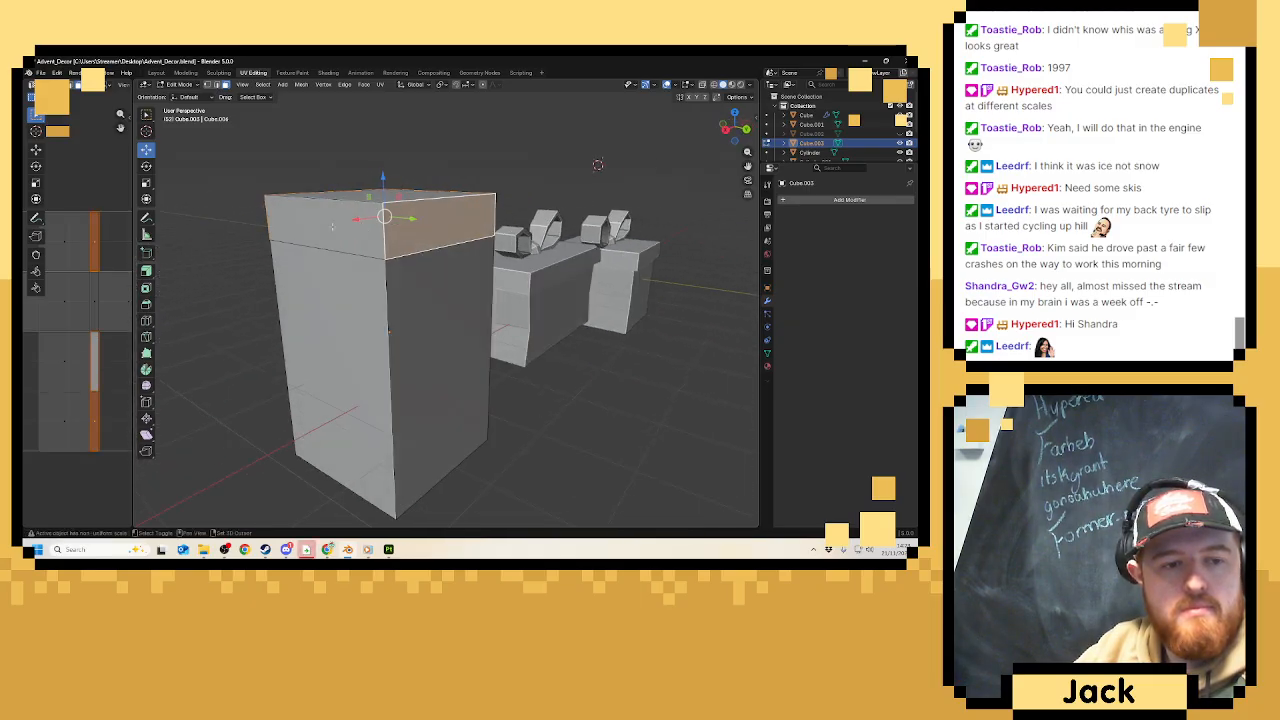
pyautogui.keyDown('shift'); pyautogui.click(340, 222); pyautogui.keyUp('shift')
pyautogui.click(146, 271)
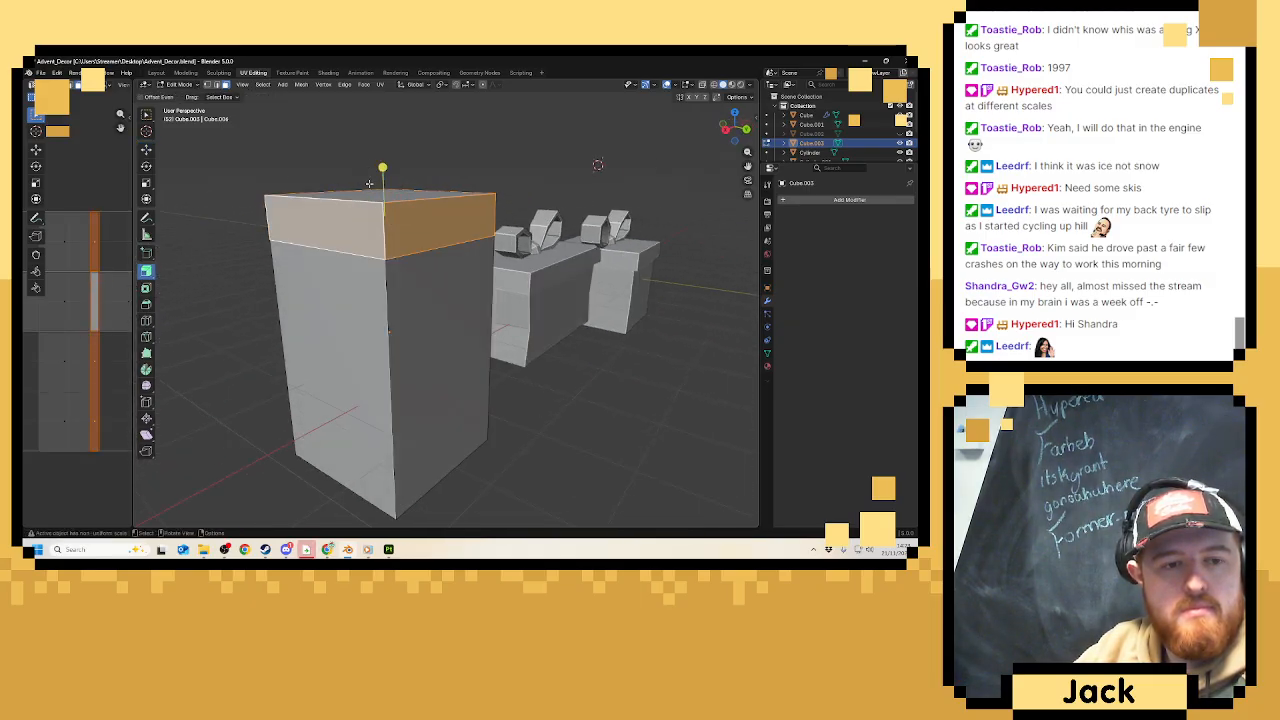
pyautogui.moveTo(350, 193); pyautogui.dragTo(382, 201)
# Lower the lid's top face slightly along Z and return to Object Mode.
pyautogui.scroll(-3, 386, 242)
pyautogui.moveTo(386, 242); pyautogui.dragTo(340, 237, button='middle')
pyautogui.scroll(2, 198, 198)
pyautogui.click(147, 154)
pyautogui.moveTo(330, 176); pyautogui.dragTo(385, 192, button='middle')
pyautogui.click(355, 215)
pyautogui.moveTo(384, 174); pyautogui.dragTo(385, 188)
pyautogui.moveTo(385, 188); pyautogui.dragTo(526, 208, button='middle')
pyautogui.press('Tab')
pyautogui.keyDown('shift'); pyautogui.moveTo(484, 249); pyautogui.dragTo(464, 238, button='middle'); pyautogui.keyUp('shift')
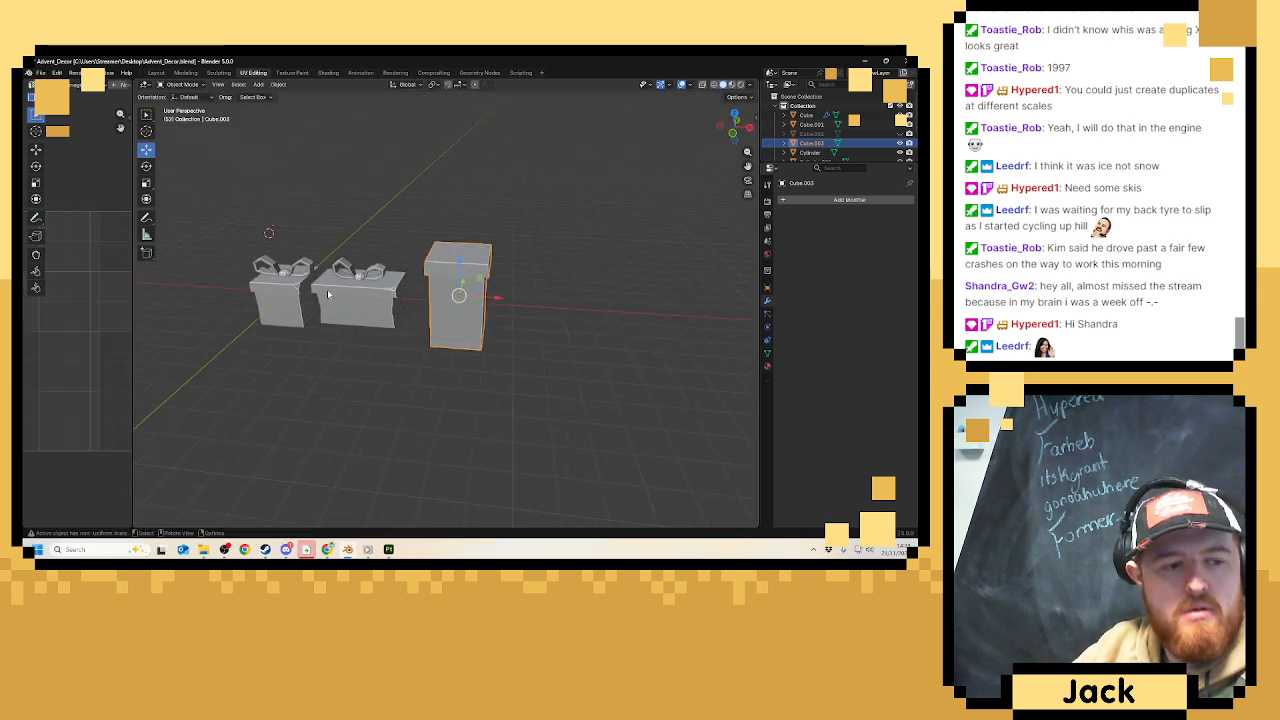
# Add two vertical loop cuts in each direction around the tall gift box for the ribbon strips.
pyautogui.press('Tab')
pyautogui.click(146, 320)
pyautogui.scroll(3, 455, 266)
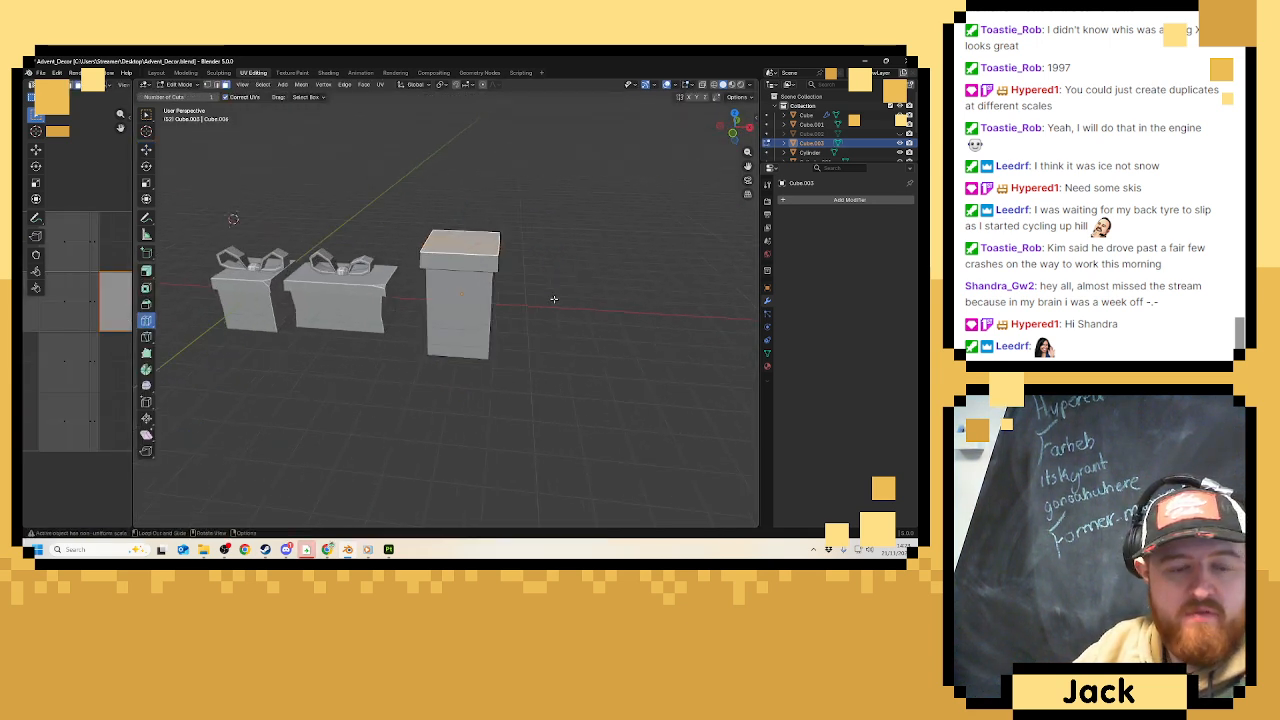
pyautogui.click(455, 266)
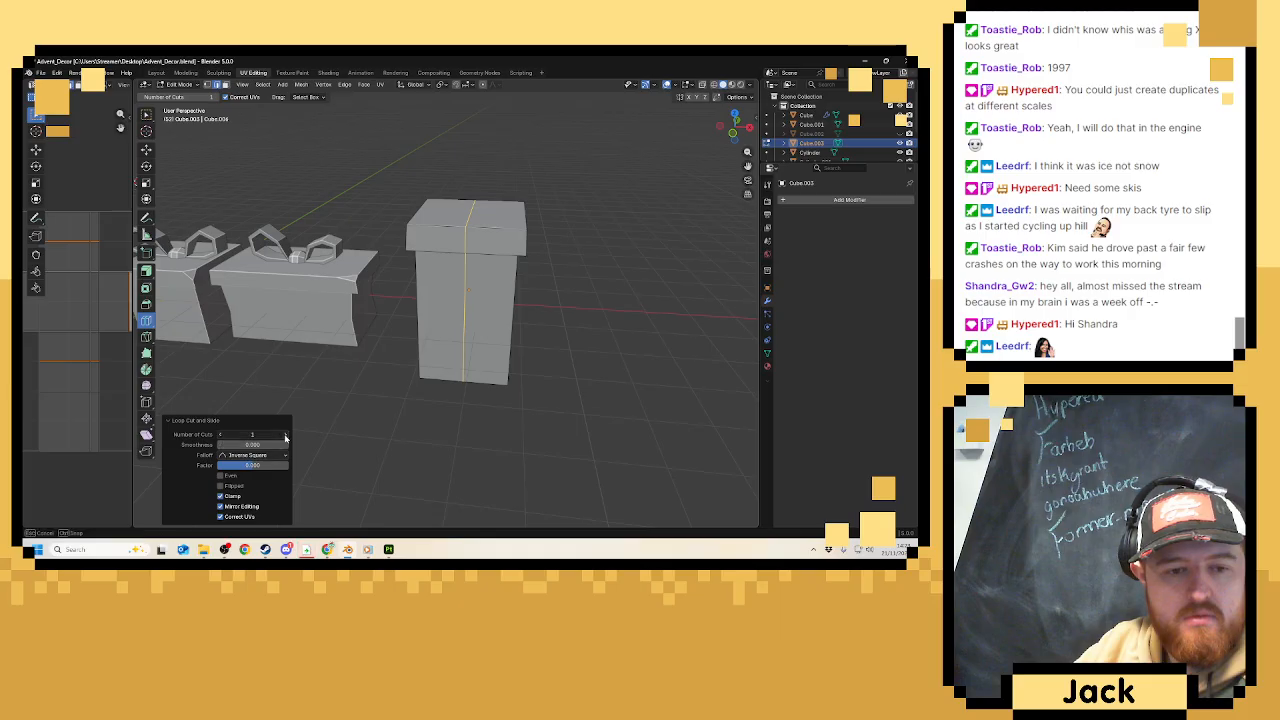
pyautogui.click(285, 434)
pyautogui.moveTo(459, 361); pyautogui.dragTo(389, 378, button='middle')
pyautogui.click(284, 435)
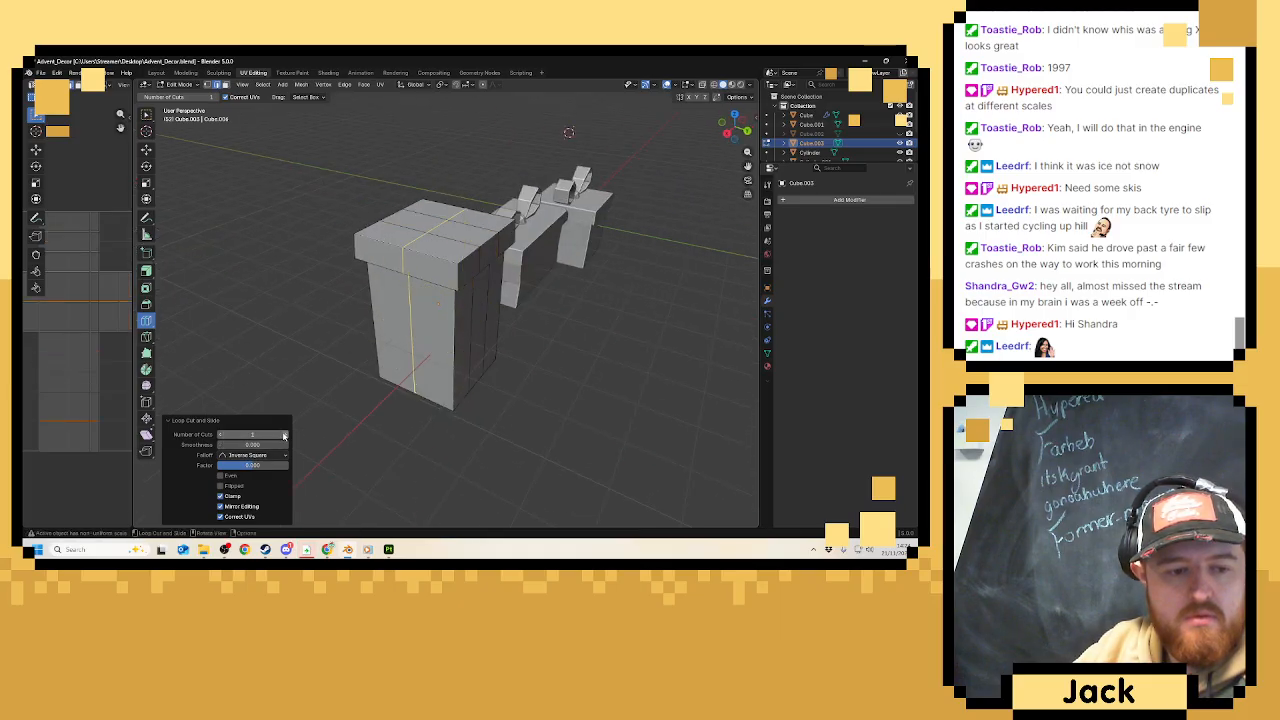
pyautogui.click(285, 435)
pyautogui.moveTo(330, 242); pyautogui.dragTo(352, 240, button='middle')
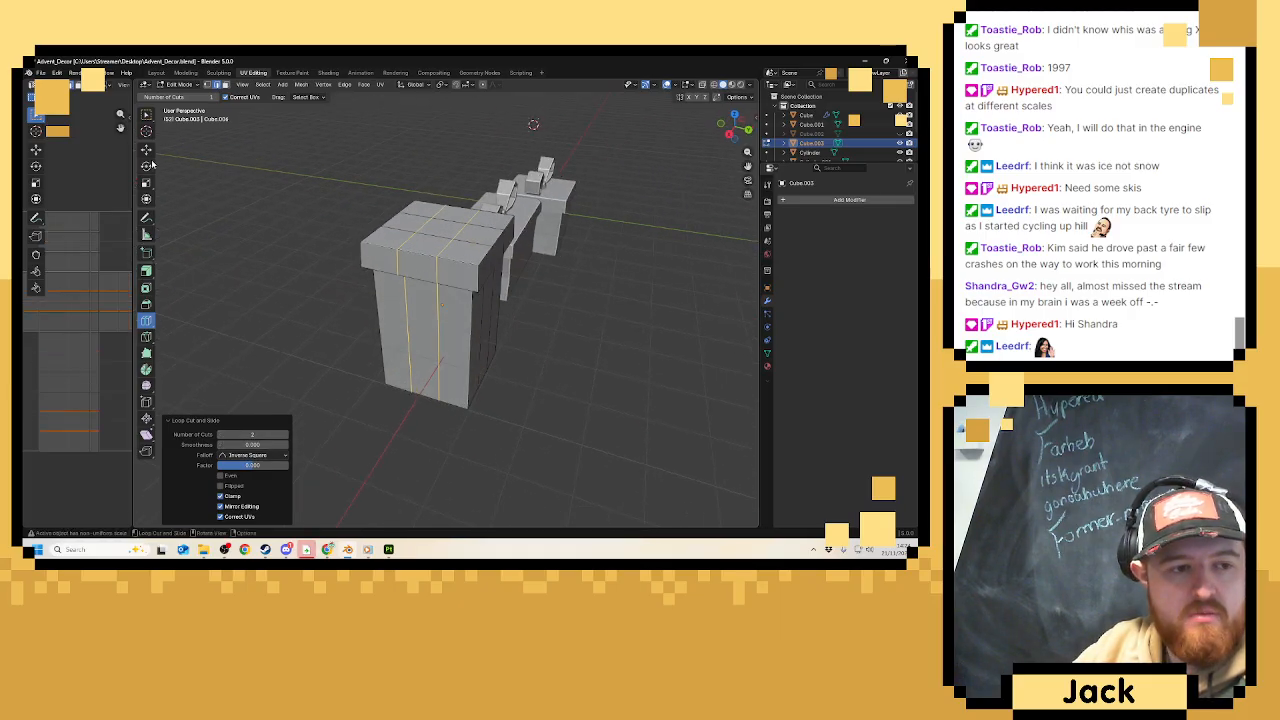
# Scale the ribbon loop pair on the box's sides closer together along Y.
pyautogui.click(150, 150)
pyautogui.moveTo(286, 214); pyautogui.dragTo(327, 213, button='middle')
pyautogui.press('s')
pyautogui.press('y')
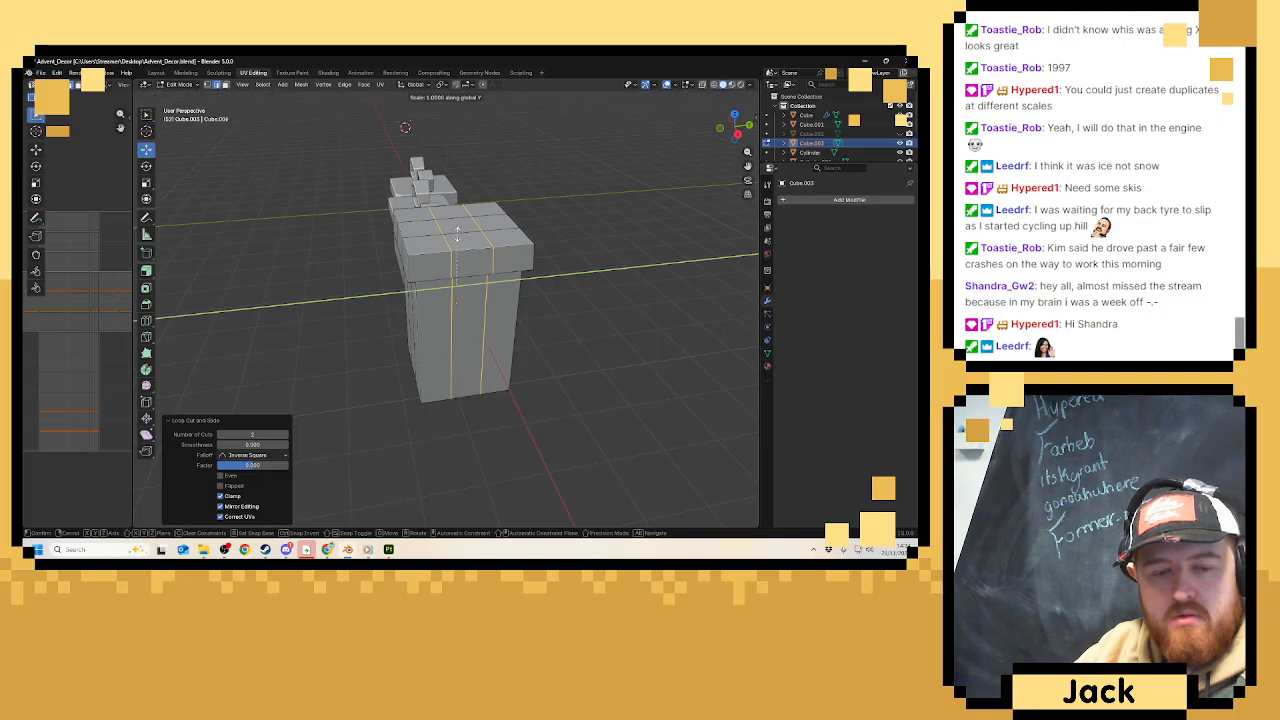
pyautogui.click(452, 245)
pyautogui.moveTo(452, 245); pyautogui.dragTo(450, 281, button='middle')
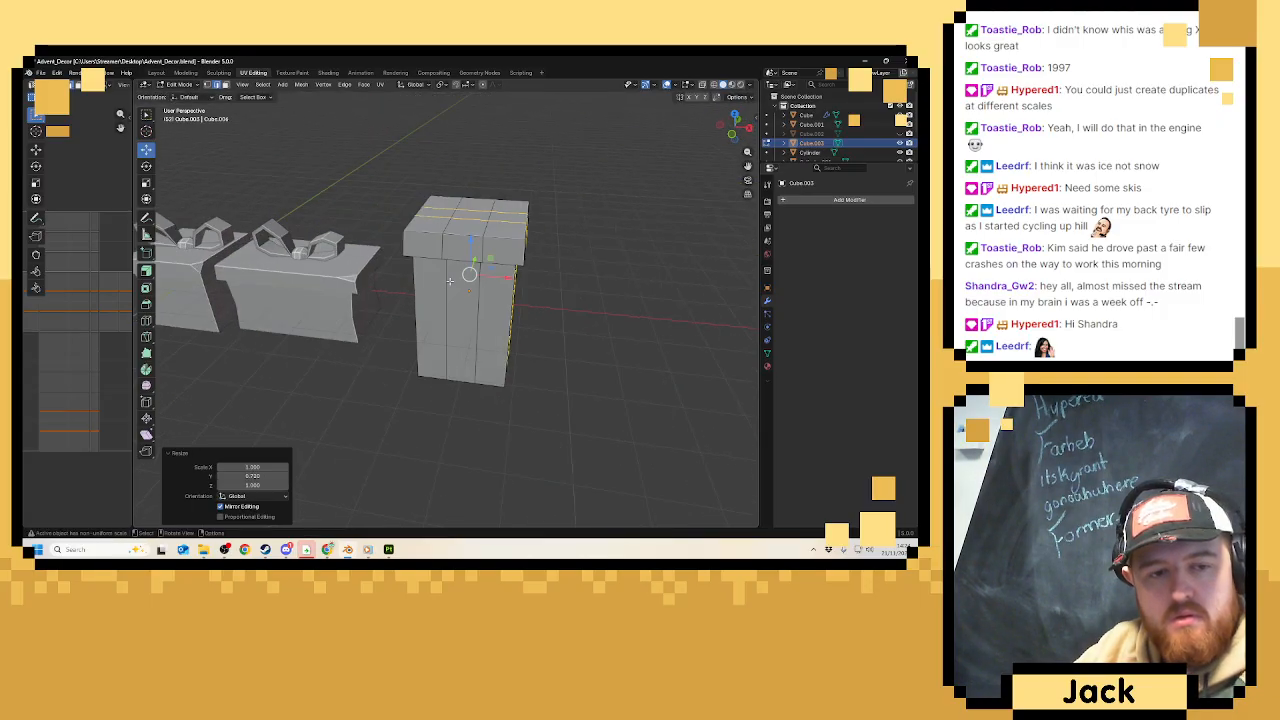
# Select the two ribbon loops on the box's front and scale them closer together along X.
pyautogui.click(479, 290)
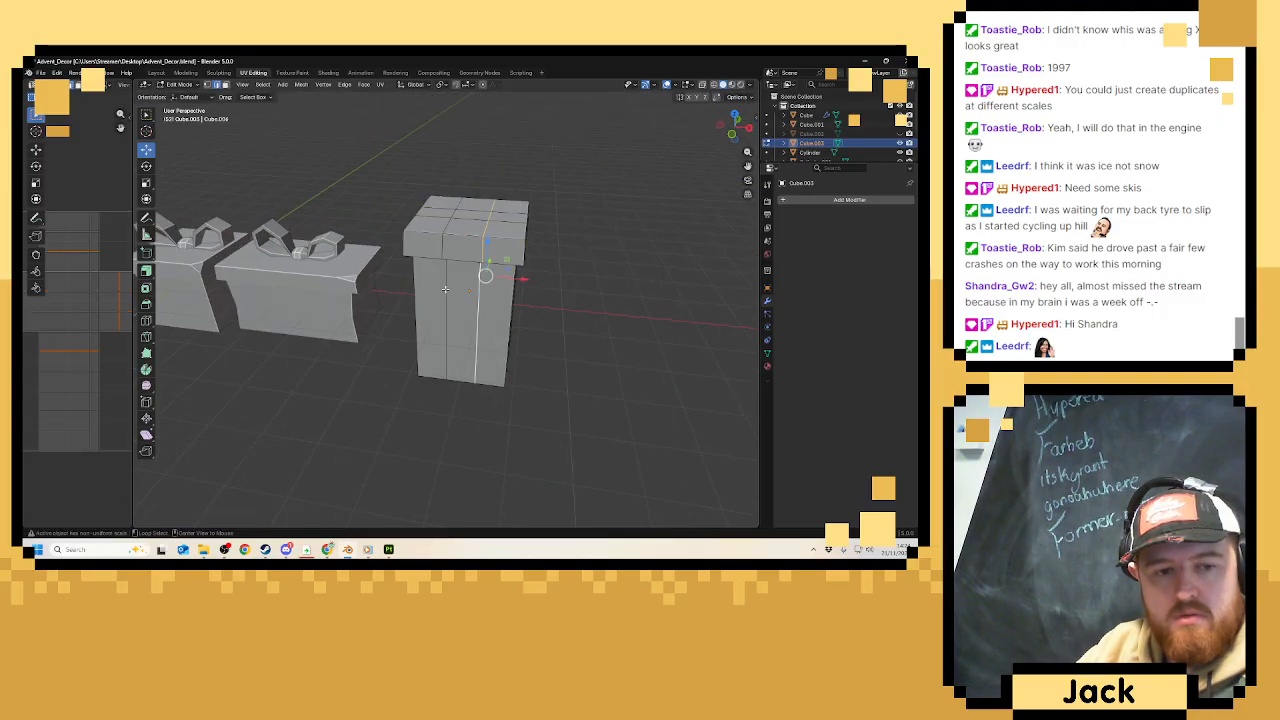
pyautogui.press('s')
pyautogui.press('x')
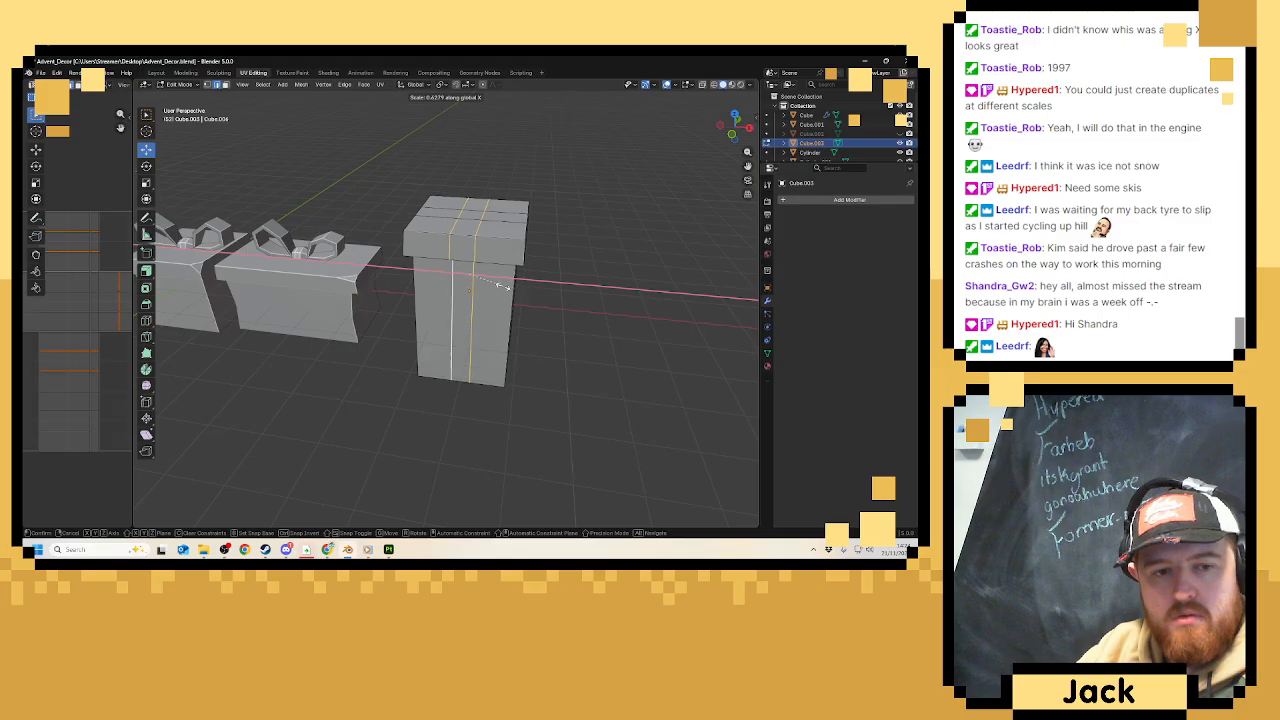
pyautogui.click(505, 286)
pyautogui.scroll(-3, 505, 276)
pyautogui.moveTo(505, 271); pyautogui.dragTo(475, 265, button='middle')
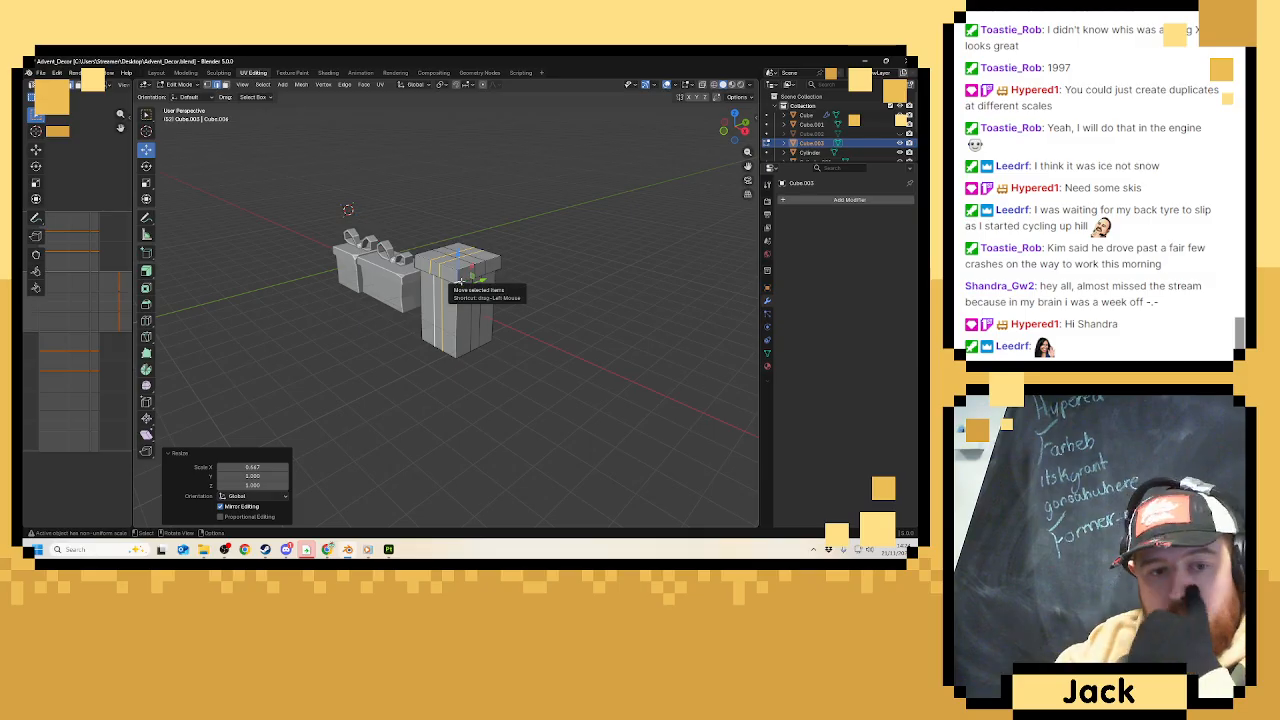
pyautogui.moveTo(335, 275); pyautogui.dragTo(422, 280, button='middle')
# Add a horizontal loop cut around the tall box's body at mid-height.
pyautogui.press('Tab')
pyautogui.scroll(4, 422, 280)
pyautogui.press('Tab')
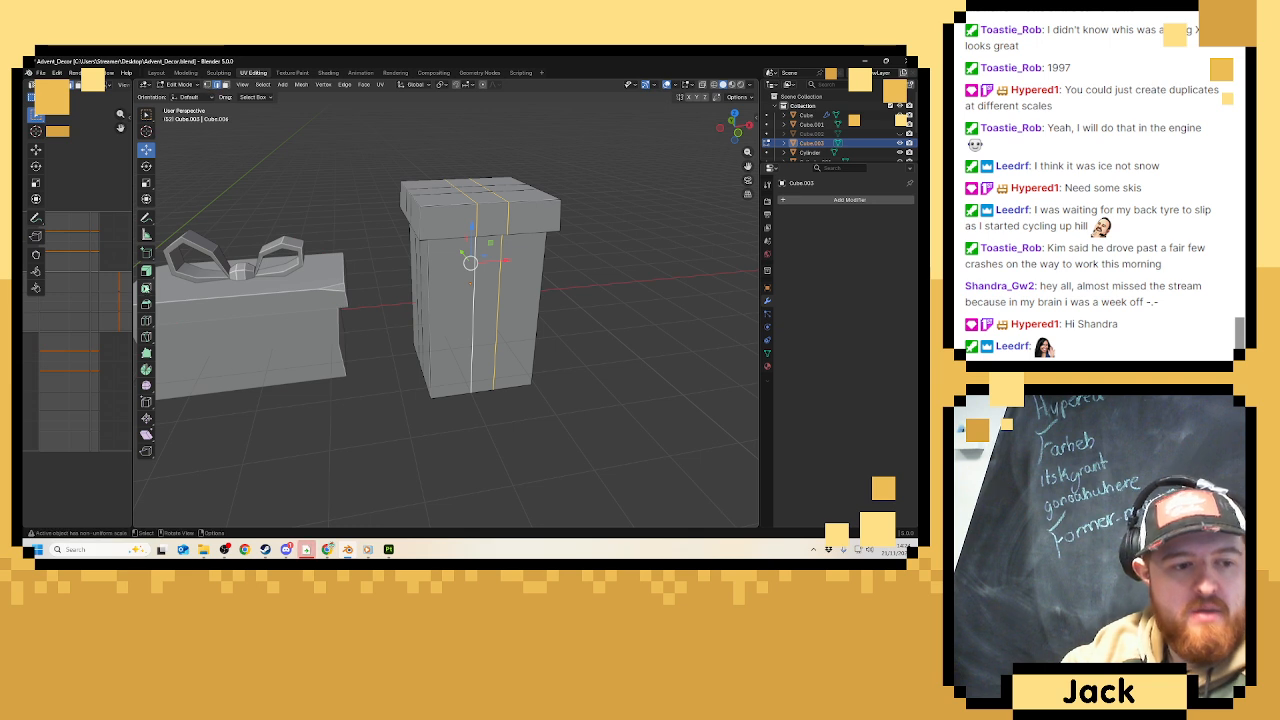
pyautogui.click(147, 321)
pyautogui.click(478, 308)
pyautogui.moveTo(478, 308); pyautogui.dragTo(464, 268, button='middle')
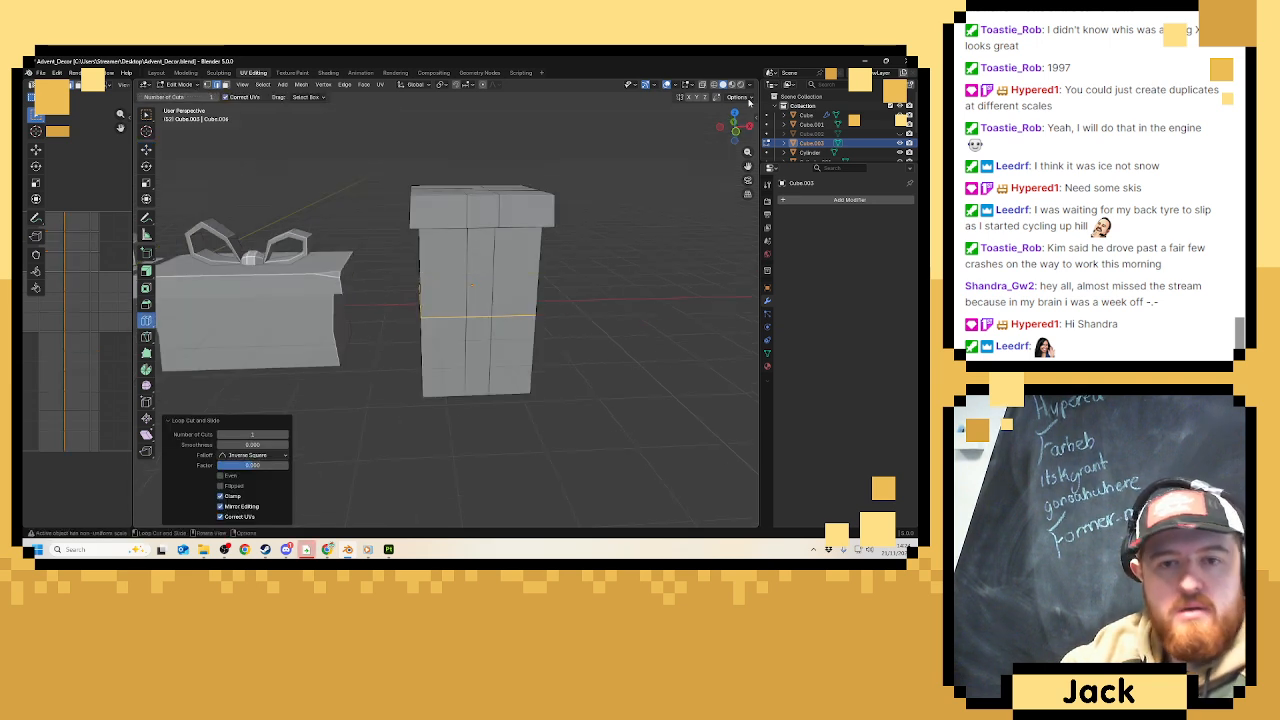
# Select all the lid's faces in a front wireframe view using face selection.
pyautogui.press('KP_1')
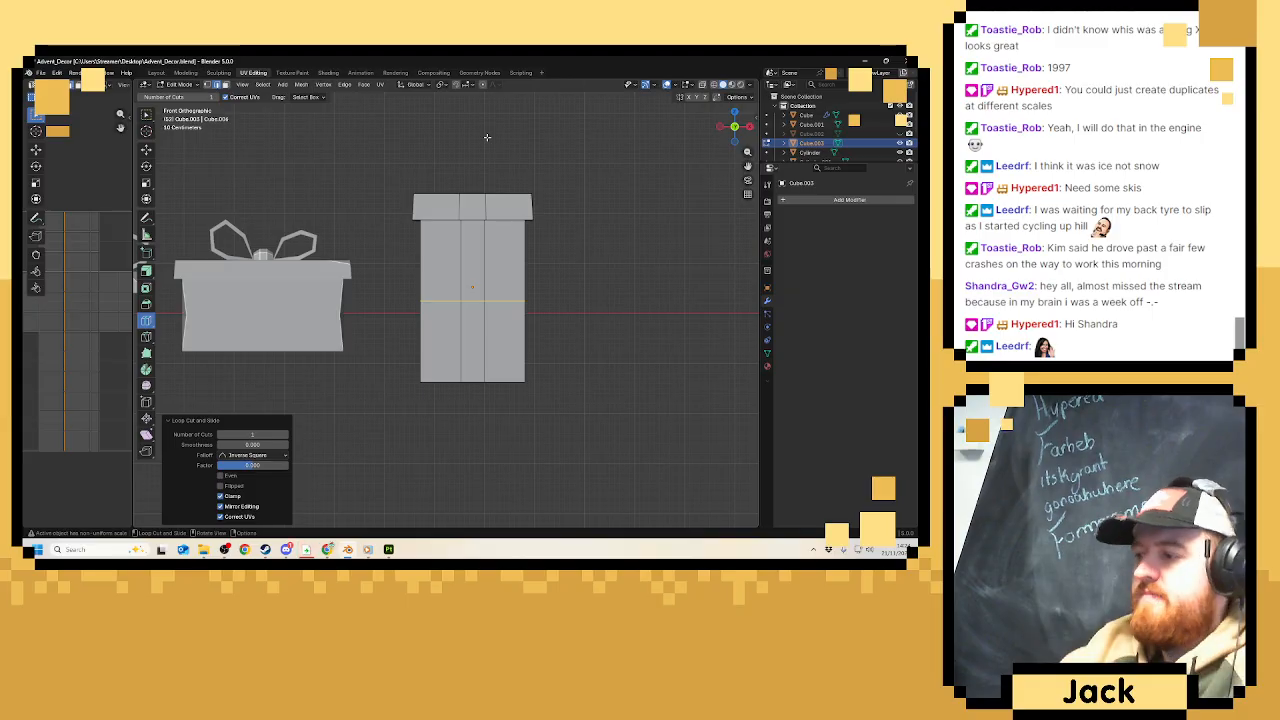
pyautogui.click(703, 84)
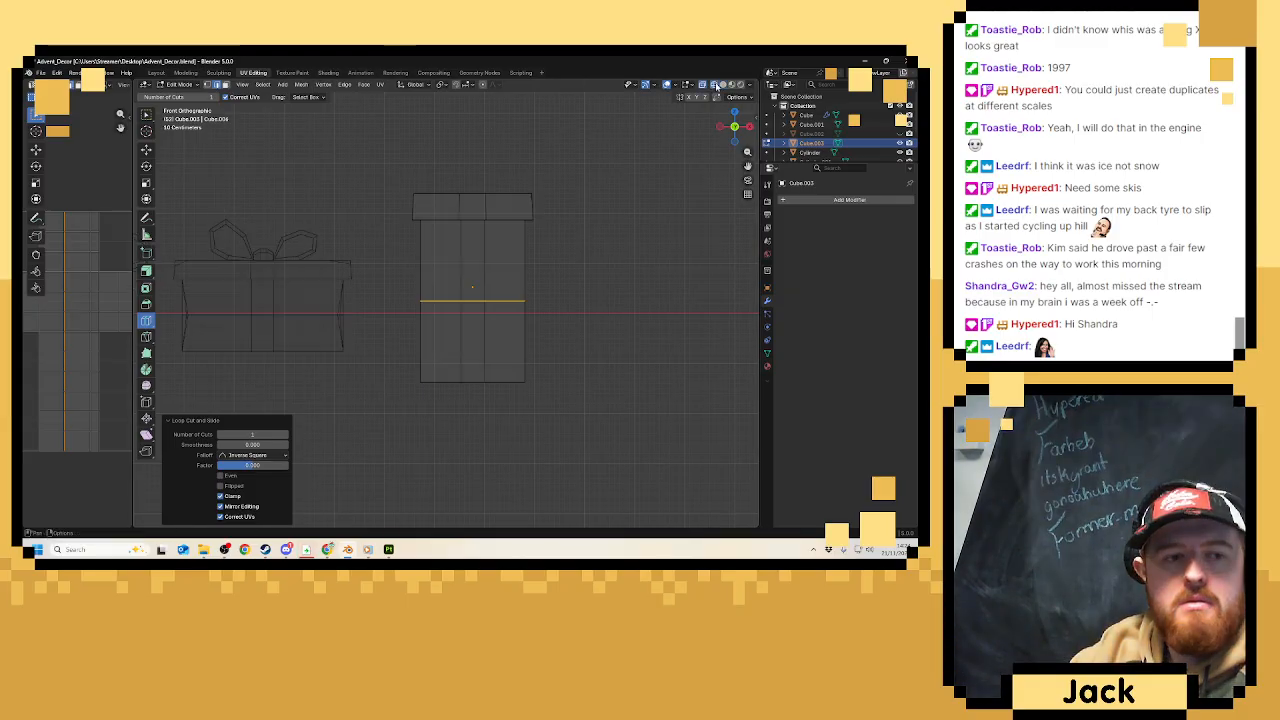
pyautogui.click(228, 84)
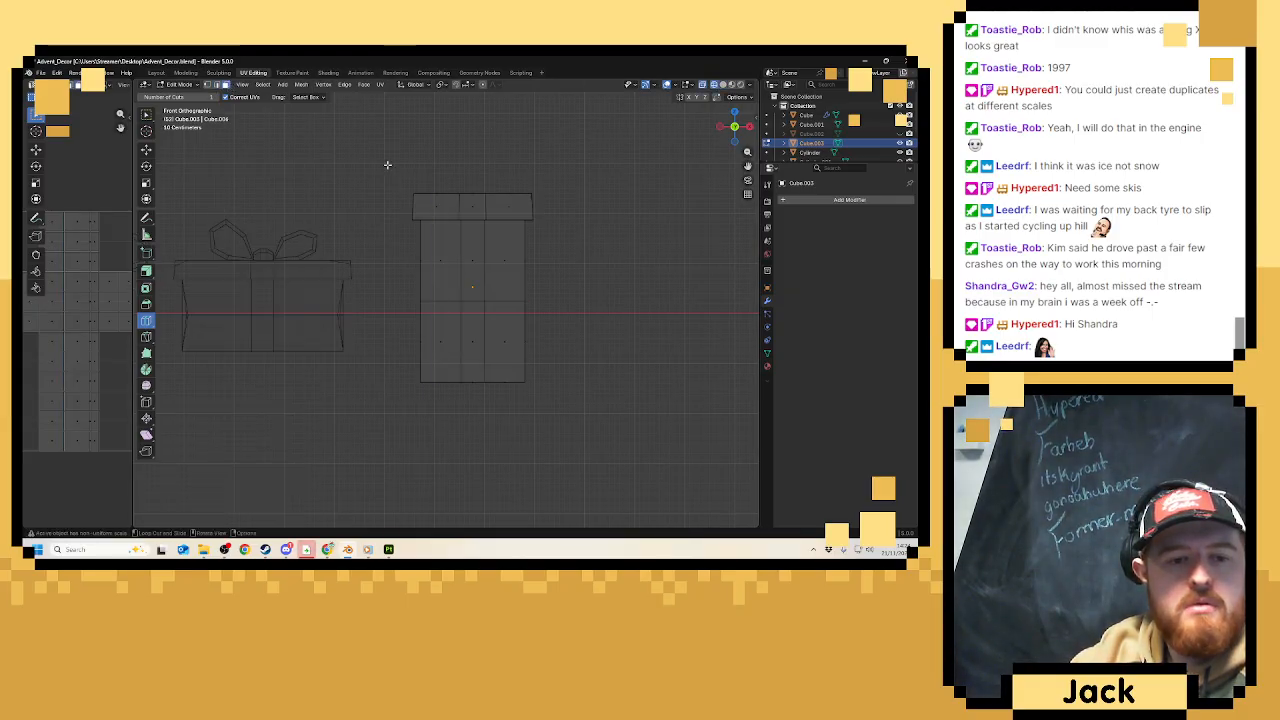
pyautogui.moveTo(386, 174); pyautogui.dragTo(558, 233)
pyautogui.press('s')
pyautogui.click(606, 249)
pyautogui.hotkey('ctrl', 'x')
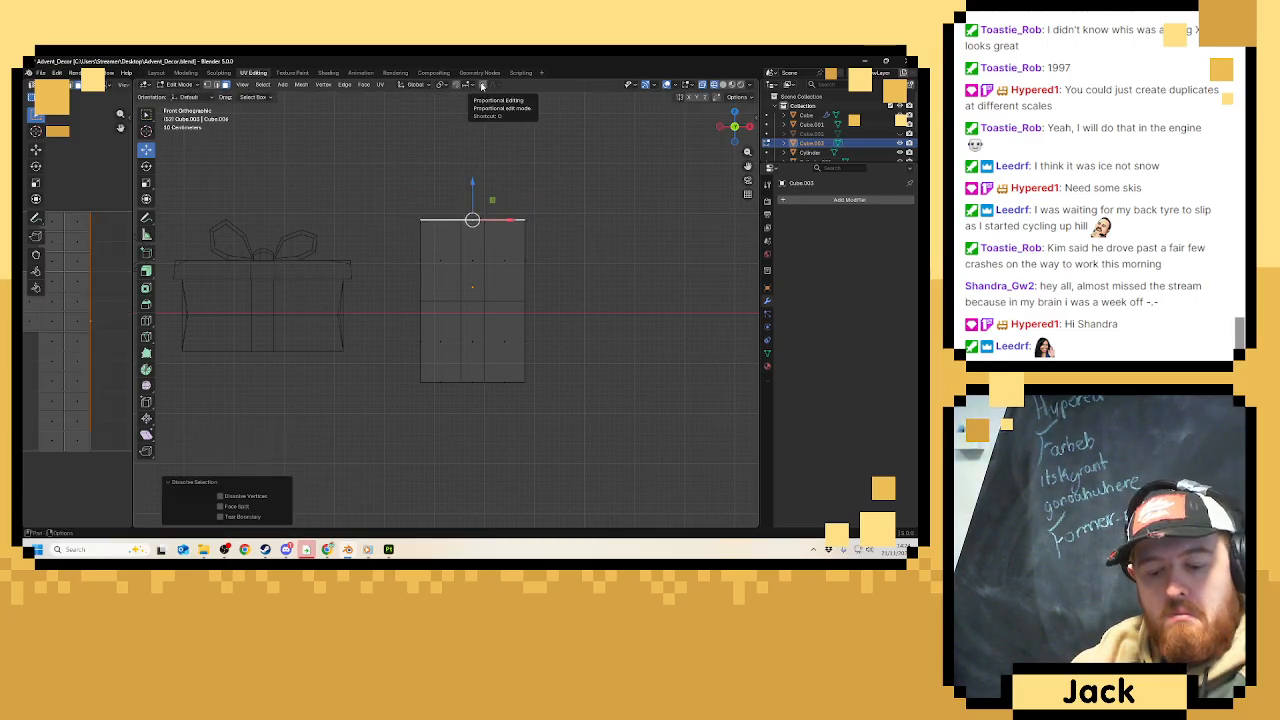
pyautogui.hotkey('ctrl', 'z')
# Scale the lid up slightly with proportional editing so the body's upper part flares, and return to Object Mode with solid shading.
pyautogui.click(481, 86)
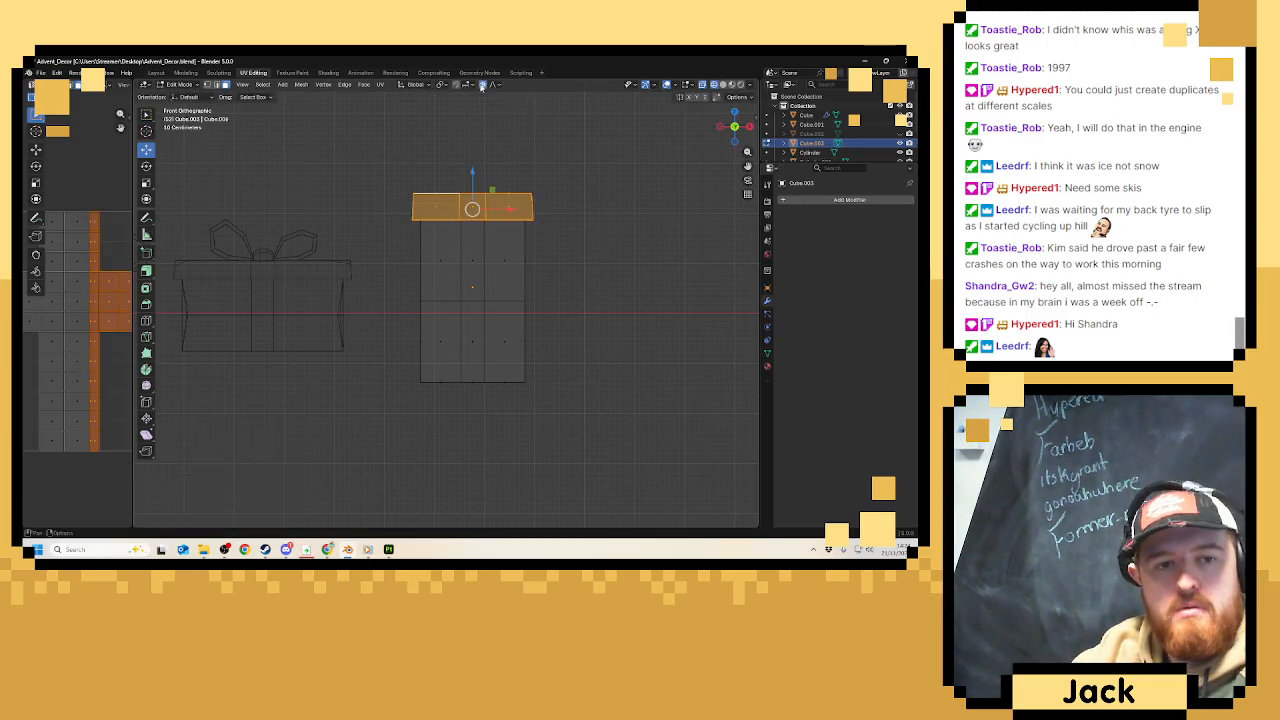
pyautogui.press('s')
pyautogui.scroll(-3, 529, 213)
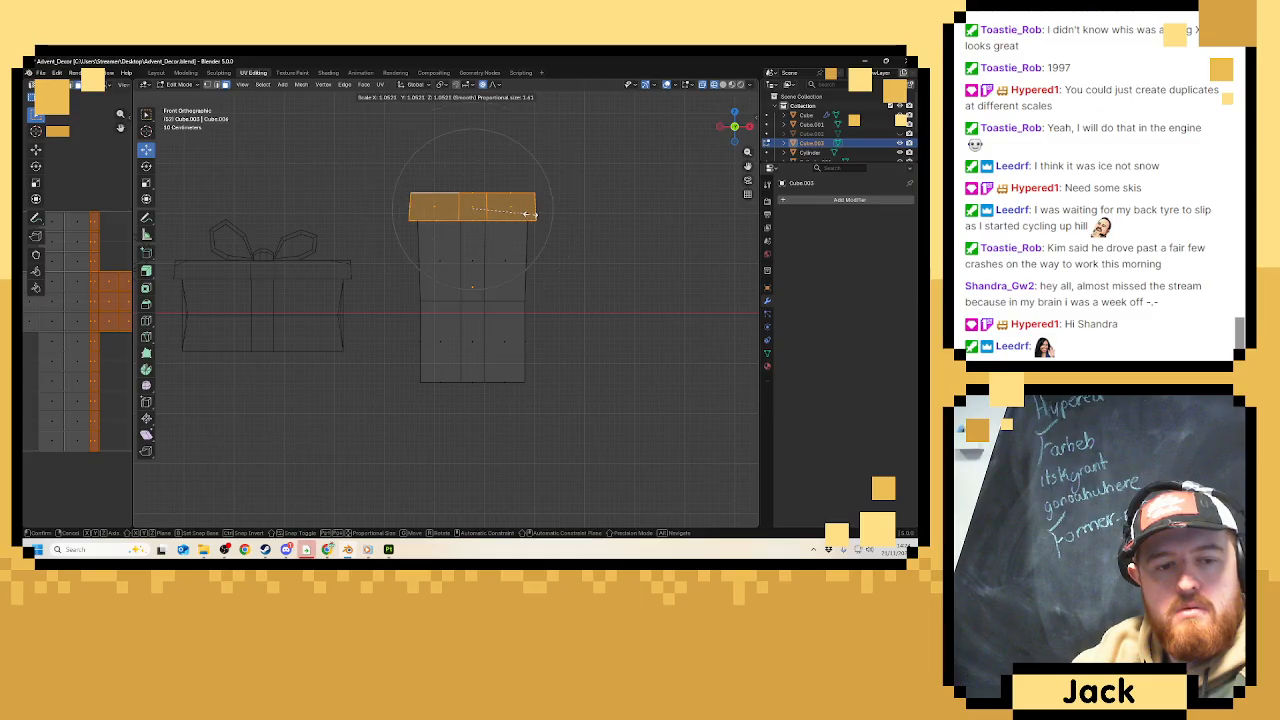
pyautogui.click(529, 213)
pyautogui.press('Tab')
pyautogui.click(722, 86)
pyautogui.scroll(-4, 423, 208)
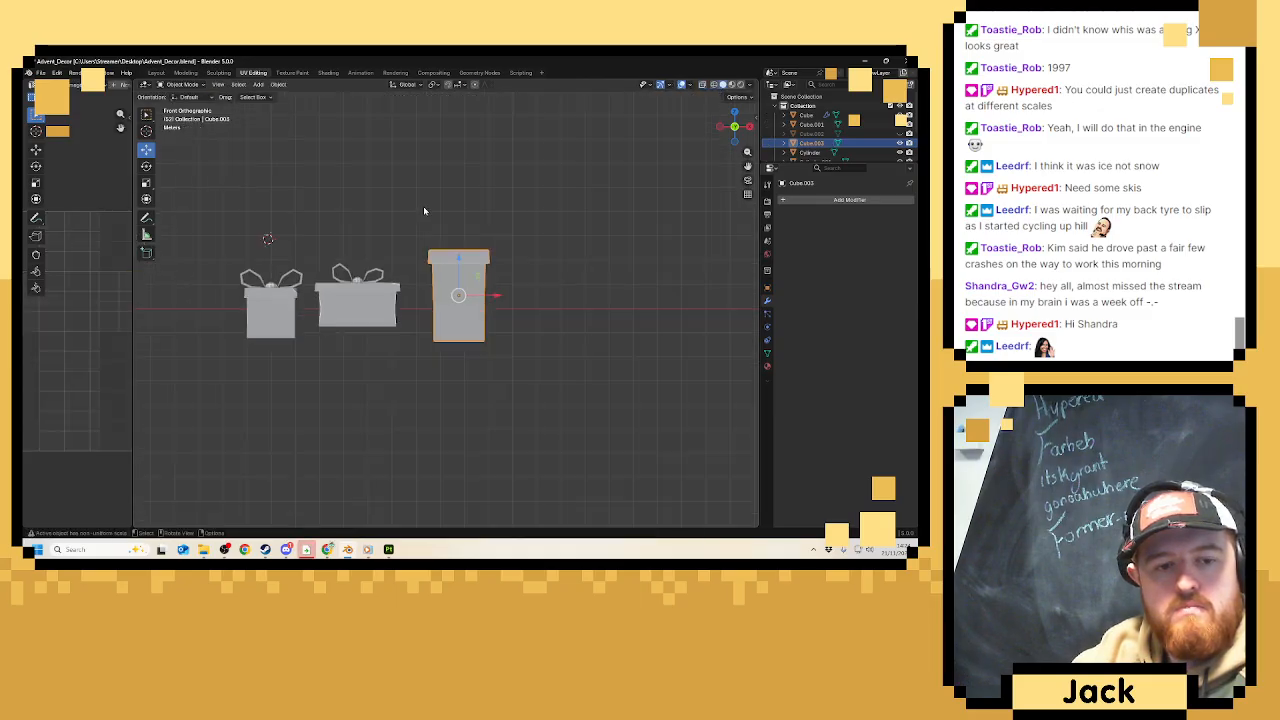
# Bevel one top corner vertex of the tall box's lid with the Vertices effect and a width of about 0.16 m.
pyautogui.moveTo(423, 208)
pyautogui.mouseDown(button='middle')
pyautogui.moveTo(629, 237)
pyautogui.moveTo(489, 250)
pyautogui.moveTo(470, 240)
pyautogui.mouseUp(button='middle')
pyautogui.scroll(6, 489, 250)
pyautogui.press('Tab')
pyautogui.scroll(-3, 471, 269)
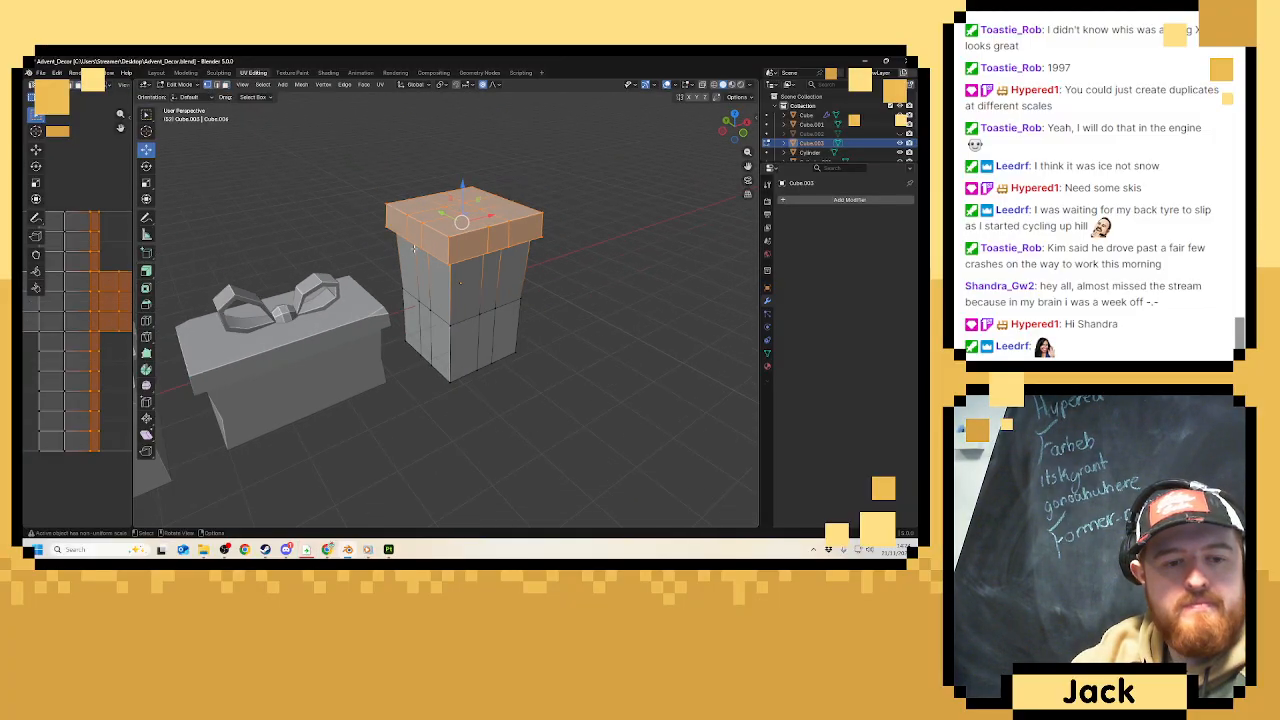
pyautogui.click(454, 233)
pyautogui.scroll(3, 459, 236)
pyautogui.moveTo(495, 224); pyautogui.dragTo(420, 203, button='middle')
pyautogui.click(145, 302)
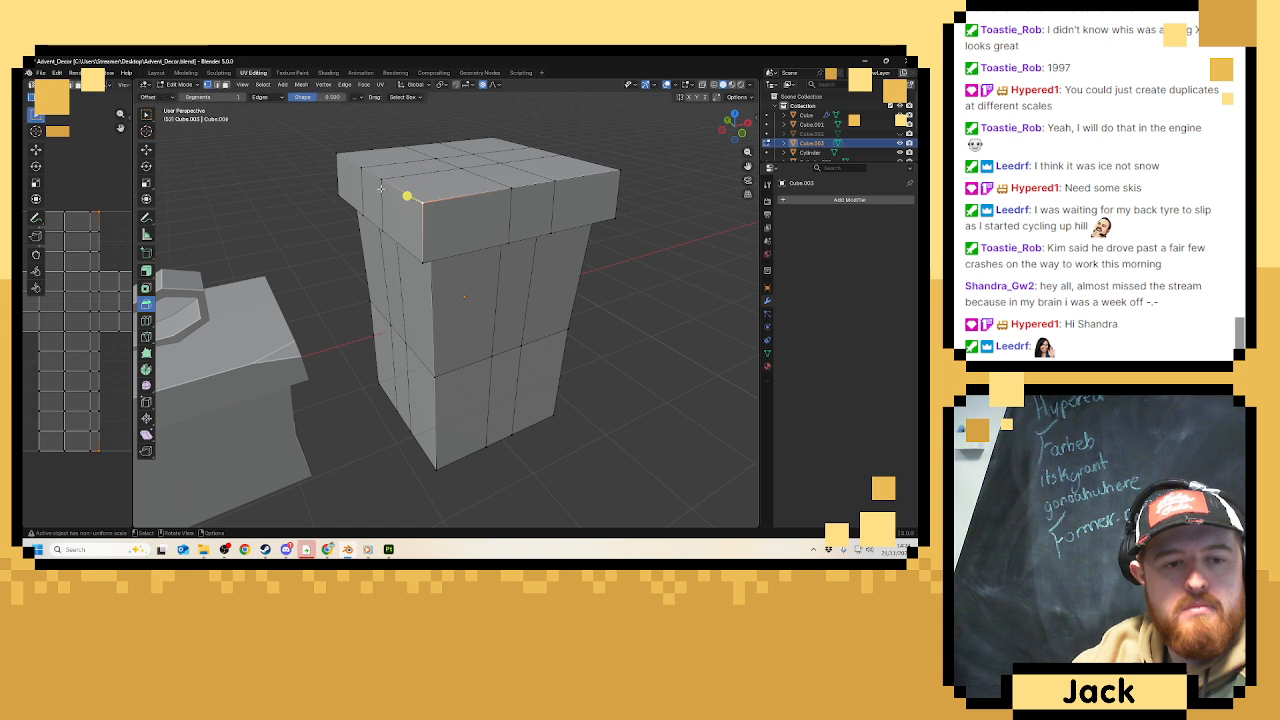
pyautogui.moveTo(404, 198); pyautogui.dragTo(222, 314)
pyautogui.click(233, 351)
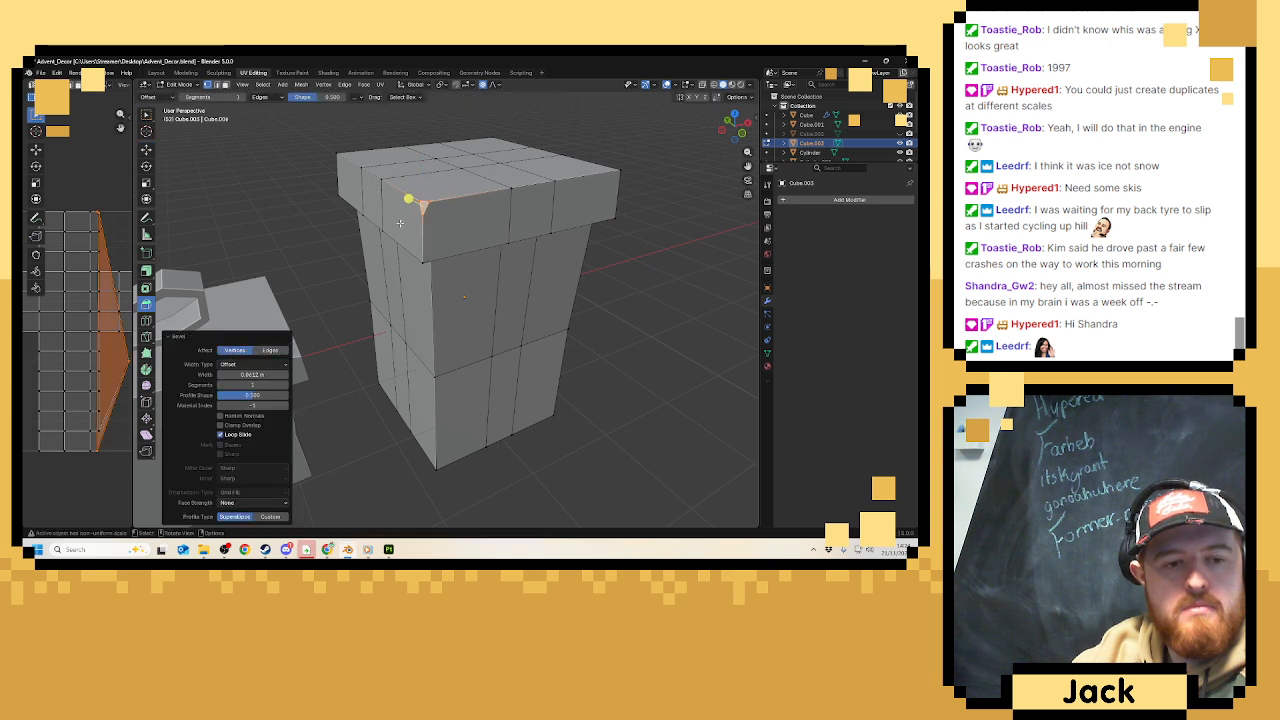
pyautogui.moveTo(244, 374)
pyautogui.mouseDown()
pyautogui.moveTo(276, 374)
pyautogui.moveTo(265, 374)
pyautogui.mouseUp()
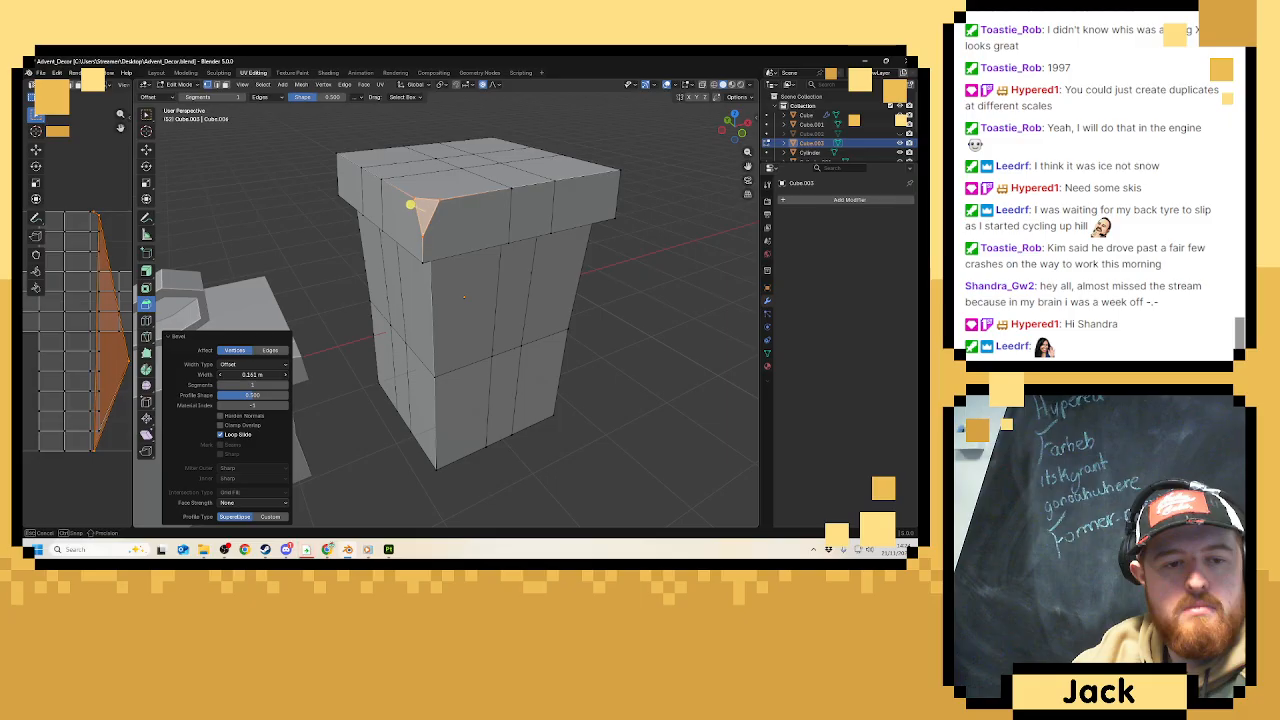
# Try to bevel another top corner of the lid with the Edges effect at a larger width.
pyautogui.moveTo(470, 300); pyautogui.dragTo(365, 250, button='middle')
pyautogui.click(338, 213)
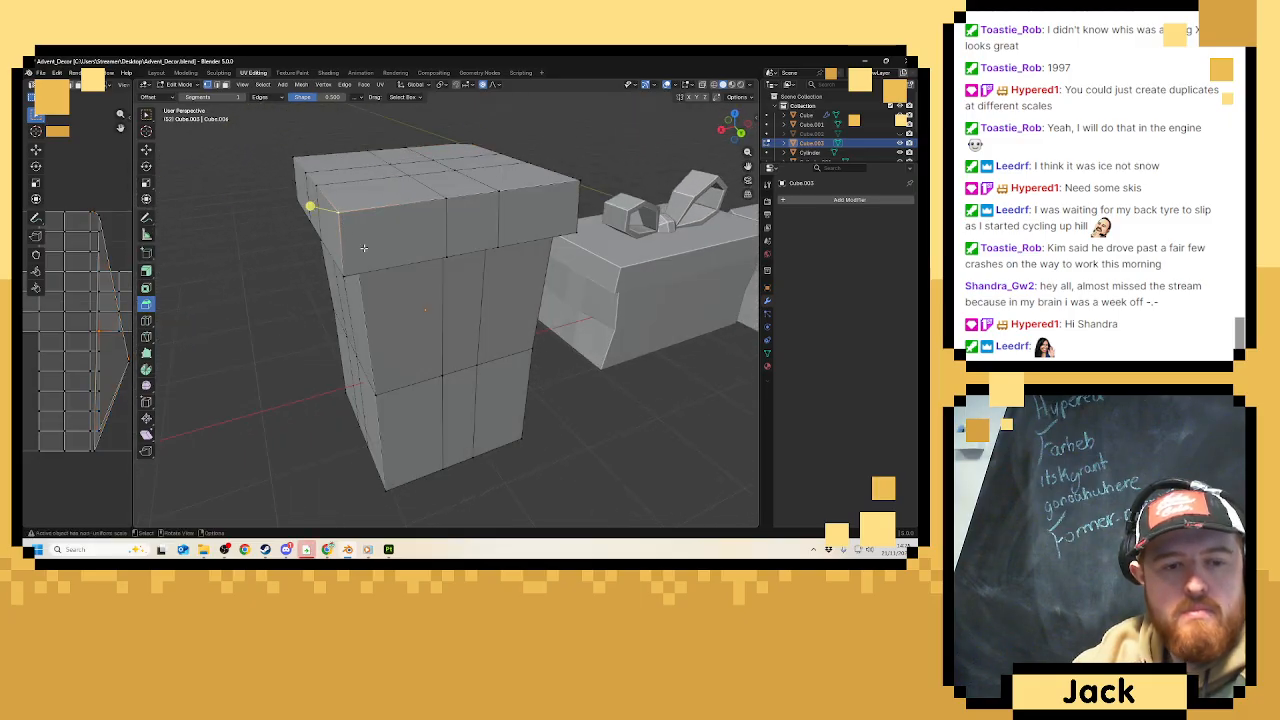
pyautogui.hotkey('ctrl', 'b')
pyautogui.click(313, 238)
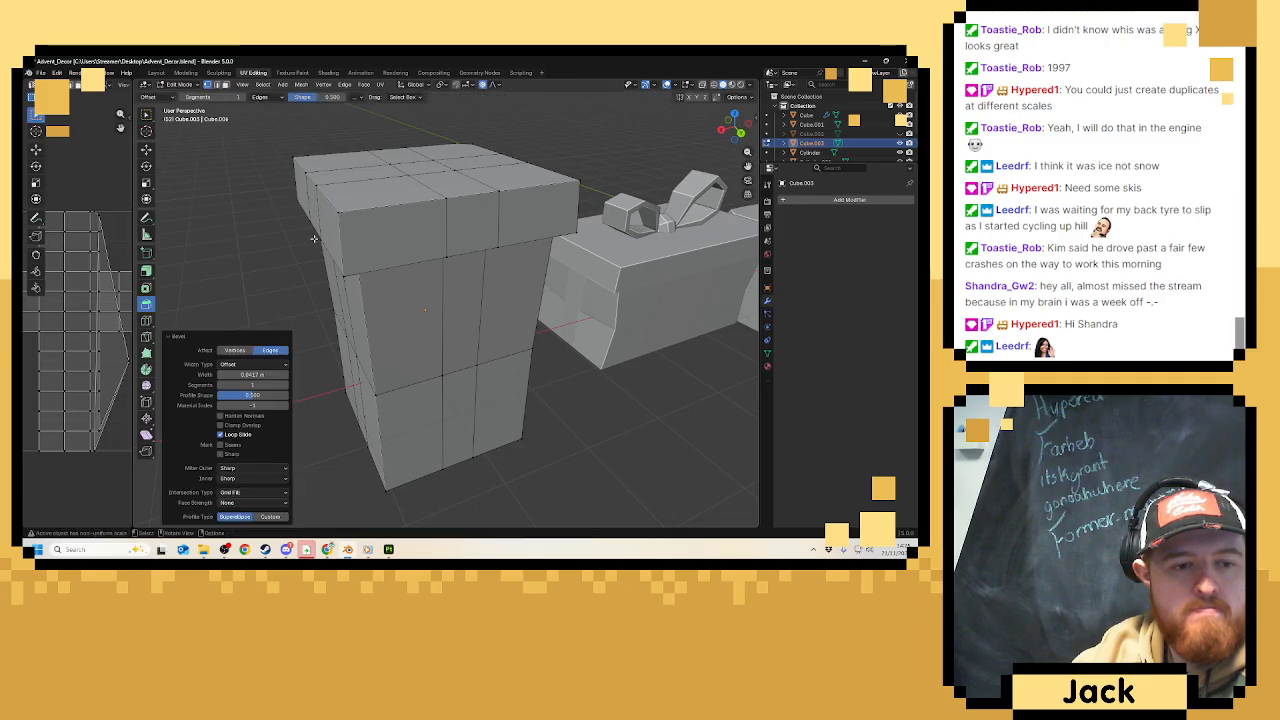
pyautogui.moveTo(250, 374); pyautogui.dragTo(275, 374)
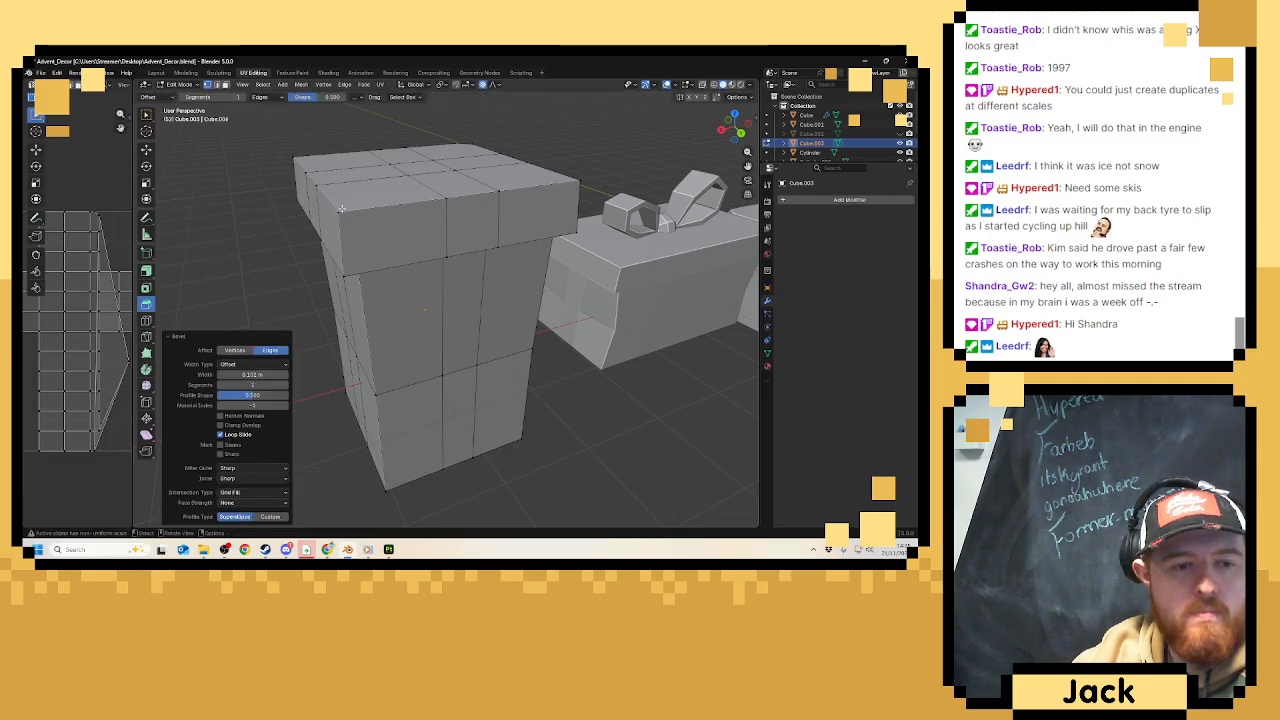
# Bevel that lid corner's vertex with the Vertices effect, widening it most of the way down the lid's side.
pyautogui.click(311, 206)
pyautogui.hotkey('ctrl', 'b')
pyautogui.click(288, 199)
pyautogui.click(244, 350)
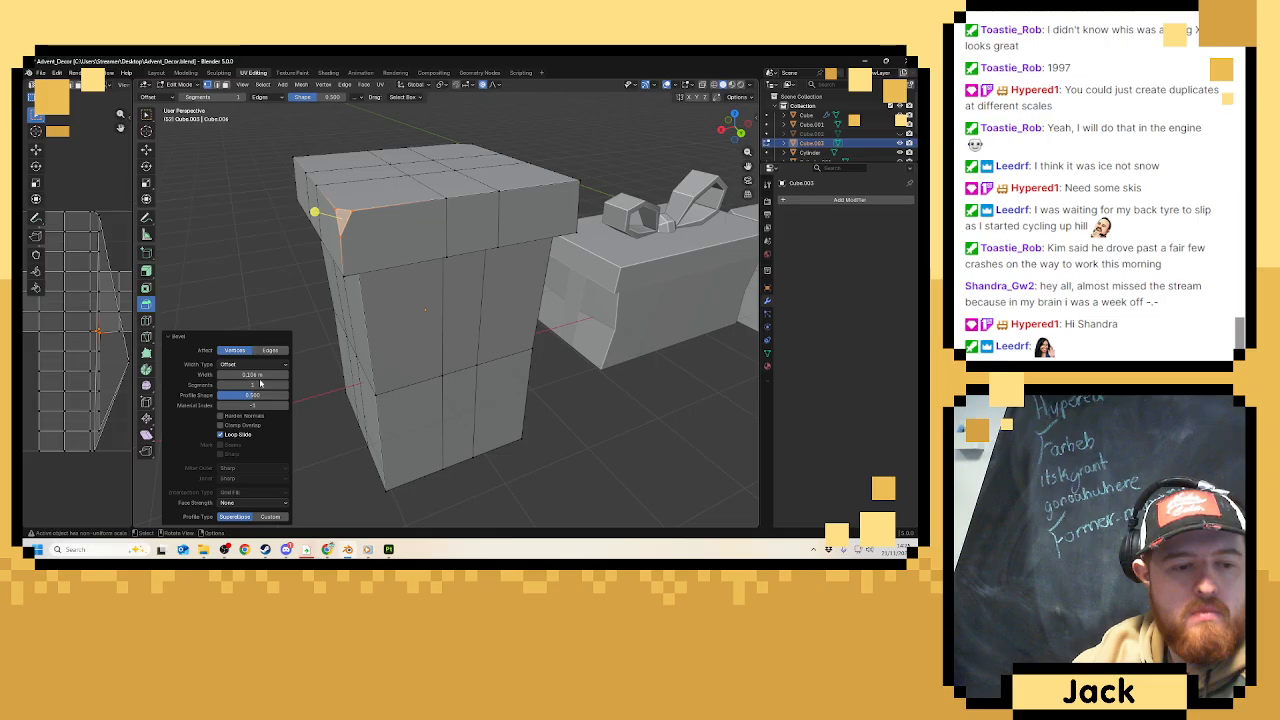
pyautogui.moveTo(250, 374); pyautogui.dragTo(260, 374)
pyautogui.click(365, 208)
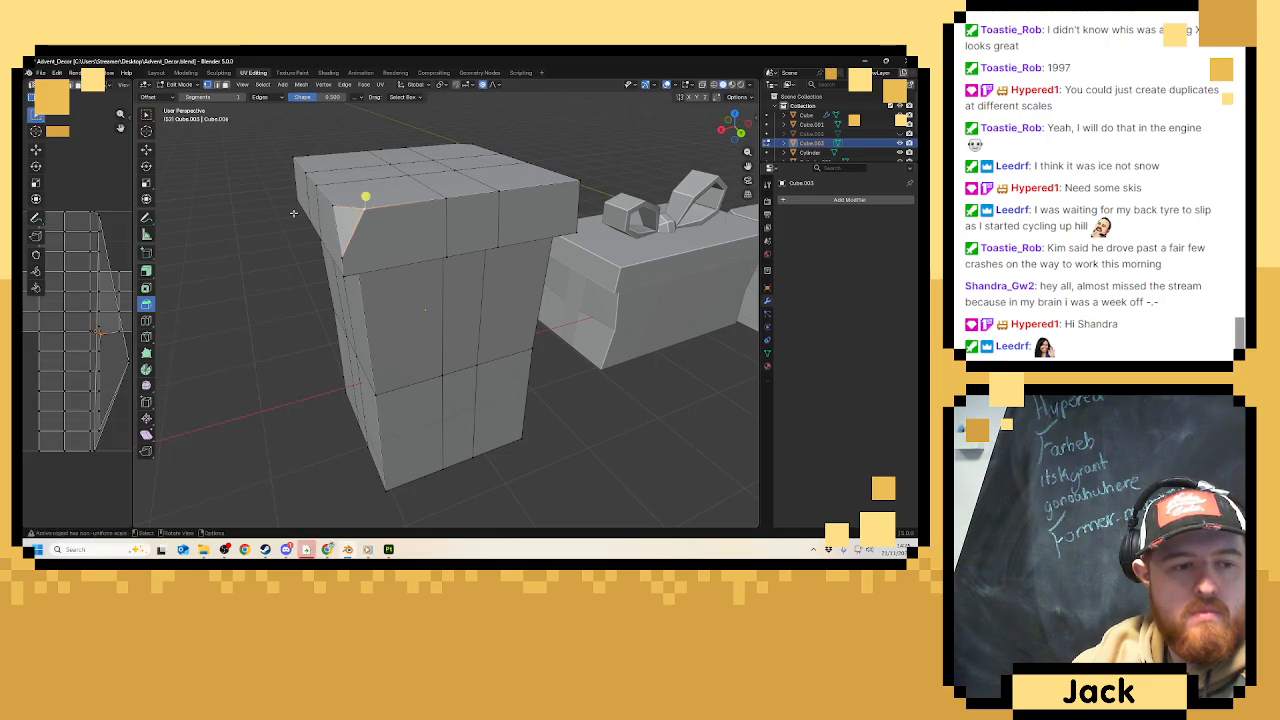
# Try to move geometry beside the bevelled lid corner with the Move tool, and undo the move.
pyautogui.click(146, 152)
pyautogui.moveTo(329, 217); pyautogui.dragTo(354, 211)
pyautogui.hotkey('ctrl', 'z')
# Toggle proportional editing and return to Object Mode with all three gift boxes in view.
pyautogui.click(483, 85)
pyautogui.moveTo(354, 211); pyautogui.dragTo(443, 246, button='middle')
pyautogui.scroll(-6, 465, 232)
pyautogui.press('Tab')
pyautogui.scroll(1, 443, 246)
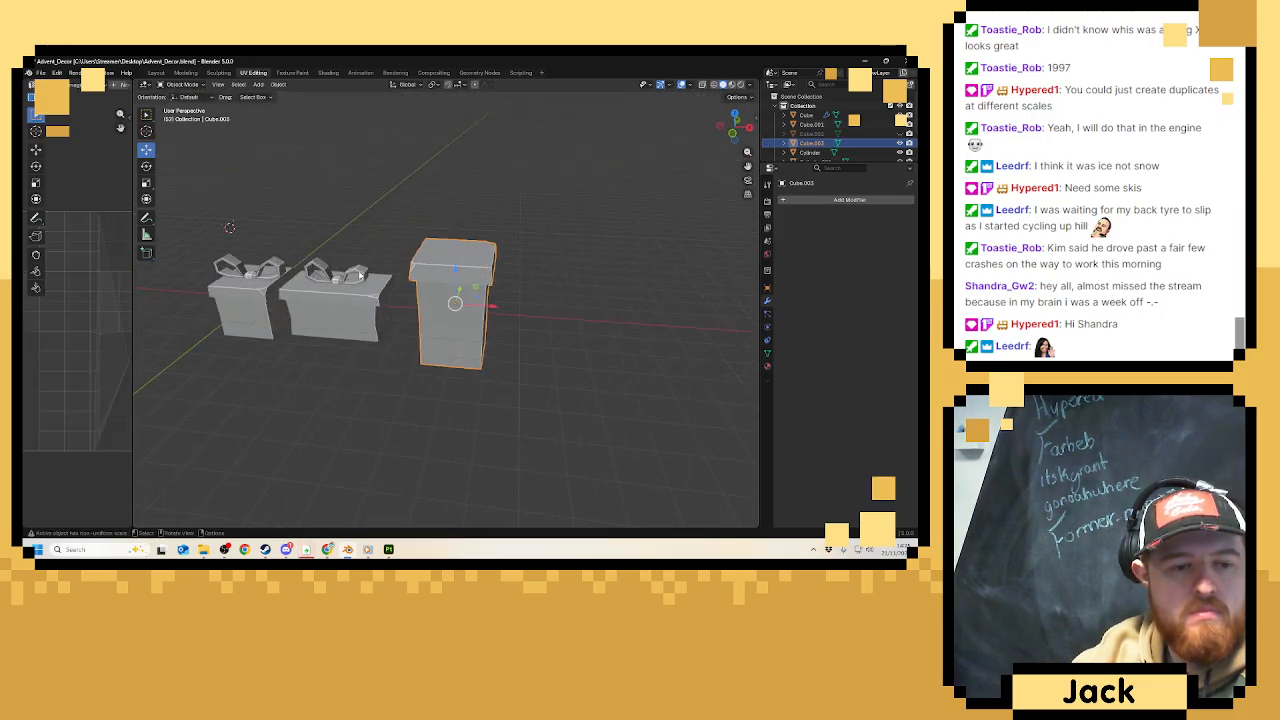
# Try placing a duplicate of only the wide box's bow loops on the tall box in front view, and undo it.
pyautogui.click(360, 275)
pyautogui.hotkey('shift', 'd')
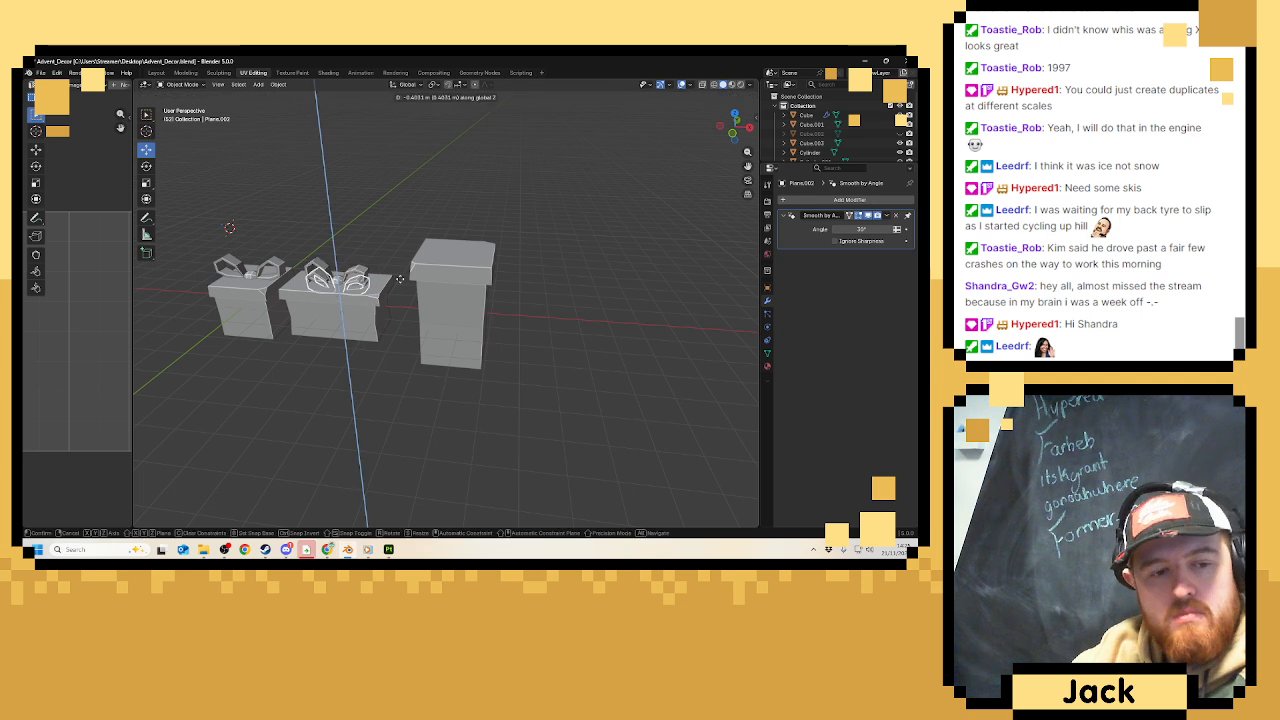
pyautogui.press('x')
pyautogui.click(474, 288)
pyautogui.press('KP_1')
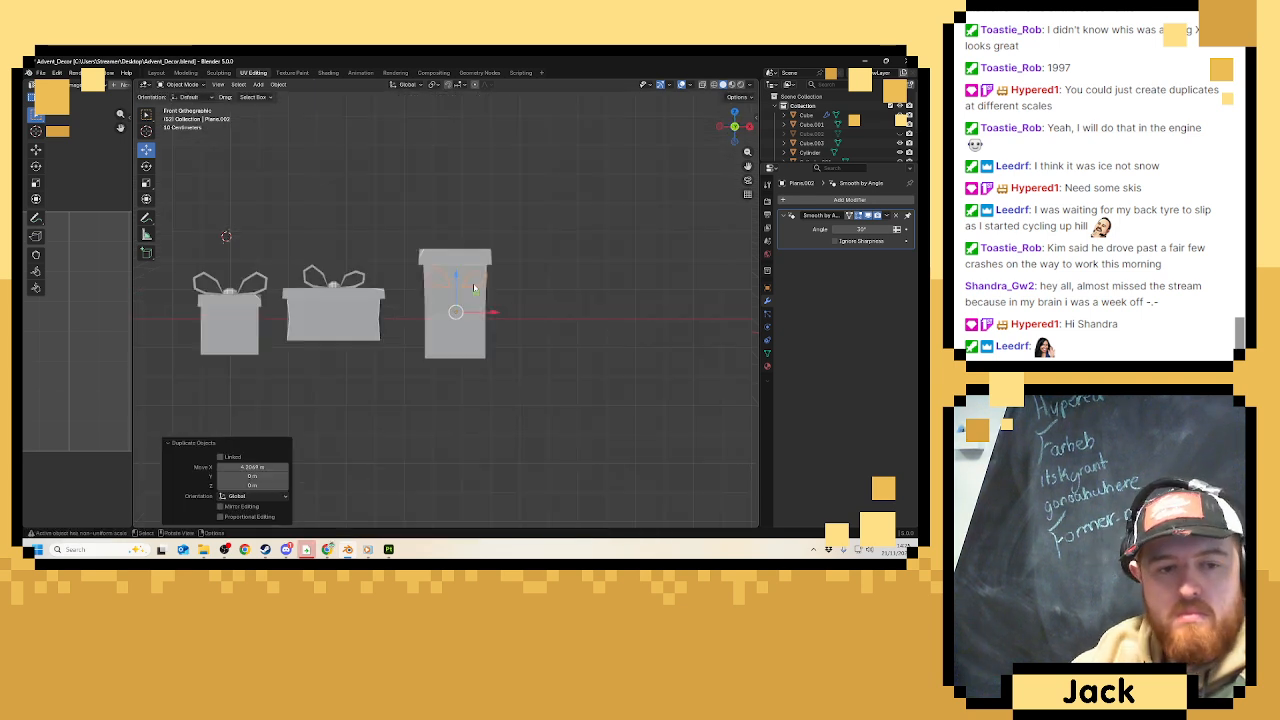
pyautogui.scroll(3, 306, 193)
pyautogui.press('g')
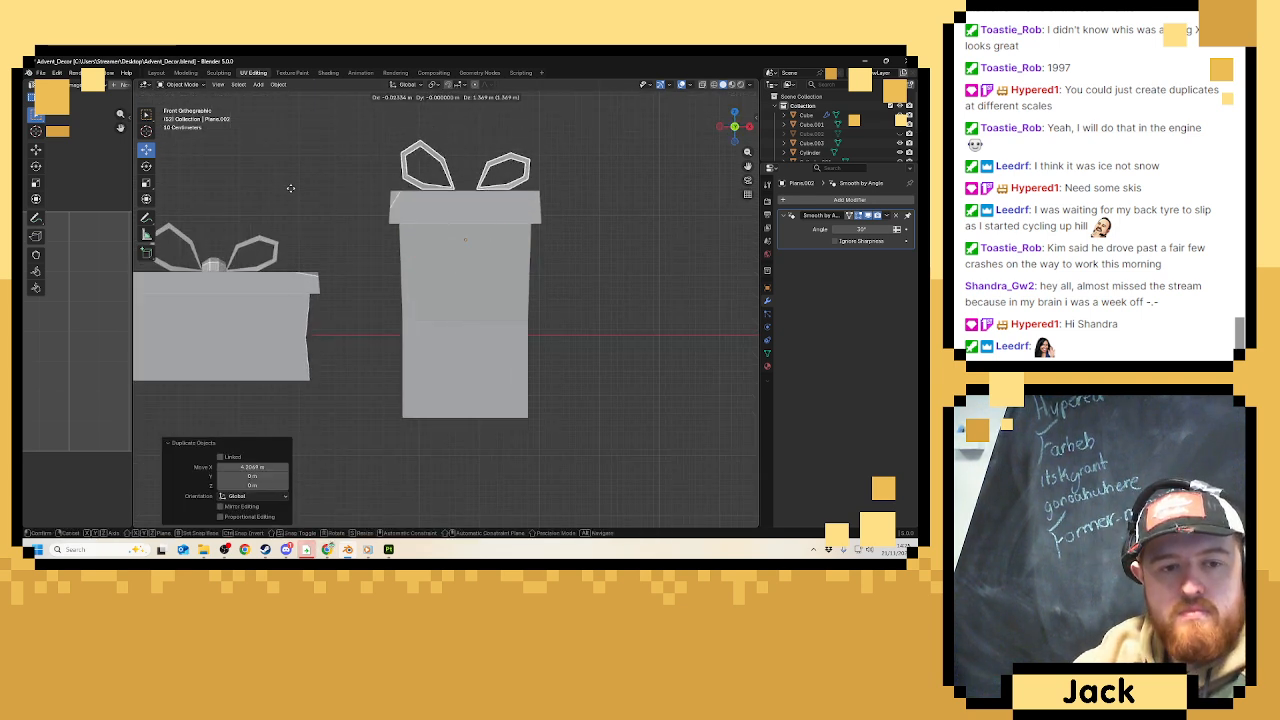
pyautogui.click(290, 195)
pyautogui.hotkey('ctrl', 'z')
pyautogui.hotkey('ctrl', 'z')
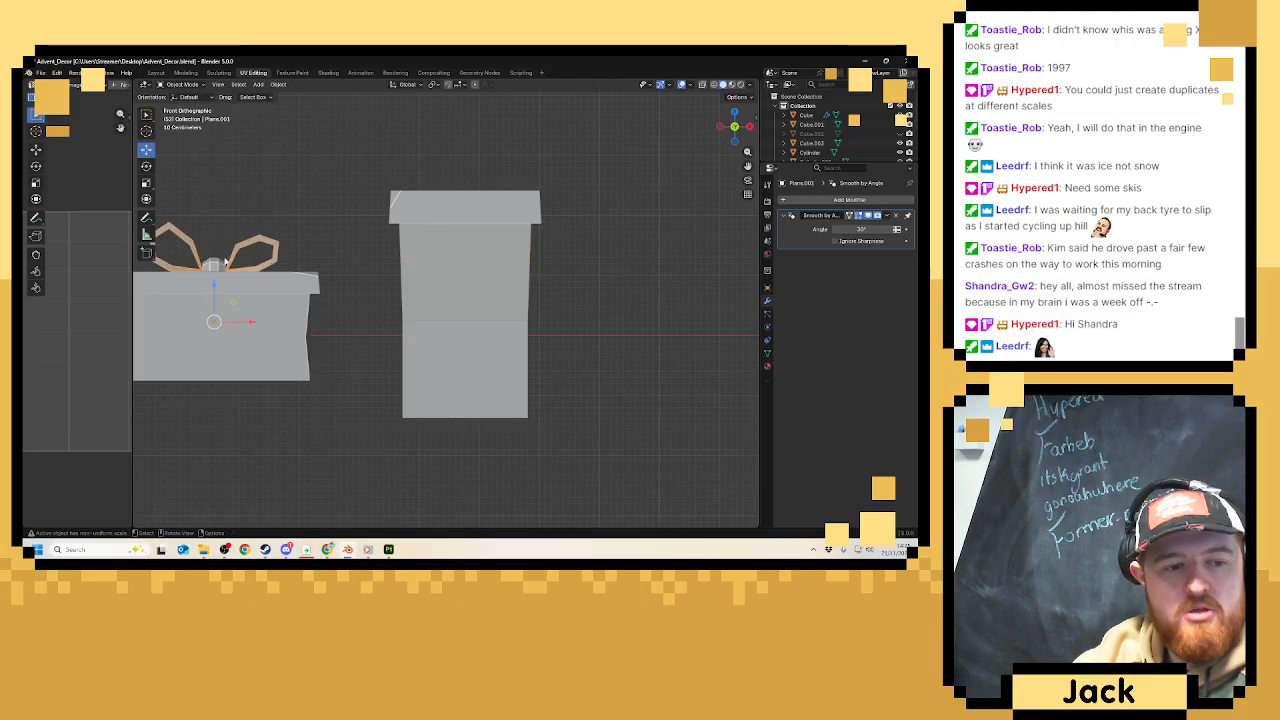
# Duplicate the wide box's bow loops together with the centre knot and place the copies on the tall box's lid.
pyautogui.keyDown('shift'); pyautogui.click(214, 264); pyautogui.keyUp('shift')
pyautogui.hotkey('shift', 'd')
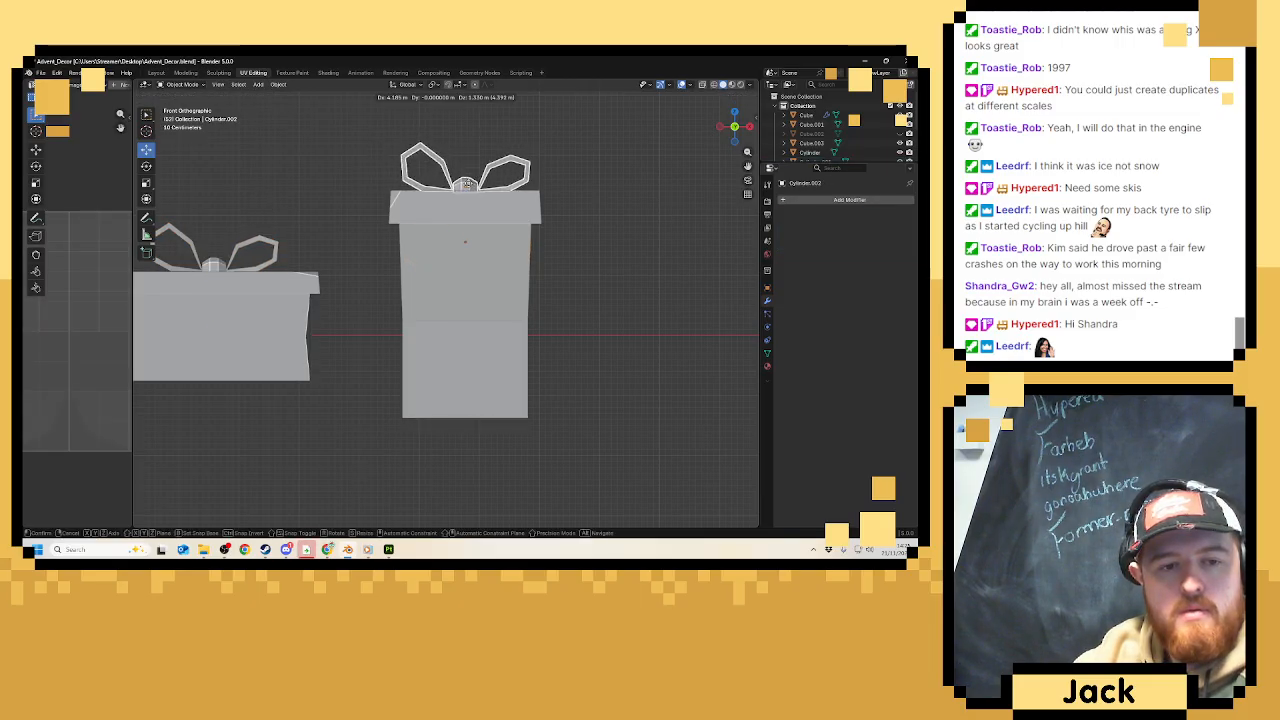
pyautogui.click(466, 184)
pyautogui.moveTo(466, 184); pyautogui.dragTo(462, 224, button='middle')
pyautogui.scroll(4, 460, 224)
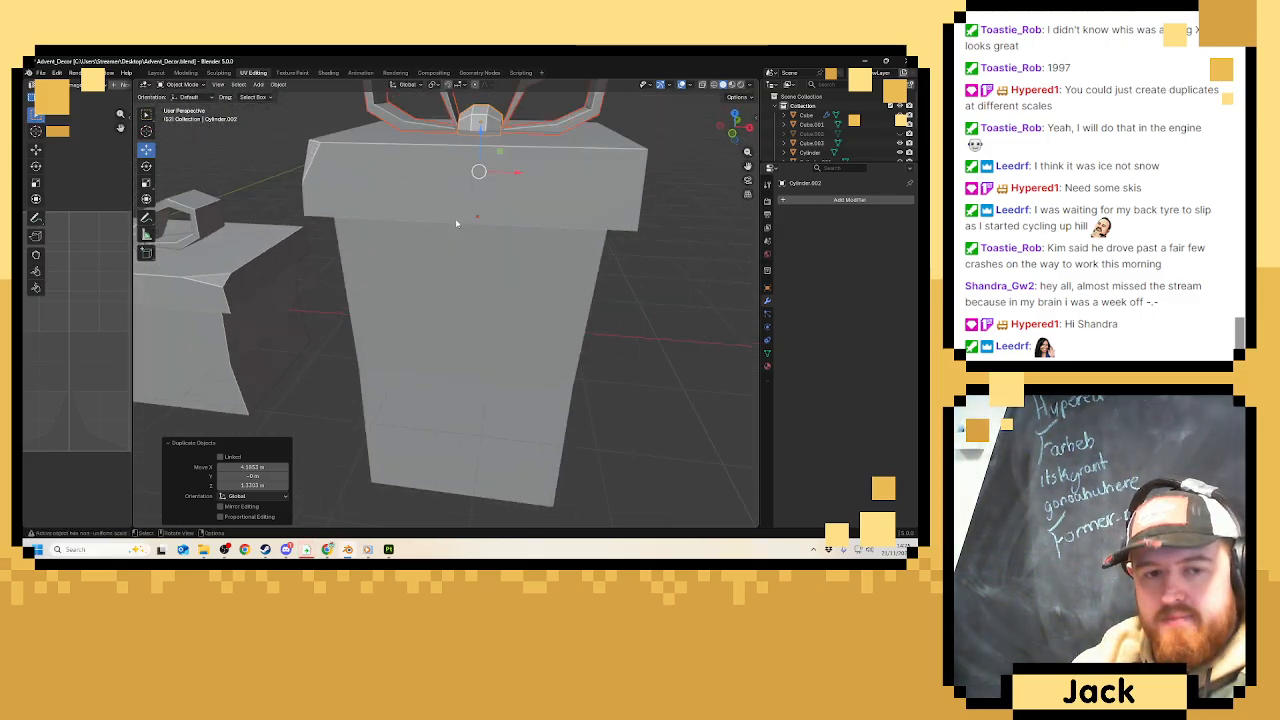
pyautogui.moveTo(569, 143); pyautogui.dragTo(454, 181, button='middle')
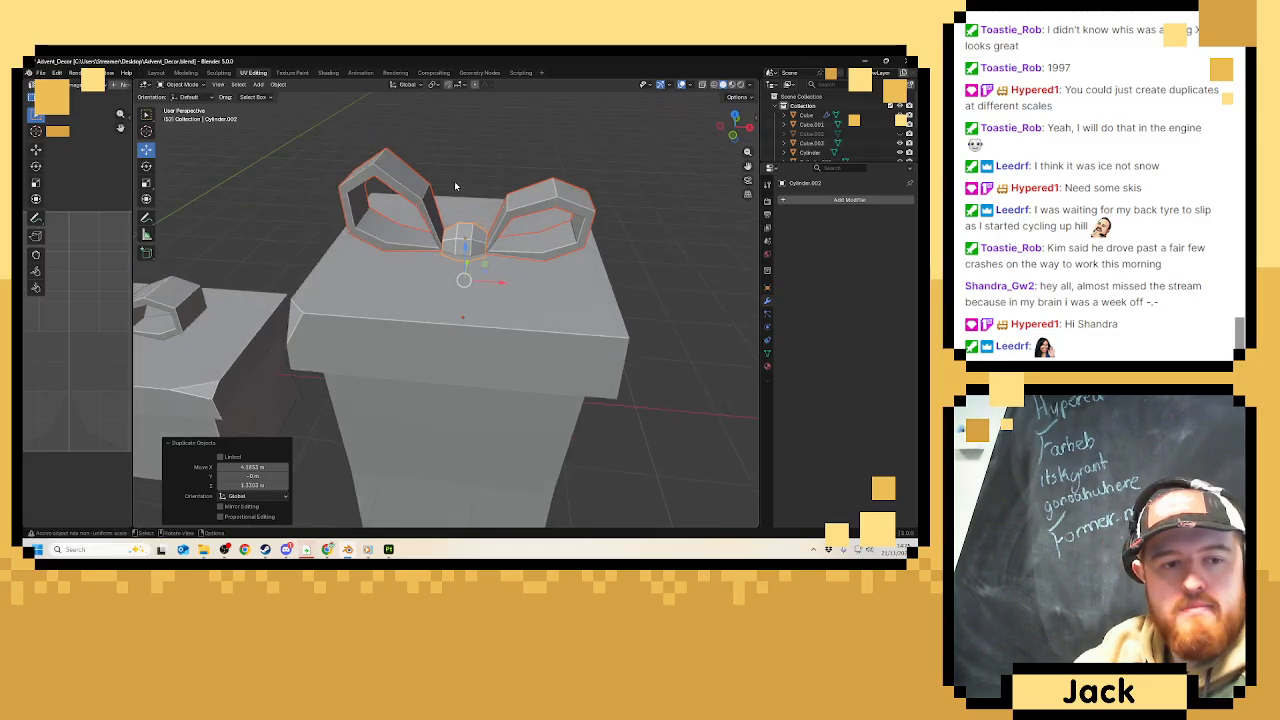
# Try to lower the top vertex of the copied bow's first loop with proportional editing, checking the snapping options.
pyautogui.press('Tab')
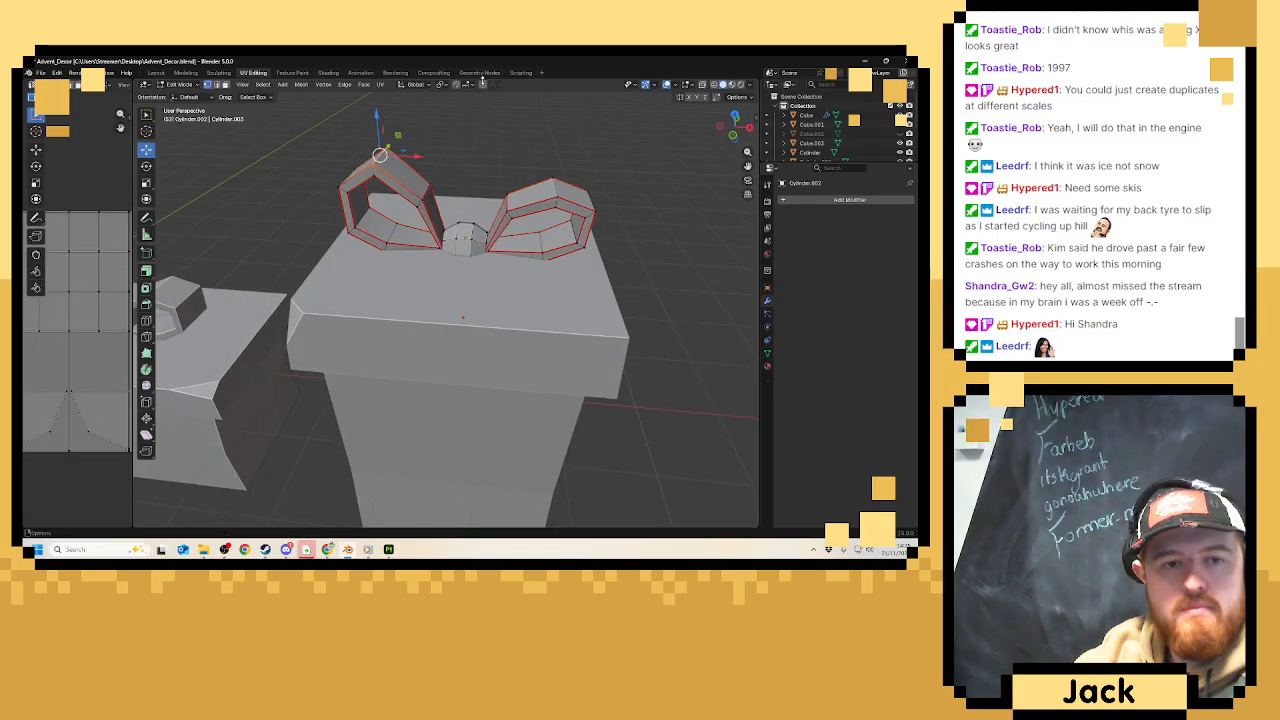
pyautogui.click(488, 84)
pyautogui.click(482, 84)
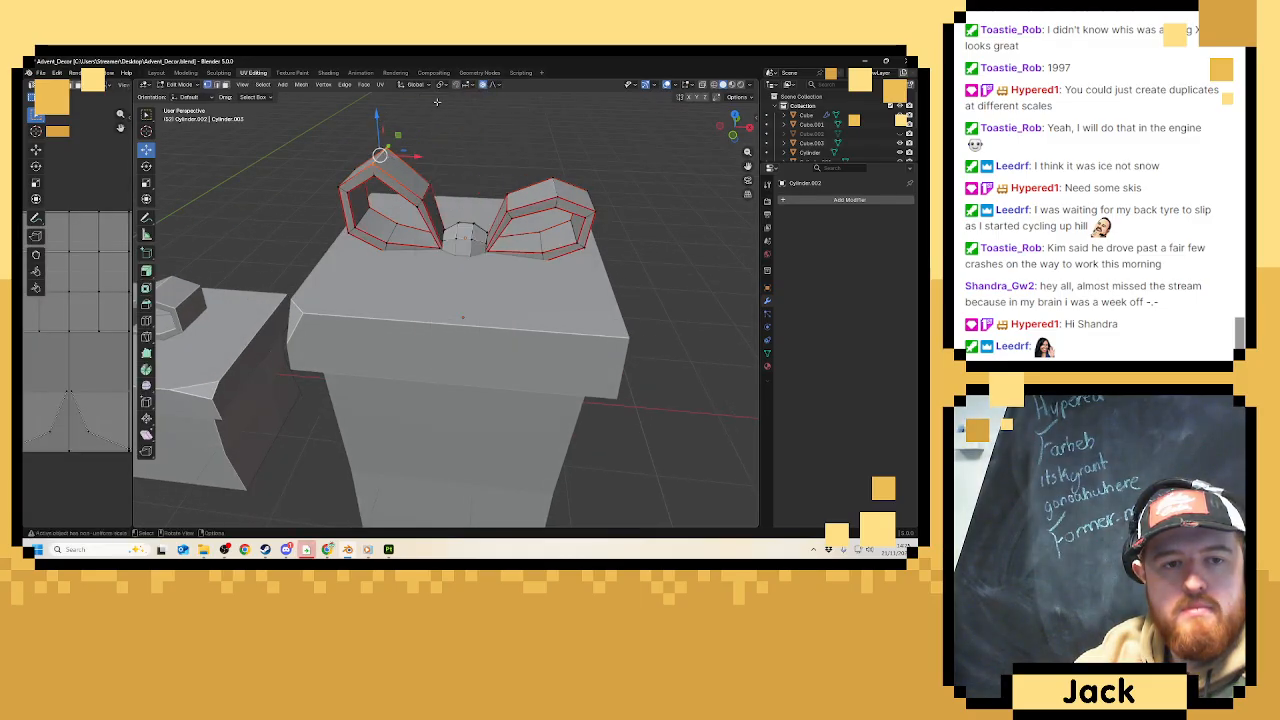
pyautogui.moveTo(380, 116); pyautogui.dragTo(381, 134)
pyautogui.scroll(12, 380, 122)
pyautogui.press('Tab')
pyautogui.click(461, 85)
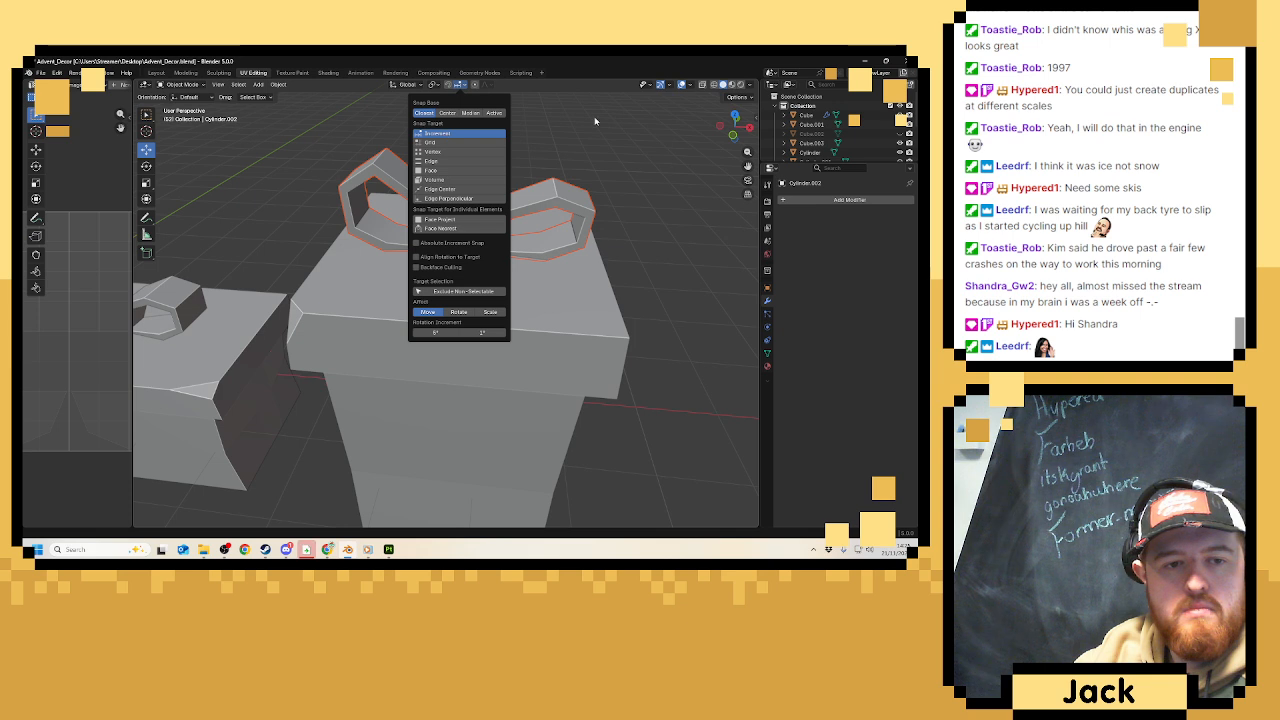
pyautogui.press('Tab')
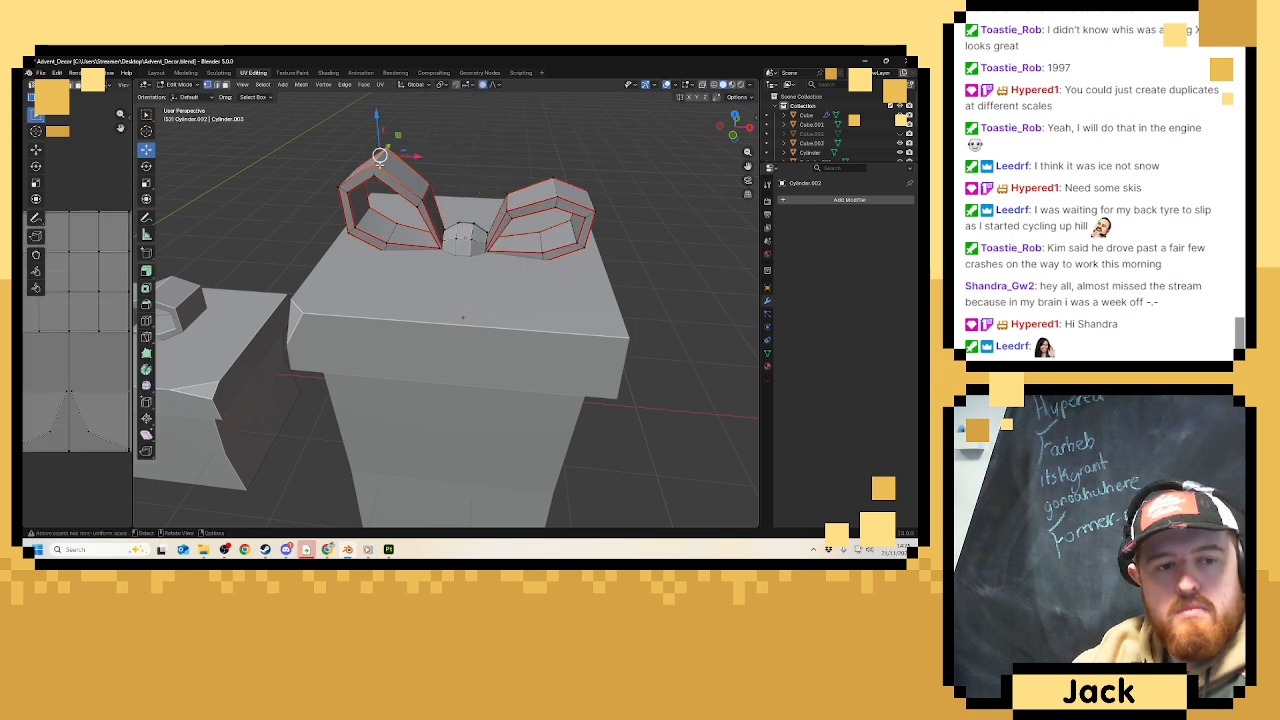
# Select the first bow loop's top edge in edge selection mode and lower it along Z with proportional editing.
pyautogui.click(372, 163)
pyautogui.click(386, 148)
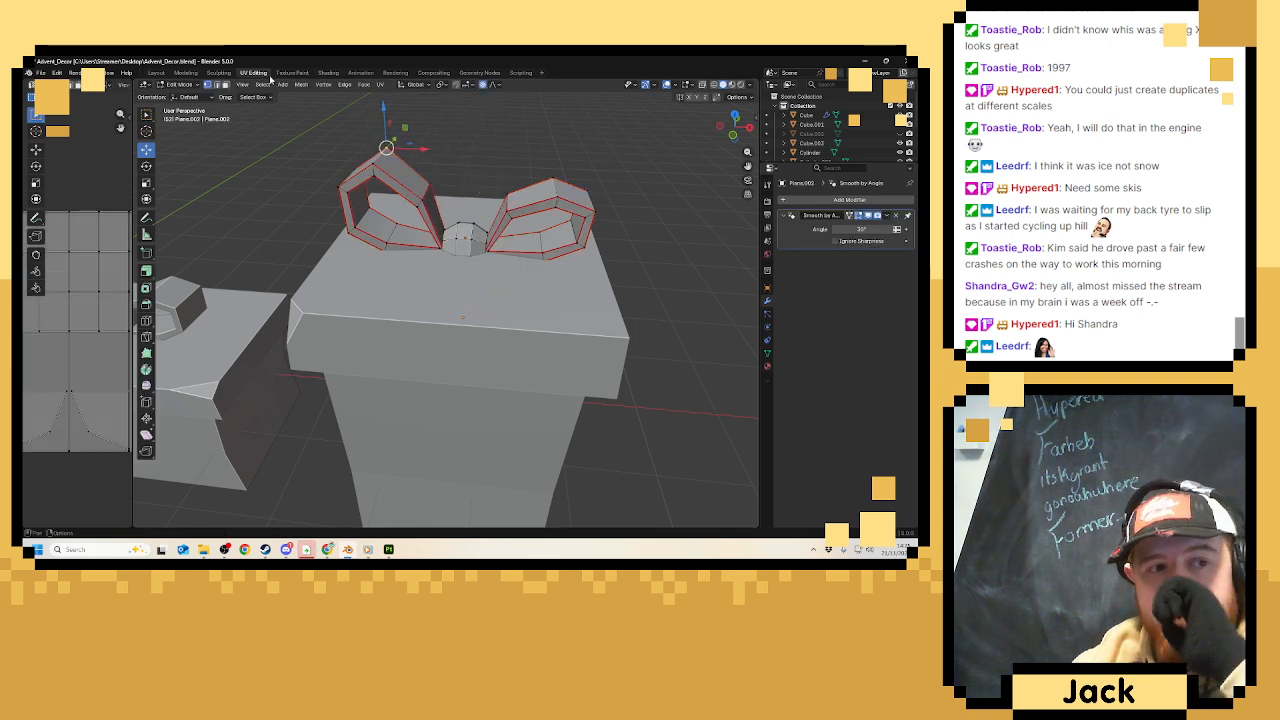
pyautogui.scroll(1, 243, 111)
pyautogui.click(222, 85)
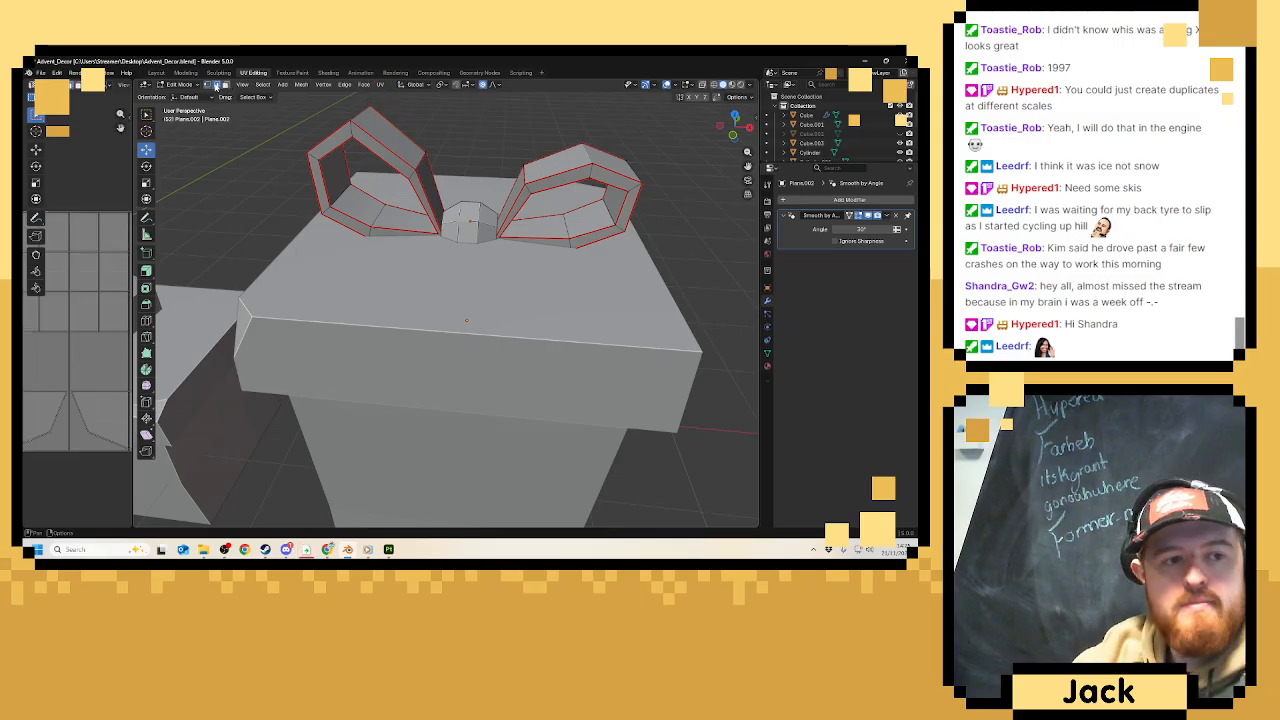
pyautogui.moveTo(361, 112); pyautogui.dragTo(410, 120, button='middle')
pyautogui.moveTo(382, 141); pyautogui.dragTo(382, 172)
pyautogui.moveTo(382, 172); pyautogui.dragTo(452, 228, button='middle')
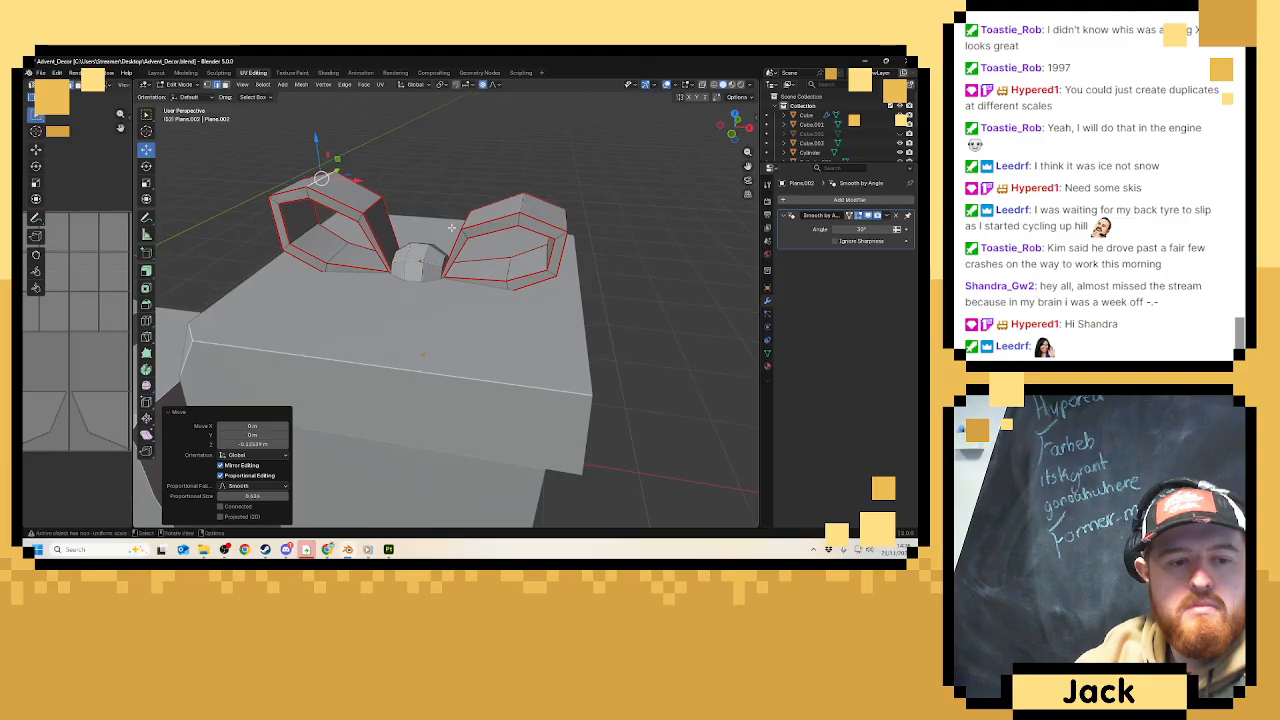
# Lower the opposite bow loop's top edge and shift its outer edge slightly with proportional editing.
pyautogui.click(518, 203)
pyautogui.moveTo(524, 163); pyautogui.dragTo(525, 181)
pyautogui.moveTo(562, 221); pyautogui.dragTo(491, 195, button='middle')
pyautogui.press('g')
pyautogui.click(580, 183)
# Raise the top edge of the same bow loop slightly along Z and return to Object Mode.
pyautogui.scroll(-4, 560, 205)
pyautogui.scroll(5, 491, 194)
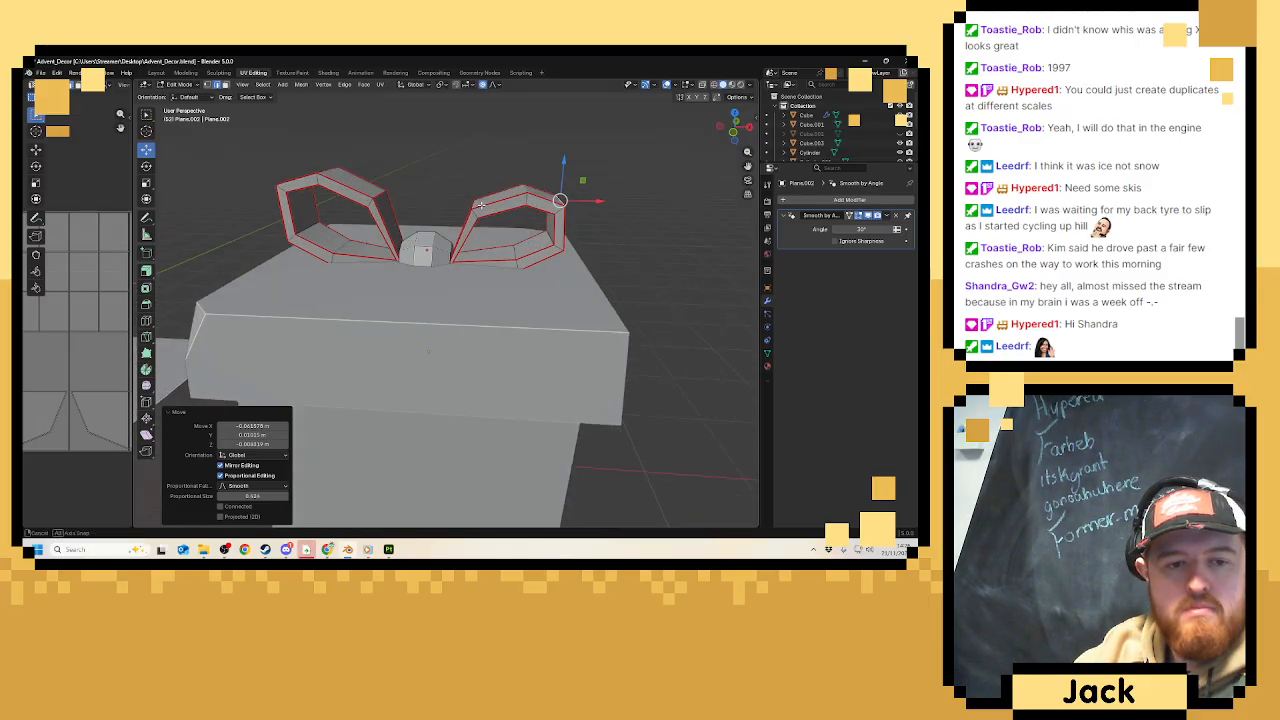
pyautogui.moveTo(532, 158); pyautogui.dragTo(532, 142)
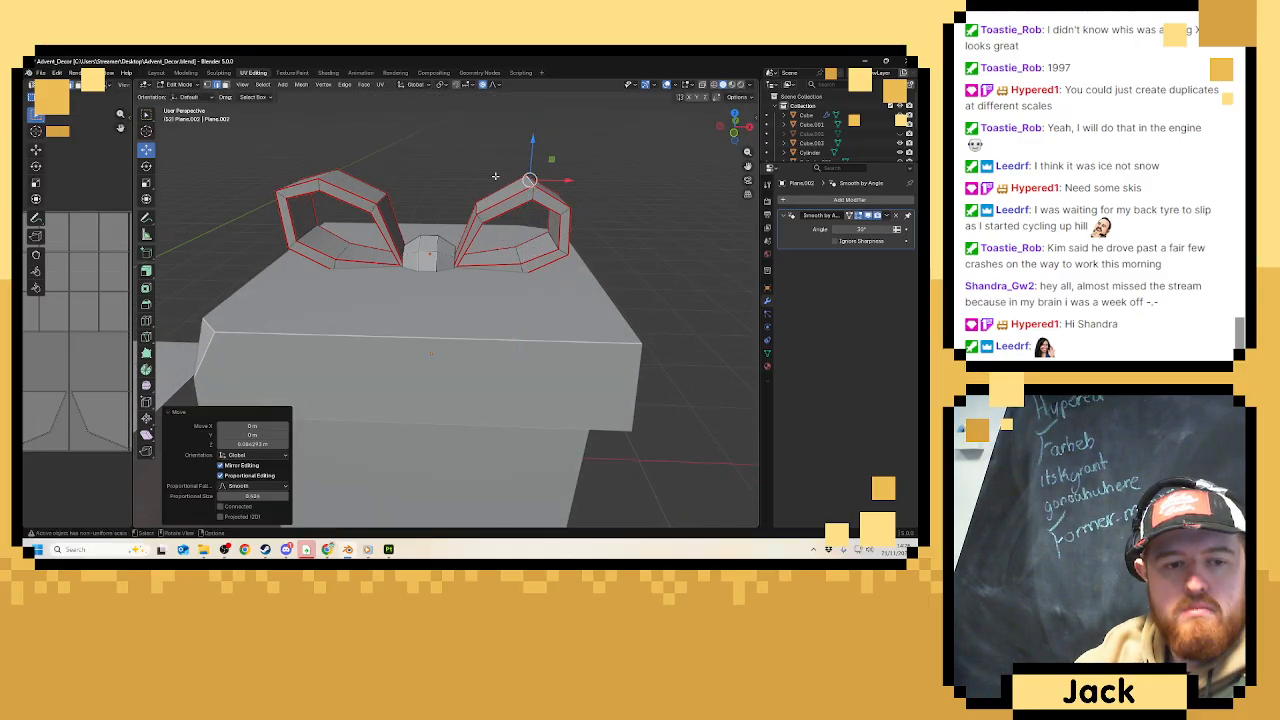
pyautogui.moveTo(494, 177); pyautogui.dragTo(508, 182, button='middle')
pyautogui.press('Tab')
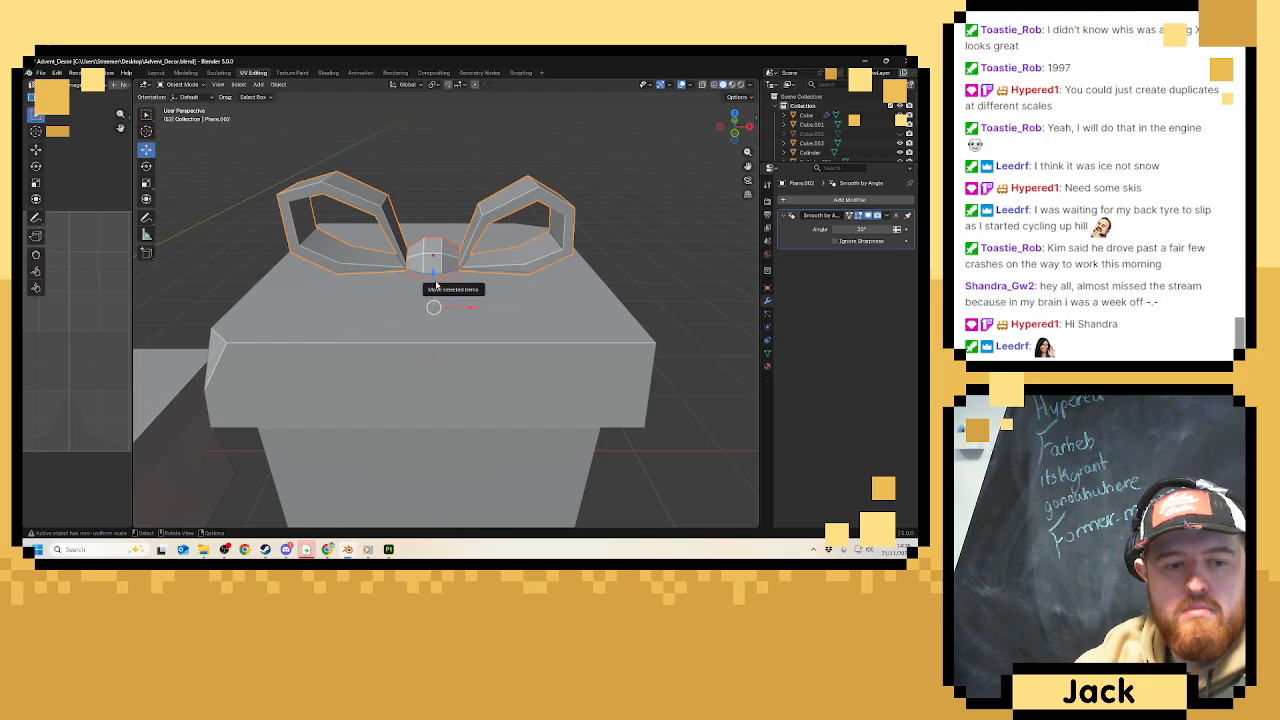
# Raise the whole bow on the tall box by about 0.017 m along Z, deselect it, and save the file.
pyautogui.moveTo(436, 276); pyautogui.dragTo(436, 273)
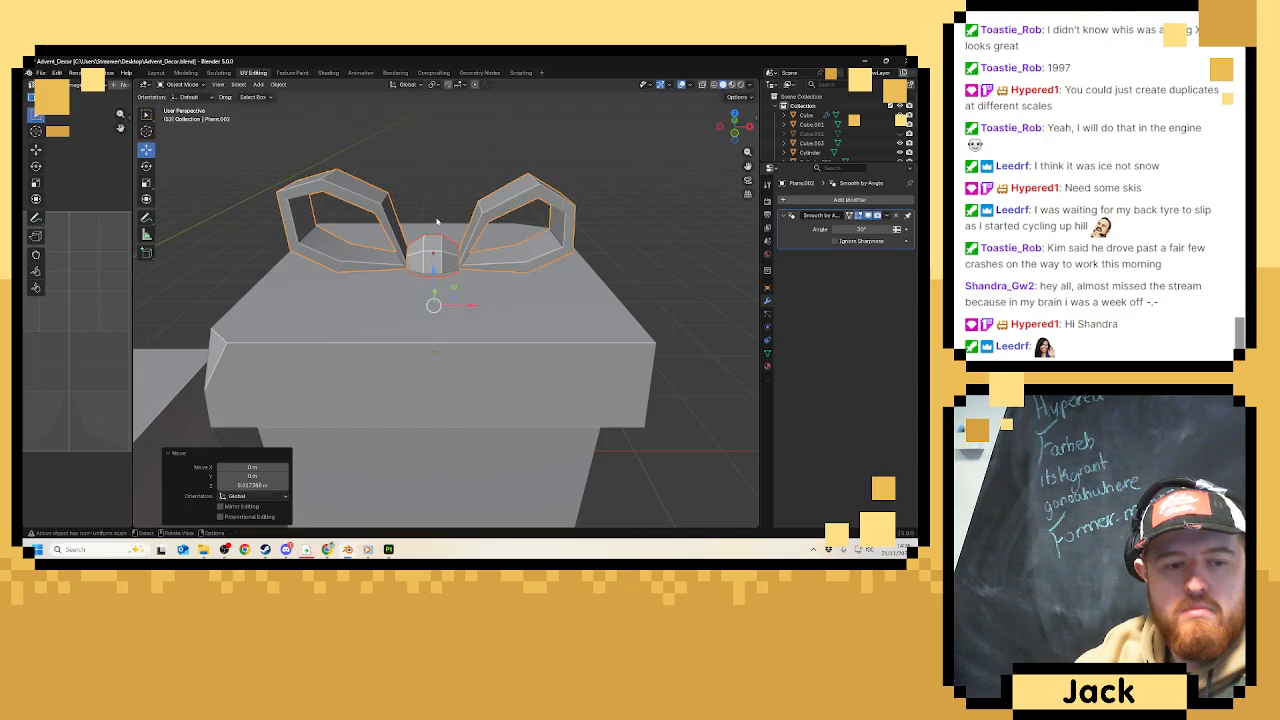
pyautogui.click(442, 203)
pyautogui.scroll(-6, 443, 203)
pyautogui.moveTo(434, 249)
pyautogui.mouseDown(button='middle')
pyautogui.moveTo(360, 237)
pyautogui.moveTo(646, 243)
pyautogui.moveTo(423, 247)
pyautogui.moveTo(448, 233)
pyautogui.mouseUp(button='middle')
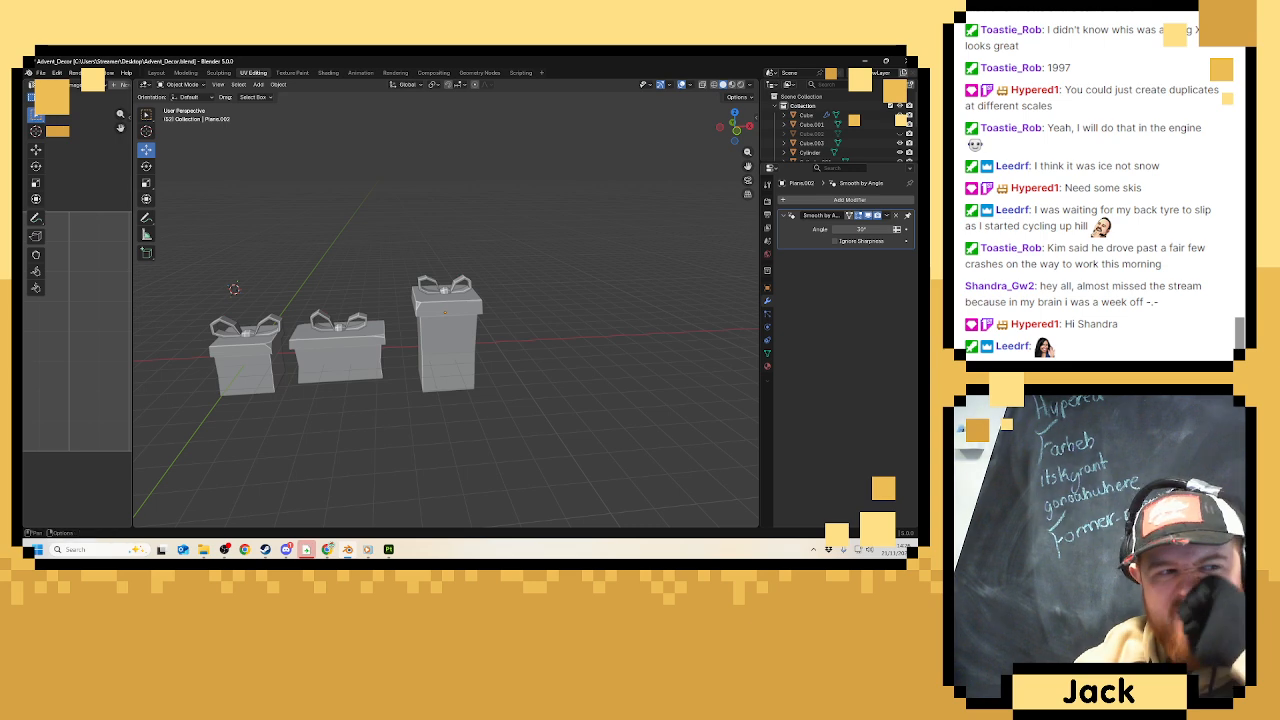
pyautogui.click(42, 73)
pyautogui.click(60, 134)
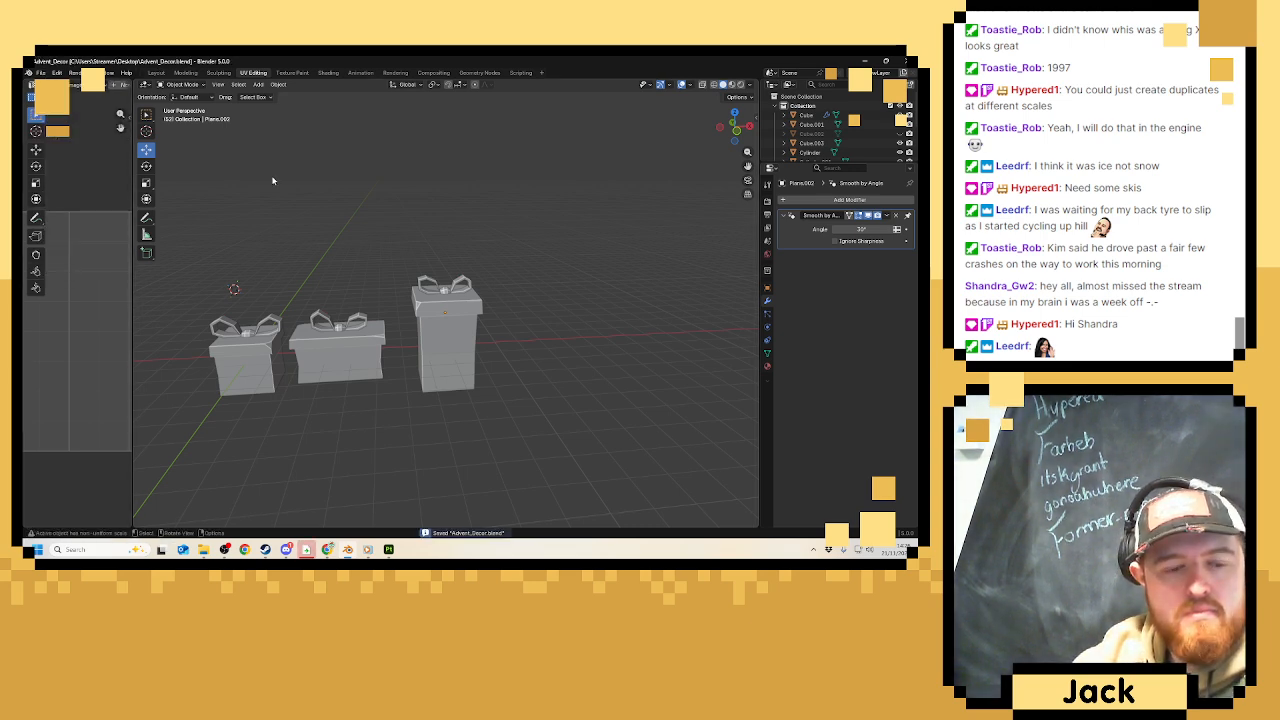
# Isolate the tall gift box in local view and enter Edit Mode on it.
pyautogui.click(438, 369)
pyautogui.press('KP_Decimal')
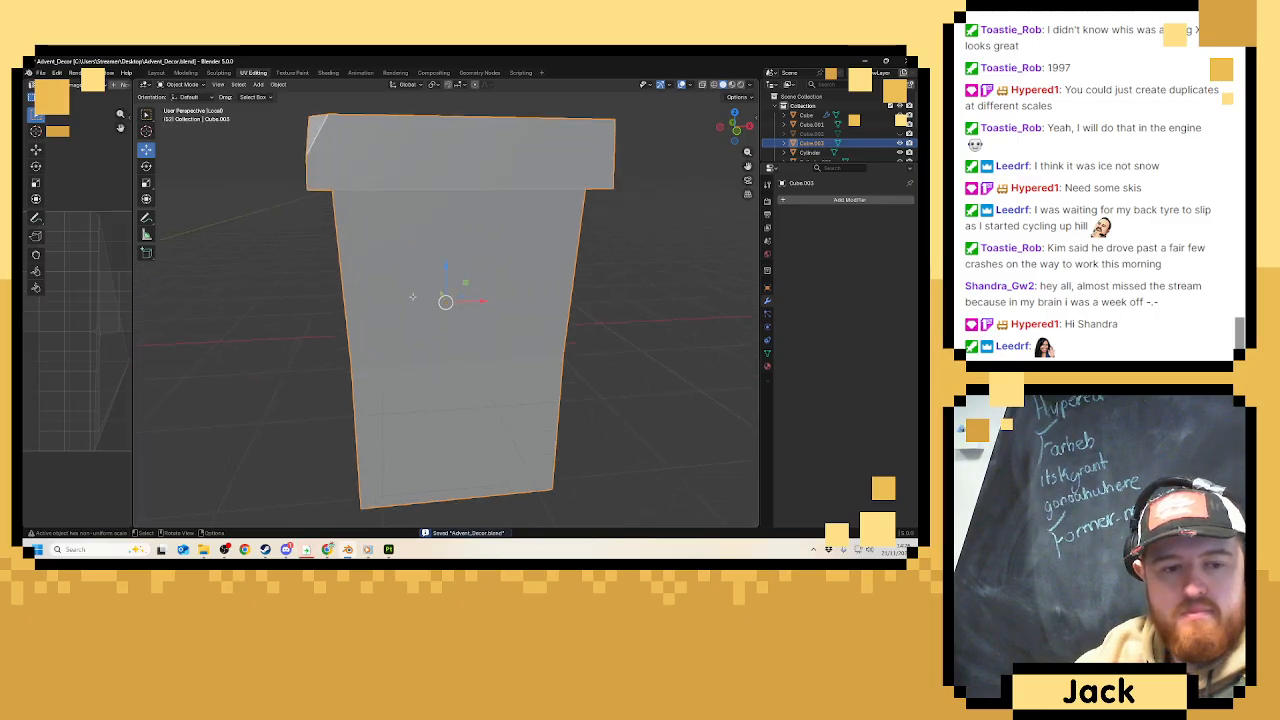
pyautogui.press('Tab')
pyautogui.scroll(-3, 398, 140)
pyautogui.moveTo(398, 140); pyautogui.dragTo(451, 169, button='middle')
pyautogui.scroll(3, 432, 160)
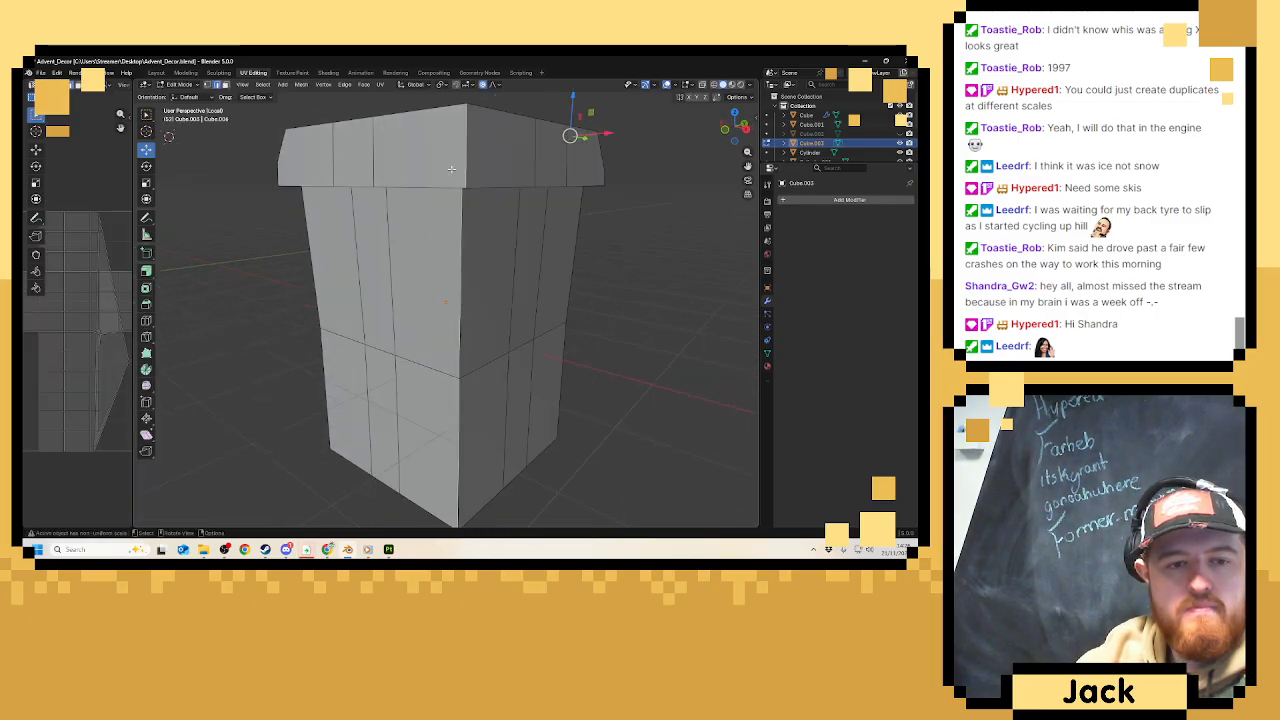
# Select the tall box's vertical corner edges through body and lid, plus outer lid and base edges, and mark them as seams.
pyautogui.moveTo(469, 211); pyautogui.dragTo(473, 136, button='middle')
pyautogui.click(464, 170)
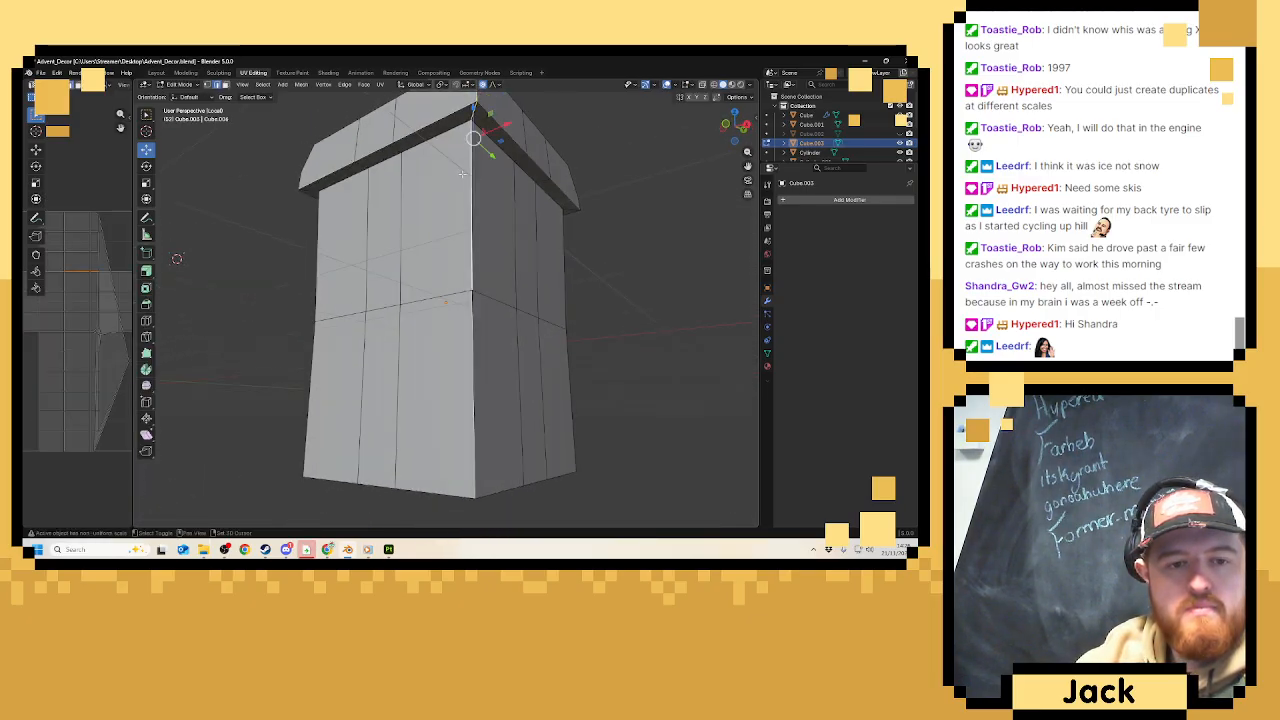
pyautogui.keyDown('shift'); pyautogui.click(467, 370); pyautogui.keyUp('shift')
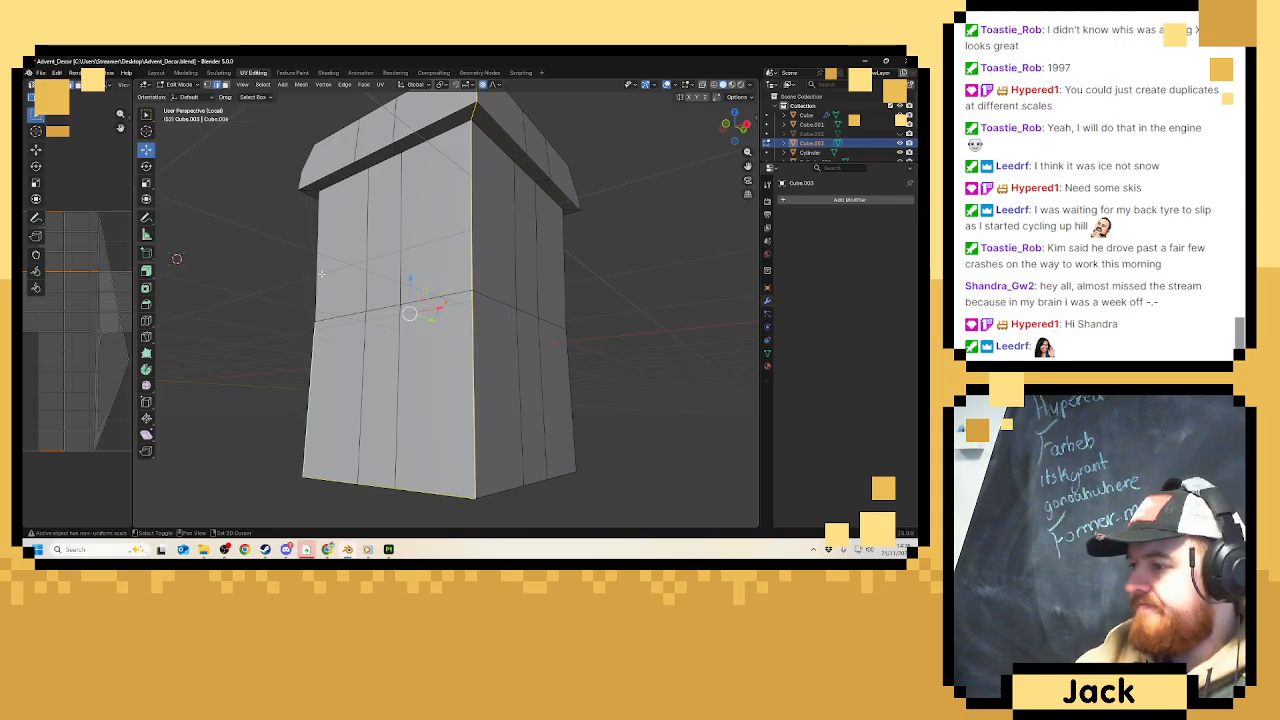
pyautogui.moveTo(321, 273); pyautogui.dragTo(389, 190, button='middle')
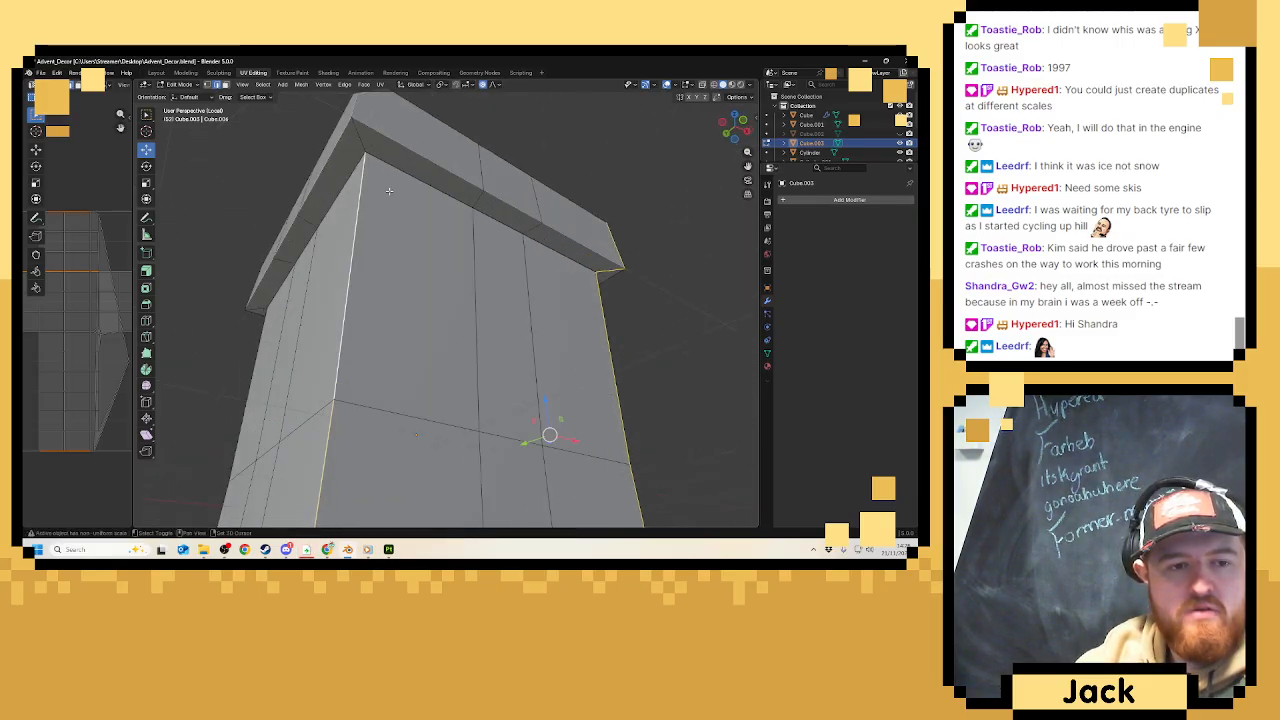
pyautogui.moveTo(362, 142); pyautogui.dragTo(484, 208, button='middle')
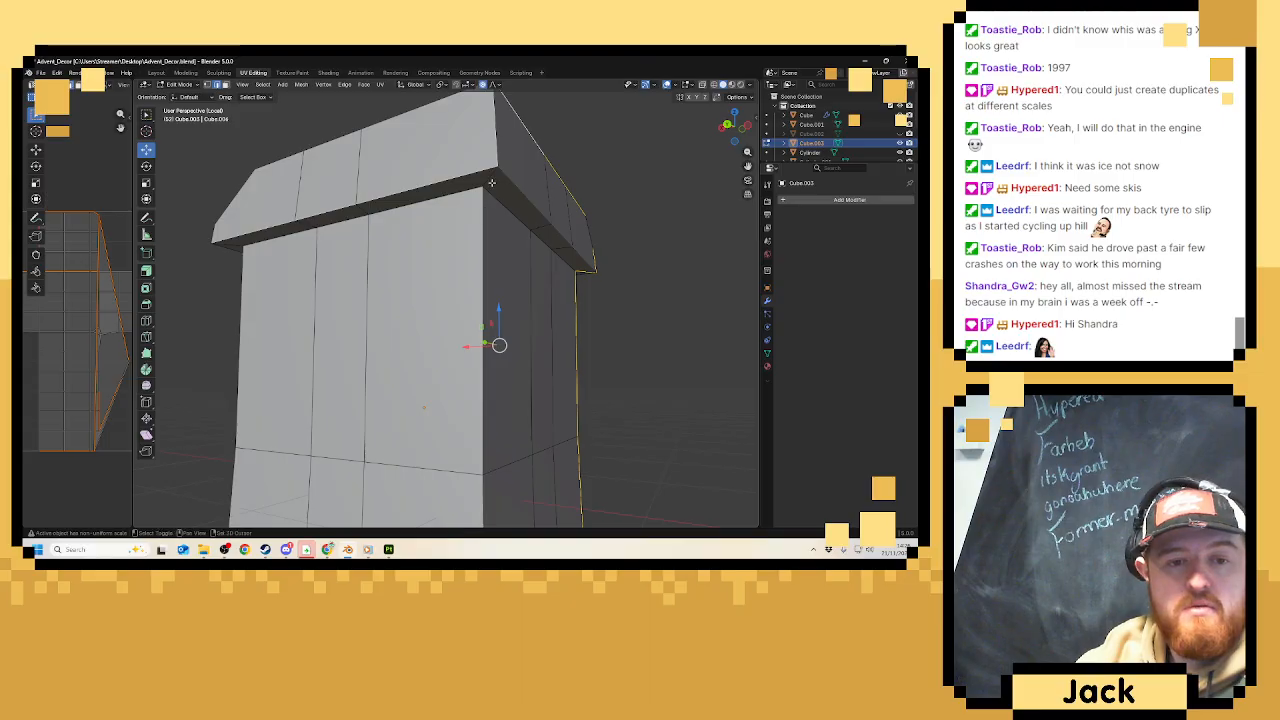
pyautogui.scroll(-4, 491, 183)
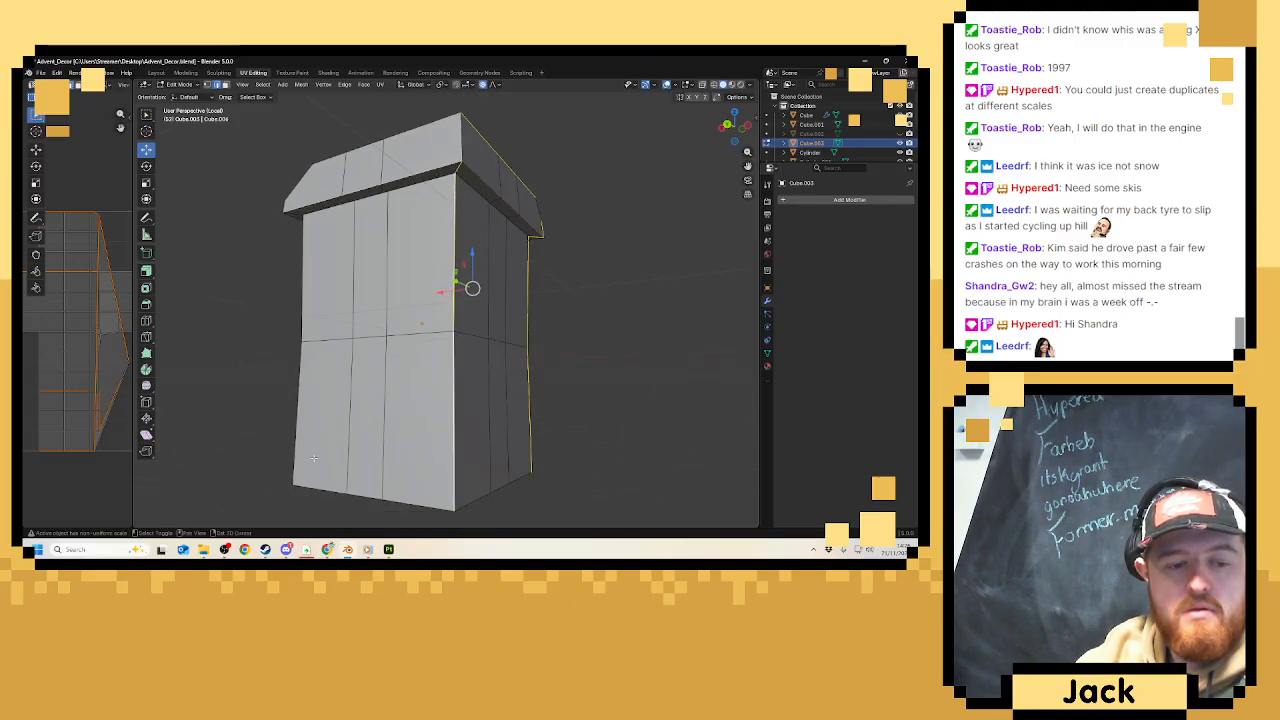
pyautogui.moveTo(306, 322); pyautogui.dragTo(419, 291, button='middle')
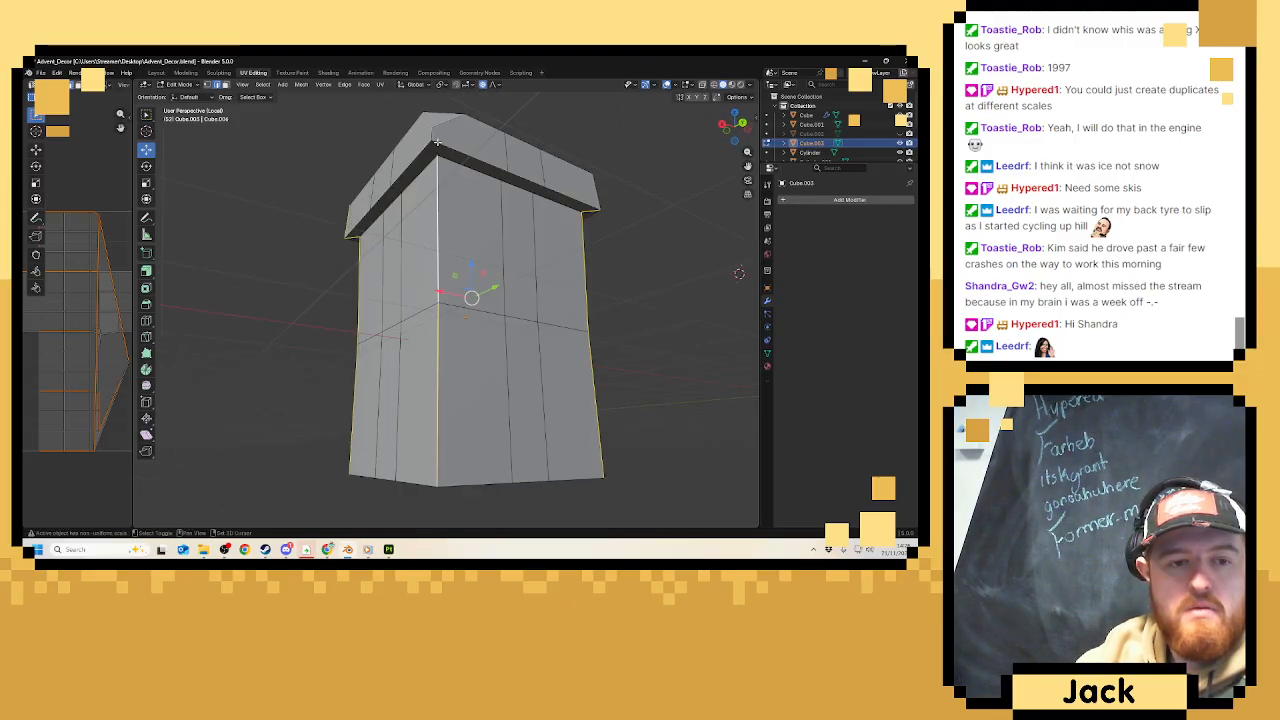
pyautogui.moveTo(425, 123); pyautogui.dragTo(517, 257, button='middle')
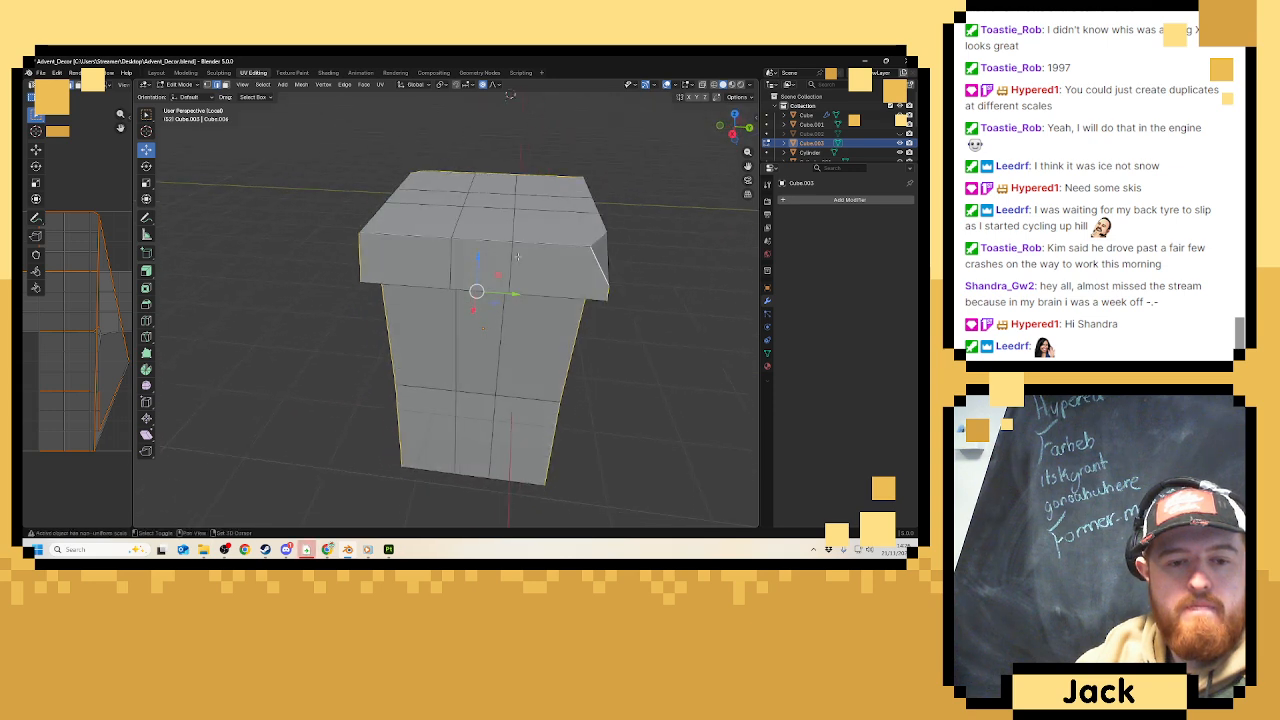
pyautogui.moveTo(424, 235); pyautogui.dragTo(400, 250, button='middle')
pyautogui.rightClick(400, 250)
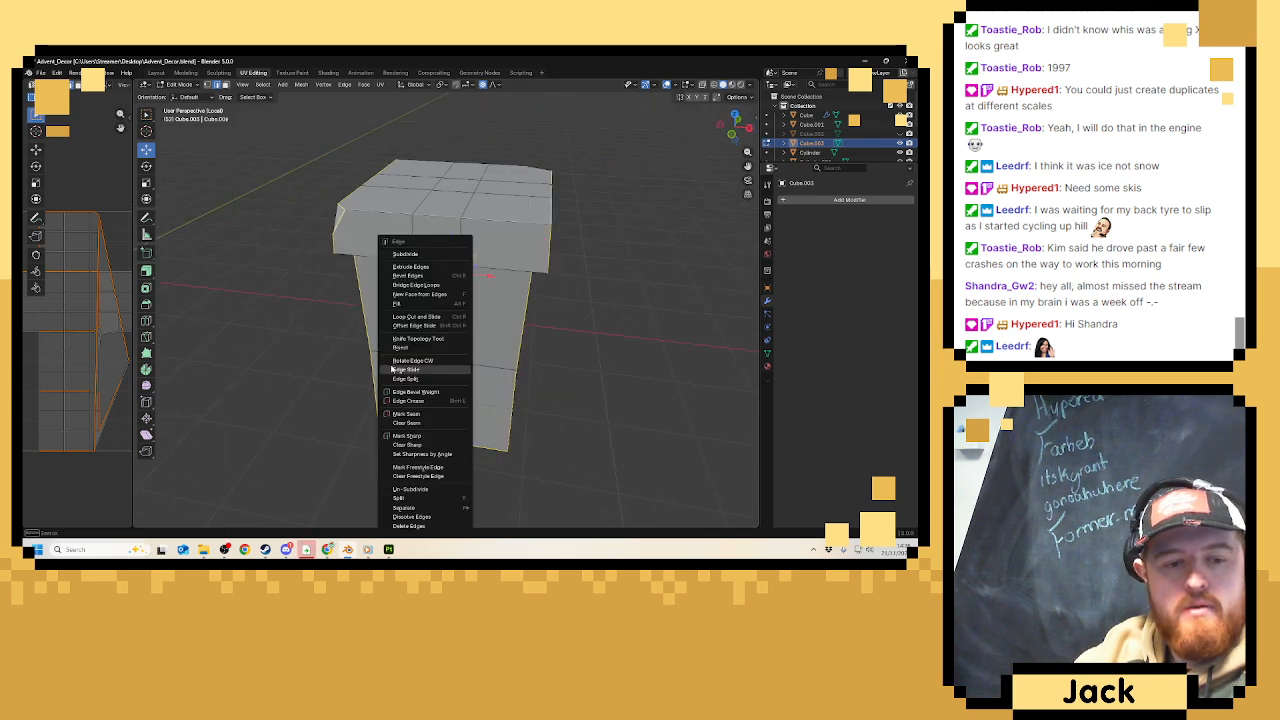
pyautogui.click(418, 420)
# Bring back the full scene in Object Mode, isolate the wide gift box in local view and enter Edit Mode on it.
pyautogui.press('KP_Divide')
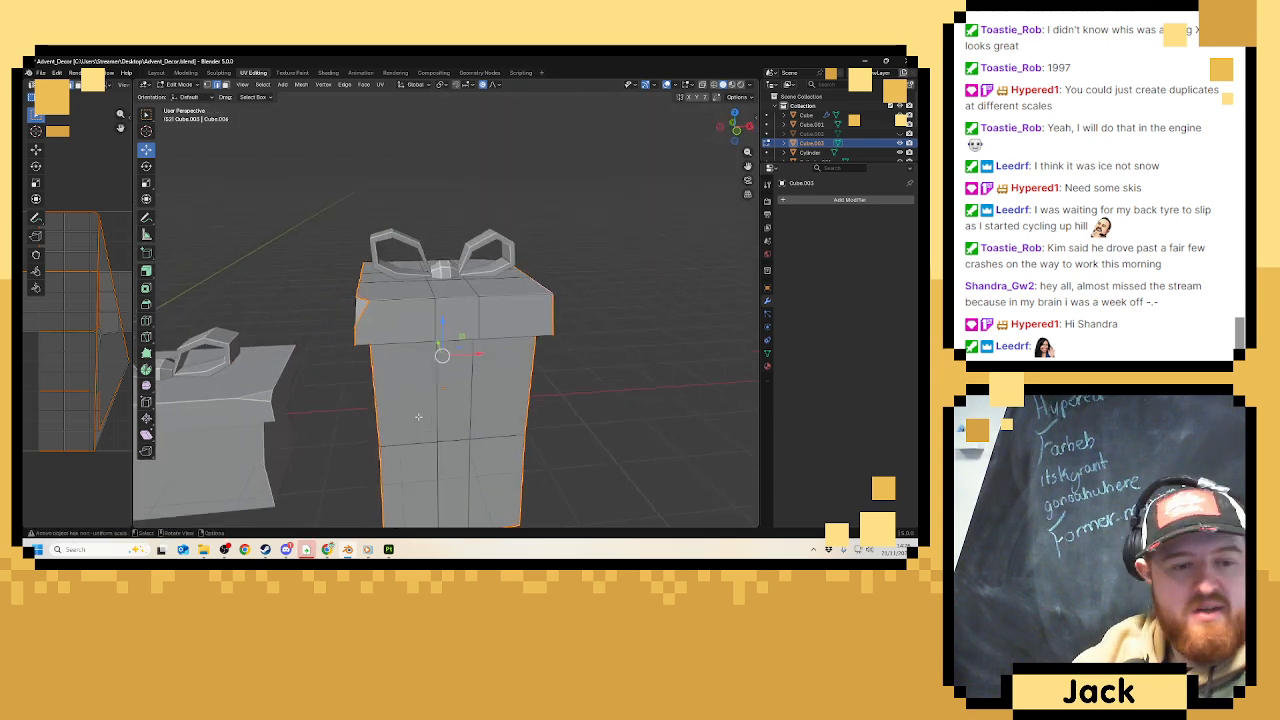
pyautogui.press('Tab')
pyautogui.click(242, 426)
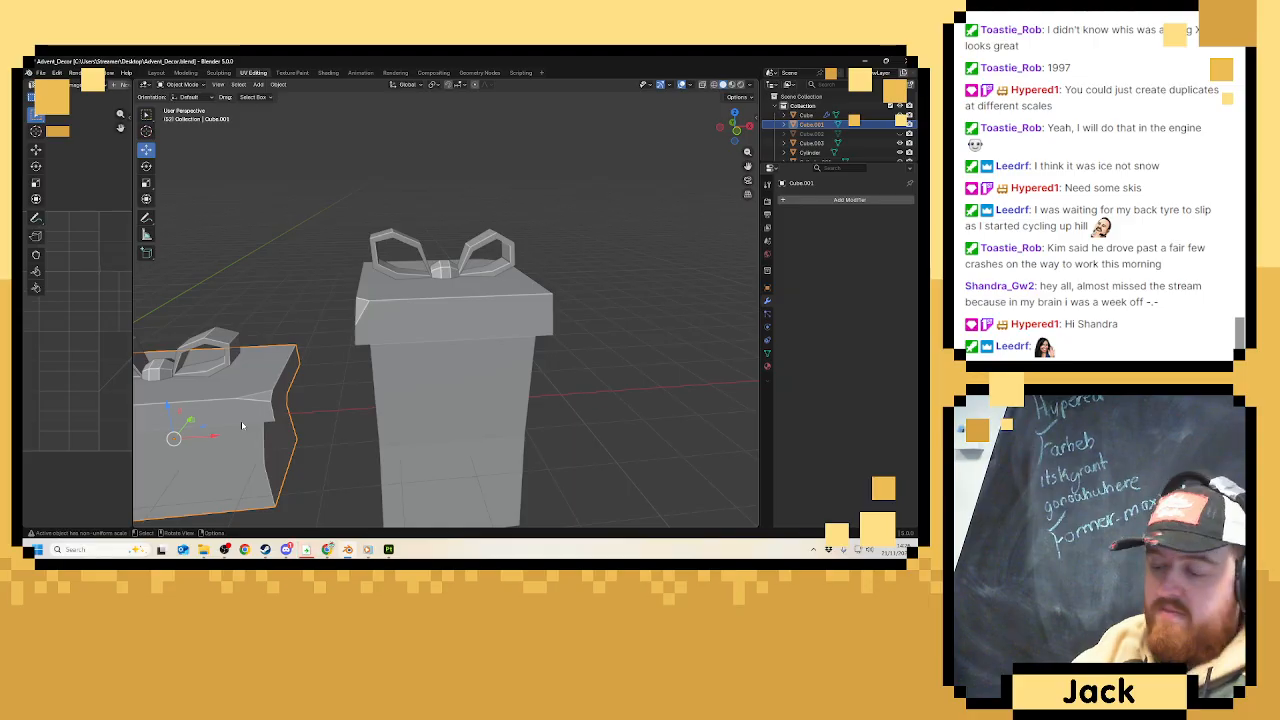
pyautogui.press('KP_Divide')
pyautogui.press('Tab')
# Select the wide box's corner edges down the lid and body, plus outer lid-top and base edges, and mark them as seams.
pyautogui.moveTo(400, 290); pyautogui.dragTo(415, 237, button='middle')
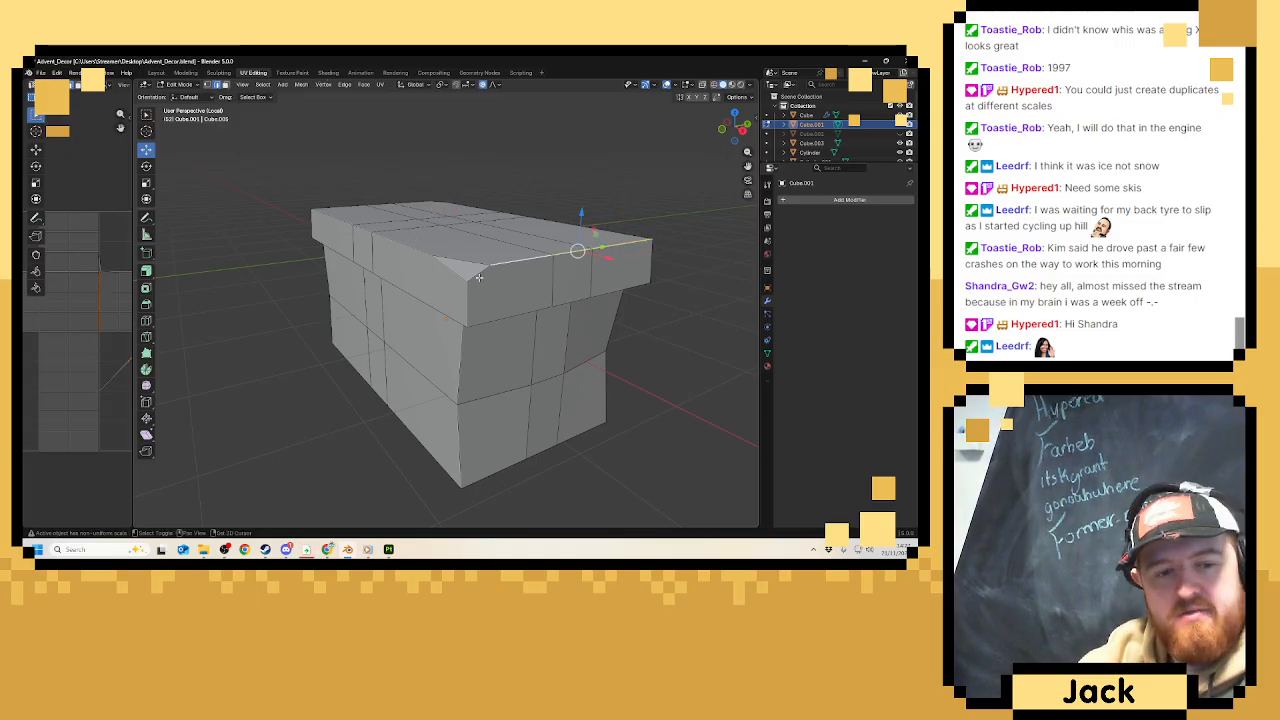
pyautogui.moveTo(504, 338); pyautogui.dragTo(482, 263, button='middle')
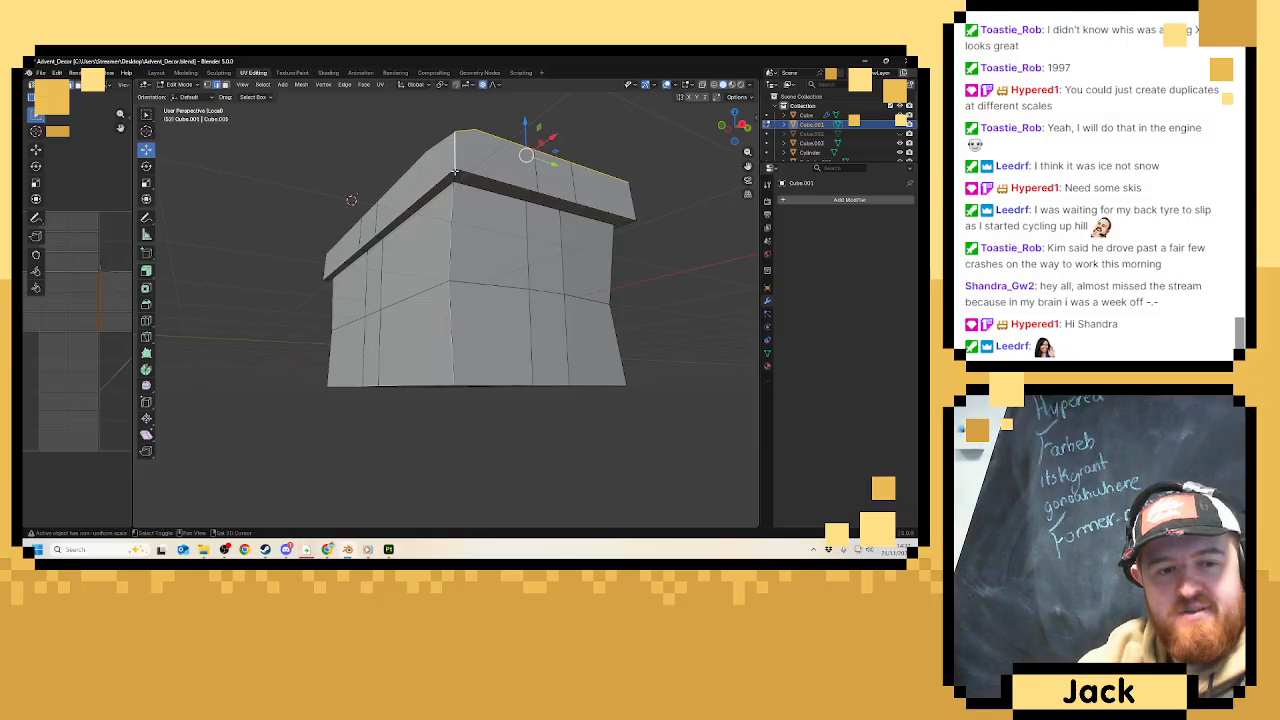
pyautogui.moveTo(433, 381); pyautogui.dragTo(465, 330, button='middle')
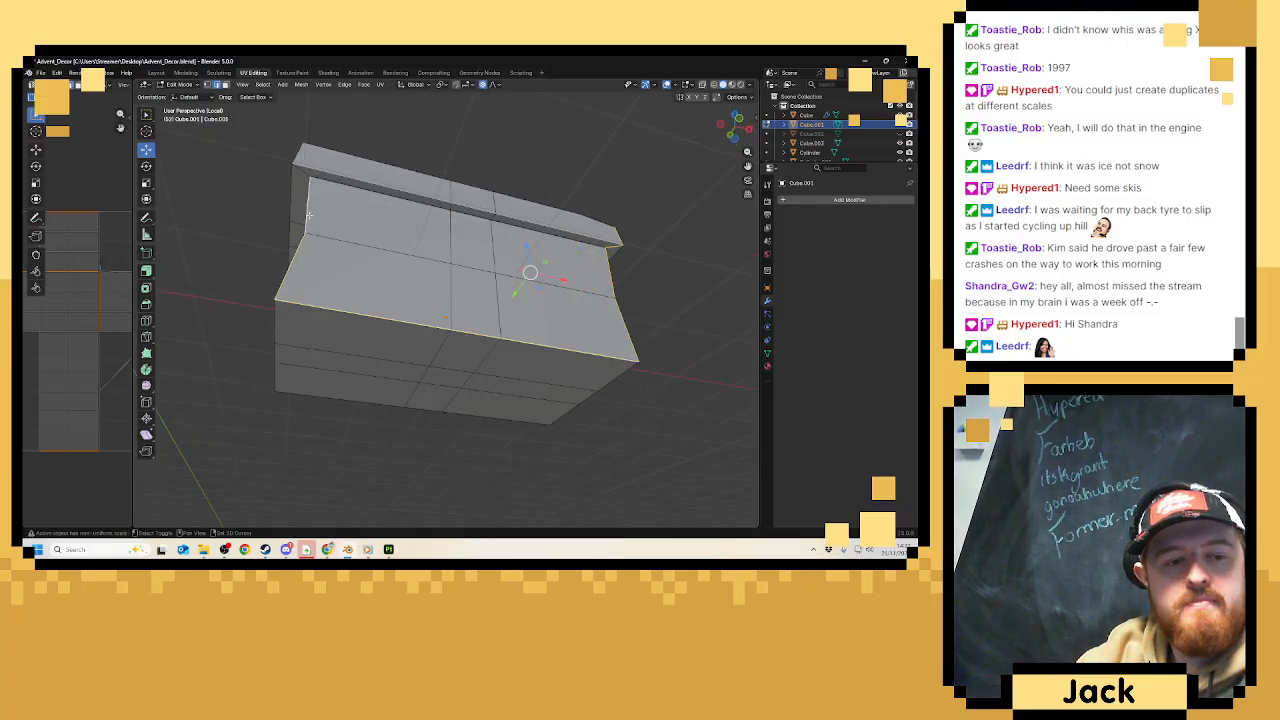
pyautogui.moveTo(291, 287); pyautogui.dragTo(336, 381, button='middle')
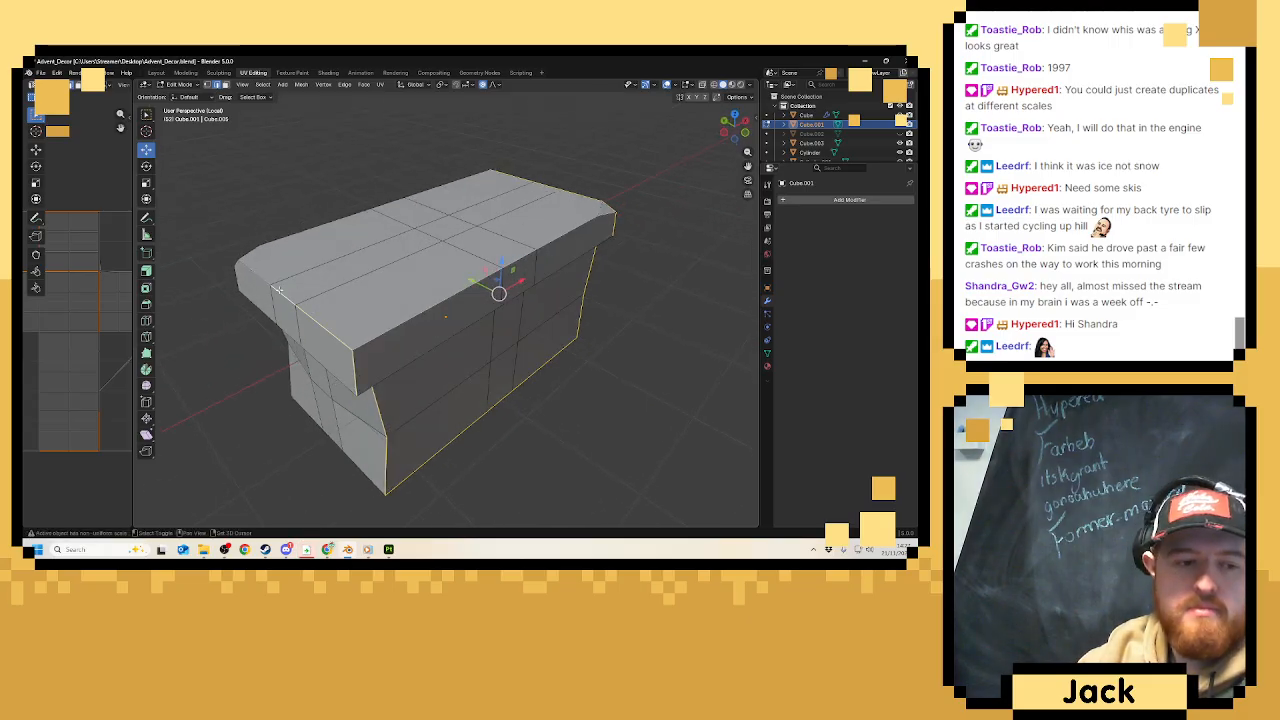
pyautogui.moveTo(283, 295); pyautogui.dragTo(432, 290, button='middle')
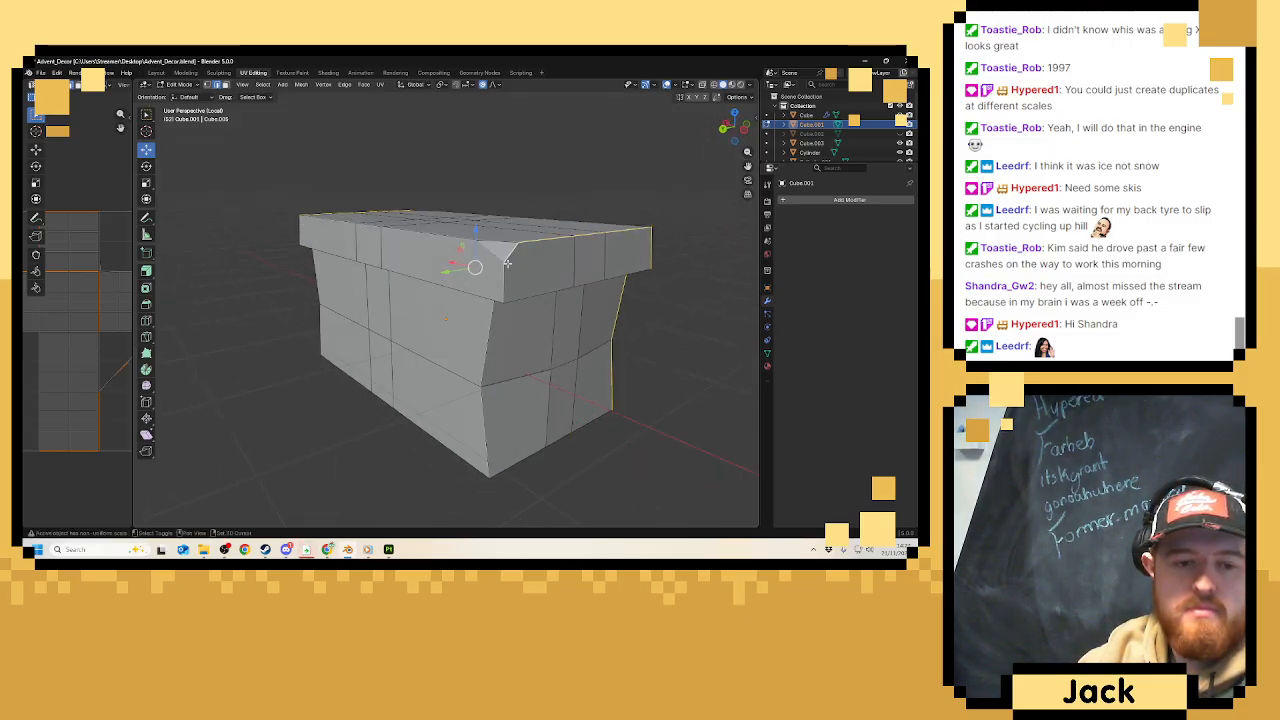
pyautogui.moveTo(507, 262); pyautogui.dragTo(511, 233, button='middle')
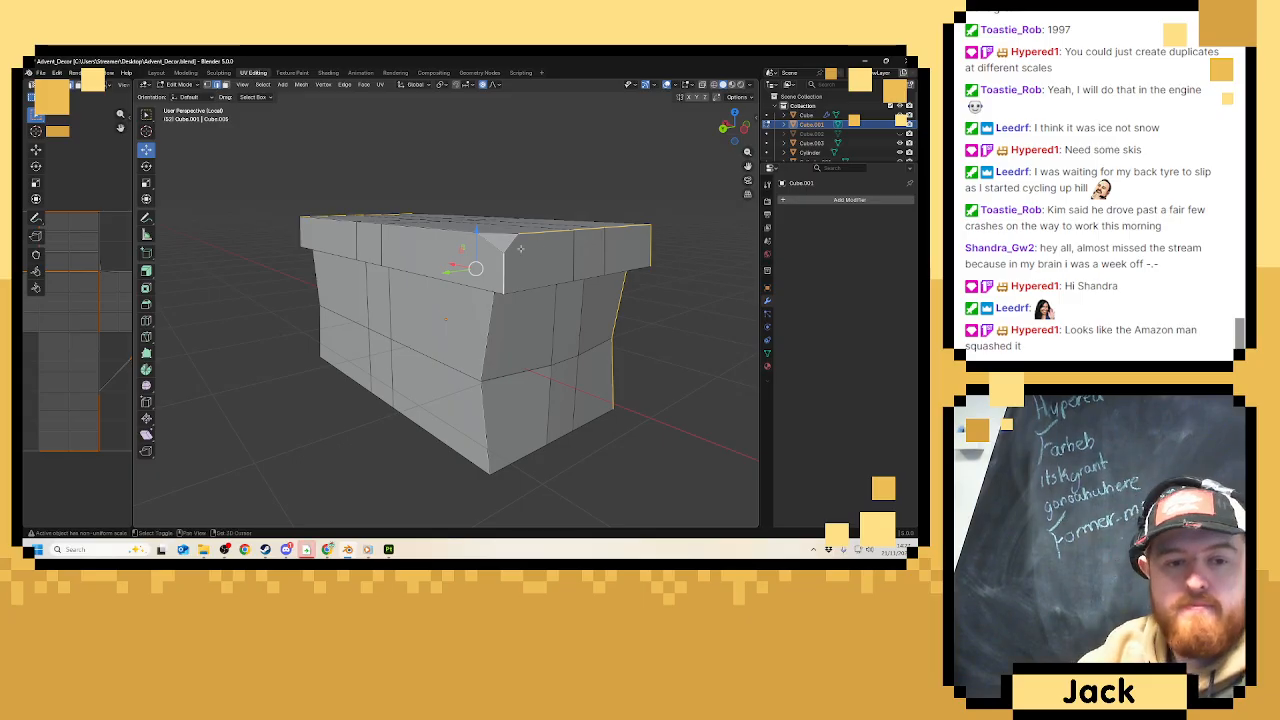
pyautogui.moveTo(530, 328); pyautogui.dragTo(652, 326, button='middle')
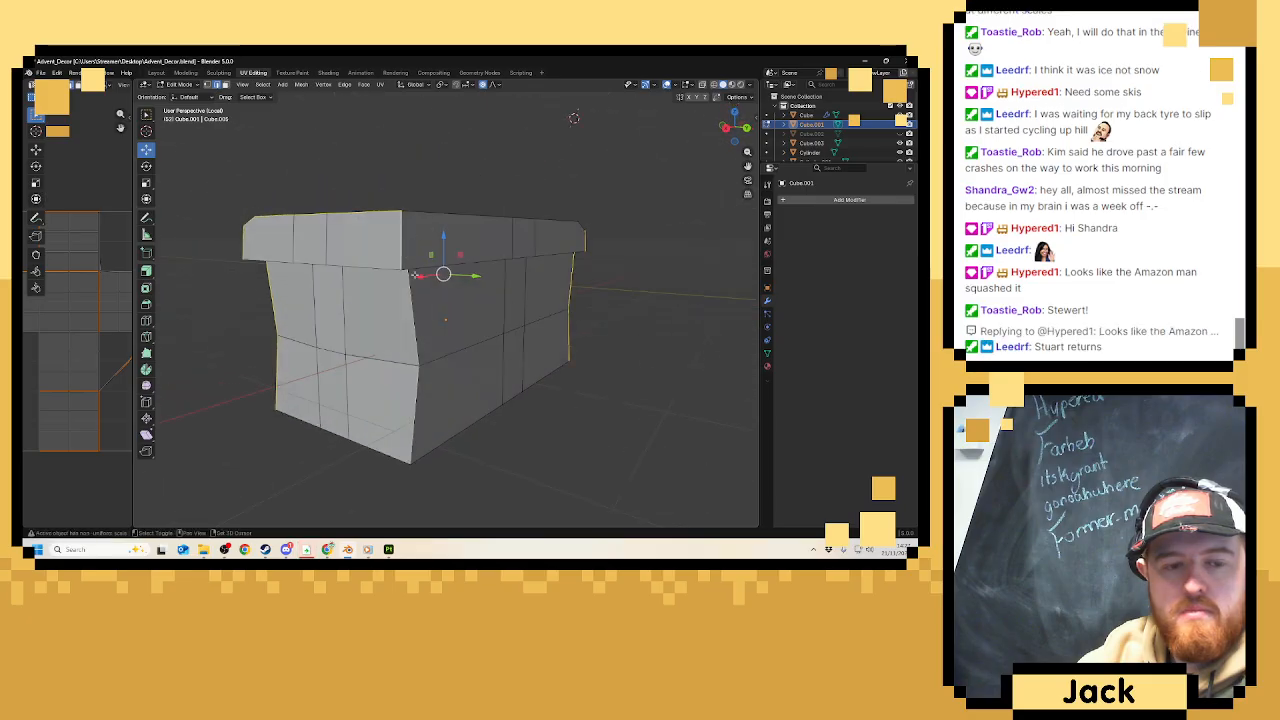
pyautogui.moveTo(415, 274)
pyautogui.mouseDown(button='middle')
pyautogui.moveTo(426, 254)
pyautogui.moveTo(434, 299)
pyautogui.moveTo(396, 253)
pyautogui.moveTo(411, 293)
pyautogui.mouseUp(button='middle')
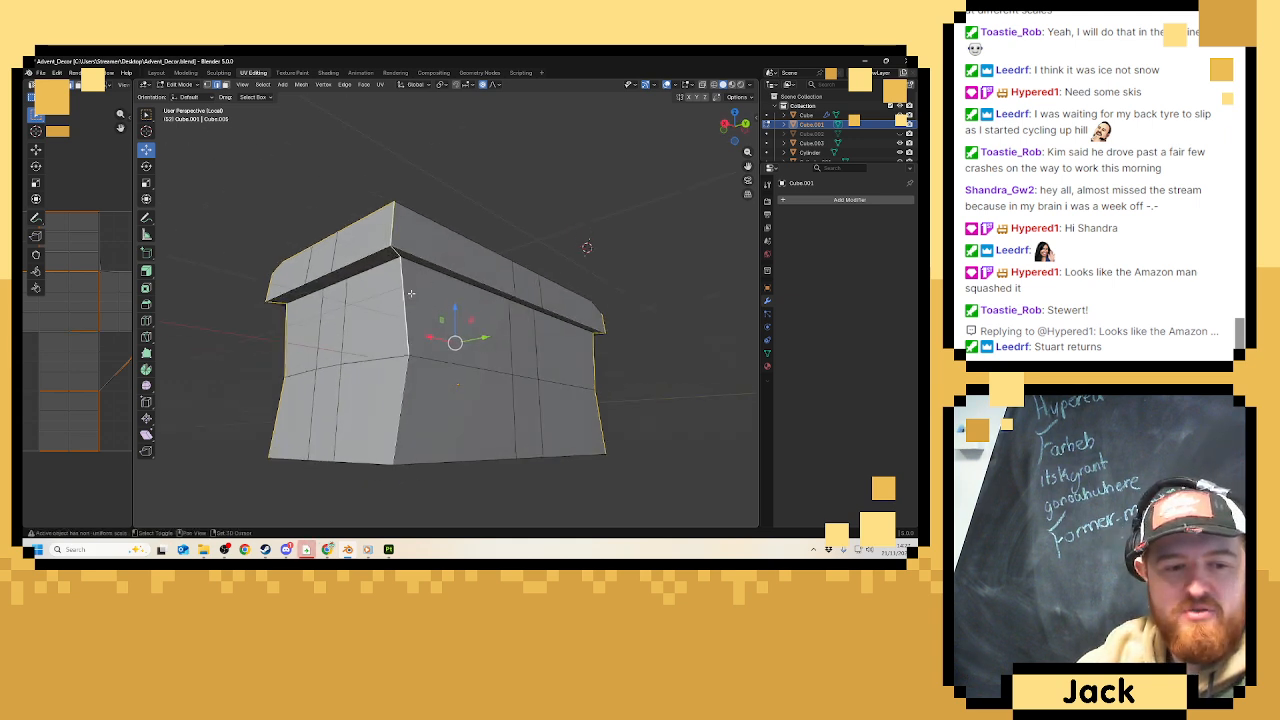
pyautogui.rightClick(405, 377)
pyautogui.click(405, 376)
# Leave Edit Mode on the wide gift box and exit local view to show all three gift boxes.
pyautogui.scroll(-4, 430, 350)
pyautogui.moveTo(440, 334); pyautogui.dragTo(560, 323, button='middle')
pyautogui.press('Tab')
pyautogui.press('/')
pyautogui.scroll(-4, 340, 223)
pyautogui.keyDown('shift'); pyautogui.moveTo(240, 315); pyautogui.dragTo(323, 286, button='middle'); pyautogui.keyUp('shift')
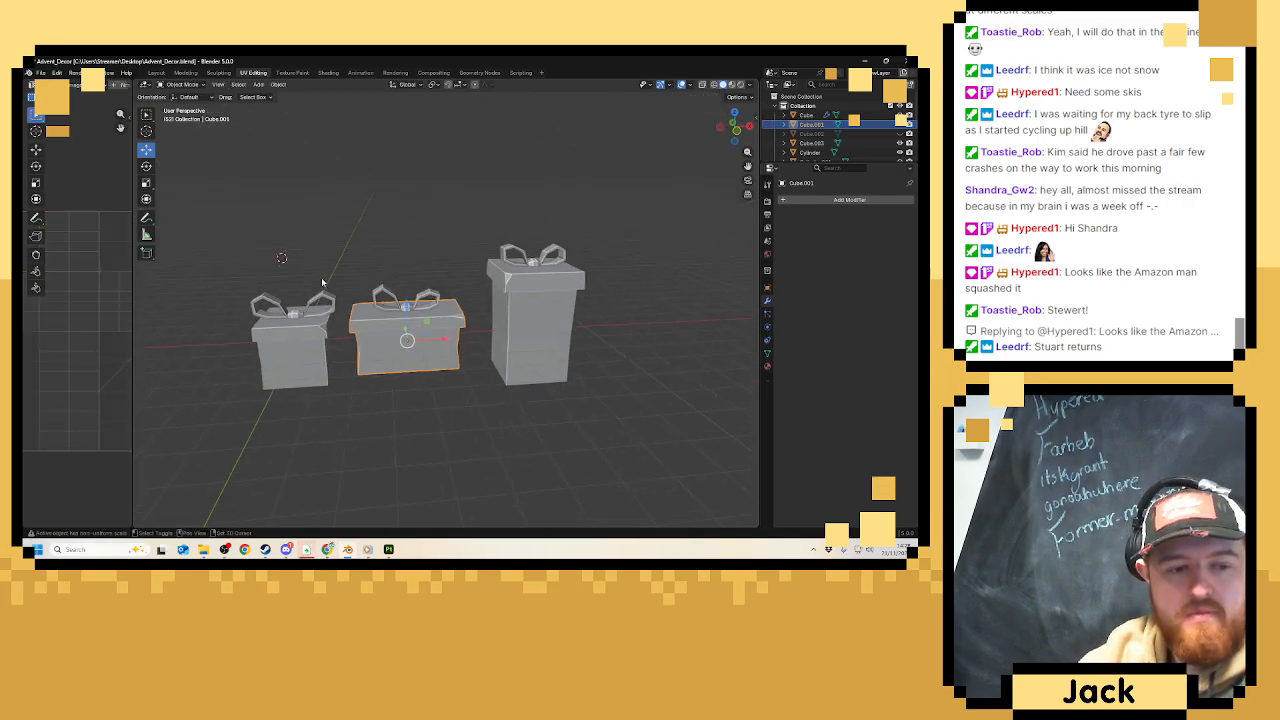
# Check the regular gift box in Edit Mode and return to Object Mode.
pyautogui.click(300, 372)
pyautogui.press('Tab')
pyautogui.press('Tab')
# In front view, select all three gift boxes with their bows and raise them along Z until the wide box's base meets the ground line.
pyautogui.click(538, 265)
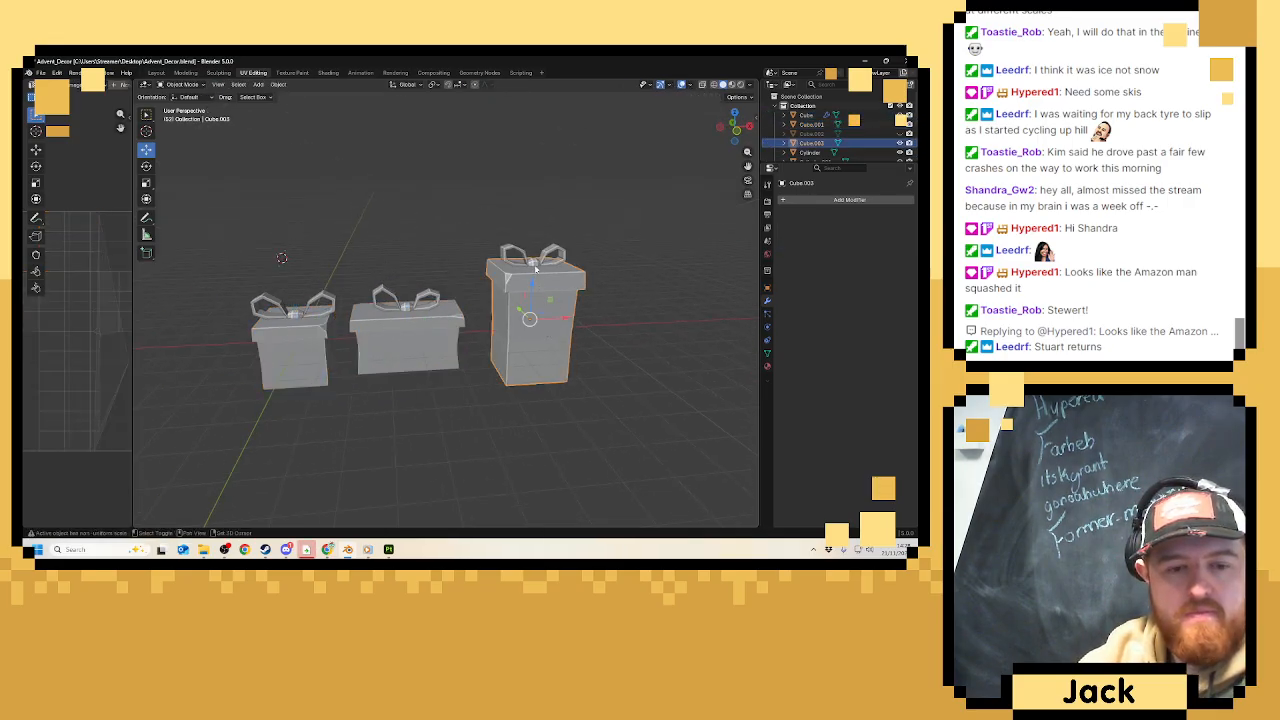
pyautogui.click(540, 263)
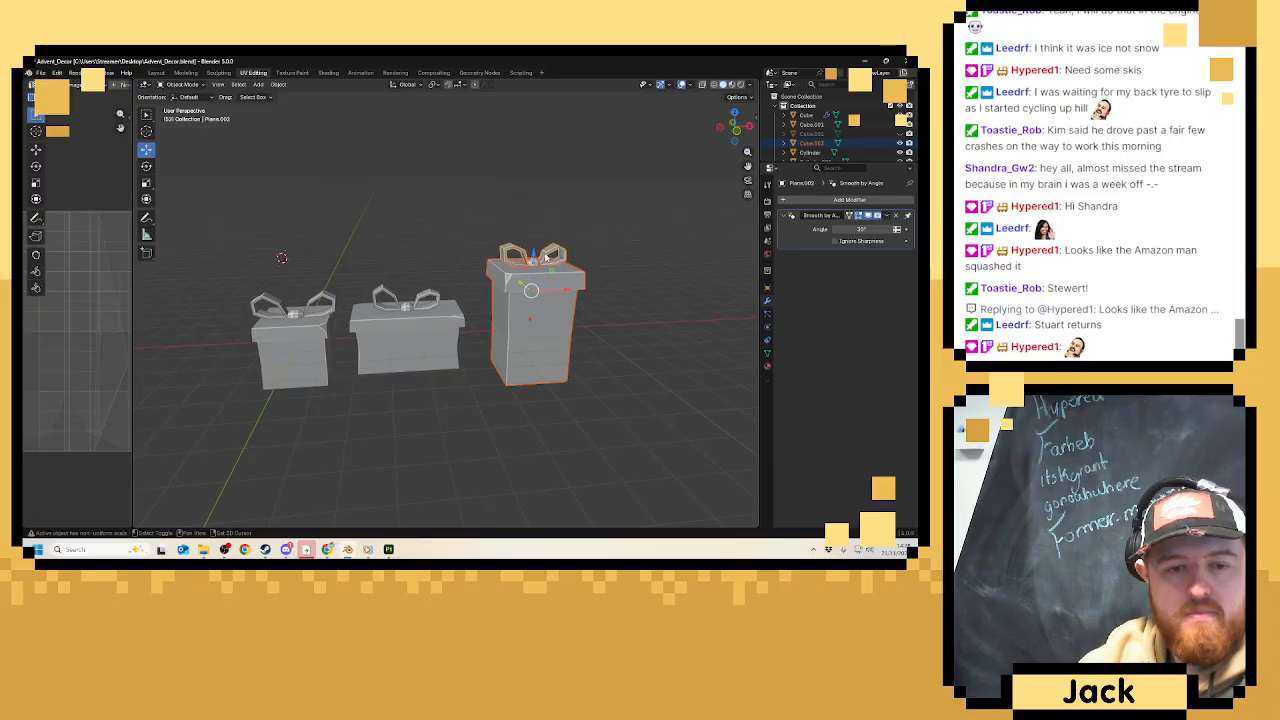
pyautogui.press('KP_3')
pyautogui.press('KP_1')
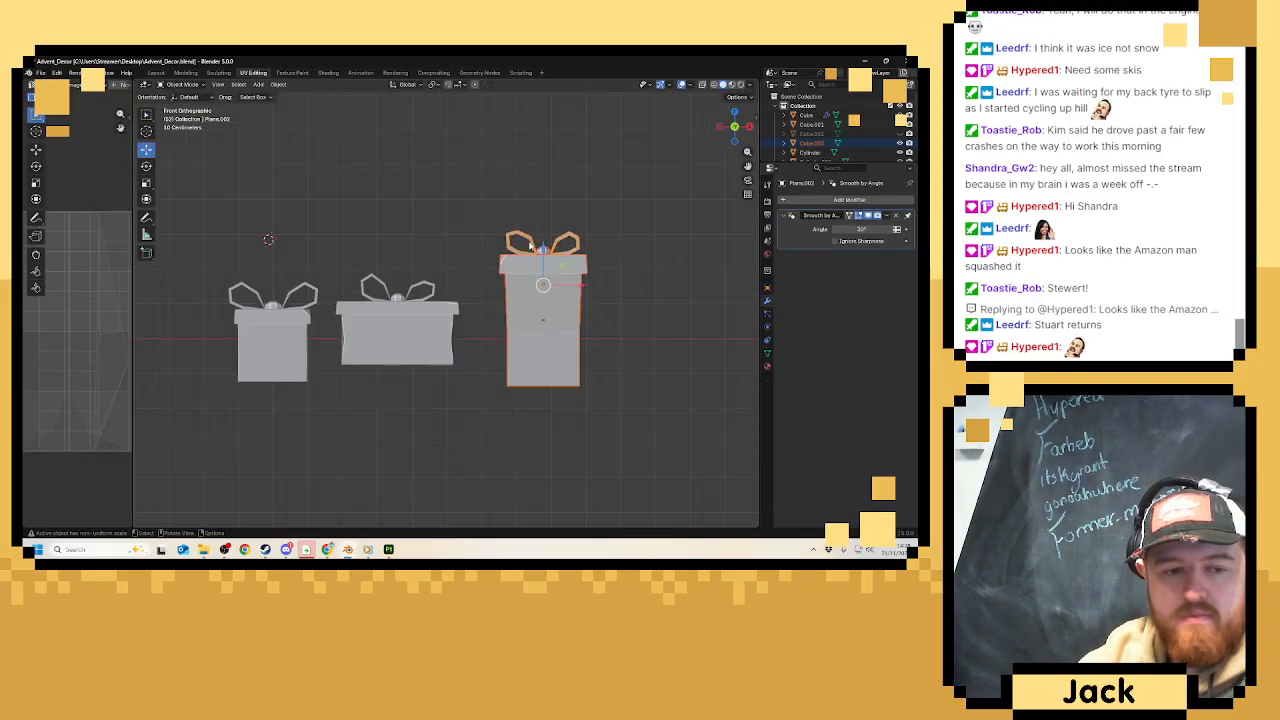
pyautogui.scroll(2, 503, 252)
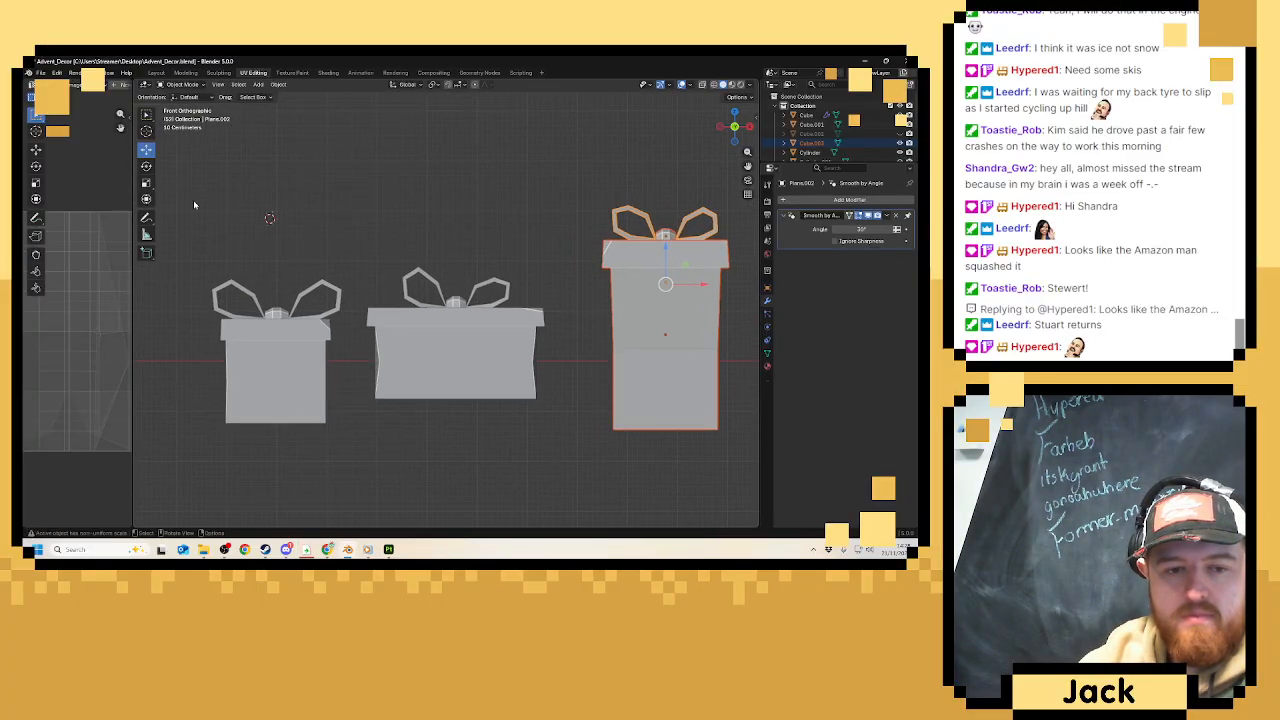
pyautogui.moveTo(193, 200); pyautogui.dragTo(730, 455)
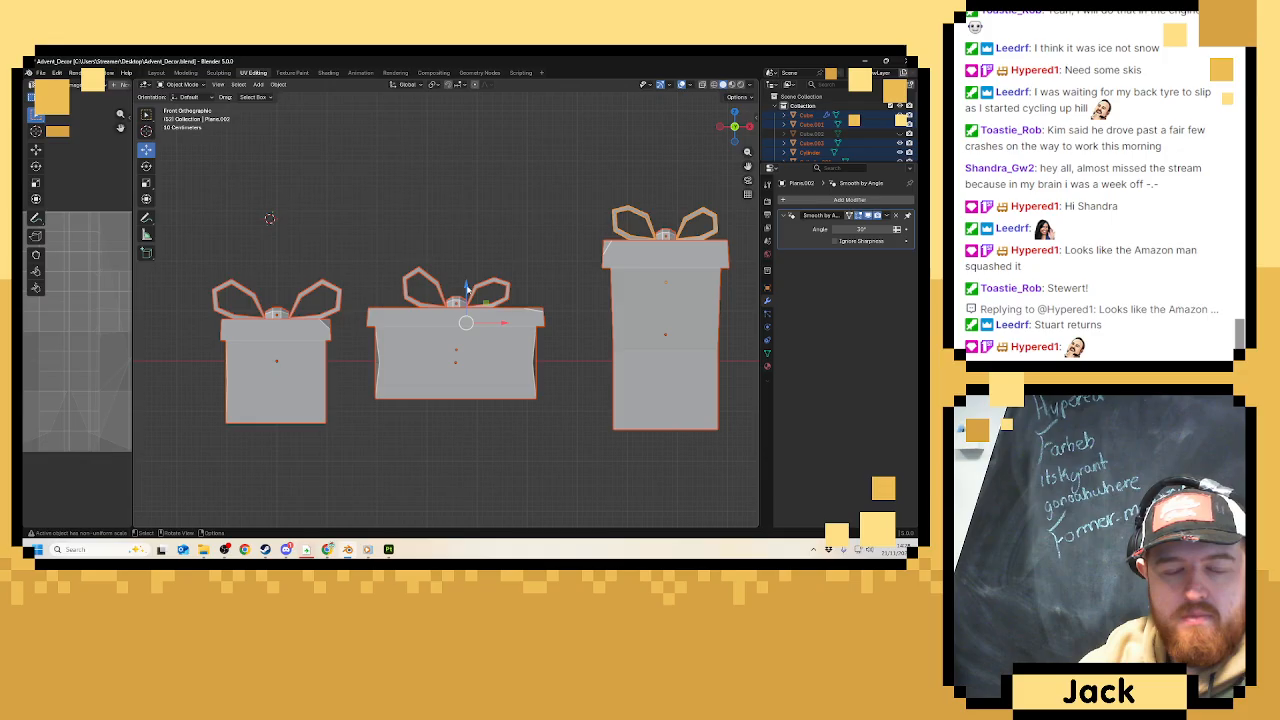
pyautogui.press('g')
pyautogui.press('z')
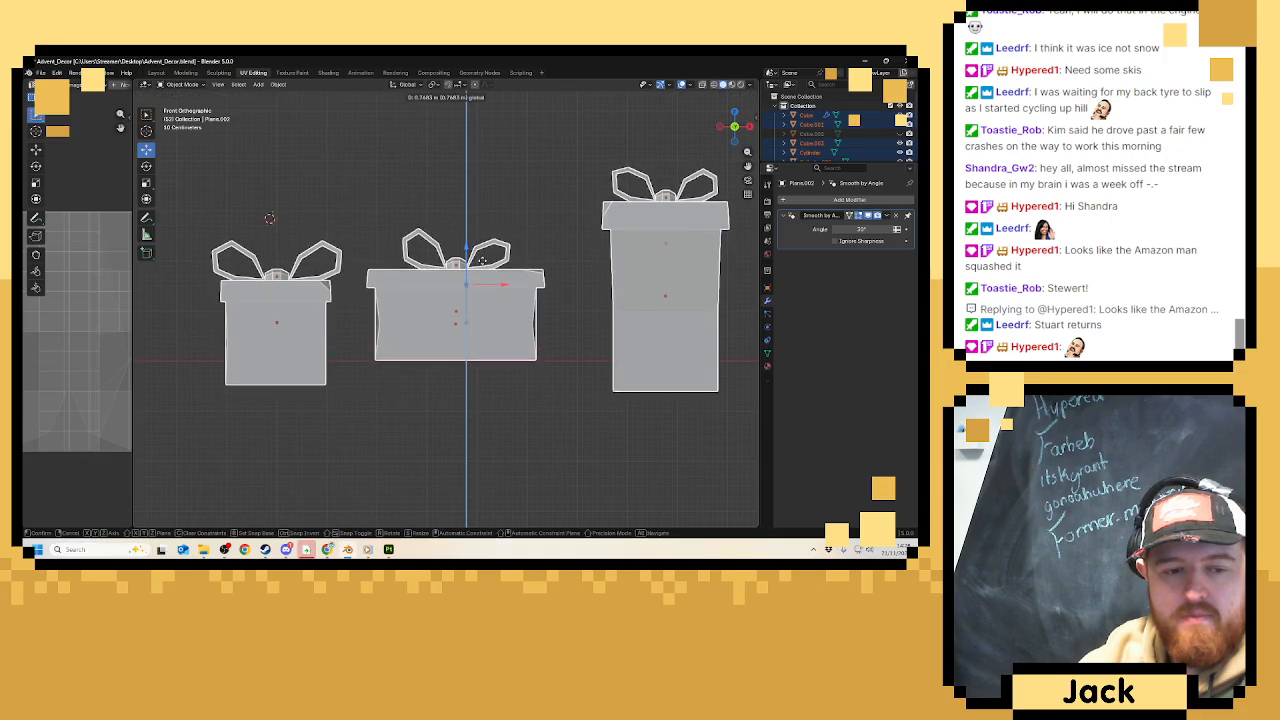
pyautogui.click(482, 260)
# Select the regular gift box together with its bow.
pyautogui.moveTo(196, 231); pyautogui.dragTo(367, 417)
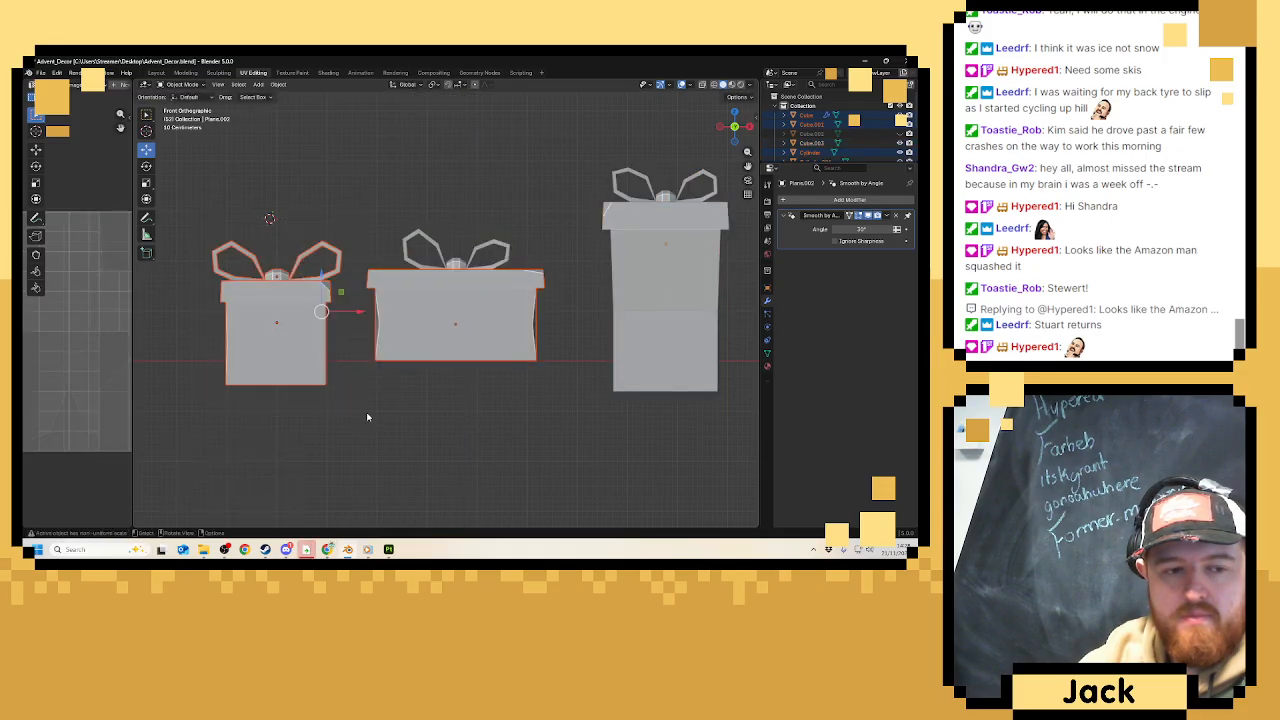
# Raise only the small gift box and its bow vertically until its base sits level with the middle gift's base.
pyautogui.moveTo(321, 284); pyautogui.dragTo(322, 238)
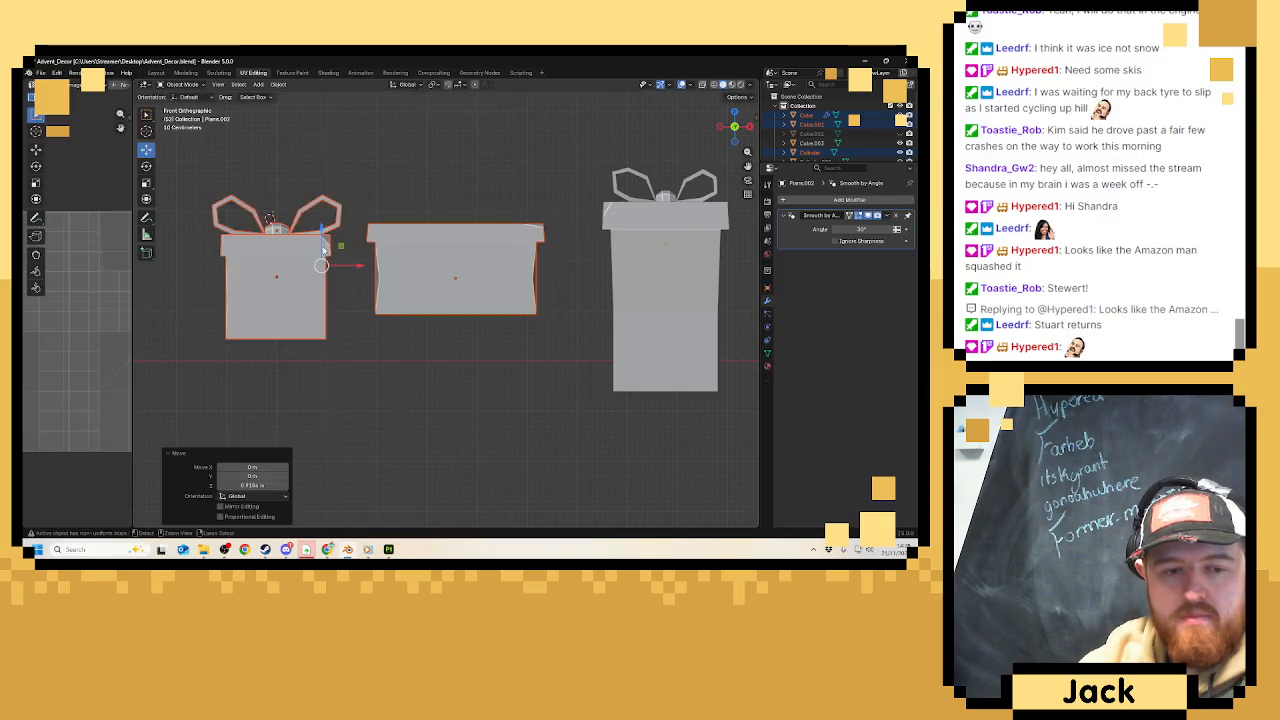
pyautogui.hotkey('ctrl', 'z')
pyautogui.click(188, 233)
pyautogui.moveTo(188, 233); pyautogui.dragTo(313, 378)
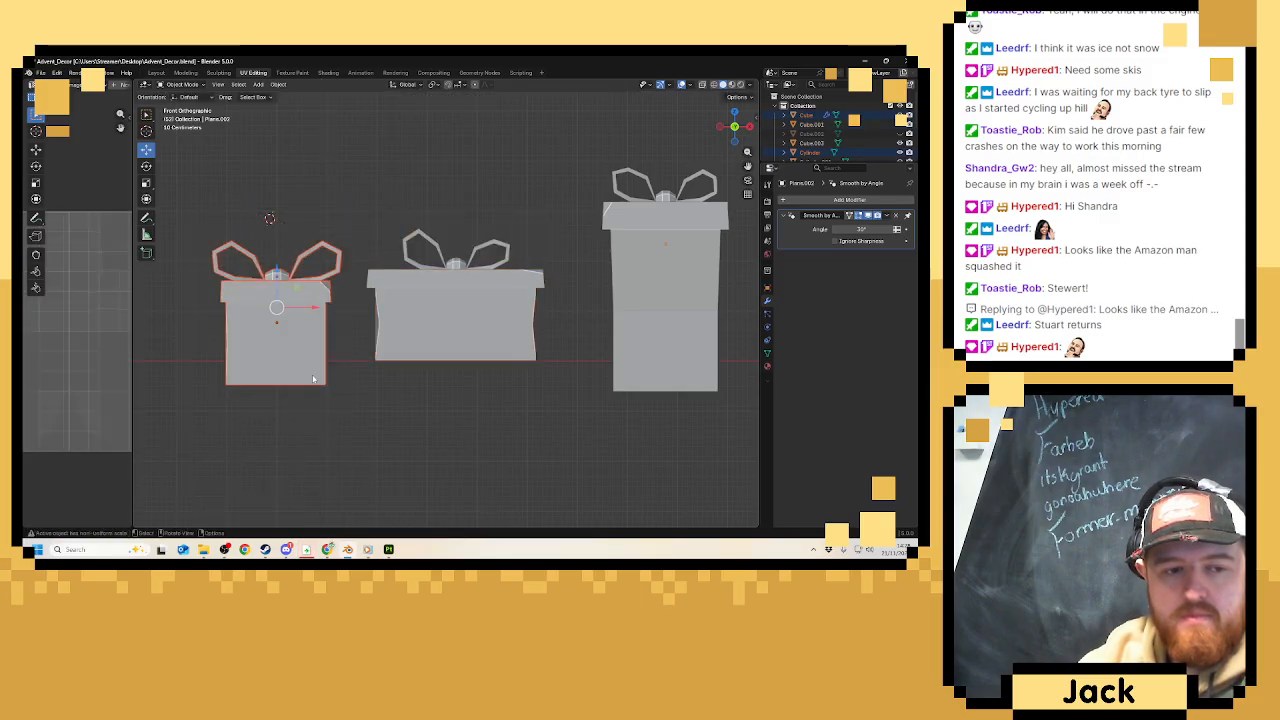
pyautogui.moveTo(277, 279)
pyautogui.mouseDown()
pyautogui.moveTo(286, 264)
pyautogui.moveTo(292, 278)
pyautogui.mouseUp()
pyautogui.keyDown('shift'); pyautogui.moveTo(560, 300); pyautogui.dragTo(451, 308, button='middle'); pyautogui.keyUp('shift')
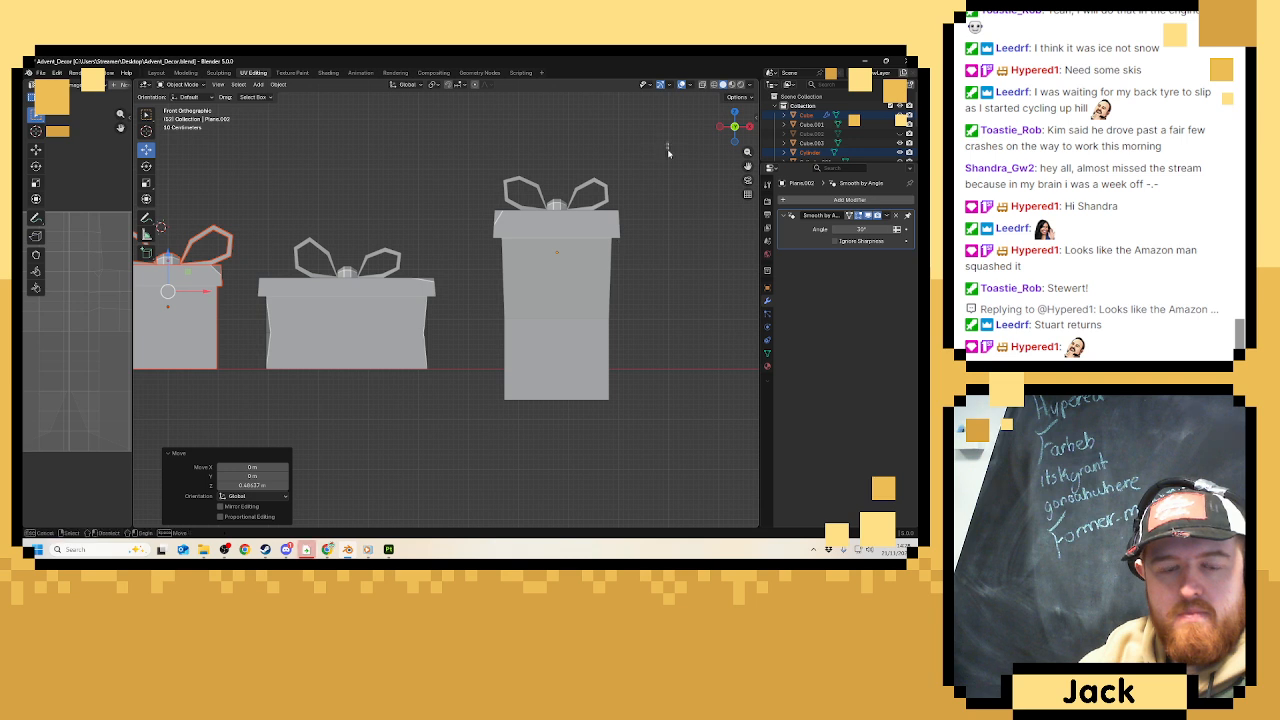
# Align the tall gift's base with the ground line and slide the gift horizontally closer to the middle one.
pyautogui.moveTo(667, 140); pyautogui.dragTo(517, 447)
pyautogui.moveTo(558, 240); pyautogui.dragTo(562, 286)
pyautogui.moveTo(590, 230); pyautogui.dragTo(533, 230)
# Slide the small gift box and its bow along X, closer to the middle gift.
pyautogui.keyDown('shift'); pyautogui.moveTo(380, 343); pyautogui.dragTo(529, 348, button='middle'); pyautogui.keyUp('shift')
pyautogui.moveTo(240, 198); pyautogui.dragTo(399, 402)
pyautogui.moveTo(348, 302); pyautogui.dragTo(369, 302)
pyautogui.click(444, 220)
# Apply Shade Auto Smooth to the middle gift box and to the small gift box.
pyautogui.scroll(-4, 447, 224)
pyautogui.moveTo(443, 209)
pyautogui.mouseDown(button='middle')
pyautogui.moveTo(521, 236)
pyautogui.moveTo(450, 224)
pyautogui.mouseUp(button='middle')
pyautogui.click(472, 308)
pyautogui.rightClick(472, 308)
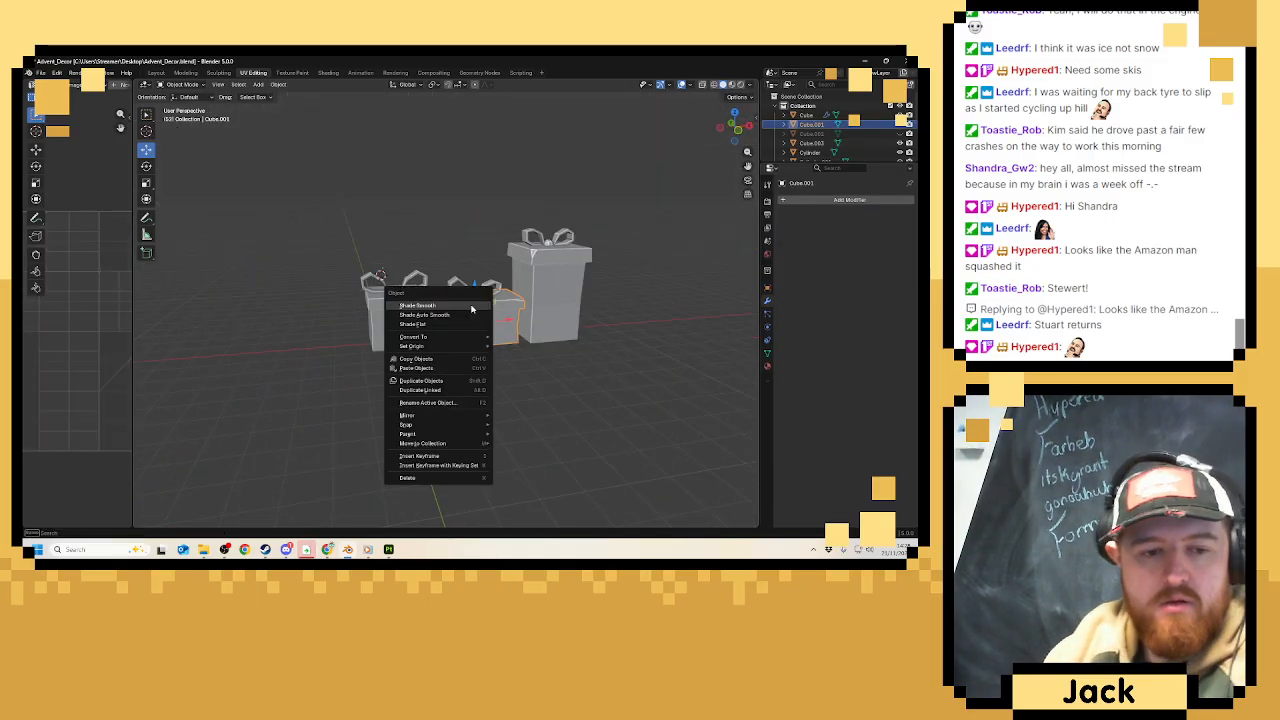
pyautogui.click(472, 316)
pyautogui.click(405, 330)
pyautogui.rightClick(390, 322)
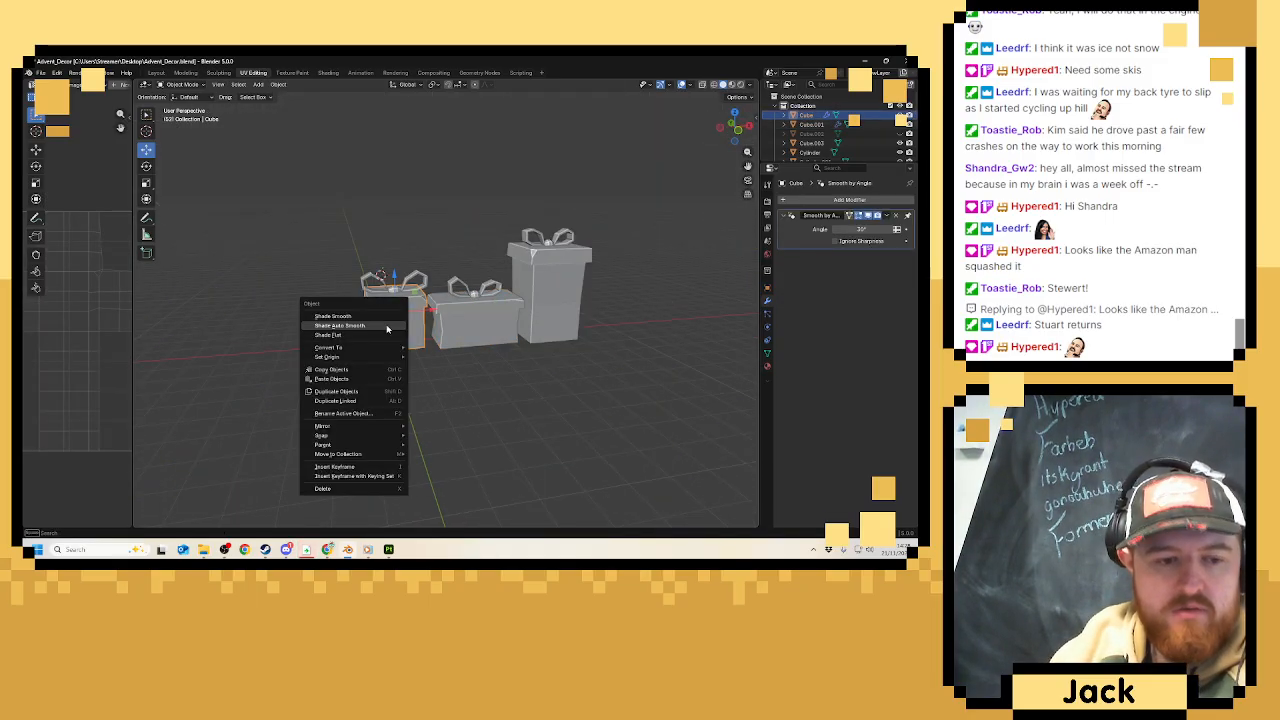
pyautogui.click(390, 330)
# Turn off the Cavity effect in the viewport shading options and deselect the gifts.
pyautogui.scroll(2, 467, 323)
pyautogui.moveTo(467, 323); pyautogui.dragTo(490, 340, button='middle')
pyautogui.scroll(-3, 358, 219)
pyautogui.moveTo(358, 219); pyautogui.dragTo(655, 400)
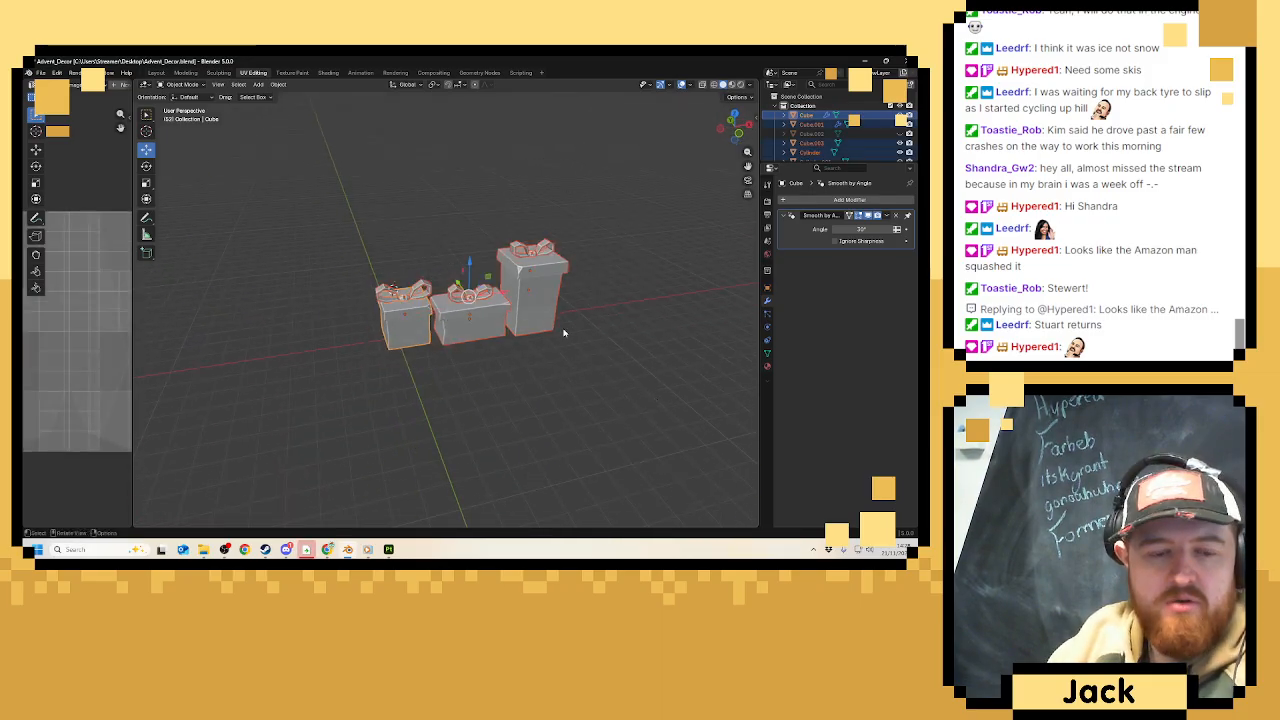
pyautogui.scroll(4, 563, 333)
pyautogui.click(746, 85)
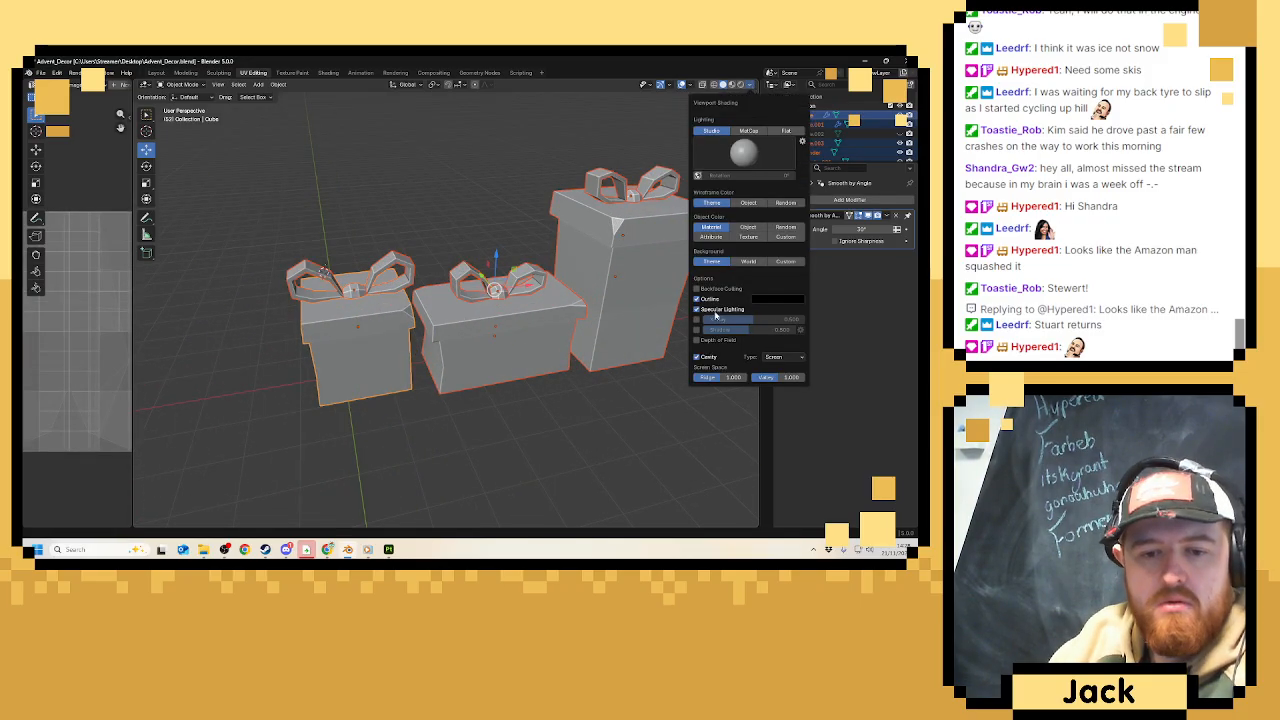
pyautogui.click(703, 355)
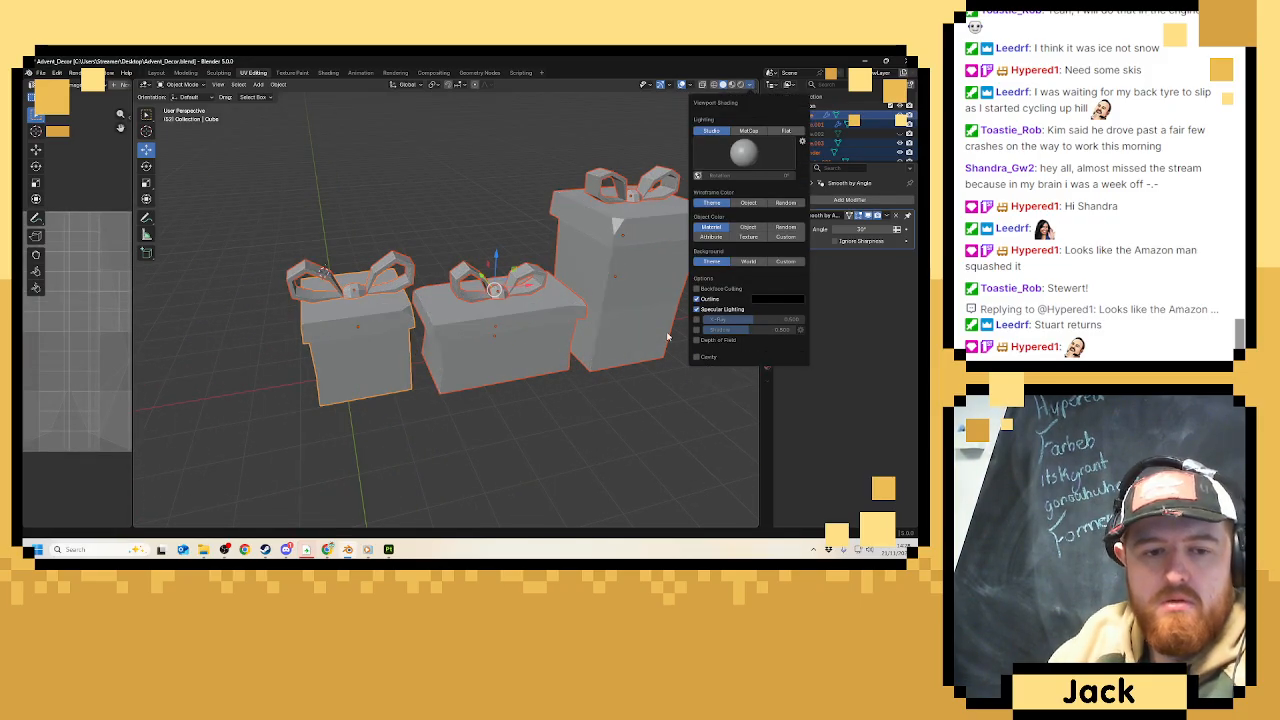
pyautogui.click(477, 177)
# Apply Shade Auto Smooth to the tall gift's bow and raise its smoothing angle until the loops shade softly.
pyautogui.moveTo(477, 177); pyautogui.dragTo(480, 214, button='middle')
pyautogui.scroll(3, 478, 214)
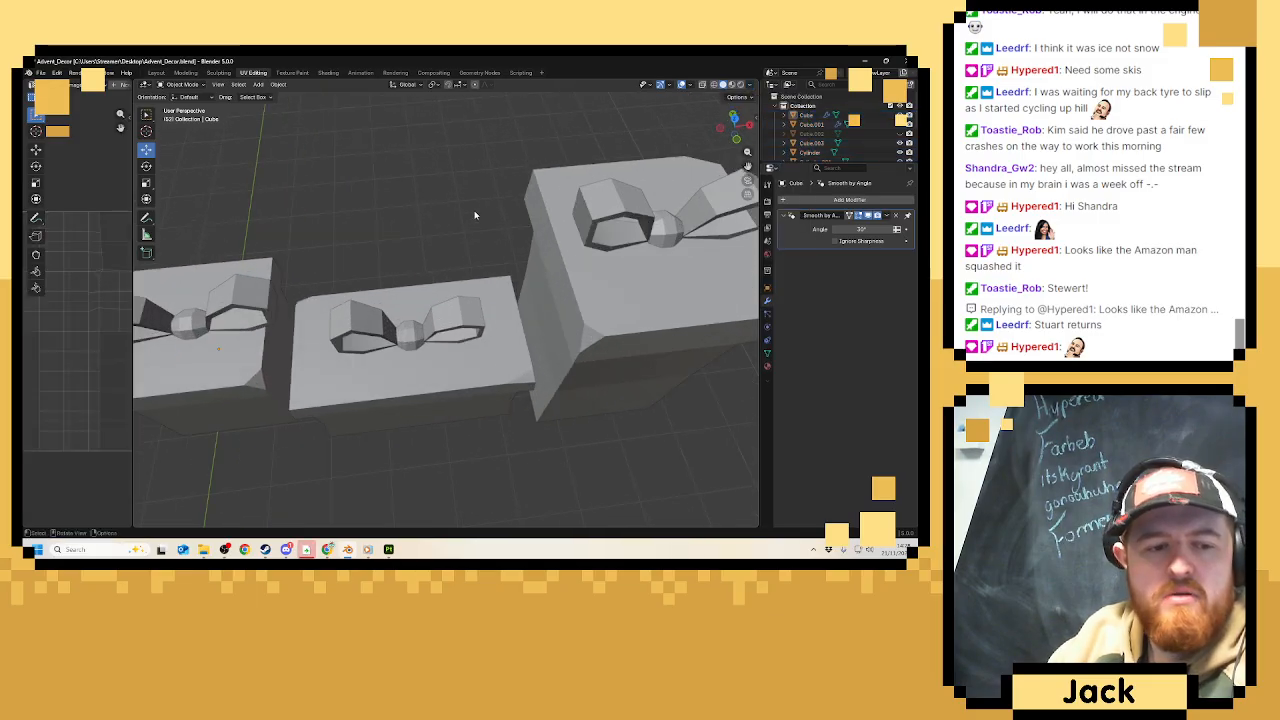
pyautogui.click(602, 195)
pyautogui.rightClick(602, 195)
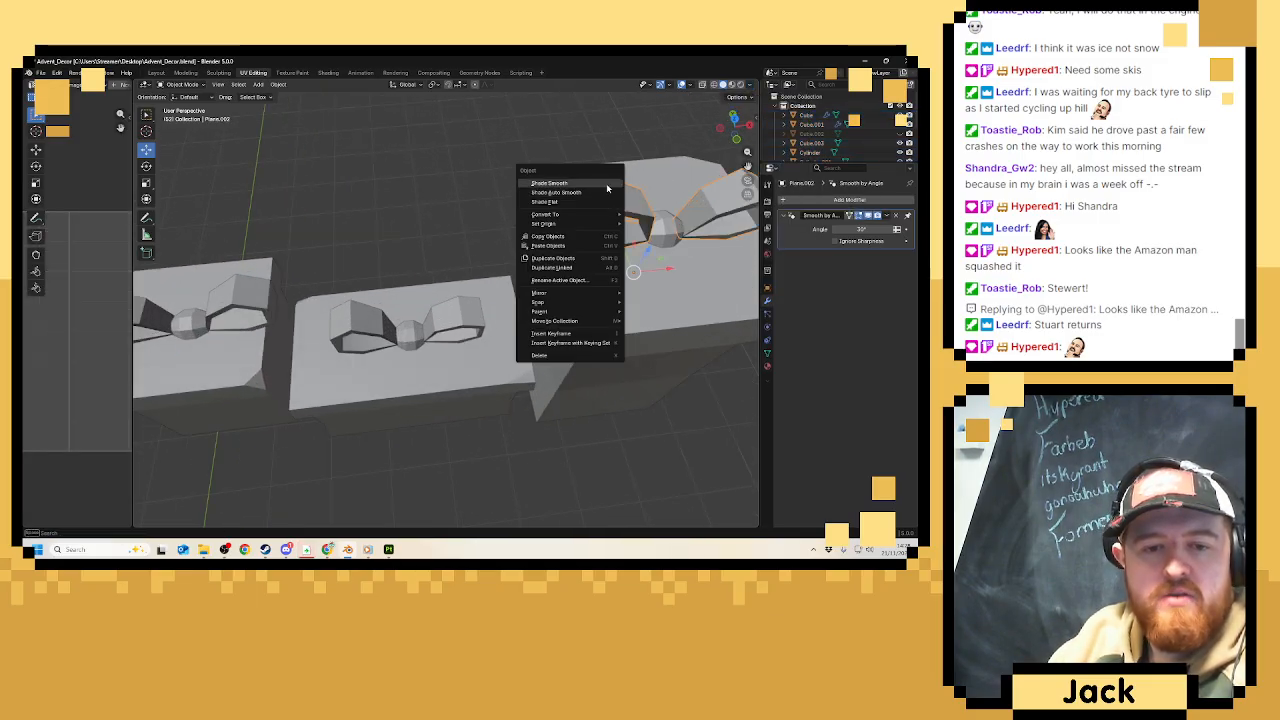
pyautogui.click(604, 192)
pyautogui.moveTo(843, 228); pyautogui.dragTo(852, 228)
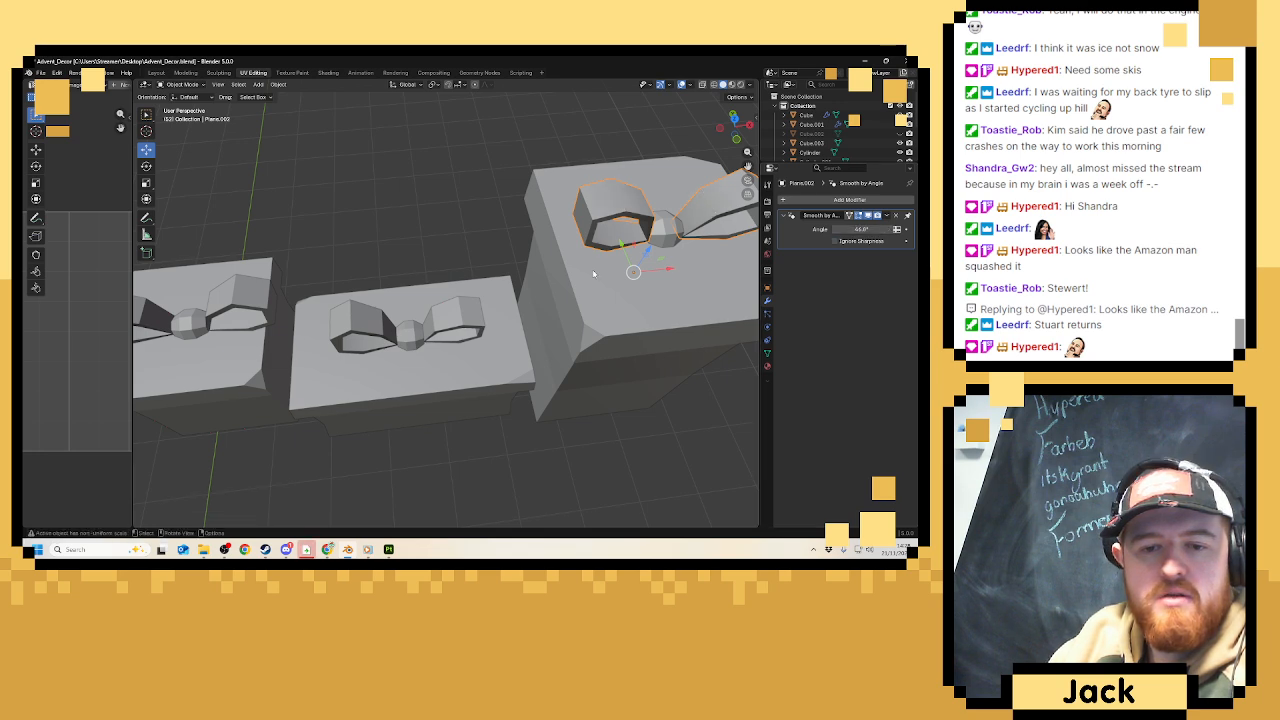
pyautogui.moveTo(617, 263); pyautogui.dragTo(529, 243, button='middle')
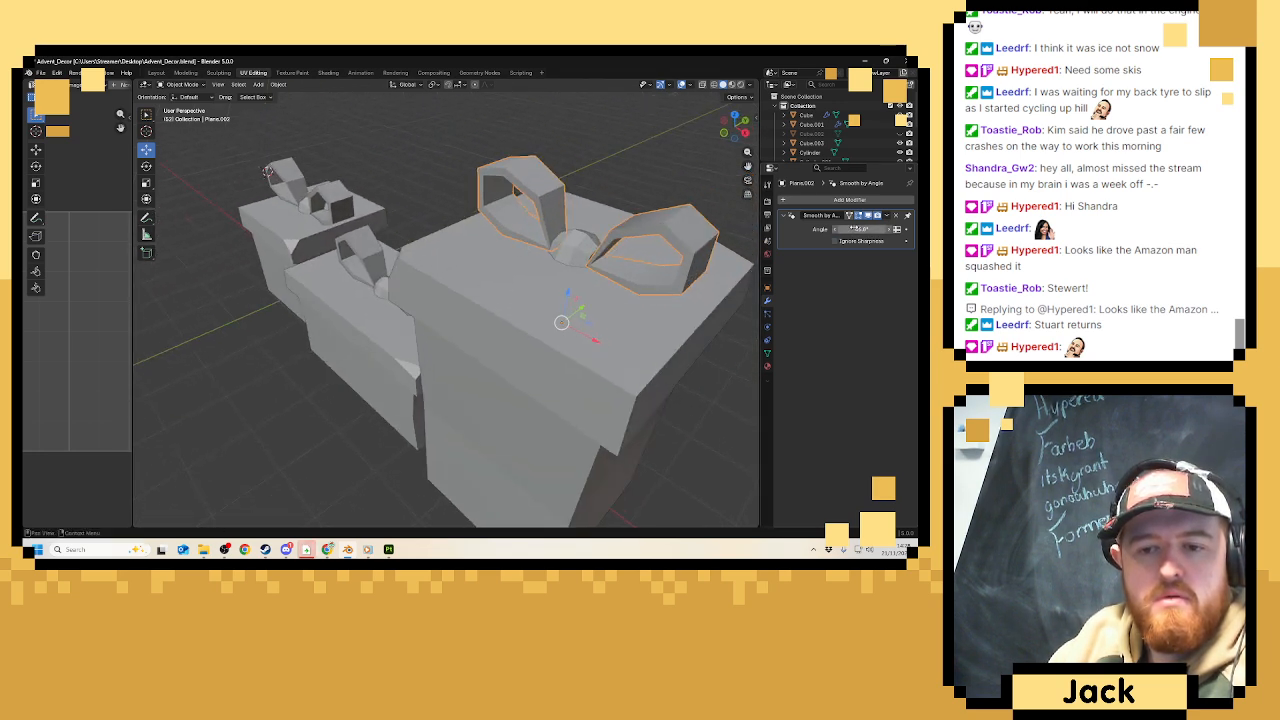
pyautogui.moveTo(852, 229); pyautogui.dragTo(865, 229)
pyautogui.moveTo(605, 245); pyautogui.dragTo(786, 263, button='middle')
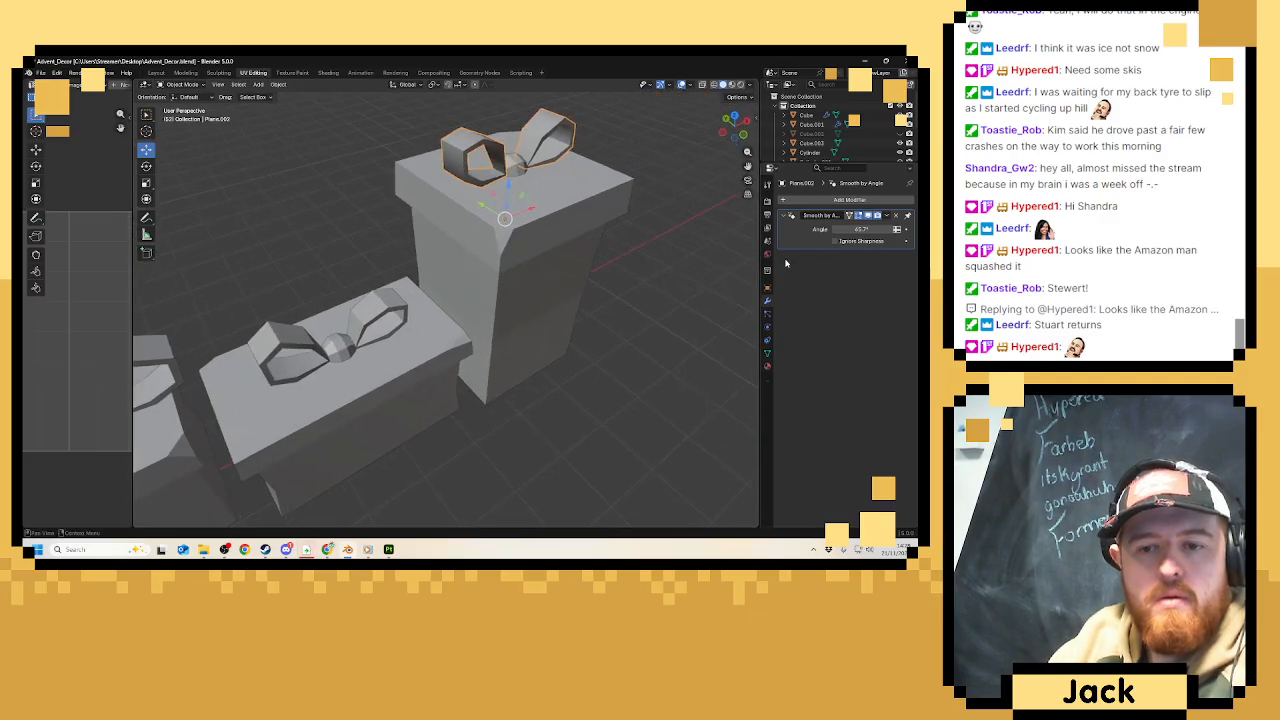
pyautogui.moveTo(858, 229); pyautogui.dragTo(866, 229)
pyautogui.moveTo(640, 240); pyautogui.dragTo(520, 251, button='middle')
# Raise the Smooth by Angle value on the bows of the middle and small gifts to soften their loops.
pyautogui.click(459, 273)
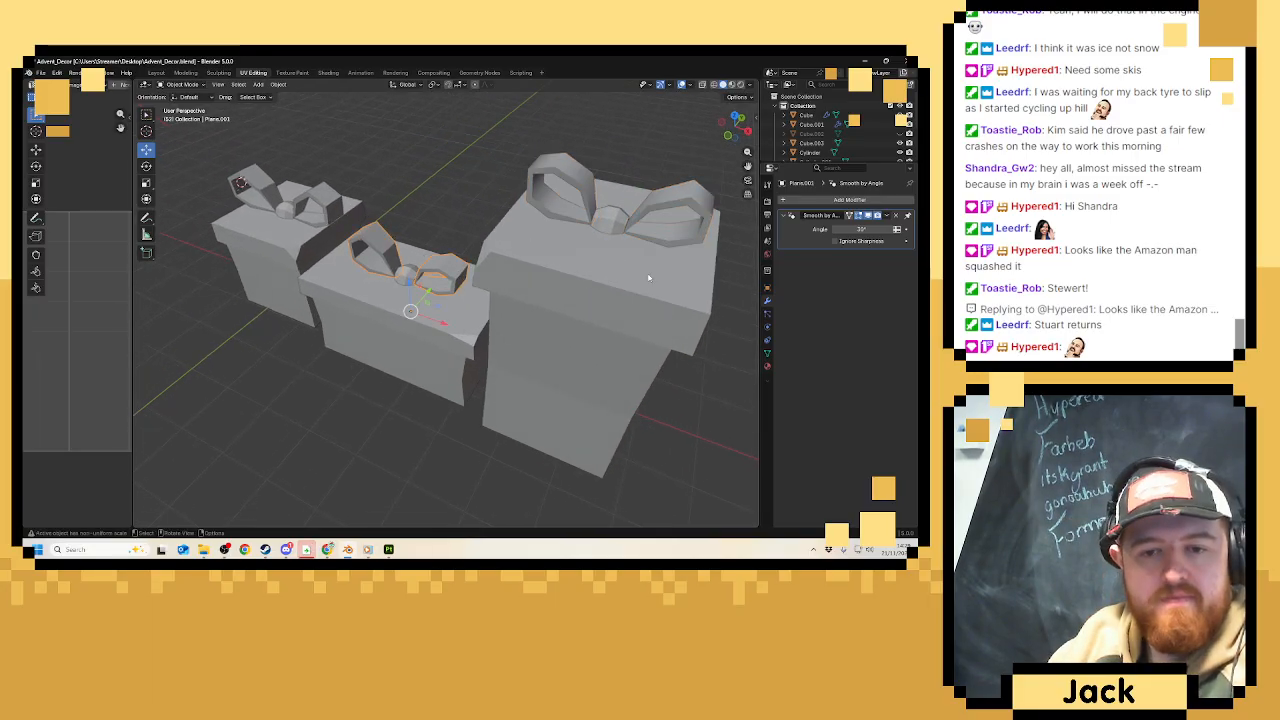
pyautogui.moveTo(843, 229); pyautogui.dragTo(871, 229)
pyautogui.moveTo(440, 160); pyautogui.dragTo(382, 268, button='middle')
pyautogui.click(382, 268)
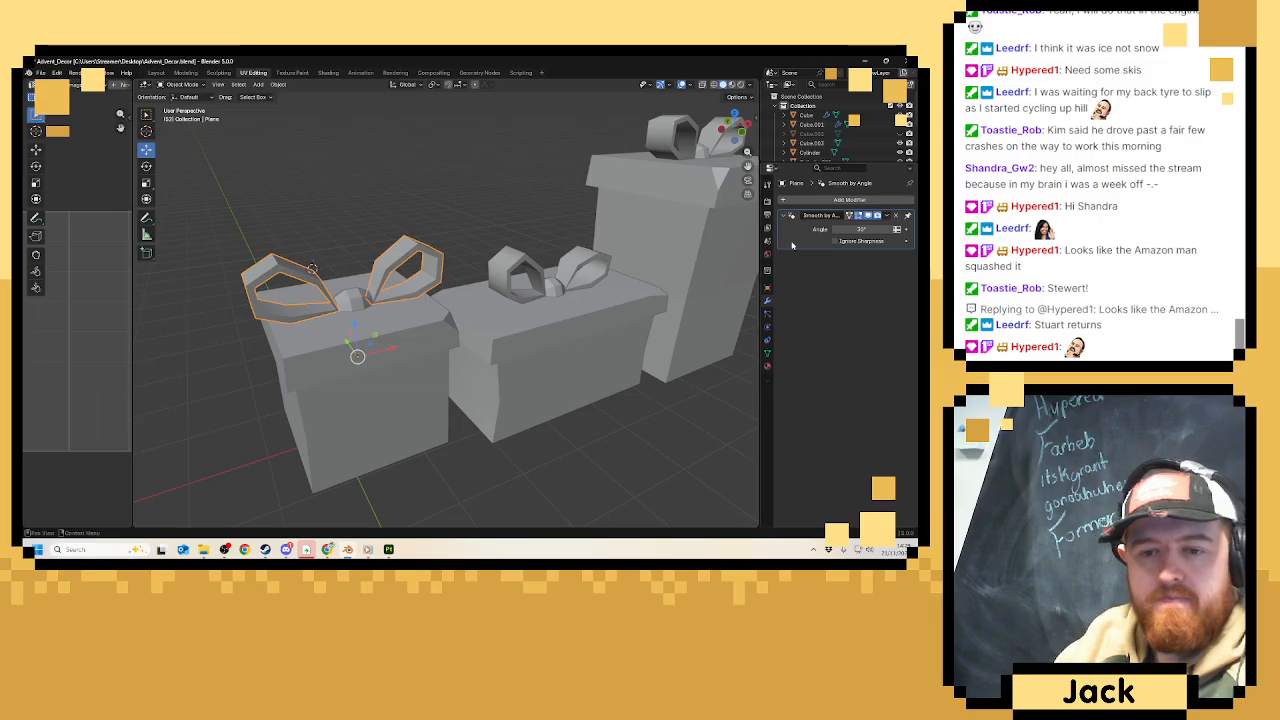
pyautogui.moveTo(839, 229); pyautogui.dragTo(852, 229)
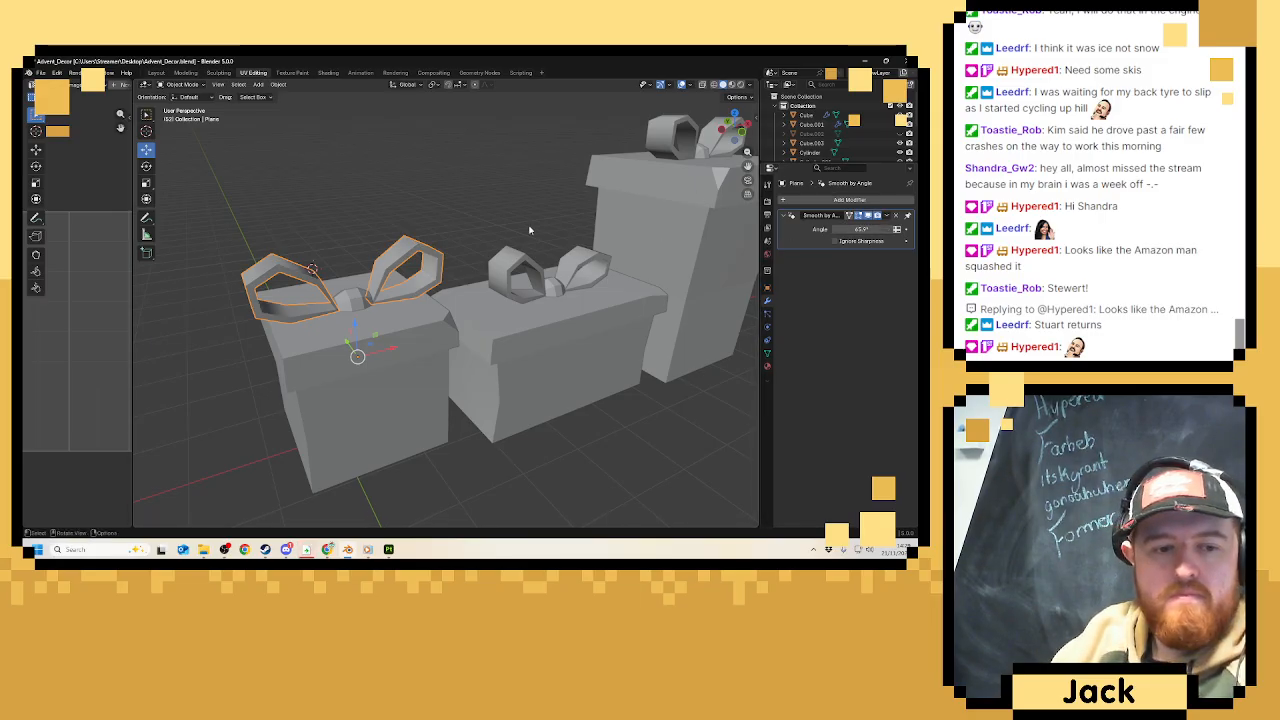
# Apply Shade Smooth to the round bow knots on all three gifts.
pyautogui.click(354, 299)
pyautogui.rightClick(362, 298)
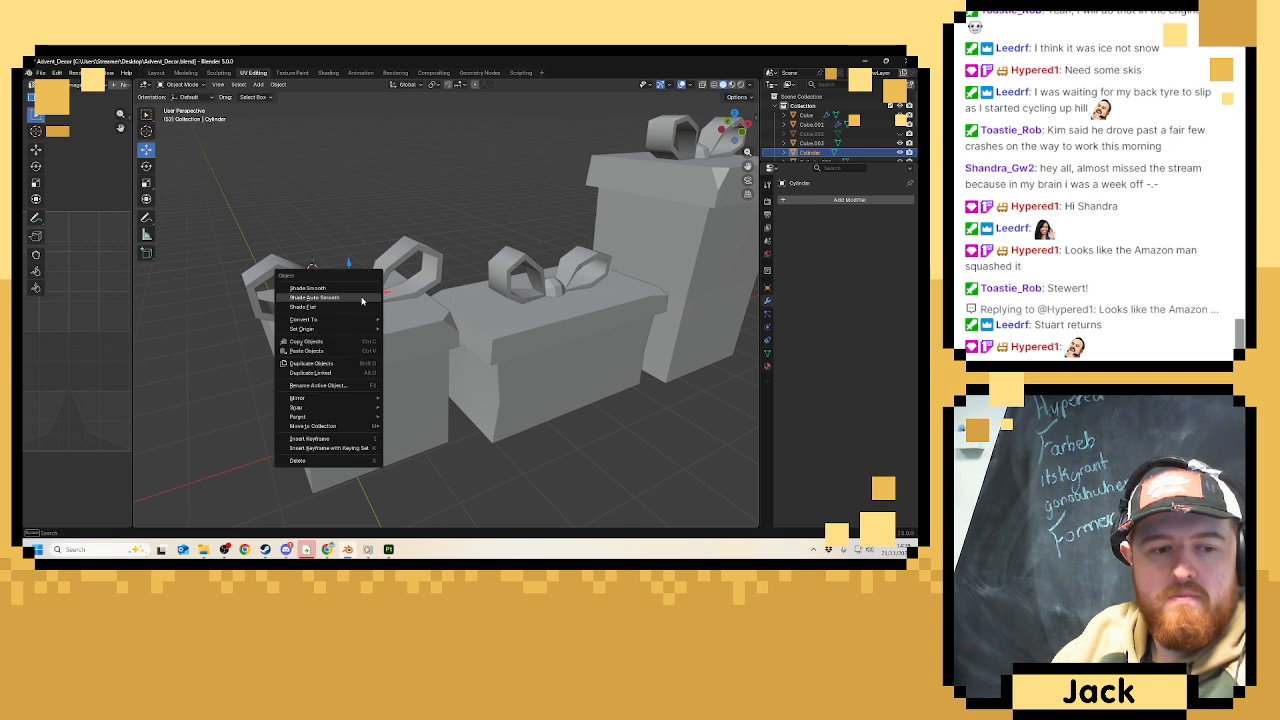
pyautogui.click(364, 294)
pyautogui.click(549, 291)
pyautogui.rightClick(549, 291)
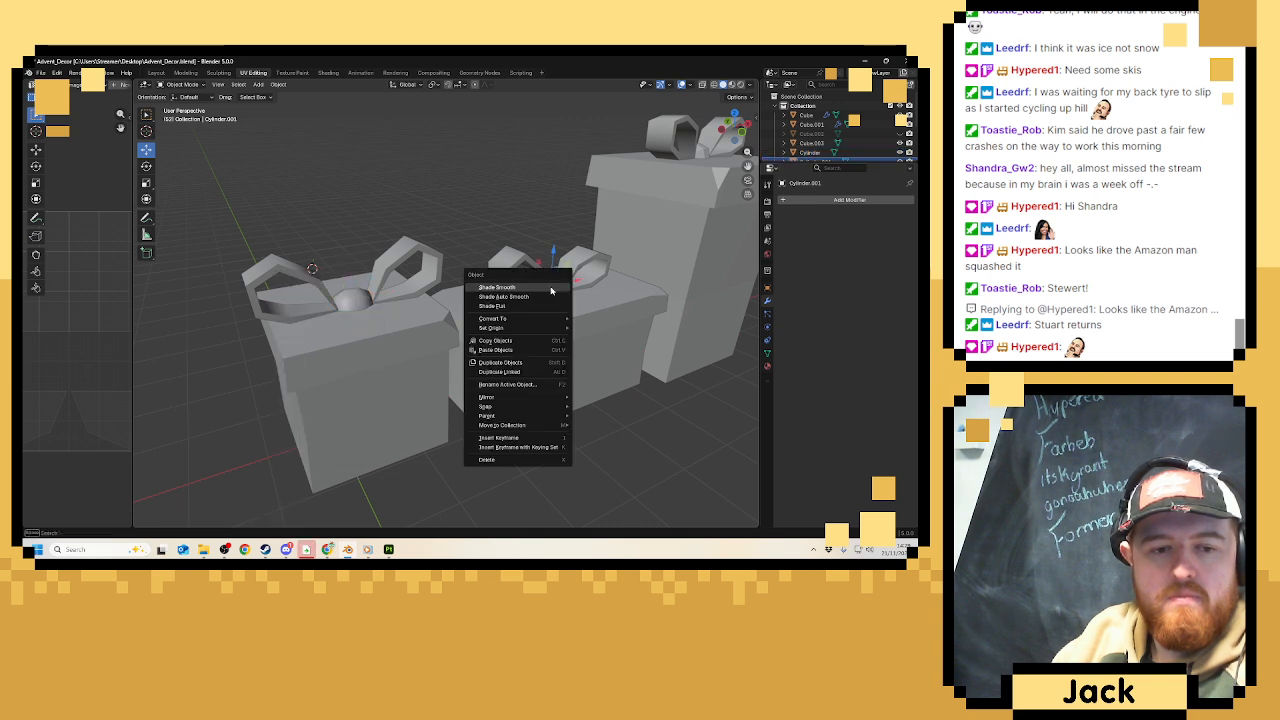
pyautogui.click(551, 289)
pyautogui.moveTo(551, 289); pyautogui.dragTo(598, 208, button='middle')
pyautogui.click(598, 208)
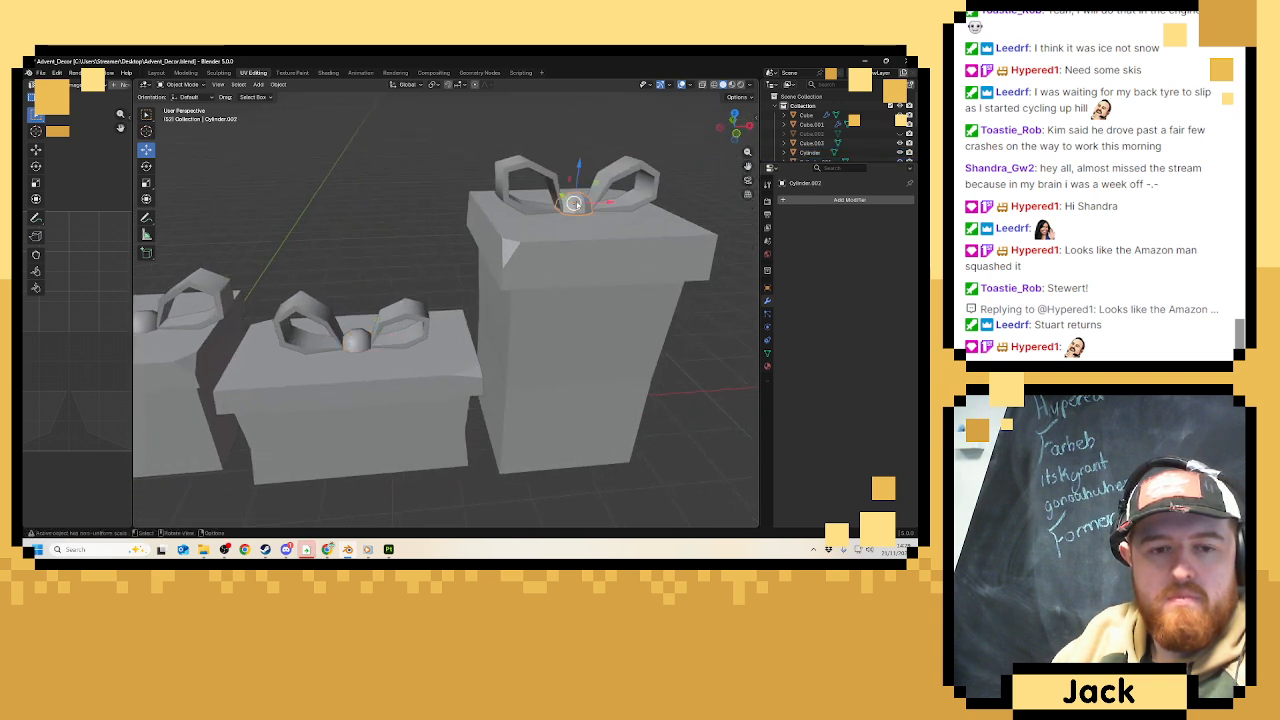
pyautogui.rightClick(598, 208)
pyautogui.click(585, 208)
# Try to join all gift parts into one object with a bow knot active, and undo the join.
pyautogui.scroll(-6, 310, 246)
pyautogui.press('a')
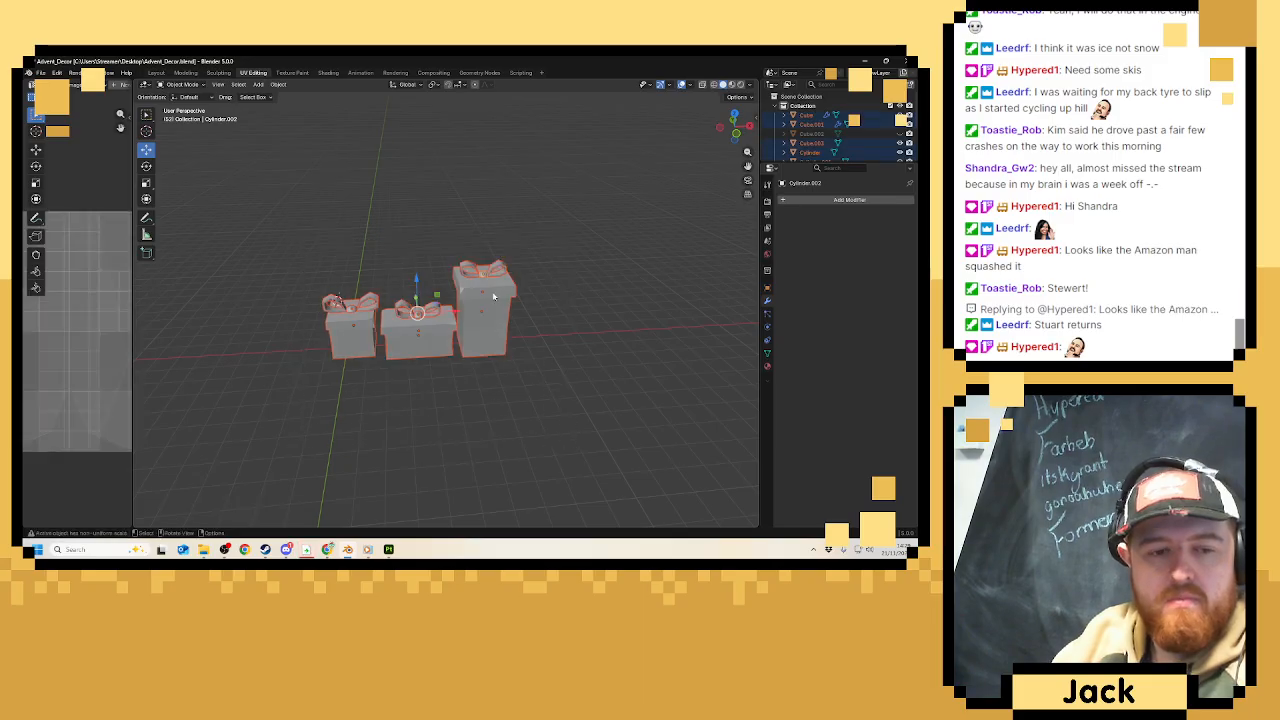
pyautogui.hotkey('ctrl', 'j')
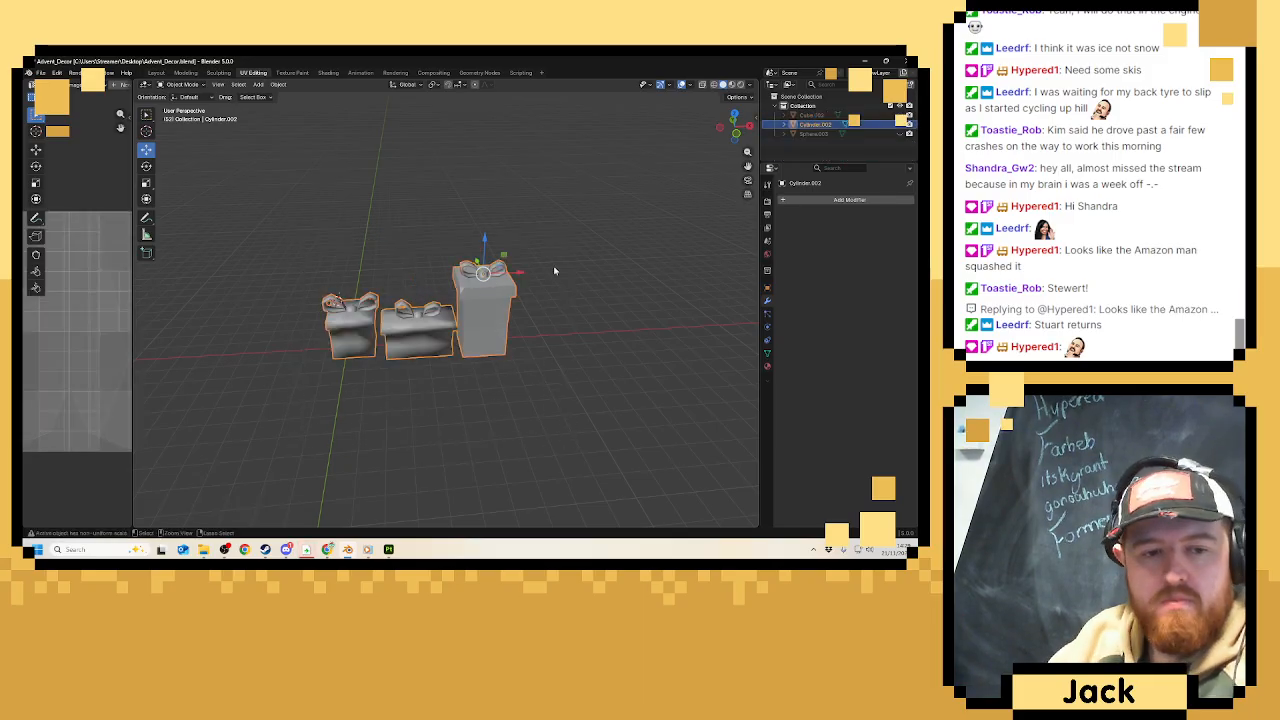
pyautogui.scroll(2, 562, 268)
pyautogui.scroll(2, 440, 343)
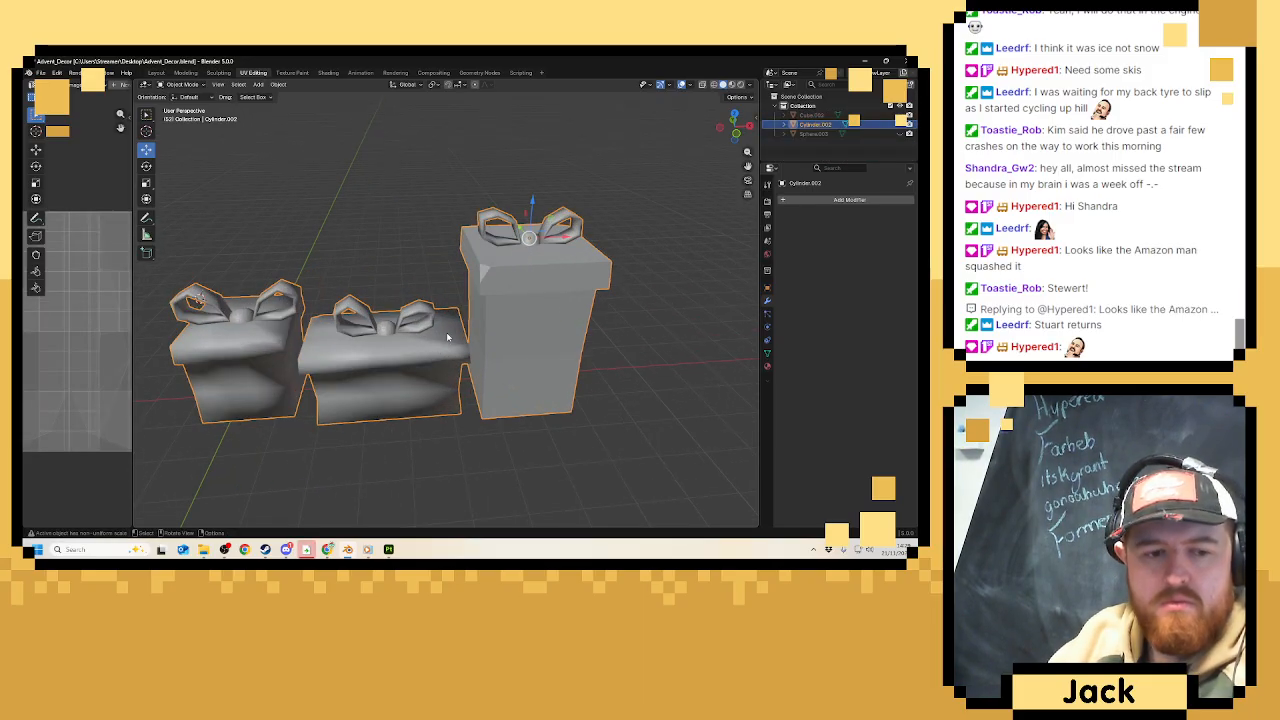
pyautogui.hotkey('ctrl', 'z')
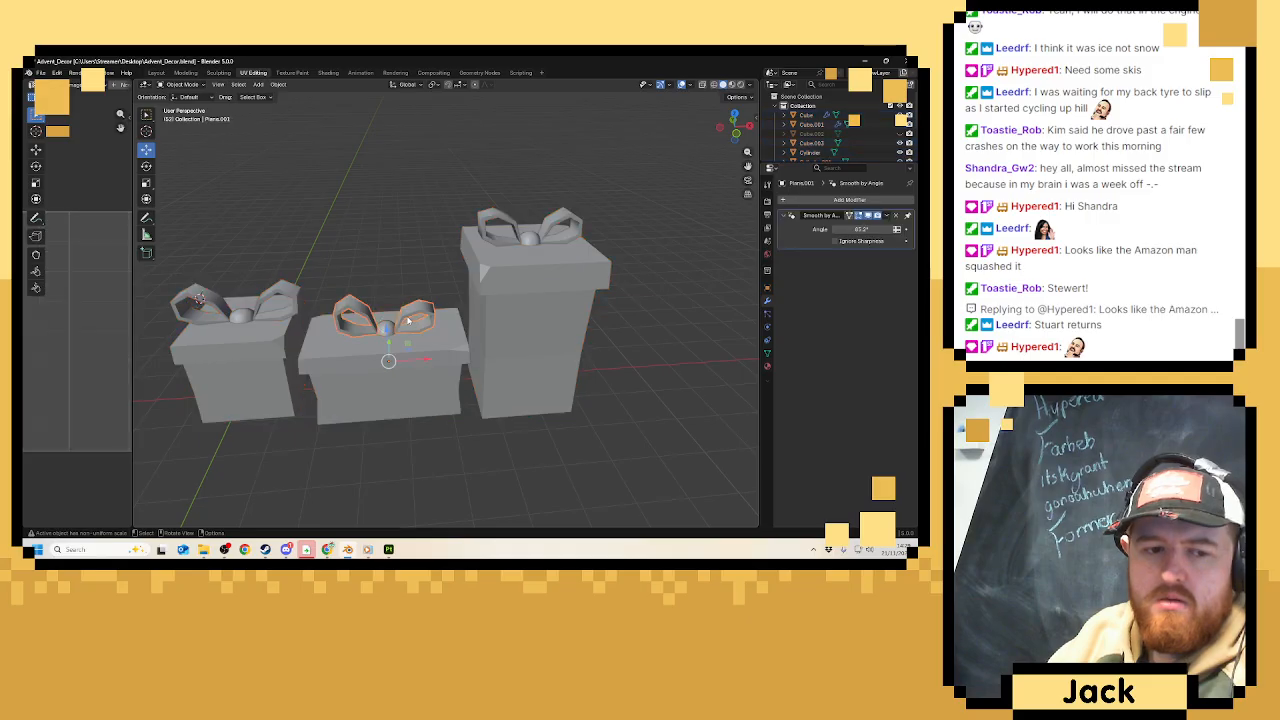
# Apply the Smooth by Angle modifier on the bows of the middle, small and tall gifts.
pyautogui.click(424, 325)
pyautogui.click(885, 216)
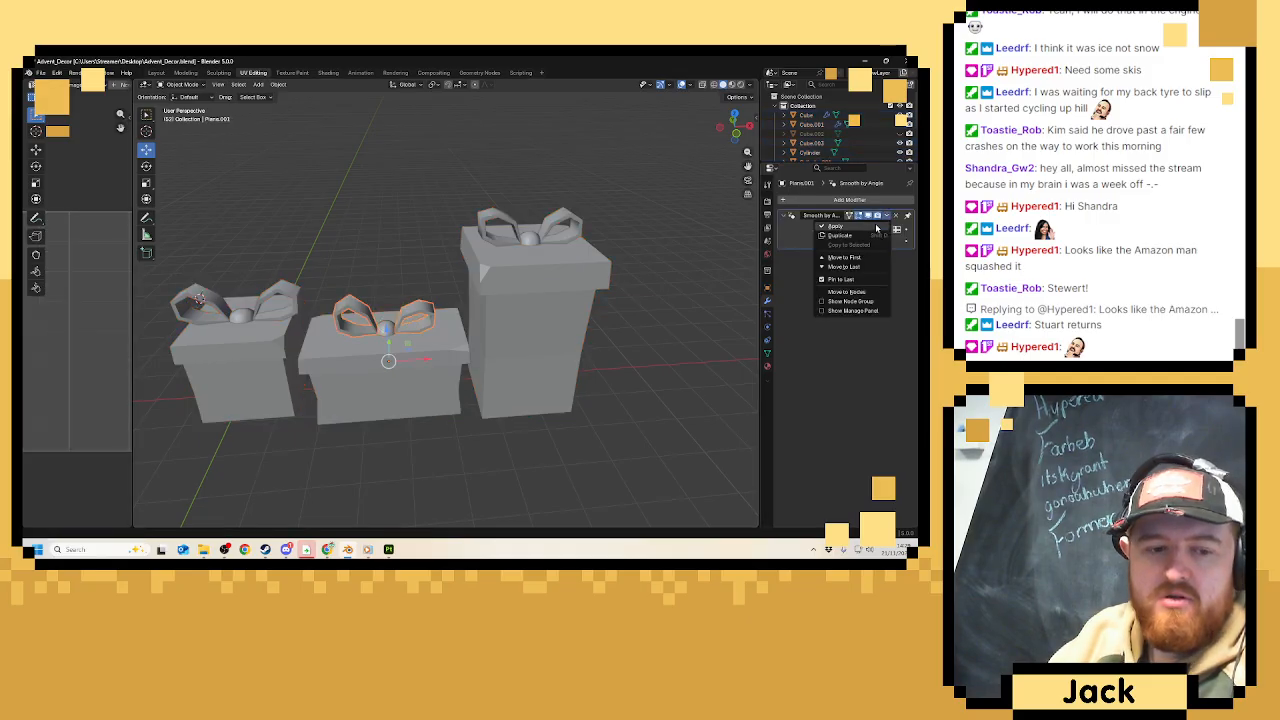
pyautogui.click(877, 229)
pyautogui.click(297, 292)
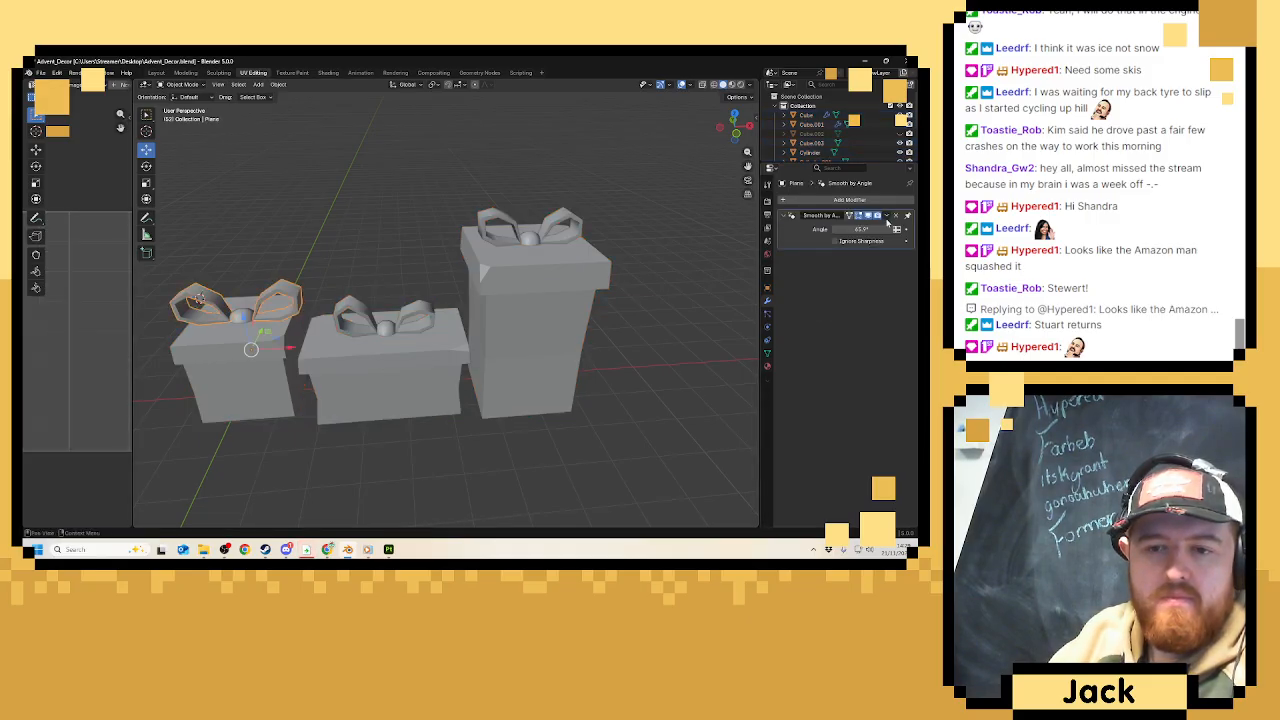
pyautogui.click(886, 216)
pyautogui.click(877, 229)
pyautogui.click(530, 225)
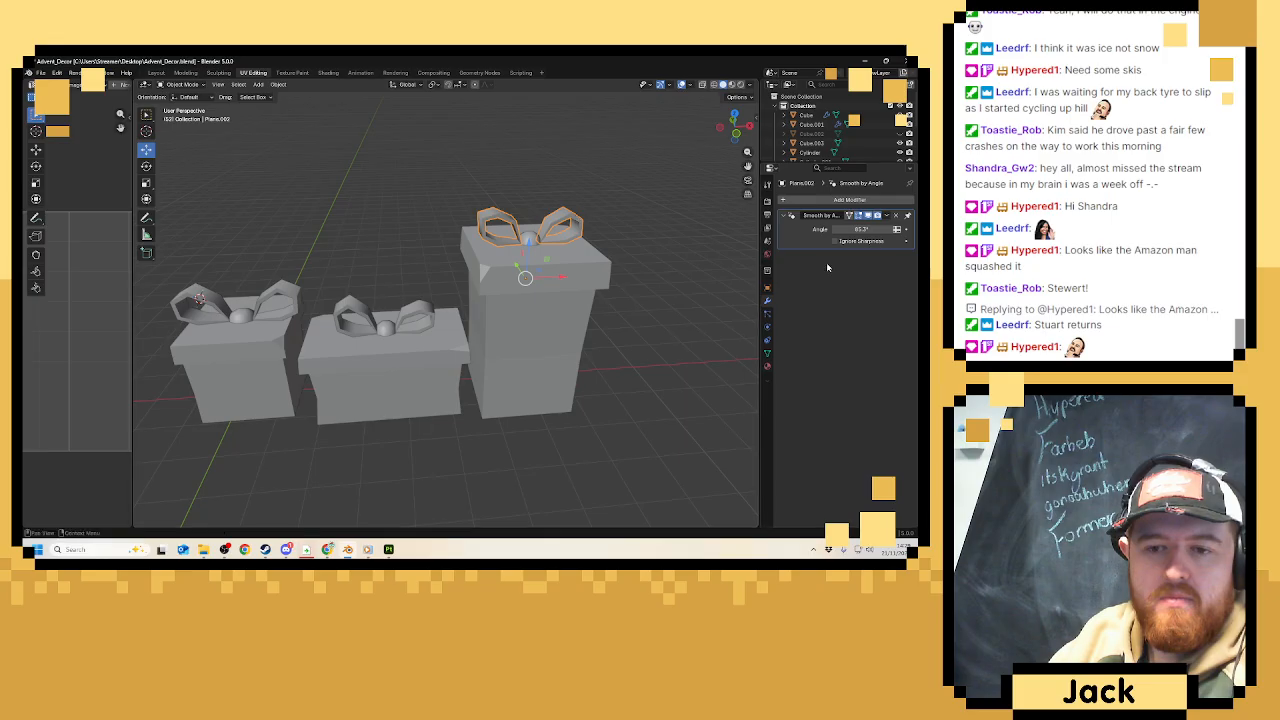
pyautogui.scroll(3, 636, 245)
pyautogui.moveTo(525, 220); pyautogui.dragTo(440, 348, button='middle')
pyautogui.click(886, 216)
pyautogui.click(877, 229)
# Join all the boxes, bows and knots into one object, with the middle gift box as the active object.
pyautogui.click(545, 340)
pyautogui.scroll(-3, 562, 370)
pyautogui.click(437, 348)
pyautogui.moveTo(266, 249); pyautogui.dragTo(627, 435)
pyautogui.hotkey('ctrl', 'j')
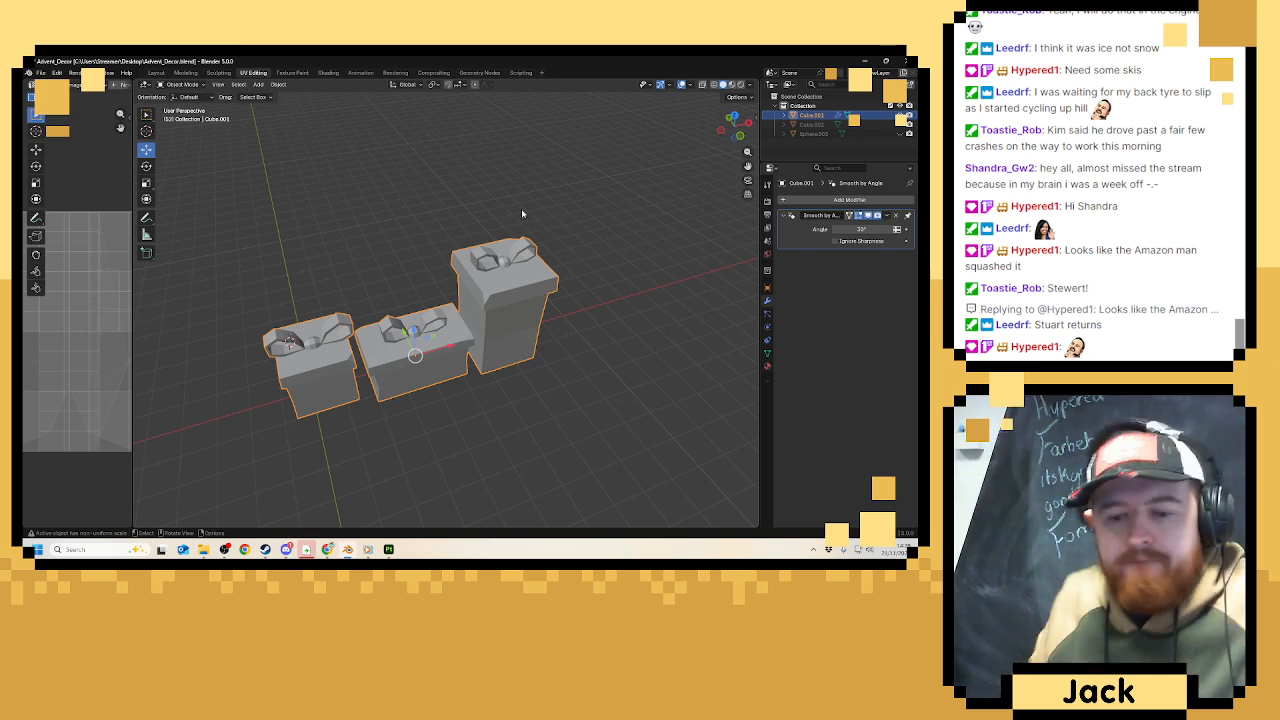
# Raise the joined object's Smooth by Angle value until the bow knots shade smoothly.
pyautogui.scroll(5, 640, 230)
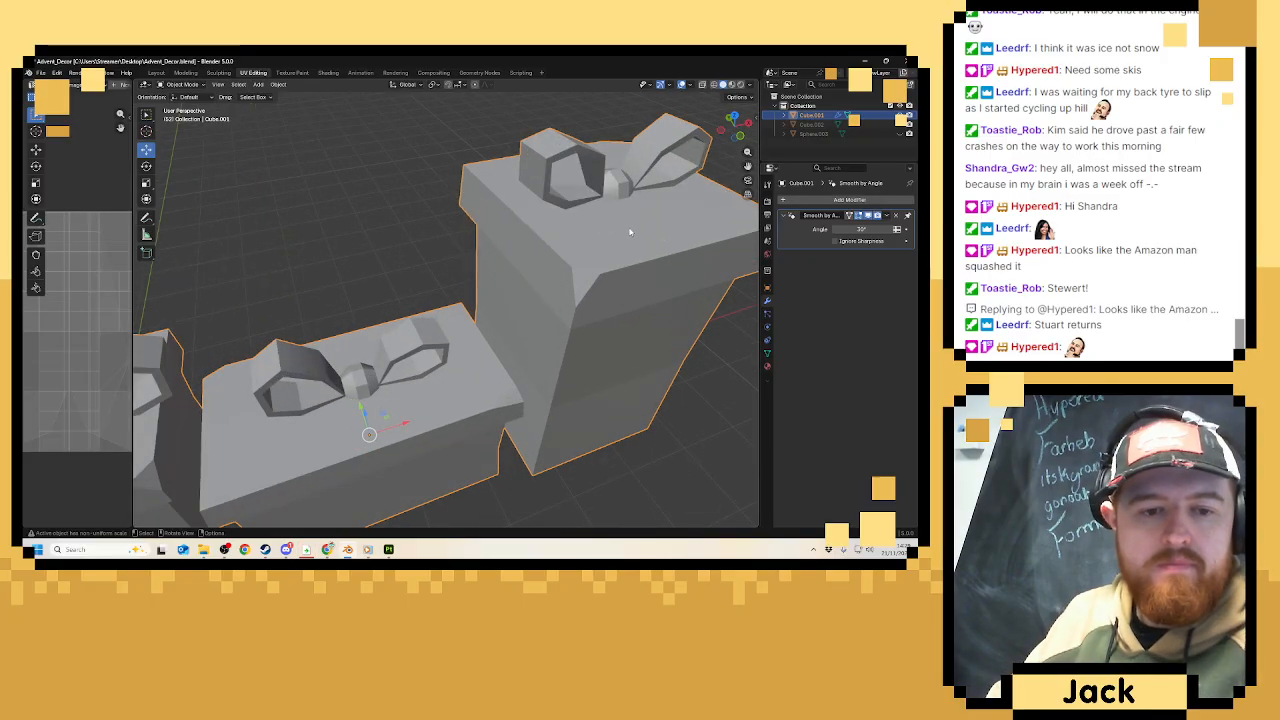
pyautogui.moveTo(640, 230); pyautogui.dragTo(738, 213, button='middle')
pyautogui.moveTo(861, 229)
pyautogui.mouseDown()
pyautogui.moveTo(928, 229)
pyautogui.moveTo(838, 229)
pyautogui.moveTo(862, 229)
pyautogui.mouseUp()
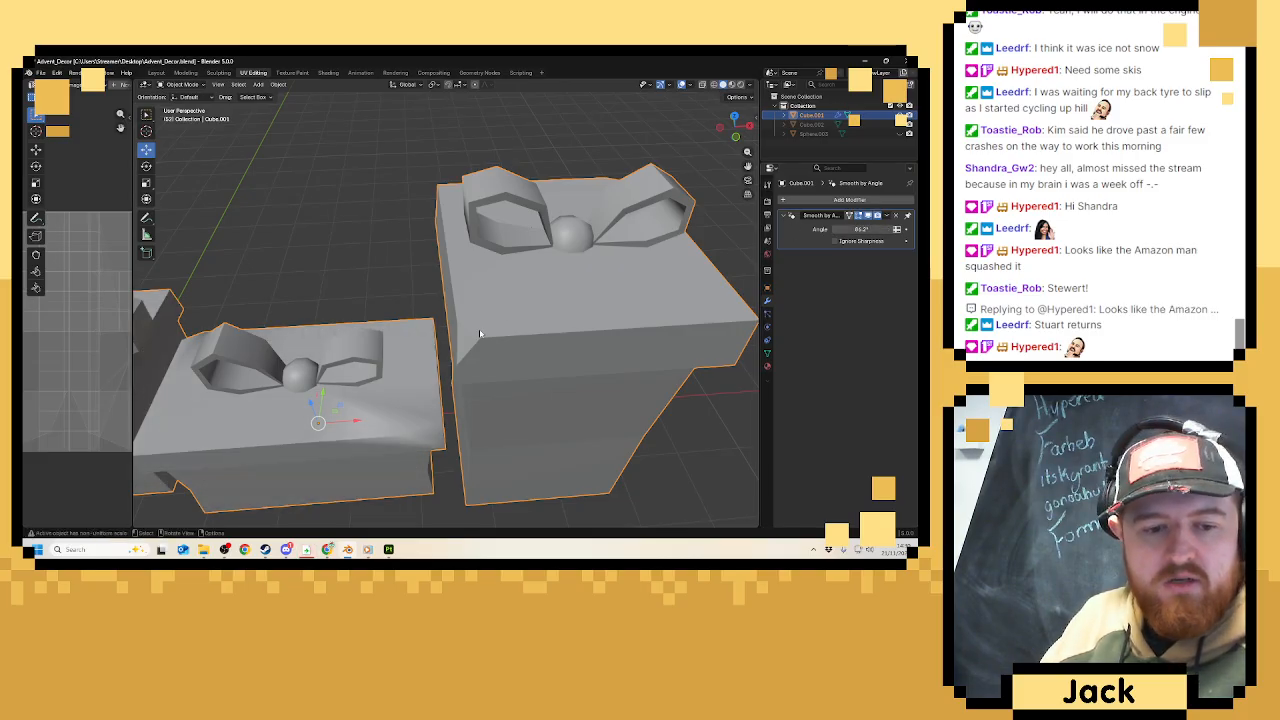
# Enter Edit Mode on the joined gifts and select the edge loops around the middle gift's lid.
pyautogui.scroll(-5, 480, 334)
pyautogui.moveTo(480, 334); pyautogui.dragTo(546, 298, button='middle')
pyautogui.scroll(3, 548, 300)
pyautogui.press('Tab')
pyautogui.scroll(2, 463, 309)
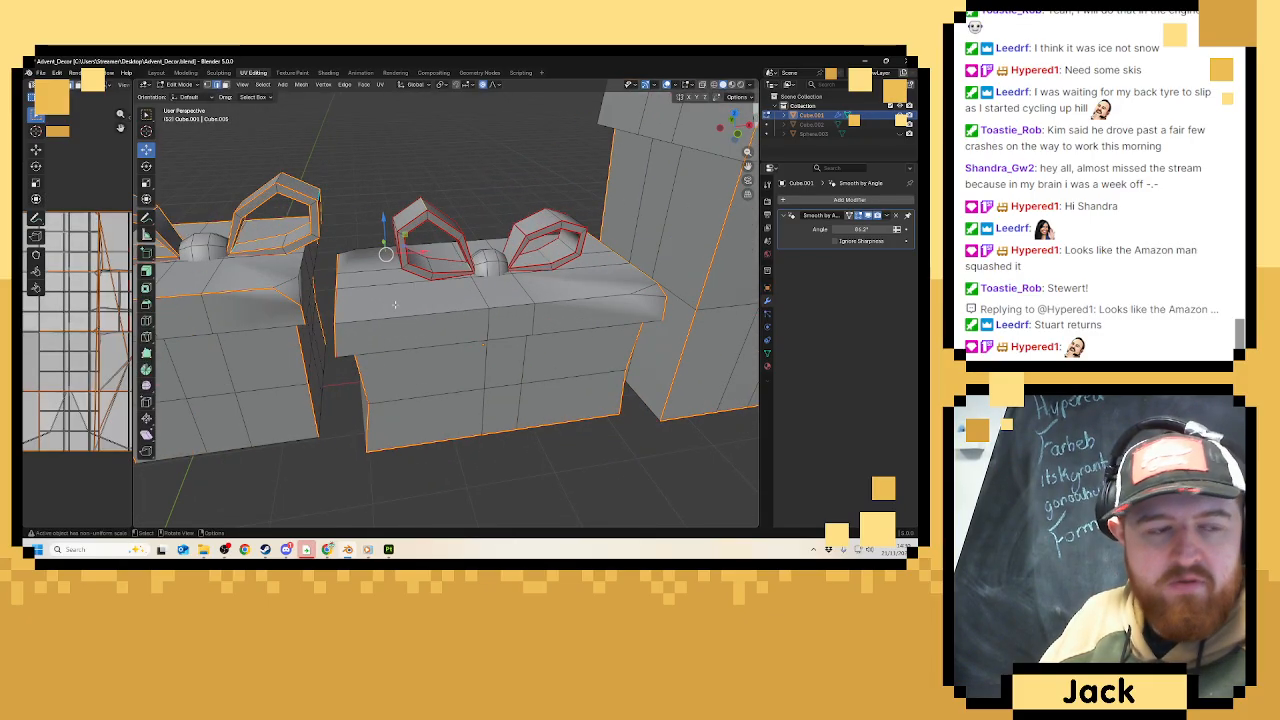
pyautogui.keyDown('alt'); pyautogui.click(452, 318); pyautogui.keyUp('alt')
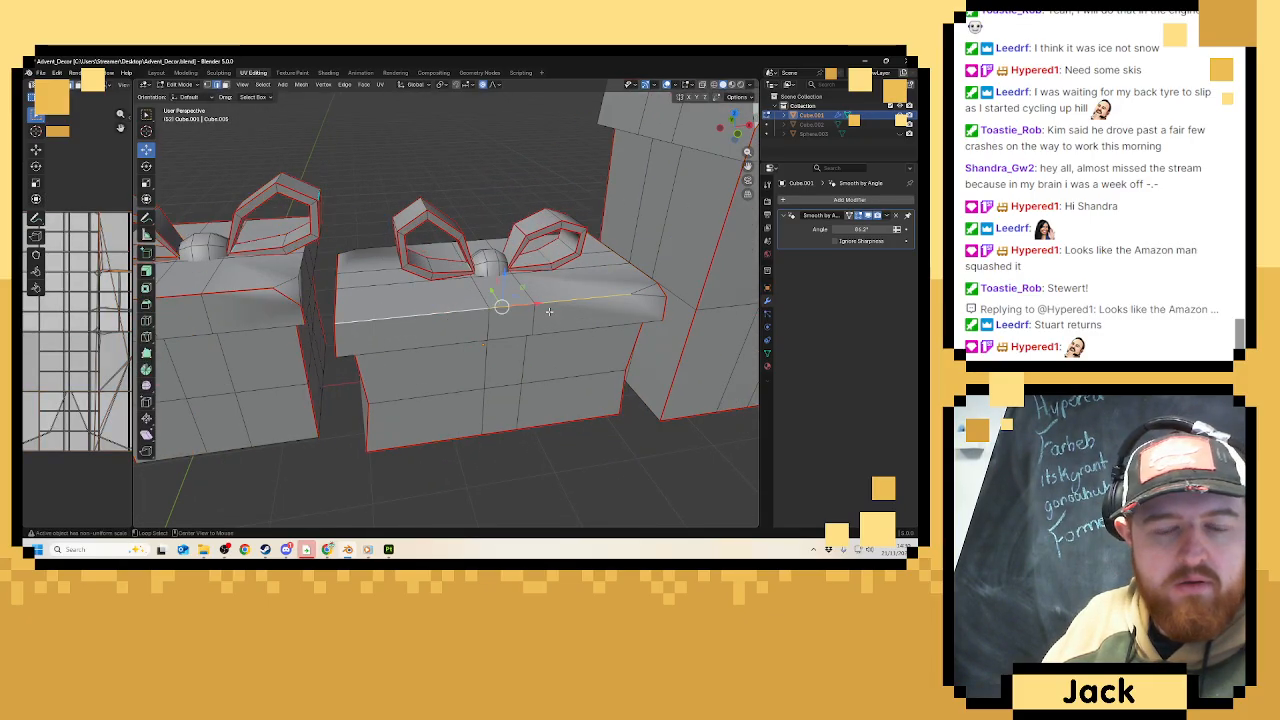
pyautogui.moveTo(645, 300); pyautogui.dragTo(606, 295, button='middle')
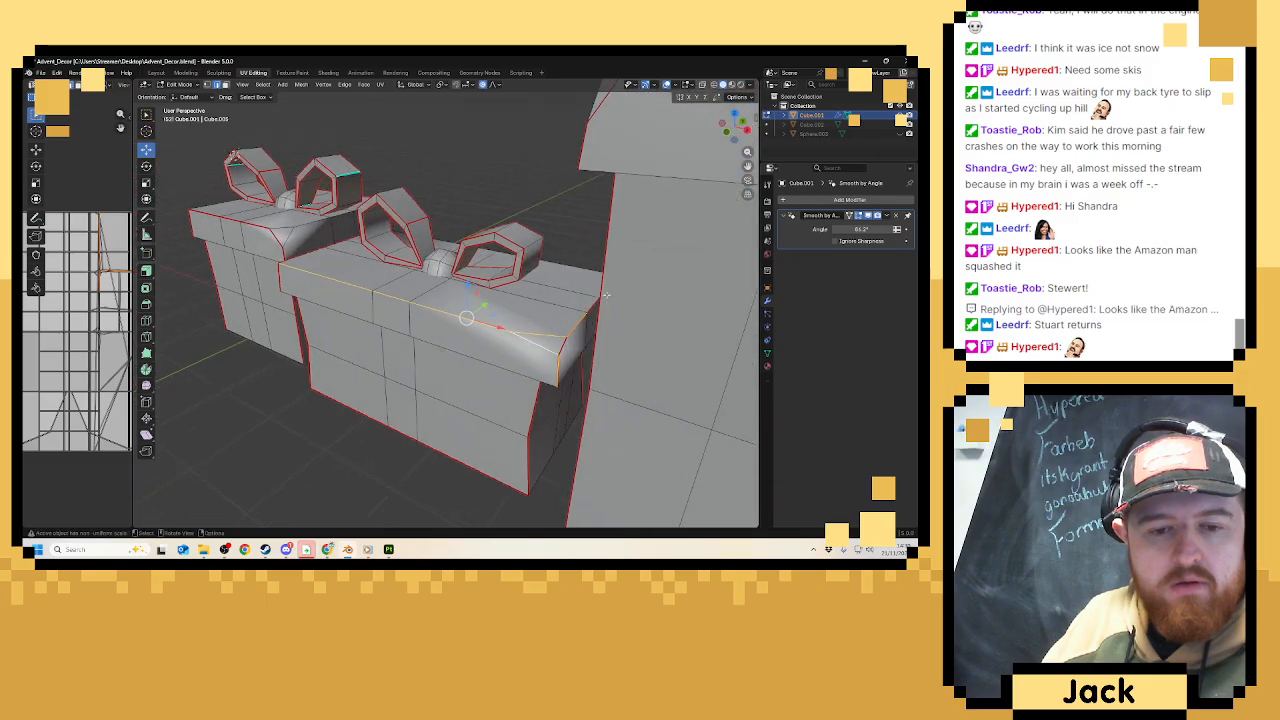
pyautogui.moveTo(504, 350); pyautogui.dragTo(167, 176, button='middle')
pyautogui.moveTo(457, 300); pyautogui.dragTo(550, 272, button='middle')
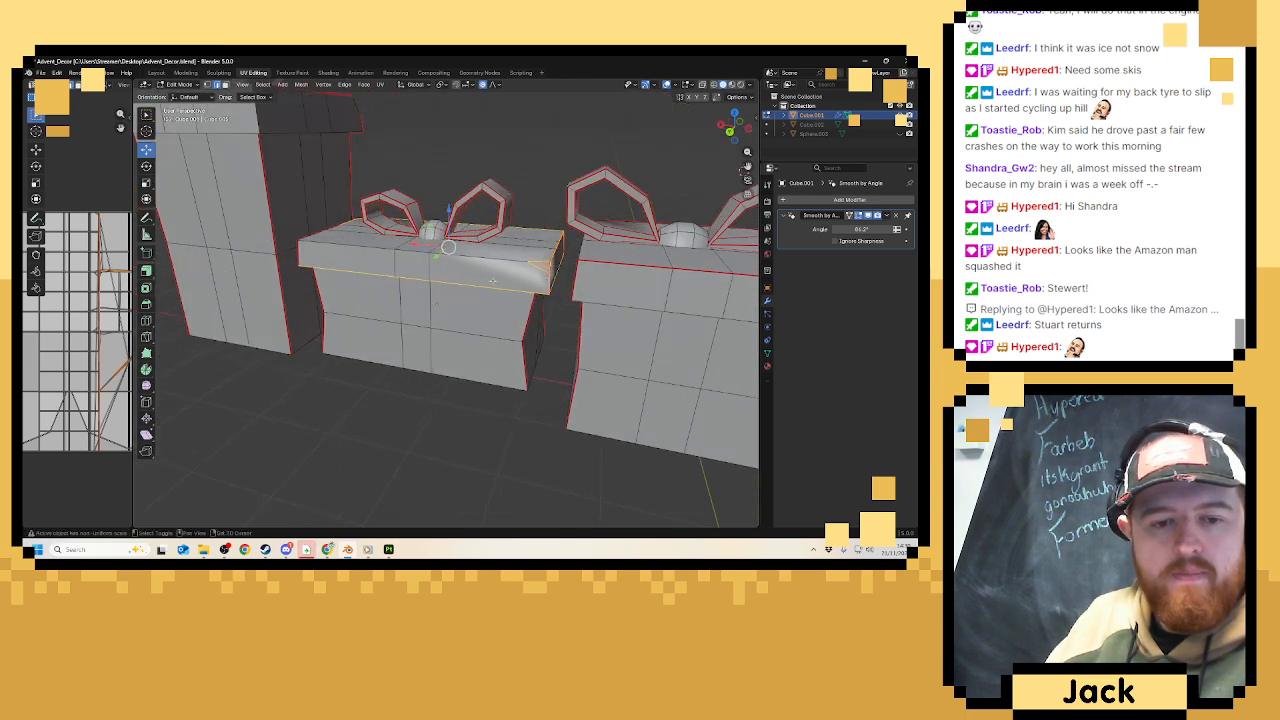
pyautogui.moveTo(492, 281); pyautogui.dragTo(451, 222, button='middle')
# Add the edge loops around the small gift's lid to the selection.
pyautogui.scroll(-4, 289, 287)
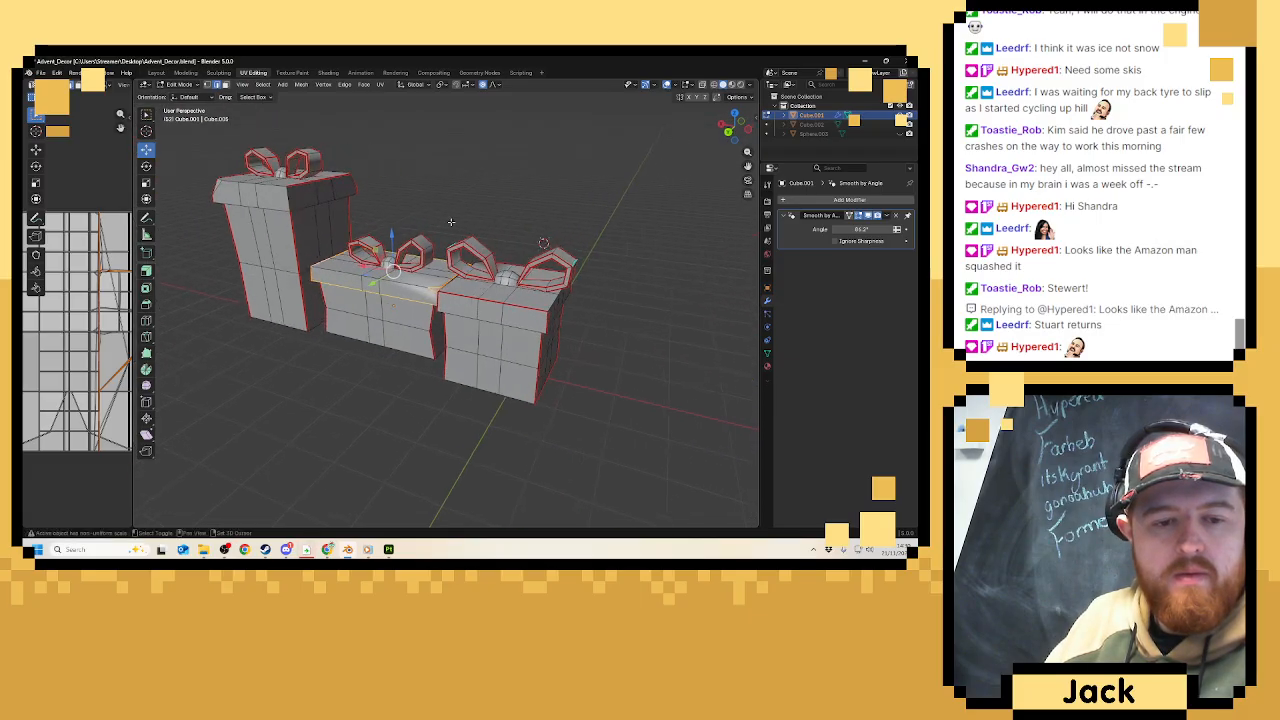
pyautogui.scroll(2, 451, 222)
pyautogui.keyDown('alt'); pyautogui.keyDown('shift'); pyautogui.click(507, 309); pyautogui.keyUp('shift'); pyautogui.keyUp('alt')
pyautogui.moveTo(545, 322); pyautogui.dragTo(497, 319, button='middle')
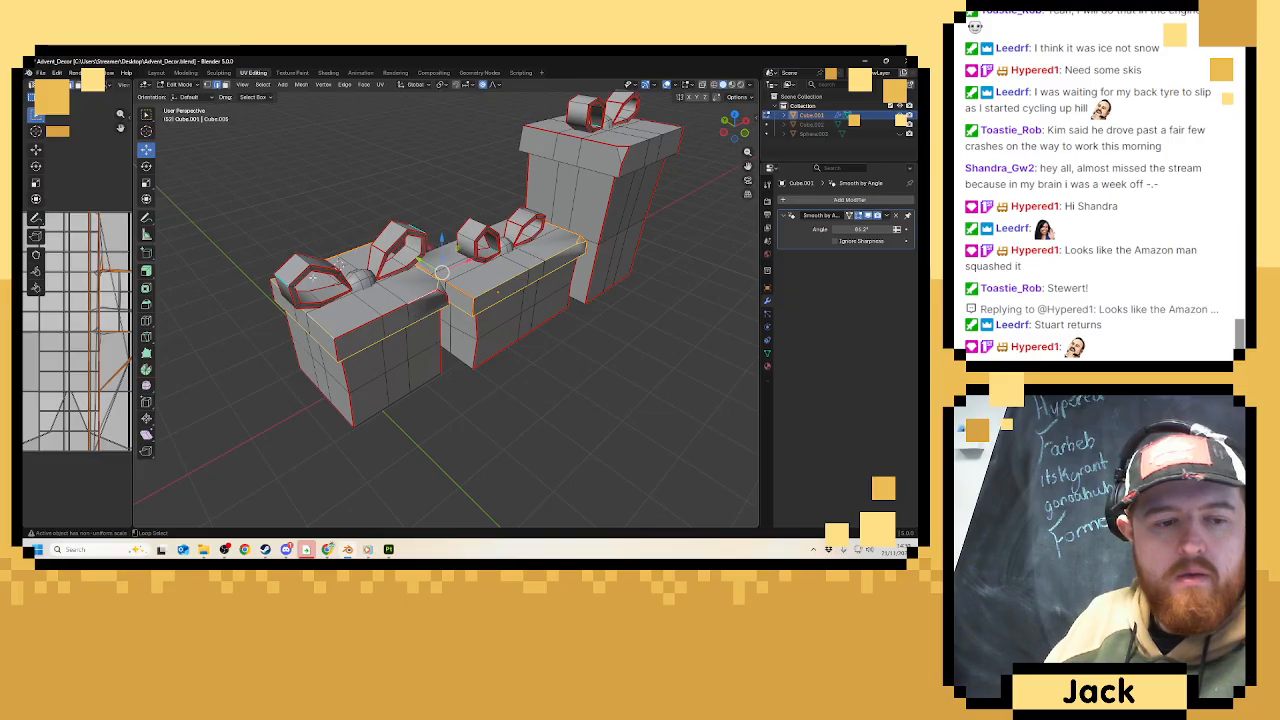
pyautogui.moveTo(408, 281); pyautogui.dragTo(376, 283, button='middle')
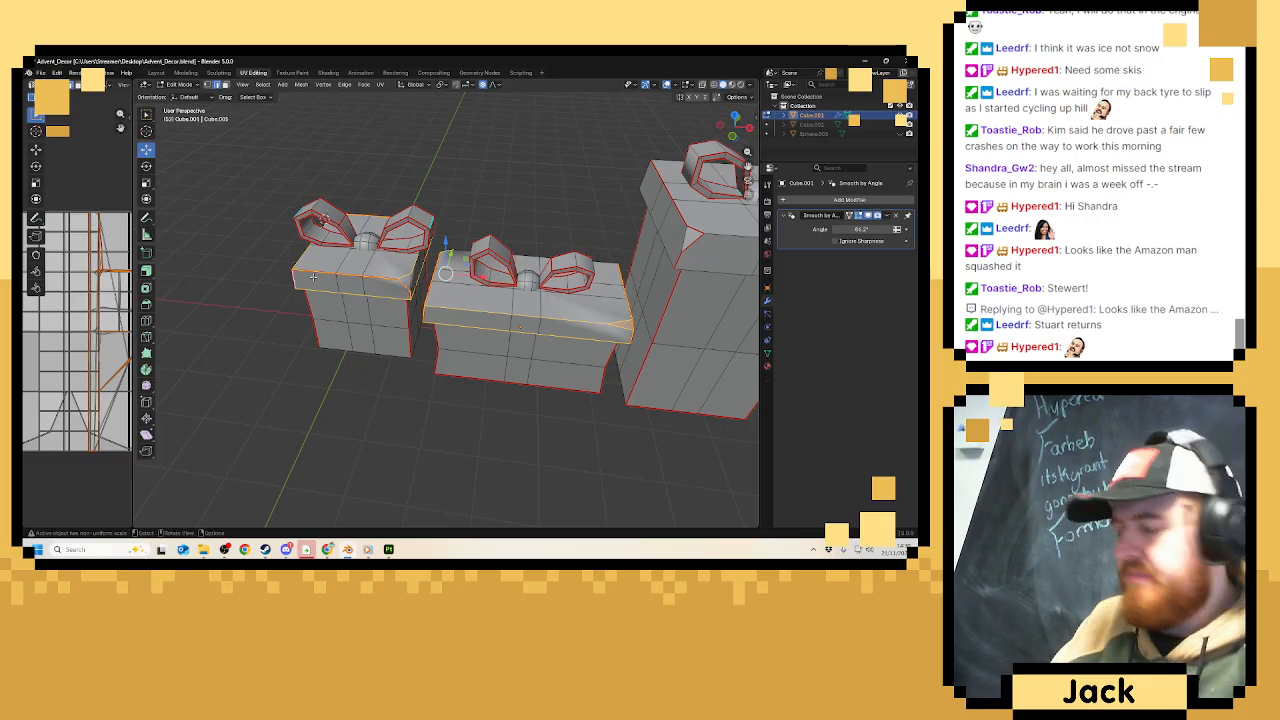
pyautogui.moveTo(313, 277); pyautogui.dragTo(437, 273, button='middle')
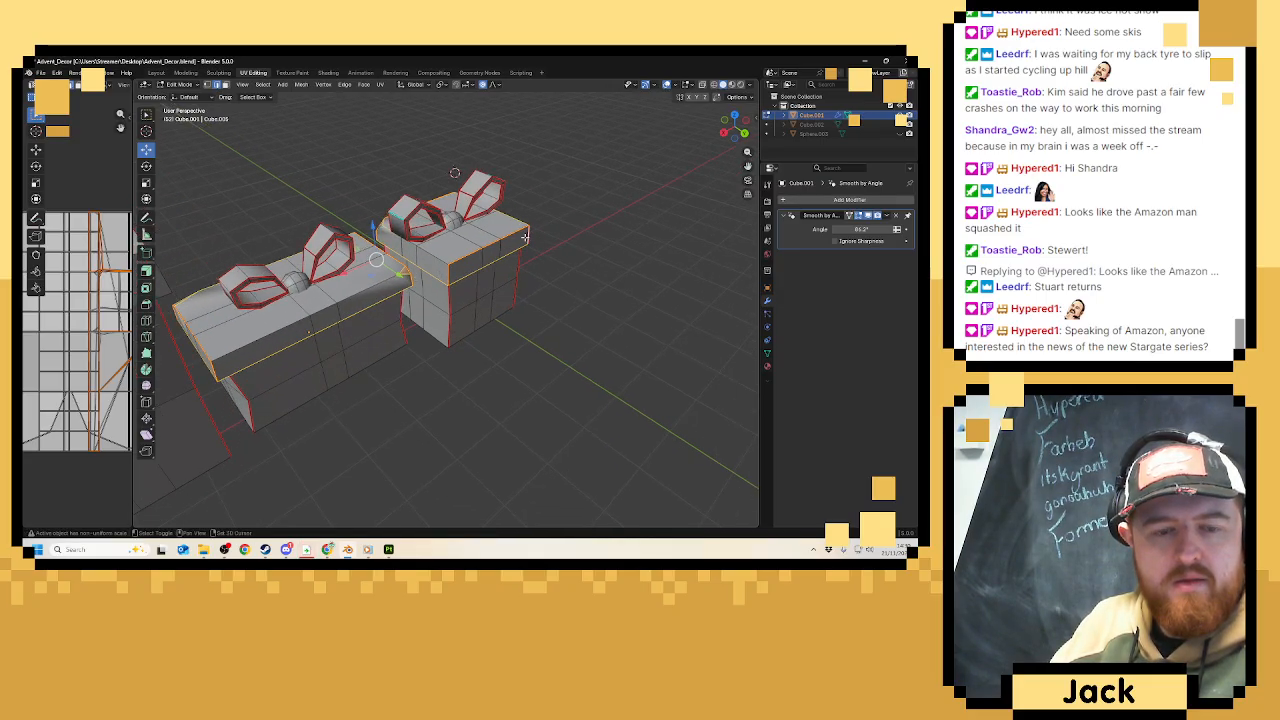
pyautogui.moveTo(524, 236); pyautogui.dragTo(476, 240, button='middle')
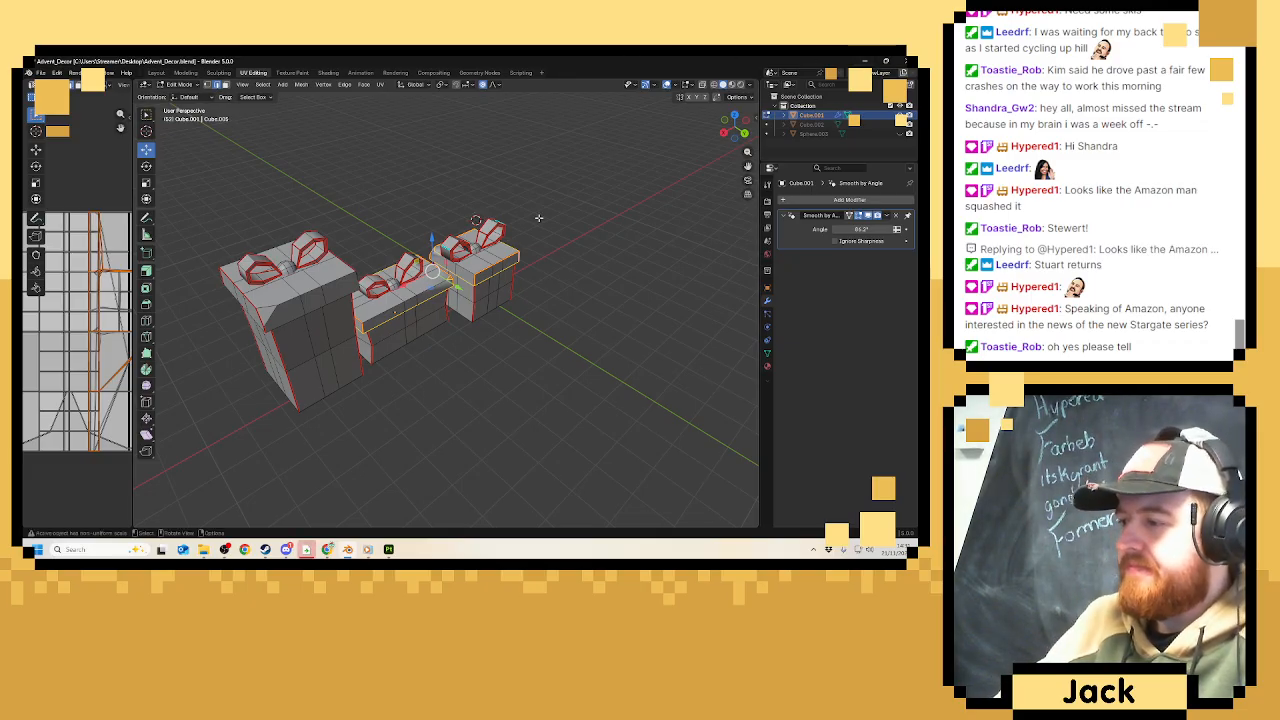
# Add the edge loops around the tall gift's lid to the selection.
pyautogui.scroll(5, 500, 302)
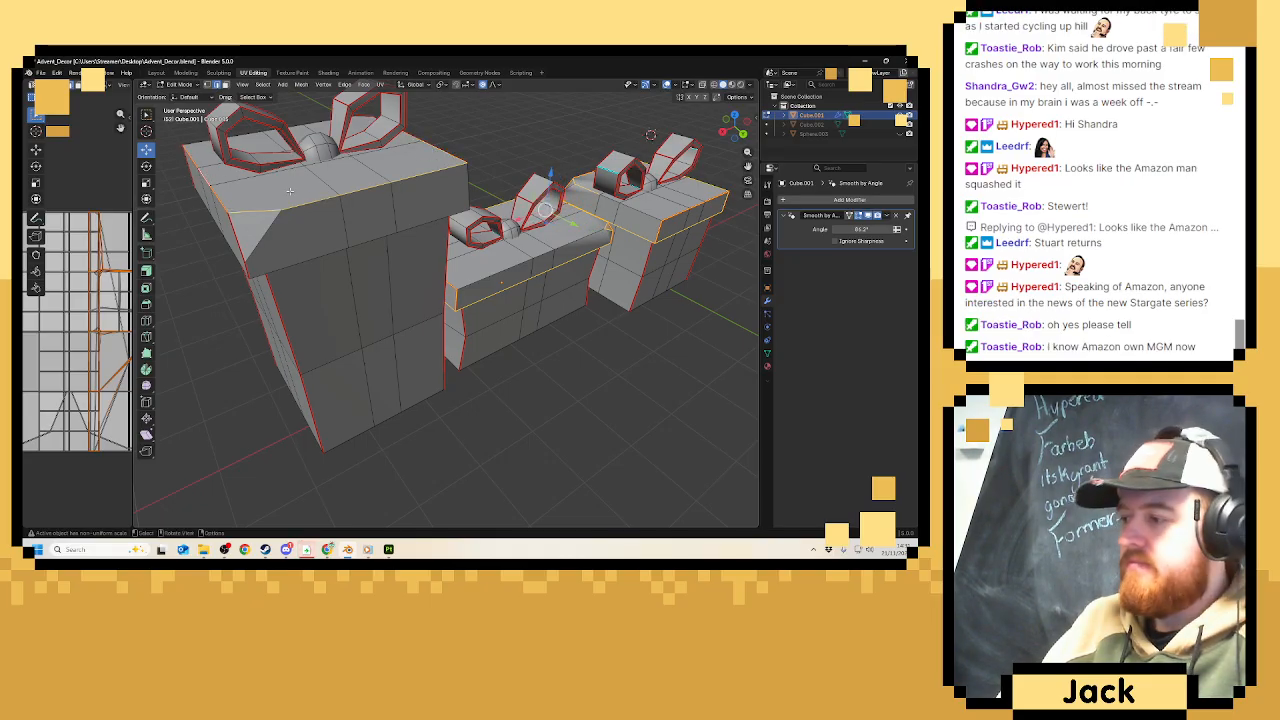
pyautogui.moveTo(289, 190); pyautogui.dragTo(508, 216, button='middle')
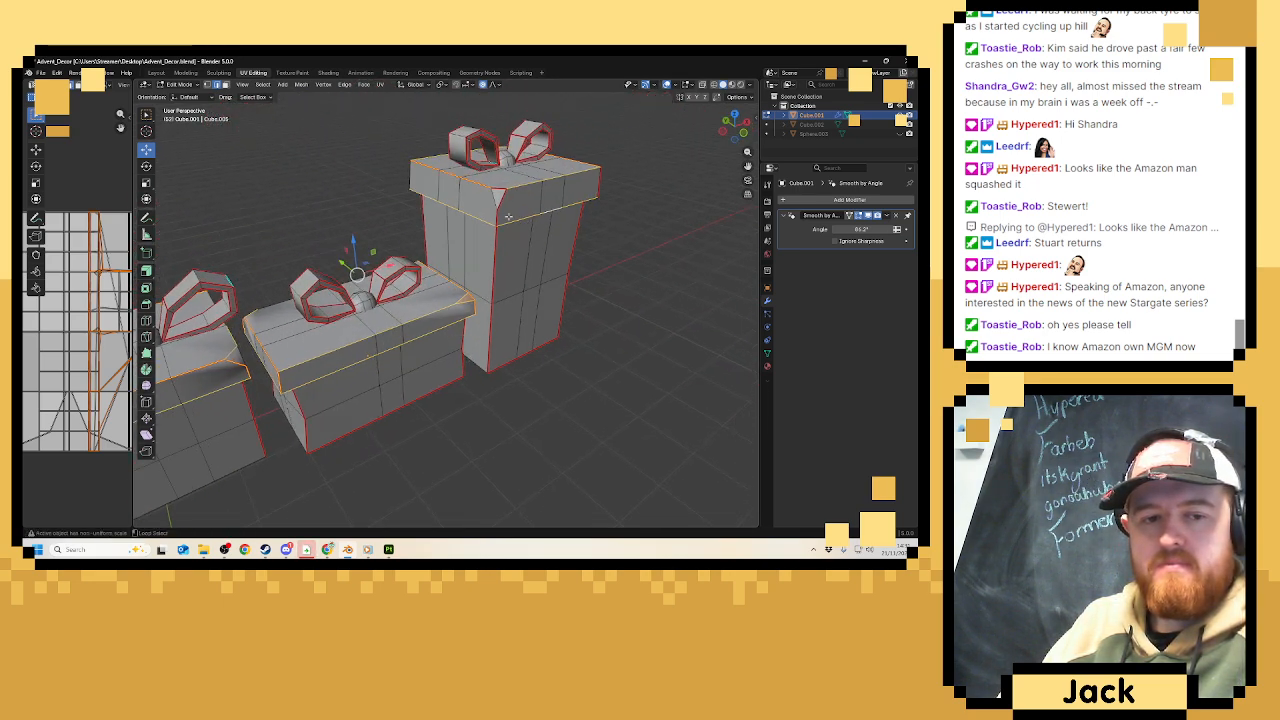
pyautogui.moveTo(608, 189); pyautogui.dragTo(551, 234, button='middle')
pyautogui.keyDown('alt'); pyautogui.keyDown('shift'); pyautogui.click(520, 256); pyautogui.keyUp('shift'); pyautogui.keyUp('alt')
pyautogui.moveTo(437, 277); pyautogui.dragTo(504, 241, button='middle')
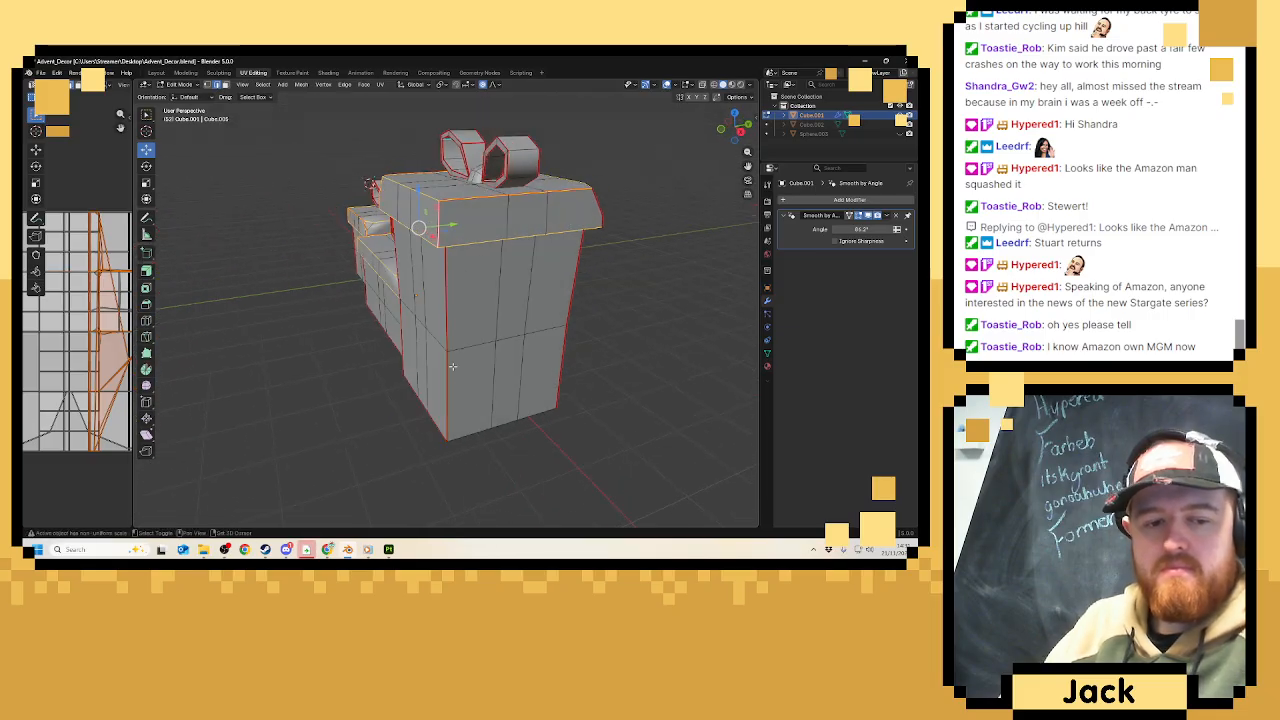
# Adjust the selection with individual edges on the tall gift and mark all selected lid edges as sharp.
pyautogui.moveTo(452, 366); pyautogui.dragTo(445, 329, button='middle')
pyautogui.scroll(3, 472, 224)
pyautogui.keyDown('shift'); pyautogui.click(464, 206); pyautogui.keyUp('shift')
pyautogui.keyDown('shift'); pyautogui.click(449, 171); pyautogui.keyUp('shift')
pyautogui.hotkey('ctrl', 'e')
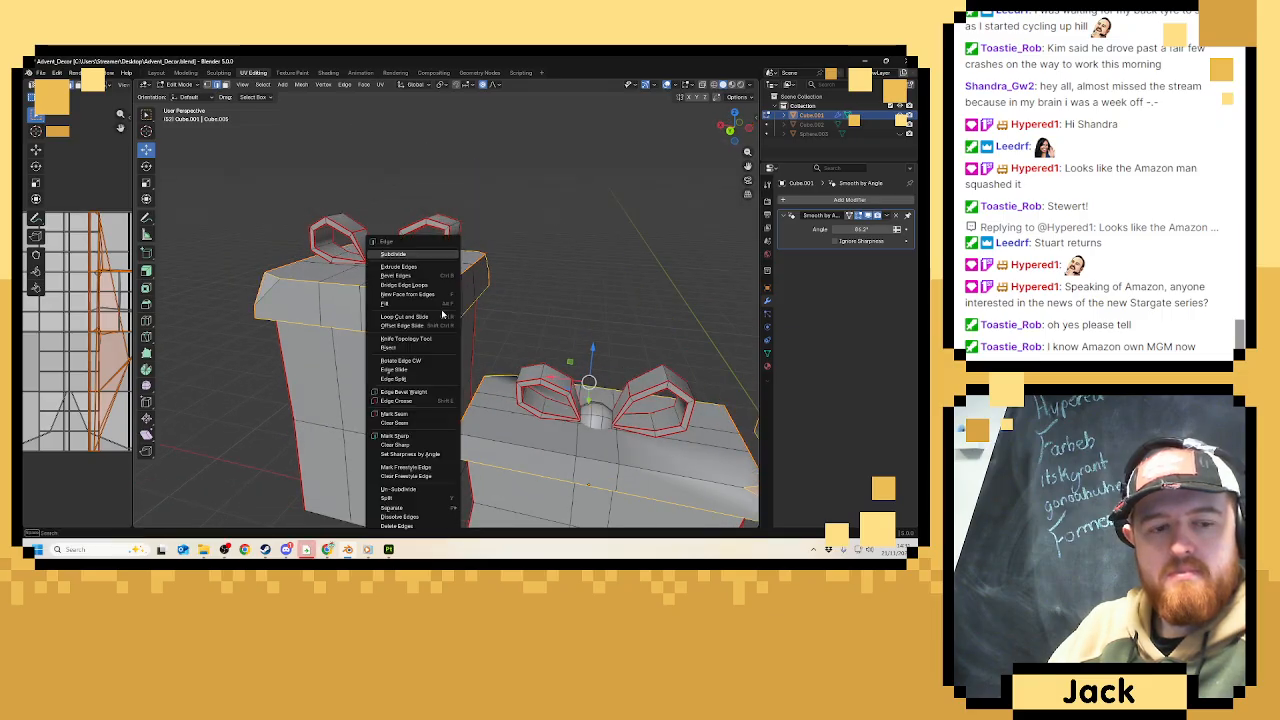
pyautogui.click(420, 436)
# Clear the sharp marking from the stray bow edges that were marked together with the lids.
pyautogui.moveTo(420, 436); pyautogui.dragTo(533, 292, button='middle')
pyautogui.moveTo(292, 291); pyautogui.dragTo(310, 258, button='middle')
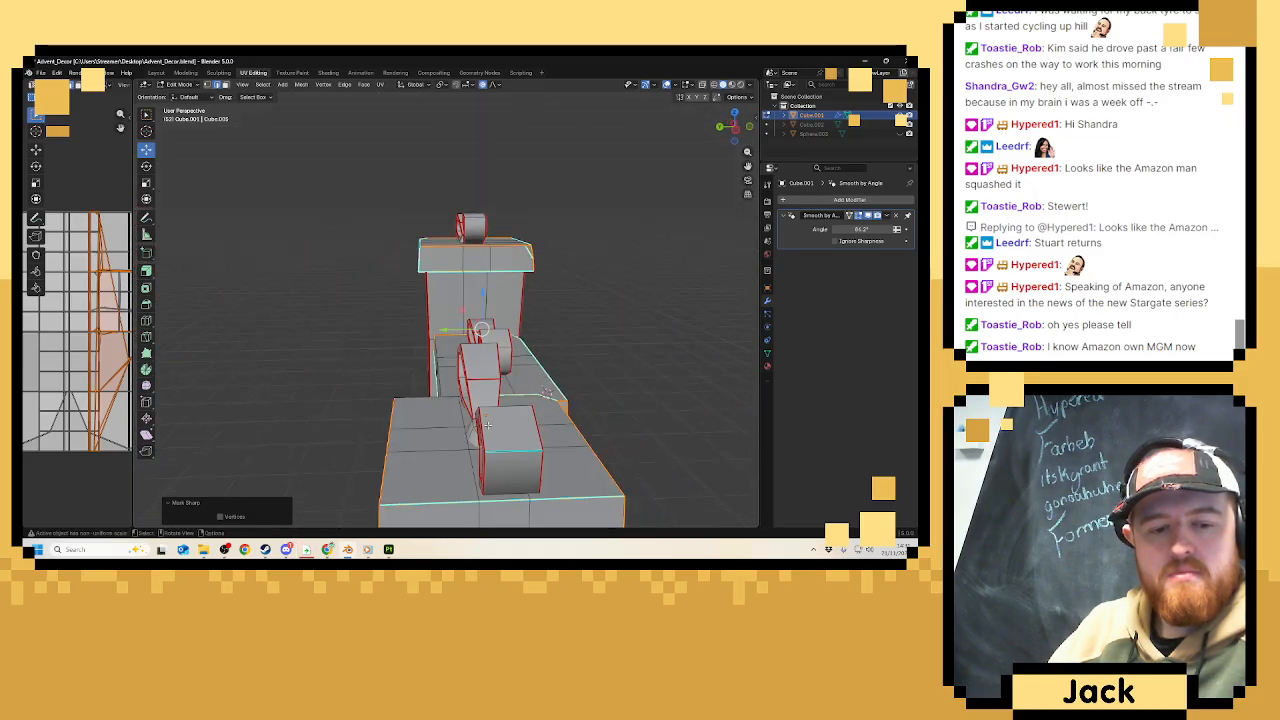
pyautogui.rightClick(531, 452)
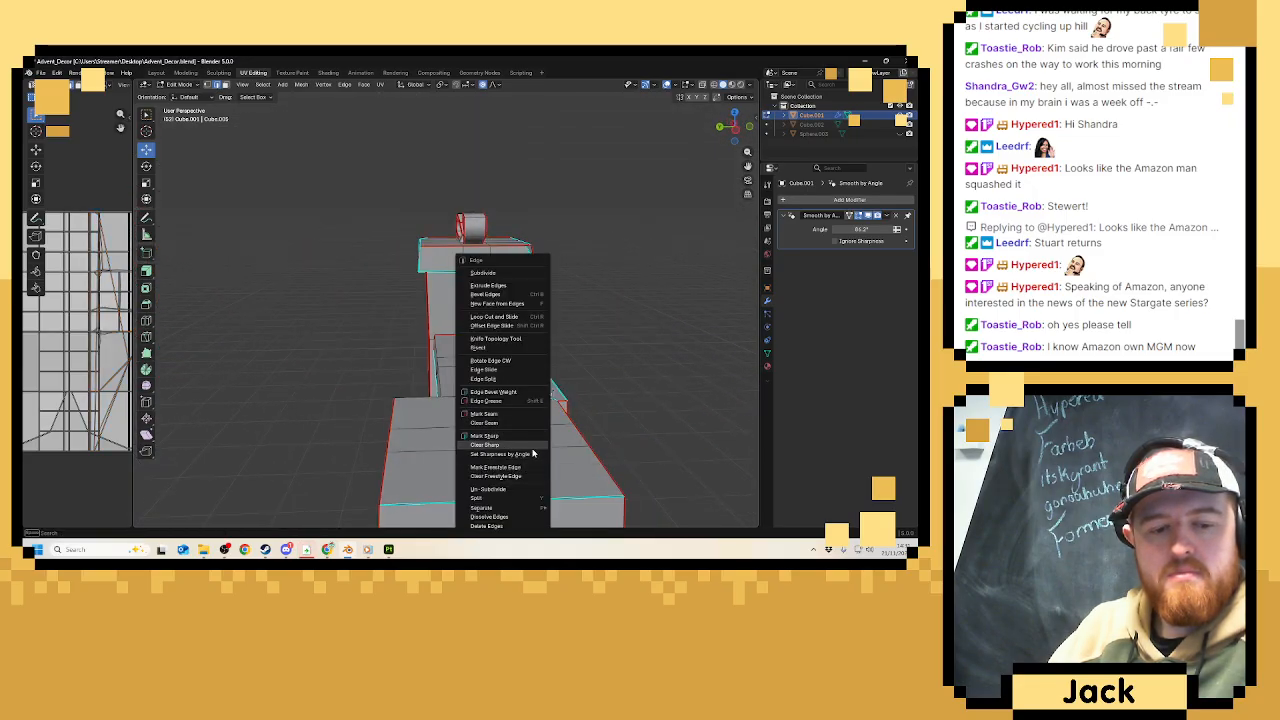
pyautogui.click(514, 451)
pyautogui.moveTo(504, 425); pyautogui.dragTo(586, 413, button='middle')
pyautogui.click(442, 332)
pyautogui.rightClick(443, 331)
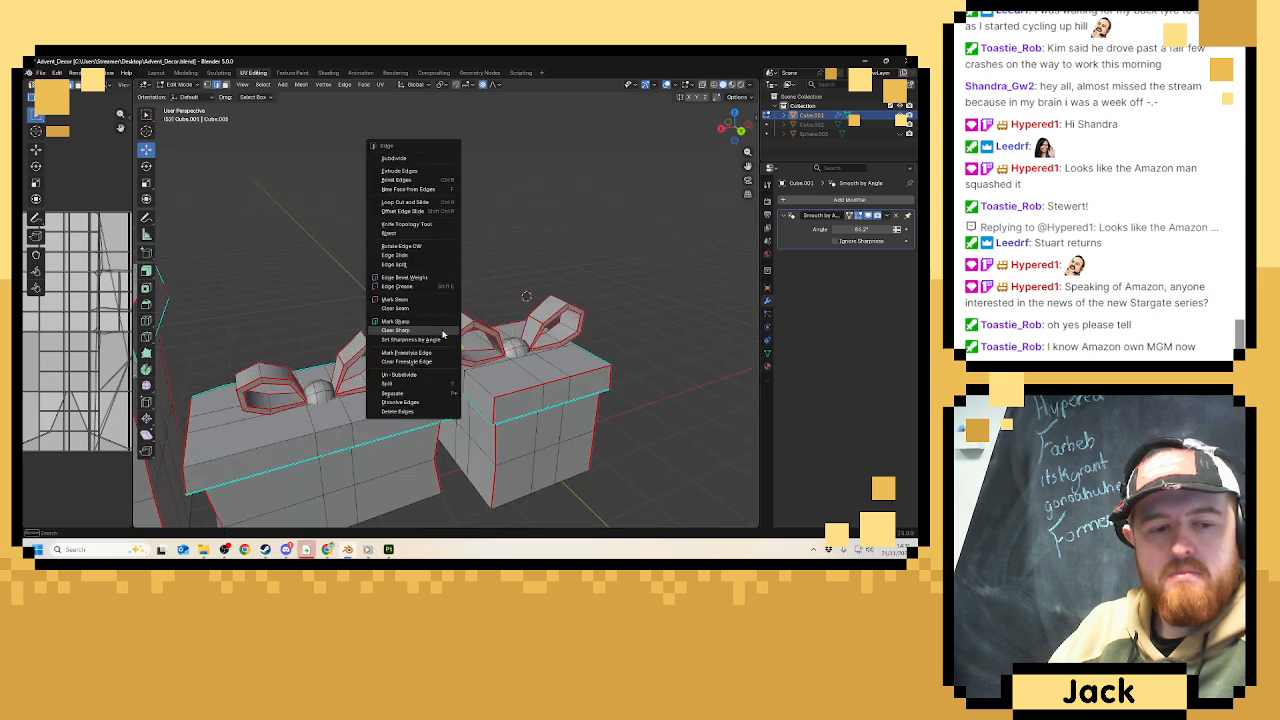
pyautogui.click(445, 331)
# Check the shading in Object Mode, reselect the joined gifts and raise the Smooth by Angle value to 87.3°.
pyautogui.press('Tab')
pyautogui.scroll(-5, 494, 283)
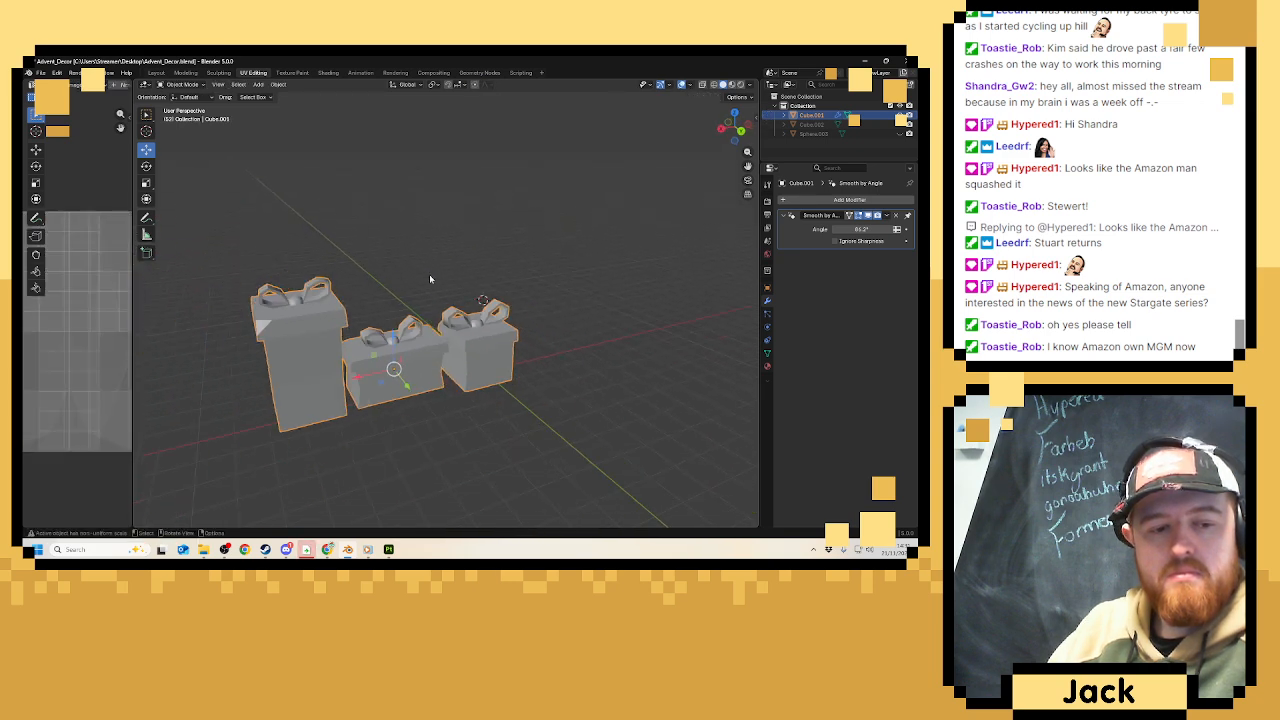
pyautogui.moveTo(430, 276); pyautogui.dragTo(498, 265, button='middle')
pyautogui.hotkey('alt', 'a')
pyautogui.moveTo(340, 226); pyautogui.dragTo(366, 286, button='middle')
pyautogui.scroll(6, 380, 330)
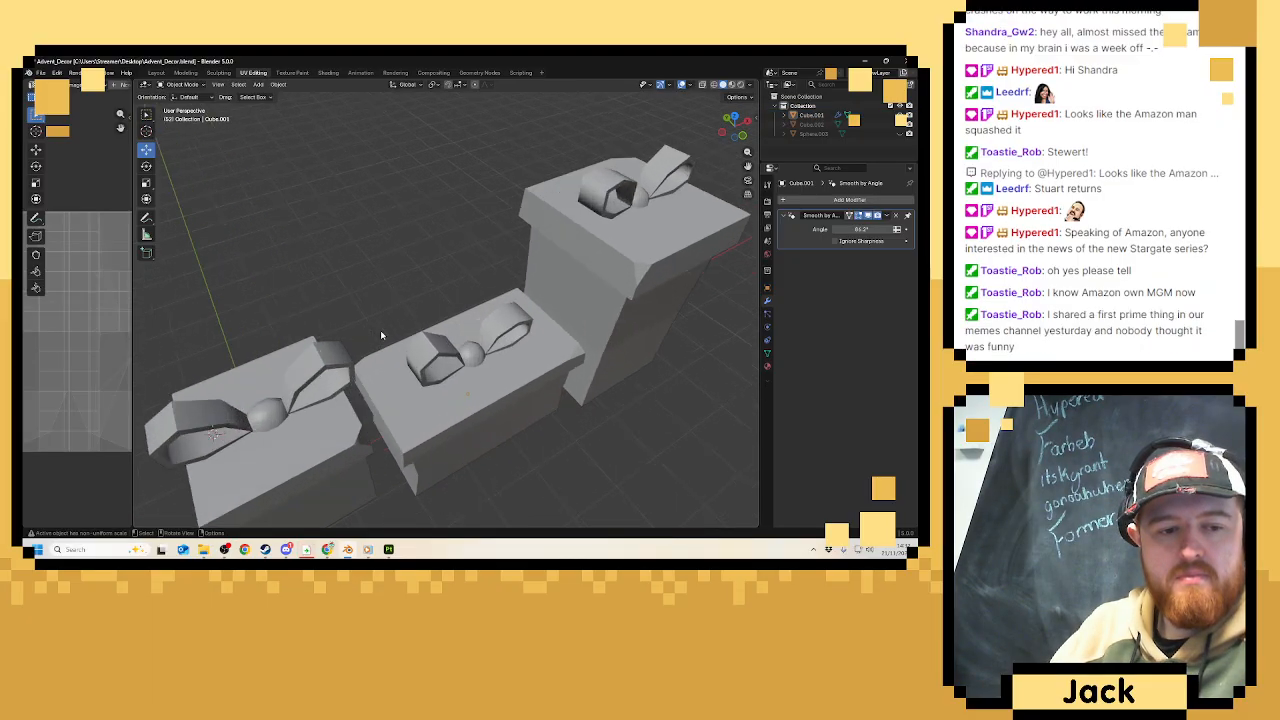
pyautogui.moveTo(380, 330); pyautogui.dragTo(336, 348, button='middle')
pyautogui.click(335, 348)
pyautogui.press('Tab')
pyautogui.press('Tab')
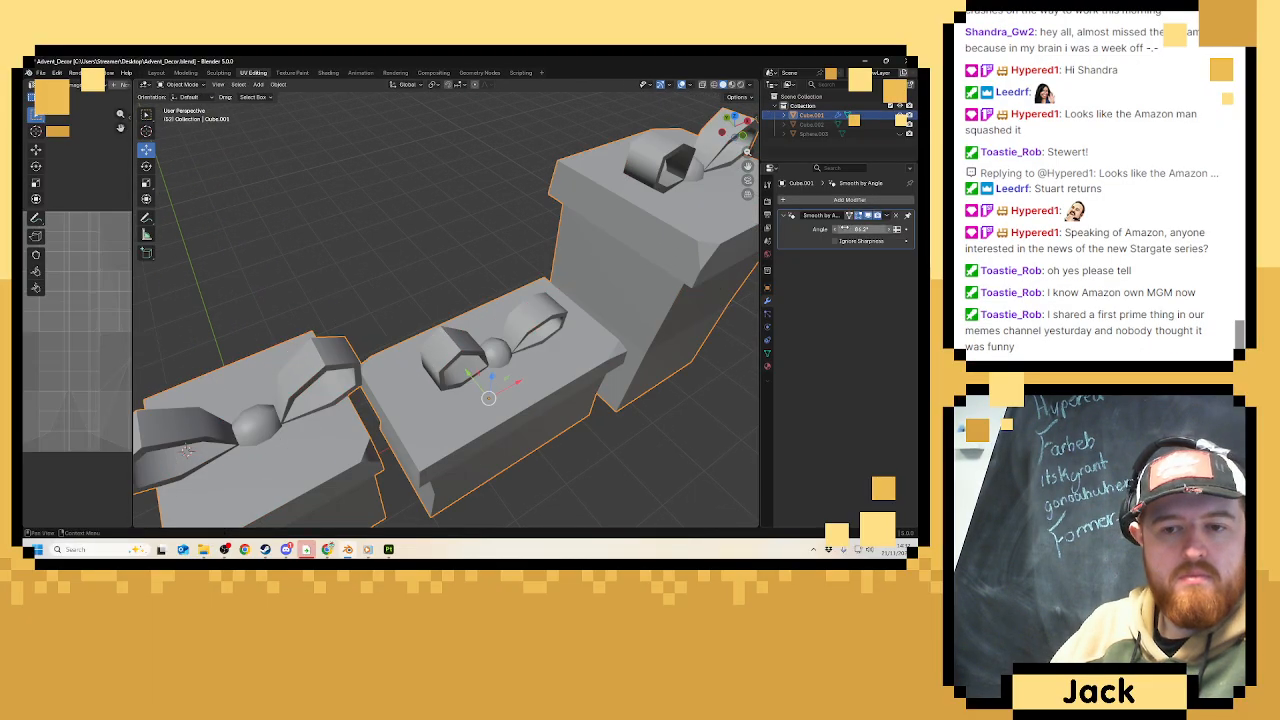
pyautogui.moveTo(861, 229); pyautogui.dragTo(863, 229)
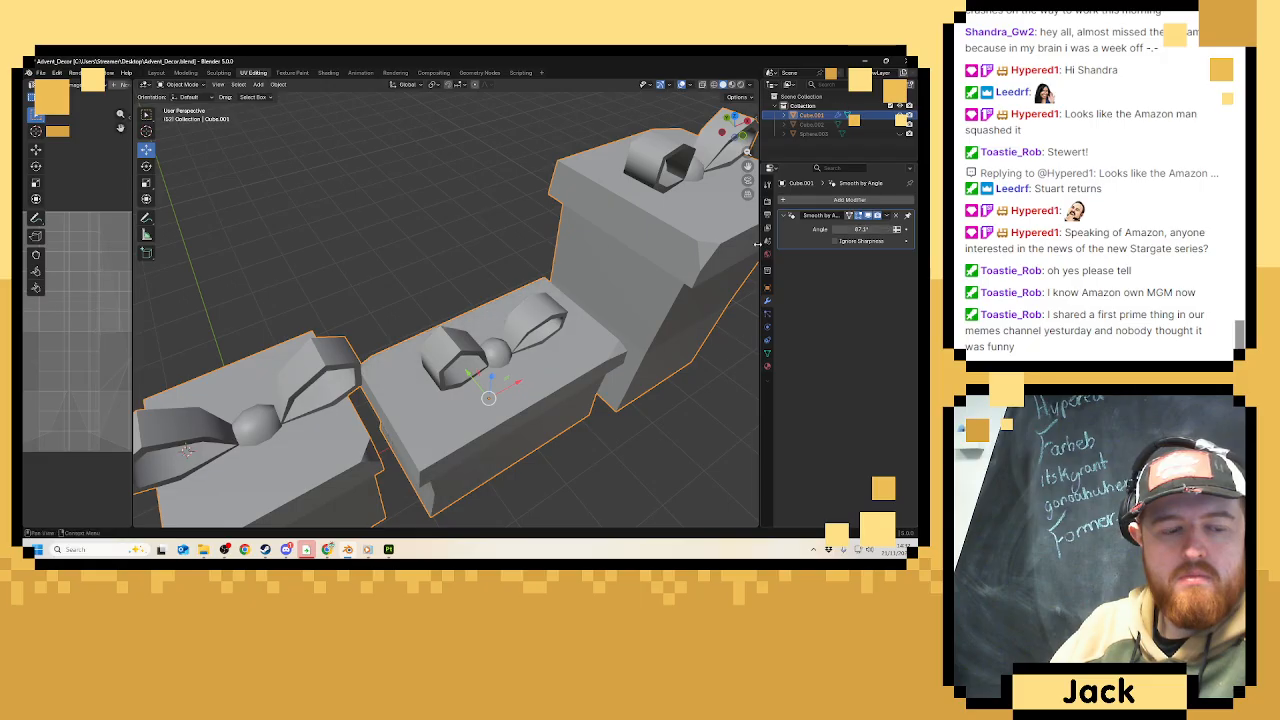
# Enter Edit Mode and lower the peak of one bow loop on the middle gift.
pyautogui.moveTo(492, 326); pyautogui.dragTo(460, 335, button='middle')
pyautogui.press('Tab')
pyautogui.scroll(3, 506, 440)
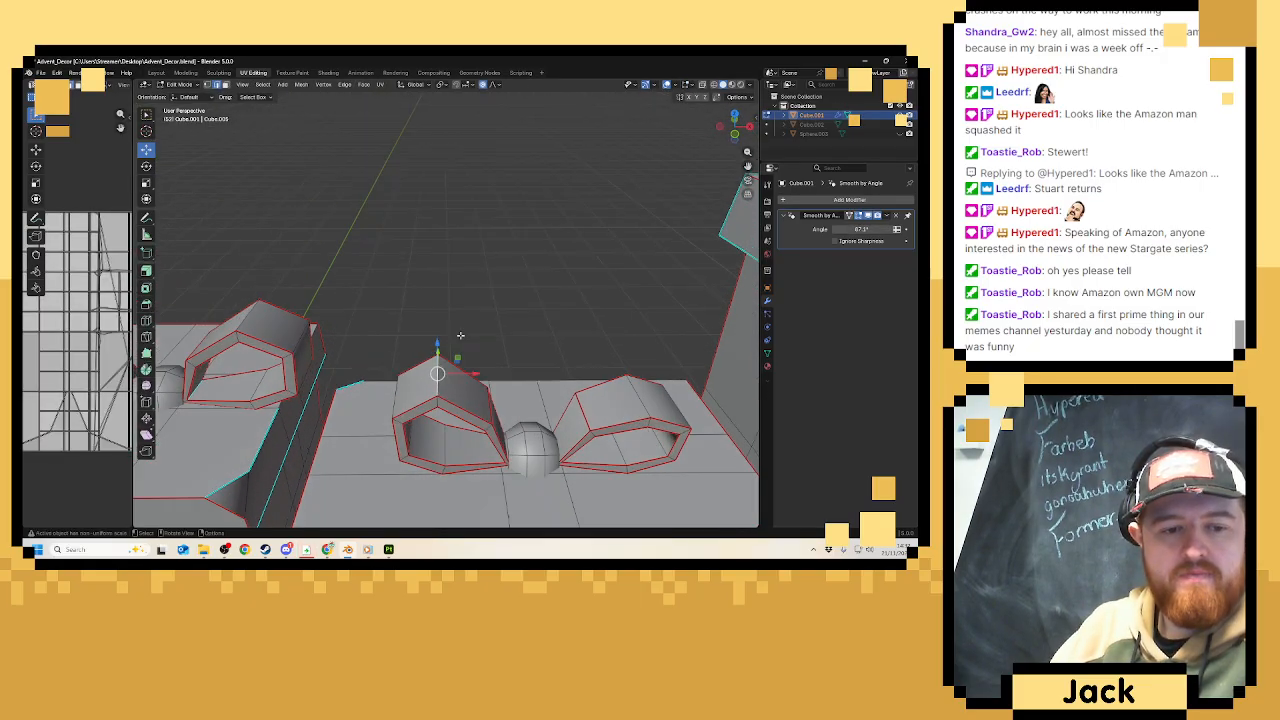
pyautogui.moveTo(437, 344); pyautogui.dragTo(437, 357)
pyautogui.moveTo(437, 357); pyautogui.dragTo(501, 355, button='middle')
# Lower the peak edge of the small gift's bow loop nearest the middle gift and check its shading.
pyautogui.click(391, 322)
pyautogui.moveTo(385, 297); pyautogui.dragTo(381, 315)
pyautogui.moveTo(381, 315); pyautogui.dragTo(340, 318, button='middle')
pyautogui.press('Tab')
pyautogui.moveTo(500, 340); pyautogui.dragTo(535, 358, button='middle')
# Pull that peak edge inward along X and lower the peak of the small gift's opposite bow loop.
pyautogui.press('Tab')
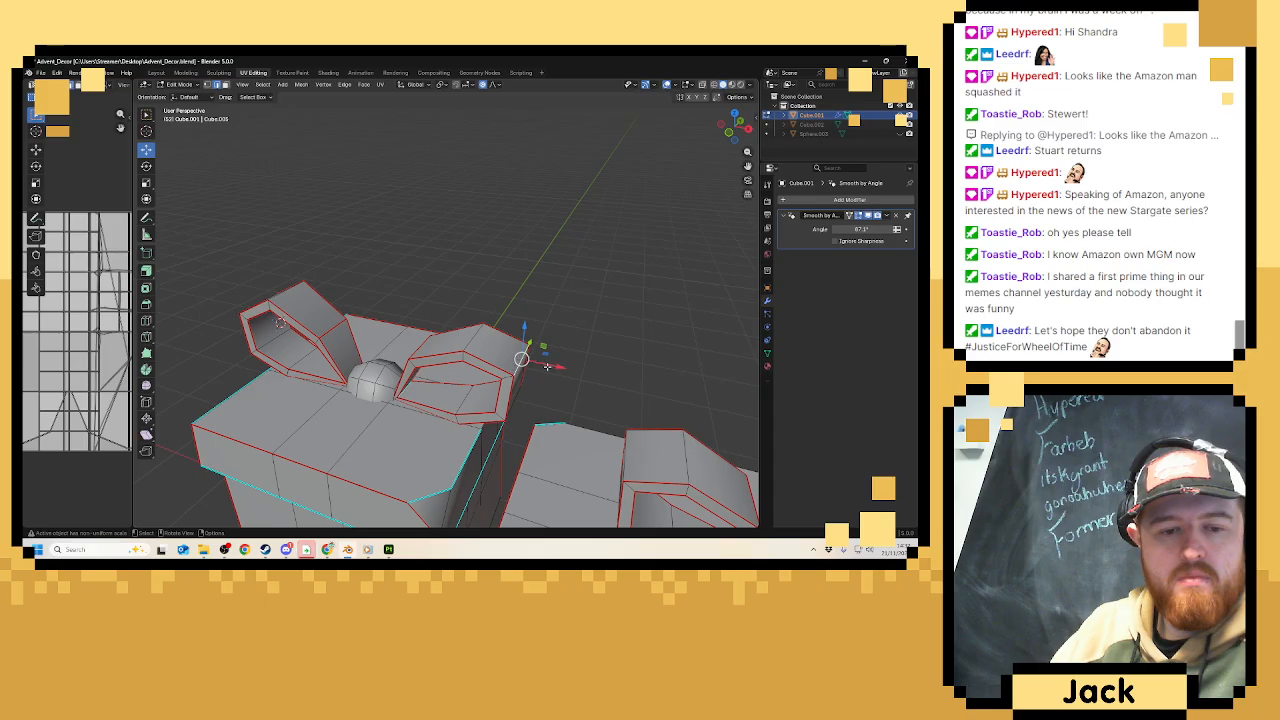
pyautogui.moveTo(546, 366); pyautogui.dragTo(518, 358)
pyautogui.moveTo(518, 358); pyautogui.dragTo(550, 354, button='middle')
pyautogui.click(379, 303)
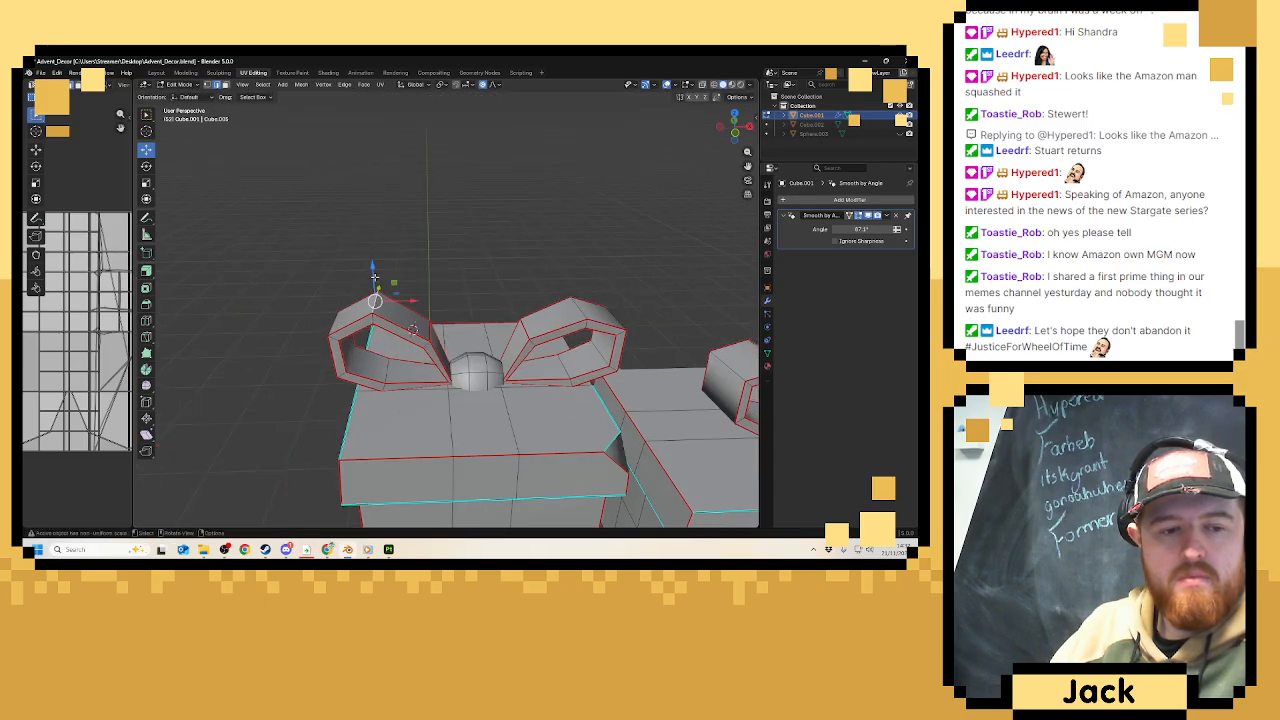
pyautogui.moveTo(373, 268); pyautogui.dragTo(372, 286)
pyautogui.press('Tab')
pyautogui.scroll(-6, 463, 286)
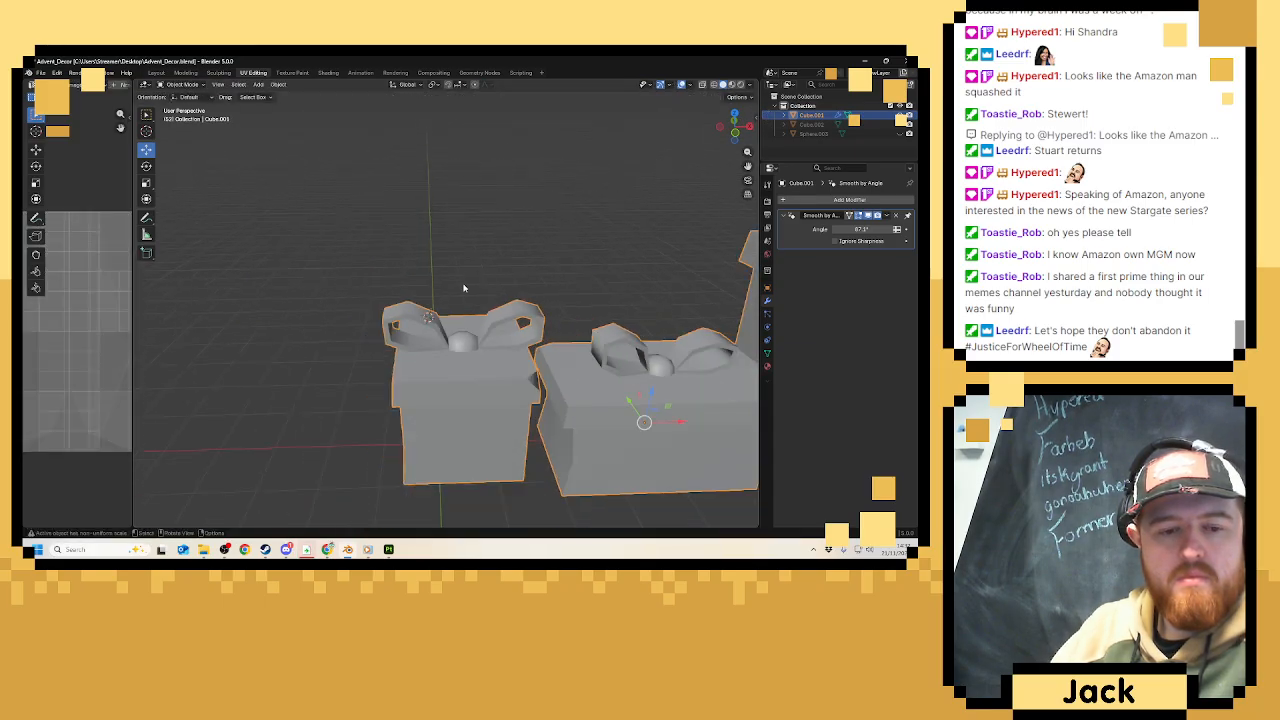
# Move the peak edge of the tall gift's outer bow loop slightly down along Z with proportional editing.
pyautogui.moveTo(466, 300); pyautogui.dragTo(450, 329, button='middle')
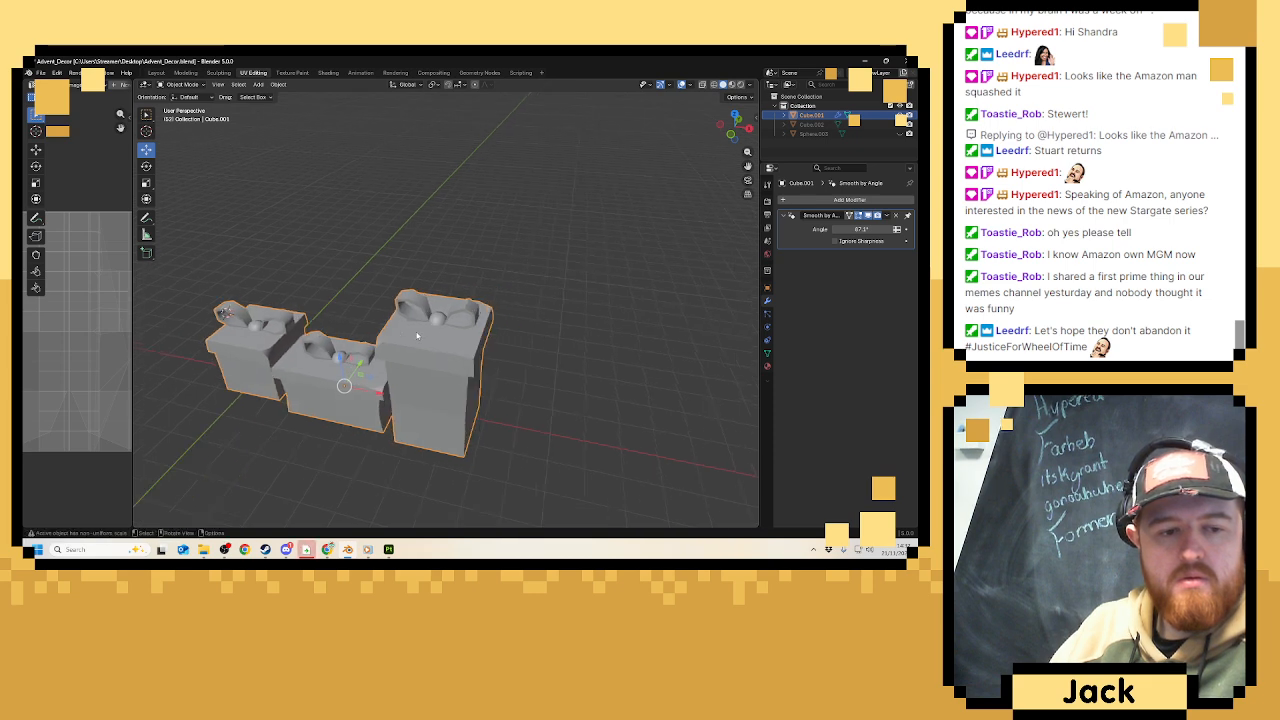
pyautogui.scroll(5, 447, 330)
pyautogui.press('Tab')
pyautogui.click(514, 280)
pyautogui.press('g')
pyautogui.press('z')
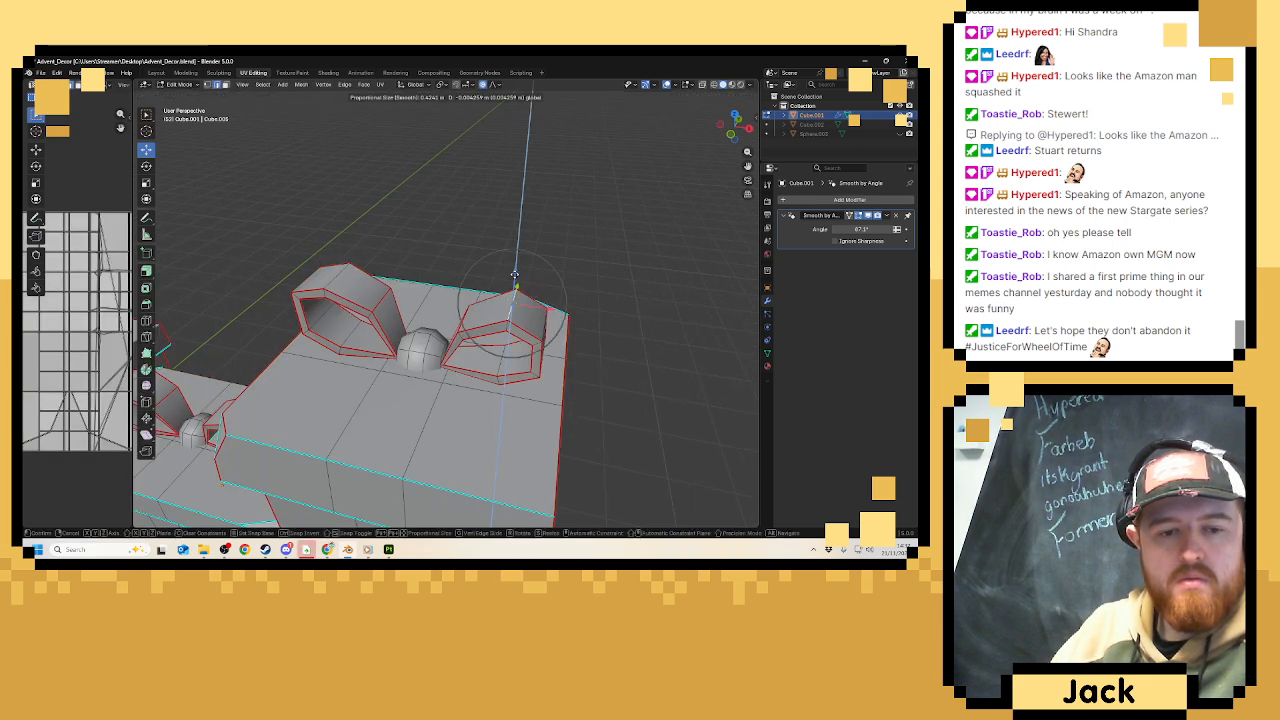
pyautogui.click(514, 276)
pyautogui.press('Tab')
pyautogui.scroll(-6, 514, 257)
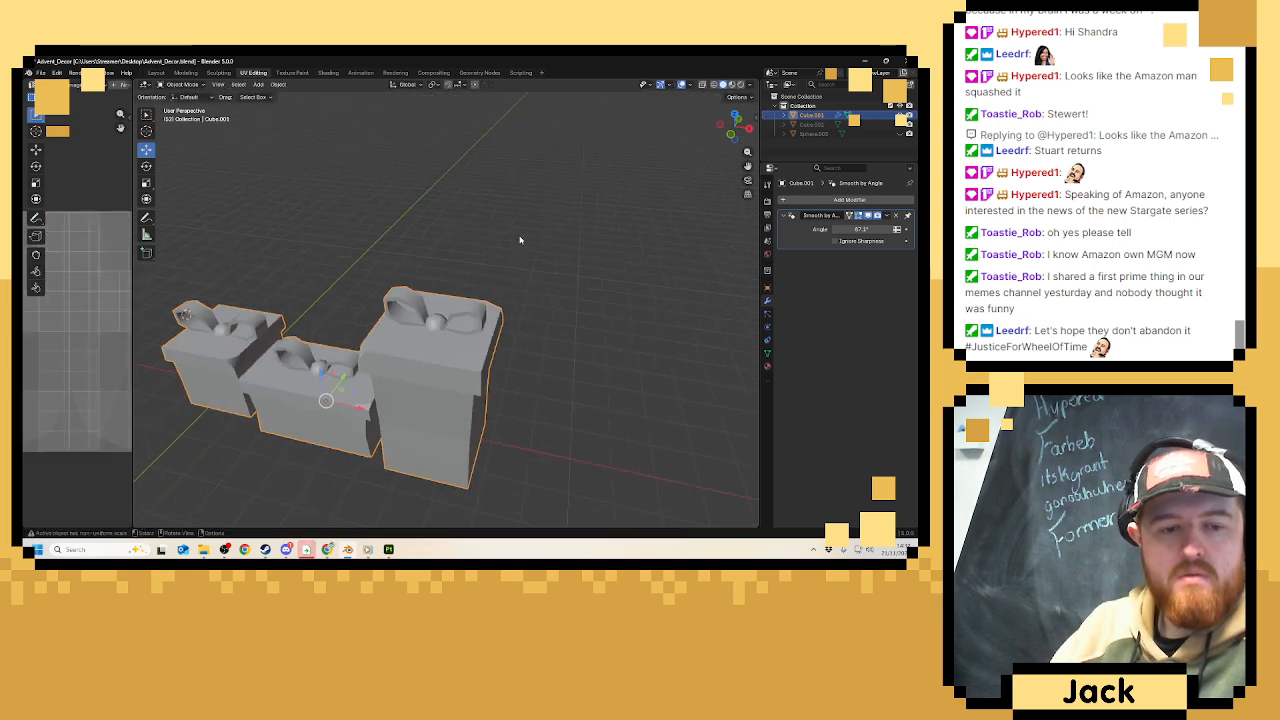
# Apply all transforms to the joined gifts object in Object Mode.
pyautogui.moveTo(428, 232); pyautogui.dragTo(471, 215, button='middle')
pyautogui.click(471, 215)
pyautogui.click(456, 385)
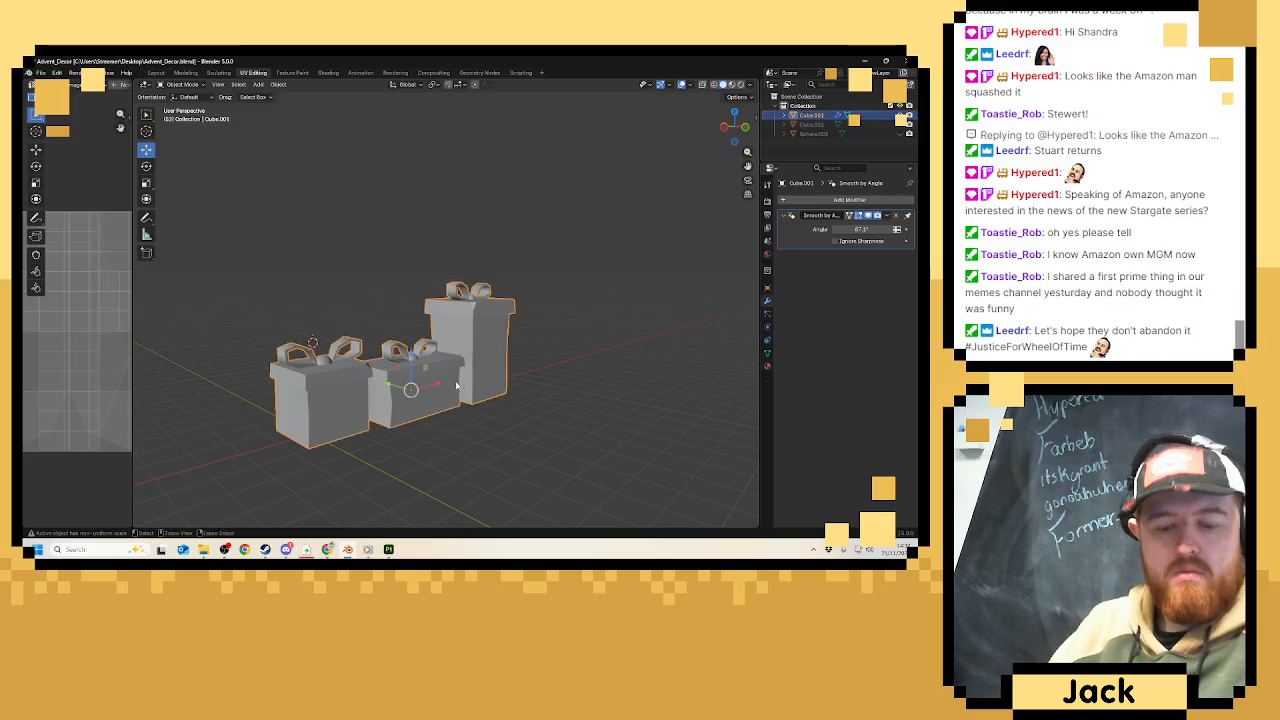
pyautogui.hotkey('ctrl', 'a')
pyautogui.press('a')
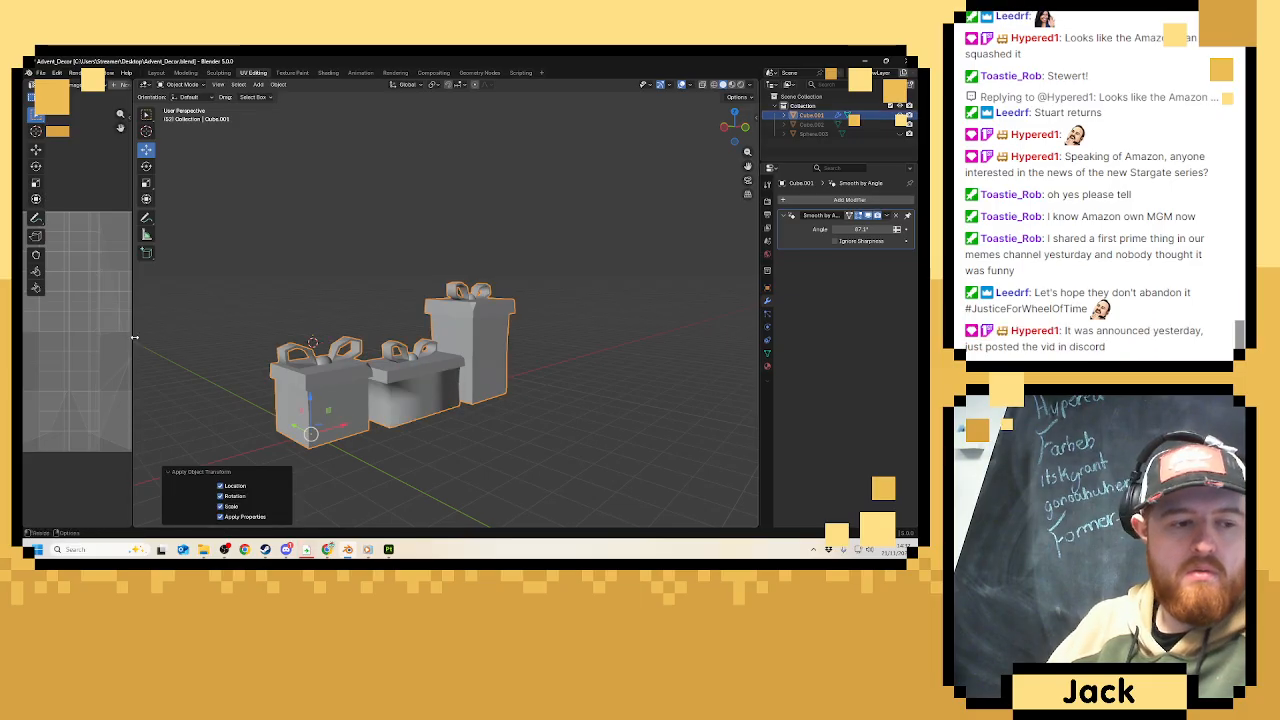
# Widen the UV editor and unwrap the whole gifts mesh with the Minimum Stretch method.
pyautogui.moveTo(134, 338); pyautogui.dragTo(252, 345)
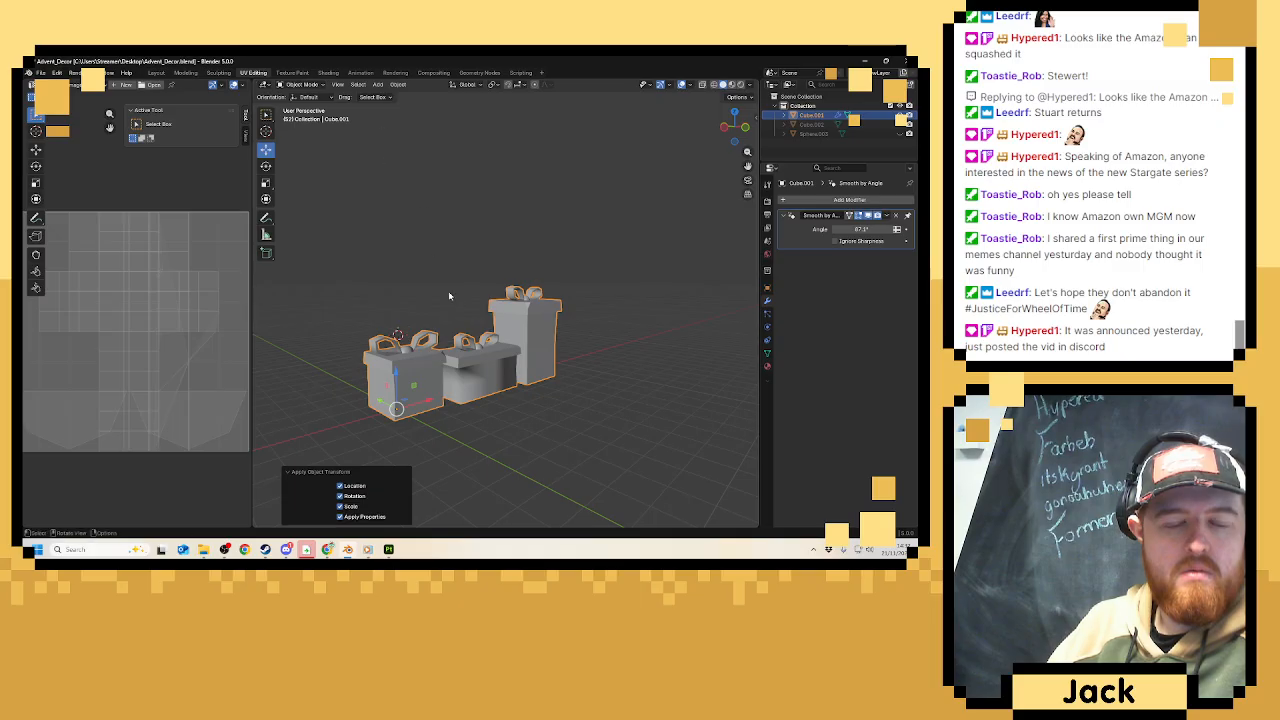
pyautogui.press('Tab')
pyautogui.click(498, 85)
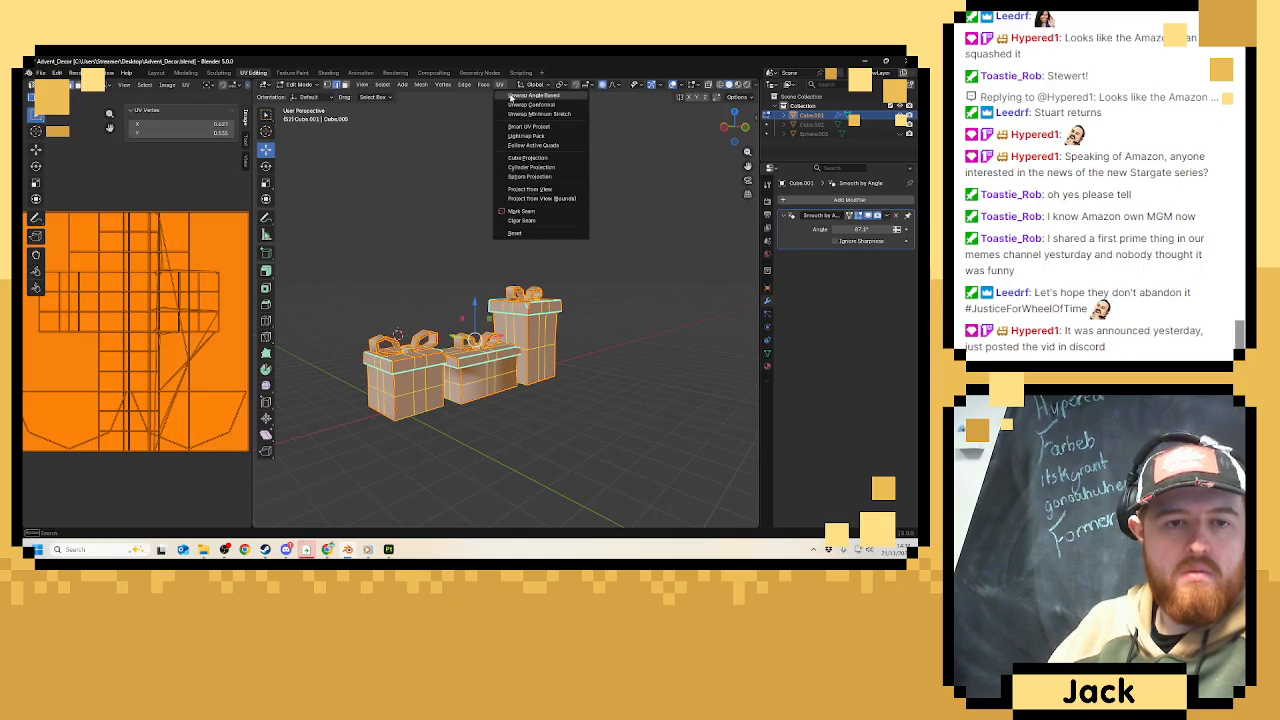
pyautogui.click(523, 110)
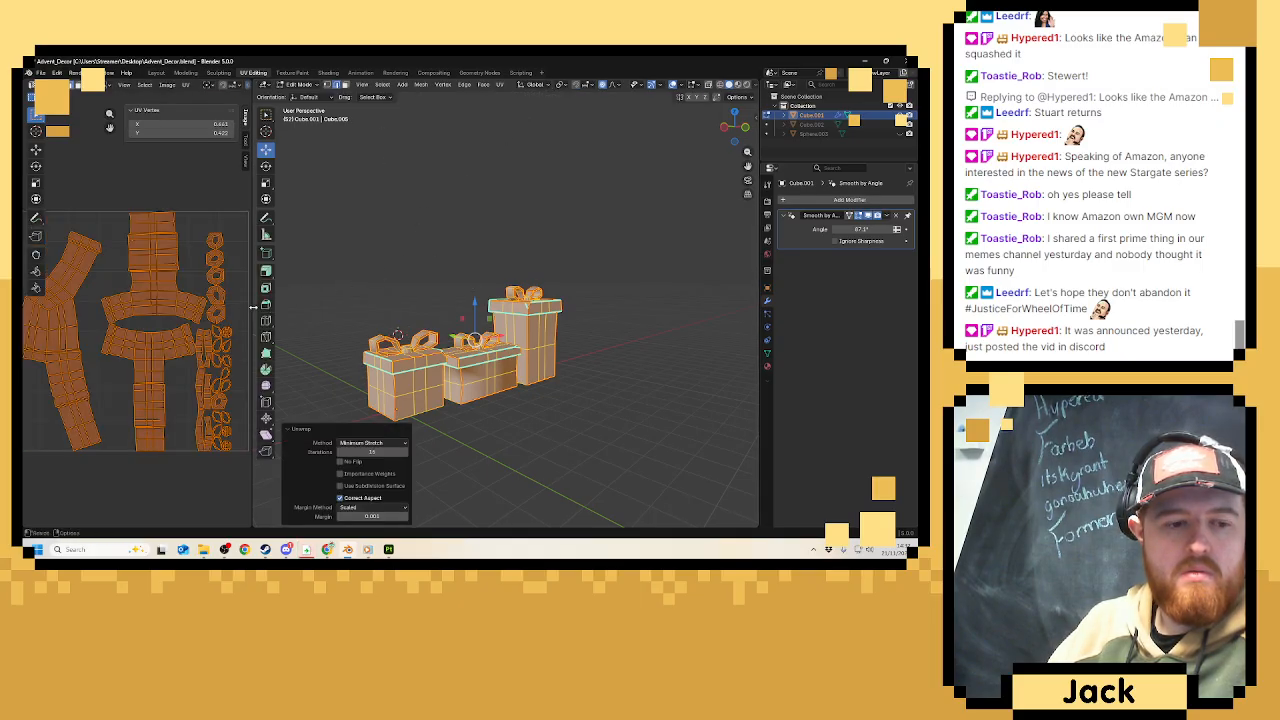
pyautogui.moveTo(250, 308); pyautogui.dragTo(396, 308)
pyautogui.scroll(2, 175, 372)
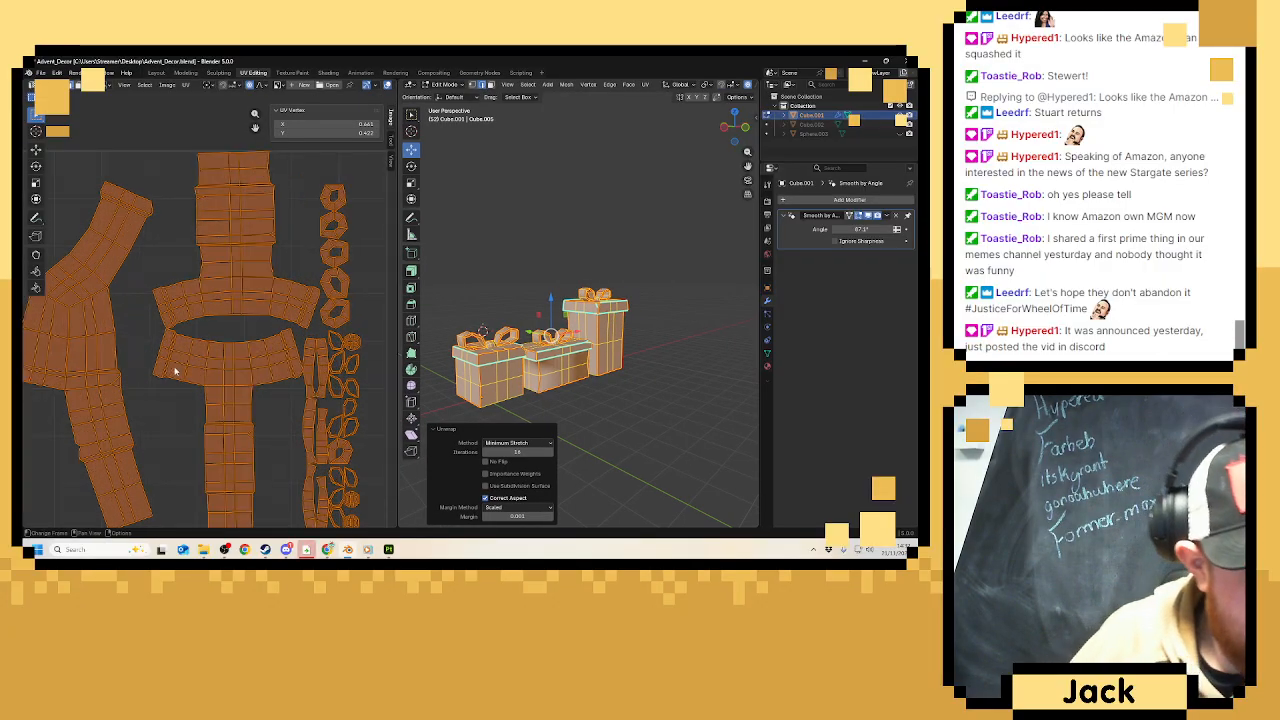
# Select the linked UV island belonging to the tall gift's box.
pyautogui.click(87, 368)
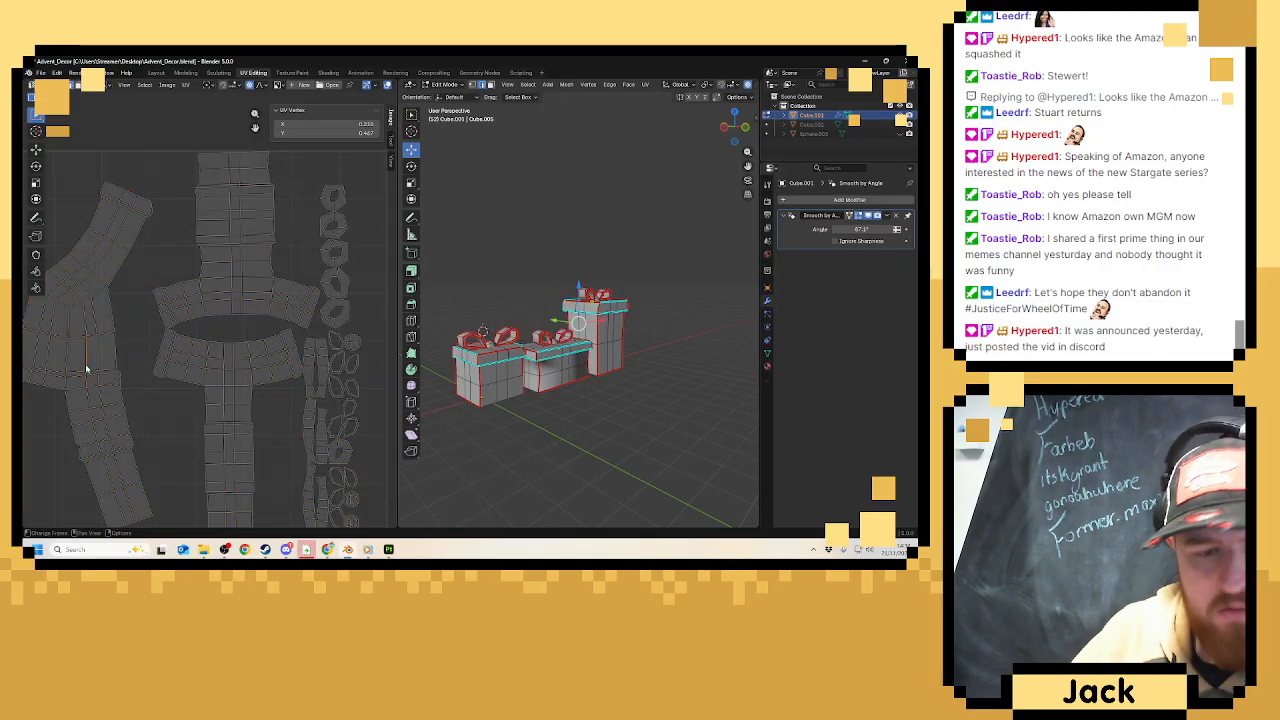
pyautogui.press('l')
pyautogui.scroll(5, 163, 351)
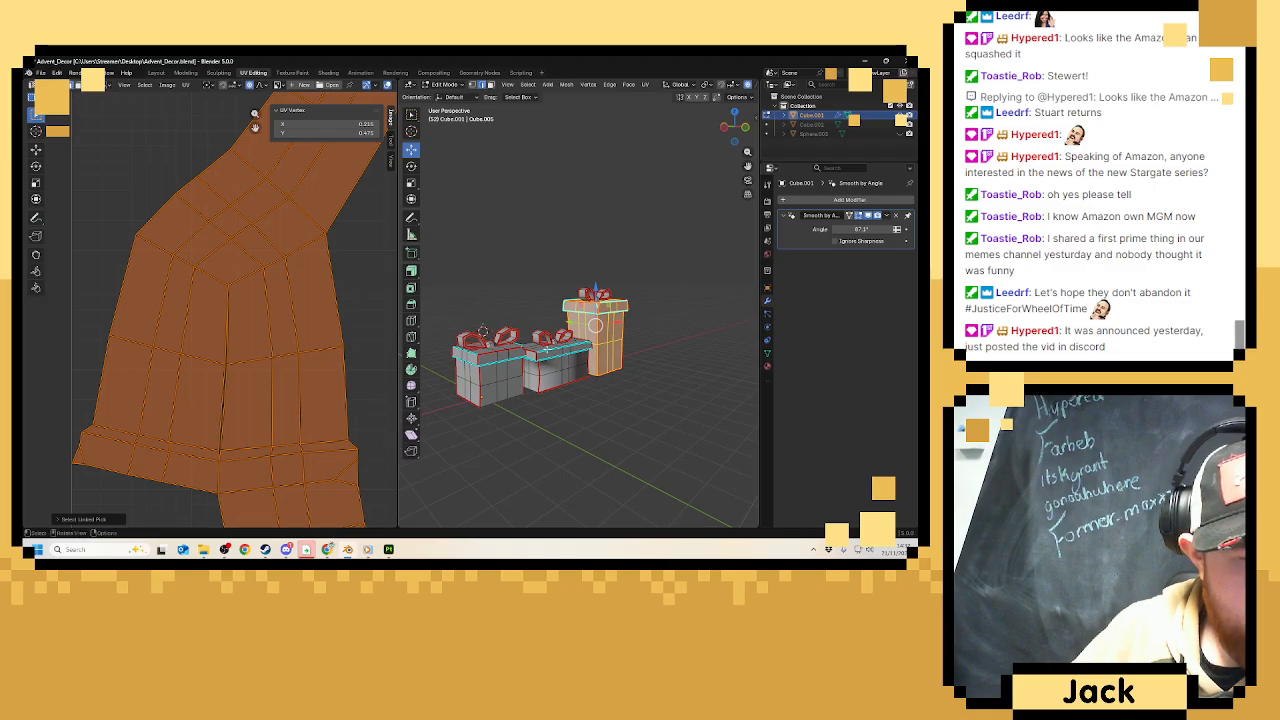
# Mark the corner edges of the tall gift's lid as seams.
pyautogui.moveTo(547, 349); pyautogui.dragTo(517, 340, button='middle')
pyautogui.rightClick(536, 344)
pyautogui.moveTo(635, 373); pyautogui.dragTo(570, 373, button='middle')
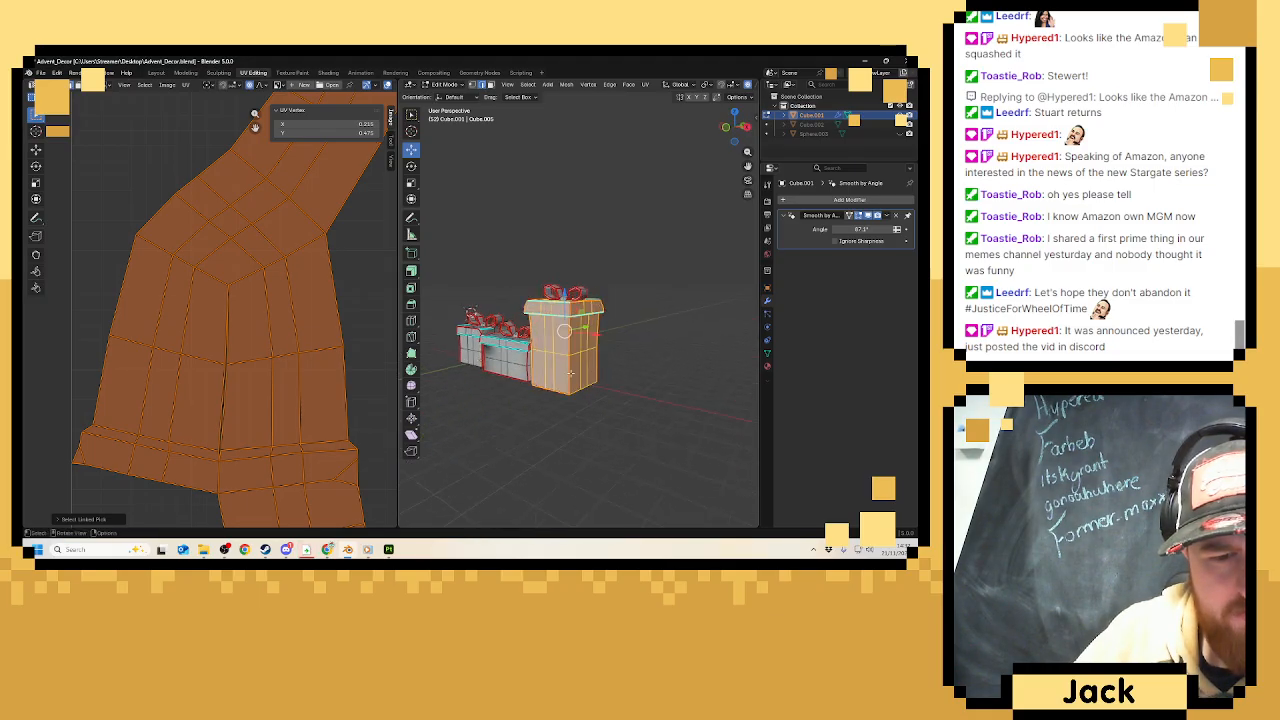
pyautogui.scroll(2, 571, 373)
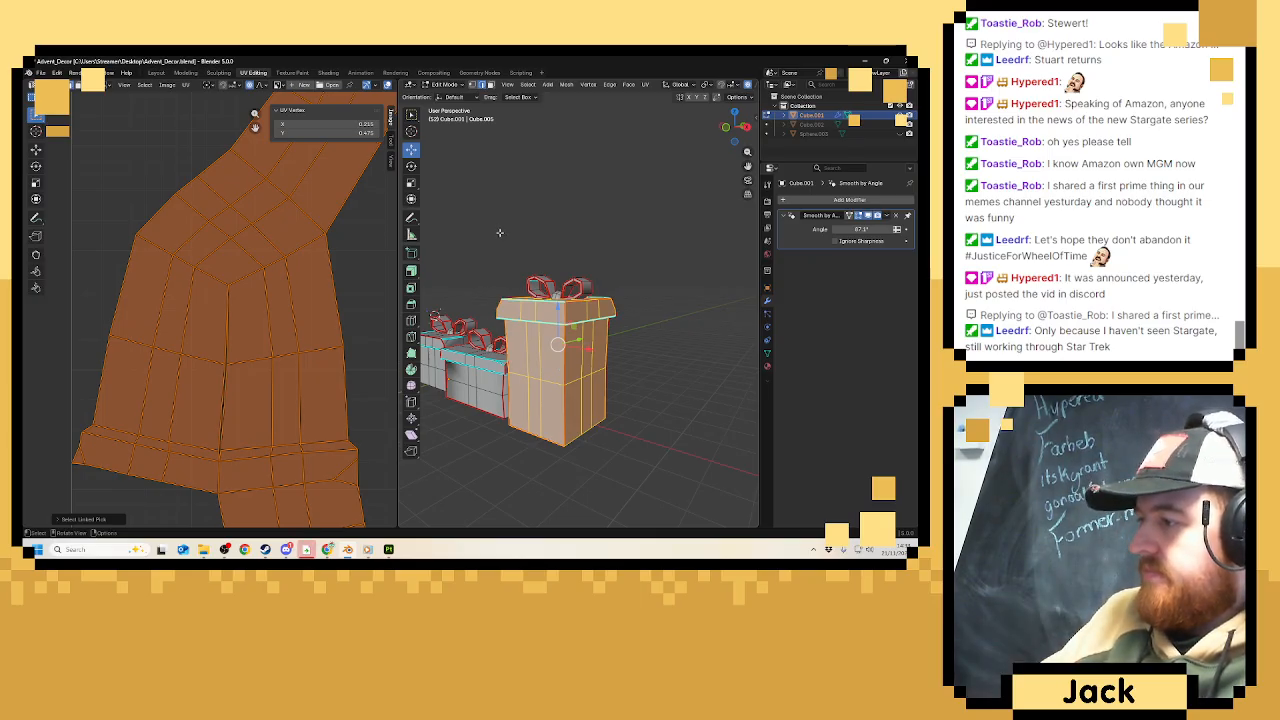
pyautogui.scroll(5, 579, 303)
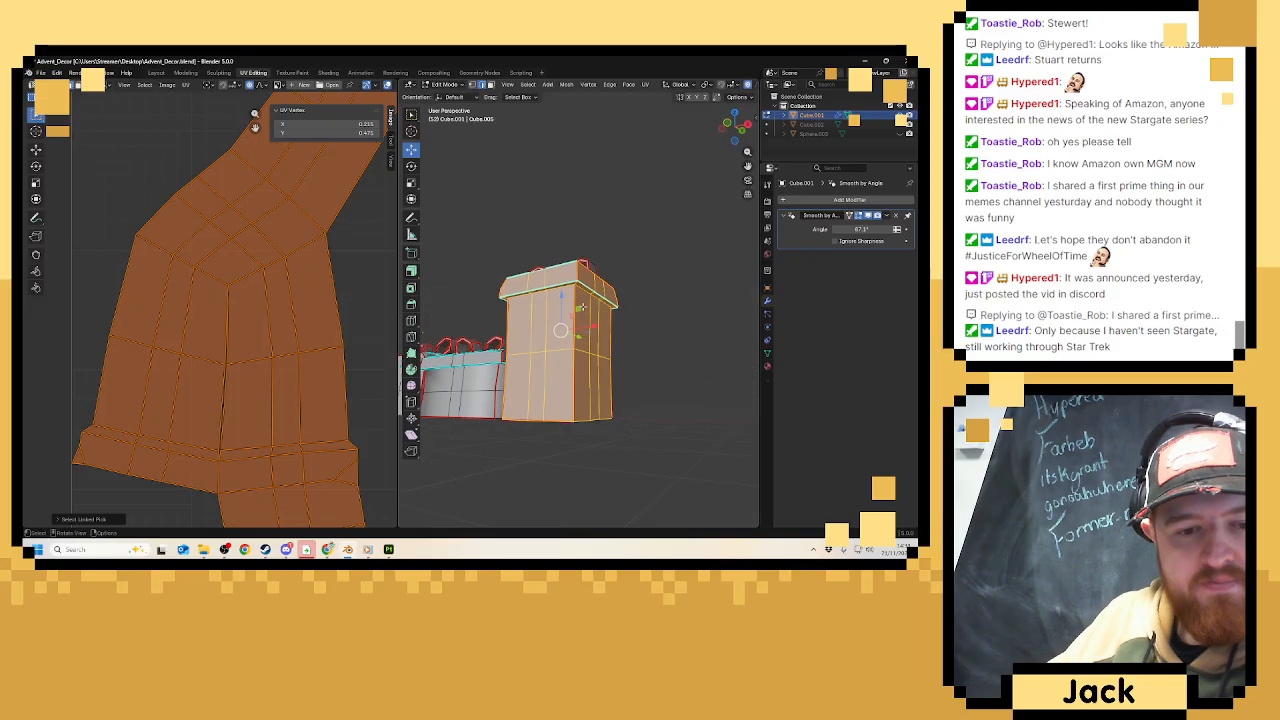
pyautogui.scroll(-2, 578, 296)
pyautogui.click(637, 289)
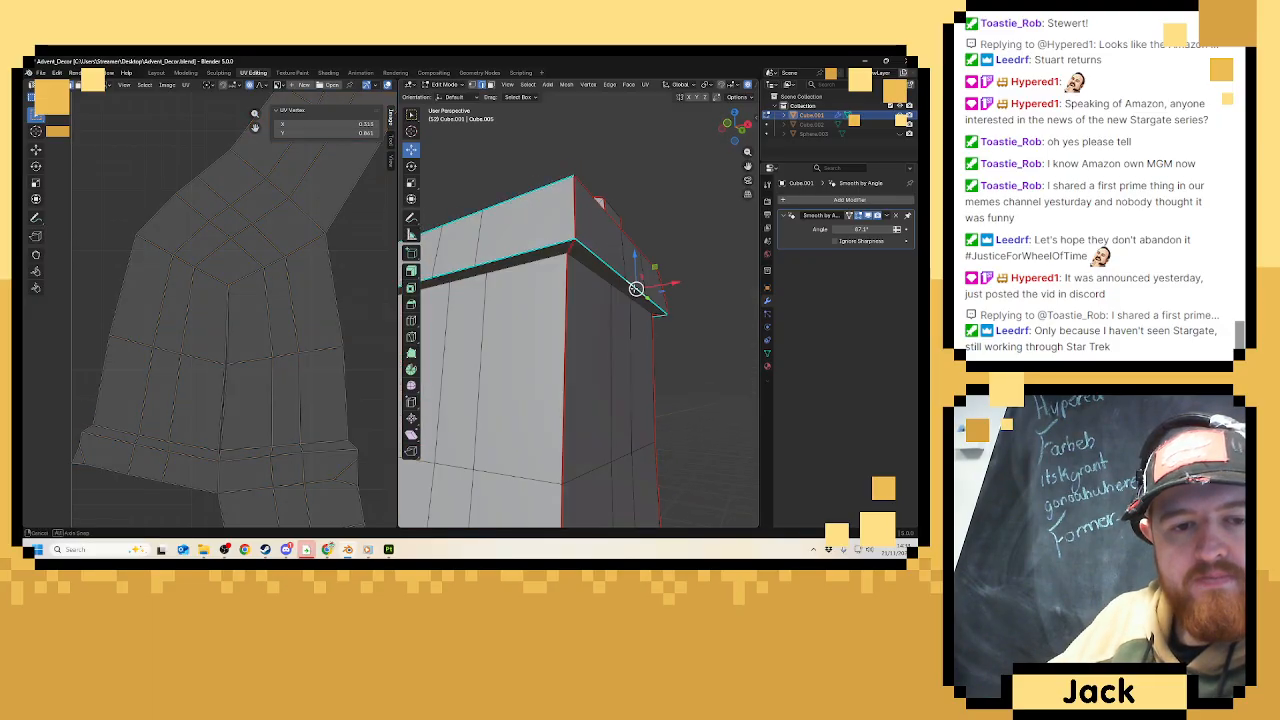
pyautogui.scroll(-3, 640, 300)
pyautogui.moveTo(642, 314); pyautogui.dragTo(604, 342, button='middle')
pyautogui.rightClick(604, 342)
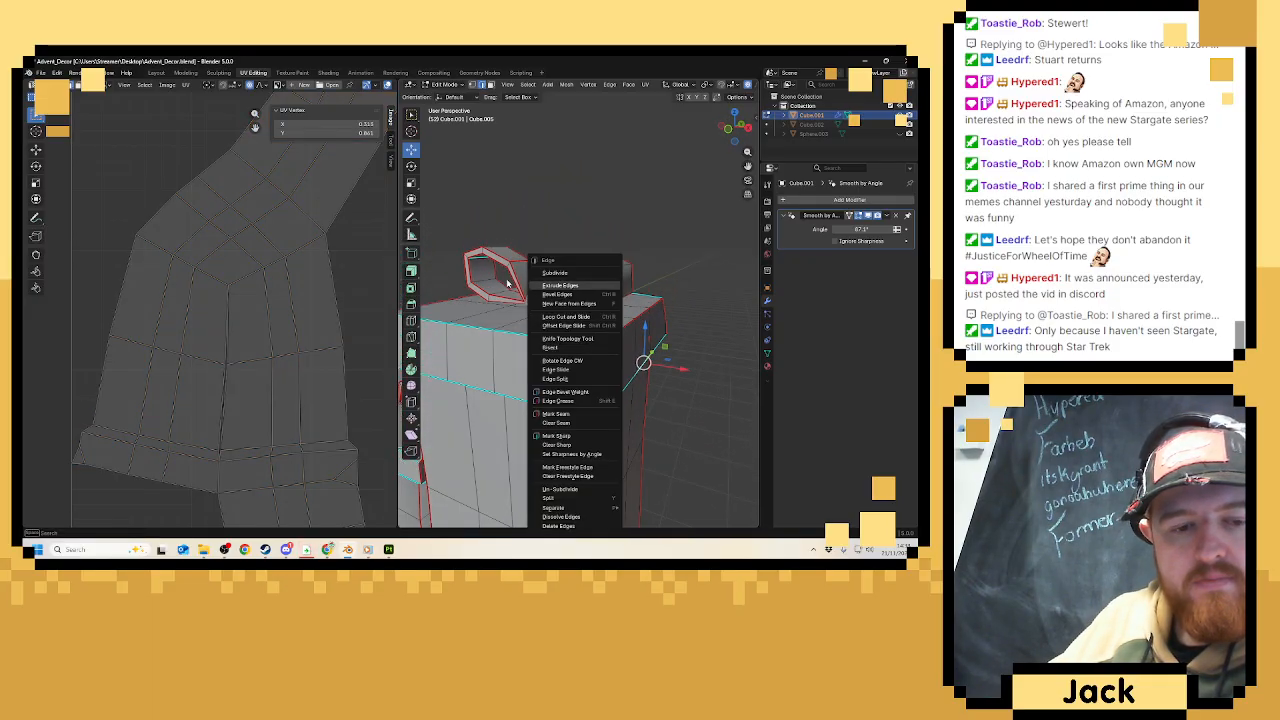
pyautogui.click(575, 330)
pyautogui.scroll(5, 572, 305)
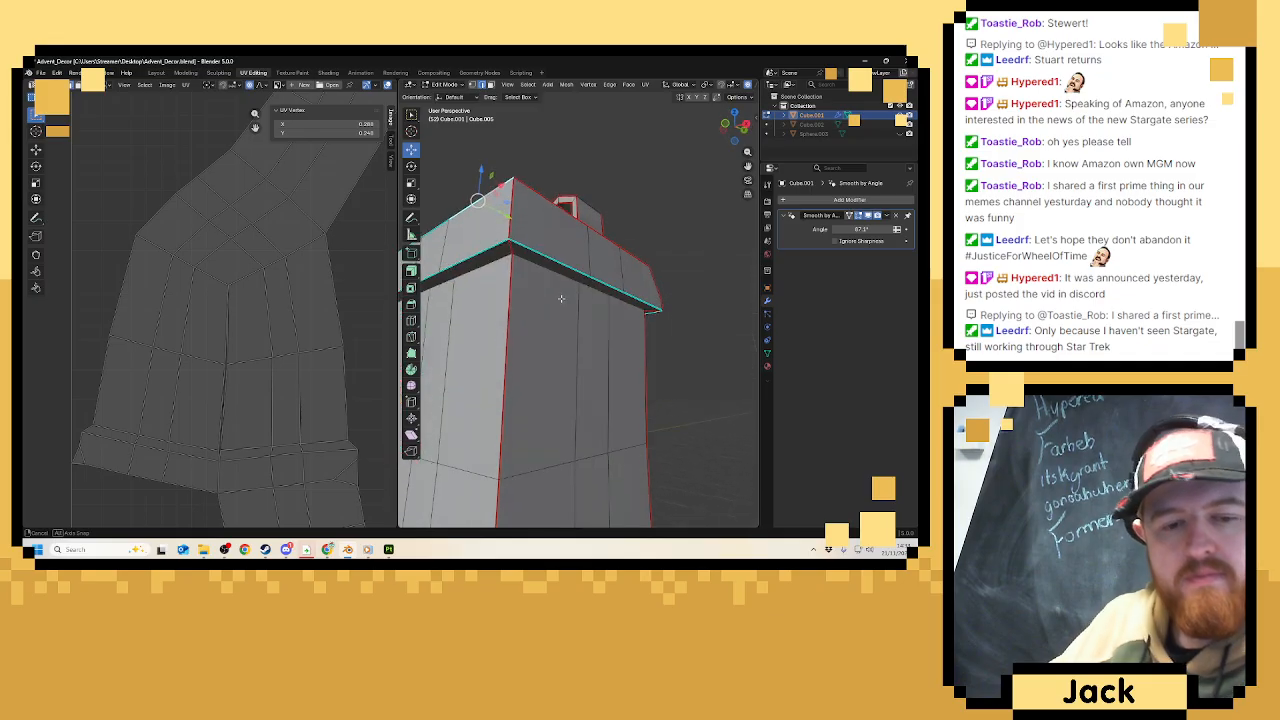
pyautogui.scroll(-5, 570, 291)
pyautogui.moveTo(570, 291); pyautogui.dragTo(590, 345, button='middle')
pyautogui.scroll(4, 618, 275)
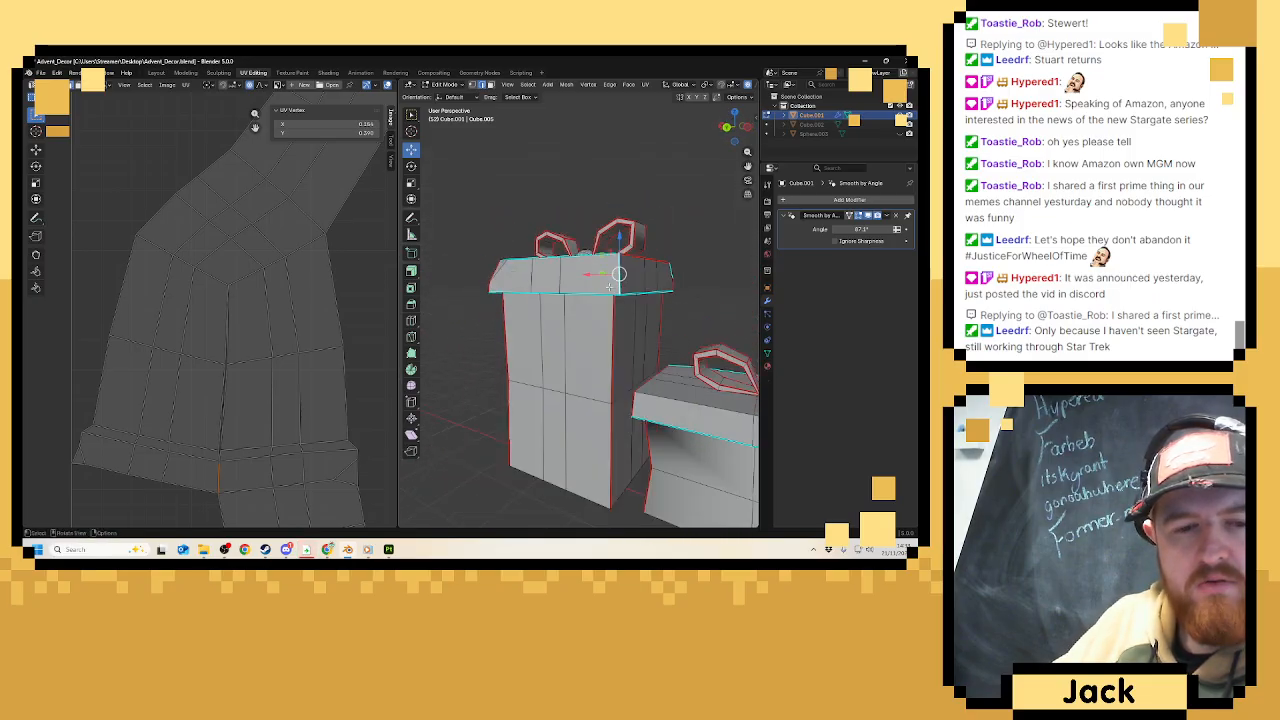
pyautogui.rightClick(590, 348)
pyautogui.click(572, 413)
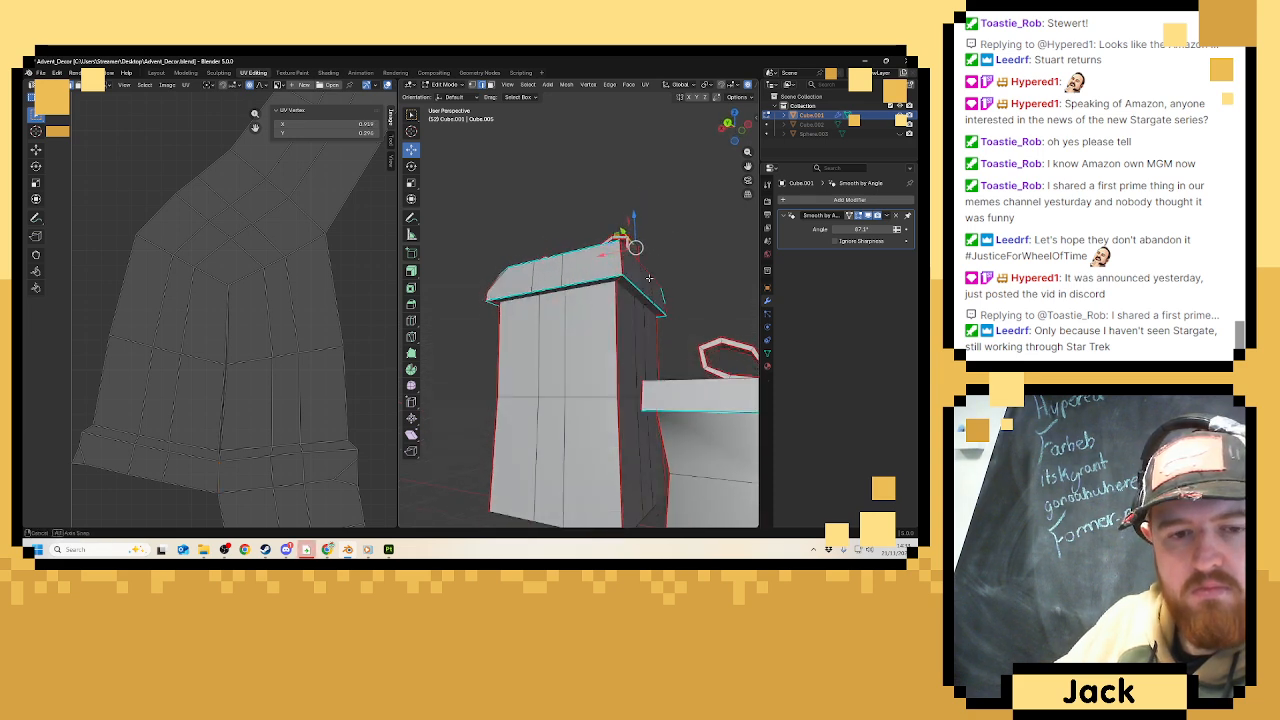
# Unwrap the whole gifts mesh again with the Minimum Stretch method and narrow the UV editor to enlarge the 3D view.
pyautogui.press('a')
pyautogui.click(645, 85)
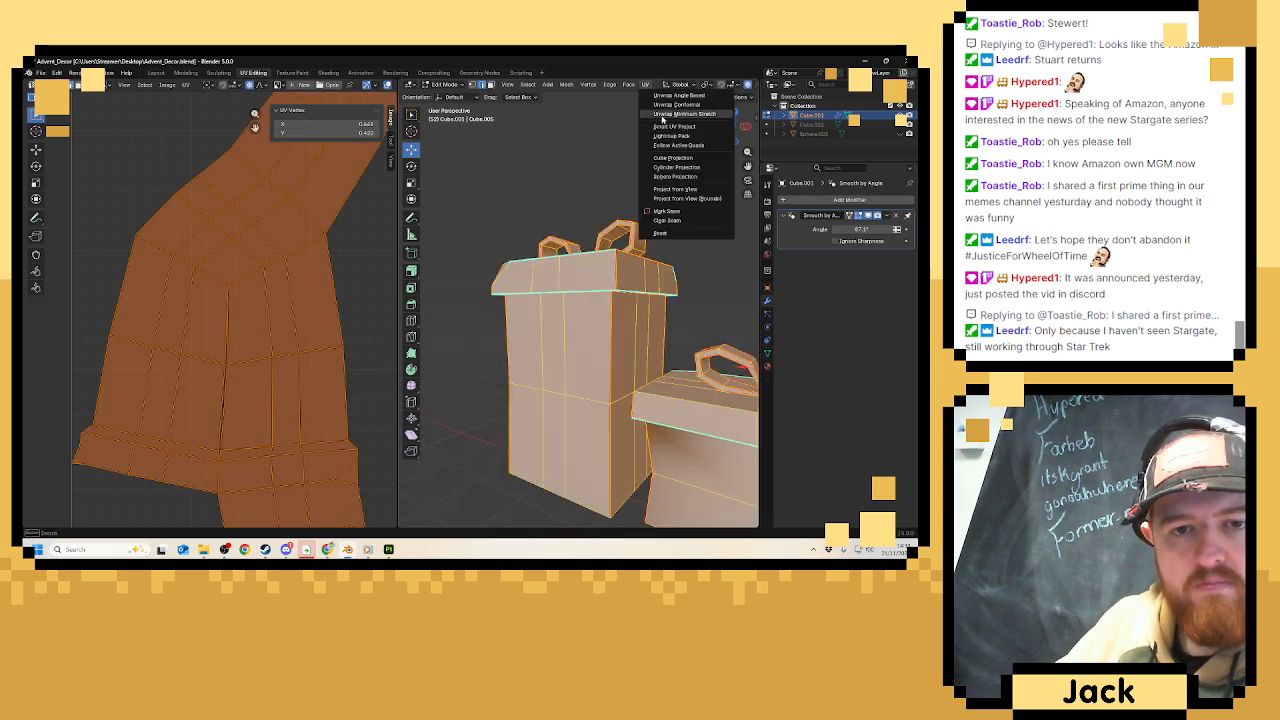
pyautogui.click(684, 113)
pyautogui.scroll(-4, 345, 236)
pyautogui.scroll(-1, 335, 234)
pyautogui.moveTo(335, 234); pyautogui.dragTo(321, 231, button='middle')
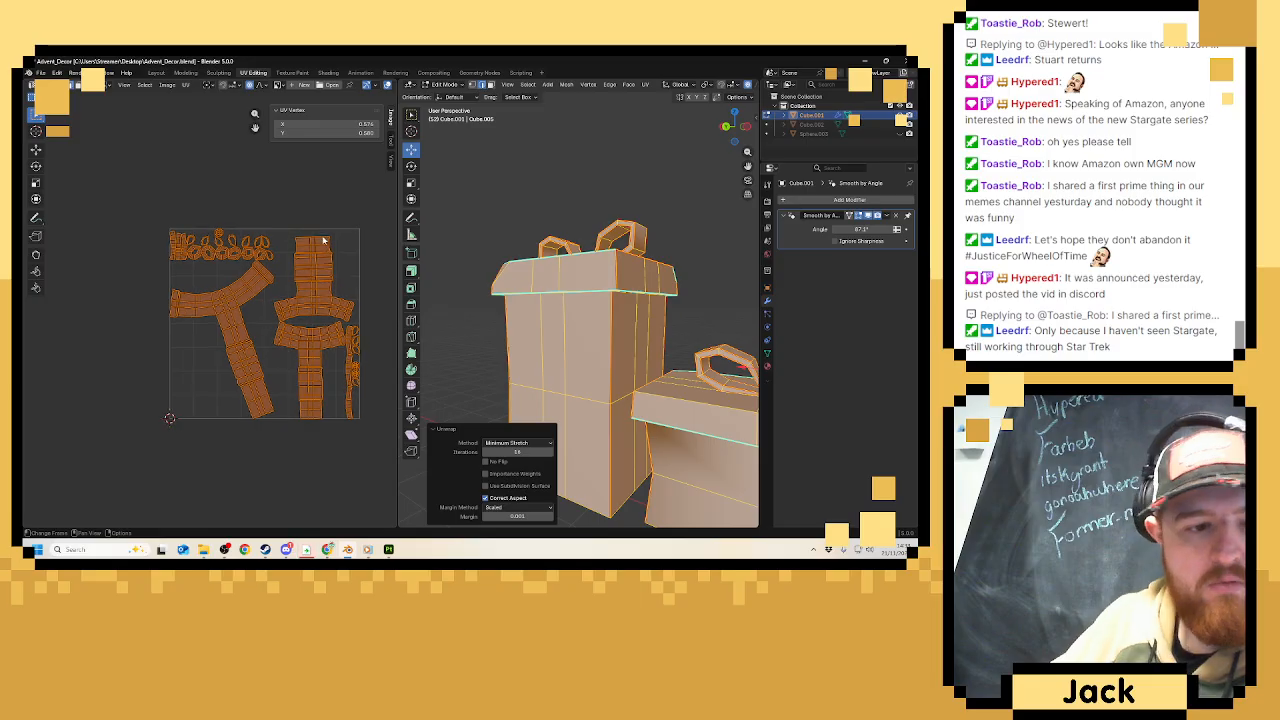
pyautogui.scroll(1, 383, 278)
pyautogui.moveTo(395, 275); pyautogui.dragTo(312, 275)
# Mark the middle gift box's vertical corner edges, bottom edges and the edge loop beneath its lid as sharp.
pyautogui.moveTo(420, 280); pyautogui.dragTo(348, 268, button='middle')
pyautogui.hotkey('alt', 'a')
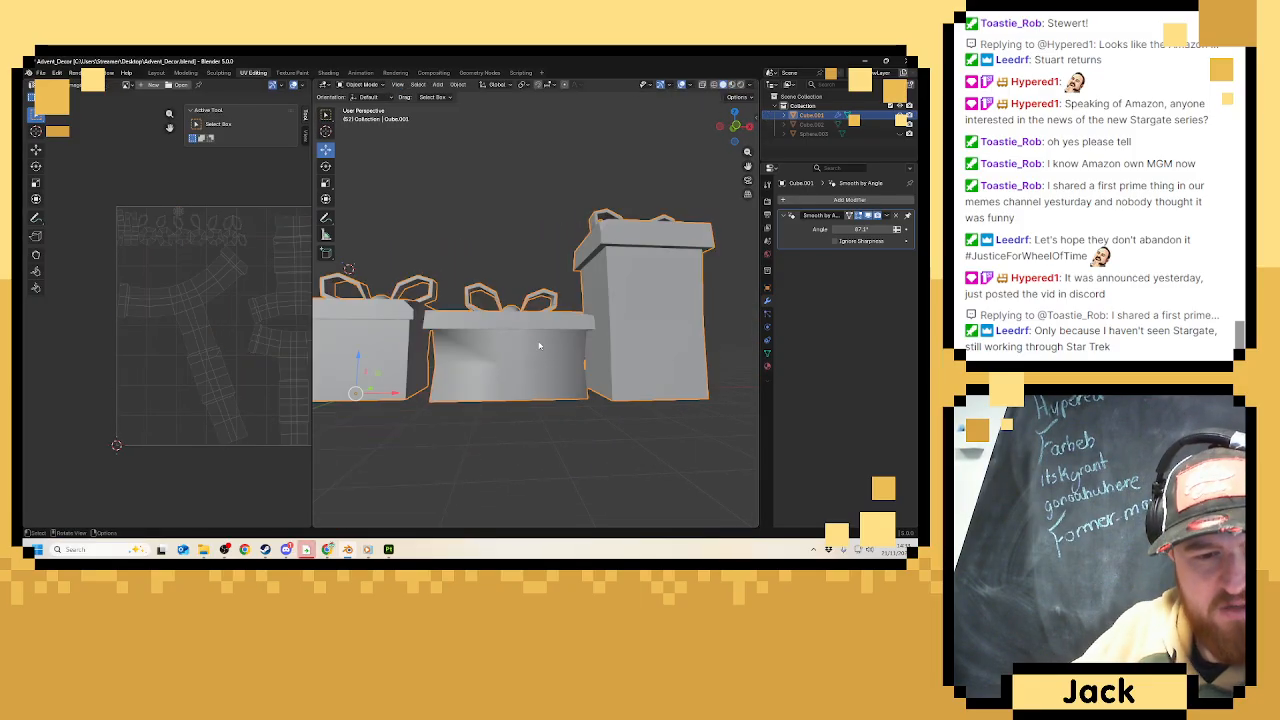
pyautogui.moveTo(518, 347); pyautogui.dragTo(542, 329, button='middle')
pyautogui.scroll(3, 549, 344)
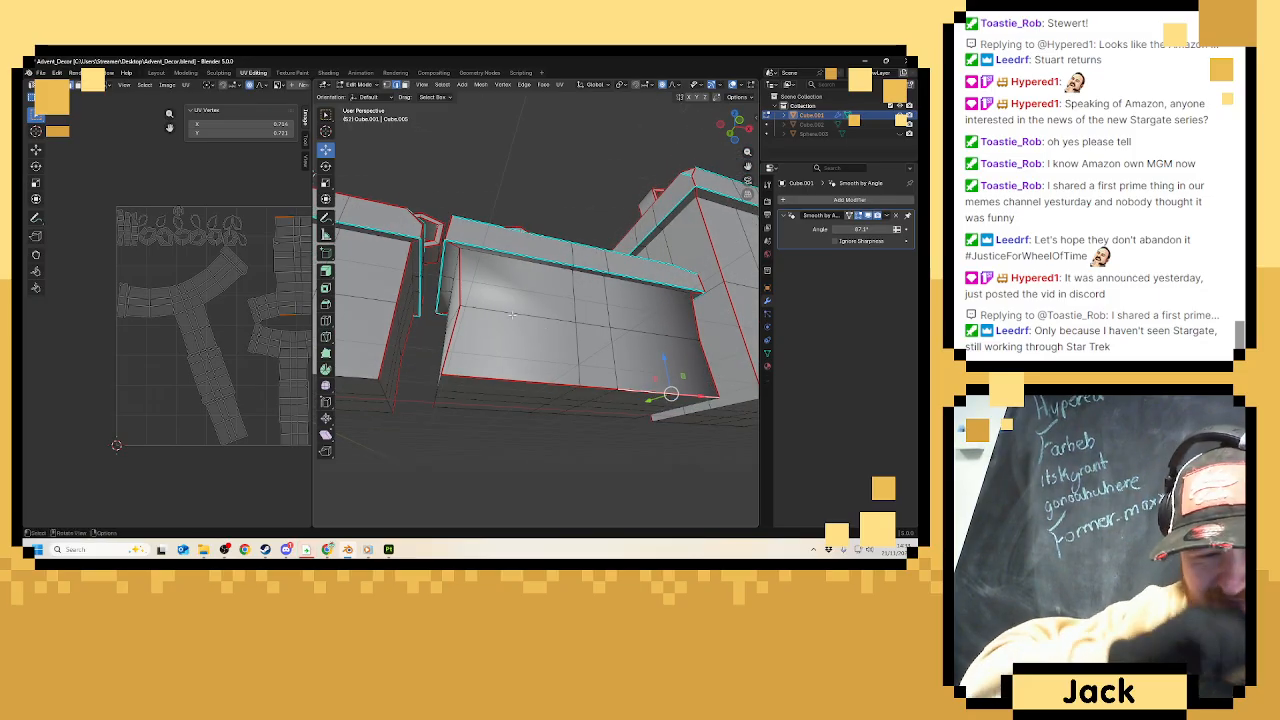
pyautogui.click(458, 290)
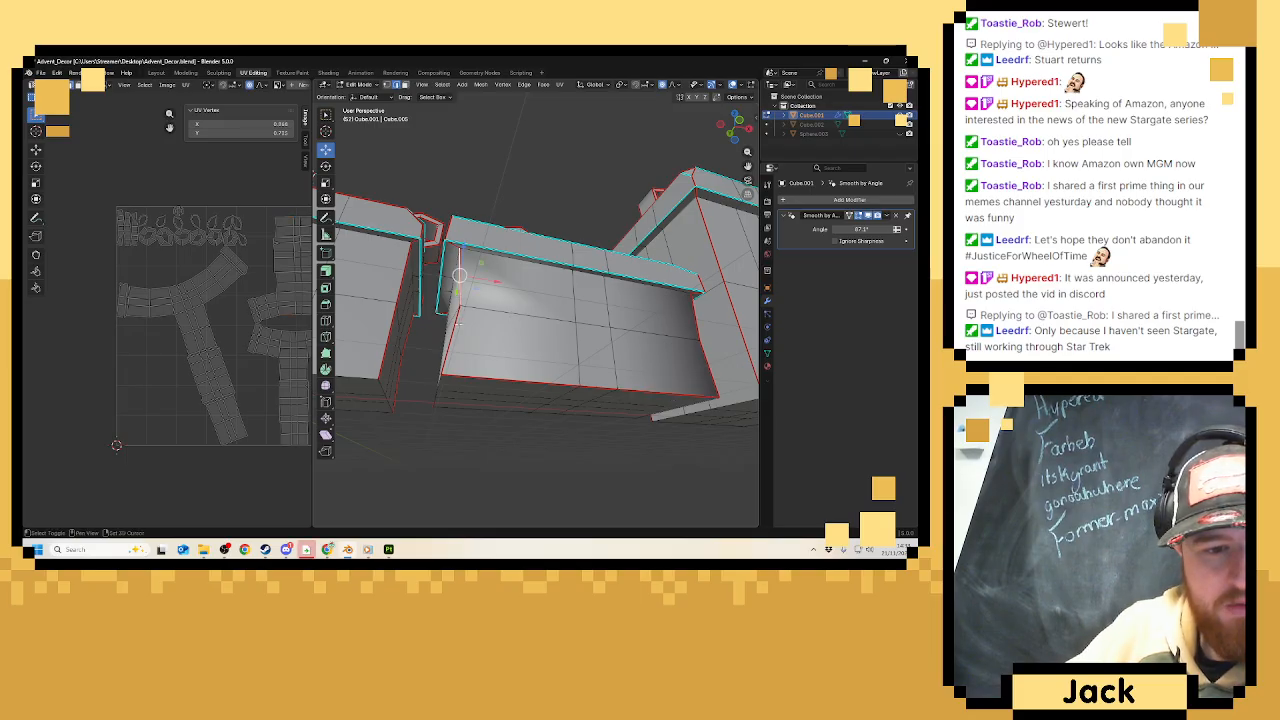
pyautogui.click(532, 370)
pyautogui.moveTo(532, 370); pyautogui.dragTo(603, 408, button='middle')
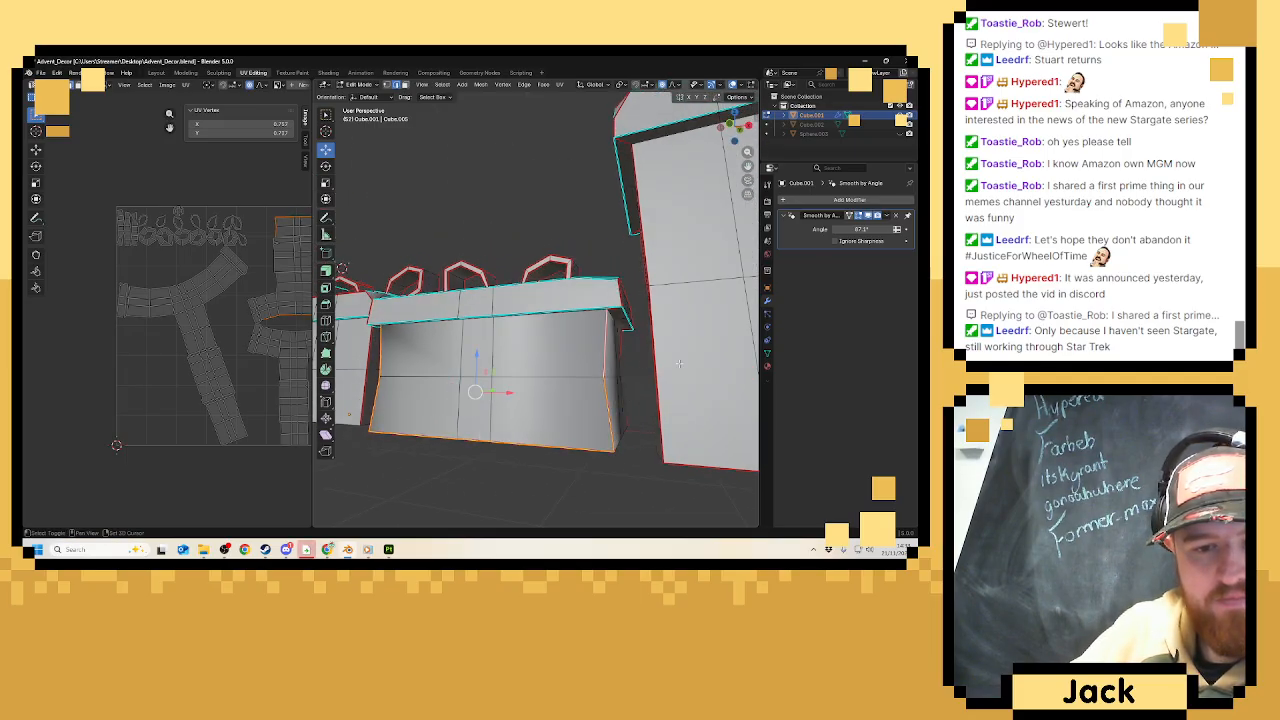
pyautogui.moveTo(679, 363); pyautogui.dragTo(470, 386, button='middle')
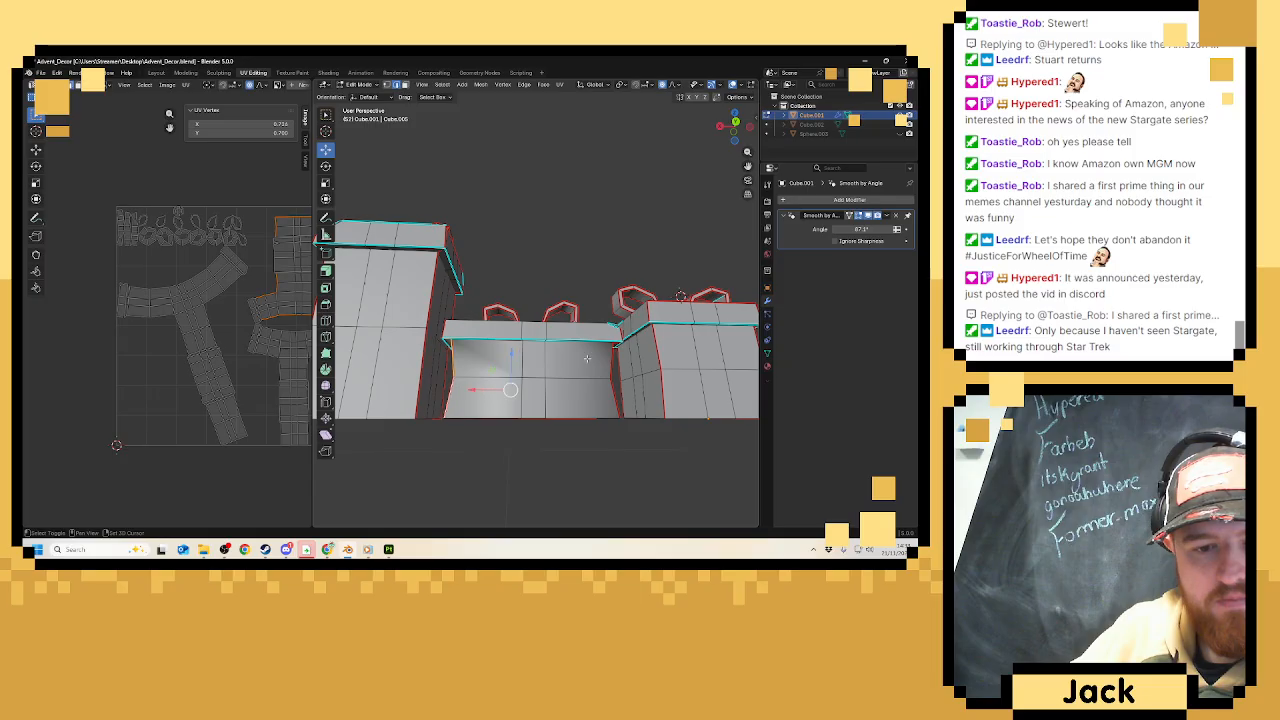
pyautogui.moveTo(610, 398); pyautogui.dragTo(633, 421, button='middle')
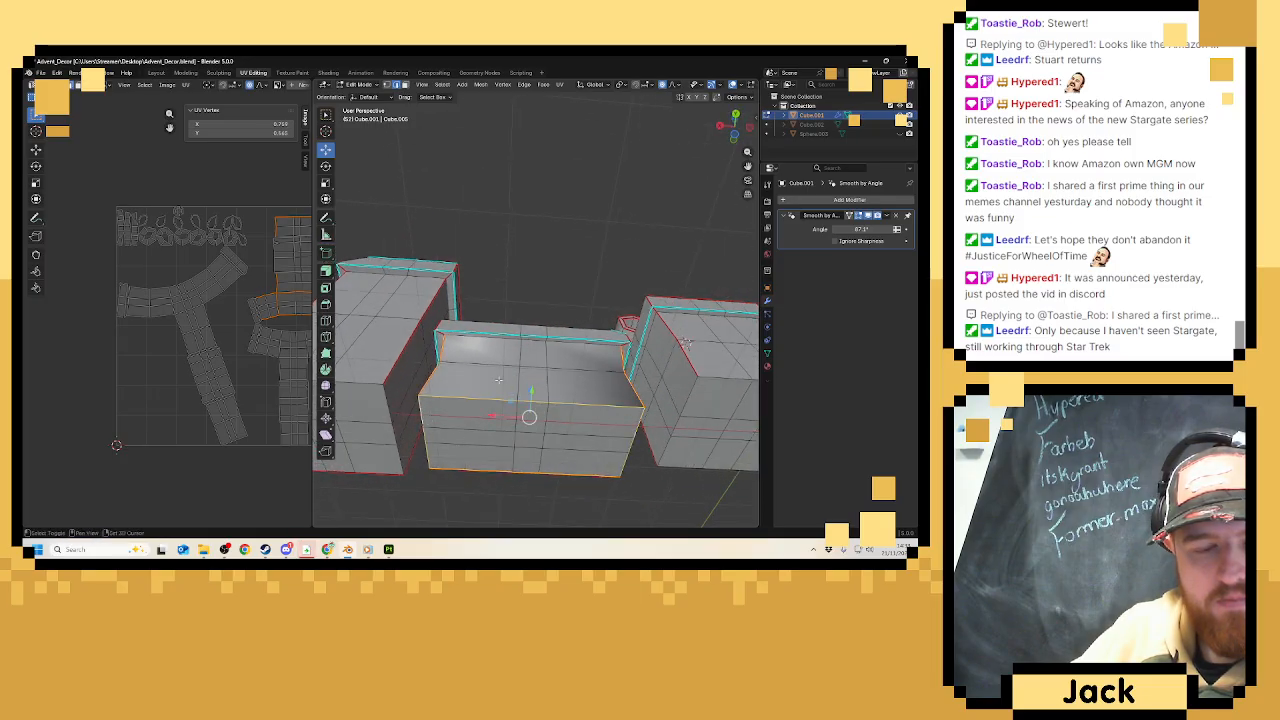
pyautogui.scroll(3, 509, 372)
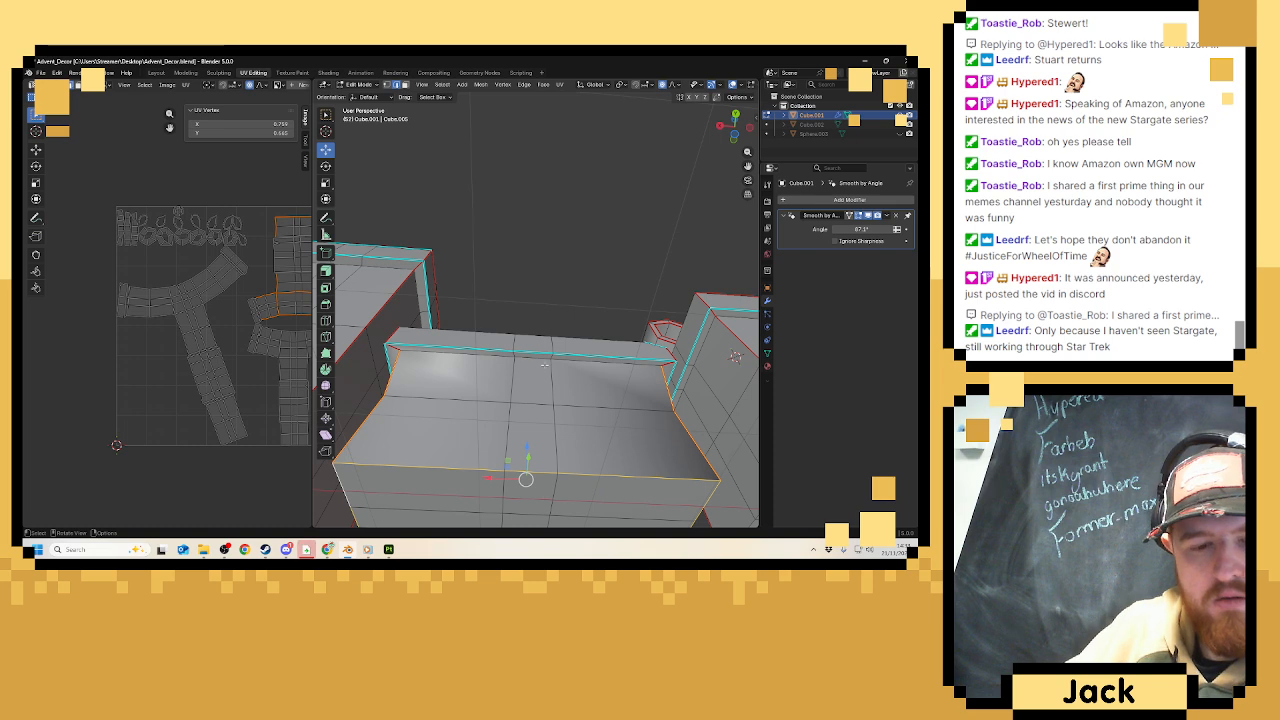
pyautogui.moveTo(544, 365); pyautogui.dragTo(540, 357, button='middle')
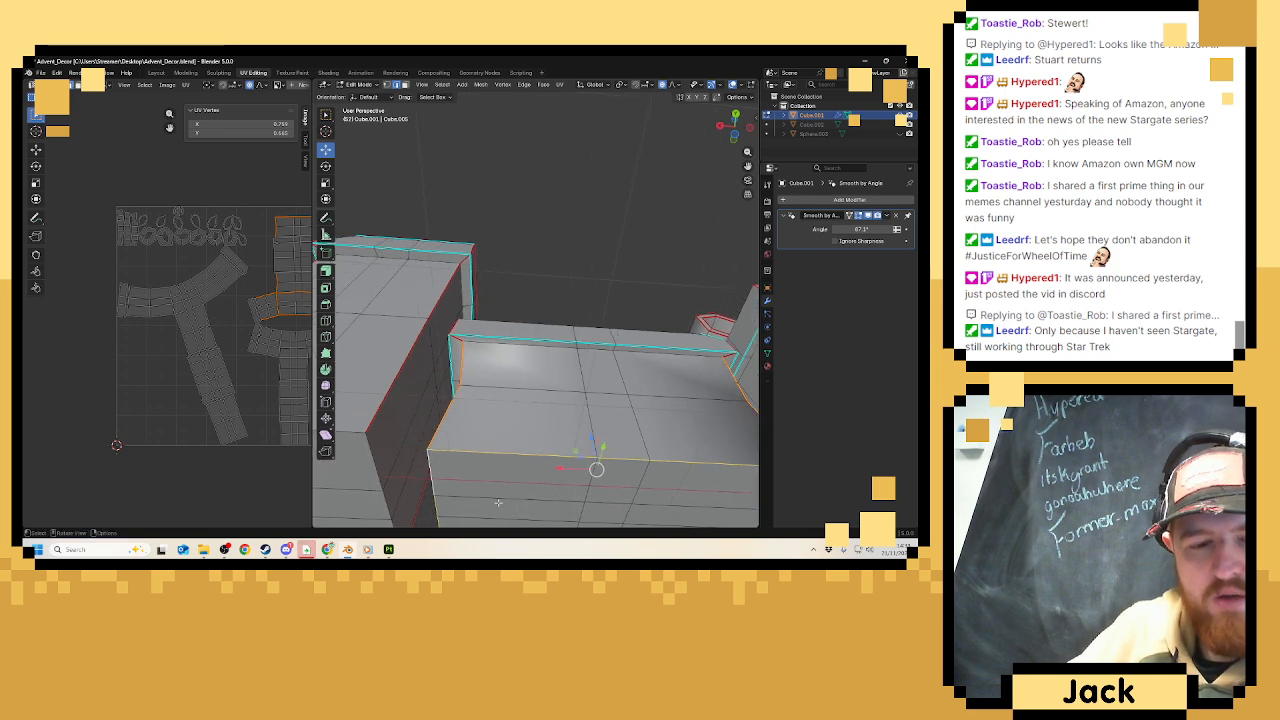
pyautogui.moveTo(503, 412); pyautogui.dragTo(494, 412, button='middle')
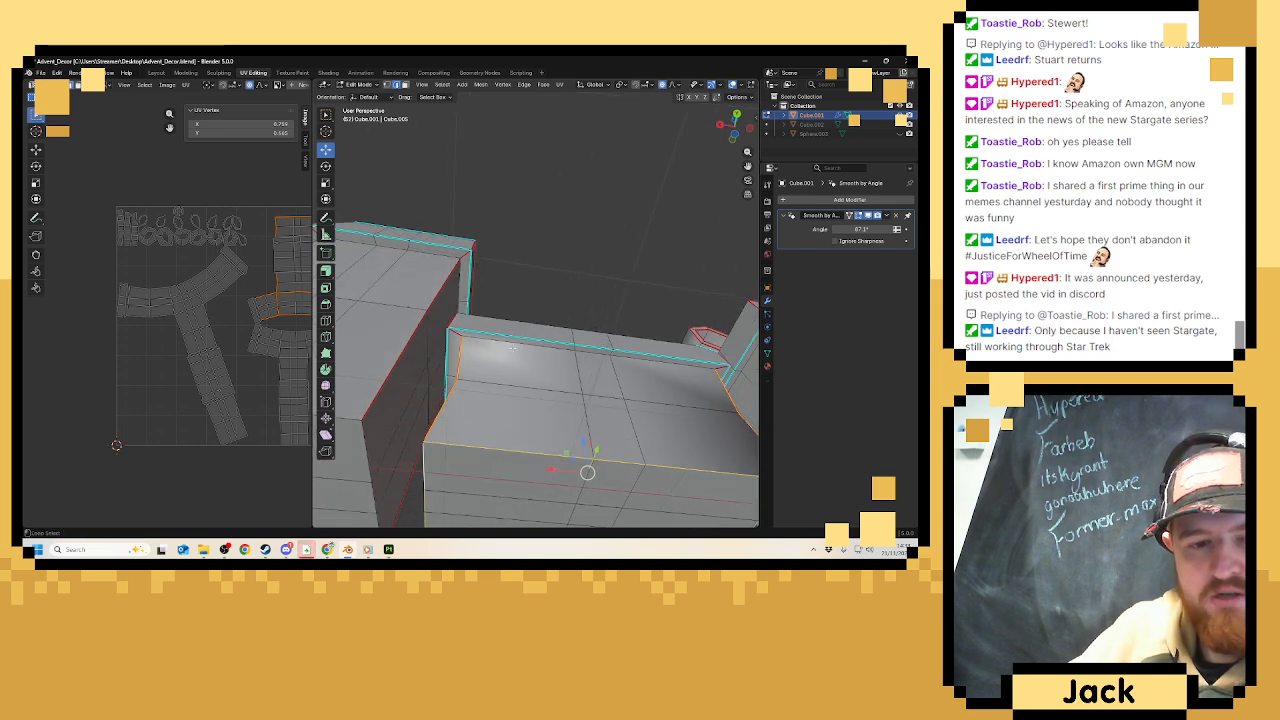
pyautogui.keyDown('alt'); pyautogui.keyDown('shift'); pyautogui.click(600, 349); pyautogui.keyUp('shift'); pyautogui.keyUp('alt')
pyautogui.moveTo(645, 355); pyautogui.dragTo(456, 413, button='middle')
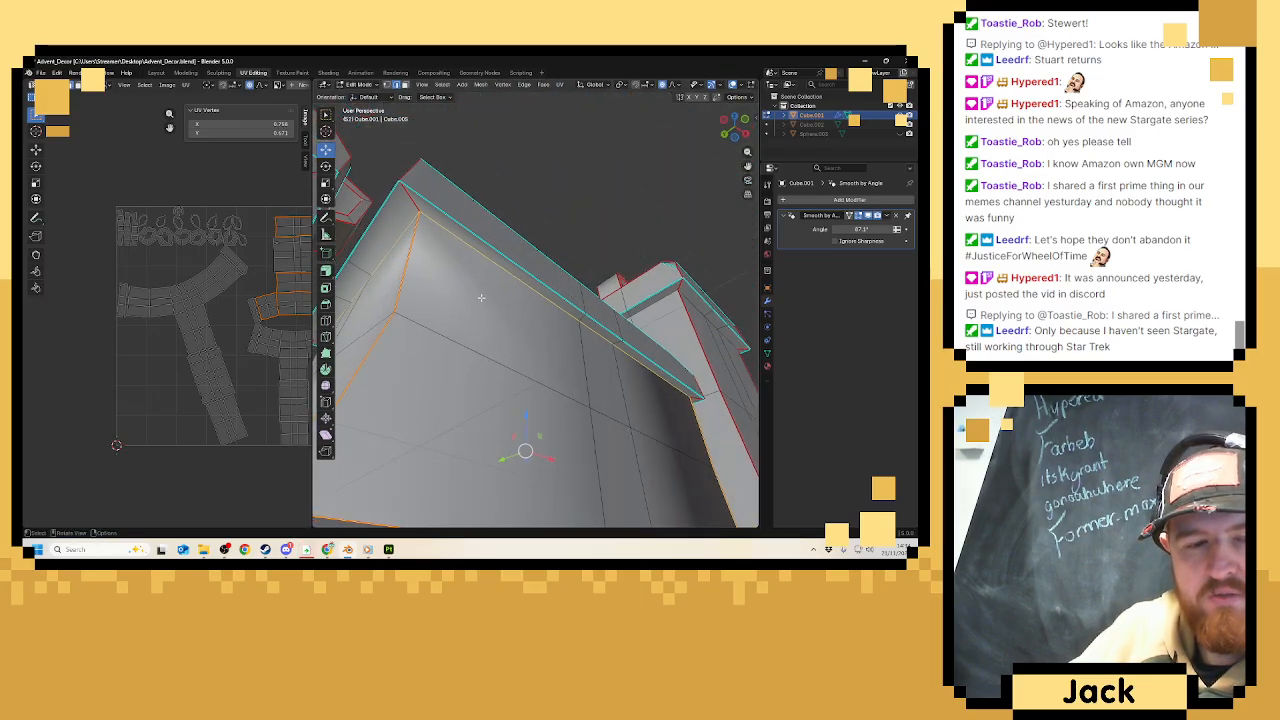
pyautogui.hotkey('ctrl', 'e')
pyautogui.click(456, 413)
pyautogui.rightClick(457, 413)
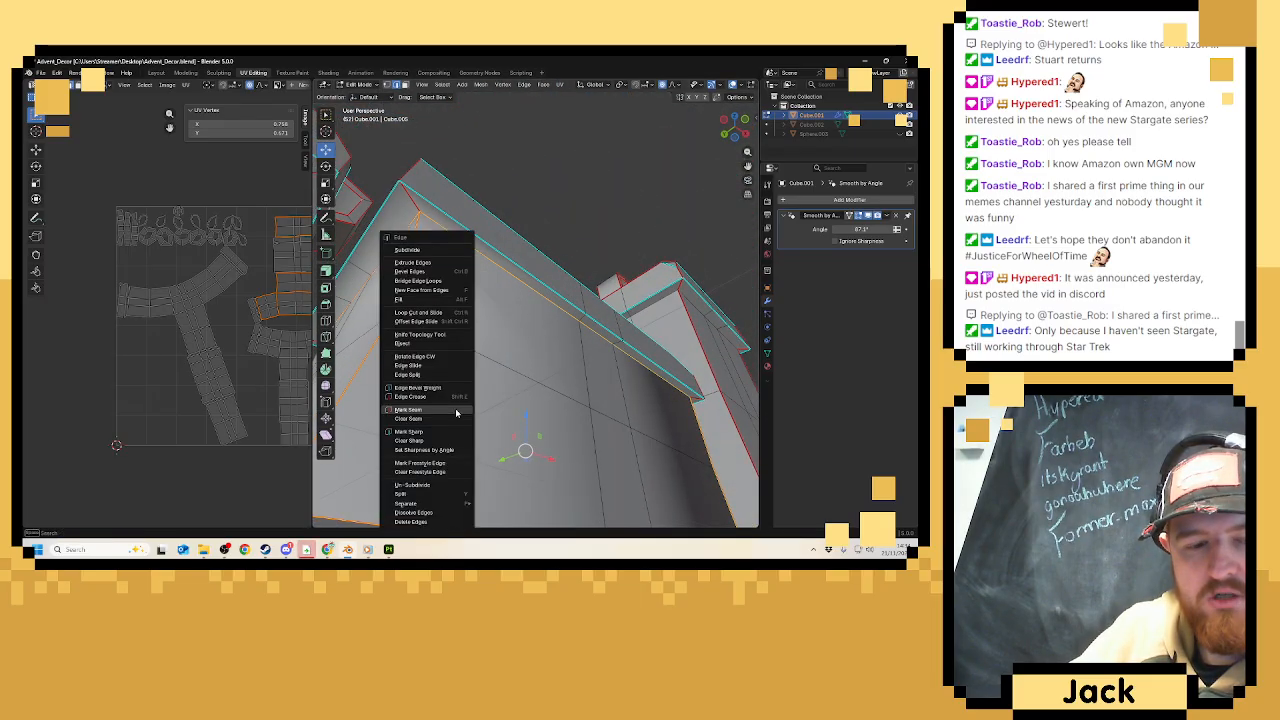
pyautogui.click(452, 431)
pyautogui.moveTo(457, 428); pyautogui.dragTo(490, 416, button='middle')
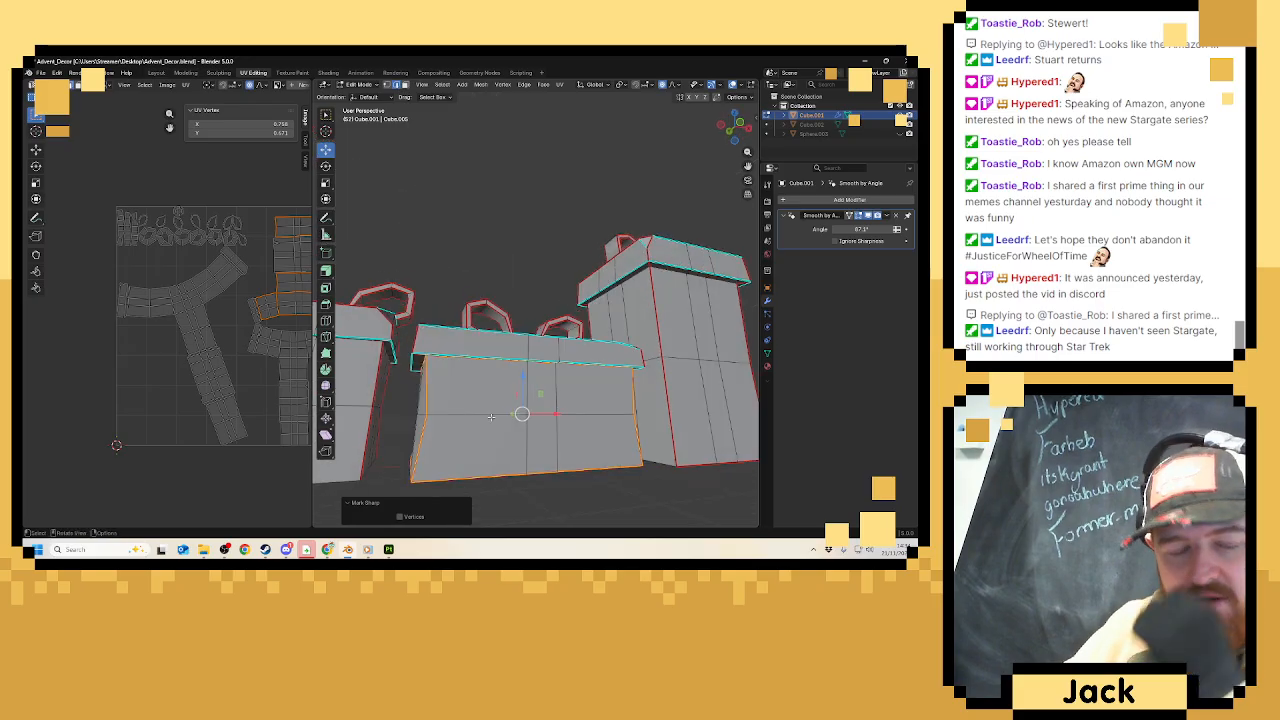
pyautogui.hotkey('ctrl', 'e')
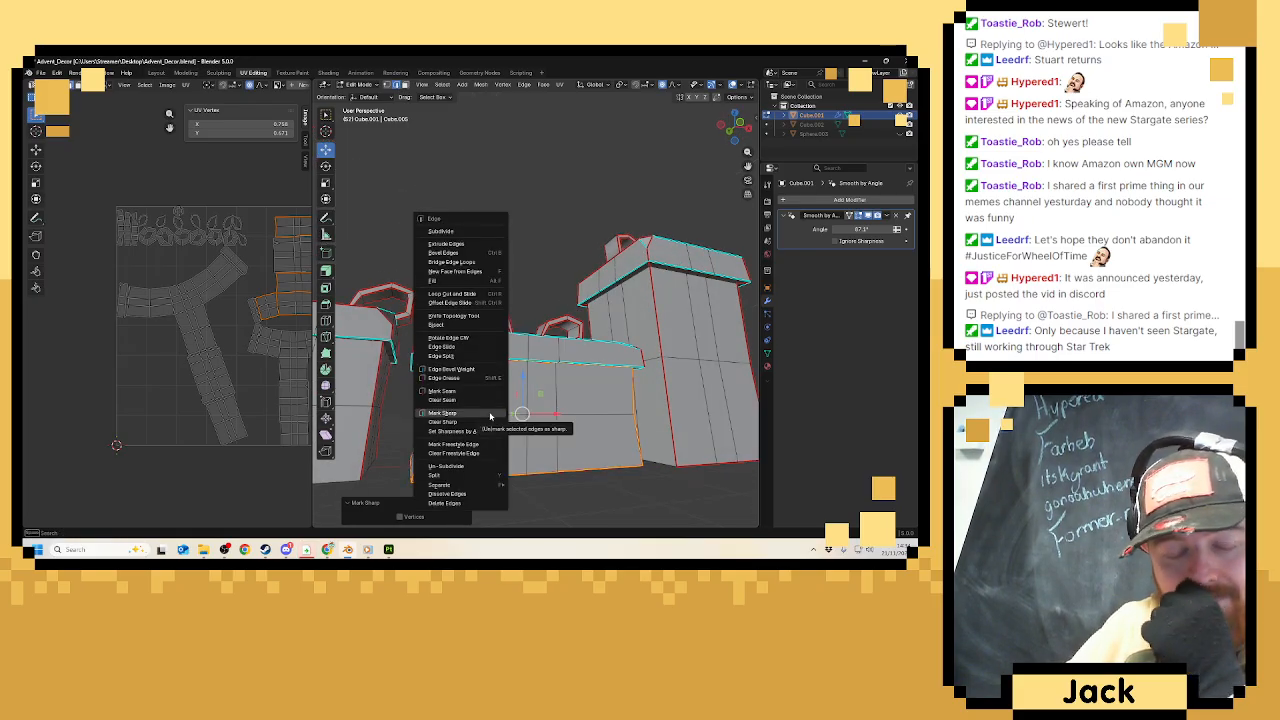
pyautogui.click(489, 411)
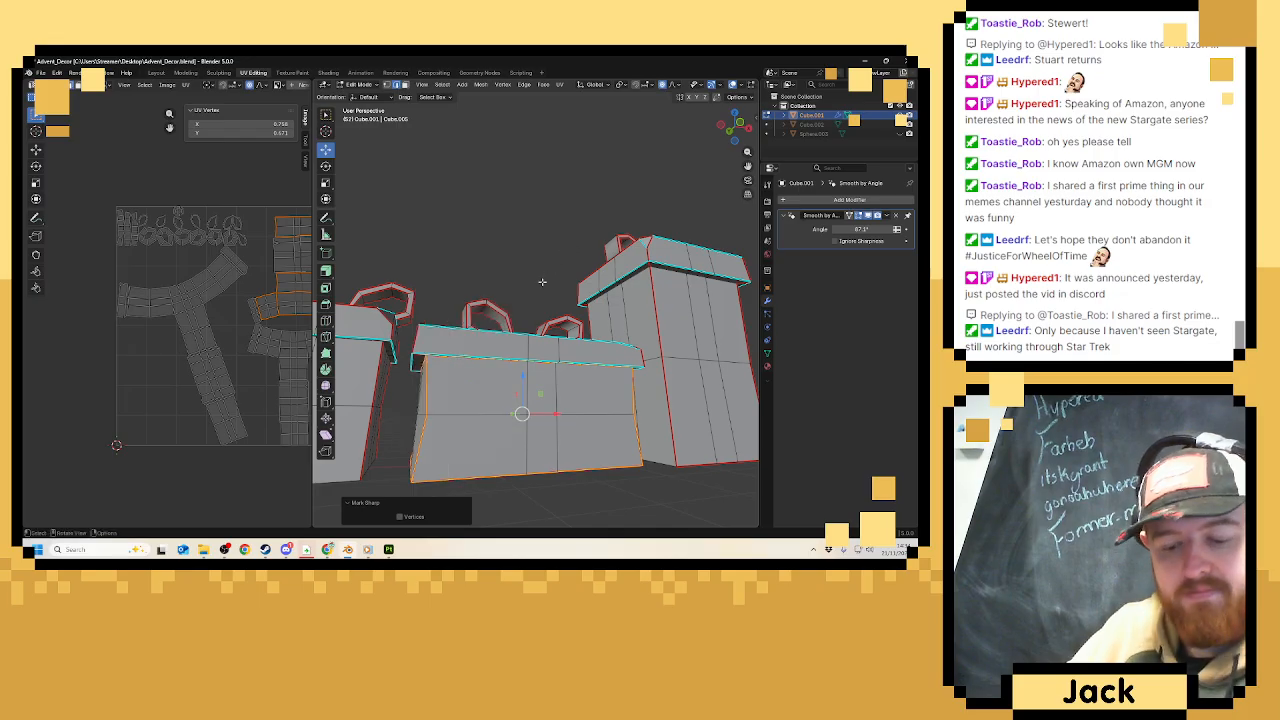
# Return to Object Mode, check the shading of the three gifts and save Advent_Decor.blend.
pyautogui.press('Tab')
pyautogui.scroll(-5, 563, 238)
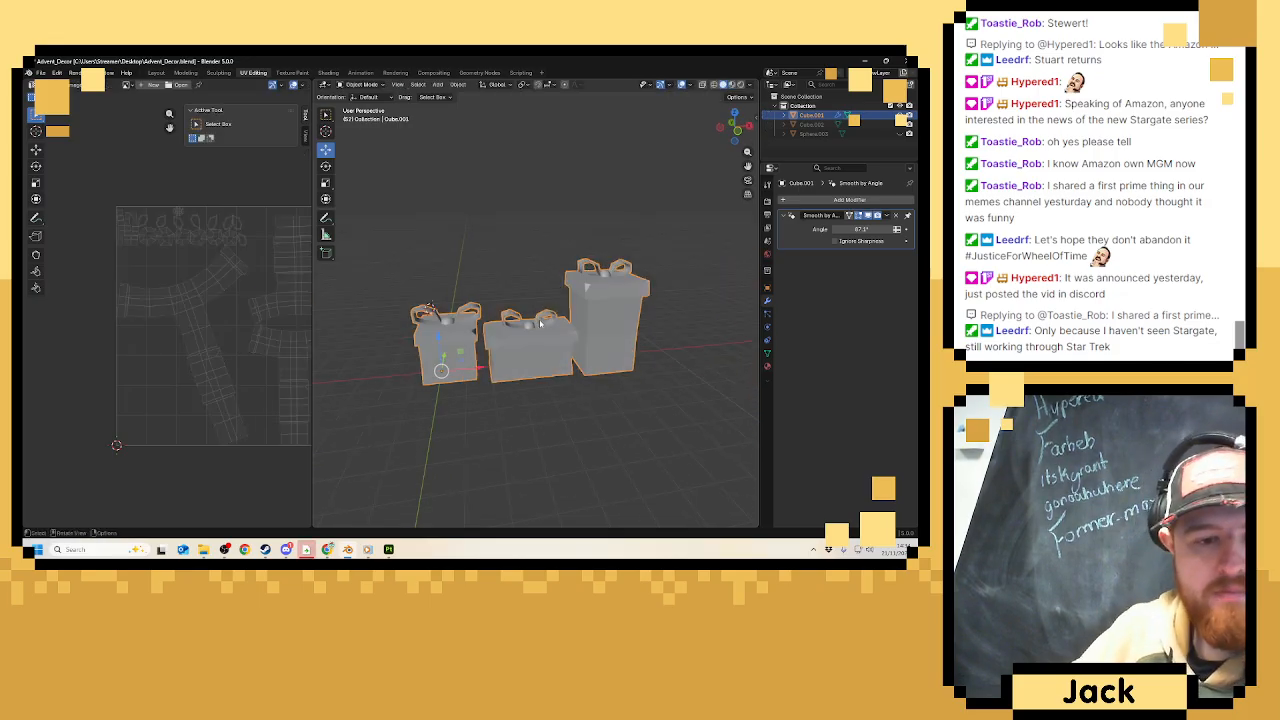
pyautogui.press('Tab')
pyautogui.press('Tab')
pyautogui.keyDown('alt'); pyautogui.moveTo(545, 244); pyautogui.dragTo(543, 217, button='middle'); pyautogui.keyUp('alt')
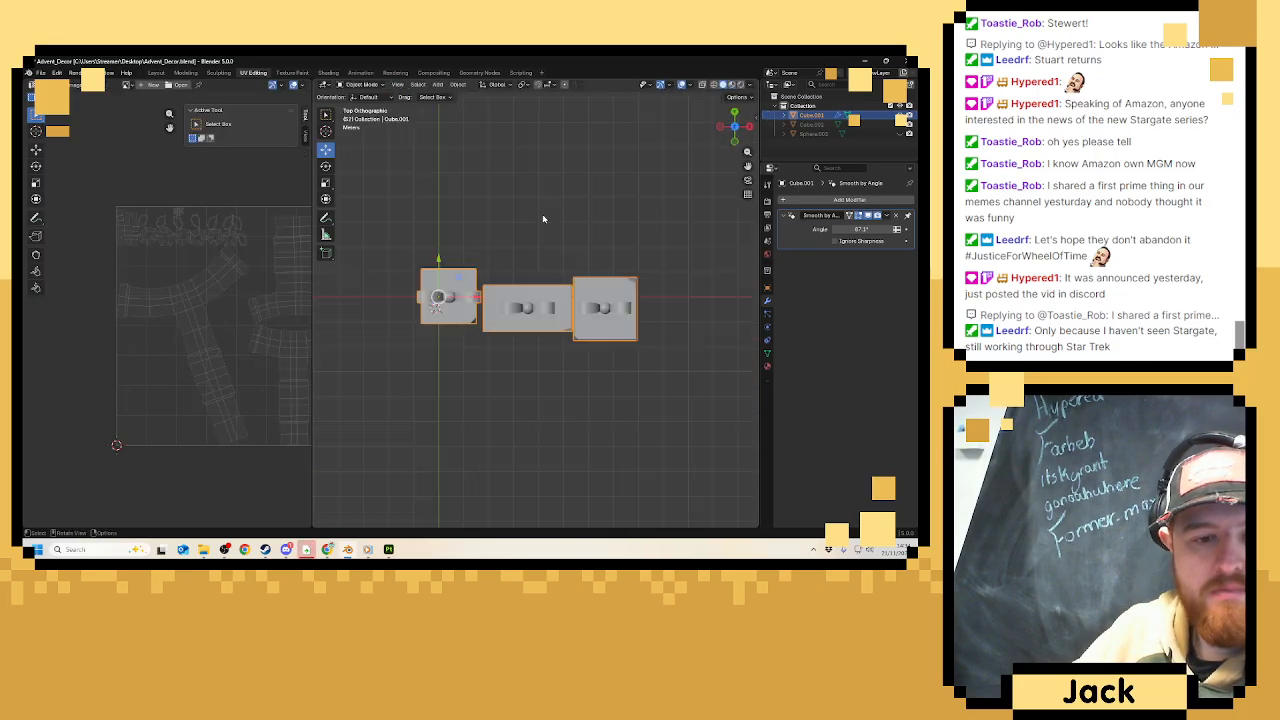
pyautogui.moveTo(542, 272); pyautogui.dragTo(562, 168, button='middle')
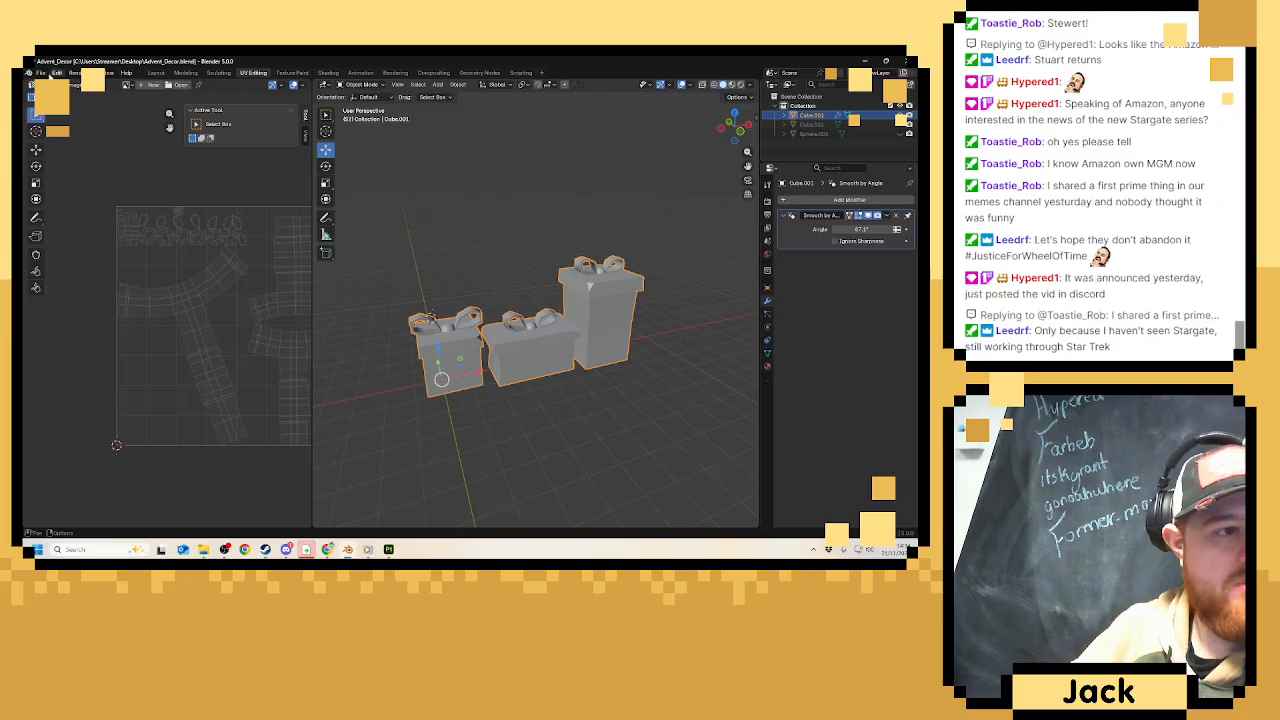
pyautogui.click(41, 73)
pyautogui.click(67, 134)
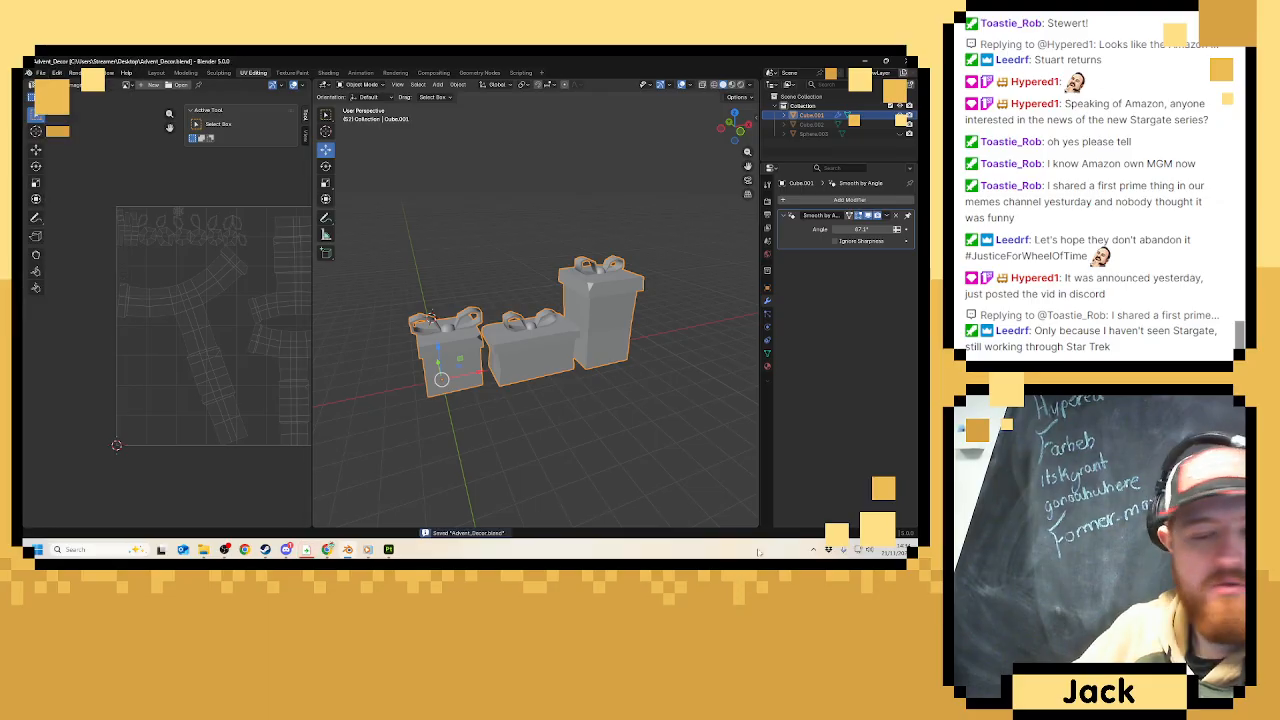
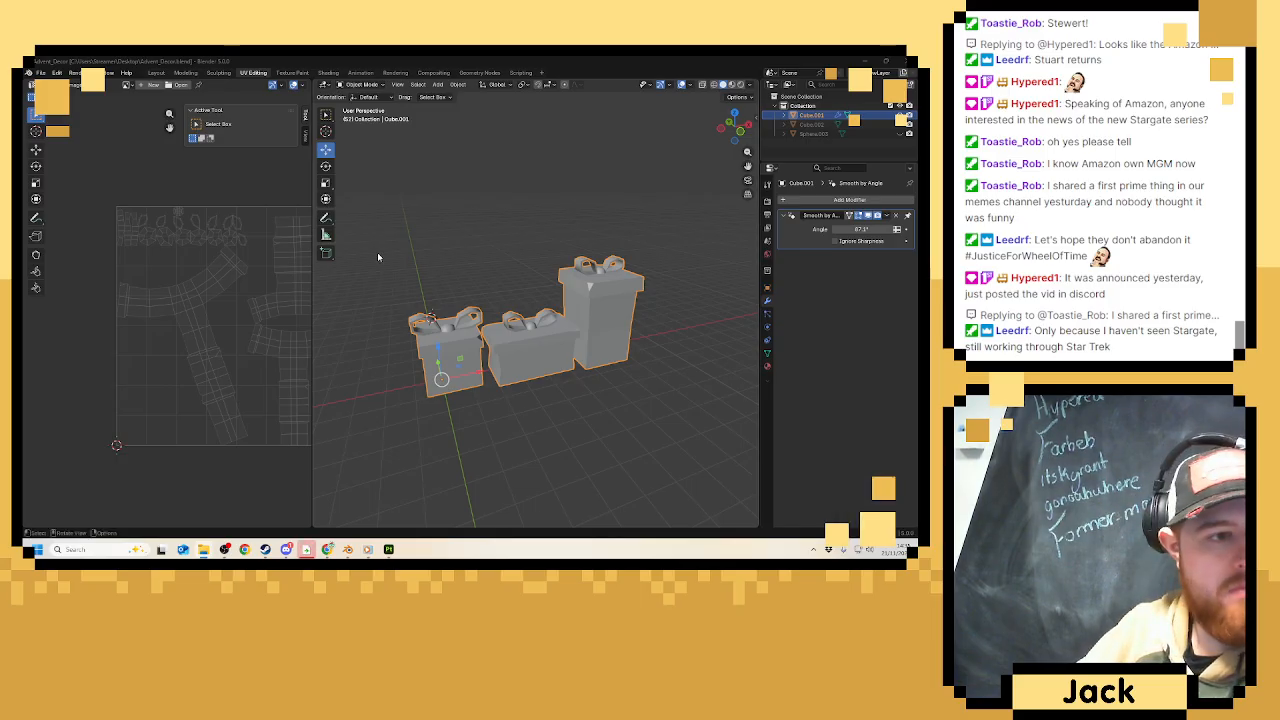
pyautogui.click(40, 73)
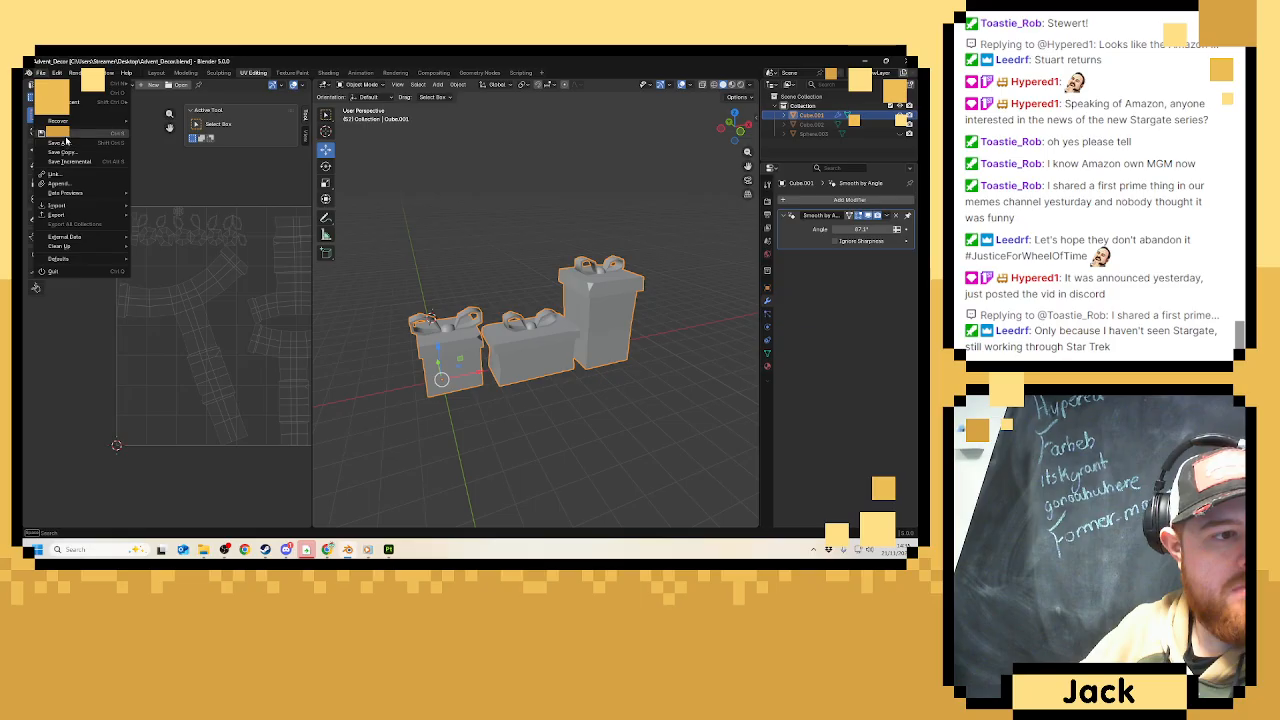
pyautogui.click(62, 143)
pyautogui.click(40, 73)
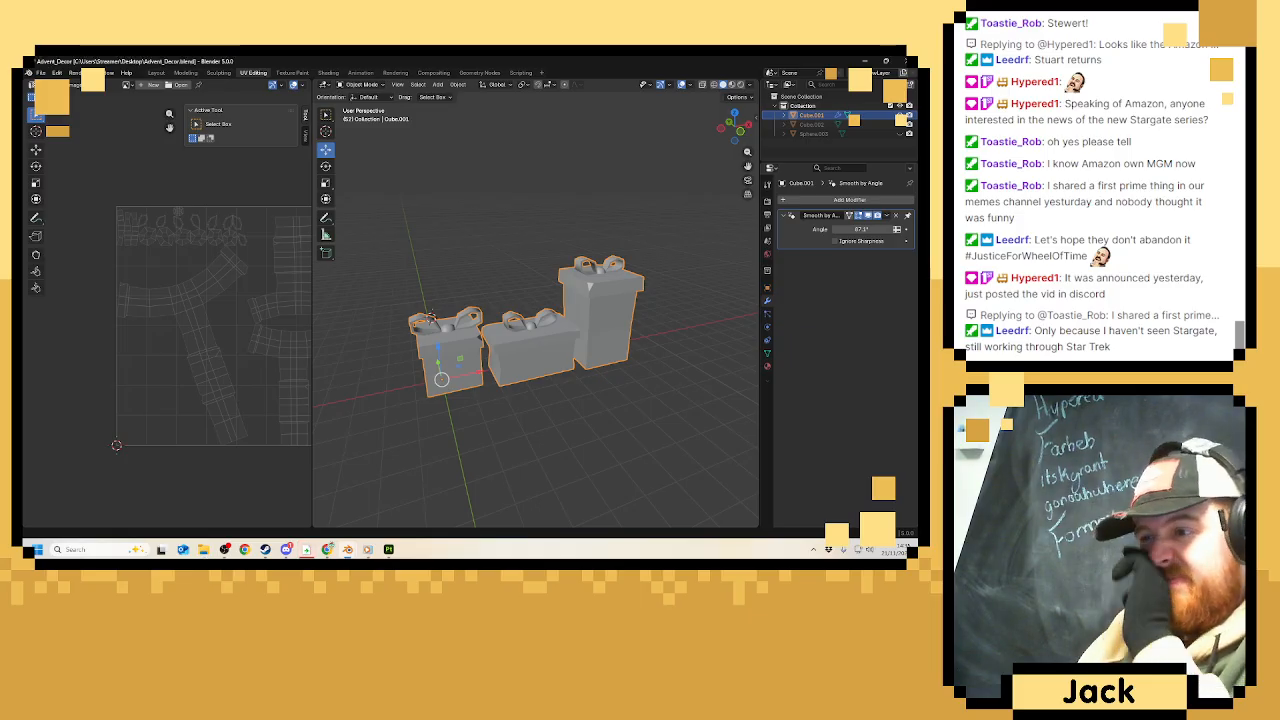
# Switch to Substance 3D Painter and create a new 2048 project from the FBX in Advent_Presents\Model on the Desktop.
pyautogui.hotkey('alt', 'Tab')
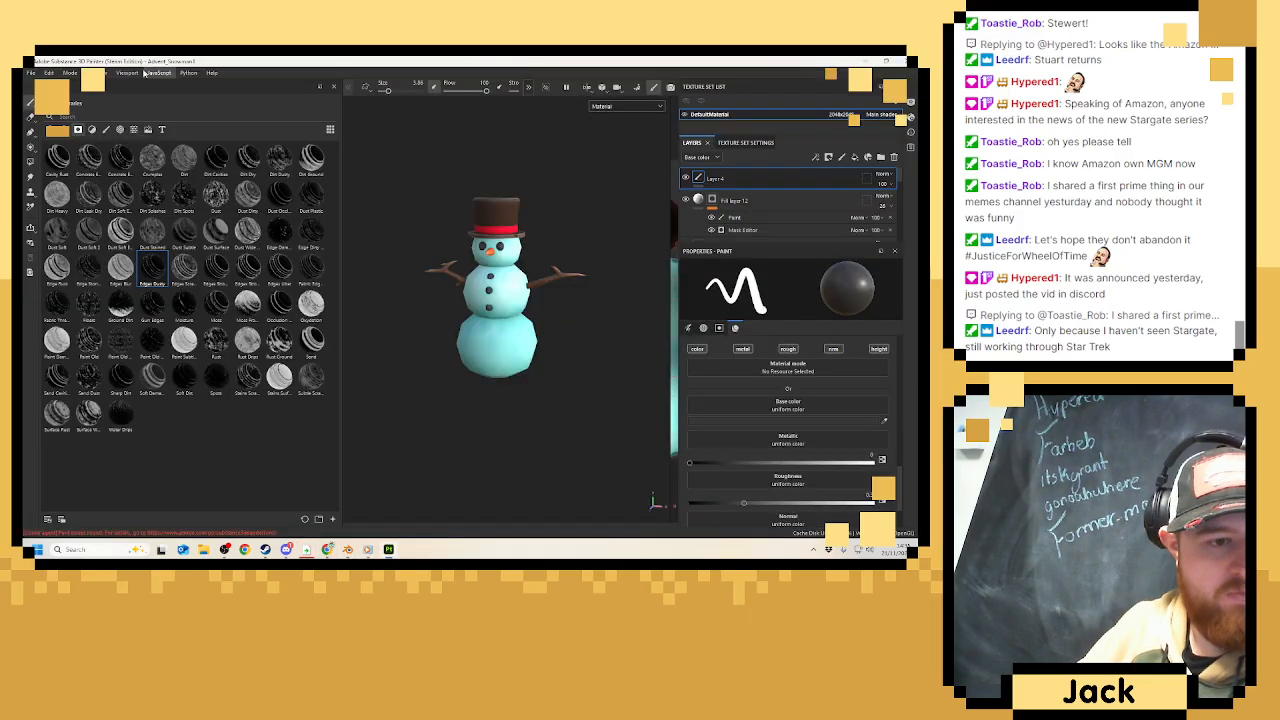
pyautogui.click(30, 74)
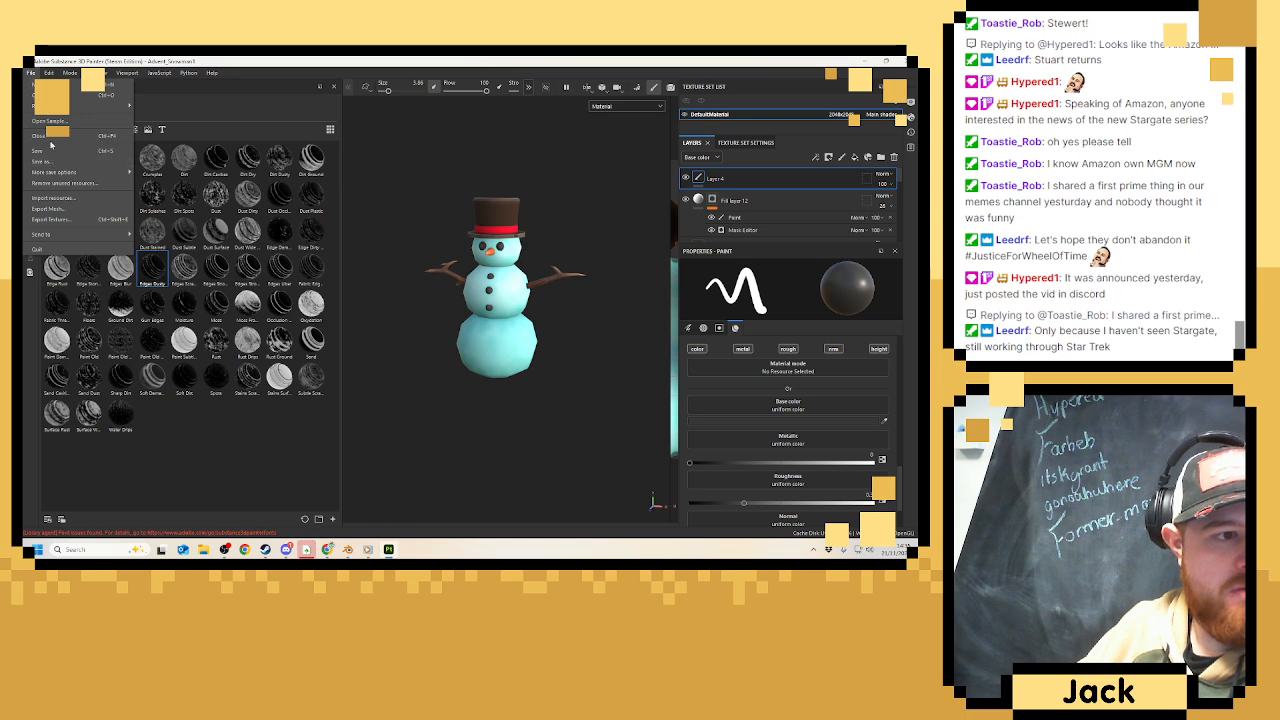
pyautogui.click(40, 85)
pyautogui.click(557, 194)
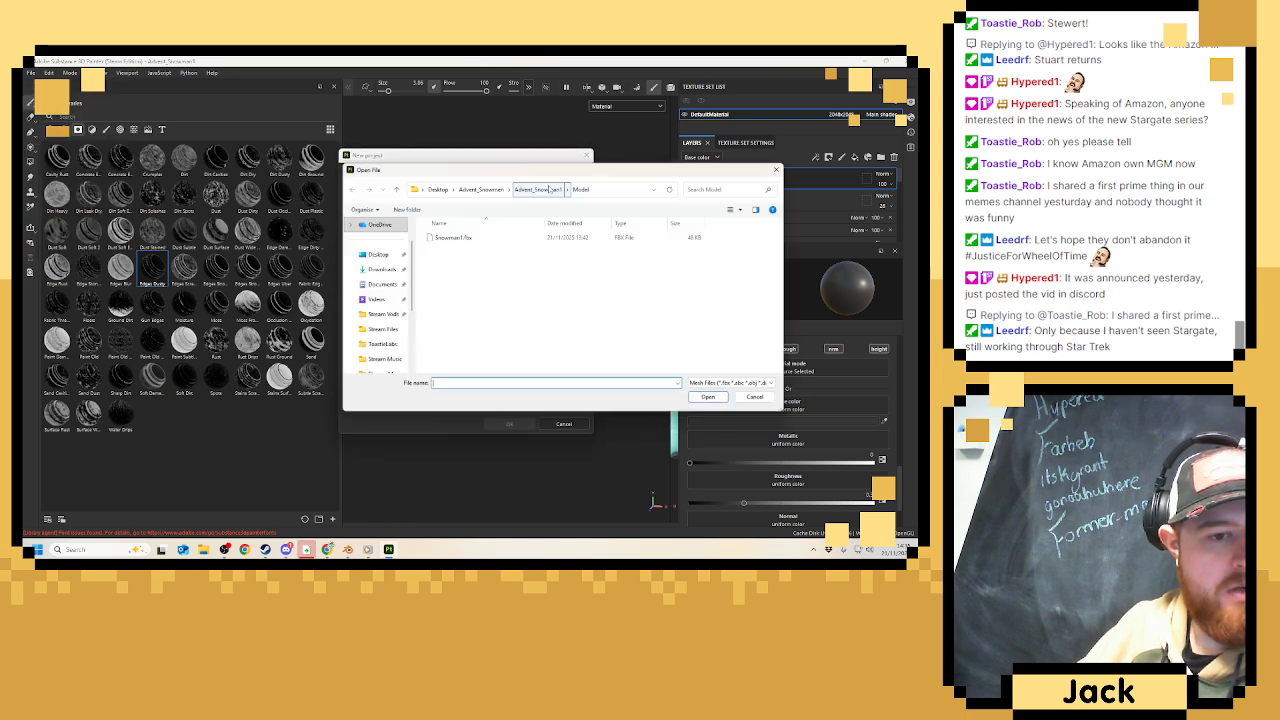
pyautogui.click(378, 255)
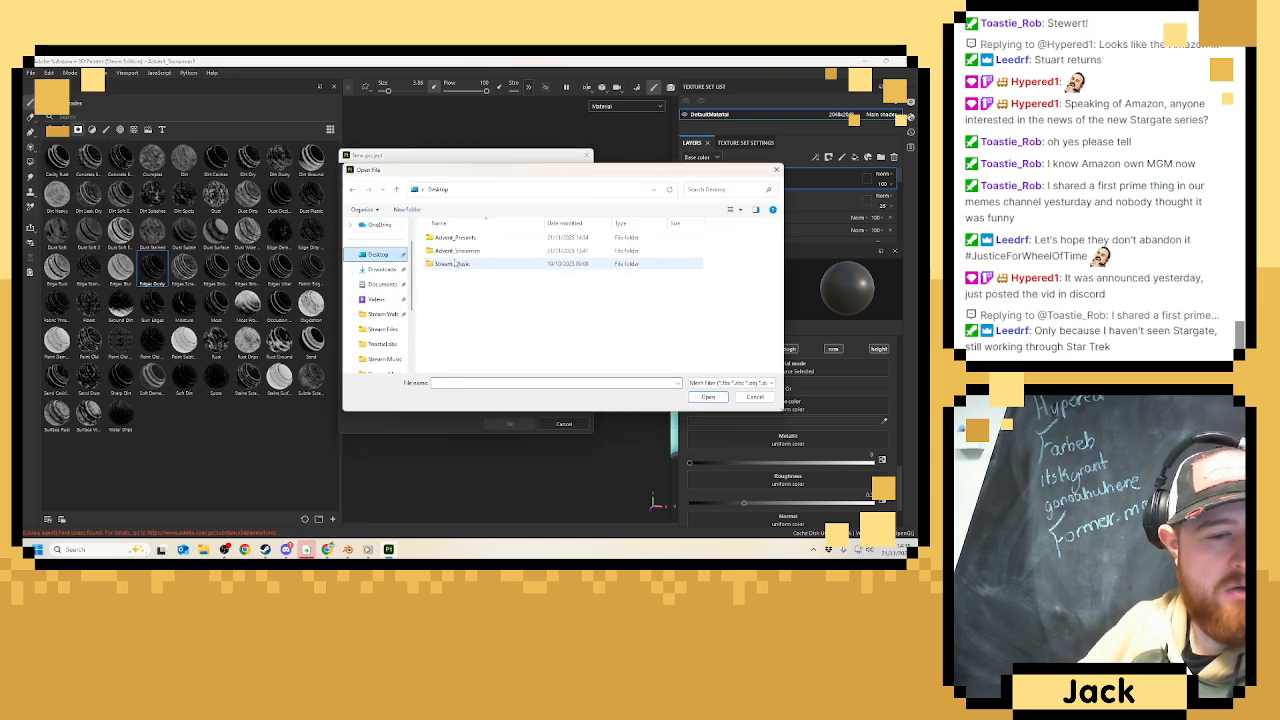
pyautogui.doubleClick(468, 237)
pyautogui.doubleClick(471, 237)
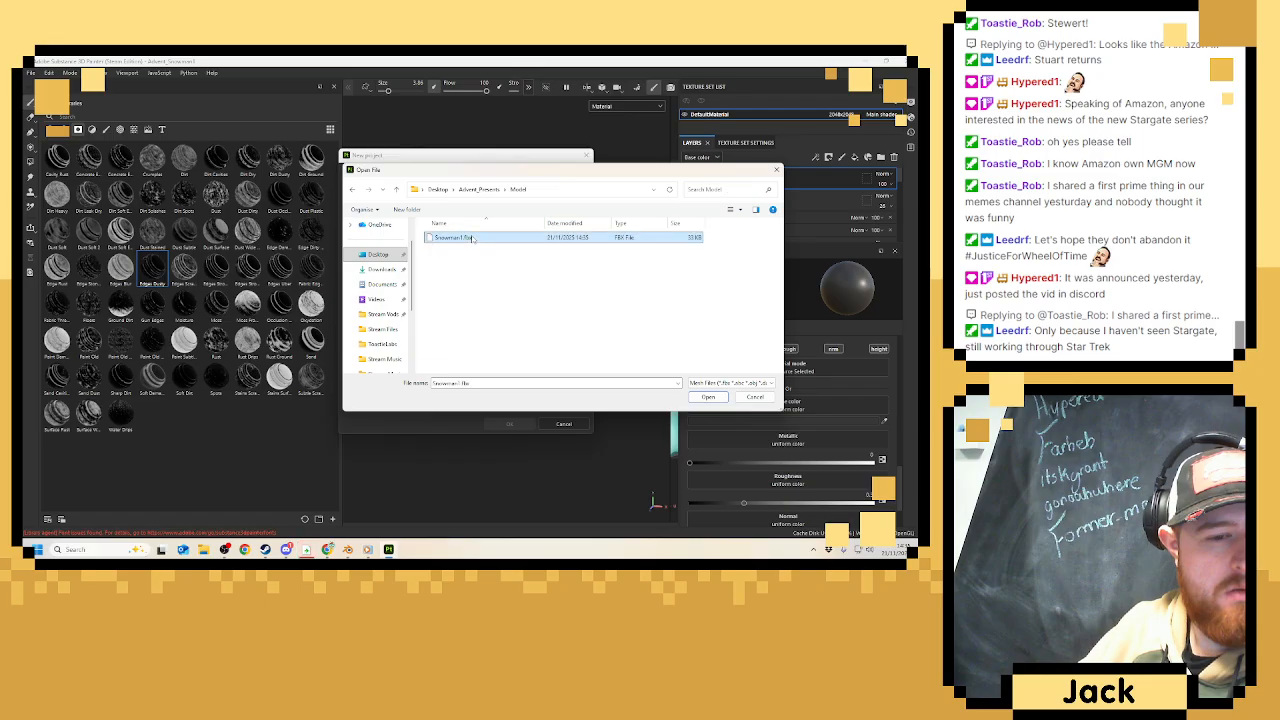
pyautogui.doubleClick(471, 237)
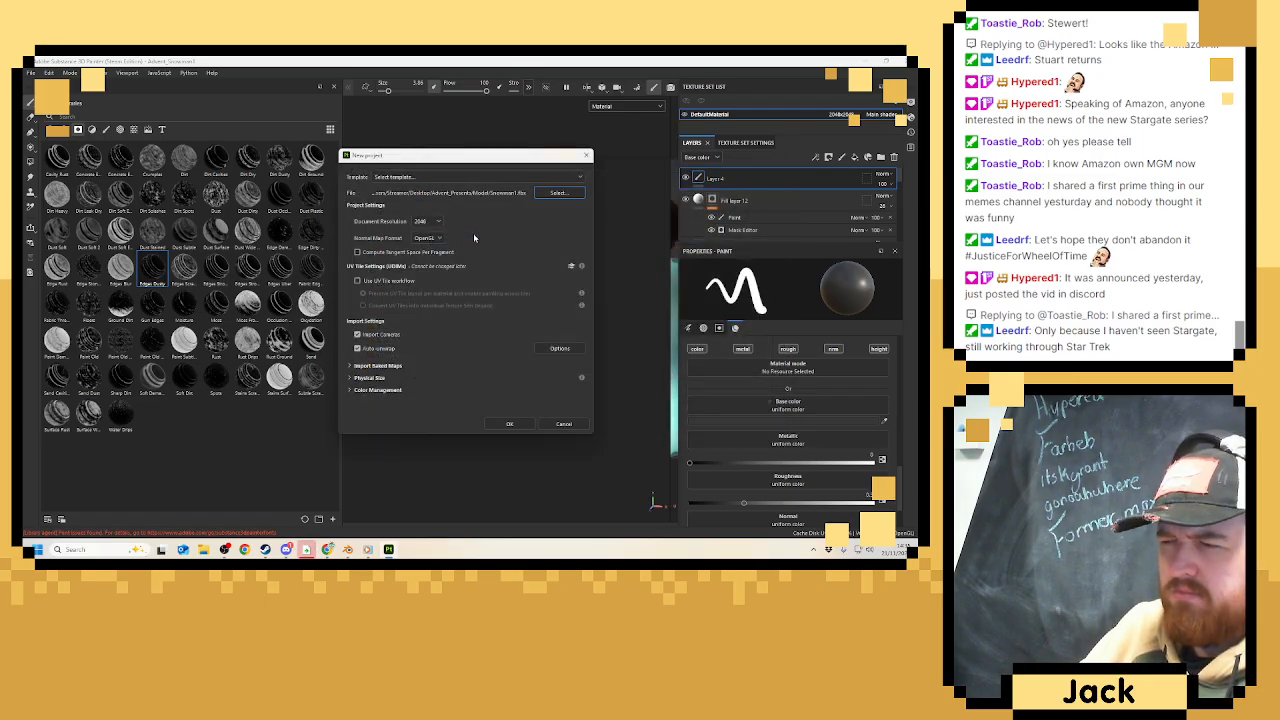
pyautogui.click(505, 423)
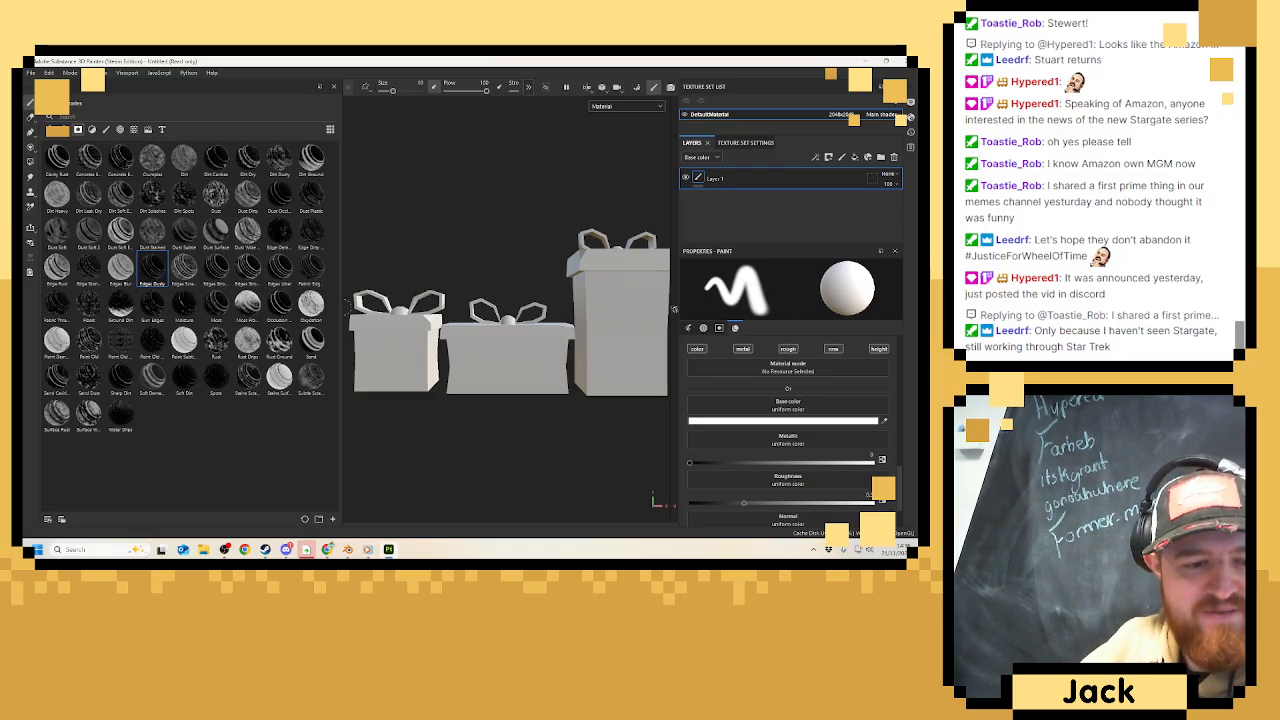
# Narrow the asset library to widen the 3D view, and enlarge the texture set settings to show the mesh maps.
pyautogui.moveTo(347, 306); pyautogui.dragTo(113, 320)
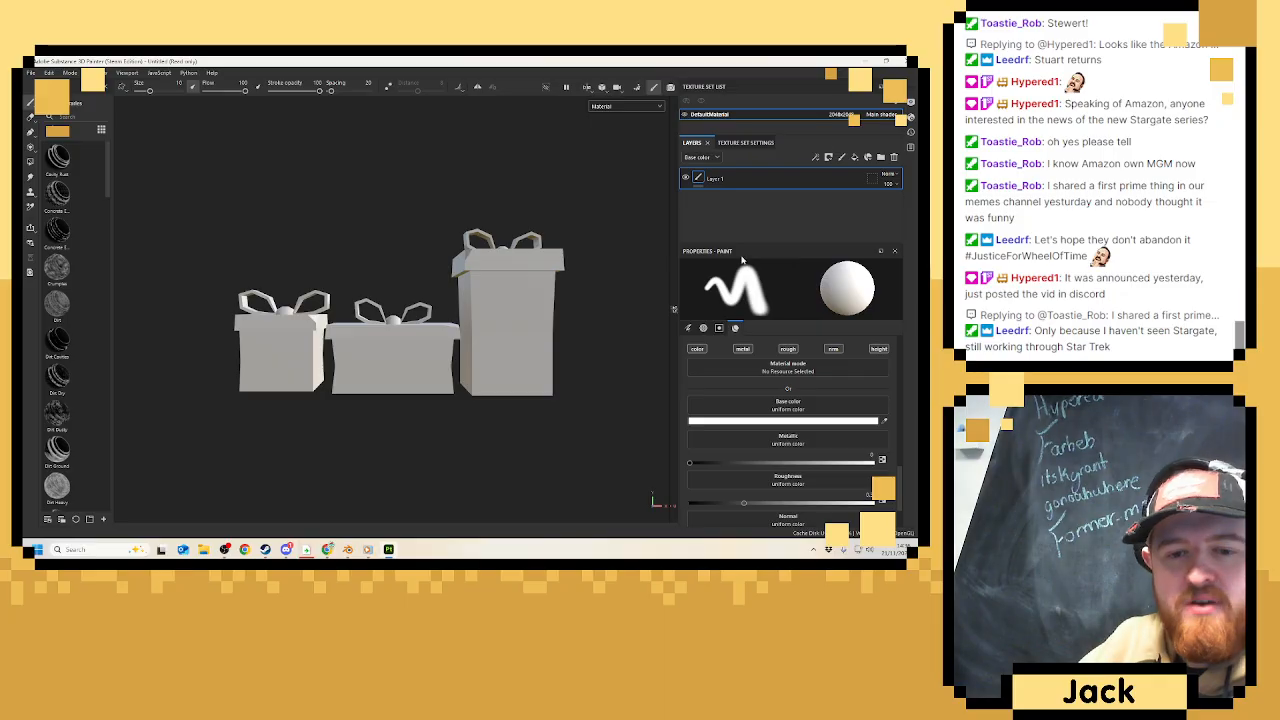
pyautogui.click(745, 142)
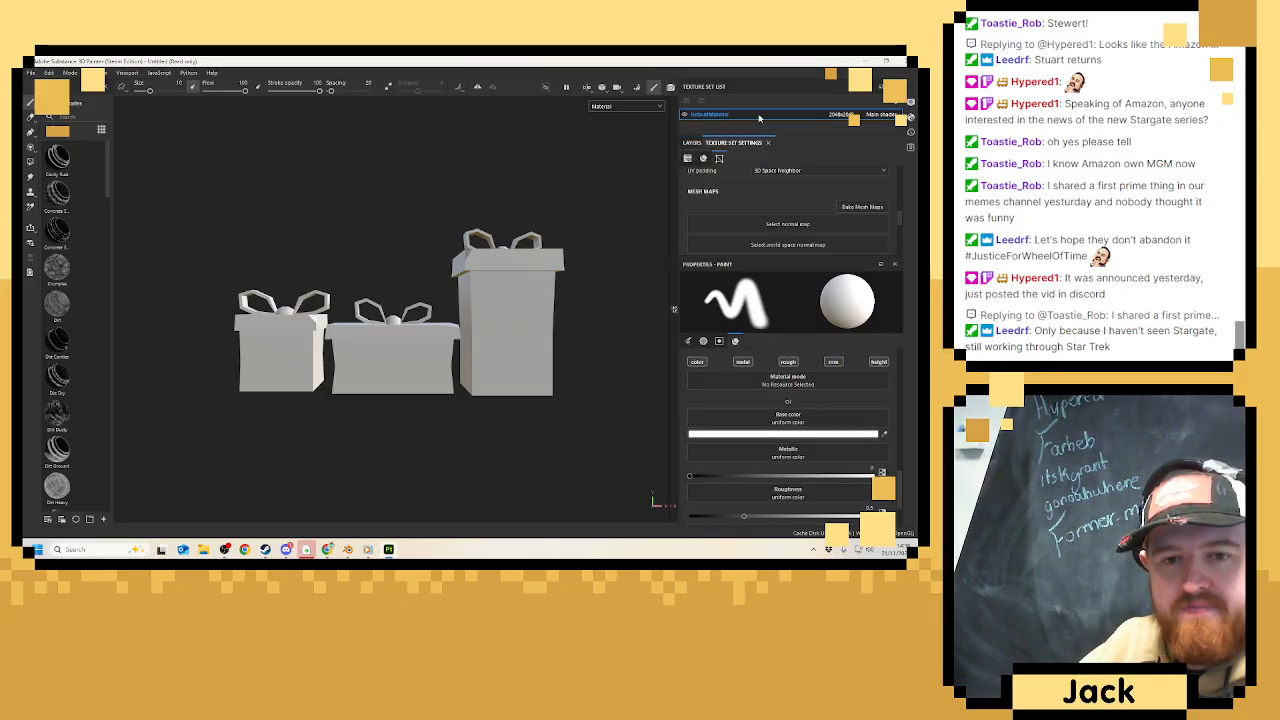
pyautogui.scroll(-2, 832, 433)
pyautogui.scroll(-1, 832, 433)
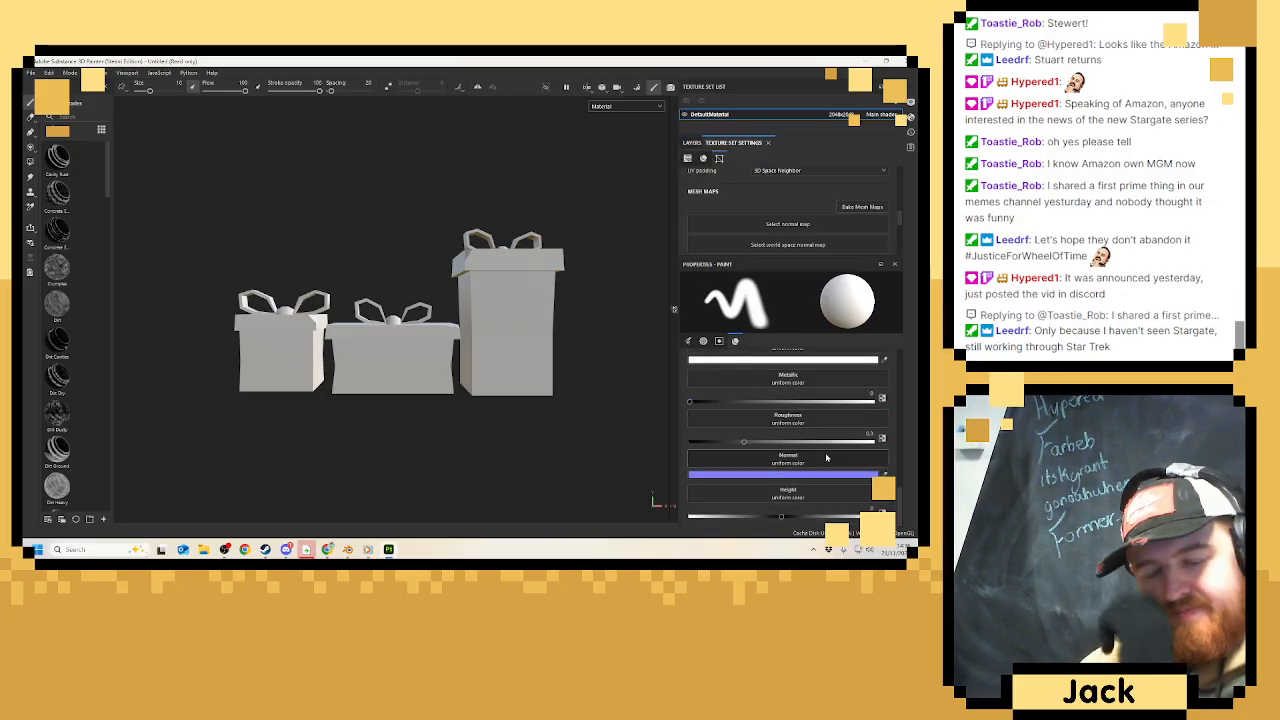
pyautogui.scroll(3, 826, 458)
pyautogui.scroll(2, 826, 456)
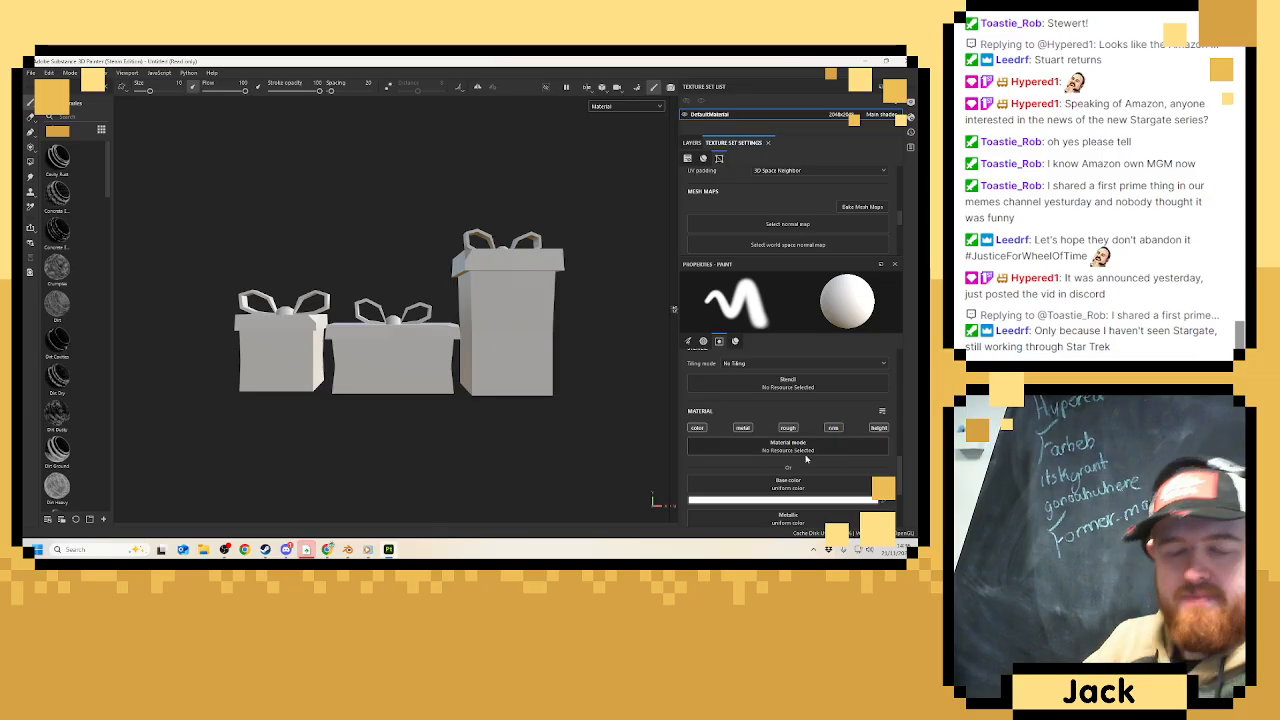
pyautogui.scroll(2, 801, 452)
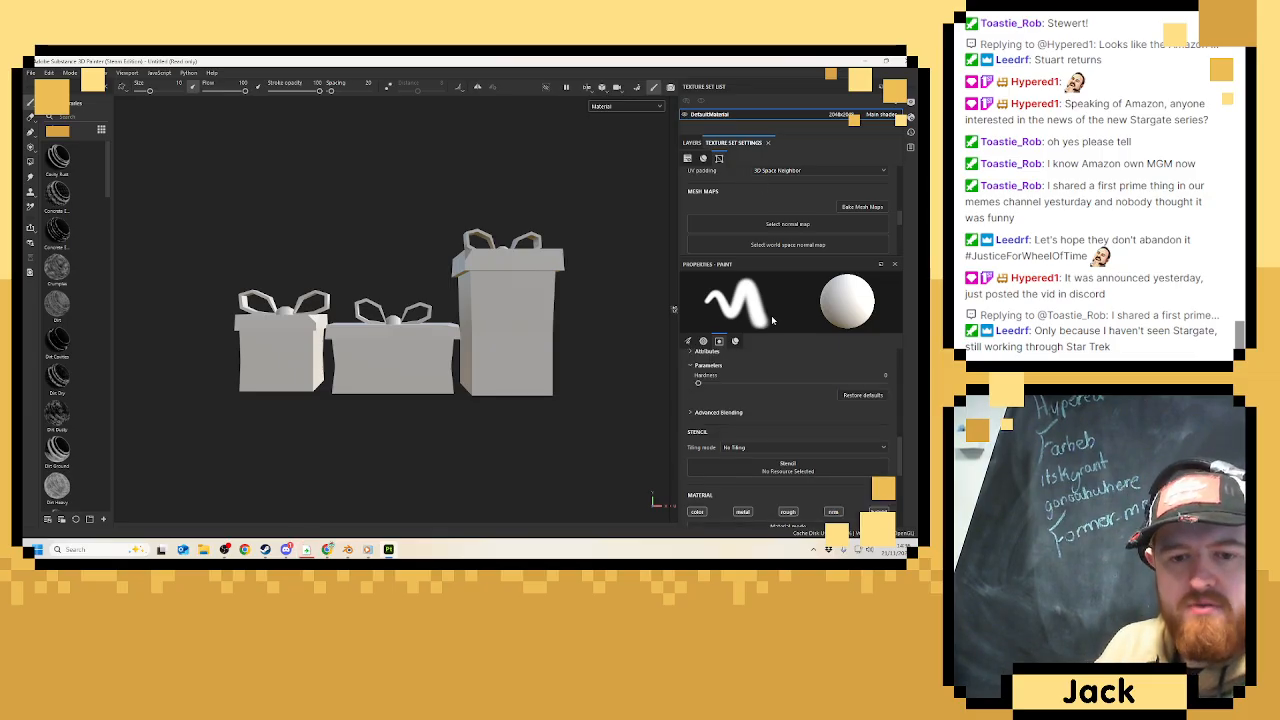
pyautogui.scroll(-3, 770, 240)
pyautogui.moveTo(784, 258); pyautogui.dragTo(796, 366)
pyautogui.scroll(-2, 790, 290)
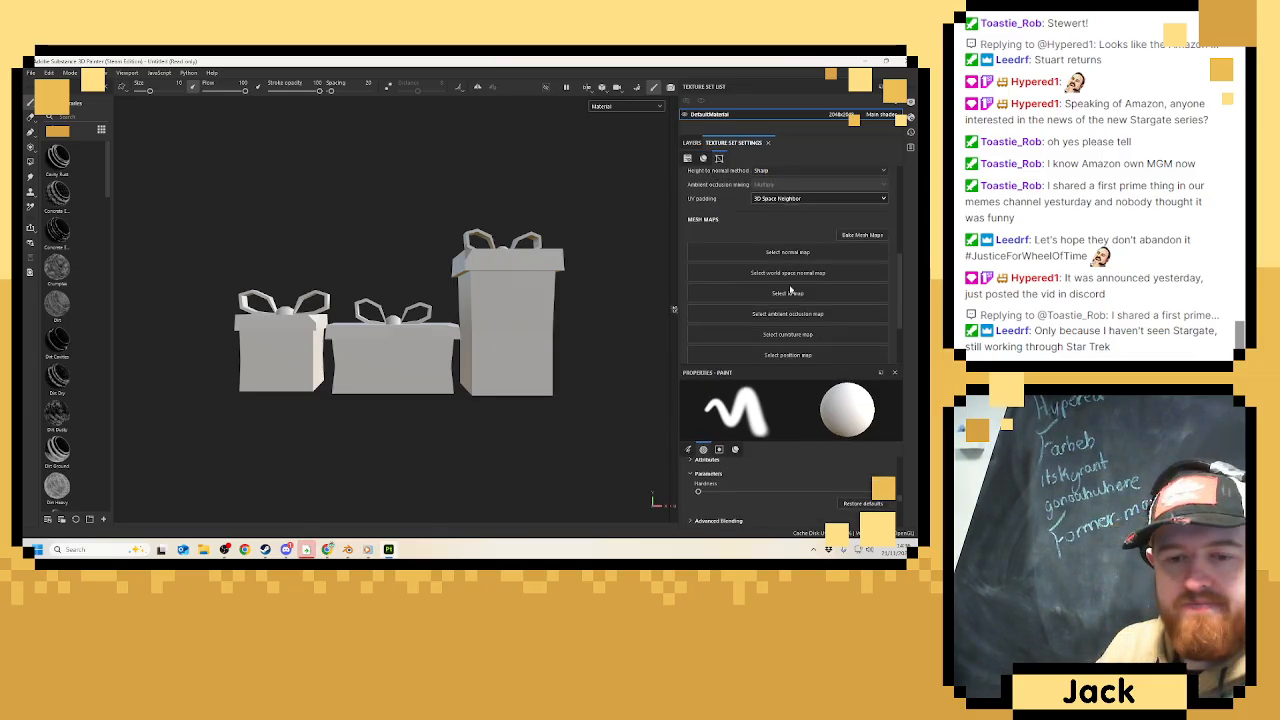
# Bake the mesh maps using the low poly mesh as high poly with Supersampling 4x antialiasing, and return to painting mode.
pyautogui.click(855, 236)
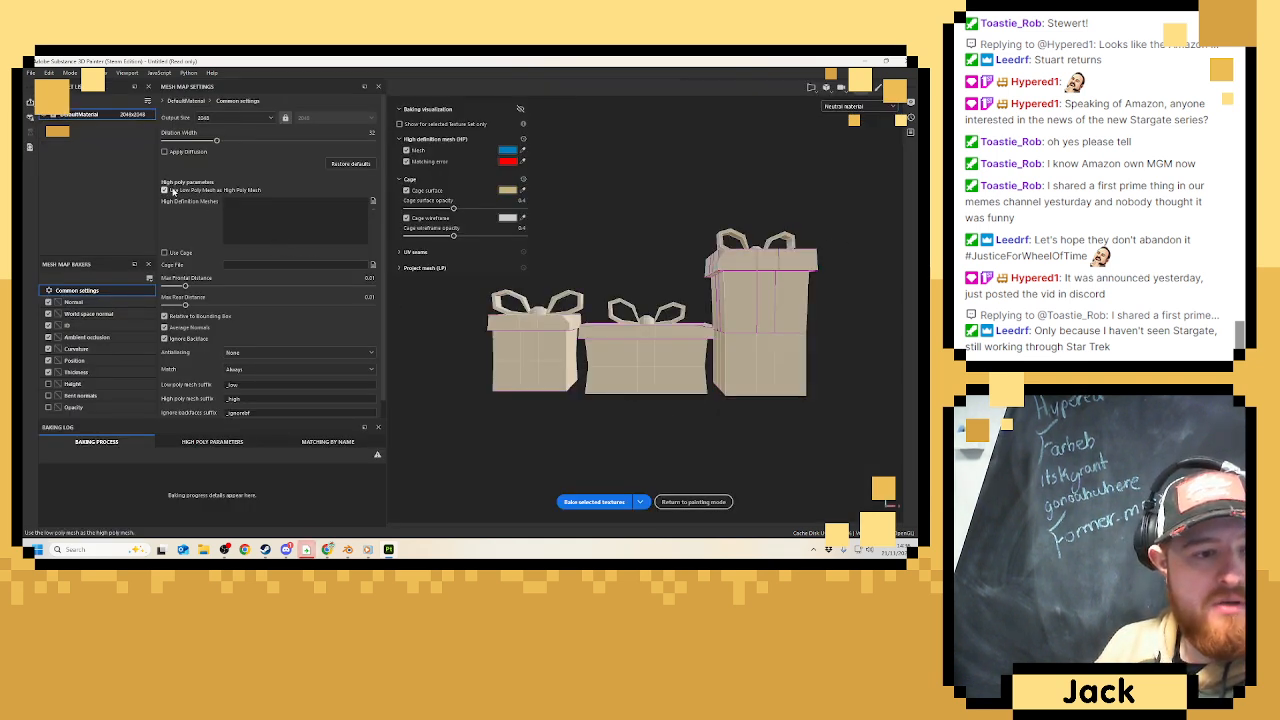
pyautogui.click(270, 353)
pyautogui.click(272, 381)
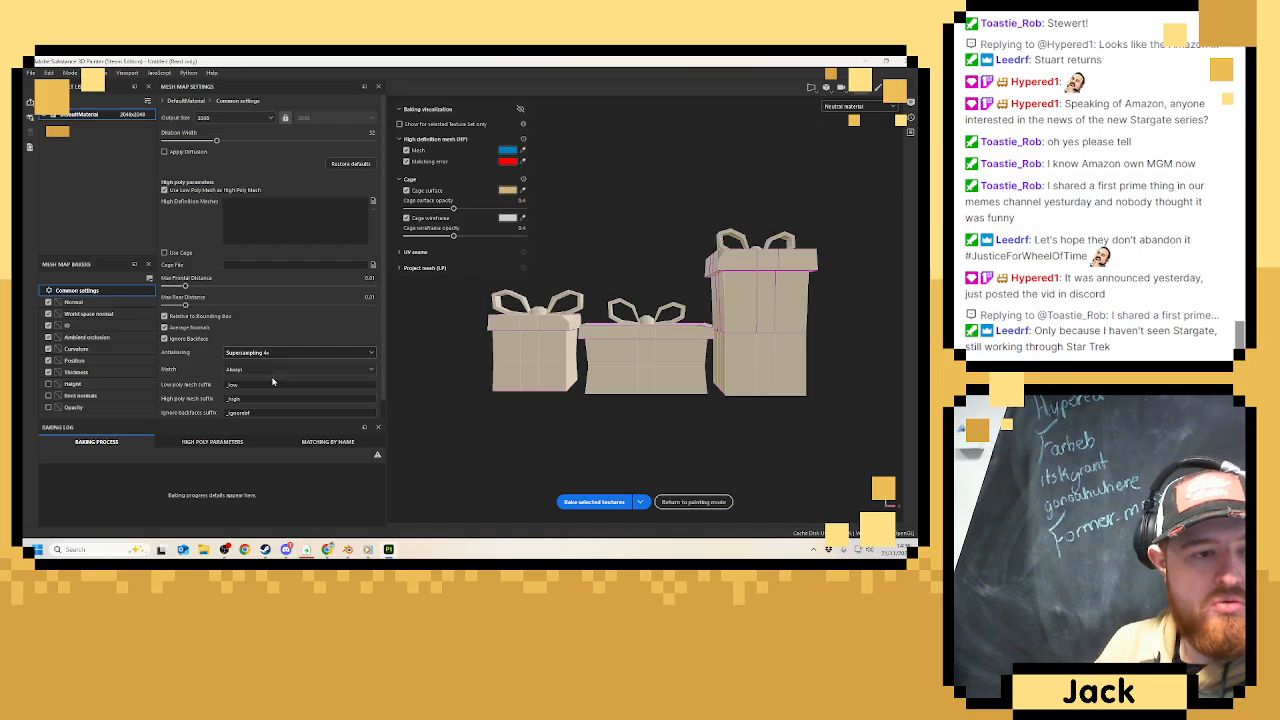
pyautogui.click(596, 502)
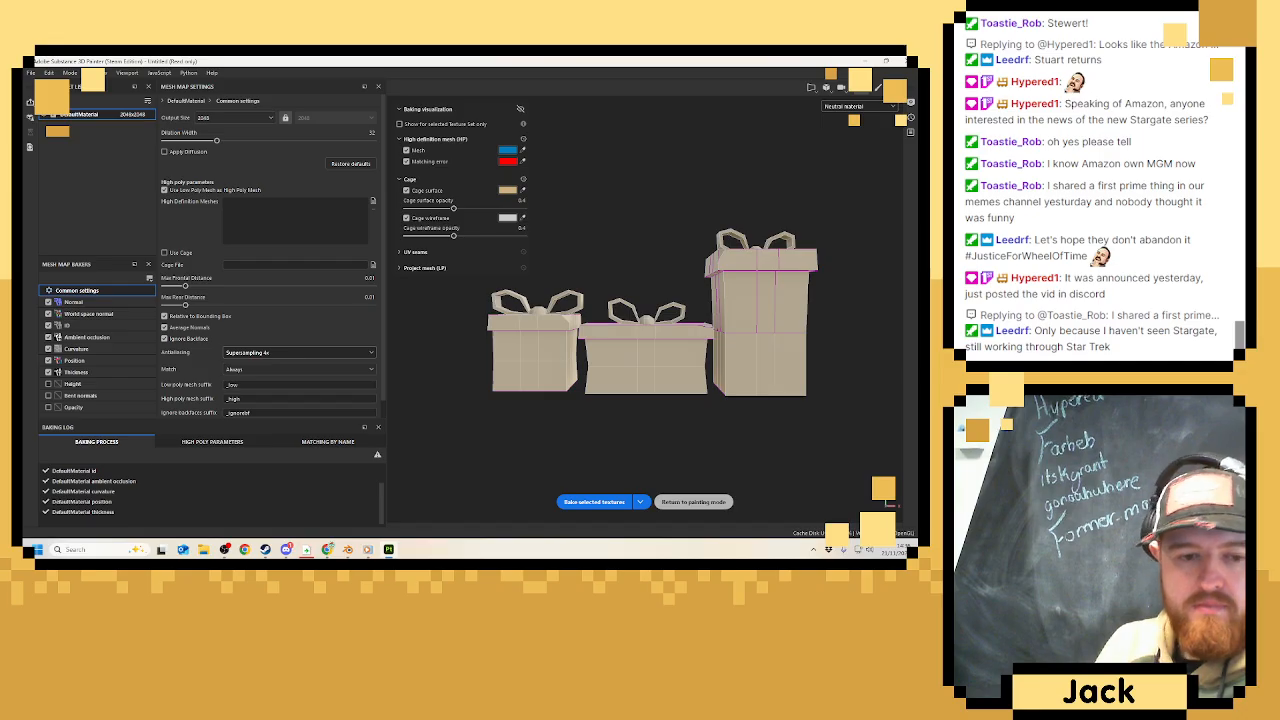
pyautogui.click(693, 501)
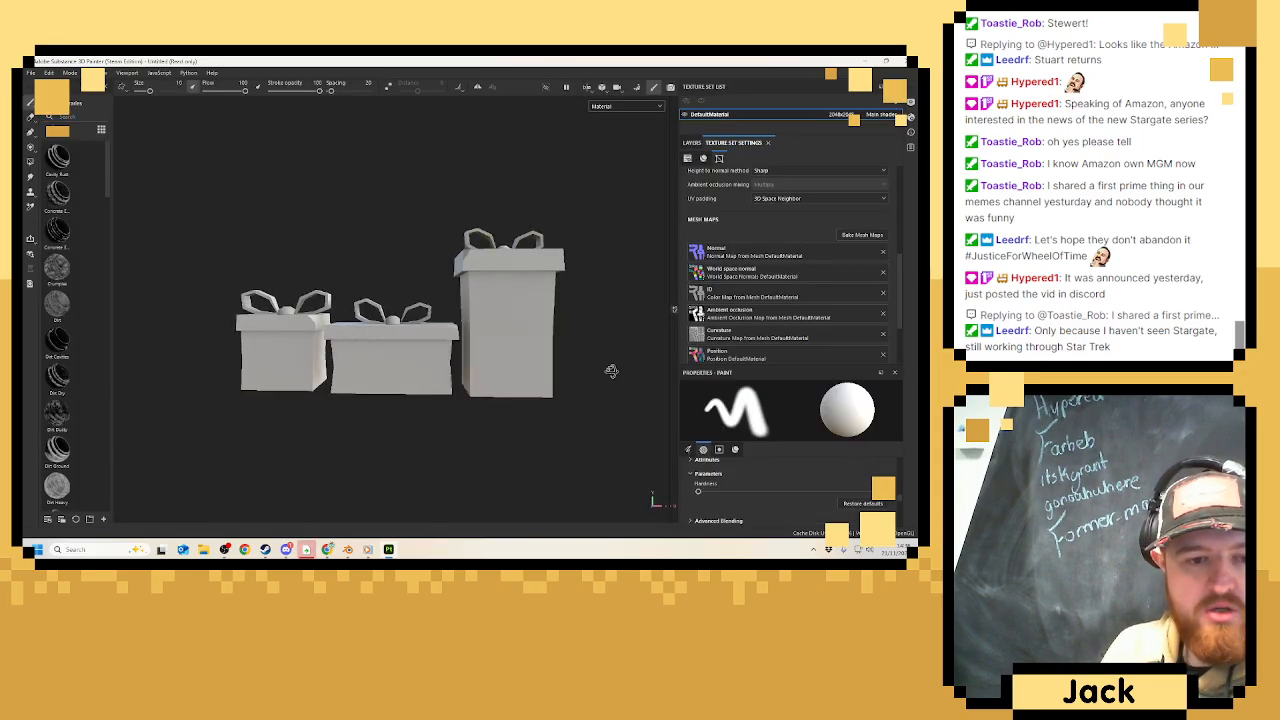
# Add a fill layer above Layer 1 and set its base color to a bright crimson red.
pyautogui.keyDown('alt'); pyautogui.moveTo(611, 371); pyautogui.dragTo(603, 374); pyautogui.keyUp('alt')
pyautogui.keyDown('alt'); pyautogui.moveTo(603, 357); pyautogui.dragTo(557, 371, button='middle'); pyautogui.keyUp('alt')
pyautogui.keyDown('alt'); pyautogui.moveTo(557, 371); pyautogui.dragTo(586, 374); pyautogui.keyUp('alt')
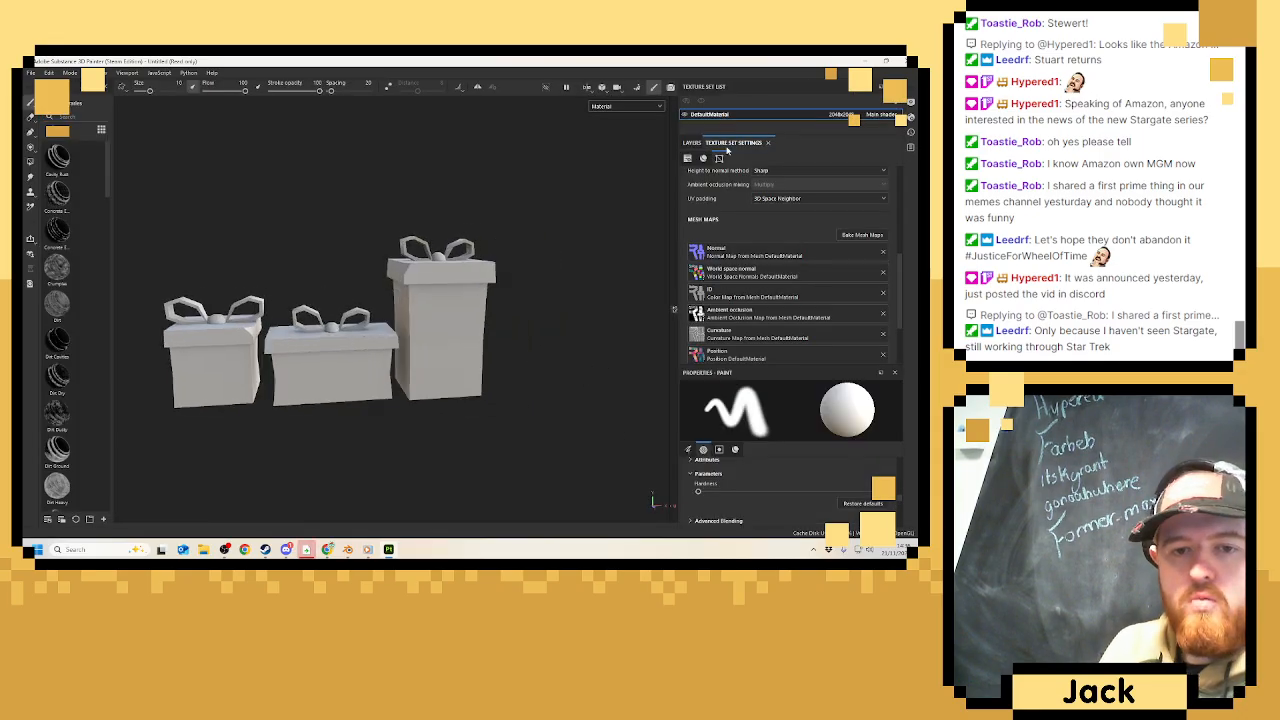
pyautogui.click(691, 142)
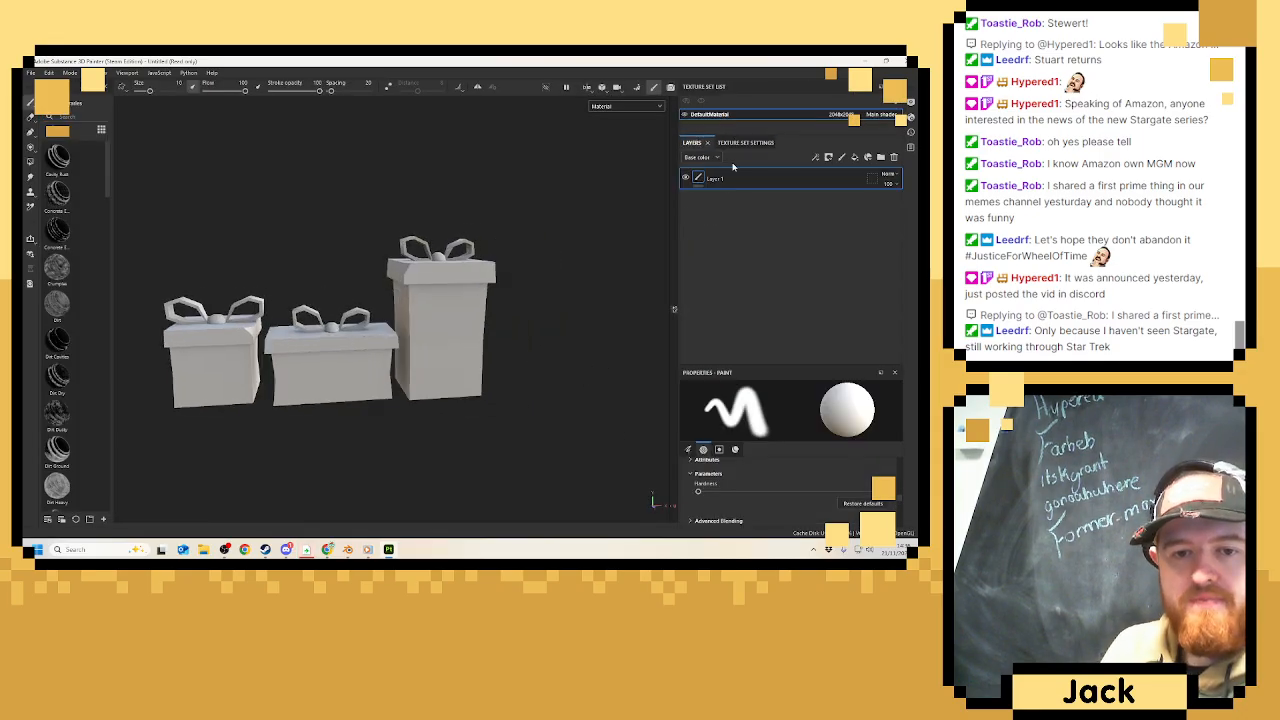
pyautogui.click(853, 158)
pyautogui.click(830, 497)
pyautogui.click(771, 454)
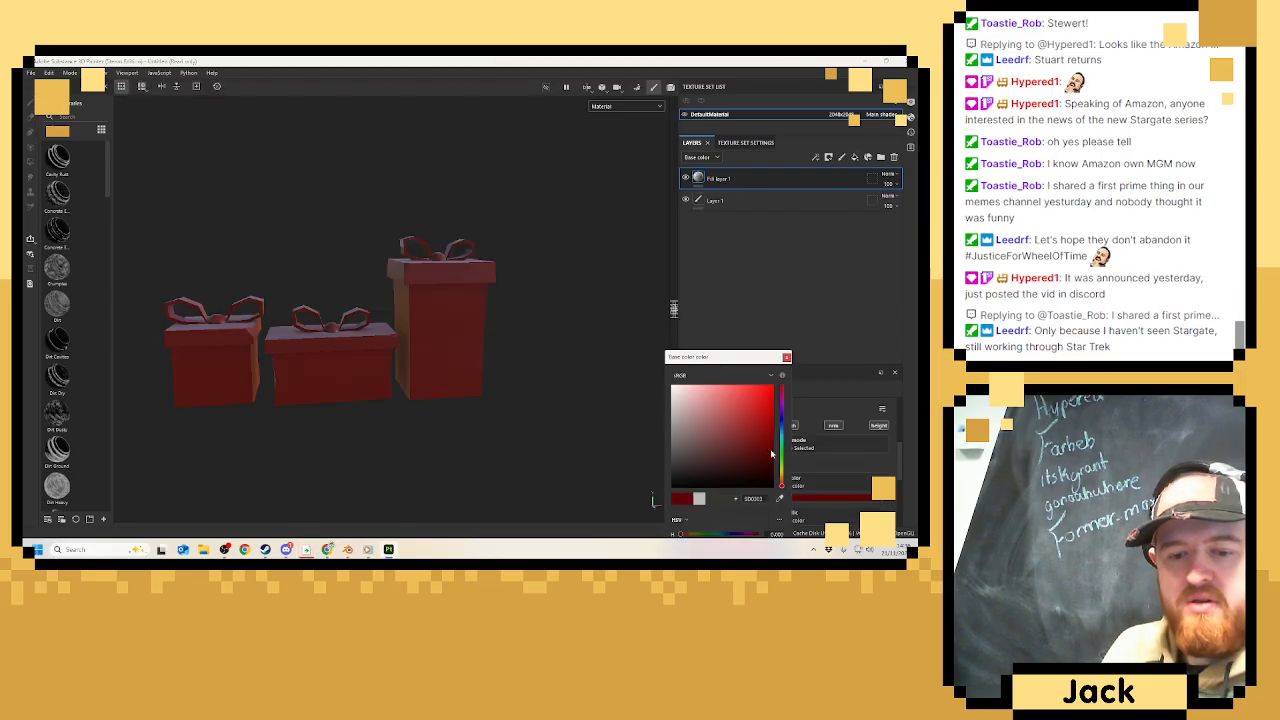
pyautogui.moveTo(771, 454)
pyautogui.mouseDown()
pyautogui.moveTo(783, 392)
pyautogui.moveTo(775, 405)
pyautogui.mouseUp()
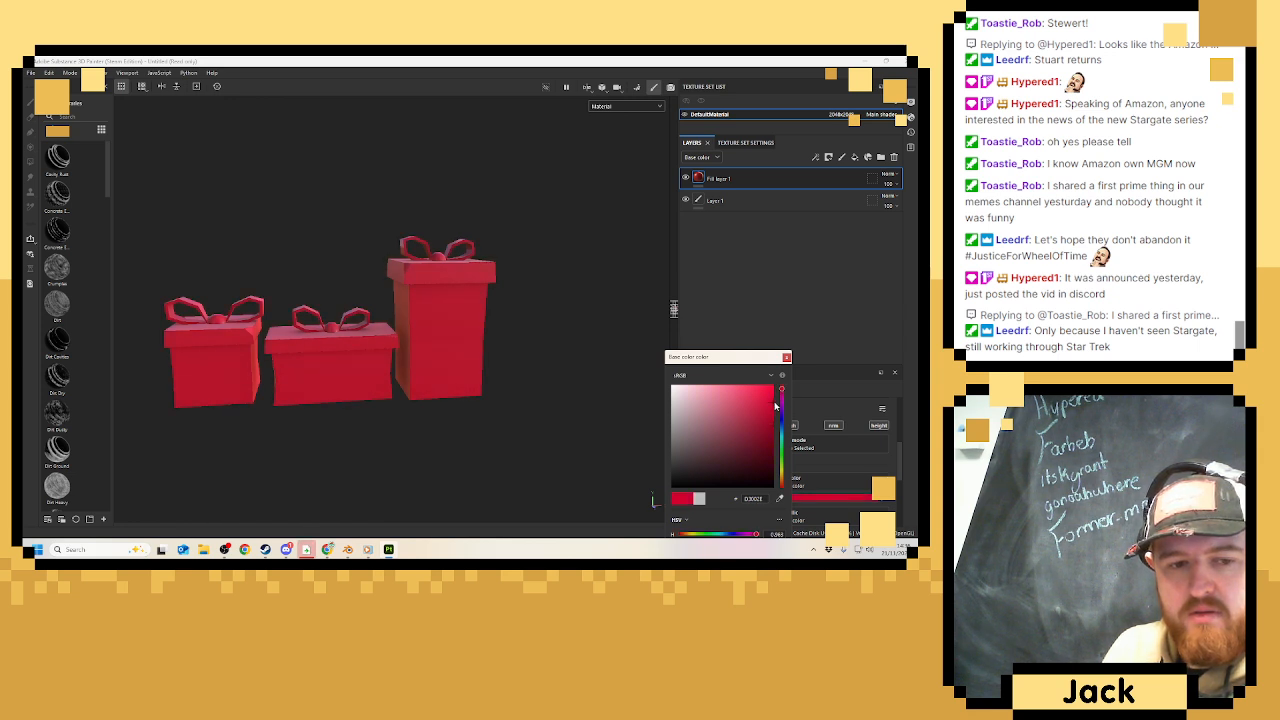
pyautogui.click(786, 357)
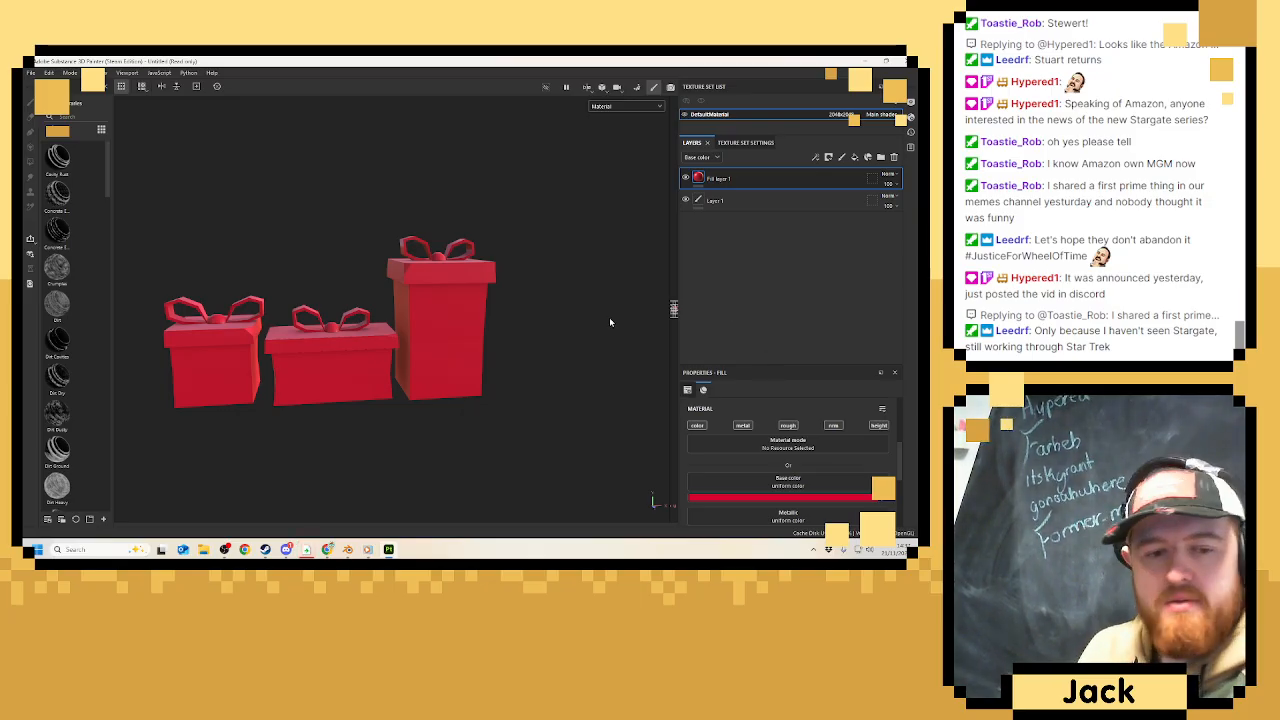
# Add a second fill layer and give it the first fill layer's red, sampled from the gifts in the Base color display.
pyautogui.doubleClick(738, 179)
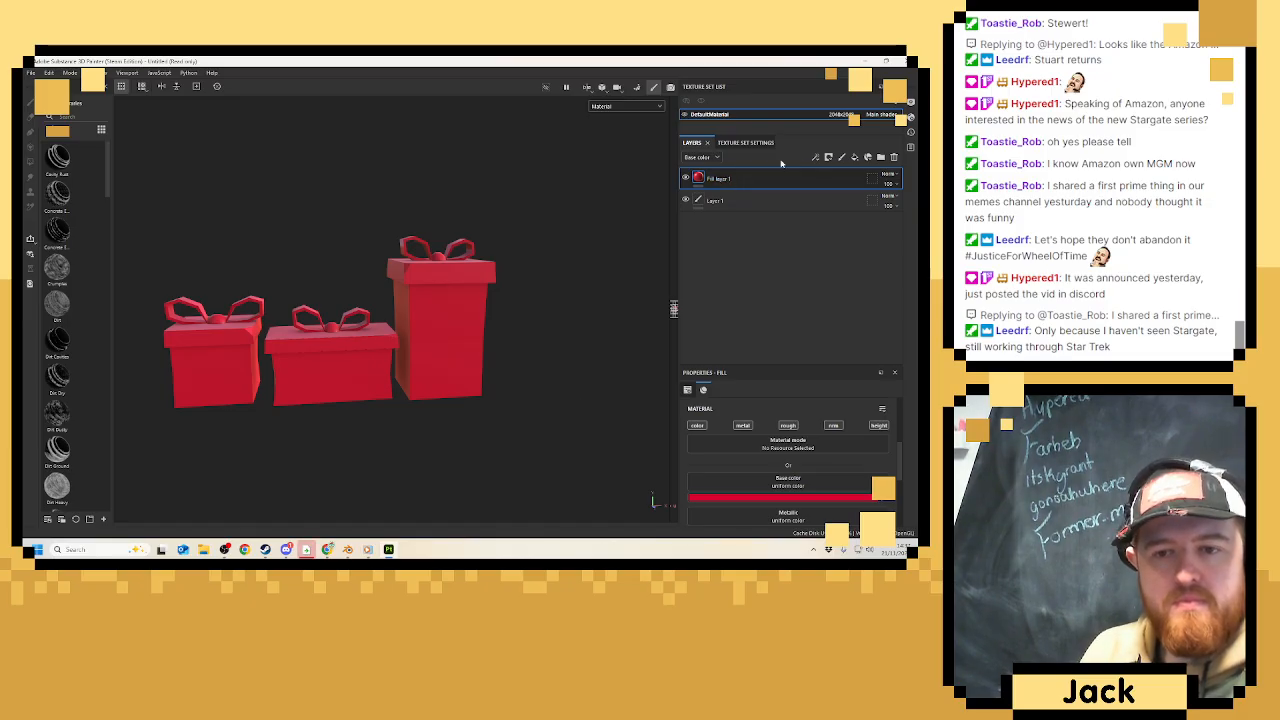
pyautogui.click(854, 158)
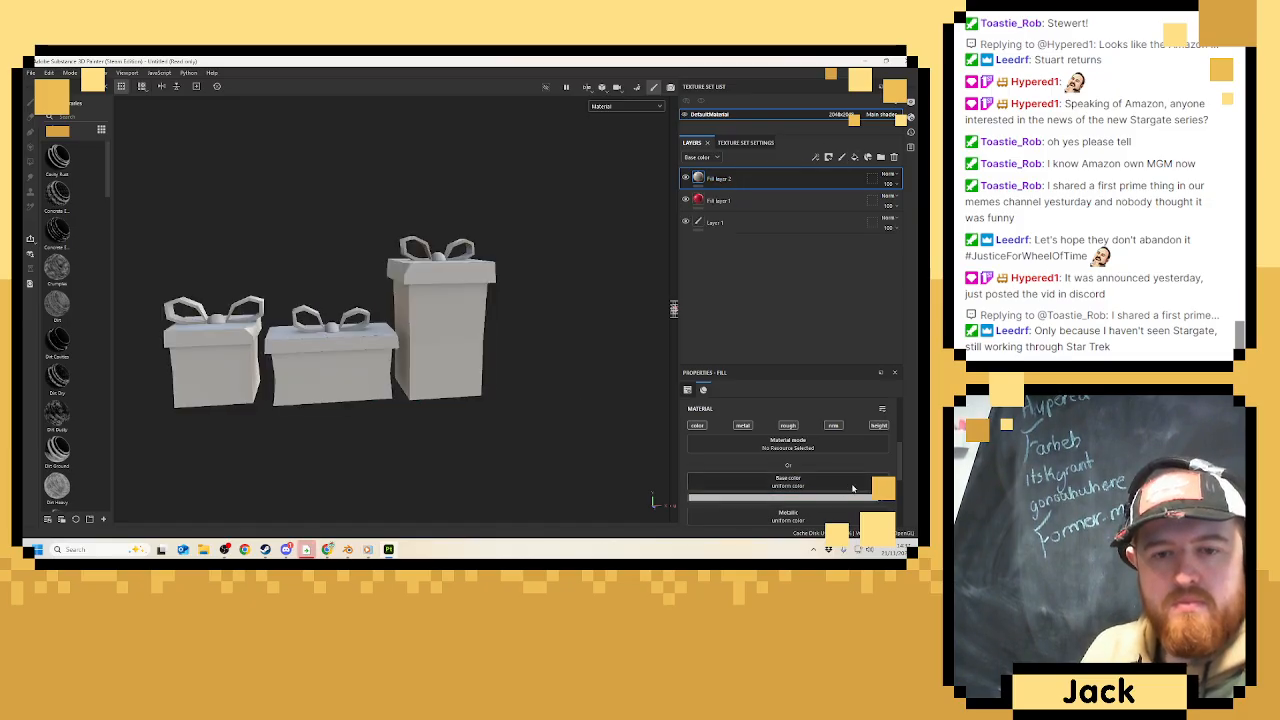
pyautogui.click(624, 107)
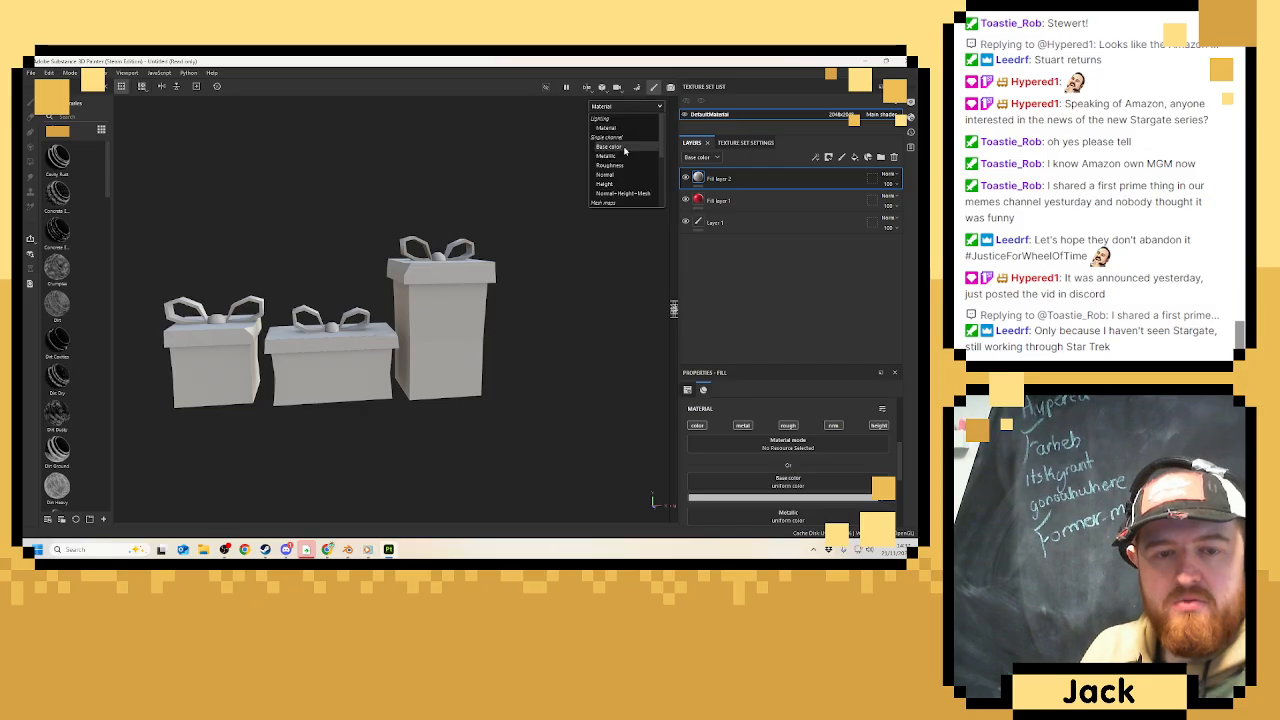
pyautogui.click(608, 124)
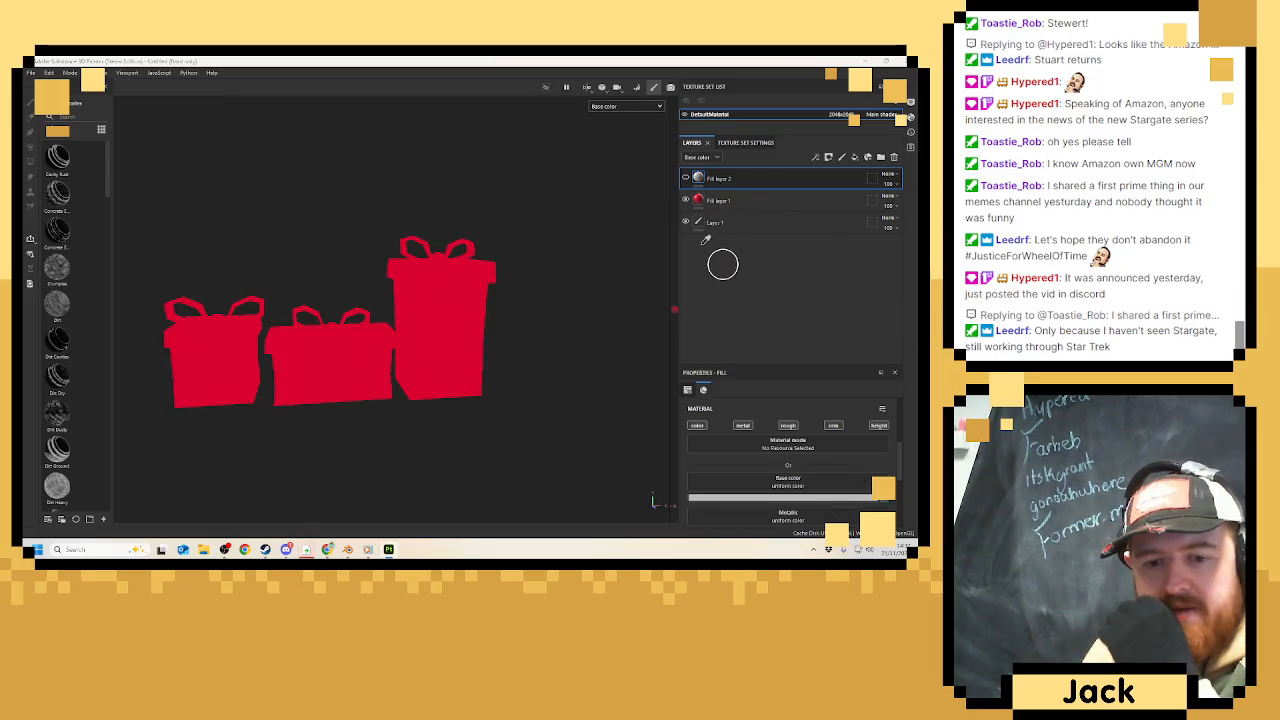
pyautogui.click(491, 334)
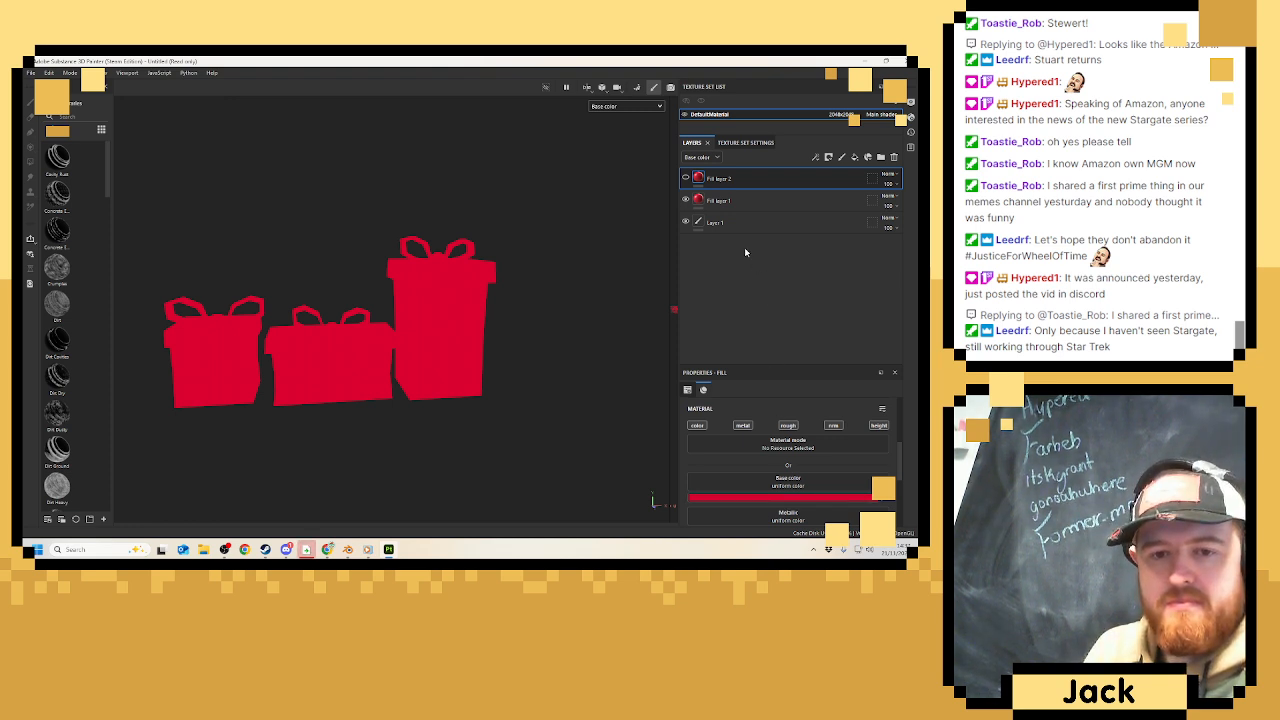
pyautogui.click(699, 186)
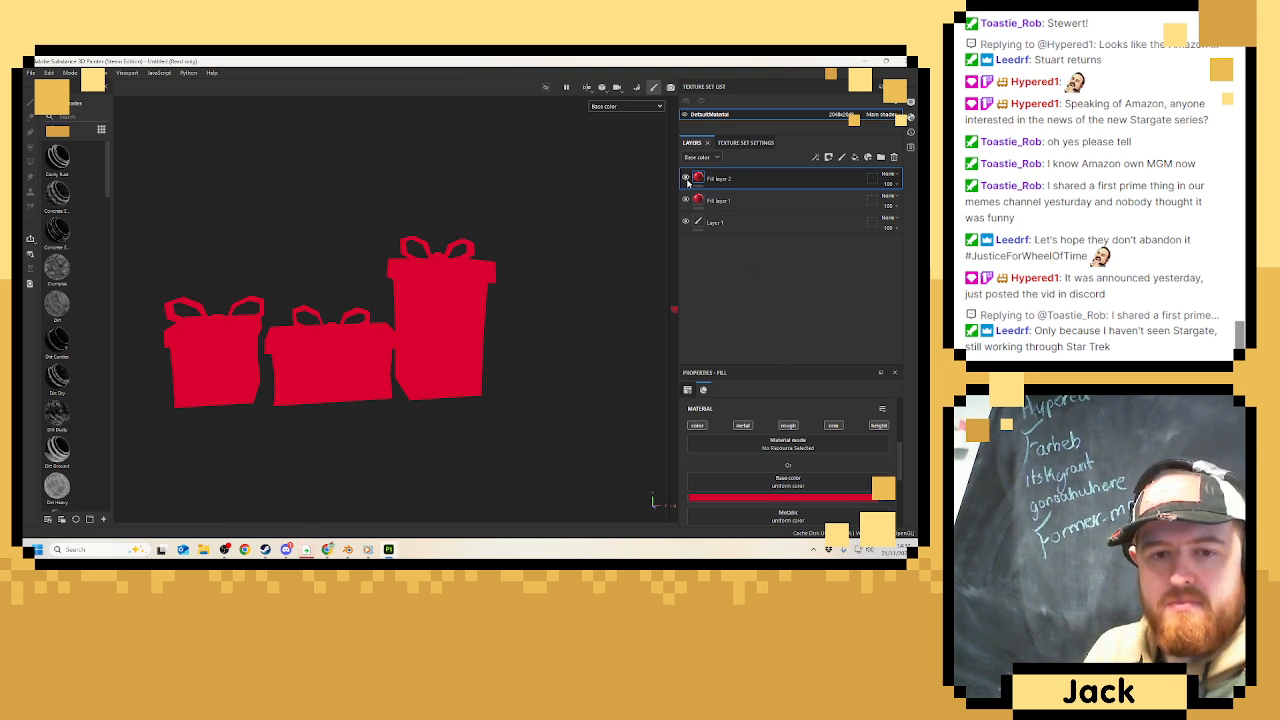
# Set Fill layer 2's base color to a lighter pinkish red and Fill layer 1's to a slightly darker crimson.
pyautogui.click(789, 500)
pyautogui.click(766, 384)
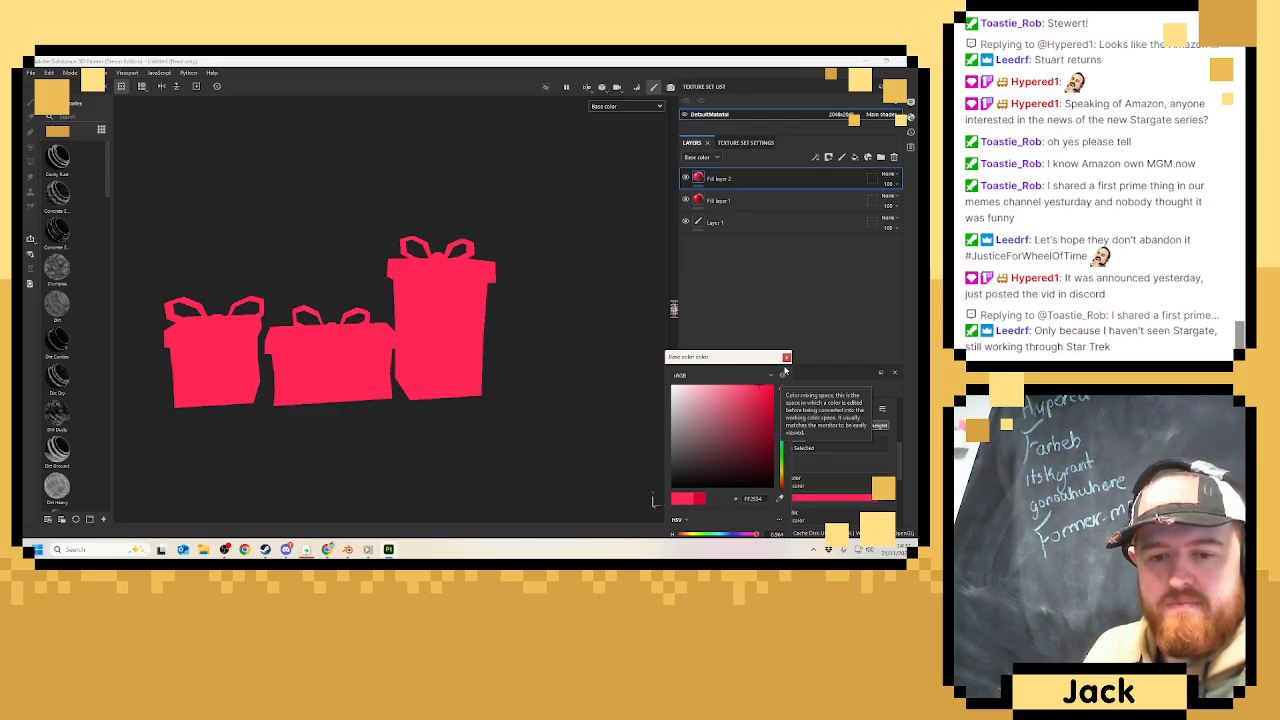
pyautogui.click(786, 357)
pyautogui.click(740, 201)
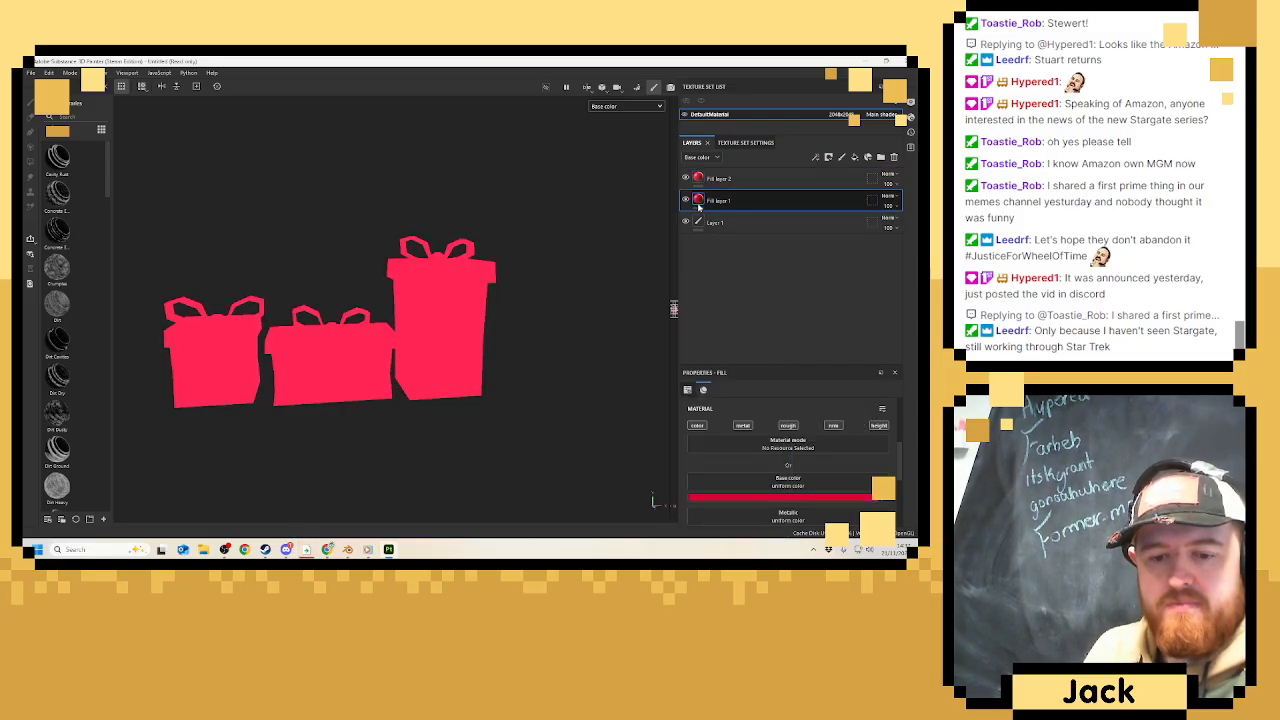
pyautogui.click(797, 488)
pyautogui.click(774, 406)
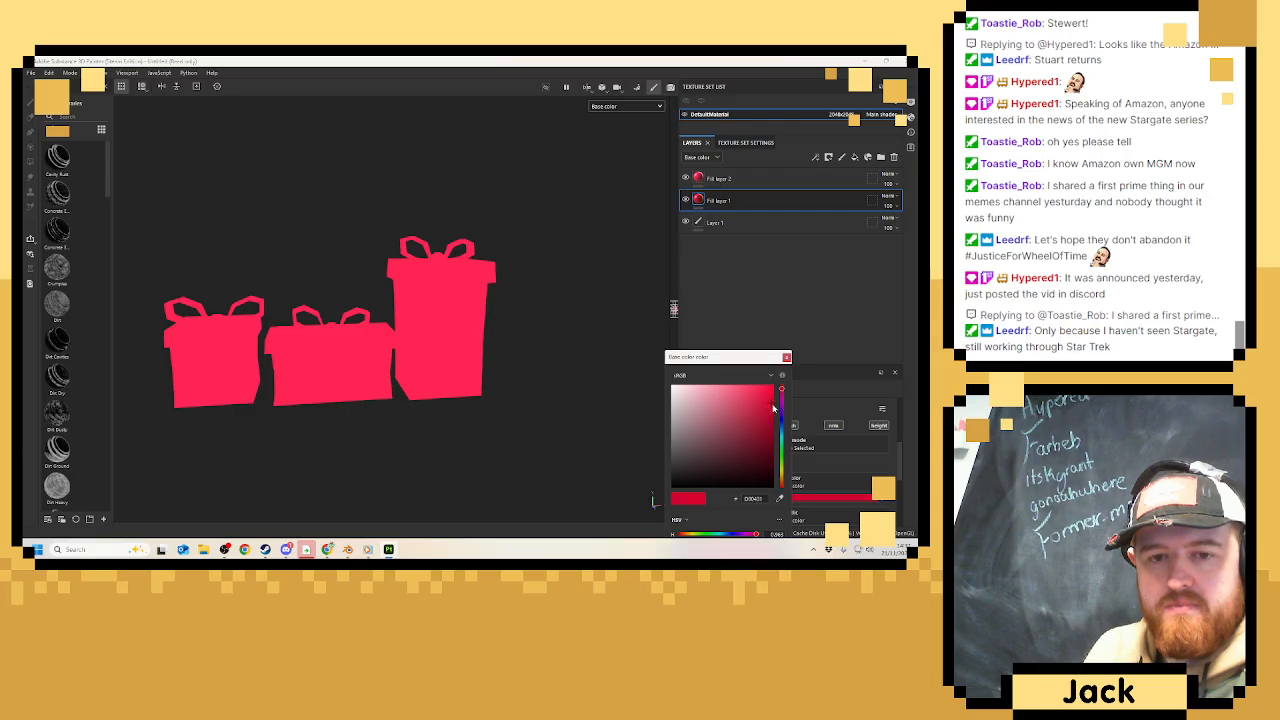
pyautogui.click(787, 357)
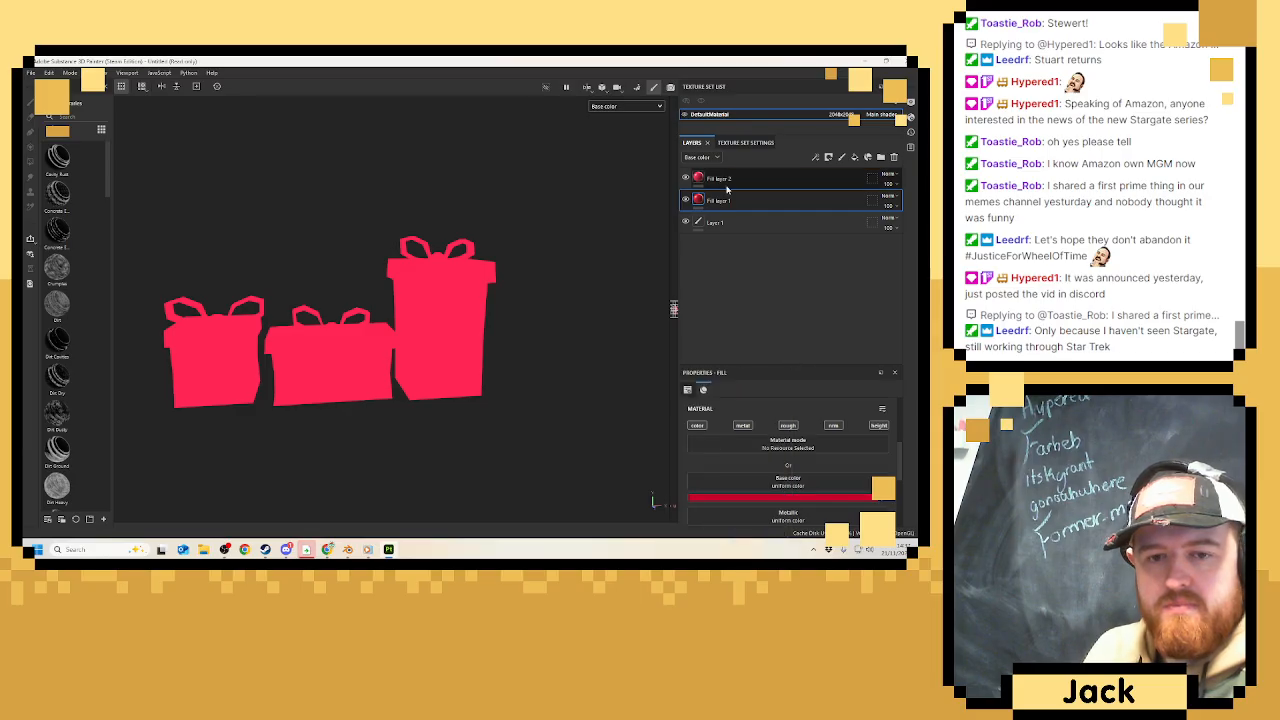
# Add a black mask to Fill layer 2 and enlarge the paint properties to show the brush settings.
pyautogui.rightClick(728, 179)
pyautogui.click(776, 76)
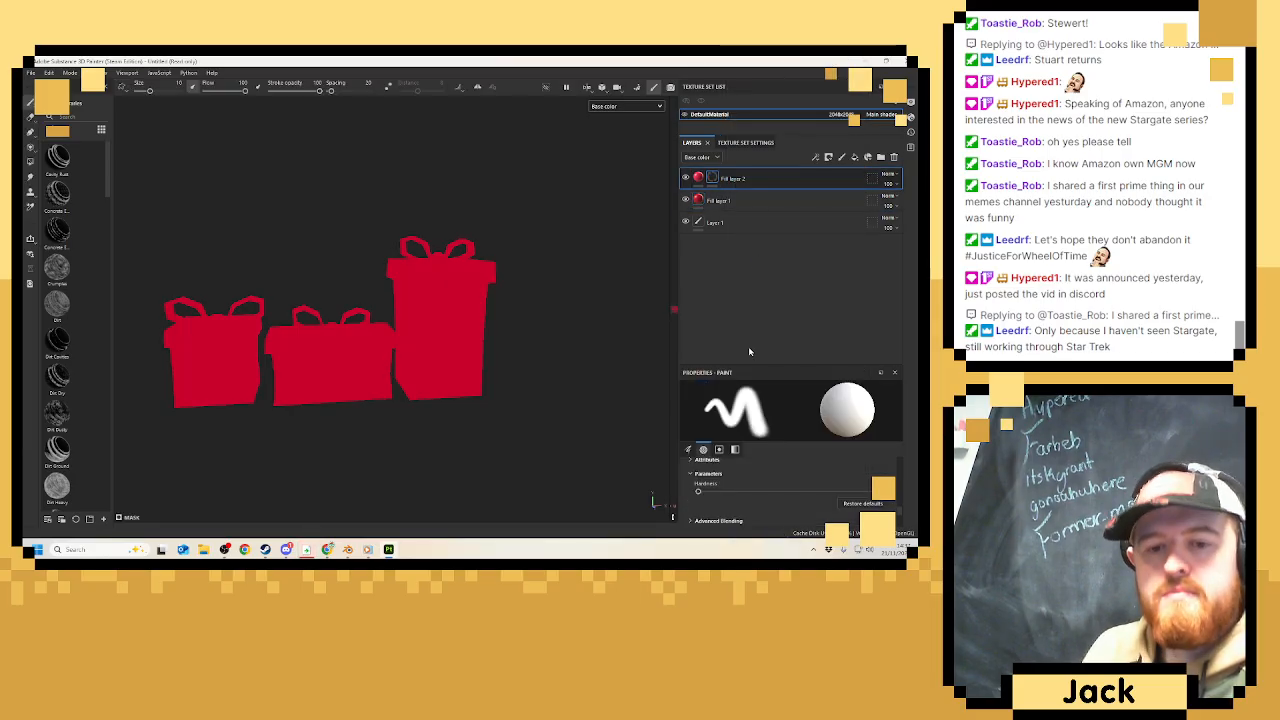
pyautogui.moveTo(780, 364); pyautogui.dragTo(780, 264)
pyautogui.click(689, 349)
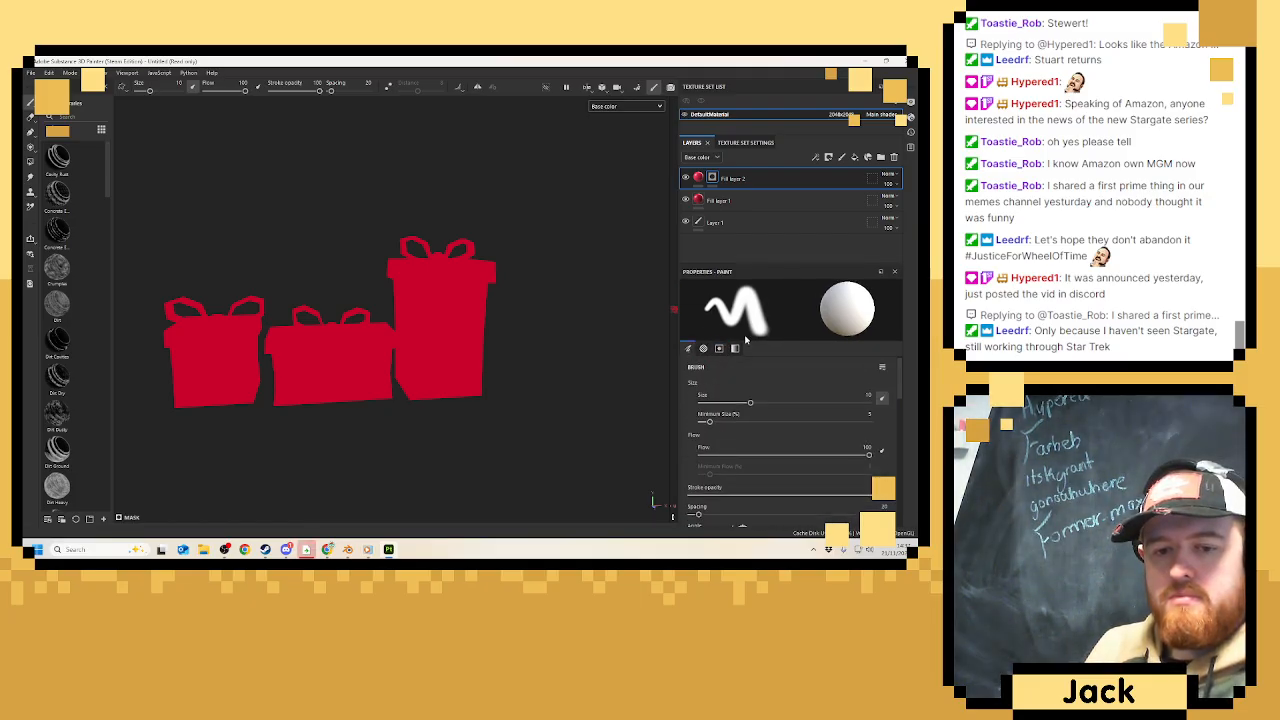
pyautogui.click(735, 348)
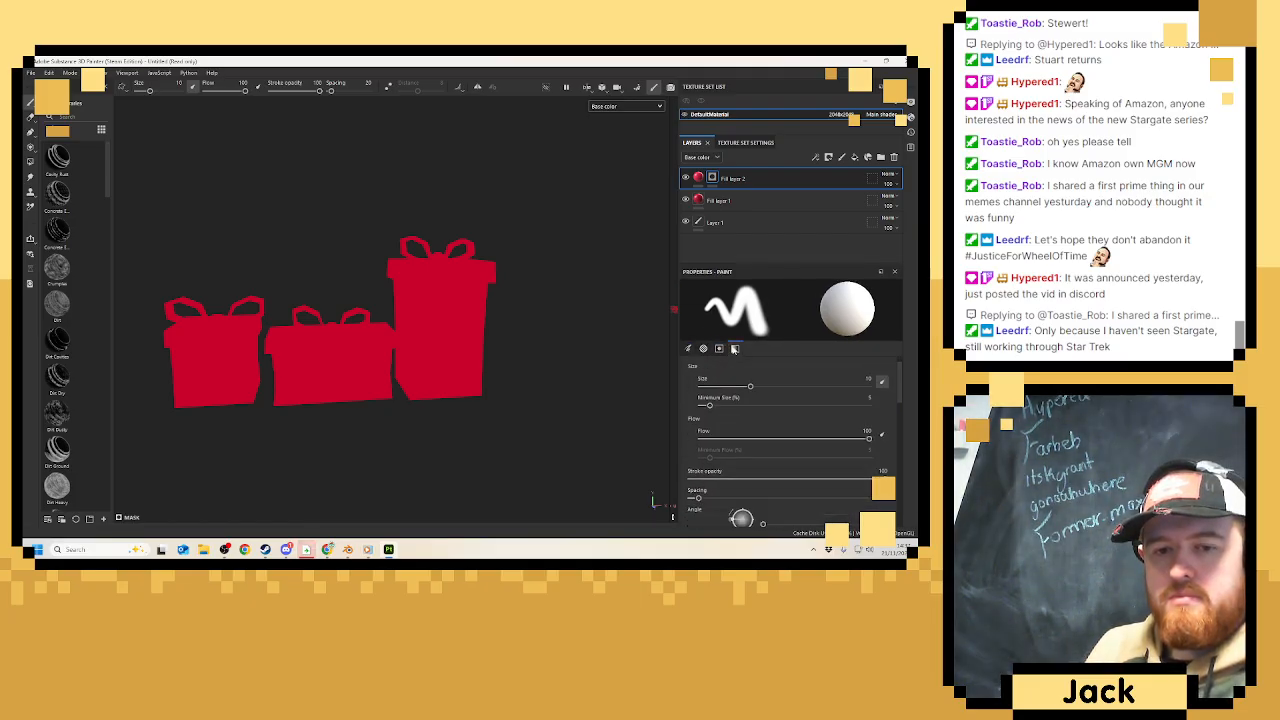
# Add a 3D Linear Gradient generator to Fill layer 2's mask with balance 0.4 and contrast about 0.36.
pyautogui.rightClick(739, 182)
pyautogui.click(751, 401)
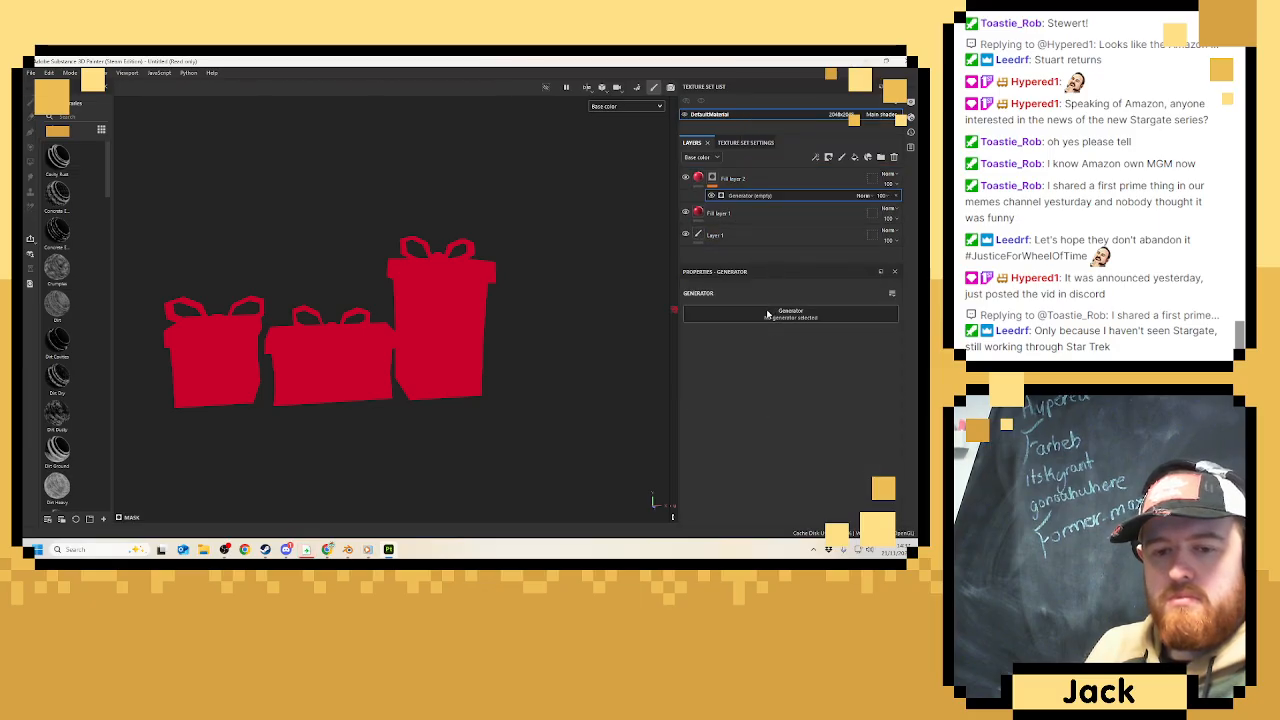
pyautogui.click(768, 315)
pyautogui.press('Escape')
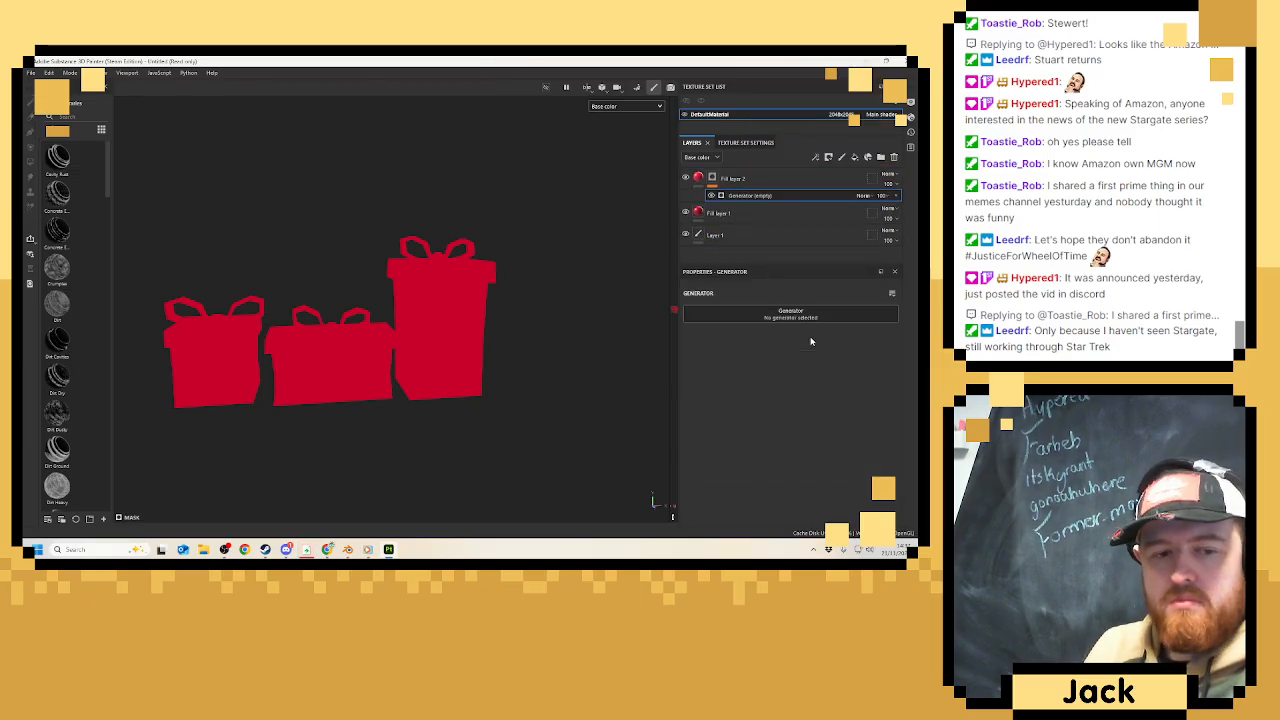
pyautogui.moveTo(696, 395)
pyautogui.mouseDown()
pyautogui.moveTo(858, 395)
pyautogui.moveTo(808, 397)
pyautogui.moveTo(782, 376)
pyautogui.moveTo(893, 396)
pyautogui.moveTo(768, 398)
pyautogui.moveTo(800, 378)
pyautogui.moveTo(775, 388)
pyautogui.mouseUp()
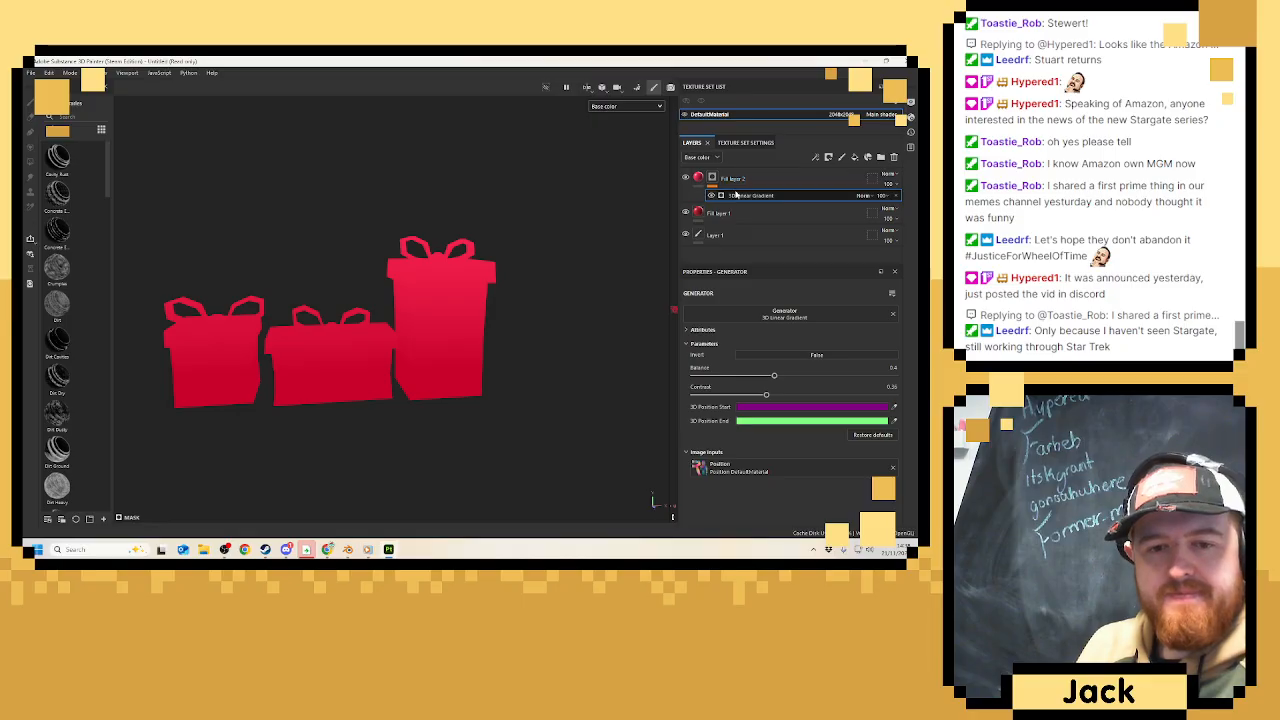
# Switch the viewport from Base color to the Material display and widen the asset library.
pyautogui.click(610, 108)
pyautogui.click(611, 126)
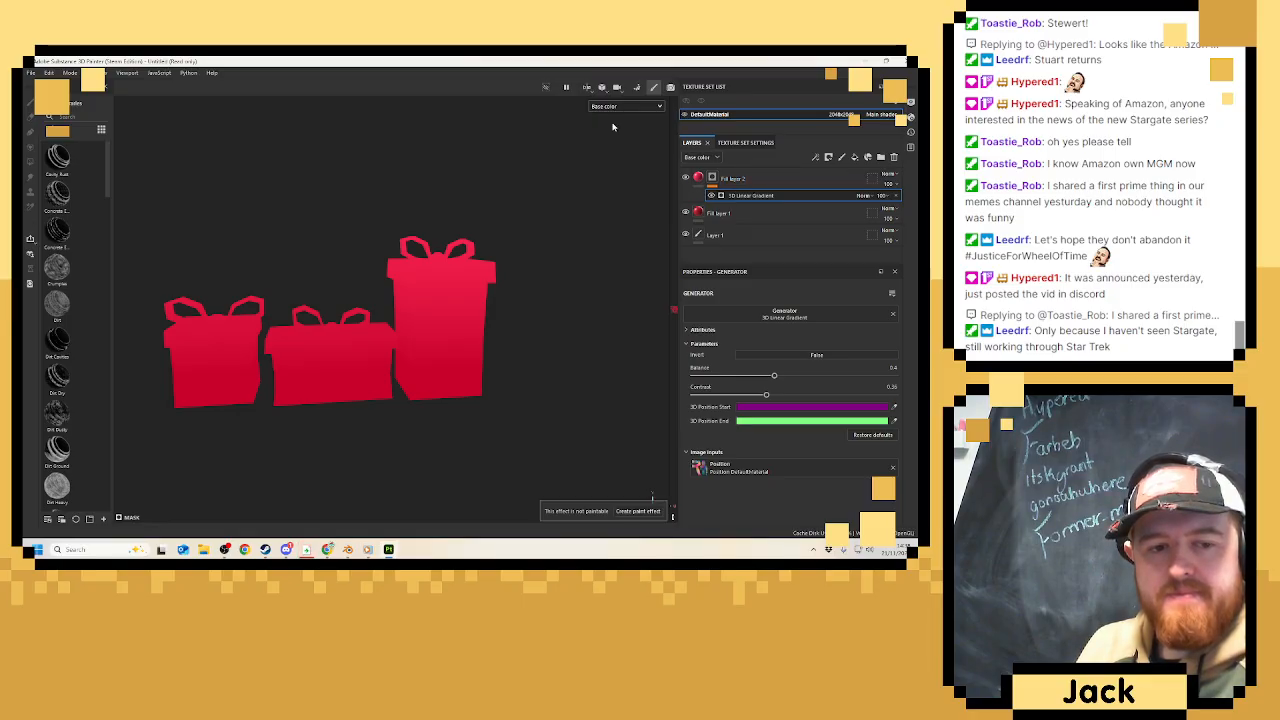
pyautogui.moveTo(558, 209)
pyautogui.keyDown('alt'); pyautogui.mouseDown()
pyautogui.moveTo(463, 246)
pyautogui.moveTo(526, 221)
pyautogui.mouseUp(); pyautogui.keyUp('alt')
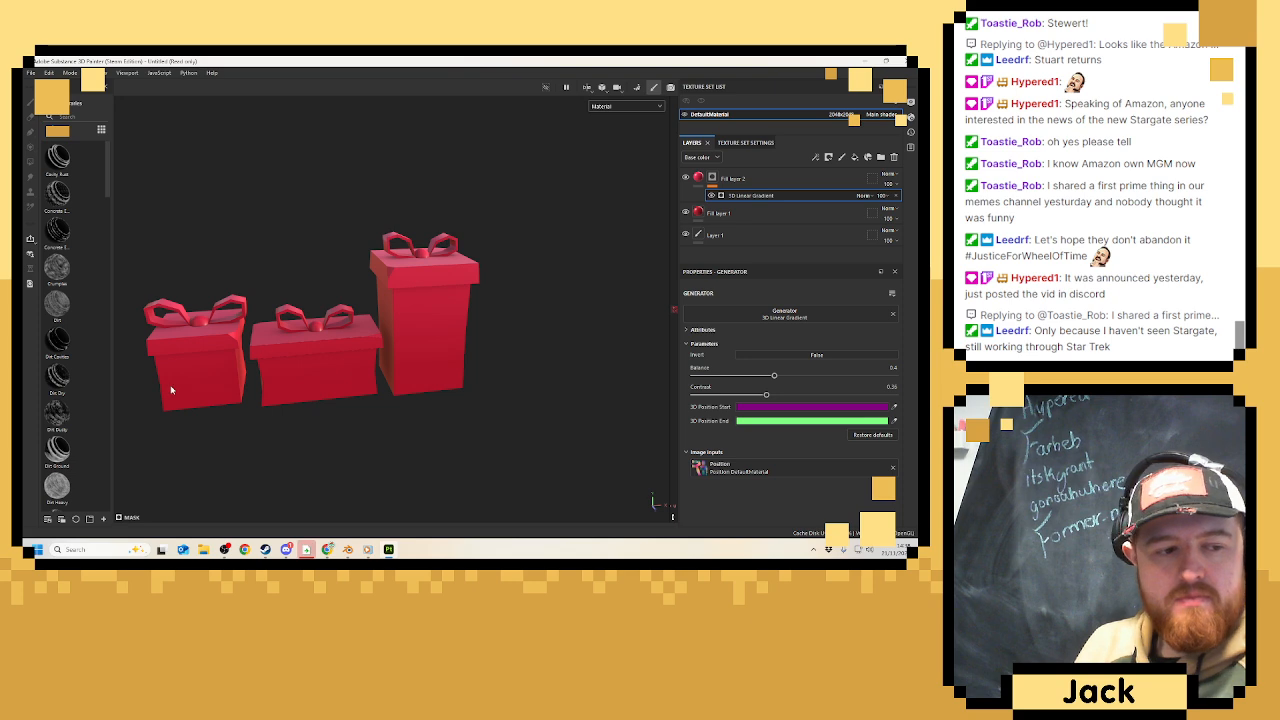
pyautogui.moveTo(110, 375); pyautogui.dragTo(230, 363)
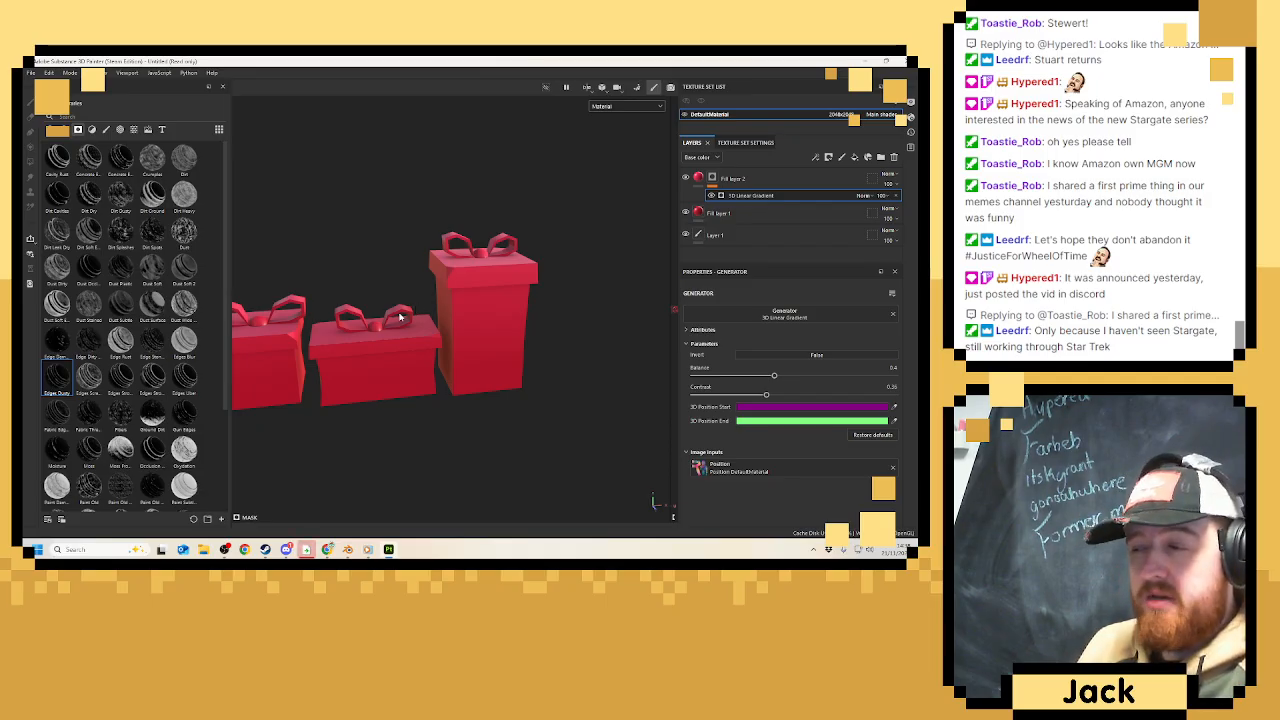
pyautogui.keyDown('alt'); pyautogui.moveTo(422, 360); pyautogui.dragTo(537, 329); pyautogui.keyUp('alt')
pyautogui.scroll(3, 492, 354)
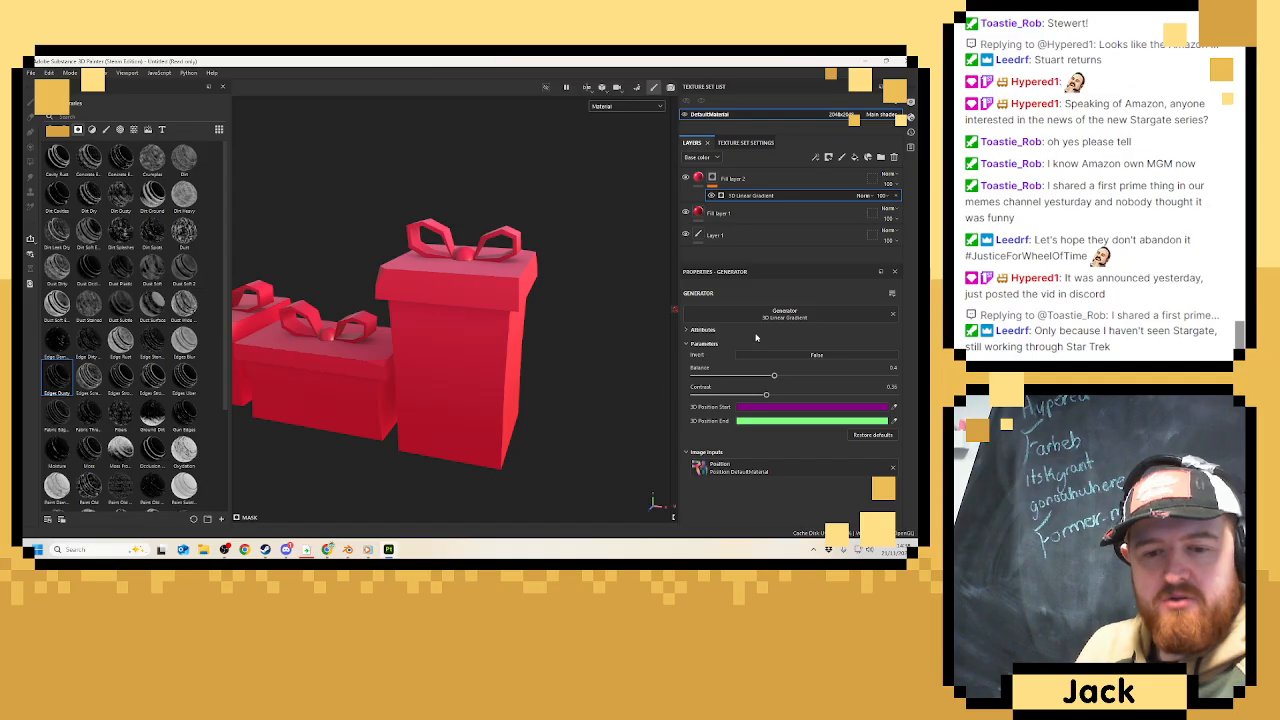
# Add a new fill layer above Fill layer 2, set its base color to bright orange and give it a black mask.
pyautogui.click(772, 182)
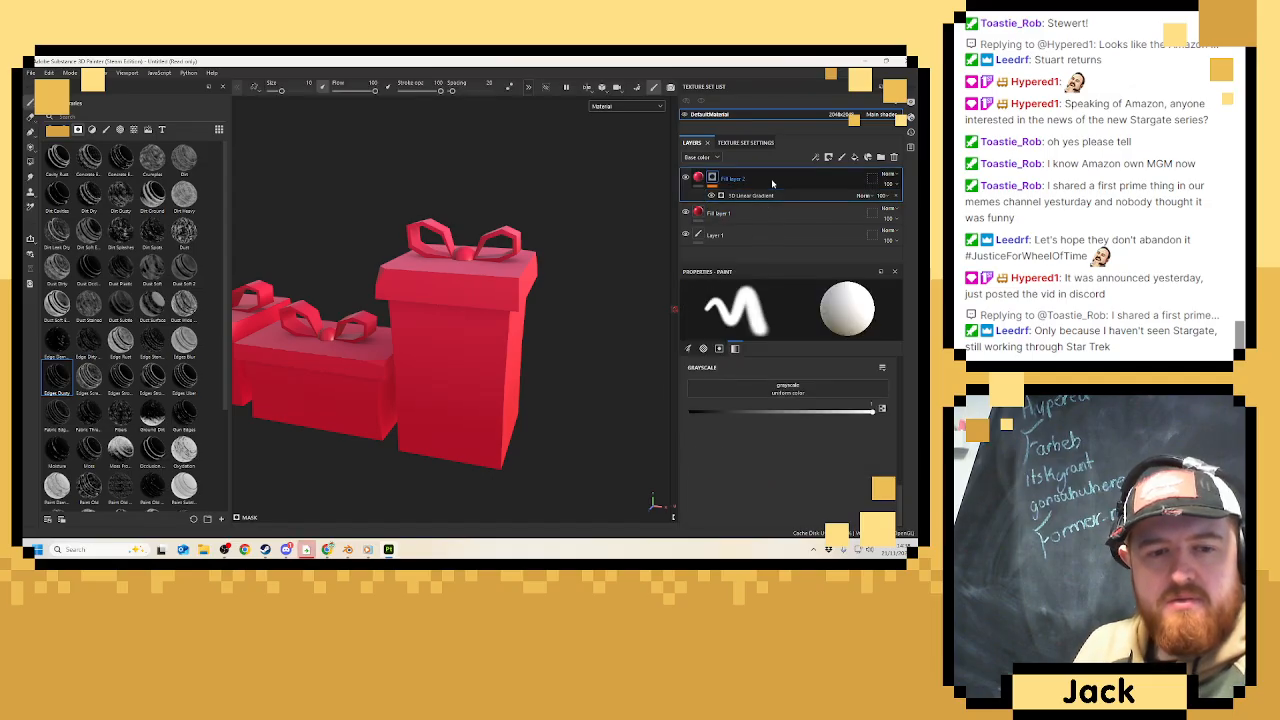
pyautogui.click(795, 386)
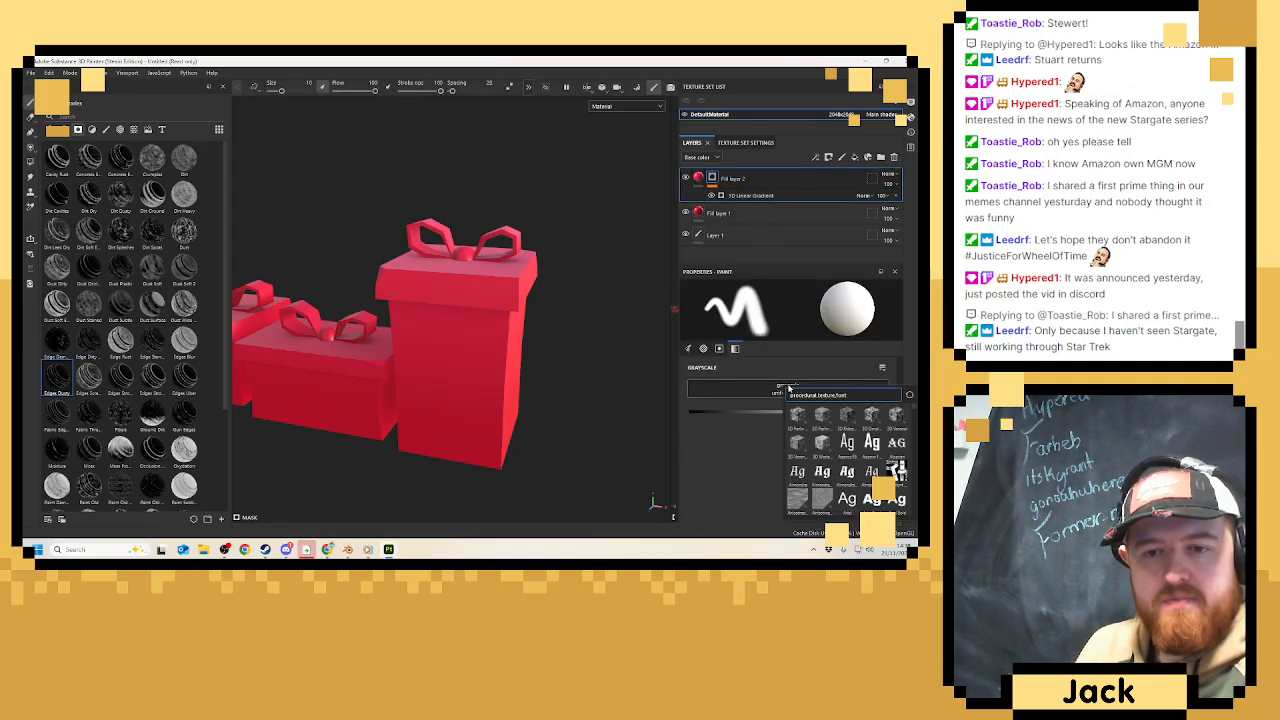
pyautogui.click(855, 157)
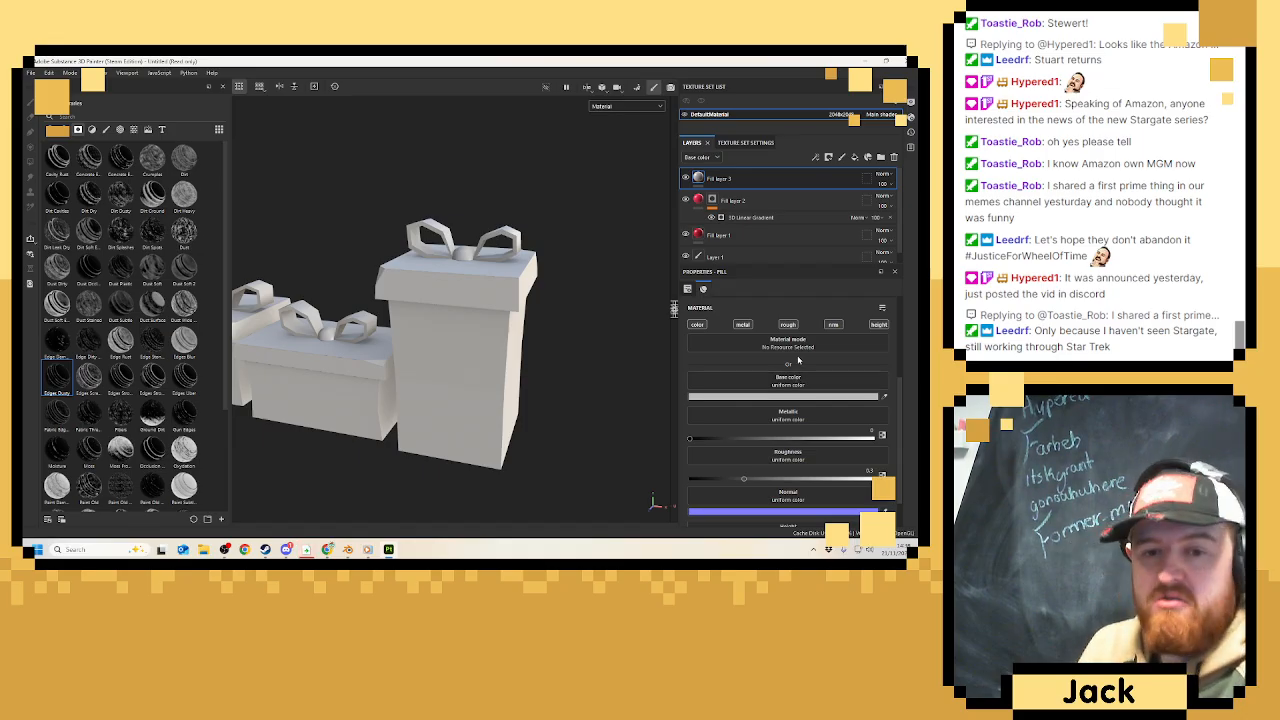
pyautogui.click(815, 400)
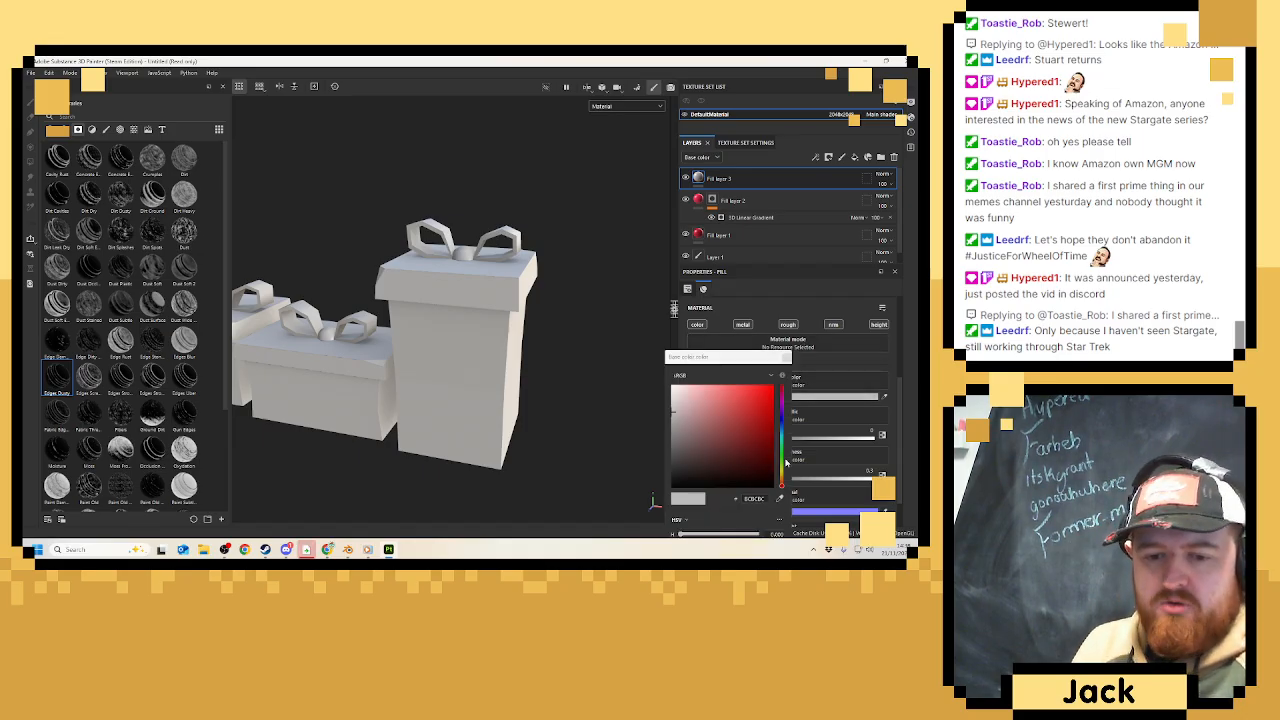
pyautogui.moveTo(782, 476); pyautogui.dragTo(781, 481)
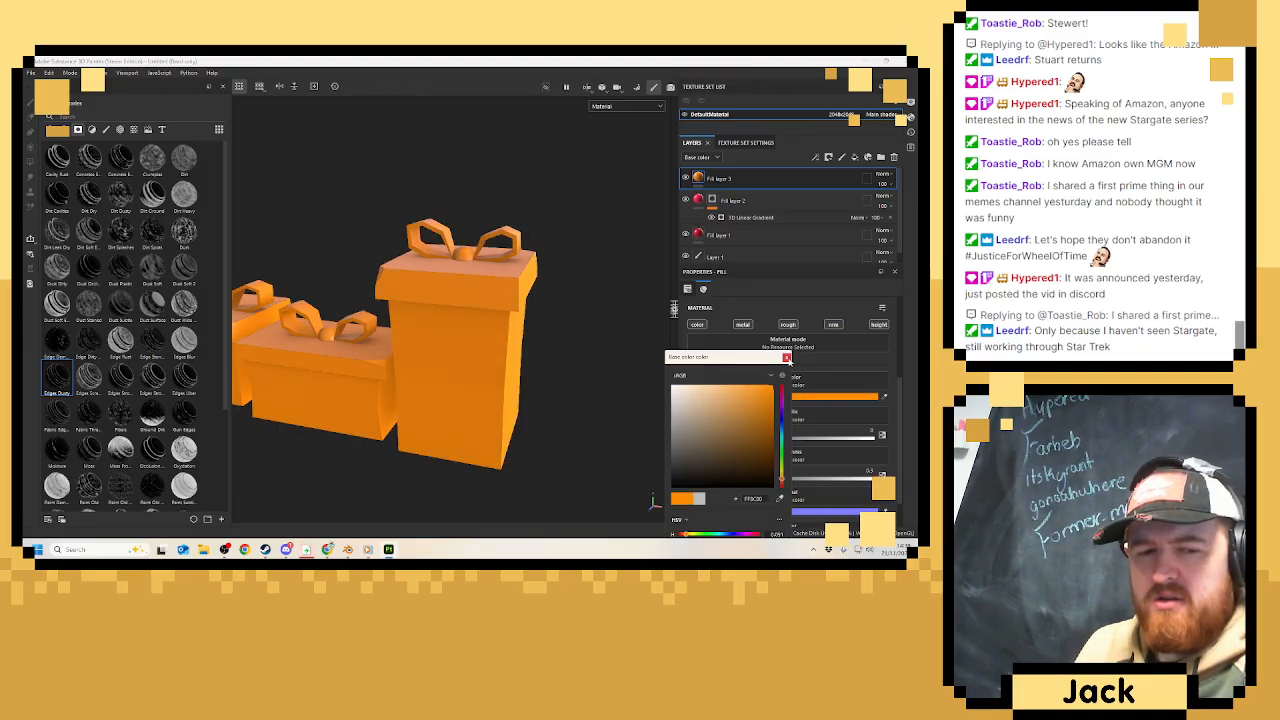
pyautogui.click(786, 358)
pyautogui.rightClick(768, 180)
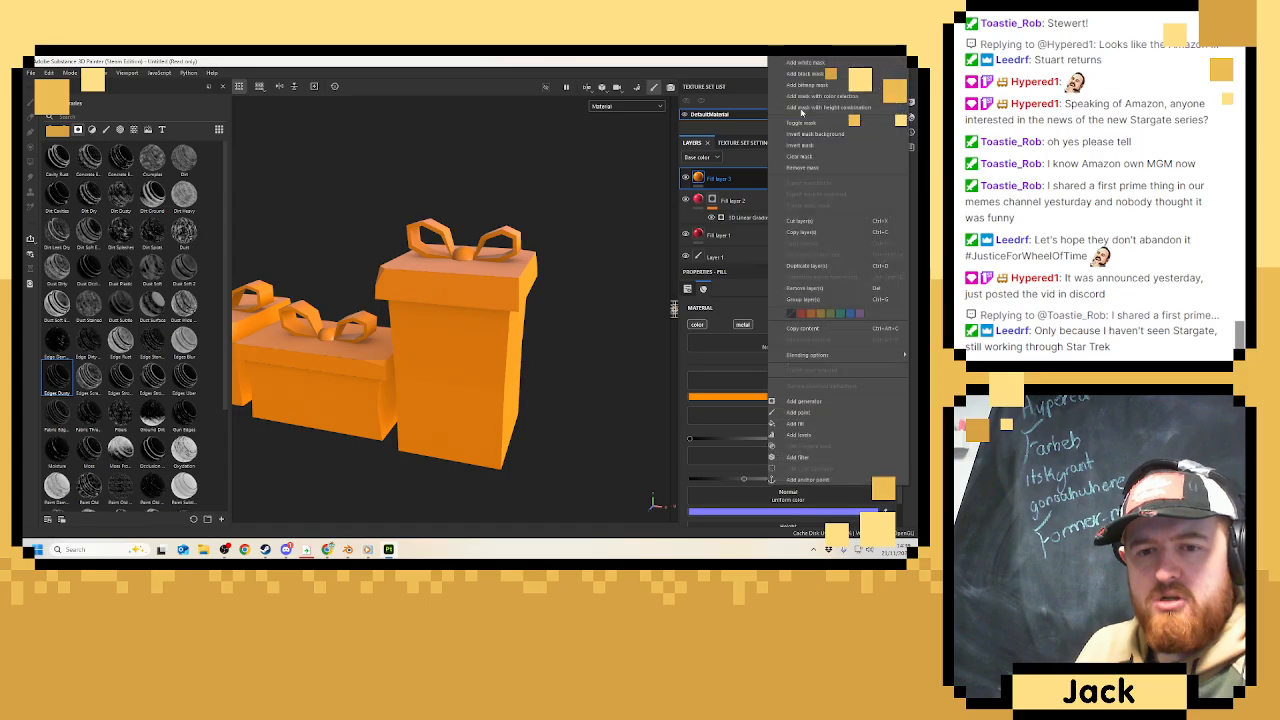
pyautogui.click(800, 77)
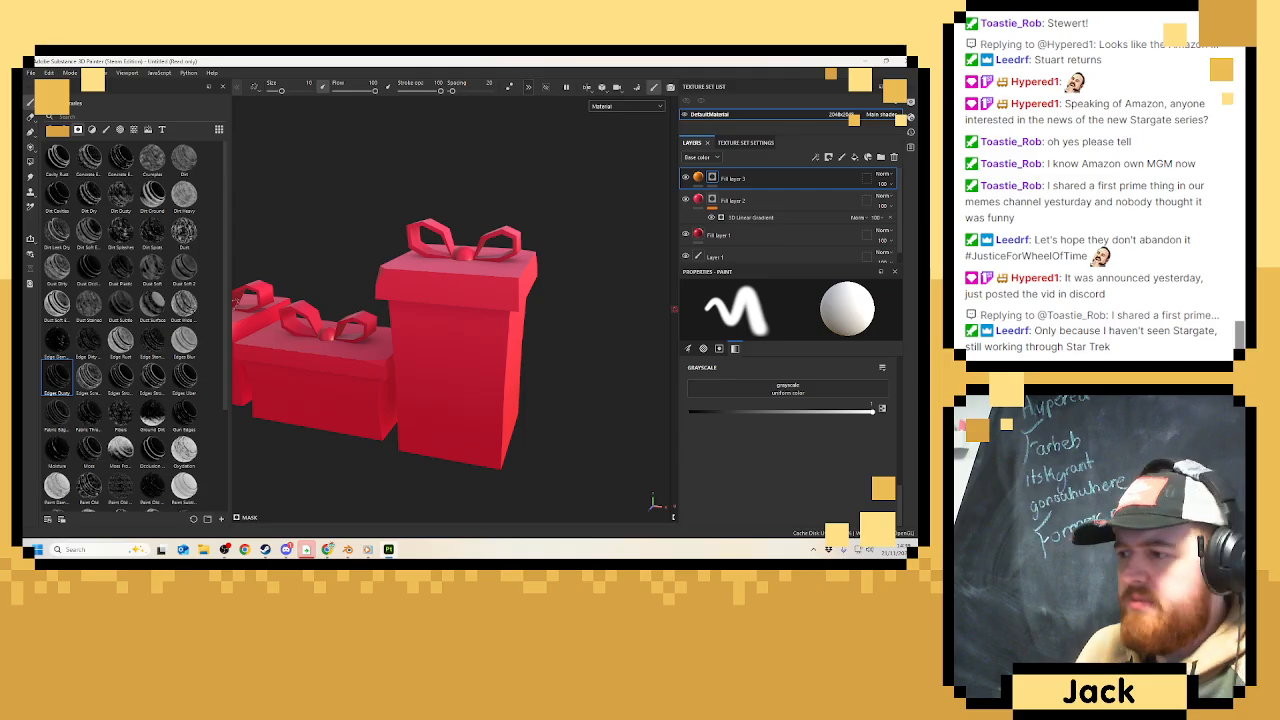
# With Polygon Fill in polygon mode, fill the ribbon strip down the tall gift's front and across its lid in Fill layer 3's mask.
pyautogui.moveTo(231, 306); pyautogui.dragTo(191, 305)
pyautogui.click(30, 147)
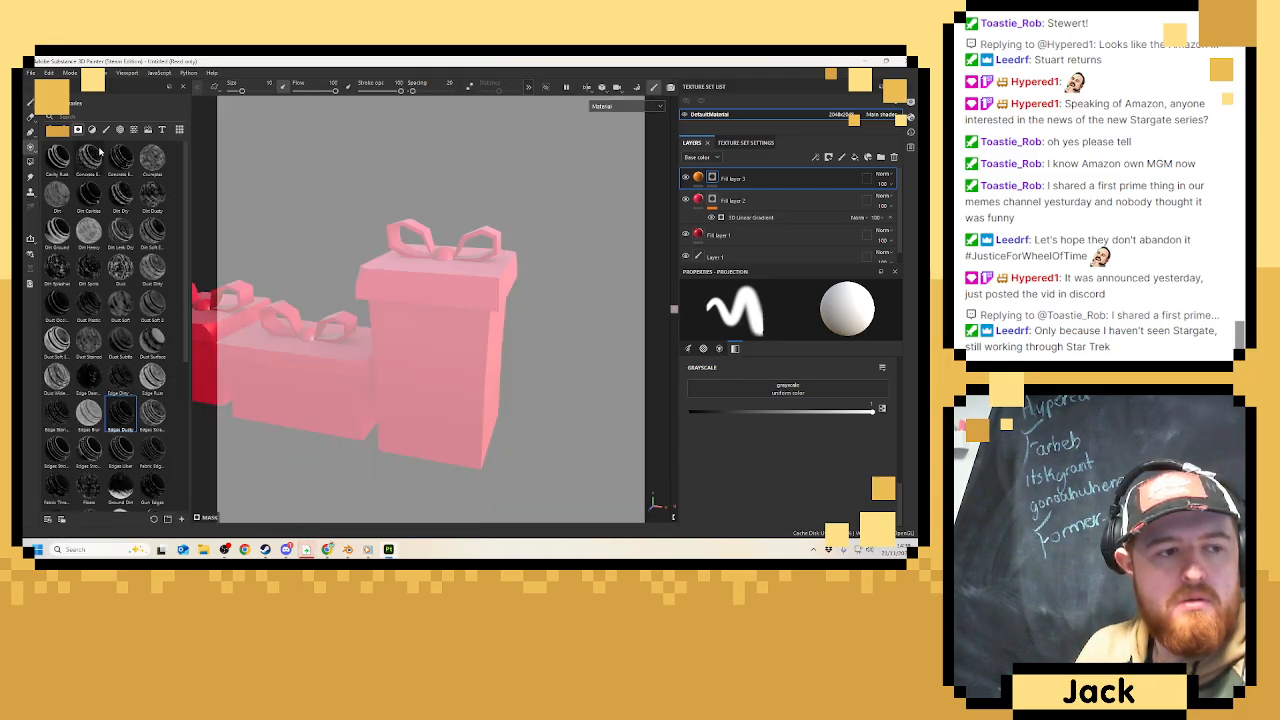
pyautogui.click(30, 162)
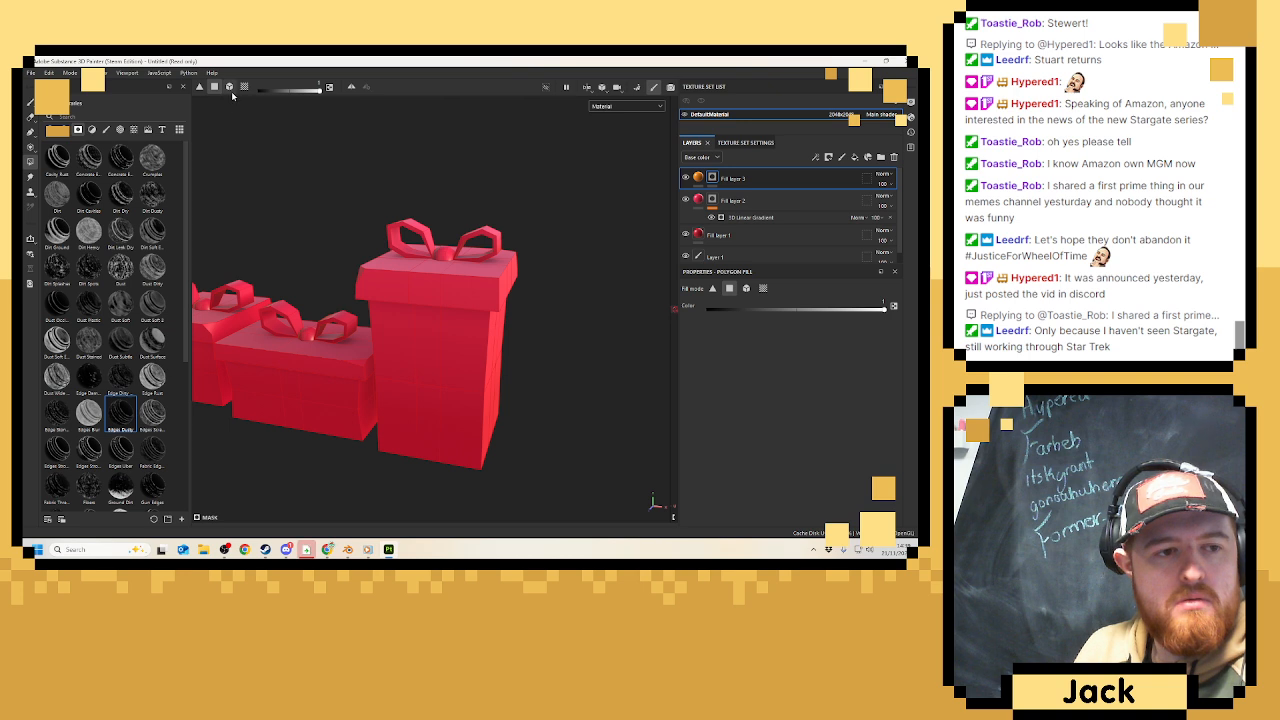
pyautogui.click(243, 88)
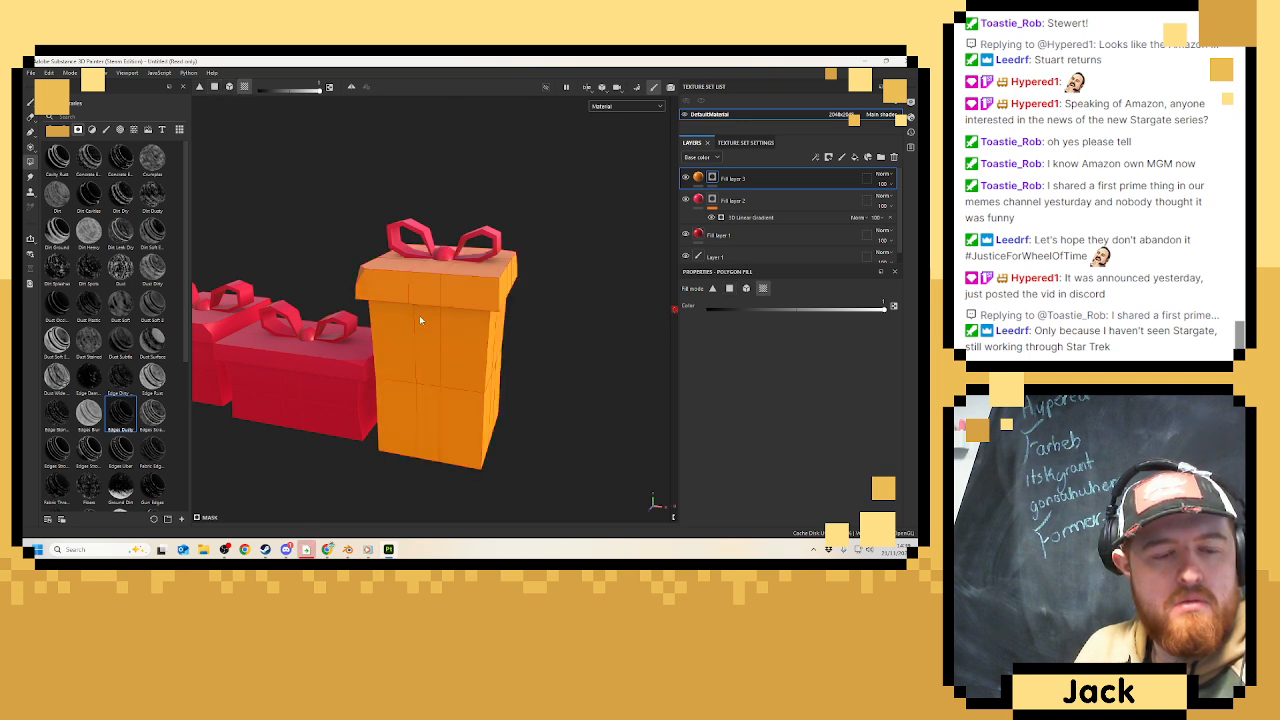
pyautogui.click(214, 87)
pyautogui.moveTo(433, 347)
pyautogui.mouseDown()
pyautogui.moveTo(430, 445)
pyautogui.moveTo(443, 289)
pyautogui.moveTo(442, 305)
pyautogui.mouseUp()
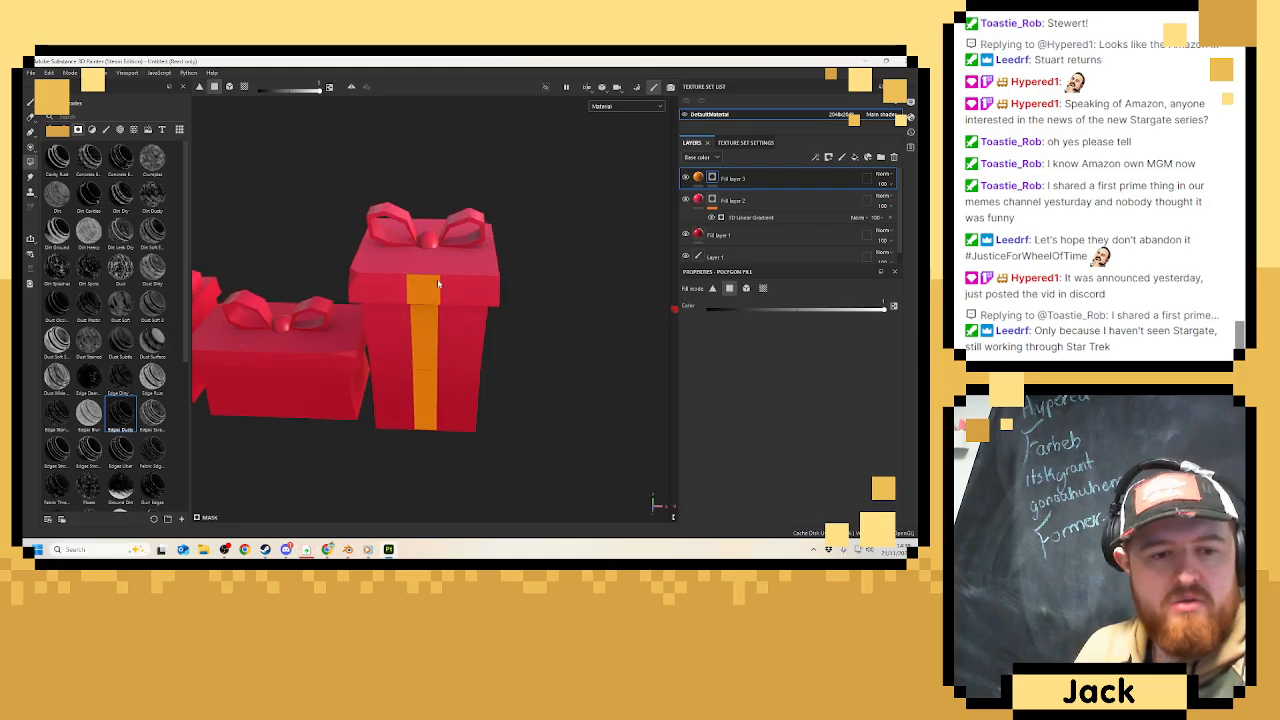
pyautogui.click(429, 266)
# Fill the ribbon strip on the tall gift's adjacent side and lid, and inspect the lid's underside.
pyautogui.keyDown('alt'); pyautogui.moveTo(362, 282); pyautogui.dragTo(518, 261); pyautogui.keyUp('alt')
pyautogui.moveTo(345, 314); pyautogui.dragTo(342, 350)
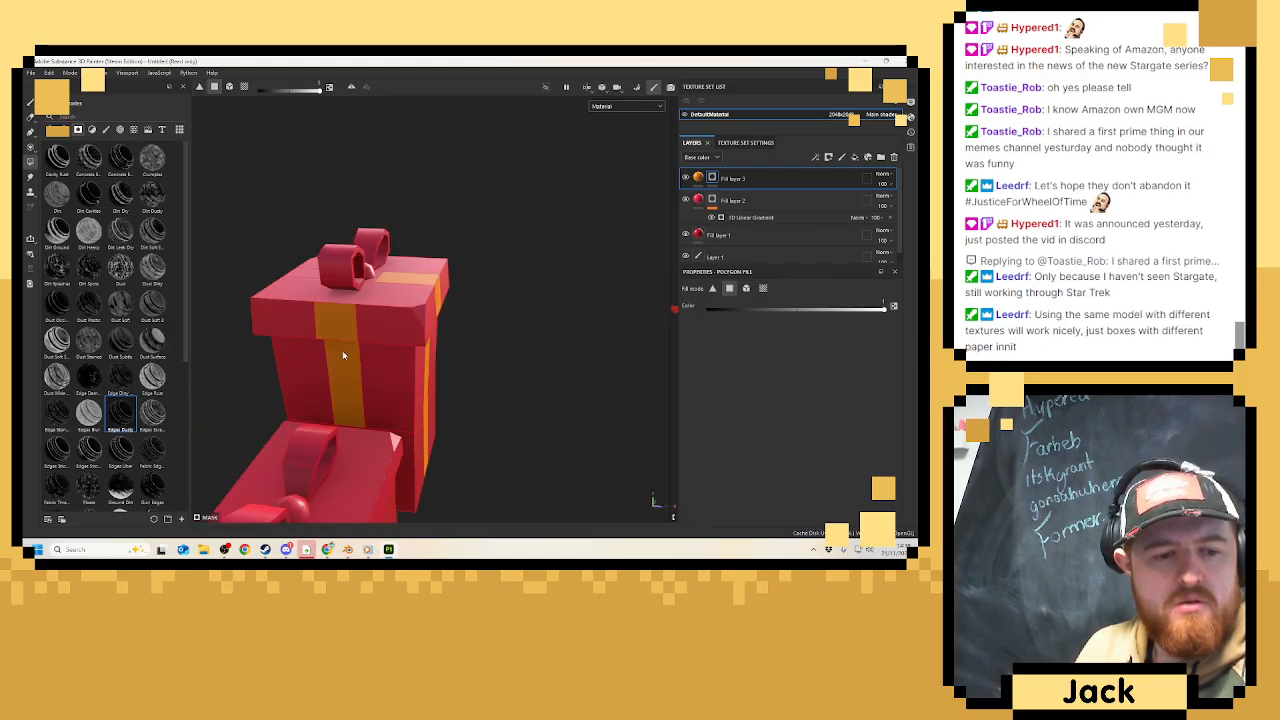
pyautogui.click(352, 296)
pyautogui.moveTo(385, 265)
pyautogui.keyDown('alt'); pyautogui.mouseDown()
pyautogui.moveTo(360, 320)
pyautogui.moveTo(363, 357)
pyautogui.moveTo(415, 315)
pyautogui.moveTo(366, 286)
pyautogui.moveTo(370, 510)
pyautogui.mouseUp(); pyautogui.keyUp('alt')
pyautogui.moveTo(370, 505)
pyautogui.keyDown('alt'); pyautogui.mouseDown()
pyautogui.moveTo(303, 429)
pyautogui.moveTo(431, 466)
pyautogui.moveTo(416, 445)
pyautogui.moveTo(446, 250)
pyautogui.moveTo(423, 283)
pyautogui.moveTo(415, 246)
pyautogui.moveTo(450, 250)
pyautogui.moveTo(373, 204)
pyautogui.moveTo(330, 215)
pyautogui.moveTo(428, 225)
pyautogui.moveTo(380, 196)
pyautogui.mouseUp(); pyautogui.keyUp('alt')
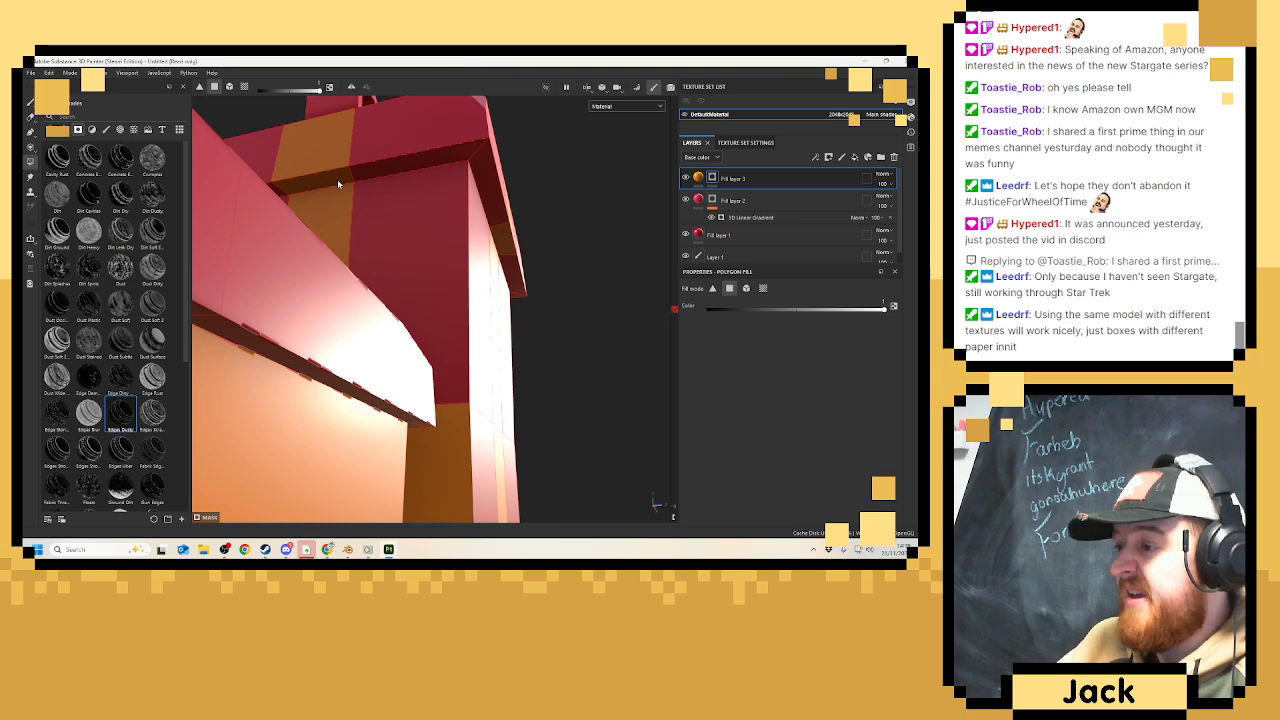
pyautogui.keyDown('alt'); pyautogui.moveTo(337, 184); pyautogui.dragTo(563, 246); pyautogui.keyUp('alt')
pyautogui.keyDown('alt'); pyautogui.moveTo(378, 262); pyautogui.dragTo(510, 241); pyautogui.keyUp('alt')
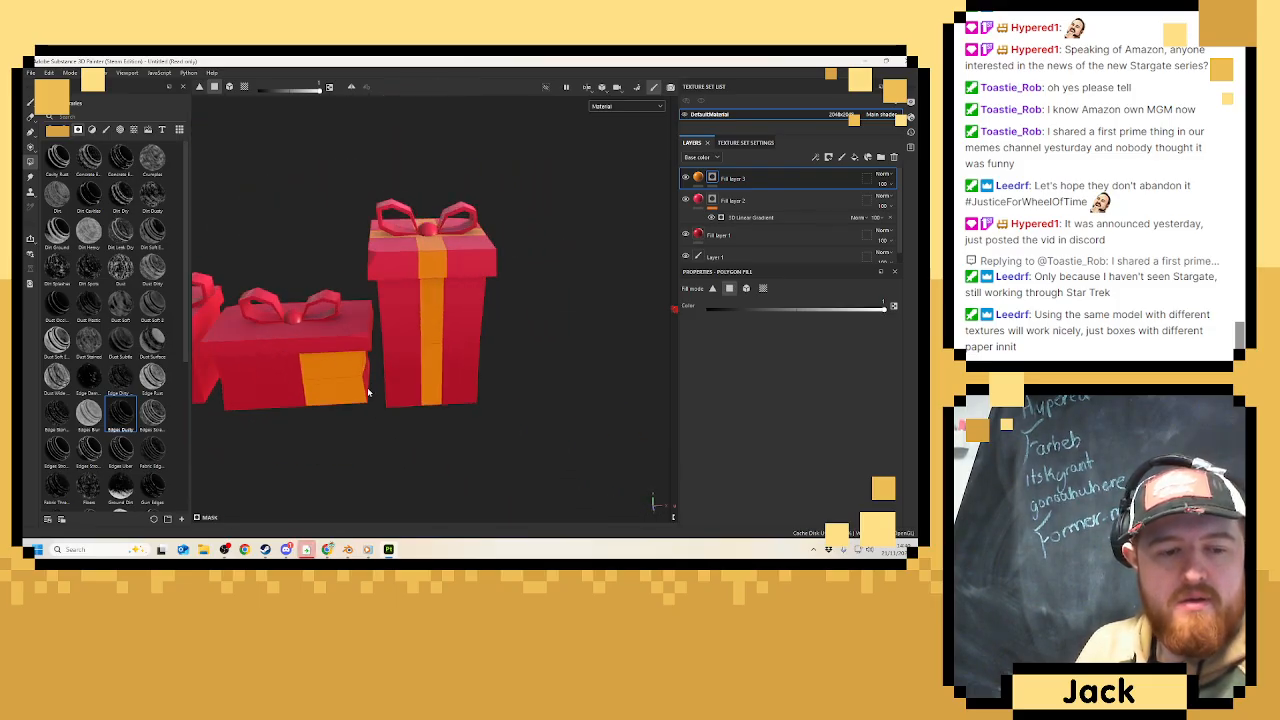
# Switch Polygon Fill to mesh mode and fill the tall gift's bow loops and knot with the orange layer.
pyautogui.click(229, 87)
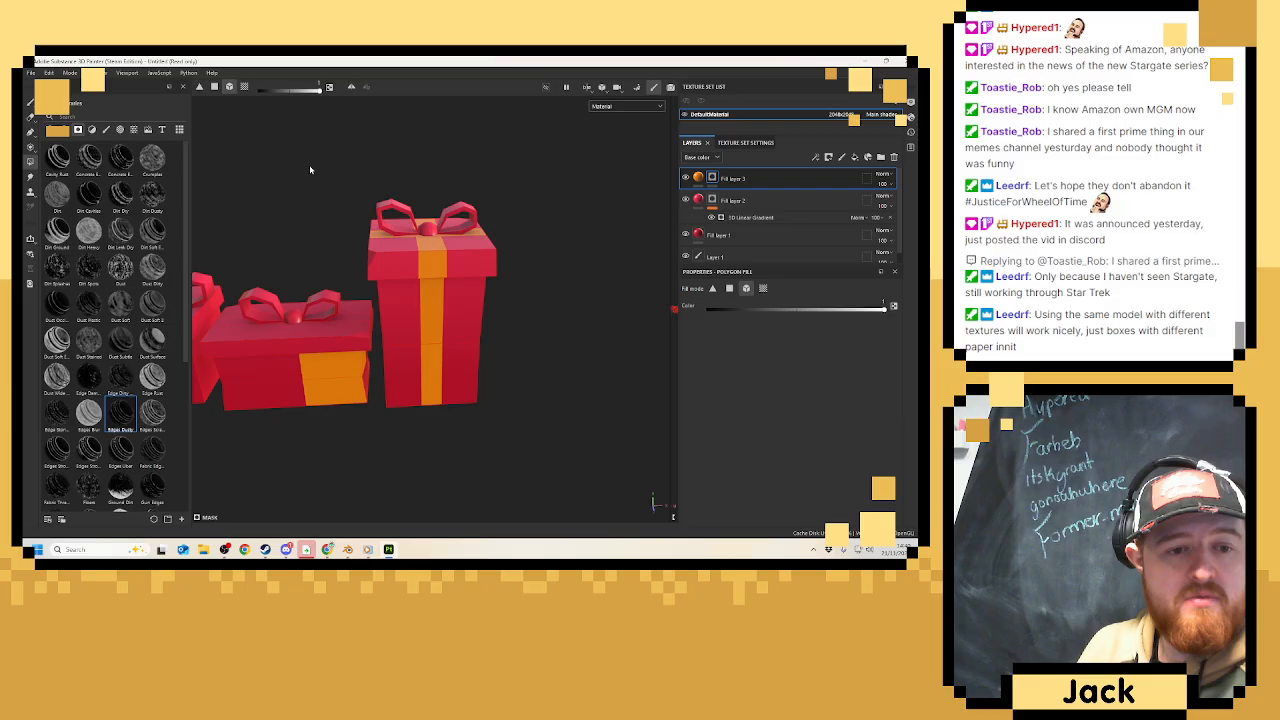
pyautogui.click(400, 210)
pyautogui.click(445, 214)
pyautogui.click(436, 230)
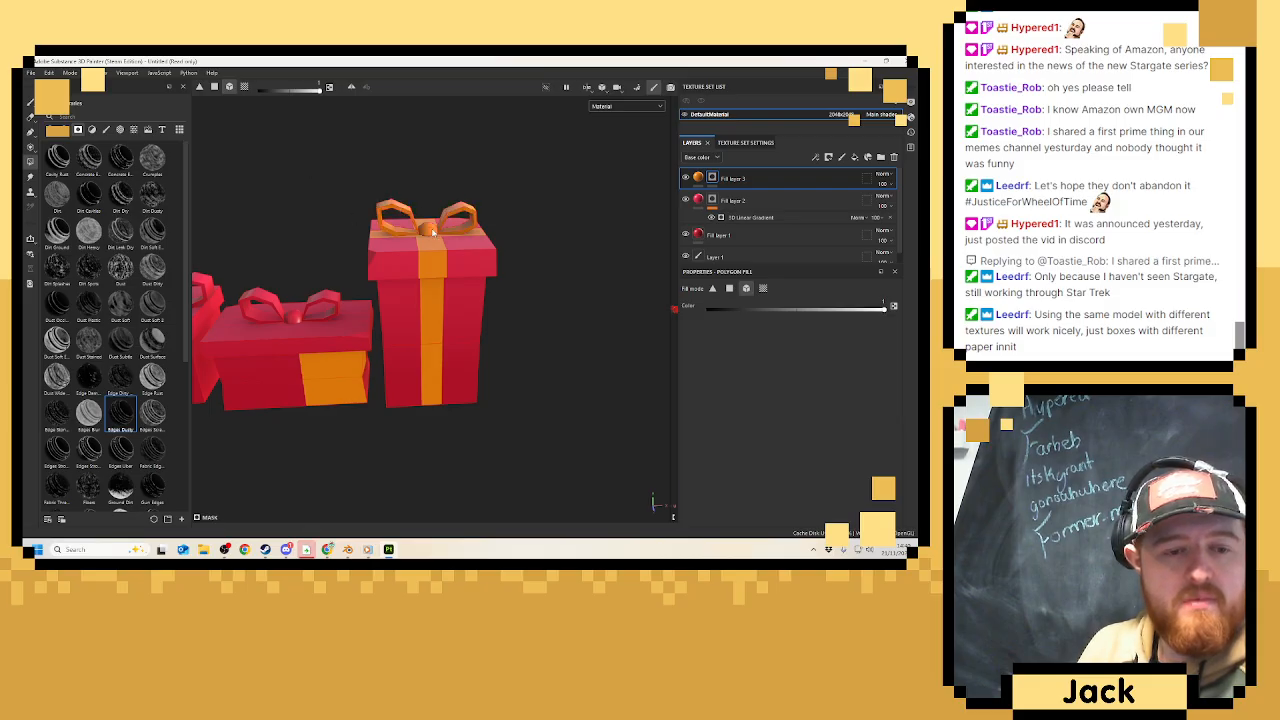
pyautogui.keyDown('alt'); pyautogui.moveTo(468, 186); pyautogui.dragTo(440, 203); pyautogui.keyUp('alt')
pyautogui.scroll(-3, 441, 205)
pyautogui.keyDown('alt'); pyautogui.moveTo(433, 232); pyautogui.dragTo(417, 262, button='middle'); pyautogui.keyUp('alt')
pyautogui.scroll(6, 418, 260)
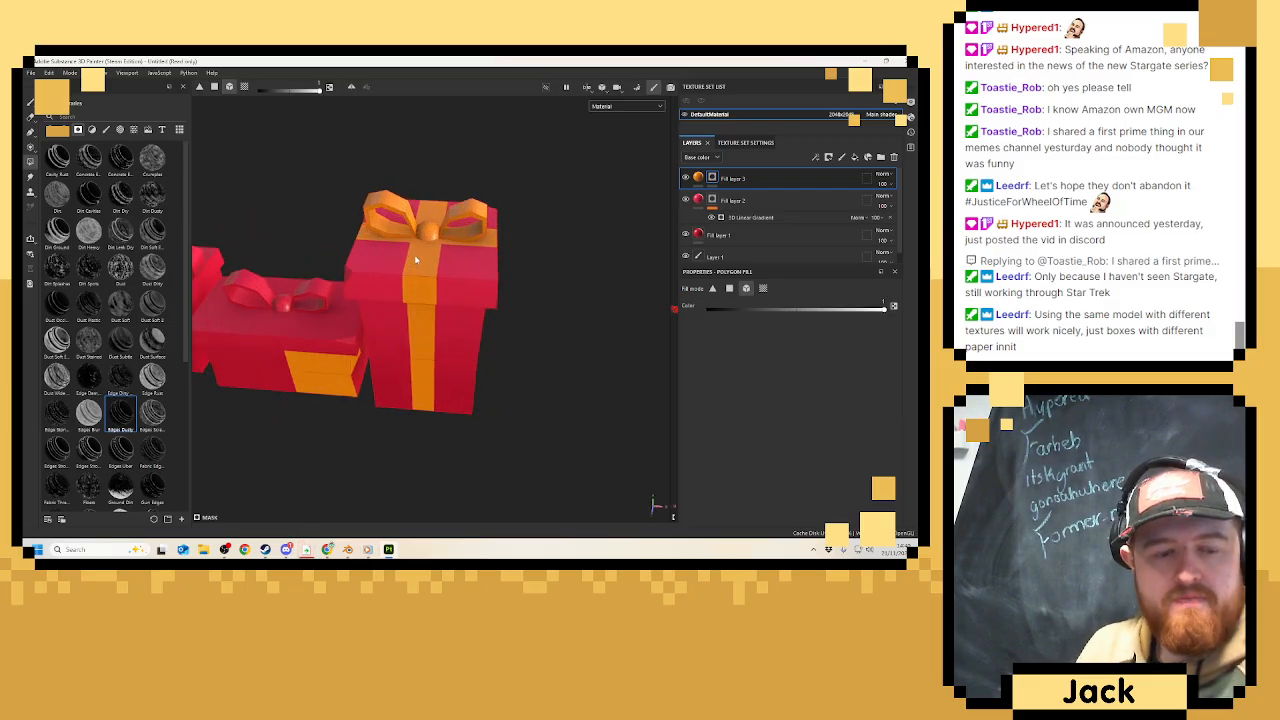
pyautogui.keyDown('alt'); pyautogui.moveTo(444, 219); pyautogui.dragTo(475, 214); pyautogui.keyUp('alt')
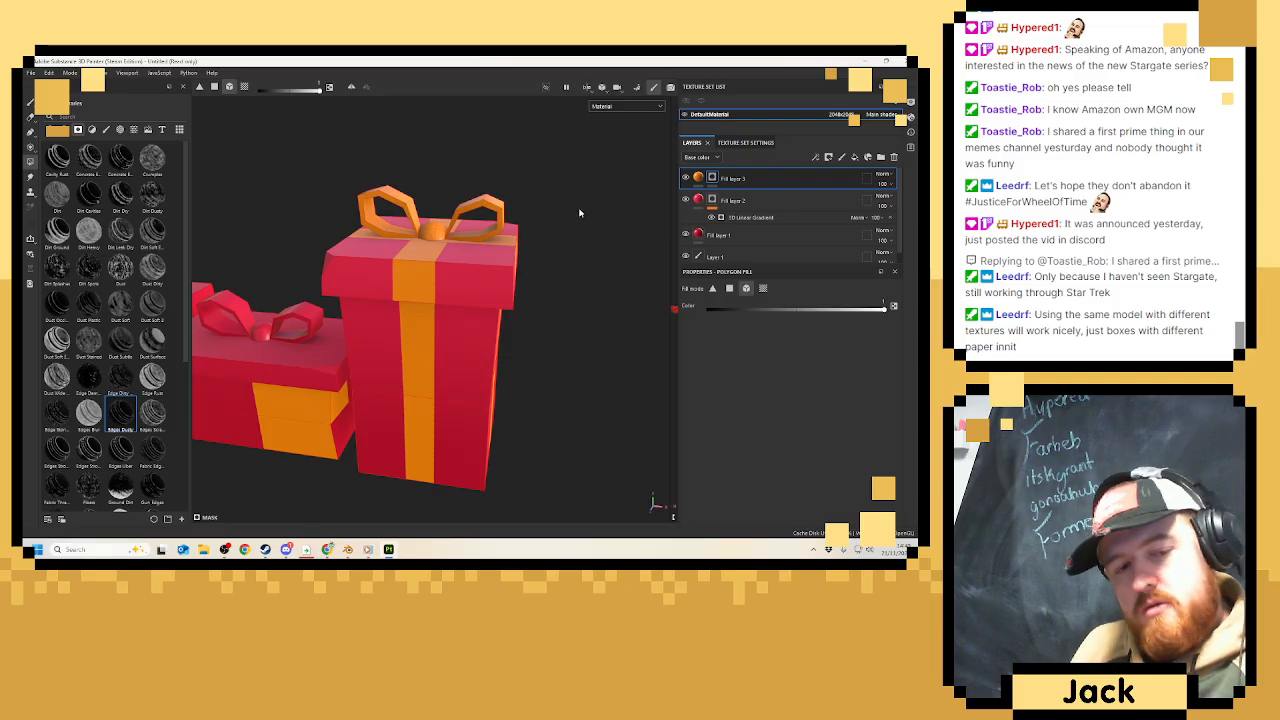
# Add a fill layer above Fill layer 3, set its base color to pure white and give it a black mask.
pyautogui.doubleClick(733, 179)
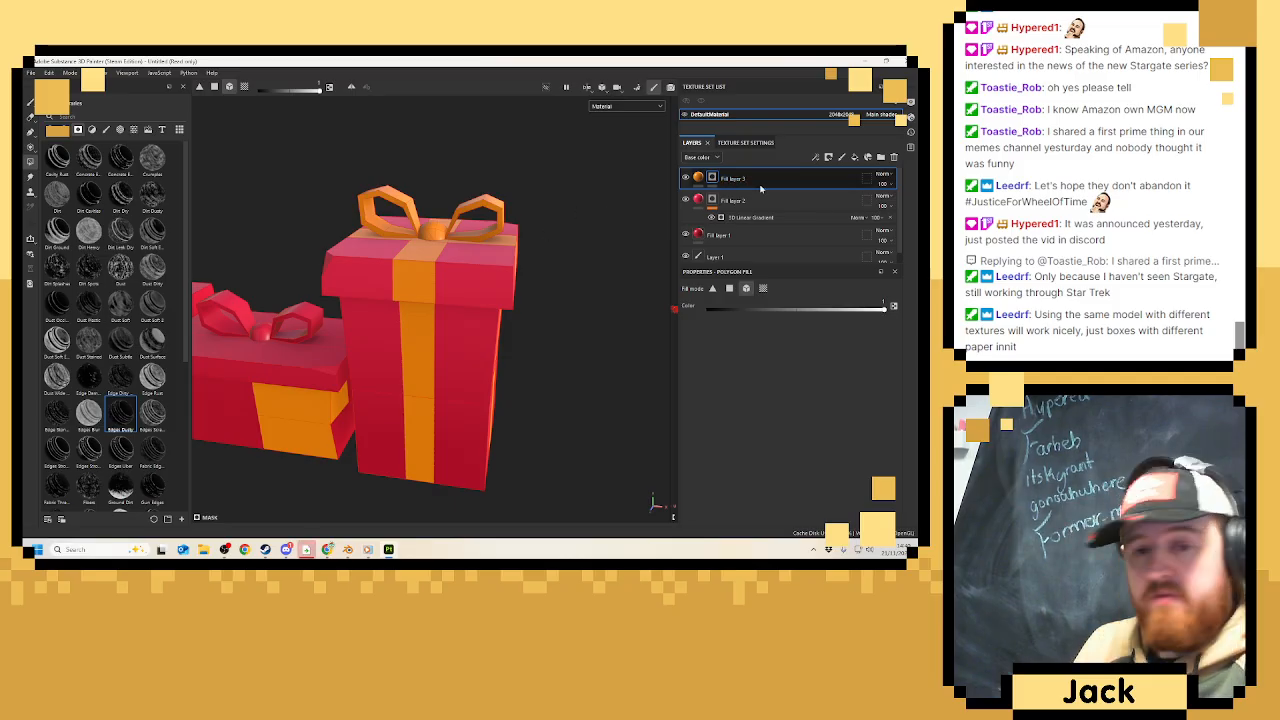
pyautogui.click(854, 157)
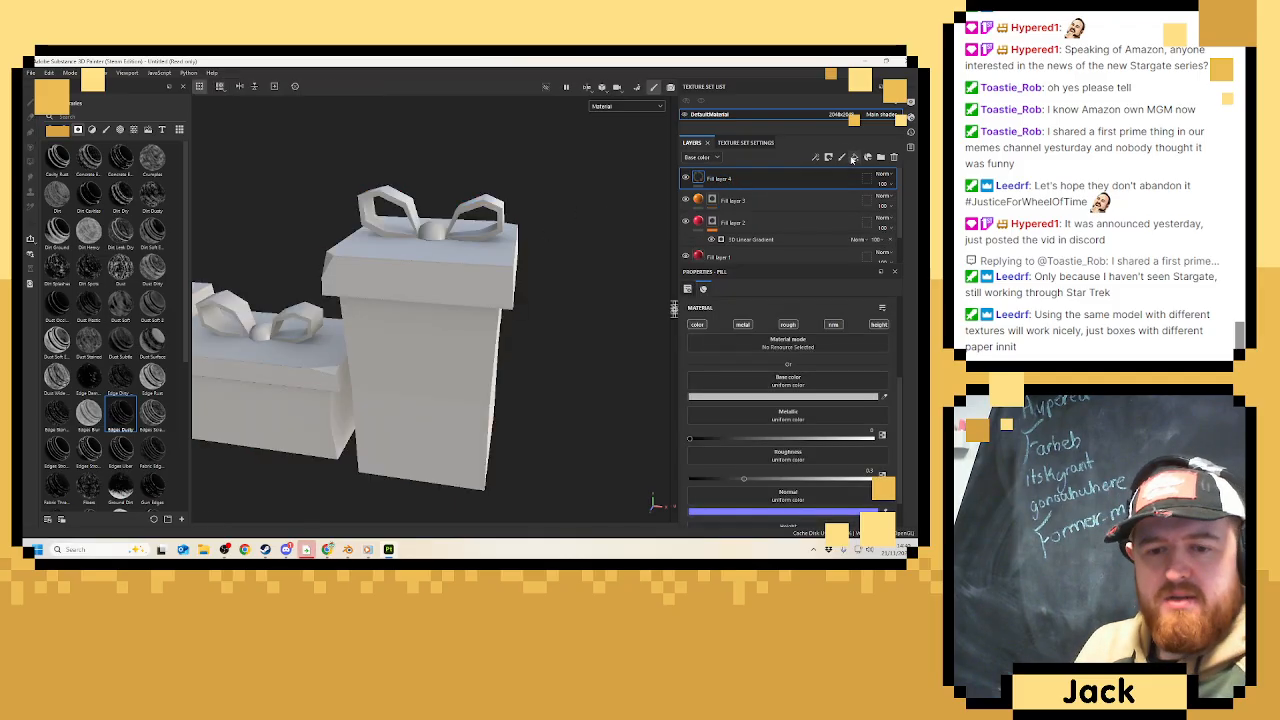
pyautogui.click(783, 400)
pyautogui.moveTo(750, 410); pyautogui.dragTo(668, 383)
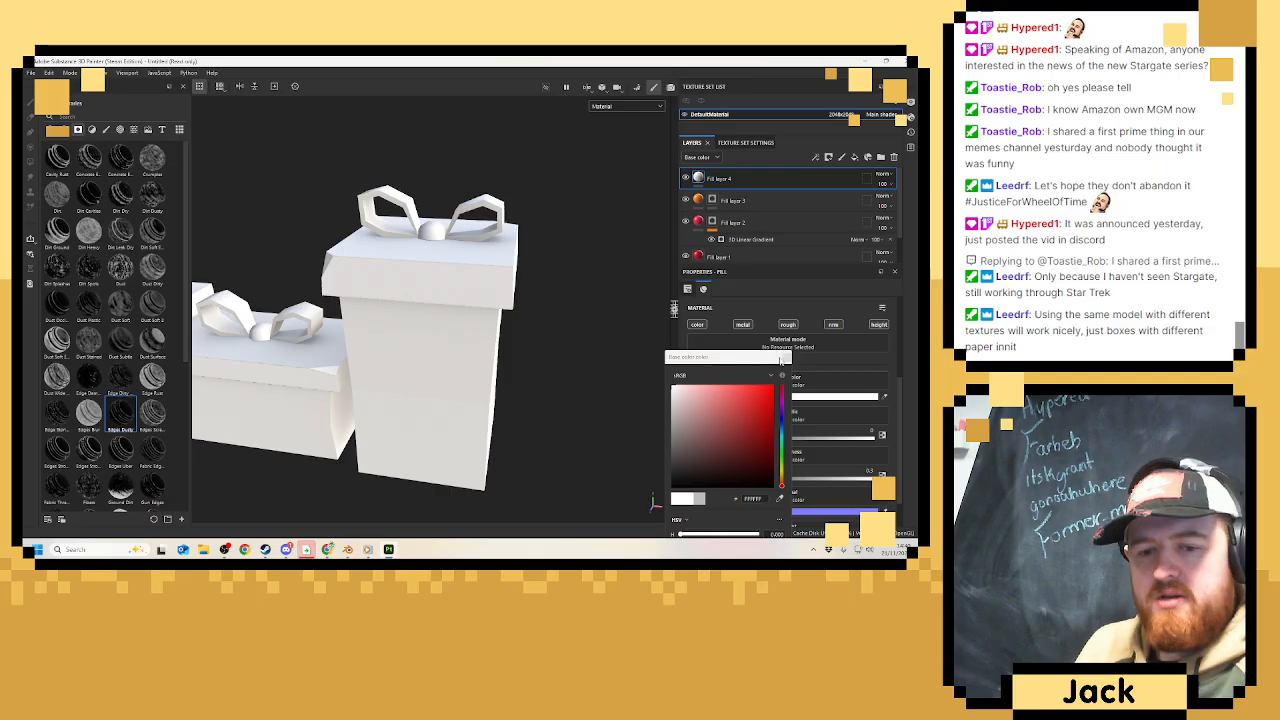
pyautogui.click(786, 357)
pyautogui.rightClick(799, 180)
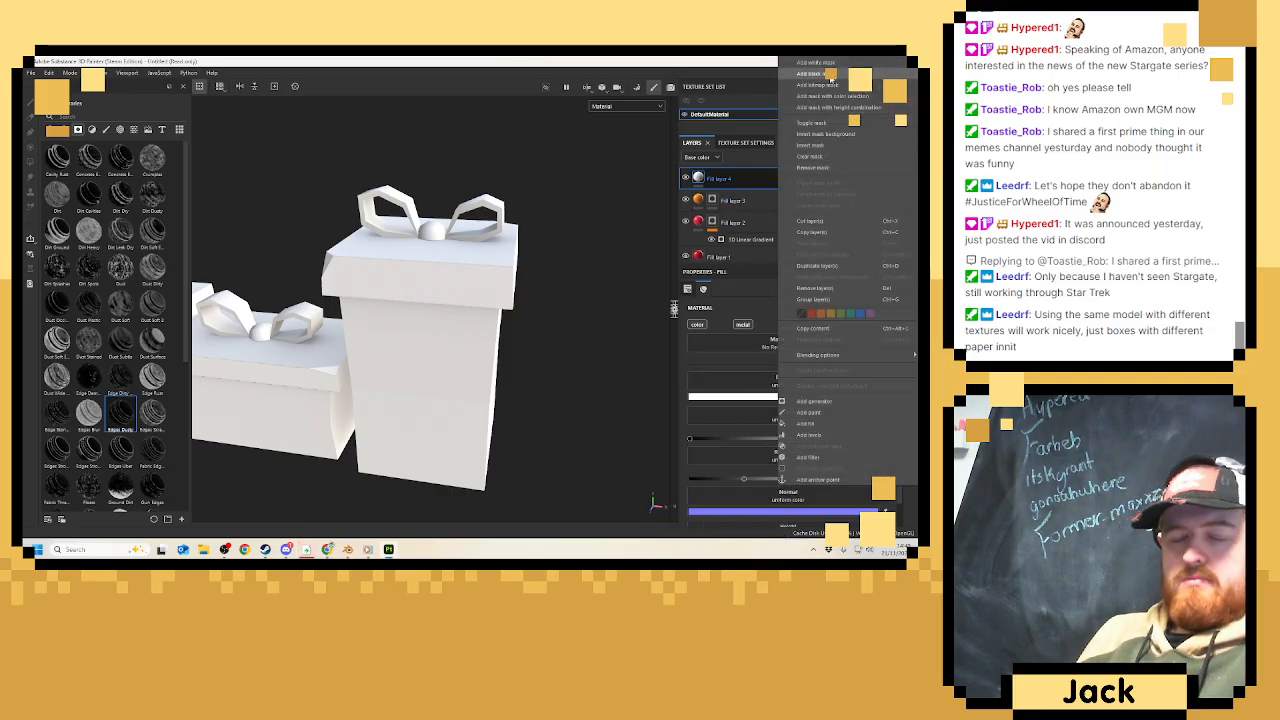
pyautogui.click(826, 75)
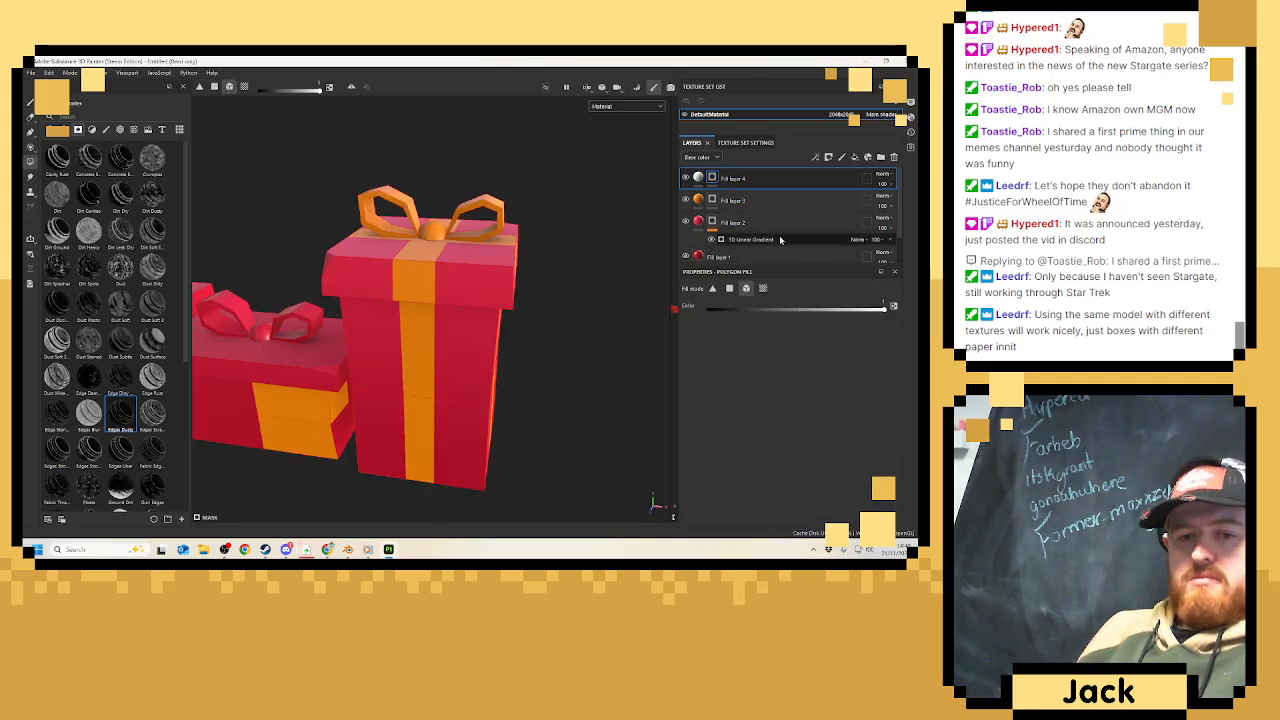
# Add a Curvature generator to Fill layer 4's mask and set its global balance to 0.17.
pyautogui.rightClick(776, 213)
pyautogui.click(806, 401)
pyautogui.click(785, 315)
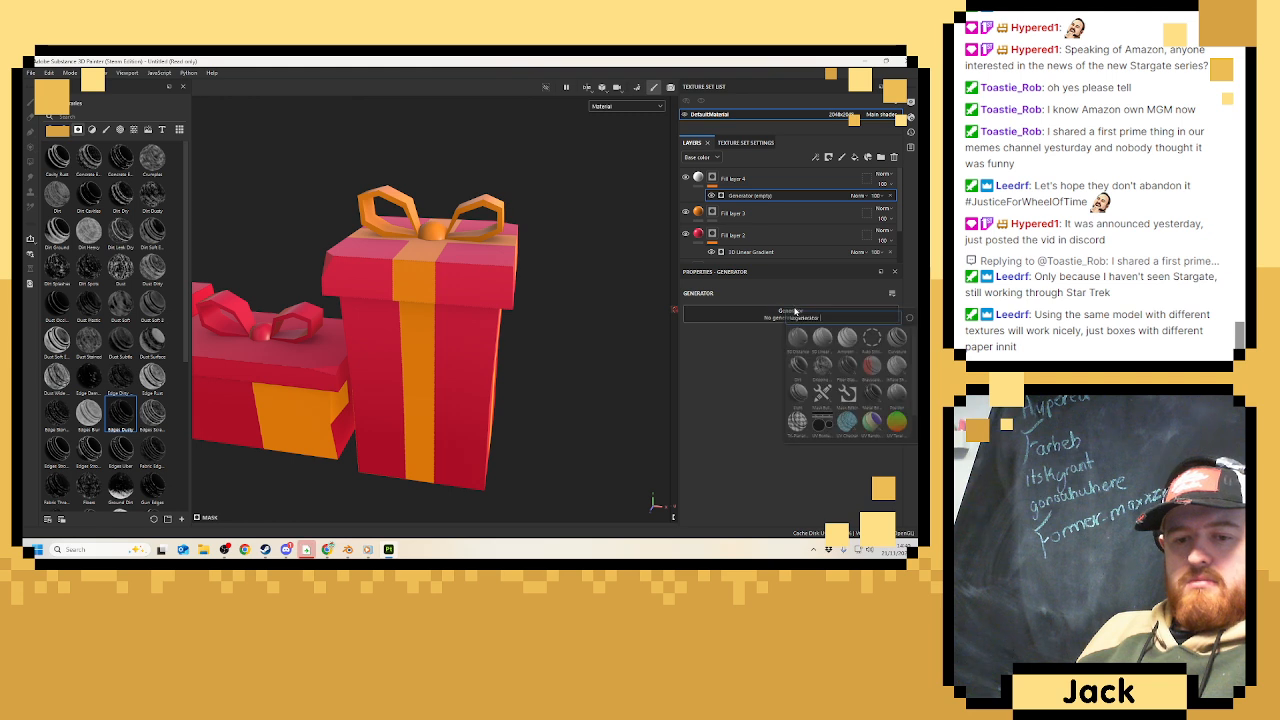
pyautogui.click(896, 336)
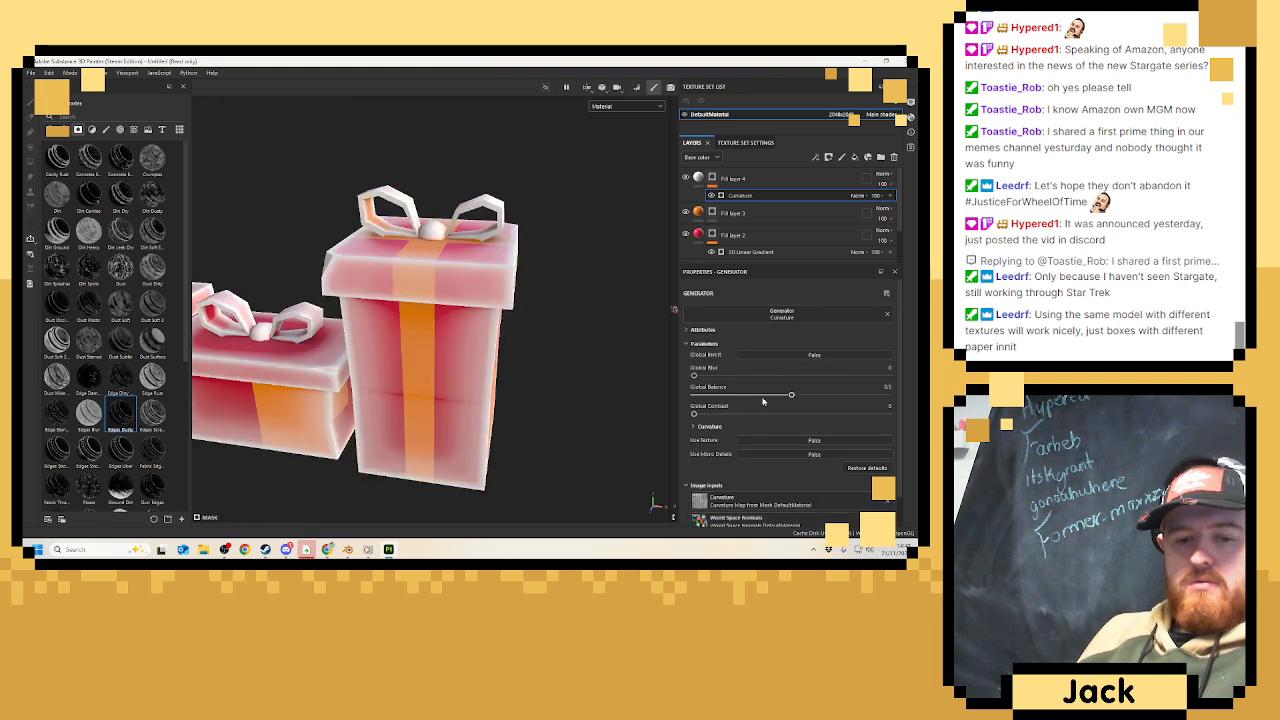
pyautogui.moveTo(790, 397); pyautogui.dragTo(728, 404)
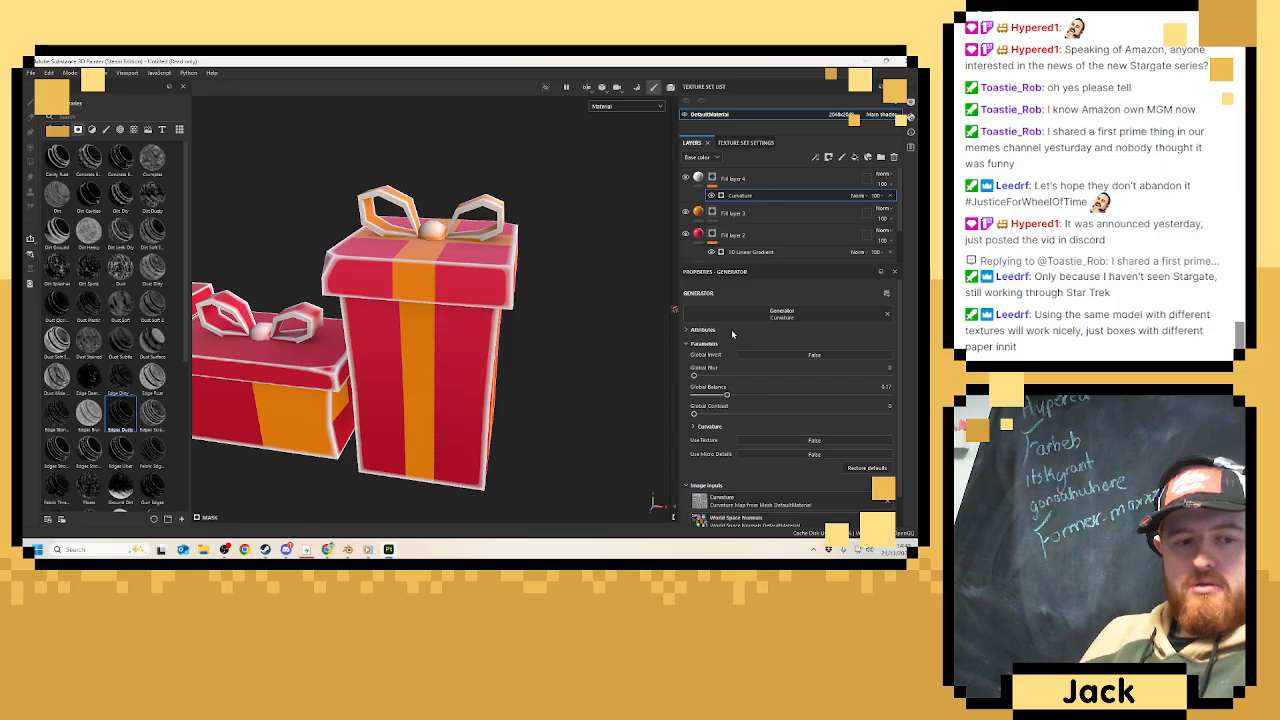
# Add a Blur filter above the Curvature generator in Fill layer 4's mask with a blur intensity of about 1.04.
pyautogui.rightClick(774, 197)
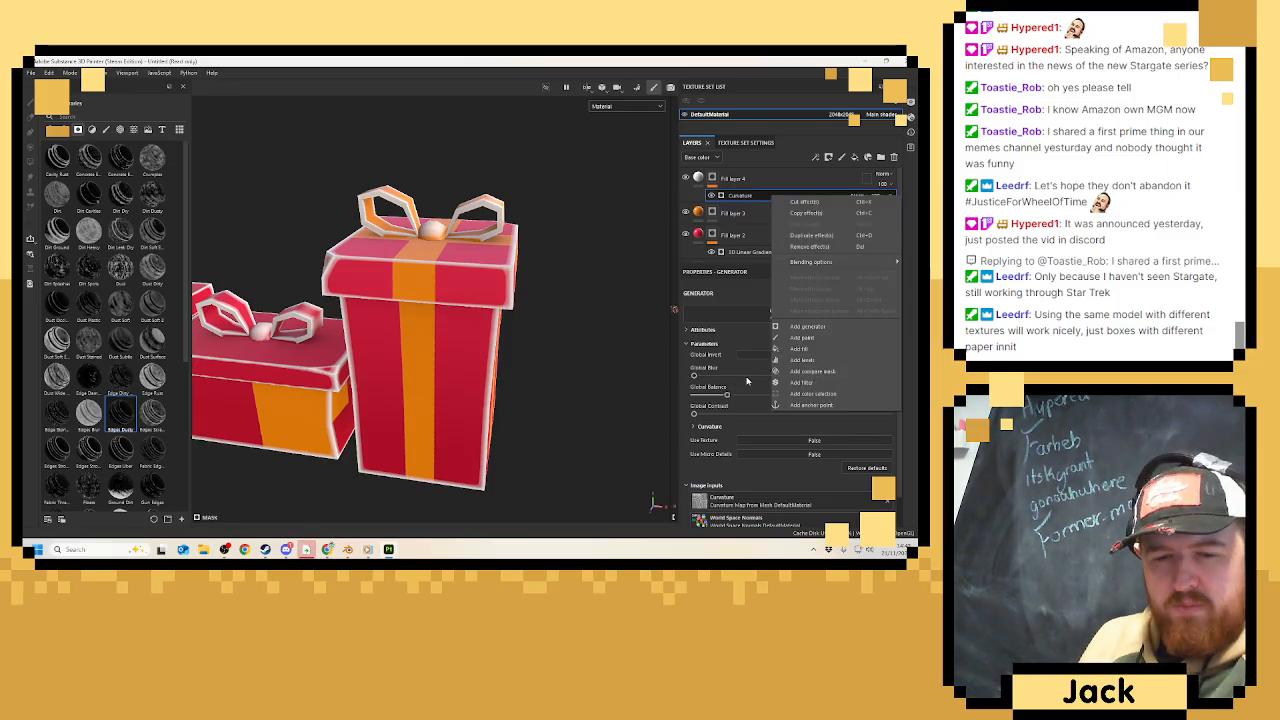
pyautogui.click(805, 382)
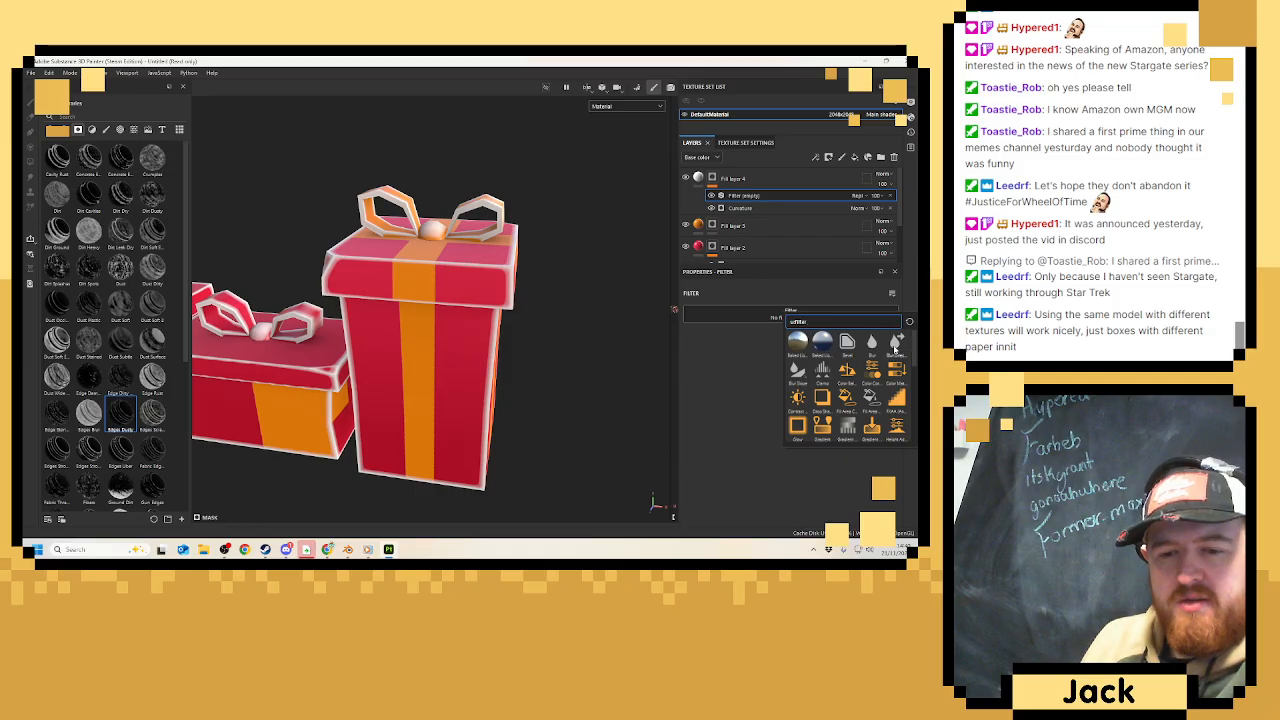
pyautogui.click(872, 343)
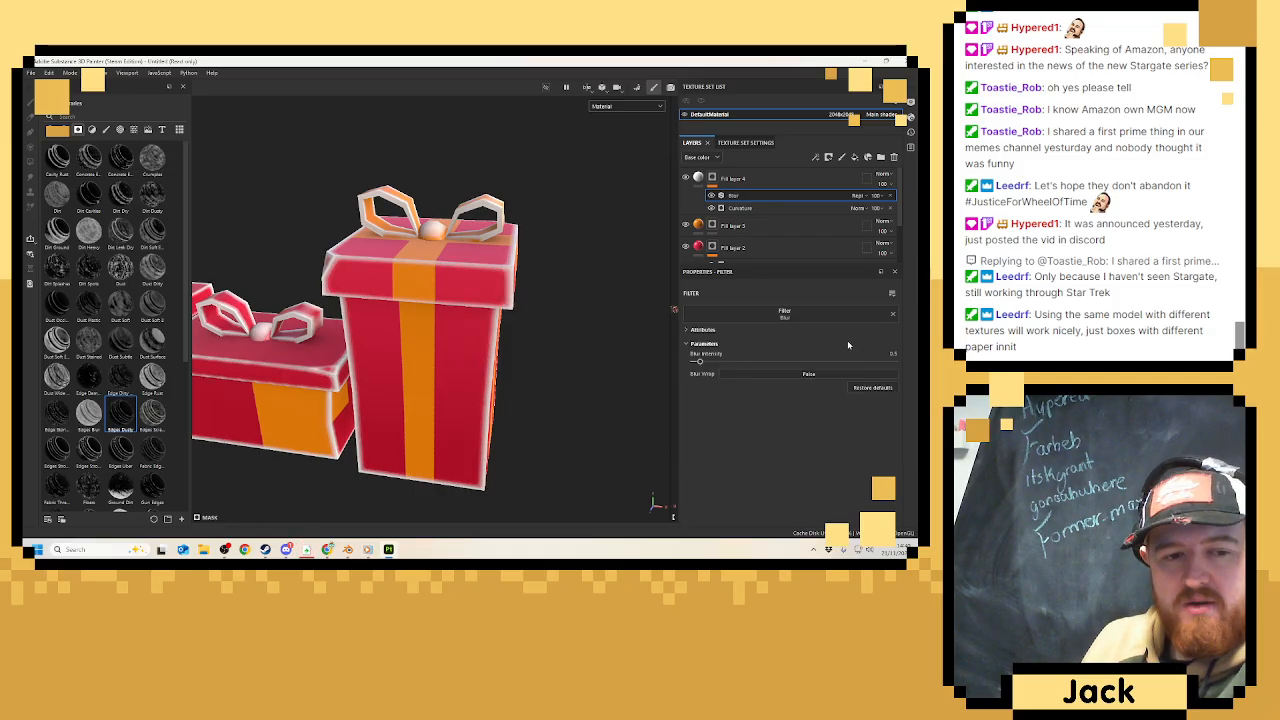
pyautogui.click(707, 363)
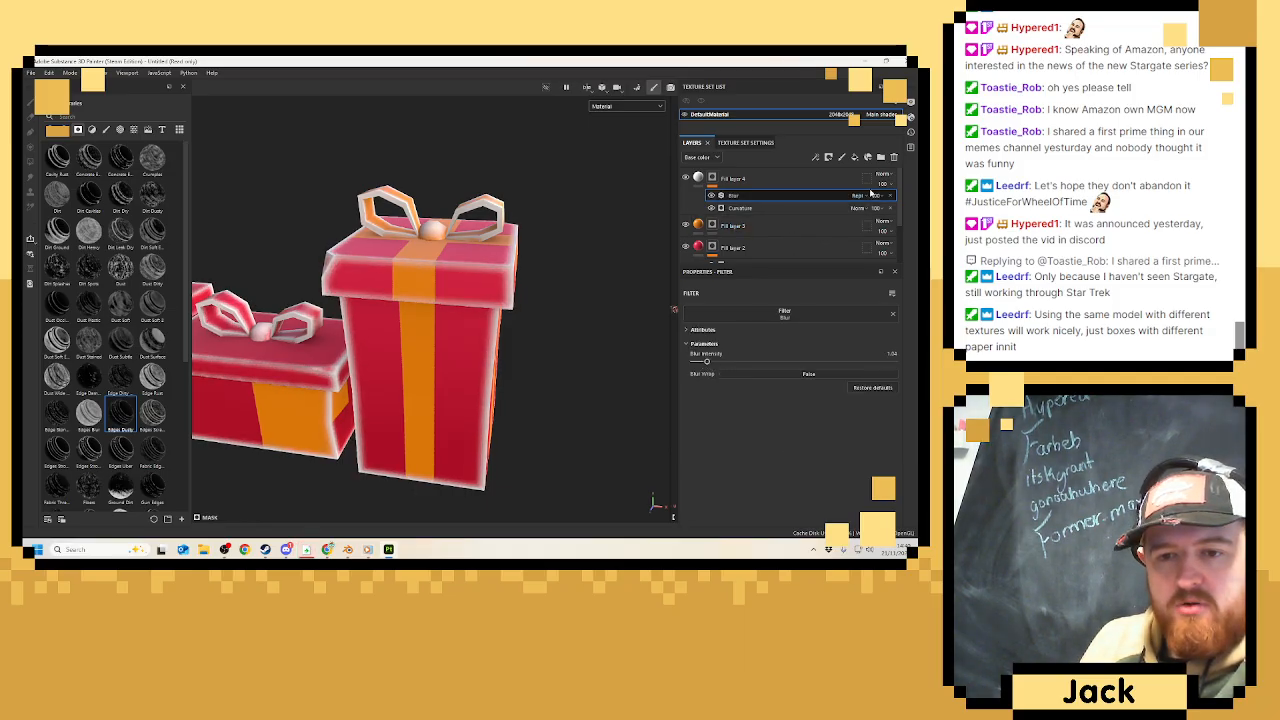
# Try the Overlay blending mode on Fill layer 4 and compare the gifts with the layer hidden and shown.
pyautogui.click(881, 174)
pyautogui.click(864, 333)
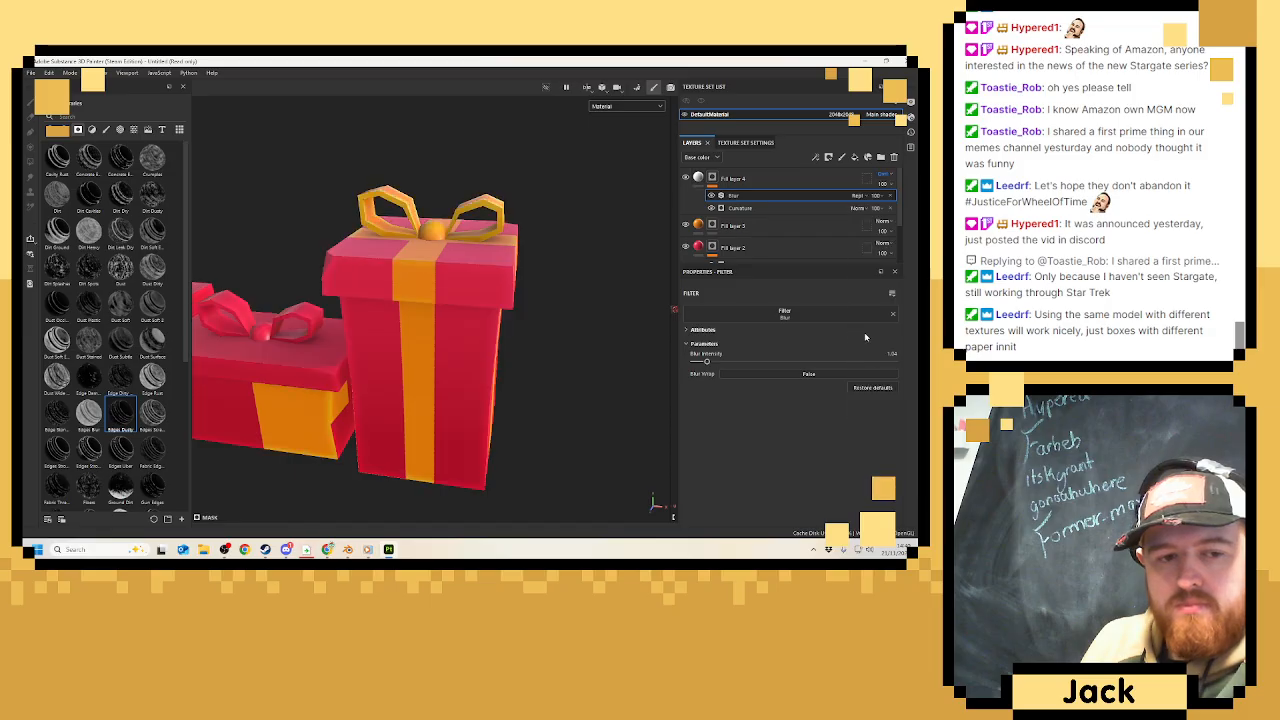
pyautogui.click(689, 179)
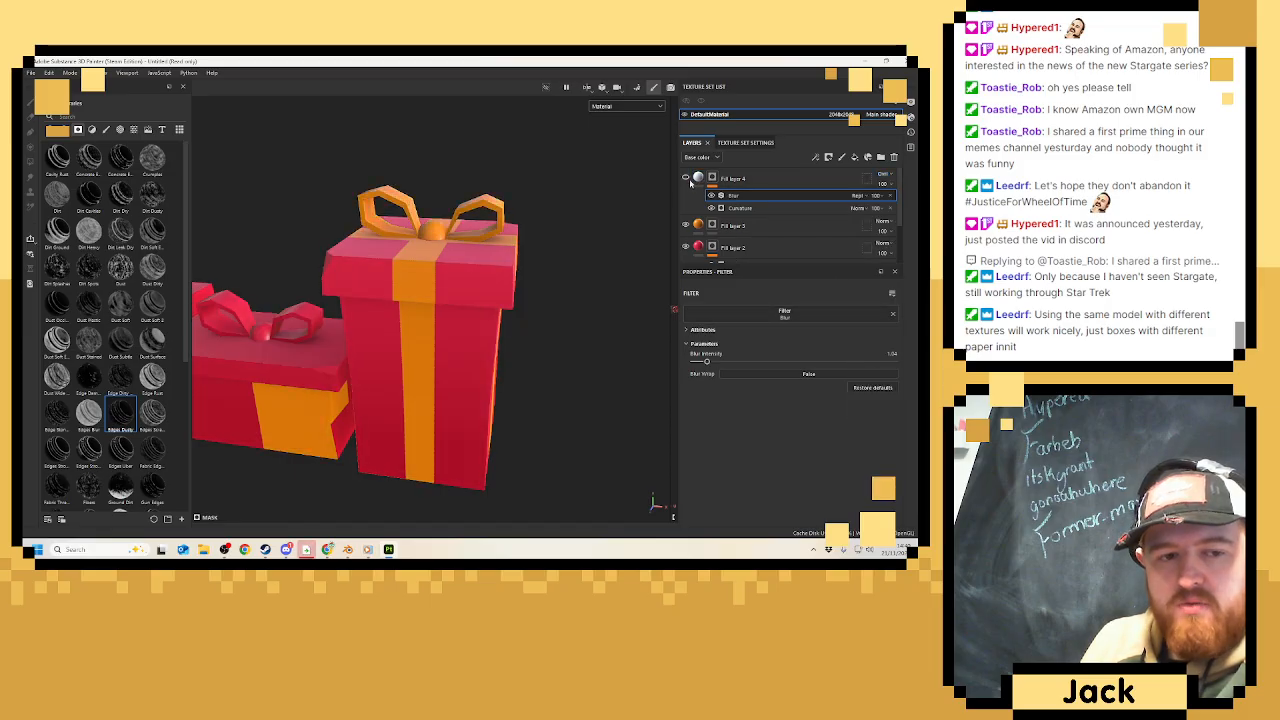
pyautogui.click(689, 179)
pyautogui.click(689, 179)
pyautogui.click(689, 179)
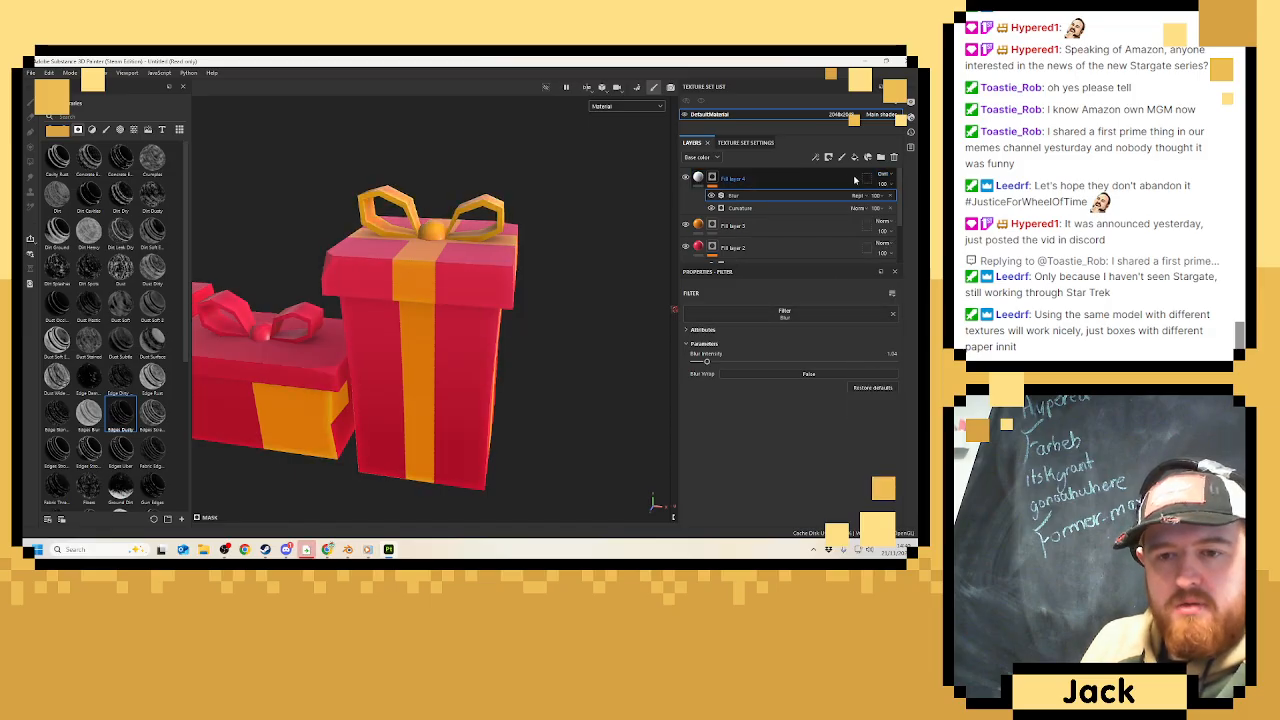
# Set Fill layer 4's blending mode to Soft light, inspect the three gifts and slightly lower the layer's opacity.
pyautogui.click(878, 177)
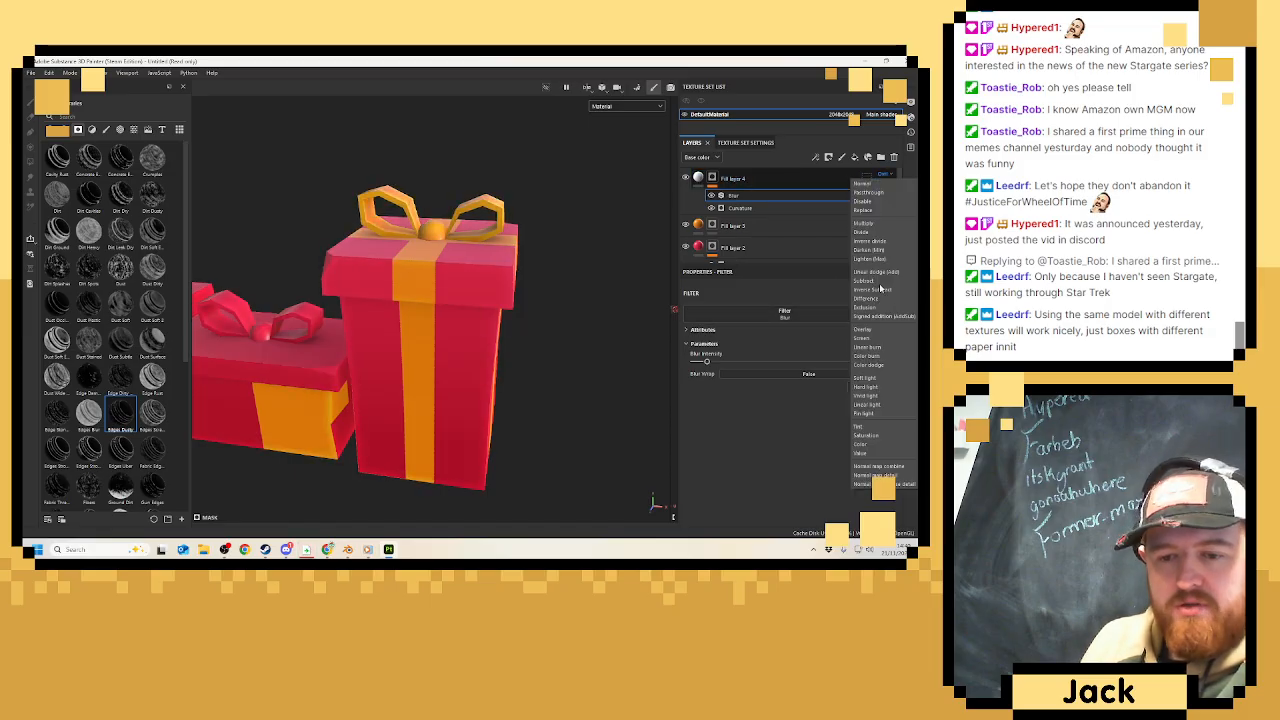
pyautogui.click(874, 384)
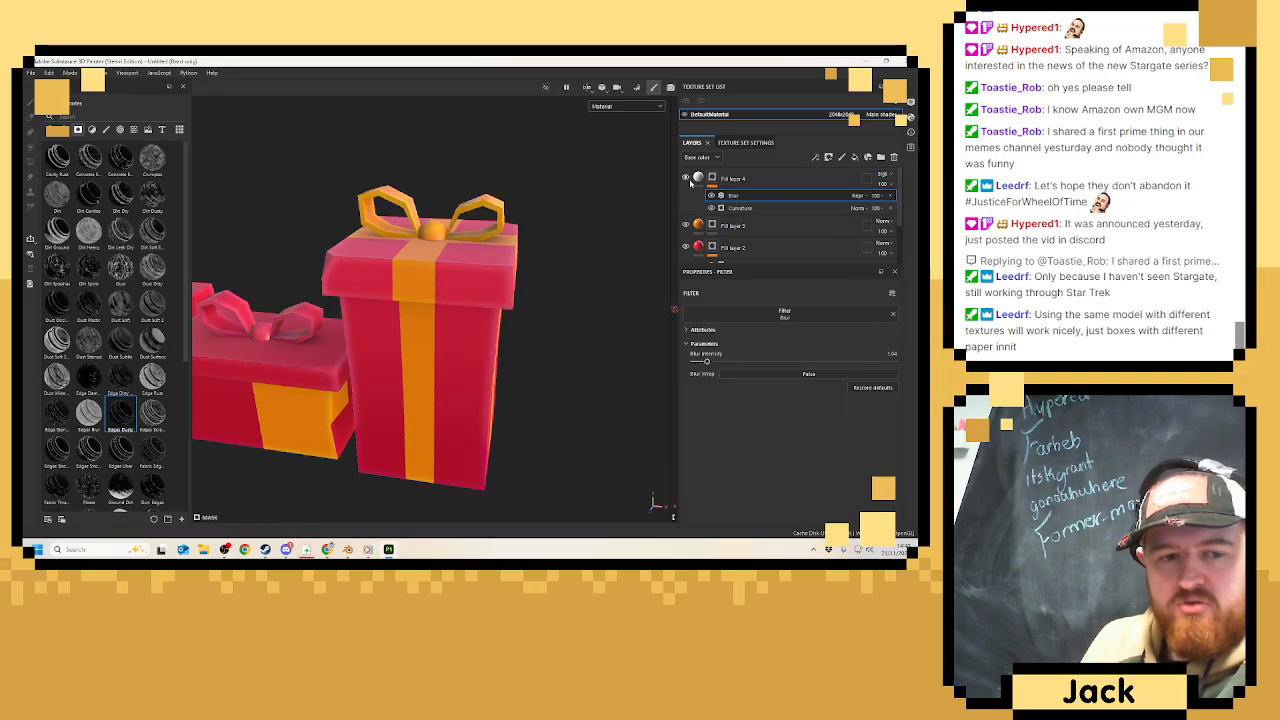
pyautogui.scroll(-6, 441, 333)
pyautogui.moveTo(459, 334)
pyautogui.keyDown('alt'); pyautogui.mouseDown()
pyautogui.moveTo(631, 315)
pyautogui.moveTo(643, 363)
pyautogui.moveTo(366, 323)
pyautogui.moveTo(437, 329)
pyautogui.mouseUp(); pyautogui.keyUp('alt')
pyautogui.scroll(5, 437, 329)
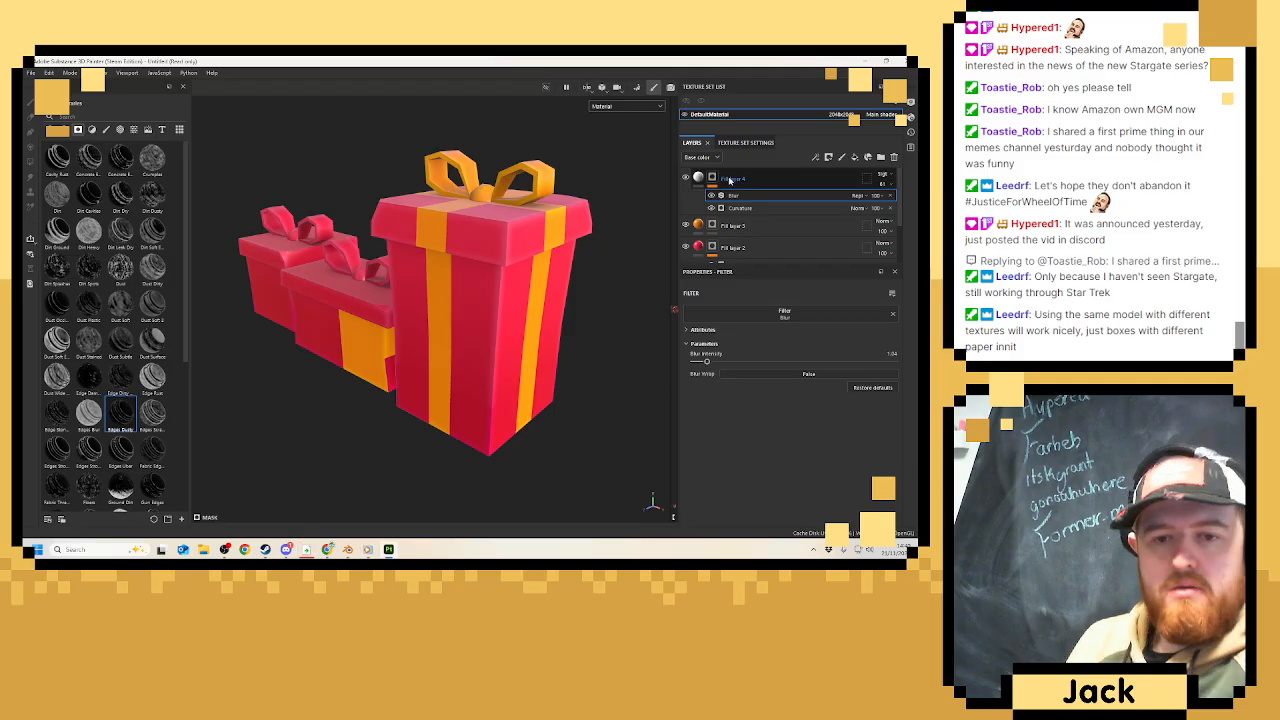
# Add a fill layer above Fill layer 4 and set its base color to black.
pyautogui.click(767, 182)
pyautogui.rightClick(790, 174)
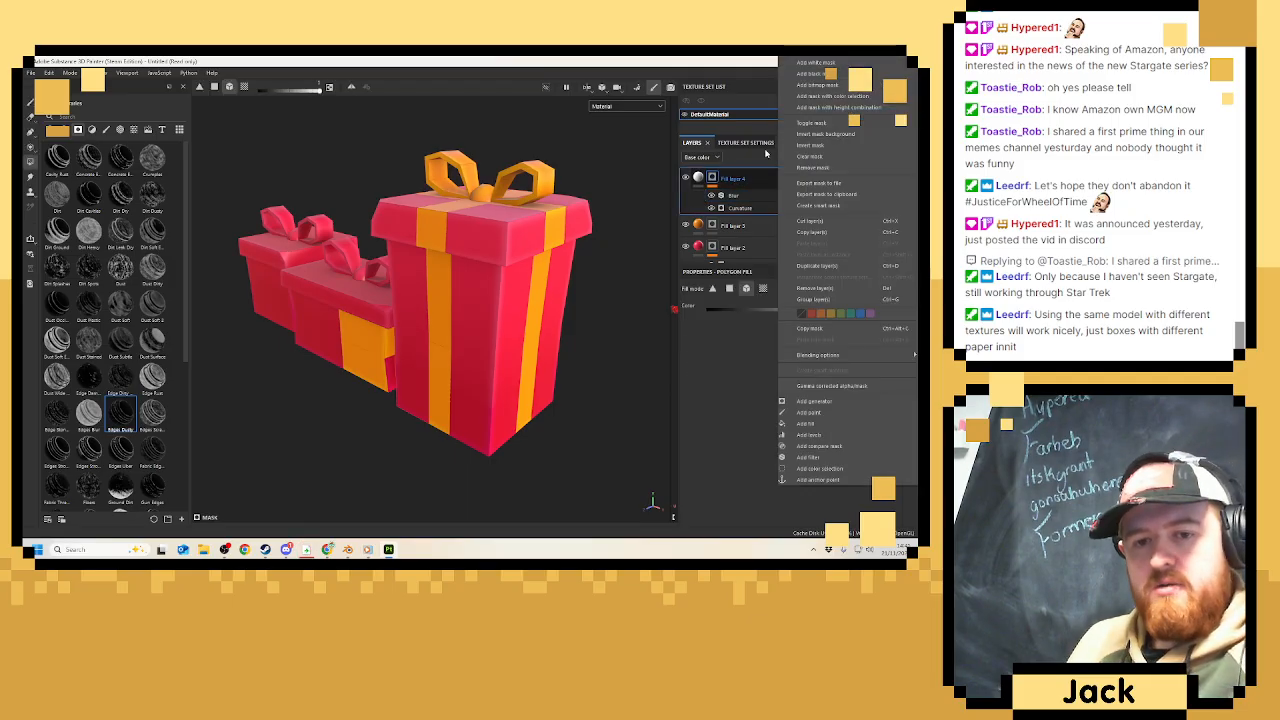
pyautogui.click(775, 174)
pyautogui.click(853, 159)
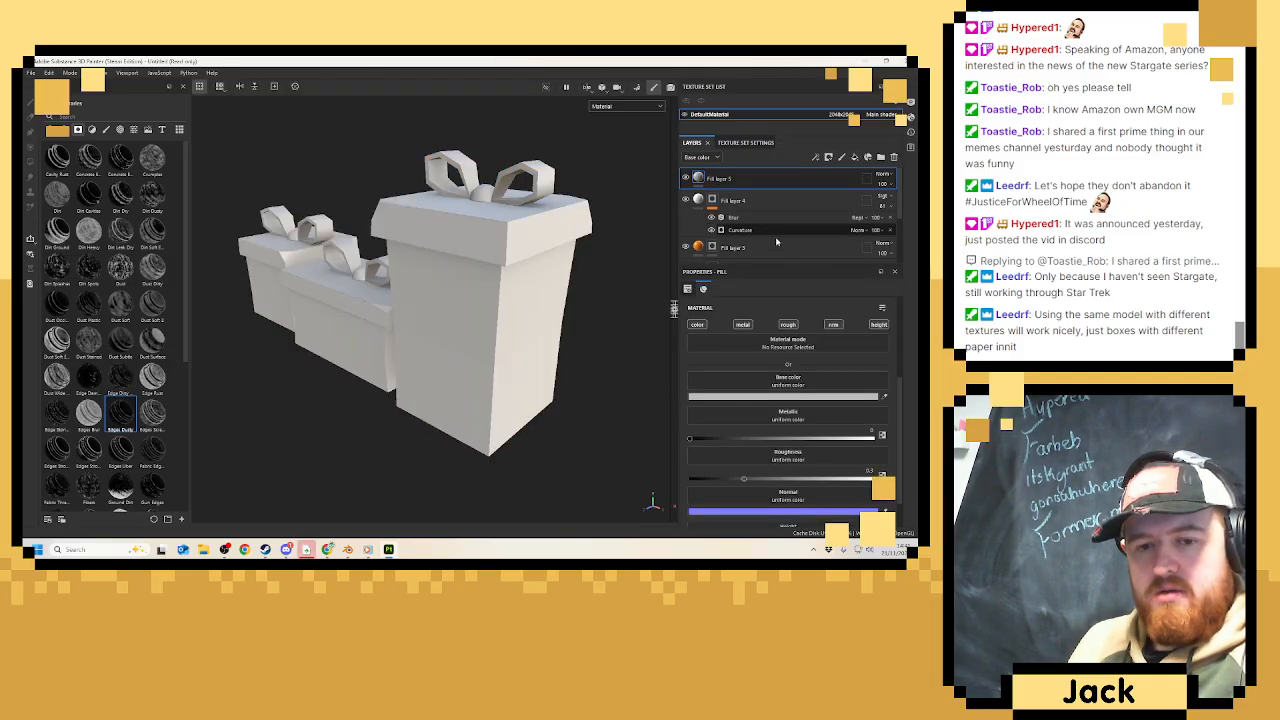
pyautogui.click(760, 380)
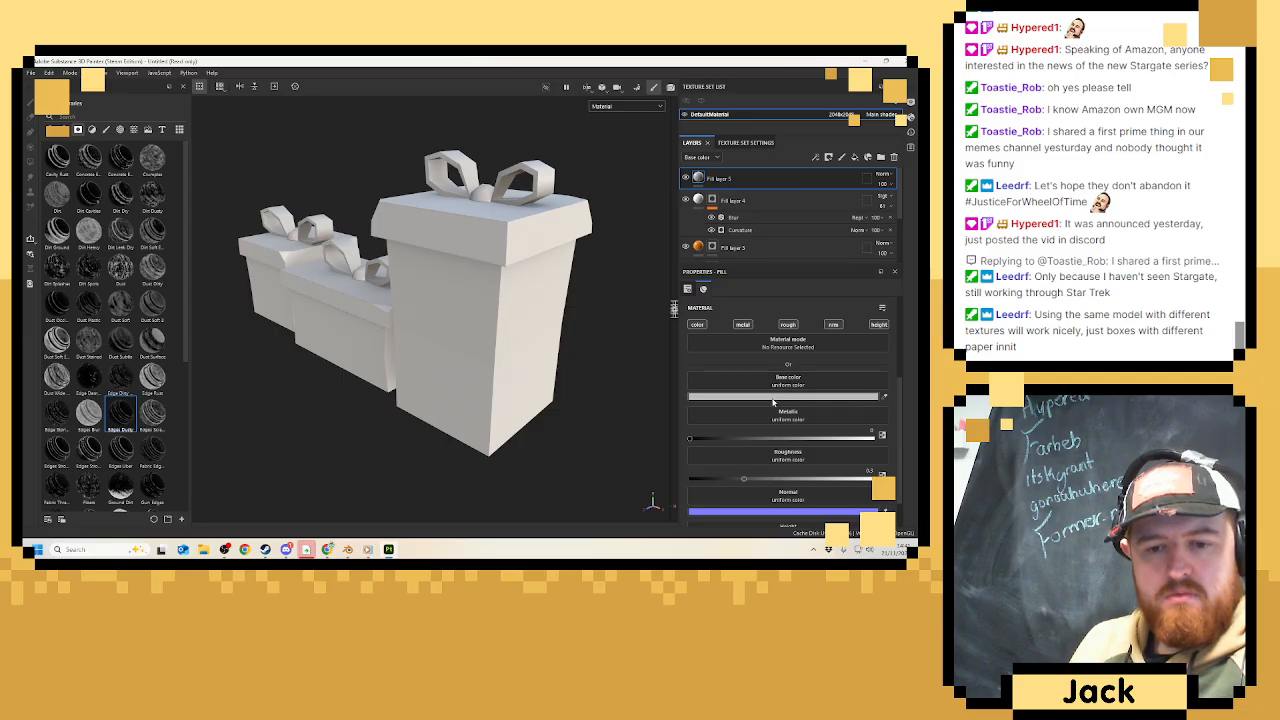
pyautogui.click(782, 425)
pyautogui.click(786, 357)
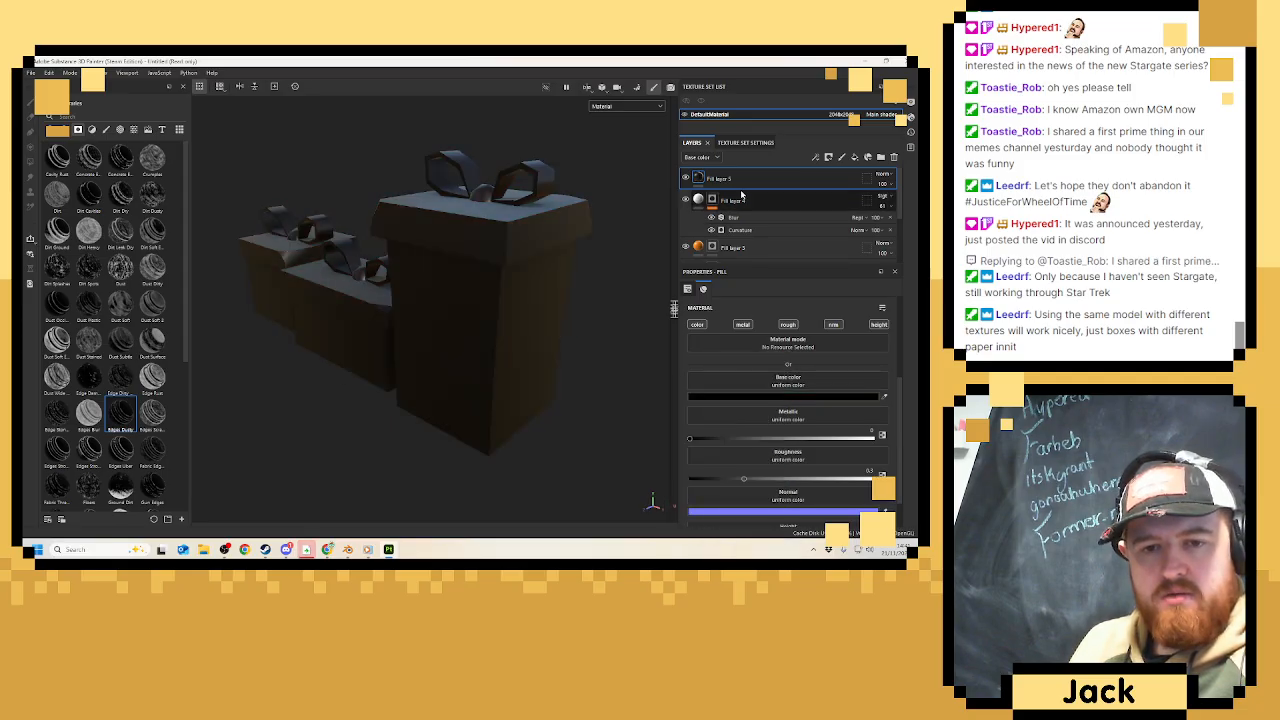
# Try a Curvature generator directly on Fill layer 5's content instead of a mask, and undo the generator choice.
pyautogui.rightClick(744, 180)
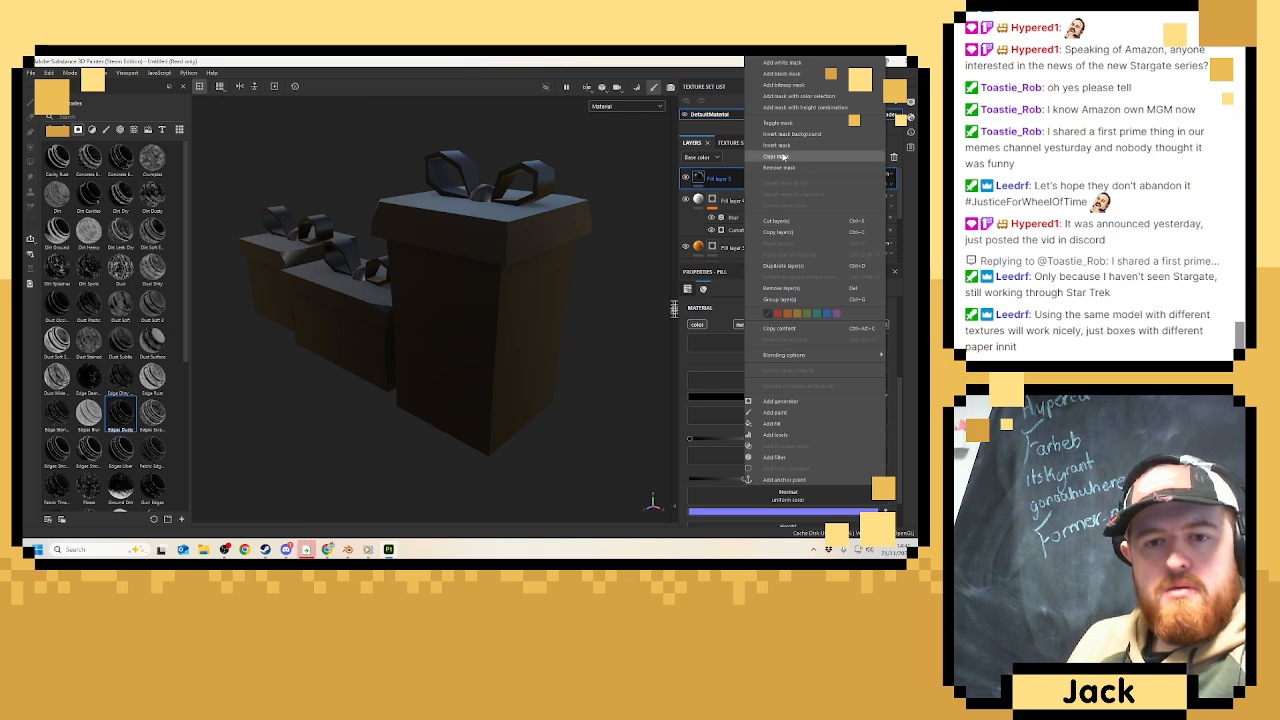
pyautogui.click(780, 401)
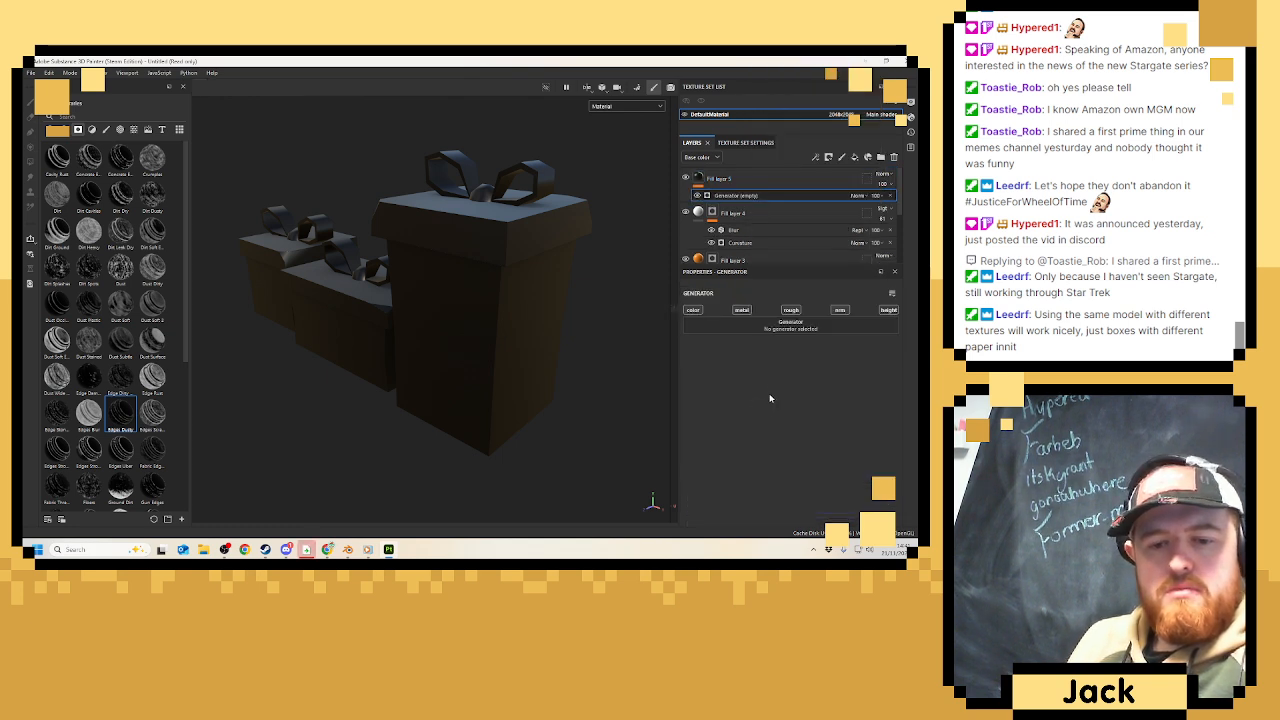
pyautogui.click(790, 322)
pyautogui.click(900, 348)
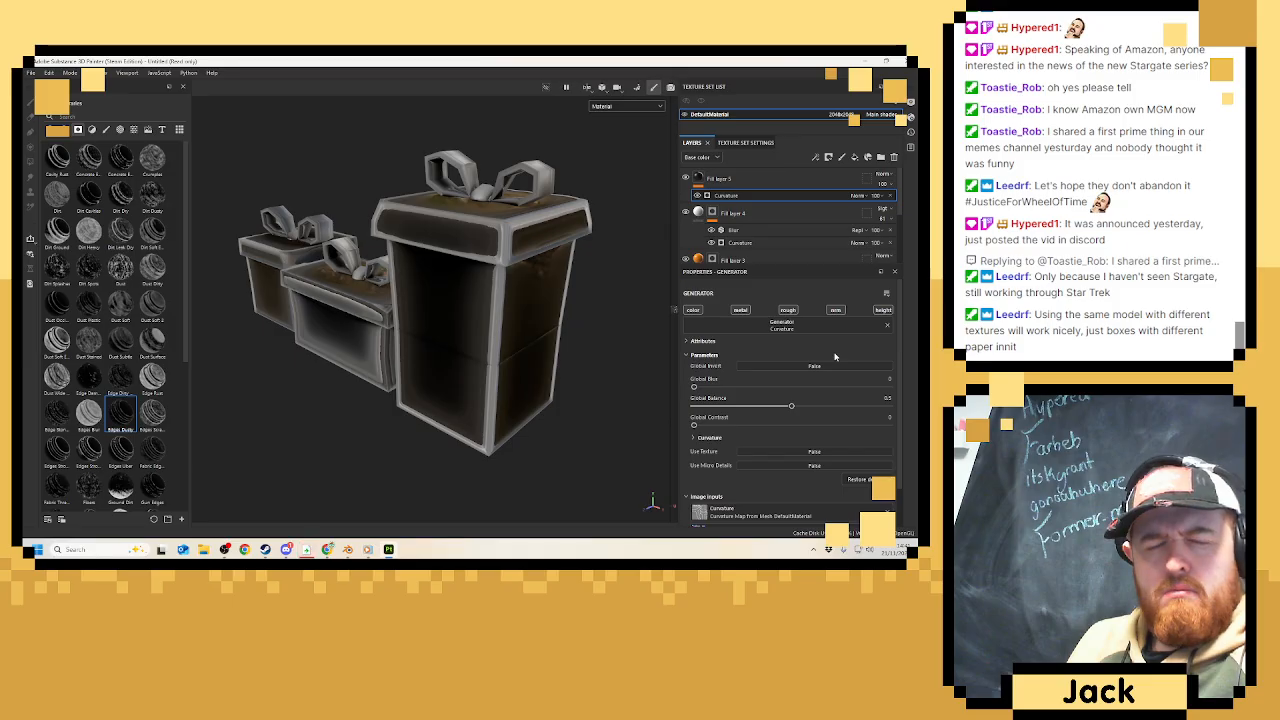
pyautogui.hotkey('ctrl', 'z')
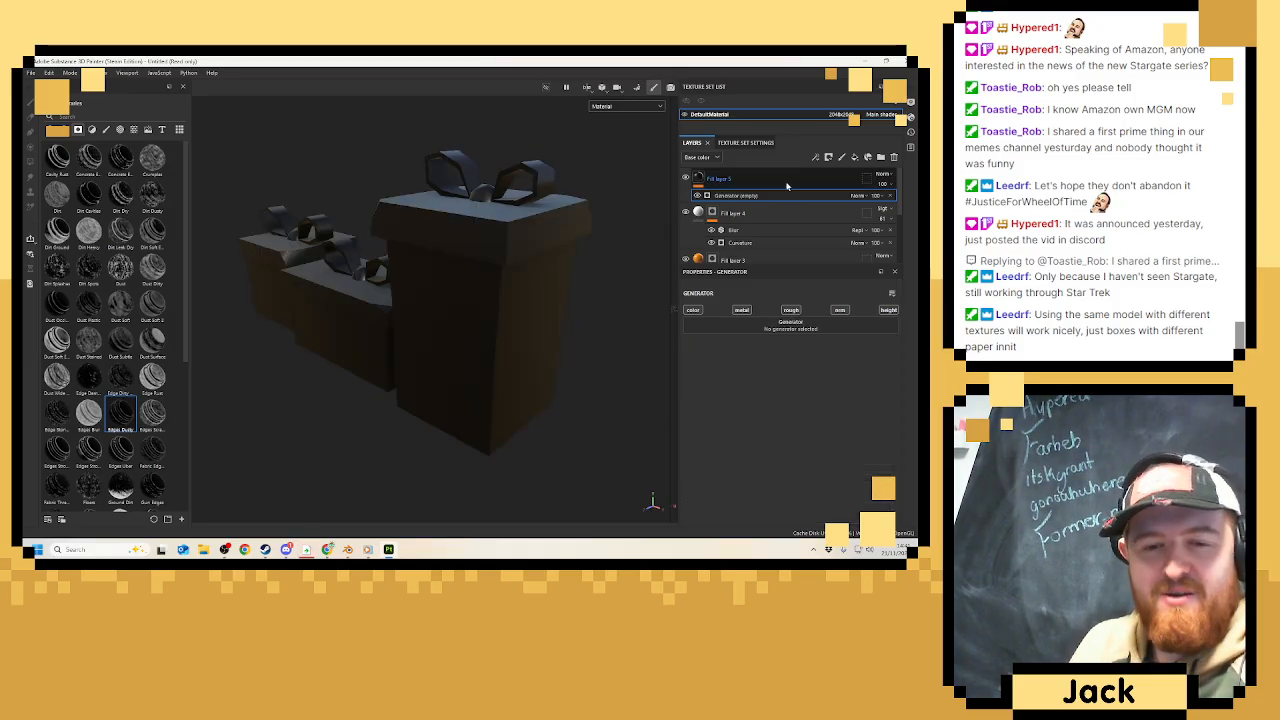
# Give Fill layer 5 a black mask and add a Curvature generator to that mask.
pyautogui.rightClick(787, 185)
pyautogui.click(818, 74)
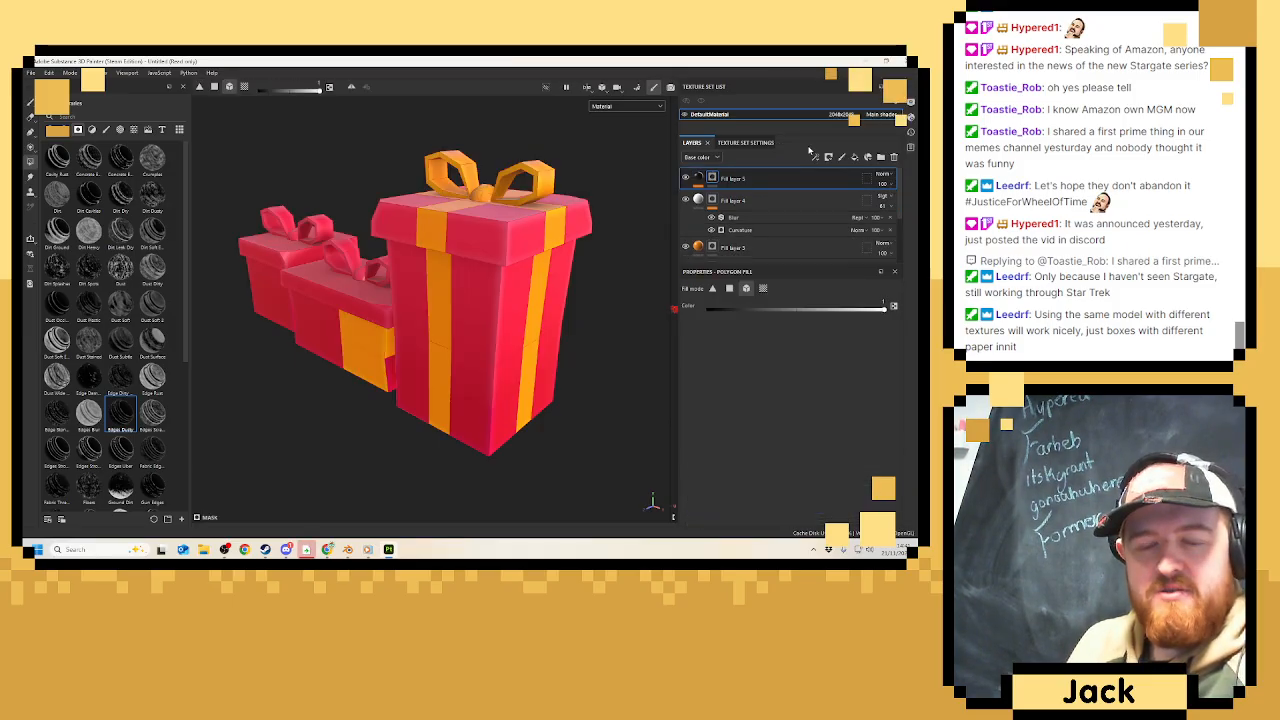
pyautogui.rightClick(788, 180)
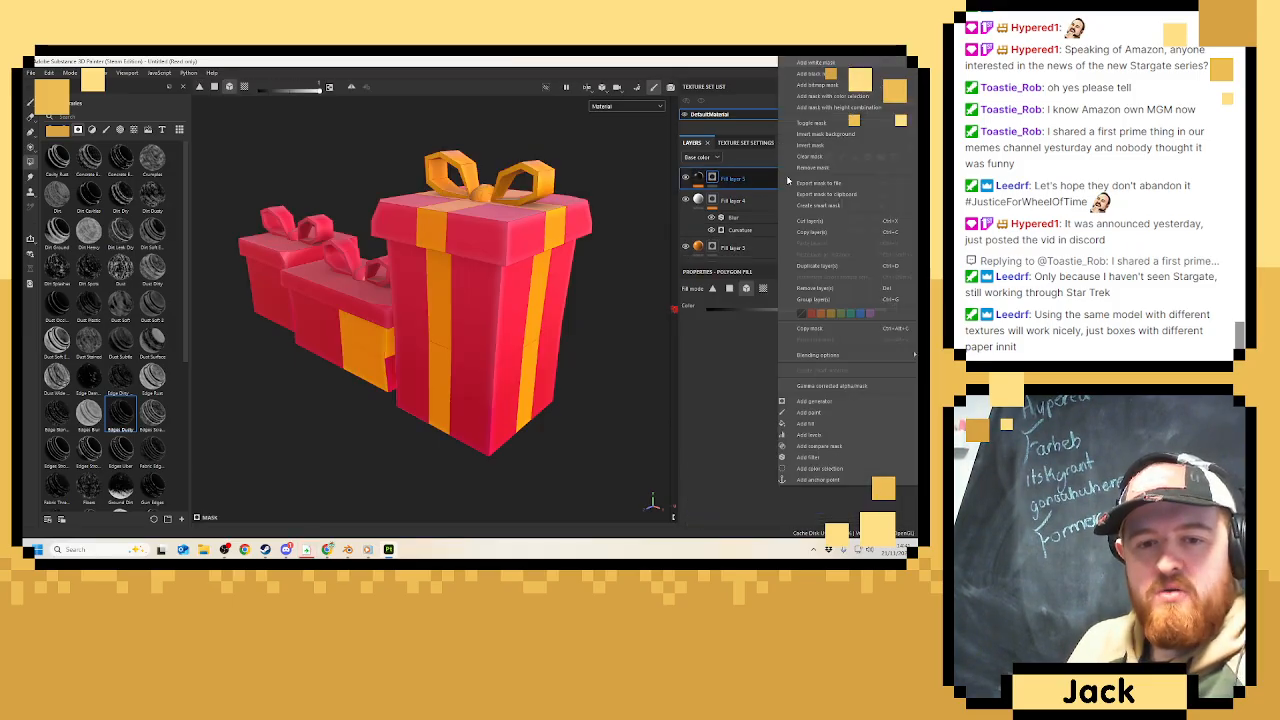
pyautogui.click(814, 401)
pyautogui.click(790, 312)
pyautogui.click(896, 344)
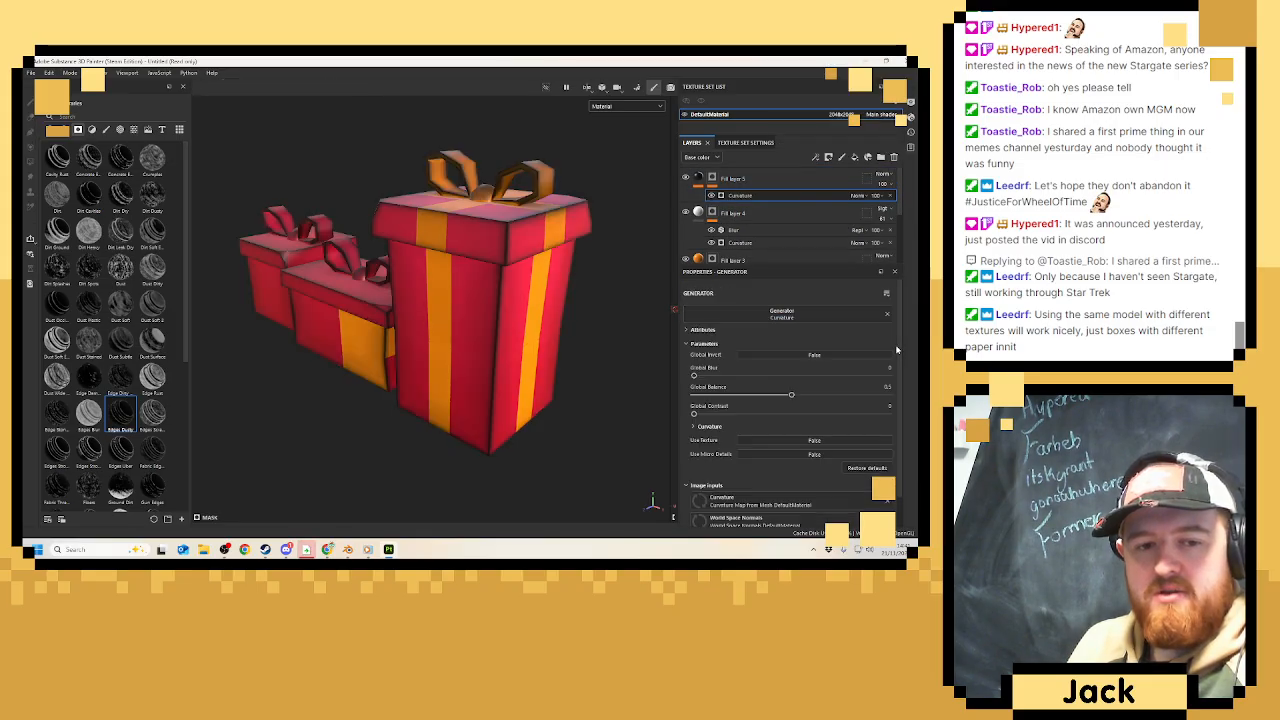
# Set the mode of Fill layer 5's Curvature generator to Cavities and inspect the gifts from a lower angle.
pyautogui.scroll(-1, 788, 432)
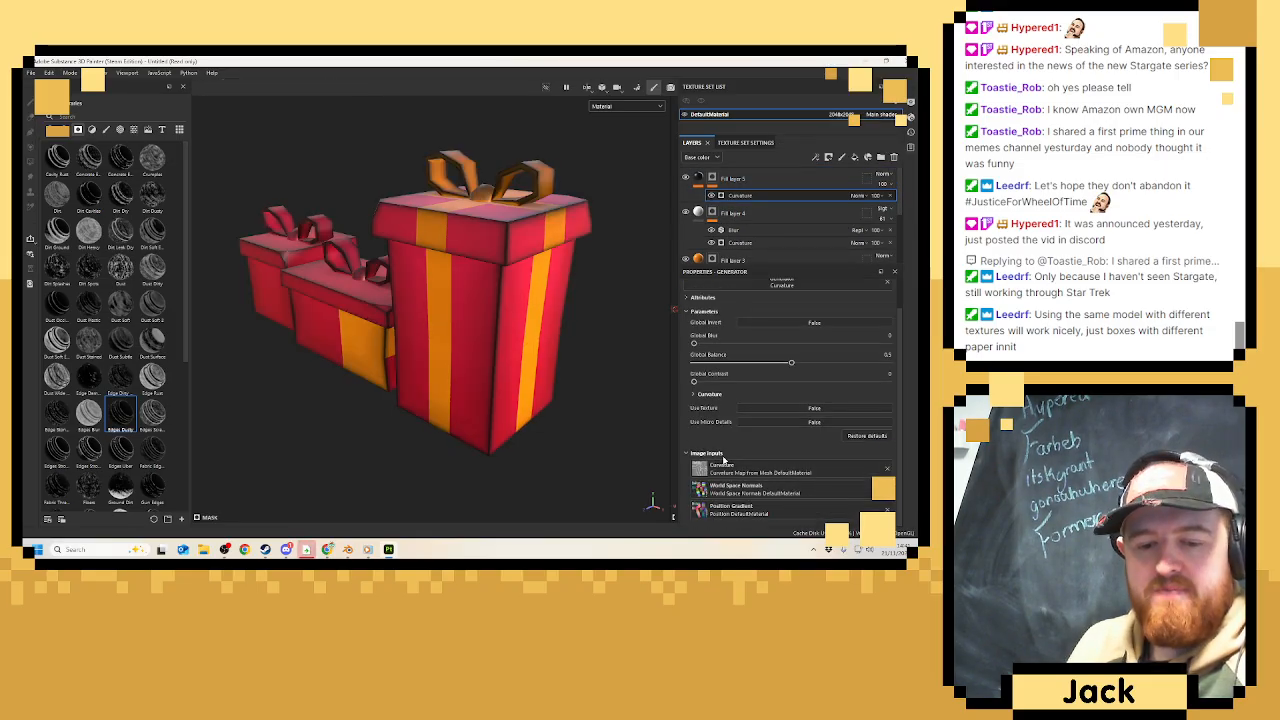
pyautogui.click(697, 394)
pyautogui.click(785, 421)
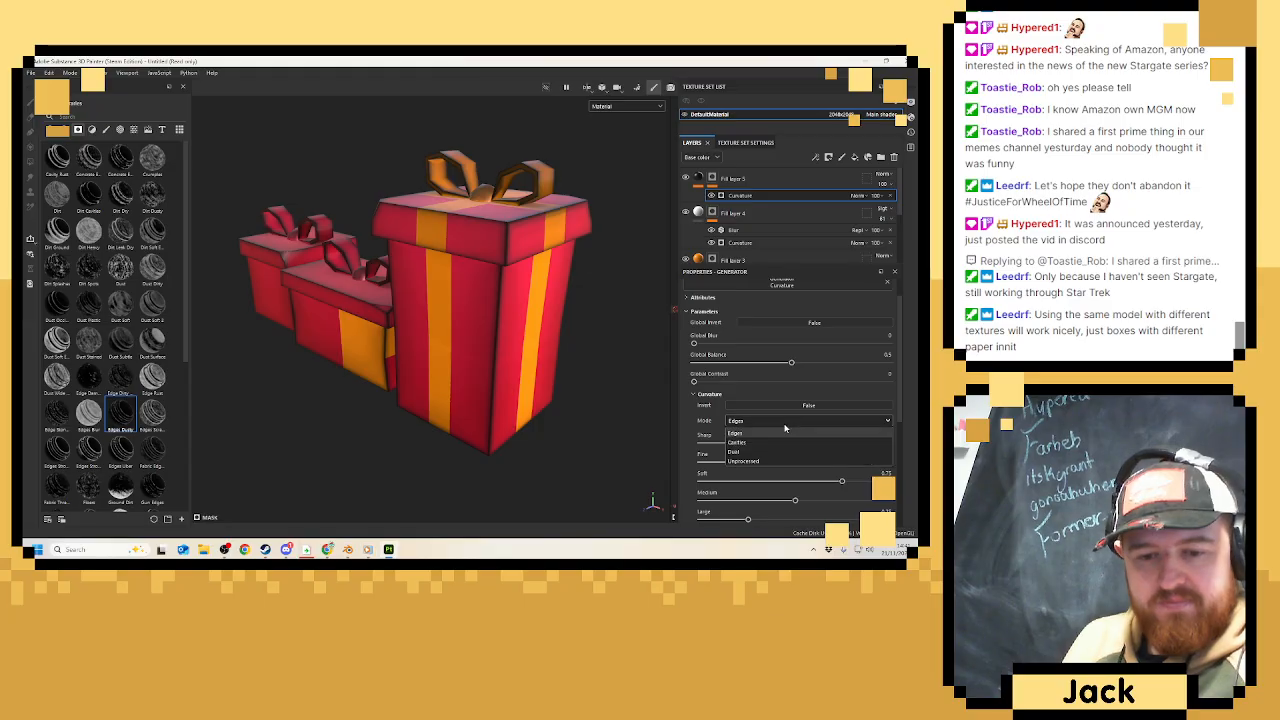
pyautogui.click(785, 442)
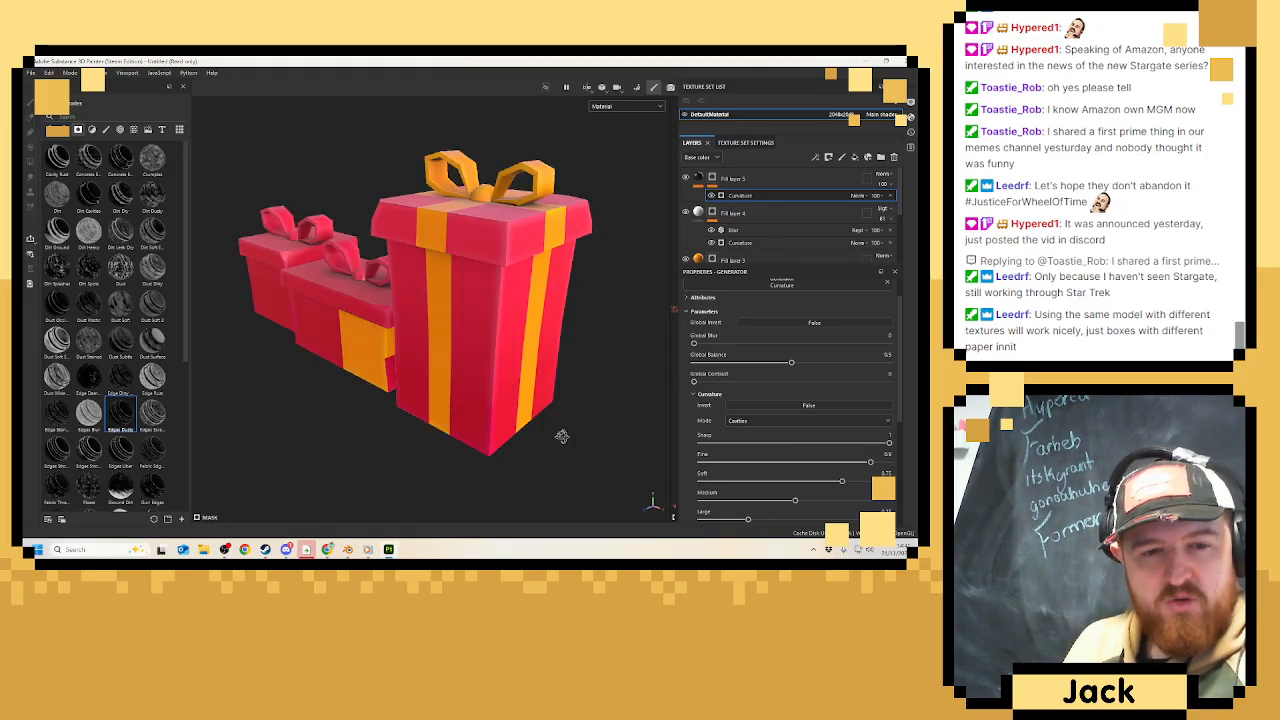
pyautogui.keyDown('alt'); pyautogui.moveTo(562, 436); pyautogui.dragTo(562, 505); pyautogui.keyUp('alt')
# Add a Blur filter above the Curvature generator in Fill layer 5's mask with a blur intensity of 1.5.
pyautogui.rightClick(755, 197)
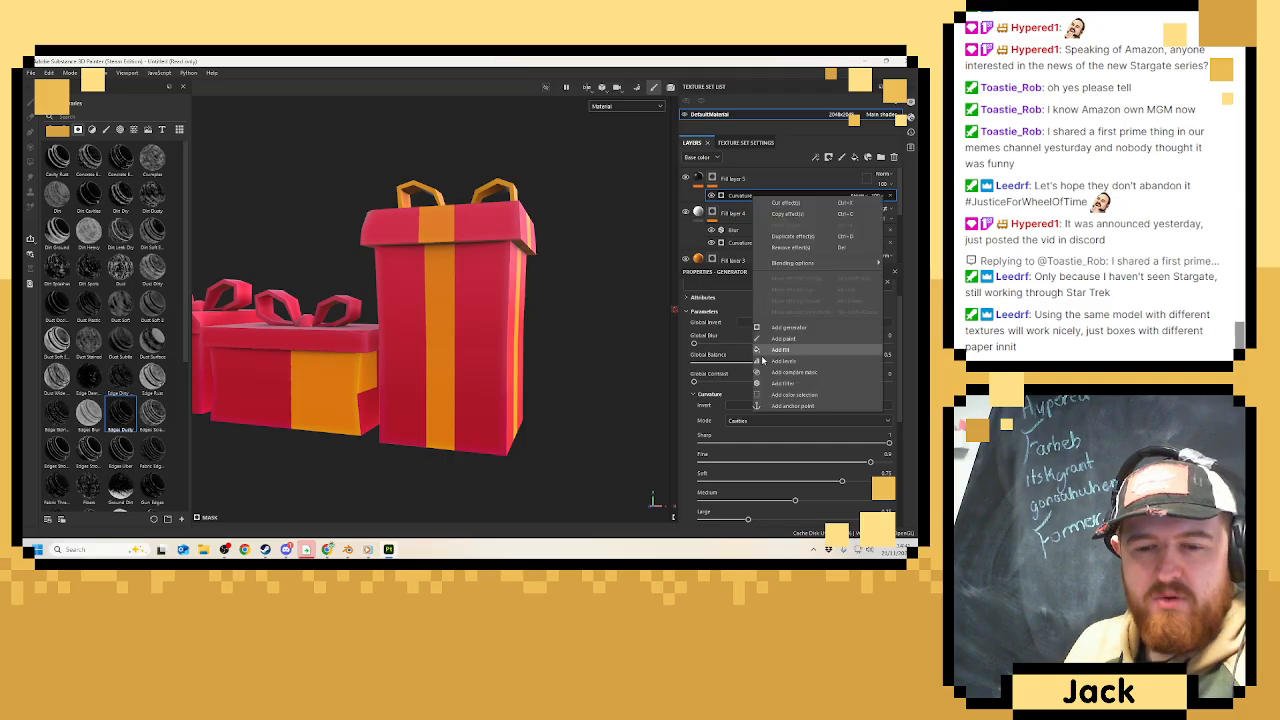
pyautogui.click(781, 383)
pyautogui.click(800, 316)
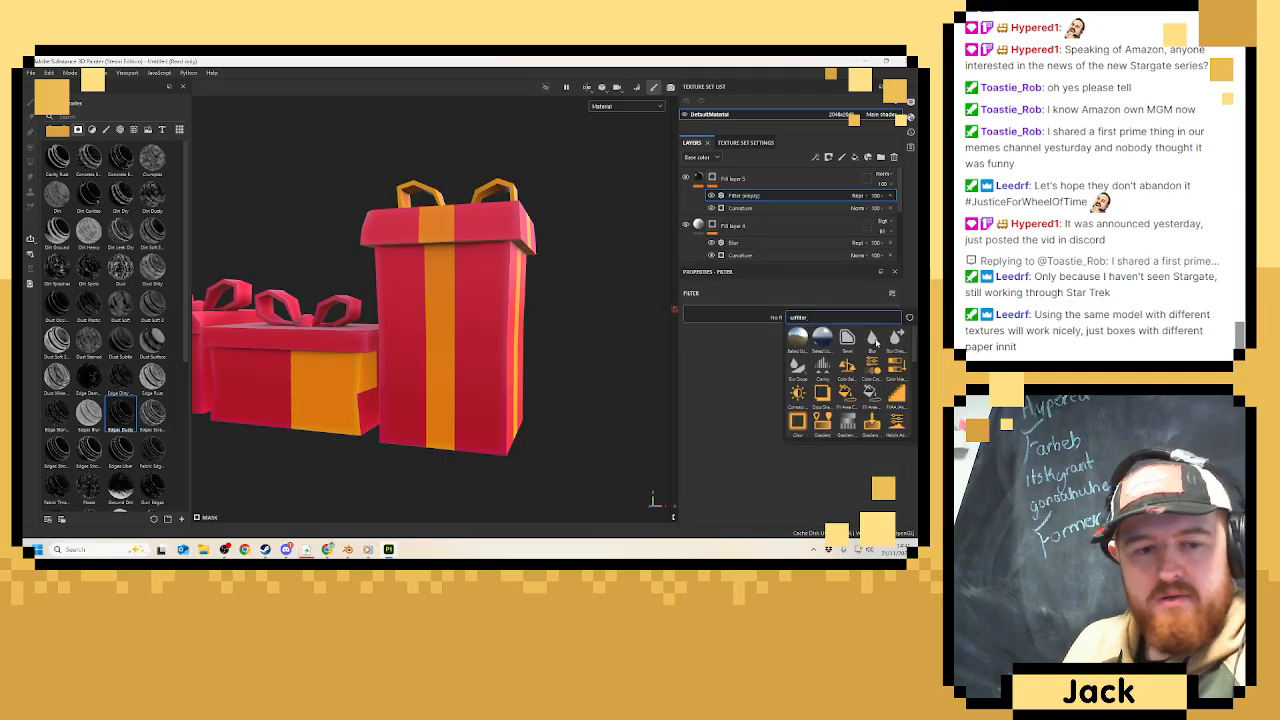
pyautogui.click(874, 340)
pyautogui.keyDown('alt'); pyautogui.moveTo(580, 327); pyautogui.dragTo(610, 320); pyautogui.keyUp('alt')
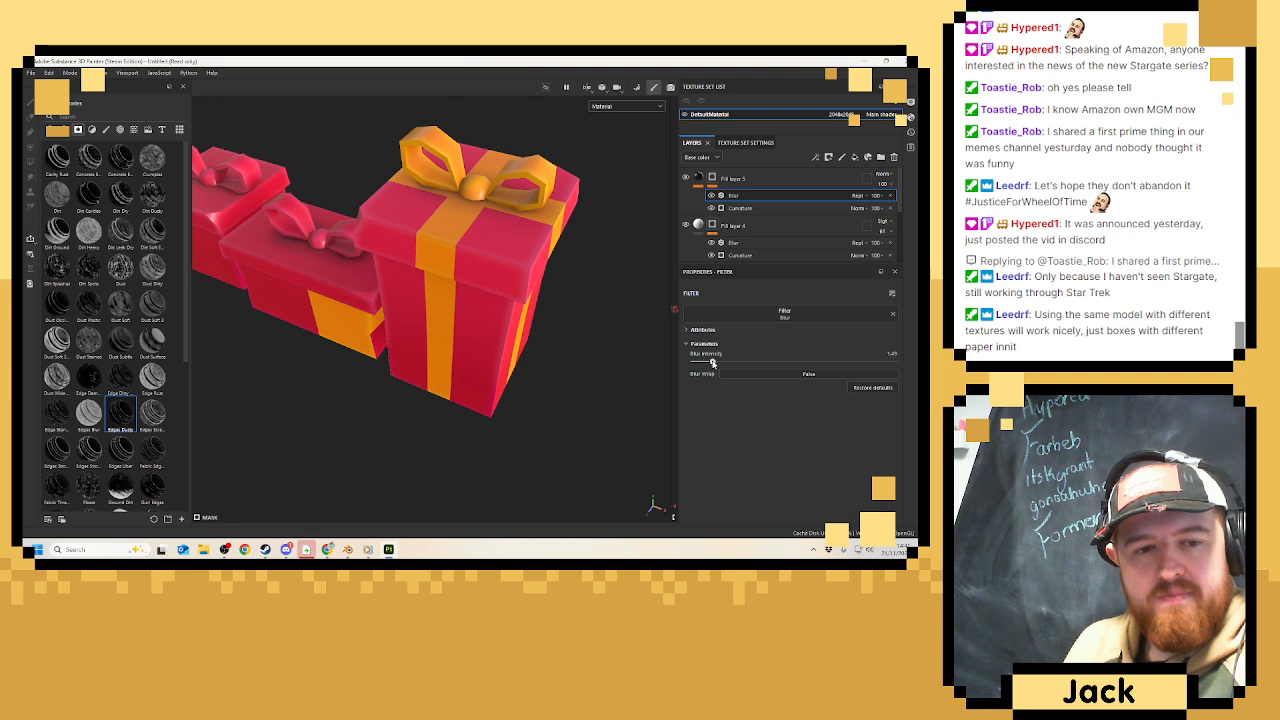
# Try Multiply on Fill layer 5, set its blending mode to Overlay and compare the gifts with the layer hidden and shown.
pyautogui.click(882, 174)
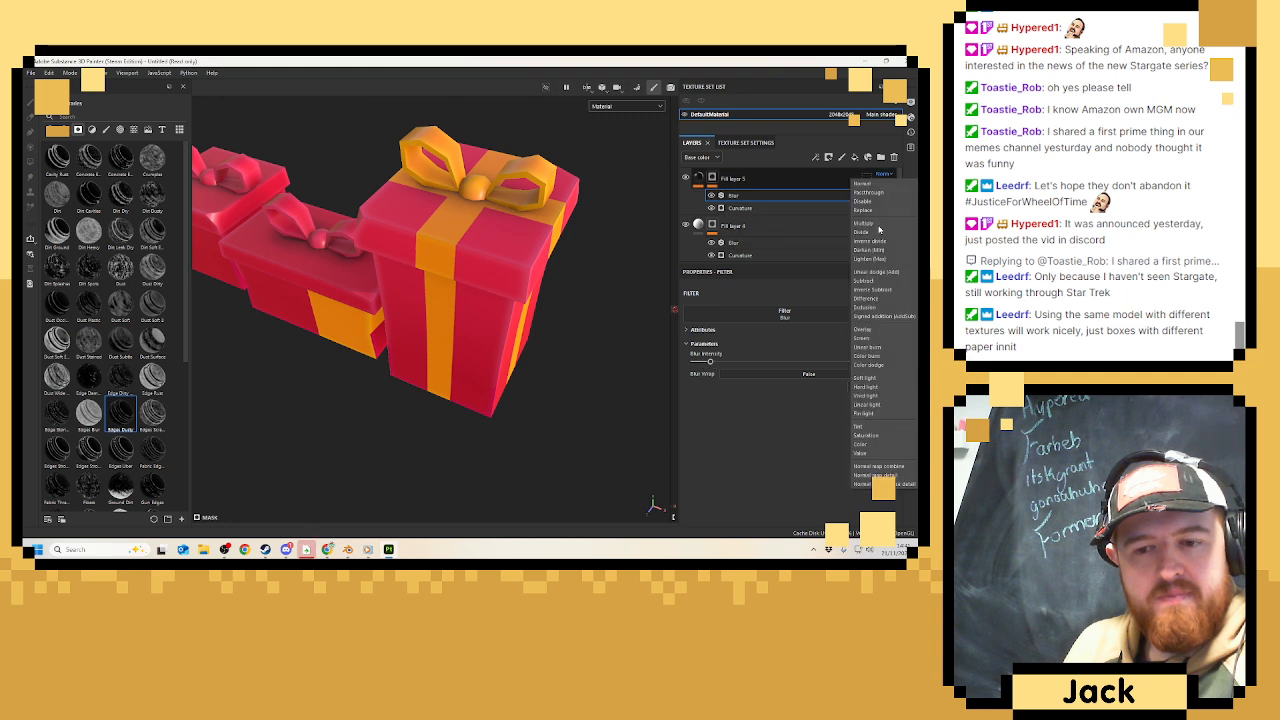
pyautogui.click(863, 223)
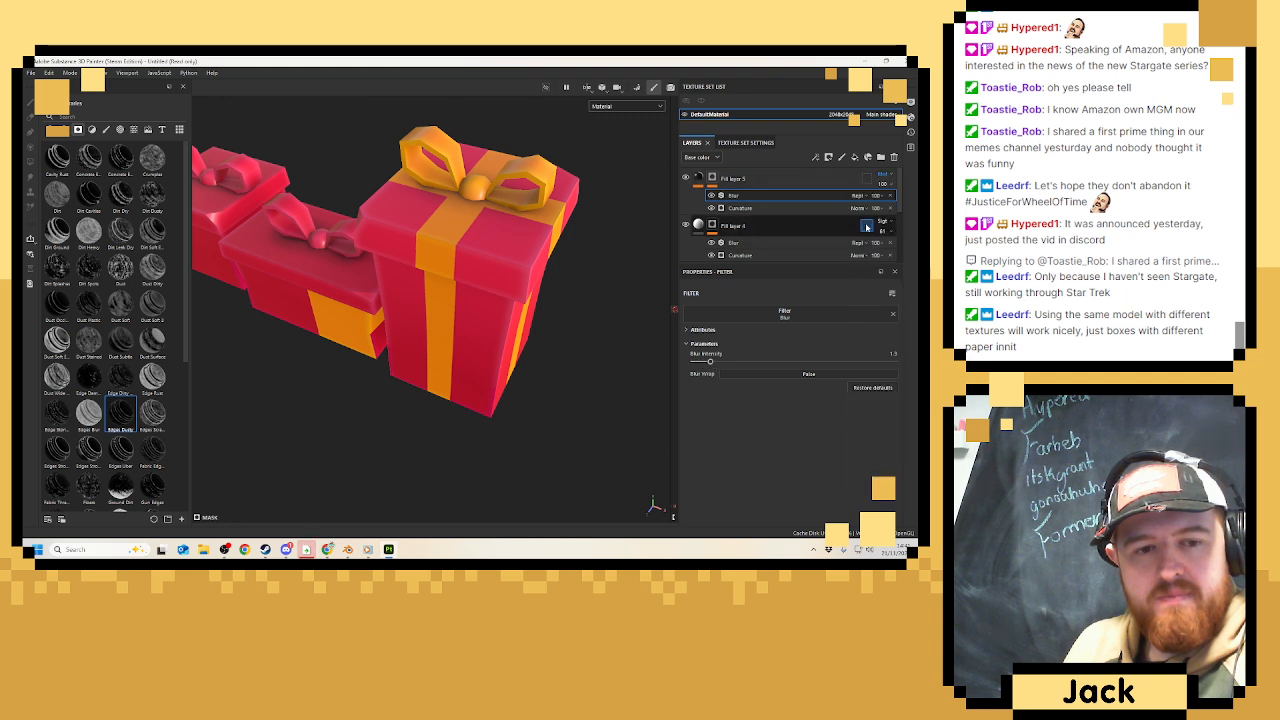
pyautogui.click(886, 175)
pyautogui.click(869, 330)
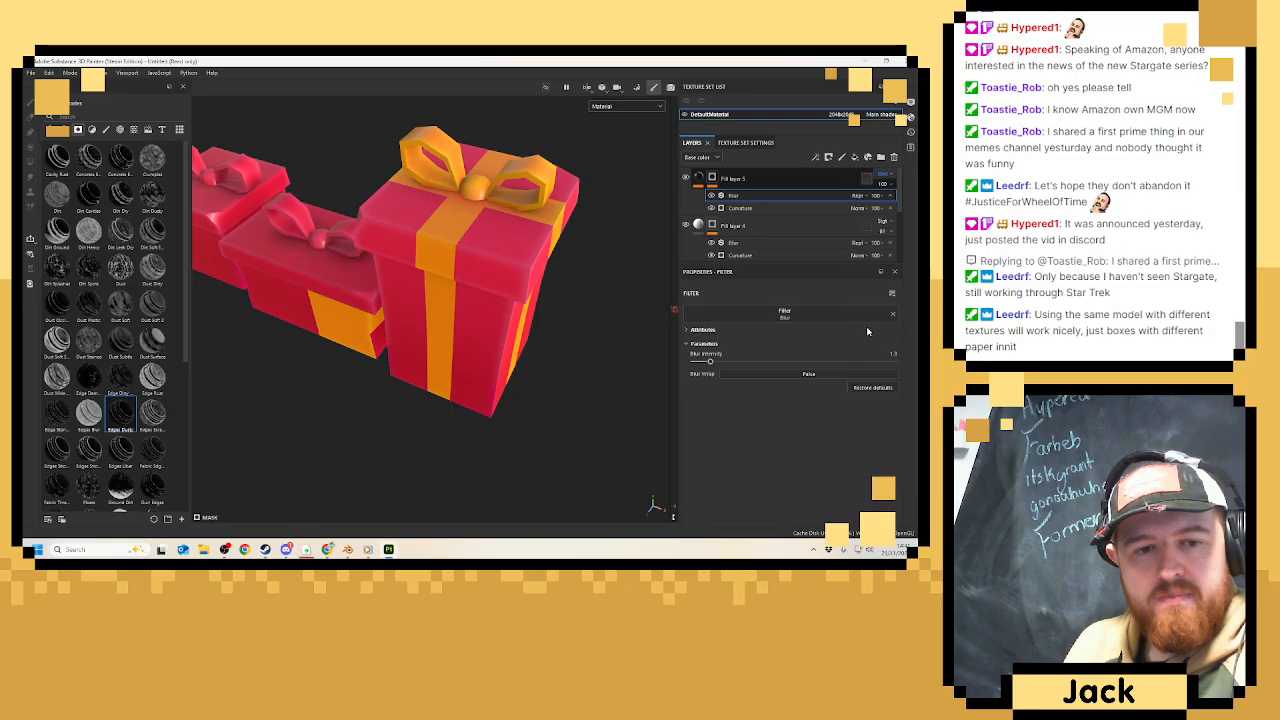
pyautogui.click(685, 178)
pyautogui.click(685, 178)
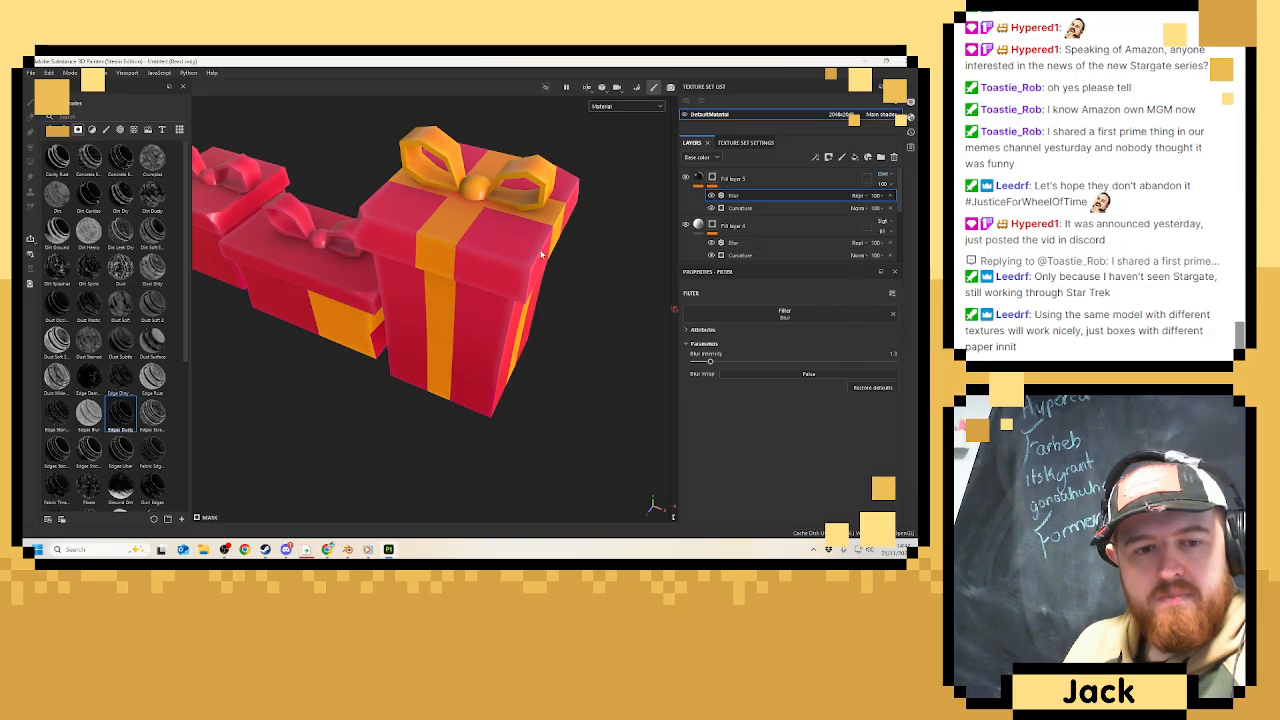
# In Fill layer 3's mask, switch Polygon Fill to polygon mode and erase the misplaced orange face low on the tall gift's side.
pyautogui.scroll(-3, 500, 260)
pyautogui.keyDown('alt'); pyautogui.moveTo(470, 295); pyautogui.dragTo(549, 259); pyautogui.keyUp('alt')
pyautogui.scroll(3, 498, 297)
pyautogui.keyDown('alt'); pyautogui.moveTo(498, 297); pyautogui.dragTo(391, 420); pyautogui.keyUp('alt')
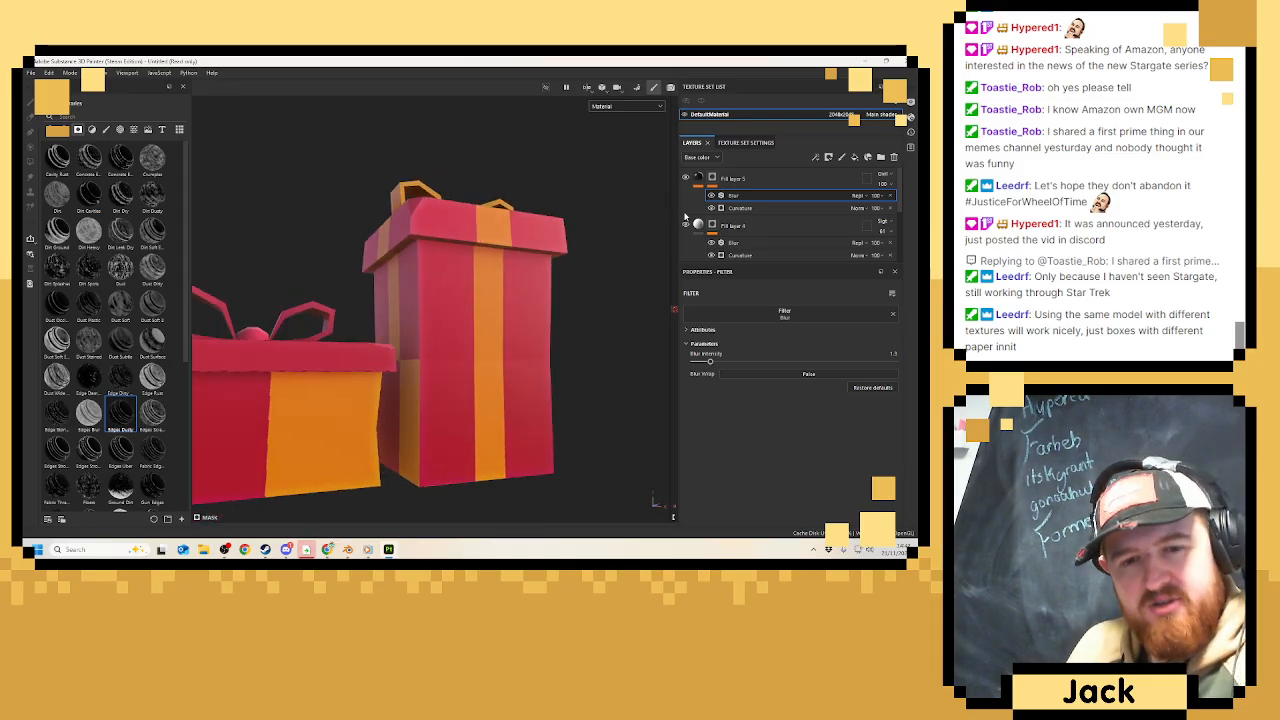
pyautogui.scroll(-3, 700, 210)
pyautogui.click(712, 196)
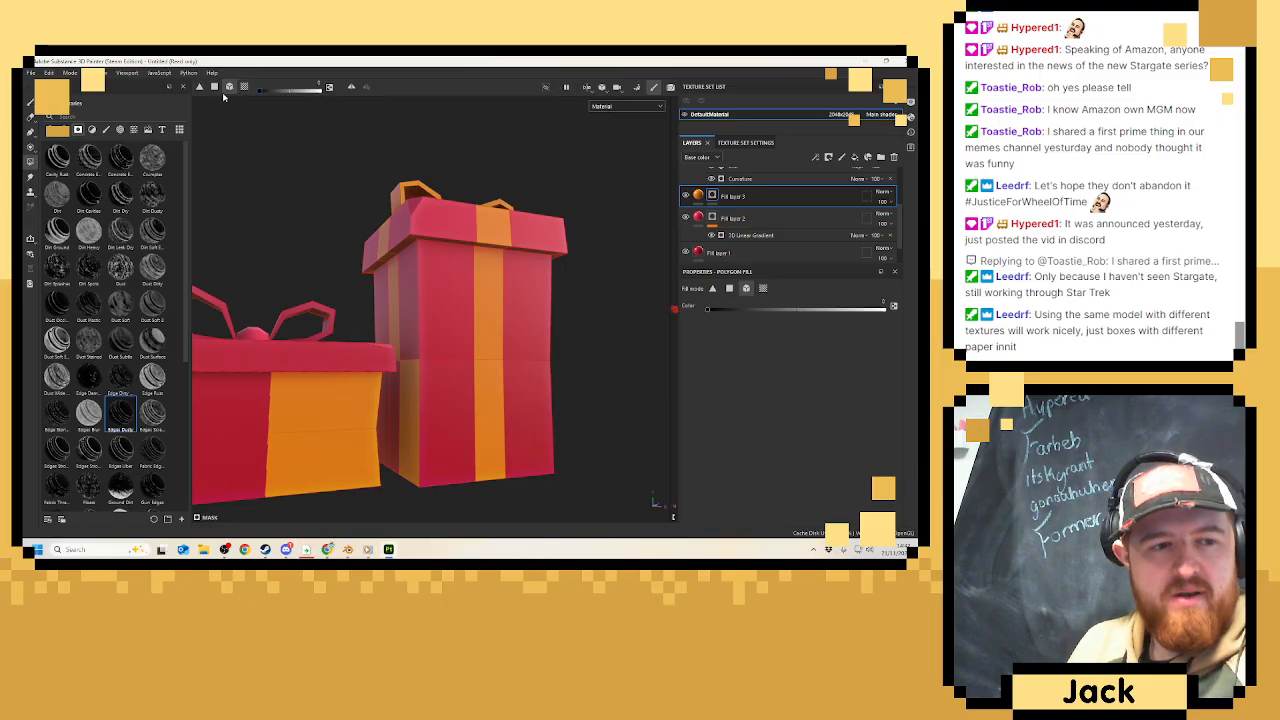
pyautogui.click(213, 87)
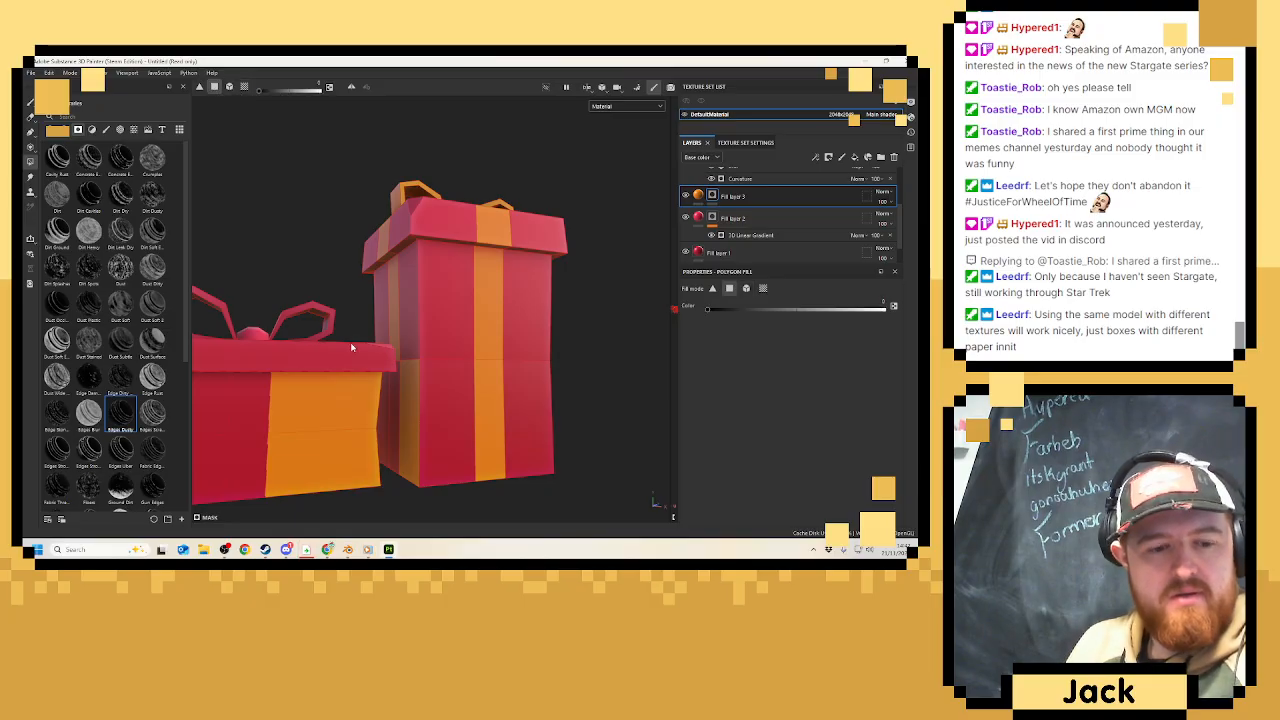
pyautogui.click(401, 393)
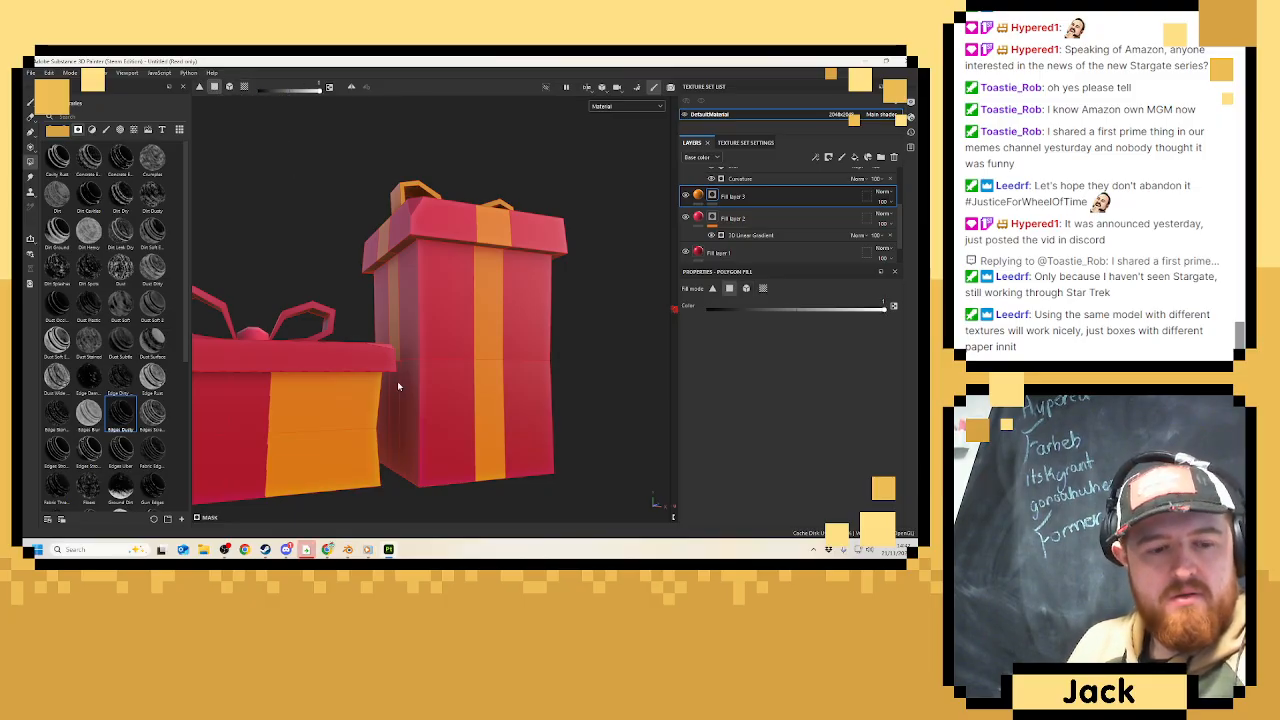
# Add a new fill layer at the top of the layer stack and set its base color to white.
pyautogui.moveTo(393, 381)
pyautogui.keyDown('alt'); pyautogui.mouseDown()
pyautogui.moveTo(493, 379)
pyautogui.moveTo(443, 337)
pyautogui.moveTo(423, 337)
pyautogui.moveTo(437, 386)
pyautogui.mouseUp(); pyautogui.keyUp('alt')
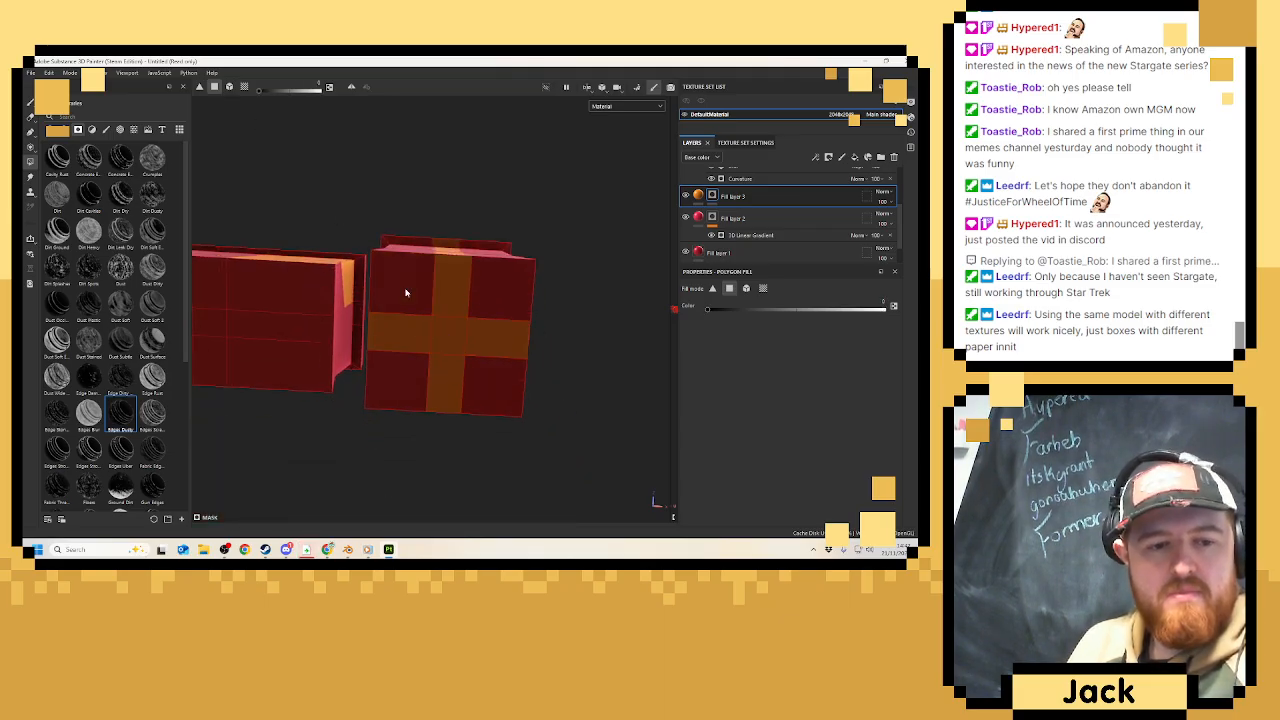
pyautogui.moveTo(406, 289)
pyautogui.keyDown('alt'); pyautogui.mouseDown()
pyautogui.moveTo(420, 306)
pyautogui.moveTo(320, 366)
pyautogui.moveTo(355, 354)
pyautogui.mouseUp(); pyautogui.keyUp('alt')
pyautogui.scroll(-6, 355, 354)
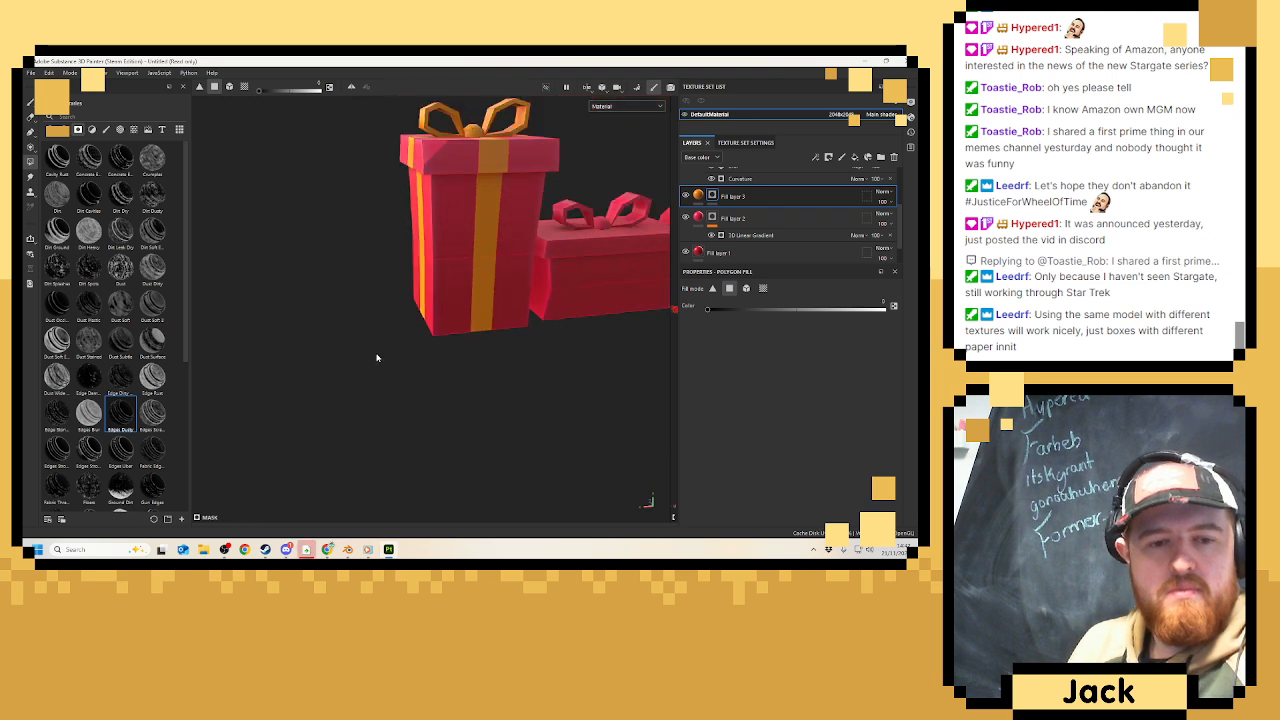
pyautogui.keyDown('alt'); pyautogui.moveTo(262, 315); pyautogui.dragTo(516, 324); pyautogui.keyUp('alt')
pyautogui.scroll(3, 516, 324)
pyautogui.scroll(5, 766, 214)
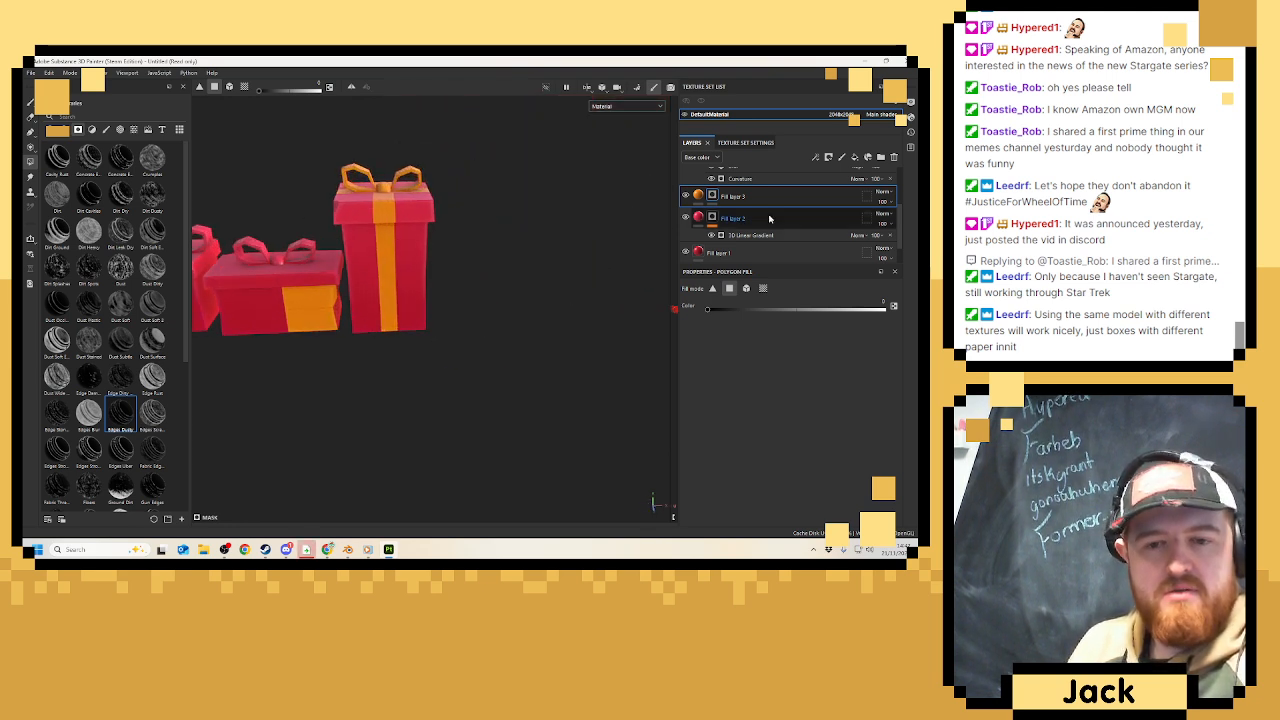
pyautogui.click(856, 157)
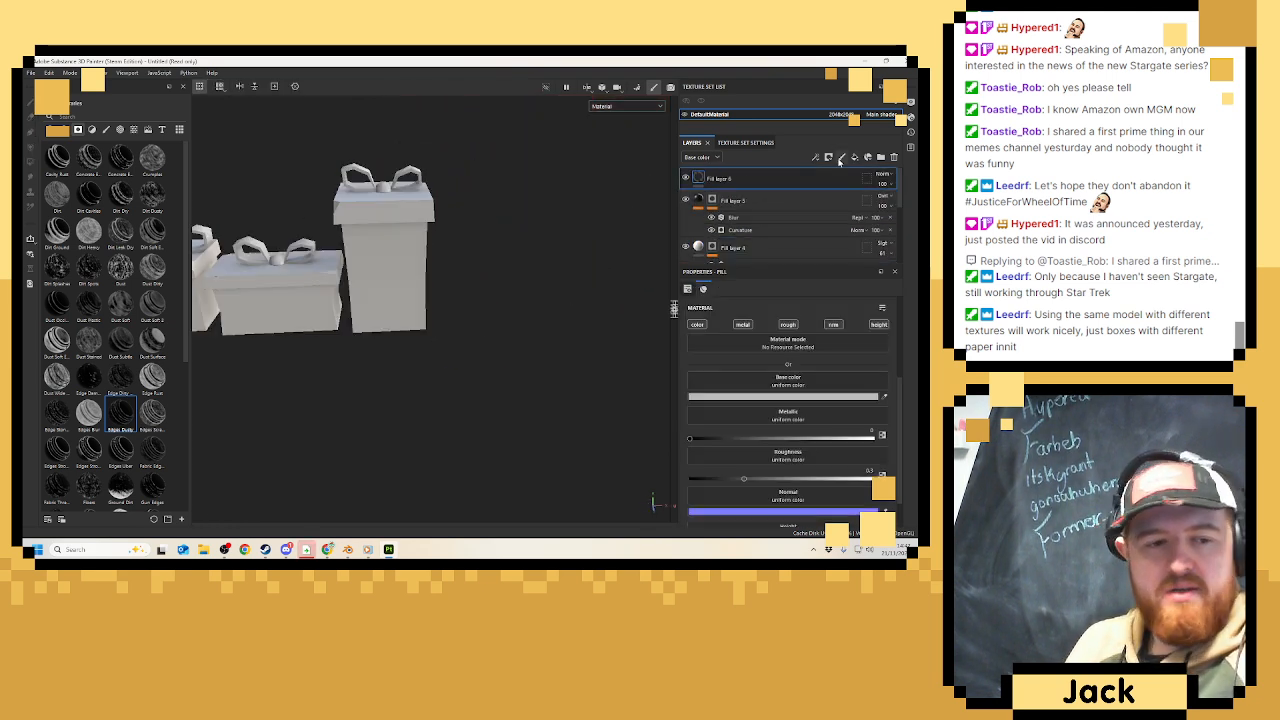
pyautogui.click(735, 396)
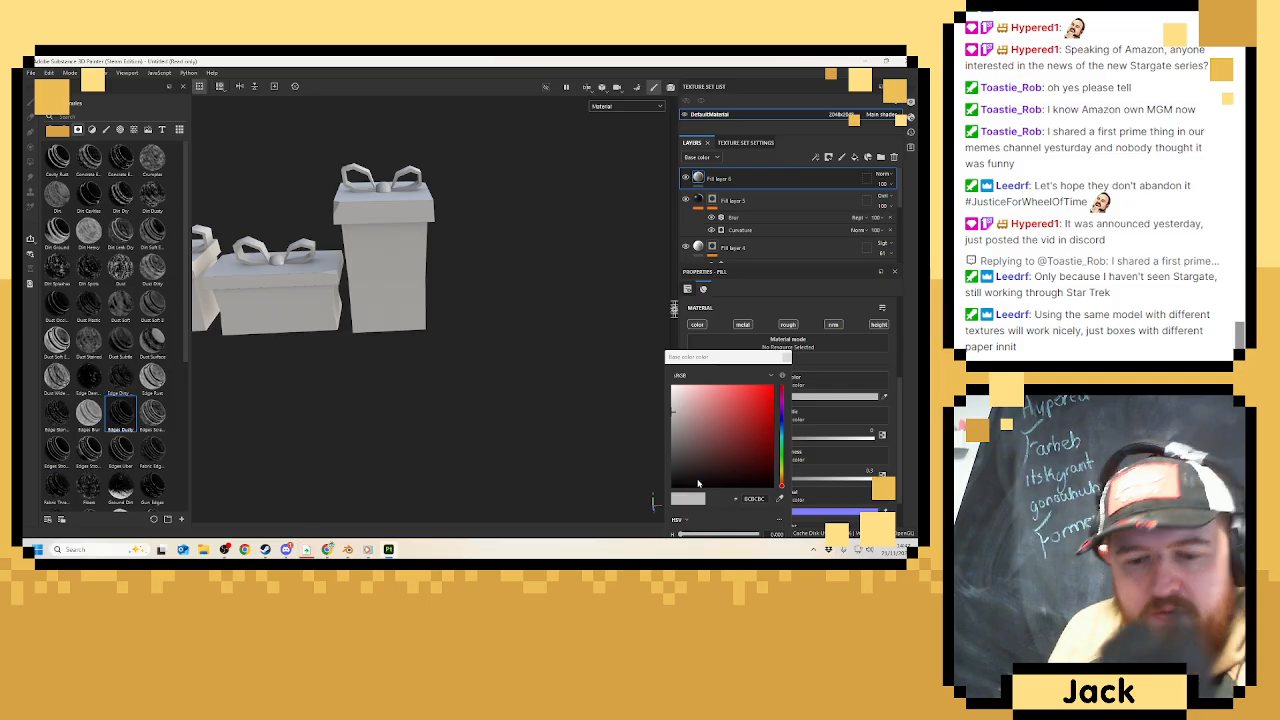
pyautogui.moveTo(704, 423); pyautogui.dragTo(668, 380)
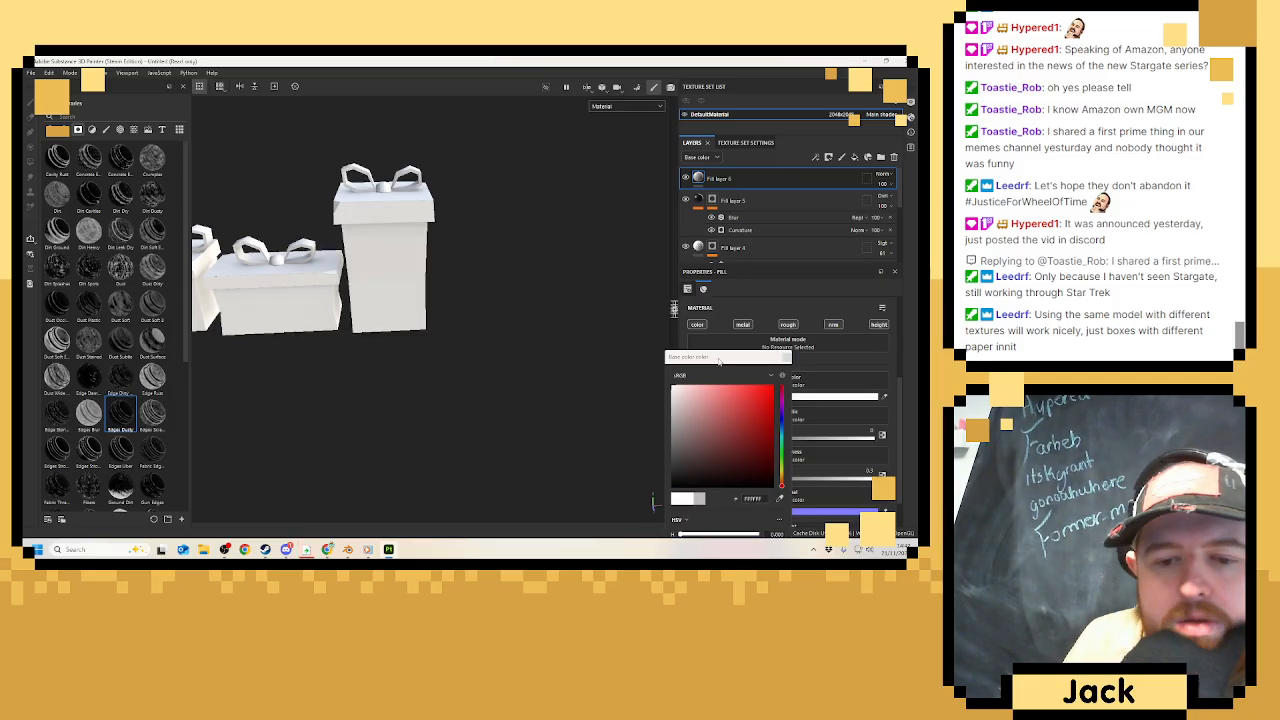
pyautogui.click(787, 358)
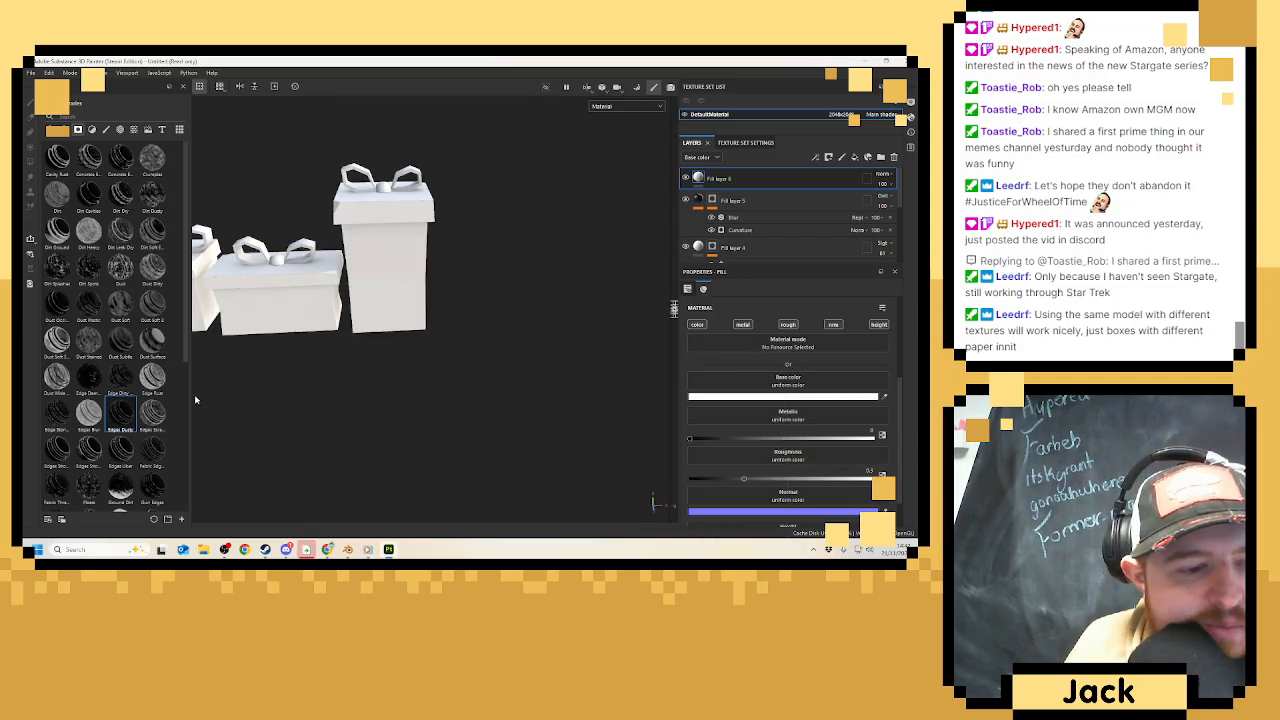
# Try the Rust Ground smart mask and a soft dust edge smart mask on Fill layer 6, undoing each one.
pyautogui.moveTo(190, 393); pyautogui.dragTo(284, 389)
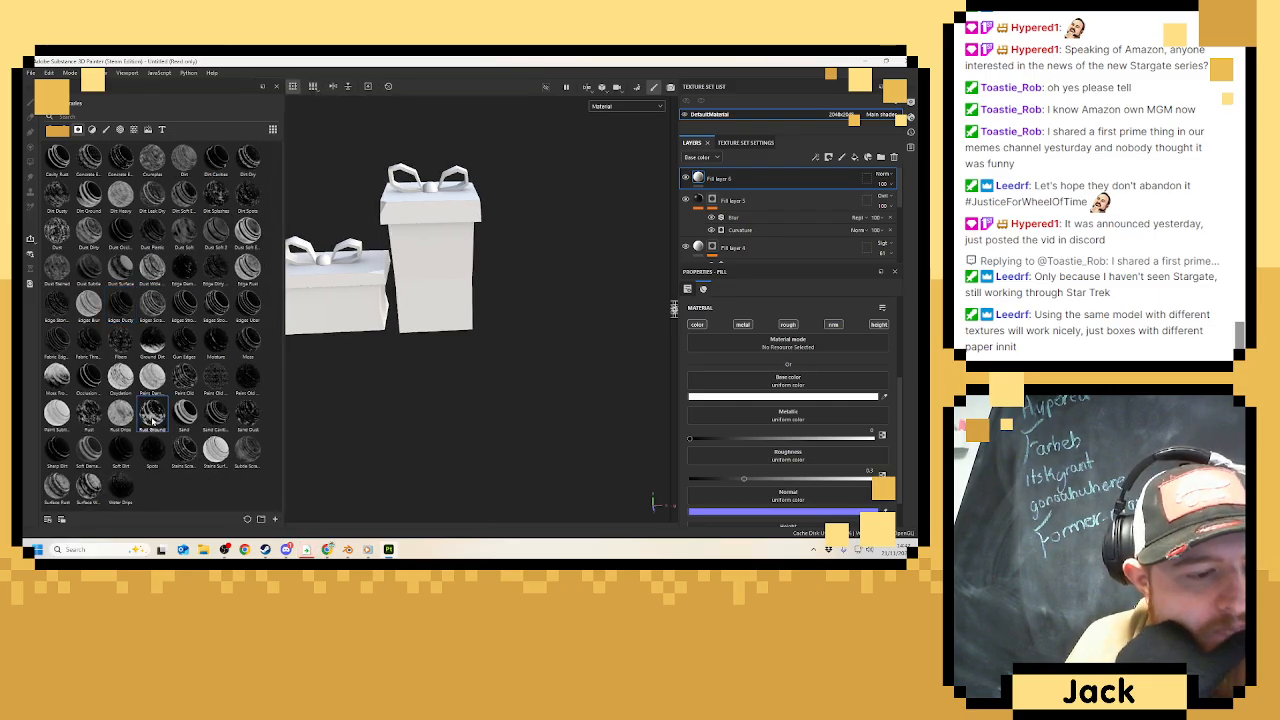
pyautogui.moveTo(152, 420); pyautogui.dragTo(711, 181)
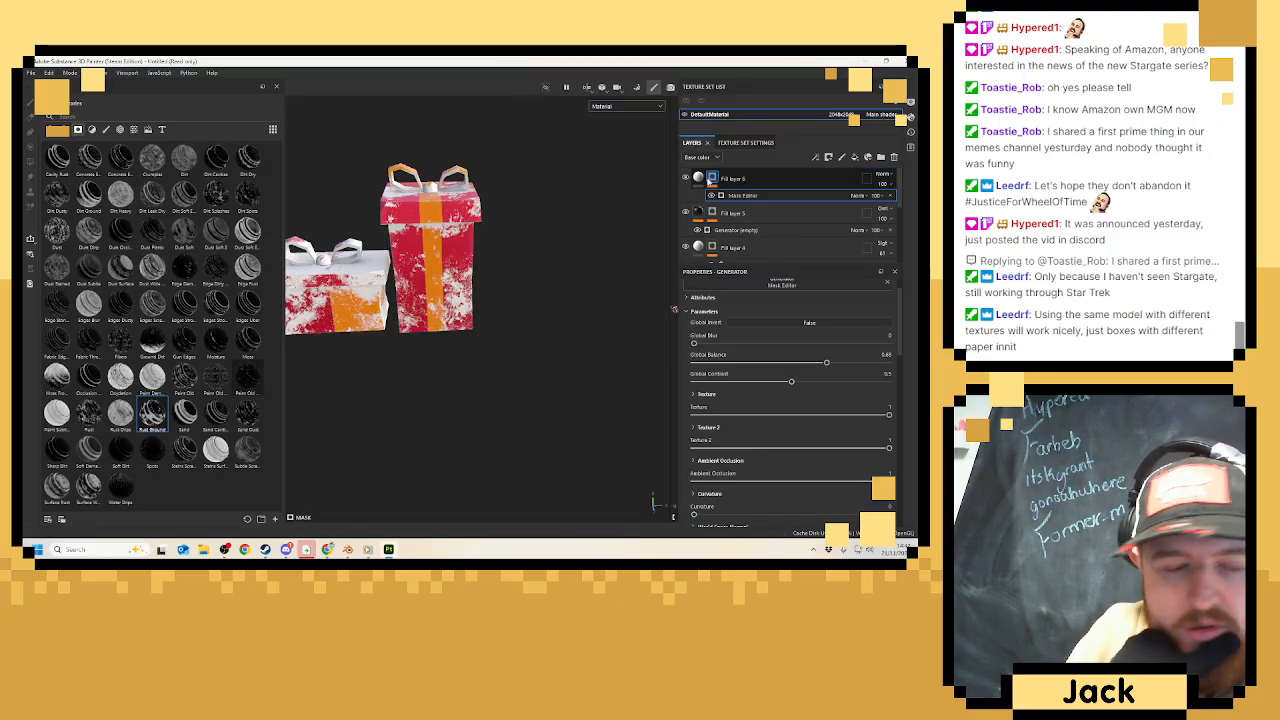
pyautogui.hotkey('ctrl', 'z')
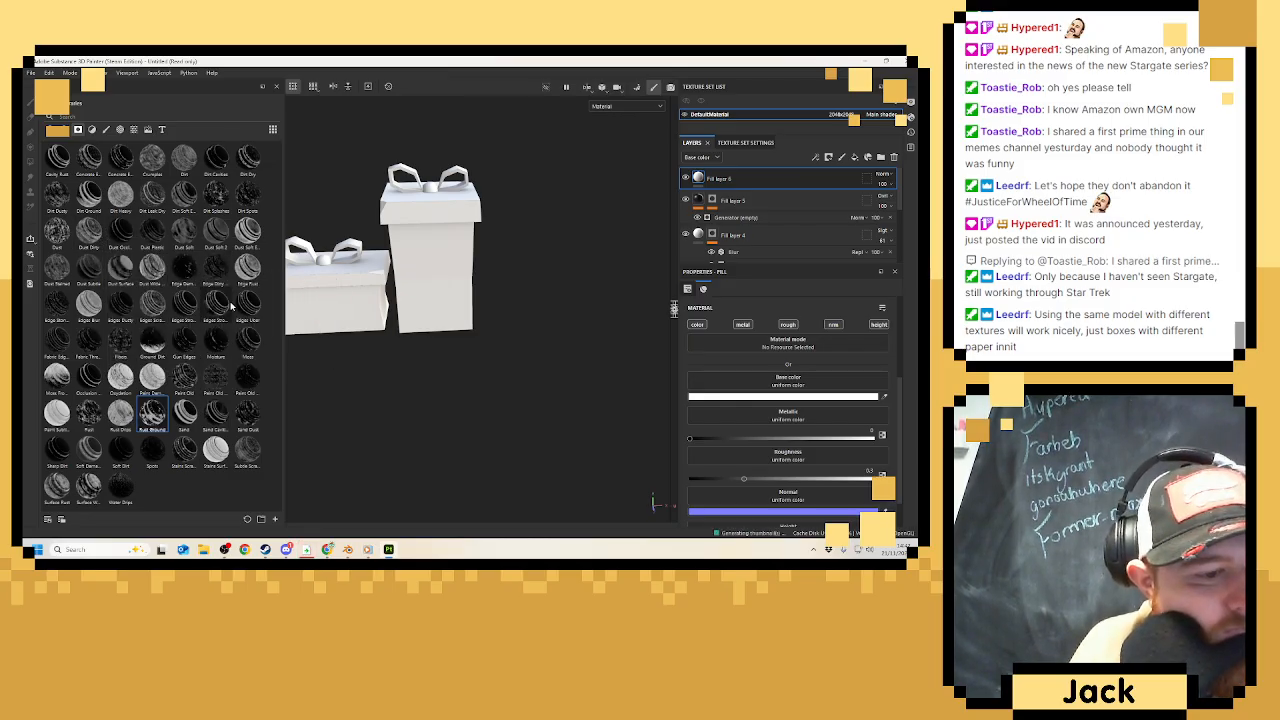
pyautogui.moveTo(248, 231); pyautogui.dragTo(655, 218)
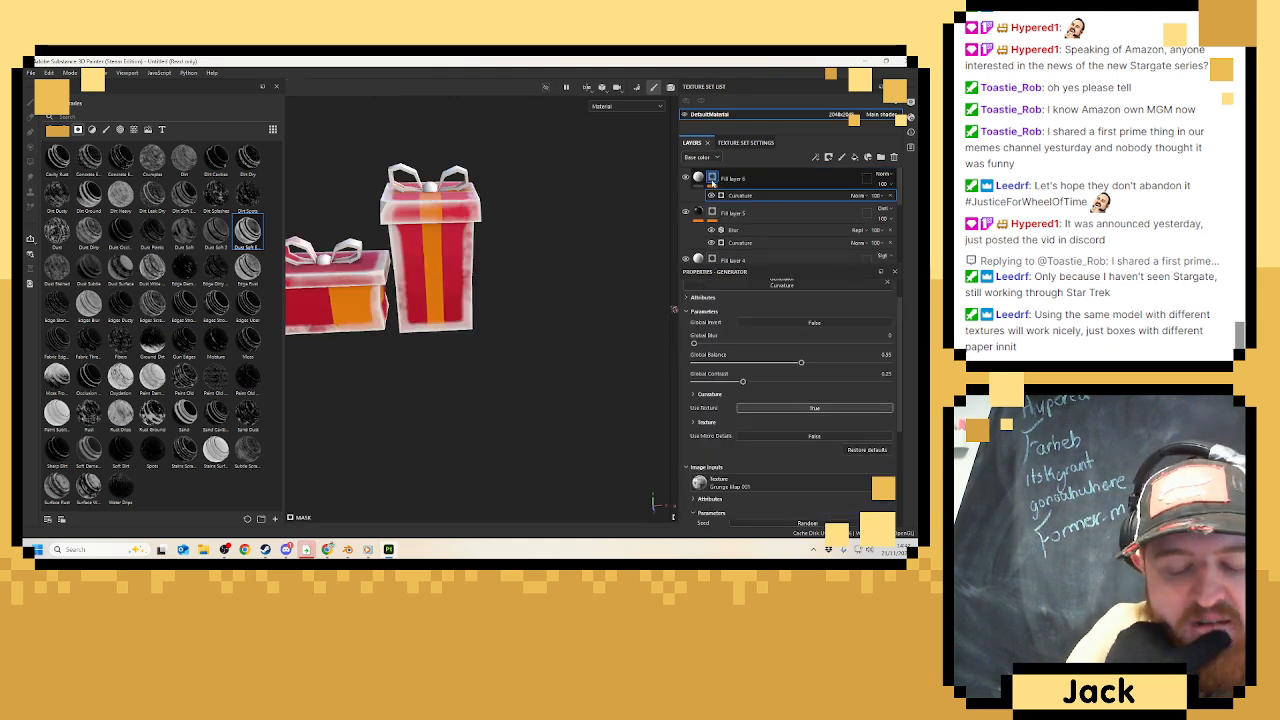
pyautogui.hotkey('ctrl', 'z')
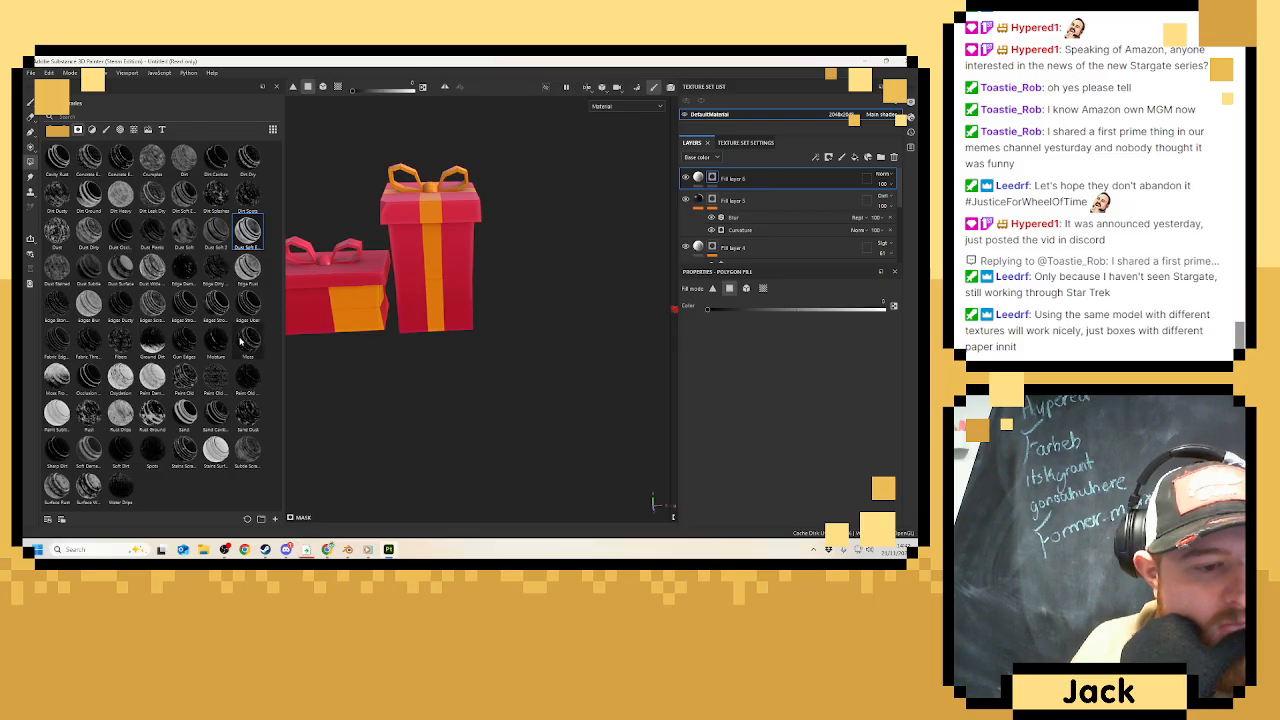
# Apply the Moss smart mask to Fill layer 6 and add a Blur filter above its generator with a blur intensity of about 2.2.
pyautogui.moveTo(243, 341); pyautogui.dragTo(713, 178)
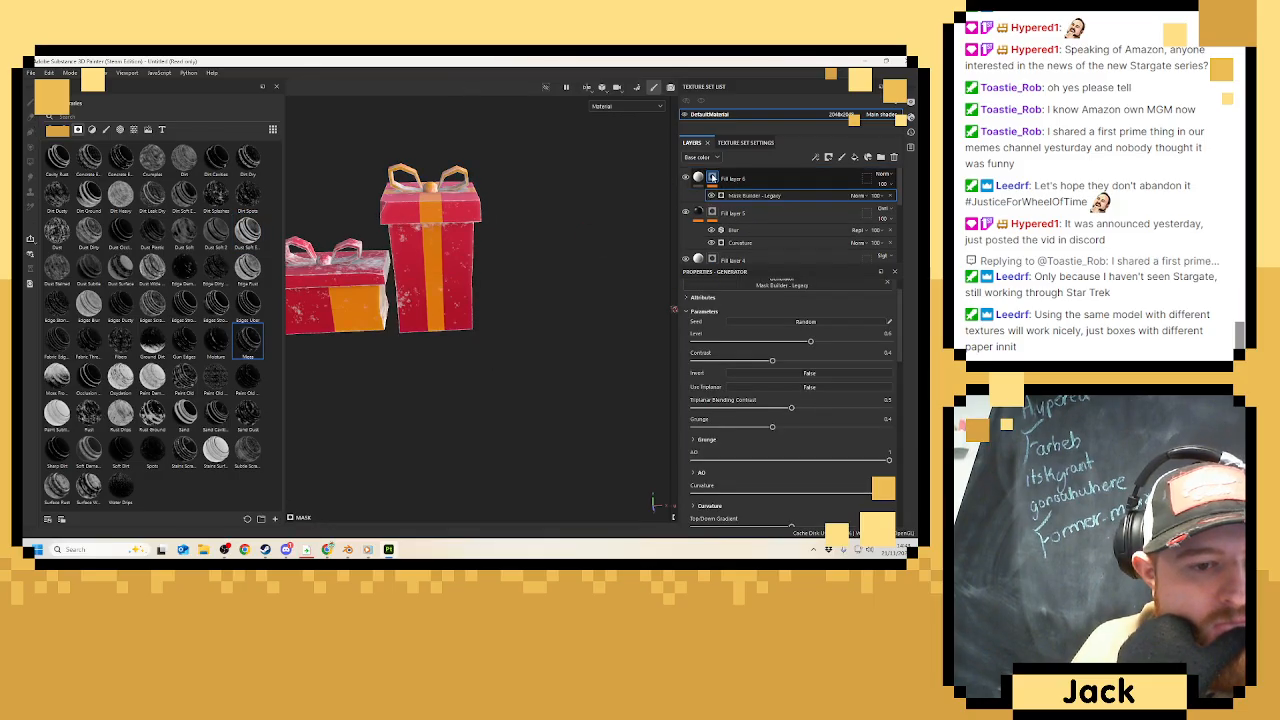
pyautogui.rightClick(793, 196)
pyautogui.click(813, 380)
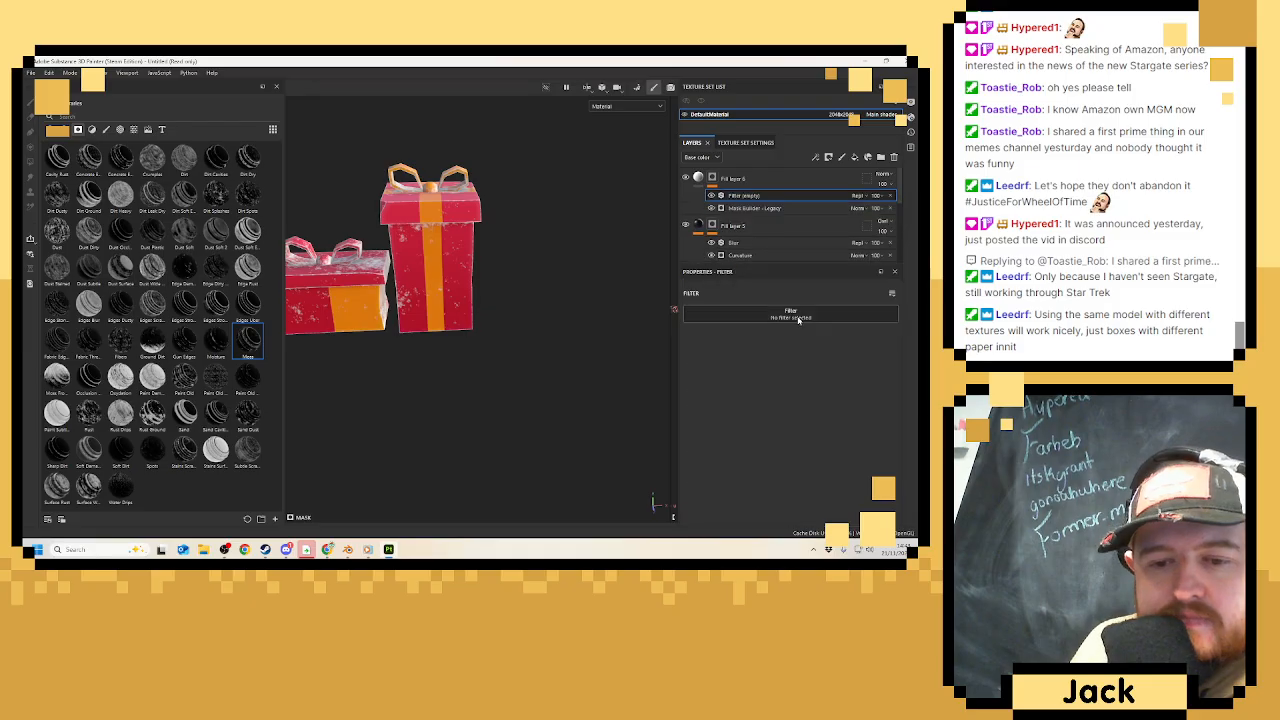
pyautogui.click(790, 315)
pyautogui.click(871, 348)
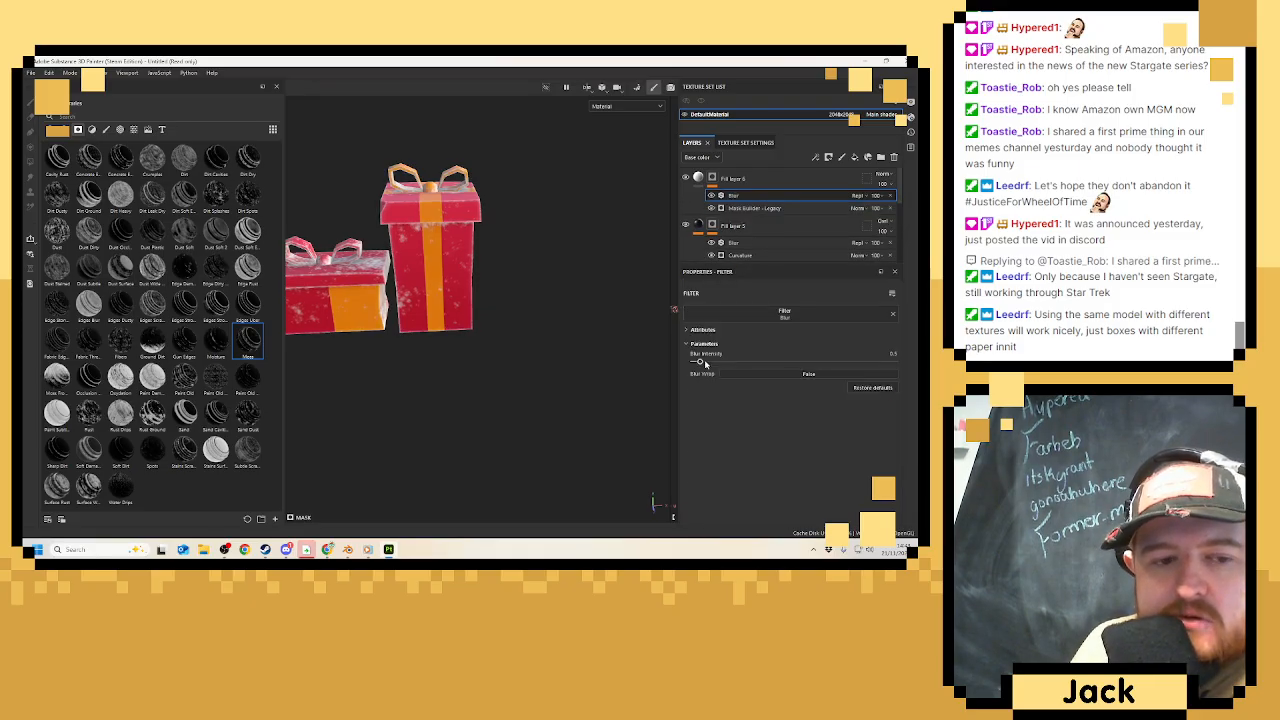
pyautogui.moveTo(705, 363); pyautogui.dragTo(718, 364)
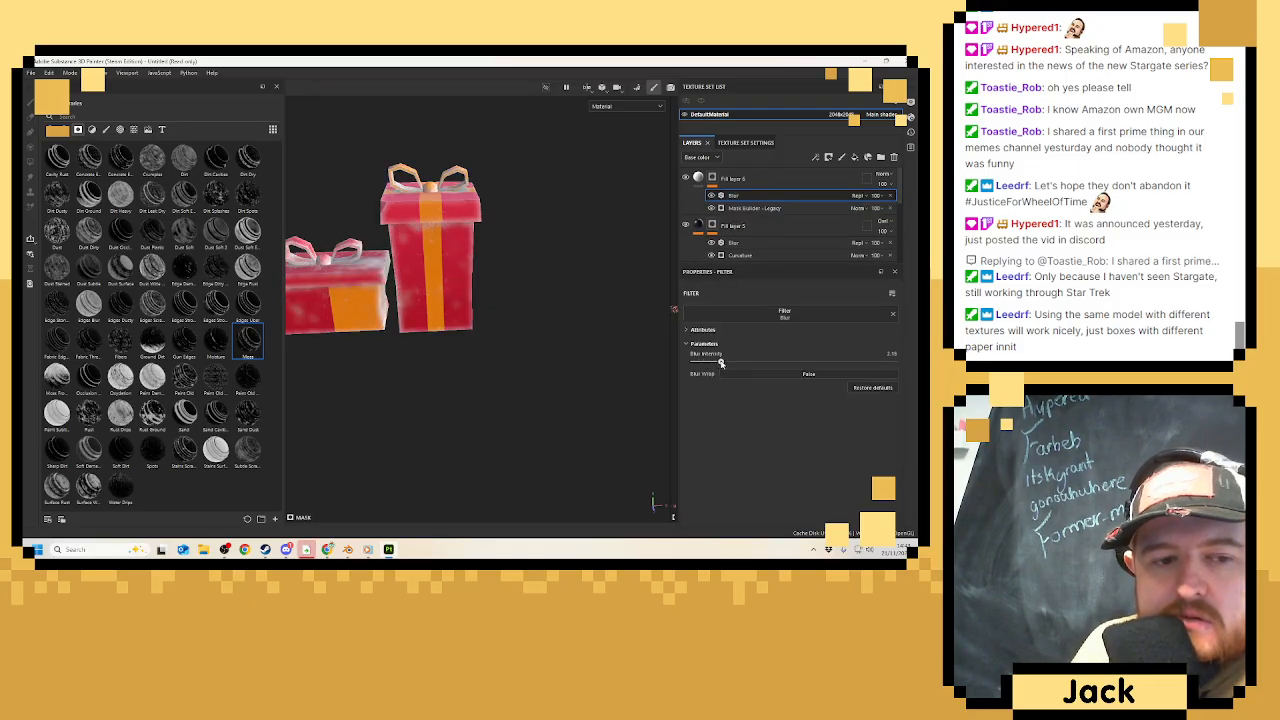
# Try Overlay on Fill layer 6, set its blending mode to Soft light, slightly lower its opacity and check the gifts from several angles.
pyautogui.click(882, 174)
pyautogui.click(866, 337)
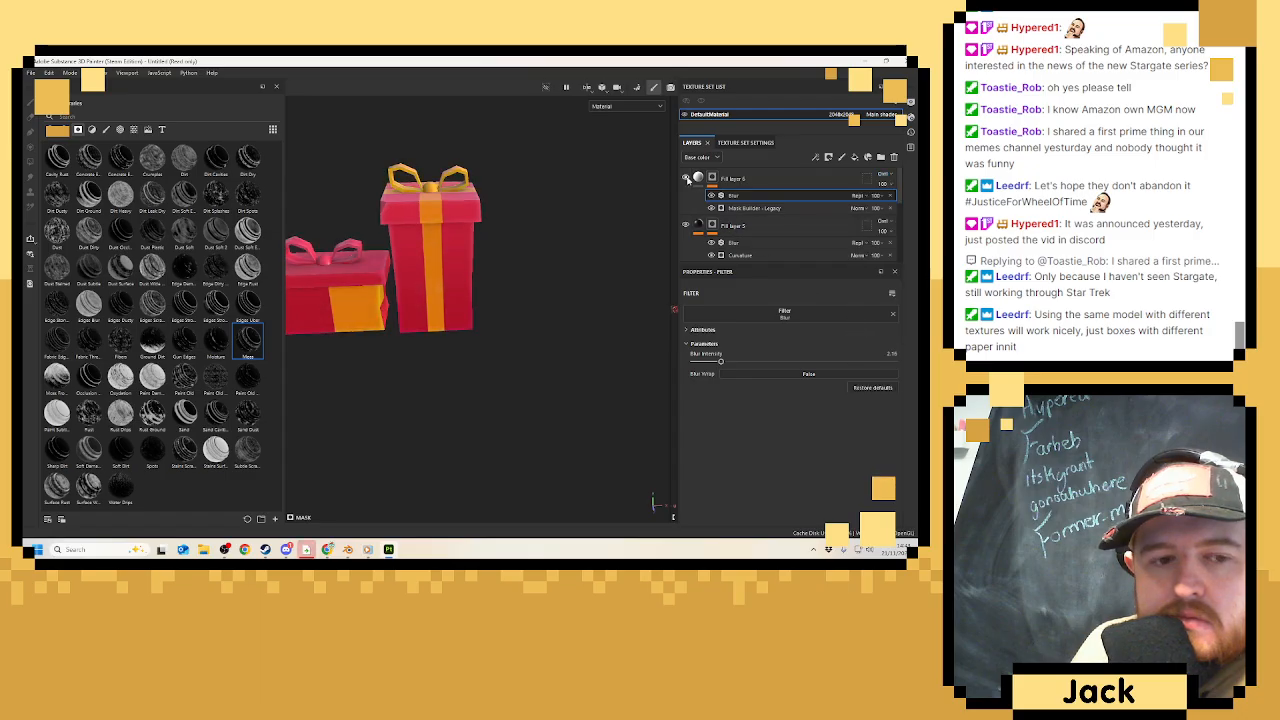
pyautogui.click(882, 177)
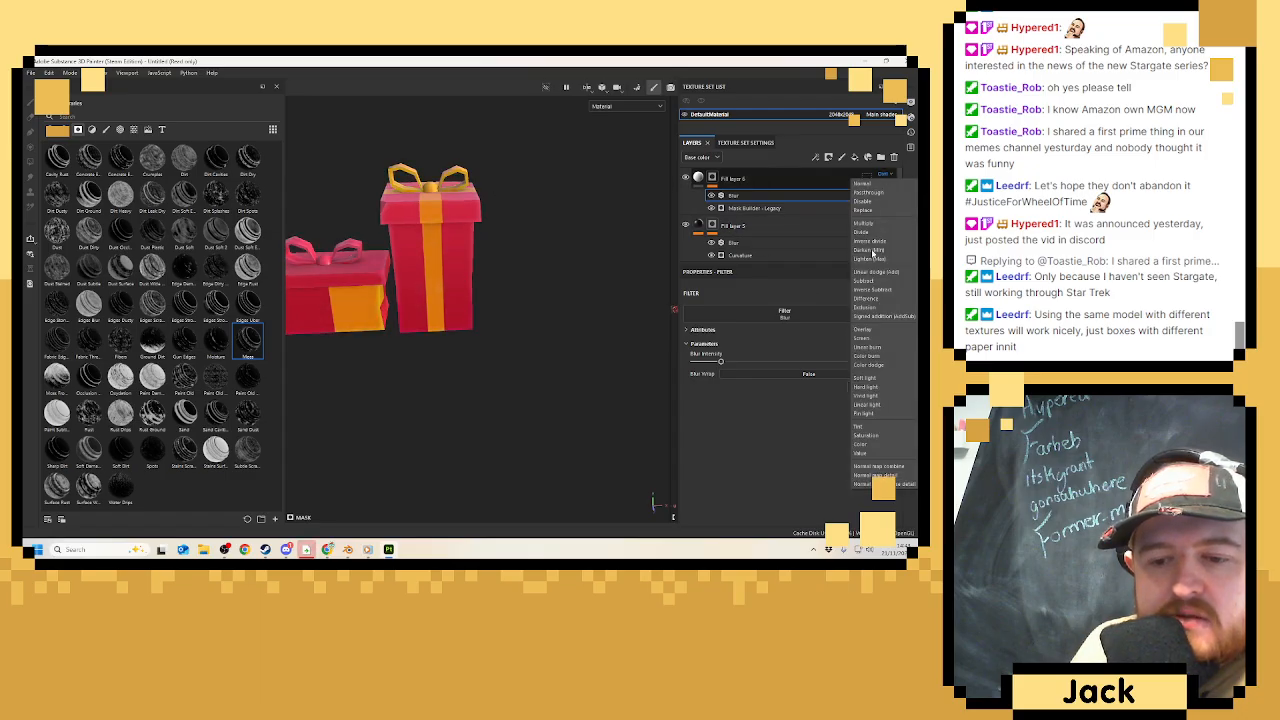
pyautogui.click(870, 378)
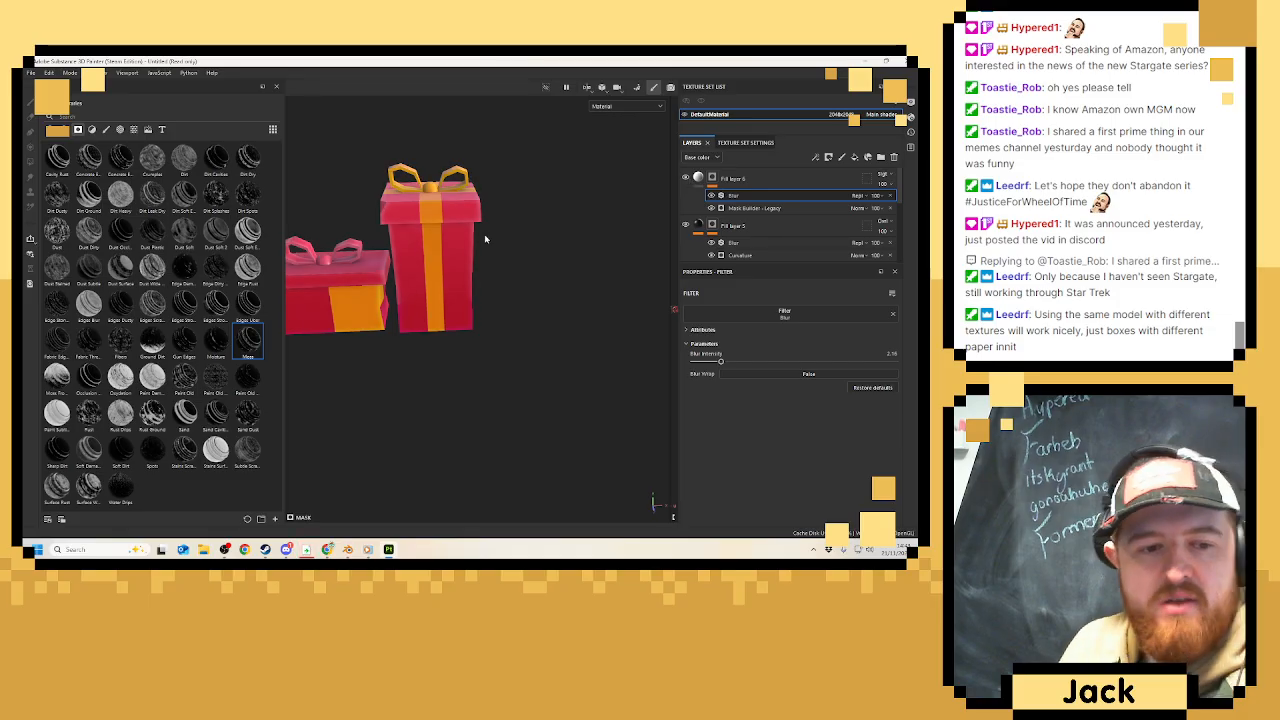
pyautogui.moveTo(509, 250)
pyautogui.keyDown('alt'); pyautogui.mouseDown()
pyautogui.moveTo(456, 268)
pyautogui.moveTo(417, 251)
pyautogui.moveTo(510, 232)
pyautogui.mouseUp(); pyautogui.keyUp('alt')
pyautogui.scroll(2, 456, 268)
pyautogui.scroll(-2, 395, 236)
pyautogui.keyDown('alt'); pyautogui.moveTo(395, 236); pyautogui.dragTo(517, 254); pyautogui.keyUp('alt')
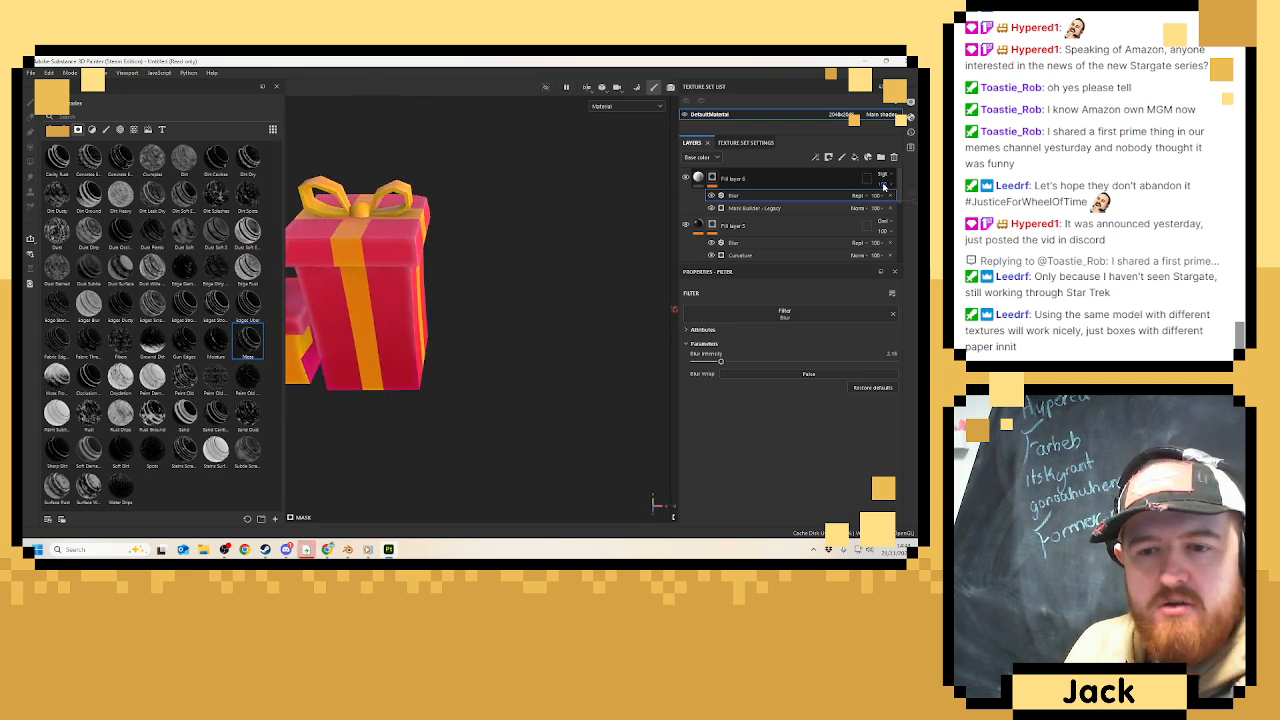
pyautogui.keyDown('alt'); pyautogui.moveTo(436, 199); pyautogui.dragTo(589, 204); pyautogui.keyUp('alt')
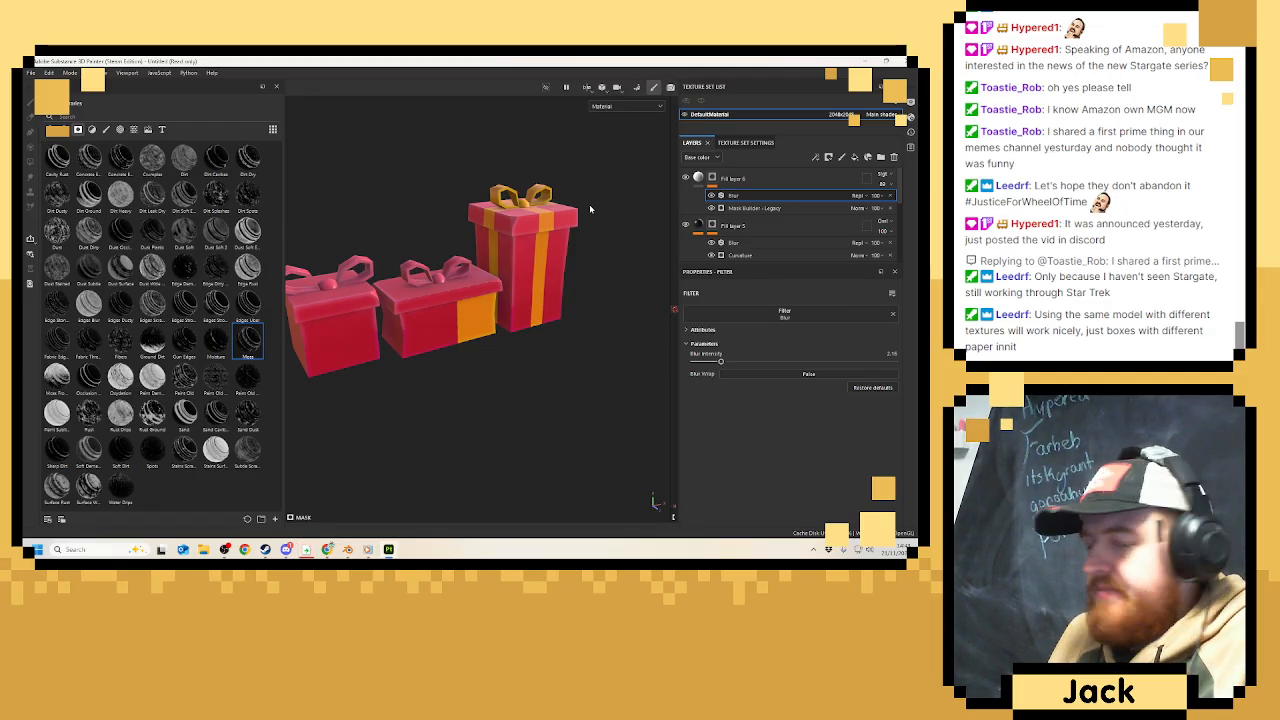
# Add a new fill layer above Fill layer 6 and set its base color to black.
pyautogui.click(805, 178)
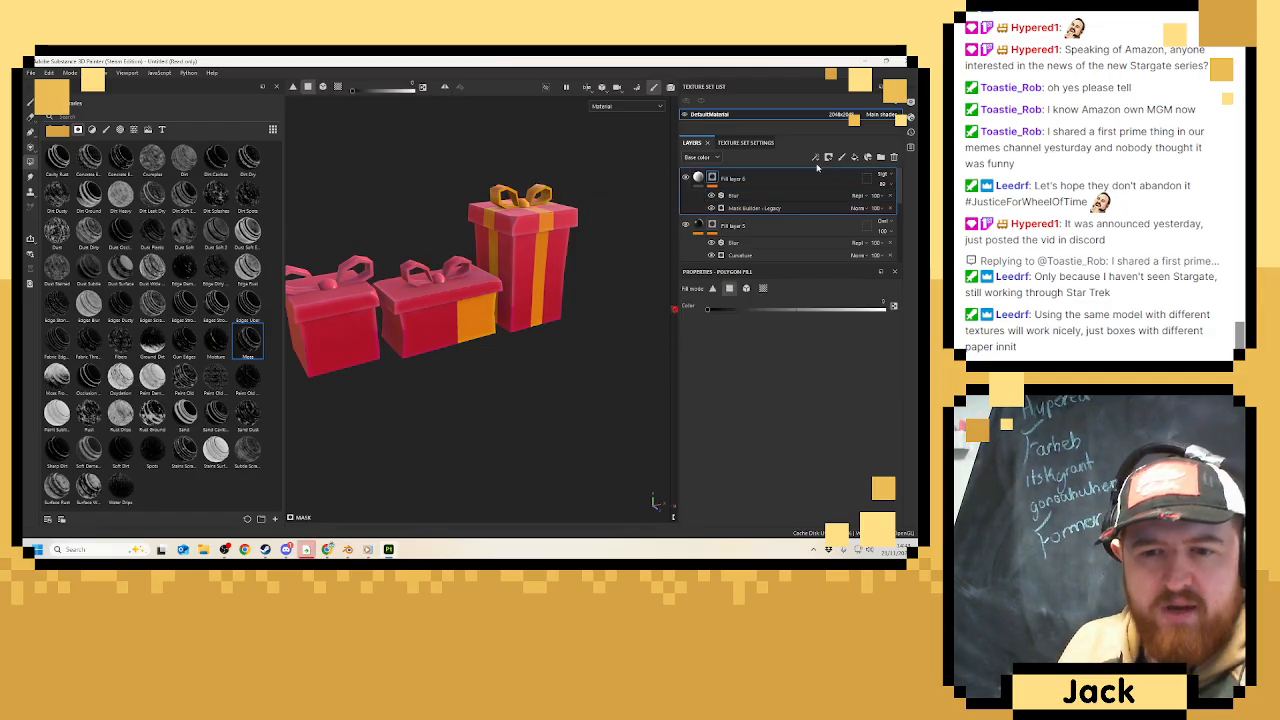
pyautogui.click(857, 158)
pyautogui.click(750, 397)
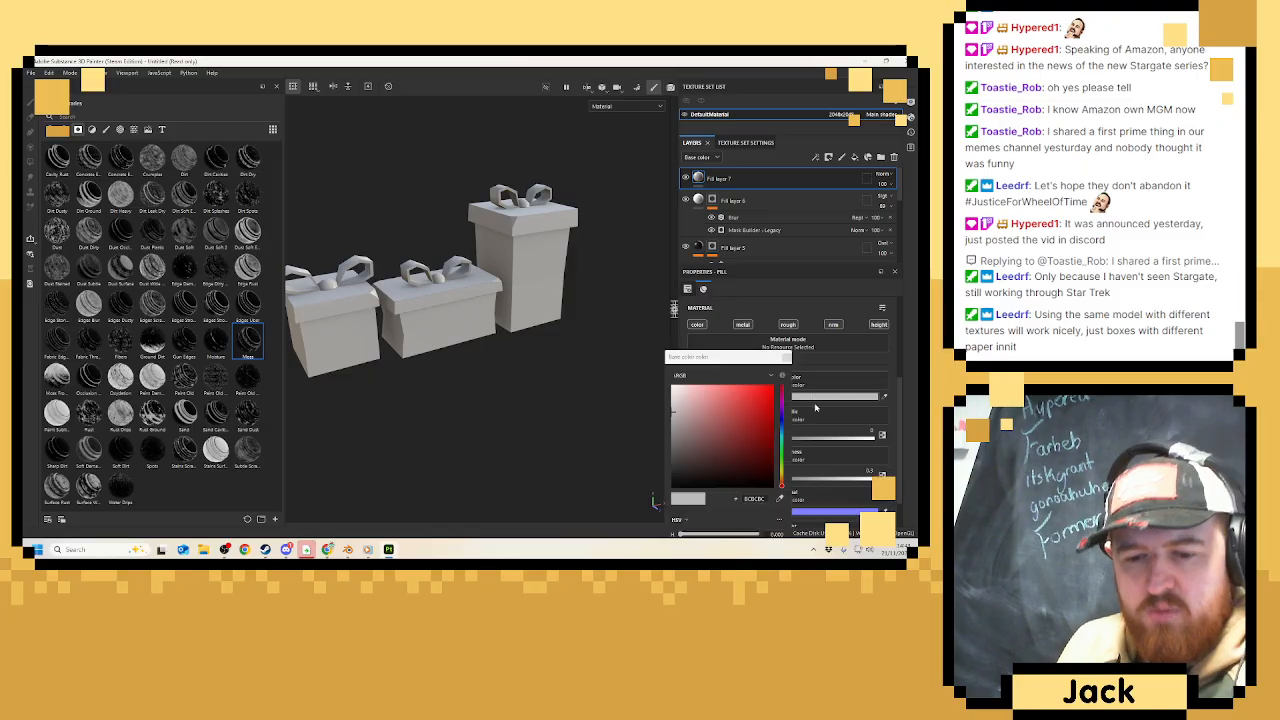
pyautogui.moveTo(772, 457); pyautogui.dragTo(787, 467)
pyautogui.click(786, 357)
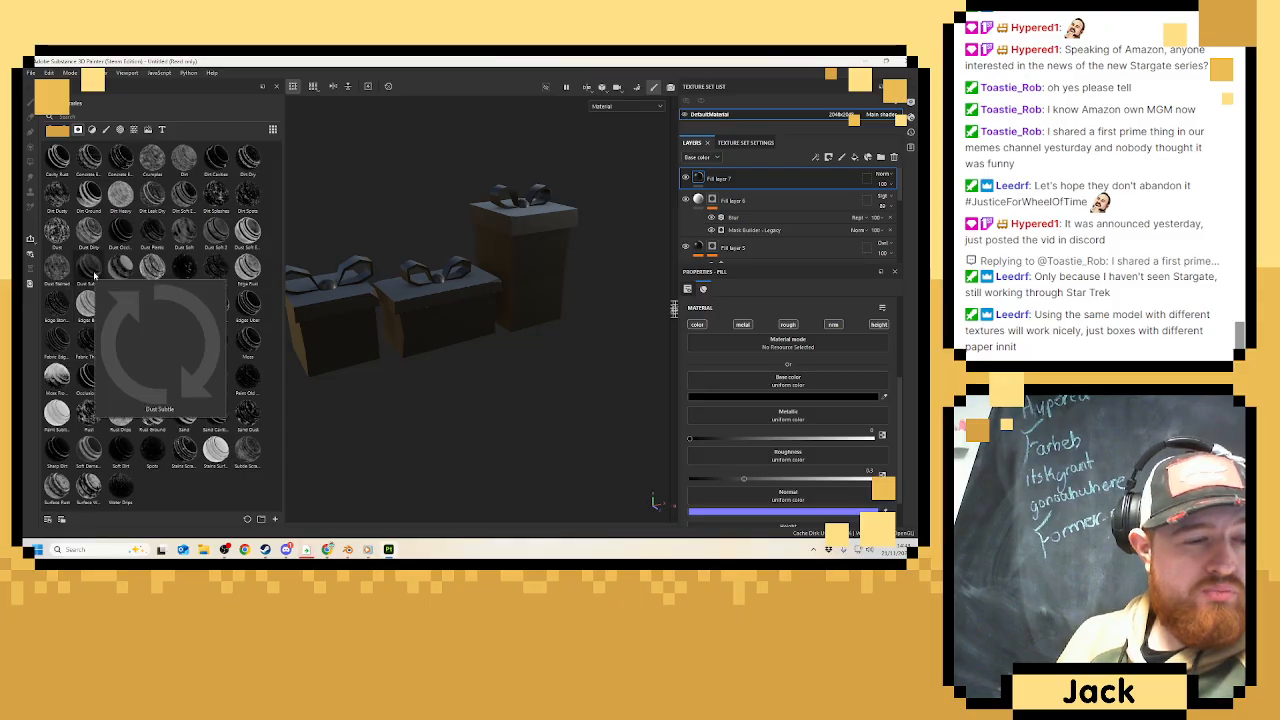
# Try the Dust Subtle smart mask on Fill layer 7, inspect the gifts and undo it.
pyautogui.moveTo(96, 272); pyautogui.dragTo(716, 177)
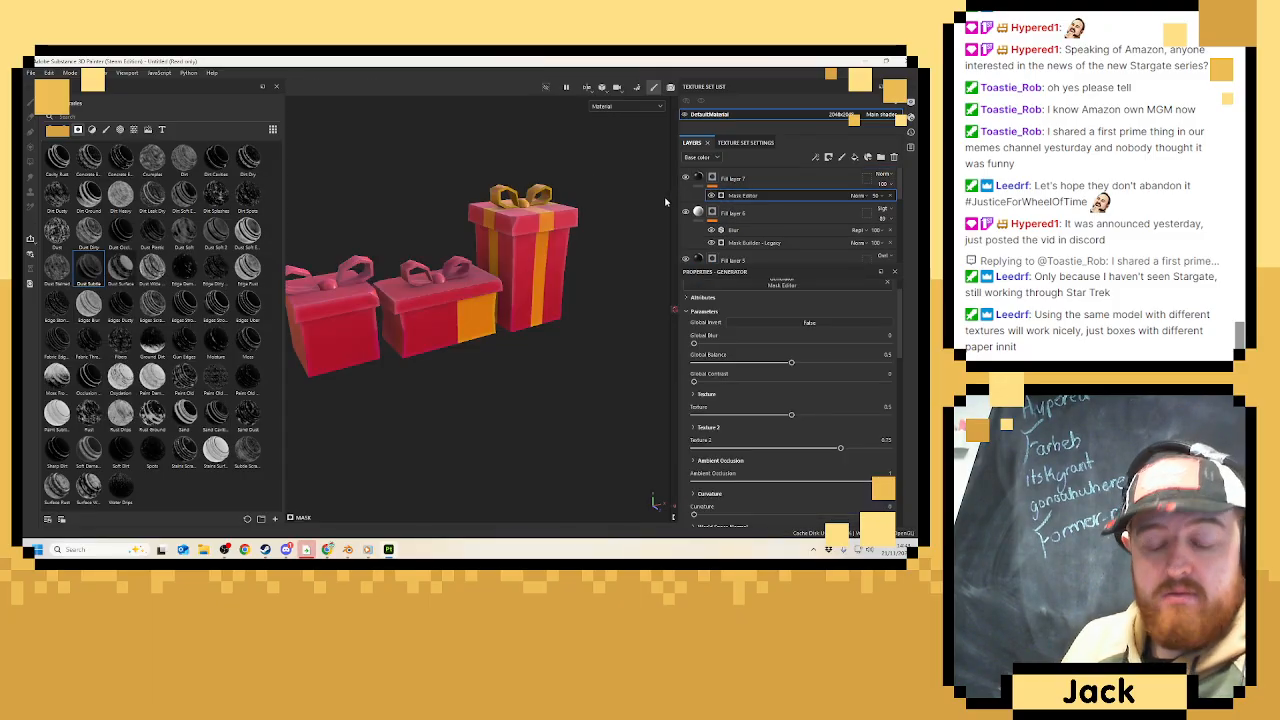
pyautogui.keyDown('alt'); pyautogui.moveTo(614, 218); pyautogui.dragTo(536, 232); pyautogui.keyUp('alt')
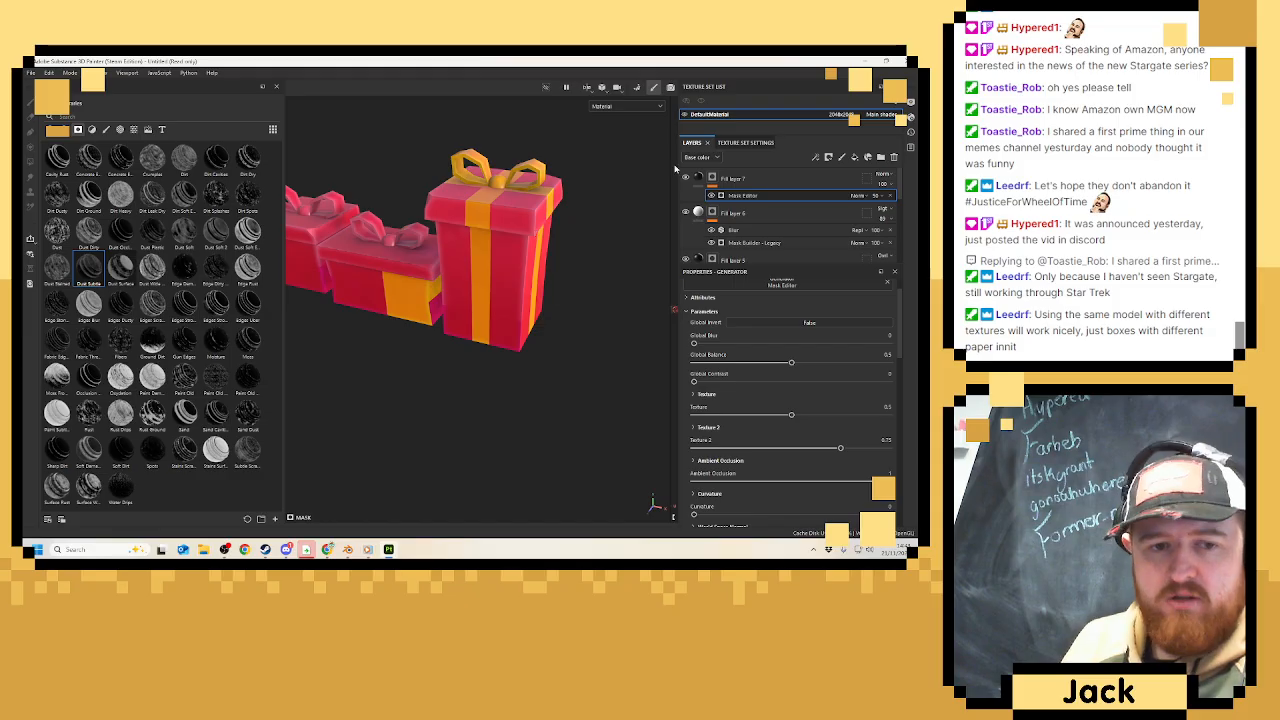
pyautogui.hotkey('ctrl', 'z')
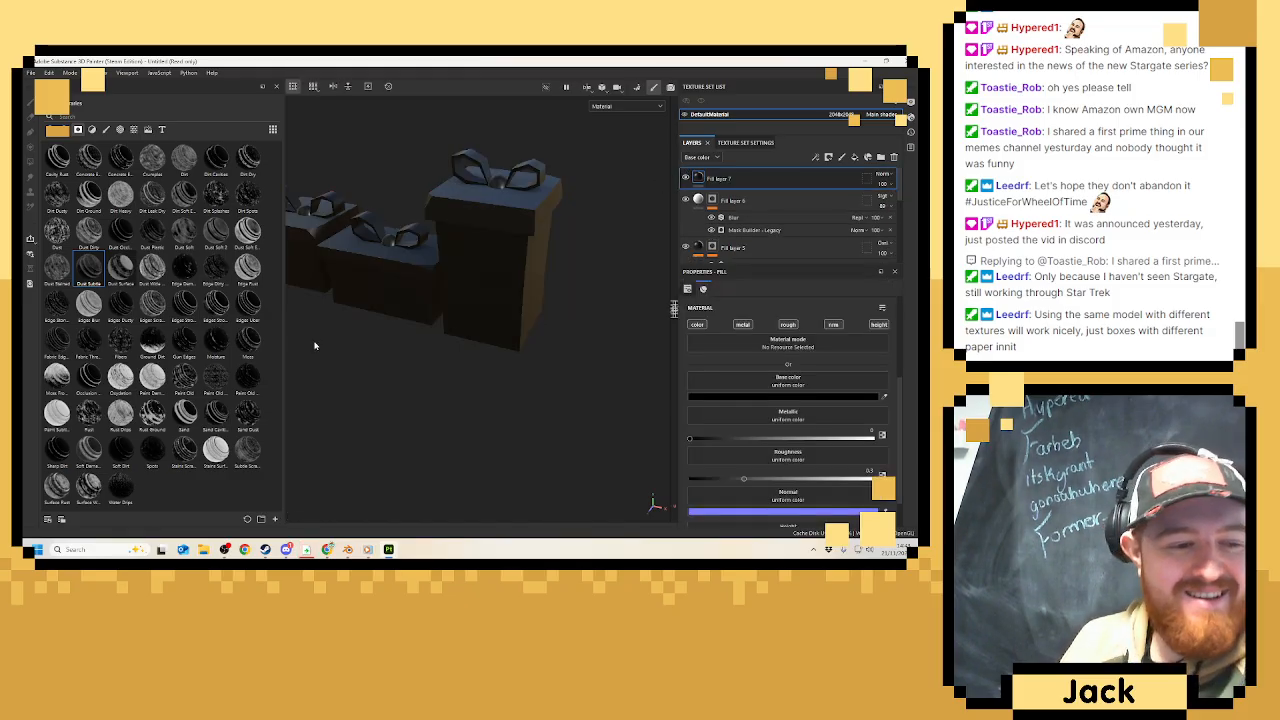
# Apply the Dust Soft smart mask to Fill layer 7 and set the layer's blending mode to Overlay.
pyautogui.moveTo(183, 232); pyautogui.dragTo(711, 179)
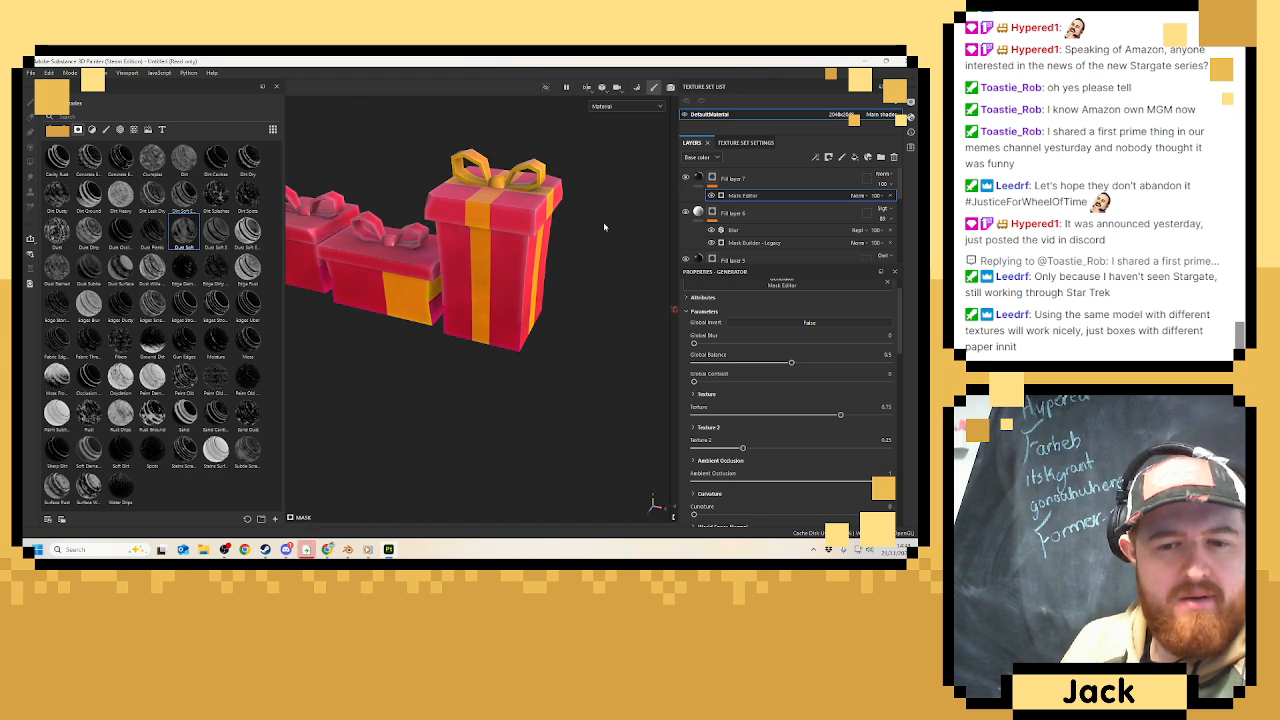
pyautogui.keyDown('alt'); pyautogui.moveTo(482, 247); pyautogui.dragTo(620, 250); pyautogui.keyUp('alt')
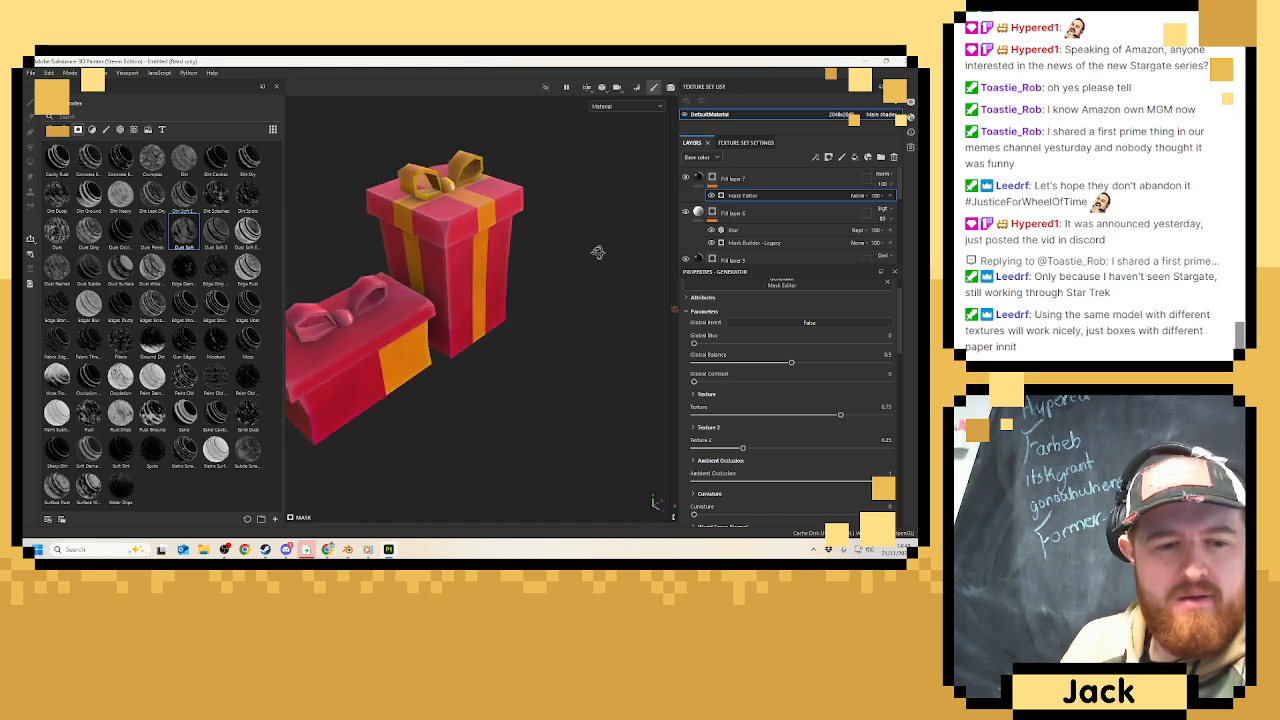
pyautogui.click(881, 175)
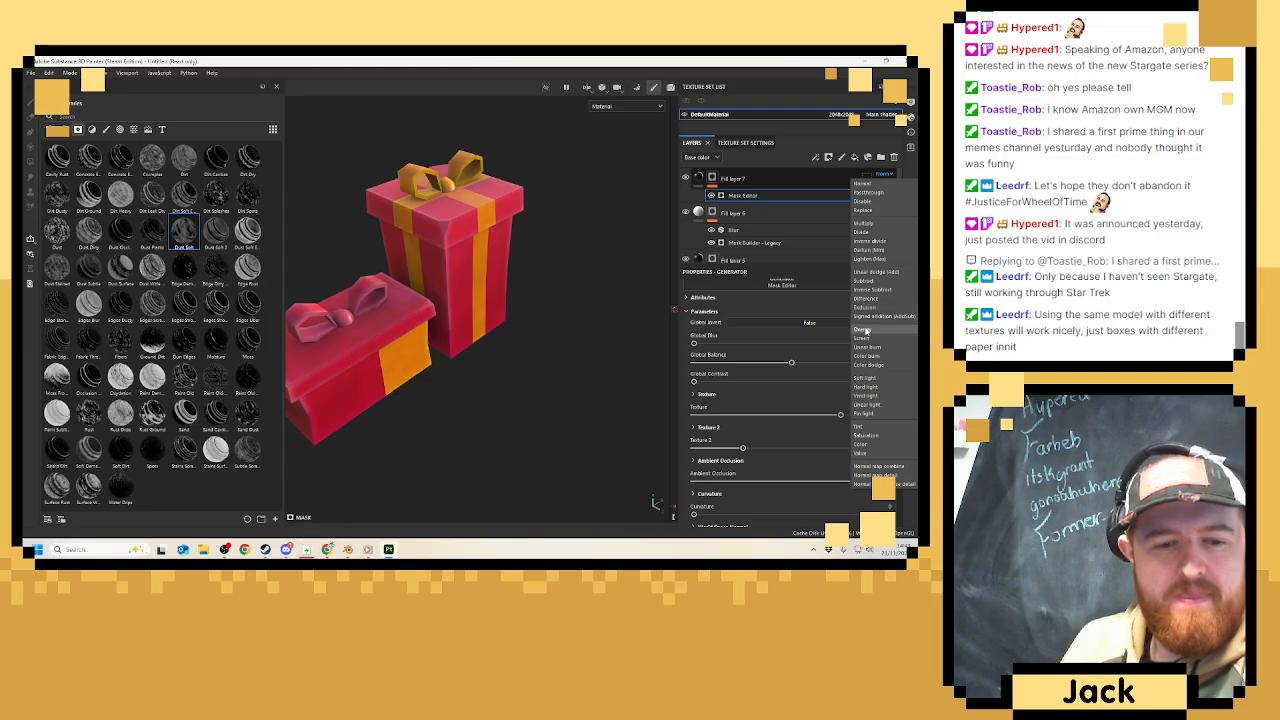
pyautogui.click(866, 331)
pyautogui.keyDown('alt'); pyautogui.moveTo(655, 180); pyautogui.dragTo(609, 177); pyautogui.keyUp('alt')
pyautogui.scroll(-3, 609, 177)
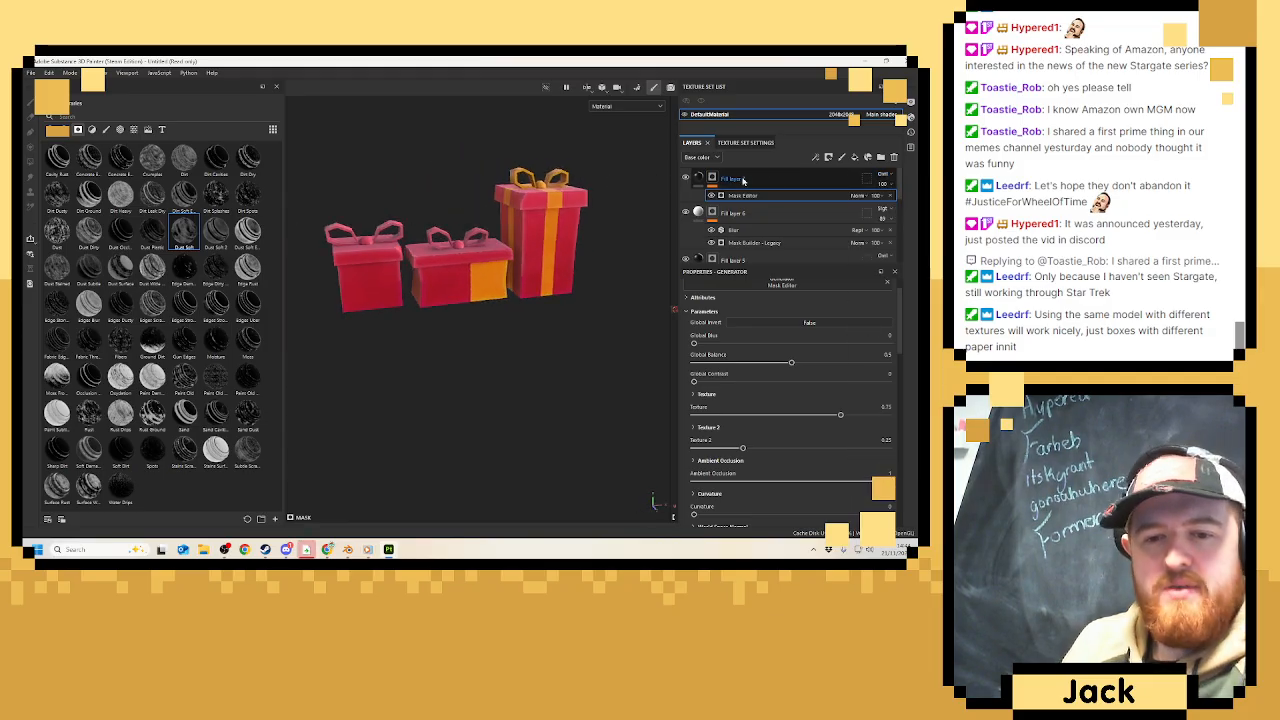
# Add a folder at the top of the layer stack and rename it Present_Tall.
pyautogui.click(881, 157)
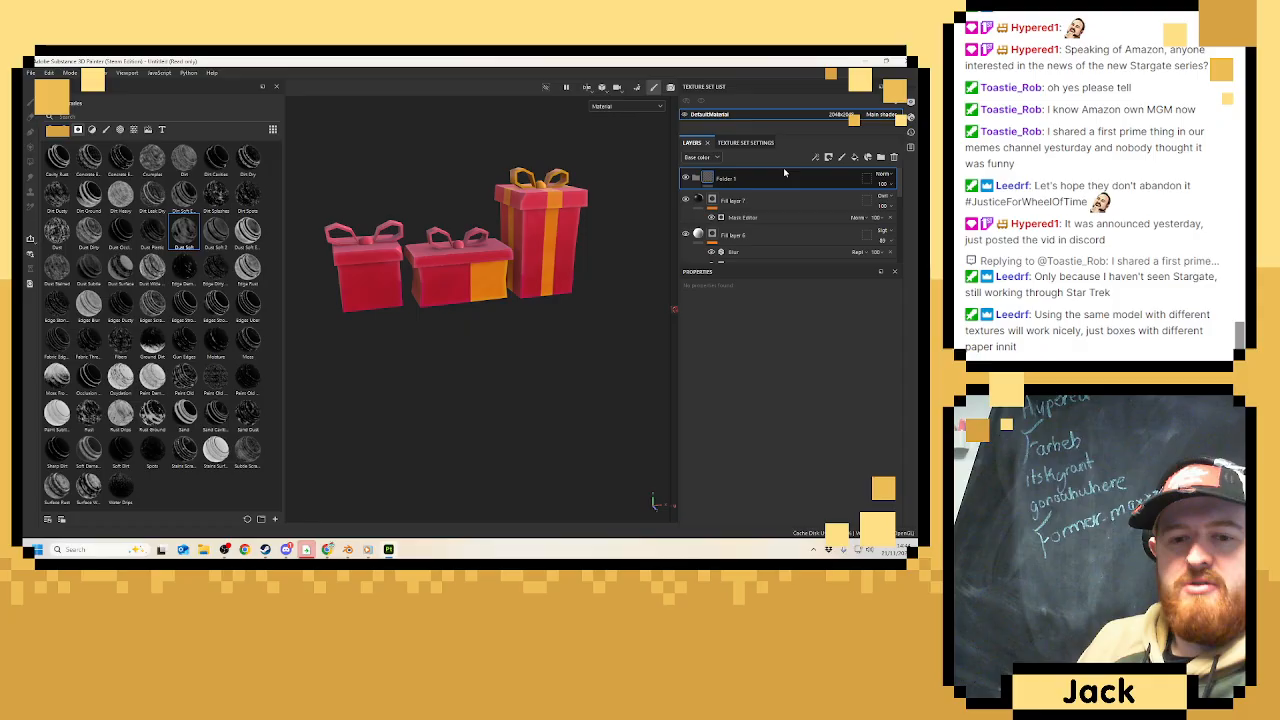
pyautogui.doubleClick(729, 178)
pyautogui.write('P')
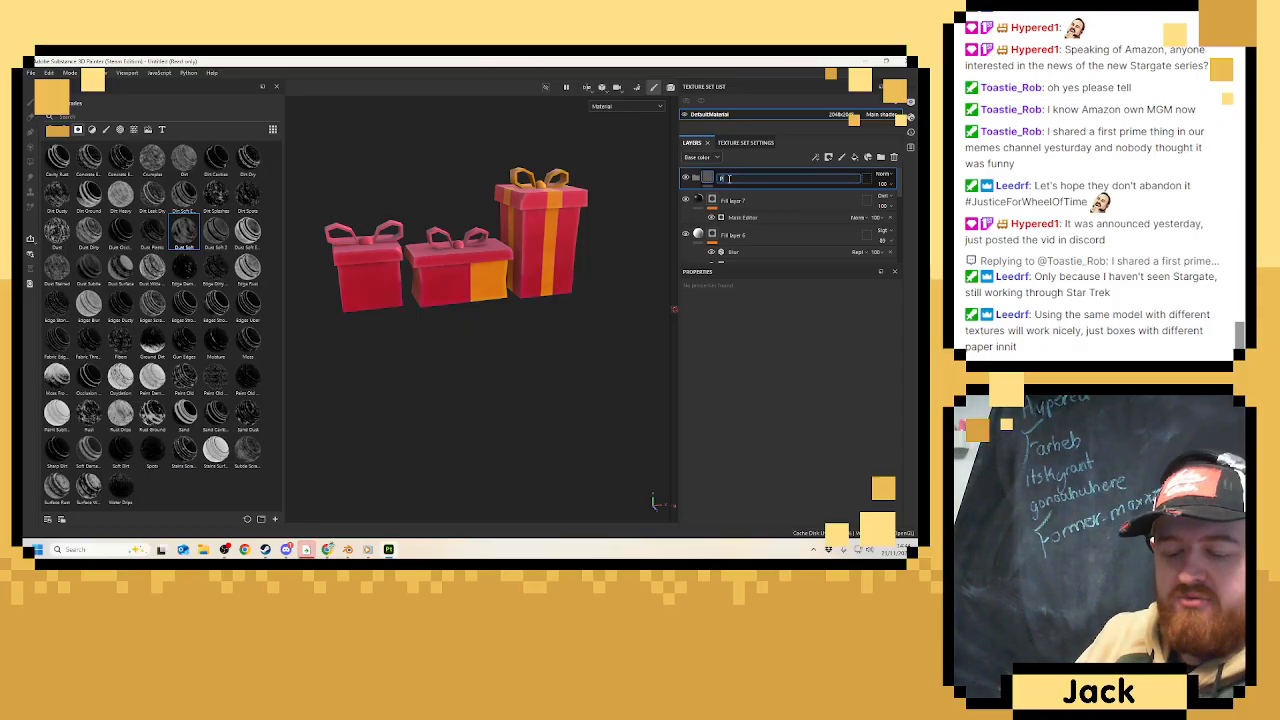
pyautogui.write('resent')
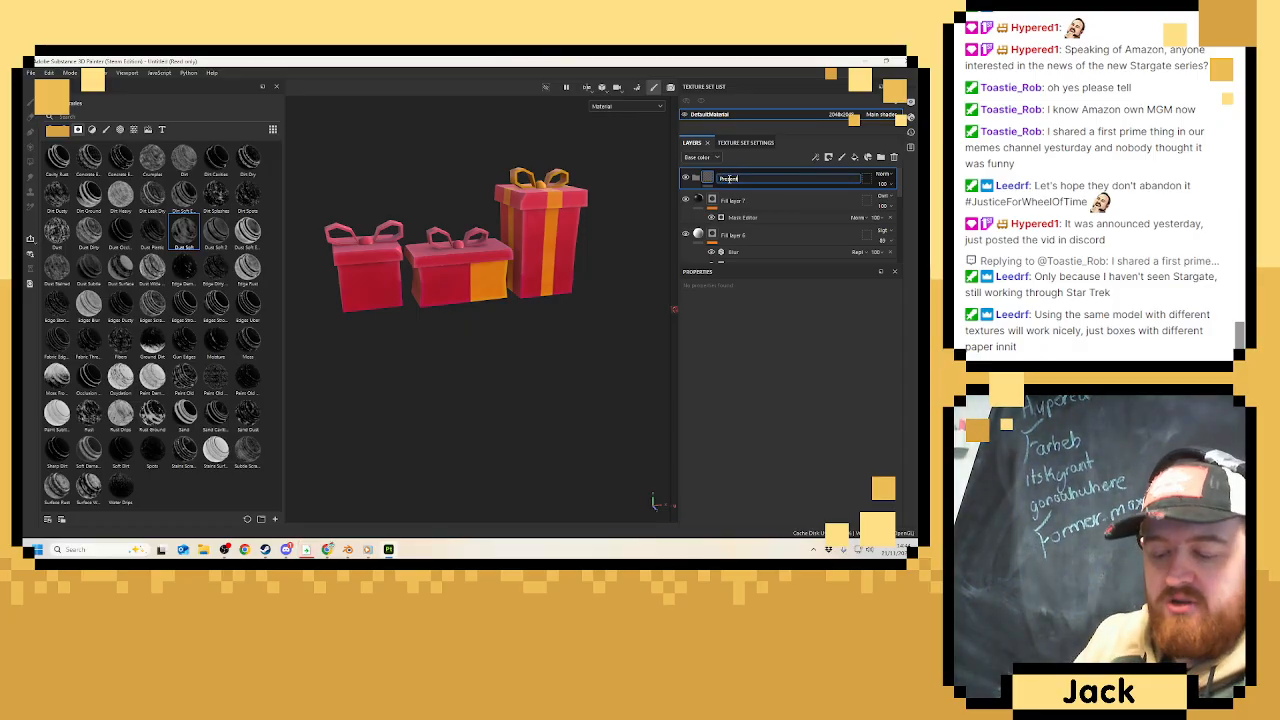
pyautogui.write('_Tall')
pyautogui.press('Return')
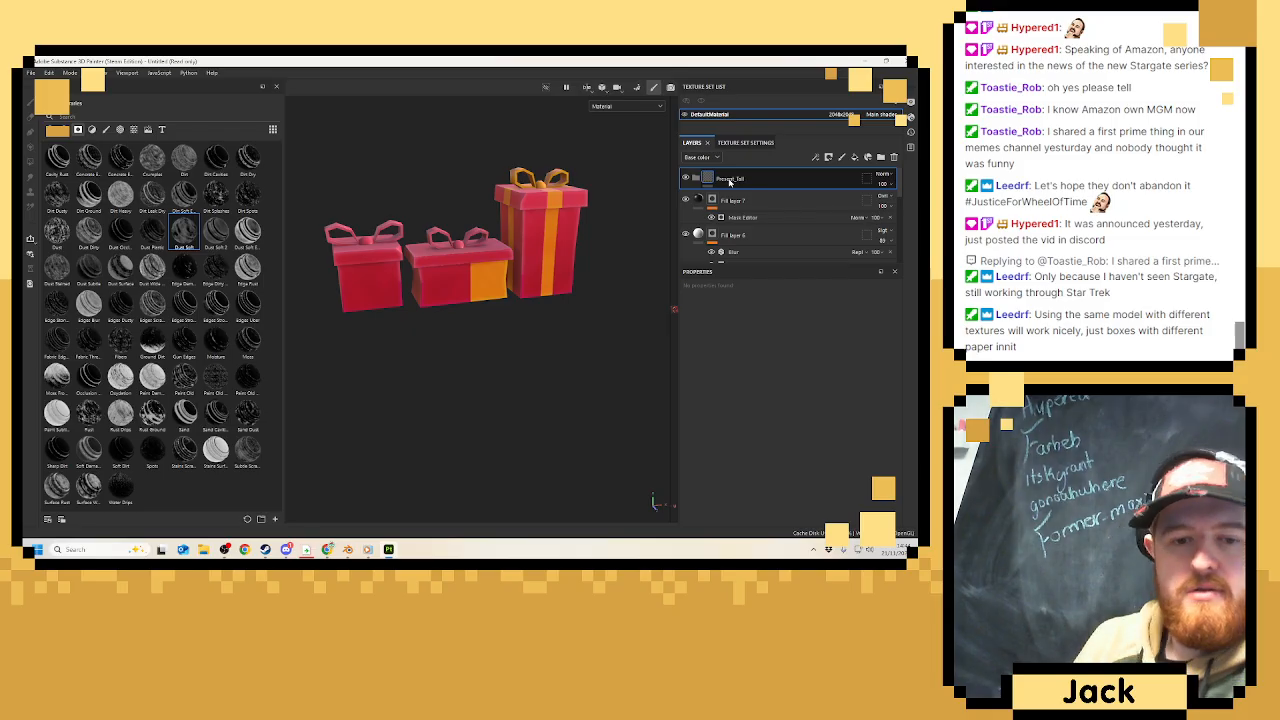
# Move all existing fill layers into the Present_Tall folder and collapse the folder.
pyautogui.scroll(-3, 758, 222)
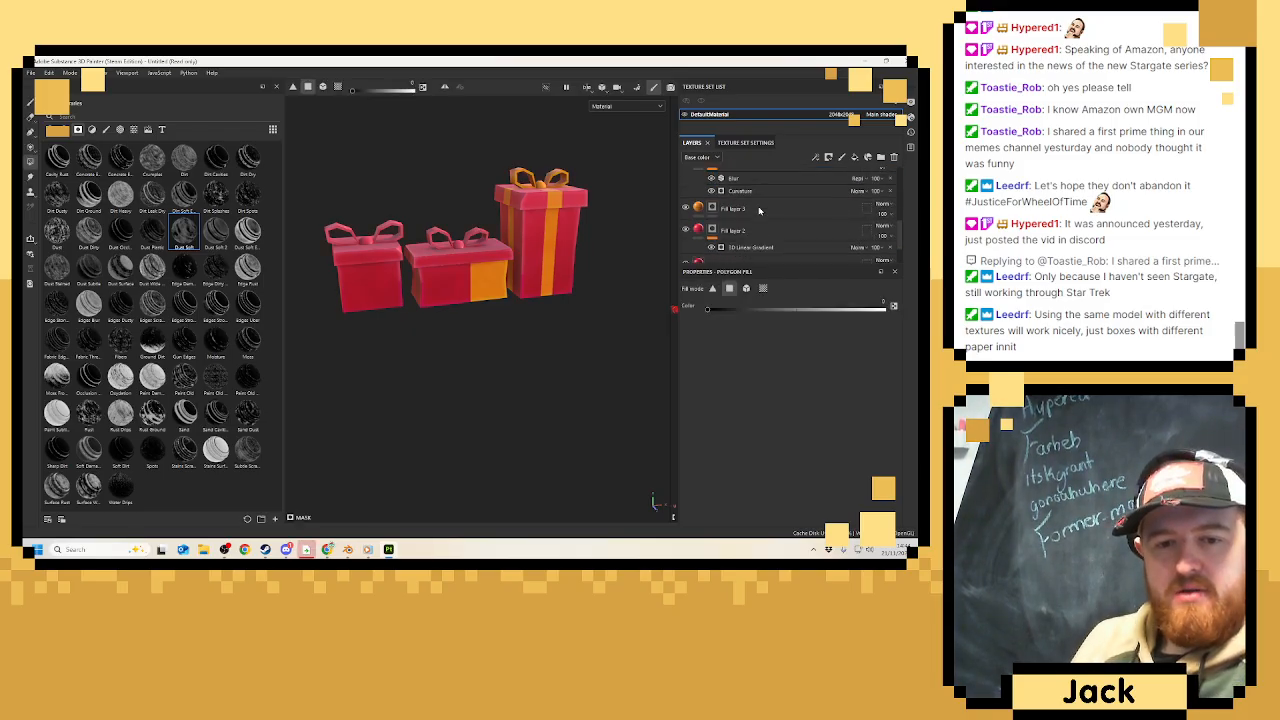
pyautogui.click(757, 245)
pyautogui.scroll(5, 758, 220)
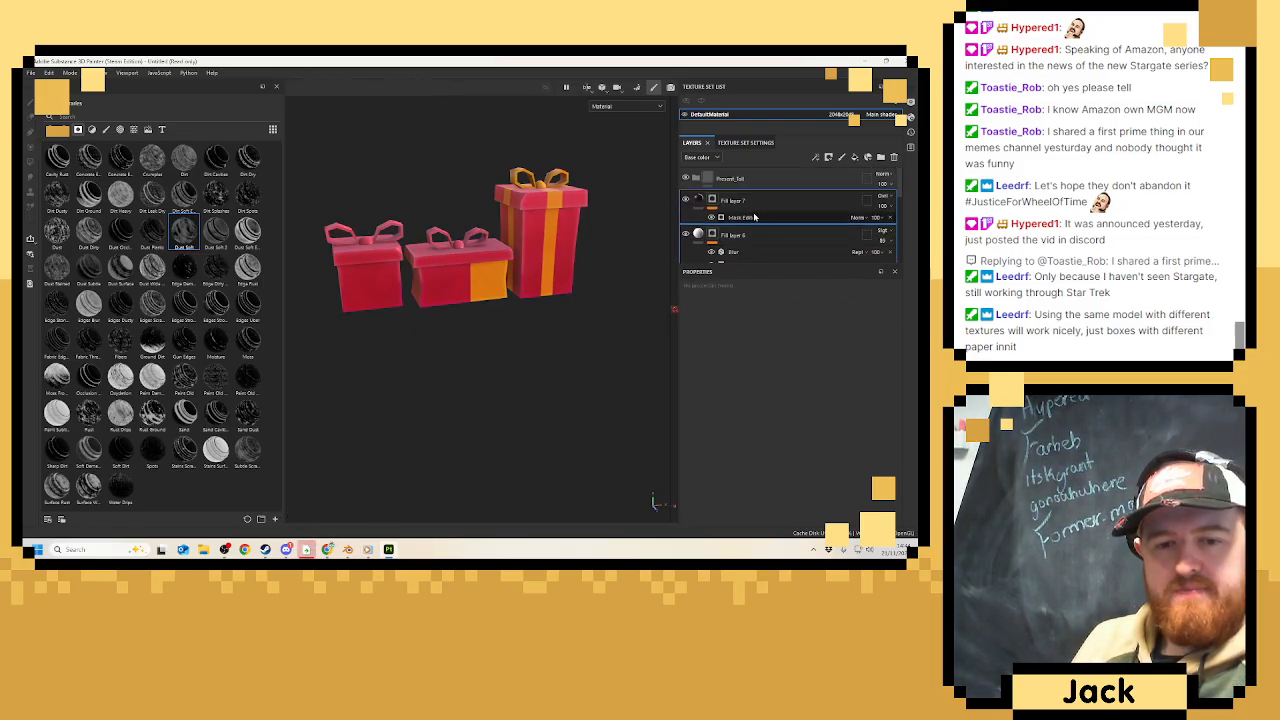
pyautogui.click(751, 178)
pyautogui.moveTo(750, 178); pyautogui.dragTo(749, 176)
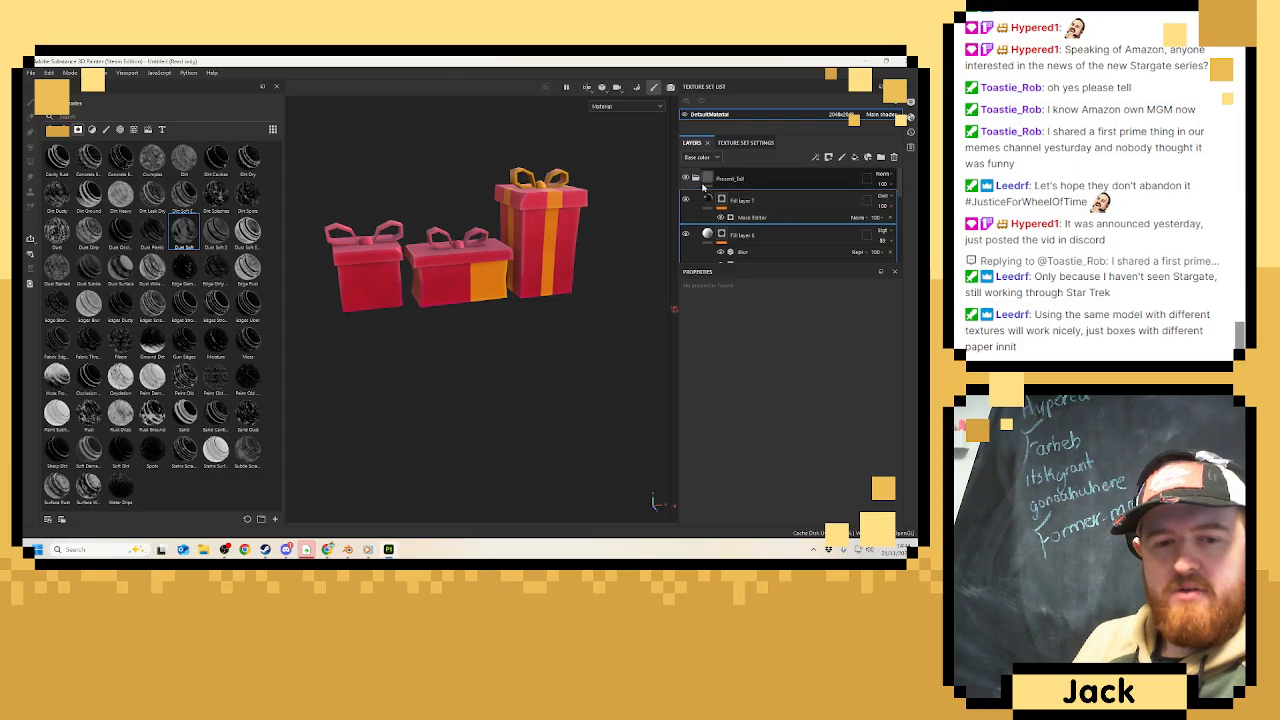
pyautogui.click(694, 178)
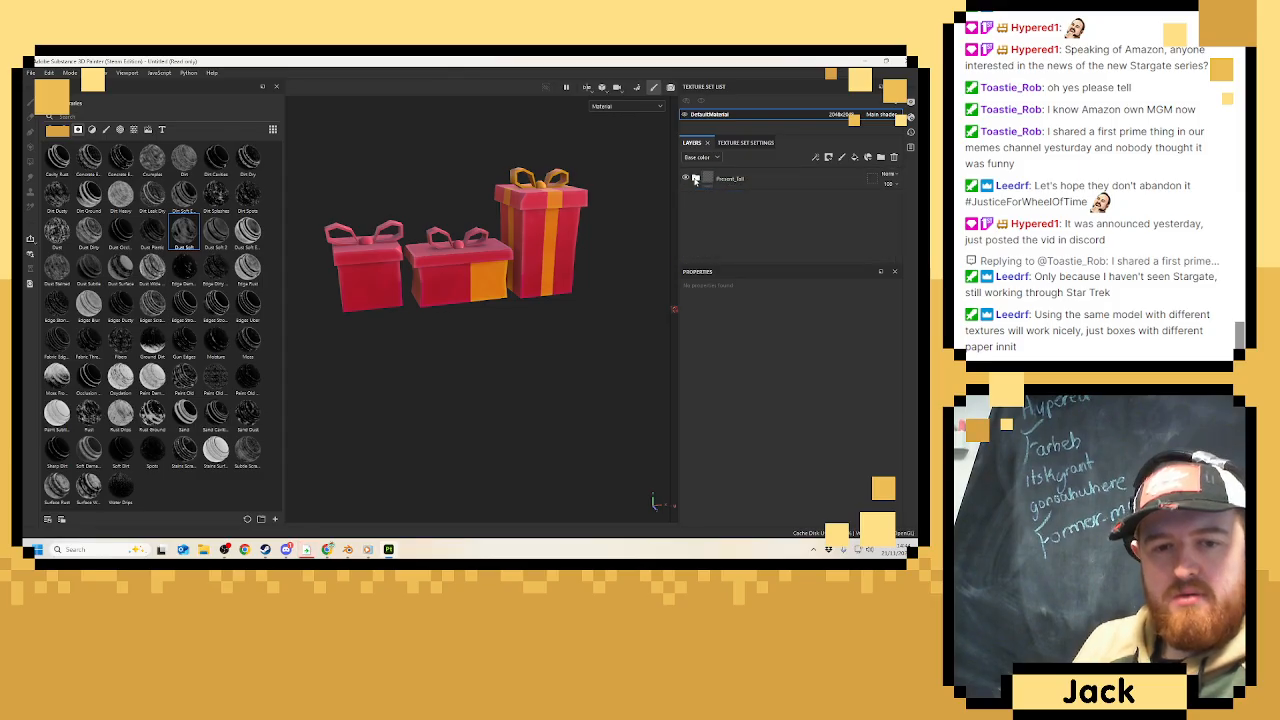
pyautogui.click(778, 183)
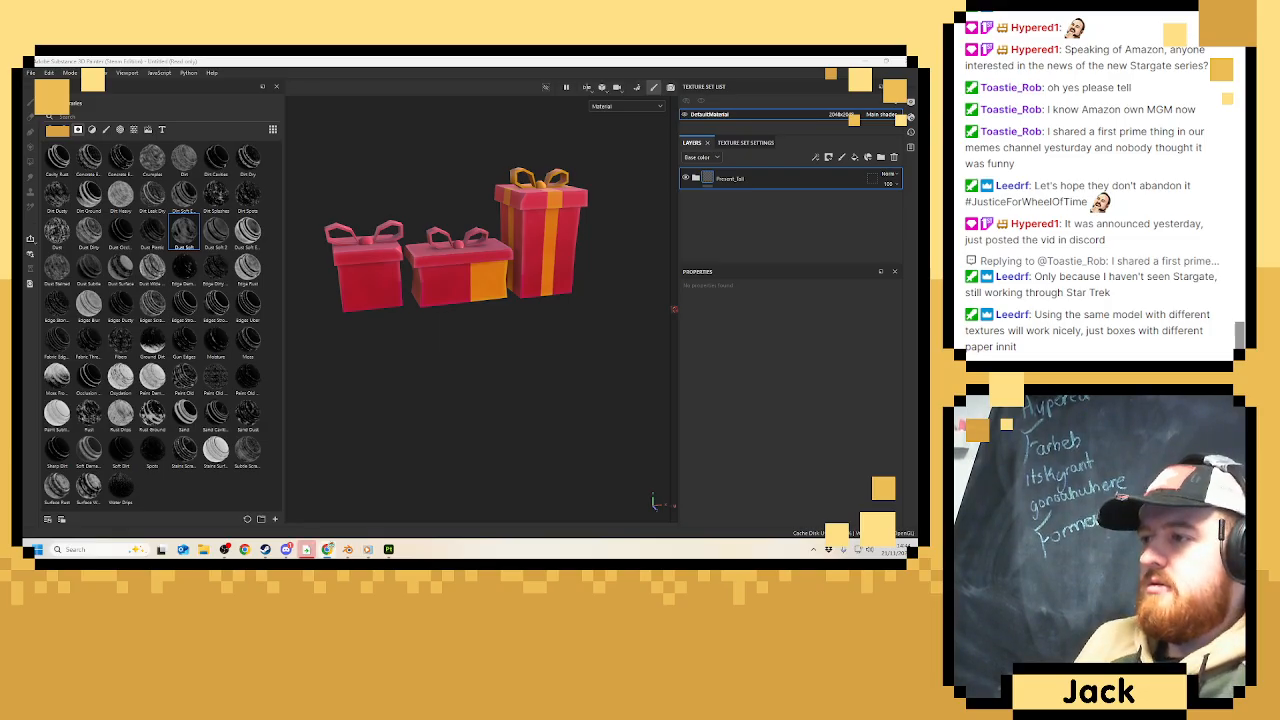
pyautogui.moveTo(1279, 105); pyautogui.dragTo(667, 105)
pyautogui.click(676, 95)
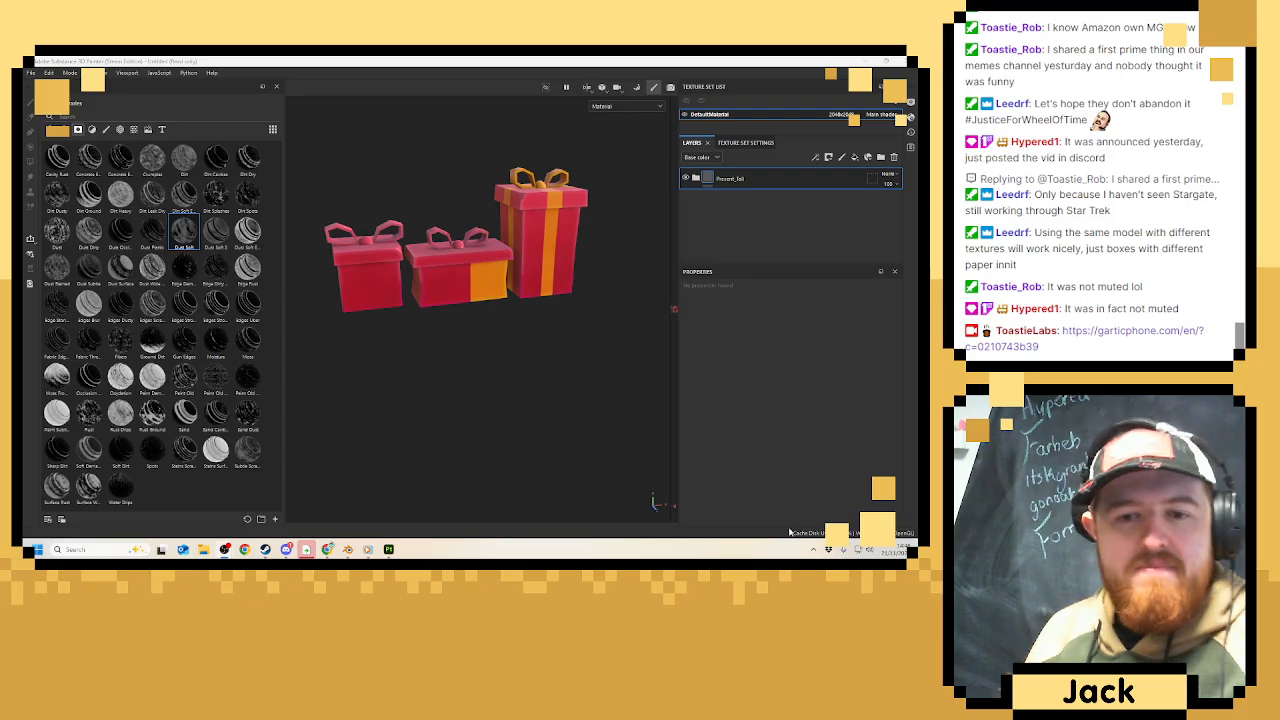
# Add a new fill layer above the Present_Tall folder and set its base color to a bright blue.
pyautogui.click(855, 157)
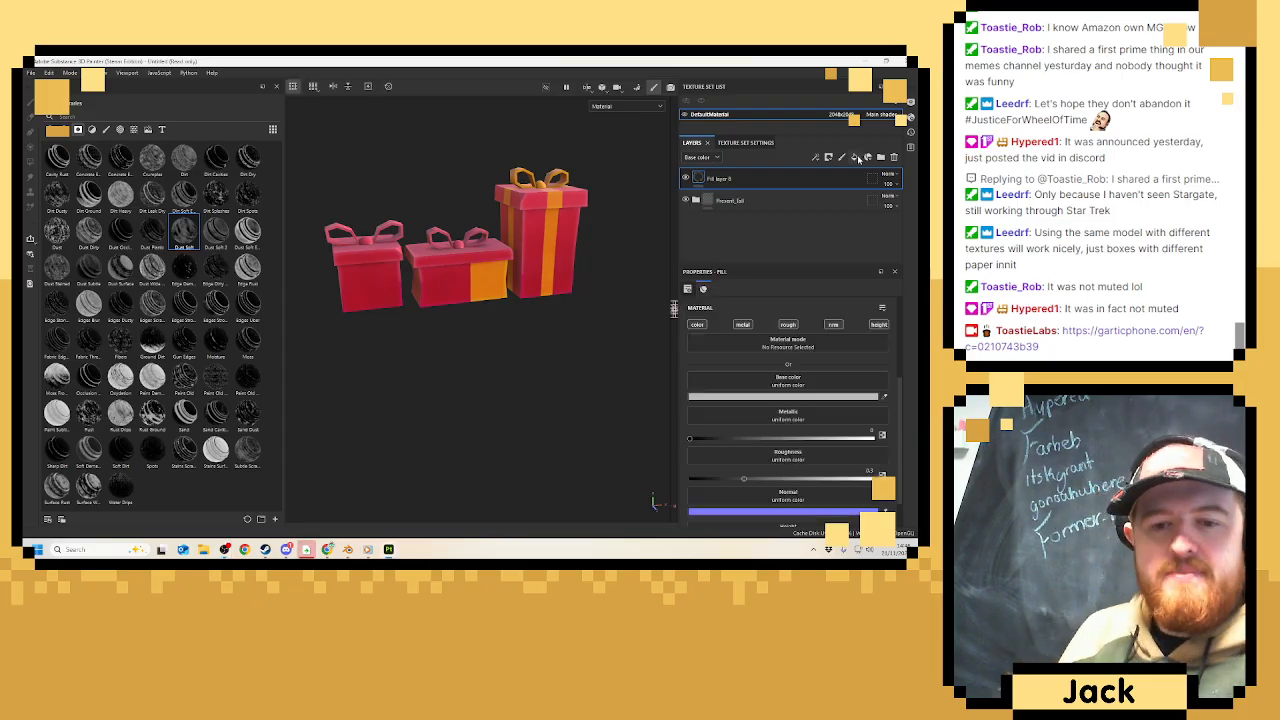
pyautogui.click(833, 398)
pyautogui.click(783, 427)
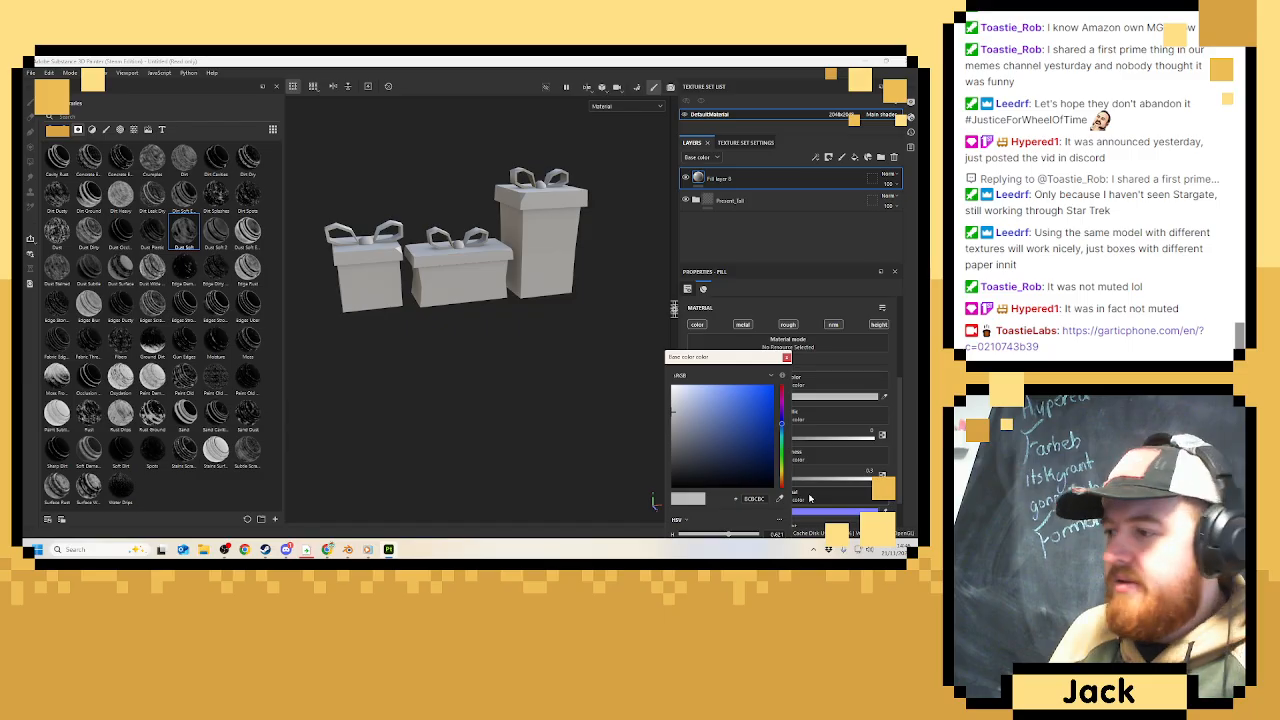
pyautogui.click(782, 430)
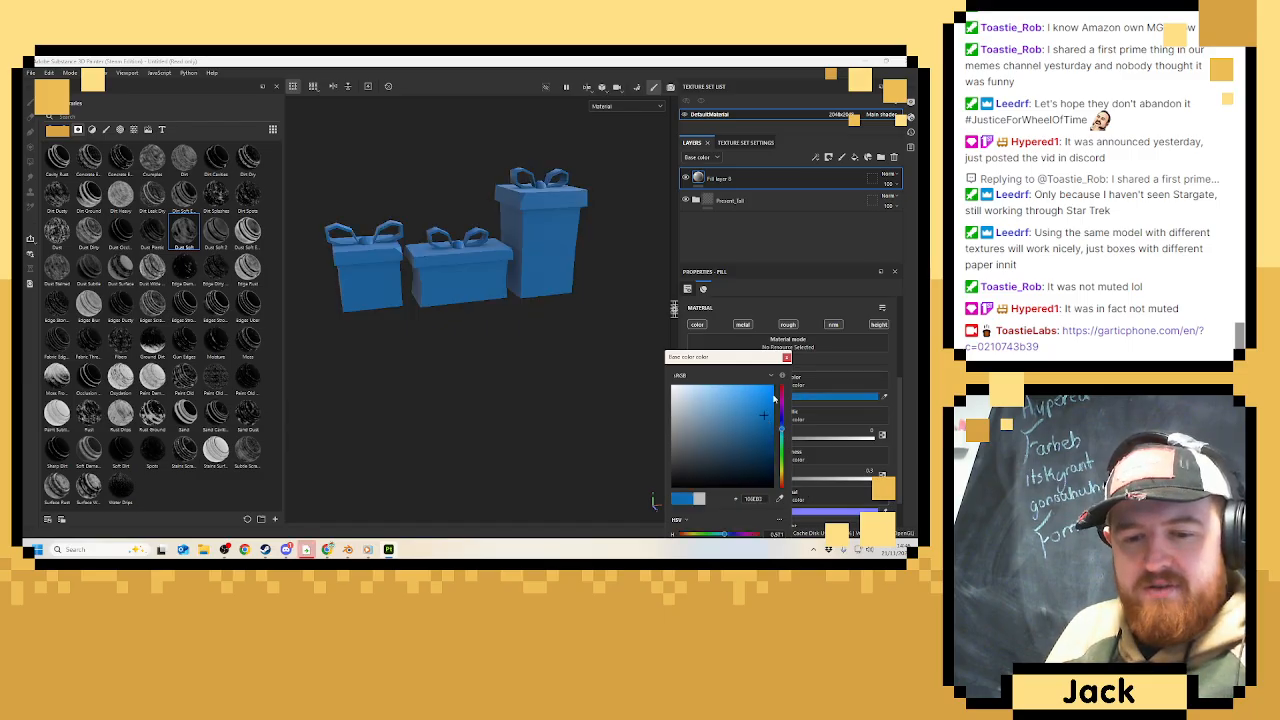
pyautogui.click(787, 358)
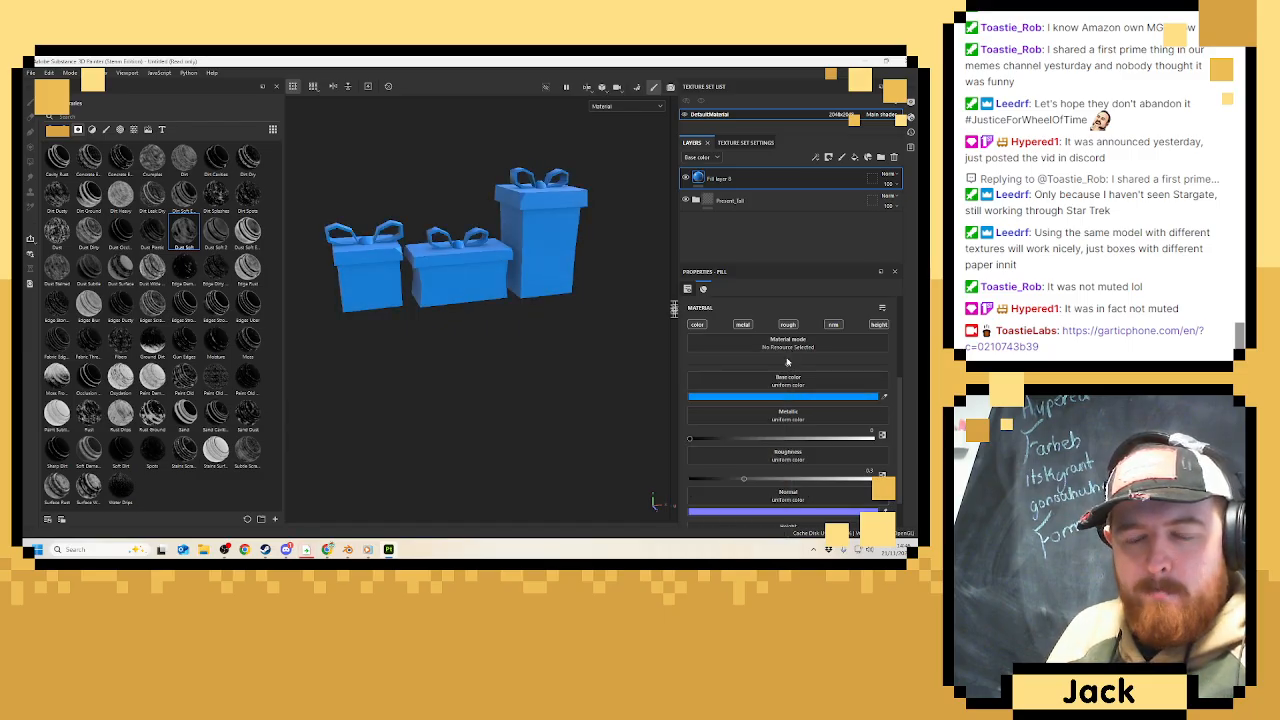
# Try a black mask on the new blue fill layer and undo it.
pyautogui.rightClick(768, 180)
pyautogui.click(806, 73)
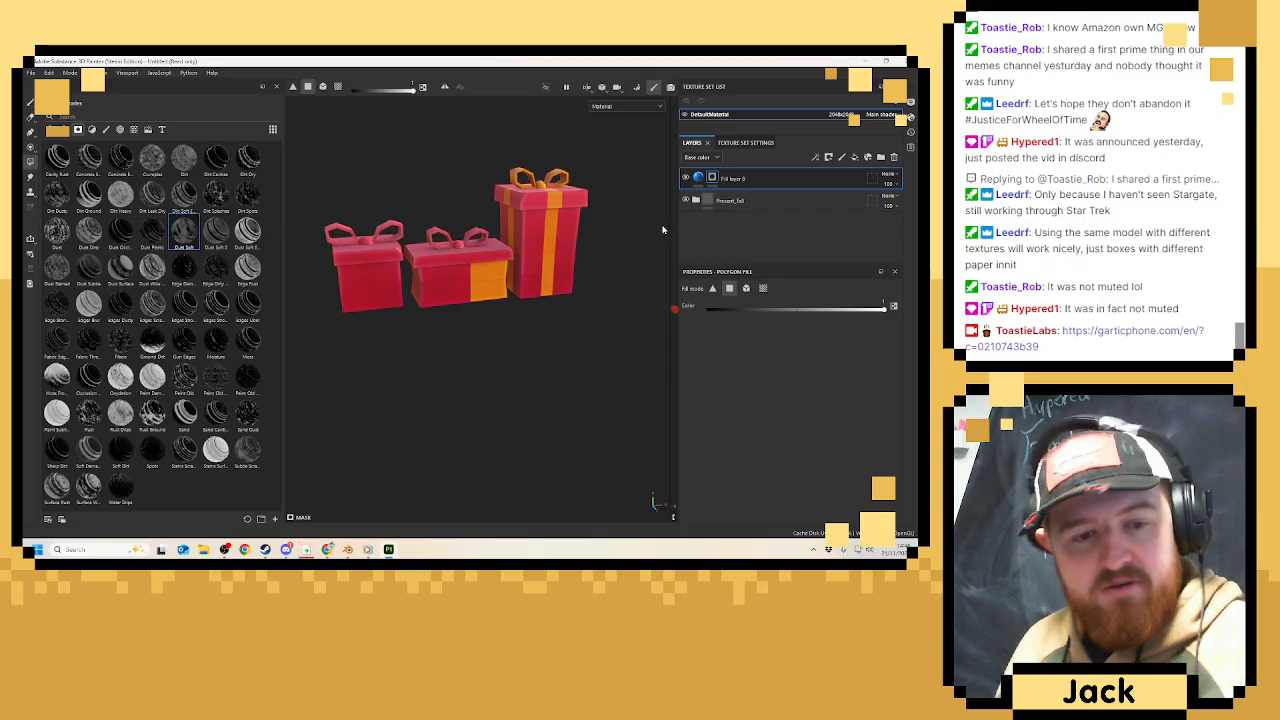
pyautogui.hotkey('ctrl', 'z')
# Shift the blue fill layer's base color to a deeper blue.
pyautogui.scroll(2, 543, 183)
pyautogui.click(729, 396)
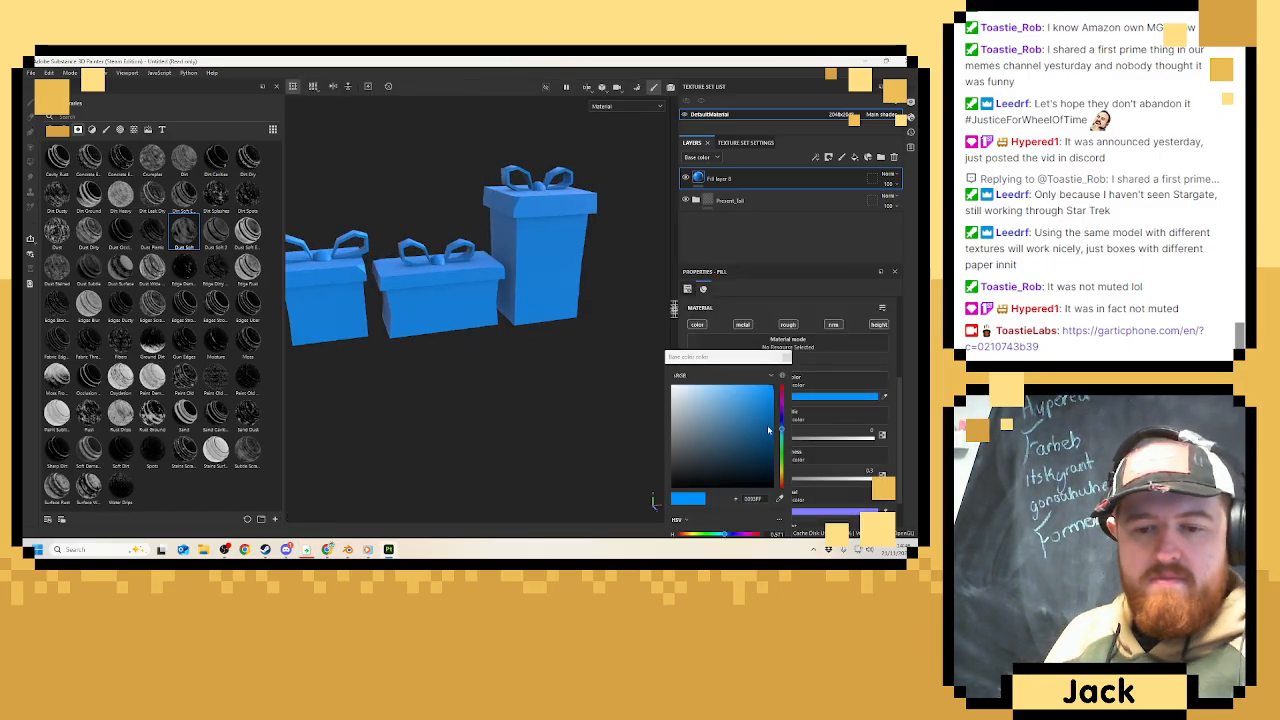
pyautogui.click(783, 431)
pyautogui.moveTo(783, 429); pyautogui.dragTo(782, 425)
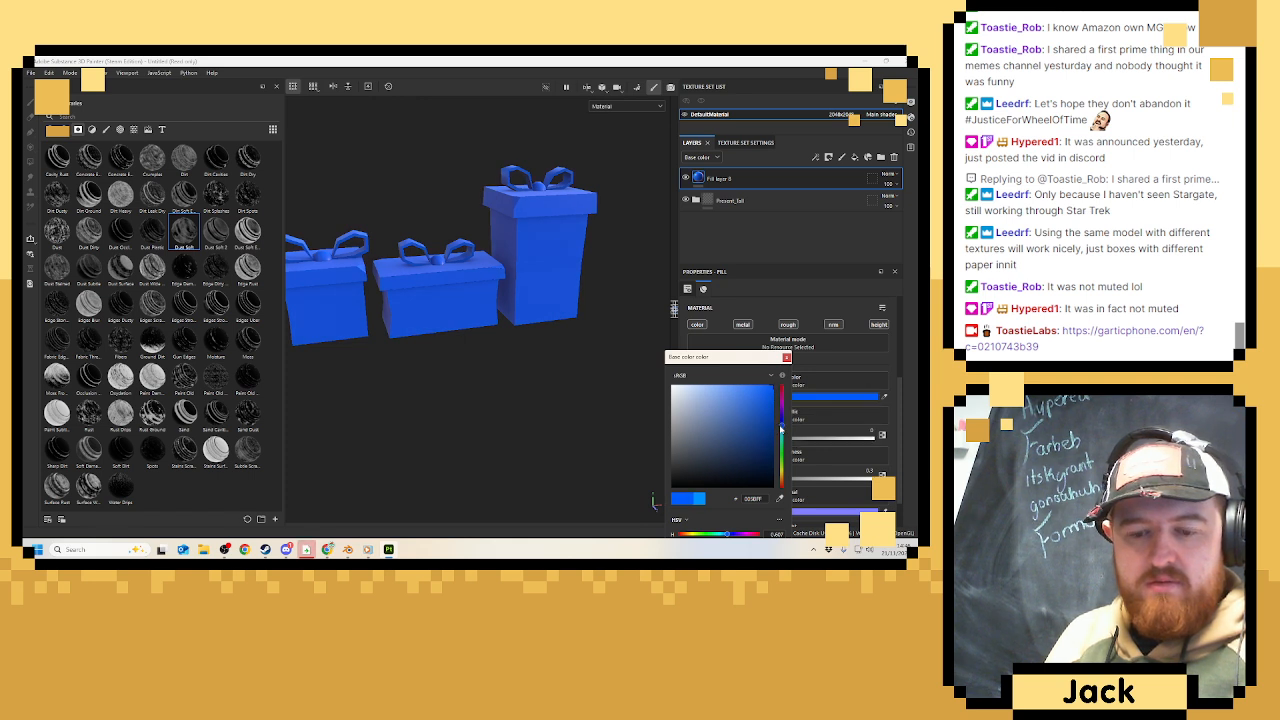
pyautogui.click(786, 357)
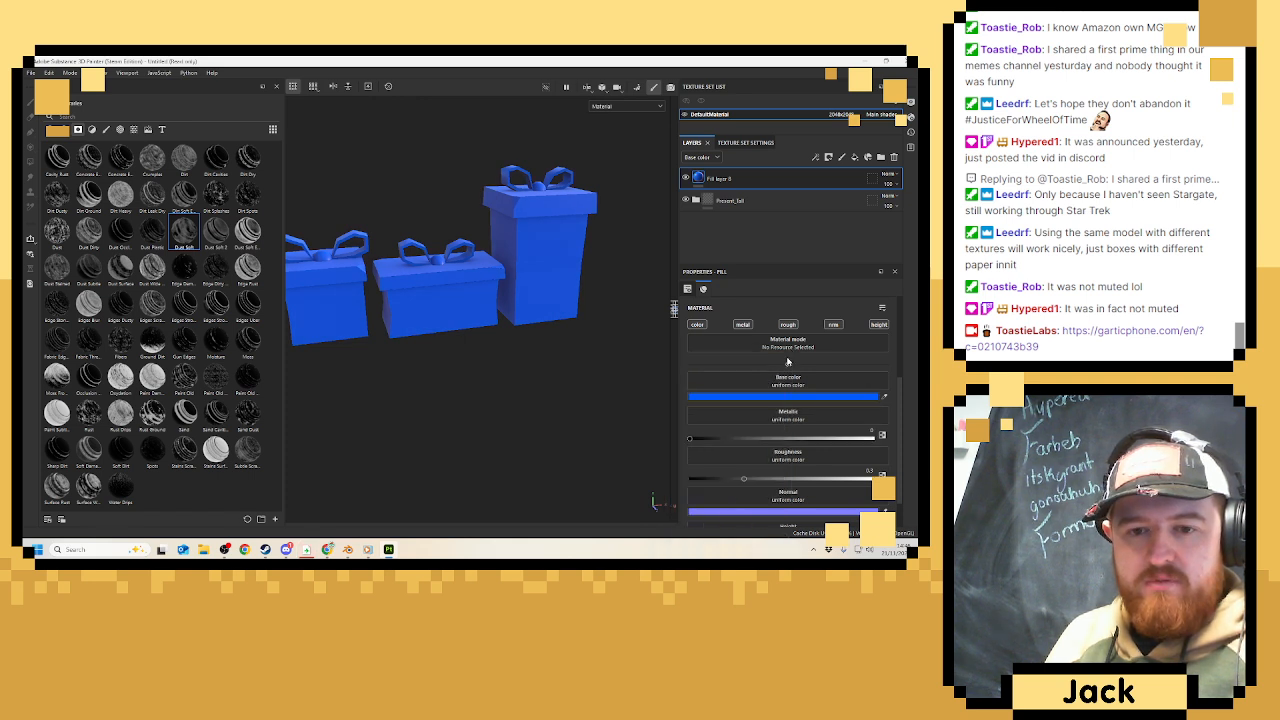
# Add another fill layer on top, hide it, and sample the gifts' blue as its base color using the Base color view.
pyautogui.click(854, 157)
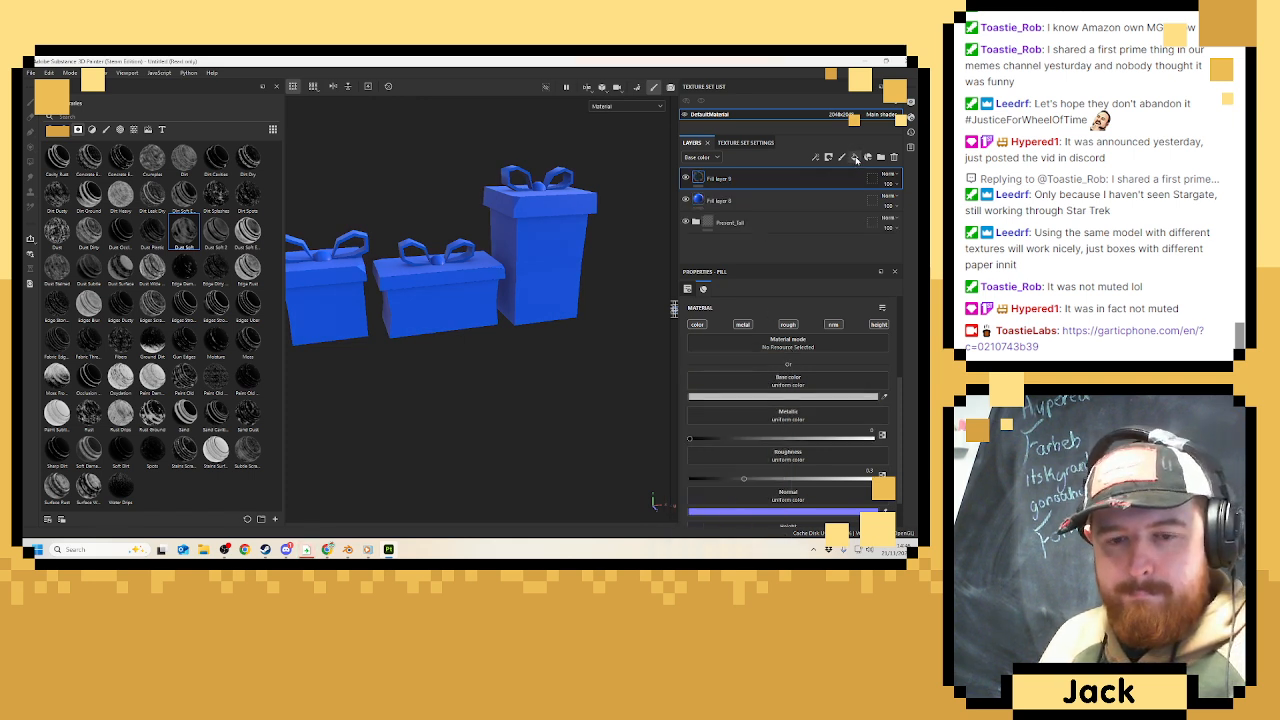
pyautogui.click(685, 178)
pyautogui.click(627, 108)
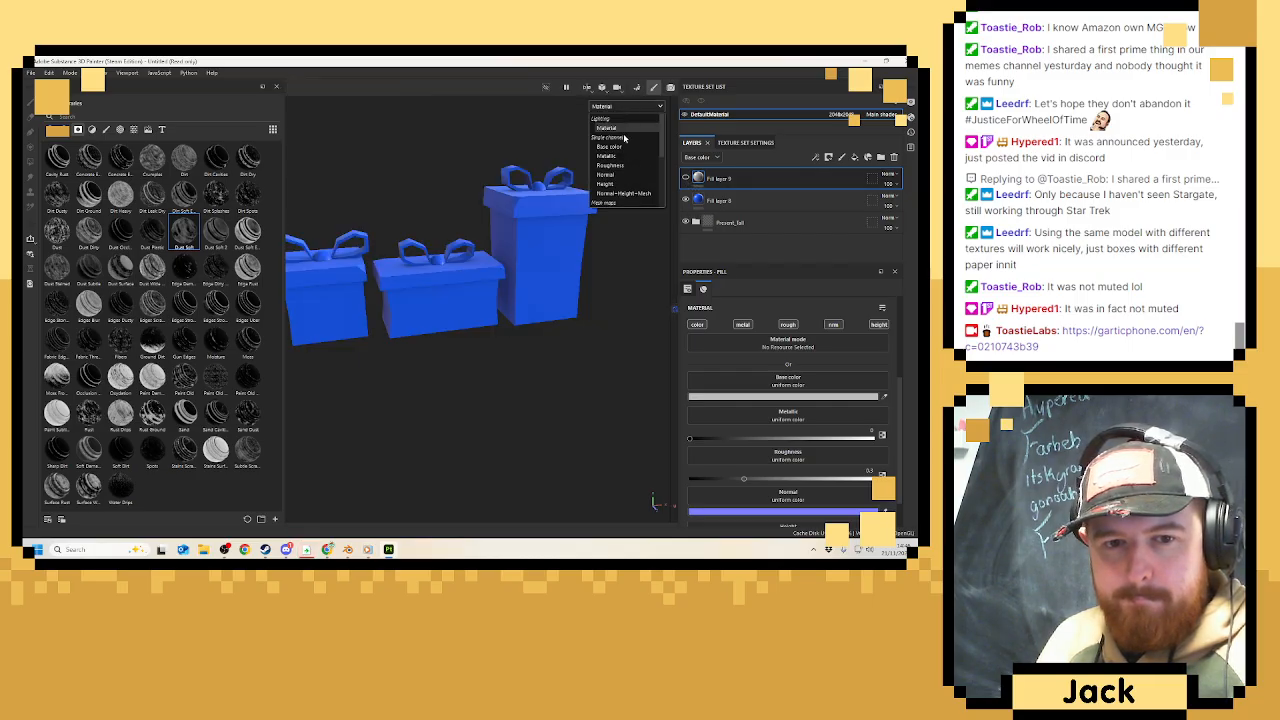
pyautogui.click(624, 144)
pyautogui.click(884, 397)
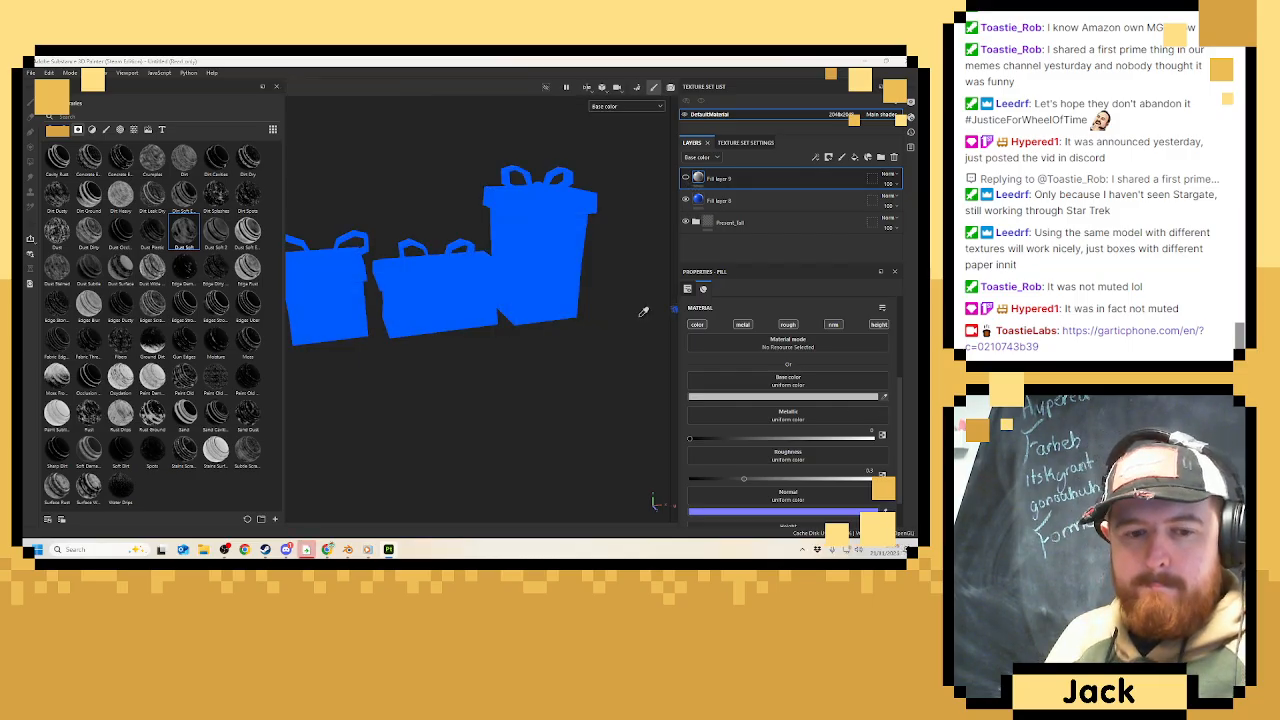
pyautogui.click(500, 306)
# Shift the top fill layer's base color to a lighter blue and make the layer visible.
pyautogui.click(762, 398)
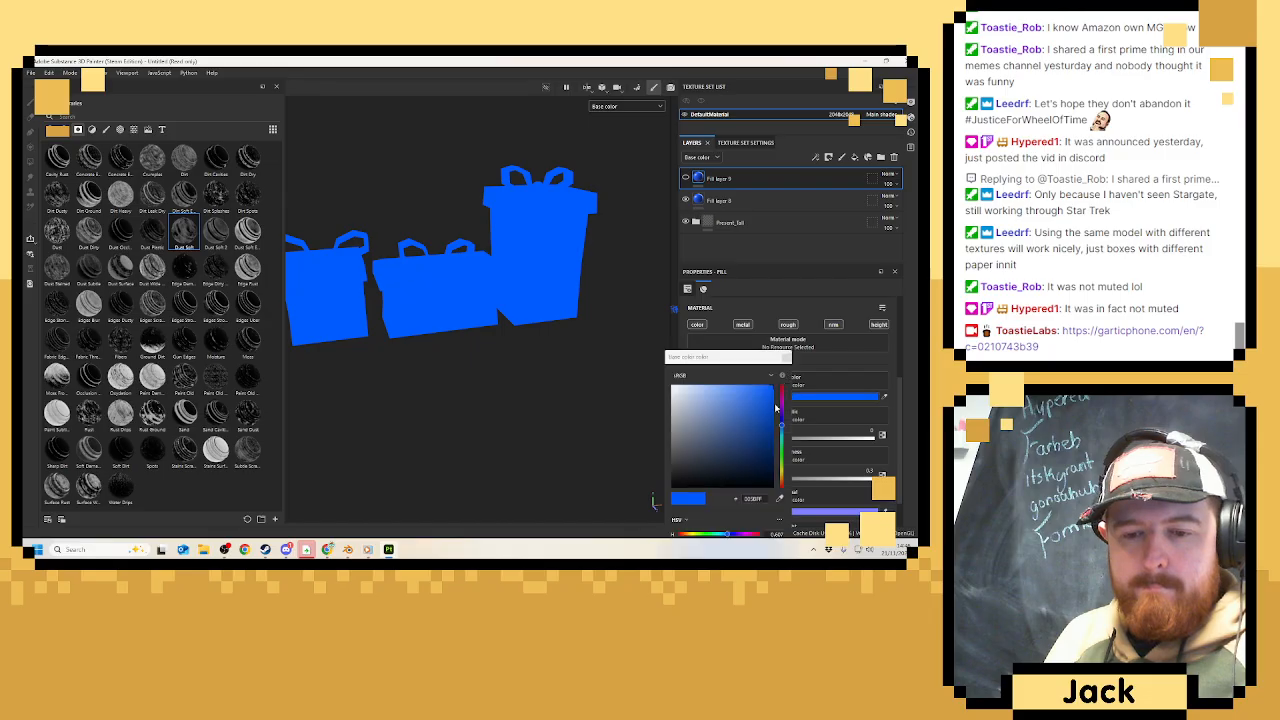
pyautogui.click(782, 430)
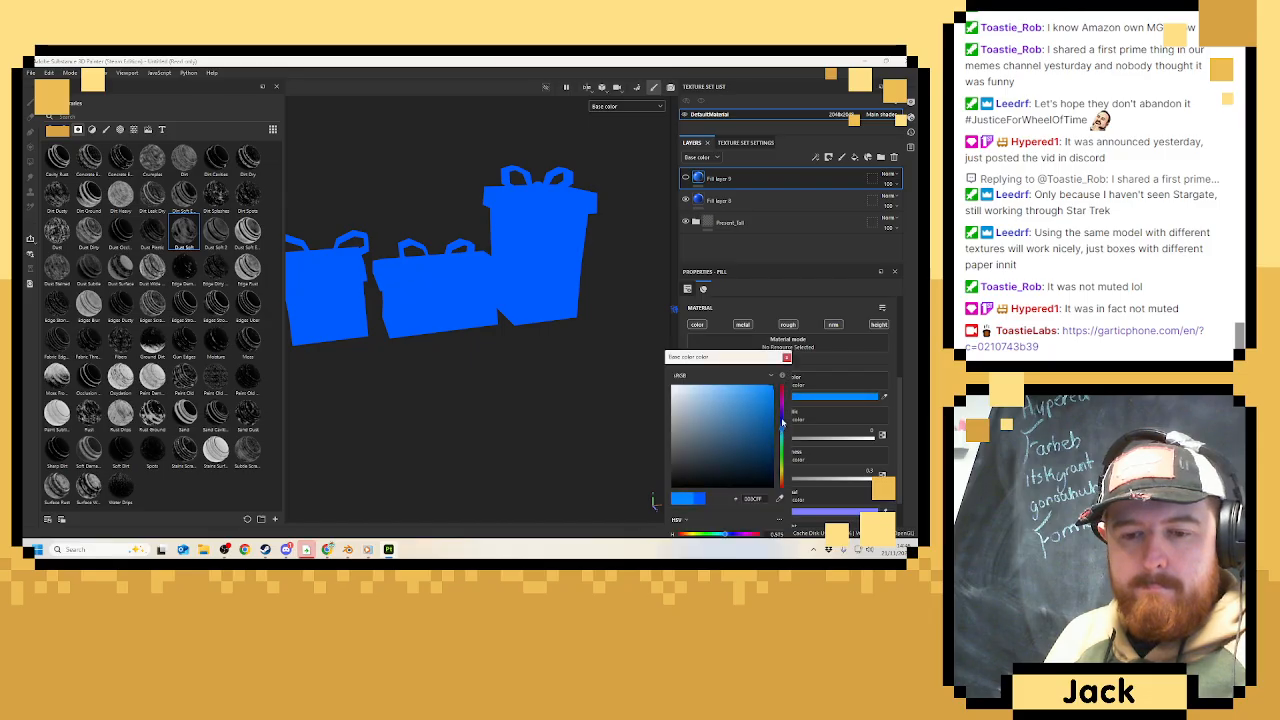
pyautogui.click(786, 357)
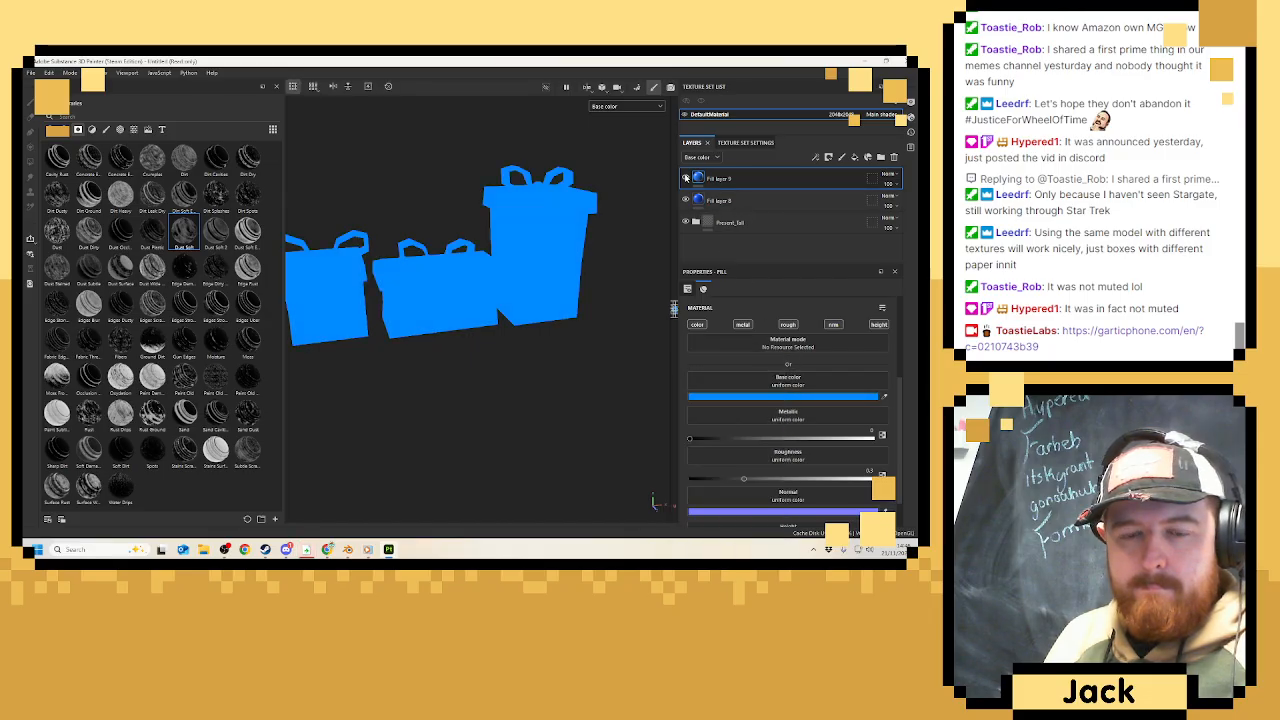
# Add a black mask with a 3D Linear Gradient generator to Fill layer 9 and return the viewport to the Material view.
pyautogui.rightClick(714, 178)
pyautogui.click(746, 134)
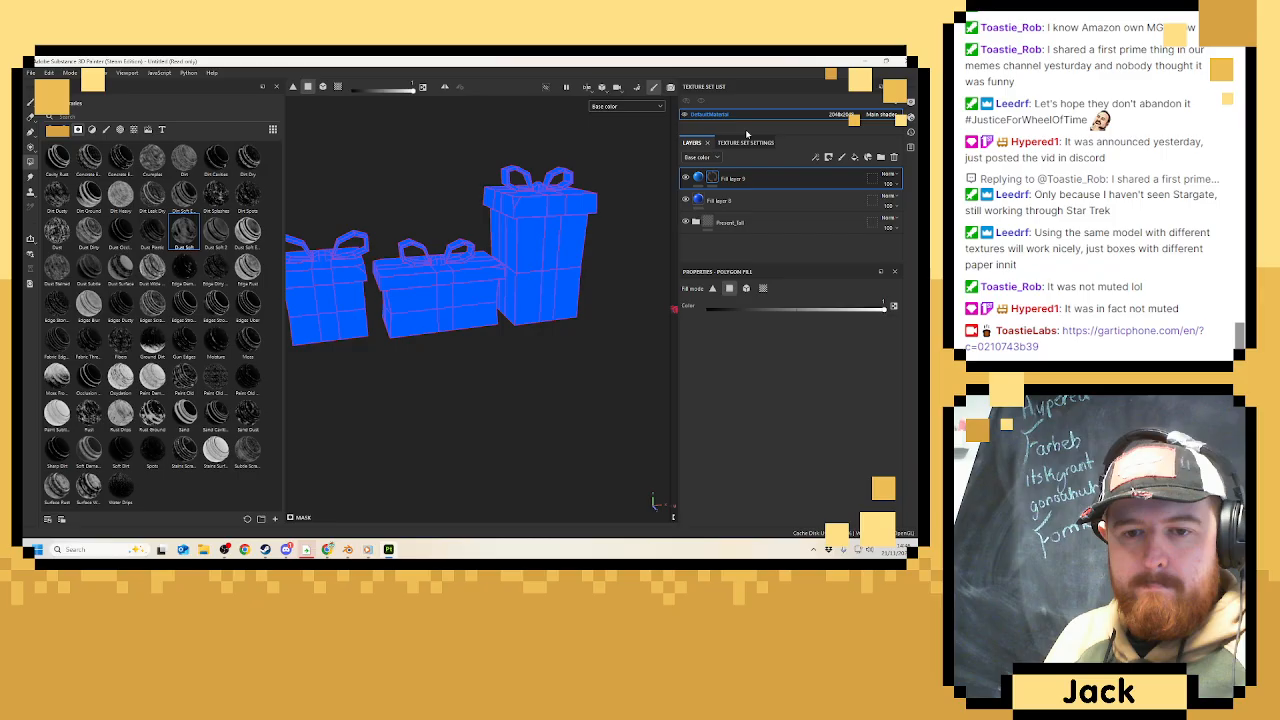
pyautogui.rightClick(745, 184)
pyautogui.click(790, 405)
pyautogui.click(781, 318)
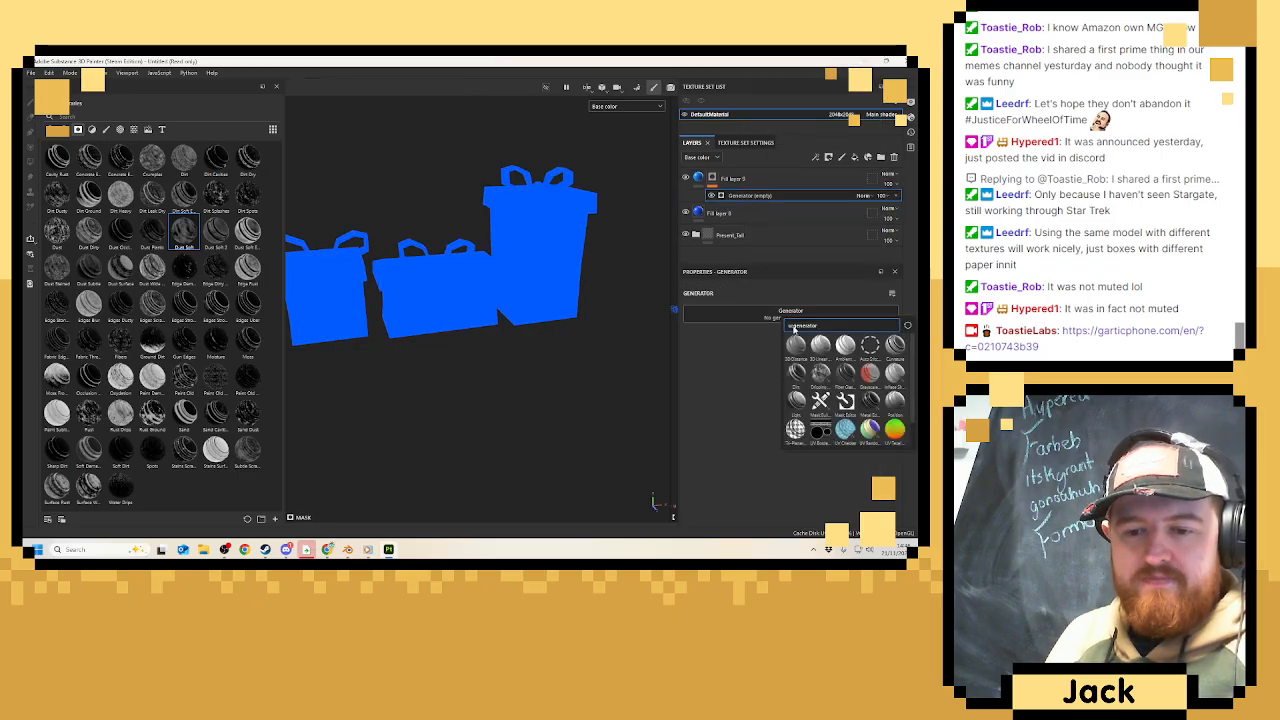
pyautogui.click(821, 345)
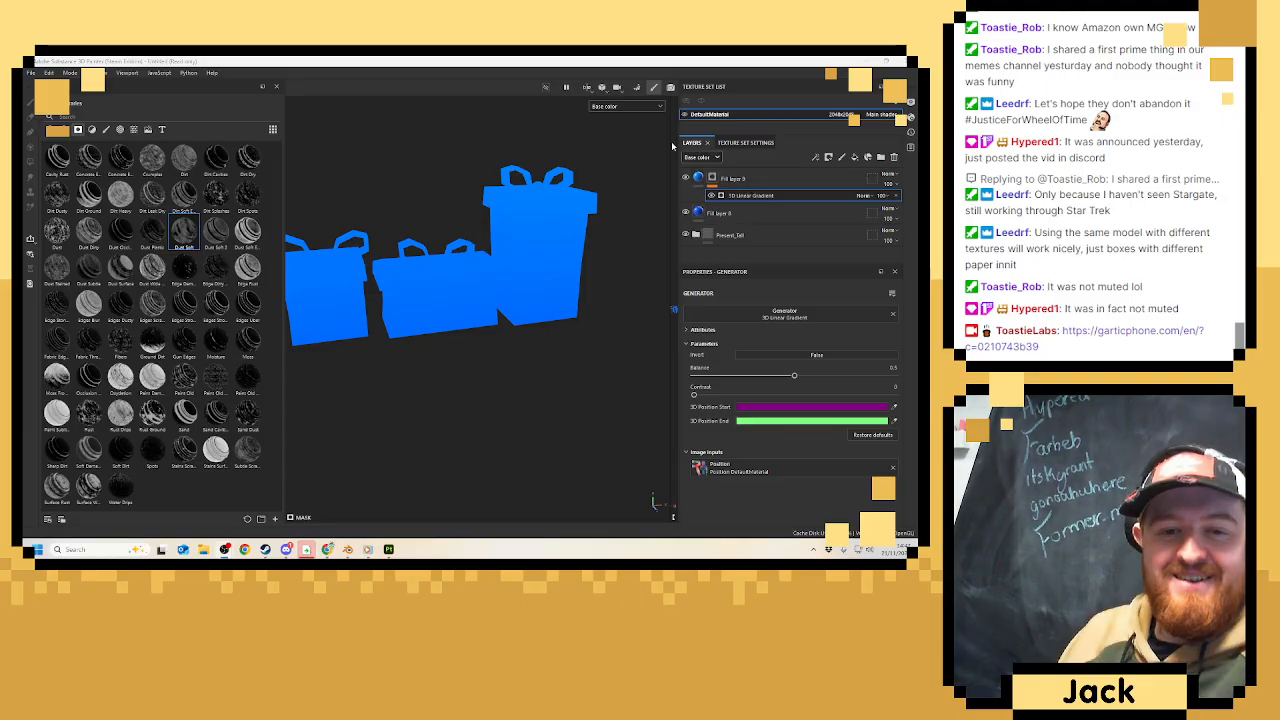
pyautogui.click(625, 106)
pyautogui.click(620, 135)
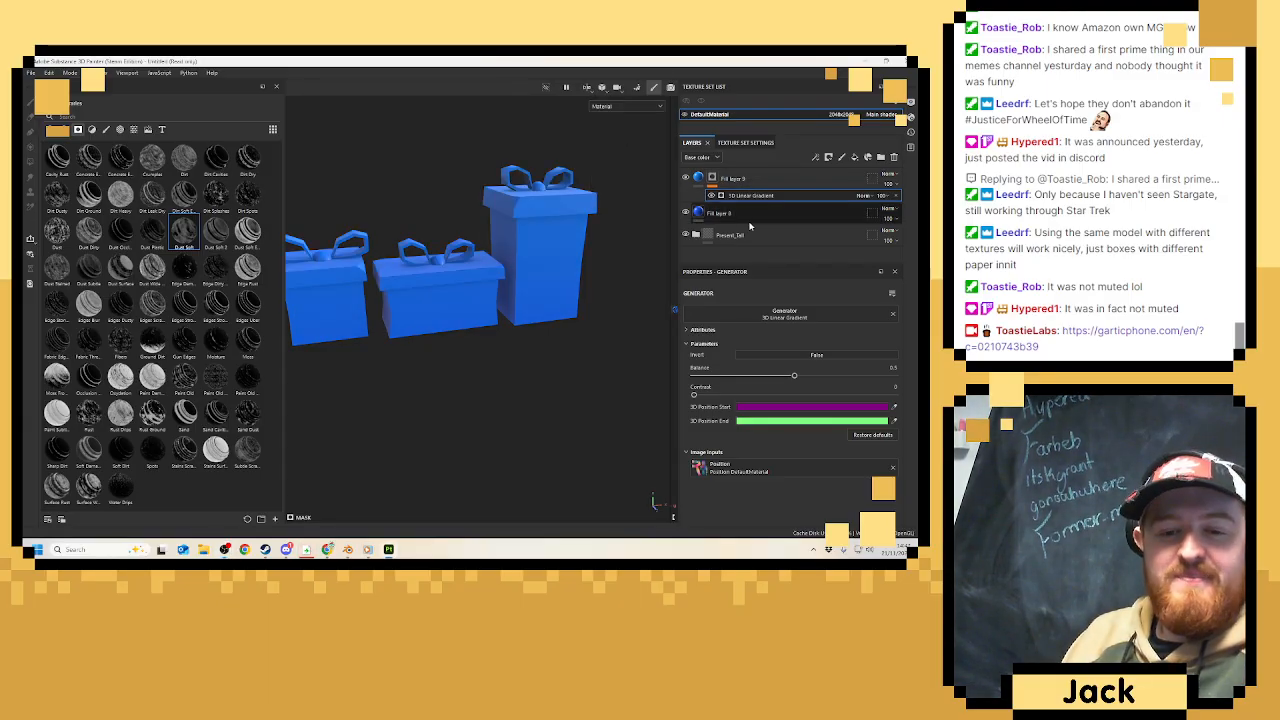
# Move the Present_Tall folder to the top of the layer stack and back below the two blue fill layers.
pyautogui.click(712, 177)
pyautogui.keyDown('ctrl'); pyautogui.click(744, 216); pyautogui.keyUp('ctrl')
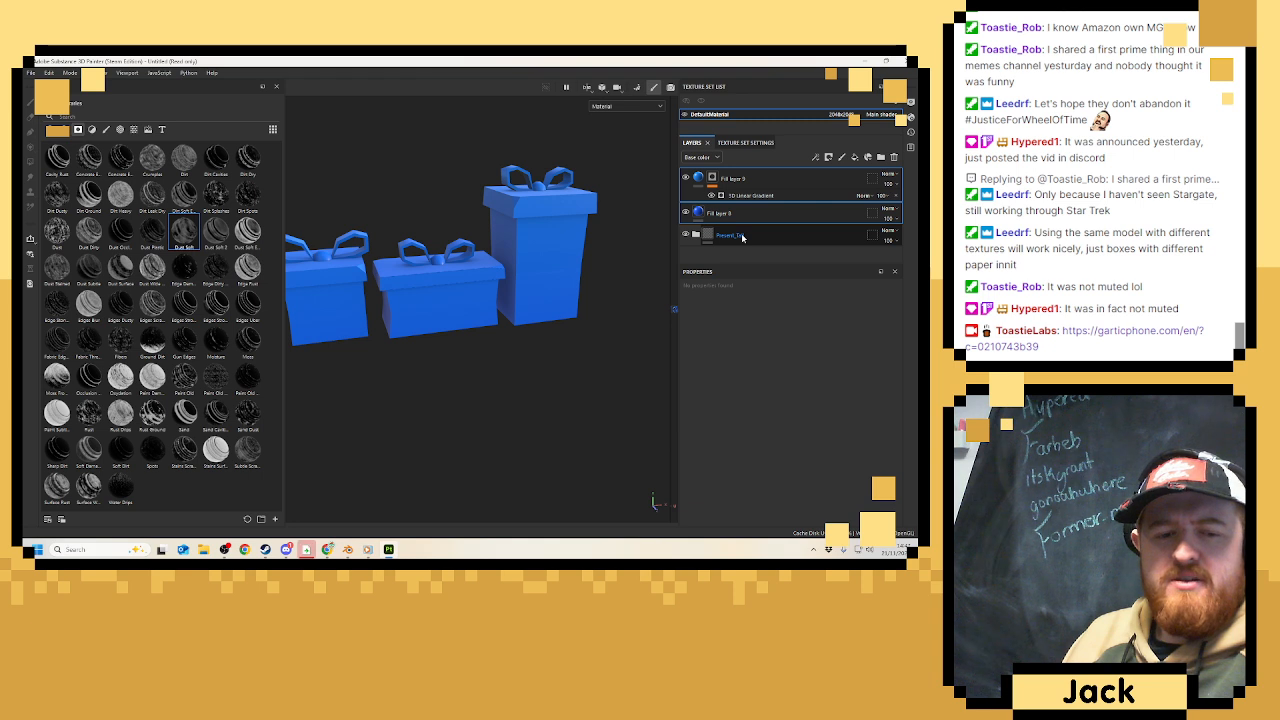
pyautogui.moveTo(742, 238); pyautogui.dragTo(744, 174)
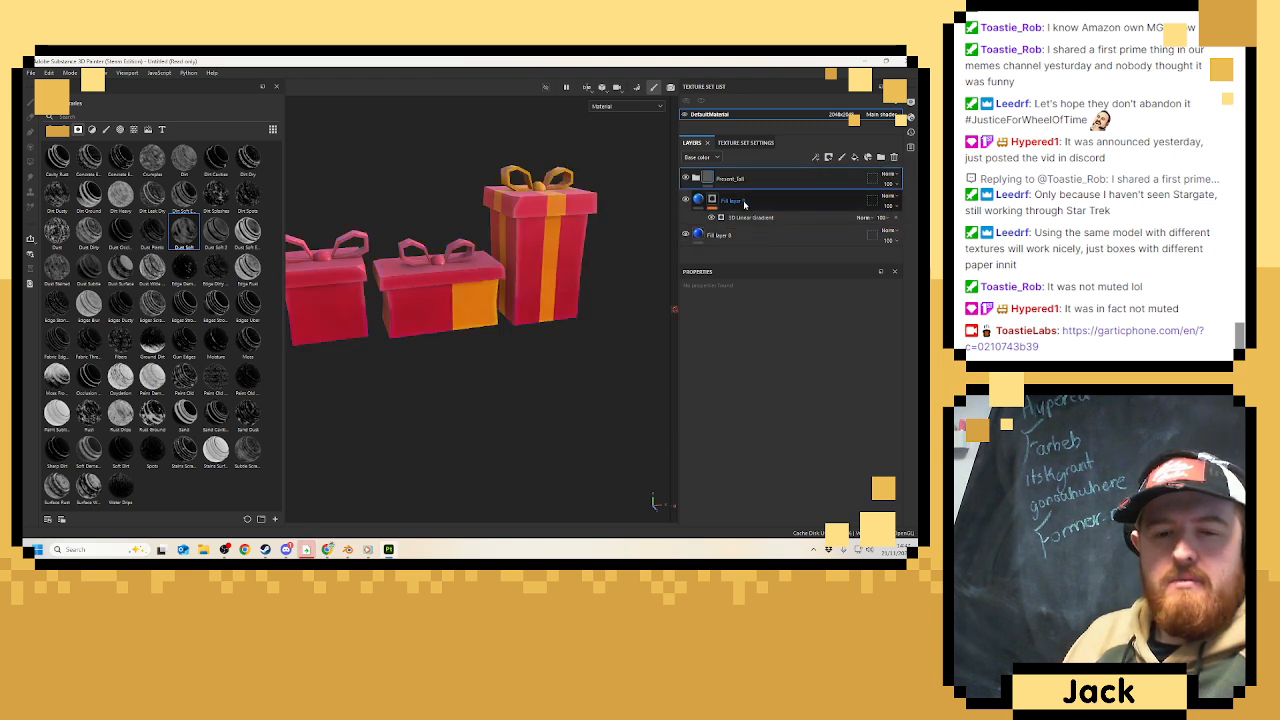
pyautogui.moveTo(754, 178); pyautogui.dragTo(751, 240)
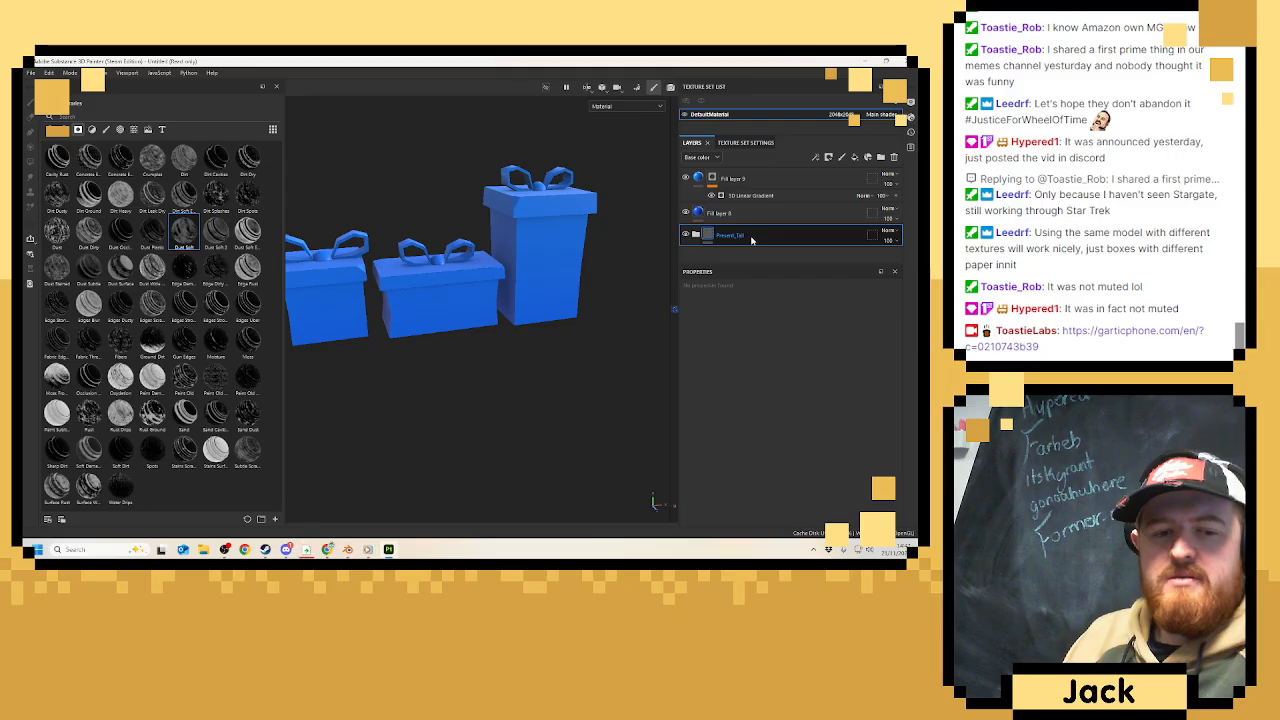
# Add a black mask to Fill layer 8 and reveal the layer on the low middle gift box with mesh fill mode.
pyautogui.rightClick(745, 213)
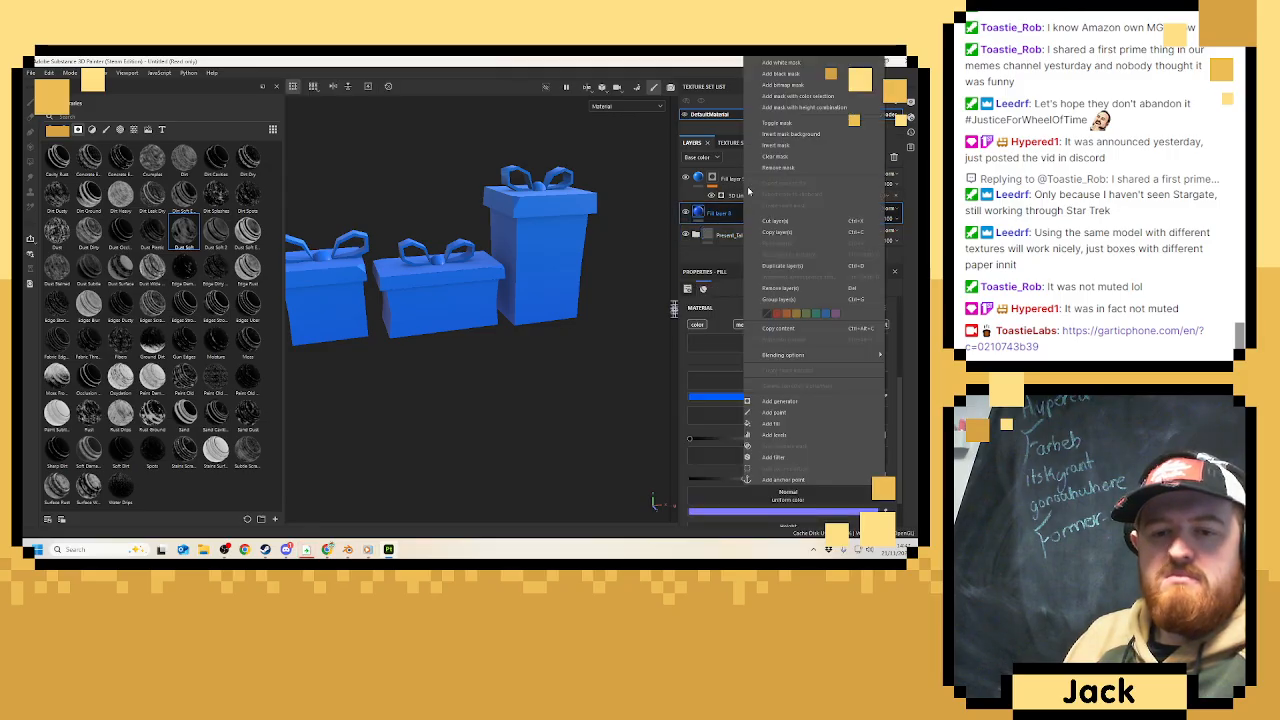
pyautogui.click(782, 73)
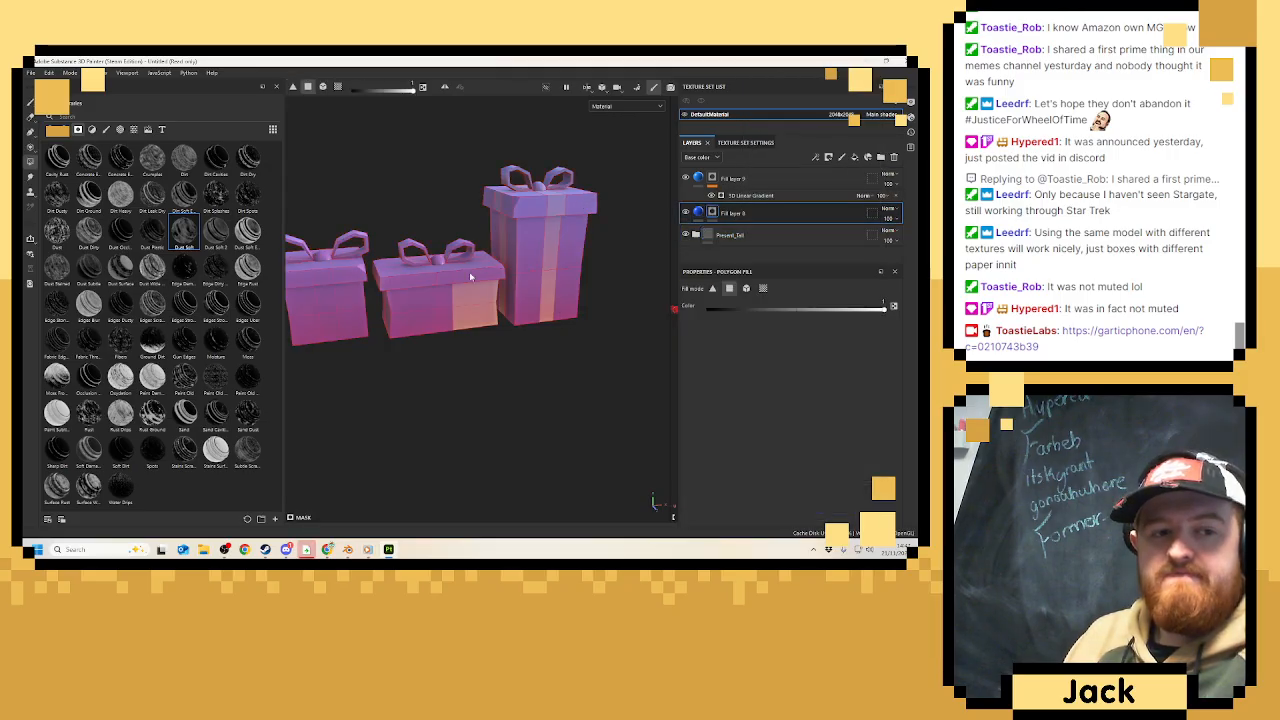
pyautogui.click(322, 86)
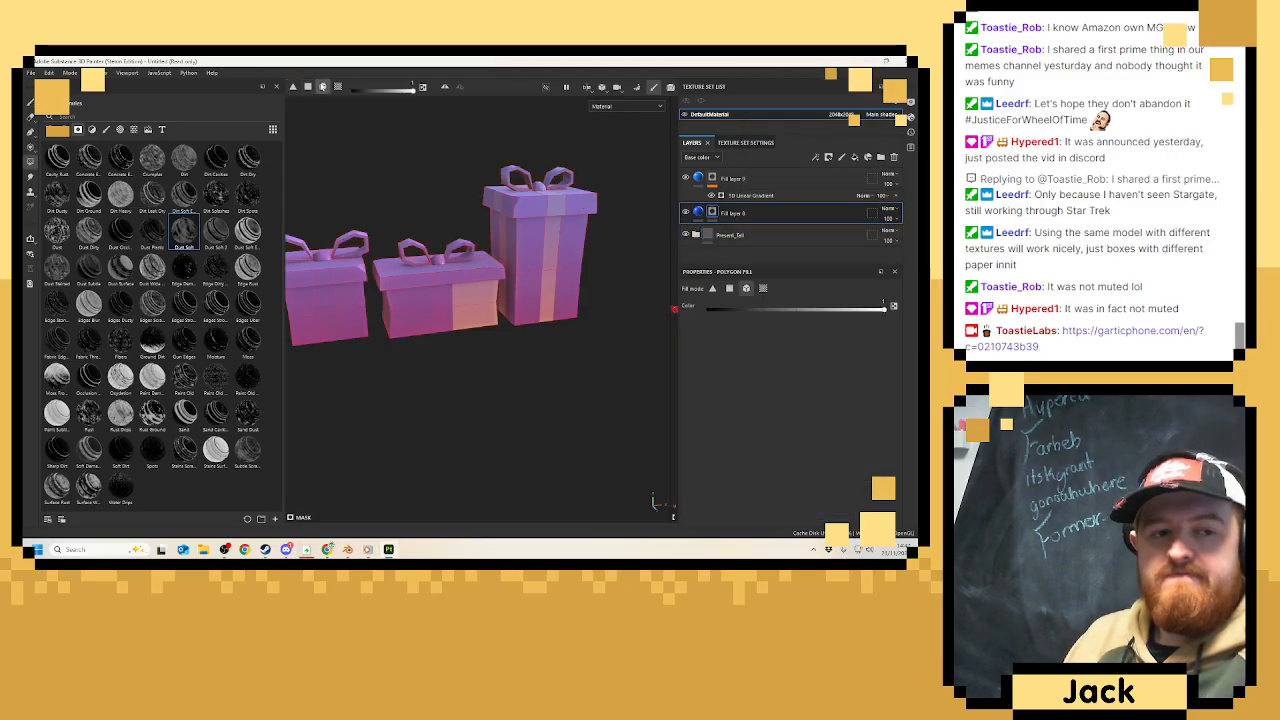
pyautogui.click(460, 278)
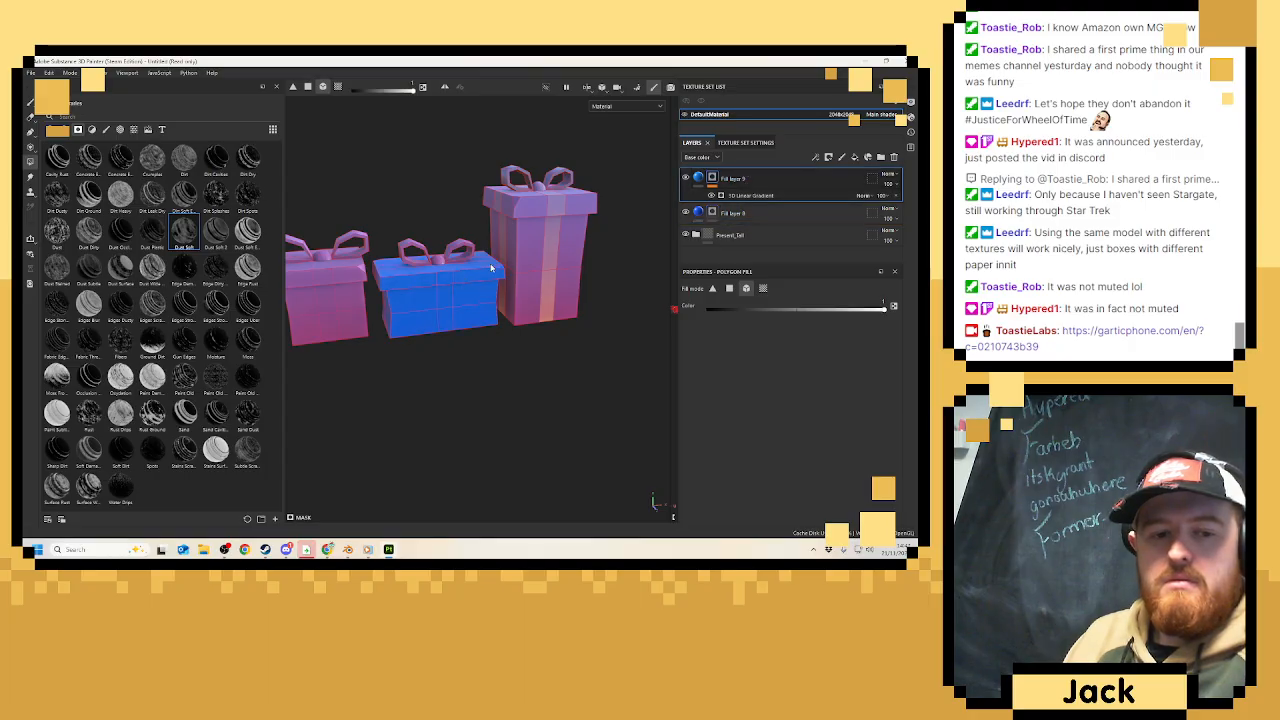
# Adjust the 3D Linear Gradient on Fill layer 9 to about 0.49 balance and 0.31 contrast, then select the layer's mask.
pyautogui.rightClick(727, 180)
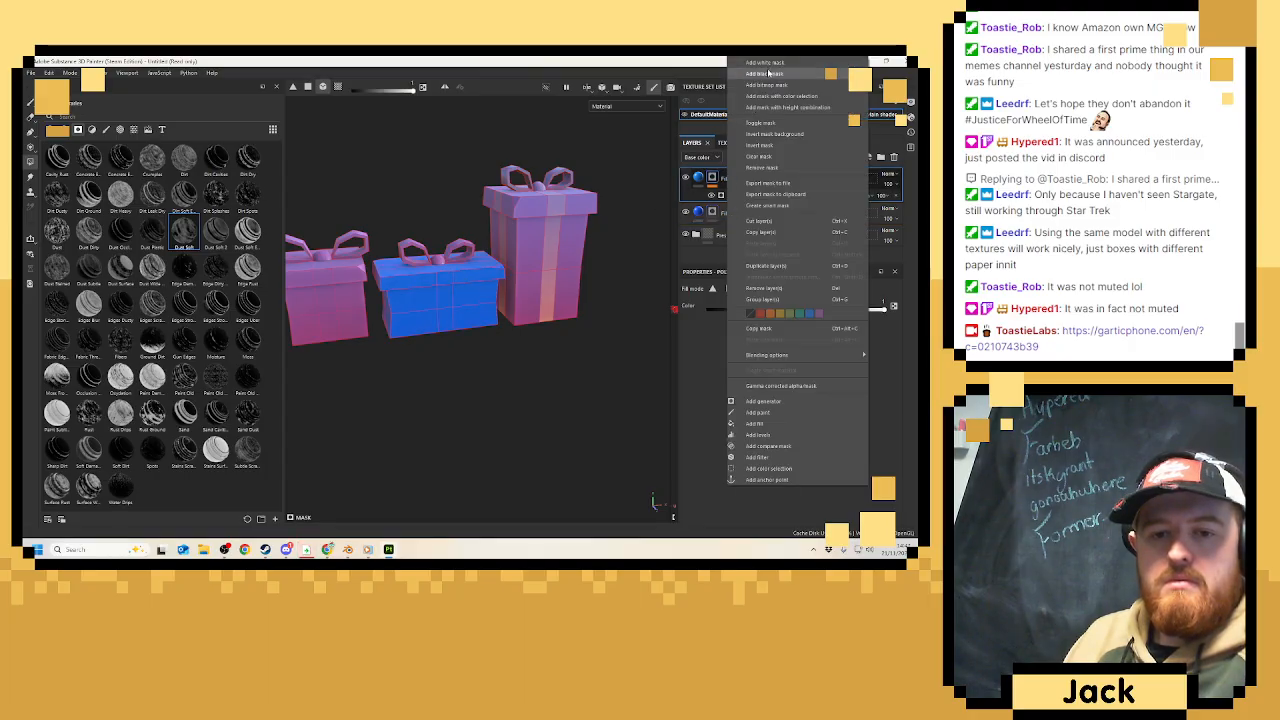
pyautogui.click(458, 361)
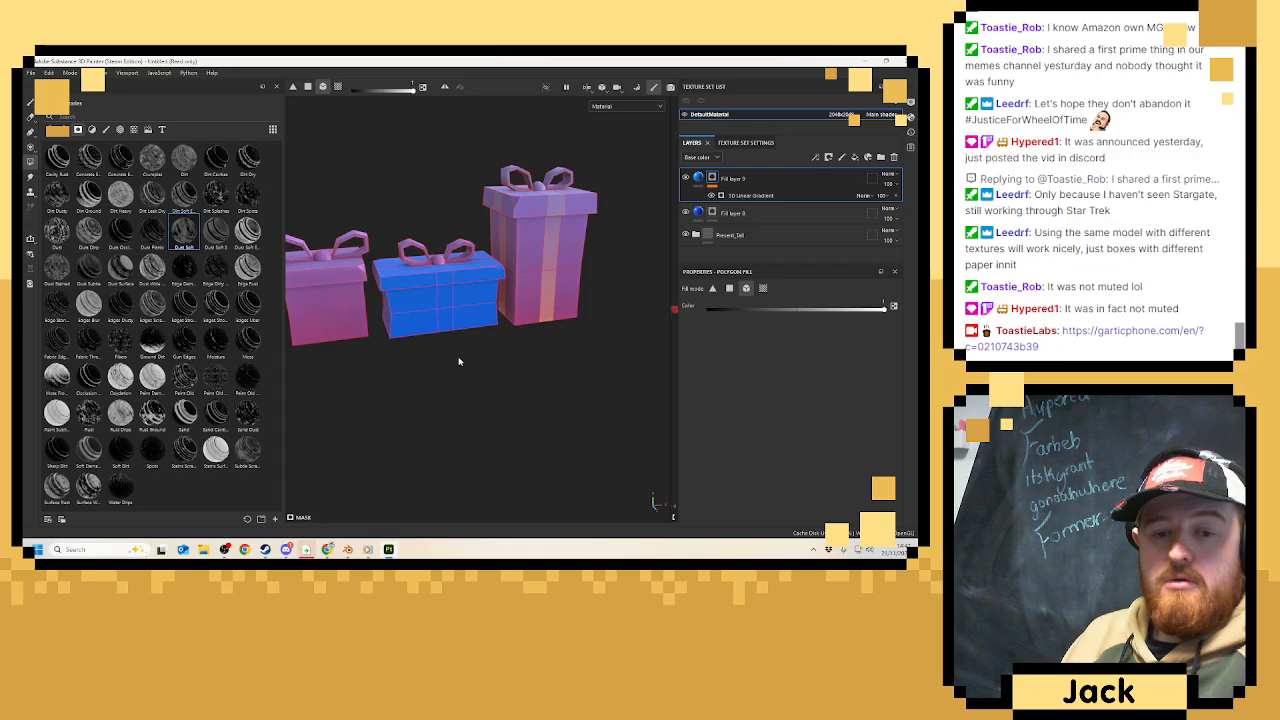
pyautogui.click(686, 179)
pyautogui.click(687, 179)
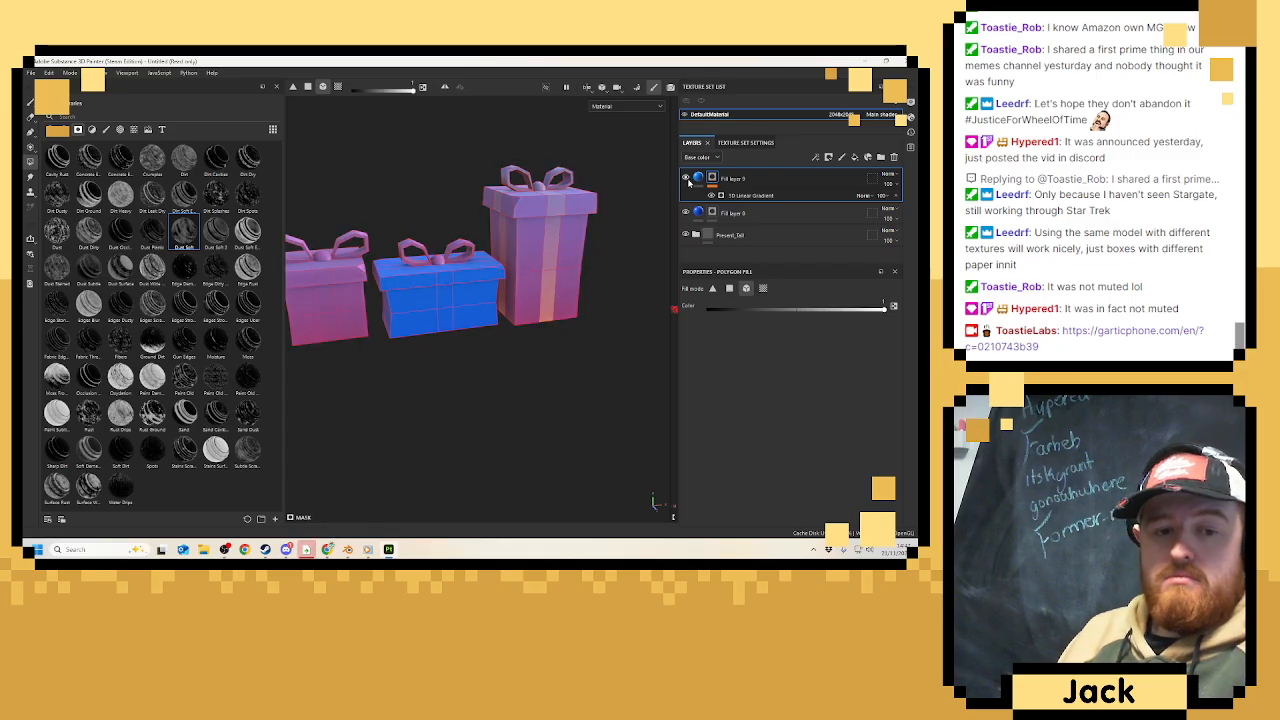
pyautogui.click(734, 197)
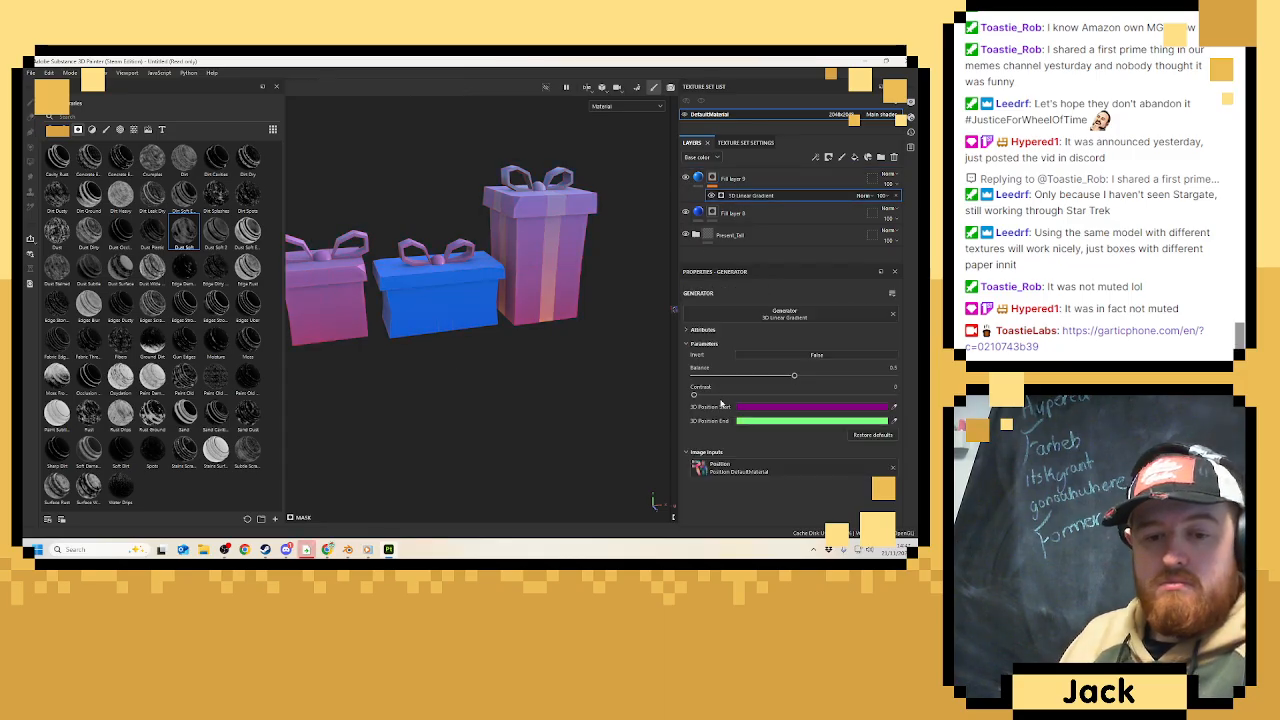
pyautogui.moveTo(694, 394); pyautogui.dragTo(786, 377)
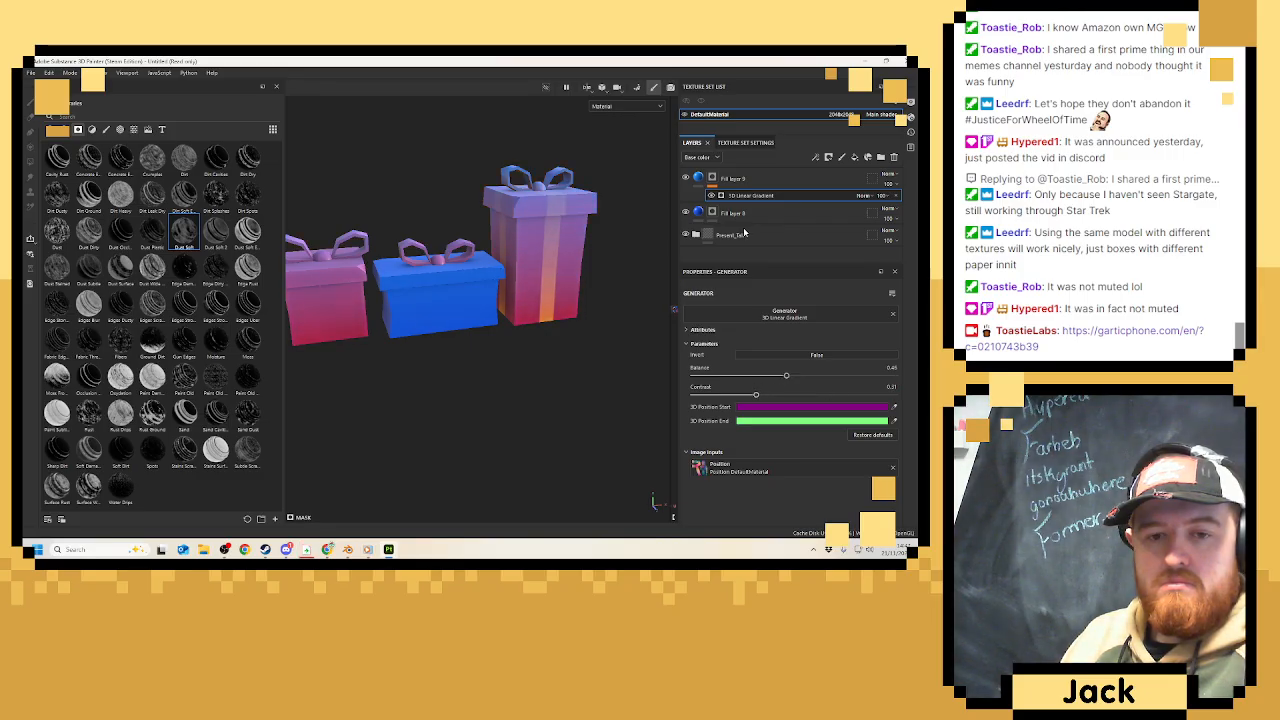
pyautogui.click(713, 178)
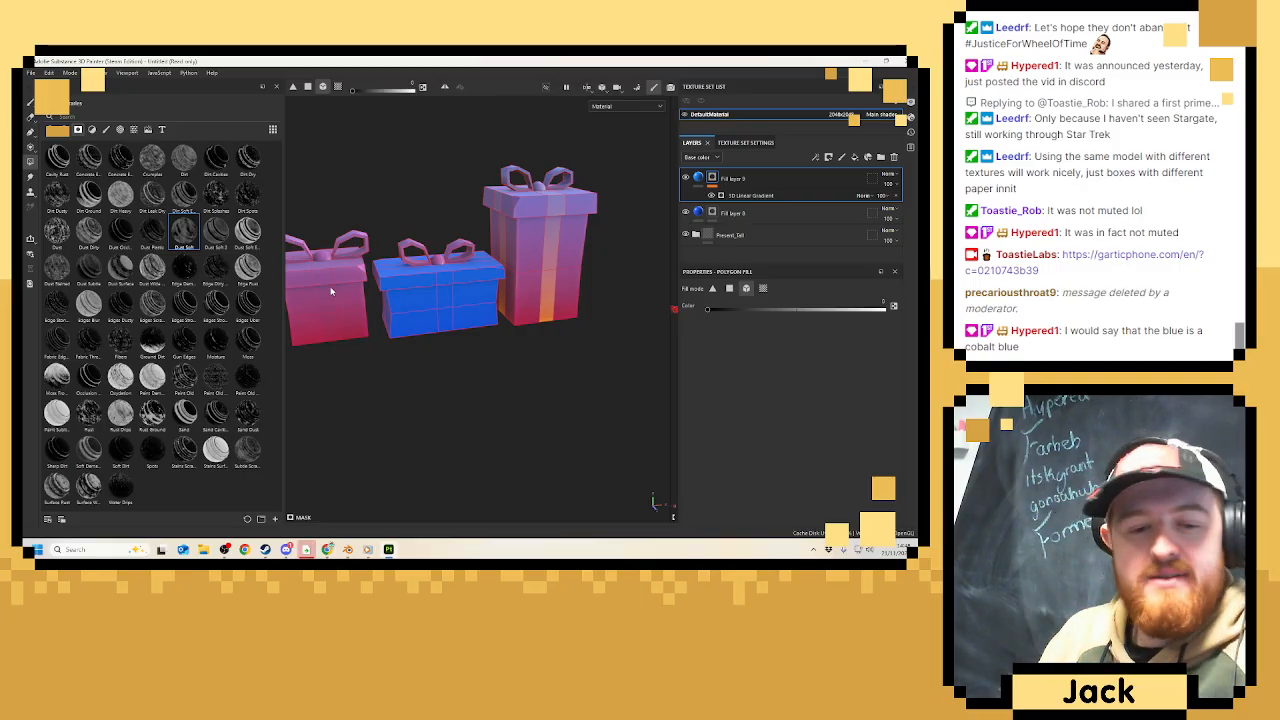
# Move the Present_Tall folder above the blue fill layers and give it a black mask revealing only the tall gift box and its bow.
pyautogui.click(745, 236)
pyautogui.moveTo(738, 243); pyautogui.dragTo(733, 180)
pyautogui.rightClick(733, 180)
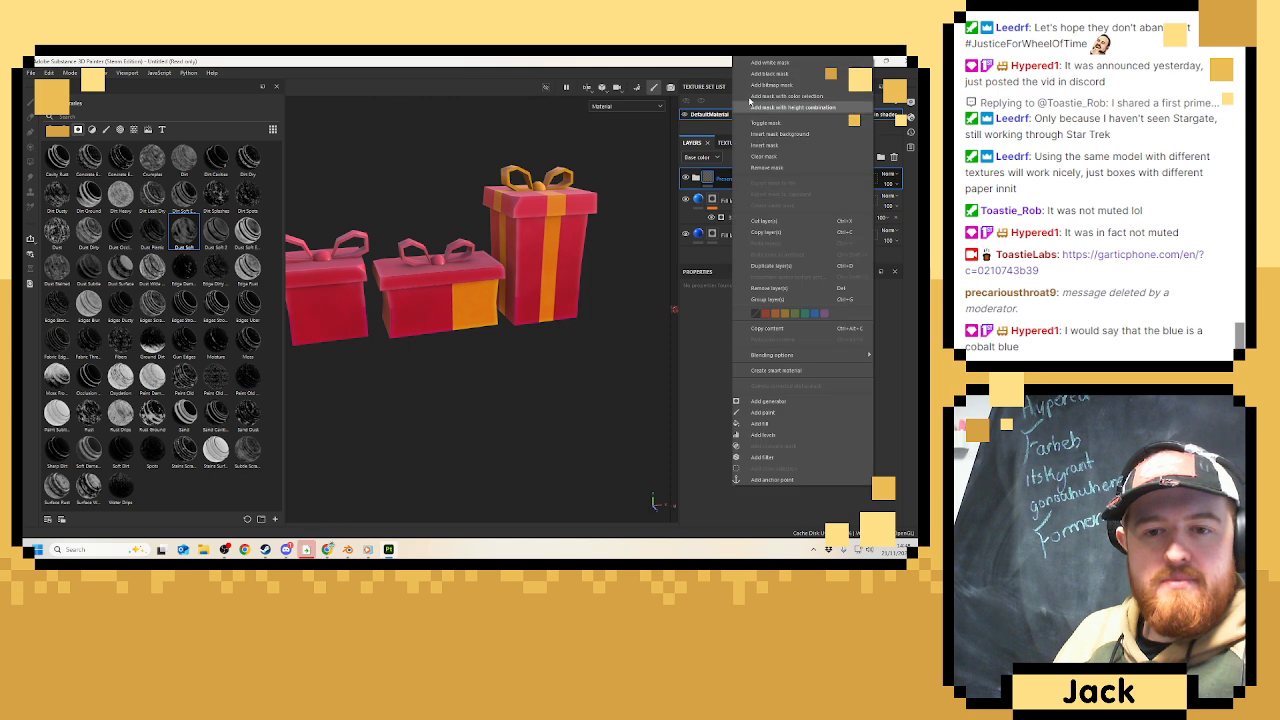
pyautogui.click(790, 85)
pyautogui.click(569, 233)
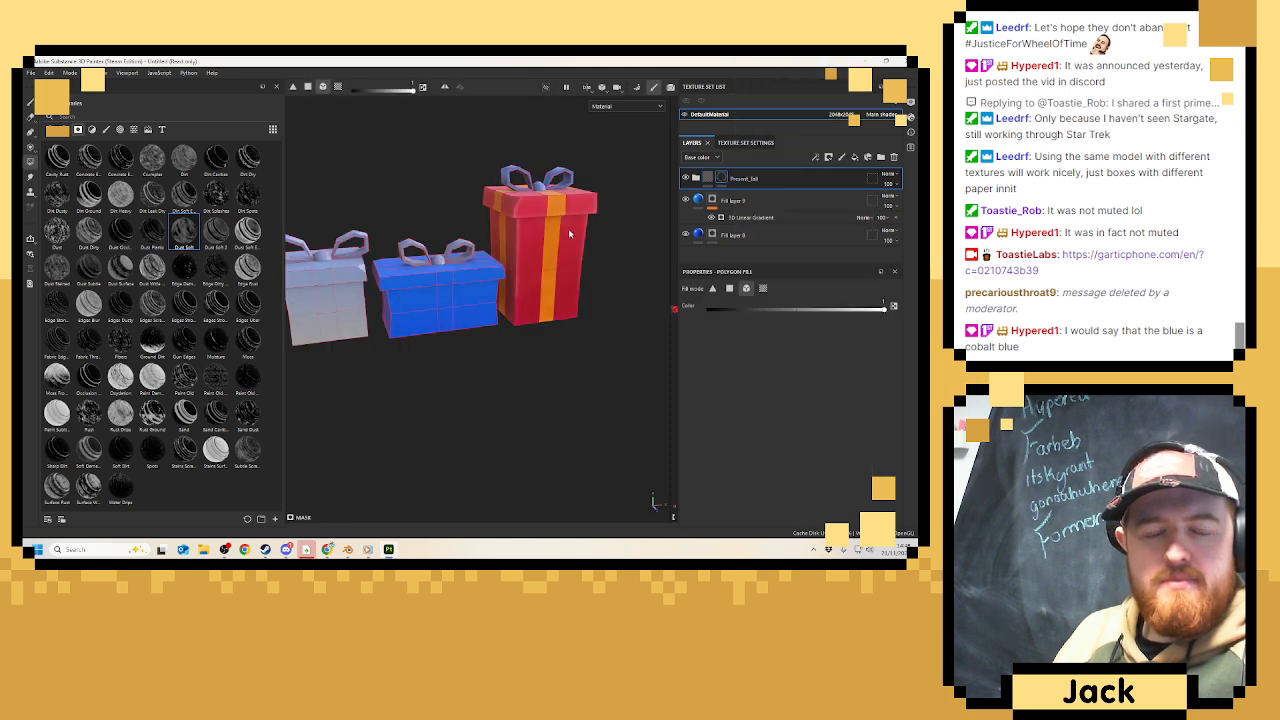
pyautogui.click(554, 178)
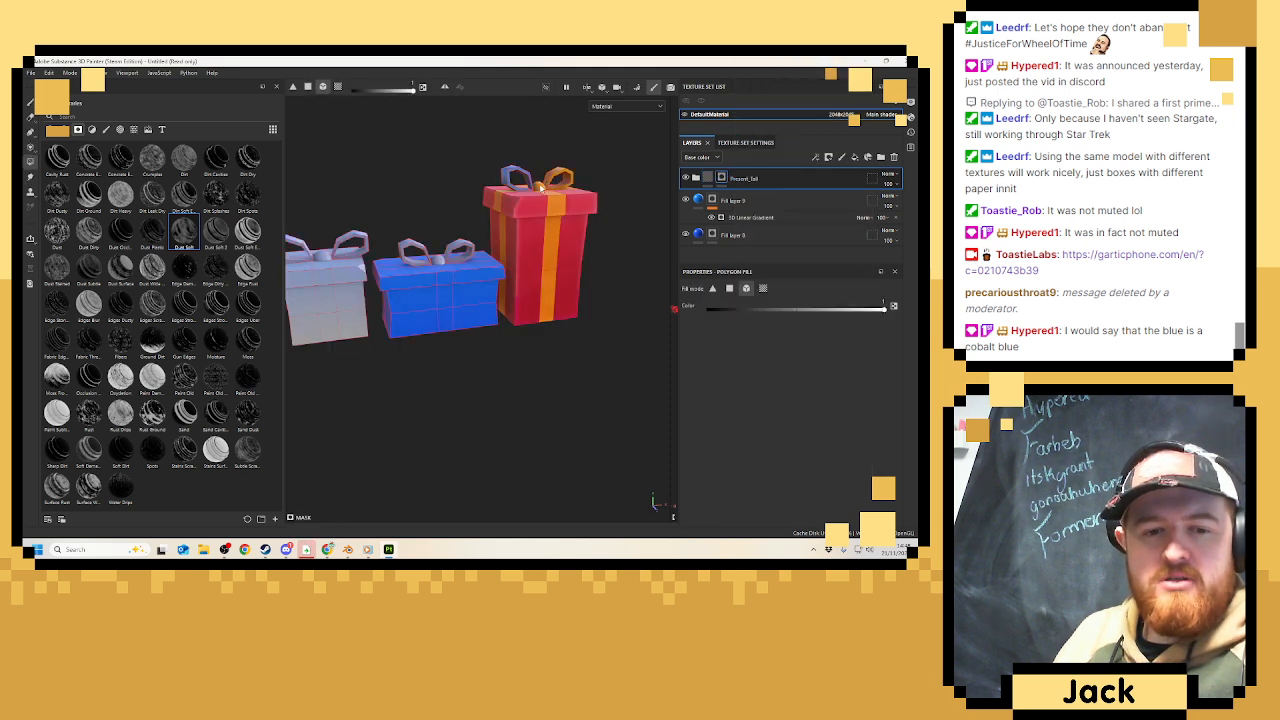
pyautogui.click(511, 172)
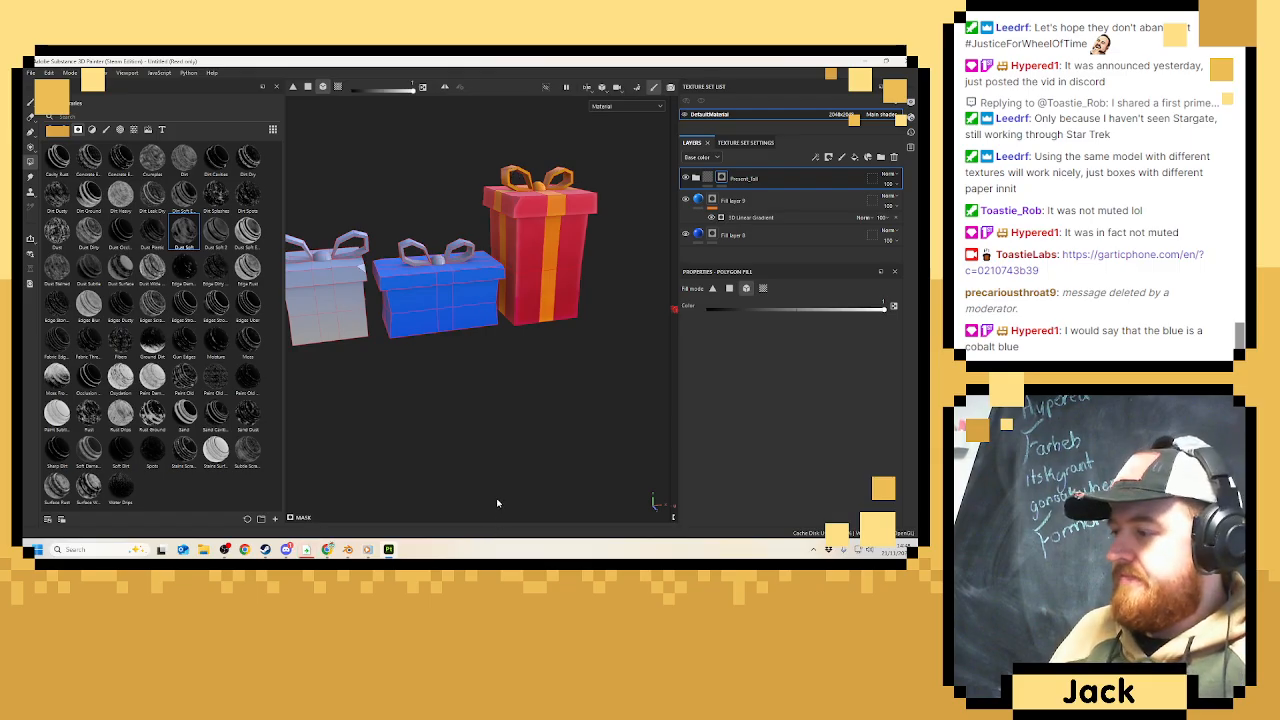
# Add a bright green fill layer directly below the Present_Tall folder and hide it with a black mask.
pyautogui.keyDown('alt'); pyautogui.moveTo(497, 354); pyautogui.dragTo(480, 296); pyautogui.keyUp('alt')
pyautogui.scroll(2, 491, 374)
pyautogui.scroll(3, 491, 378)
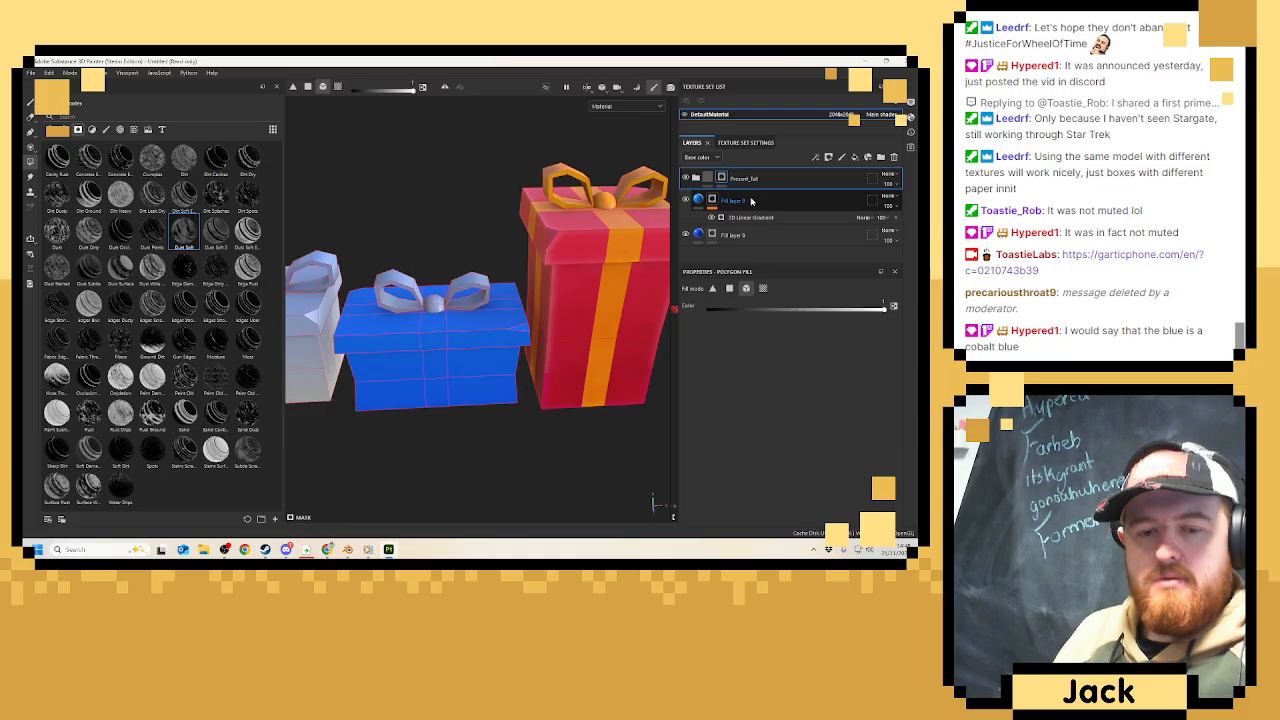
pyautogui.click(855, 157)
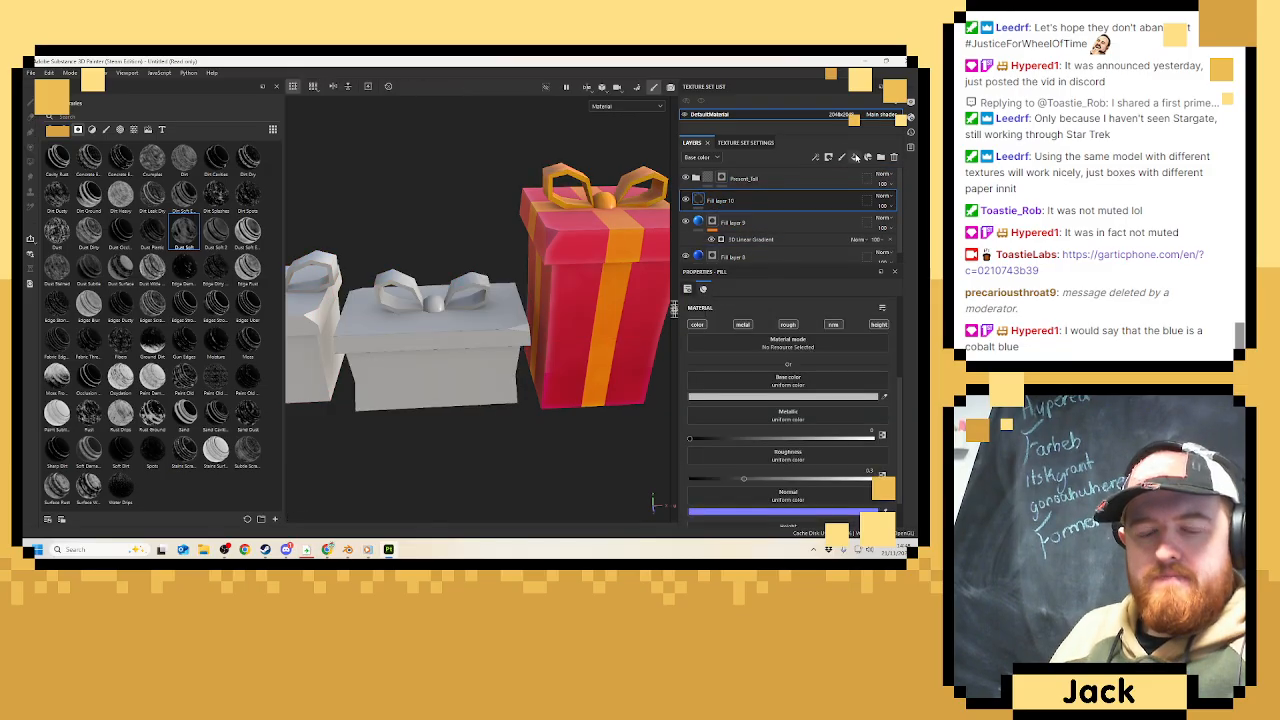
pyautogui.click(785, 396)
pyautogui.moveTo(782, 449); pyautogui.dragTo(782, 453)
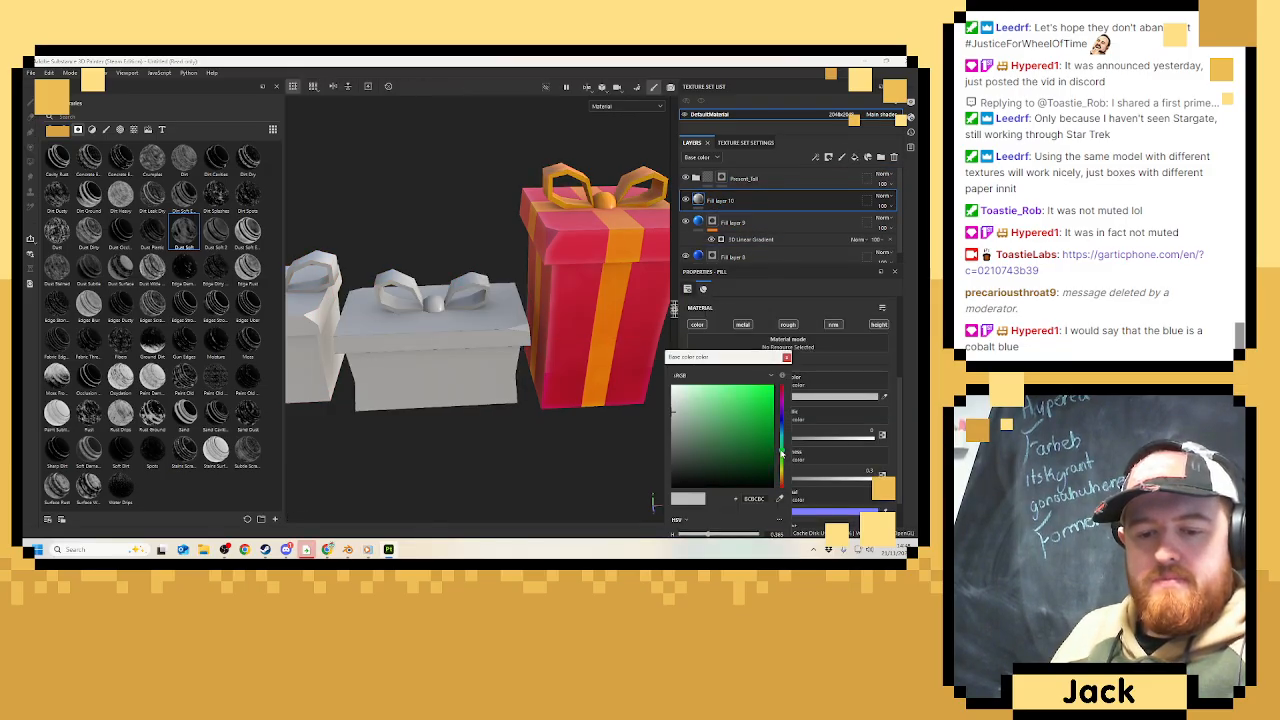
pyautogui.click(767, 440)
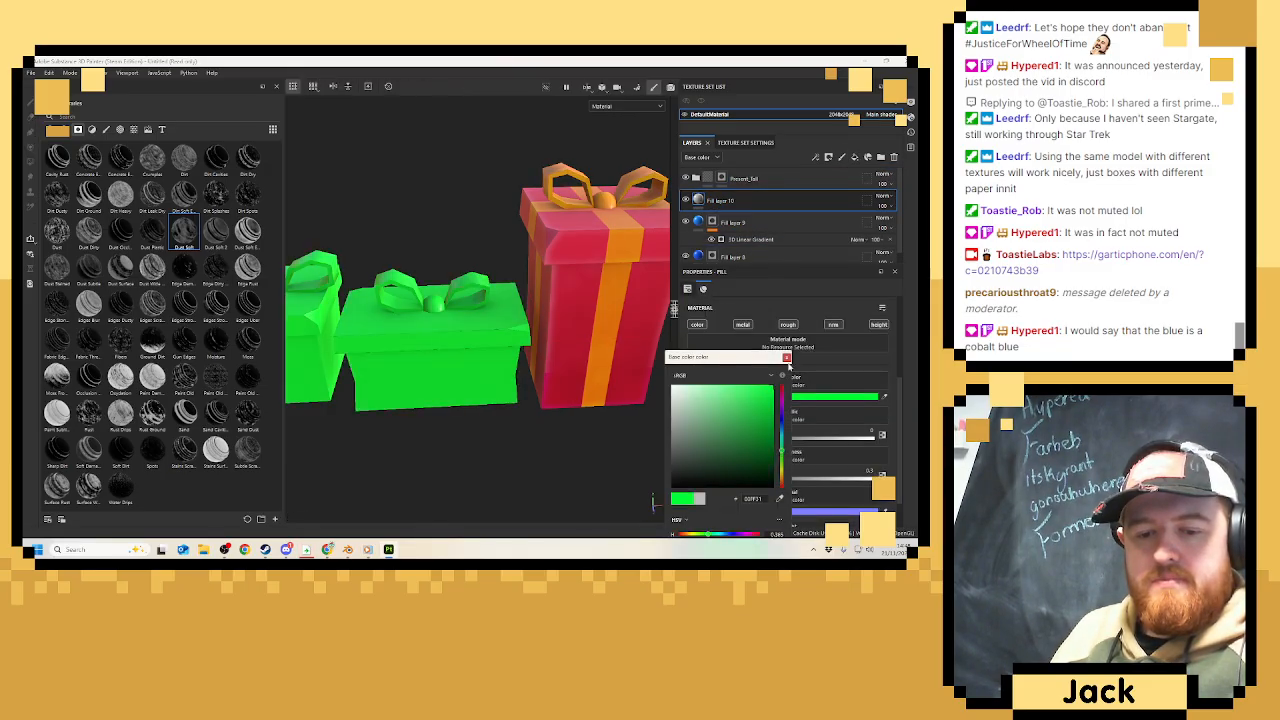
pyautogui.rightClick(775, 204)
pyautogui.click(808, 73)
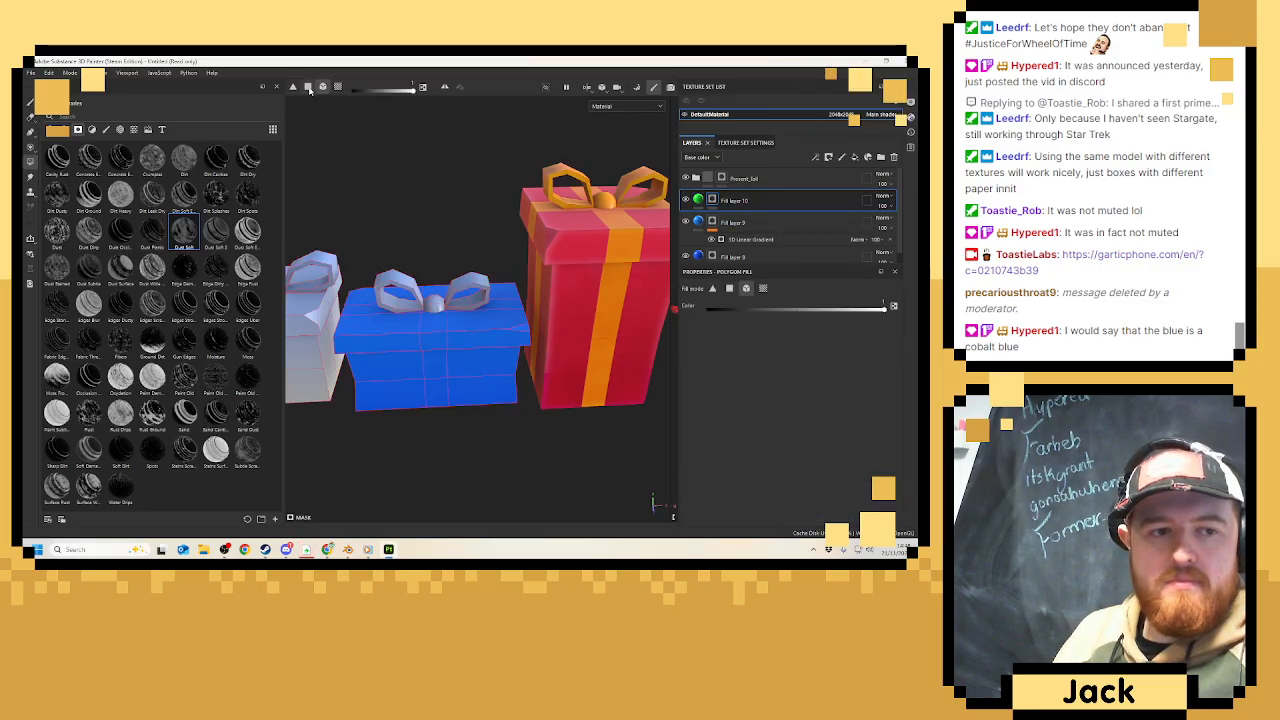
# Reveal the green ribbon strips on the front, underside and one end of the low gift box with polygon fill on quads.
pyautogui.moveTo(433, 378); pyautogui.dragTo(433, 320)
pyautogui.moveTo(433, 320)
pyautogui.keyDown('alt'); pyautogui.mouseDown()
pyautogui.moveTo(441, 370)
pyautogui.moveTo(423, 346)
pyautogui.moveTo(429, 323)
pyautogui.moveTo(465, 292)
pyautogui.mouseUp(); pyautogui.keyUp('alt')
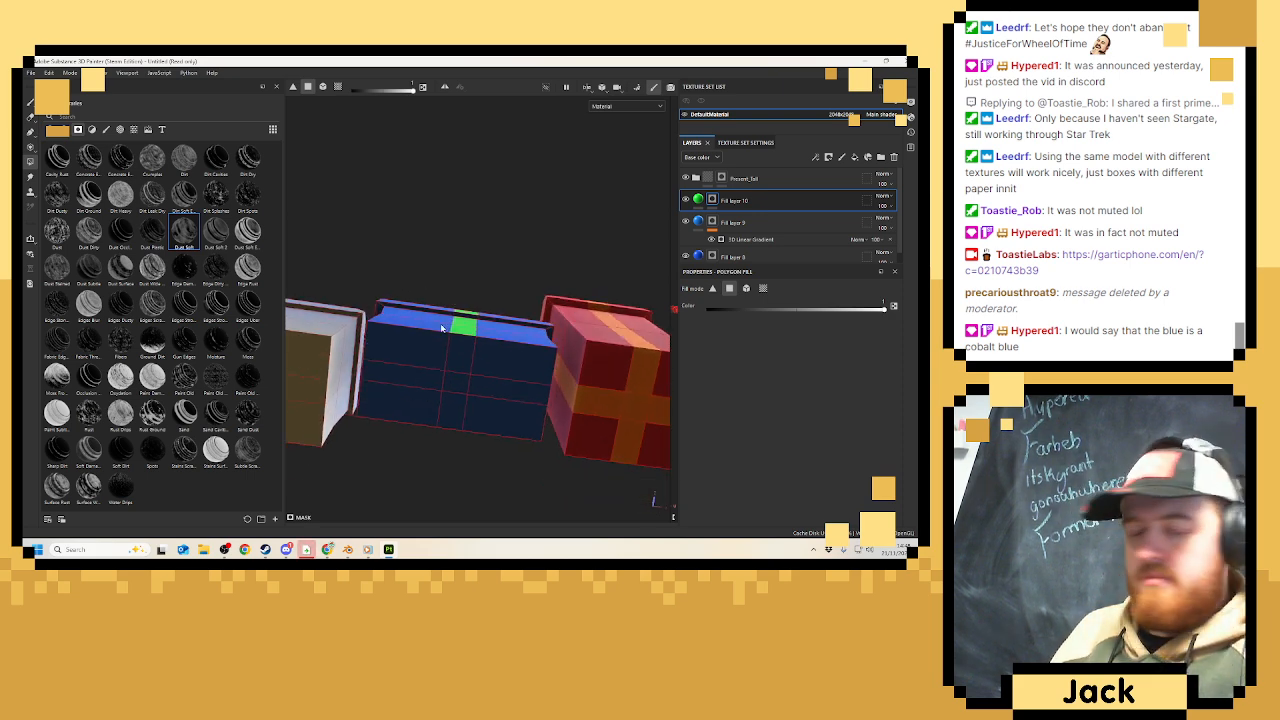
pyautogui.click(461, 355)
pyautogui.moveTo(530, 393); pyautogui.dragTo(370, 388)
pyautogui.keyDown('alt'); pyautogui.moveTo(370, 388); pyautogui.dragTo(608, 407); pyautogui.keyUp('alt')
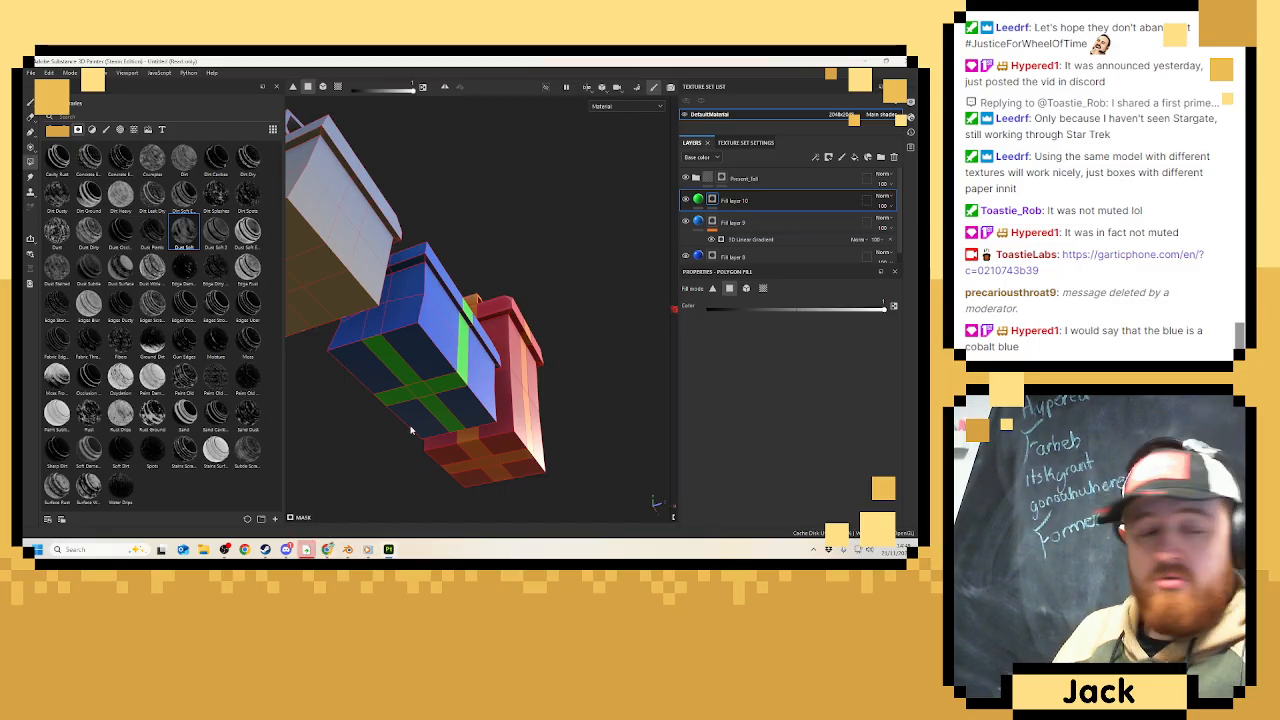
pyautogui.click(378, 328)
pyautogui.keyDown('alt'); pyautogui.moveTo(398, 306); pyautogui.dragTo(440, 330); pyautogui.keyUp('alt')
pyautogui.click(387, 302)
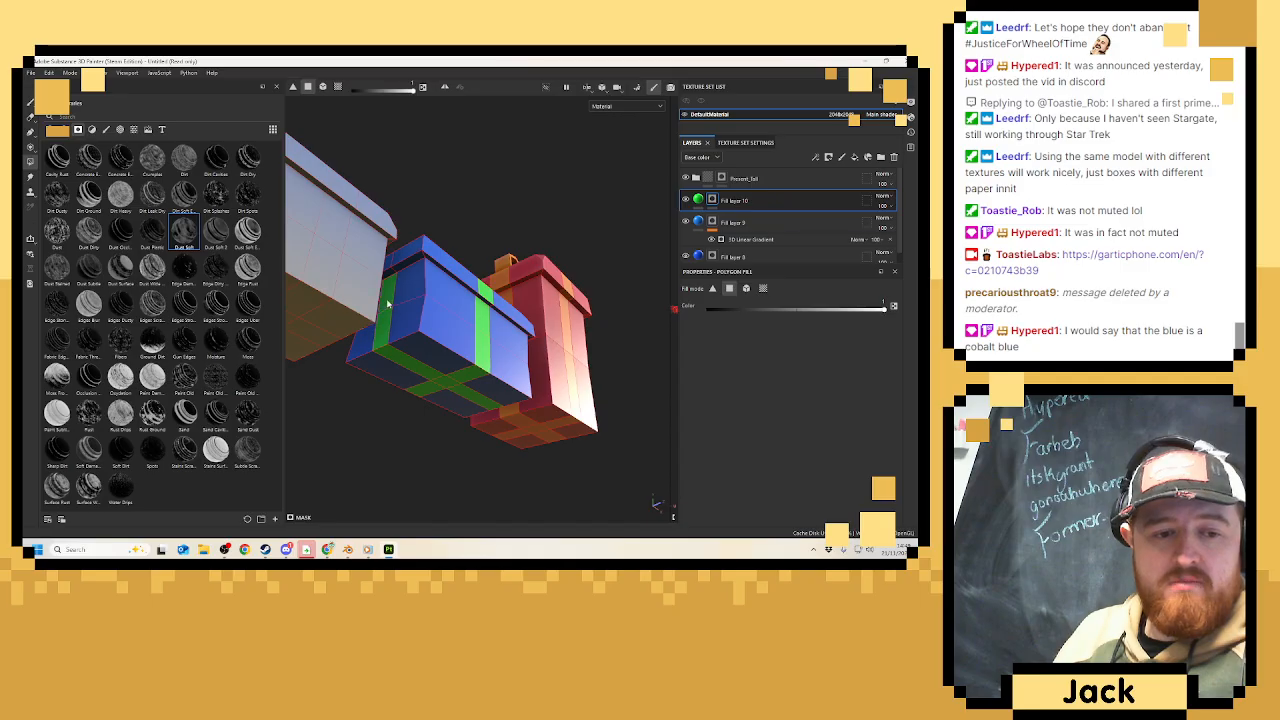
# Complete the green ribbon across the lid and down the back of the low gift box with quad fill.
pyautogui.keyDown('alt'); pyautogui.moveTo(388, 262); pyautogui.dragTo(404, 304); pyautogui.keyUp('alt')
pyautogui.keyDown('alt'); pyautogui.moveTo(439, 262); pyautogui.dragTo(431, 257); pyautogui.keyUp('alt')
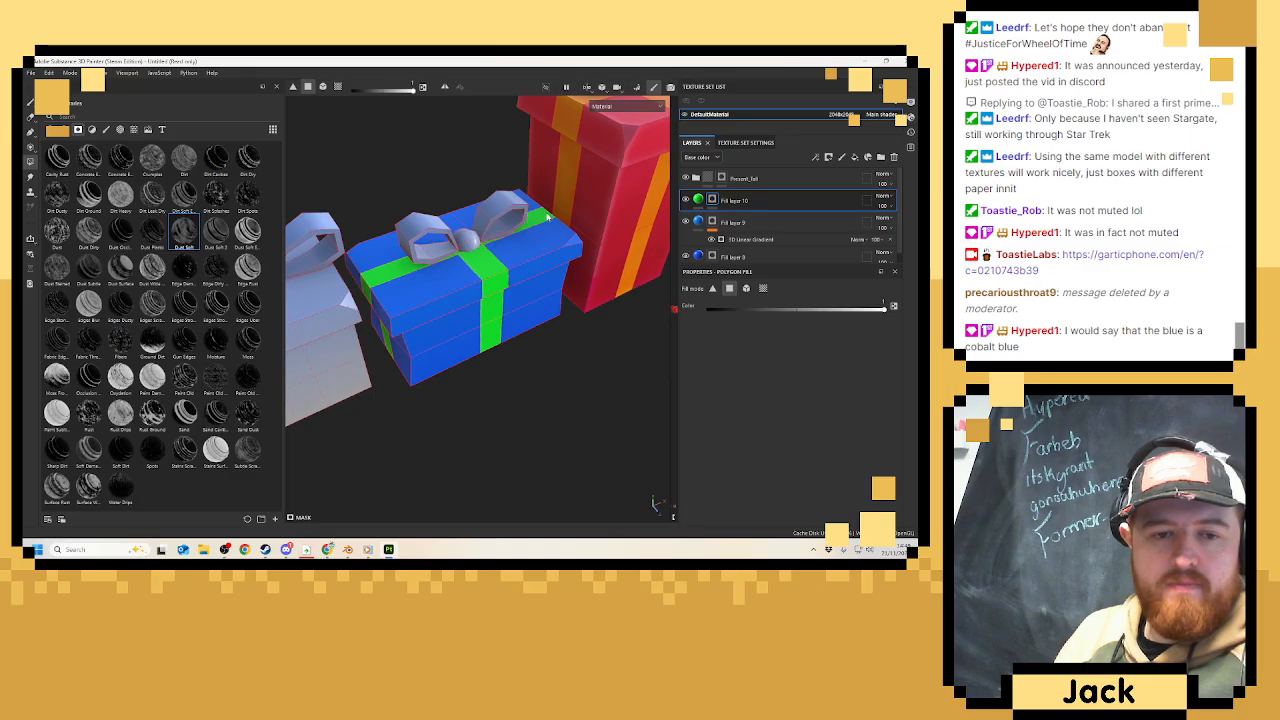
pyautogui.keyDown('alt'); pyautogui.moveTo(548, 216); pyautogui.dragTo(366, 268); pyautogui.keyUp('alt')
pyautogui.click(366, 268)
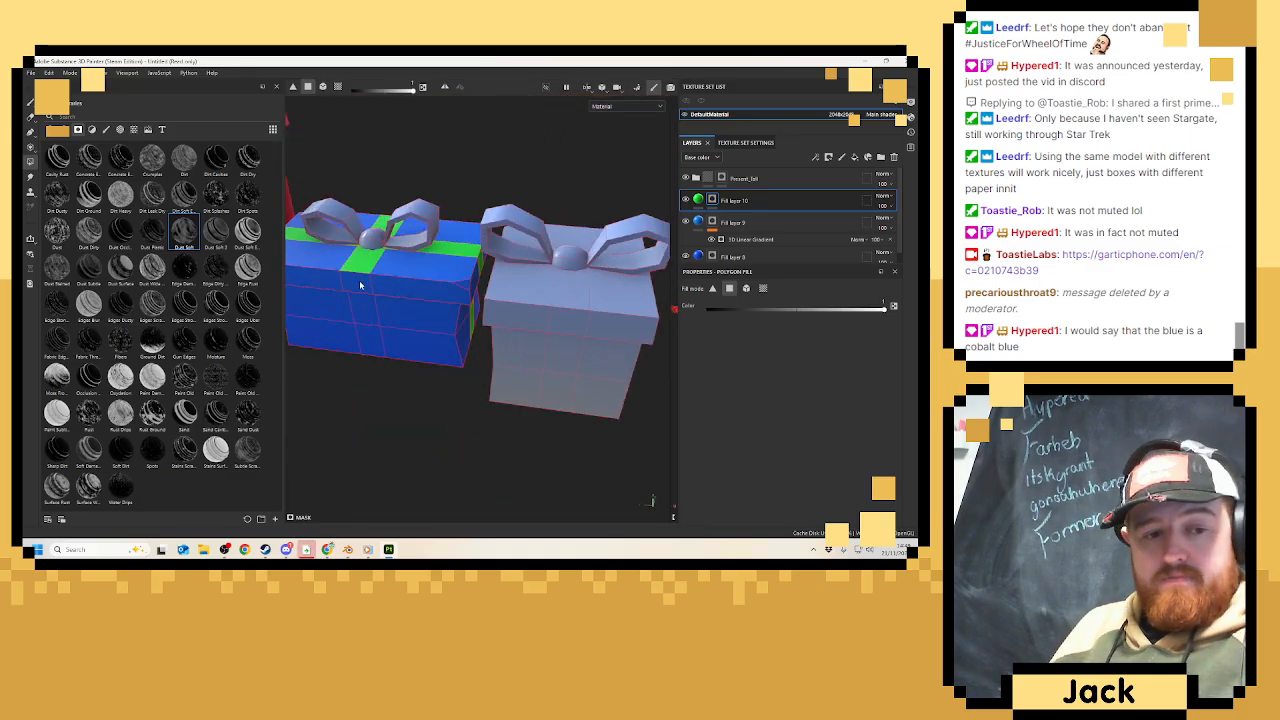
pyautogui.click(360, 285)
pyautogui.keyDown('alt'); pyautogui.moveTo(375, 320); pyautogui.dragTo(457, 297); pyautogui.keyUp('alt')
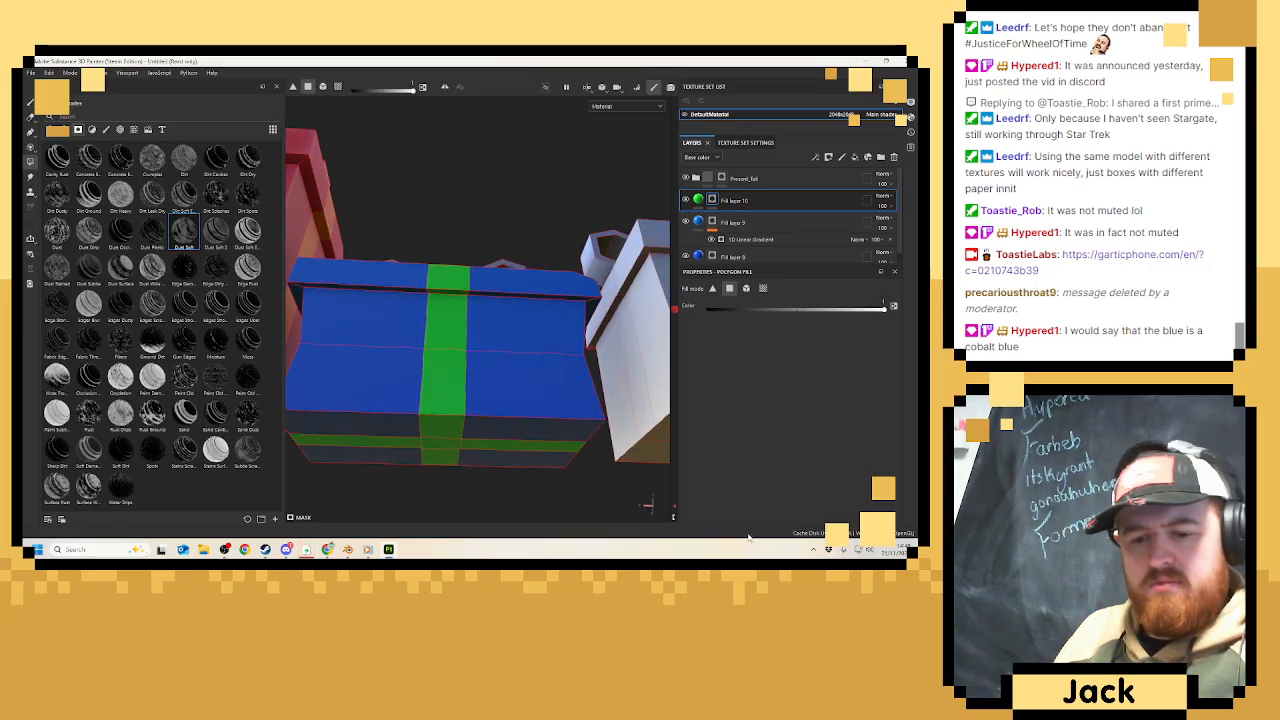
pyautogui.keyDown('alt'); pyautogui.moveTo(567, 483); pyautogui.dragTo(535, 365); pyautogui.keyUp('alt')
pyautogui.moveTo(643, 316)
pyautogui.mouseDown()
pyautogui.moveTo(637, 430)
pyautogui.moveTo(640, 326)
pyautogui.moveTo(612, 291)
pyautogui.moveTo(516, 294)
pyautogui.moveTo(514, 323)
pyautogui.moveTo(350, 335)
pyautogui.moveTo(446, 351)
pyautogui.mouseUp()
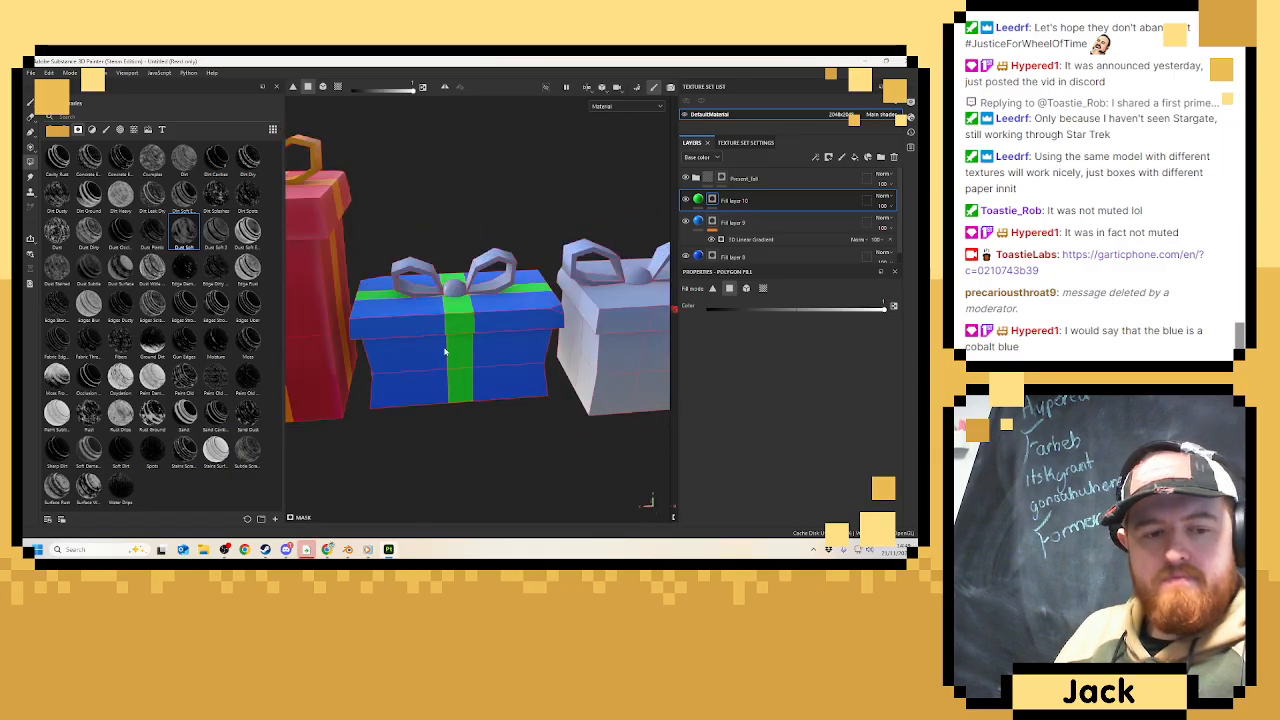
# Reveal green on both bow loops and the knot of the low gift box with mesh fill mode.
pyautogui.click(322, 87)
pyautogui.click(428, 273)
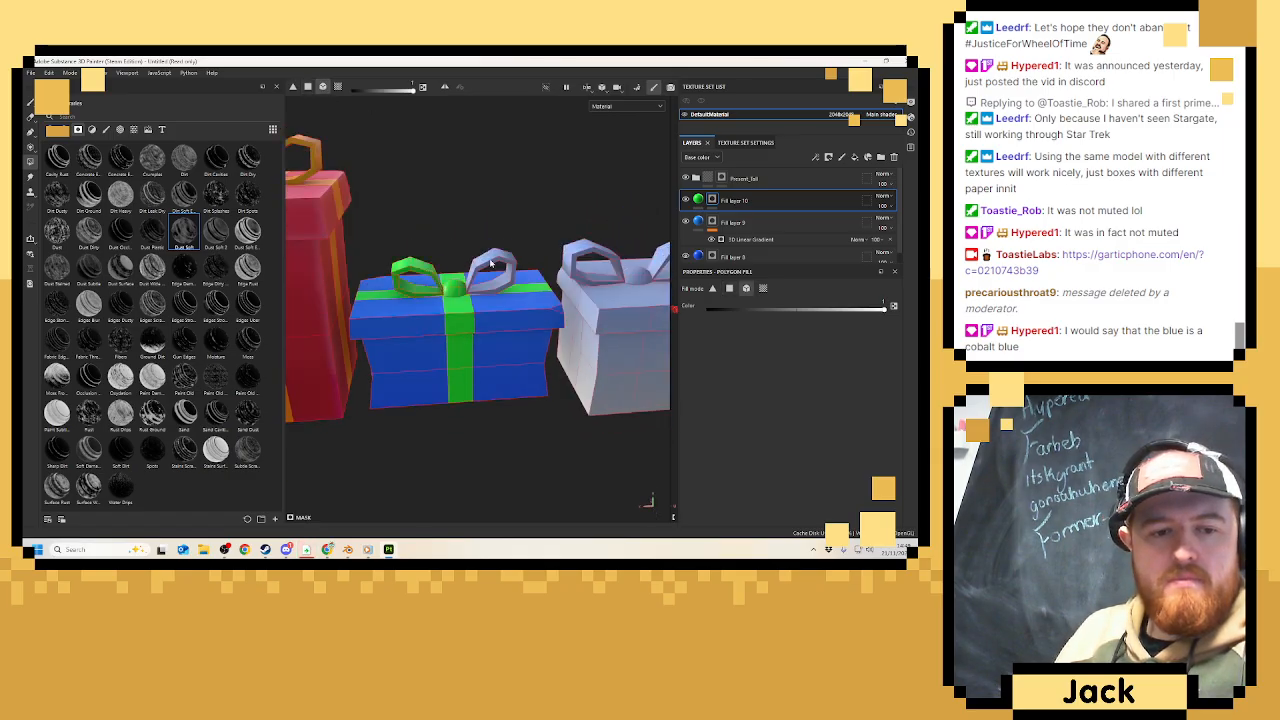
pyautogui.click(492, 263)
pyautogui.moveTo(492, 263)
pyautogui.keyDown('alt'); pyautogui.mouseDown()
pyautogui.moveTo(427, 275)
pyautogui.moveTo(480, 272)
pyautogui.mouseUp(); pyautogui.keyUp('alt')
pyautogui.keyDown('alt'); pyautogui.moveTo(480, 272); pyautogui.dragTo(314, 291, button='middle'); pyautogui.keyUp('alt')
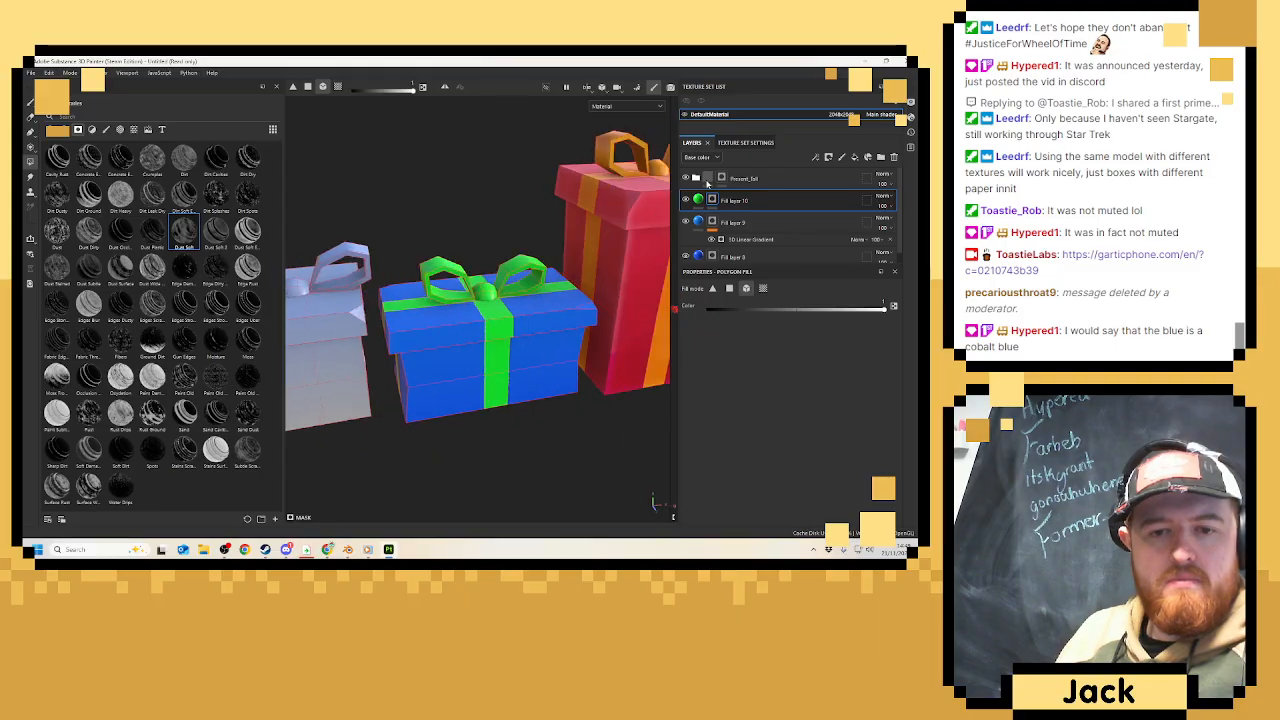
# Add a white fill layer above the green ribbon layer and give it a black mask.
pyautogui.click(854, 157)
pyautogui.click(775, 398)
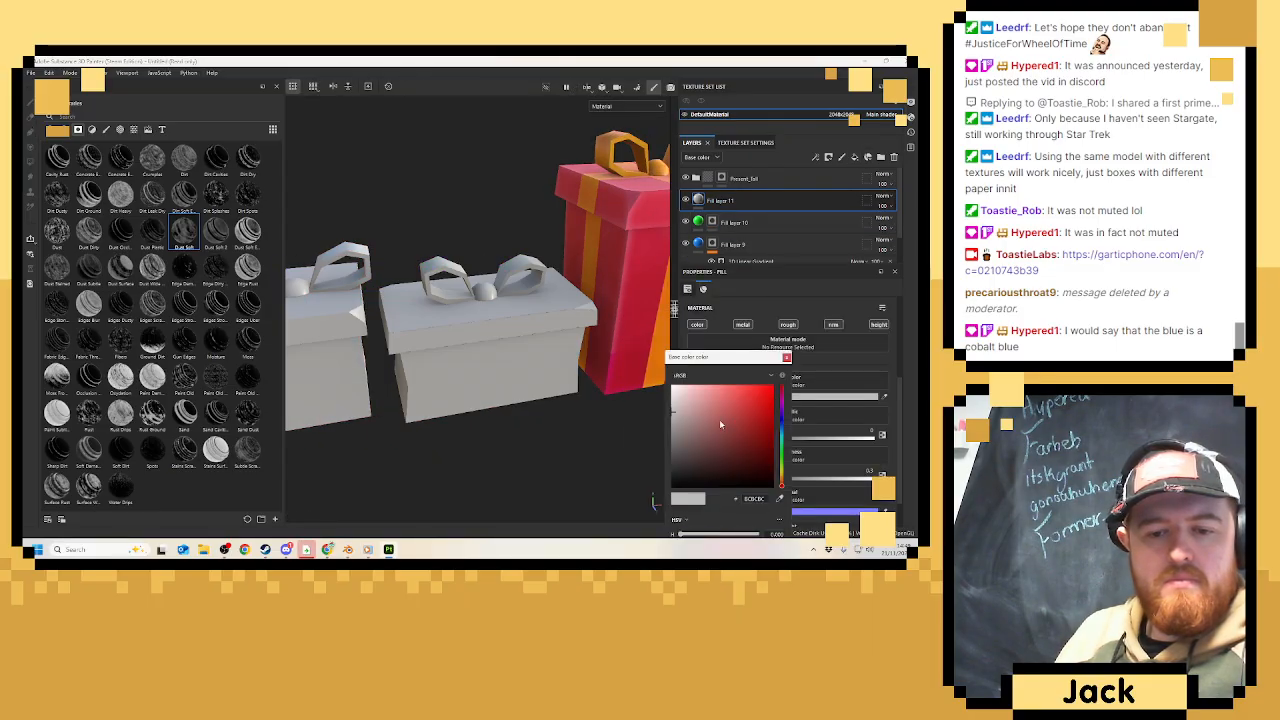
pyautogui.moveTo(720, 423); pyautogui.dragTo(668, 383)
pyautogui.click(786, 357)
pyautogui.rightClick(729, 207)
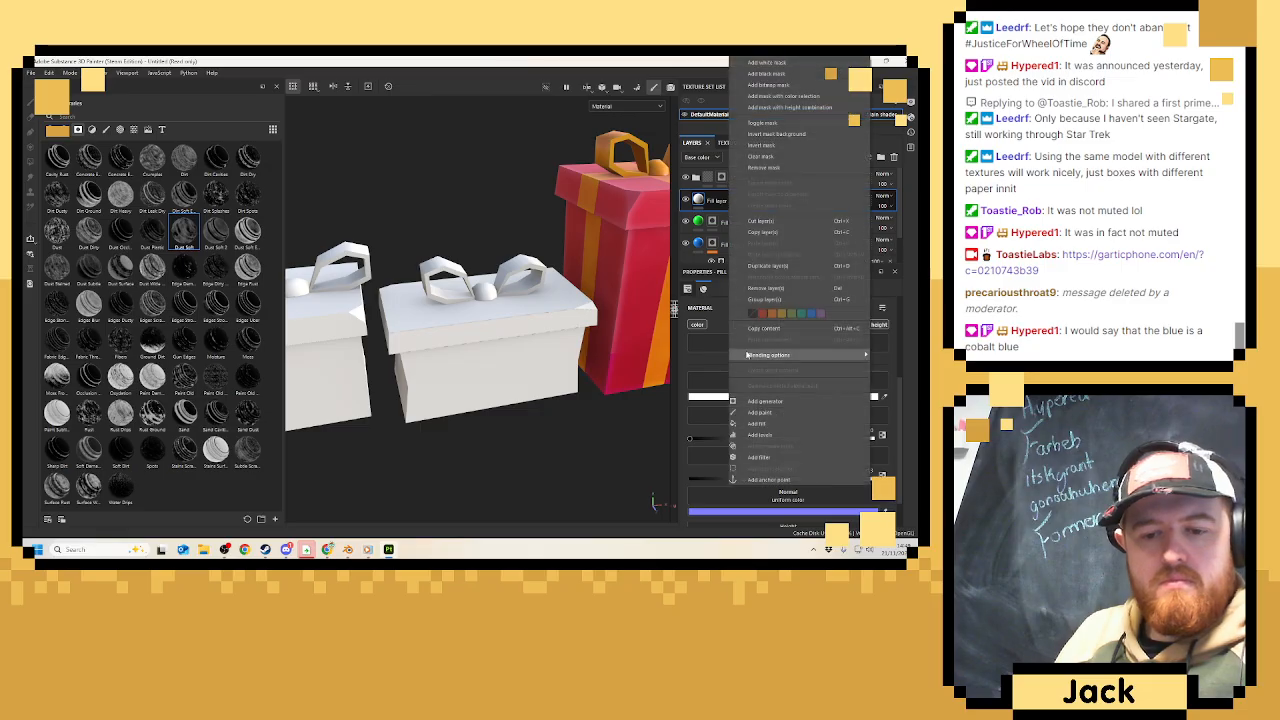
pyautogui.click(766, 74)
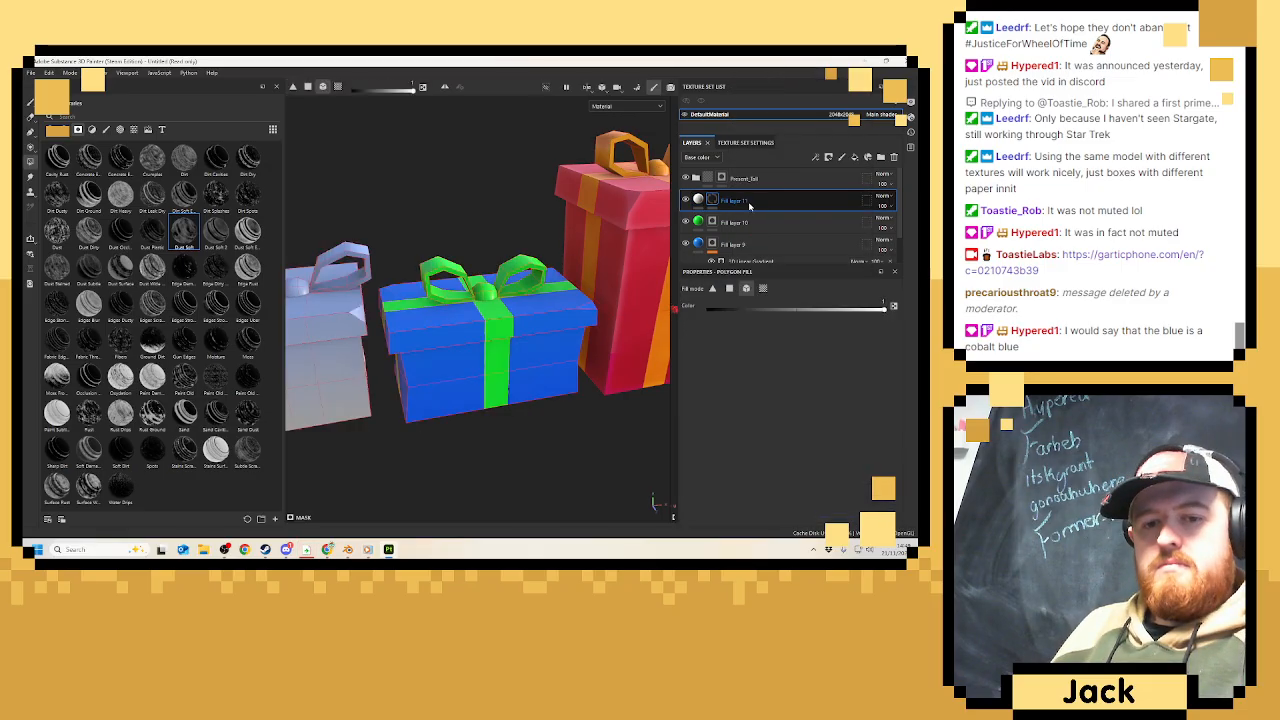
# Add a Curvature generator to Fill layer 11's mask and set its global balance to about 0.17.
pyautogui.rightClick(748, 200)
pyautogui.click(780, 401)
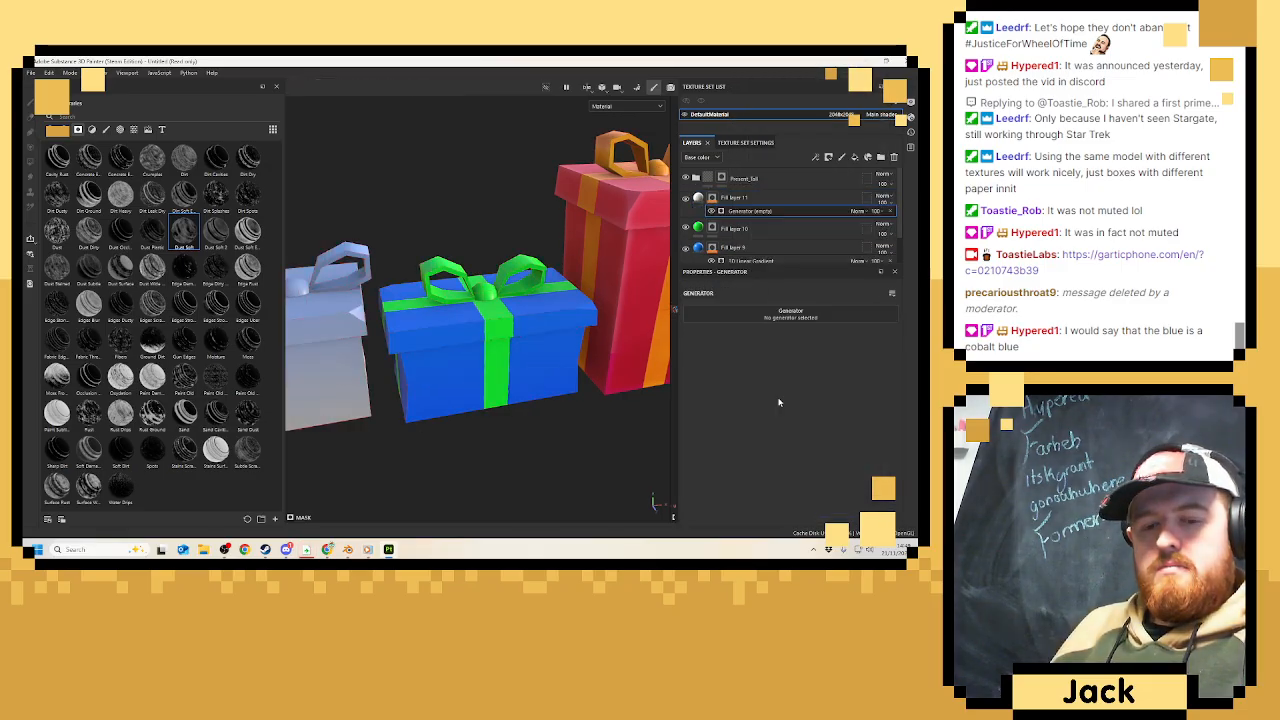
pyautogui.click(750, 314)
pyautogui.click(891, 360)
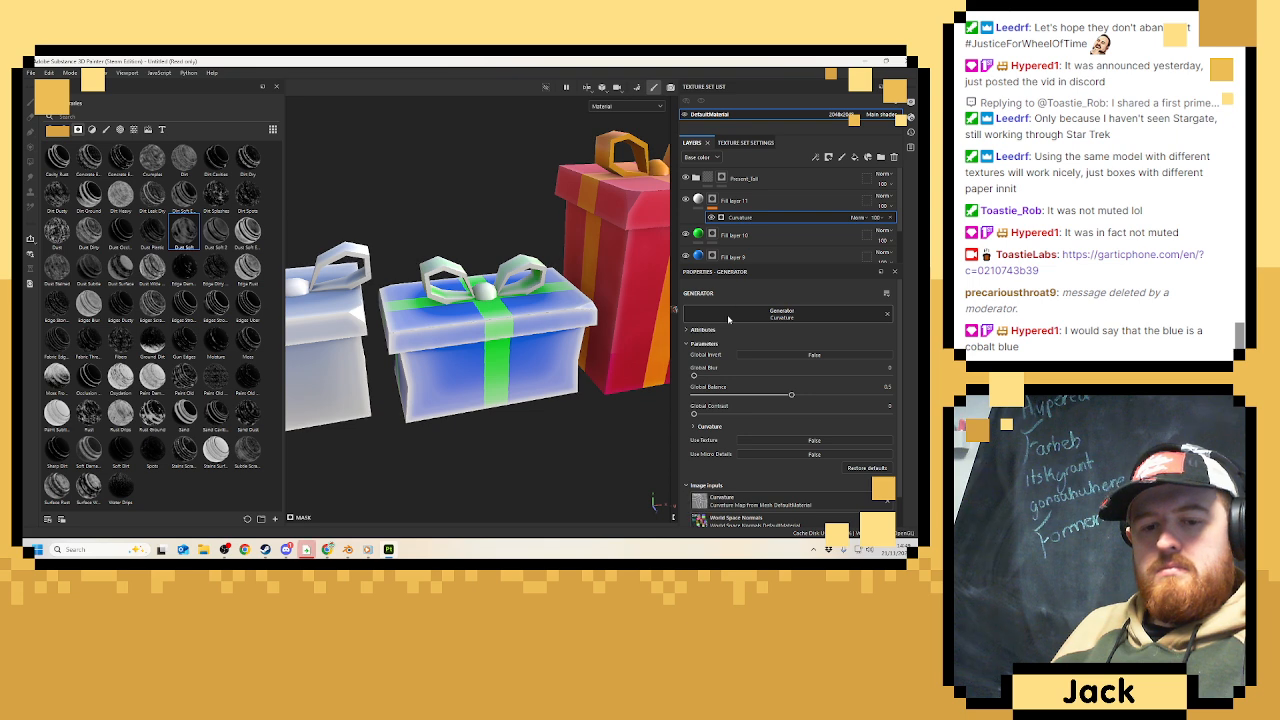
pyautogui.click(752, 398)
pyautogui.moveTo(752, 398); pyautogui.dragTo(727, 397)
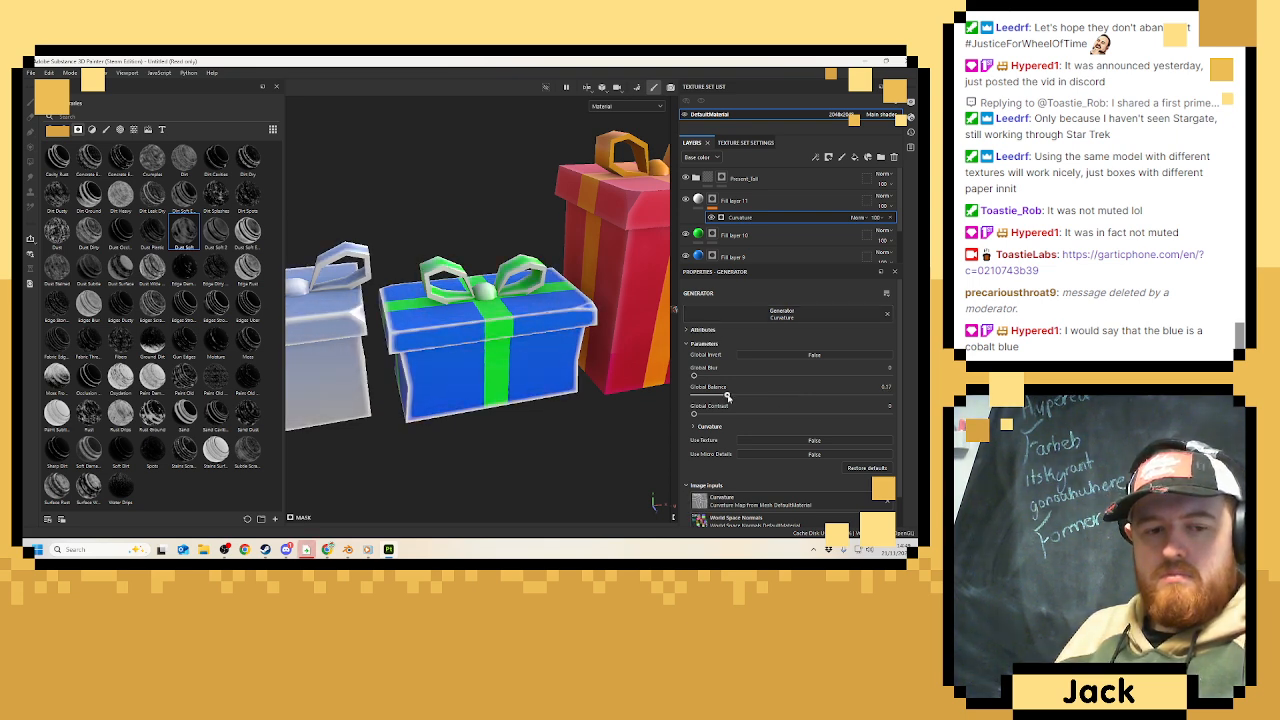
# Add a Blur filter above the Curvature generator and set its intensity to about 1.5.
pyautogui.rightClick(742, 217)
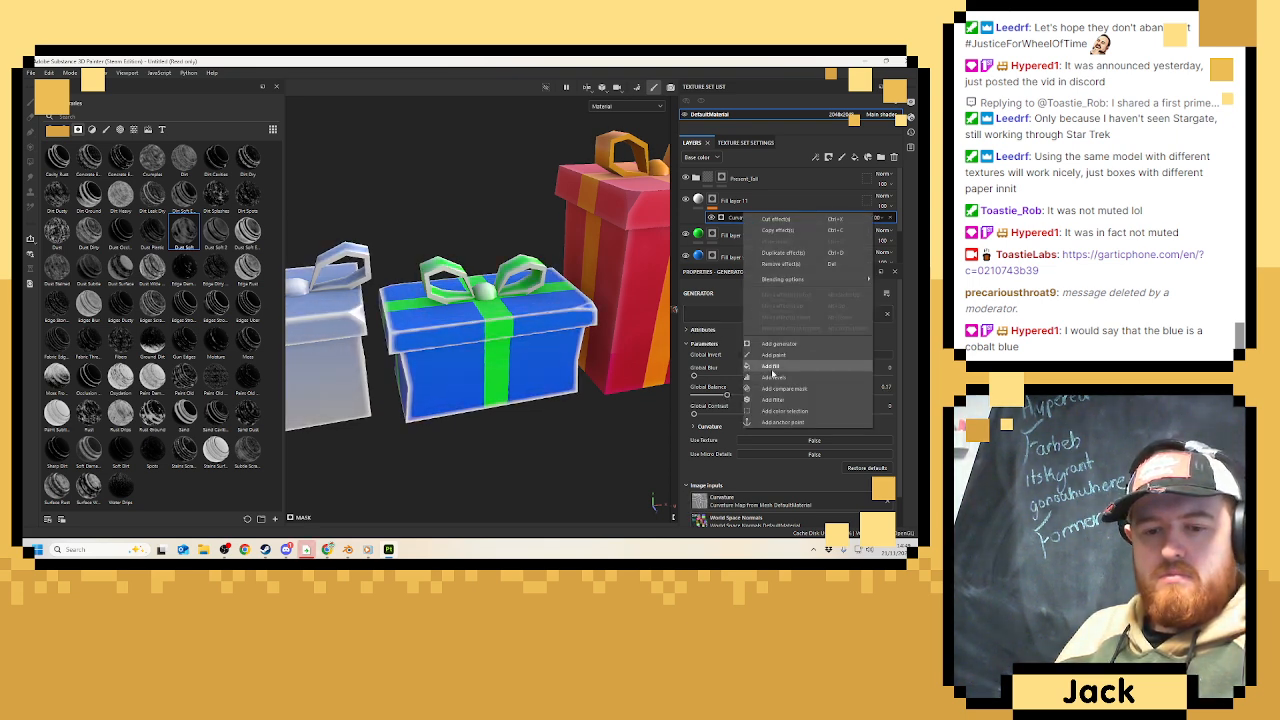
pyautogui.click(786, 400)
pyautogui.click(785, 313)
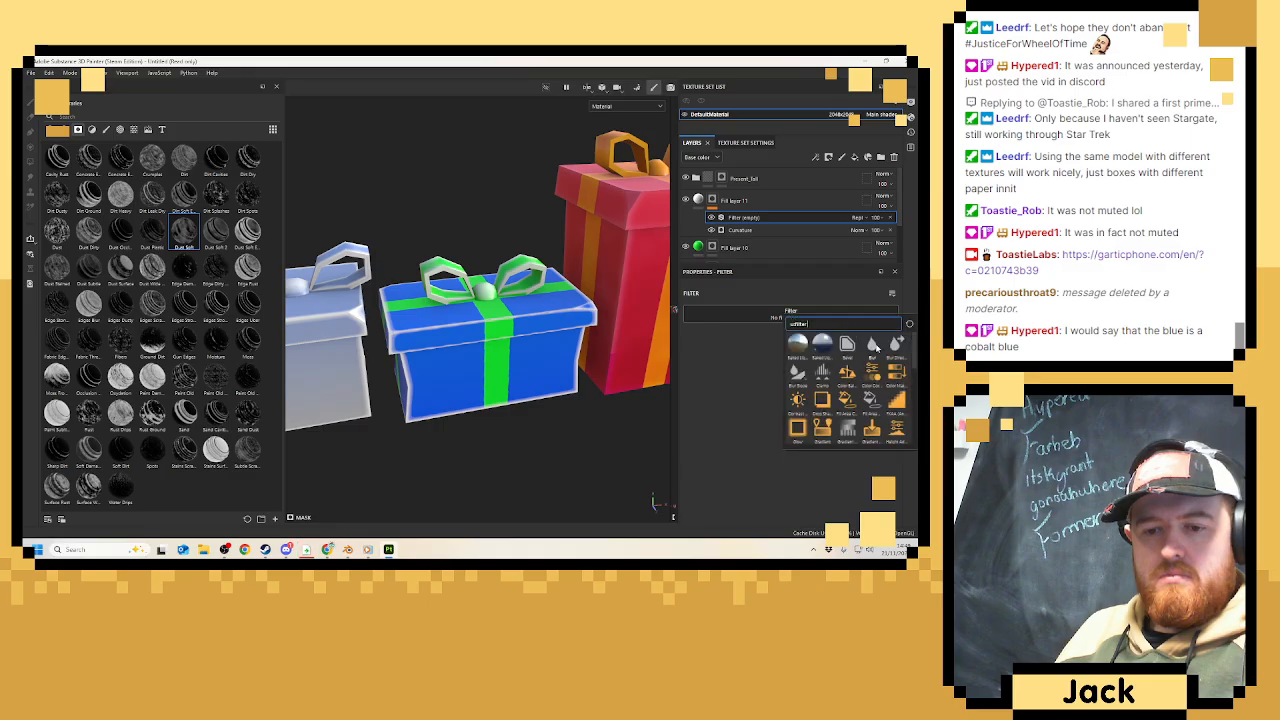
pyautogui.click(879, 349)
pyautogui.moveTo(699, 364); pyautogui.dragTo(709, 364)
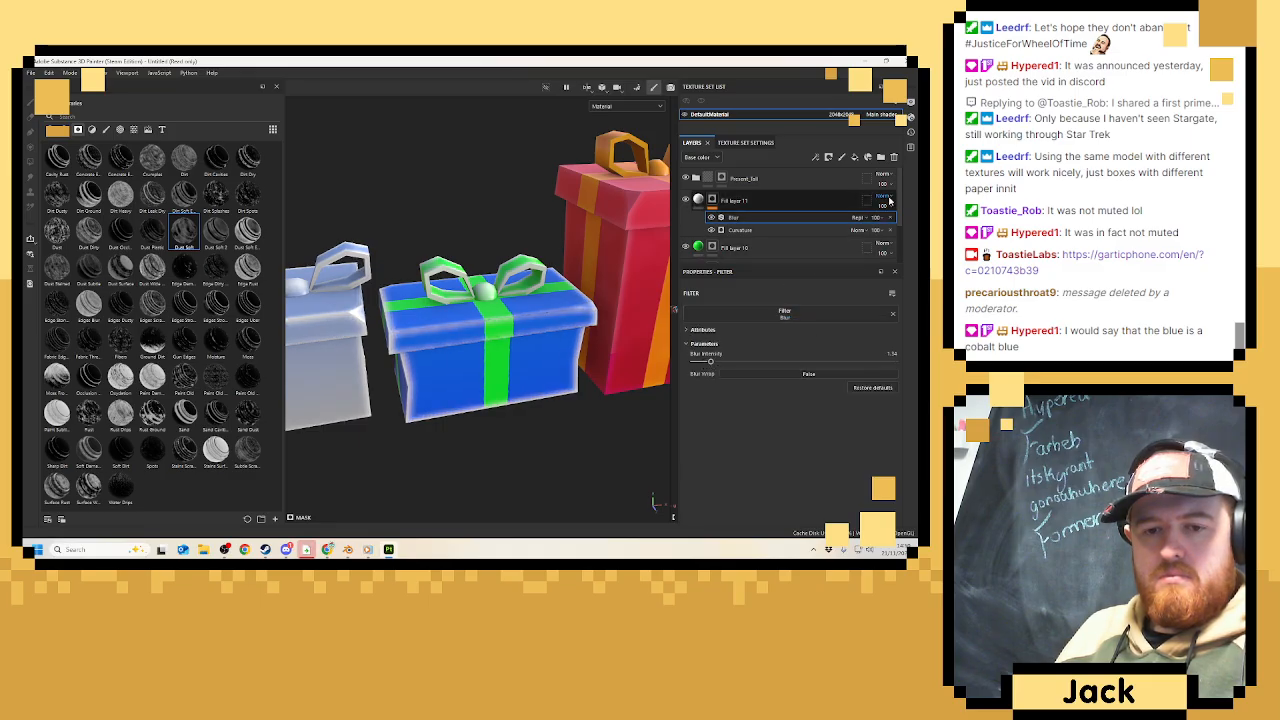
# Change Fill layer 11's blend mode to soften the white edge highlights and compare the gift boxes with the layer hidden and shown.
pyautogui.click(889, 201)
pyautogui.click(864, 403)
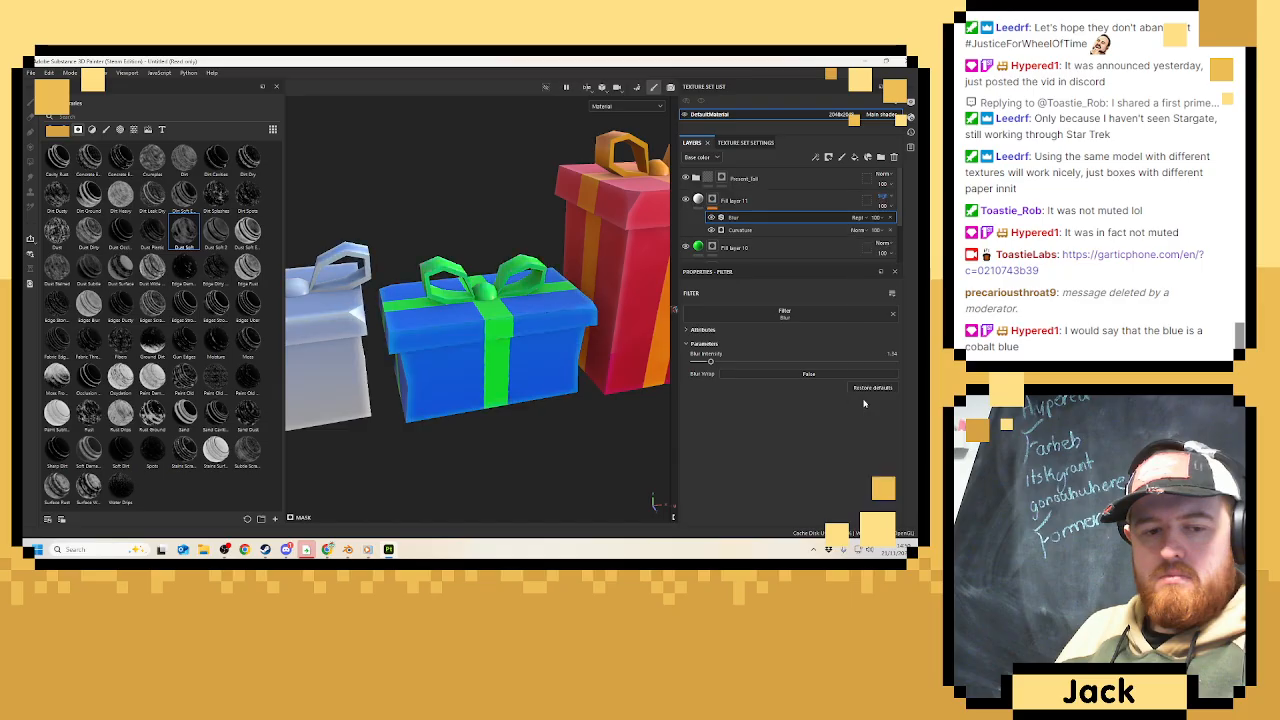
pyautogui.click(686, 201)
pyautogui.click(686, 201)
pyautogui.keyDown('alt'); pyautogui.moveTo(467, 410); pyautogui.dragTo(430, 400); pyautogui.keyUp('alt')
pyautogui.scroll(-3, 470, 380)
pyautogui.keyDown('alt'); pyautogui.moveTo(510, 350); pyautogui.dragTo(545, 382); pyautogui.keyUp('alt')
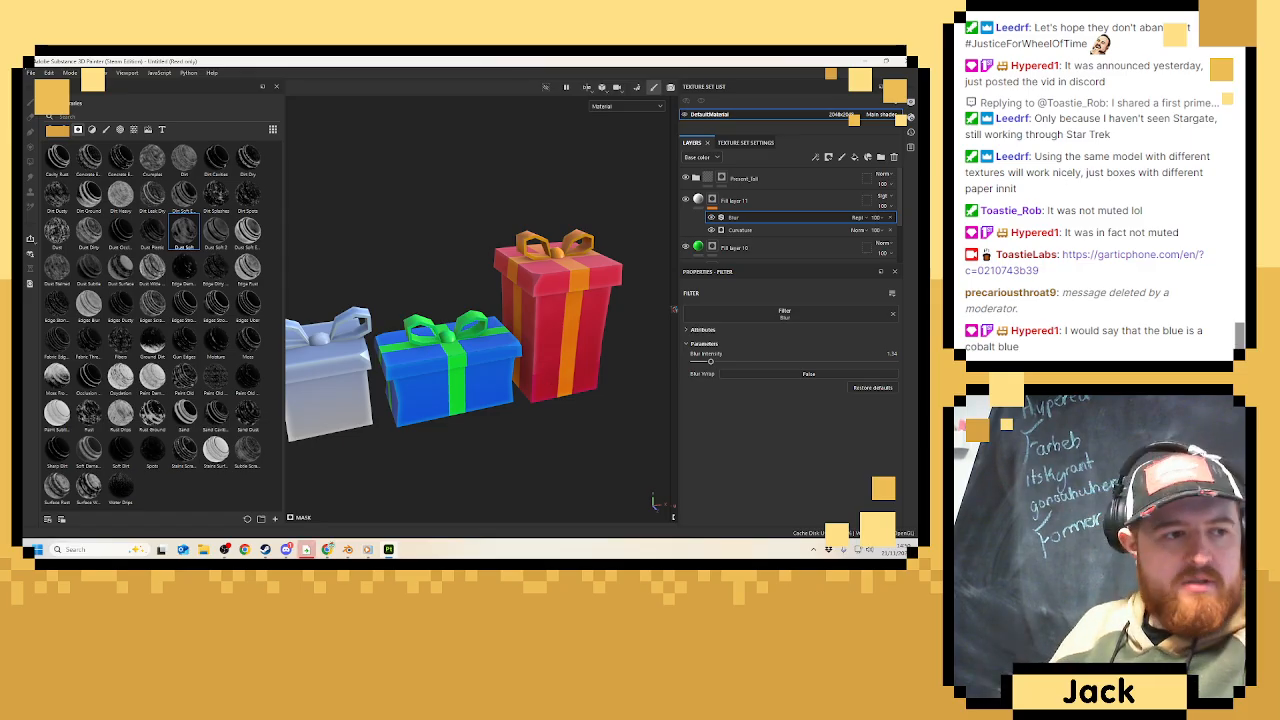
# Save the project as Advent_Presents in the Textures folder inside the desktop's Advent_Presents folder.
pyautogui.click(31, 73)
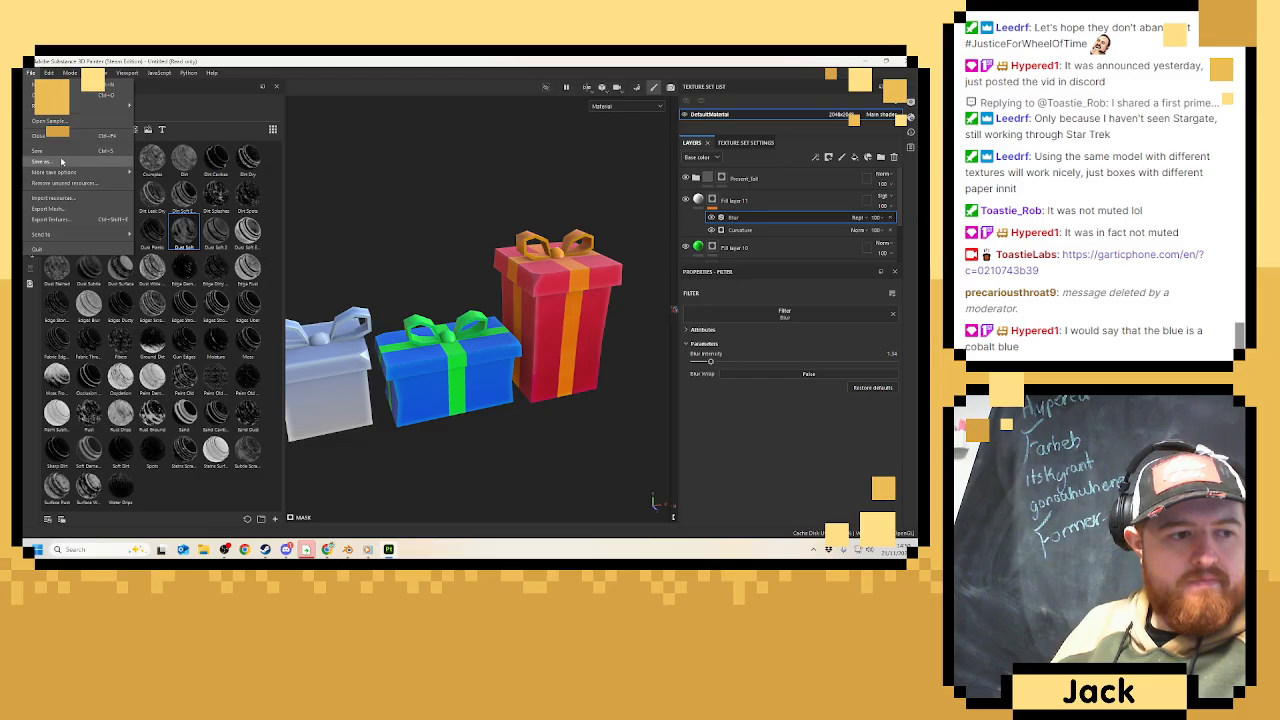
pyautogui.click(60, 161)
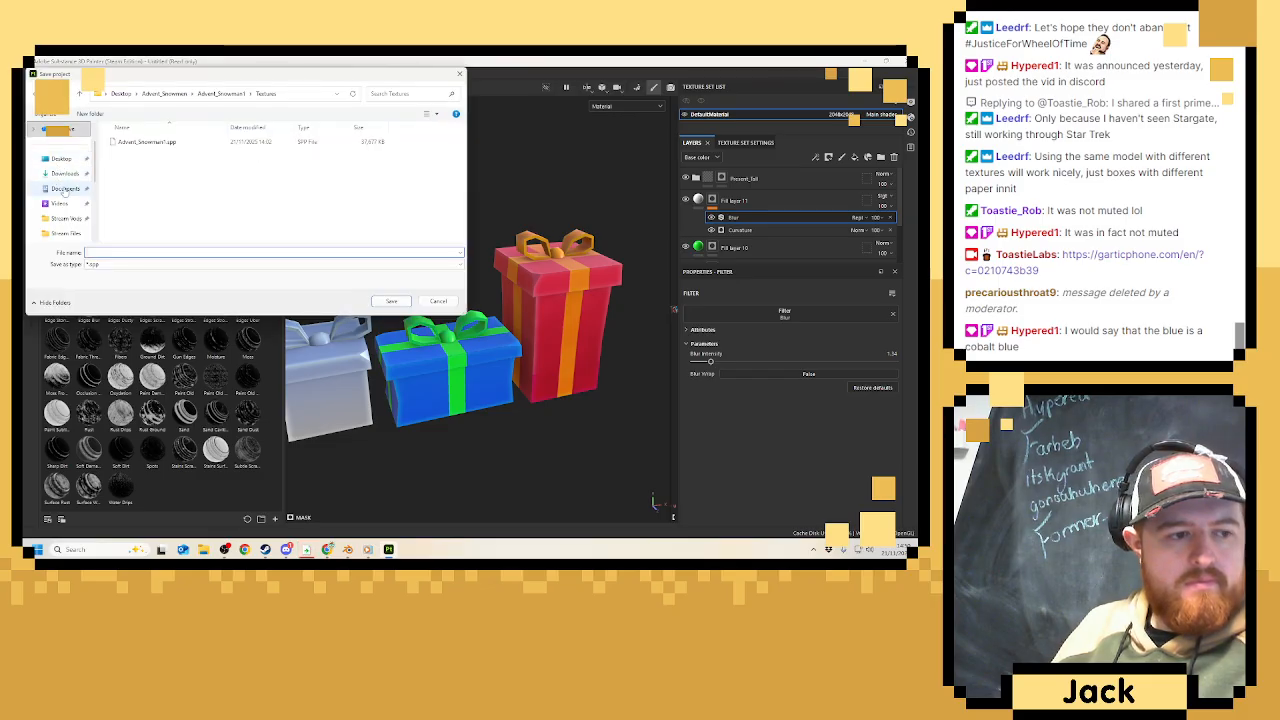
pyautogui.click(165, 93)
pyautogui.click(120, 93)
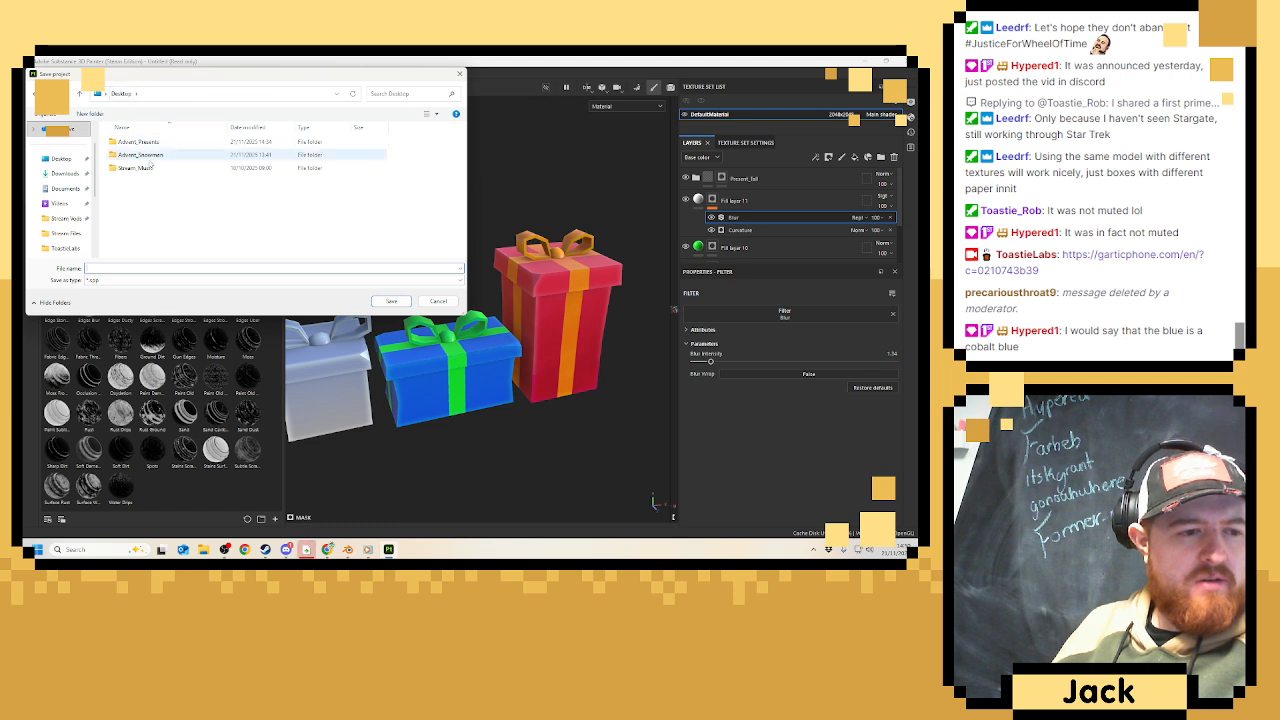
pyautogui.doubleClick(157, 142)
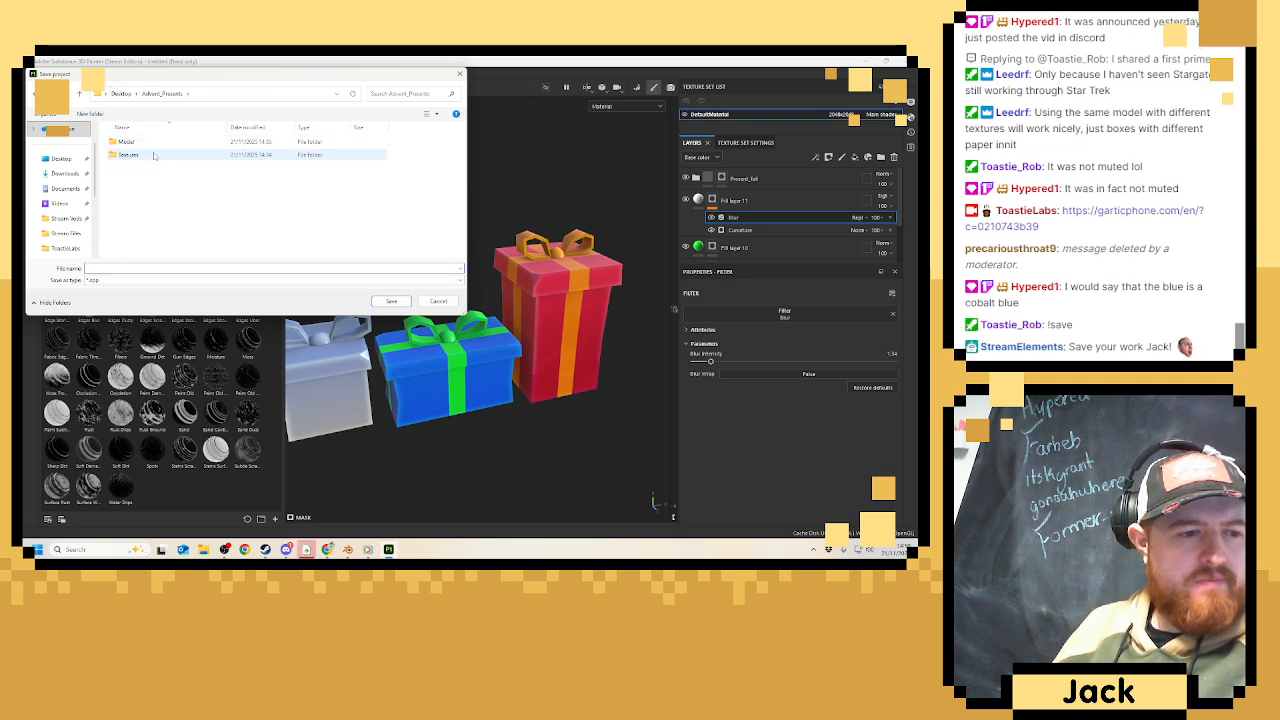
pyautogui.doubleClick(140, 154)
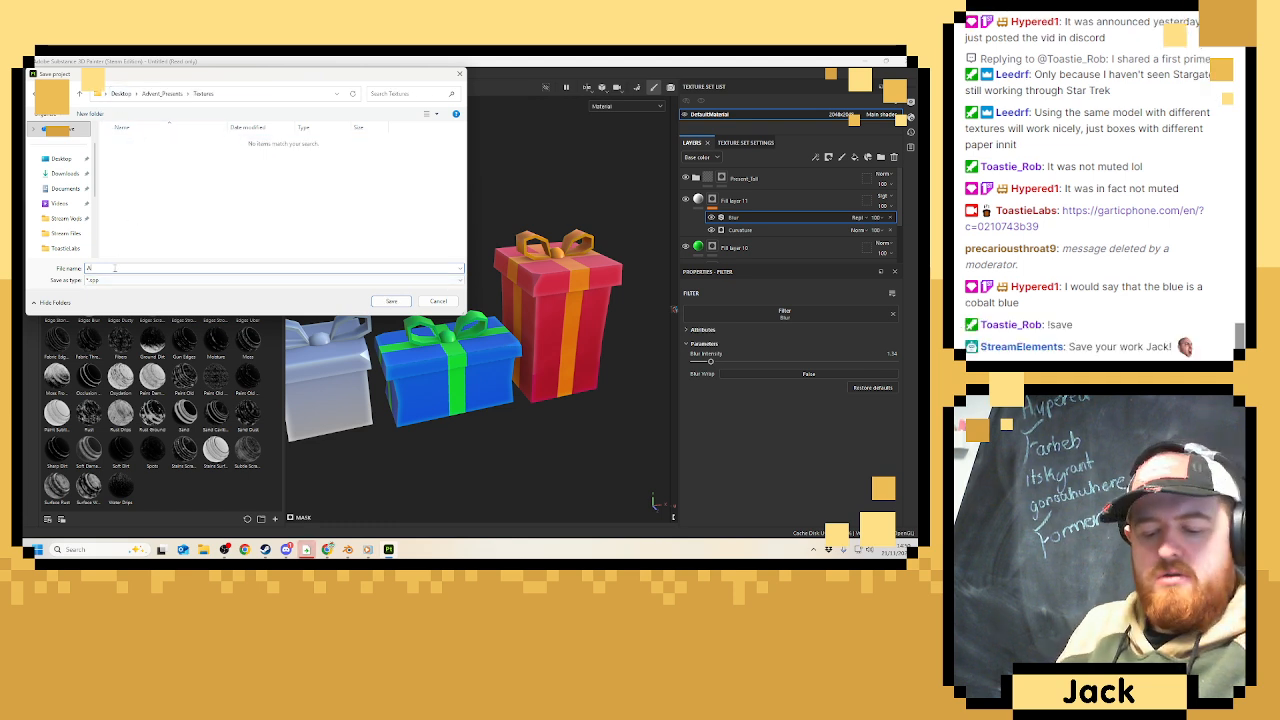
pyautogui.click(115, 268)
pyautogui.write('Advent_Presents')
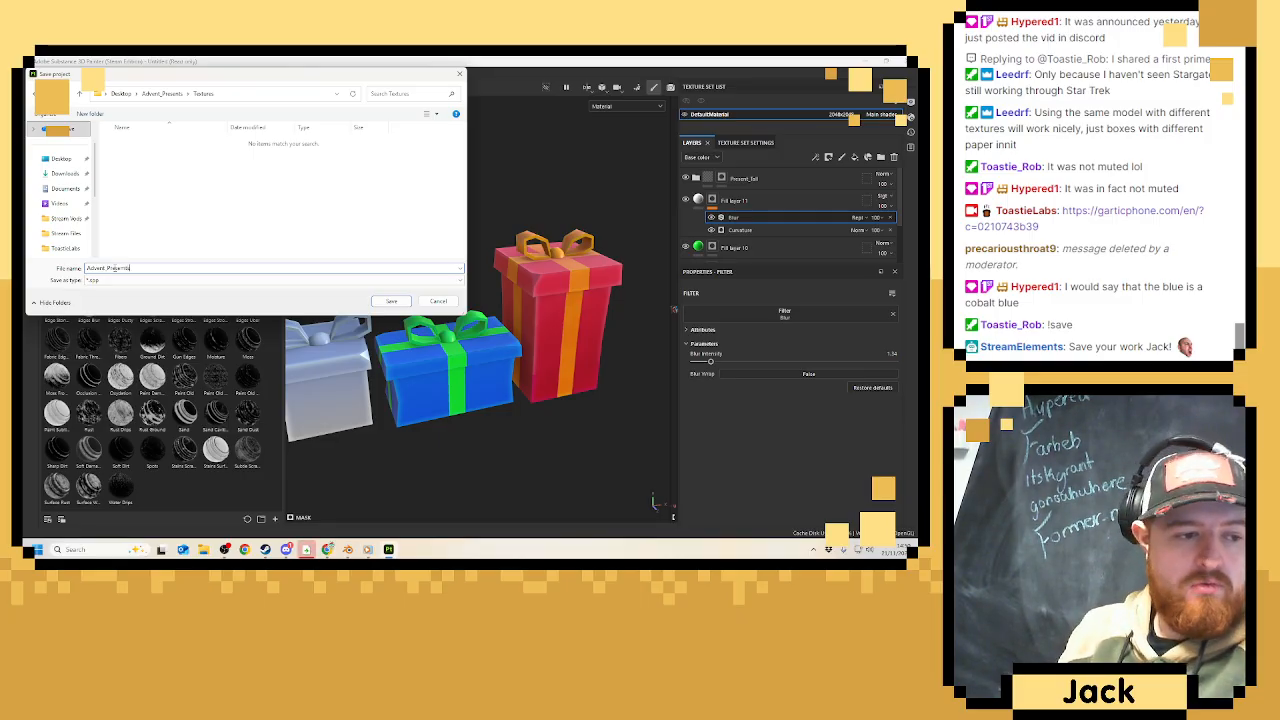
pyautogui.press('Return')
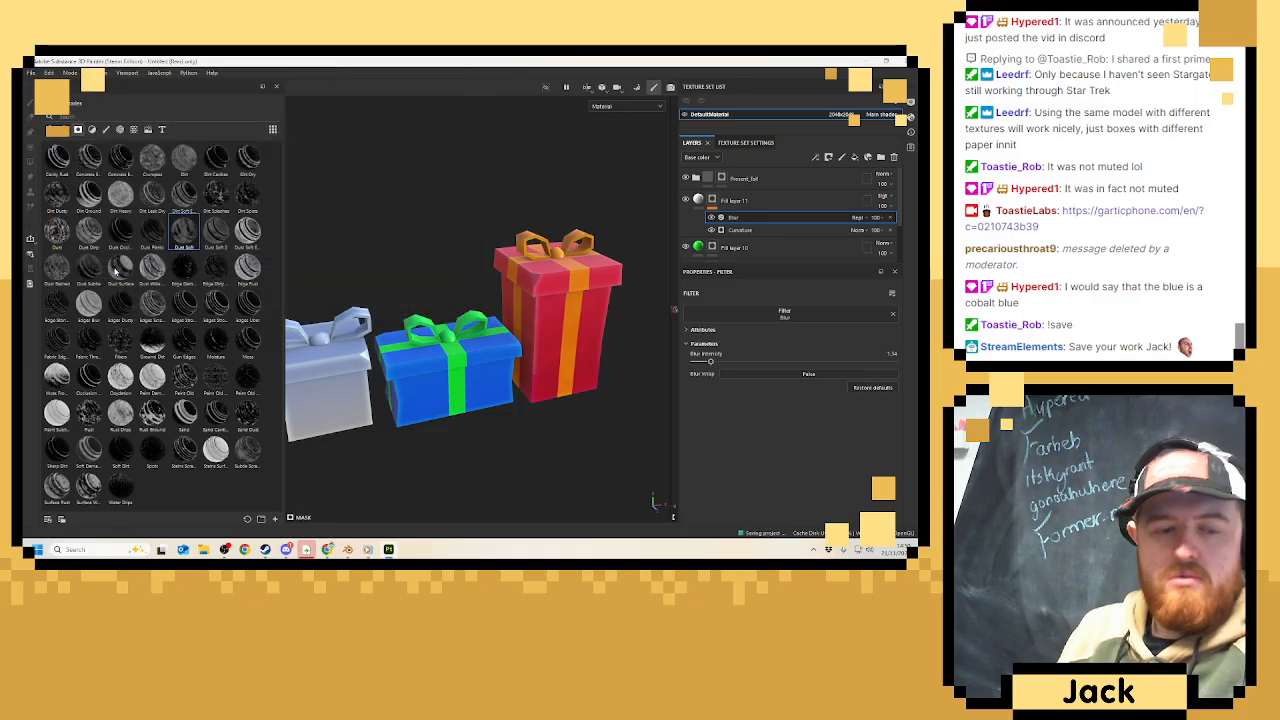
# Add a fill layer above Fill layer 11 with a black base color (000000) and give it a black mask.
pyautogui.click(760, 200)
pyautogui.click(856, 158)
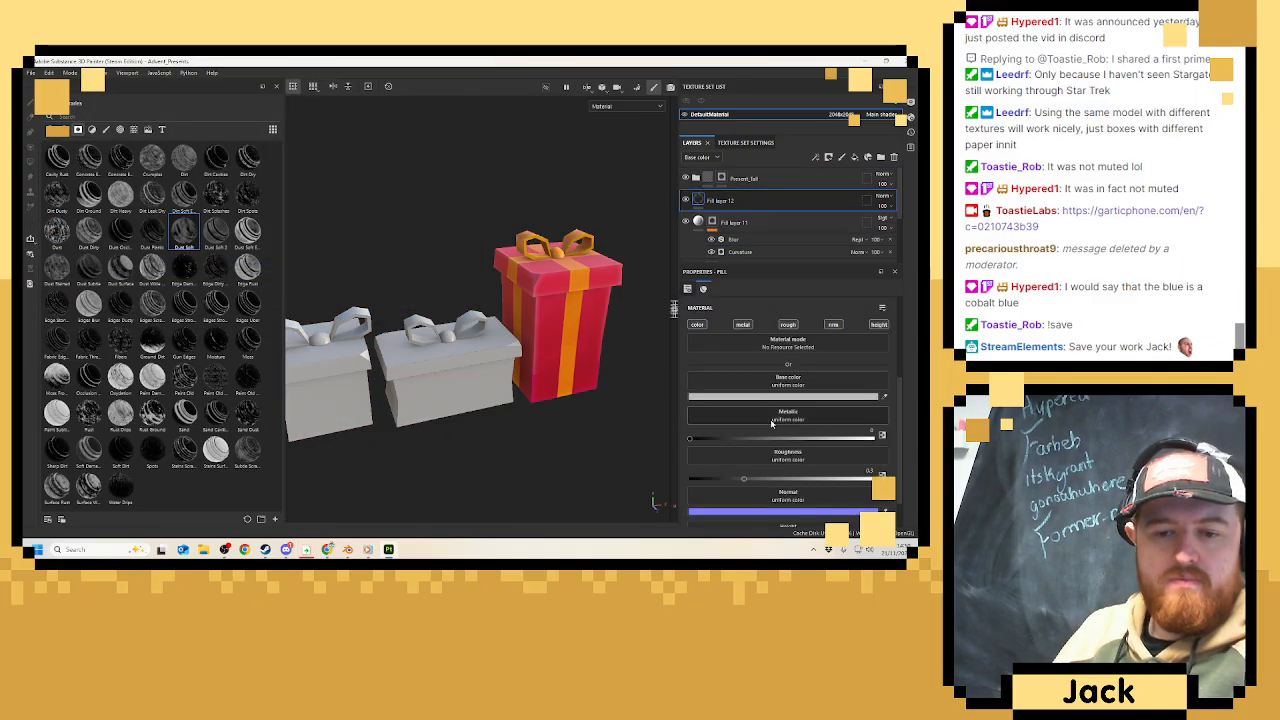
pyautogui.click(796, 398)
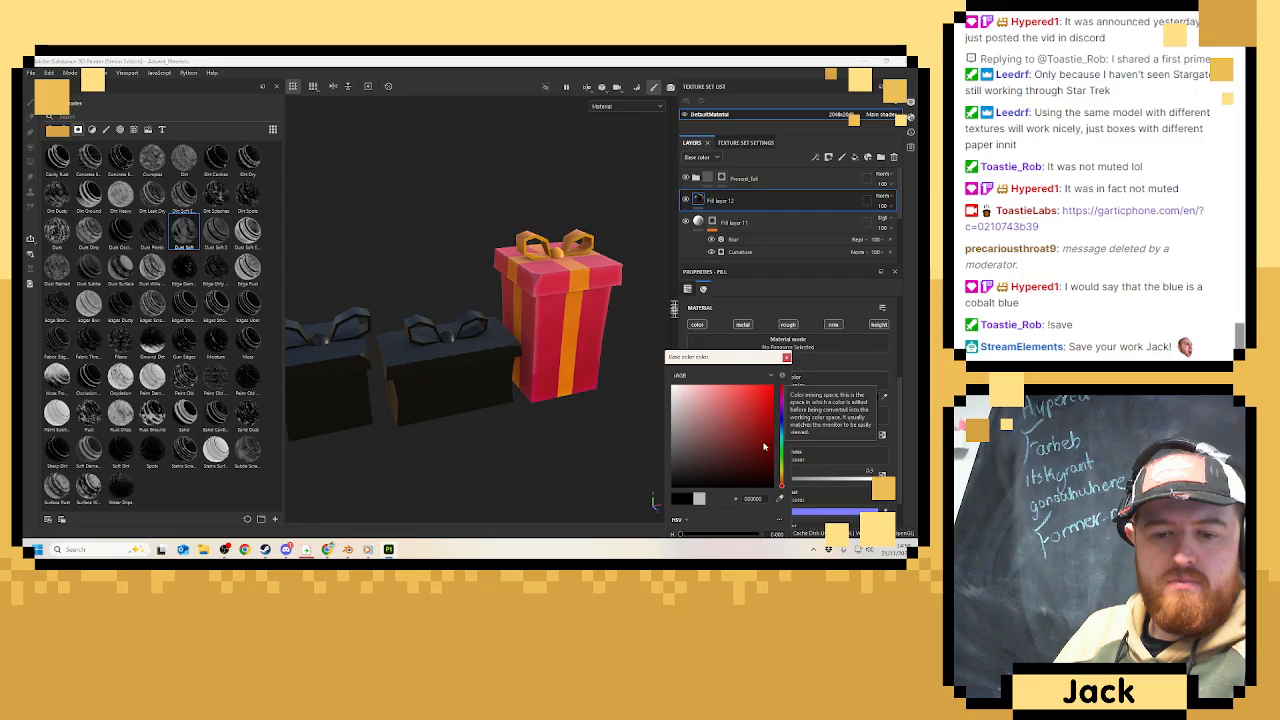
pyautogui.click(786, 358)
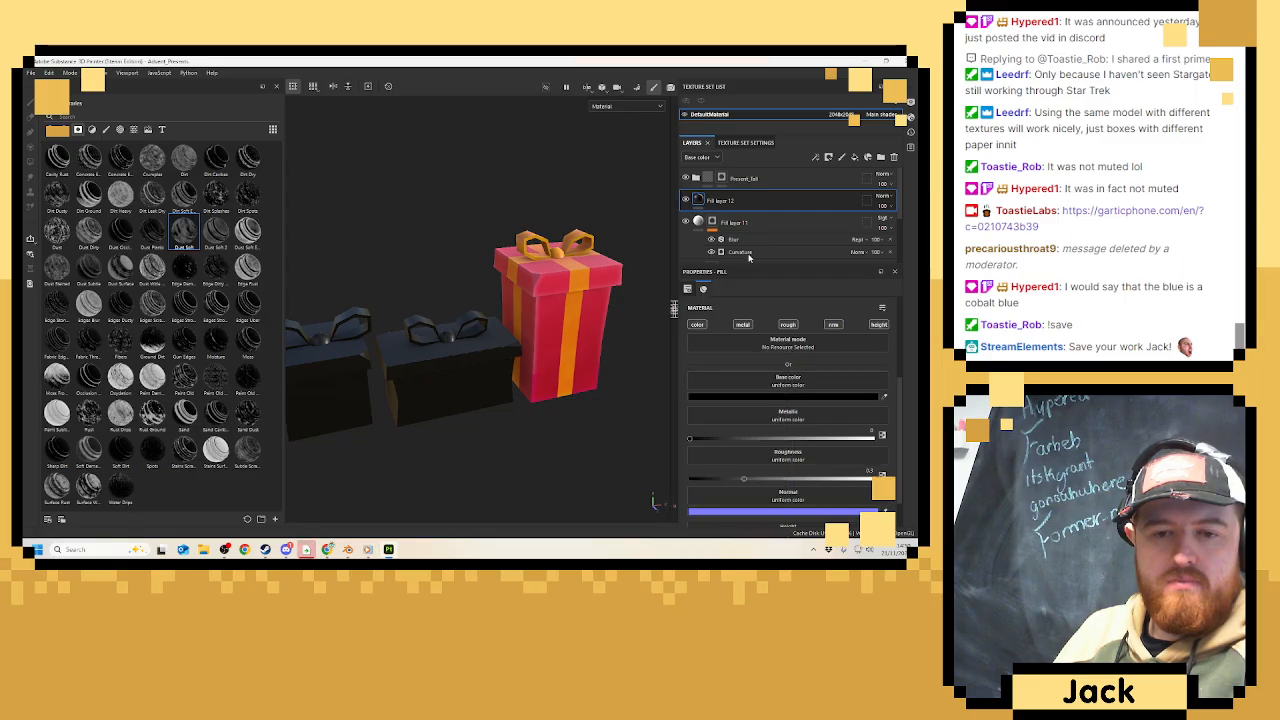
pyautogui.rightClick(756, 201)
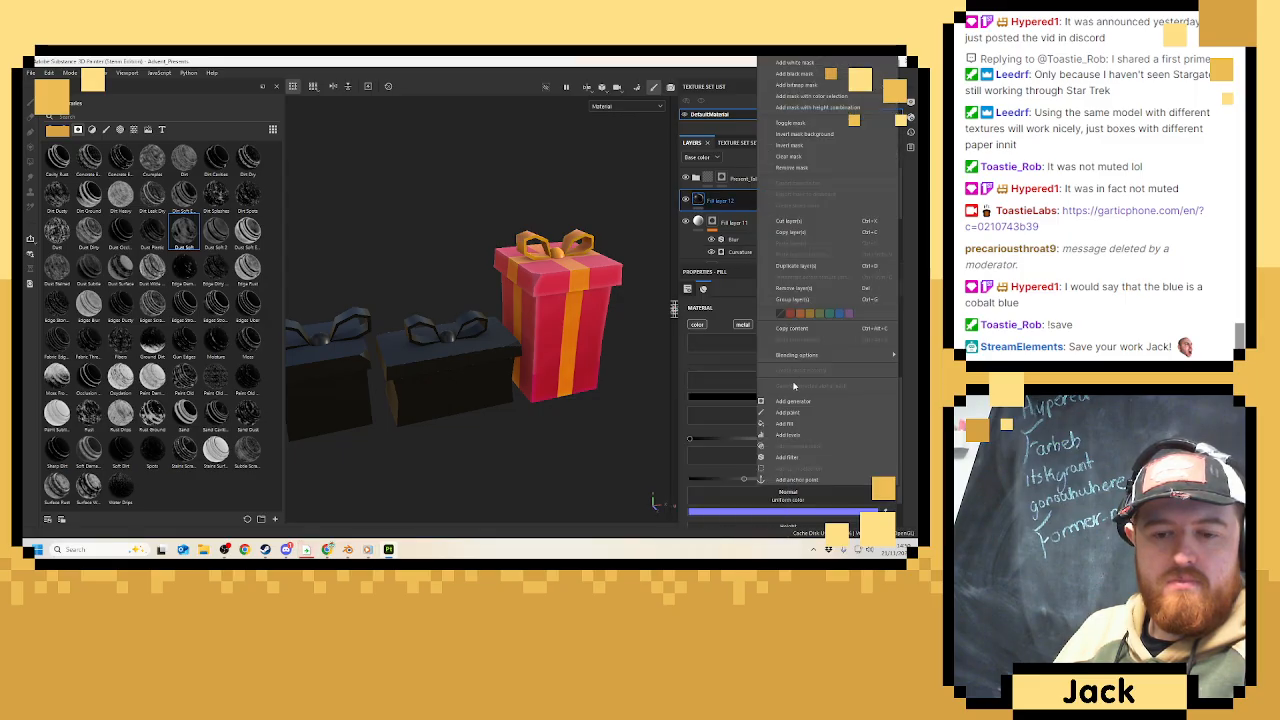
pyautogui.click(806, 77)
# Add a Curvature generator to Fill layer 12's mask and set its curvature mode to Cavities.
pyautogui.rightClick(776, 200)
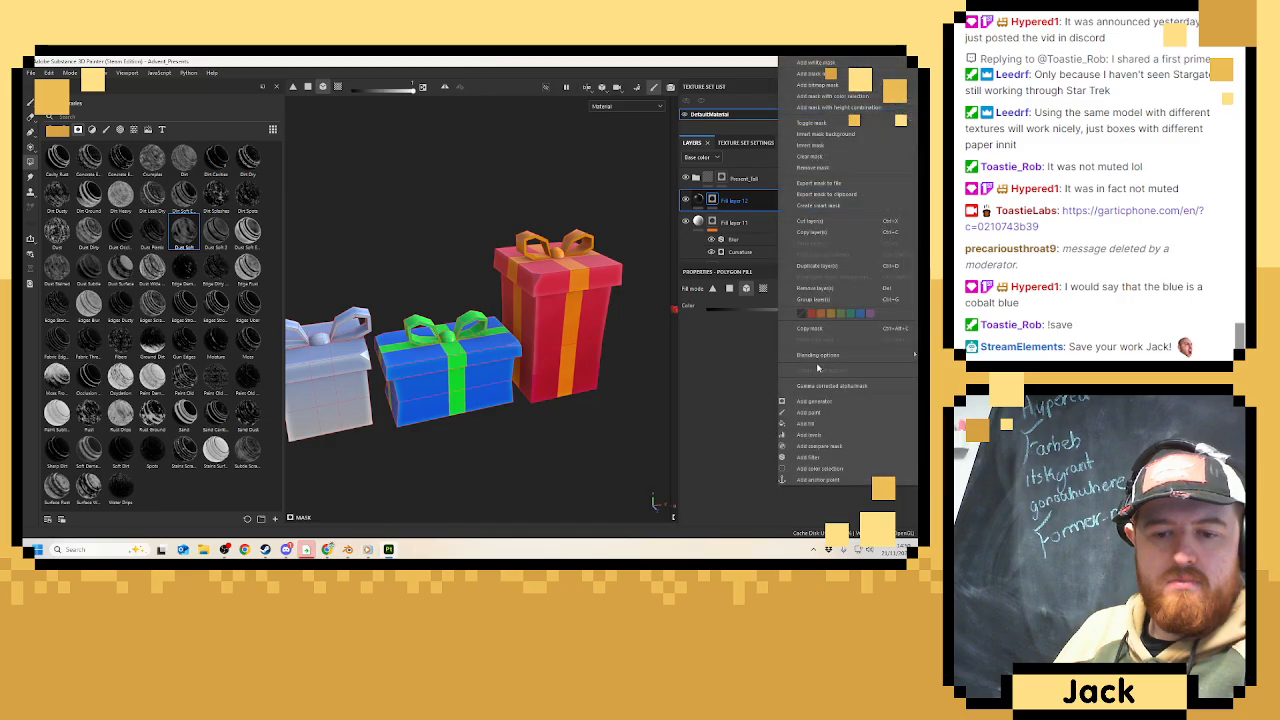
pyautogui.click(826, 401)
pyautogui.click(800, 316)
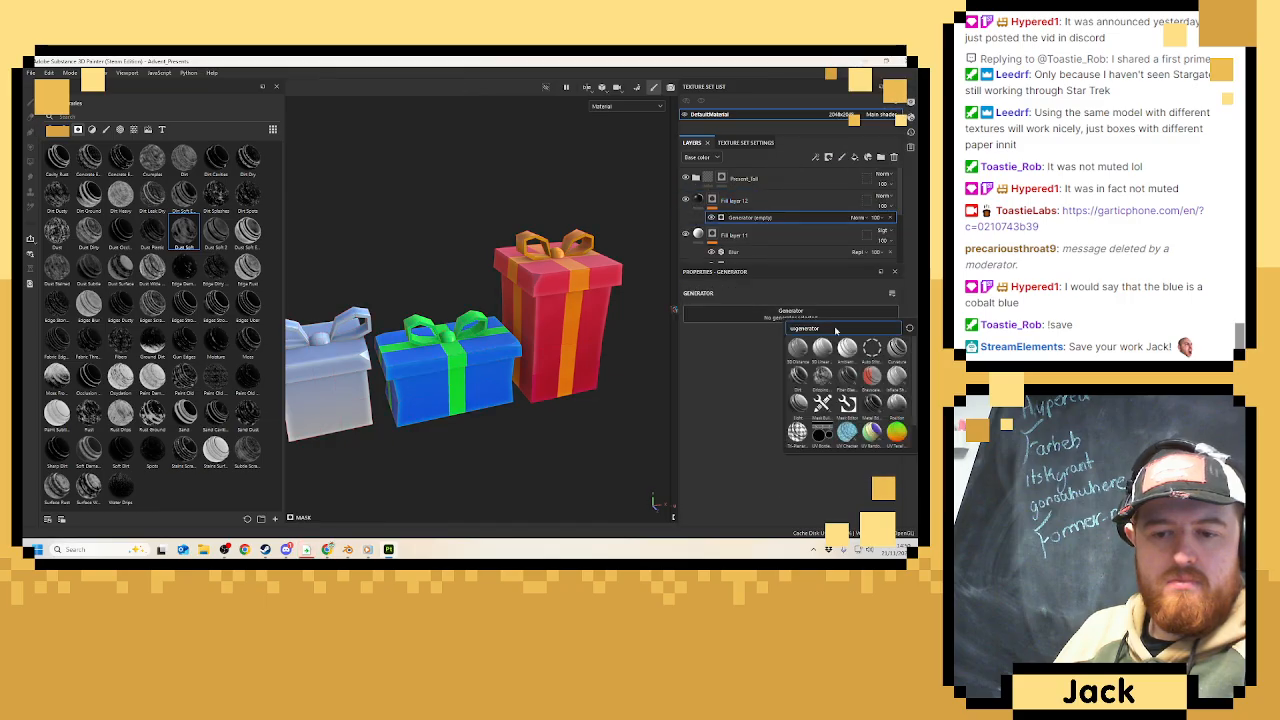
pyautogui.click(897, 347)
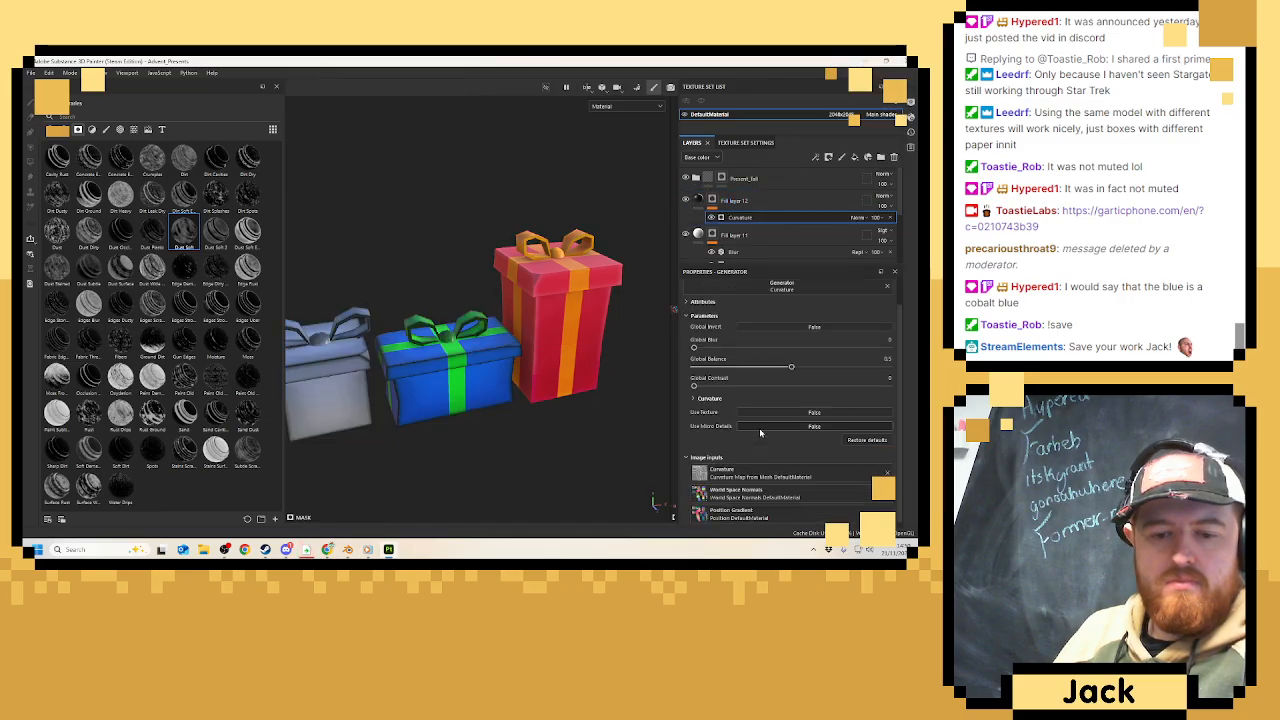
pyautogui.click(696, 400)
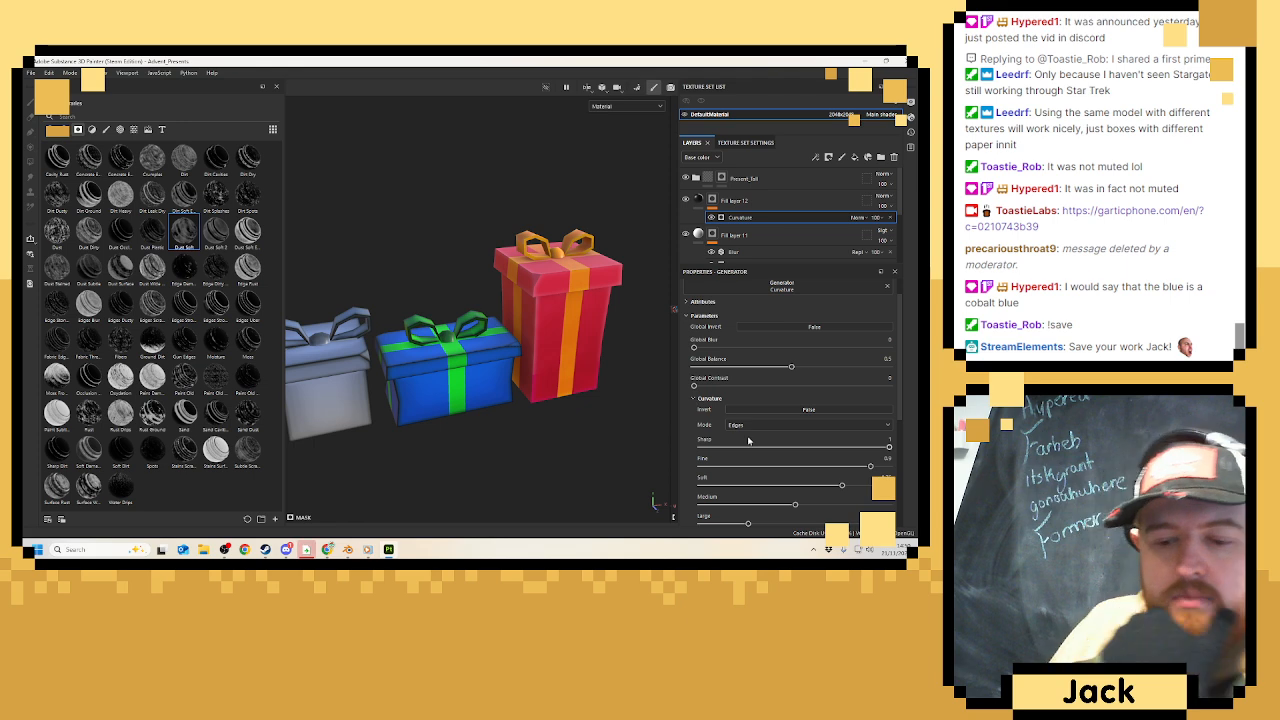
pyautogui.click(767, 424)
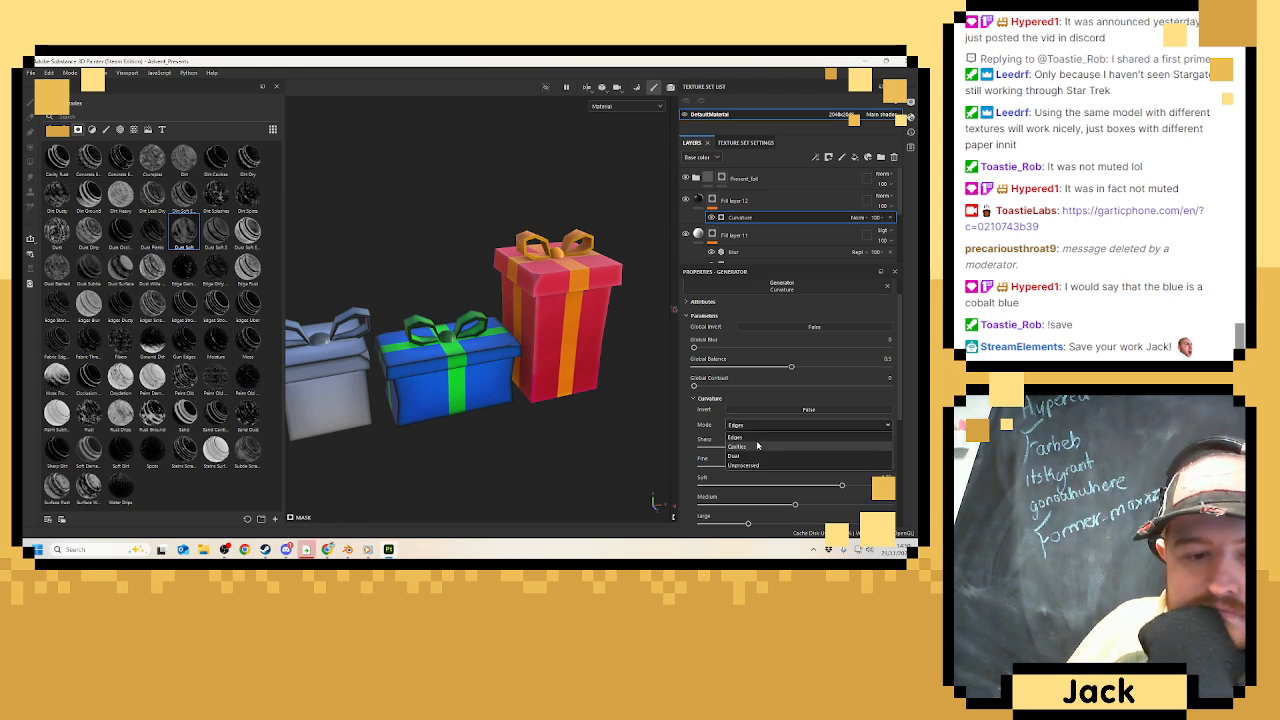
pyautogui.click(760, 440)
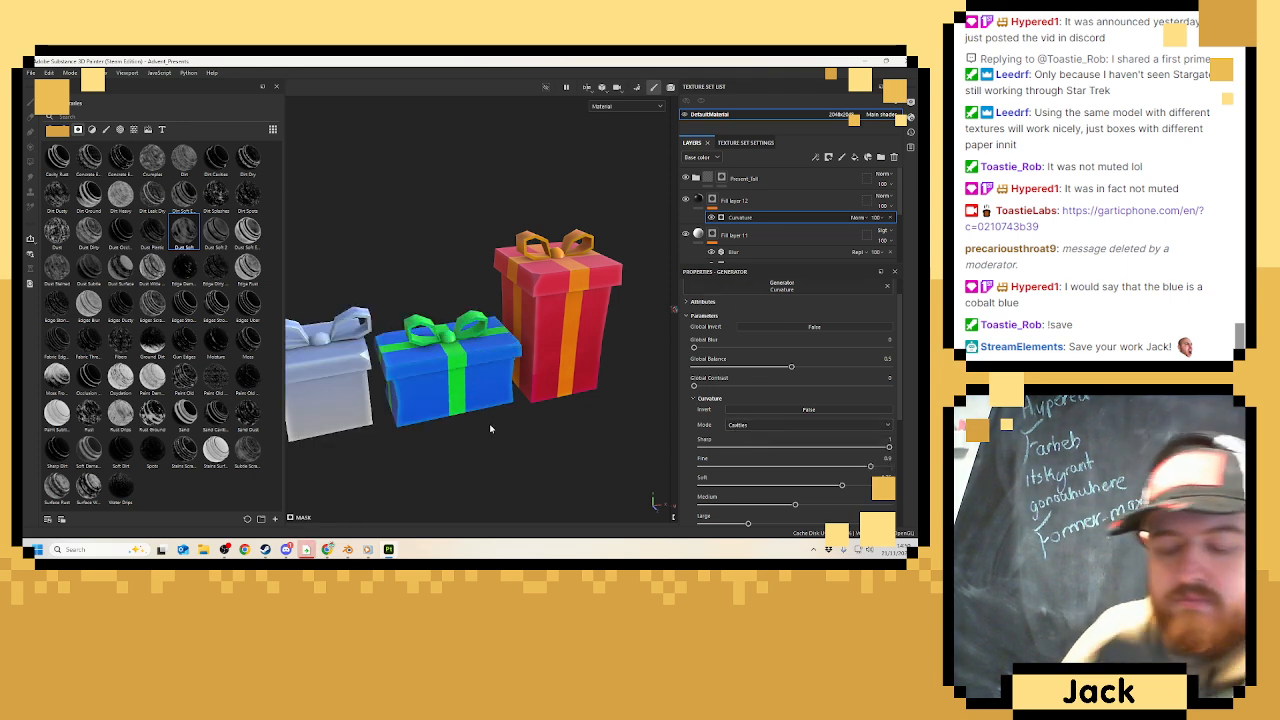
# Set Fill layer 12's blend mode to Overlay and inspect the gift boxes from several distances and angles.
pyautogui.keyDown('alt'); pyautogui.moveTo(506, 478); pyautogui.dragTo(483, 446); pyautogui.keyUp('alt')
pyautogui.scroll(4, 481, 459)
pyautogui.click(890, 203)
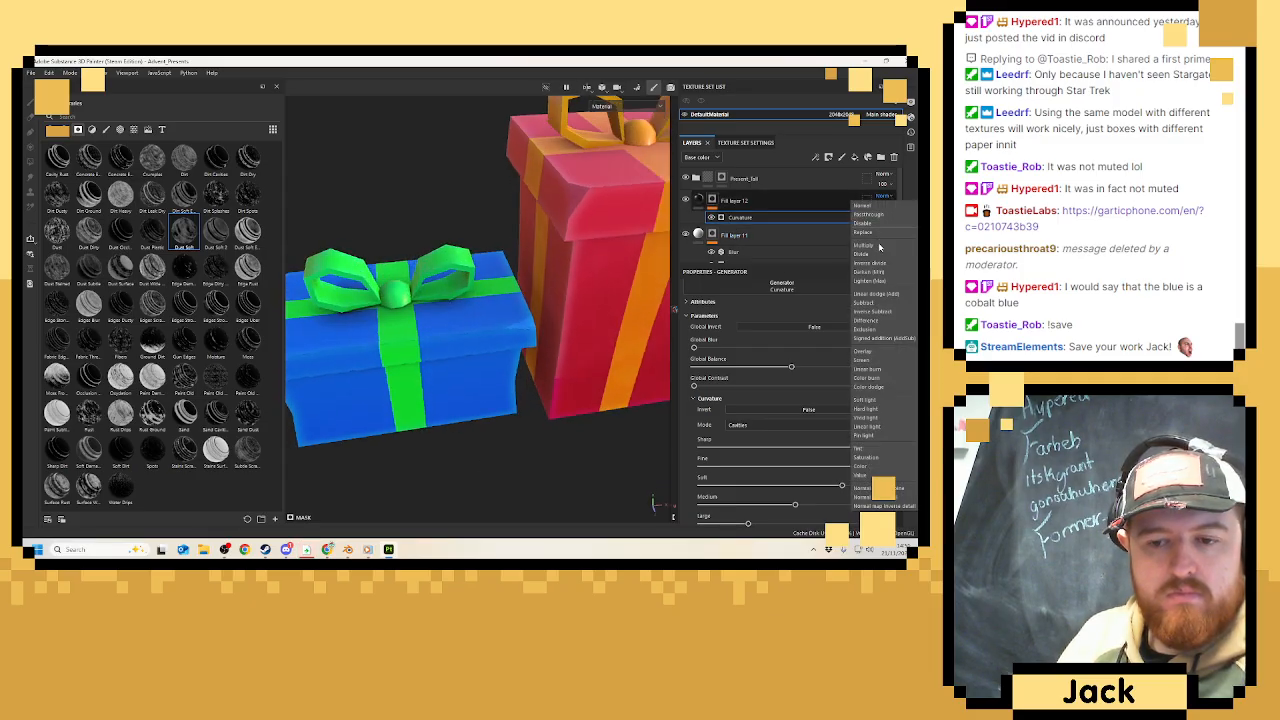
pyautogui.click(875, 353)
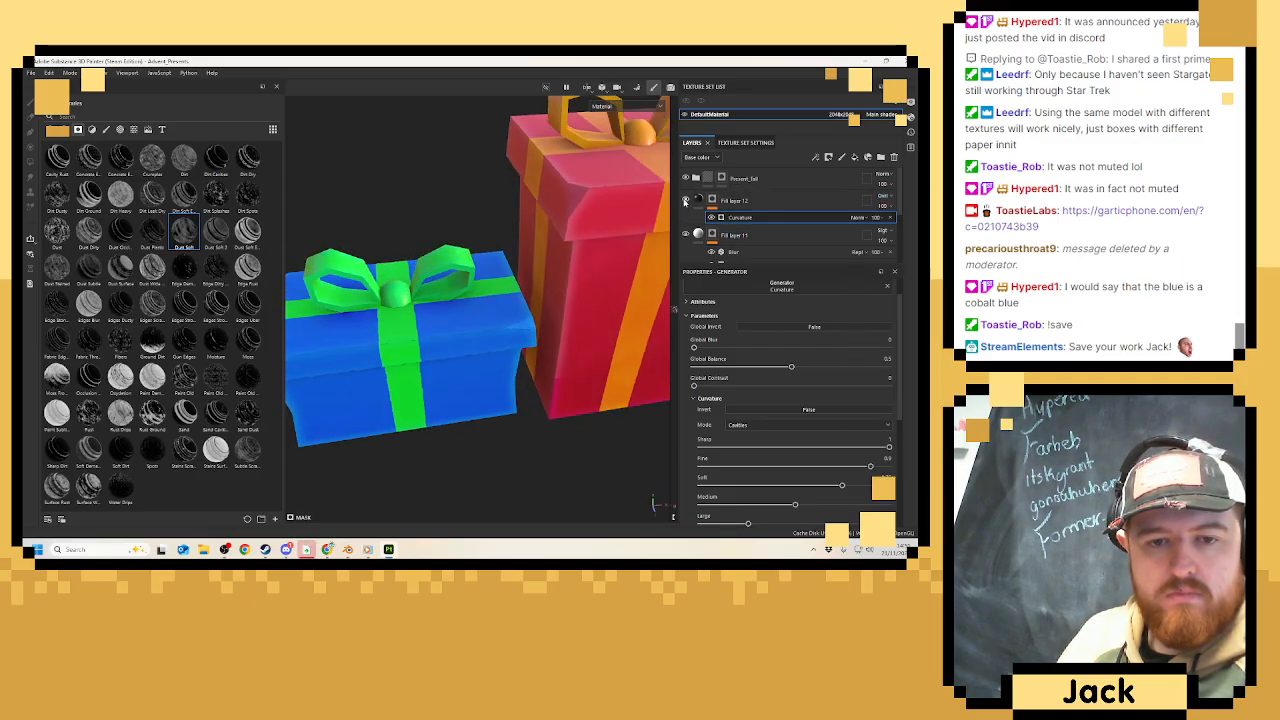
pyautogui.scroll(-5, 496, 312)
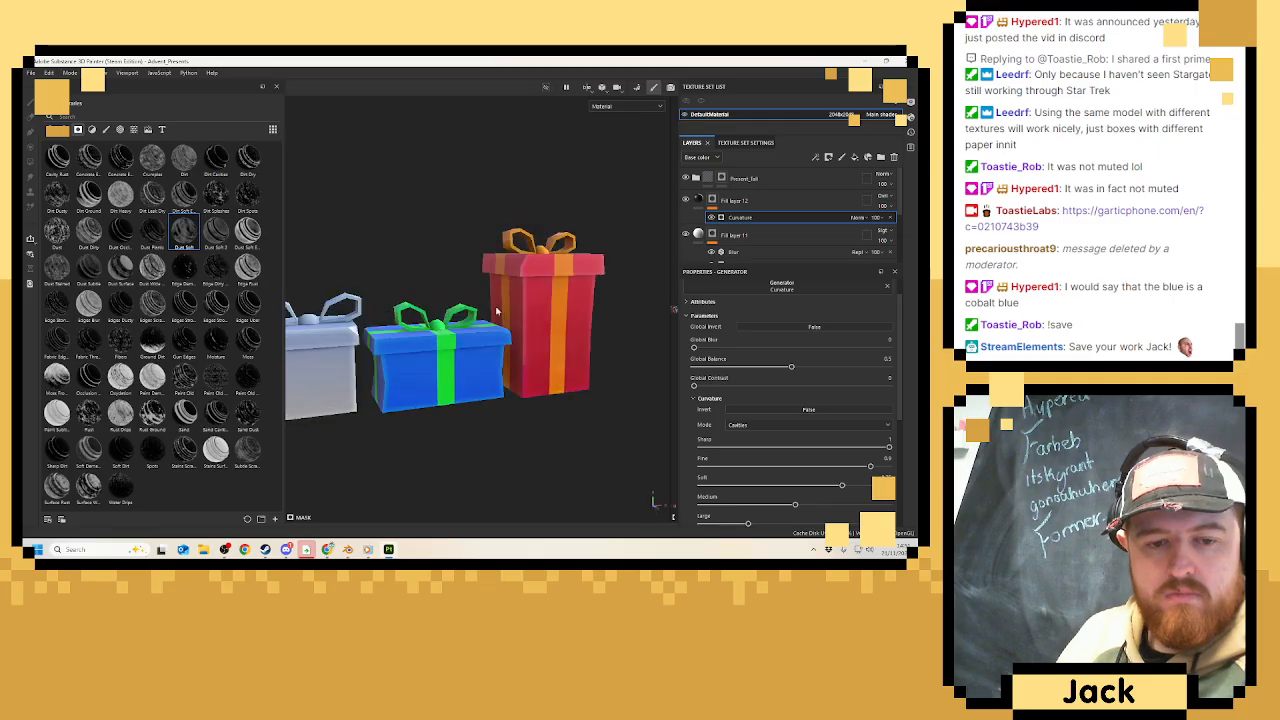
pyautogui.keyDown('alt'); pyautogui.moveTo(472, 340); pyautogui.dragTo(525, 325, button='middle'); pyautogui.keyUp('alt')
pyautogui.scroll(2, 525, 325)
pyautogui.keyDown('alt'); pyautogui.moveTo(536, 322); pyautogui.dragTo(590, 335); pyautogui.keyUp('alt')
# Add a fill layer above Fill layer 12 and set its base color to white.
pyautogui.click(777, 203)
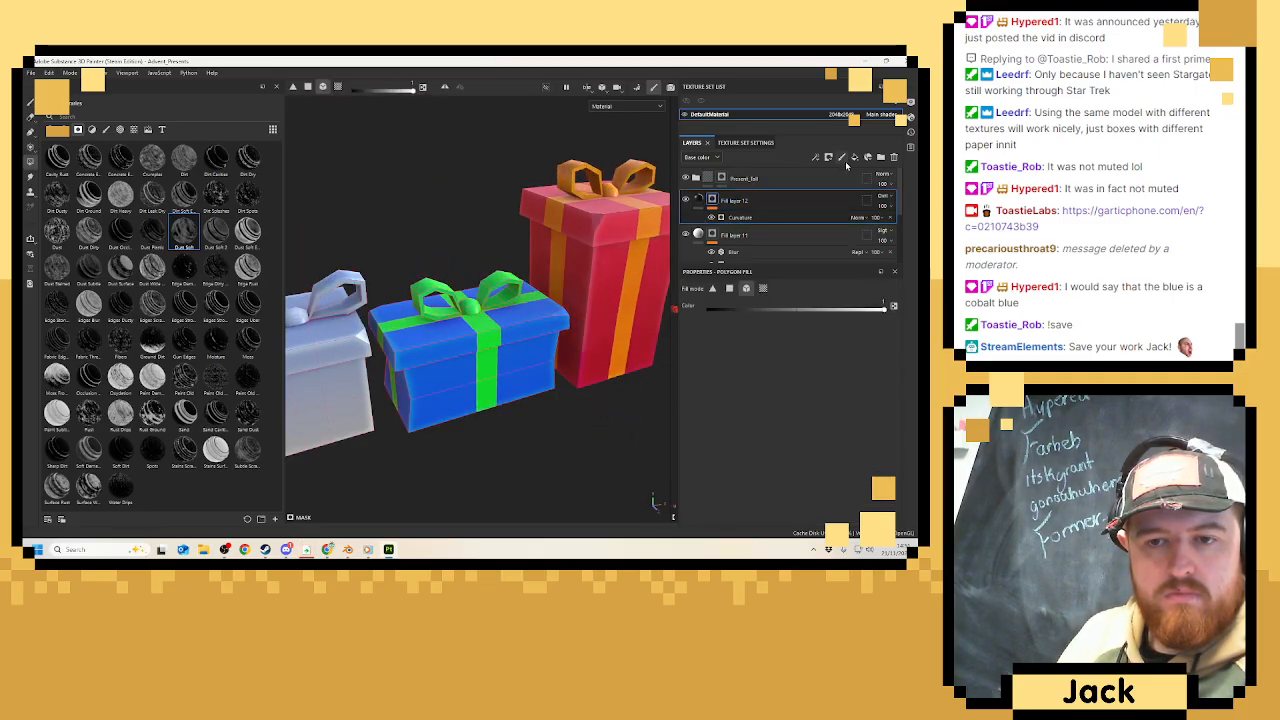
pyautogui.click(841, 158)
pyautogui.click(700, 394)
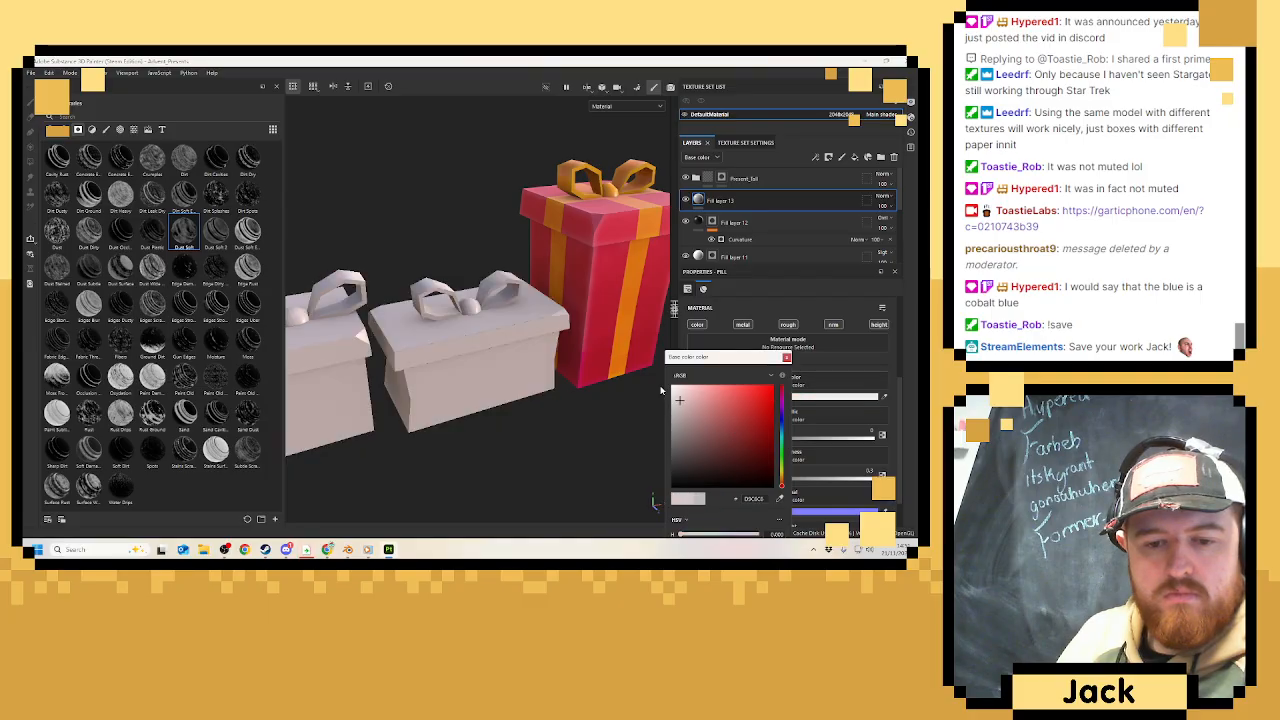
pyautogui.click(673, 387)
pyautogui.click(786, 358)
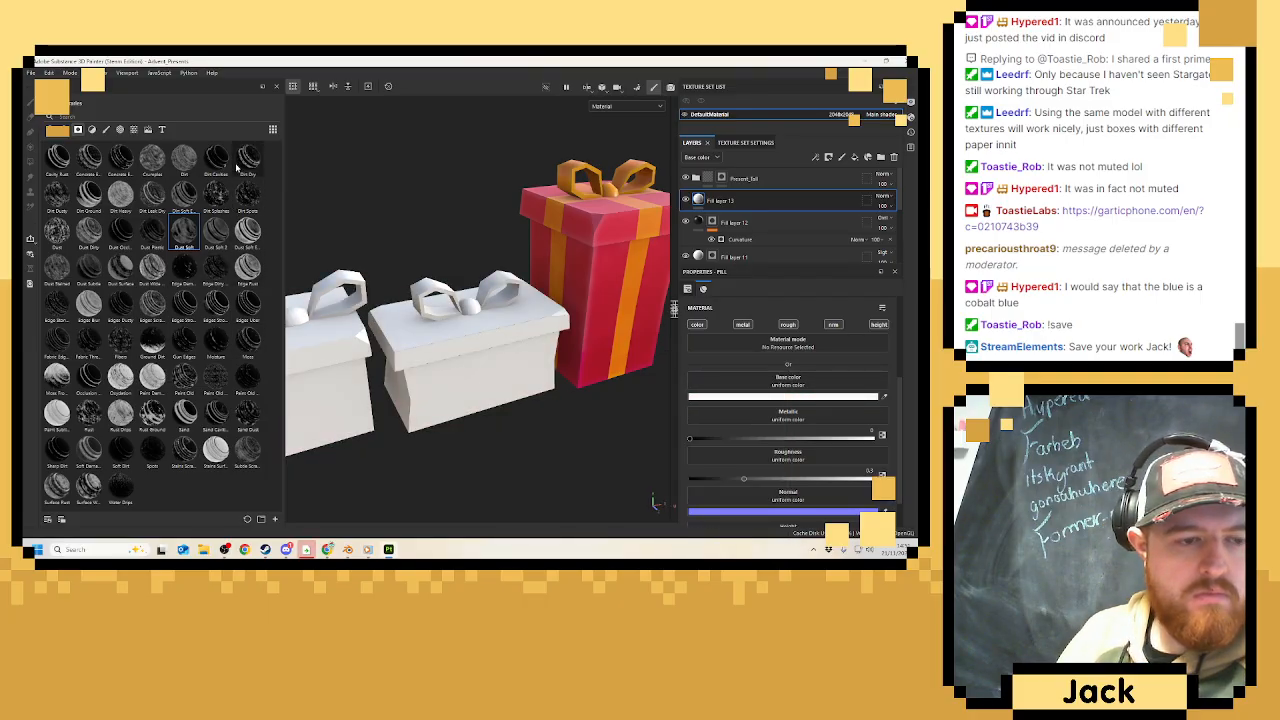
# Try the Dirt Dry and subtle scratches smart masks on white Fill layer 13, undoing each one.
pyautogui.moveTo(248, 158); pyautogui.dragTo(711, 204)
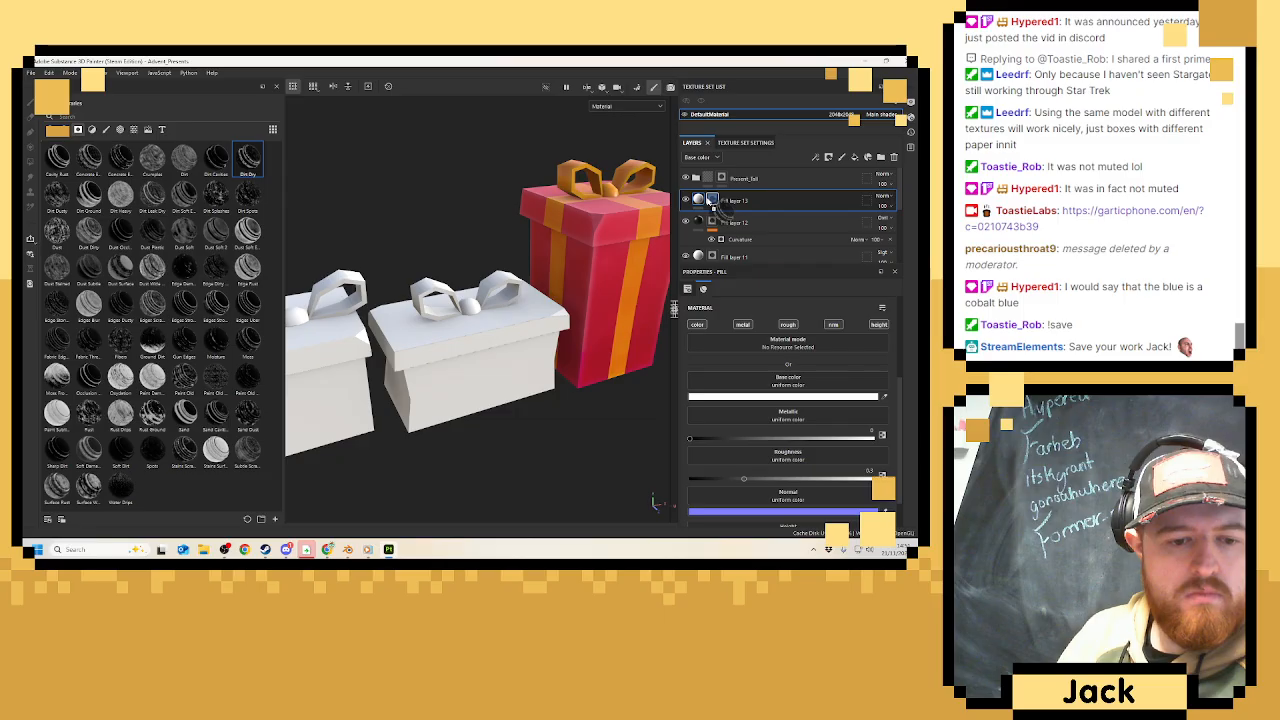
pyautogui.hotkey('ctrl', 'z')
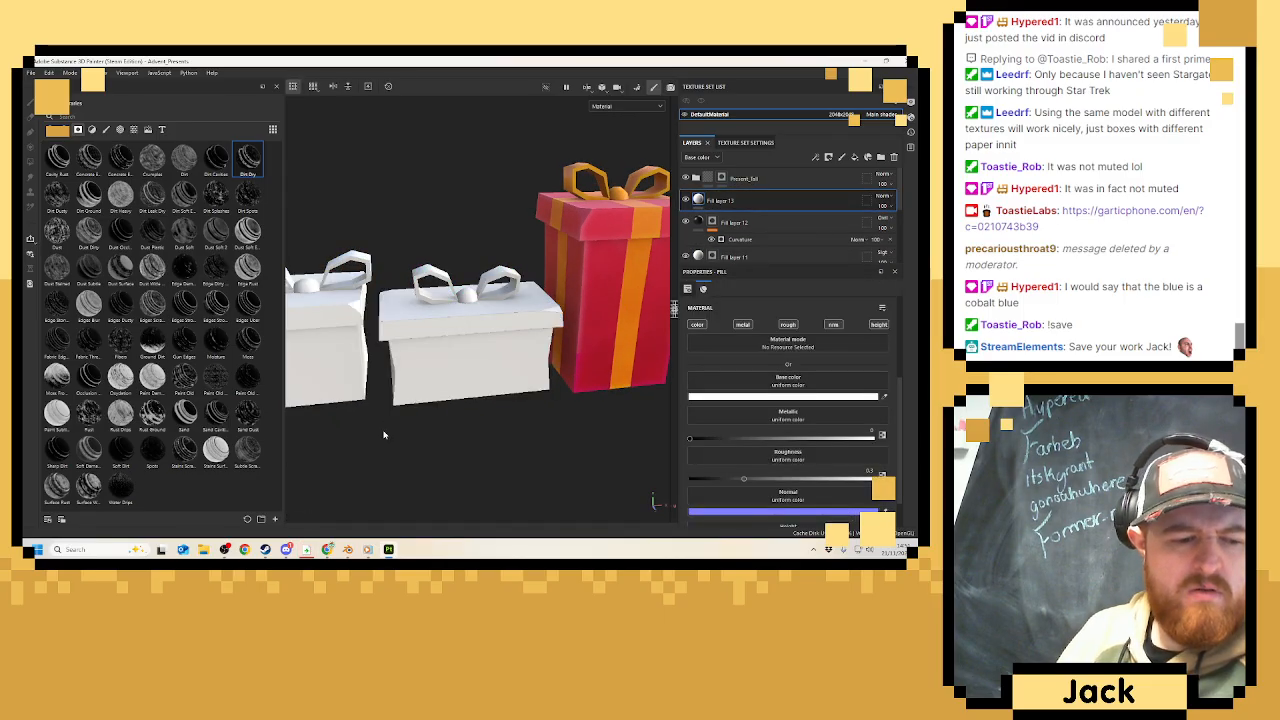
pyautogui.moveTo(248, 452); pyautogui.dragTo(712, 202)
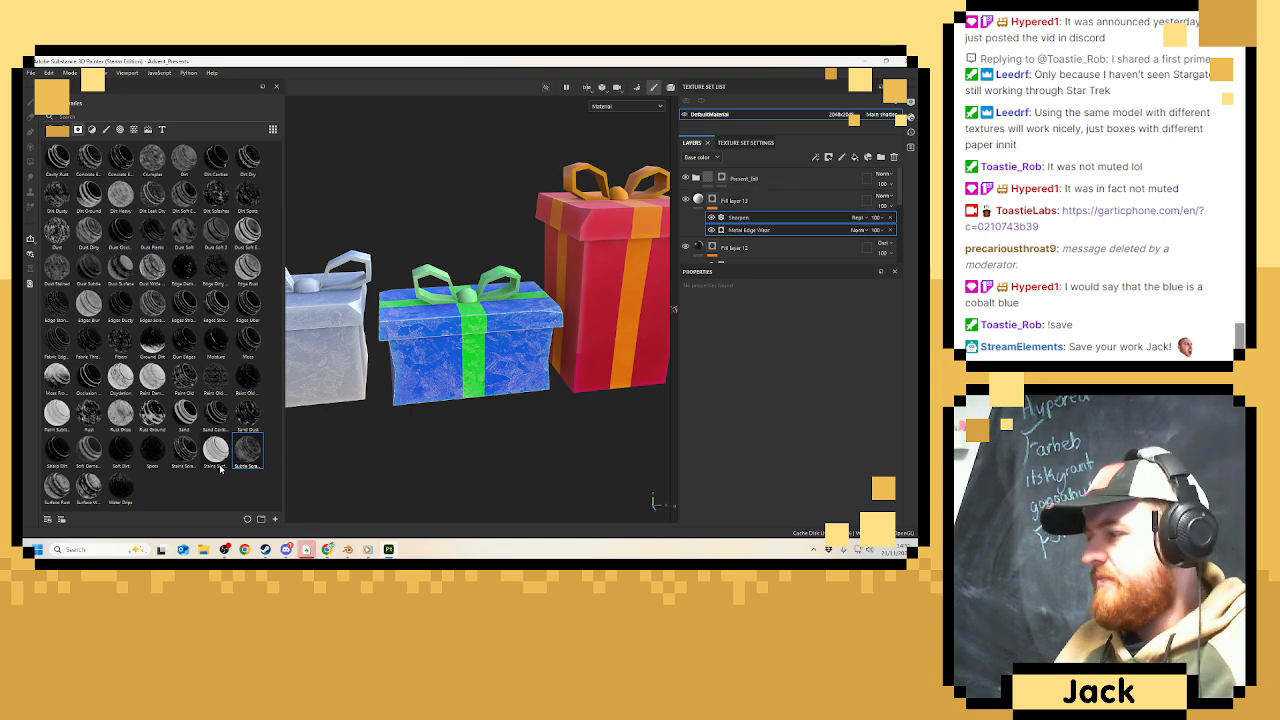
pyautogui.moveTo(242, 467)
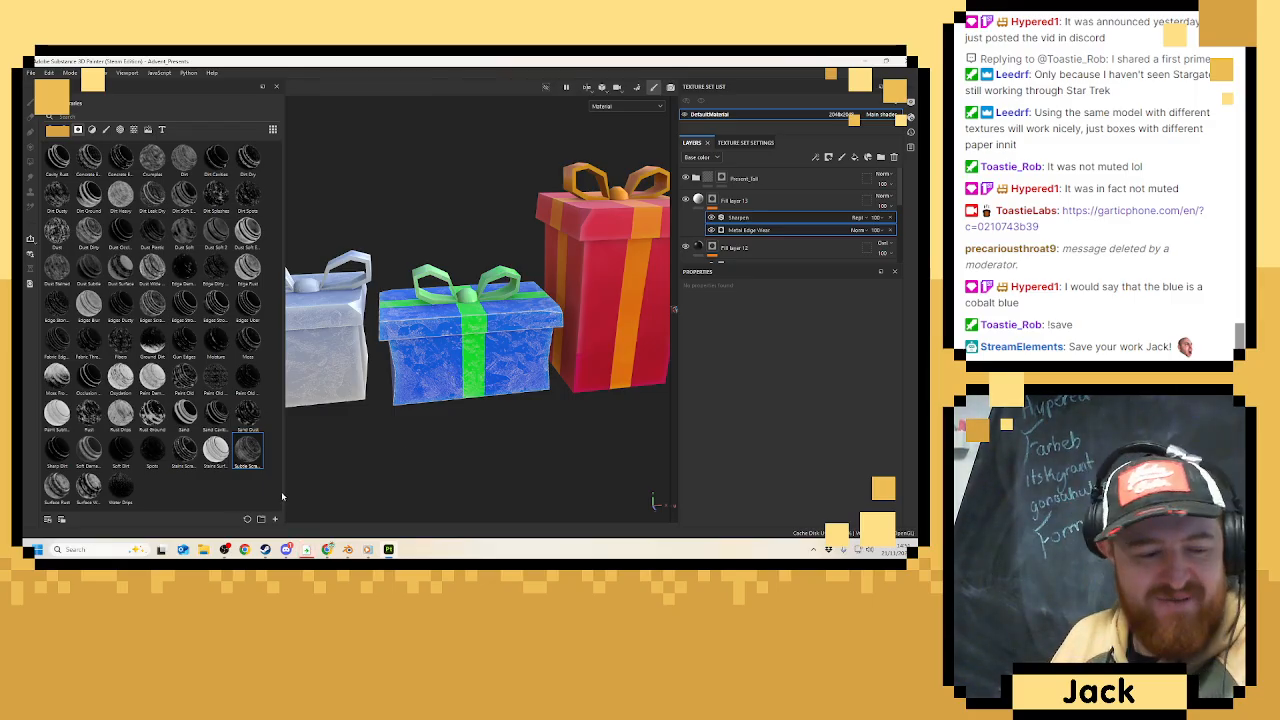
pyautogui.hotkey('ctrl', 'z')
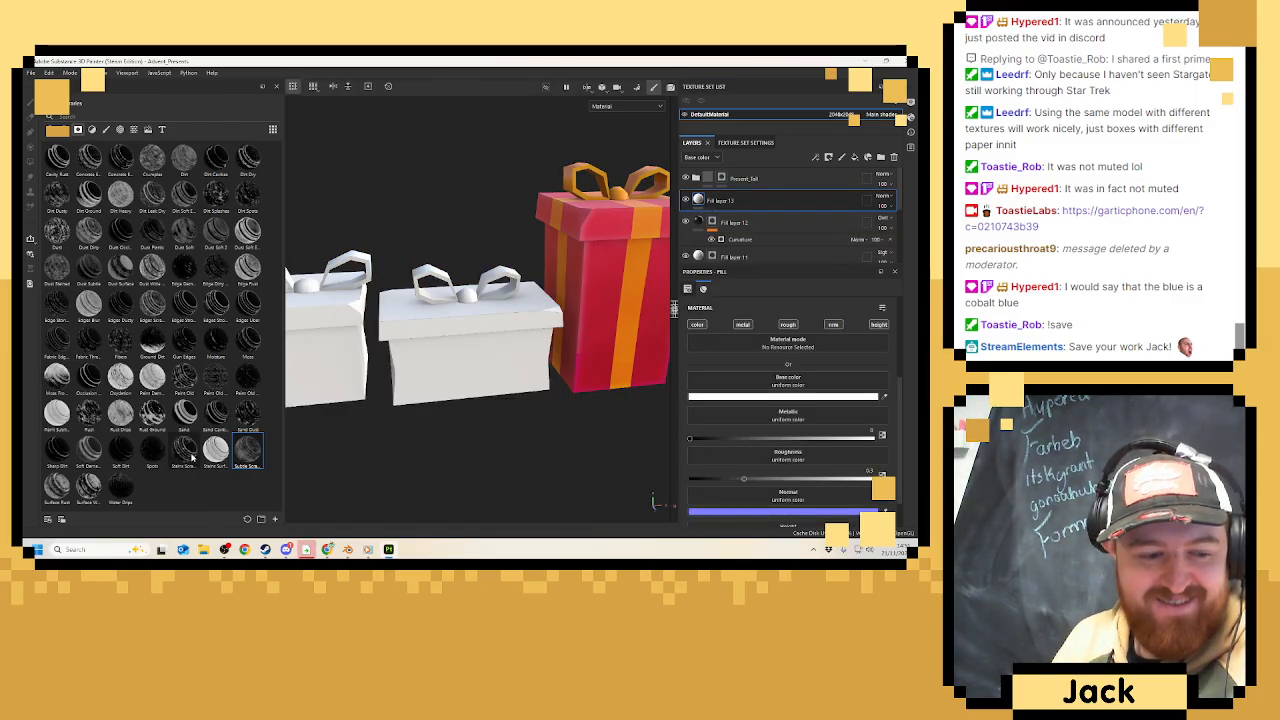
# Apply the scratched stains smart mask to Fill layer 13 and try the Overlay blend mode, then undo the blend change.
pyautogui.moveTo(193, 457); pyautogui.dragTo(712, 205)
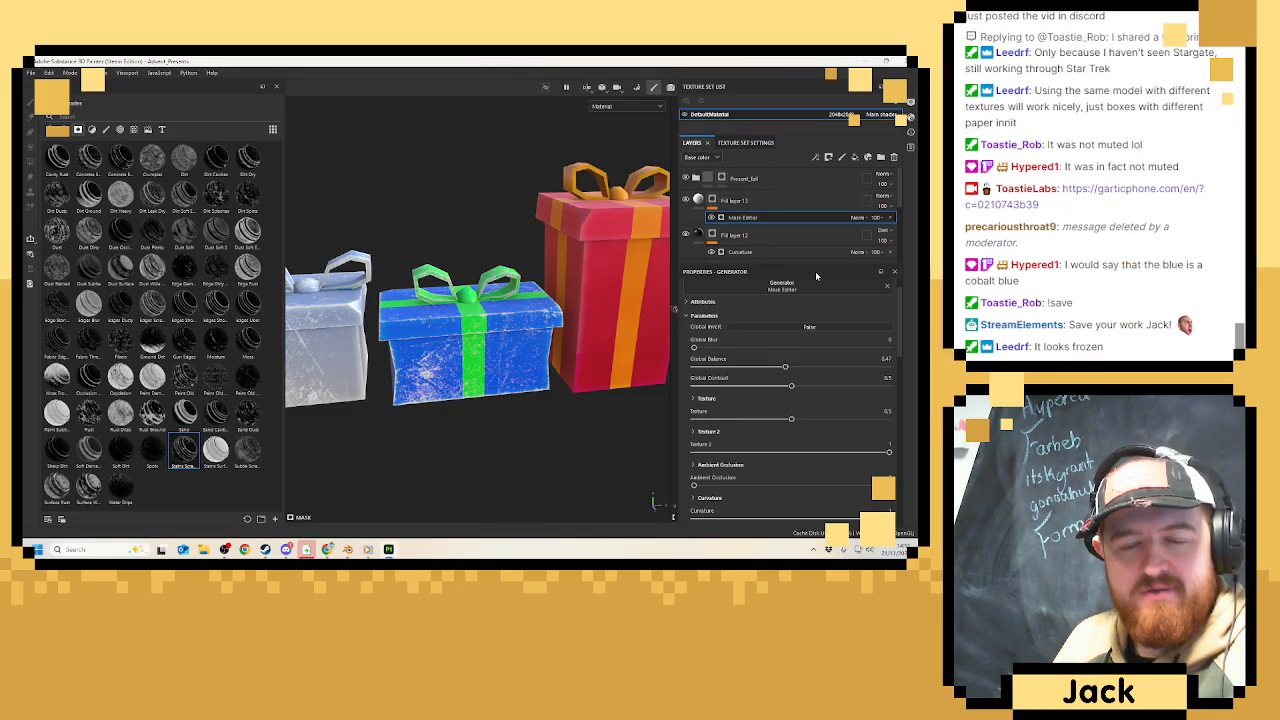
pyautogui.click(851, 216)
pyautogui.click(856, 356)
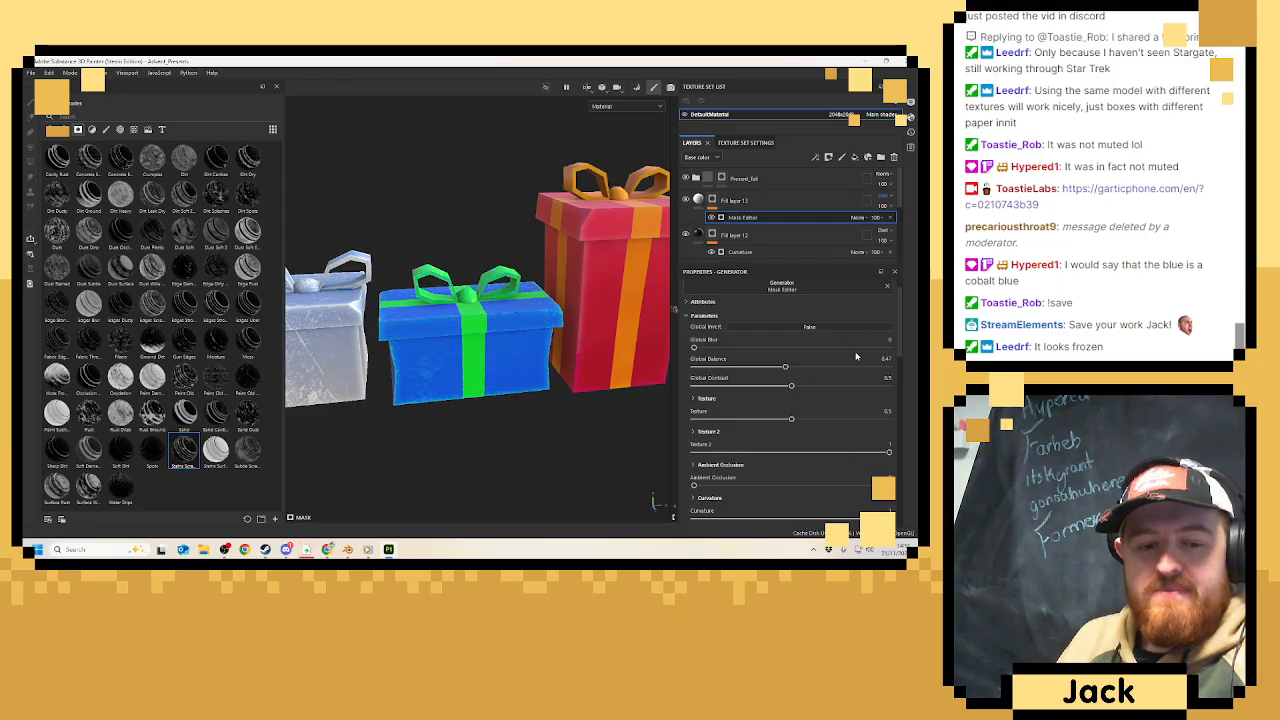
pyautogui.hotkey('ctrl', 'z')
# Add a Blur filter above the Mask Editor in Fill layer 13's mask and set its intensity to about 1.7.
pyautogui.rightClick(786, 218)
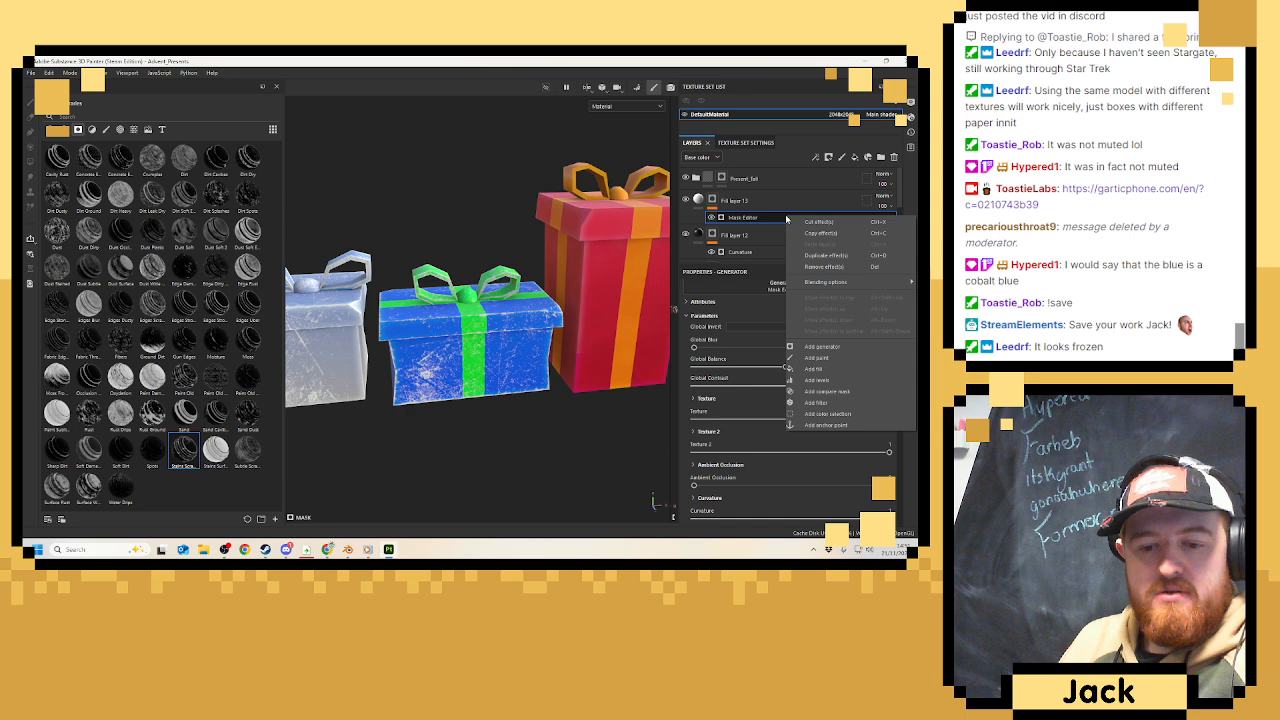
pyautogui.click(805, 402)
pyautogui.click(792, 316)
pyautogui.click(797, 430)
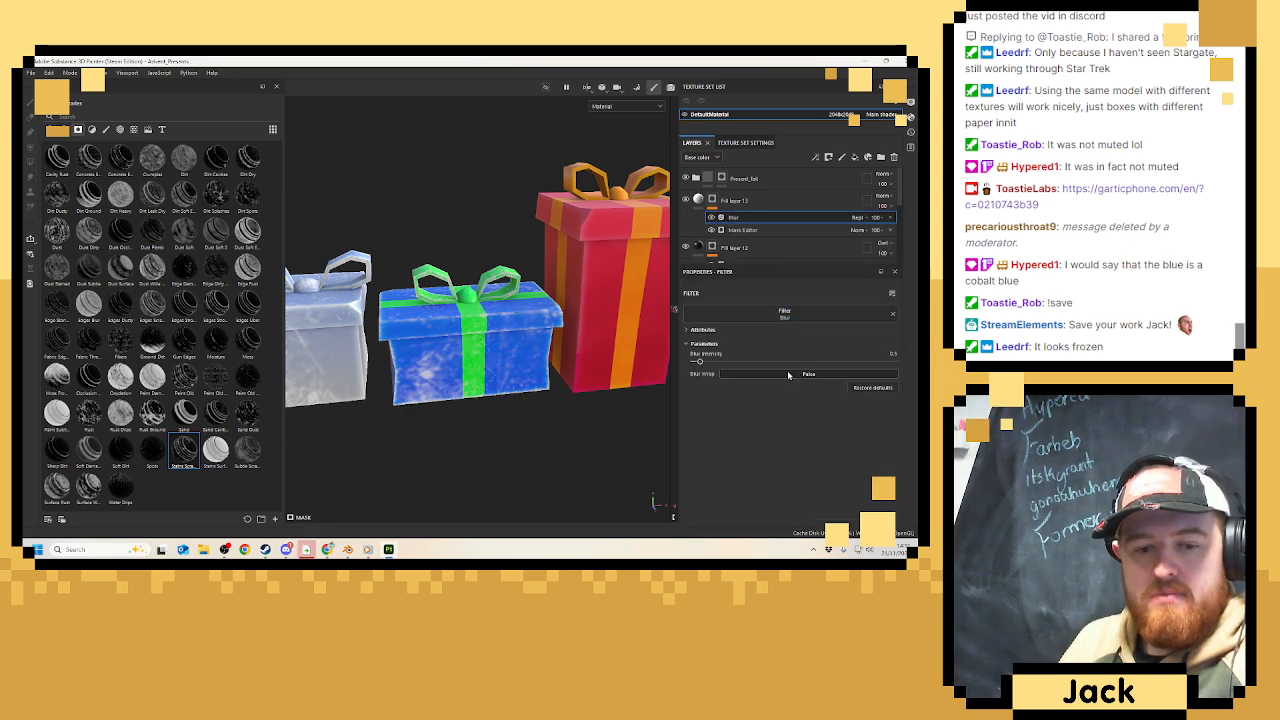
pyautogui.moveTo(737, 368)
pyautogui.mouseDown()
pyautogui.moveTo(749, 361)
pyautogui.moveTo(714, 362)
pyautogui.mouseUp()
# Set Fill layer 13's blend mode to Overlay and inspect the frosted effect on the gift boxes.
pyautogui.click(880, 195)
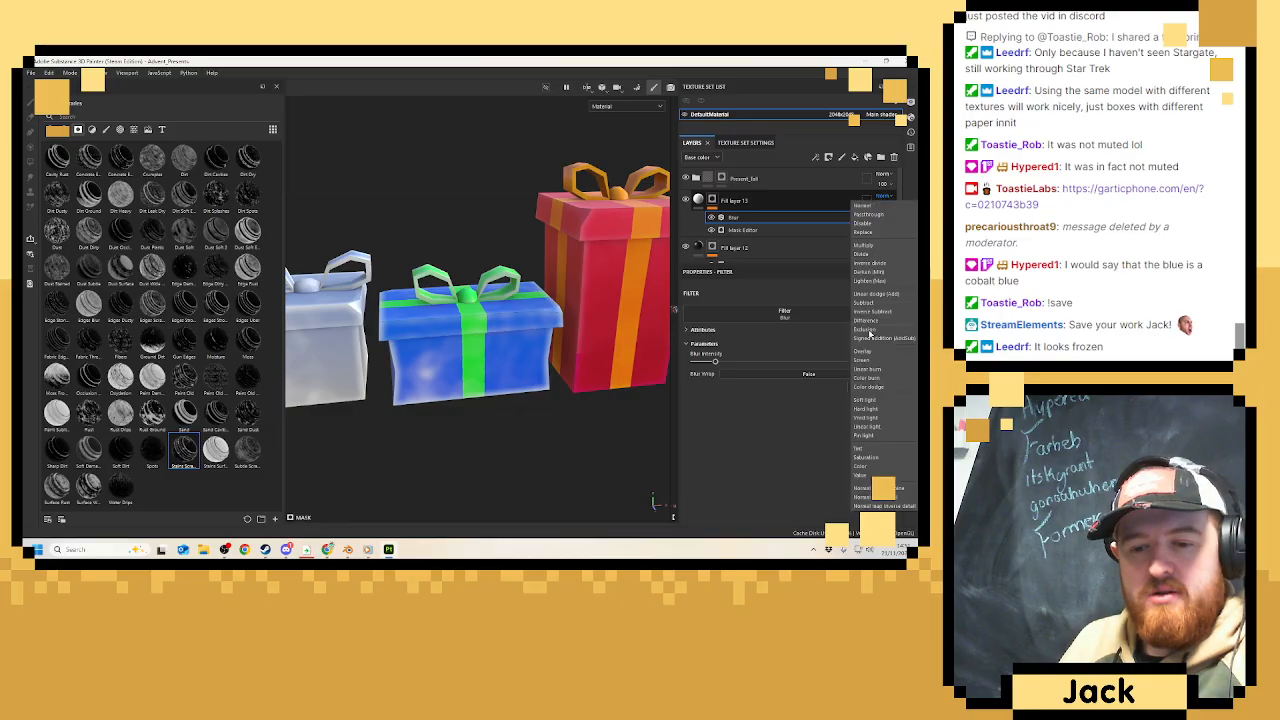
pyautogui.click(868, 354)
pyautogui.keyDown('alt'); pyautogui.moveTo(545, 391); pyautogui.dragTo(415, 385); pyautogui.keyUp('alt')
pyautogui.keyDown('alt'); pyautogui.moveTo(415, 385); pyautogui.dragTo(578, 296, button='middle'); pyautogui.keyUp('alt')
pyautogui.scroll(-3, 578, 296)
pyautogui.keyDown('alt'); pyautogui.moveTo(484, 314); pyautogui.dragTo(393, 333, button='middle'); pyautogui.keyUp('alt')
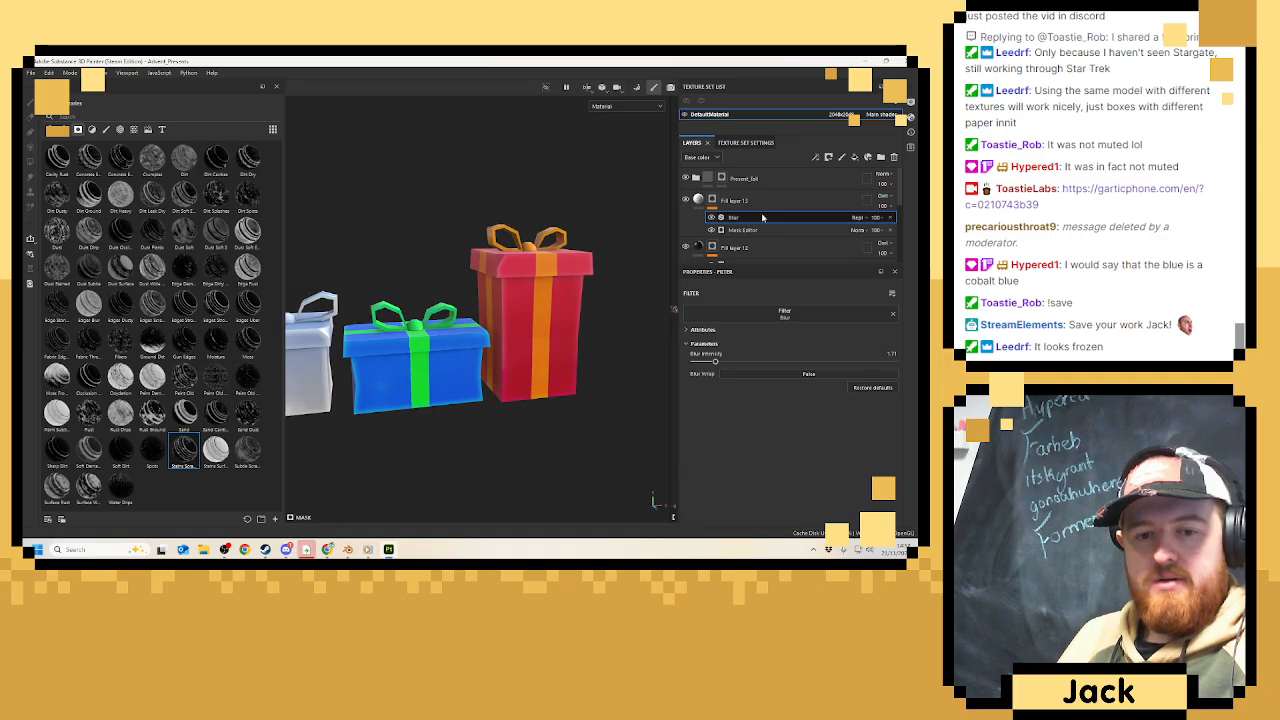
# Add a fill layer with a black base color above Fill layer 13 and apply the curvature-based Dirt Soft smart mask to it.
pyautogui.click(764, 208)
pyautogui.rightClick(765, 208)
pyautogui.click(741, 202)
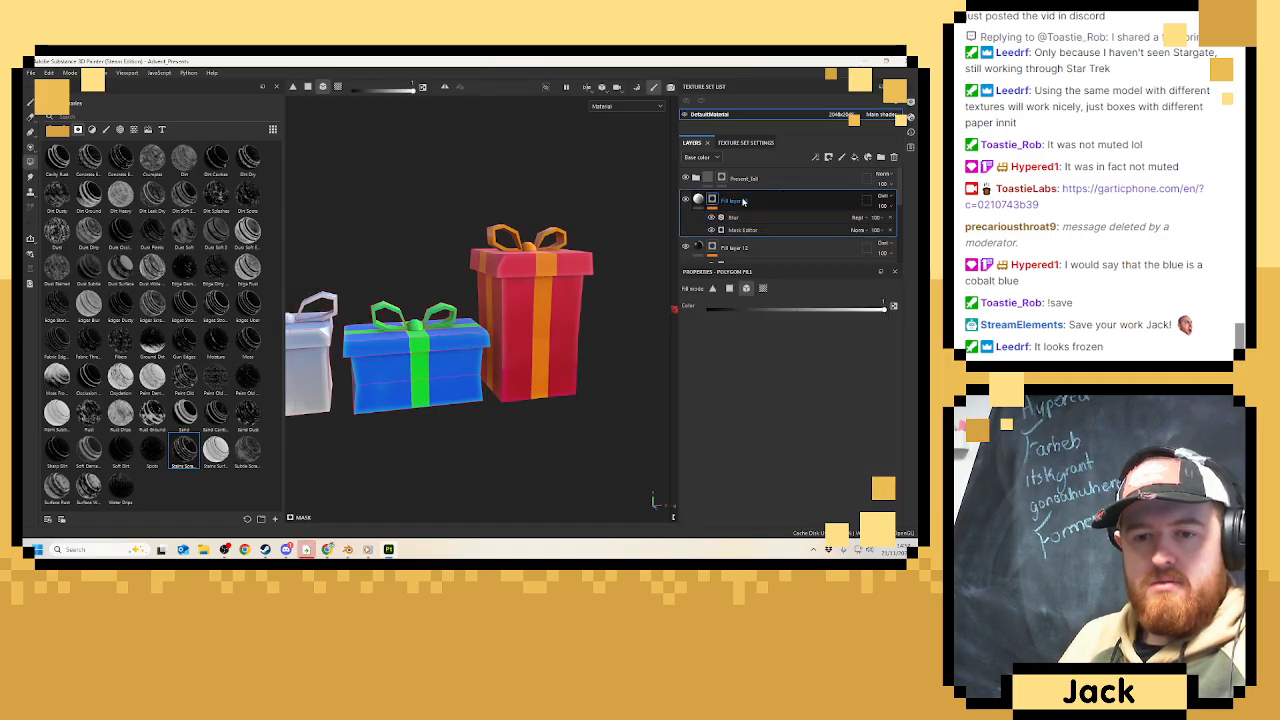
pyautogui.click(854, 158)
pyautogui.click(779, 396)
pyautogui.moveTo(742, 433); pyautogui.dragTo(782, 498)
pyautogui.click(786, 358)
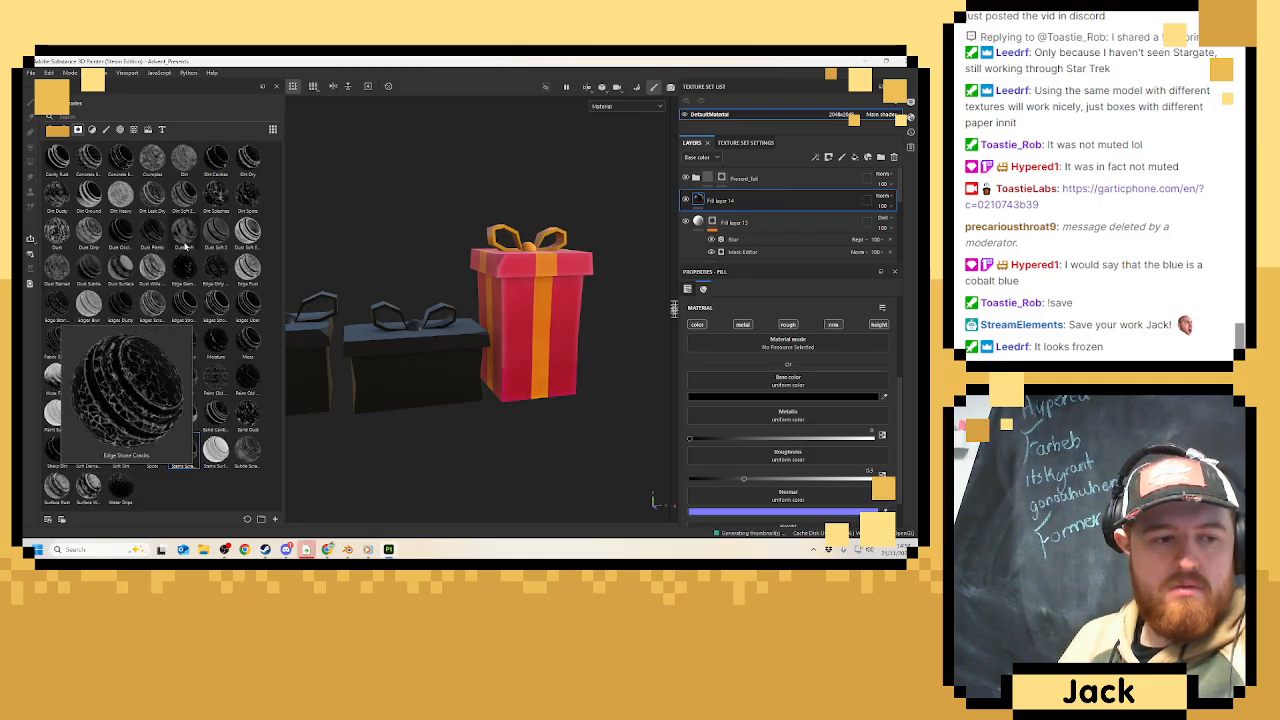
pyautogui.moveTo(183, 211); pyautogui.dragTo(711, 202)
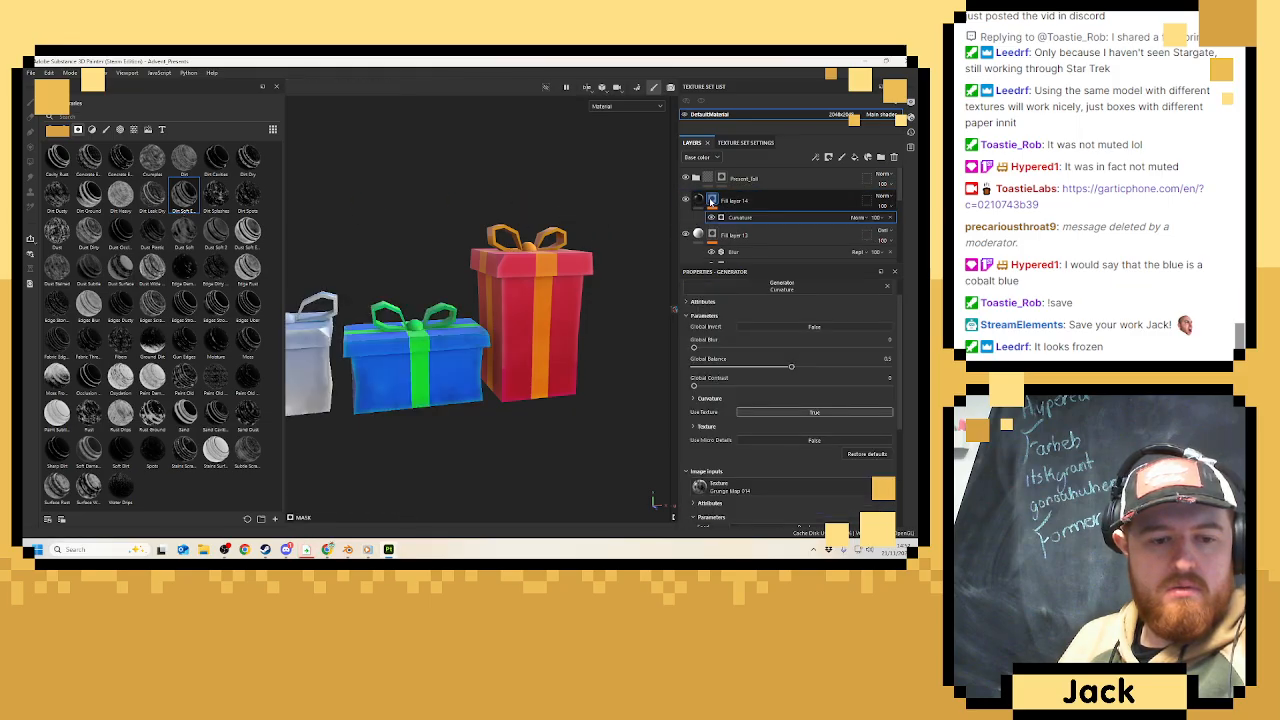
pyautogui.scroll(5, 456, 369)
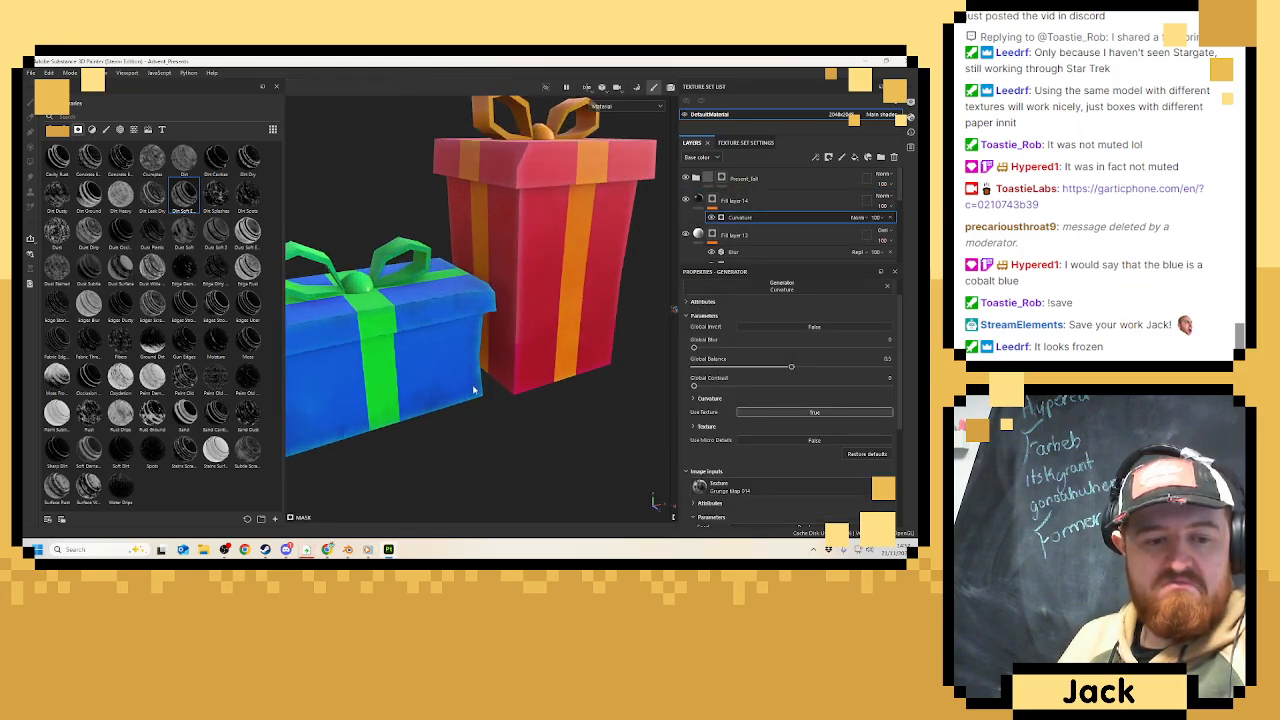
# Add a Blur filter above Fill layer 14's Curvature generator at about 2.4 intensity and set the layer's blend mode to Overlay.
pyautogui.rightClick(760, 220)
pyautogui.click(799, 403)
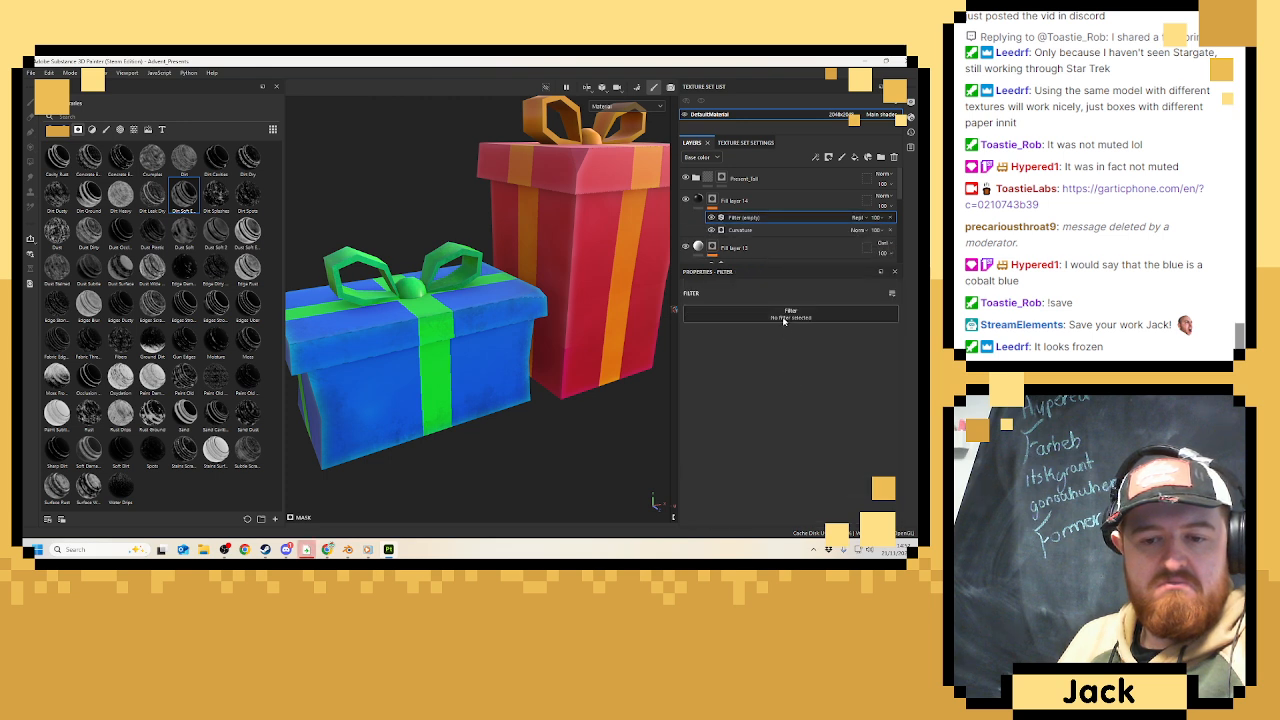
pyautogui.click(790, 313)
pyautogui.click(790, 368)
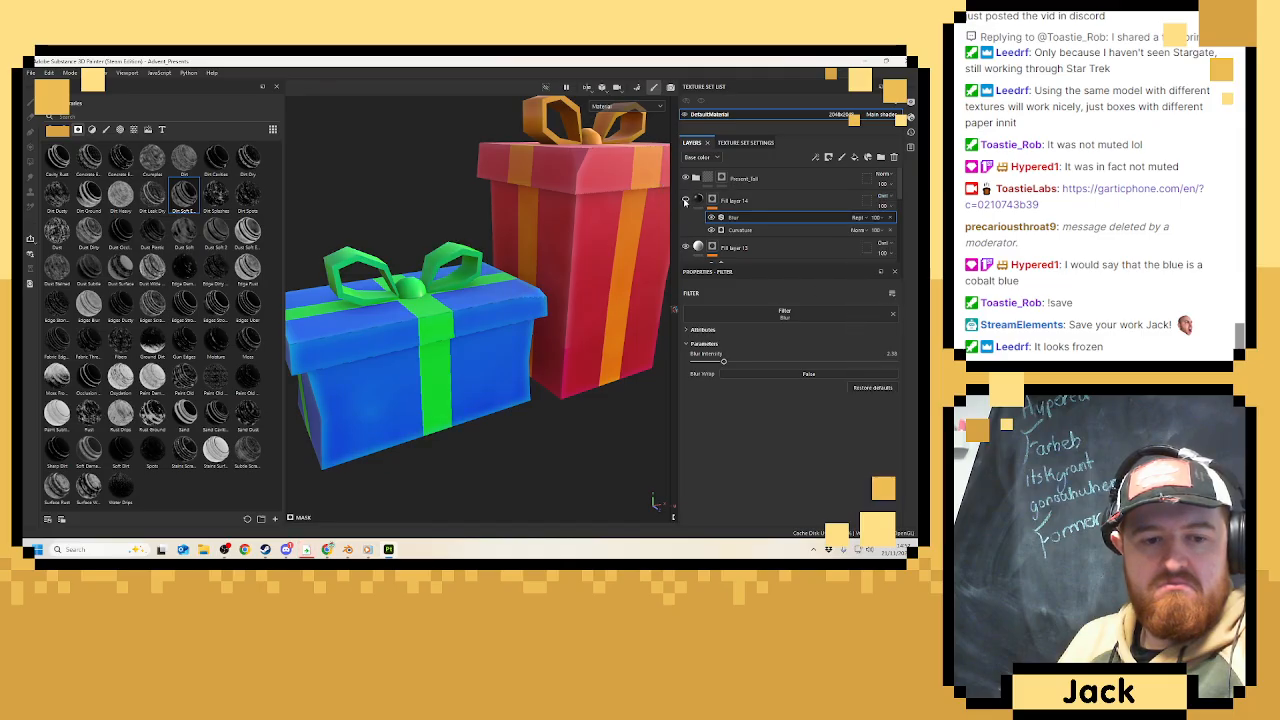
# Inspect all three gift boxes together and save the project.
pyautogui.scroll(-6, 478, 303)
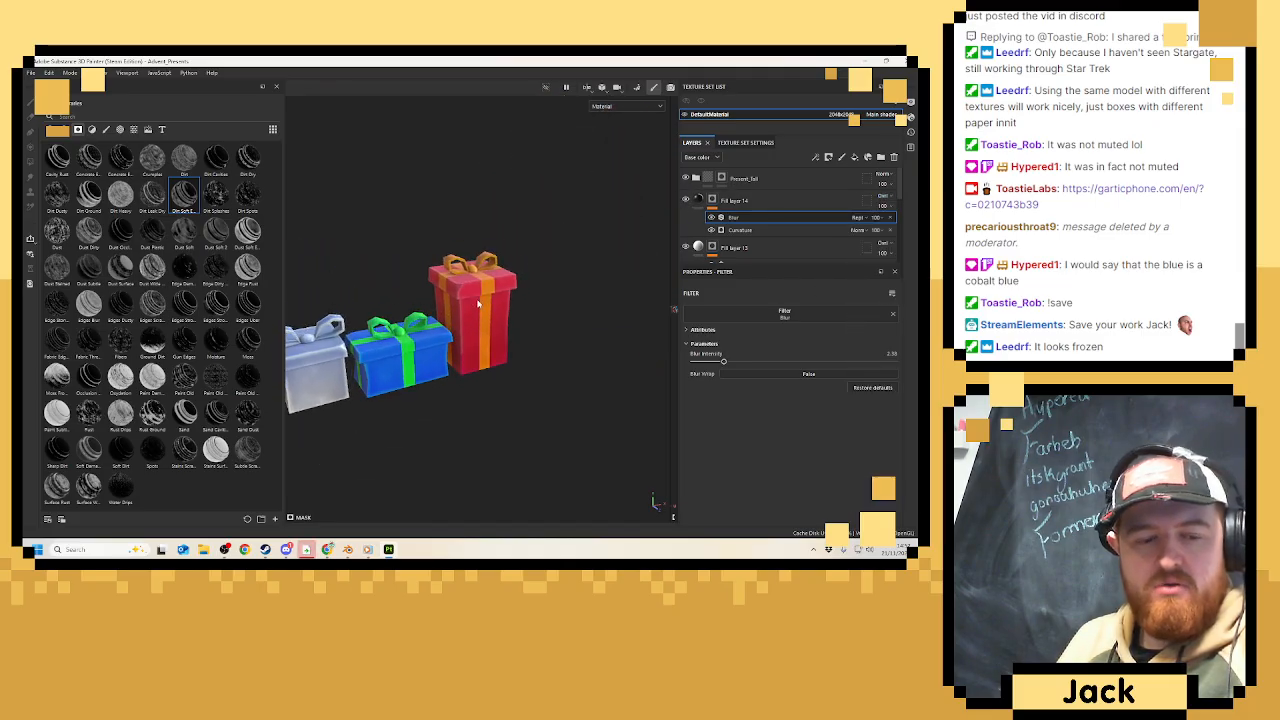
pyautogui.keyDown('alt'); pyautogui.moveTo(478, 303); pyautogui.dragTo(349, 206); pyautogui.keyUp('alt')
pyautogui.keyDown('alt'); pyautogui.moveTo(398, 224); pyautogui.dragTo(448, 214, button='middle'); pyautogui.keyUp('alt')
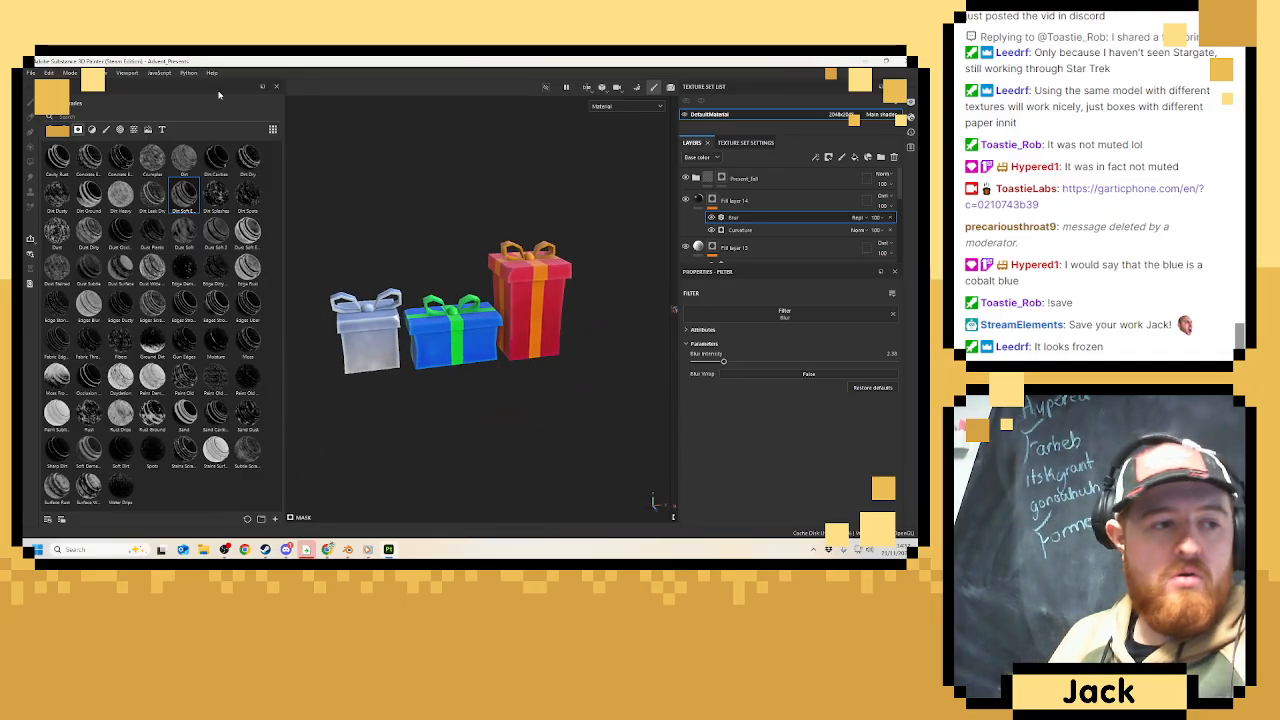
pyautogui.click(30, 73)
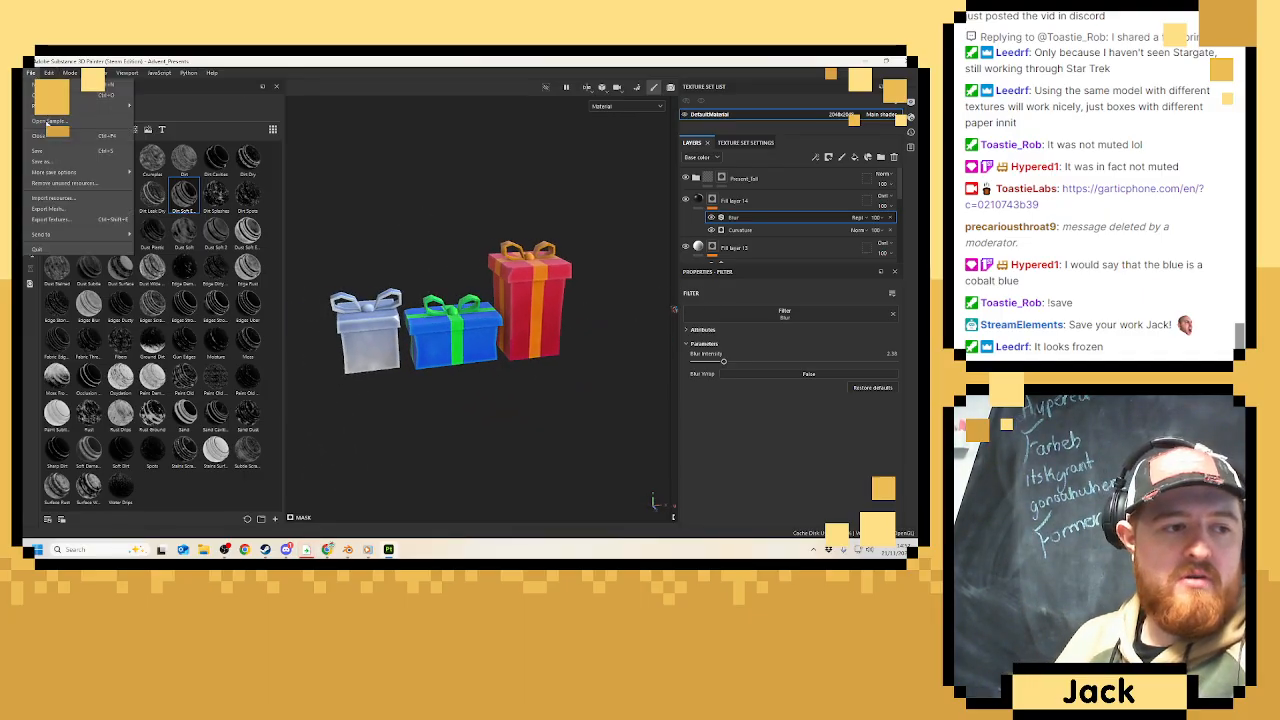
pyautogui.click(57, 151)
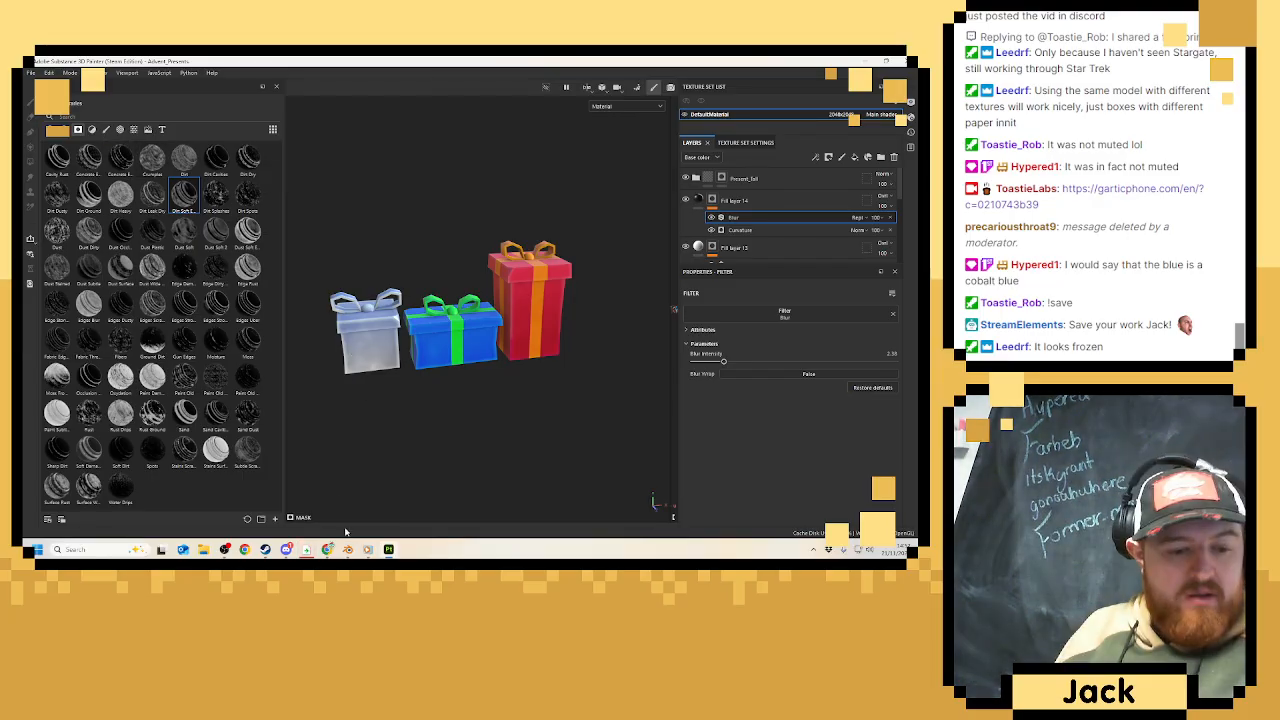
# Switch to Gartic Phone in the browser, set the album display mode to Manual and start the album show.
pyautogui.moveTo(348, 552)
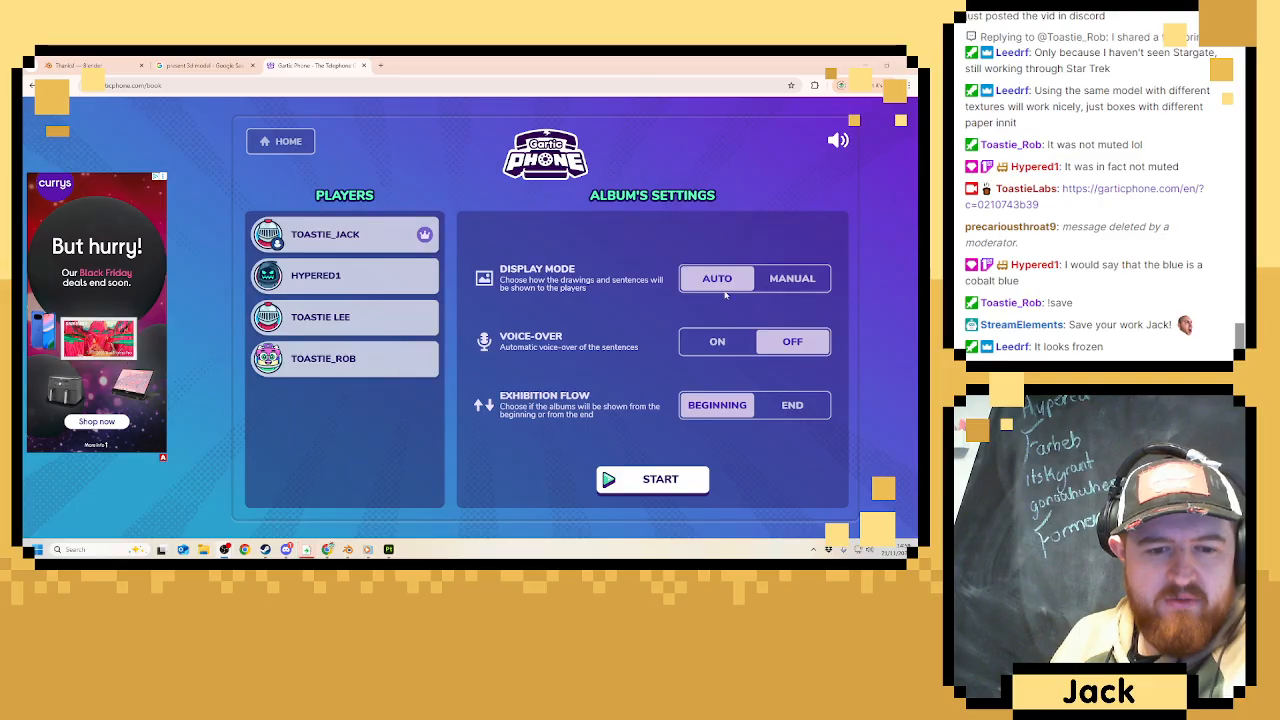
pyautogui.click(781, 283)
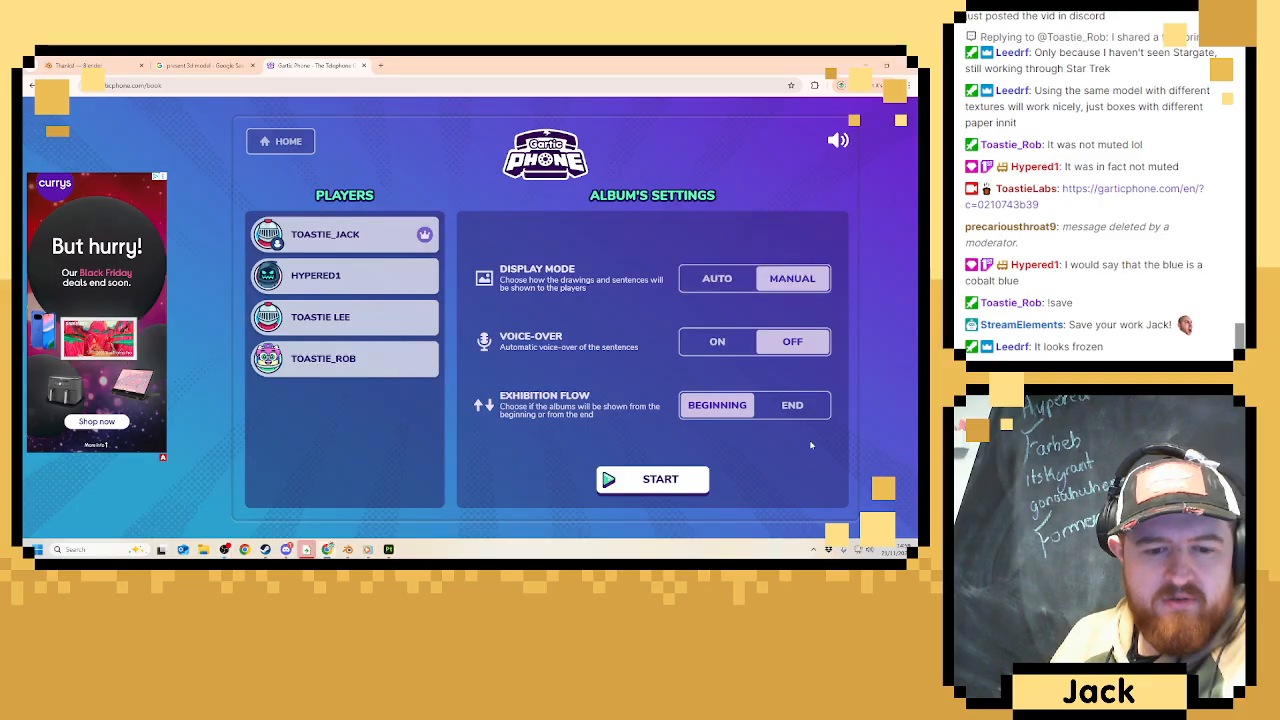
pyautogui.click(680, 484)
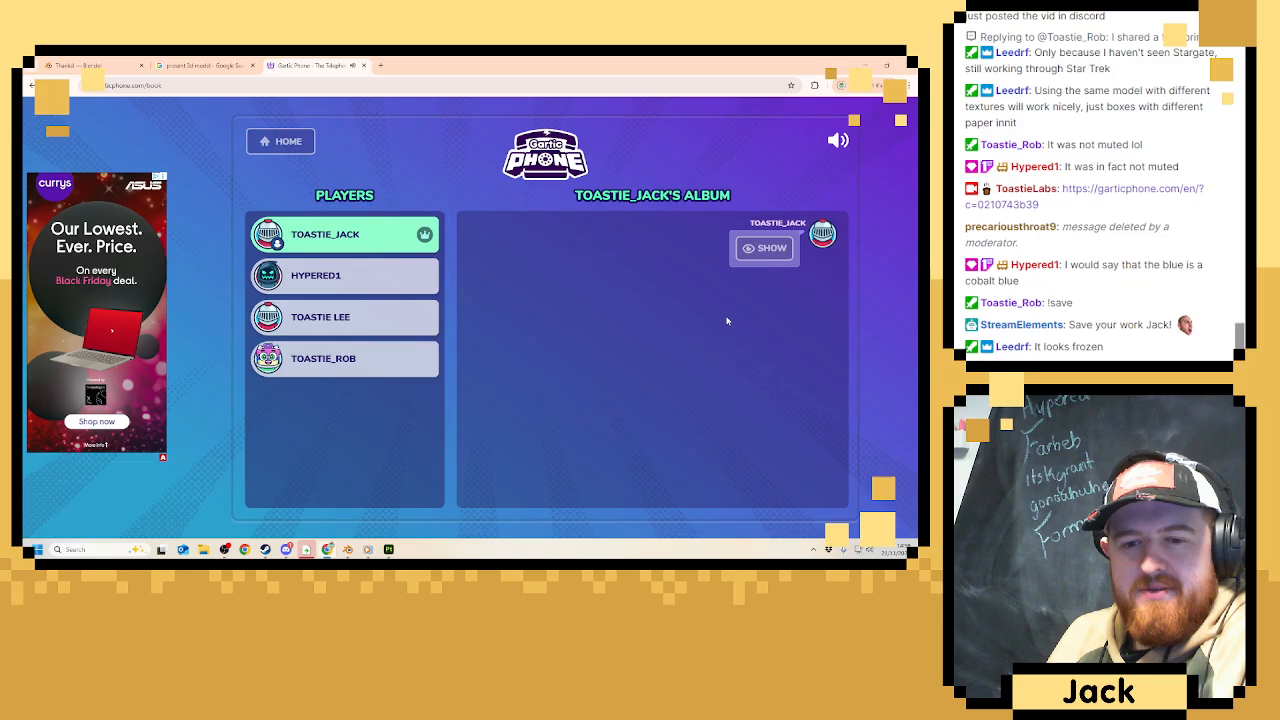
# Reveal the entries of the first player's album and review its Darth Maul pizza prompts and drawings.
pyautogui.click(762, 249)
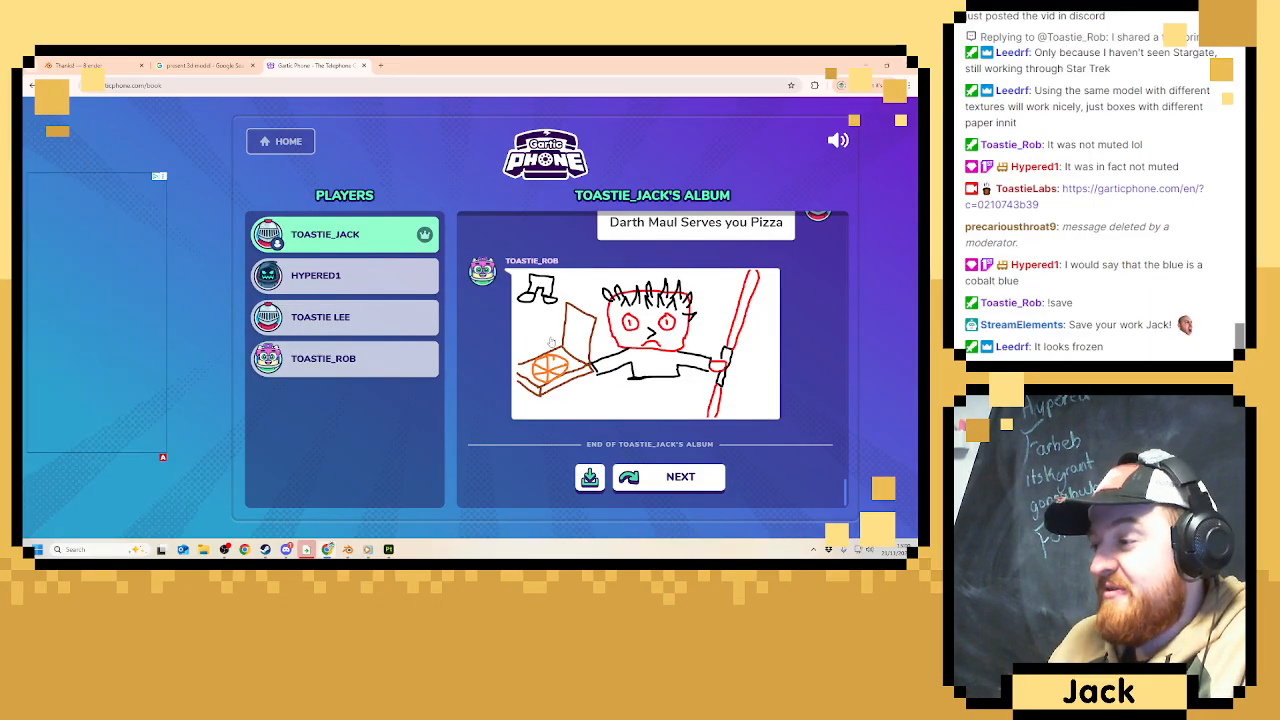
pyautogui.scroll(3, 658, 341)
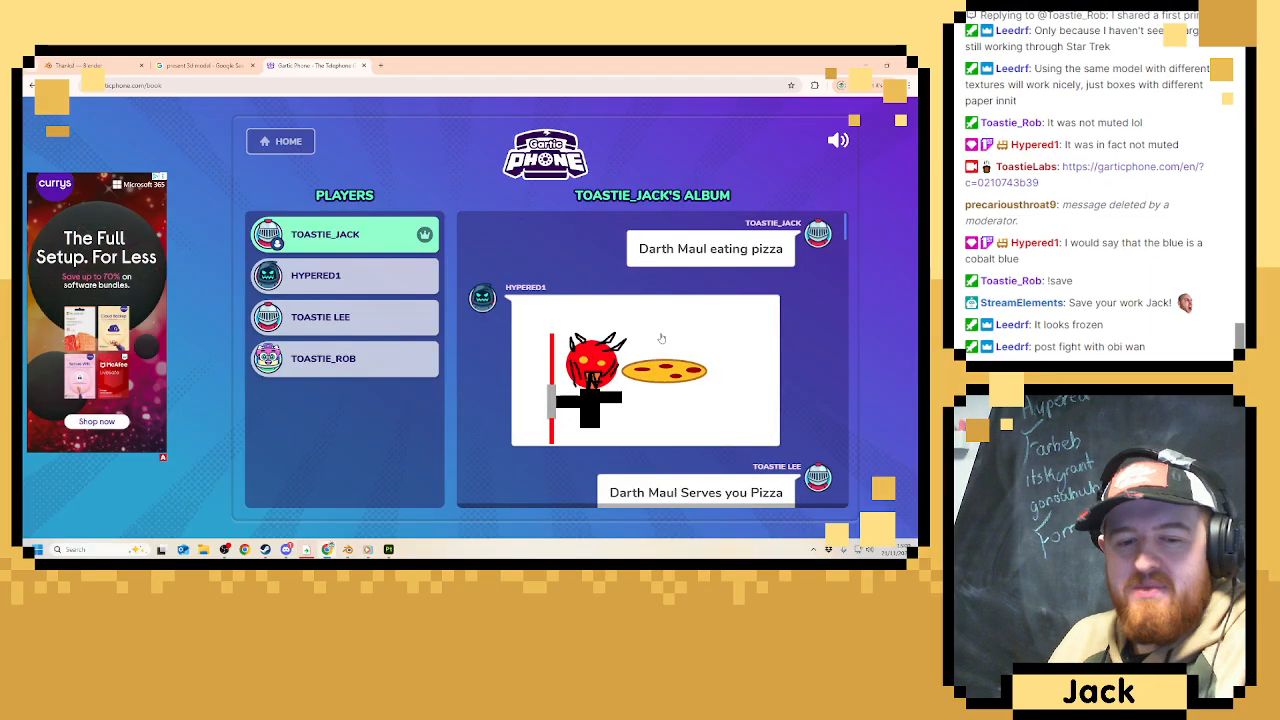
pyautogui.scroll(-3, 658, 339)
pyautogui.scroll(1, 651, 338)
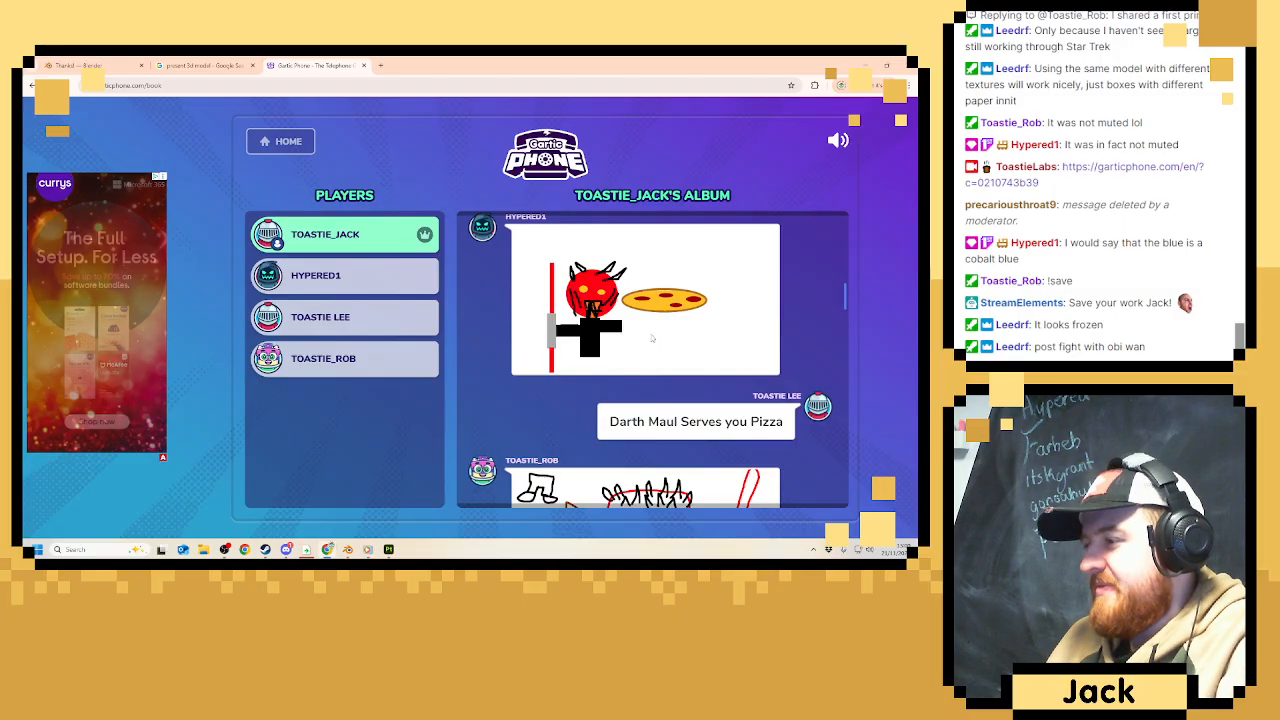
pyautogui.scroll(-3, 651, 338)
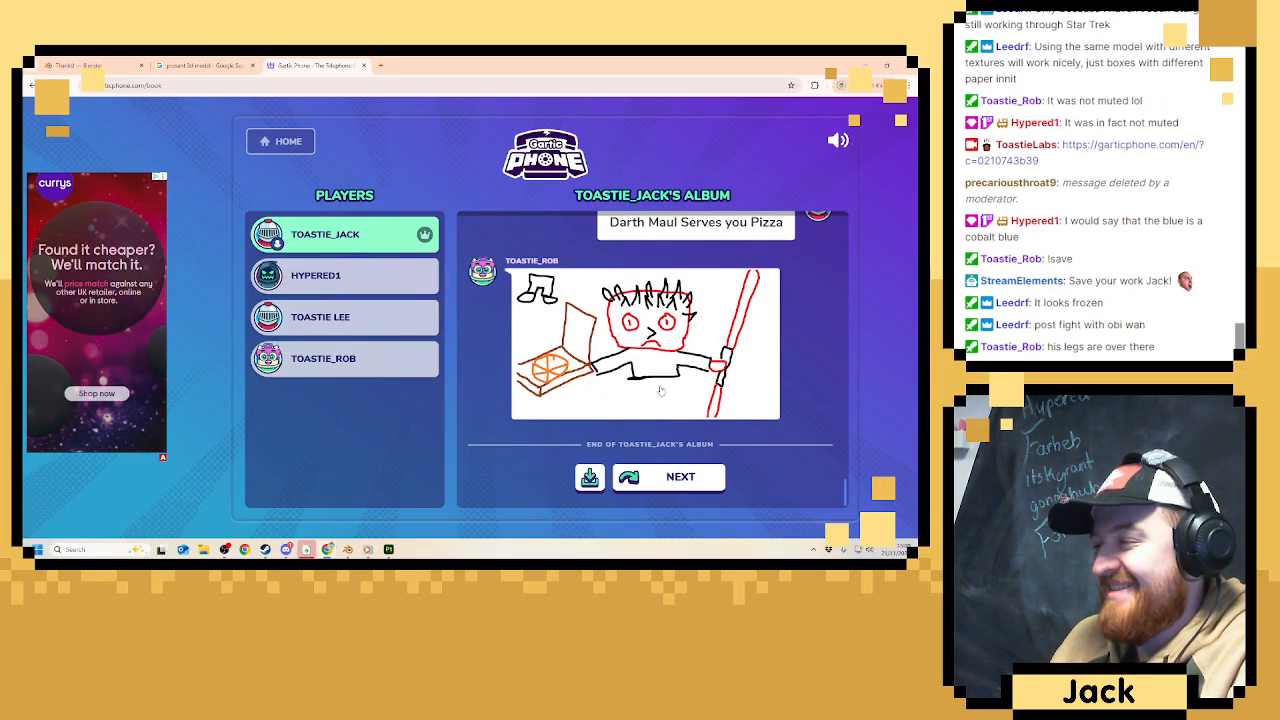
# Reveal the prompts and drawings in the second and third players' albums one by one.
pyautogui.click(652, 470)
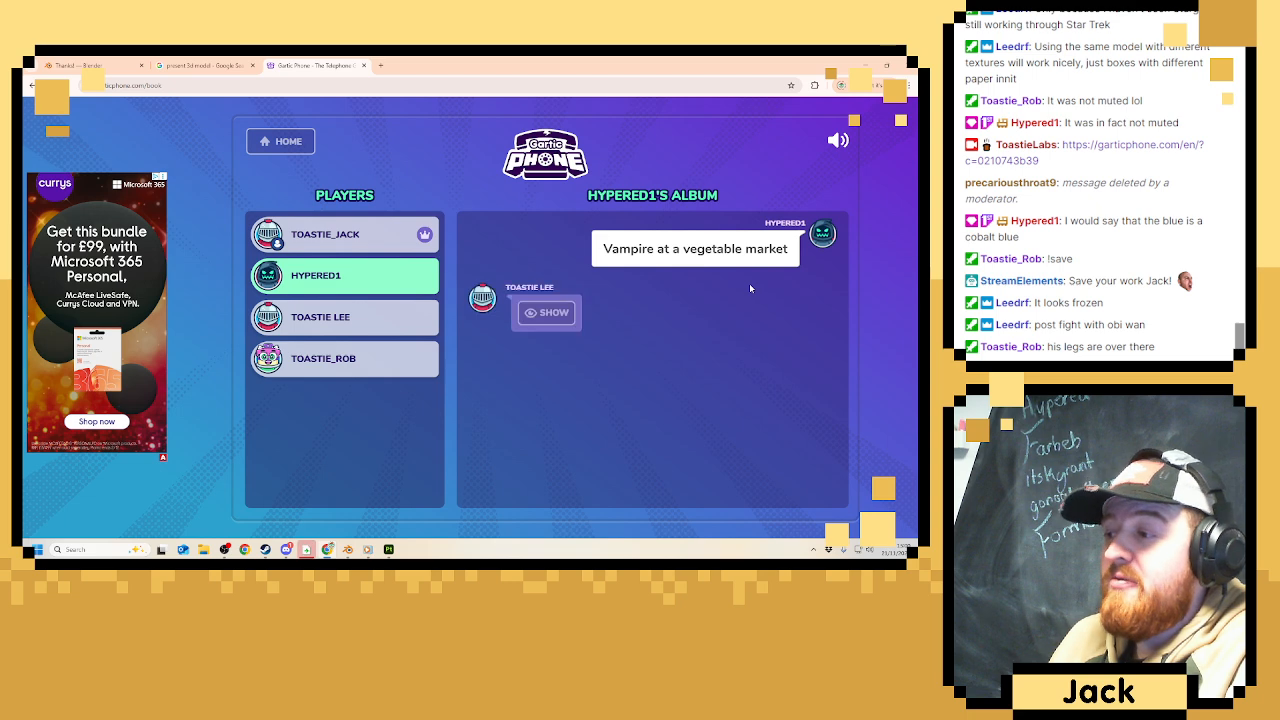
pyautogui.click(550, 314)
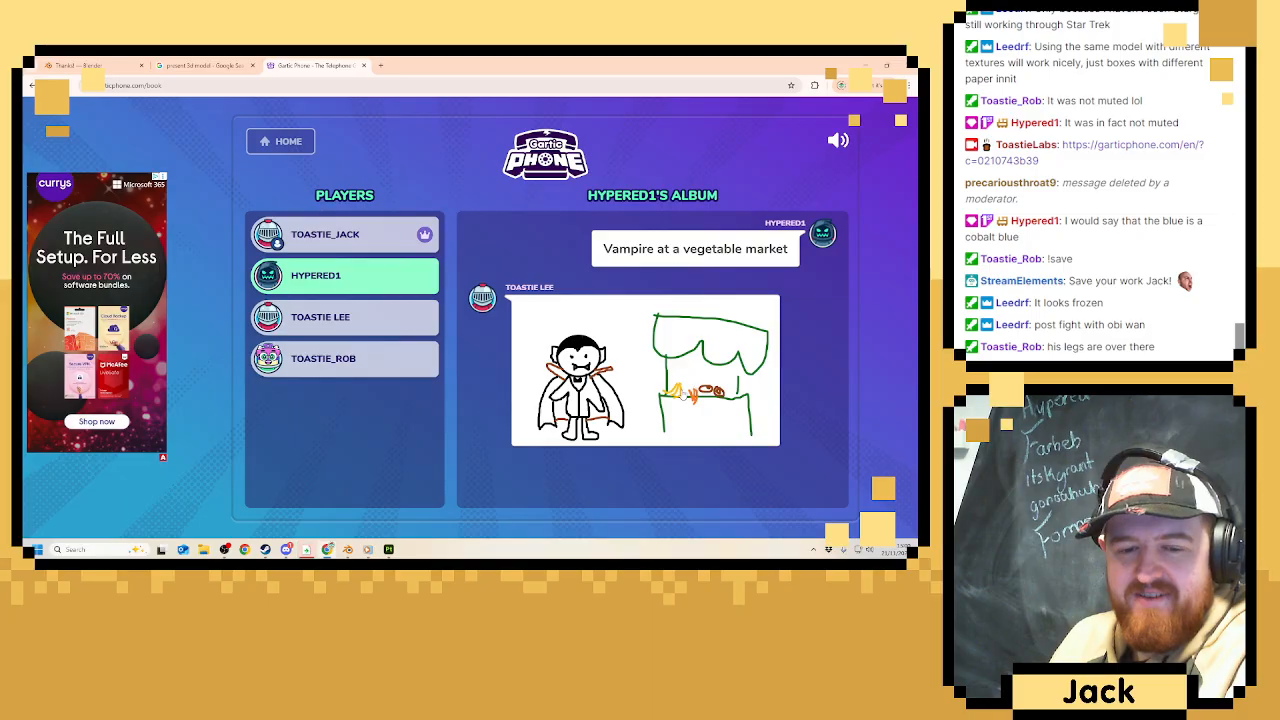
pyautogui.click(748, 480)
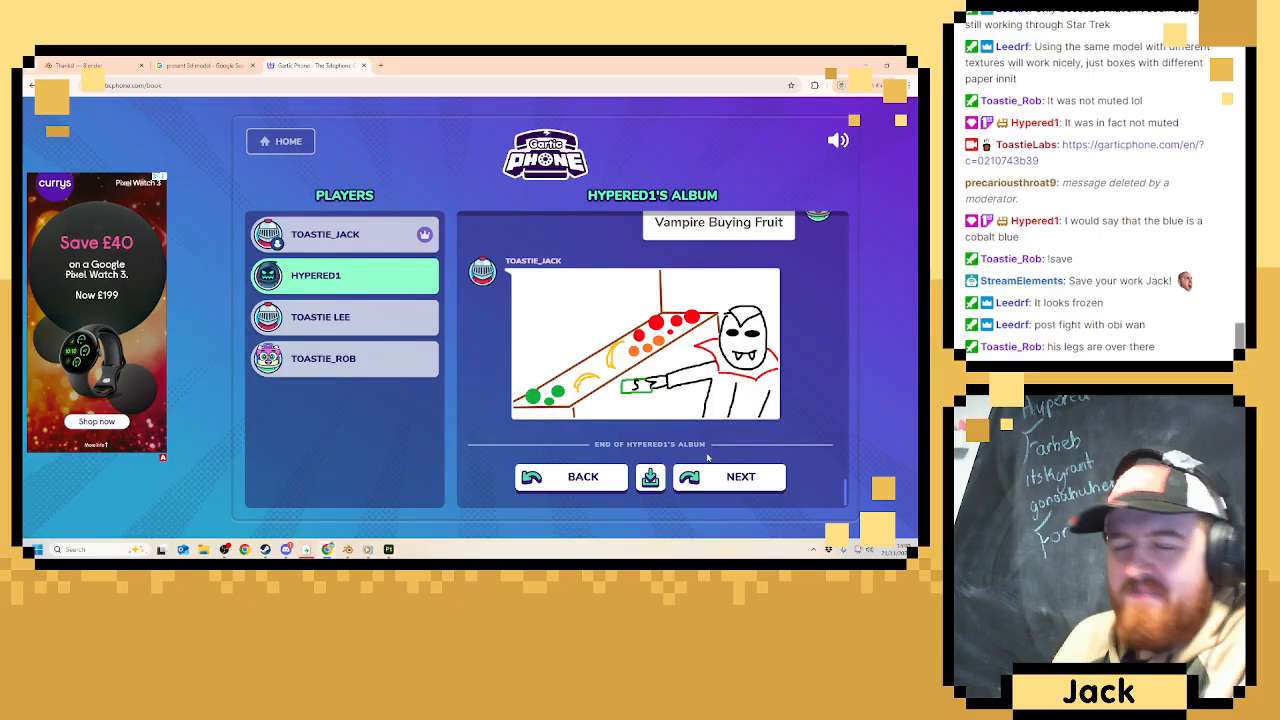
pyautogui.click(710, 477)
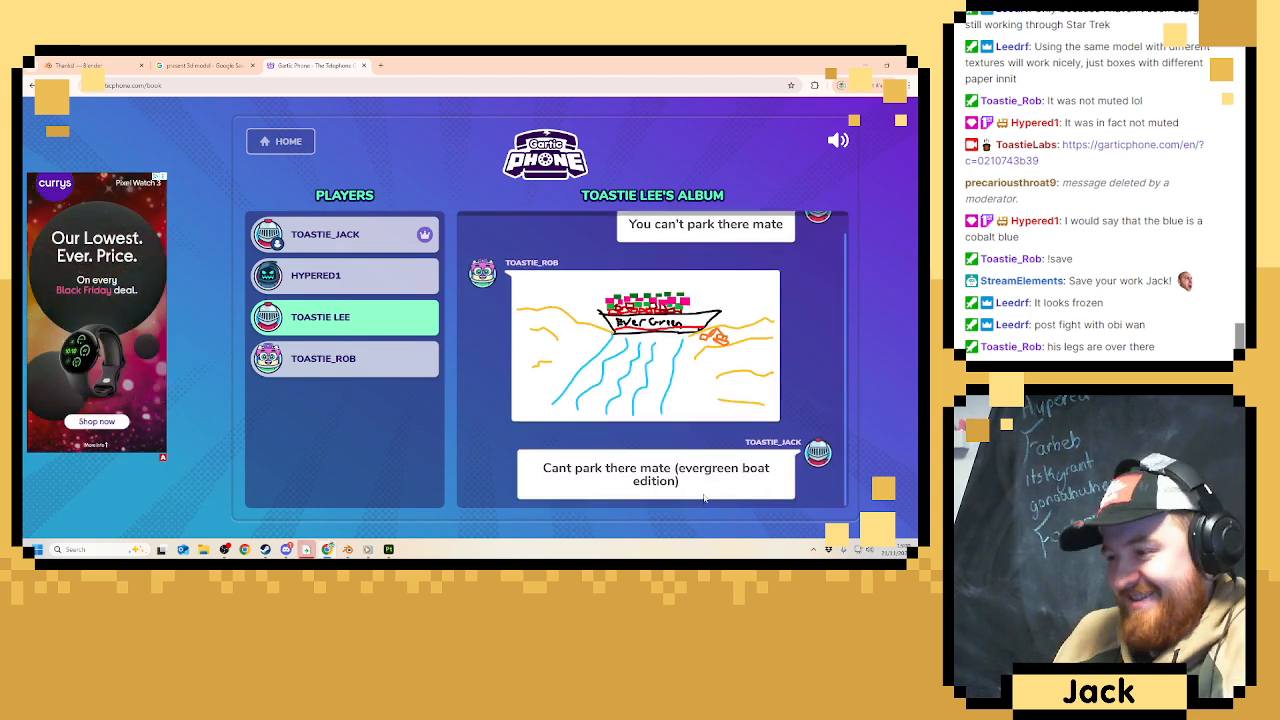
pyautogui.click(557, 490)
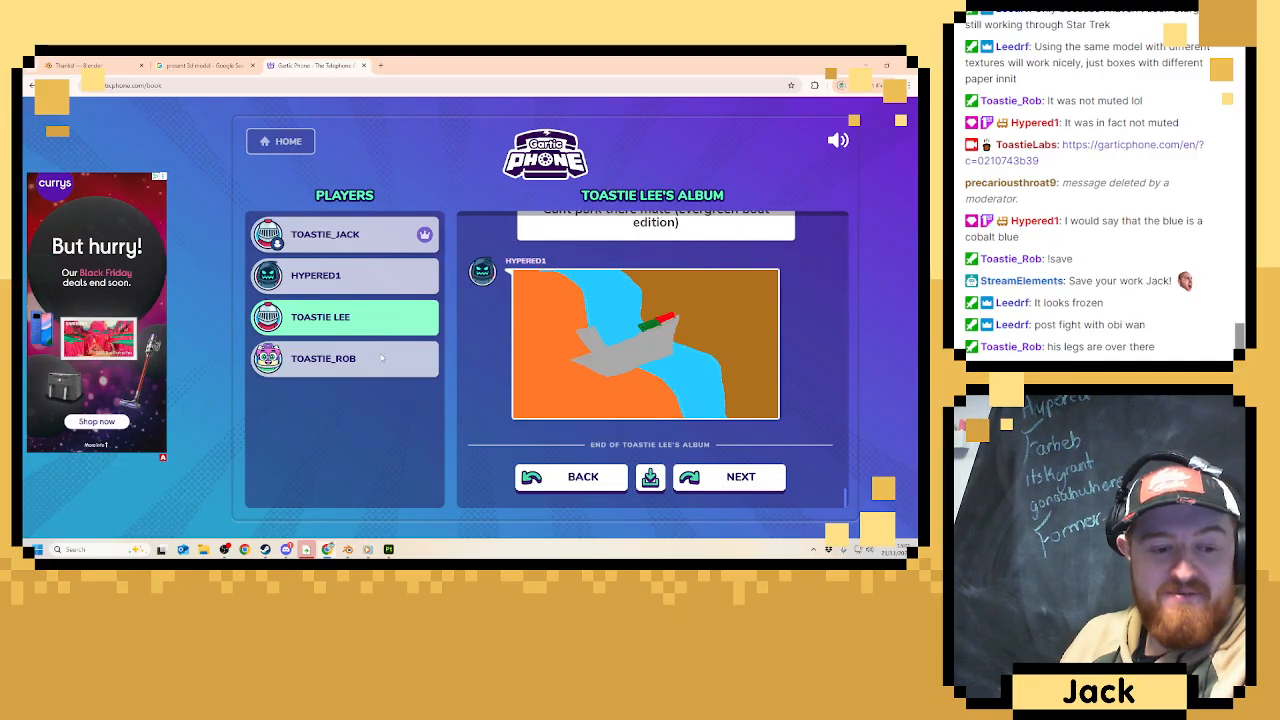
# Open the last player's album and reveal each of its keeper snowman entries.
pyautogui.click(699, 472)
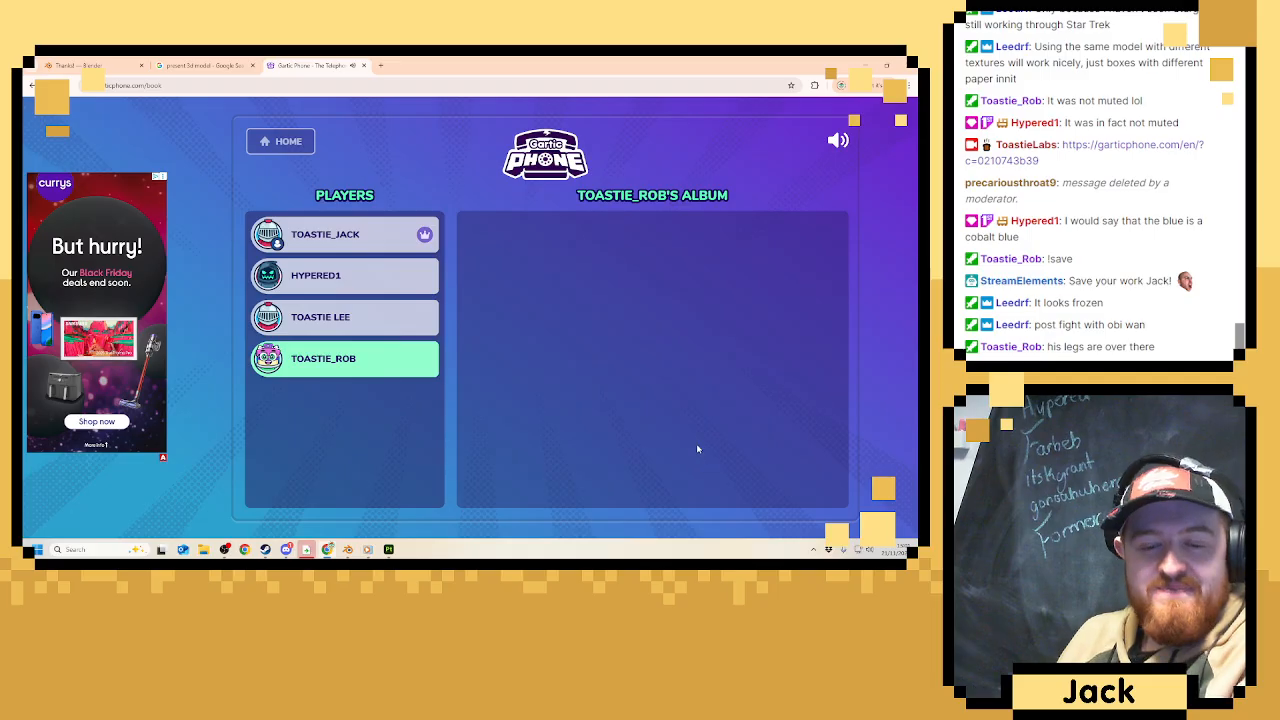
pyautogui.click(770, 250)
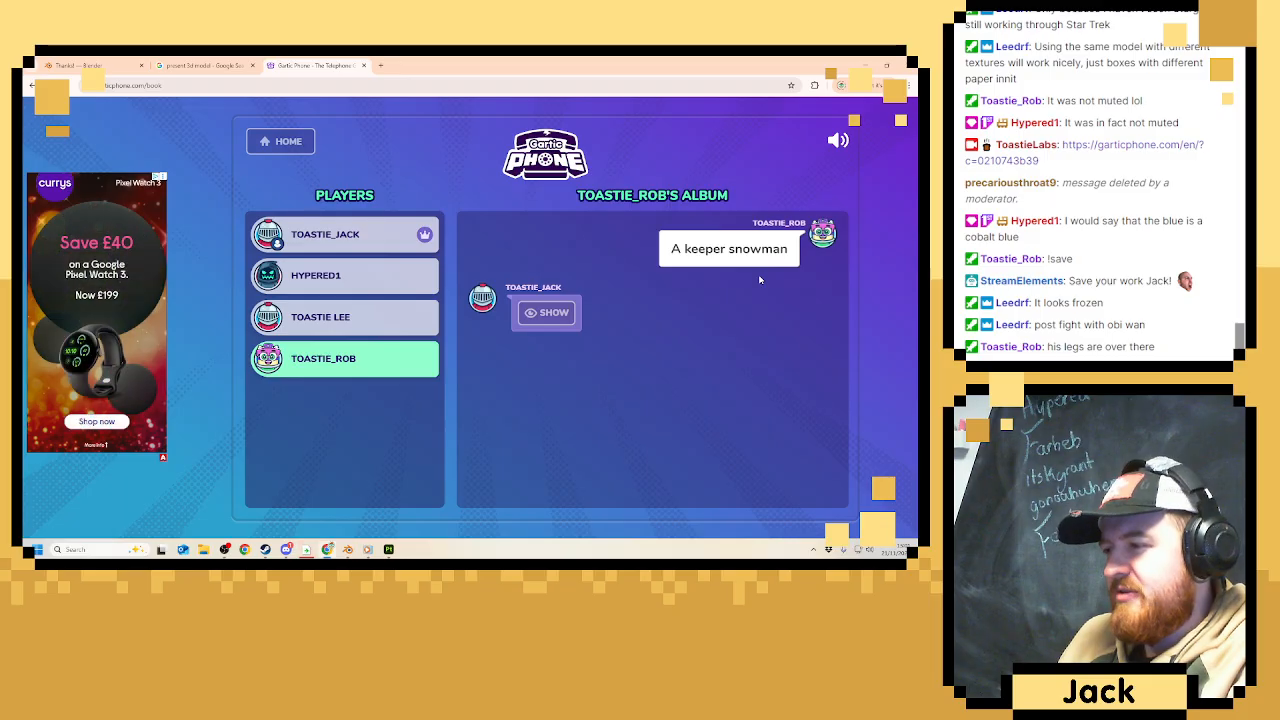
pyautogui.click(552, 313)
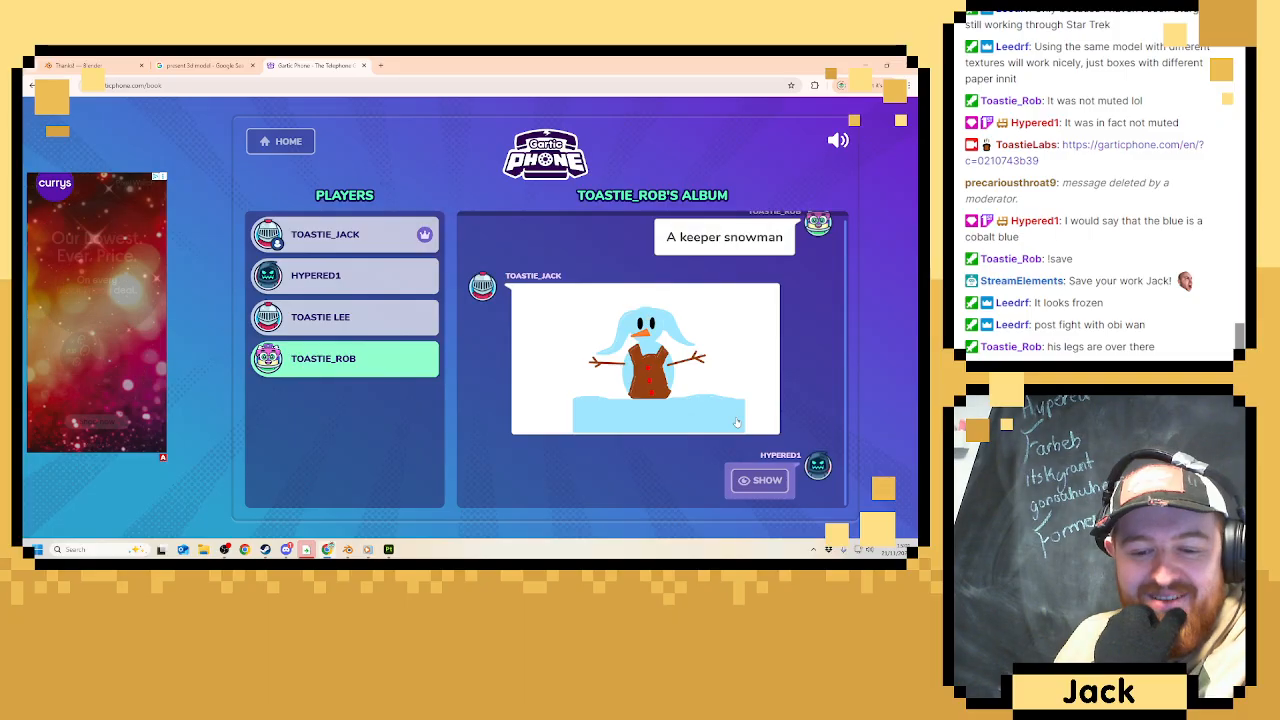
pyautogui.click(752, 480)
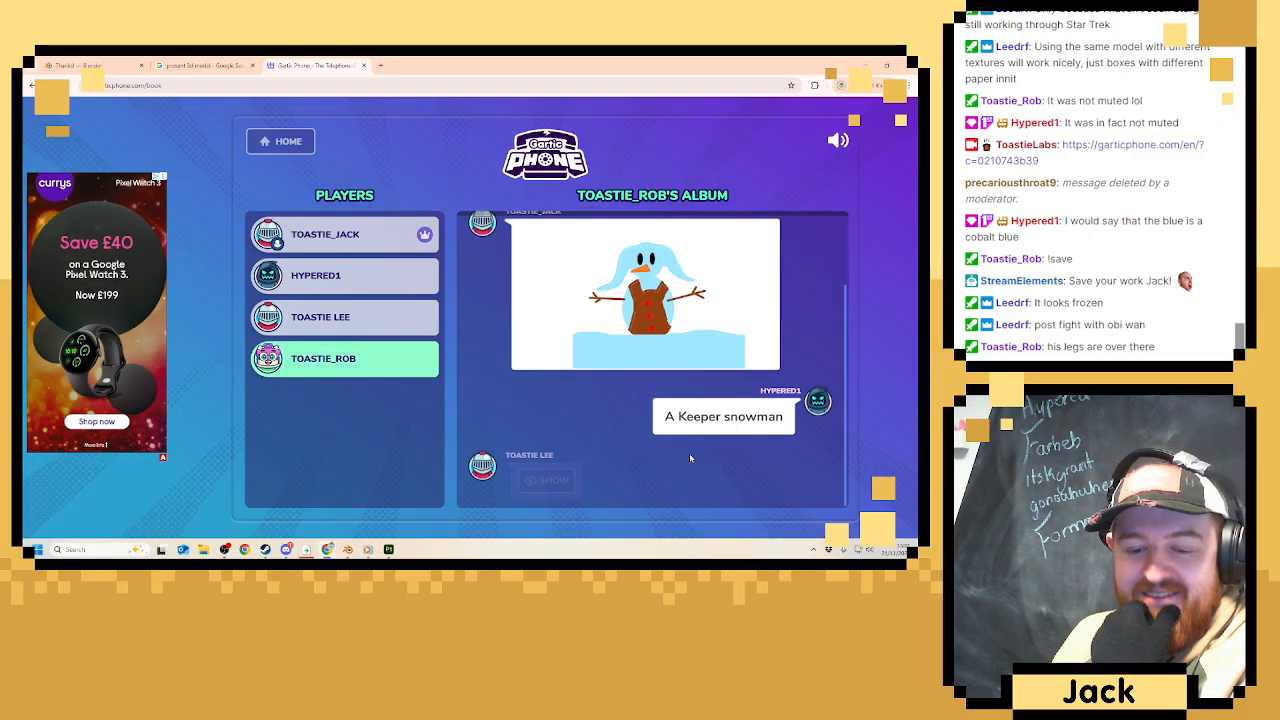
pyautogui.click(548, 481)
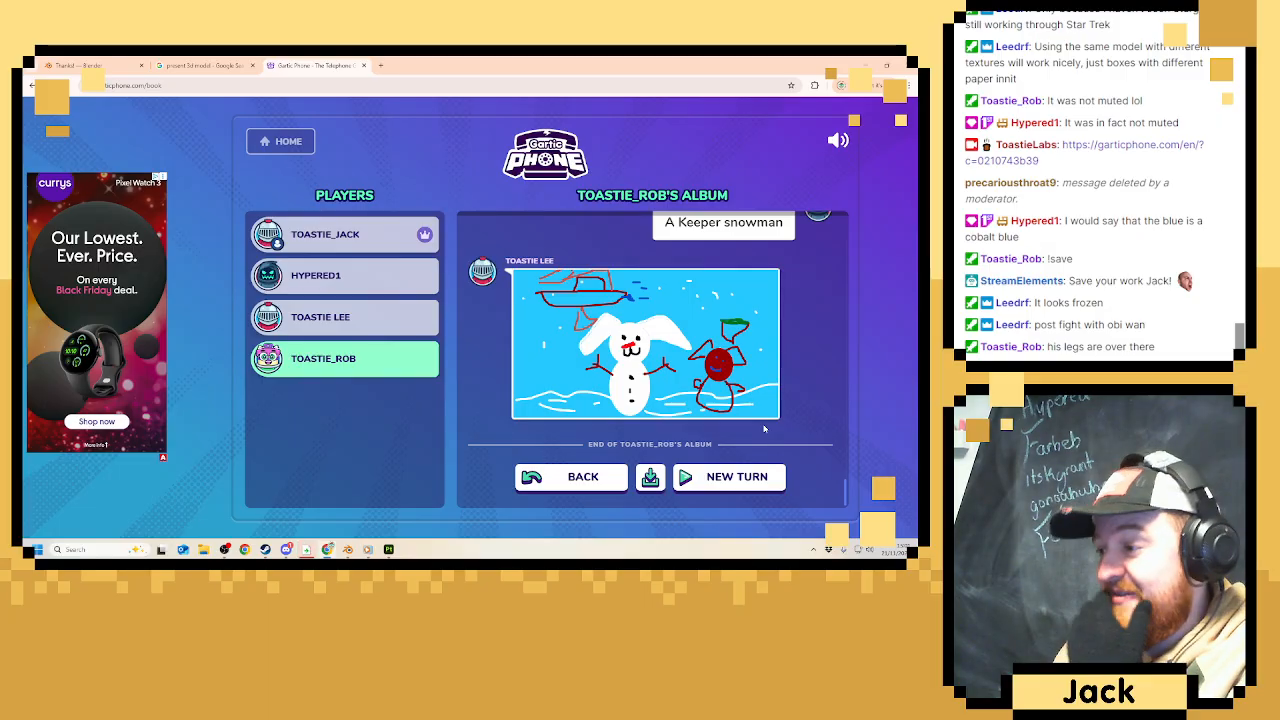
# Return to the game lobby for a new turn and stay on the page by cancelling an attempted reload.
pyautogui.click(710, 487)
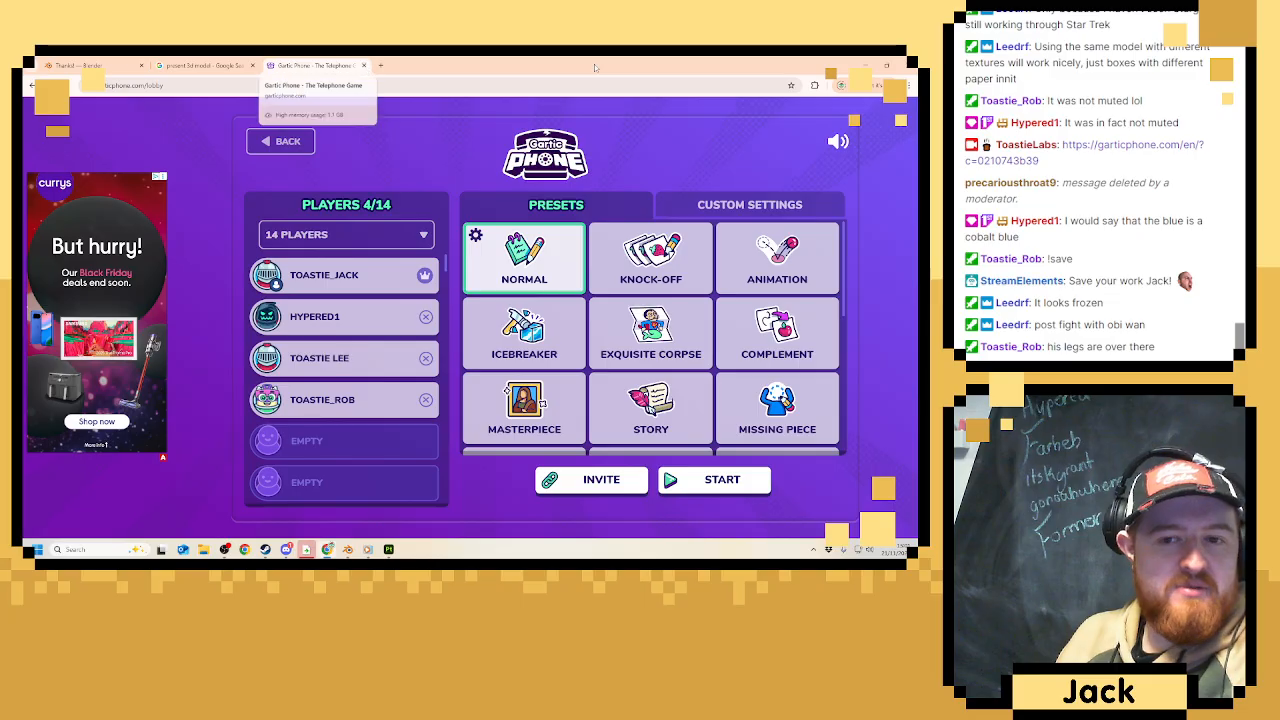
pyautogui.press('F5')
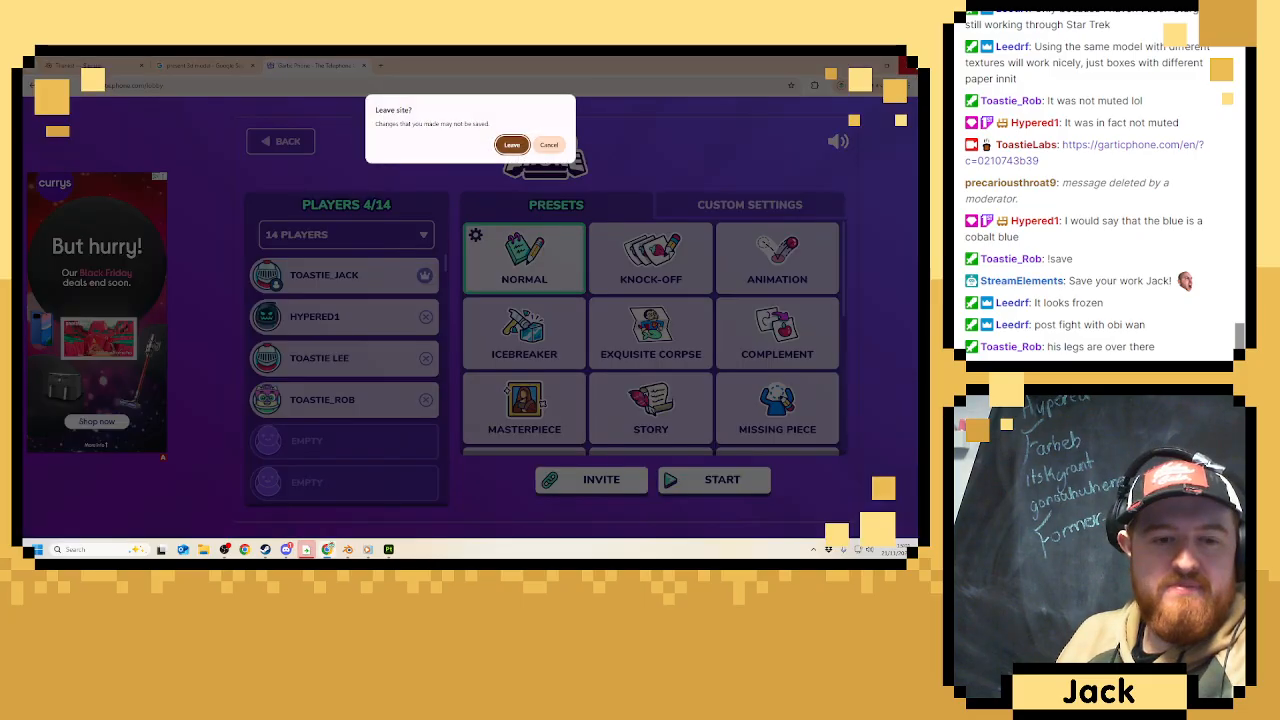
pyautogui.click(549, 144)
# Switch back to Substance 3D Painter and take a closer look at the three gift boxes.
pyautogui.click(369, 549)
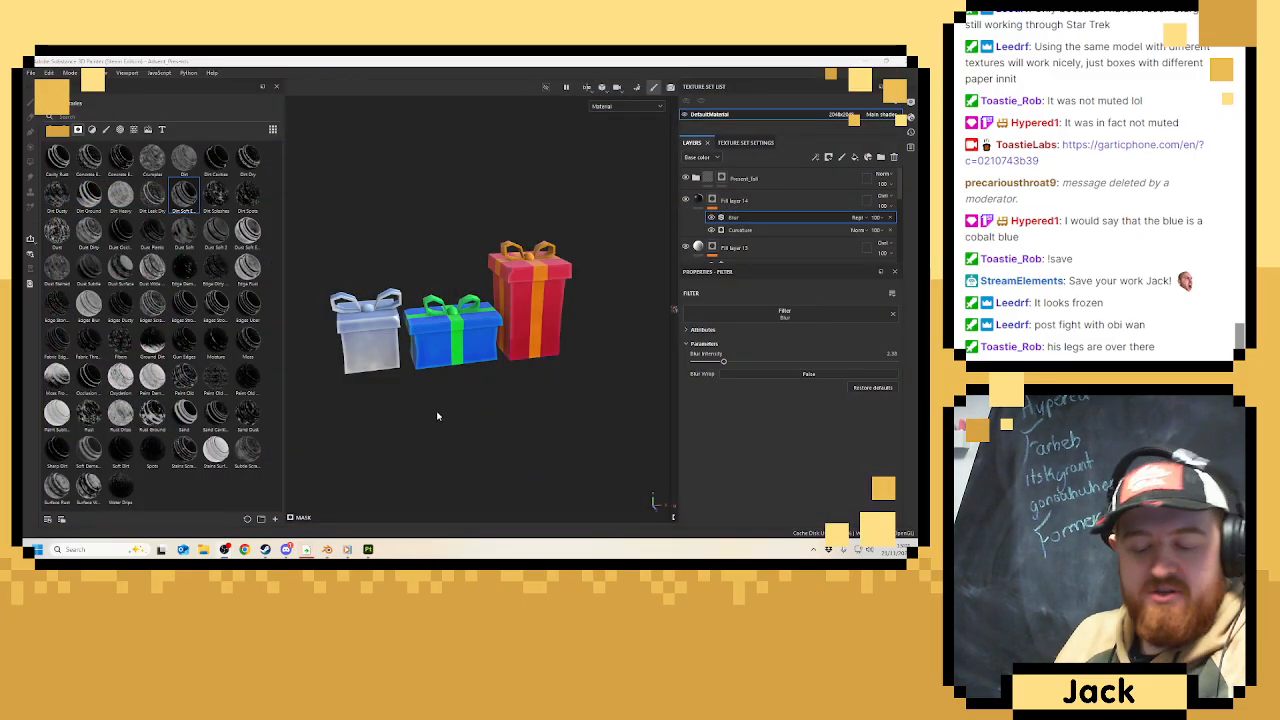
pyautogui.keyDown('alt'); pyautogui.moveTo(466, 389); pyautogui.dragTo(480, 370); pyautogui.keyUp('alt')
pyautogui.scroll(2, 480, 371)
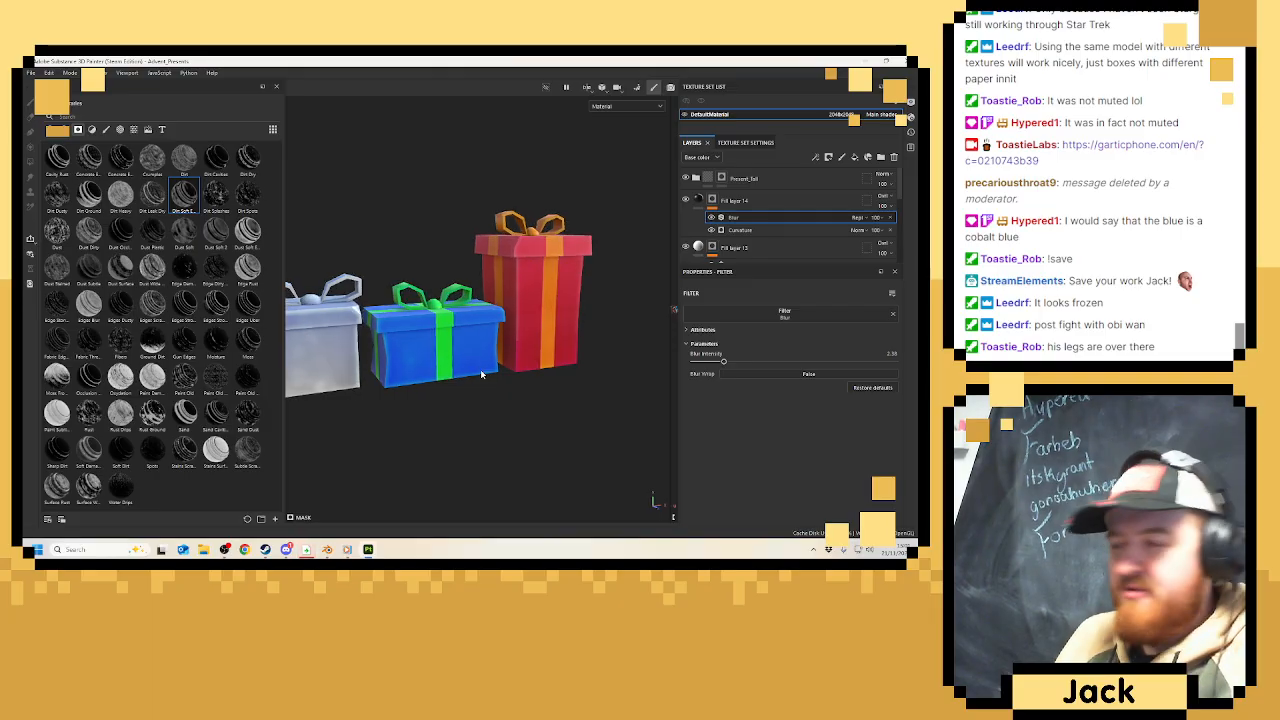